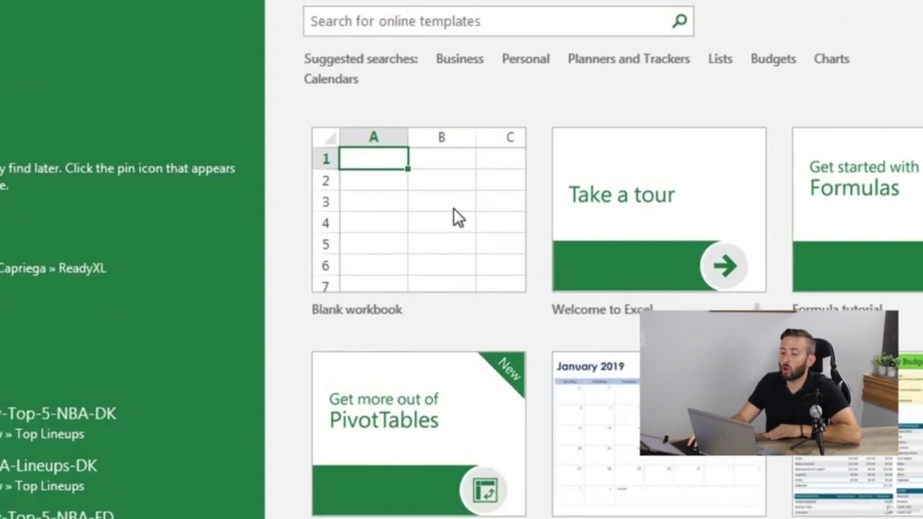
Create a blank workbook with two sheets named Ready and XL.
{"action": "left_click", "coordinate": [399, 155]}
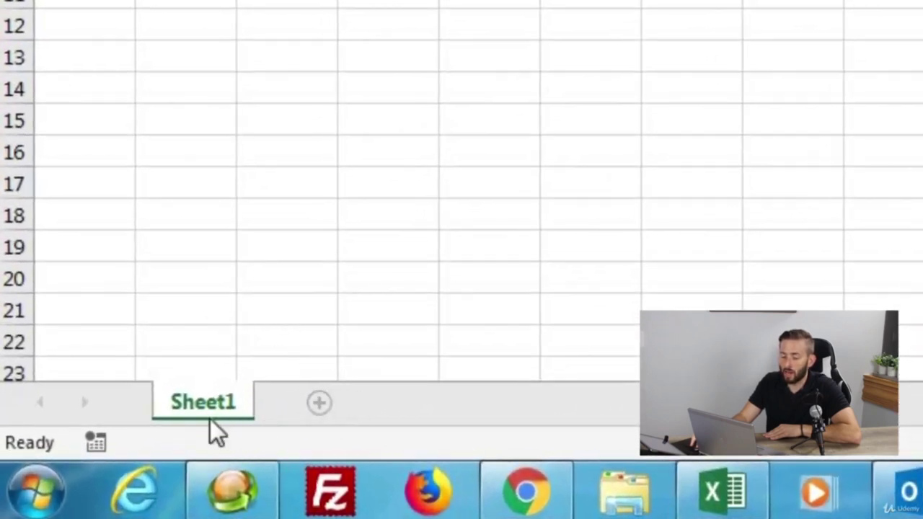
{"action": "left_click", "coordinate": [319, 404]}
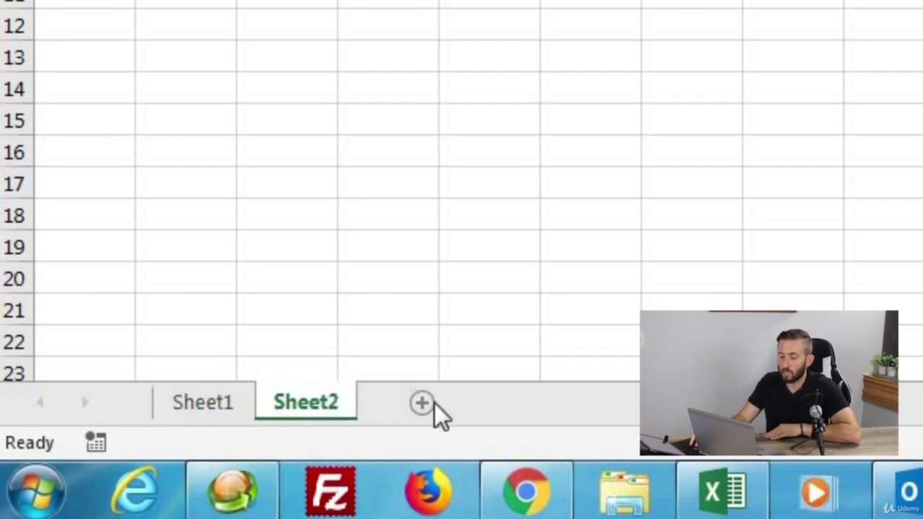
{"action": "double_click", "coordinate": [218, 406]}
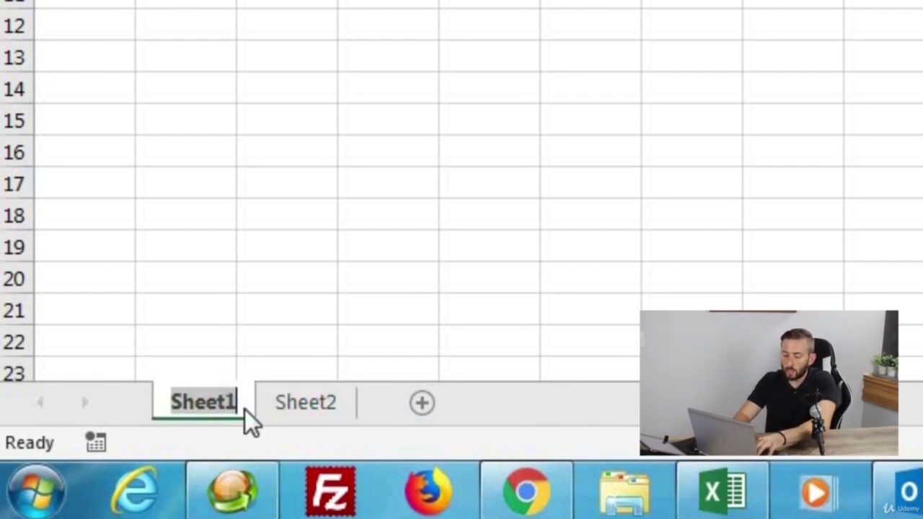
{"action": "type", "text": "Ready"}
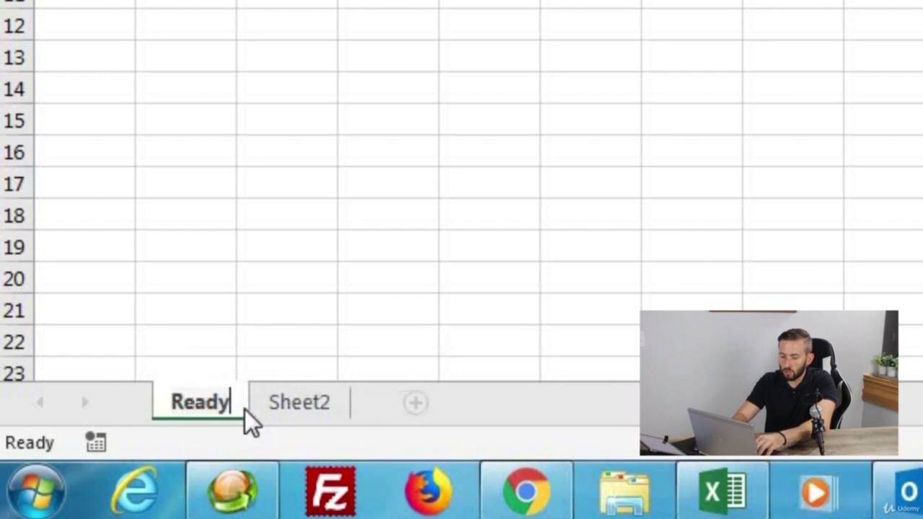
{"action": "double_click", "coordinate": [309, 393]}
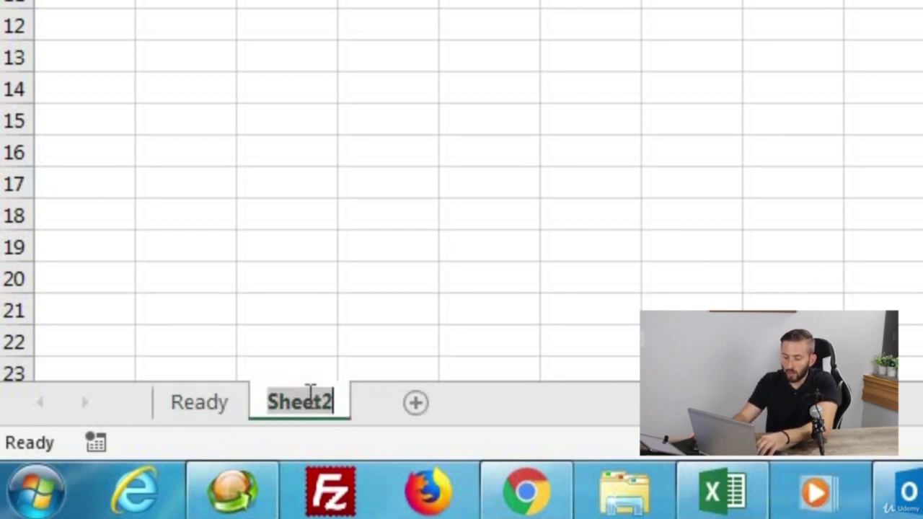
{"action": "type", "text": "XL"}
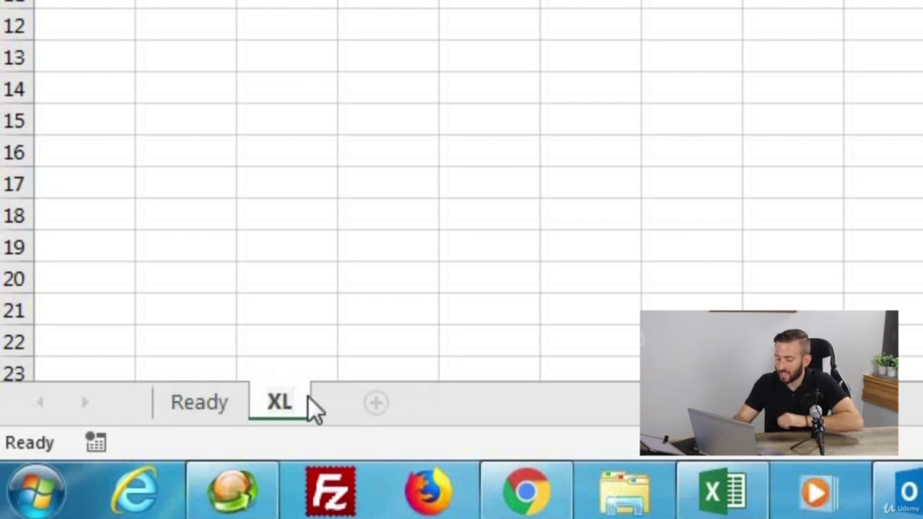
Add a third sheet, delete Sheet3, and return to the Ready sheet.
{"action": "left_click", "coordinate": [214, 408]}
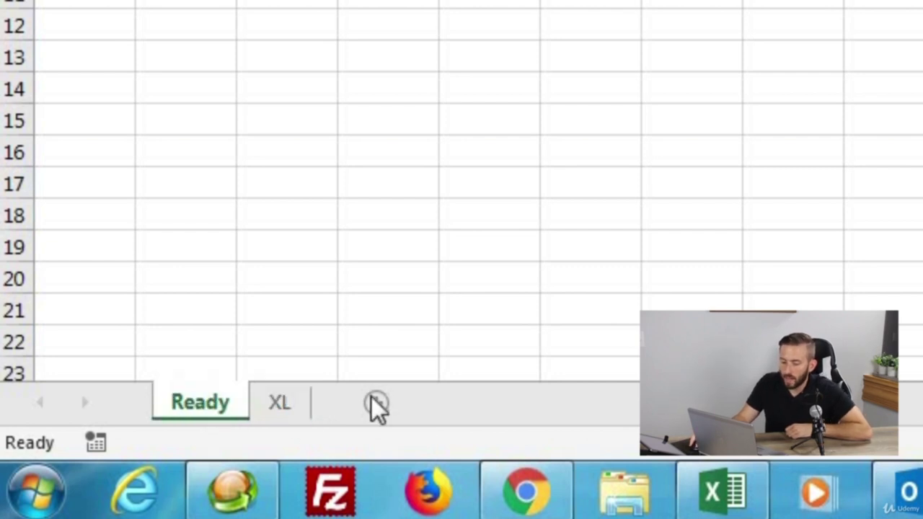
{"action": "left_click", "coordinate": [374, 401]}
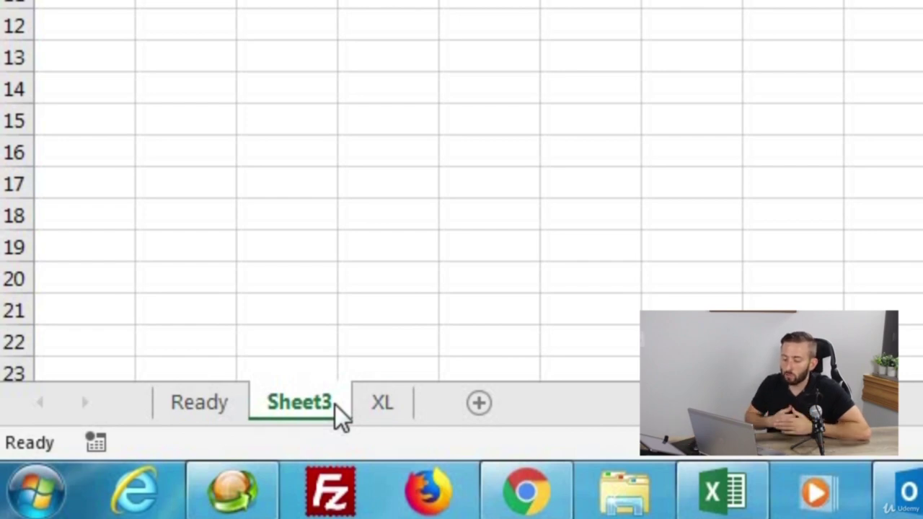
{"action": "right_click", "coordinate": [315, 410]}
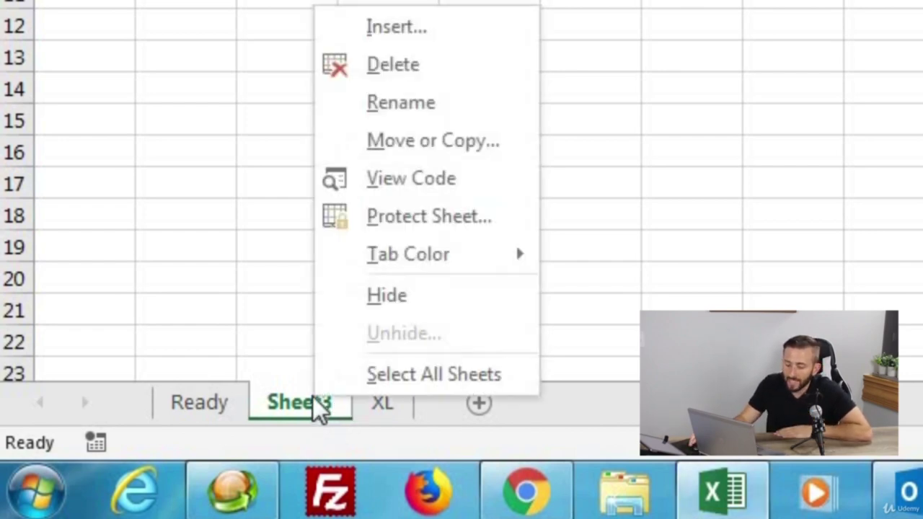
{"action": "left_click", "coordinate": [421, 64]}
{"action": "left_click", "coordinate": [226, 423]}
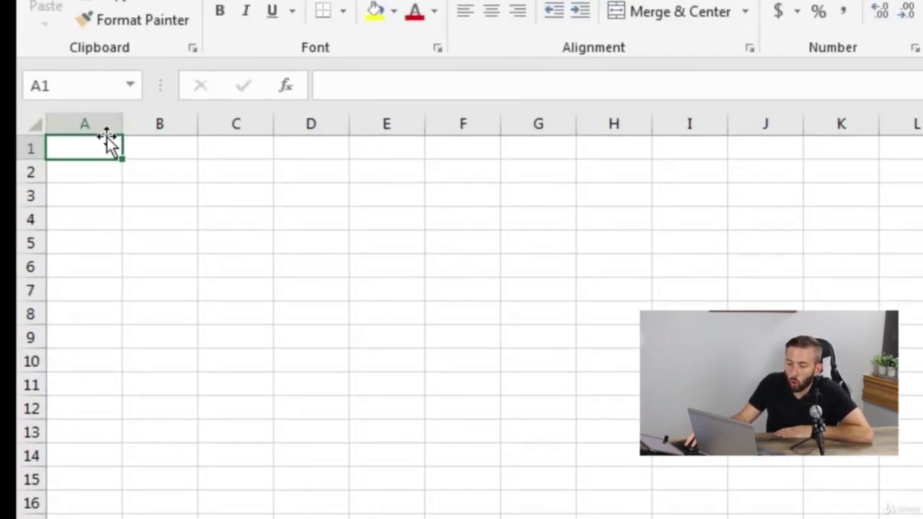
{"action": "left_click_drag", "start_coordinate": [99, 117], "coordinate": [922, 123]}
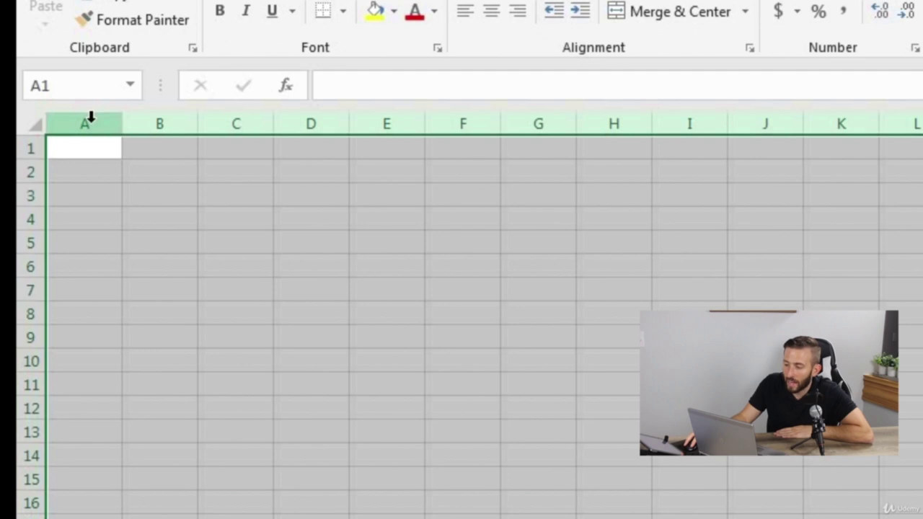
{"action": "left_click_drag", "start_coordinate": [25, 147], "coordinate": [22, 454]}
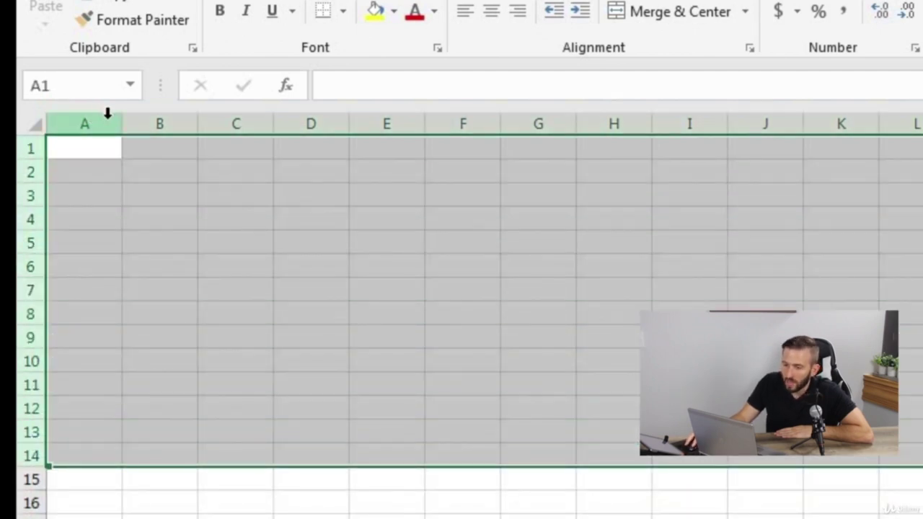
{"action": "left_click", "coordinate": [106, 121]}
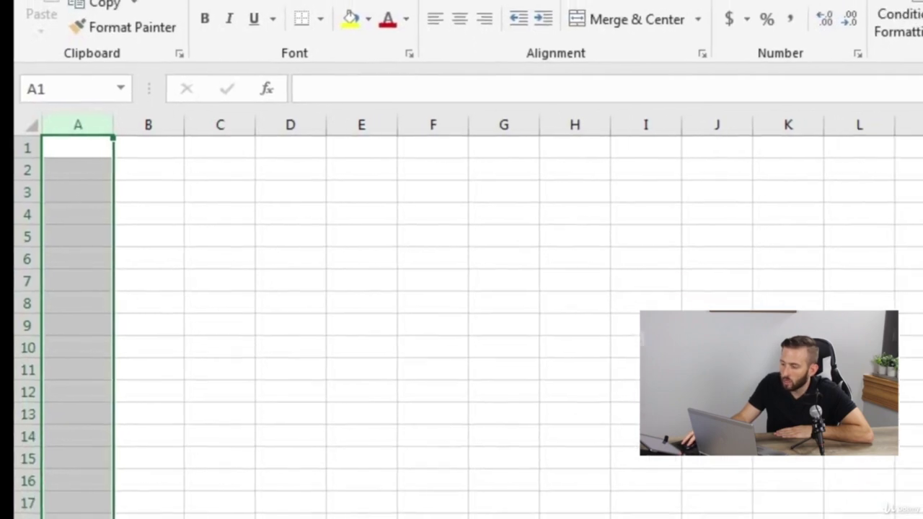
{"action": "left_click_drag", "start_coordinate": [859, 127], "coordinate": [734, 130]}
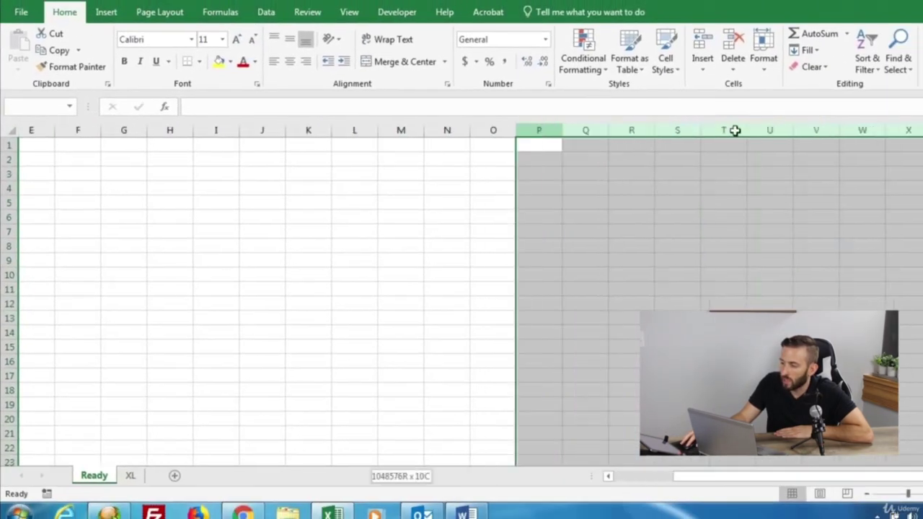
{"action": "scroll", "coordinate": [734, 130], "scroll_direction": "right", "scroll_amount": 2}
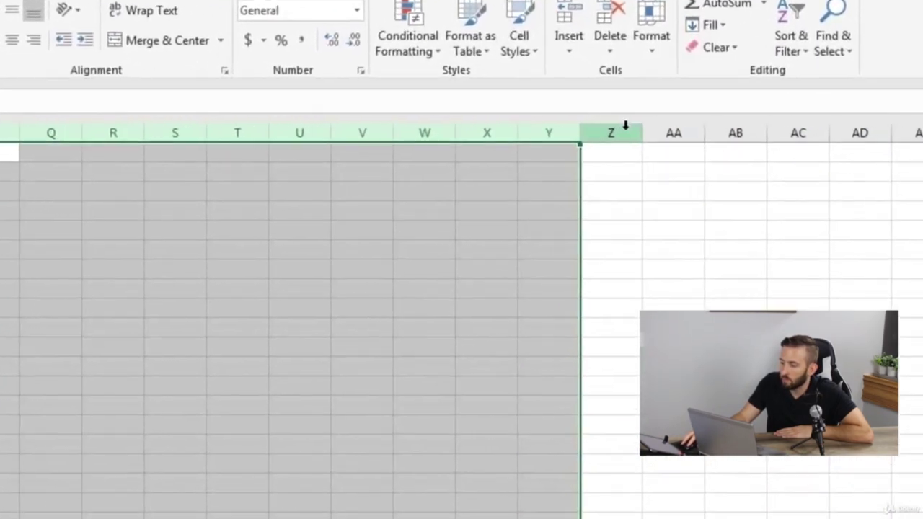
{"action": "left_click", "coordinate": [735, 129]}
{"action": "left_click", "coordinate": [597, 132]}
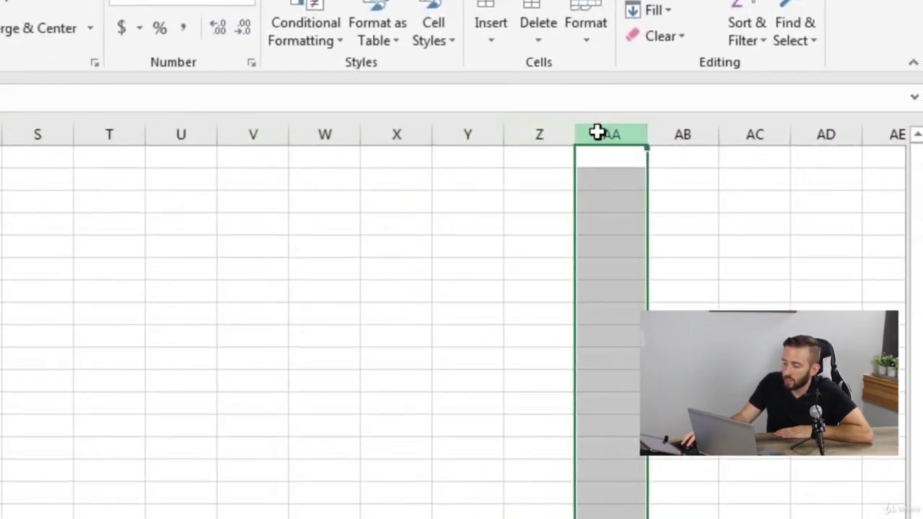
{"action": "left_click_drag", "start_coordinate": [683, 133], "coordinate": [729, 507]}
{"action": "scroll", "coordinate": [462, 324], "scroll_direction": "left", "scroll_amount": 6}
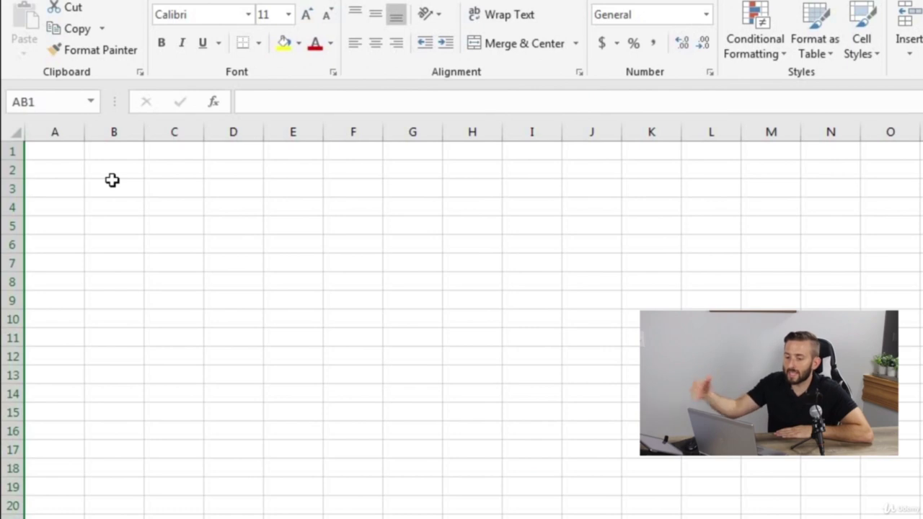
{"action": "left_click", "coordinate": [54, 149]}
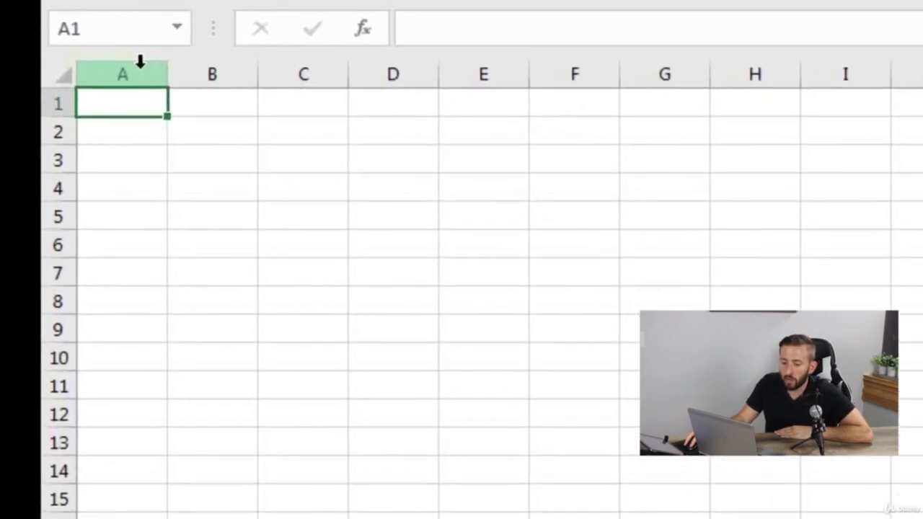
{"action": "left_click", "coordinate": [140, 62]}
{"action": "left_click", "coordinate": [45, 103]}
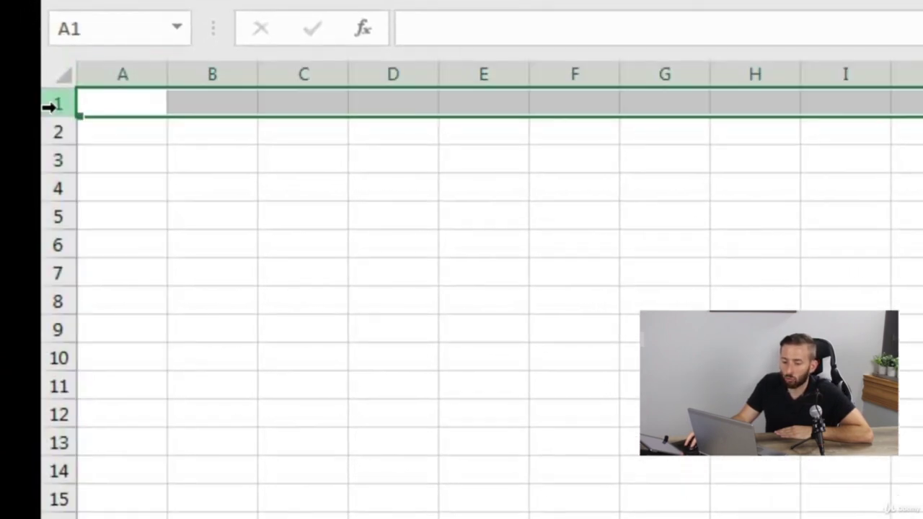
{"action": "left_click", "coordinate": [120, 105]}
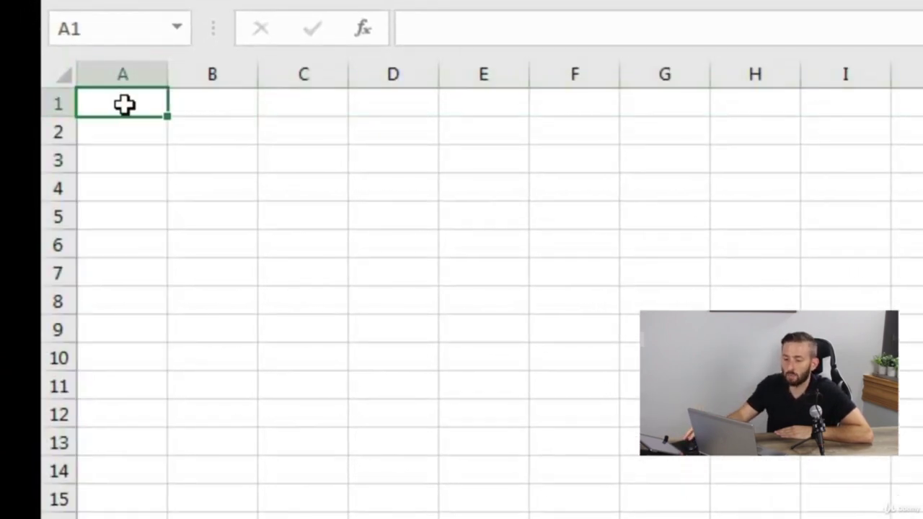
{"action": "left_click", "coordinate": [130, 69]}
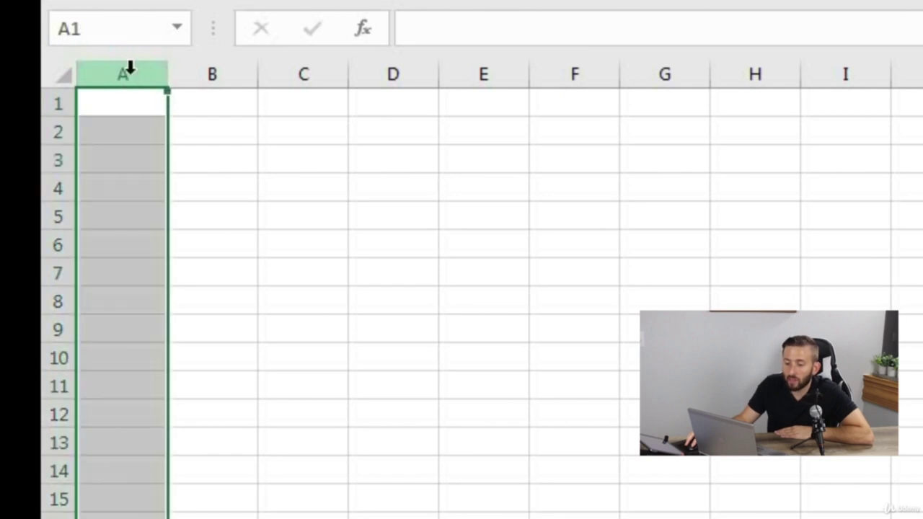
{"action": "left_click", "coordinate": [52, 105]}
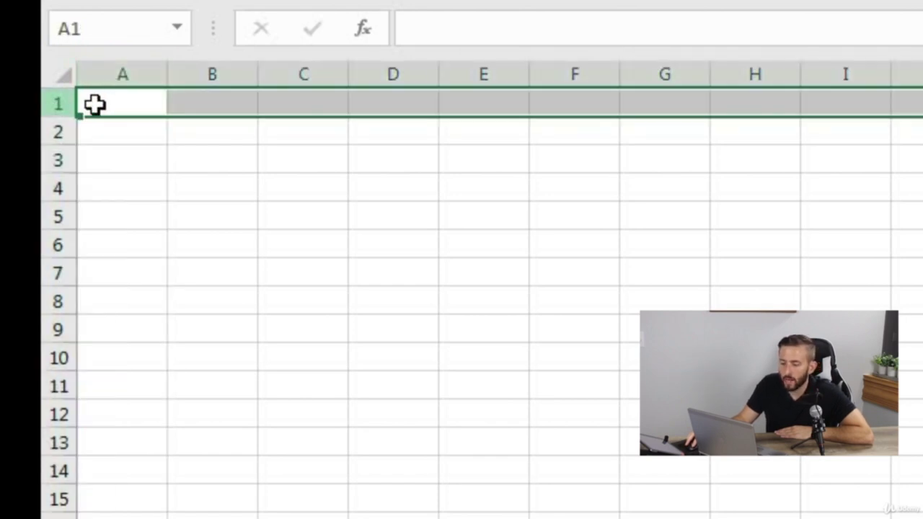
{"action": "left_click", "coordinate": [119, 105]}
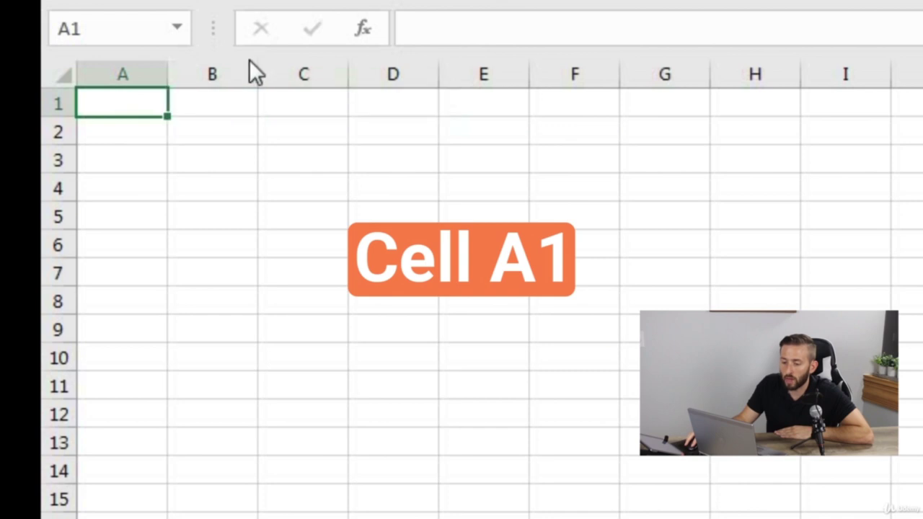
{"action": "left_click", "coordinate": [229, 68]}
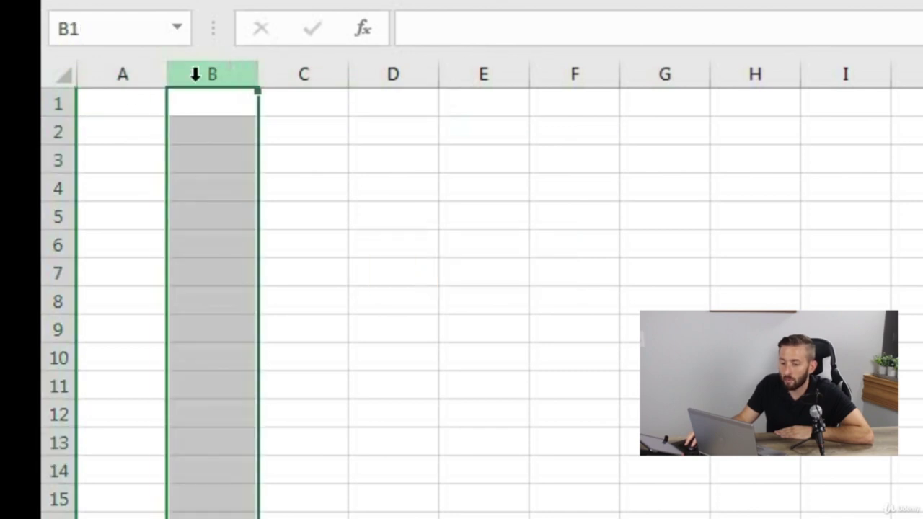
{"action": "left_click", "coordinate": [58, 101]}
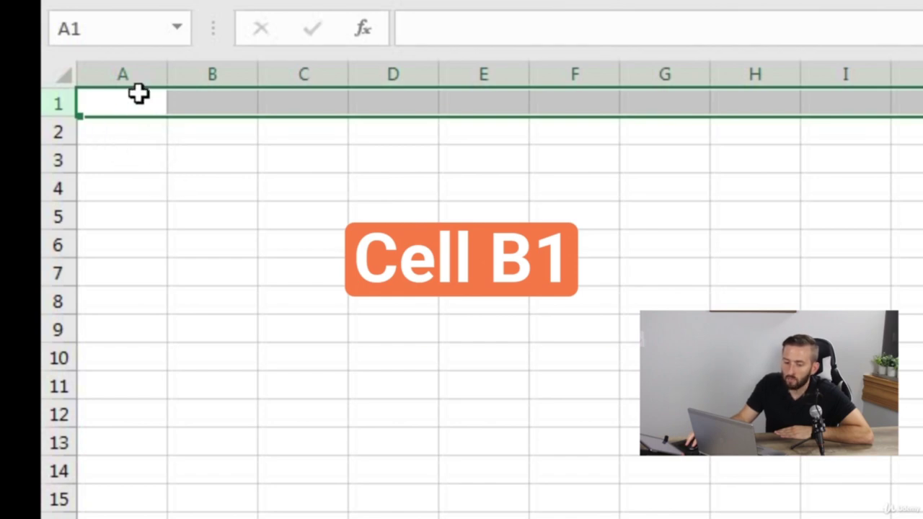
{"action": "left_click", "coordinate": [125, 72]}
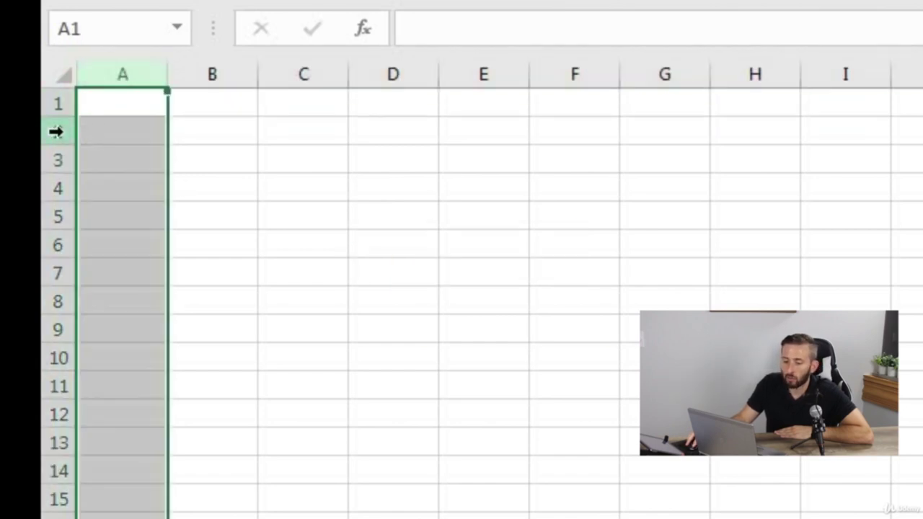
{"action": "left_click", "coordinate": [59, 132]}
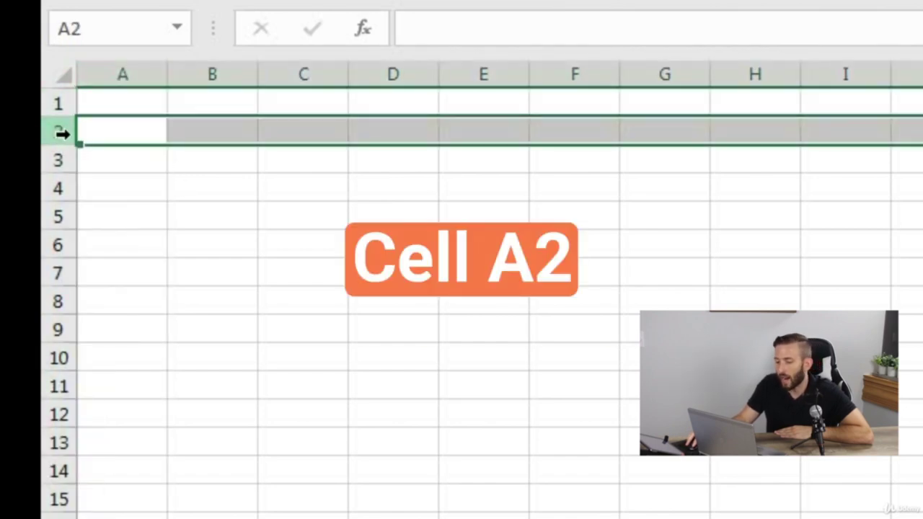
{"action": "left_click", "coordinate": [240, 70]}
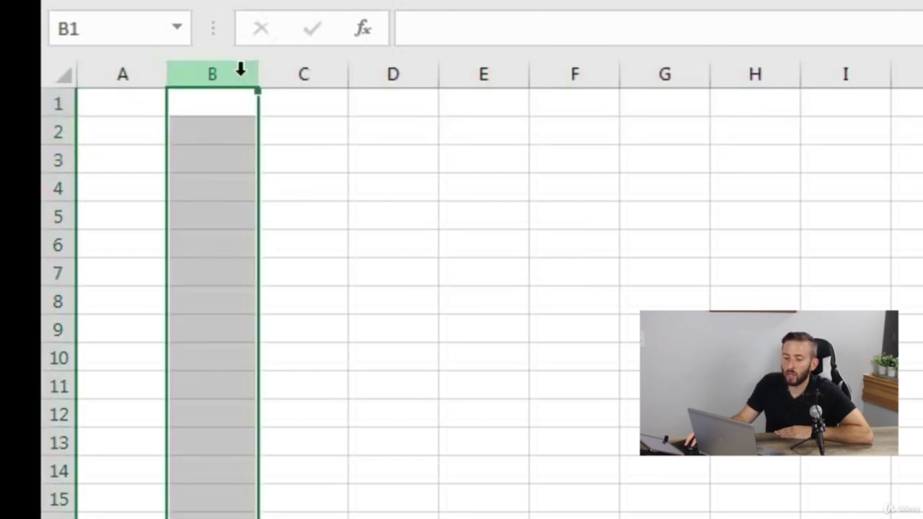
{"action": "left_click", "coordinate": [57, 131]}
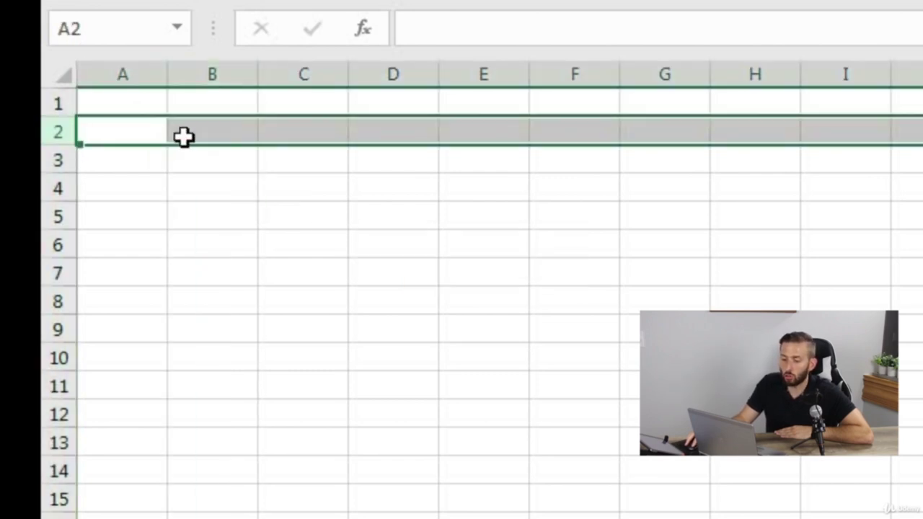
{"action": "left_click", "coordinate": [213, 136]}
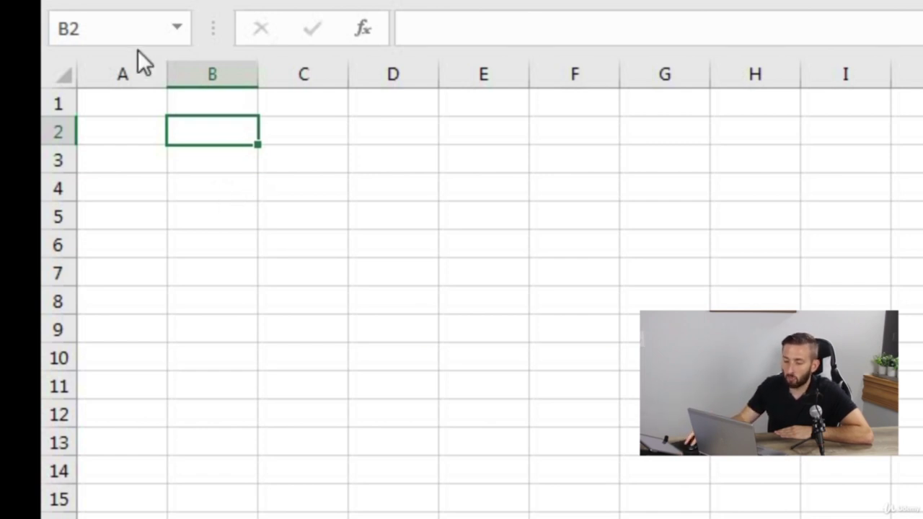
{"action": "left_click", "coordinate": [140, 110]}
{"action": "left_click_drag", "start_coordinate": [140, 109], "coordinate": [120, 326]}
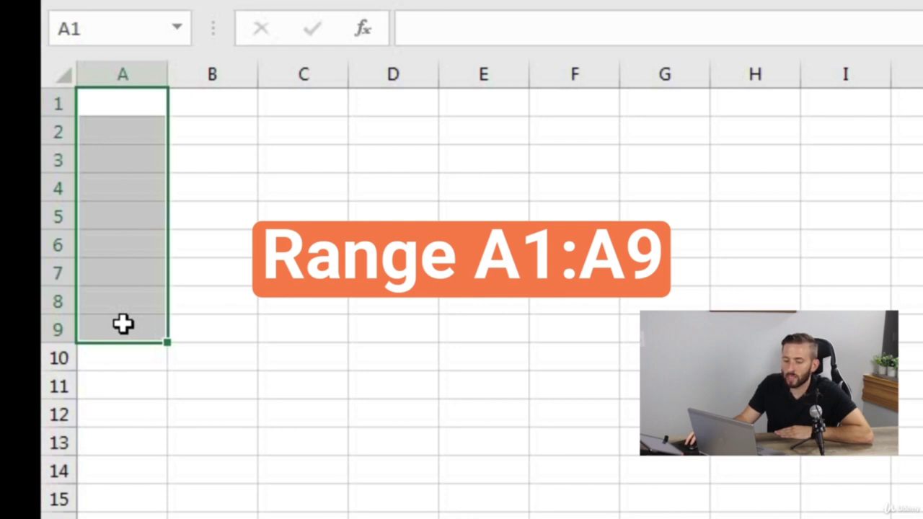
{"action": "left_click_drag", "start_coordinate": [122, 102], "coordinate": [209, 328]}
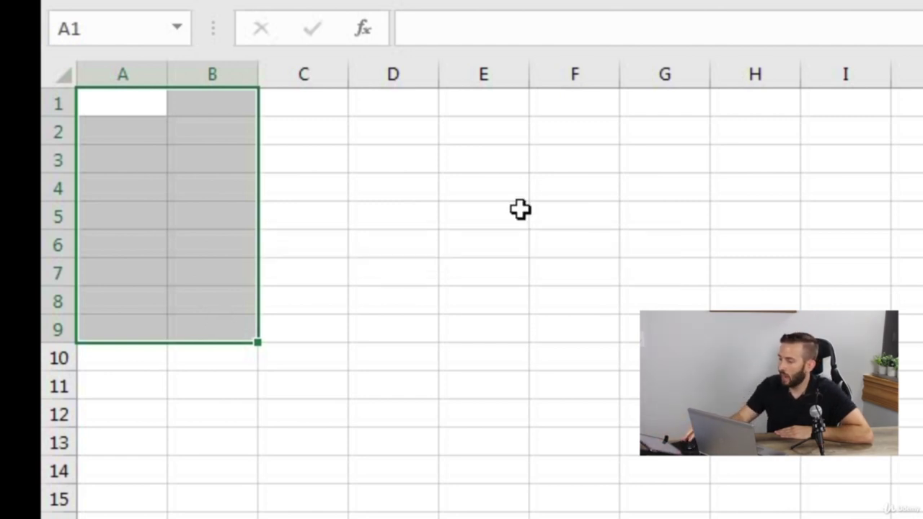
{"action": "left_click", "coordinate": [146, 103]}
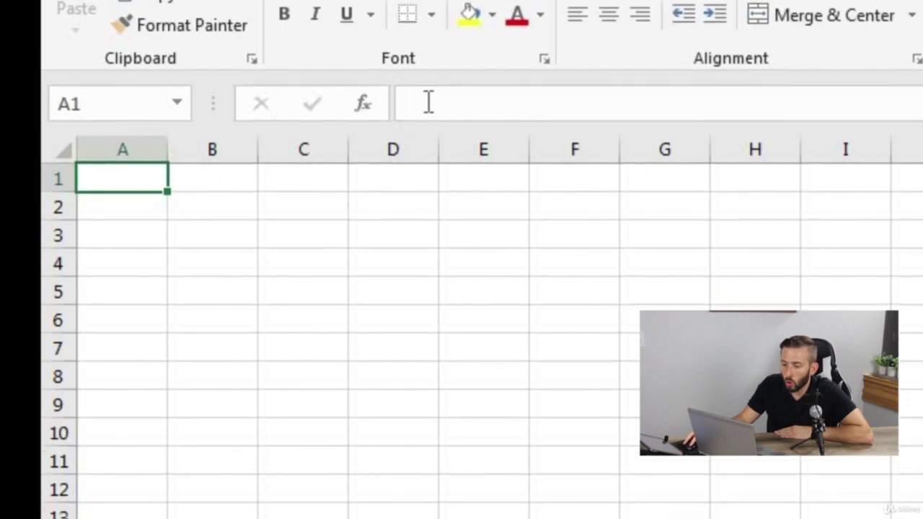
Enter 'Ready' in A1 and 'XL' in A2, ending with A1 selected.
{"action": "left_click", "coordinate": [487, 33]}
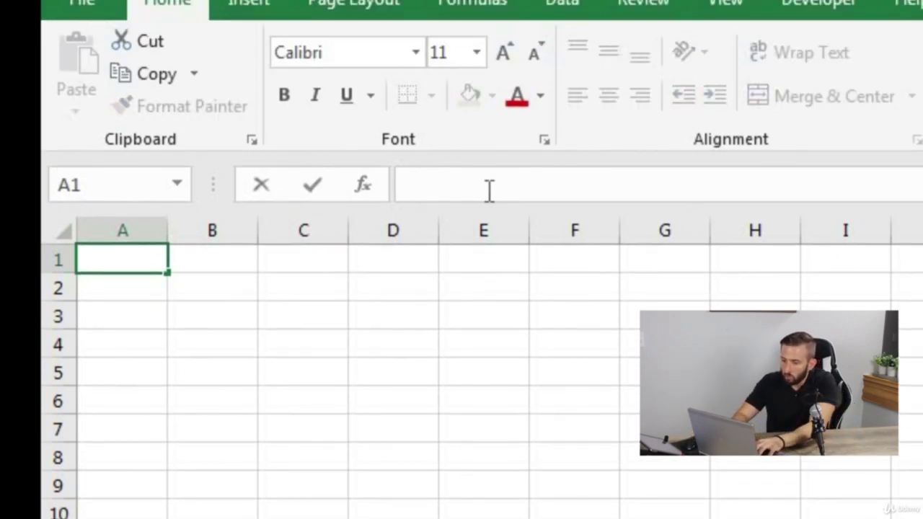
{"action": "type", "text": "Ready"}
{"action": "key", "text": "Return"}
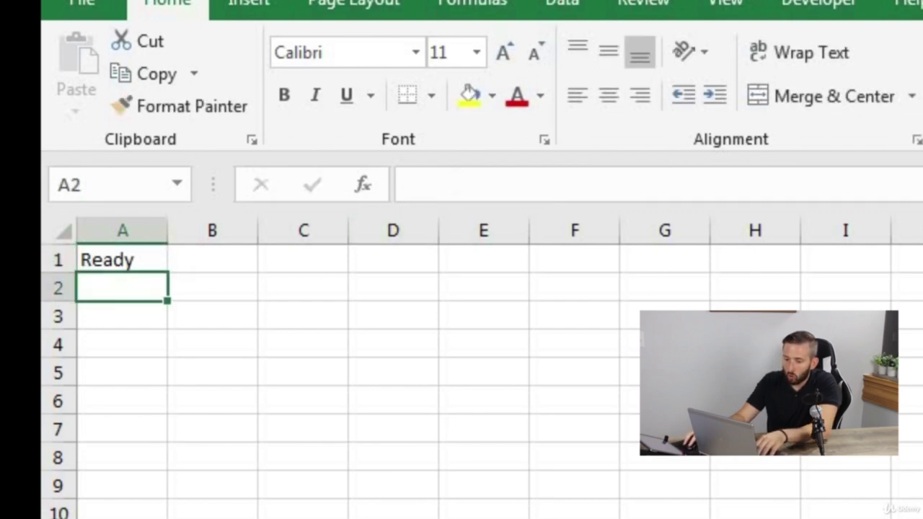
{"action": "left_click", "coordinate": [261, 362]}
{"action": "left_click", "coordinate": [128, 291]}
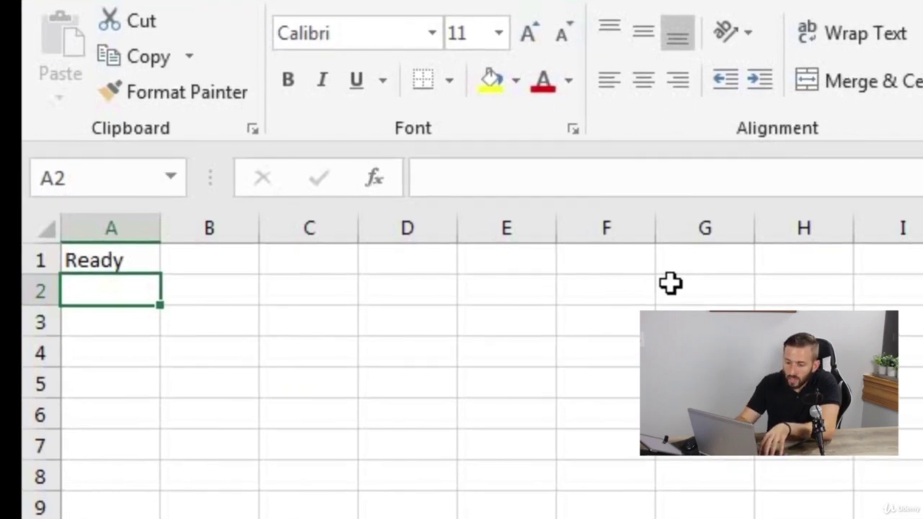
{"action": "type", "text": "XL"}
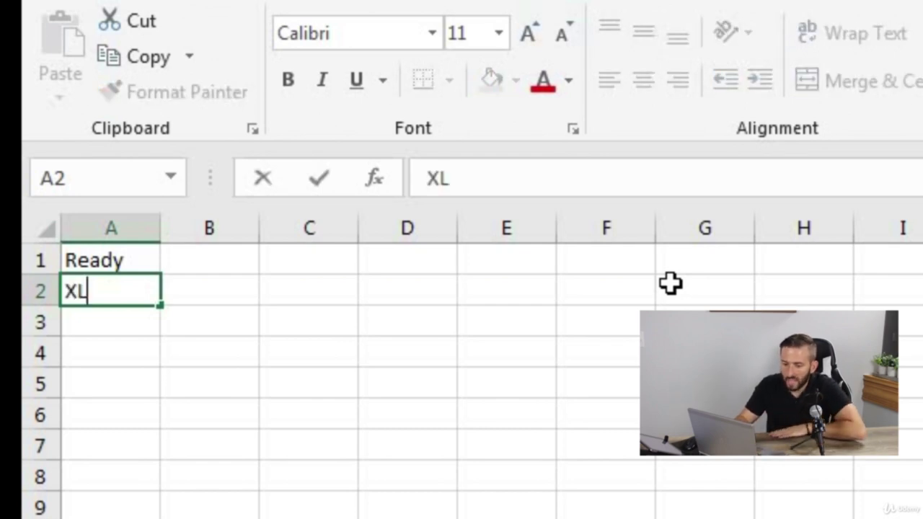
{"action": "key", "text": "Return"}
{"action": "key", "text": "Up"}
{"action": "key", "text": "Up"}
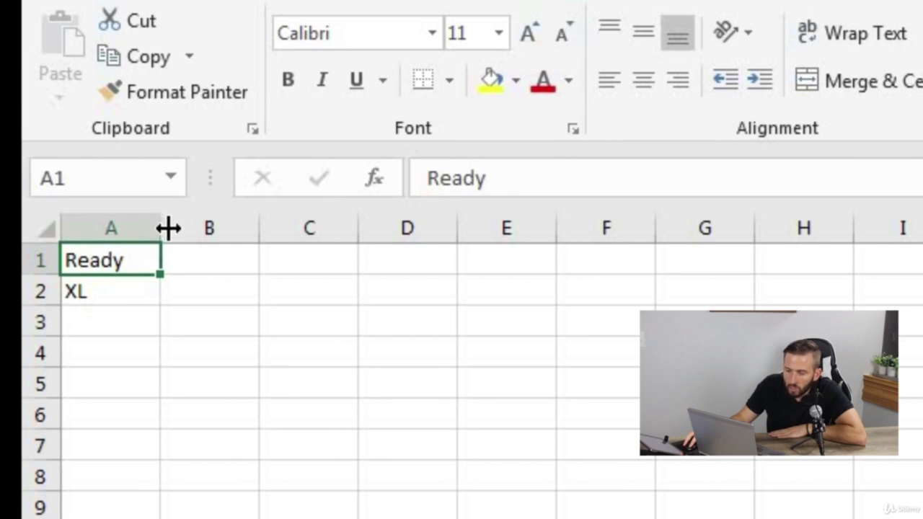
Narrow column A, AutoFit it to fit 'Ready', and restore row 1 to normal height.
{"action": "left_click_drag", "start_coordinate": [164, 230], "coordinate": [213, 229]}
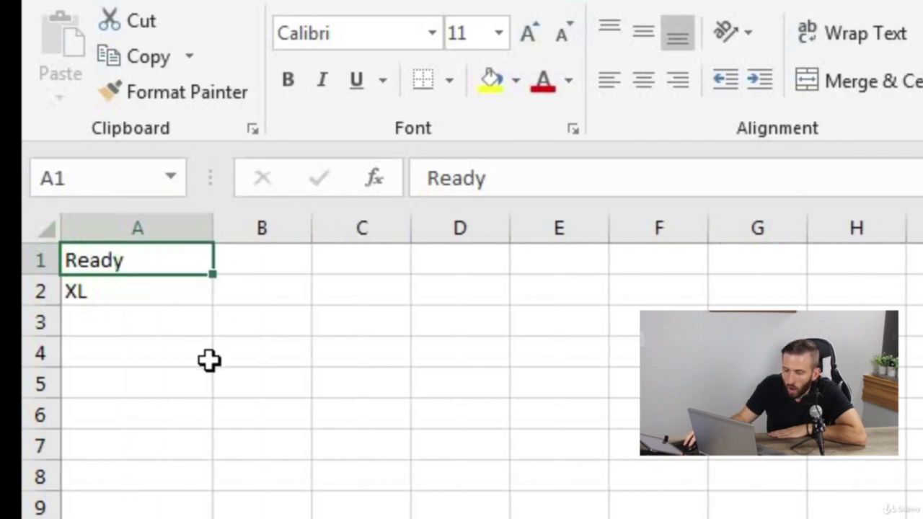
{"action": "left_click_drag", "start_coordinate": [205, 228], "coordinate": [108, 230]}
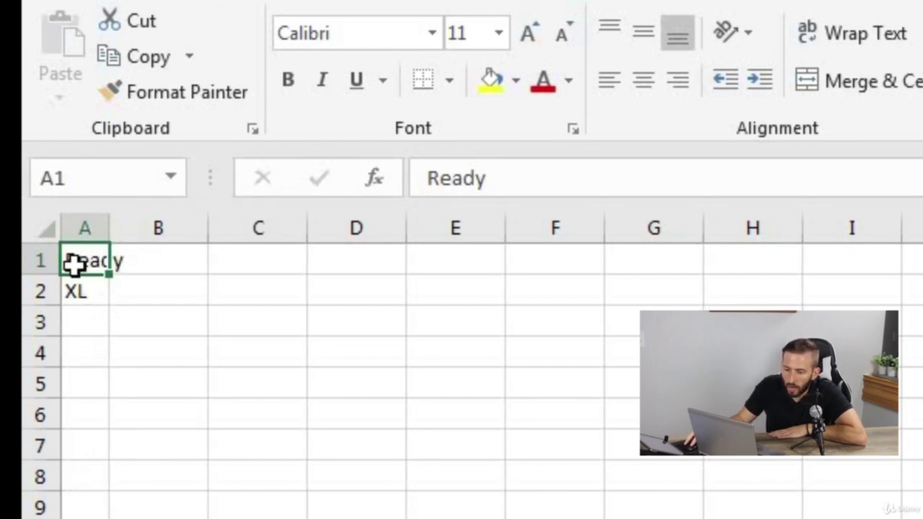
{"action": "double_click", "coordinate": [109, 228]}
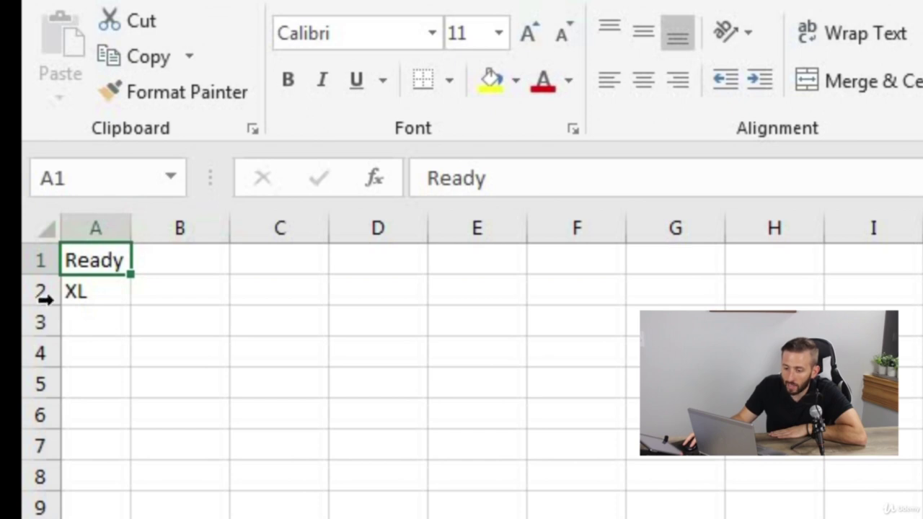
{"action": "left_click_drag", "start_coordinate": [40, 275], "coordinate": [39, 331]}
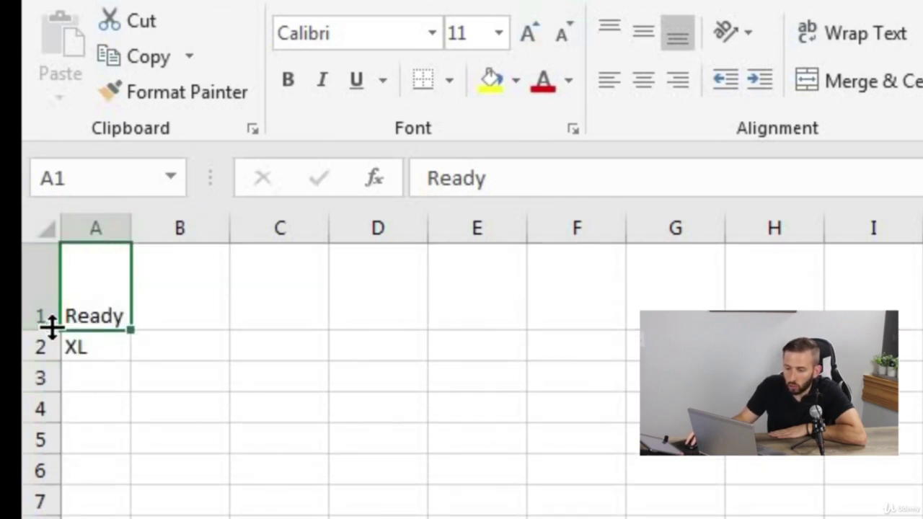
{"action": "left_click_drag", "start_coordinate": [39, 326], "coordinate": [40, 325]}
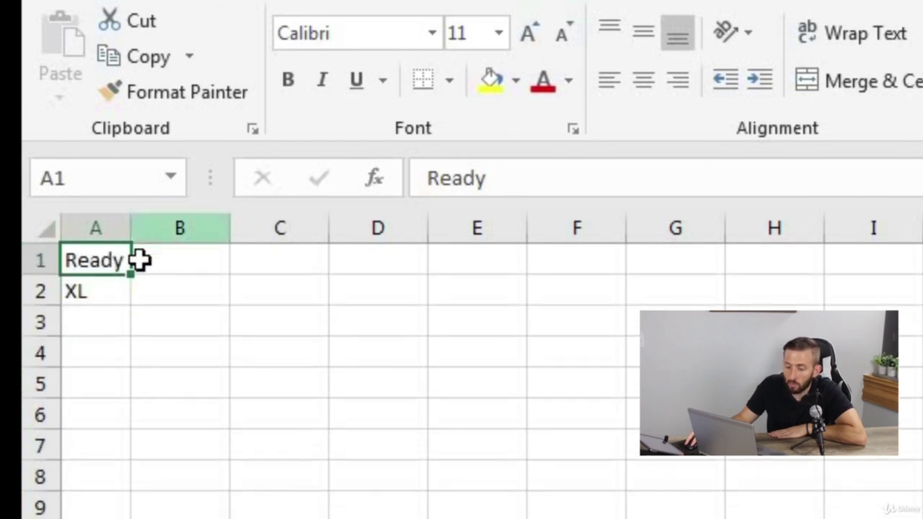
Fill B1, C1 and D1 with long filler text, then select columns A through D.
{"action": "left_click", "coordinate": [165, 258]}
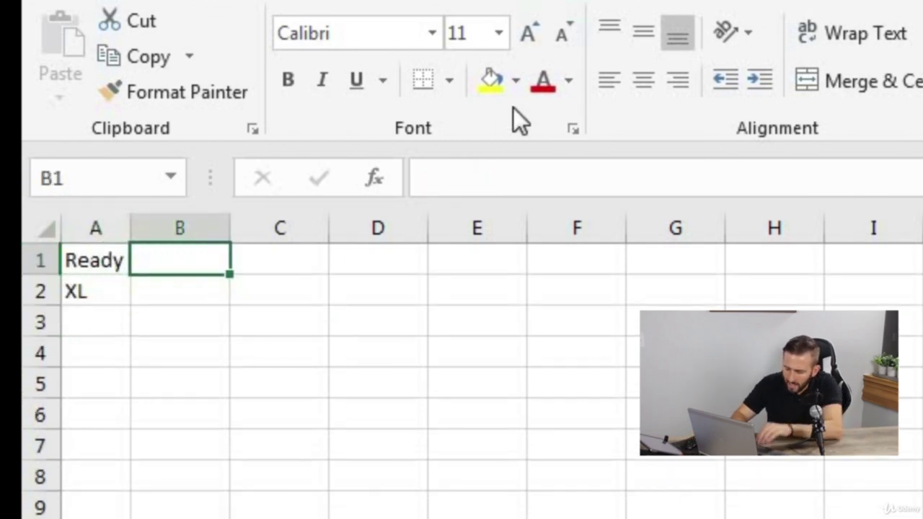
{"action": "type", "text": "hfjkdhkjdhjkdfhdfj"}
{"action": "key", "text": "Return"}
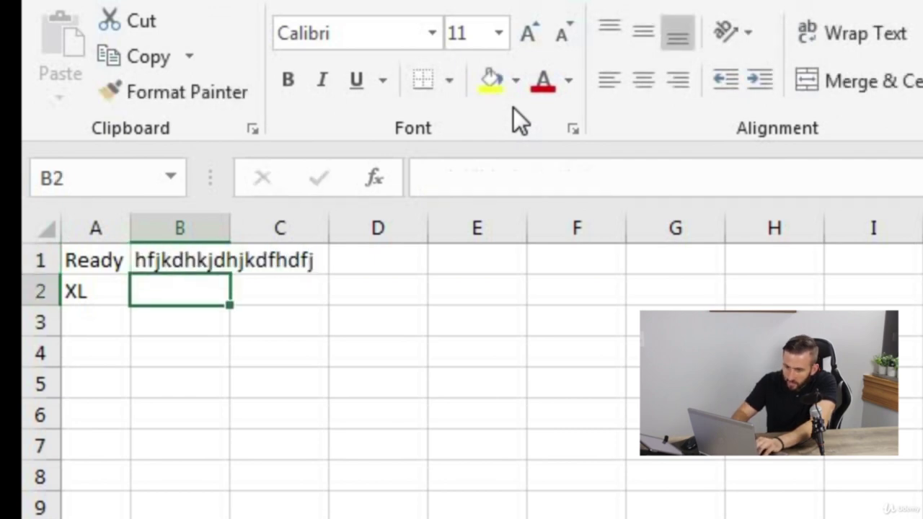
{"action": "left_click", "coordinate": [295, 257]}
{"action": "type", "text": "dfjdfjklsdjklsdf"}
{"action": "key", "text": "Return"}
{"action": "left_click", "coordinate": [375, 258]}
{"action": "type", "text": "dfjdfjiodsf"}
{"action": "key", "text": "Return"}
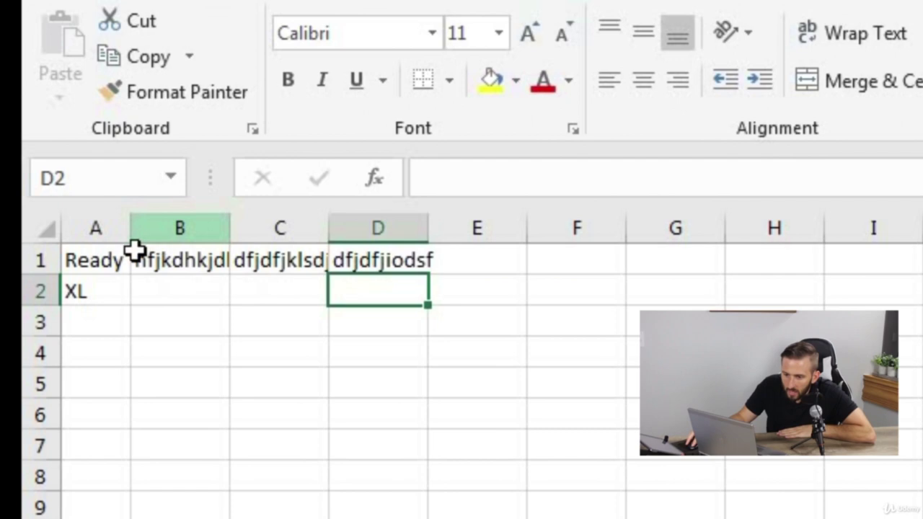
{"action": "left_click_drag", "start_coordinate": [94, 228], "coordinate": [418, 216]}
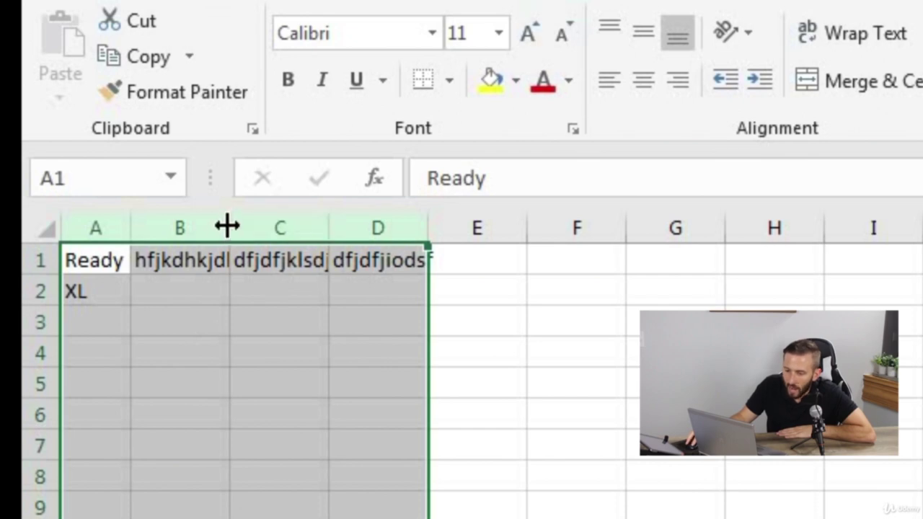
AutoFit columns A–D, then shrink all four to one equal narrow width.
{"action": "left_click_drag", "start_coordinate": [126, 230], "coordinate": [101, 243]}
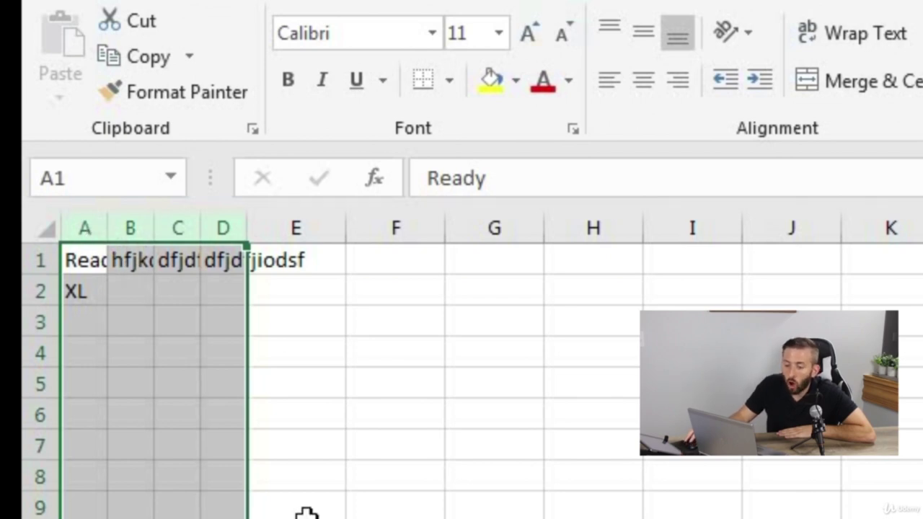
{"action": "double_click", "coordinate": [107, 229]}
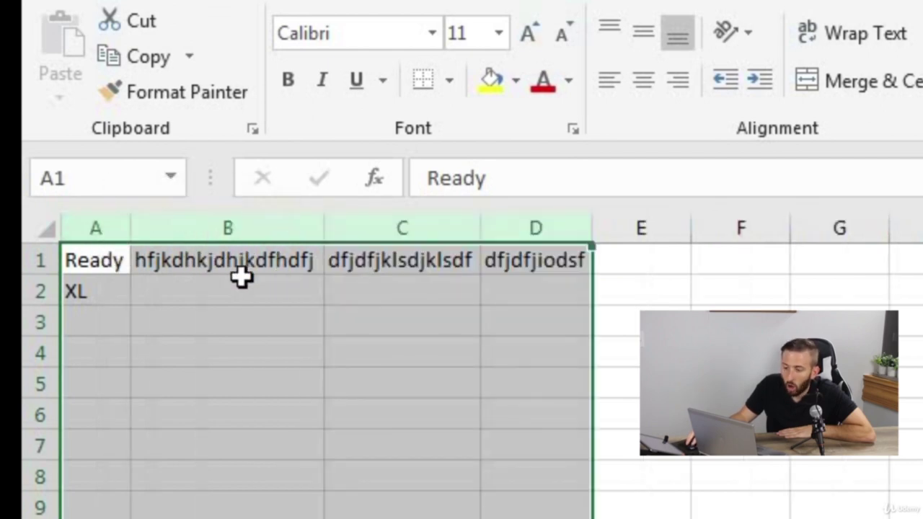
{"action": "left_click", "coordinate": [272, 289]}
{"action": "mouse_move", "coordinate": [95, 212]}
{"action": "left_mouse_down"}
{"action": "mouse_move", "coordinate": [541, 212]}
{"action": "mouse_move", "coordinate": [518, 214]}
{"action": "left_mouse_up"}
{"action": "left_click_drag", "start_coordinate": [130, 229], "coordinate": [108, 230]}
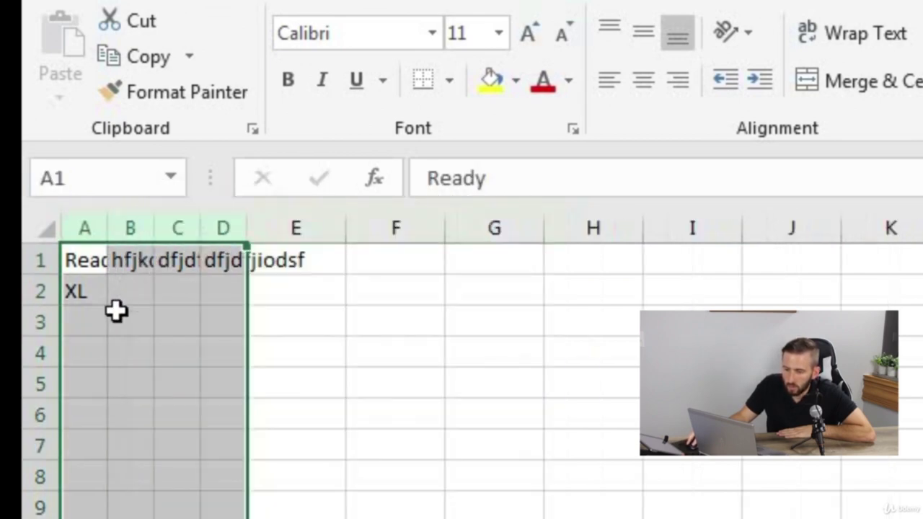
{"action": "left_click", "coordinate": [163, 351]}
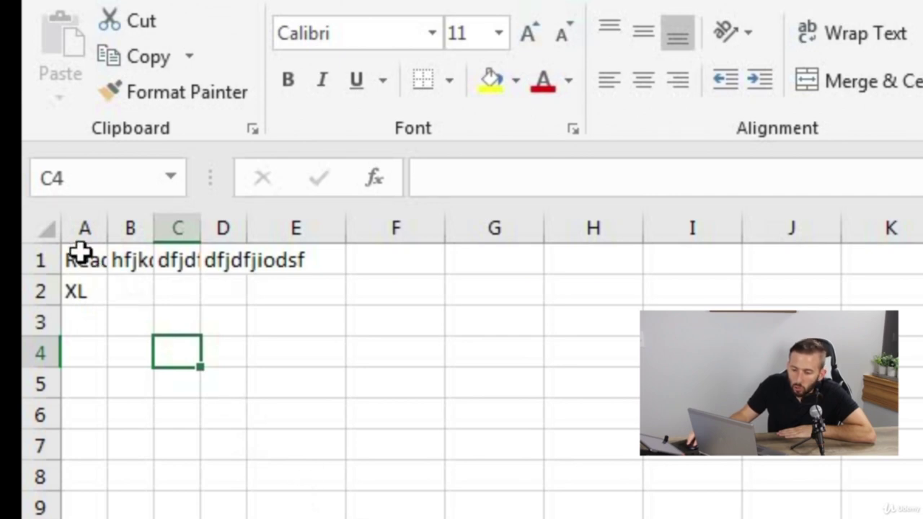
{"action": "left_click", "coordinate": [48, 230]}
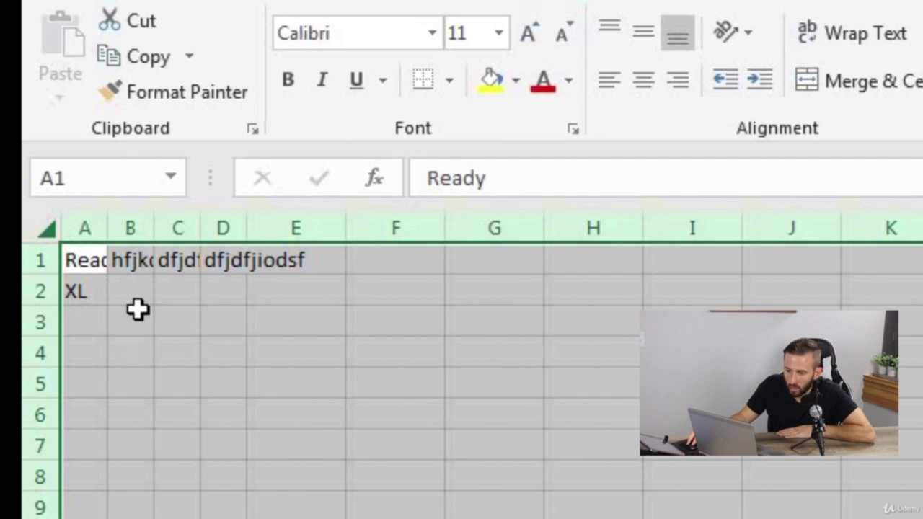
AutoFit every column on the selected sheet to its contents.
{"action": "double_click", "coordinate": [106, 228]}
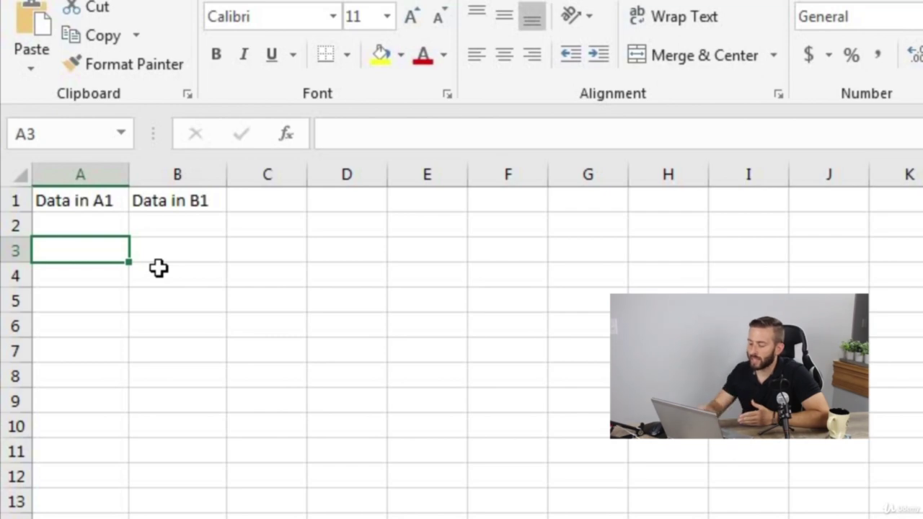
Enter =A1 in A3, change A1 to 'fjdkfj' to see A3 update, then undo both.
{"action": "type", "text": "="}
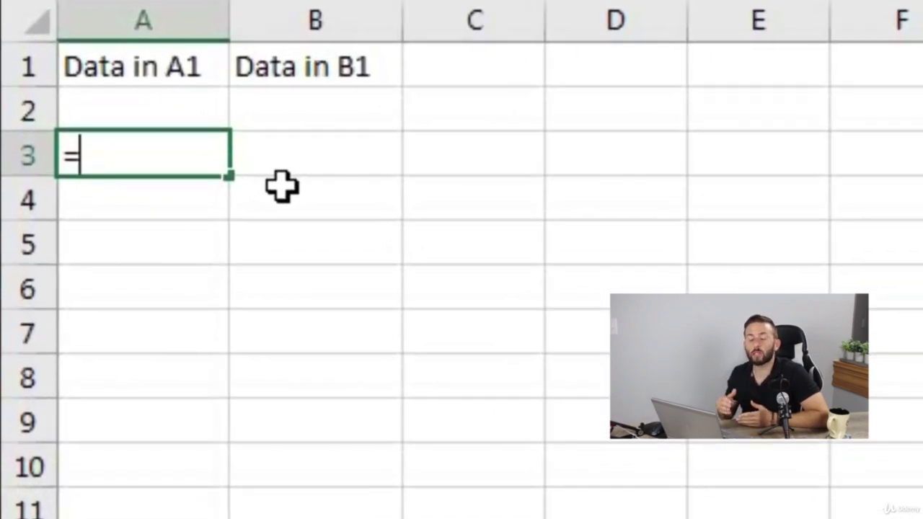
{"action": "type", "text": "a1"}
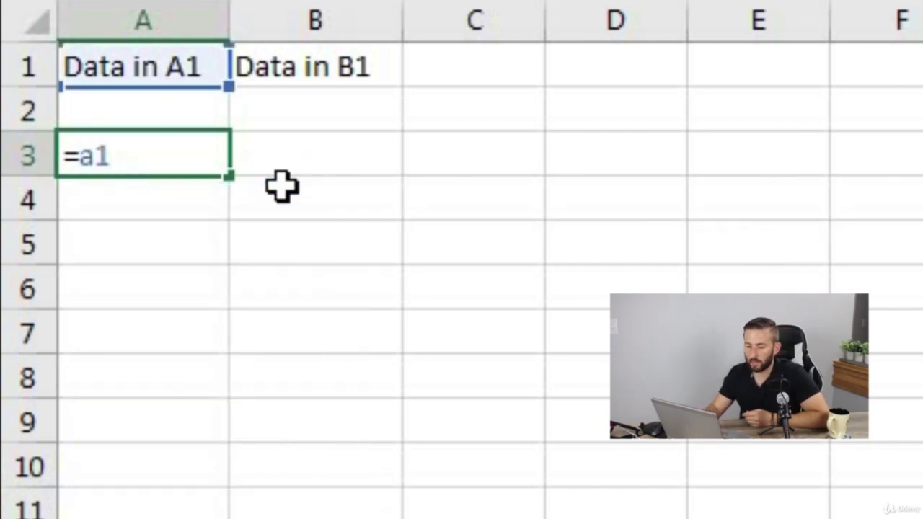
{"action": "key", "text": "Return"}
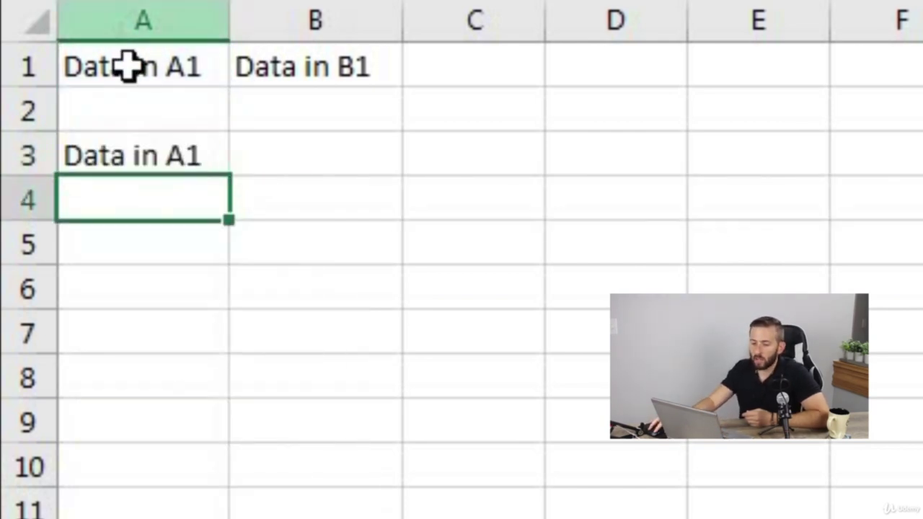
{"action": "left_click", "coordinate": [163, 76]}
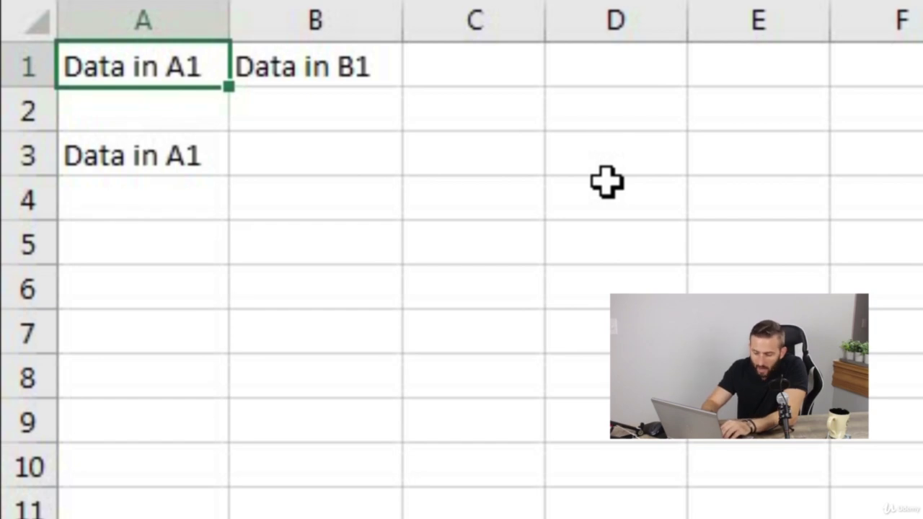
{"action": "type", "text": "fjdkfj"}
{"action": "key", "text": "Return"}
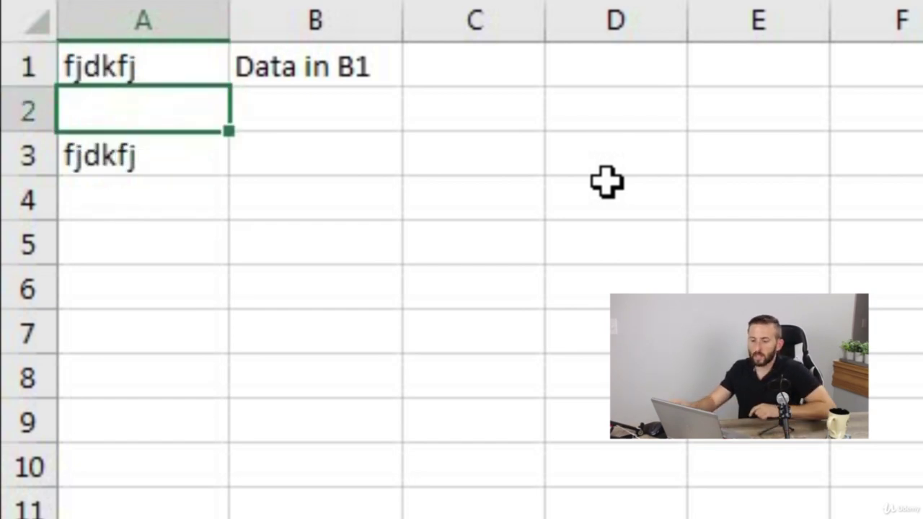
{"action": "left_click", "coordinate": [96, 153]}
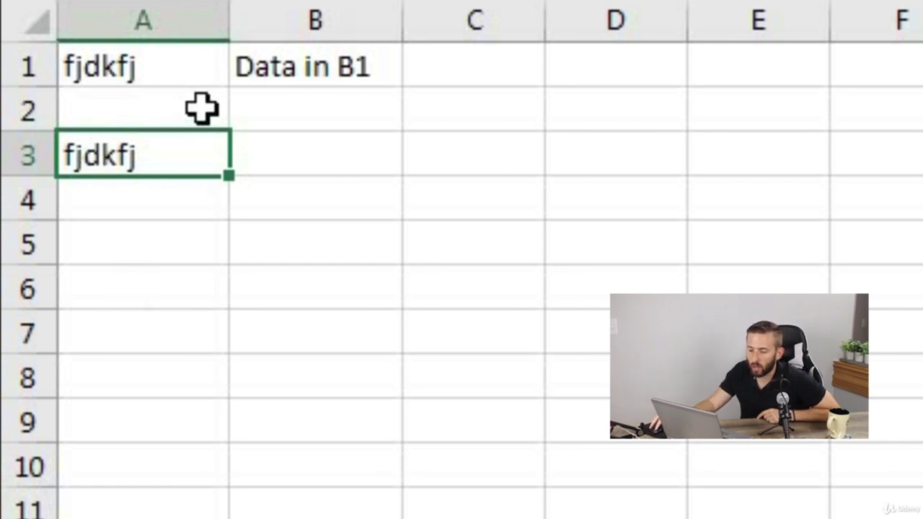
{"action": "key", "text": "ctrl+z"}
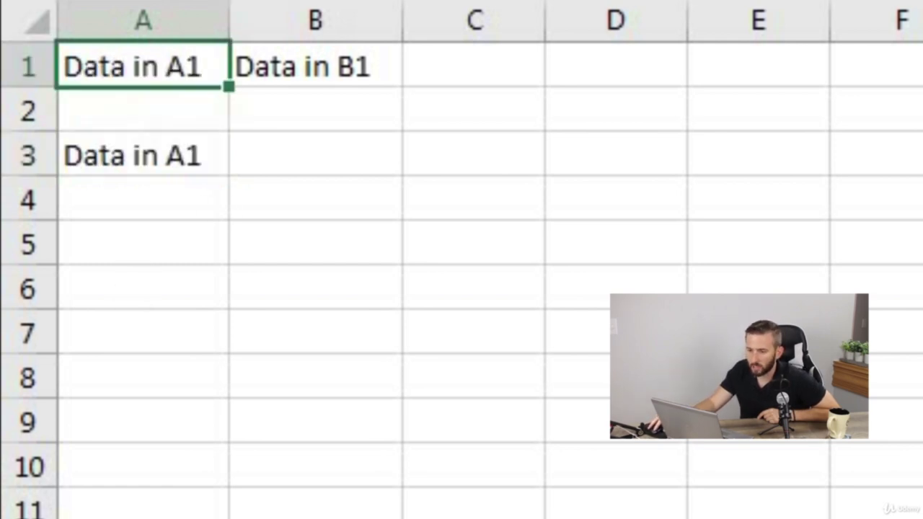
{"action": "key", "text": "ctrl+z"}
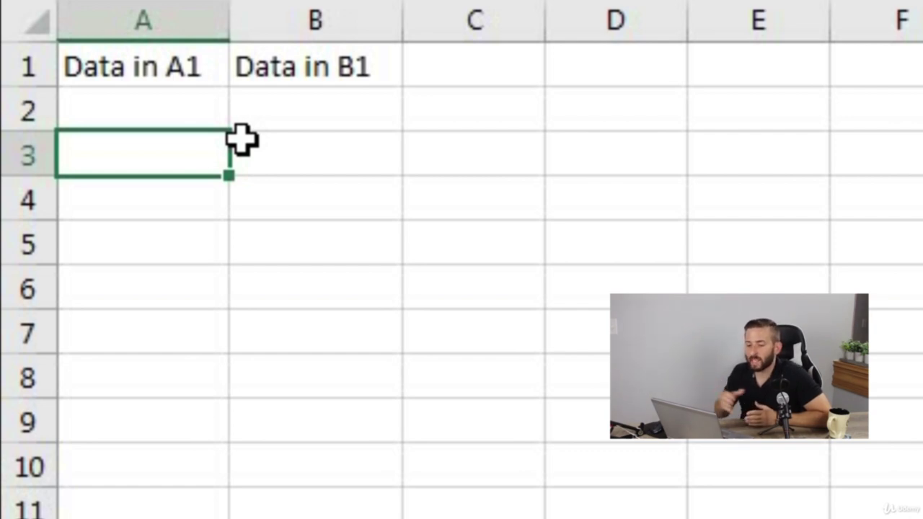
Build =A1 in A3 by clicking A1, undo it, and start a new formula.
{"action": "type", "text": "="}
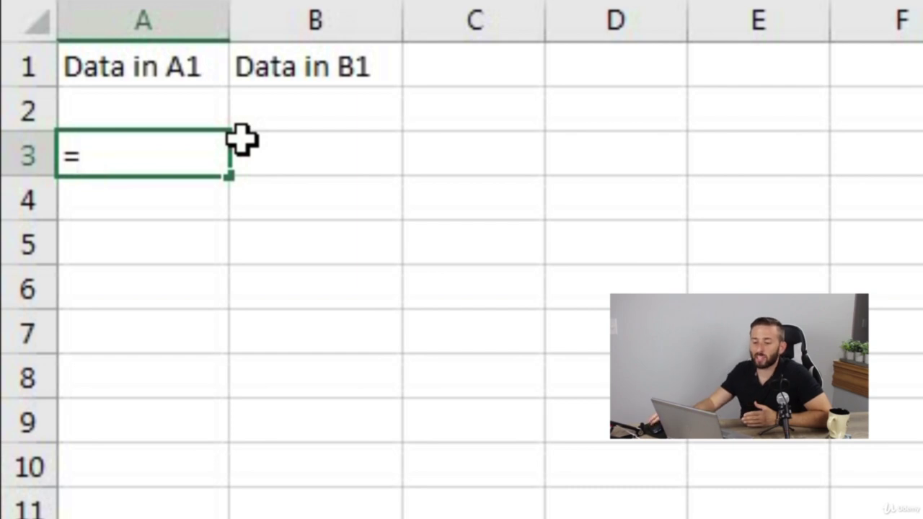
{"action": "left_click", "coordinate": [181, 68]}
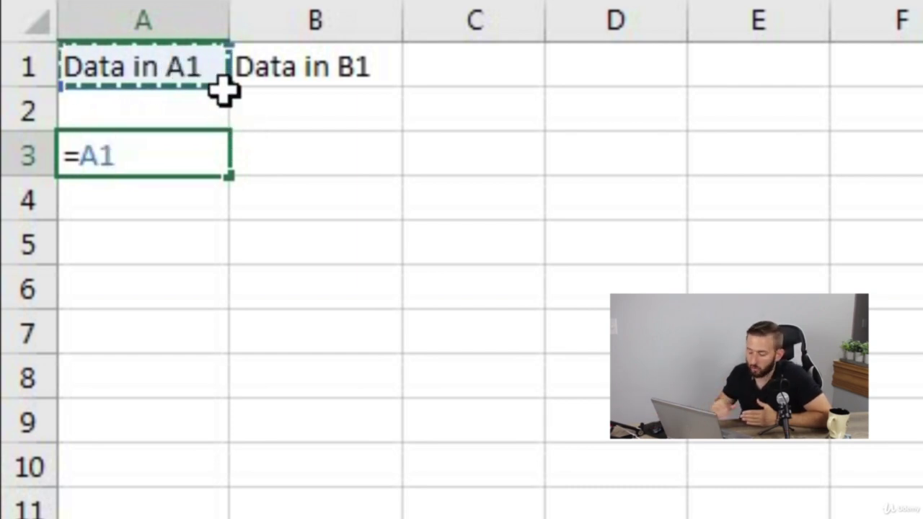
{"action": "key", "text": "Return"}
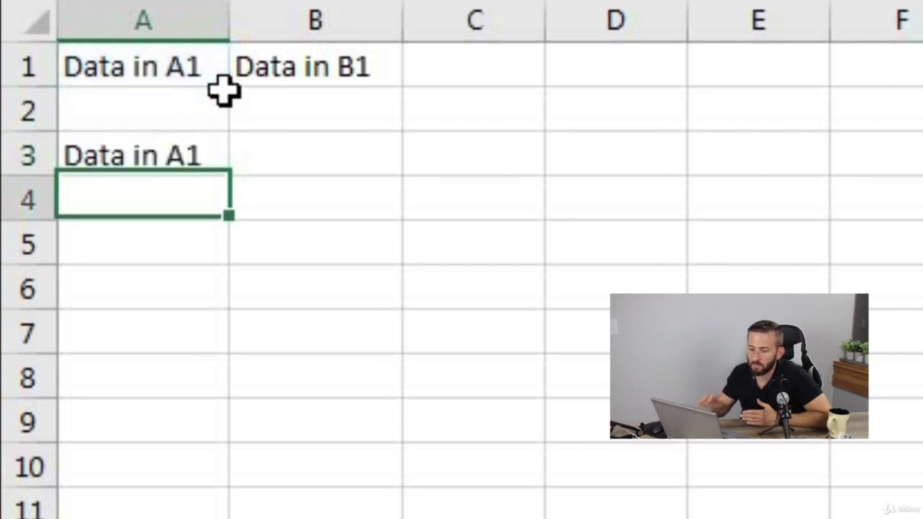
{"action": "key", "text": "ctrl+z"}
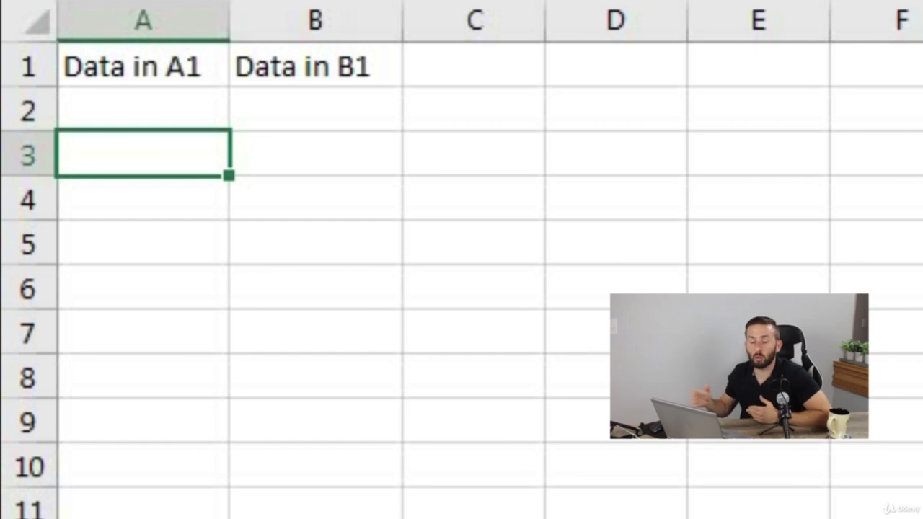
{"action": "type", "text": "="}
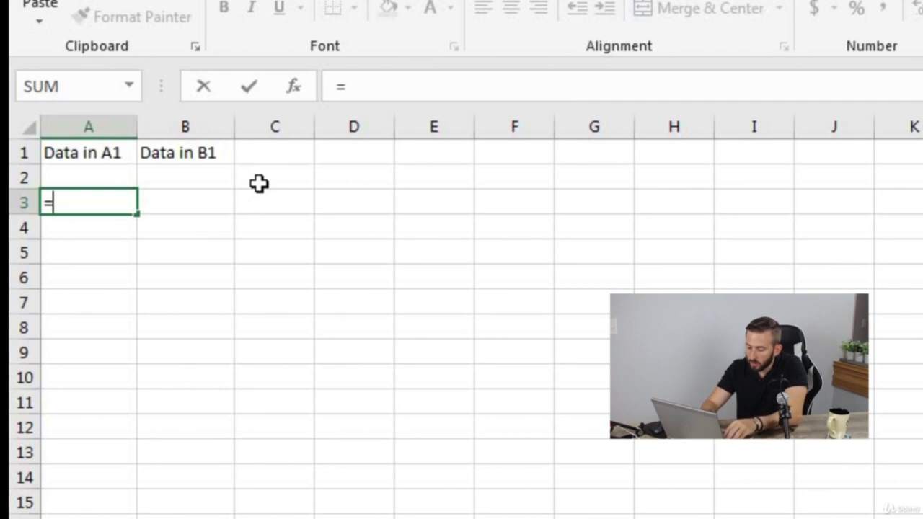
Complete A3's formula as =Sheet2!A1 to show the text from Sheet2.
{"action": "type", "text": "Sheet"}
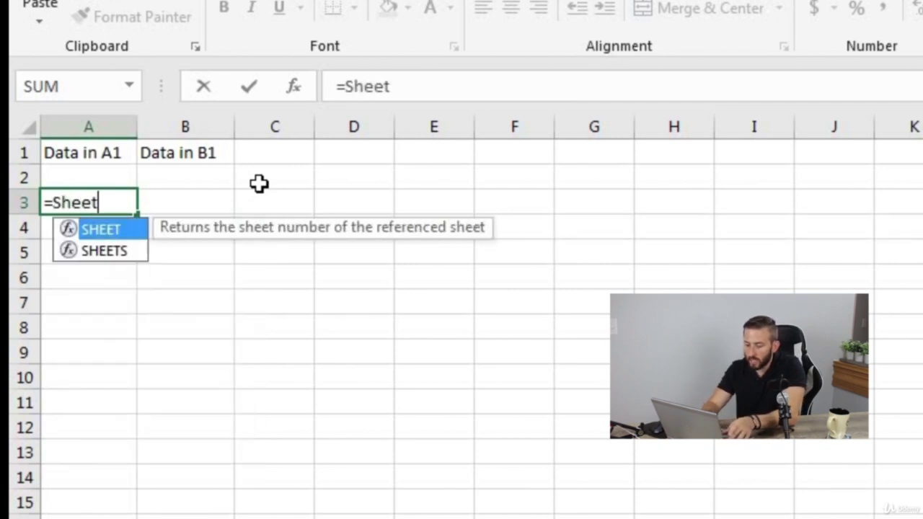
{"action": "type", "text": "2"}
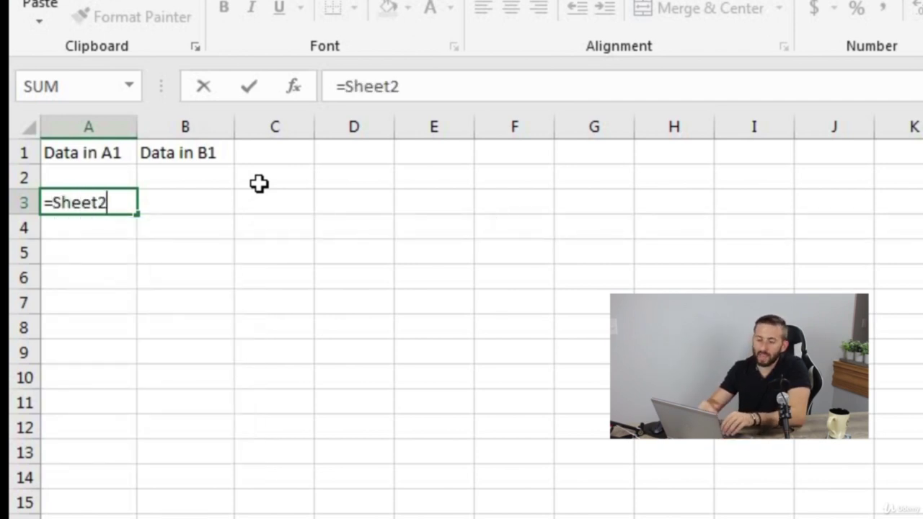
{"action": "type", "text": "!"}
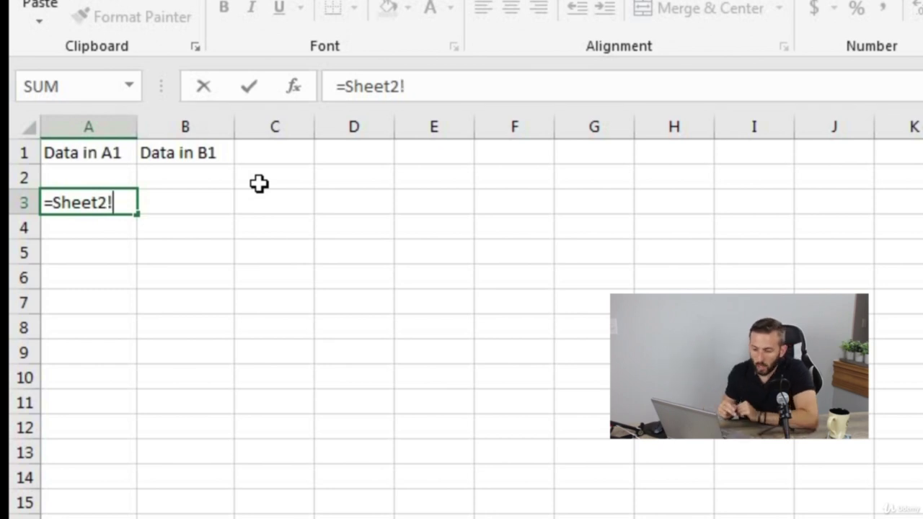
{"action": "type", "text": "A!"}
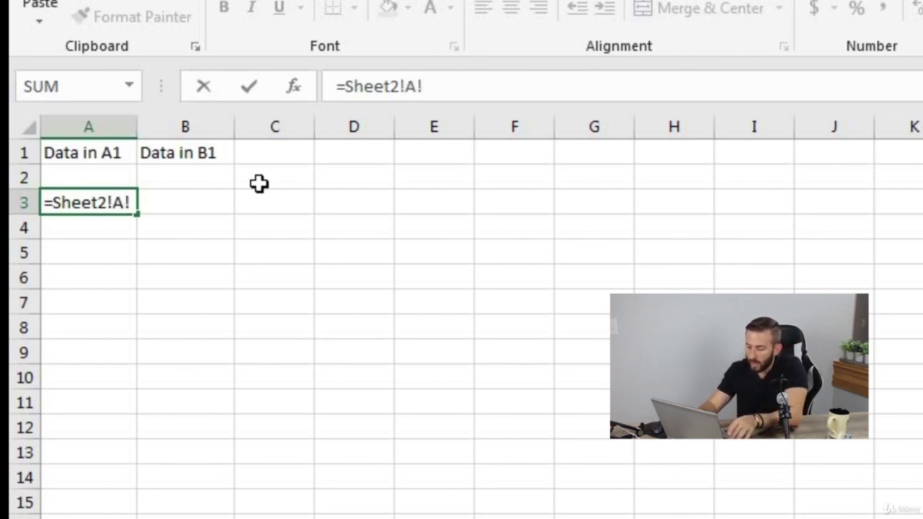
{"action": "key", "text": "BackSpace"}
{"action": "type", "text": "1"}
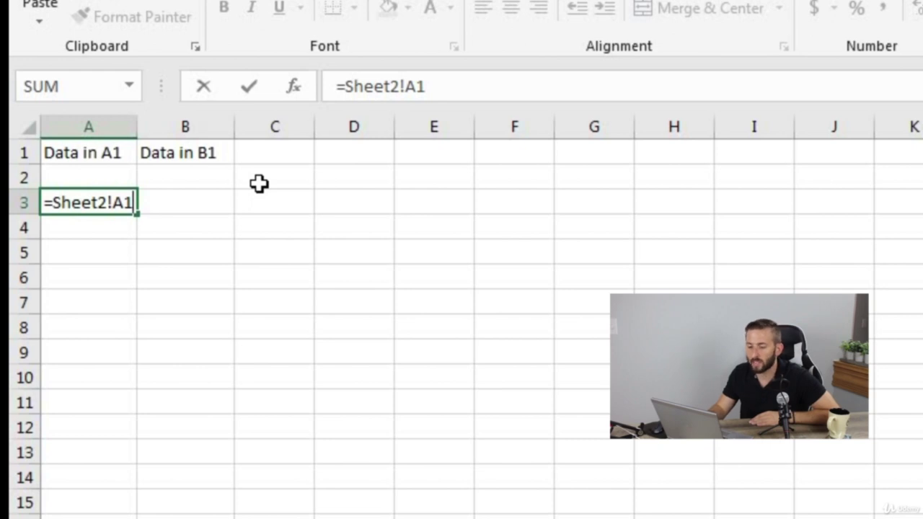
{"action": "key", "text": "ctrl+Return"}
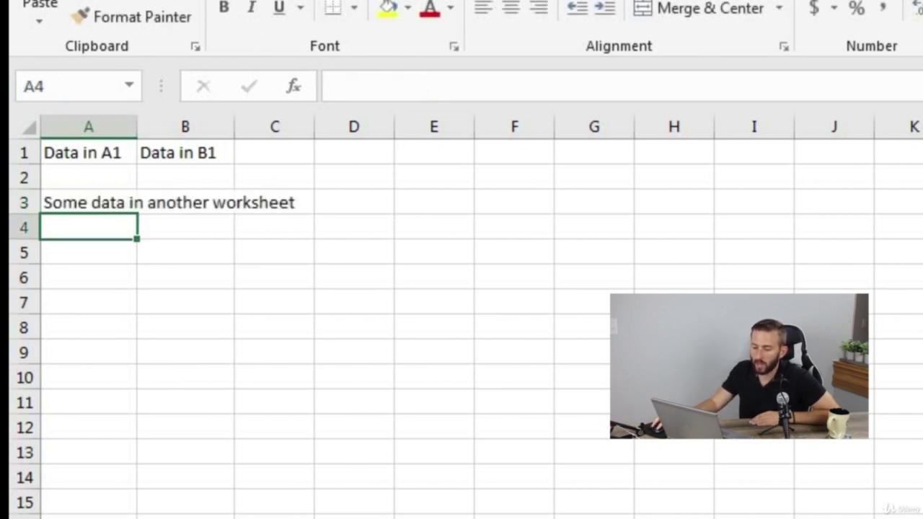
{"action": "left_click", "coordinate": [109, 204]}
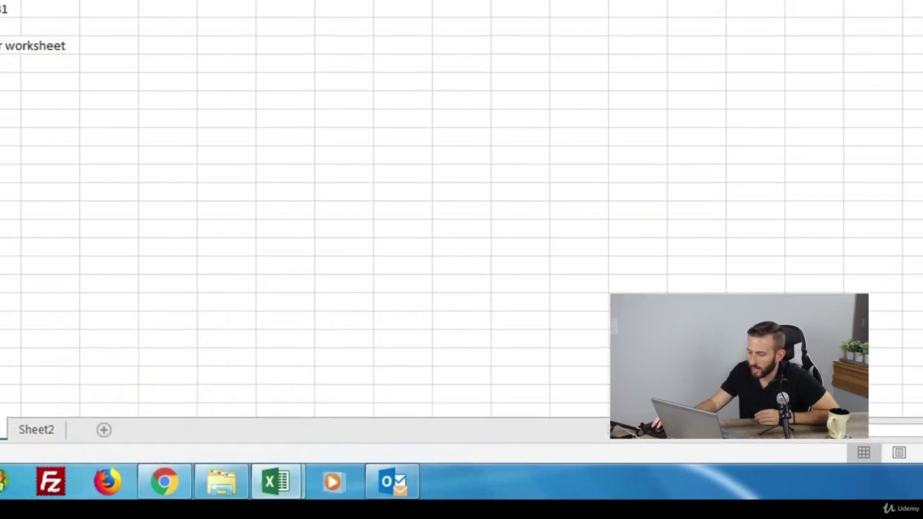
Replace A3 with a link to cell A1 in the Formula Basics2 workbook.
{"action": "key", "text": "Delete"}
{"action": "type", "text": "="}
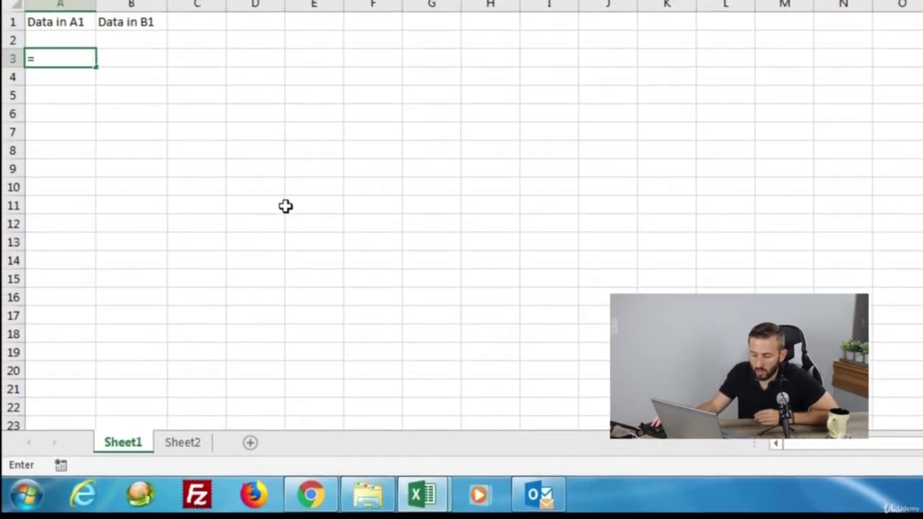
{"action": "mouse_move", "coordinate": [442, 488]}
{"action": "left_click", "coordinate": [520, 404]}
{"action": "left_click", "coordinate": [130, 24]}
{"action": "key", "text": "Return"}
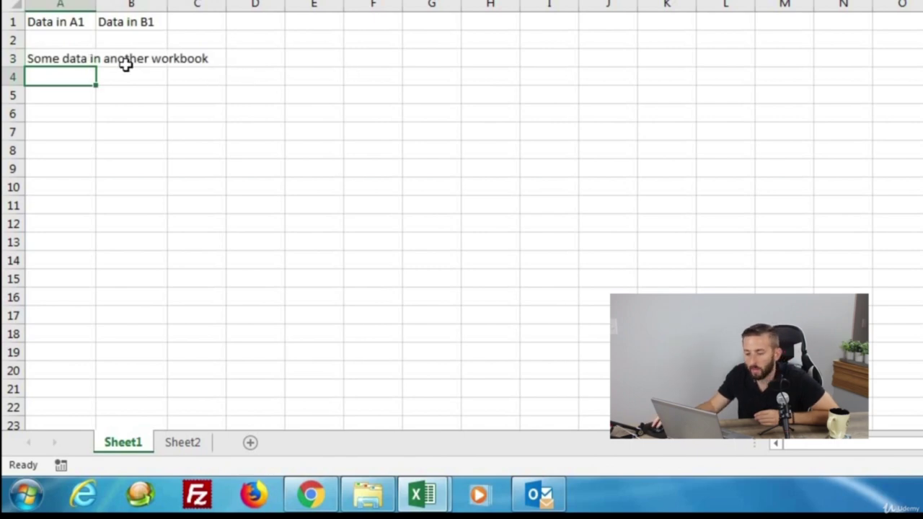
{"action": "left_click", "coordinate": [83, 62]}
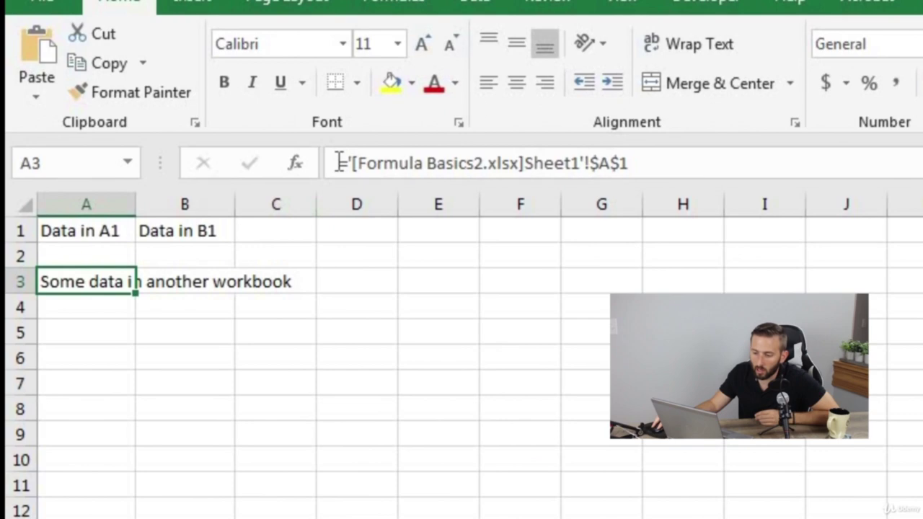
{"action": "left_click_drag", "start_coordinate": [339, 163], "coordinate": [738, 159]}
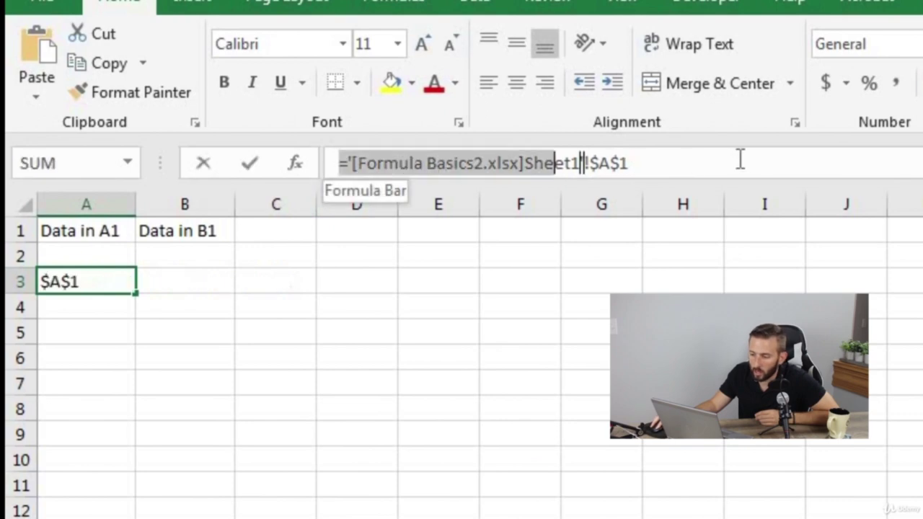
{"action": "left_click", "coordinate": [353, 163]}
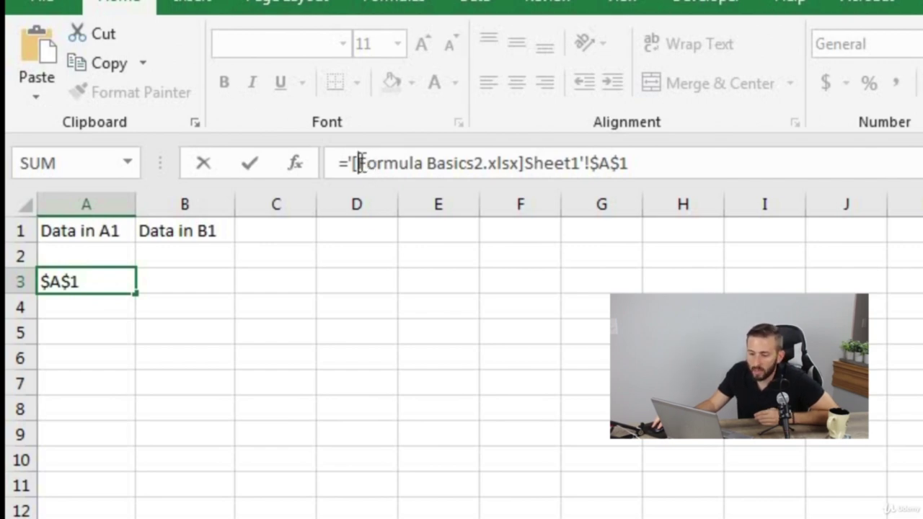
{"action": "left_click_drag", "start_coordinate": [359, 163], "coordinate": [574, 160]}
{"action": "left_click", "coordinate": [525, 164]}
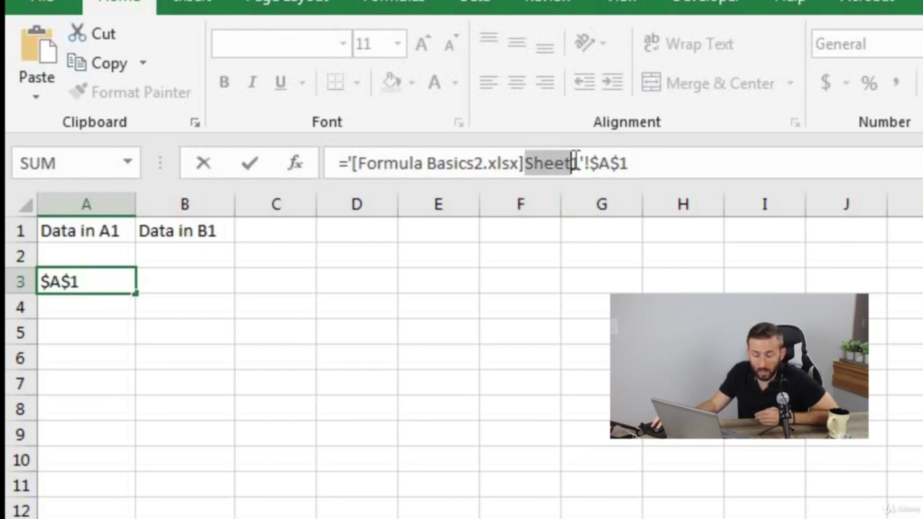
{"action": "left_click_drag", "start_coordinate": [578, 158], "coordinate": [580, 160]}
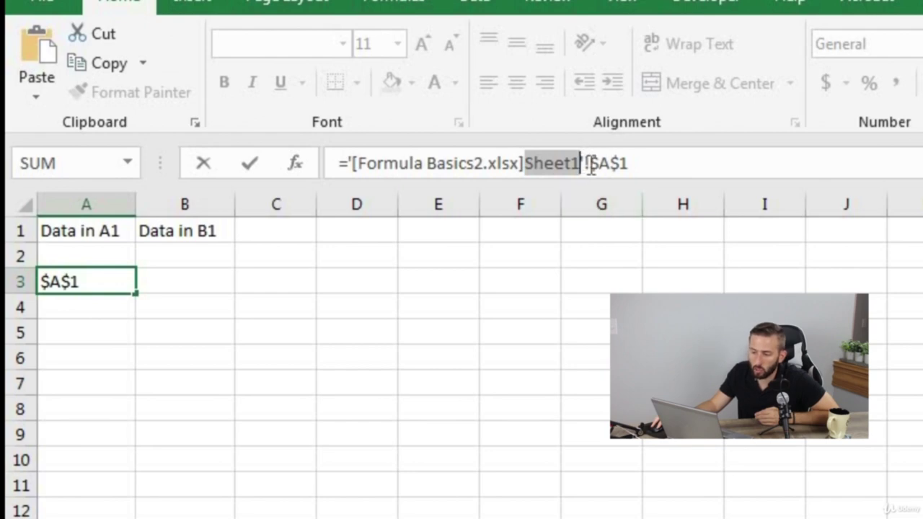
{"action": "left_click", "coordinate": [588, 164]}
{"action": "left_click", "coordinate": [668, 149], "text": "shift"}
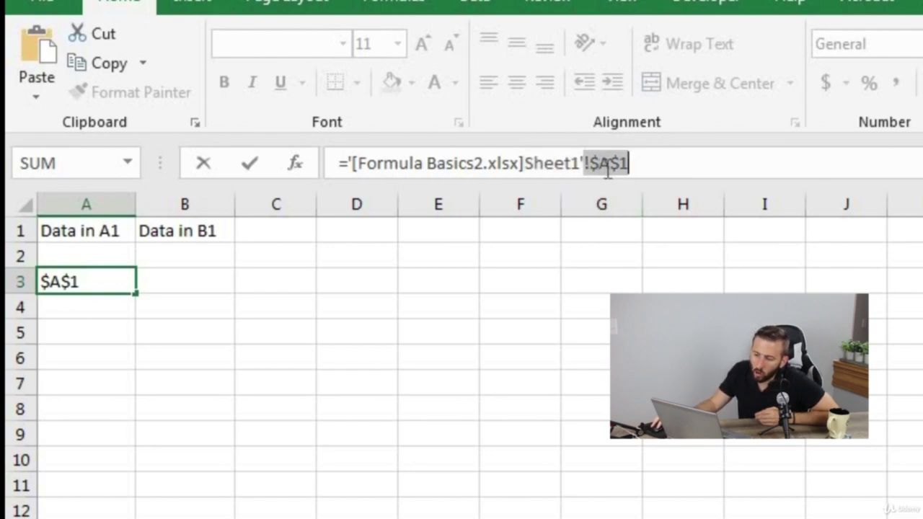
{"action": "left_click", "coordinate": [647, 163]}
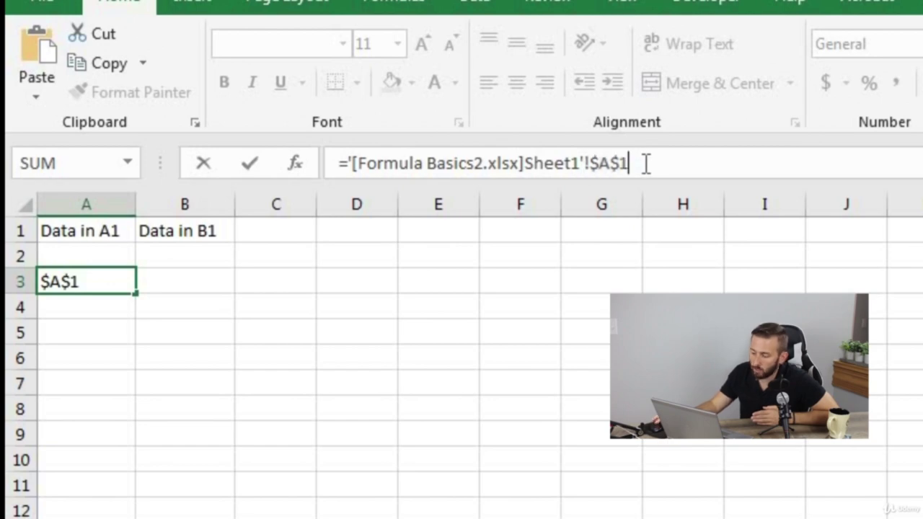
{"action": "key", "text": "Return"}
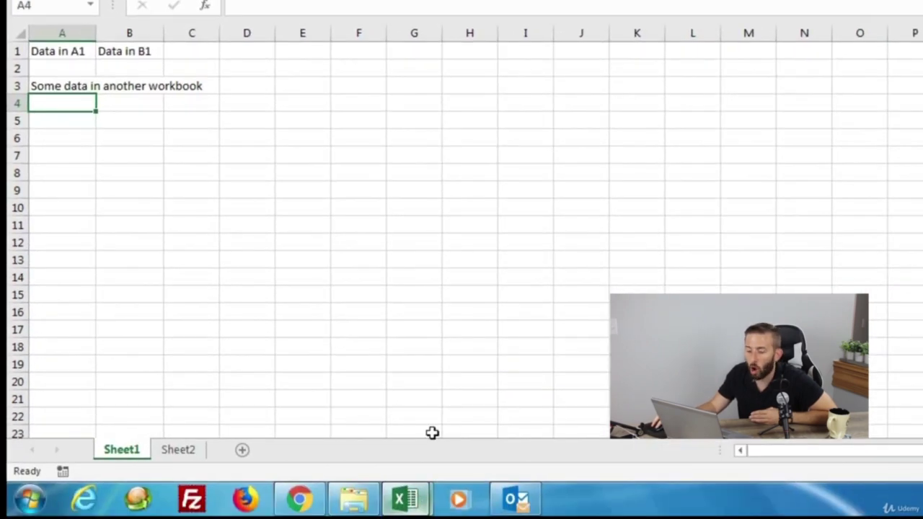
Switch to the Formula Basics2 window from the taskbar and close that workbook.
{"action": "left_click", "coordinate": [408, 493]}
{"action": "left_click", "coordinate": [462, 408]}
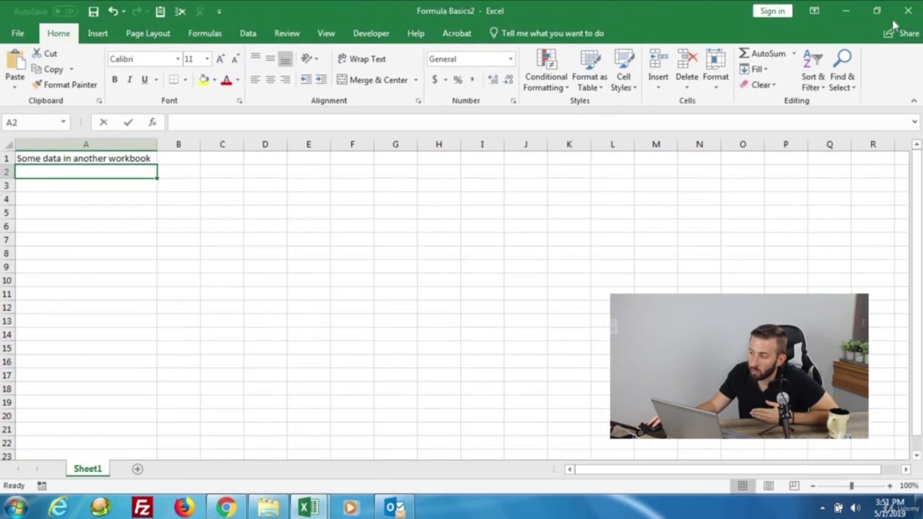
{"action": "left_click", "coordinate": [908, 10]}
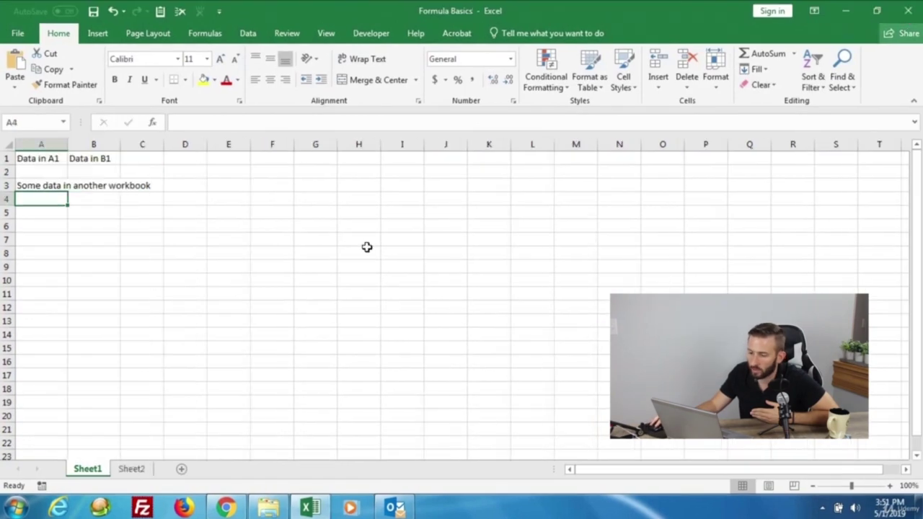
Select A3 and inspect the full folder path in its external reference formula.
{"action": "left_click", "coordinate": [57, 187]}
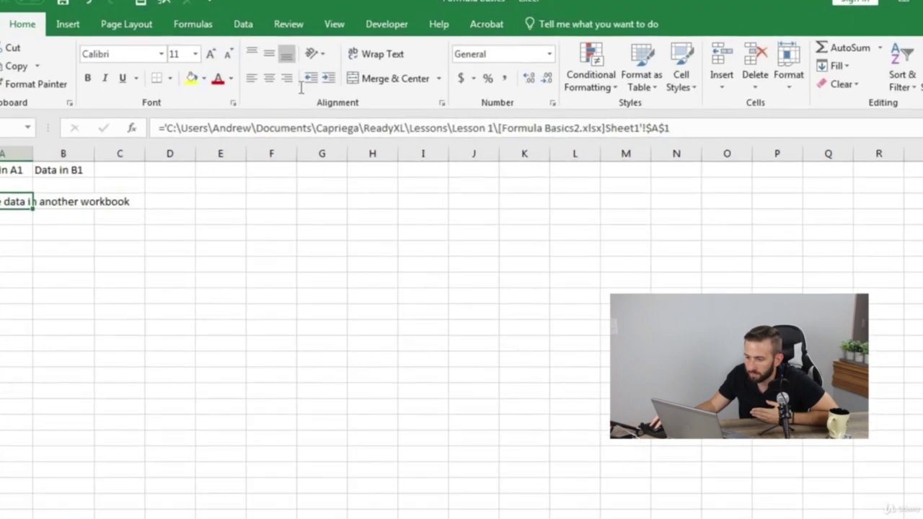
{"action": "left_click_drag", "start_coordinate": [654, 126], "coordinate": [176, 123]}
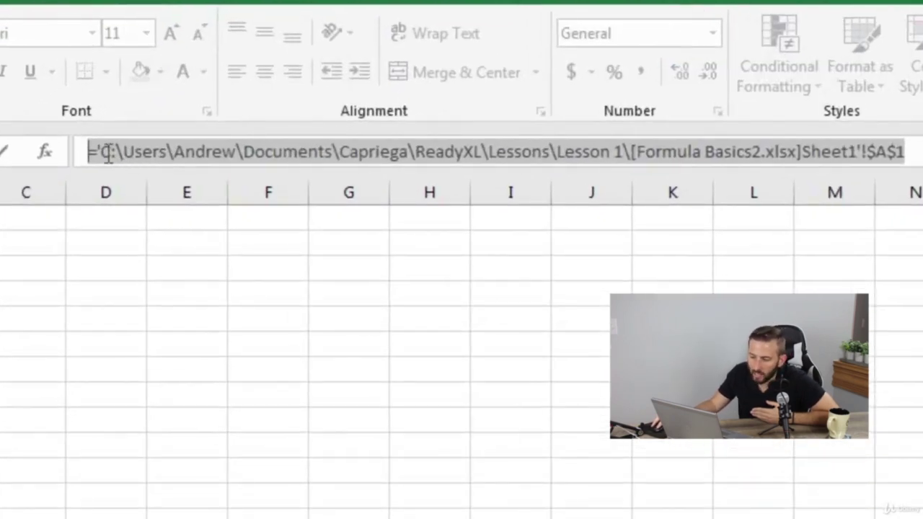
{"action": "left_click_drag", "start_coordinate": [98, 152], "coordinate": [635, 155]}
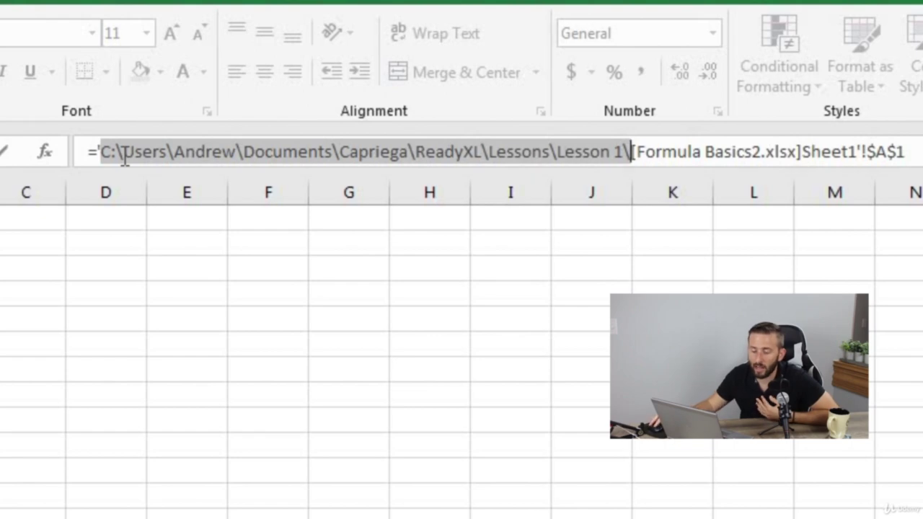
{"action": "left_click", "coordinate": [691, 159]}
Clear A3's contents and start a new formula with an equals sign.
{"action": "key", "text": "Escape"}
{"action": "key", "text": "Delete"}
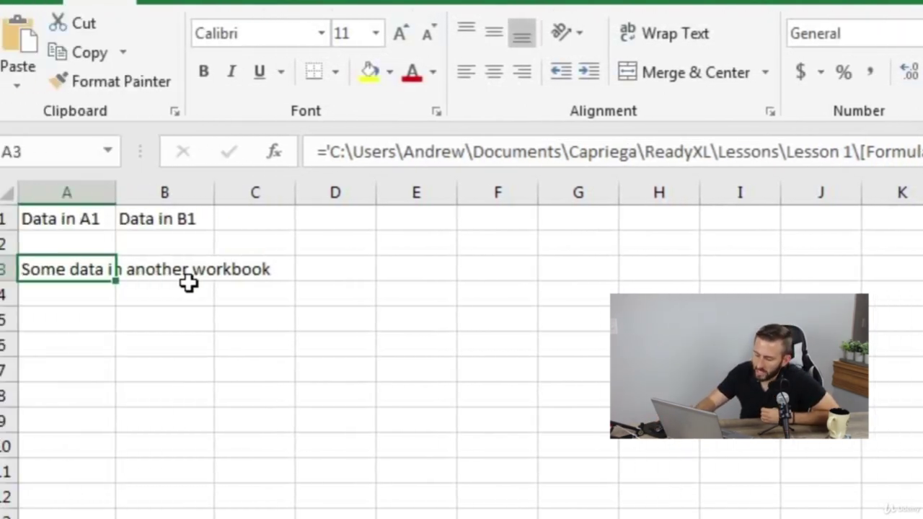
{"action": "type", "text": "="}
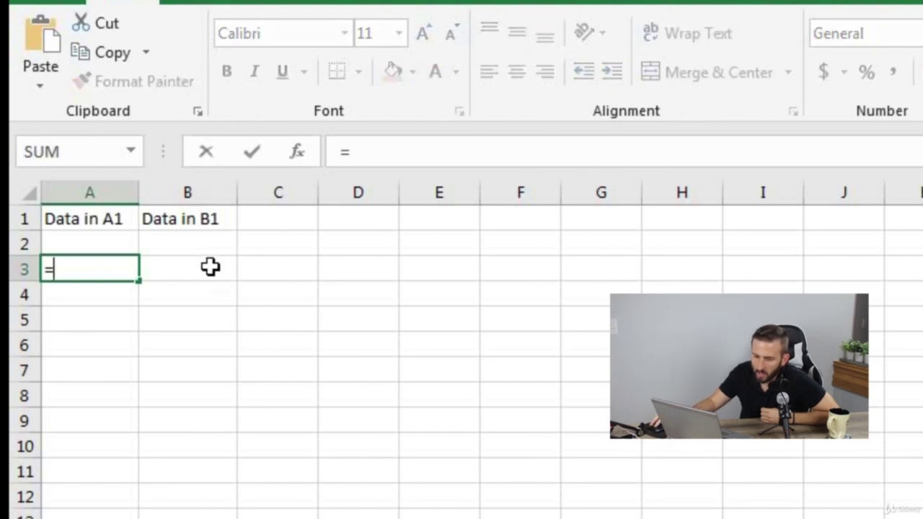
Enter the relative formula =A1 in A3.
{"action": "left_click", "coordinate": [110, 220]}
{"action": "key", "text": "Return"}
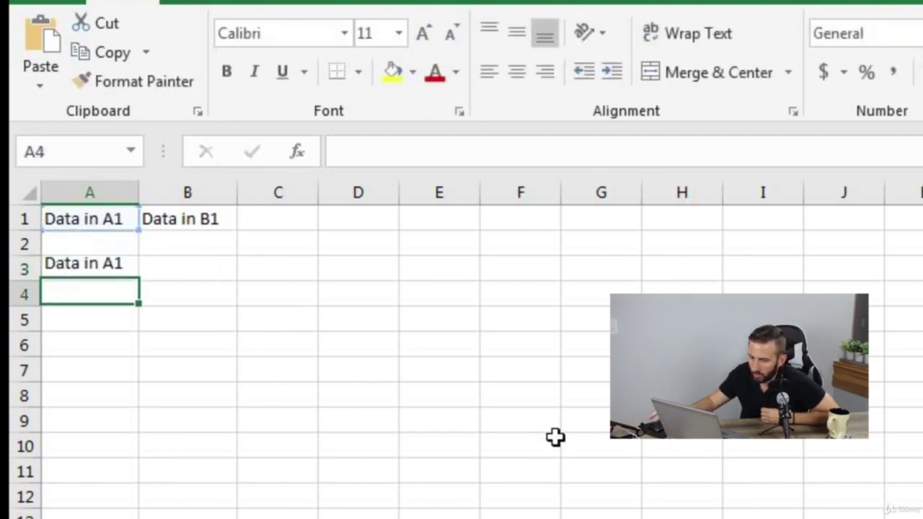
{"action": "left_click", "coordinate": [123, 269]}
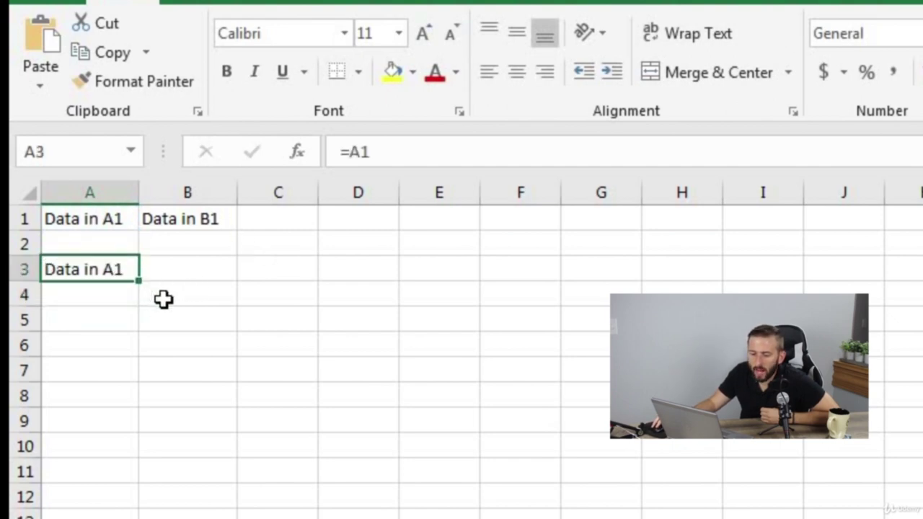
Copy A3's formula to B3, where it becomes =B1, and compare it with B1 and A1.
{"action": "key", "text": "ctrl+c"}
{"action": "left_click", "coordinate": [207, 273]}
{"action": "key", "text": "ctrl+v"}
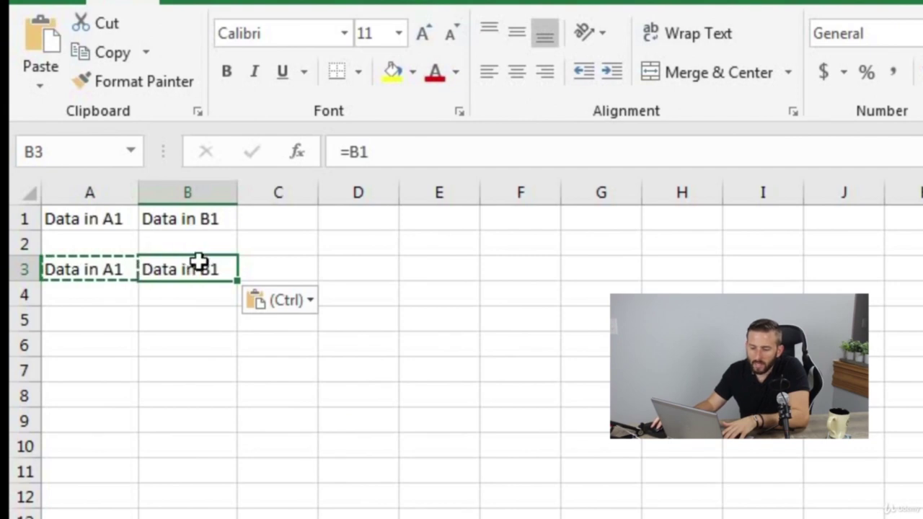
{"action": "left_click", "coordinate": [209, 222]}
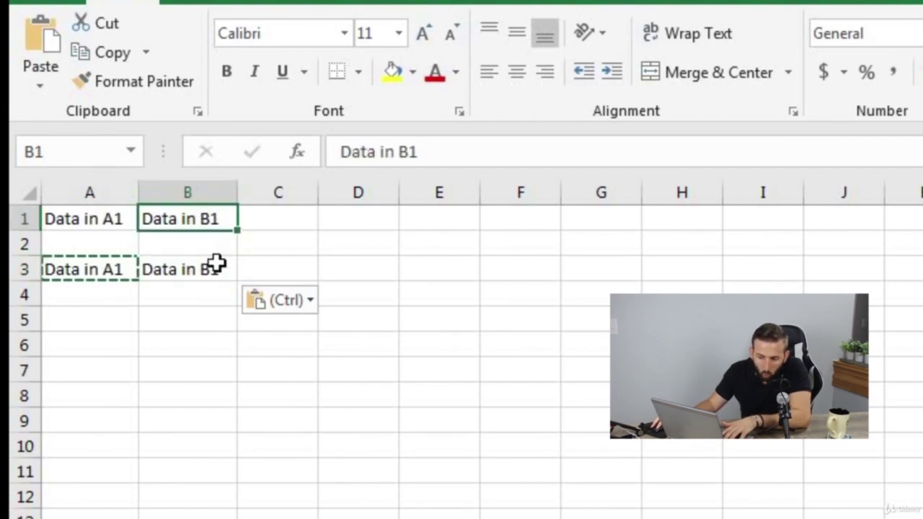
{"action": "left_click", "coordinate": [99, 269]}
{"action": "left_click", "coordinate": [79, 215]}
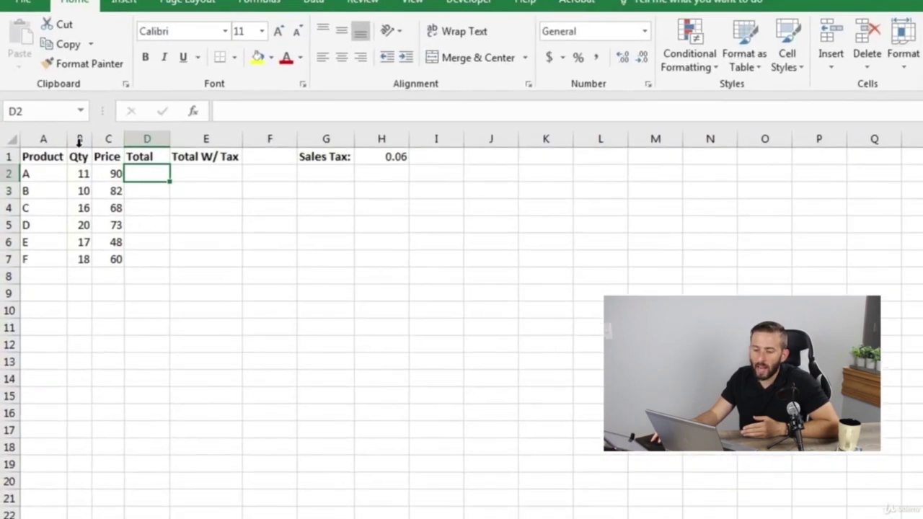
{"action": "left_click", "coordinate": [79, 139]}
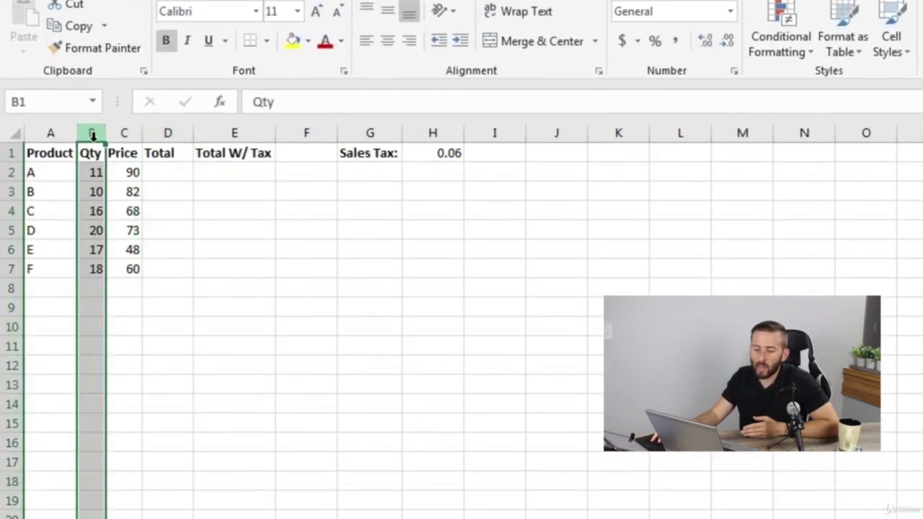
{"action": "left_click", "coordinate": [119, 132]}
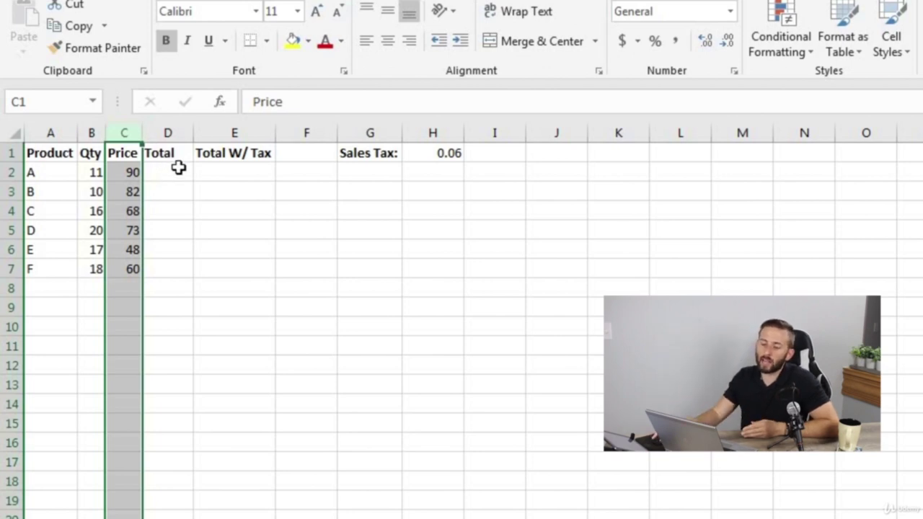
{"action": "left_click", "coordinate": [178, 167]}
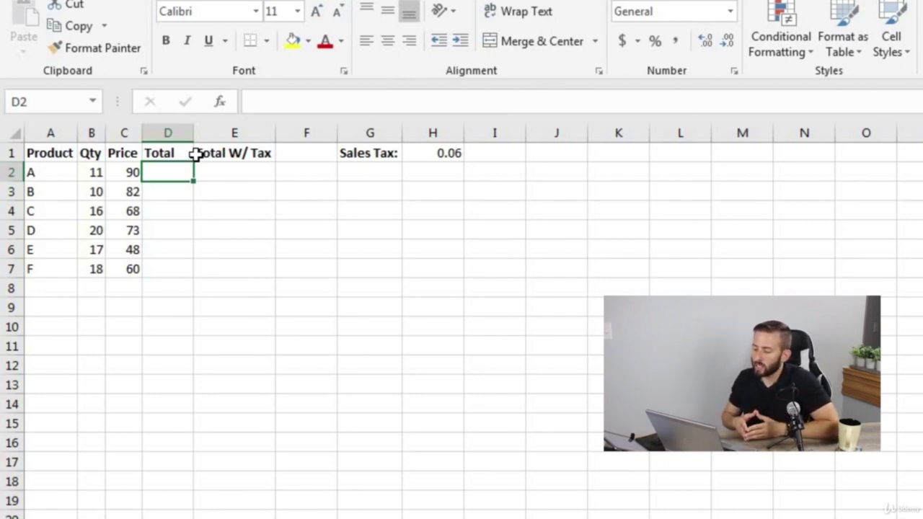
Enter =11*90 in D2 so product A's Total shows 990.
{"action": "type", "text": "="}
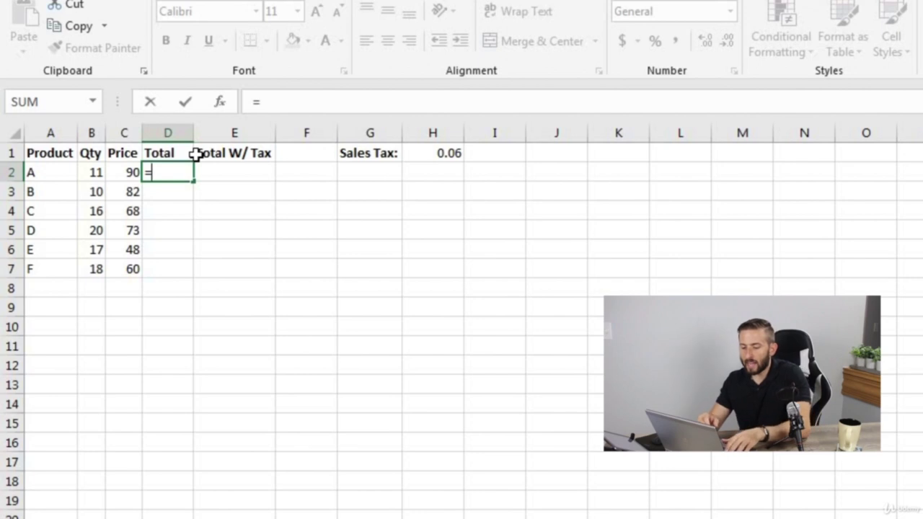
{"action": "type", "text": "11"}
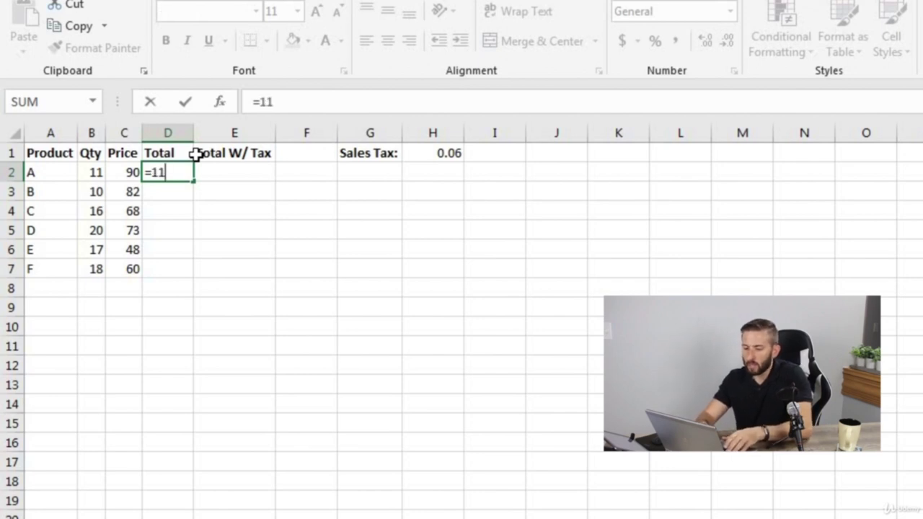
{"action": "type", "text": "*90"}
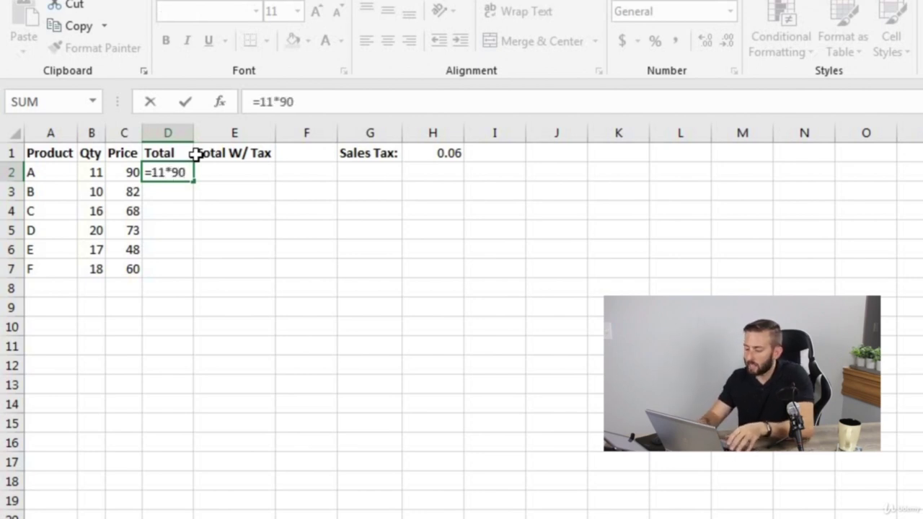
{"action": "key", "text": "Return"}
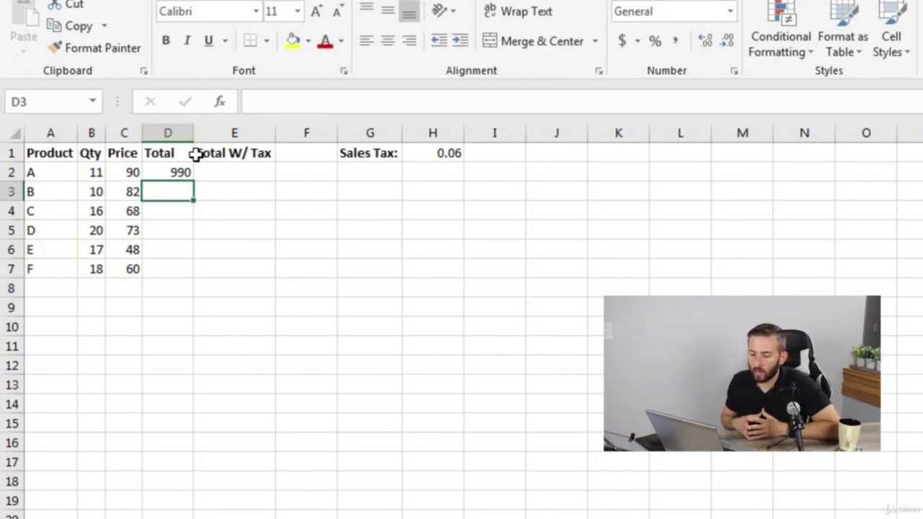
{"action": "key", "text": "Up"}
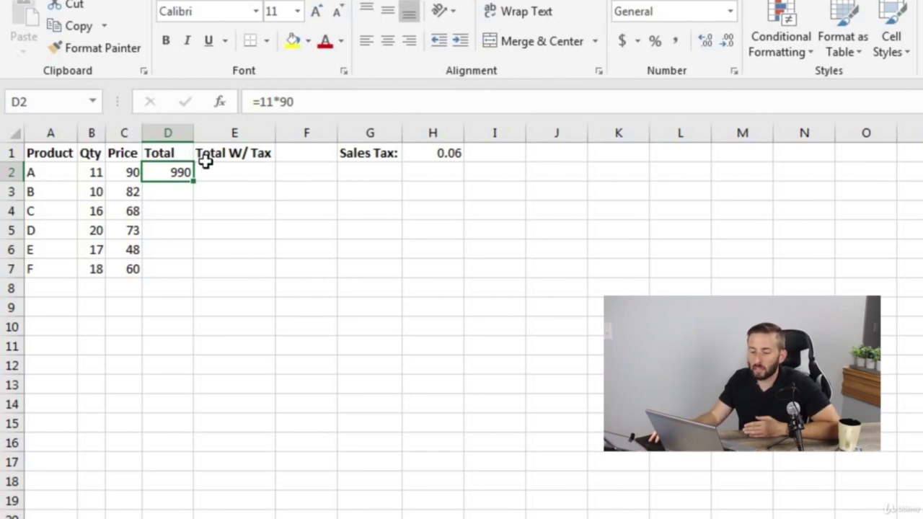
Replace D2's hard-coded 11*90 with the cell references =B2*C2.
{"action": "left_click_drag", "start_coordinate": [261, 100], "coordinate": [335, 82]}
{"action": "key", "text": "BackSpace"}
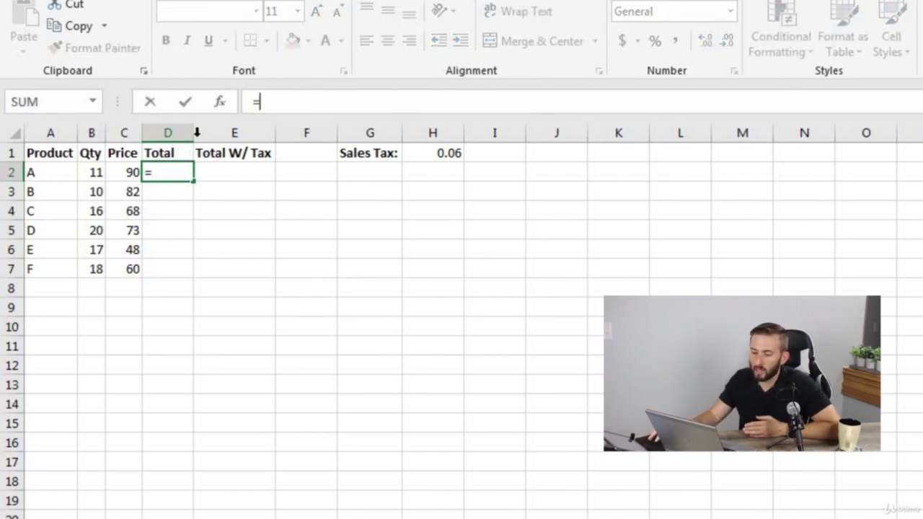
{"action": "left_click", "coordinate": [97, 171]}
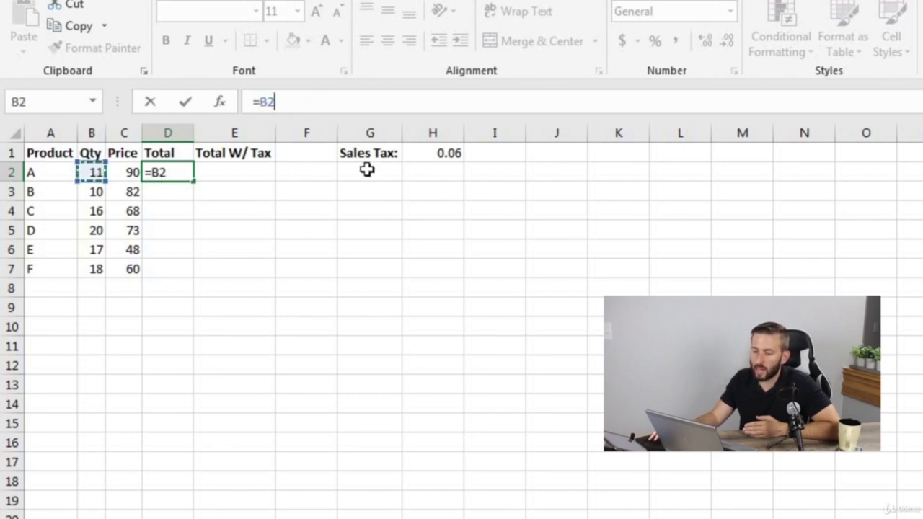
{"action": "type", "text": "*"}
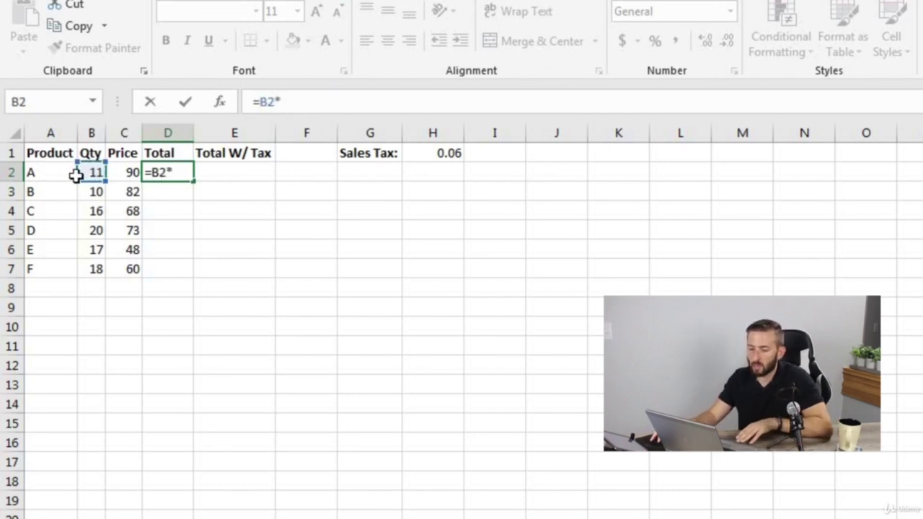
{"action": "left_click", "coordinate": [130, 170]}
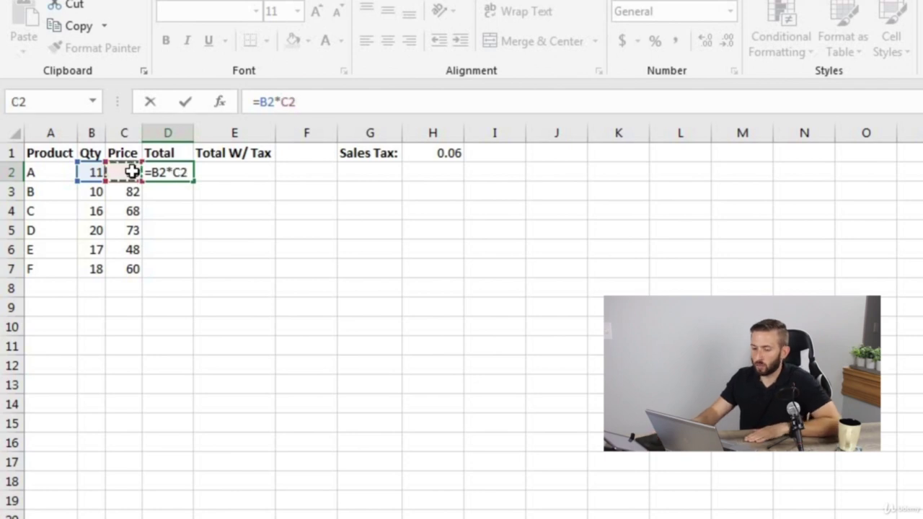
{"action": "key", "text": "Return"}
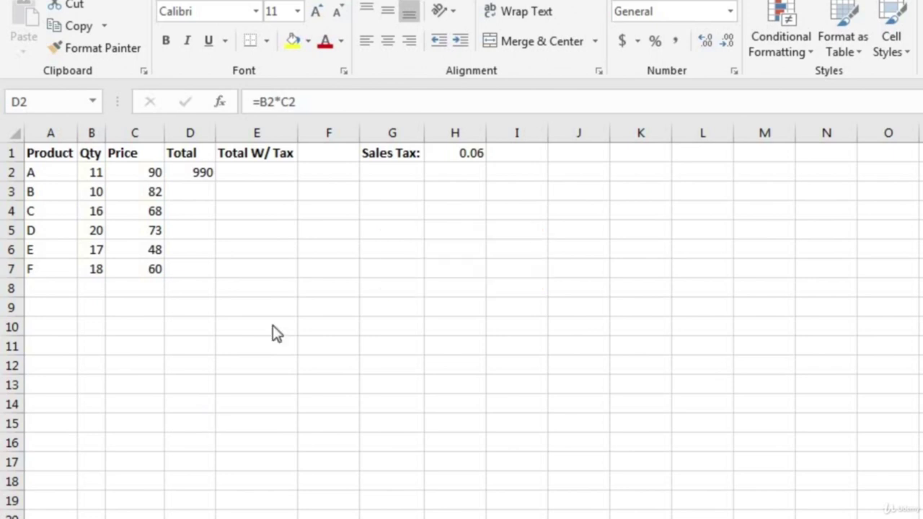
{"action": "left_click", "coordinate": [189, 172]}
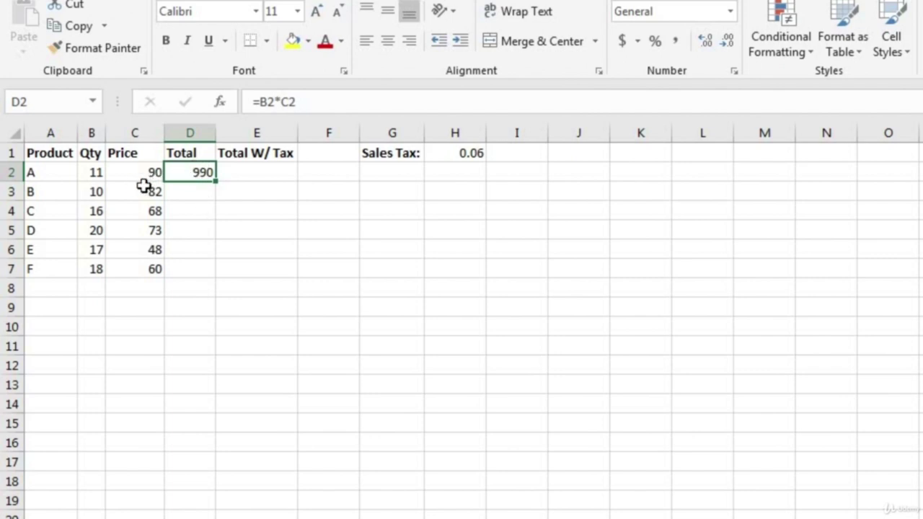
{"action": "left_click", "coordinate": [94, 171]}
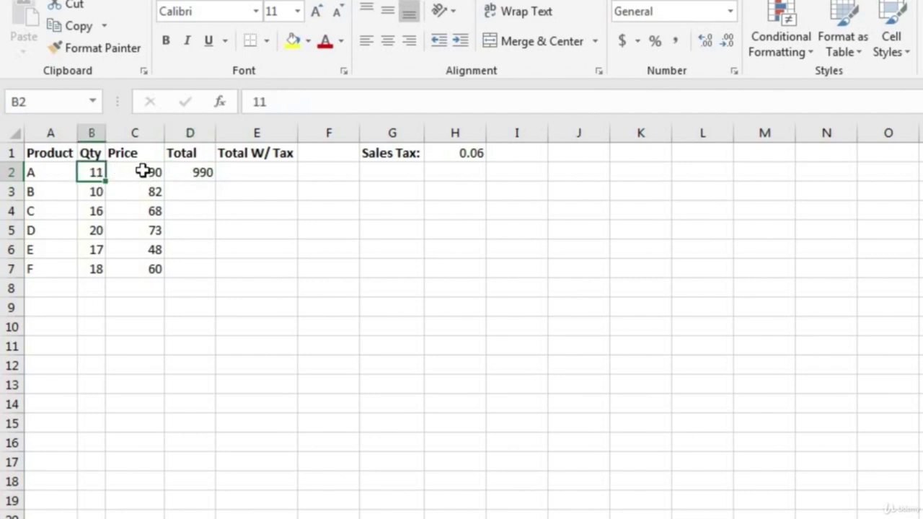
{"action": "left_click", "coordinate": [142, 172]}
{"action": "left_click", "coordinate": [197, 173]}
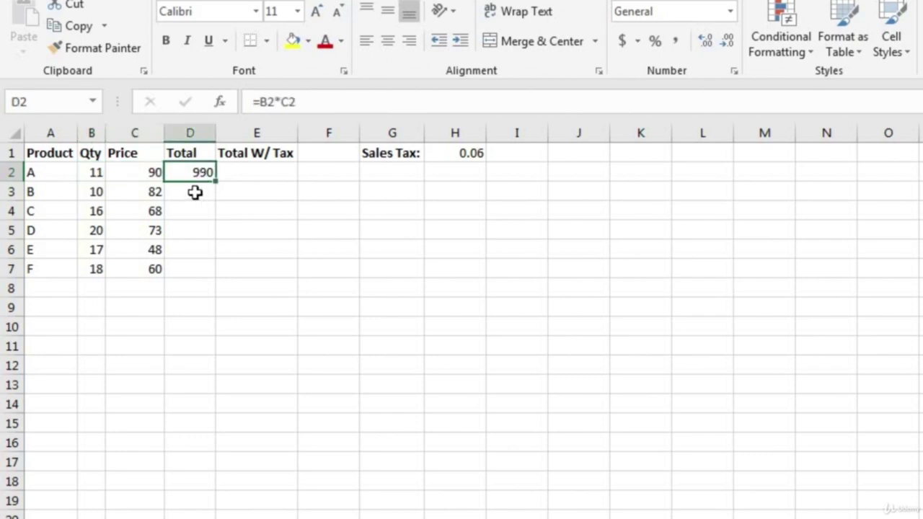
{"action": "left_click_drag", "start_coordinate": [197, 194], "coordinate": [204, 260]}
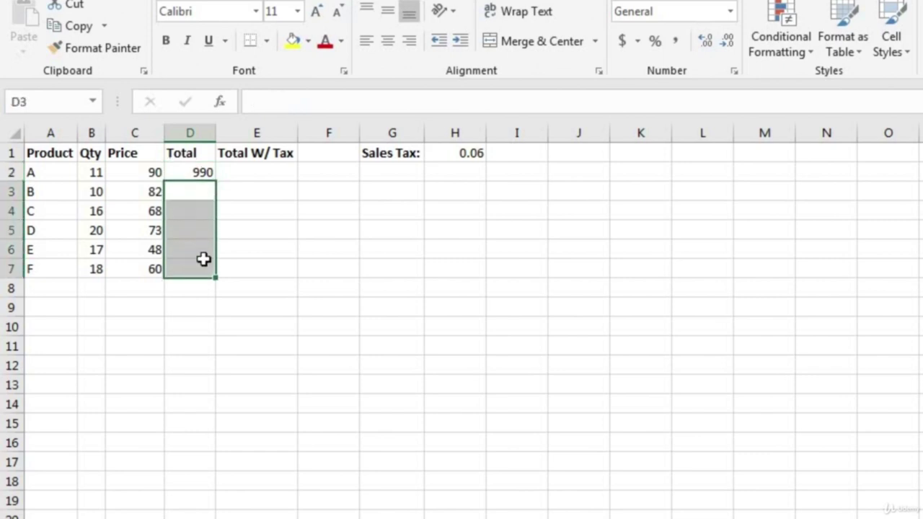
{"action": "left_click", "coordinate": [200, 172]}
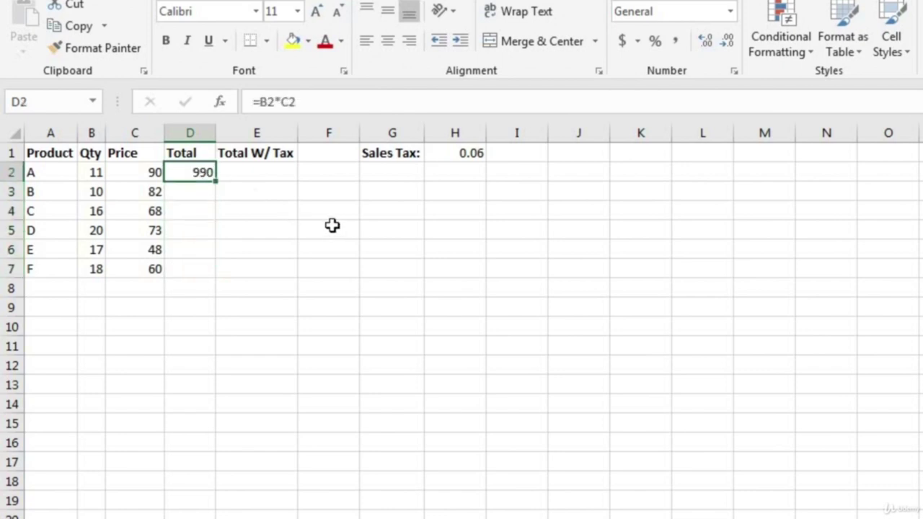
Copy D2's =B2*C2 formula into D3:D7 and confirm D7 holds =B7*C7.
{"action": "key", "text": "ctrl+c"}
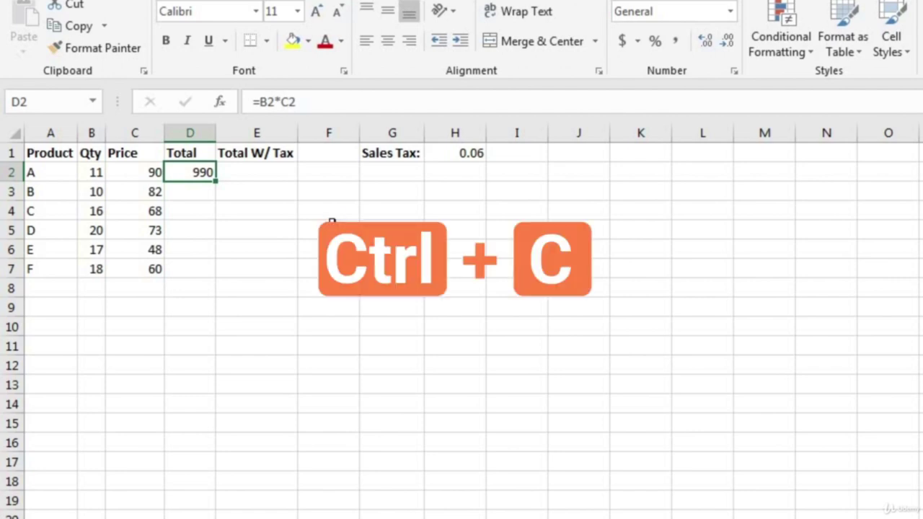
{"action": "left_click_drag", "start_coordinate": [193, 189], "coordinate": [189, 282]}
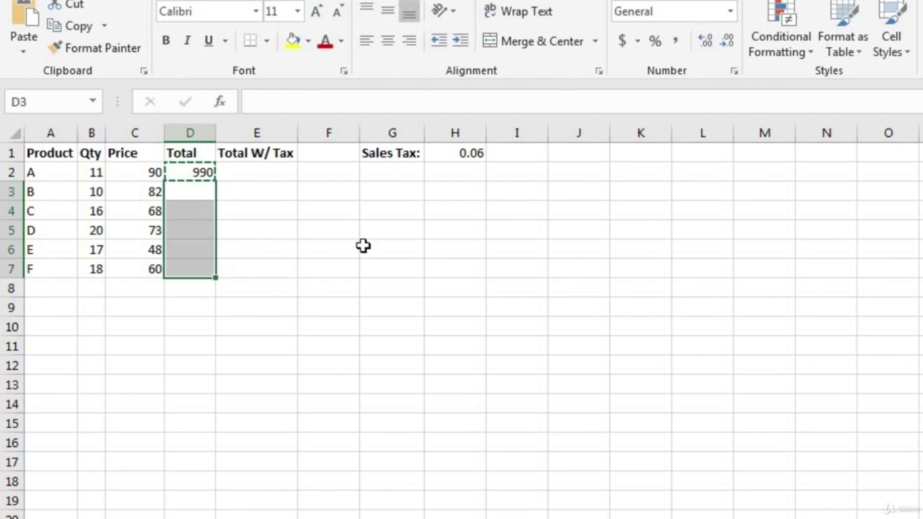
{"action": "key", "text": "ctrl+v"}
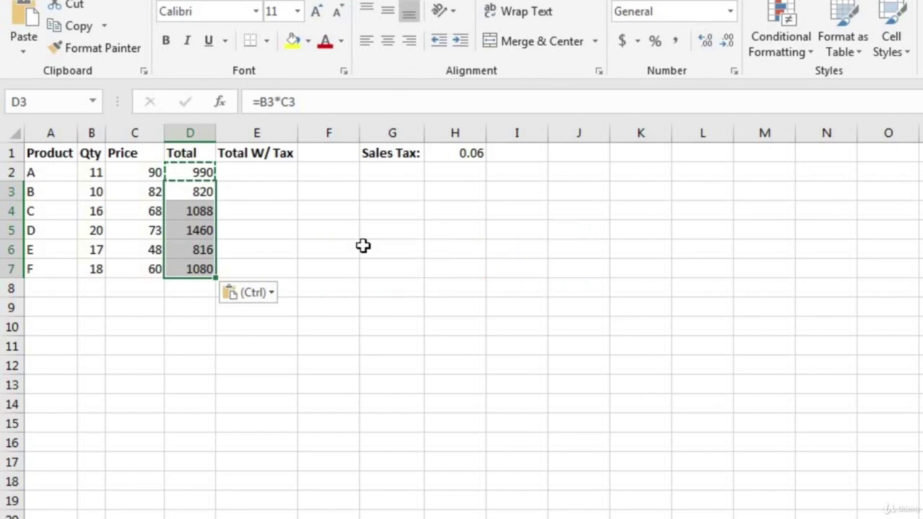
{"action": "left_click", "coordinate": [191, 268]}
{"action": "double_click", "coordinate": [206, 269]}
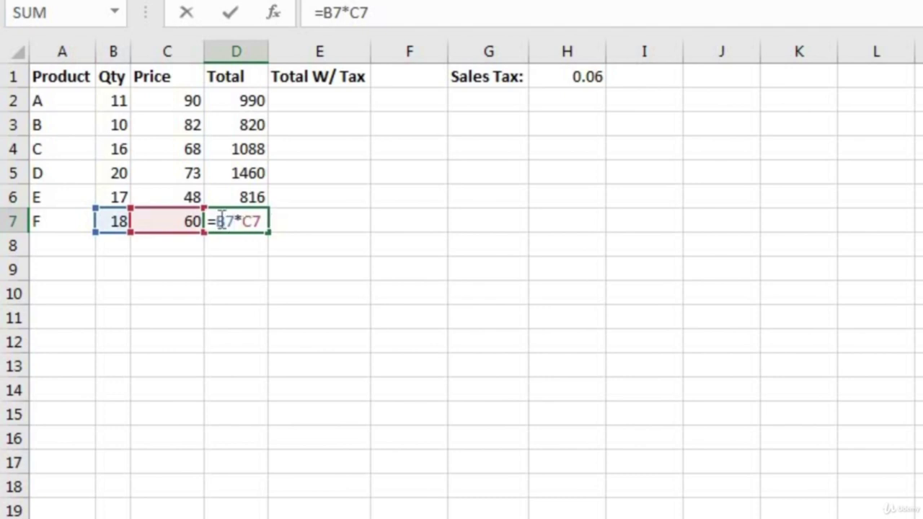
{"action": "left_click_drag", "start_coordinate": [216, 221], "coordinate": [263, 222]}
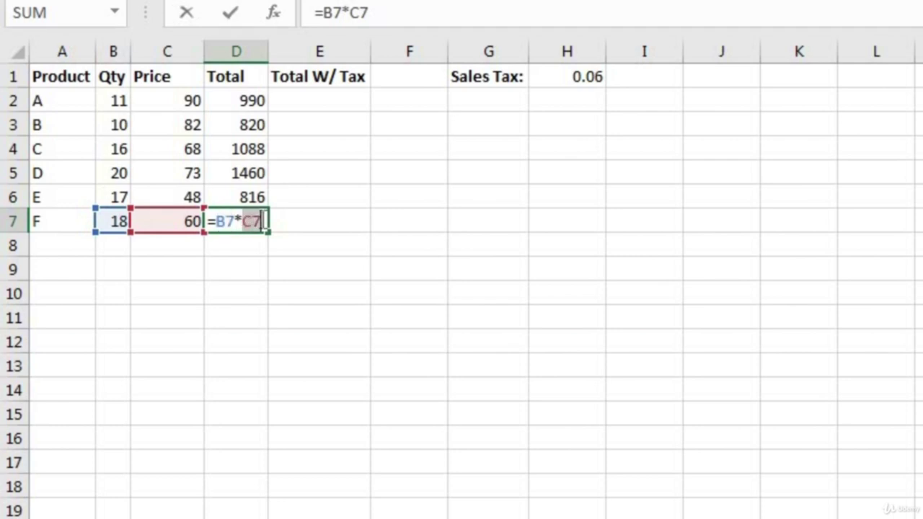
{"action": "left_click", "coordinate": [235, 221]}
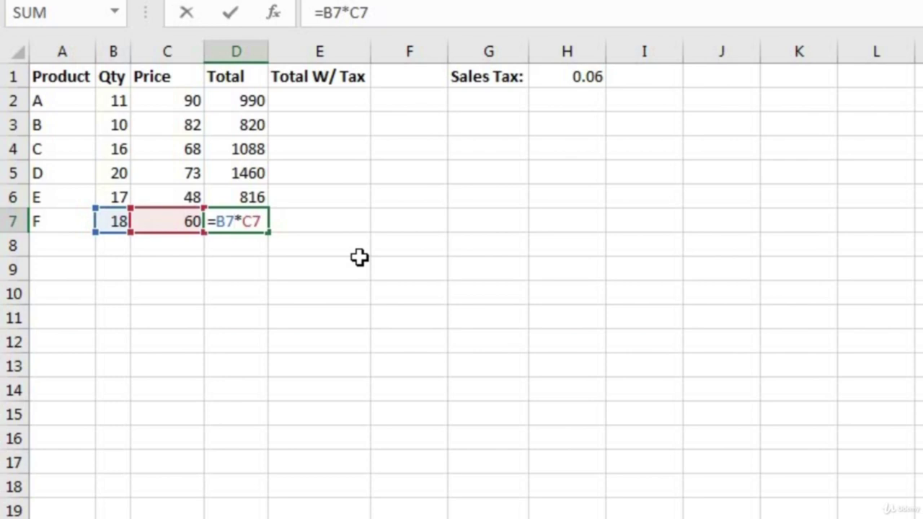
{"action": "double_click", "coordinate": [228, 222]}
{"action": "left_click_drag", "start_coordinate": [228, 222], "coordinate": [236, 220]}
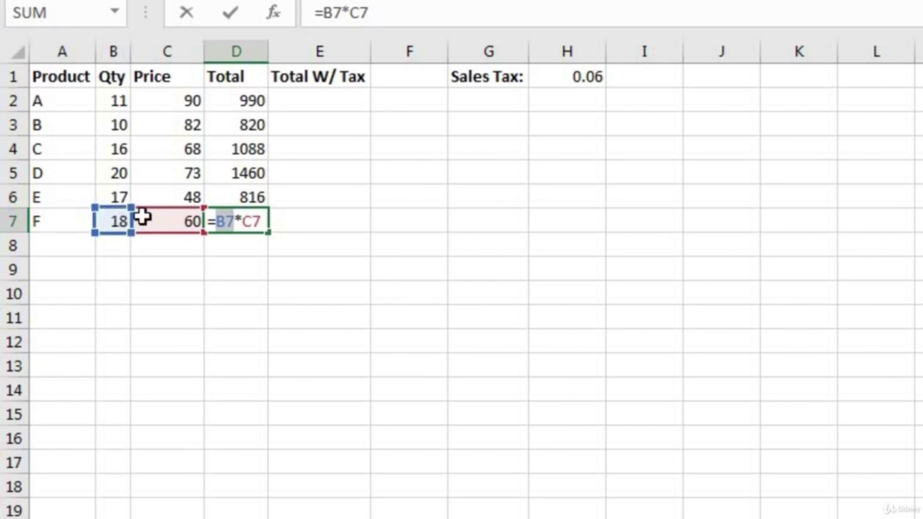
{"action": "double_click", "coordinate": [251, 221]}
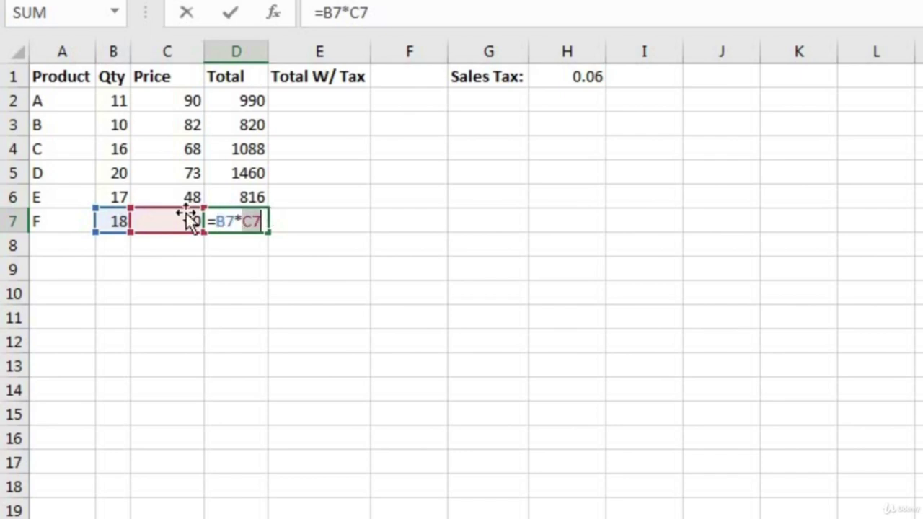
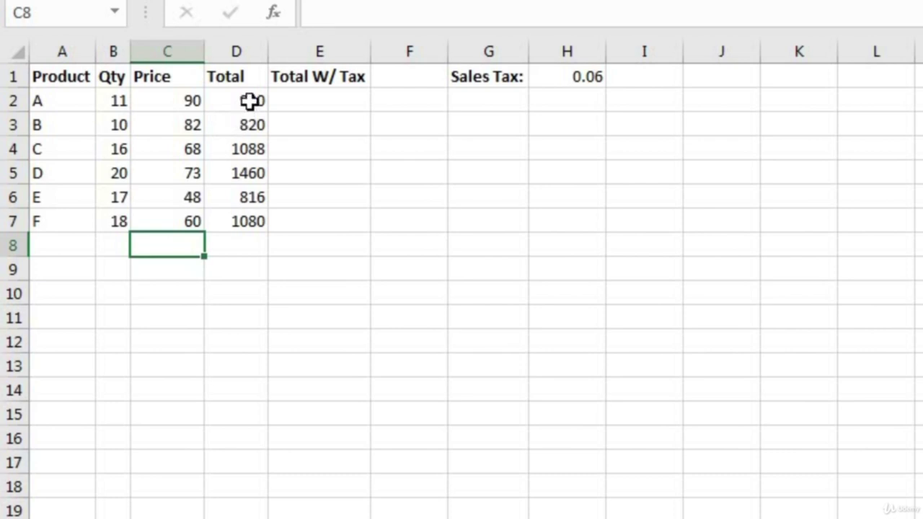
Type 'Grand Total:' into C8 and autofit column C so the label fits.
{"action": "left_click_drag", "start_coordinate": [250, 101], "coordinate": [241, 225]}
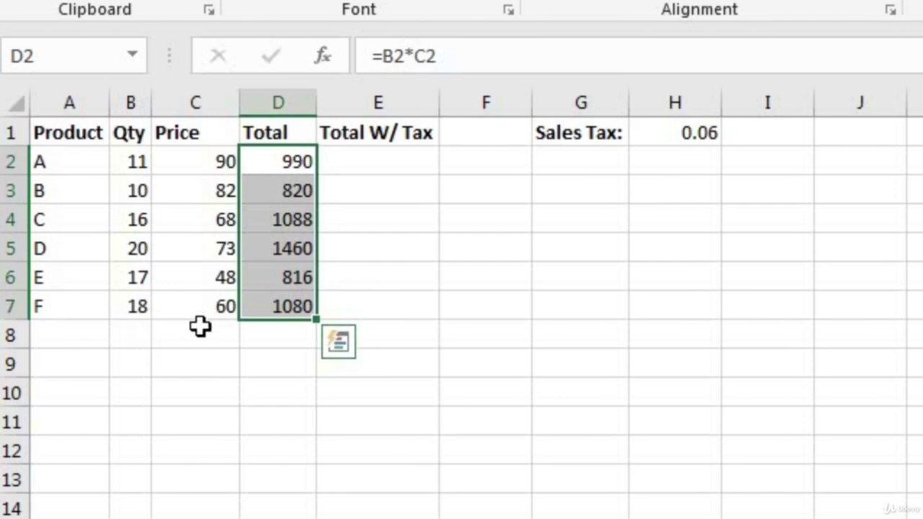
{"action": "left_click", "coordinate": [200, 329]}
{"action": "type", "text": "Gra"}
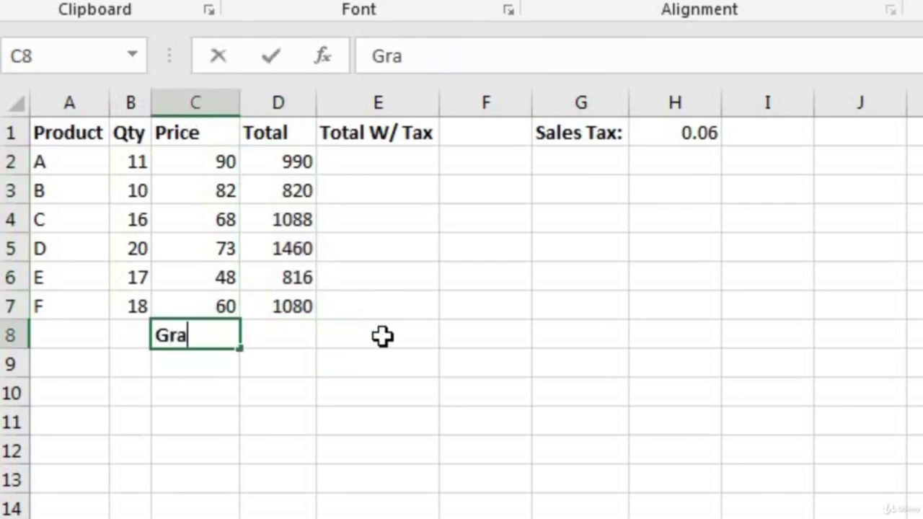
{"action": "type", "text": "nd Total:"}
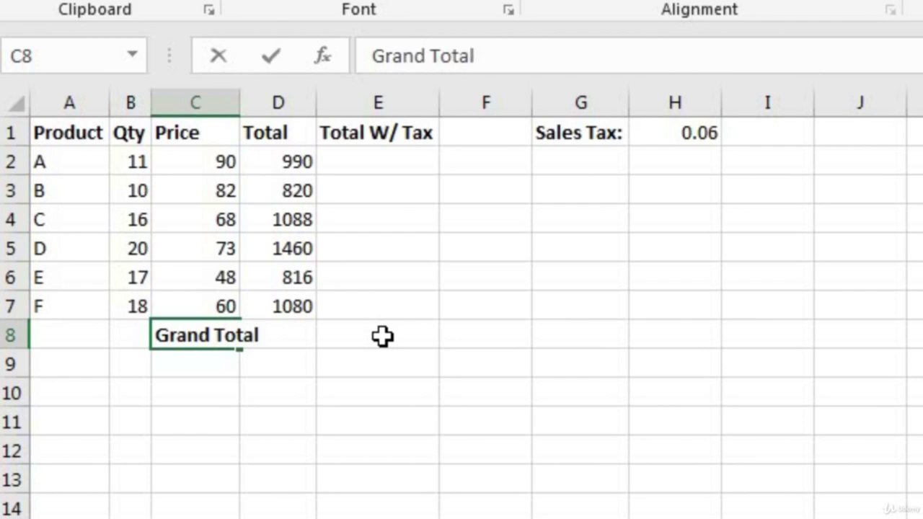
{"action": "left_click", "coordinate": [384, 335]}
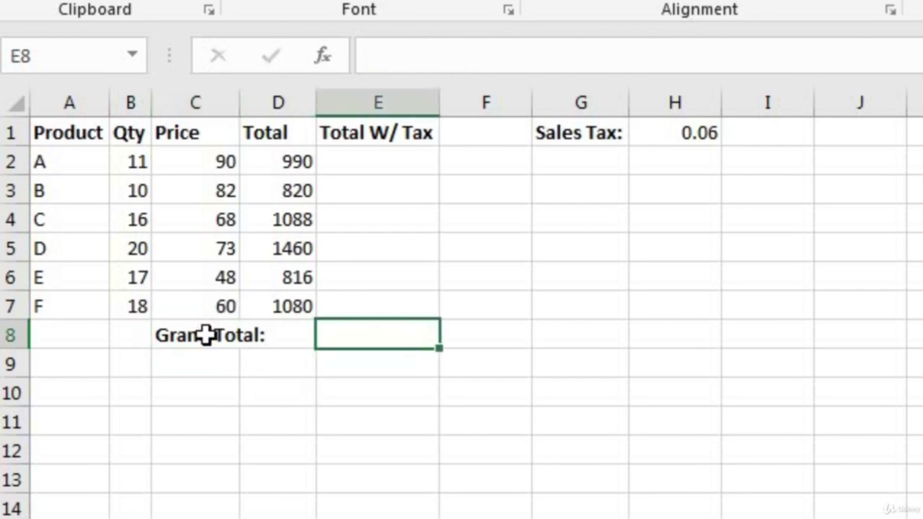
{"action": "left_click", "coordinate": [206, 332]}
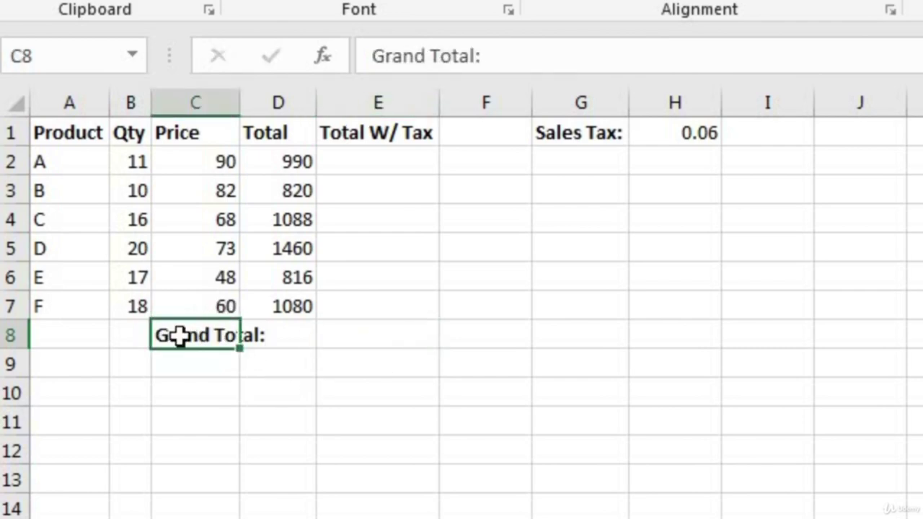
{"action": "left_click", "coordinate": [266, 329]}
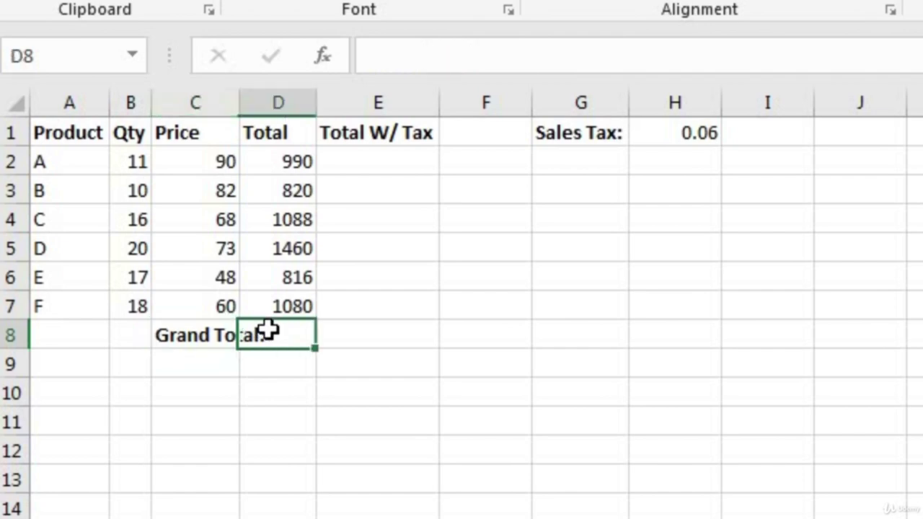
{"action": "left_click", "coordinate": [216, 334]}
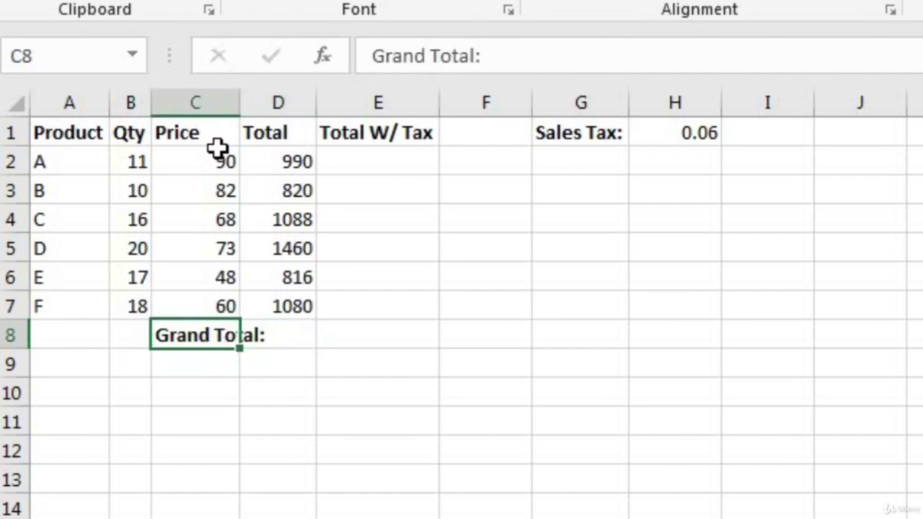
{"action": "double_click", "coordinate": [241, 107]}
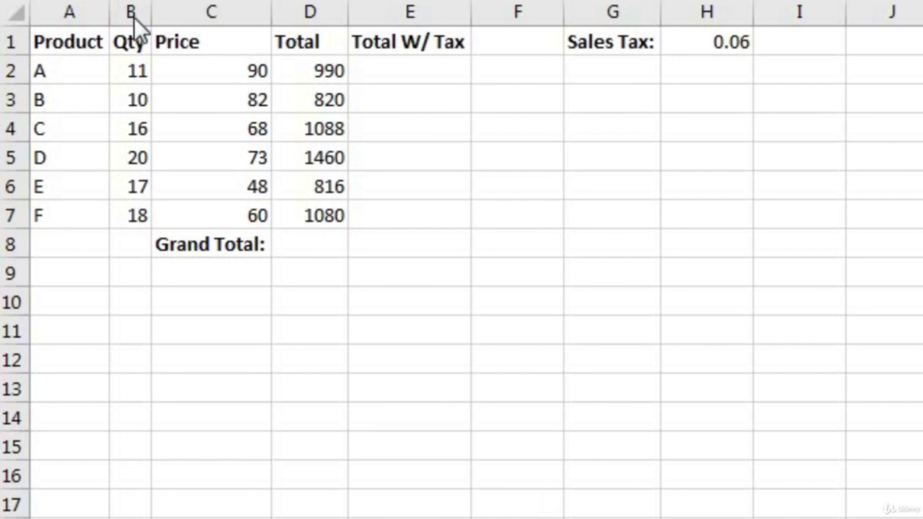
Enter =D2+D3+D4+D5+D6+D7 in D8, giving a grand total of 6254.
{"action": "left_click", "coordinate": [295, 243]}
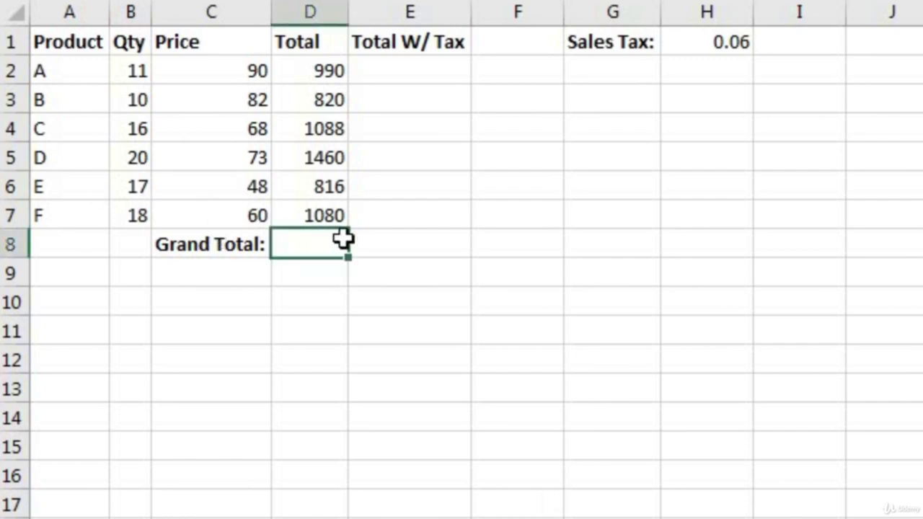
{"action": "type", "text": "="}
{"action": "left_click", "coordinate": [325, 71]}
{"action": "type", "text": "+"}
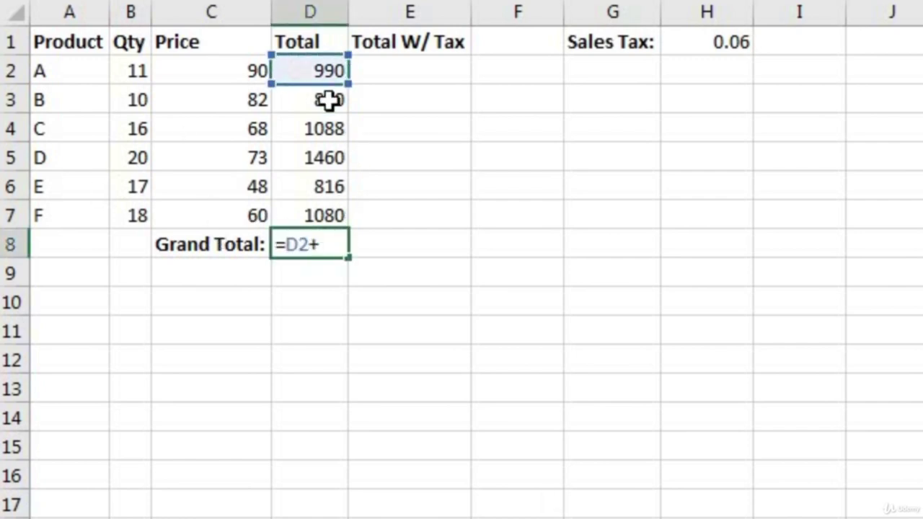
{"action": "left_click", "coordinate": [330, 98]}
{"action": "type", "text": "+"}
{"action": "left_click", "coordinate": [321, 130]}
{"action": "type", "text": "+"}
{"action": "left_click", "coordinate": [324, 156]}
{"action": "type", "text": "+"}
{"action": "left_click", "coordinate": [324, 186]}
{"action": "type", "text": "+"}
{"action": "left_click", "coordinate": [325, 215]}
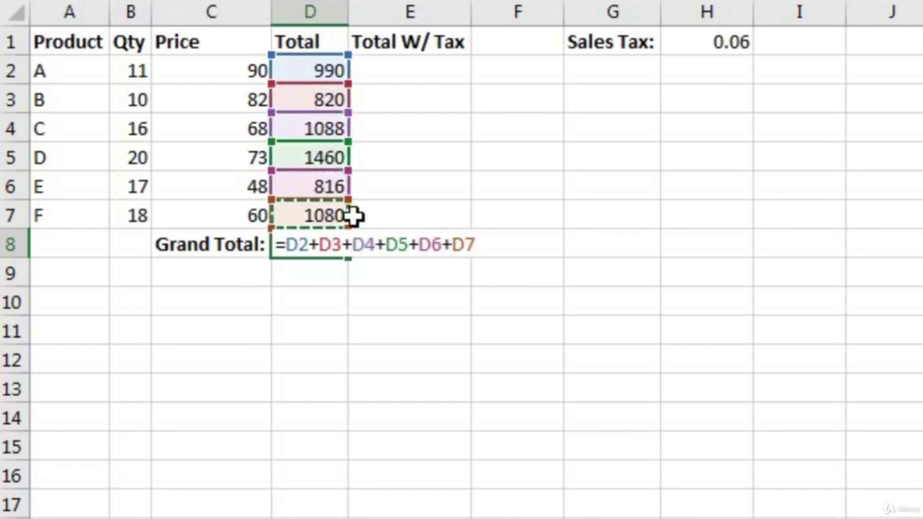
{"action": "key", "text": "Return"}
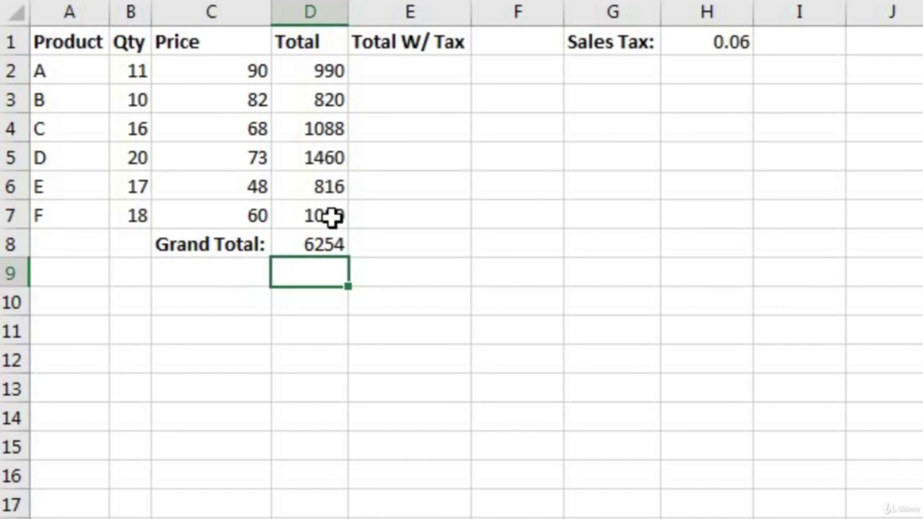
{"action": "key", "text": "Up"}
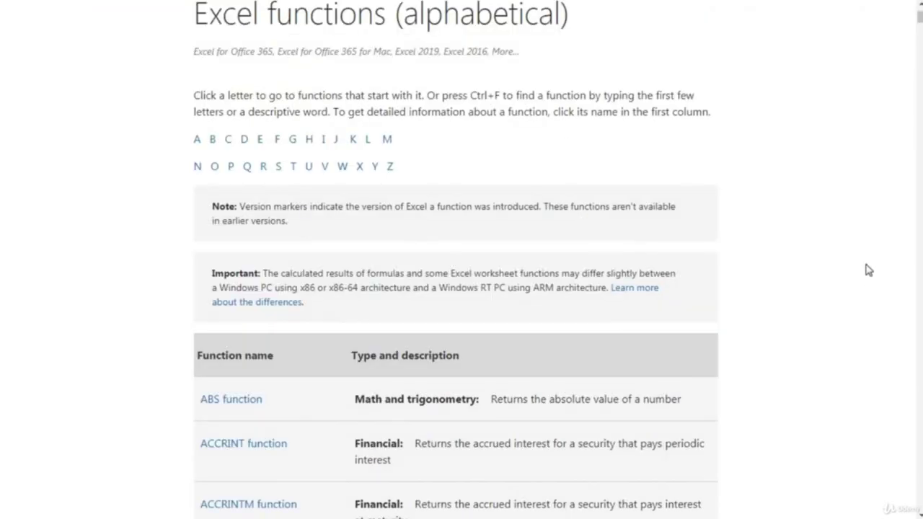
Scroll the alphabetical Excel functions list from ABS down into the B functions.
{"action": "scroll", "coordinate": [865, 266], "scroll_direction": "down", "scroll_amount": 5}
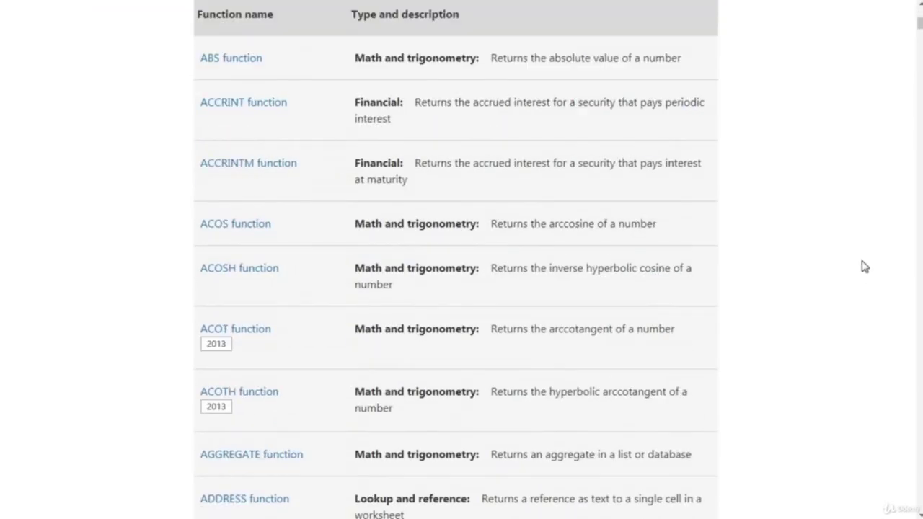
{"action": "scroll", "coordinate": [865, 266], "scroll_direction": "down", "scroll_amount": 5}
{"action": "scroll", "coordinate": [861, 280], "scroll_direction": "down", "scroll_amount": 8}
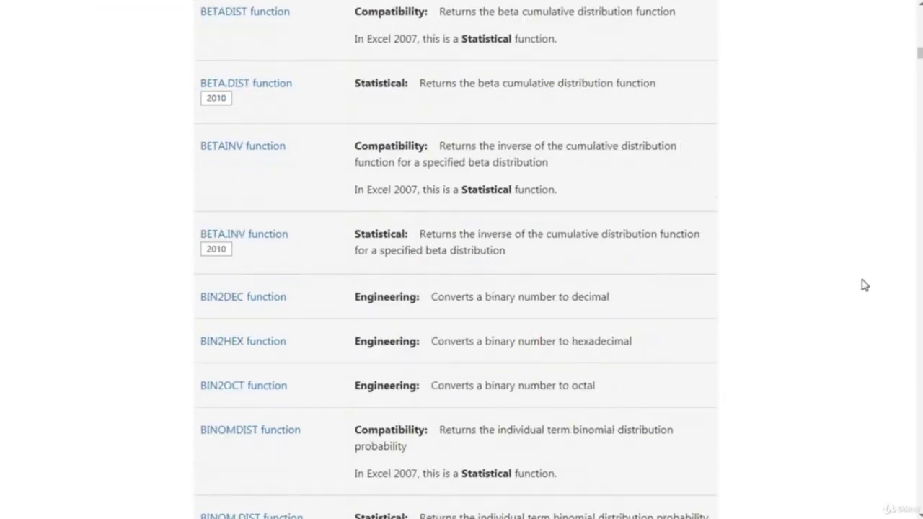
{"action": "scroll", "coordinate": [864, 285], "scroll_direction": "down", "scroll_amount": 8}
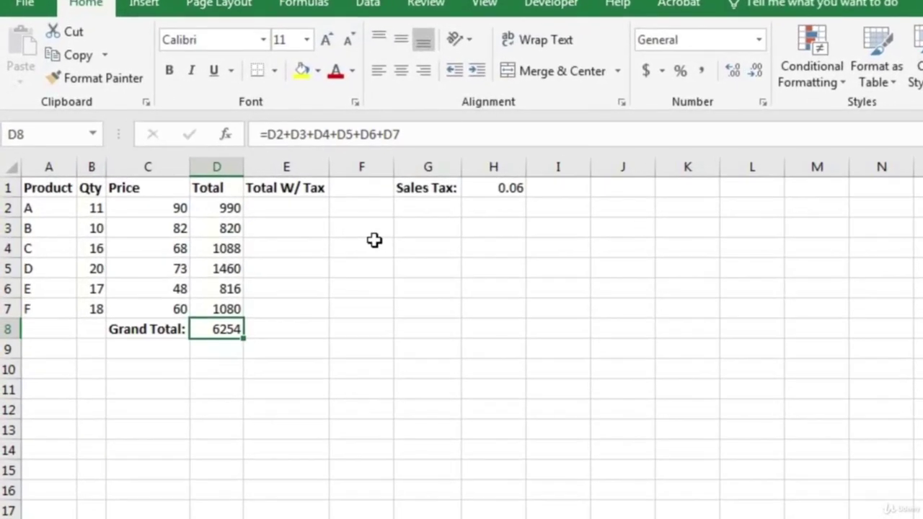
Replace D8's total with =SUM(D2,D3,D4,D5,D6,D7), listing each product total.
{"action": "key", "text": "Delete"}
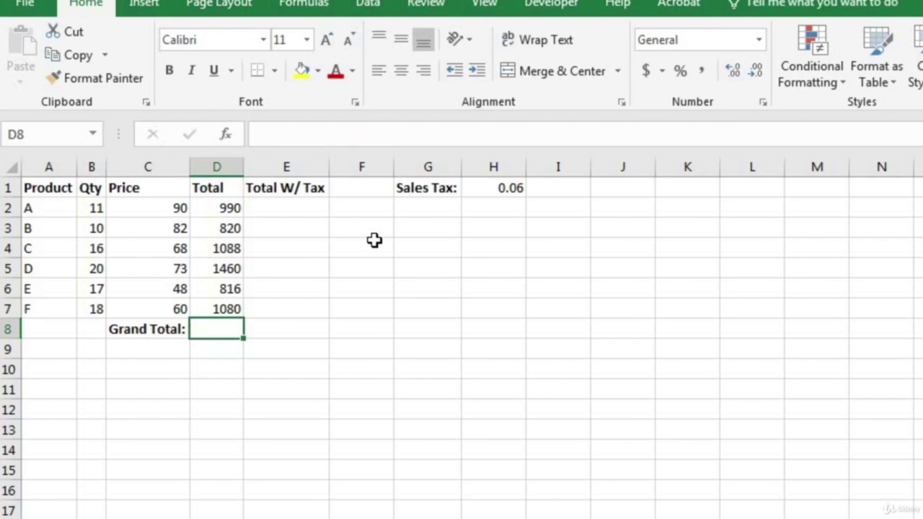
{"action": "type", "text": "="}
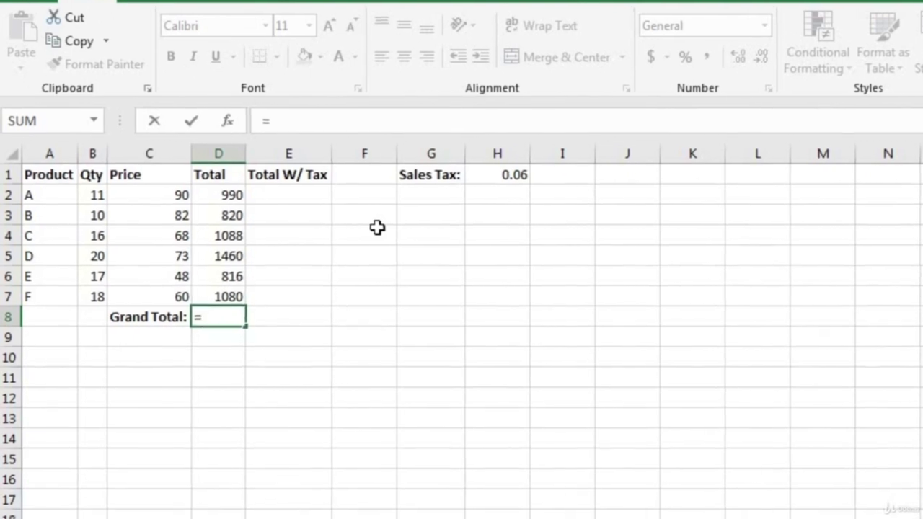
{"action": "type", "text": "sum"}
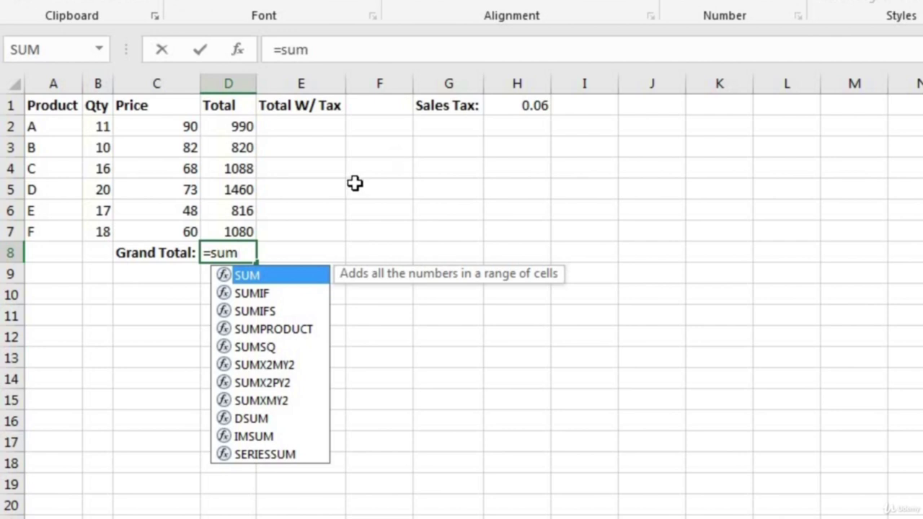
{"action": "double_click", "coordinate": [291, 275]}
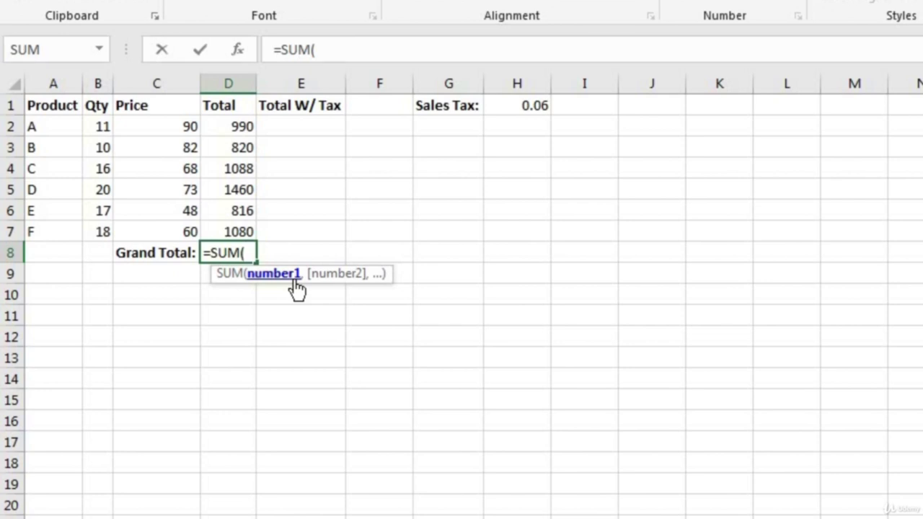
{"action": "left_click", "coordinate": [247, 128]}
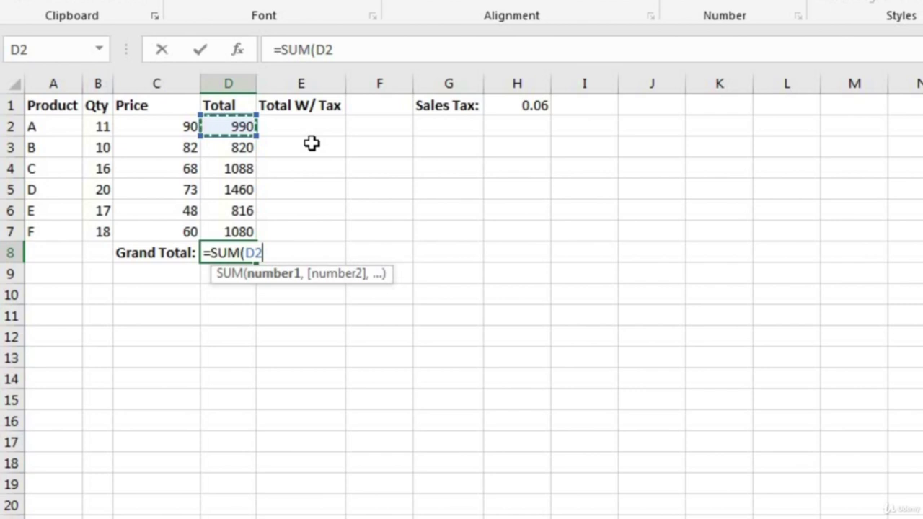
{"action": "type", "text": ","}
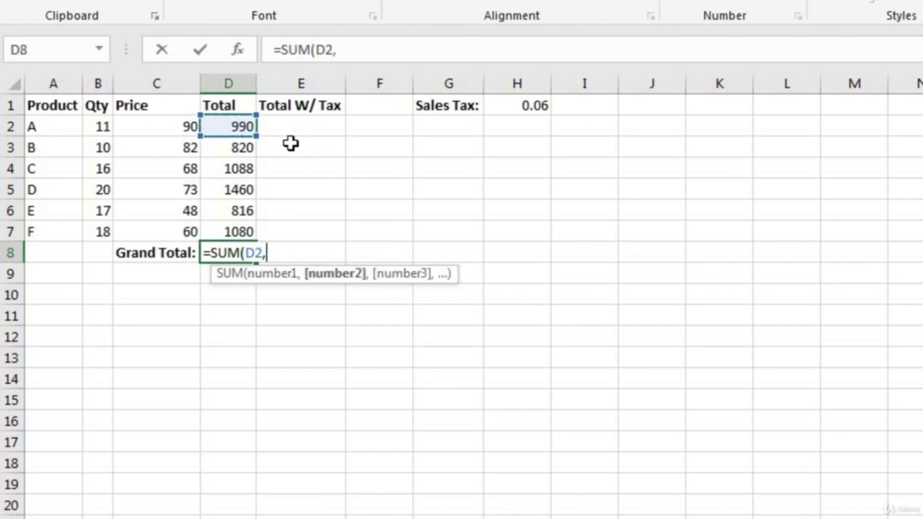
{"action": "left_click", "coordinate": [224, 148]}
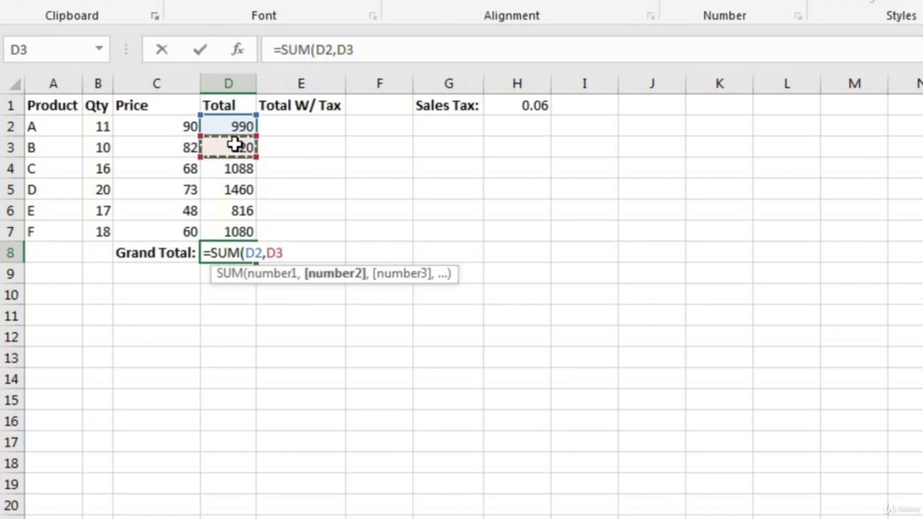
{"action": "type", "text": ","}
{"action": "left_click", "coordinate": [217, 170]}
{"action": "type", "text": ","}
{"action": "left_click", "coordinate": [223, 189]}
{"action": "type", "text": ","}
{"action": "left_click", "coordinate": [223, 212]}
{"action": "type", "text": ","}
{"action": "left_click", "coordinate": [224, 230]}
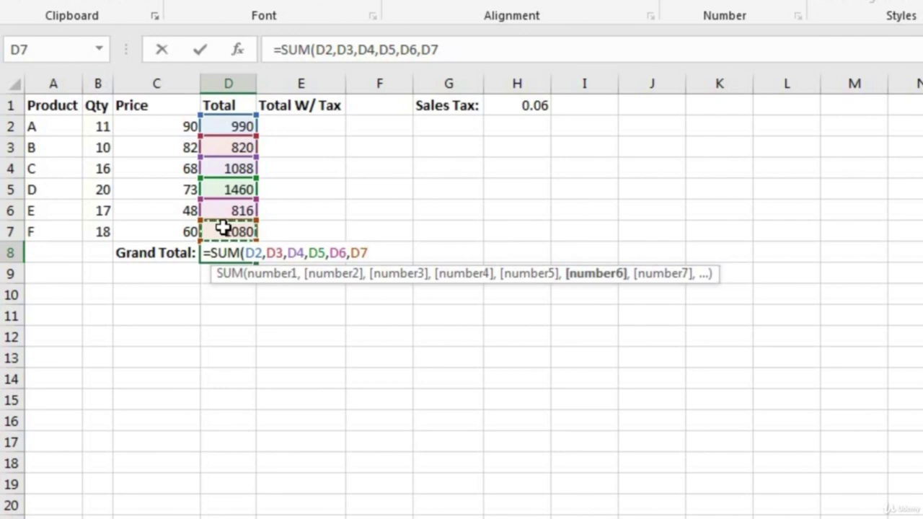
{"action": "type", "text": ")"}
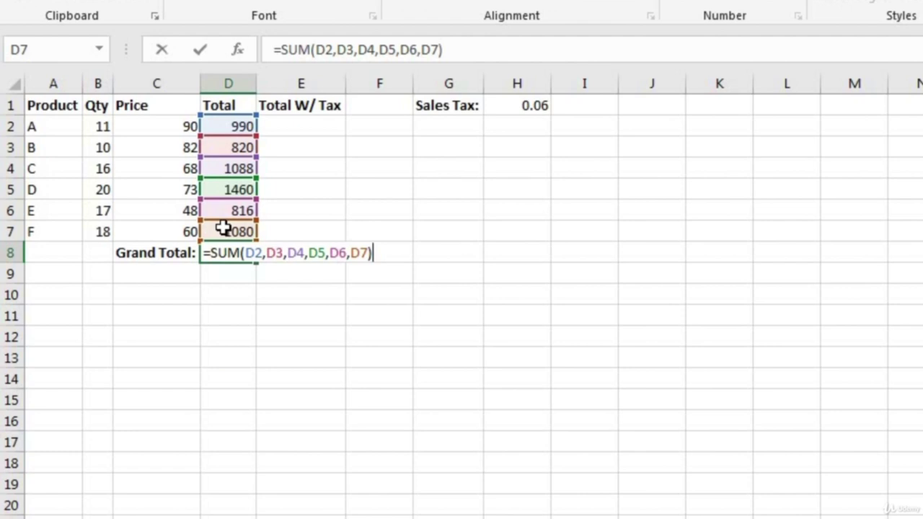
{"action": "key", "text": "Return"}
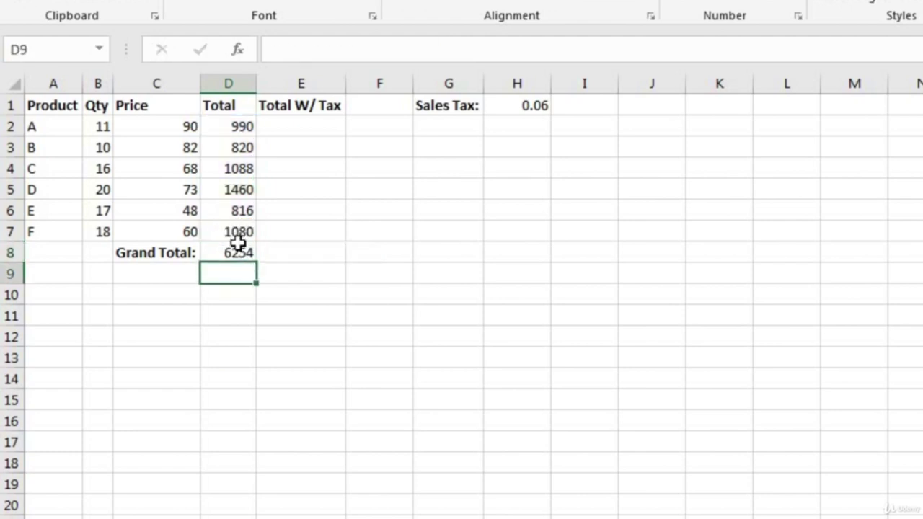
Remove the extra closing bracket from D8's SUM formula so it shows 6254.
{"action": "left_click", "coordinate": [242, 250]}
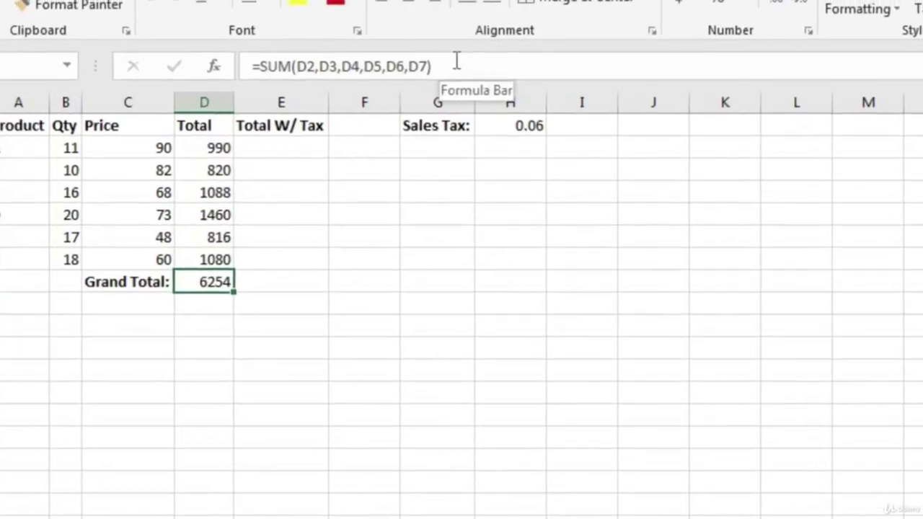
{"action": "left_click", "coordinate": [456, 61]}
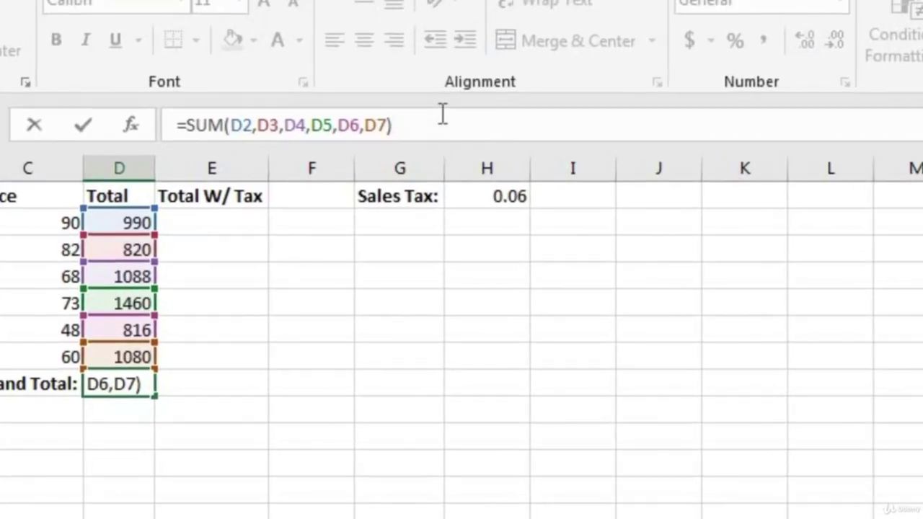
{"action": "key", "text": "BackSpace"}
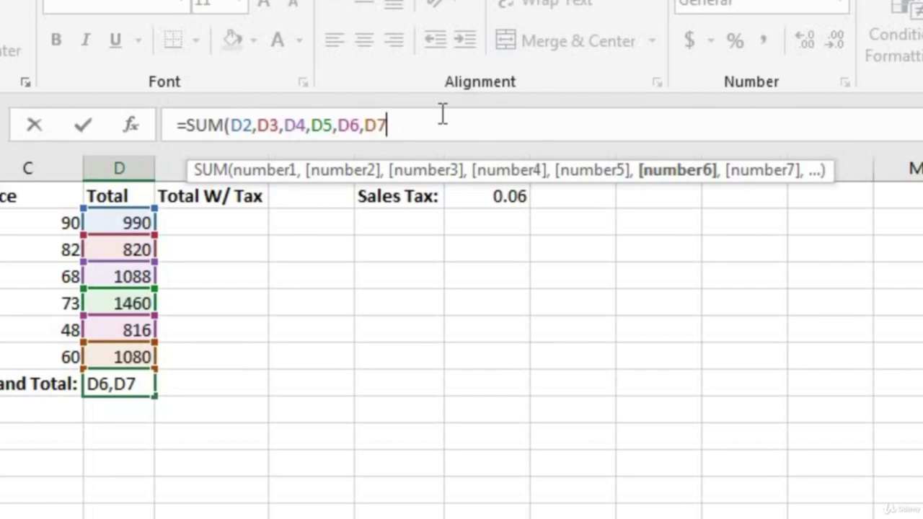
{"action": "key", "text": "Return"}
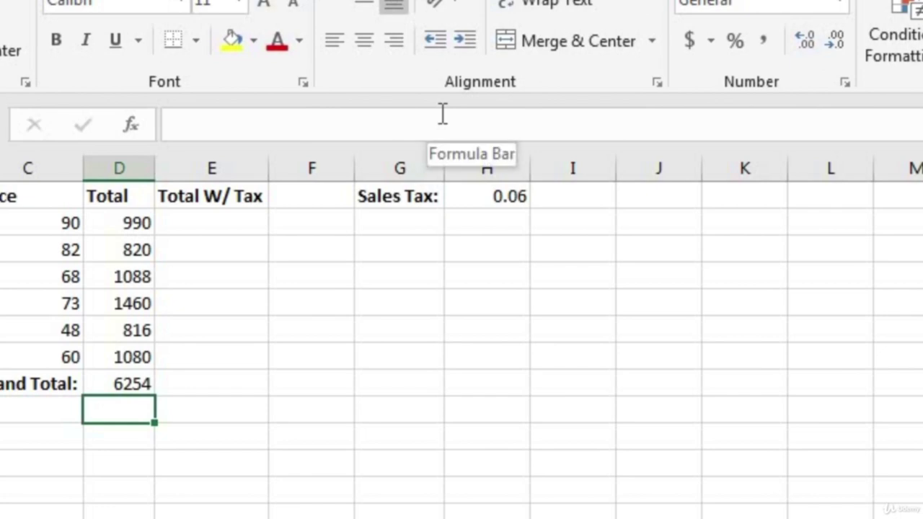
{"action": "key", "text": "Up"}
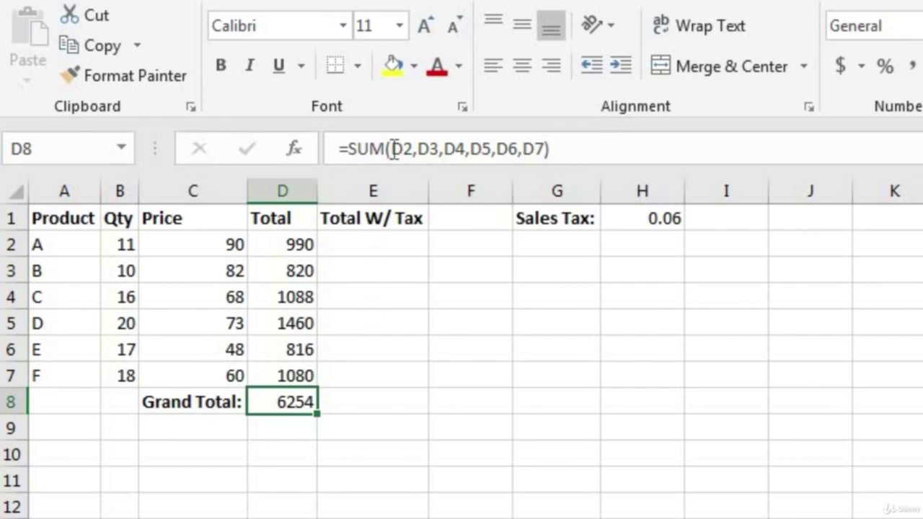
Change D8 to the range formula =SUM(D2:D7), then clear D8.
{"action": "left_click_drag", "start_coordinate": [413, 148], "coordinate": [754, 136]}
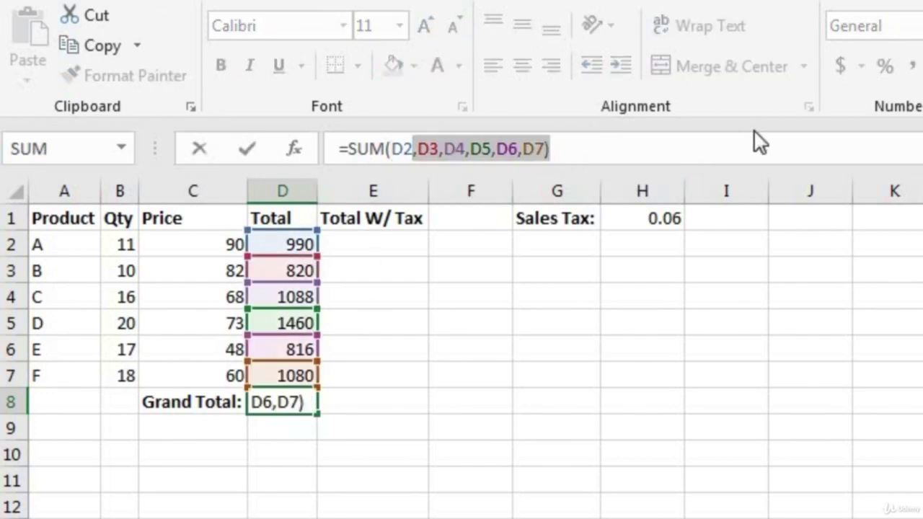
{"action": "key", "text": "BackSpace"}
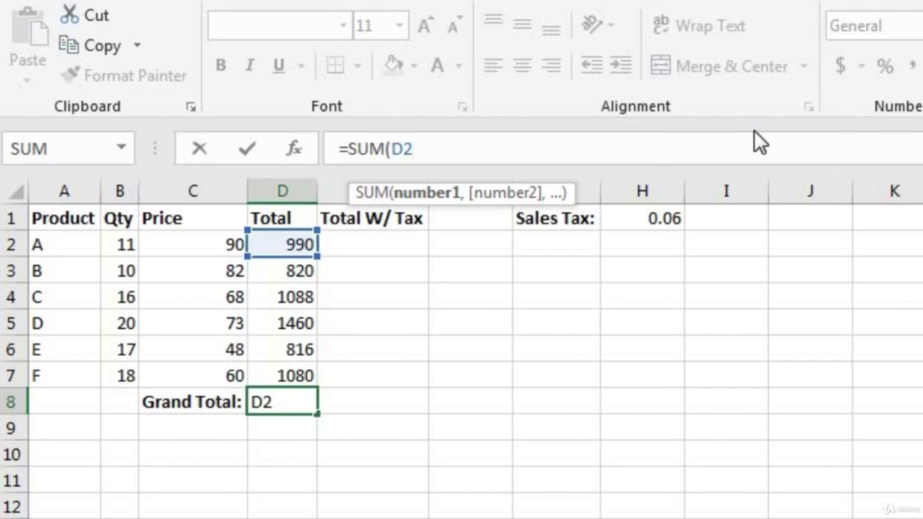
{"action": "key", "text": "BackSpace"}
{"action": "key", "text": "BackSpace"}
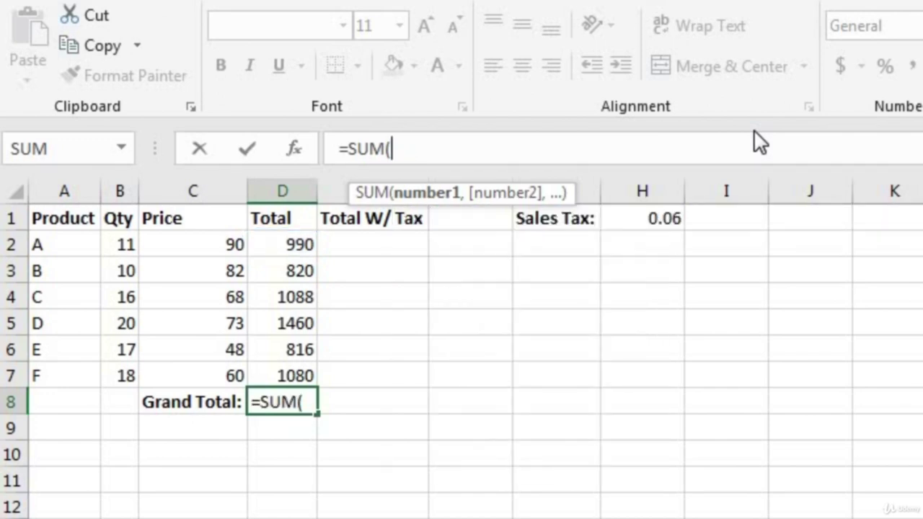
{"action": "left_click", "coordinate": [282, 246]}
{"action": "left_click_drag", "start_coordinate": [282, 246], "coordinate": [272, 368]}
{"action": "type", "text": ")"}
{"action": "key", "text": "Return"}
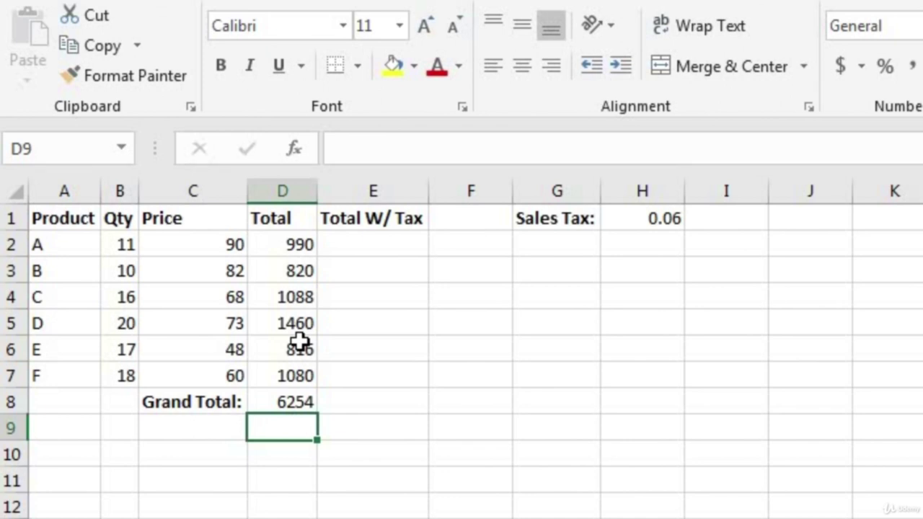
{"action": "key", "text": "Up"}
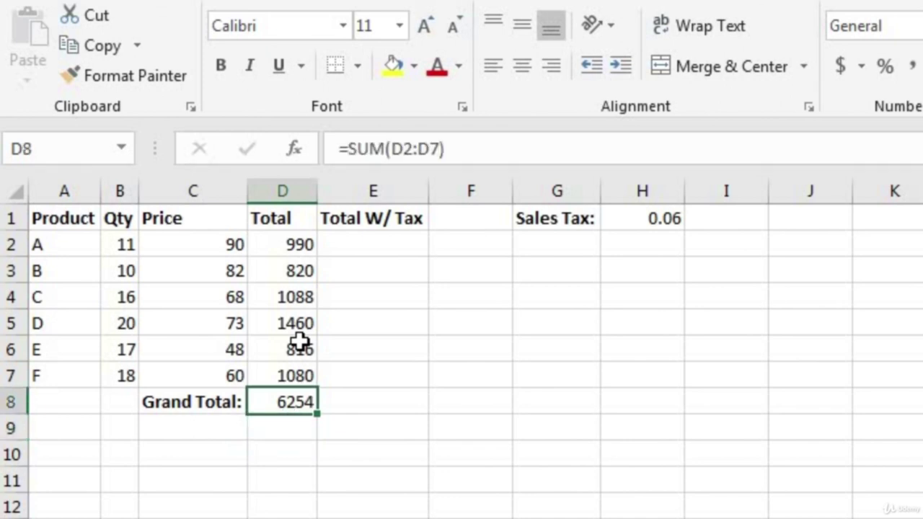
{"action": "key", "text": "Delete"}
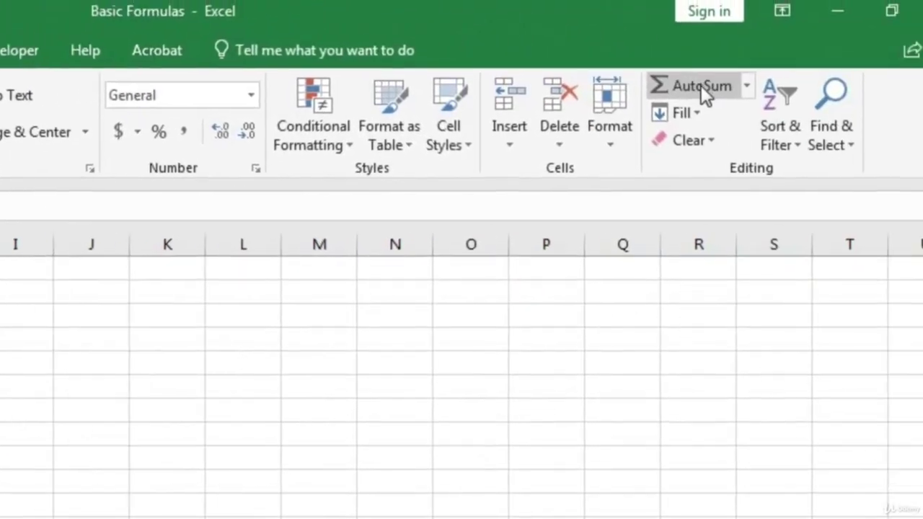
Insert =SUM(D2:D7) in D8 with AutoSum, clear it, then reinsert it with Alt+=.
{"action": "left_click", "coordinate": [653, 91]}
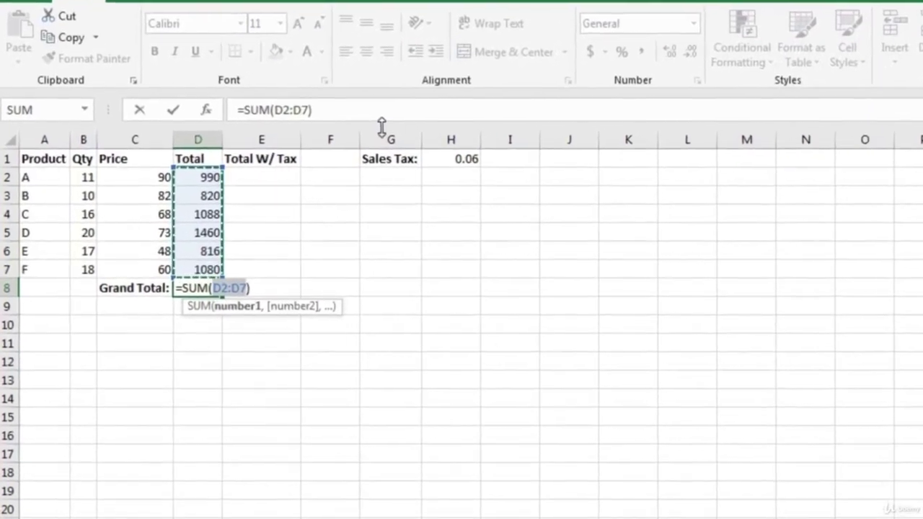
{"action": "key", "text": "Return"}
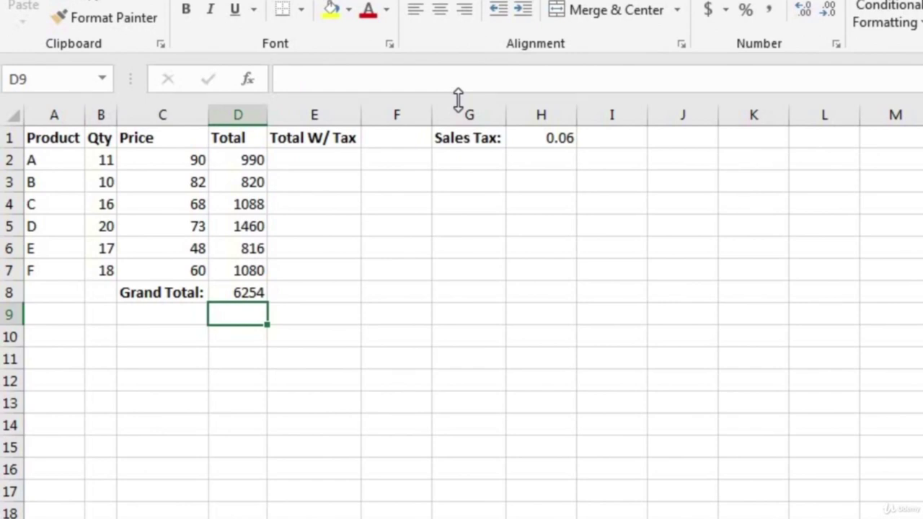
{"action": "key", "text": "Up"}
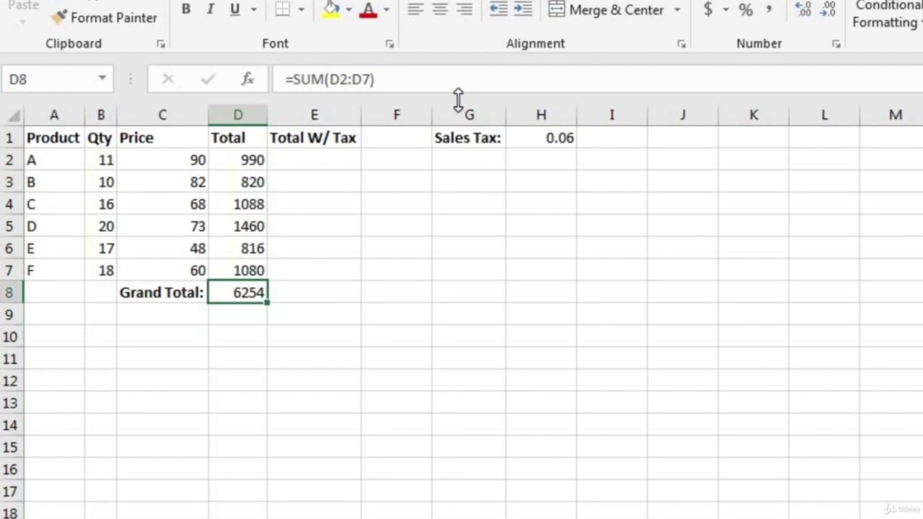
{"action": "key", "text": "Delete"}
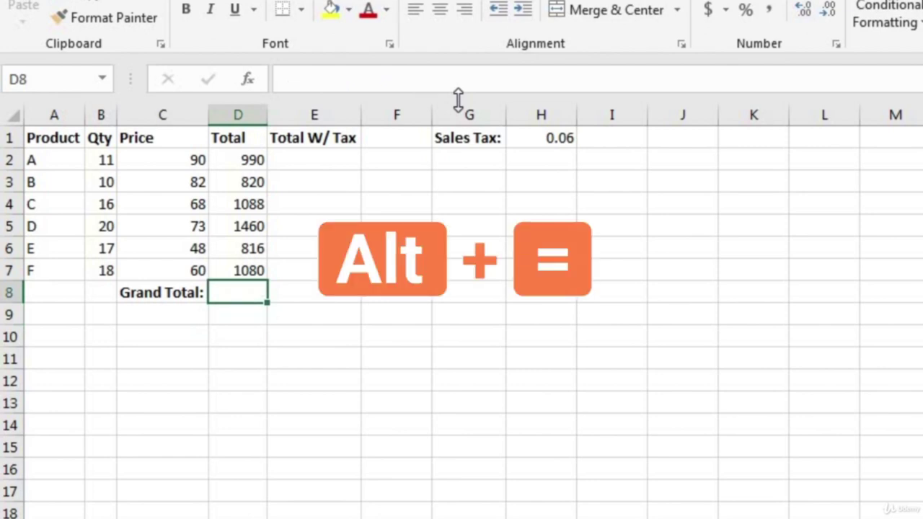
{"action": "key", "text": "alt+equal"}
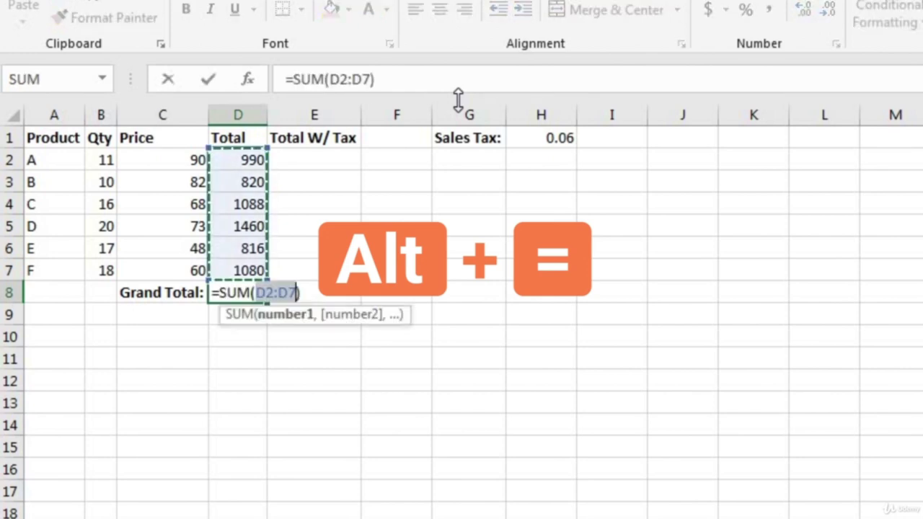
{"action": "key", "text": "Return"}
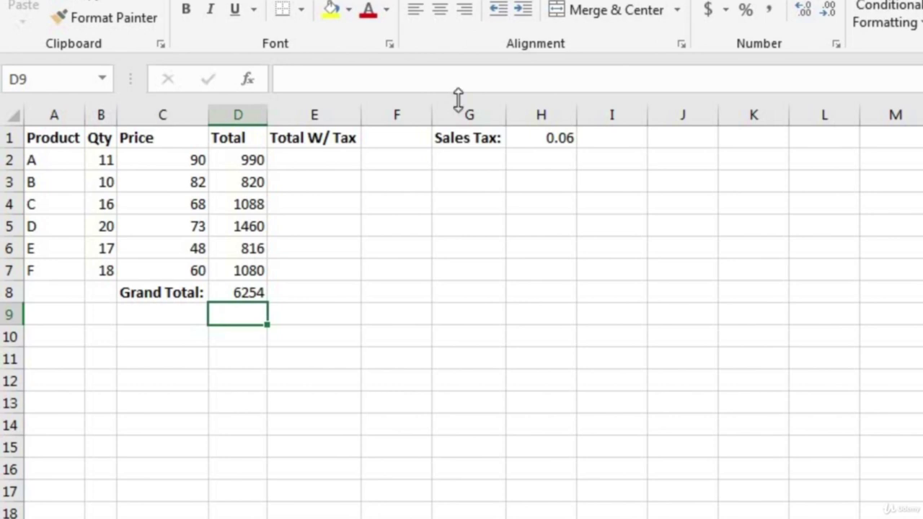
{"action": "double_click", "coordinate": [240, 288]}
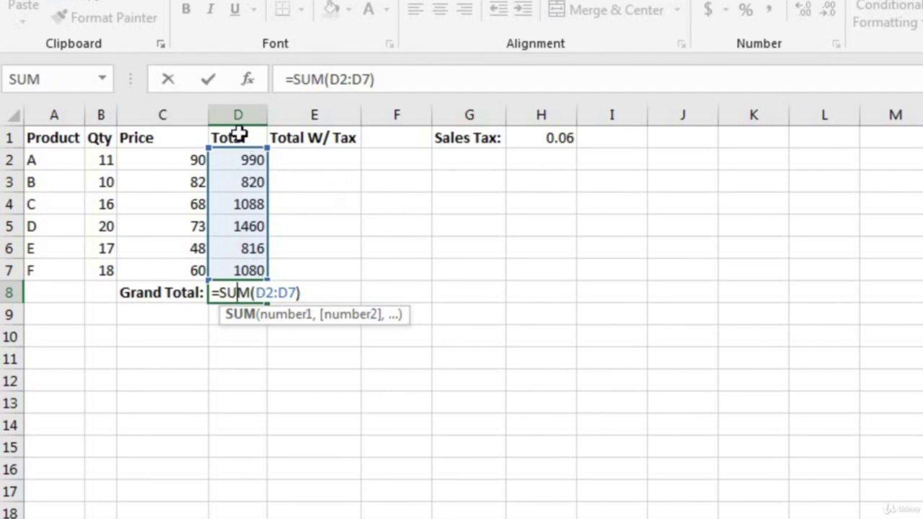
{"action": "key", "text": "Return"}
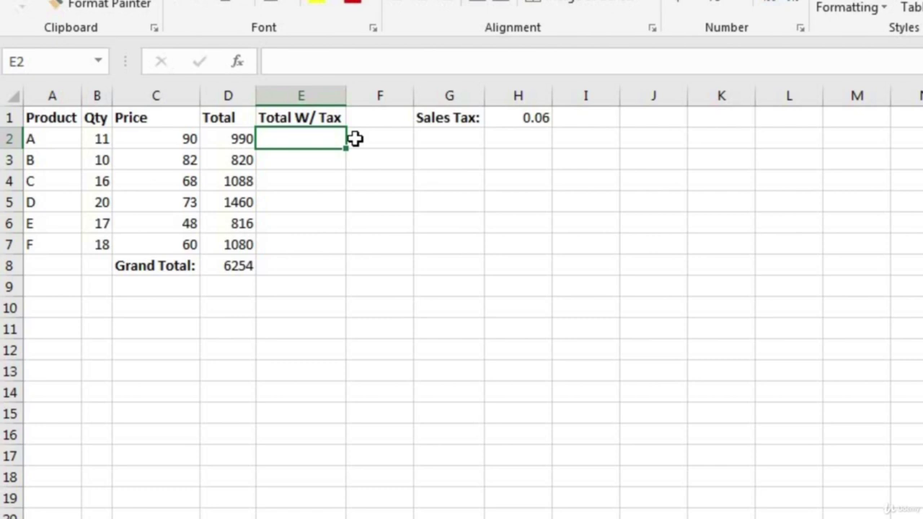
{"action": "left_click", "coordinate": [316, 97]}
{"action": "left_click", "coordinate": [319, 137]}
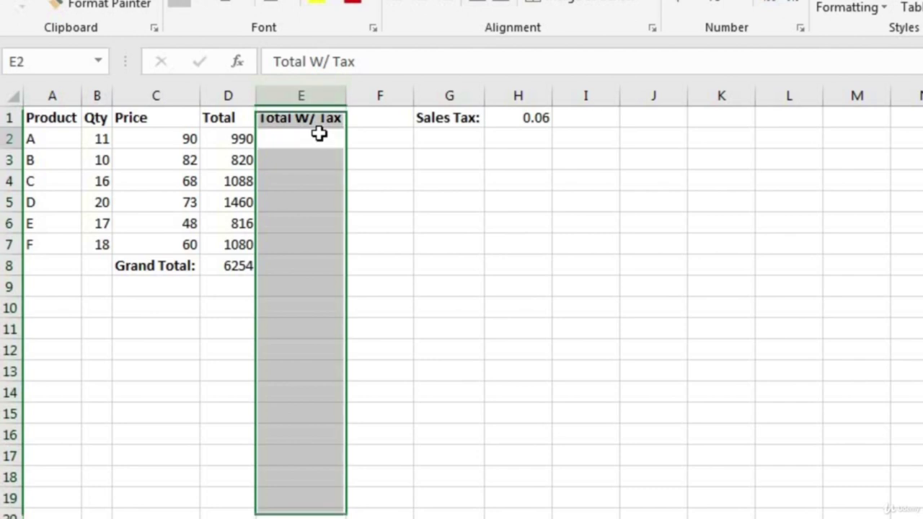
{"action": "left_click", "coordinate": [244, 136]}
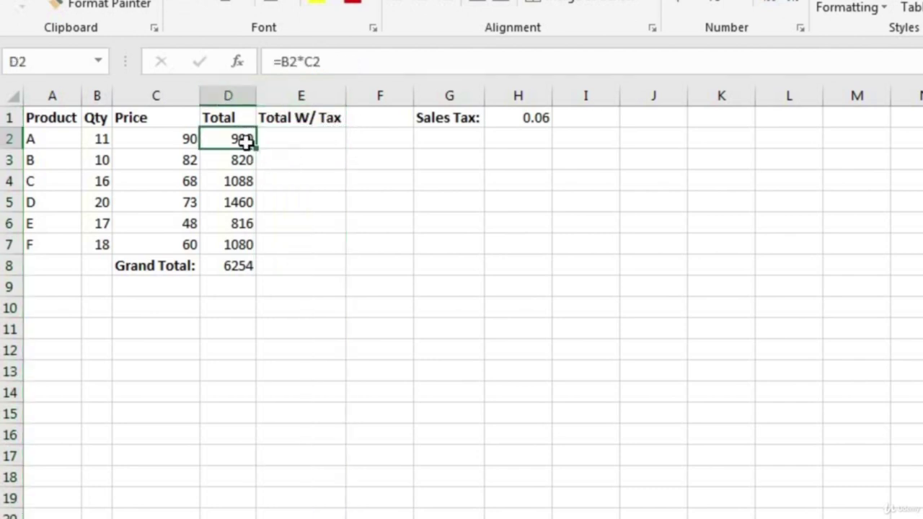
{"action": "left_click", "coordinate": [306, 140]}
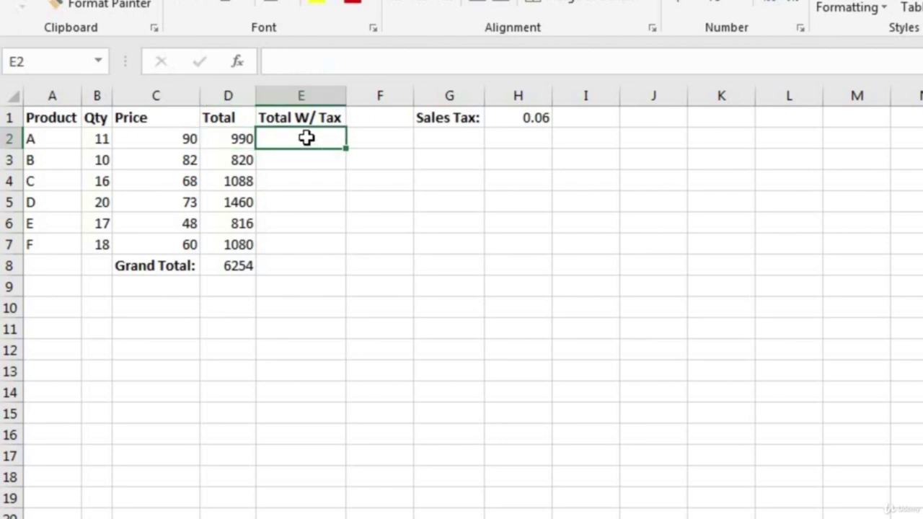
{"action": "left_click", "coordinate": [539, 119]}
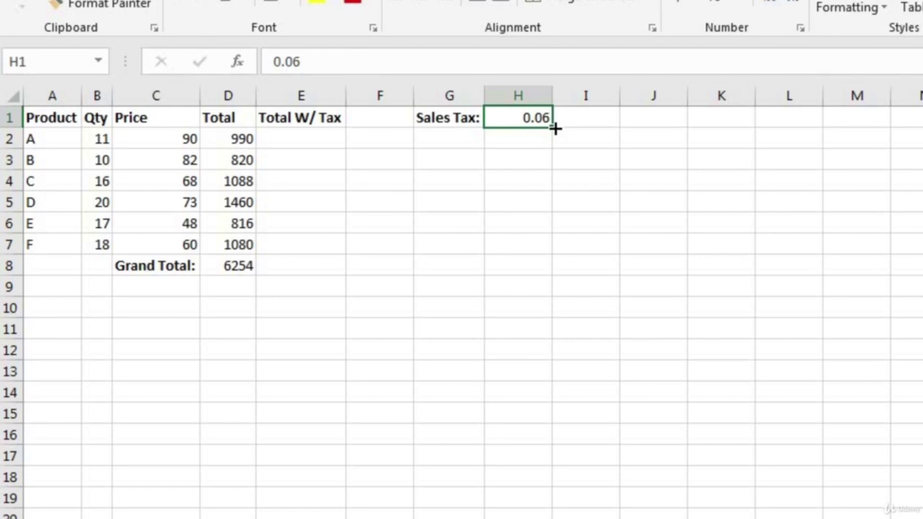
{"action": "left_click", "coordinate": [301, 138]}
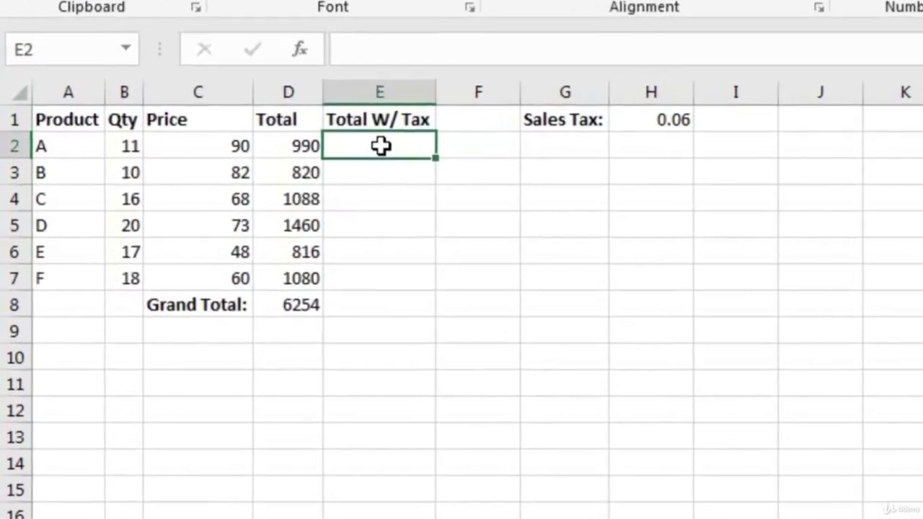
Enter a first taxed-total formula in E2 multiplying D2 by 1+H1.
{"action": "type", "text": "="}
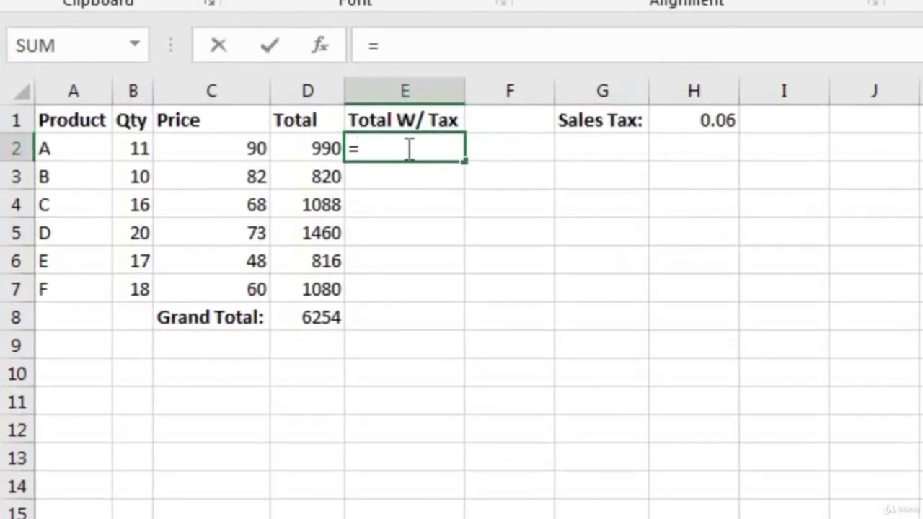
{"action": "left_click", "coordinate": [299, 144]}
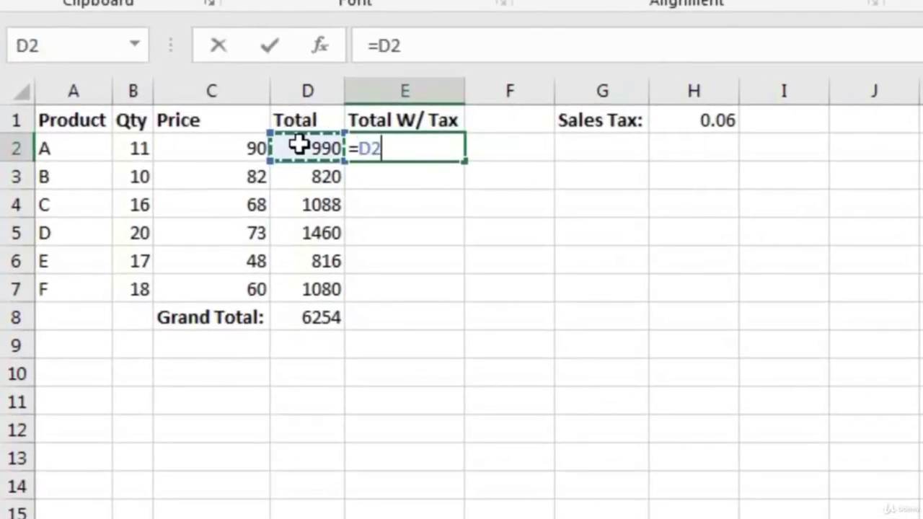
{"action": "type", "text": "*1+"}
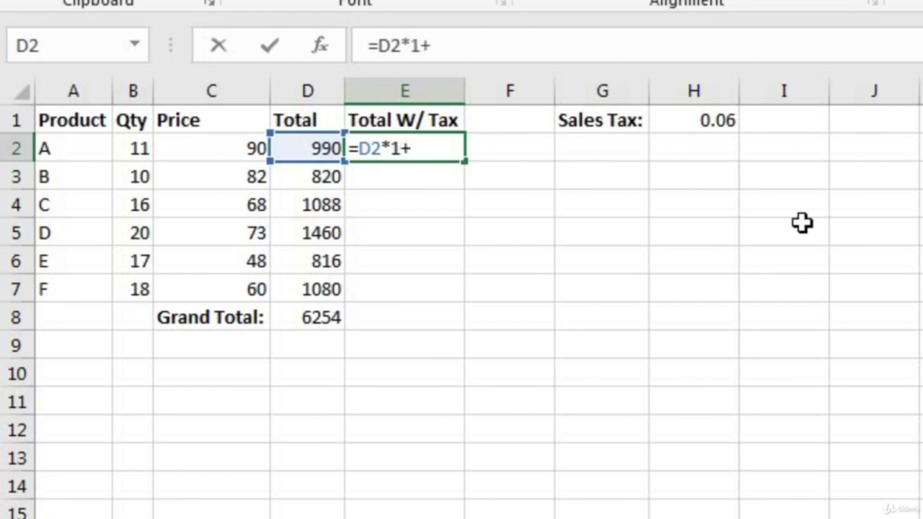
{"action": "left_click", "coordinate": [698, 123]}
{"action": "key", "text": "Return"}
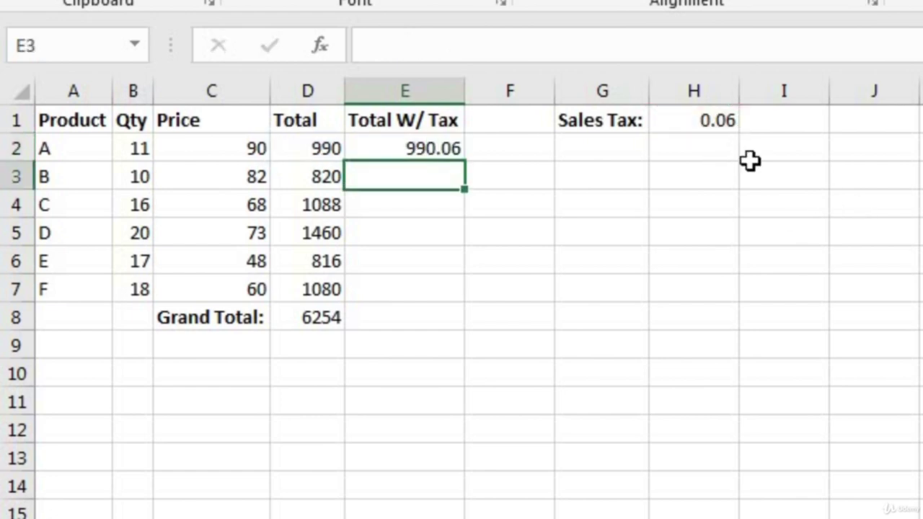
Correct E2 to =D2*(1+H1) with brackets, giving product A's 1049.4.
{"action": "left_click", "coordinate": [335, 151]}
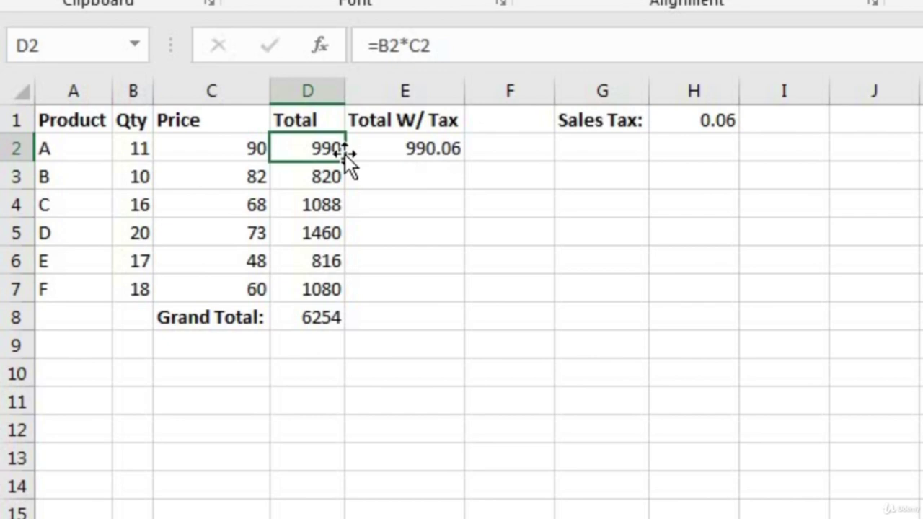
{"action": "left_click", "coordinate": [435, 151]}
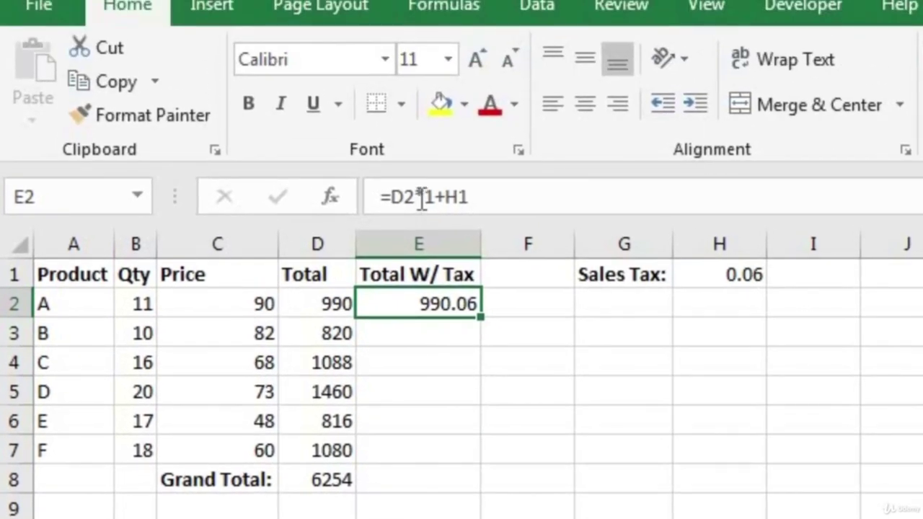
{"action": "left_click", "coordinate": [424, 196]}
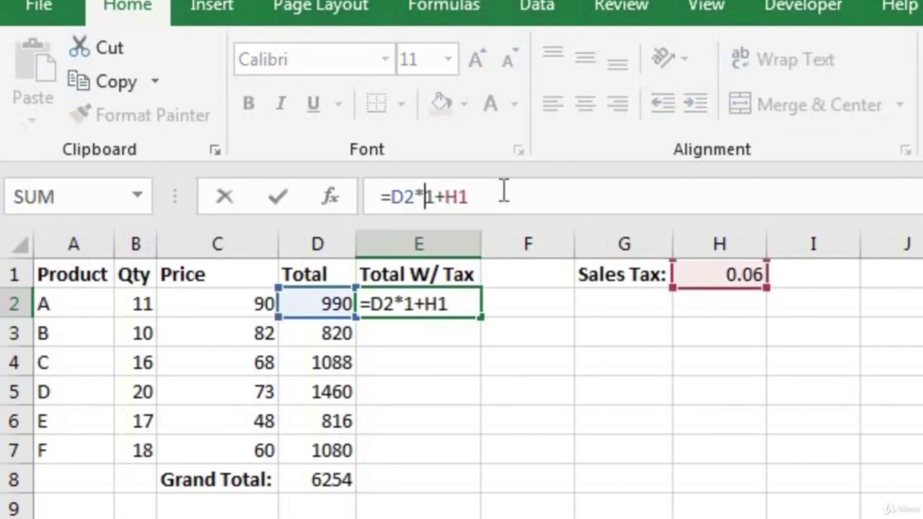
{"action": "type", "text": "("}
{"action": "left_click", "coordinate": [497, 196]}
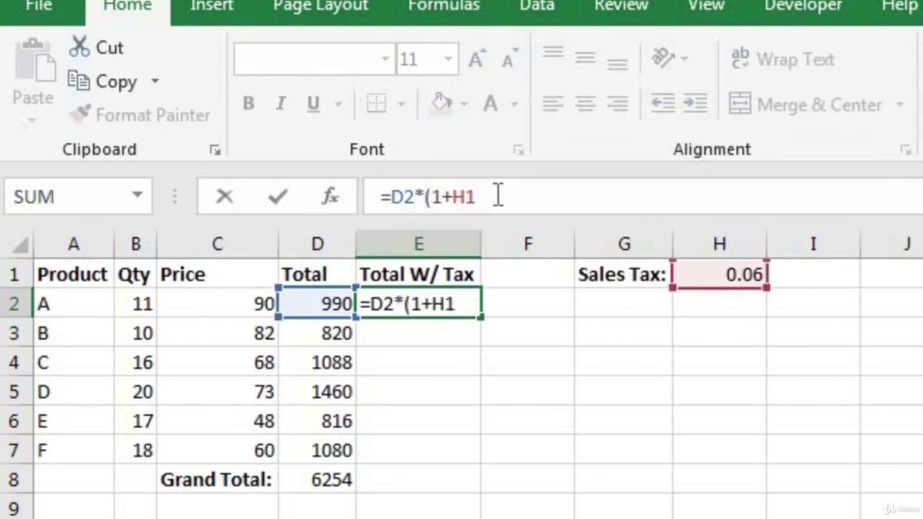
{"action": "type", "text": ")"}
{"action": "key", "text": "Return"}
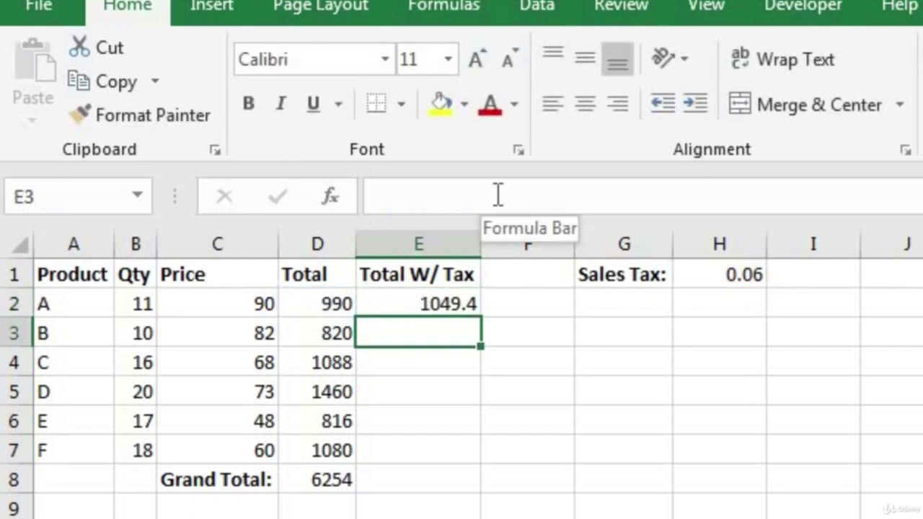
{"action": "key", "text": "Up"}
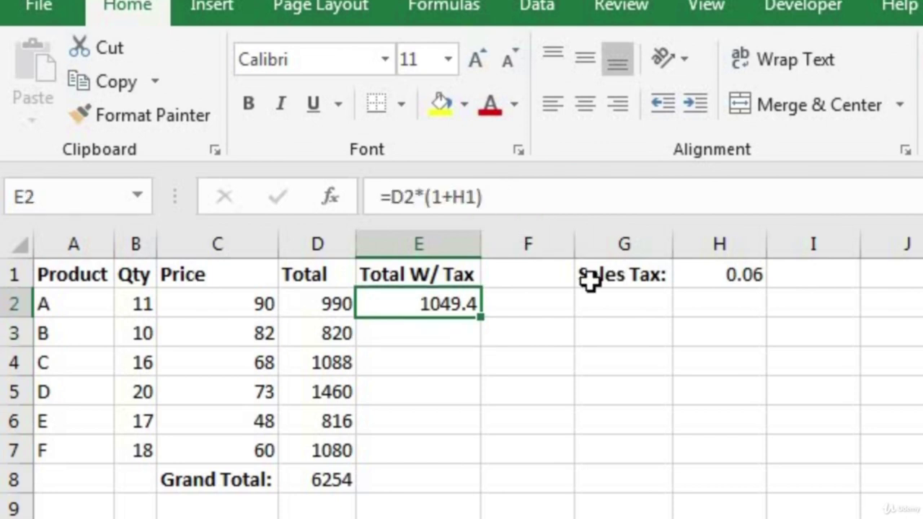
{"action": "key", "text": "ctrl+c"}
{"action": "left_click", "coordinate": [445, 338]}
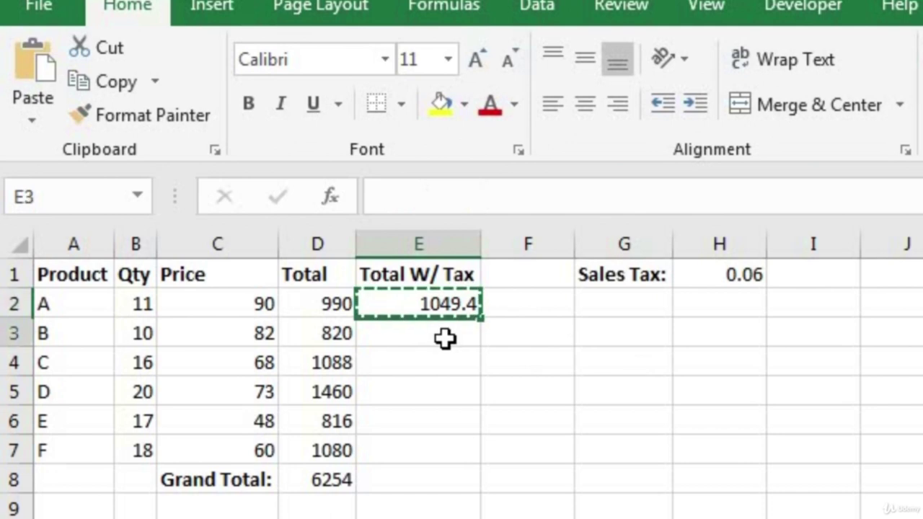
{"action": "key", "text": "ctrl+v"}
{"action": "key", "text": "Escape"}
{"action": "key", "text": "Escape"}
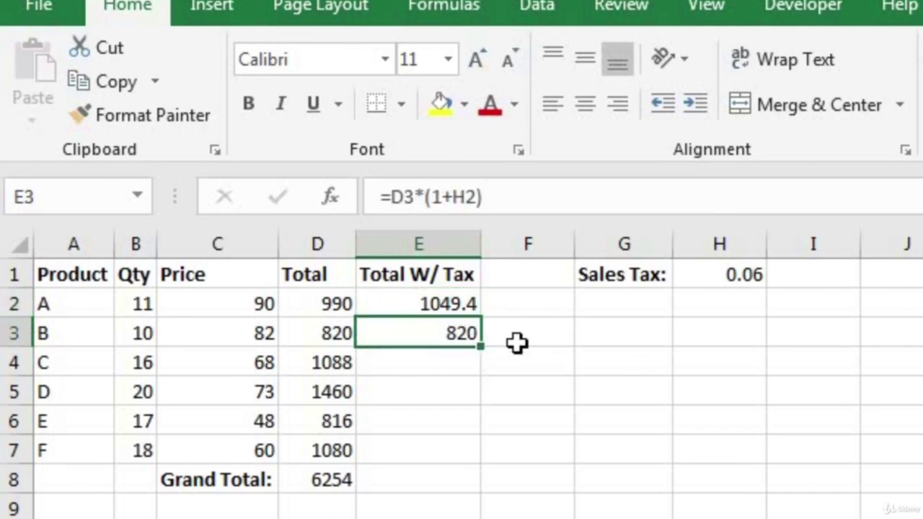
{"action": "left_click", "coordinate": [331, 336]}
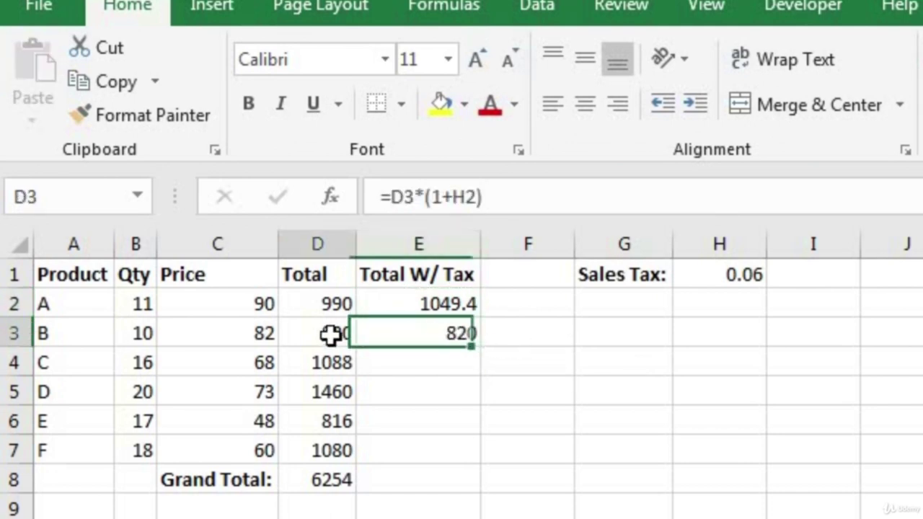
{"action": "left_click", "coordinate": [404, 333]}
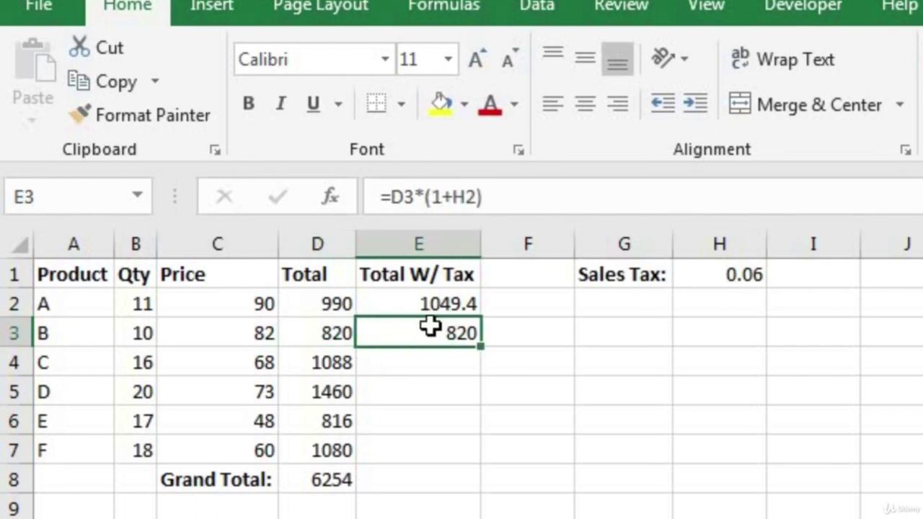
{"action": "double_click", "coordinate": [423, 330]}
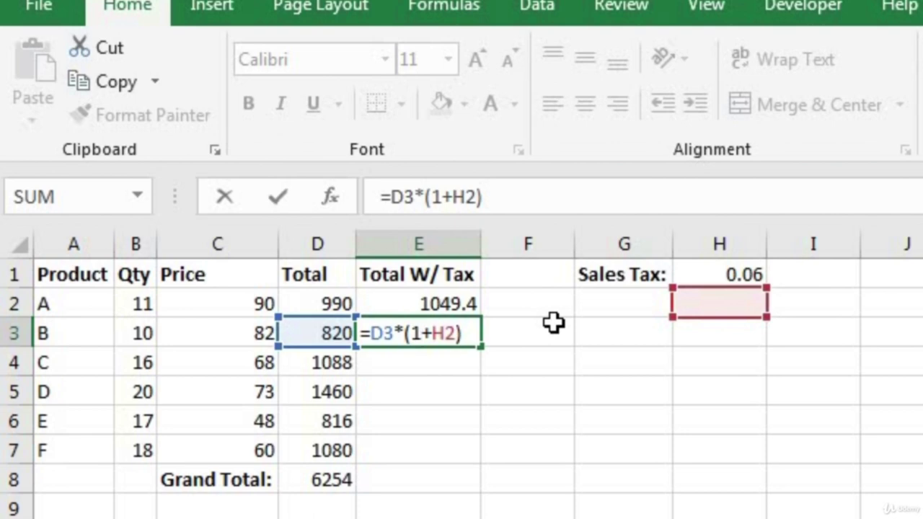
{"action": "key", "text": "ctrl+Return"}
{"action": "key", "text": "Delete"}
{"action": "left_click", "coordinate": [431, 303]}
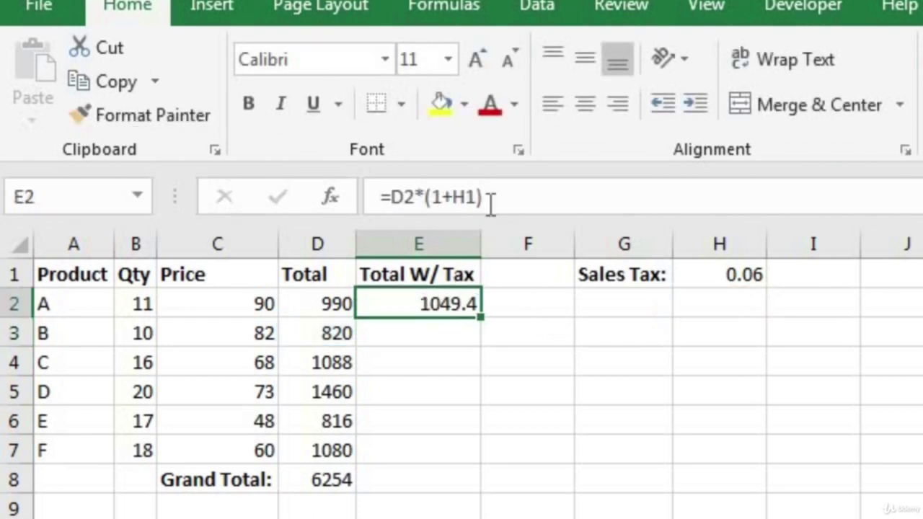
{"action": "left_click", "coordinate": [455, 196]}
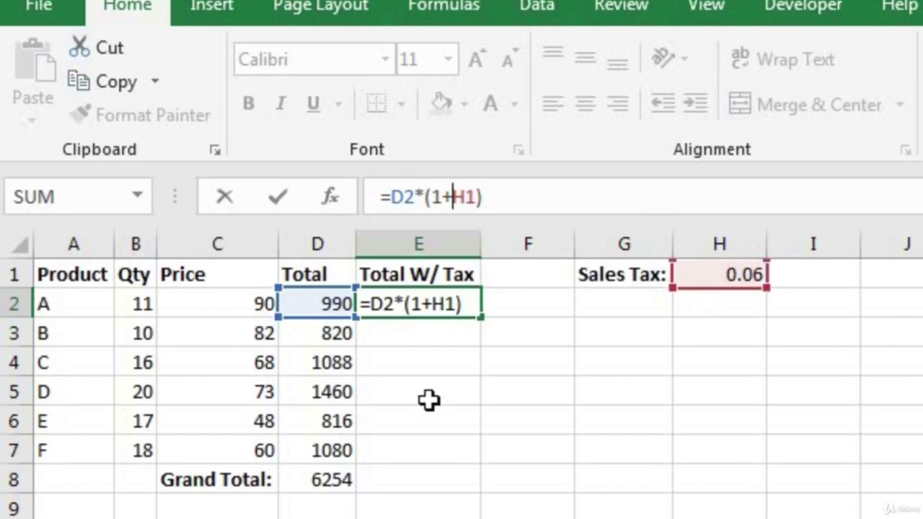
{"action": "key", "text": "ctrl+Return"}
{"action": "key", "text": "ctrl+c"}
{"action": "left_click", "coordinate": [444, 329]}
{"action": "key", "text": "ctrl+v"}
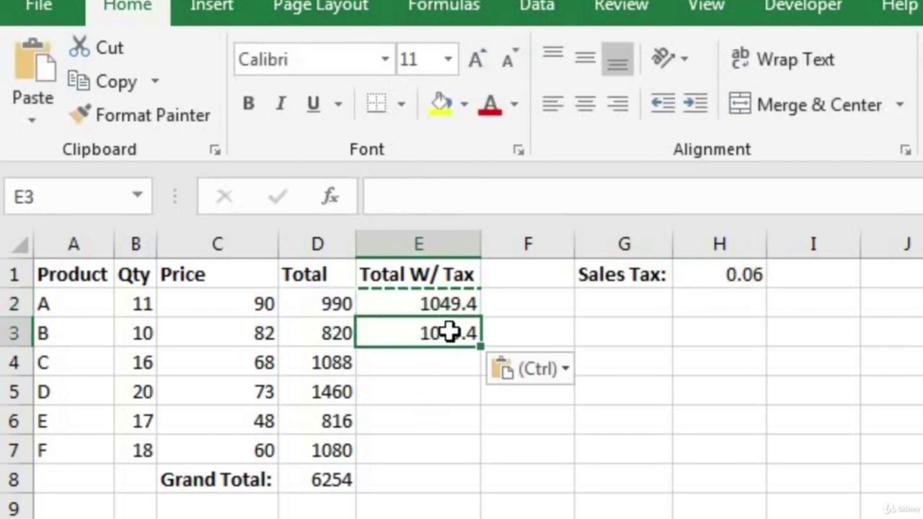
{"action": "key", "text": "Escape"}
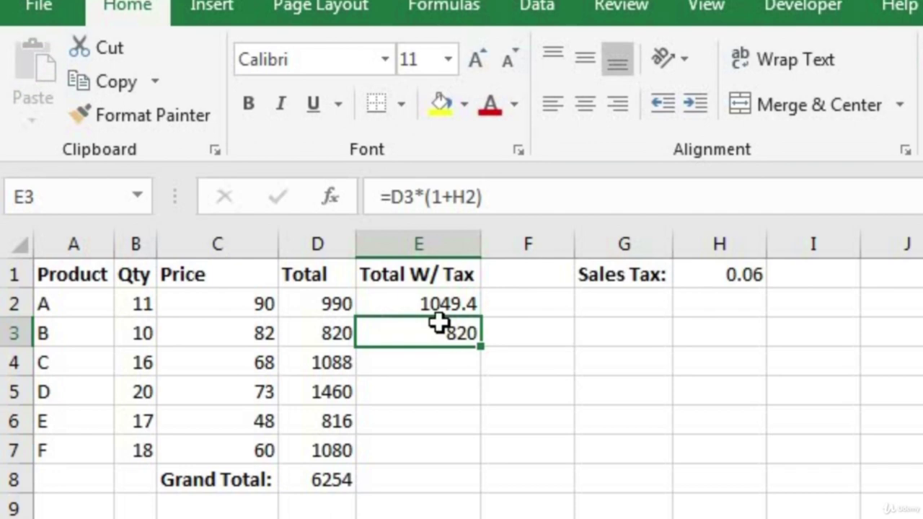
{"action": "left_click", "coordinate": [467, 195]}
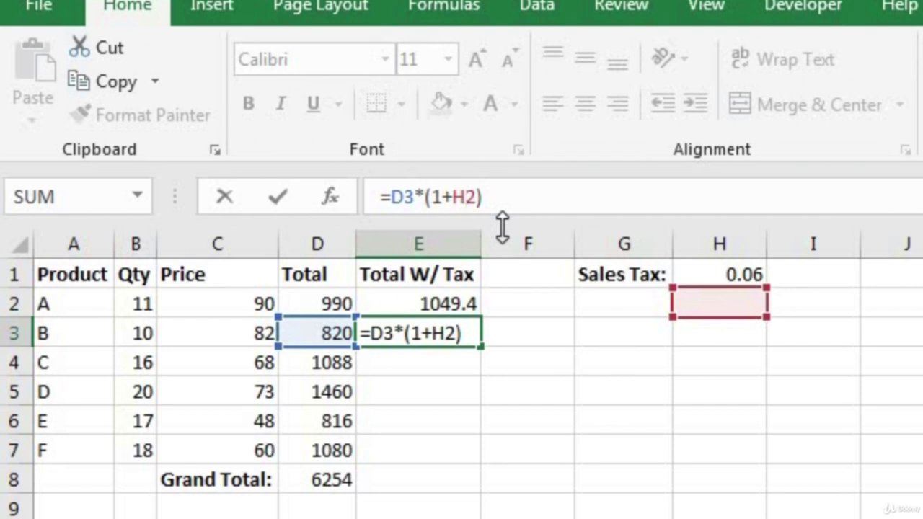
{"action": "key", "text": "ctrl+Return"}
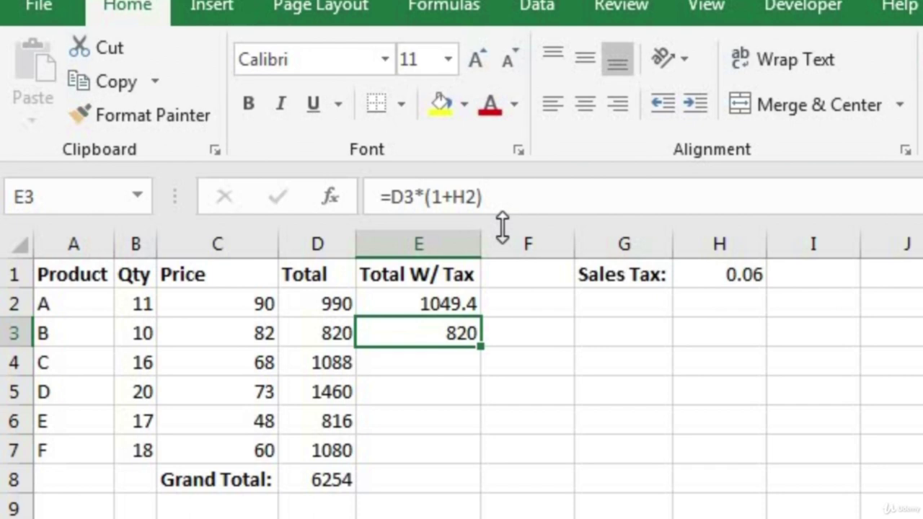
{"action": "key", "text": "Delete"}
{"action": "left_click", "coordinate": [450, 303]}
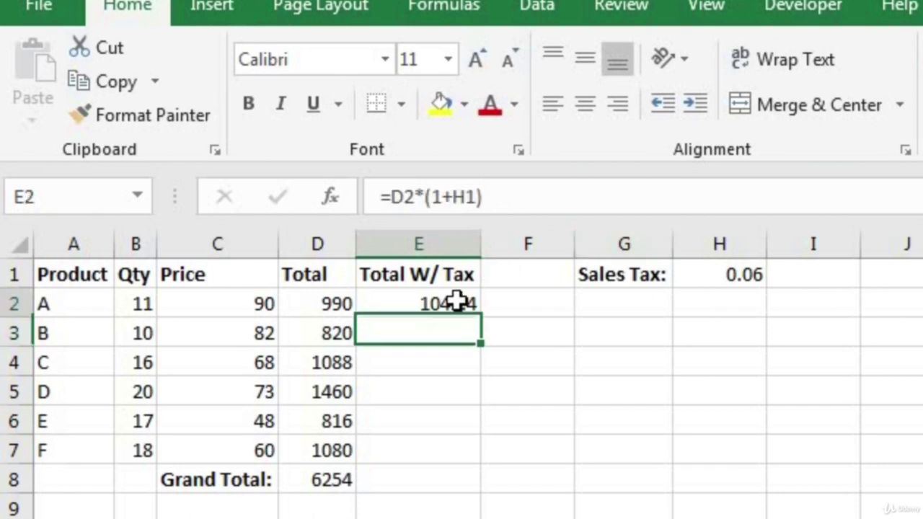
Make E2's tax rate reference absolute as $H$1.
{"action": "left_click", "coordinate": [453, 193]}
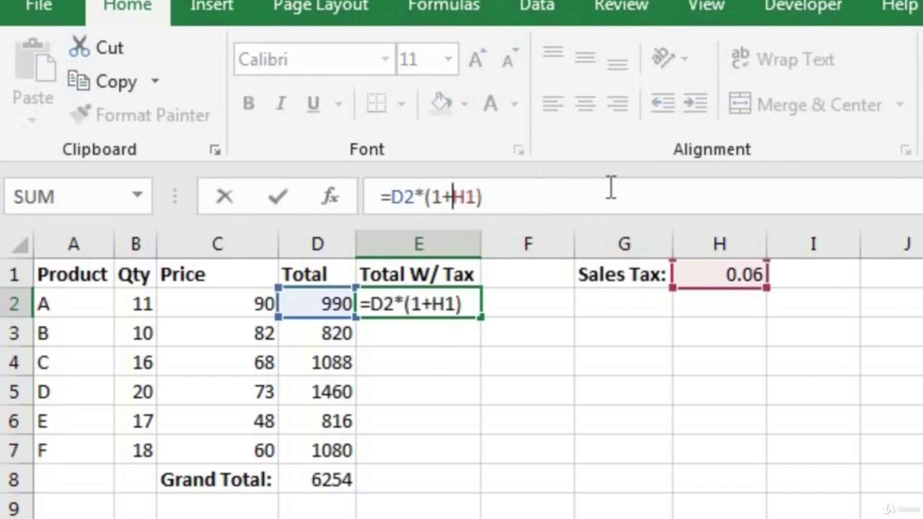
{"action": "type", "text": "$"}
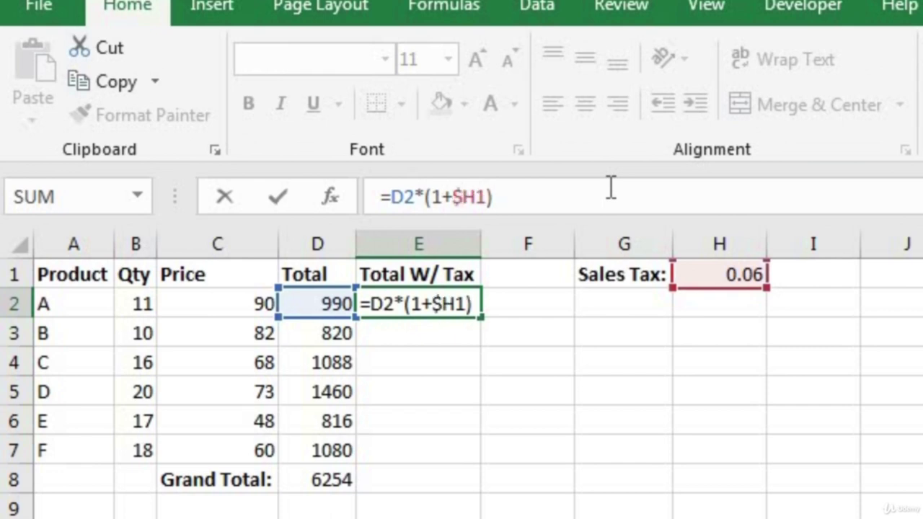
{"action": "key", "text": "Right"}
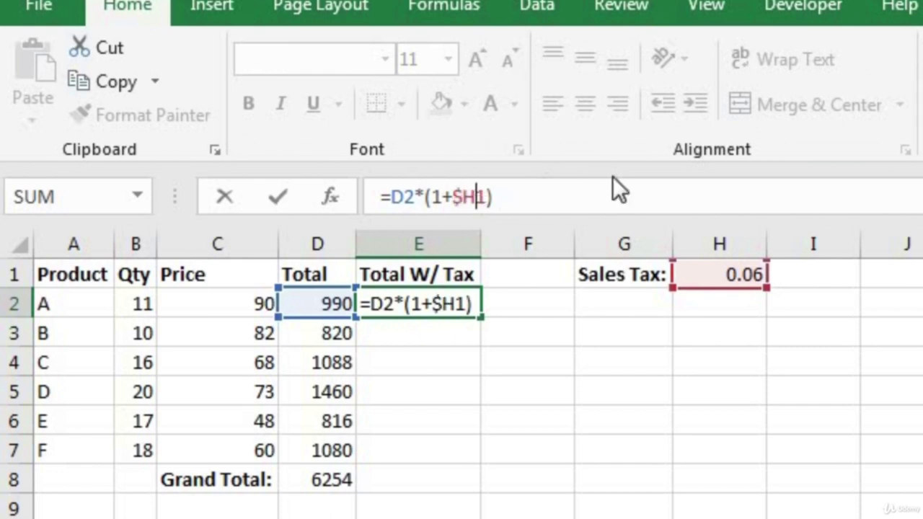
{"action": "type", "text": "$"}
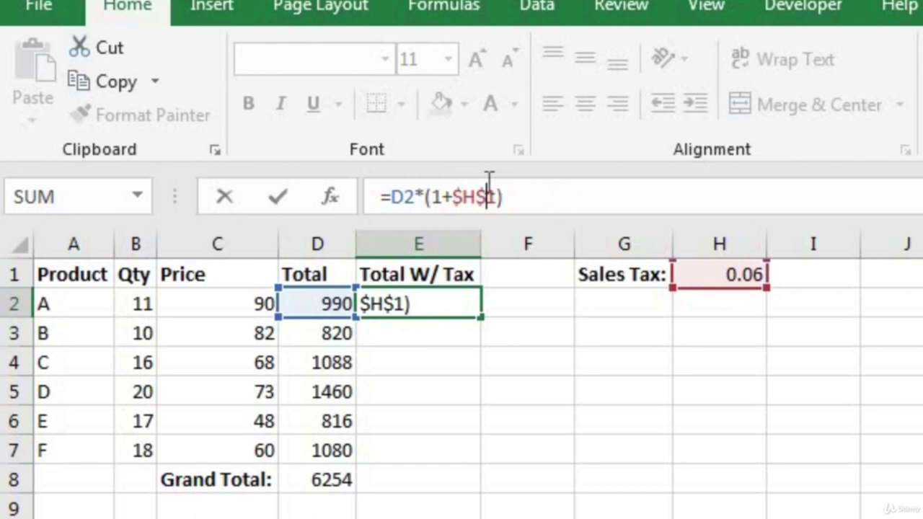
{"action": "left_click", "coordinate": [462, 198]}
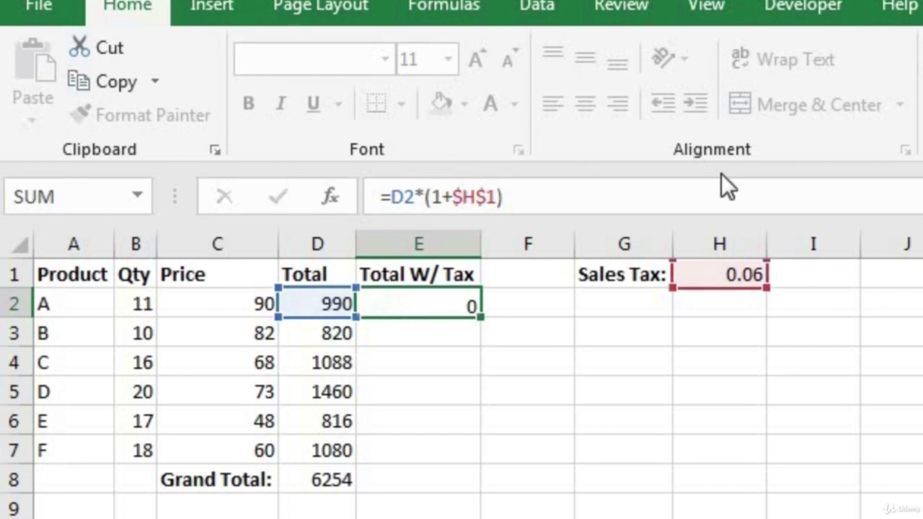
{"action": "key", "text": "Return"}
Copy E2's tax formula down through E7 and confirm E7 still uses $H$1.
{"action": "left_click", "coordinate": [456, 308]}
{"action": "key", "text": "ctrl+c"}
{"action": "left_click", "coordinate": [426, 440], "text": "shift"}
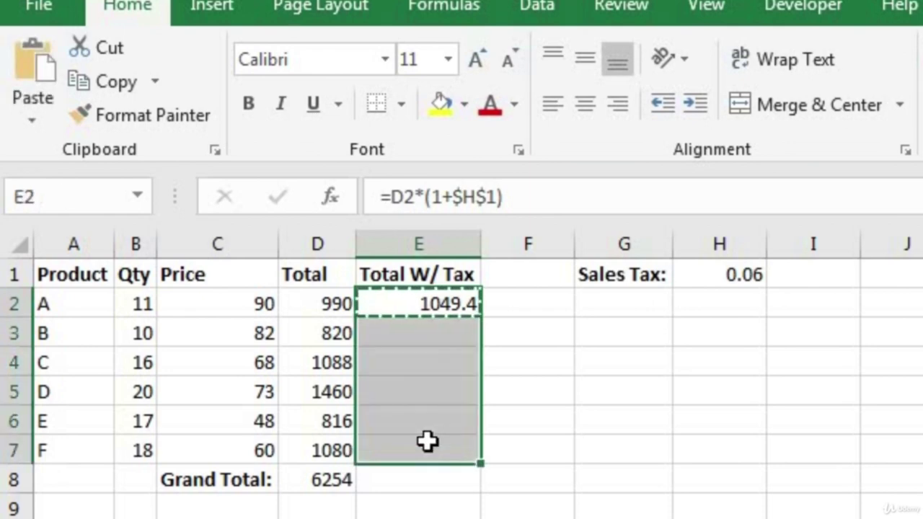
{"action": "key", "text": "ctrl+v"}
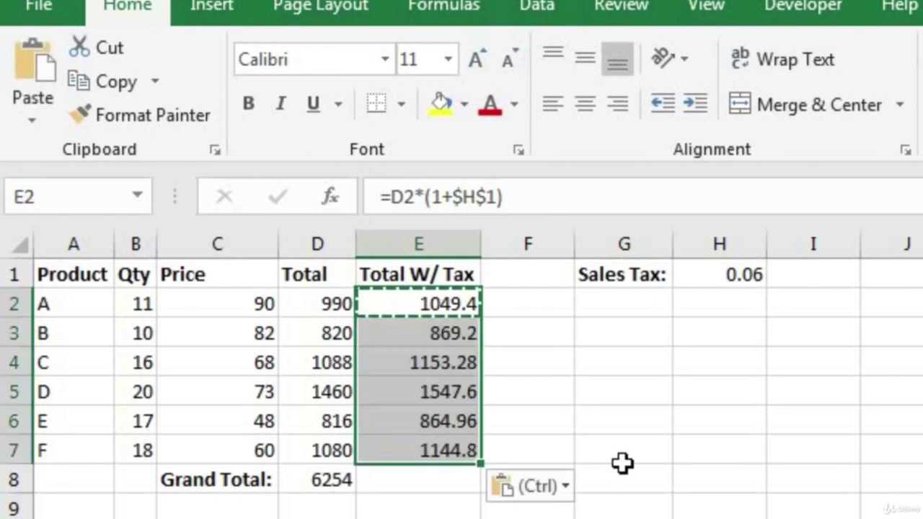
{"action": "key", "text": "Escape"}
{"action": "double_click", "coordinate": [447, 449]}
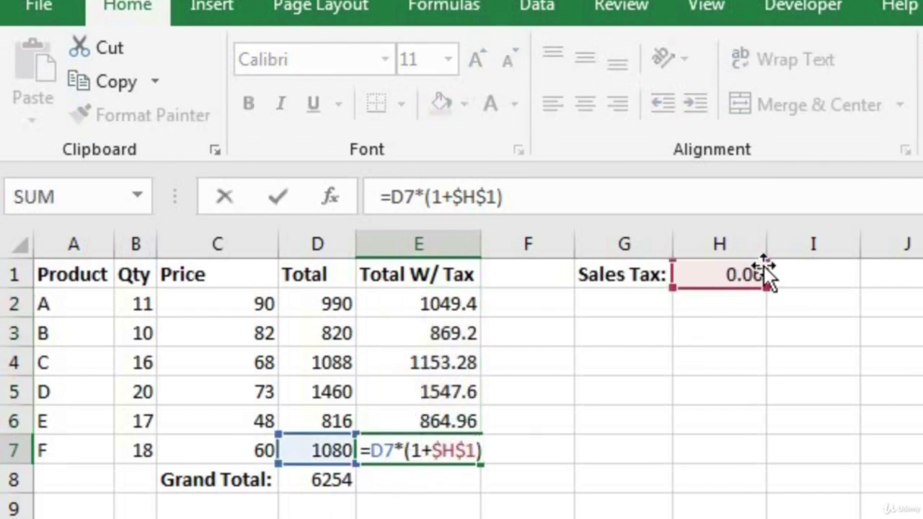
{"action": "key", "text": "Escape"}
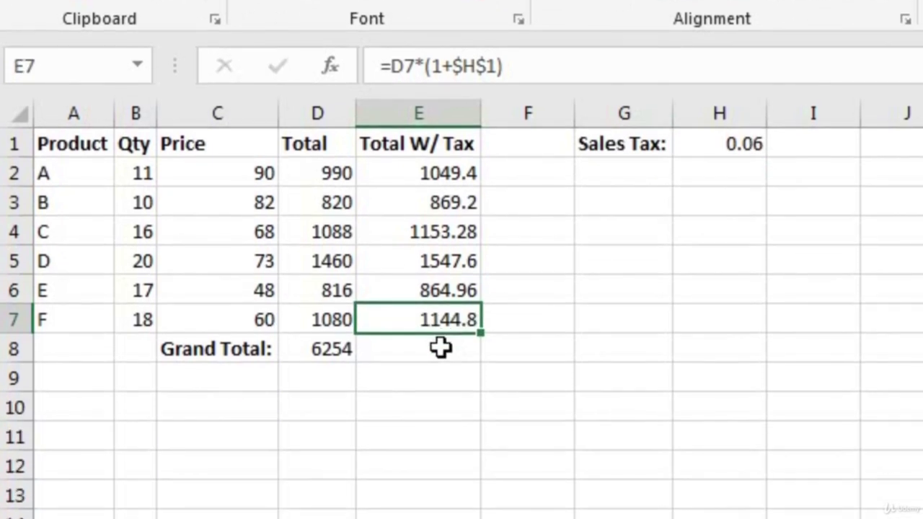
{"action": "left_click", "coordinate": [445, 479]}
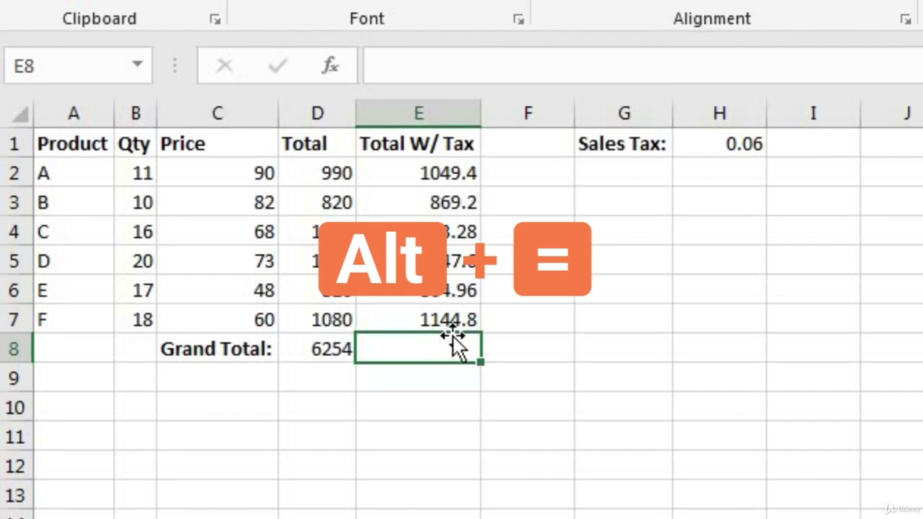
{"action": "key", "text": "alt+equal"}
{"action": "key", "text": "Return"}
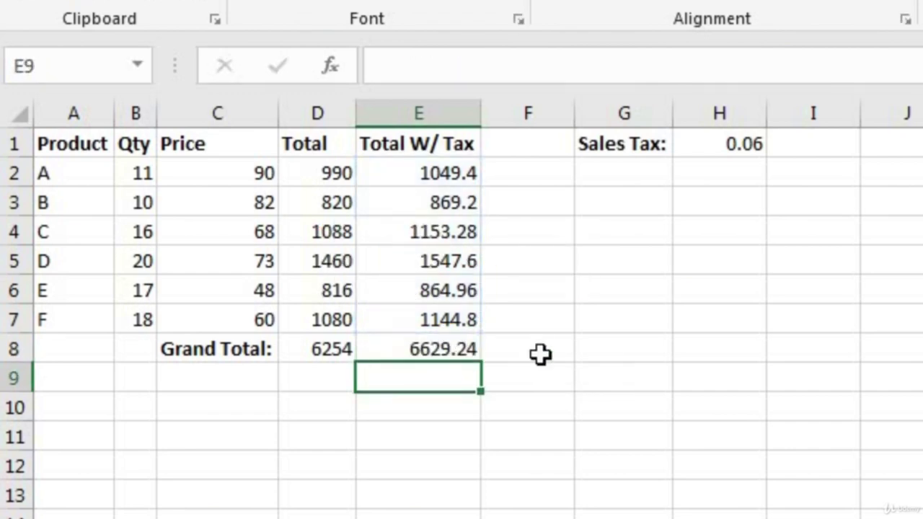
{"action": "left_click", "coordinate": [235, 232]}
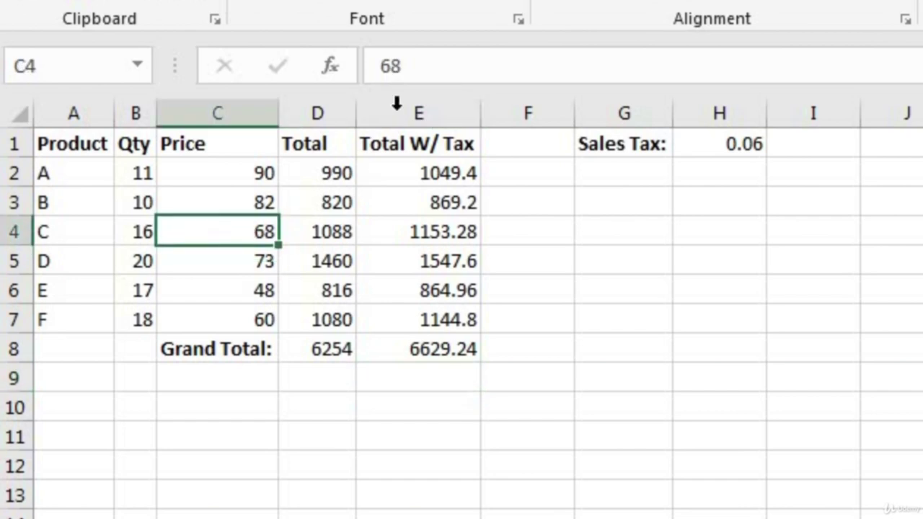
{"action": "left_click", "coordinate": [433, 70]}
{"action": "type", "text": ".01"}
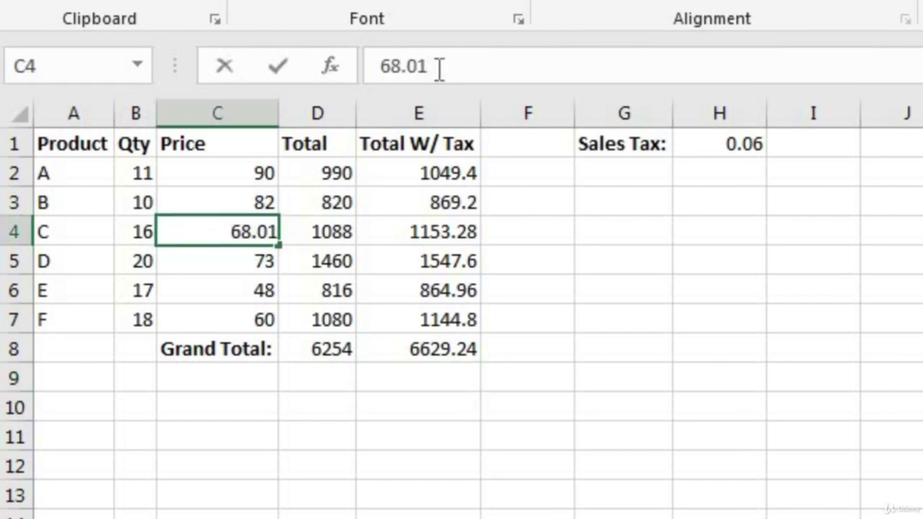
{"action": "key", "text": "Return"}
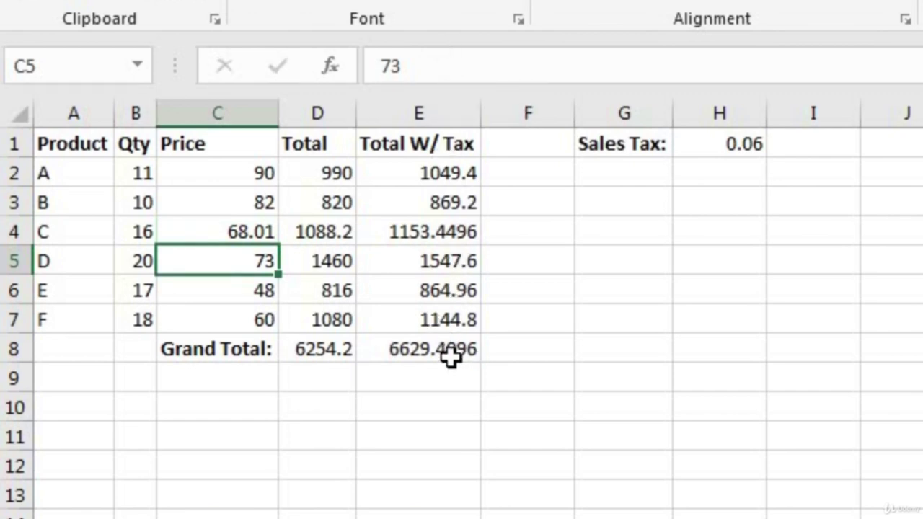
{"action": "left_click", "coordinate": [405, 350]}
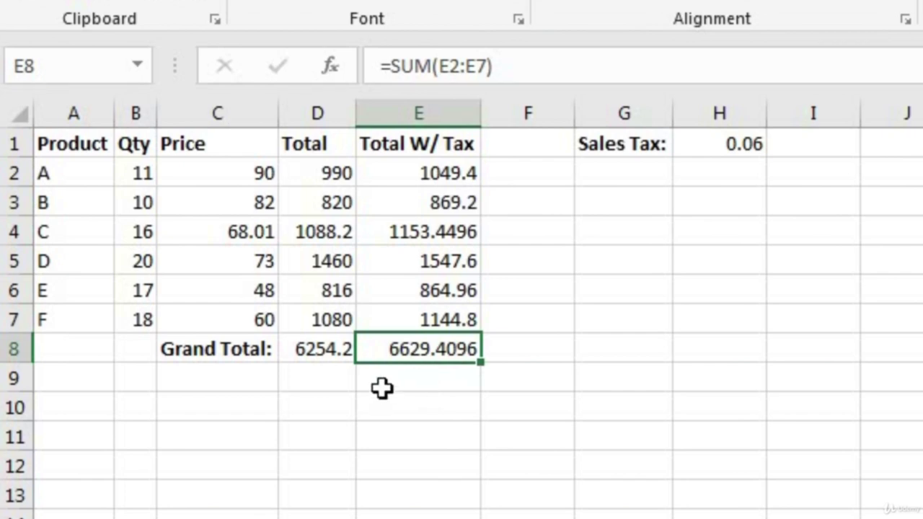
{"action": "left_click", "coordinate": [422, 369]}
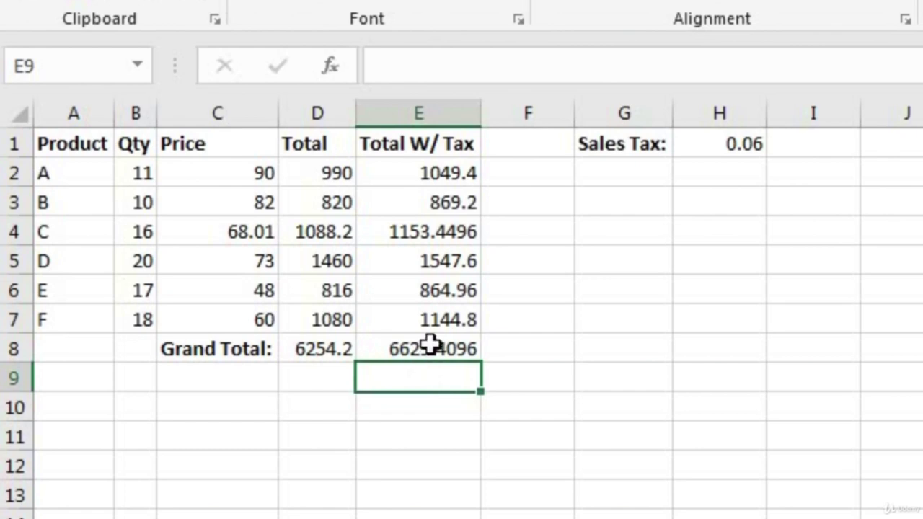
{"action": "left_click", "coordinate": [430, 348]}
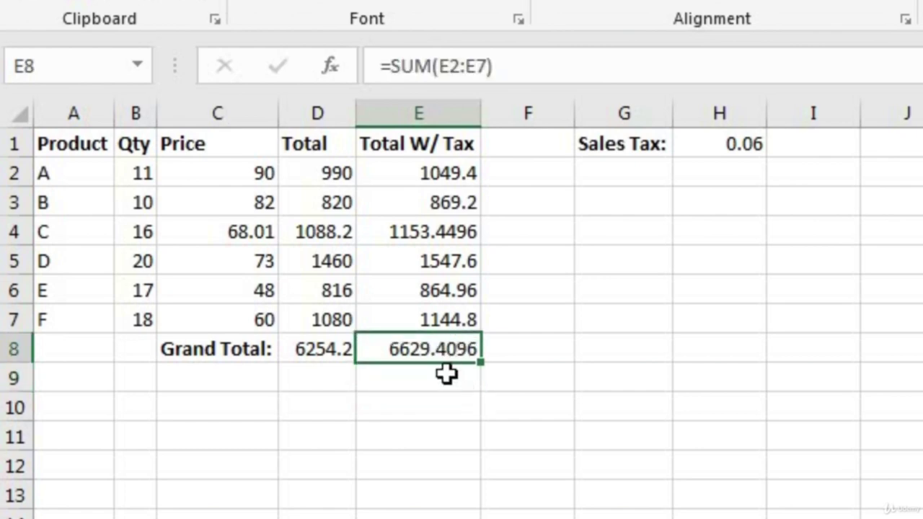
Enter =ROUND(E8,2) in E9 to show 6629.41.
{"action": "left_click", "coordinate": [412, 380]}
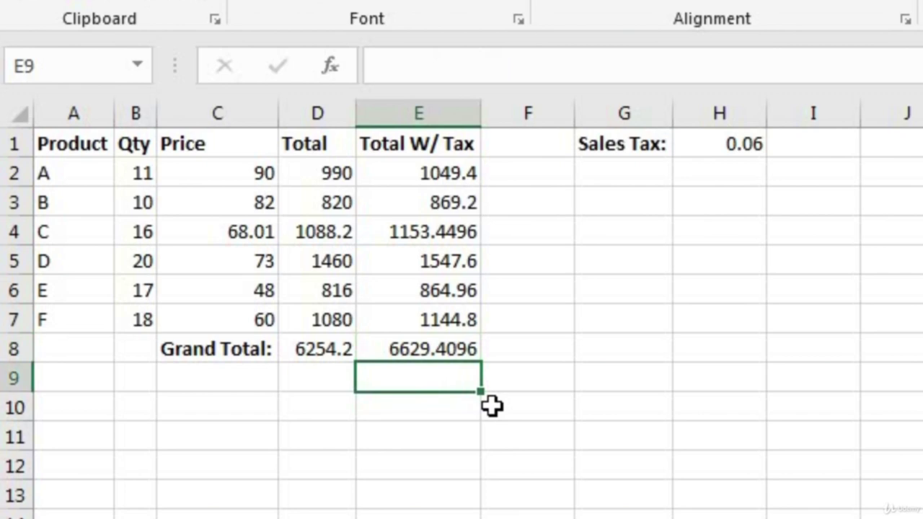
{"action": "type", "text": "=rou"}
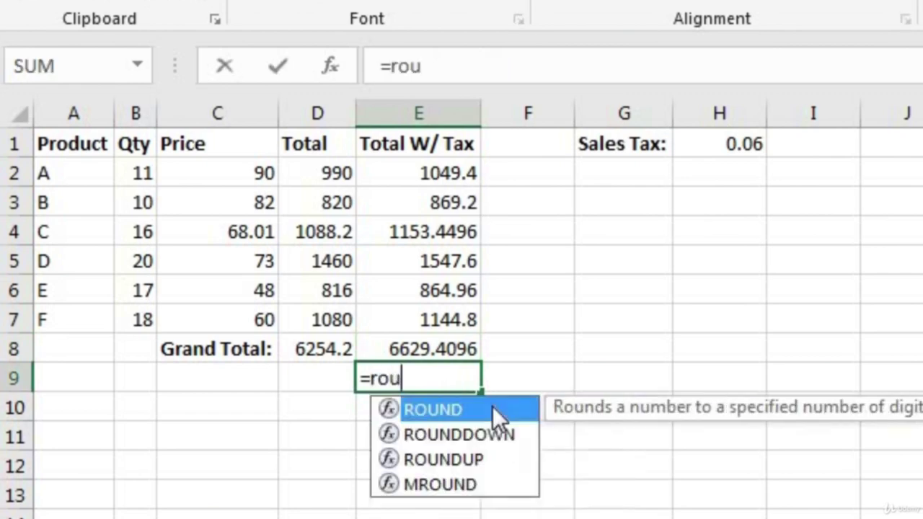
{"action": "type", "text": "nd("}
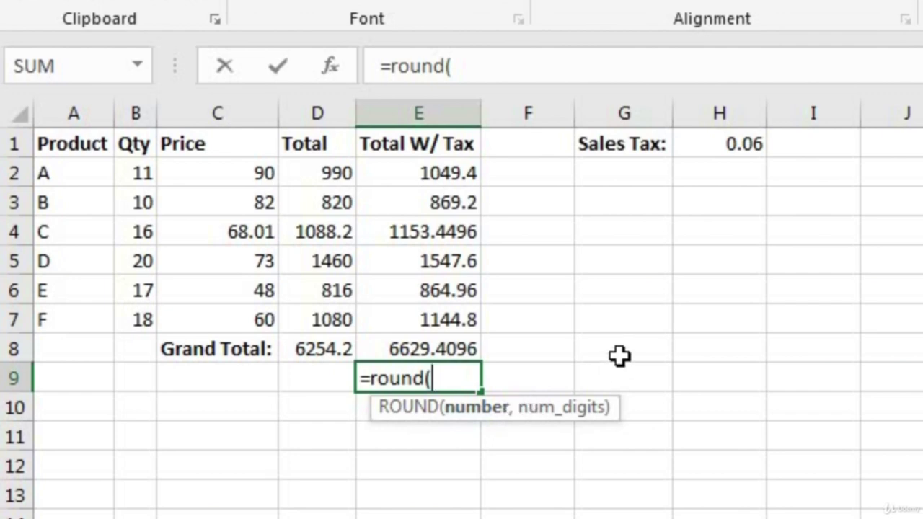
{"action": "left_click", "coordinate": [424, 351]}
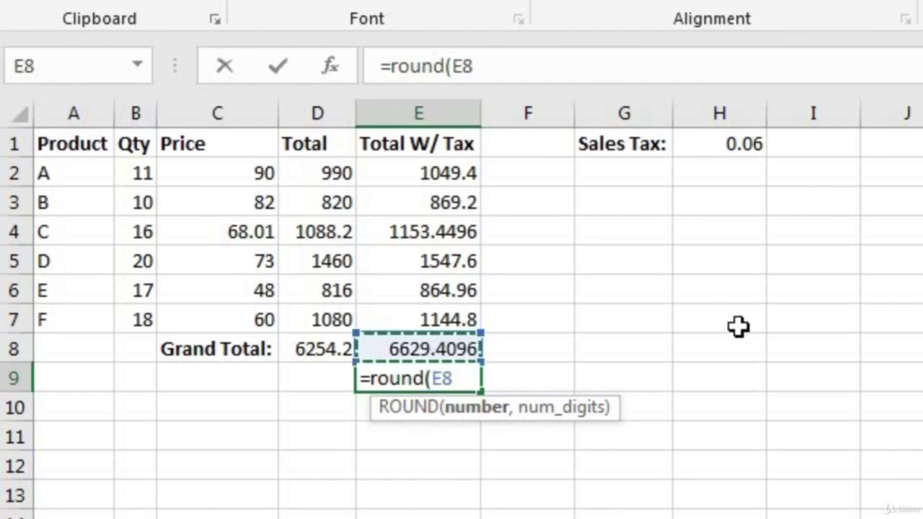
{"action": "type", "text": ","}
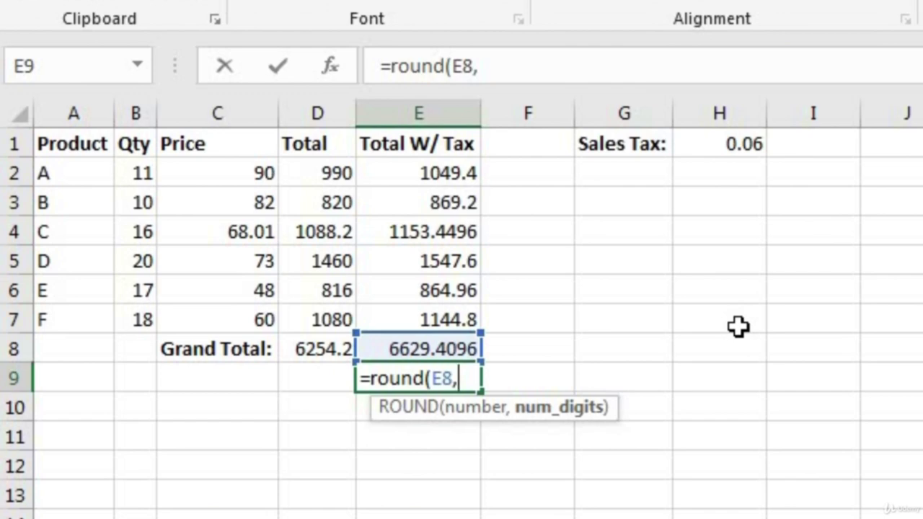
{"action": "type", "text": "2)"}
{"action": "key", "text": "Return"}
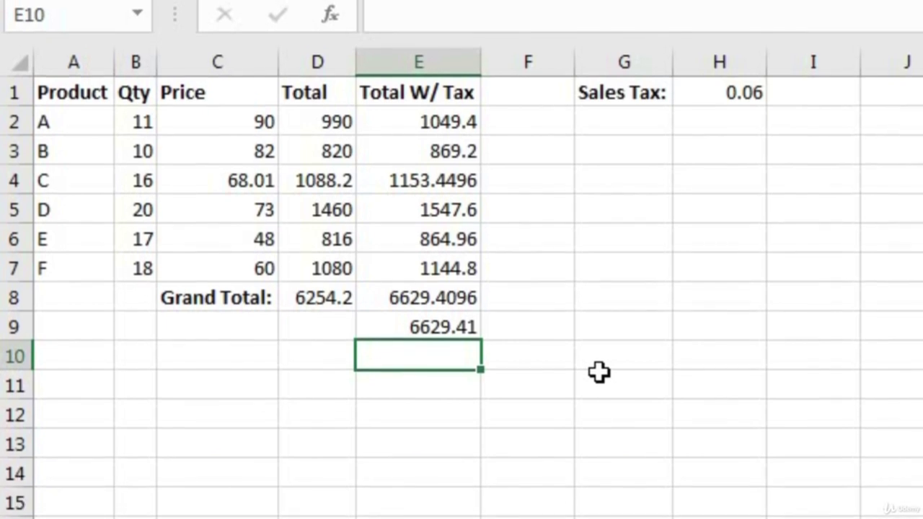
Enter =RAND() in E10 and recalculate it with F9.
{"action": "type", "text": "=rand"}
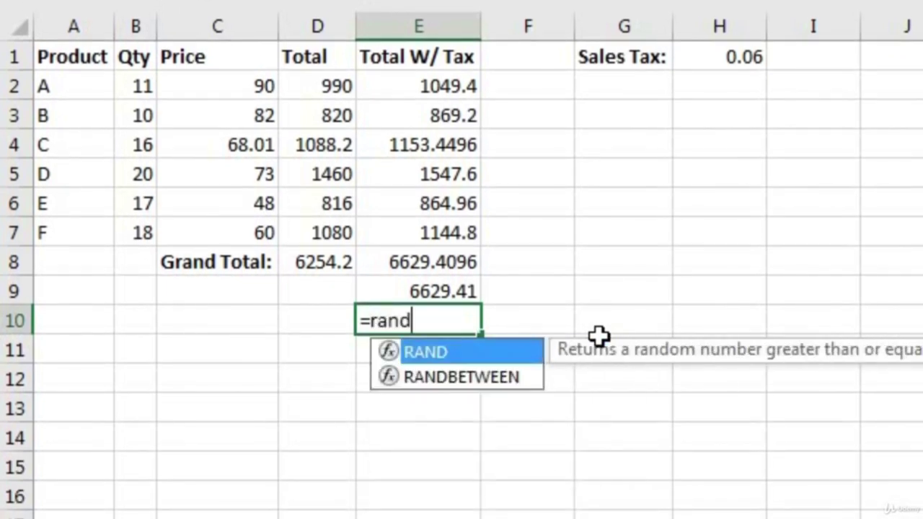
{"action": "type", "text": "("}
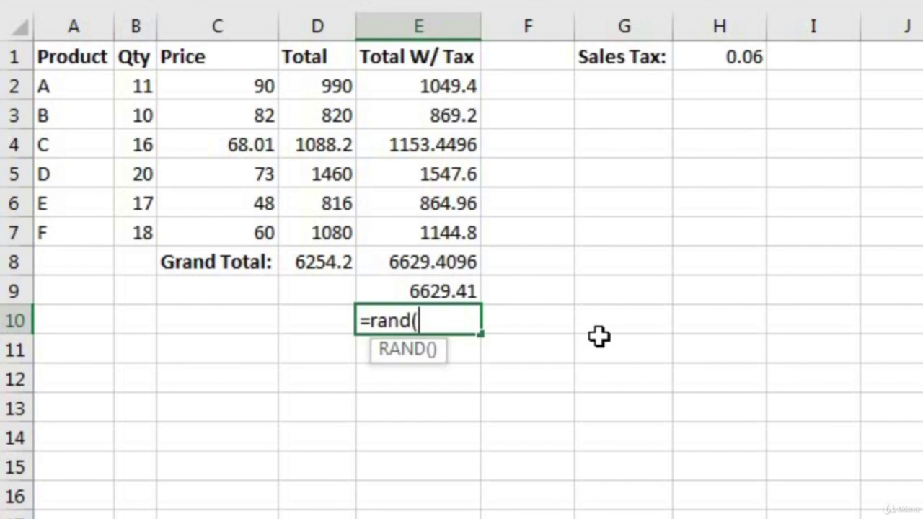
{"action": "type", "text": ")"}
{"action": "key", "text": "Return"}
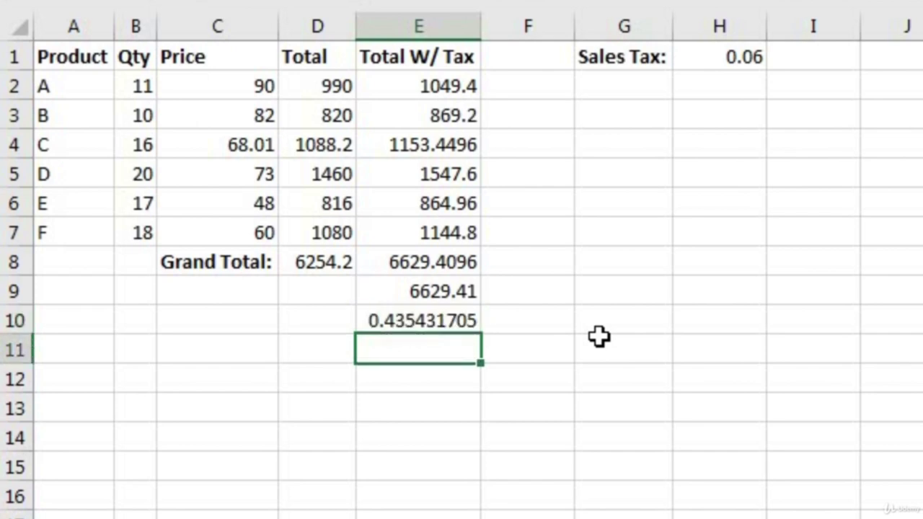
{"action": "key", "text": "F9"}
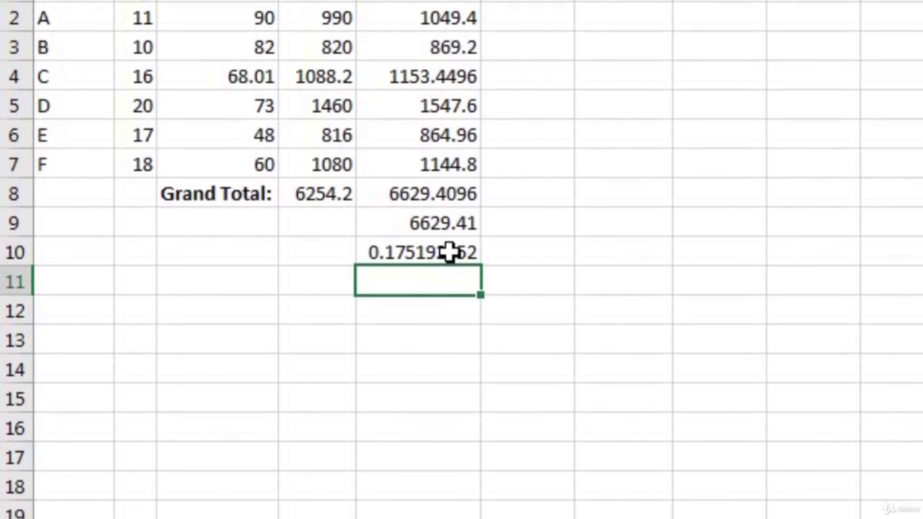
Enter =RANDBETWEEN(1,10) in E11 and re-enter it for a new random number.
{"action": "type", "text": "=rand"}
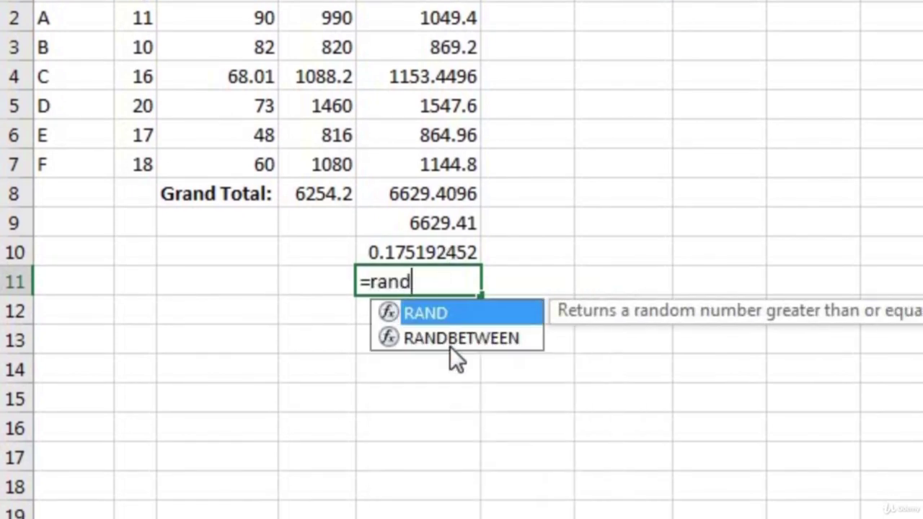
{"action": "double_click", "coordinate": [457, 338]}
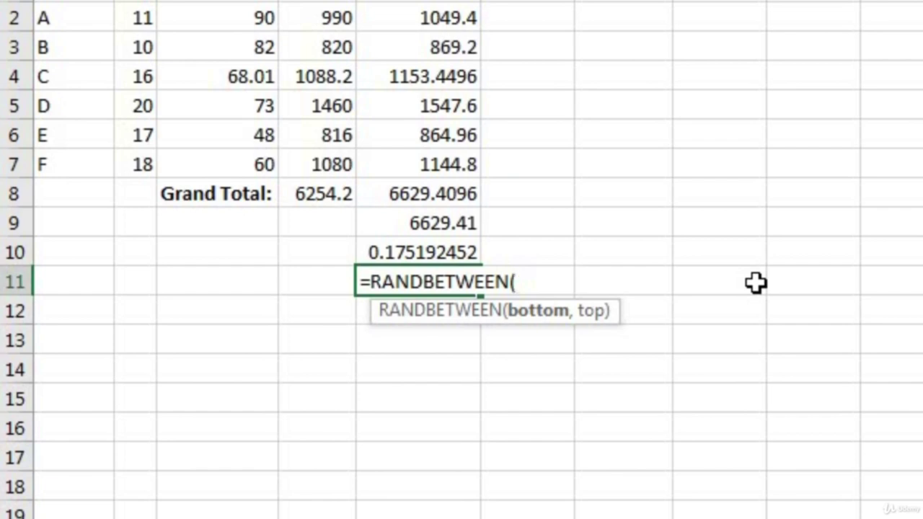
{"action": "type", "text": "1,"}
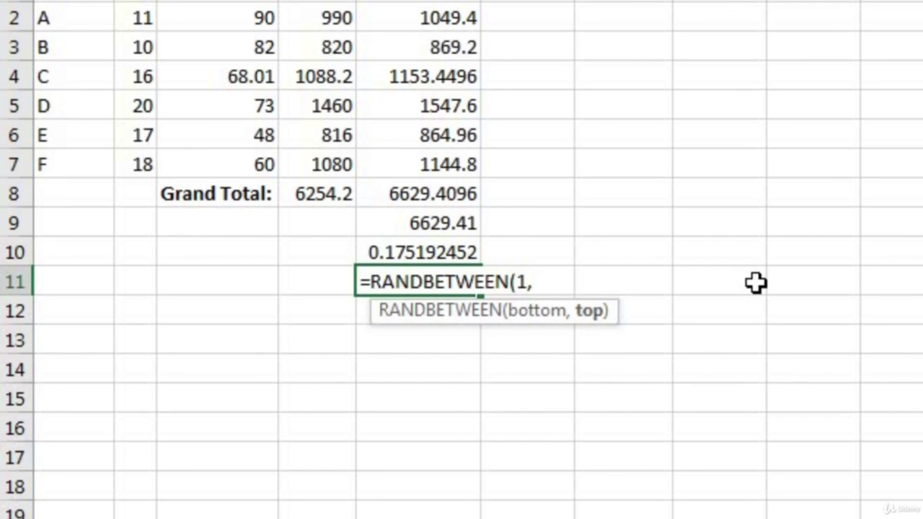
{"action": "type", "text": "10)"}
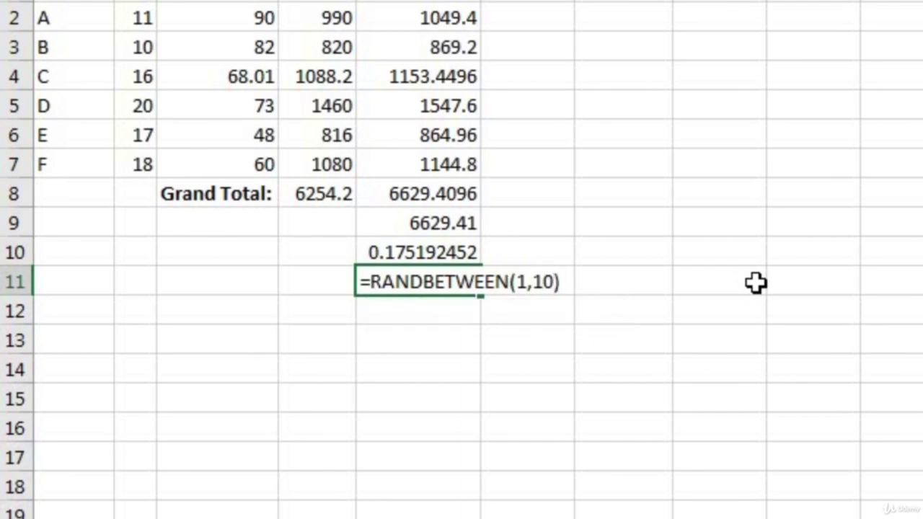
{"action": "key", "text": "Return"}
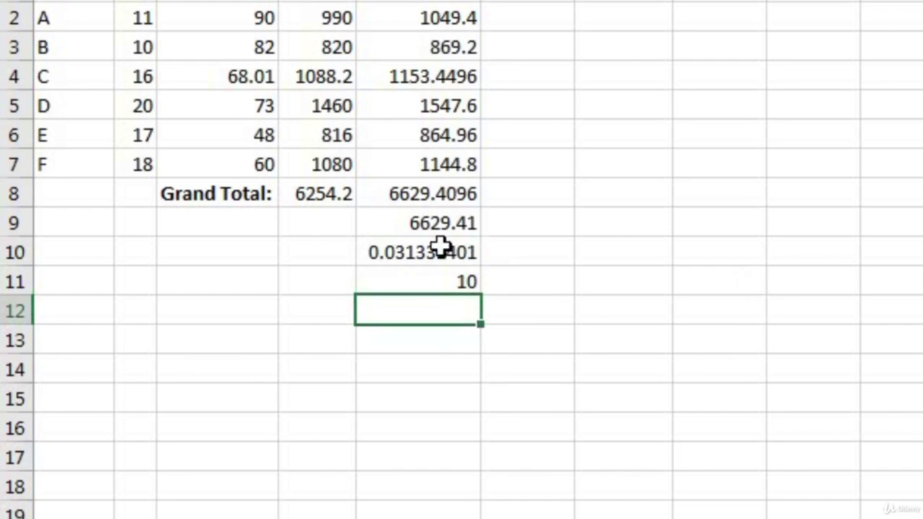
{"action": "left_click", "coordinate": [470, 278]}
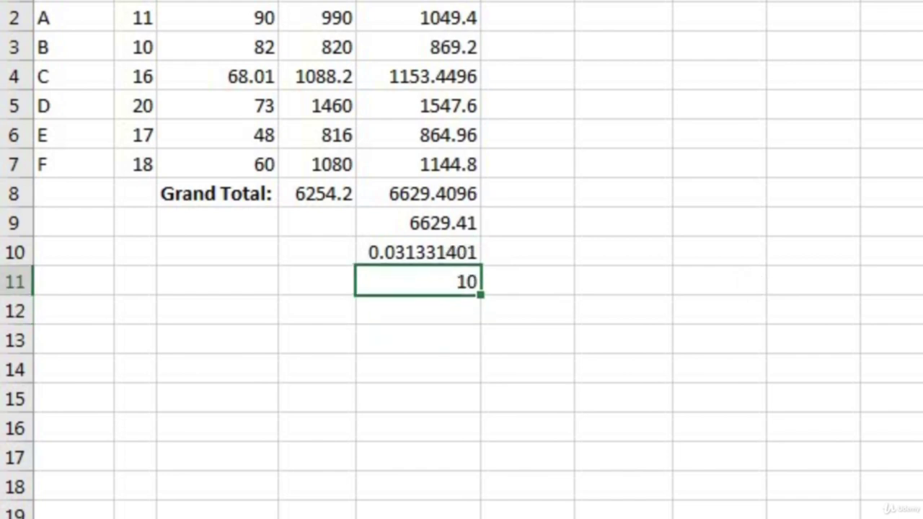
{"action": "key", "text": "F2"}
{"action": "key", "text": "Return"}
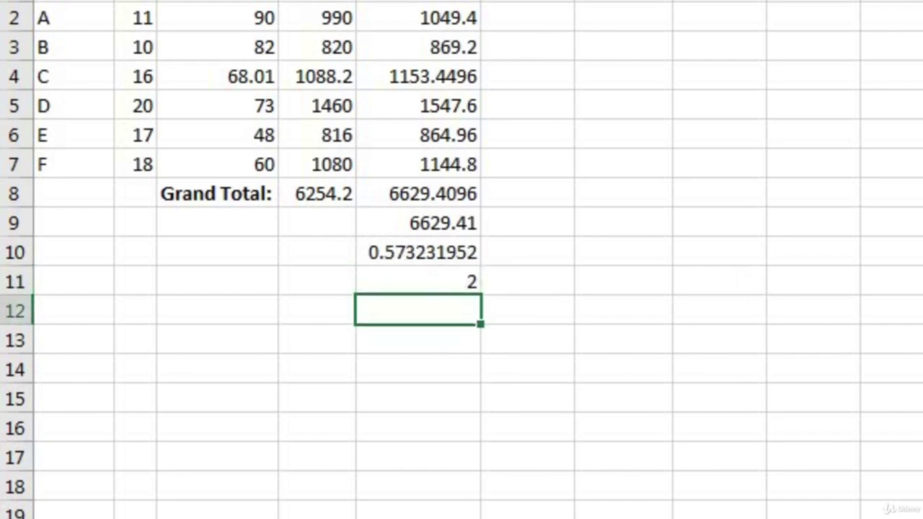
Enter =MOD(10,3) in E12 to show the remainder 1.
{"action": "double_click", "coordinate": [445, 309]}
{"action": "type", "text": "=mo"}
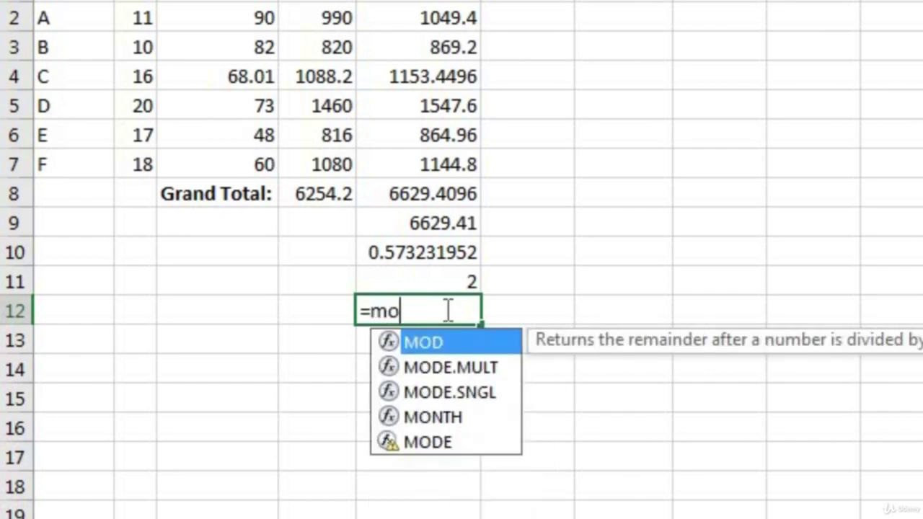
{"action": "type", "text": "d("}
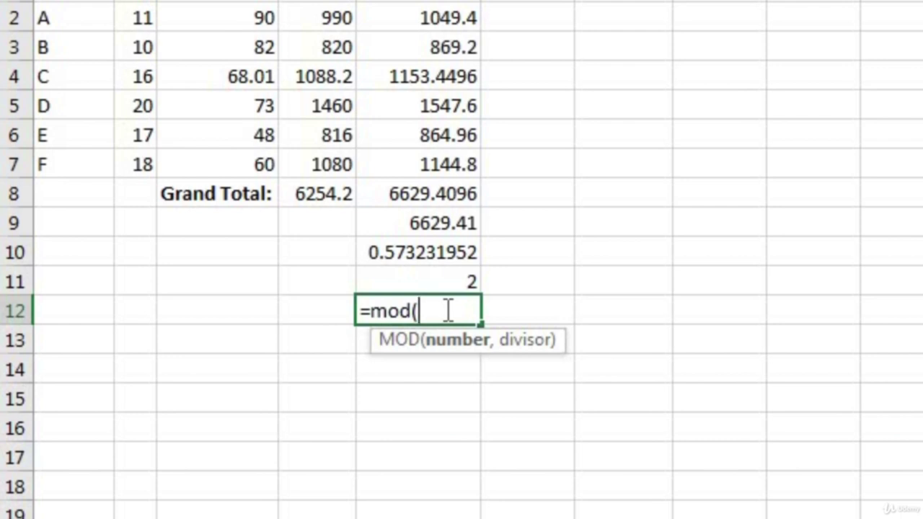
{"action": "type", "text": "10,"}
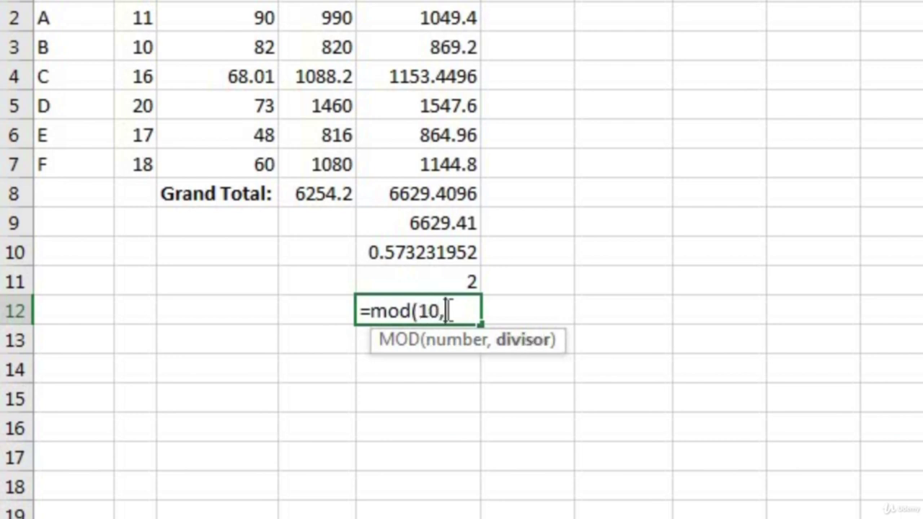
{"action": "type", "text": "3)"}
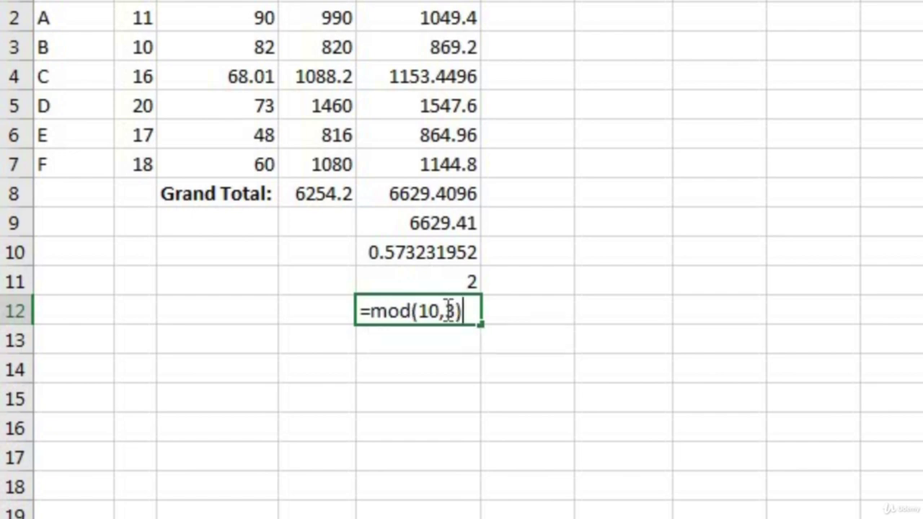
{"action": "key", "text": "Return"}
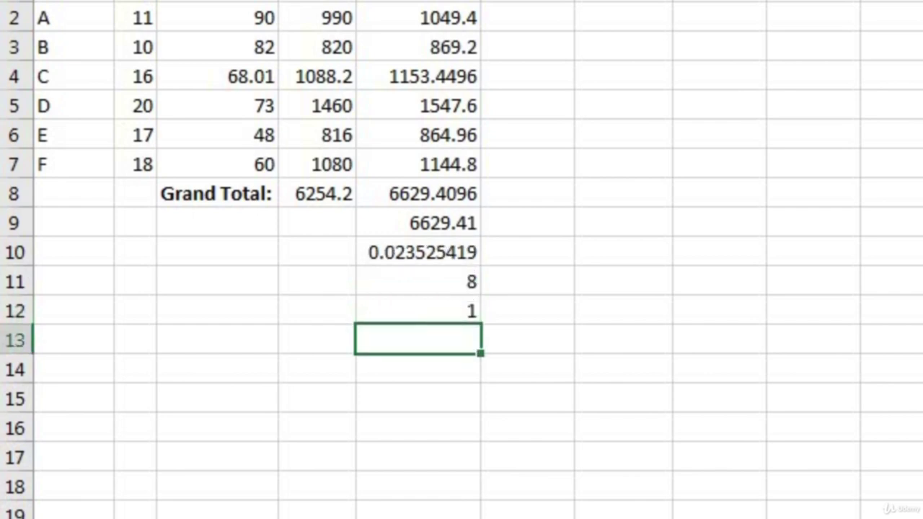
Enter =PI() in E13 so it displays 3.141592654.
{"action": "scroll", "coordinate": [663, 289], "scroll_direction": "down", "scroll_amount": 1}
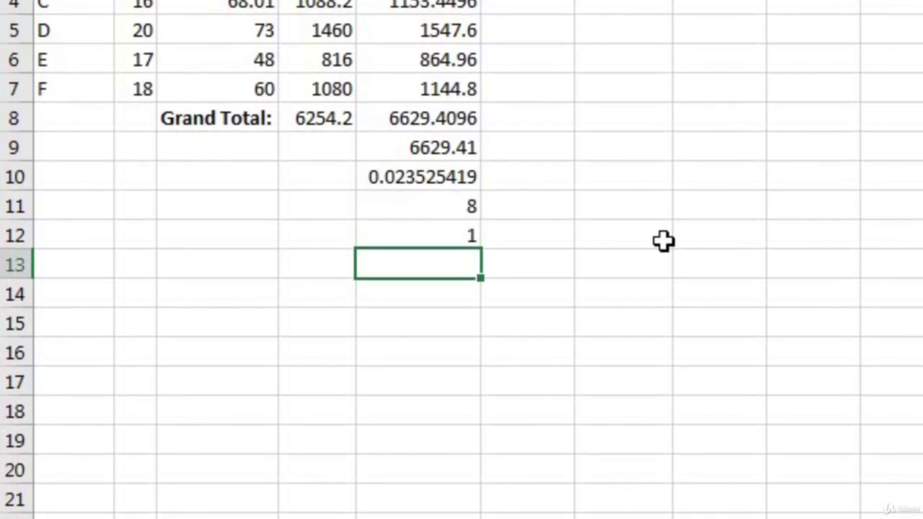
{"action": "type", "text": "=pi"}
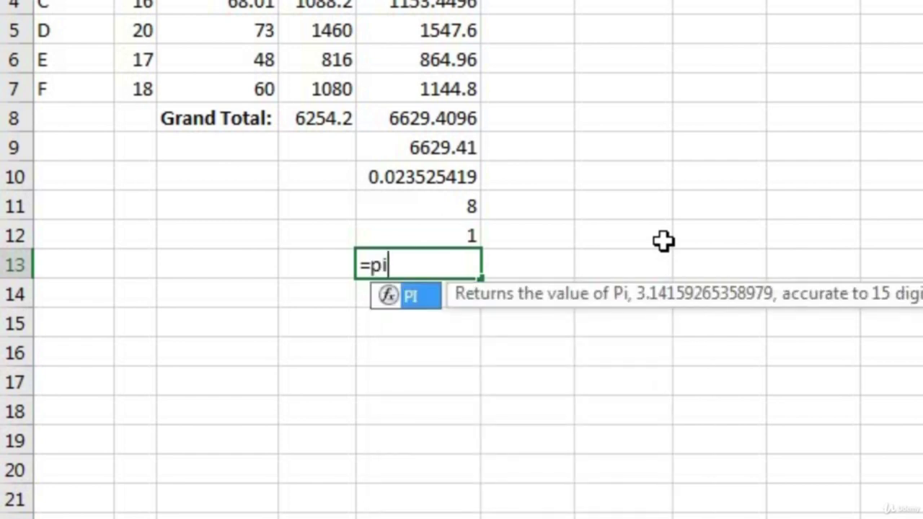
{"action": "type", "text": "()"}
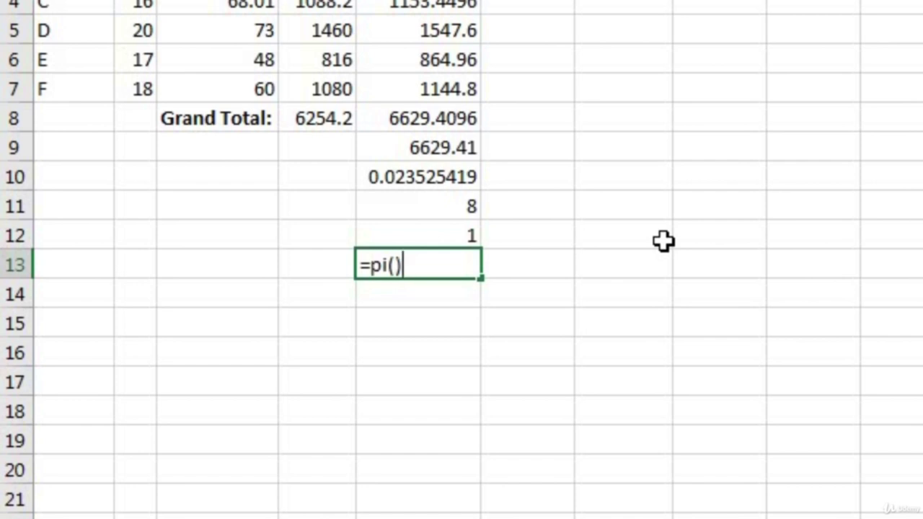
{"action": "key", "text": "Return"}
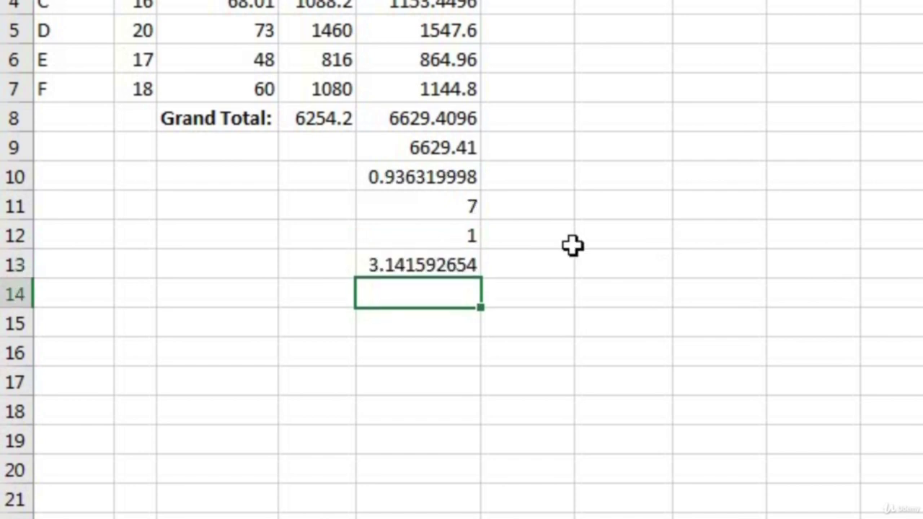
{"action": "type", "text": "="}
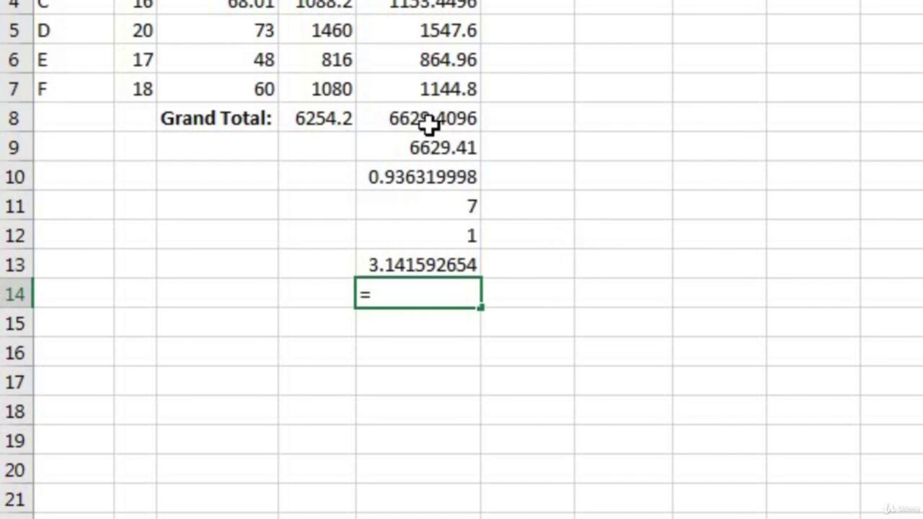
{"action": "type", "text": "-"}
Enter =-E8 in E14 to show the negated grand total -6629.4096.
{"action": "left_click", "coordinate": [429, 122]}
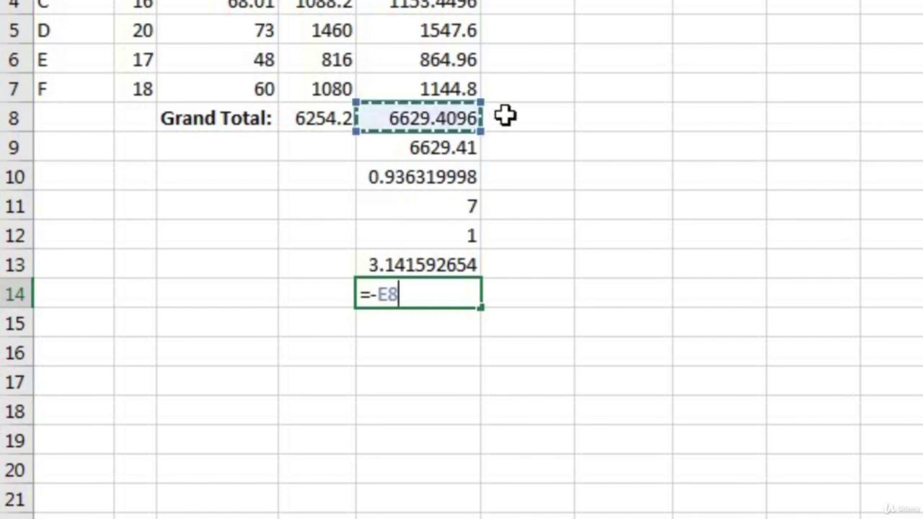
{"action": "key", "text": "Return"}
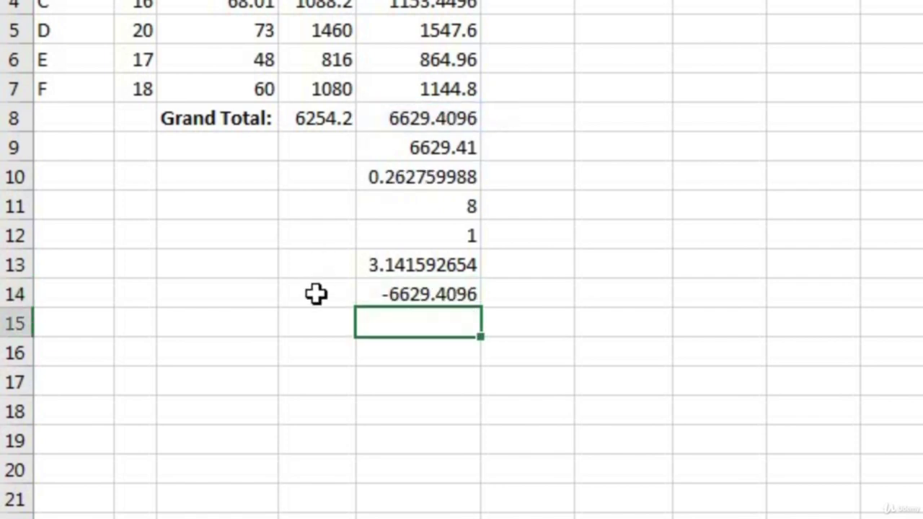
{"action": "left_click", "coordinate": [399, 294]}
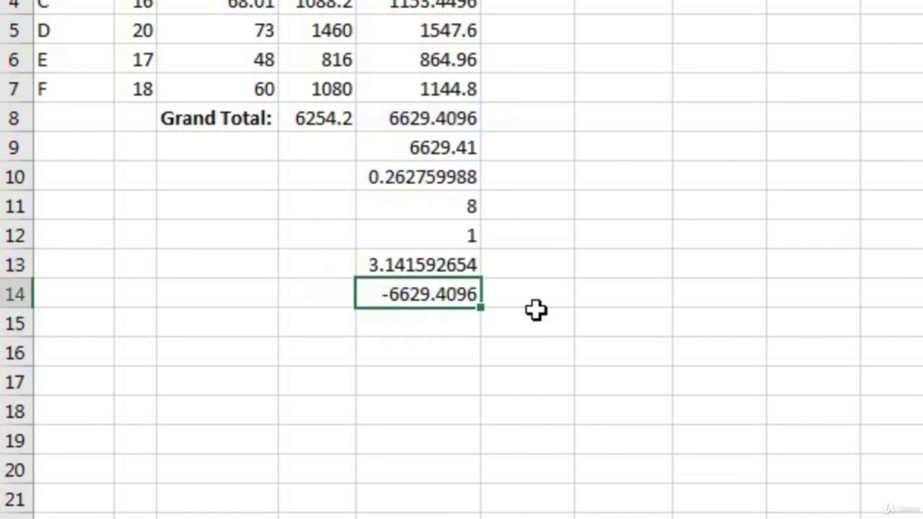
Enter =ABS(E14) in E15 to return 6629.4096.
{"action": "left_click", "coordinate": [446, 324]}
{"action": "type", "text": "="}
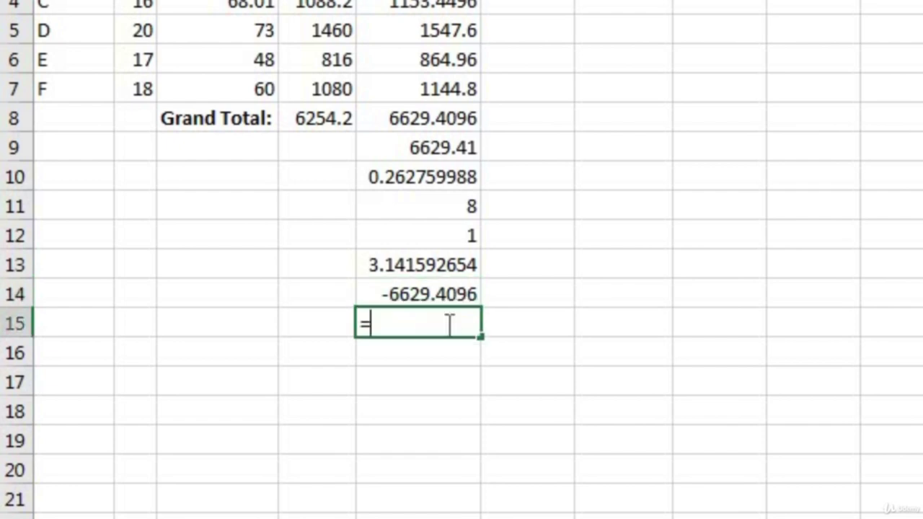
{"action": "type", "text": "abs("}
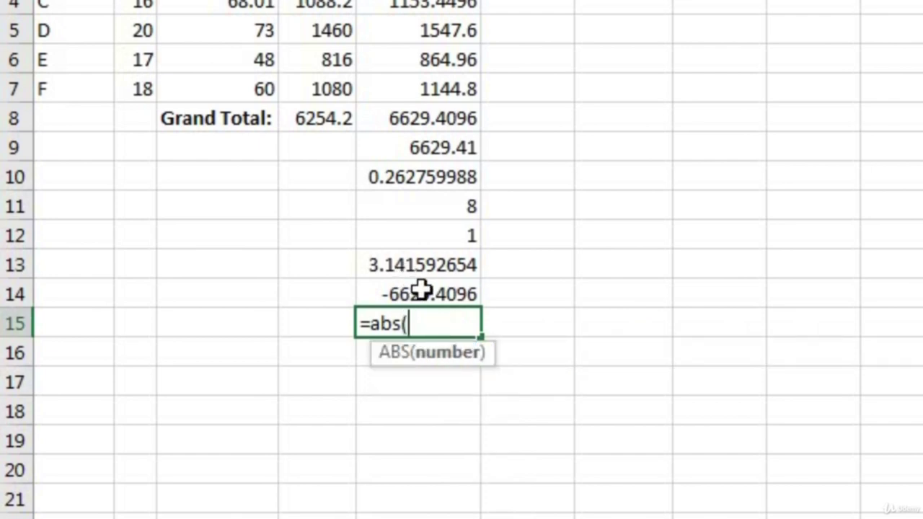
{"action": "key", "text": "Up"}
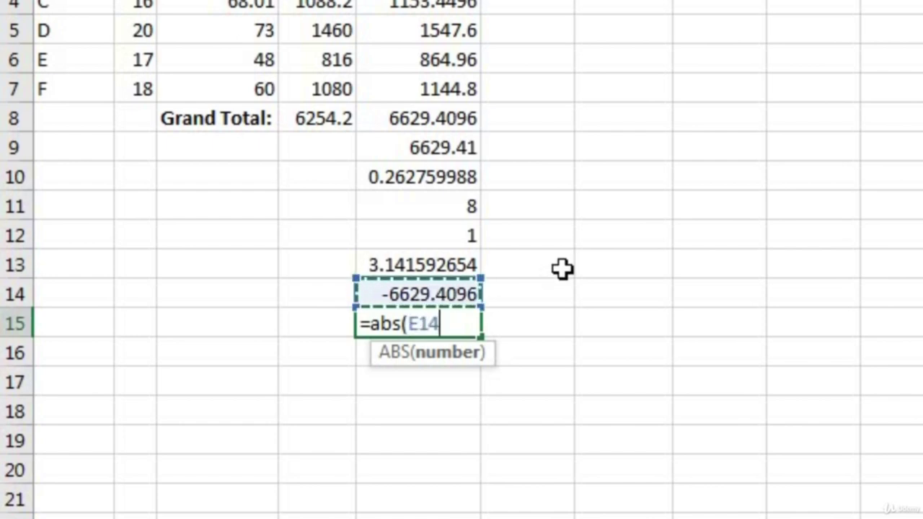
{"action": "type", "text": ")"}
{"action": "key", "text": "Return"}
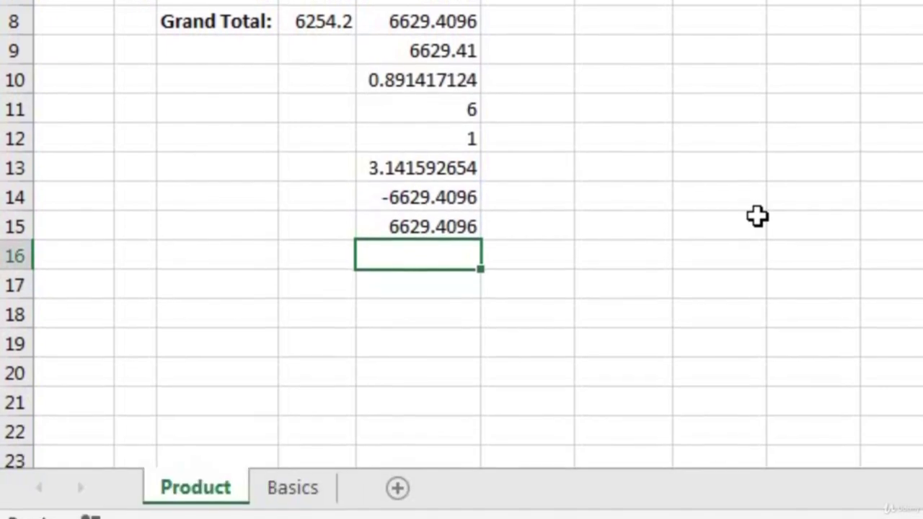
Enter =MIN(C2:C7) in E16 to show the lowest price, 48.
{"action": "type", "text": "=min"}
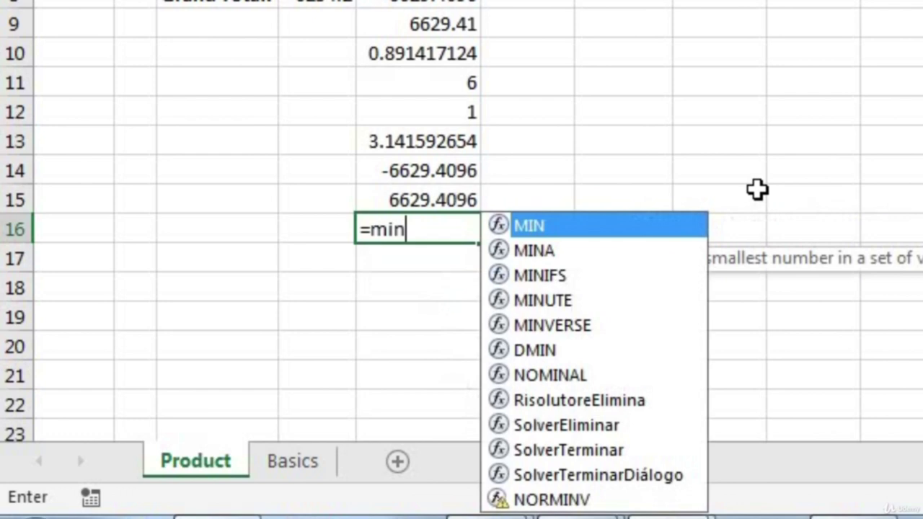
{"action": "type", "text": "("}
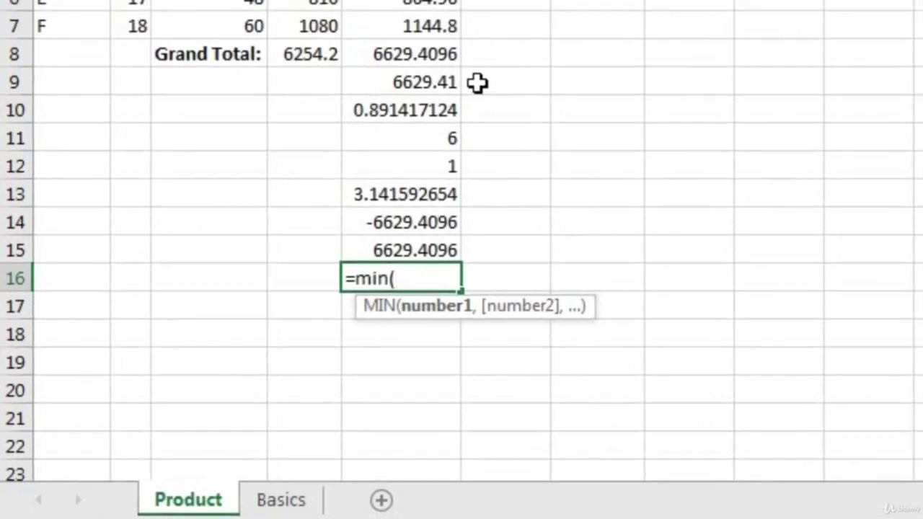
{"action": "left_click", "coordinate": [206, 60]}
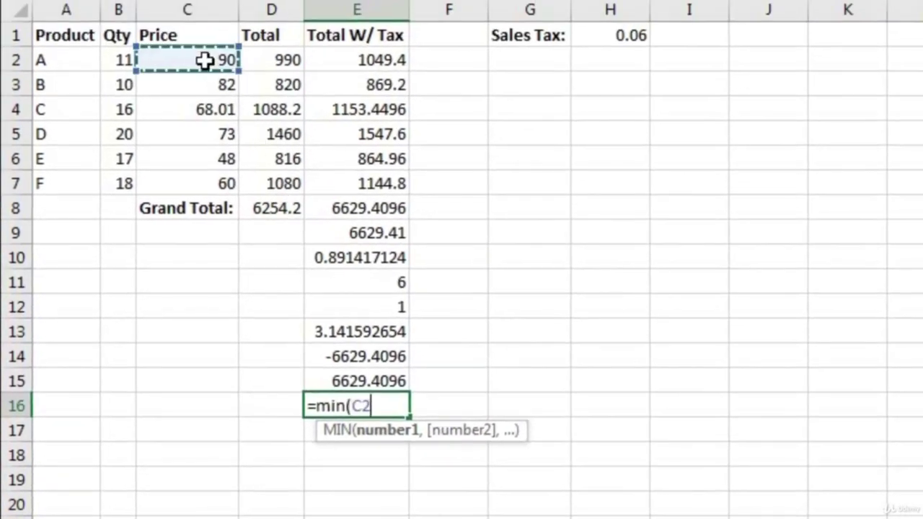
{"action": "left_click_drag", "start_coordinate": [205, 60], "coordinate": [195, 195]}
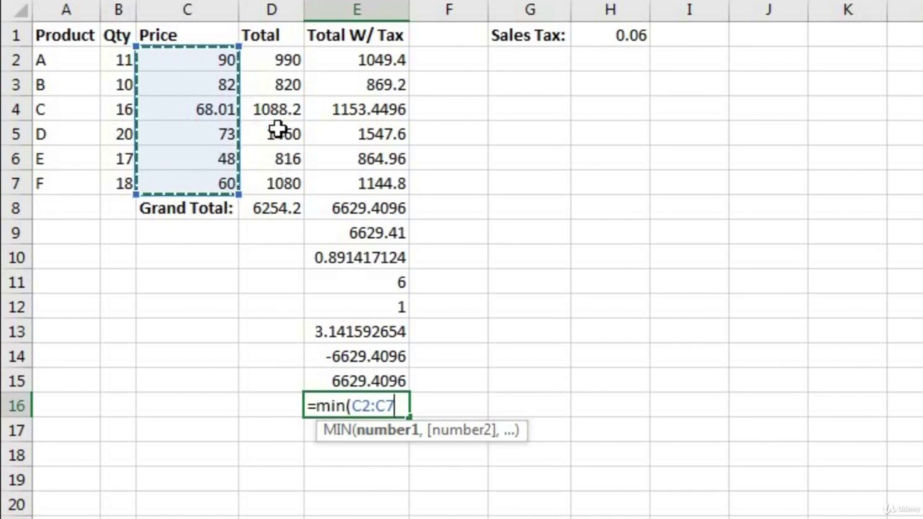
{"action": "type", "text": ")"}
{"action": "key", "text": "Return"}
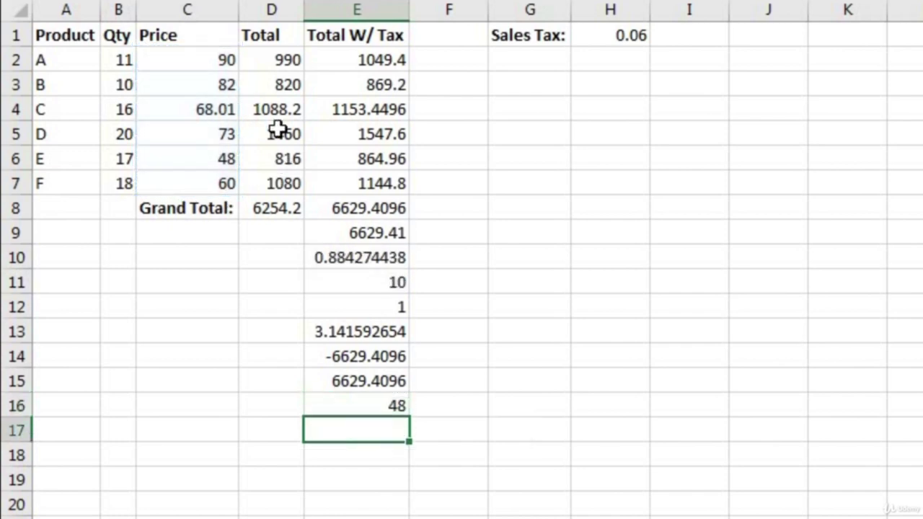
{"action": "double_click", "coordinate": [369, 411]}
{"action": "left_click", "coordinate": [373, 414]}
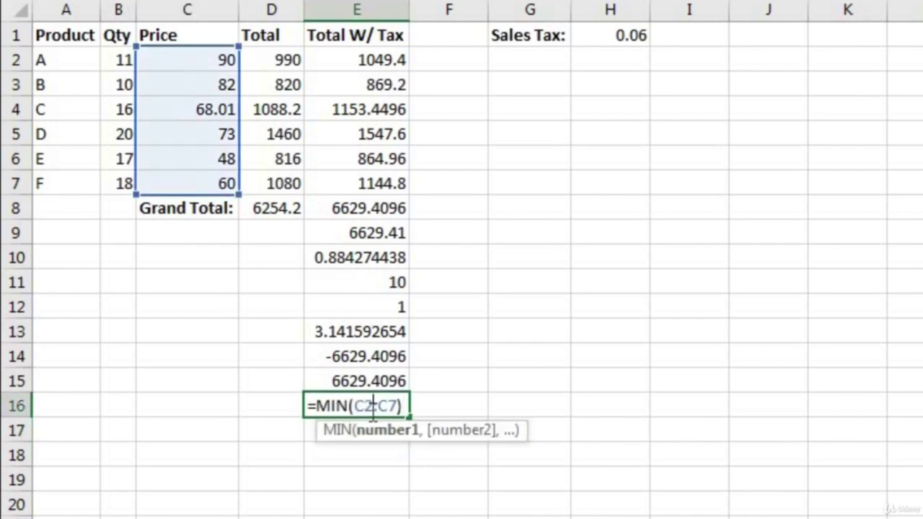
{"action": "key", "text": "Return"}
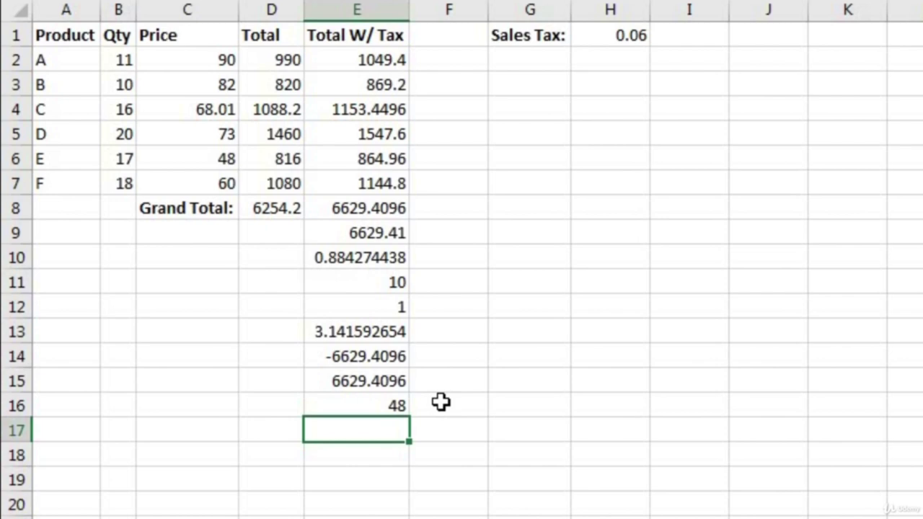
Enter =MAX(C2:C7) in E17 to show the highest price, 90.
{"action": "type", "text": "=max("}
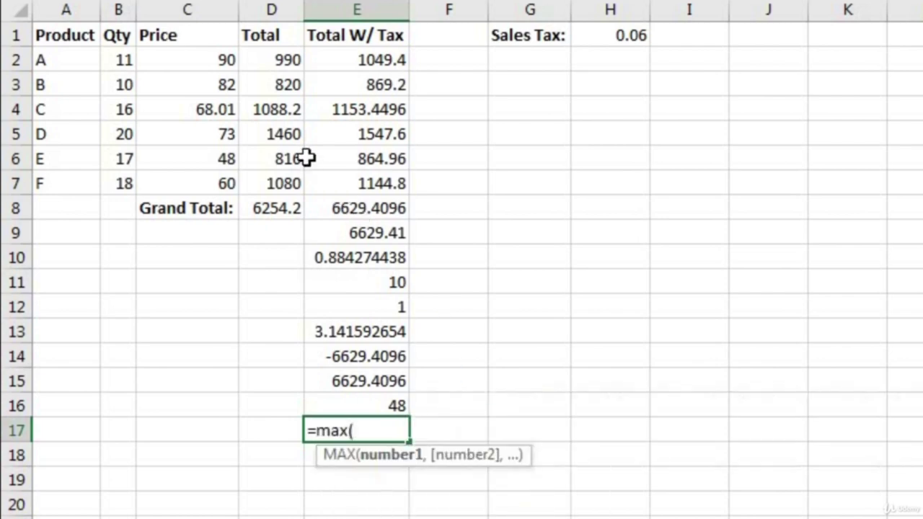
{"action": "left_click_drag", "start_coordinate": [200, 61], "coordinate": [227, 177]}
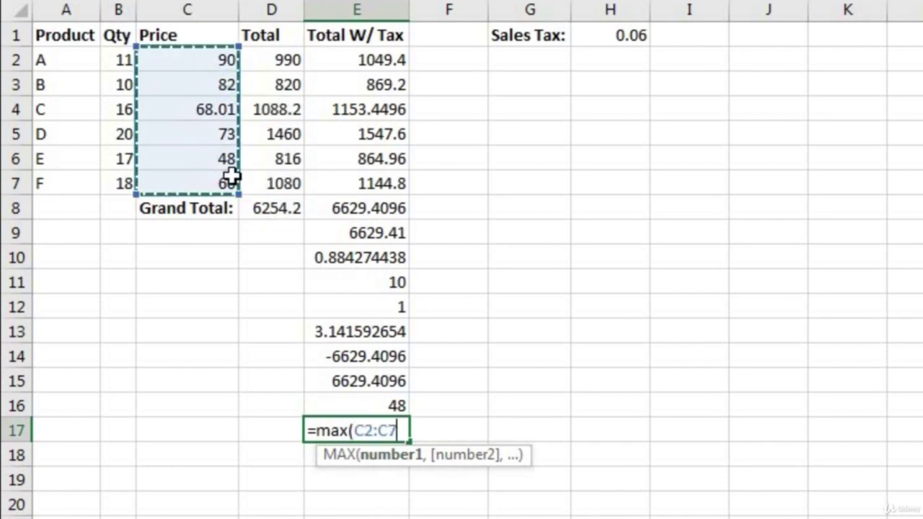
{"action": "type", "text": ")"}
{"action": "key", "text": "Return"}
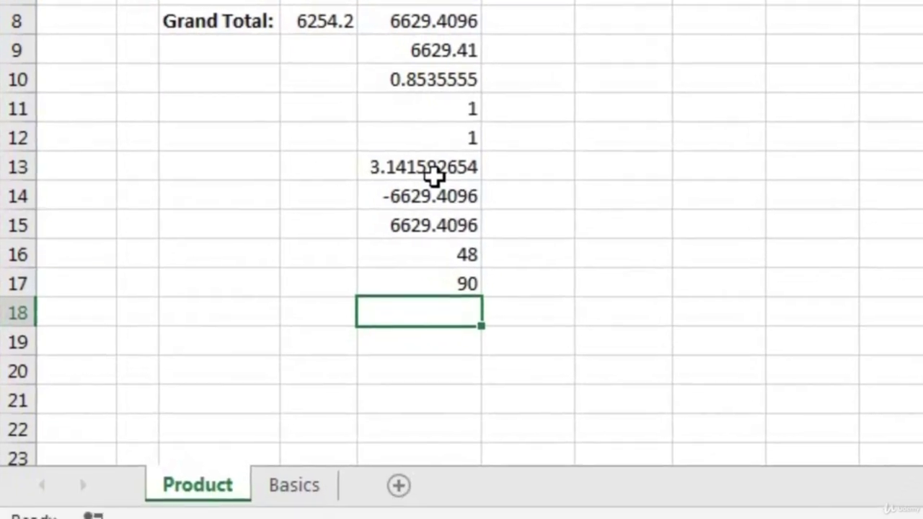
{"action": "type", "text": "=sq"}
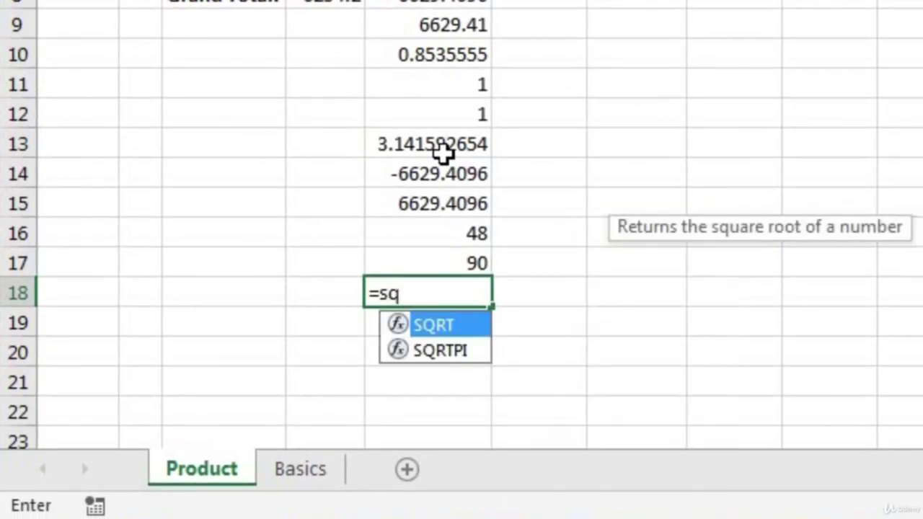
Complete =SQRT(9) in E18 using the autocomplete SQRT function.
{"action": "double_click", "coordinate": [426, 325]}
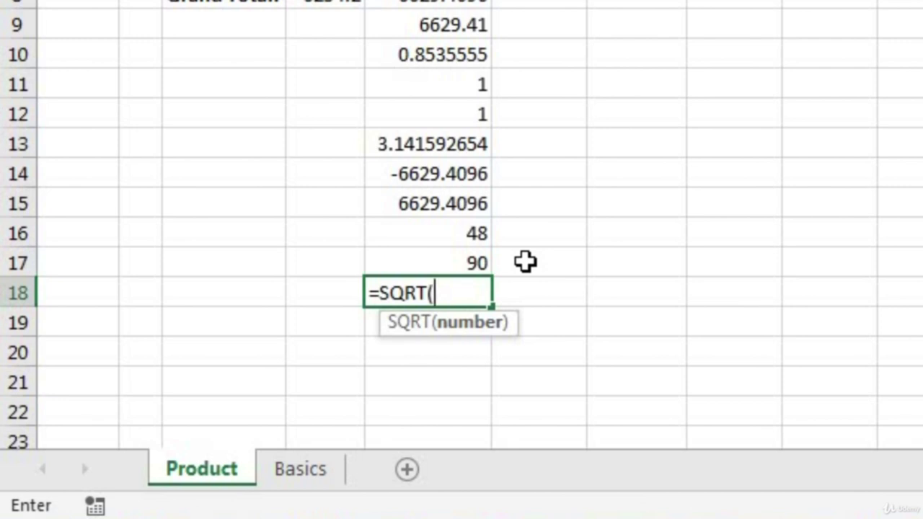
{"action": "type", "text": "9)"}
{"action": "key", "text": "Return"}
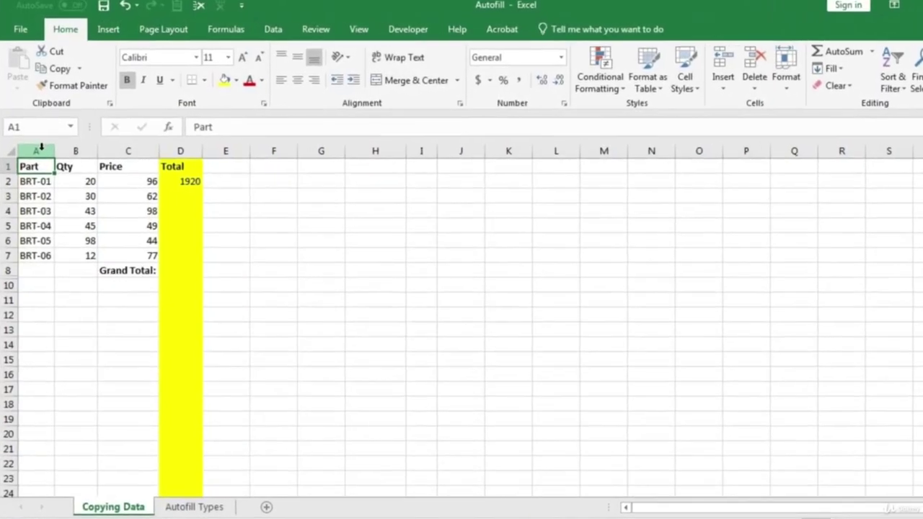
{"action": "left_click", "coordinate": [40, 140]}
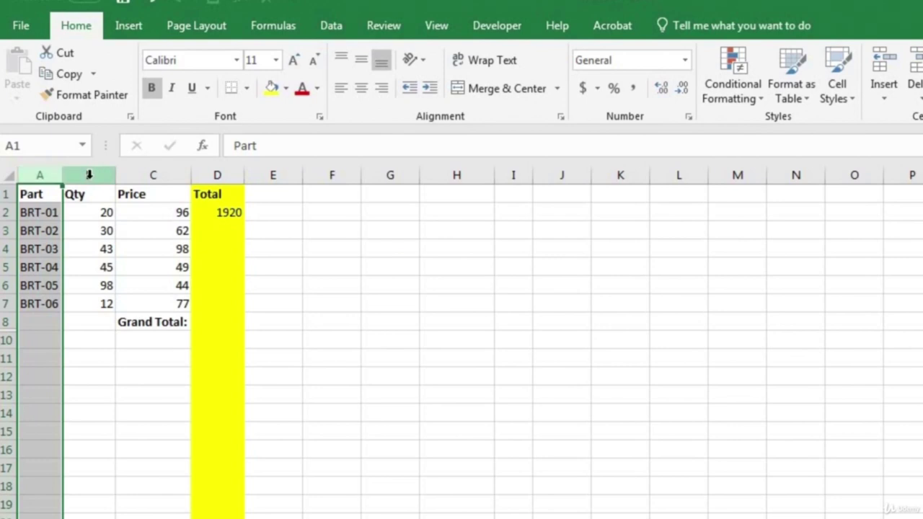
{"action": "left_click", "coordinate": [89, 176]}
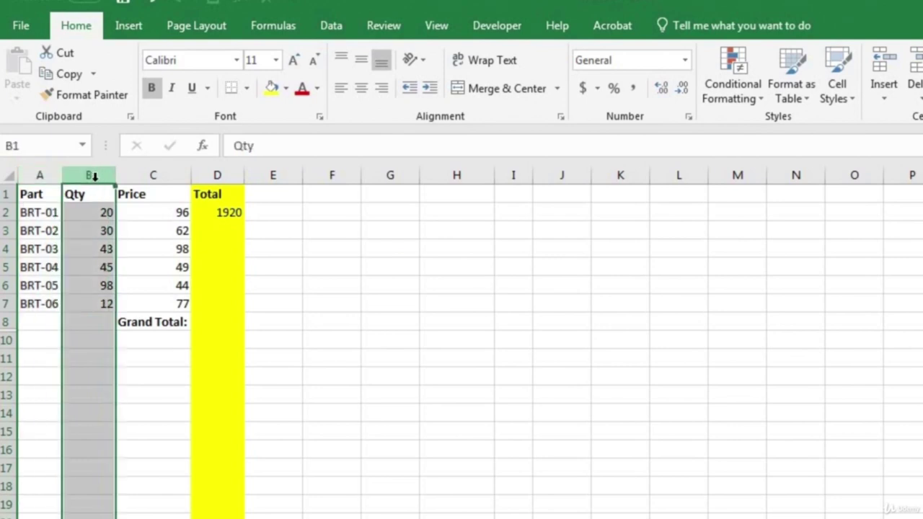
{"action": "left_click", "coordinate": [154, 176]}
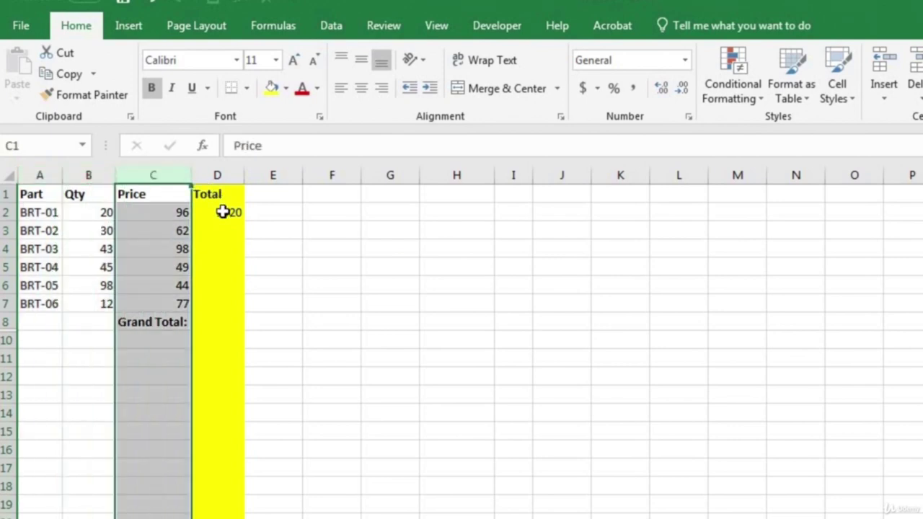
{"action": "left_click", "coordinate": [220, 175]}
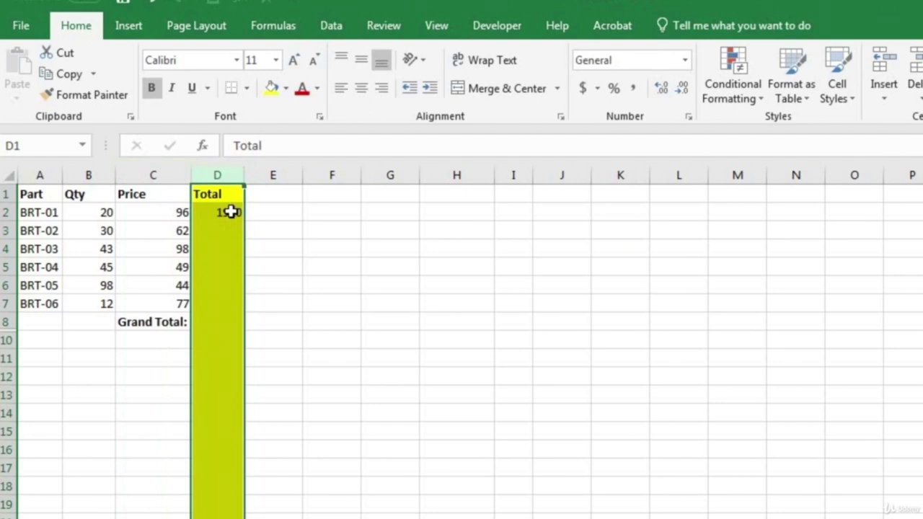
Copy D2's Total formula into D3:D7 for all six parts.
{"action": "double_click", "coordinate": [229, 212]}
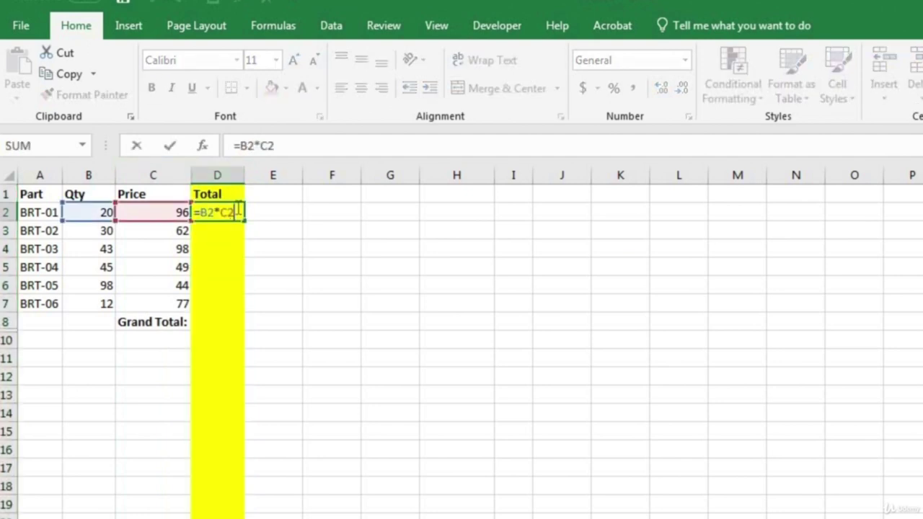
{"action": "key", "text": "ctrl+Return"}
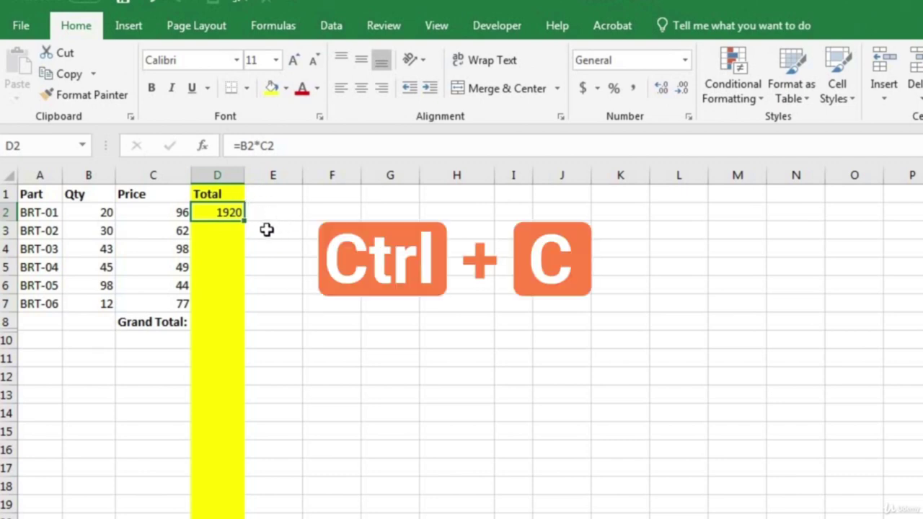
{"action": "key", "text": "ctrl+c"}
{"action": "left_click_drag", "start_coordinate": [221, 230], "coordinate": [216, 303]}
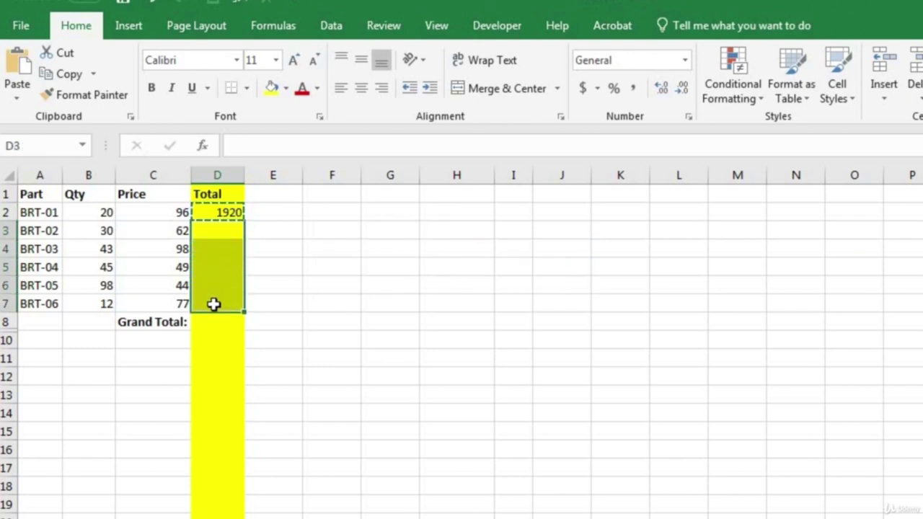
{"action": "key", "text": "ctrl+v"}
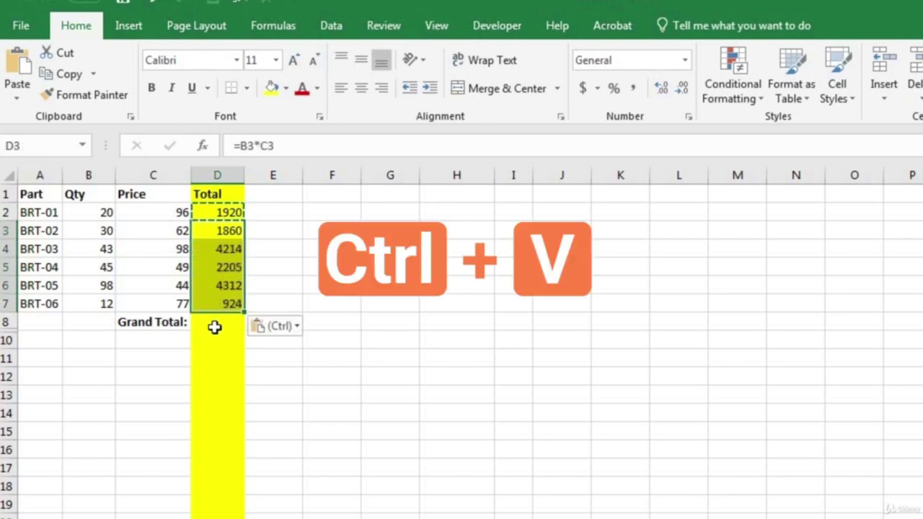
AutoSum D2:D7 in D8 for a Grand Total of 15435, then select C8:D8.
{"action": "left_click", "coordinate": [219, 322]}
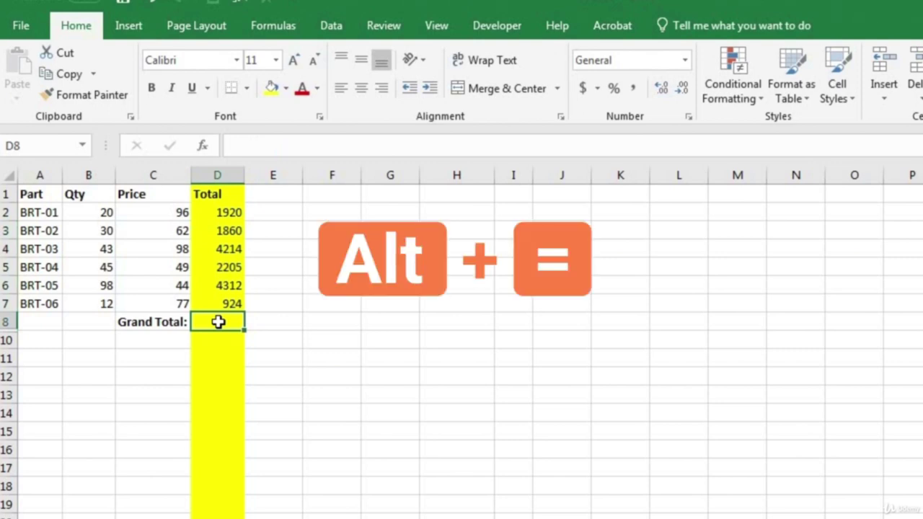
{"action": "key", "text": "alt+equal"}
{"action": "key", "text": "Return"}
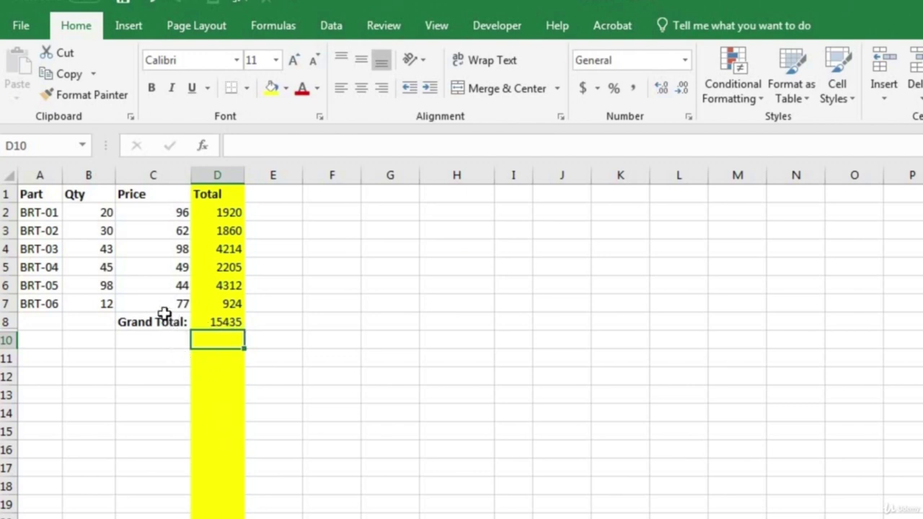
{"action": "left_click_drag", "start_coordinate": [180, 319], "coordinate": [216, 321]}
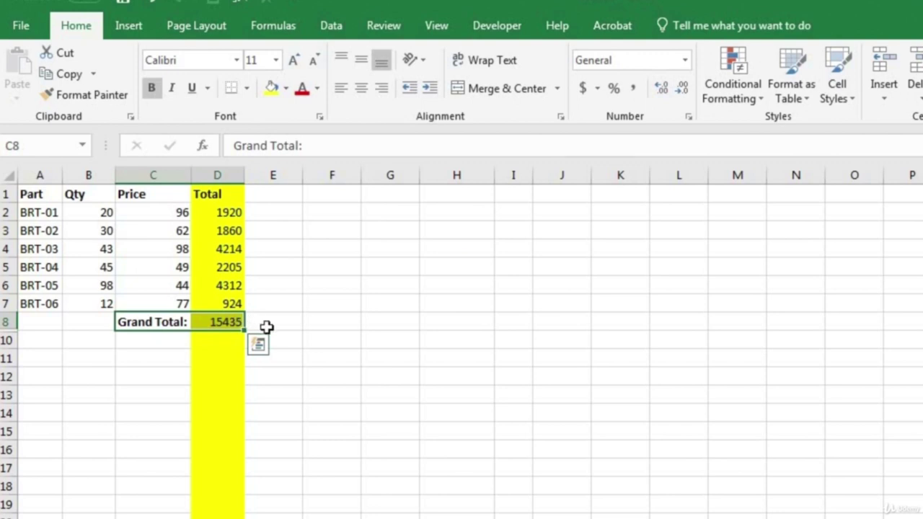
{"action": "key", "text": "ctrl+c"}
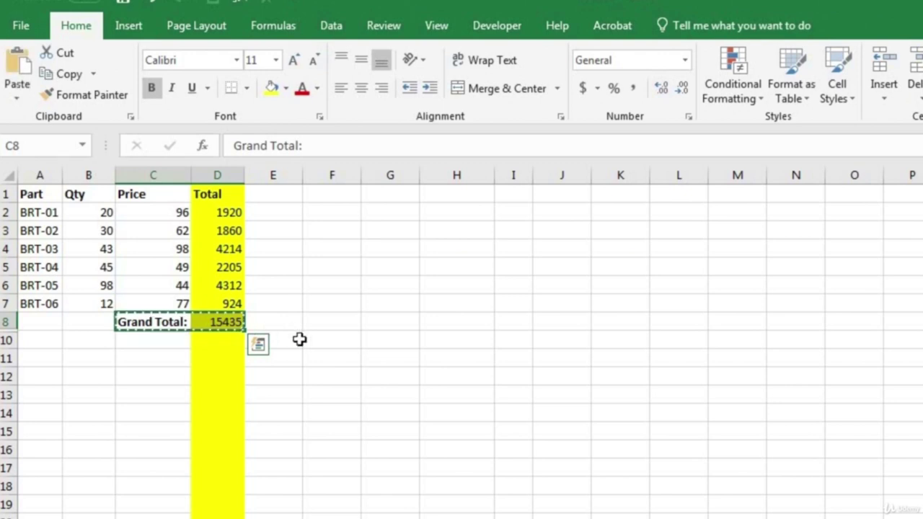
{"action": "left_click", "coordinate": [416, 323]}
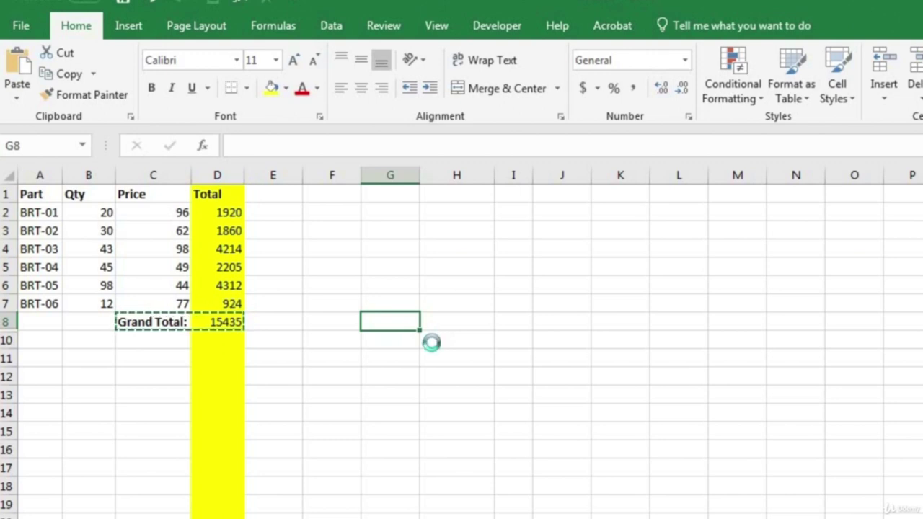
{"action": "key", "text": "ctrl+v"}
{"action": "key", "text": "Escape"}
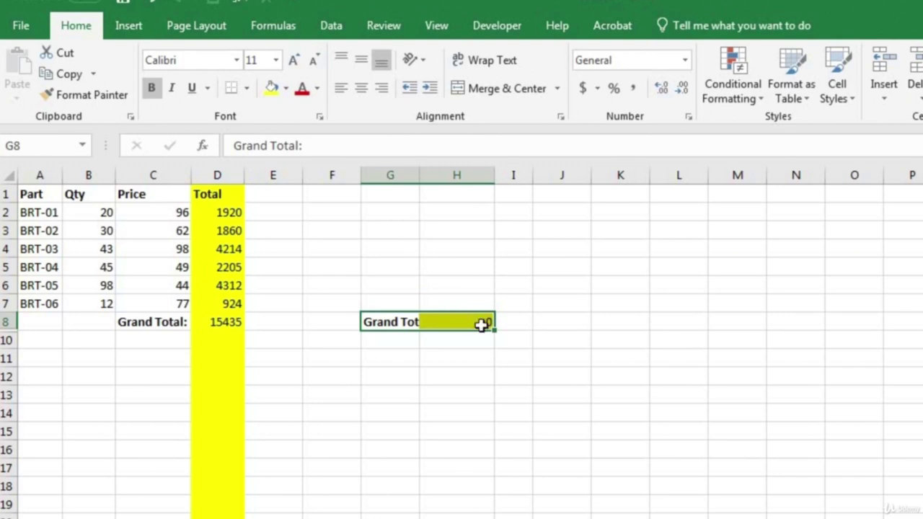
{"action": "left_click", "coordinate": [481, 324]}
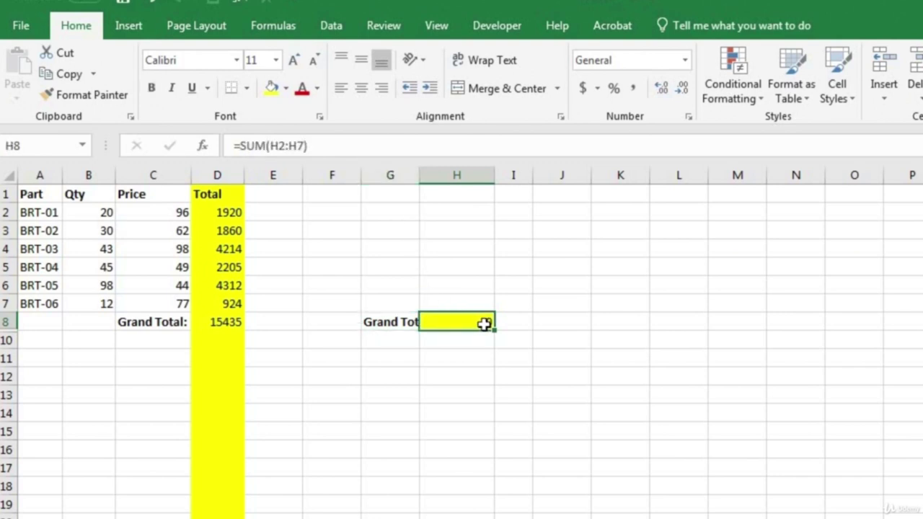
{"action": "left_click", "coordinate": [229, 322]}
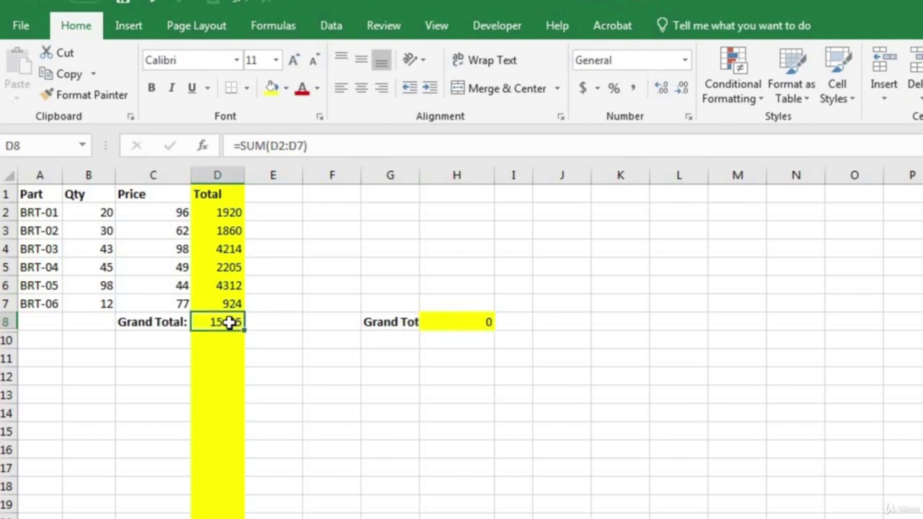
{"action": "double_click", "coordinate": [230, 323]}
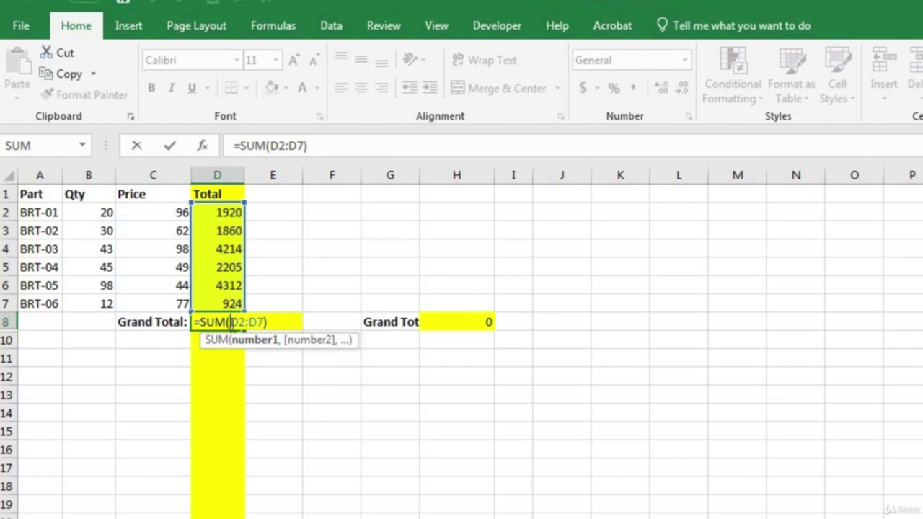
{"action": "key", "text": "Escape"}
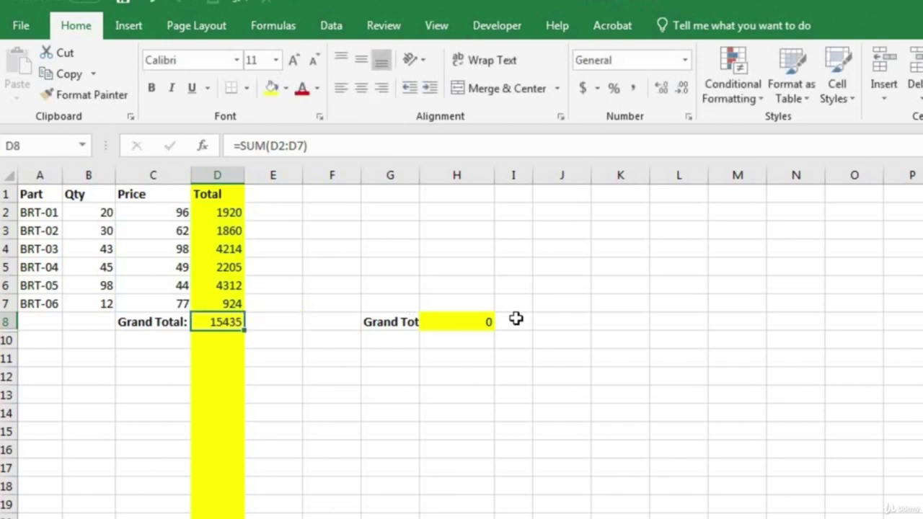
{"action": "left_click", "coordinate": [457, 321]}
{"action": "double_click", "coordinate": [457, 322]}
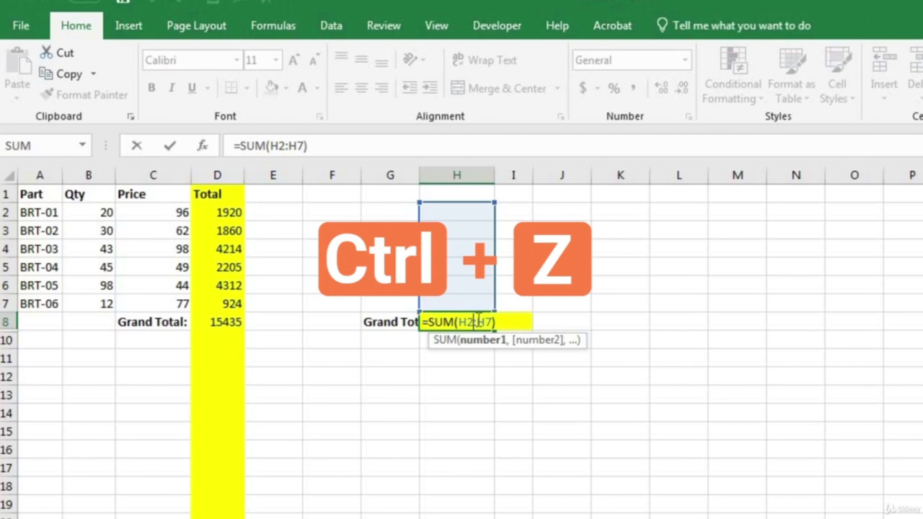
{"action": "key", "text": "ctrl+Return"}
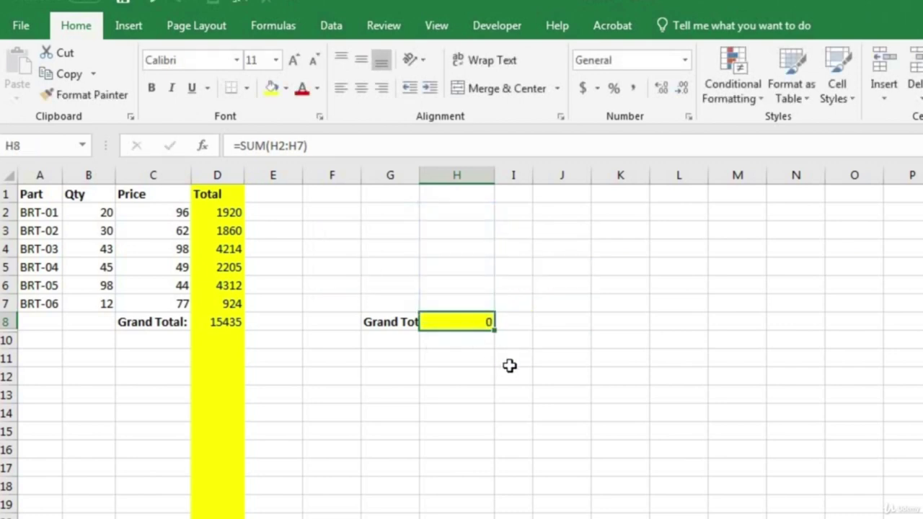
{"action": "key", "text": "ctrl+z"}
{"action": "key", "text": "ctrl+z"}
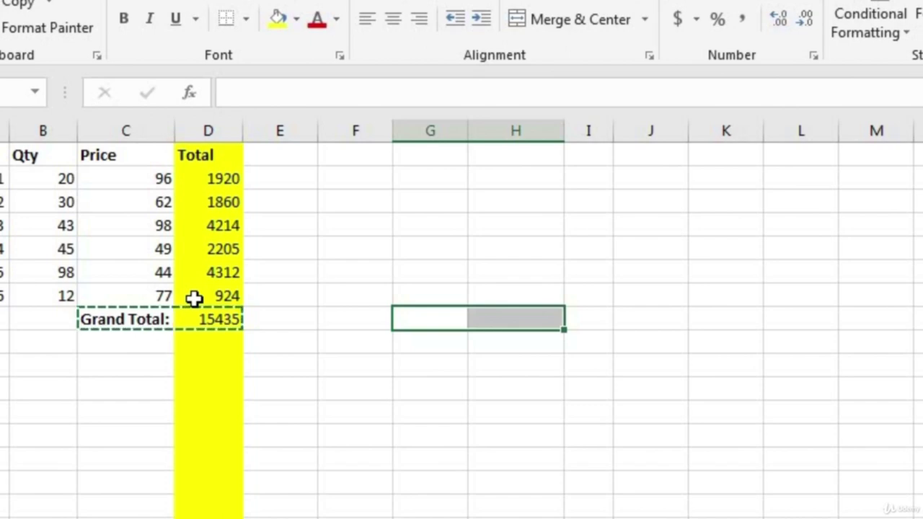
Paste values only of the Grand Total row C8:D8 into G8:H8, leaving 15435 in H8.
{"action": "left_click", "coordinate": [170, 429]}
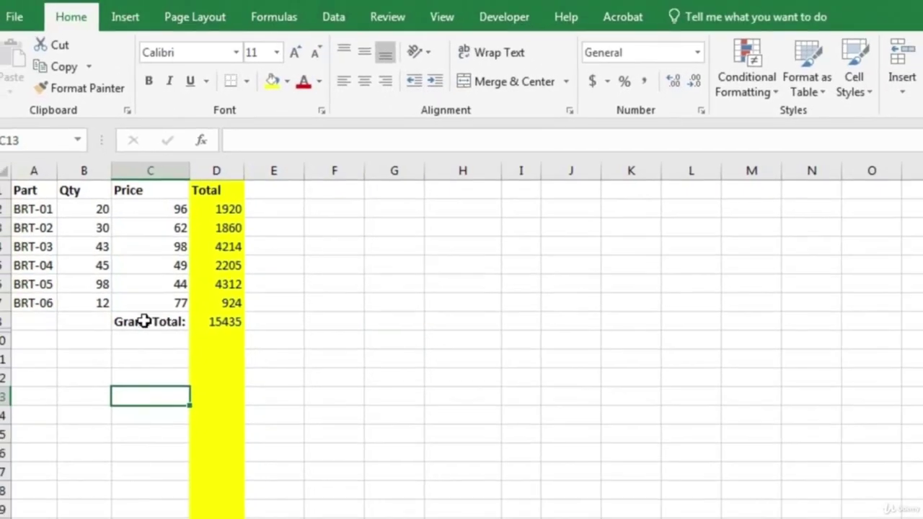
{"action": "left_click_drag", "start_coordinate": [145, 322], "coordinate": [218, 318]}
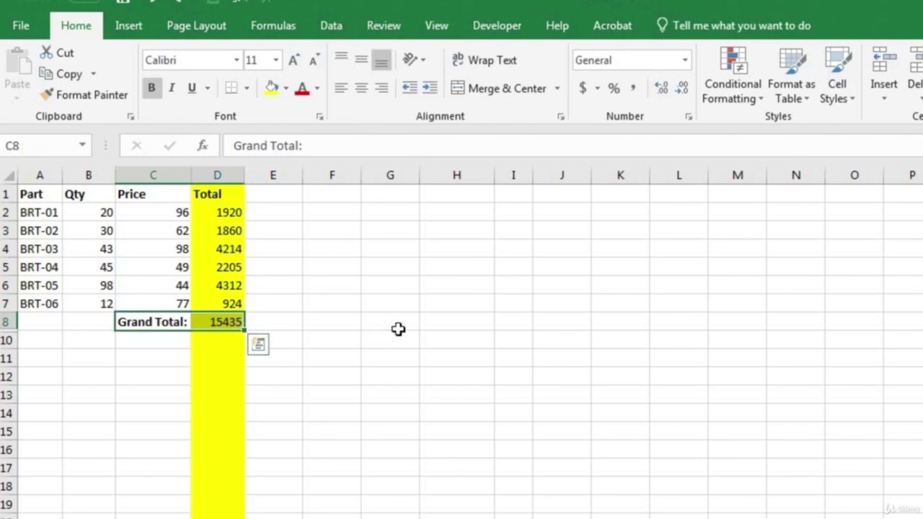
{"action": "key", "text": "ctrl+c"}
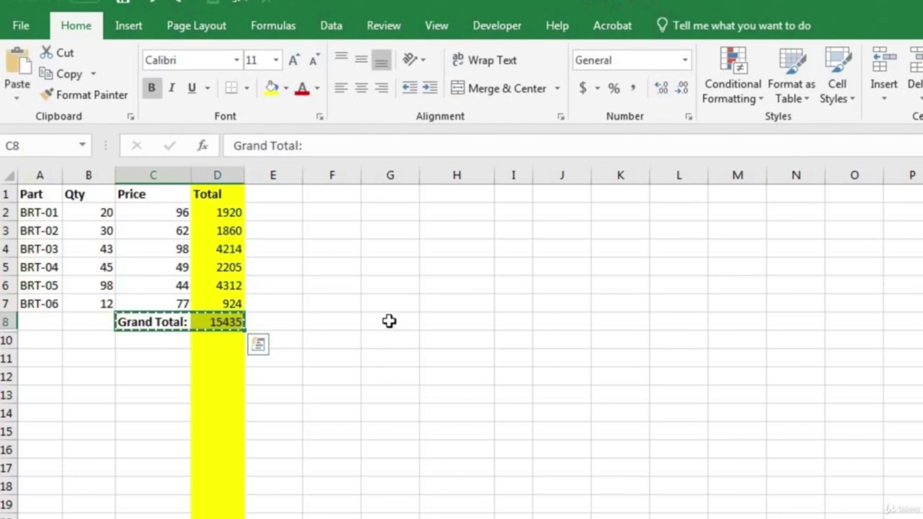
{"action": "left_click", "coordinate": [391, 322]}
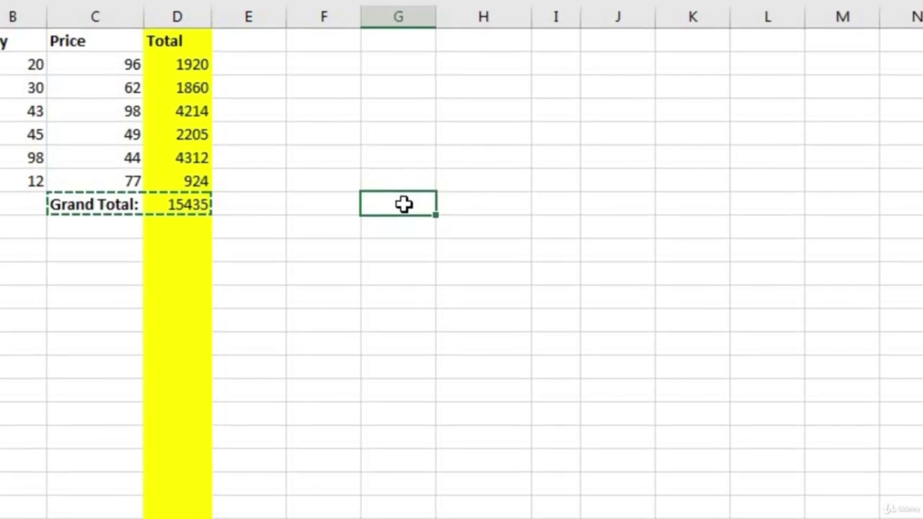
{"action": "right_click", "coordinate": [407, 205]}
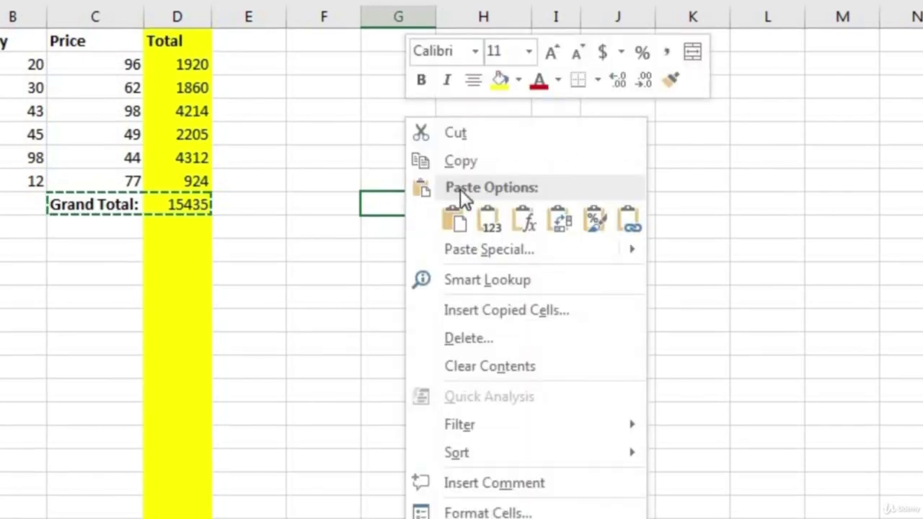
{"action": "left_click", "coordinate": [469, 208]}
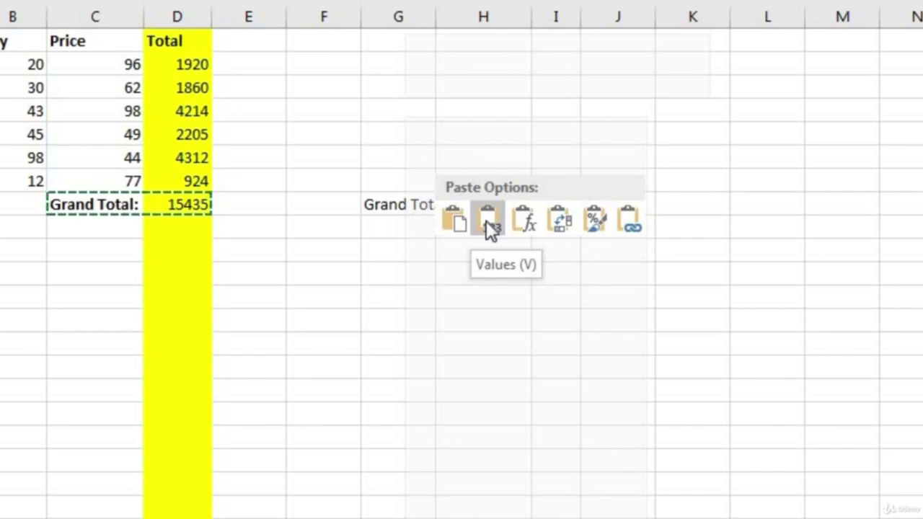
{"action": "left_click", "coordinate": [486, 220]}
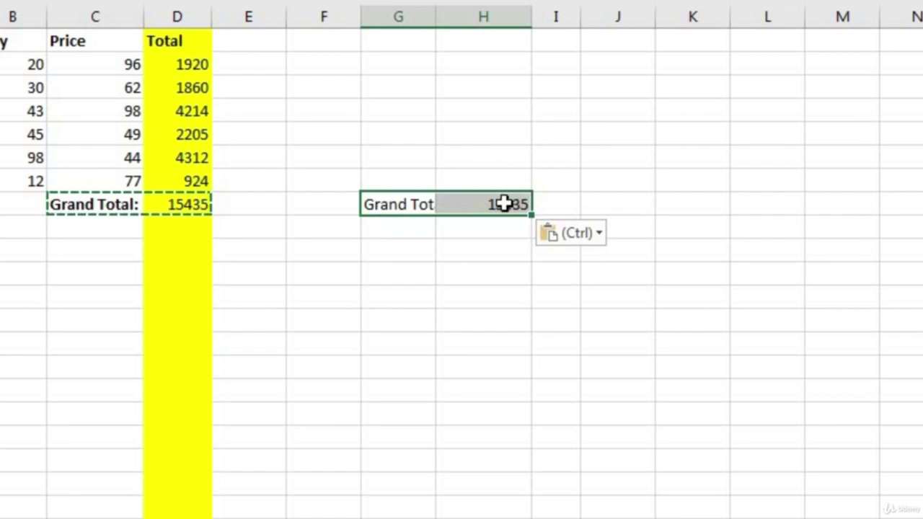
{"action": "double_click", "coordinate": [504, 204]}
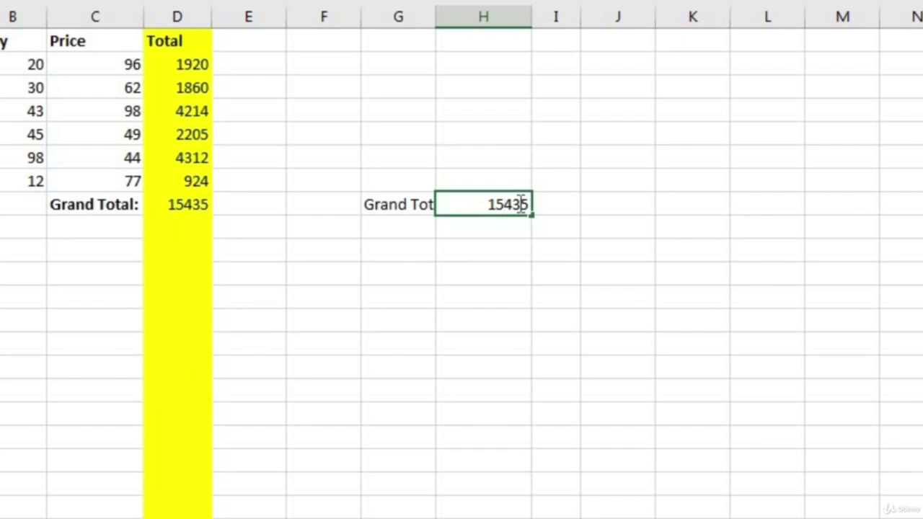
Check the pasted G8:H8 and D8's SUM formula, then copy C8:D8 again.
{"action": "key", "text": "Escape"}
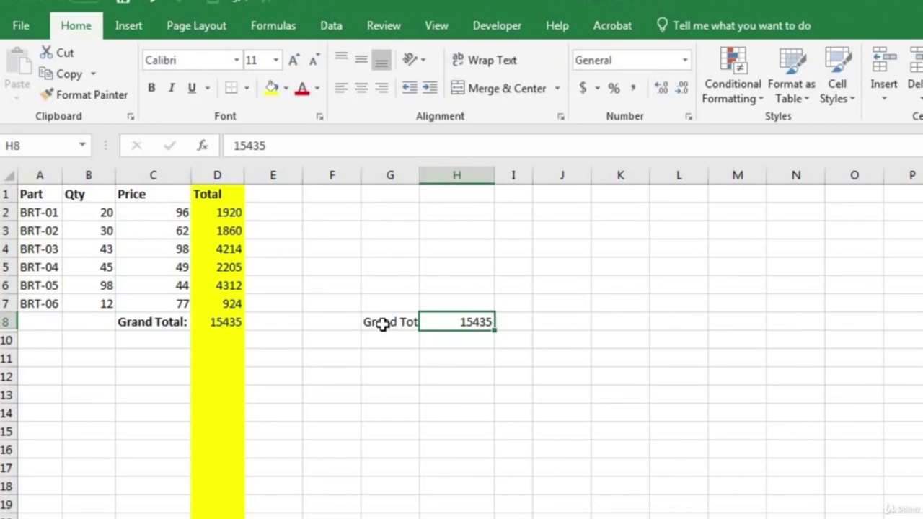
{"action": "left_click_drag", "start_coordinate": [382, 324], "coordinate": [466, 318]}
{"action": "key", "text": "Tab"}
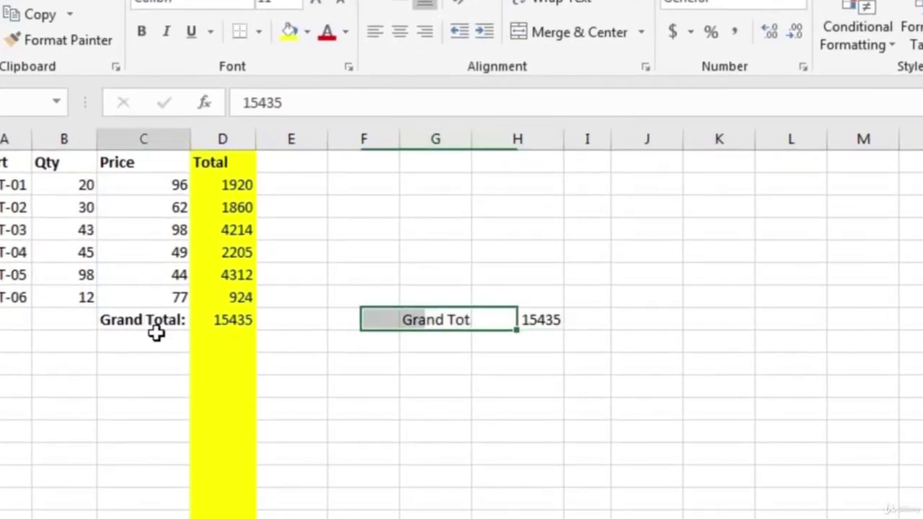
{"action": "left_click", "coordinate": [151, 323]}
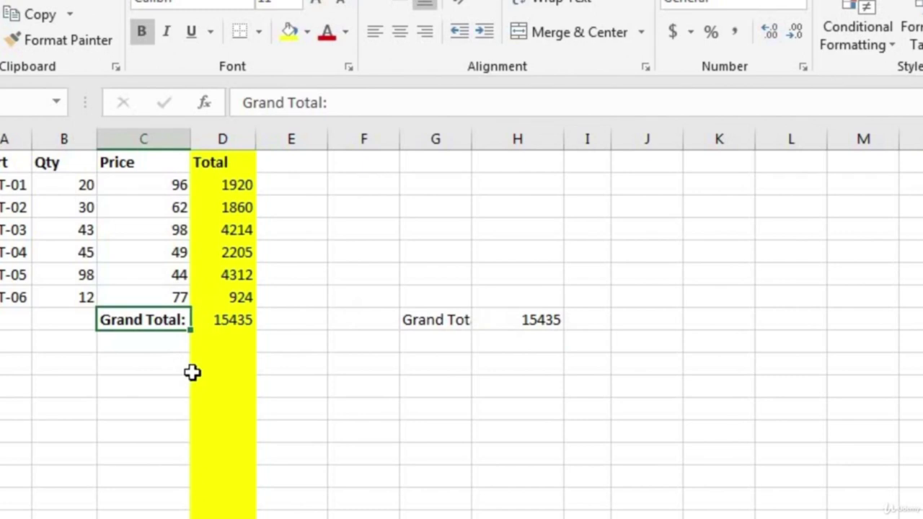
{"action": "left_click", "coordinate": [234, 319]}
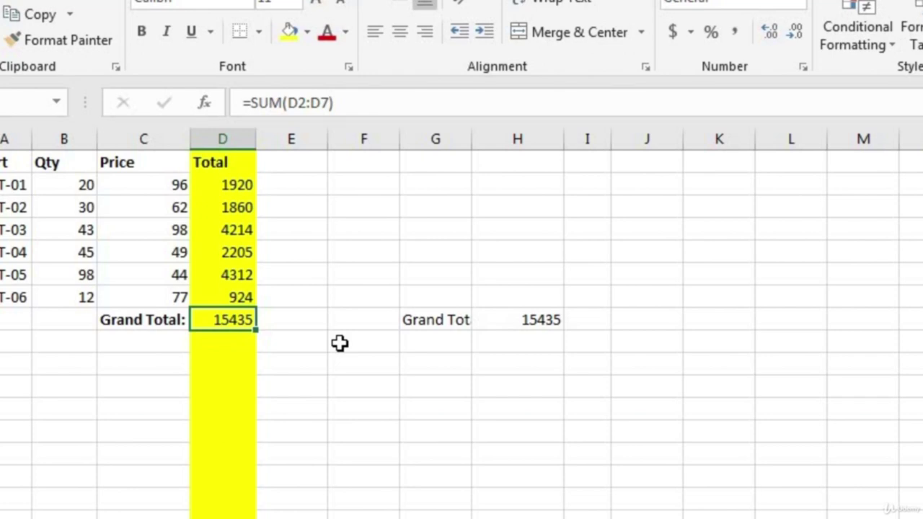
{"action": "left_click", "coordinate": [166, 320]}
{"action": "left_click_drag", "start_coordinate": [170, 322], "coordinate": [245, 319]}
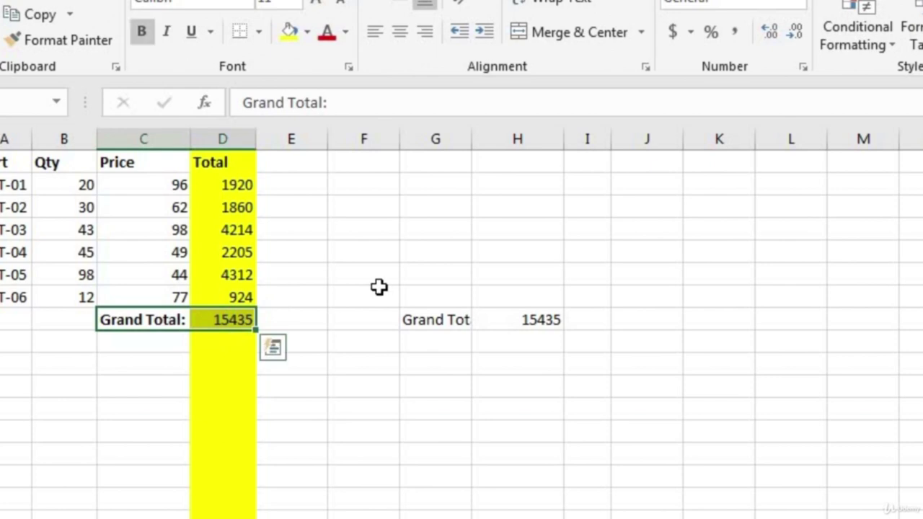
{"action": "key", "text": "ctrl+c"}
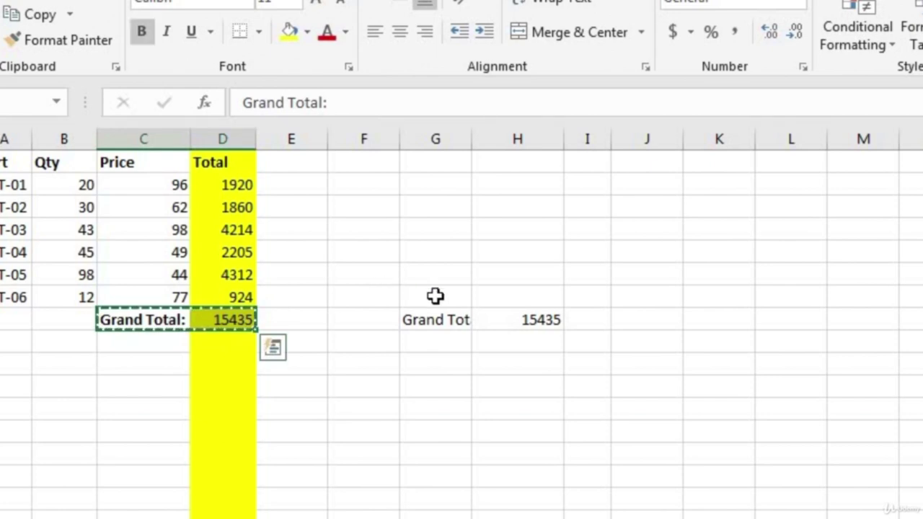
Paste C8:D8 into G8:H8 keeping the original bold and yellow formatting.
{"action": "left_click", "coordinate": [437, 317]}
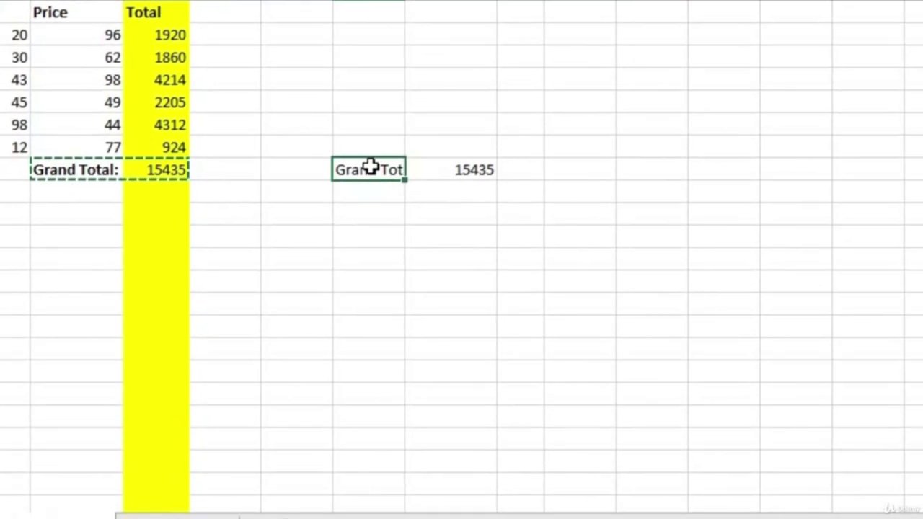
{"action": "right_click", "coordinate": [394, 222]}
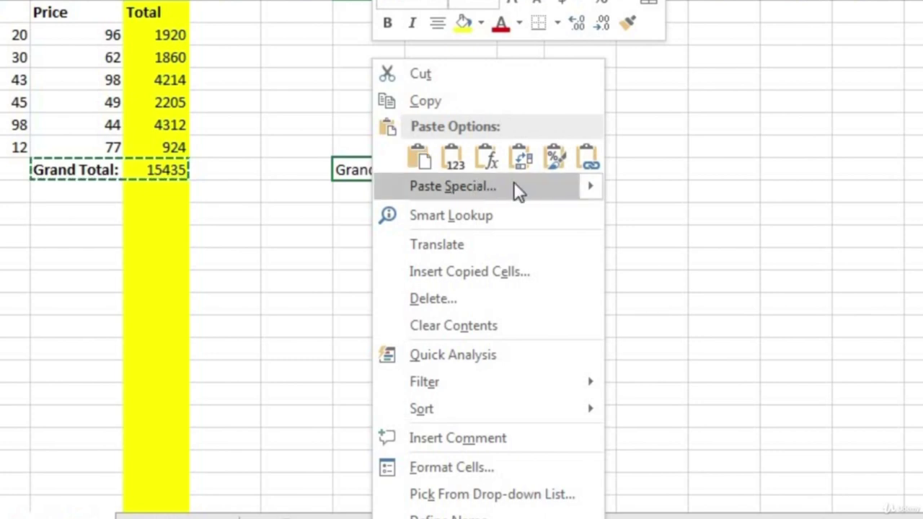
{"action": "mouse_move", "coordinate": [587, 184]}
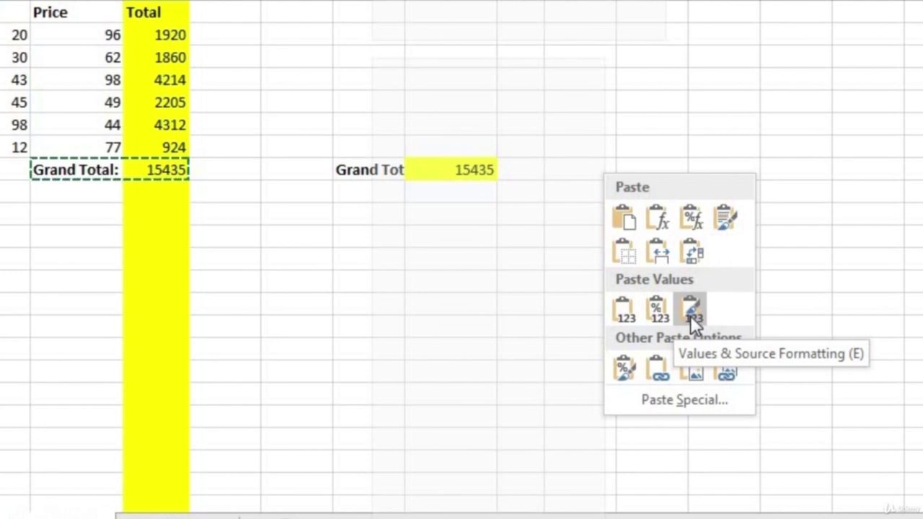
{"action": "left_click", "coordinate": [690, 315]}
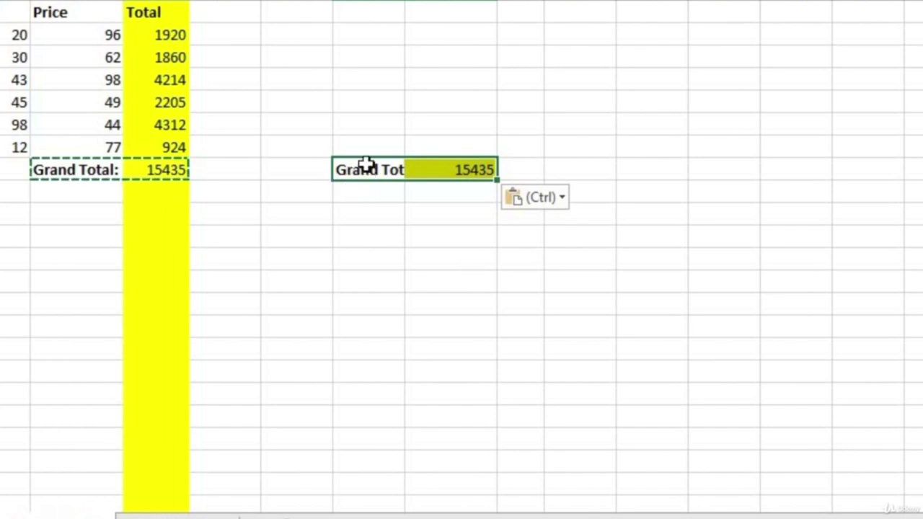
{"action": "left_click_drag", "start_coordinate": [350, 169], "coordinate": [449, 169]}
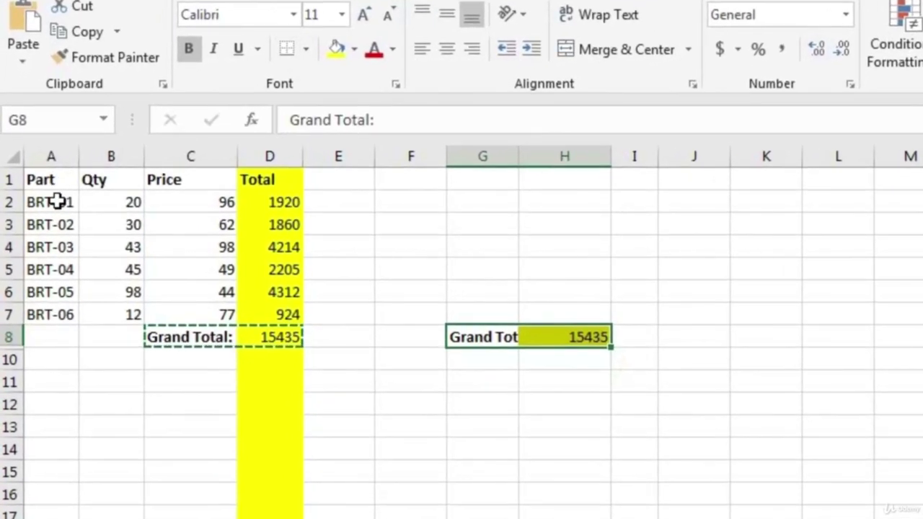
Transpose-paste part numbers BRT-01 to BRT-06 from A2:A7 into G5:L5.
{"action": "left_click_drag", "start_coordinate": [58, 203], "coordinate": [56, 311]}
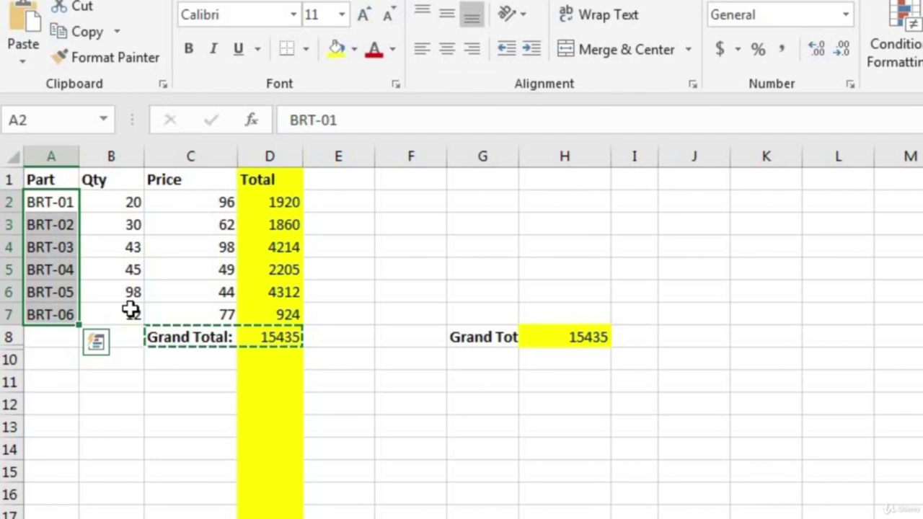
{"action": "key", "text": "ctrl+c"}
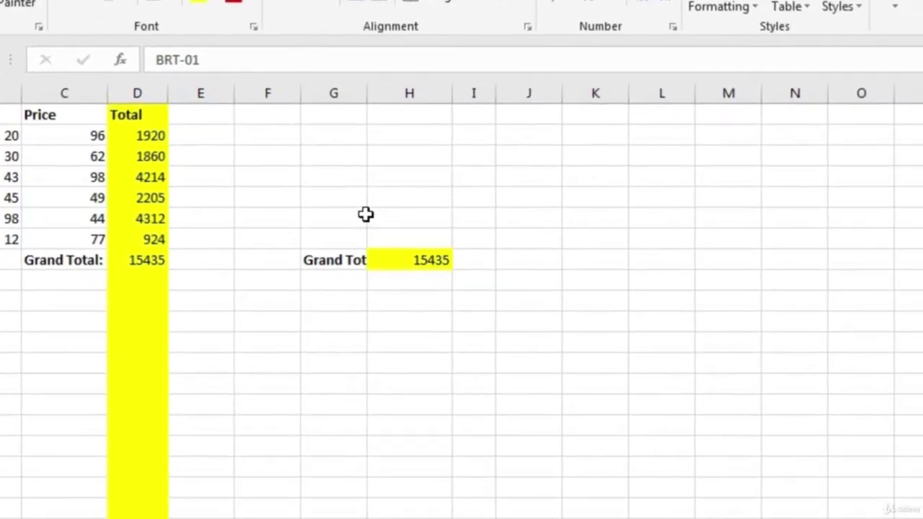
{"action": "left_click", "coordinate": [346, 199]}
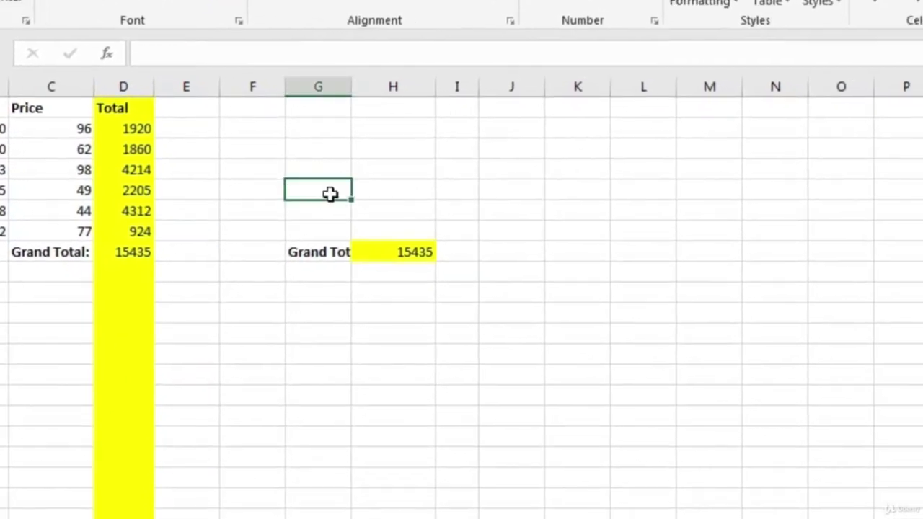
{"action": "right_click", "coordinate": [331, 194]}
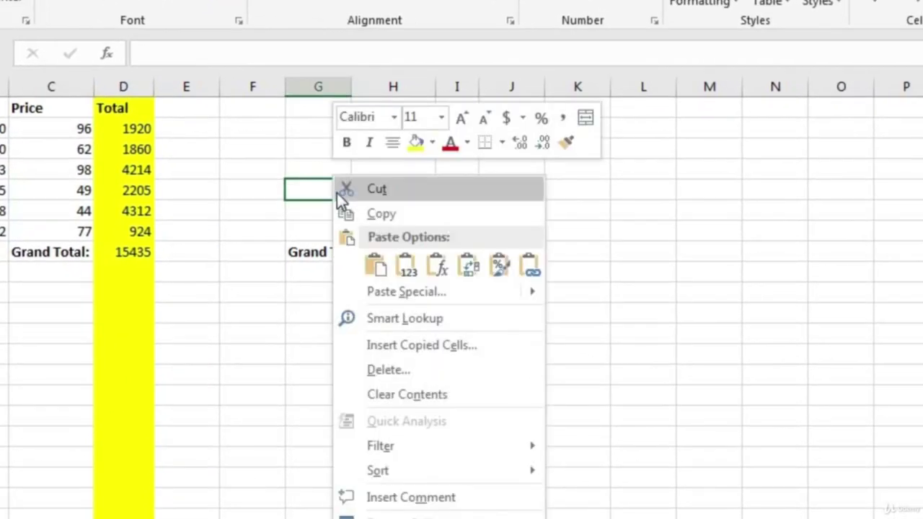
{"action": "left_click", "coordinate": [471, 265]}
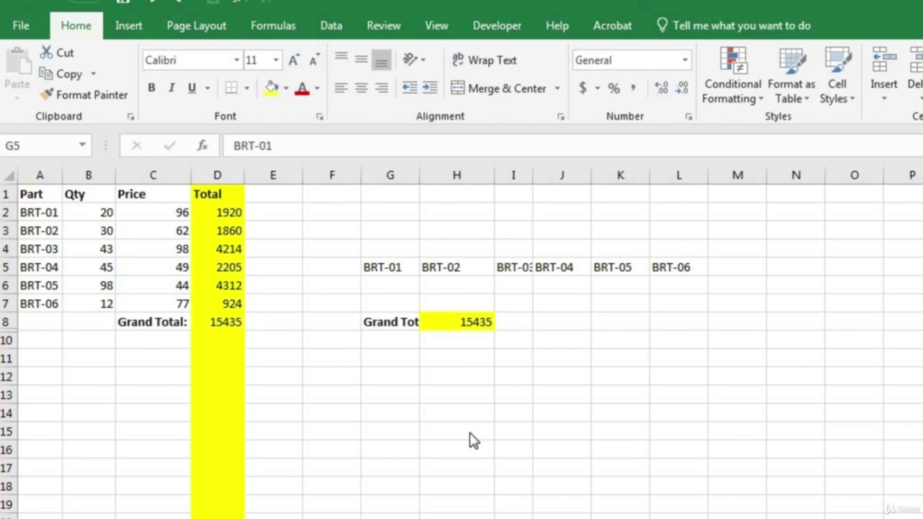
{"action": "key", "text": "ctrl+shift+Right"}
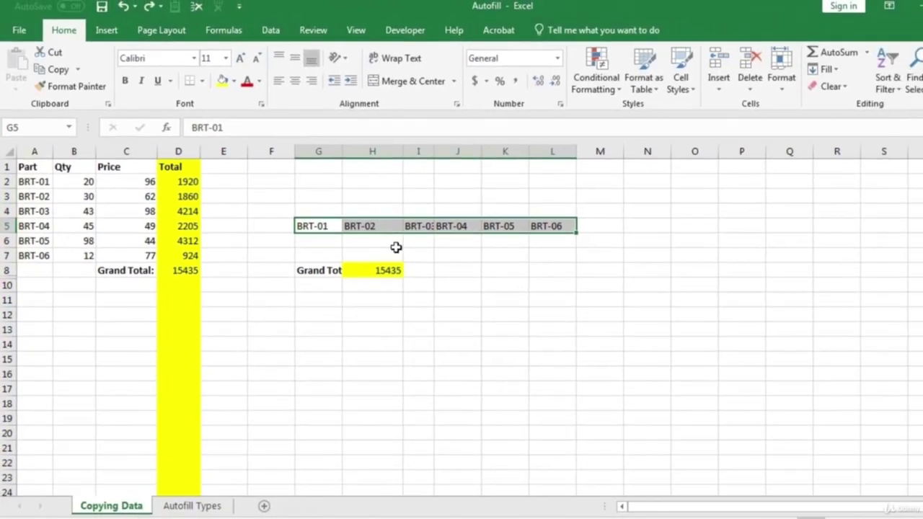
Clear All from columns G to L, then select the Grand Total cells.
{"action": "left_click_drag", "start_coordinate": [318, 152], "coordinate": [559, 152]}
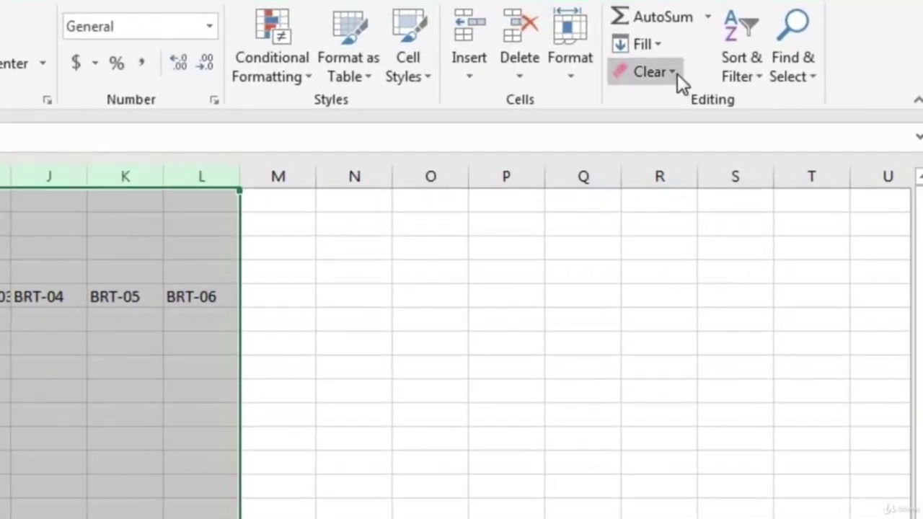
{"action": "left_click", "coordinate": [678, 73]}
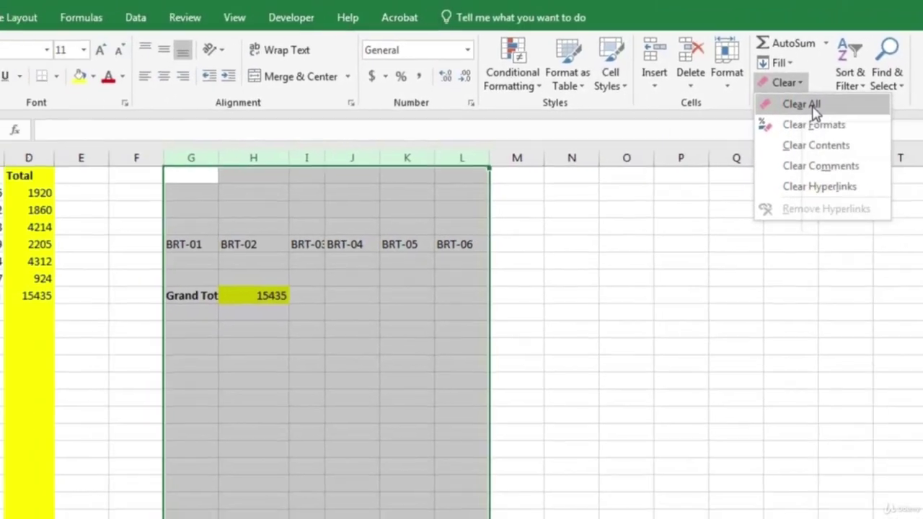
{"action": "left_click", "coordinate": [689, 105]}
{"action": "left_click", "coordinate": [271, 300]}
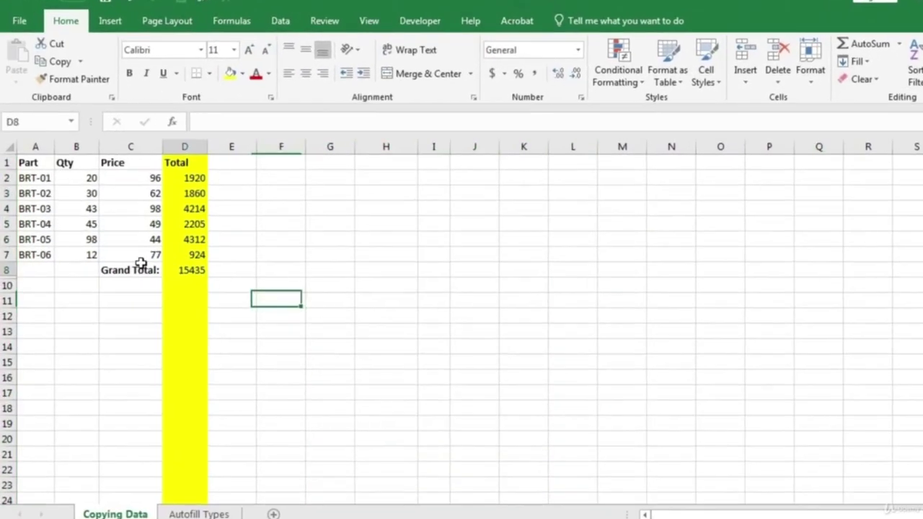
{"action": "left_click_drag", "start_coordinate": [181, 270], "coordinate": [137, 268]}
Delete the Grand Total row and clear the totals in D3:D7.
{"action": "key", "text": "Delete"}
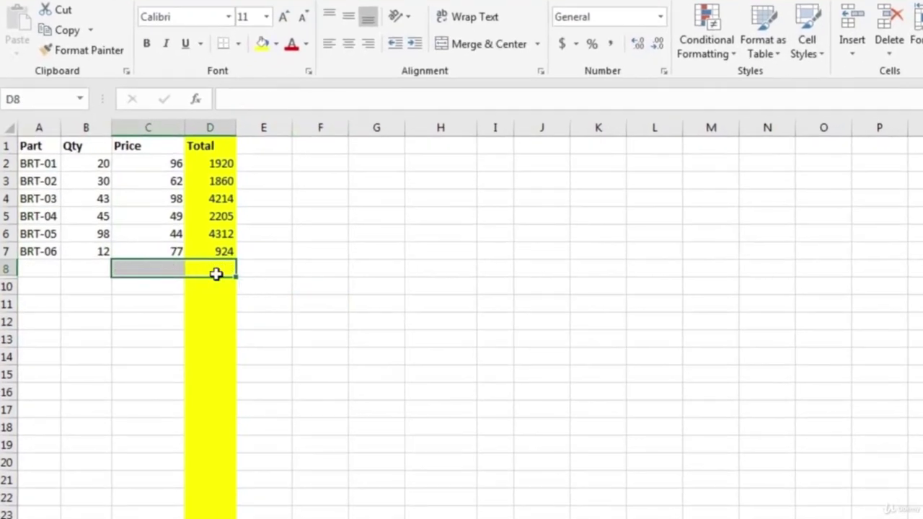
{"action": "left_click", "coordinate": [214, 182]}
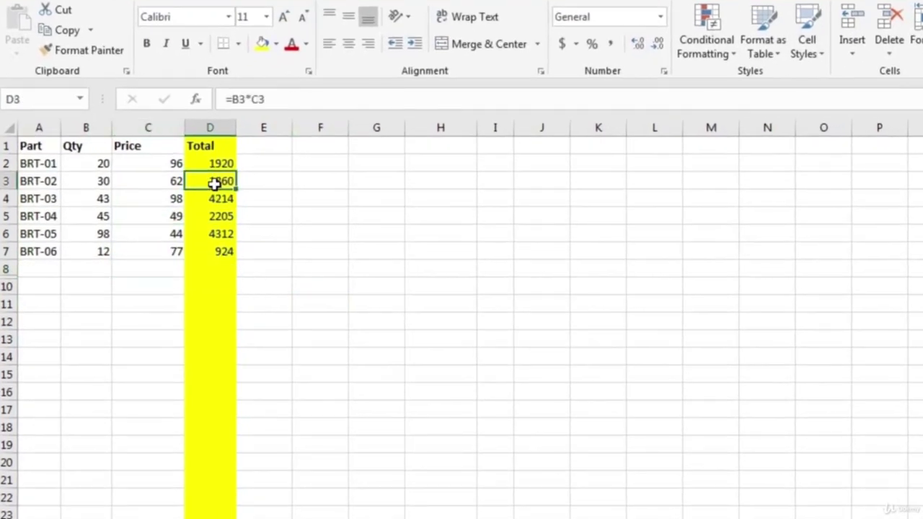
{"action": "left_click_drag", "start_coordinate": [214, 184], "coordinate": [221, 260]}
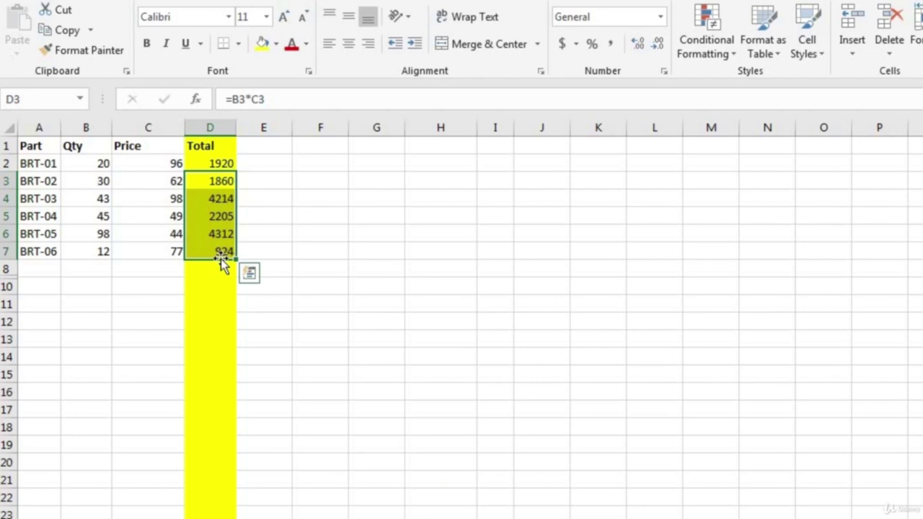
{"action": "key", "text": "Delete"}
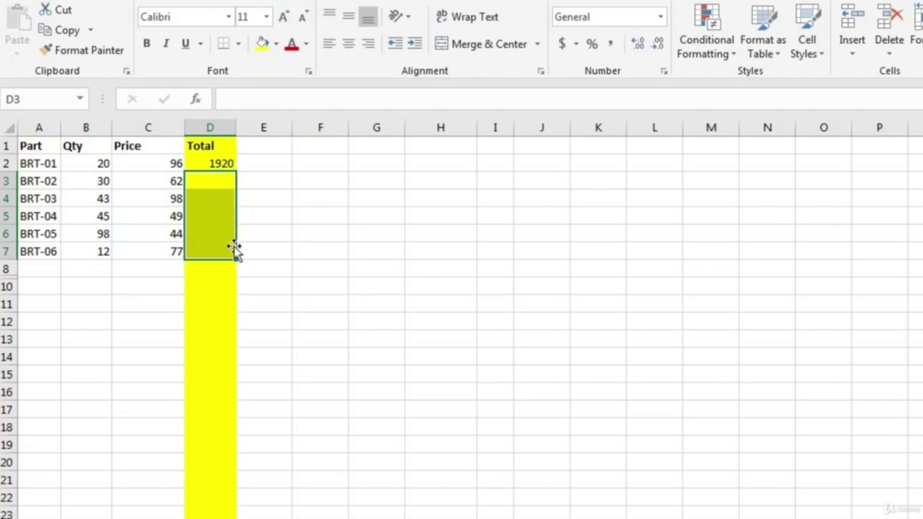
Fill D2's total down to D7, then clear D3:D7 again, leaving only 1920 in D2.
{"action": "left_click", "coordinate": [223, 161]}
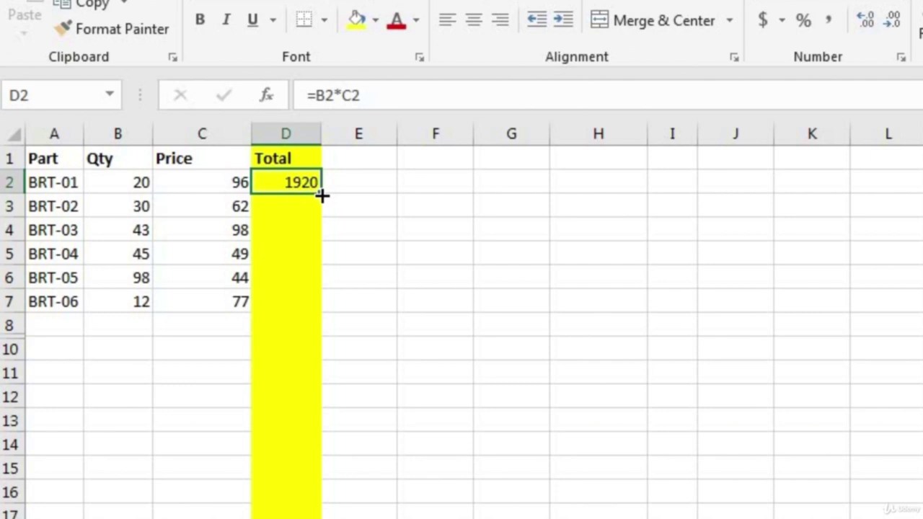
{"action": "left_click_drag", "start_coordinate": [322, 195], "coordinate": [307, 303]}
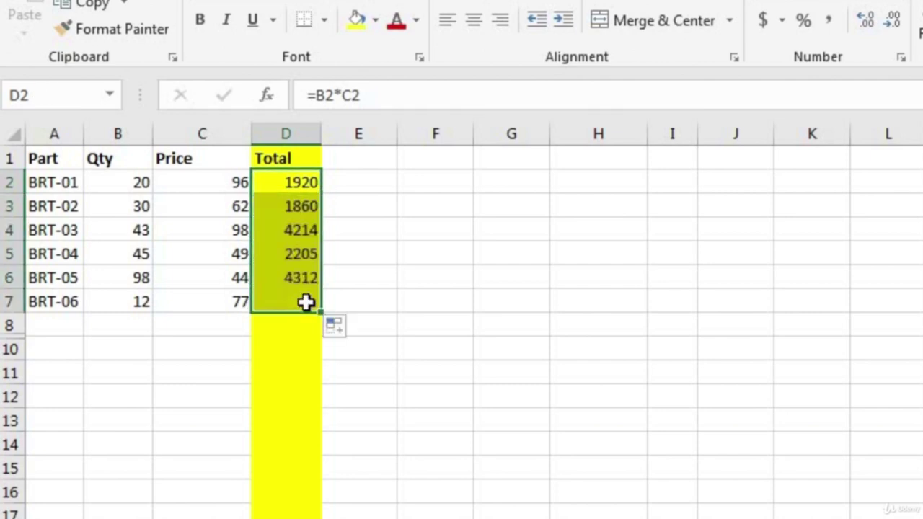
{"action": "left_click", "coordinate": [309, 190]}
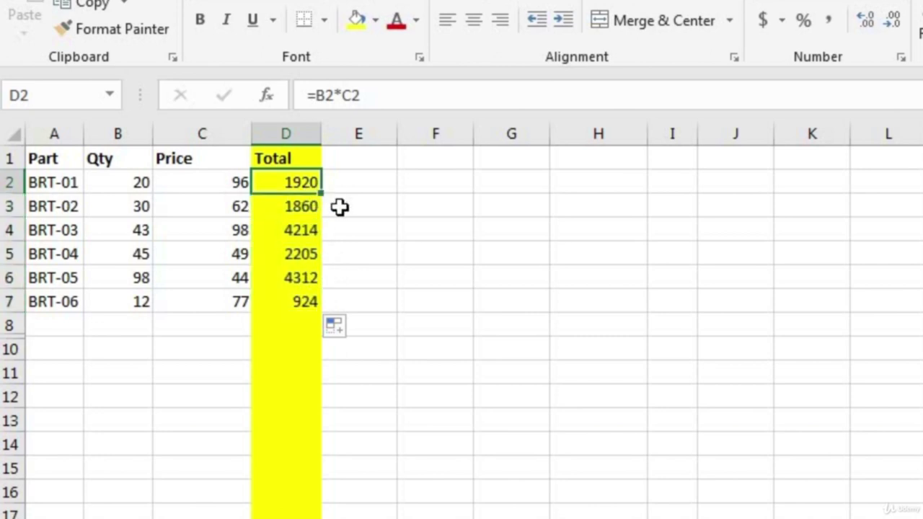
{"action": "left_click_drag", "start_coordinate": [306, 302], "coordinate": [315, 195]}
{"action": "key", "text": "Delete"}
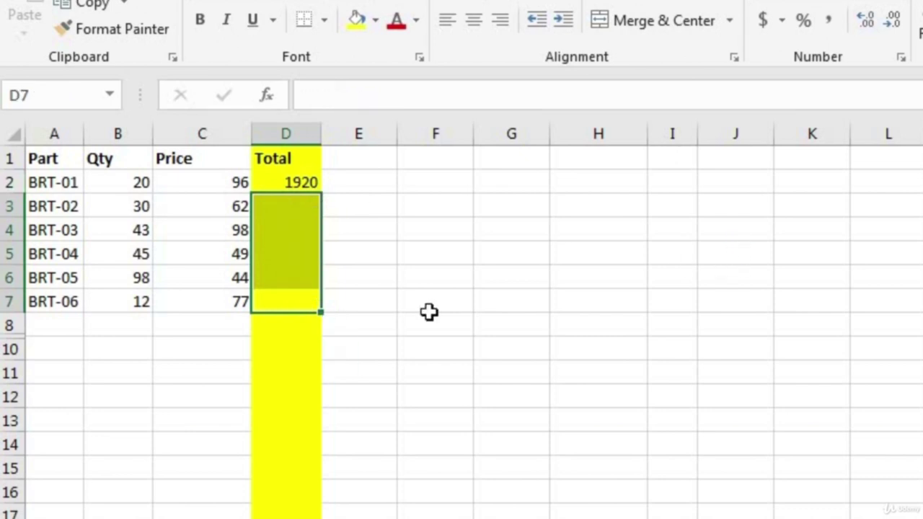
{"action": "left_click", "coordinate": [298, 183]}
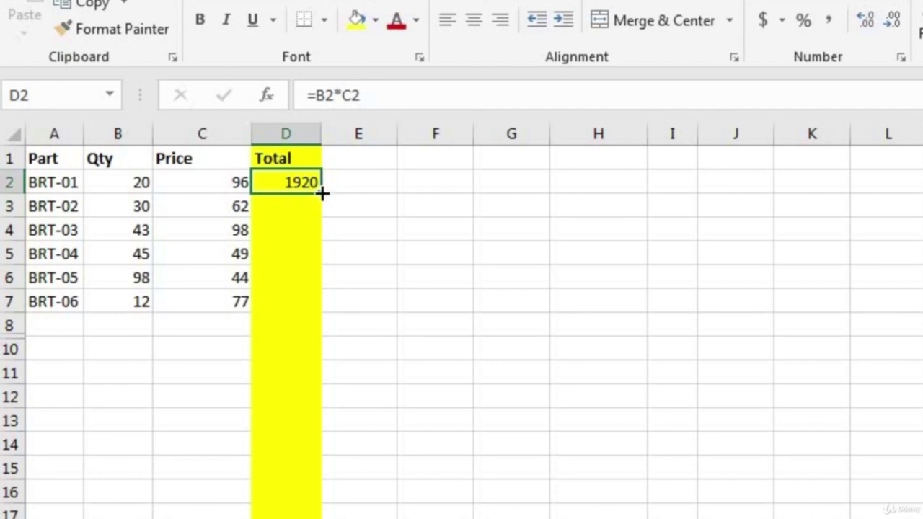
Auto-fill D2's =B2*C2 formula down to D7, giving 1860, 4214, 2205, 4312 and 924.
{"action": "double_click", "coordinate": [321, 193]}
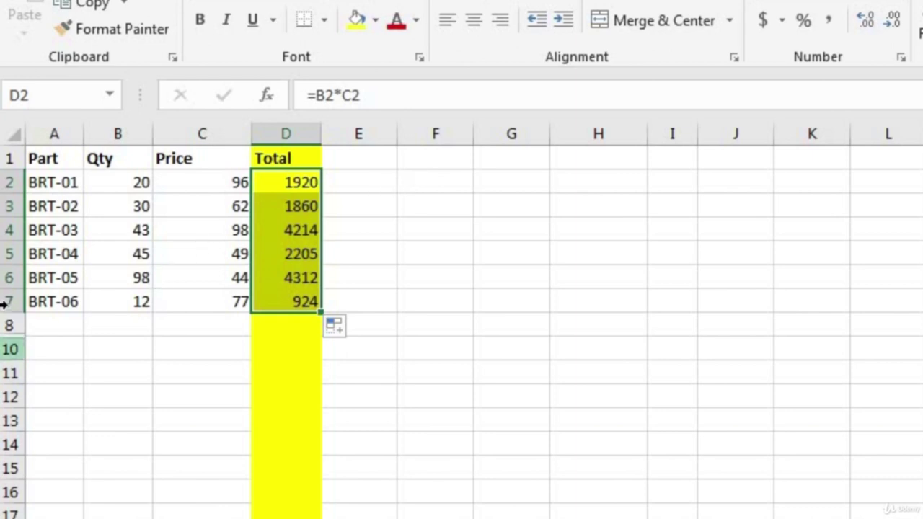
{"action": "left_click_drag", "start_coordinate": [6, 325], "coordinate": [6, 325]}
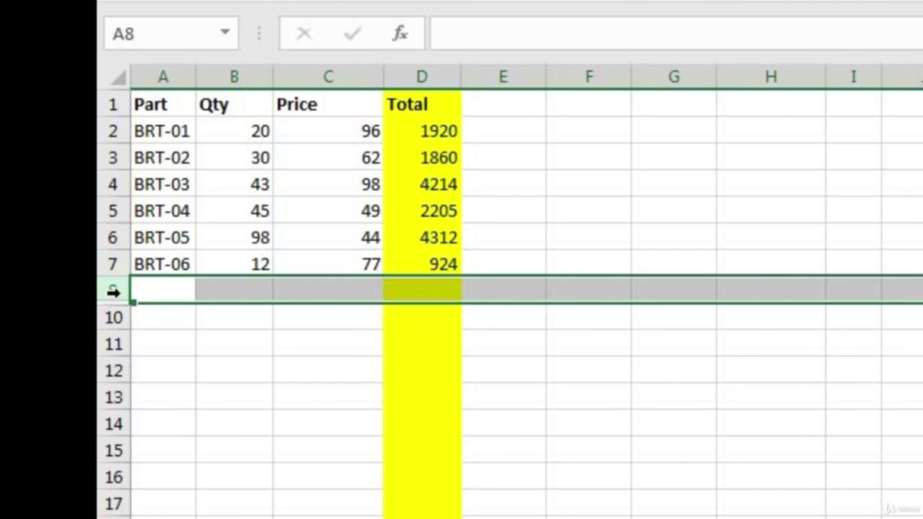
Unhide row 9 between rows 8 and 10 to reveal BRT-07 with Qty 42 and Price 22.
{"action": "left_click_drag", "start_coordinate": [120, 291], "coordinate": [118, 329]}
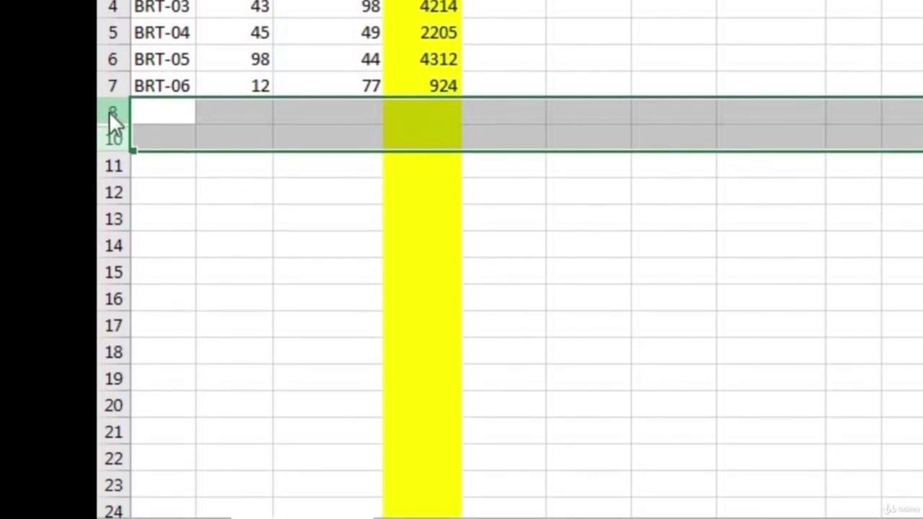
{"action": "right_click", "coordinate": [110, 292]}
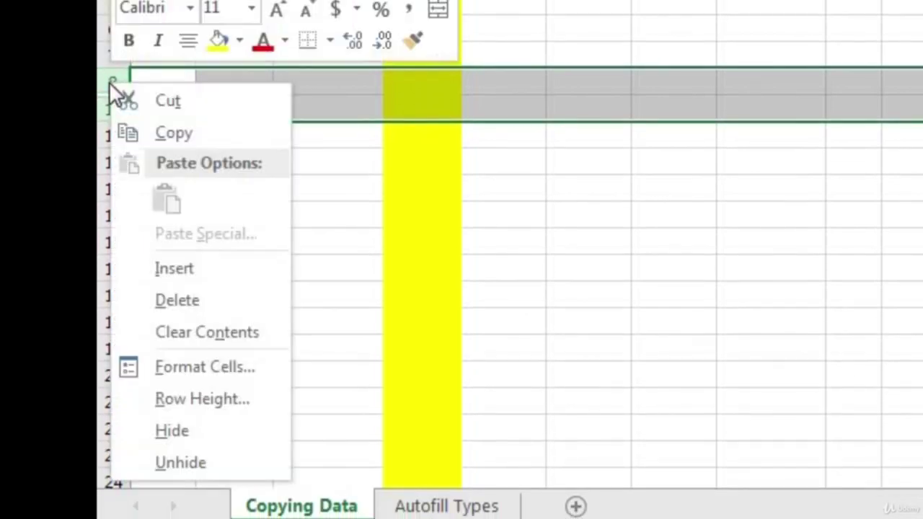
{"action": "left_click", "coordinate": [206, 465]}
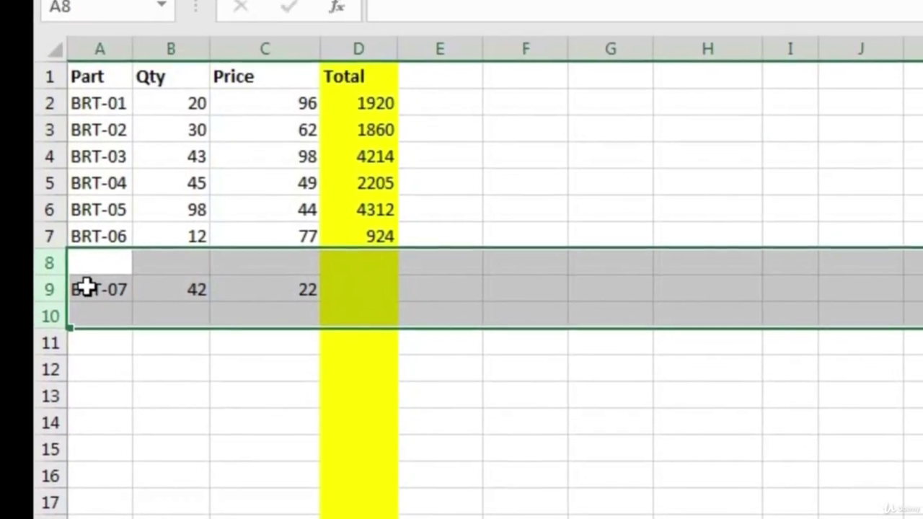
{"action": "left_click", "coordinate": [88, 288]}
{"action": "left_click_drag", "start_coordinate": [227, 401], "coordinate": [279, 370]}
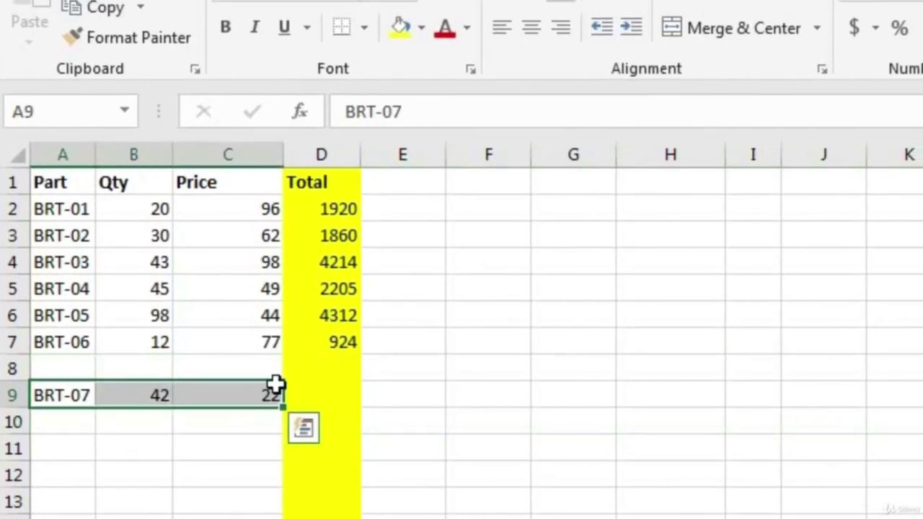
{"action": "left_click", "coordinate": [13, 395]}
Clear D3:D7 and refill the totals from D2, which stop at row 7 above blank row 8.
{"action": "left_click_drag", "start_coordinate": [342, 234], "coordinate": [334, 336]}
{"action": "key", "text": "Delete"}
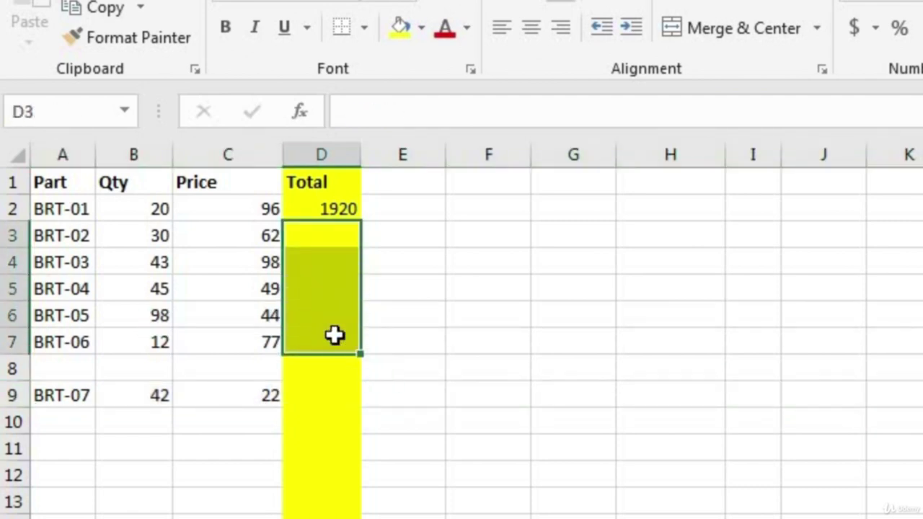
{"action": "left_click", "coordinate": [12, 368]}
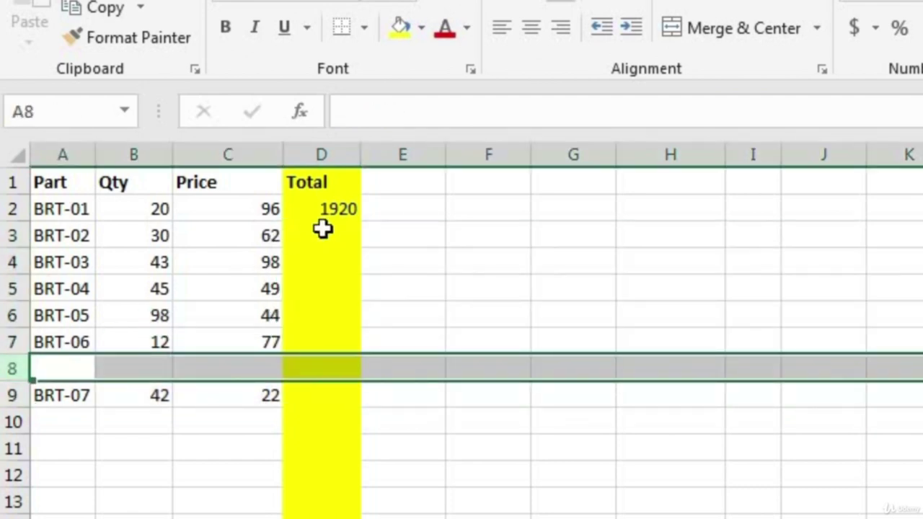
{"action": "left_click", "coordinate": [352, 209]}
{"action": "double_click", "coordinate": [365, 223]}
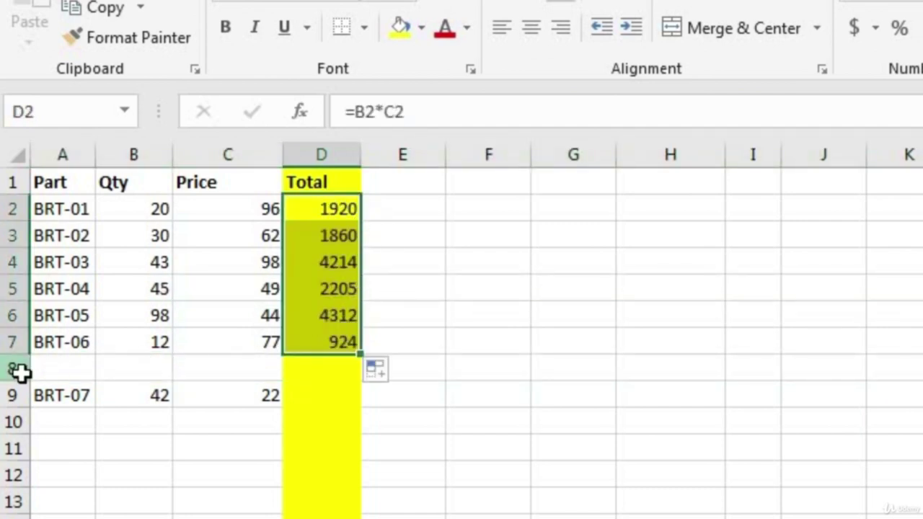
{"action": "left_click", "coordinate": [14, 369]}
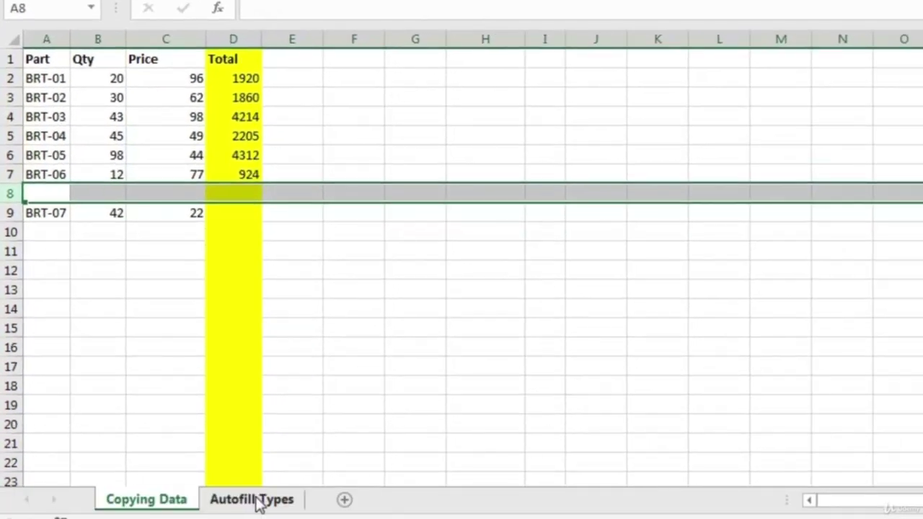
On the Autofill Types sheet, fill A3:A9 with Tuesday through the following Monday.
{"action": "left_click", "coordinate": [252, 499]}
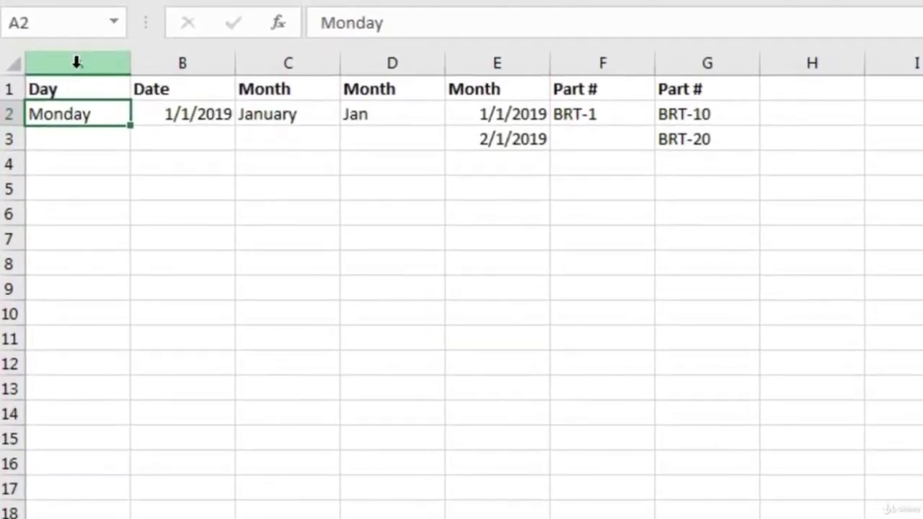
{"action": "left_click", "coordinate": [65, 39]}
{"action": "left_click", "coordinate": [96, 114]}
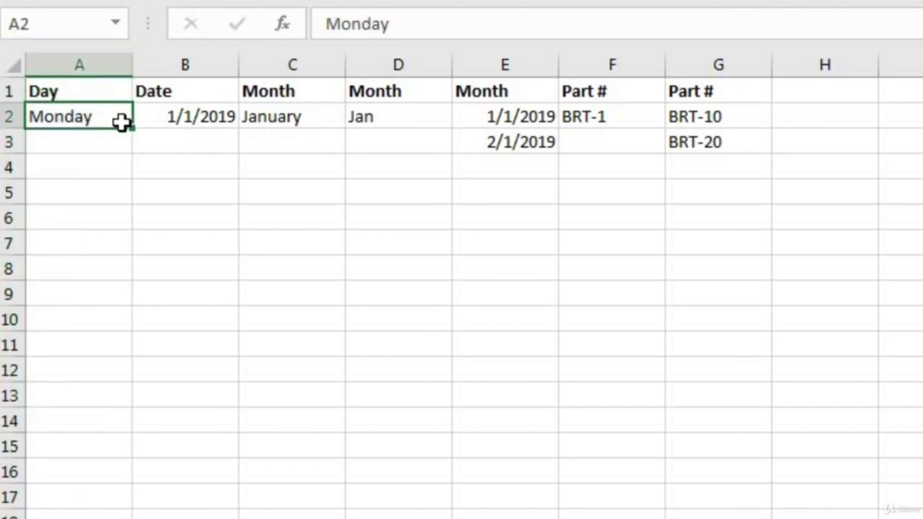
{"action": "left_click_drag", "start_coordinate": [130, 130], "coordinate": [116, 302]}
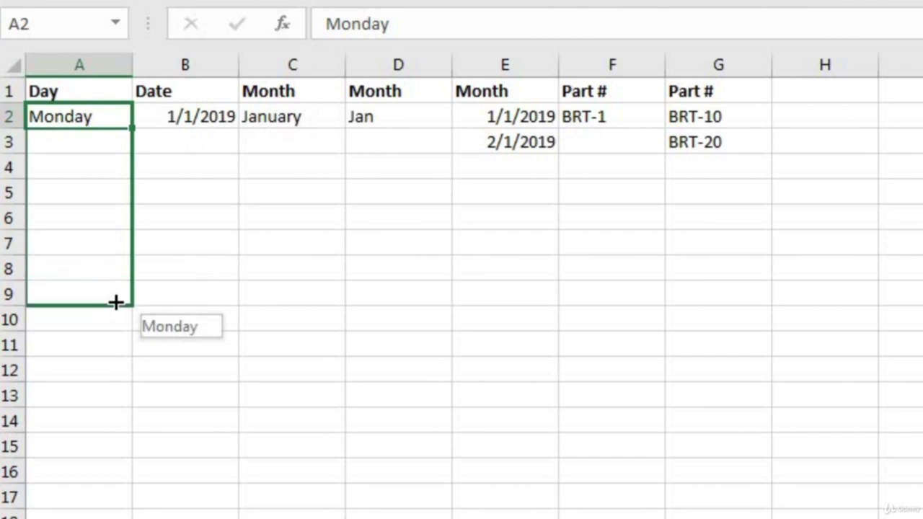
{"action": "left_click_drag", "start_coordinate": [116, 302], "coordinate": [113, 301]}
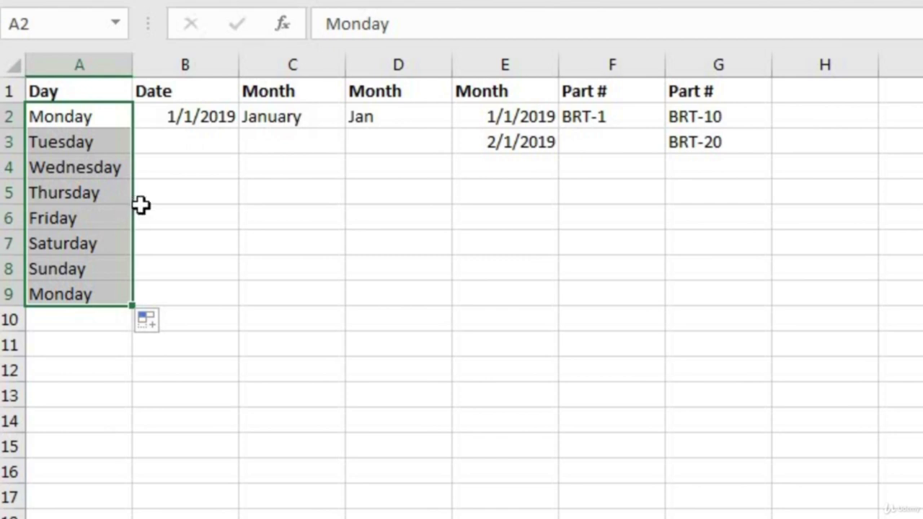
{"action": "left_click", "coordinate": [191, 118]}
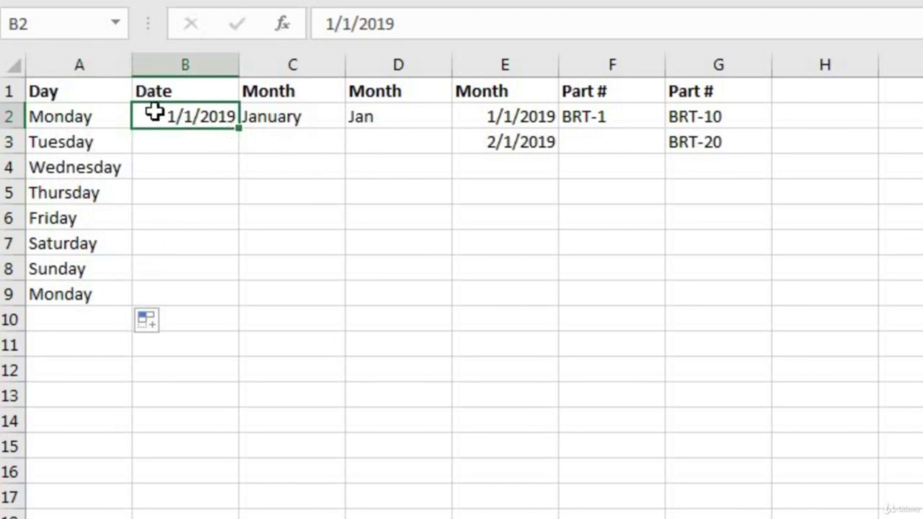
Fill B2:B9 with consecutive dates from 1/1/2019 to 1/8/2019.
{"action": "left_click_drag", "start_coordinate": [239, 127], "coordinate": [215, 288]}
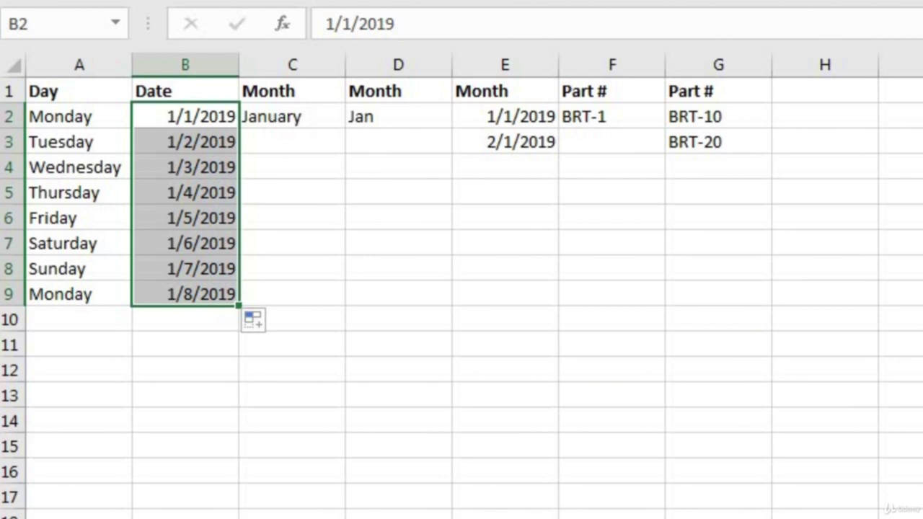
{"action": "left_click", "coordinate": [185, 65]}
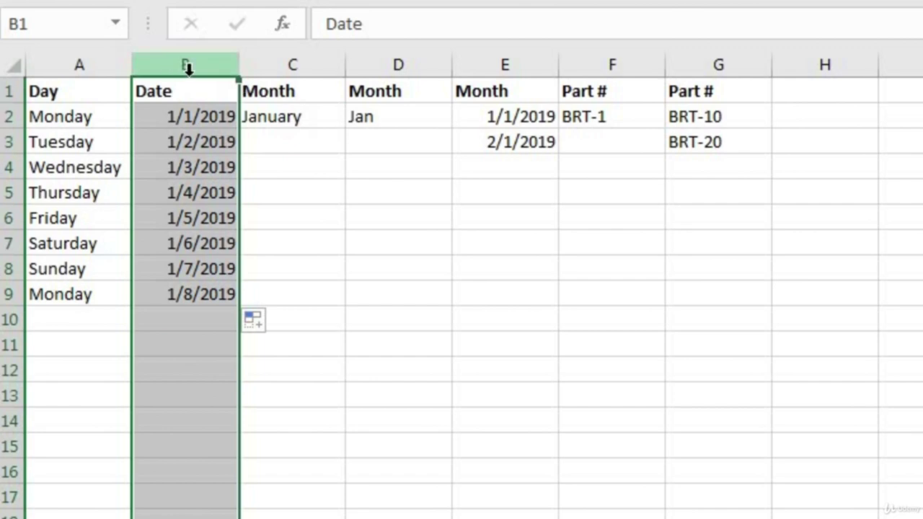
{"action": "left_click", "coordinate": [285, 116]}
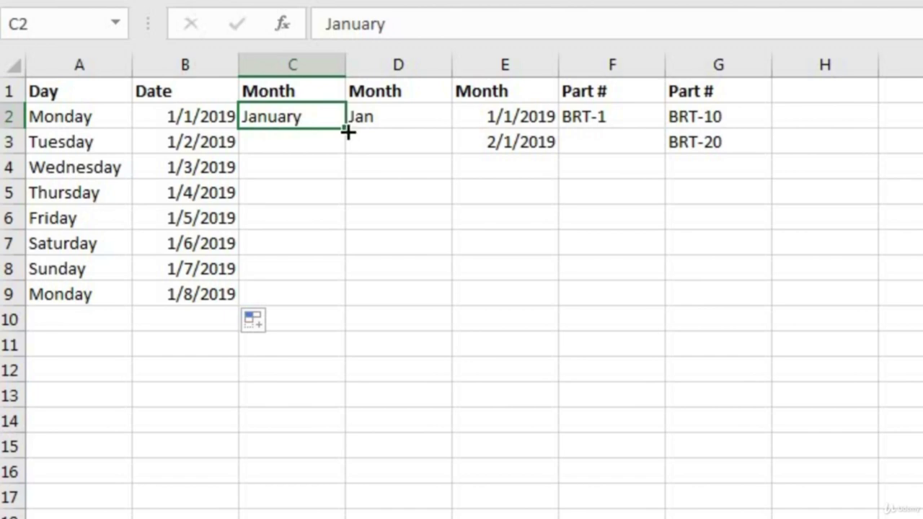
Fill C2:C14 with January through January and D2:D14 with Jan through Jan.
{"action": "left_click_drag", "start_coordinate": [334, 281], "coordinate": [328, 322]}
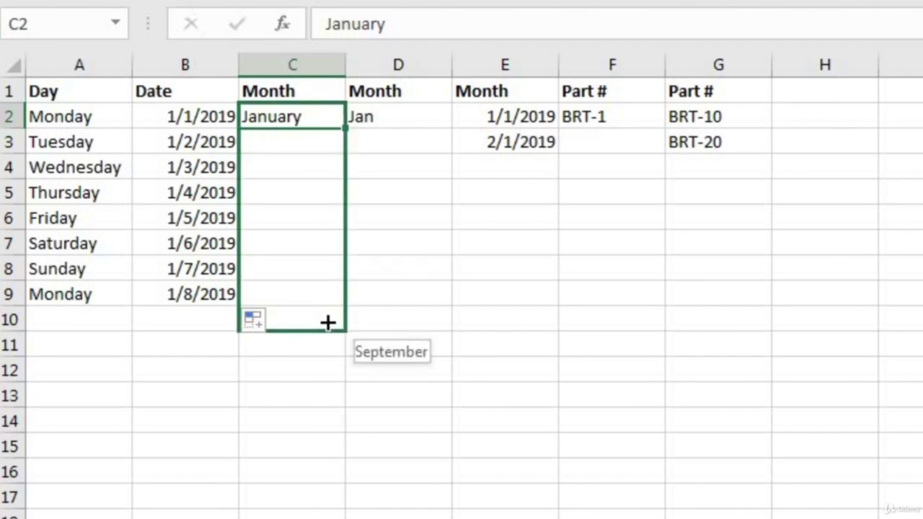
{"action": "left_click_drag", "start_coordinate": [305, 381], "coordinate": [295, 430]}
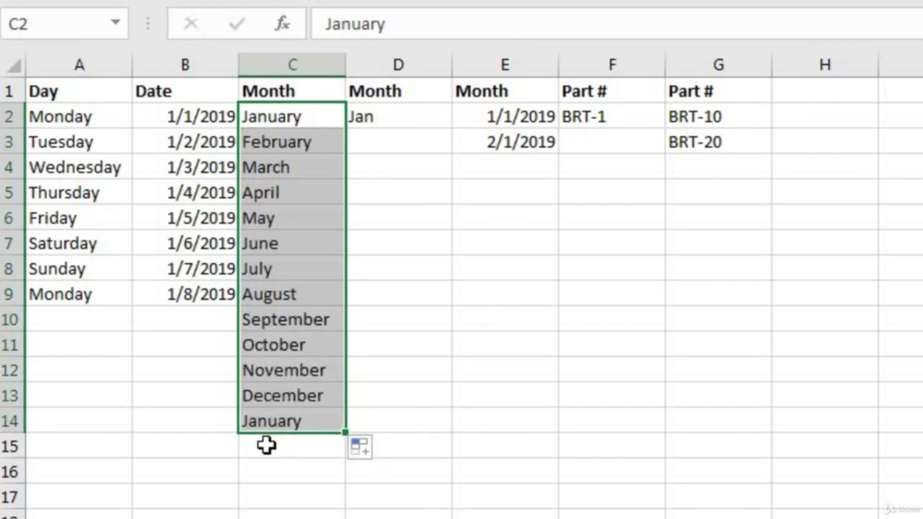
{"action": "left_click", "coordinate": [396, 112]}
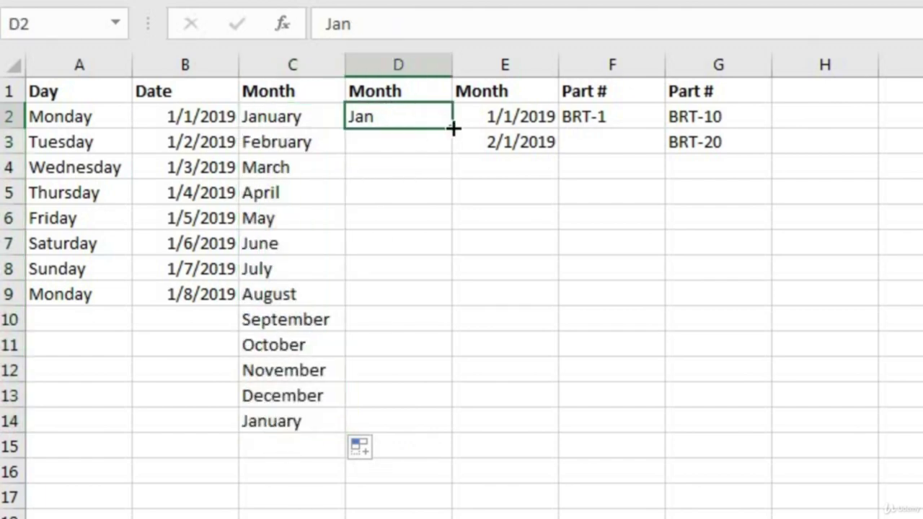
{"action": "left_click_drag", "start_coordinate": [453, 128], "coordinate": [410, 433]}
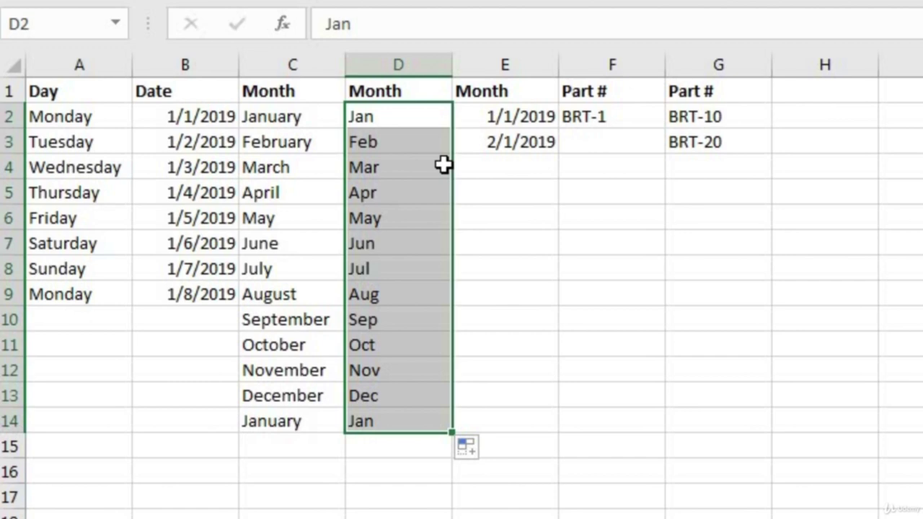
{"action": "left_click", "coordinate": [513, 109]}
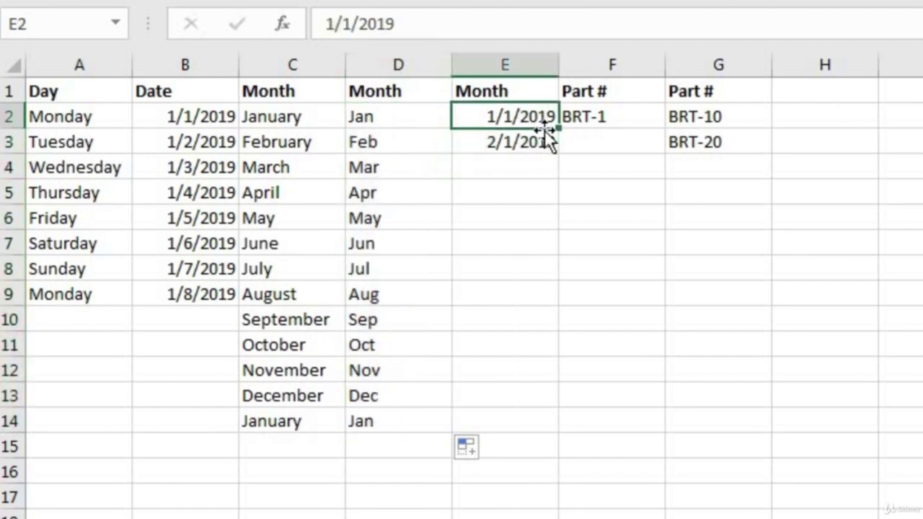
Fill column E down from 2/1/2019, then clear the mistaken daily dates.
{"action": "left_click", "coordinate": [495, 144]}
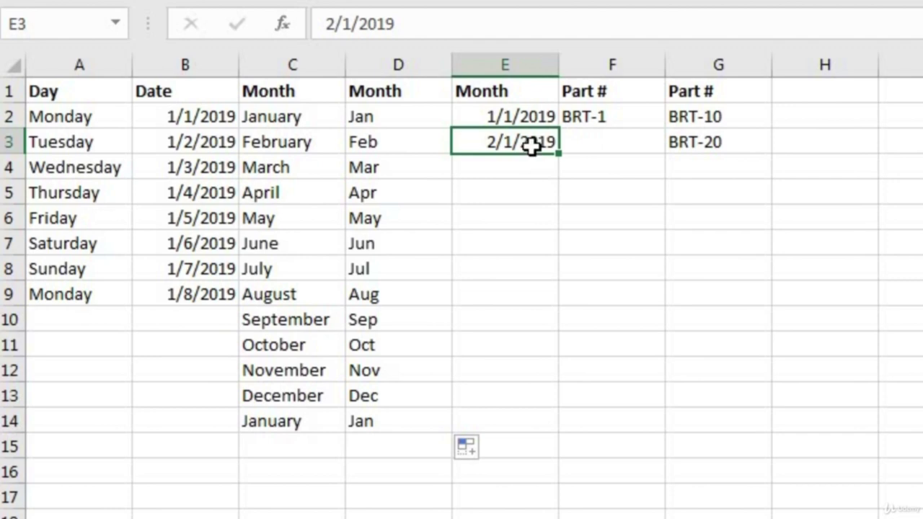
{"action": "left_click_drag", "start_coordinate": [557, 151], "coordinate": [521, 409]}
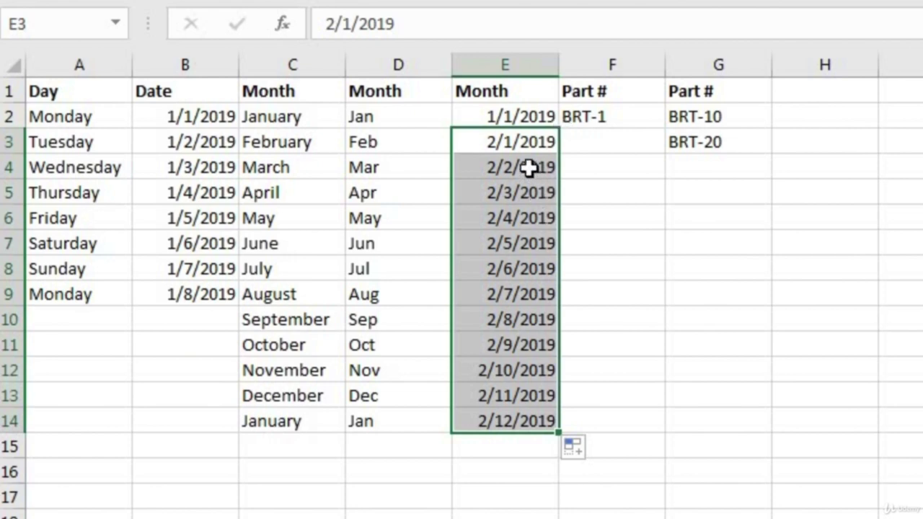
{"action": "left_click_drag", "start_coordinate": [531, 165], "coordinate": [520, 422]}
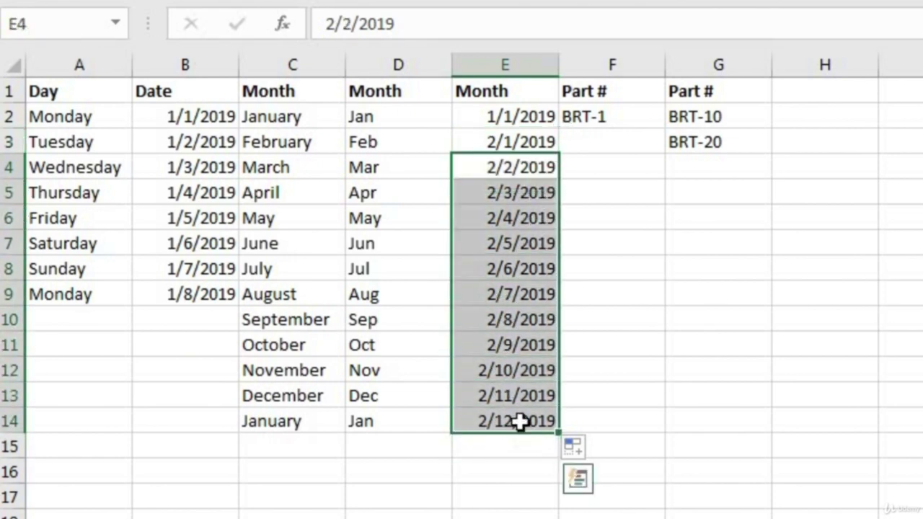
{"action": "key", "text": "Delete"}
Extend the E2:E3 pattern to E14 for monthly dates from 1/1/2019 to 1/1/2020.
{"action": "left_click_drag", "start_coordinate": [522, 118], "coordinate": [524, 142]}
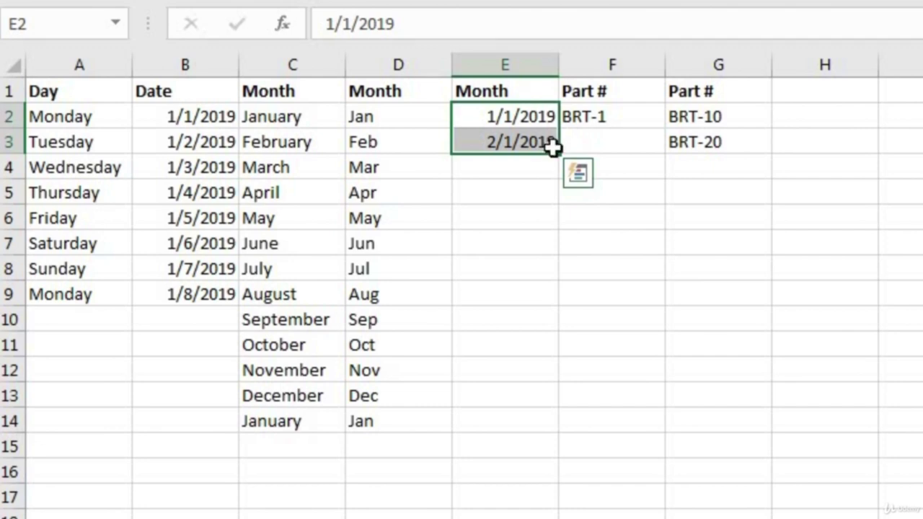
{"action": "left_click", "coordinate": [502, 119]}
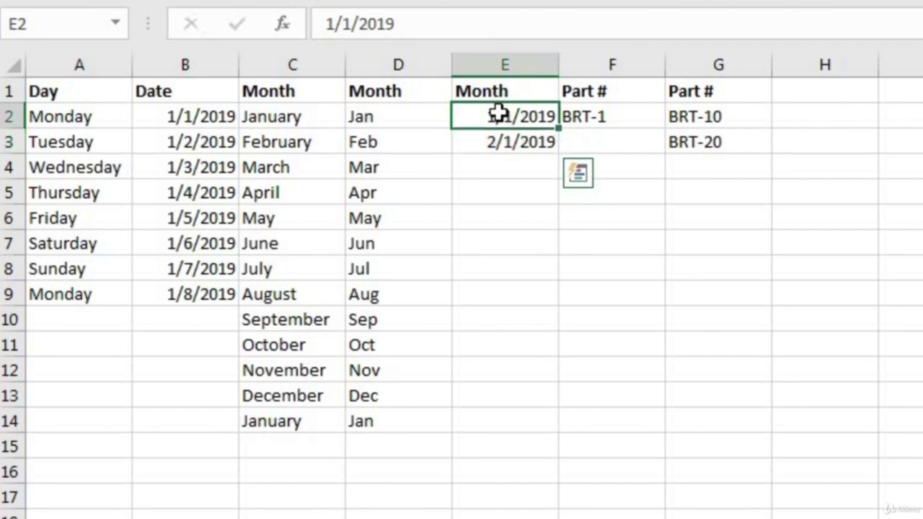
{"action": "left_click_drag", "start_coordinate": [493, 141], "coordinate": [505, 142]}
{"action": "left_click_drag", "start_coordinate": [561, 154], "coordinate": [524, 435]}
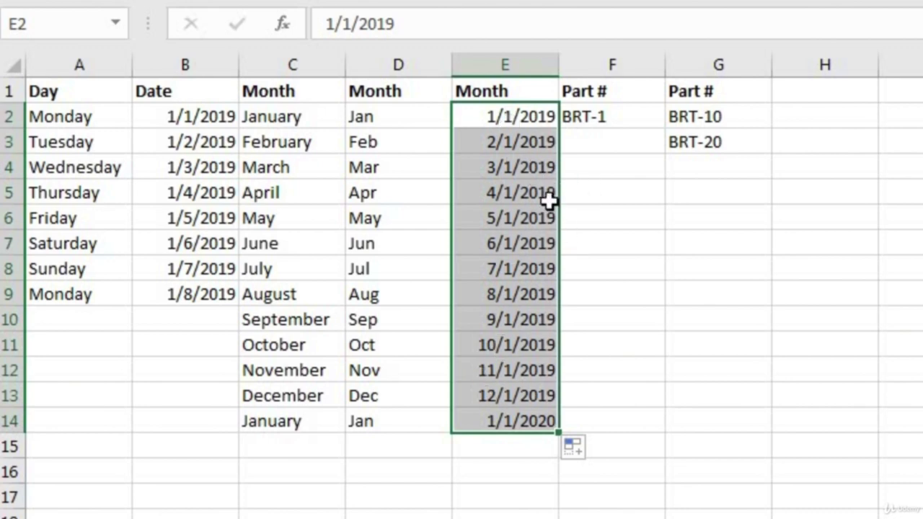
{"action": "left_click", "coordinate": [584, 109]}
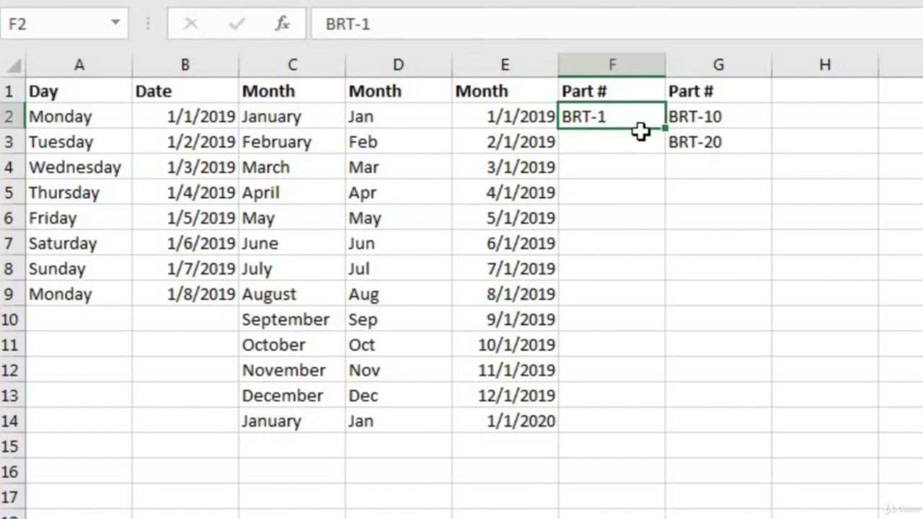
Fill F2:F14 with BRT-1 to BRT-13 and G2:G14 with BRT-10 to BRT-130 in tens.
{"action": "left_click_drag", "start_coordinate": [664, 127], "coordinate": [655, 439]}
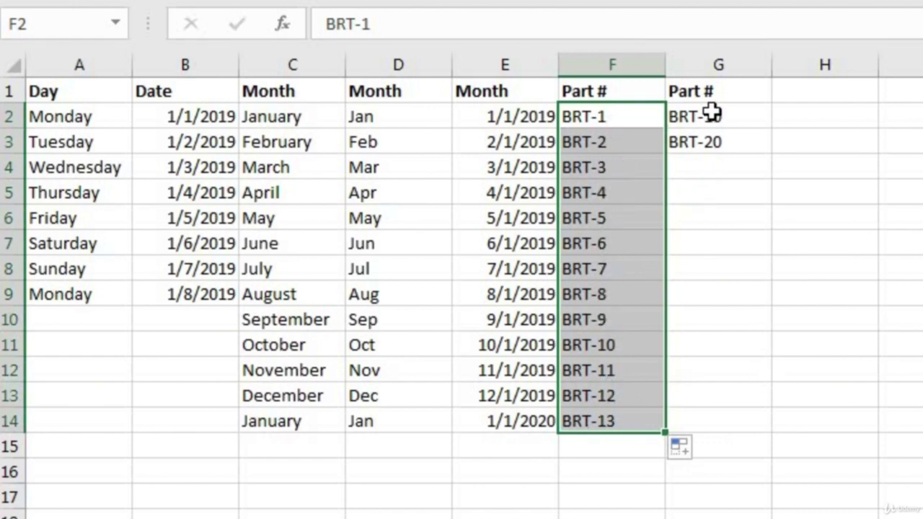
{"action": "left_click_drag", "start_coordinate": [707, 116], "coordinate": [712, 139]}
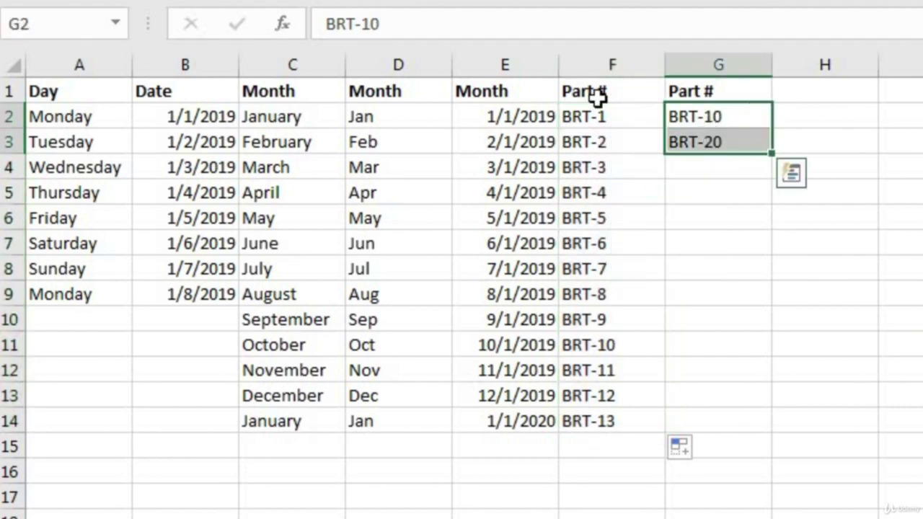
{"action": "left_click_drag", "start_coordinate": [541, 116], "coordinate": [542, 143]}
{"action": "left_click_drag", "start_coordinate": [696, 123], "coordinate": [703, 145]}
{"action": "left_click_drag", "start_coordinate": [773, 156], "coordinate": [747, 426]}
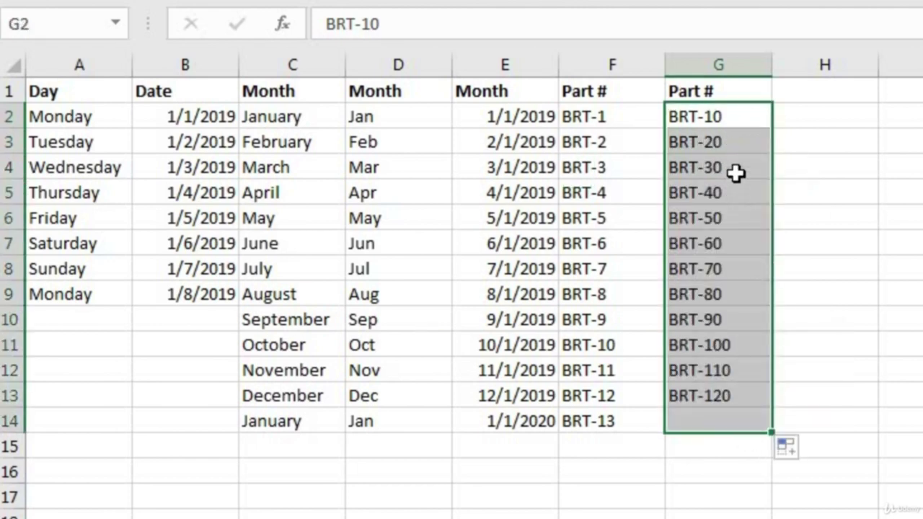
{"action": "left_click_drag", "start_coordinate": [735, 172], "coordinate": [733, 421]}
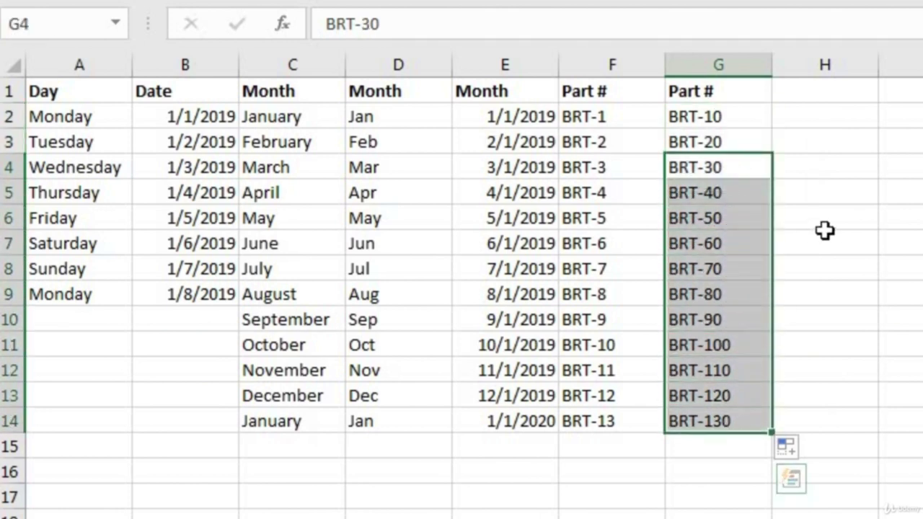
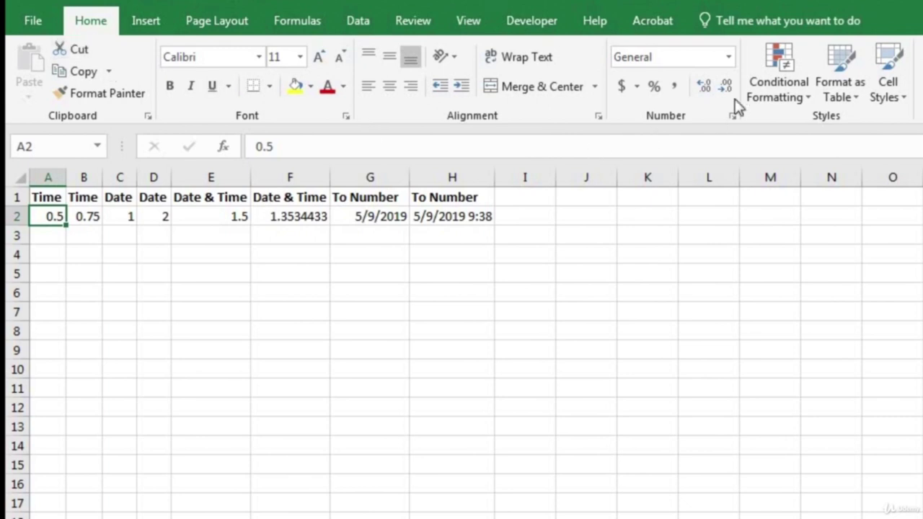
Apply the Time number format to A2 and B2, showing 12:00:00 PM and 6:00:00 PM.
{"action": "left_click", "coordinate": [729, 57]}
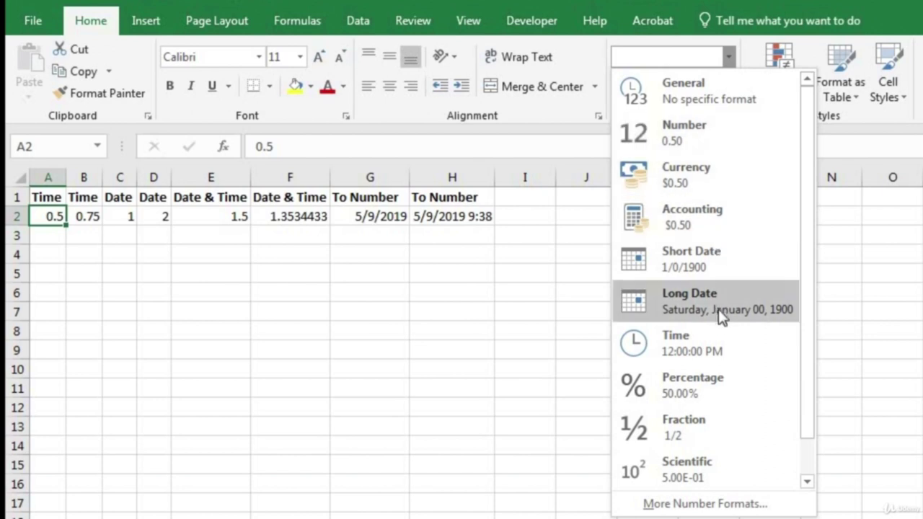
{"action": "left_click", "coordinate": [720, 353]}
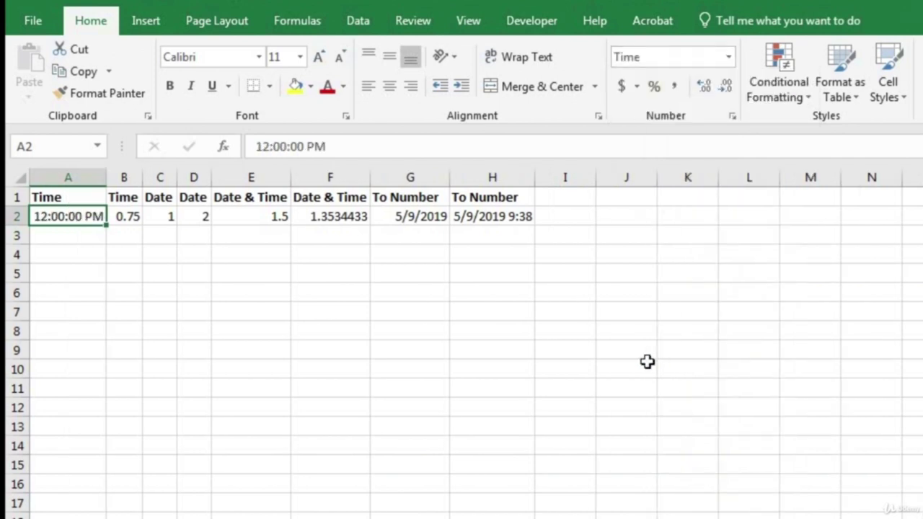
{"action": "left_click", "coordinate": [128, 219]}
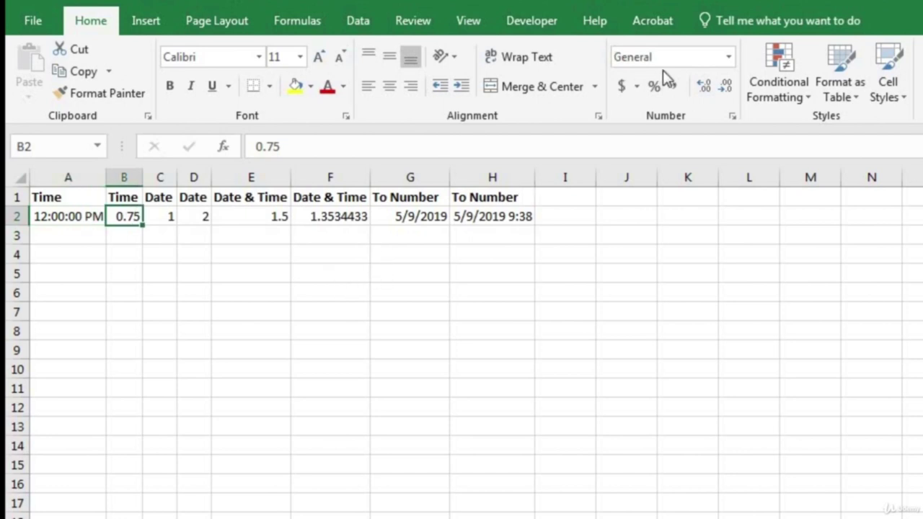
{"action": "left_click", "coordinate": [729, 57]}
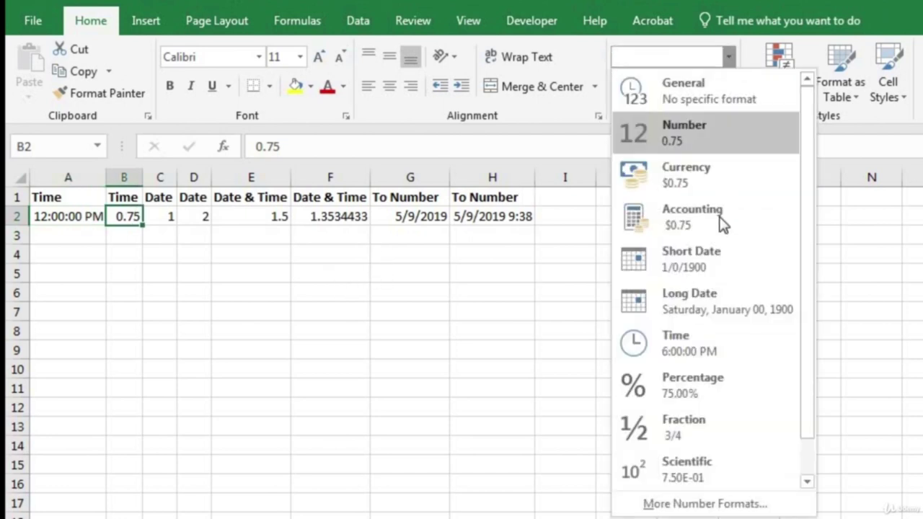
{"action": "left_click", "coordinate": [717, 338]}
{"action": "left_click_drag", "start_coordinate": [716, 343], "coordinate": [716, 336]}
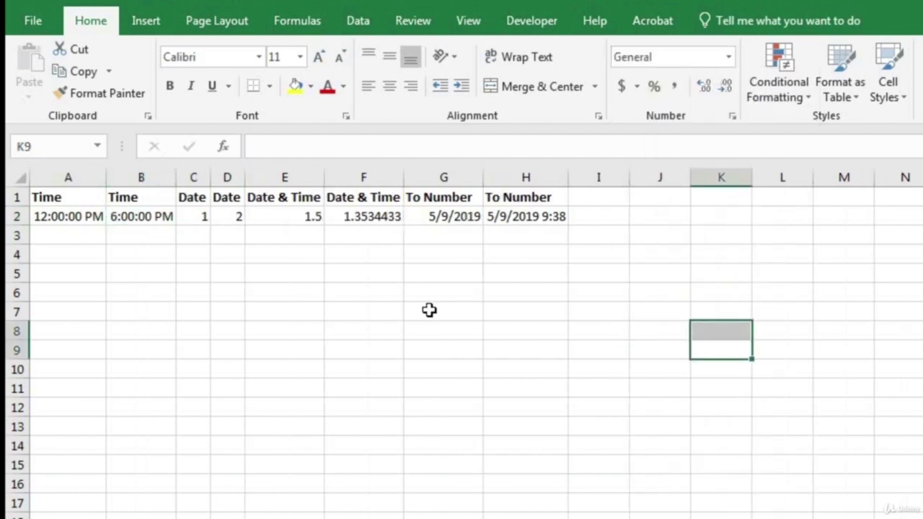
{"action": "left_click", "coordinate": [198, 215]}
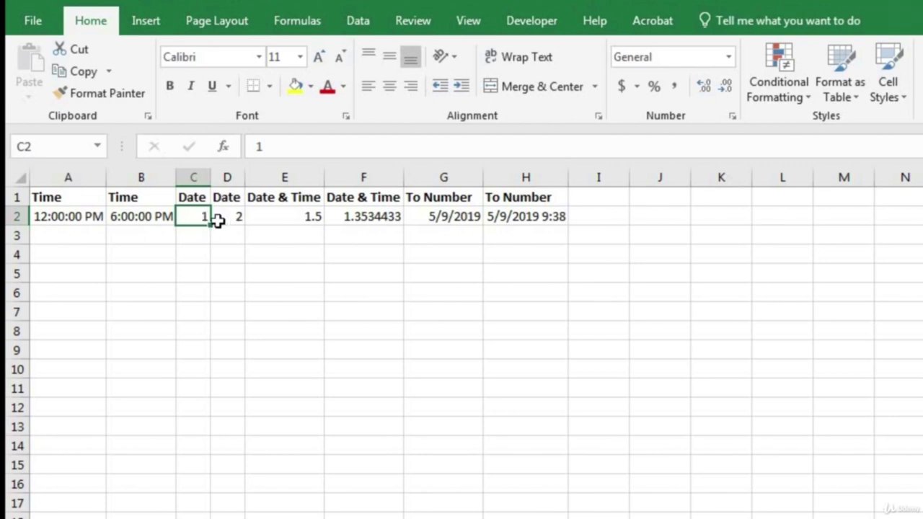
Apply Short Date to C2 and D2 so they read 1/1/1900 and 1/2/1900.
{"action": "left_click", "coordinate": [730, 57]}
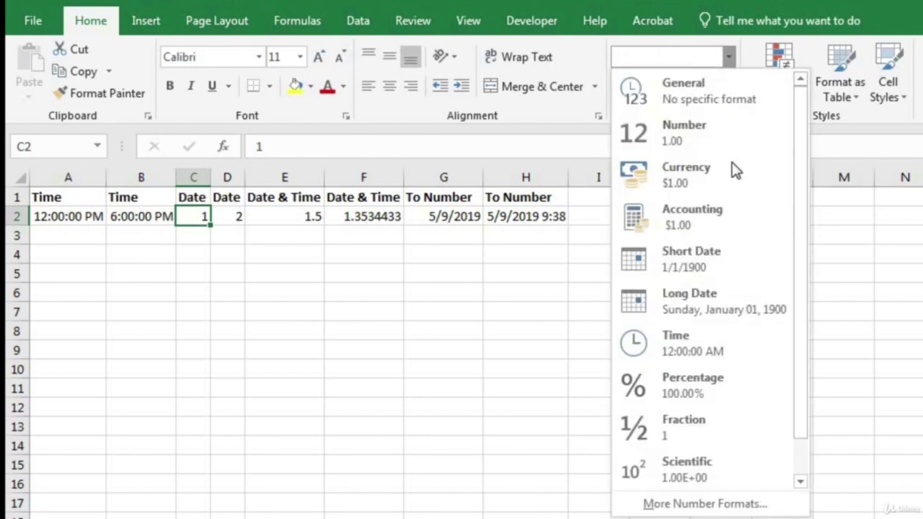
{"action": "left_click", "coordinate": [721, 276]}
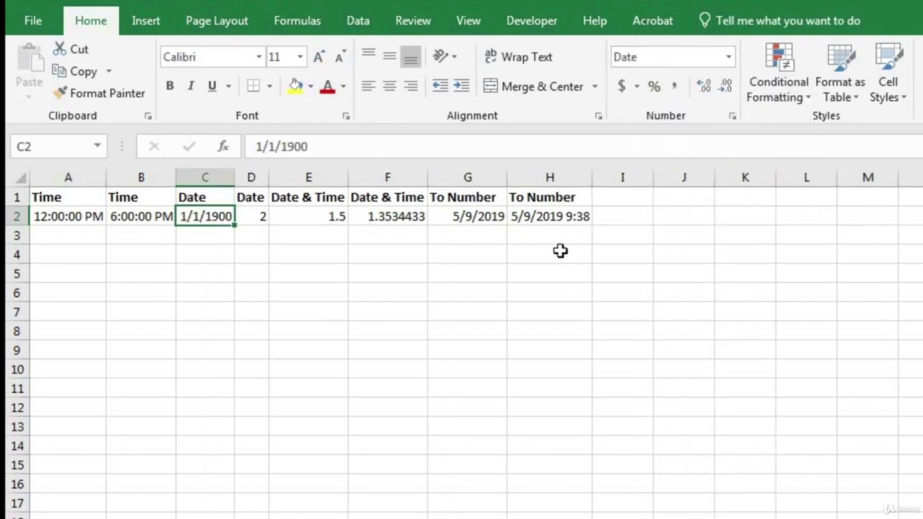
{"action": "left_click", "coordinate": [249, 213]}
{"action": "left_click", "coordinate": [729, 58]}
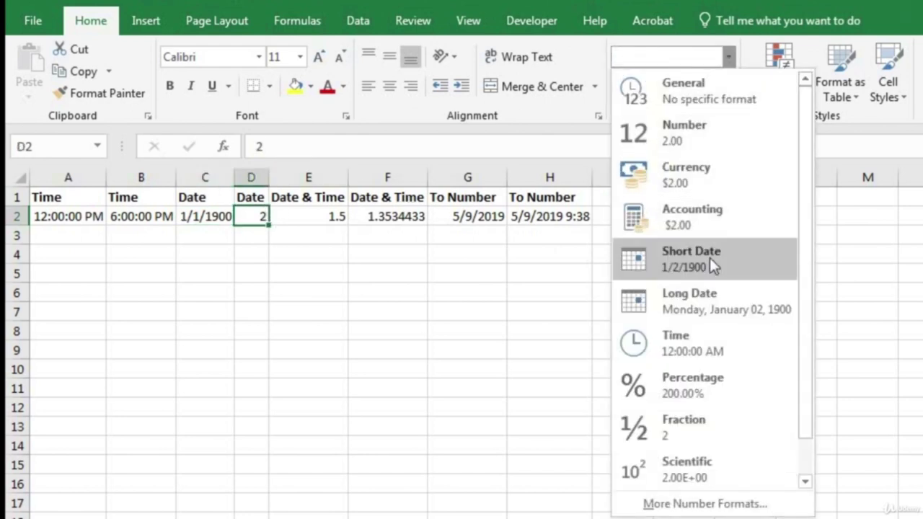
{"action": "left_click", "coordinate": [710, 256]}
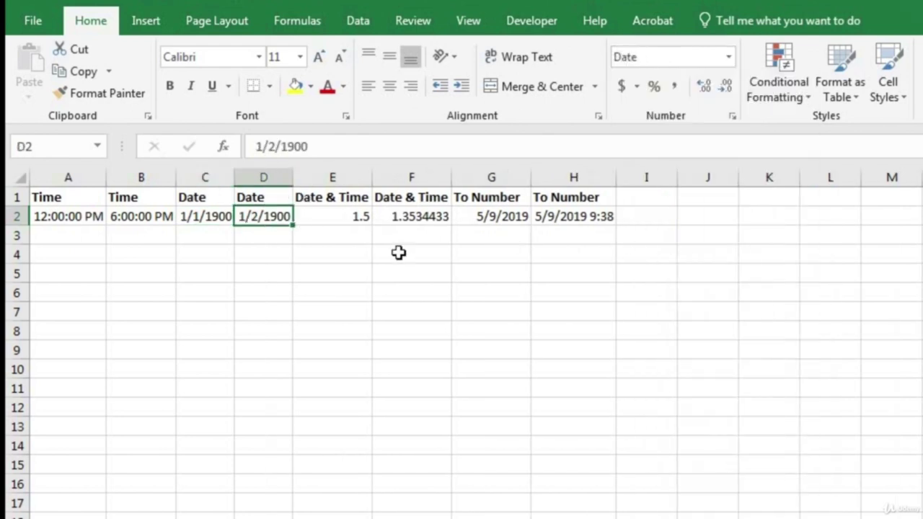
{"action": "left_click", "coordinate": [360, 216]}
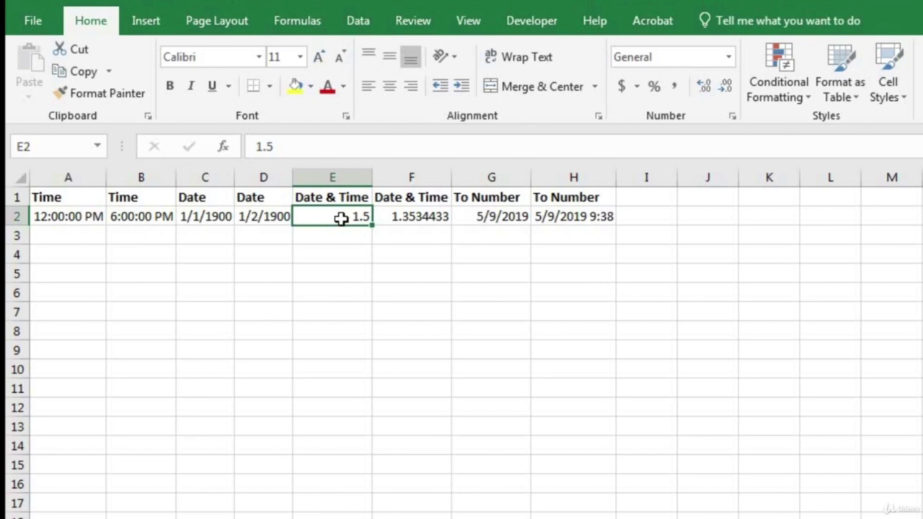
Give E2 the Date type 3/14/12 1:30 PM via More Number Formats, showing 1/1/00 12:00 PM.
{"action": "left_click", "coordinate": [727, 58]}
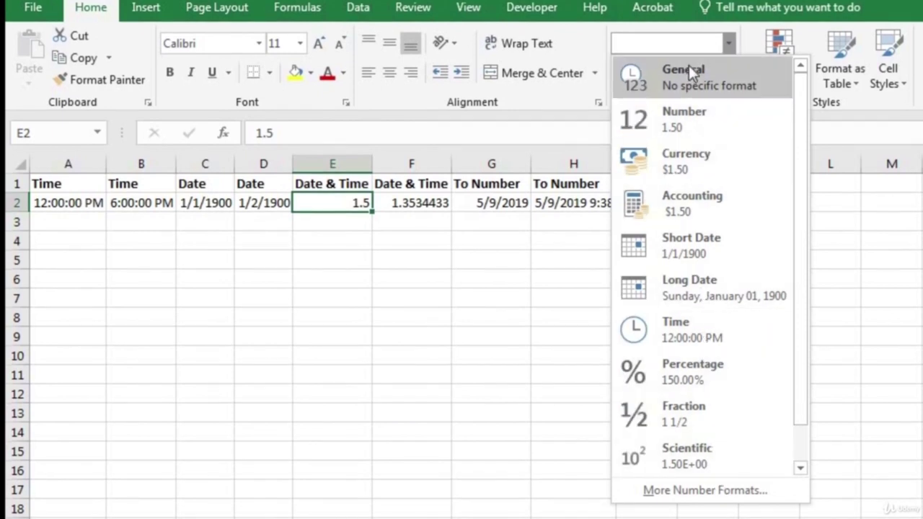
{"action": "scroll", "coordinate": [714, 339], "scroll_direction": "down", "scroll_amount": 1}
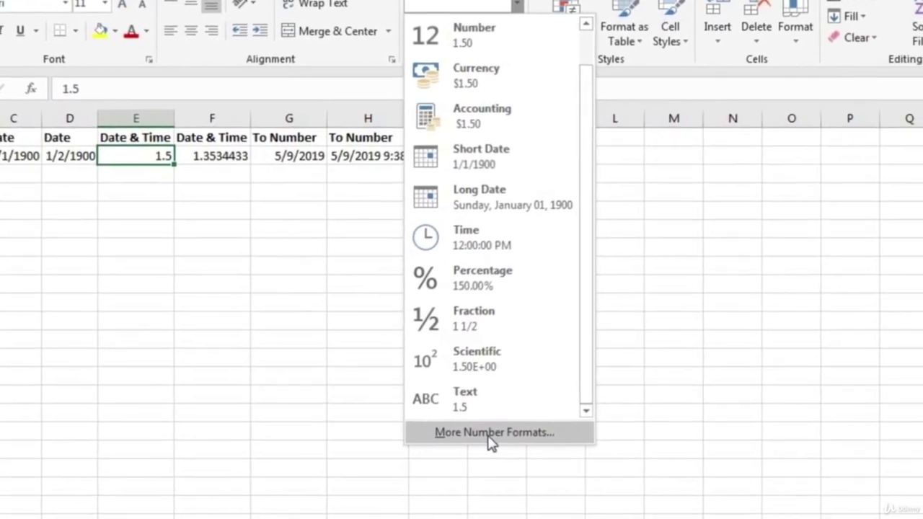
{"action": "left_click", "coordinate": [547, 448]}
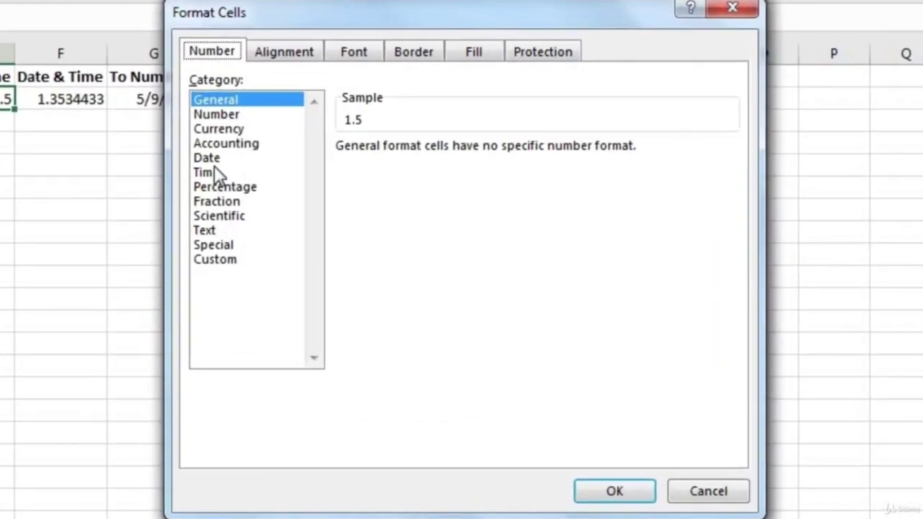
{"action": "left_click", "coordinate": [215, 160]}
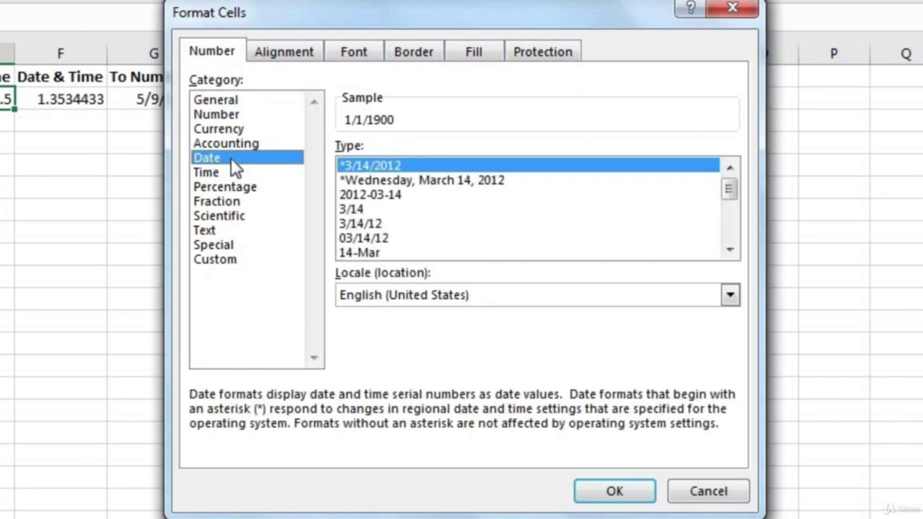
{"action": "left_click", "coordinate": [397, 208]}
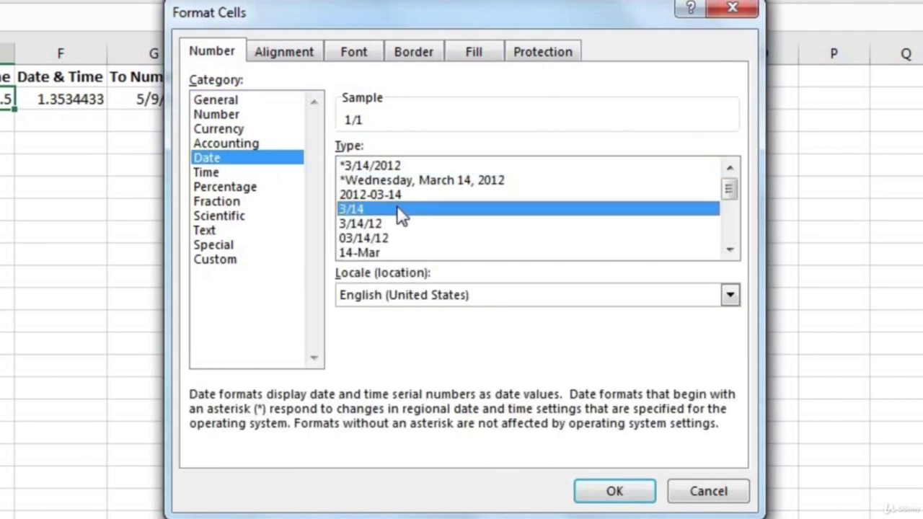
{"action": "scroll", "coordinate": [397, 210], "scroll_direction": "down", "scroll_amount": 3}
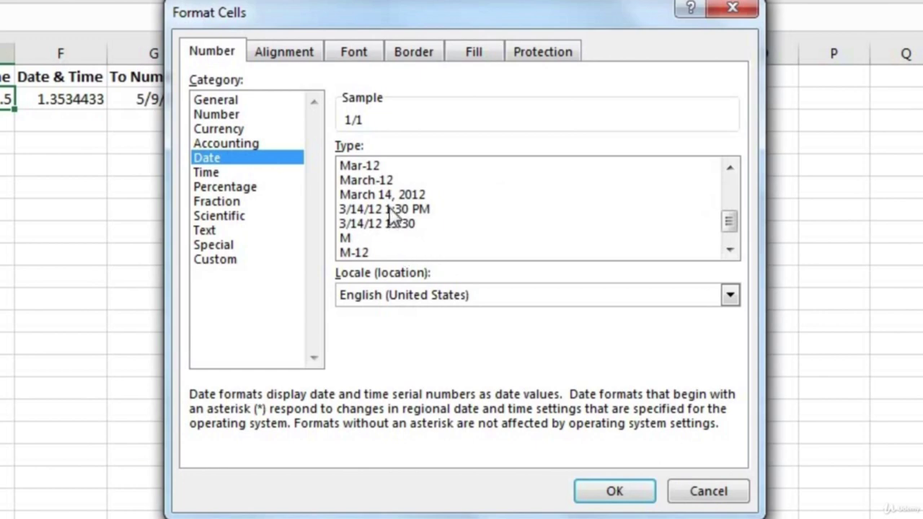
{"action": "left_click", "coordinate": [392, 209]}
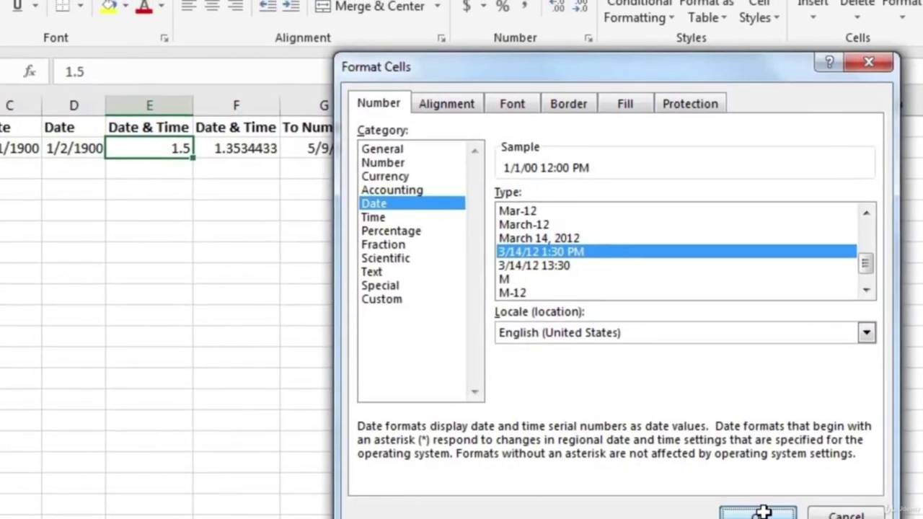
{"action": "left_click", "coordinate": [615, 492]}
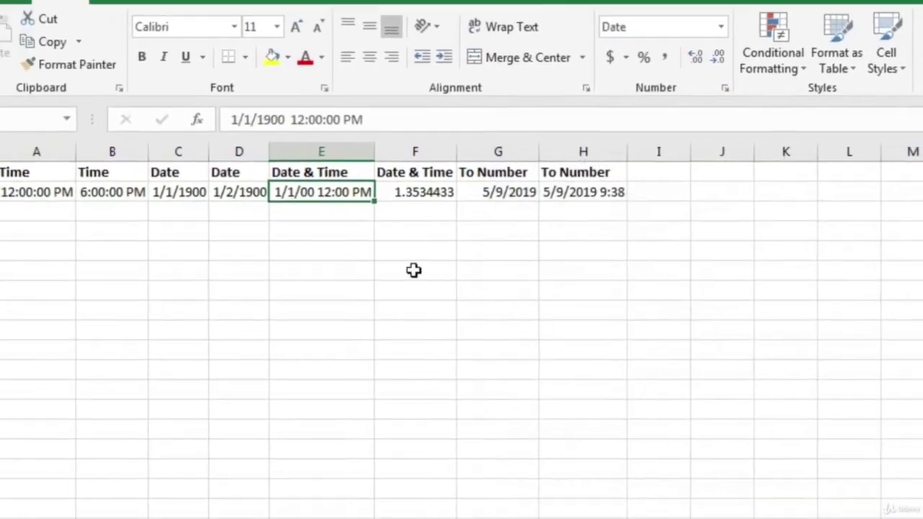
{"action": "left_click", "coordinate": [448, 200]}
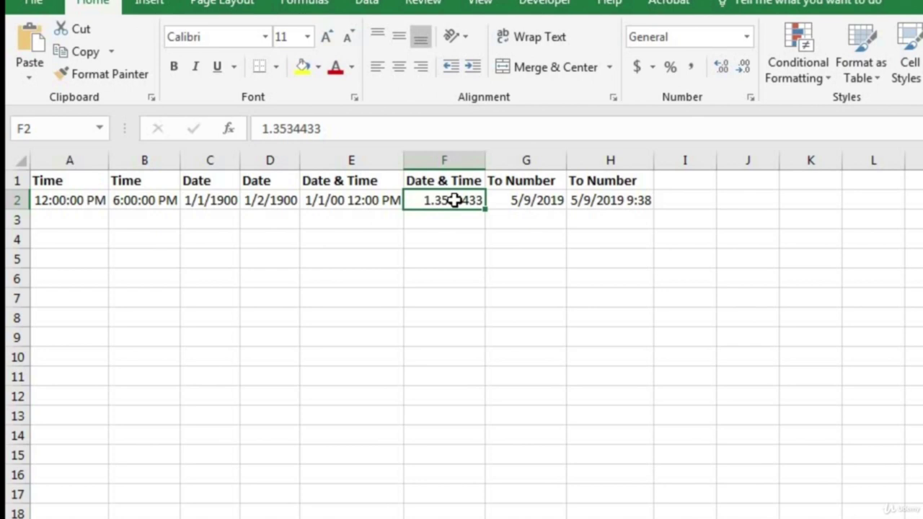
Paste mm/dd/yyyy h:mm:ss AM/PM into F4, highlighting its month, day, year and time parts.
{"action": "left_click", "coordinate": [448, 236]}
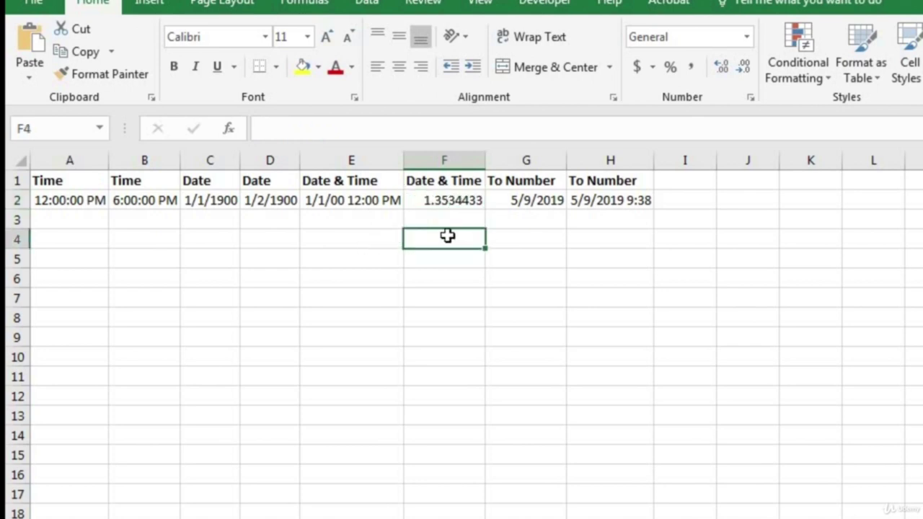
{"action": "type", "text": "mm/dd/yyyy h:mm:ss AM/PM"}
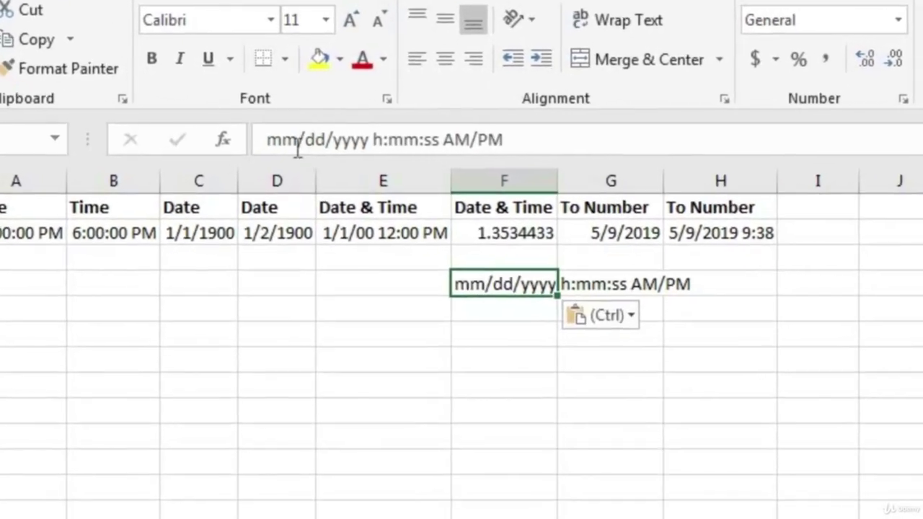
{"action": "left_click_drag", "start_coordinate": [302, 141], "coordinate": [252, 146]}
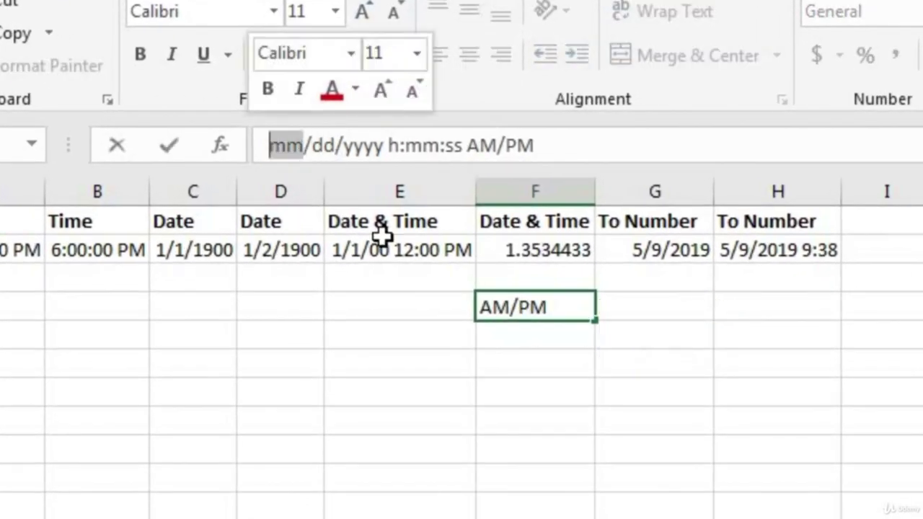
{"action": "left_click_drag", "start_coordinate": [311, 144], "coordinate": [336, 138]}
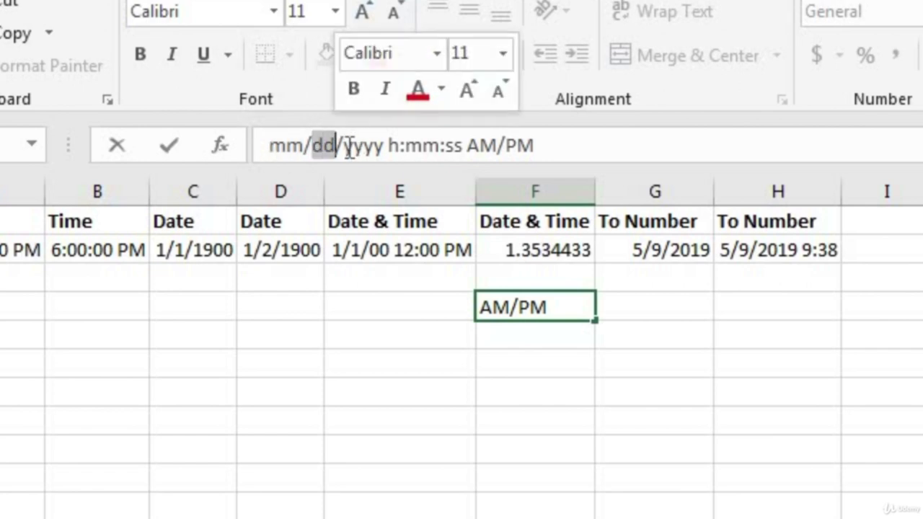
{"action": "left_click_drag", "start_coordinate": [343, 147], "coordinate": [401, 145]}
{"action": "left_click_drag", "start_coordinate": [486, 137], "coordinate": [532, 144]}
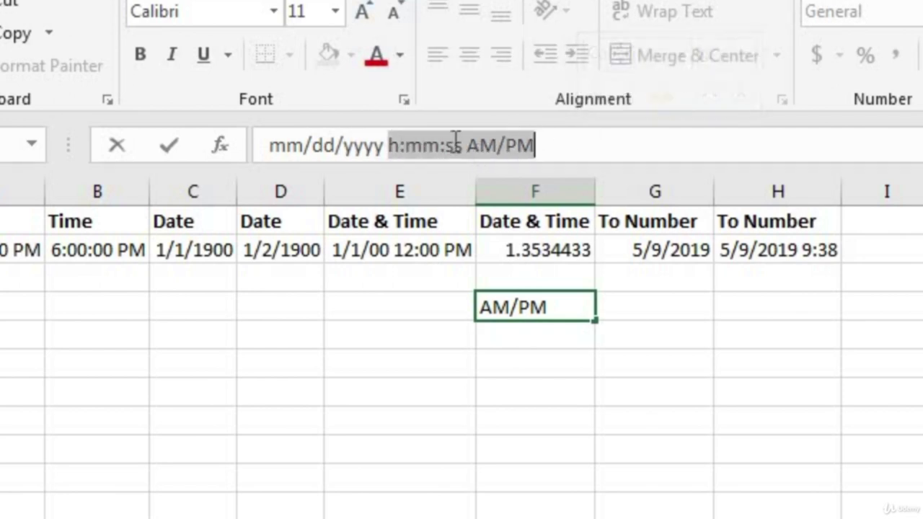
{"action": "left_click_drag", "start_coordinate": [462, 147], "coordinate": [445, 147]}
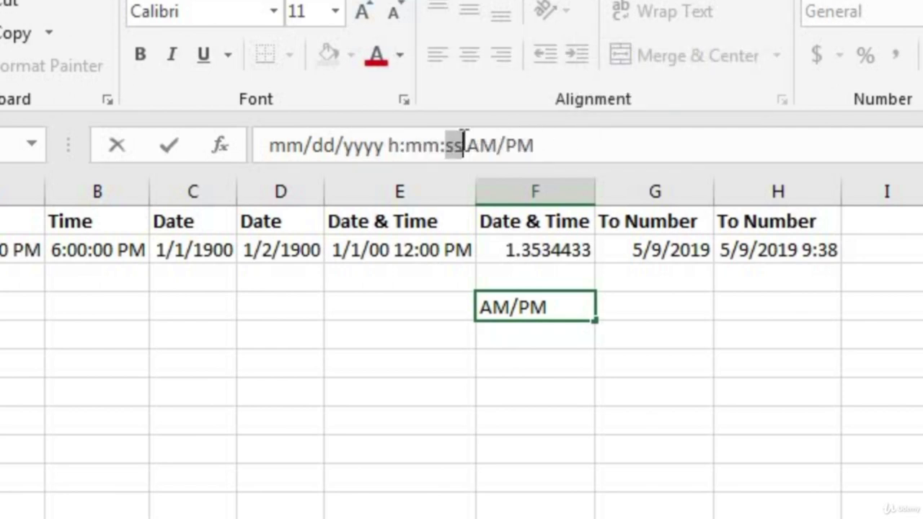
{"action": "key", "text": "ctrl+Return"}
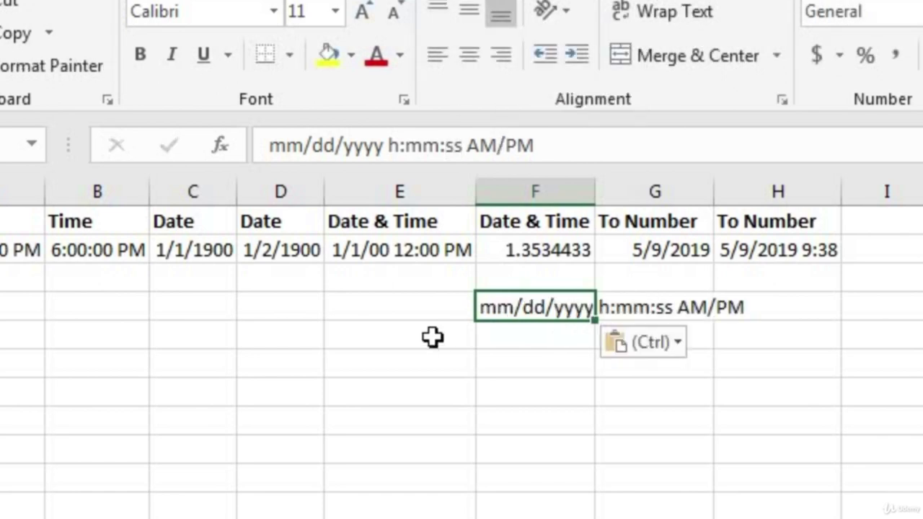
{"action": "left_click", "coordinate": [542, 249]}
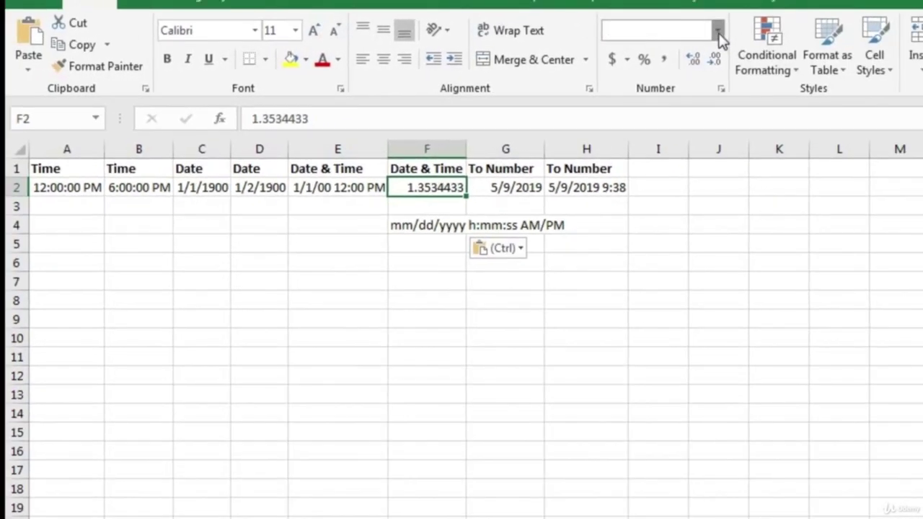
Replace General with the custom code mm/dd/yyyy h:mm:ss AM/PM for F2, showing 01/01/1900 8:28:58 AM.
{"action": "left_click", "coordinate": [850, 20]}
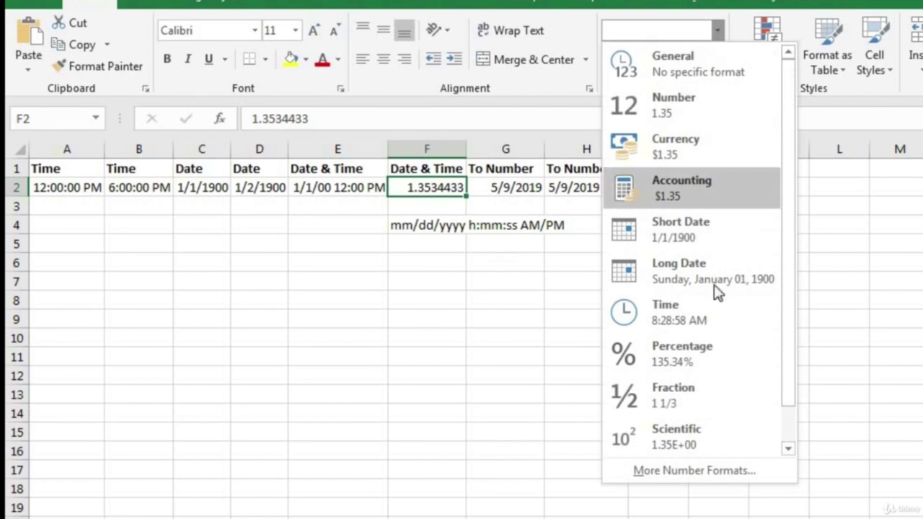
{"action": "left_click", "coordinate": [690, 473]}
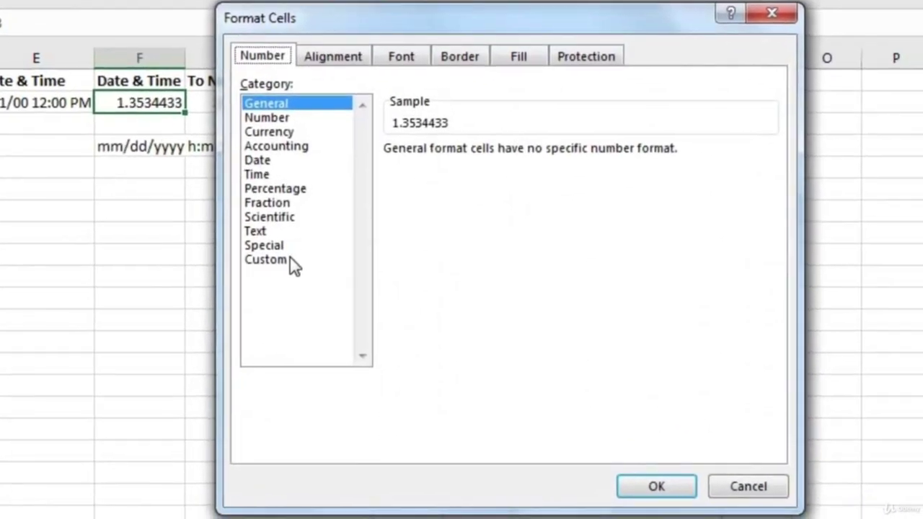
{"action": "left_click", "coordinate": [290, 260]}
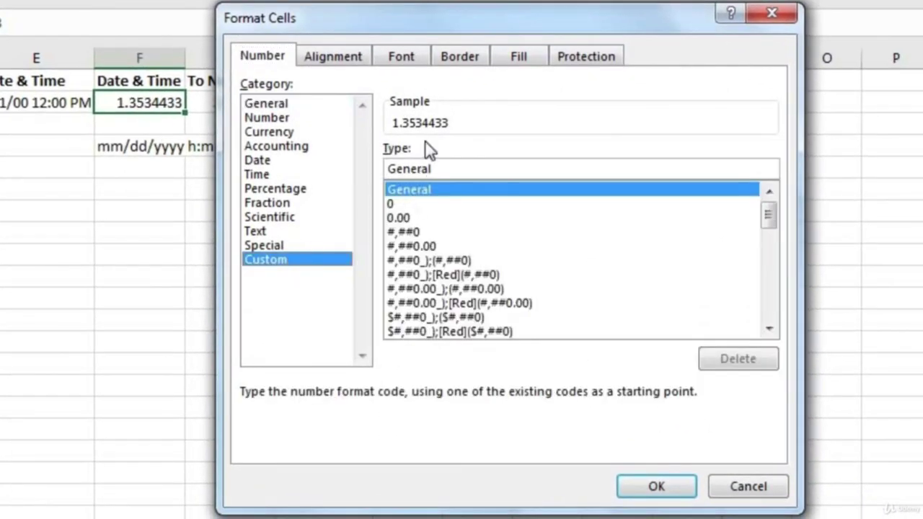
{"action": "double_click", "coordinate": [455, 166]}
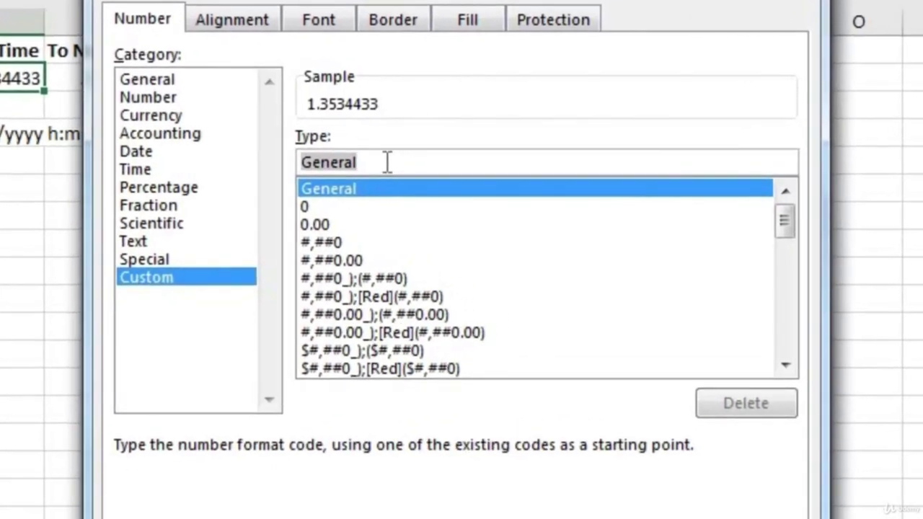
{"action": "type", "text": "mm/d"}
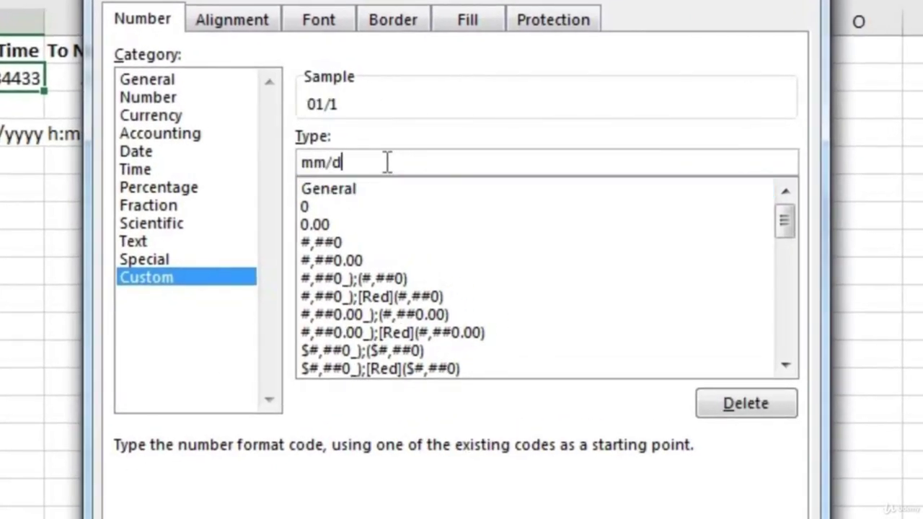
{"action": "type", "text": "d/yyyy"}
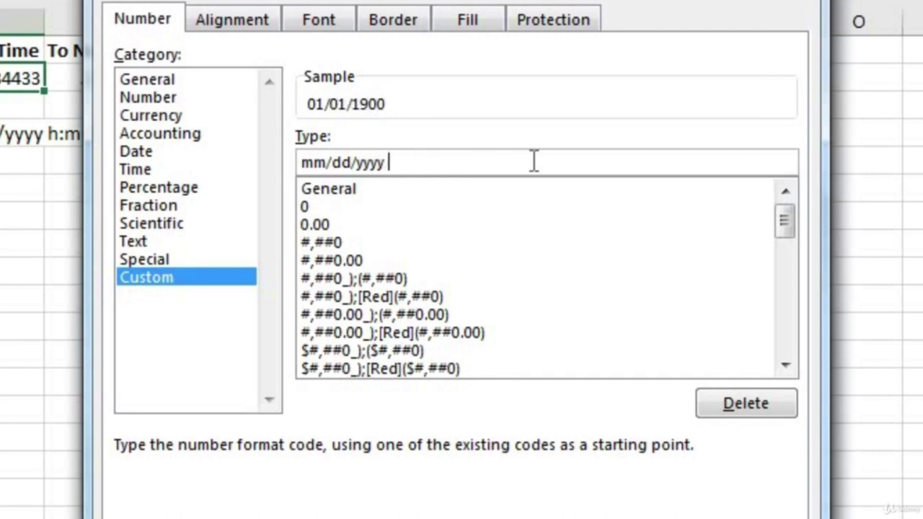
{"action": "type", "text": "h:mm"}
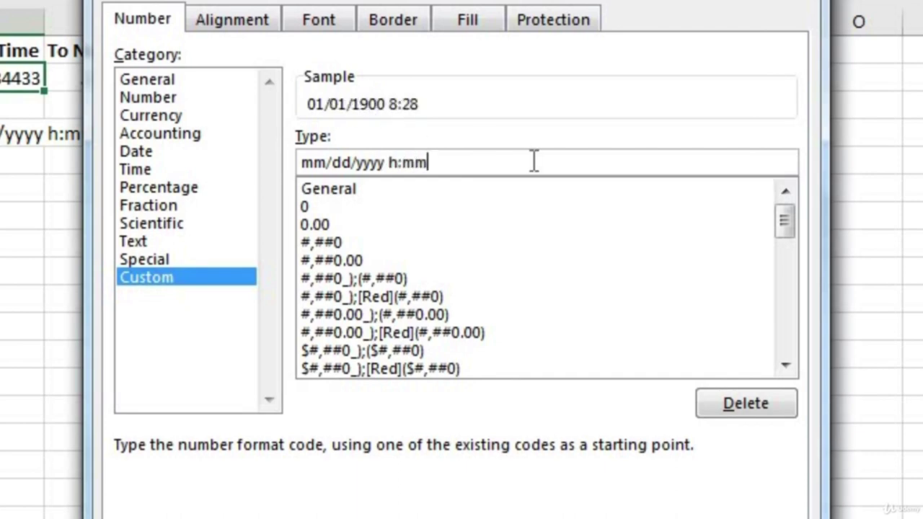
{"action": "type", "text": ":ss AM/"}
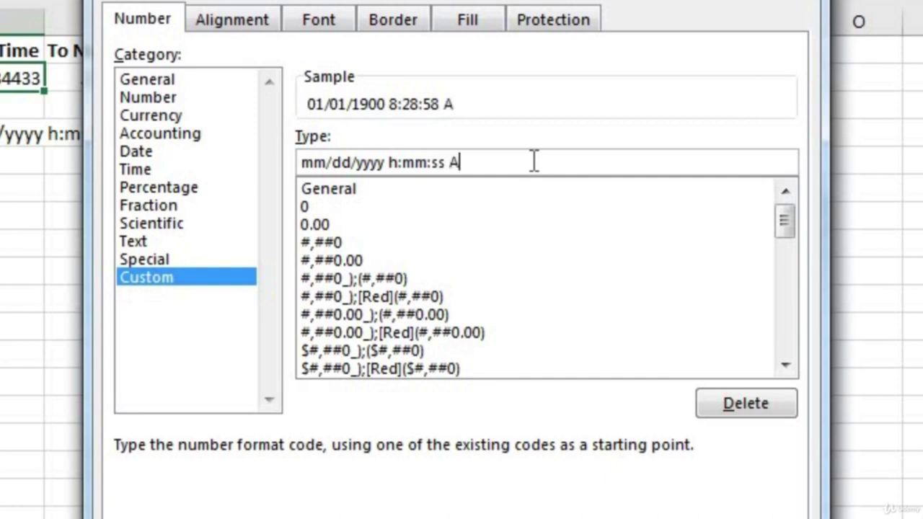
{"action": "type", "text": "PM"}
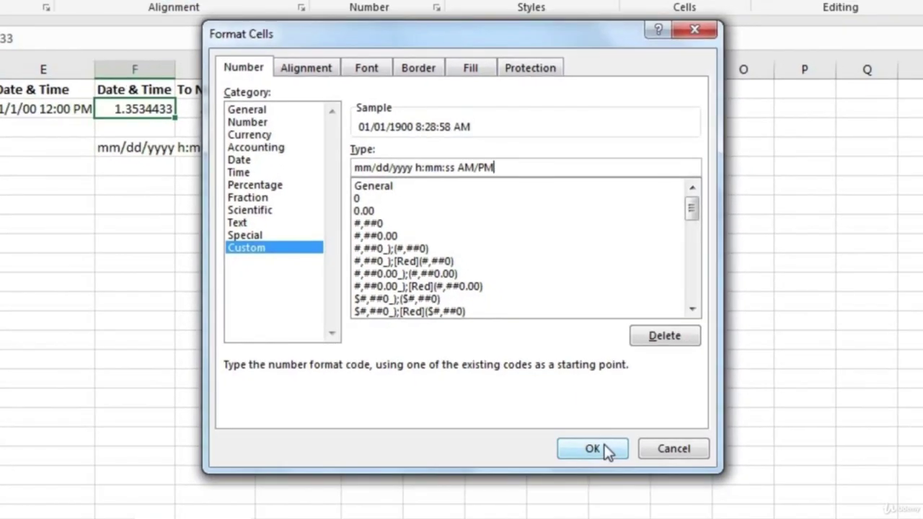
{"action": "left_click", "coordinate": [580, 441]}
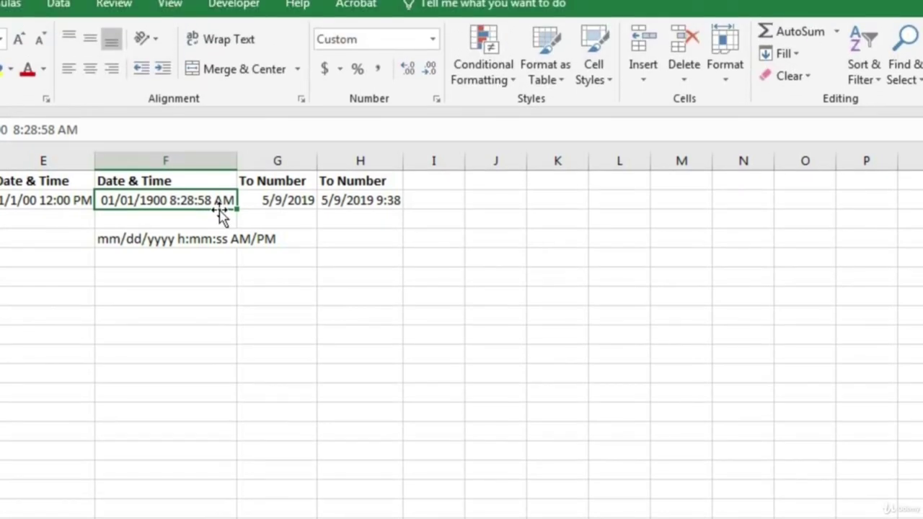
Set G2 and H2 to General so they show 43594 and 43594.40205.
{"action": "left_click", "coordinate": [275, 201]}
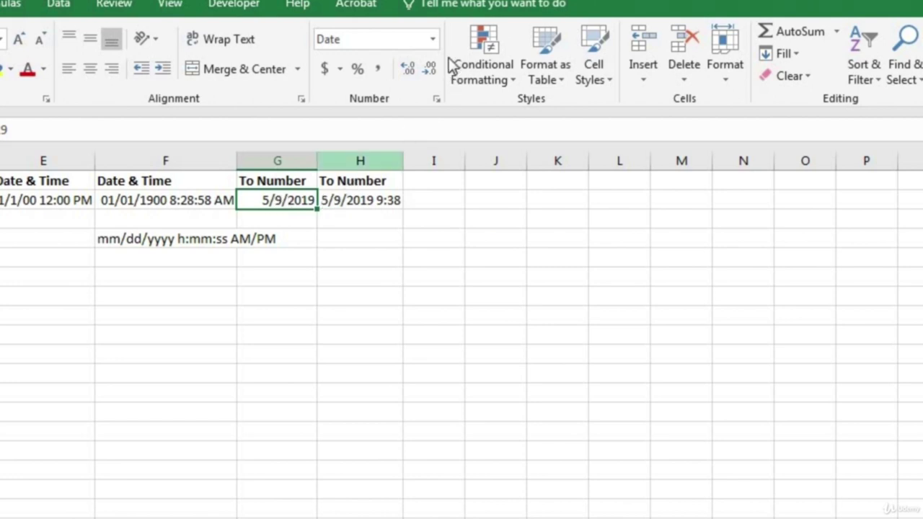
{"action": "left_click", "coordinate": [433, 39]}
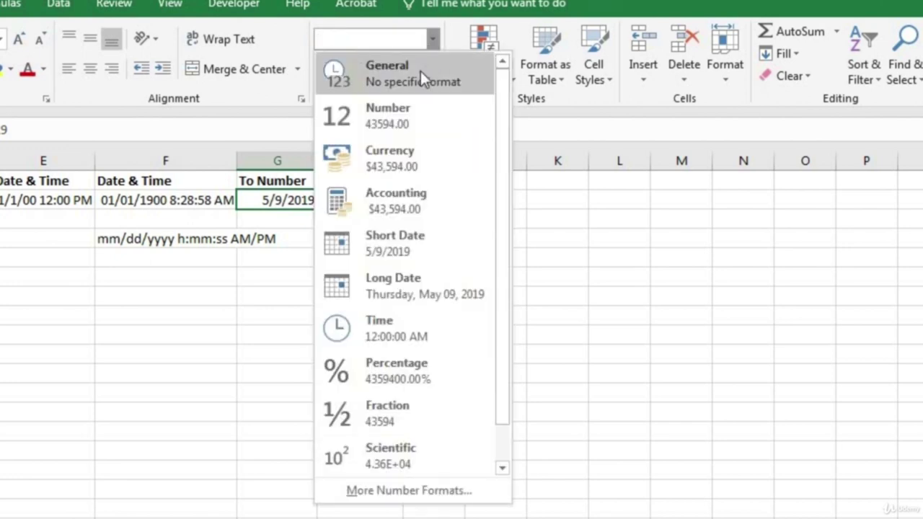
{"action": "left_click", "coordinate": [422, 73]}
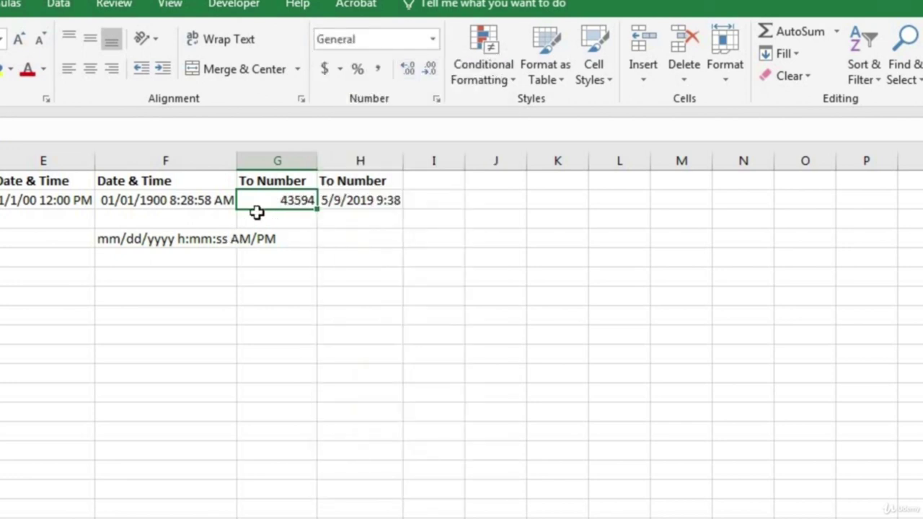
{"action": "left_click", "coordinate": [352, 200]}
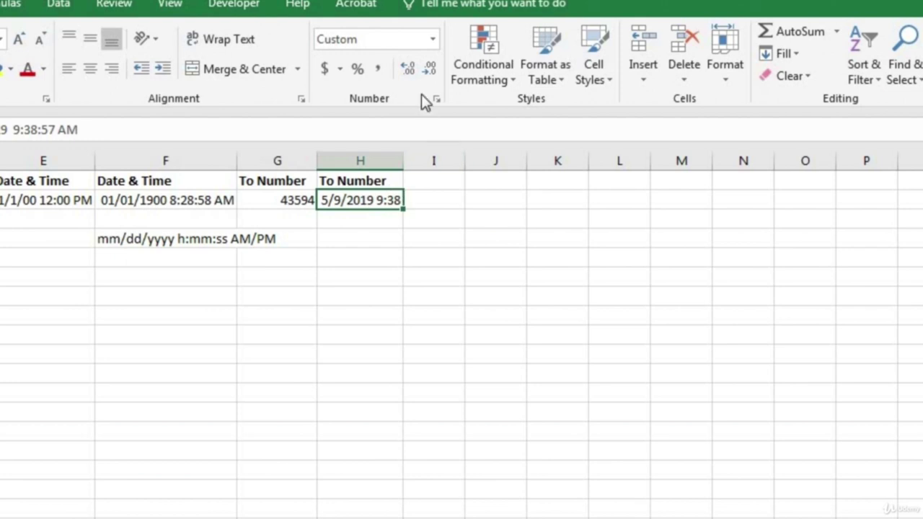
{"action": "left_click", "coordinate": [433, 40]}
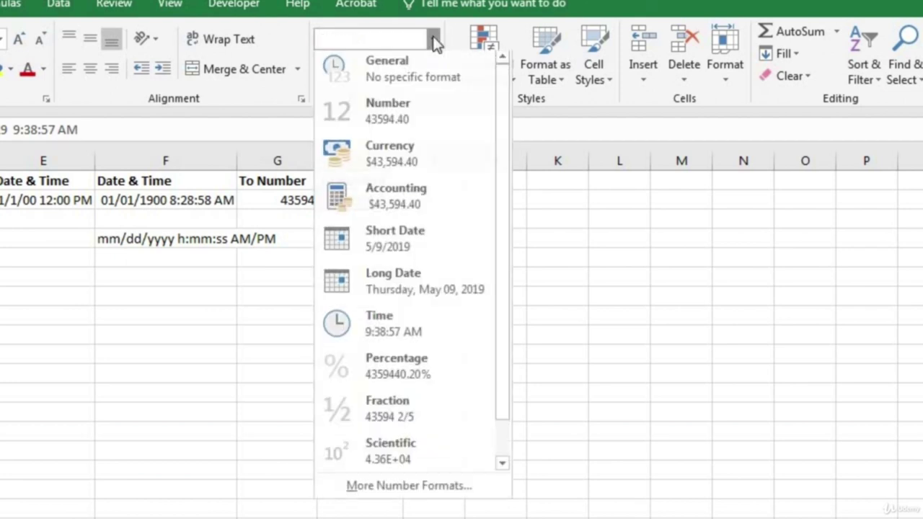
{"action": "left_click", "coordinate": [405, 86]}
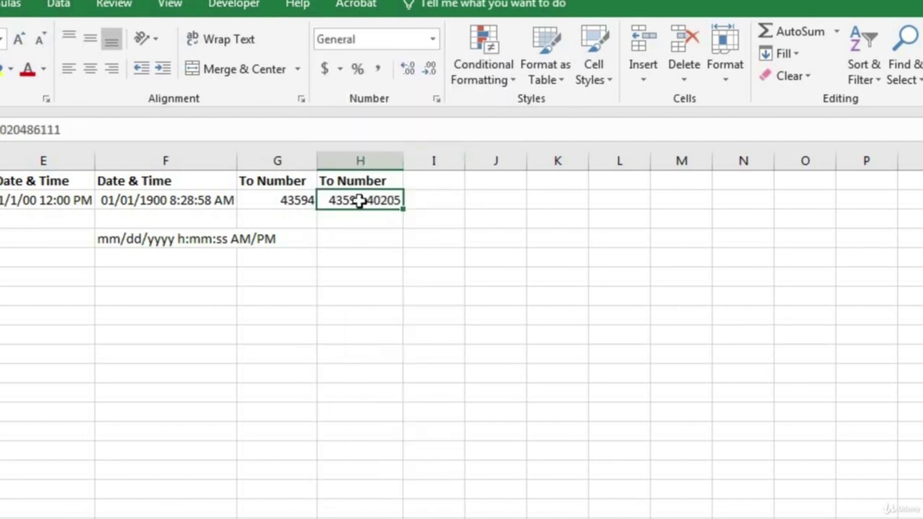
Review the values in G2, H2, F2 and E2, ending on F2.
{"action": "left_click", "coordinate": [301, 200]}
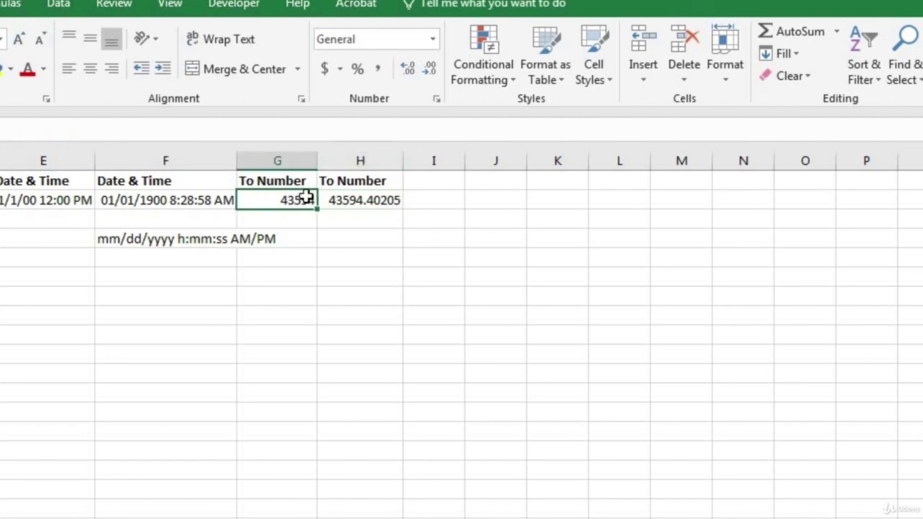
{"action": "left_click", "coordinate": [355, 204]}
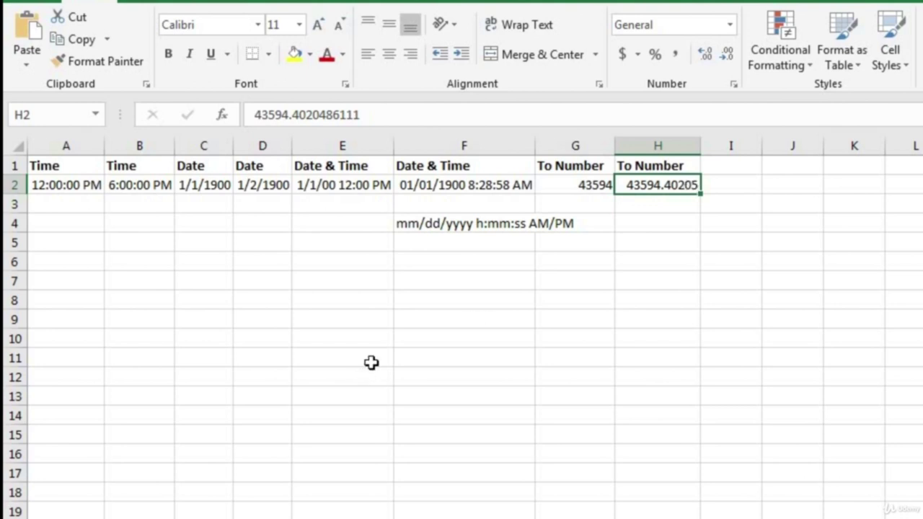
{"action": "left_click", "coordinate": [470, 183]}
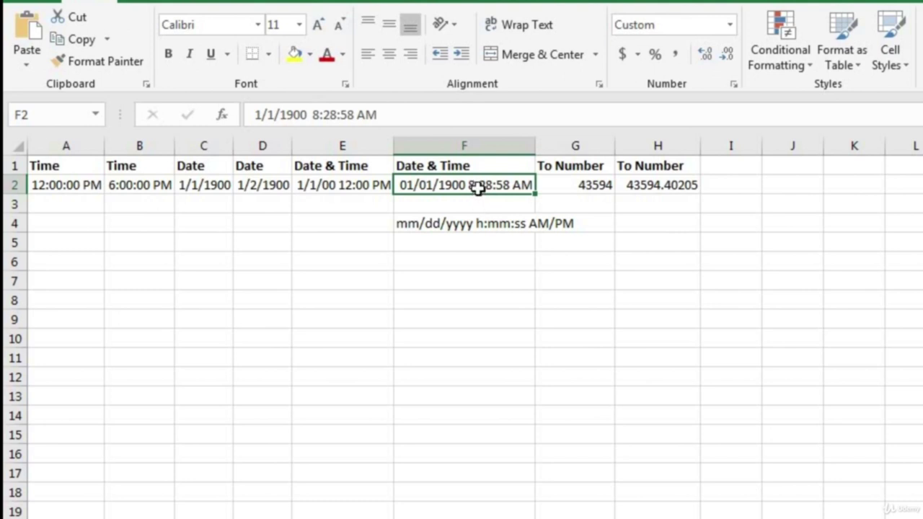
{"action": "left_click", "coordinate": [354, 185]}
{"action": "left_click", "coordinate": [435, 185]}
Copy F2's date-time format onto E2 with Format Painter and autofit column E.
{"action": "left_click", "coordinate": [112, 62]}
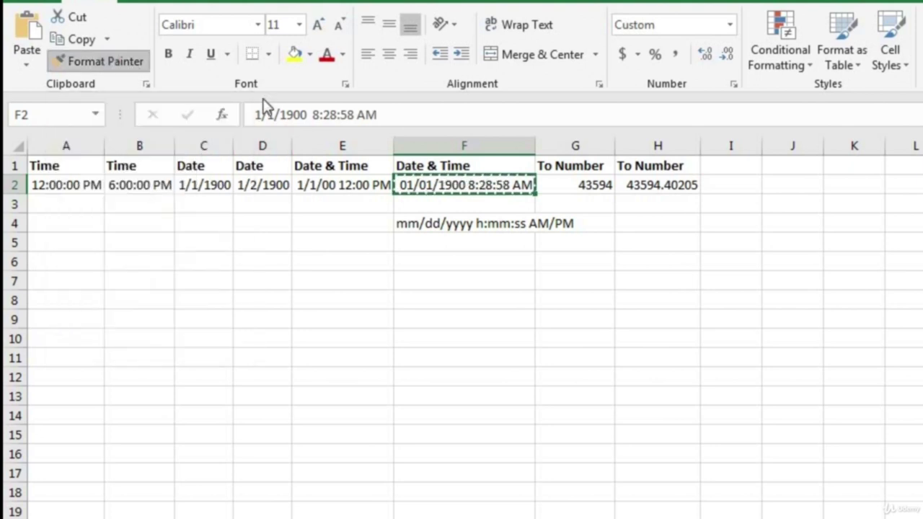
{"action": "left_click", "coordinate": [362, 187]}
{"action": "mouse_move", "coordinate": [222, 187]}
{"action": "left_mouse_down"}
{"action": "mouse_move", "coordinate": [53, 200]}
{"action": "mouse_move", "coordinate": [52, 192]}
{"action": "mouse_move", "coordinate": [315, 190]}
{"action": "left_mouse_up"}
{"action": "double_click", "coordinate": [391, 150]}
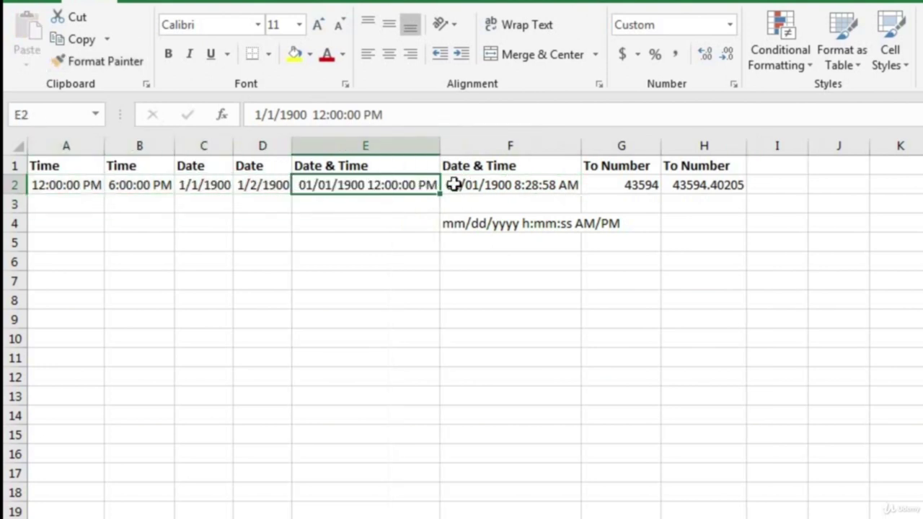
{"action": "left_click", "coordinate": [469, 185]}
{"action": "left_click", "coordinate": [412, 185]}
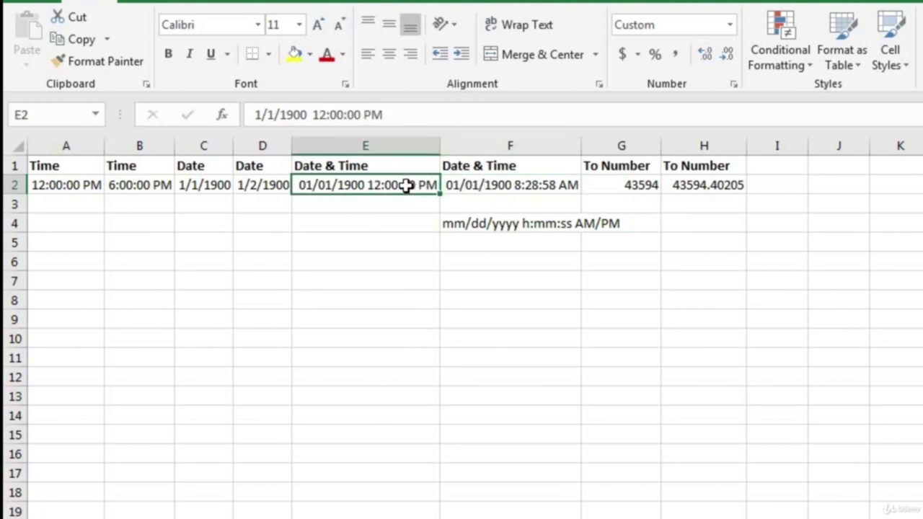
{"action": "left_click", "coordinate": [464, 186]}
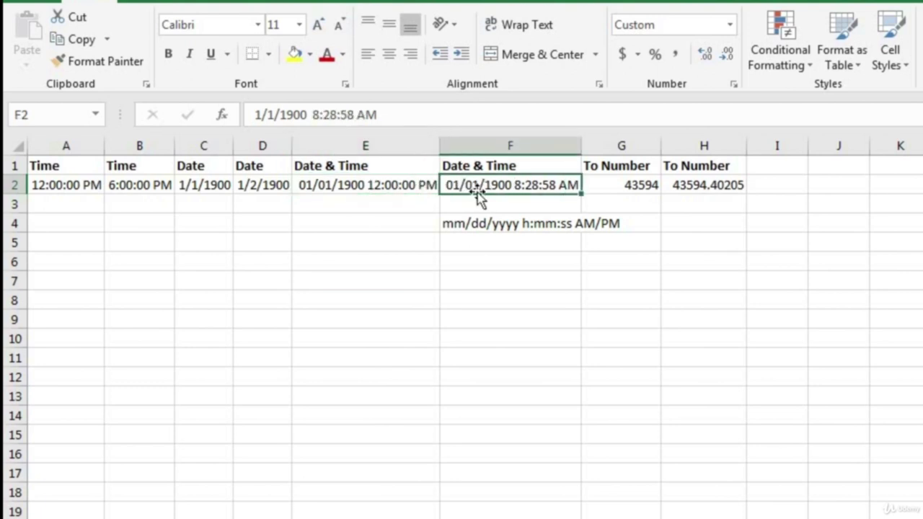
Bold E2 and paint that bold formatting onto F2.
{"action": "left_click", "coordinate": [410, 185]}
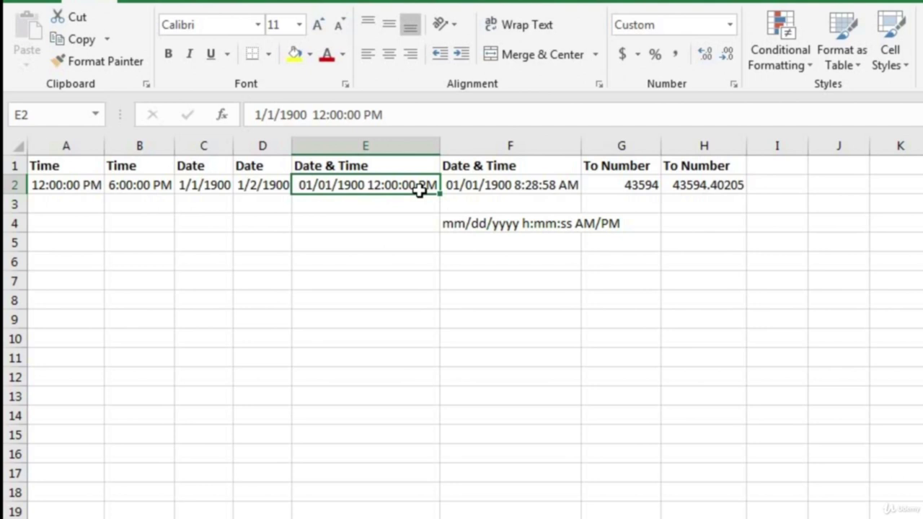
{"action": "key", "text": "ctrl+b"}
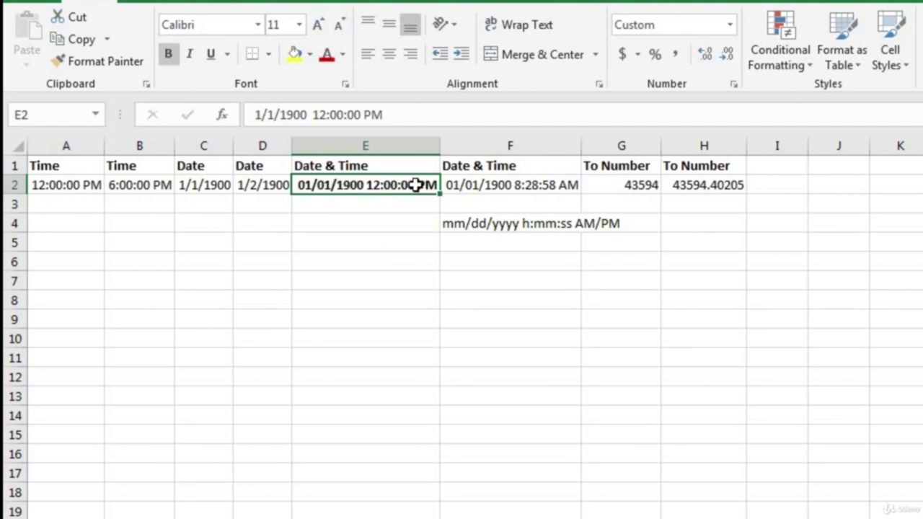
{"action": "left_click", "coordinate": [90, 63]}
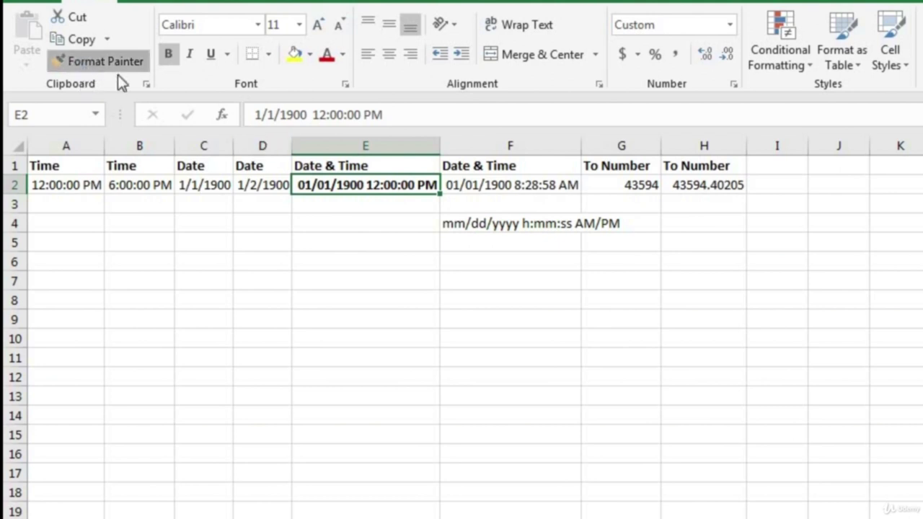
{"action": "left_click", "coordinate": [505, 190]}
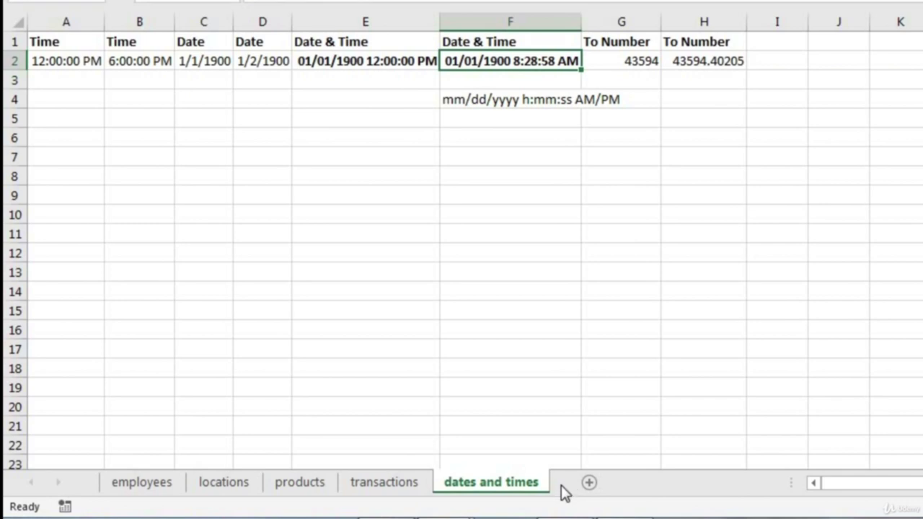
Unhide the 'other number formats' sheet from the sheet tab's context menu.
{"action": "right_click", "coordinate": [512, 481]}
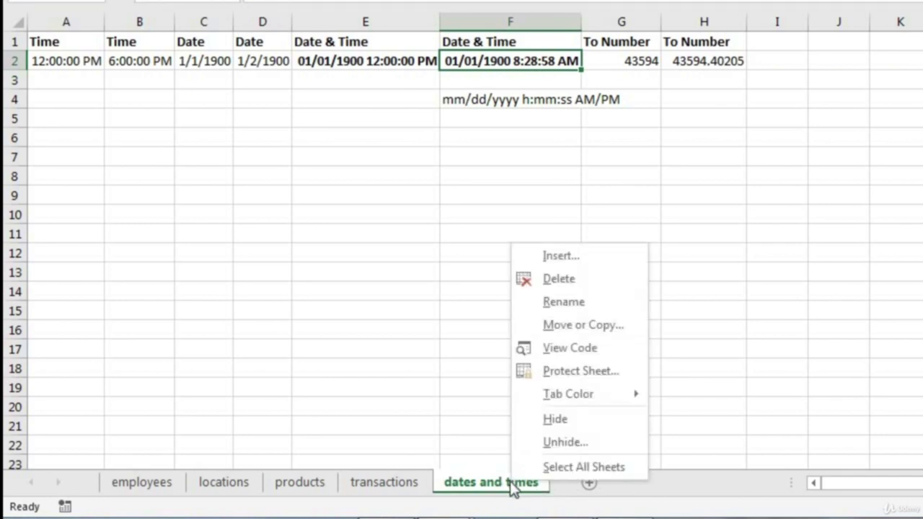
{"action": "left_click", "coordinate": [575, 442]}
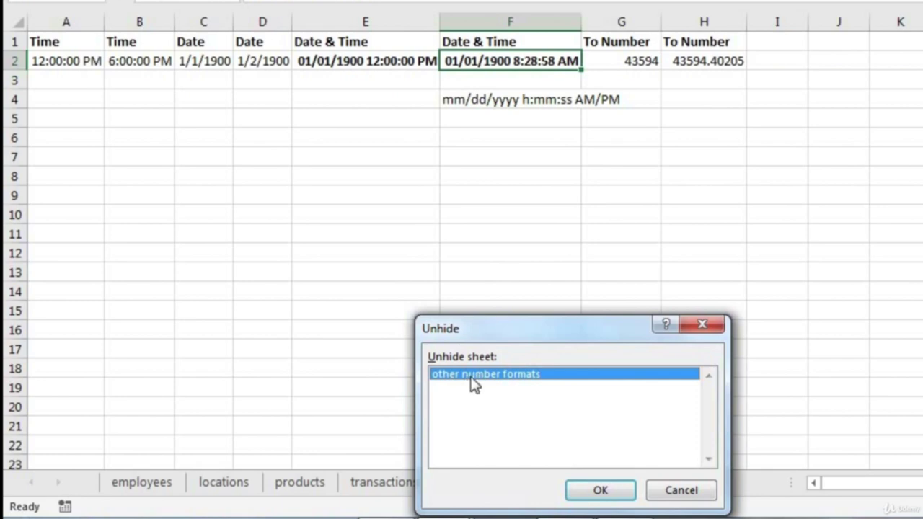
{"action": "left_click", "coordinate": [616, 490]}
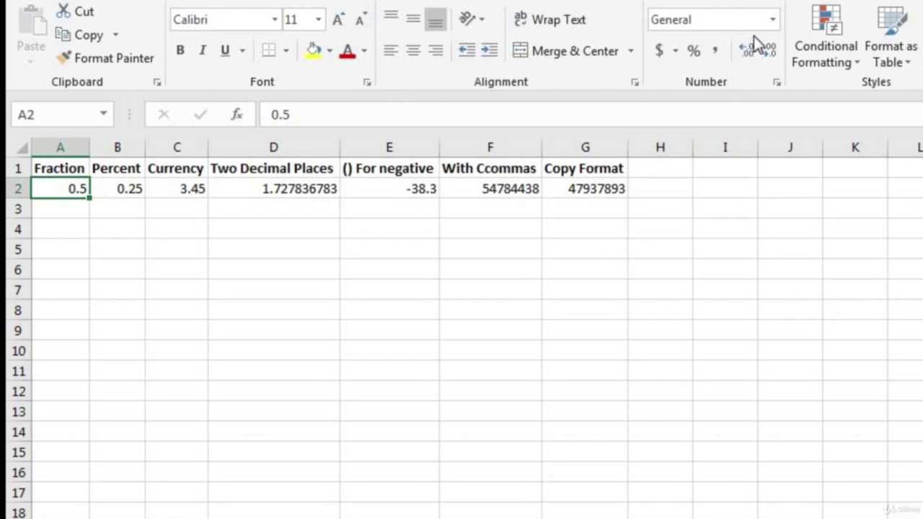
Format A2 as Fraction (1/2), B2 as Percent (25%) and C2 as Currency.
{"action": "left_click", "coordinate": [771, 20]}
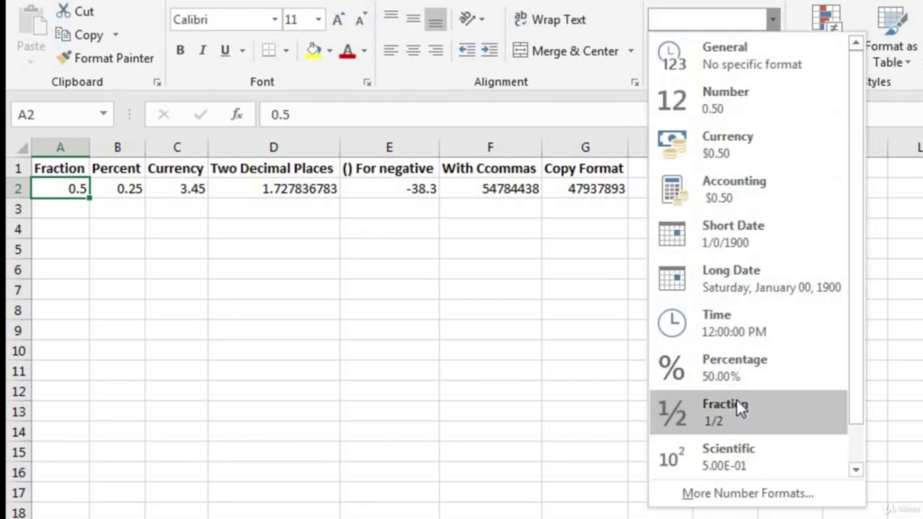
{"action": "left_click", "coordinate": [707, 393]}
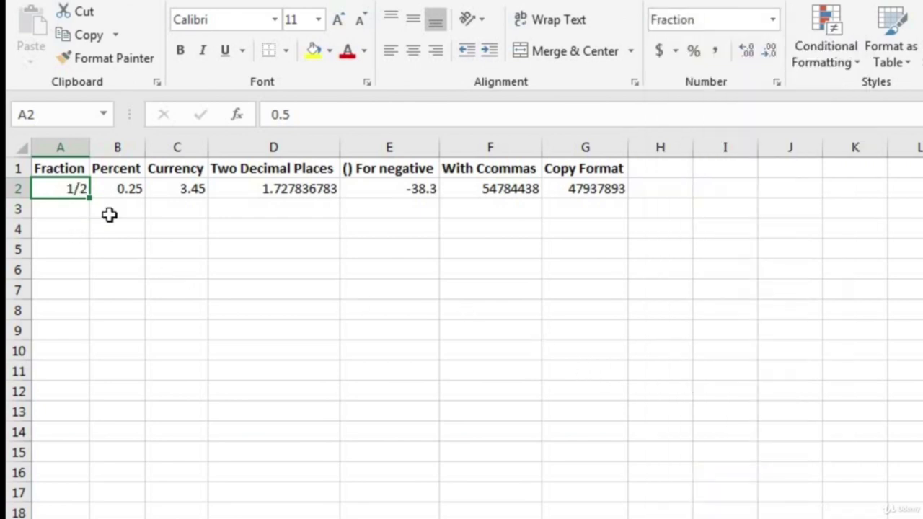
{"action": "left_click", "coordinate": [114, 190]}
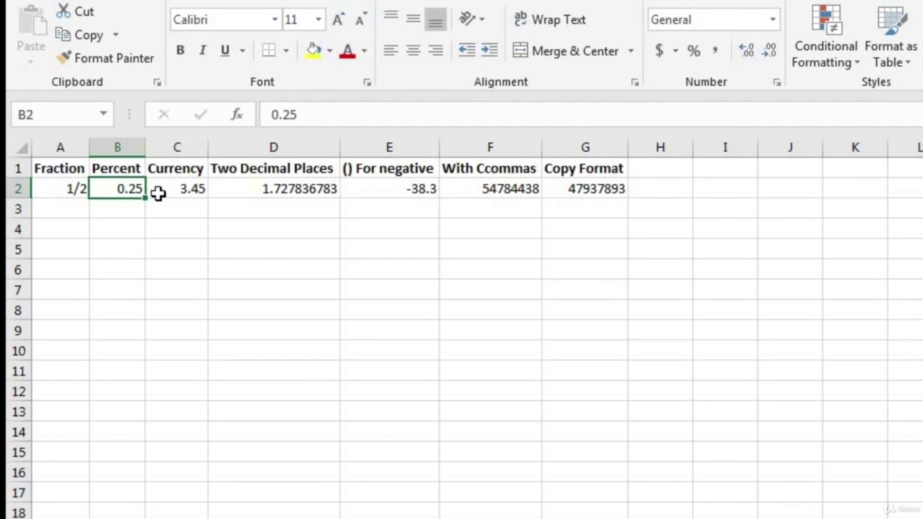
{"action": "left_click", "coordinate": [693, 51]}
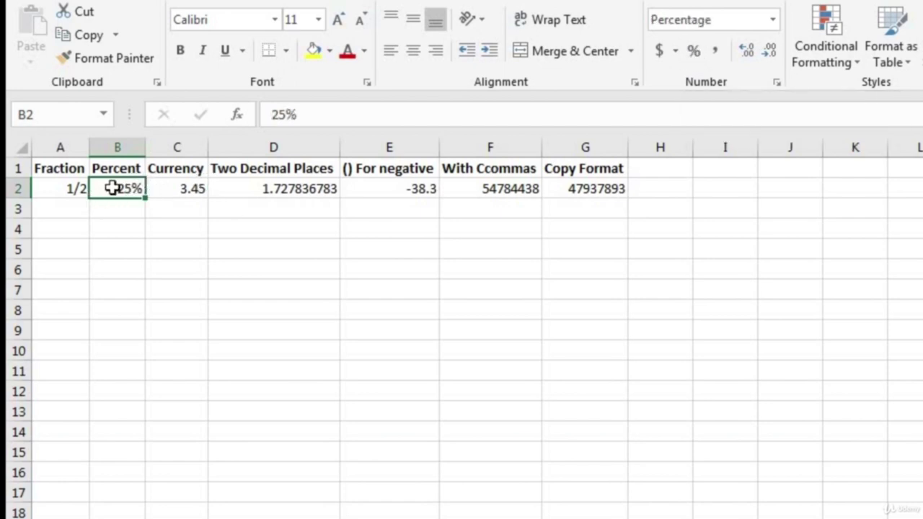
{"action": "left_click", "coordinate": [184, 189]}
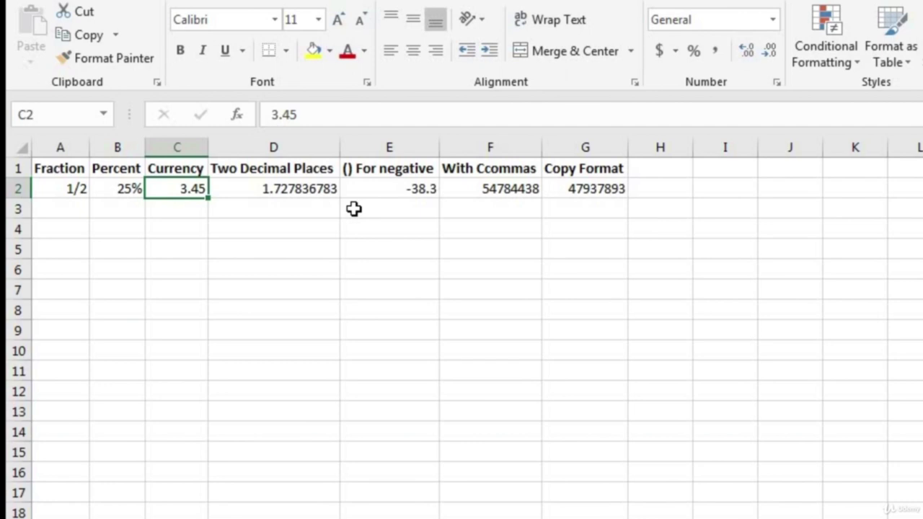
{"action": "left_click", "coordinate": [657, 51]}
Select D2 and try removing three decimal places, then adding three back.
{"action": "left_click", "coordinate": [261, 190]}
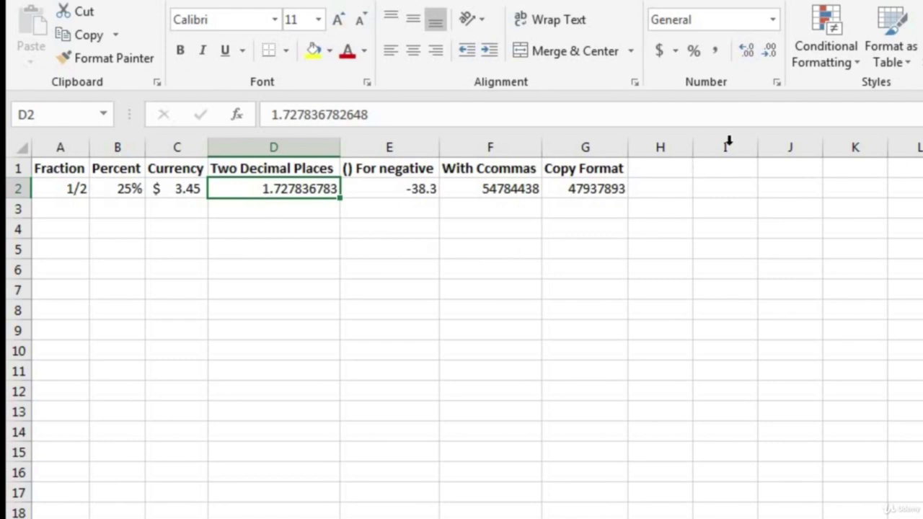
{"action": "left_click", "coordinate": [772, 51]}
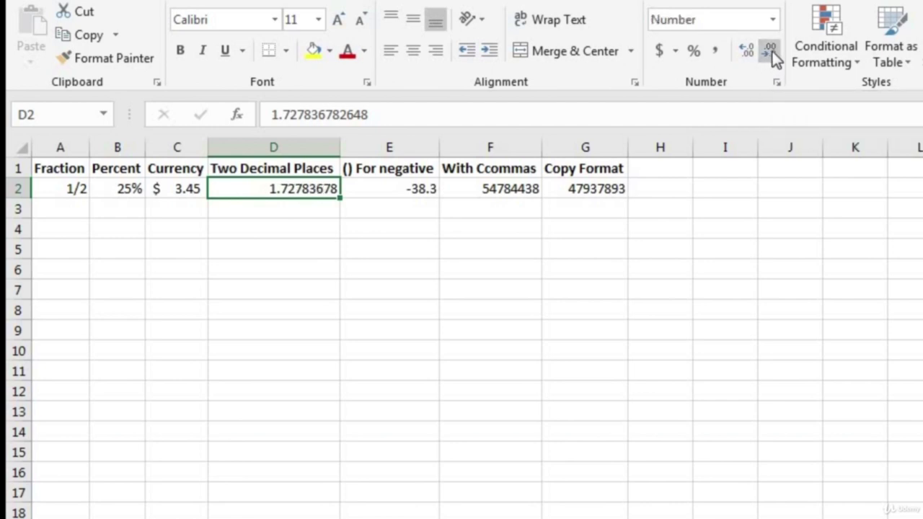
{"action": "left_click", "coordinate": [773, 51]}
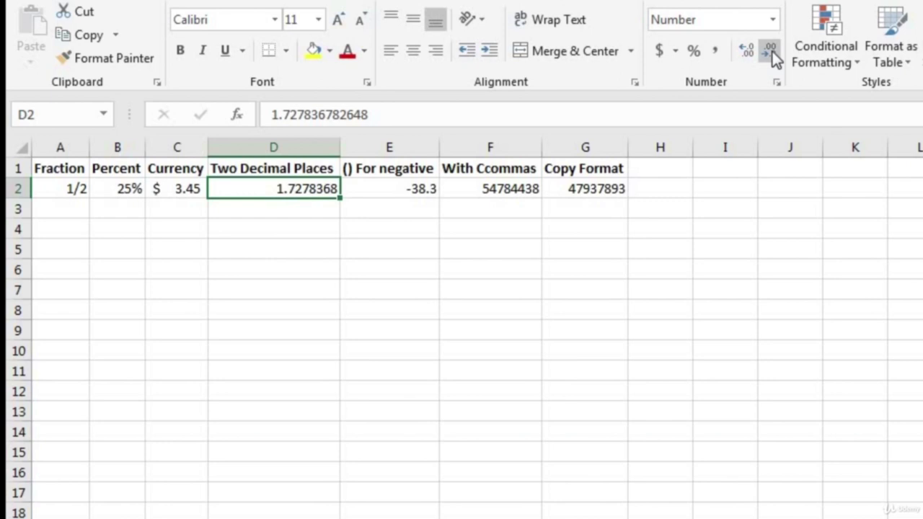
{"action": "left_click", "coordinate": [772, 51]}
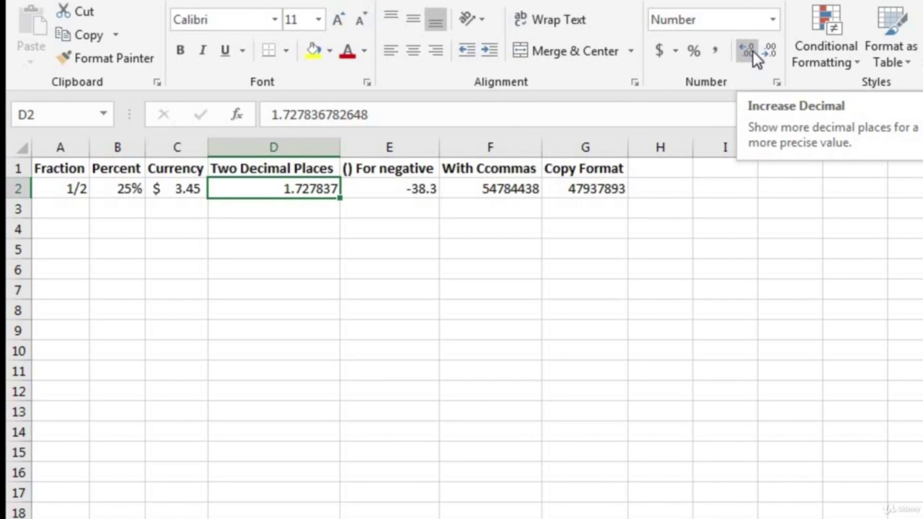
{"action": "left_click", "coordinate": [753, 52]}
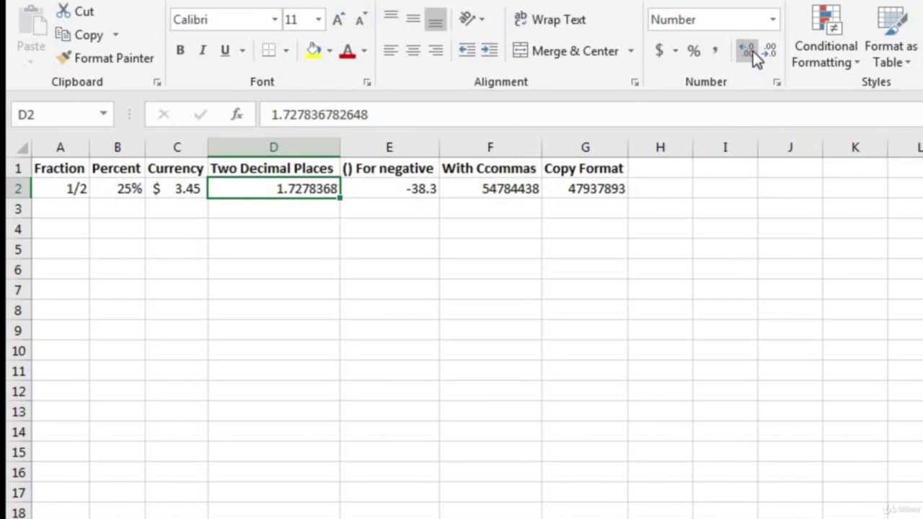
{"action": "left_click", "coordinate": [753, 51]}
{"action": "left_click", "coordinate": [753, 51]}
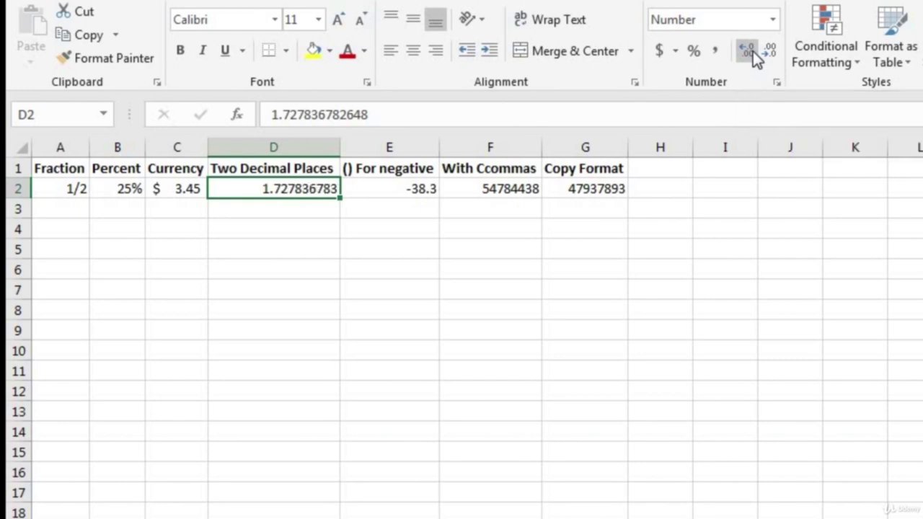
Decrease D2's decimals until it reads 1.73.
{"action": "left_click", "coordinate": [763, 51]}
{"action": "left_click", "coordinate": [763, 51]}
{"action": "left_click", "coordinate": [763, 52]}
{"action": "left_click", "coordinate": [763, 51]}
{"action": "left_click", "coordinate": [763, 52]}
{"action": "left_click", "coordinate": [763, 51]}
{"action": "left_click", "coordinate": [763, 51]}
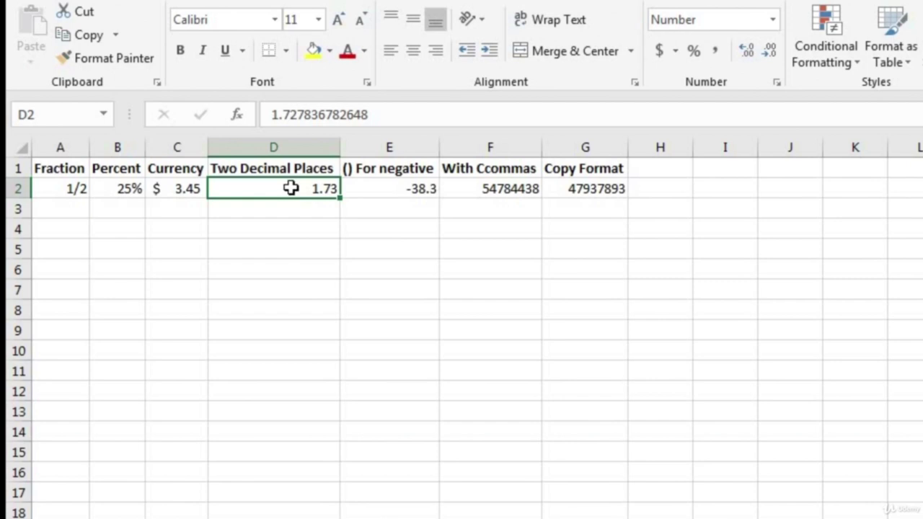
{"action": "left_click", "coordinate": [400, 189]}
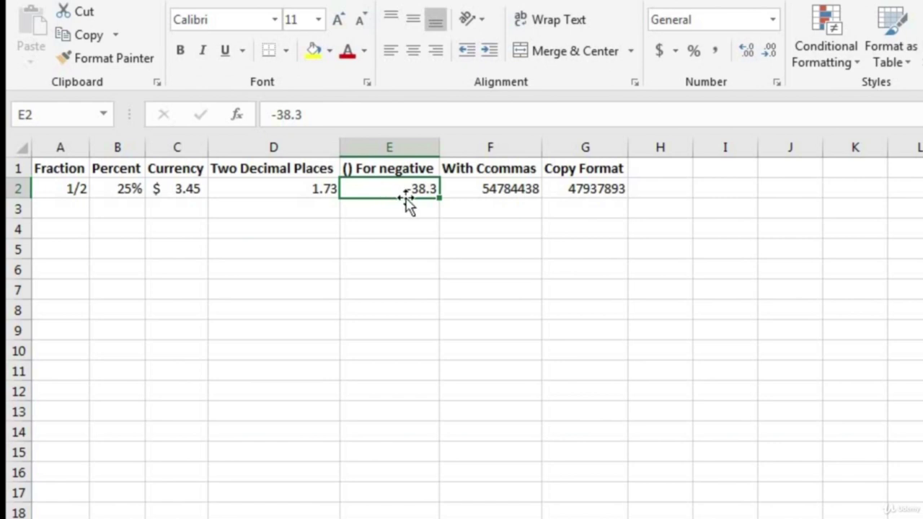
Apply Comma Style to E2 and F2, showing (38.30) and 54,784,438.00.
{"action": "left_click", "coordinate": [717, 50]}
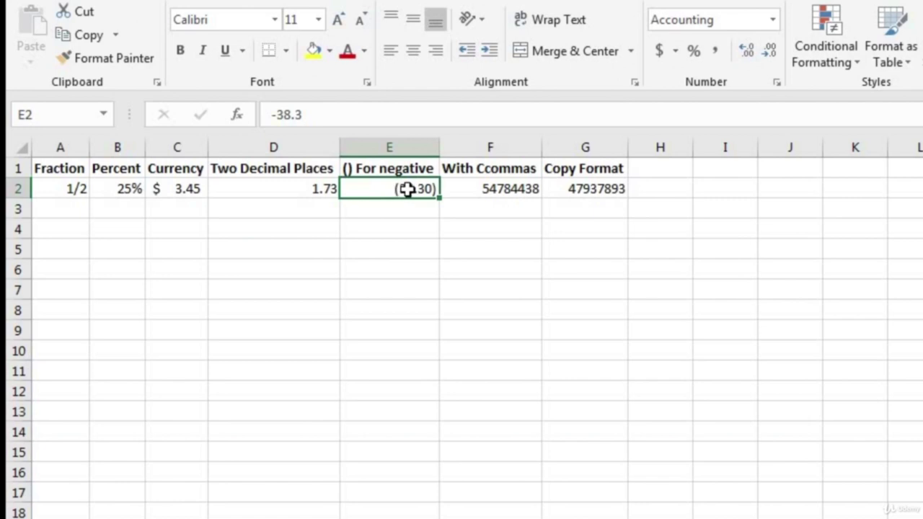
{"action": "left_click", "coordinate": [472, 185]}
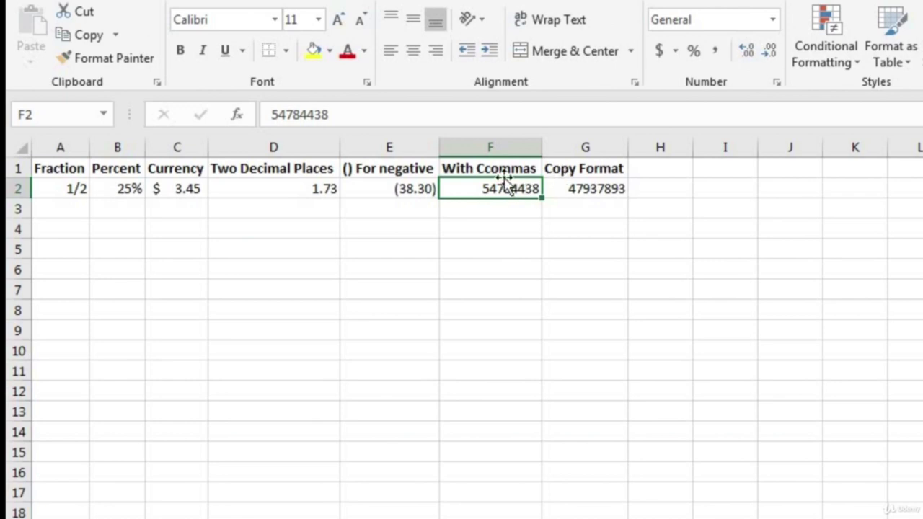
{"action": "left_click", "coordinate": [716, 58]}
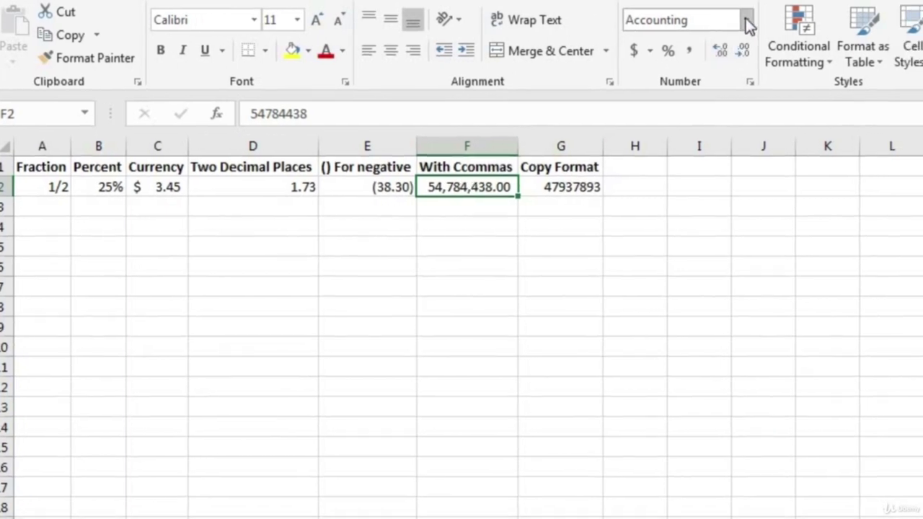
{"action": "left_click", "coordinate": [748, 23]}
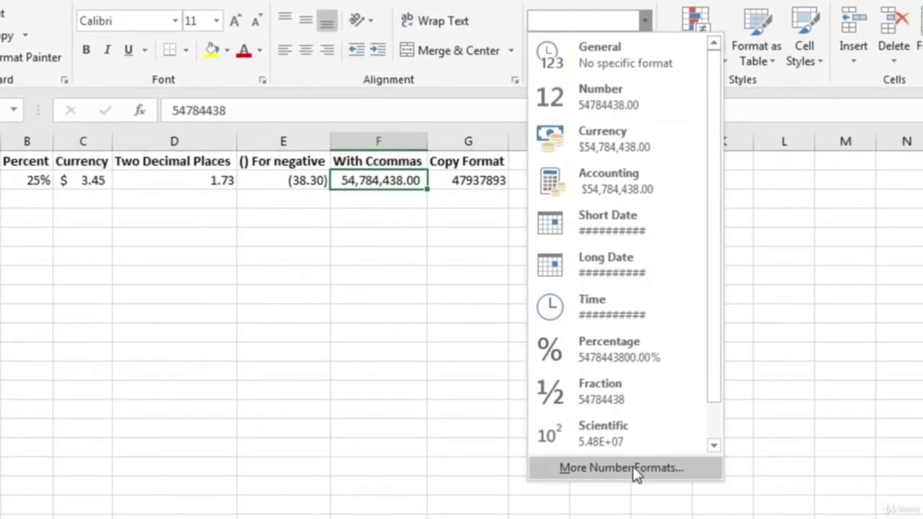
Format F2 as Number with 0 decimal places and black (1,234) parentheses for negatives.
{"action": "left_click", "coordinate": [631, 467]}
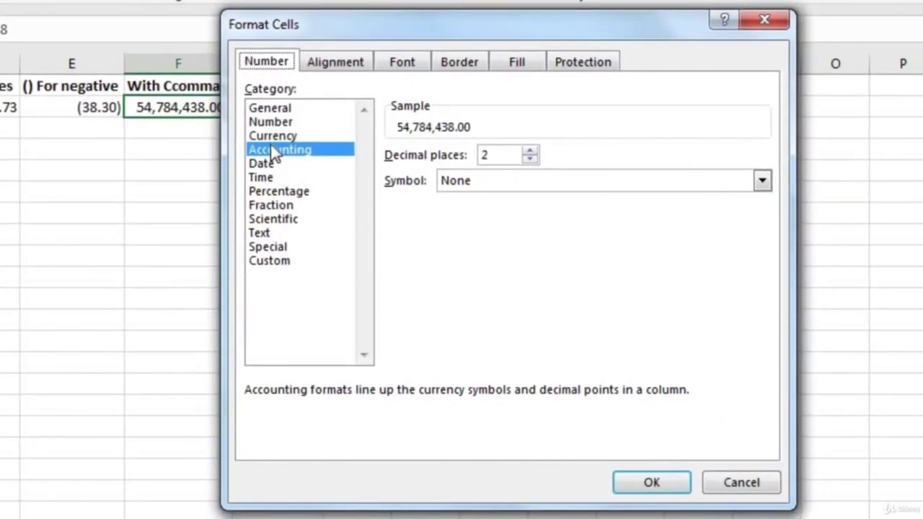
{"action": "left_click", "coordinate": [305, 135]}
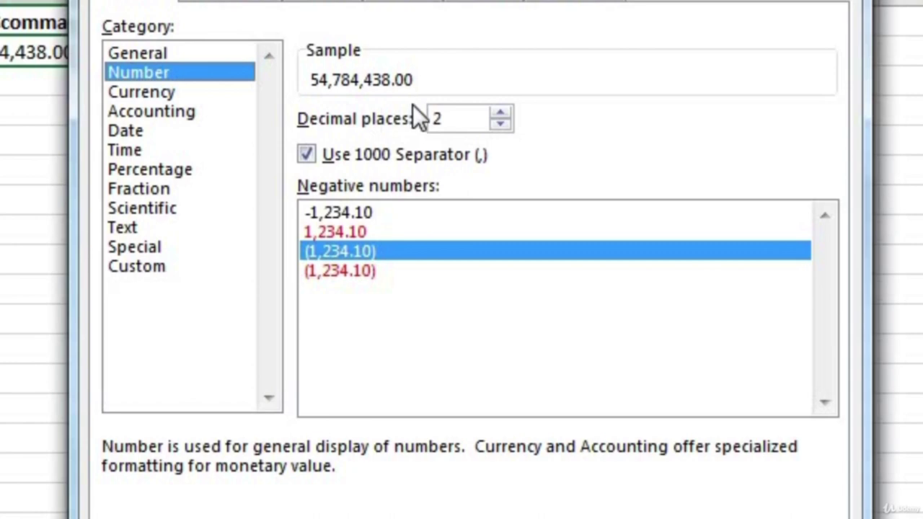
{"action": "left_click", "coordinate": [500, 124]}
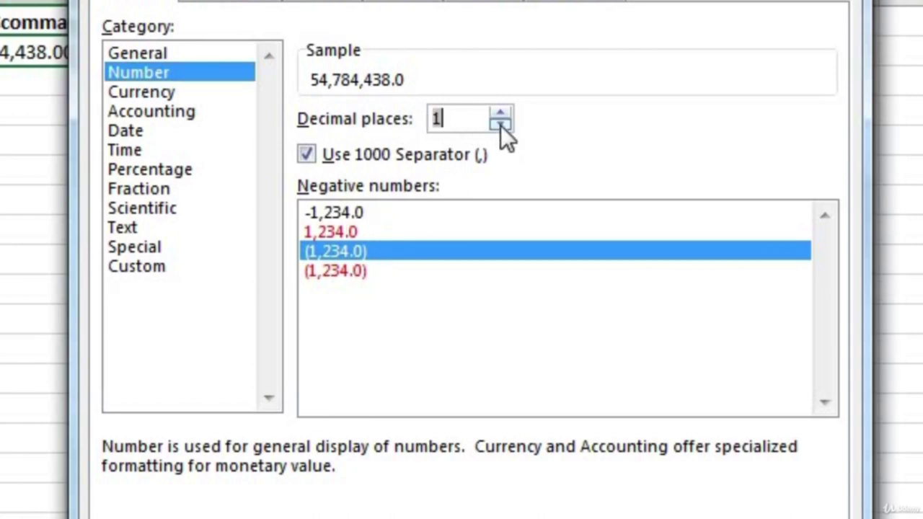
{"action": "left_click", "coordinate": [501, 124]}
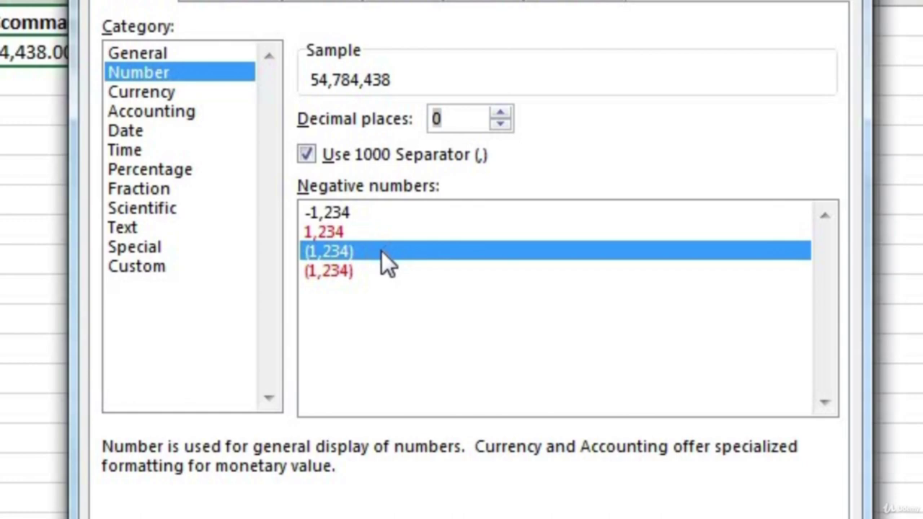
{"action": "left_click", "coordinate": [351, 216]}
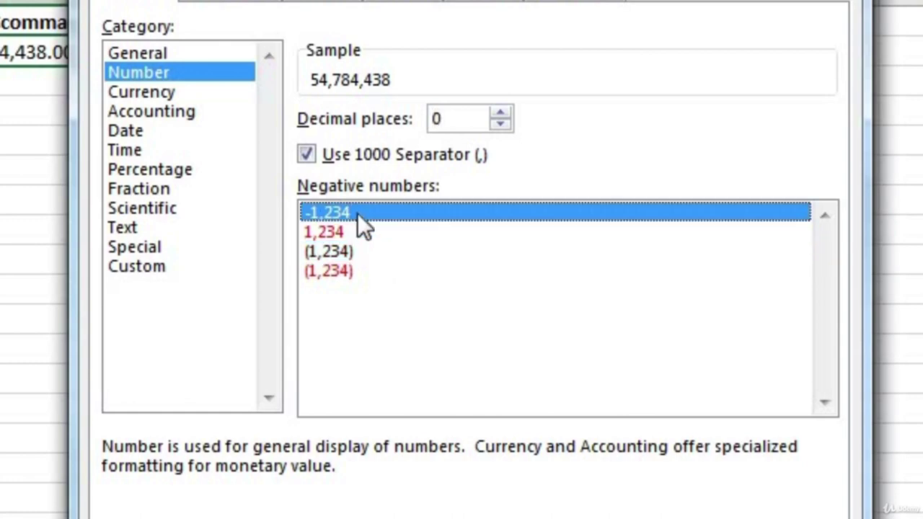
{"action": "left_click", "coordinate": [346, 230]}
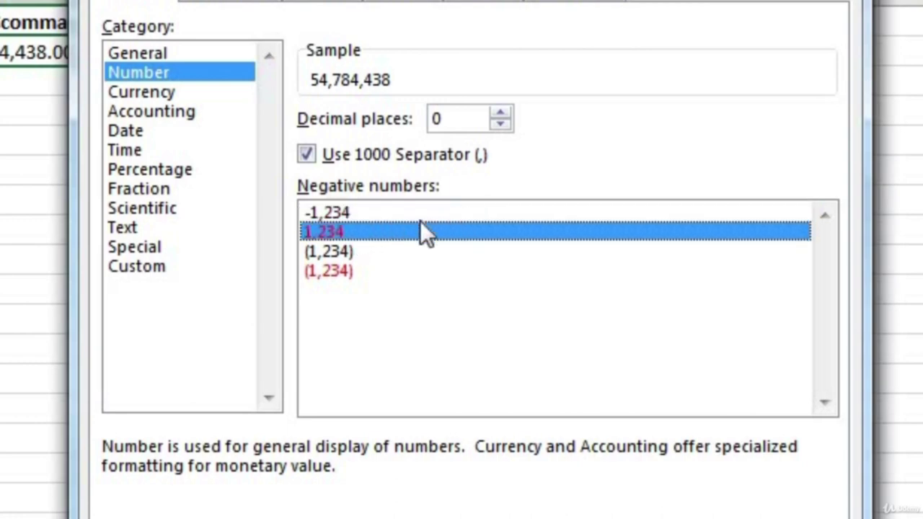
{"action": "left_click", "coordinate": [347, 253]}
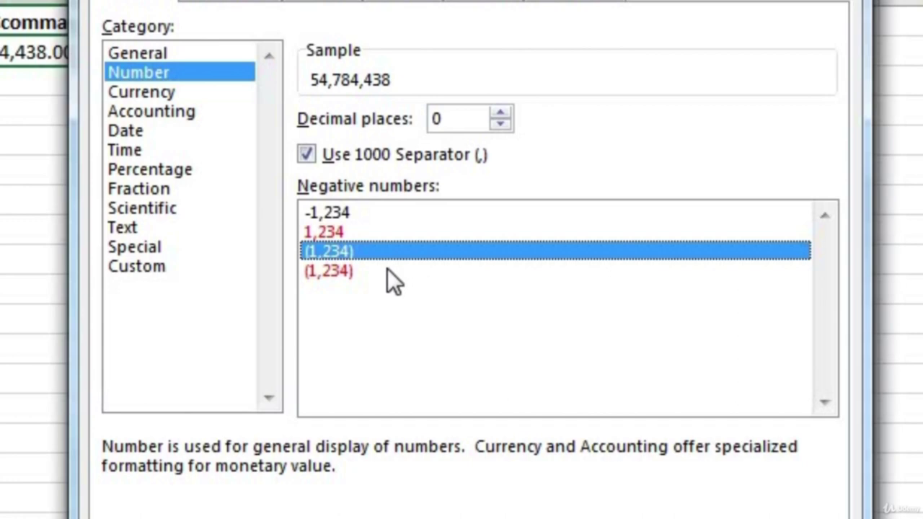
{"action": "left_click", "coordinate": [378, 274]}
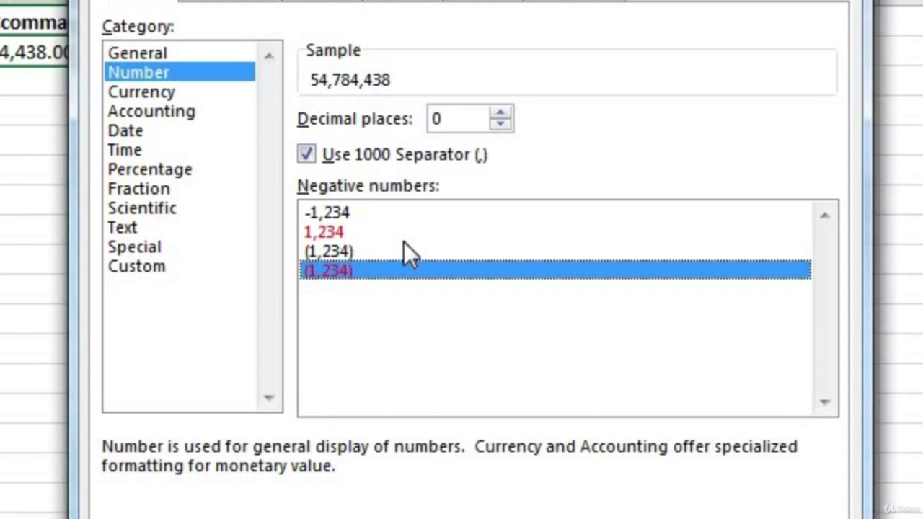
{"action": "left_click", "coordinate": [405, 245]}
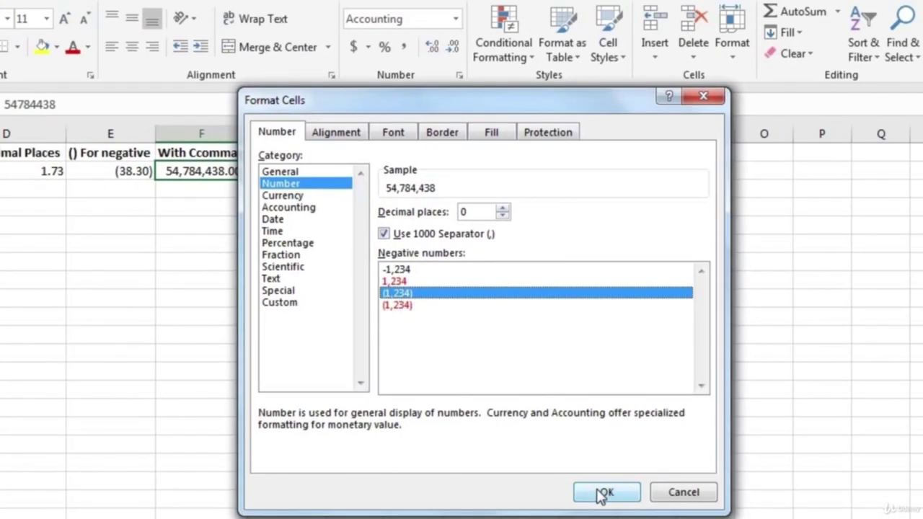
{"action": "left_click", "coordinate": [605, 495]}
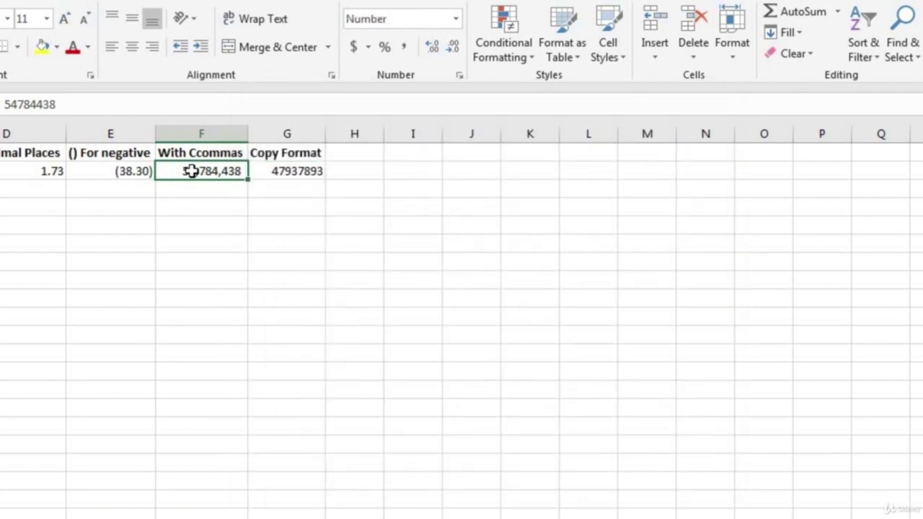
Copy F2's number format to G2 with Format Painter so it reads 47,937,893.
{"action": "left_click", "coordinate": [101, 54]}
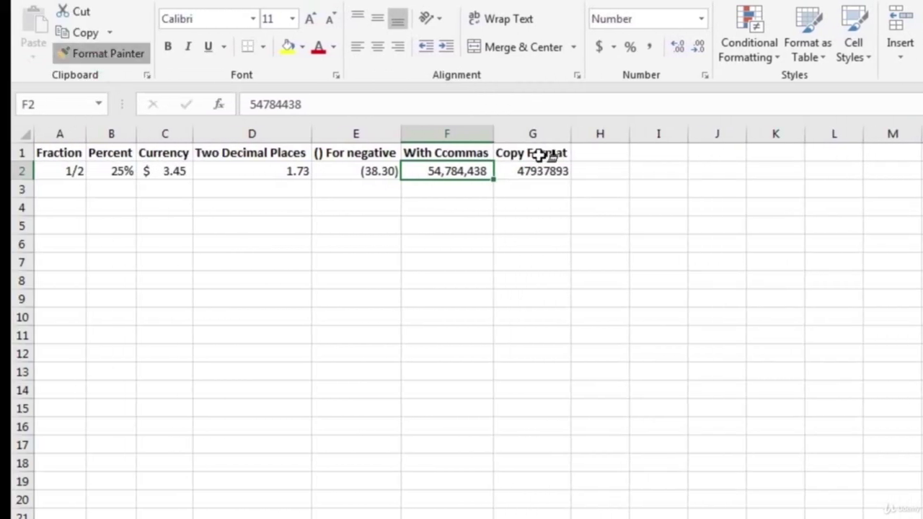
{"action": "left_click", "coordinate": [533, 170]}
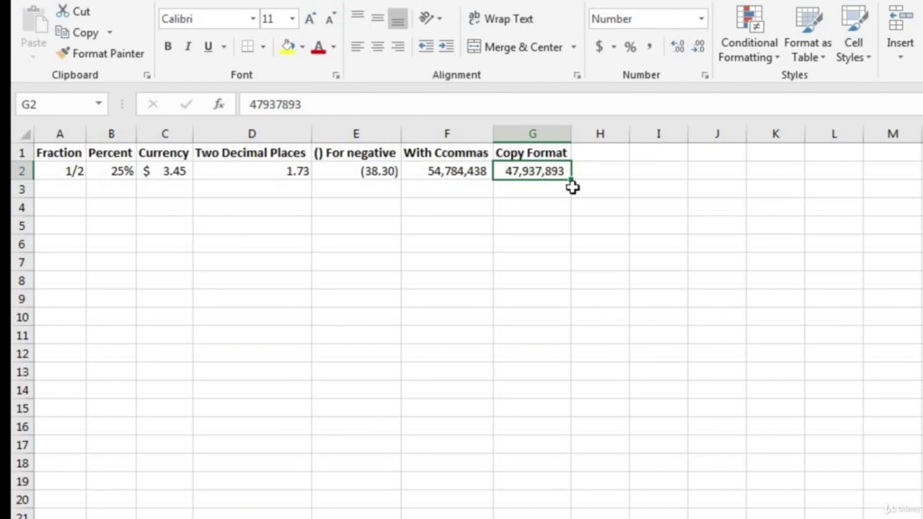
{"action": "left_click", "coordinate": [372, 171]}
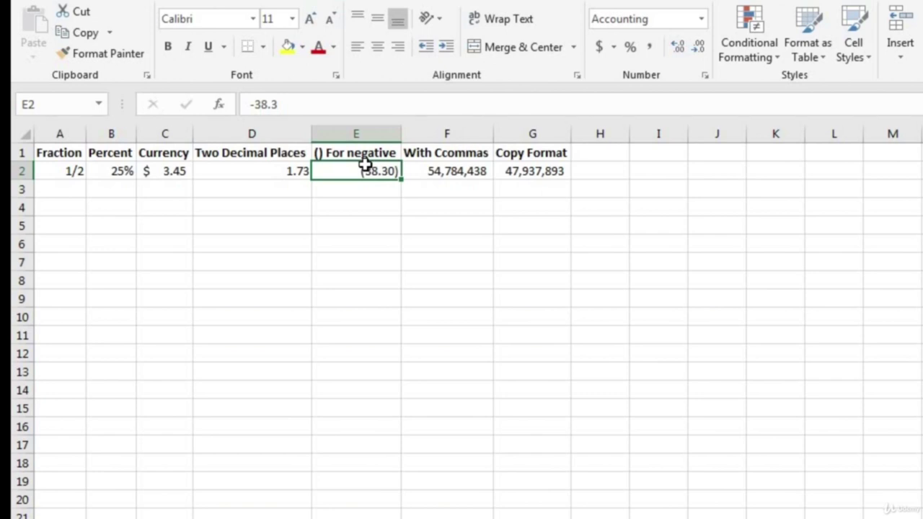
Format E2 as Number with the red parenthesised negative style, showing (38.30).
{"action": "left_click", "coordinate": [702, 21]}
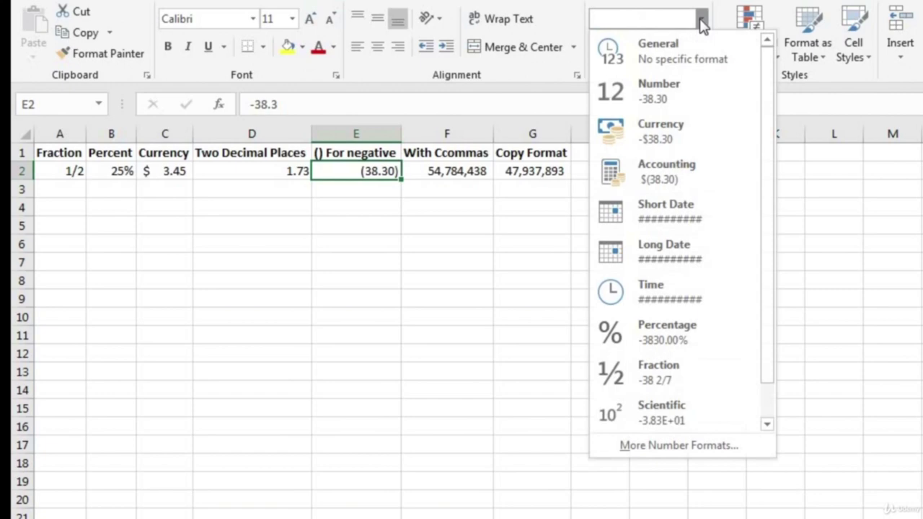
{"action": "left_click", "coordinate": [671, 445]}
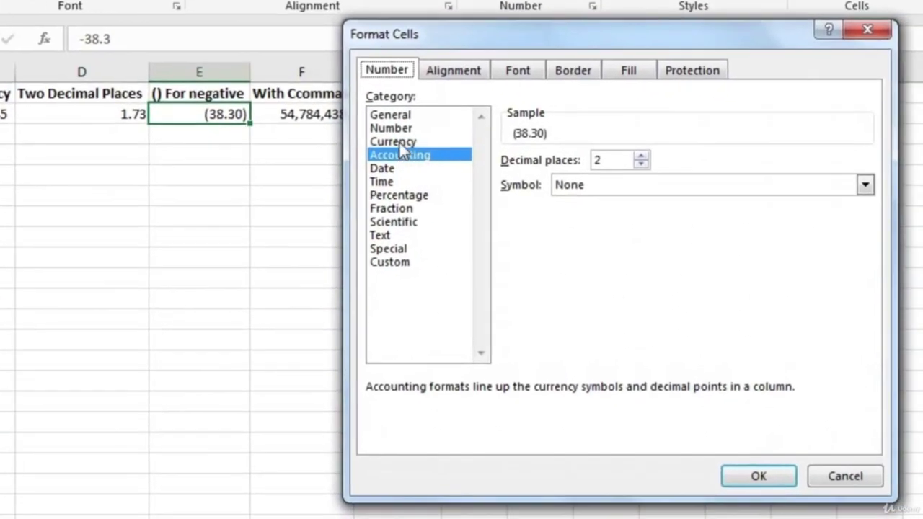
{"action": "left_click", "coordinate": [481, 174]}
{"action": "left_click", "coordinate": [482, 160]}
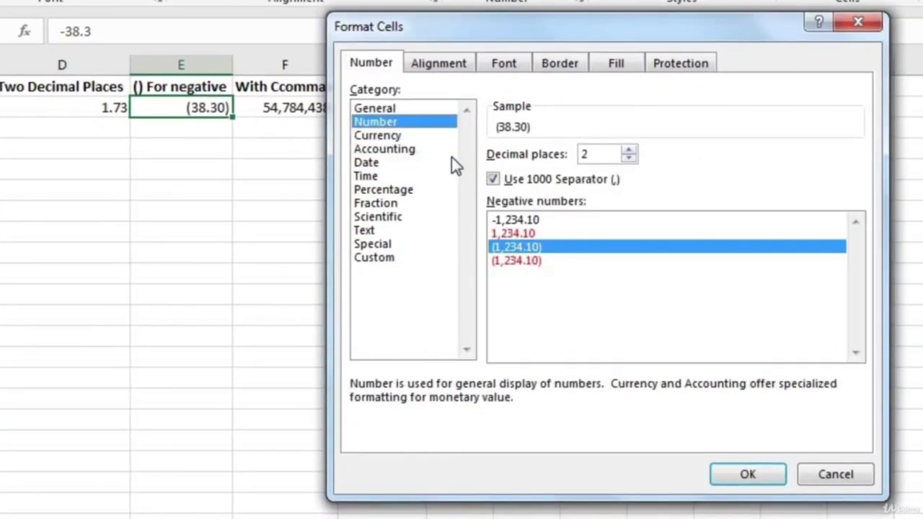
{"action": "left_click", "coordinate": [538, 261]}
{"action": "left_click", "coordinate": [747, 475]}
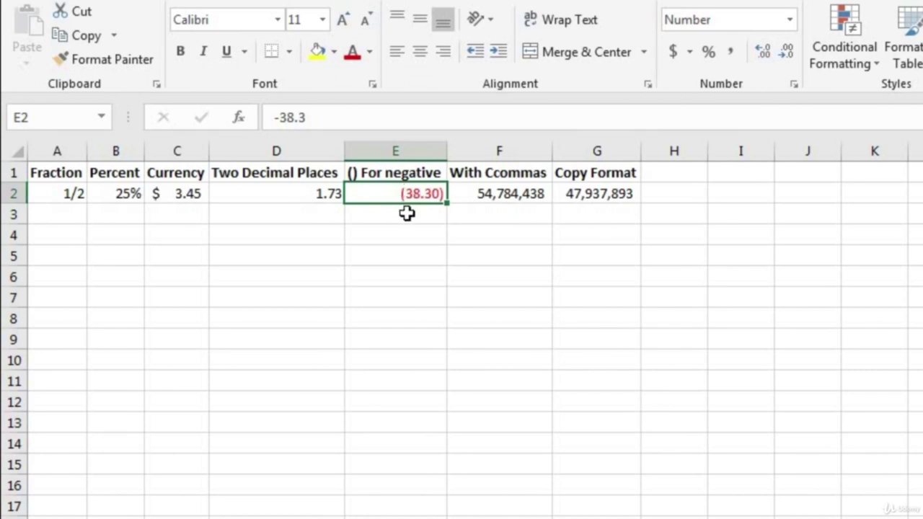
Enter -87.9 in E3 and -98.65 in E4.
{"action": "left_click", "coordinate": [408, 213]}
{"action": "type", "text": "-09"}
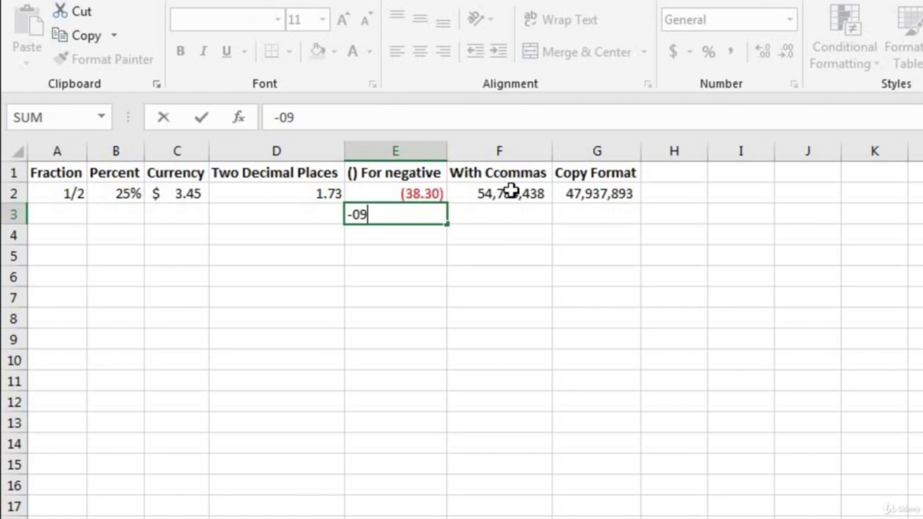
{"action": "key", "text": "BackSpace"}
{"action": "key", "text": "BackSpace"}
{"action": "type", "text": "87.9"}
{"action": "key", "text": "Return"}
{"action": "type", "text": "-98.65"}
{"action": "key", "text": "Return"}
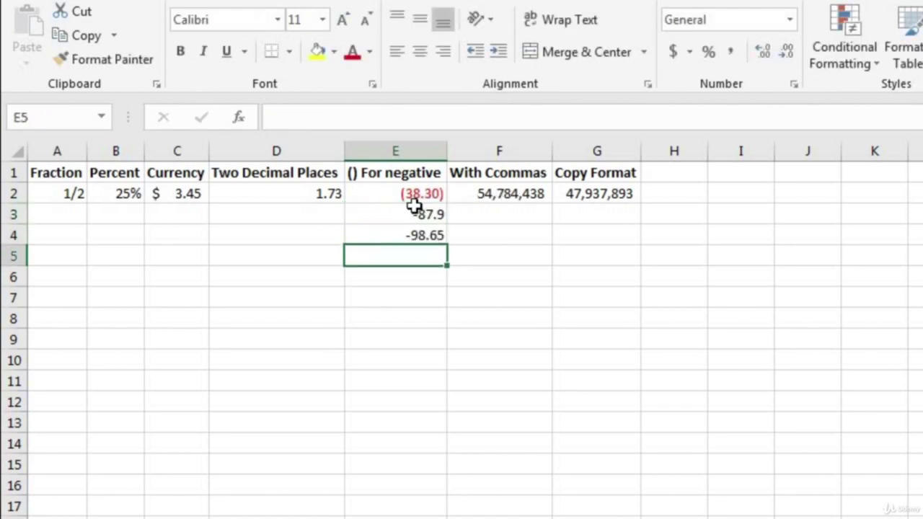
{"action": "left_click_drag", "start_coordinate": [411, 215], "coordinate": [414, 233]}
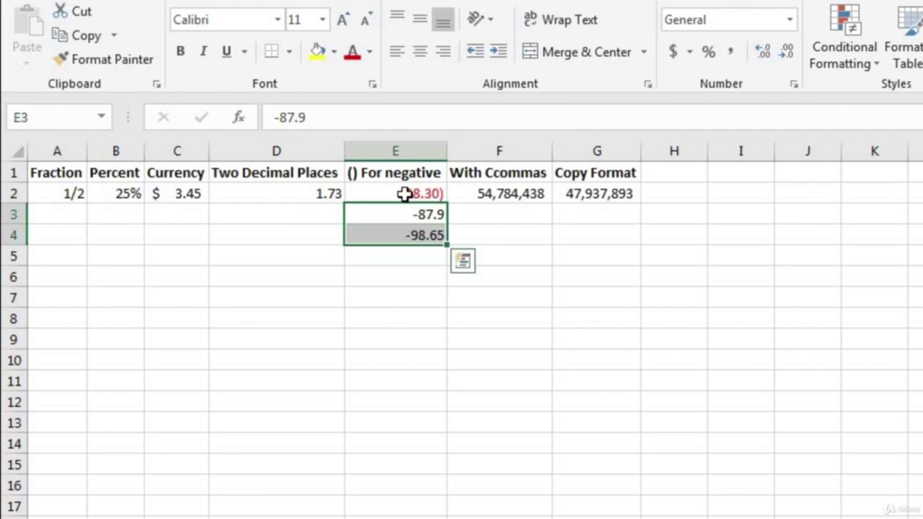
{"action": "left_click", "coordinate": [398, 191]}
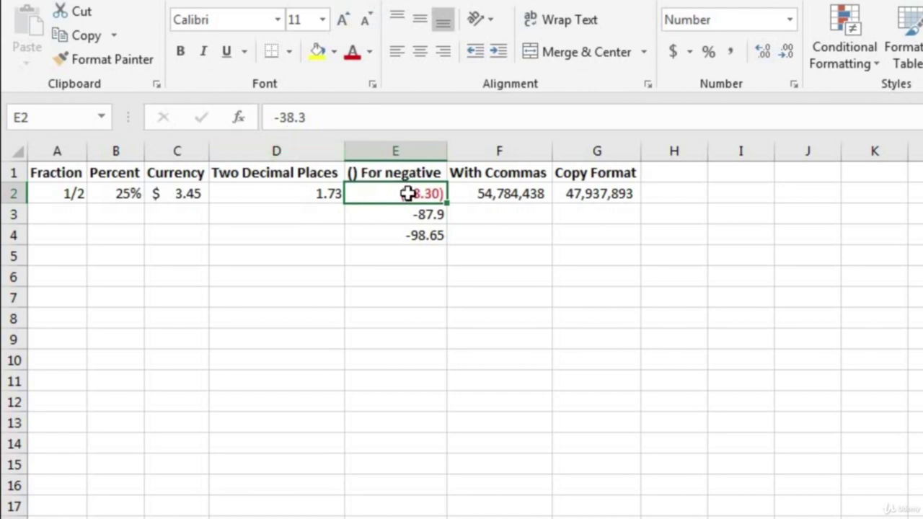
Use Format Painter to copy E2's red parentheses format onto all of column E.
{"action": "left_click_drag", "start_coordinate": [400, 214], "coordinate": [385, 511]}
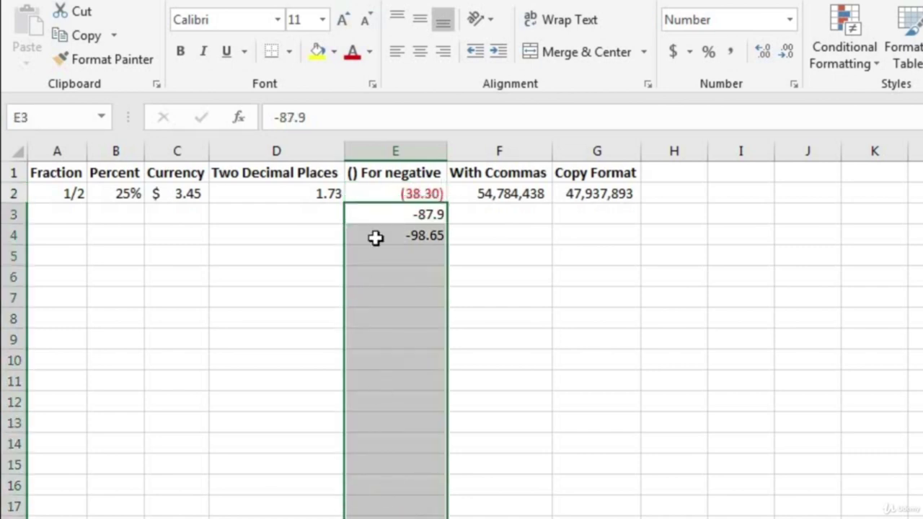
{"action": "left_click", "coordinate": [392, 196]}
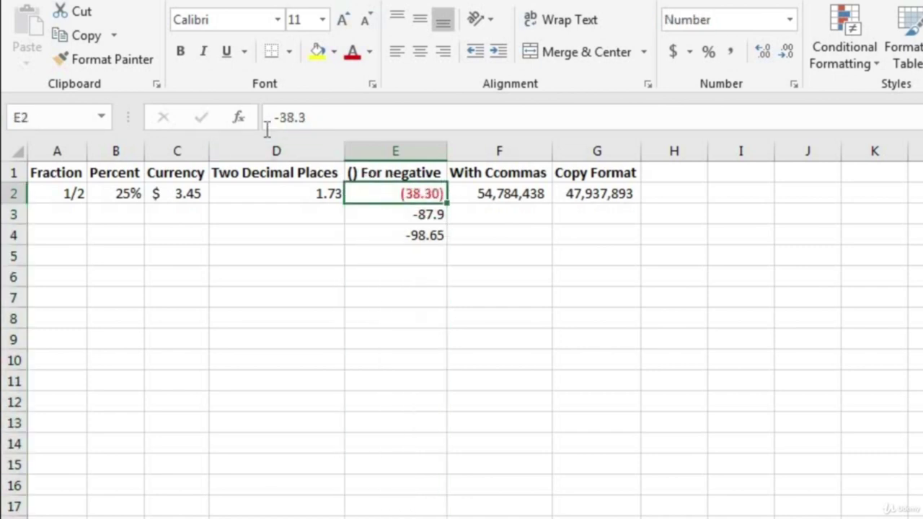
{"action": "left_click", "coordinate": [134, 61]}
{"action": "left_click", "coordinate": [128, 70]}
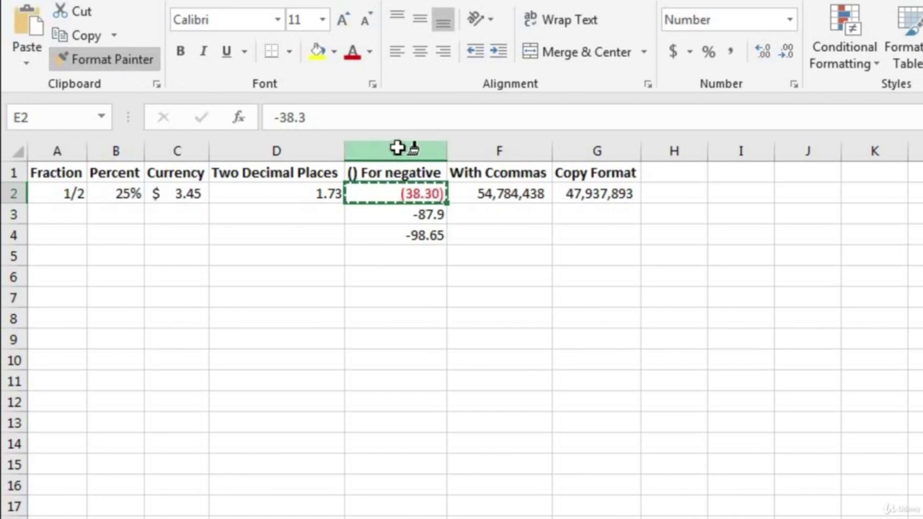
{"action": "left_click", "coordinate": [400, 149]}
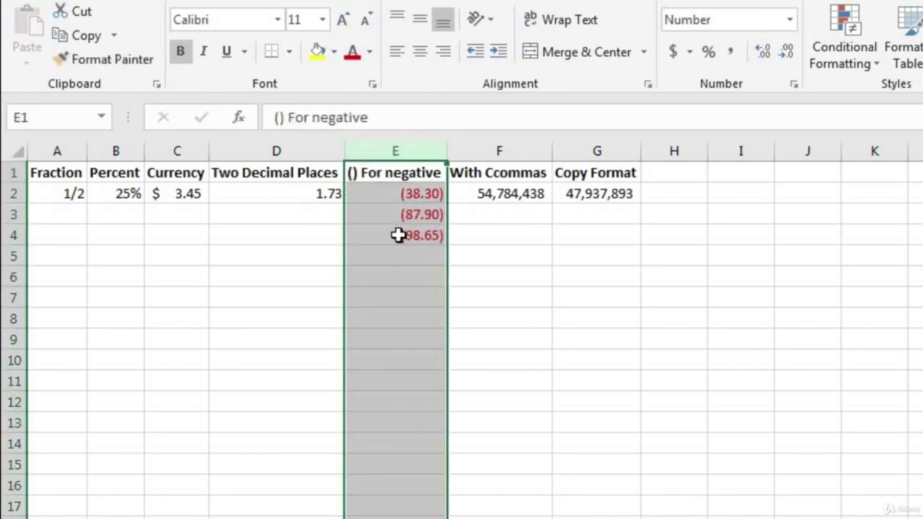
Enter -87.09 in E5 so it shows as (87.09).
{"action": "left_click", "coordinate": [402, 253]}
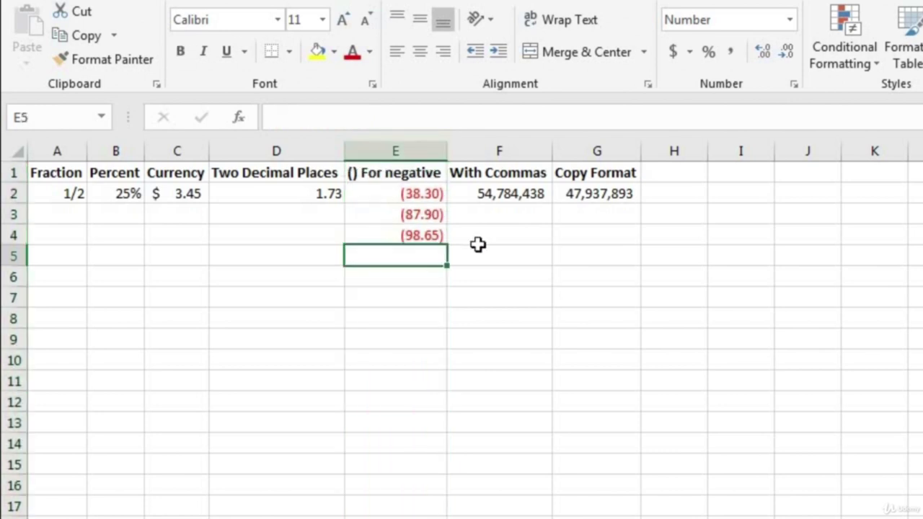
{"action": "type", "text": "-87"}
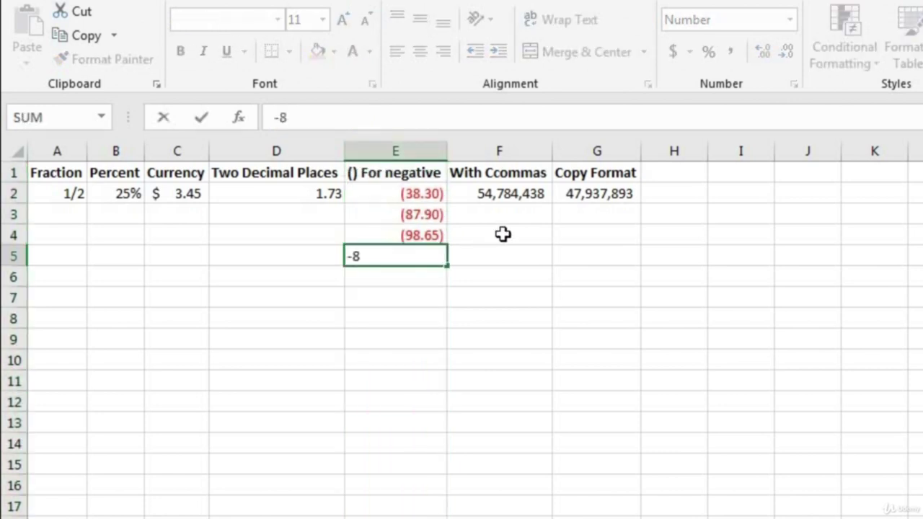
{"action": "type", "text": ".09"}
{"action": "key", "text": "Return"}
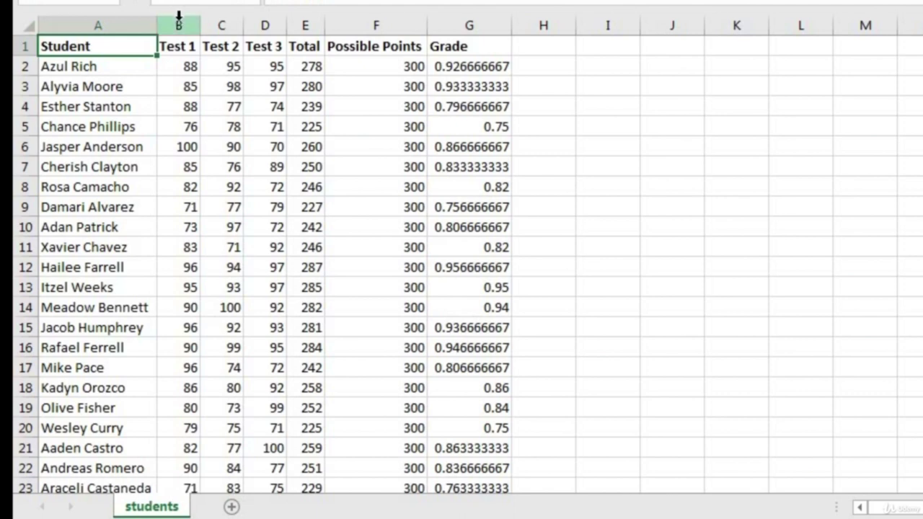
Select the Test 1–3, Total, Possible Points and Grade columns, then the first student's name.
{"action": "left_click_drag", "start_coordinate": [188, 22], "coordinate": [267, 24]}
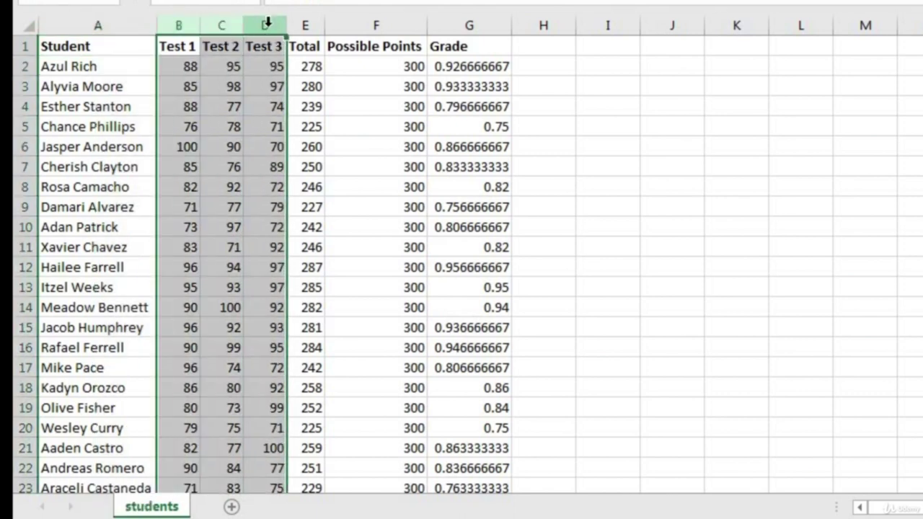
{"action": "left_click", "coordinate": [358, 23]}
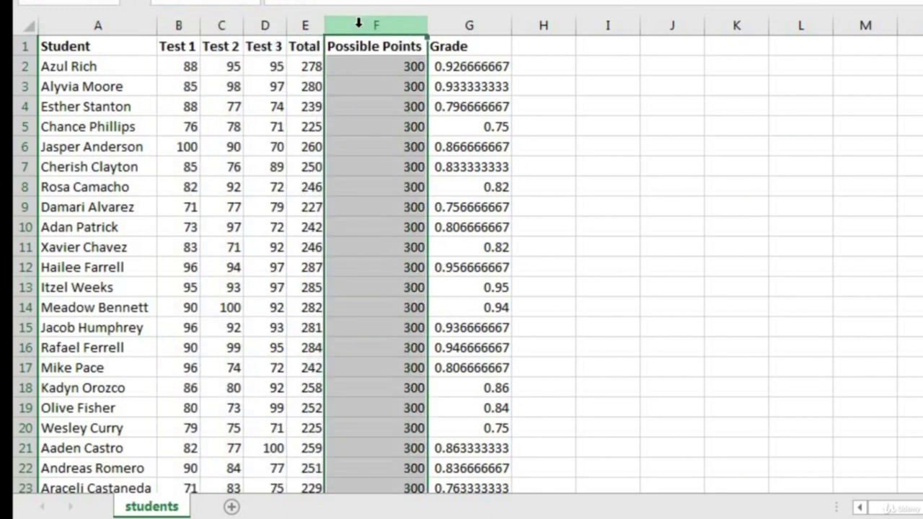
{"action": "left_click", "coordinate": [263, 23]}
{"action": "left_click_drag", "start_coordinate": [200, 18], "coordinate": [194, 19]}
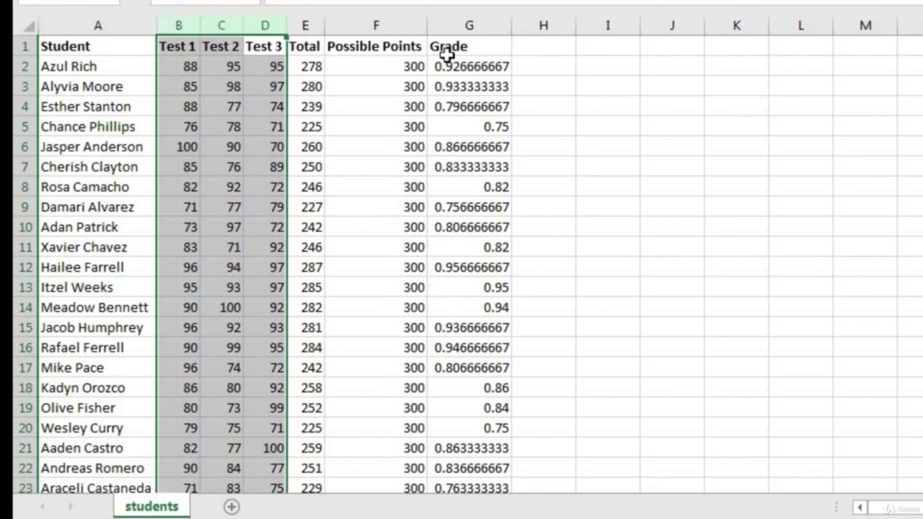
{"action": "left_click", "coordinate": [471, 22]}
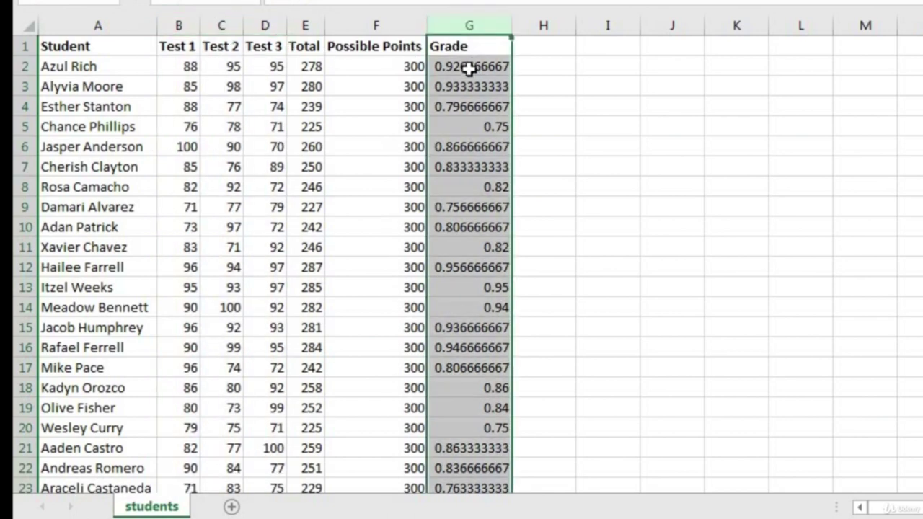
{"action": "left_click", "coordinate": [469, 67]}
{"action": "left_click", "coordinate": [305, 24]}
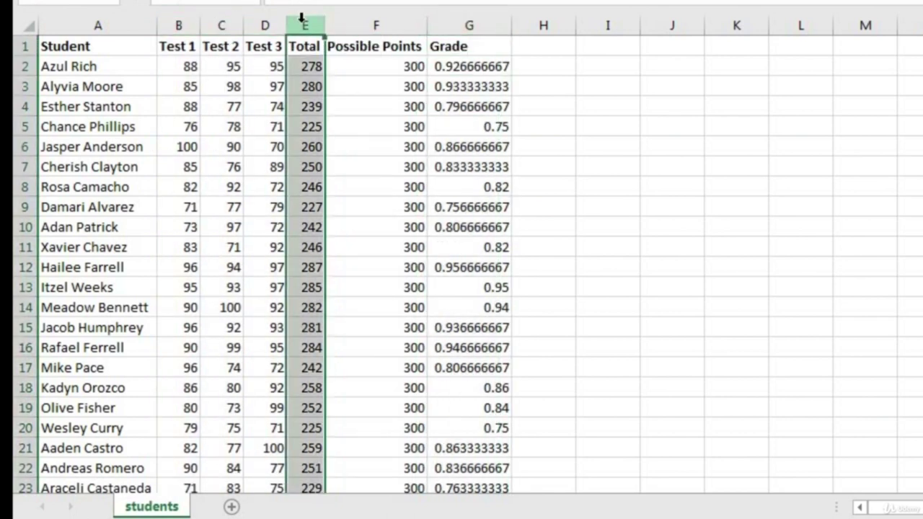
{"action": "left_click", "coordinate": [369, 21]}
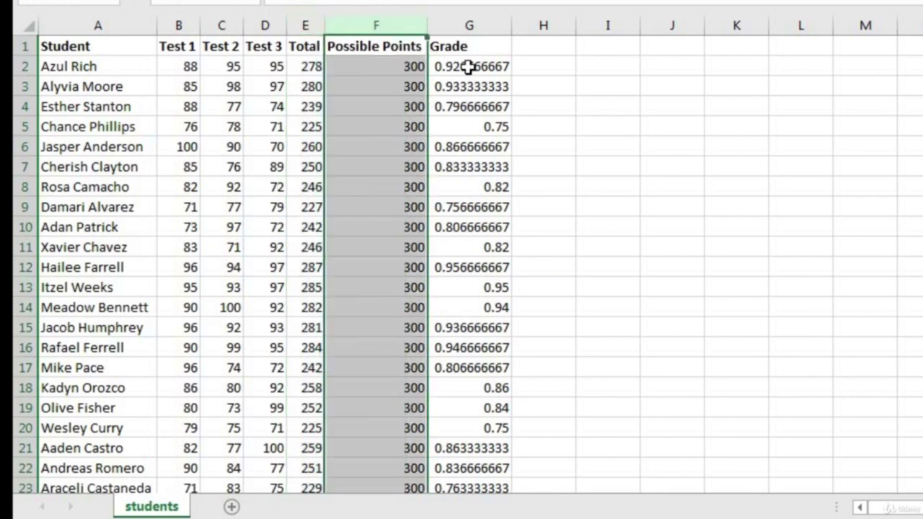
{"action": "left_click", "coordinate": [468, 67]}
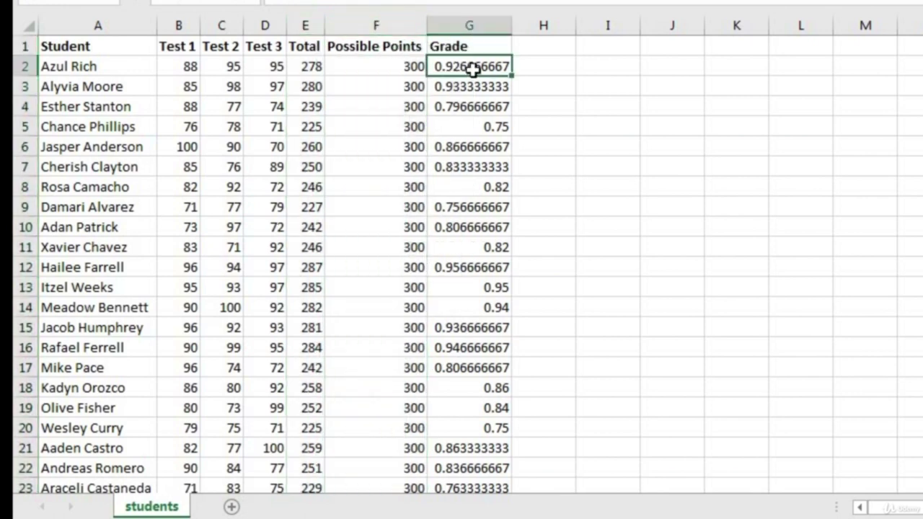
{"action": "left_click", "coordinate": [72, 65]}
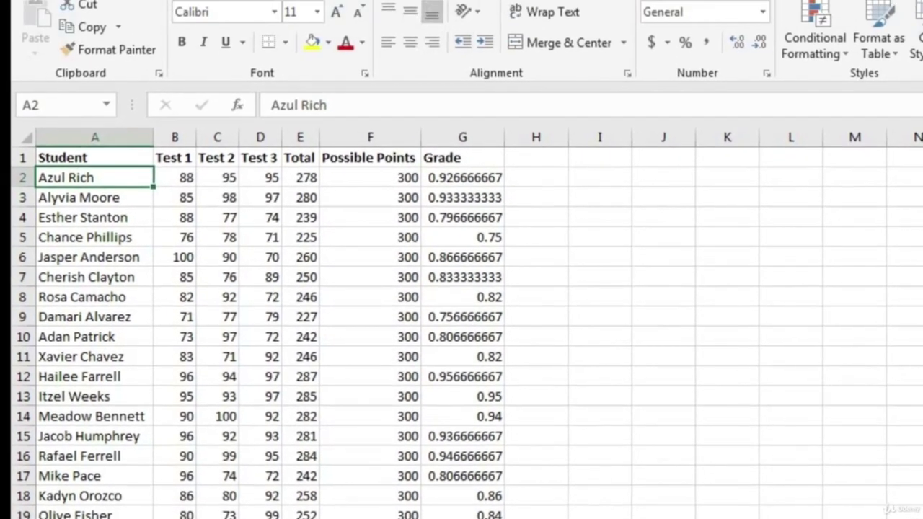
{"action": "left_click", "coordinate": [388, 28]}
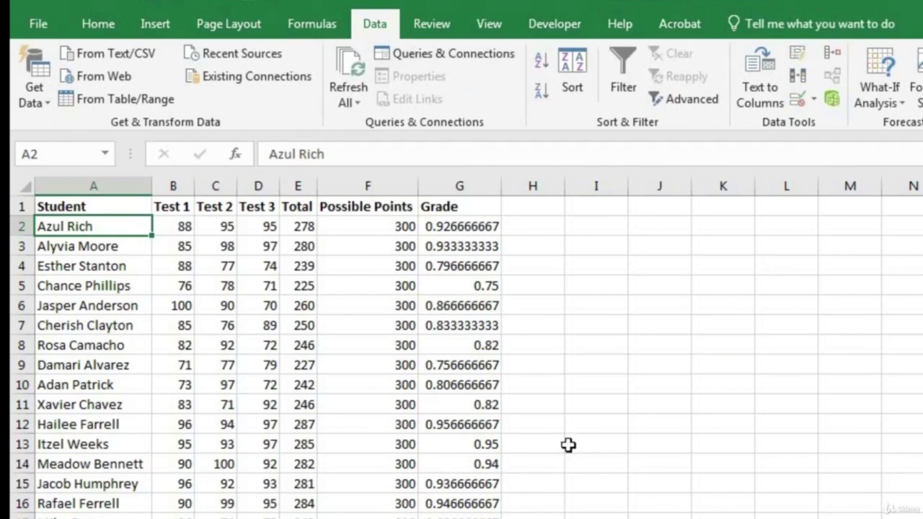
Sort students A to Z and format column G grades as two-decimal percentages, e.g. 86.33%.
{"action": "left_click", "coordinate": [542, 70]}
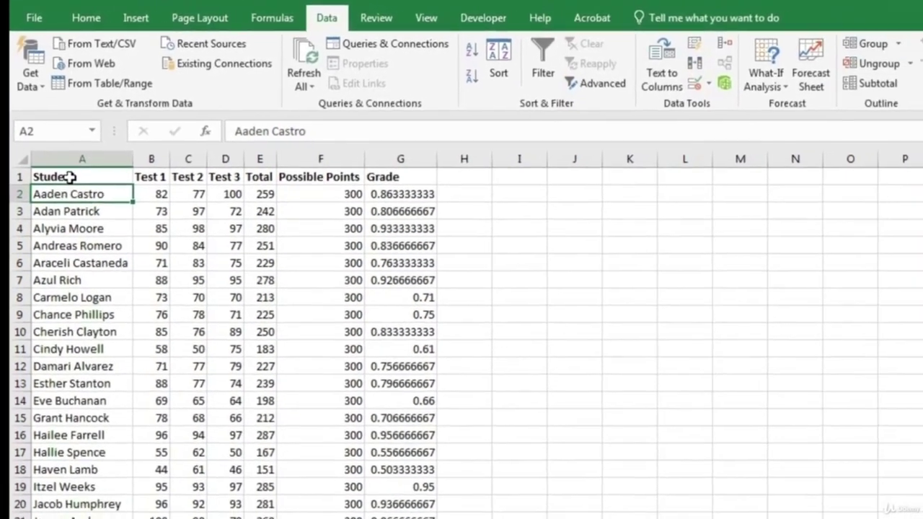
{"action": "left_click", "coordinate": [70, 178]}
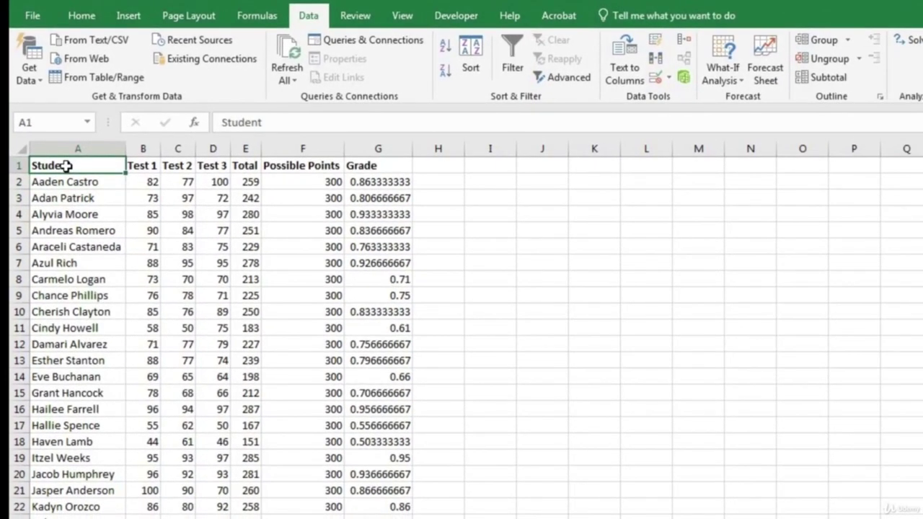
{"action": "left_click", "coordinate": [362, 149]}
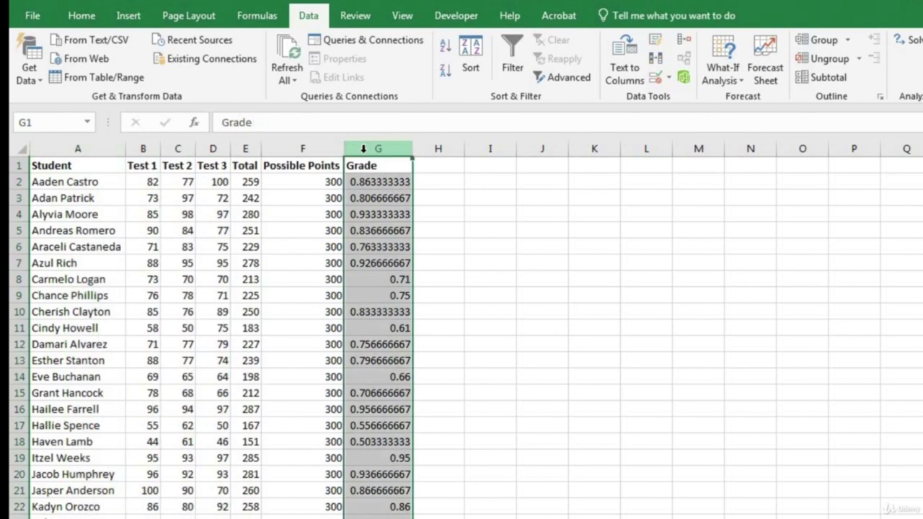
{"action": "left_click", "coordinate": [81, 18]}
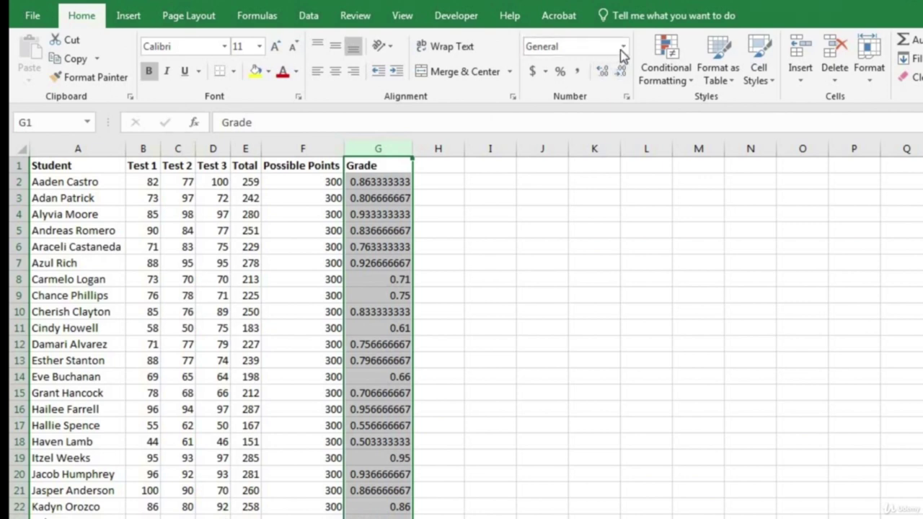
{"action": "left_click", "coordinate": [561, 75]}
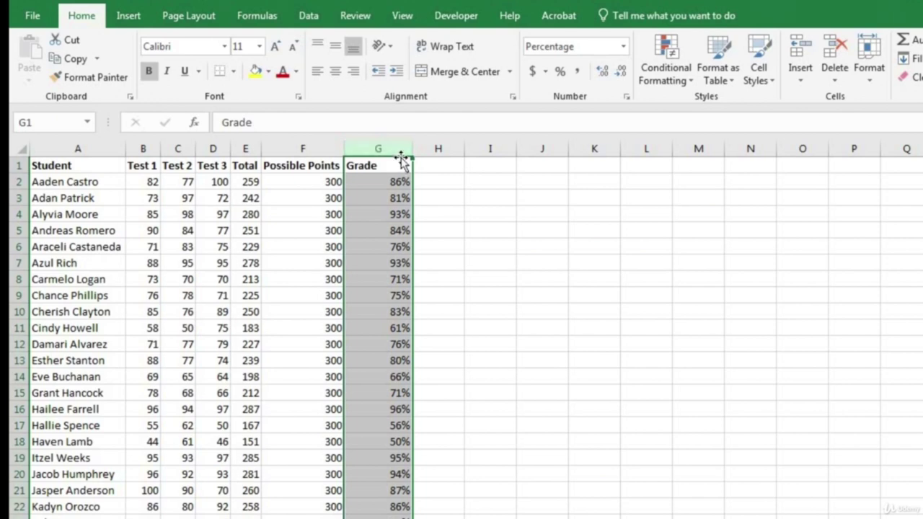
{"action": "left_click", "coordinate": [602, 72]}
{"action": "left_click", "coordinate": [602, 72]}
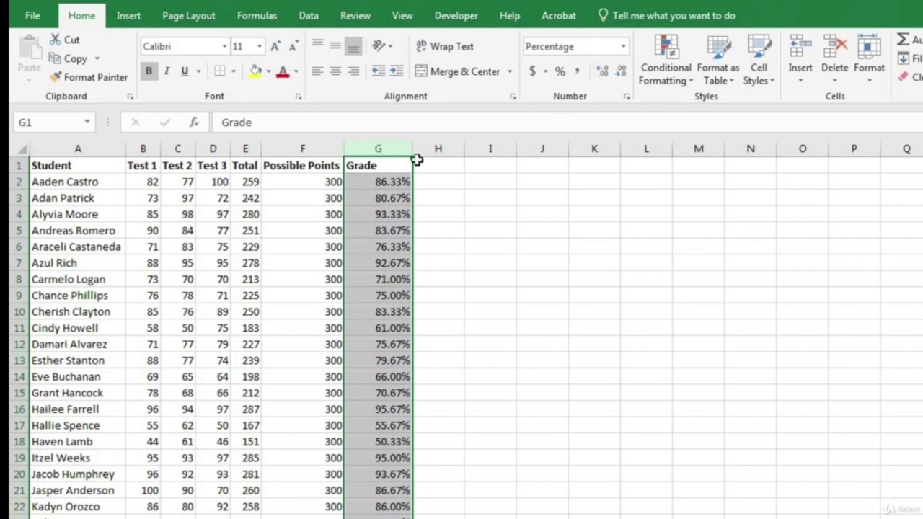
{"action": "left_click", "coordinate": [382, 181]}
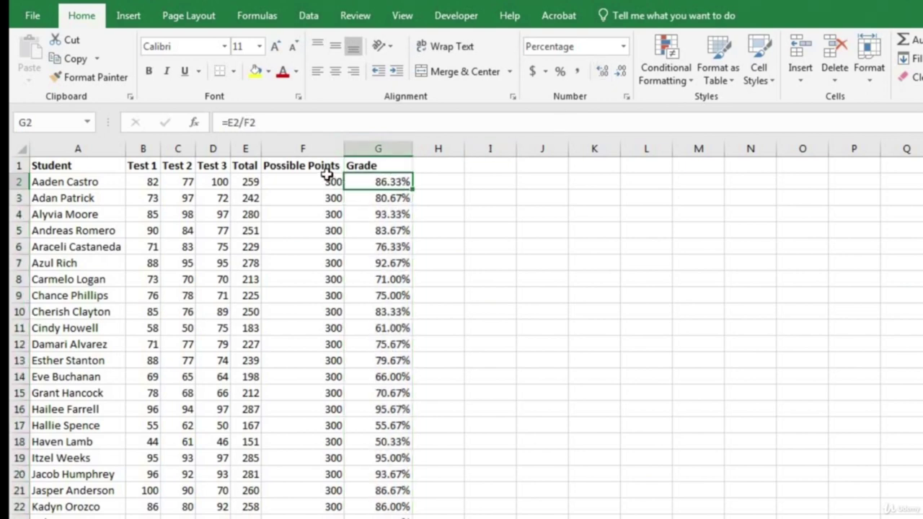
{"action": "left_click", "coordinate": [335, 165]}
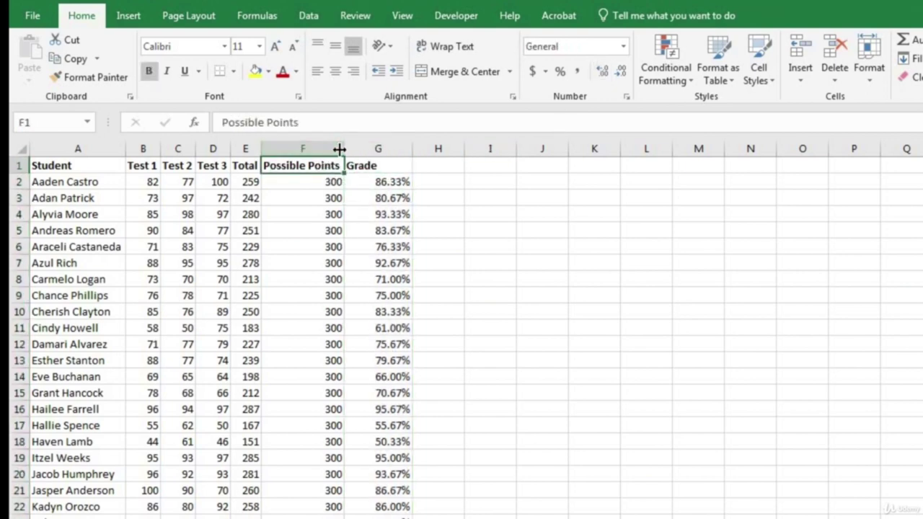
Wrap the Possible Points header in F1 and auto-fit row 1 height and column F width.
{"action": "left_click", "coordinate": [322, 149]}
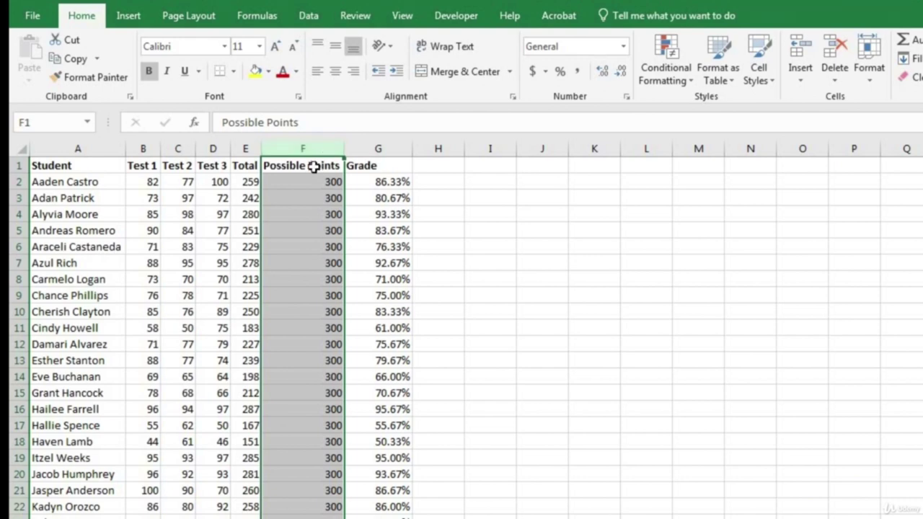
{"action": "left_click", "coordinate": [315, 165]}
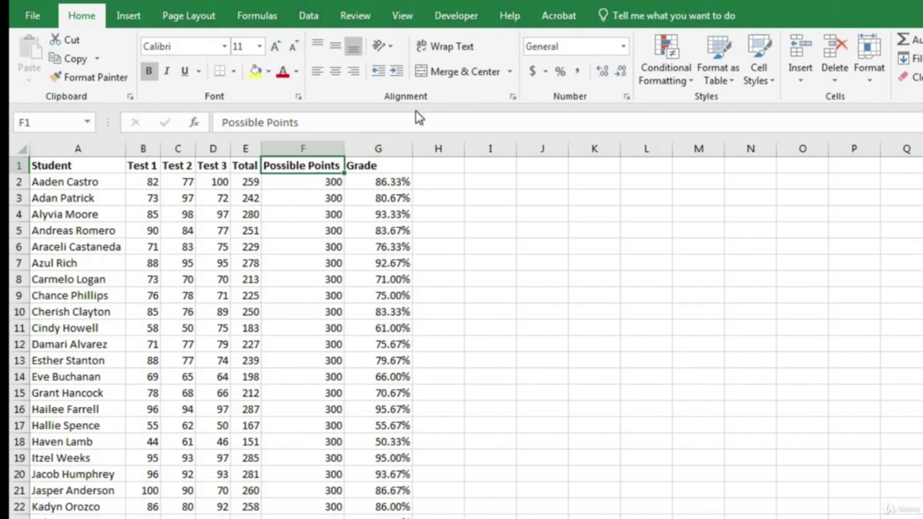
{"action": "left_click", "coordinate": [452, 49]}
{"action": "left_click_drag", "start_coordinate": [340, 151], "coordinate": [320, 149]}
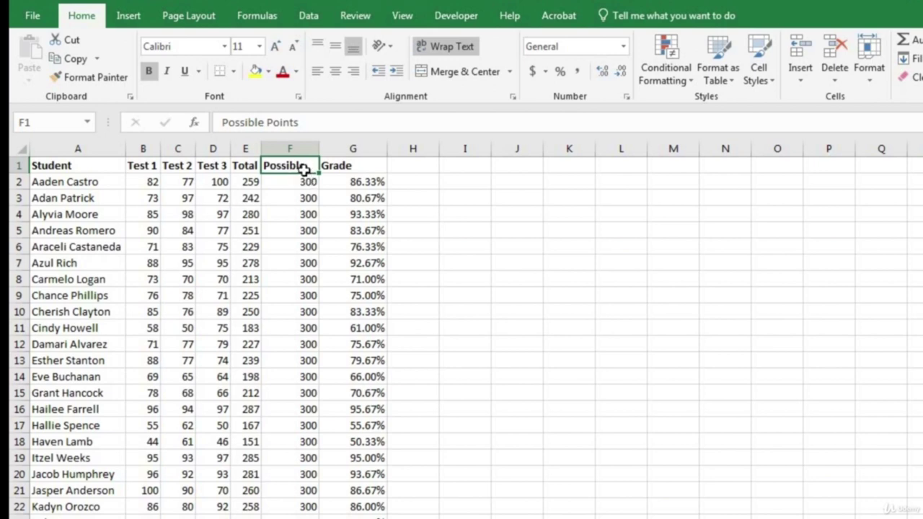
{"action": "double_click", "coordinate": [23, 173]}
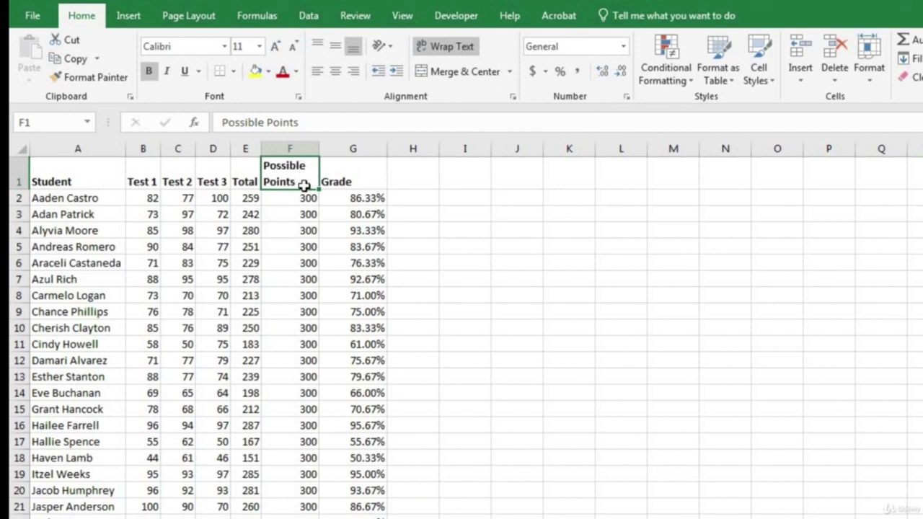
{"action": "double_click", "coordinate": [319, 148]}
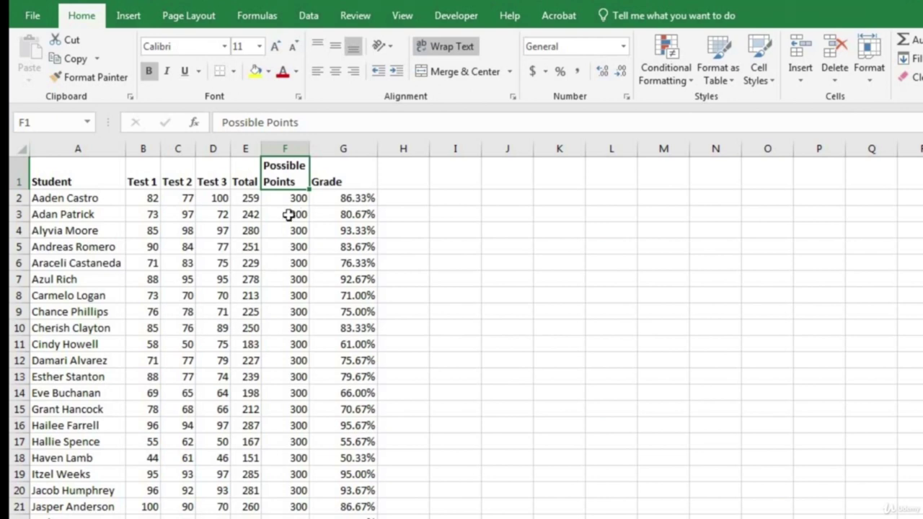
{"action": "left_click", "coordinate": [344, 148]}
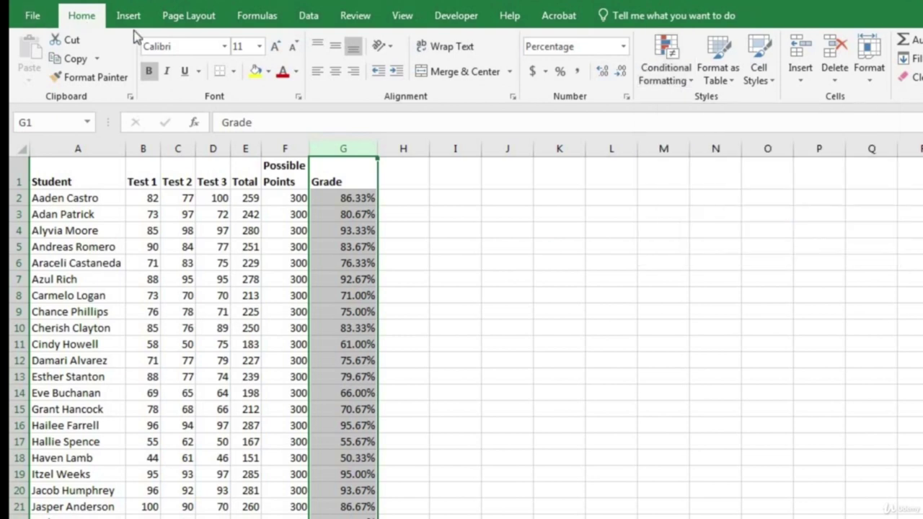
{"action": "left_click", "coordinate": [674, 91]}
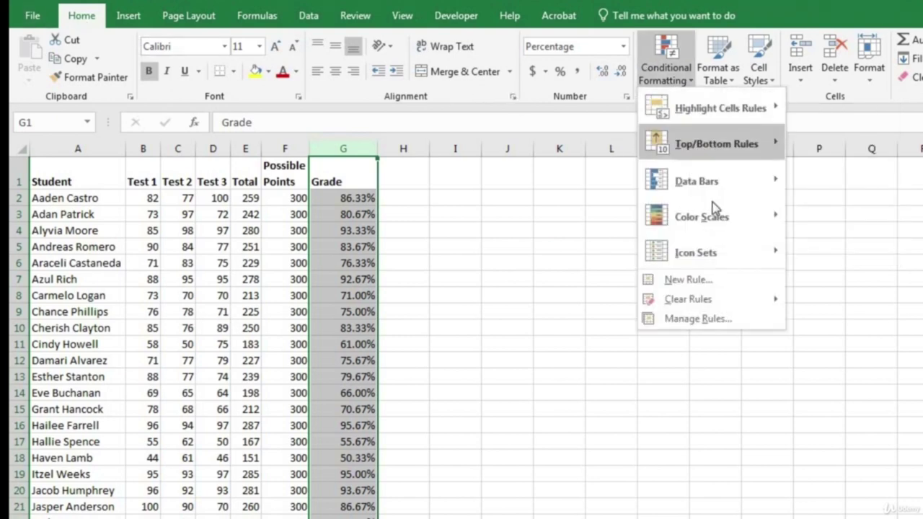
{"action": "mouse_move", "coordinate": [779, 216]}
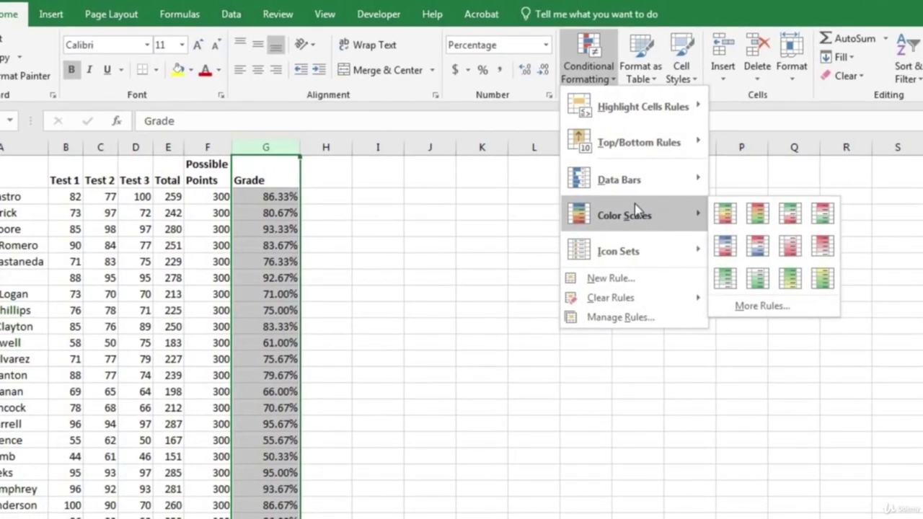
{"action": "left_click", "coordinate": [721, 217]}
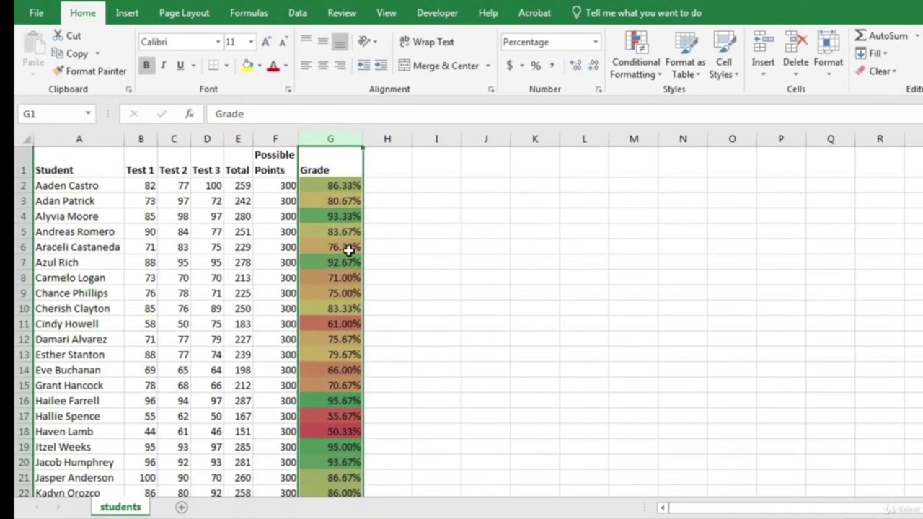
{"action": "left_click", "coordinate": [347, 448]}
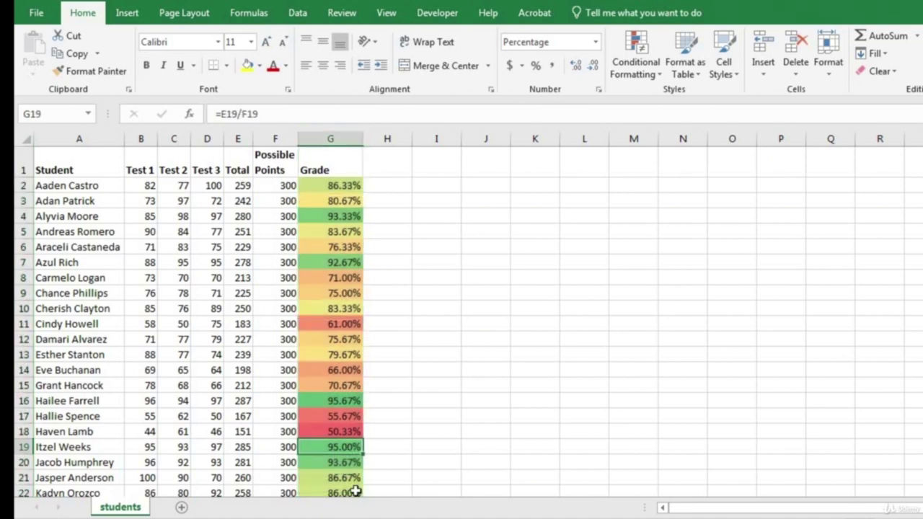
{"action": "left_click", "coordinate": [346, 402]}
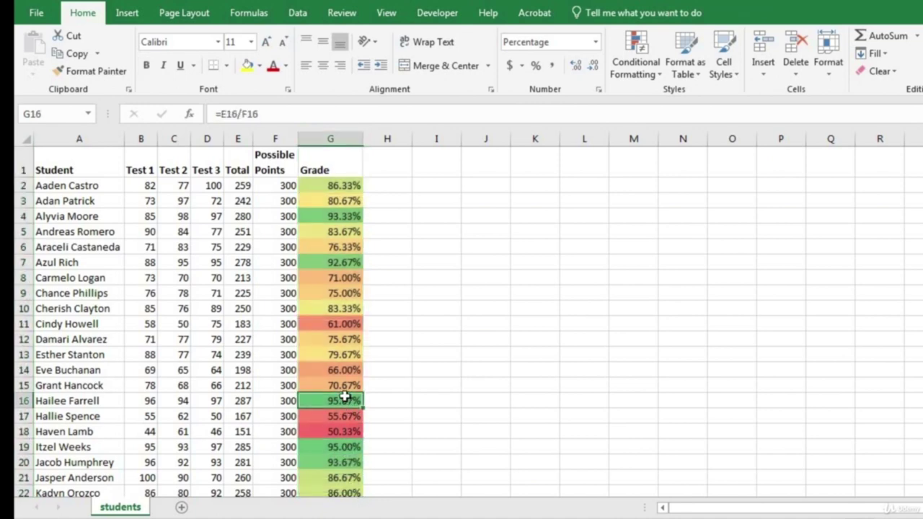
{"action": "scroll", "coordinate": [364, 343], "scroll_direction": "down", "scroll_amount": 2}
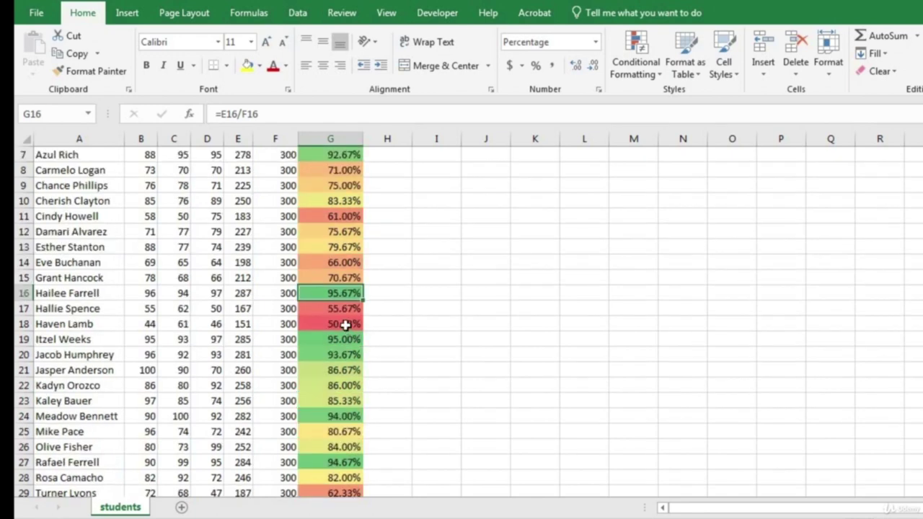
{"action": "left_click", "coordinate": [344, 325]}
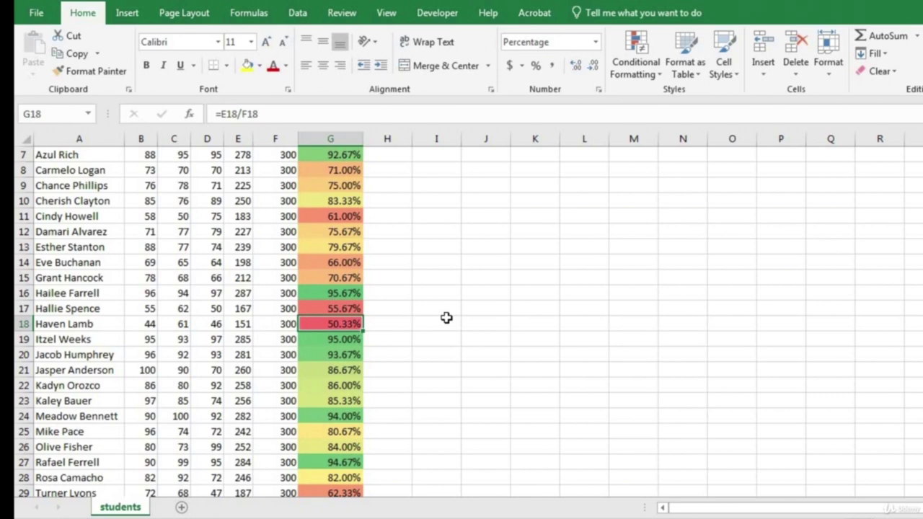
{"action": "scroll", "coordinate": [425, 303], "scroll_direction": "up", "scroll_amount": 2}
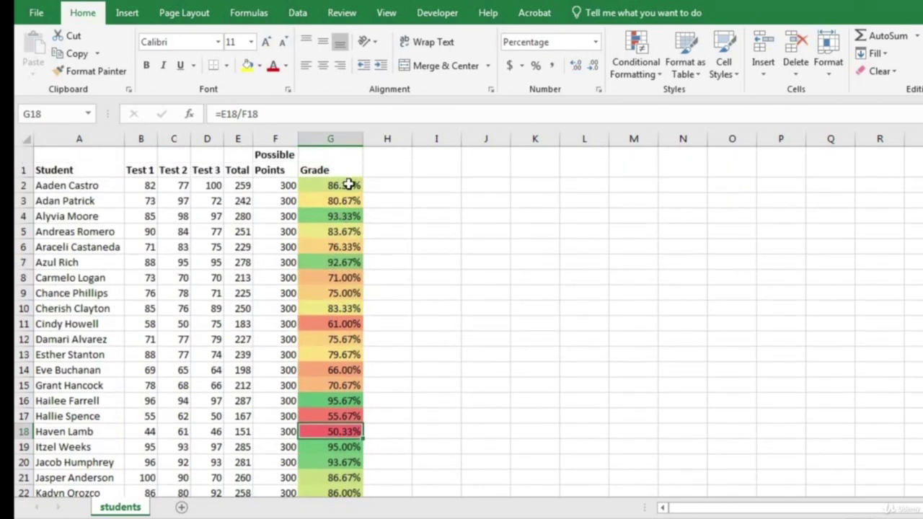
{"action": "left_click", "coordinate": [348, 186]}
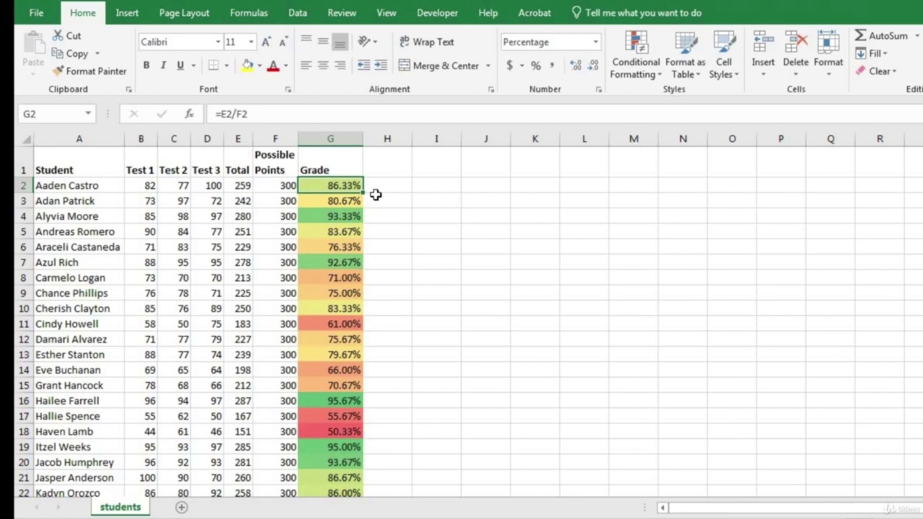
{"action": "left_click", "coordinate": [330, 140]}
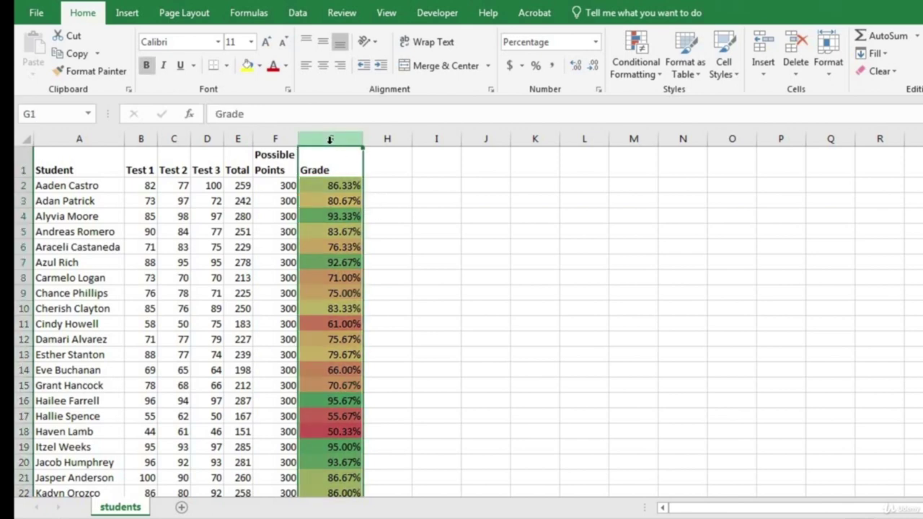
{"action": "left_click", "coordinate": [652, 74]}
{"action": "mouse_move", "coordinate": [697, 203]}
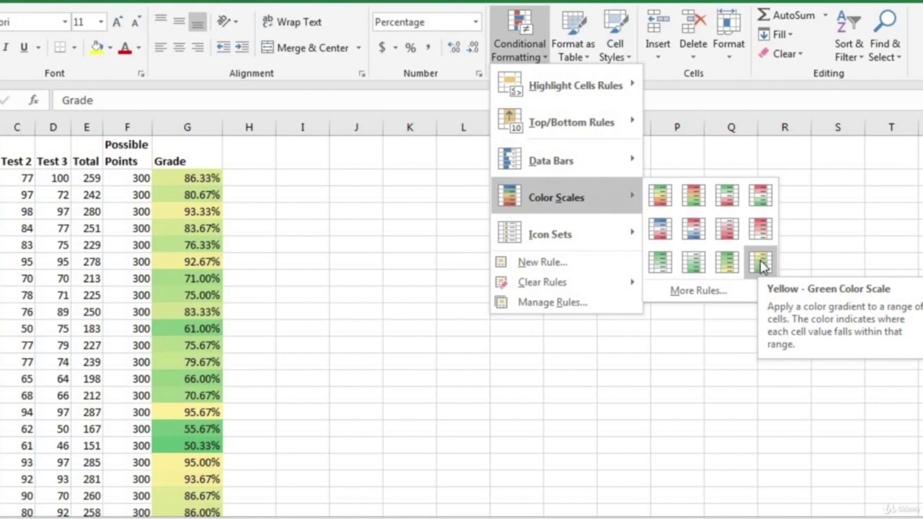
{"action": "left_click", "coordinate": [704, 292]}
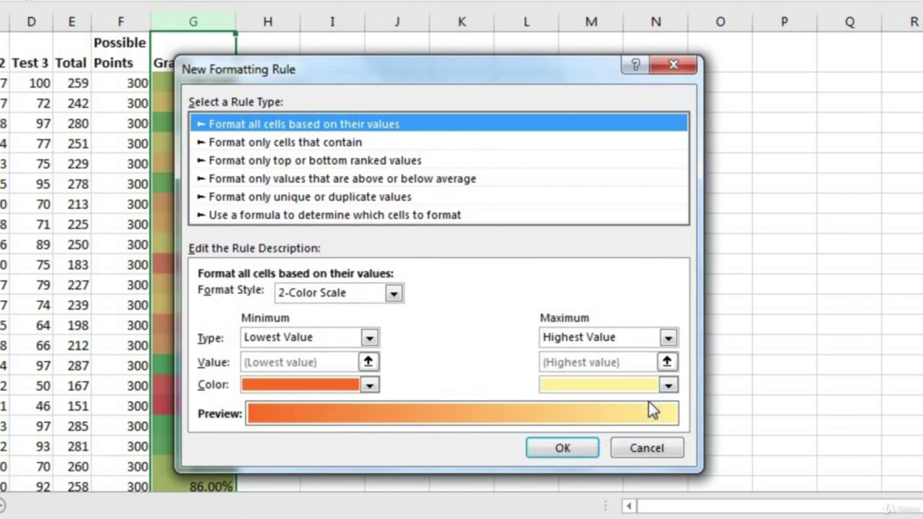
{"action": "left_click", "coordinate": [325, 161]}
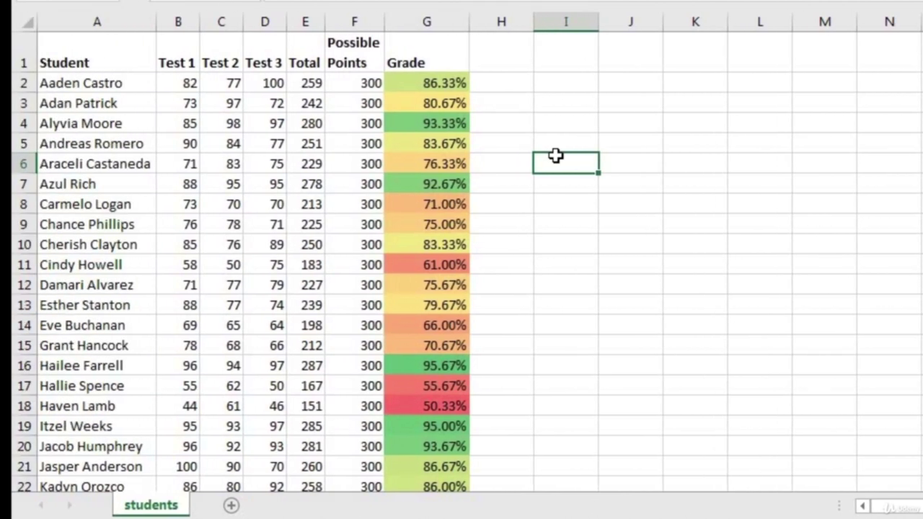
Highlight scores less than 60 in columns B:D with Light Red Fill and Dark Red Text.
{"action": "left_click_drag", "start_coordinate": [179, 21], "coordinate": [268, 21]}
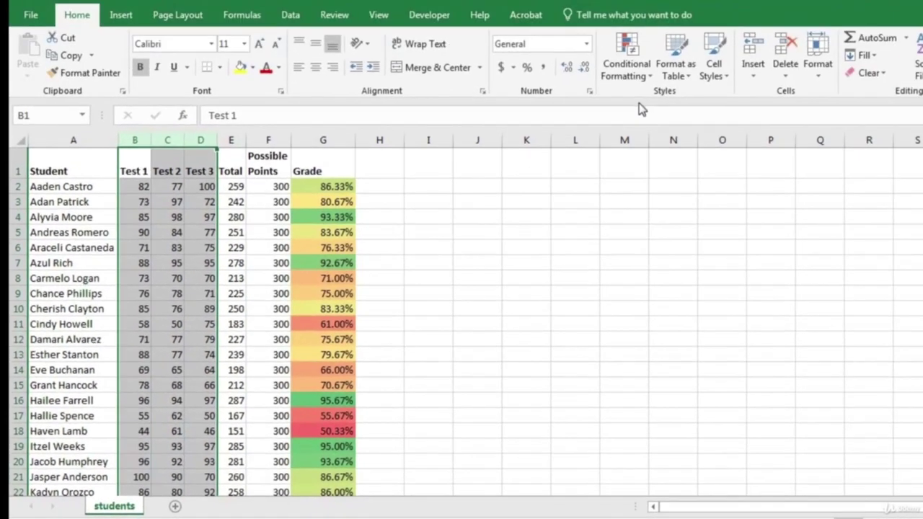
{"action": "left_click", "coordinate": [646, 75]}
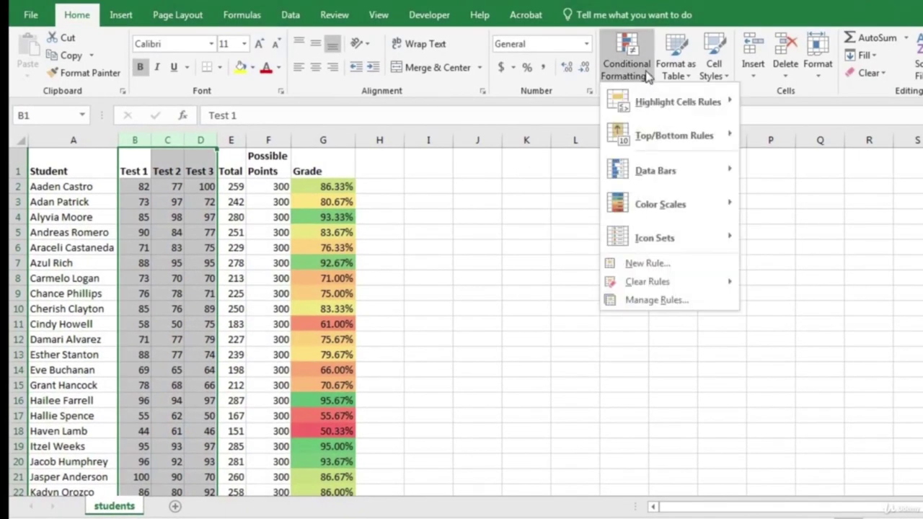
{"action": "mouse_move", "coordinate": [684, 106]}
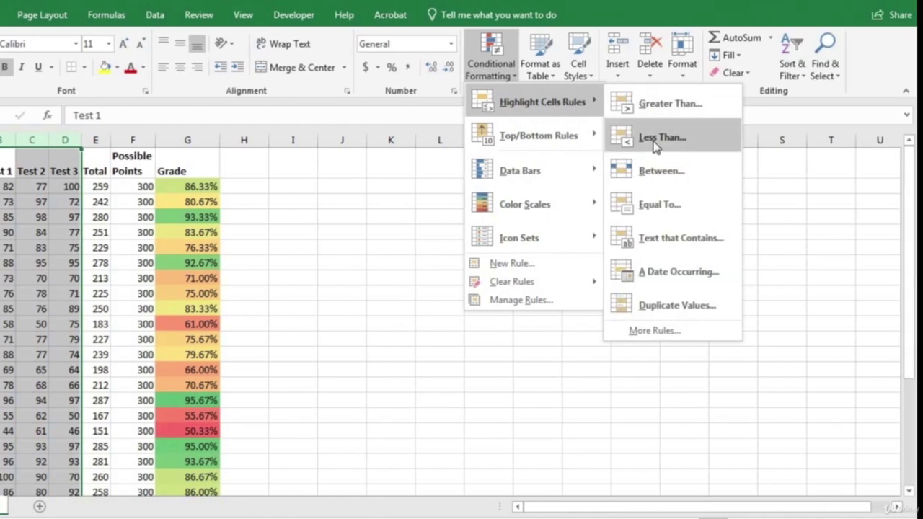
{"action": "left_click", "coordinate": [699, 141]}
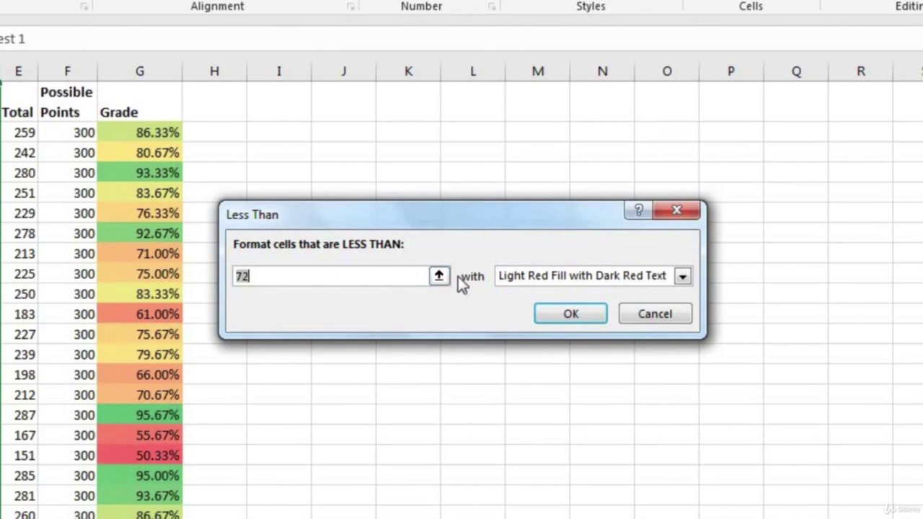
{"action": "type", "text": "60"}
{"action": "left_click", "coordinate": [605, 284]}
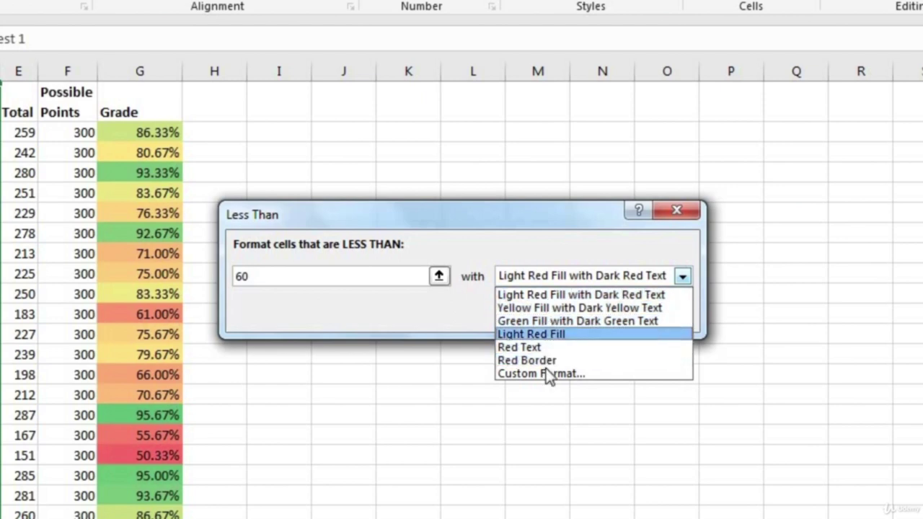
{"action": "left_click", "coordinate": [565, 299]}
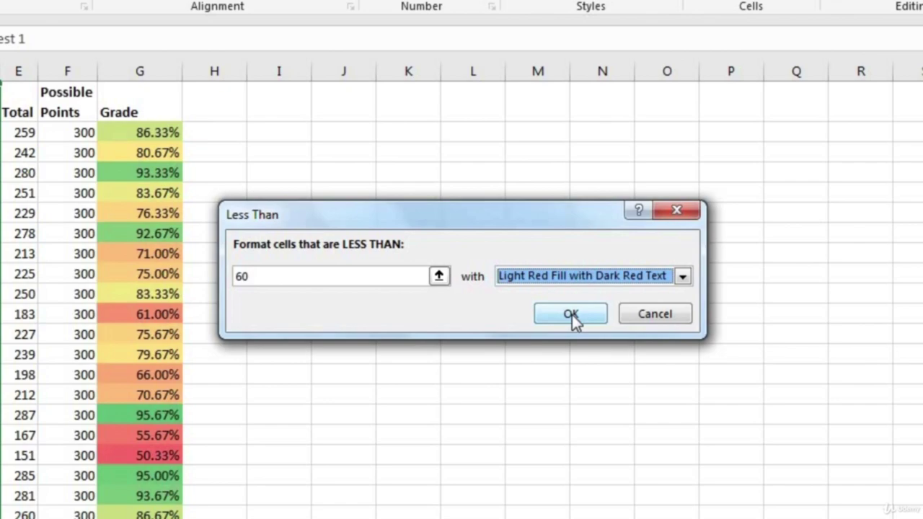
{"action": "left_click", "coordinate": [571, 317]}
{"action": "left_click", "coordinate": [216, 213]}
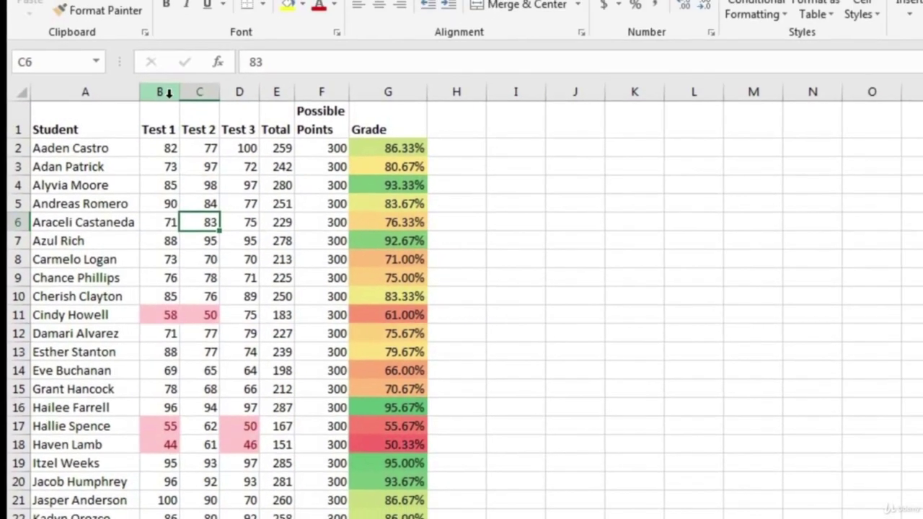
Scroll to the end of the score list, select the empty cells B32:D38, then reselect columns B:D.
{"action": "left_click", "coordinate": [189, 71]}
{"action": "left_click_drag", "start_coordinate": [156, 114], "coordinate": [242, 199]}
{"action": "scroll", "coordinate": [232, 216], "scroll_direction": "down", "scroll_amount": 2}
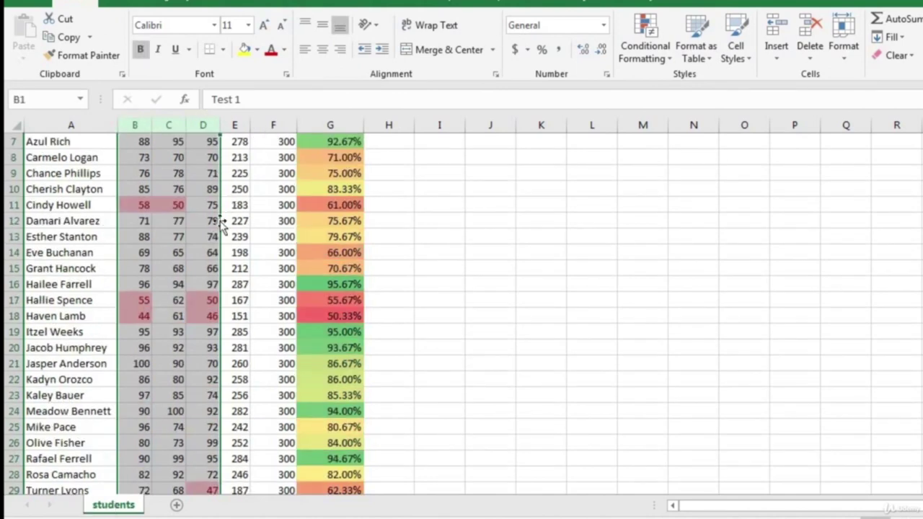
{"action": "scroll", "coordinate": [304, 205], "scroll_direction": "up", "scroll_amount": 2}
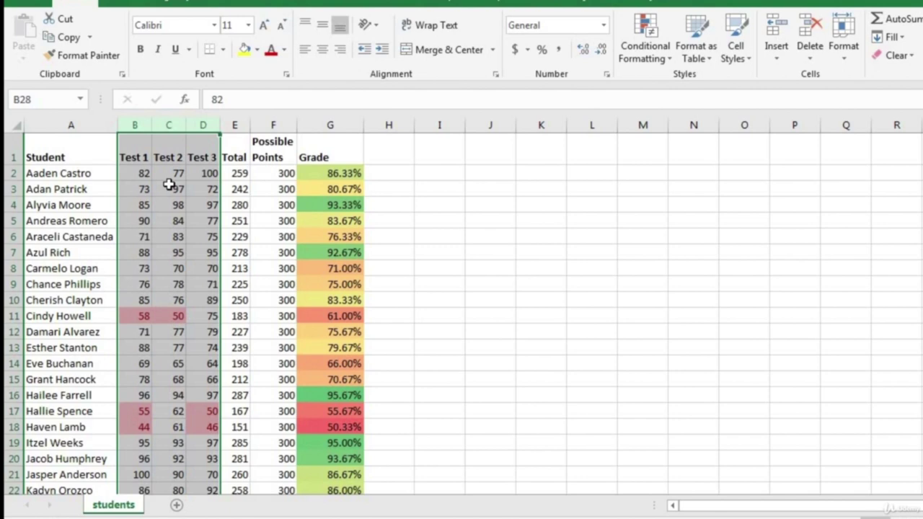
{"action": "scroll", "coordinate": [163, 188], "scroll_direction": "down", "scroll_amount": 9}
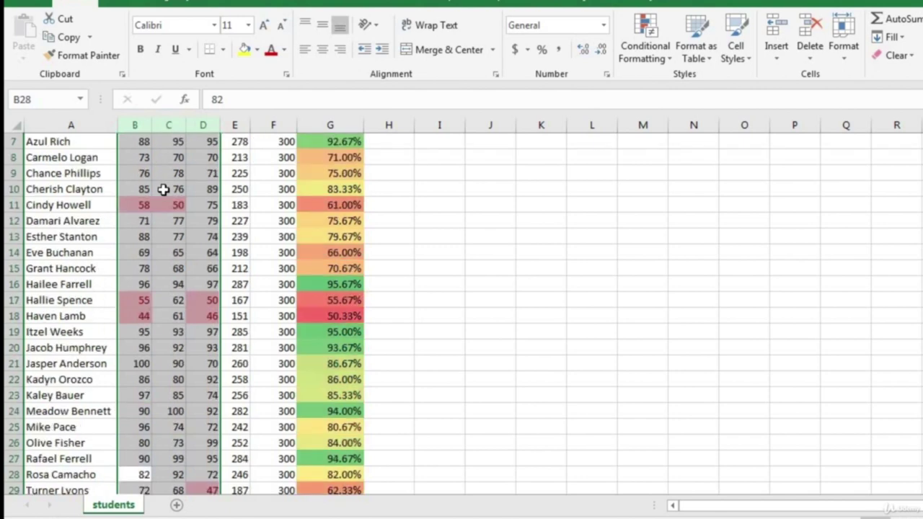
{"action": "left_click_drag", "start_coordinate": [137, 202], "coordinate": [209, 297]}
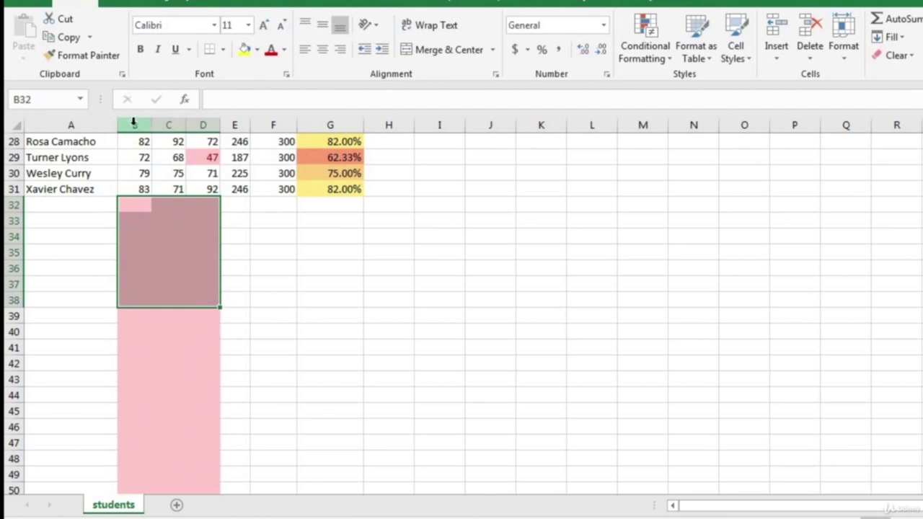
{"action": "left_click_drag", "start_coordinate": [134, 123], "coordinate": [200, 139]}
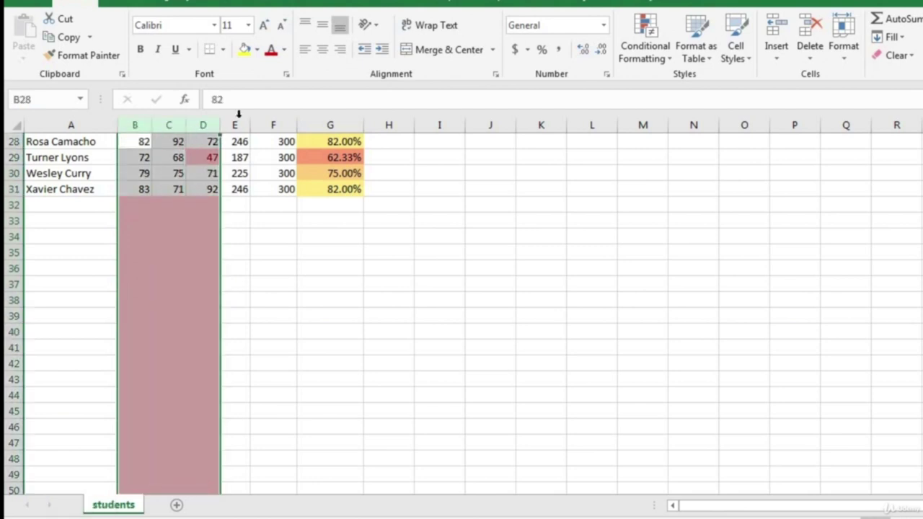
Add a 'Format only cells that contain' rule for Blanks on columns B–D, with no format.
{"action": "left_click", "coordinate": [640, 63]}
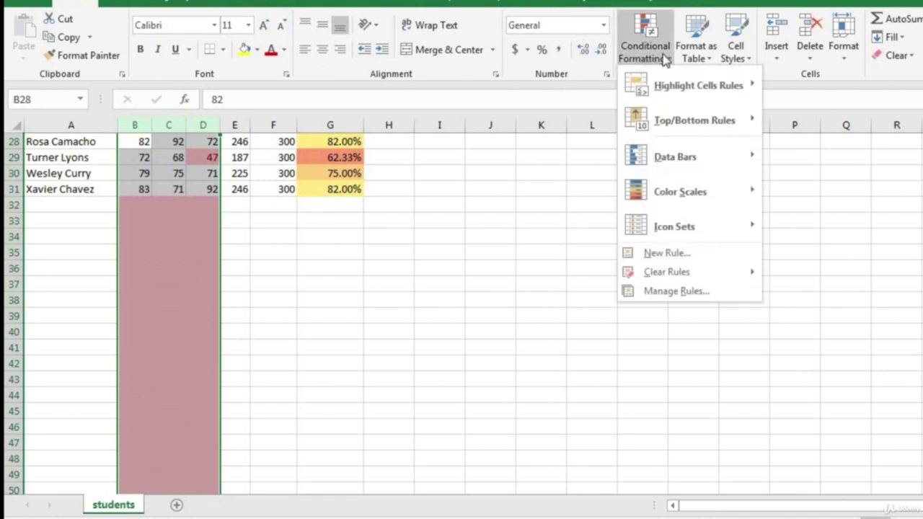
{"action": "left_click", "coordinate": [670, 258]}
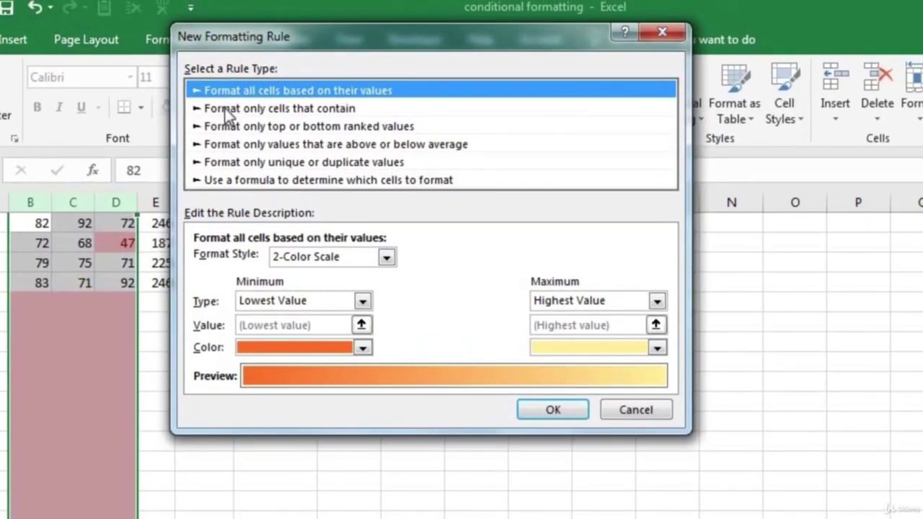
{"action": "left_click", "coordinate": [270, 109]}
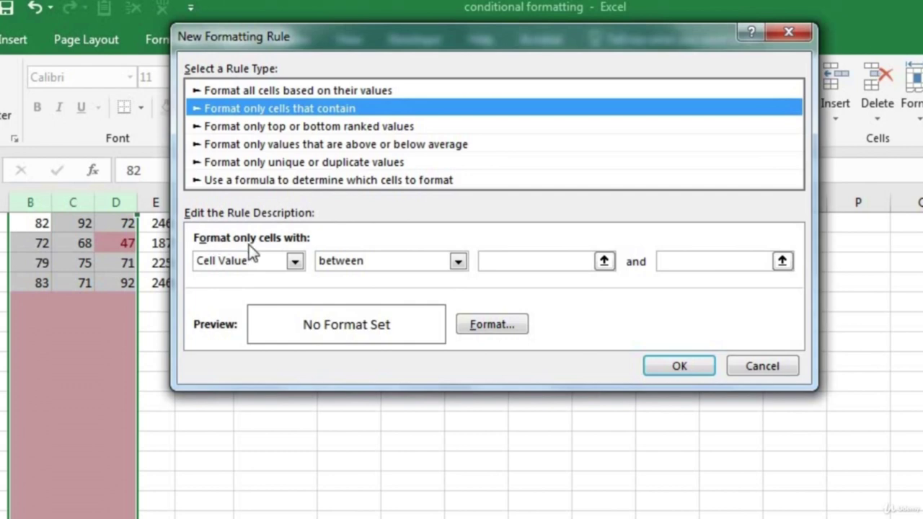
{"action": "left_click", "coordinate": [295, 261]}
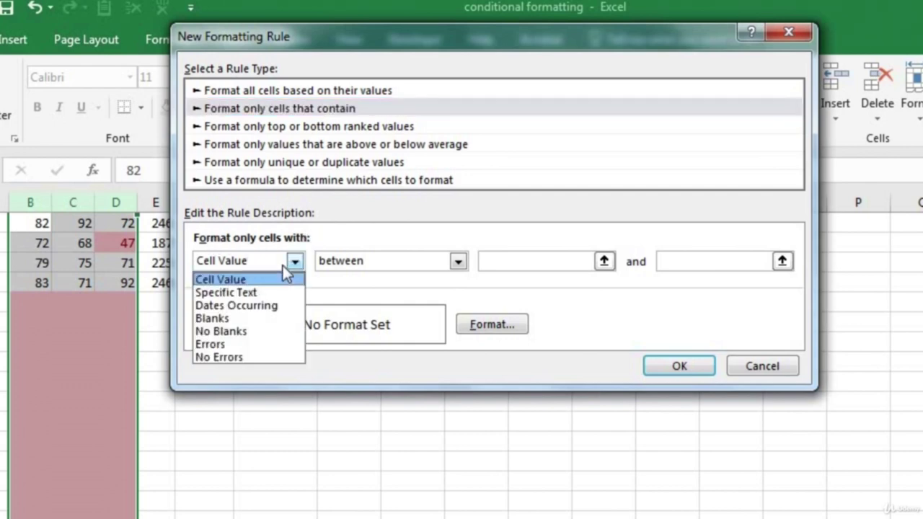
{"action": "left_click", "coordinate": [258, 320]}
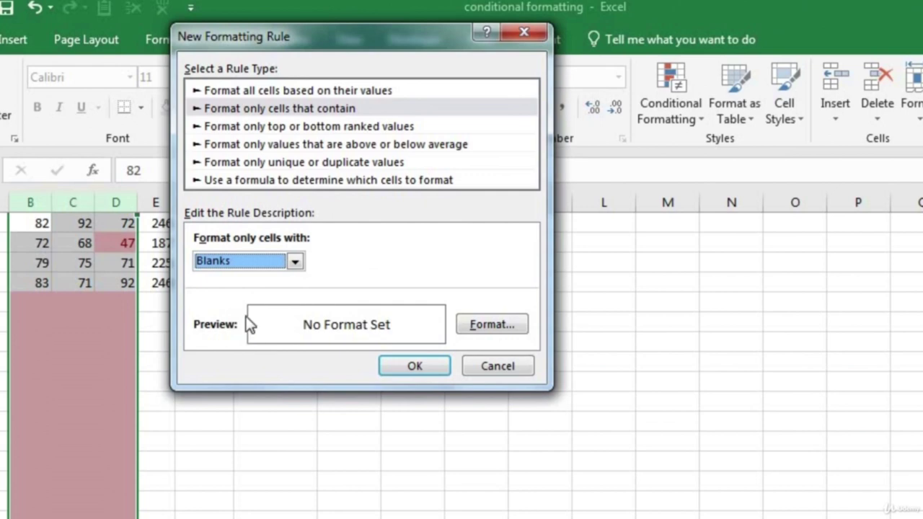
{"action": "left_click", "coordinate": [409, 368]}
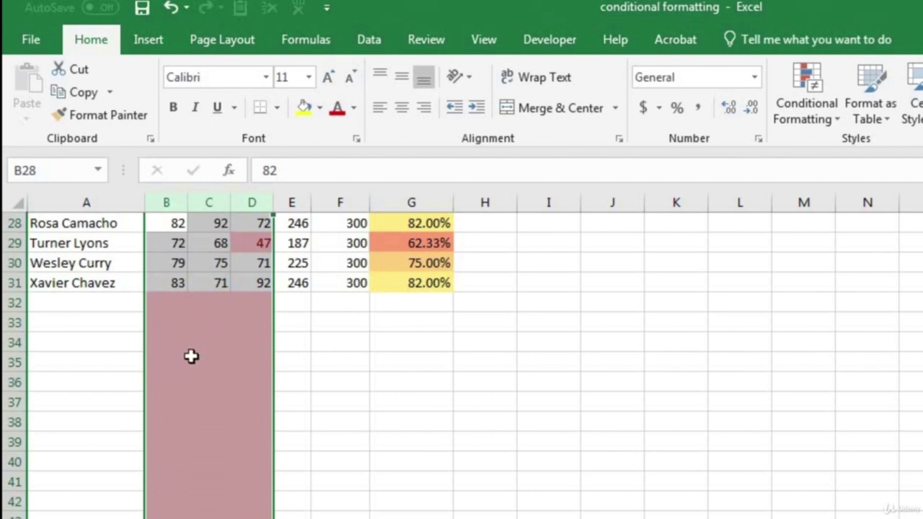
In the Rules Manager, tick Stop If True for the blank-value rule and confirm.
{"action": "left_click", "coordinate": [813, 114]}
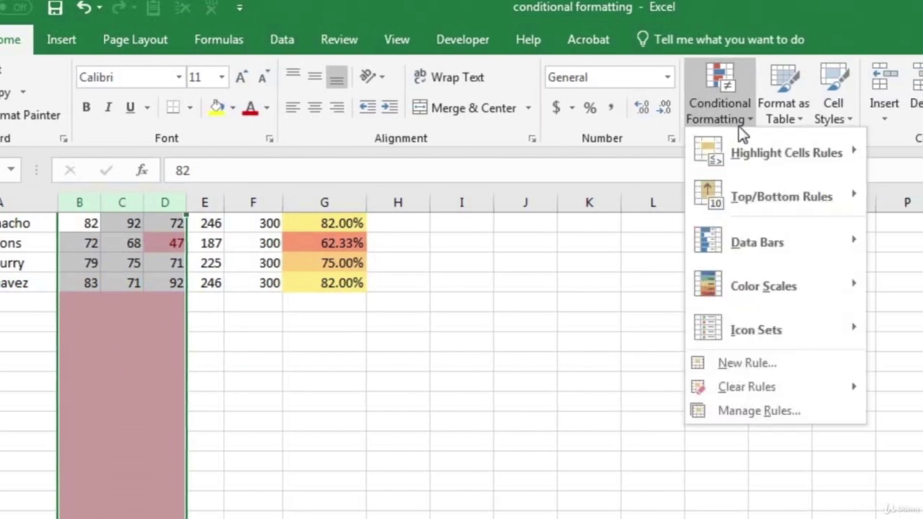
{"action": "left_click", "coordinate": [768, 415]}
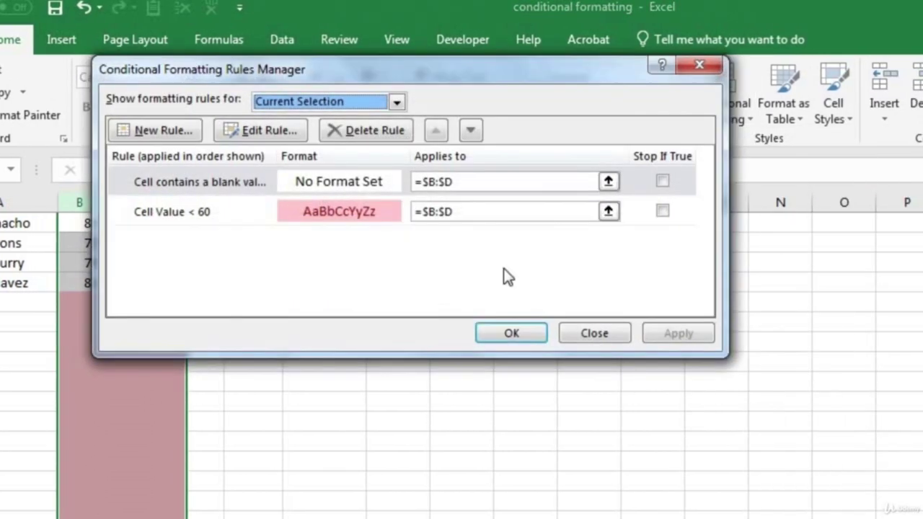
{"action": "left_click", "coordinate": [223, 181]}
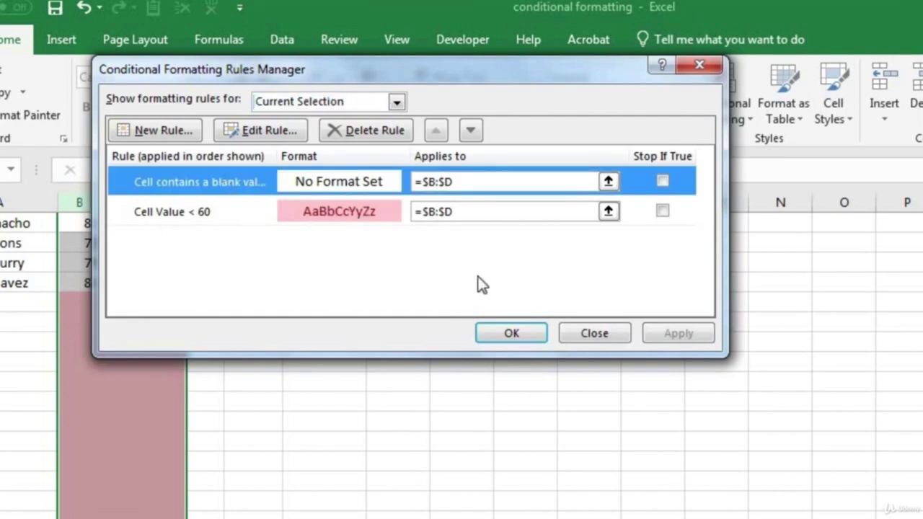
{"action": "left_click", "coordinate": [663, 181]}
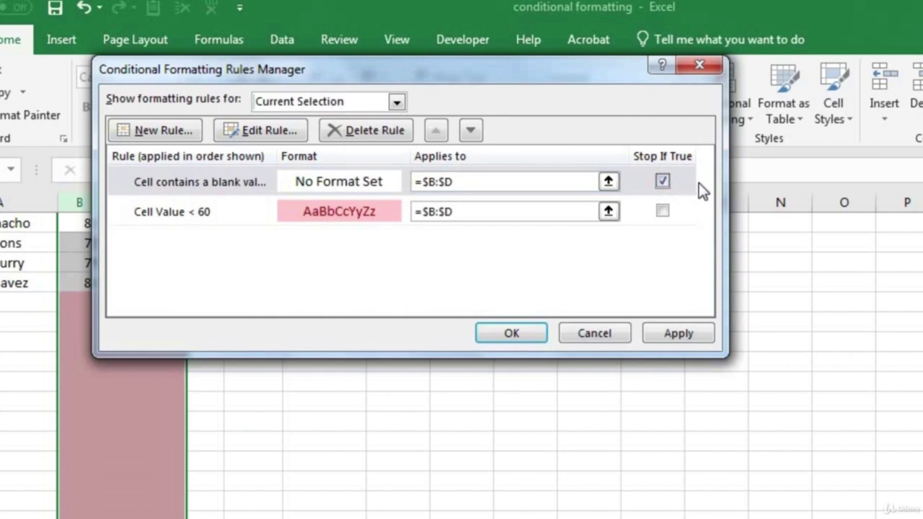
{"action": "left_click", "coordinate": [699, 183]}
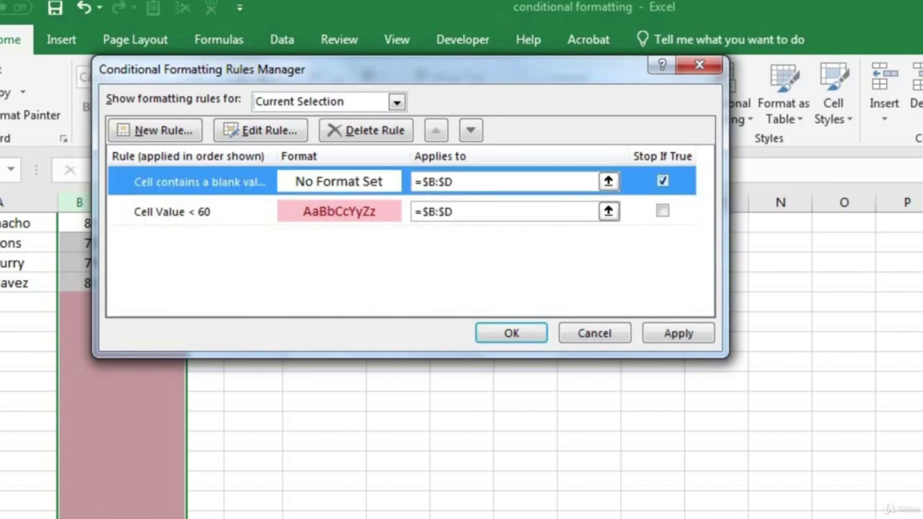
{"action": "left_click", "coordinate": [501, 333]}
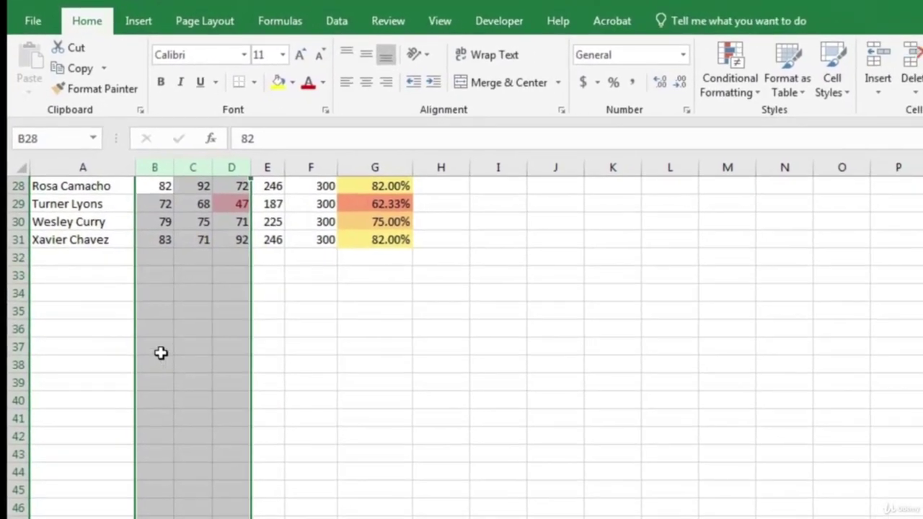
Add a Greater Than 89 rule to columns B–D using Green Fill with Dark Green Text.
{"action": "key", "text": "ctrl+Up"}
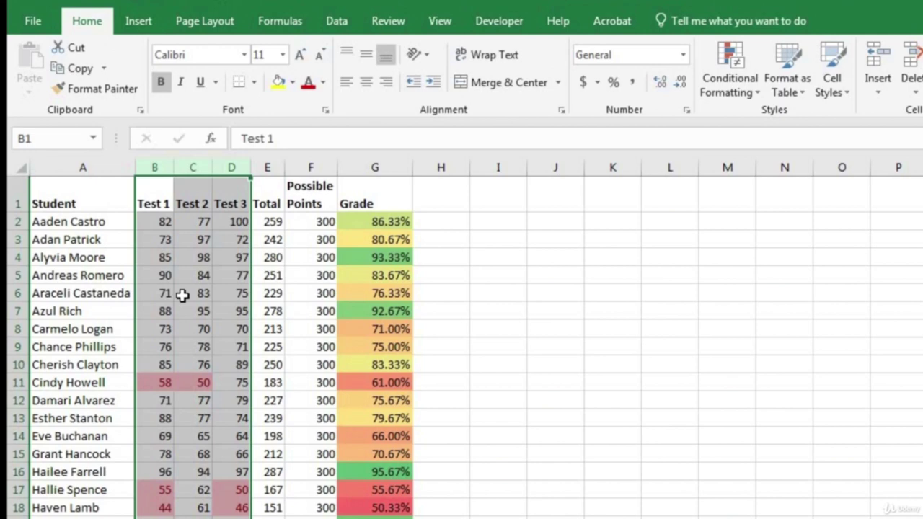
{"action": "left_click_drag", "start_coordinate": [154, 166], "coordinate": [216, 181]}
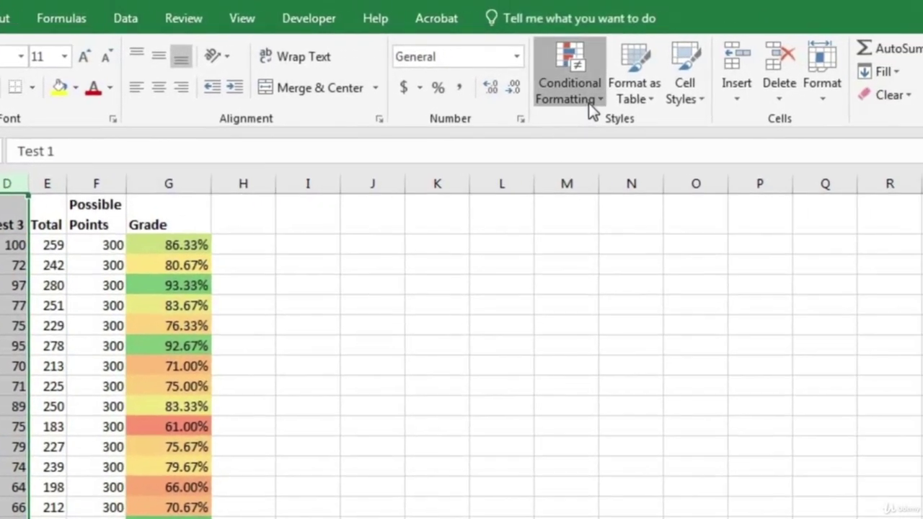
{"action": "left_click", "coordinate": [683, 101]}
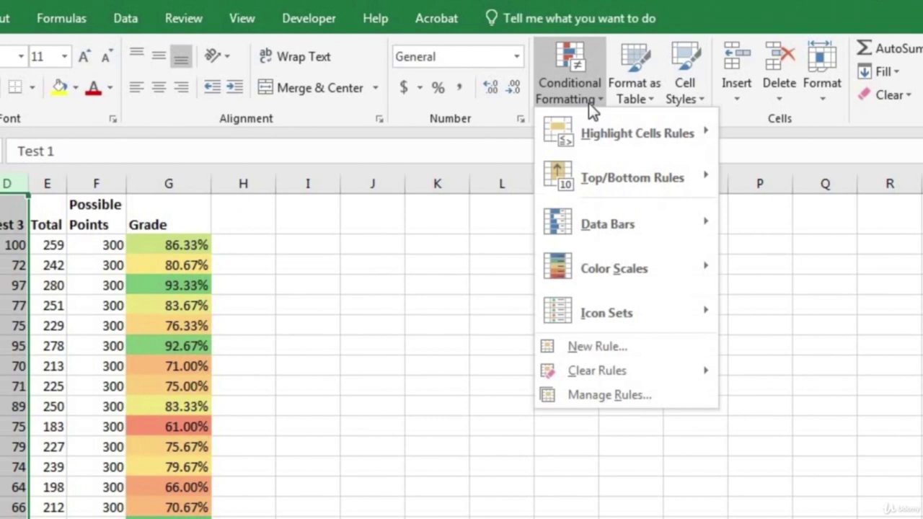
{"action": "mouse_move", "coordinate": [640, 152]}
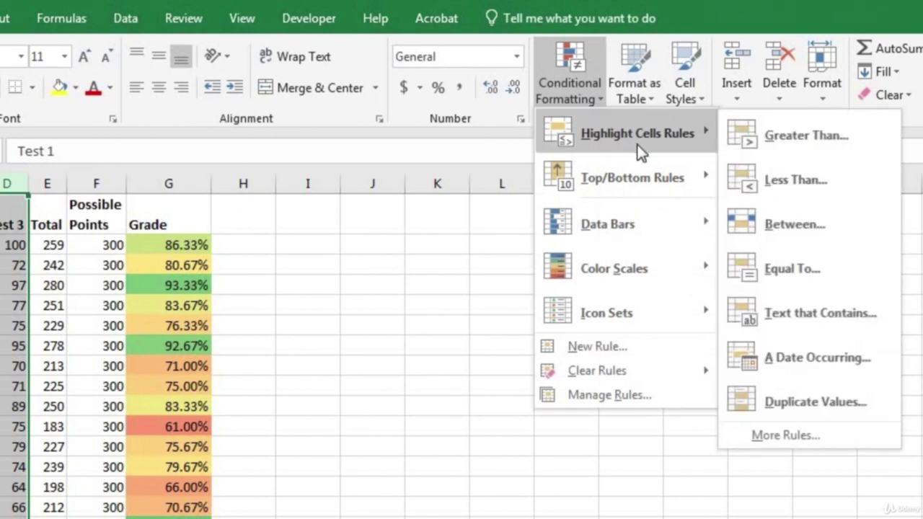
{"action": "left_click", "coordinate": [787, 137]}
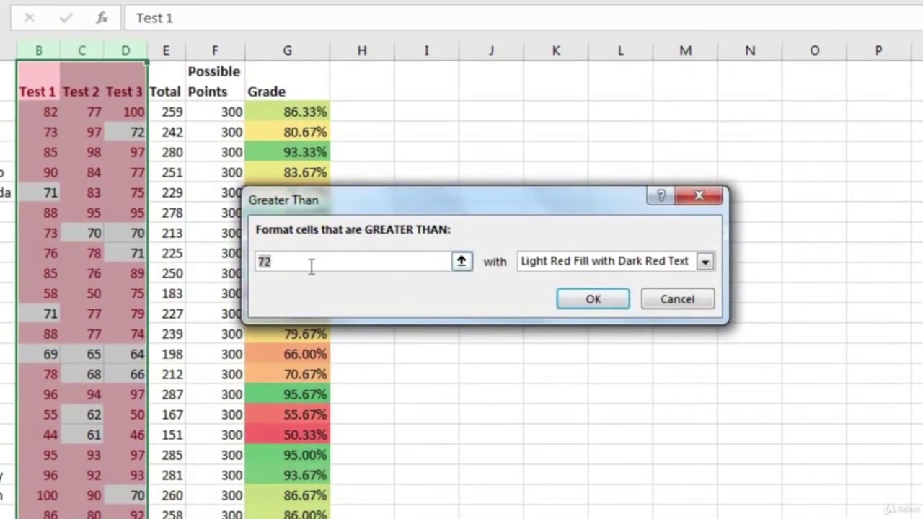
{"action": "key", "text": "BackSpace"}
{"action": "type", "text": "89"}
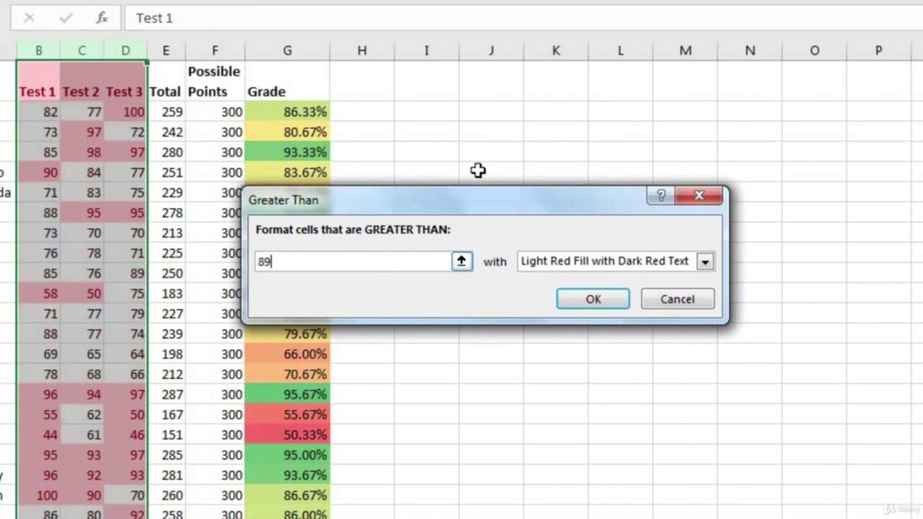
{"action": "left_click", "coordinate": [632, 260]}
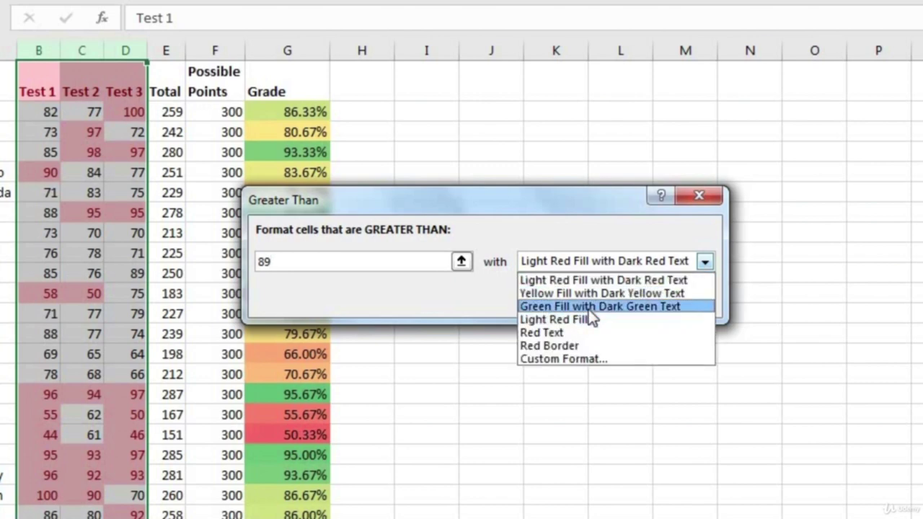
{"action": "left_click", "coordinate": [606, 307]}
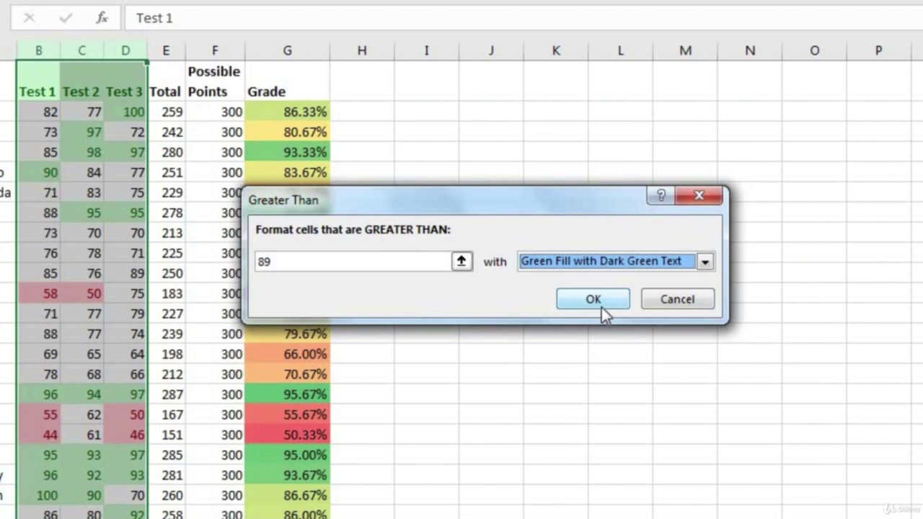
{"action": "left_click", "coordinate": [604, 295]}
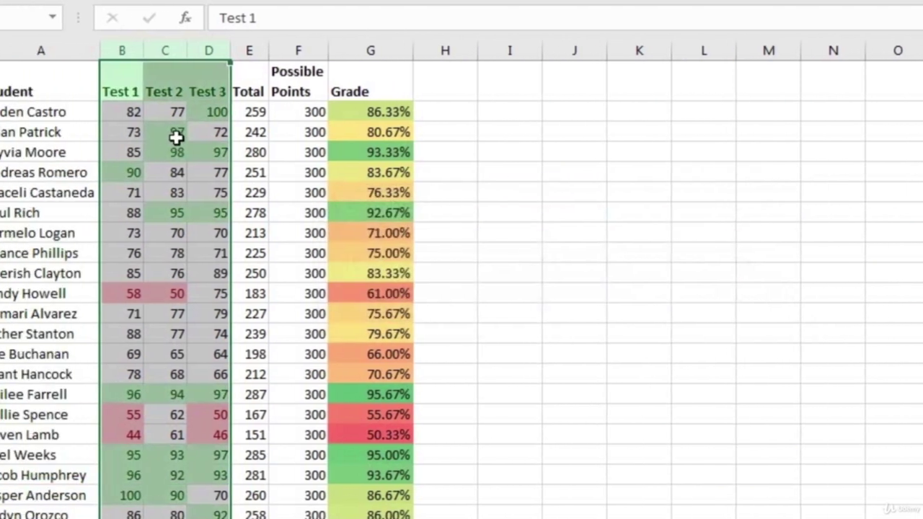
Select the Test 1–Test 3 columns B through D and open the Conditional Formatting dropdown.
{"action": "left_click", "coordinate": [82, 132]}
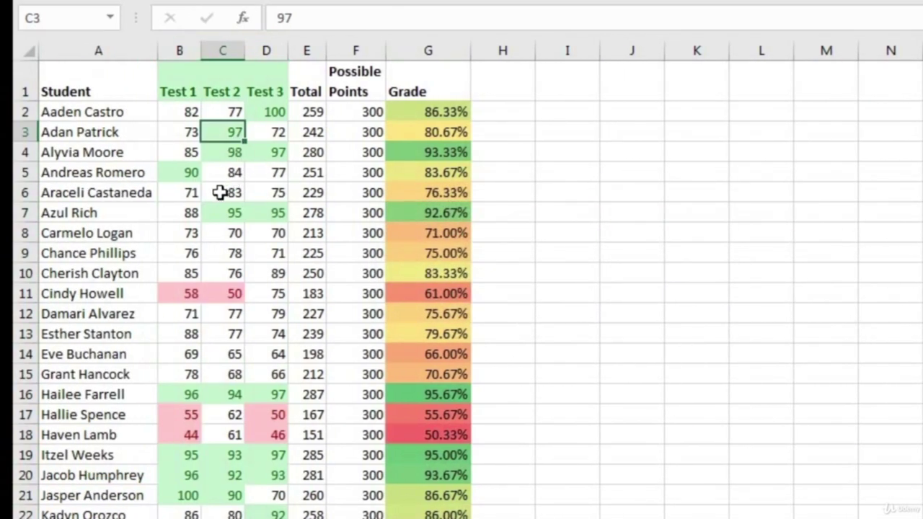
{"action": "scroll", "coordinate": [238, 178], "scroll_direction": "down", "scroll_amount": 4}
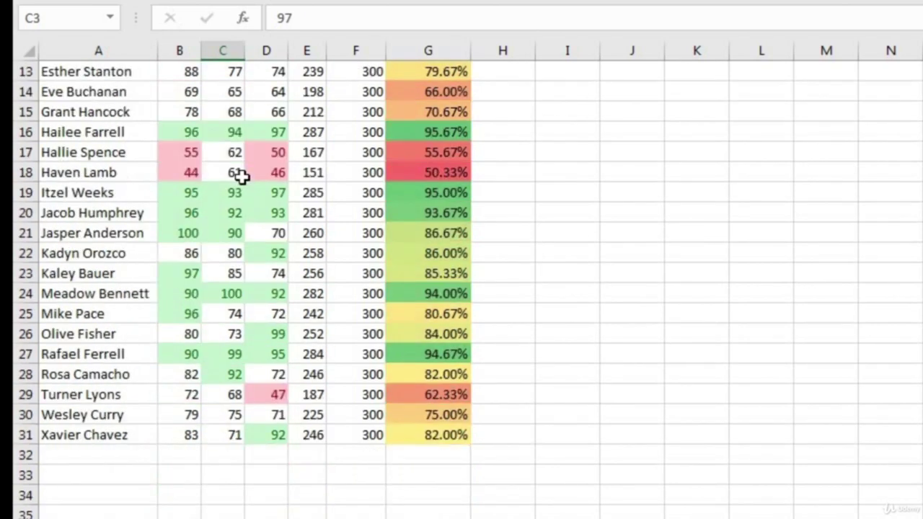
{"action": "scroll", "coordinate": [242, 177], "scroll_direction": "up", "scroll_amount": 4}
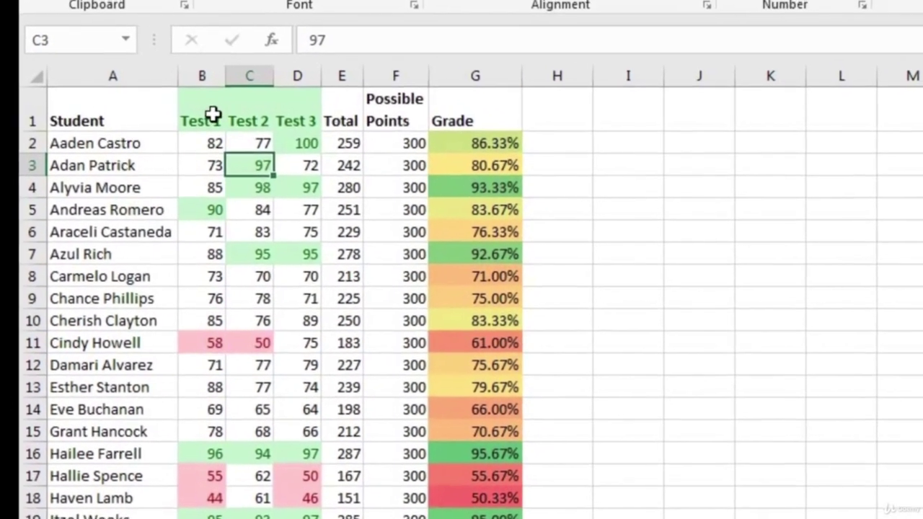
{"action": "left_click_drag", "start_coordinate": [190, 83], "coordinate": [274, 76]}
{"action": "left_click_drag", "start_coordinate": [324, 120], "coordinate": [326, 121]}
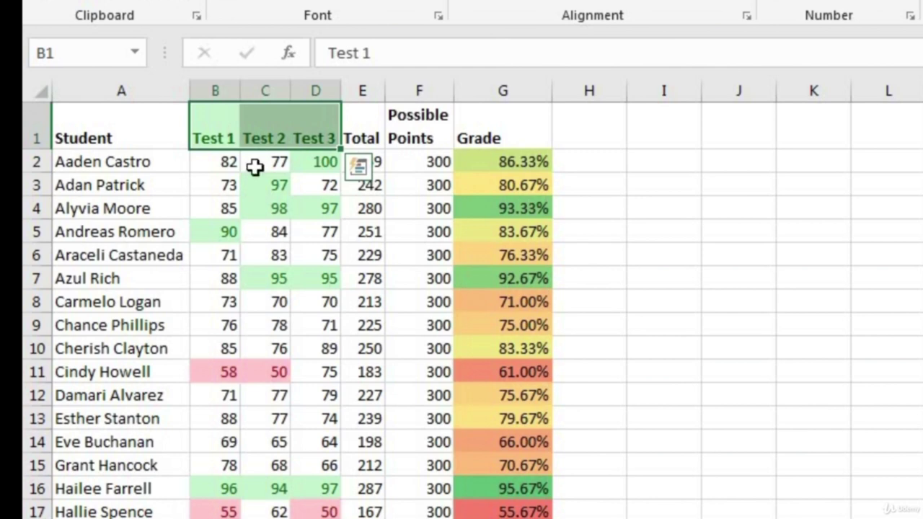
{"action": "left_click", "coordinate": [219, 98]}
{"action": "left_click_drag", "start_coordinate": [220, 101], "coordinate": [320, 95]}
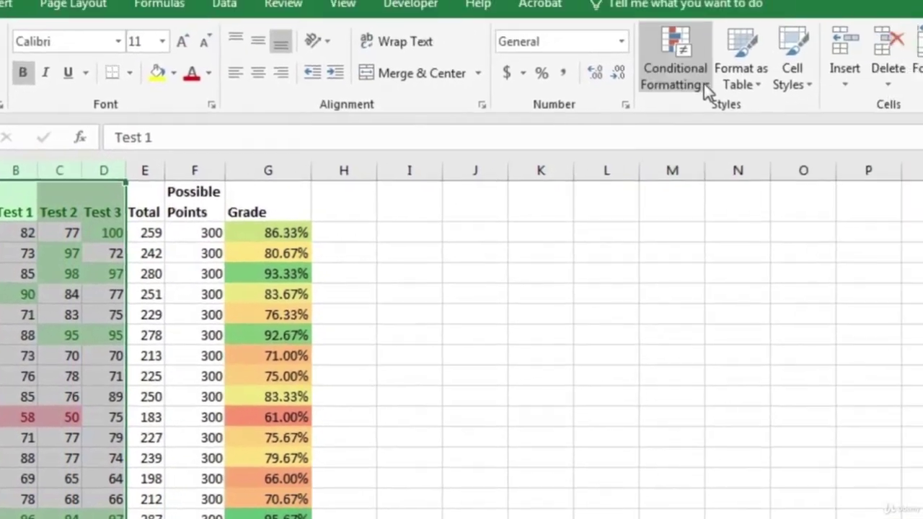
{"action": "left_click", "coordinate": [884, 25]}
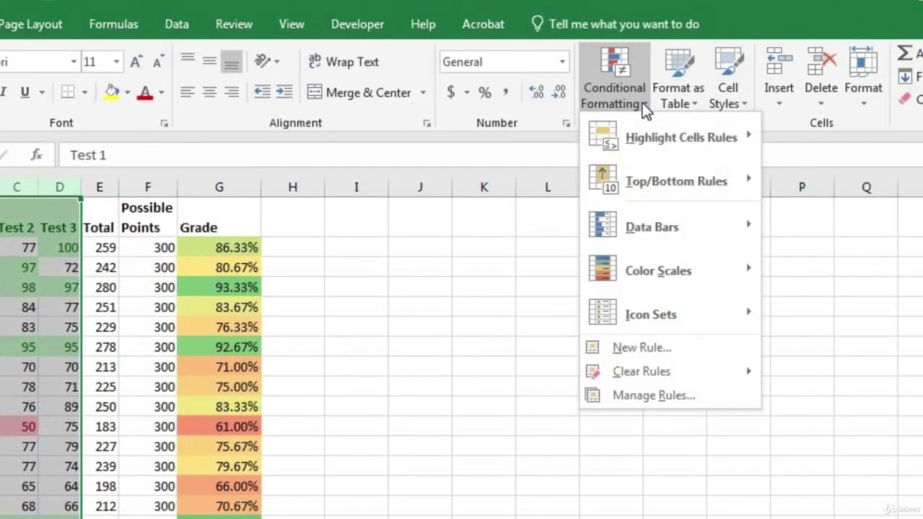
Create a new rule for cells with Specific Text containing 'Test', leaving the format unset.
{"action": "left_click", "coordinate": [662, 352]}
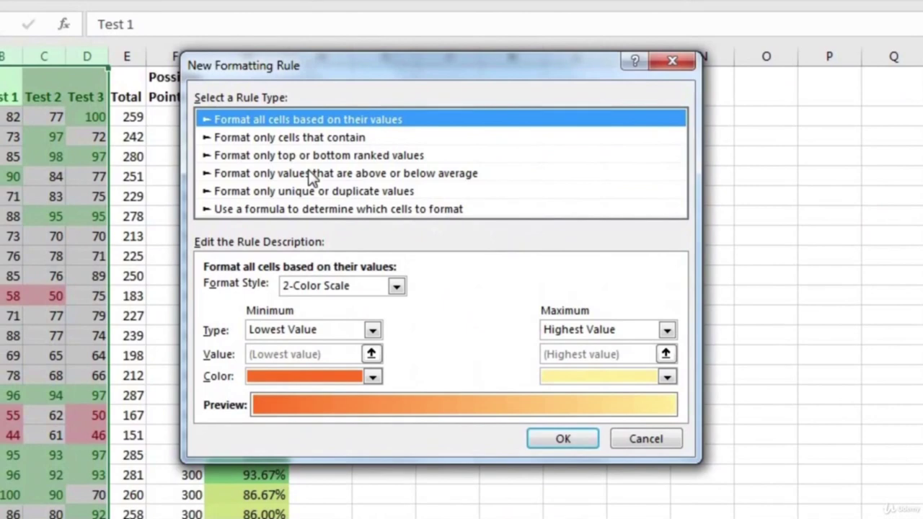
{"action": "left_click", "coordinate": [285, 140]}
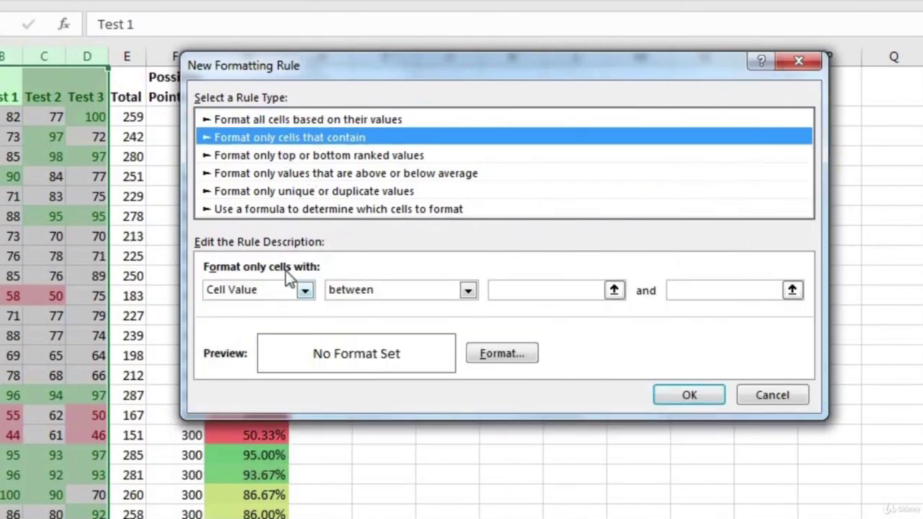
{"action": "left_click", "coordinate": [292, 294]}
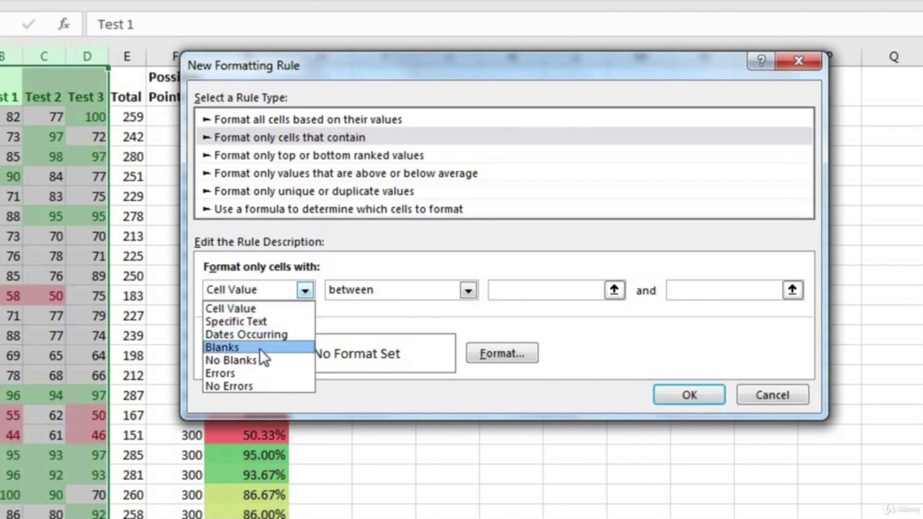
{"action": "left_click", "coordinate": [261, 323]}
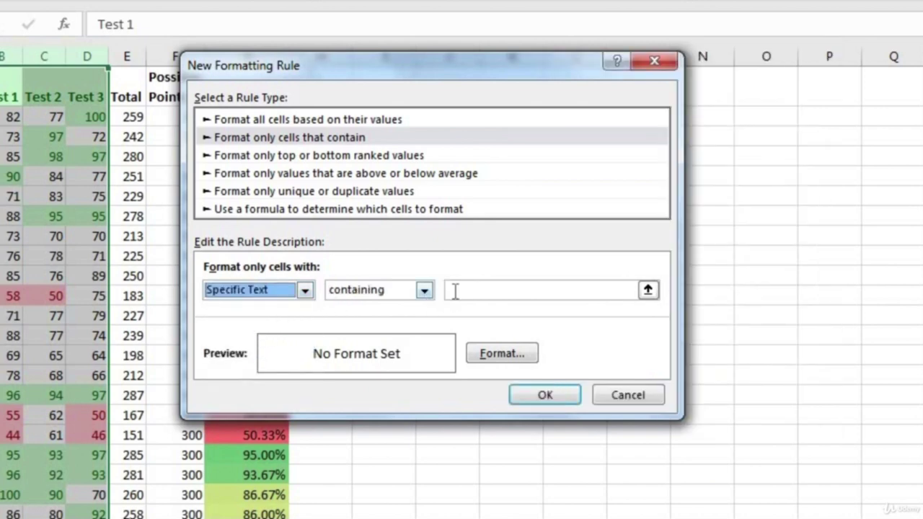
{"action": "left_click", "coordinate": [483, 289]}
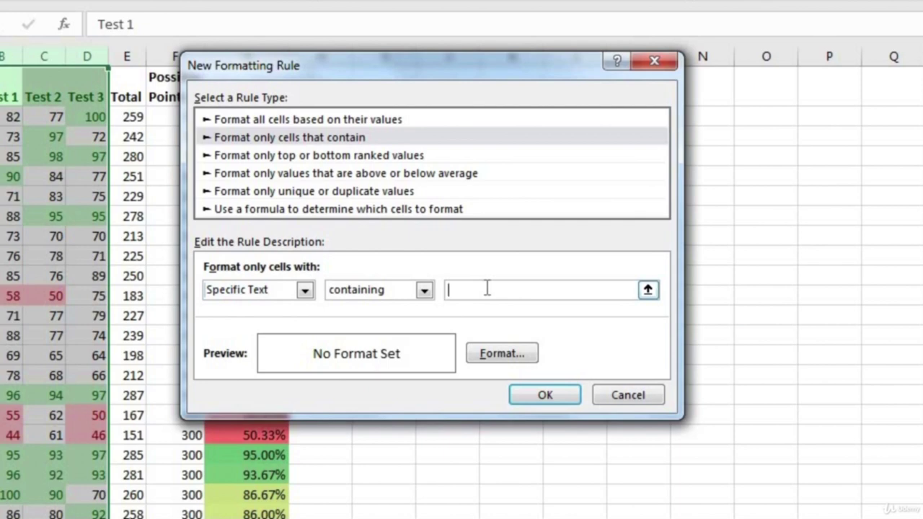
{"action": "type", "text": "Test"}
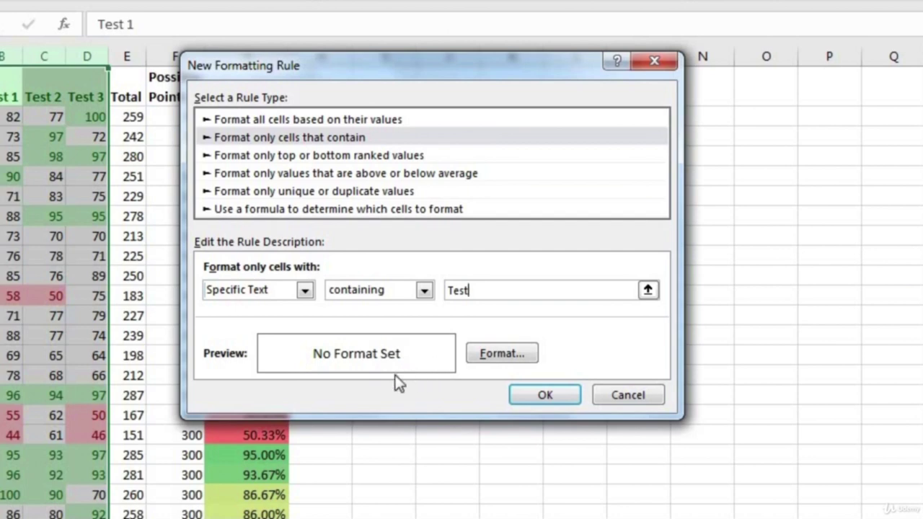
{"action": "left_click", "coordinate": [542, 398]}
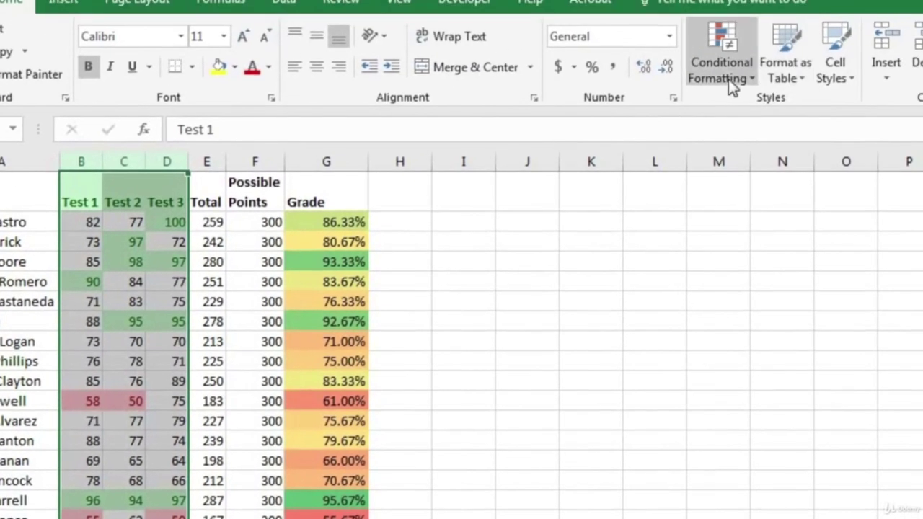
Tick Stop If True on the 'Cell Value contains Test' rule, then apply and confirm.
{"action": "left_click", "coordinate": [729, 79]}
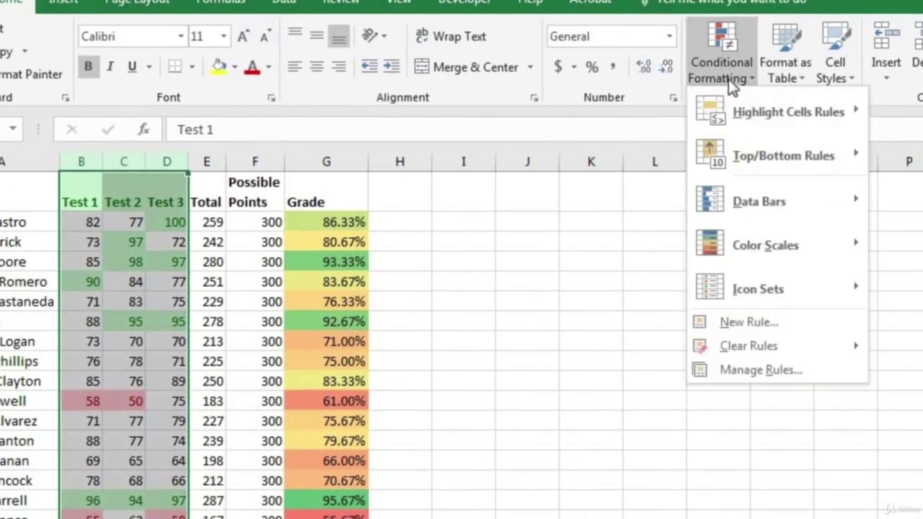
{"action": "left_click", "coordinate": [761, 370]}
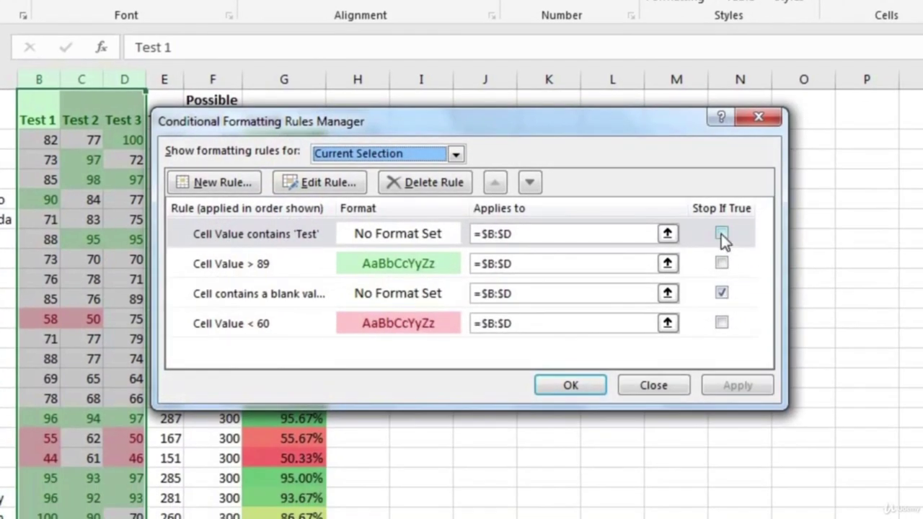
{"action": "left_click", "coordinate": [722, 234]}
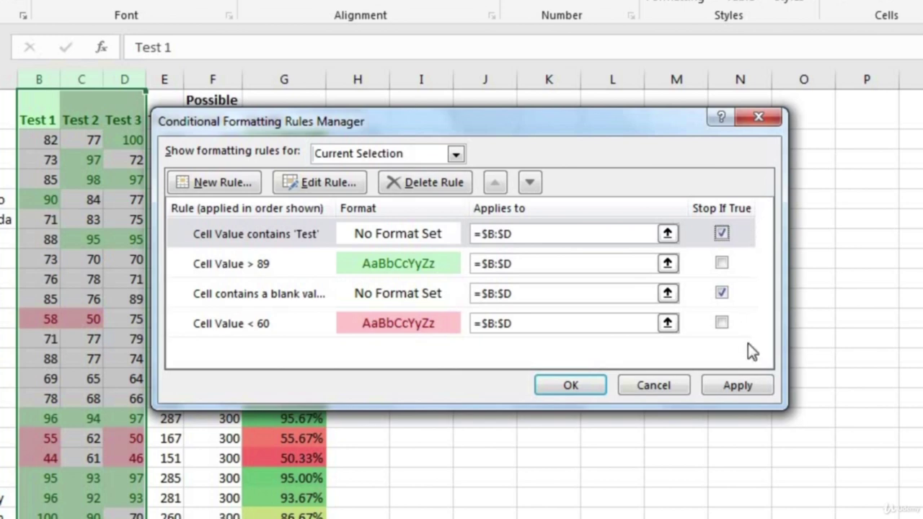
{"action": "left_click", "coordinate": [737, 385]}
{"action": "left_click", "coordinate": [570, 385]}
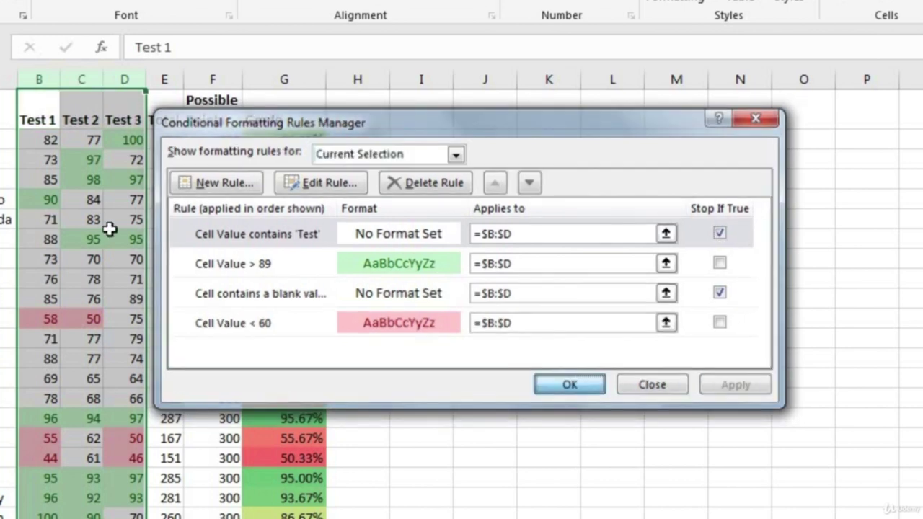
{"action": "left_click", "coordinate": [114, 221]}
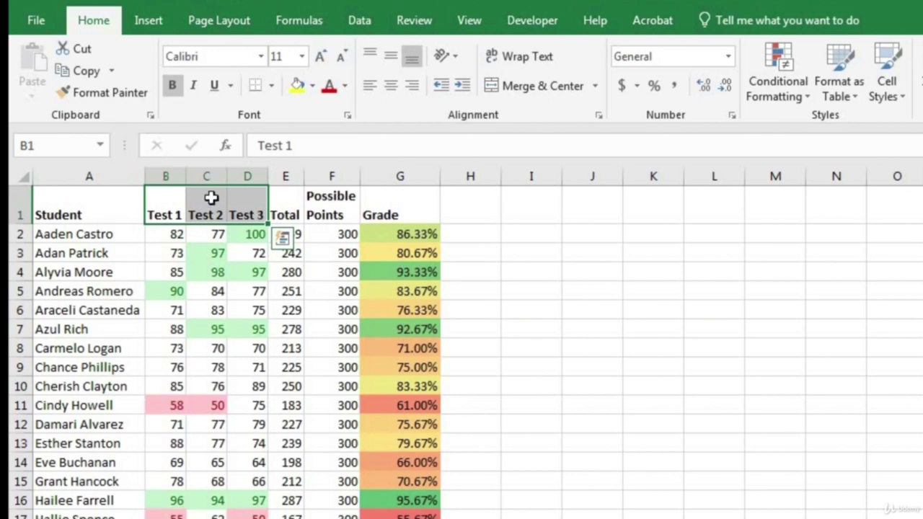
Start a Between highlight rule on the score columns with bounds 80 and 89.
{"action": "left_click_drag", "start_coordinate": [166, 176], "coordinate": [247, 181]}
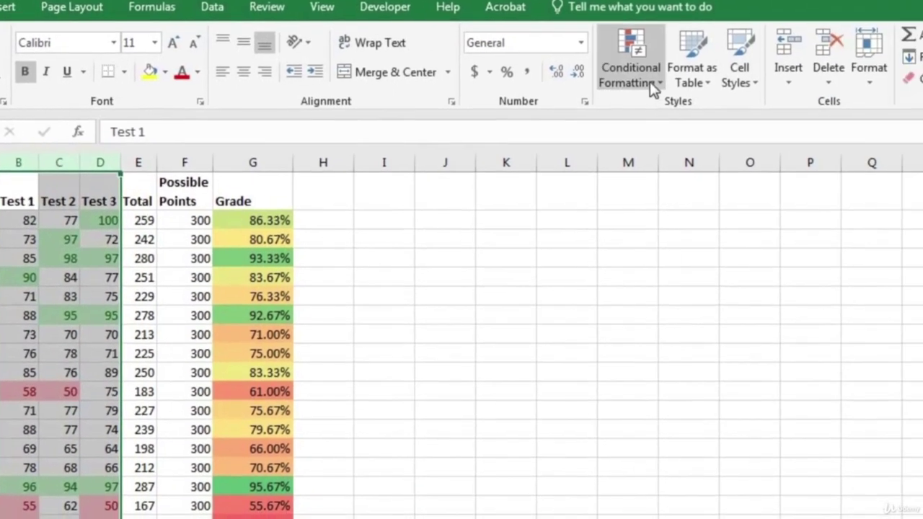
{"action": "left_click", "coordinate": [650, 81]}
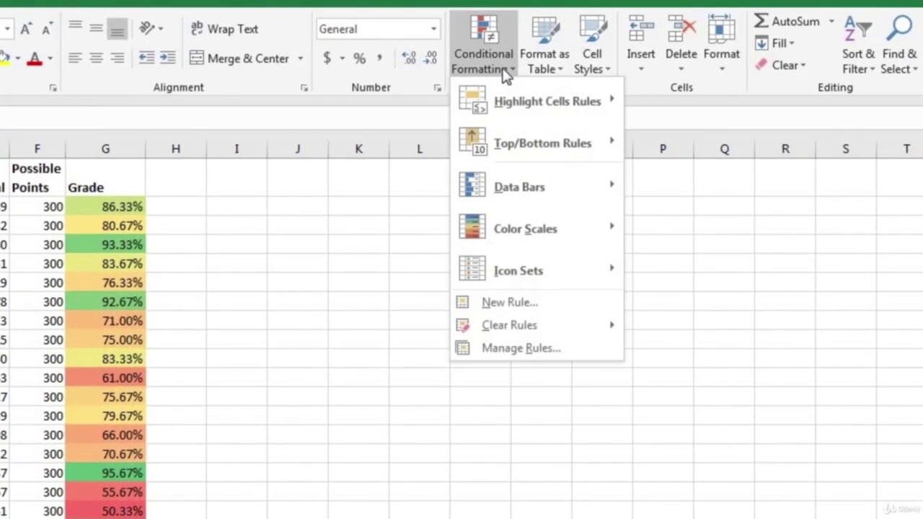
{"action": "mouse_move", "coordinate": [537, 99]}
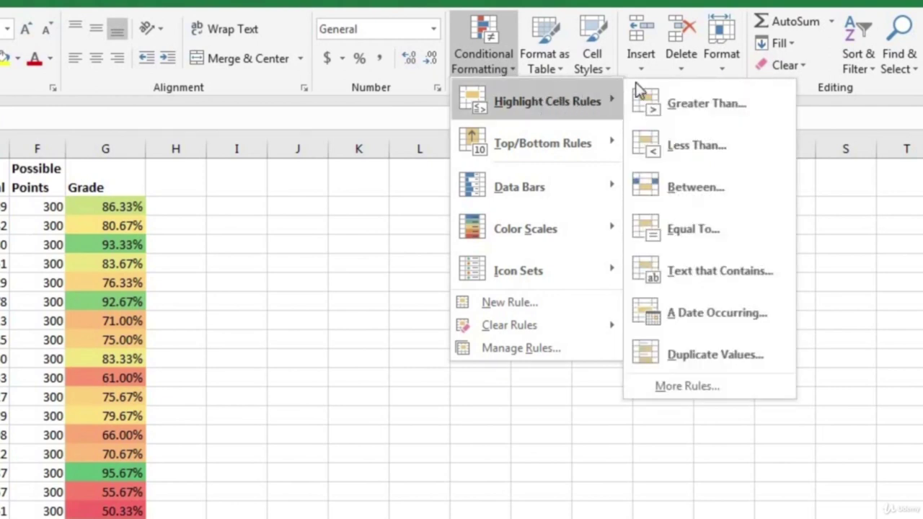
{"action": "left_click", "coordinate": [696, 187]}
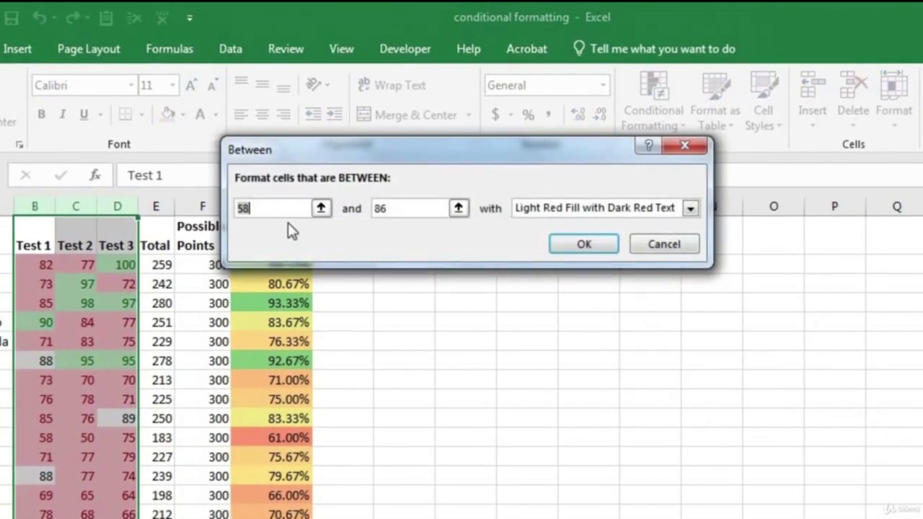
{"action": "type", "text": "80"}
{"action": "left_click", "coordinate": [431, 204]}
{"action": "type", "text": "89"}
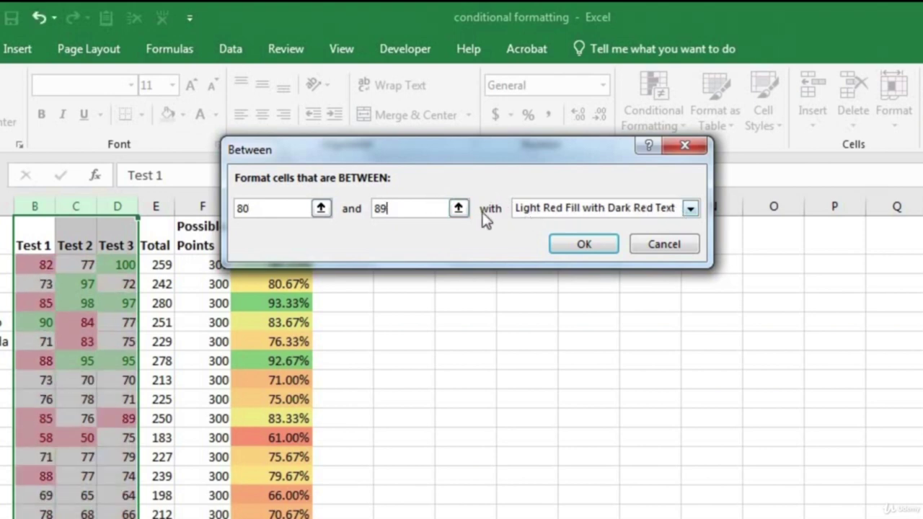
Give the 80–89 rule a custom blue fill format and apply it.
{"action": "left_click", "coordinate": [593, 211]}
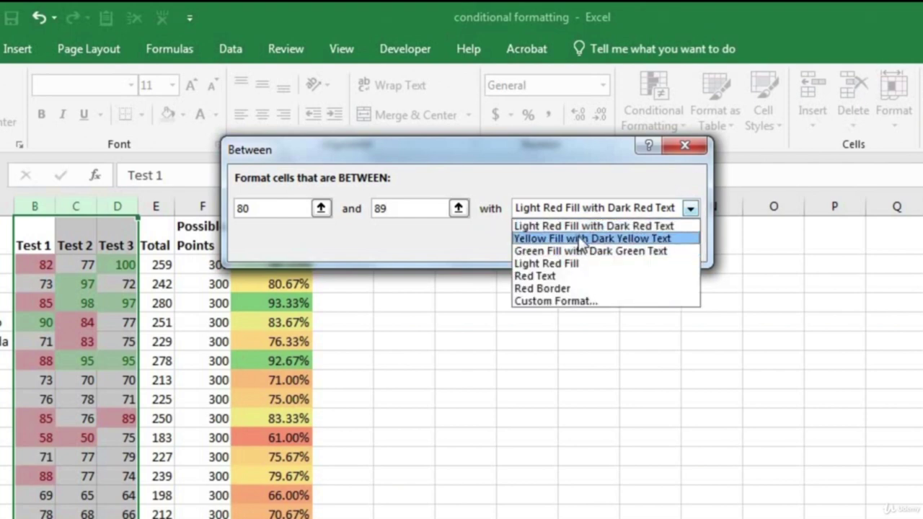
{"action": "left_click", "coordinate": [582, 301]}
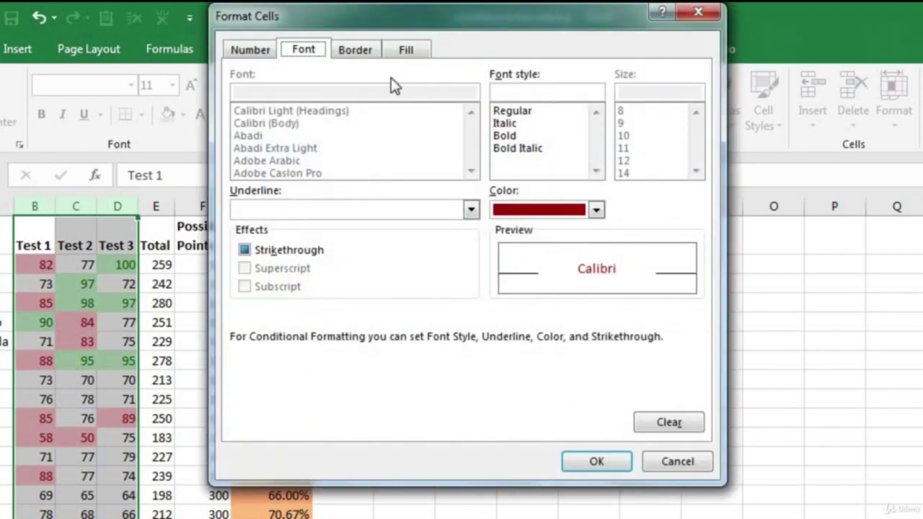
{"action": "left_click", "coordinate": [417, 51]}
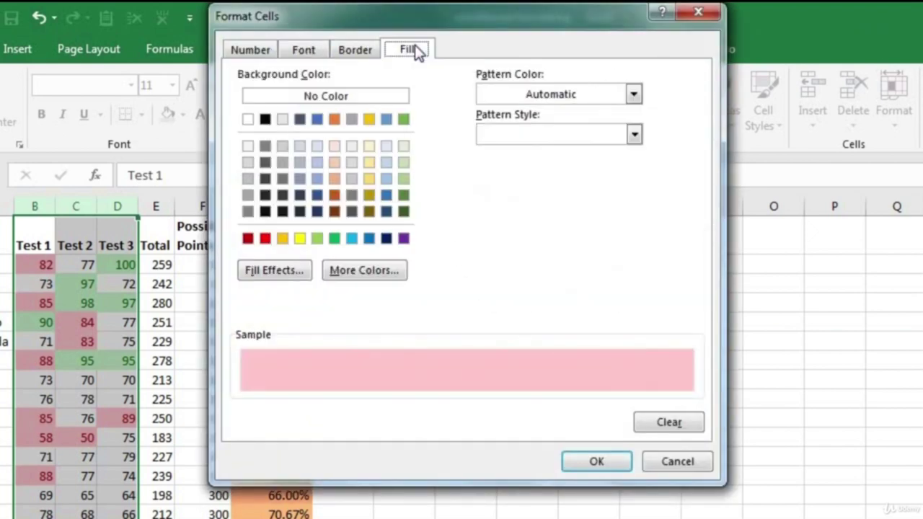
{"action": "left_click", "coordinate": [317, 119]}
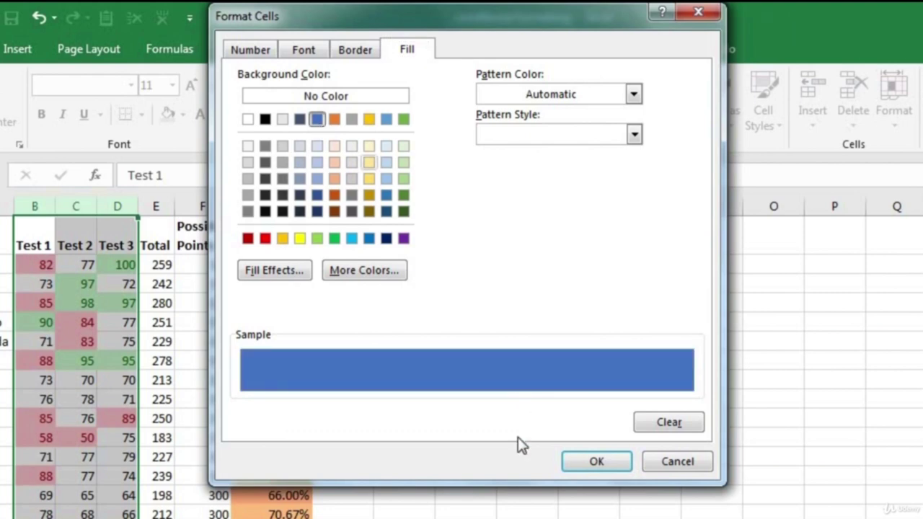
{"action": "left_click", "coordinate": [579, 460]}
{"action": "left_click", "coordinate": [573, 245]}
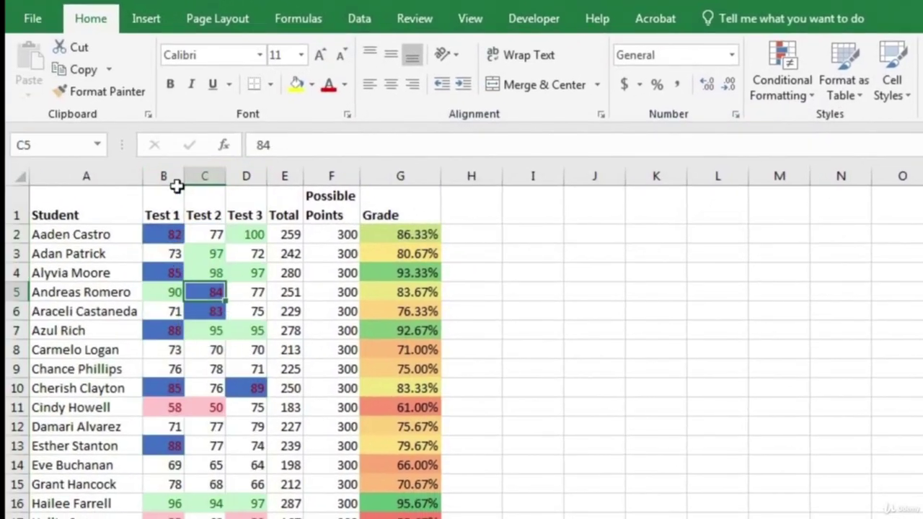
{"action": "left_click", "coordinate": [164, 235]}
{"action": "scroll", "coordinate": [166, 257], "scroll_direction": "down", "scroll_amount": 6}
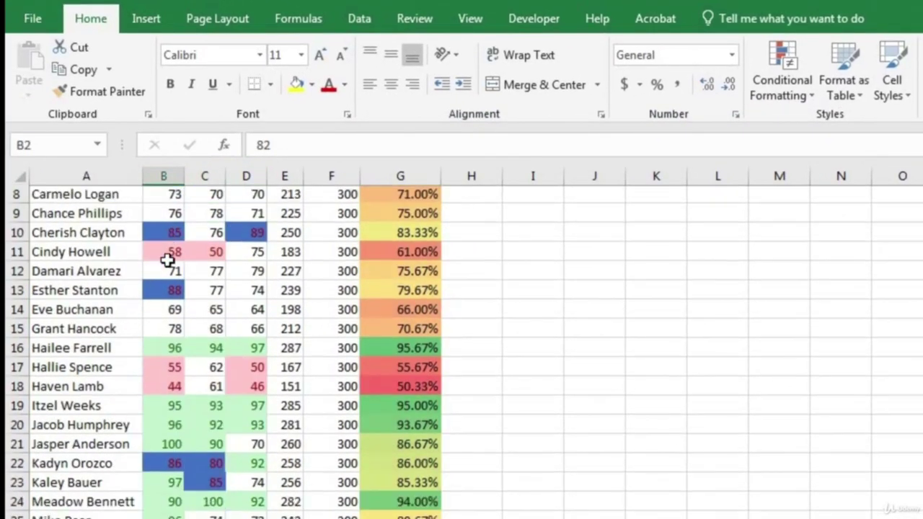
{"action": "scroll", "coordinate": [200, 300], "scroll_direction": "up", "scroll_amount": 6}
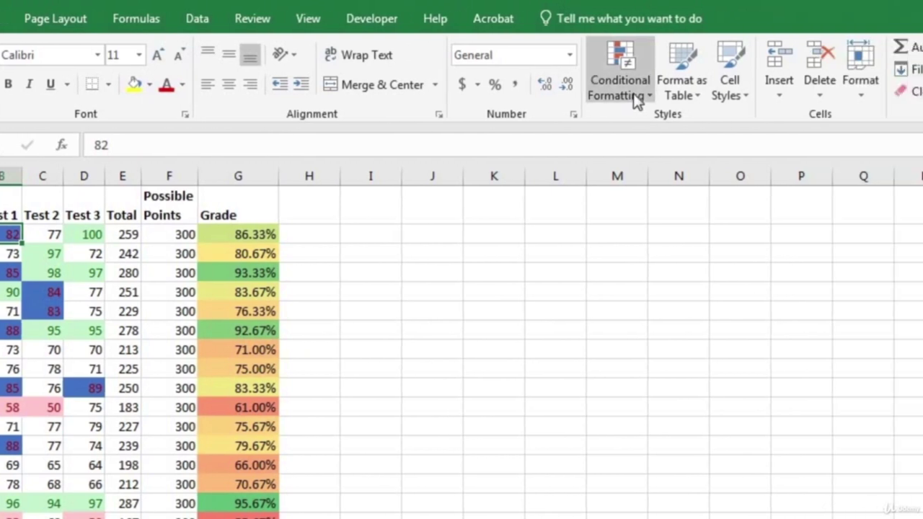
Edit the 80–89 rule's format to a light blue fill with Automatic font colour.
{"action": "left_click", "coordinate": [799, 95]}
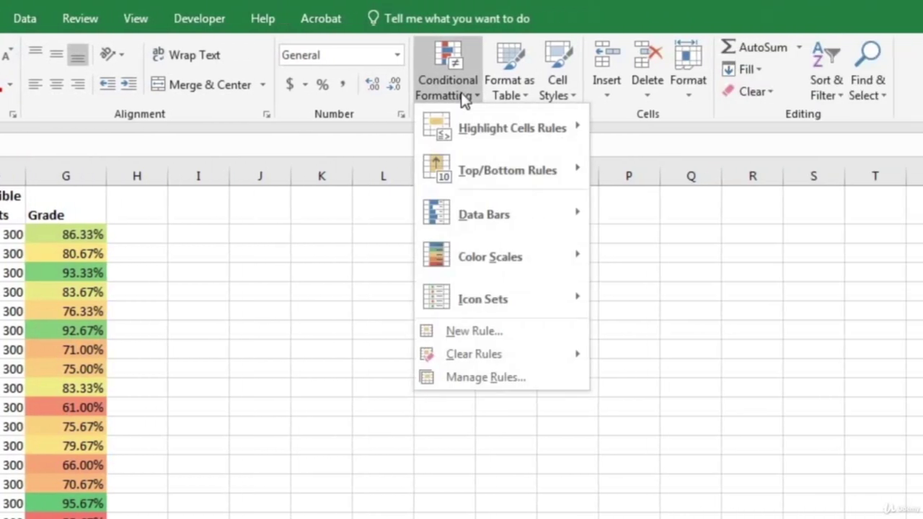
{"action": "left_click", "coordinate": [486, 377]}
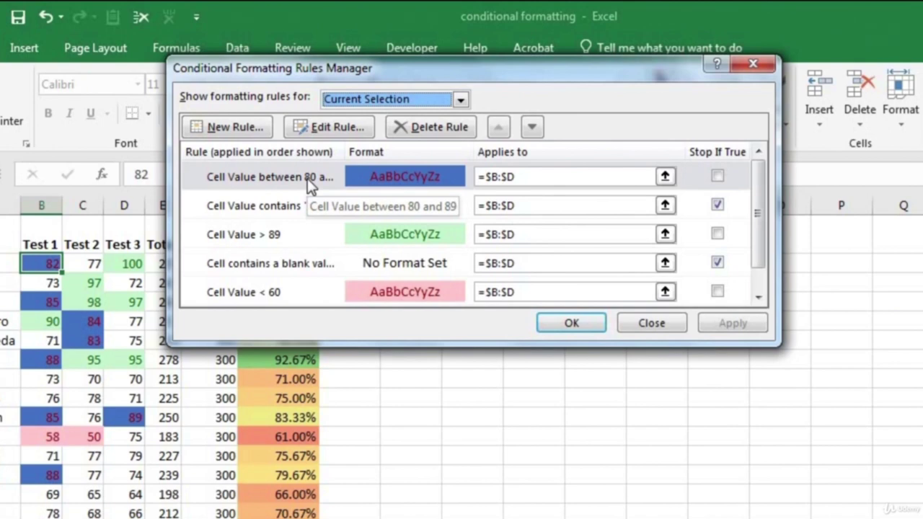
{"action": "double_click", "coordinate": [304, 178]}
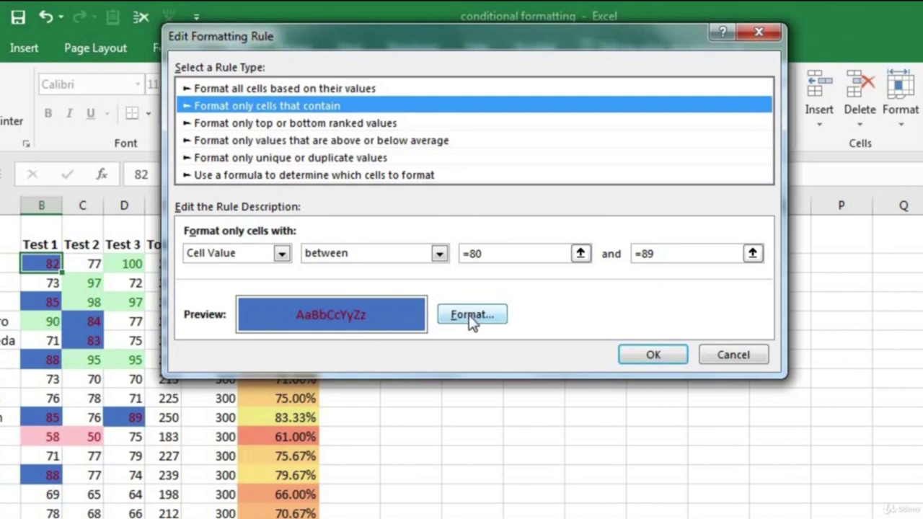
{"action": "left_click", "coordinate": [470, 316]}
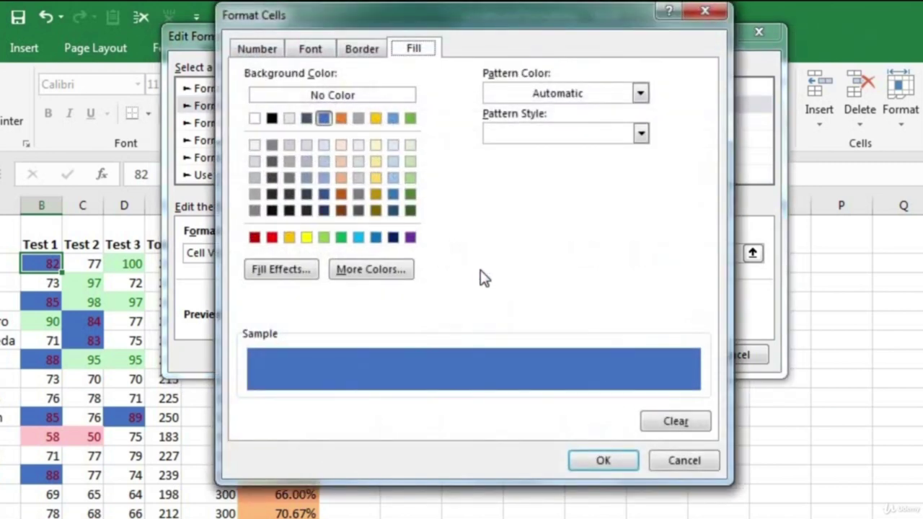
{"action": "left_click", "coordinate": [325, 146]}
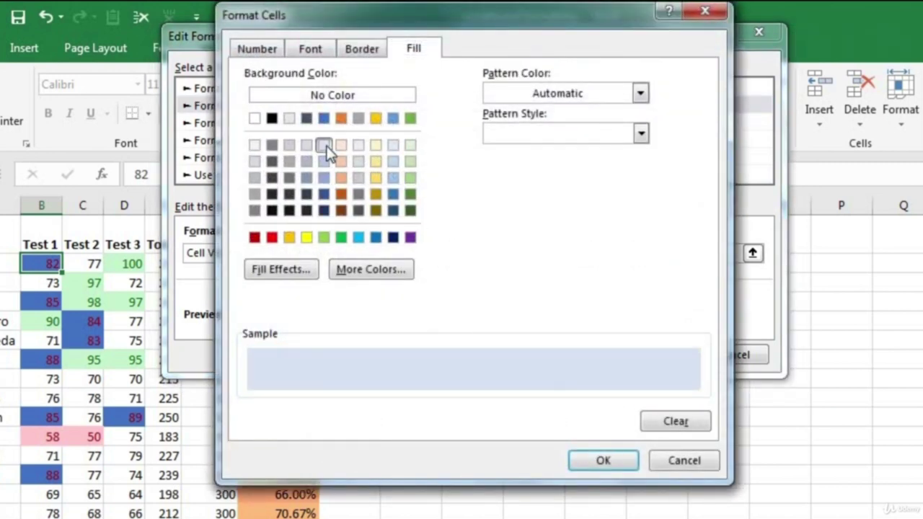
{"action": "left_click", "coordinate": [317, 52]}
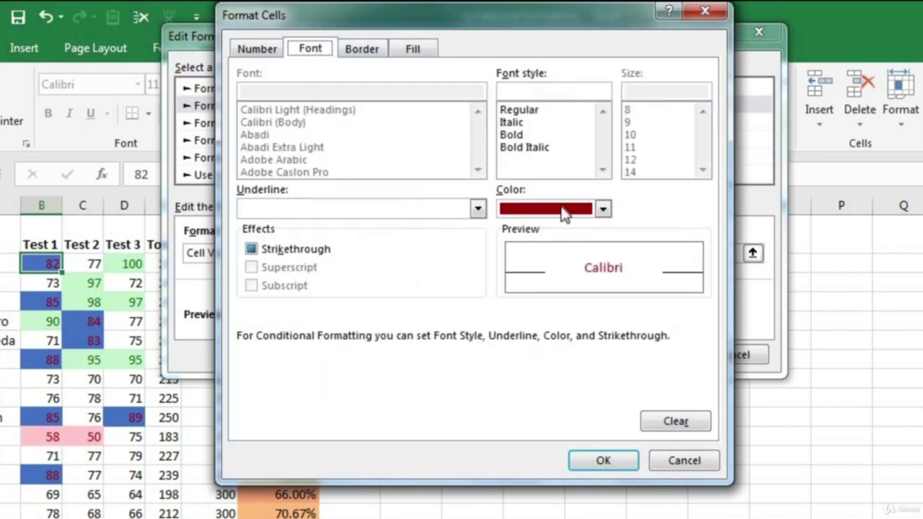
{"action": "left_click", "coordinate": [582, 211]}
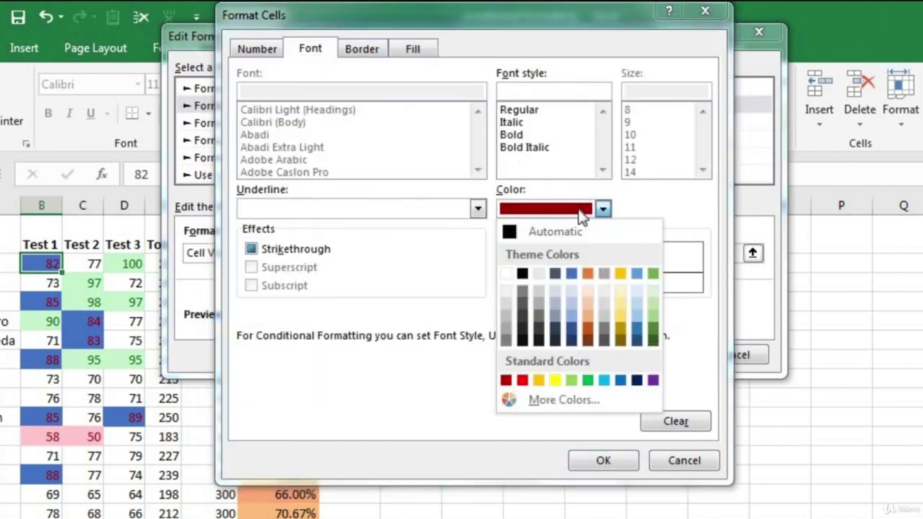
{"action": "left_click", "coordinate": [583, 232]}
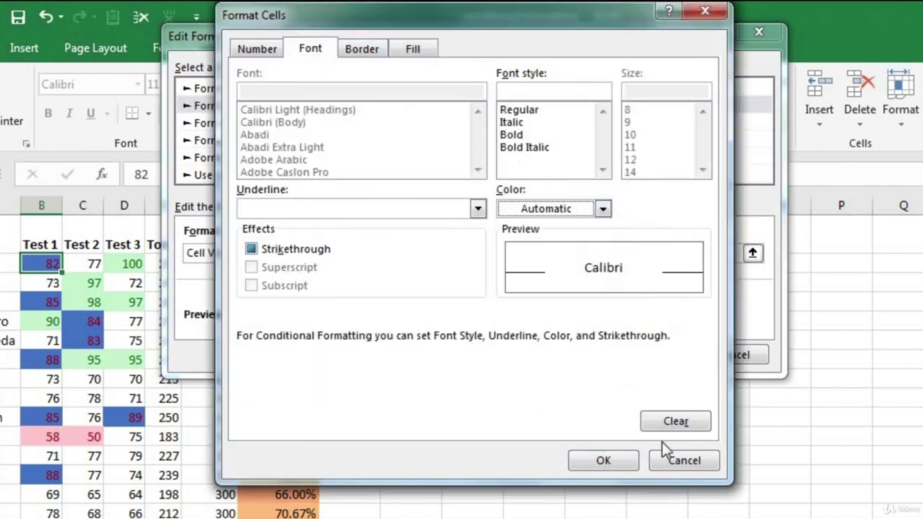
{"action": "left_click", "coordinate": [614, 460]}
{"action": "left_click", "coordinate": [644, 362]}
{"action": "left_click", "coordinate": [585, 324]}
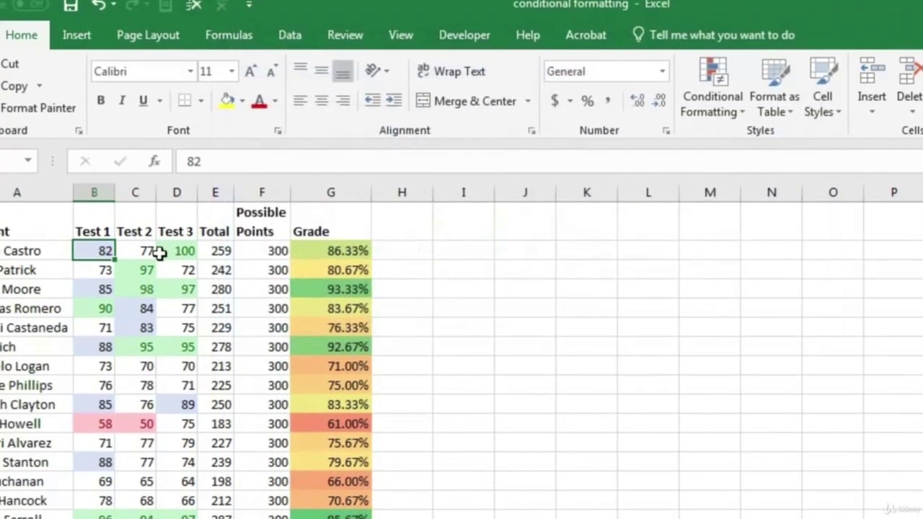
{"action": "left_click", "coordinate": [69, 280]}
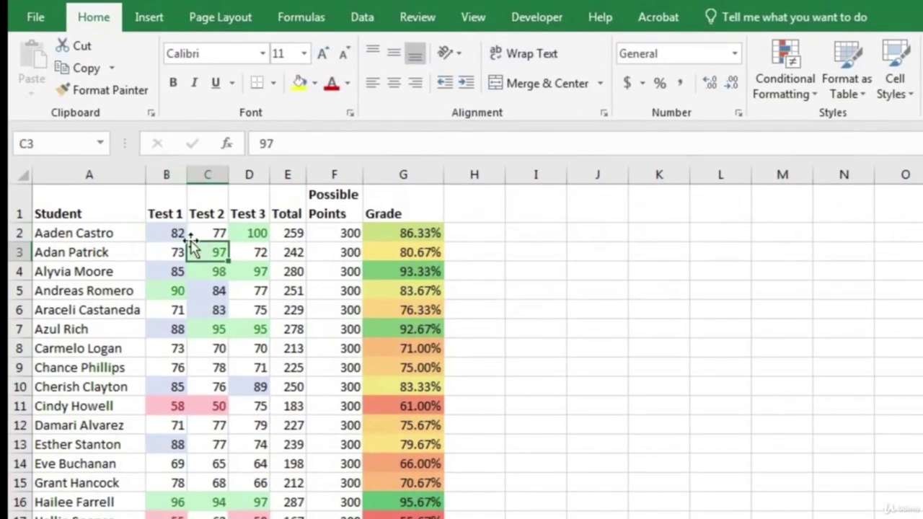
Select the Test 1 to Test 3 columns.
{"action": "left_click_drag", "start_coordinate": [207, 174], "coordinate": [235, 240]}
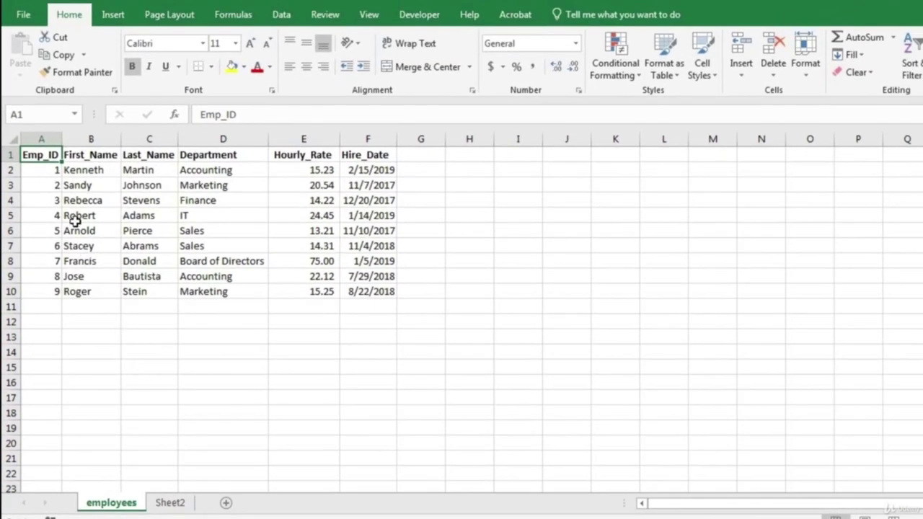
Review the Emp_ID through Hourly_Rate columns, then select the whole Hire_Date column F and show the Data tab.
{"action": "left_click", "coordinate": [90, 183]}
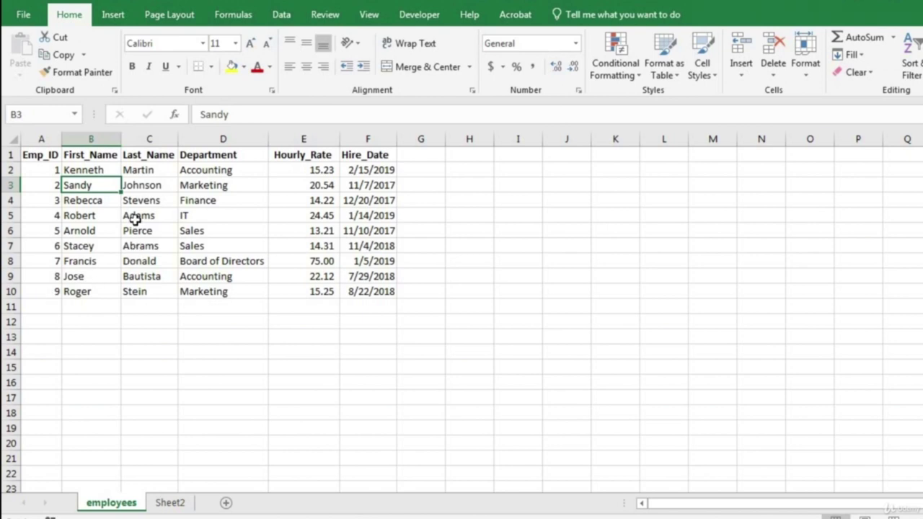
{"action": "left_click", "coordinate": [42, 133]}
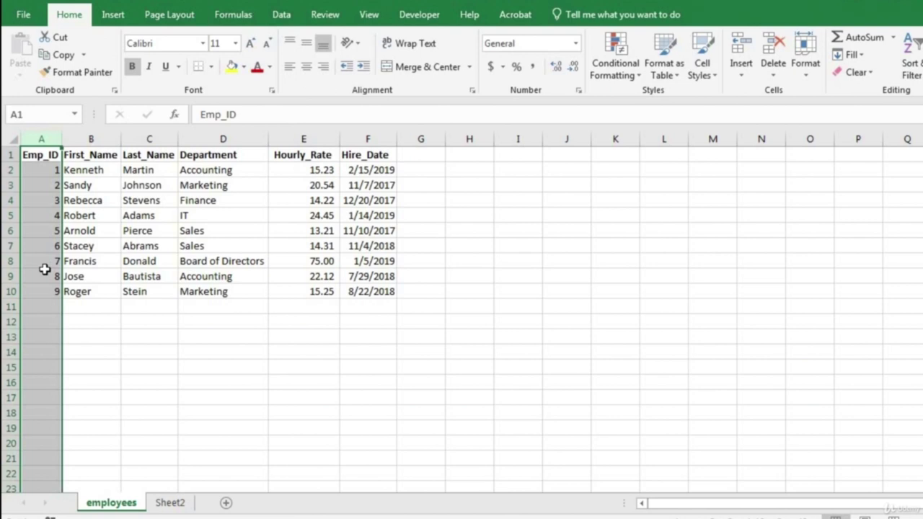
{"action": "left_click_drag", "start_coordinate": [90, 137], "coordinate": [145, 131]}
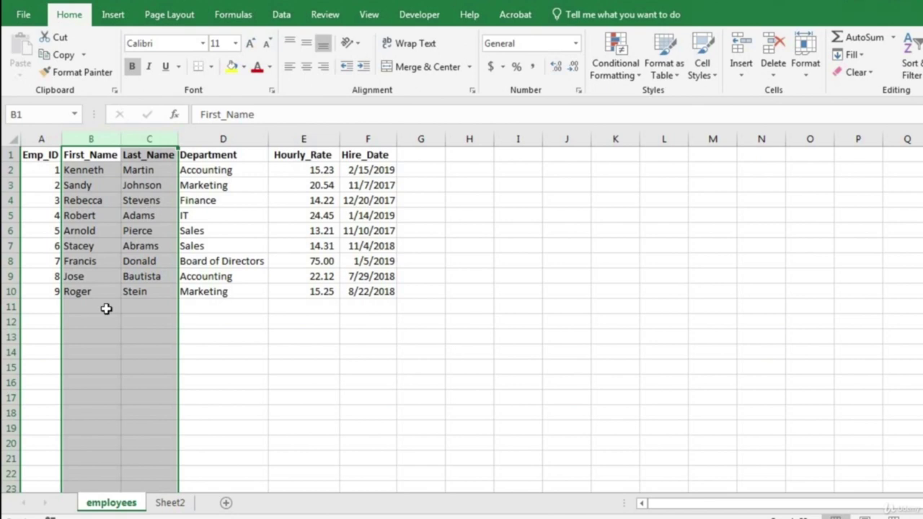
{"action": "left_click", "coordinate": [209, 139]}
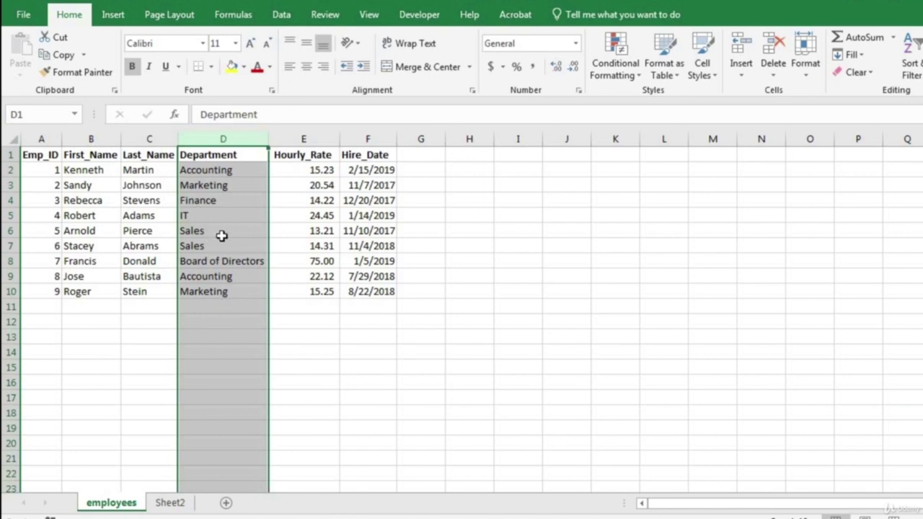
{"action": "left_click_drag", "start_coordinate": [300, 140], "coordinate": [301, 238]}
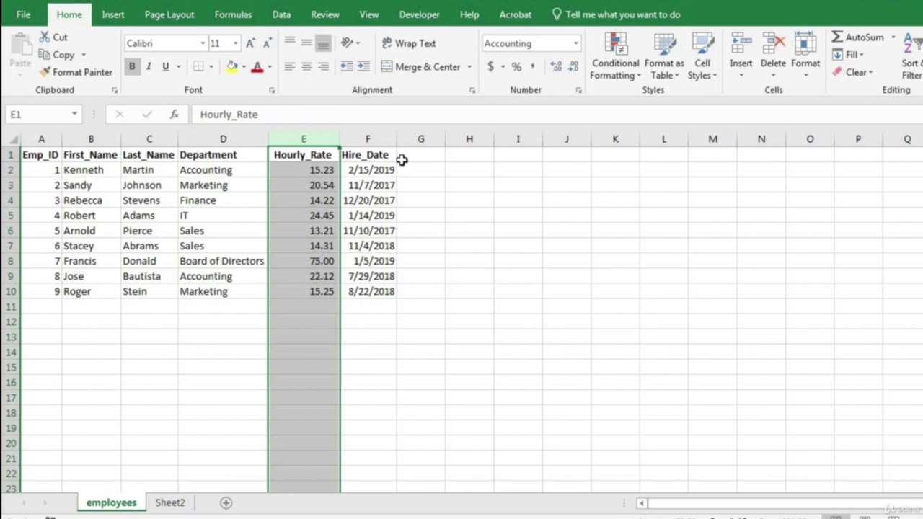
{"action": "left_click", "coordinate": [370, 139]}
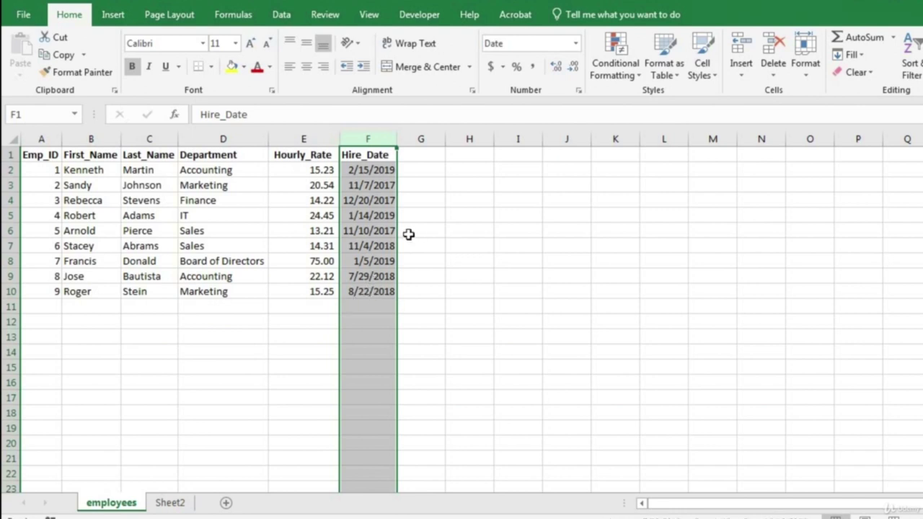
{"action": "left_click_drag", "start_coordinate": [371, 169], "coordinate": [368, 291]}
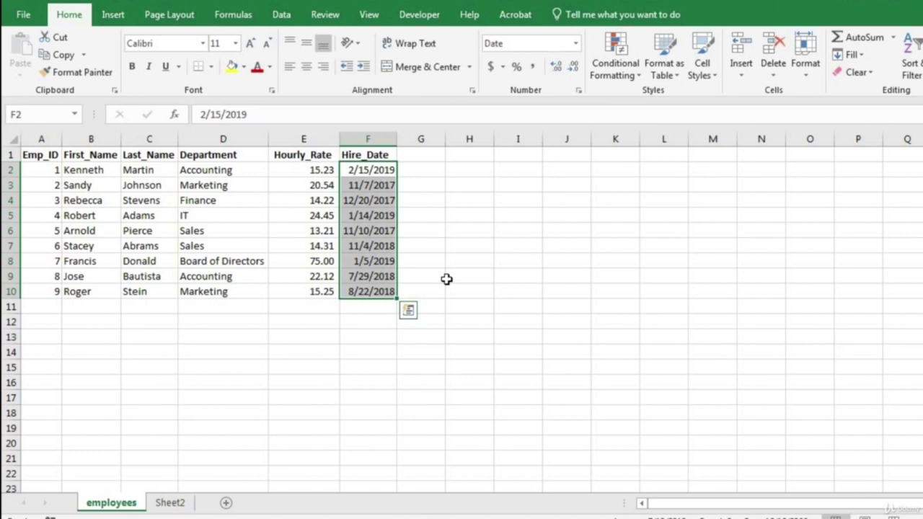
{"action": "left_click", "coordinate": [365, 137]}
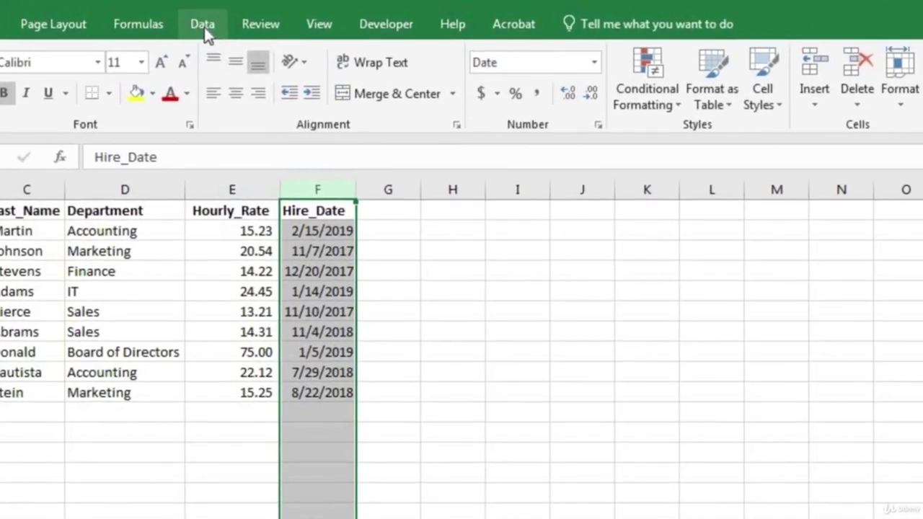
{"action": "left_click", "coordinate": [204, 26]}
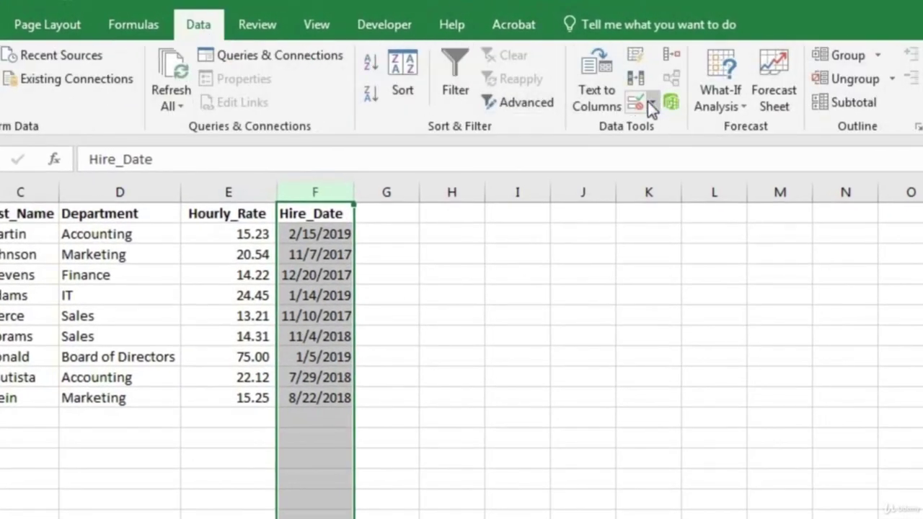
Add a Date validation rule to Hire_Date allowing only dates from 01/6/2016 to 09/09/2300.
{"action": "left_click", "coordinate": [648, 101]}
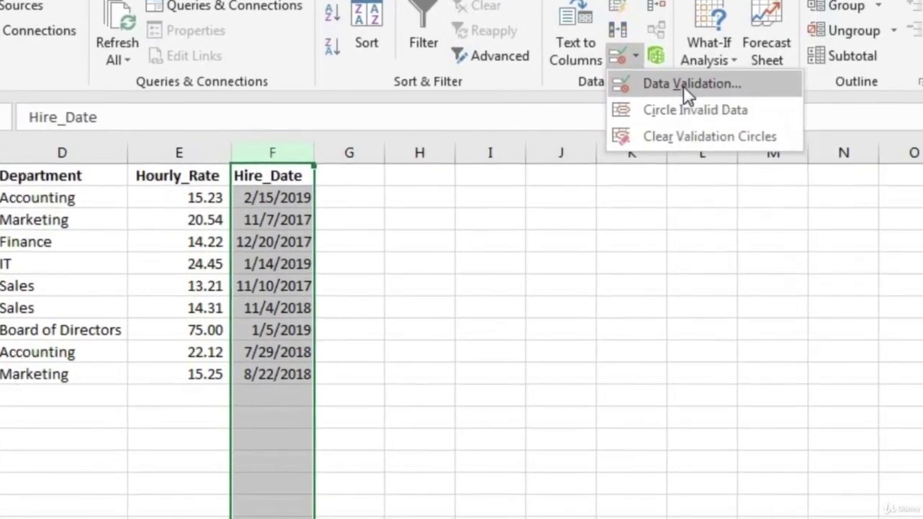
{"action": "left_click", "coordinate": [697, 129]}
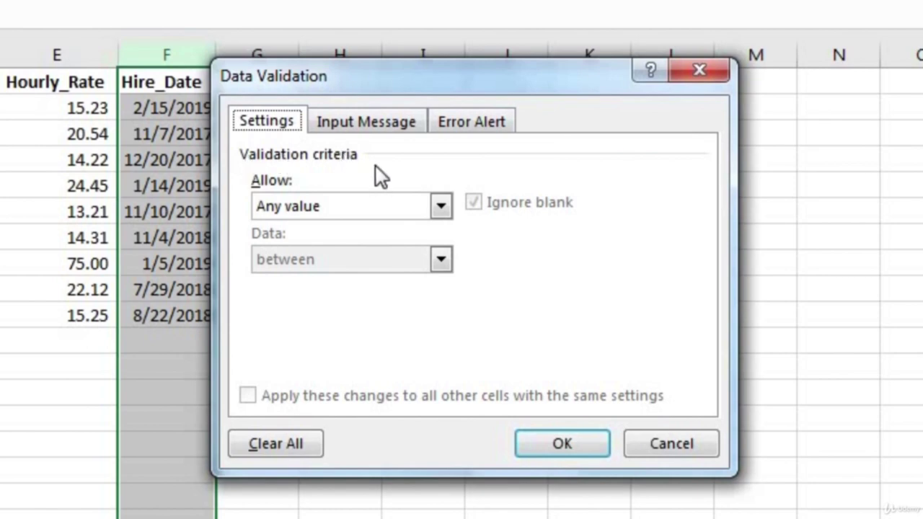
{"action": "left_click", "coordinate": [437, 208]}
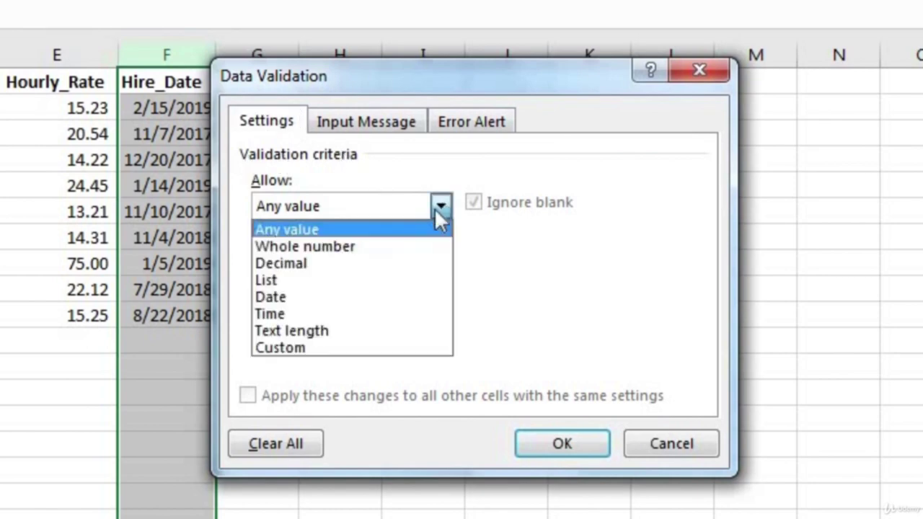
{"action": "left_click", "coordinate": [347, 297]}
{"action": "left_click", "coordinate": [368, 313]}
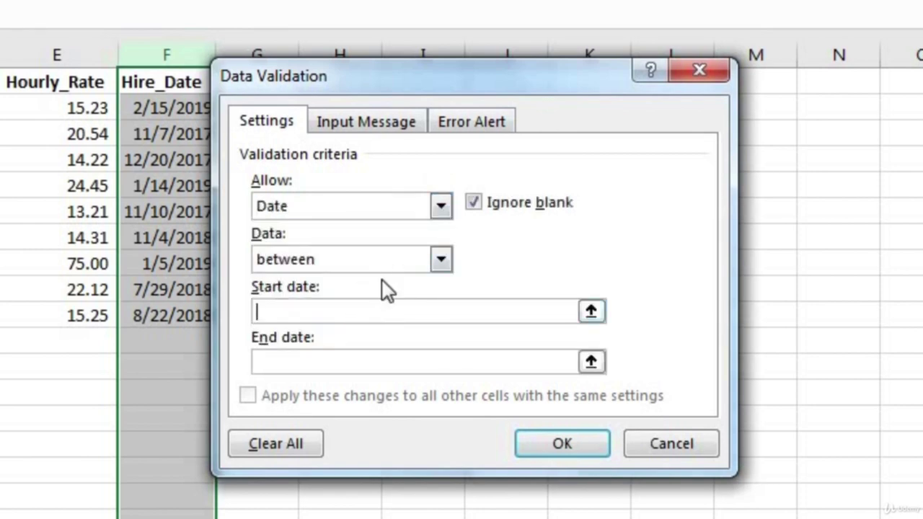
{"action": "type", "text": "01/6/2016"}
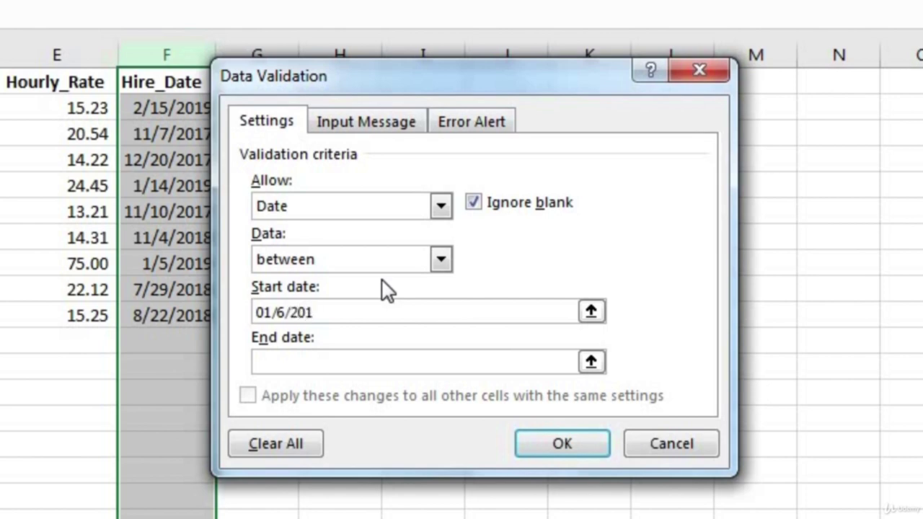
{"action": "left_click", "coordinate": [328, 361]}
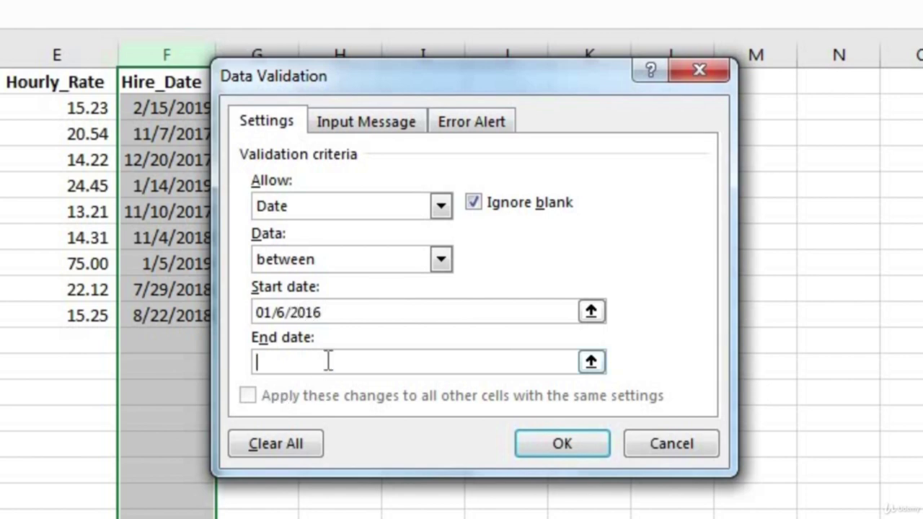
{"action": "type", "text": "09/09/2300"}
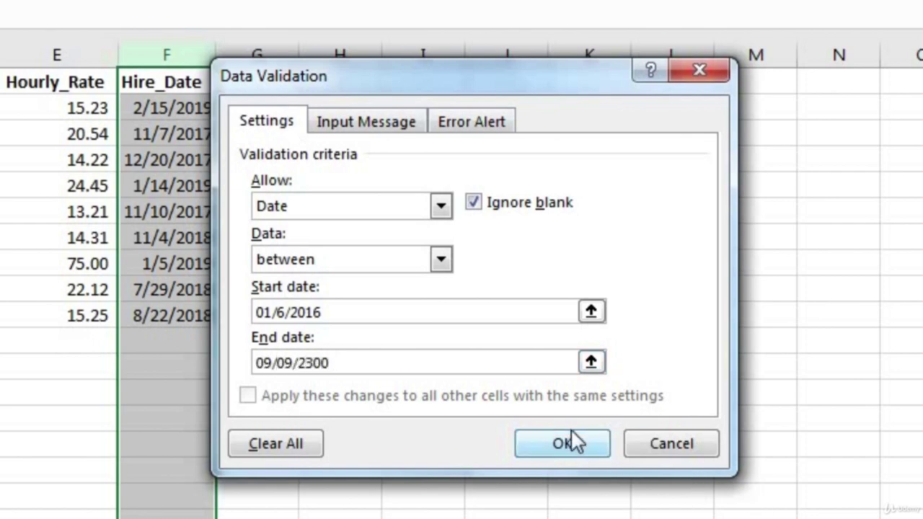
{"action": "left_click", "coordinate": [585, 443]}
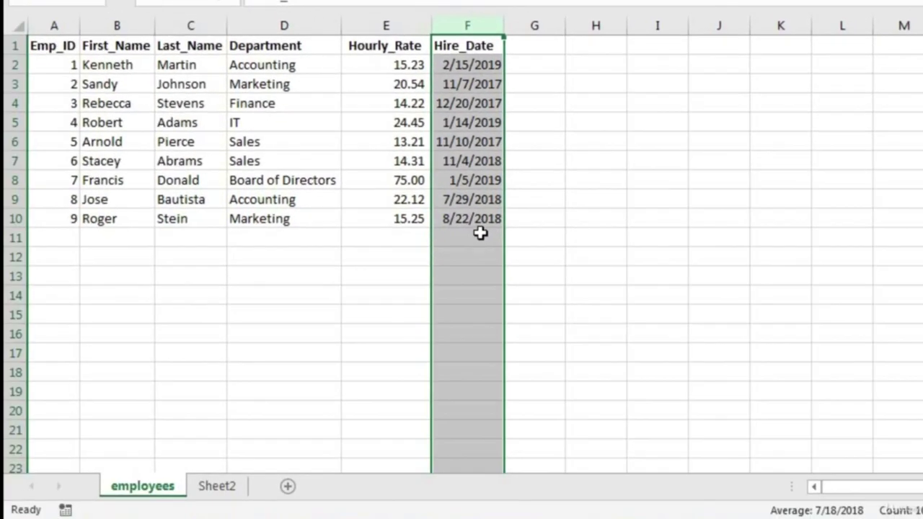
Test the Hire_Date rule in F11 with 'hjdfsdfjk' and 01/01/2000, both rejected.
{"action": "left_click", "coordinate": [418, 252]}
{"action": "type", "text": "hjdfsdfjk"}
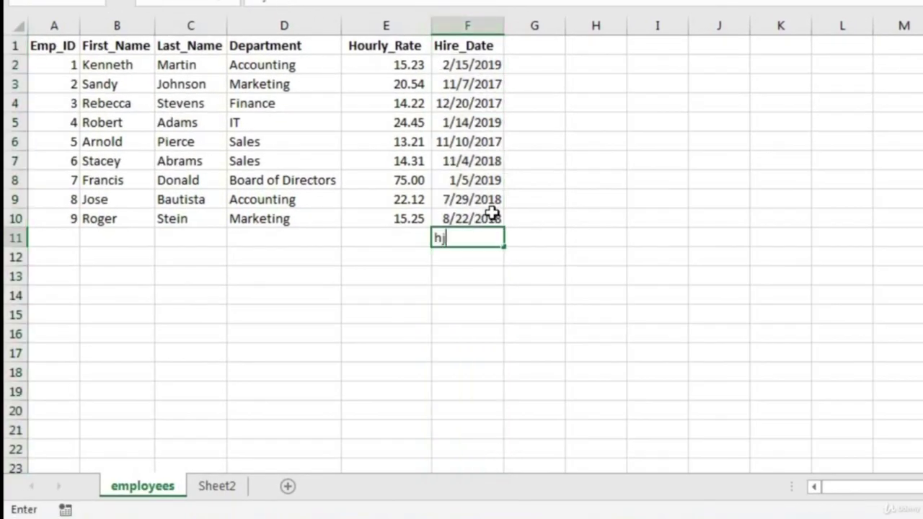
{"action": "key", "text": "Return"}
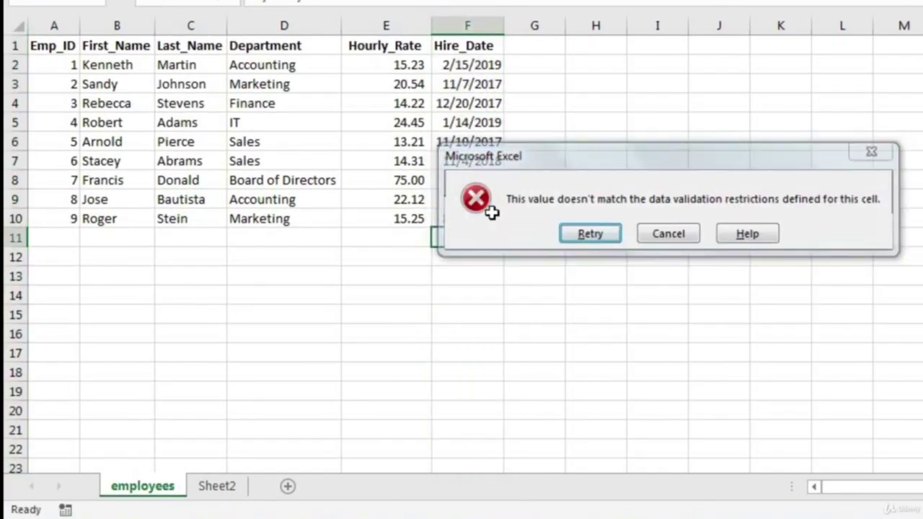
{"action": "key", "text": "Return"}
{"action": "type", "text": "01/01/2000"}
{"action": "key", "text": "Return"}
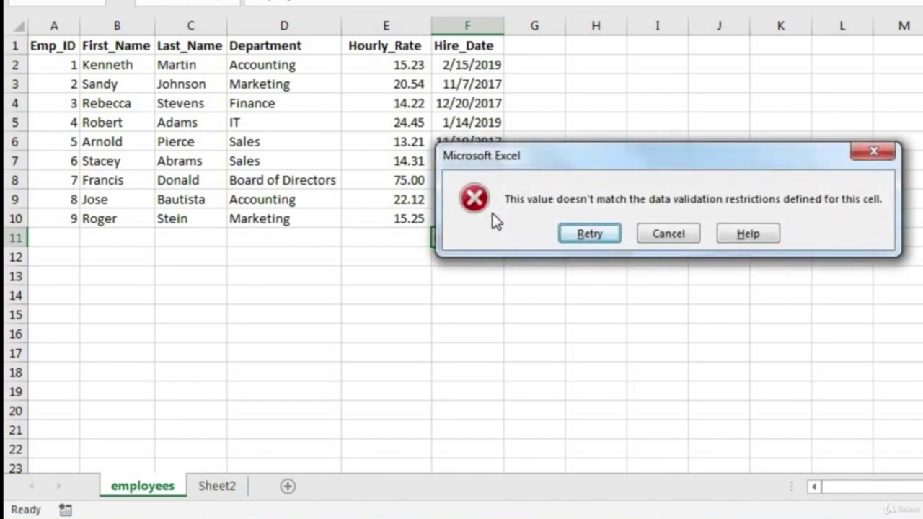
{"action": "key", "text": "Return"}
Enter the valid hire date 01/01/2019 in F11, then confirm 'hdk' is rejected and cancel it.
{"action": "type", "text": "01/01/2019"}
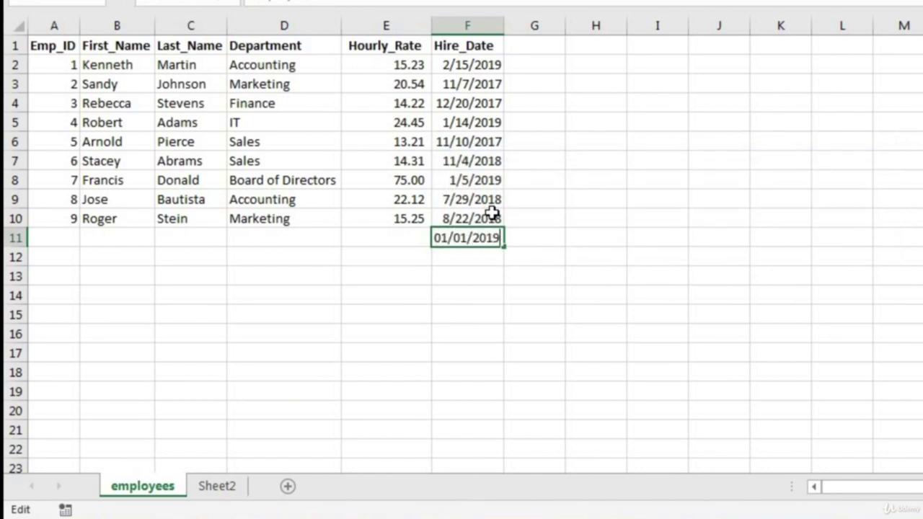
{"action": "key", "text": "Return"}
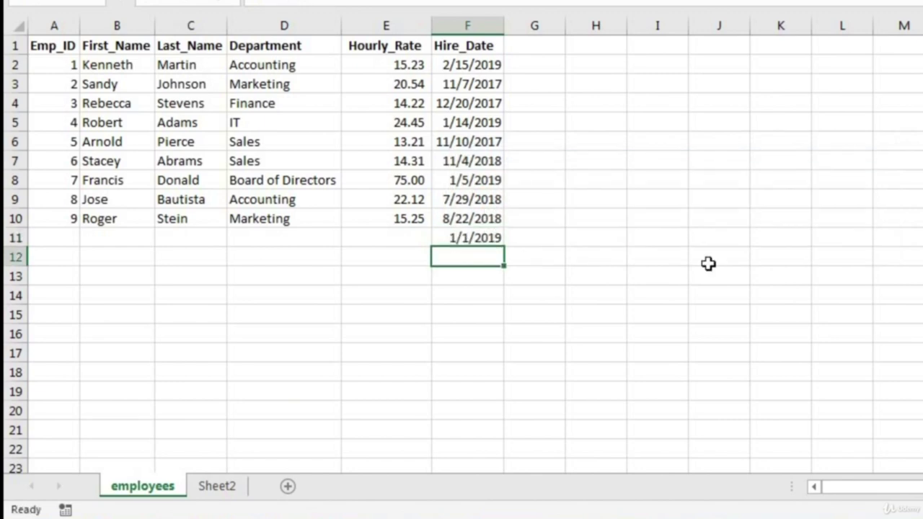
{"action": "type", "text": "hdk"}
{"action": "key", "text": "Return"}
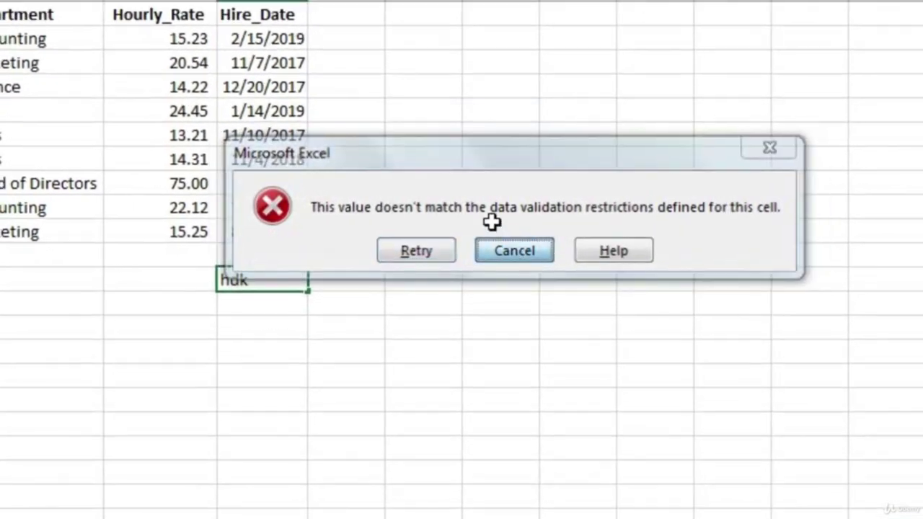
{"action": "left_click", "coordinate": [513, 240]}
{"action": "left_click", "coordinate": [303, 171]}
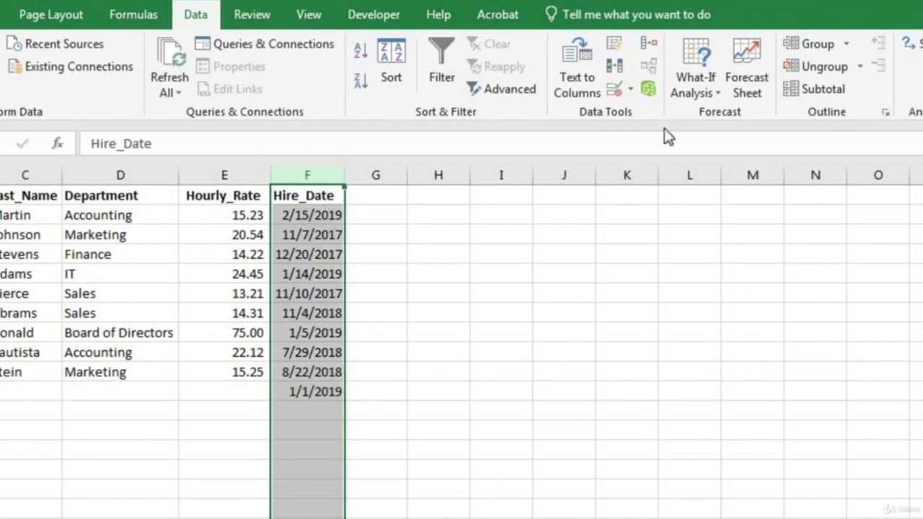
Set the Hire_Date error alert message to 'Hey dummy, you entered an invalid date'.
{"action": "left_click", "coordinate": [630, 92]}
{"action": "left_click", "coordinate": [635, 108]}
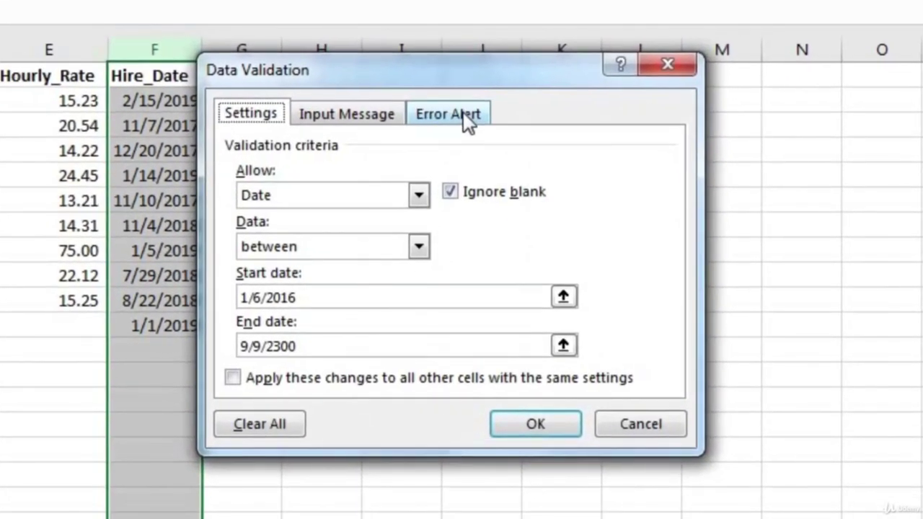
{"action": "left_click", "coordinate": [463, 113]}
{"action": "left_click", "coordinate": [497, 299]}
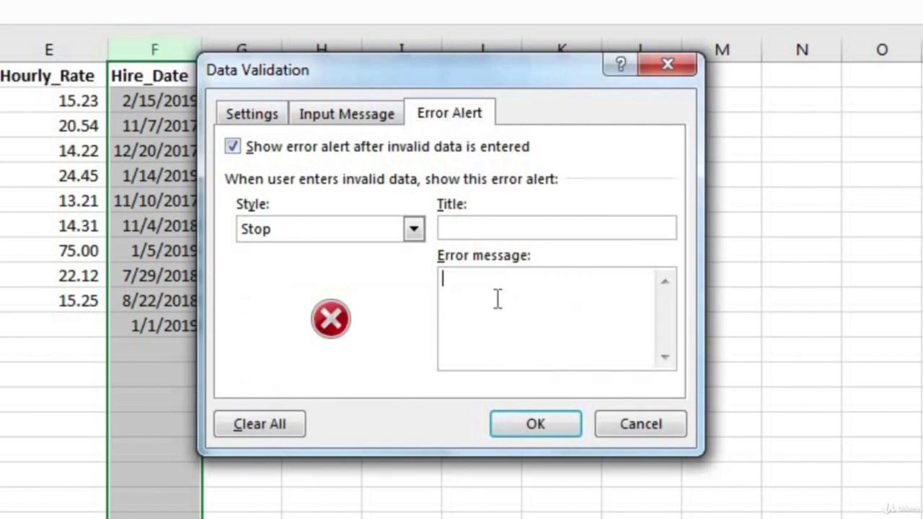
{"action": "type", "text": "Hey dummy, you entered an "}
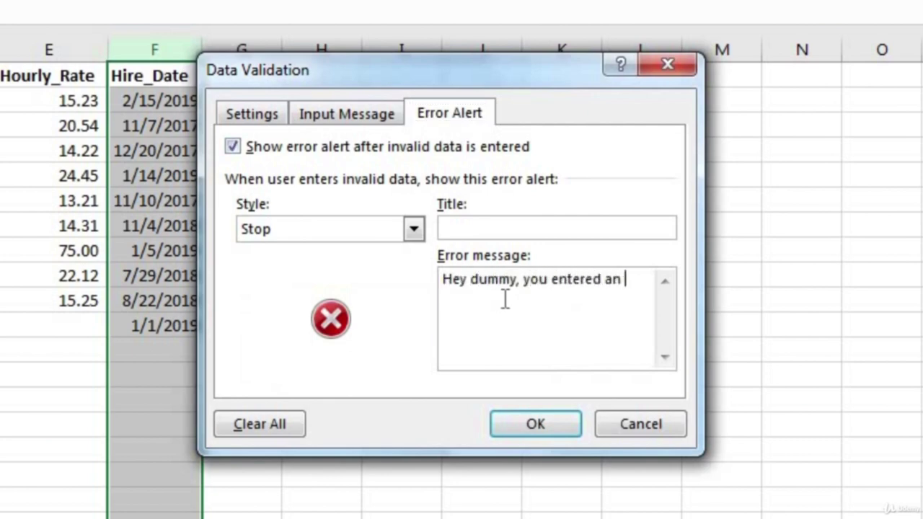
{"action": "type", "text": "invalid date"}
{"action": "left_click", "coordinate": [534, 424]}
Test the custom alert by entering 'jkldfsd' in F12, then discard the entry.
{"action": "left_click", "coordinate": [148, 349]}
{"action": "type", "text": "jkldfsd"}
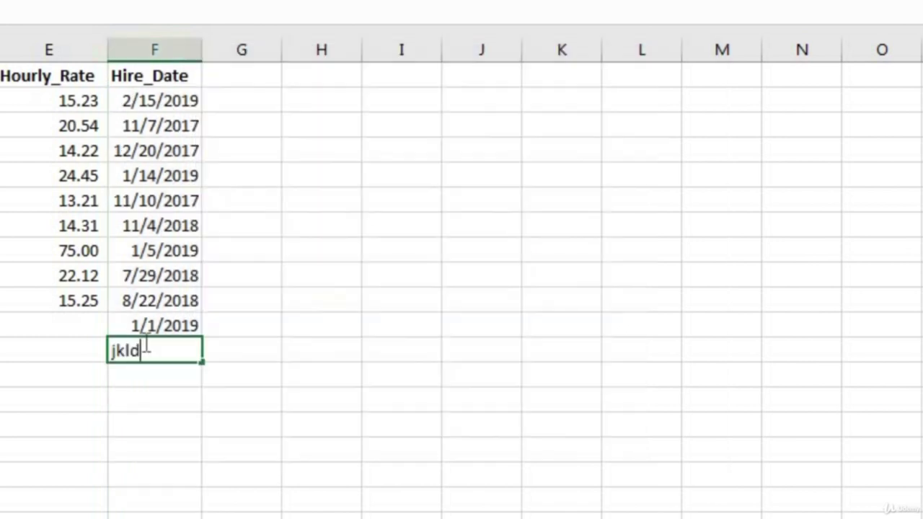
{"action": "key", "text": "Return"}
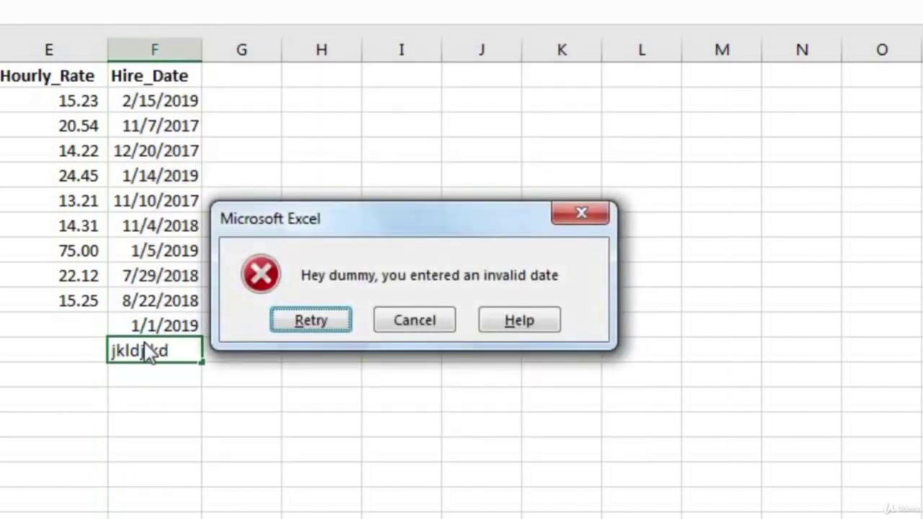
{"action": "key", "text": "Escape"}
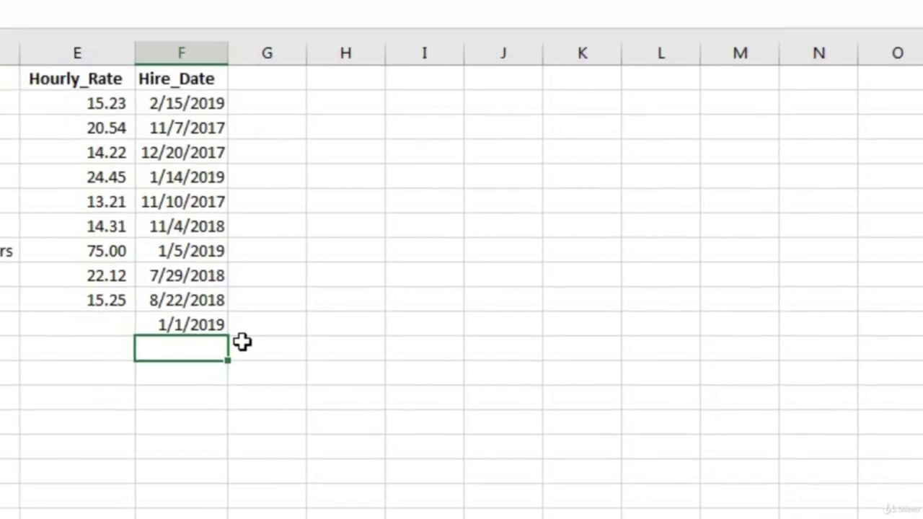
Add the input message 'Please select a date between 01/06/2016 and 09/09/2300' to column F and preview it.
{"action": "left_click", "coordinate": [154, 49]}
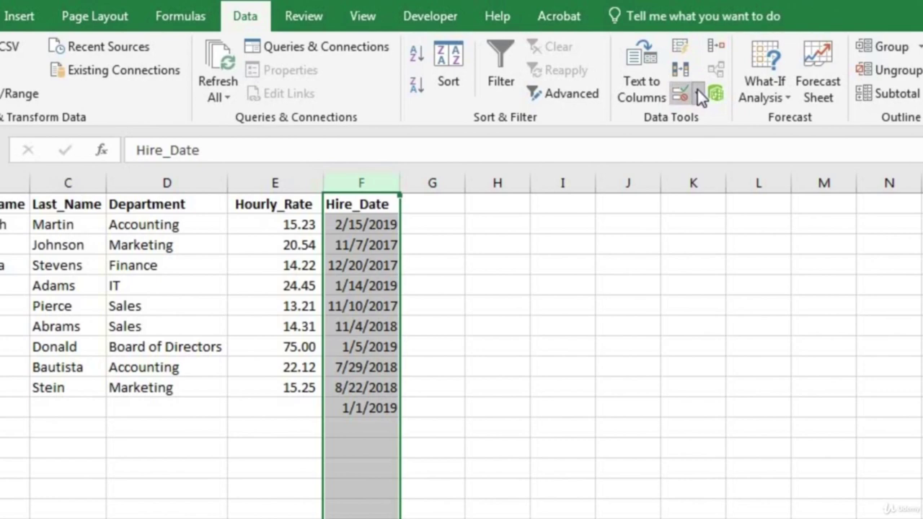
{"action": "left_click", "coordinate": [696, 94]}
{"action": "left_click", "coordinate": [739, 114]}
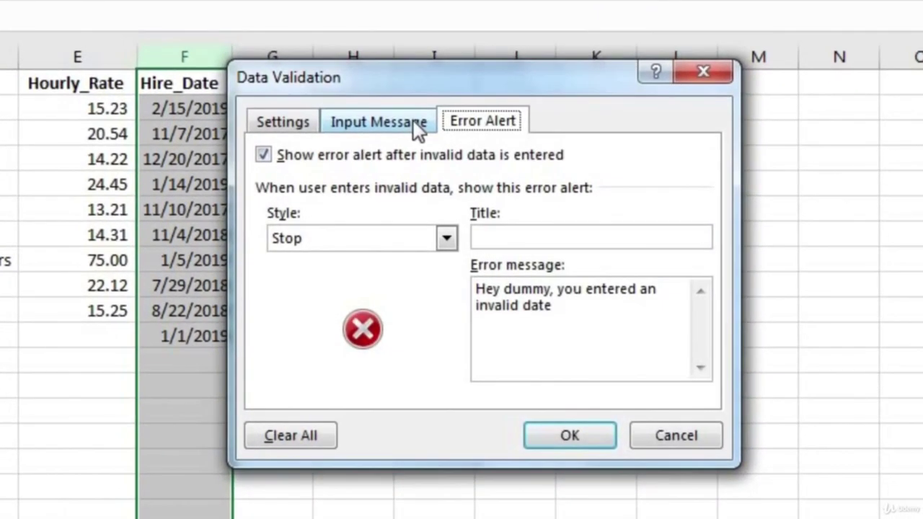
{"action": "left_click", "coordinate": [497, 223]}
{"action": "left_click", "coordinate": [373, 330]}
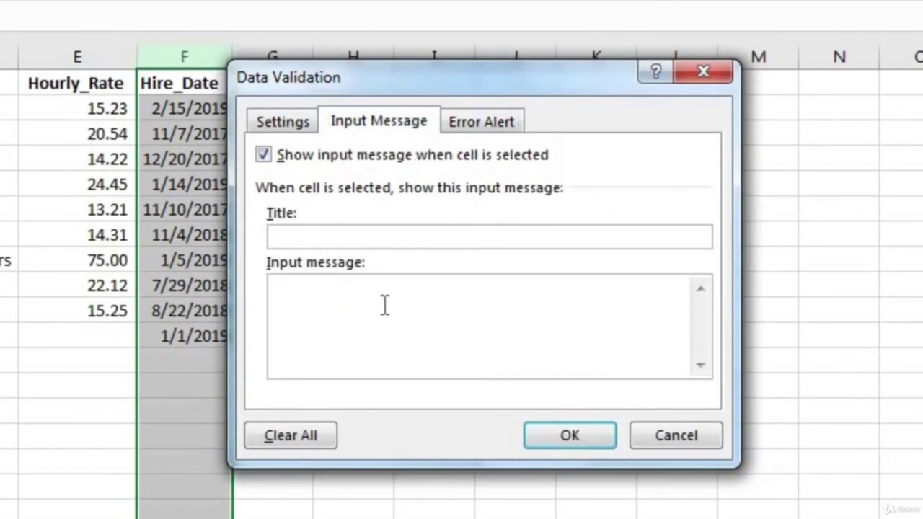
{"action": "type", "text": "Please select a date "}
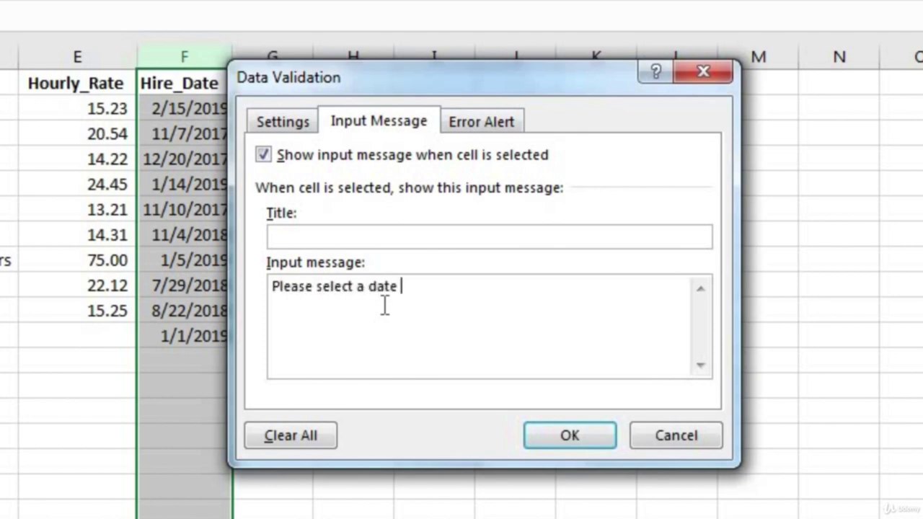
{"action": "type", "text": "between 01/06/20"}
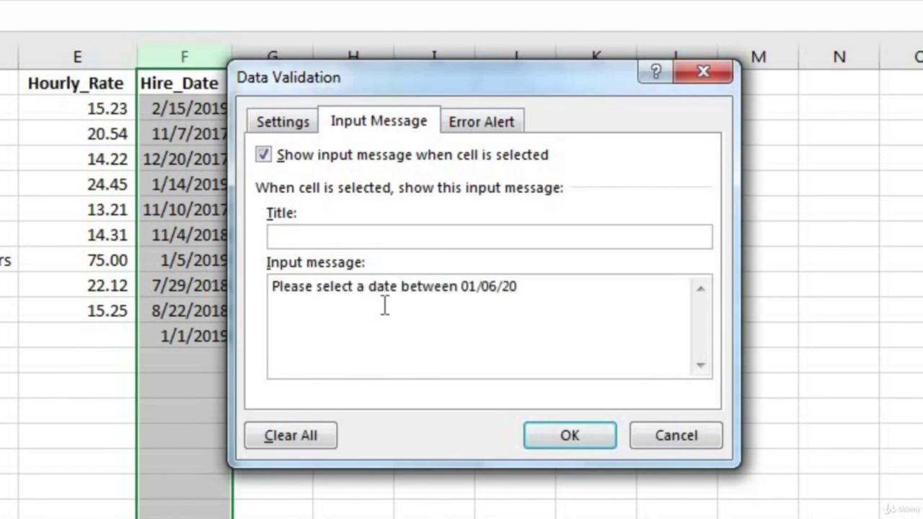
{"action": "type", "text": "16 and 09/09/2300"}
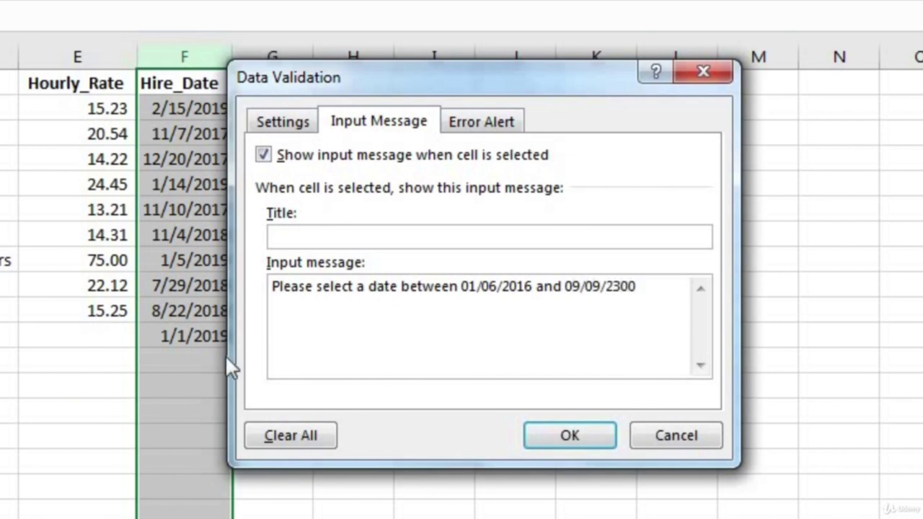
{"action": "key", "text": "Return"}
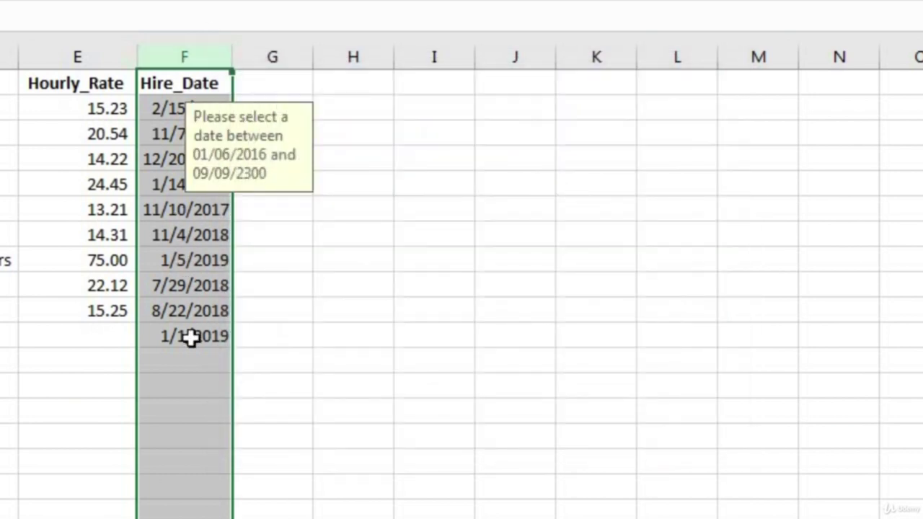
{"action": "left_click", "coordinate": [202, 362]}
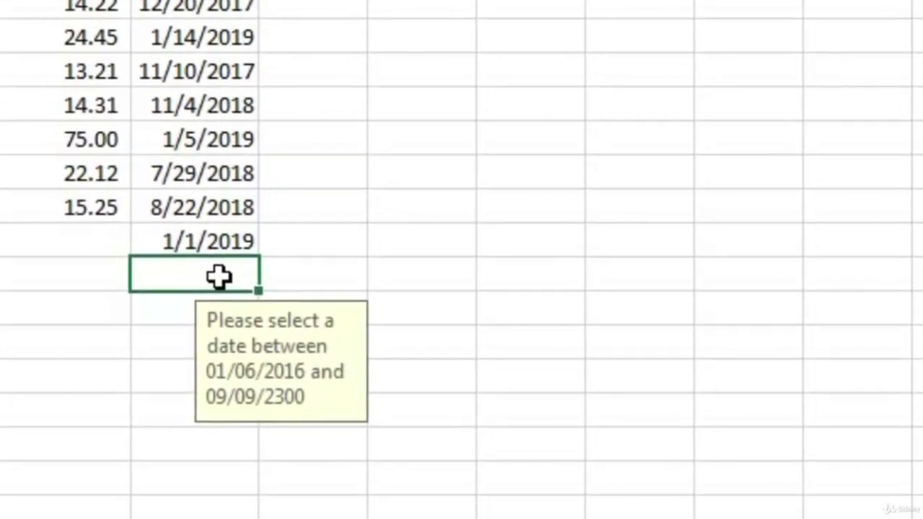
{"action": "left_click", "coordinate": [170, 304]}
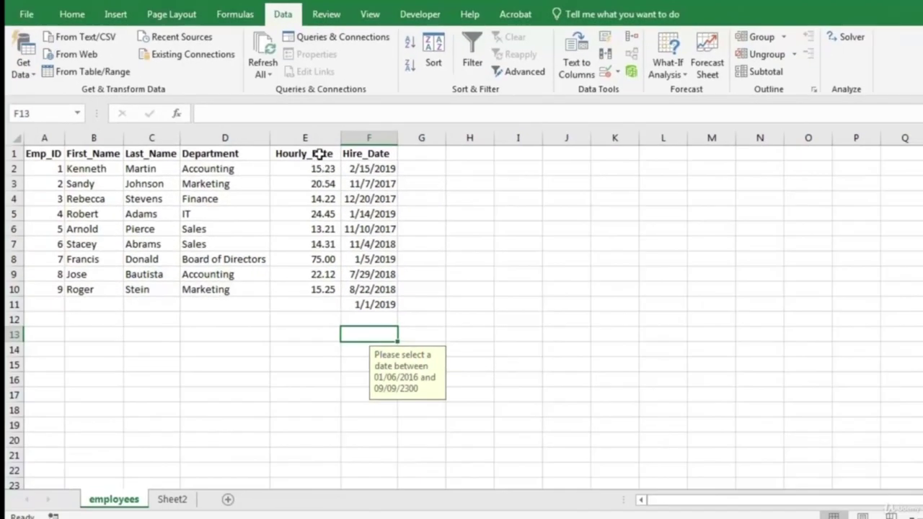
Restrict the Hourly_Rate column to decimal values with a minimum of 8.25.
{"action": "left_click", "coordinate": [314, 137]}
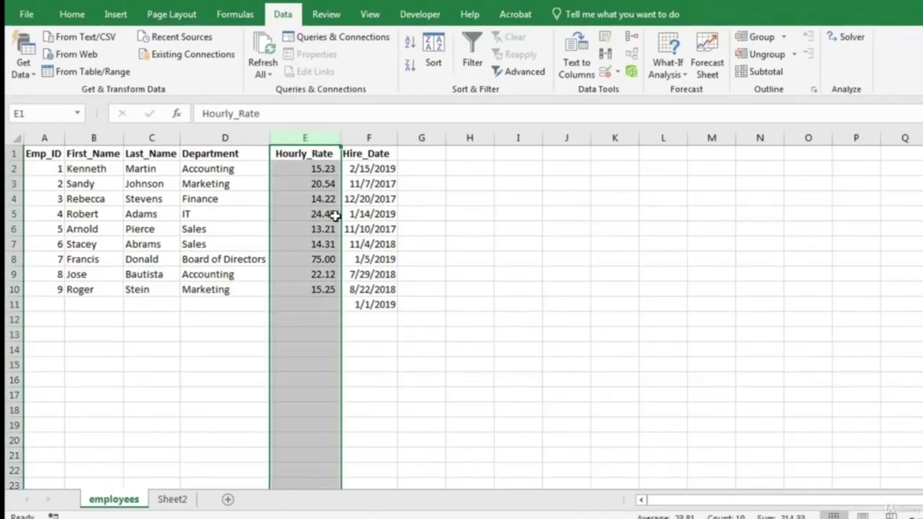
{"action": "left_click", "coordinate": [617, 72]}
{"action": "left_click", "coordinate": [631, 91]}
{"action": "left_click", "coordinate": [478, 179]}
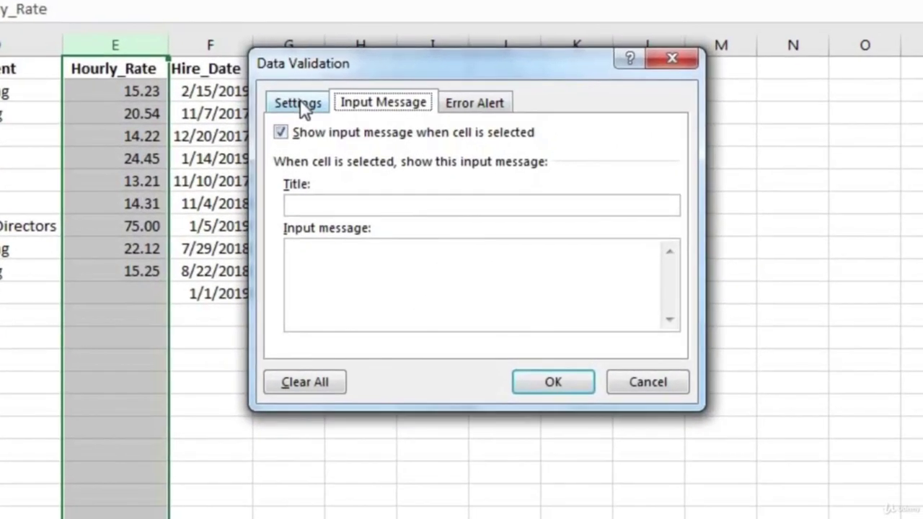
{"action": "left_click", "coordinate": [367, 142]}
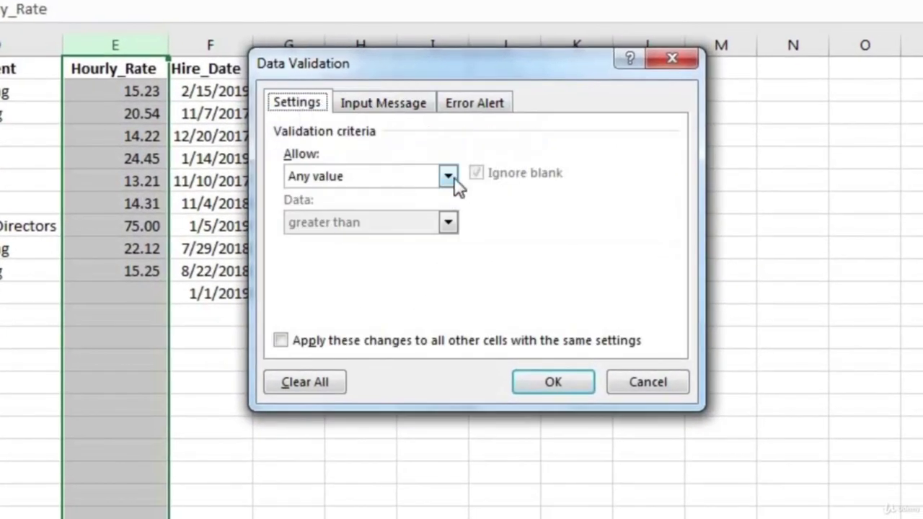
{"action": "left_click", "coordinate": [489, 202]}
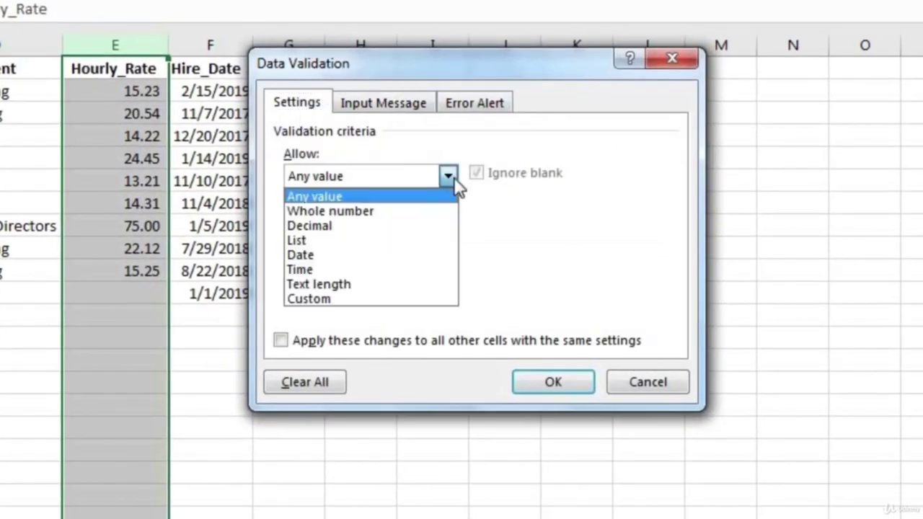
{"action": "left_click", "coordinate": [360, 224]}
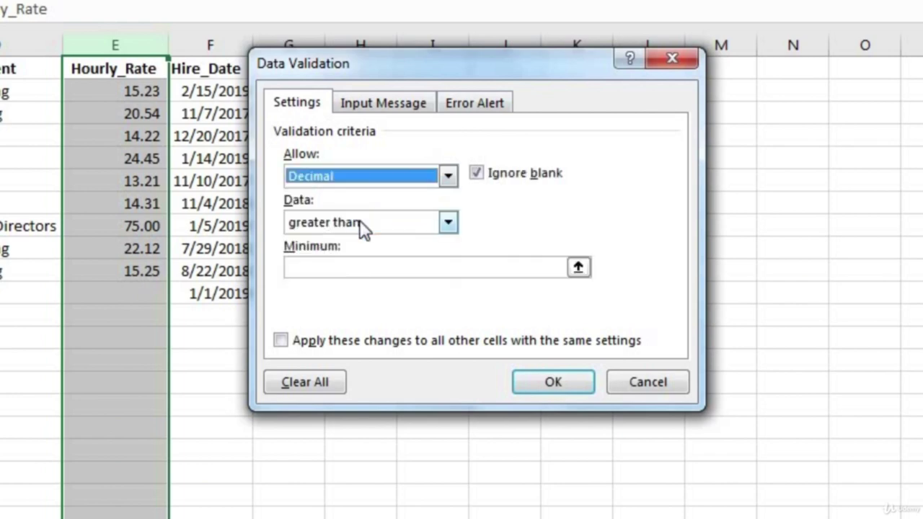
{"action": "left_click", "coordinate": [355, 269]}
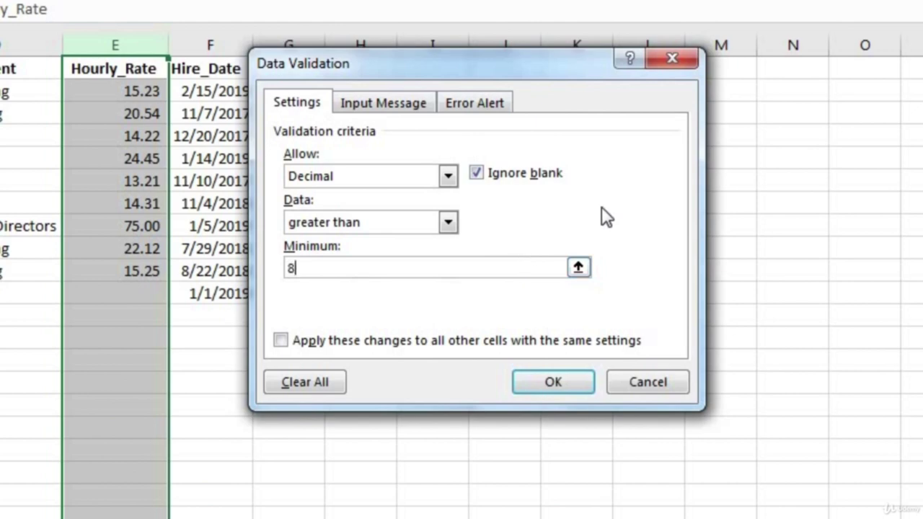
{"action": "type", "text": "8.25"}
{"action": "left_click", "coordinate": [556, 384]}
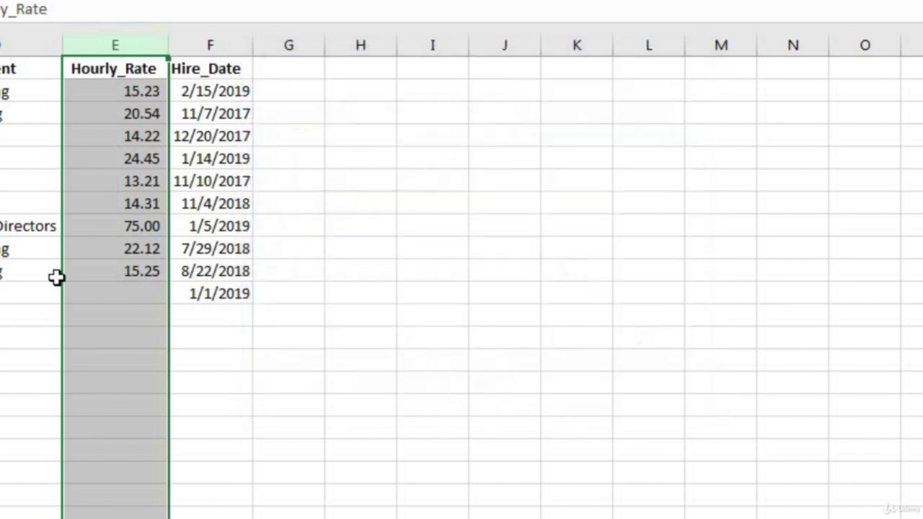
Test E11 with 5, which is rejected, then enter 20.00 as the hourly rate.
{"action": "left_click", "coordinate": [151, 290]}
{"action": "type", "text": "5"}
{"action": "key", "text": "Return"}
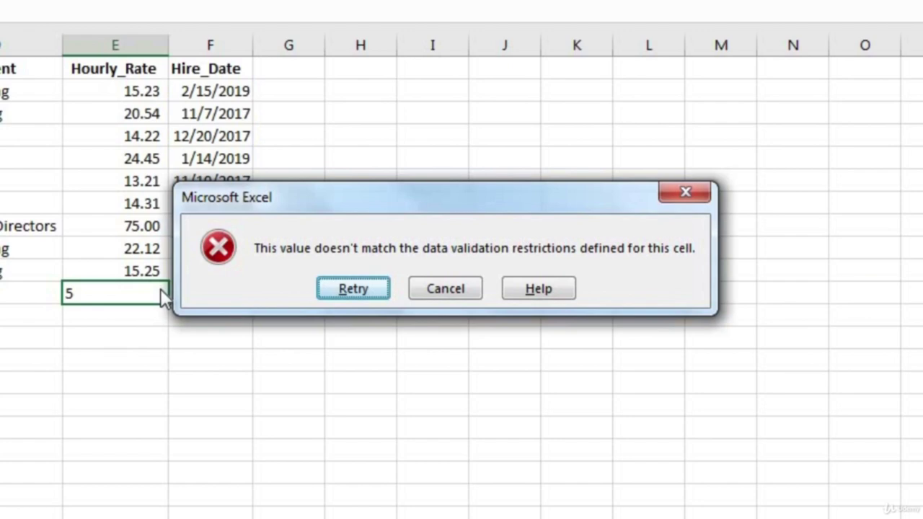
{"action": "key", "text": "Return"}
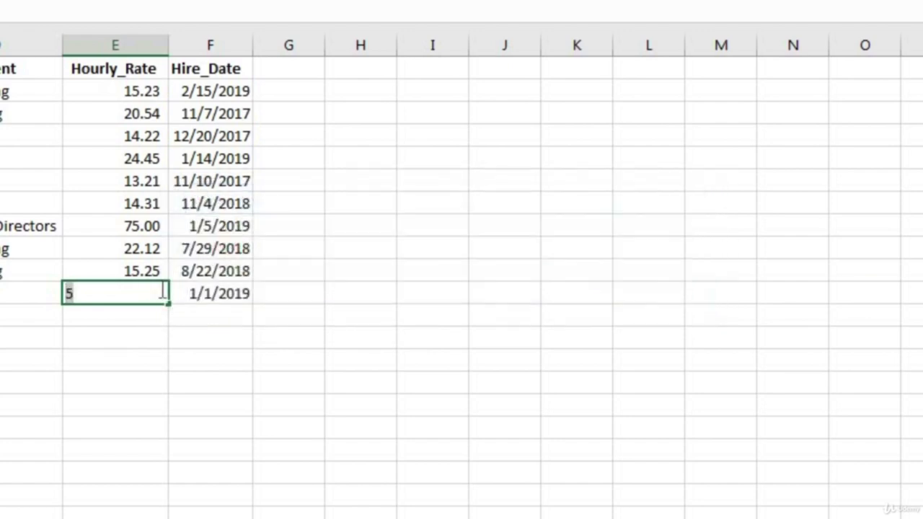
{"action": "type", "text": "20.00"}
{"action": "key", "text": "Return"}
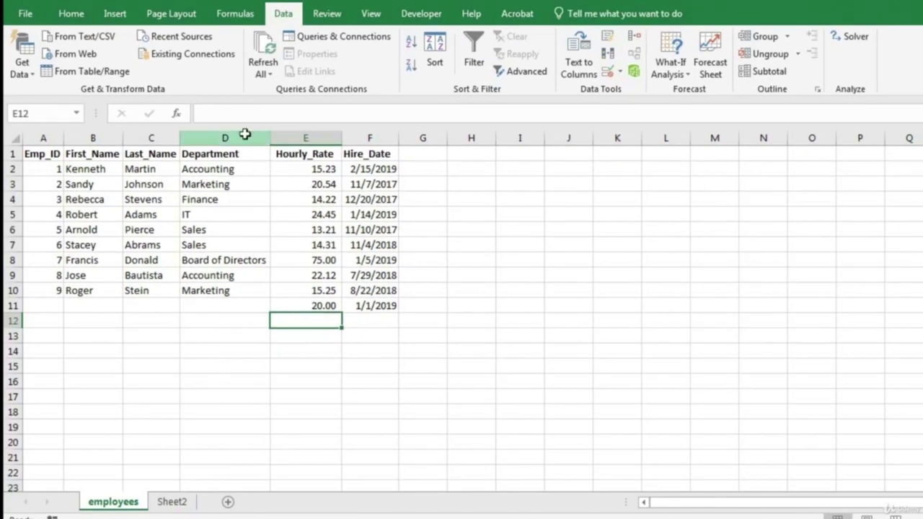
Apply a Text length rule with minimum 1 and a maximum to First_Name and Last_Name.
{"action": "left_click", "coordinate": [204, 140]}
{"action": "left_click_drag", "start_coordinate": [91, 137], "coordinate": [159, 139]}
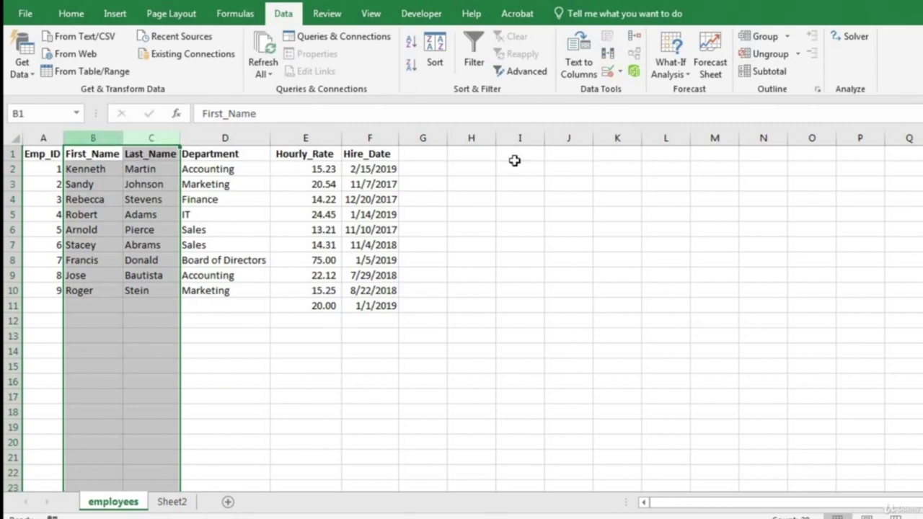
{"action": "left_click", "coordinate": [620, 71]}
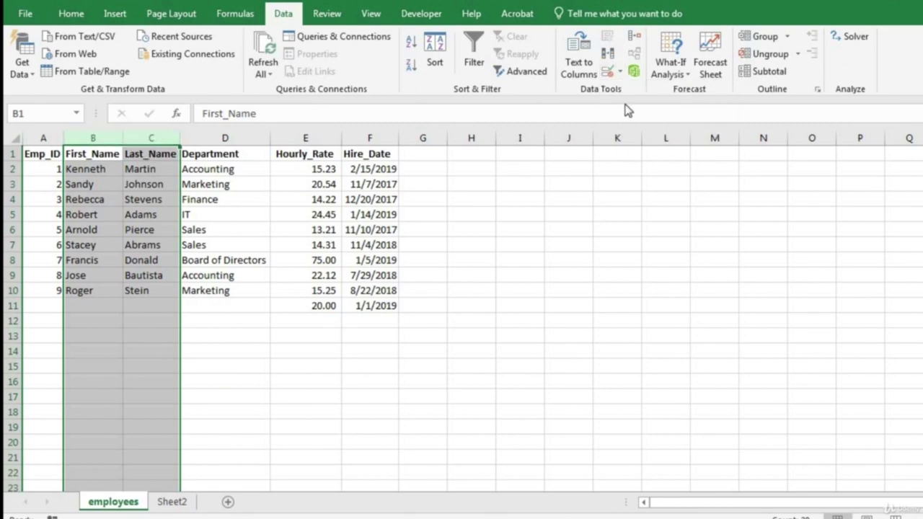
{"action": "left_click", "coordinate": [629, 92]}
{"action": "left_click", "coordinate": [529, 226]}
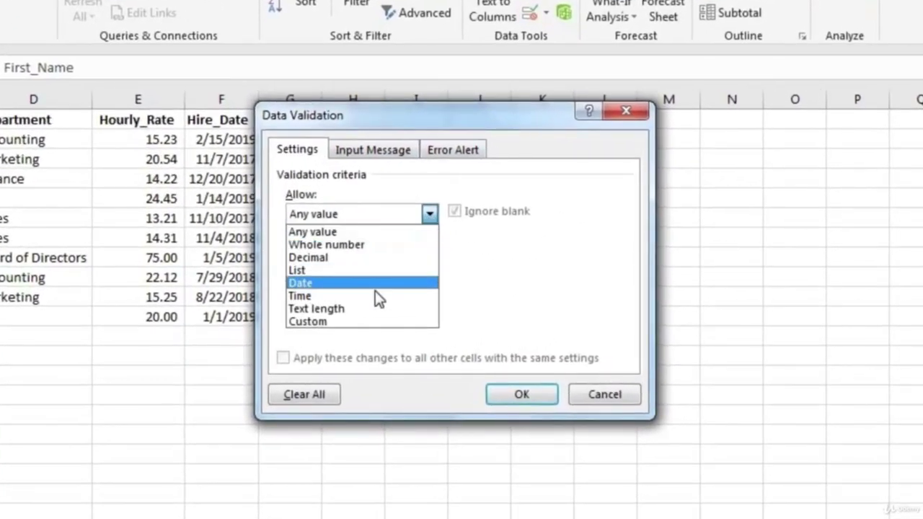
{"action": "left_click", "coordinate": [382, 307]}
{"action": "left_click", "coordinate": [397, 295]}
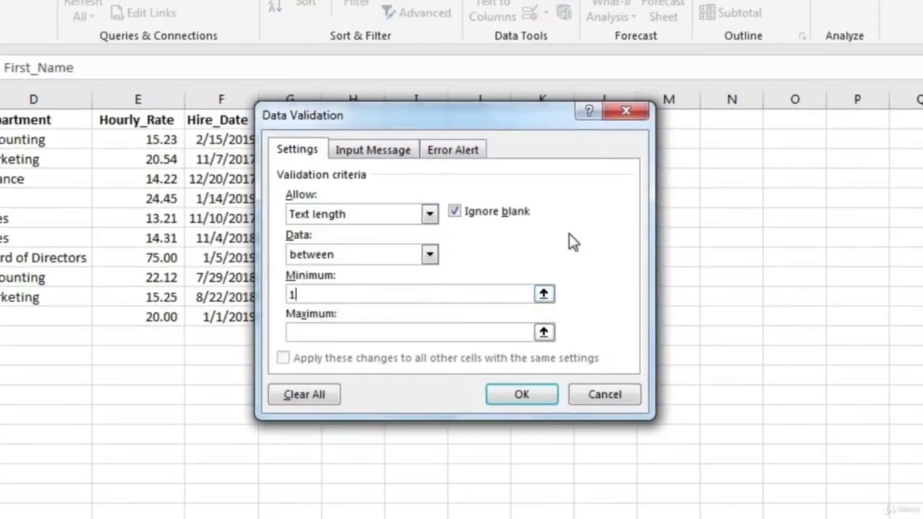
{"action": "left_click", "coordinate": [503, 332]}
{"action": "left_click", "coordinate": [503, 390]}
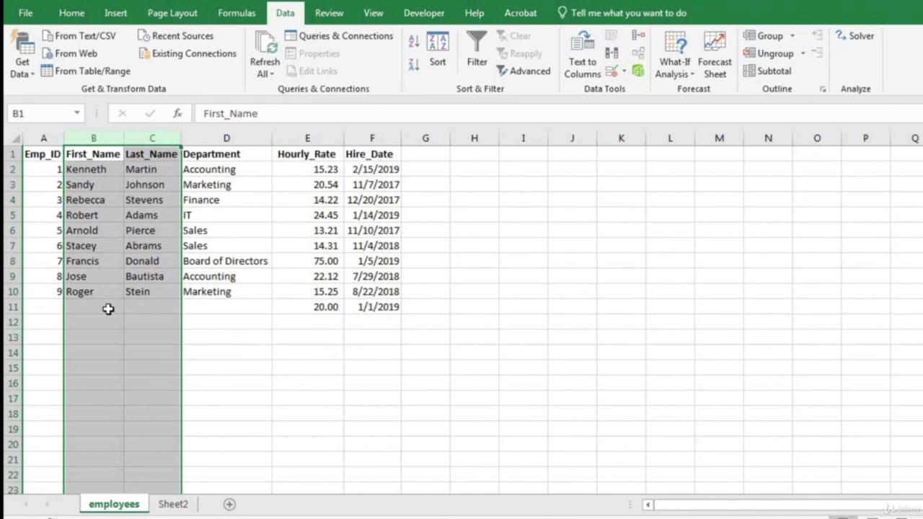
Confirm an overlong first name is rejected, then enter the new employee's first and last name in row 11.
{"action": "left_click", "coordinate": [108, 308]}
{"action": "type", "text": "g"}
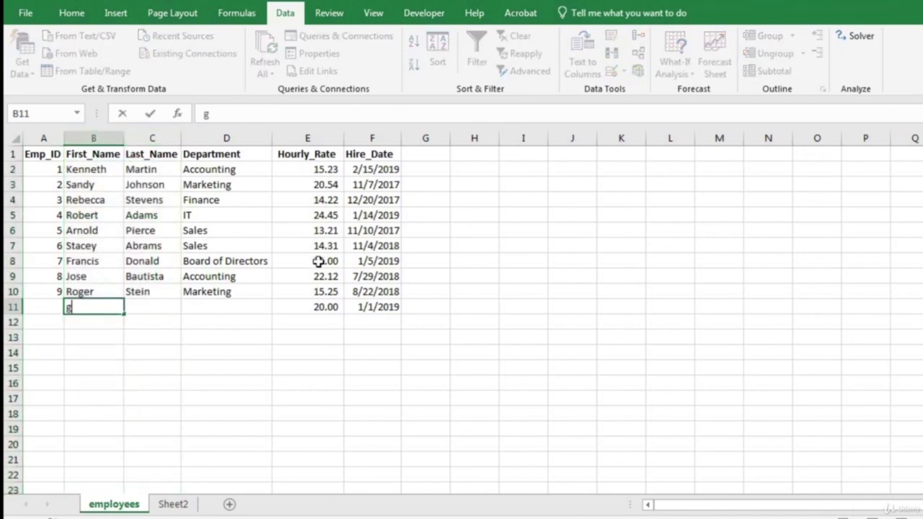
{"action": "type", "text": "ggggggggggggggggggggggggggggggggggggggggggggggggggggggggggggggggggggggggggggggggggggggg"}
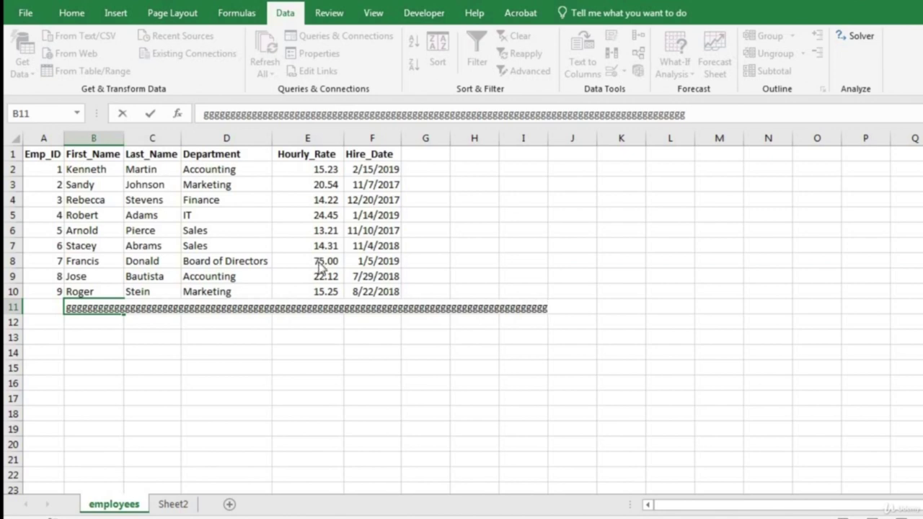
{"action": "key", "text": "Return"}
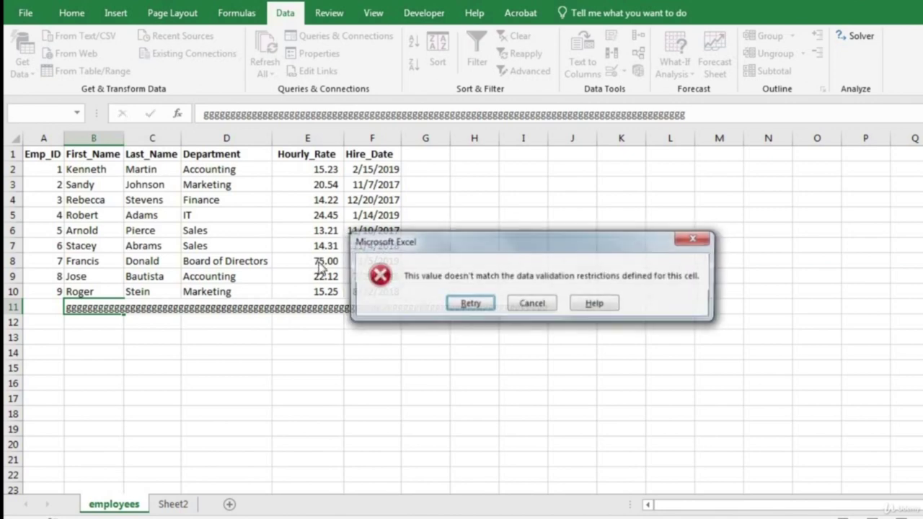
{"action": "key", "text": "Return"}
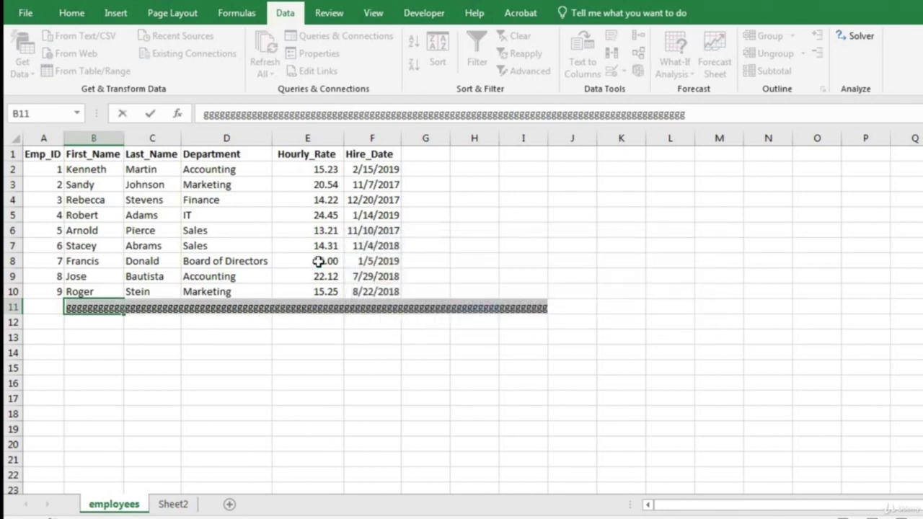
{"action": "type", "text": "Bob"}
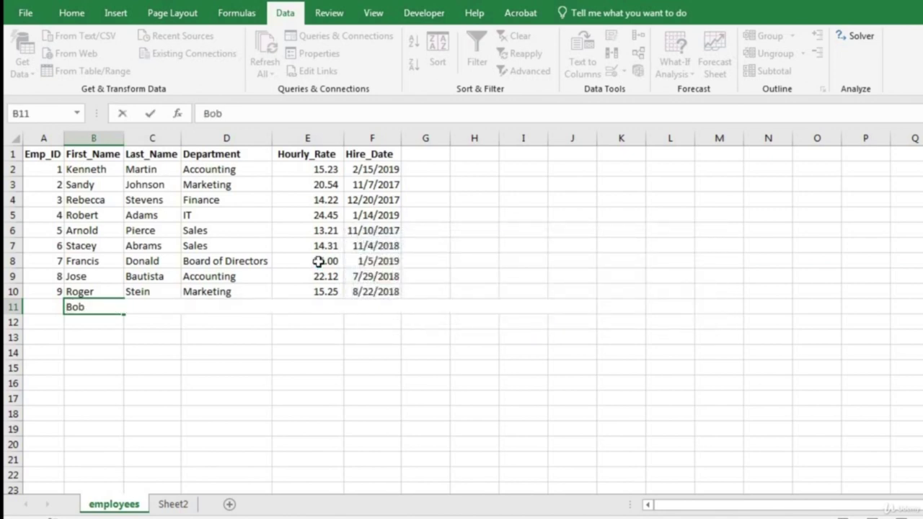
{"action": "key", "text": "Tab"}
{"action": "type", "text": "Andrews"}
{"action": "key", "text": "Return"}
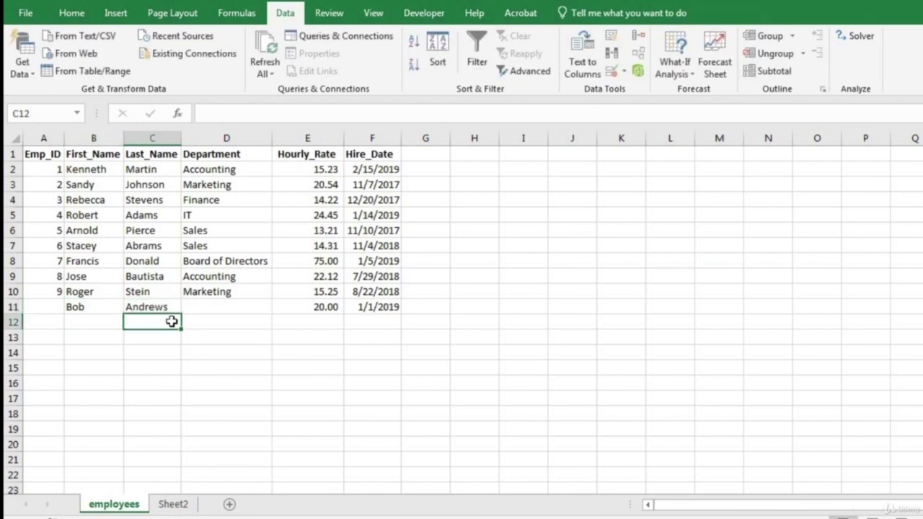
{"action": "left_click", "coordinate": [44, 138]}
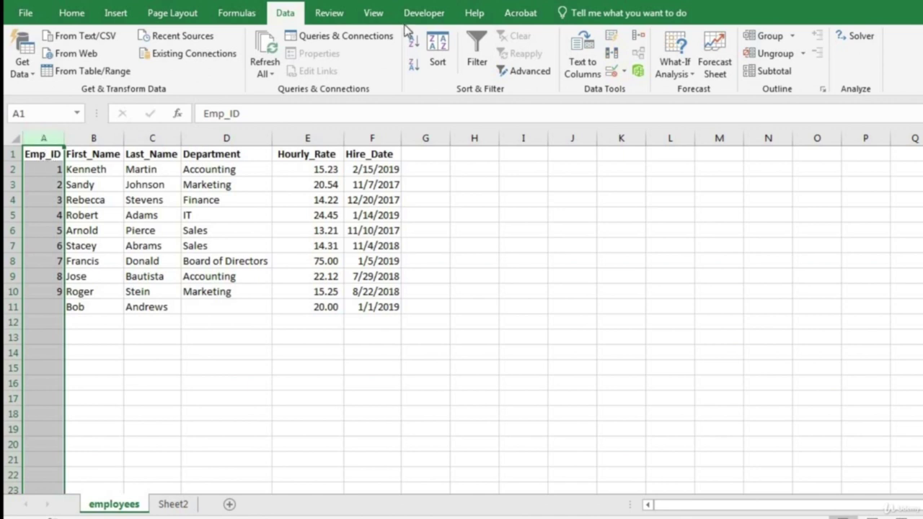
Restrict Emp_ID to whole numbers between 1 and 1000000.
{"action": "left_click", "coordinate": [625, 70]}
{"action": "left_click", "coordinate": [652, 92]}
{"action": "left_click", "coordinate": [532, 227]}
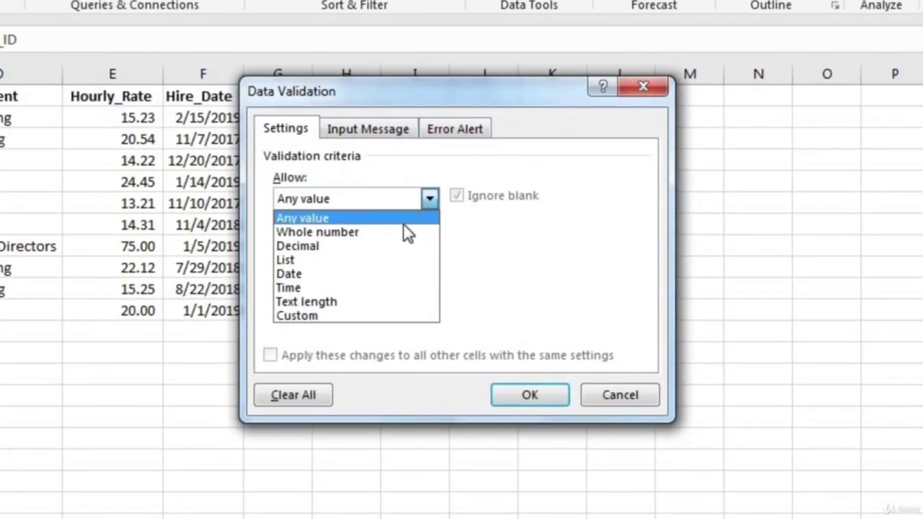
{"action": "left_click", "coordinate": [424, 237]}
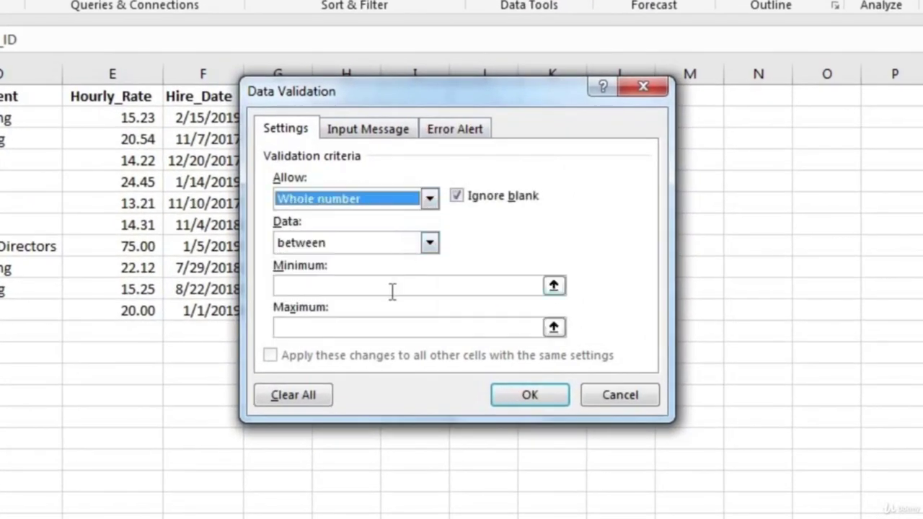
{"action": "left_click", "coordinate": [416, 288]}
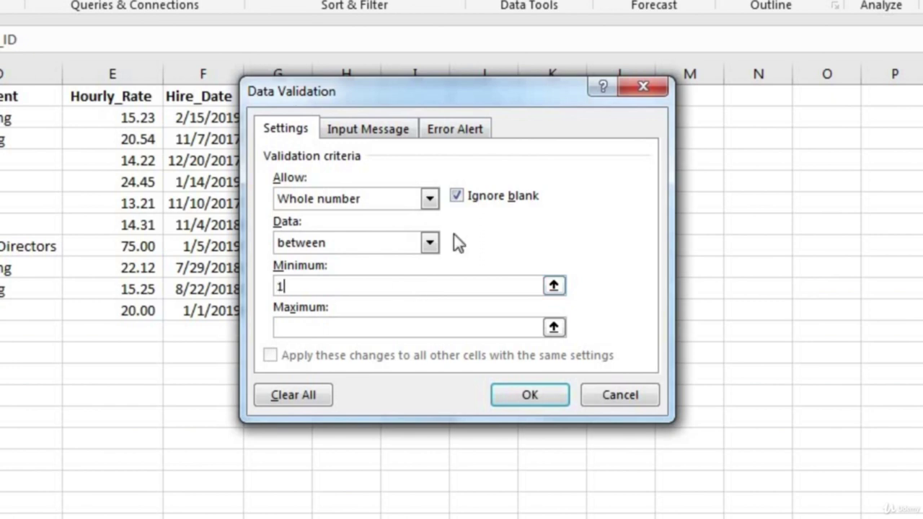
{"action": "left_click", "coordinate": [313, 330]}
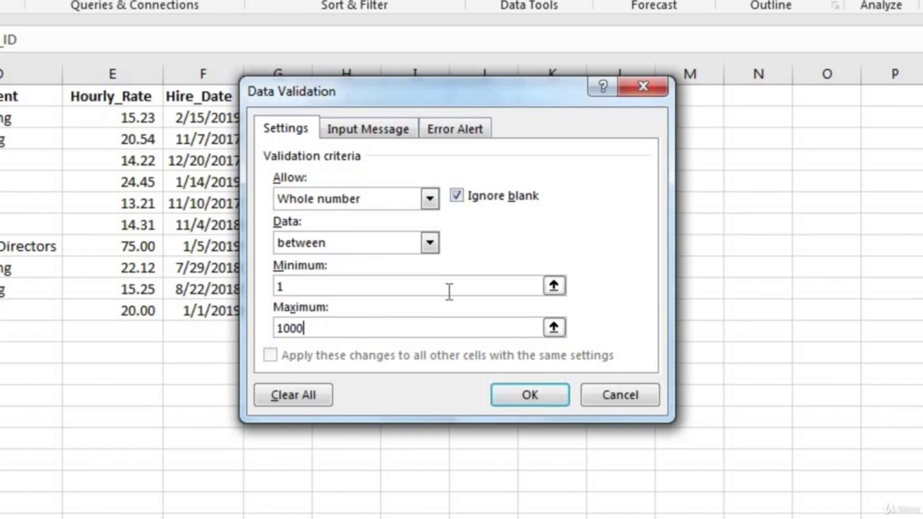
{"action": "left_click", "coordinate": [515, 403]}
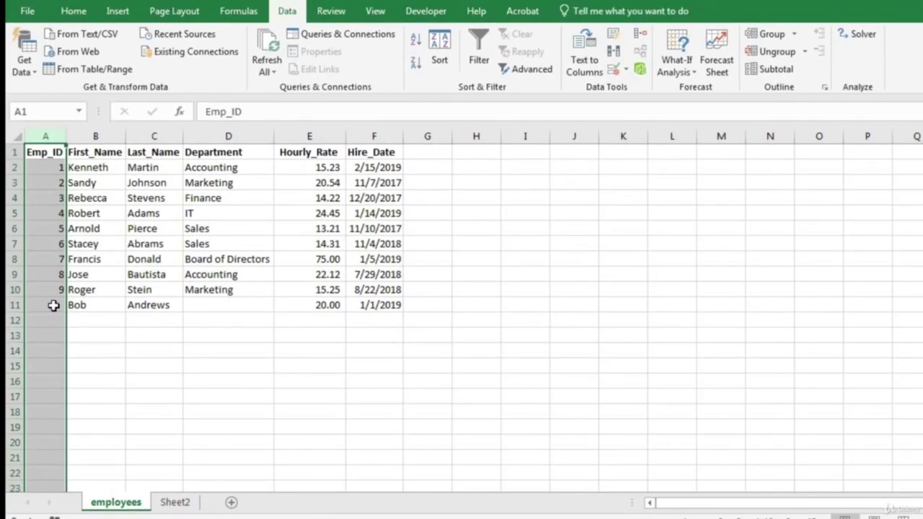
Test A11 with 0 and 20000000, both rejected, then enter 10 as the Emp_ID.
{"action": "left_click", "coordinate": [53, 306]}
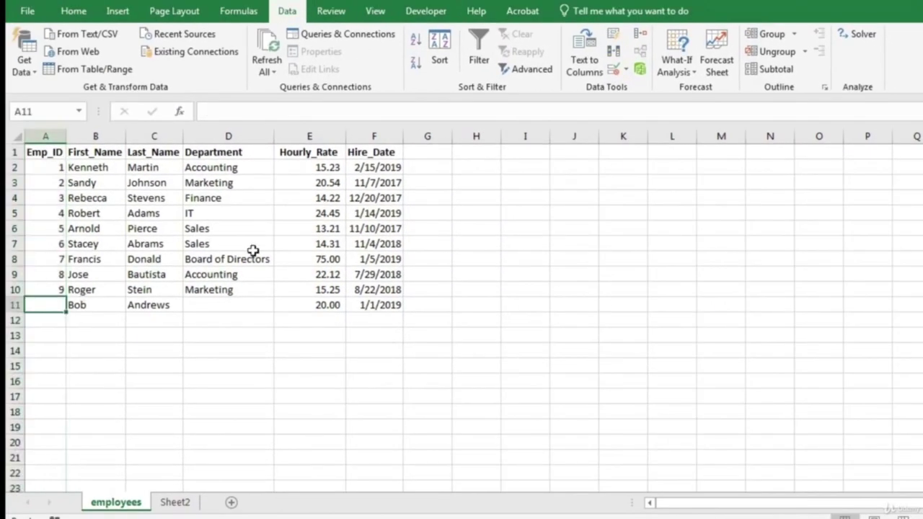
{"action": "type", "text": "0"}
{"action": "key", "text": "Return"}
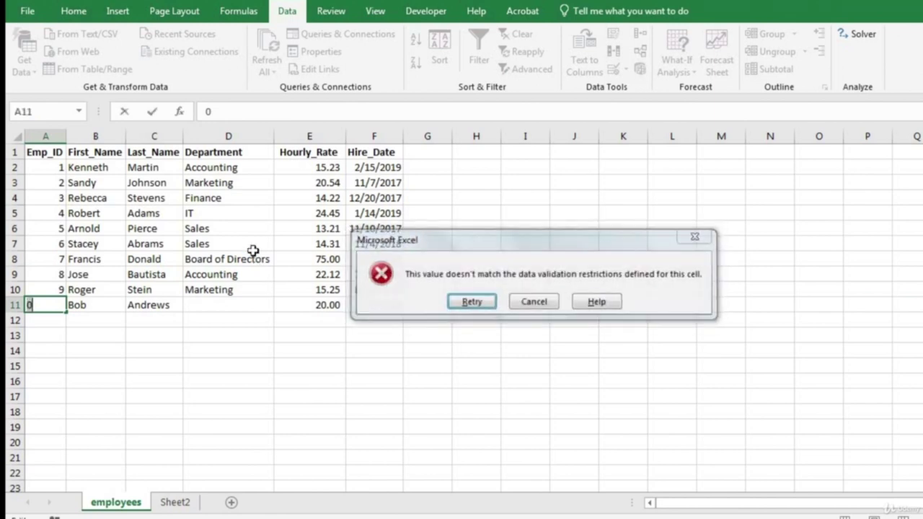
{"action": "key", "text": "Return"}
{"action": "type", "text": "20000"}
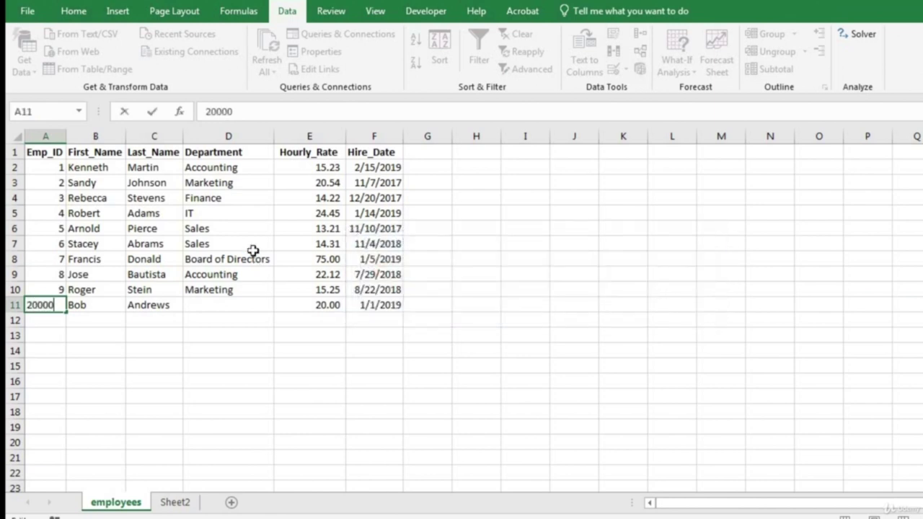
{"action": "type", "text": "000"}
{"action": "key", "text": "Return"}
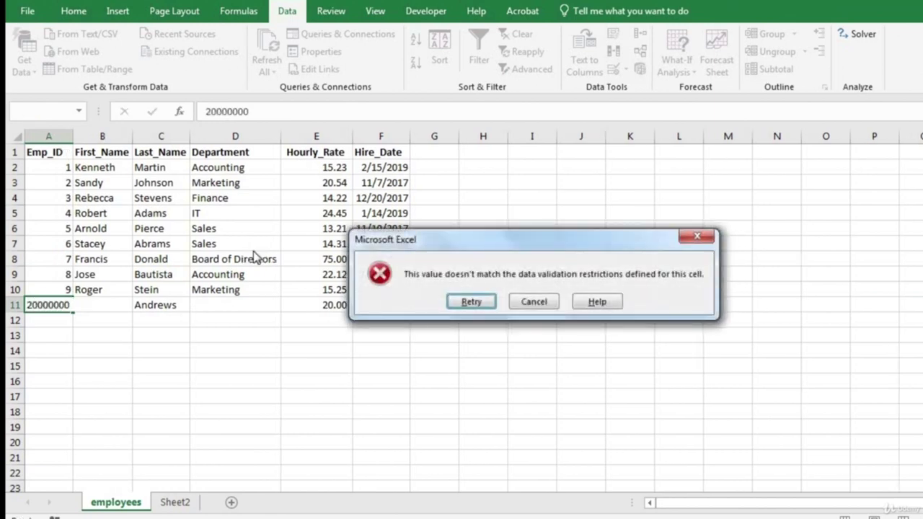
{"action": "key", "text": "Return"}
{"action": "type", "text": "10"}
{"action": "key", "text": "Return"}
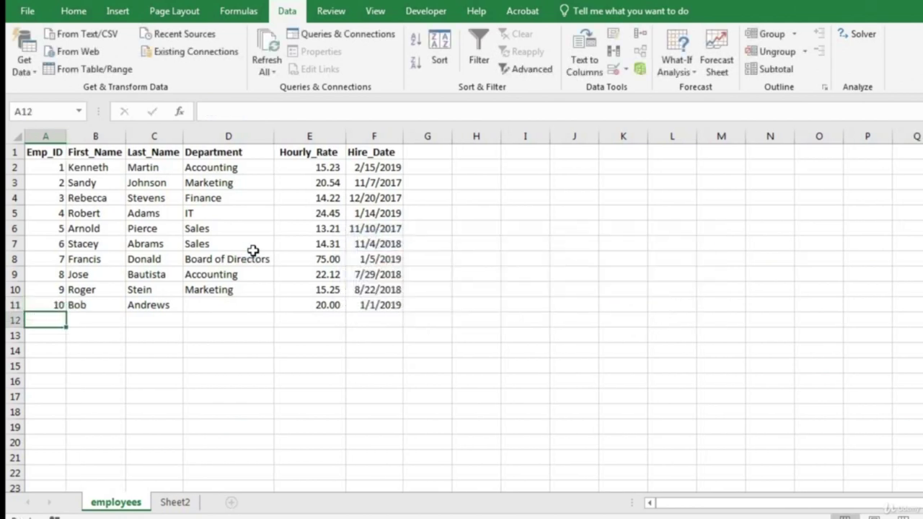
{"action": "left_click", "coordinate": [208, 135]}
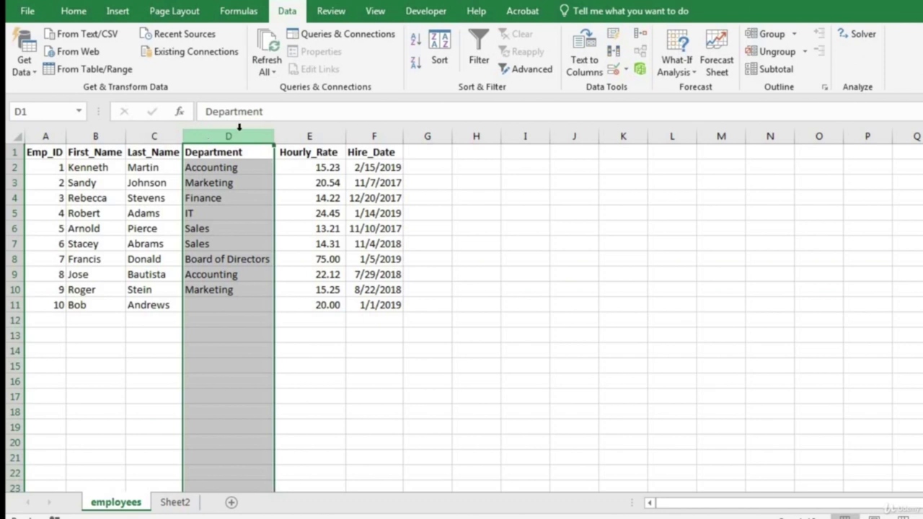
Paste the employees Department column into Sheet2 column A, then select column A.
{"action": "key", "text": "ctrl+c"}
{"action": "left_click", "coordinate": [175, 502]}
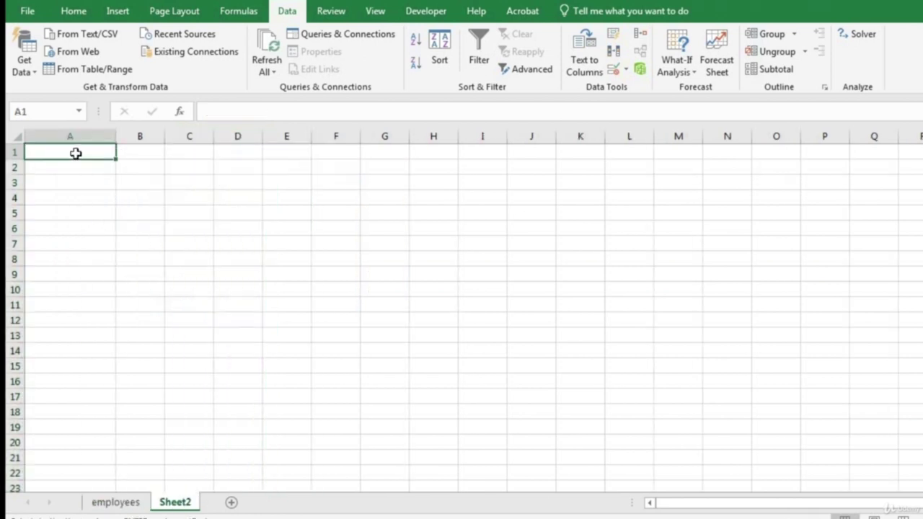
{"action": "key", "text": "ctrl+v"}
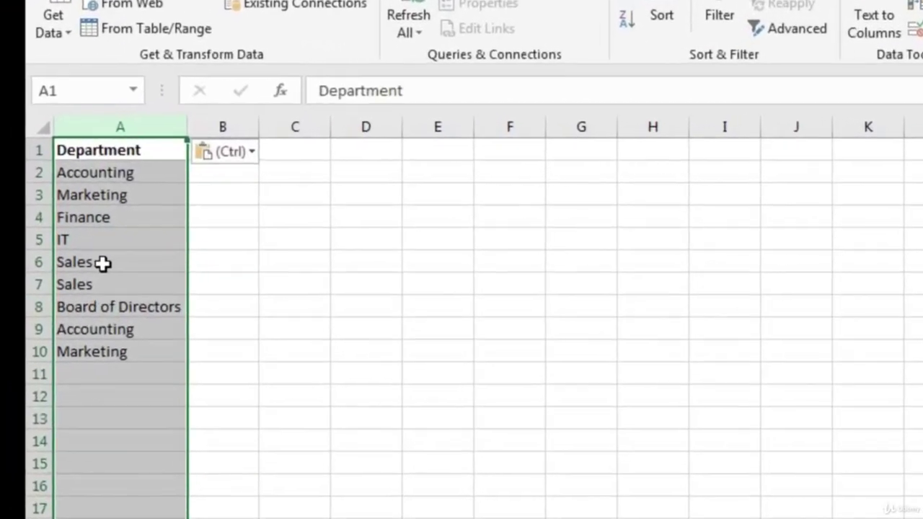
{"action": "left_click_drag", "start_coordinate": [58, 229], "coordinate": [54, 253]}
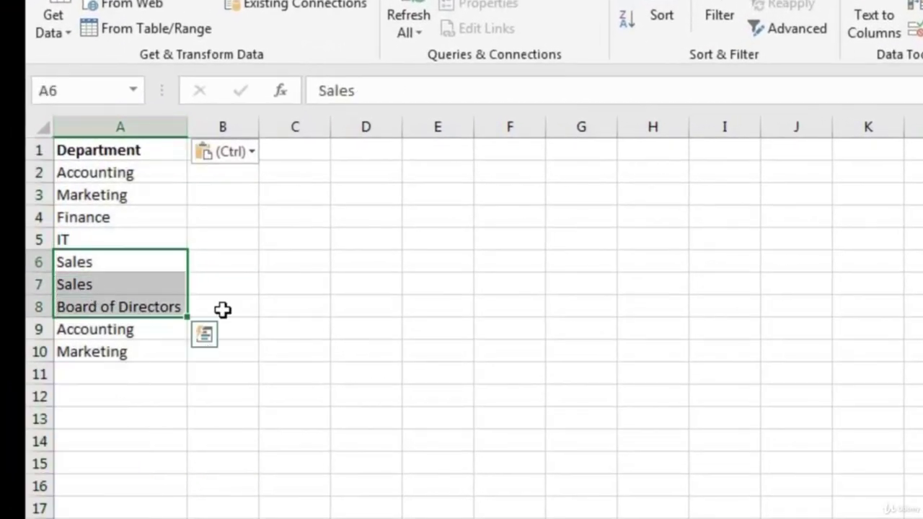
{"action": "left_click", "coordinate": [242, 283]}
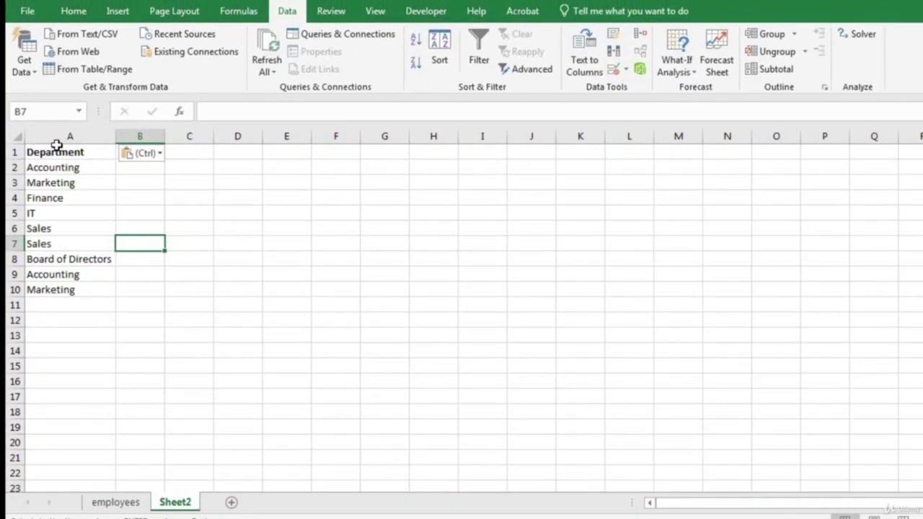
{"action": "left_click", "coordinate": [93, 132]}
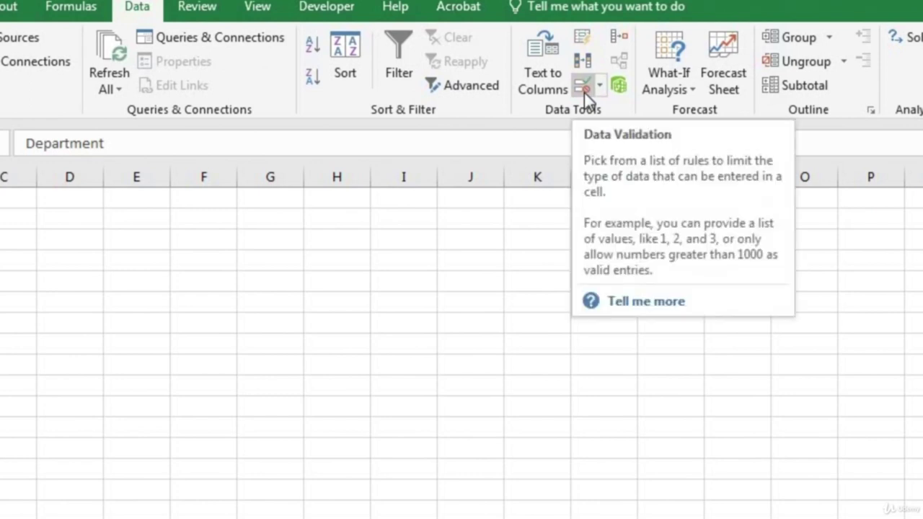
Remove duplicates from Sheet2 column A, deleting 14 entries and leaving 7 unique departments.
{"action": "left_click", "coordinate": [597, 49]}
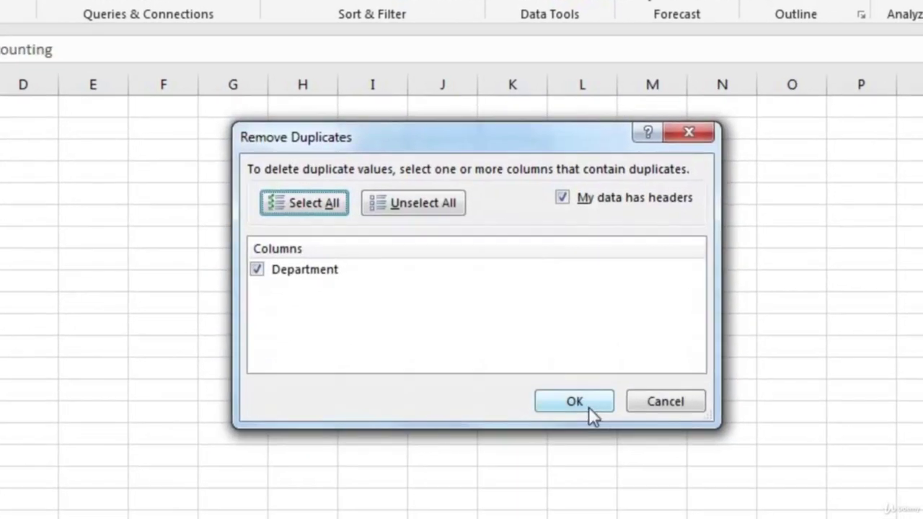
{"action": "left_click", "coordinate": [588, 407]}
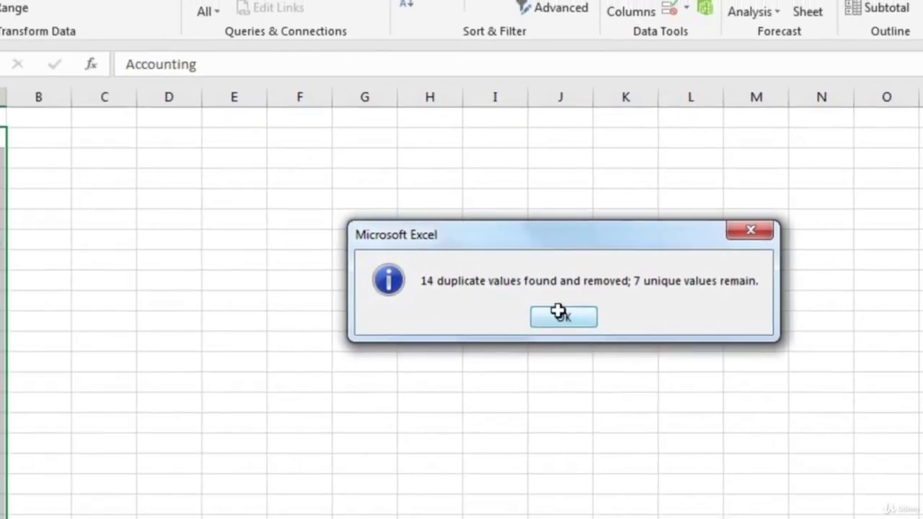
{"action": "left_click", "coordinate": [445, 320]}
{"action": "left_click", "coordinate": [78, 147]}
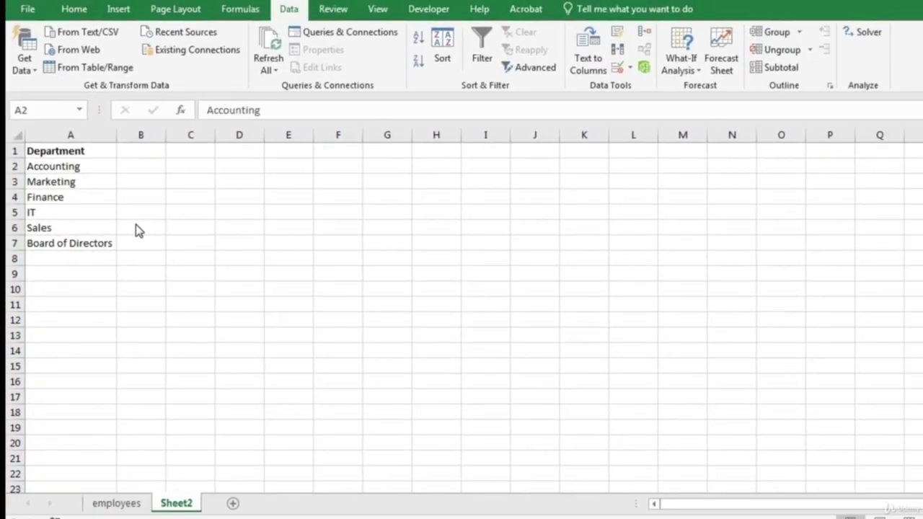
Apply List validation to employees column D, sourced from Sheet2!A2:A7.
{"action": "left_click", "coordinate": [115, 504]}
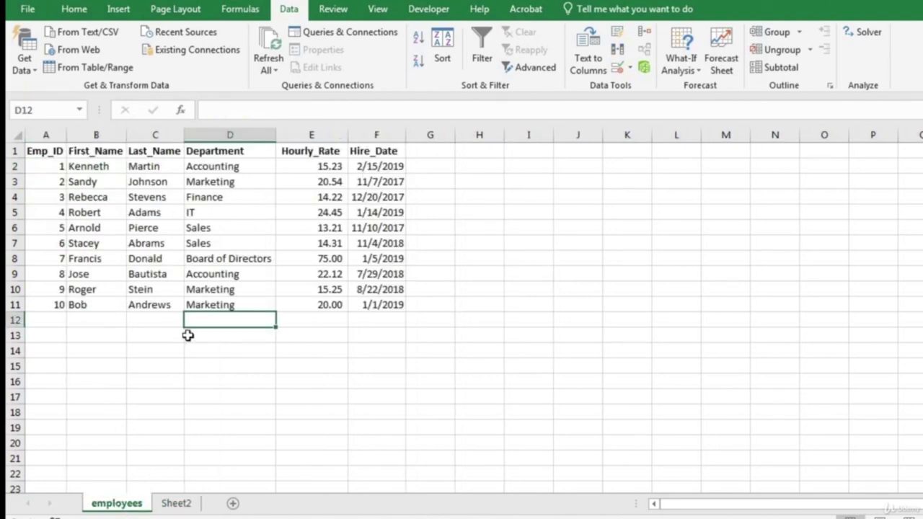
{"action": "left_click", "coordinate": [231, 128]}
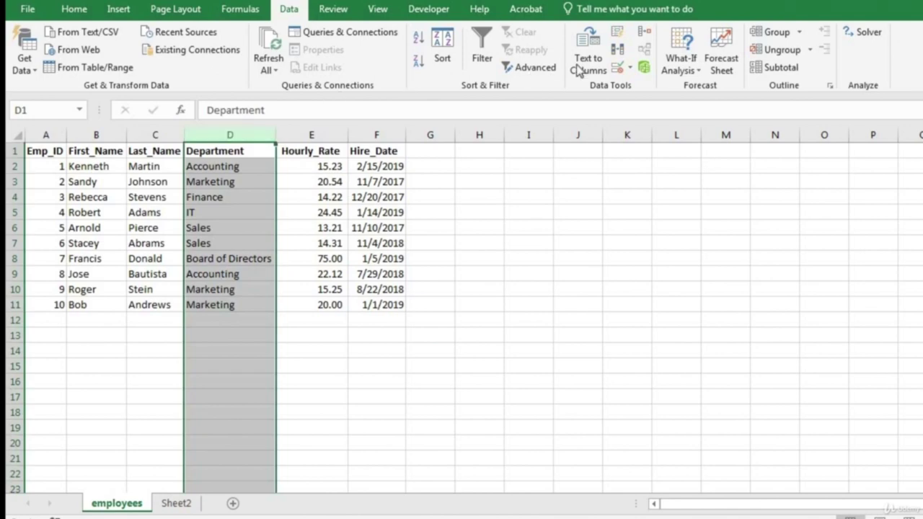
{"action": "left_click", "coordinate": [619, 71]}
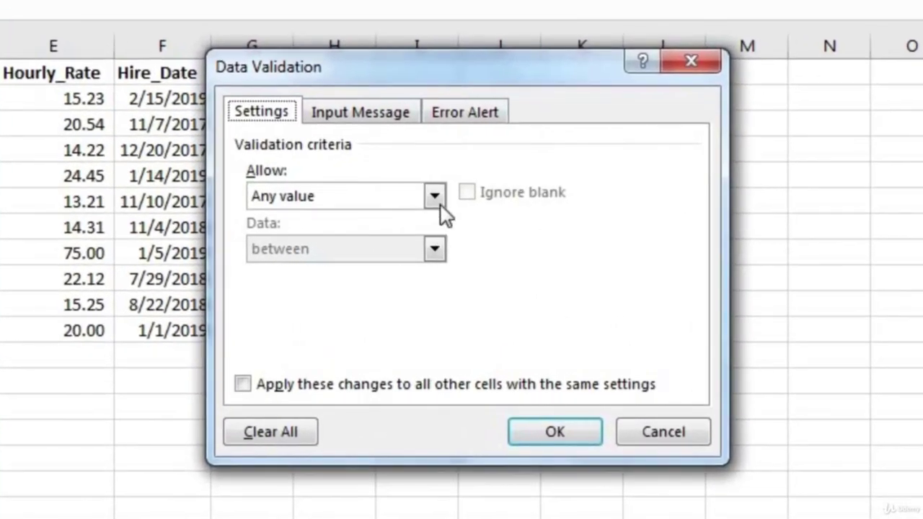
{"action": "left_click", "coordinate": [434, 196]}
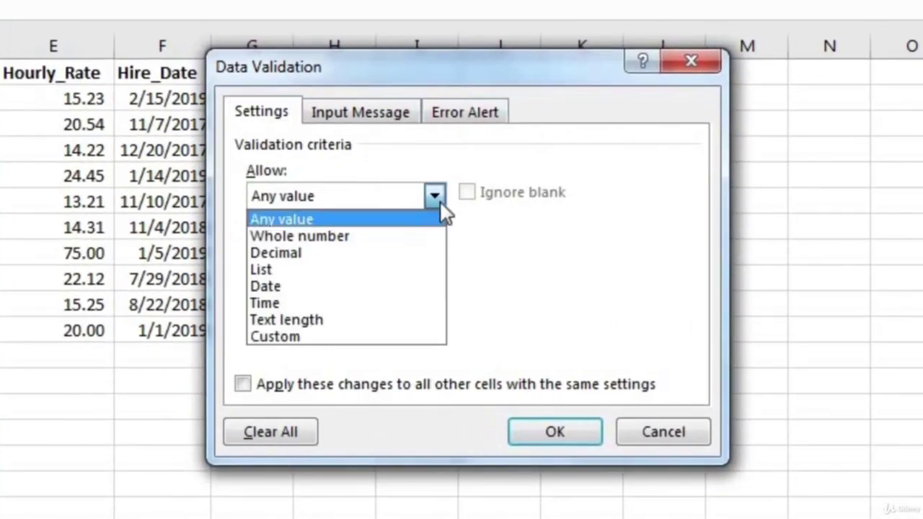
{"action": "left_click", "coordinate": [287, 277]}
{"action": "left_click", "coordinate": [308, 298]}
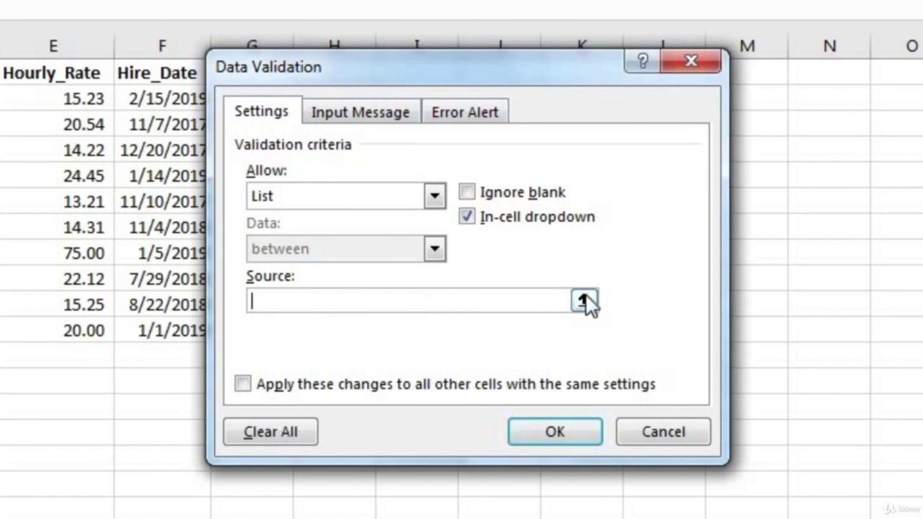
{"action": "left_click", "coordinate": [584, 302]}
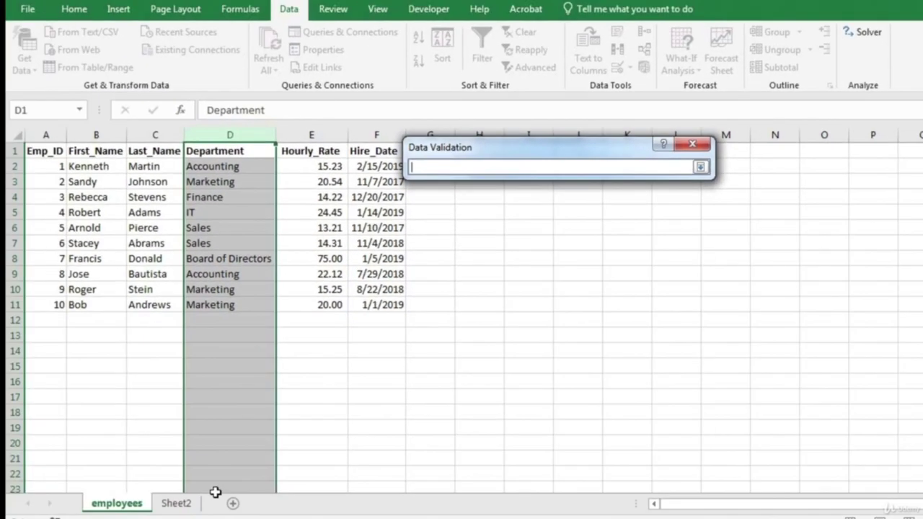
{"action": "left_click", "coordinate": [176, 502]}
{"action": "left_click_drag", "start_coordinate": [52, 165], "coordinate": [51, 243]}
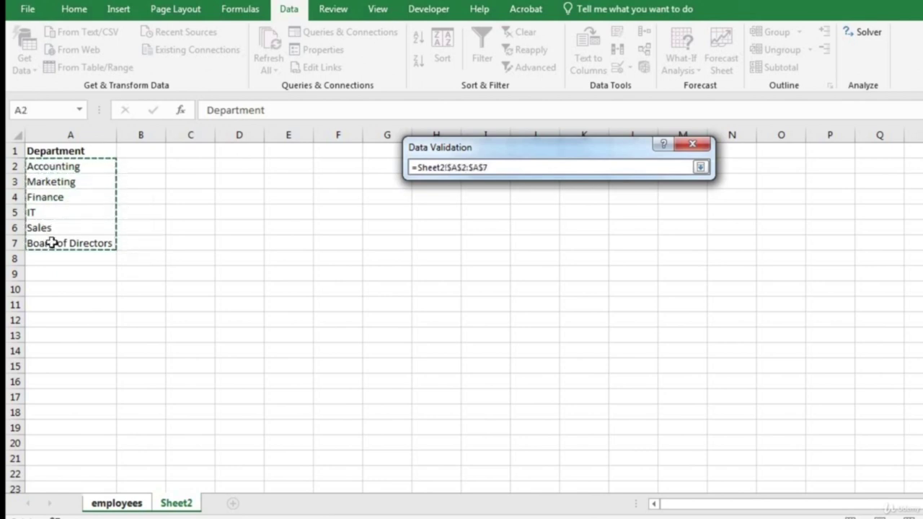
{"action": "key", "text": "Return"}
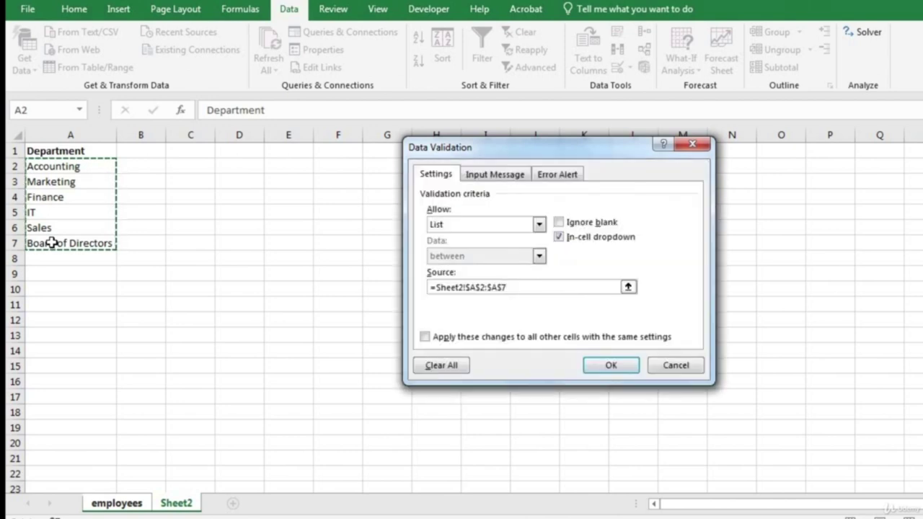
{"action": "key", "text": "Return"}
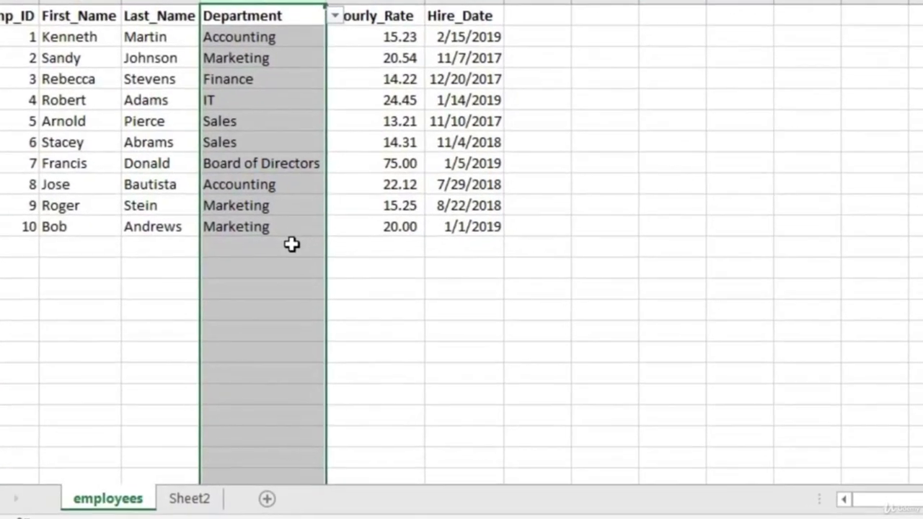
Pick IT for D12 and Sales for D13 from the Department dropdowns.
{"action": "left_click", "coordinate": [275, 278]}
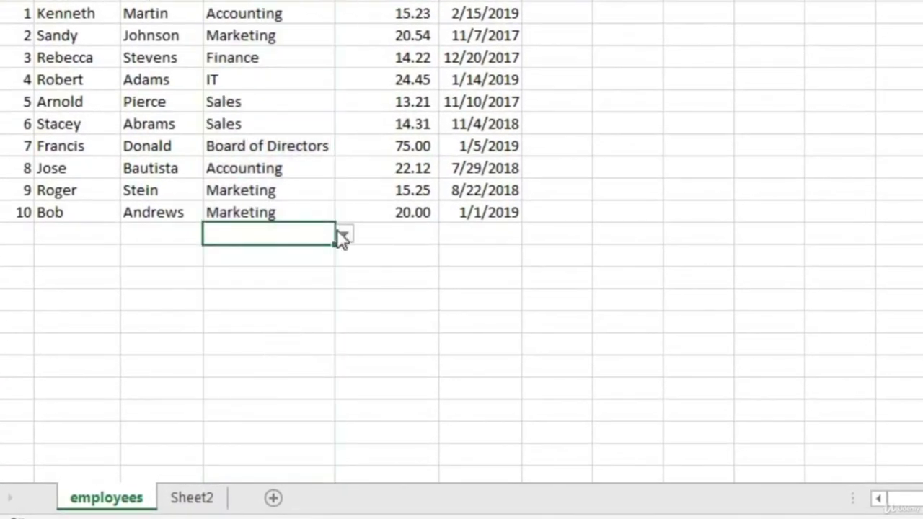
{"action": "left_click", "coordinate": [343, 234]}
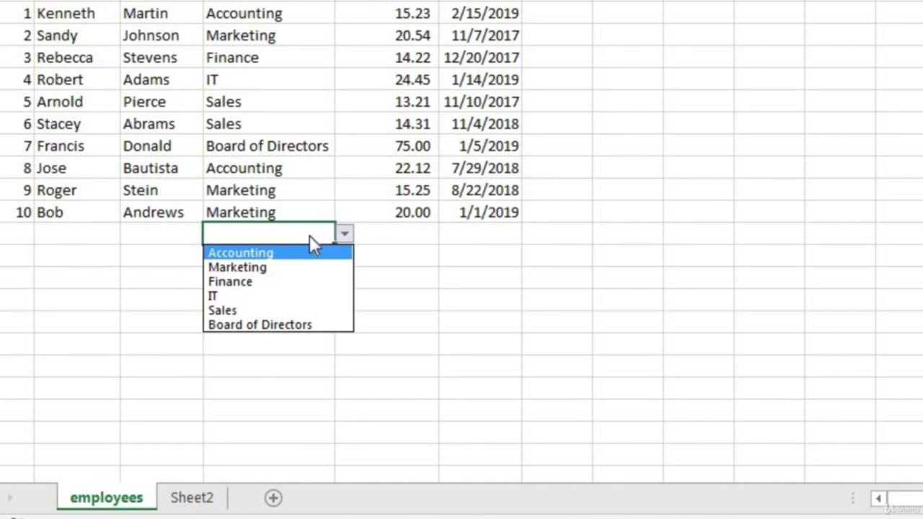
{"action": "left_click", "coordinate": [299, 295]}
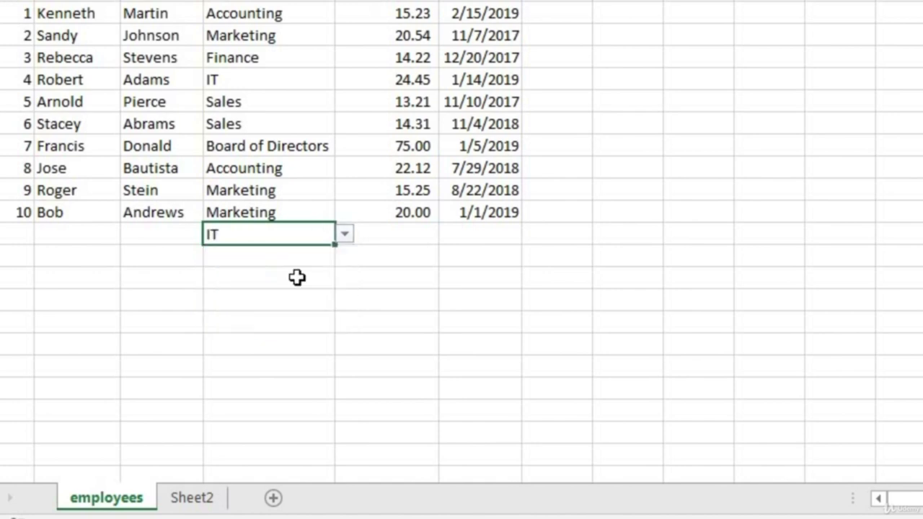
{"action": "key", "text": "Return"}
{"action": "left_click", "coordinate": [344, 256]}
{"action": "left_click", "coordinate": [281, 332]}
{"action": "key", "text": "Return"}
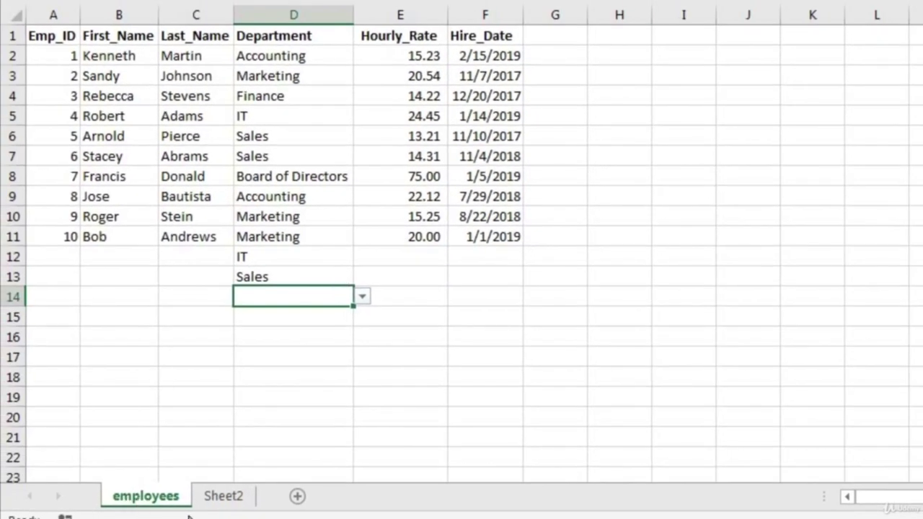
Enter Logistics in Sheet2 A8, then check the departments offered in D14's dropdown.
{"action": "left_click", "coordinate": [216, 496]}
{"action": "left_click", "coordinate": [103, 175]}
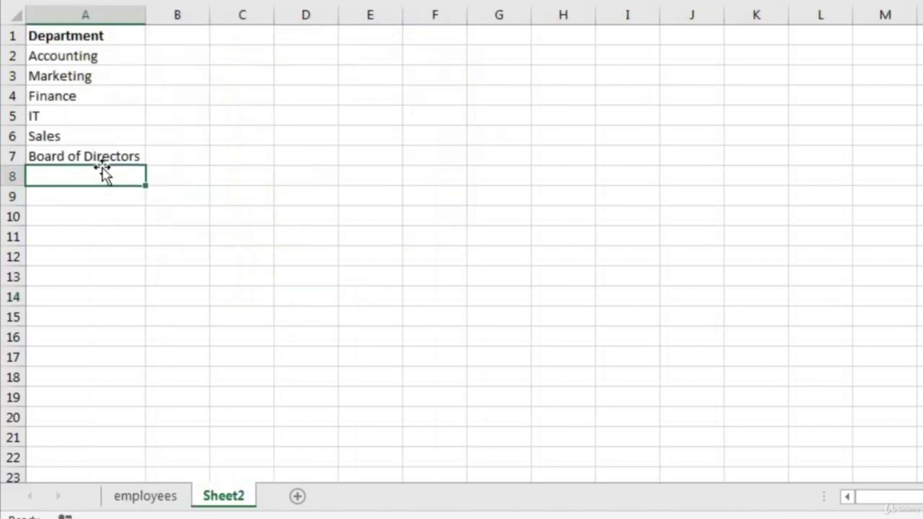
{"action": "type", "text": "Logistics"}
{"action": "key", "text": "Return"}
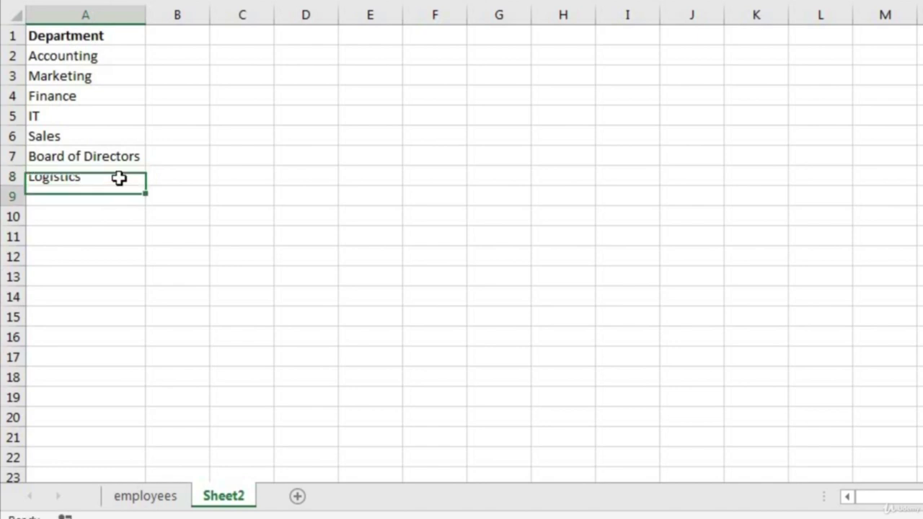
{"action": "left_click", "coordinate": [145, 499]}
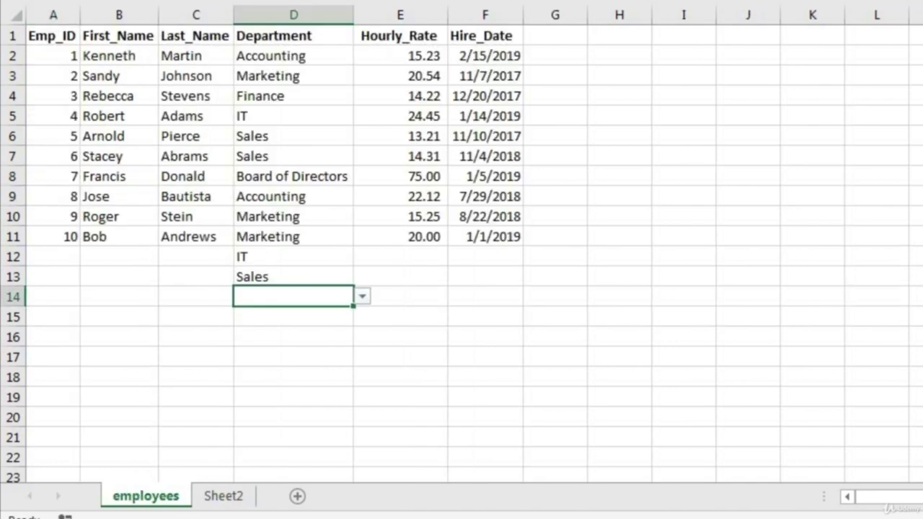
{"action": "left_click", "coordinate": [361, 297]}
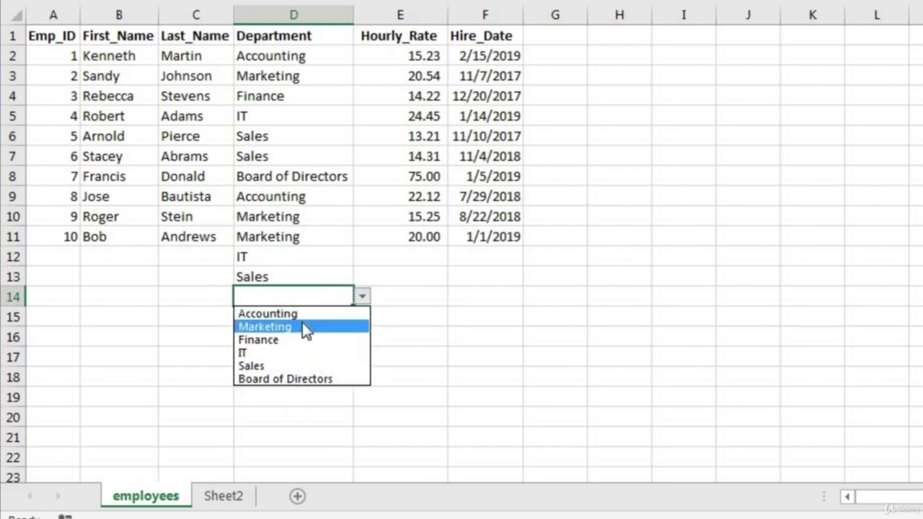
Close the D14 list and review the department entries A2:A7 on Sheet2.
{"action": "key", "text": "Escape"}
{"action": "left_click", "coordinate": [229, 496]}
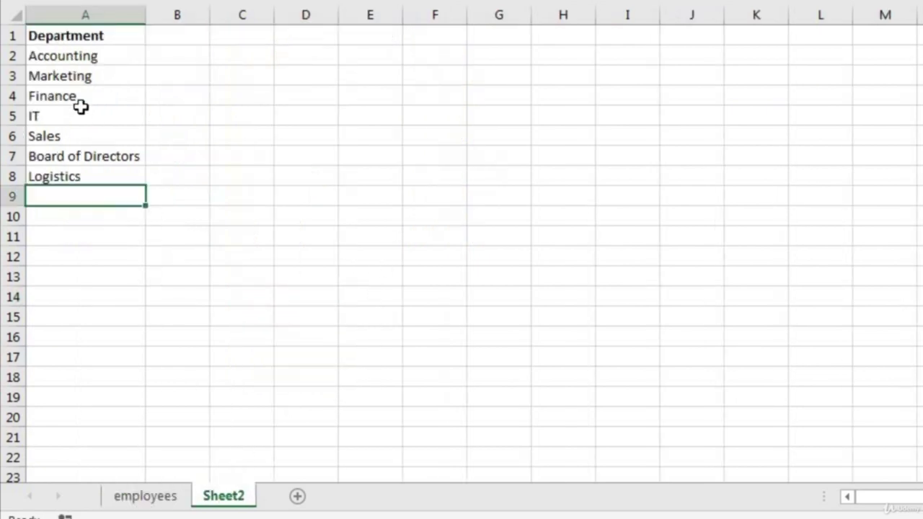
{"action": "left_click", "coordinate": [82, 60]}
{"action": "left_click", "coordinate": [66, 158], "text": "shift"}
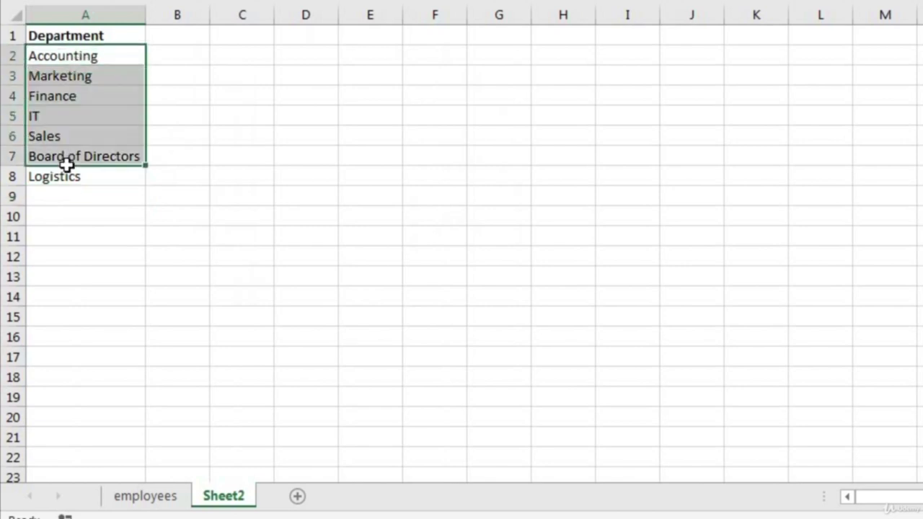
{"action": "left_click", "coordinate": [172, 504]}
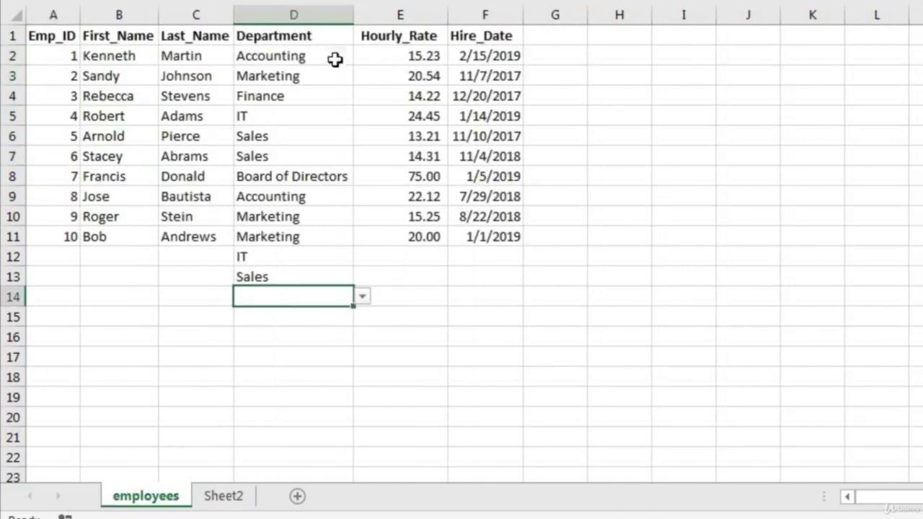
Change column D's validation source to =Sheet2!$A$2:$A$8.
{"action": "left_click", "coordinate": [306, 13]}
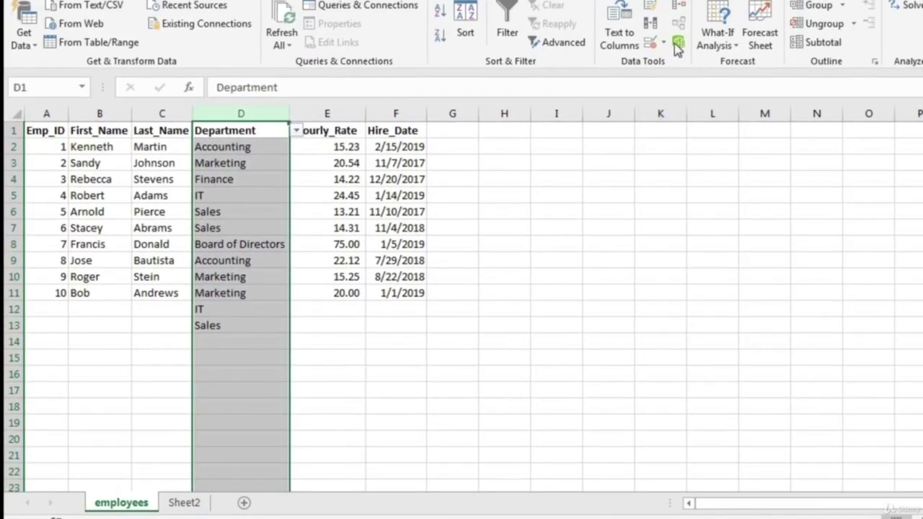
{"action": "left_click", "coordinate": [663, 42]}
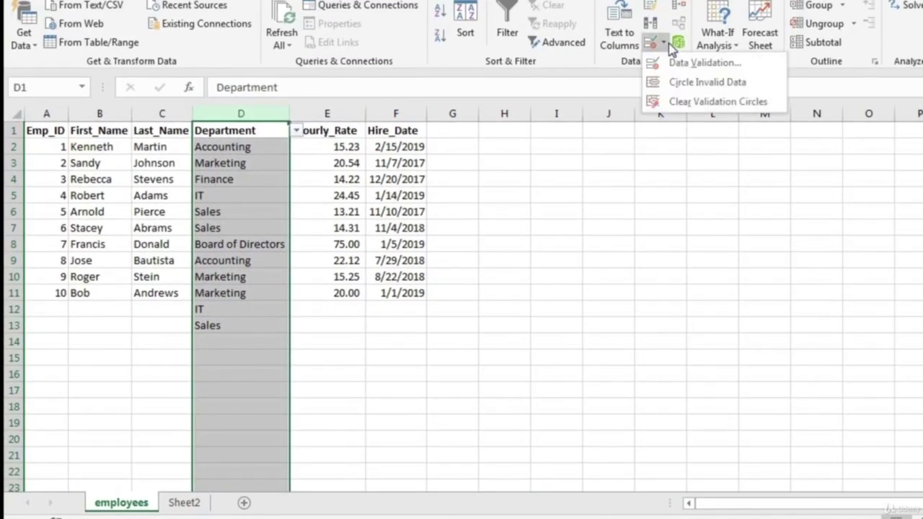
{"action": "left_click", "coordinate": [682, 62]}
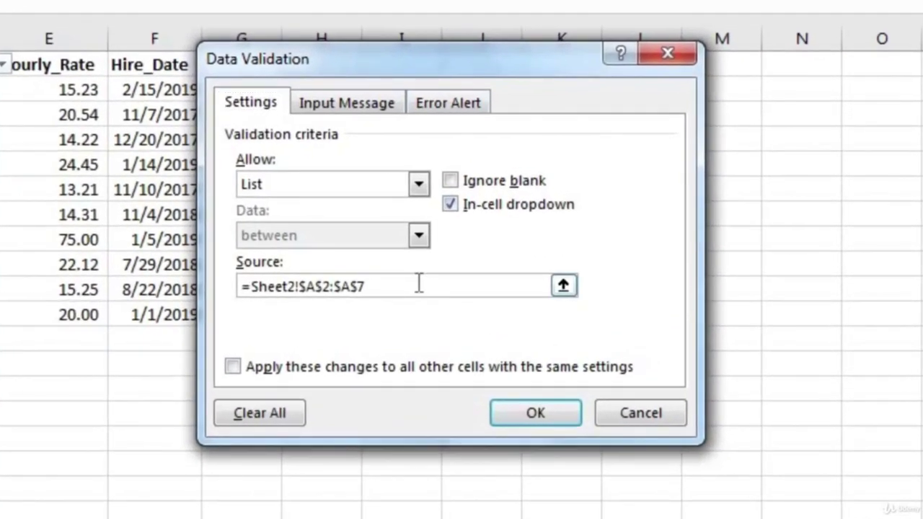
{"action": "left_click", "coordinate": [419, 284]}
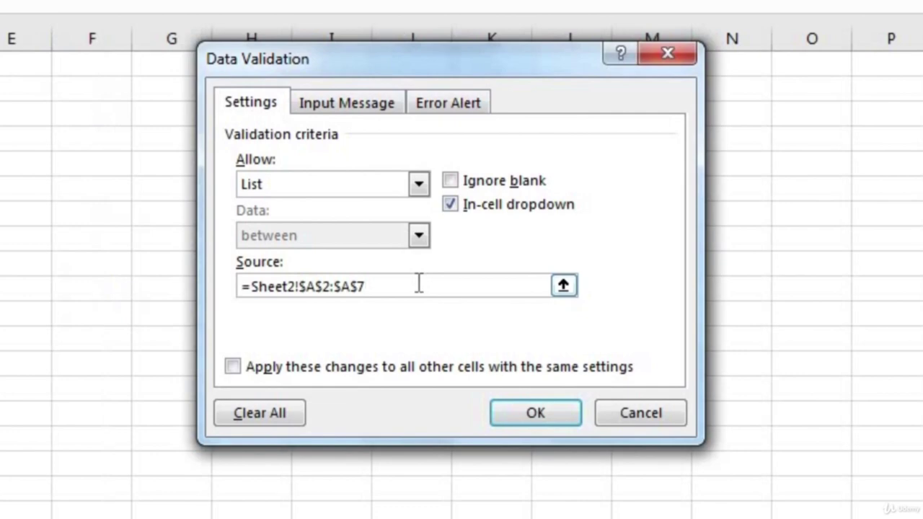
{"action": "key", "text": "BackSpace"}
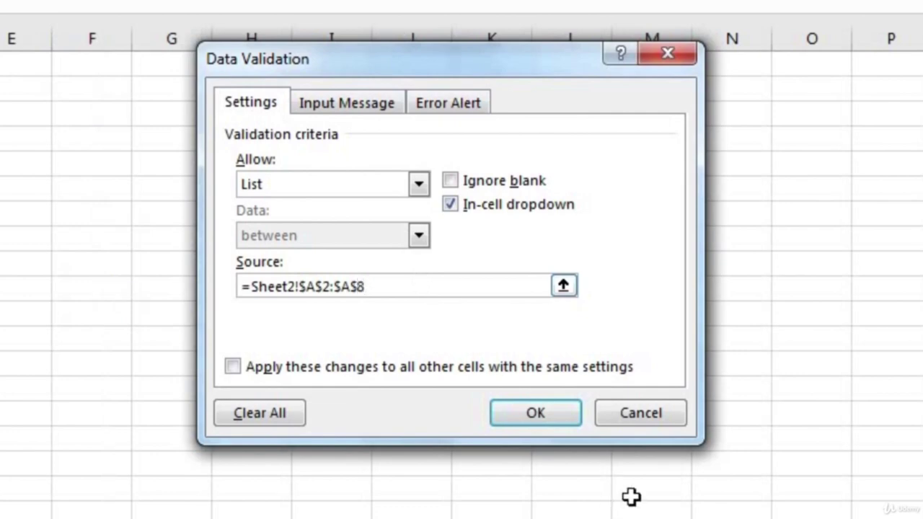
{"action": "left_click", "coordinate": [547, 417]}
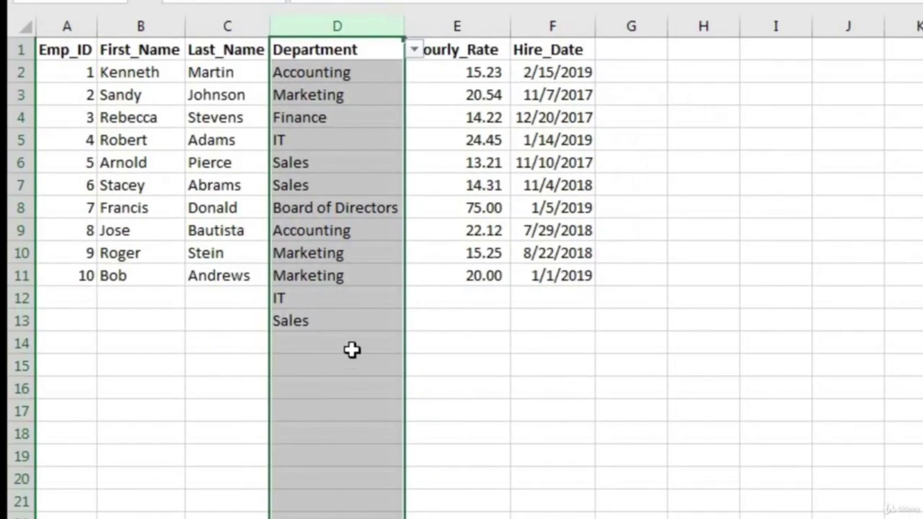
Verify D14's Department dropdown now includes Logistics.
{"action": "left_click", "coordinate": [353, 328]}
{"action": "left_click", "coordinate": [382, 346]}
{"action": "left_click", "coordinate": [416, 344]}
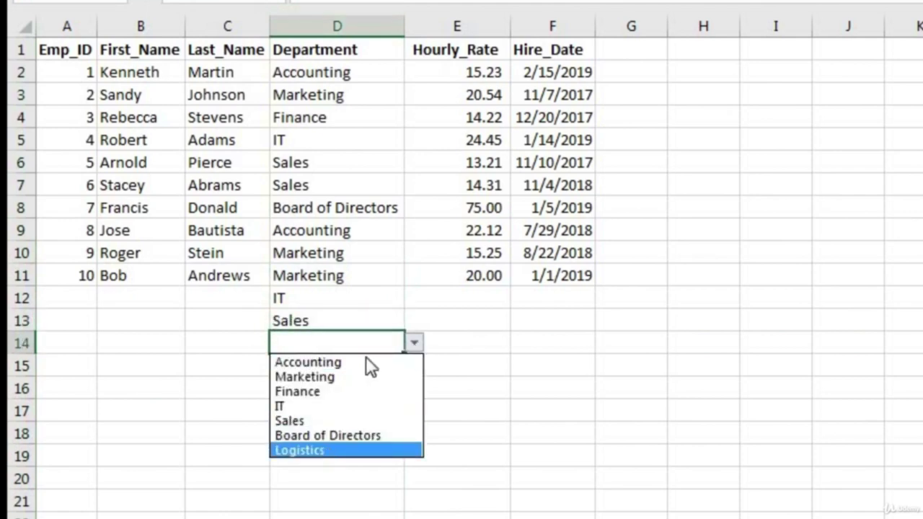
{"action": "key", "text": "Escape"}
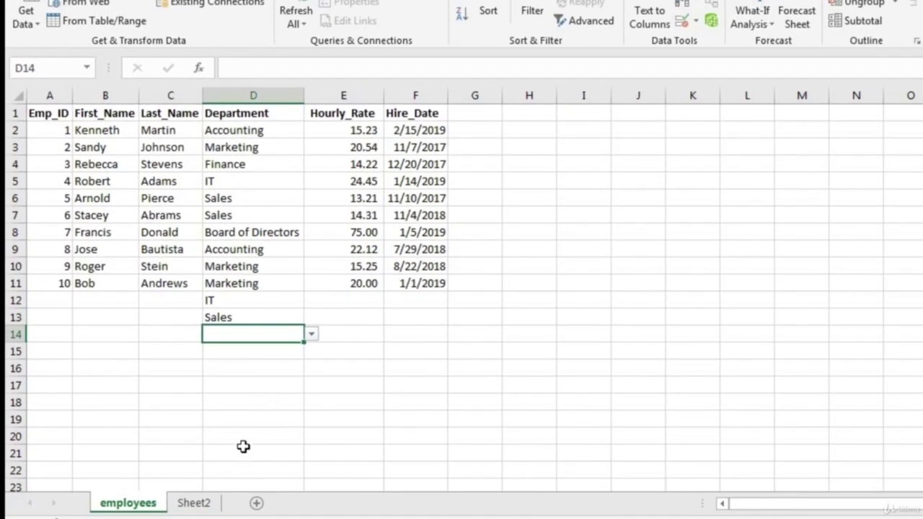
{"action": "left_click", "coordinate": [207, 503]}
Insert a row above IT on Sheet2 and enter Shipping in A5.
{"action": "left_click", "coordinate": [57, 251]}
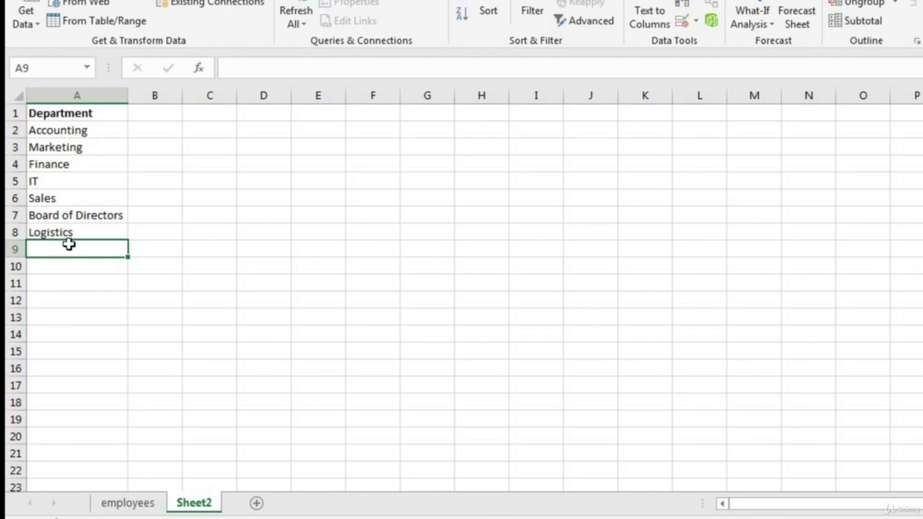
{"action": "left_click", "coordinate": [13, 181]}
{"action": "right_click", "coordinate": [21, 186]}
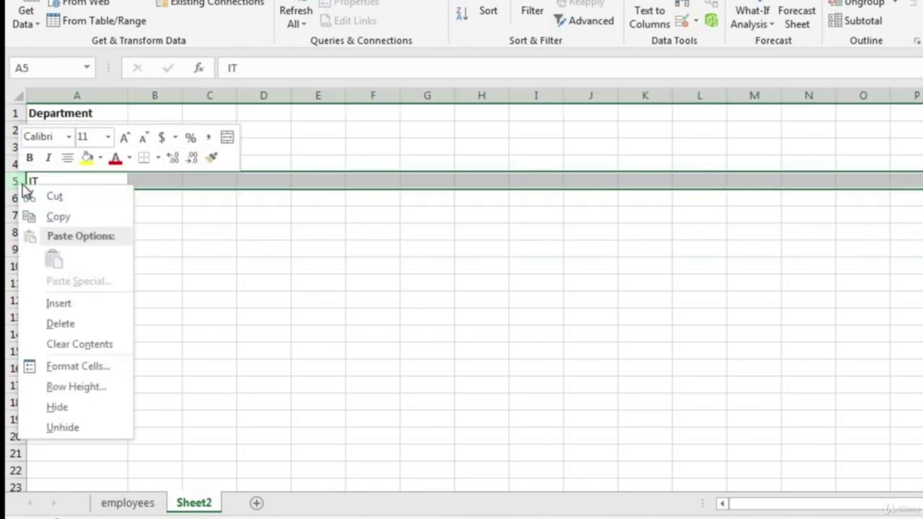
{"action": "left_click", "coordinate": [78, 304]}
{"action": "left_click", "coordinate": [77, 180]}
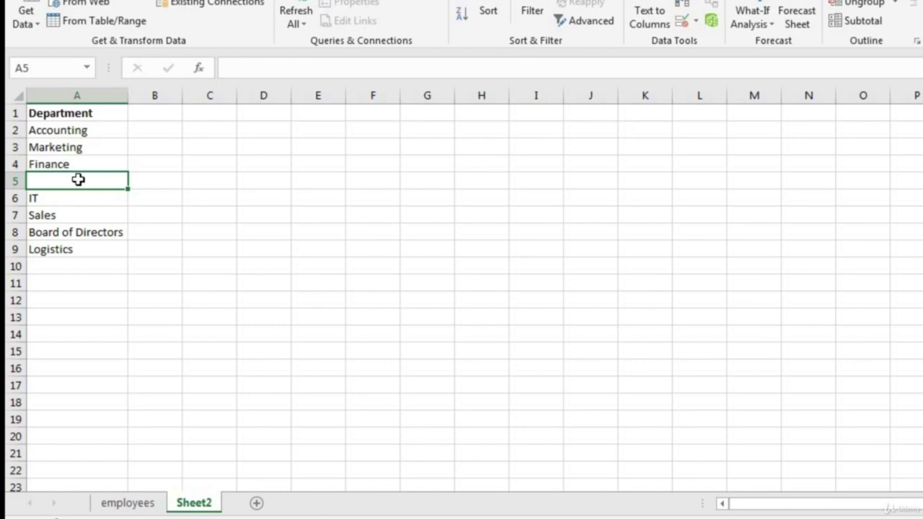
{"action": "type", "text": "Shipping"}
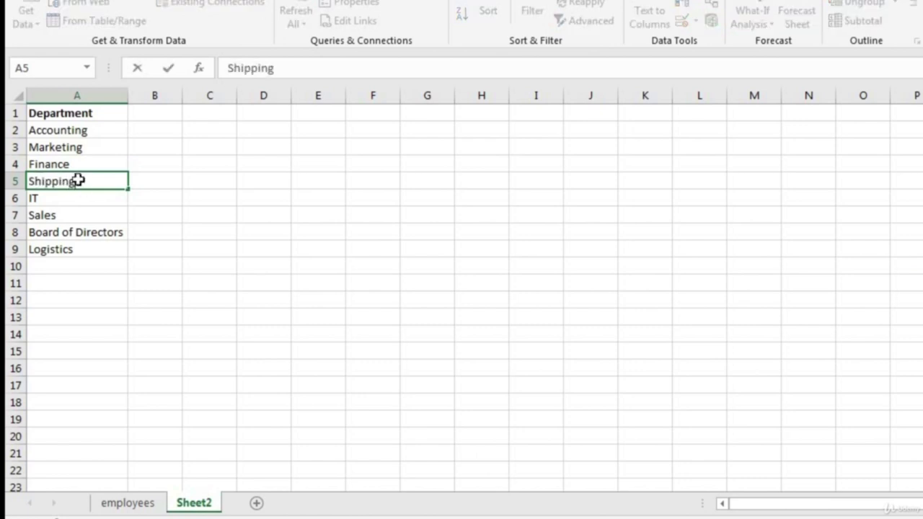
{"action": "key", "text": "Return"}
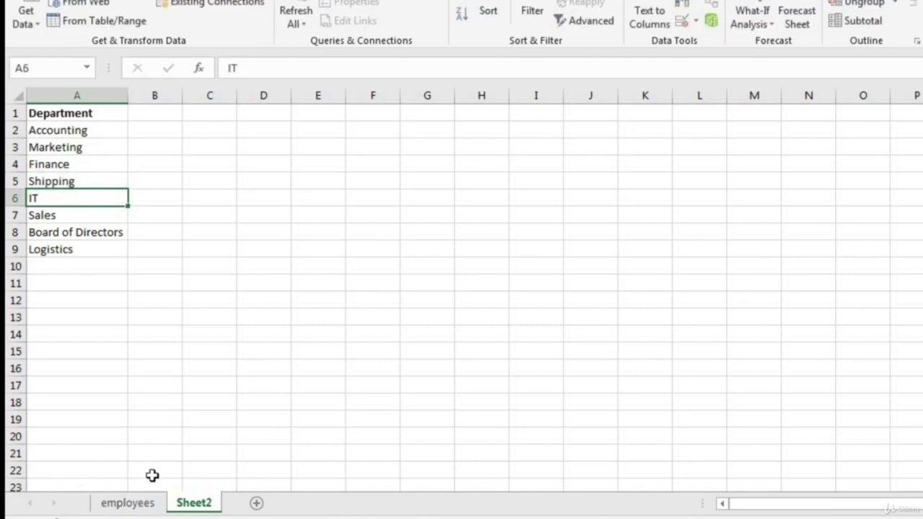
Confirm D14's dropdown on the employees sheet now offers Shipping, leaving D14 empty.
{"action": "left_click", "coordinate": [144, 502]}
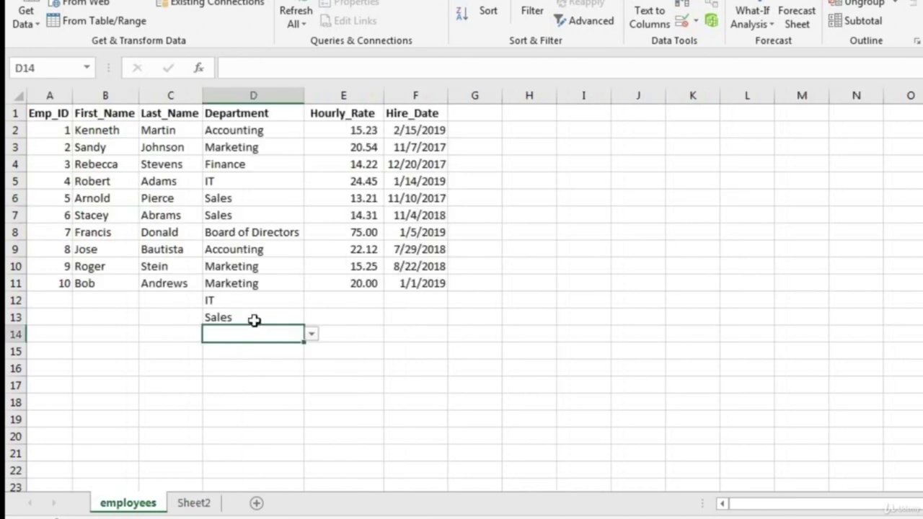
{"action": "left_click", "coordinate": [311, 333]}
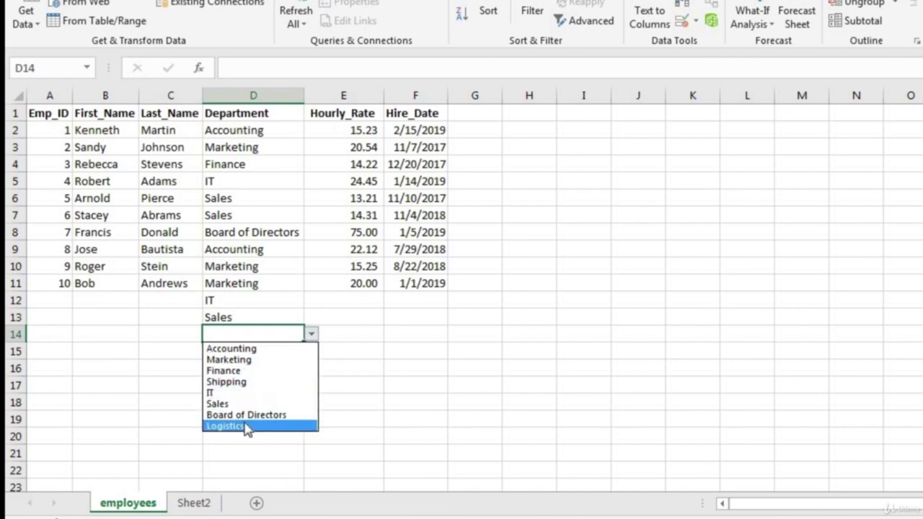
{"action": "left_click", "coordinate": [310, 337]}
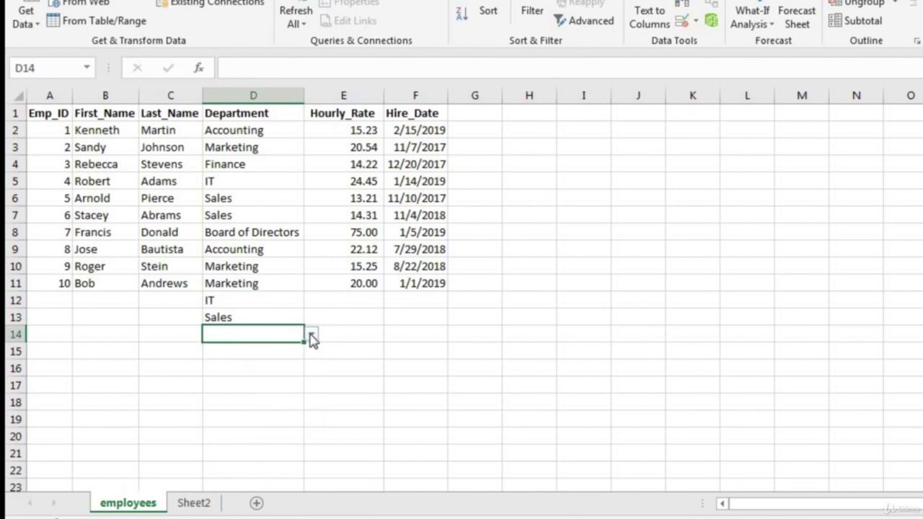
Sort Sheet2's departments A to Z and verify the alphabetical order in D14's dropdown.
{"action": "left_click", "coordinate": [194, 503]}
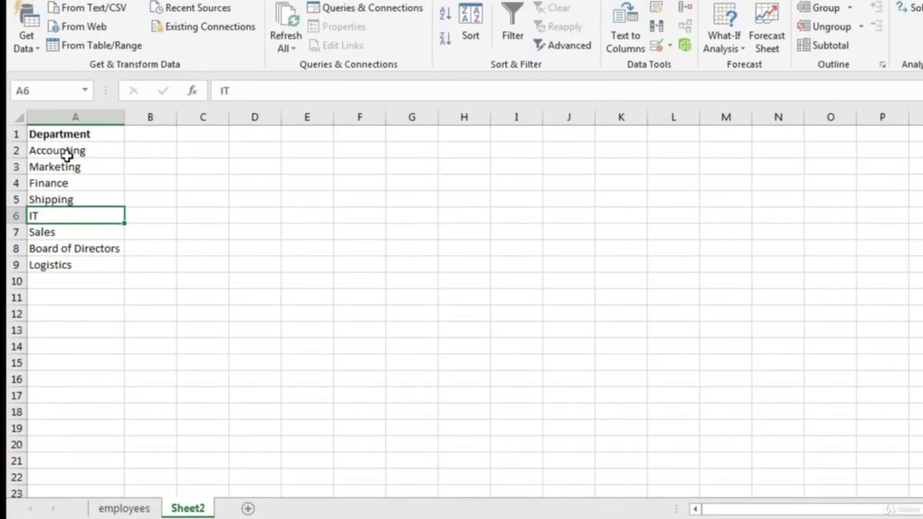
{"action": "left_click", "coordinate": [67, 155]}
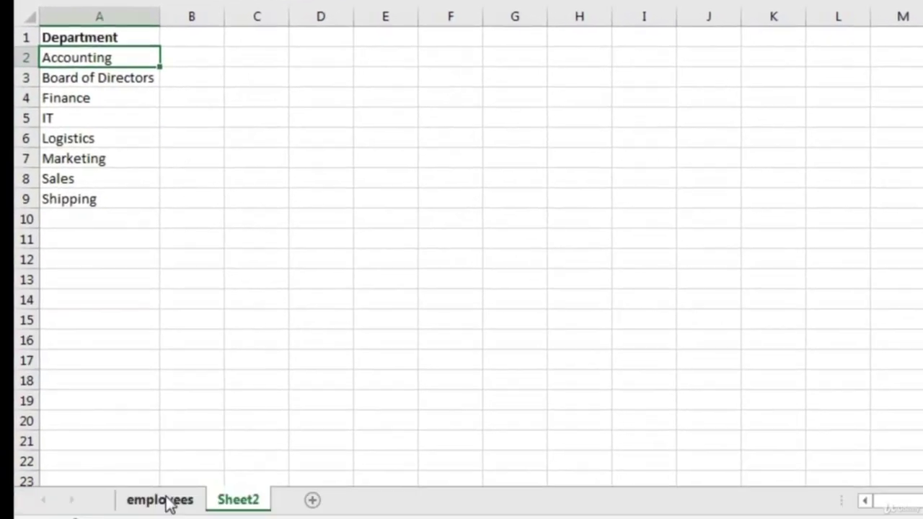
{"action": "left_click", "coordinate": [165, 497]}
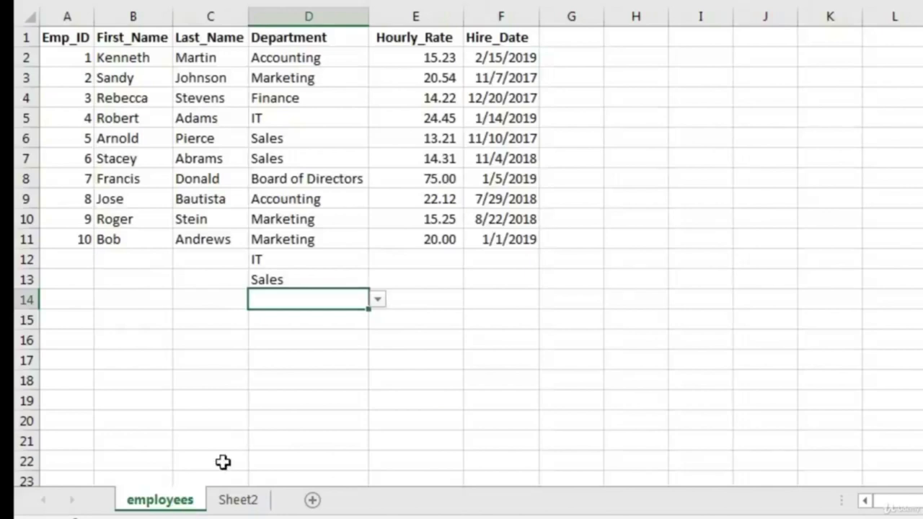
{"action": "left_click", "coordinate": [378, 300]}
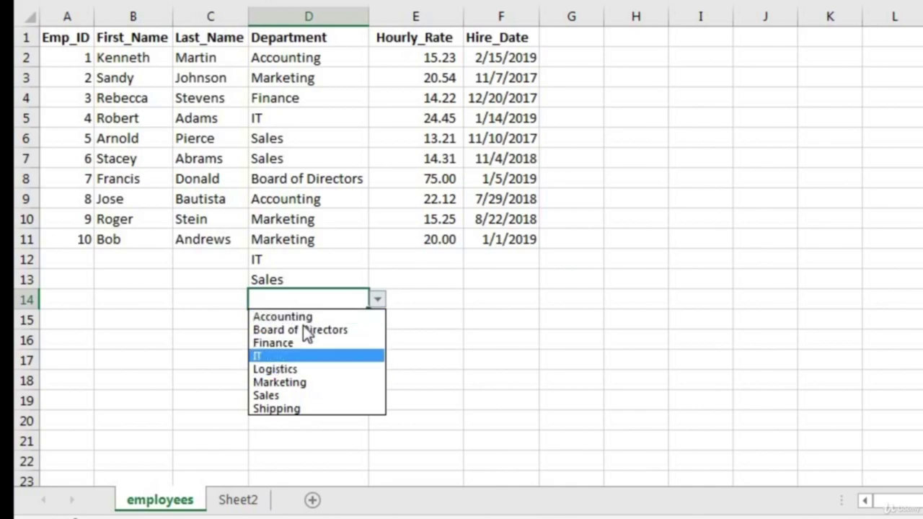
{"action": "key", "text": "Escape"}
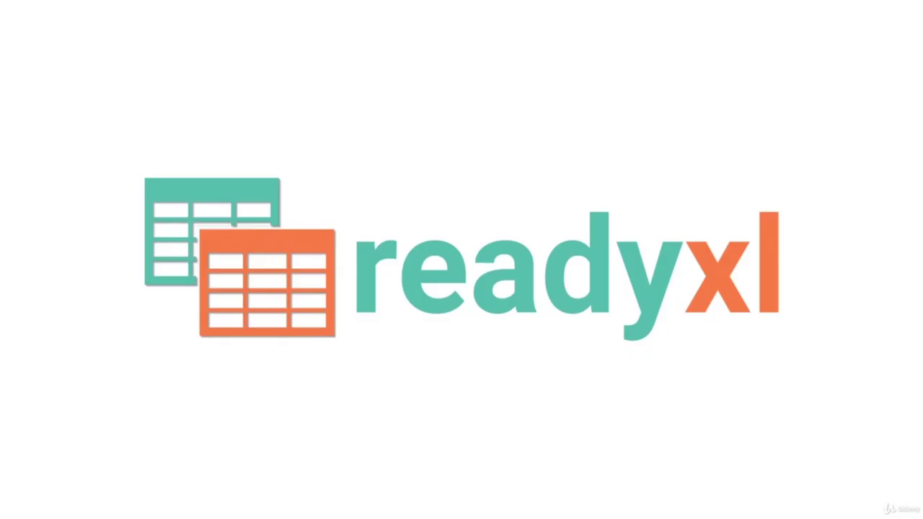
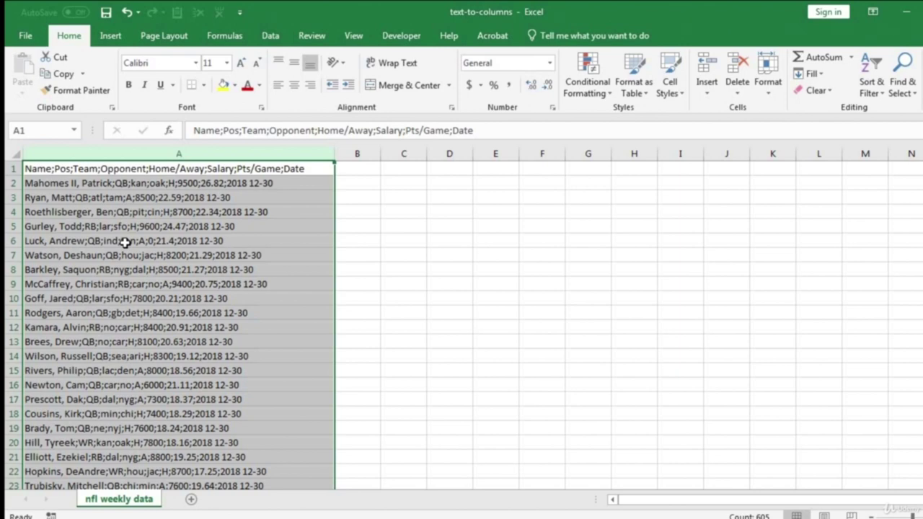
Select all of column A holding the player records.
{"action": "key", "text": "ctrl+Home"}
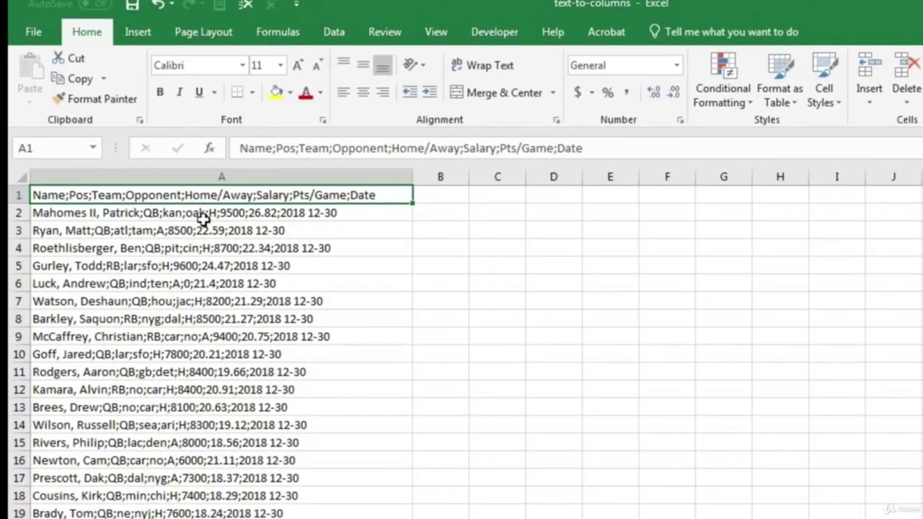
{"action": "left_click", "coordinate": [89, 177]}
{"action": "left_click", "coordinate": [99, 192]}
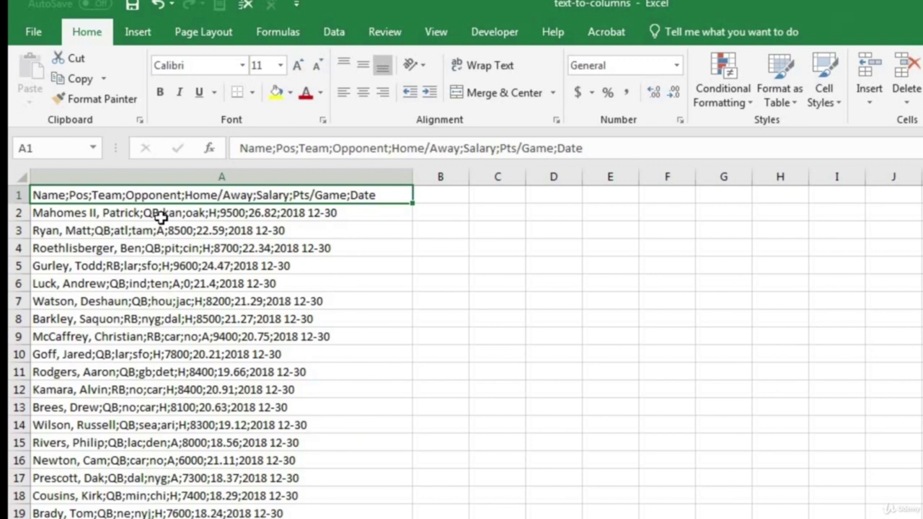
{"action": "left_click", "coordinate": [166, 179]}
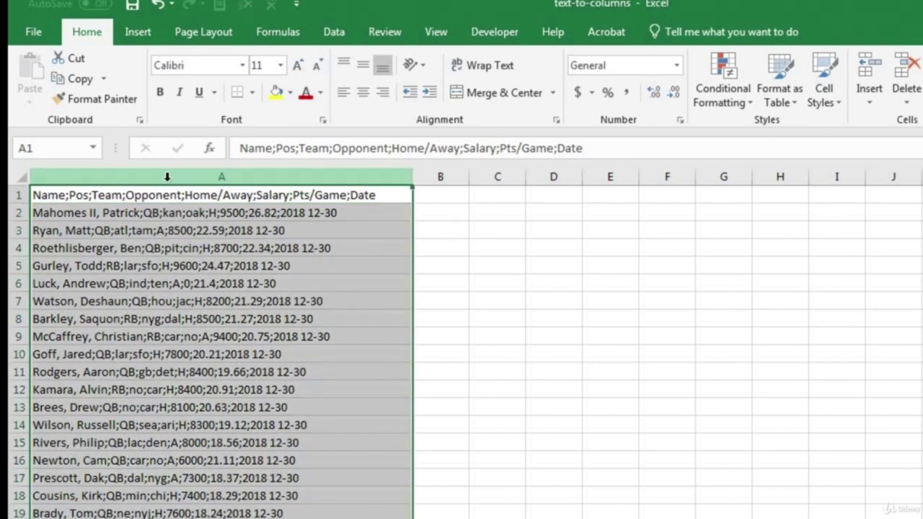
Start Text to Columns as Delimited, with Semicolon checked and Tab unchecked.
{"action": "left_click", "coordinate": [337, 34]}
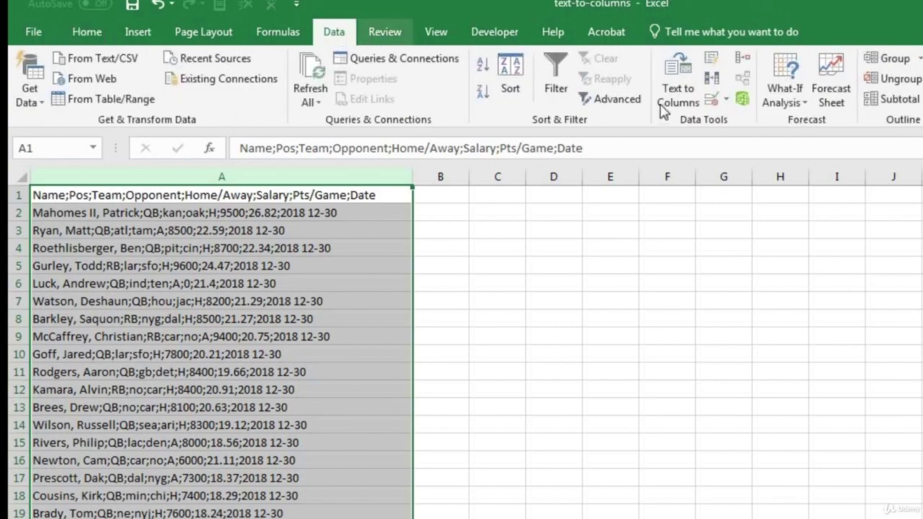
{"action": "left_click", "coordinate": [678, 90]}
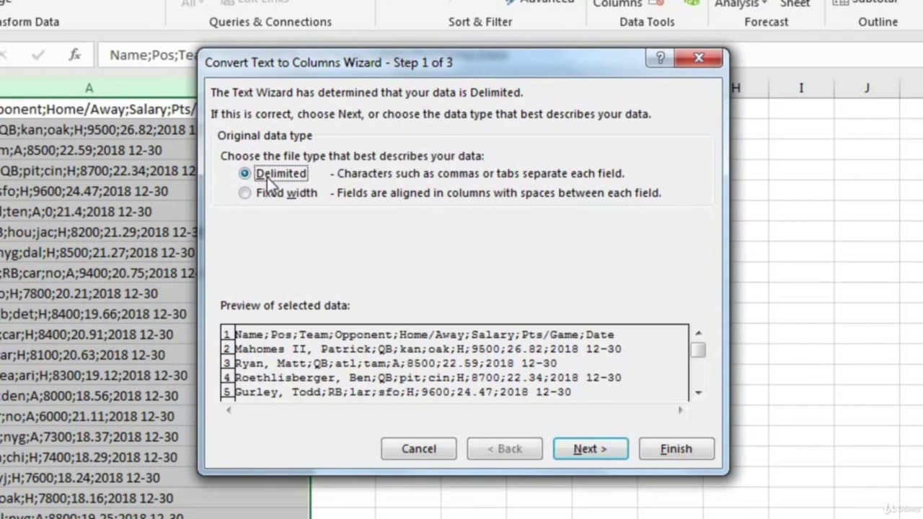
{"action": "left_click", "coordinate": [612, 449]}
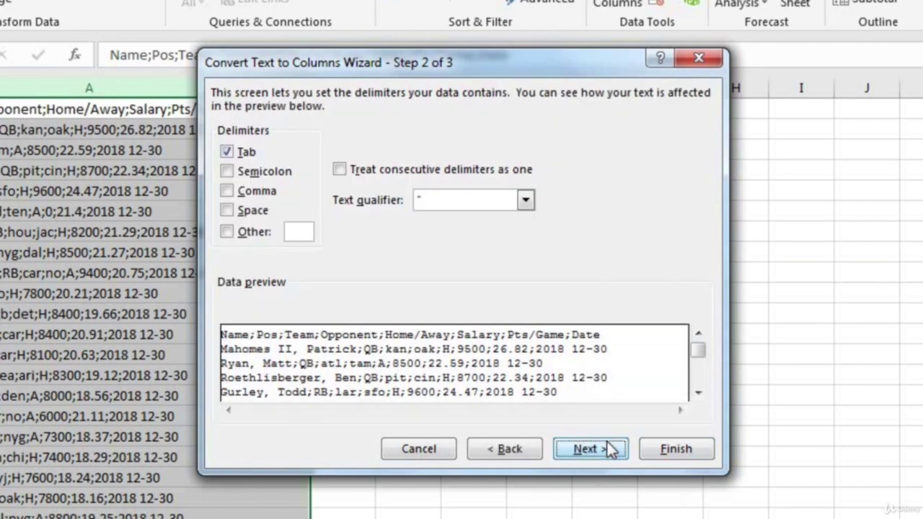
{"action": "left_click", "coordinate": [228, 173]}
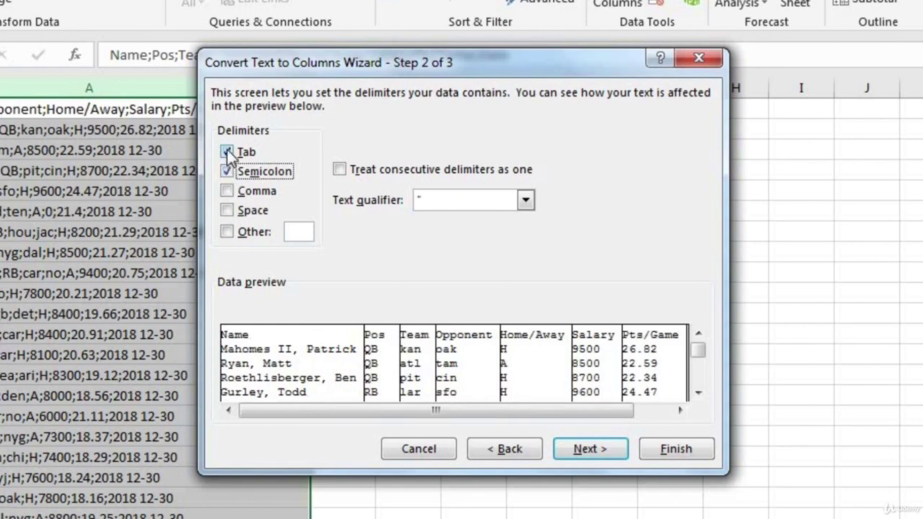
{"action": "left_click", "coordinate": [228, 153]}
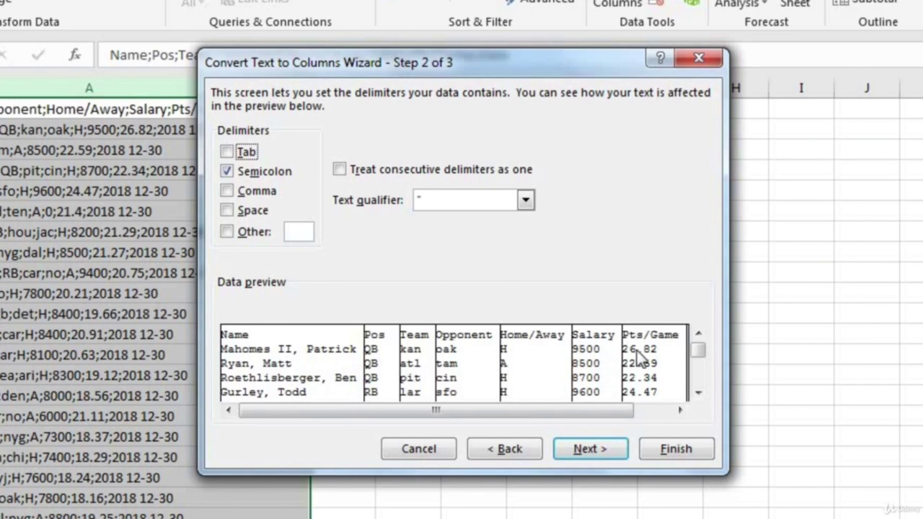
{"action": "left_click_drag", "start_coordinate": [447, 409], "coordinate": [393, 395]}
Finish the split into Name through Date columns and AutoFit every column.
{"action": "left_click", "coordinate": [678, 448]}
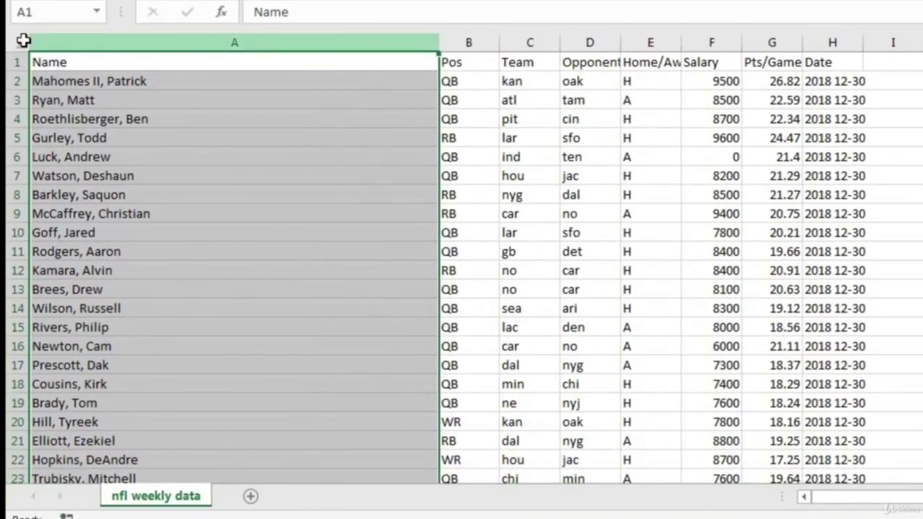
{"action": "left_click", "coordinate": [21, 42]}
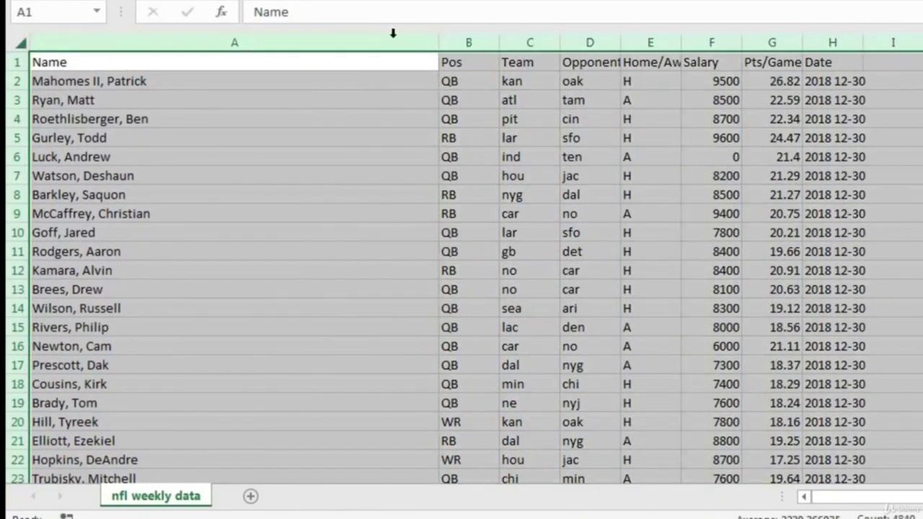
{"action": "double_click", "coordinate": [439, 40]}
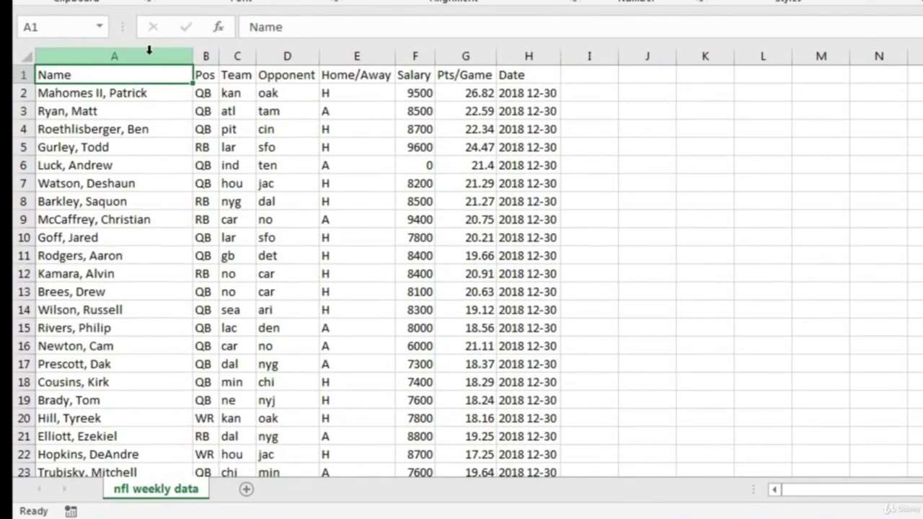
{"action": "left_click", "coordinate": [109, 154]}
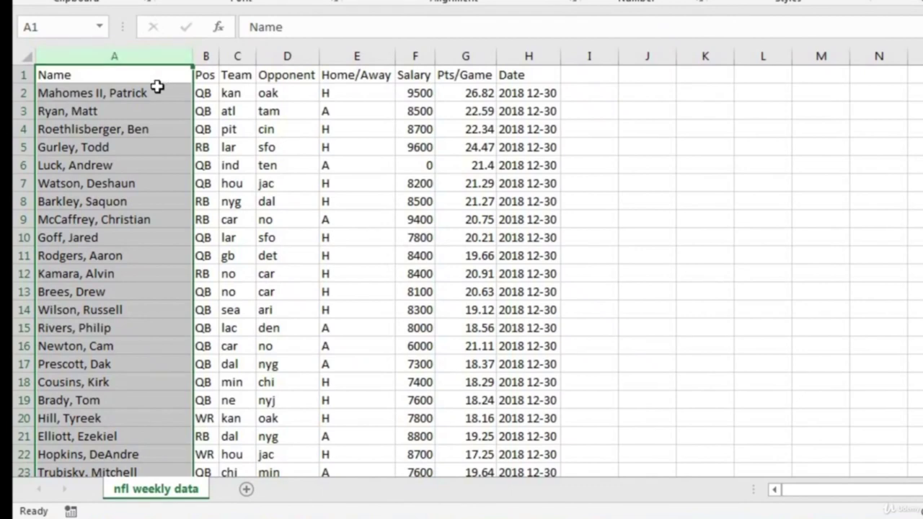
{"action": "left_click", "coordinate": [206, 55]}
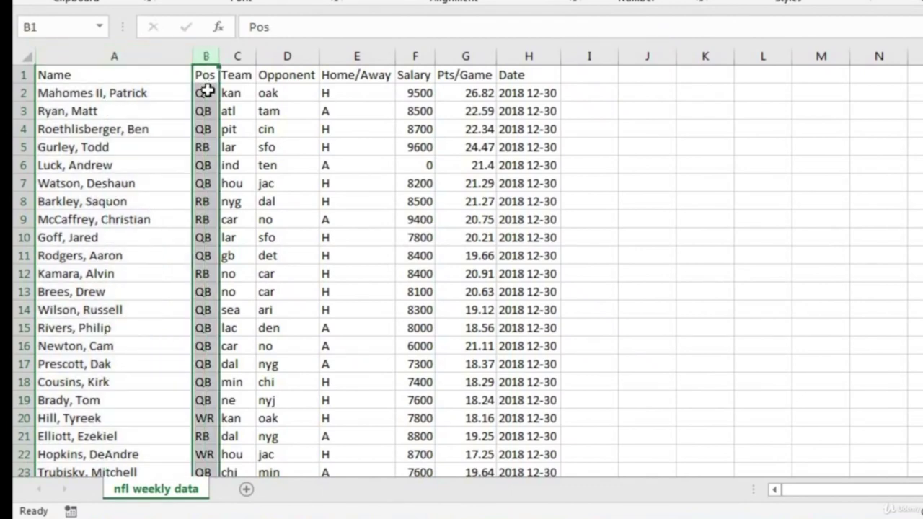
{"action": "left_click", "coordinate": [206, 92]}
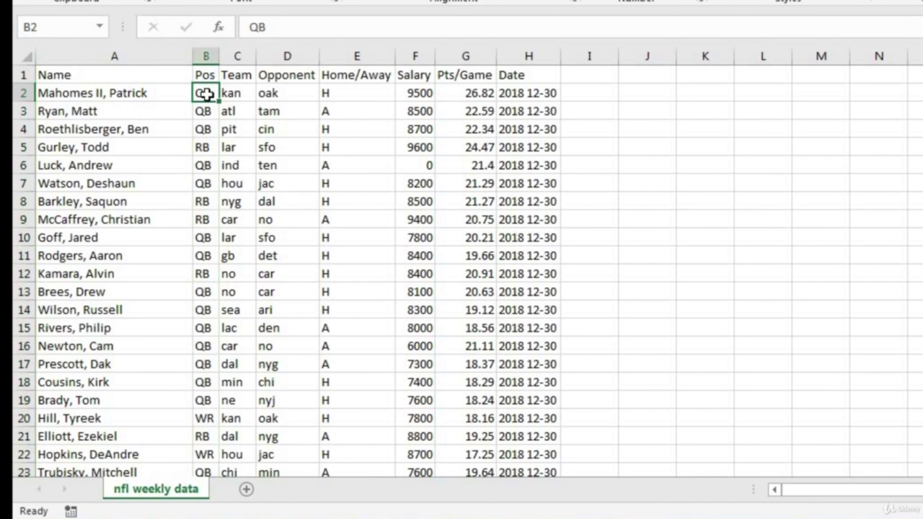
{"action": "left_click", "coordinate": [245, 90]}
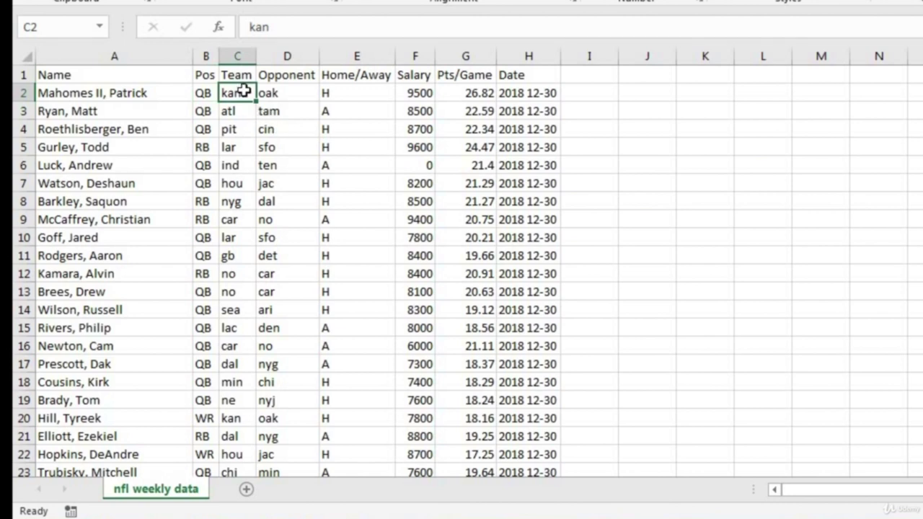
{"action": "left_click", "coordinate": [44, 93]}
{"action": "left_click", "coordinate": [245, 93]}
{"action": "left_click", "coordinate": [297, 96]}
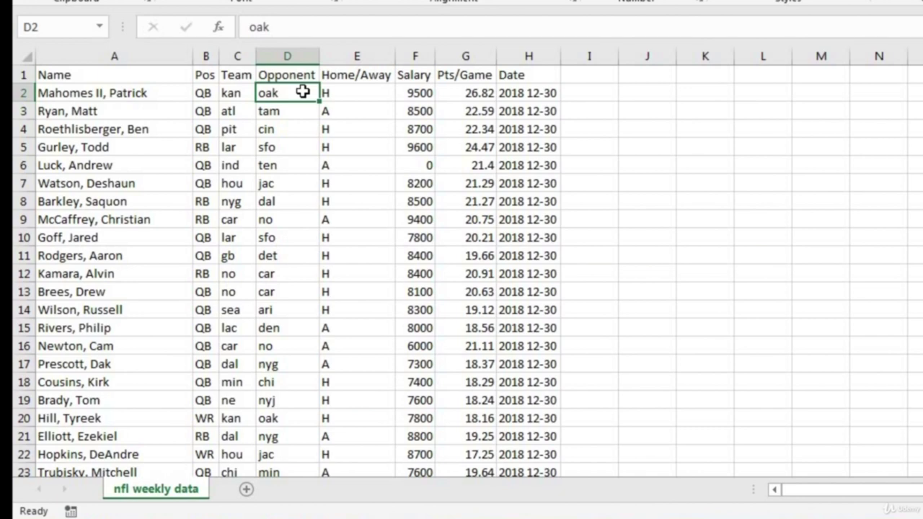
{"action": "left_click", "coordinate": [360, 93]}
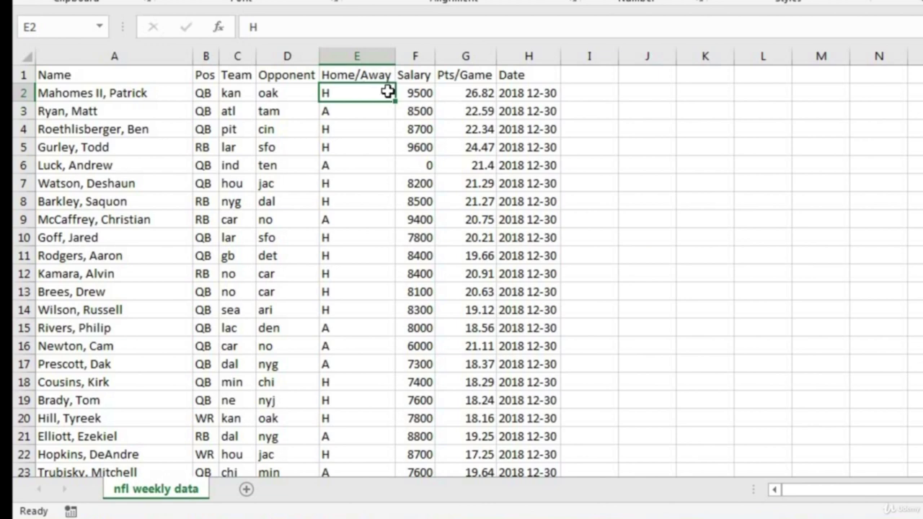
{"action": "left_click", "coordinate": [408, 93]}
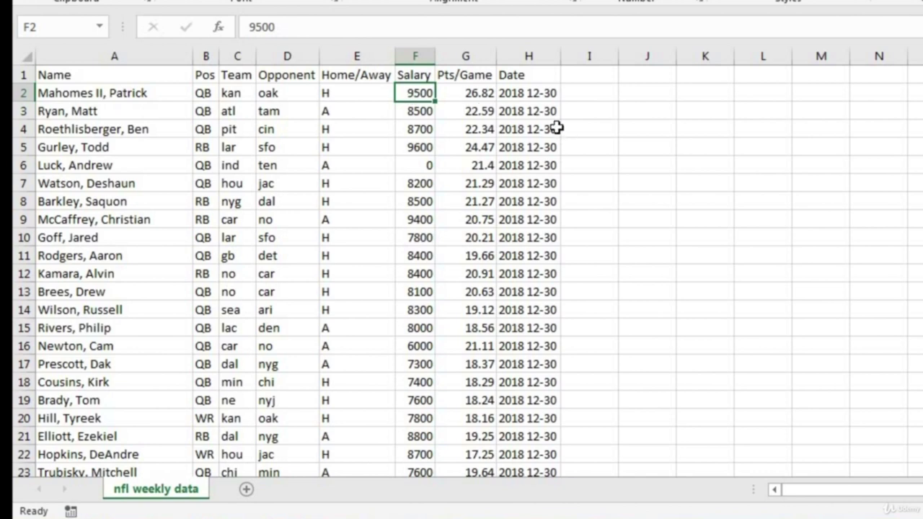
{"action": "left_click", "coordinate": [463, 94]}
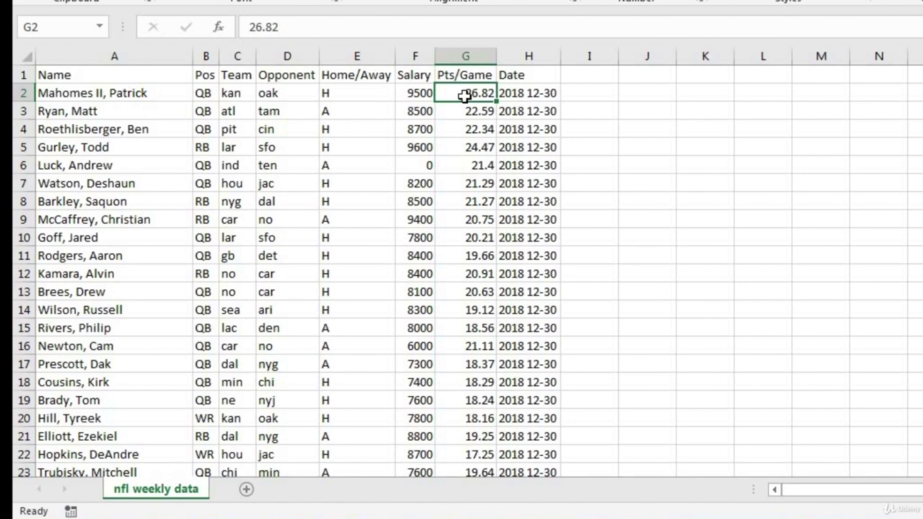
{"action": "left_click", "coordinate": [547, 95]}
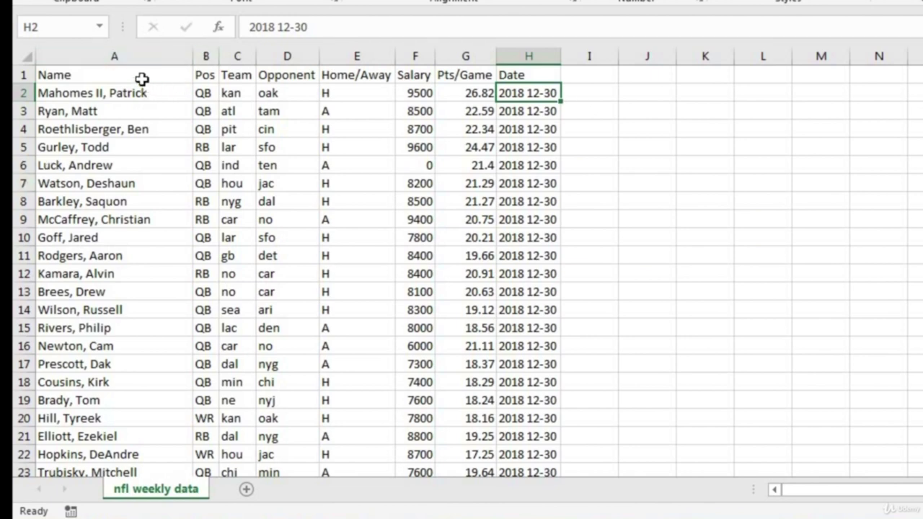
Bold the header cells A1:H1, Name through Date.
{"action": "key", "text": "alt+a"}
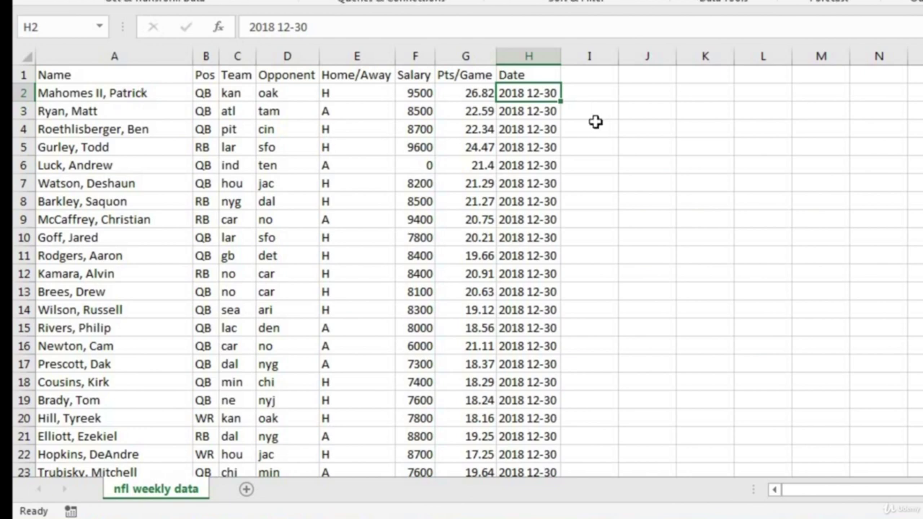
{"action": "left_click_drag", "start_coordinate": [545, 76], "coordinate": [97, 64]}
{"action": "key", "text": "ctrl+b"}
{"action": "key", "text": "ctrl+b"}
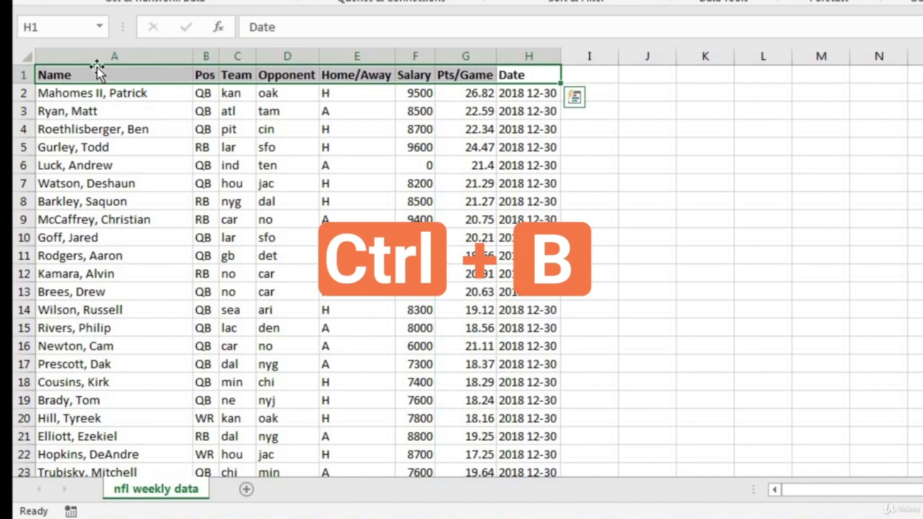
{"action": "key", "text": "alt+h"}
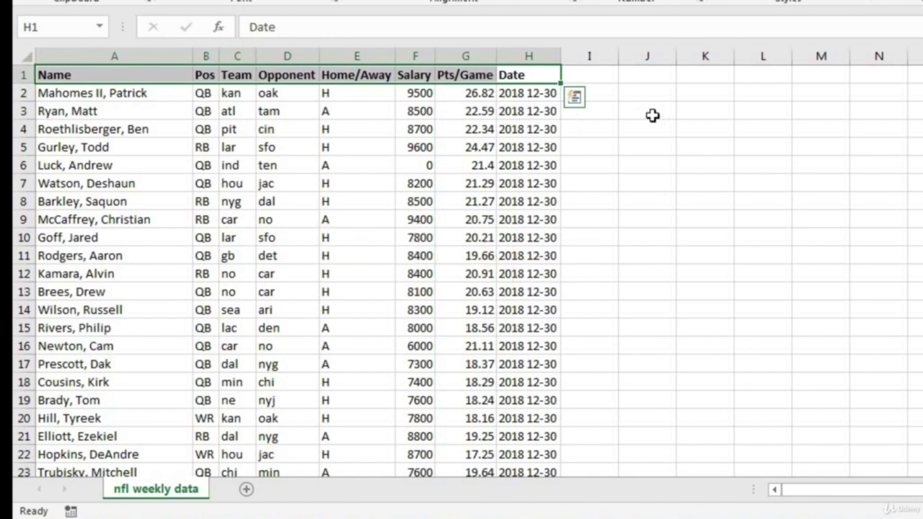
{"action": "left_click", "coordinate": [651, 116]}
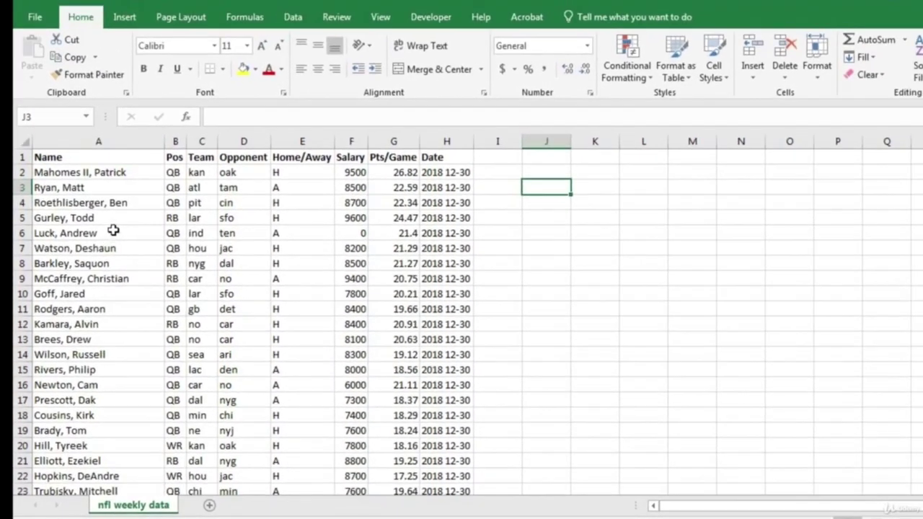
{"action": "left_click", "coordinate": [164, 165]}
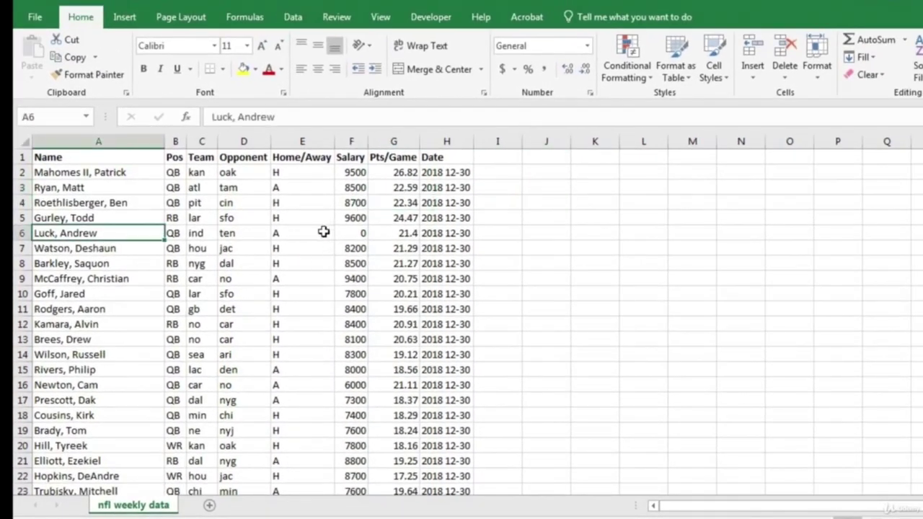
Toggle the table's filter on and off from Data > Filter and with Ctrl+Shift+L, leaving it off.
{"action": "left_click", "coordinate": [295, 19]}
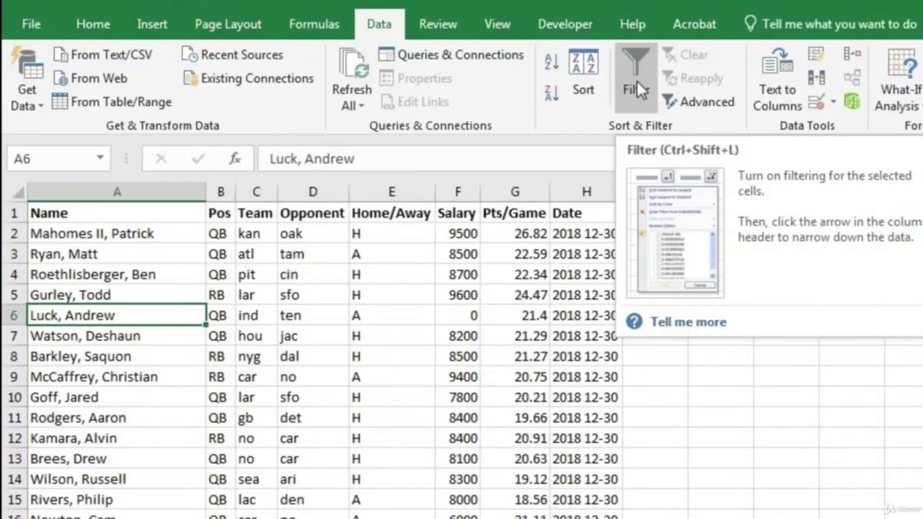
{"action": "left_click", "coordinate": [637, 81]}
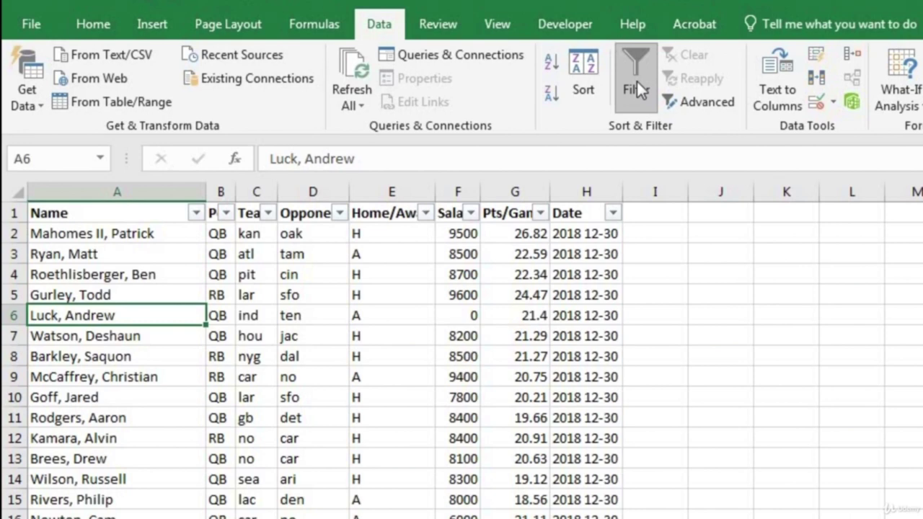
{"action": "left_click", "coordinate": [637, 80]}
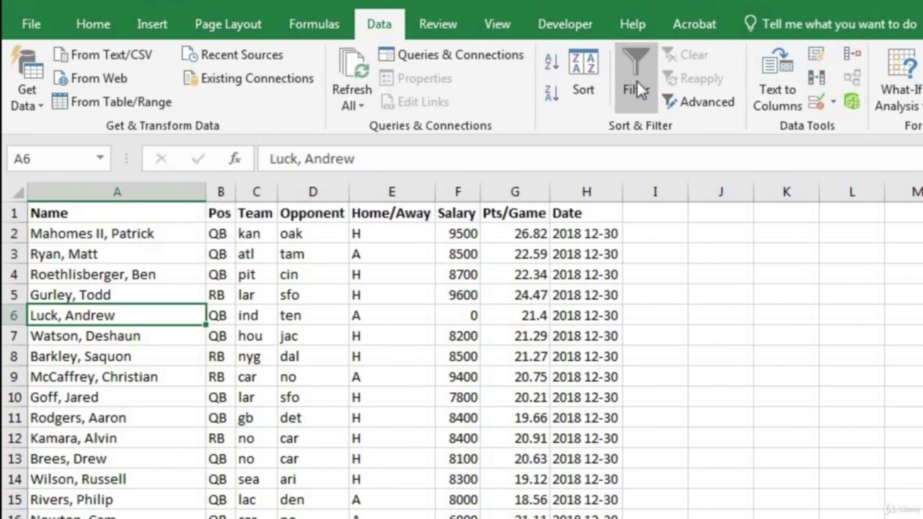
{"action": "left_click", "coordinate": [186, 272]}
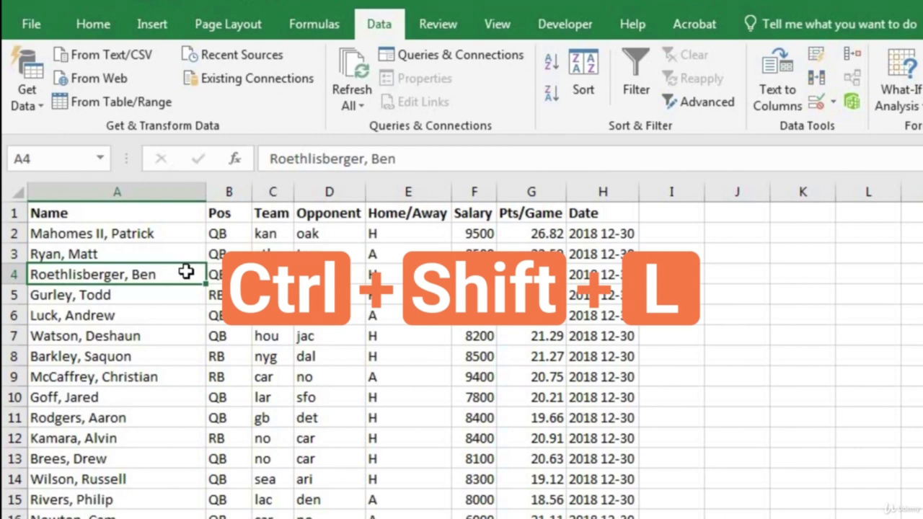
{"action": "key", "text": "ctrl+shift+l"}
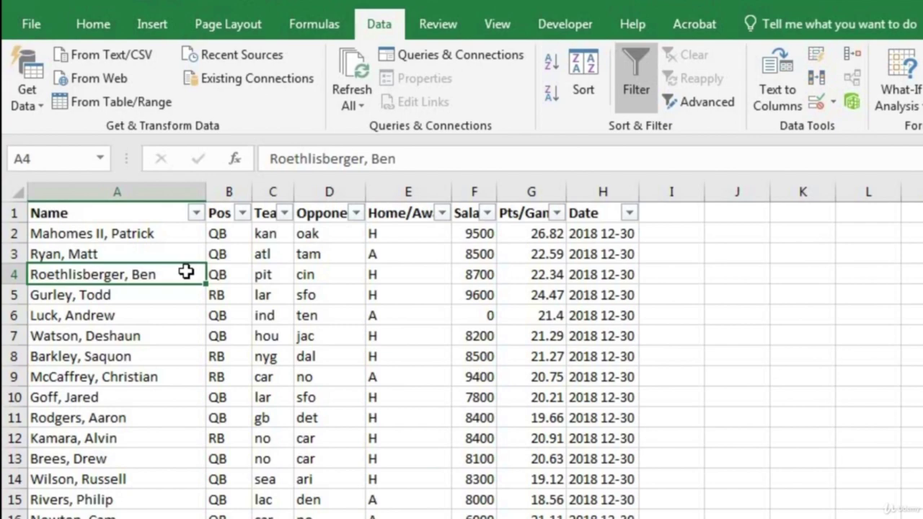
{"action": "key", "text": "ctrl+shift+l"}
{"action": "key", "text": "Down"}
{"action": "key", "text": "Down"}
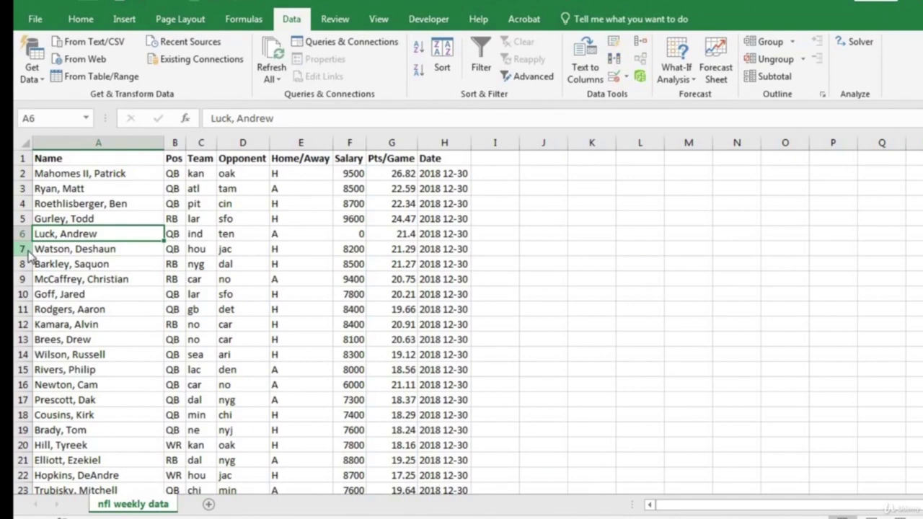
Insert a blank row above row 7, test the filter on the Name list, then switch it off.
{"action": "right_click", "coordinate": [23, 249]}
{"action": "left_click", "coordinate": [65, 356]}
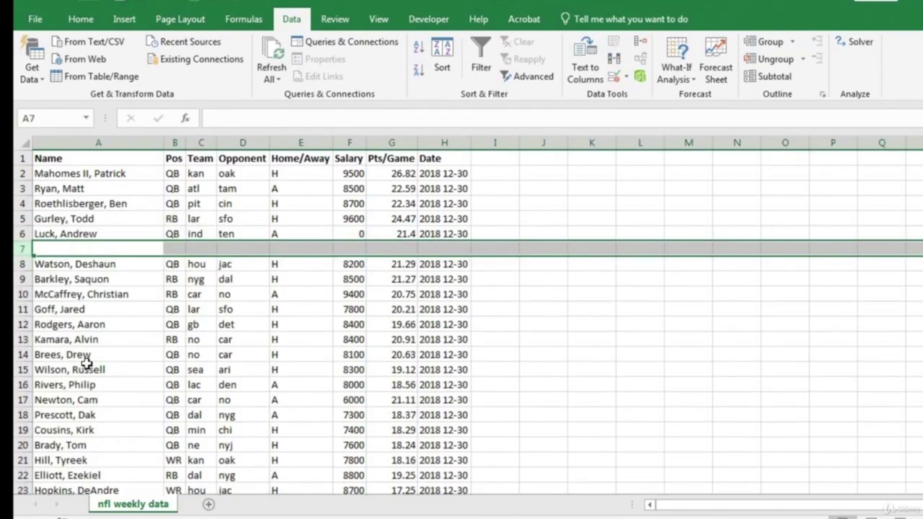
{"action": "left_click", "coordinate": [97, 158]}
{"action": "left_click", "coordinate": [490, 66]}
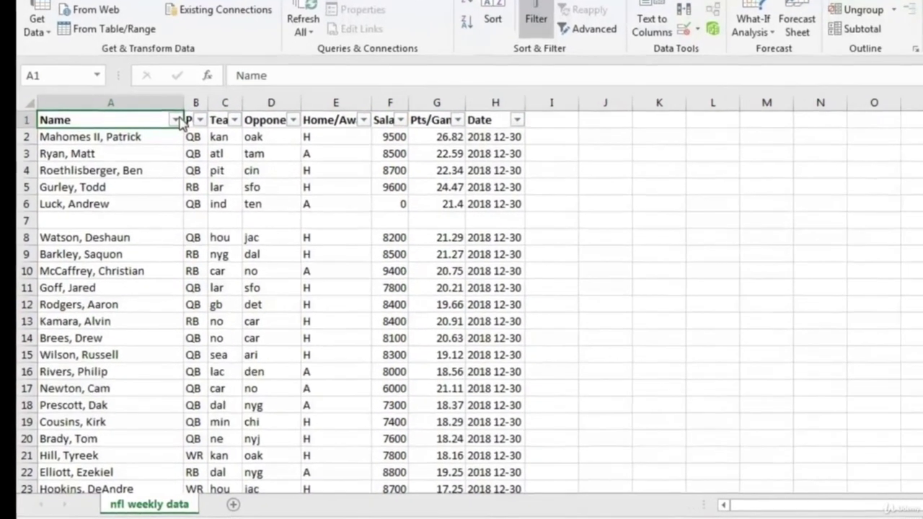
{"action": "left_click", "coordinate": [176, 120]}
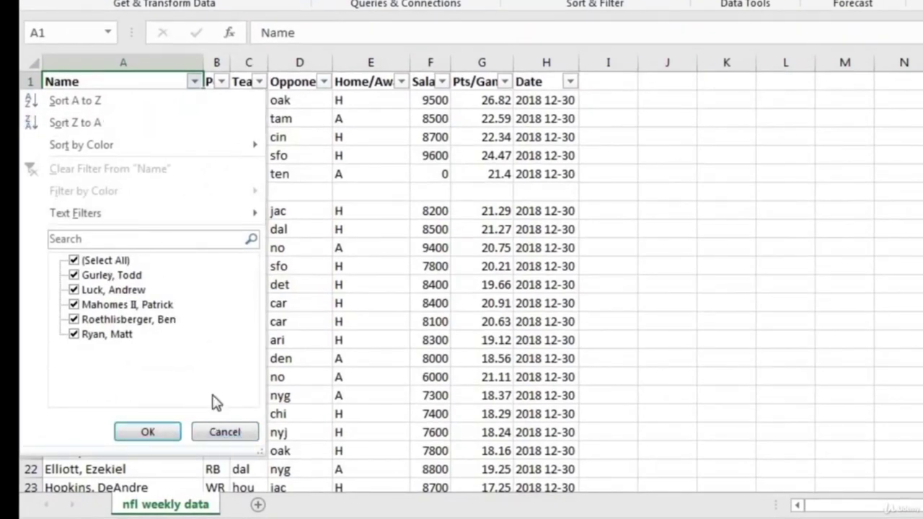
{"action": "left_click", "coordinate": [224, 432]}
{"action": "left_click_drag", "start_coordinate": [31, 155], "coordinate": [78, 171]}
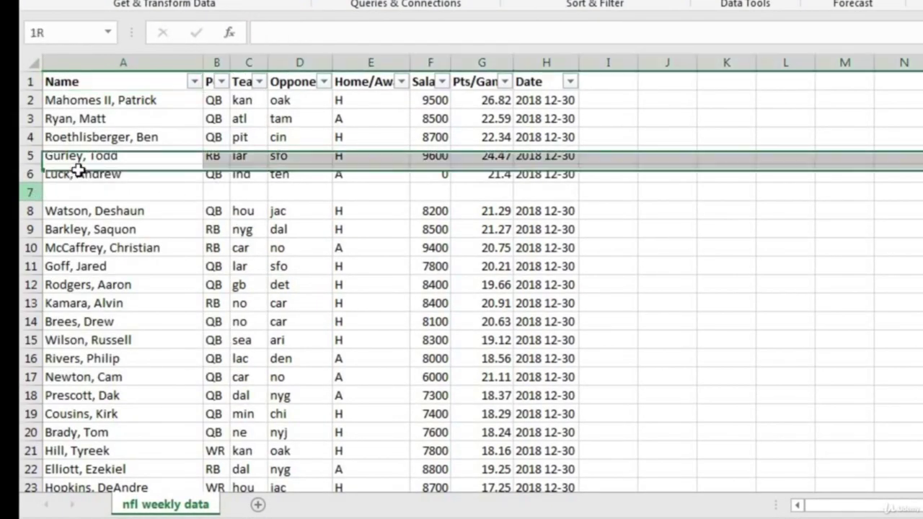
{"action": "left_click", "coordinate": [99, 135]}
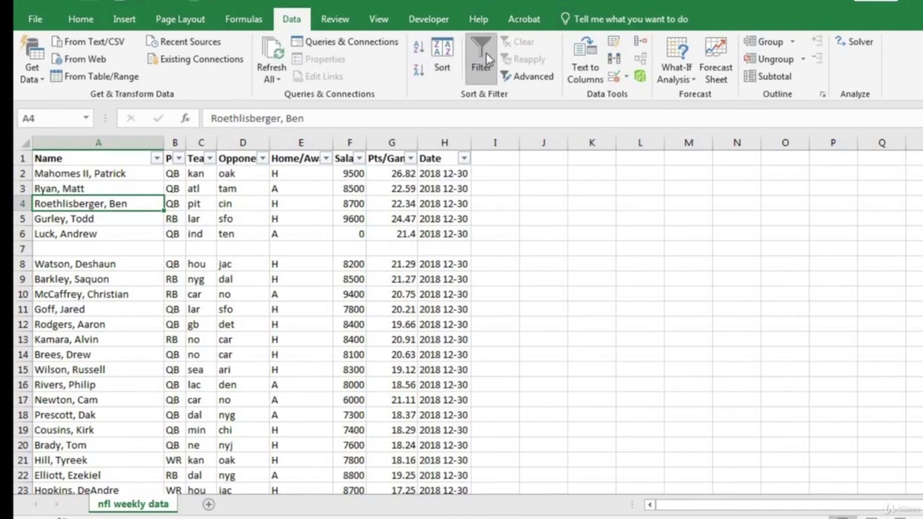
{"action": "left_click", "coordinate": [486, 53]}
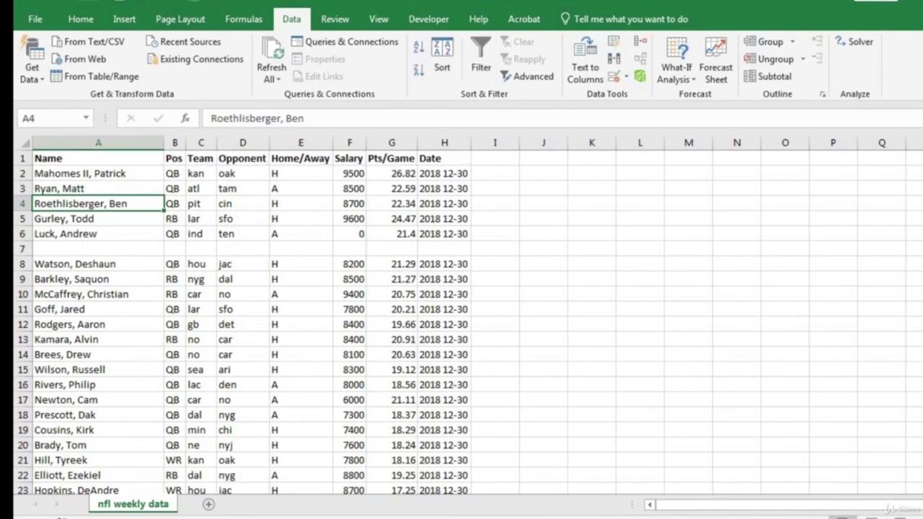
Select A1:H606 and reapply the filter so it covers every player row.
{"action": "left_click", "coordinate": [113, 159]}
{"action": "left_click", "coordinate": [448, 322], "text": "shift"}
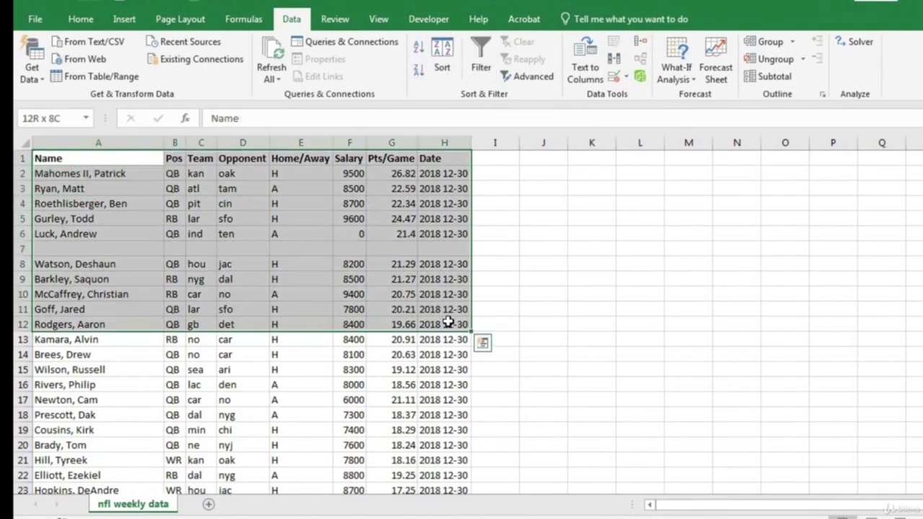
{"action": "scroll", "coordinate": [508, 395], "scroll_direction": "down", "scroll_amount": 17}
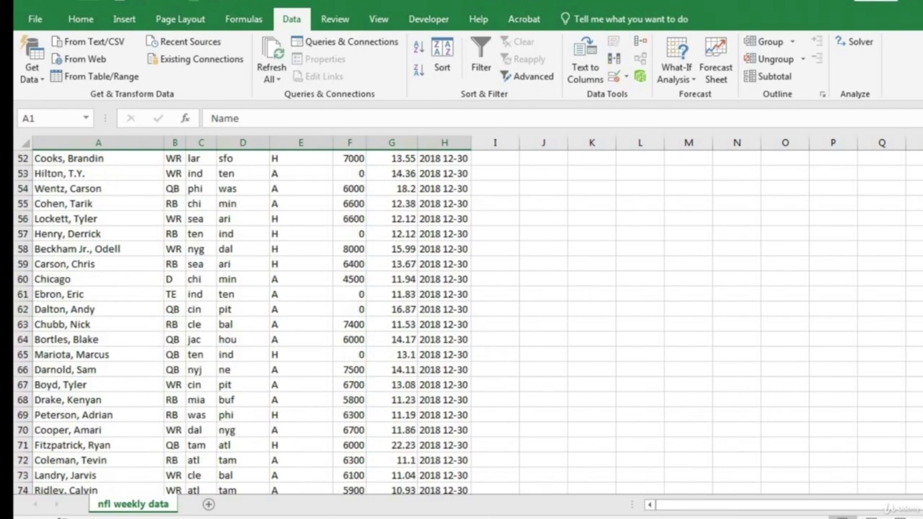
{"action": "scroll", "coordinate": [445, 451], "scroll_direction": "down", "scroll_amount": 20}
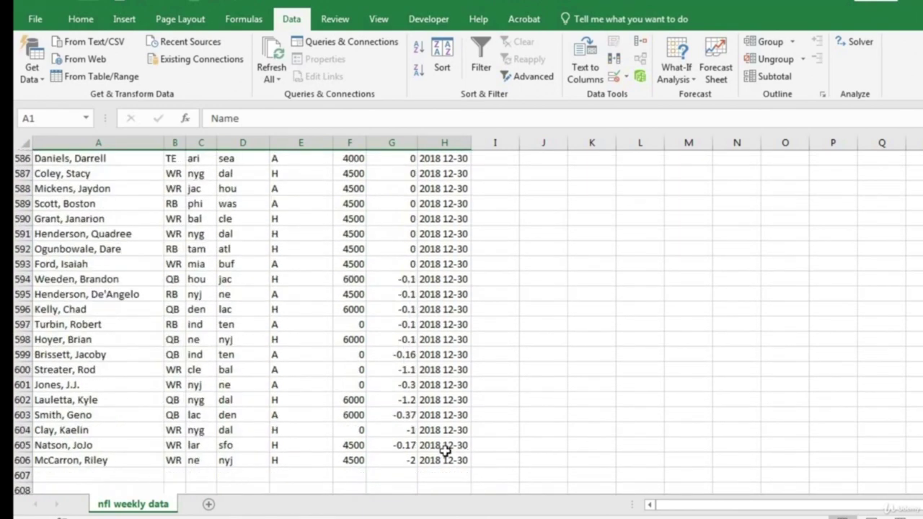
{"action": "left_click", "coordinate": [445, 459], "text": "shift"}
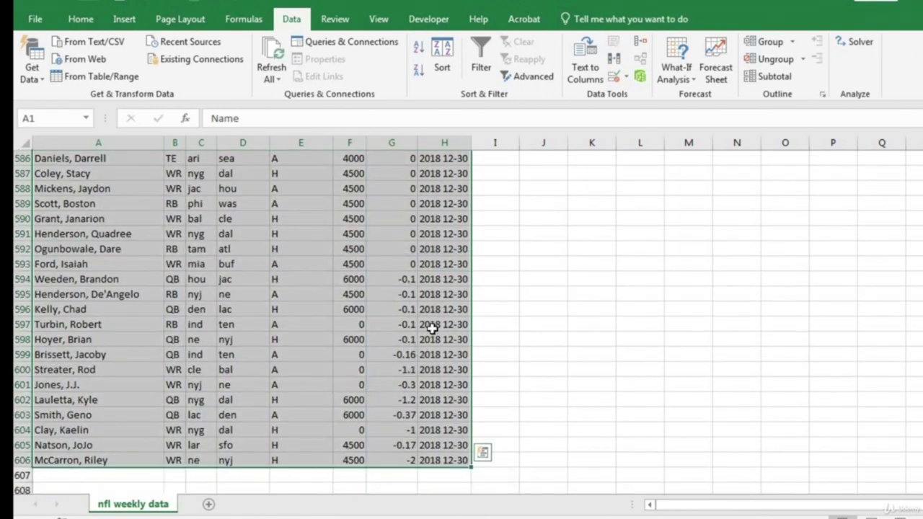
{"action": "left_click", "coordinate": [481, 64]}
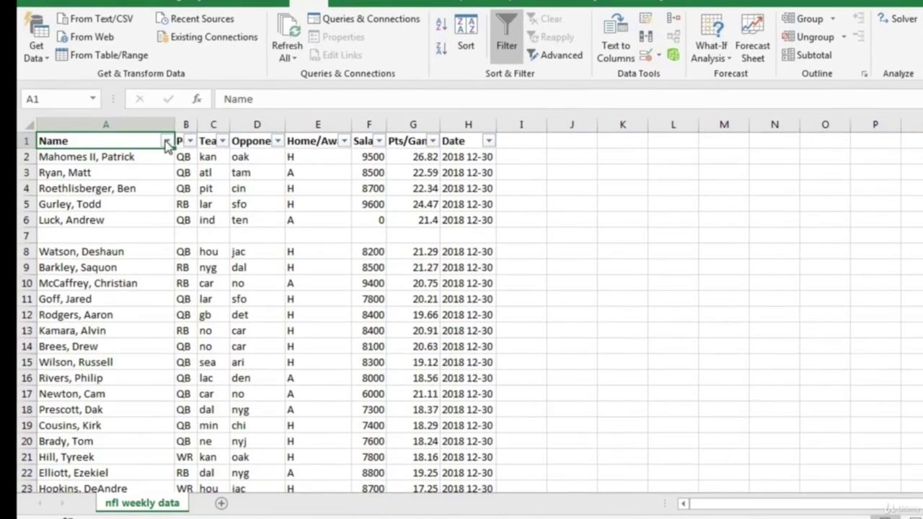
{"action": "left_click", "coordinate": [166, 142]}
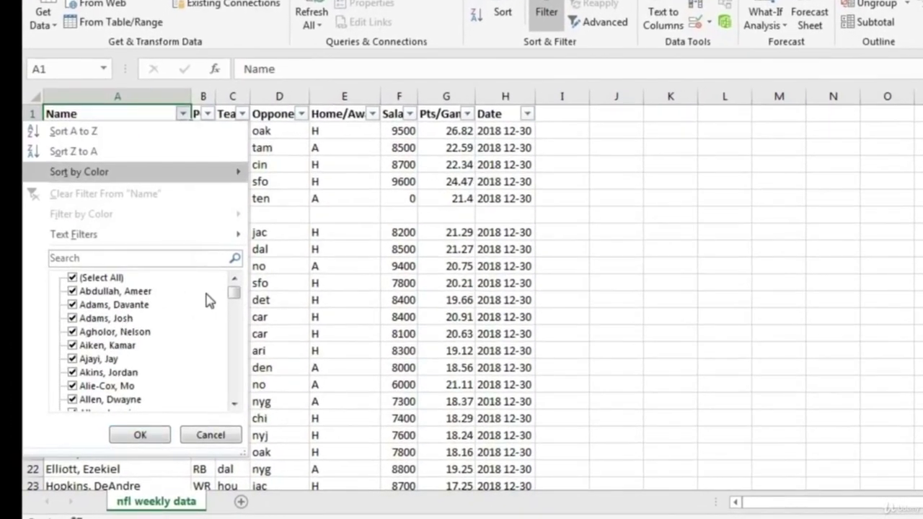
{"action": "left_click_drag", "start_coordinate": [213, 314], "coordinate": [235, 425]}
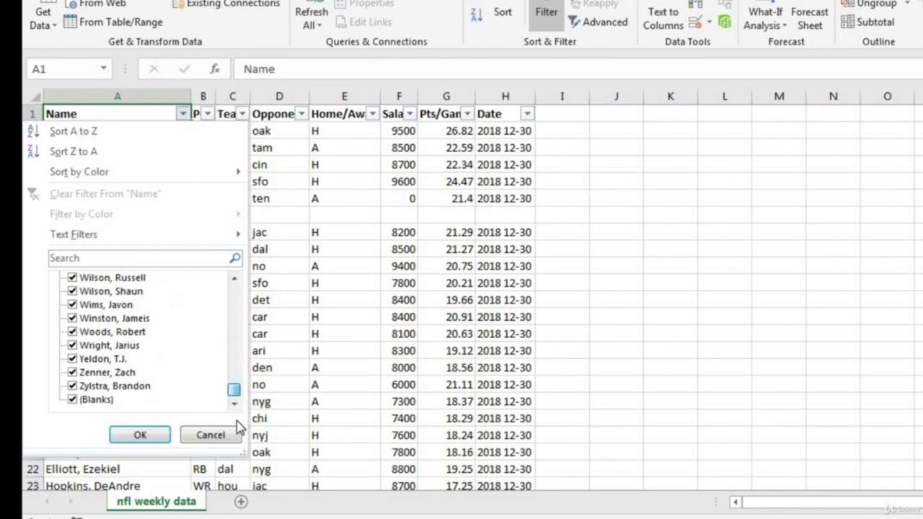
{"action": "left_click", "coordinate": [213, 438]}
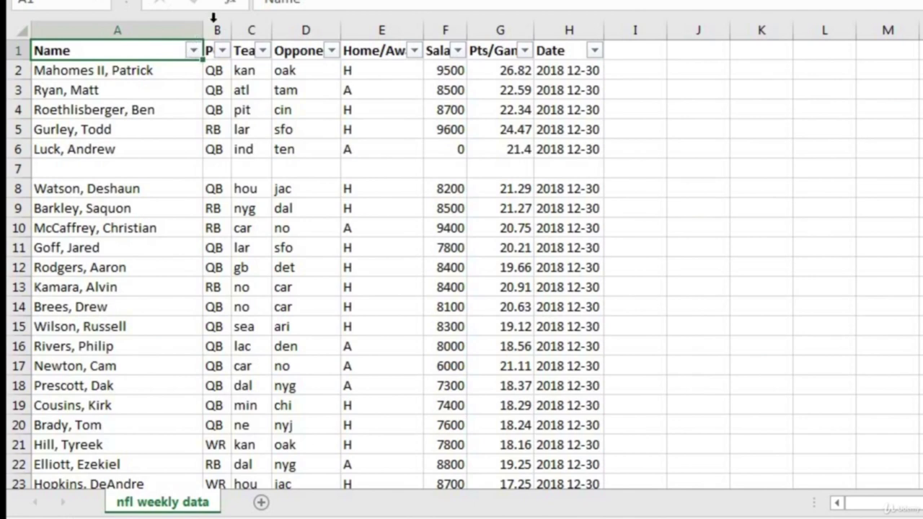
{"action": "left_click", "coordinate": [215, 22]}
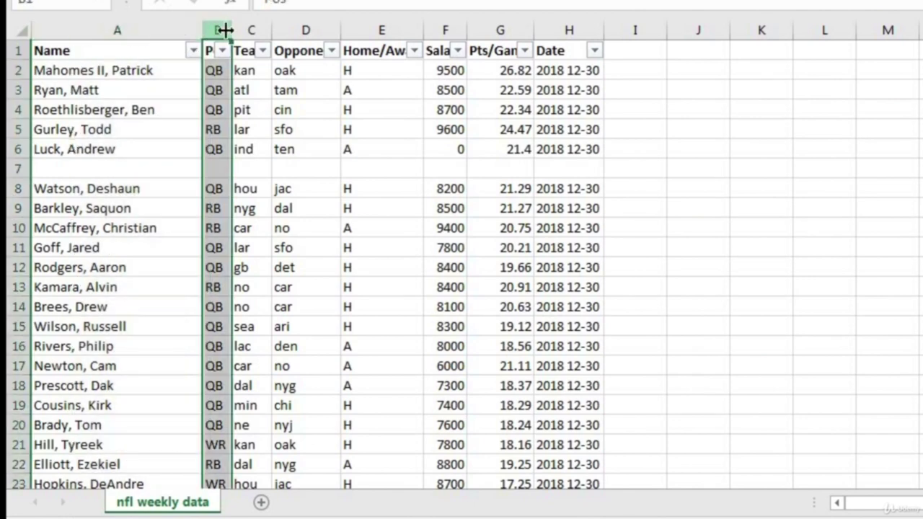
Widen the Pos column and filter it to show only QB rows.
{"action": "left_click_drag", "start_coordinate": [231, 21], "coordinate": [247, 21]}
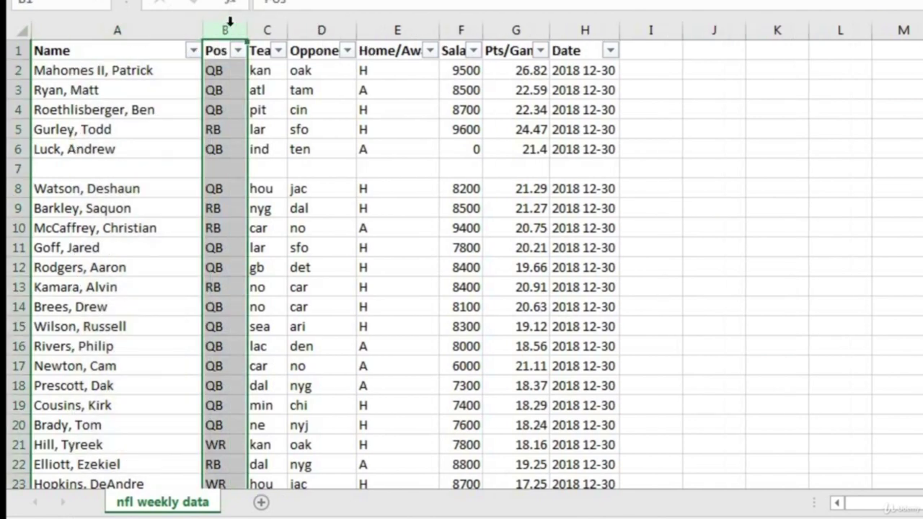
{"action": "left_click", "coordinate": [214, 66]}
{"action": "left_click", "coordinate": [238, 51]}
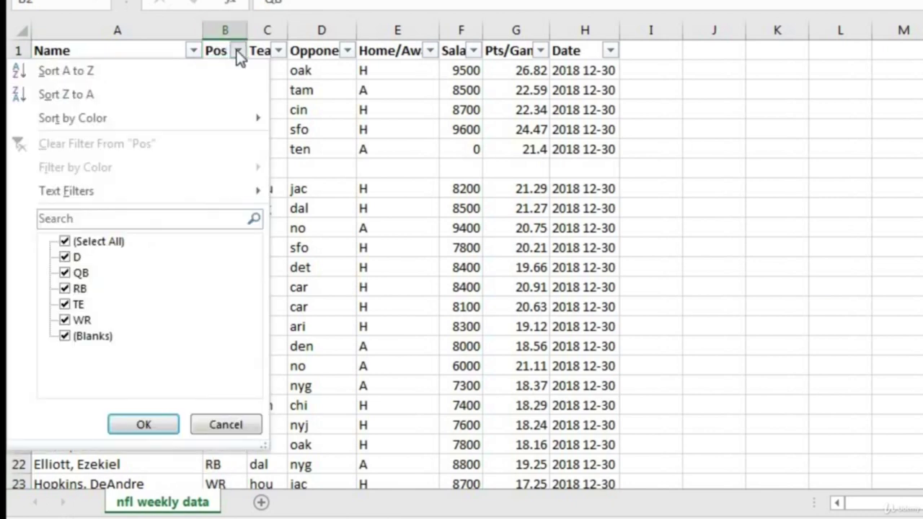
{"action": "left_click", "coordinate": [66, 242]}
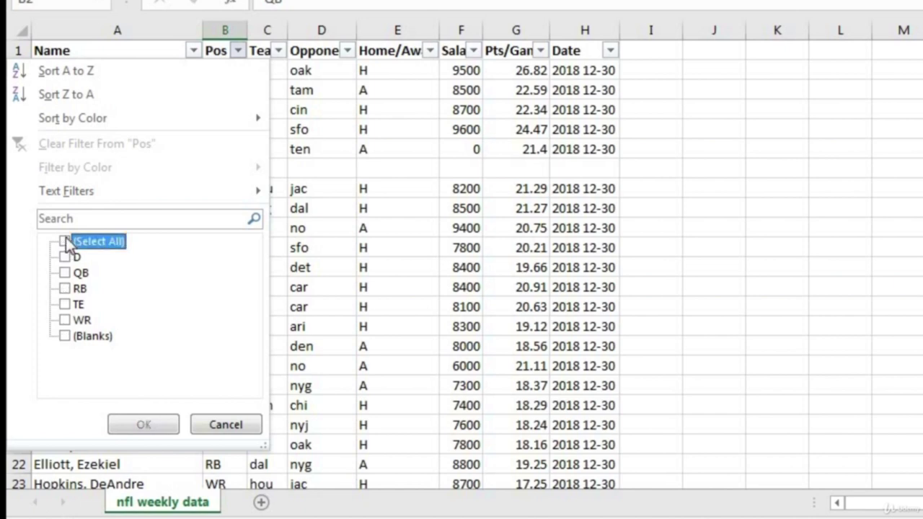
{"action": "left_click", "coordinate": [65, 273]}
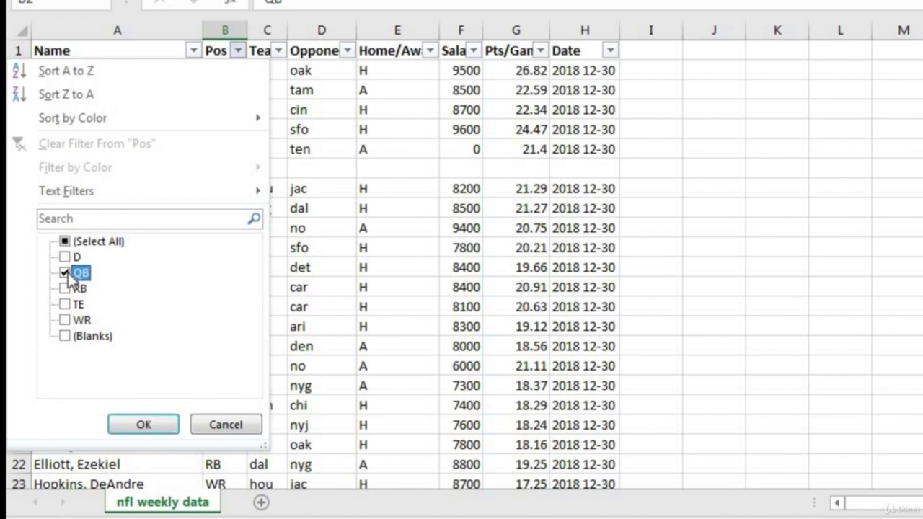
{"action": "left_click", "coordinate": [149, 425]}
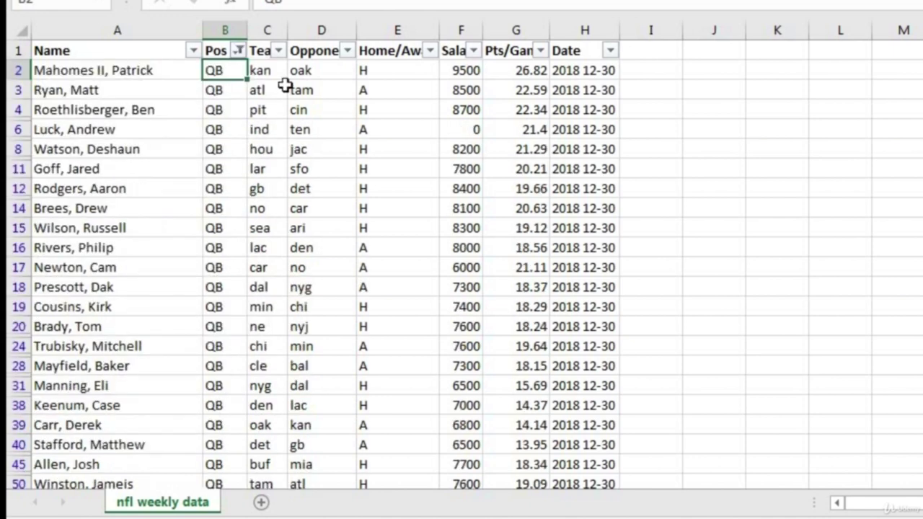
{"action": "left_click", "coordinate": [225, 30]}
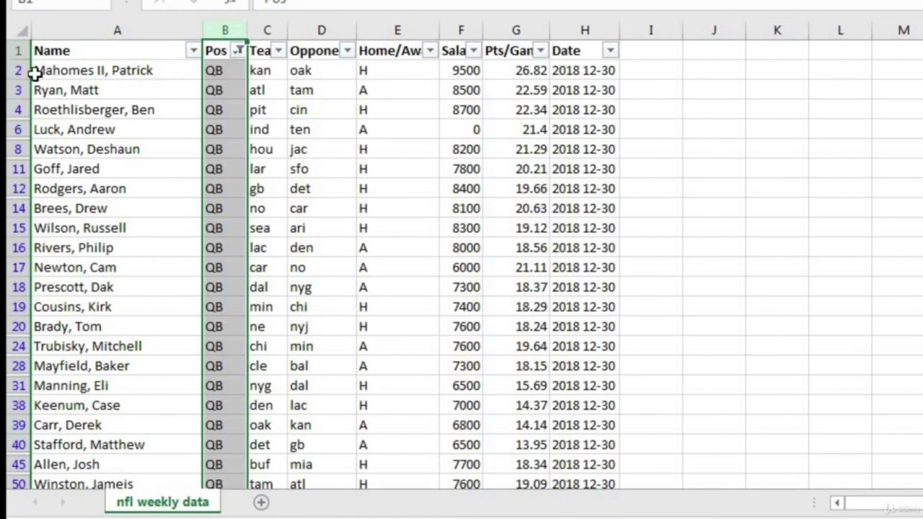
Select the filtered QB rows and the Pts/Game column to inspect the values.
{"action": "left_click_drag", "start_coordinate": [18, 70], "coordinate": [25, 369]}
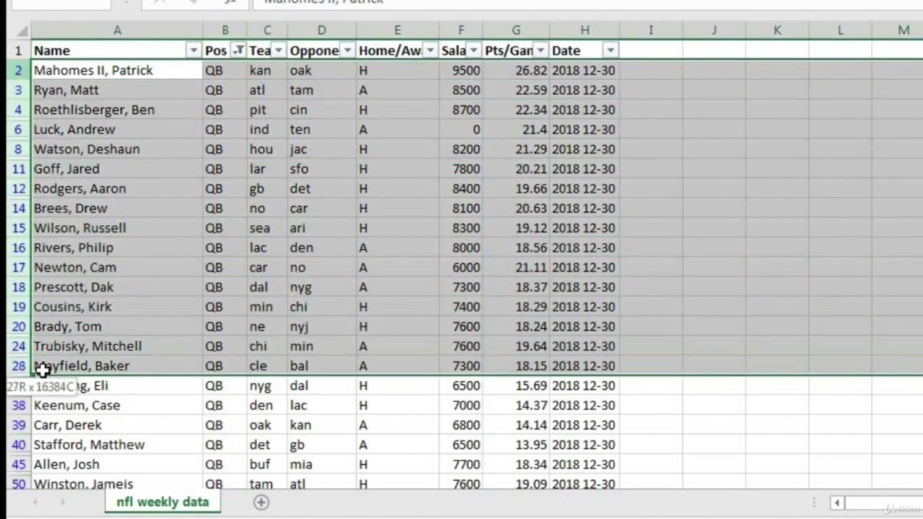
{"action": "left_click", "coordinate": [214, 70]}
{"action": "left_click", "coordinate": [219, 37]}
{"action": "left_click", "coordinate": [213, 70]}
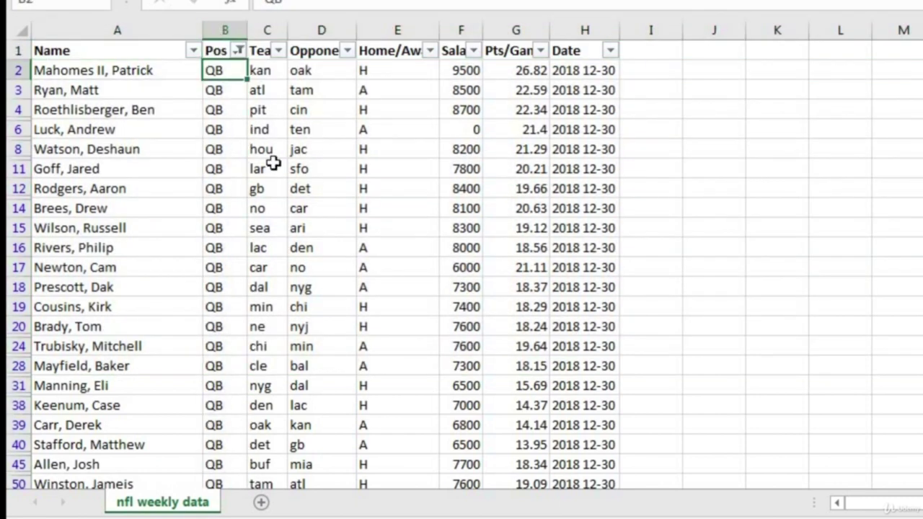
{"action": "left_click", "coordinate": [512, 70]}
{"action": "left_click", "coordinate": [513, 31]}
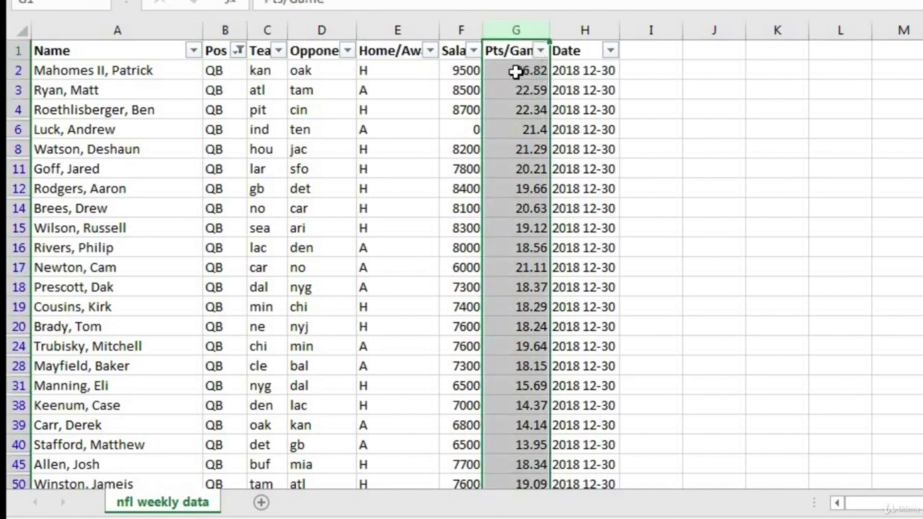
{"action": "left_click", "coordinate": [209, 48]}
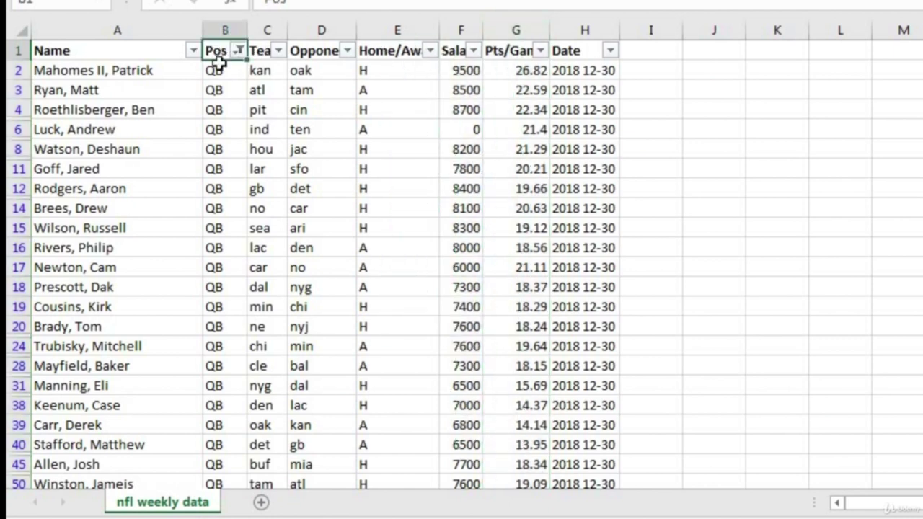
{"action": "left_click", "coordinate": [504, 54]}
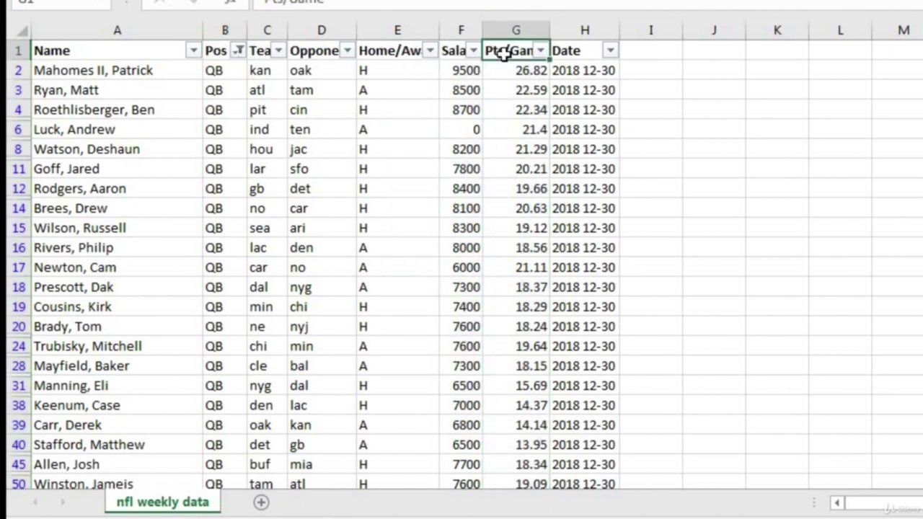
Add a Pts/Game Greater Than Or Equal To 20 number filter.
{"action": "left_click", "coordinate": [539, 52]}
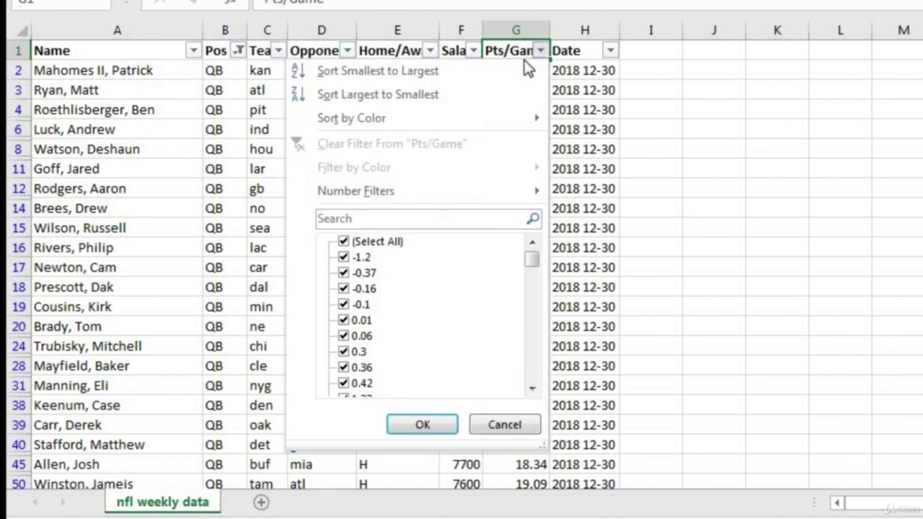
{"action": "mouse_move", "coordinate": [425, 191]}
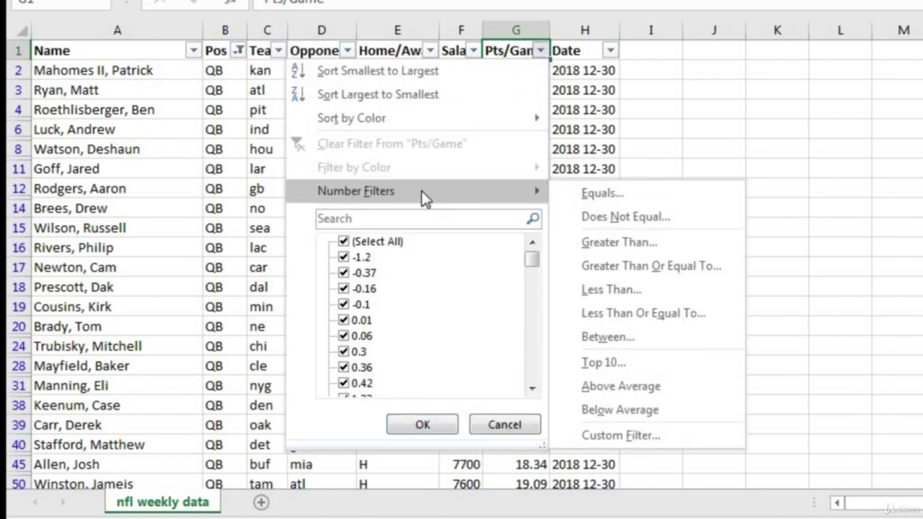
{"action": "left_click", "coordinate": [663, 266]}
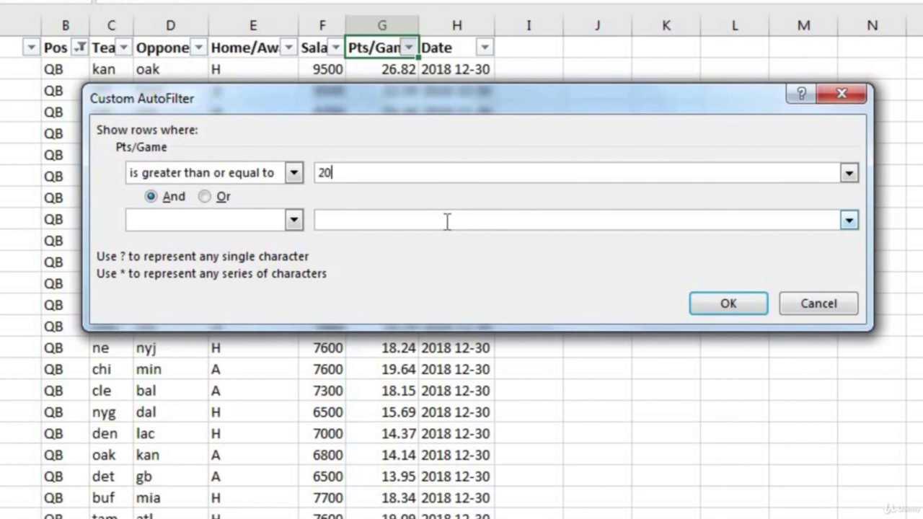
{"action": "left_click", "coordinate": [728, 304]}
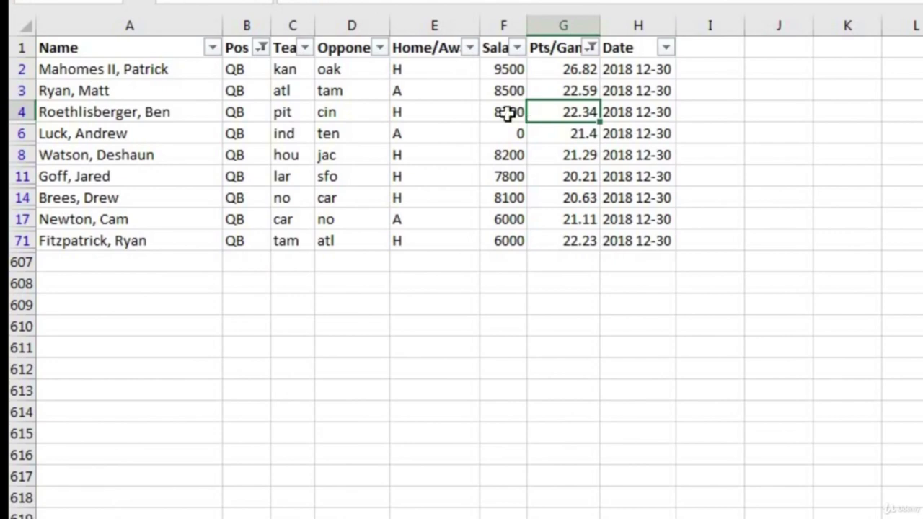
{"action": "left_click_drag", "start_coordinate": [103, 70], "coordinate": [433, 198]}
{"action": "left_click_drag", "start_coordinate": [602, 257], "coordinate": [642, 246]}
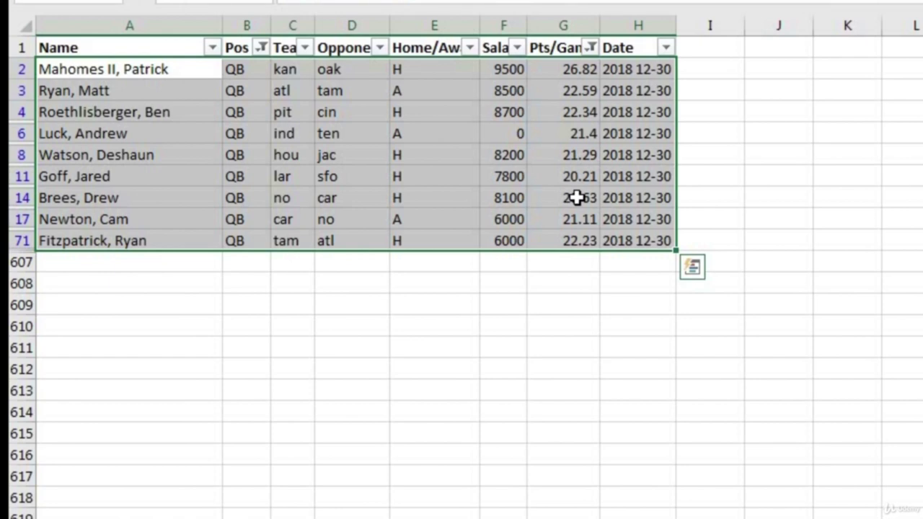
{"action": "left_click", "coordinate": [591, 47]}
Clear the Pts/Game filter by ticking every value again.
{"action": "left_click", "coordinate": [376, 255]}
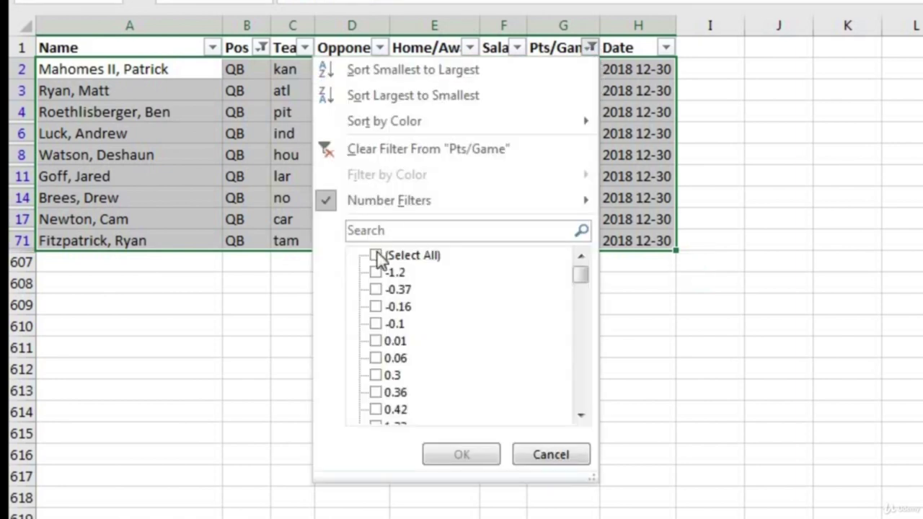
{"action": "left_click", "coordinate": [461, 453]}
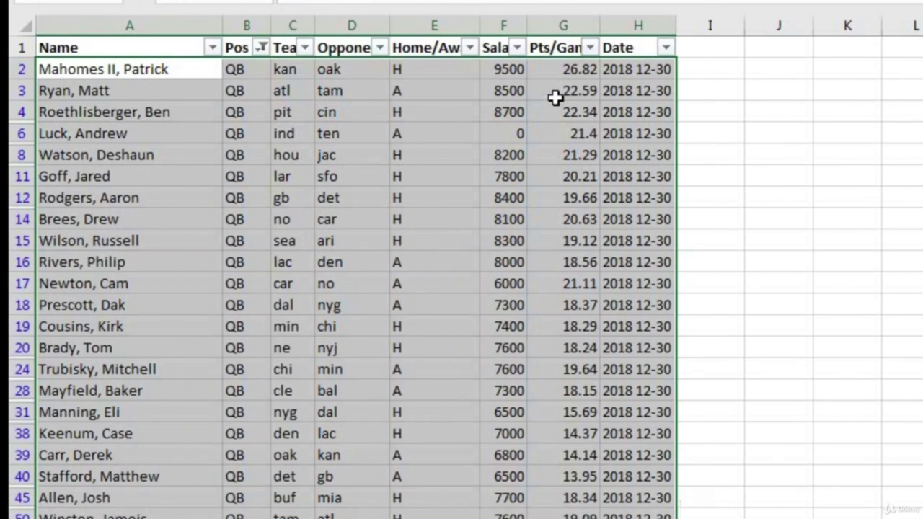
{"action": "left_click", "coordinate": [577, 83]}
{"action": "left_click", "coordinate": [566, 24]}
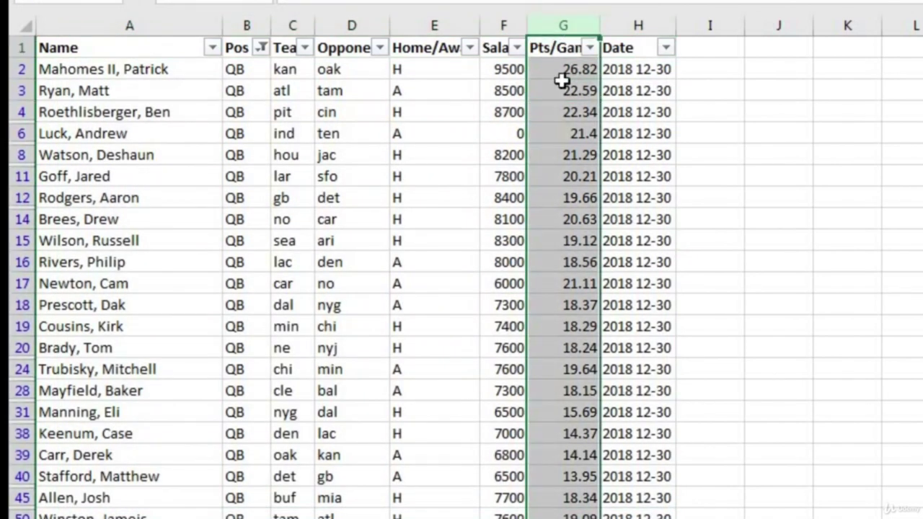
{"action": "left_click", "coordinate": [562, 77]}
Tick (Select All) in the Pos filter so every position shows.
{"action": "left_click", "coordinate": [212, 84]}
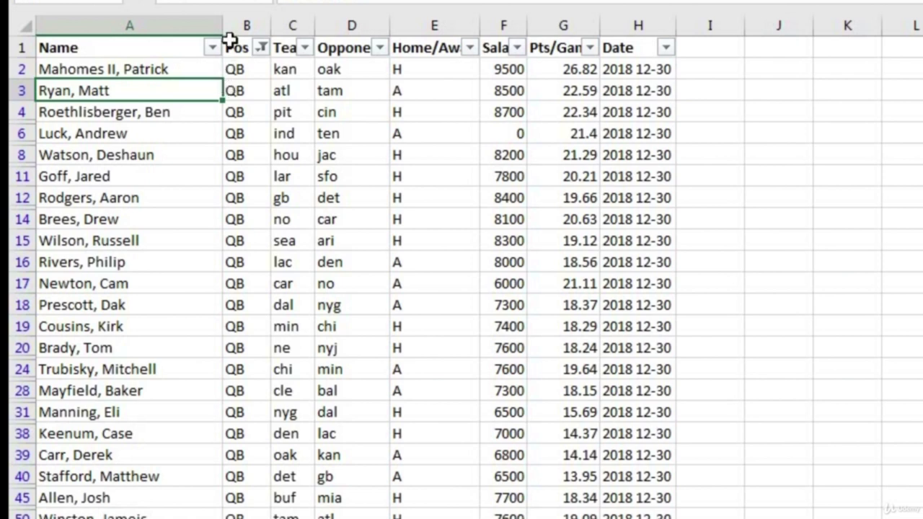
{"action": "left_click", "coordinate": [261, 48]}
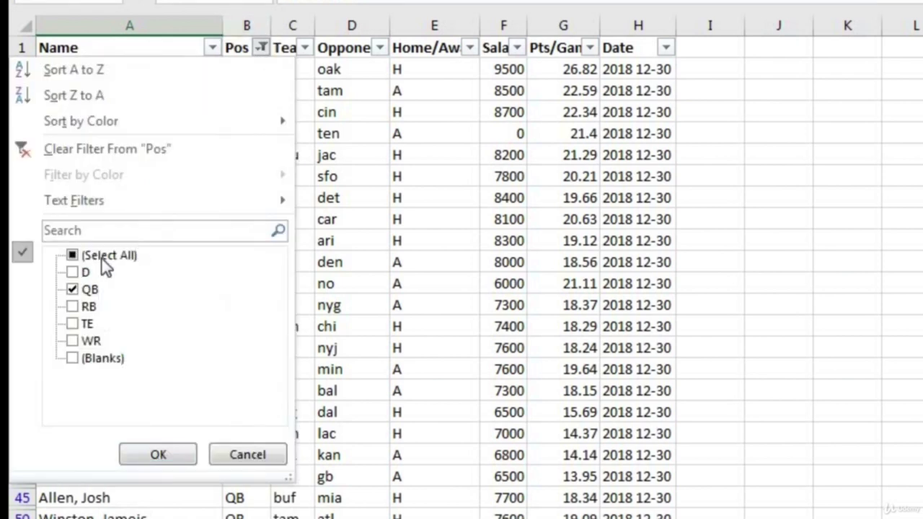
{"action": "left_click", "coordinate": [96, 259]}
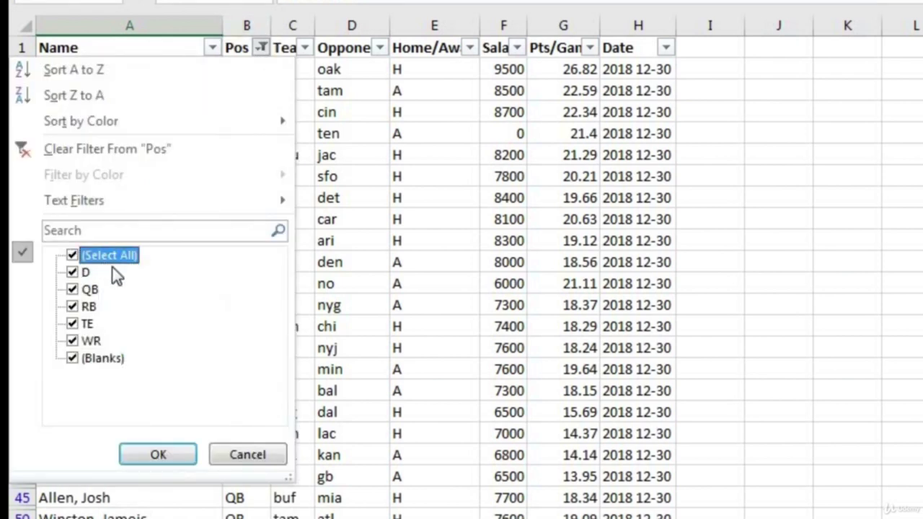
{"action": "left_click", "coordinate": [160, 456]}
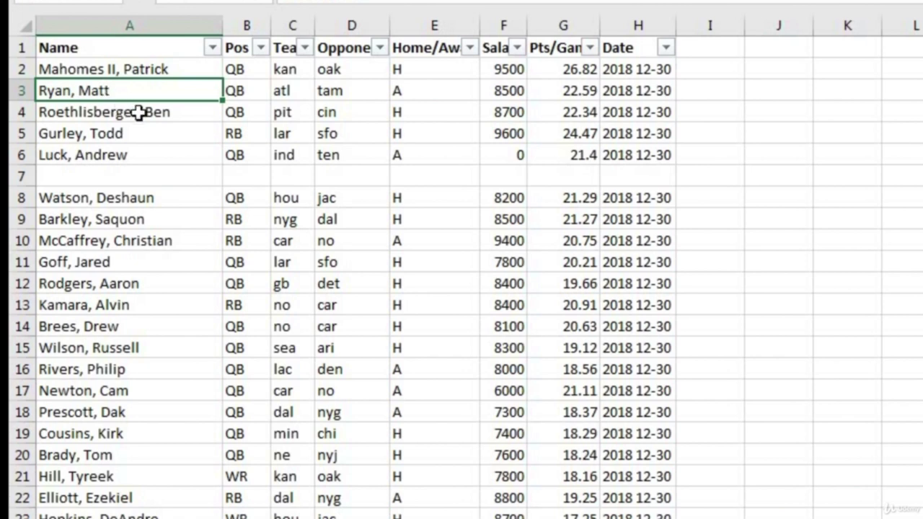
Filter the Pos column to RB only.
{"action": "left_click", "coordinate": [262, 48]}
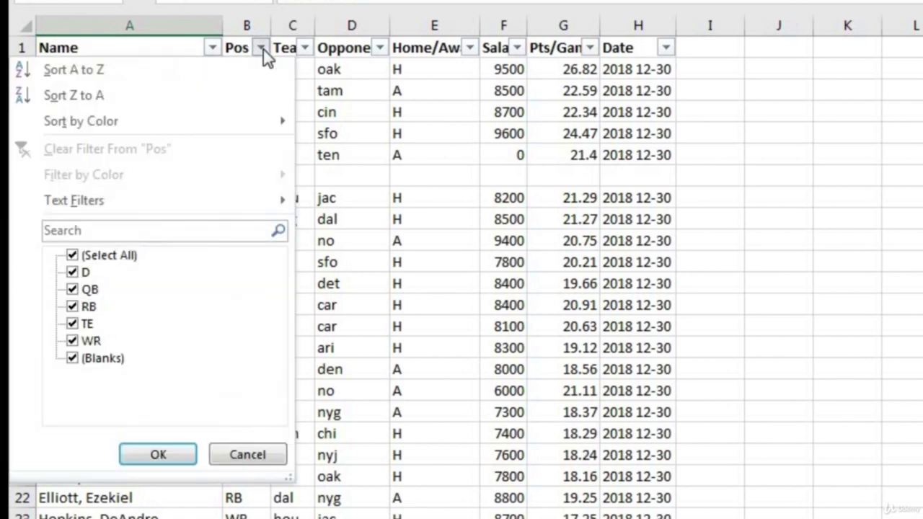
{"action": "left_click", "coordinate": [110, 257]}
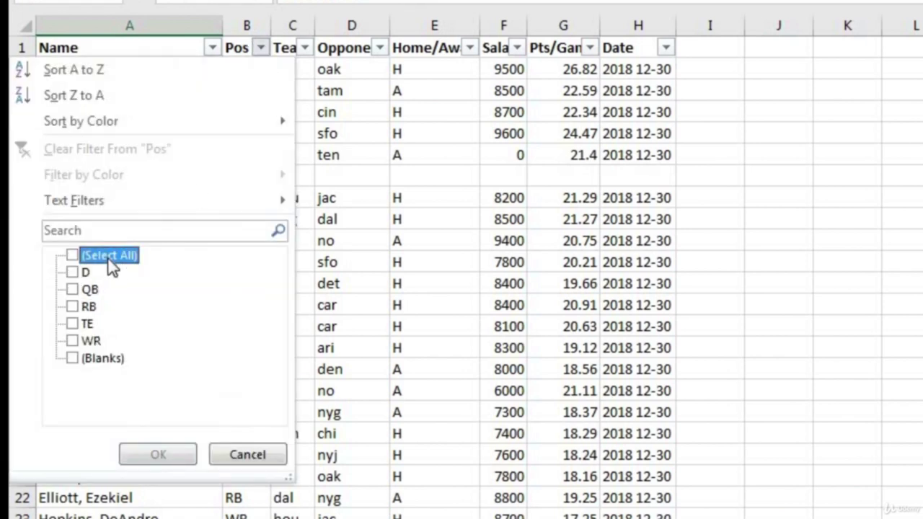
{"action": "left_click", "coordinate": [72, 307]}
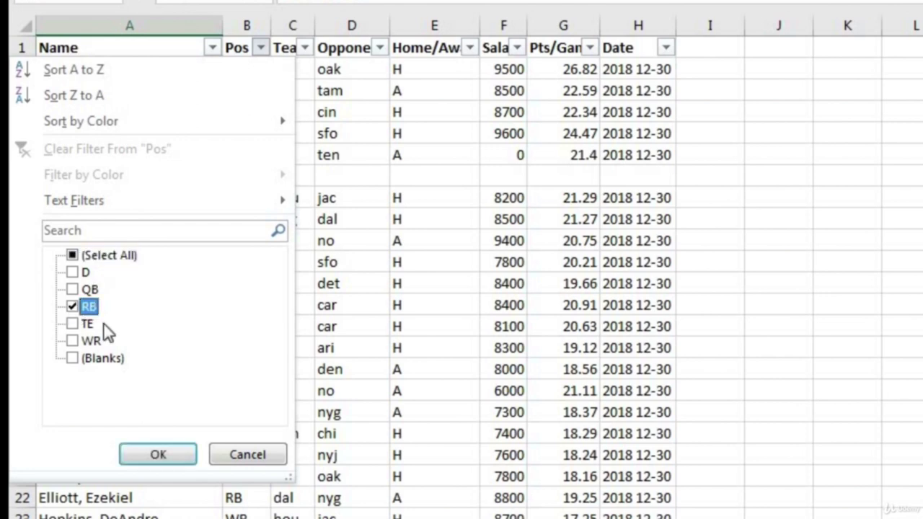
{"action": "left_click", "coordinate": [159, 452]}
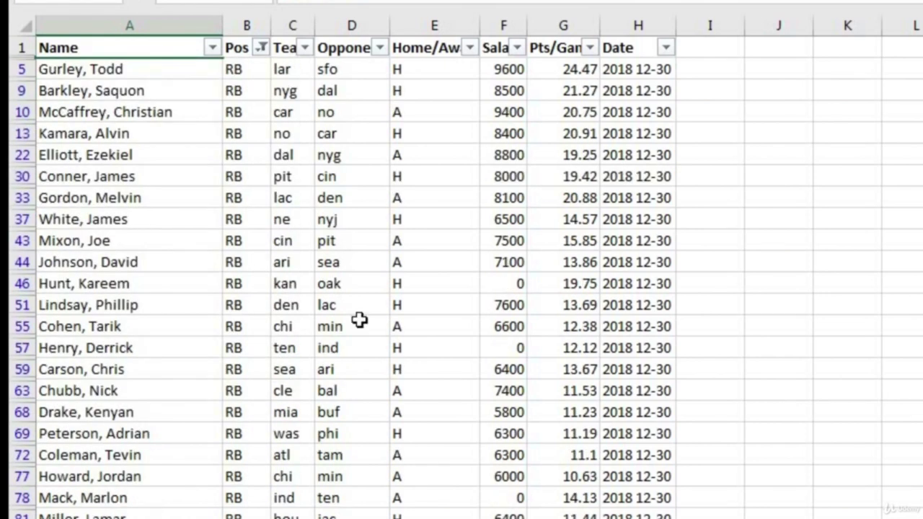
Add a Pts/Game Greater Than Or Equal To 20 filter.
{"action": "left_click", "coordinate": [556, 91]}
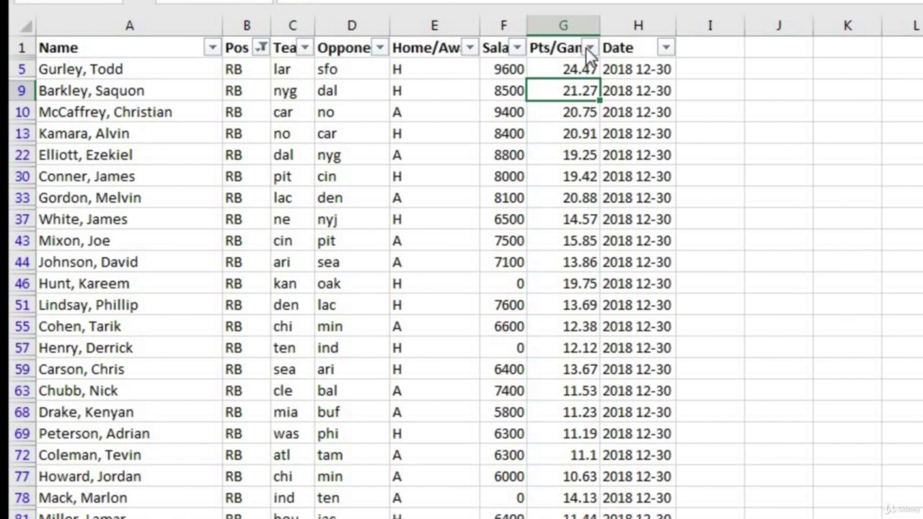
{"action": "left_click", "coordinate": [589, 48]}
{"action": "mouse_move", "coordinate": [516, 197]}
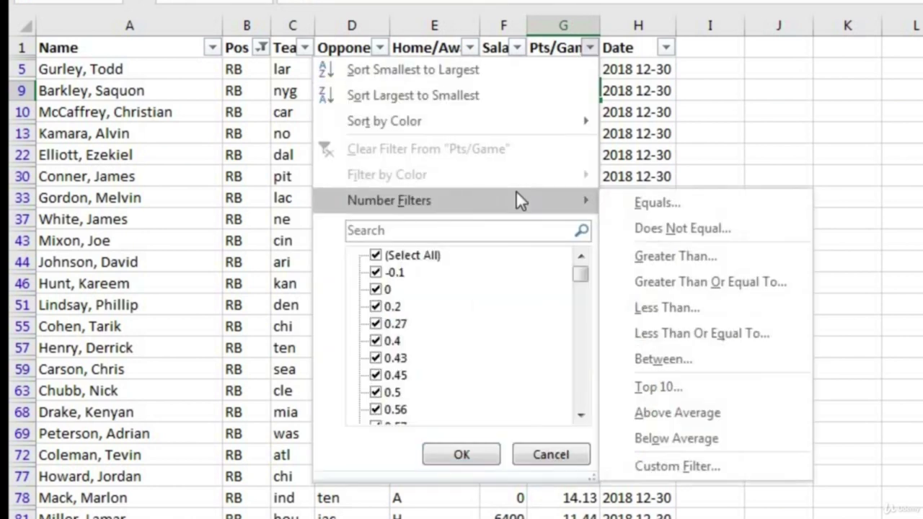
{"action": "left_click", "coordinate": [713, 277]}
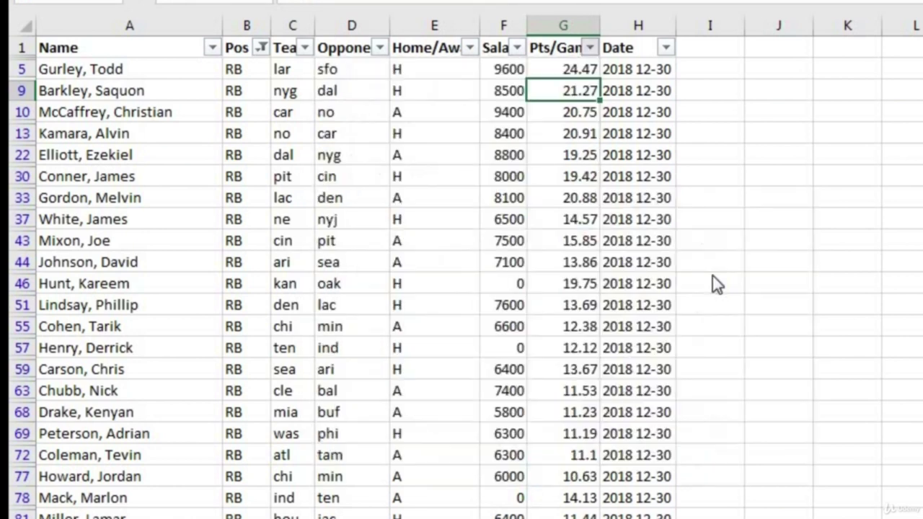
{"action": "type", "text": "20"}
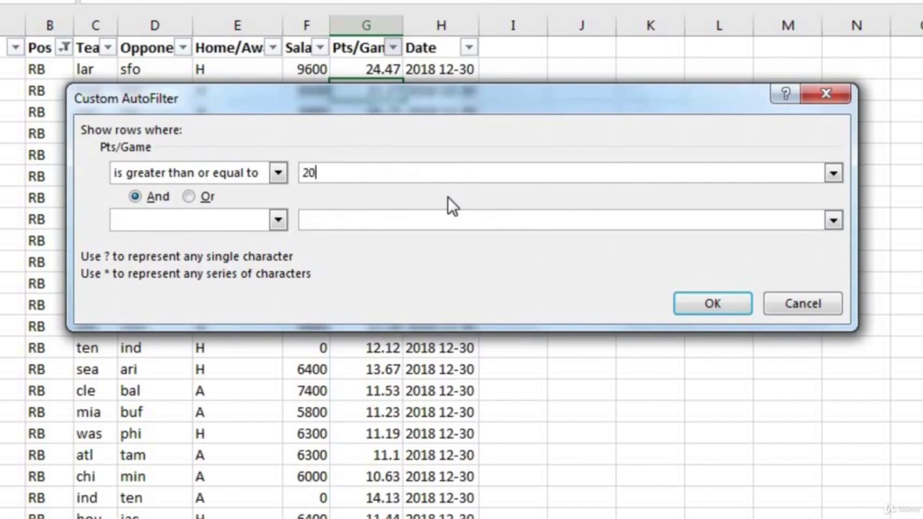
{"action": "key", "text": "Return"}
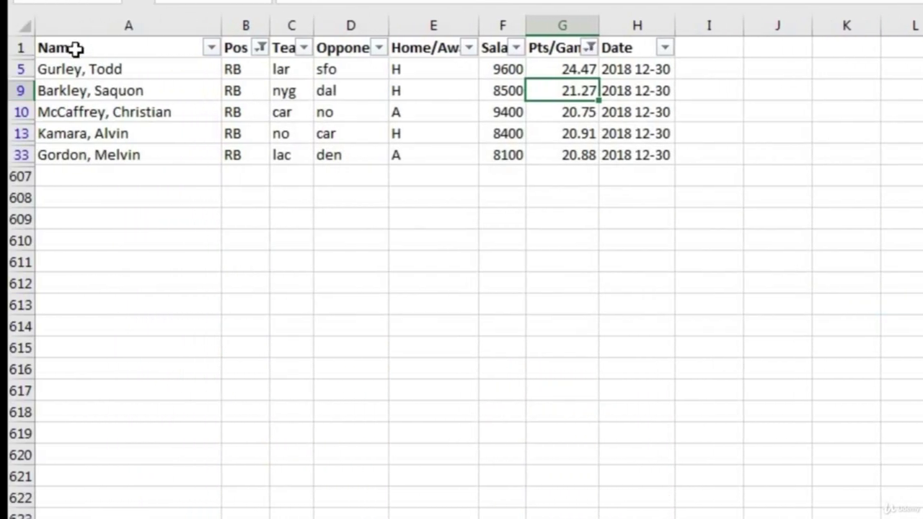
Clear every filter from the player table with Data > Clear.
{"action": "left_click_drag", "start_coordinate": [81, 47], "coordinate": [637, 152]}
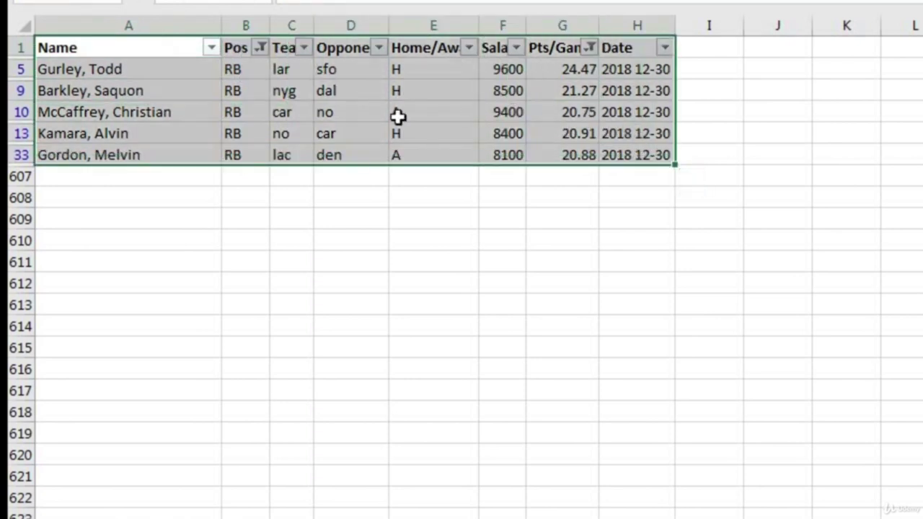
{"action": "mouse_move", "coordinate": [664, 155]}
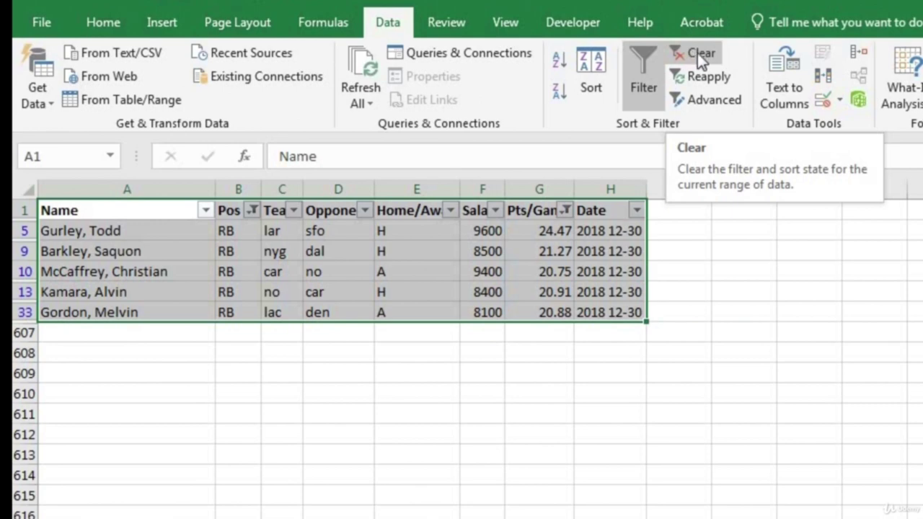
{"action": "left_click", "coordinate": [698, 52]}
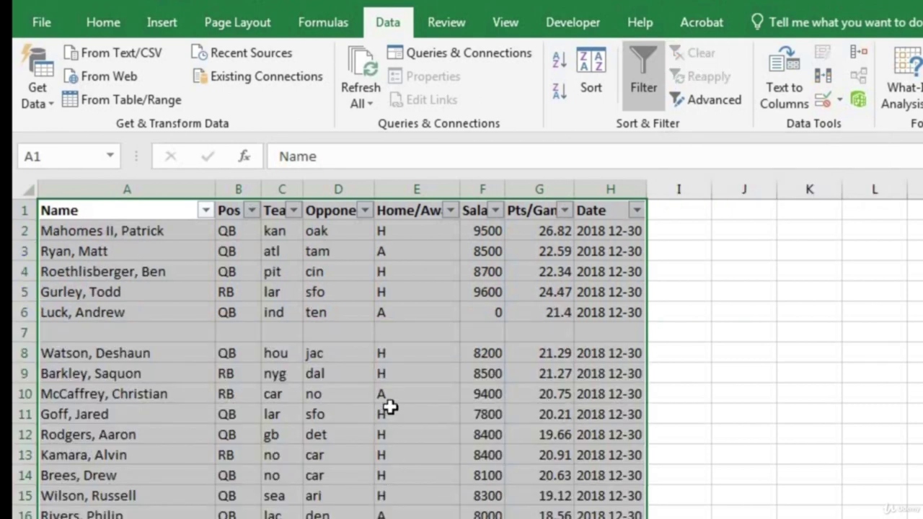
{"action": "key", "text": "ctrl+Home"}
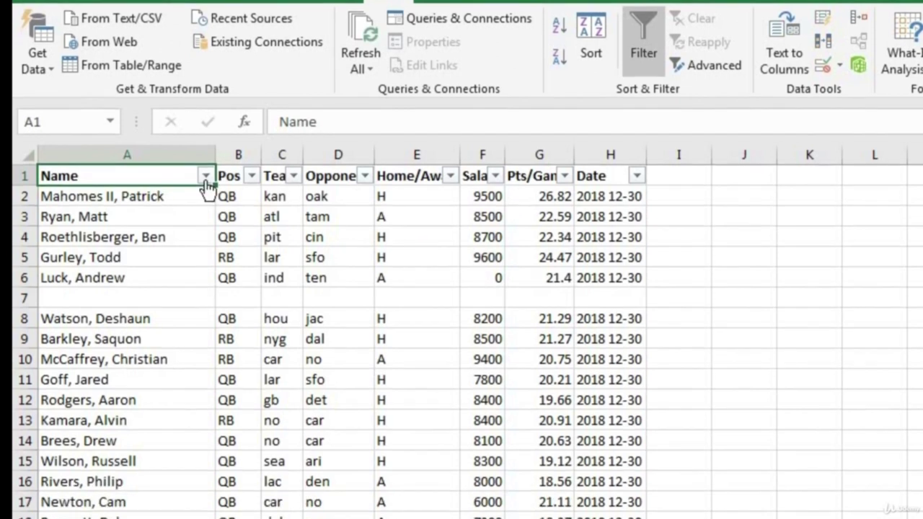
Apply a Name 'contains' text filter for a player's first name, then select the filtered table.
{"action": "left_click", "coordinate": [205, 210]}
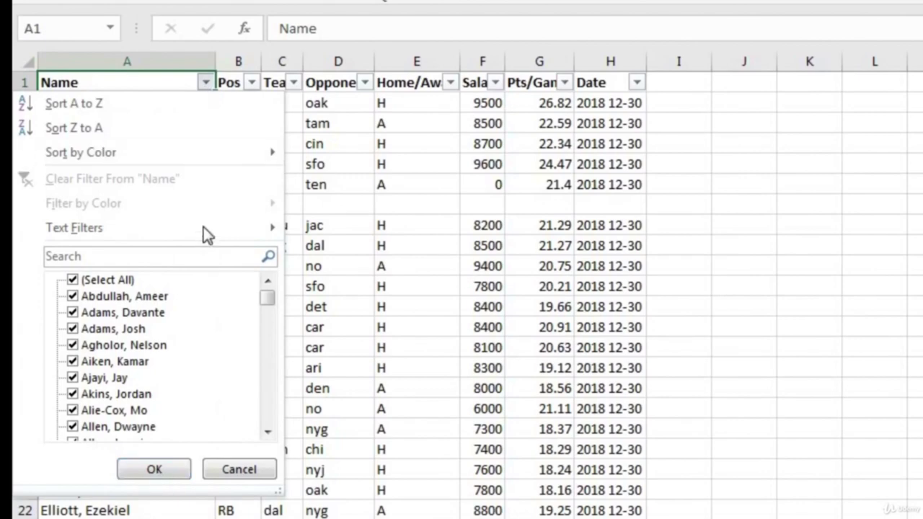
{"action": "mouse_move", "coordinate": [203, 231]}
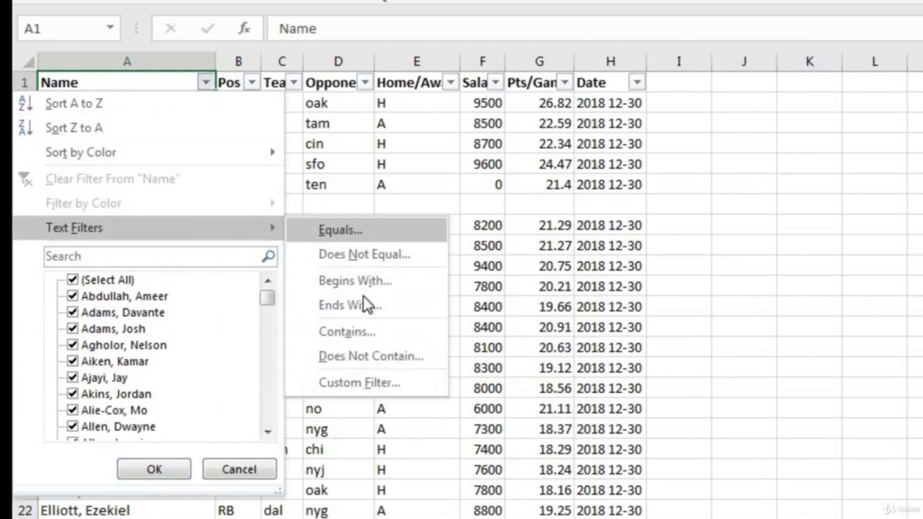
{"action": "left_click", "coordinate": [346, 331]}
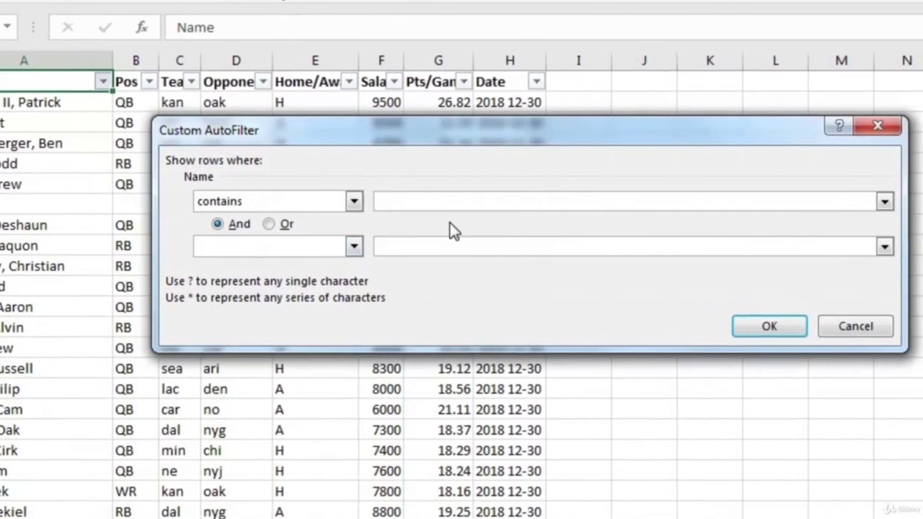
{"action": "type", "text": "Mike"}
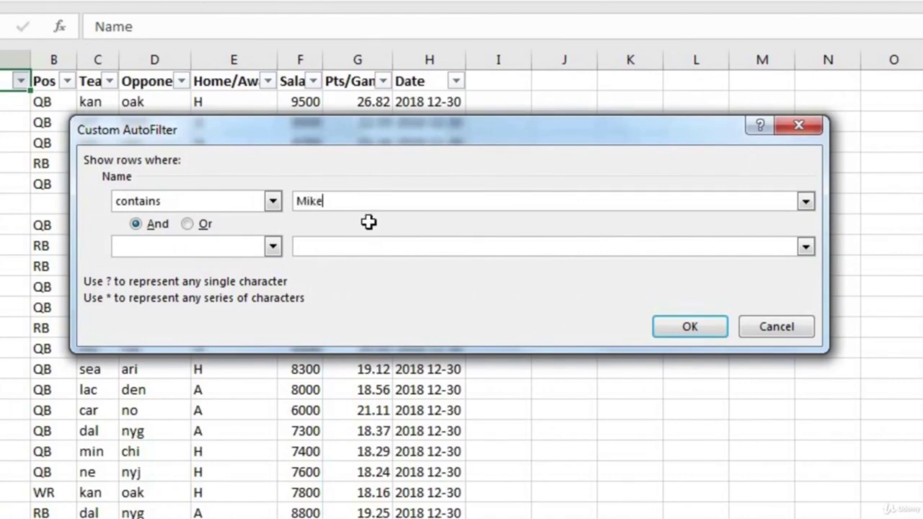
{"action": "key", "text": "Return"}
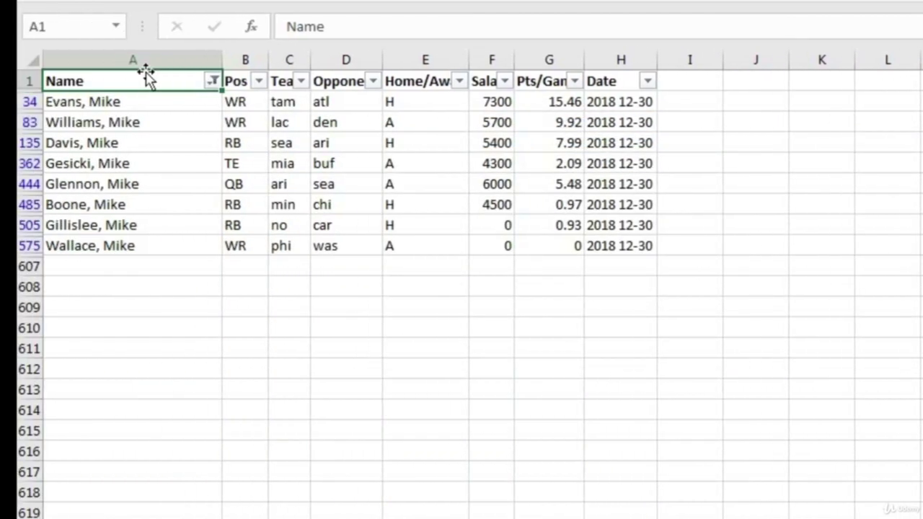
{"action": "left_click_drag", "start_coordinate": [146, 77], "coordinate": [600, 242]}
{"action": "left_click_drag", "start_coordinate": [613, 246], "coordinate": [612, 246]}
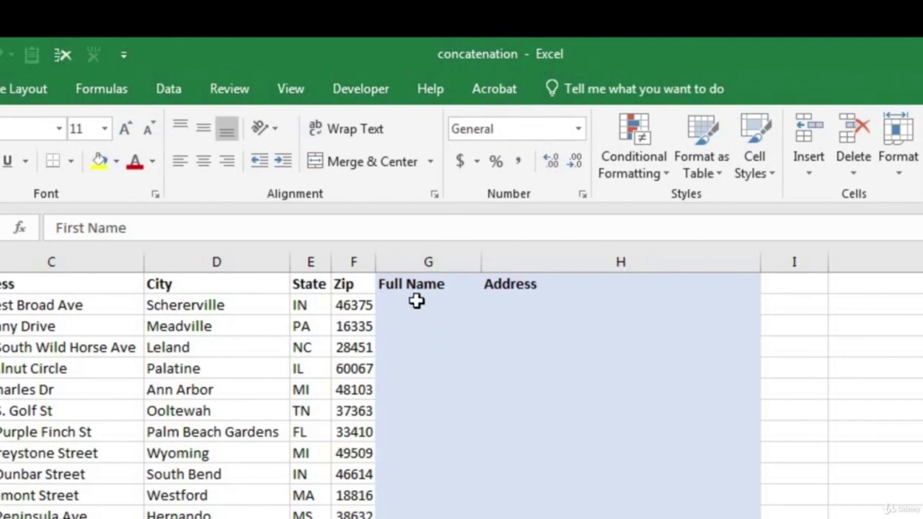
{"action": "left_click", "coordinate": [416, 301]}
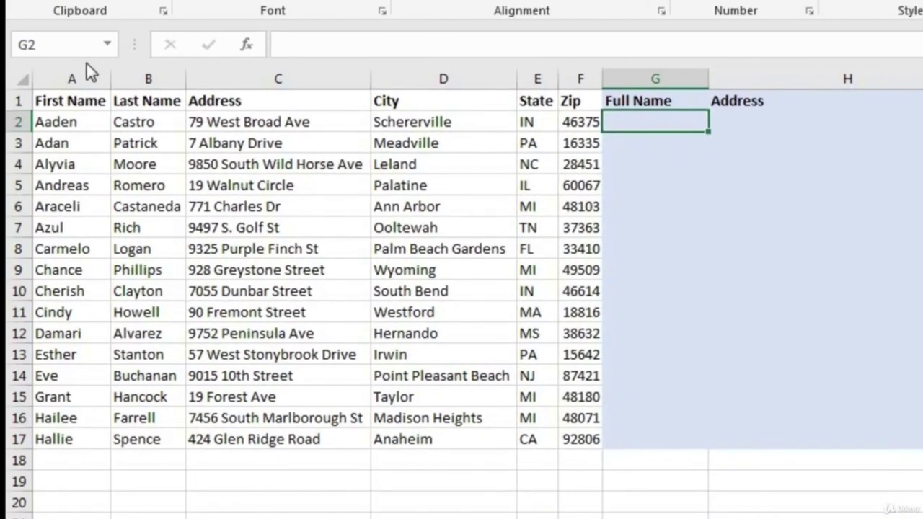
{"action": "left_click", "coordinate": [76, 75]}
{"action": "left_click", "coordinate": [144, 76]}
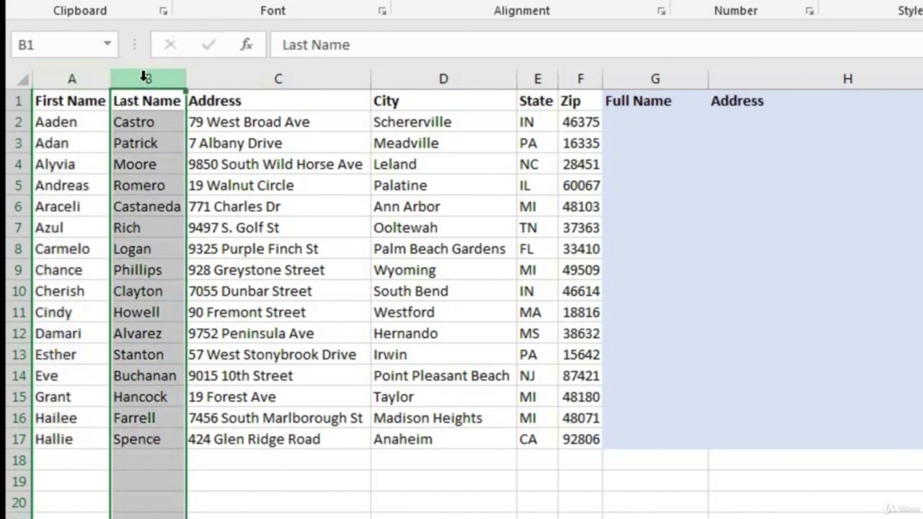
{"action": "left_click", "coordinate": [638, 120]}
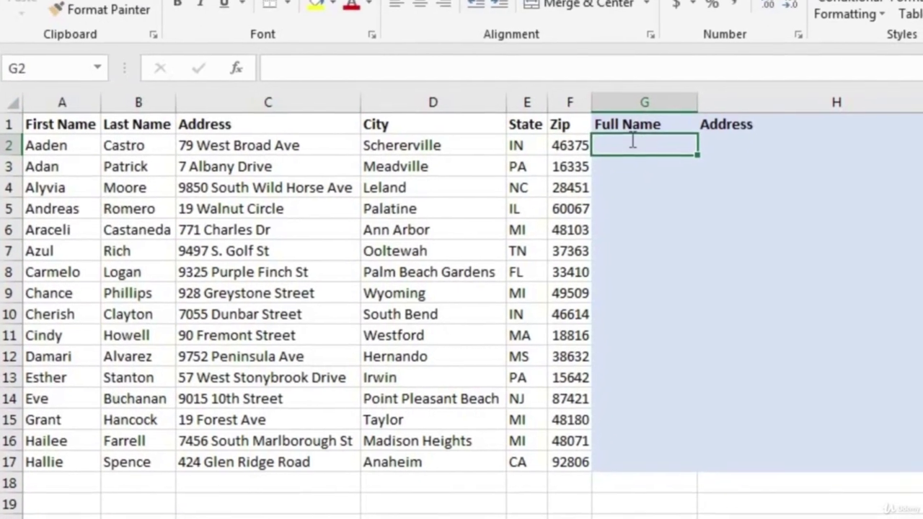
{"action": "type", "text": "=conc"}
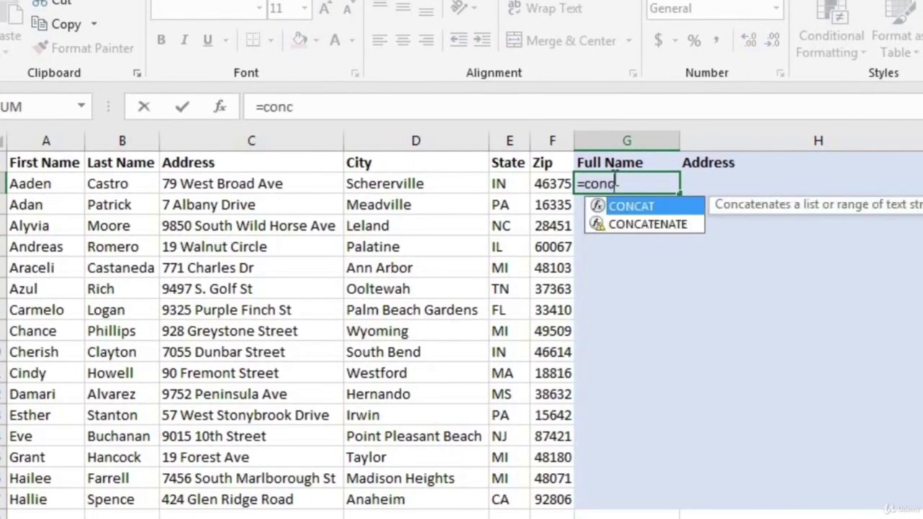
{"action": "double_click", "coordinate": [652, 207]}
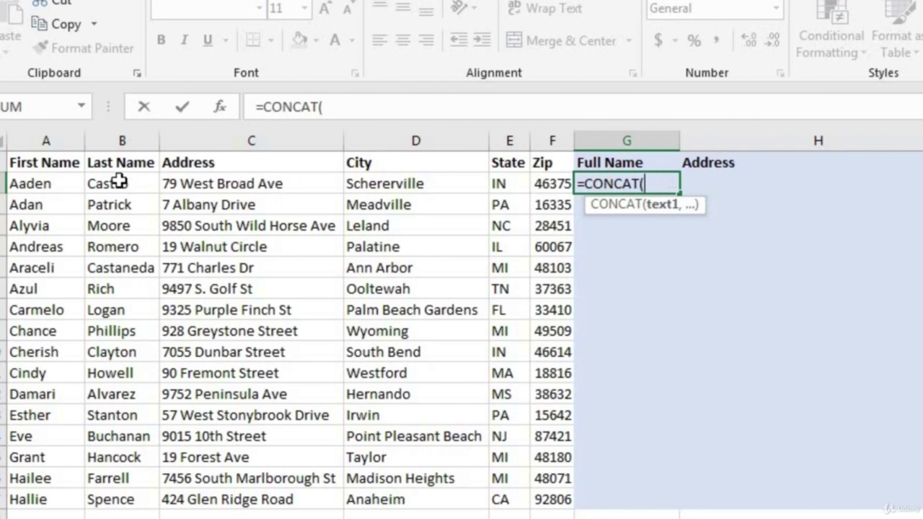
{"action": "left_click", "coordinate": [59, 184]}
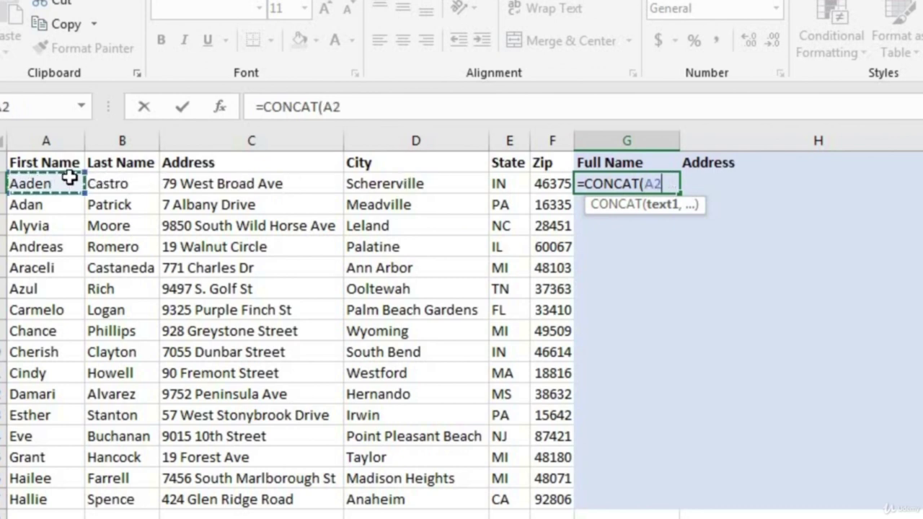
{"action": "type", "text": ","}
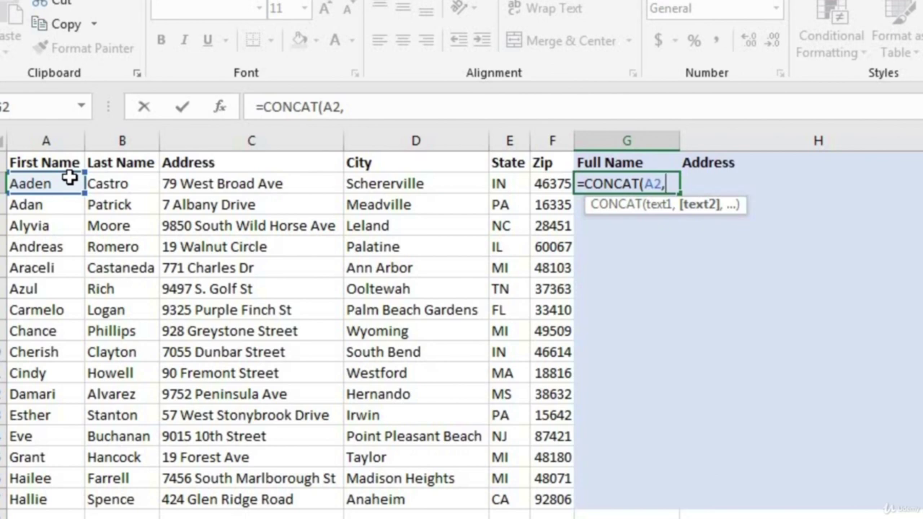
{"action": "left_click", "coordinate": [116, 184]}
{"action": "type", "text": ")"}
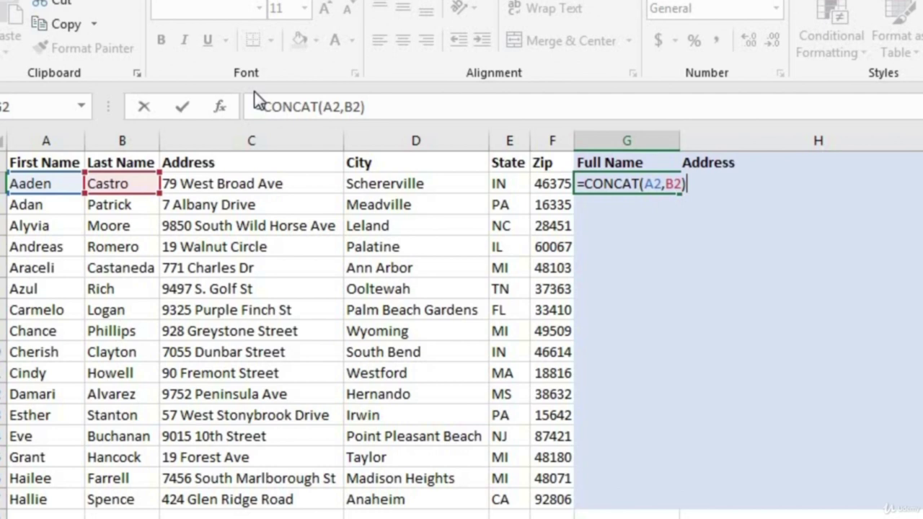
{"action": "key", "text": "Return"}
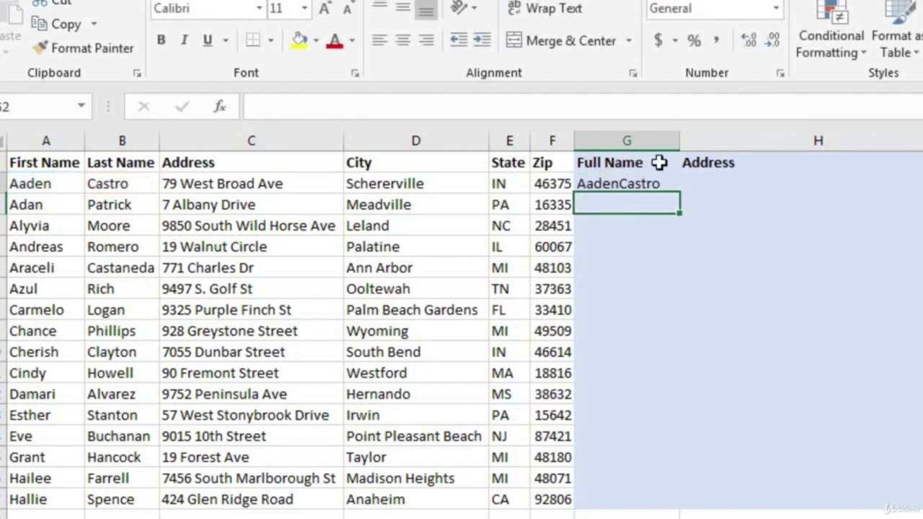
{"action": "left_click", "coordinate": [630, 180]}
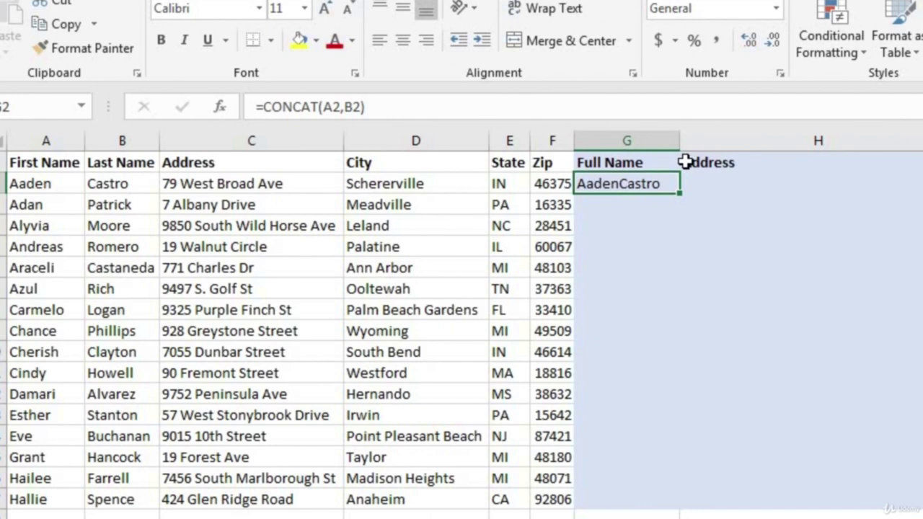
{"action": "double_click", "coordinate": [621, 184]}
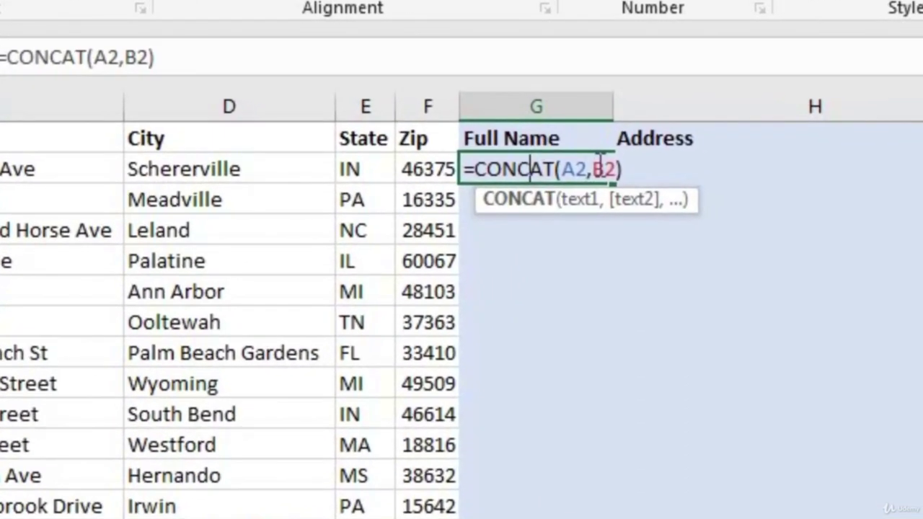
{"action": "left_click", "coordinate": [594, 169]}
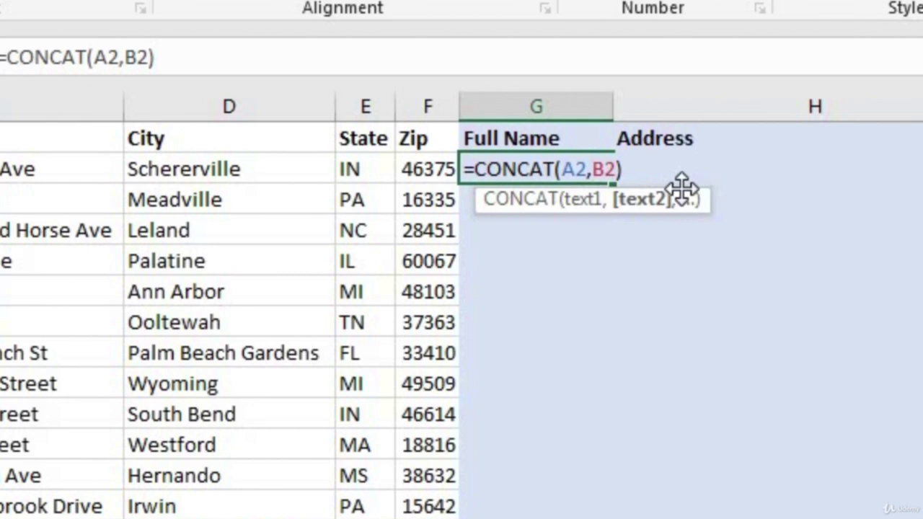
{"action": "type", "text": "\" \""}
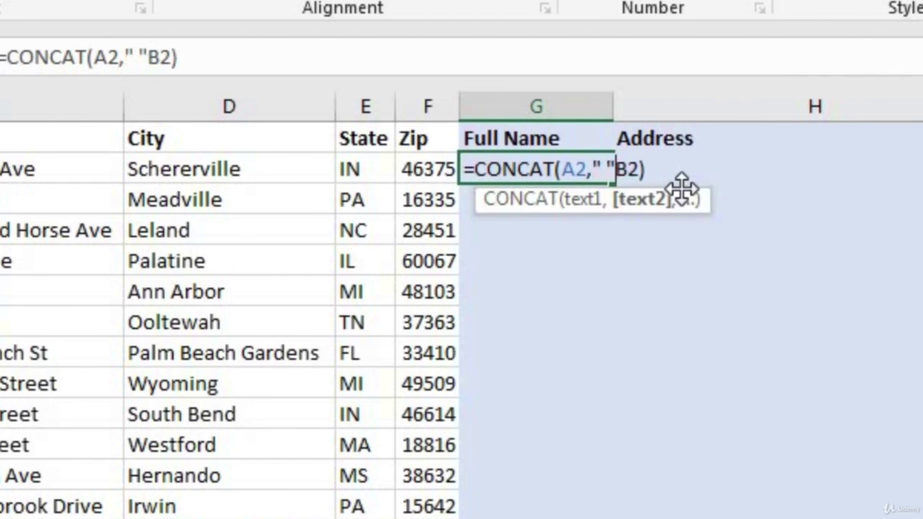
{"action": "type", "text": ","}
{"action": "key", "text": "Return"}
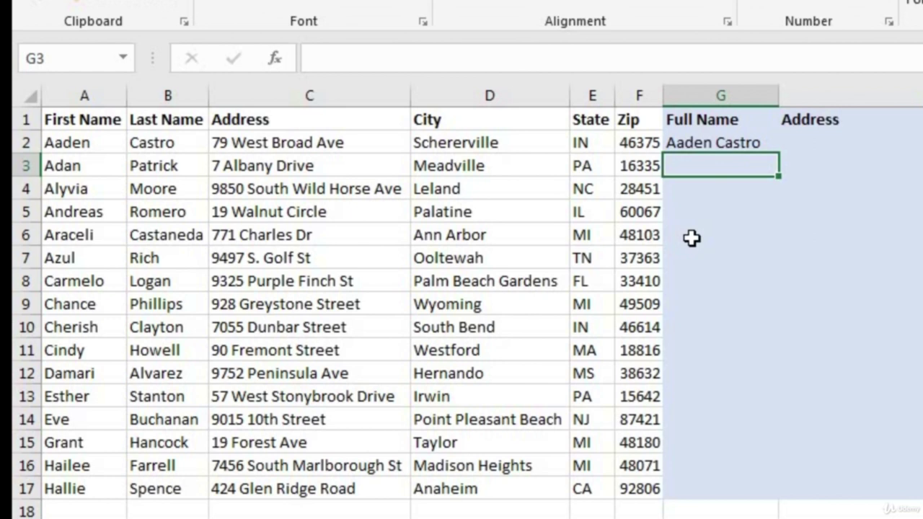
Clear G2 and begin a fresh formula with =.
{"action": "left_click", "coordinate": [713, 141]}
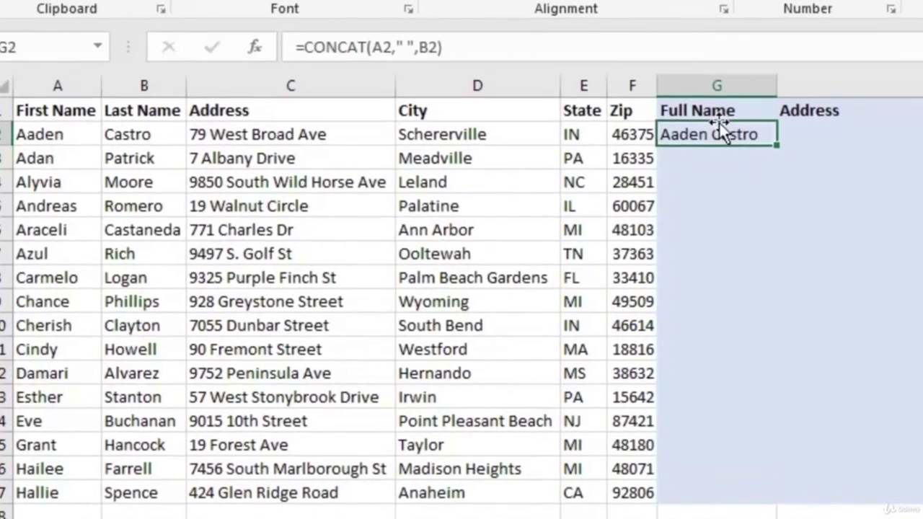
{"action": "key", "text": "Delete"}
{"action": "type", "text": "="}
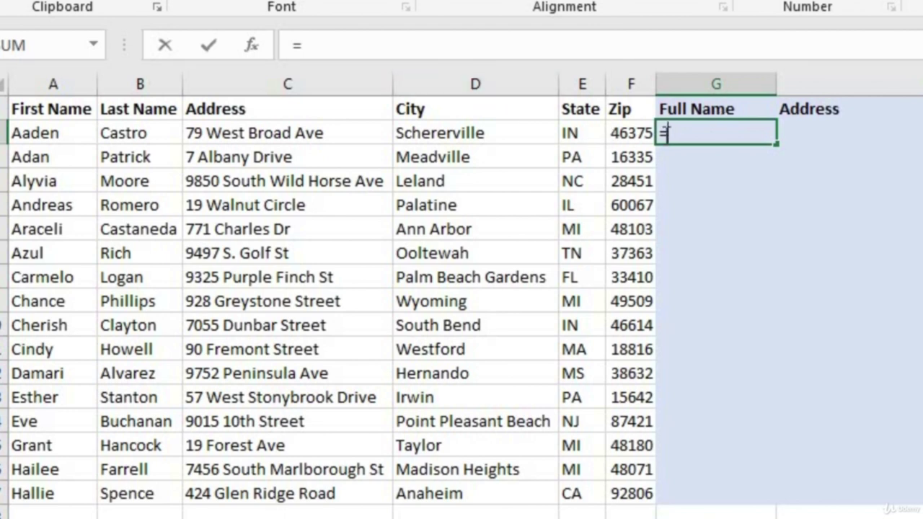
Enter =A2&" "&B2 in G2 to join first and last names with a space.
{"action": "left_click", "coordinate": [45, 131]}
{"action": "type", "text": "&"}
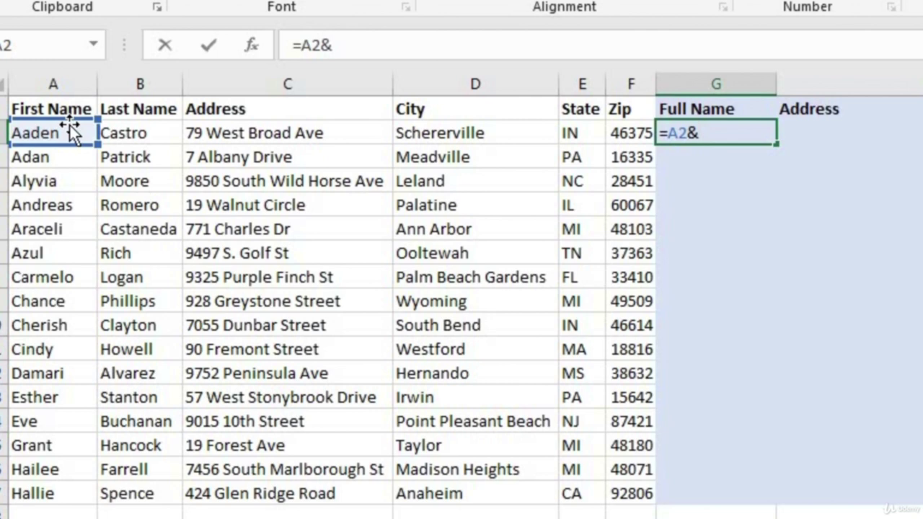
{"action": "type", "text": "\" \"&"}
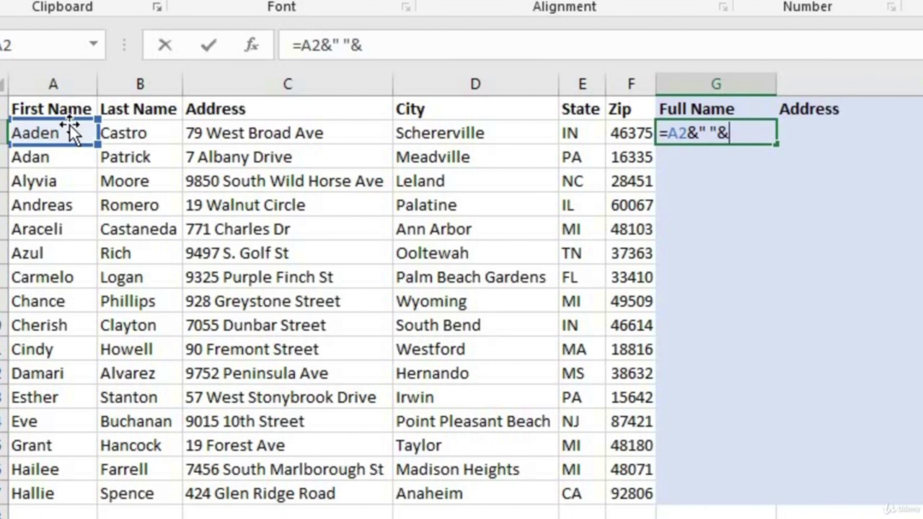
{"action": "left_click", "coordinate": [153, 128]}
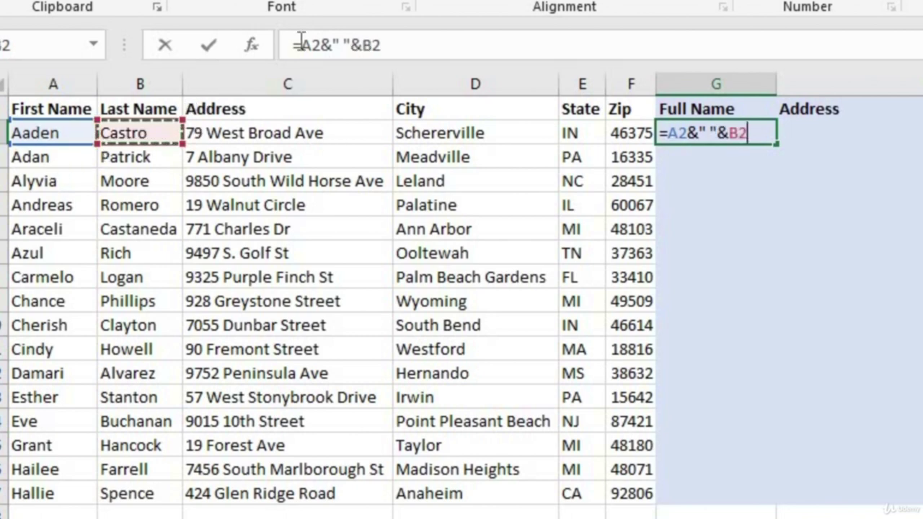
{"action": "key", "text": "Return"}
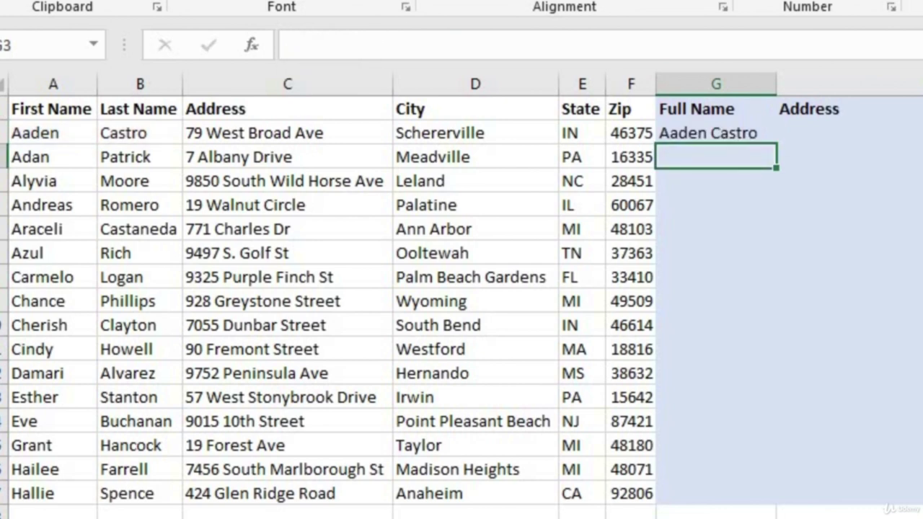
Copy the full-name formula down to G17 and autofit column G.
{"action": "left_click", "coordinate": [714, 132]}
{"action": "double_click", "coordinate": [776, 144]}
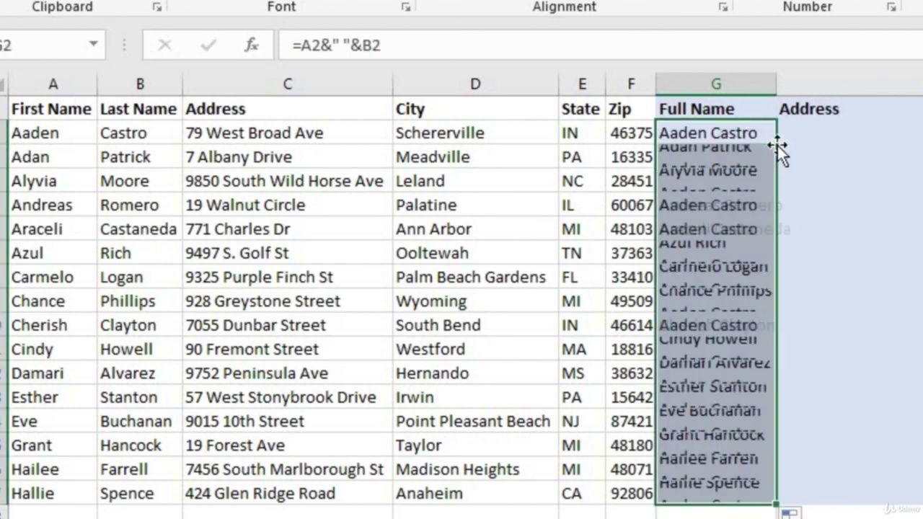
{"action": "double_click", "coordinate": [776, 78]}
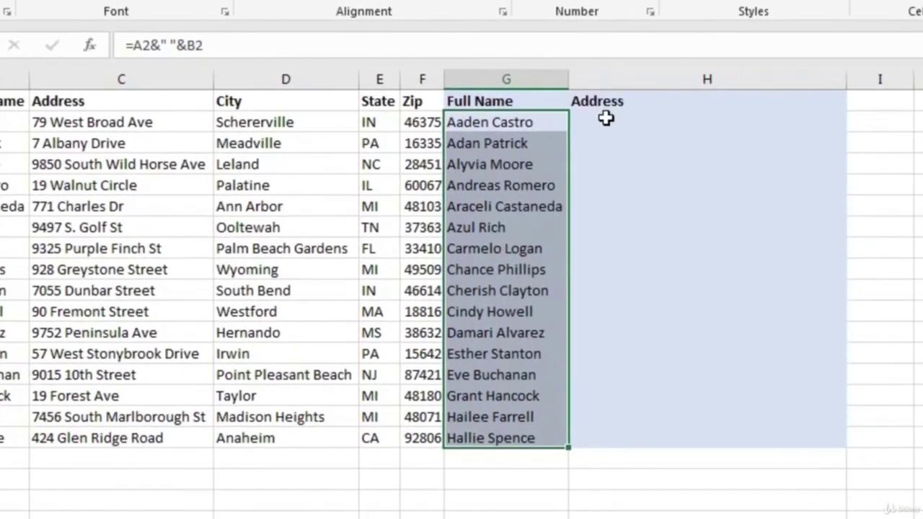
{"action": "left_click", "coordinate": [842, 129]}
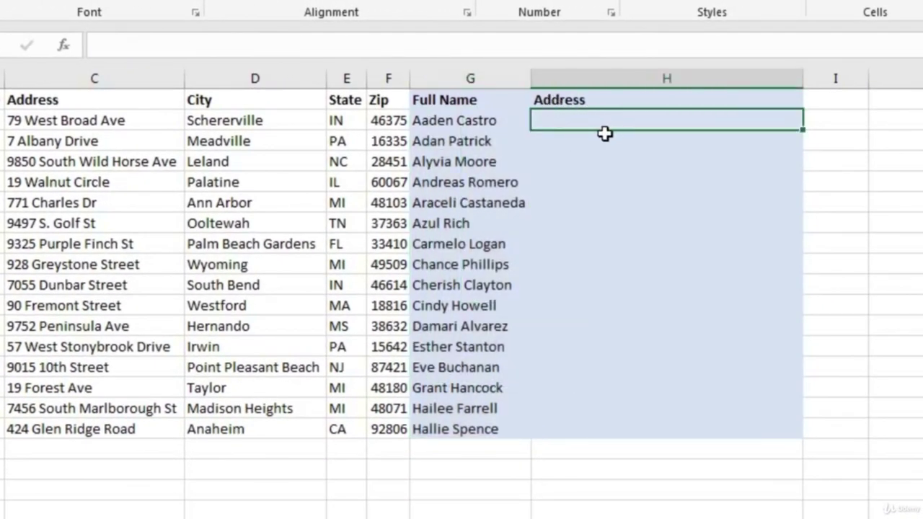
Enter =CONCAT(C2,", ",D2,", ",E2," ",F2) in H2 to combine the address parts.
{"action": "left_click_drag", "start_coordinate": [156, 80], "coordinate": [390, 82]}
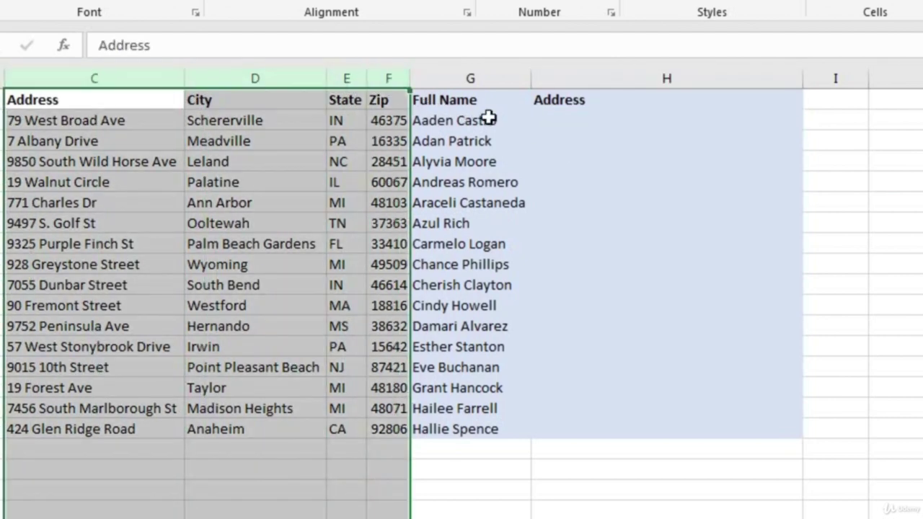
{"action": "left_click", "coordinate": [550, 122]}
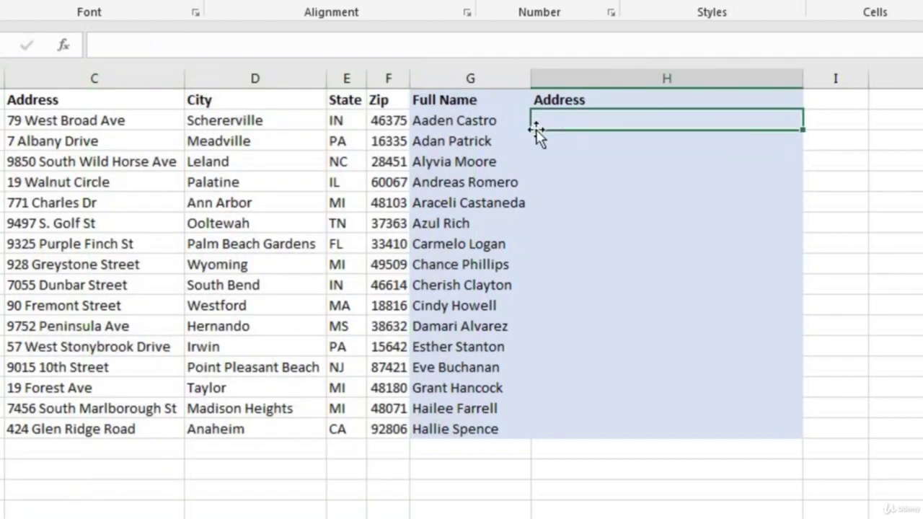
{"action": "type", "text": "=conca"}
{"action": "key", "text": "Tab"}
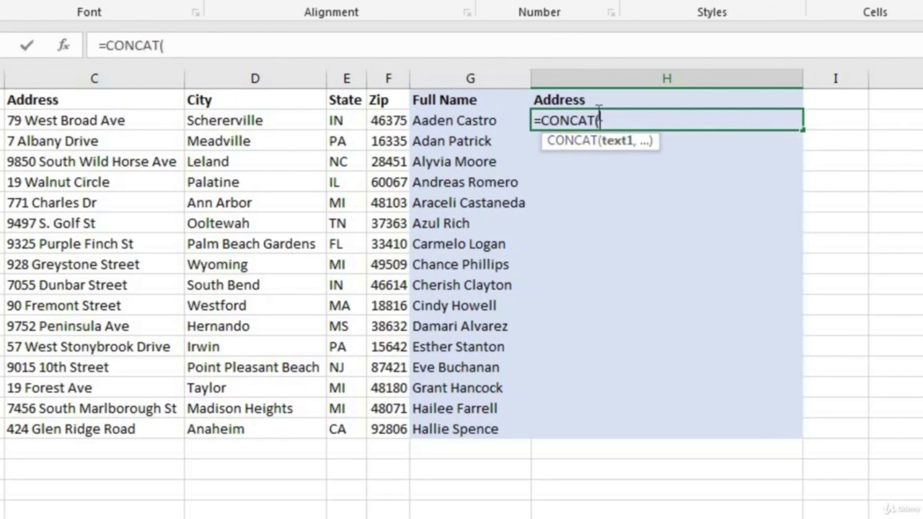
{"action": "left_click", "coordinate": [114, 122]}
{"action": "type", "text": ","}
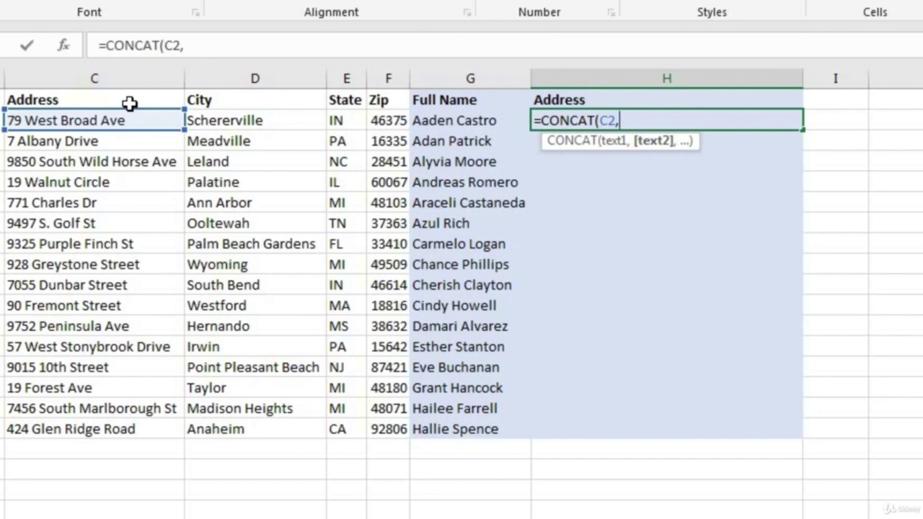
{"action": "type", "text": "\", \""}
{"action": "type", "text": ","}
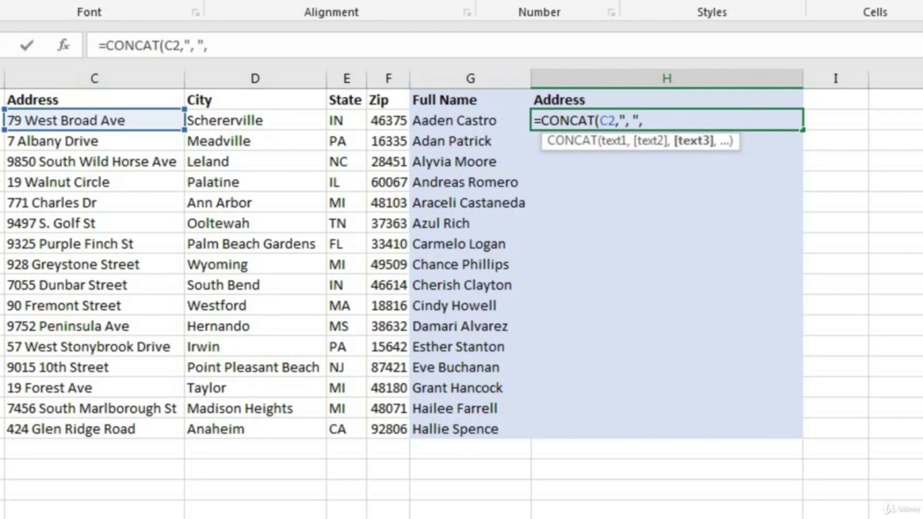
{"action": "left_click", "coordinate": [282, 120]}
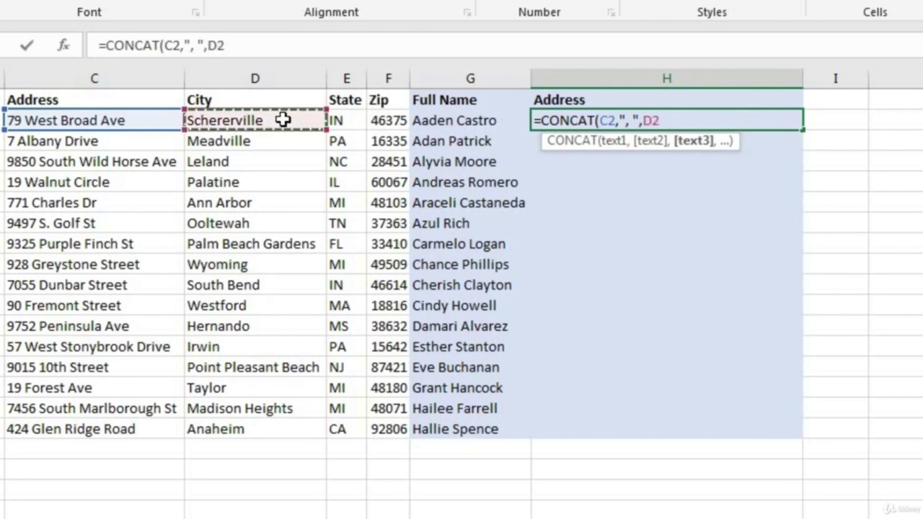
{"action": "type", "text": ",\","}
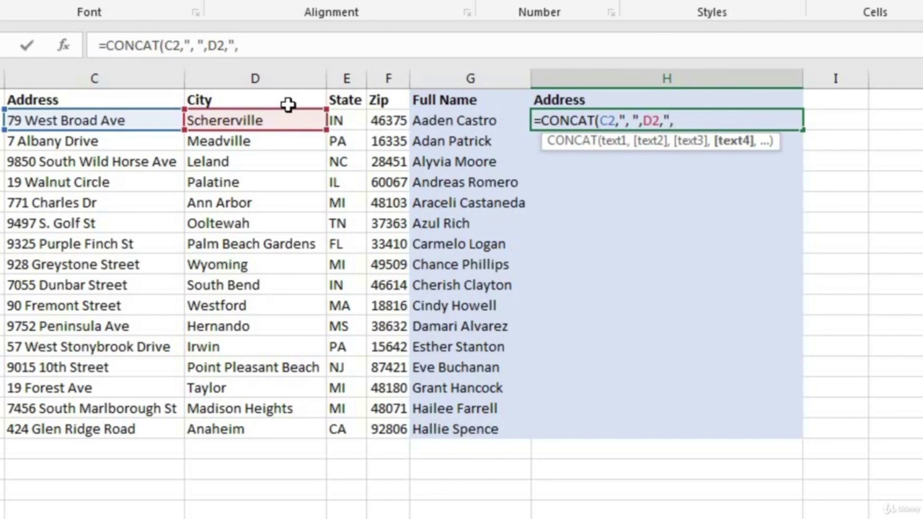
{"action": "type", "text": " \","}
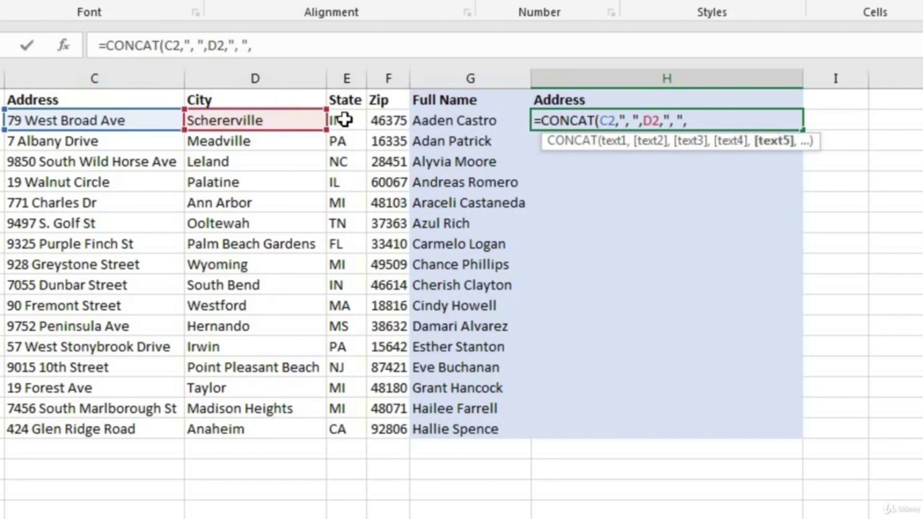
{"action": "left_click", "coordinate": [348, 121]}
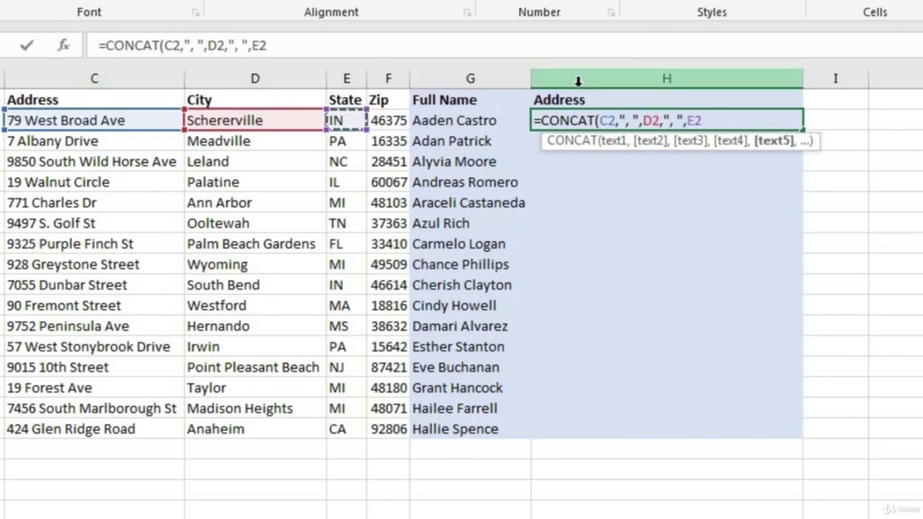
{"action": "type", "text": ",\" \""}
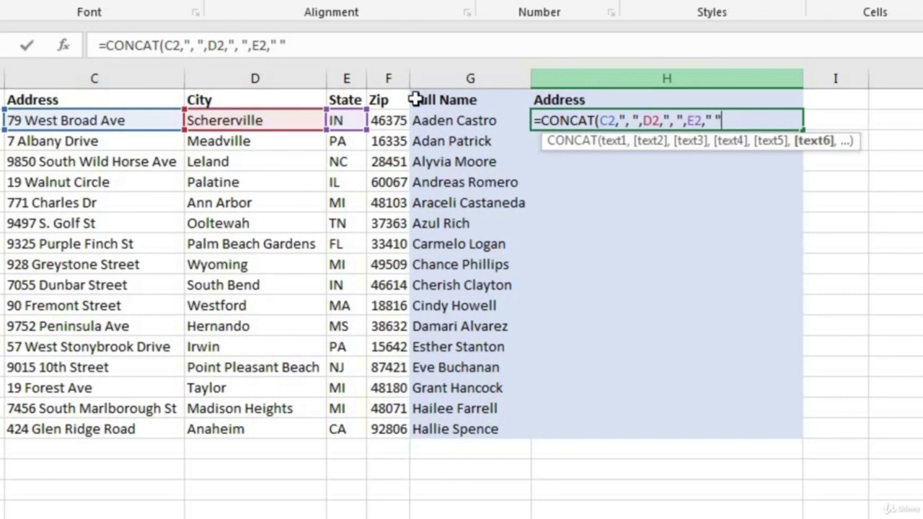
{"action": "type", "text": ","}
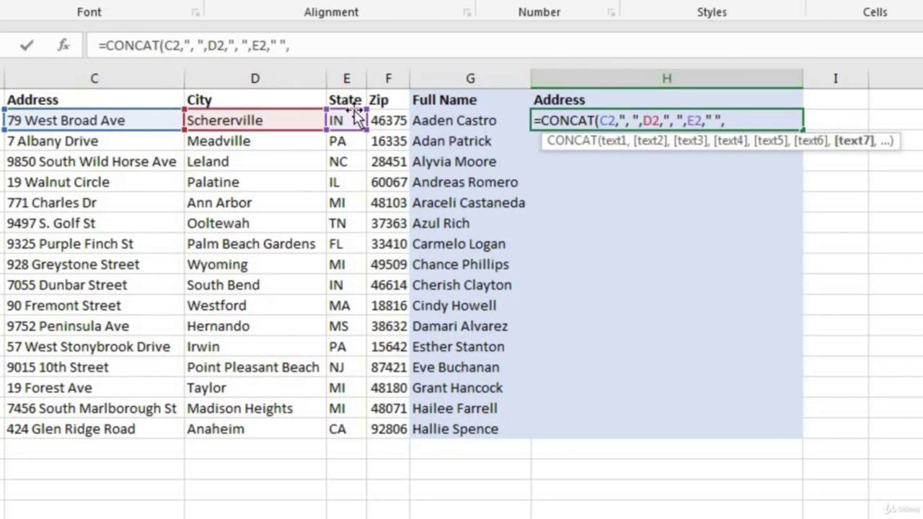
{"action": "left_click", "coordinate": [388, 115]}
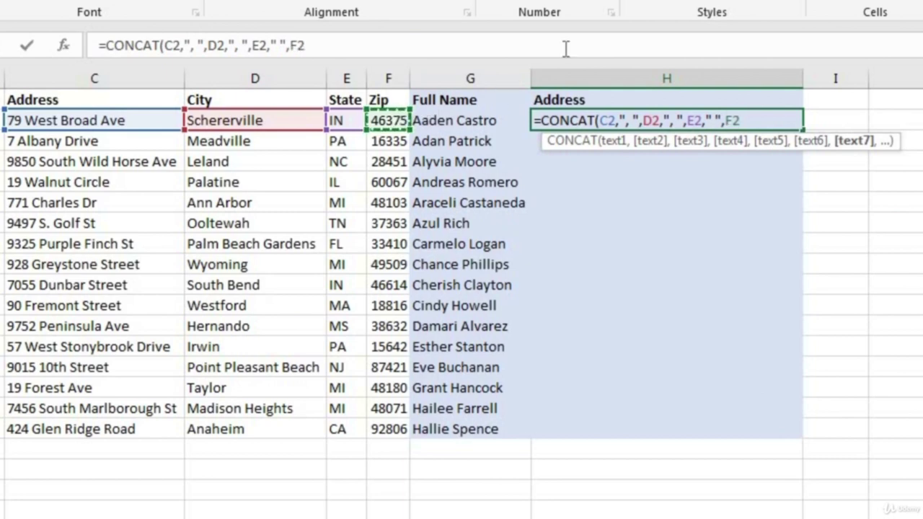
{"action": "type", "text": ")"}
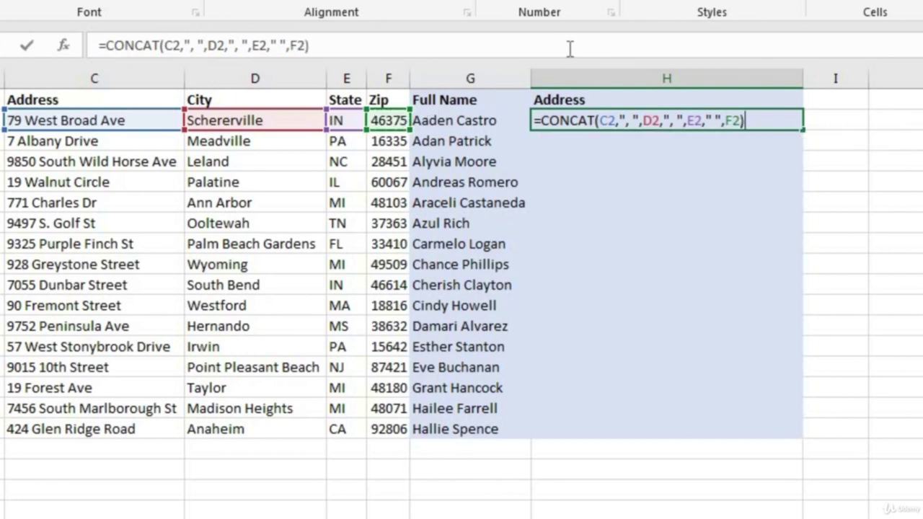
{"action": "key", "text": "Return"}
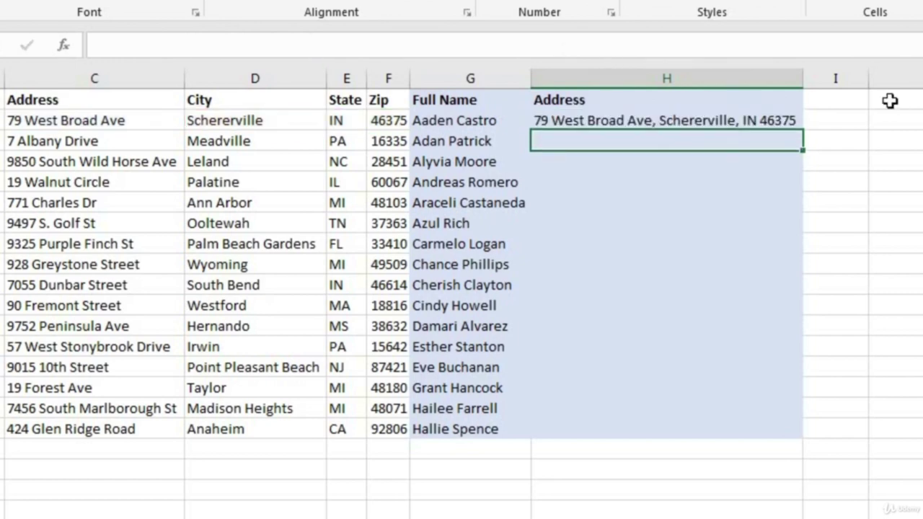
Copy the address formula down to H17 and autofit column H.
{"action": "left_click", "coordinate": [621, 123]}
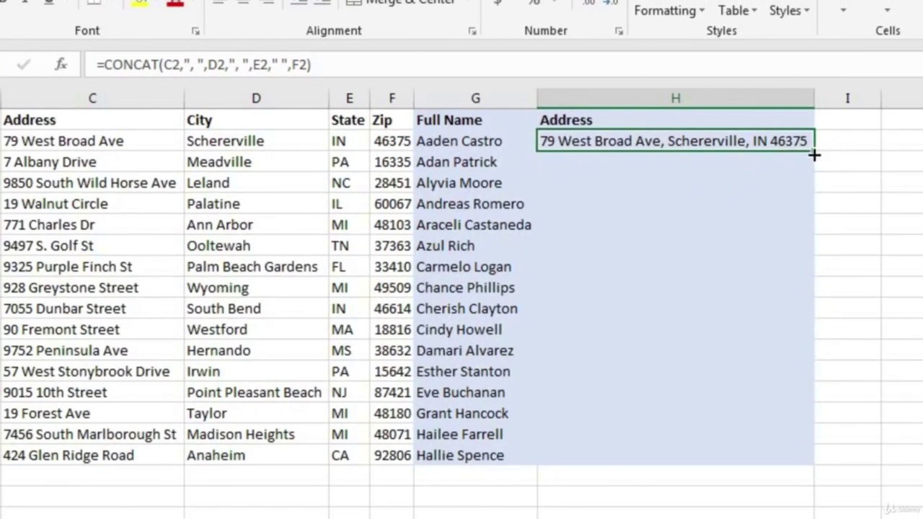
{"action": "double_click", "coordinate": [814, 155]}
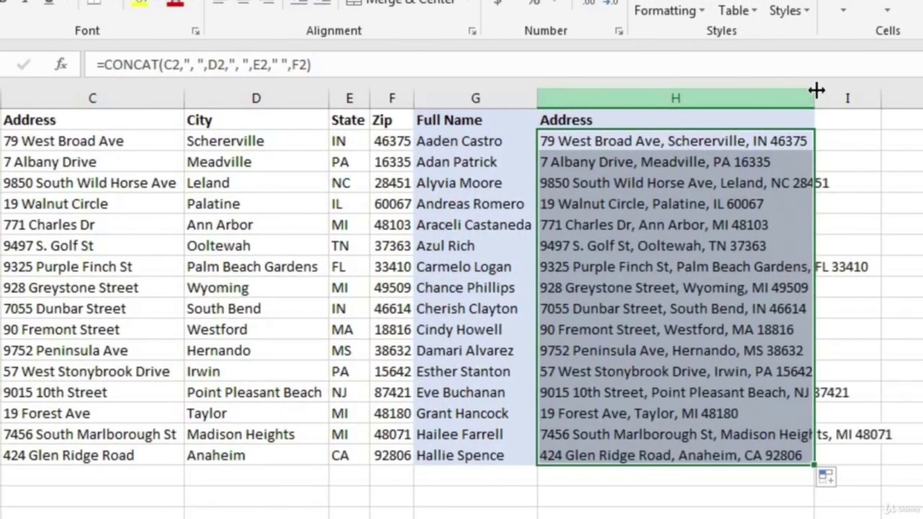
{"action": "double_click", "coordinate": [815, 91]}
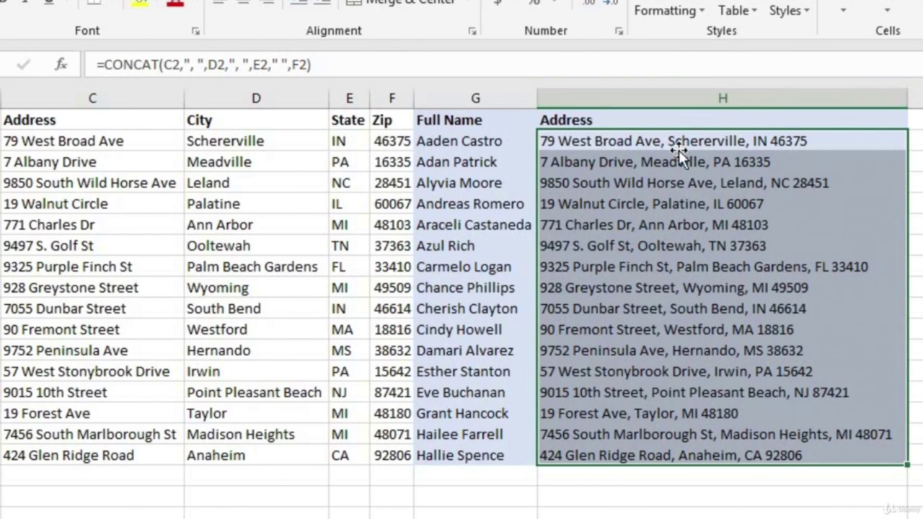
{"action": "left_click", "coordinate": [641, 144]}
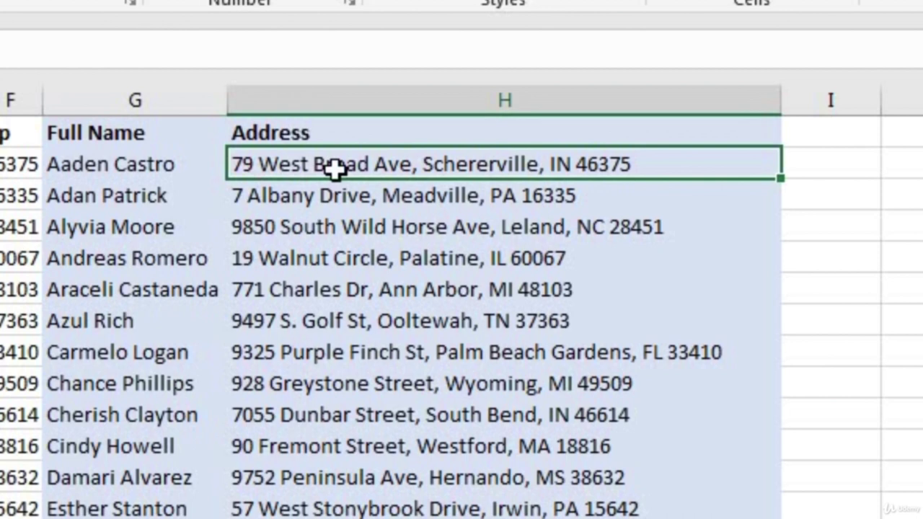
Replace the ", " after C2 in H2's formula with CHAR(10) for a line break.
{"action": "double_click", "coordinate": [371, 164]}
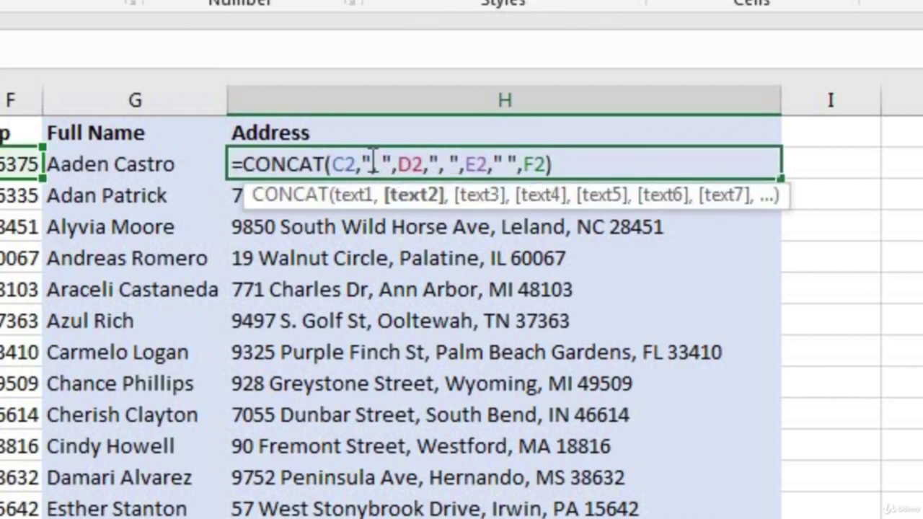
{"action": "left_click_drag", "start_coordinate": [362, 164], "coordinate": [390, 165]}
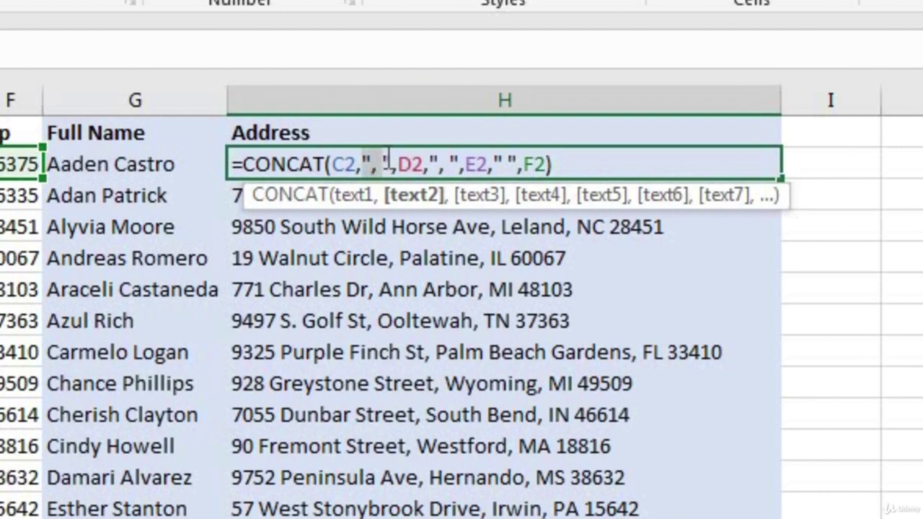
{"action": "type", "text": "char"}
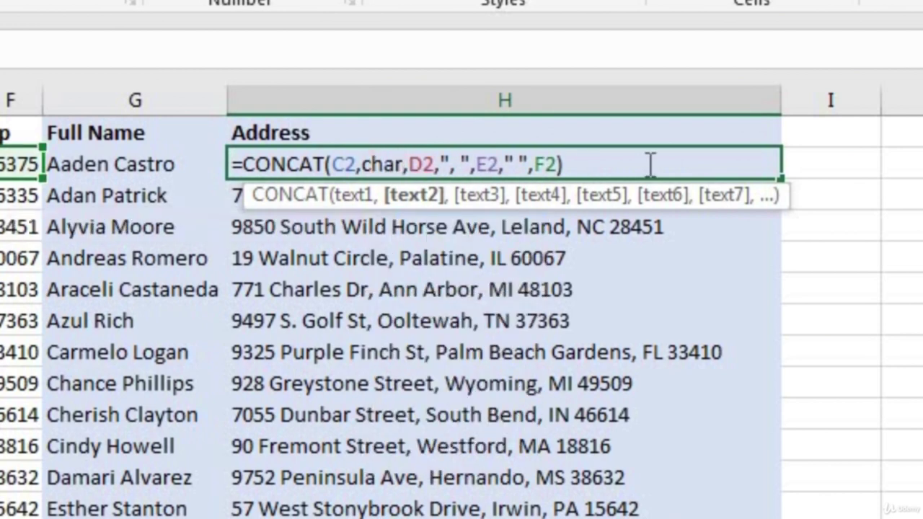
{"action": "type", "text": "(10),"}
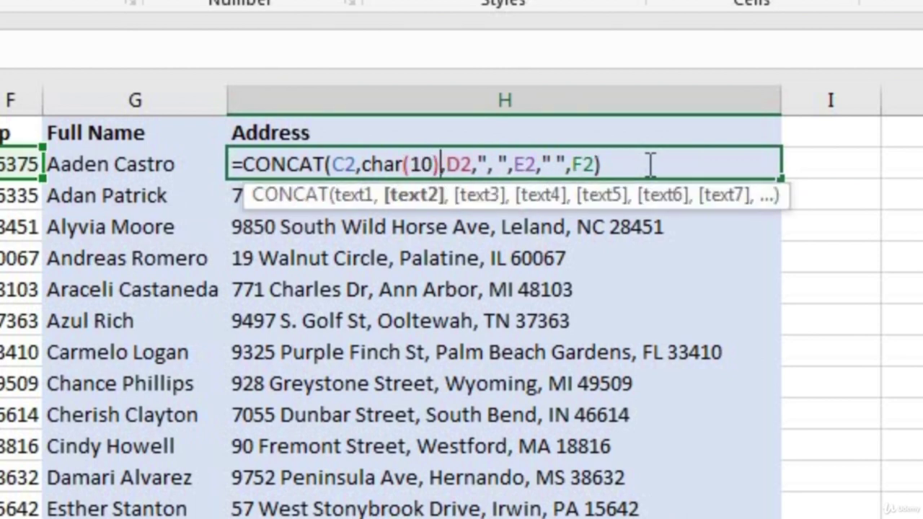
{"action": "key", "text": "ctrl+Return"}
{"action": "key", "text": "Return"}
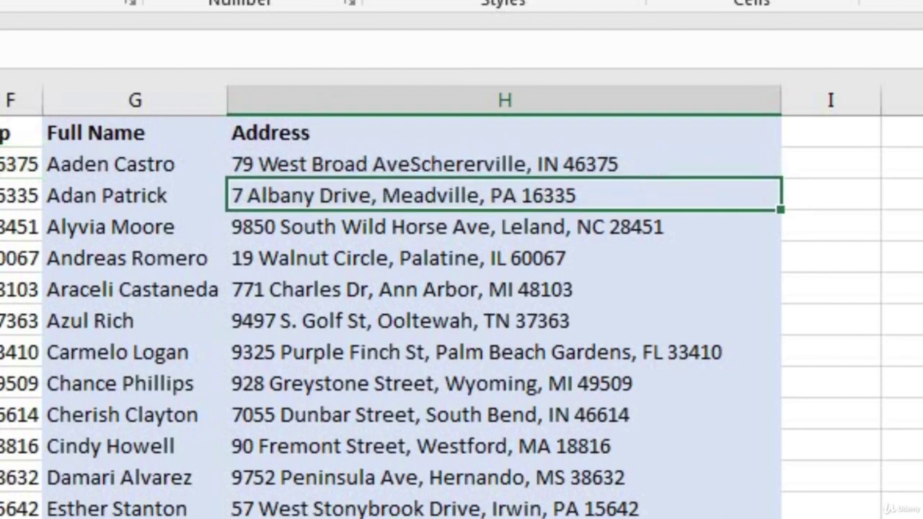
Turn on Wrap Text for H2 and copy the two-line address formula down the column.
{"action": "left_click", "coordinate": [393, 165]}
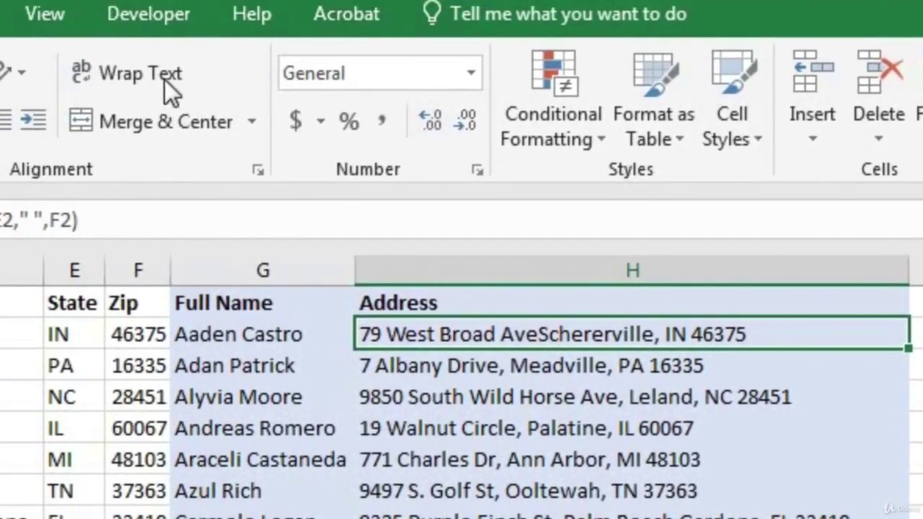
{"action": "left_click", "coordinate": [163, 78]}
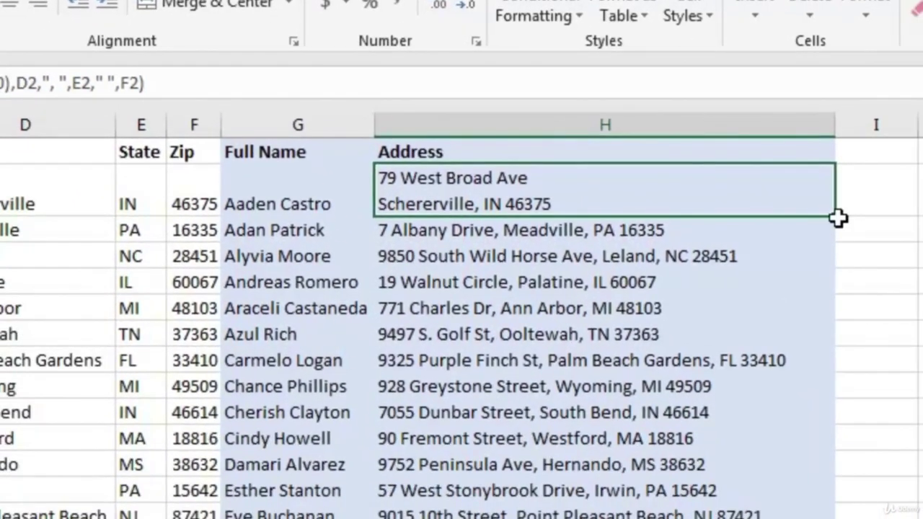
{"action": "double_click", "coordinate": [835, 216]}
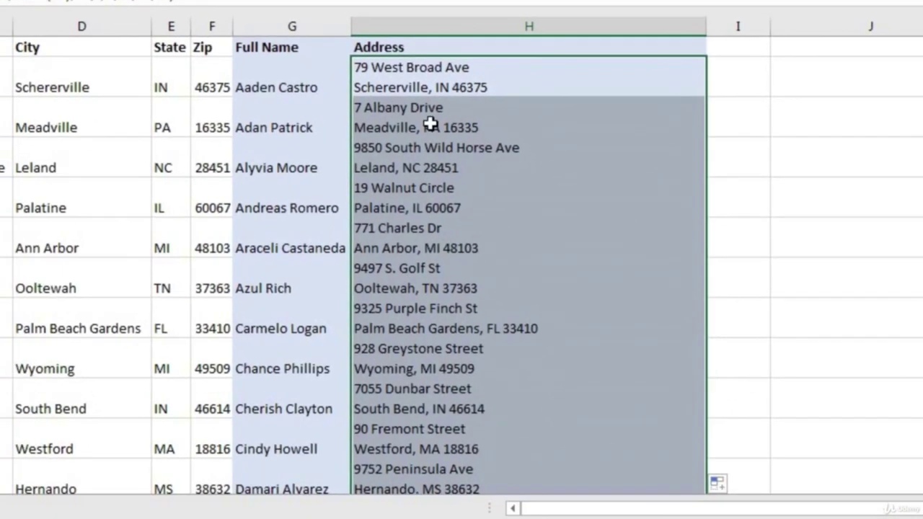
{"action": "left_click", "coordinate": [431, 124]}
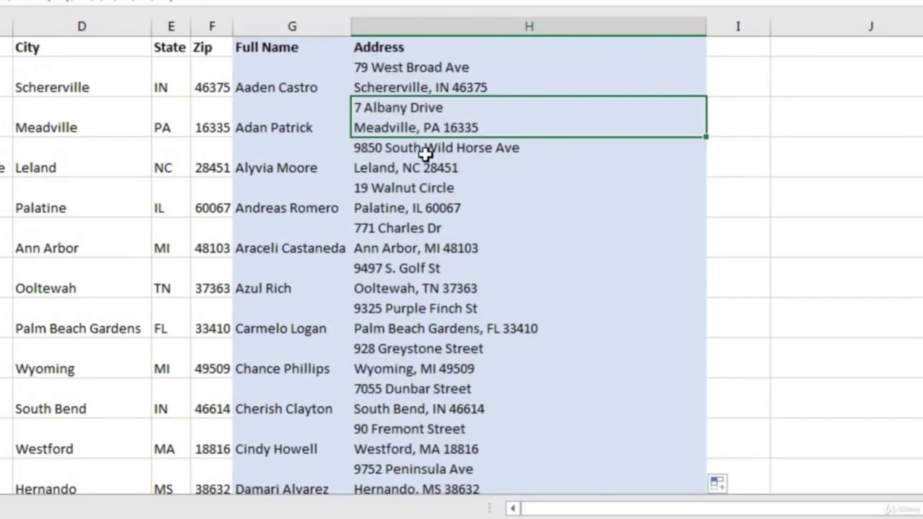
{"action": "left_click", "coordinate": [423, 159]}
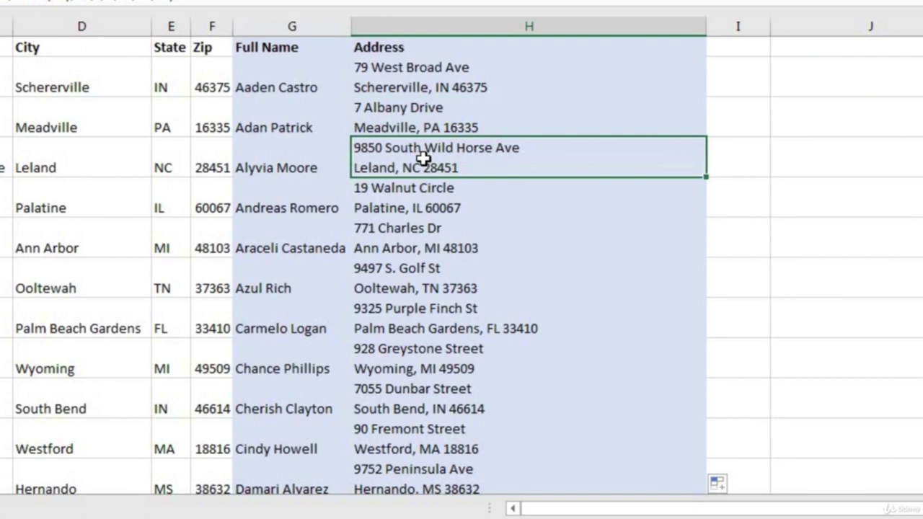
{"action": "key", "text": "Up"}
{"action": "key", "text": "Up"}
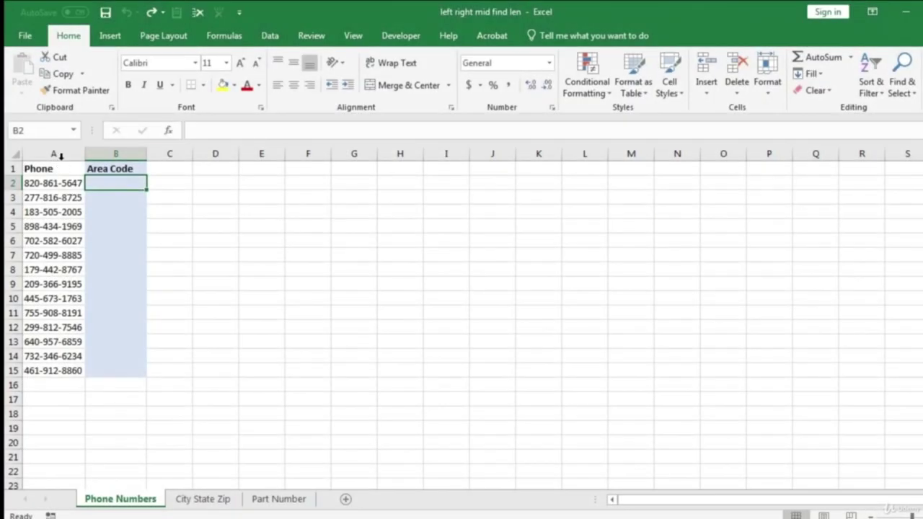
Select the Phone column, then the first Area Code cell B2.
{"action": "left_click", "coordinate": [61, 155]}
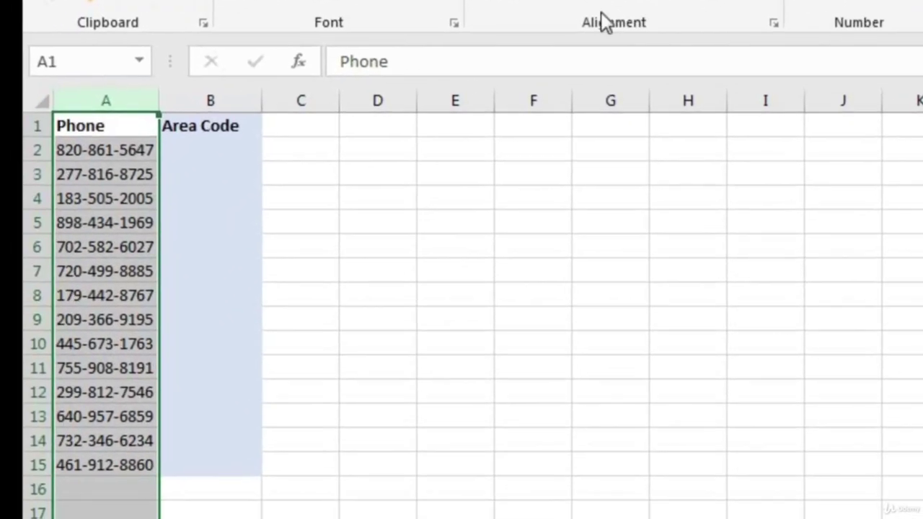
{"action": "left_click", "coordinate": [192, 146]}
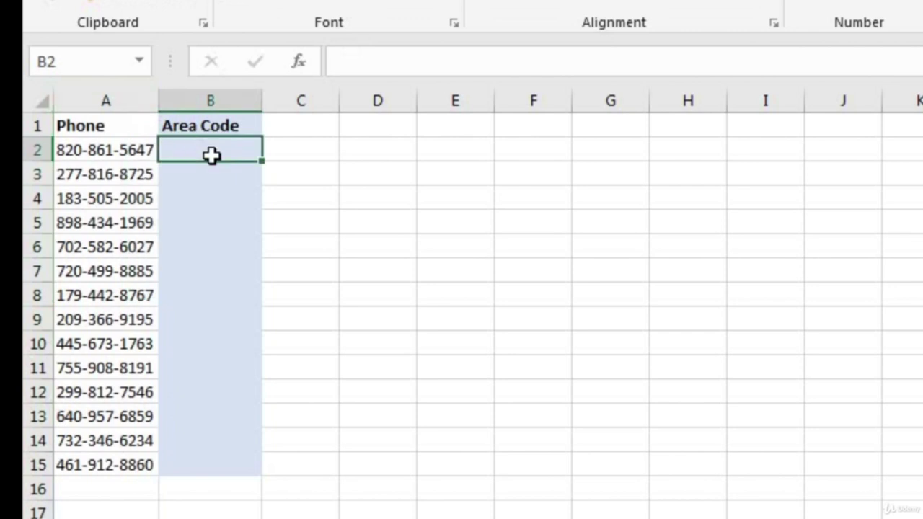
Enter =LEFT(A2,3) in B2 and copy it down to B15.
{"action": "left_click", "coordinate": [78, 154]}
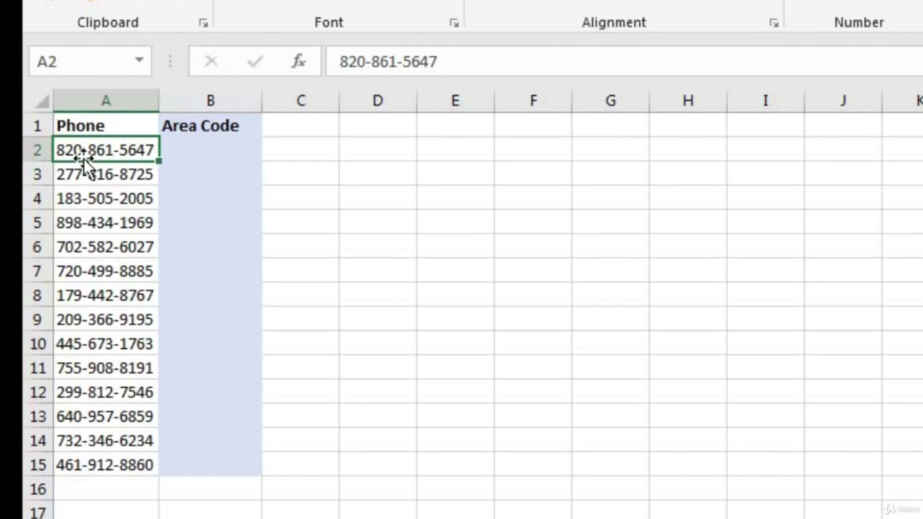
{"action": "left_click", "coordinate": [190, 146]}
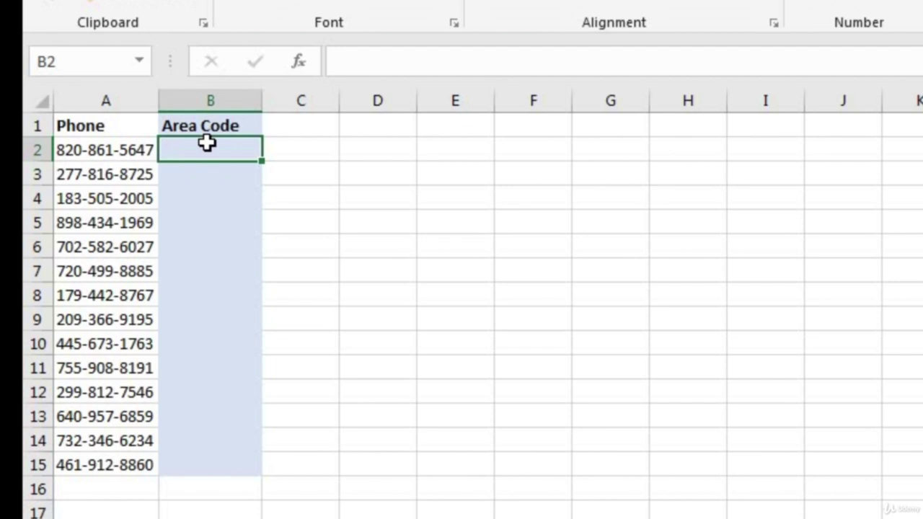
{"action": "type", "text": "=lef"}
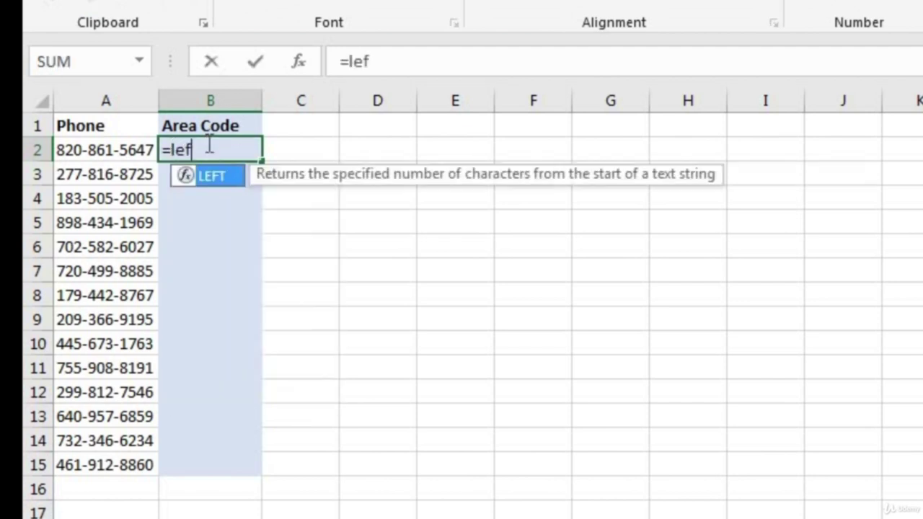
{"action": "type", "text": "t("}
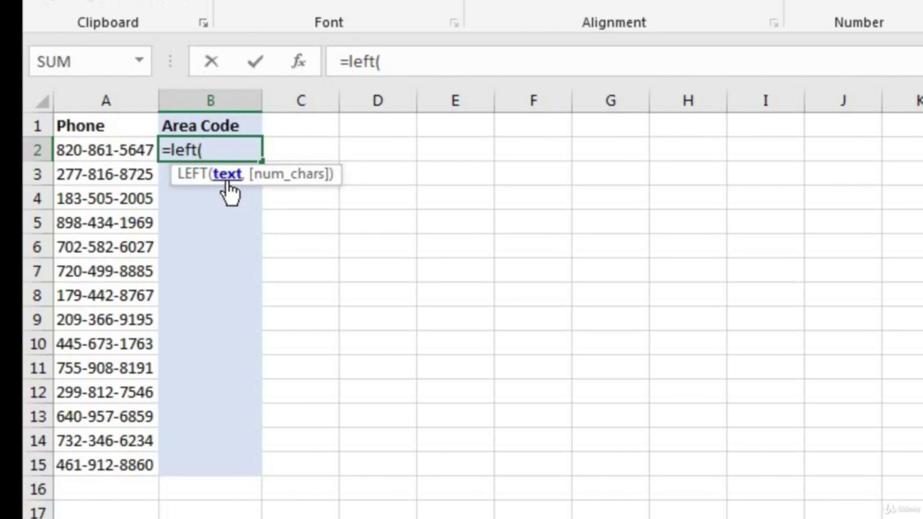
{"action": "left_click", "coordinate": [108, 149]}
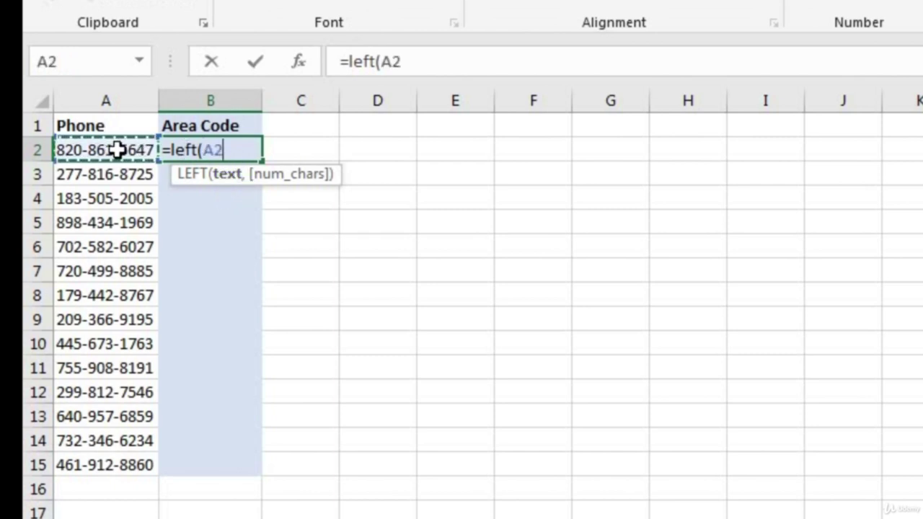
{"action": "type", "text": ","}
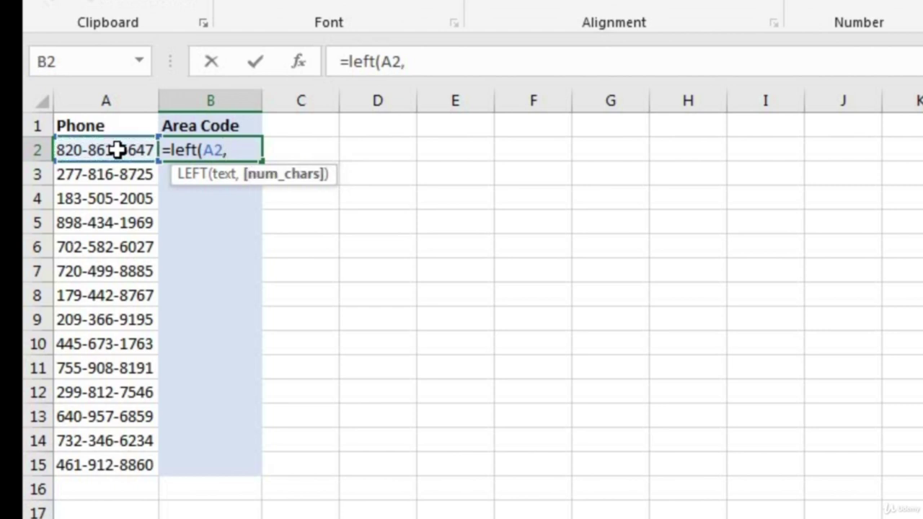
{"action": "type", "text": "3)"}
{"action": "key", "text": "Return"}
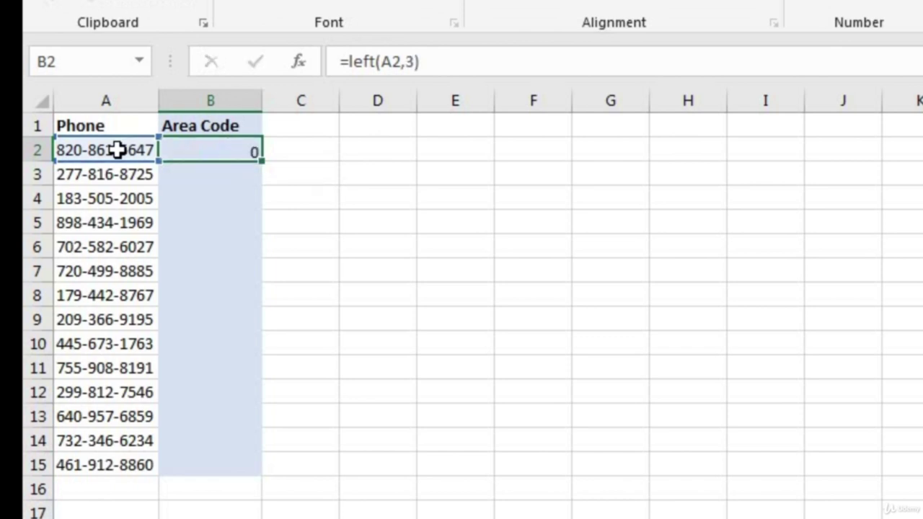
{"action": "left_click", "coordinate": [229, 146]}
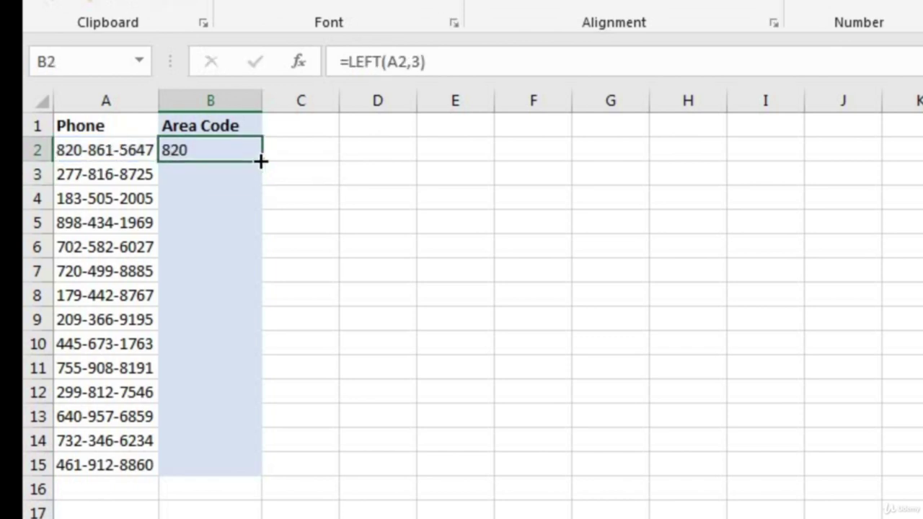
{"action": "double_click", "coordinate": [260, 162]}
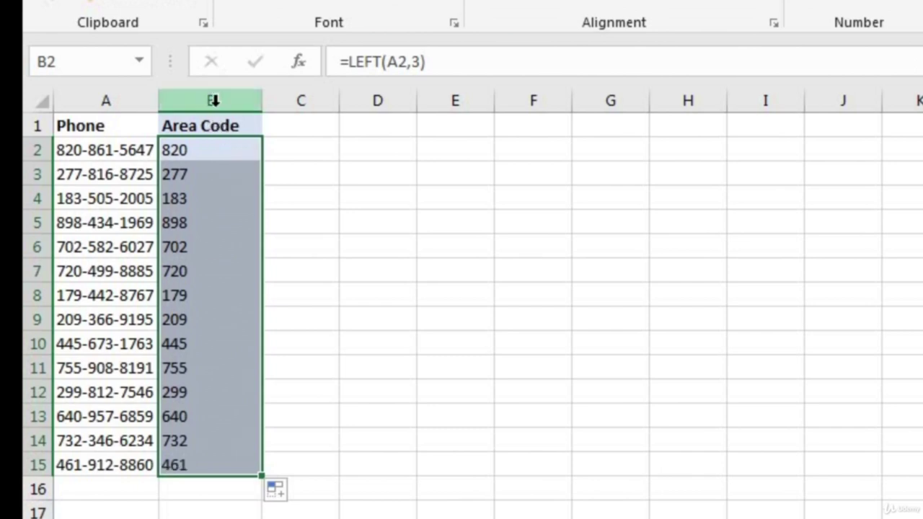
{"action": "left_click", "coordinate": [214, 101]}
{"action": "left_click", "coordinate": [231, 154]}
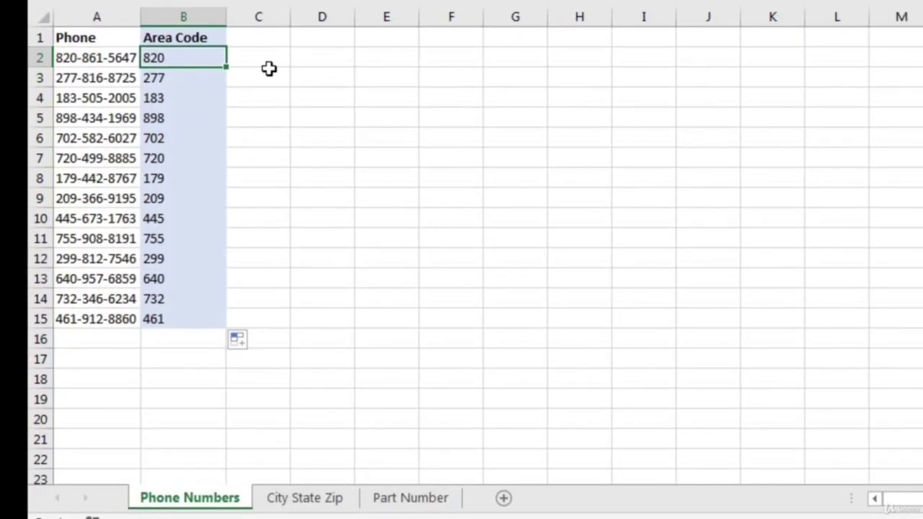
Switch to the City State Zip sheet and inspect the first entry and Zip cell.
{"action": "left_click", "coordinate": [235, 57]}
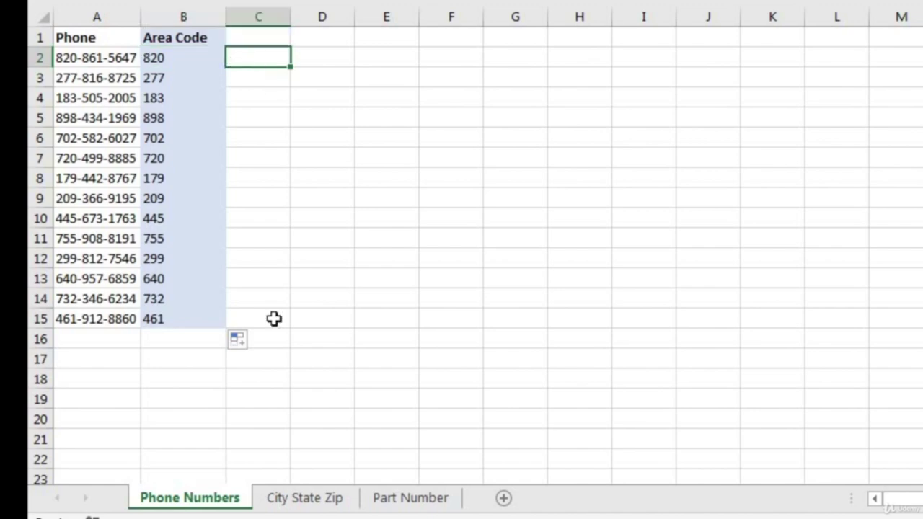
{"action": "left_click", "coordinate": [300, 501]}
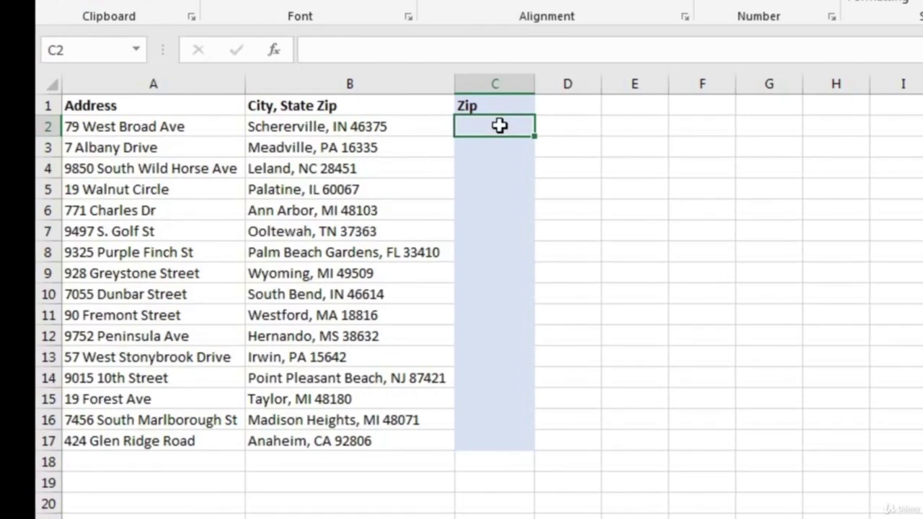
{"action": "left_click", "coordinate": [398, 126]}
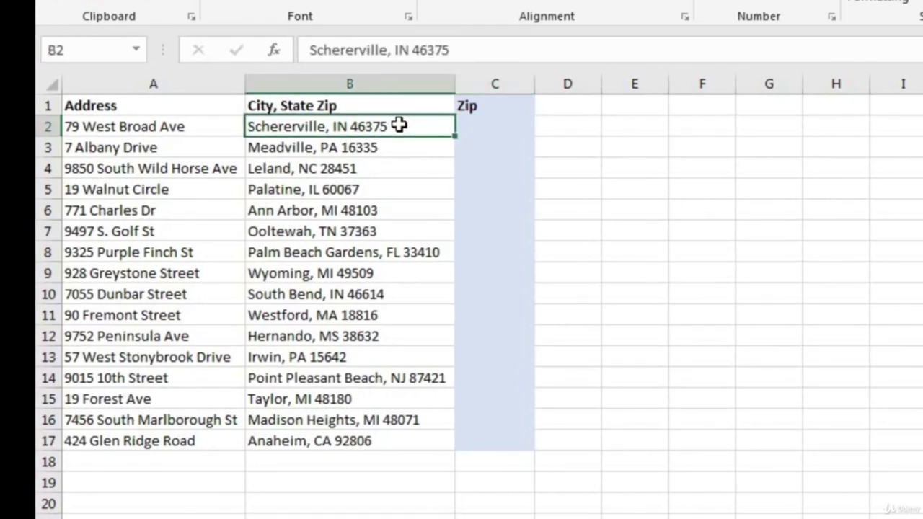
{"action": "left_click", "coordinate": [487, 126]}
{"action": "left_click", "coordinate": [436, 124]}
Enter =RIGHT(B2,5) in C2 and copy it down to row 17.
{"action": "left_click", "coordinate": [469, 124]}
{"action": "type", "text": "=rig"}
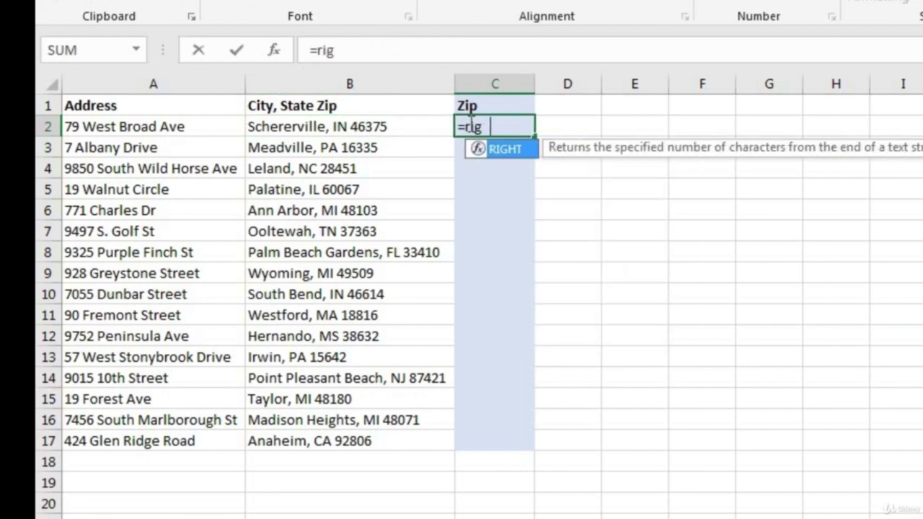
{"action": "type", "text": "ht("}
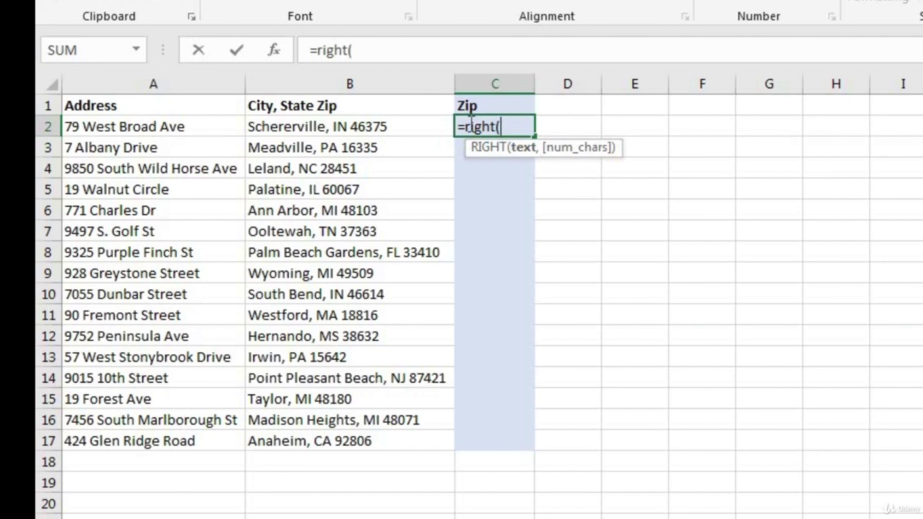
{"action": "left_click", "coordinate": [389, 124]}
{"action": "type", "text": ","}
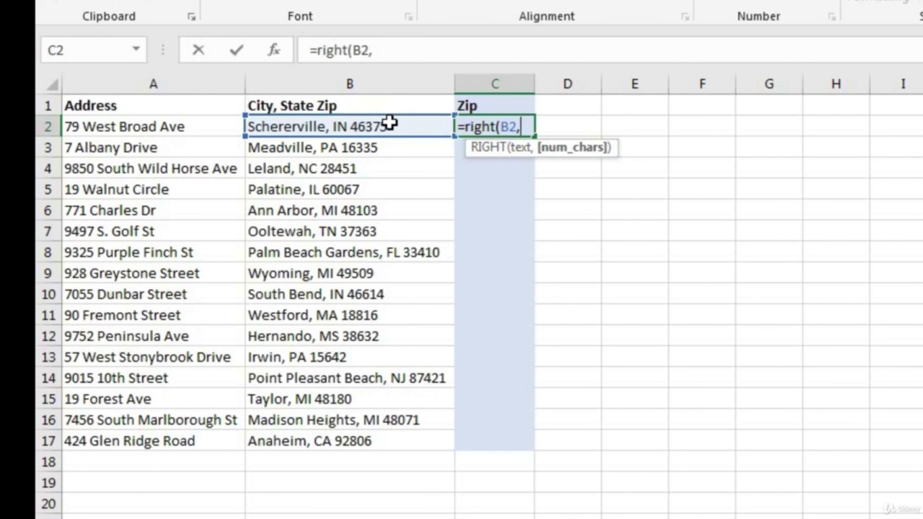
{"action": "type", "text": "5)"}
{"action": "key", "text": "Return"}
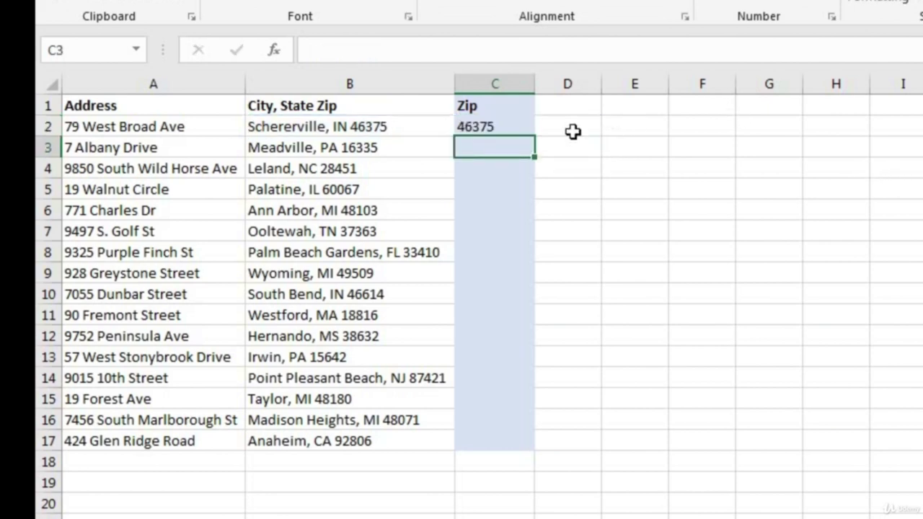
{"action": "left_click", "coordinate": [490, 124]}
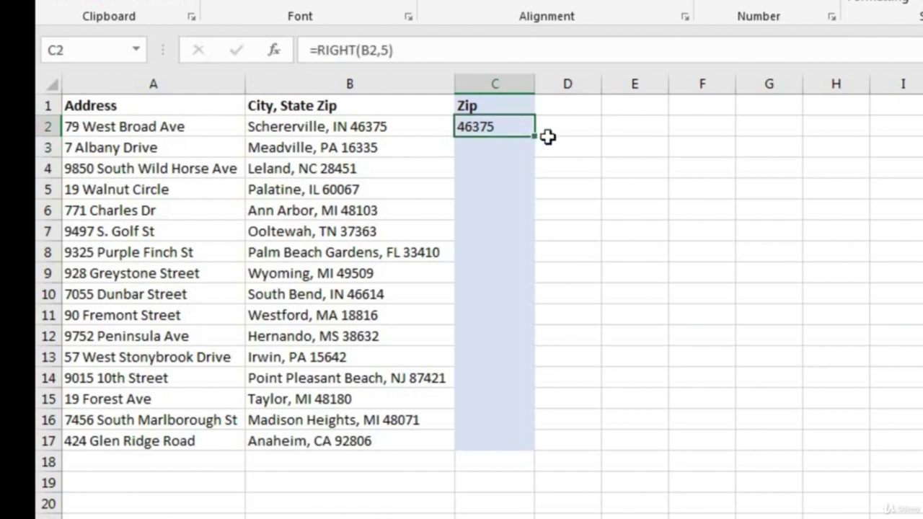
{"action": "double_click", "coordinate": [535, 141]}
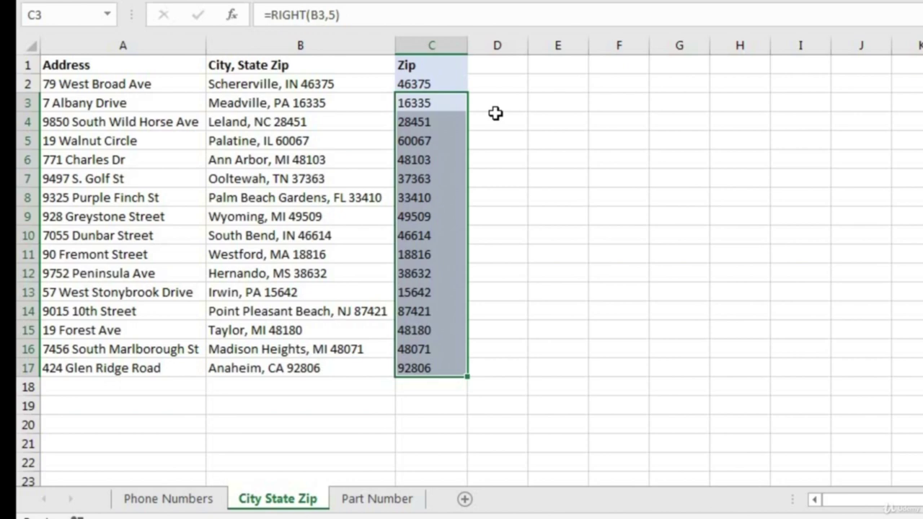
On the Phone Numbers sheet, add a Mid header in C1, bold like Area Code.
{"action": "left_click", "coordinate": [171, 504]}
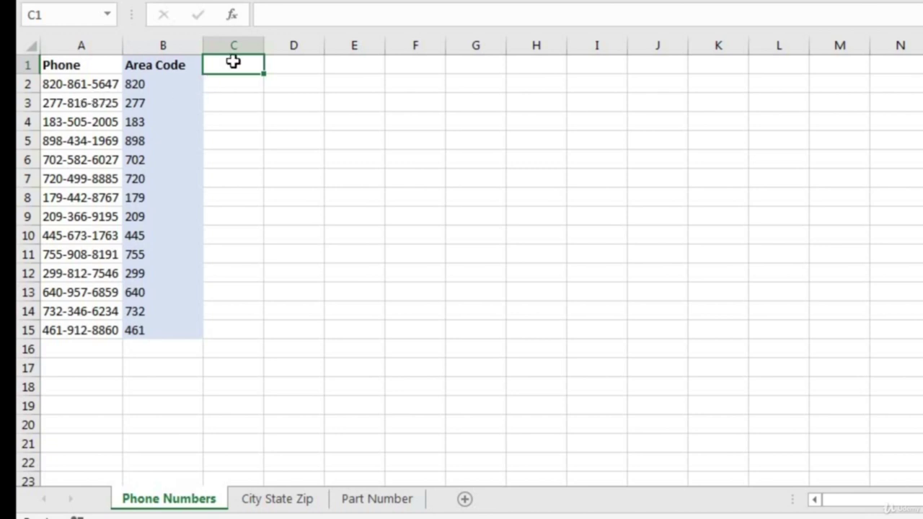
{"action": "type", "text": "Mid"}
{"action": "key", "text": "Return"}
{"action": "left_click", "coordinate": [184, 67]}
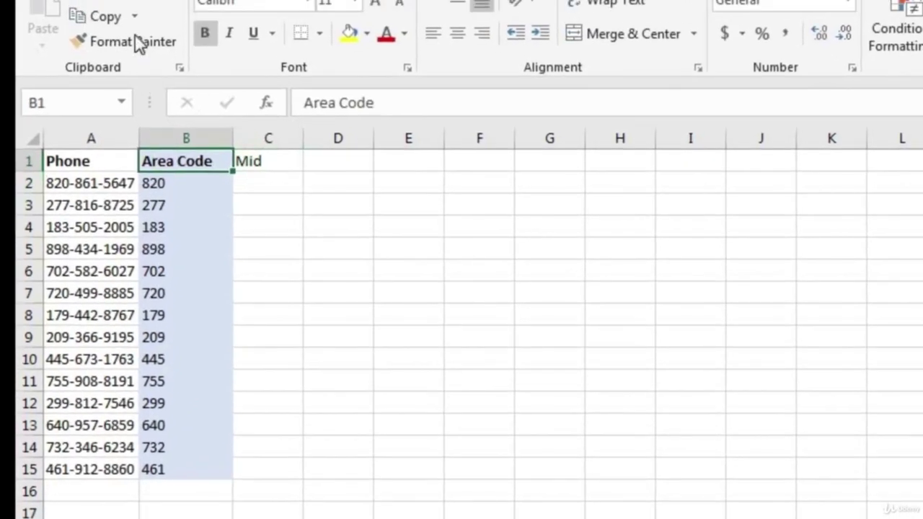
{"action": "left_click", "coordinate": [153, 49]}
{"action": "left_click", "coordinate": [247, 160]}
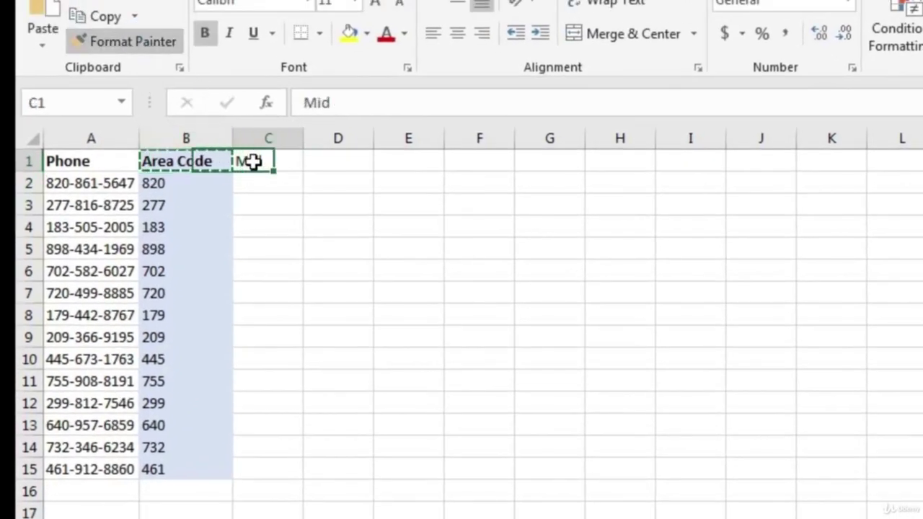
Enter =MID(A2,5,3) in C2 and copy it down through C15.
{"action": "left_click", "coordinate": [264, 183]}
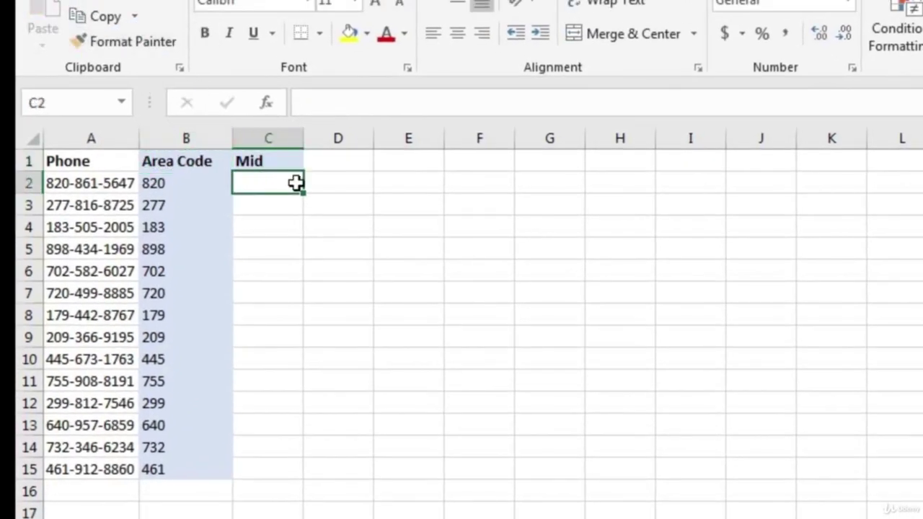
{"action": "type", "text": "="}
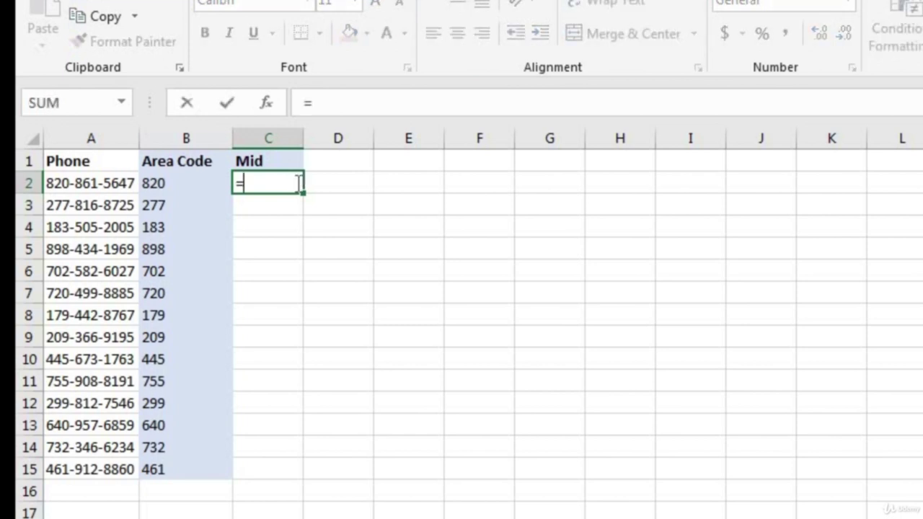
{"action": "type", "text": "mid("}
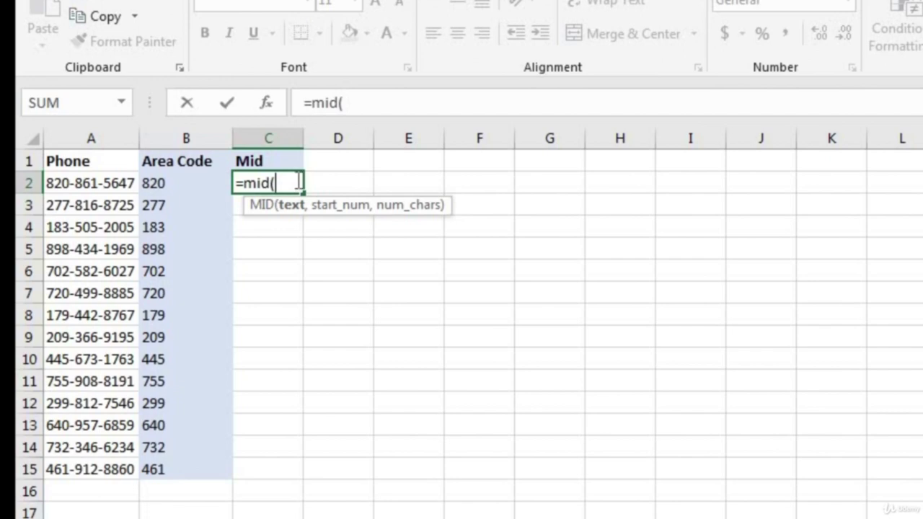
{"action": "left_click", "coordinate": [108, 178]}
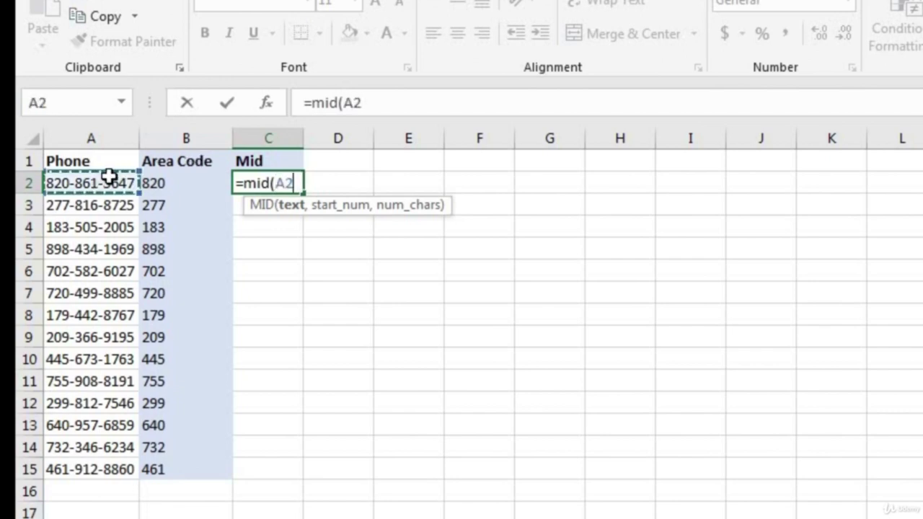
{"action": "type", "text": ","}
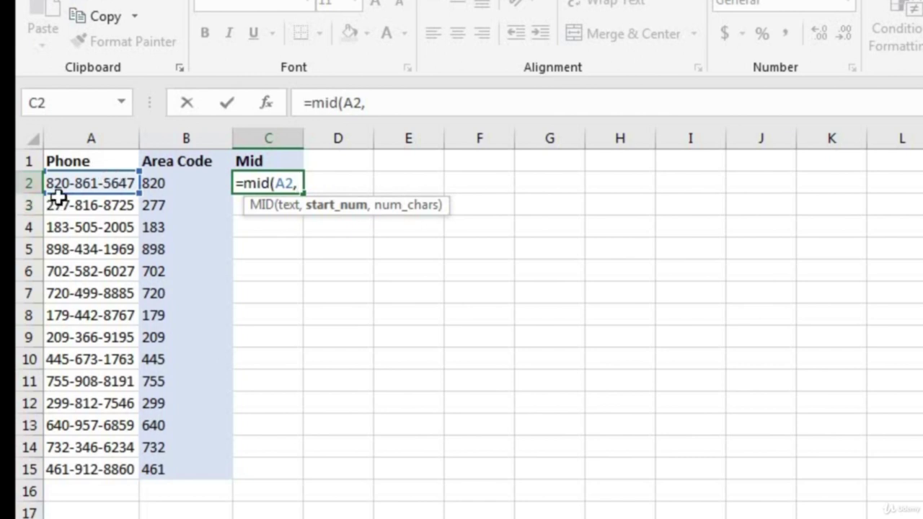
{"action": "type", "text": "5"}
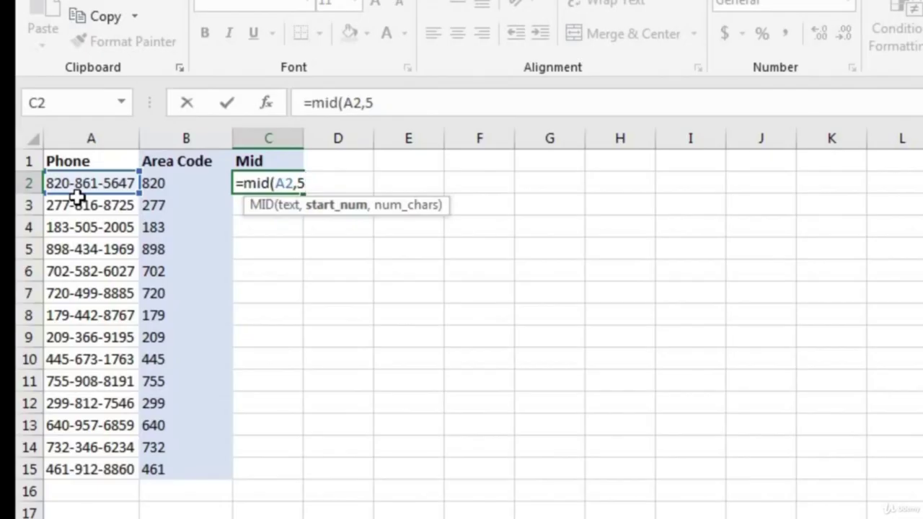
{"action": "type", "text": ","}
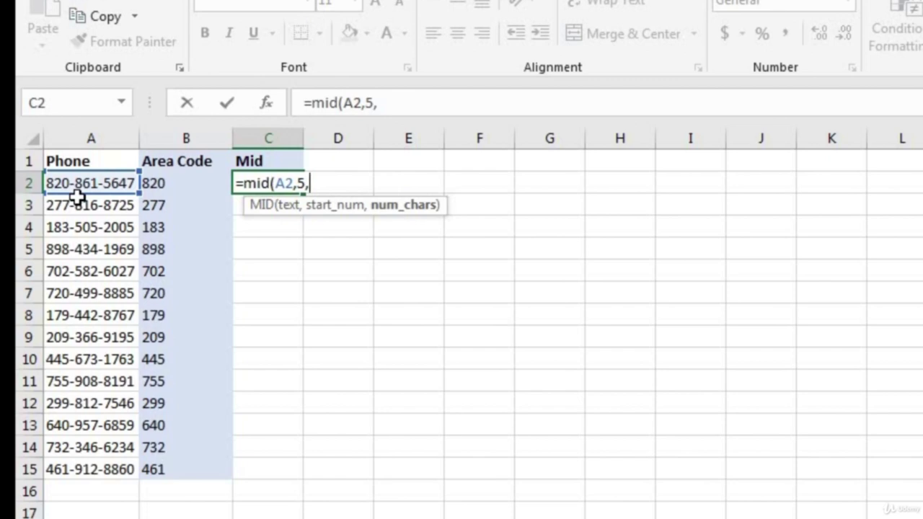
{"action": "type", "text": "3"}
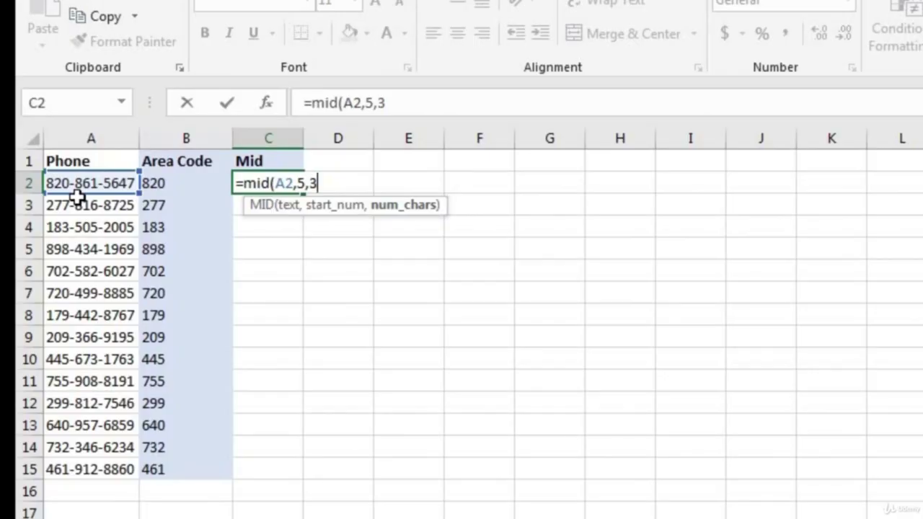
{"action": "type", "text": ")"}
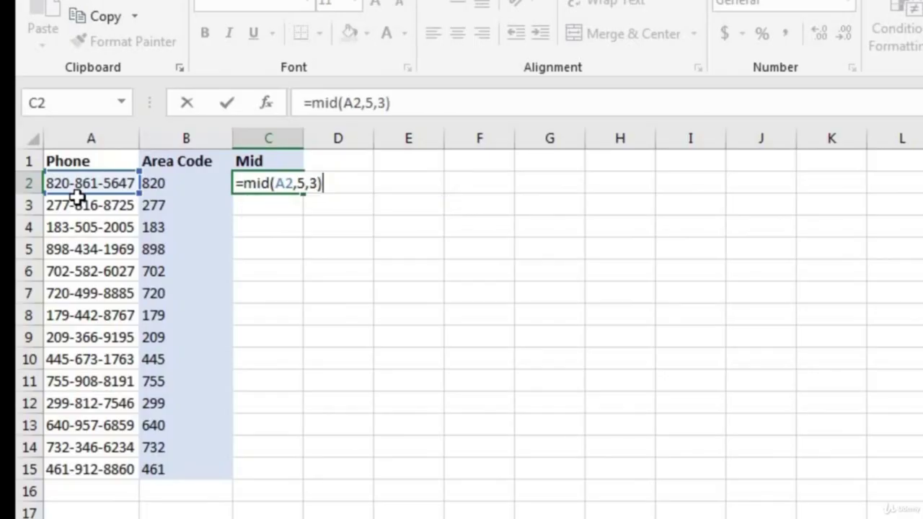
{"action": "key", "text": "ctrl+Return"}
{"action": "key", "text": "Return"}
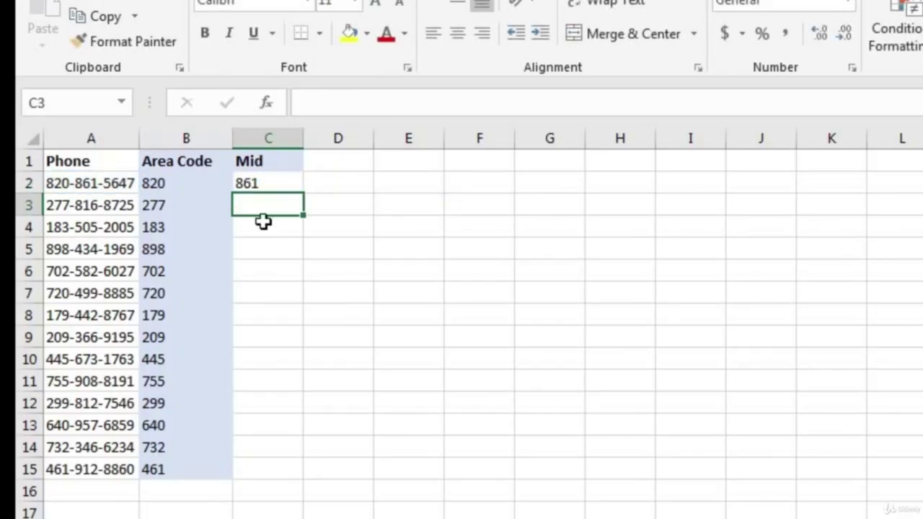
{"action": "left_click", "coordinate": [261, 181]}
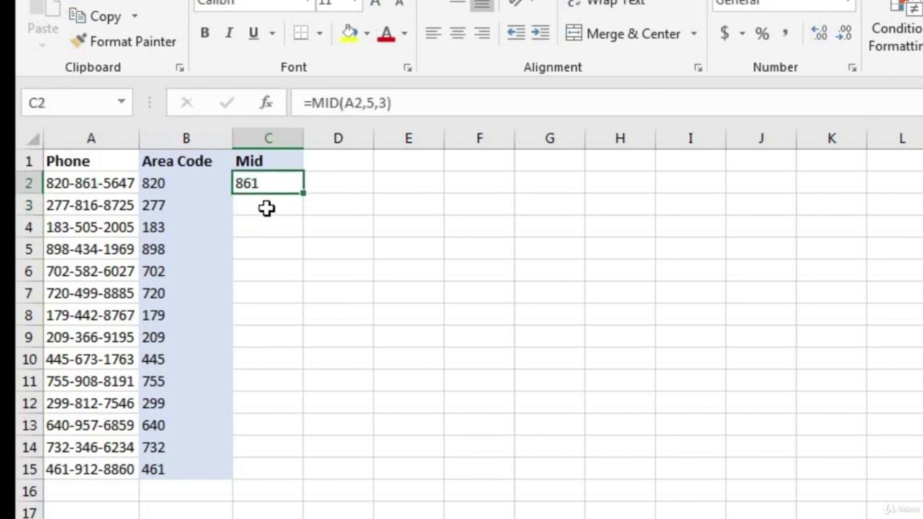
{"action": "double_click", "coordinate": [306, 195]}
Shade the Mid results C2:C15 like the Area Code values with Format Painter.
{"action": "left_click", "coordinate": [184, 183]}
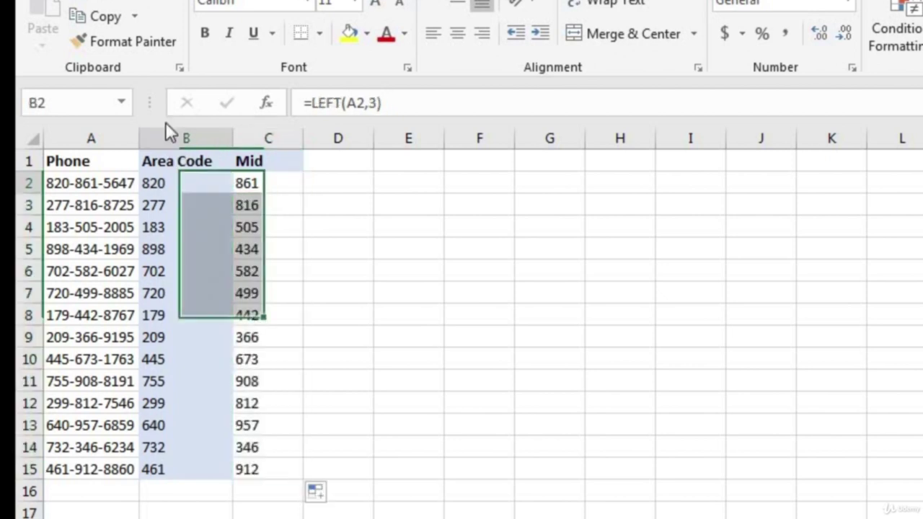
{"action": "left_click", "coordinate": [136, 44]}
{"action": "left_click_drag", "start_coordinate": [248, 183], "coordinate": [252, 470]}
{"action": "left_click", "coordinate": [404, 315]}
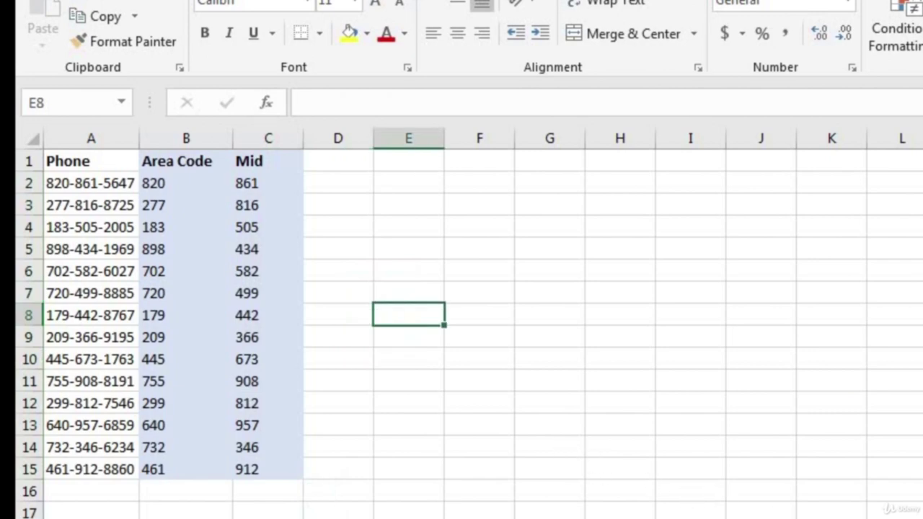
{"action": "left_click", "coordinate": [337, 403]}
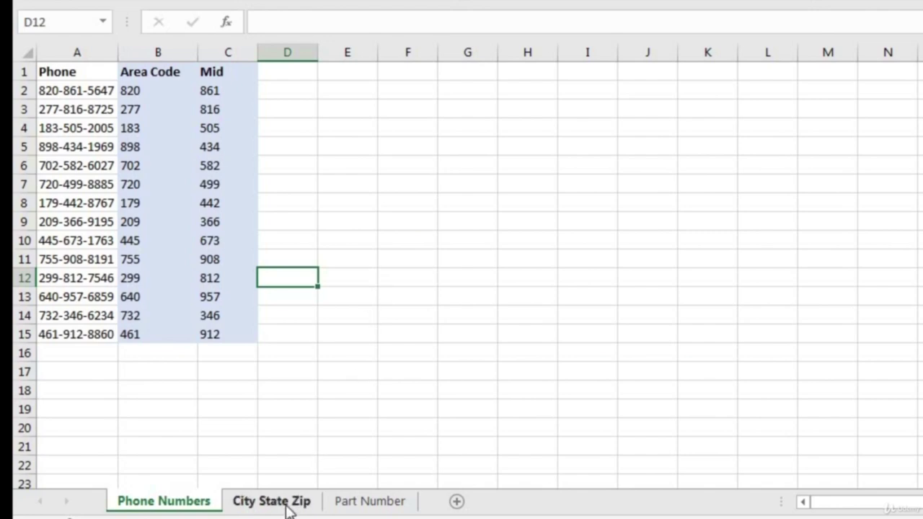
{"action": "left_click", "coordinate": [287, 509]}
Type Find in D1 and copy the Zip header's bold format onto it.
{"action": "key", "text": "Up"}
{"action": "key", "text": "Right"}
{"action": "key", "text": "Right"}
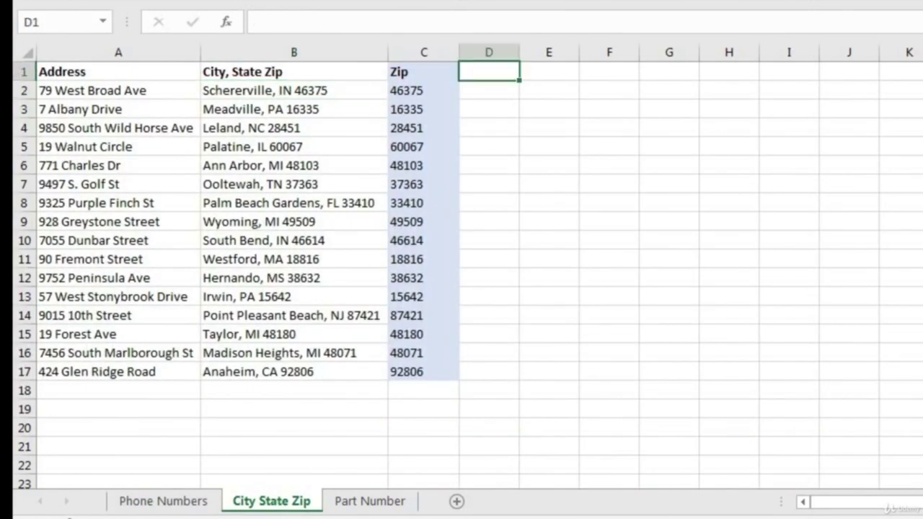
{"action": "left_click", "coordinate": [295, 91]}
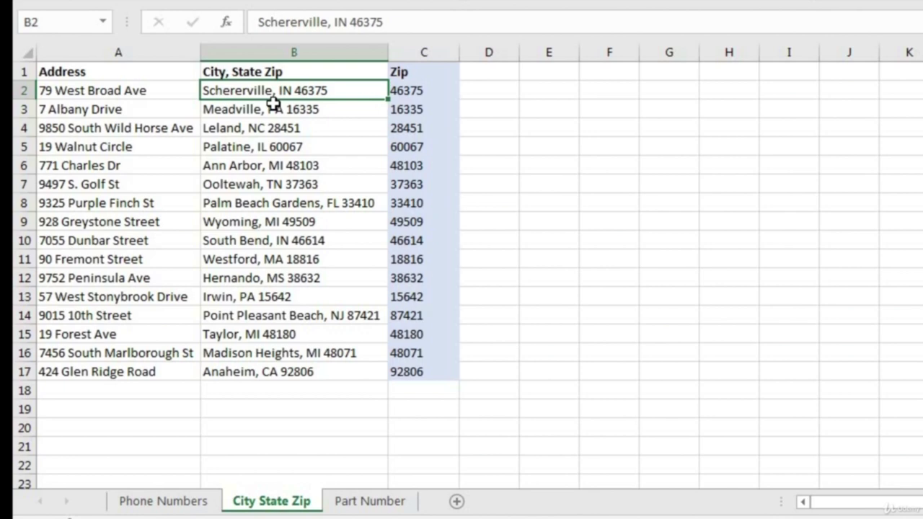
{"action": "left_click", "coordinate": [476, 70]}
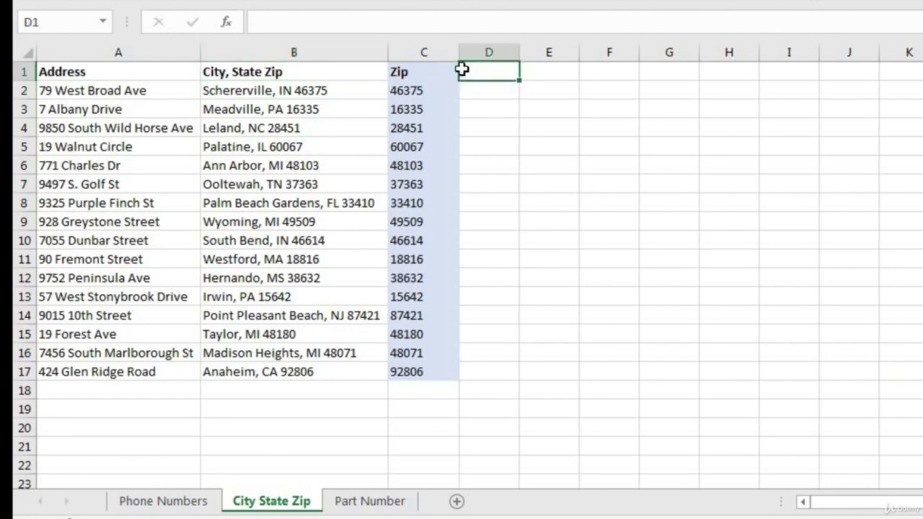
{"action": "type", "text": "Find"}
{"action": "key", "text": "Return"}
{"action": "left_click", "coordinate": [423, 71]}
{"action": "left_click", "coordinate": [115, 39]}
{"action": "left_click", "coordinate": [488, 141]}
{"action": "left_click", "coordinate": [496, 164]}
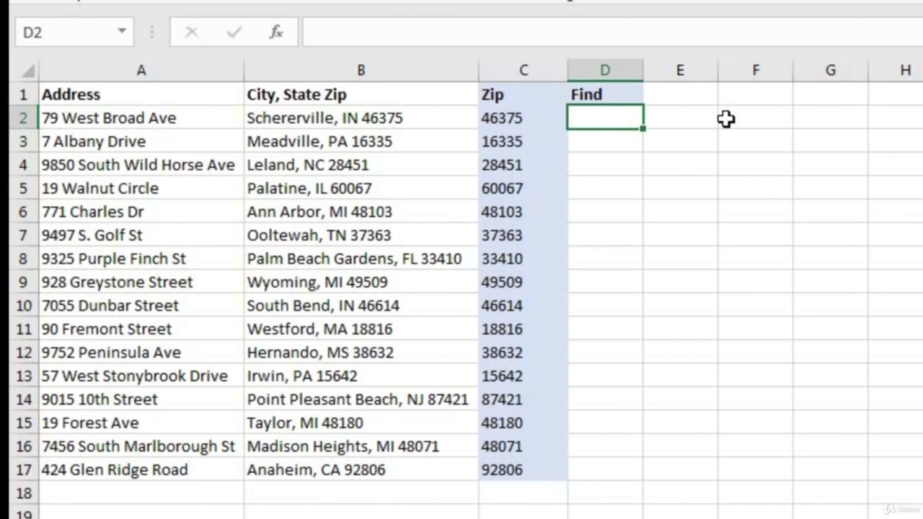
Enter =FIND(",",B2) in D2 and copy it down through D17.
{"action": "type", "text": "=find"}
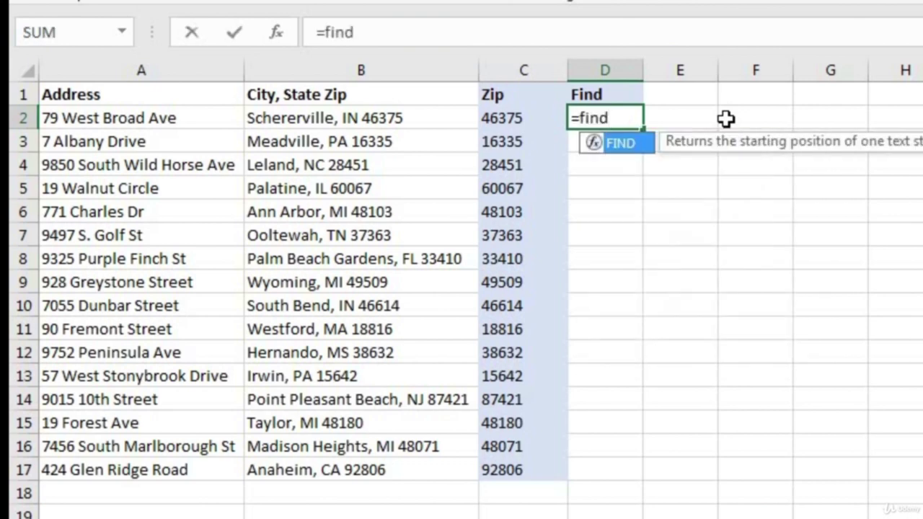
{"action": "type", "text": "("}
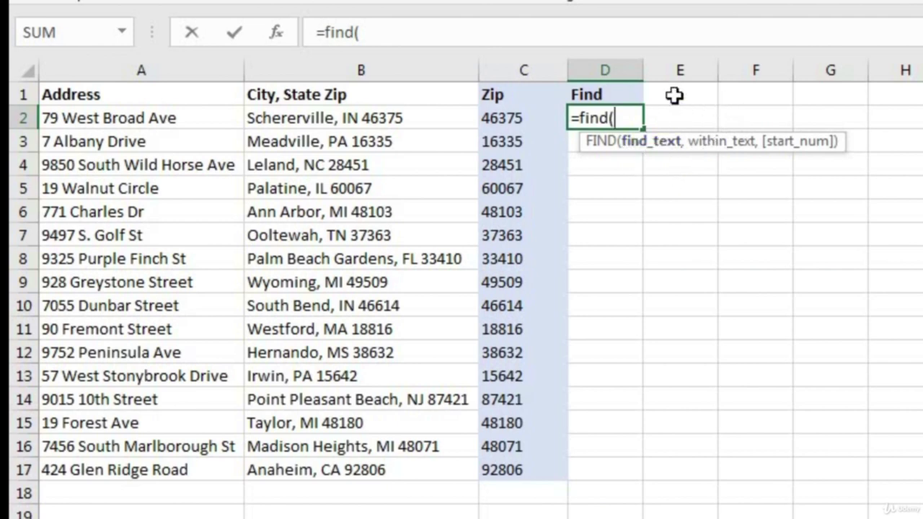
{"action": "type", "text": "\",\""}
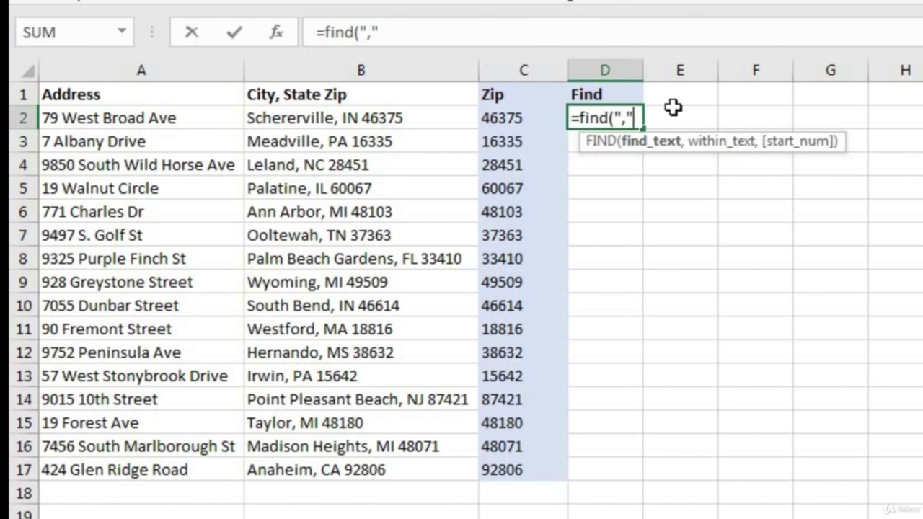
{"action": "type", "text": ","}
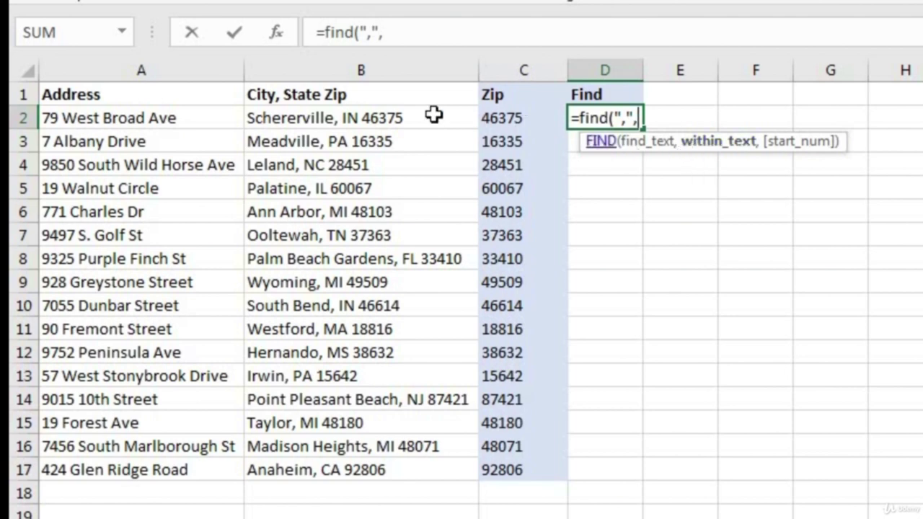
{"action": "left_click", "coordinate": [397, 121]}
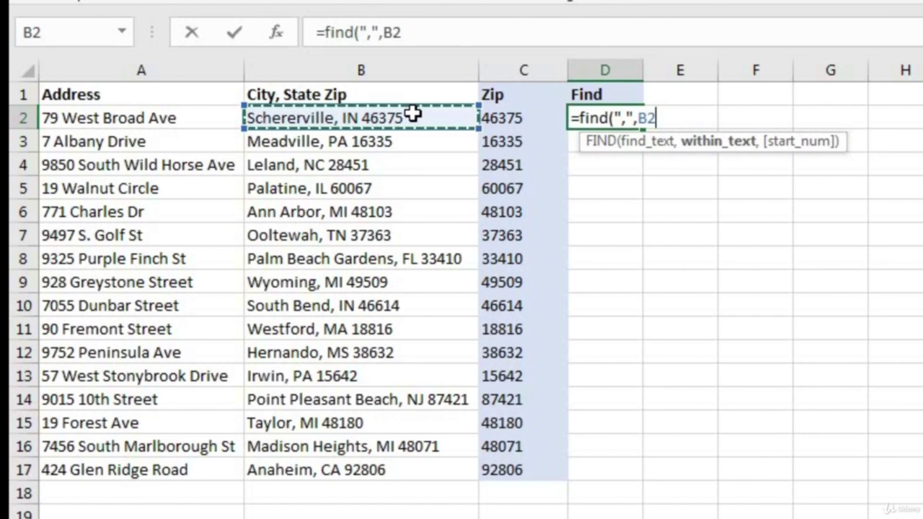
{"action": "type", "text": ")"}
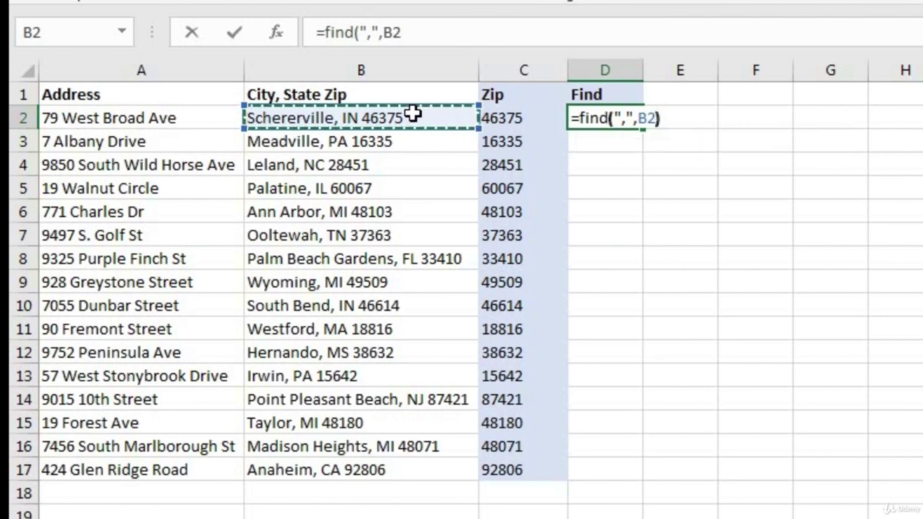
{"action": "key", "text": "Return"}
{"action": "left_click", "coordinate": [612, 121]}
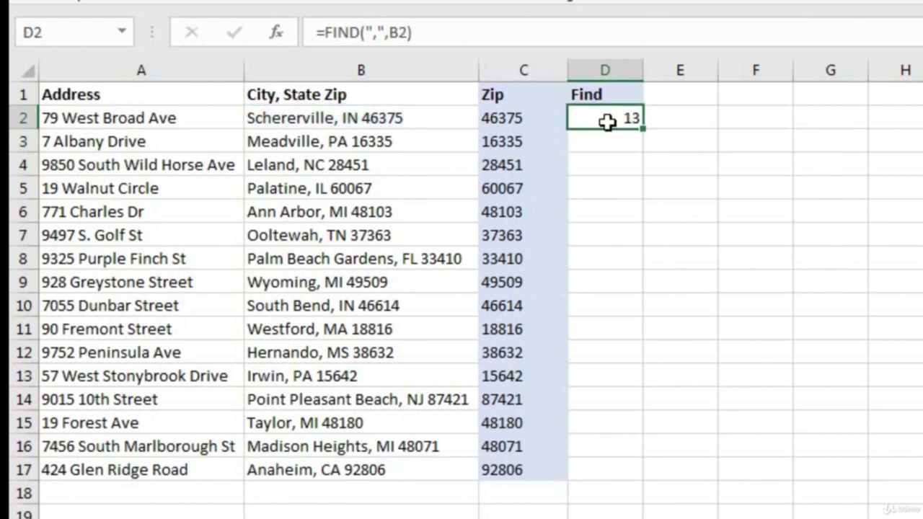
{"action": "left_click", "coordinate": [327, 118]}
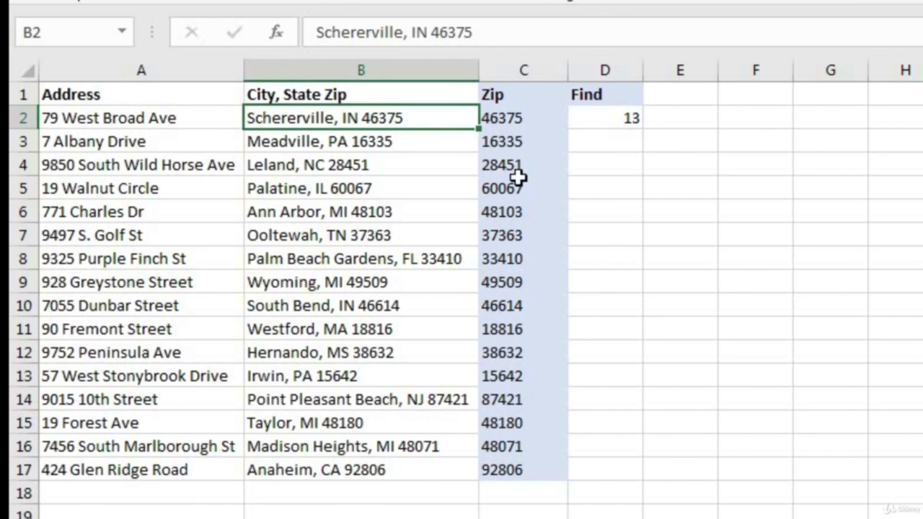
{"action": "left_click", "coordinate": [615, 119]}
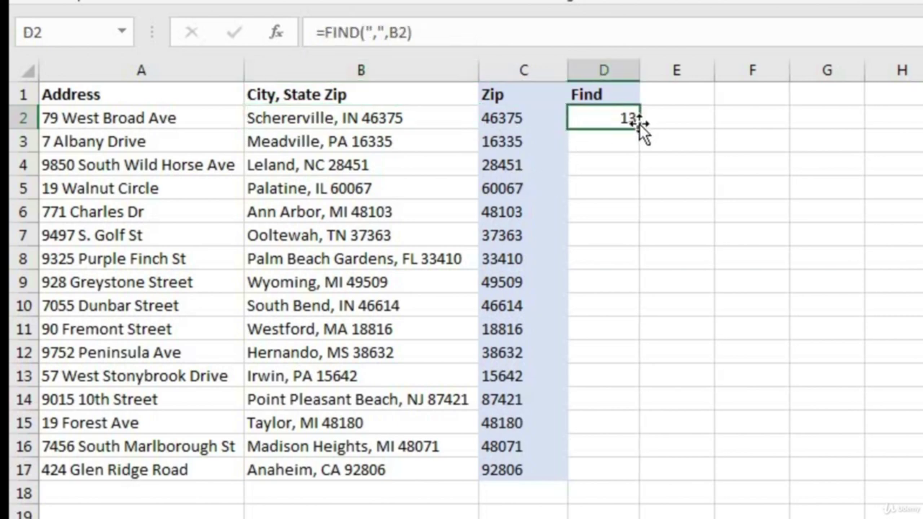
{"action": "double_click", "coordinate": [639, 128]}
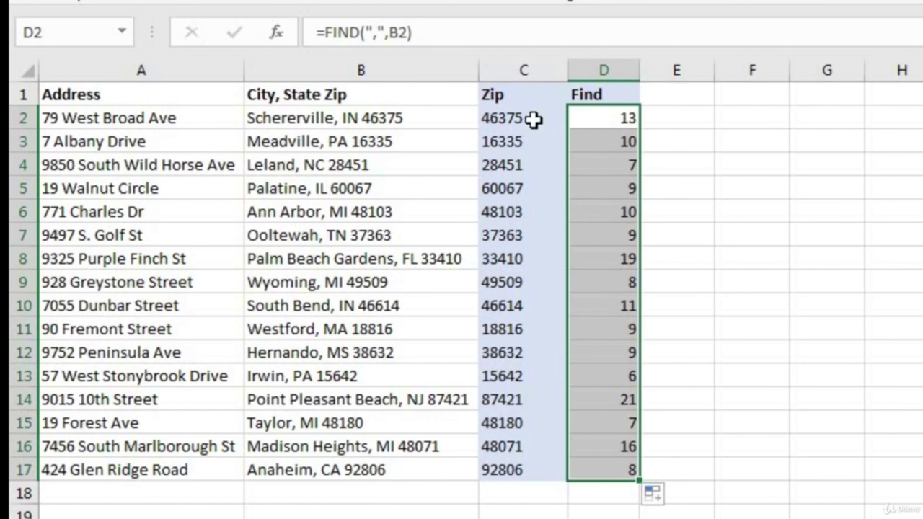
Apply the Zip column's shading to the Find results in D2:D17.
{"action": "left_click", "coordinate": [534, 120]}
{"action": "left_click_drag", "start_coordinate": [519, 470], "coordinate": [519, 470]}
{"action": "key", "text": "alt+h"}
{"action": "key", "text": "f"}
{"action": "key", "text": "p"}
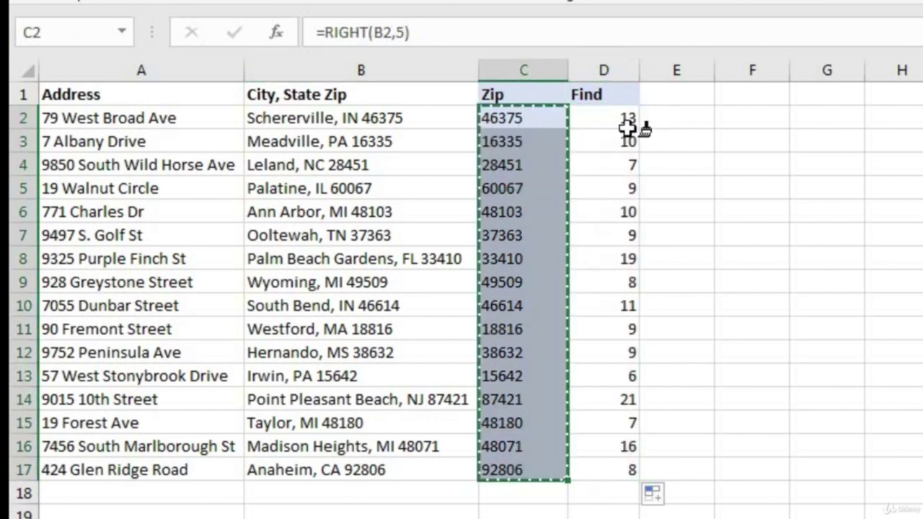
{"action": "left_click_drag", "start_coordinate": [620, 125], "coordinate": [613, 470]}
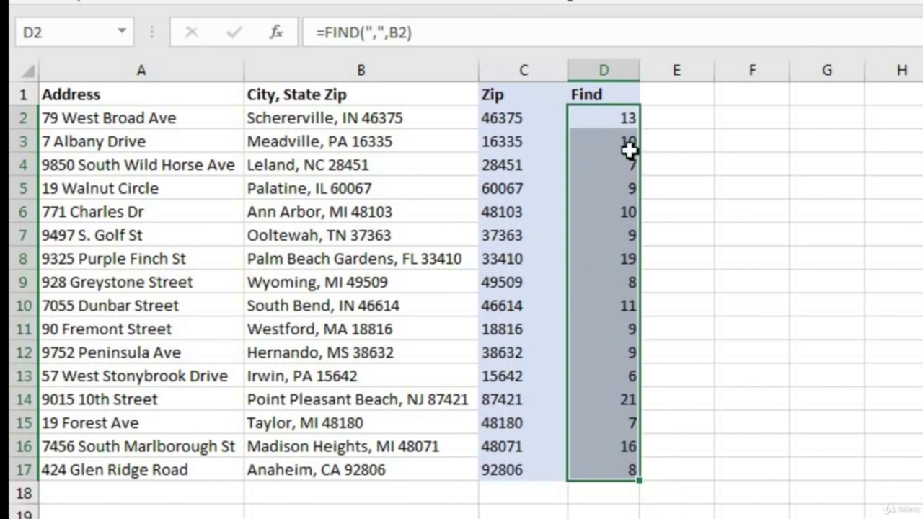
{"action": "left_click", "coordinate": [371, 119]}
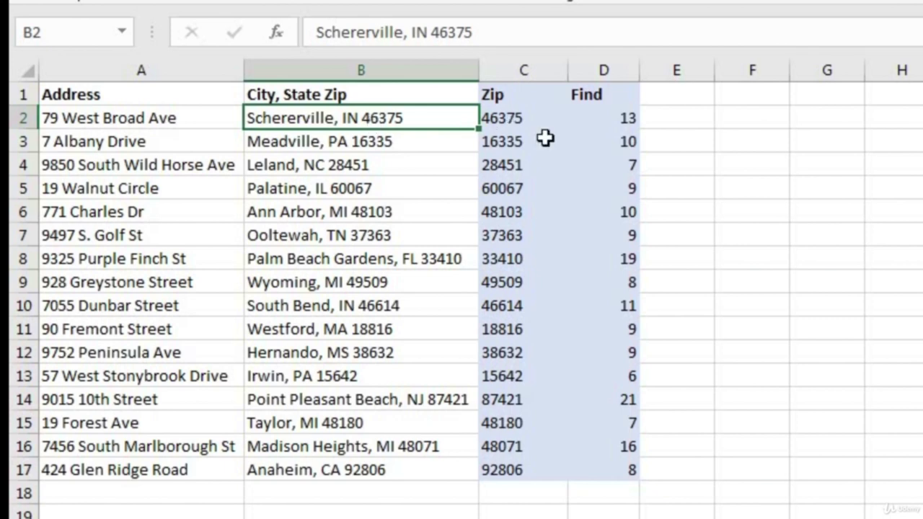
Add a 'City Name' header in E1, formatted bold like the Find header.
{"action": "left_click", "coordinate": [677, 93]}
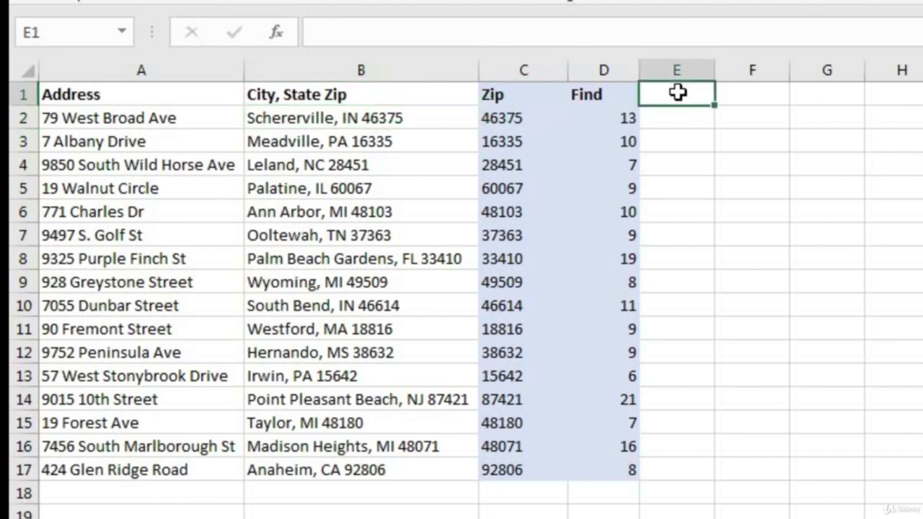
{"action": "type", "text": "City Name"}
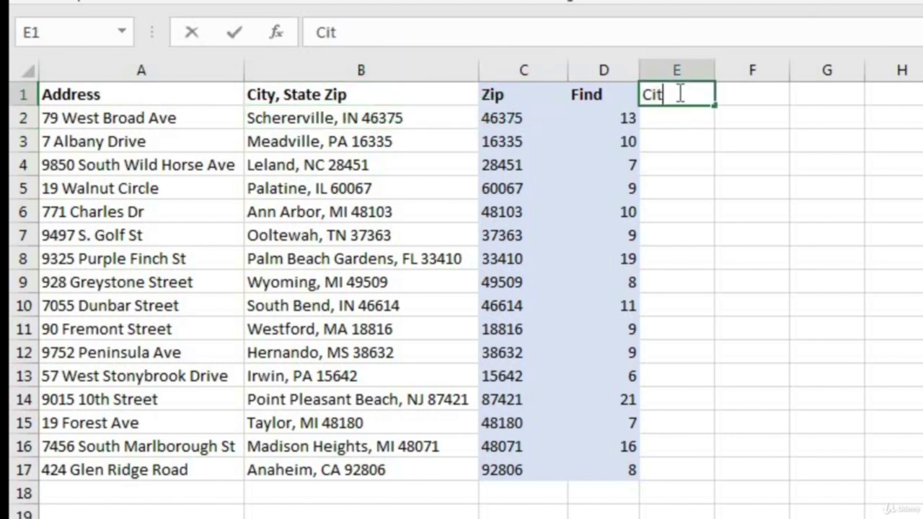
{"action": "key", "text": "Return"}
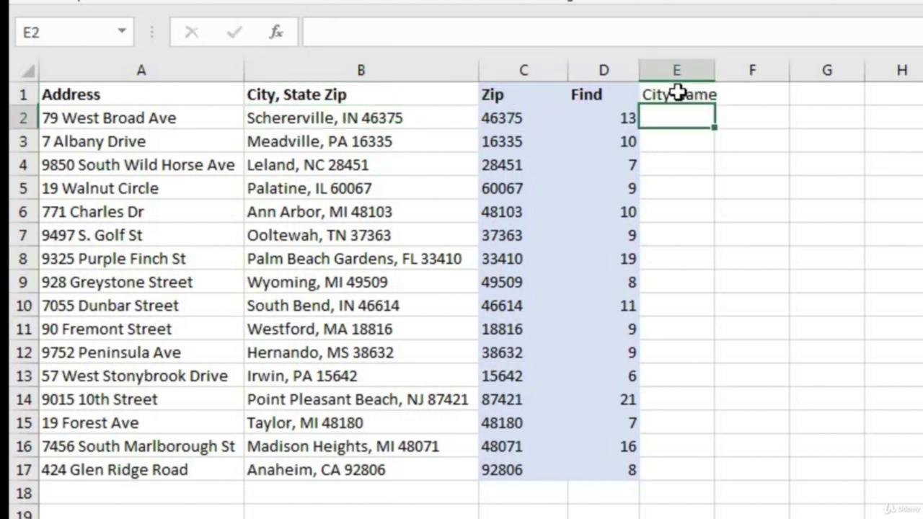
{"action": "left_click", "coordinate": [574, 95]}
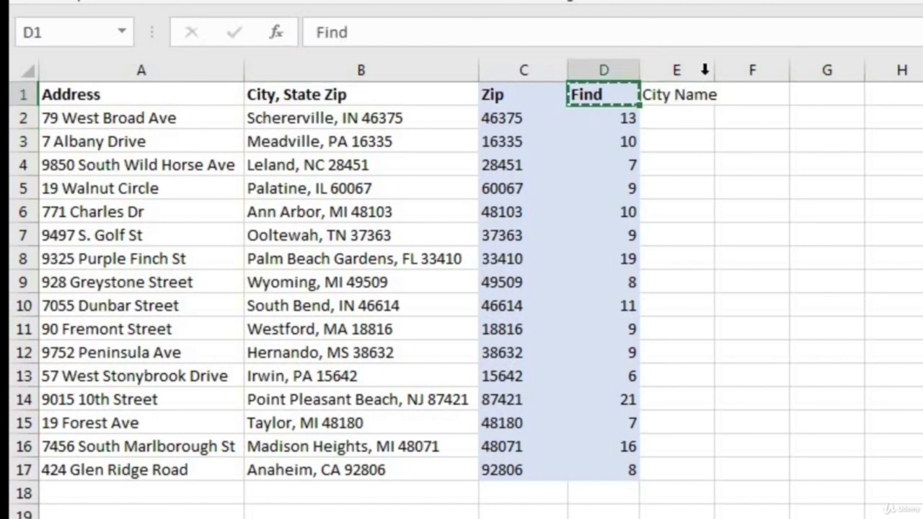
{"action": "left_click", "coordinate": [685, 95]}
{"action": "double_click", "coordinate": [716, 70]}
Enter =LEFT(B2,D2) in E2 and widen column E to fit the city text.
{"action": "left_click", "coordinate": [691, 113]}
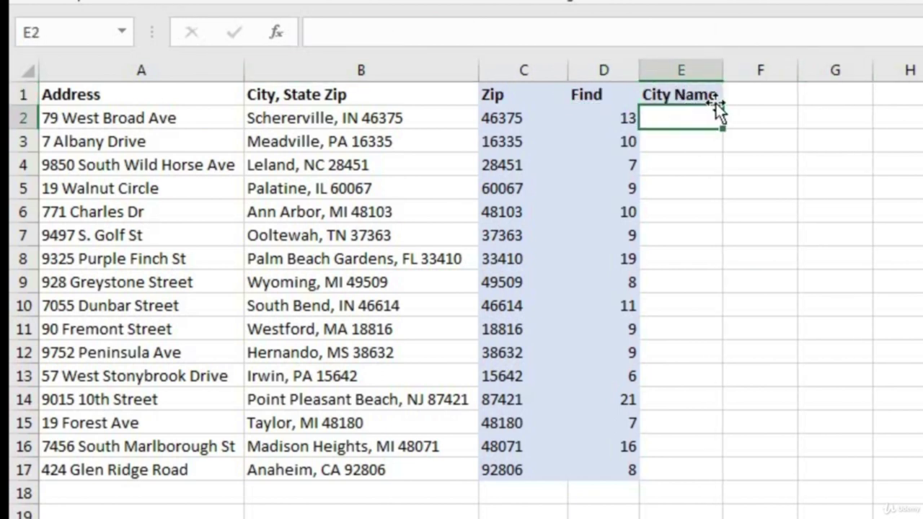
{"action": "type", "text": "="}
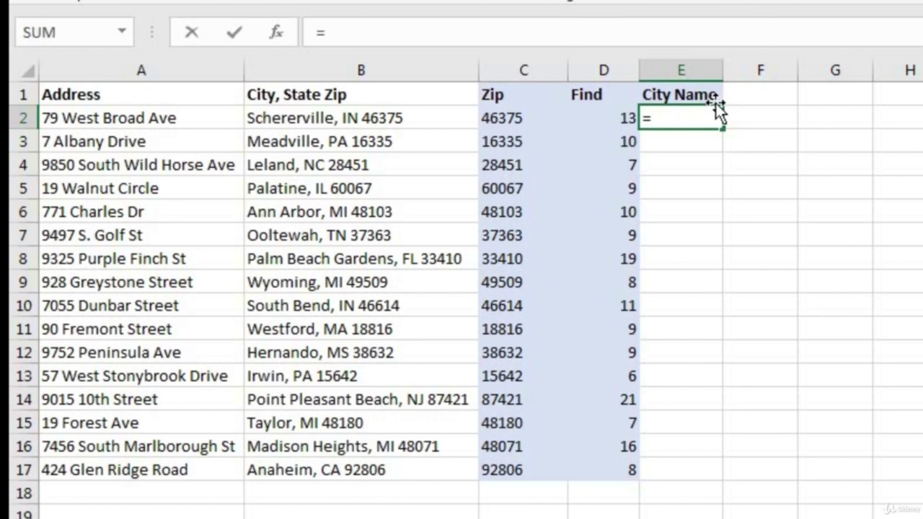
{"action": "type", "text": "left("}
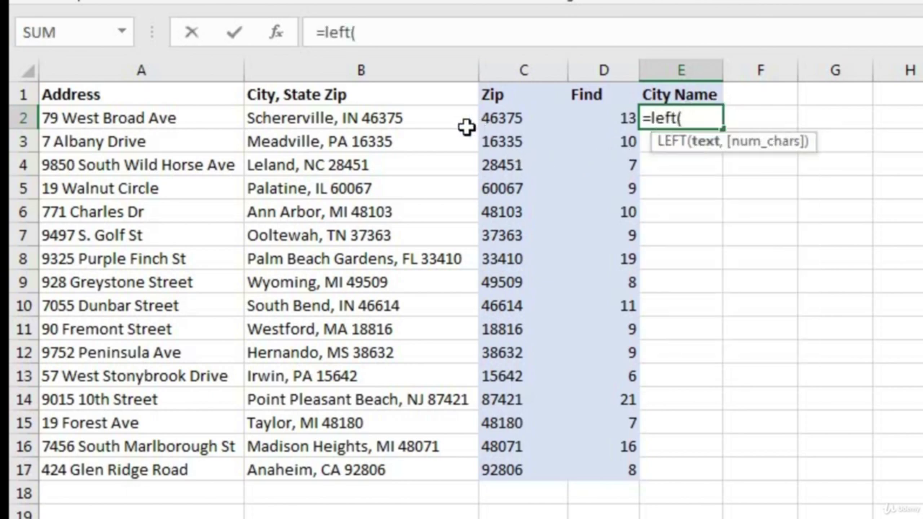
{"action": "left_click", "coordinate": [431, 117]}
{"action": "type", "text": ","}
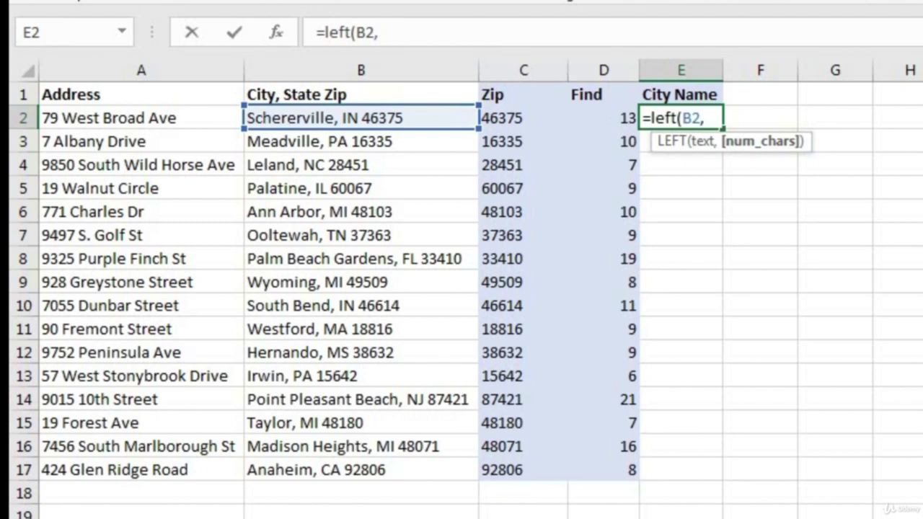
{"action": "left_click", "coordinate": [596, 121]}
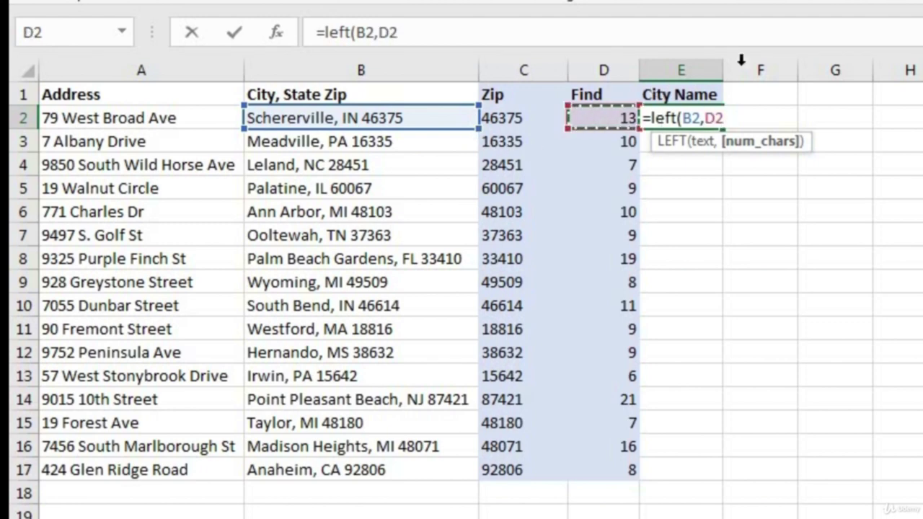
{"action": "type", "text": ")"}
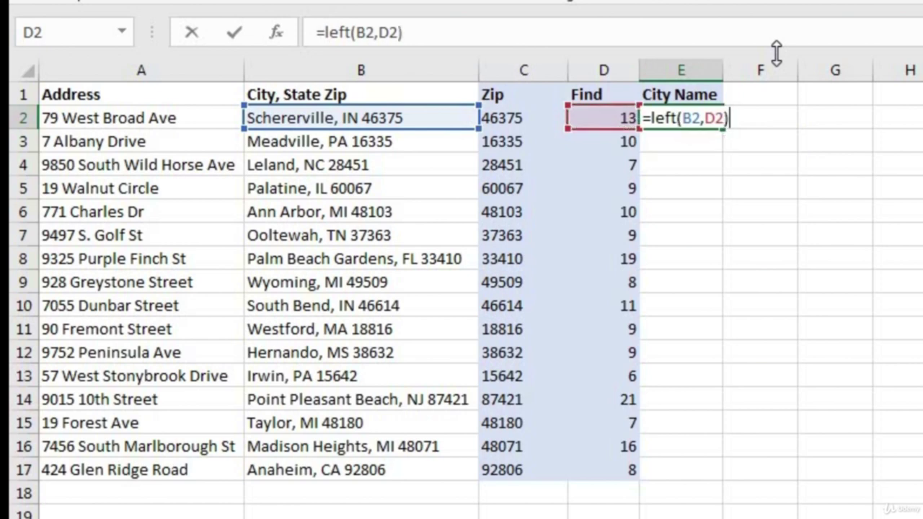
{"action": "key", "text": "Return"}
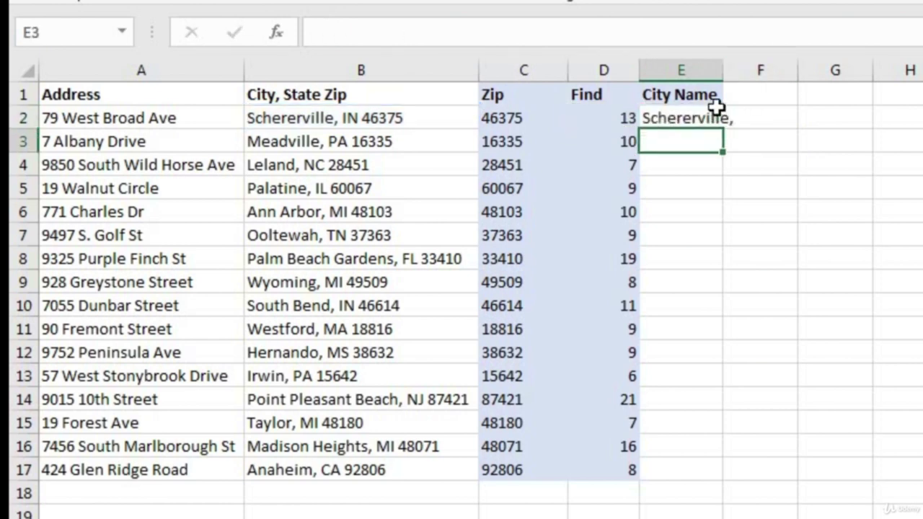
{"action": "double_click", "coordinate": [722, 70]}
Change the E2 formula to =LEFT(B2,D2-1) and copy it down to E17.
{"action": "left_click", "coordinate": [713, 118]}
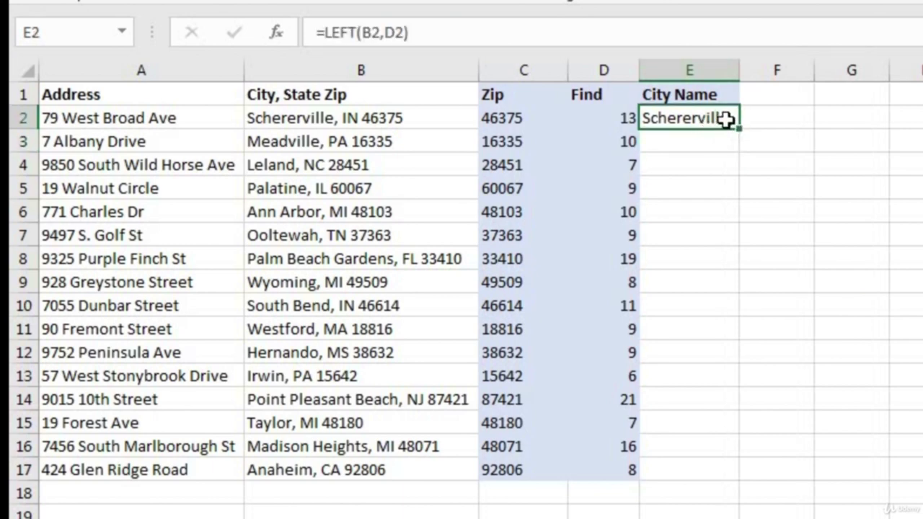
{"action": "double_click", "coordinate": [725, 119]}
{"action": "left_click", "coordinate": [406, 32]}
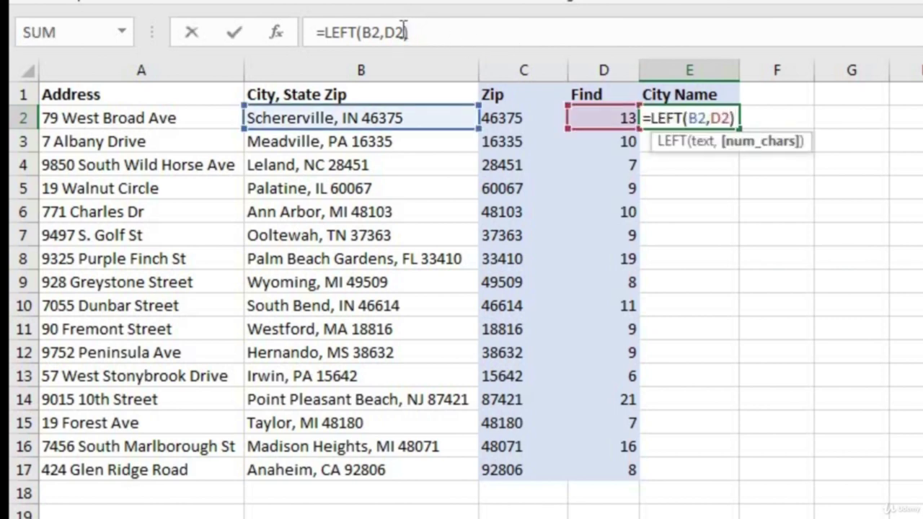
{"action": "left_click", "coordinate": [712, 118]}
{"action": "type", "text": "-1"}
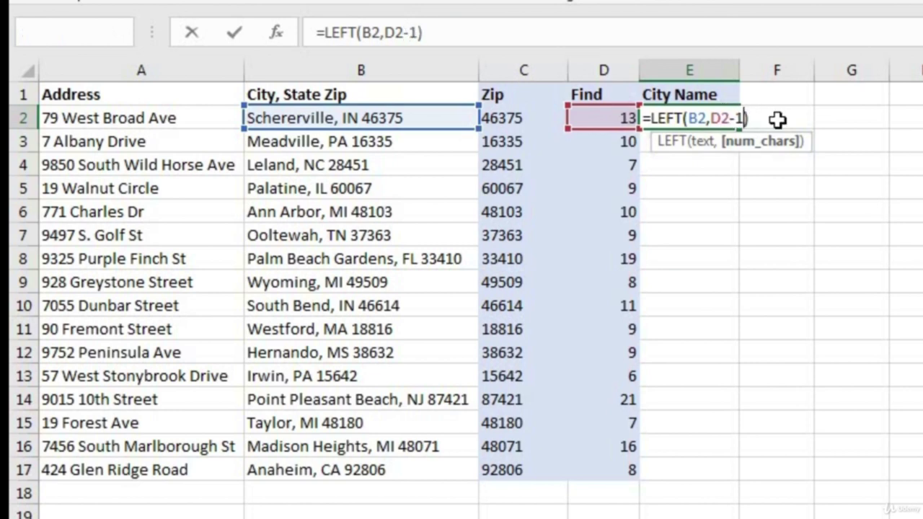
{"action": "key", "text": "Return"}
{"action": "left_click", "coordinate": [687, 119]}
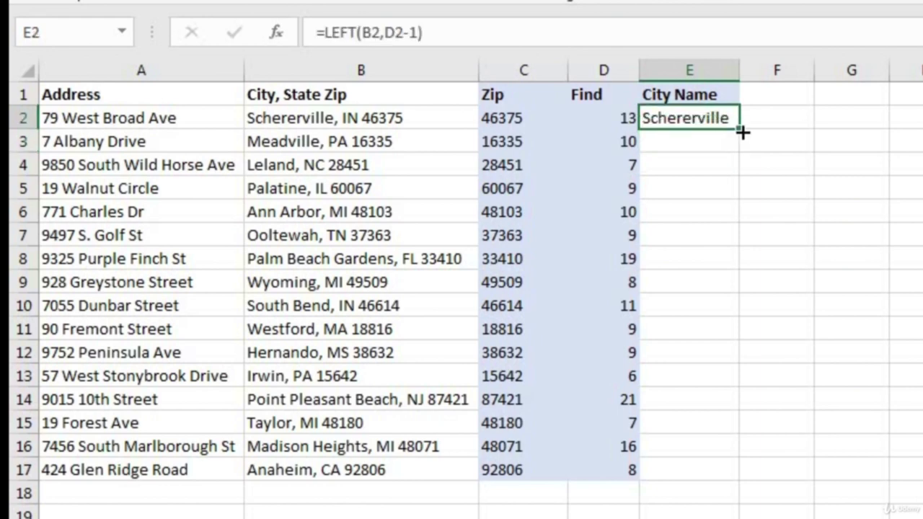
{"action": "double_click", "coordinate": [739, 130]}
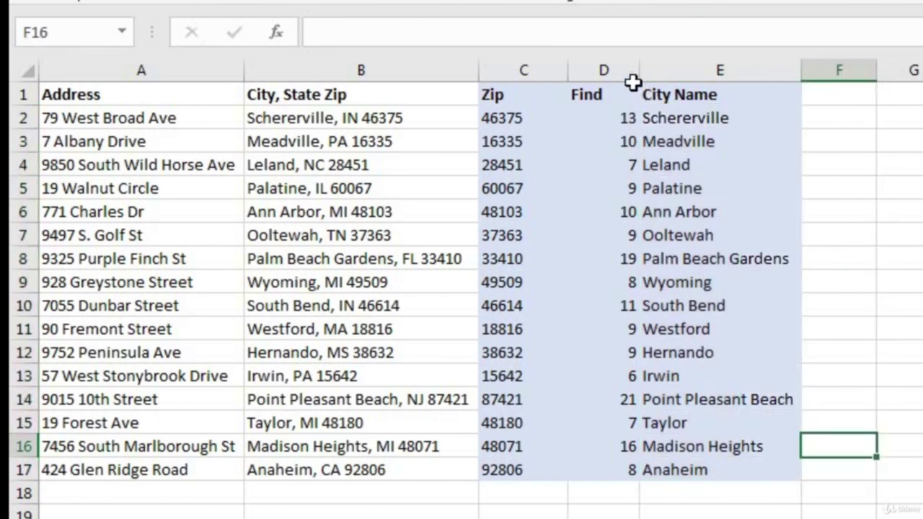
{"action": "left_click", "coordinate": [613, 70]}
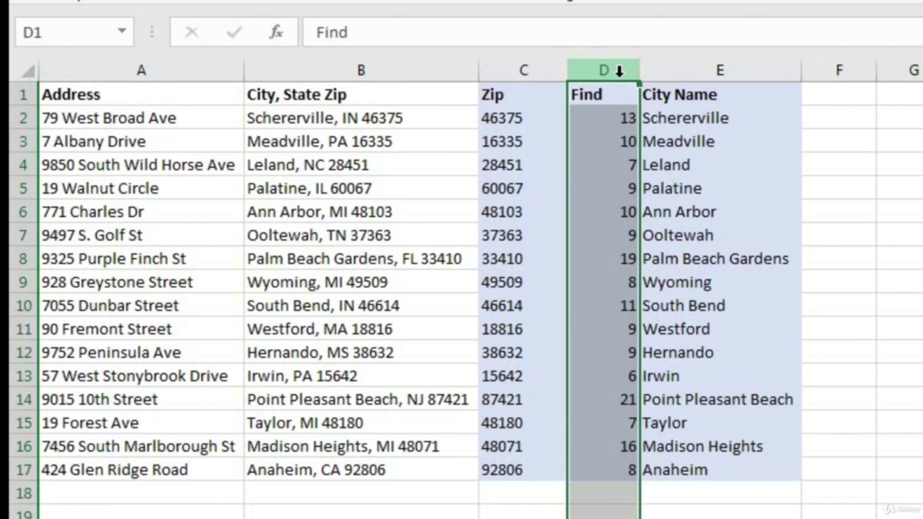
Delete the Find column and clear the resulting #REF! formulas from D2:D17.
{"action": "right_click", "coordinate": [621, 75]}
{"action": "left_click", "coordinate": [726, 268]}
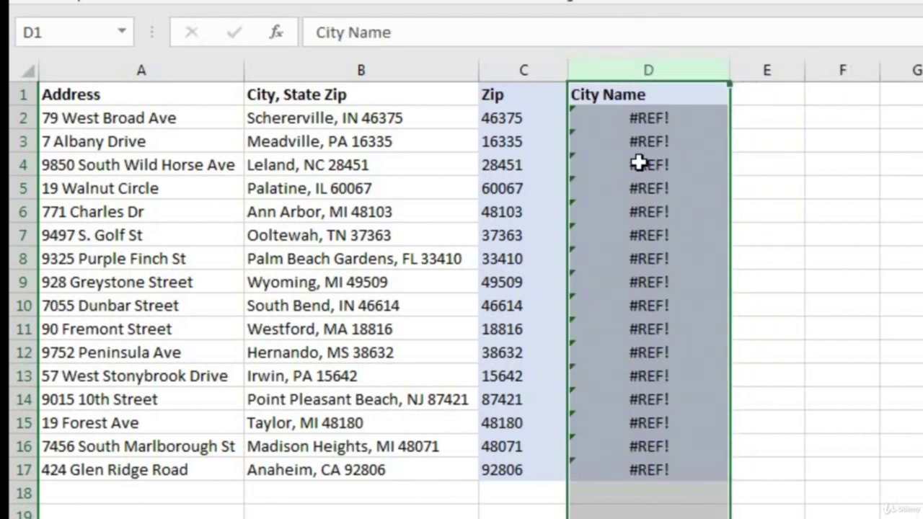
{"action": "left_click", "coordinate": [645, 119]}
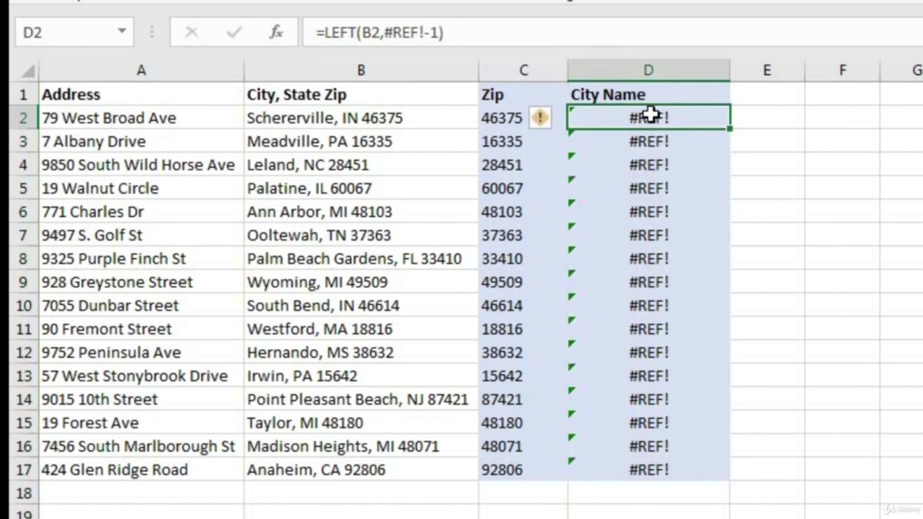
{"action": "left_click", "coordinate": [671, 462], "text": "shift"}
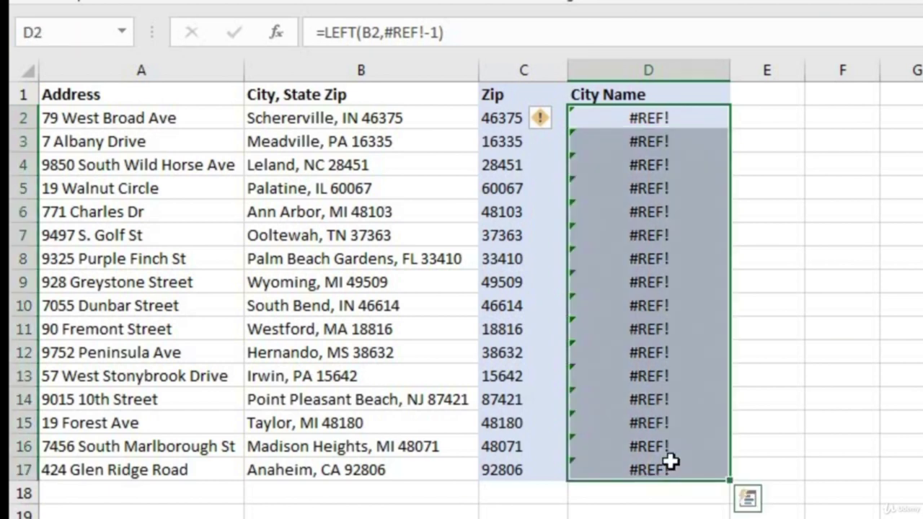
{"action": "key", "text": "Delete"}
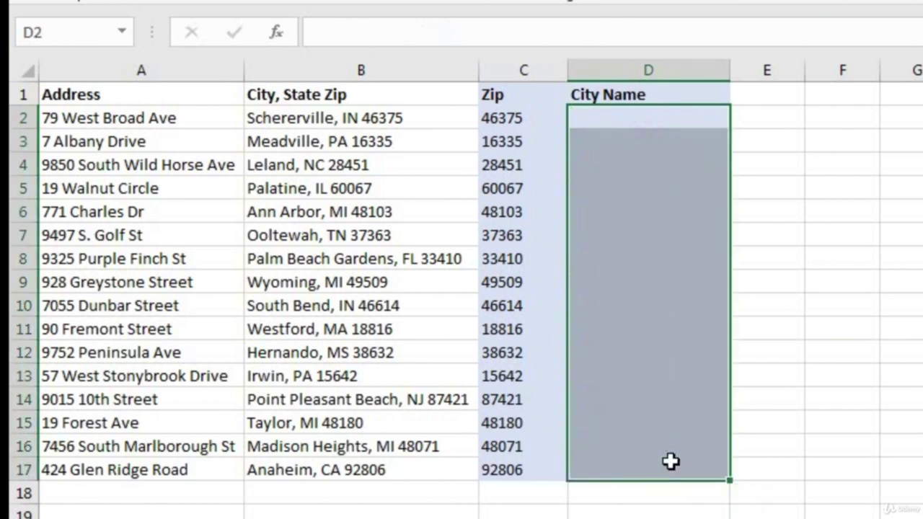
{"action": "left_click", "coordinate": [644, 124]}
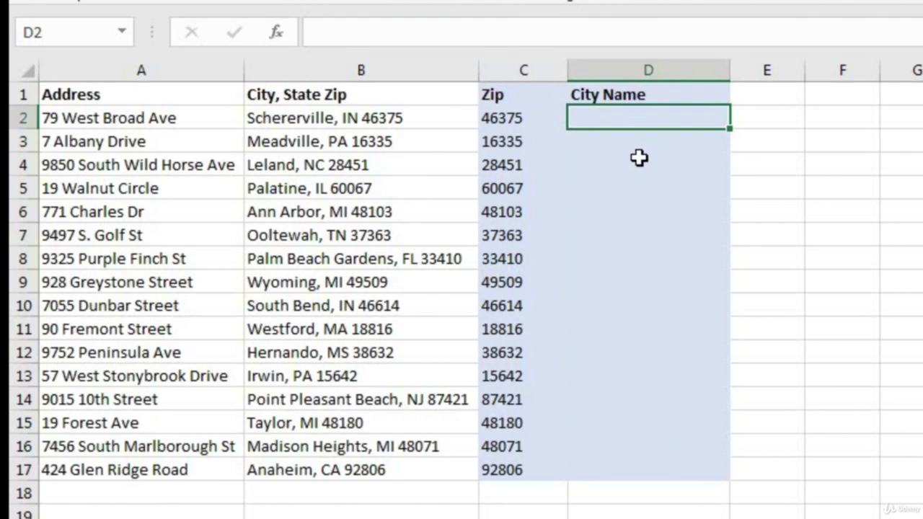
Enter =LEFT(B2,FIND(",",B2)-1) in D2 and fill it down to D17.
{"action": "type", "text": "="}
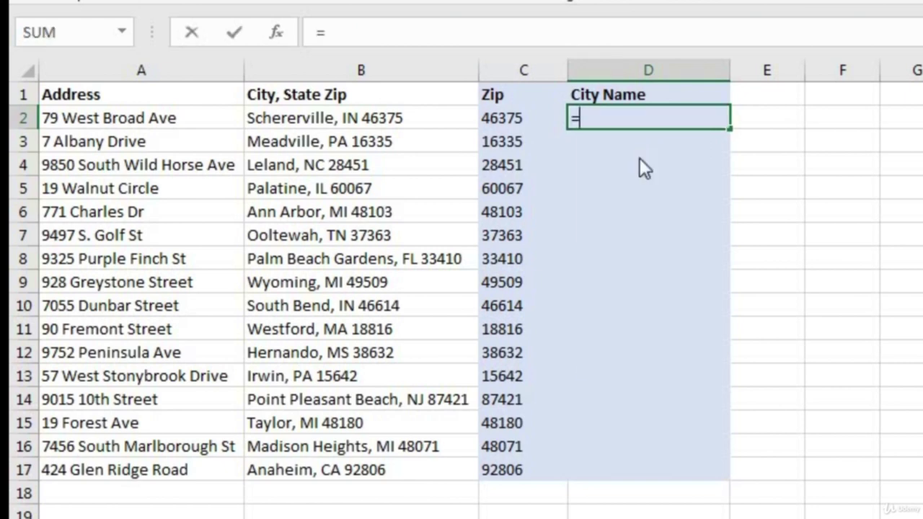
{"action": "type", "text": "left("}
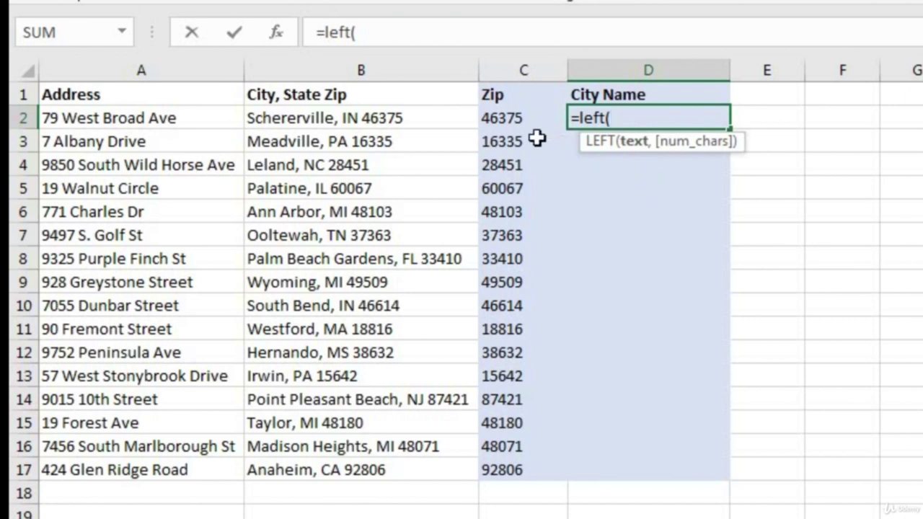
{"action": "left_click", "coordinate": [375, 119]}
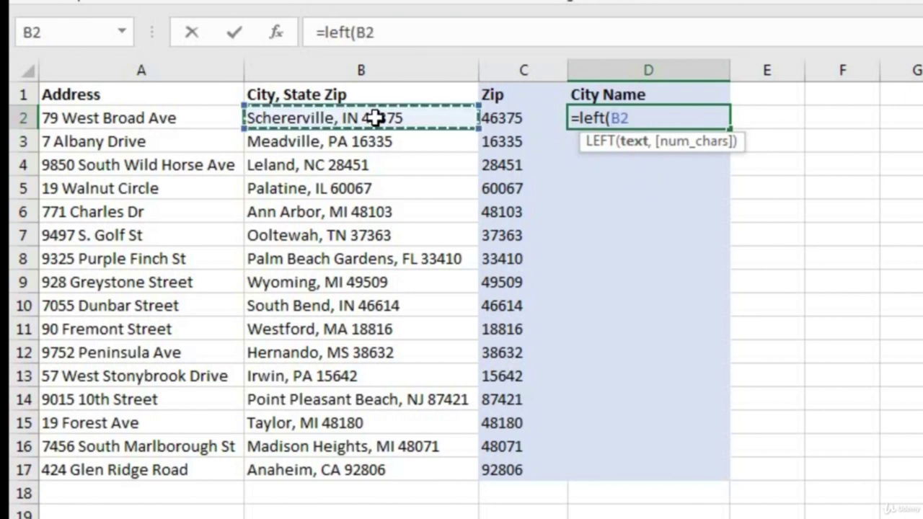
{"action": "type", "text": ","}
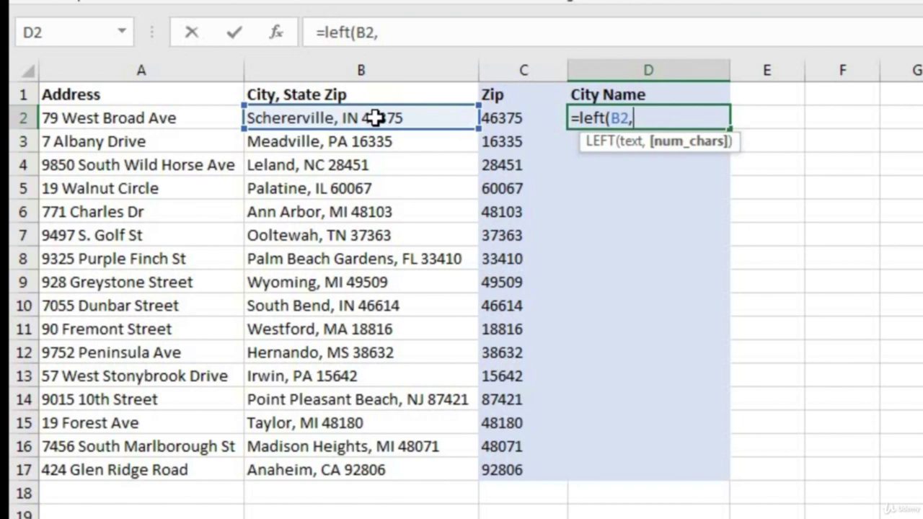
{"action": "type", "text": "find("}
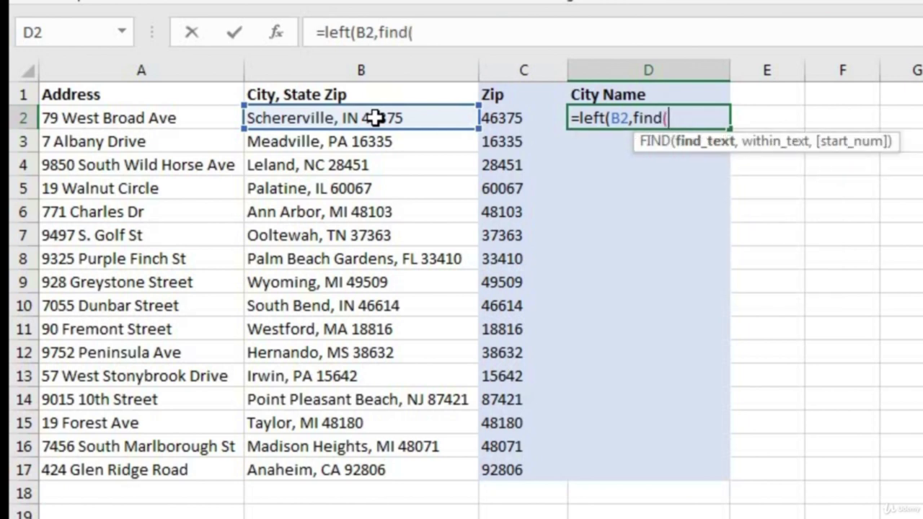
{"action": "type", "text": "\",\","}
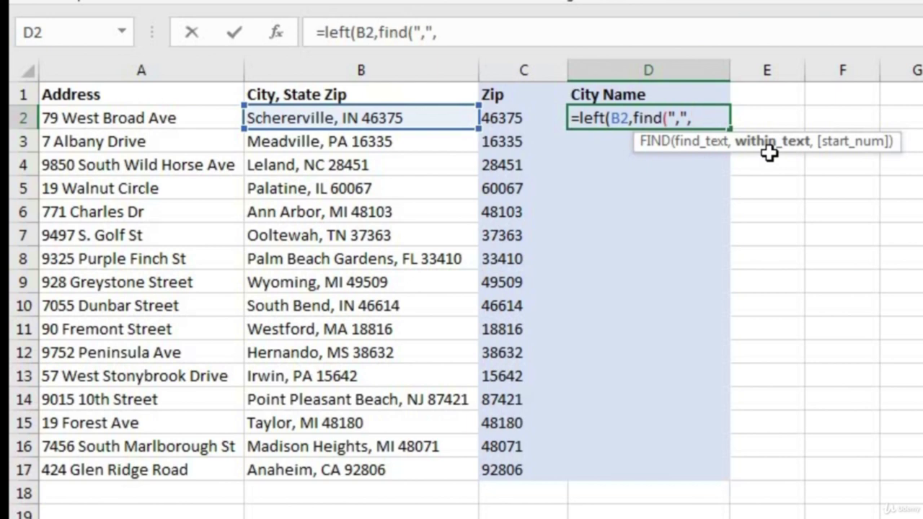
{"action": "left_click", "coordinate": [363, 115]}
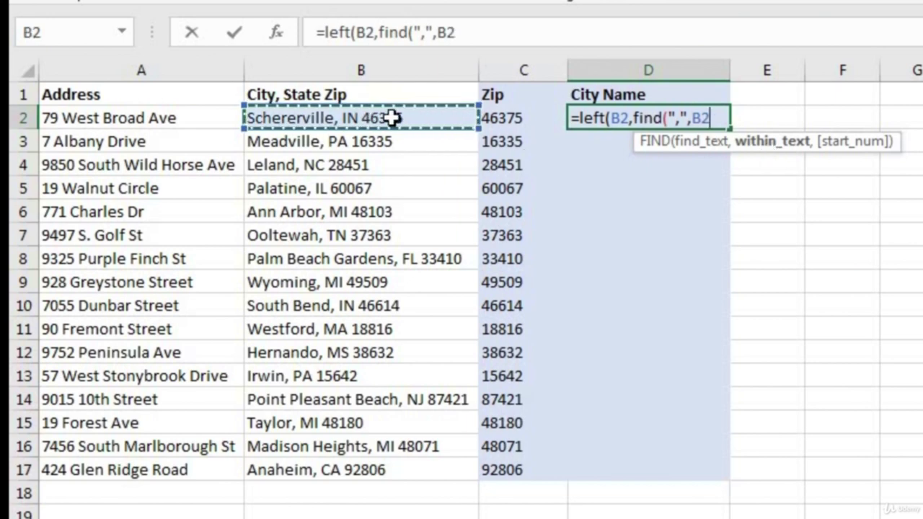
{"action": "type", "text": ")"}
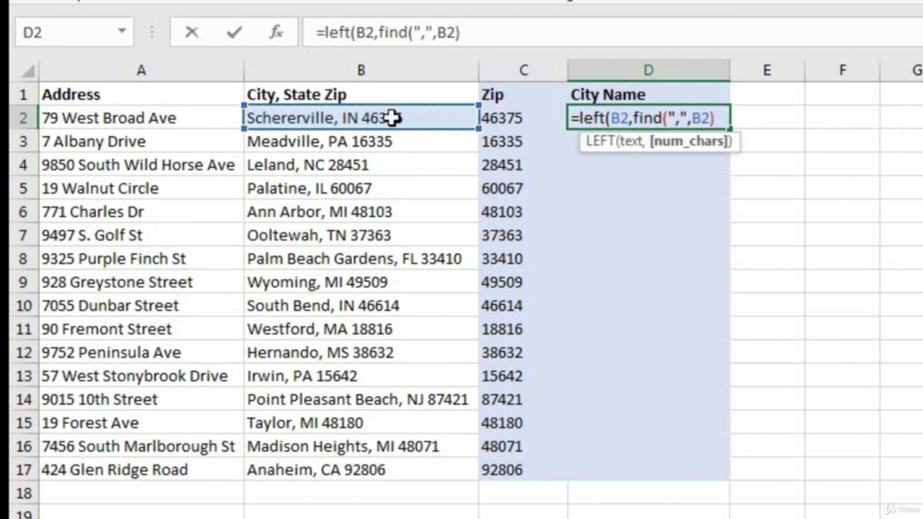
{"action": "type", "text": "-1)"}
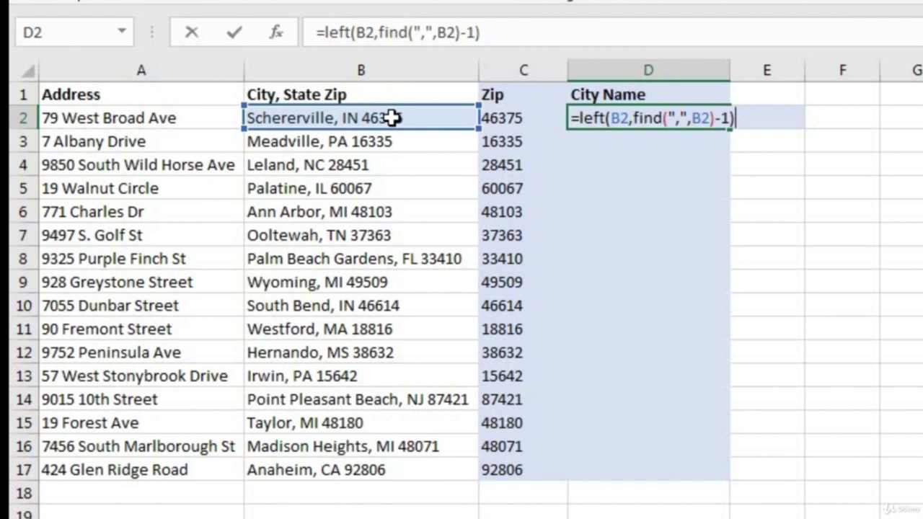
{"action": "key", "text": "Return"}
{"action": "left_click", "coordinate": [712, 120]}
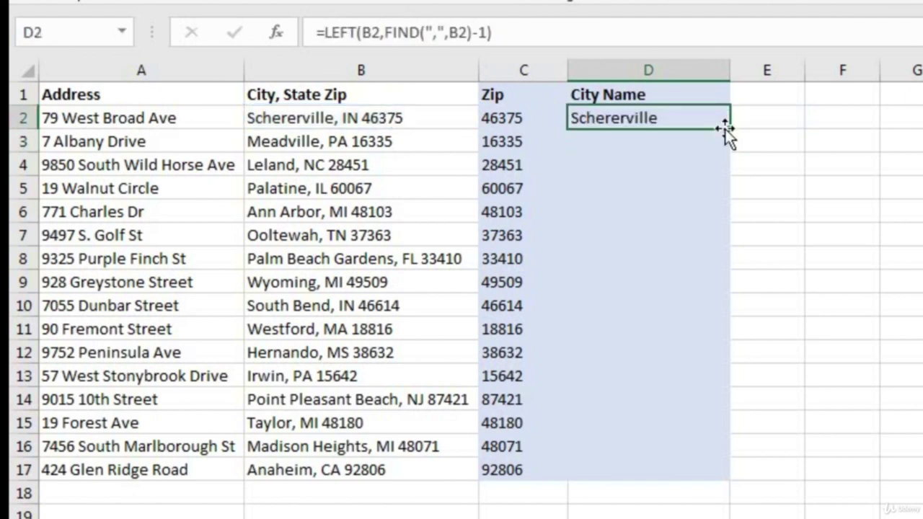
{"action": "double_click", "coordinate": [727, 130]}
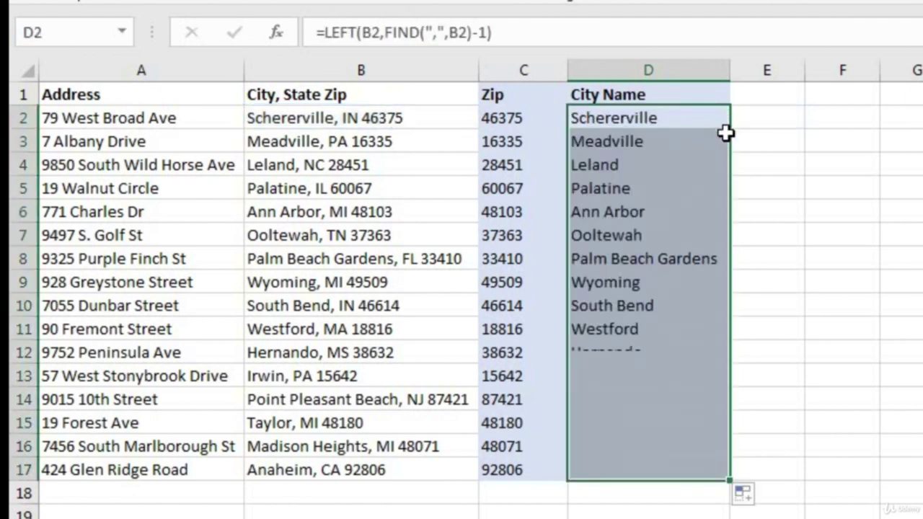
{"action": "left_click", "coordinate": [774, 249]}
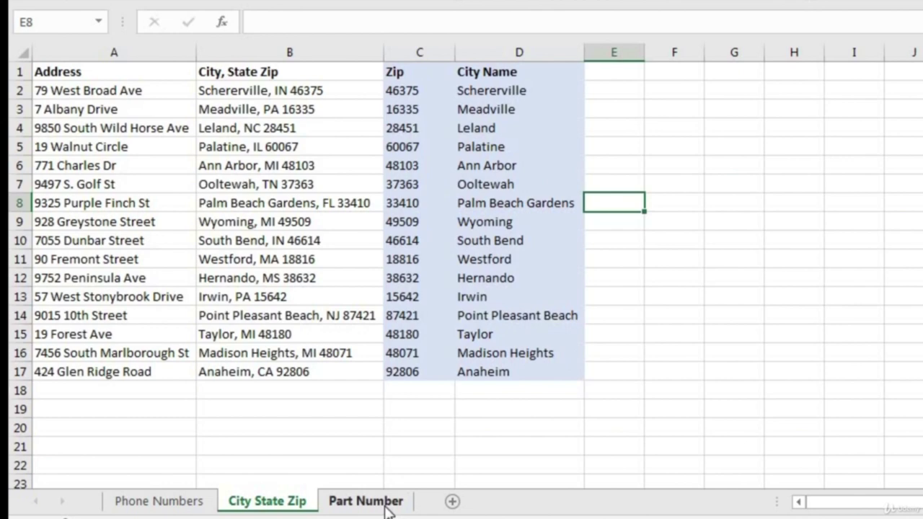
Switch to the Part Number sheet and select B2 under Strip FTR.
{"action": "left_click", "coordinate": [382, 505]}
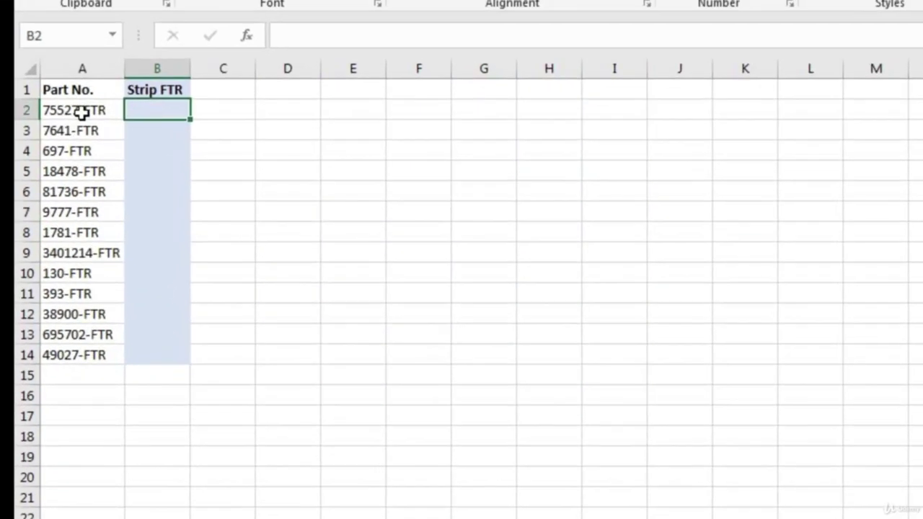
{"action": "left_click", "coordinate": [72, 91]}
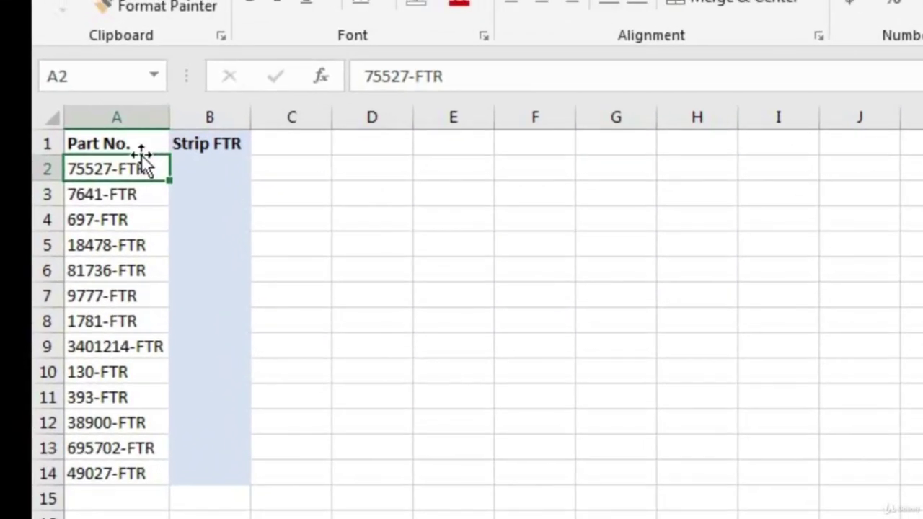
{"action": "left_click", "coordinate": [208, 169]}
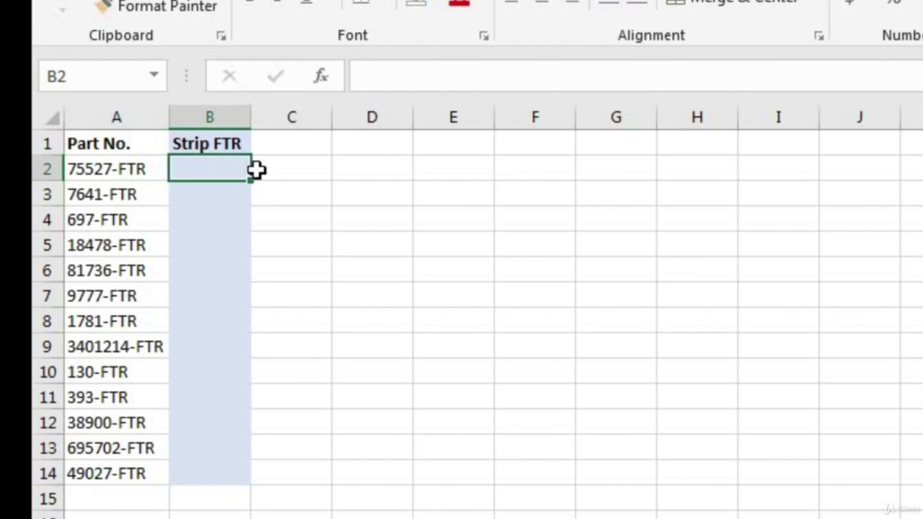
{"action": "left_click", "coordinate": [135, 175]}
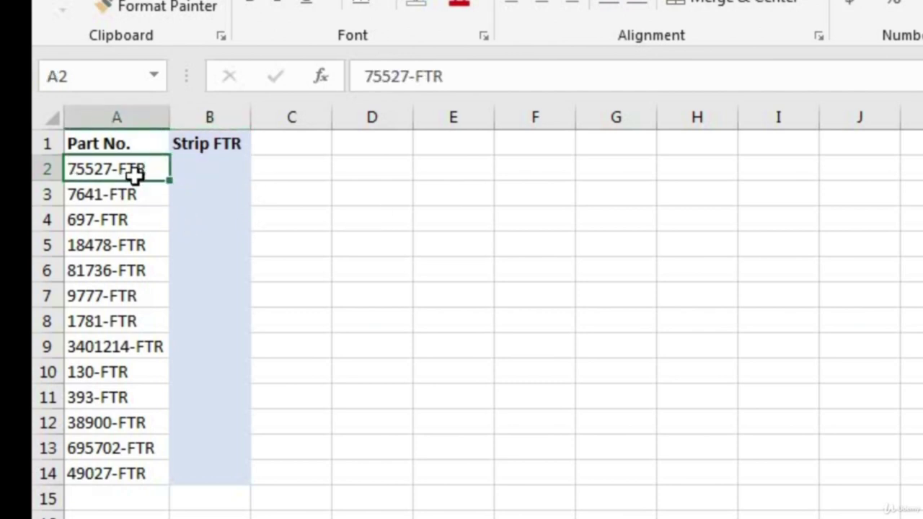
{"action": "left_click", "coordinate": [203, 168]}
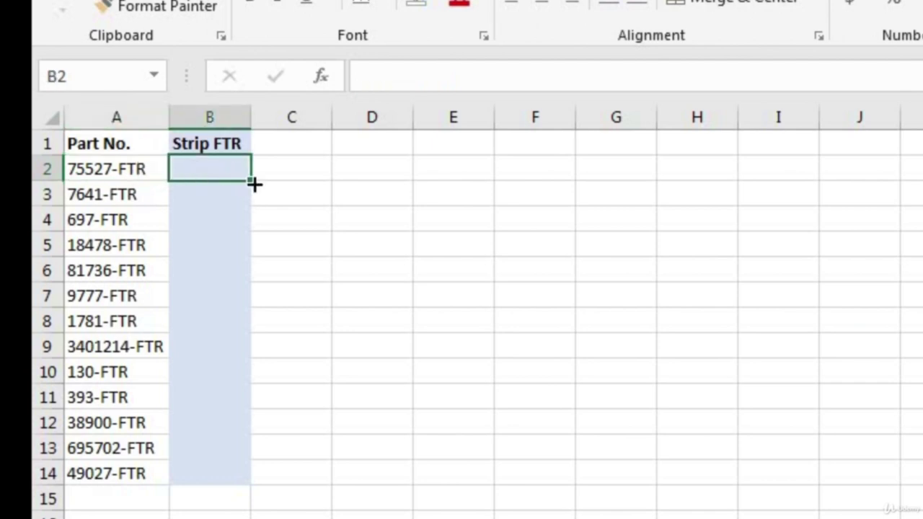
Enter =LEN(A2) in B2 to count the first part number's 9 characters.
{"action": "type", "text": "=len"}
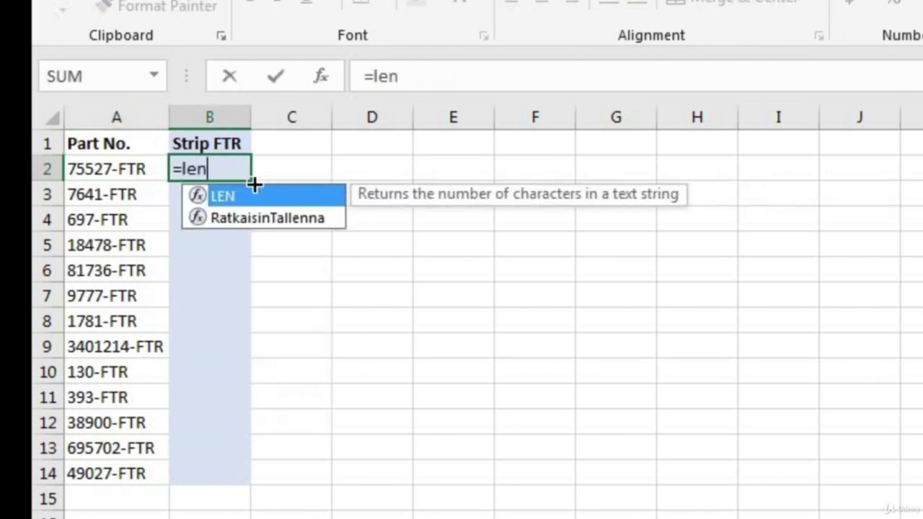
{"action": "type", "text": "("}
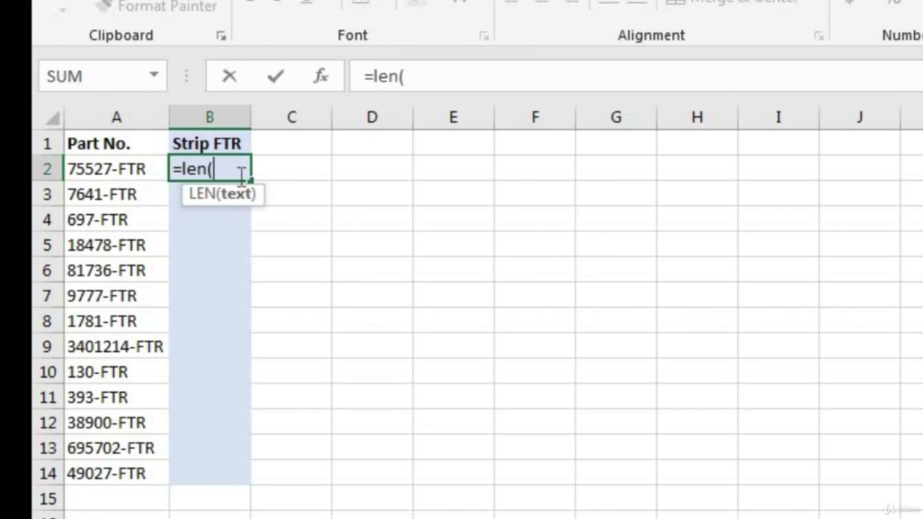
{"action": "left_click", "coordinate": [137, 168]}
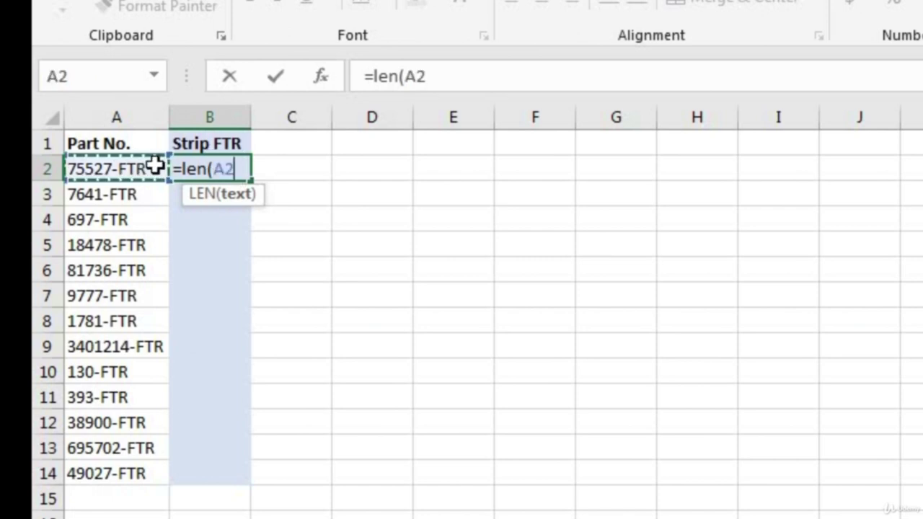
{"action": "type", "text": ")"}
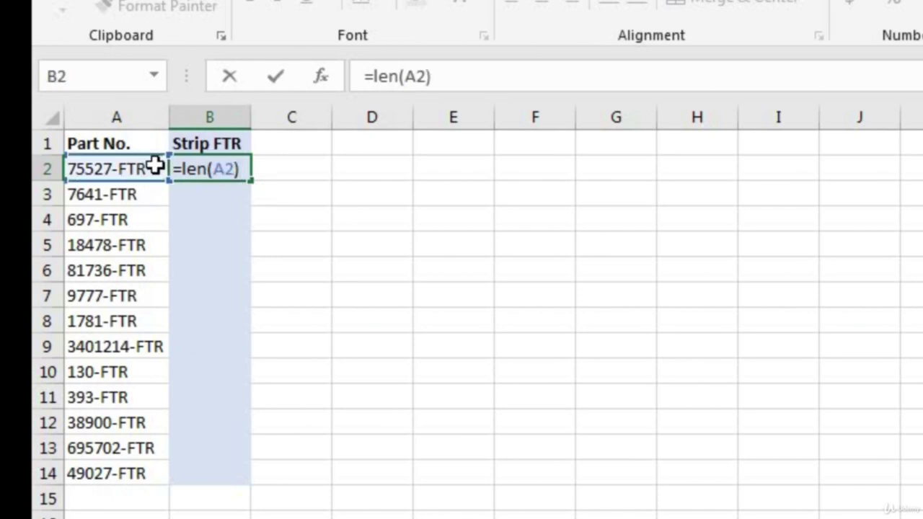
{"action": "key", "text": "Return"}
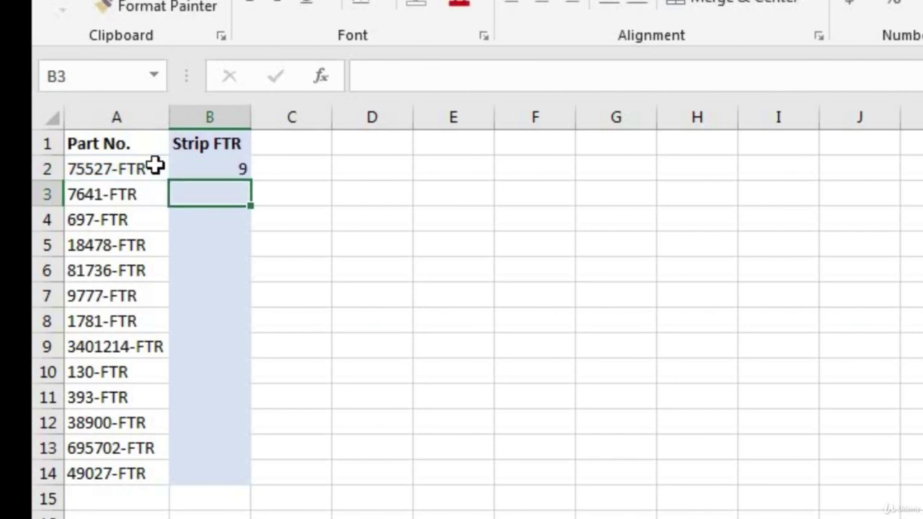
{"action": "left_click", "coordinate": [193, 168]}
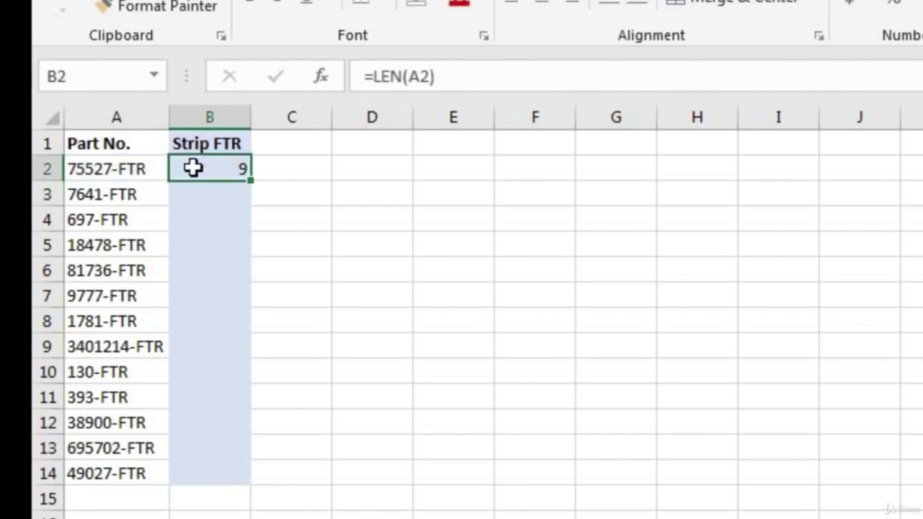
{"action": "left_click", "coordinate": [123, 170]}
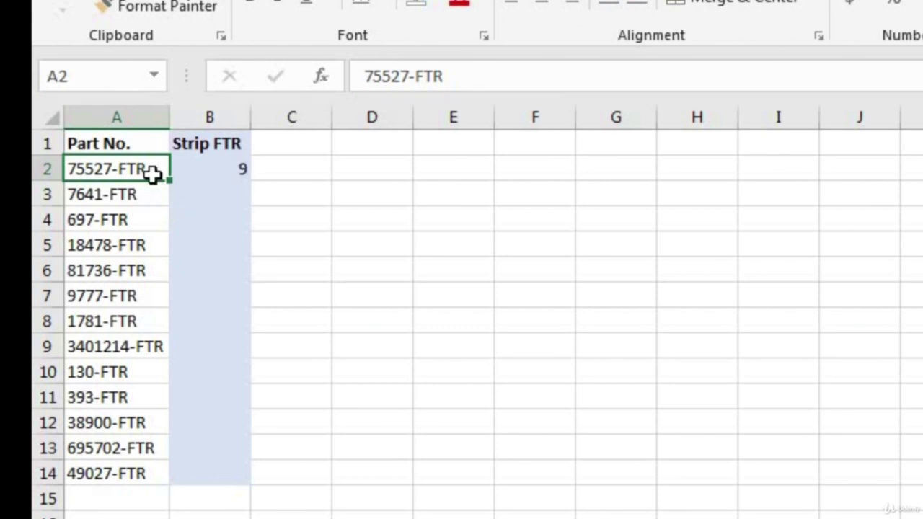
{"action": "left_click", "coordinate": [183, 162]}
Replace B2 with =LEFT(A2,LEN(A2)-4) and fill it down to B14.
{"action": "key", "text": "Delete"}
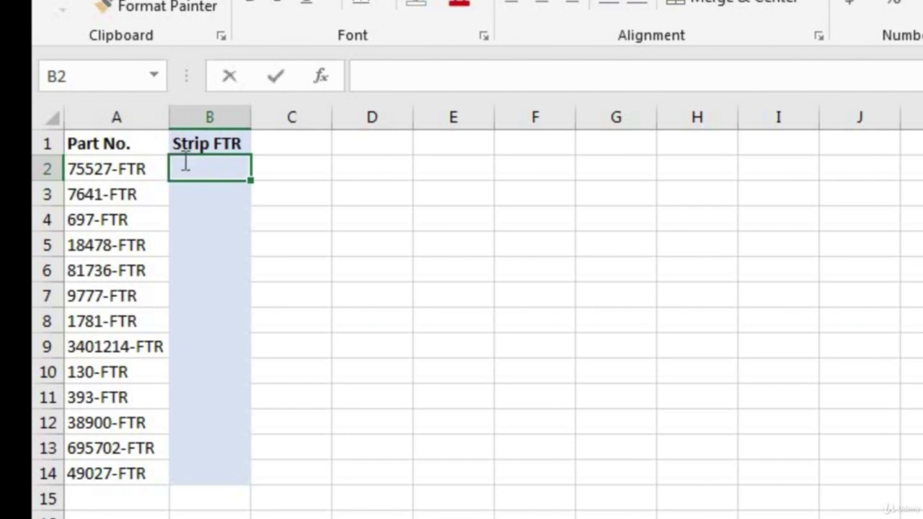
{"action": "type", "text": "=left("}
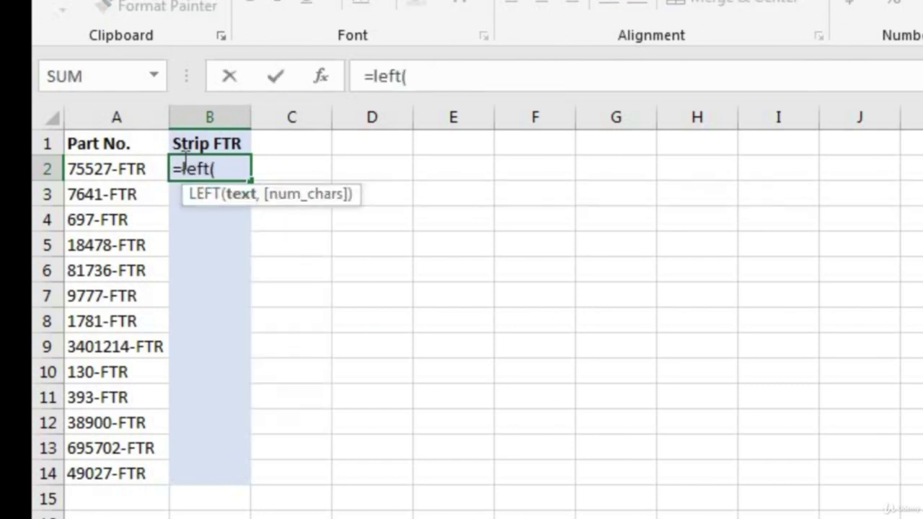
{"action": "left_click", "coordinate": [134, 168]}
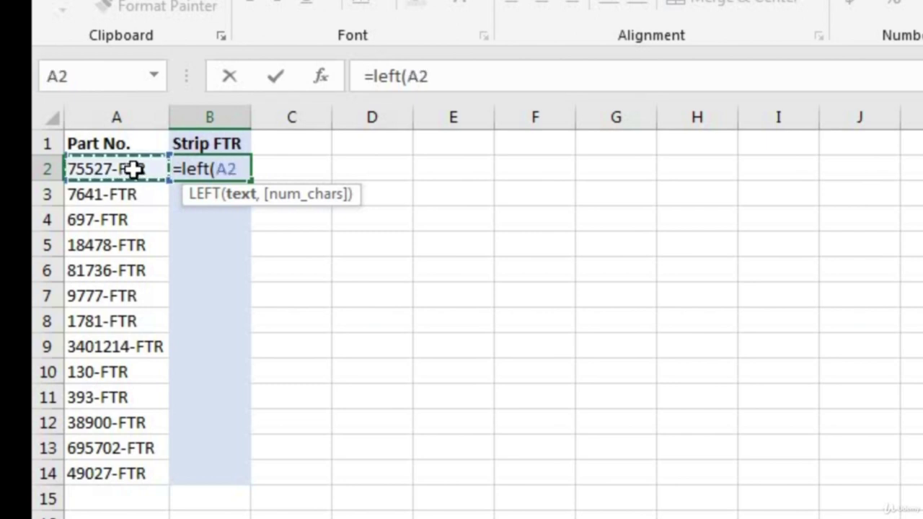
{"action": "type", "text": ","}
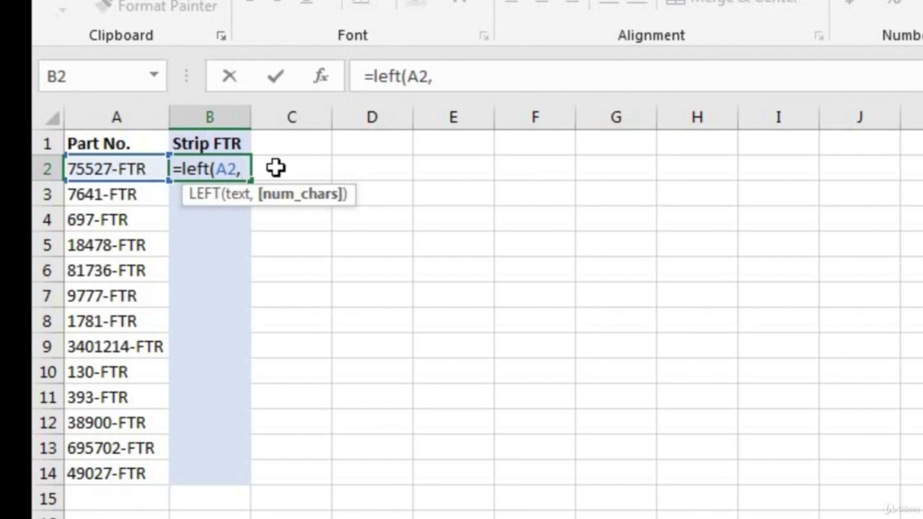
{"action": "type", "text": "len("}
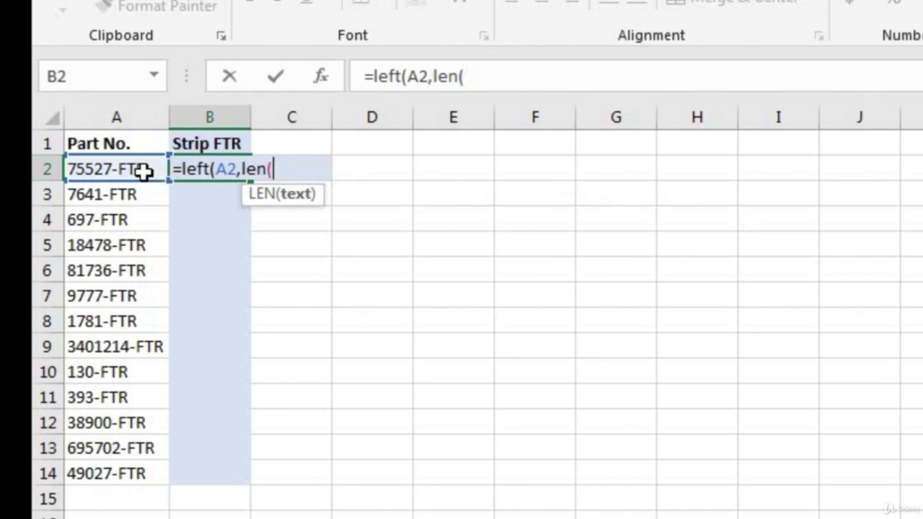
{"action": "left_click", "coordinate": [145, 170]}
{"action": "left_click", "coordinate": [541, 76]}
{"action": "type", "text": ")"}
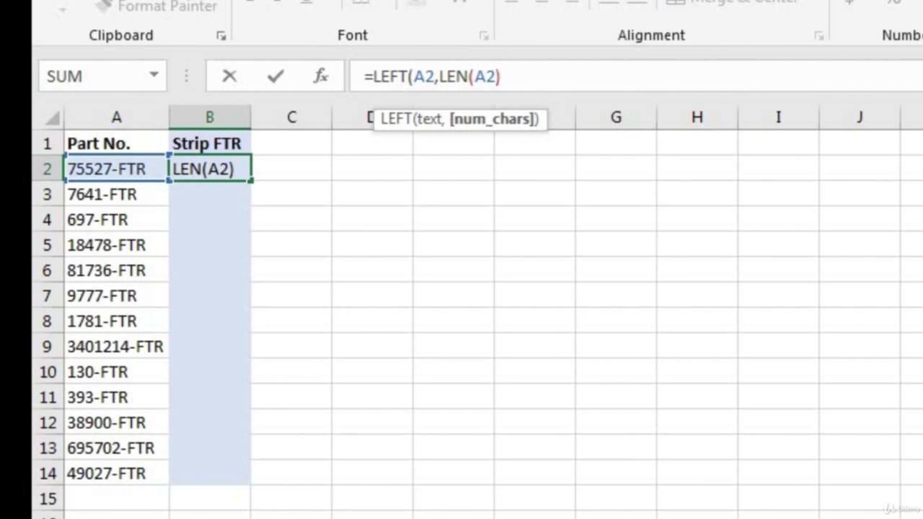
{"action": "type", "text": "-4)"}
{"action": "key", "text": "Return"}
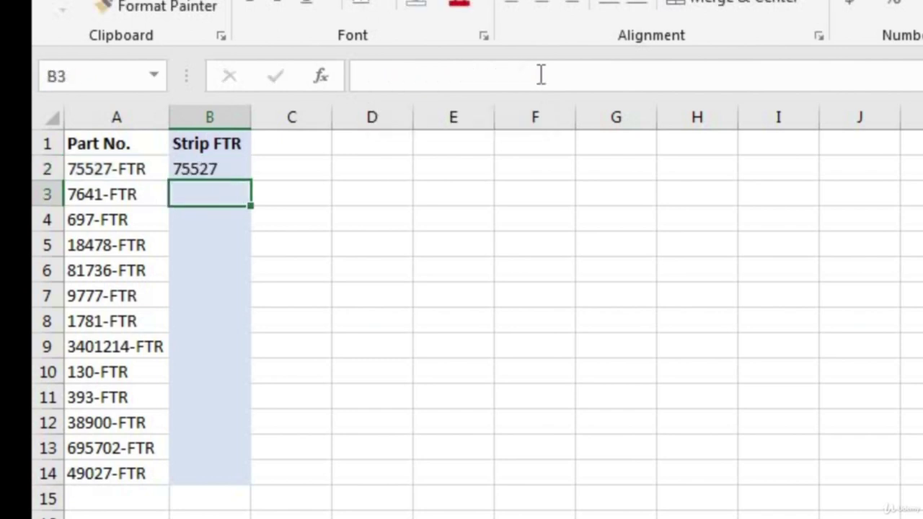
{"action": "left_click", "coordinate": [200, 168]}
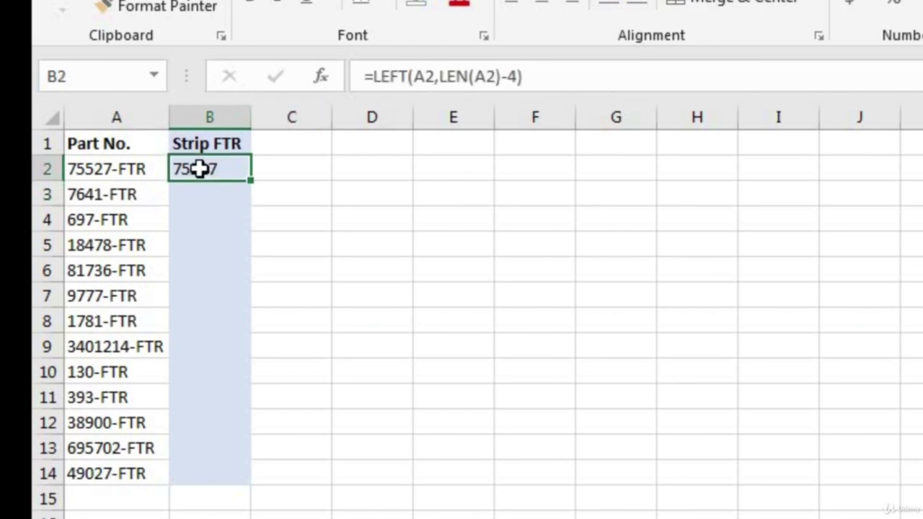
{"action": "double_click", "coordinate": [251, 180]}
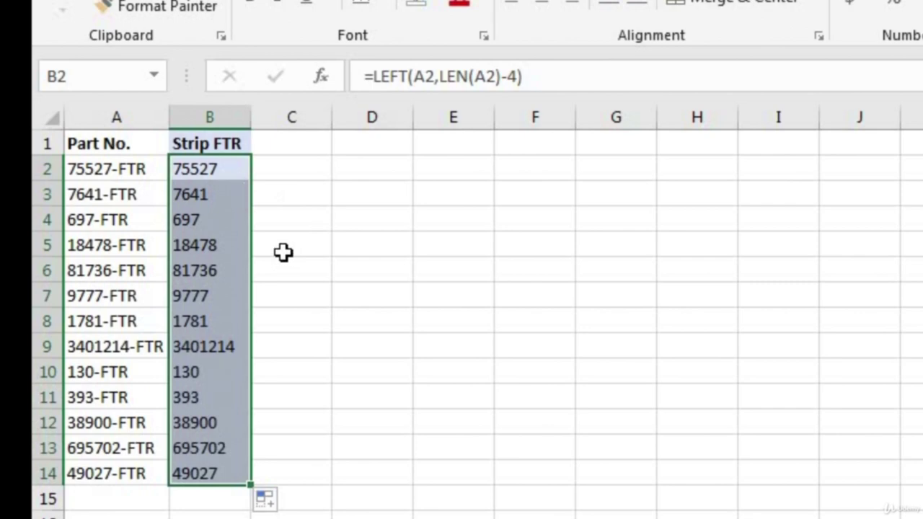
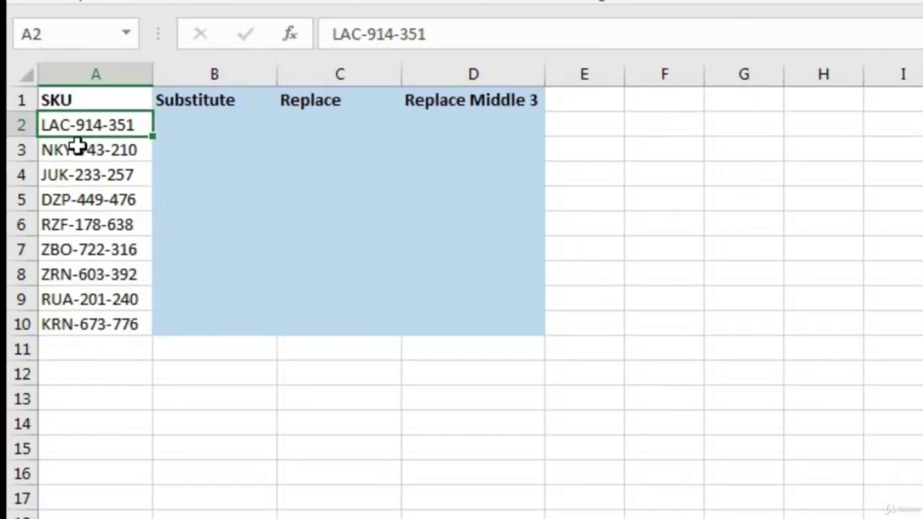
Enter =SUBSTITUTE(A2,"-","*") in B2 so LAC-914-351 shows as LAC*914*351.
{"action": "left_click", "coordinate": [193, 121]}
{"action": "type", "text": "="}
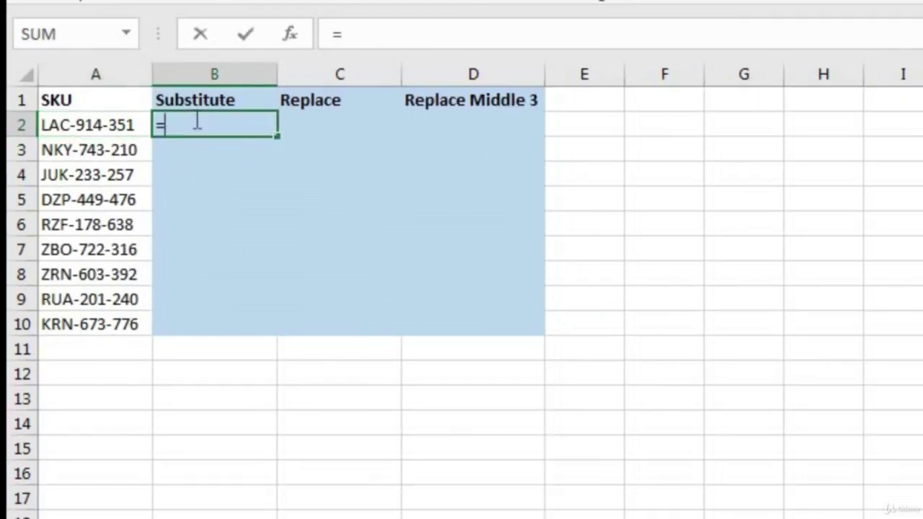
{"action": "type", "text": "subs"}
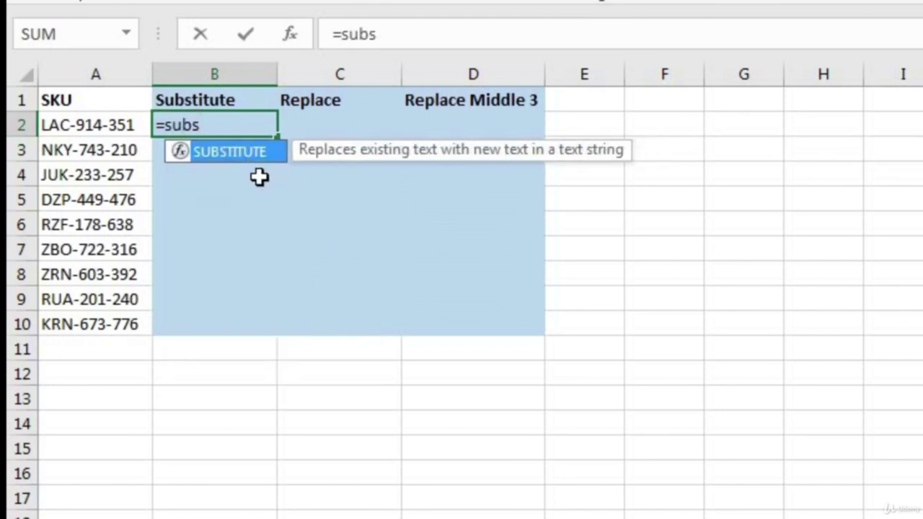
{"action": "double_click", "coordinate": [231, 156]}
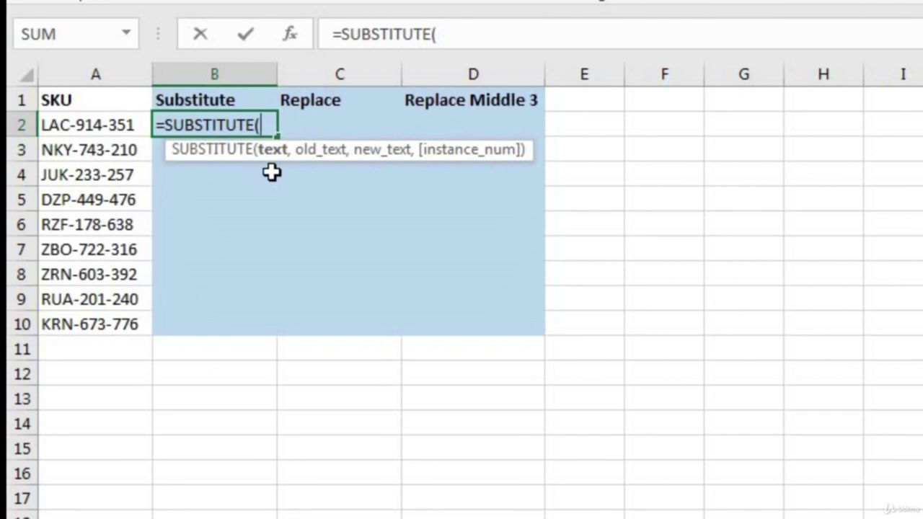
{"action": "left_click", "coordinate": [116, 122]}
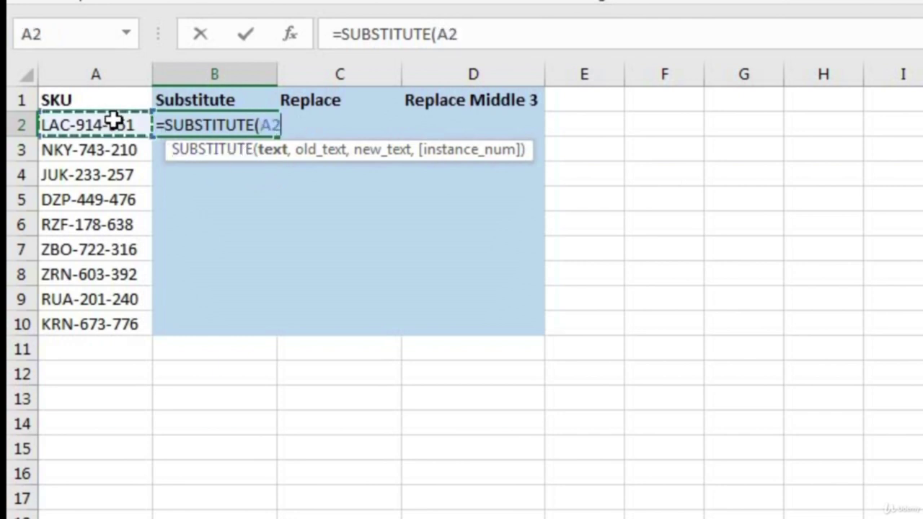
{"action": "type", "text": ","}
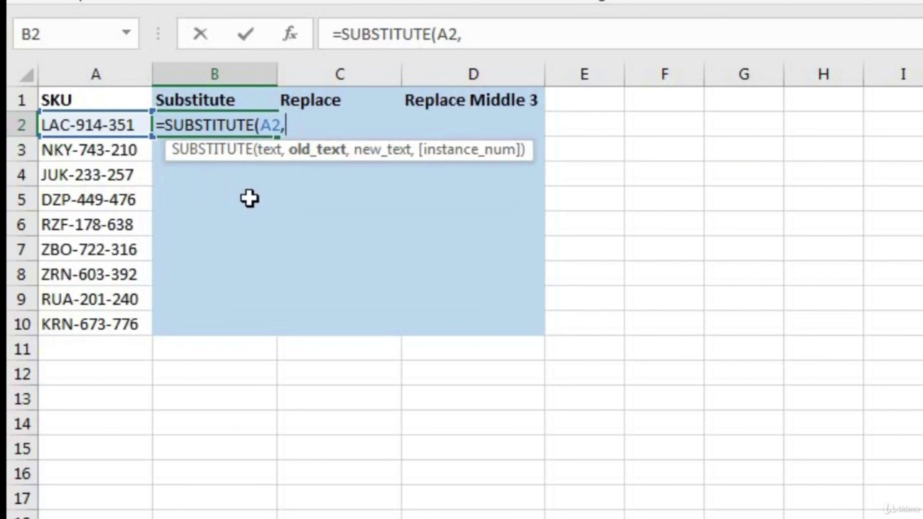
{"action": "type", "text": "\""}
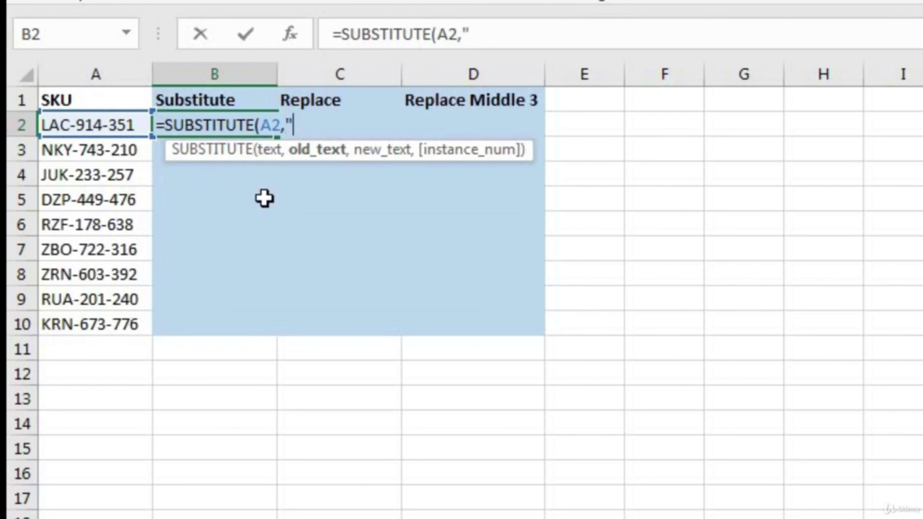
{"action": "type", "text": "-\",\"*\""}
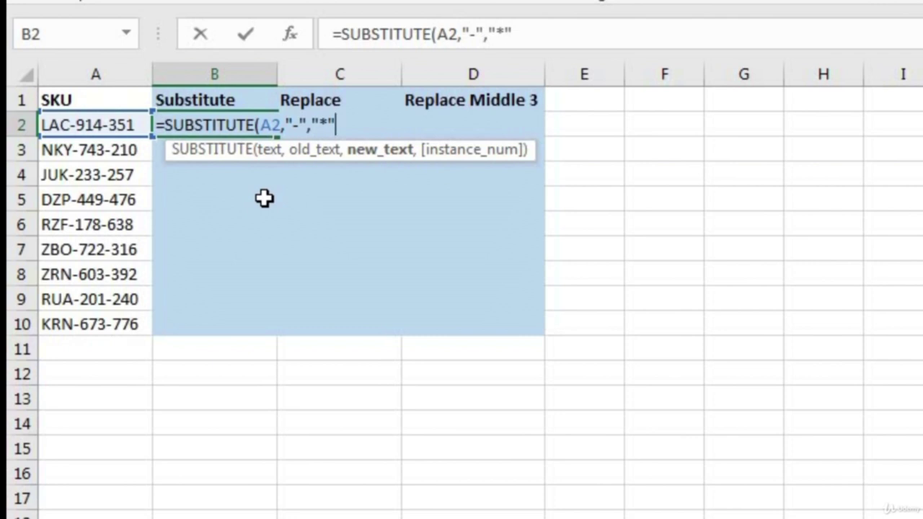
{"action": "type", "text": ")"}
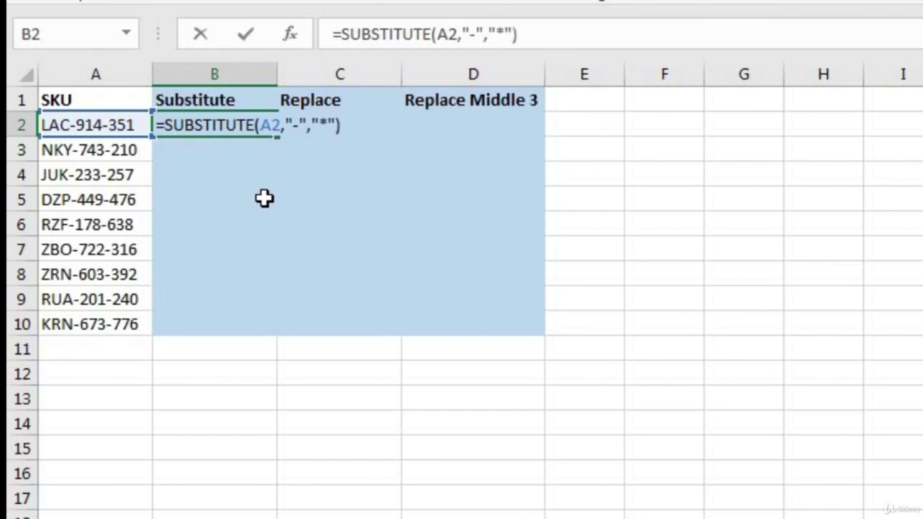
{"action": "key", "text": "Return"}
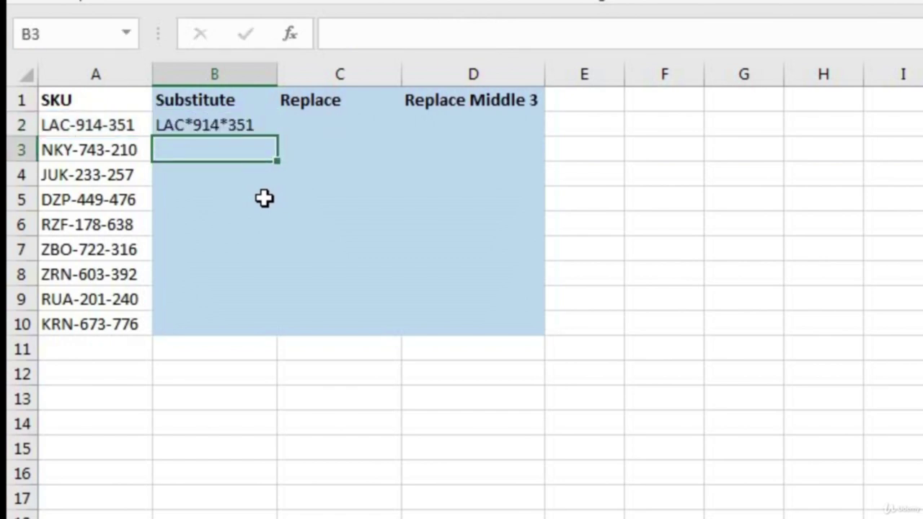
{"action": "left_click", "coordinate": [229, 129]}
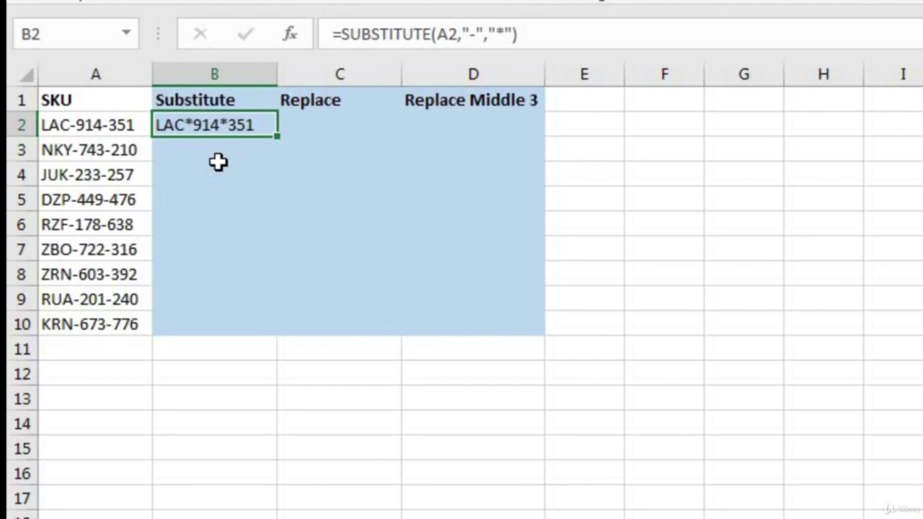
{"action": "left_click", "coordinate": [188, 145]}
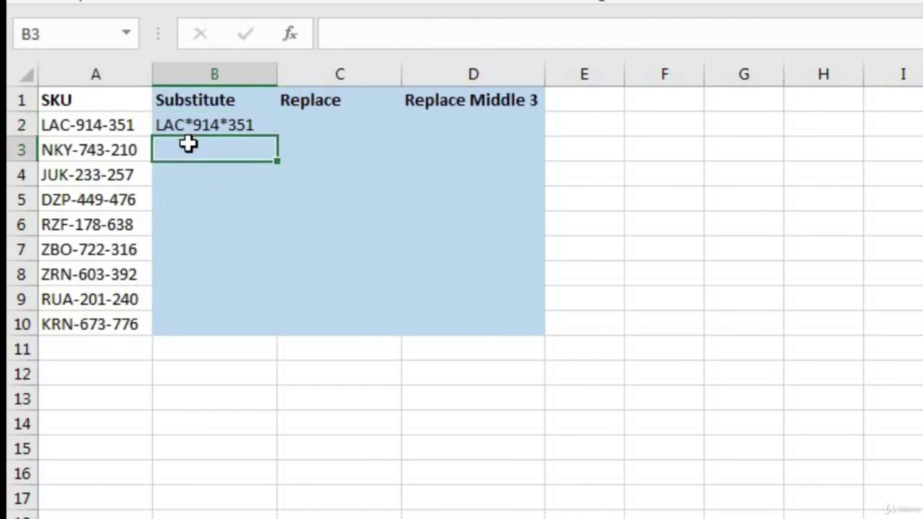
{"action": "key", "text": "Left"}
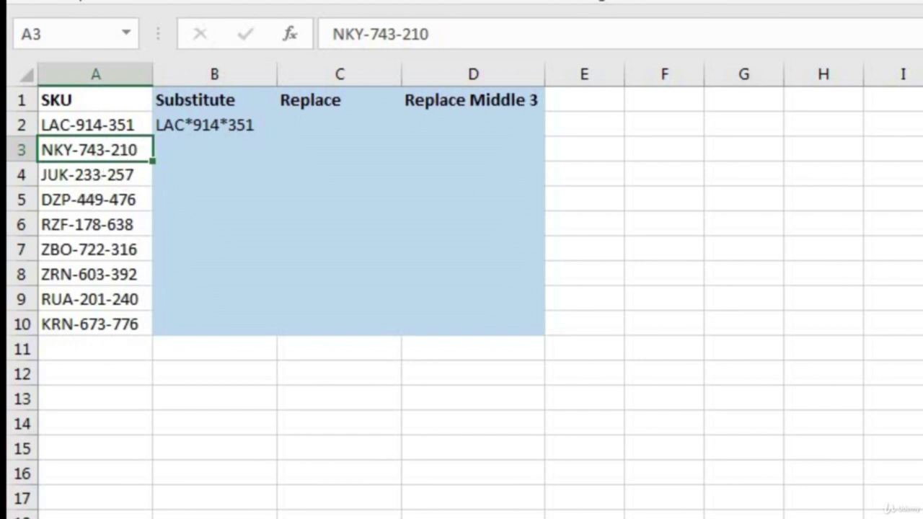
{"action": "left_click", "coordinate": [188, 148]}
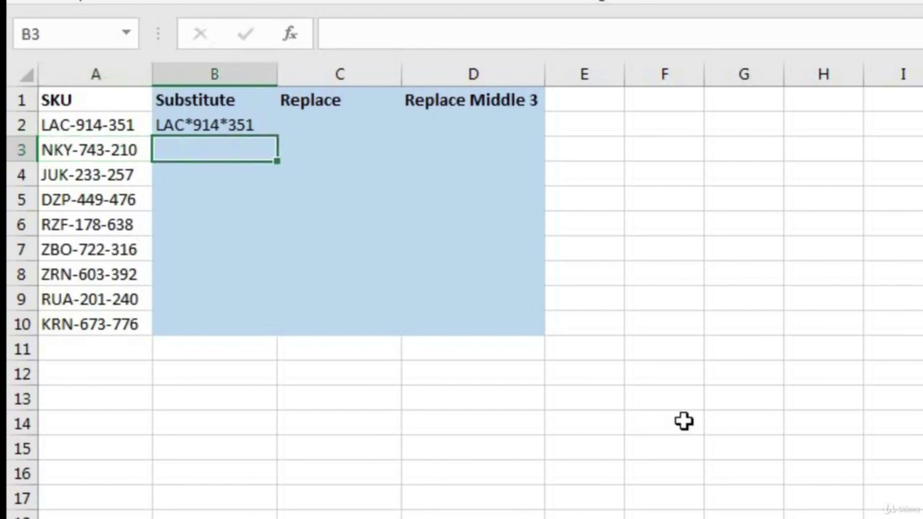
{"action": "type", "text": "=subs"}
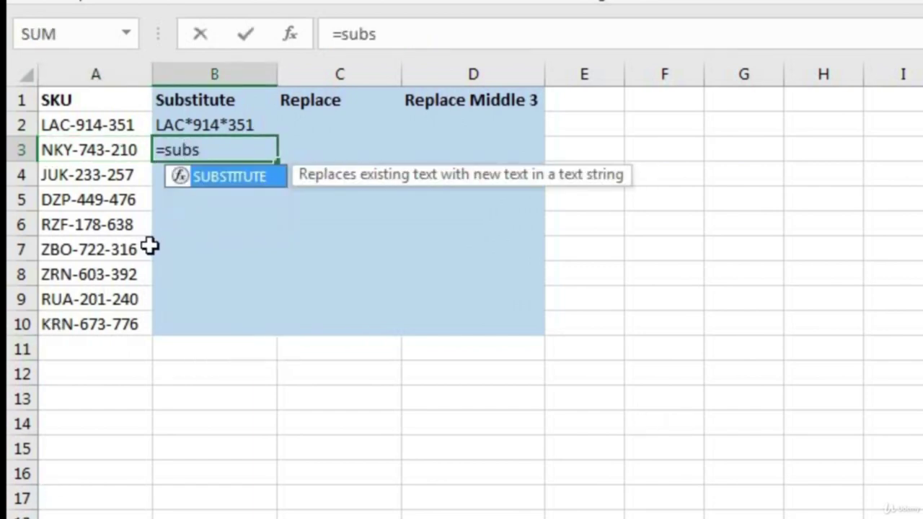
{"action": "double_click", "coordinate": [222, 170]}
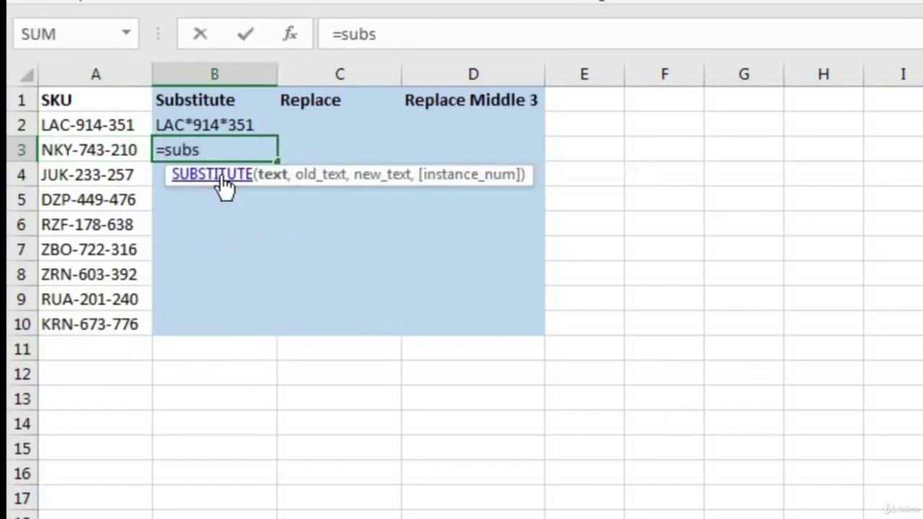
{"action": "left_click", "coordinate": [95, 150]}
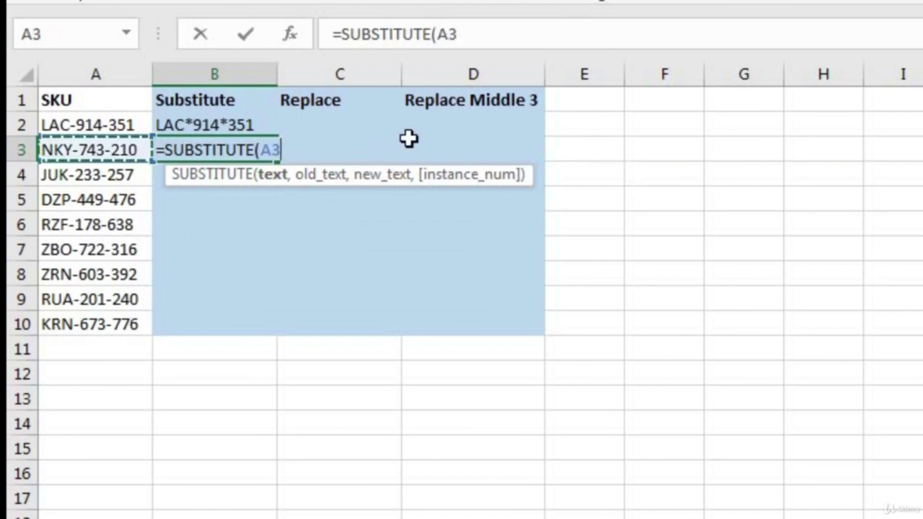
{"action": "type", "text": ",\"-\",\"*\""}
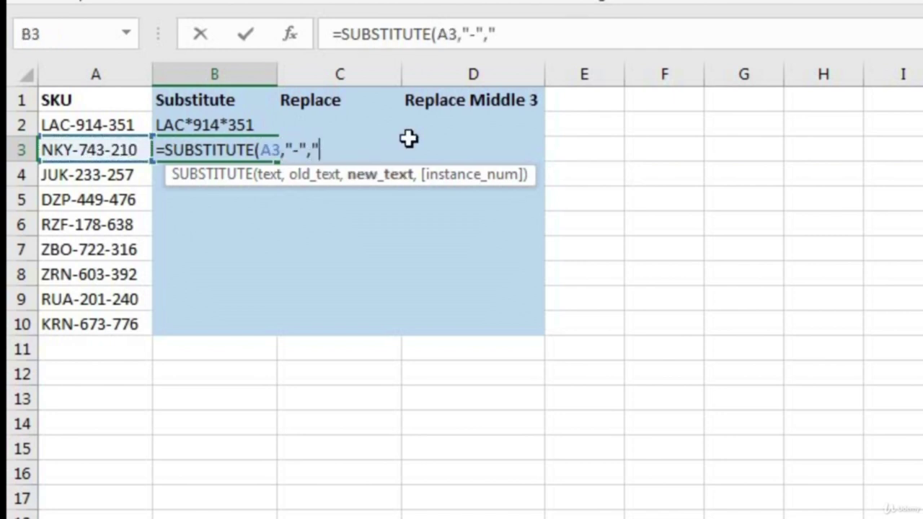
{"action": "type", "text": ","}
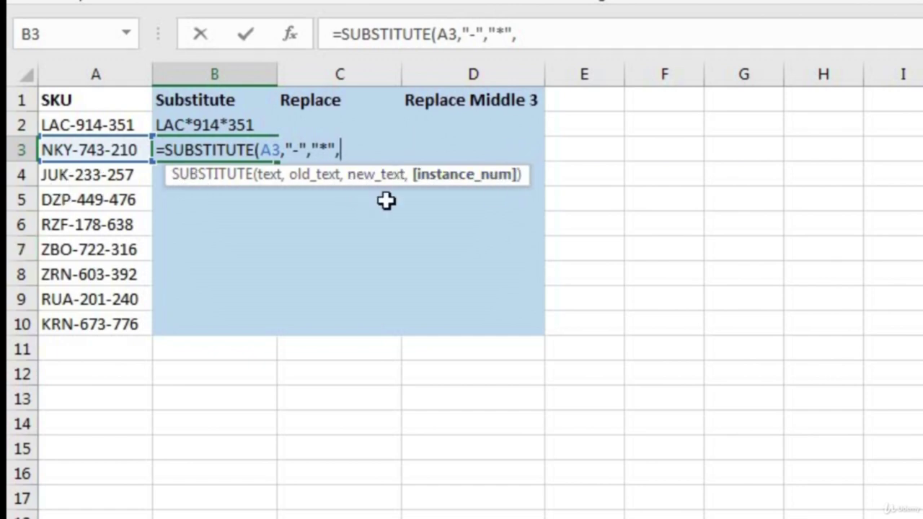
{"action": "type", "text": "2"}
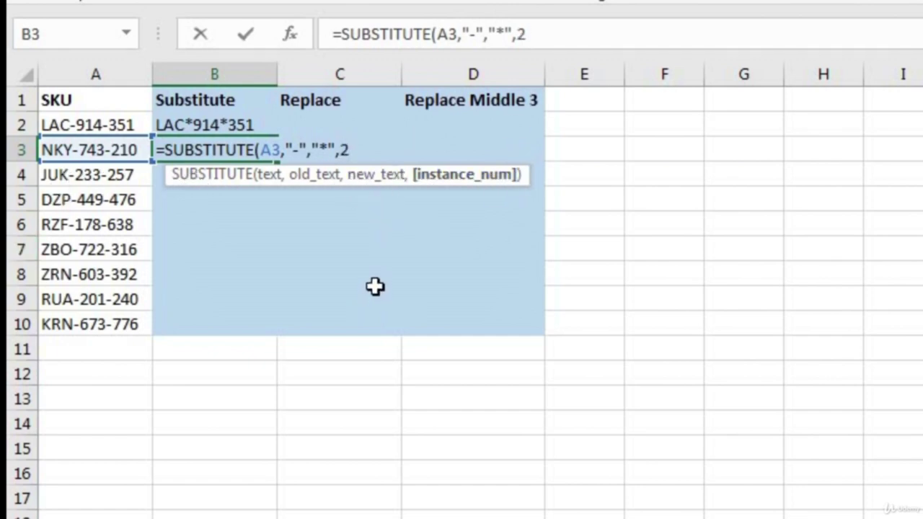
{"action": "type", "text": ")"}
{"action": "key", "text": "Return"}
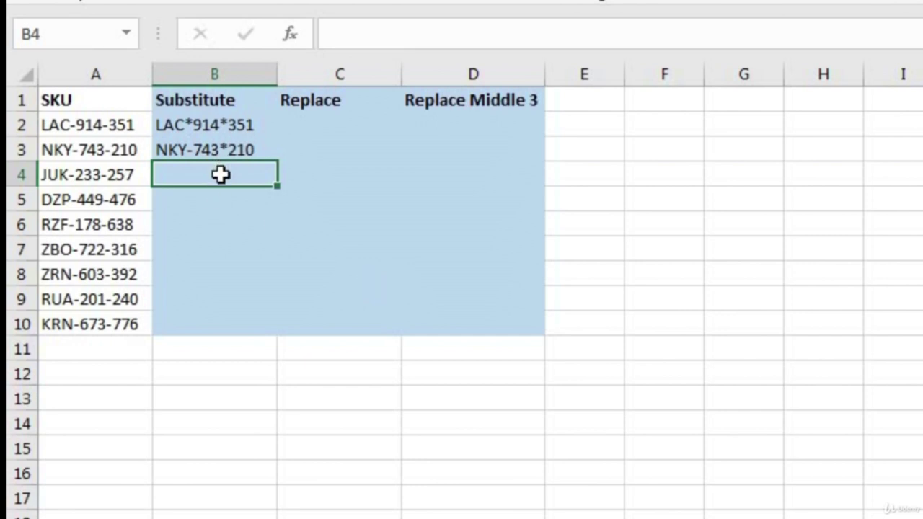
{"action": "left_click", "coordinate": [222, 148]}
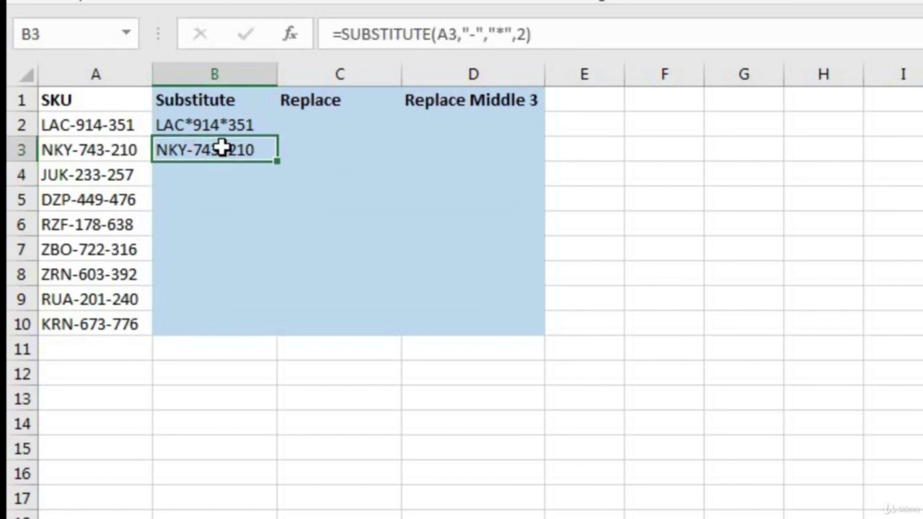
{"action": "key", "text": "Delete"}
{"action": "left_click", "coordinate": [238, 123]}
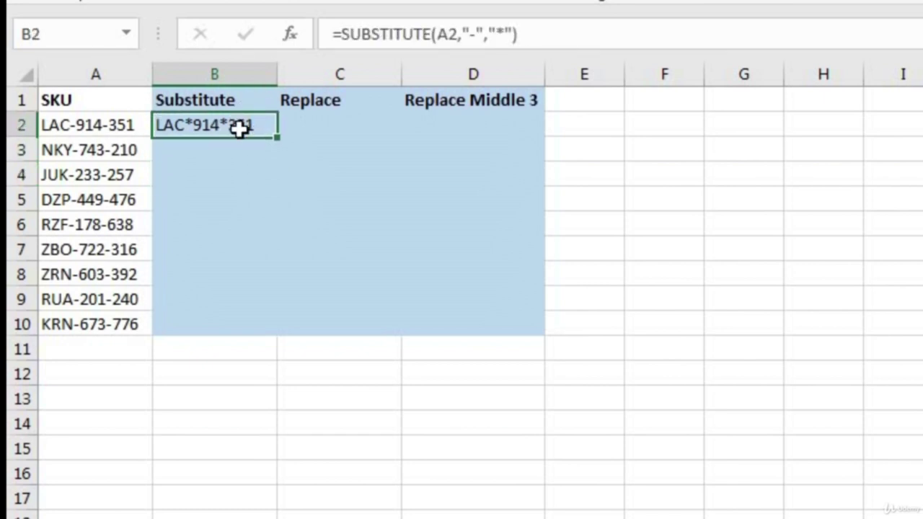
Copy B2's SUBSTITUTE formula down through B10.
{"action": "double_click", "coordinate": [279, 135]}
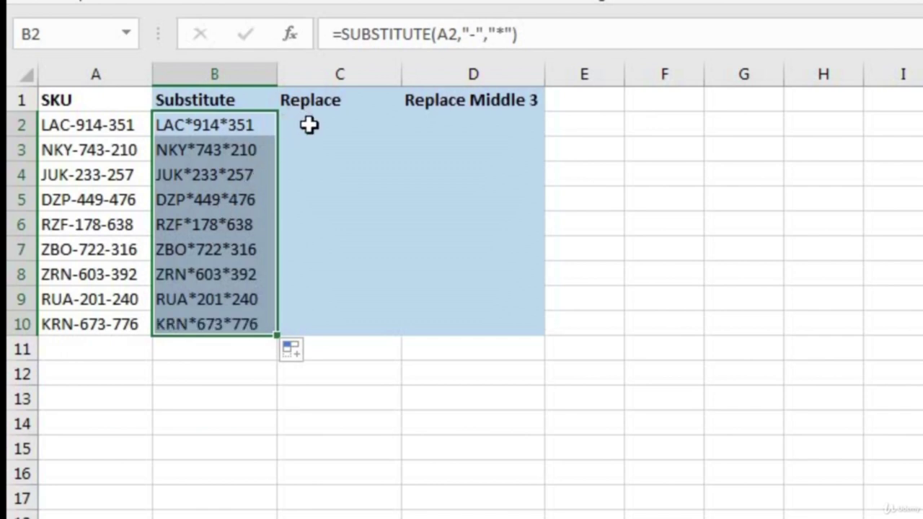
{"action": "left_click", "coordinate": [340, 125]}
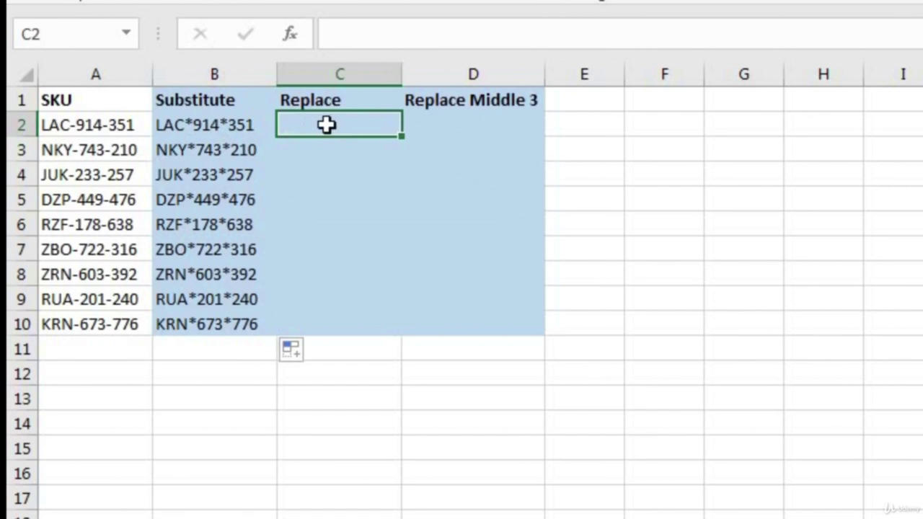
Enter =REPLACE(A2,1,3,"RXL") in C2 to swap the first three letters for RXL.
{"action": "type", "text": "=replace"}
{"action": "double_click", "coordinate": [360, 152]}
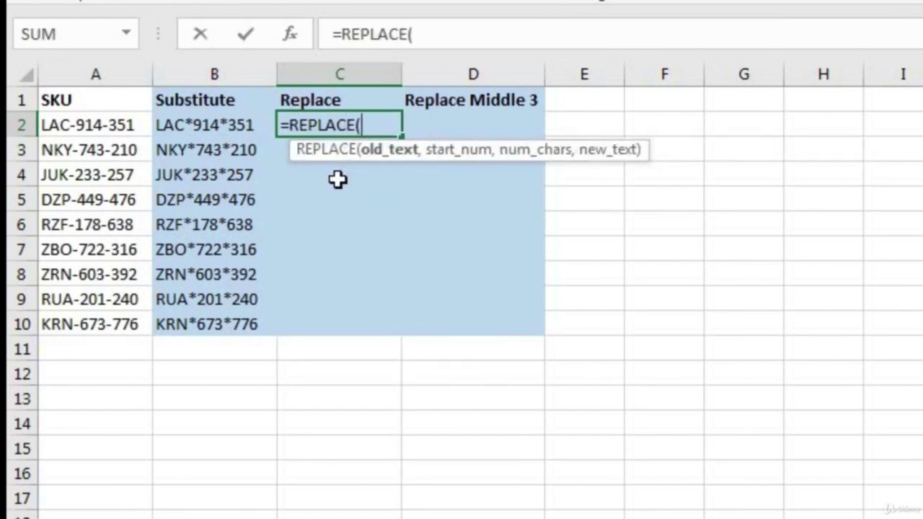
{"action": "left_click", "coordinate": [121, 124]}
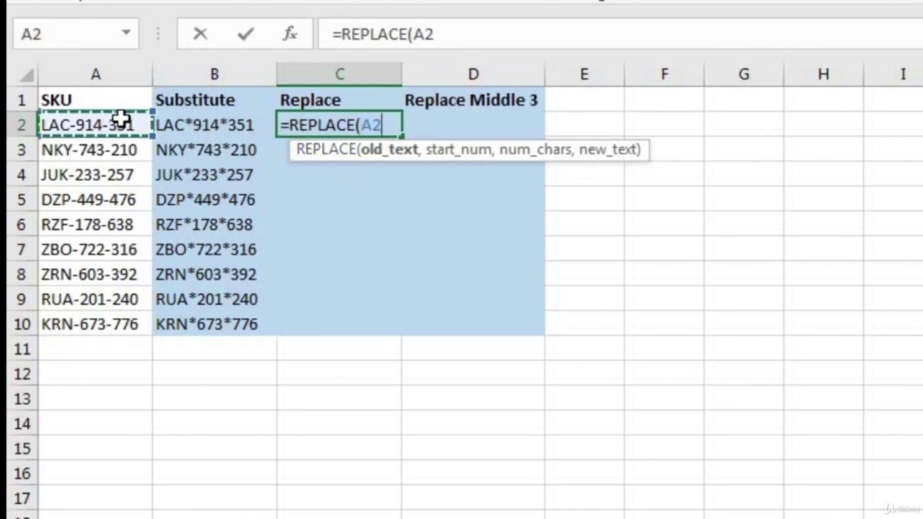
{"action": "type", "text": ","}
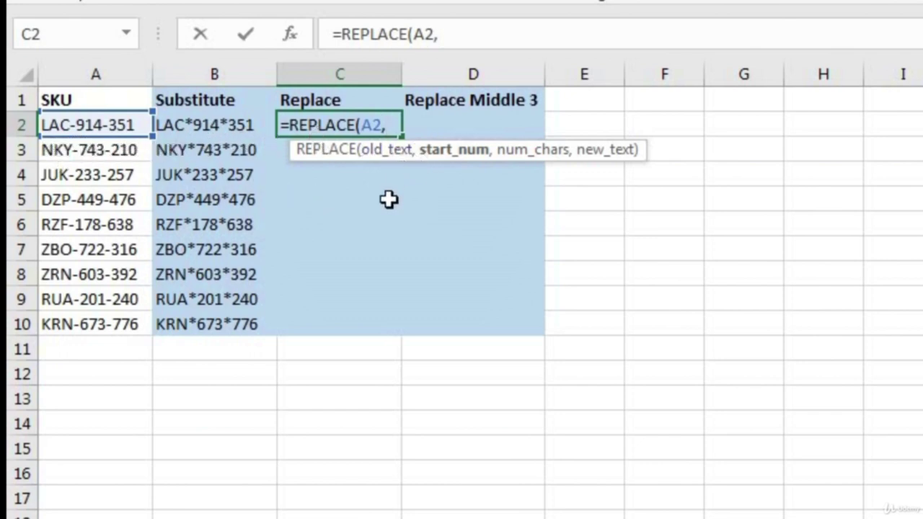
{"action": "type", "text": "1,"}
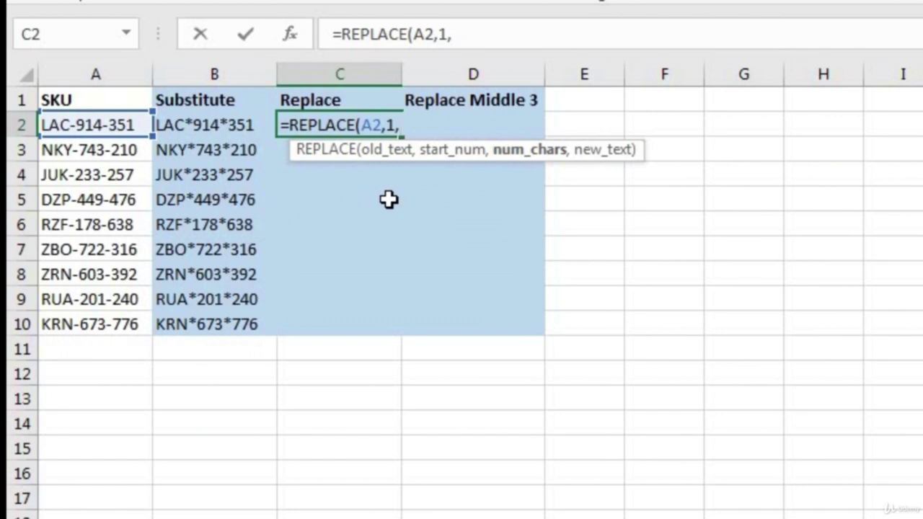
{"action": "type", "text": "3,"}
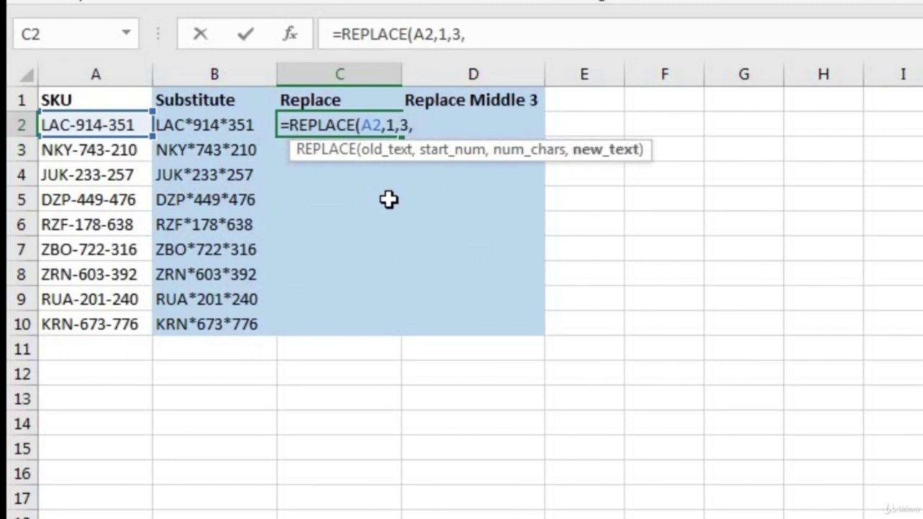
{"action": "type", "text": "\"RXL\""}
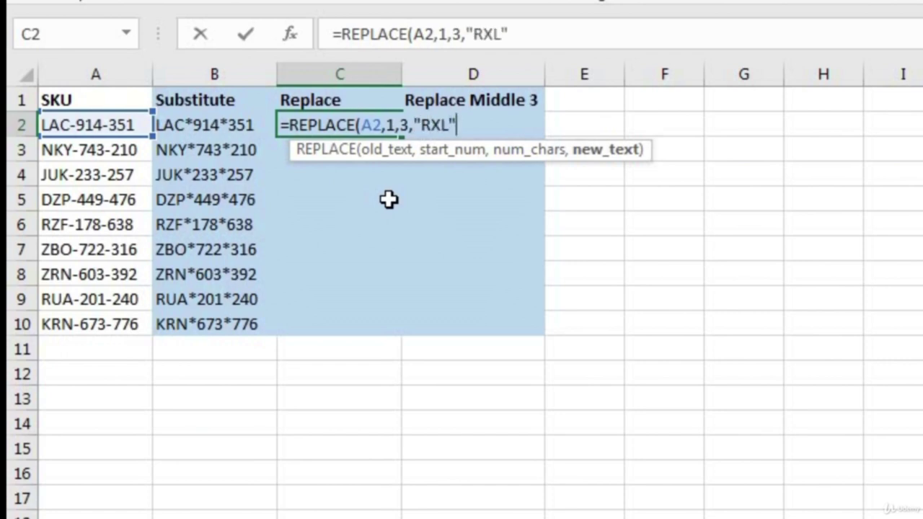
{"action": "type", "text": ")"}
{"action": "key", "text": "Return"}
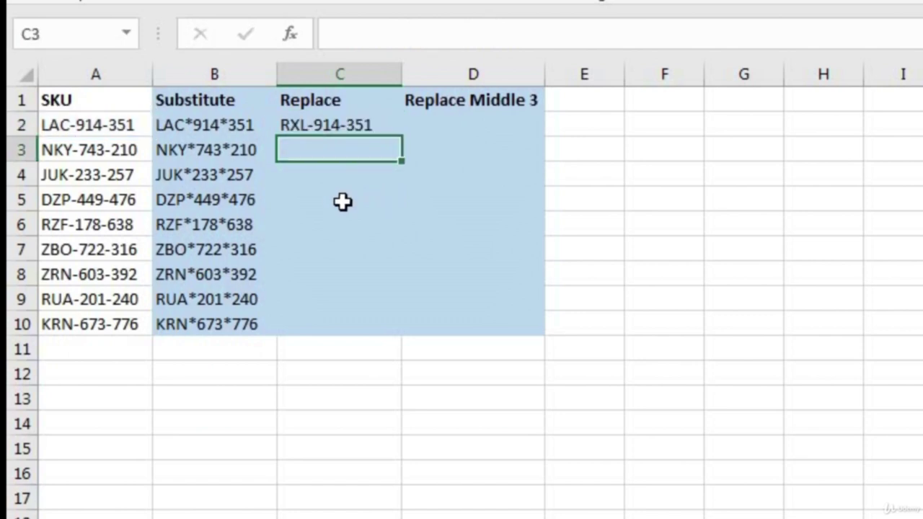
Fill C2's REPLACE formula down to C10.
{"action": "left_click", "coordinate": [318, 129]}
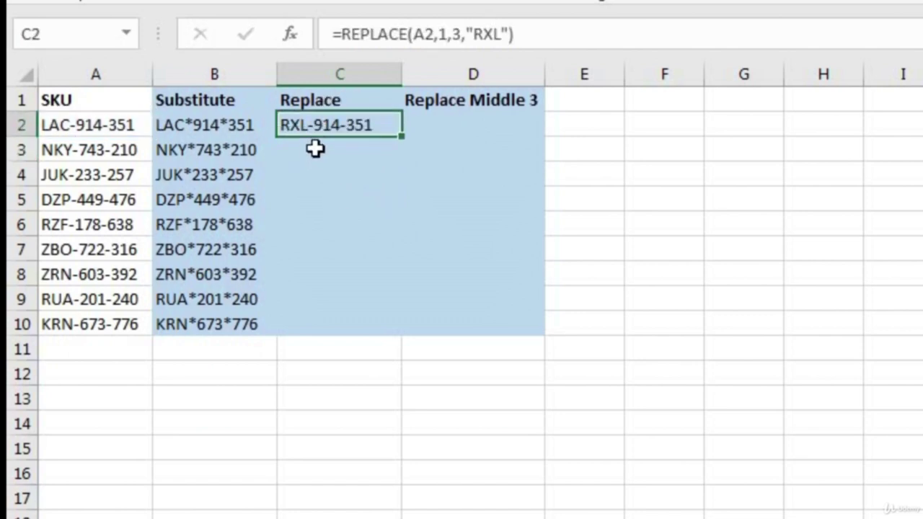
{"action": "double_click", "coordinate": [399, 134]}
{"action": "left_click", "coordinate": [442, 127]}
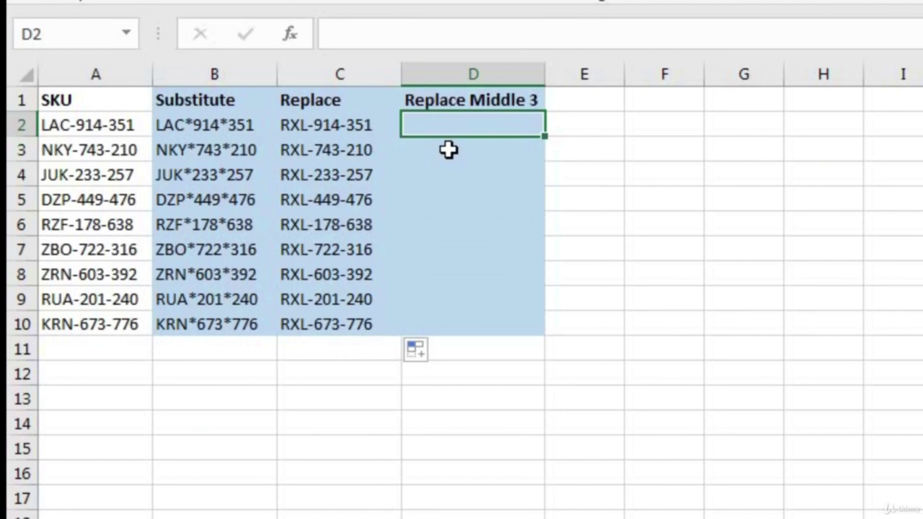
{"action": "left_click", "coordinate": [80, 133]}
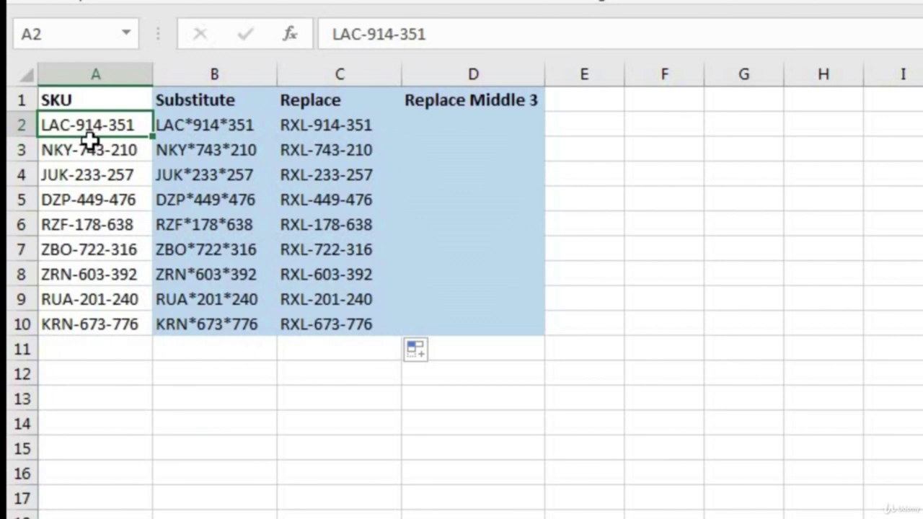
Enter =REPLACE(A2,5,3,"RXL") in D2 and fill it down to D10.
{"action": "left_click", "coordinate": [442, 127]}
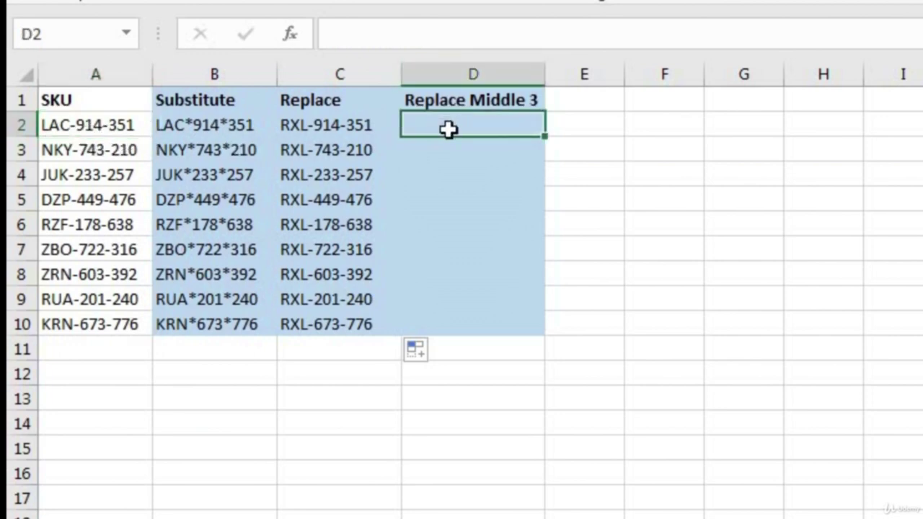
{"action": "type", "text": "="}
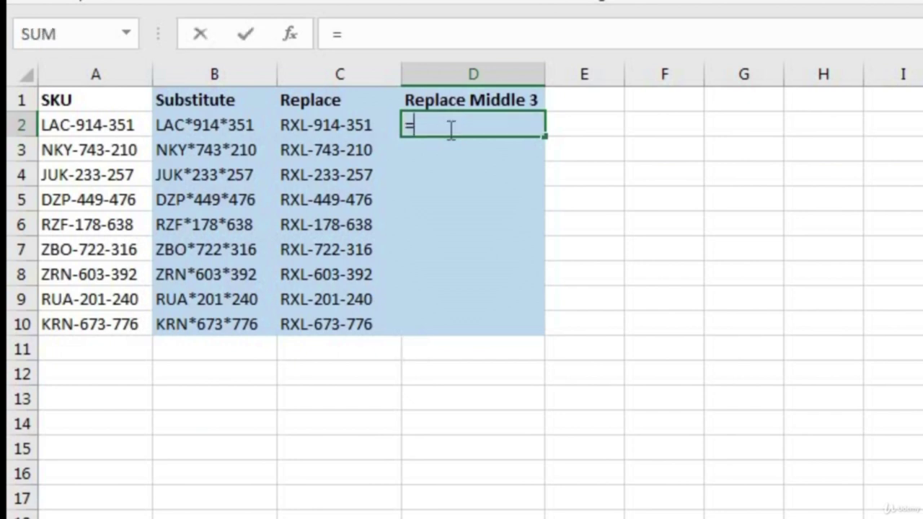
{"action": "type", "text": "replace"}
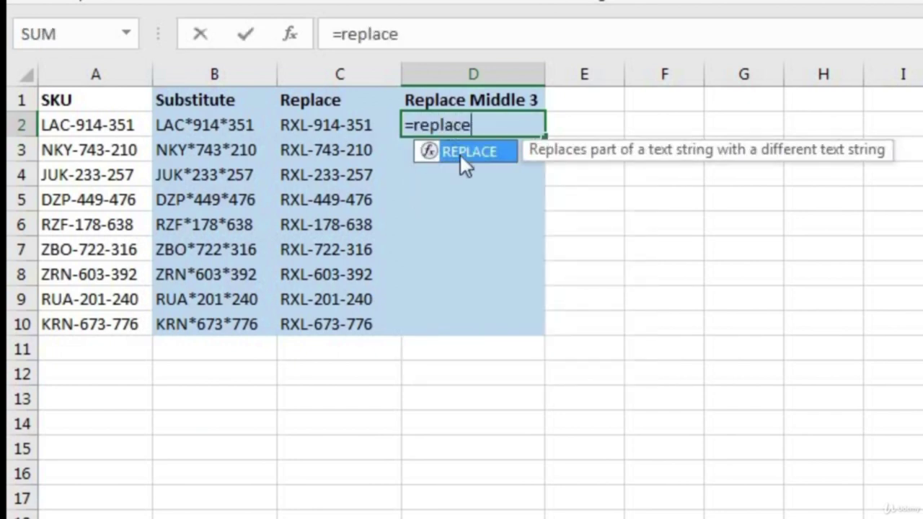
{"action": "double_click", "coordinate": [463, 154]}
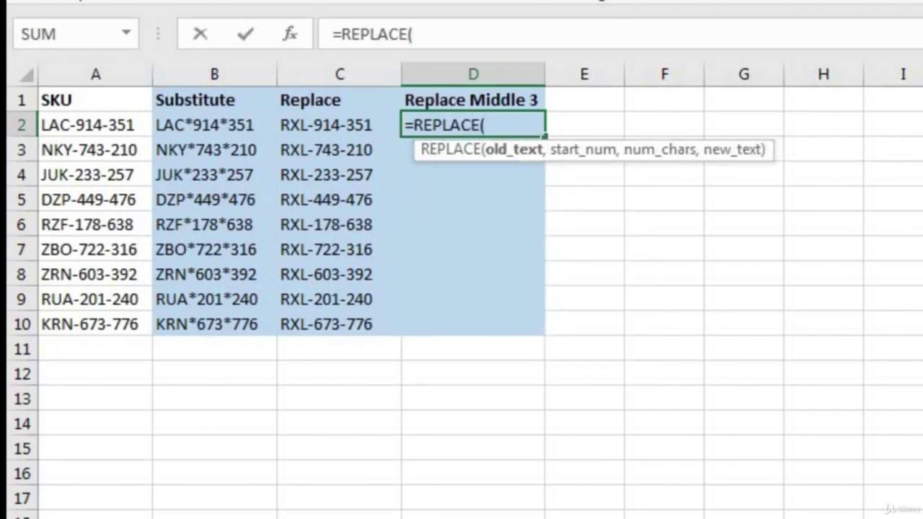
{"action": "left_click", "coordinate": [130, 127]}
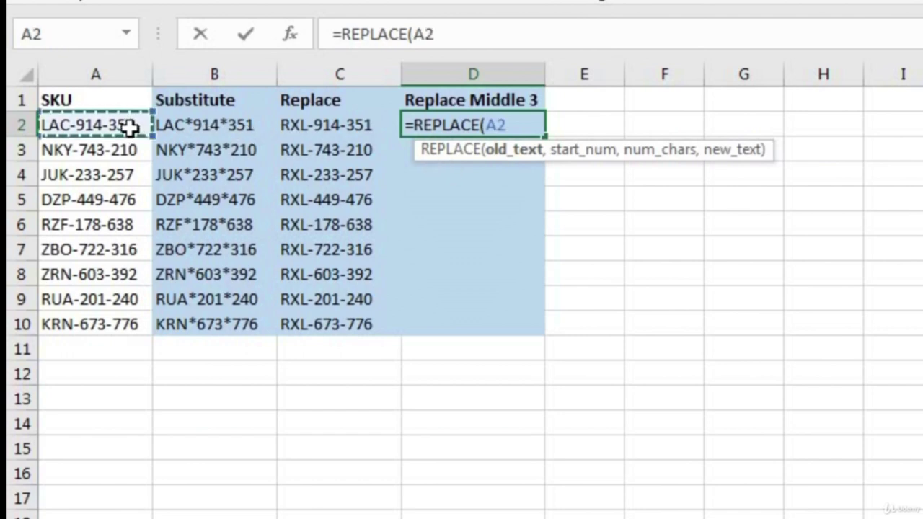
{"action": "type", "text": ","}
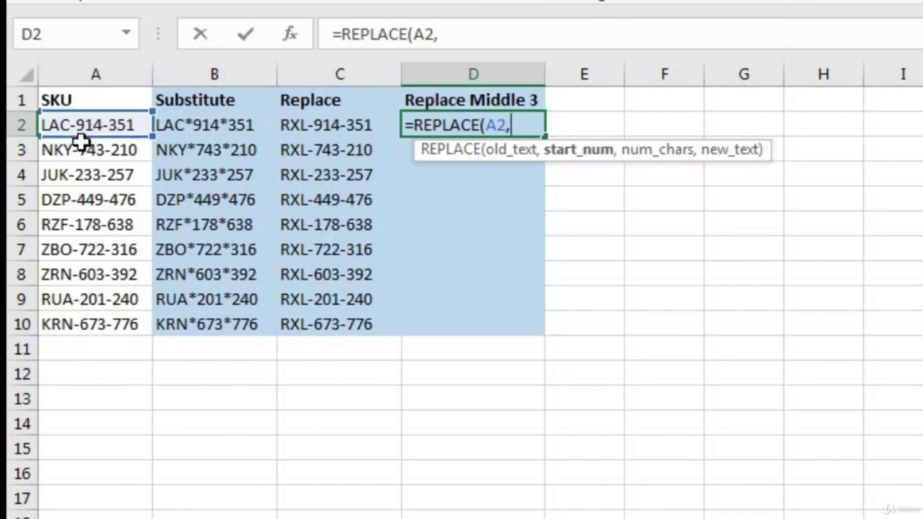
{"action": "type", "text": "5,"}
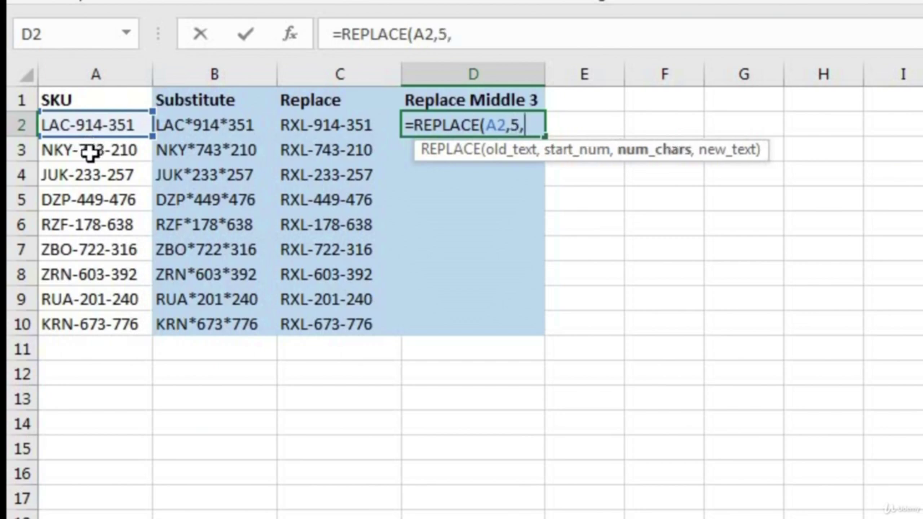
{"action": "type", "text": "3,\"R"}
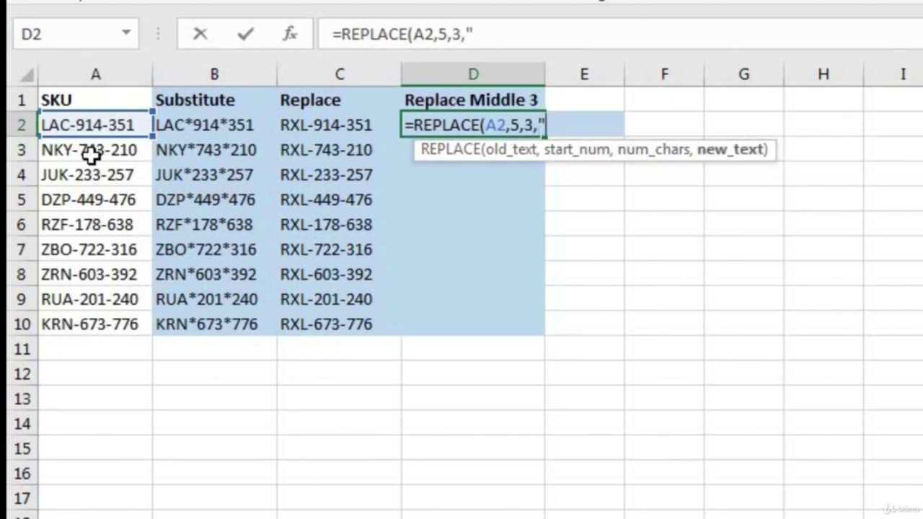
{"action": "type", "text": "XL"}
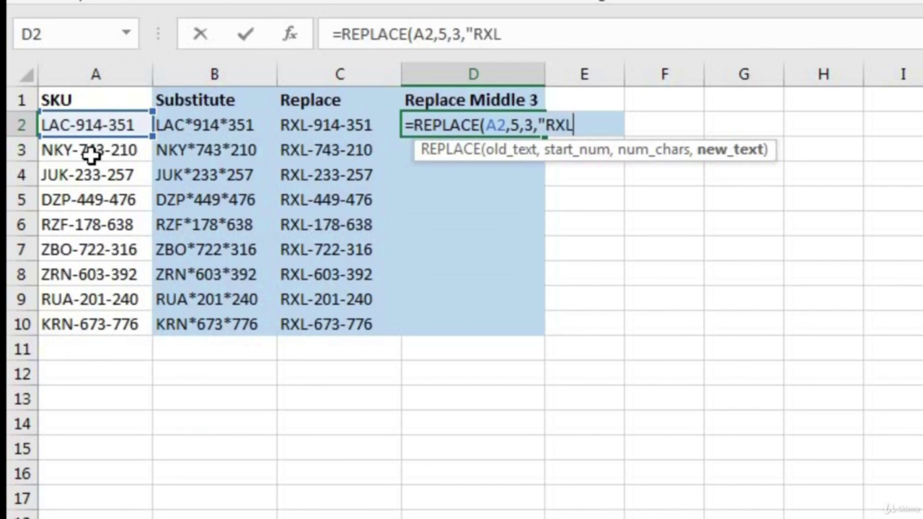
{"action": "type", "text": "\")"}
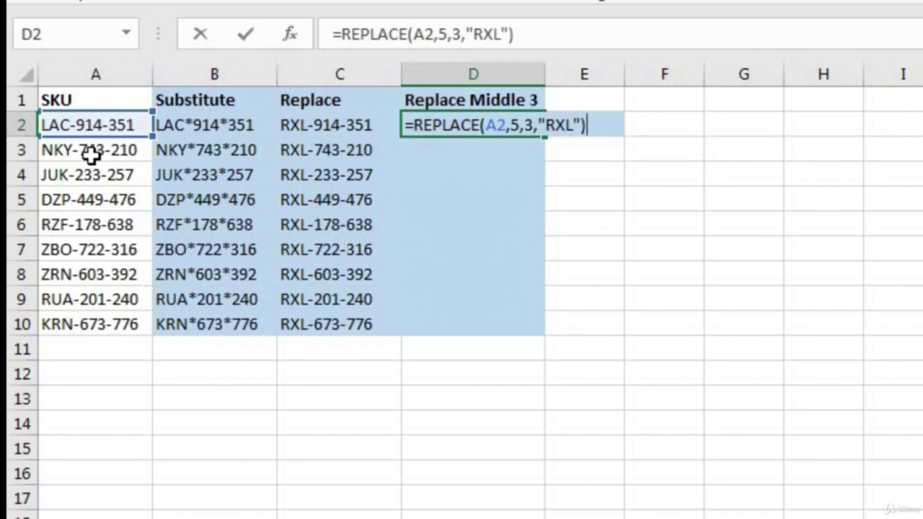
{"action": "key", "text": "Return"}
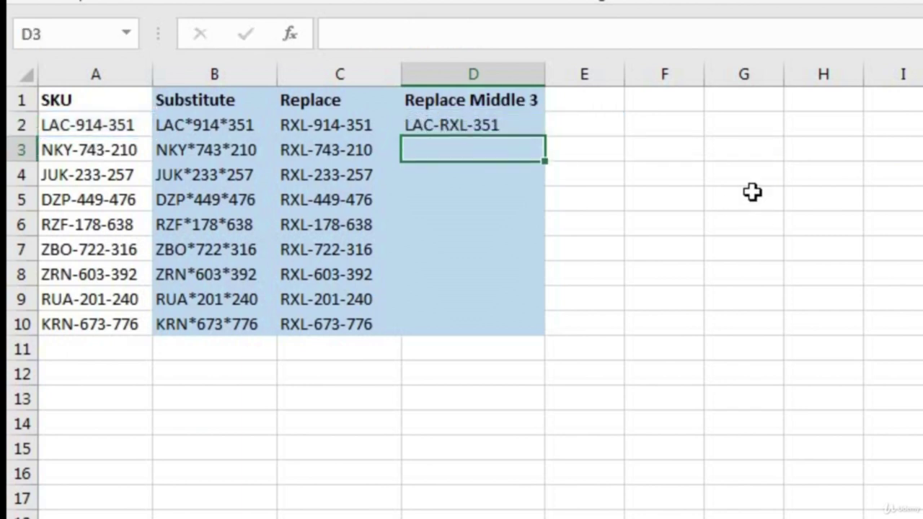
{"action": "left_click", "coordinate": [504, 123]}
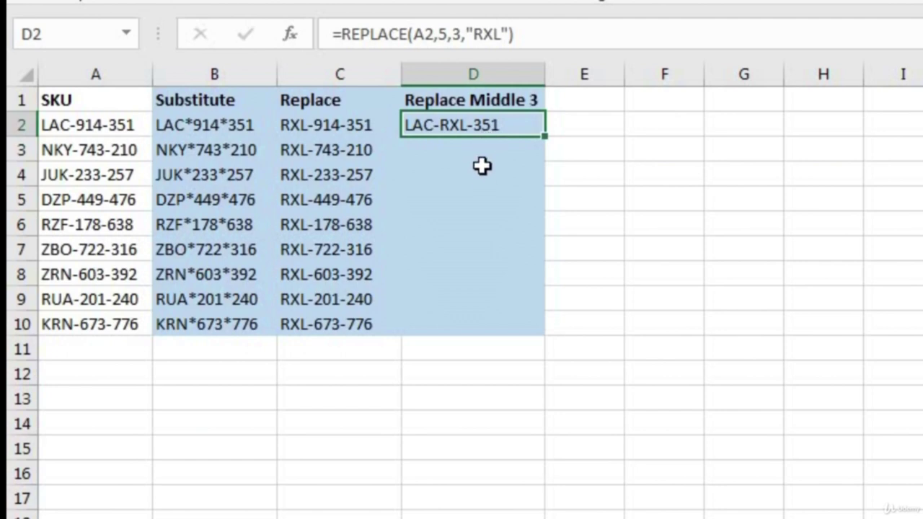
{"action": "double_click", "coordinate": [544, 140]}
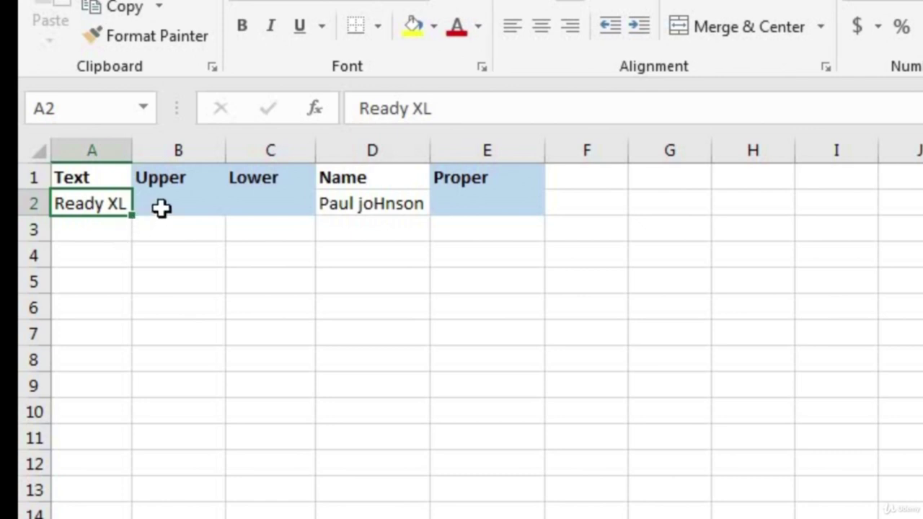
Enter =UPPER(A2) in B2 so it displays READY XL.
{"action": "left_click", "coordinate": [162, 207]}
{"action": "type", "text": "=upp"}
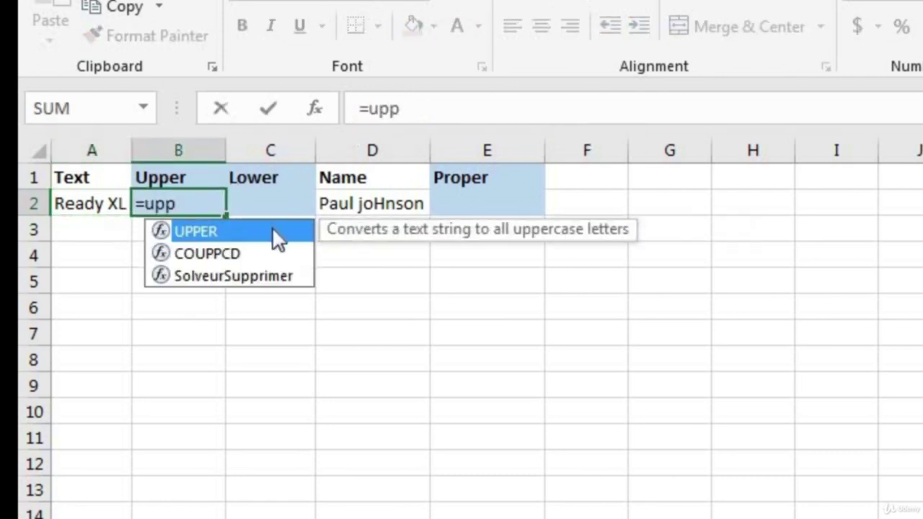
{"action": "double_click", "coordinate": [272, 230]}
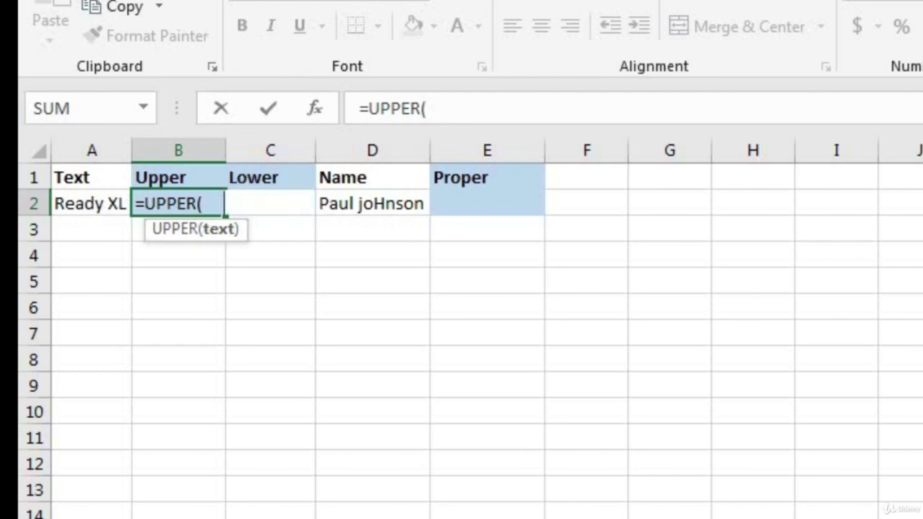
{"action": "key", "text": "Left"}
{"action": "type", "text": ")"}
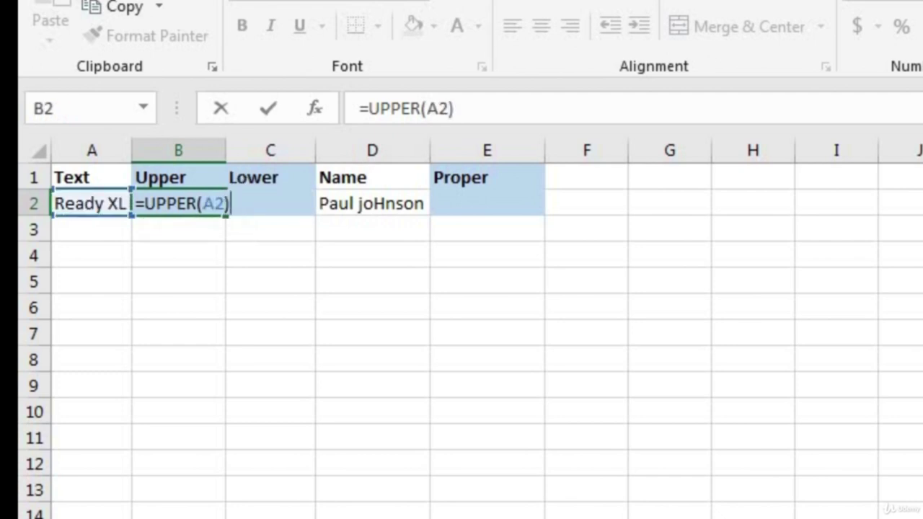
{"action": "key", "text": "Return"}
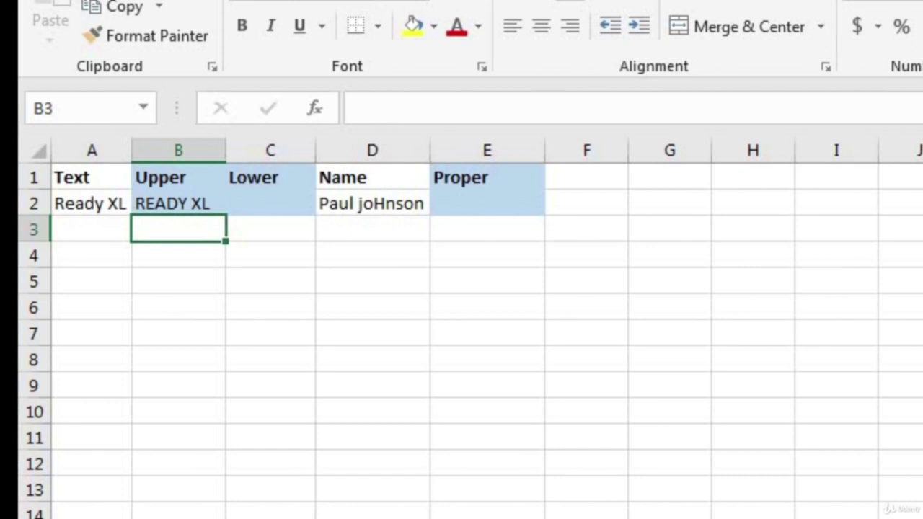
{"action": "left_click", "coordinate": [258, 202]}
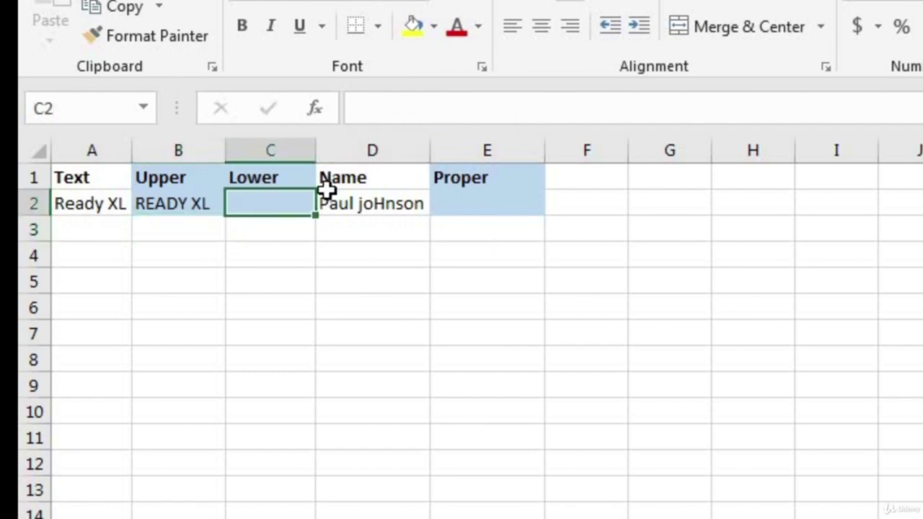
{"action": "type", "text": "=low"}
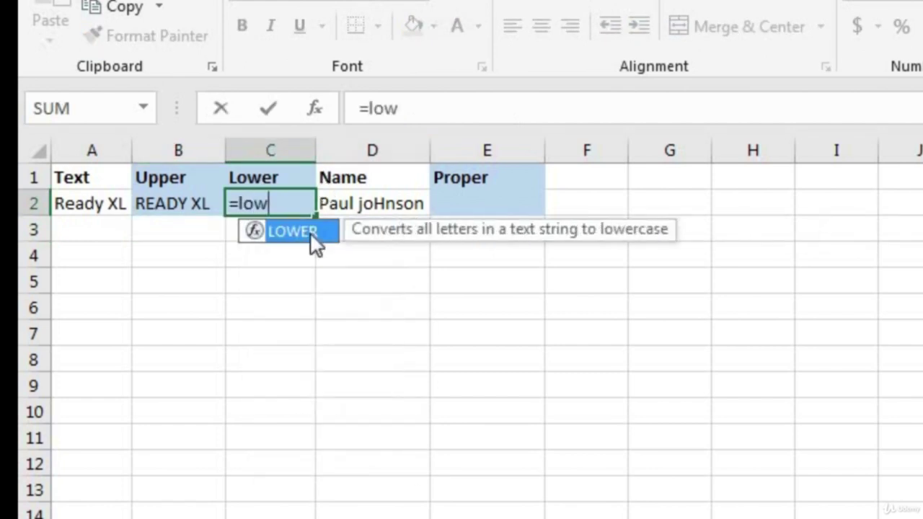
{"action": "double_click", "coordinate": [315, 243]}
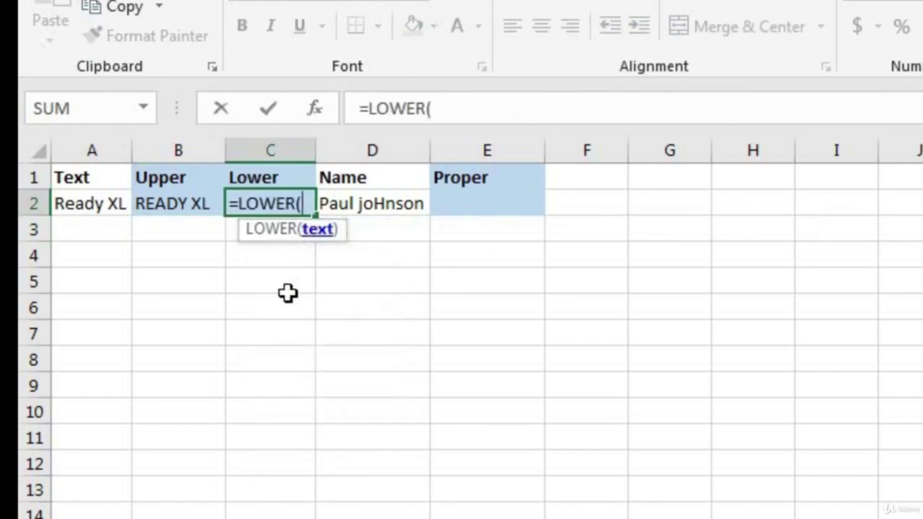
{"action": "left_click", "coordinate": [78, 196]}
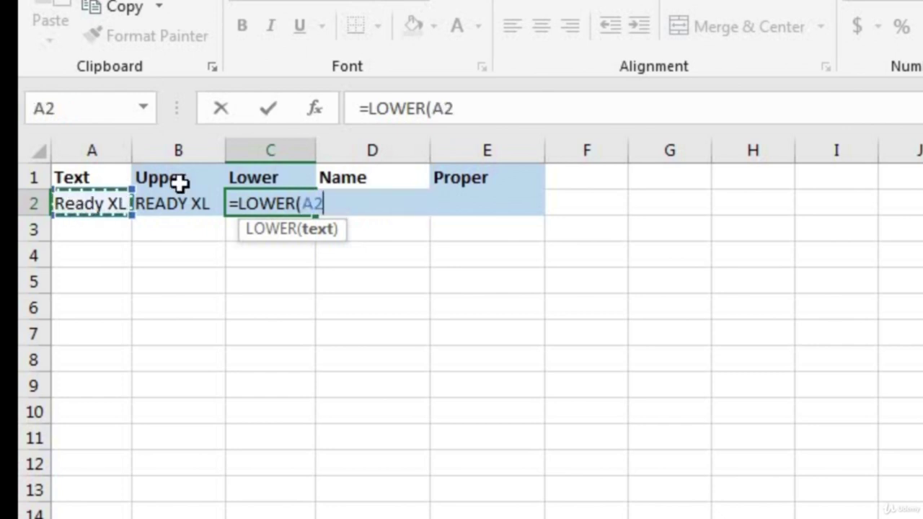
{"action": "type", "text": ")"}
{"action": "key", "text": "Return"}
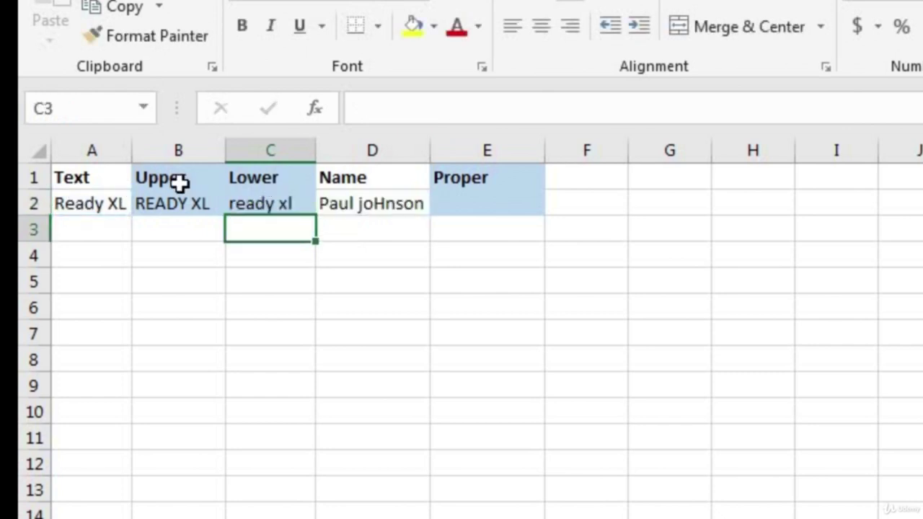
{"action": "left_click", "coordinate": [346, 204]}
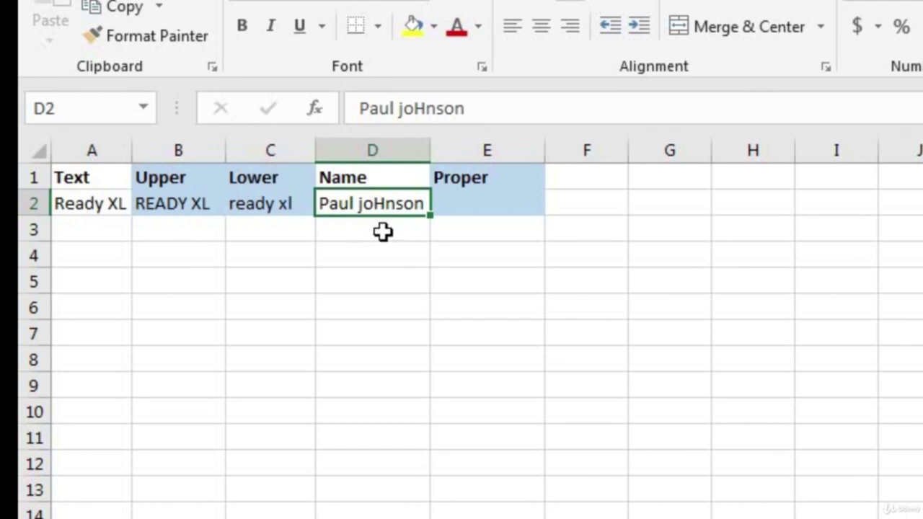
Enter =PROPER(D2) in E2 to show the name in proper case.
{"action": "left_click", "coordinate": [479, 211]}
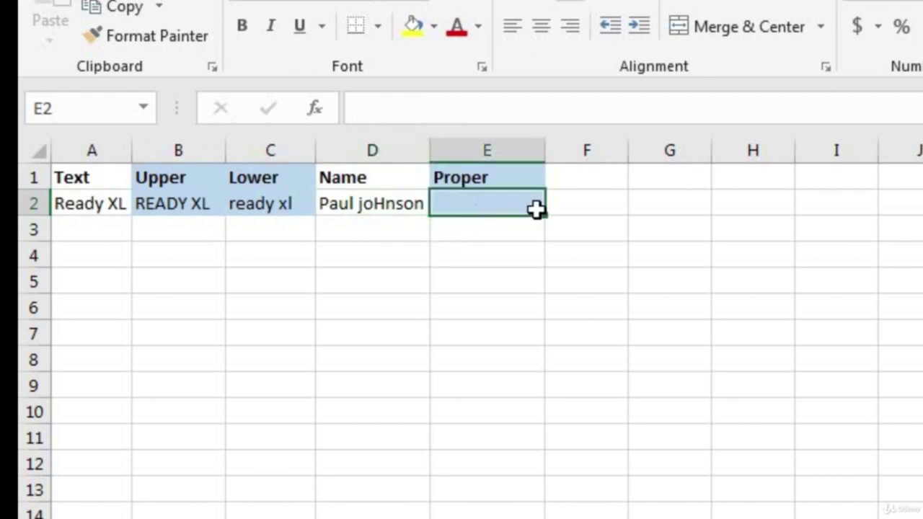
{"action": "type", "text": "=prop"}
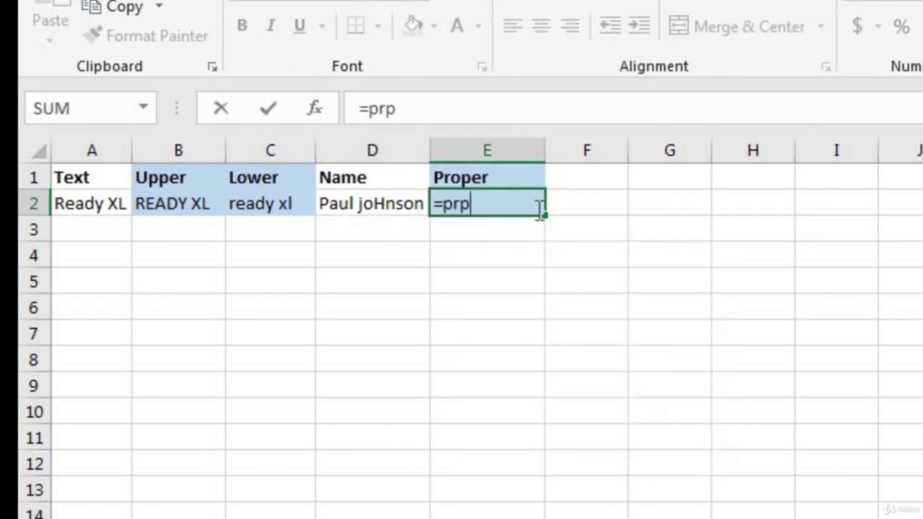
{"action": "double_click", "coordinate": [591, 238]}
{"action": "key", "text": "Left"}
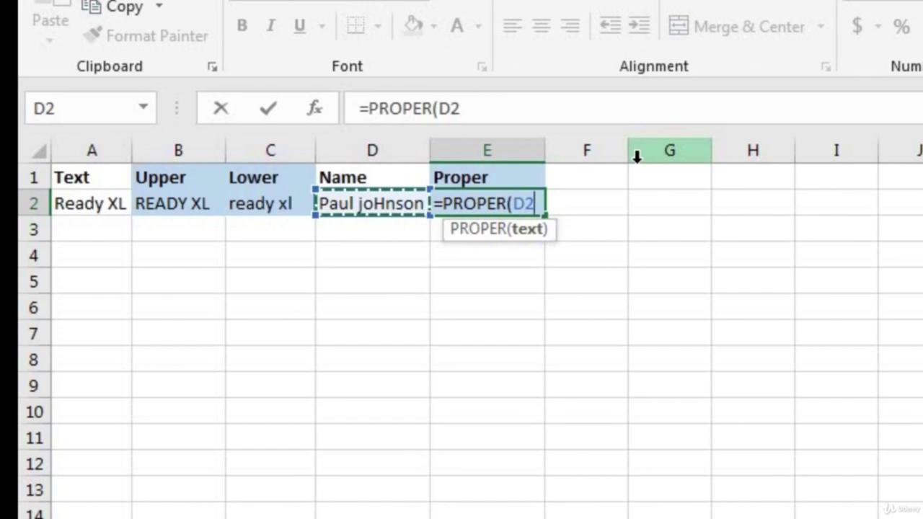
{"action": "type", "text": ")"}
{"action": "key", "text": "Return"}
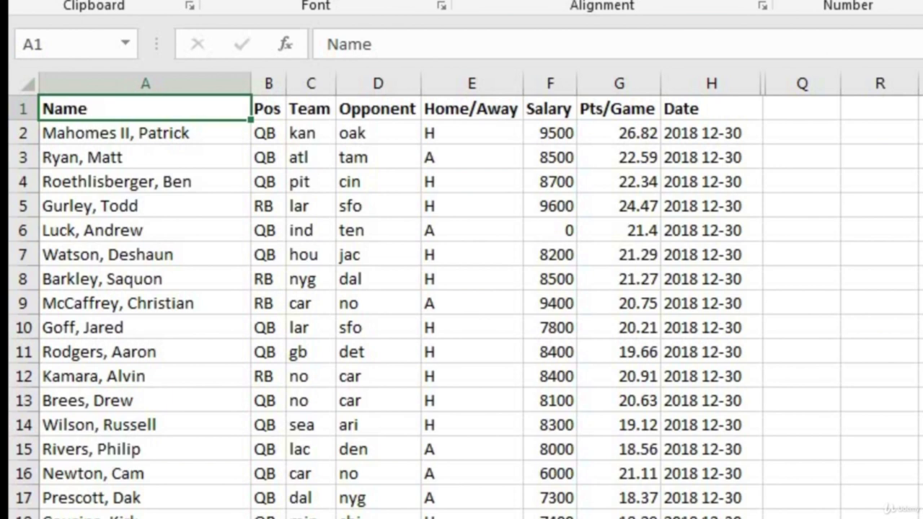
{"action": "left_click", "coordinate": [802, 375]}
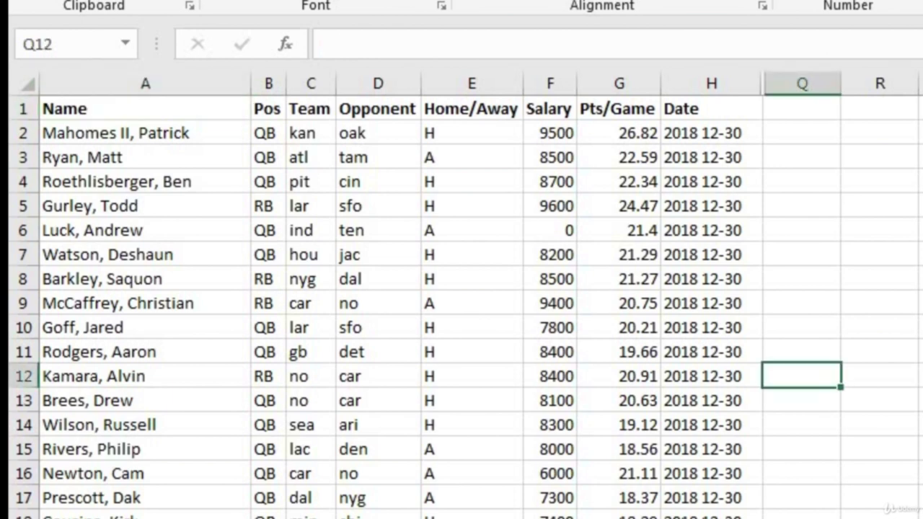
{"action": "left_click", "coordinate": [65, 72]}
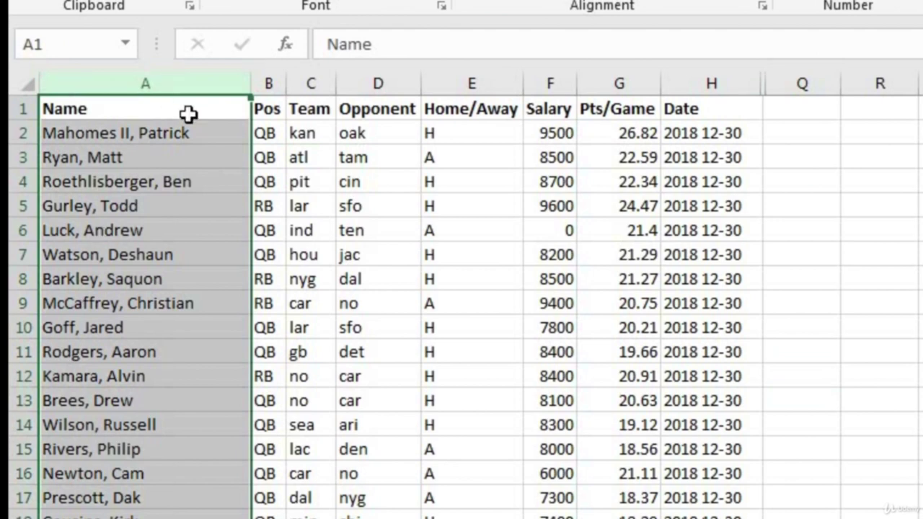
{"action": "key", "text": "shift+BackSpace"}
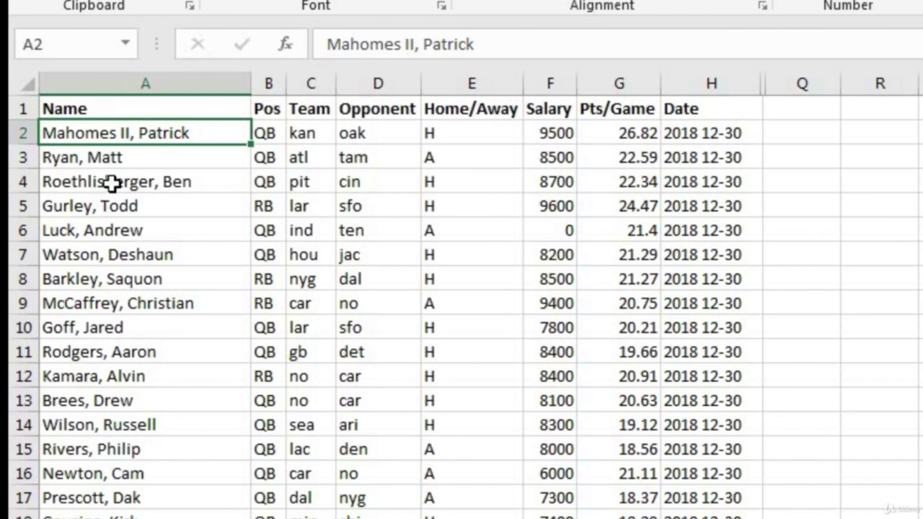
{"action": "left_click", "coordinate": [313, 83]}
{"action": "left_click_drag", "start_coordinate": [333, 83], "coordinate": [354, 83]}
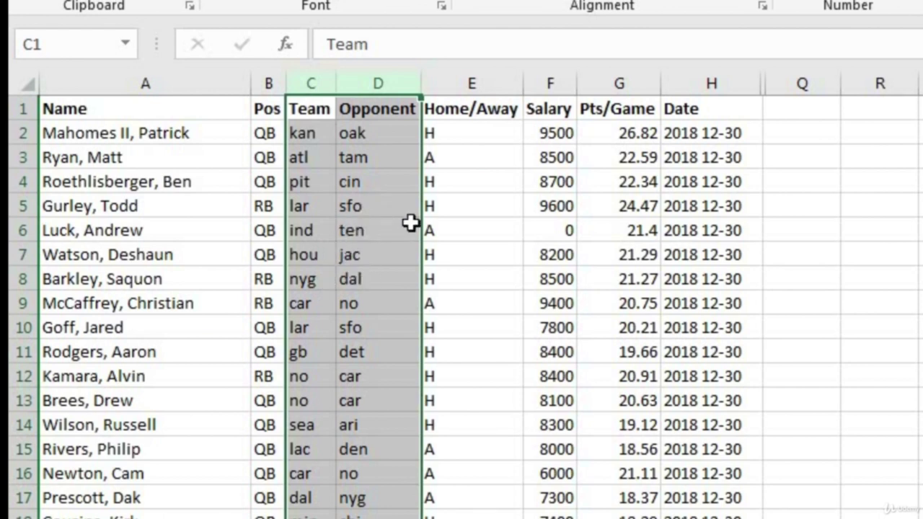
{"action": "left_click", "coordinate": [711, 84]}
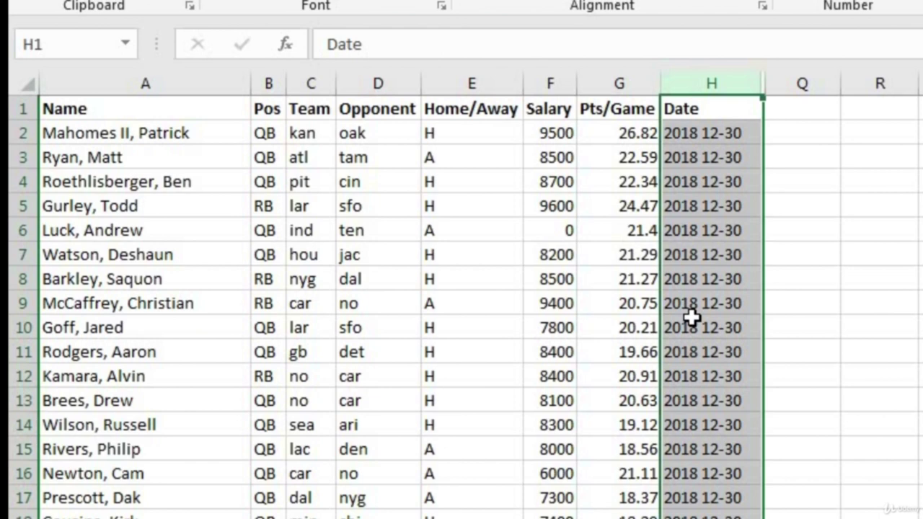
{"action": "key", "text": "Down"}
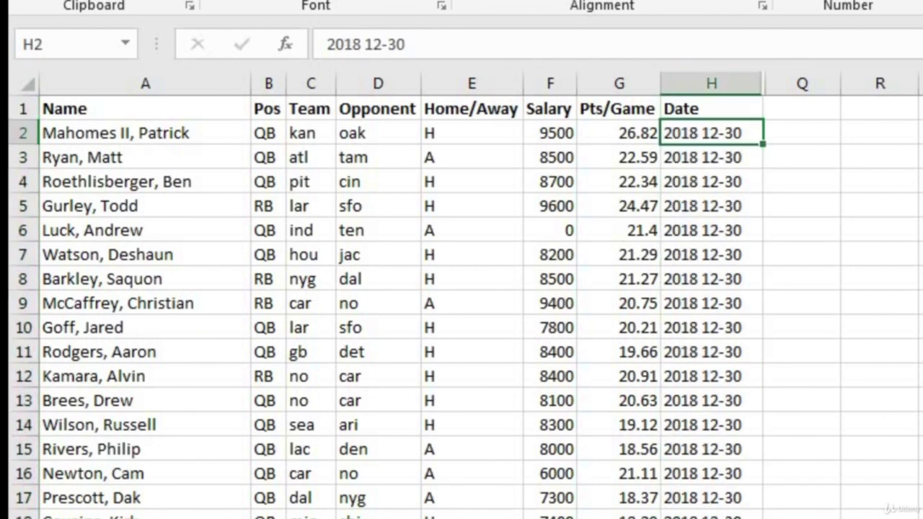
{"action": "left_click_drag", "start_coordinate": [140, 108], "coordinate": [680, 97]}
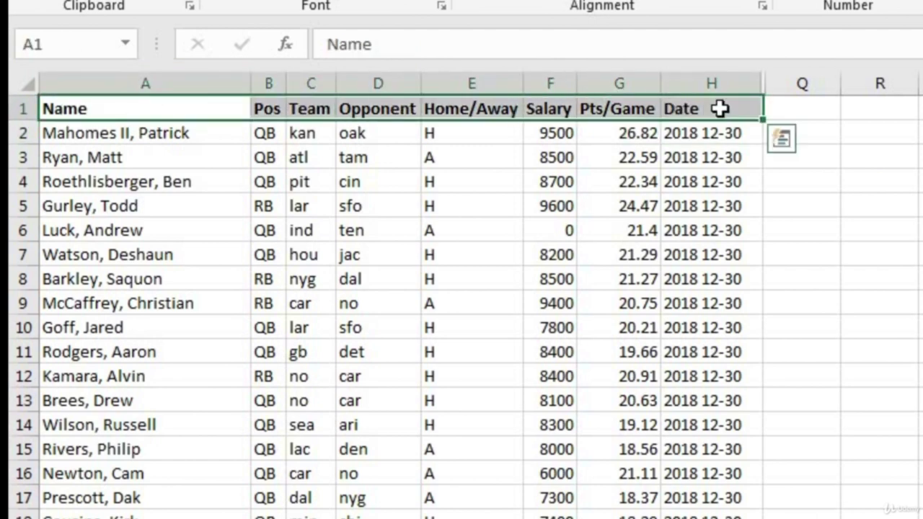
{"action": "left_click_drag", "start_coordinate": [741, 84], "coordinate": [794, 85]}
Unhide columns I through P to reveal the second Name-to-Date headers.
{"action": "right_click", "coordinate": [794, 84]}
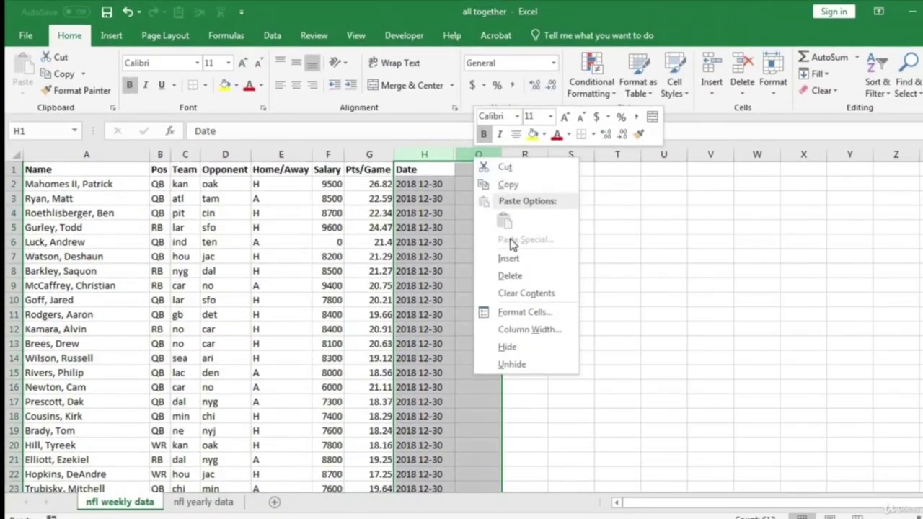
{"action": "left_click", "coordinate": [546, 371]}
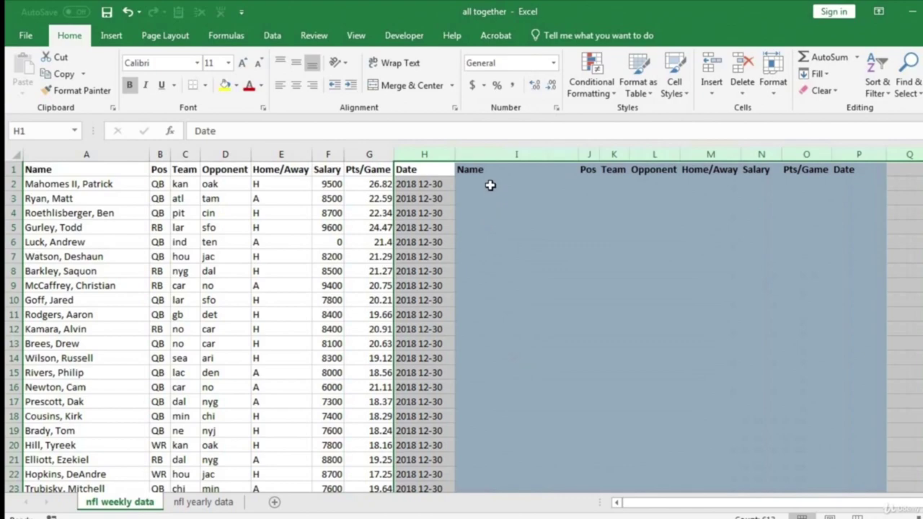
{"action": "left_click", "coordinate": [486, 179]}
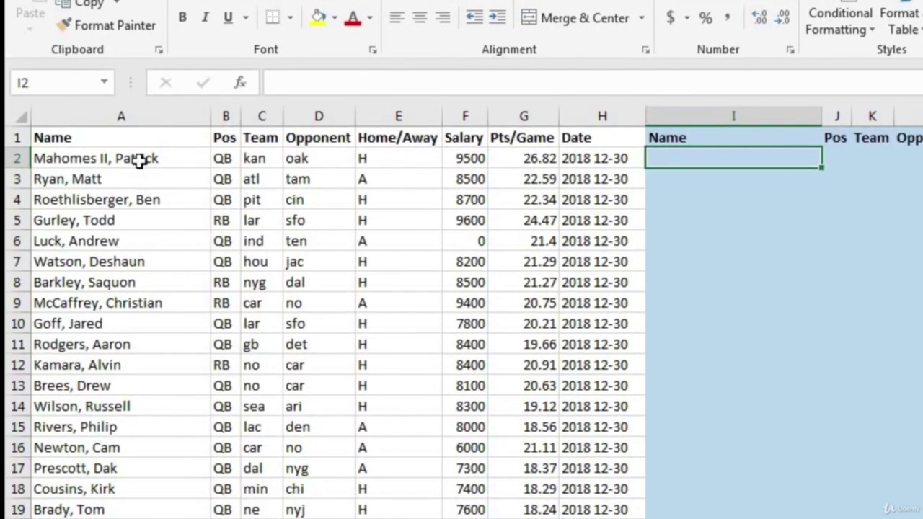
{"action": "left_click", "coordinate": [136, 160]}
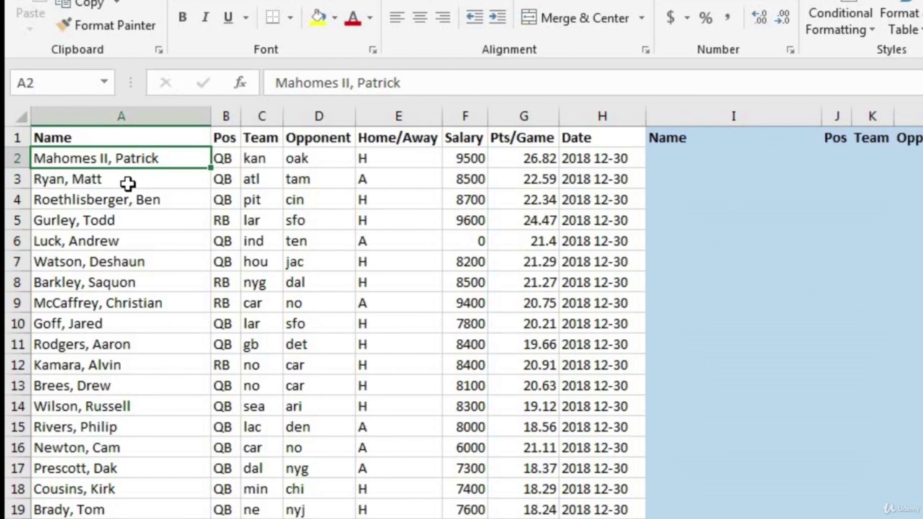
Enter =MID(A2,FIND(", ",A2)+2,100) in I2 to extract the first name.
{"action": "left_click", "coordinate": [667, 156]}
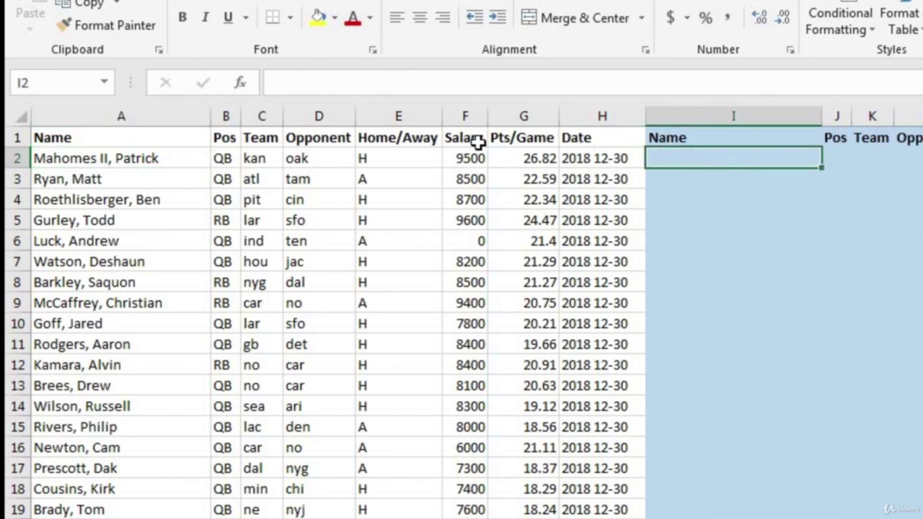
{"action": "type", "text": "=mid"}
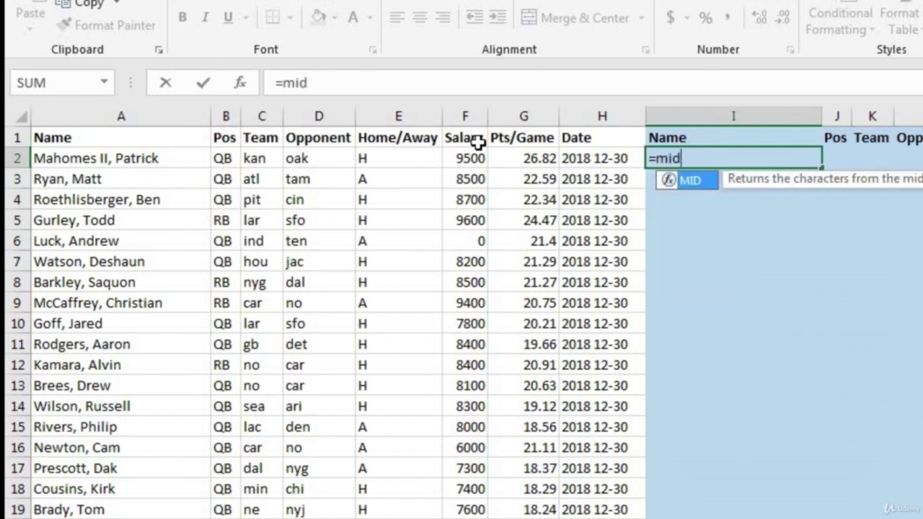
{"action": "type", "text": "("}
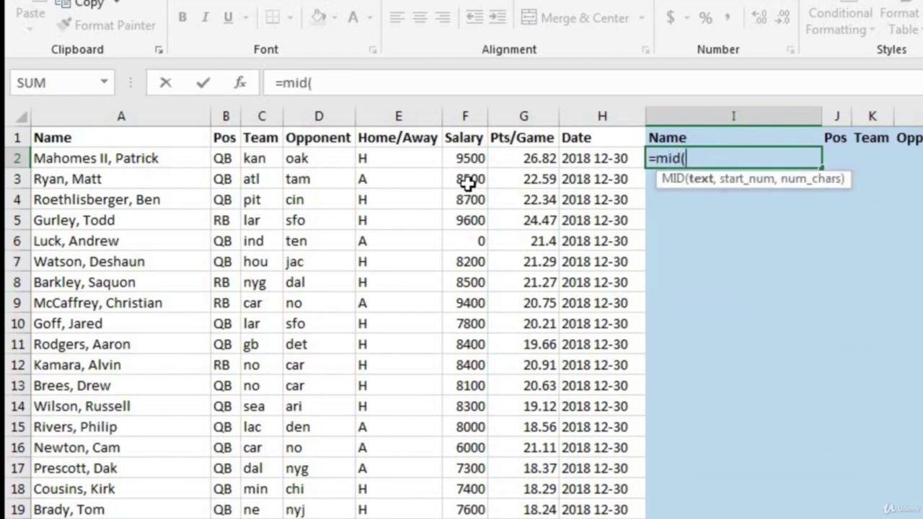
{"action": "left_click", "coordinate": [123, 159]}
{"action": "type", "text": ","}
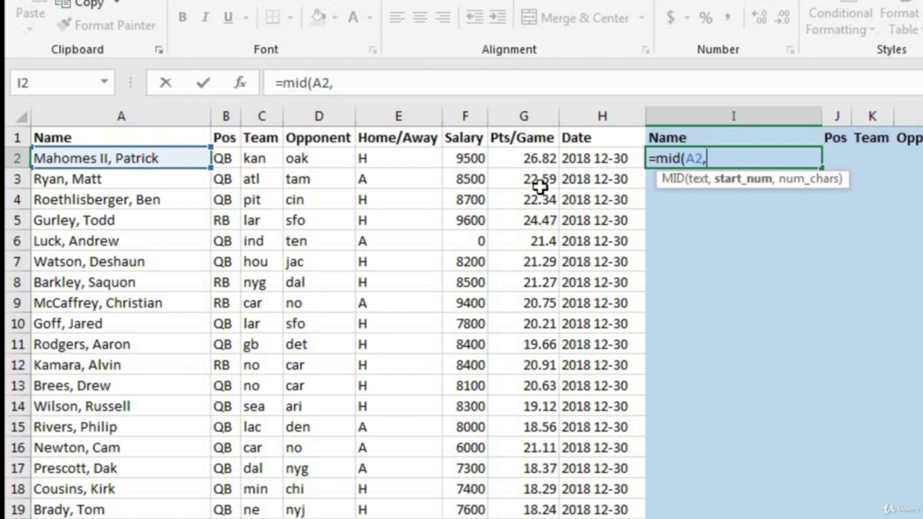
{"action": "type", "text": "find("}
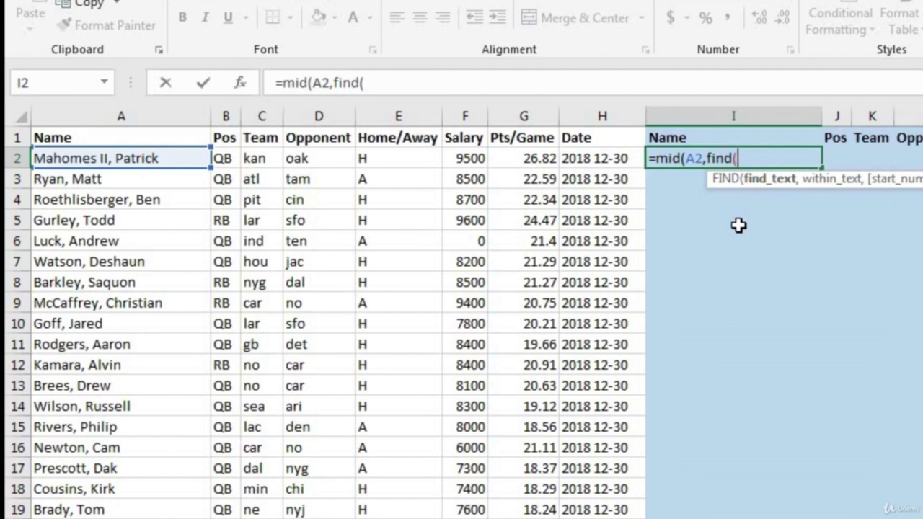
{"action": "type", "text": "\", \","}
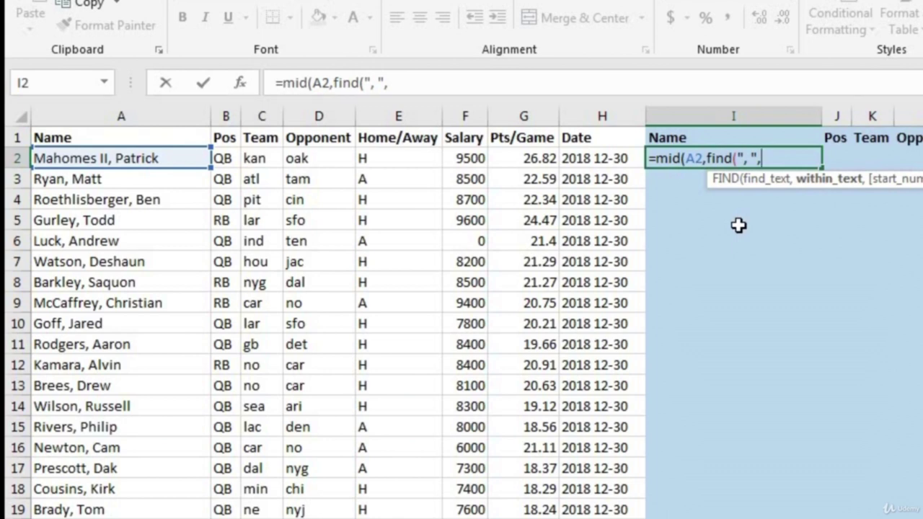
{"action": "left_click", "coordinate": [188, 154]}
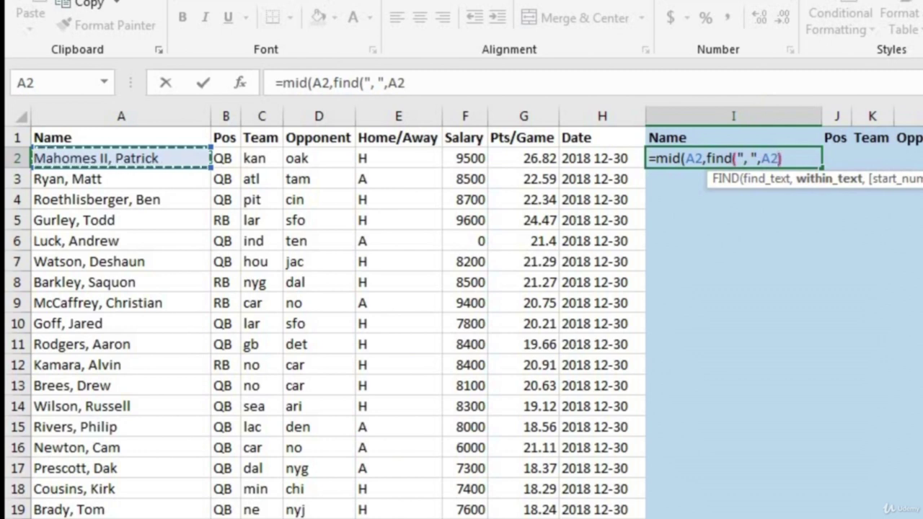
{"action": "type", "text": ")"}
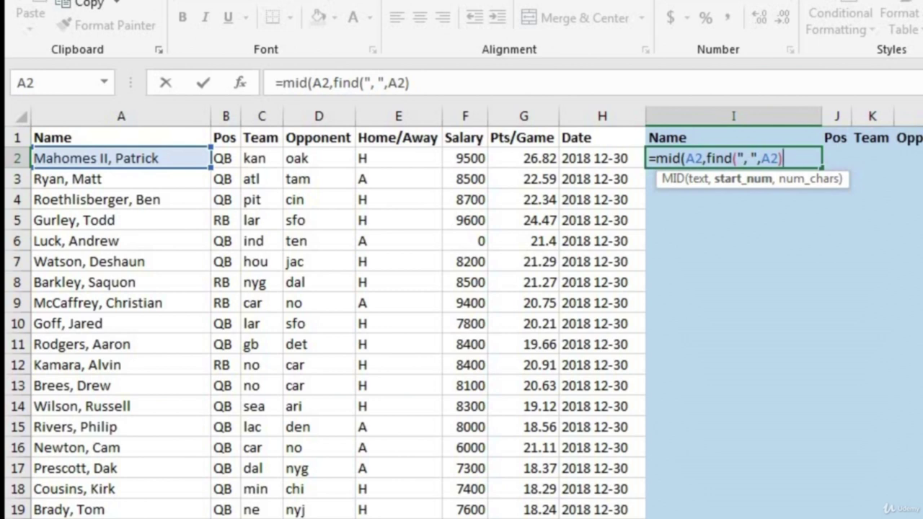
{"action": "type", "text": "+2,"}
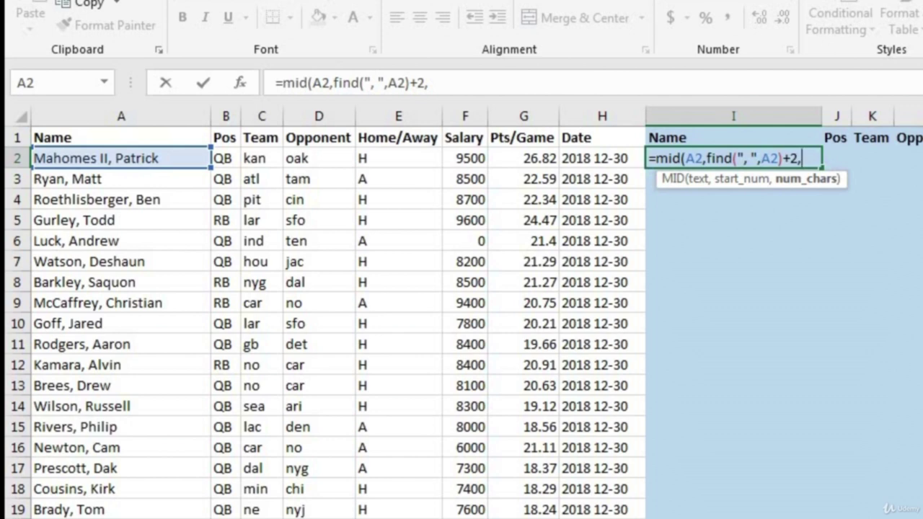
{"action": "type", "text": "100"}
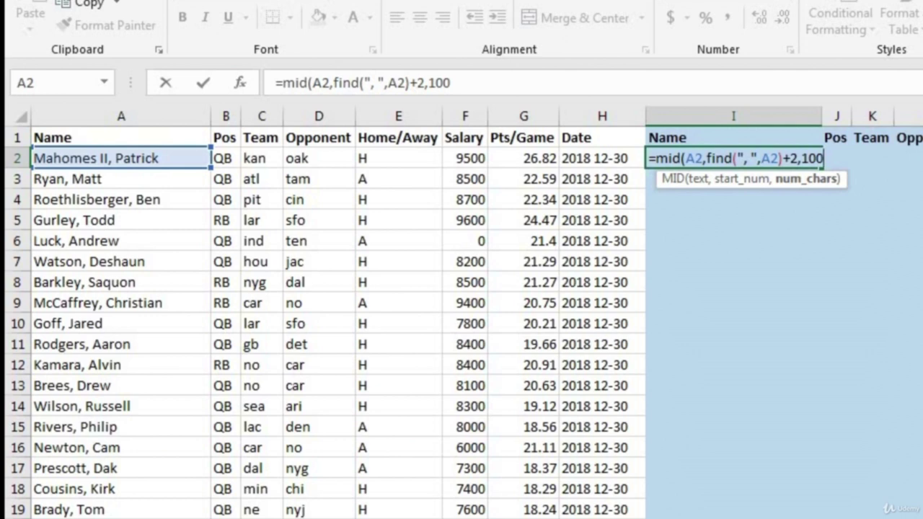
{"action": "type", "text": ")"}
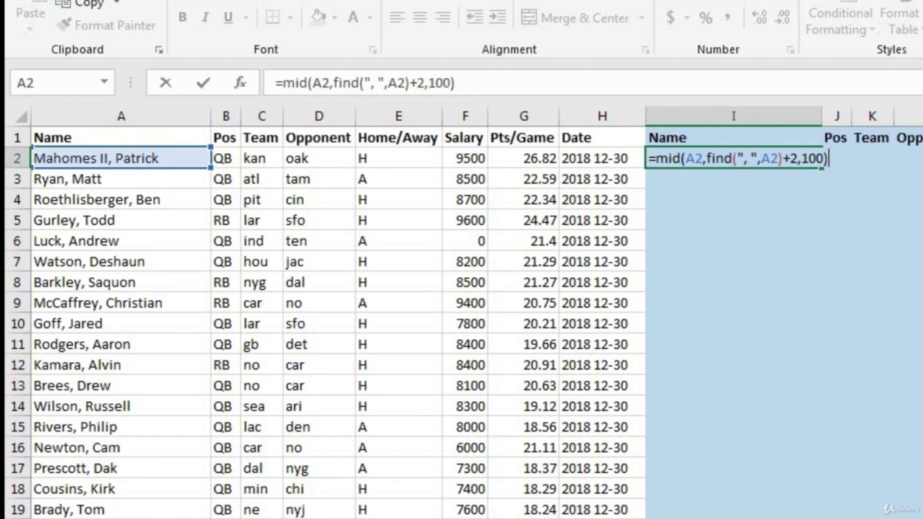
{"action": "key", "text": "Return"}
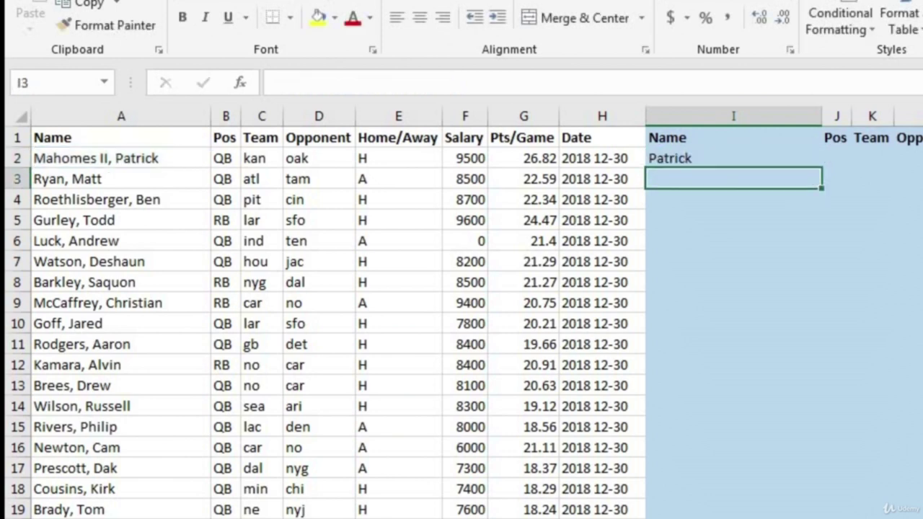
Append &LEFT(A2,FIND(", ",A2)-1) to I2's formula to add the last name.
{"action": "left_click", "coordinate": [754, 156]}
{"action": "left_click", "coordinate": [796, 177]}
{"action": "double_click", "coordinate": [743, 156]}
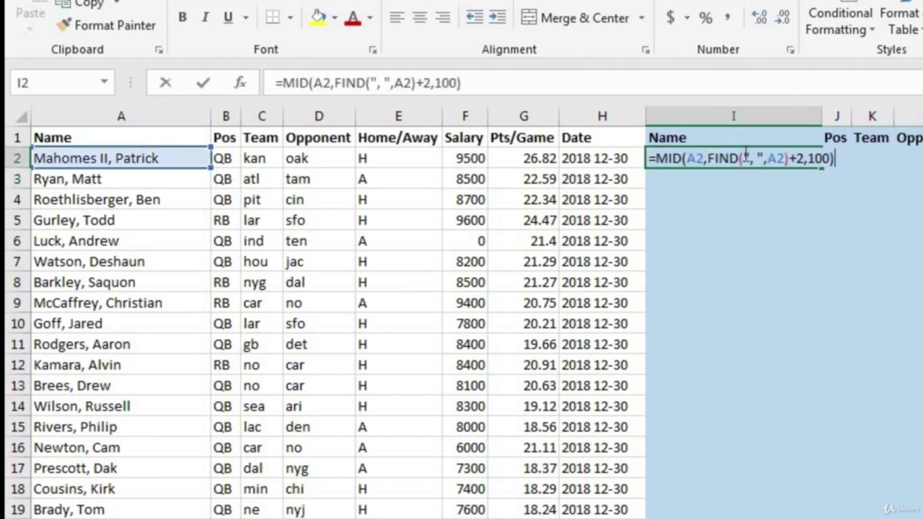
{"action": "key", "text": "End"}
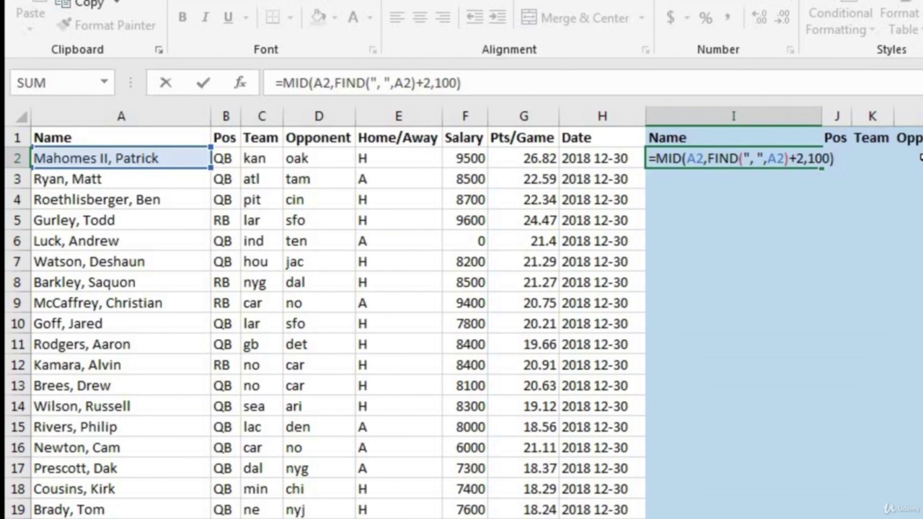
{"action": "type", "text": "&"}
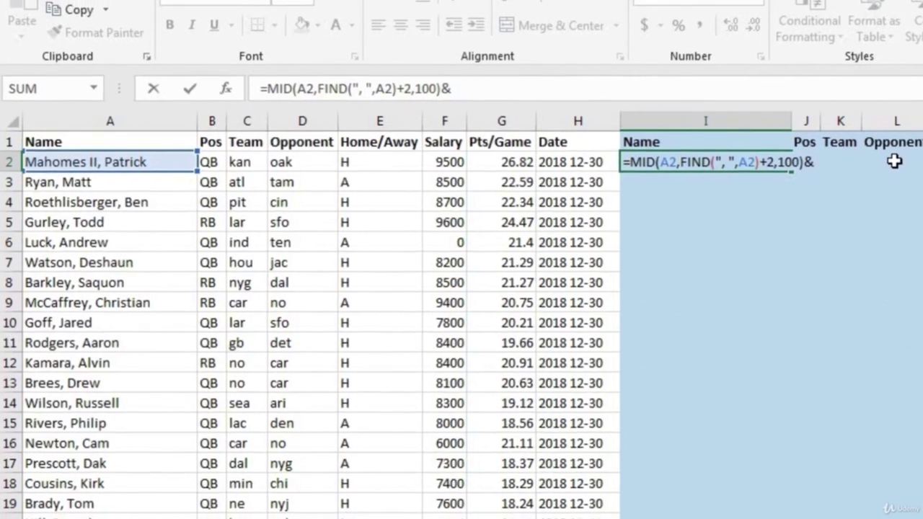
{"action": "type", "text": "left"}
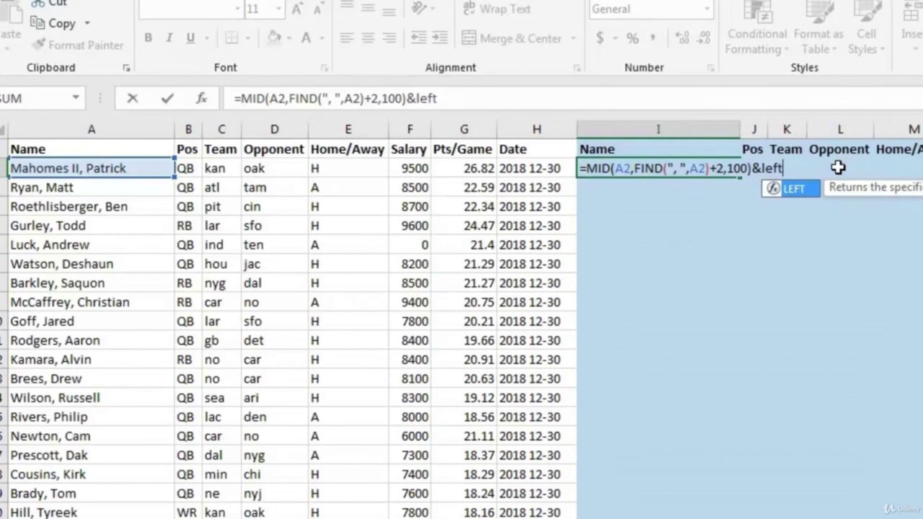
{"action": "type", "text": "("}
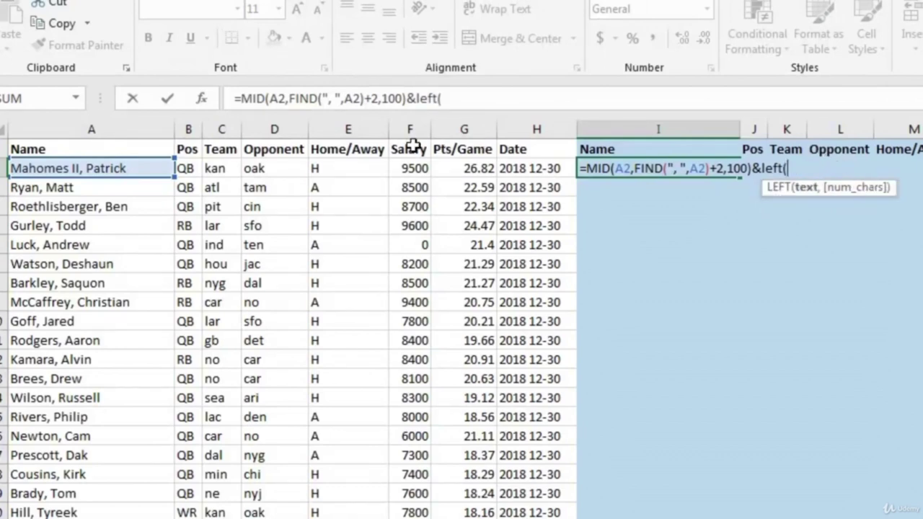
{"action": "left_click", "coordinate": [125, 168]}
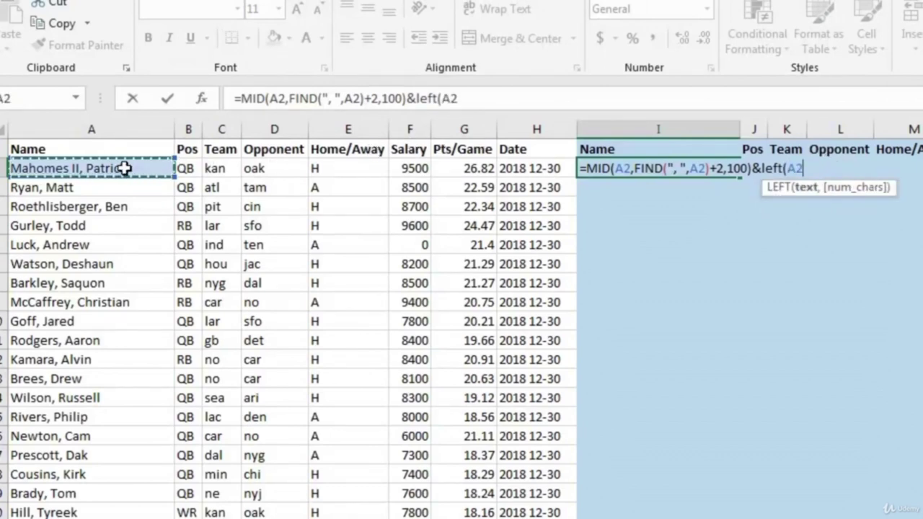
{"action": "type", "text": ","}
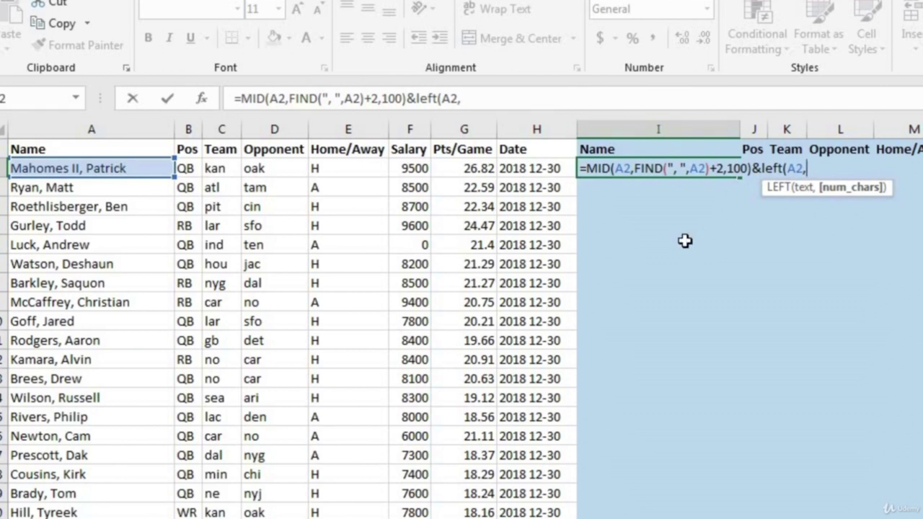
{"action": "type", "text": "find"}
{"action": "type", "text": "("}
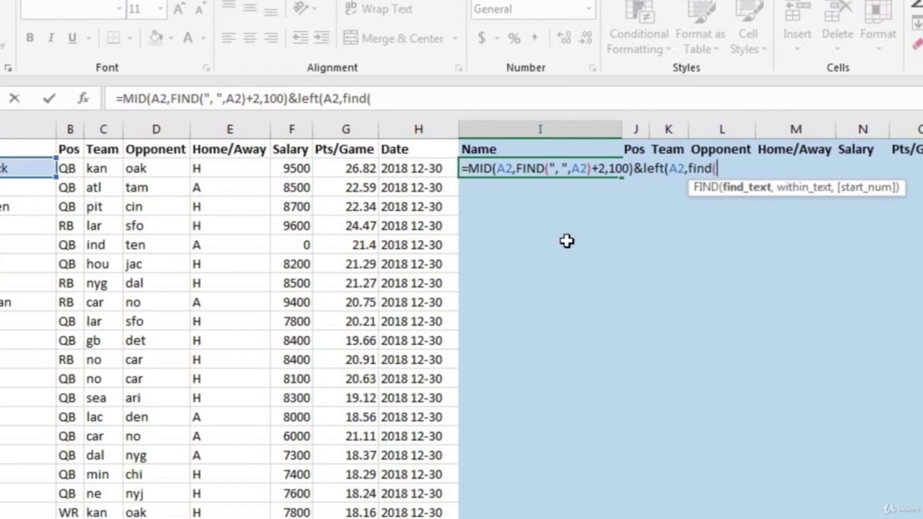
{"action": "type", "text": "\", \","}
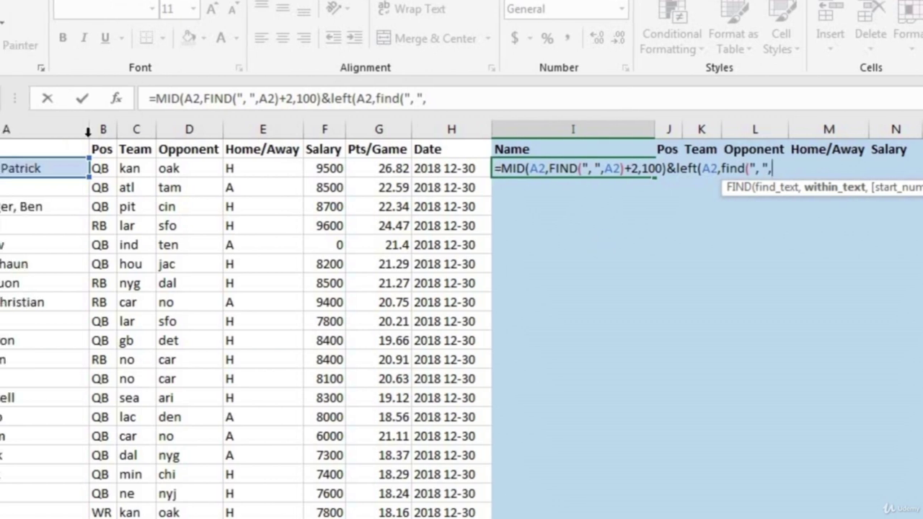
{"action": "left_click", "coordinate": [138, 167]}
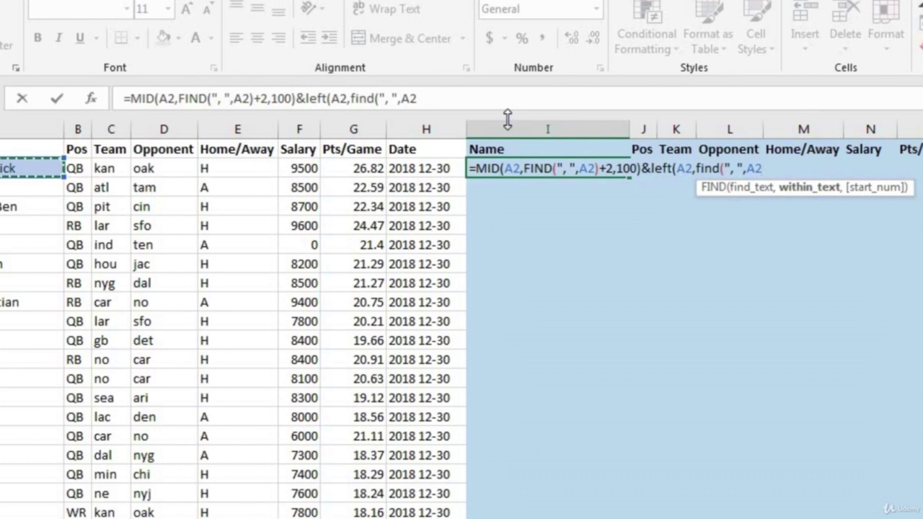
{"action": "type", "text": ")"}
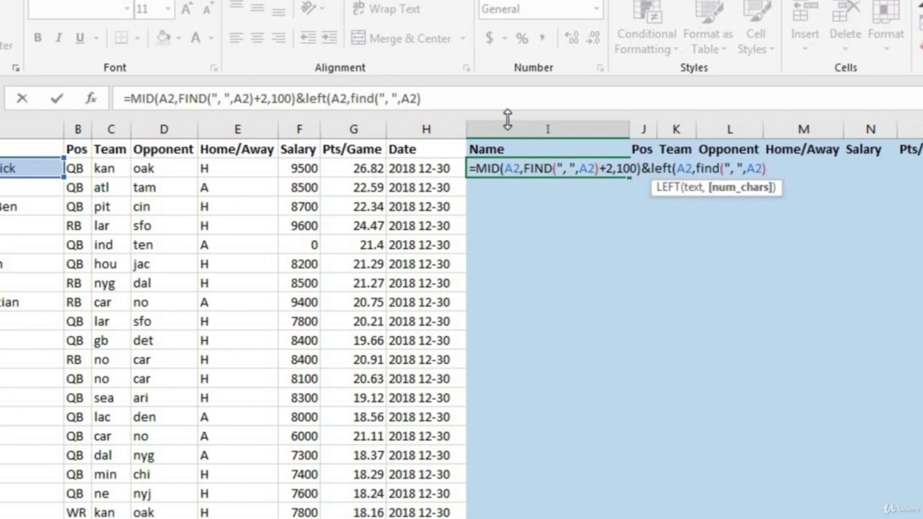
{"action": "type", "text": "-1)"}
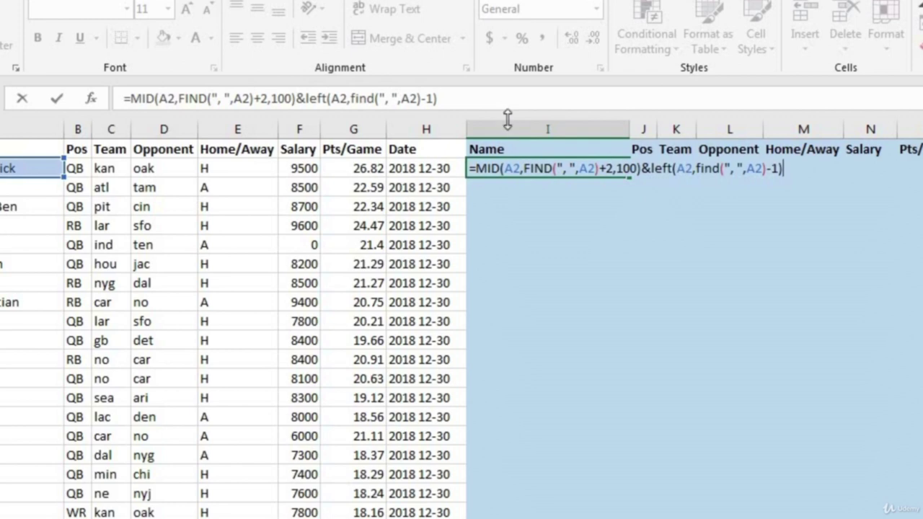
{"action": "key", "text": "Return"}
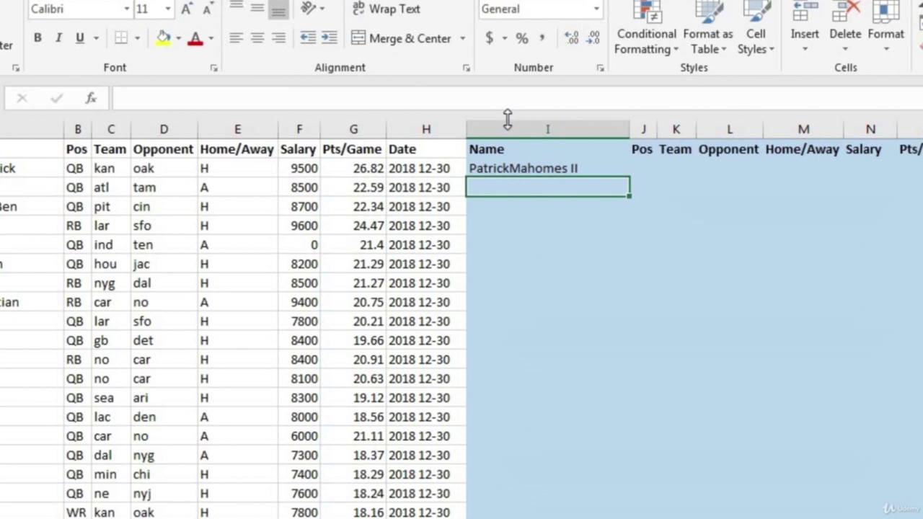
Insert &" " into I2's formula so a space separates first and last names.
{"action": "left_click", "coordinate": [512, 167]}
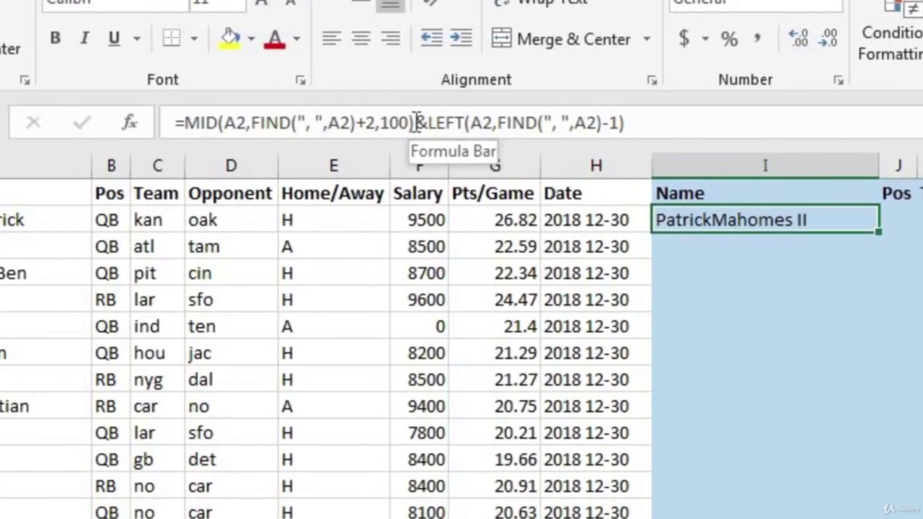
{"action": "left_click", "coordinate": [389, 117]}
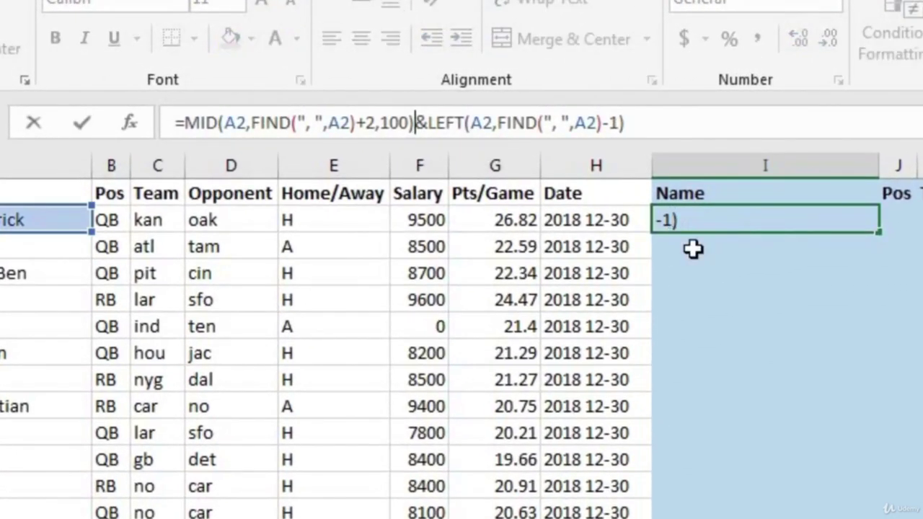
{"action": "type", "text": "&"}
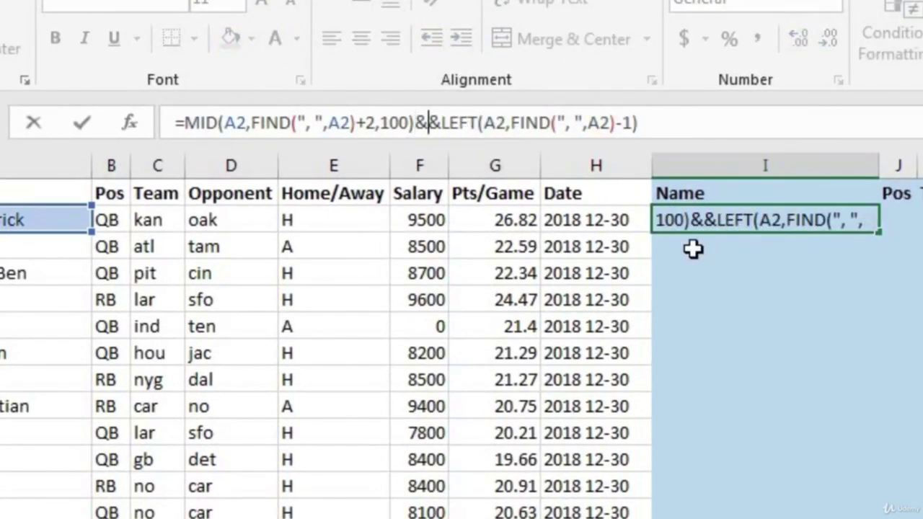
{"action": "type", "text": "\" "}
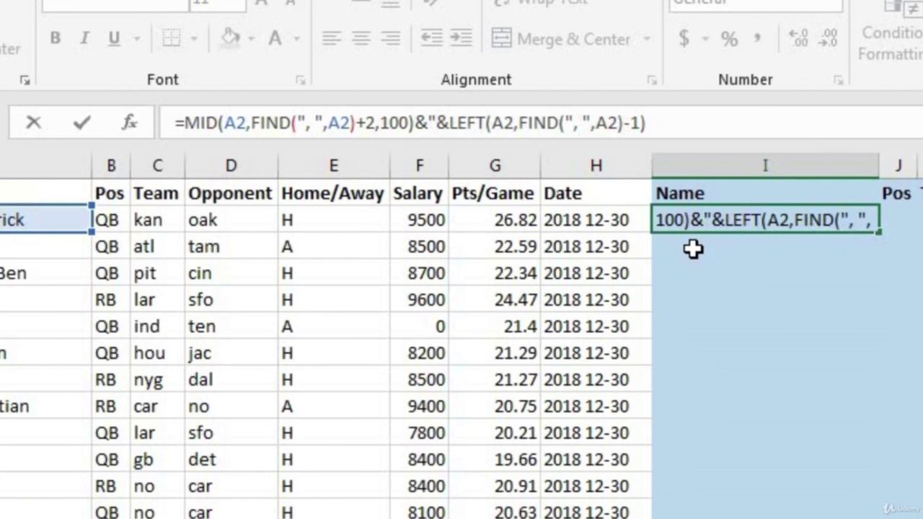
{"action": "type", "text": "\""}
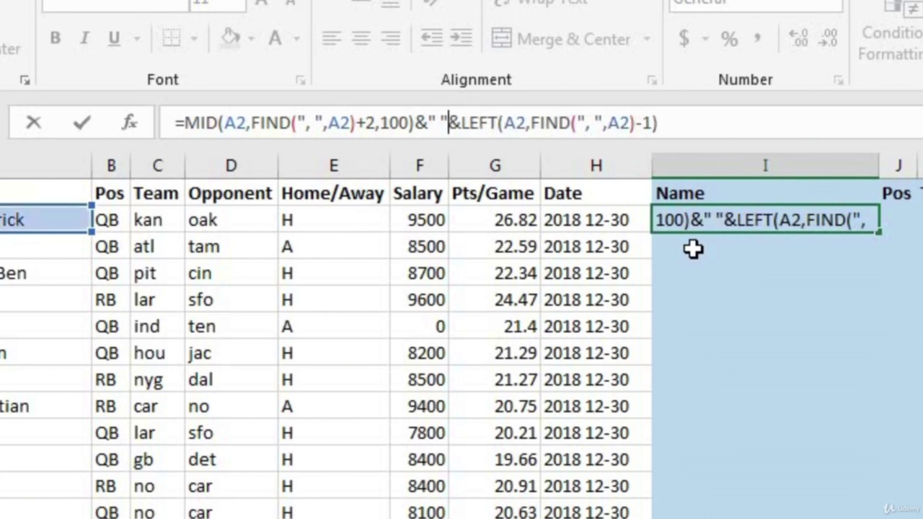
{"action": "key", "text": "Return"}
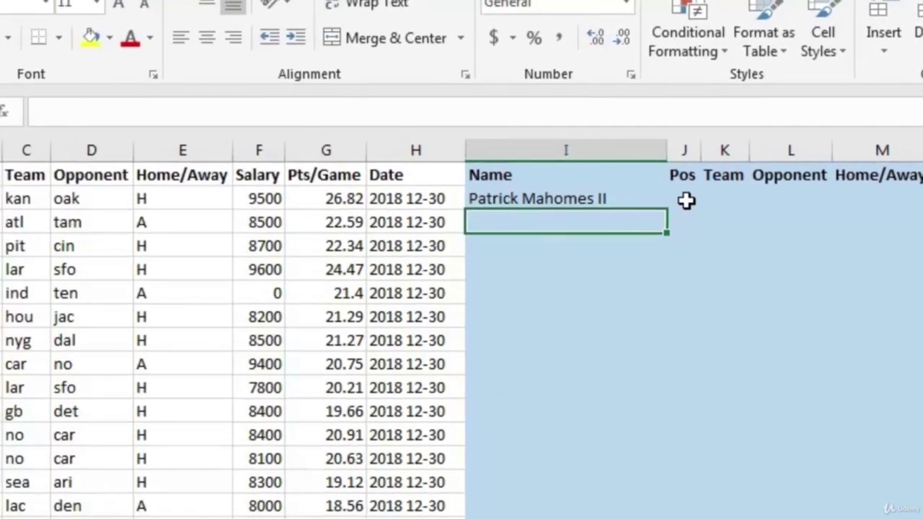
{"action": "left_click", "coordinate": [634, 231]}
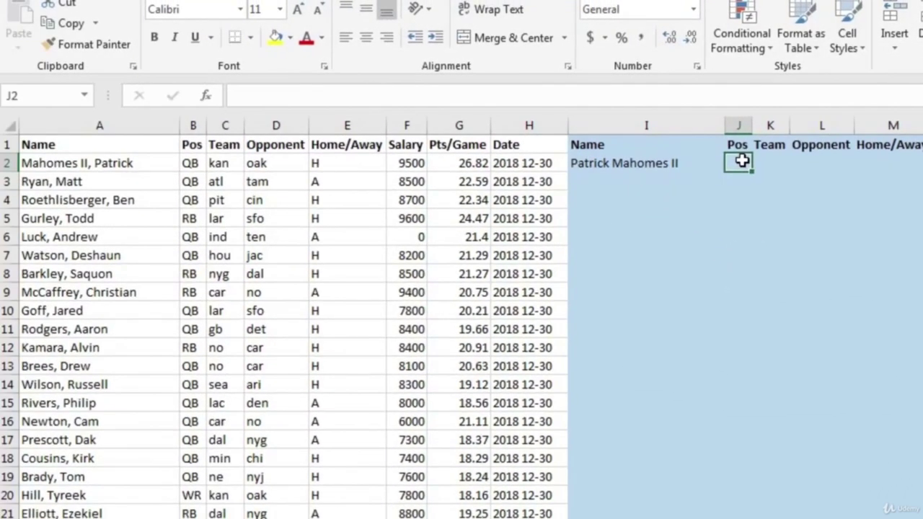
Set J2 to =B2 so it shows the position QB.
{"action": "type", "text": "="}
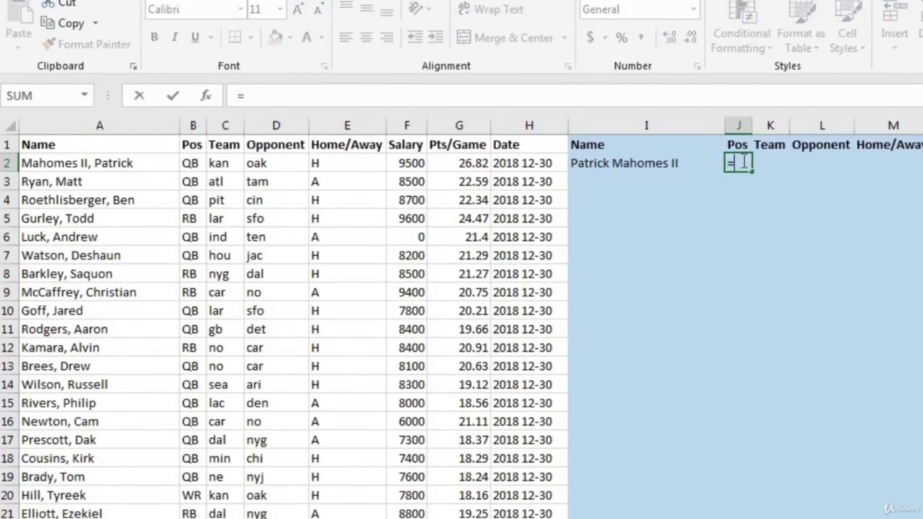
{"action": "left_click", "coordinate": [193, 163]}
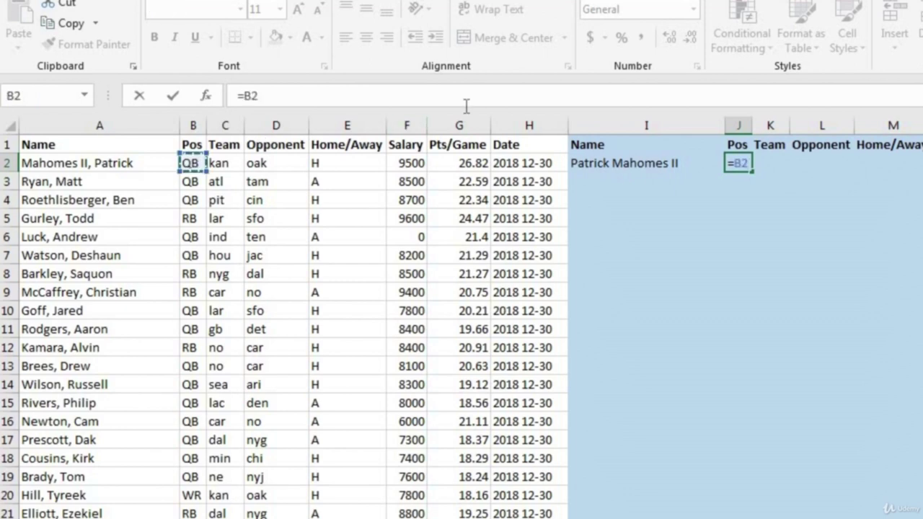
{"action": "key", "text": "Return"}
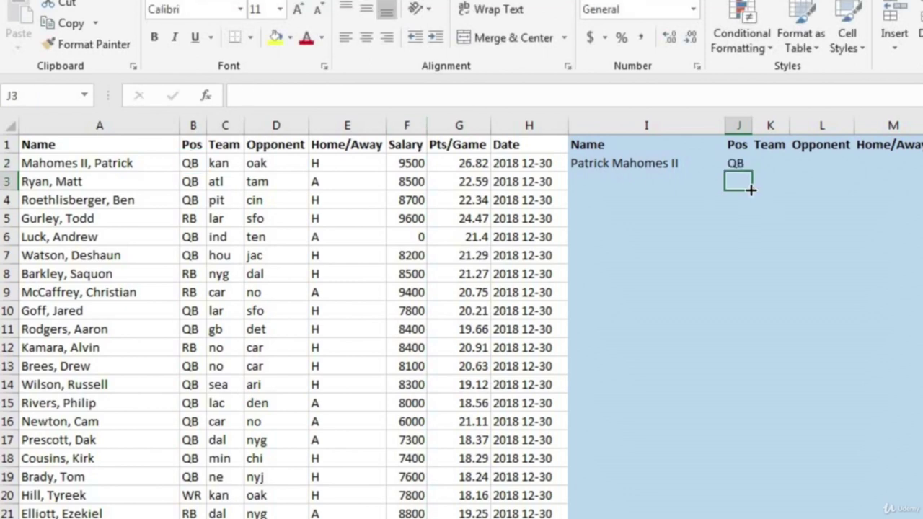
Enter =UPPER(C2) in K2 and copy it to L2, showing KAN and OAK.
{"action": "left_click", "coordinate": [768, 166]}
{"action": "left_click", "coordinate": [797, 169]}
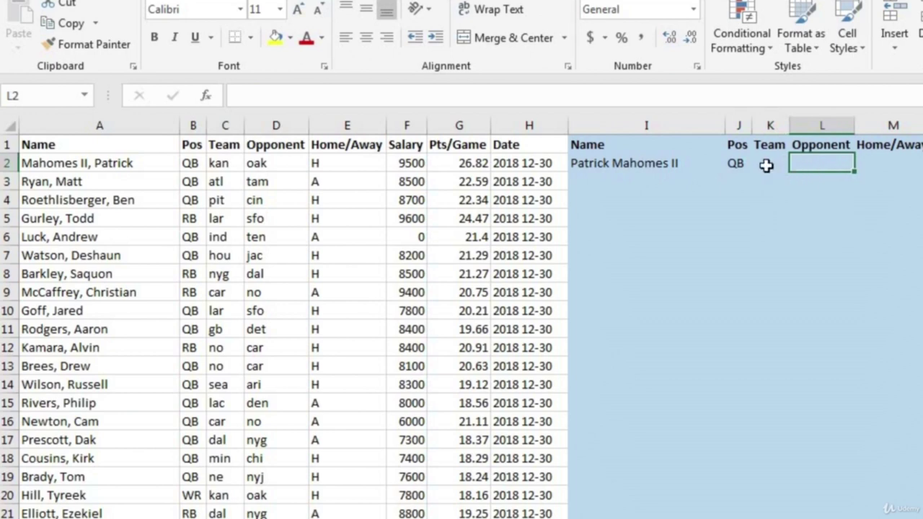
{"action": "left_click", "coordinate": [767, 166]}
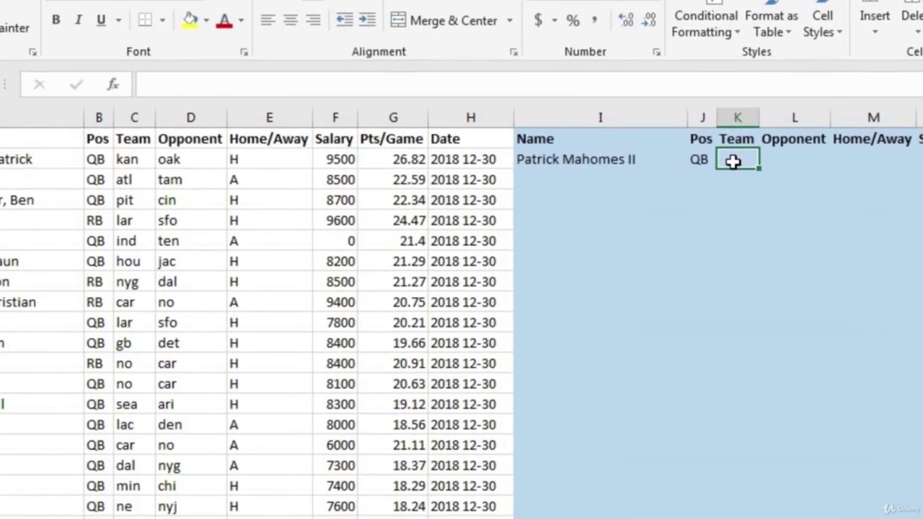
{"action": "type", "text": "="}
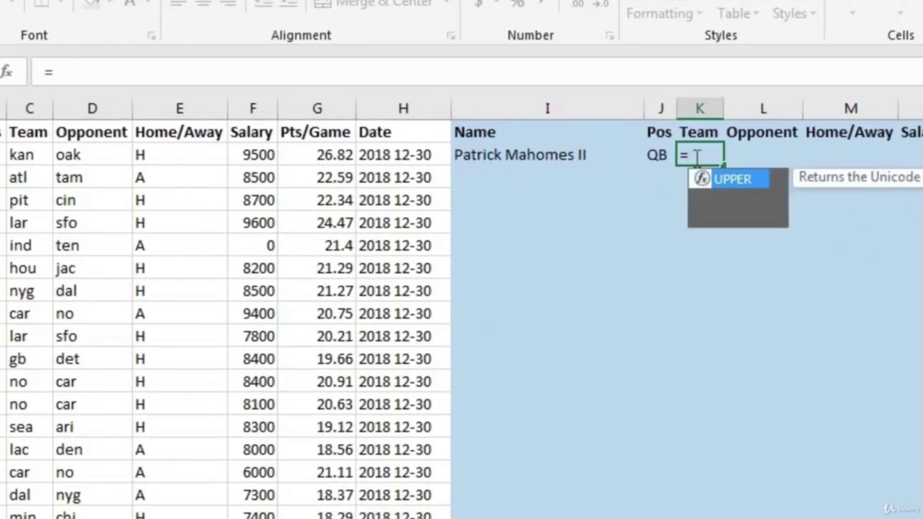
{"action": "type", "text": "upper("}
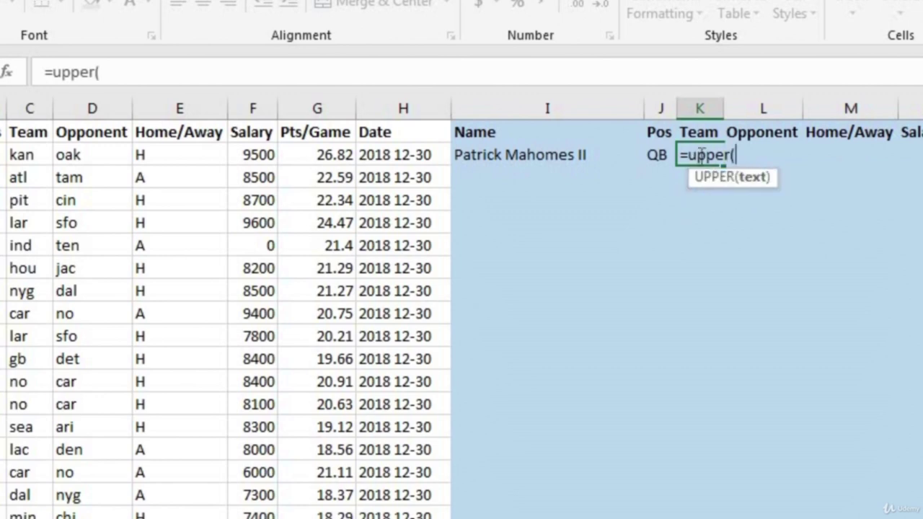
{"action": "left_click", "coordinate": [27, 153]}
{"action": "type", "text": ")"}
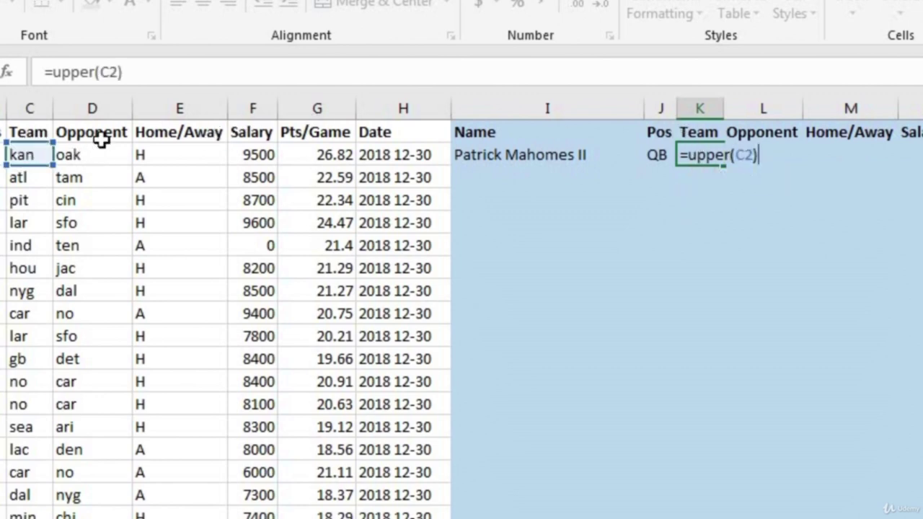
{"action": "key", "text": "Return"}
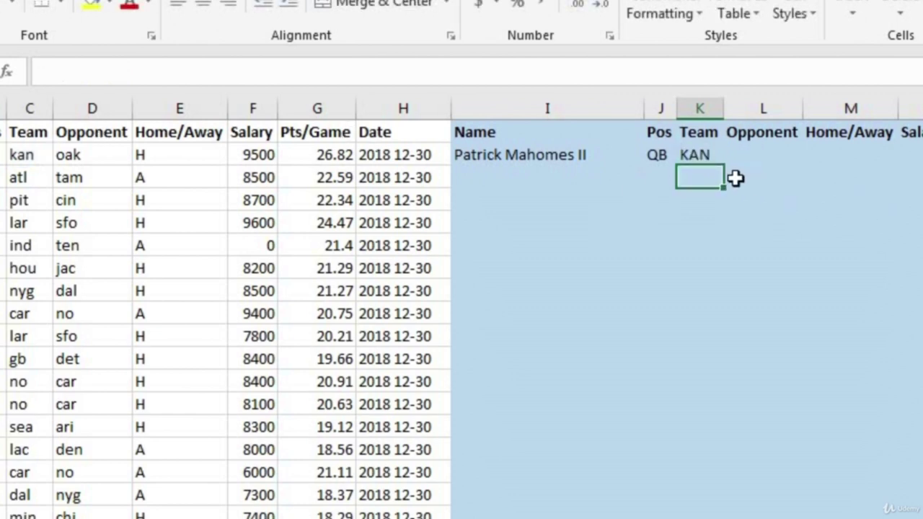
{"action": "left_click", "coordinate": [704, 155]}
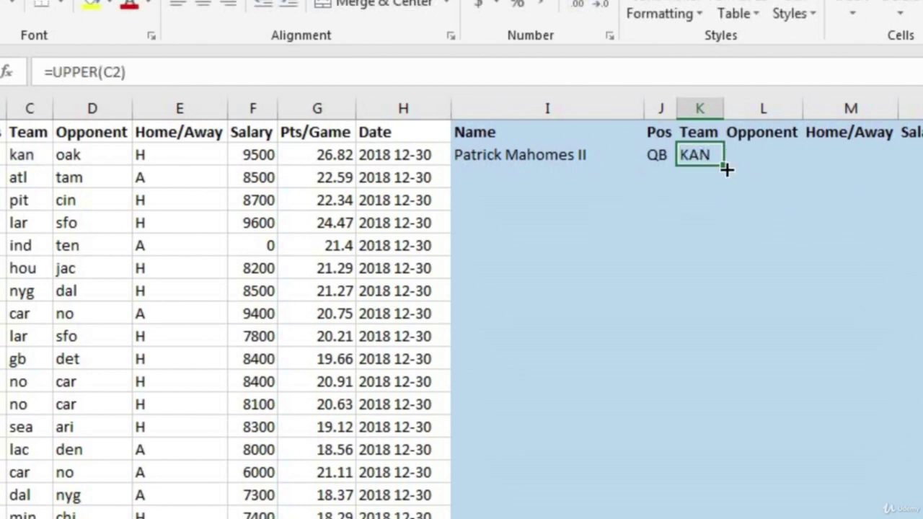
{"action": "left_click_drag", "start_coordinate": [726, 169], "coordinate": [777, 155]}
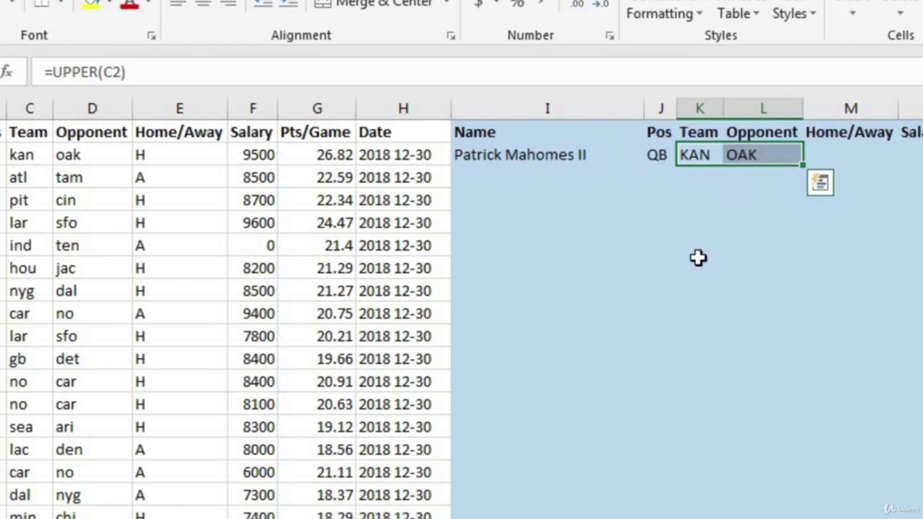
{"action": "left_click_drag", "start_coordinate": [834, 151], "coordinate": [866, 153]}
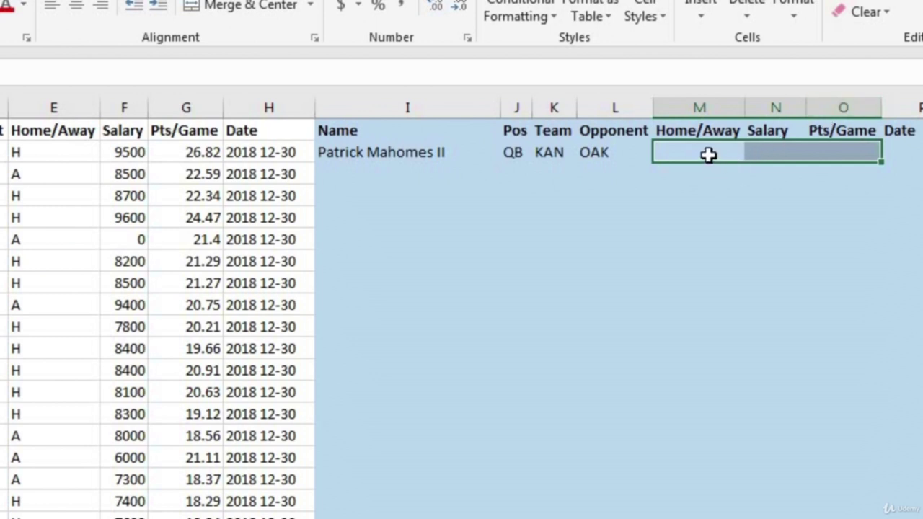
Link M2 to E2 and fill it right through O2, showing H, 9500 and 26.82.
{"action": "left_click", "coordinate": [690, 161]}
{"action": "type", "text": "="}
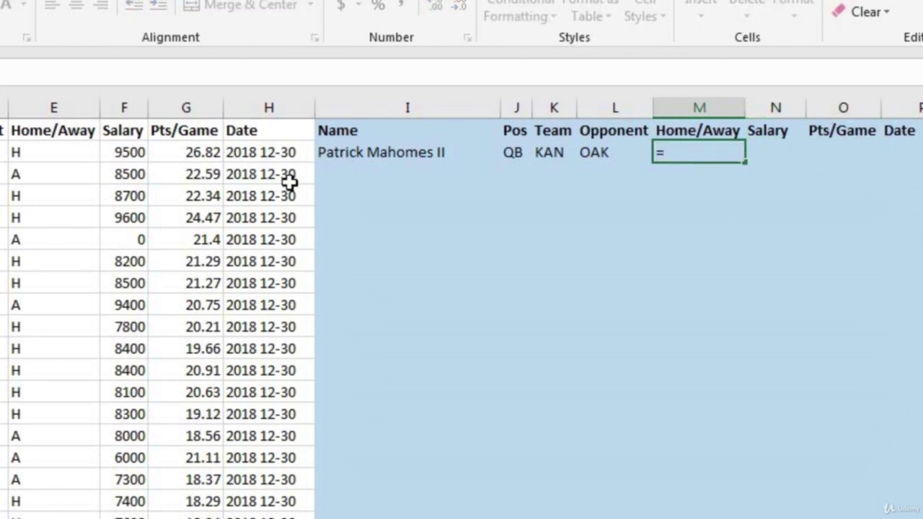
{"action": "left_click", "coordinate": [41, 152]}
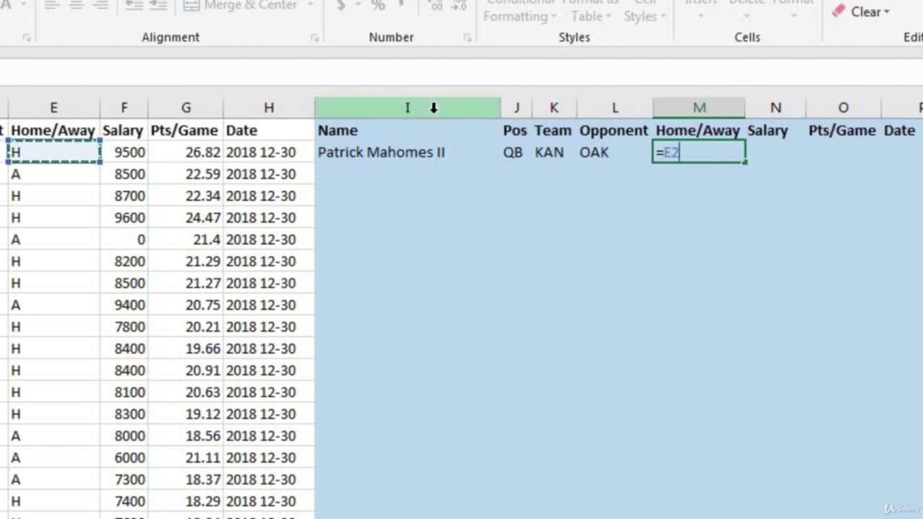
{"action": "key", "text": "Return"}
{"action": "key", "text": "Up"}
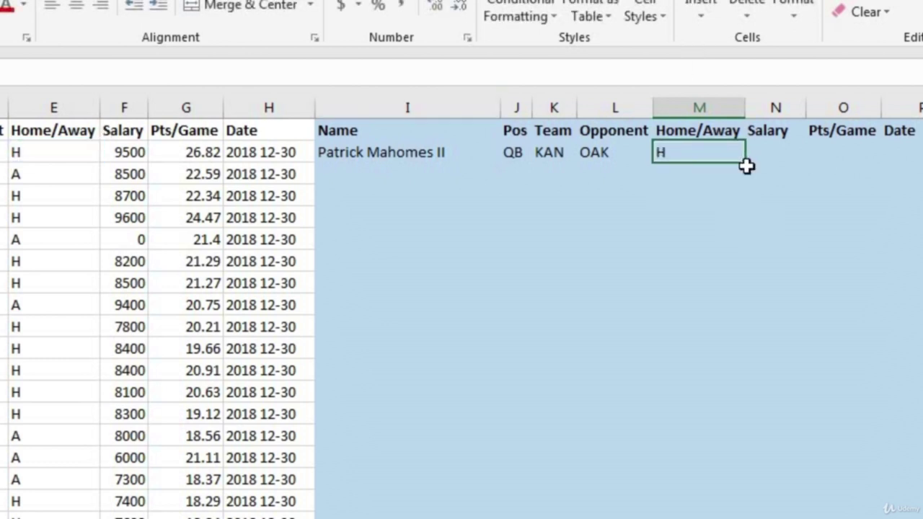
{"action": "left_click_drag", "start_coordinate": [746, 161], "coordinate": [856, 159]}
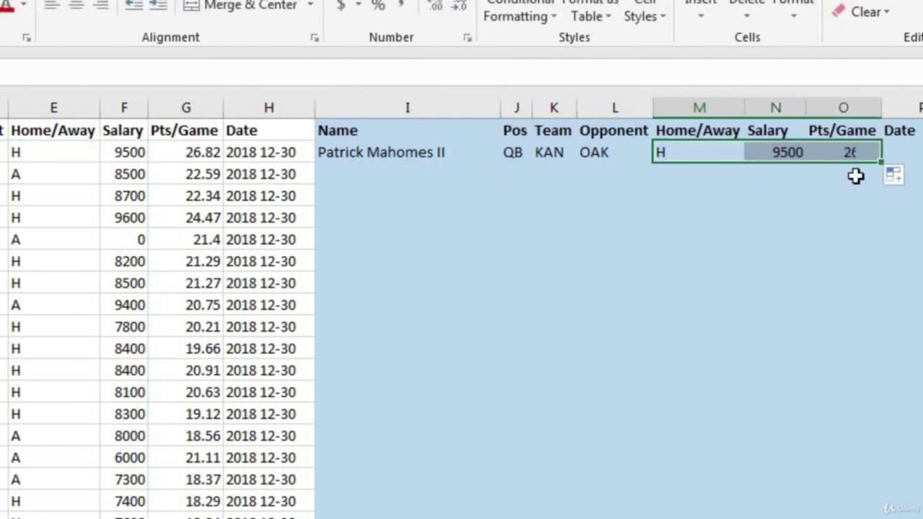
{"action": "left_click", "coordinate": [762, 148]}
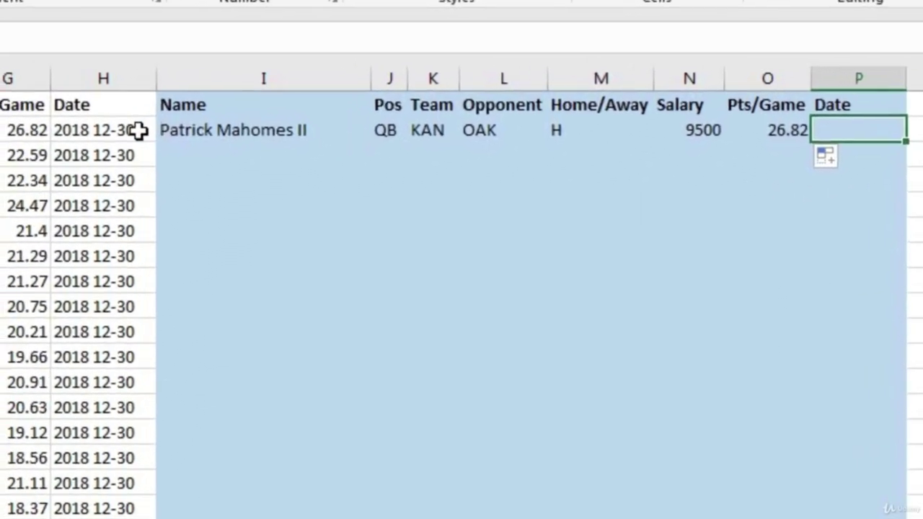
{"action": "left_click", "coordinate": [71, 152]}
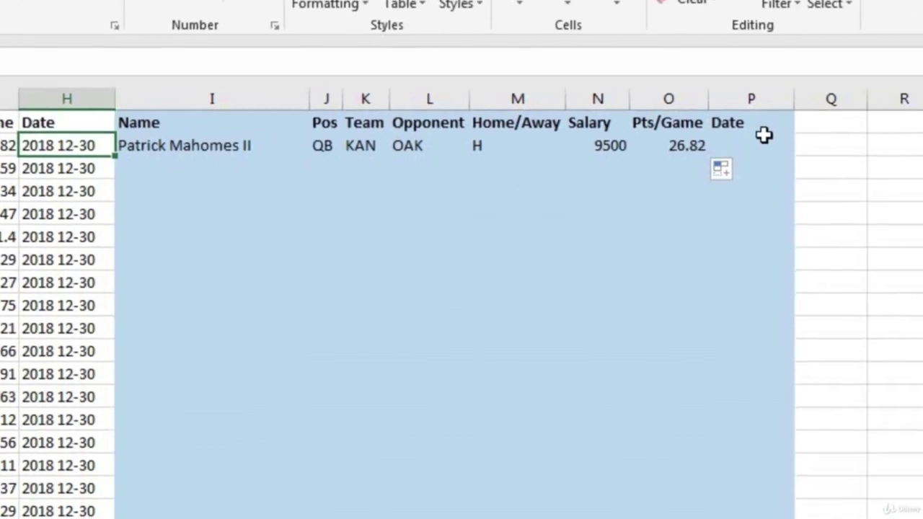
Enter =MID(H2,FIND(" ",H2)+1,10) in P2 to extract 12-30 from the original date.
{"action": "left_click", "coordinate": [714, 151]}
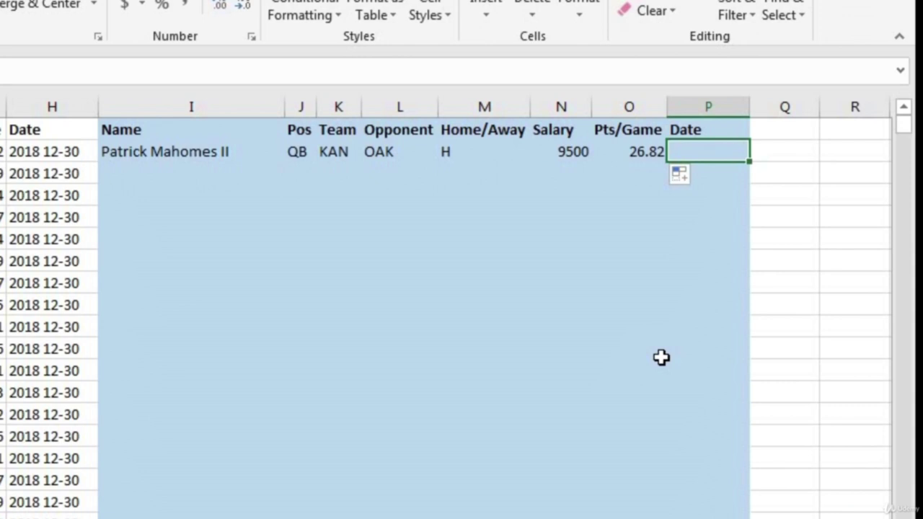
{"action": "type", "text": "=mid("}
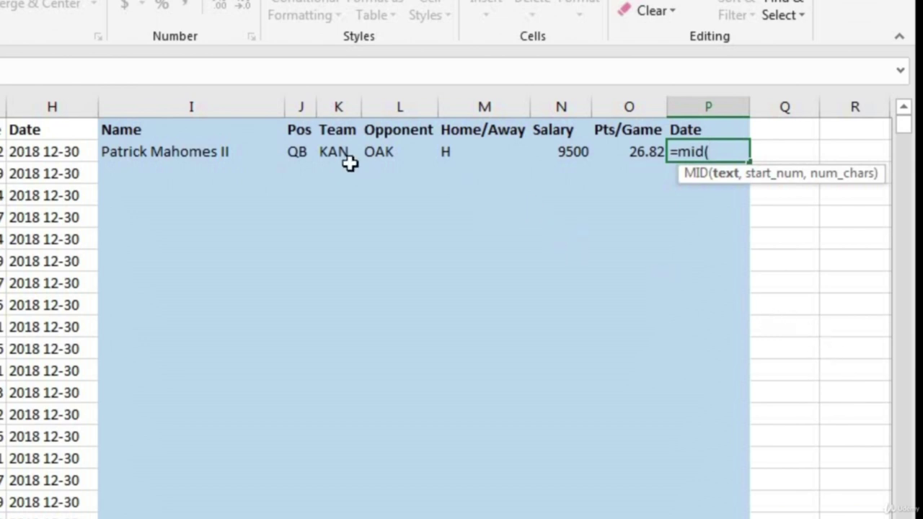
{"action": "left_click", "coordinate": [87, 152]}
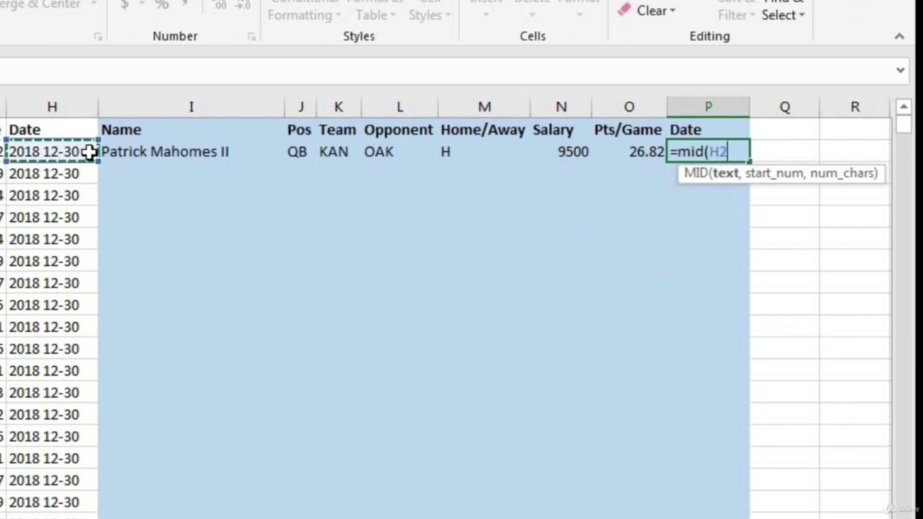
{"action": "type", "text": ","}
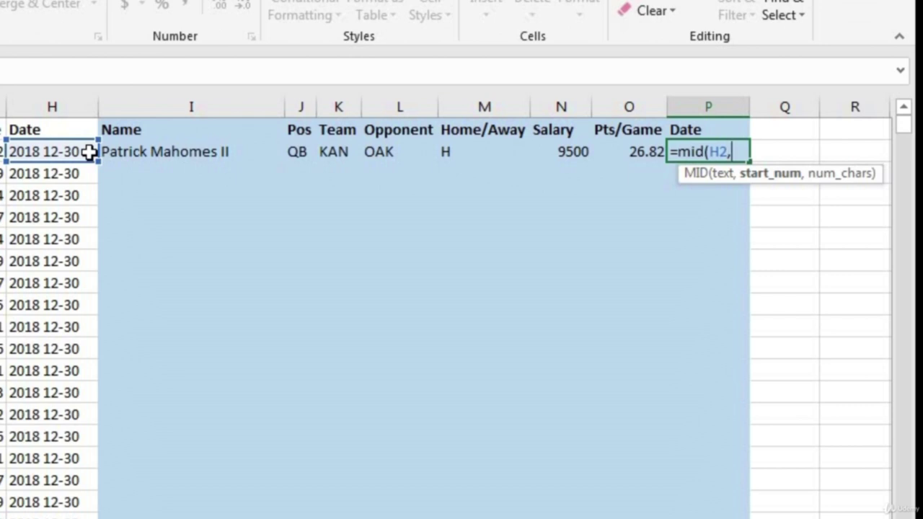
{"action": "type", "text": "find("}
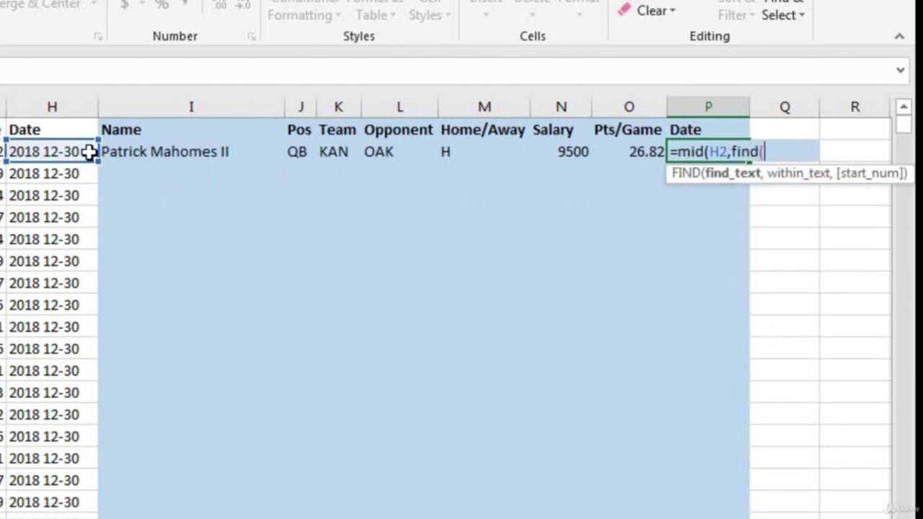
{"action": "type", "text": "\" \","}
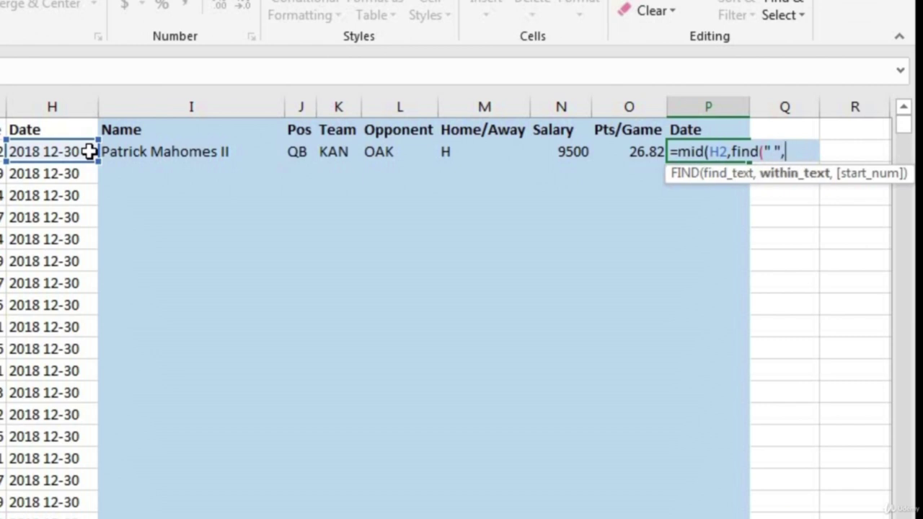
{"action": "left_click", "coordinate": [78, 151]}
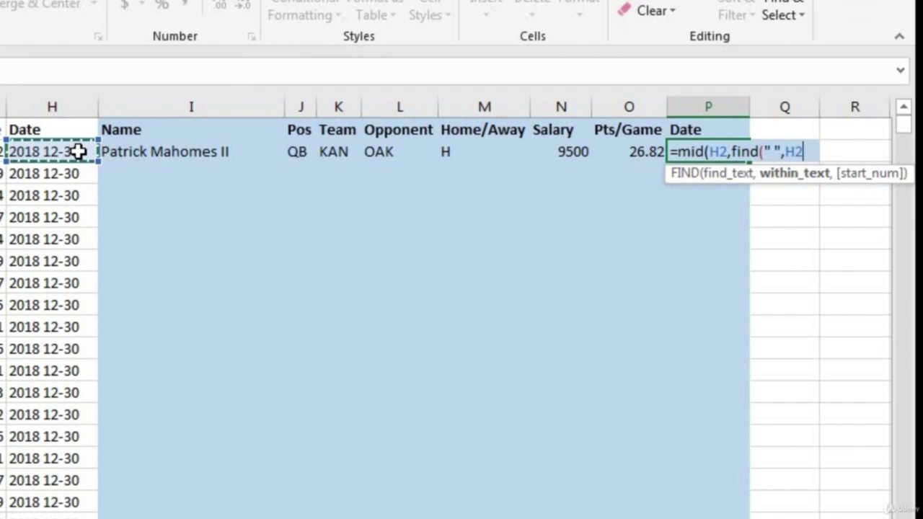
{"action": "type", "text": ")"}
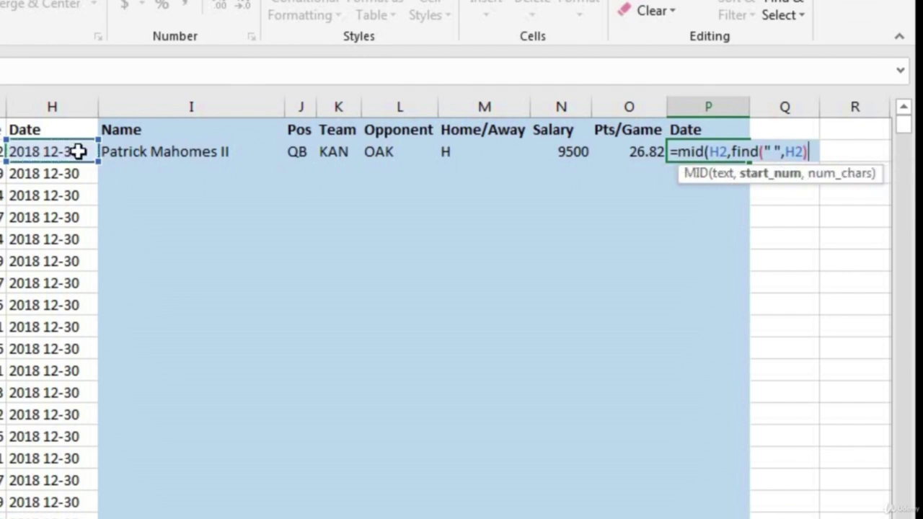
{"action": "type", "text": "+1"}
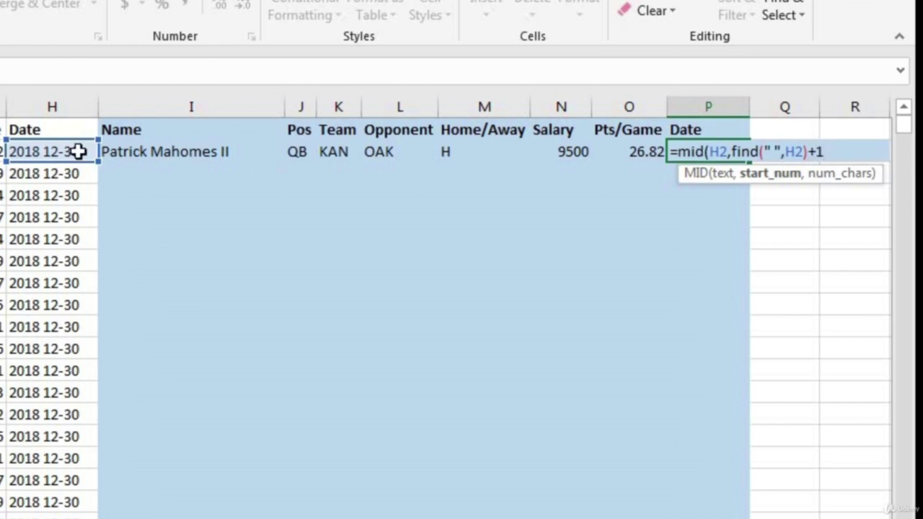
{"action": "type", "text": ","}
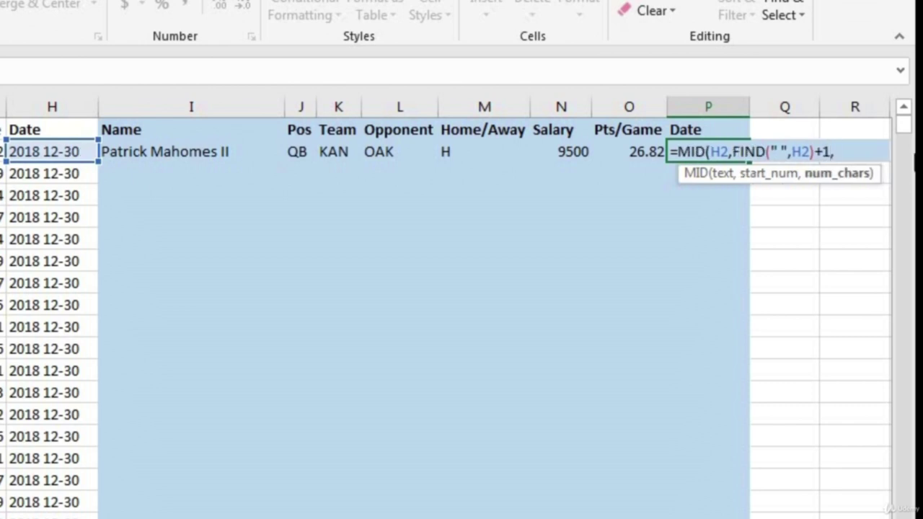
{"action": "type", "text": "10)"}
{"action": "key", "text": "Return"}
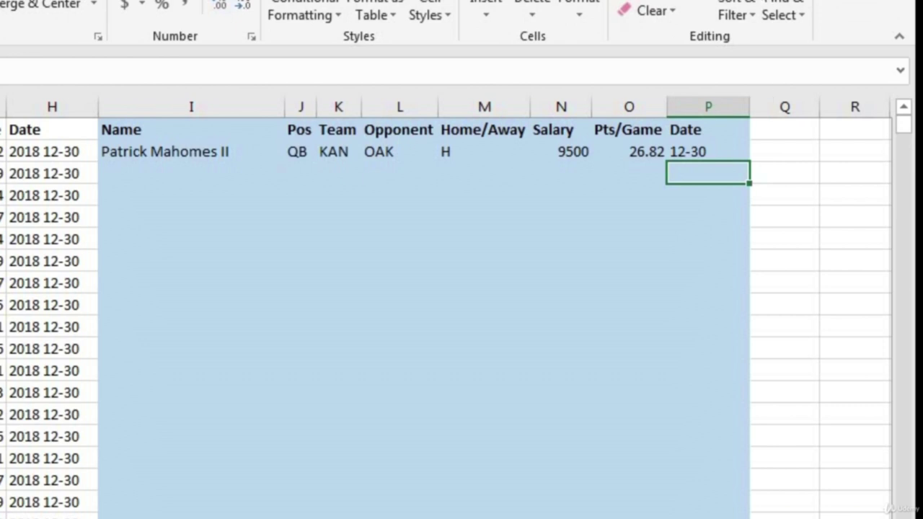
Append the year LEFT(H2,4) to the P2 date formula.
{"action": "double_click", "coordinate": [710, 150]}
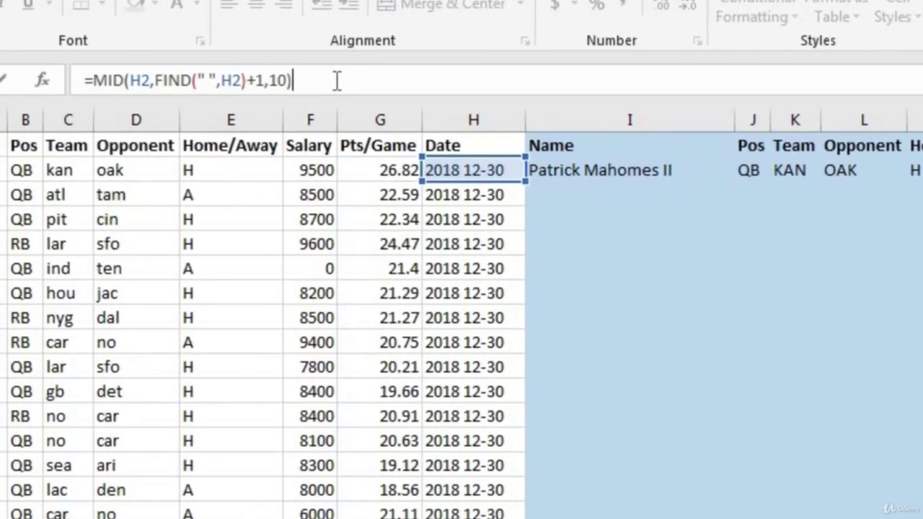
{"action": "type", "text": "&"}
{"action": "type", "text": "le"}
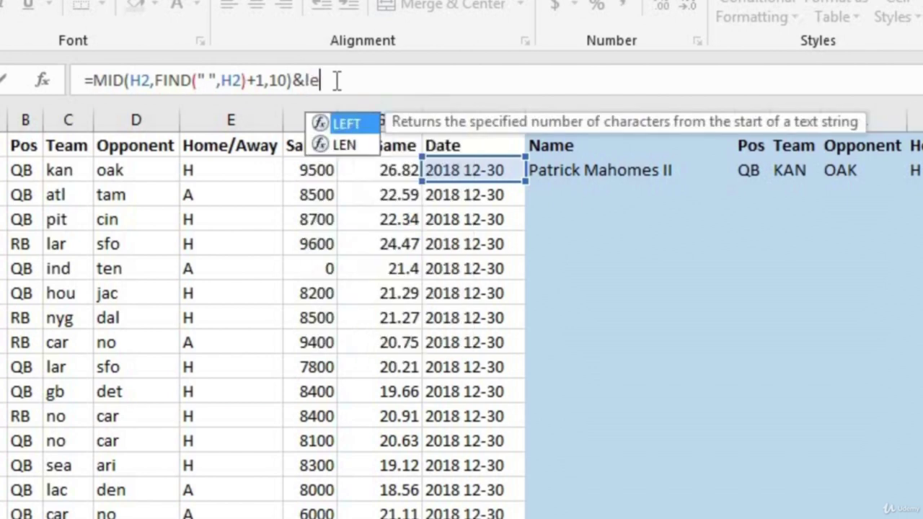
{"action": "type", "text": "ft("}
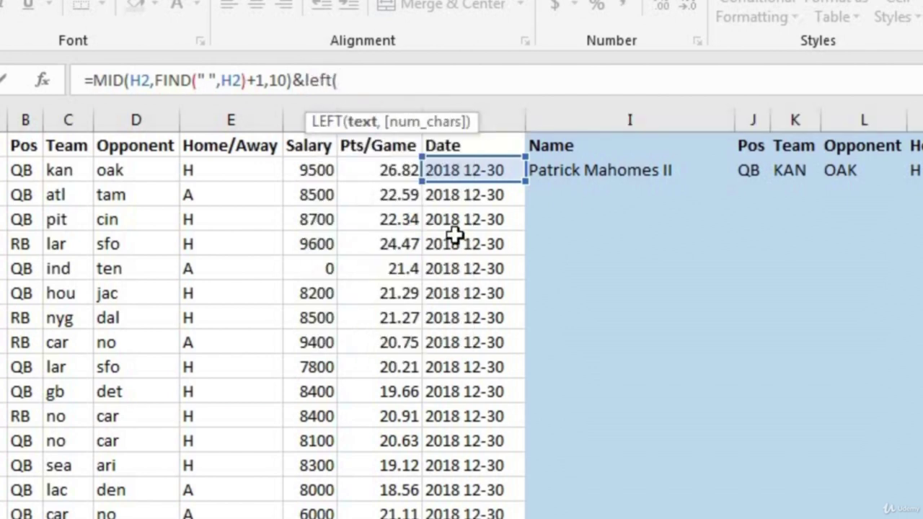
{"action": "left_click", "coordinate": [497, 173]}
{"action": "type", "text": ","}
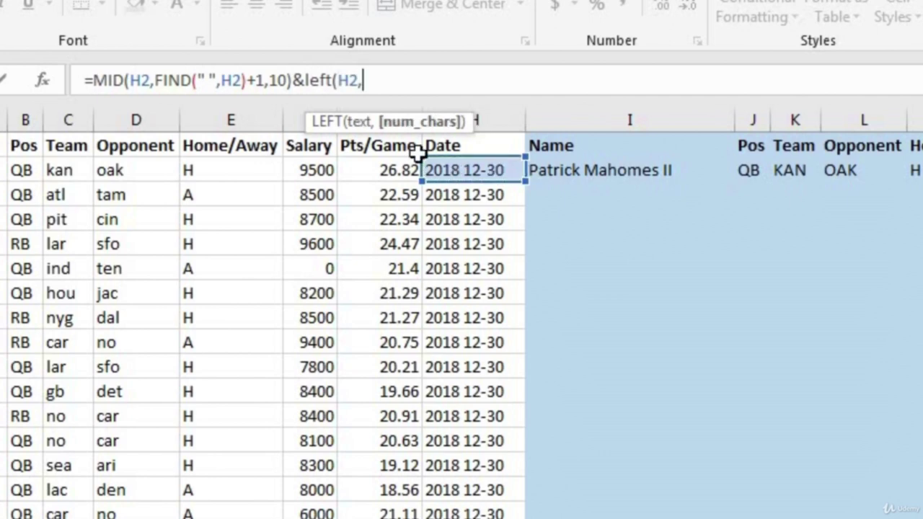
{"action": "type", "text": "4"}
{"action": "key", "text": "BackSpace"}
{"action": "type", "text": ")"}
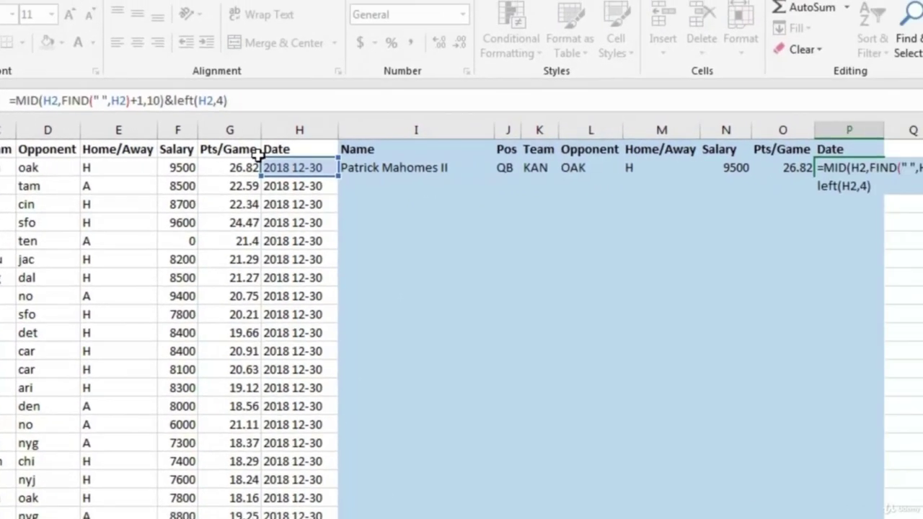
{"action": "key", "text": "Return"}
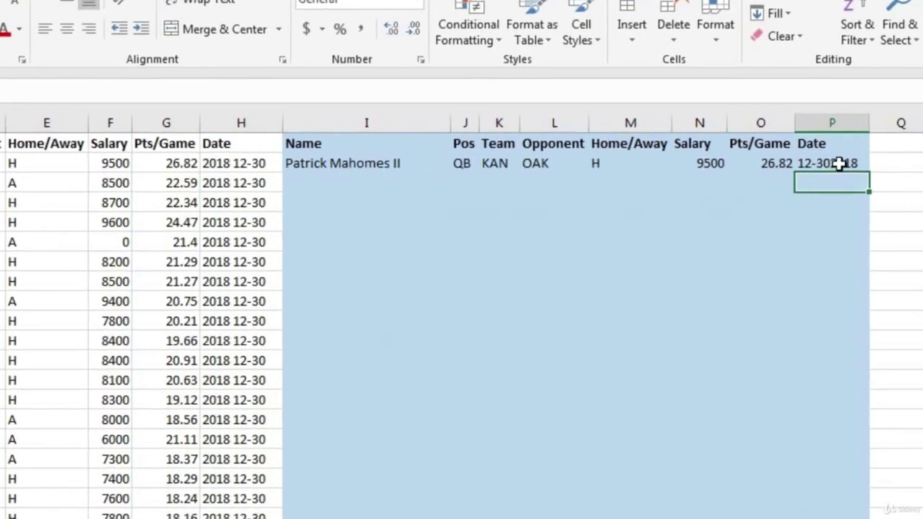
Insert a "-" separator before the year so P2 reads 12-30-2018.
{"action": "left_click", "coordinate": [854, 168]}
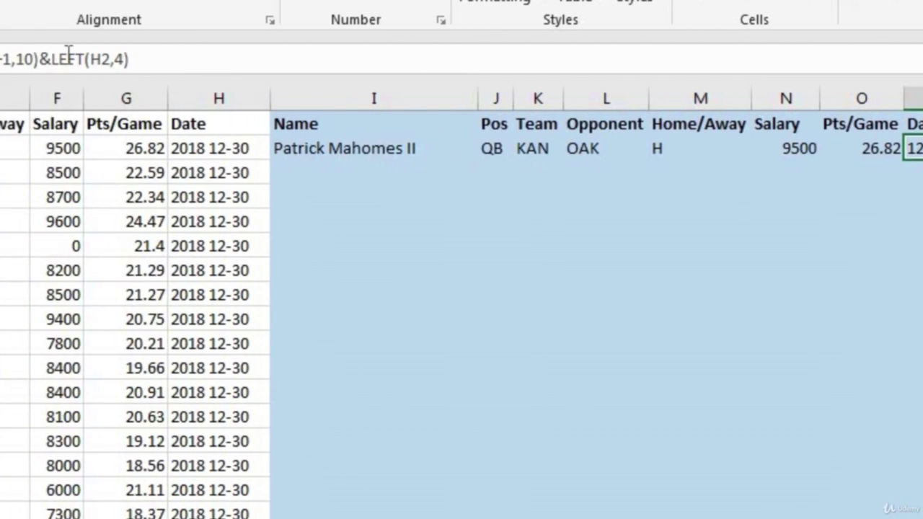
{"action": "left_click", "coordinate": [282, 58]}
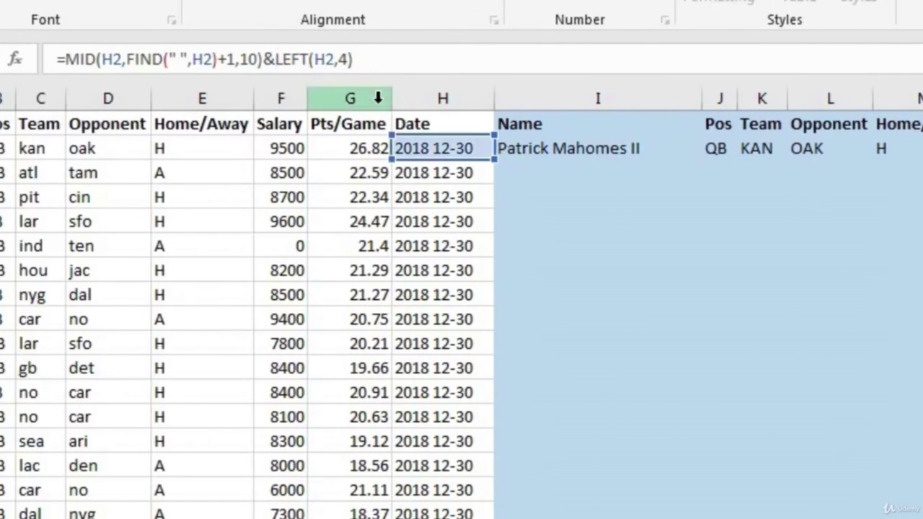
{"action": "type", "text": "\"-"}
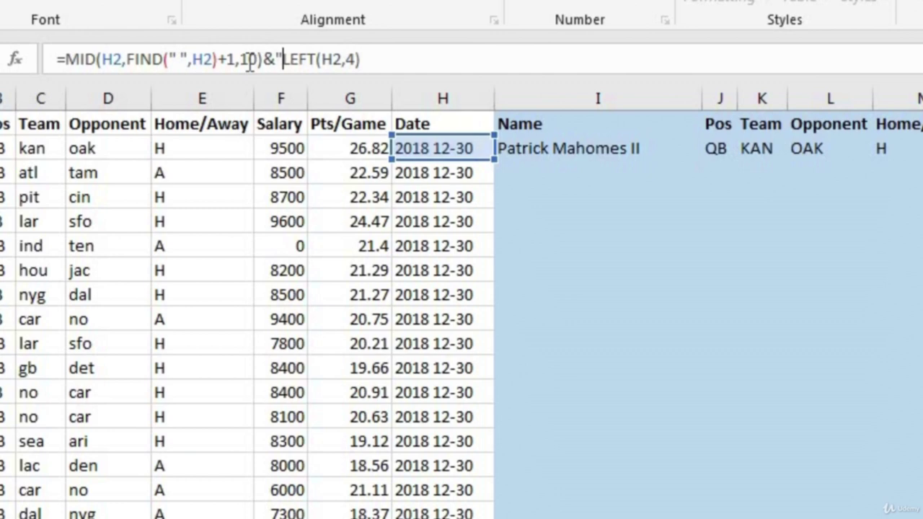
{"action": "type", "text": "\""}
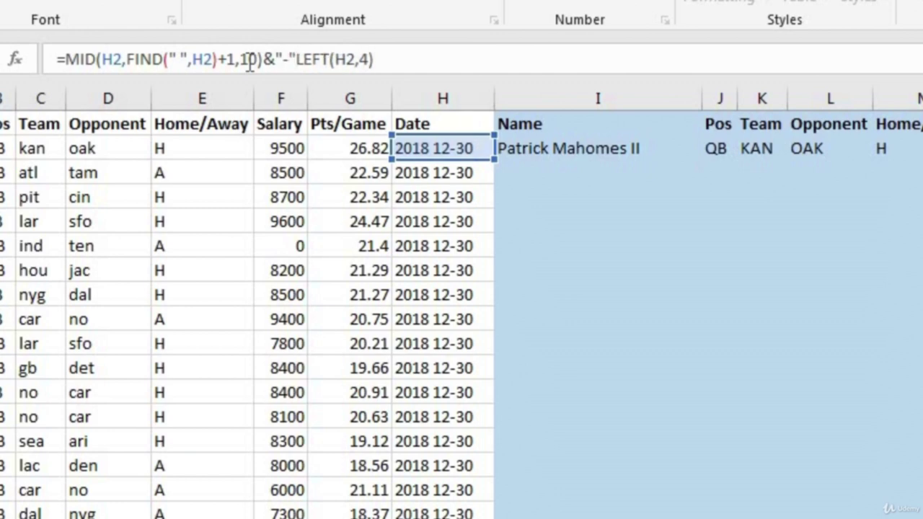
{"action": "key", "text": "Right"}
{"action": "key", "text": "Right"}
{"action": "type", "text": "&"}
{"action": "key", "text": "Return"}
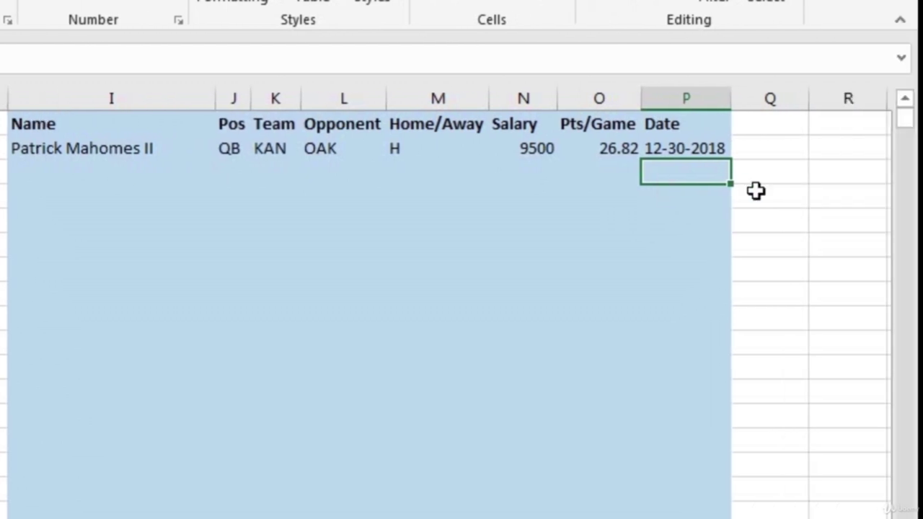
Widen column P and wrap the P2 formula as (…)*1 so it returns the serial 43464.
{"action": "left_click_drag", "start_coordinate": [732, 93], "coordinate": [766, 94]}
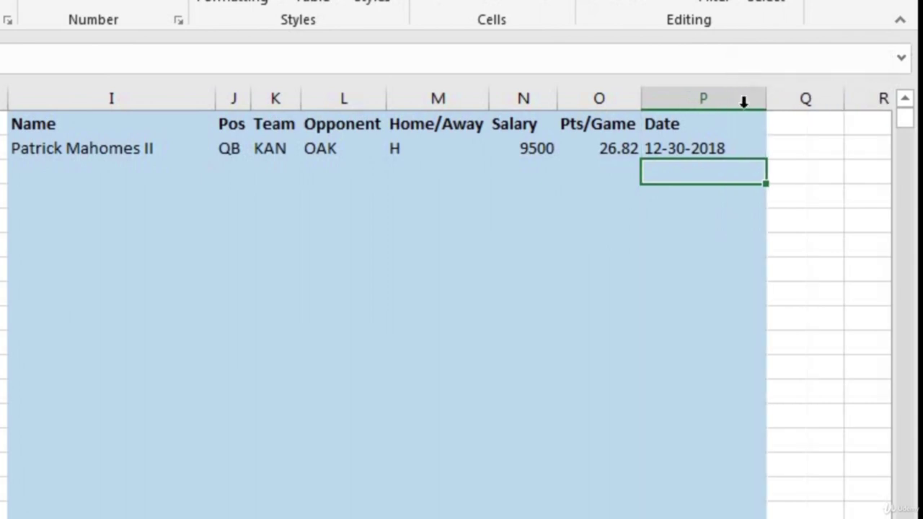
{"action": "left_click", "coordinate": [699, 148]}
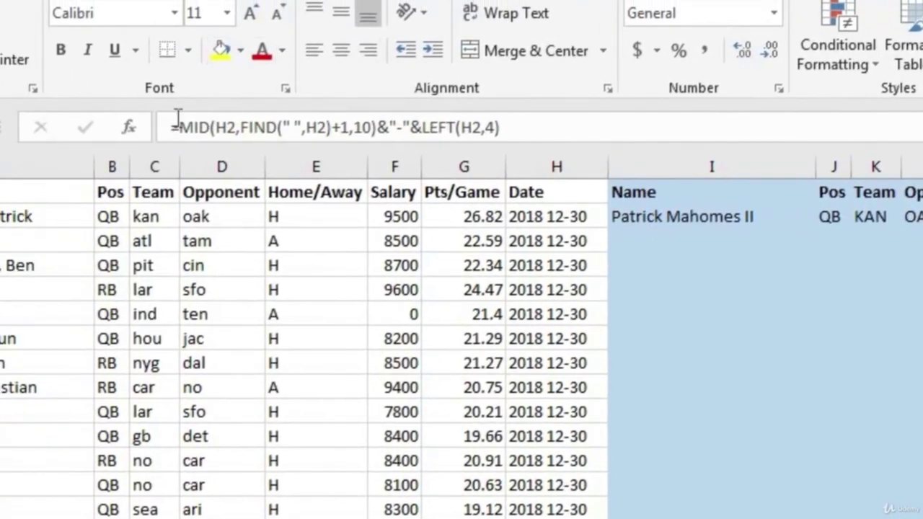
{"action": "left_click", "coordinate": [178, 124]}
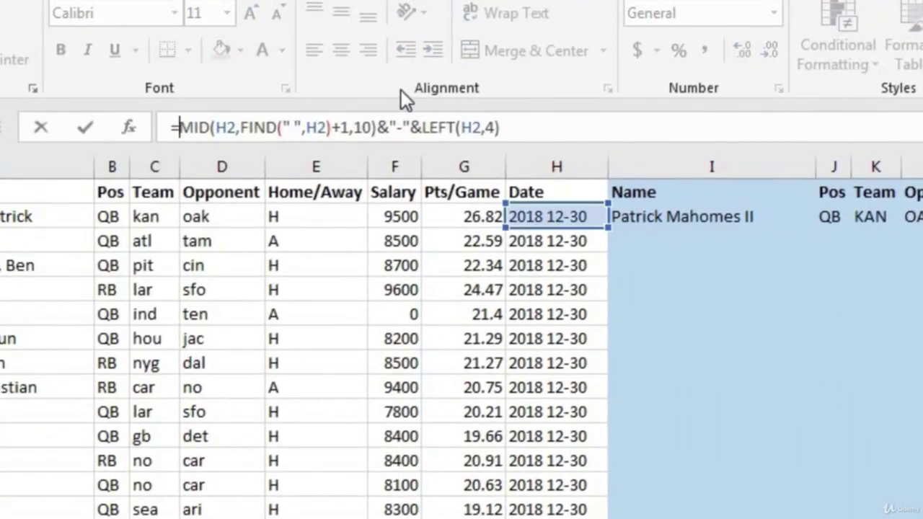
{"action": "type", "text": "("}
{"action": "left_click", "coordinate": [569, 124]}
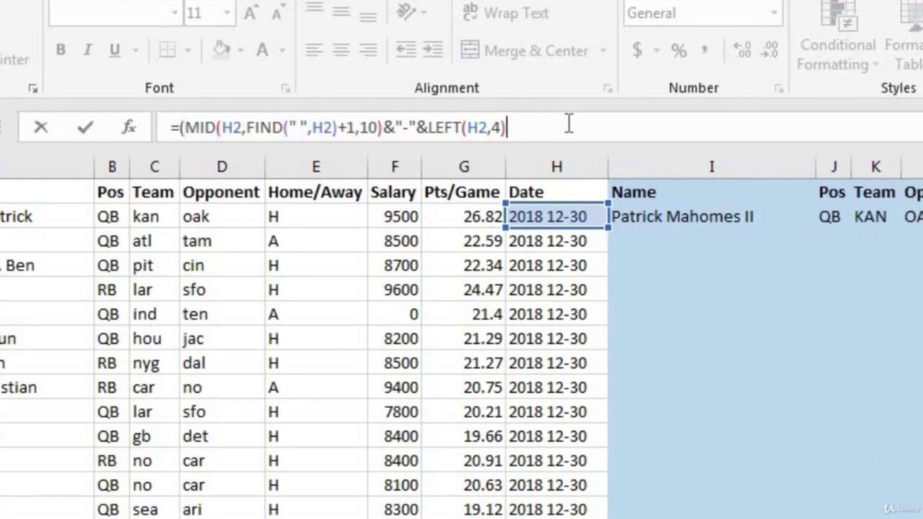
{"action": "type", "text": ")*1"}
{"action": "key", "text": "Return"}
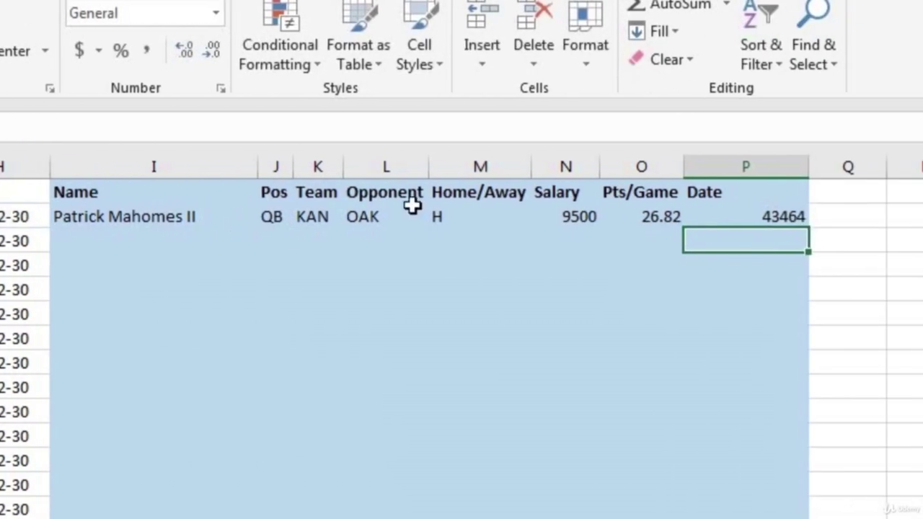
{"action": "left_click", "coordinate": [787, 216]}
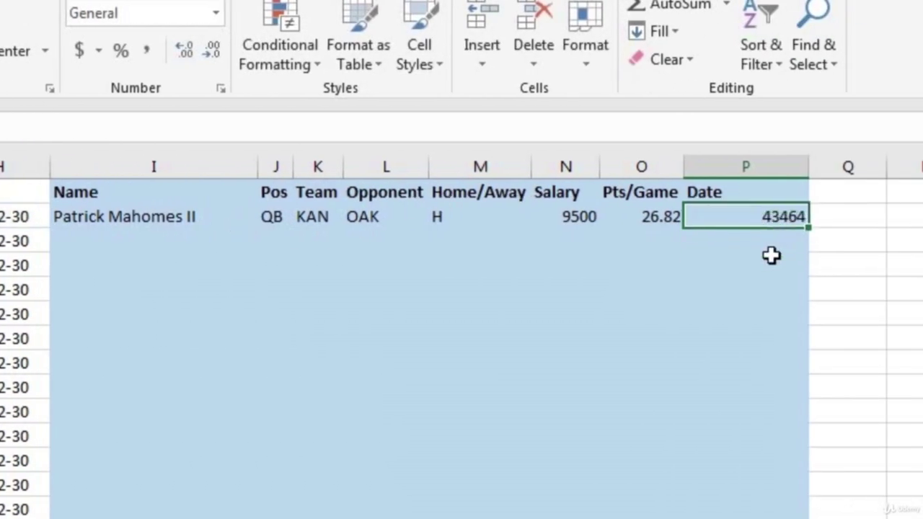
{"action": "key", "text": "Down"}
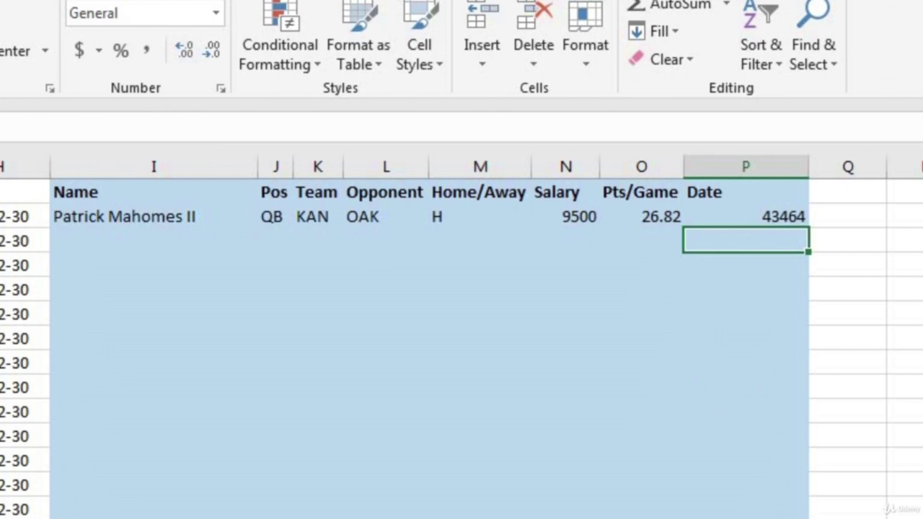
{"action": "left_click", "coordinate": [783, 218]}
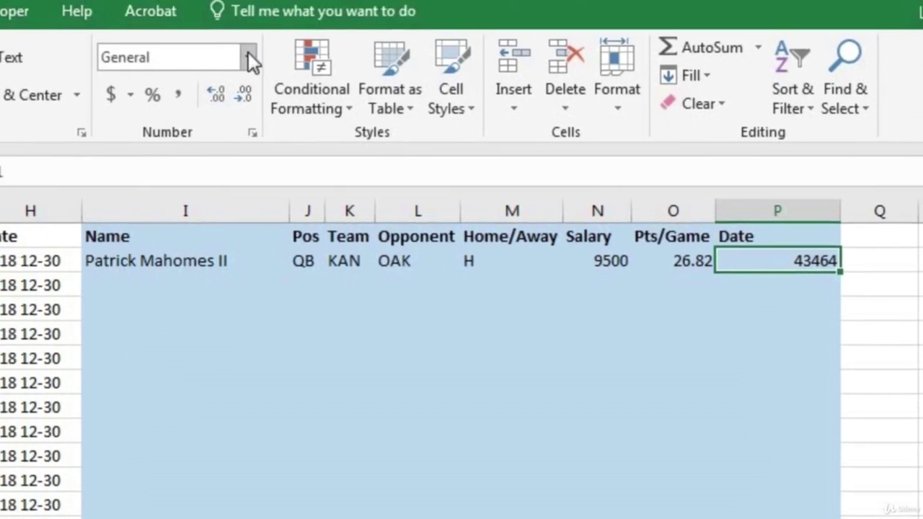
Format P2 as Short Date (12/30/2018) and fill I2:P2 down all weekly rows.
{"action": "left_click", "coordinate": [226, 26]}
{"action": "left_click", "coordinate": [212, 317]}
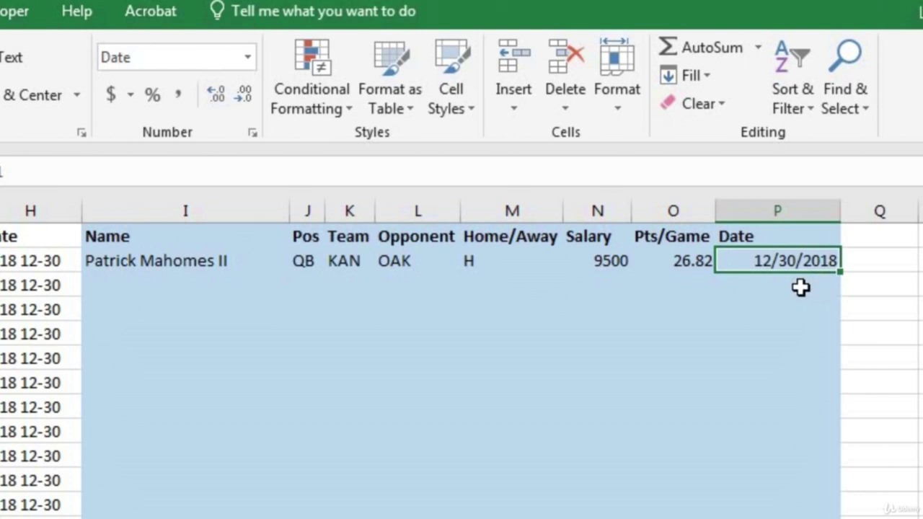
{"action": "left_click_drag", "start_coordinate": [231, 261], "coordinate": [838, 272]}
{"action": "double_click", "coordinate": [838, 272]}
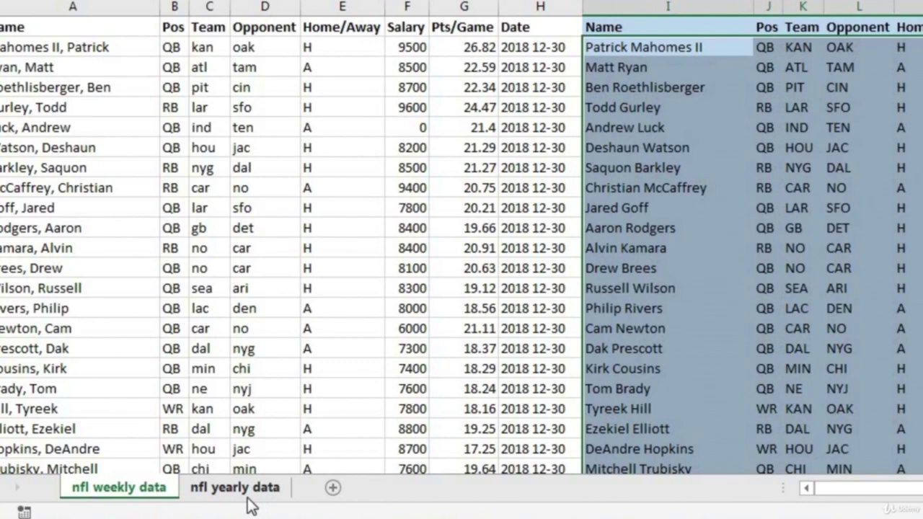
Copy the cleaned rows and paste them as values at A2862 of nfl yearly data.
{"action": "key", "text": "ctrl+c"}
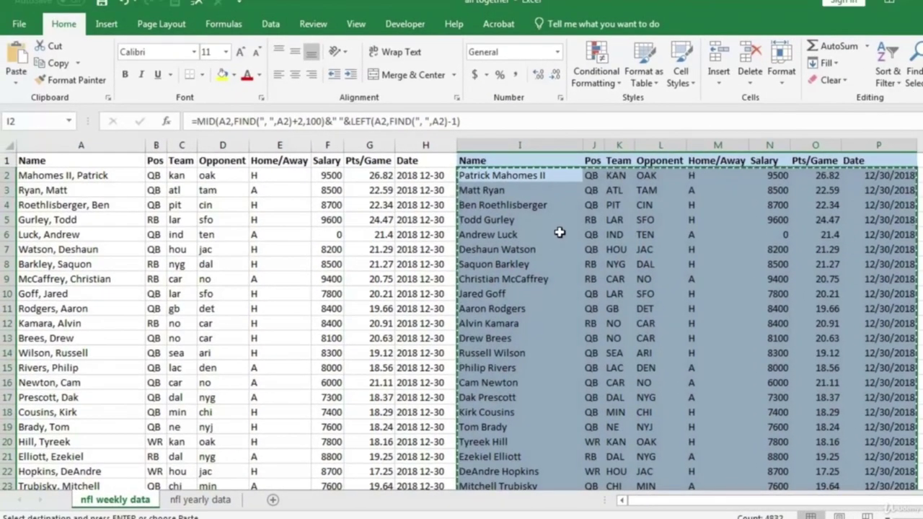
{"action": "left_click", "coordinate": [216, 501]}
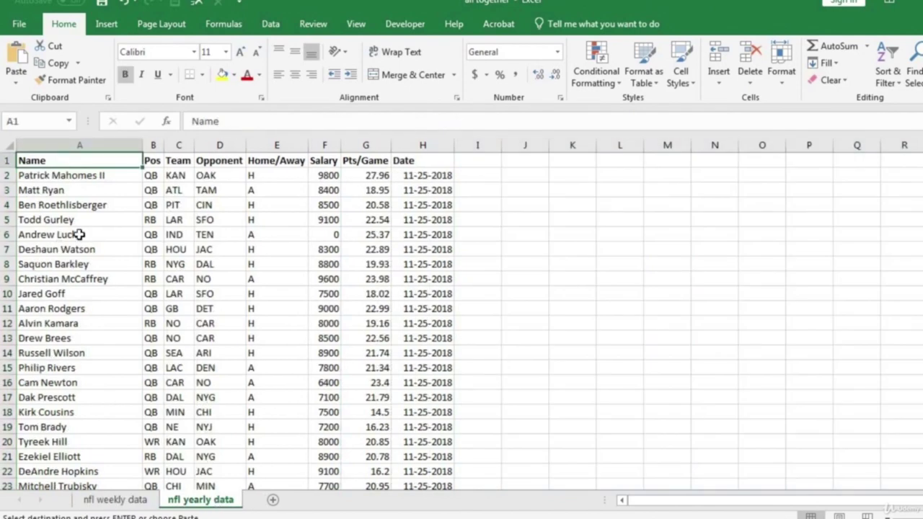
{"action": "left_click", "coordinate": [78, 234]}
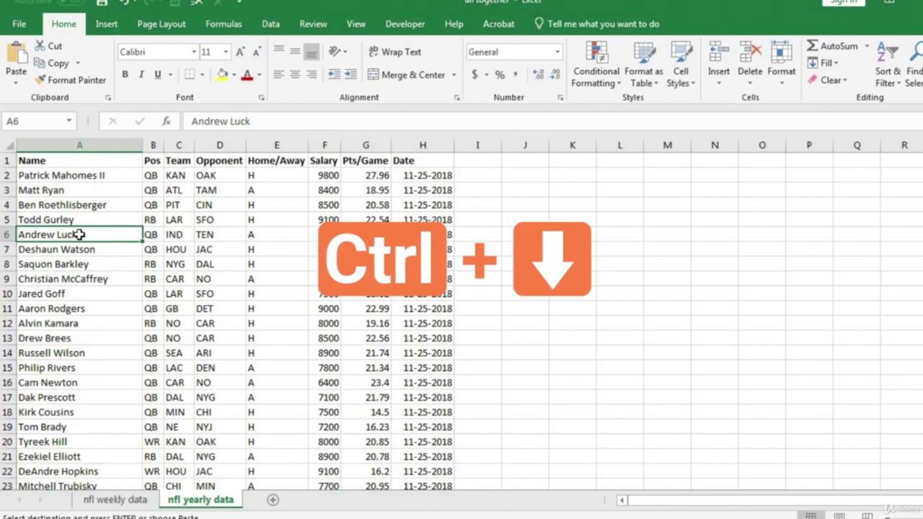
{"action": "key", "text": "ctrl+Down"}
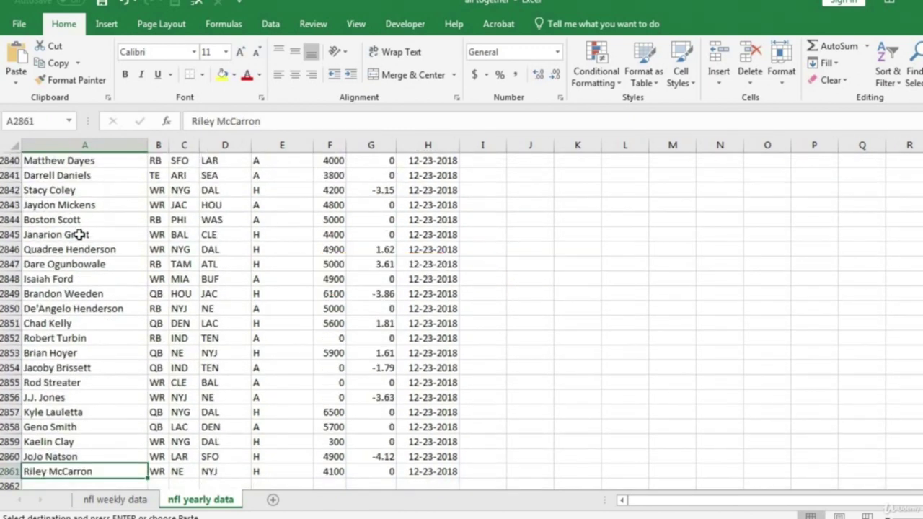
{"action": "key", "text": "Down"}
{"action": "scroll", "coordinate": [165, 391], "scroll_direction": "down", "scroll_amount": 4}
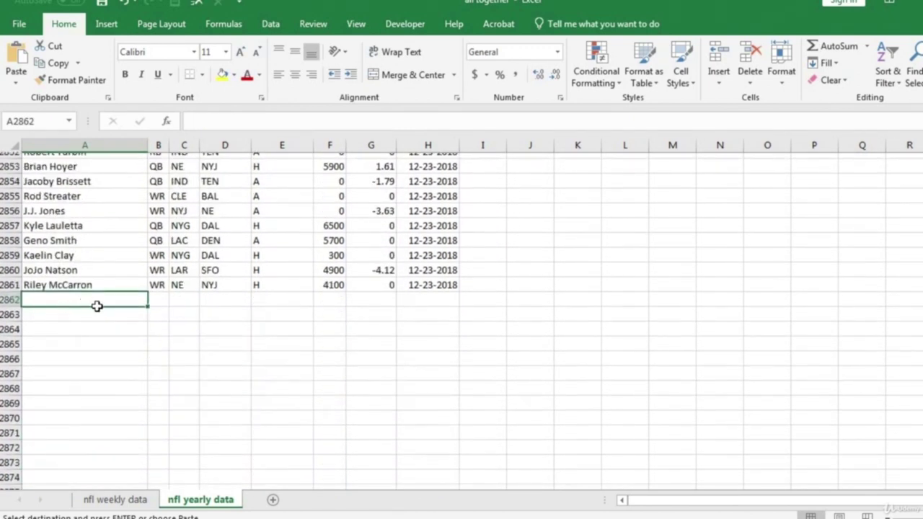
{"action": "right_click", "coordinate": [76, 295]}
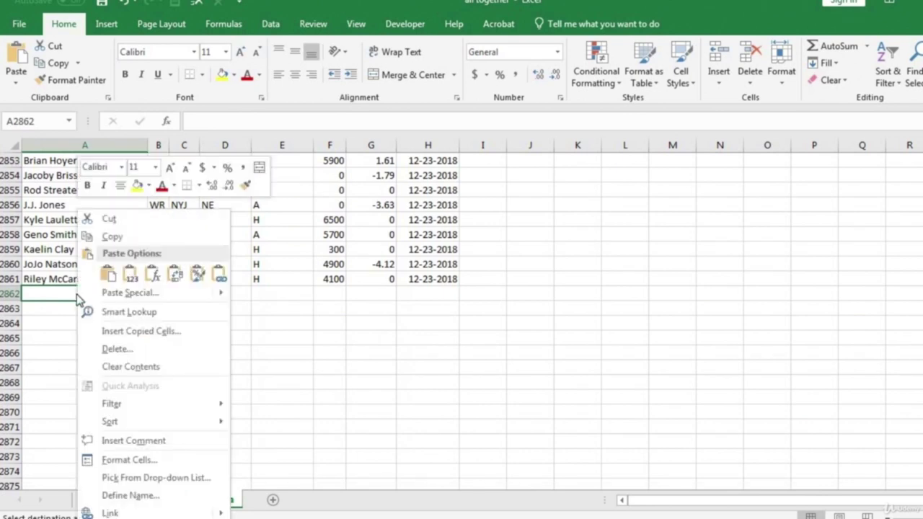
{"action": "left_click", "coordinate": [130, 273]}
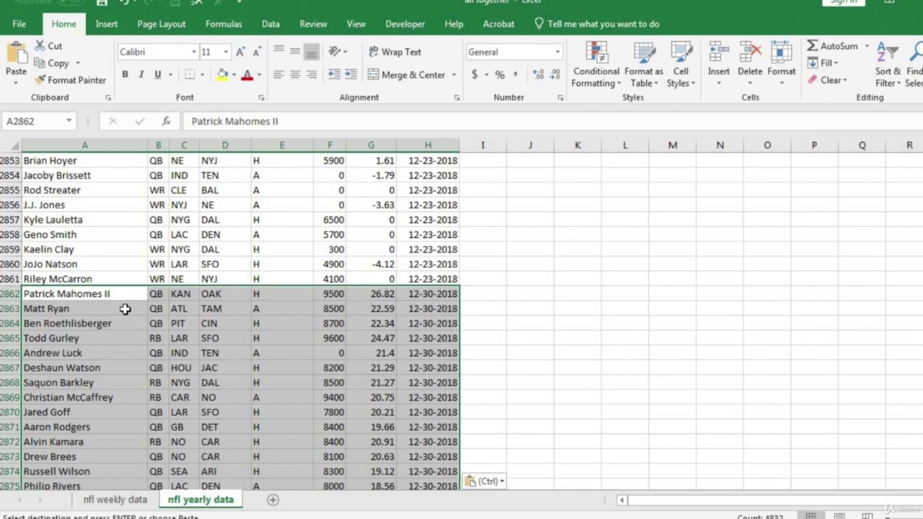
{"action": "key", "text": "ctrl+Home"}
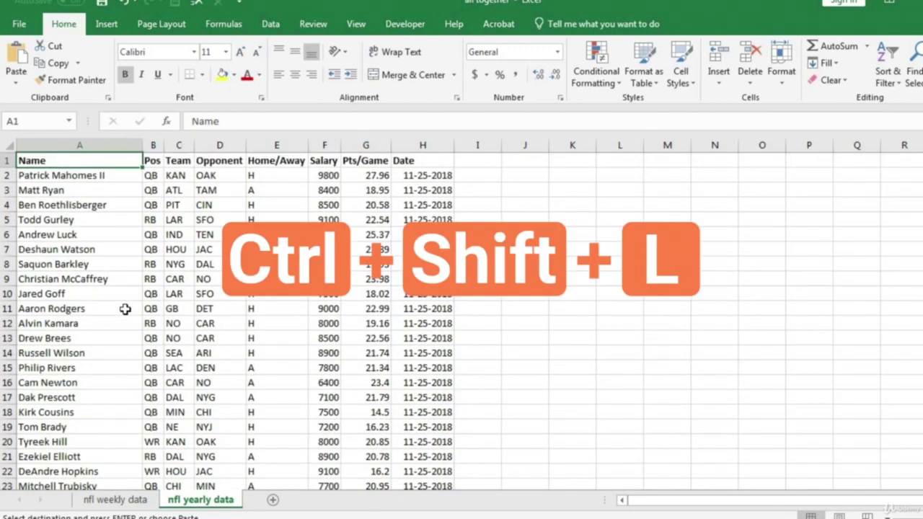
Turn on header filters and check the Date filter's November and December 2018 days, changing nothing.
{"action": "key", "text": "ctrl+shift+l"}
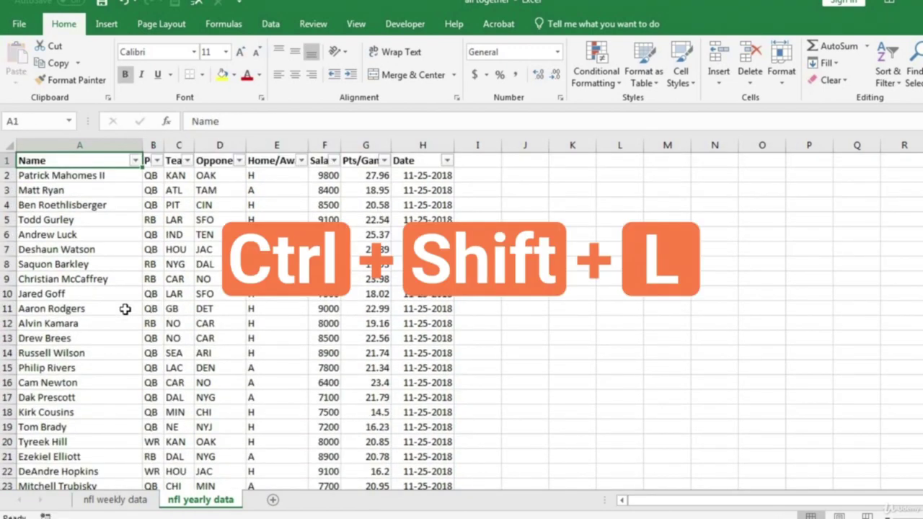
{"action": "left_click", "coordinate": [447, 161]}
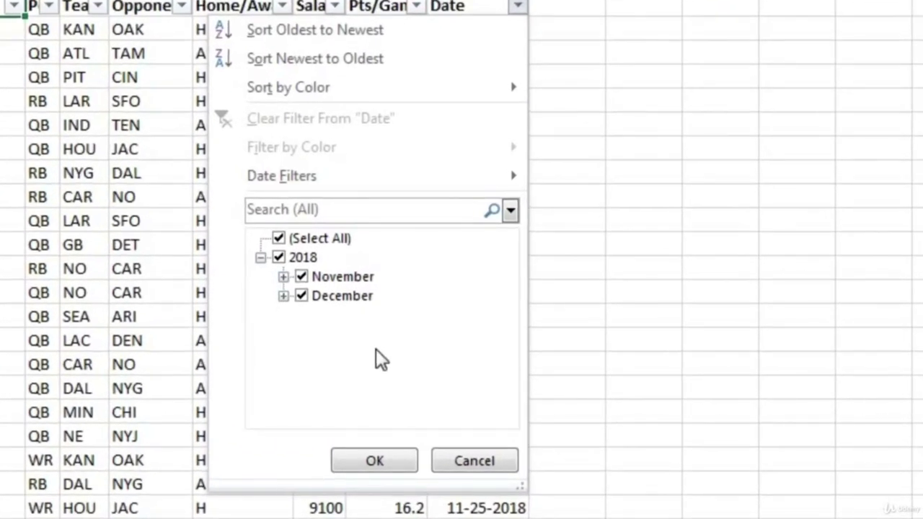
{"action": "left_click", "coordinate": [286, 256]}
{"action": "double_click", "coordinate": [287, 265]}
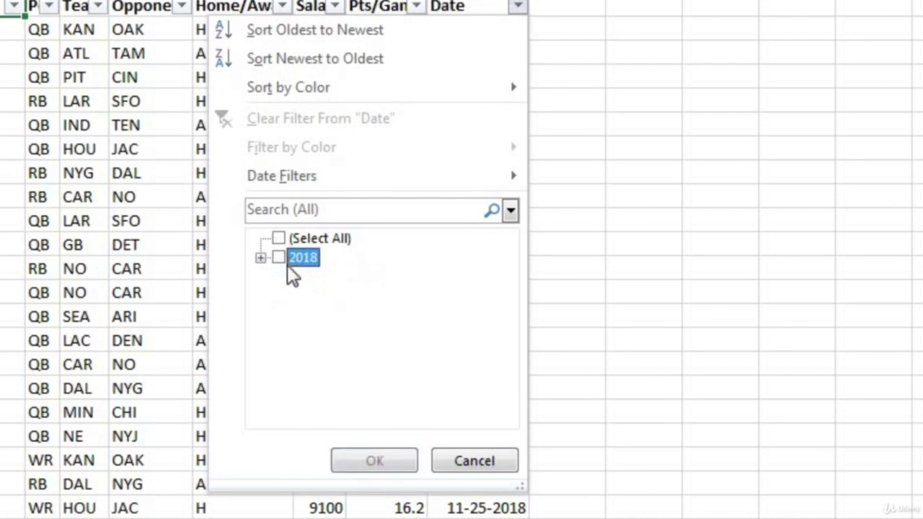
{"action": "left_click", "coordinate": [266, 260]}
{"action": "left_click", "coordinate": [260, 257]}
{"action": "left_click", "coordinate": [301, 277]}
{"action": "left_click", "coordinate": [302, 277]}
{"action": "left_click", "coordinate": [283, 277]}
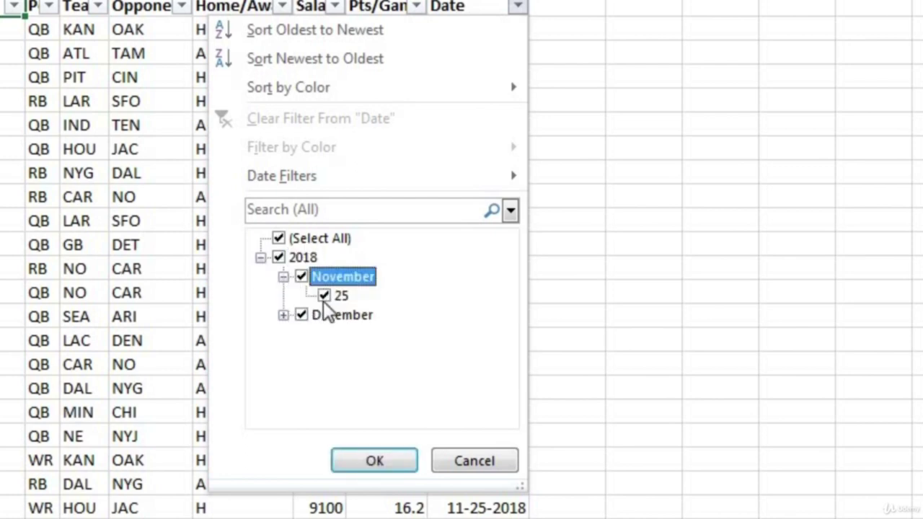
{"action": "left_click", "coordinate": [283, 315]}
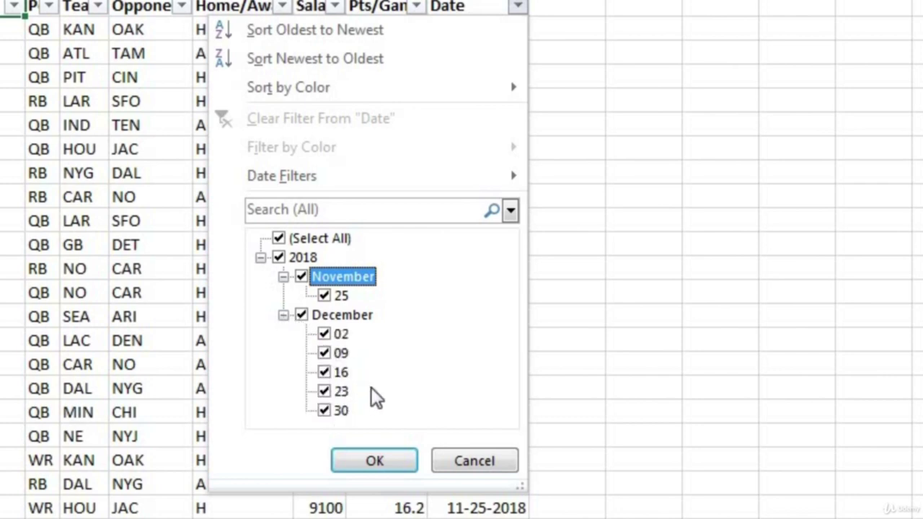
{"action": "left_click", "coordinate": [462, 450]}
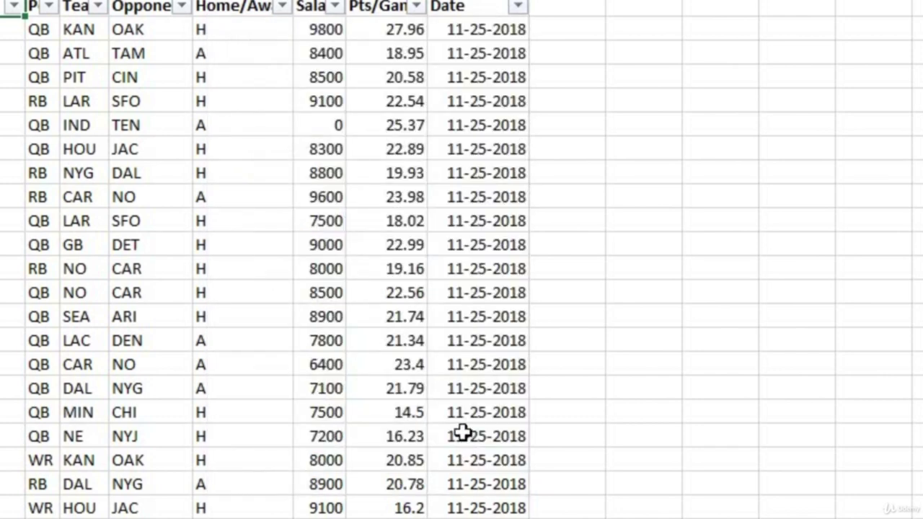
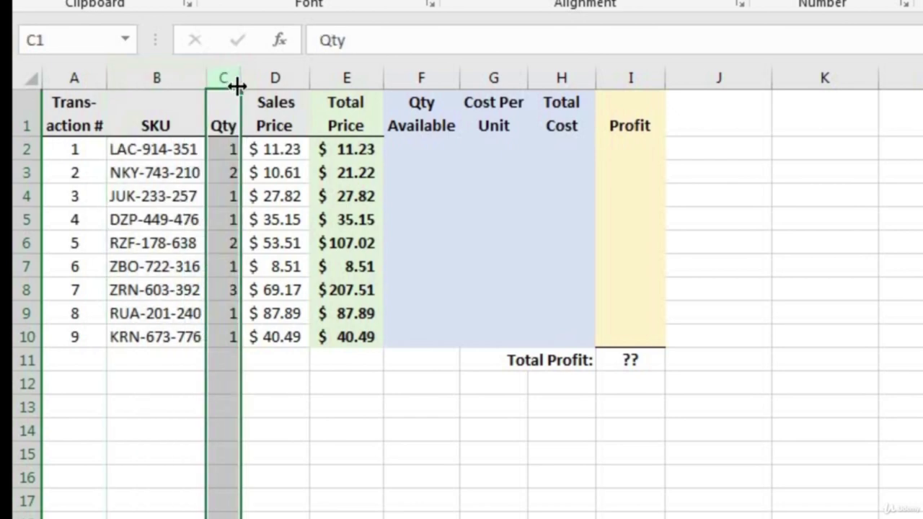
Review the Invoice's Sales Price and Total Price columns, the E2 formula and Total Profit.
{"action": "left_click", "coordinate": [278, 78]}
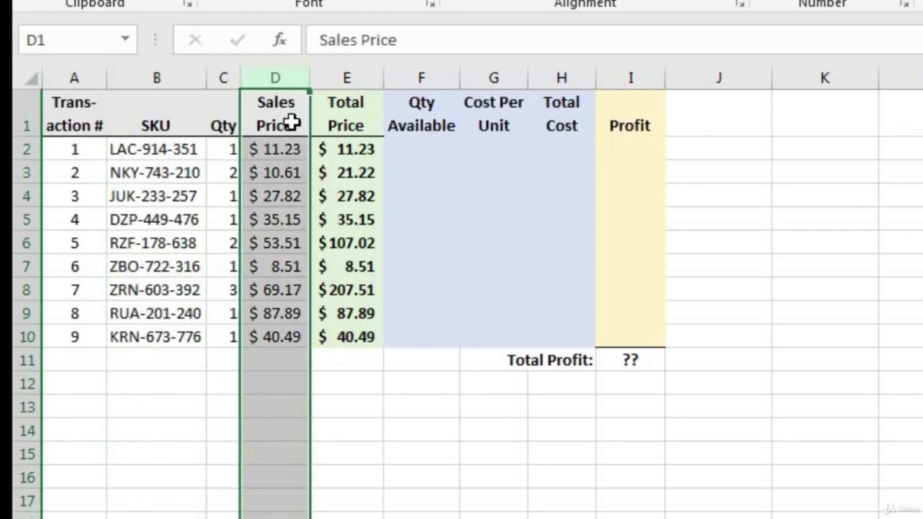
{"action": "left_click", "coordinate": [342, 78]}
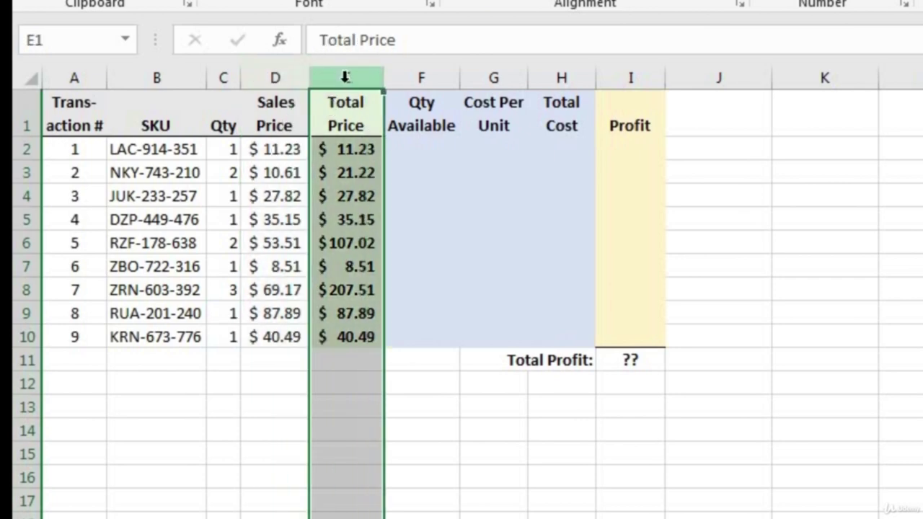
{"action": "left_click", "coordinate": [351, 149]}
{"action": "double_click", "coordinate": [351, 149]}
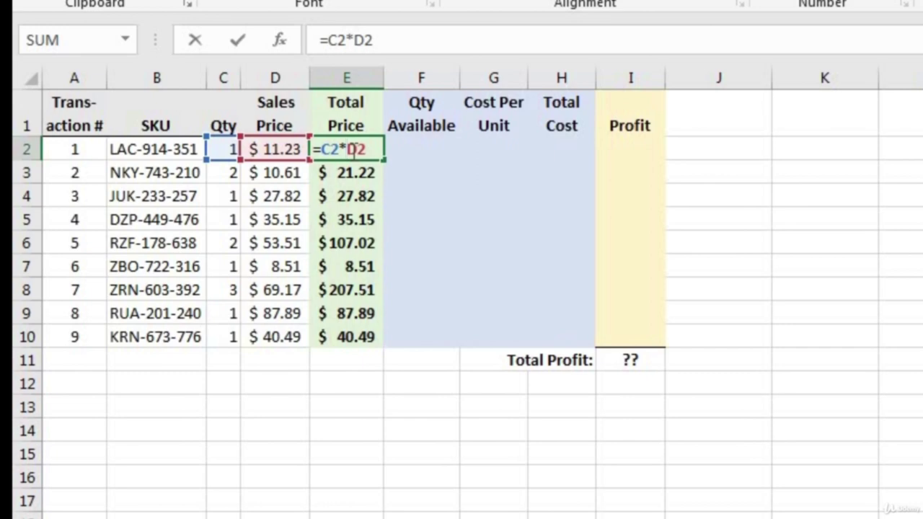
{"action": "key", "text": "Escape"}
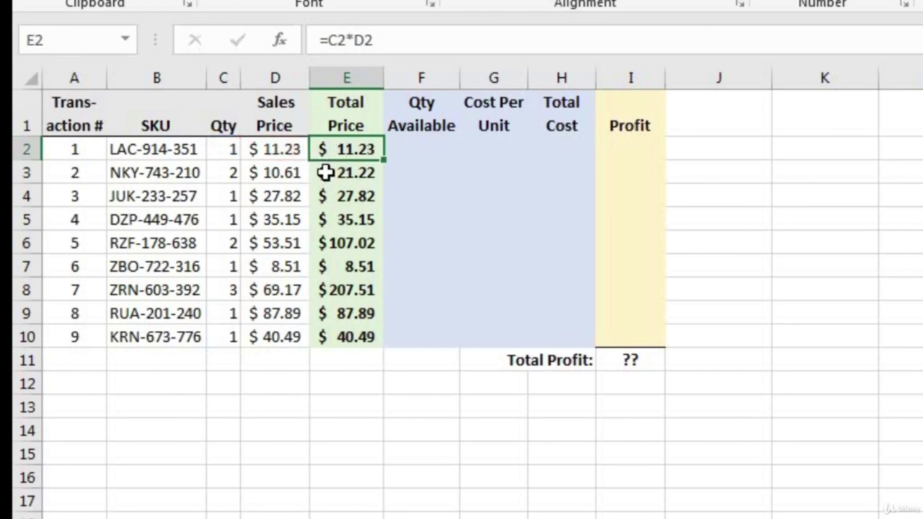
{"action": "left_click", "coordinate": [630, 361]}
{"action": "left_click_drag", "start_coordinate": [27, 149], "coordinate": [113, 336]}
{"action": "left_click", "coordinate": [279, 381]}
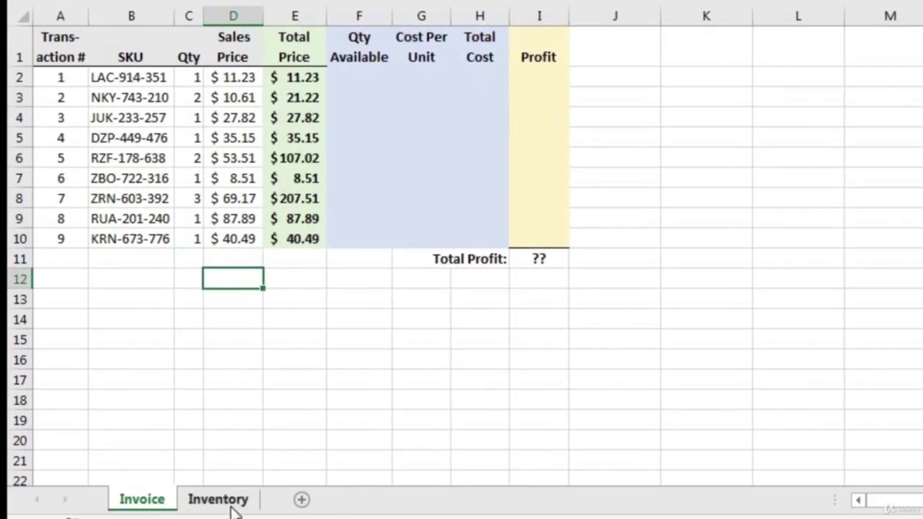
Review the Inventory sheet's SKU, Qty Available and Average Cost columns.
{"action": "left_click", "coordinate": [232, 507]}
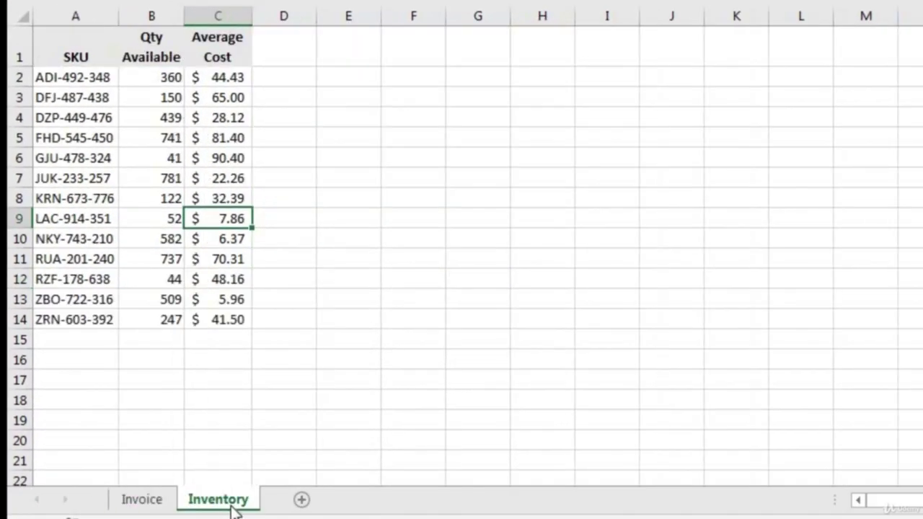
{"action": "left_click", "coordinate": [78, 16]}
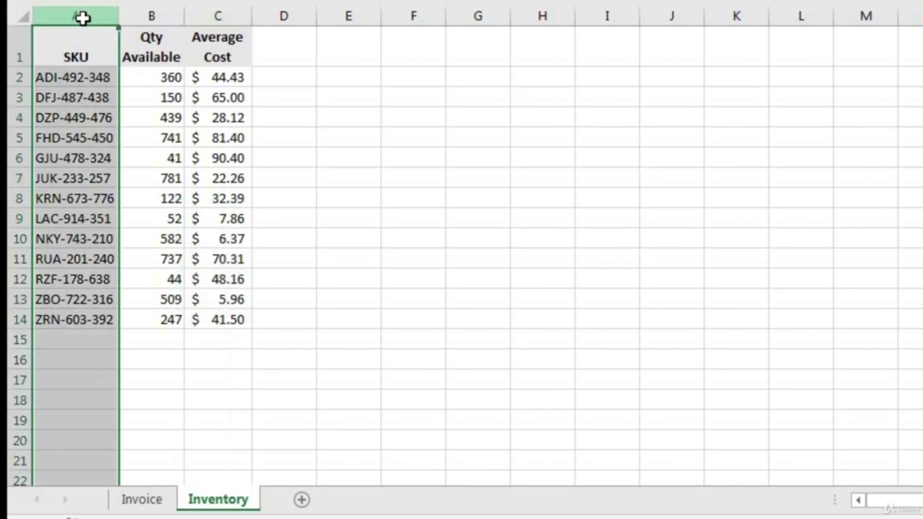
{"action": "left_click", "coordinate": [123, 13]}
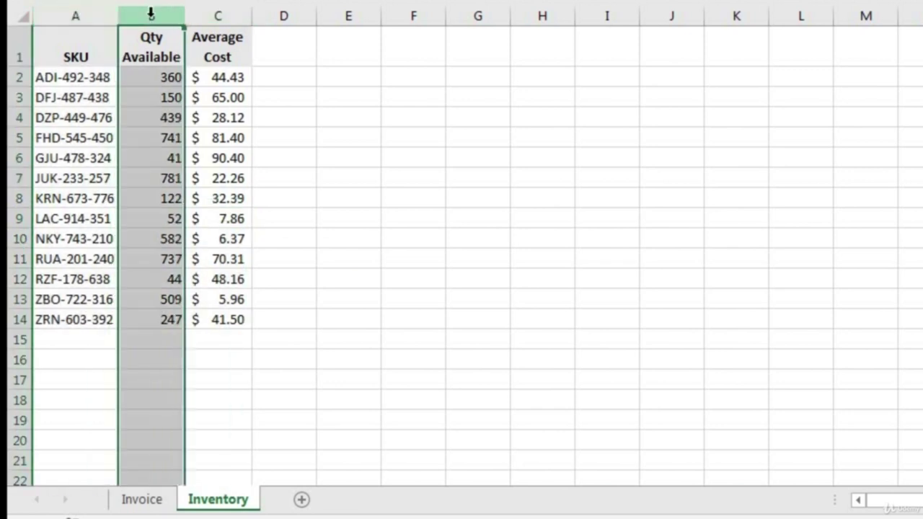
{"action": "left_click", "coordinate": [218, 15]}
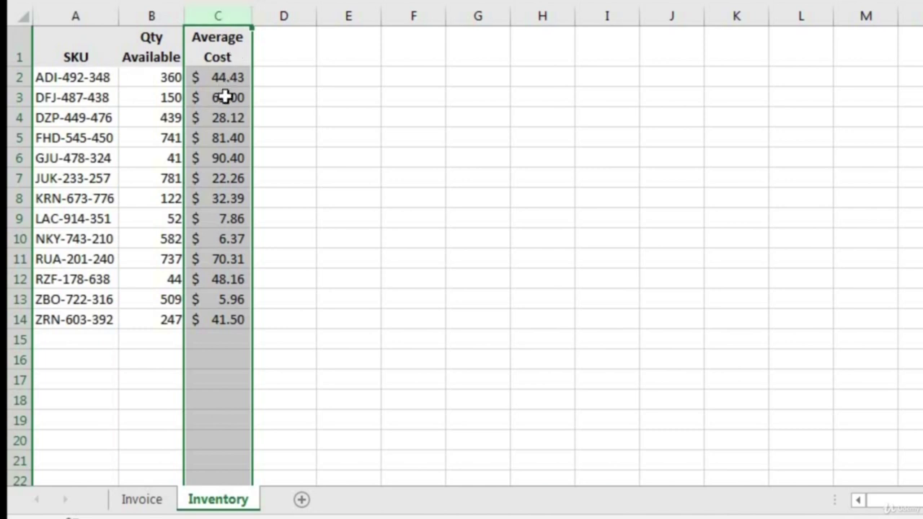
{"action": "left_click", "coordinate": [231, 152]}
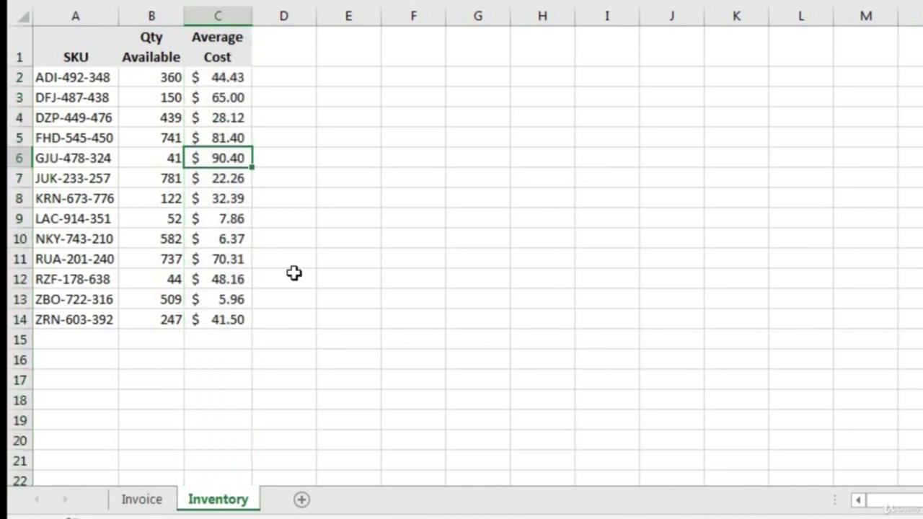
{"action": "left_click", "coordinate": [144, 507]}
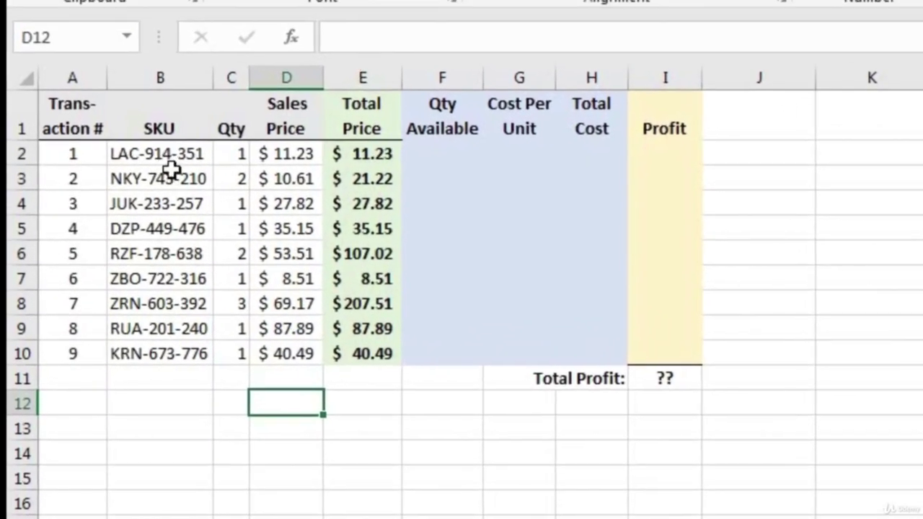
Find LAC-914-351 in Inventory and copy its 7.86 average cost.
{"action": "left_click", "coordinate": [130, 81]}
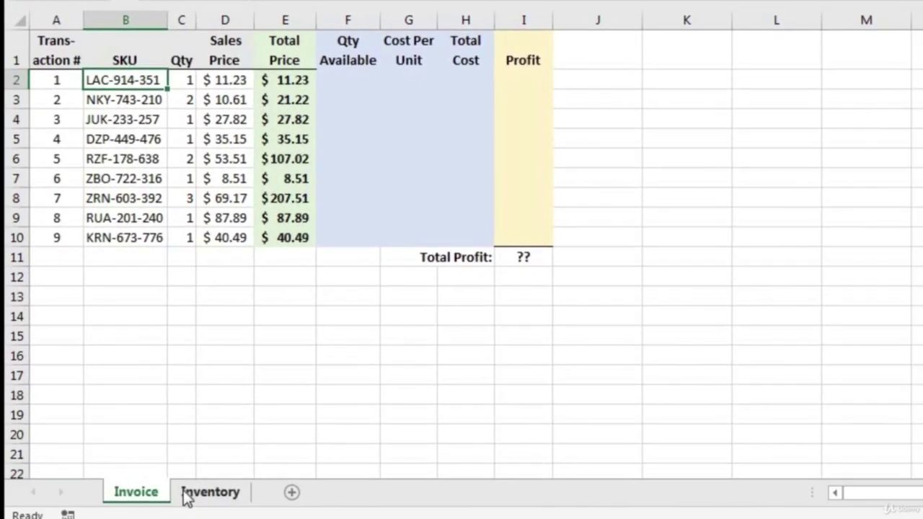
{"action": "left_click", "coordinate": [191, 494]}
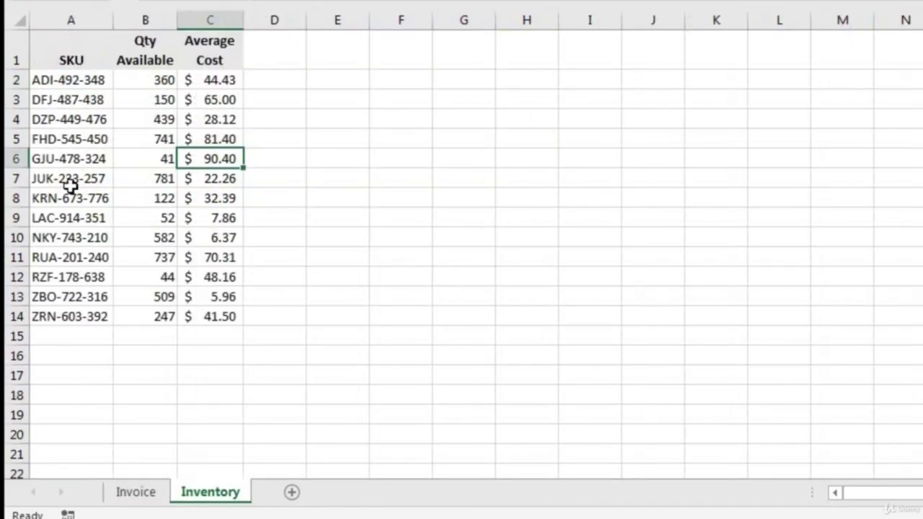
{"action": "left_click", "coordinate": [40, 220]}
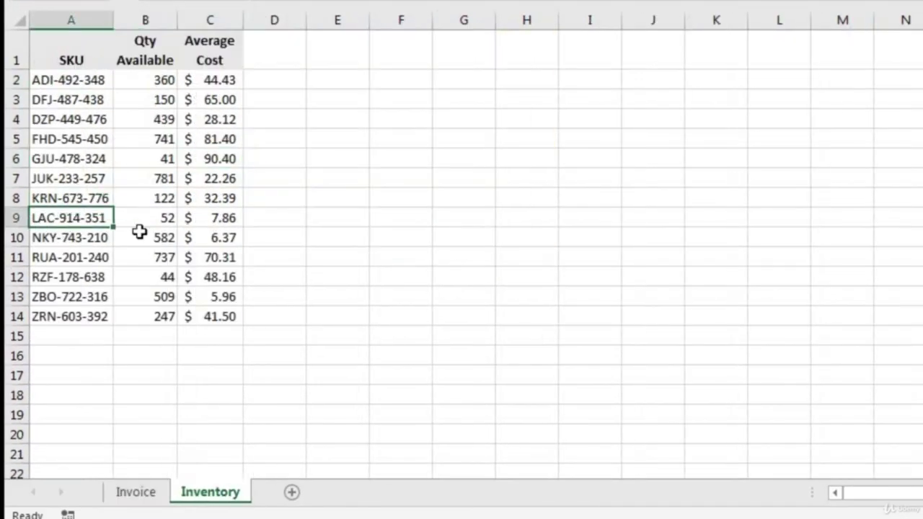
{"action": "left_click", "coordinate": [223, 219]}
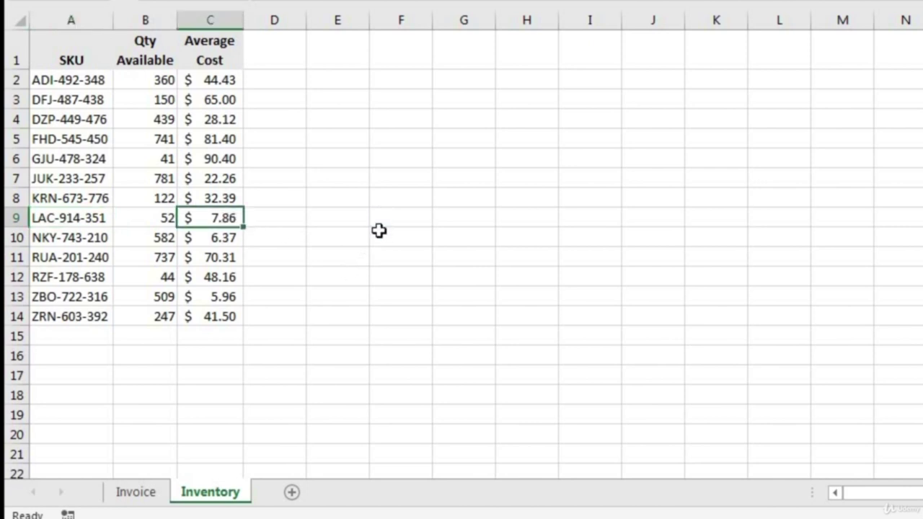
{"action": "key", "text": "ctrl+c"}
{"action": "left_click", "coordinate": [154, 491]}
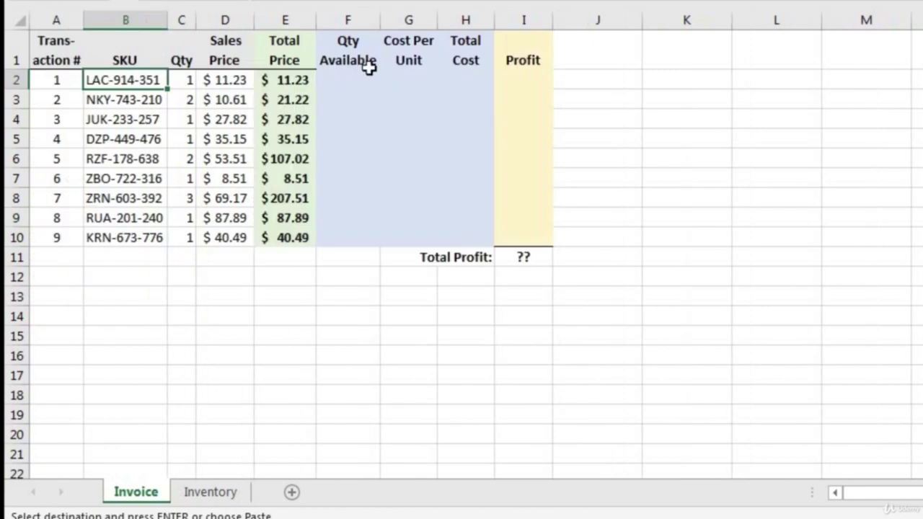
{"action": "left_click", "coordinate": [410, 81]}
{"action": "right_click", "coordinate": [412, 81]}
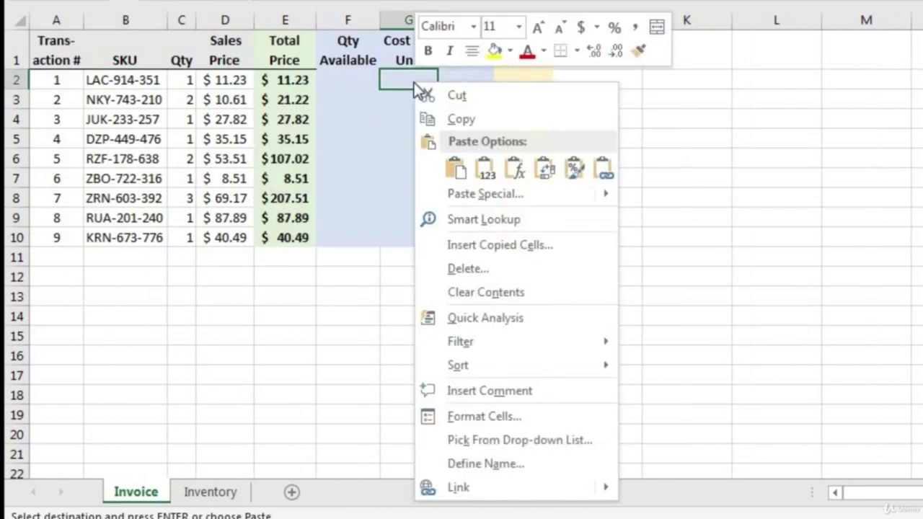
{"action": "left_click", "coordinate": [489, 160]}
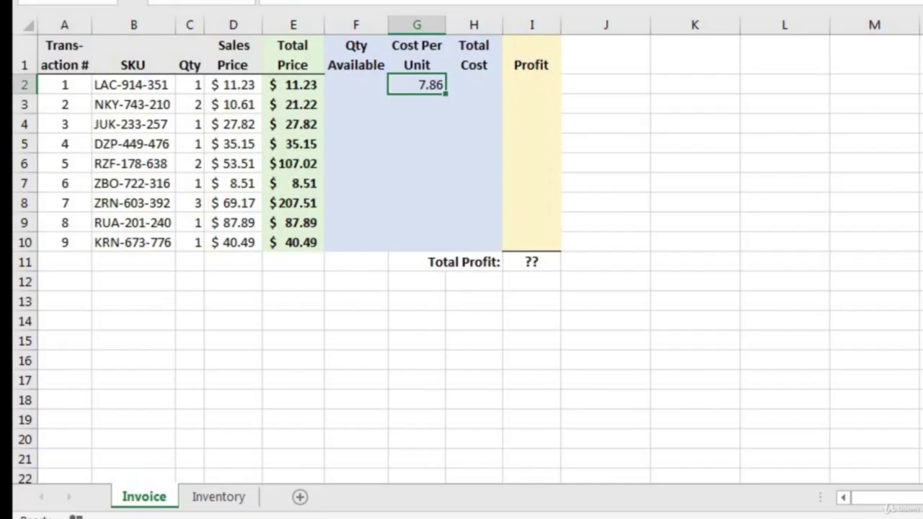
{"action": "key", "text": "Delete"}
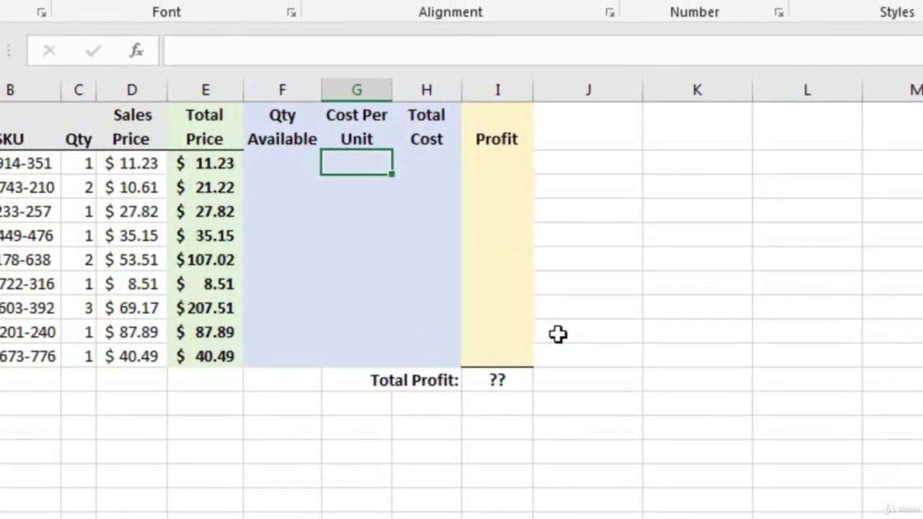
Enter =VLOOKUP(B2,Inventory!A1:C14,3,false) in G2 so it returns 7.86.
{"action": "type", "text": "=vlo"}
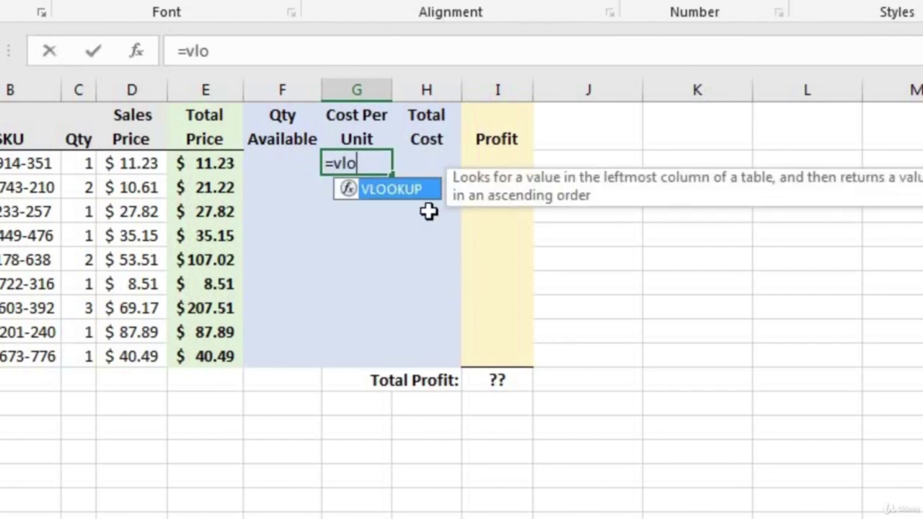
{"action": "double_click", "coordinate": [392, 191]}
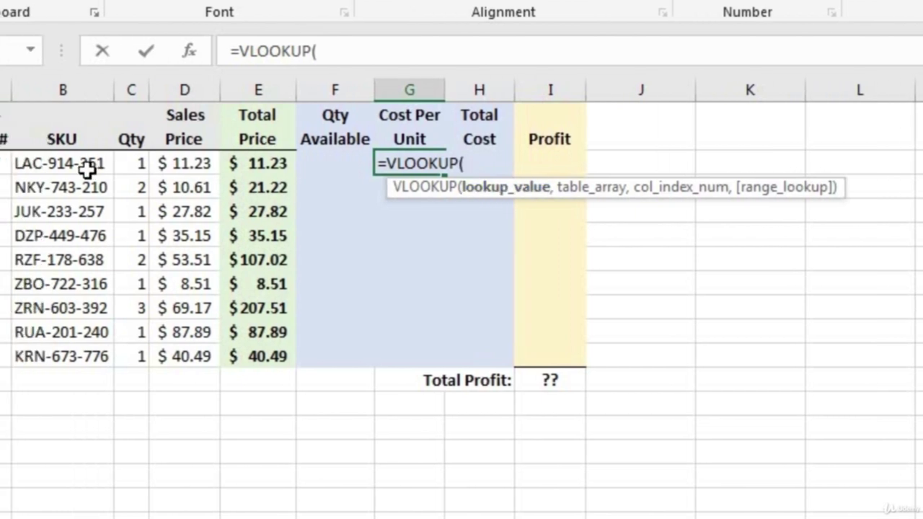
{"action": "left_click", "coordinate": [78, 163]}
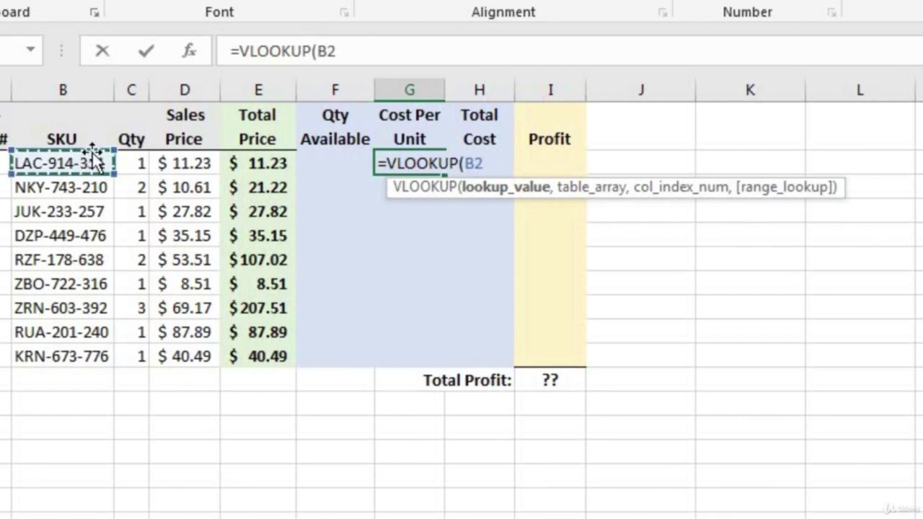
{"action": "type", "text": ","}
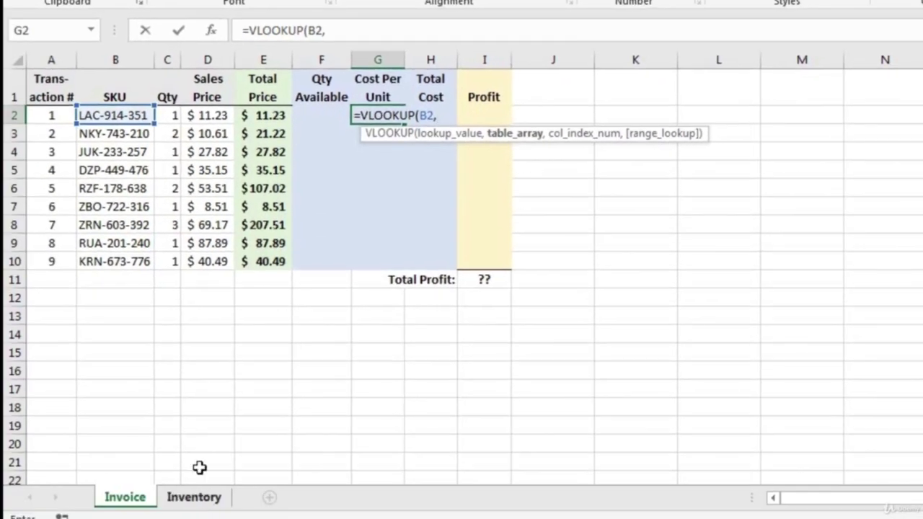
{"action": "left_click", "coordinate": [196, 497]}
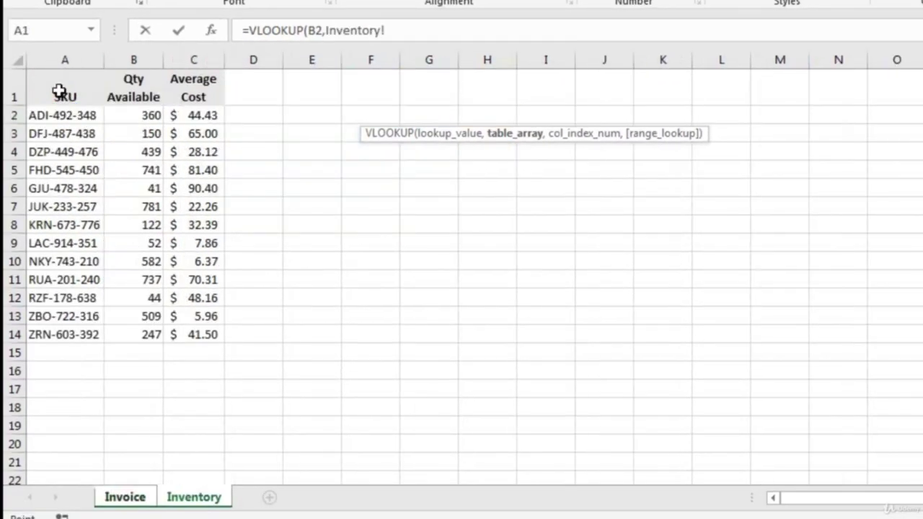
{"action": "left_click_drag", "start_coordinate": [63, 83], "coordinate": [202, 333]}
{"action": "type", "text": ","}
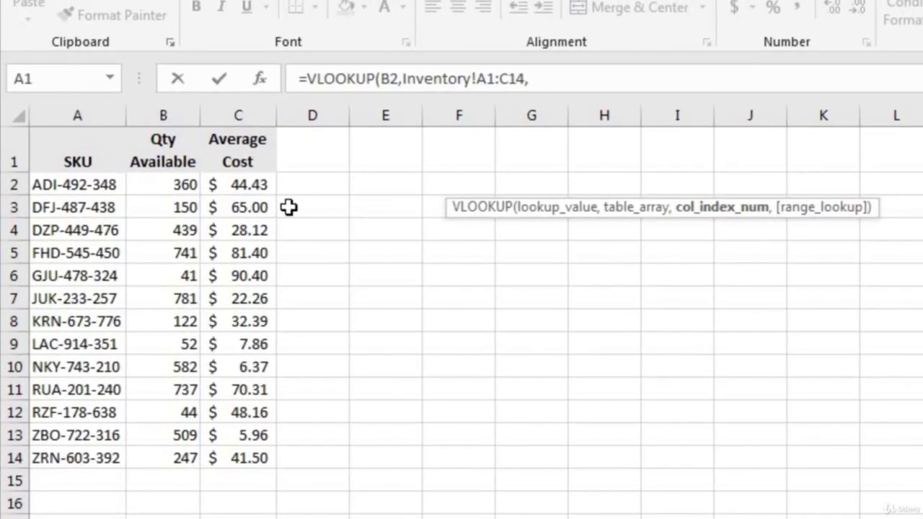
{"action": "type", "text": "3,"}
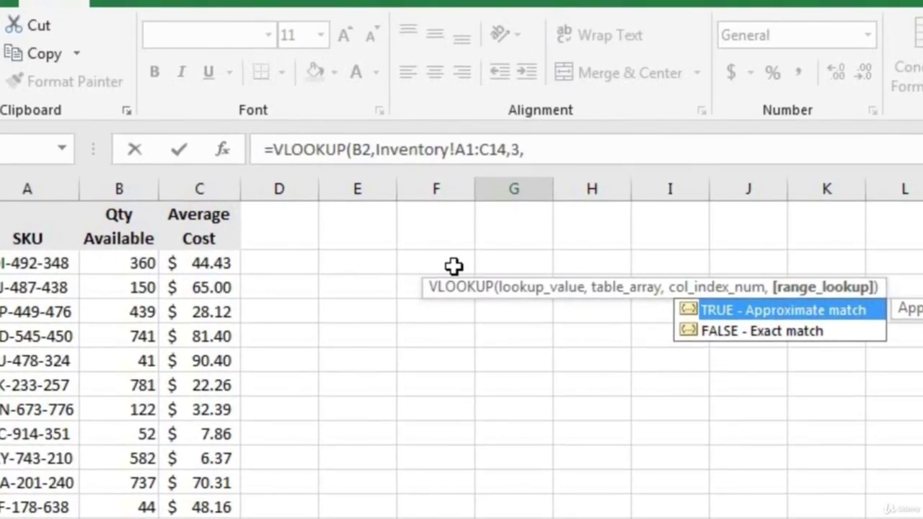
{"action": "type", "text": "false"}
{"action": "type", "text": ")"}
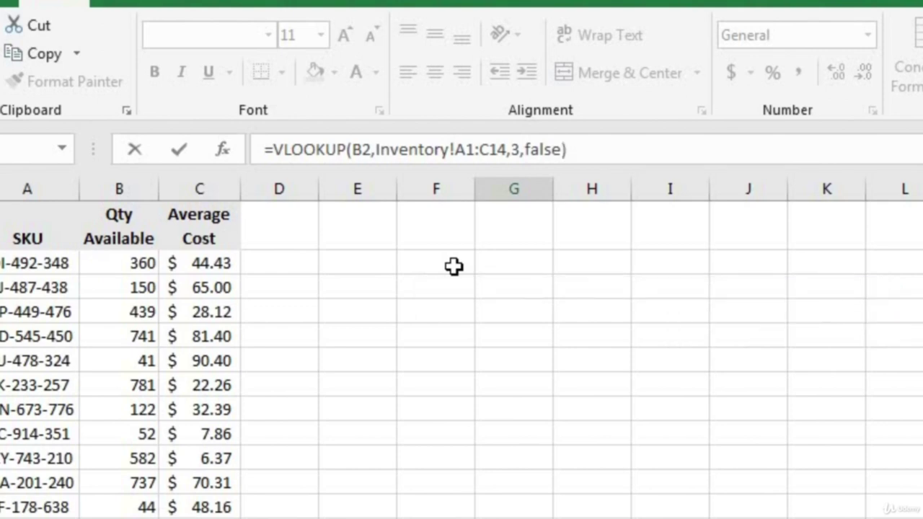
{"action": "key", "text": "Return"}
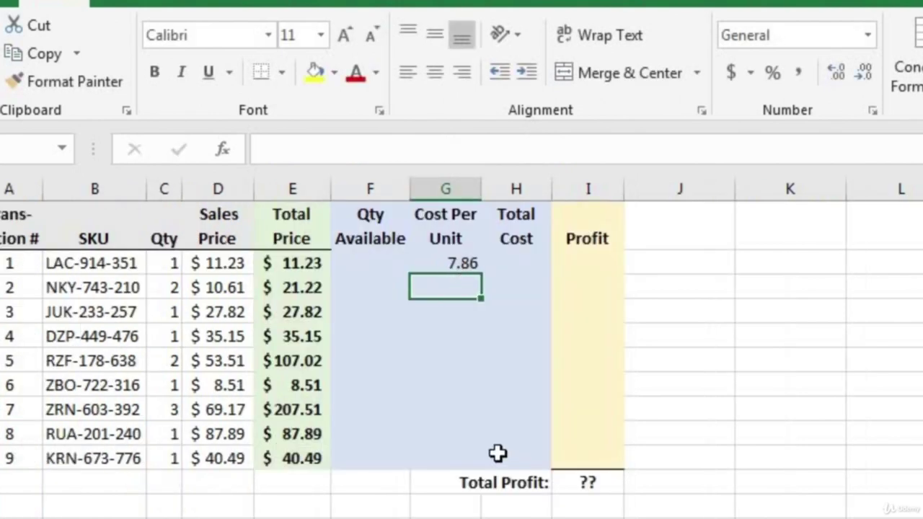
Inspect G2's lookup formula and its Inventory range A1:C14 without changing it.
{"action": "left_click", "coordinate": [467, 265]}
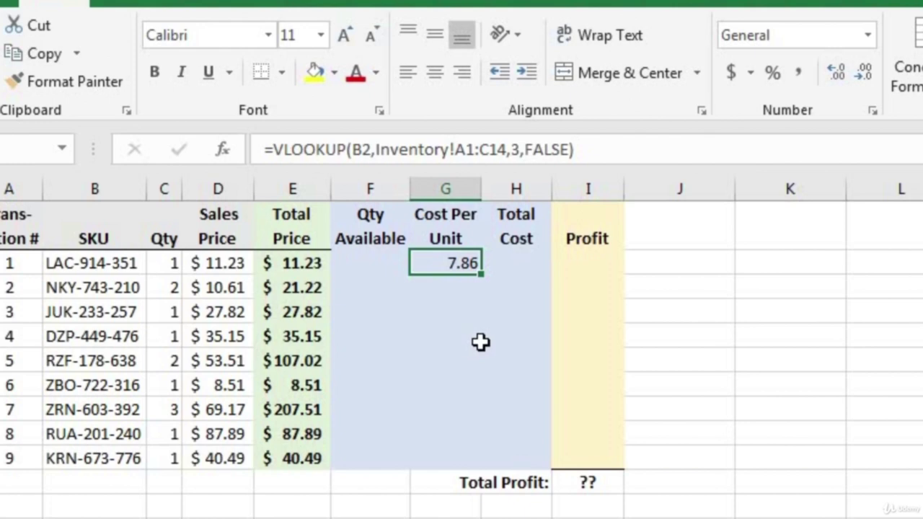
{"action": "key", "text": "Return"}
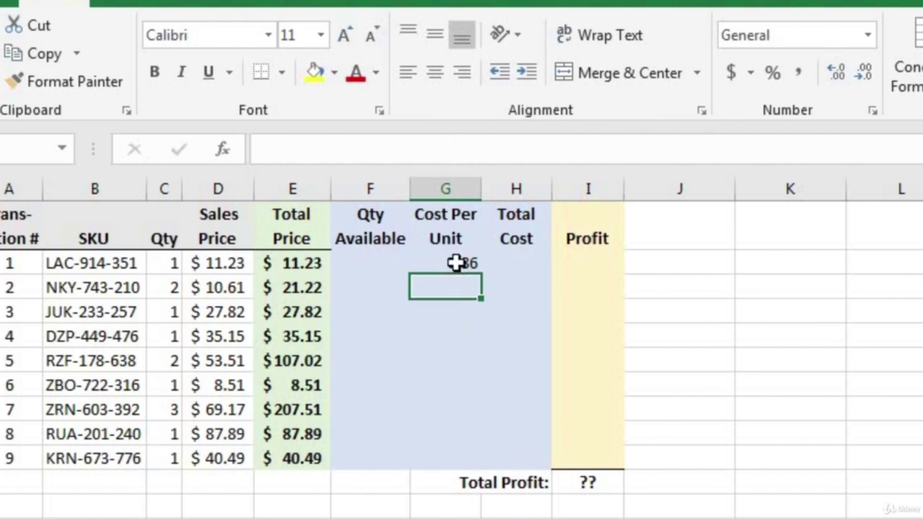
{"action": "left_click", "coordinate": [455, 260]}
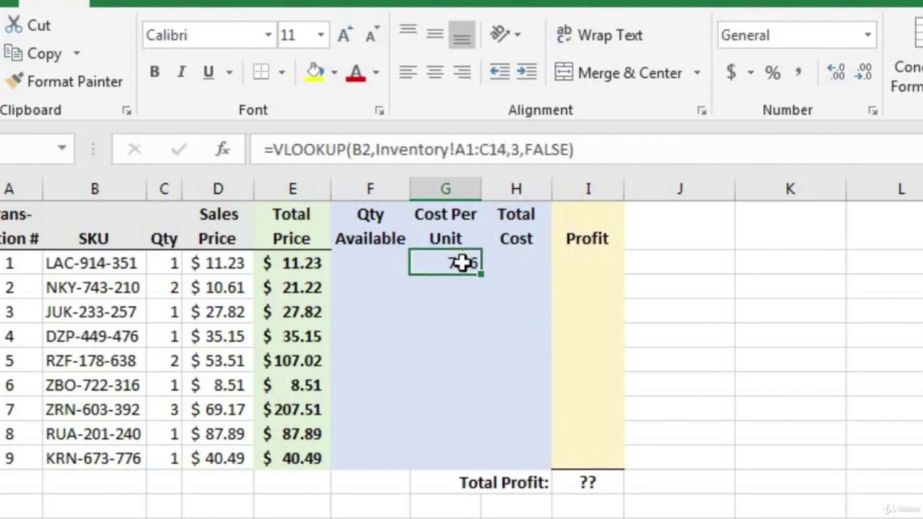
{"action": "double_click", "coordinate": [472, 262]}
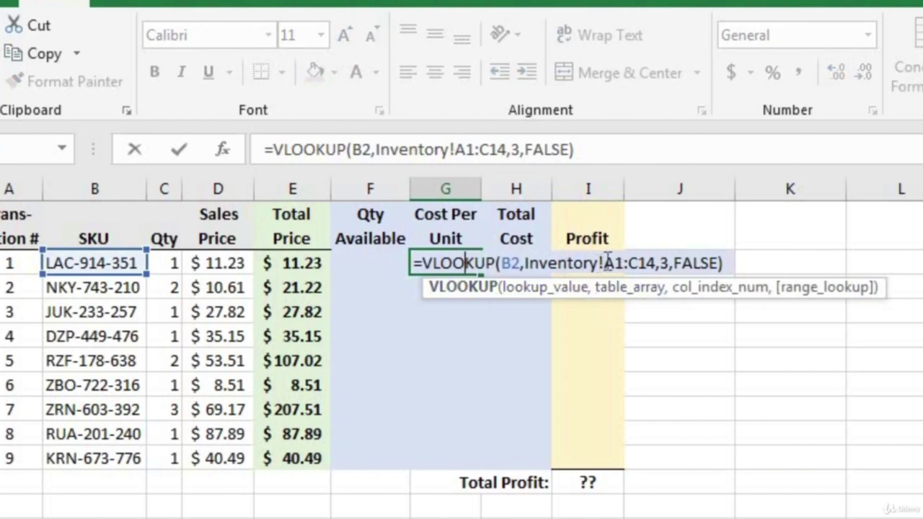
{"action": "left_click_drag", "start_coordinate": [604, 263], "coordinate": [656, 262]}
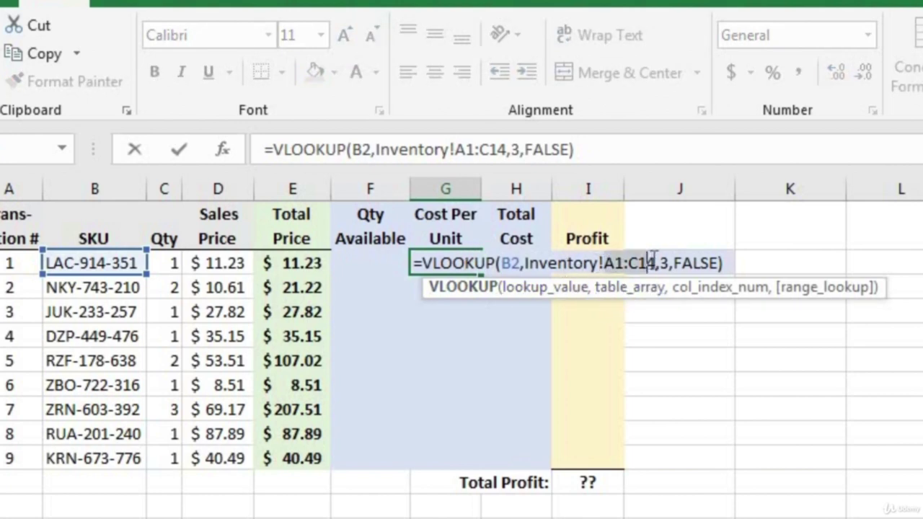
{"action": "left_click", "coordinate": [600, 263]}
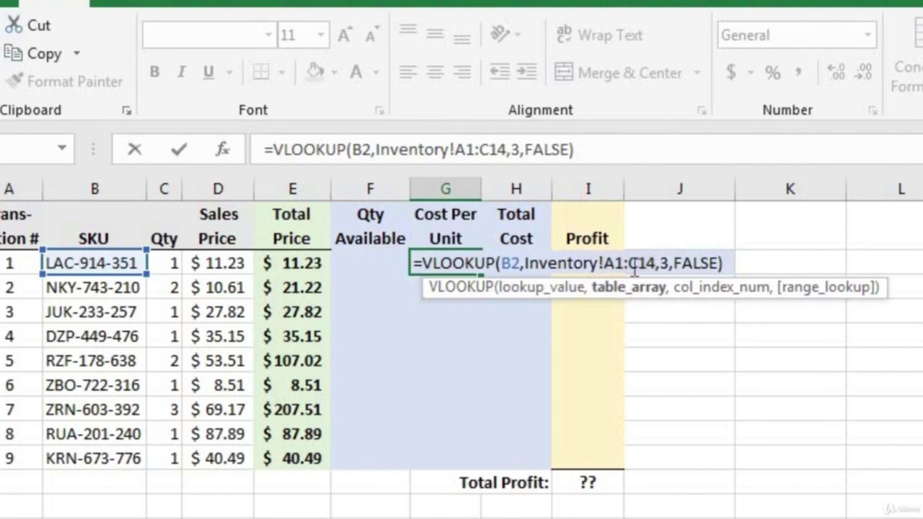
{"action": "key", "text": "ctrl+Return"}
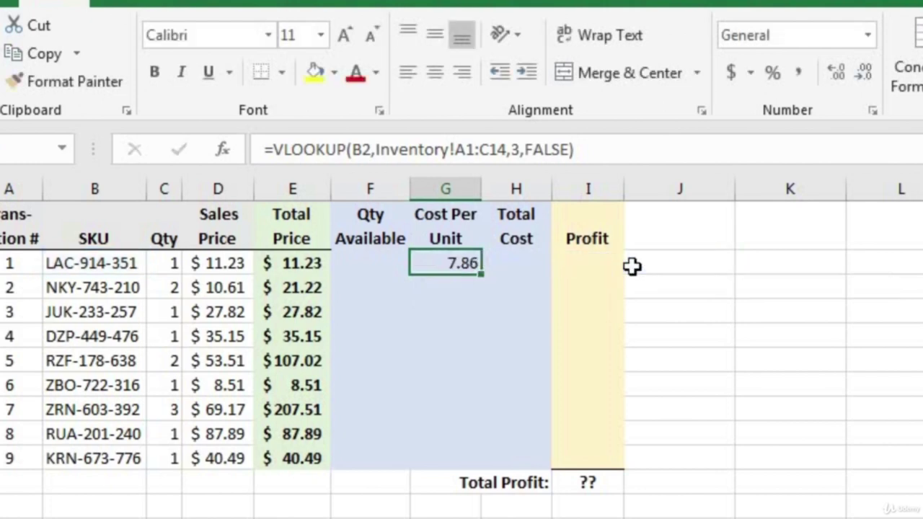
Fill the lookup into G3 and G4 (6.37, 22.26) and check each shifted range.
{"action": "left_click_drag", "start_coordinate": [481, 276], "coordinate": [455, 286]}
{"action": "double_click", "coordinate": [455, 286]}
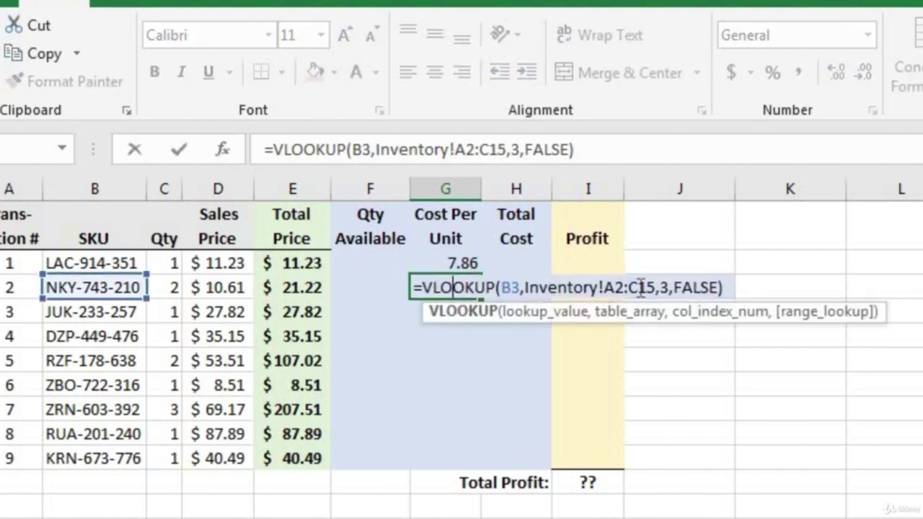
{"action": "key", "text": "Escape"}
{"action": "left_click_drag", "start_coordinate": [482, 298], "coordinate": [465, 313]}
{"action": "double_click", "coordinate": [465, 312]}
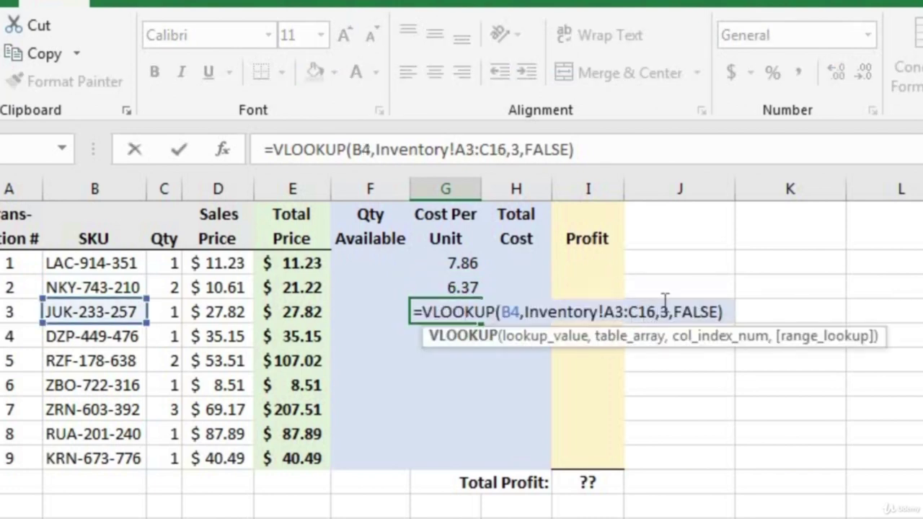
{"action": "key", "text": "Escape"}
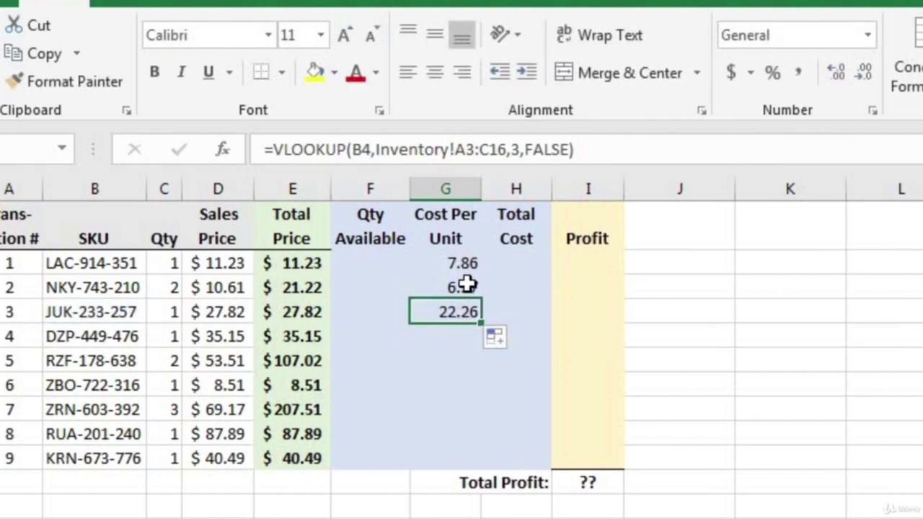
{"action": "left_click", "coordinate": [459, 264]}
{"action": "double_click", "coordinate": [458, 264]}
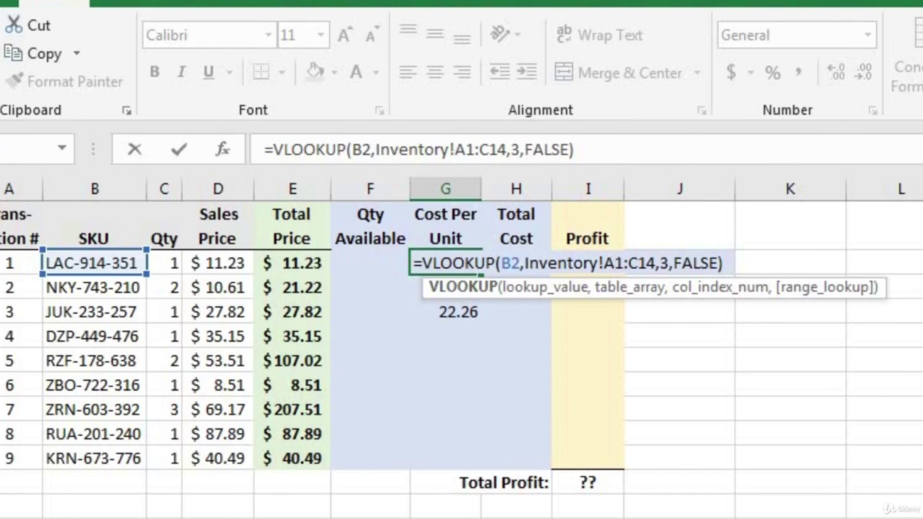
Lock the range as Inventory!$A$1:$C$14, fill G2 down to G10, and verify the last copy.
{"action": "left_click", "coordinate": [611, 263]}
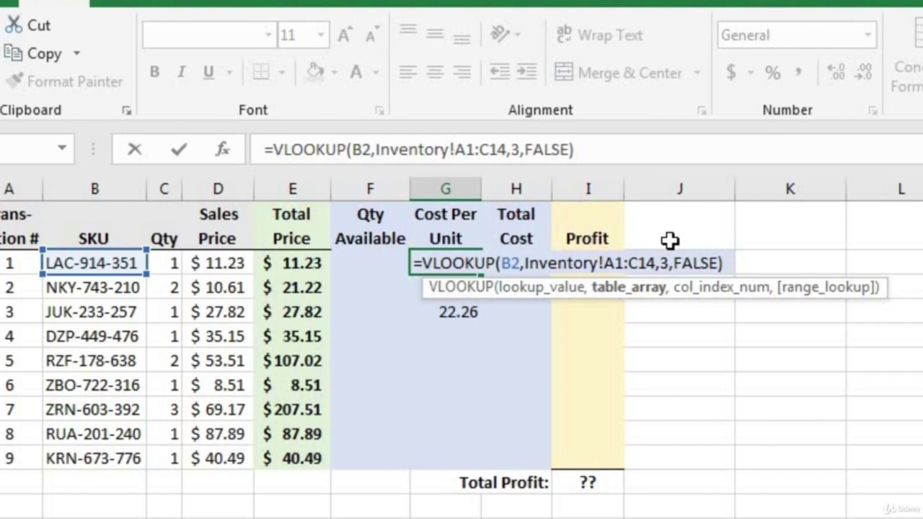
{"action": "key", "text": "F4"}
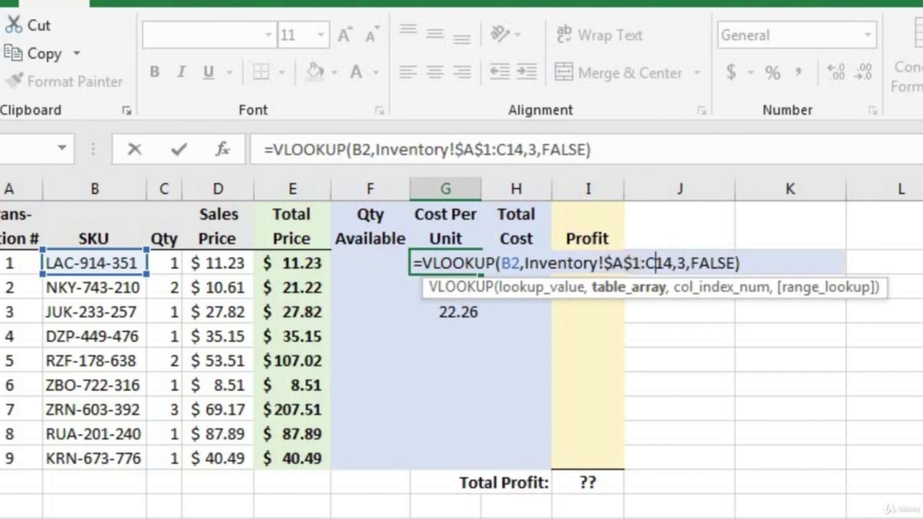
{"action": "key", "text": "F4"}
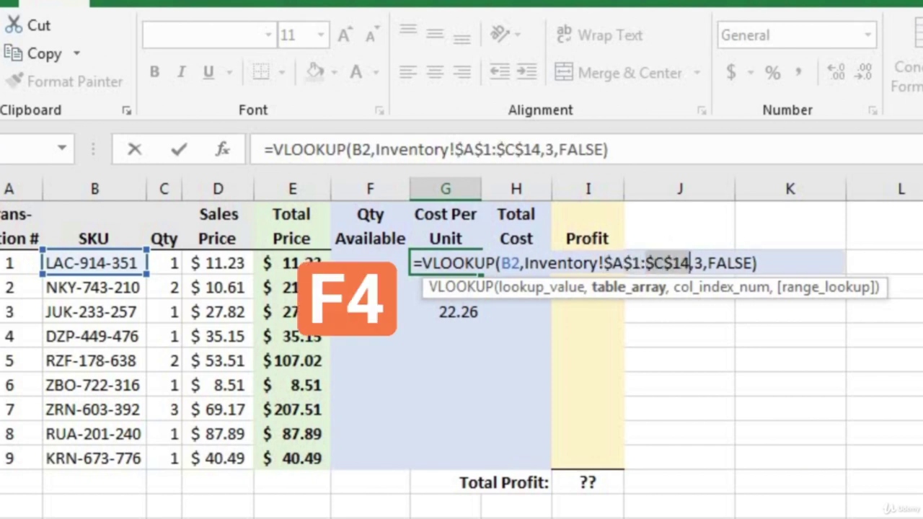
{"action": "key", "text": "Return"}
{"action": "left_click", "coordinate": [450, 264]}
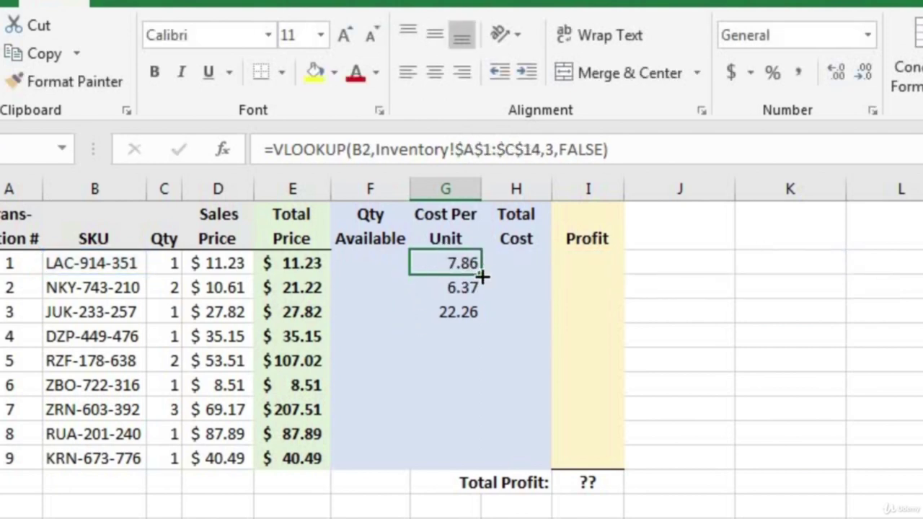
{"action": "left_click_drag", "start_coordinate": [482, 276], "coordinate": [475, 469]}
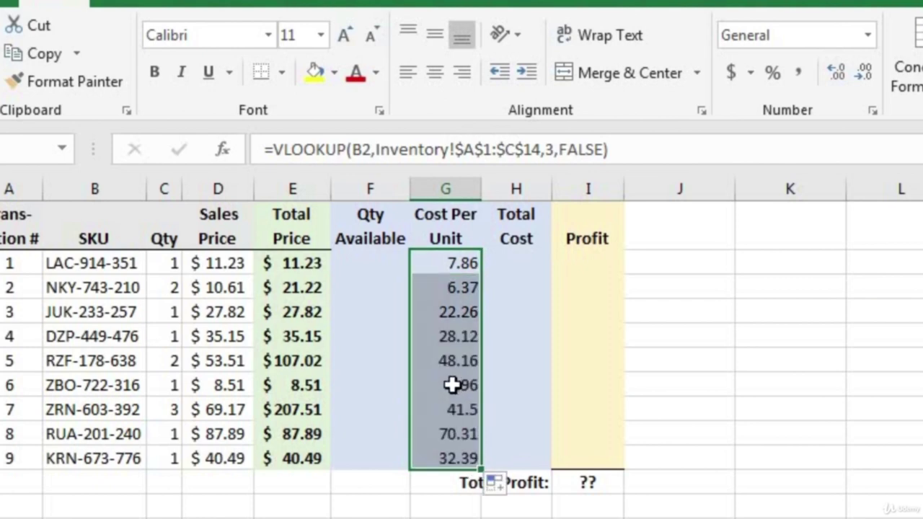
{"action": "double_click", "coordinate": [461, 456]}
{"action": "left_click_drag", "start_coordinate": [613, 460], "coordinate": [699, 460]}
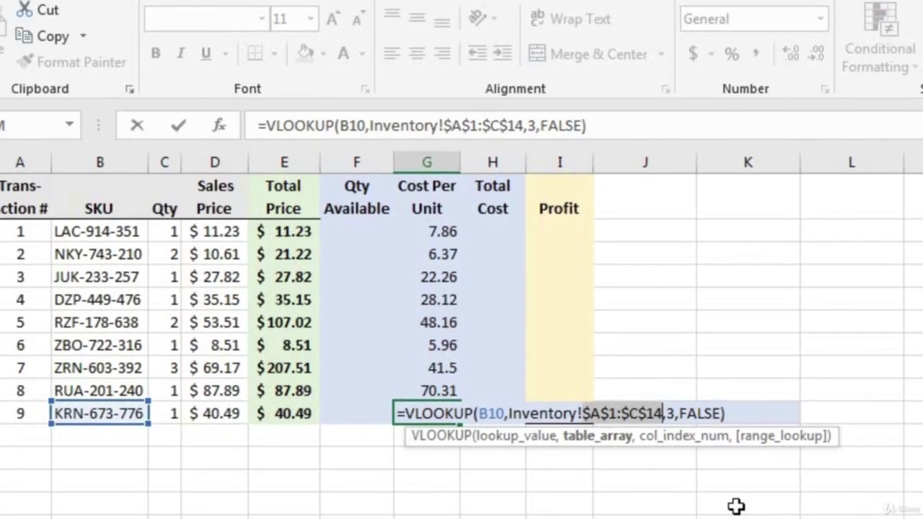
{"action": "key", "text": "Escape"}
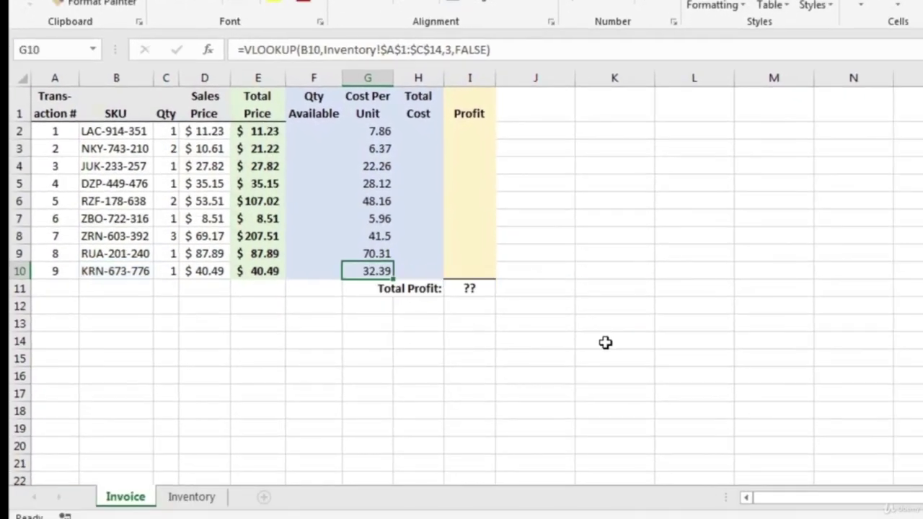
Insert a blank row 11 above the Total Profit row.
{"action": "left_click", "coordinate": [22, 289]}
{"action": "right_click", "coordinate": [24, 292]}
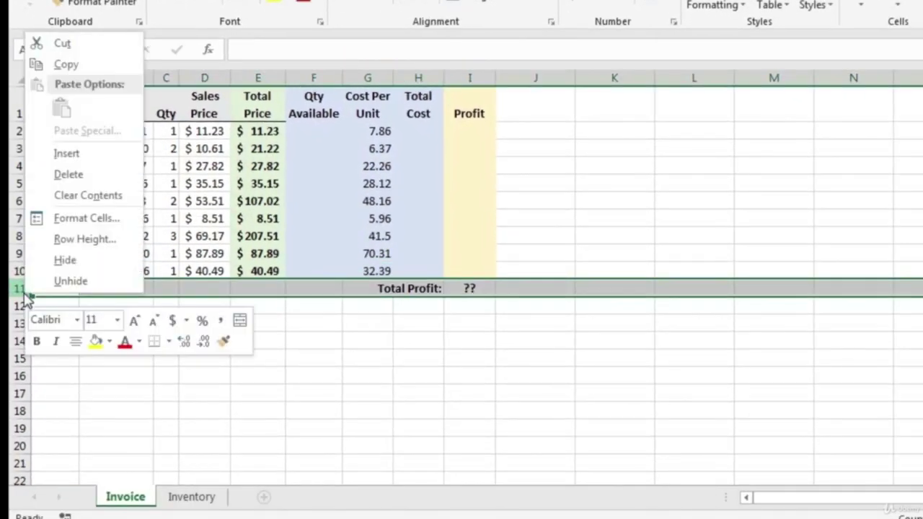
{"action": "left_click", "coordinate": [69, 155]}
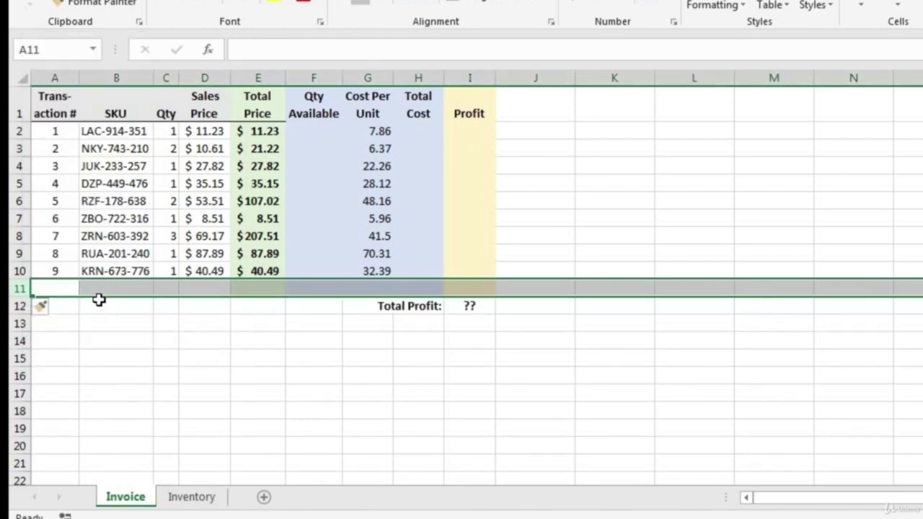
Enter transaction 10: NEW-SKU, quantity 1, price 100, and autofit column D.
{"action": "left_click", "coordinate": [69, 287]}
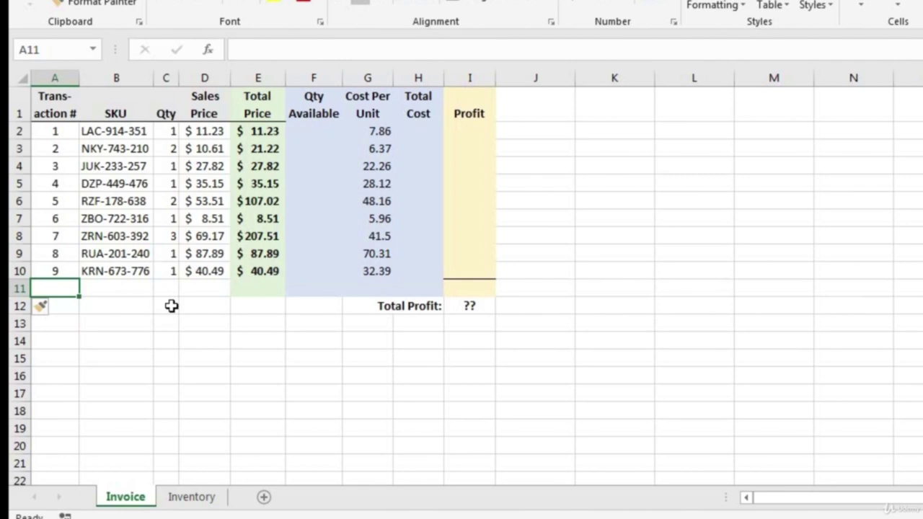
{"action": "type", "text": "10"}
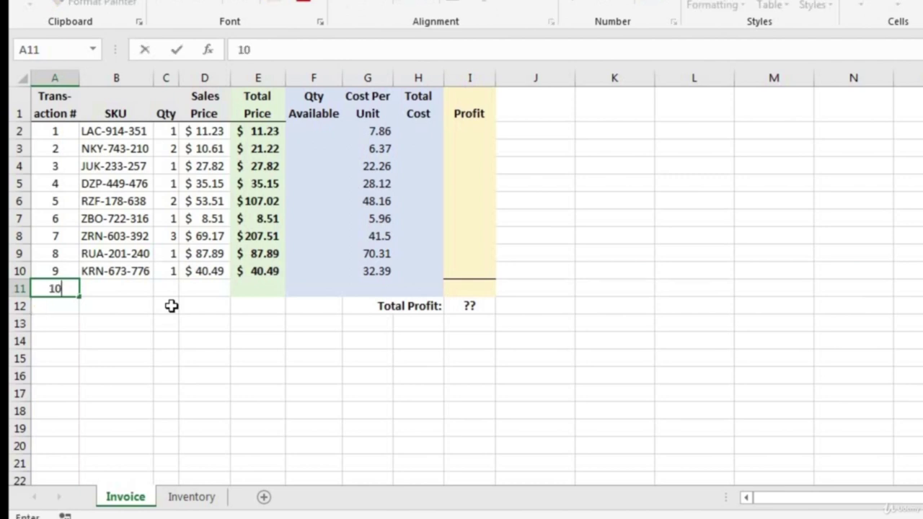
{"action": "left_click", "coordinate": [113, 287]}
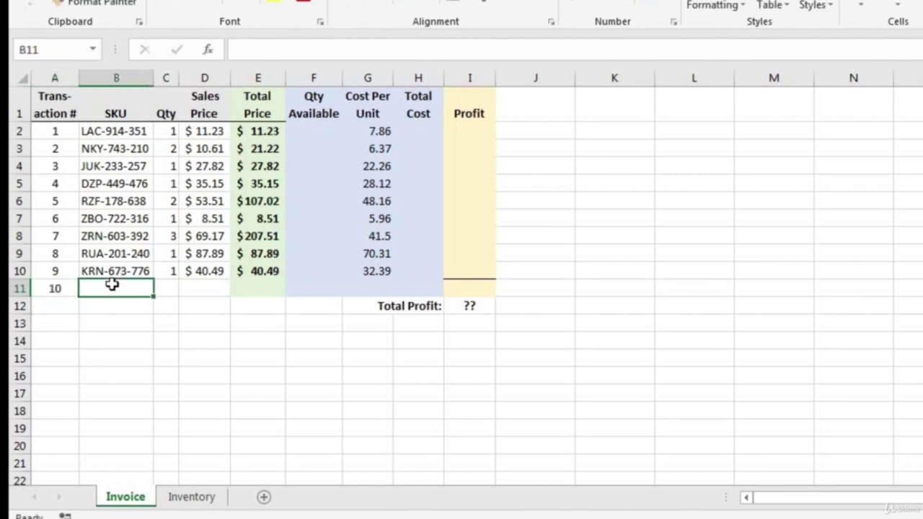
{"action": "type", "text": "NEW"}
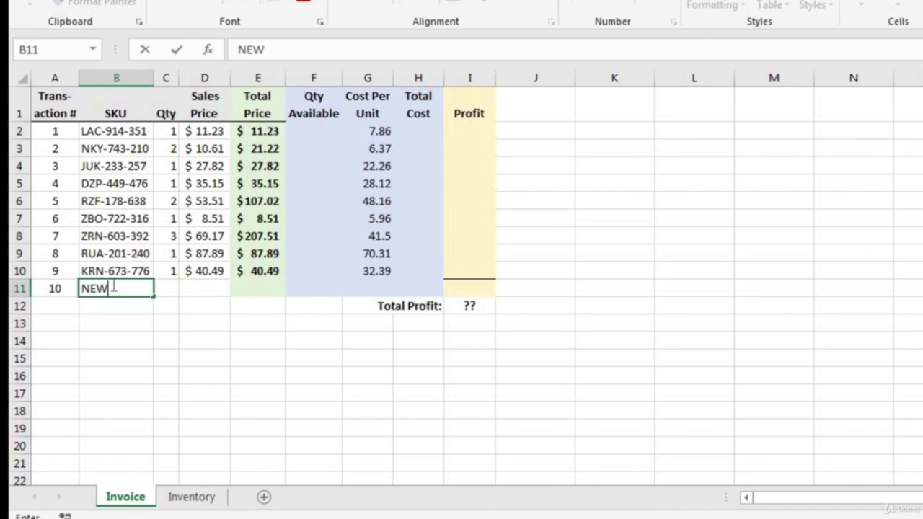
{"action": "type", "text": "-SKU"}
{"action": "key", "text": "Tab"}
{"action": "type", "text": "1"}
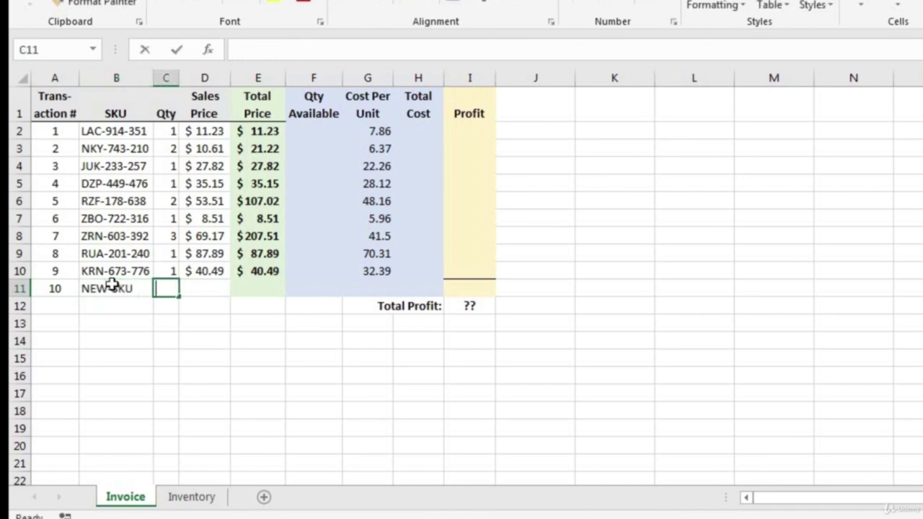
{"action": "key", "text": "Tab"}
{"action": "type", "text": "100"}
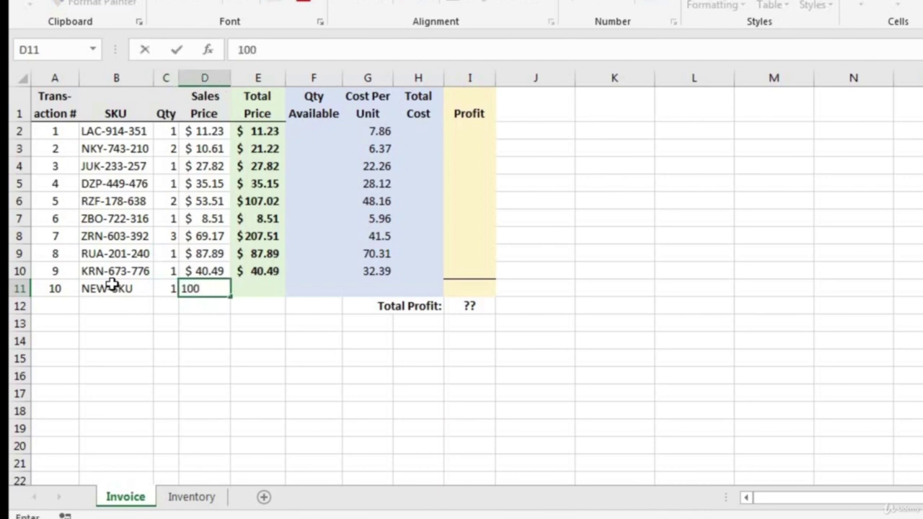
{"action": "key", "text": "Tab"}
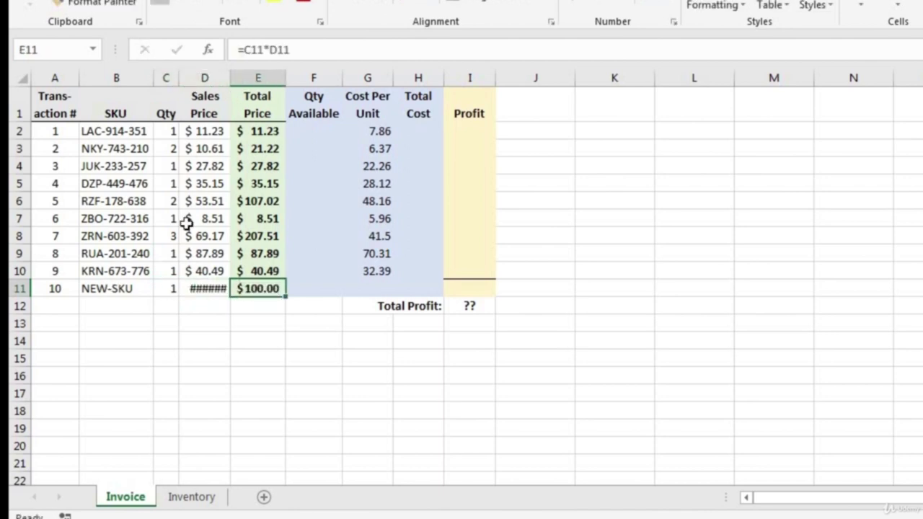
{"action": "double_click", "coordinate": [231, 75]}
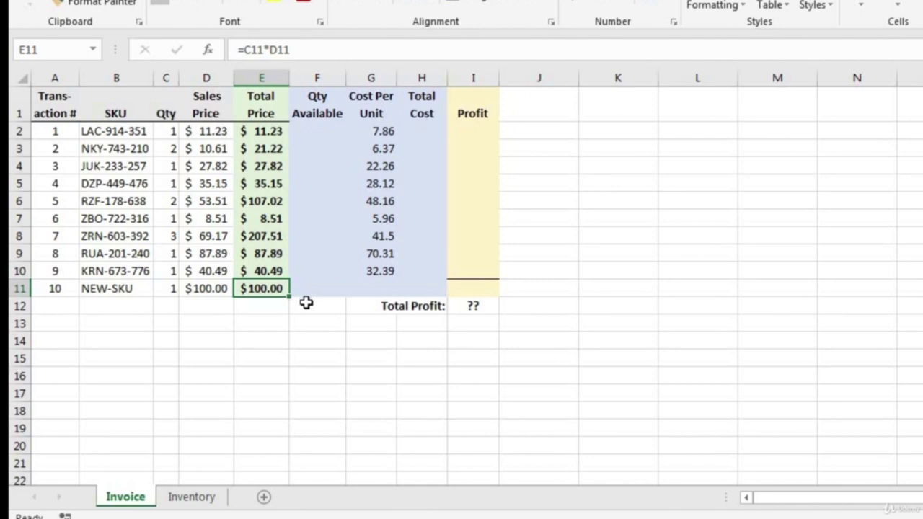
Copy the cost lookup down to G11, which shows #N/A.
{"action": "left_click", "coordinate": [391, 271]}
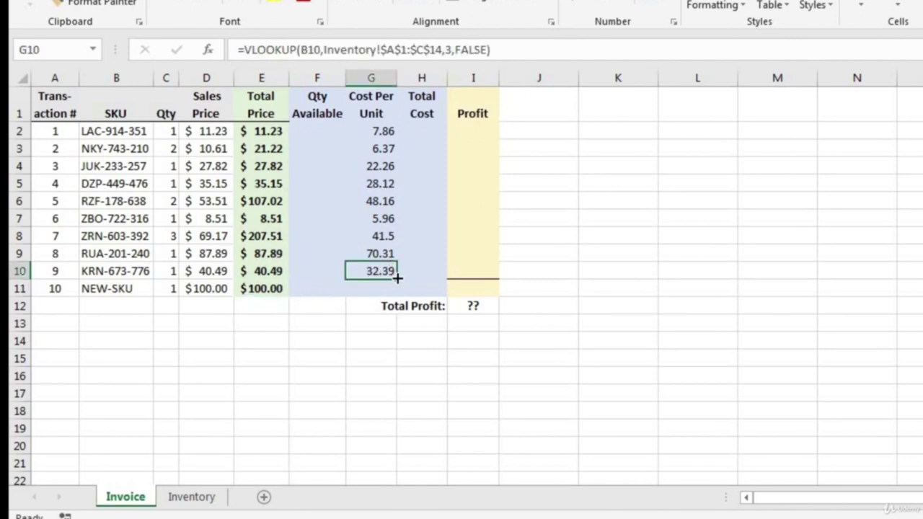
{"action": "left_click_drag", "start_coordinate": [396, 281], "coordinate": [391, 290]}
{"action": "left_click", "coordinate": [388, 290]}
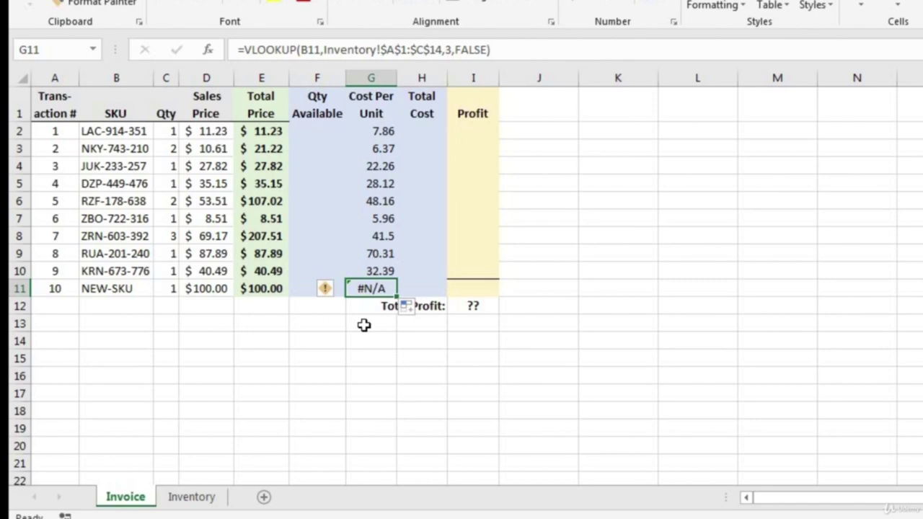
Add NEW-SKU with 500 available at 50 average cost in Inventory row 15.
{"action": "left_click", "coordinate": [191, 497]}
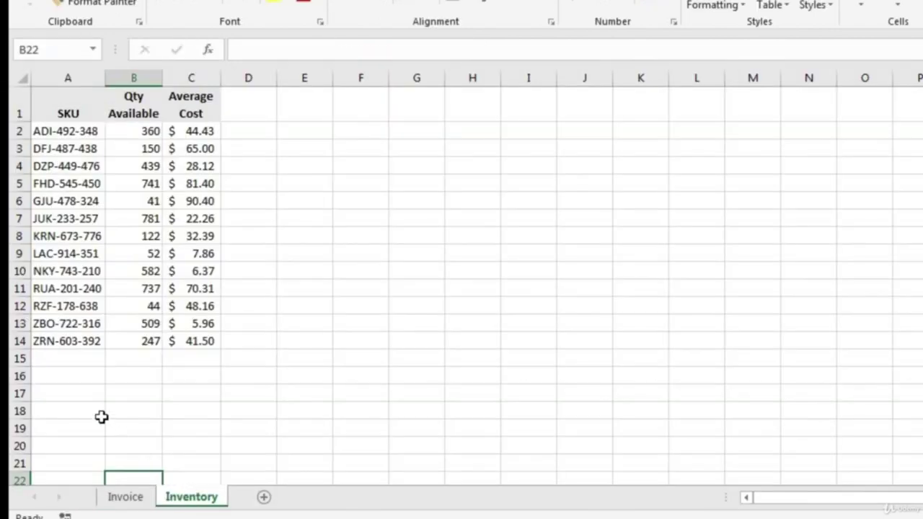
{"action": "left_click", "coordinate": [70, 361]}
{"action": "type", "text": "NEW-SKU"}
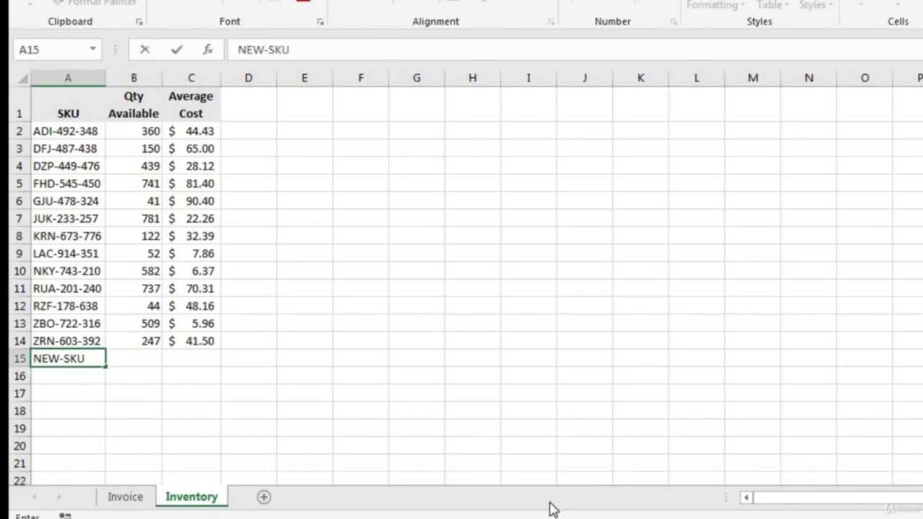
{"action": "key", "text": "Tab"}
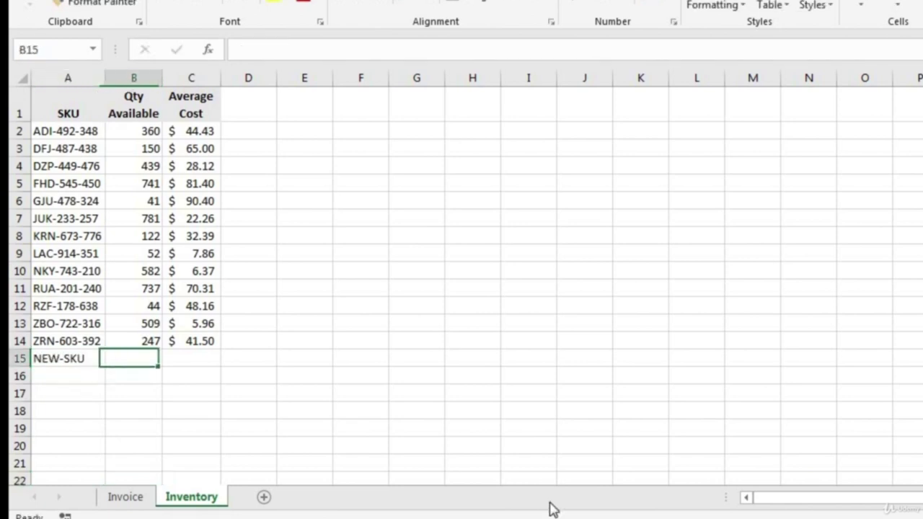
{"action": "type", "text": "500"}
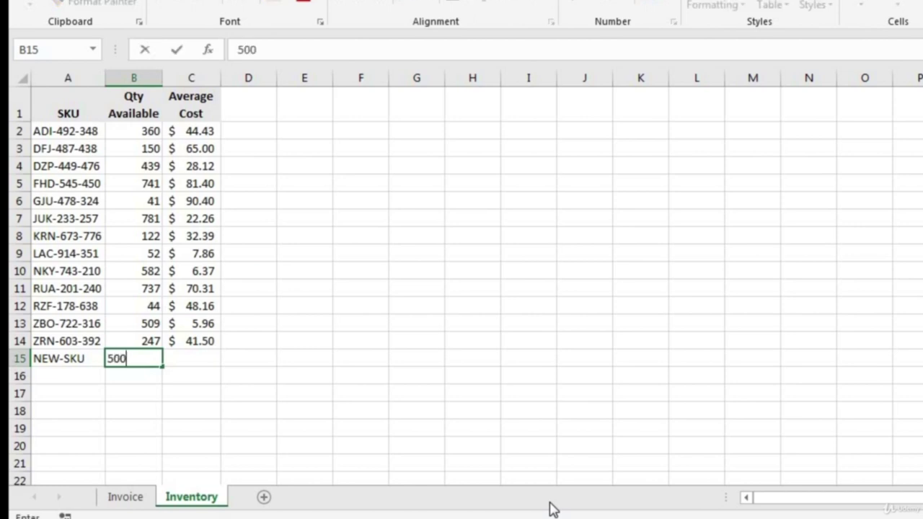
{"action": "key", "text": "Tab"}
{"action": "type", "text": "50"}
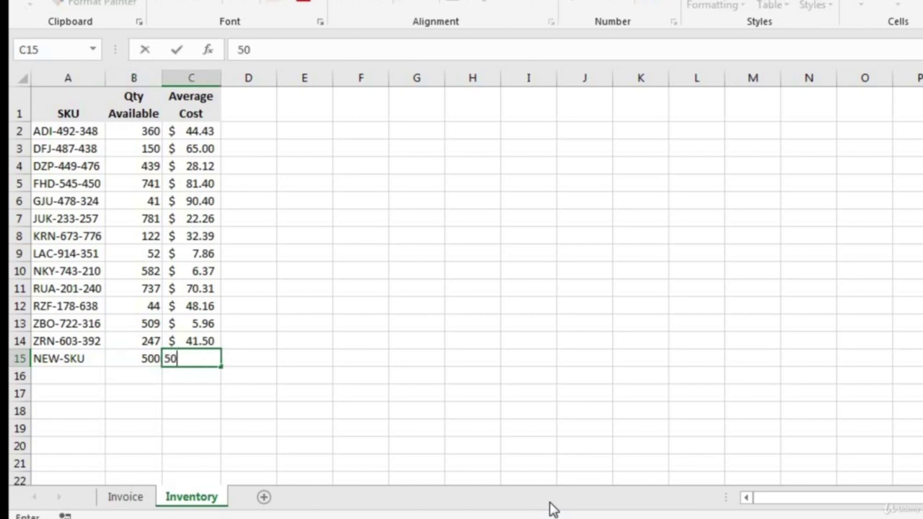
{"action": "key", "text": "Down"}
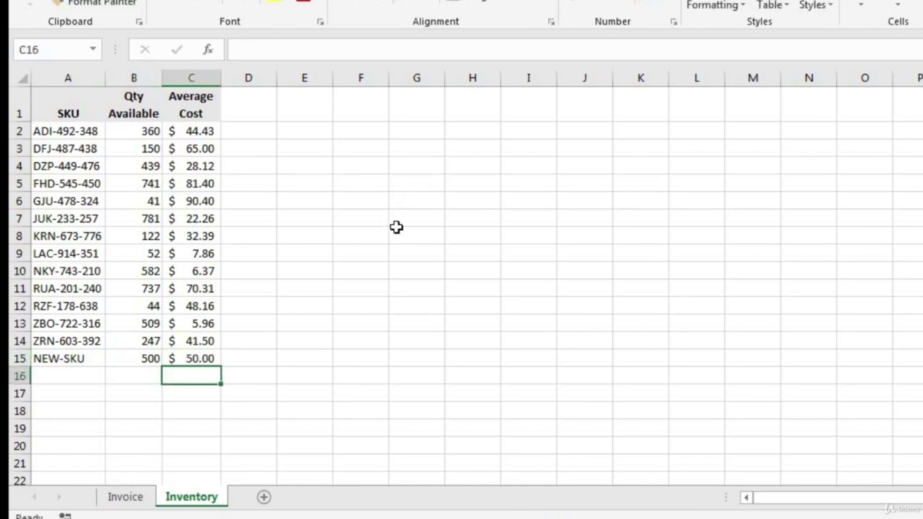
{"action": "left_click", "coordinate": [124, 497]}
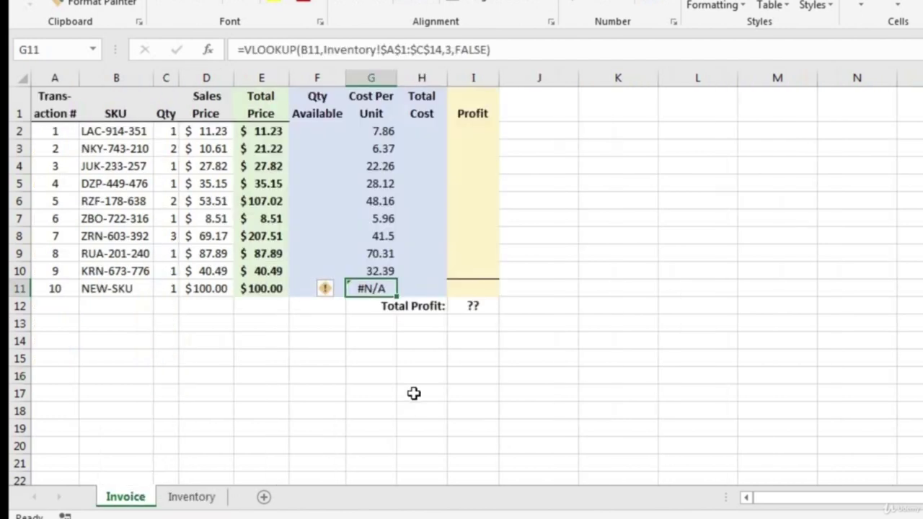
Inspect G11's range ending at row 14 and the new NEW-SKU cost cell in Inventory.
{"action": "double_click", "coordinate": [384, 291]}
{"action": "left_click_drag", "start_coordinate": [496, 290], "coordinate": [548, 288]}
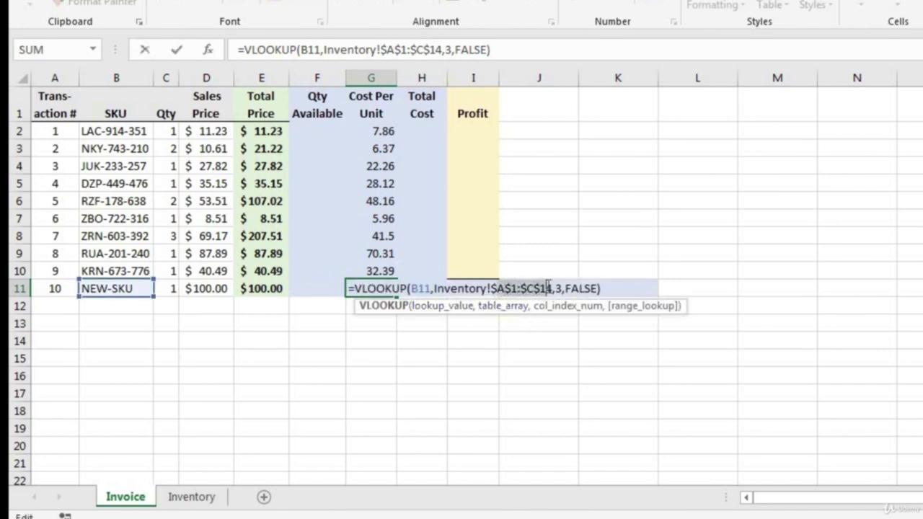
{"action": "key", "text": "Escape"}
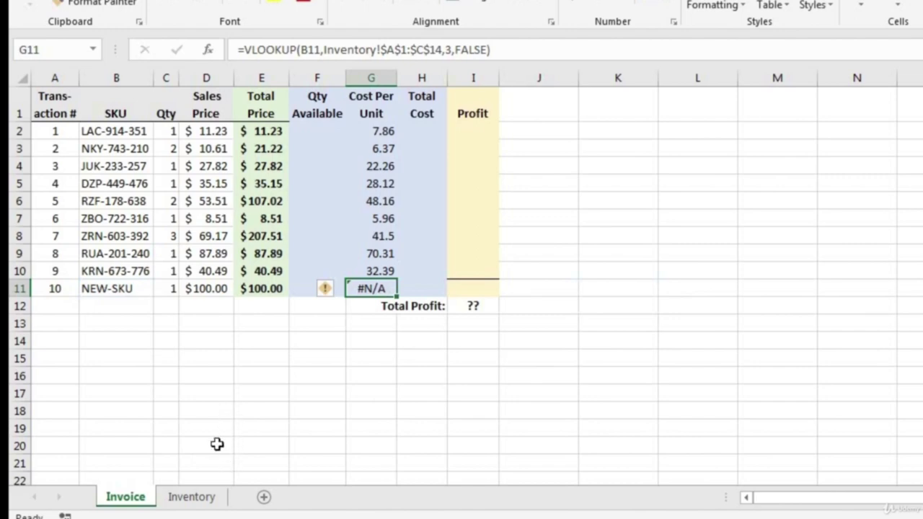
{"action": "left_click", "coordinate": [191, 497]}
{"action": "left_click", "coordinate": [203, 357]}
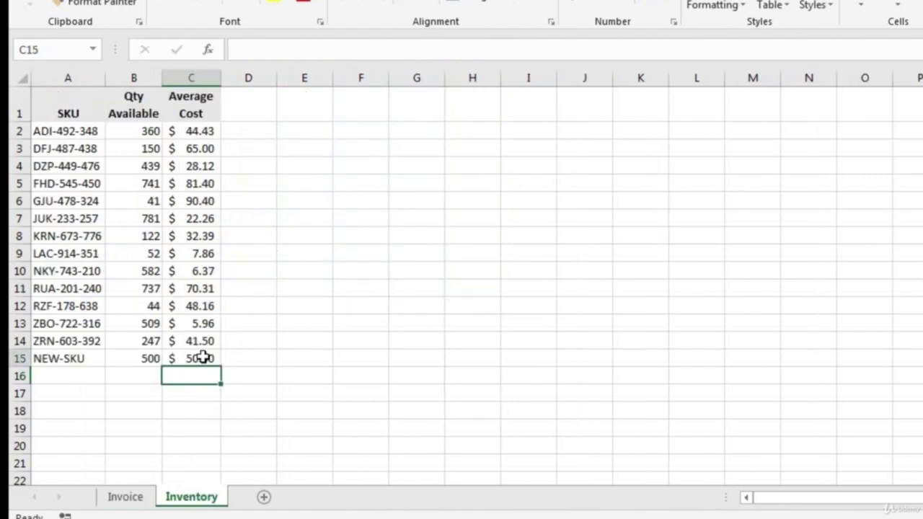
{"action": "left_click", "coordinate": [121, 497]}
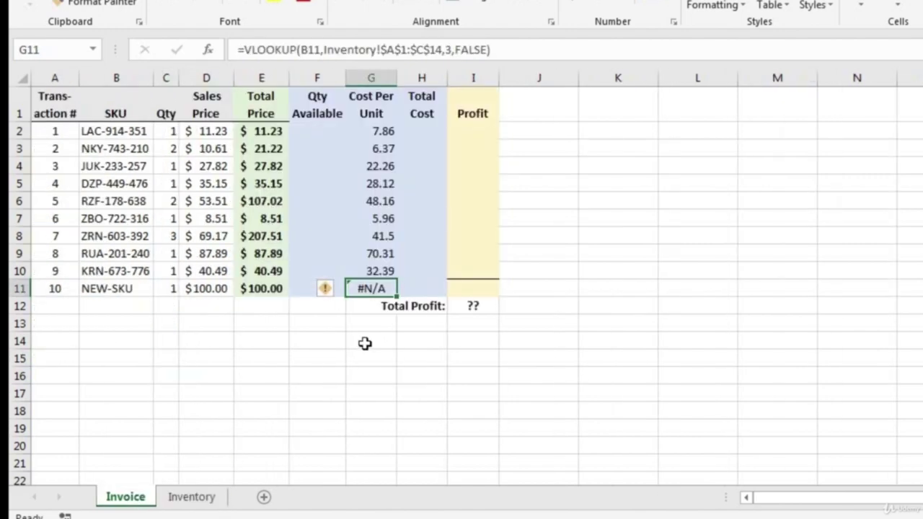
Extend G11's lookup range to $C$15 so it returns 50, then clear G2:G11.
{"action": "double_click", "coordinate": [383, 288]}
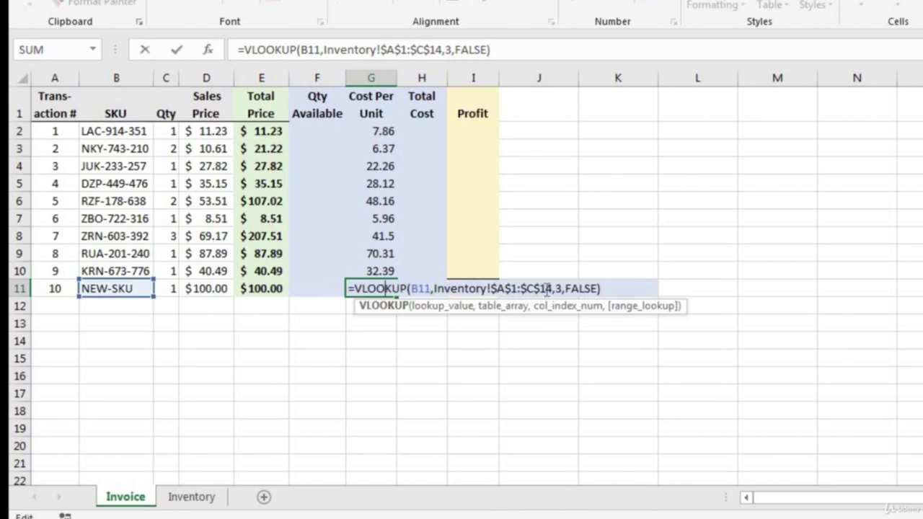
{"action": "left_click", "coordinate": [549, 288]}
{"action": "key", "text": "BackSpace"}
{"action": "type", "text": "5"}
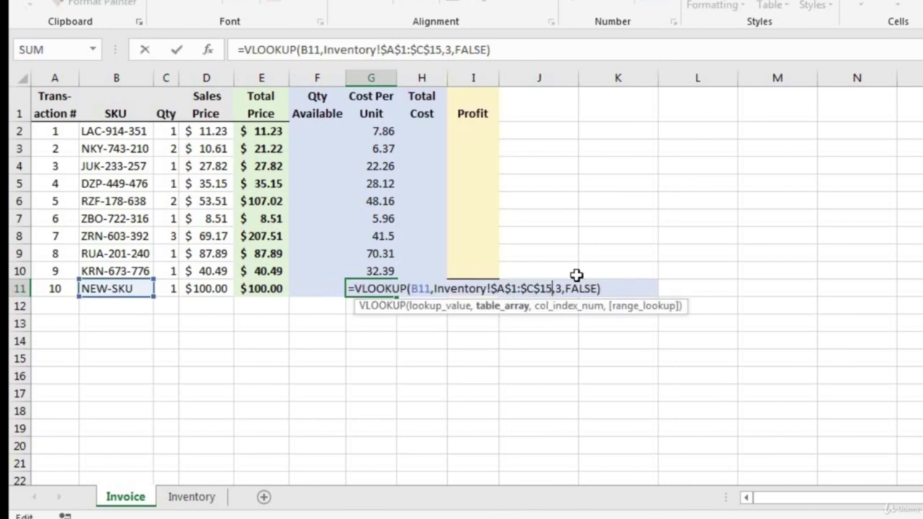
{"action": "key", "text": "Return"}
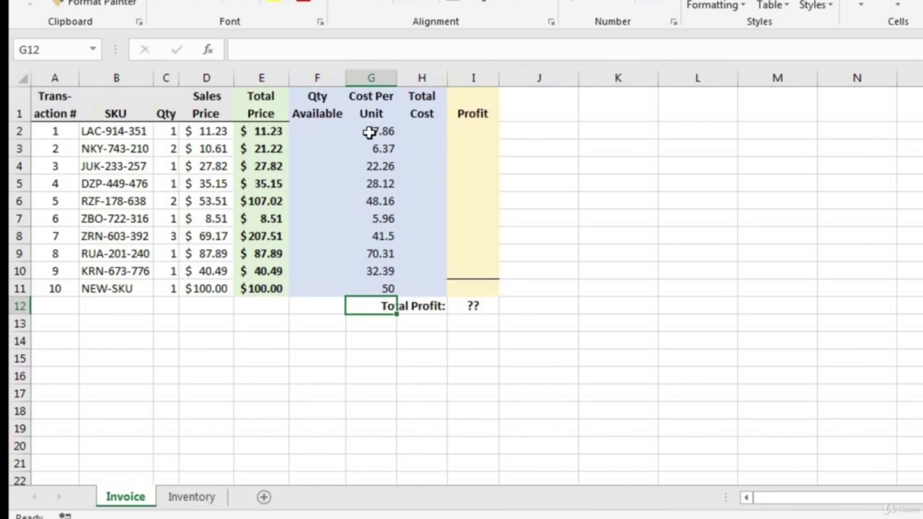
{"action": "left_click_drag", "start_coordinate": [373, 130], "coordinate": [365, 294]}
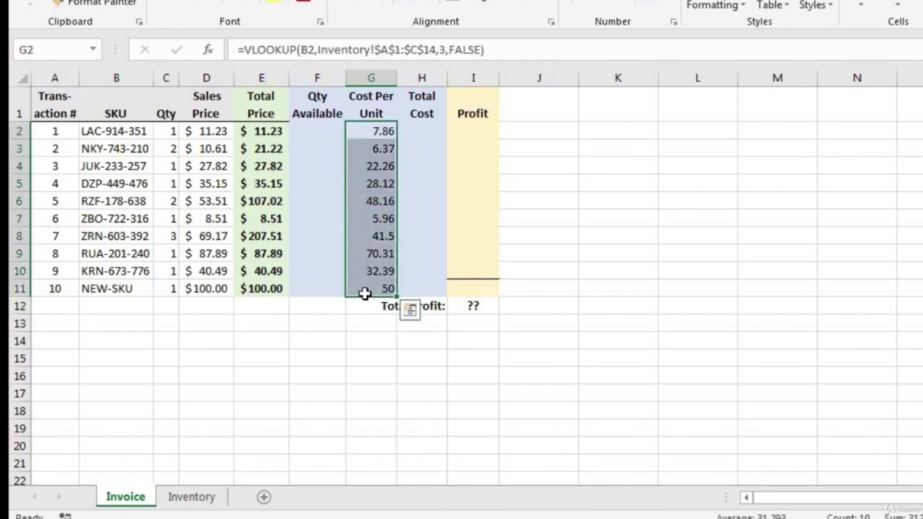
{"action": "key", "text": "Delete"}
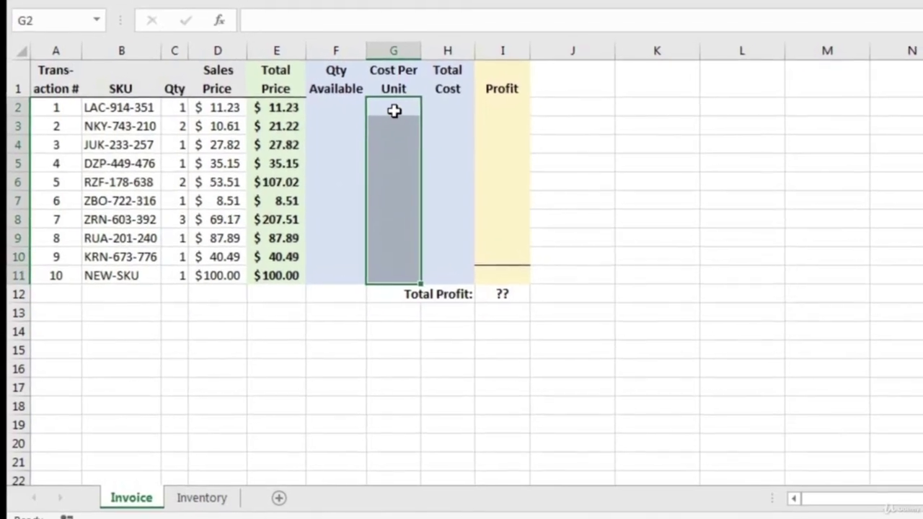
Enter =VLOOKUP(B2,Inventory!A:C,3,FALSE) in G2 and fill it down to G11.
{"action": "left_click", "coordinate": [394, 110]}
{"action": "type", "text": "="}
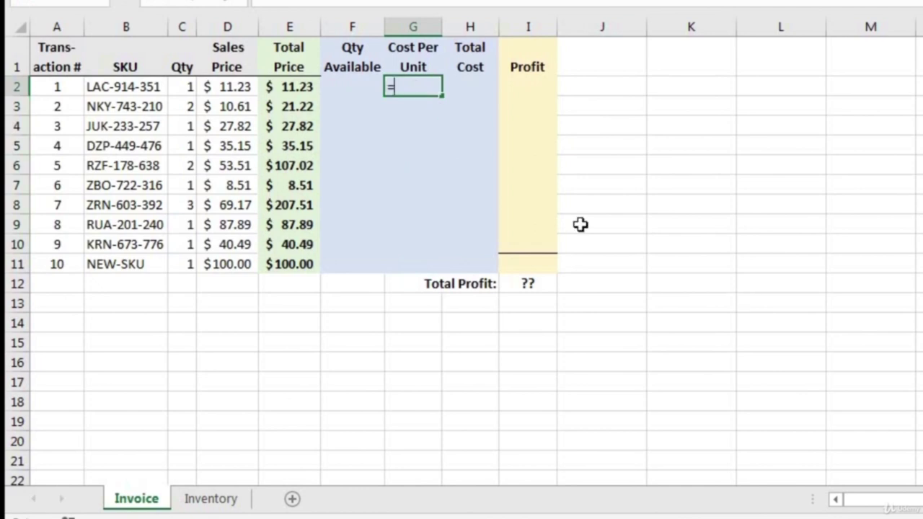
{"action": "type", "text": "vlo"}
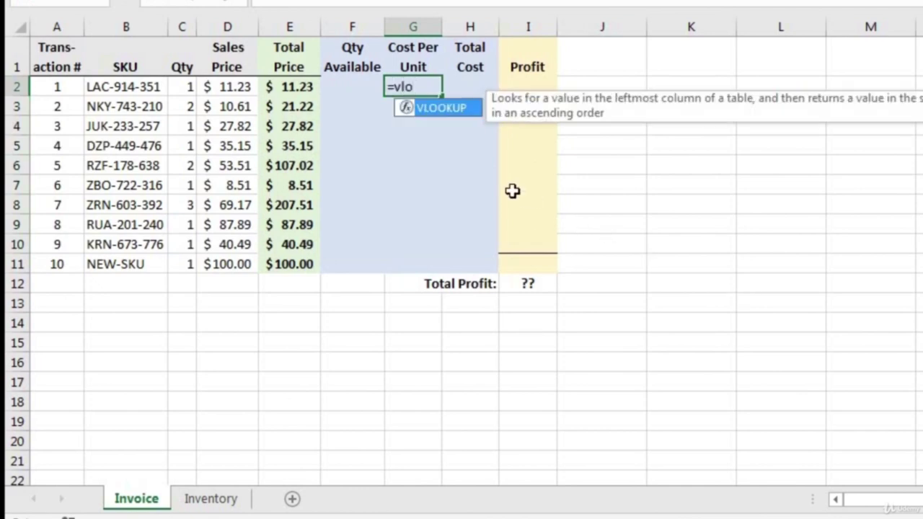
{"action": "double_click", "coordinate": [472, 109]}
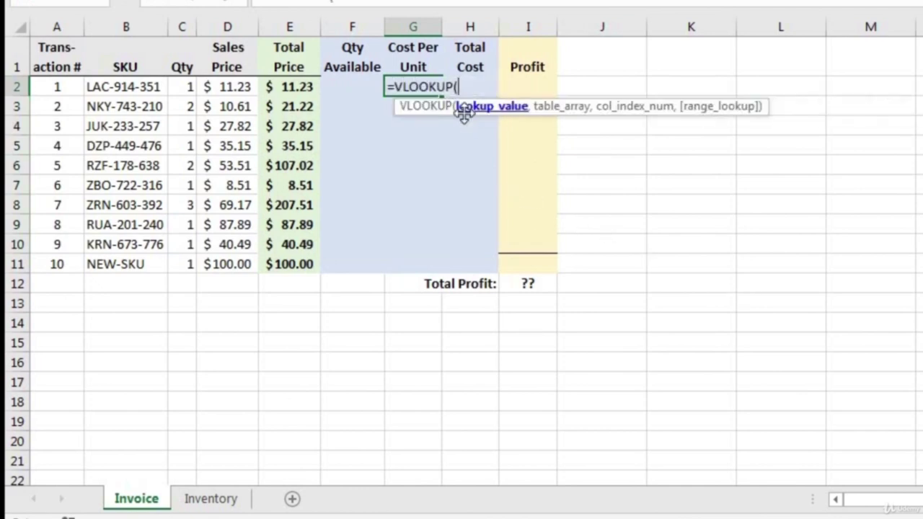
{"action": "left_click", "coordinate": [115, 87]}
{"action": "type", "text": ","}
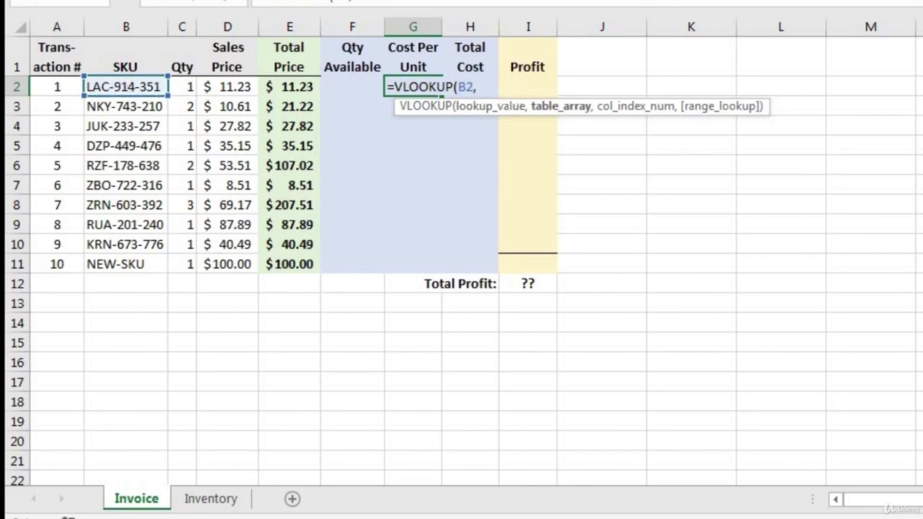
{"action": "left_click", "coordinate": [234, 501]}
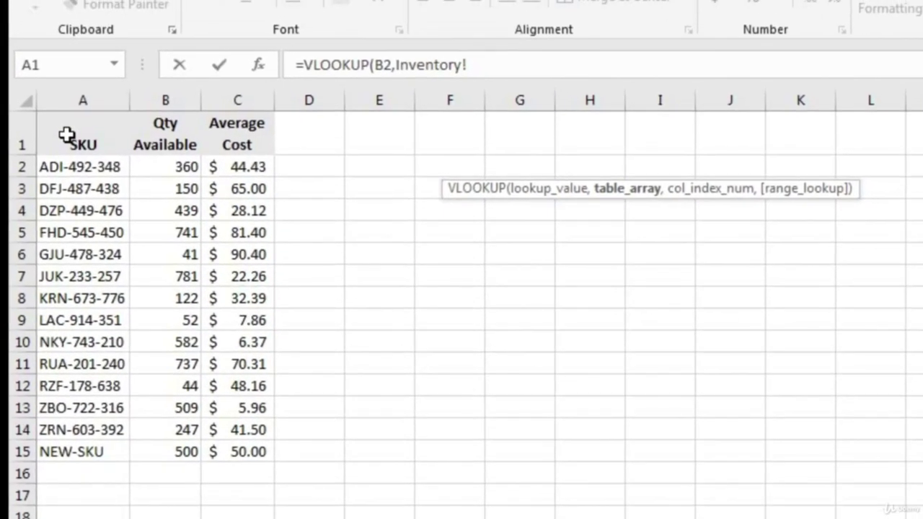
{"action": "left_click_drag", "start_coordinate": [62, 89], "coordinate": [233, 370]}
{"action": "mouse_move", "coordinate": [253, 438]}
{"action": "left_mouse_down"}
{"action": "mouse_move", "coordinate": [257, 459]}
{"action": "mouse_move", "coordinate": [257, 451]}
{"action": "left_mouse_up"}
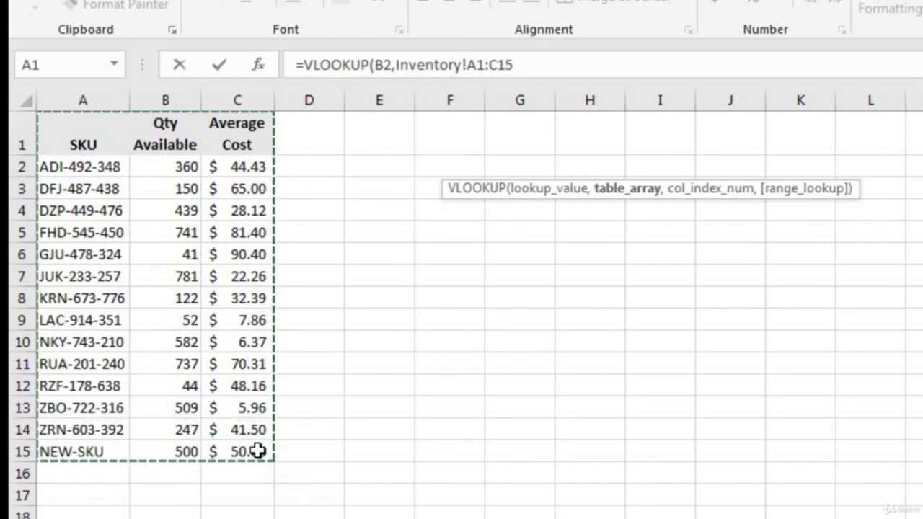
{"action": "left_click_drag", "start_coordinate": [91, 88], "coordinate": [231, 101]}
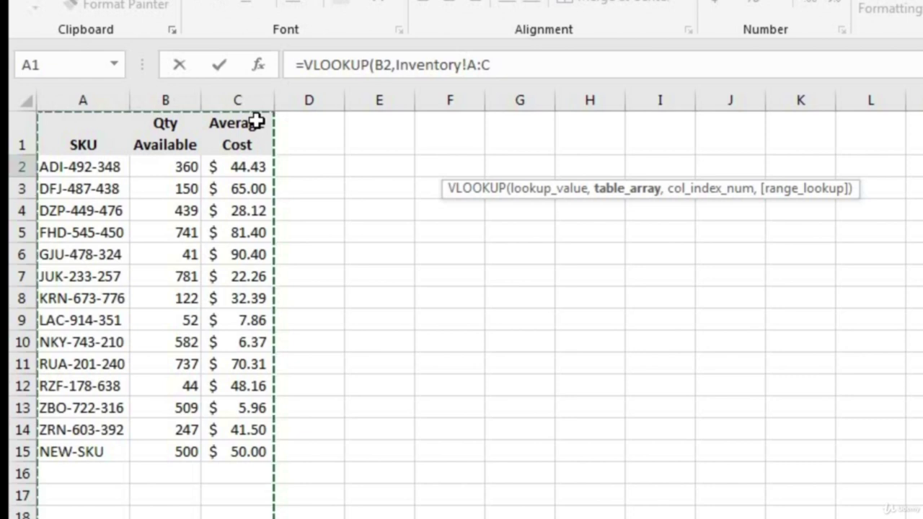
{"action": "type", "text": ","}
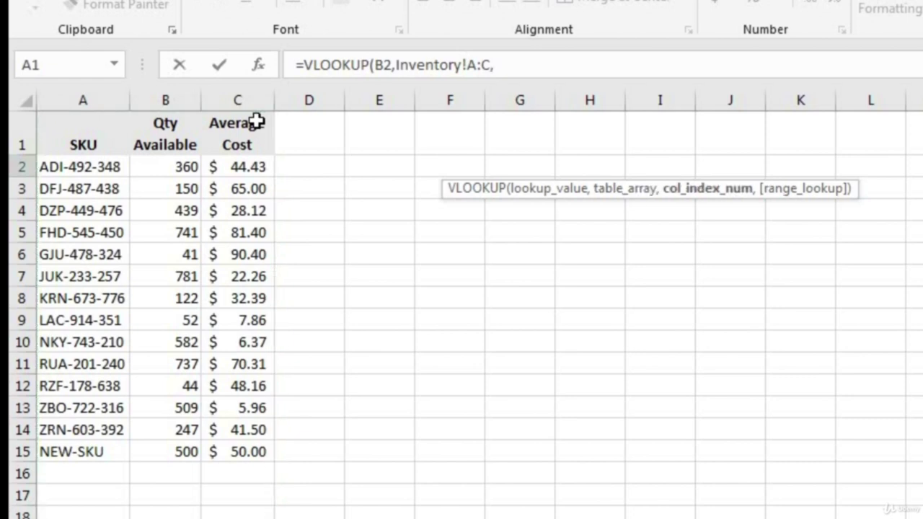
{"action": "type", "text": "3,"}
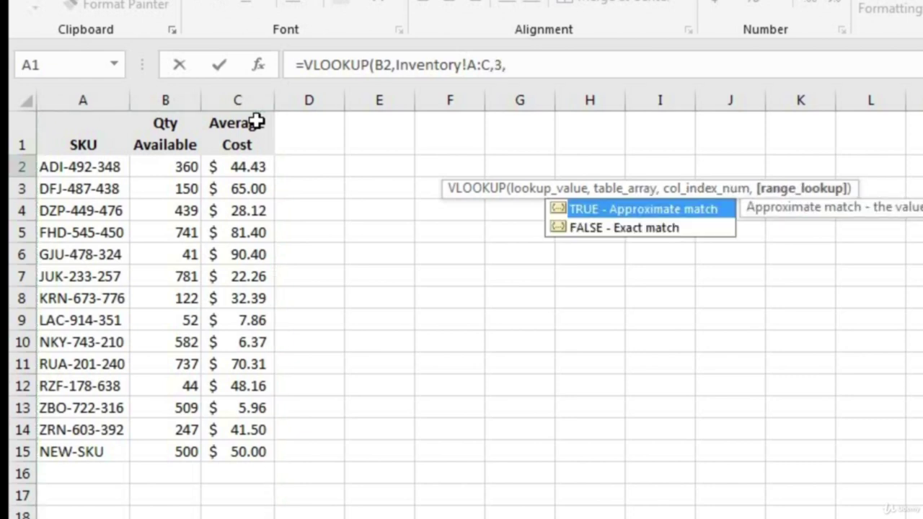
{"action": "type", "text": "false"}
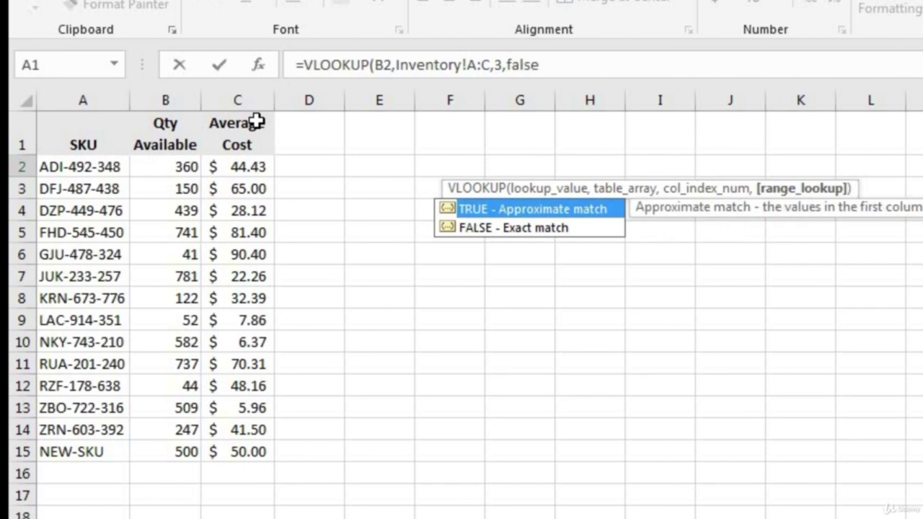
{"action": "type", "text": ")"}
{"action": "key", "text": "Return"}
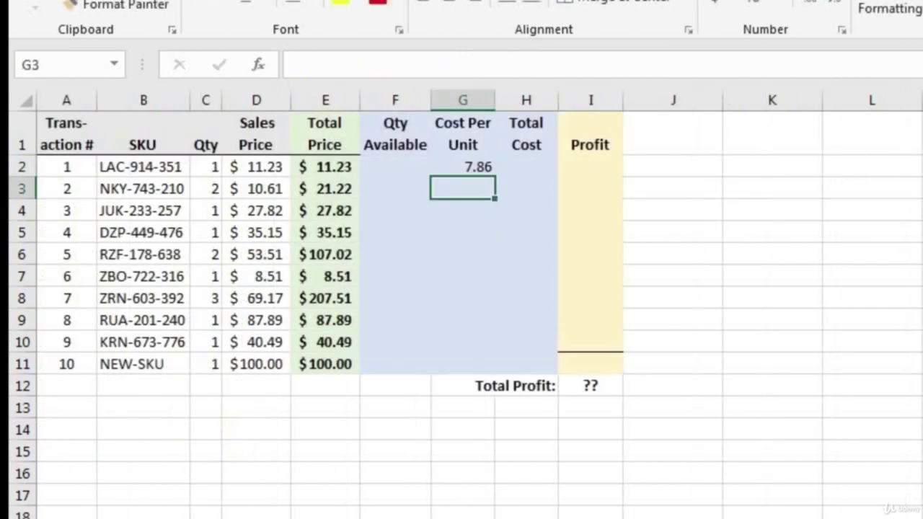
{"action": "key", "text": "Up"}
{"action": "left_click_drag", "start_coordinate": [496, 179], "coordinate": [480, 361]}
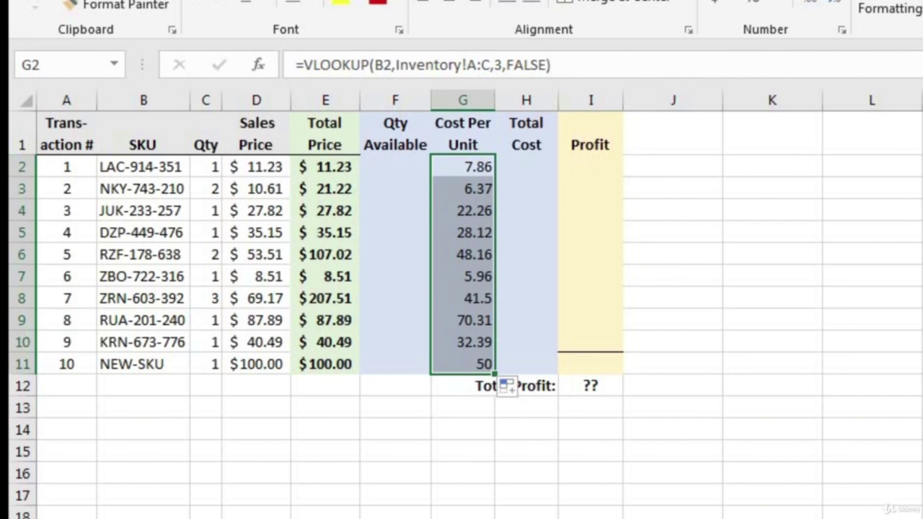
Change the SKU in B11 to lowercase new-sku.
{"action": "left_click", "coordinate": [165, 363]}
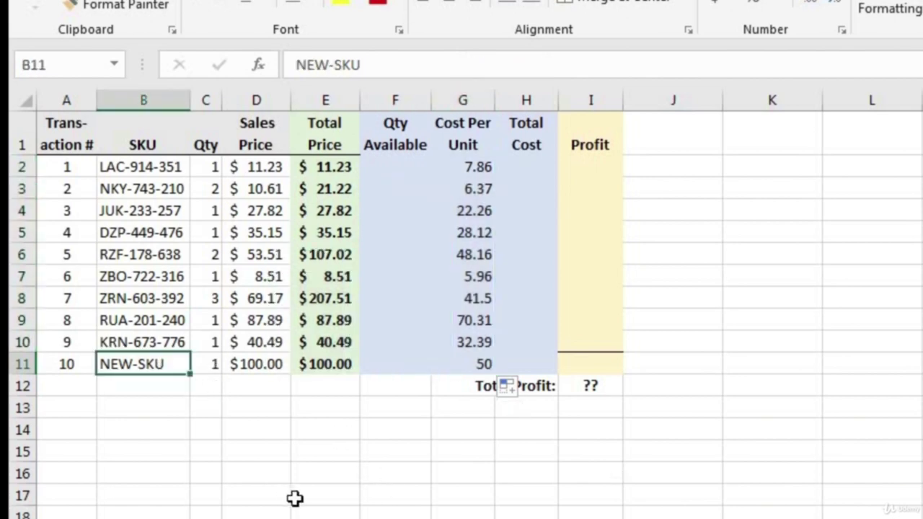
{"action": "type", "text": "ne"}
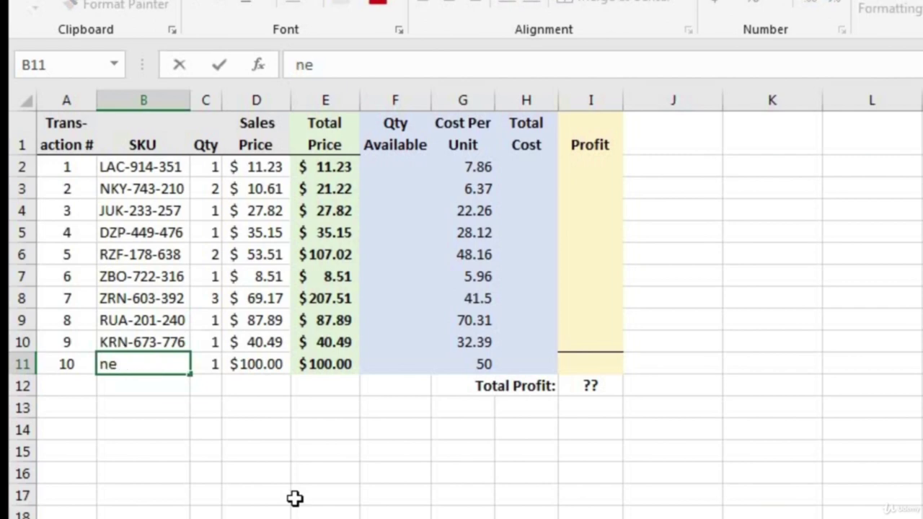
{"action": "type", "text": "w-sku"}
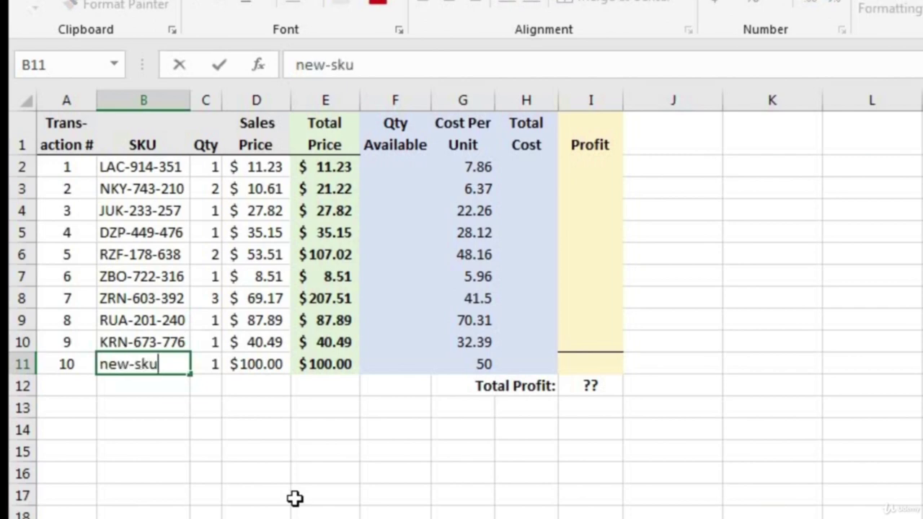
{"action": "key", "text": "Return"}
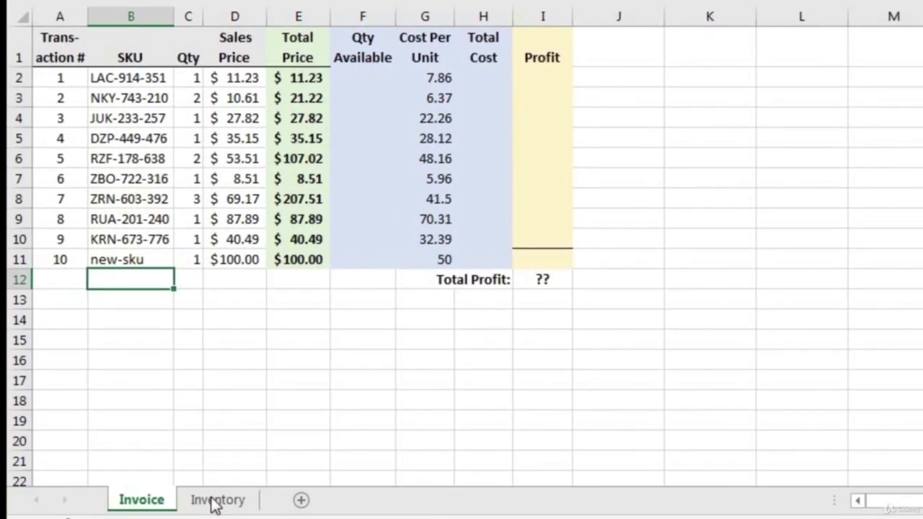
Copy Inventory's NEW-SKU from A15 and paste it into A16.
{"action": "left_click", "coordinate": [214, 500]}
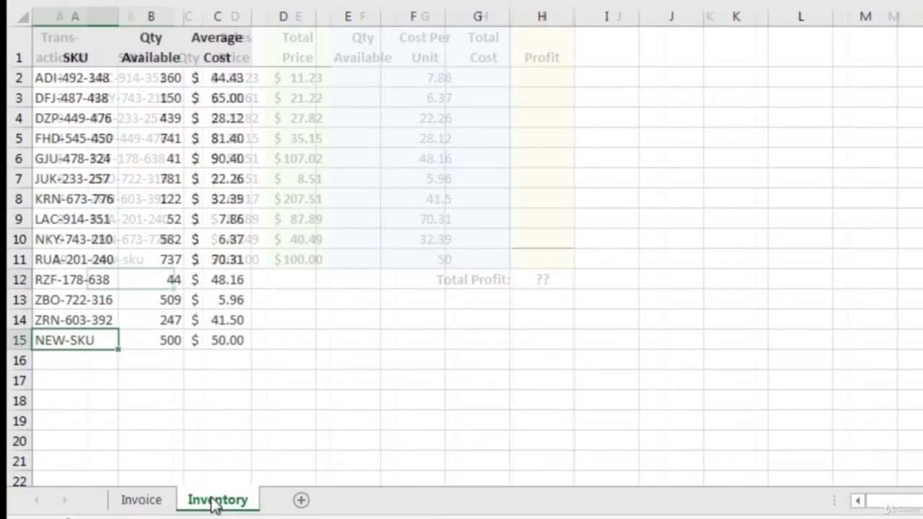
{"action": "key", "text": "ctrl+c"}
{"action": "left_click", "coordinate": [96, 356]}
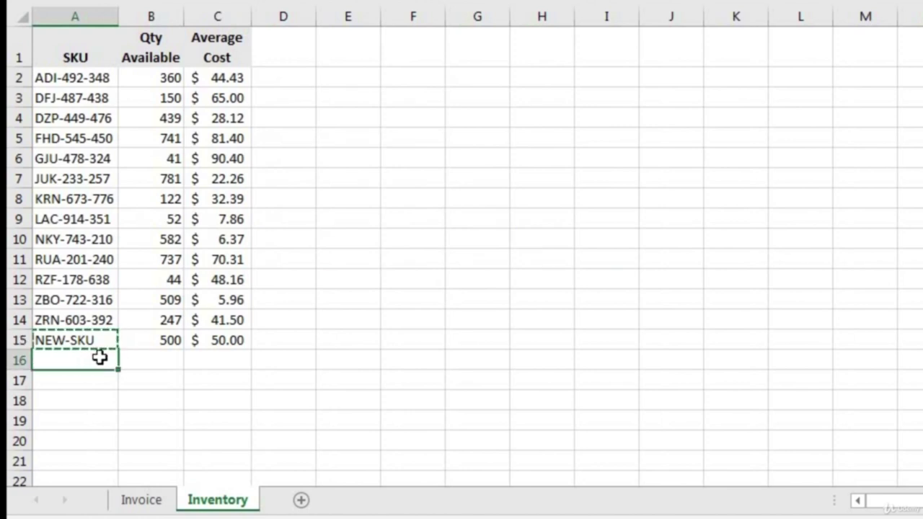
{"action": "key", "text": "ctrl+v"}
Give the duplicate NEW-SKU row quantity 100 and cost 10.
{"action": "key", "text": "Tab"}
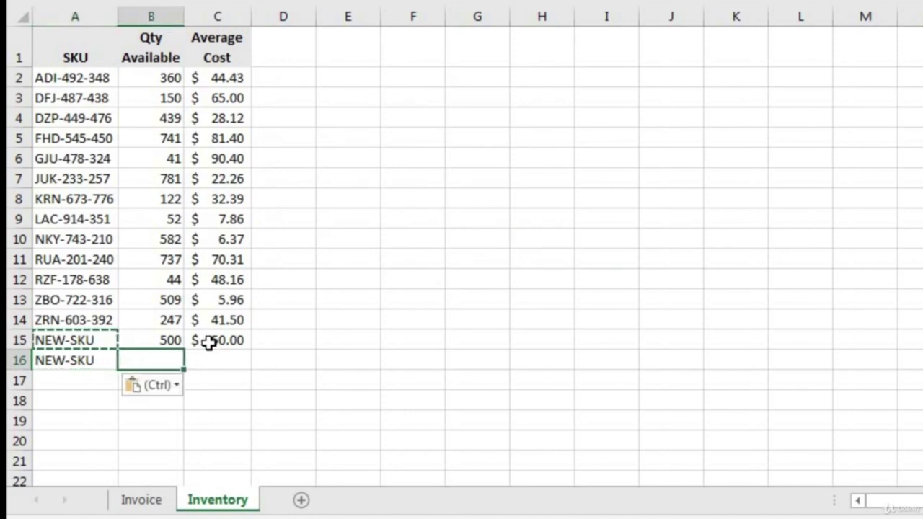
{"action": "type", "text": "100"}
{"action": "key", "text": "Return"}
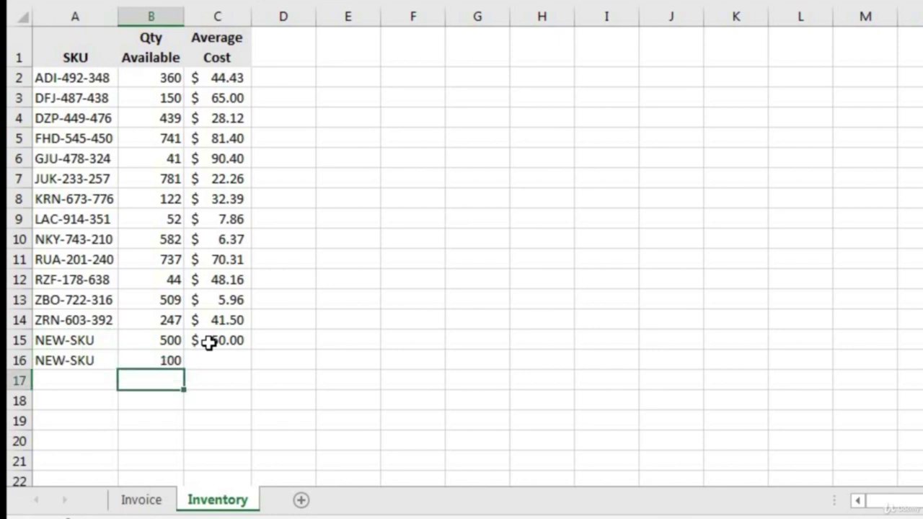
{"action": "key", "text": "Up"}
{"action": "key", "text": "Right"}
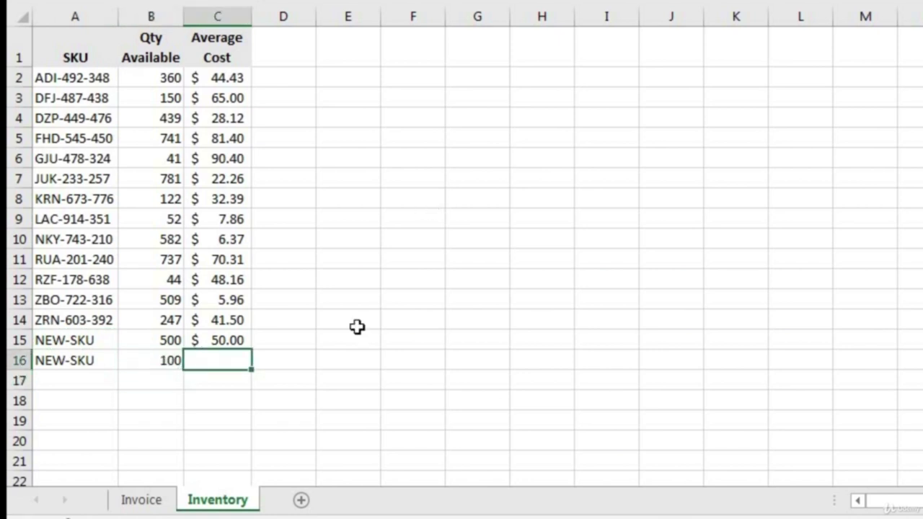
{"action": "type", "text": "1"}
{"action": "key", "text": "Return"}
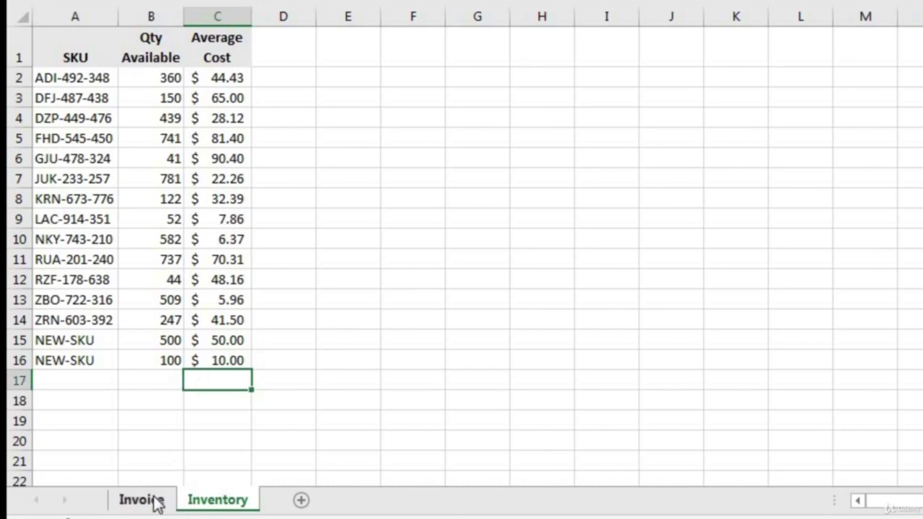
Check which cost the Invoice's G11 lookup returns for new-sku.
{"action": "left_click", "coordinate": [131, 500]}
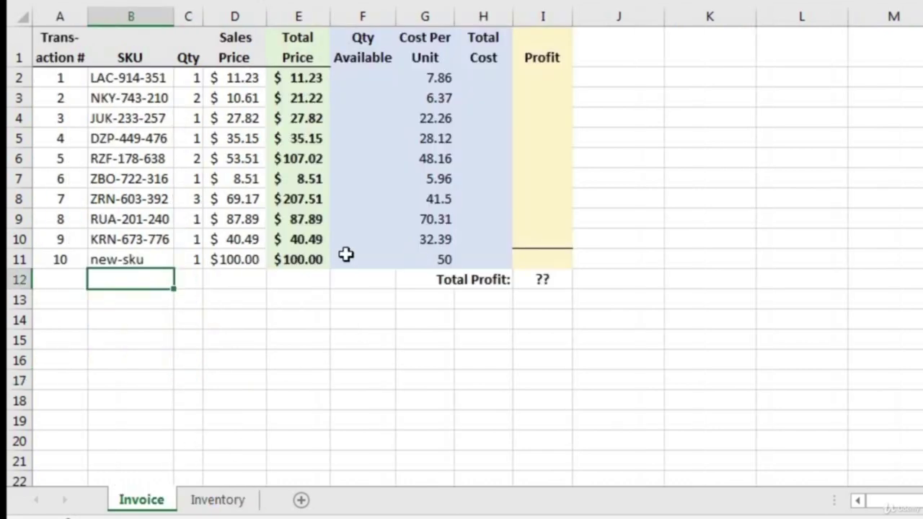
{"action": "left_click", "coordinate": [431, 261]}
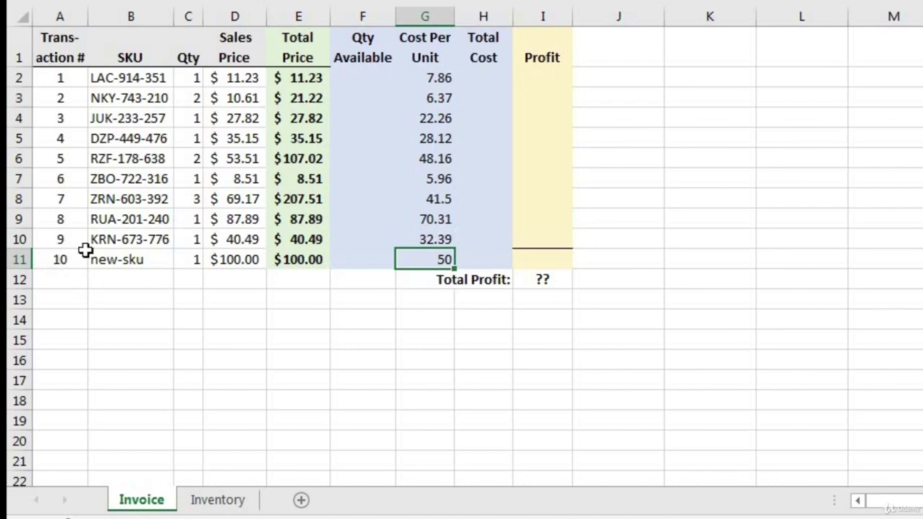
{"action": "left_click", "coordinate": [124, 261]}
{"action": "left_click", "coordinate": [426, 260]}
Delete Inventory row 15 with the 500-unit NEW-SKU and confirm G11 now shows 10.
{"action": "left_click", "coordinate": [233, 503]}
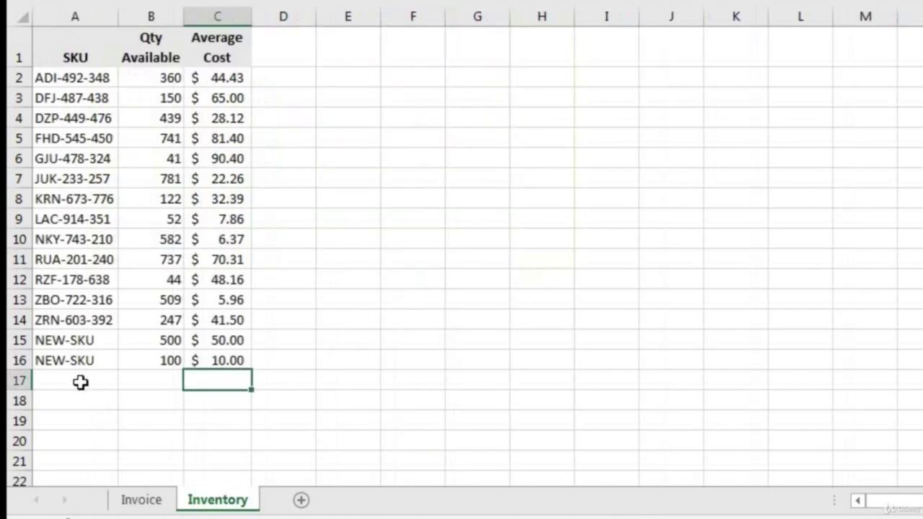
{"action": "left_click", "coordinate": [20, 340]}
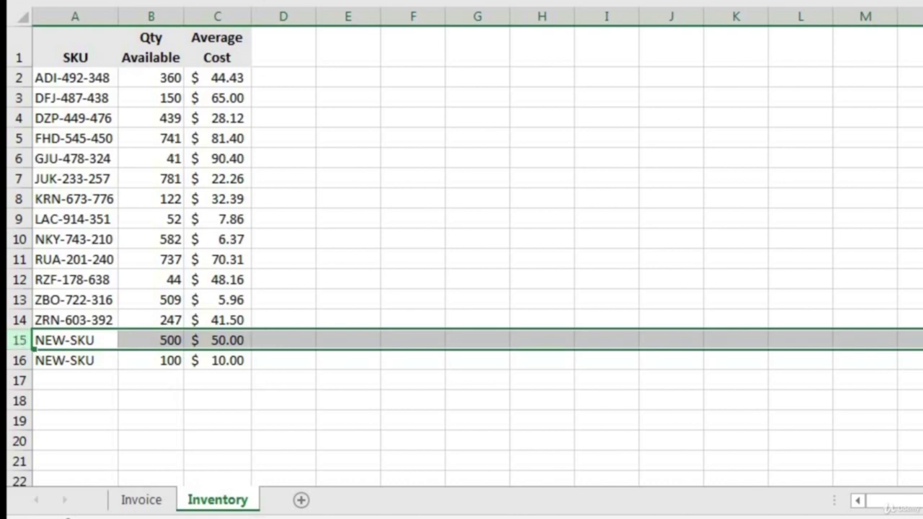
{"action": "right_click", "coordinate": [21, 341]}
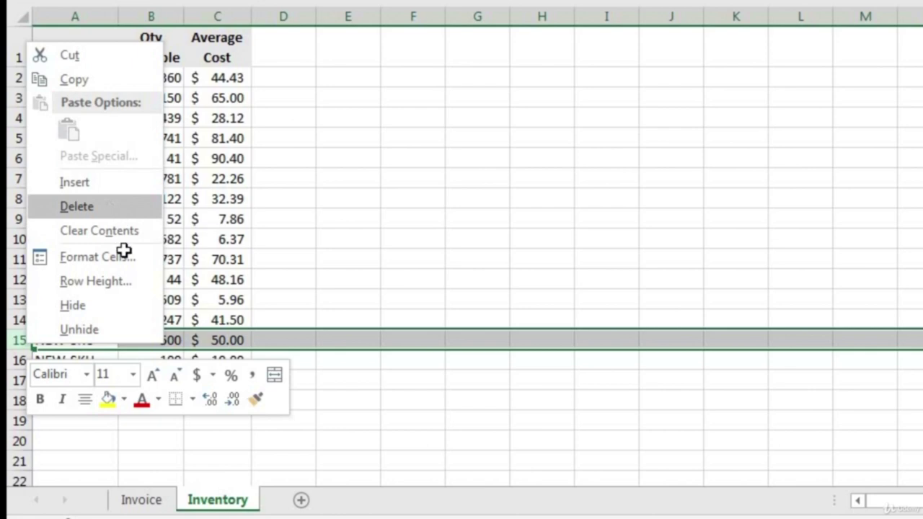
{"action": "left_click", "coordinate": [76, 206]}
{"action": "left_click", "coordinate": [137, 501]}
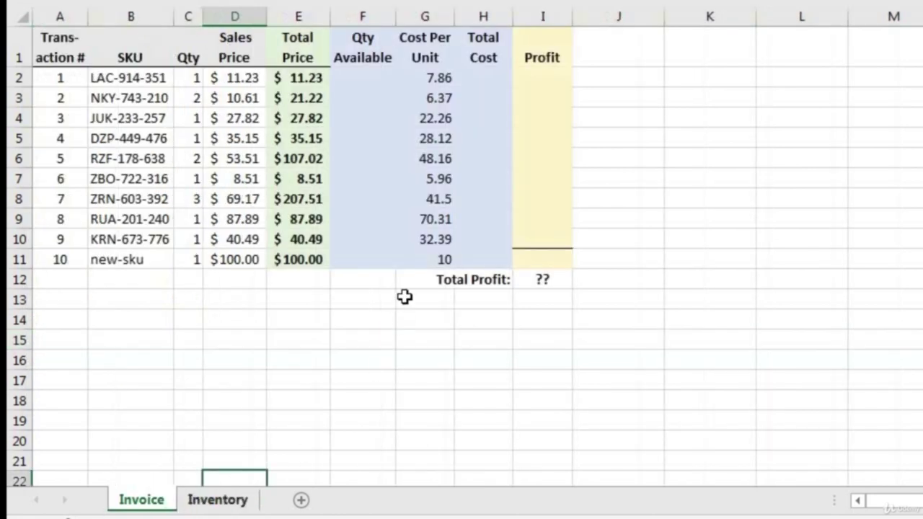
{"action": "left_click", "coordinate": [433, 262]}
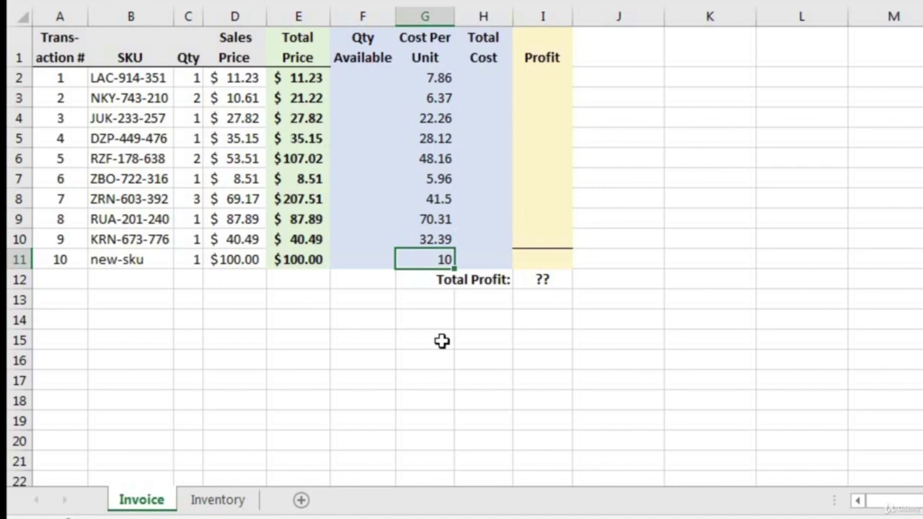
Delete the new-sku transaction row from Invoice and the remaining NEW-SKU row from Inventory.
{"action": "left_click", "coordinate": [21, 260]}
{"action": "right_click", "coordinate": [21, 260]}
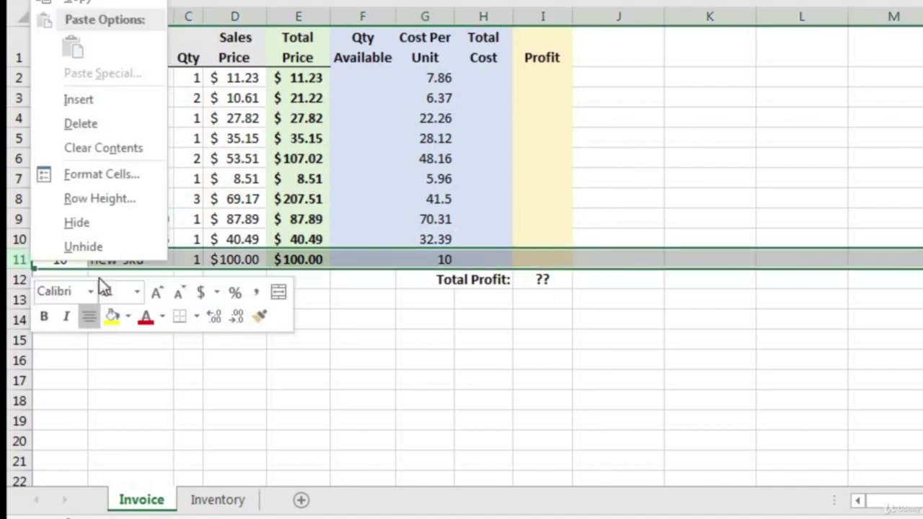
{"action": "left_click", "coordinate": [79, 124]}
{"action": "left_click", "coordinate": [216, 499]}
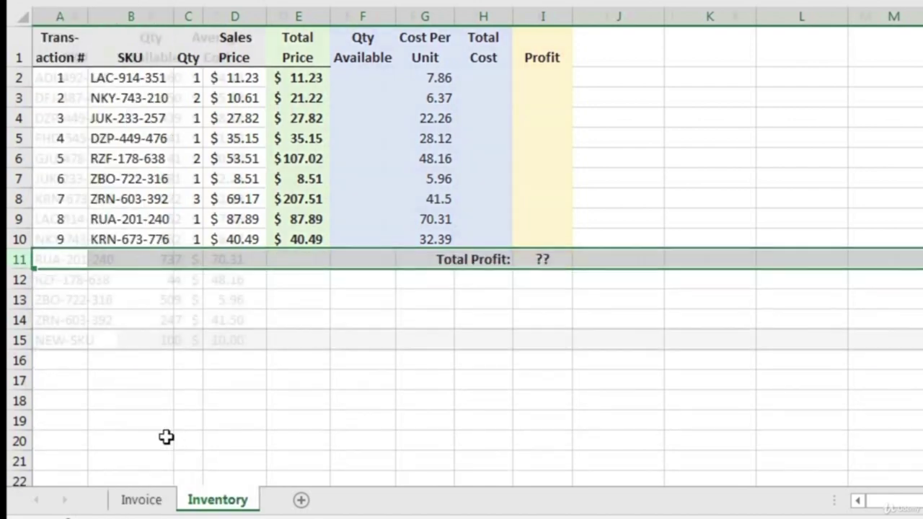
{"action": "right_click", "coordinate": [21, 340]}
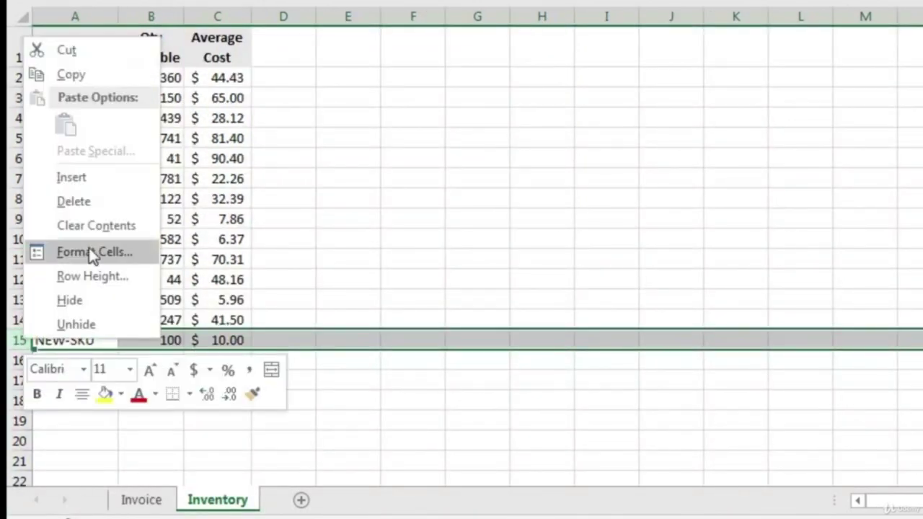
{"action": "left_click", "coordinate": [86, 205]}
{"action": "left_click", "coordinate": [152, 500]}
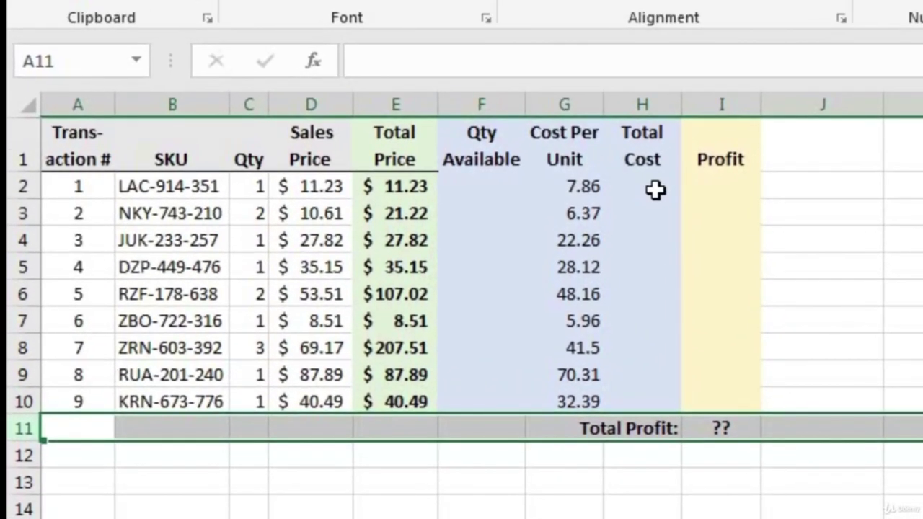
Enter the total cost formula =G2*C2 in H2 and fill it down to row 10.
{"action": "left_click", "coordinate": [519, 102]}
{"action": "type", "text": "="}
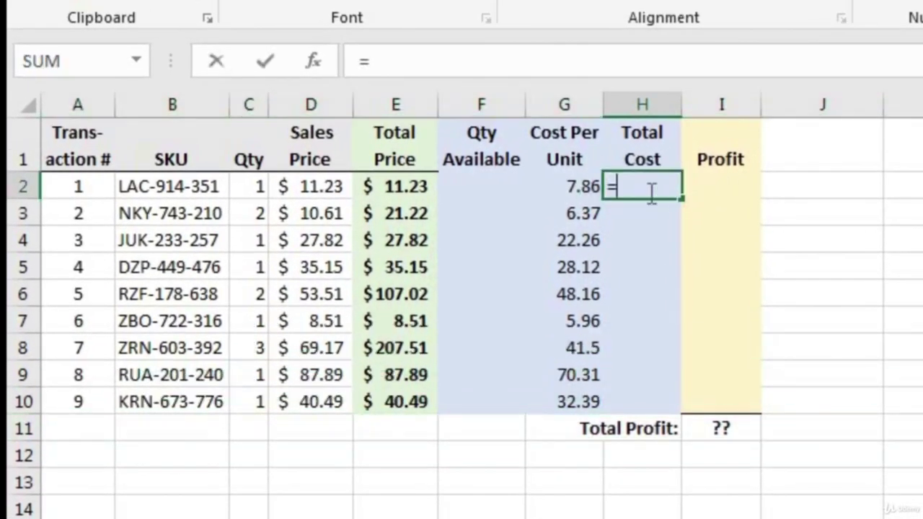
{"action": "left_click", "coordinate": [571, 189]}
{"action": "type", "text": "*"}
{"action": "left_click", "coordinate": [251, 187]}
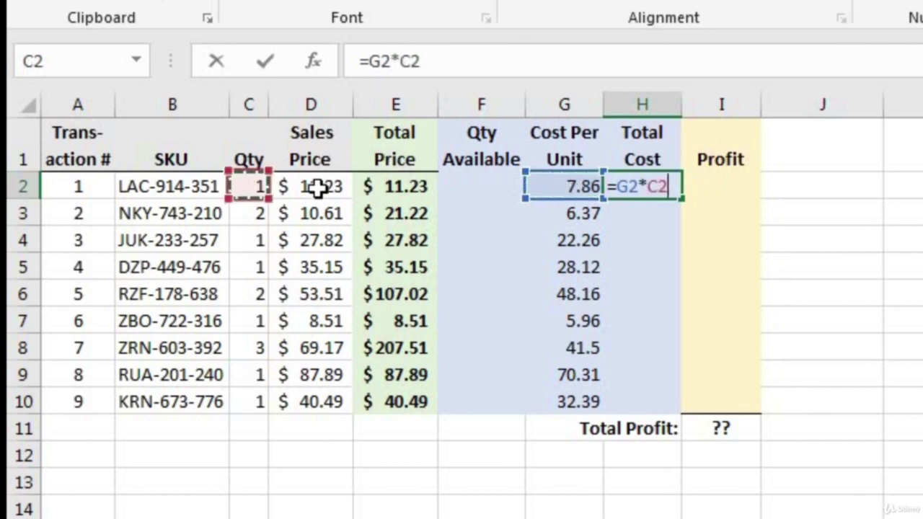
{"action": "key", "text": "Return"}
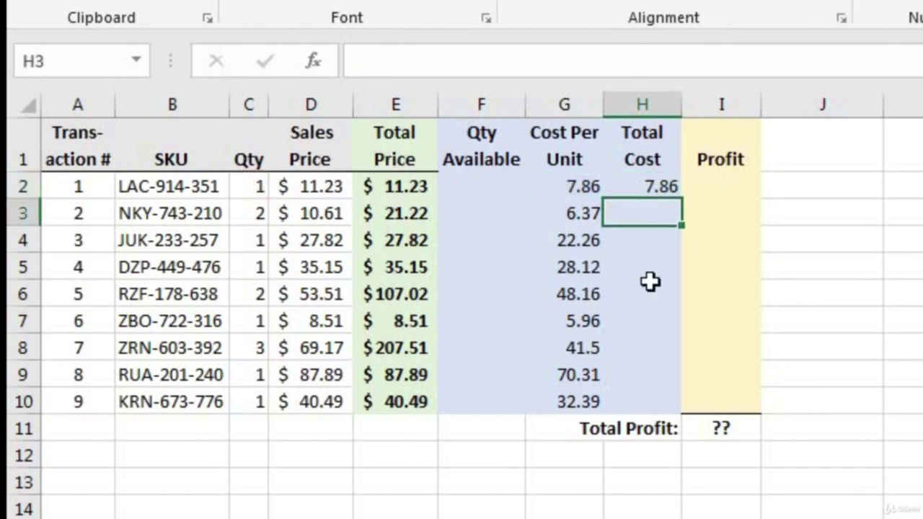
{"action": "left_click", "coordinate": [667, 186]}
{"action": "left_click_drag", "start_coordinate": [683, 219], "coordinate": [655, 408]}
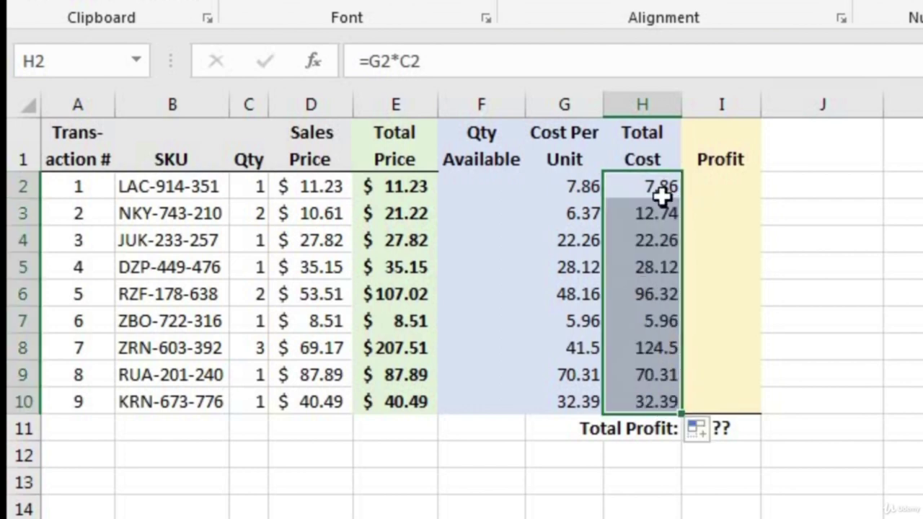
Enter the profit formula =E2-H2 in I2 and fill it down to I10.
{"action": "left_click", "coordinate": [737, 181]}
{"action": "type", "text": "="}
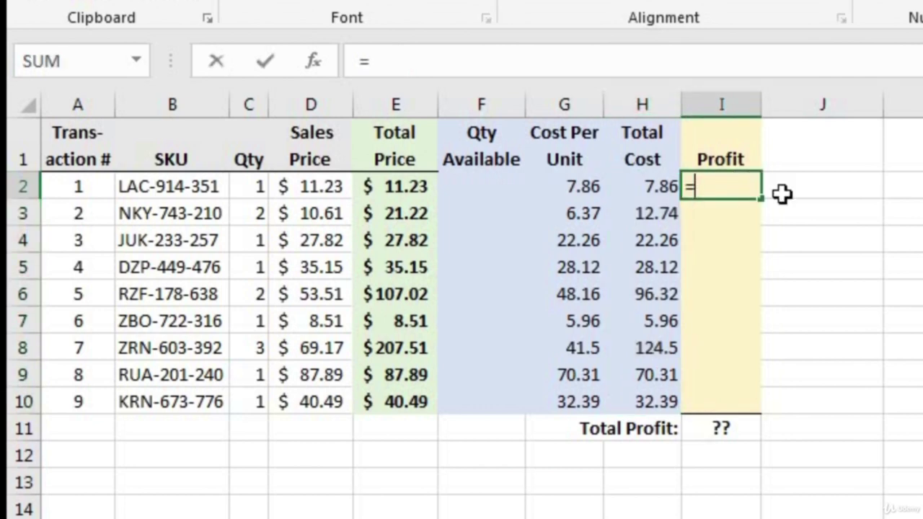
{"action": "left_click", "coordinate": [433, 187]}
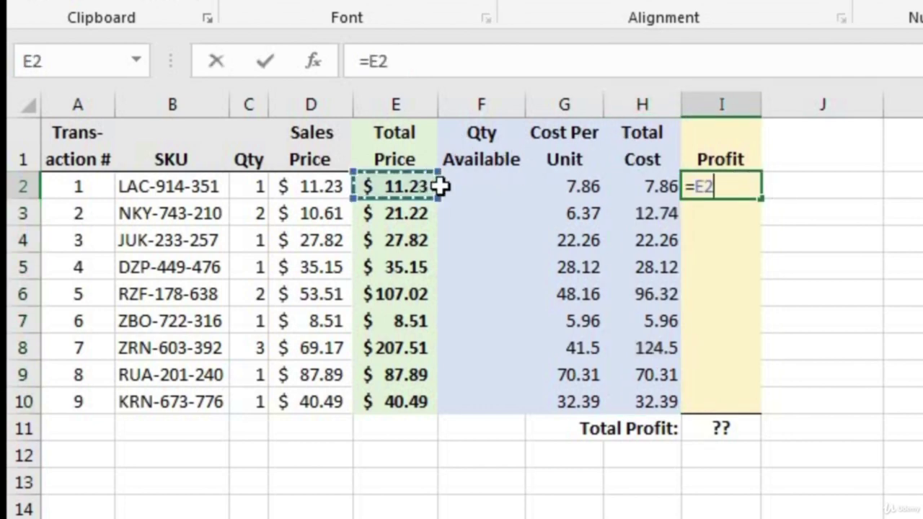
{"action": "type", "text": "-"}
{"action": "left_click", "coordinate": [642, 181]}
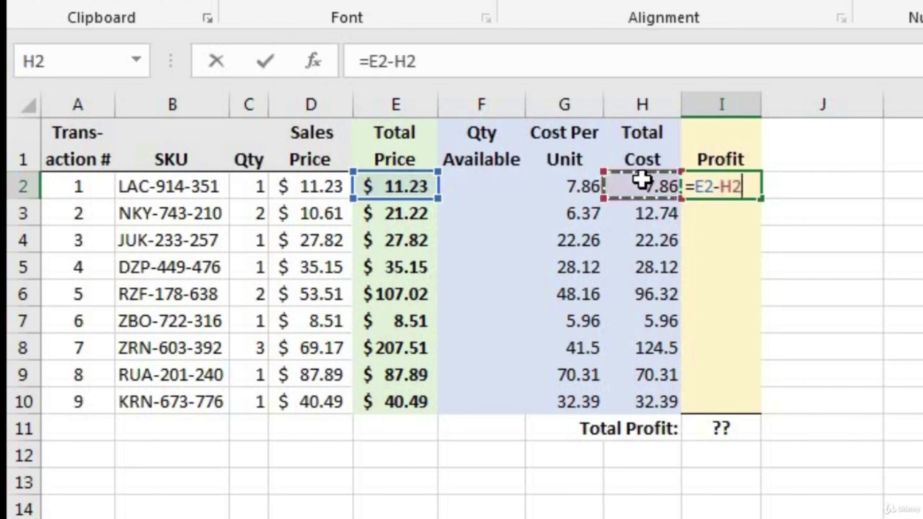
{"action": "key", "text": "Return"}
{"action": "left_click", "coordinate": [757, 189]}
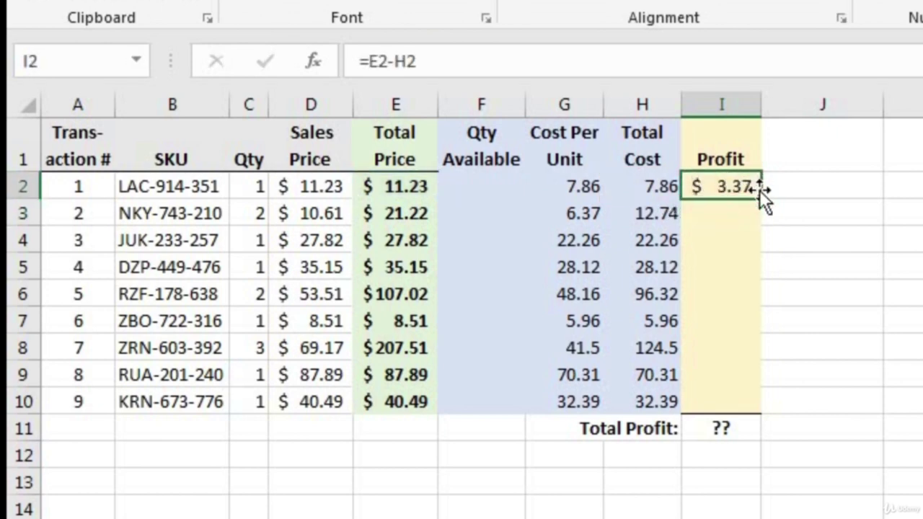
{"action": "left_click_drag", "start_coordinate": [761, 197], "coordinate": [751, 410]}
Total the profit in I11 with =SUM(I2:I10) and widen column I to show $146.38.
{"action": "left_click", "coordinate": [722, 428]}
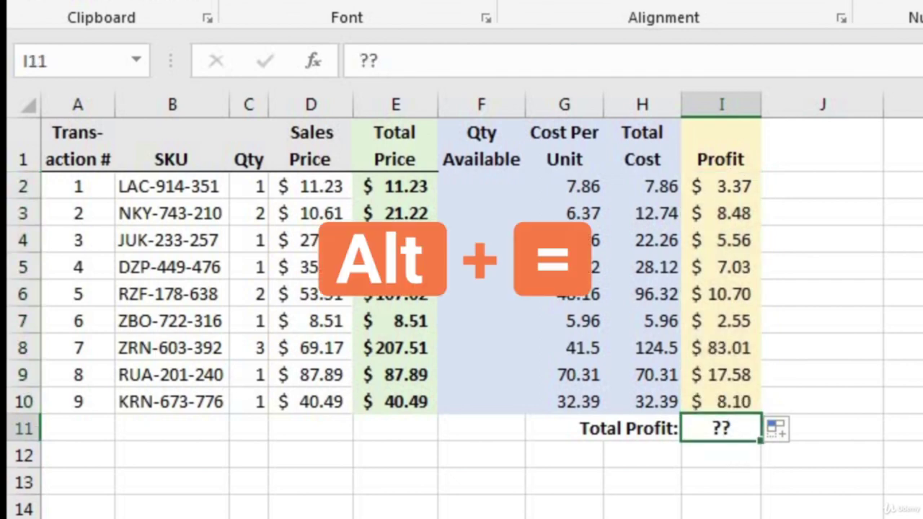
{"action": "key", "text": "alt+equal"}
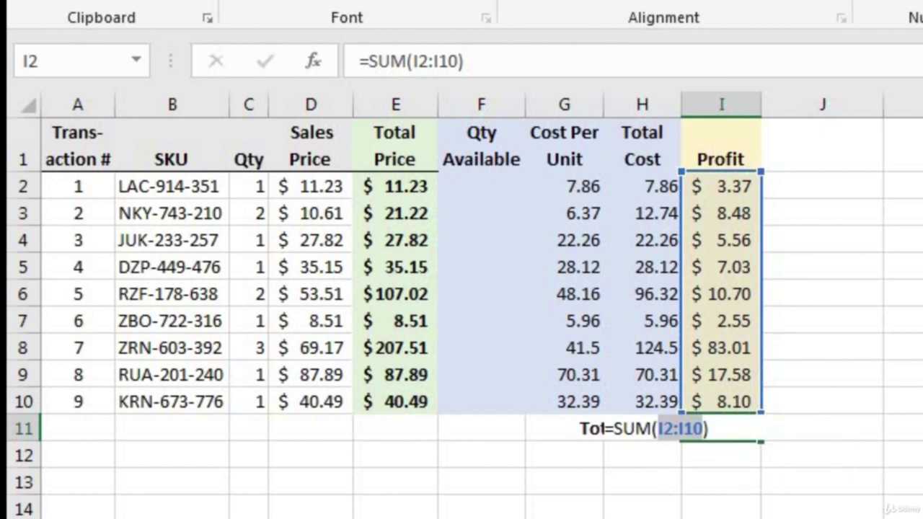
{"action": "key", "text": "Return"}
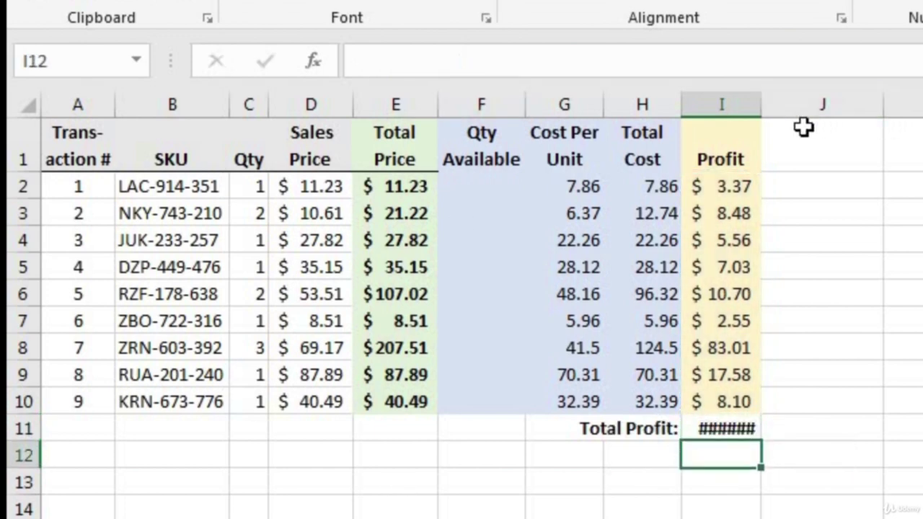
{"action": "double_click", "coordinate": [760, 105]}
{"action": "left_click", "coordinate": [740, 430]}
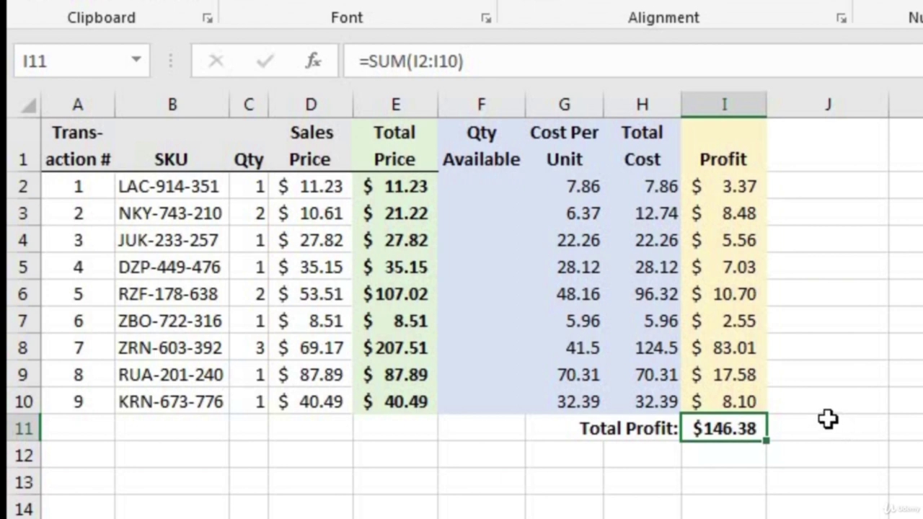
Enter =VLOOKUP(B2,Inventory!A:C,2,FALSE) in F2 to look up the SKU's quantity.
{"action": "left_click", "coordinate": [468, 183]}
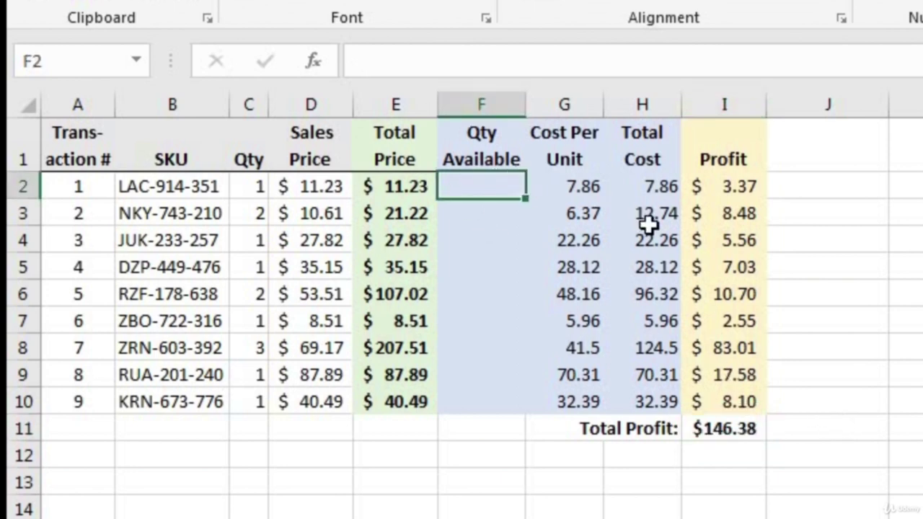
{"action": "type", "text": "=vl"}
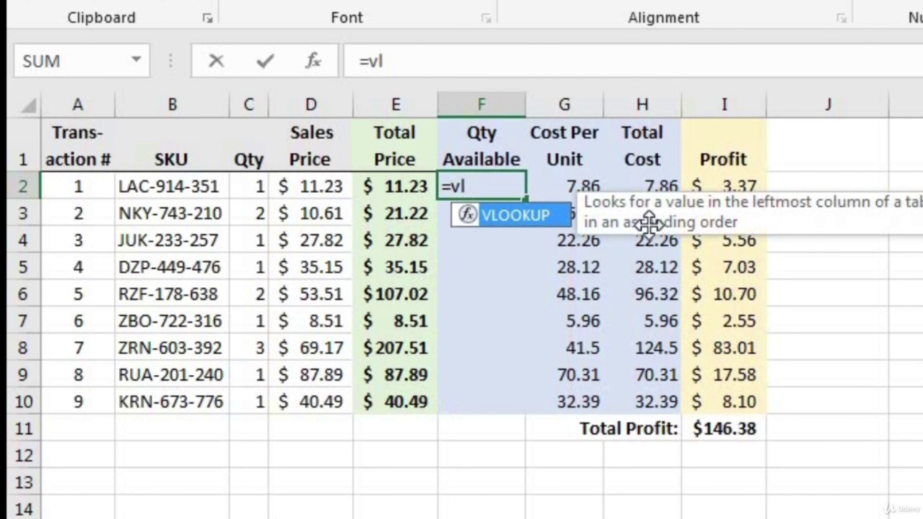
{"action": "type", "text": "o"}
{"action": "double_click", "coordinate": [527, 214]}
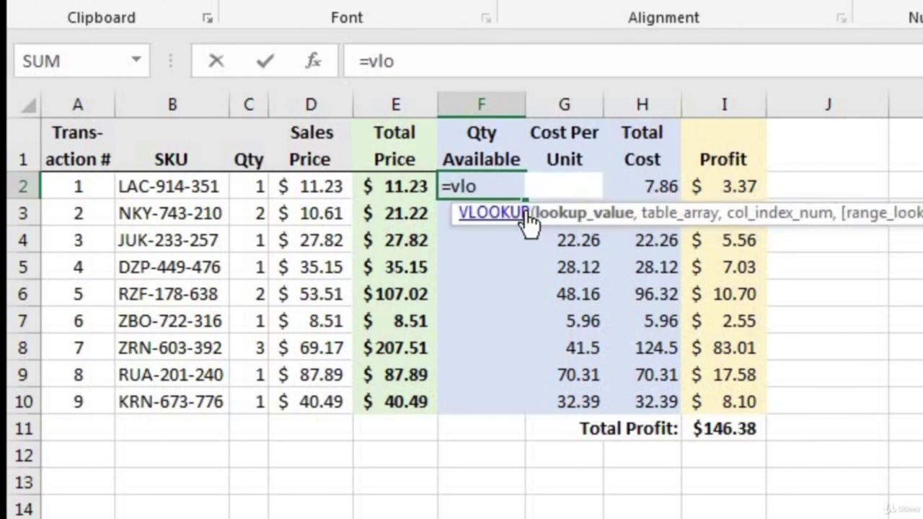
{"action": "left_click", "coordinate": [181, 187]}
{"action": "type", "text": ","}
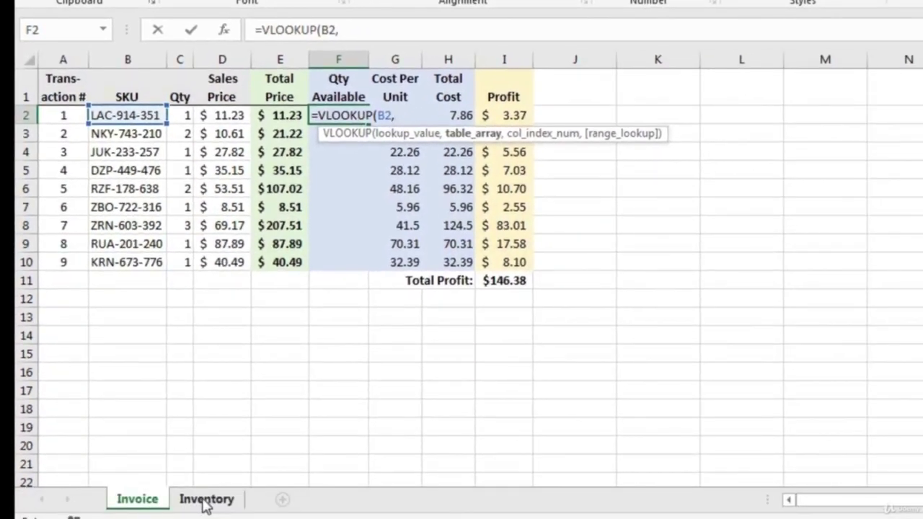
{"action": "left_click", "coordinate": [208, 498]}
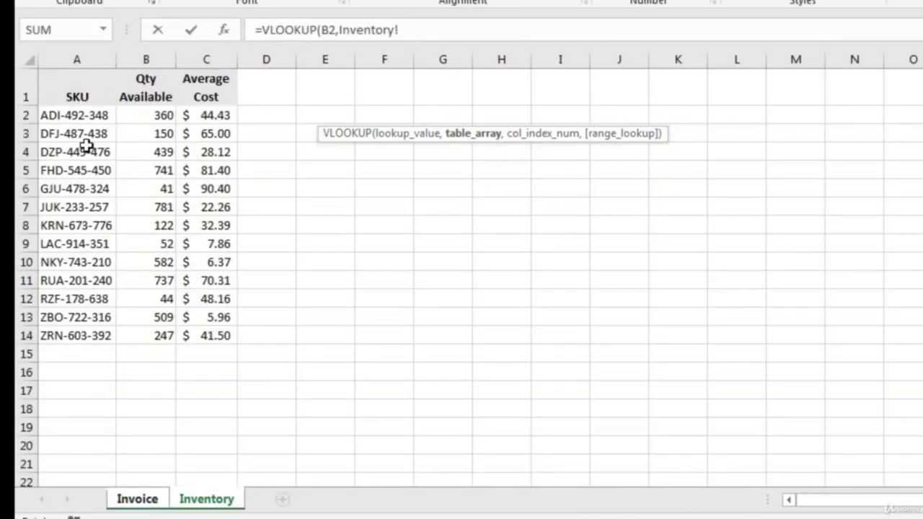
{"action": "left_click_drag", "start_coordinate": [84, 60], "coordinate": [210, 56]}
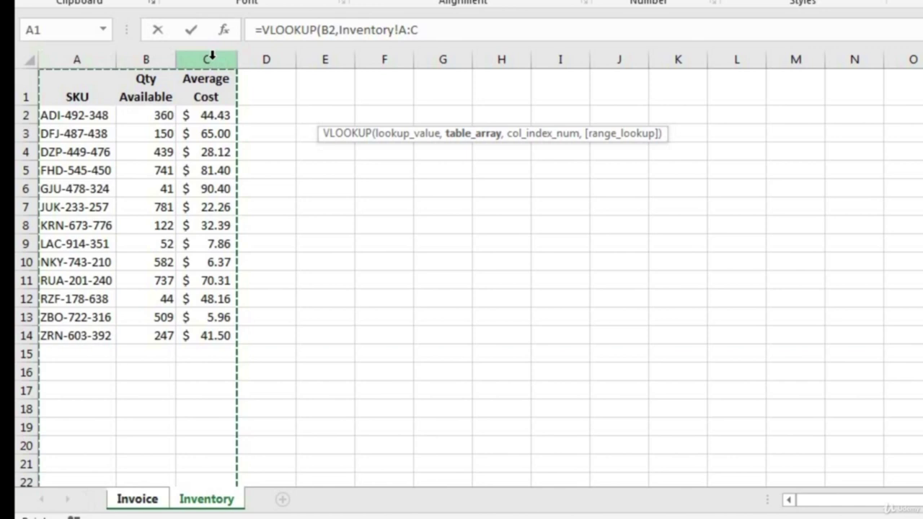
{"action": "type", "text": ",2"}
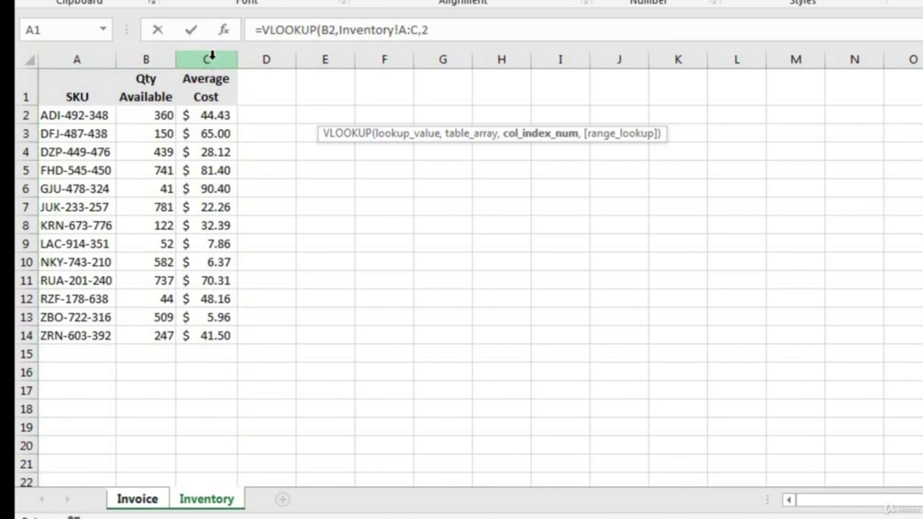
{"action": "type", "text": ",fal"}
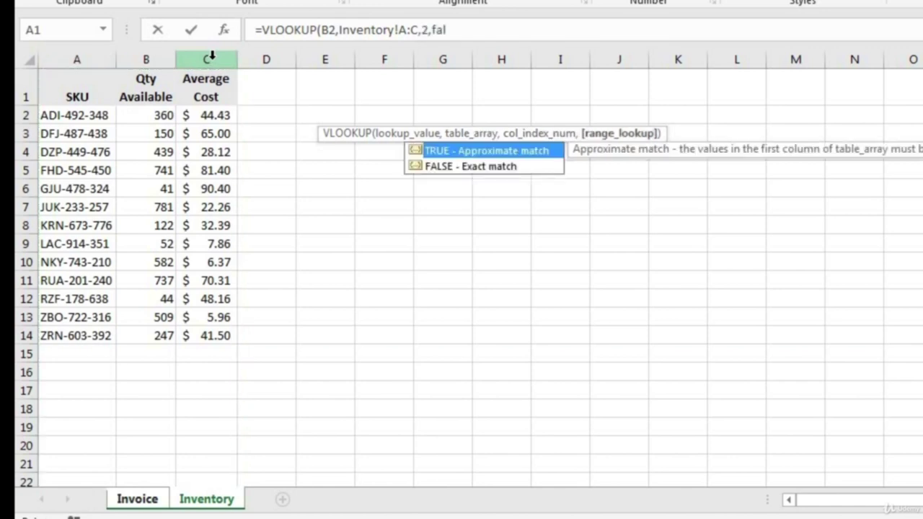
{"action": "type", "text": "se)"}
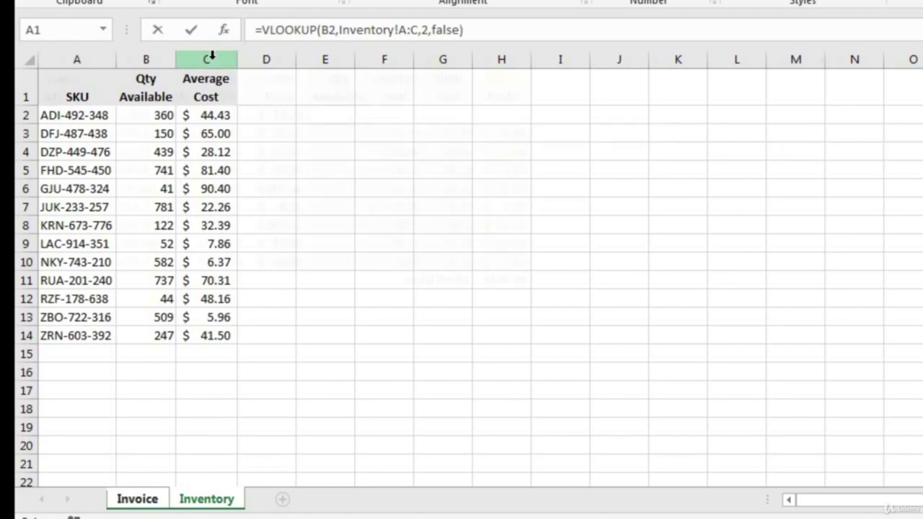
{"action": "key", "text": "Return"}
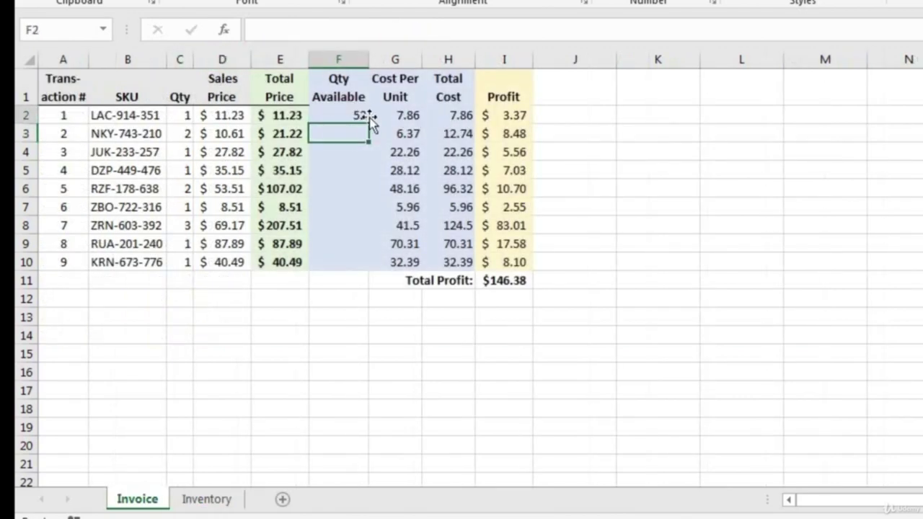
Fill the F2 lookup down to F10 and check the copied formulas.
{"action": "left_click", "coordinate": [360, 116]}
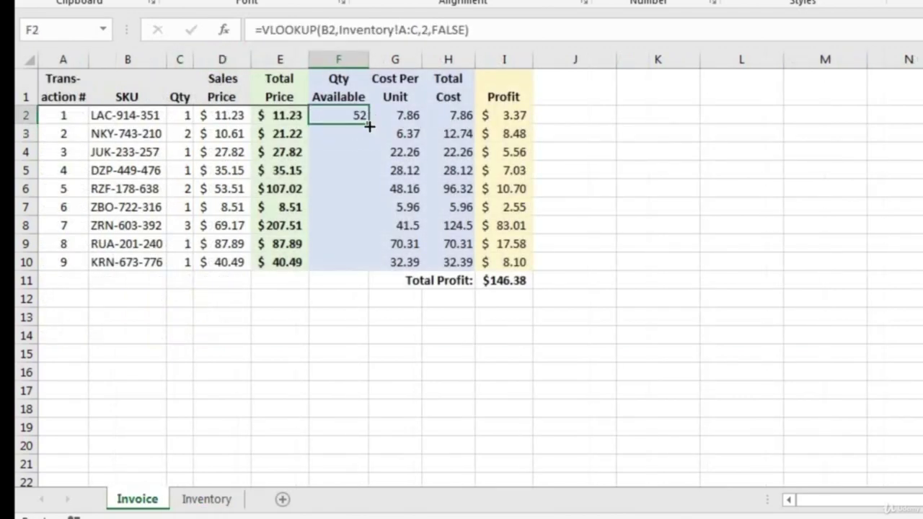
{"action": "left_click_drag", "start_coordinate": [369, 236], "coordinate": [366, 268]}
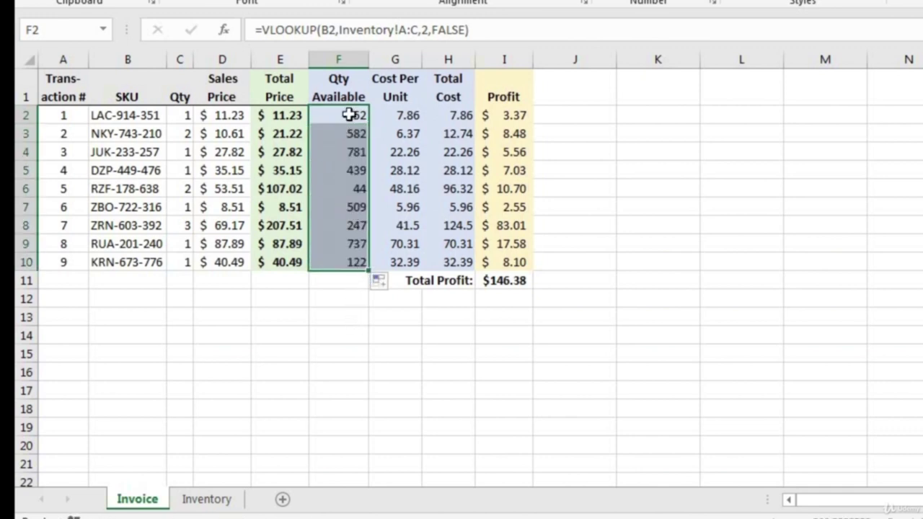
{"action": "left_click_drag", "start_coordinate": [350, 113], "coordinate": [358, 262]}
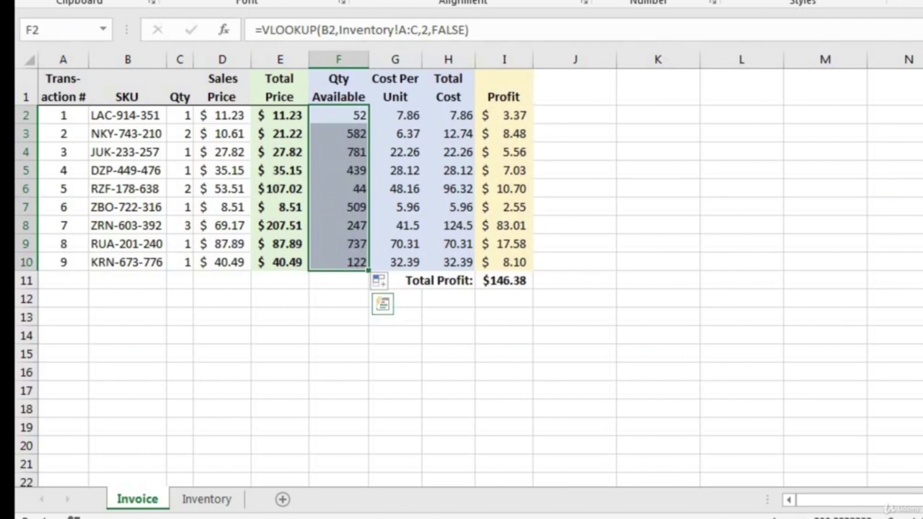
{"action": "left_click", "coordinate": [358, 171]}
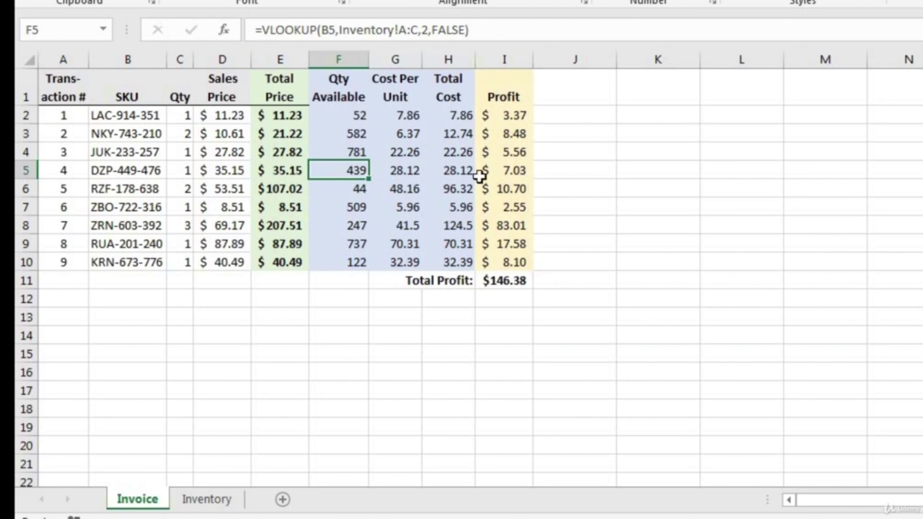
Change the F2 lookup's match argument from FALSE to TRUE for approximate matching.
{"action": "left_click", "coordinate": [357, 117]}
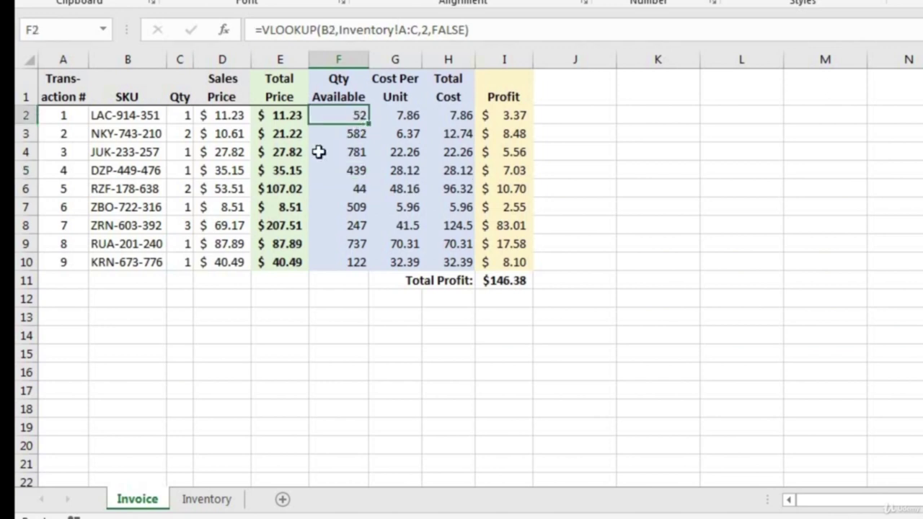
{"action": "double_click", "coordinate": [351, 115]}
{"action": "left_click_drag", "start_coordinate": [490, 116], "coordinate": [514, 109]}
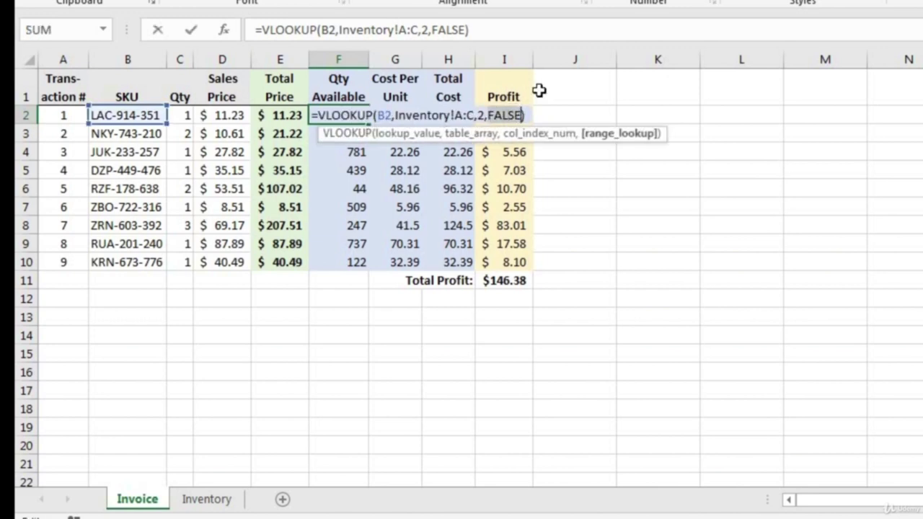
{"action": "type", "text": "true"}
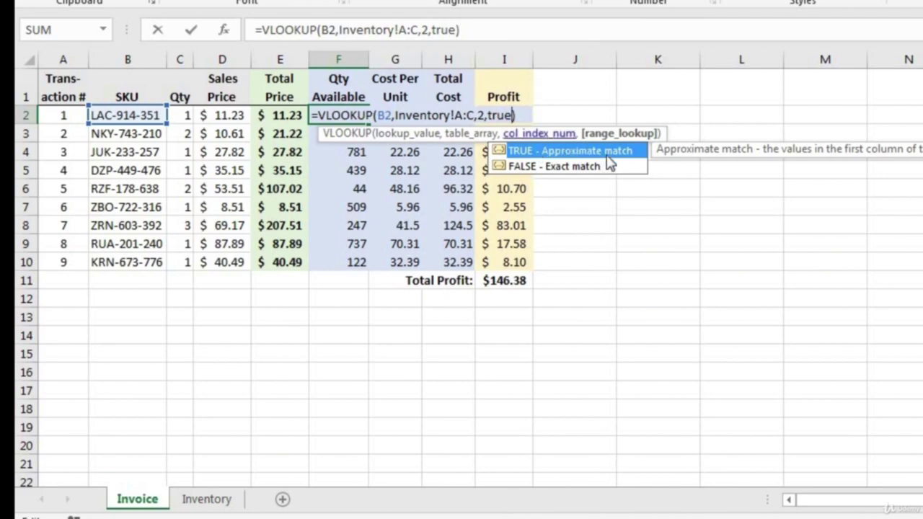
{"action": "double_click", "coordinate": [614, 152]}
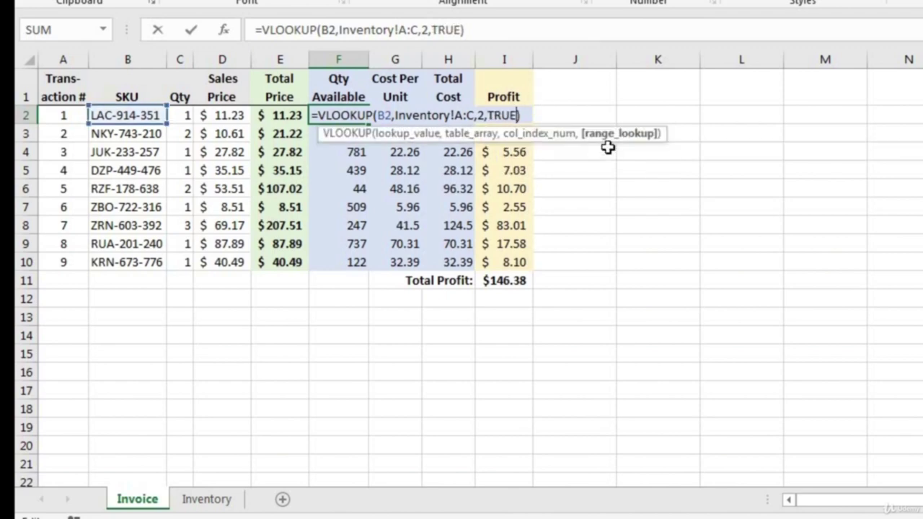
{"action": "key", "text": "Return"}
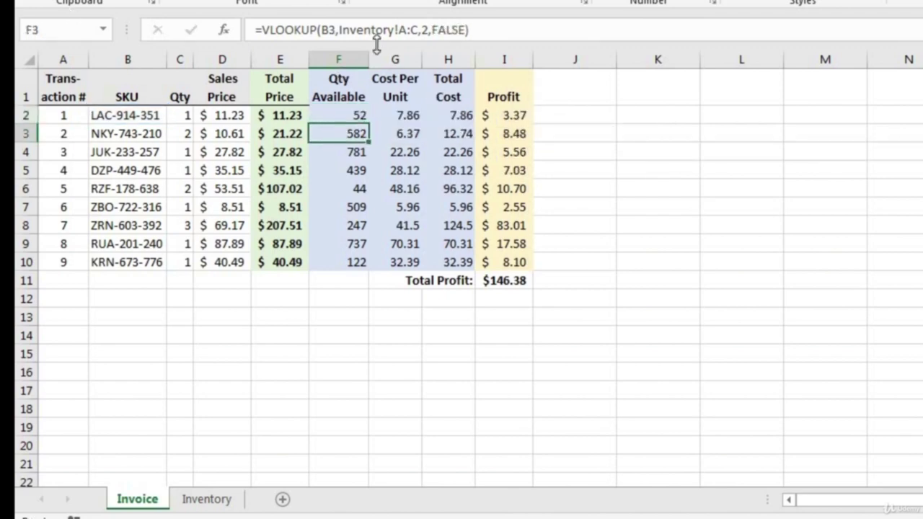
Test the lookup by shortening the SKU in B2, then restore it to LAC-914-351.
{"action": "left_click", "coordinate": [360, 118]}
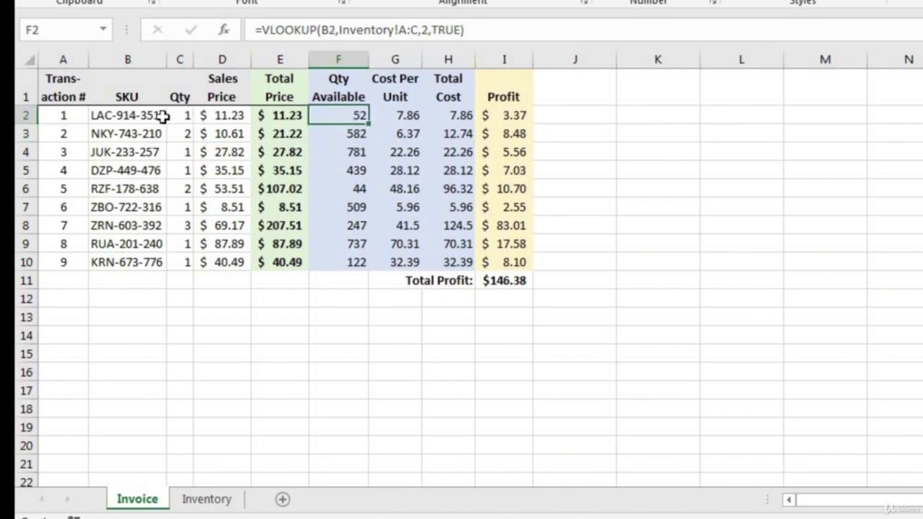
{"action": "left_click", "coordinate": [164, 115]}
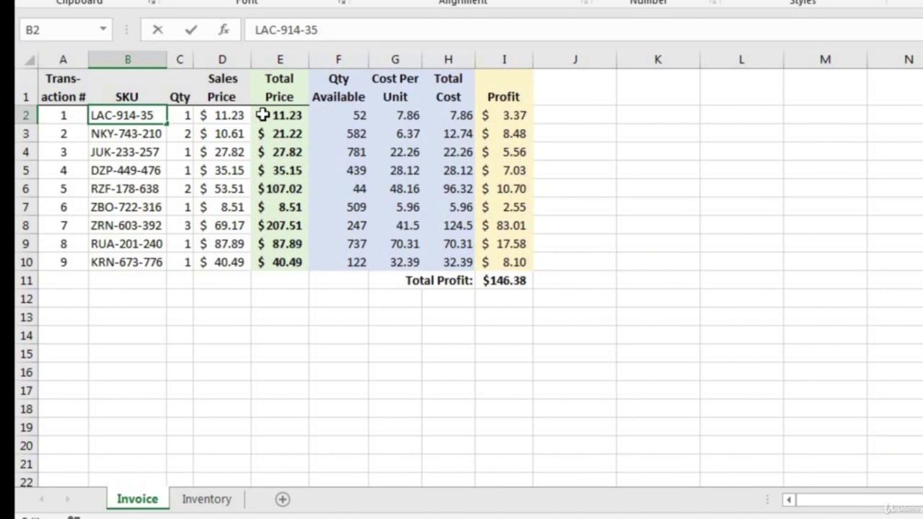
{"action": "key", "text": "Return"}
{"action": "left_click", "coordinate": [353, 115]}
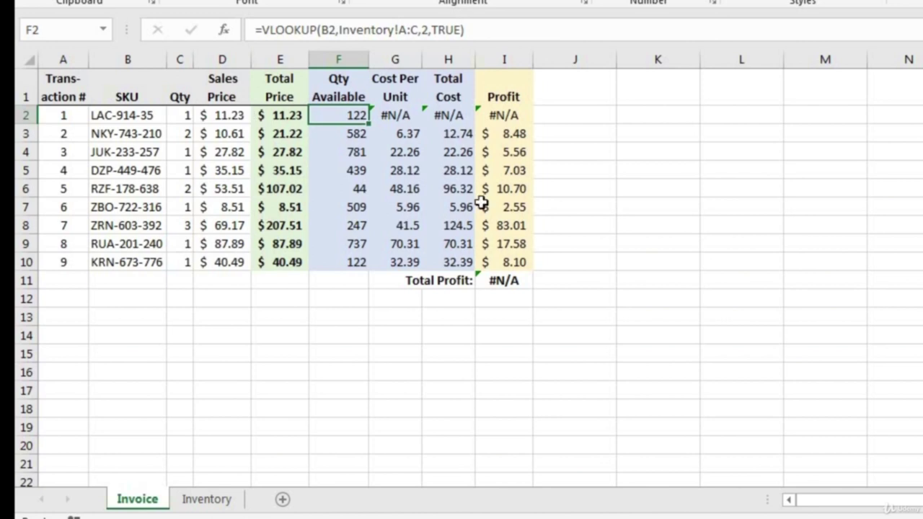
{"action": "left_click", "coordinate": [151, 118]}
{"action": "type", "text": "1"}
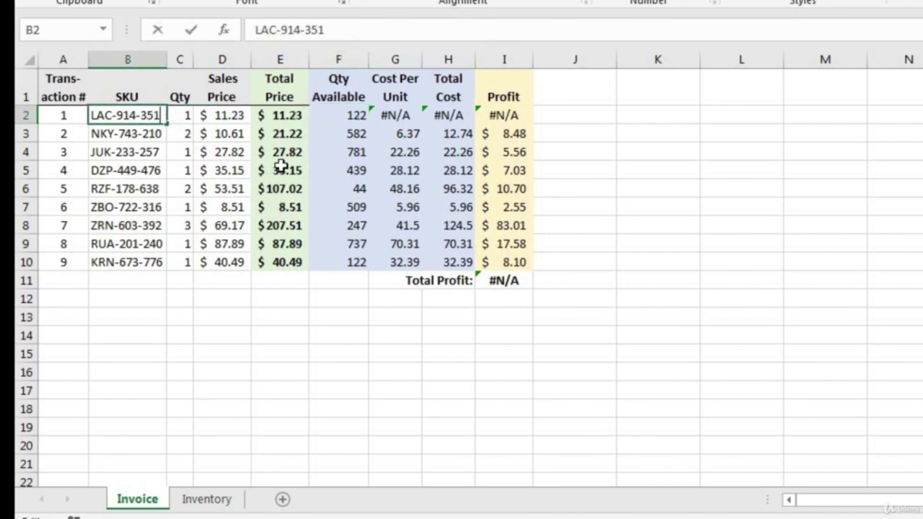
{"action": "left_click", "coordinate": [331, 146]}
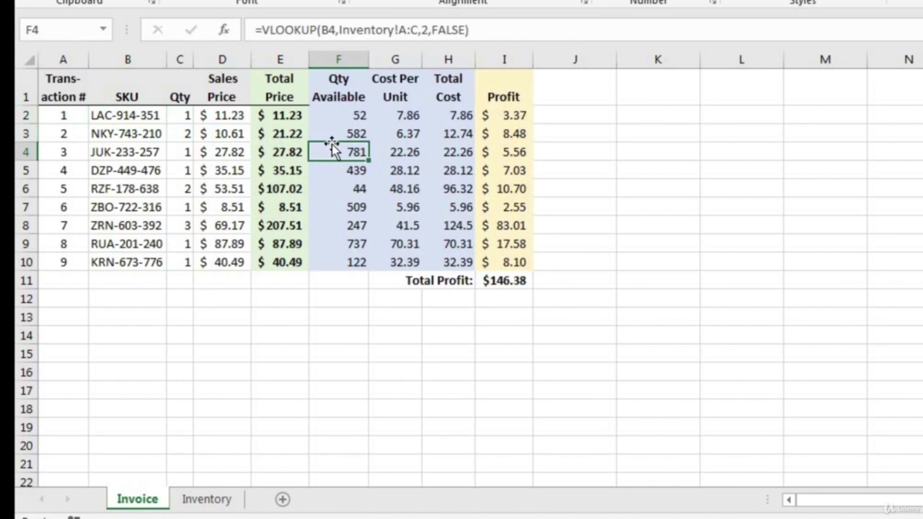
Set the F2 lookup back to FALSE exact match and add a new blank worksheet.
{"action": "left_click", "coordinate": [352, 117]}
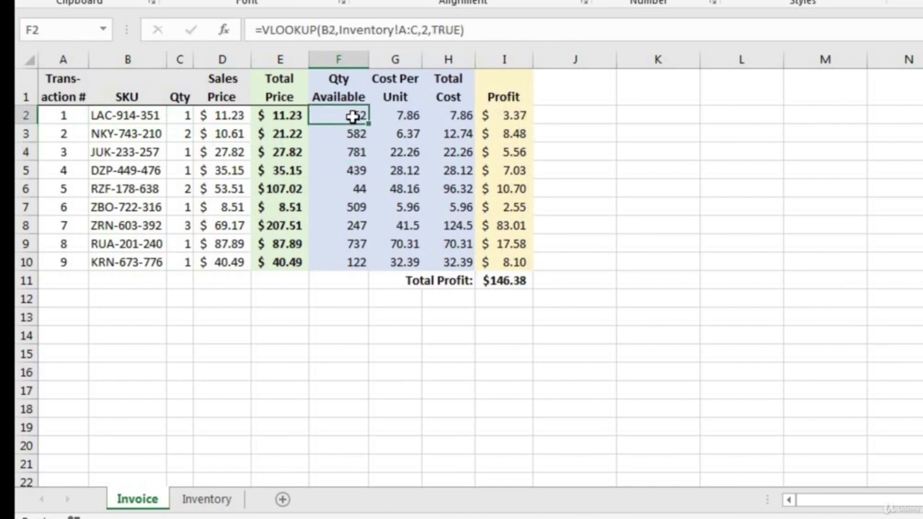
{"action": "left_click", "coordinate": [444, 29]}
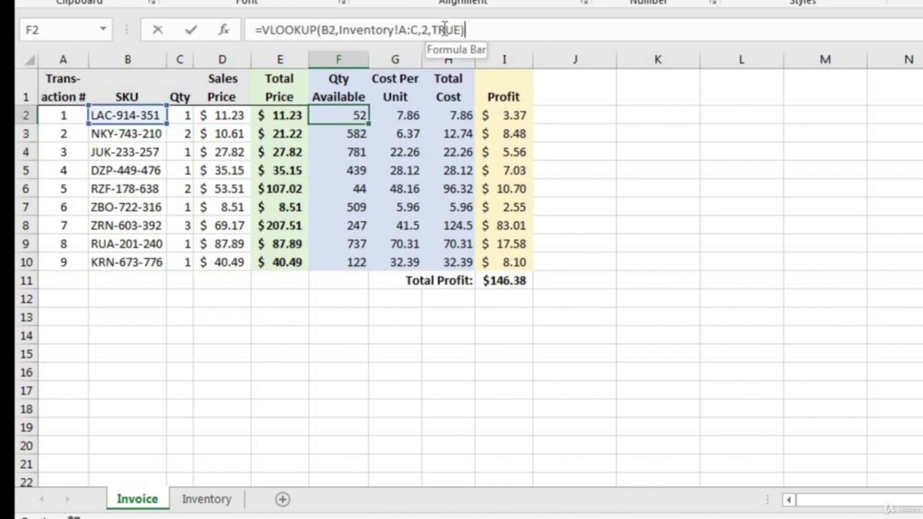
{"action": "double_click", "coordinate": [445, 29]}
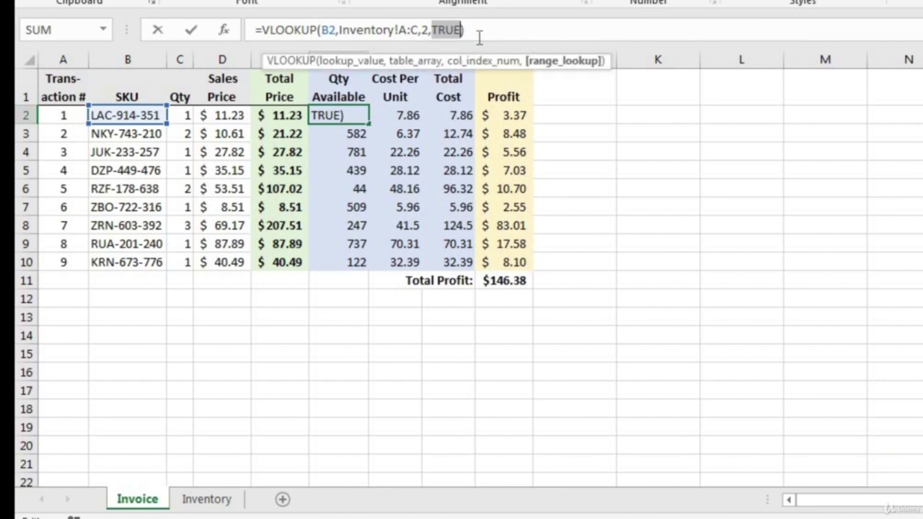
{"action": "type", "text": "false"}
{"action": "key", "text": "Return"}
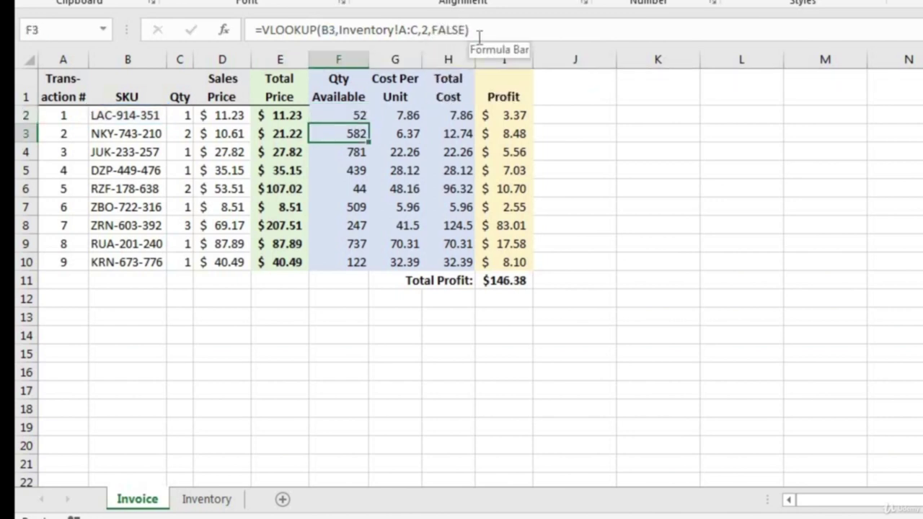
{"action": "left_click", "coordinate": [283, 499]}
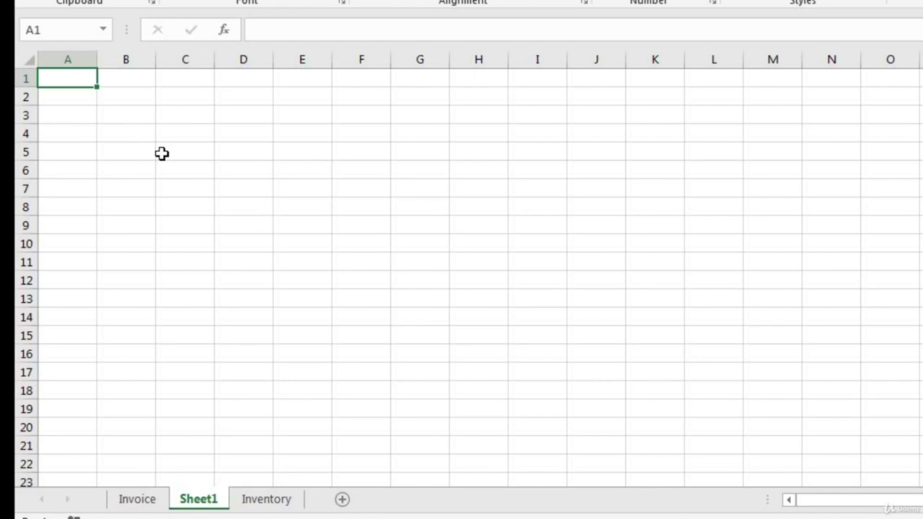
Enter 21, 29 and 31 down column A of Sheet1.
{"action": "type", "text": "21"}
{"action": "key", "text": "Return"}
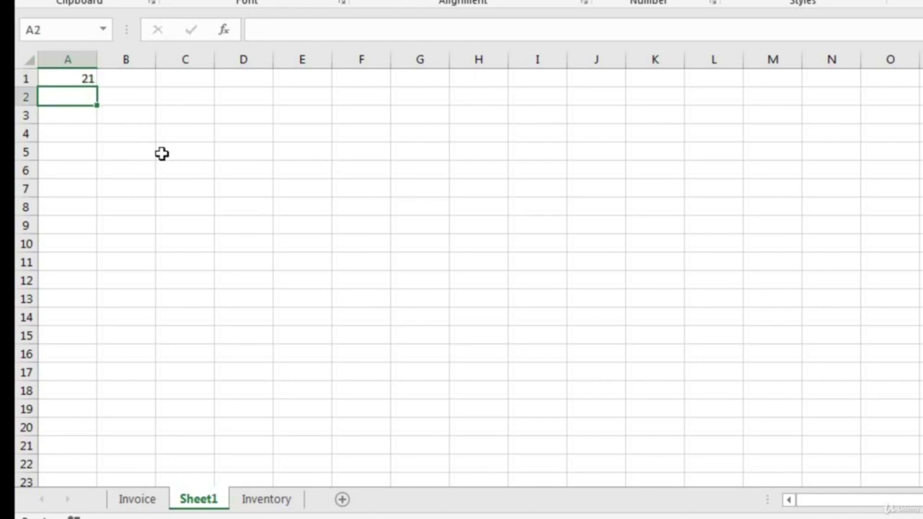
{"action": "type", "text": "29"}
{"action": "key", "text": "Return"}
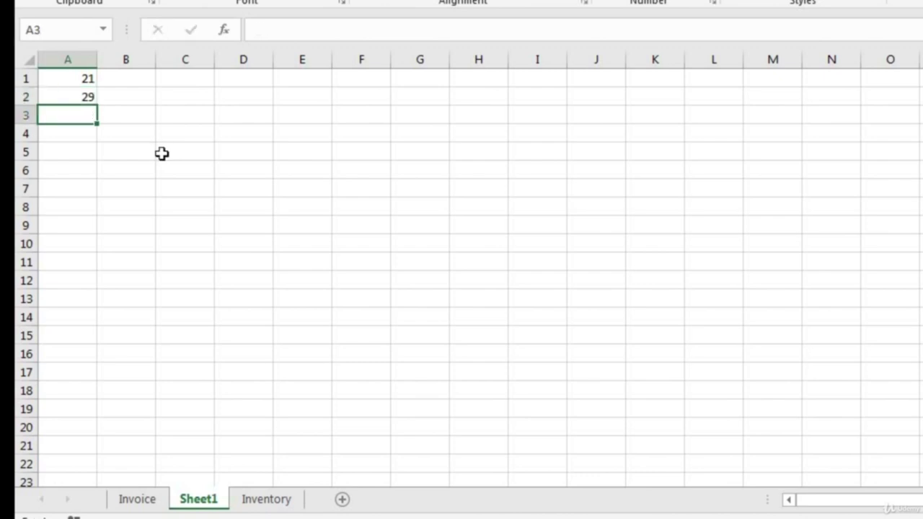
{"action": "type", "text": "31"}
{"action": "key", "text": "Return"}
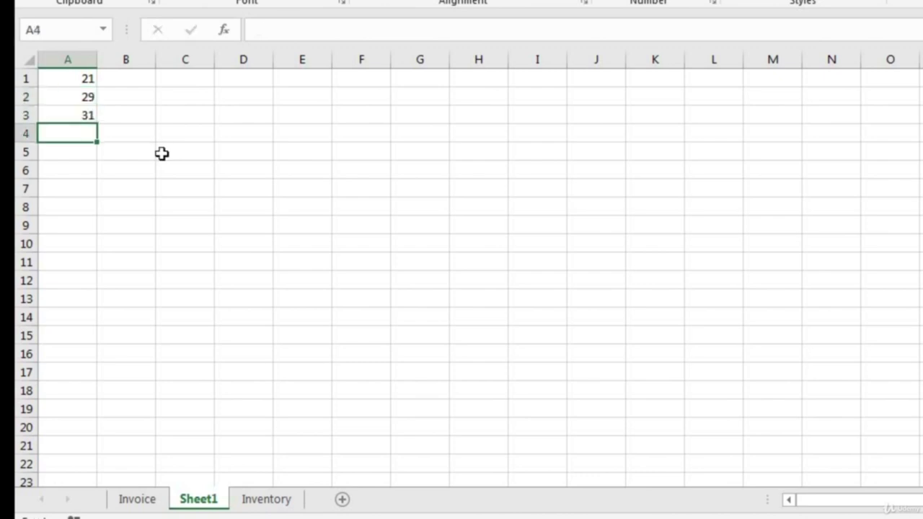
Insert a row above the numbers and add SKU and Cost headers in A1 and B1.
{"action": "right_click", "coordinate": [23, 79]}
{"action": "left_click", "coordinate": [96, 205]}
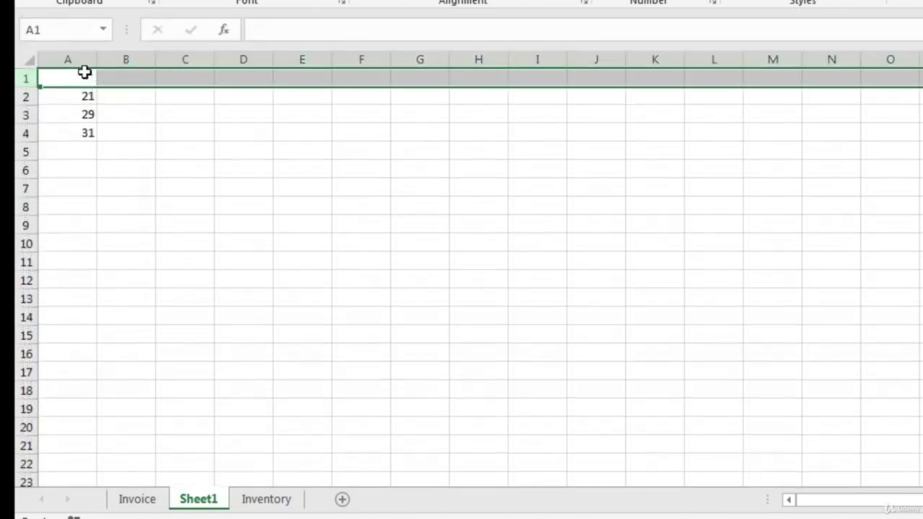
{"action": "left_click", "coordinate": [85, 77]}
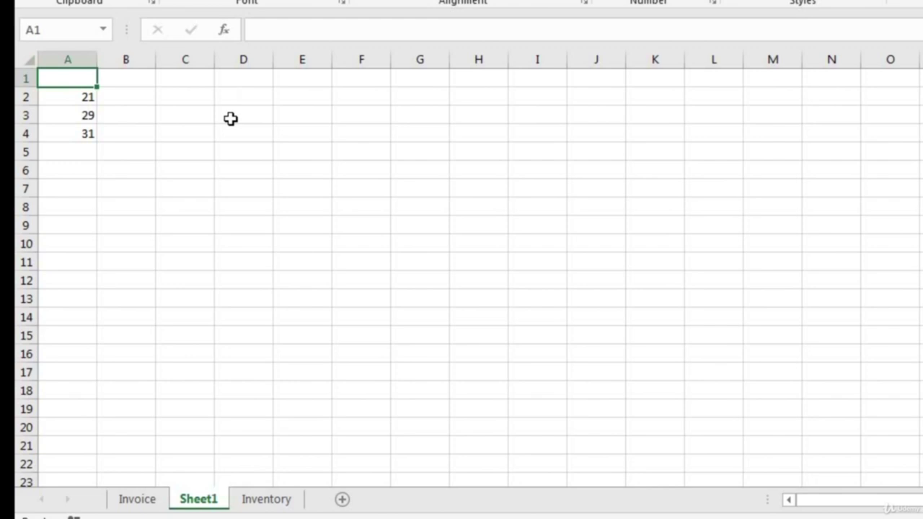
{"action": "type", "text": "SKU"}
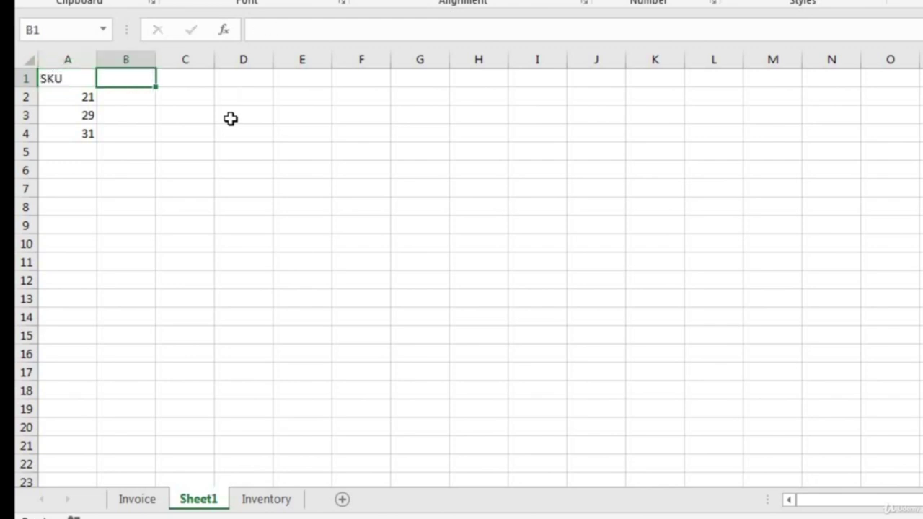
{"action": "type", "text": "Cost"}
{"action": "key", "text": "Return"}
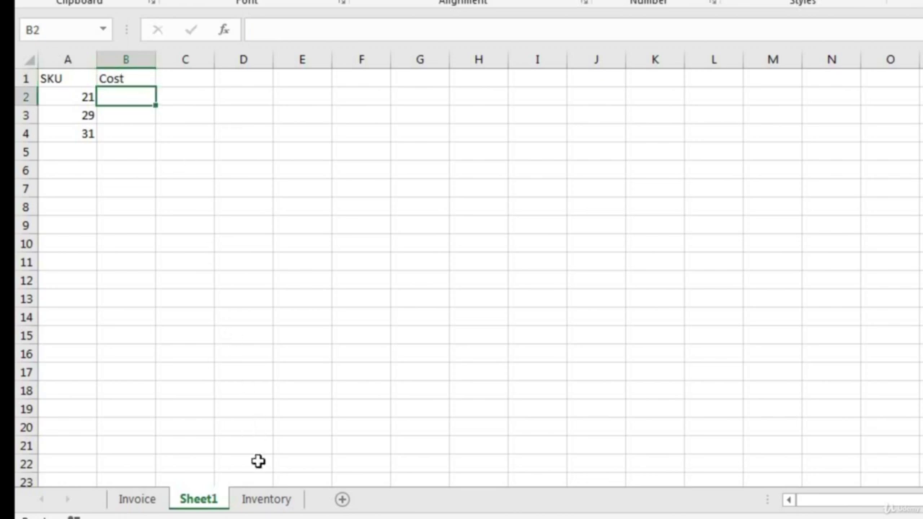
{"action": "left_click", "coordinate": [267, 501]}
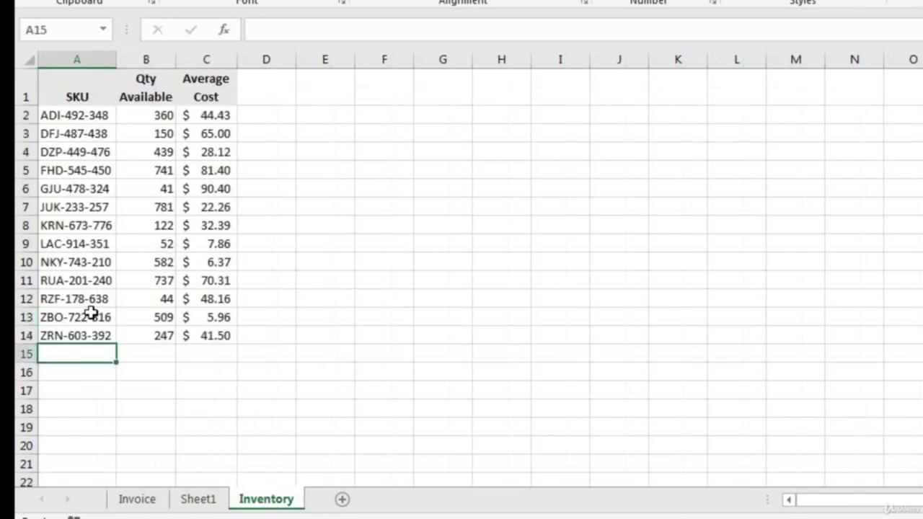
Add an Inventory row for SKU 20 with quantity 100 and cost $10.
{"action": "type", "text": "20"}
{"action": "key", "text": "Tab"}
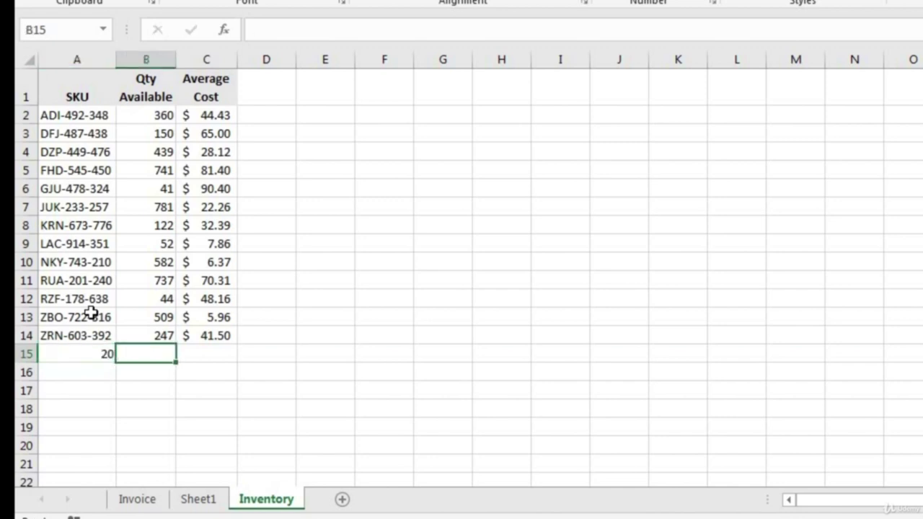
{"action": "type", "text": "100"}
{"action": "key", "text": "Tab"}
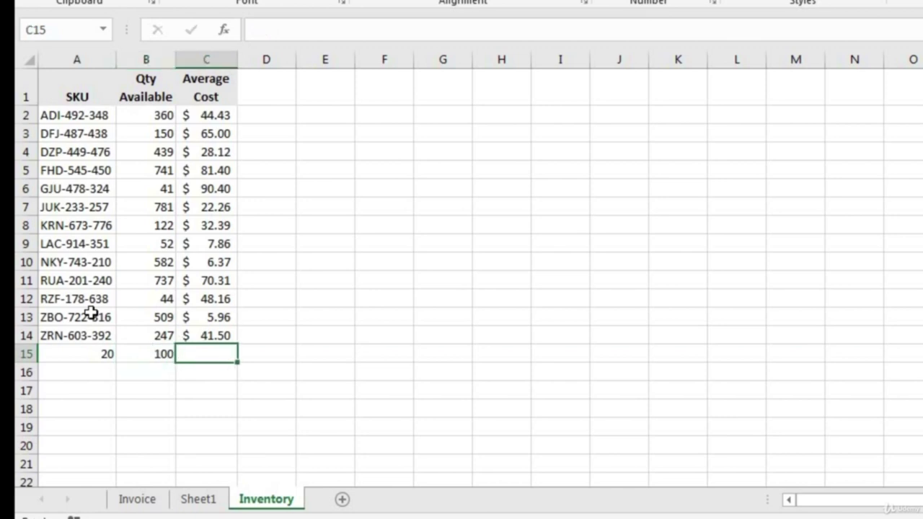
{"action": "type", "text": "10"}
{"action": "key", "text": "Return"}
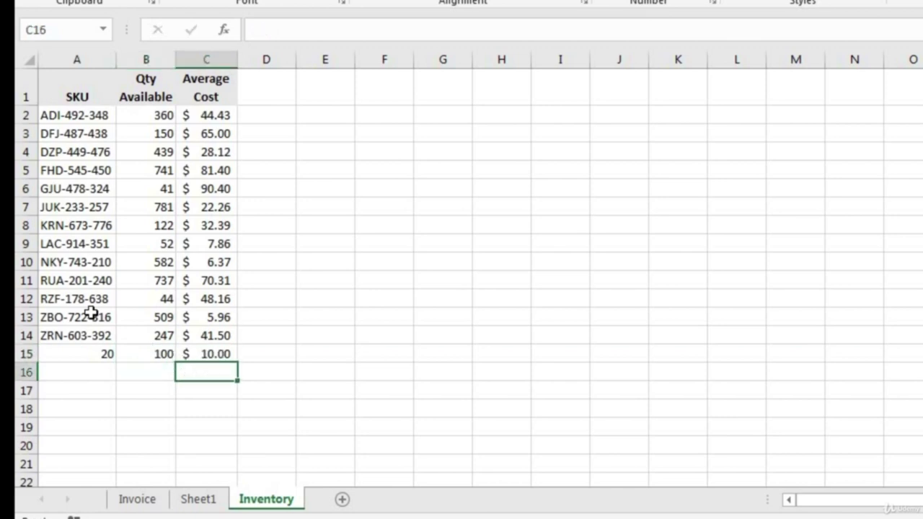
{"action": "key", "text": "Left"}
{"action": "key", "text": "Left"}
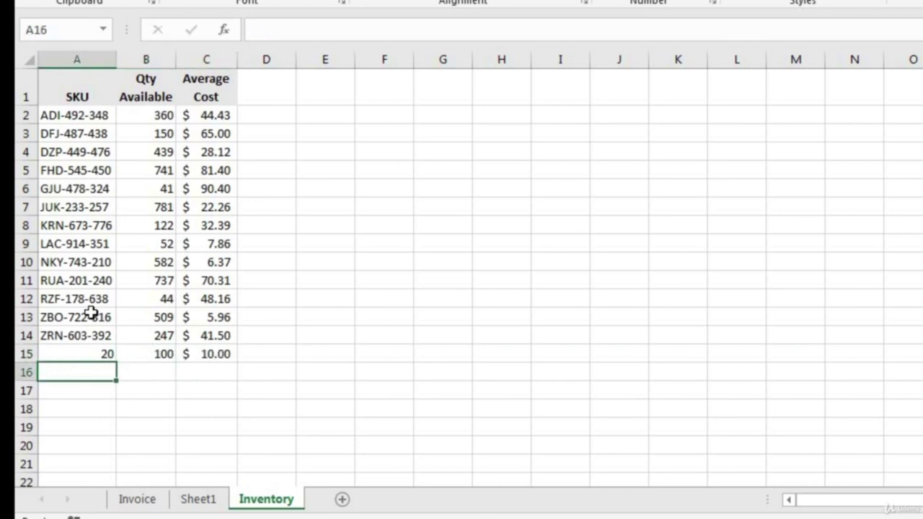
Add a second Inventory row for SKU 30 with quantity 500 and cost $50.
{"action": "type", "text": "30"}
{"action": "key", "text": "Tab"}
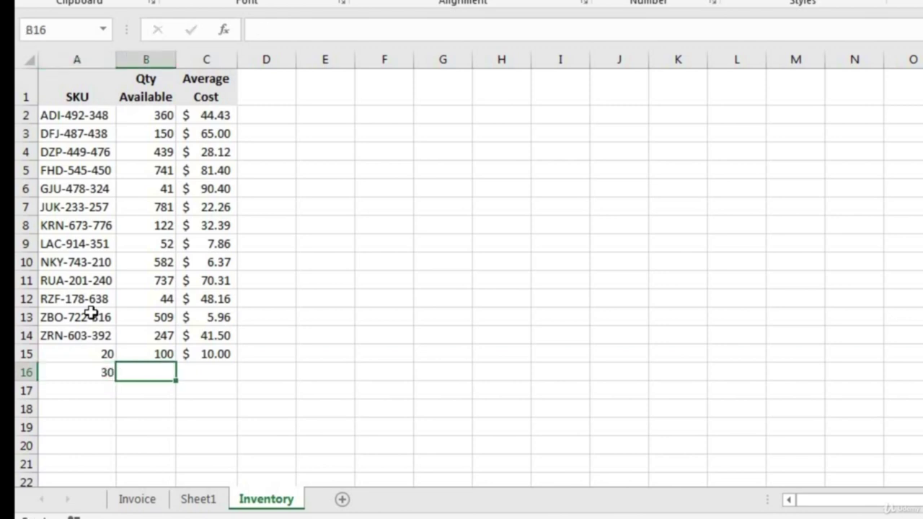
{"action": "type", "text": "500"}
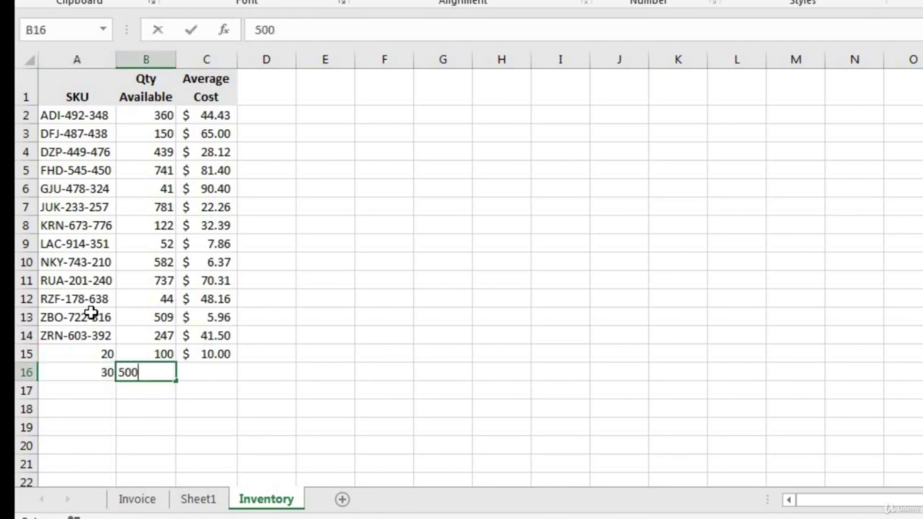
{"action": "key", "text": "Tab"}
{"action": "type", "text": "50"}
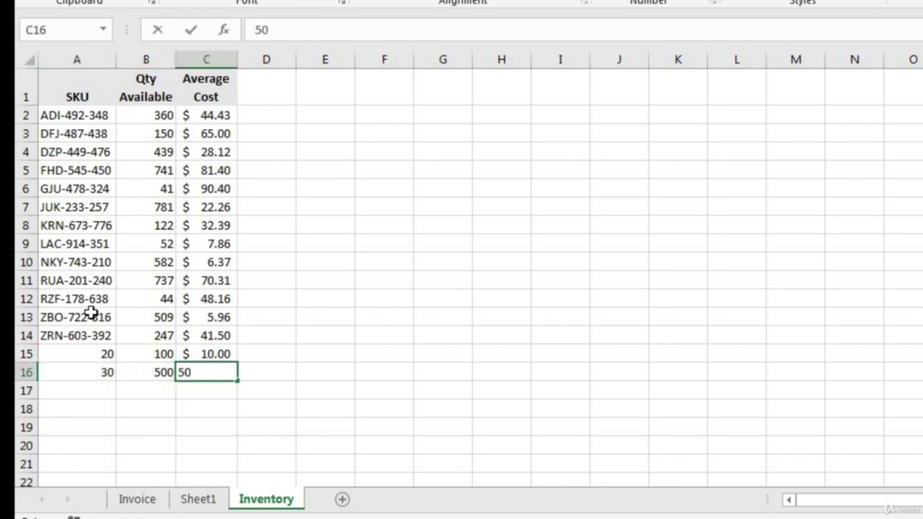
{"action": "key", "text": "Return"}
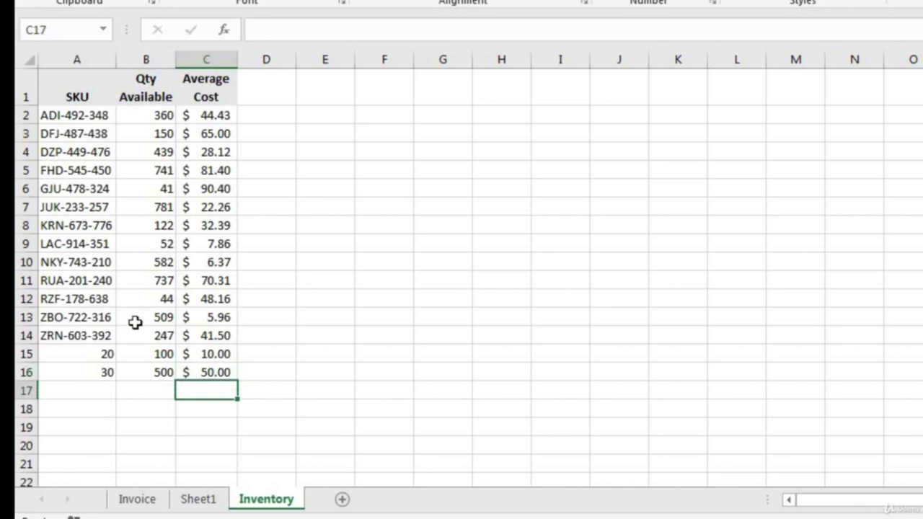
{"action": "left_click", "coordinate": [199, 497]}
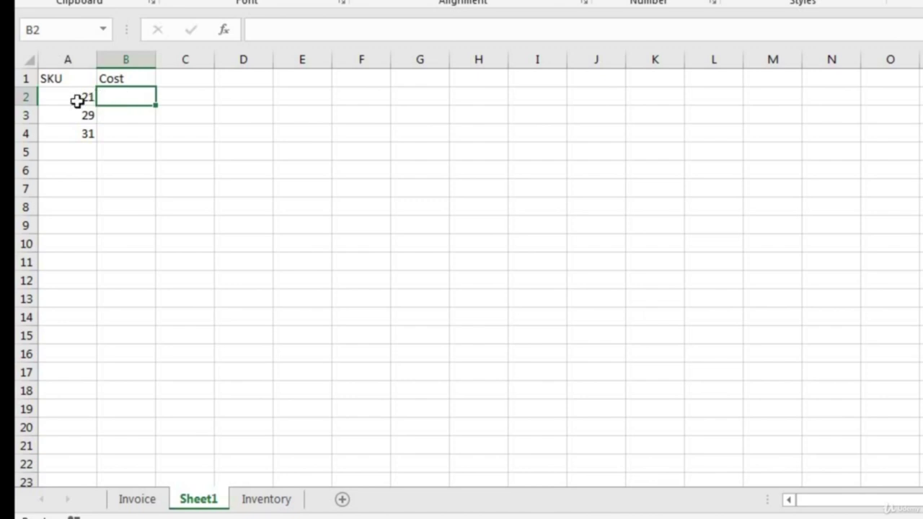
Start a VLOOKUP in Sheet1 B2 using the SKU in A2 as lookup value.
{"action": "left_click", "coordinate": [78, 99]}
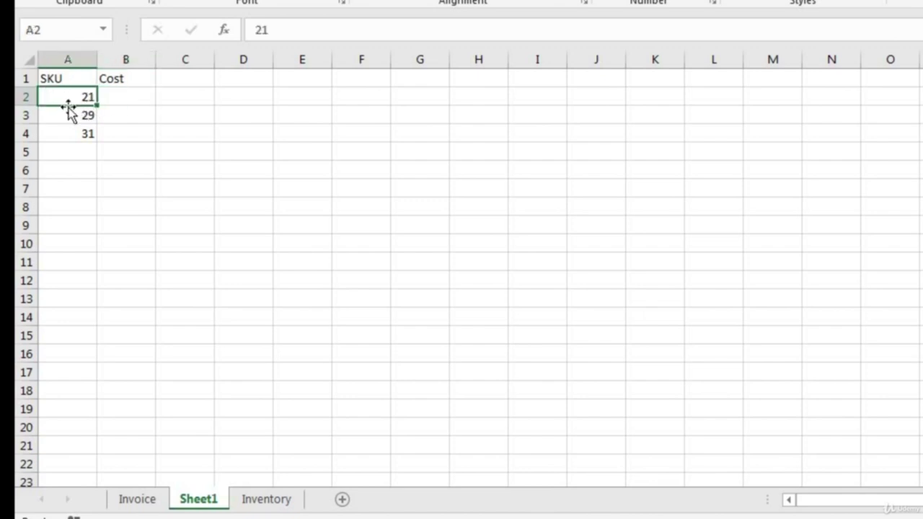
{"action": "left_click", "coordinate": [119, 94]}
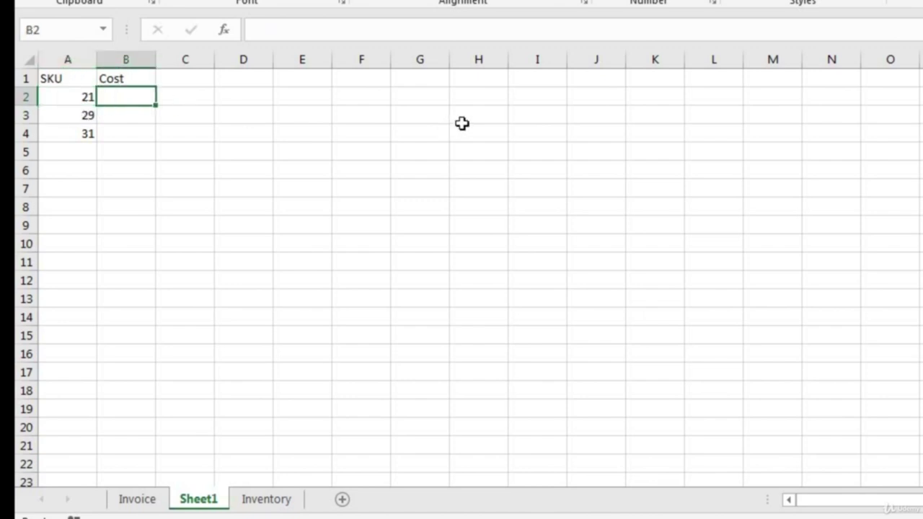
{"action": "type", "text": "=vlo"}
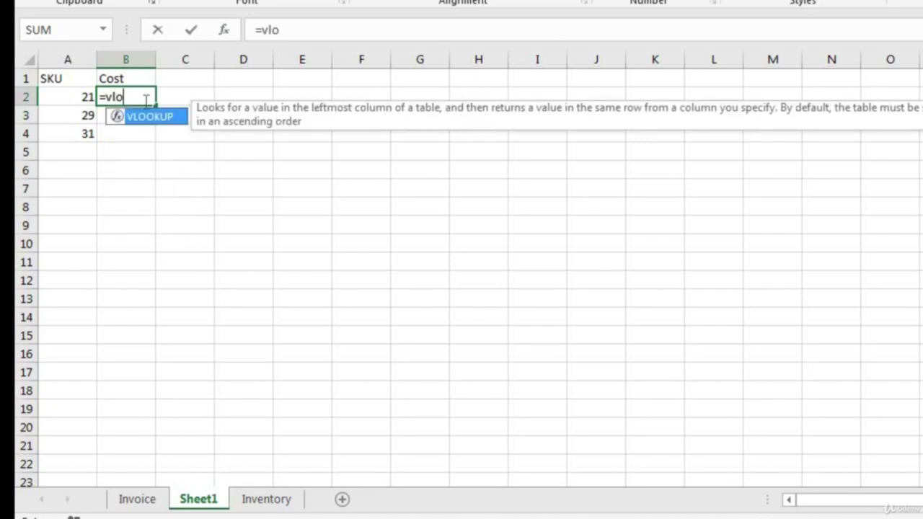
{"action": "double_click", "coordinate": [133, 117]}
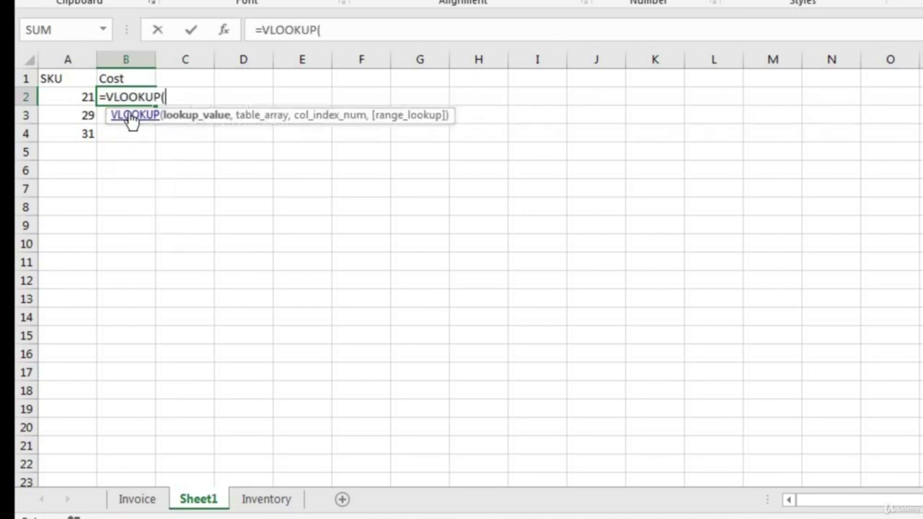
{"action": "left_click", "coordinate": [80, 98]}
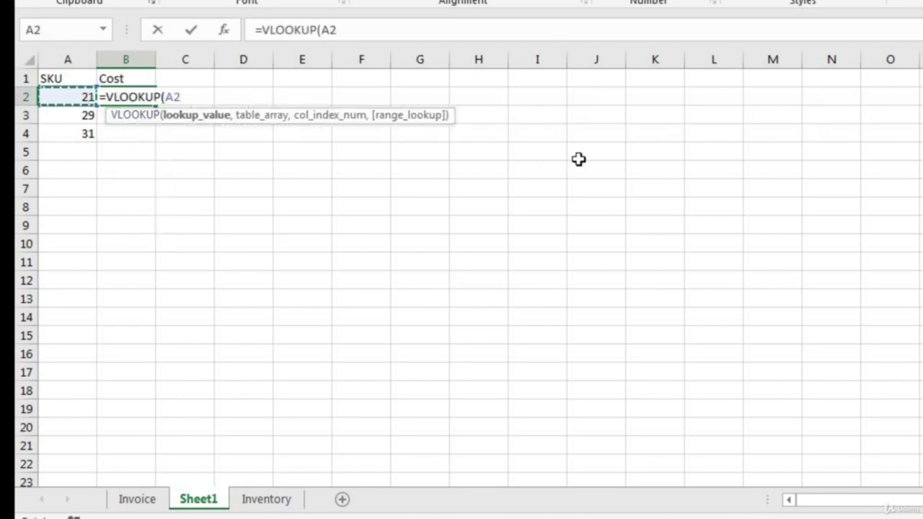
{"action": "type", "text": ","}
Complete it as =VLOOKUP(A2,Inventory!A:C,3,TRUE), returning 10 for SKU 21.
{"action": "left_click", "coordinate": [289, 501]}
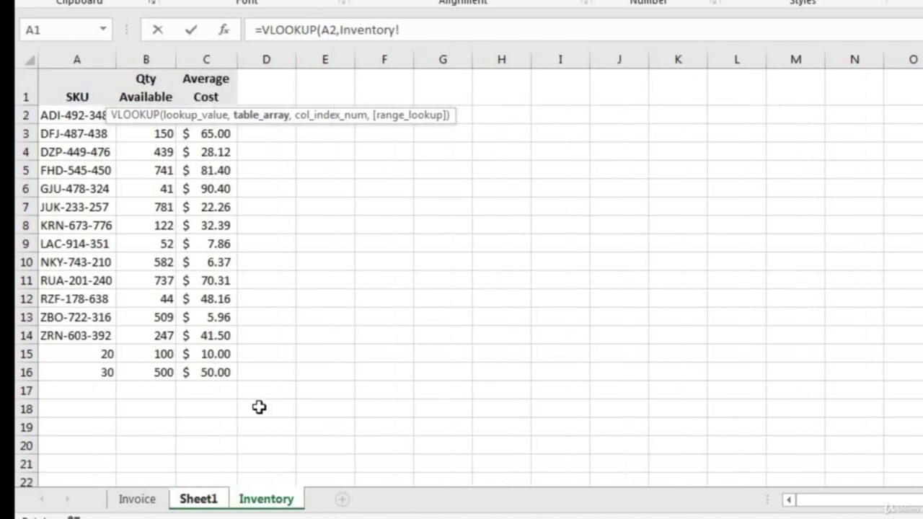
{"action": "left_click", "coordinate": [85, 52]}
{"action": "left_click_drag", "start_coordinate": [86, 57], "coordinate": [203, 59]}
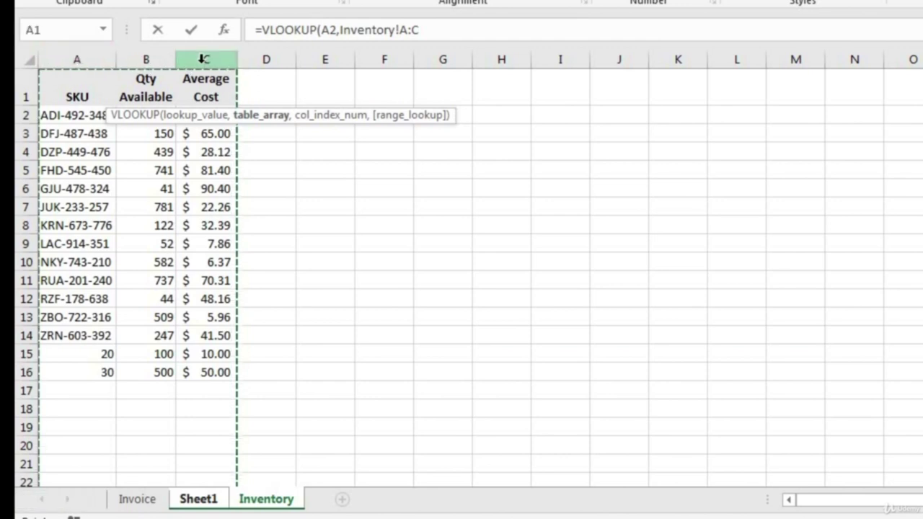
{"action": "type", "text": ",3"}
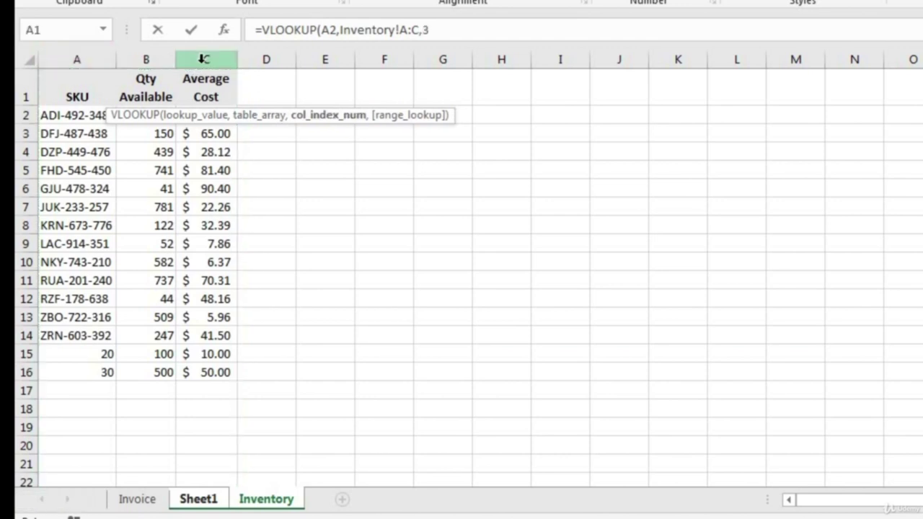
{"action": "type", "text": ","}
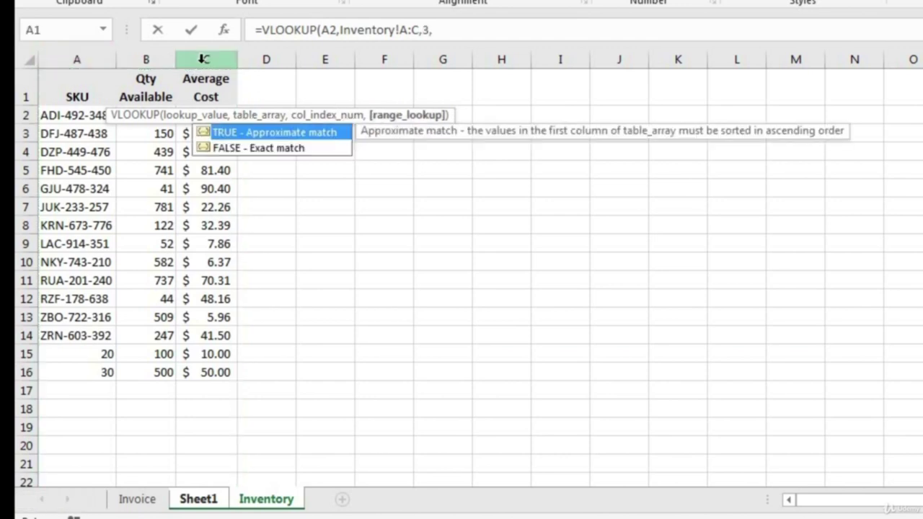
{"action": "type", "text": "true"}
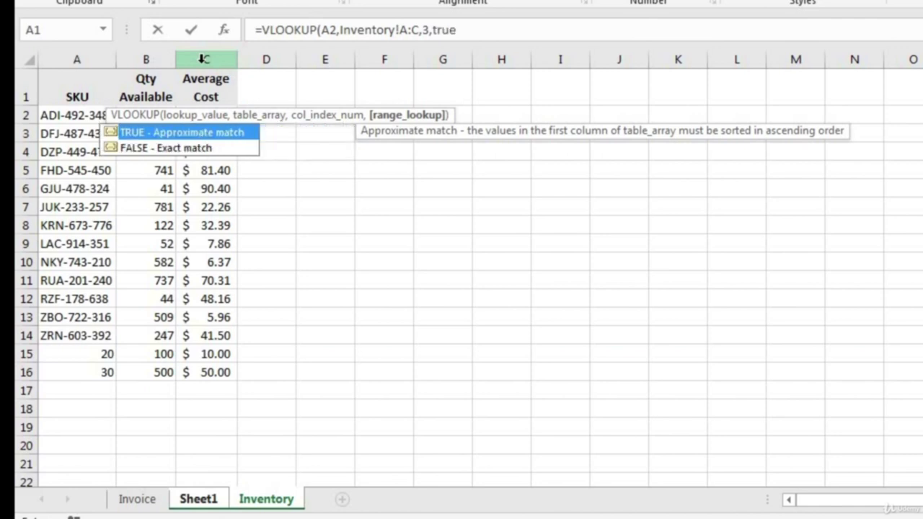
{"action": "type", "text": ")"}
{"action": "key", "text": "Return"}
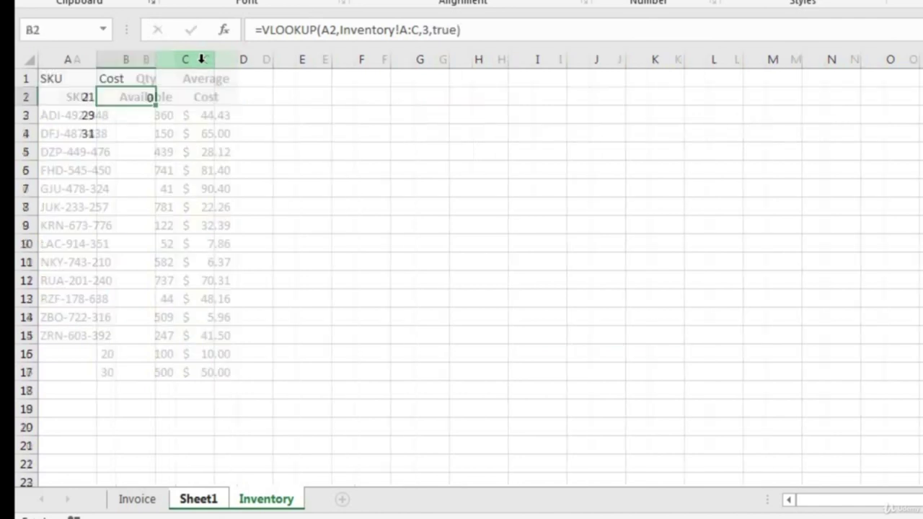
{"action": "left_click", "coordinate": [137, 96]}
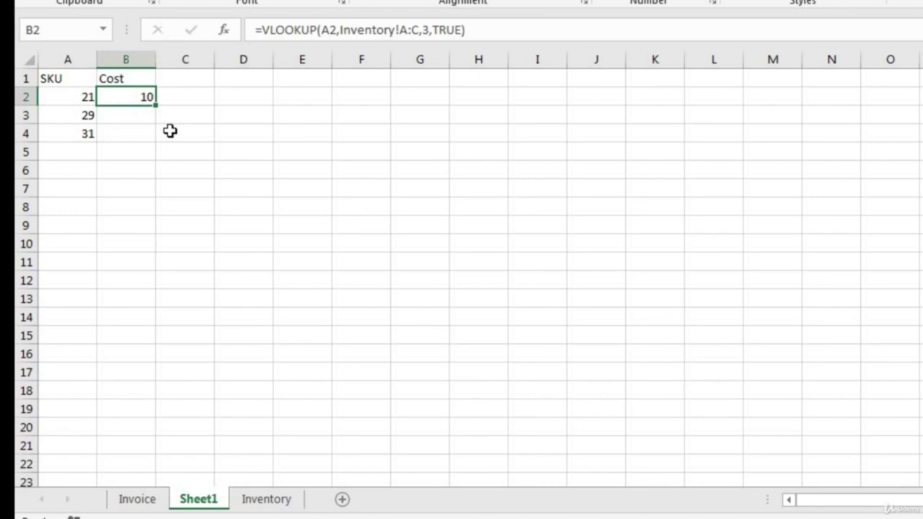
{"action": "key", "text": "Down"}
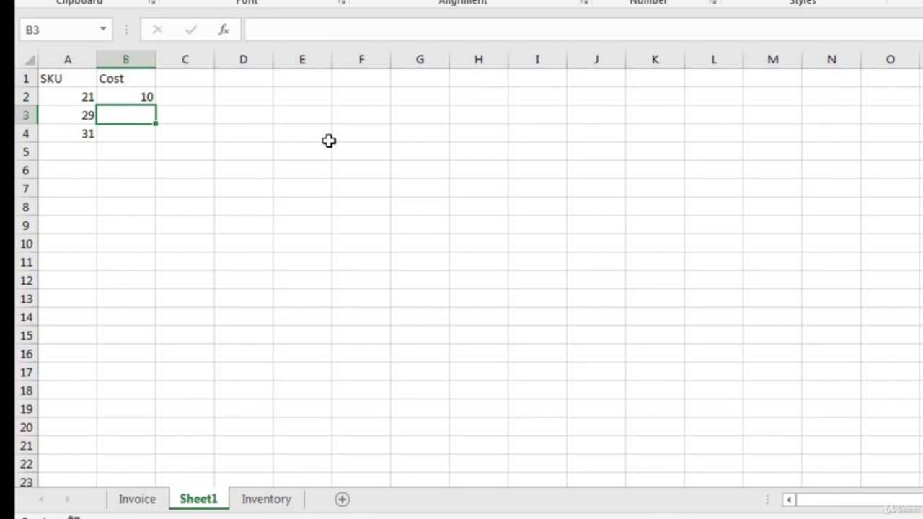
Compare SKU 21's result with Inventory SKU 20 and its cost of 10.
{"action": "left_click", "coordinate": [80, 97]}
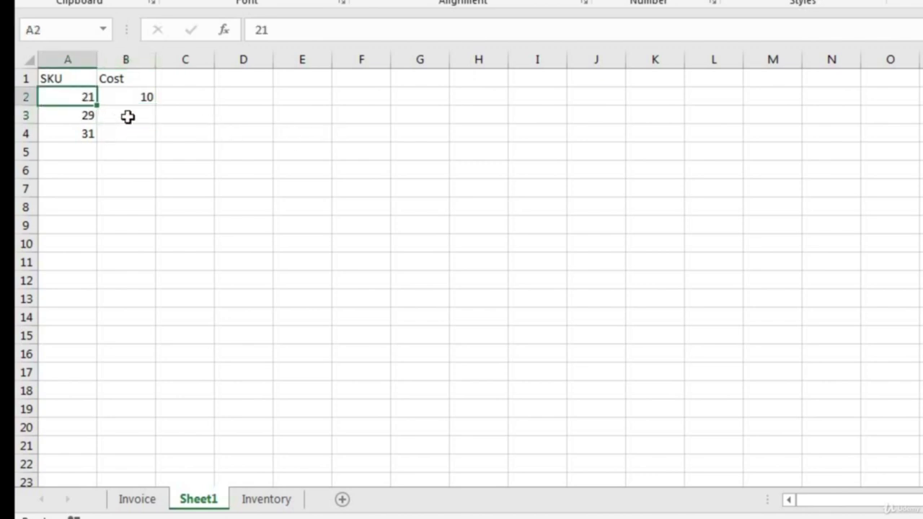
{"action": "left_click", "coordinate": [127, 116]}
{"action": "left_click", "coordinate": [283, 503]}
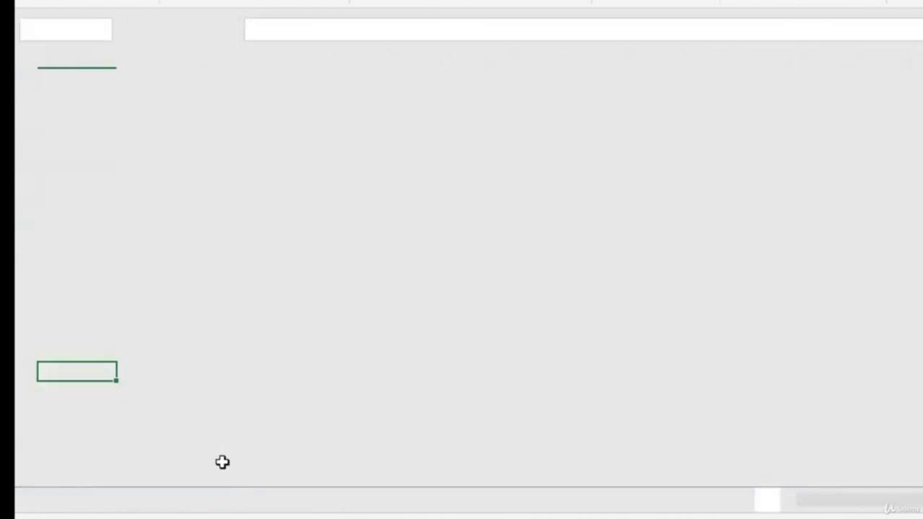
{"action": "left_click", "coordinate": [93, 353]}
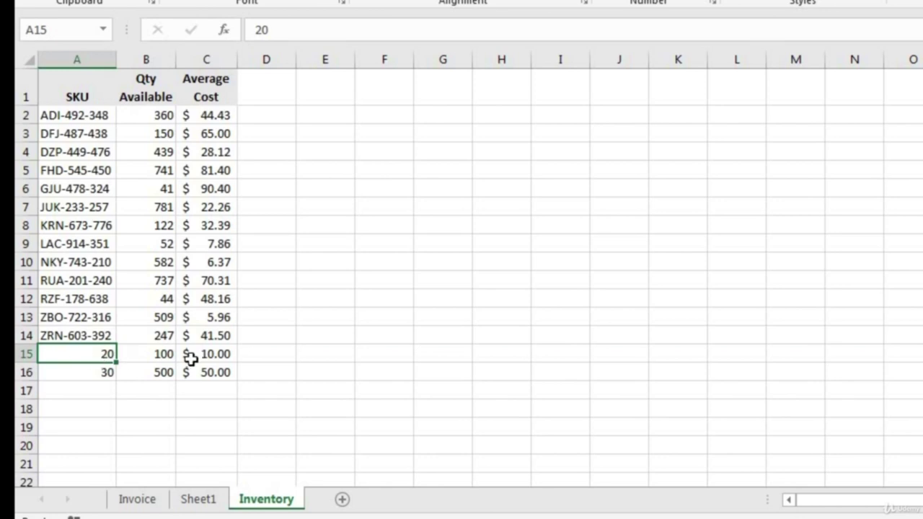
{"action": "left_click", "coordinate": [215, 354]}
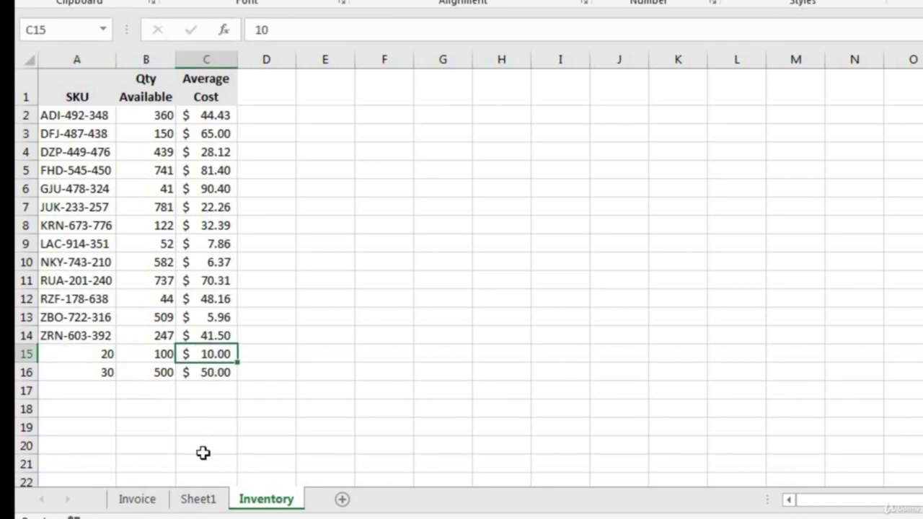
{"action": "left_click", "coordinate": [199, 499]}
Fill the B2 cost lookup down to B4 and inspect the B3 formula.
{"action": "left_click", "coordinate": [148, 96]}
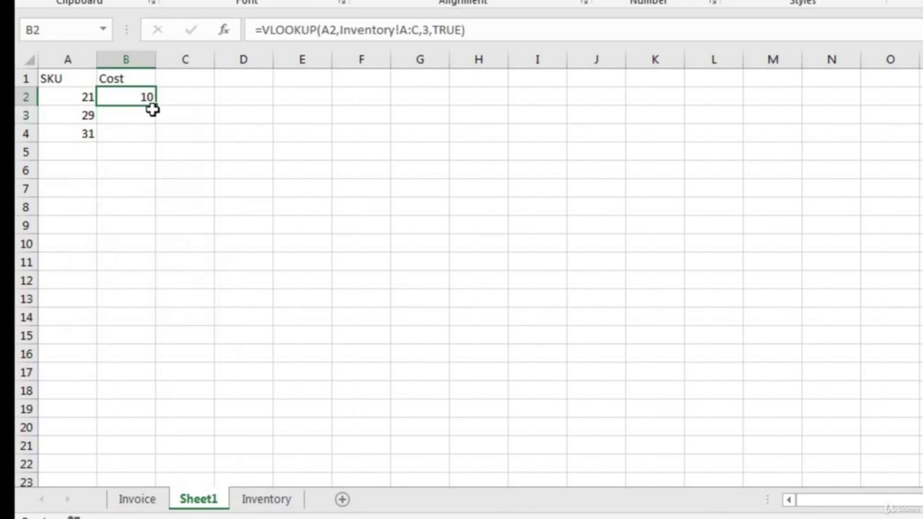
{"action": "left_click_drag", "start_coordinate": [158, 104], "coordinate": [163, 142]}
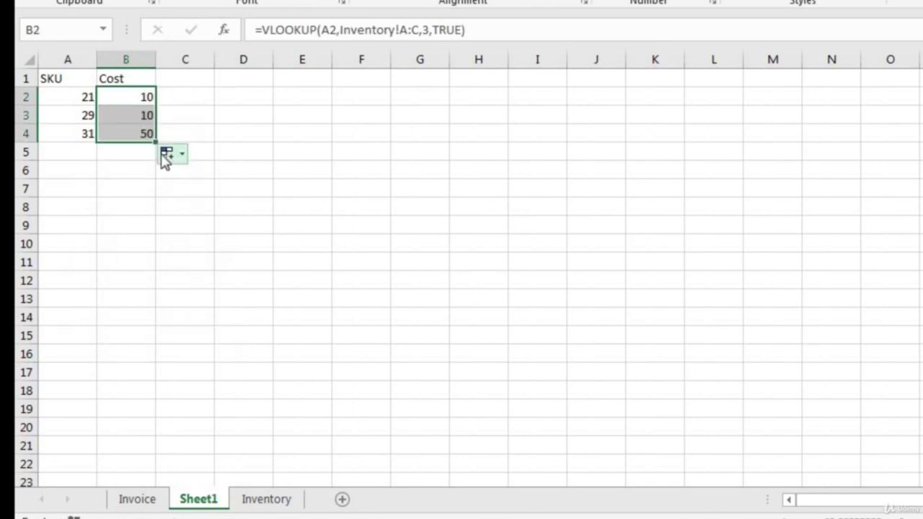
{"action": "left_click", "coordinate": [69, 114]}
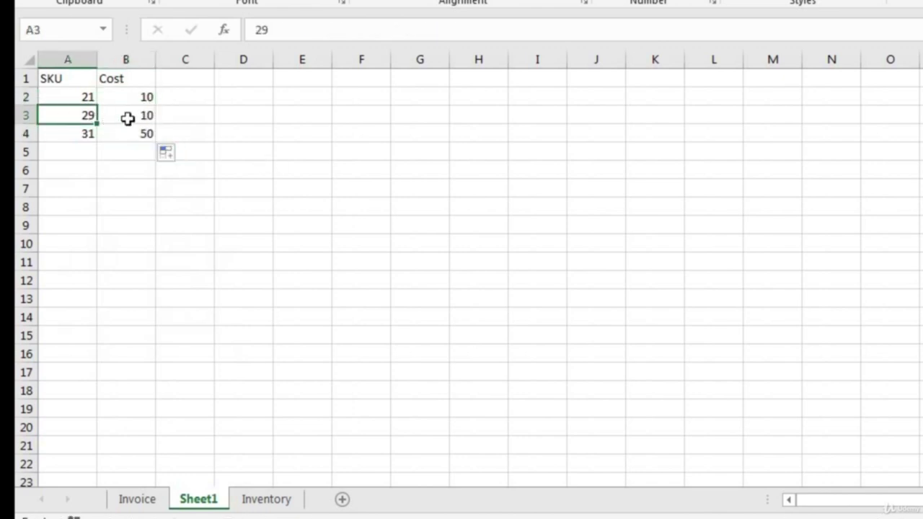
{"action": "left_click", "coordinate": [132, 119]}
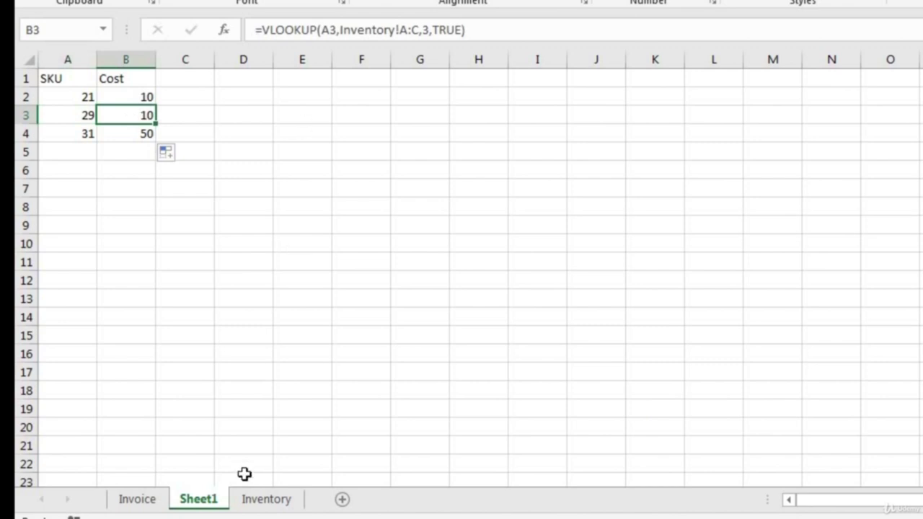
Recheck Inventory SKUs 20 and 30 and their costs, then paste on Sheet1.
{"action": "left_click", "coordinate": [267, 503]}
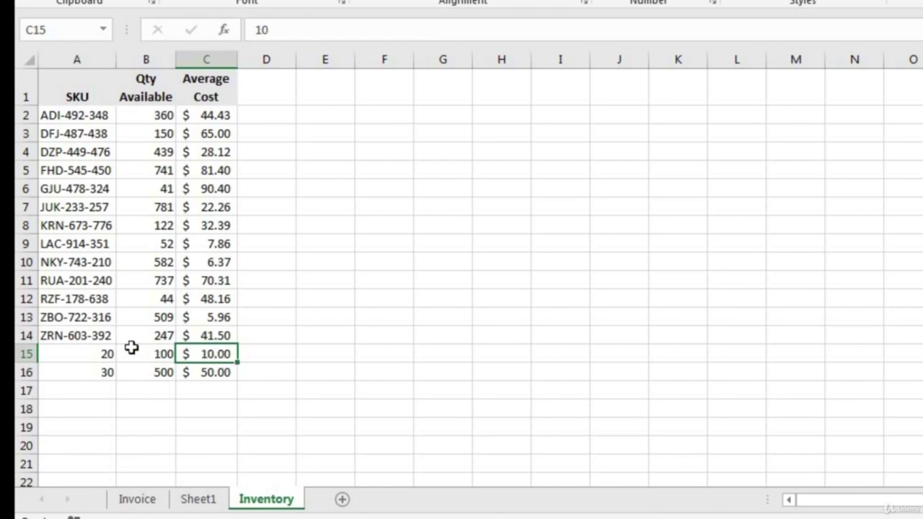
{"action": "left_click", "coordinate": [99, 357]}
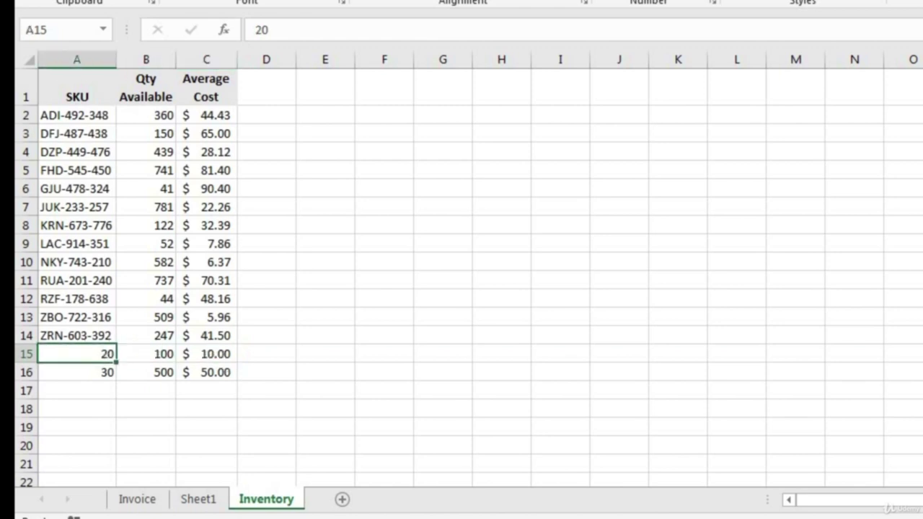
{"action": "left_click", "coordinate": [103, 373]}
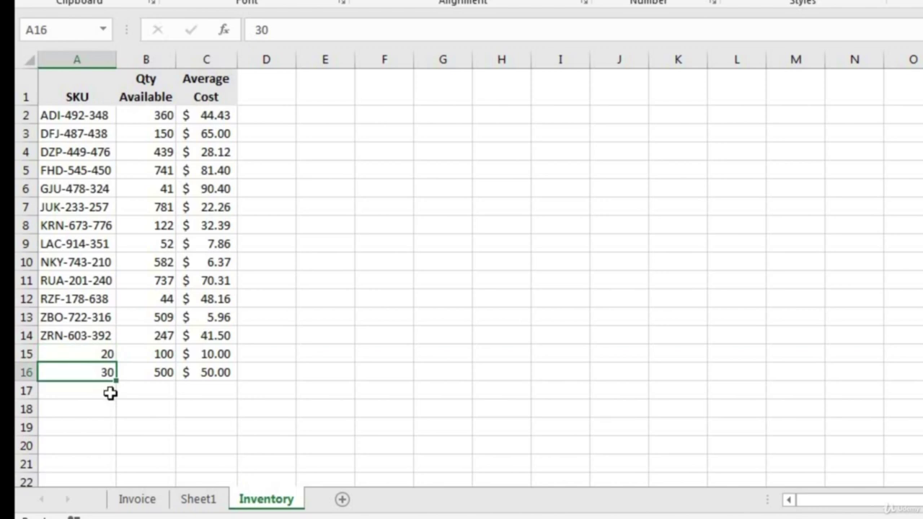
{"action": "left_click", "coordinate": [105, 356]}
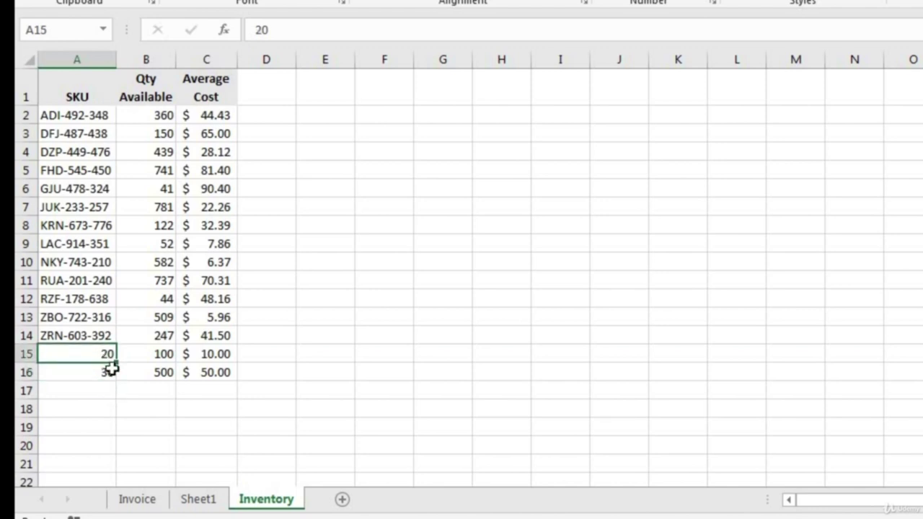
{"action": "left_click", "coordinate": [221, 357]}
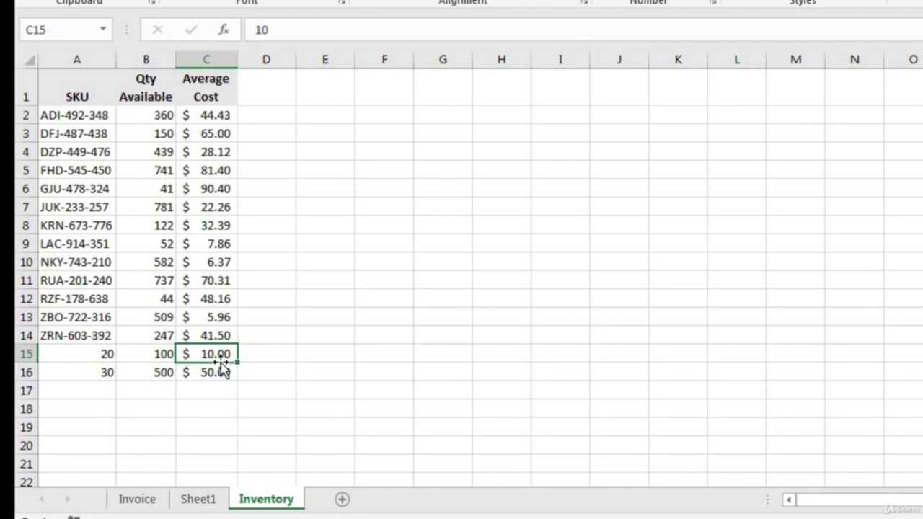
{"action": "left_click", "coordinate": [200, 499]}
{"action": "key", "text": "ctrl+v"}
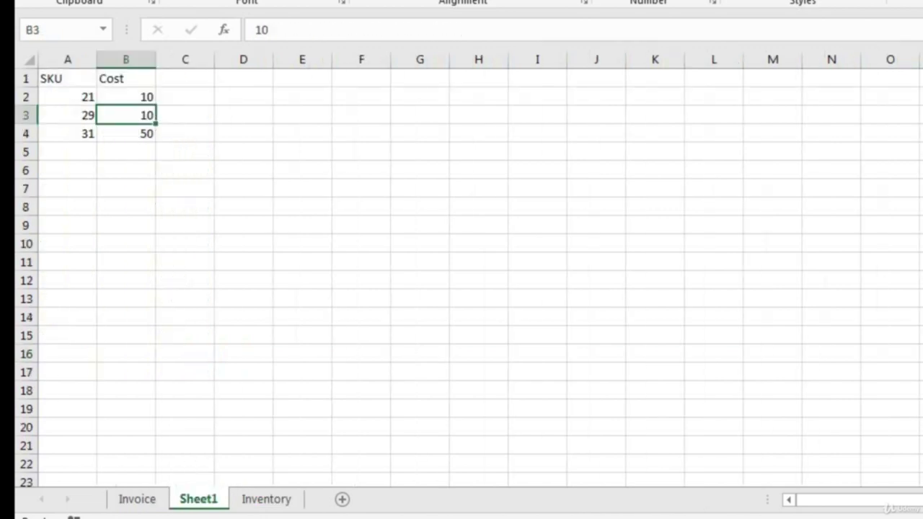
Delete the Sheet1 worksheet from the workbook.
{"action": "right_click", "coordinate": [212, 500]}
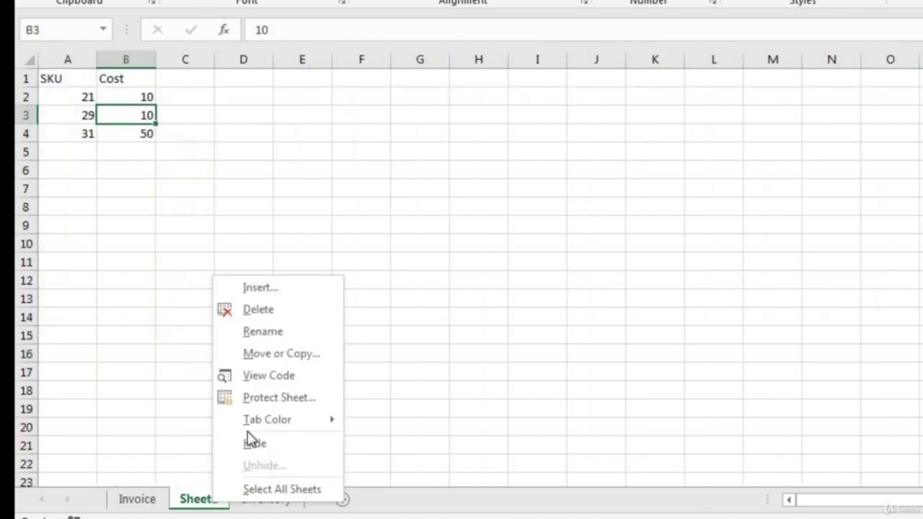
{"action": "left_click", "coordinate": [288, 310]}
{"action": "left_click", "coordinate": [610, 259]}
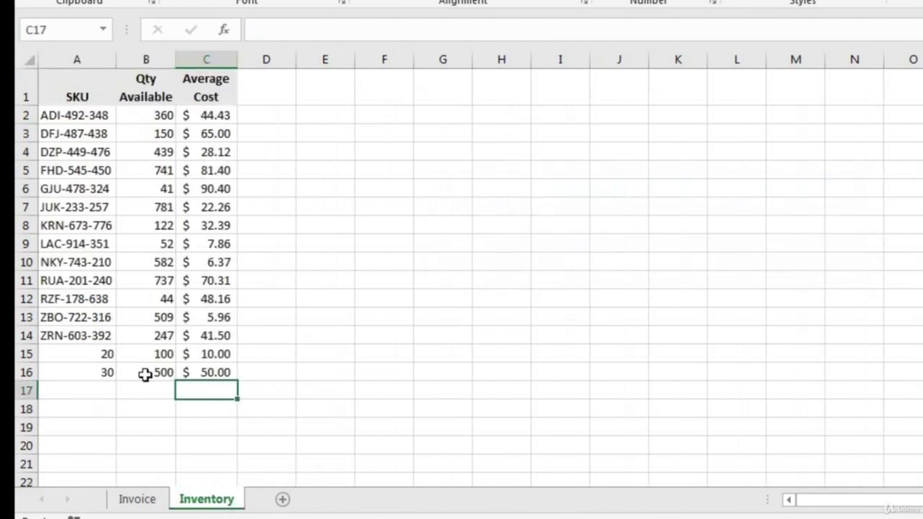
Clear test rows A15:C16 on Inventory and go to the top of the Invoice sheet.
{"action": "left_click", "coordinate": [105, 357]}
{"action": "left_click_drag", "start_coordinate": [164, 361], "coordinate": [208, 370]}
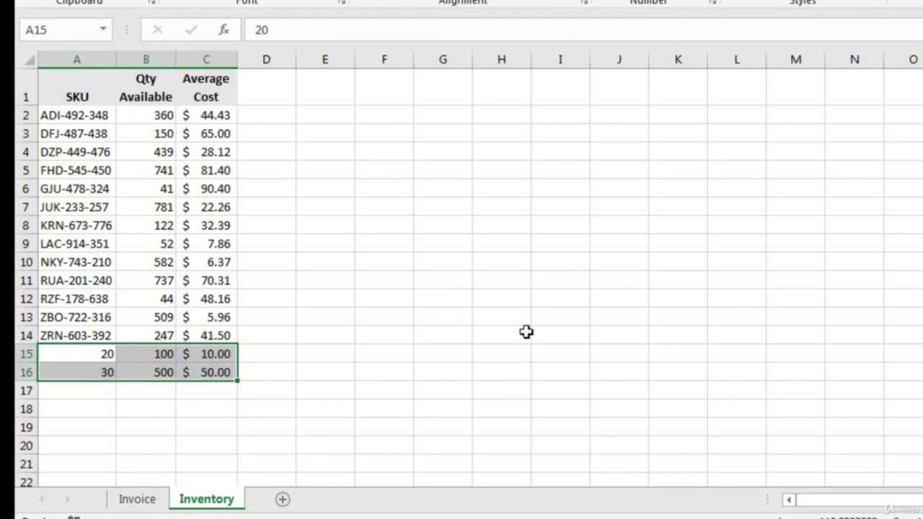
{"action": "key", "text": "Delete"}
{"action": "left_click", "coordinate": [137, 499]}
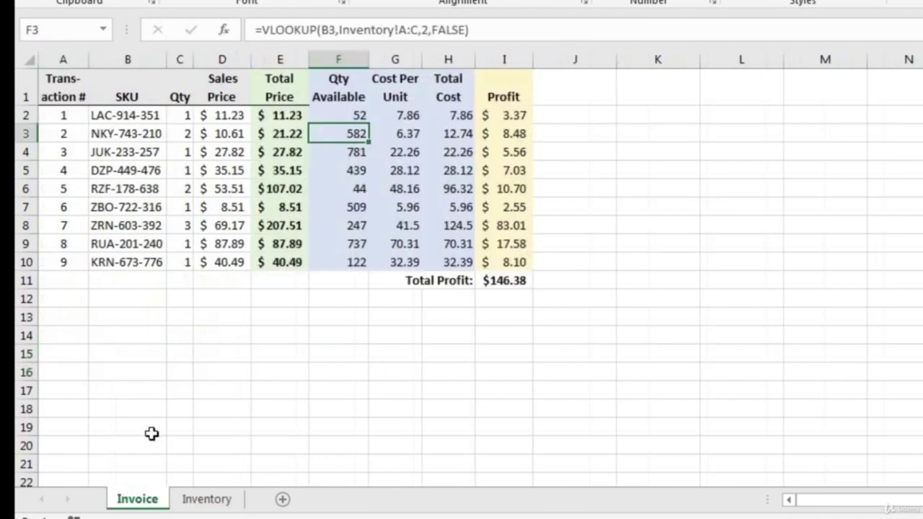
{"action": "left_click", "coordinate": [74, 97]}
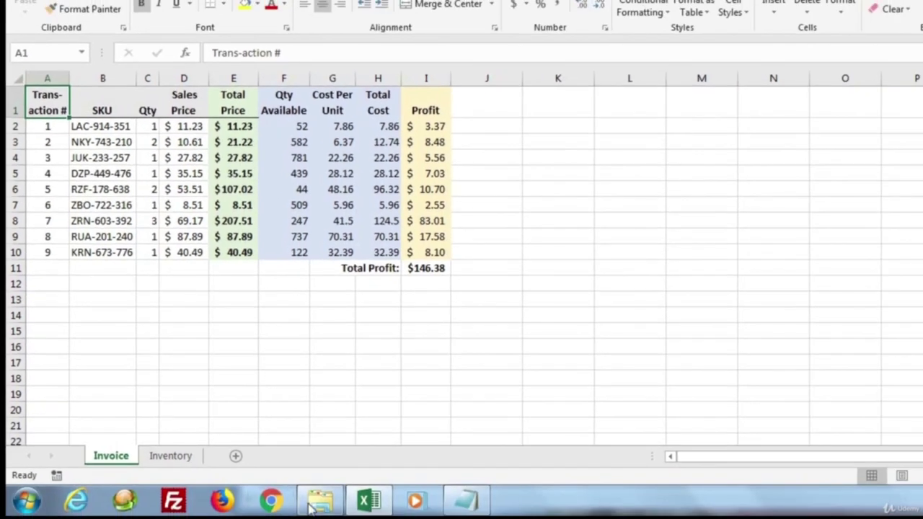
Open inventory.xlsx from the section 5 lessons folder alongside the vlookup workbook.
{"action": "left_click", "coordinate": [318, 502]}
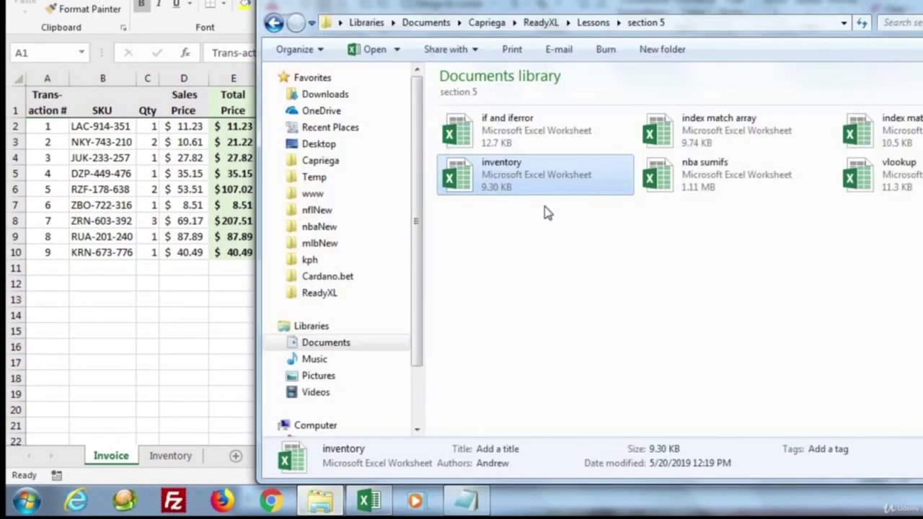
{"action": "double_click", "coordinate": [545, 174]}
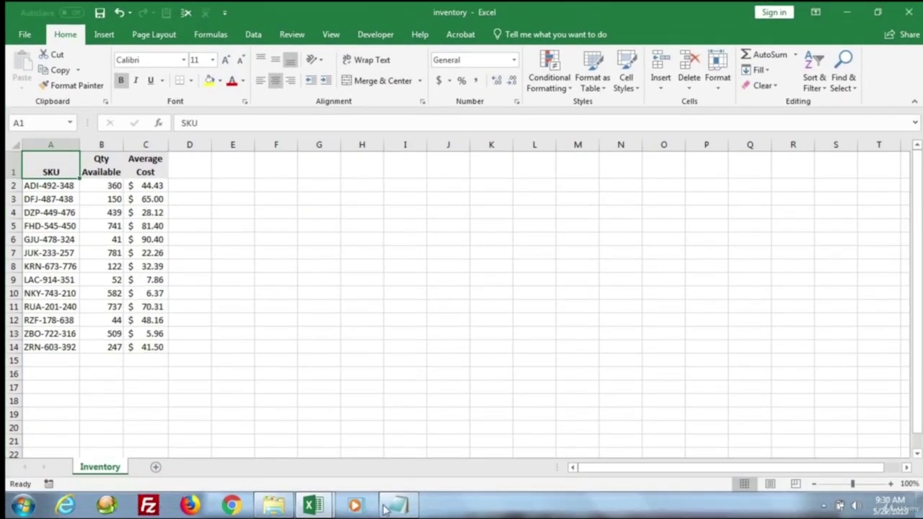
{"action": "mouse_move", "coordinate": [312, 505]}
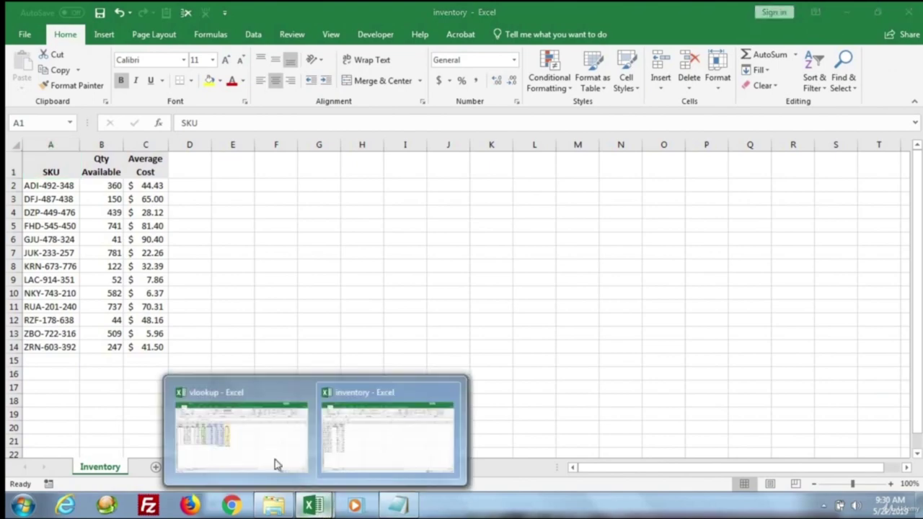
{"action": "left_click", "coordinate": [241, 426]}
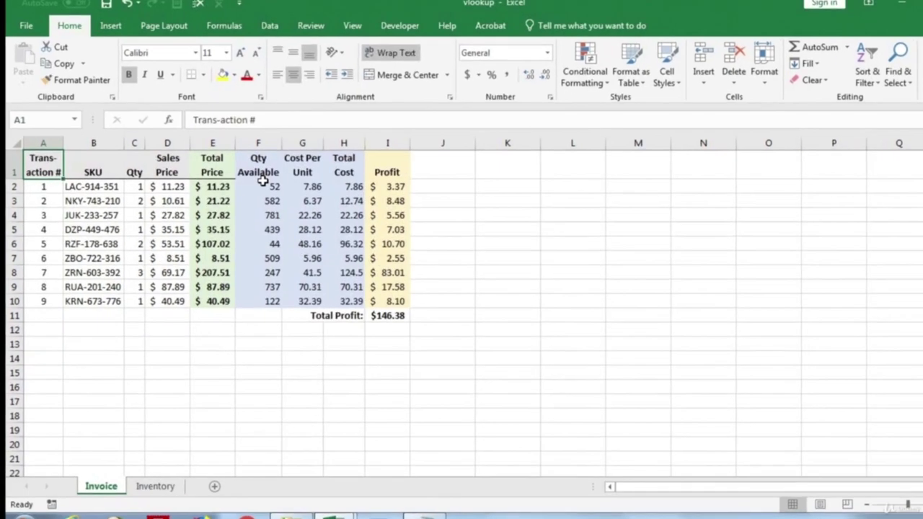
Replace F2's internal Inventory!A:C lookup range with columns A:C of inventory.xlsx.
{"action": "left_click", "coordinate": [244, 186]}
{"action": "double_click", "coordinate": [249, 185]}
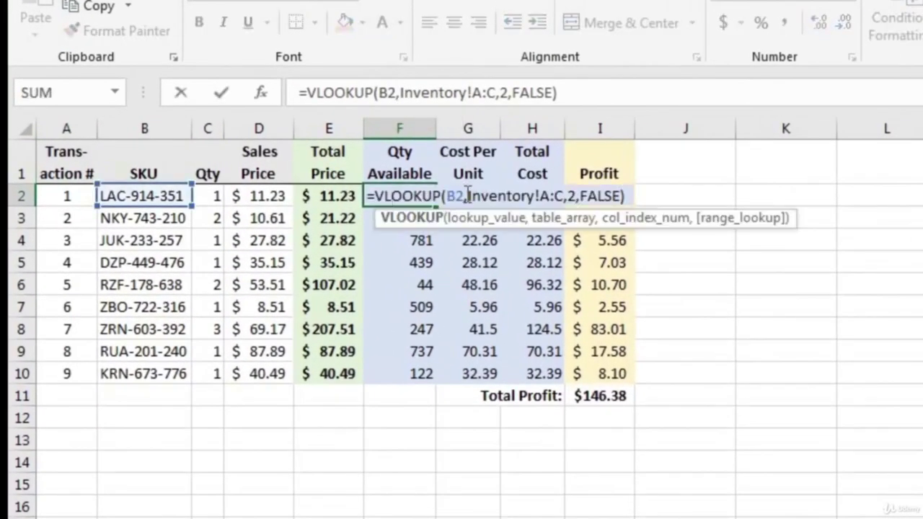
{"action": "left_click_drag", "start_coordinate": [468, 193], "coordinate": [564, 186]}
{"action": "key", "text": "BackSpace"}
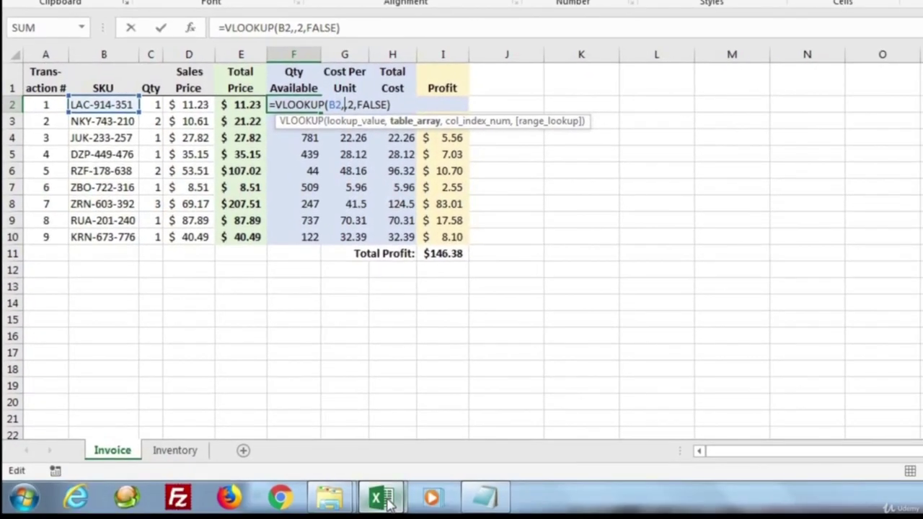
{"action": "mouse_move", "coordinate": [381, 498]}
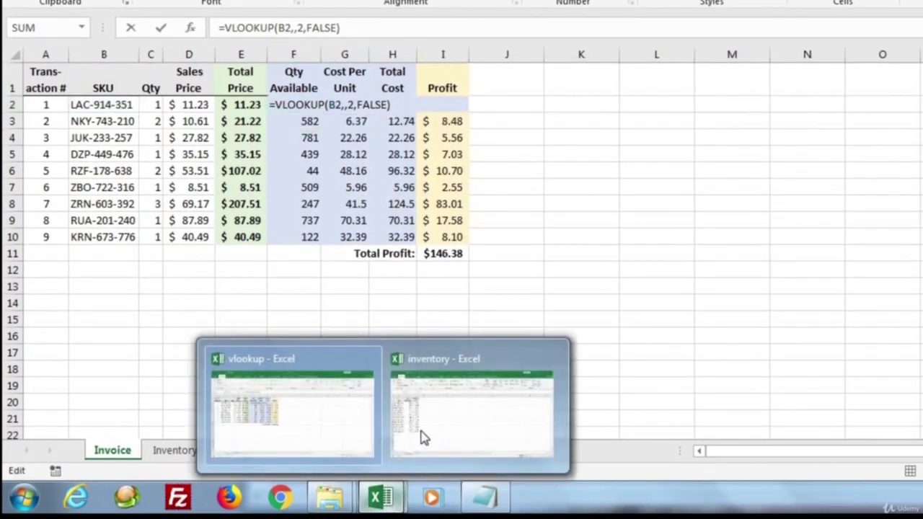
{"action": "left_click", "coordinate": [424, 437]}
{"action": "left_click", "coordinate": [62, 51]}
{"action": "left_click_drag", "start_coordinate": [62, 51], "coordinate": [168, 58]}
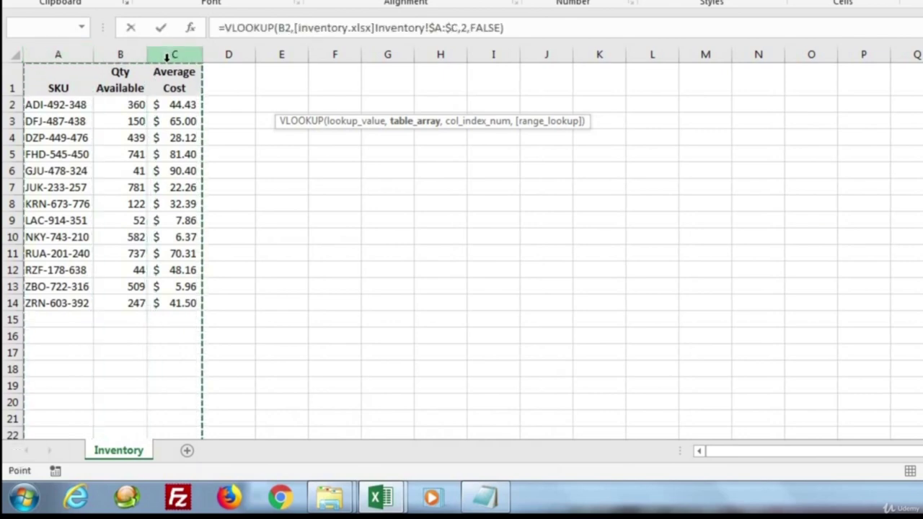
{"action": "key", "text": "Return"}
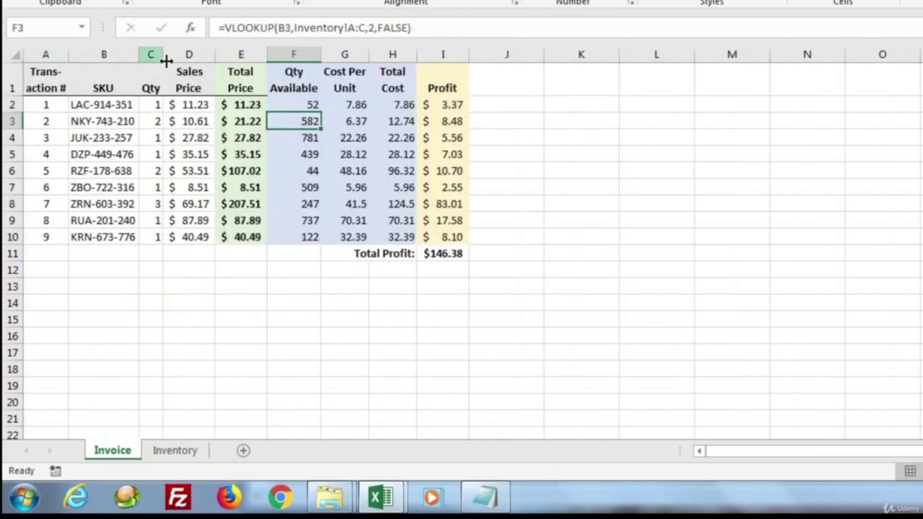
Fill F2's external VLOOKUP formula down to F10 and check the copies in F8 and F10.
{"action": "left_click", "coordinate": [317, 106]}
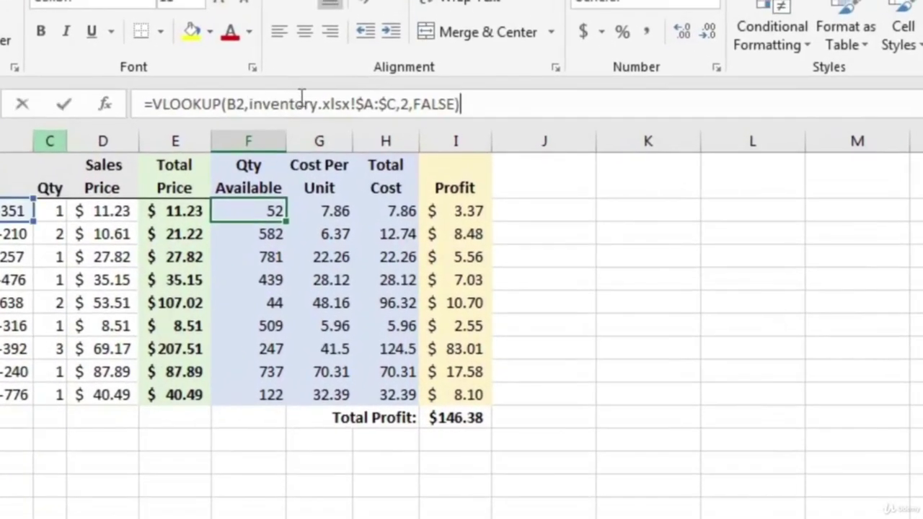
{"action": "left_click_drag", "start_coordinate": [259, 89], "coordinate": [352, 95]}
{"action": "key", "text": "ctrl+Return"}
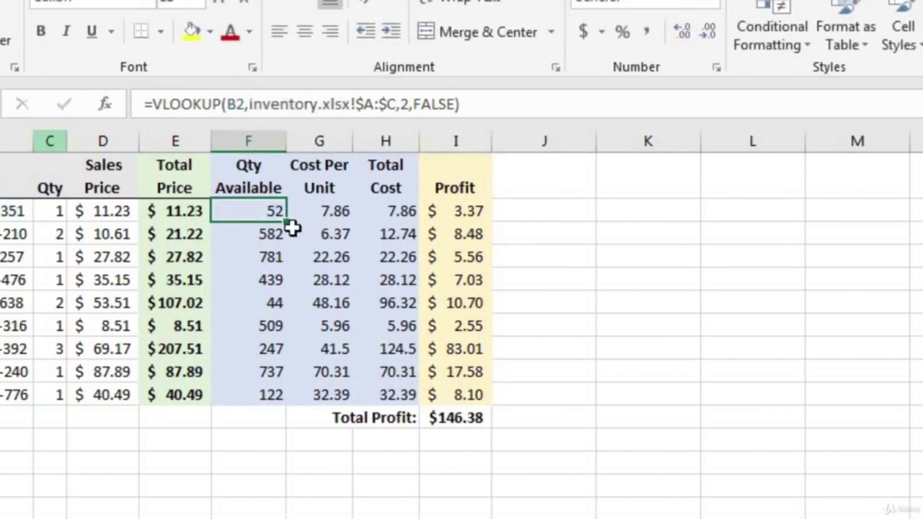
{"action": "key", "text": "Right"}
{"action": "left_click", "coordinate": [276, 210]}
{"action": "double_click", "coordinate": [287, 221]}
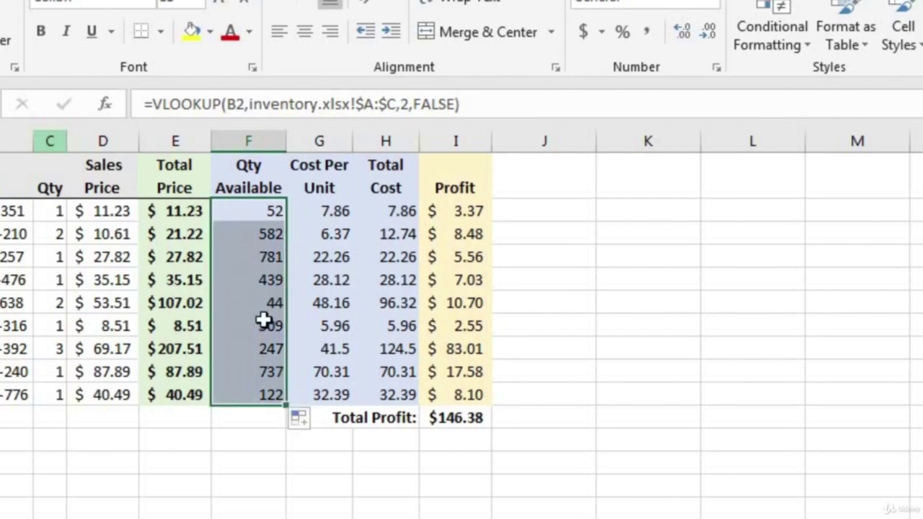
{"action": "left_click", "coordinate": [248, 385]}
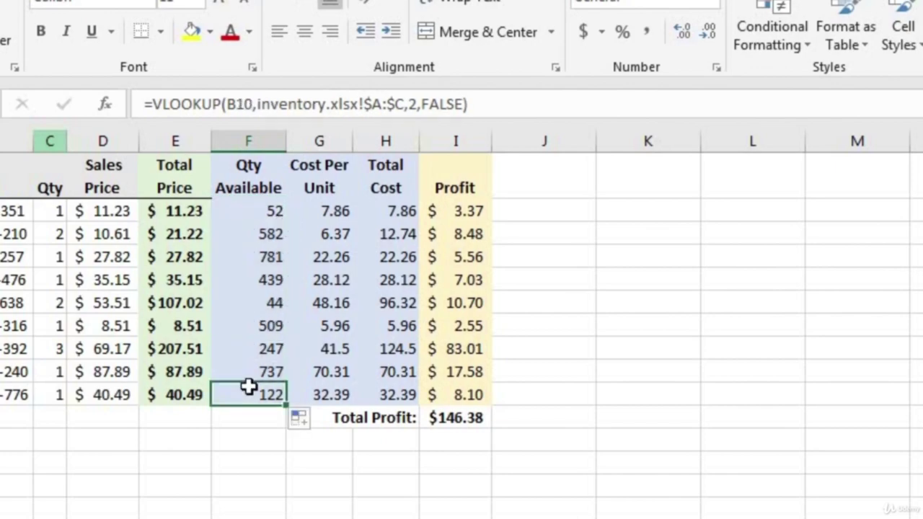
{"action": "left_click", "coordinate": [268, 349]}
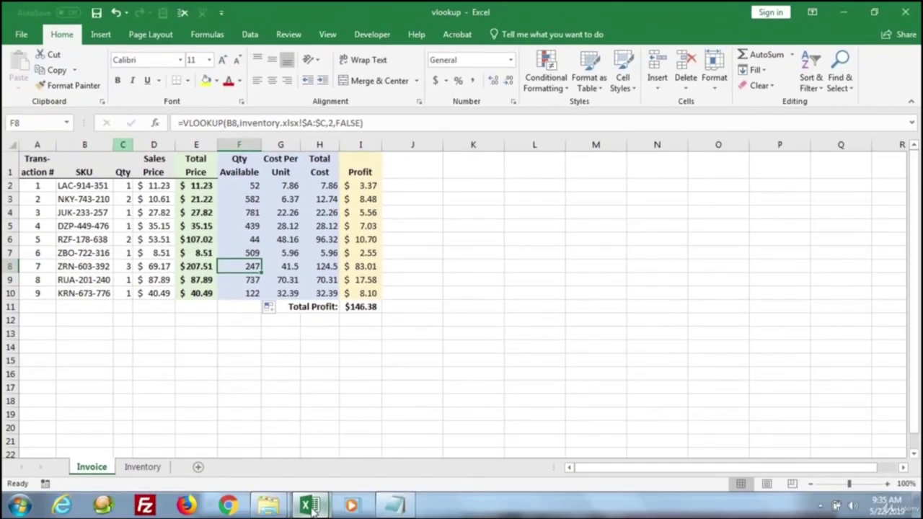
Close inventory.xlsx, review F2's full external file path, and save the vlookup workbook.
{"action": "mouse_move", "coordinate": [312, 509]}
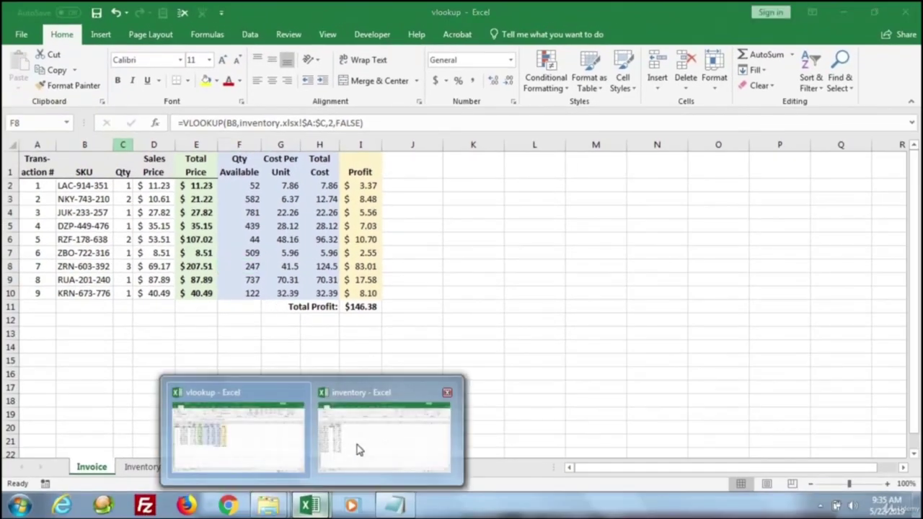
{"action": "left_click", "coordinate": [357, 449]}
{"action": "key", "text": "alt+Tab"}
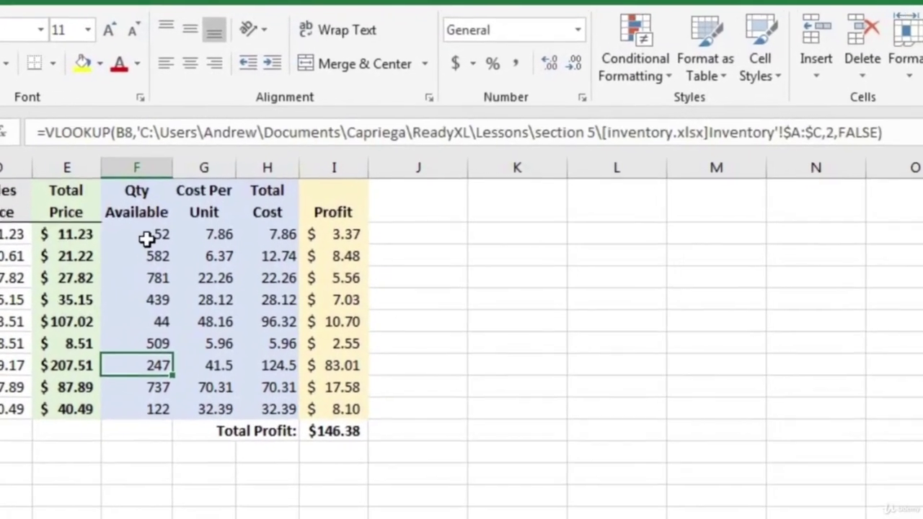
{"action": "left_click", "coordinate": [246, 186]}
{"action": "left_click_drag", "start_coordinate": [124, 134], "coordinate": [468, 131]}
{"action": "key", "text": "Escape"}
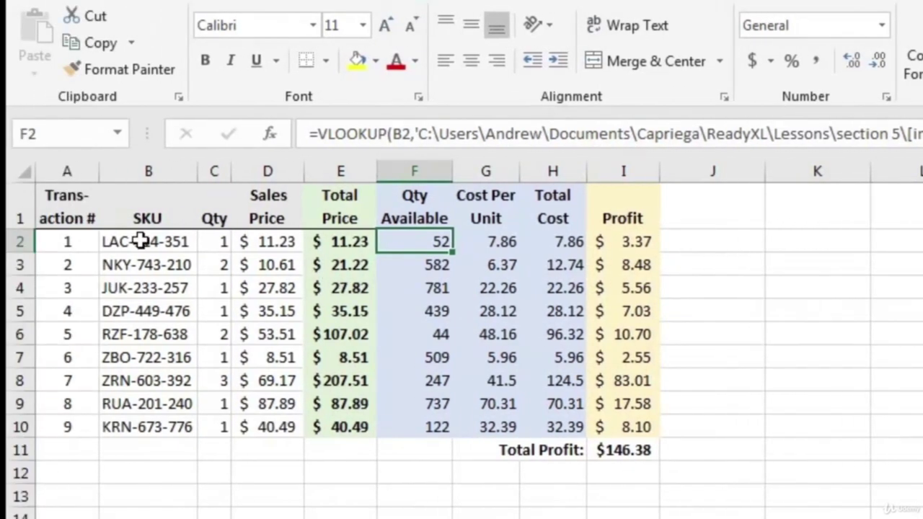
{"action": "left_click", "coordinate": [141, 241]}
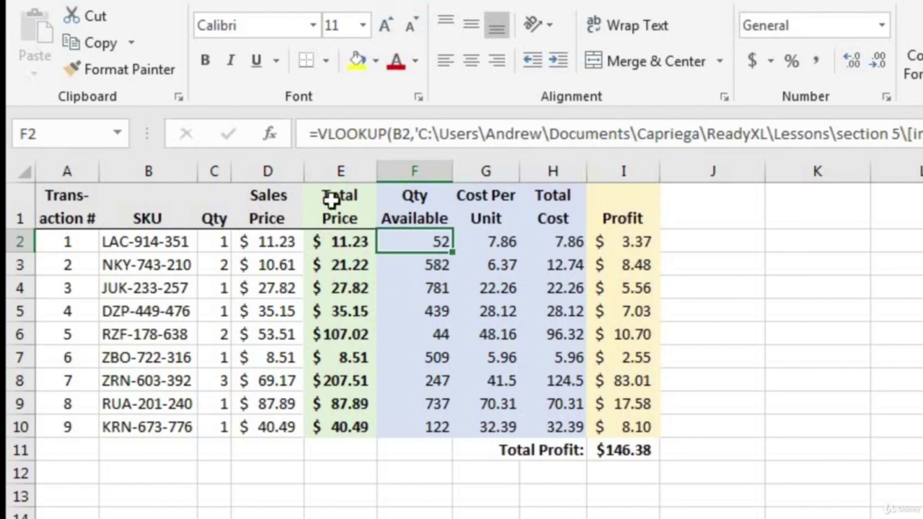
{"action": "left_click", "coordinate": [62, 208]}
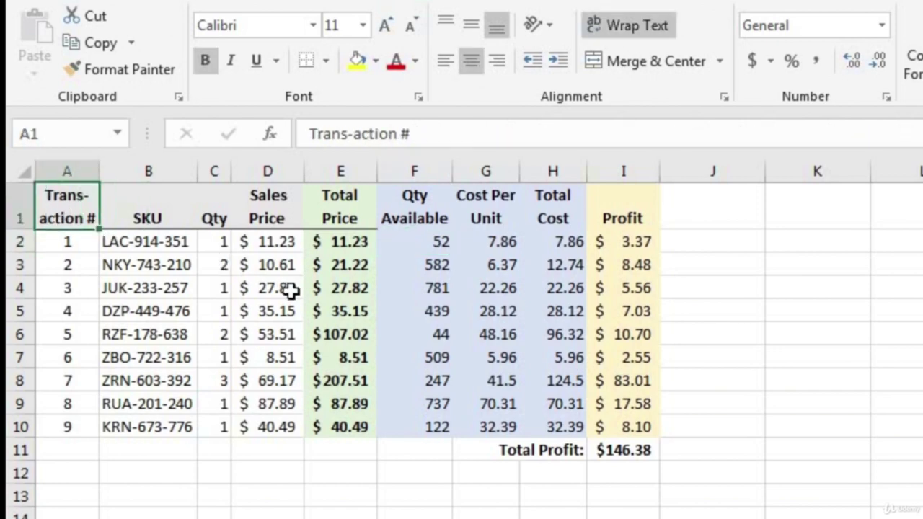
{"action": "key", "text": "ctrl+s"}
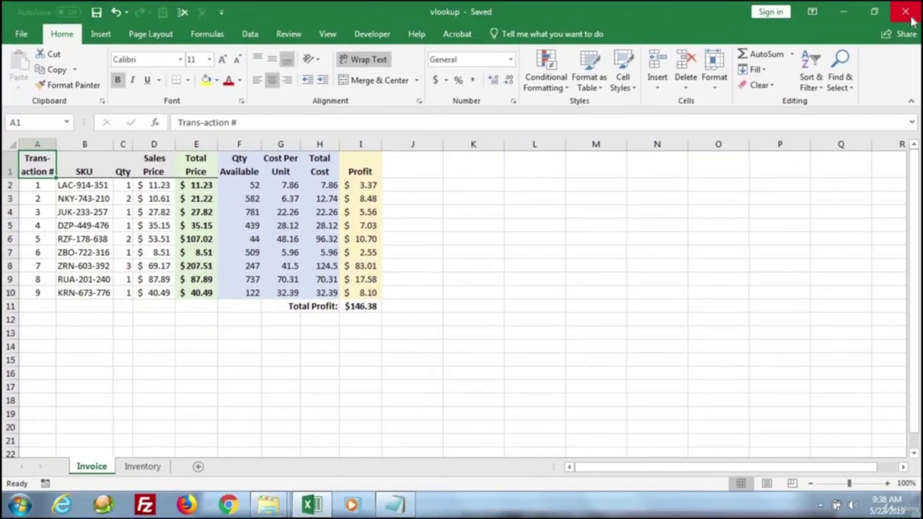
In inventory.xlsx, change LAC-914-351's quantity from 52 to 1000.
{"action": "left_click", "coordinate": [906, 12]}
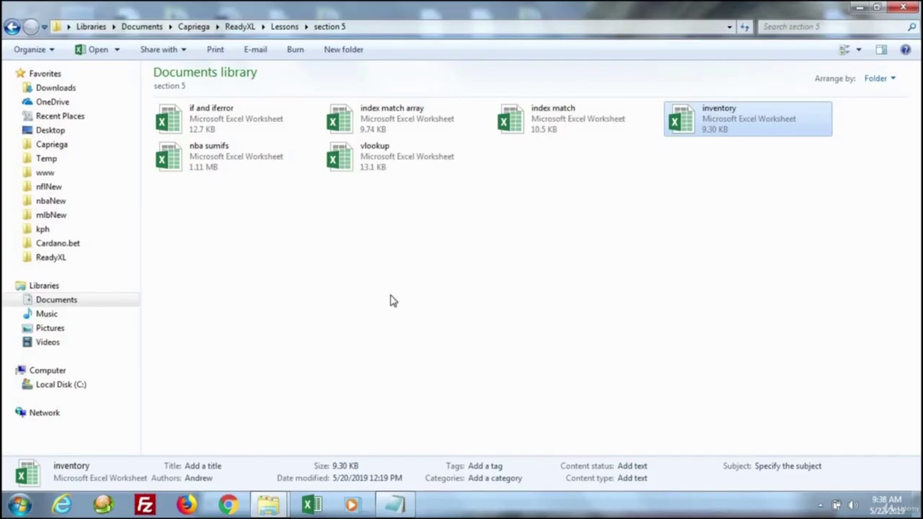
{"action": "double_click", "coordinate": [743, 126]}
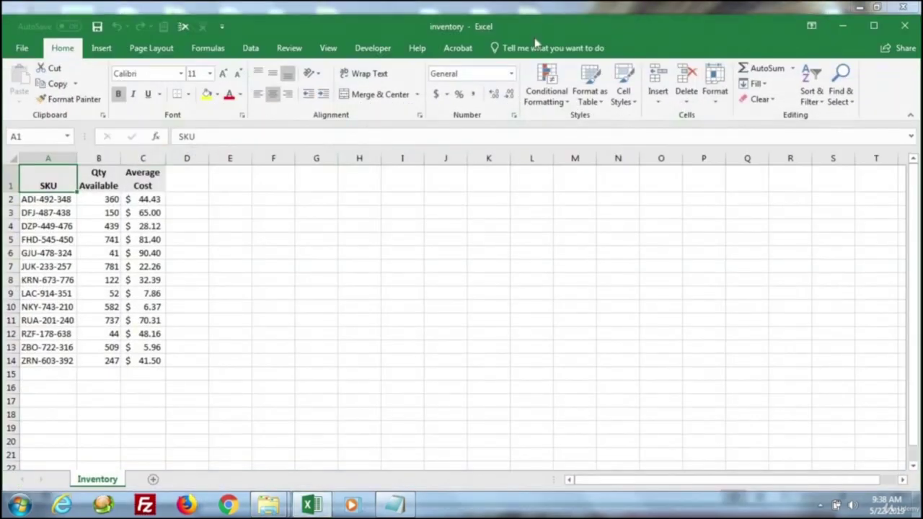
{"action": "double_click", "coordinate": [539, 28]}
{"action": "left_click", "coordinate": [44, 282]}
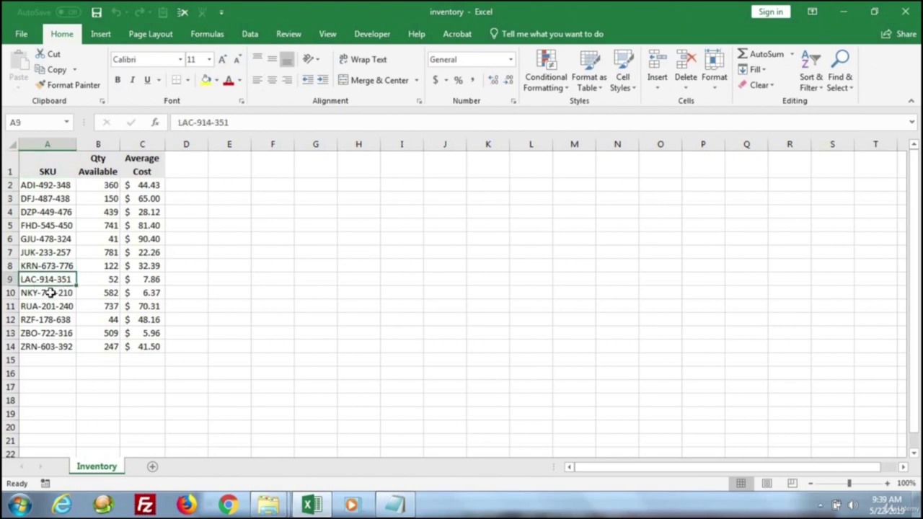
{"action": "left_click", "coordinate": [109, 281]}
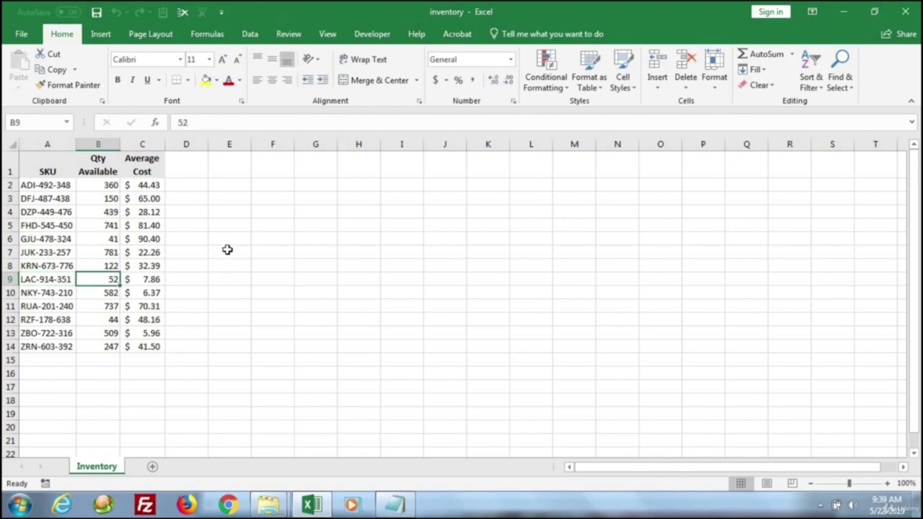
{"action": "type", "text": "1000"}
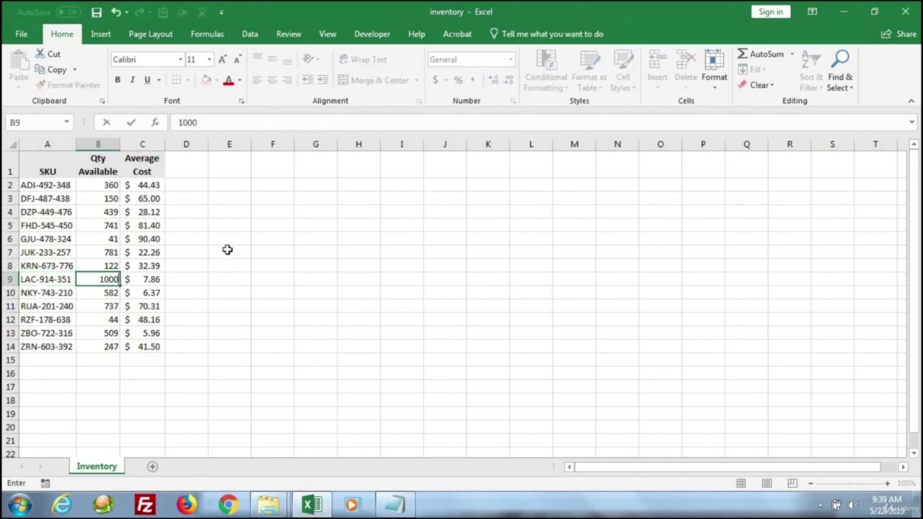
{"action": "key", "text": "Return"}
Save and close inventory.xlsx, then reopen the vlookup workbook.
{"action": "left_click", "coordinate": [94, 12]}
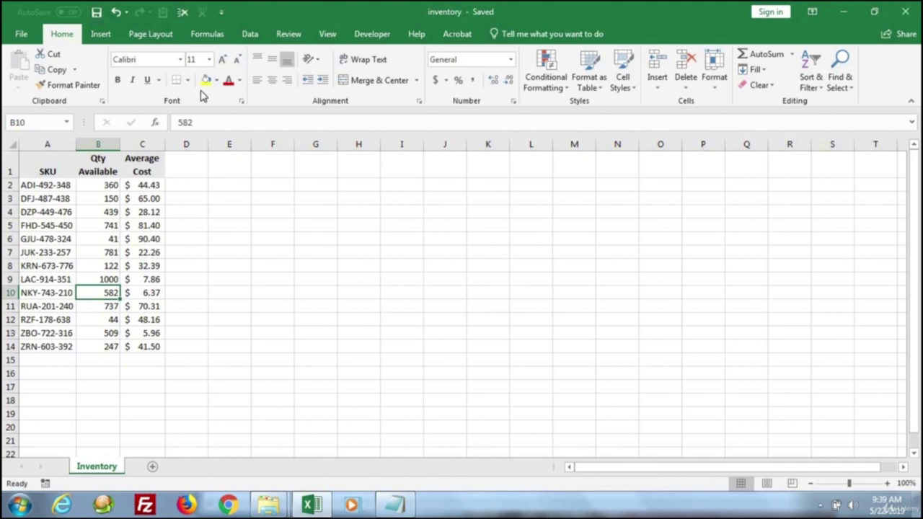
{"action": "left_click", "coordinate": [904, 14]}
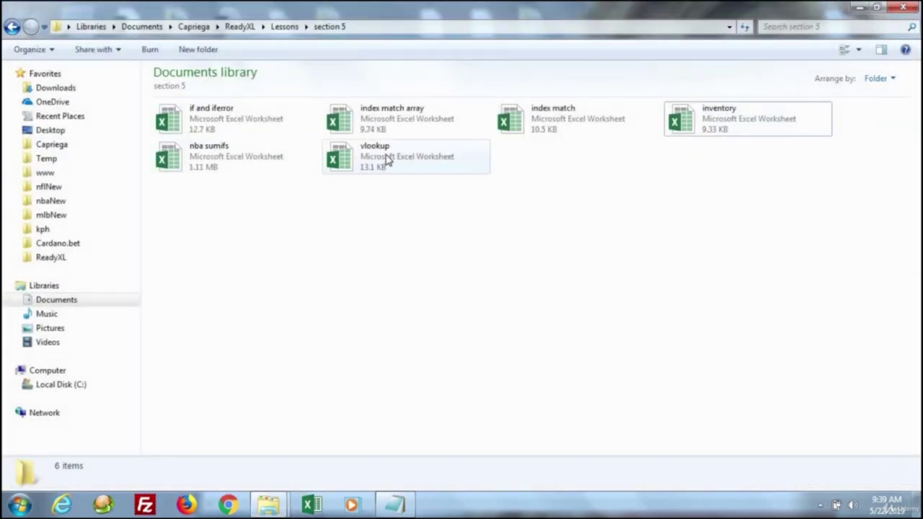
{"action": "double_click", "coordinate": [394, 157]}
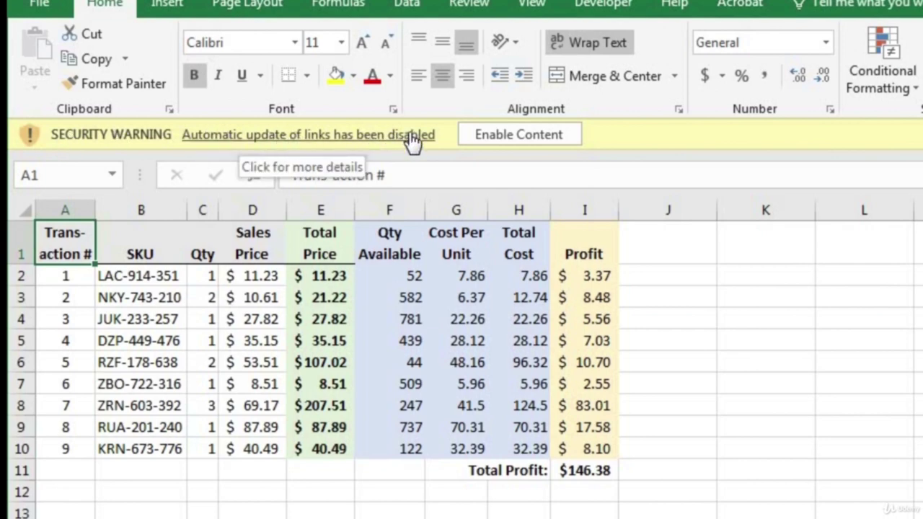
Enable the external links so F2 updates to 1000 for LAC-914-351.
{"action": "left_click", "coordinate": [399, 279]}
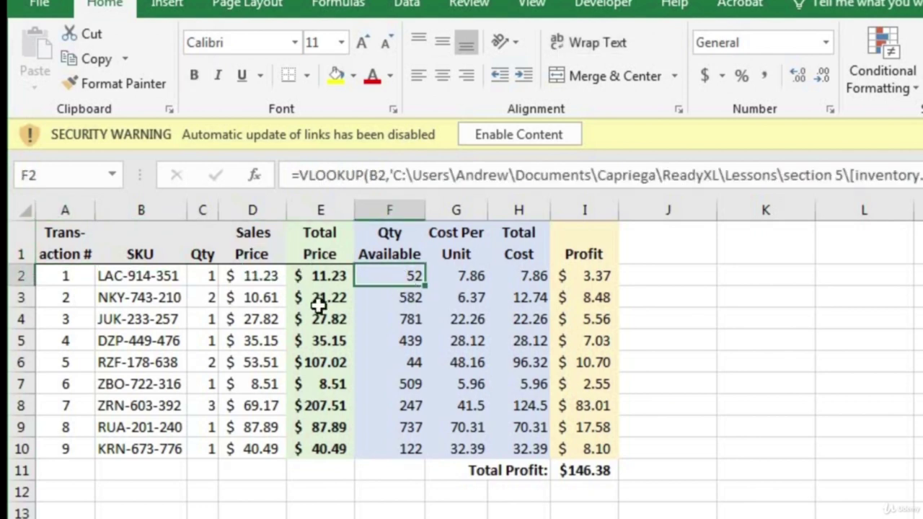
{"action": "left_click", "coordinate": [511, 134]}
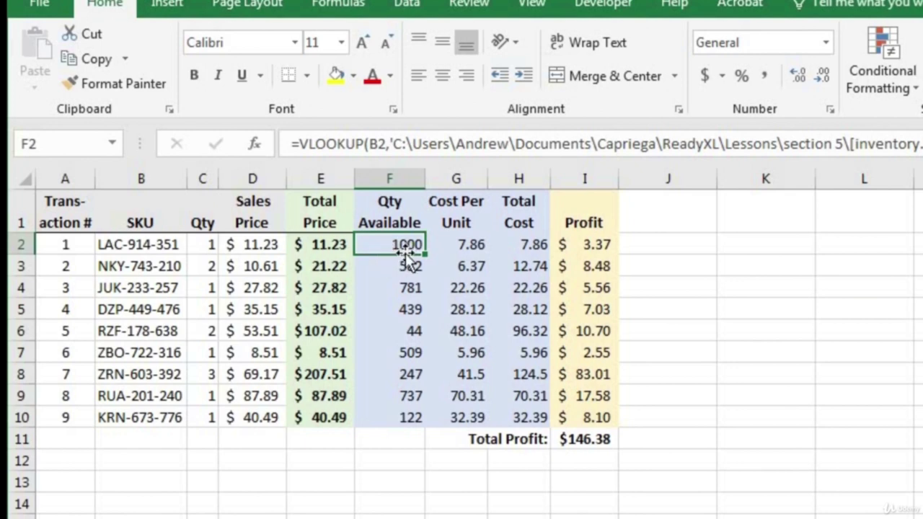
{"action": "key", "text": "ctrl+Home"}
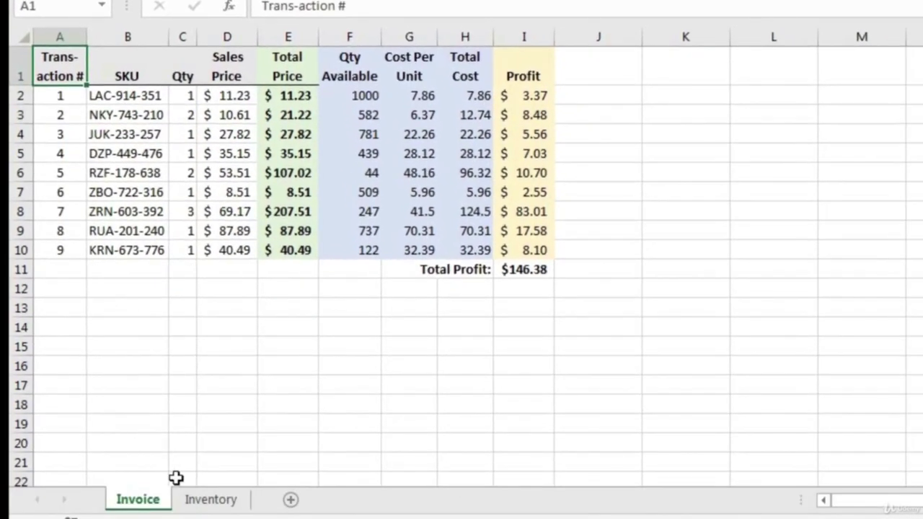
Switch to the internal Inventory sheet, which still lists 52.
{"action": "left_click", "coordinate": [195, 498]}
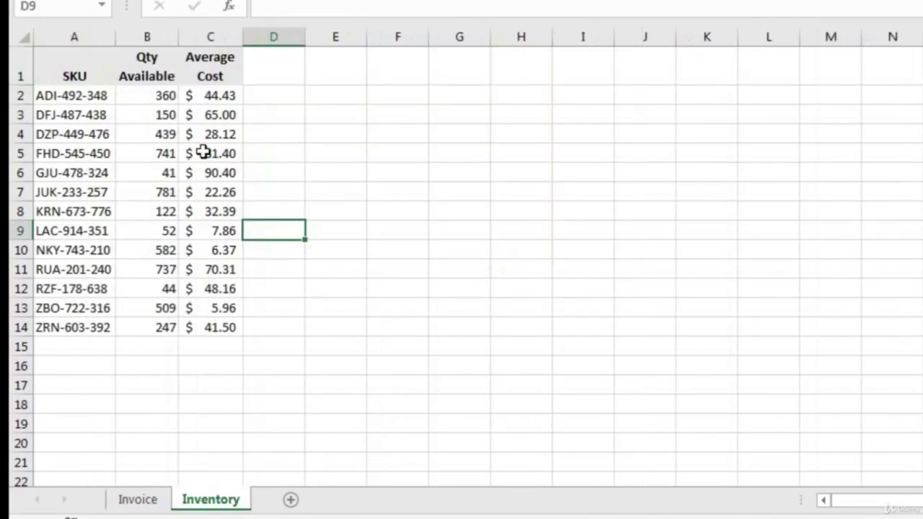
{"action": "left_click", "coordinate": [79, 25]}
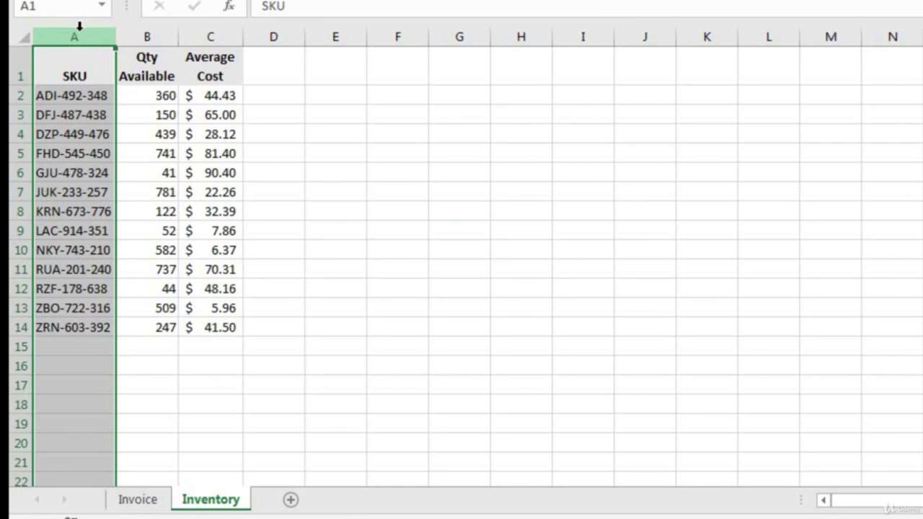
{"action": "left_click", "coordinate": [289, 30]}
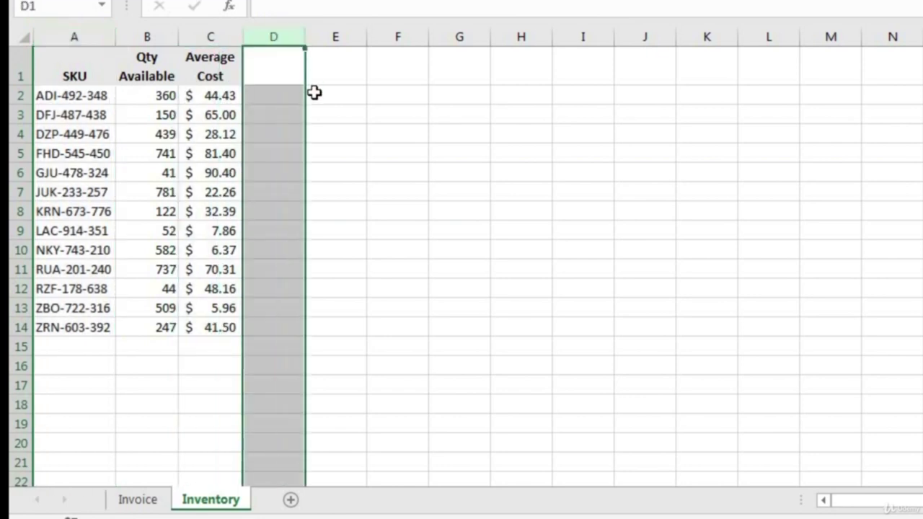
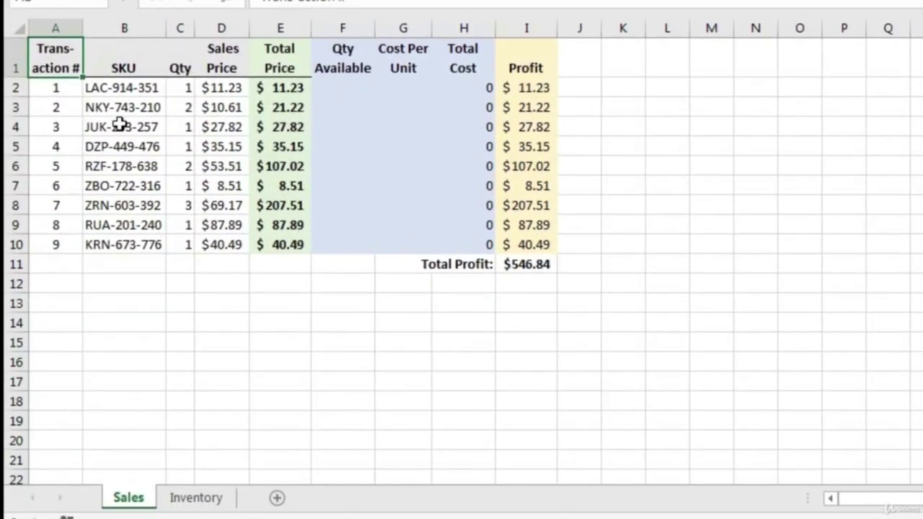
Review the Sales table and the Inventory SKU, Qty Available and Average Cost columns, then select F2.
{"action": "left_click_drag", "start_coordinate": [56, 58], "coordinate": [524, 260]}
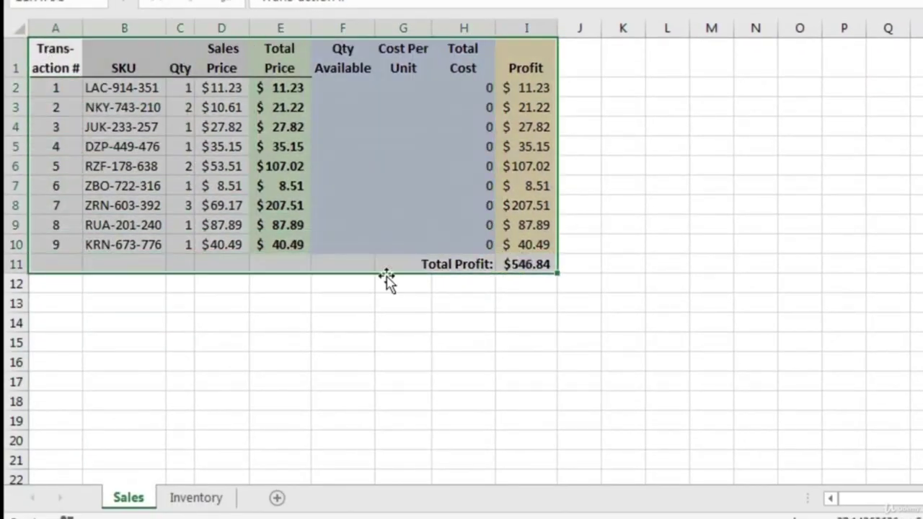
{"action": "left_click", "coordinate": [54, 57]}
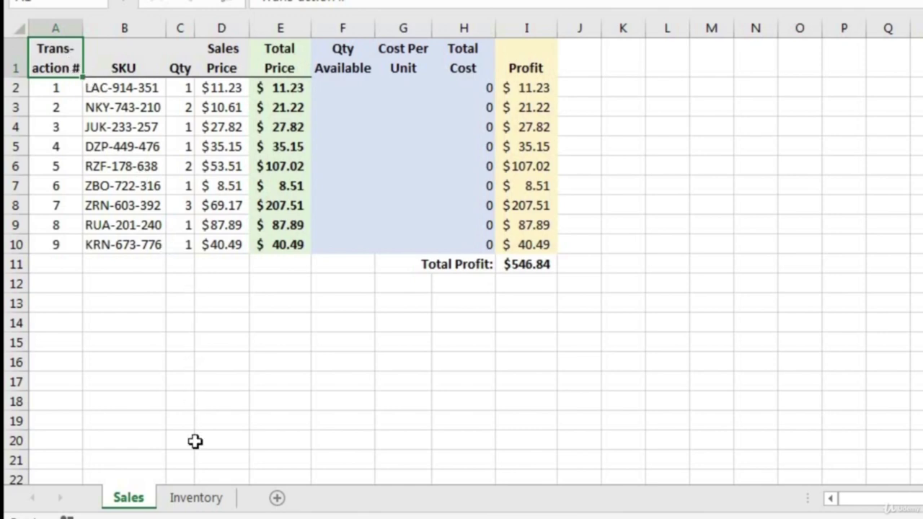
{"action": "left_click", "coordinate": [201, 502]}
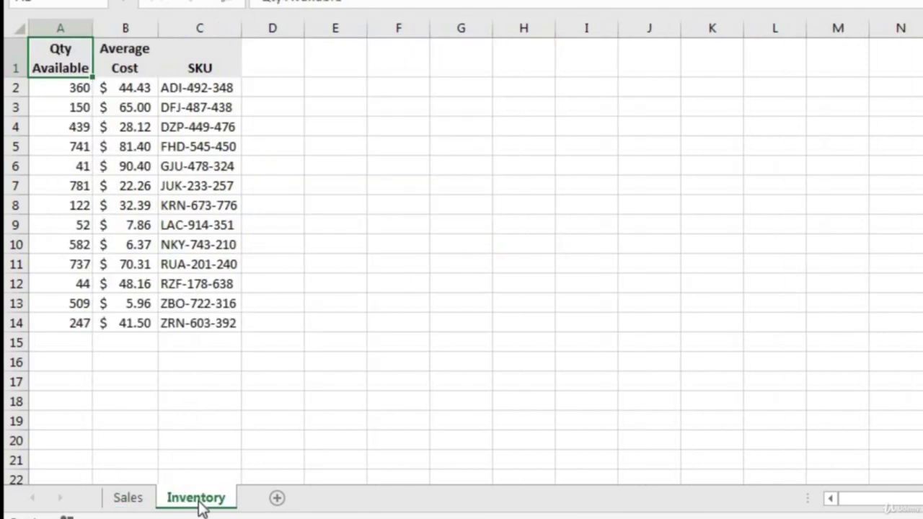
{"action": "left_click", "coordinate": [216, 23]}
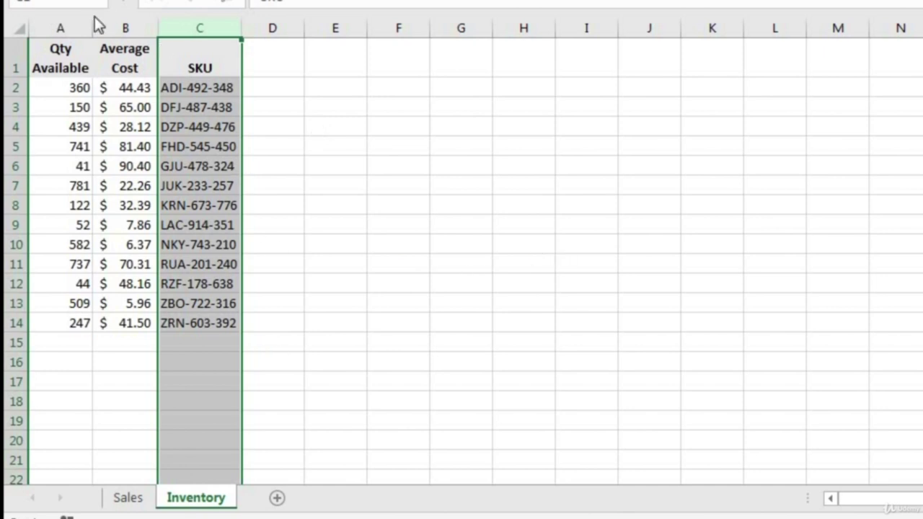
{"action": "left_click", "coordinate": [69, 20]}
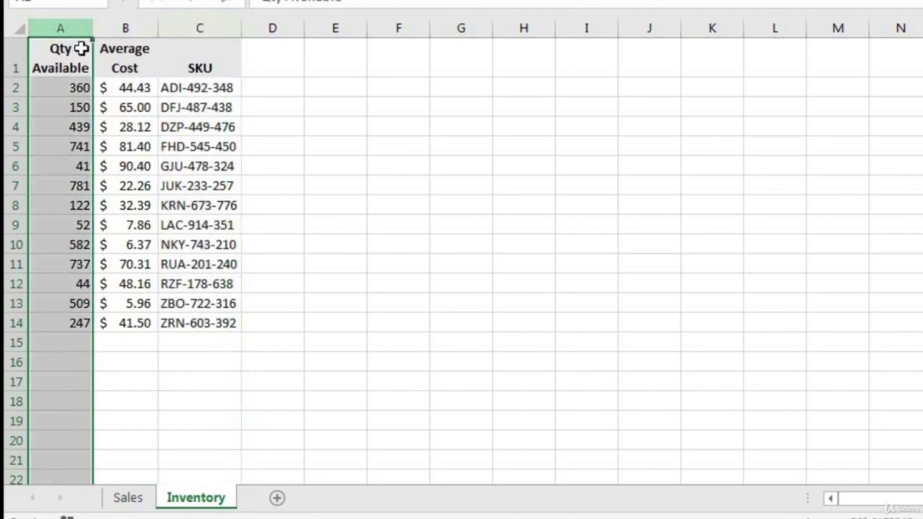
{"action": "left_click", "coordinate": [127, 23]}
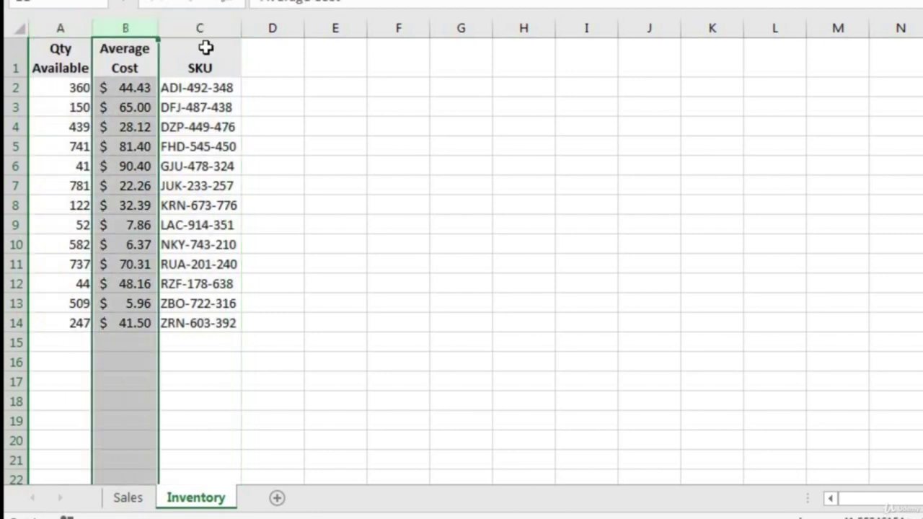
{"action": "left_click", "coordinate": [205, 48]}
{"action": "left_click", "coordinate": [135, 508]}
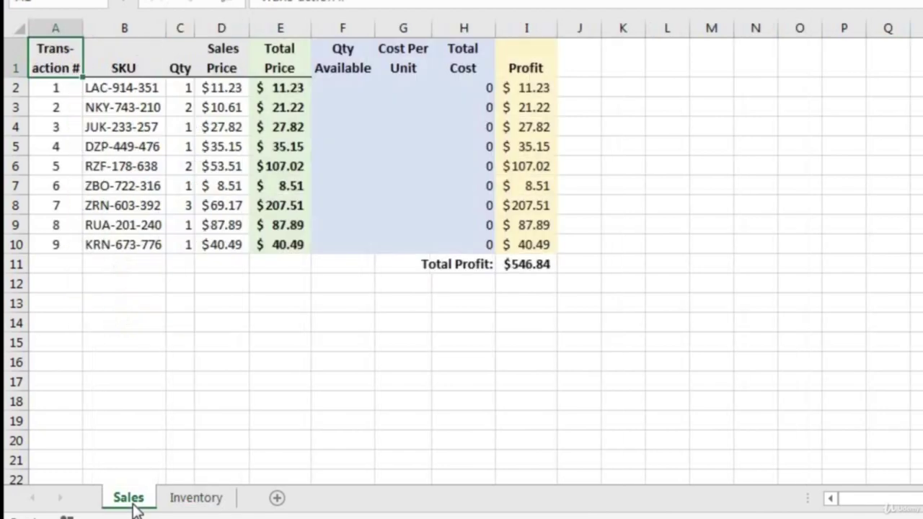
{"action": "left_click", "coordinate": [345, 84]}
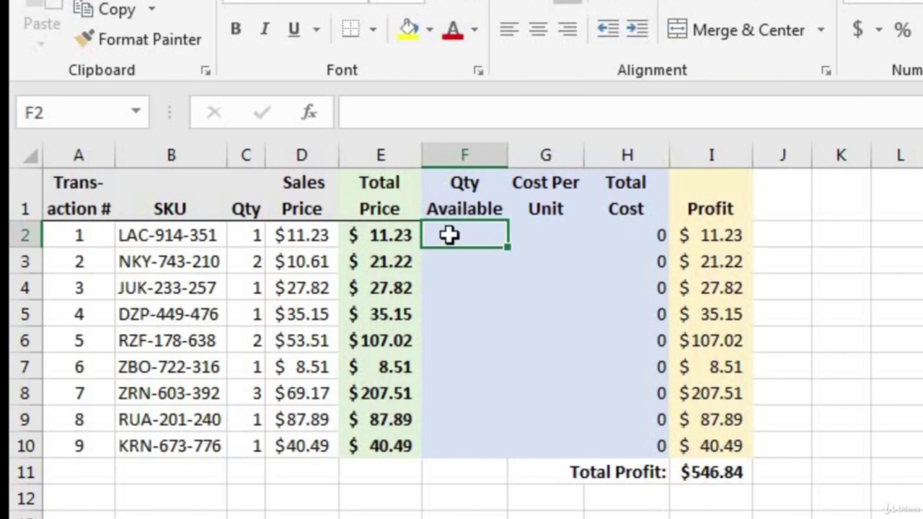
{"action": "left_click", "coordinate": [148, 241]}
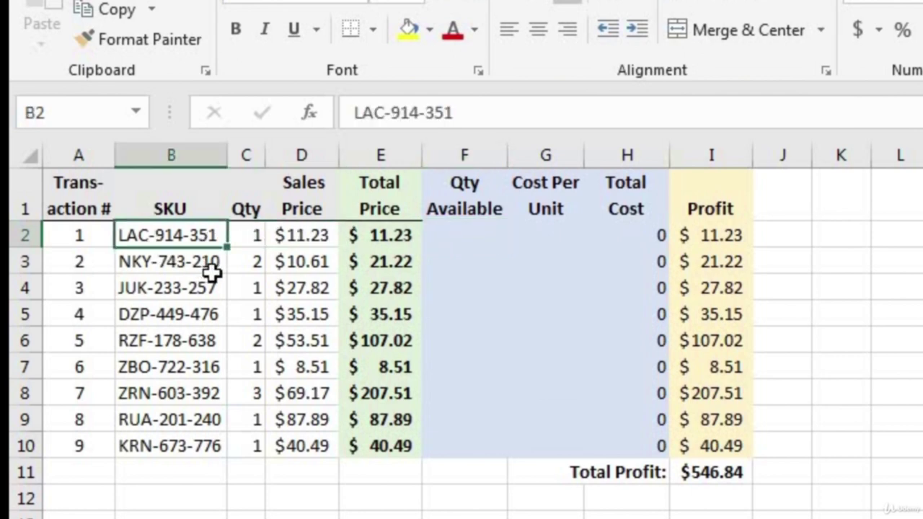
{"action": "left_click", "coordinate": [459, 235]}
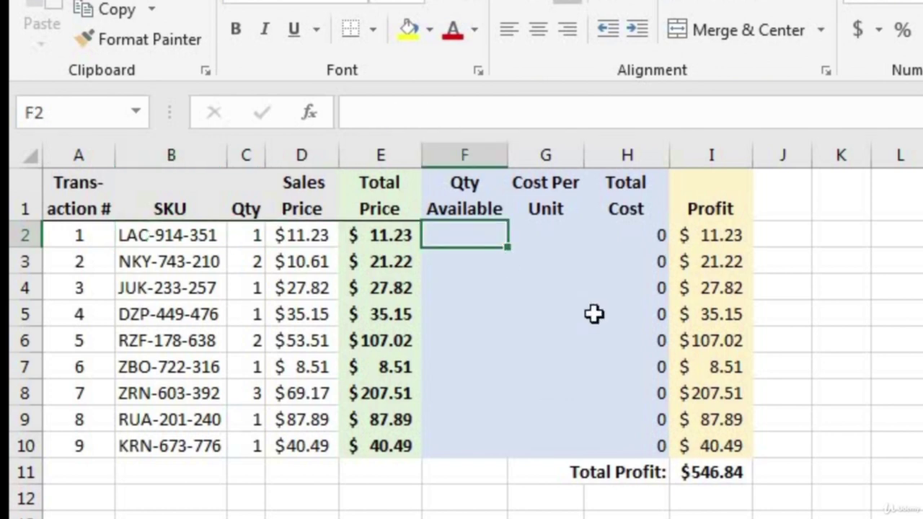
Enter =INDEX(Inventory!A1:A14,9) in F2 to return the 9th quantity.
{"action": "type", "text": "=ind"}
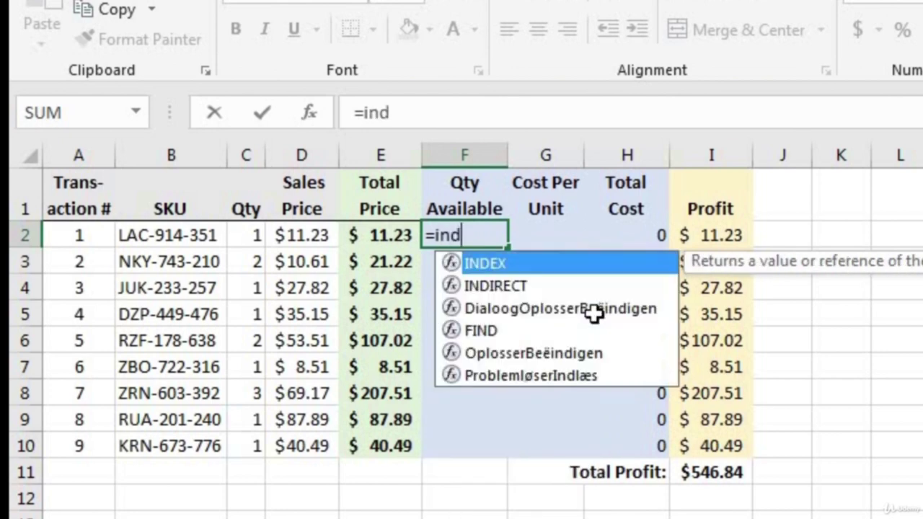
{"action": "type", "text": "ex"}
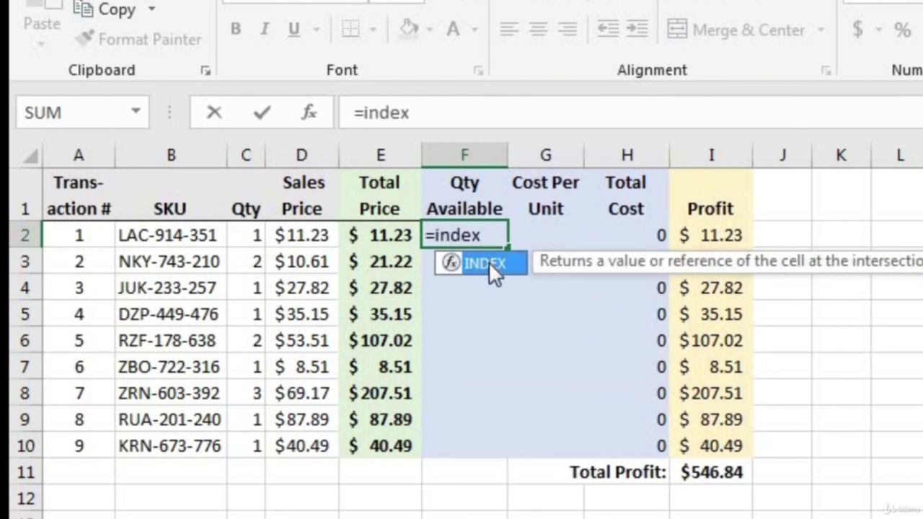
{"action": "double_click", "coordinate": [489, 262]}
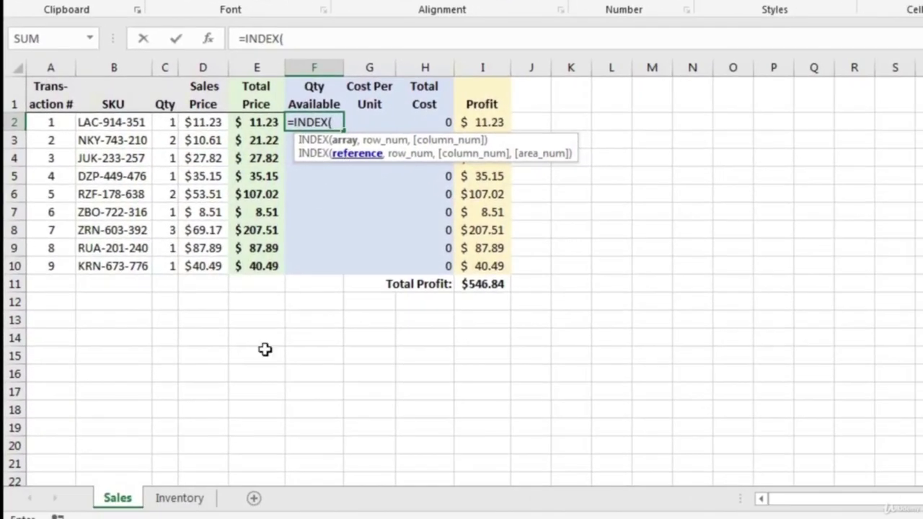
{"action": "left_click", "coordinate": [204, 499]}
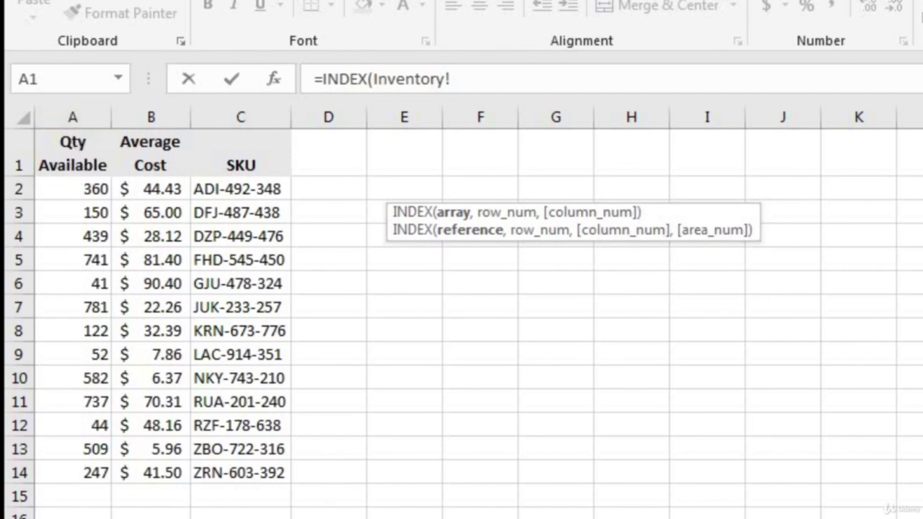
{"action": "left_click_drag", "start_coordinate": [84, 152], "coordinate": [76, 470]}
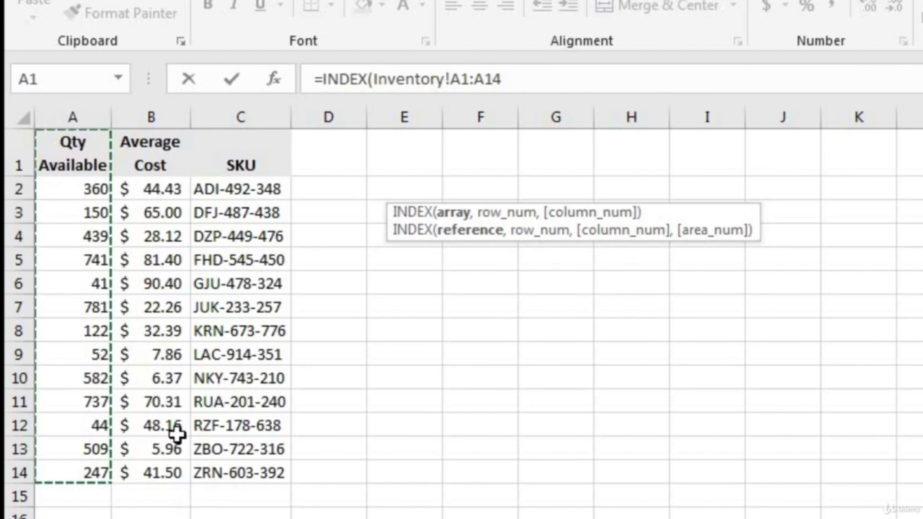
{"action": "type", "text": ","}
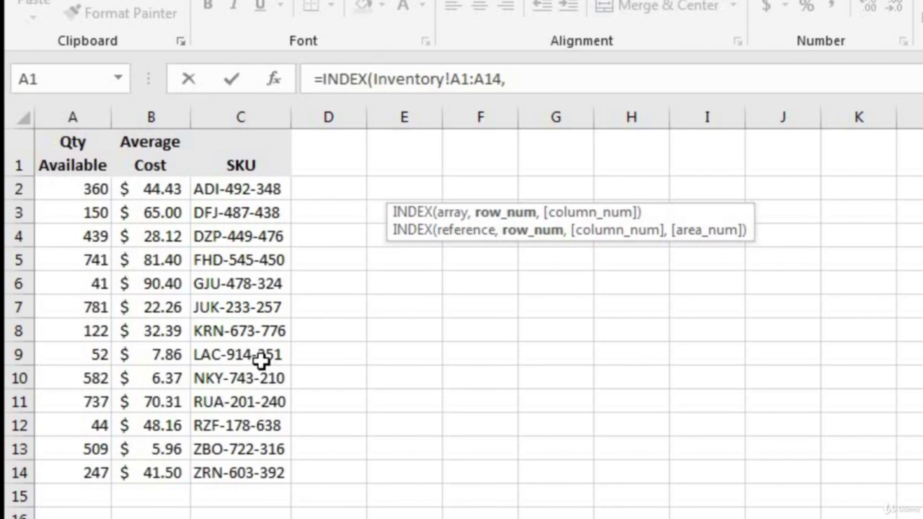
{"action": "type", "text": ")"}
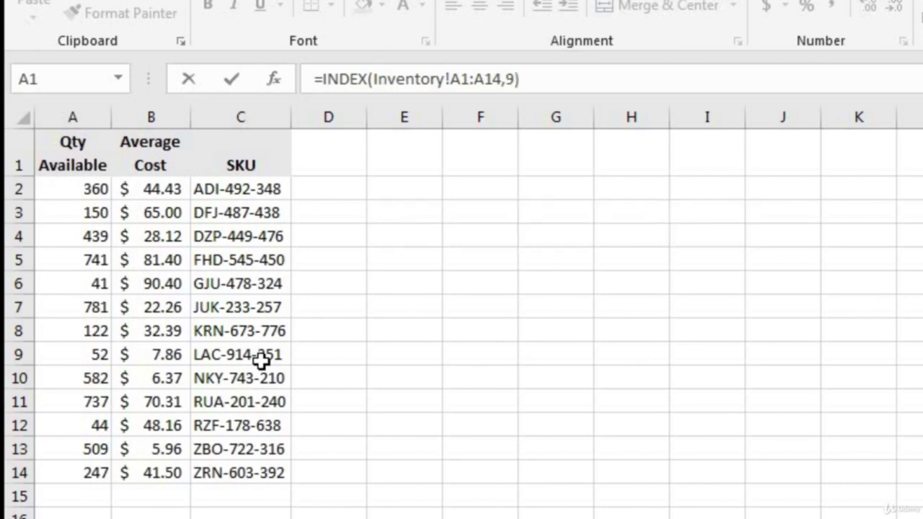
{"action": "key", "text": "Return"}
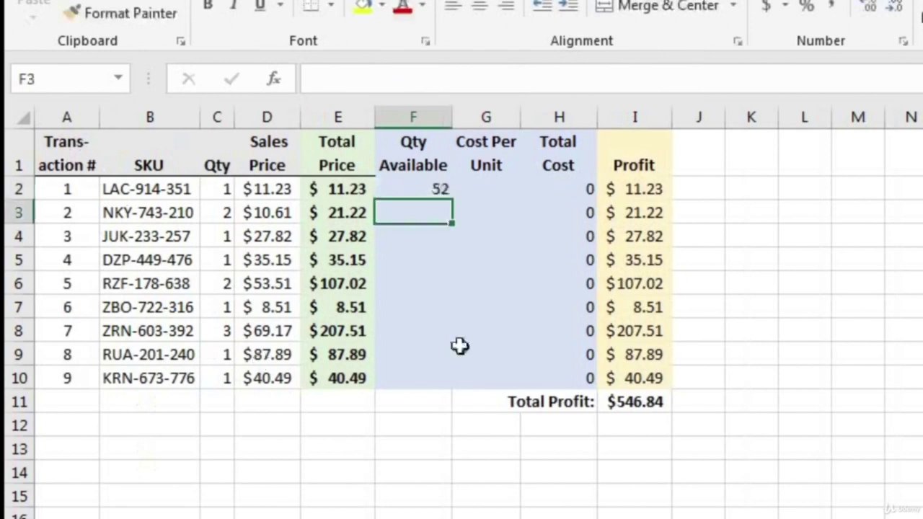
Change F2's INDEX range to Inventory!A2:A14.
{"action": "left_click", "coordinate": [436, 189]}
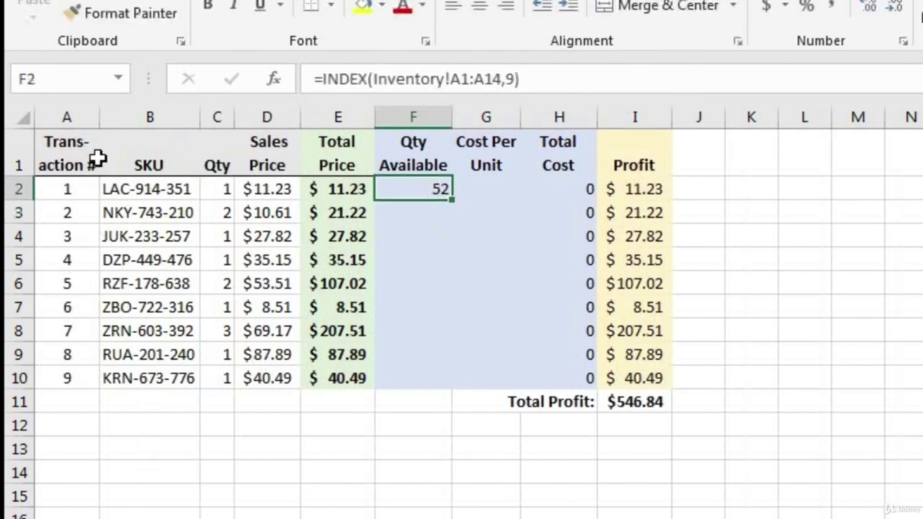
{"action": "left_click", "coordinate": [140, 189]}
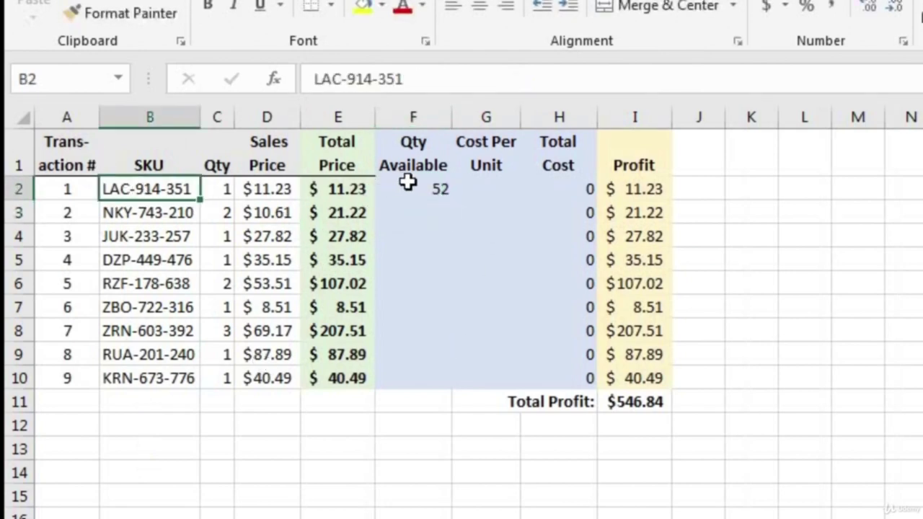
{"action": "left_click", "coordinate": [417, 187]}
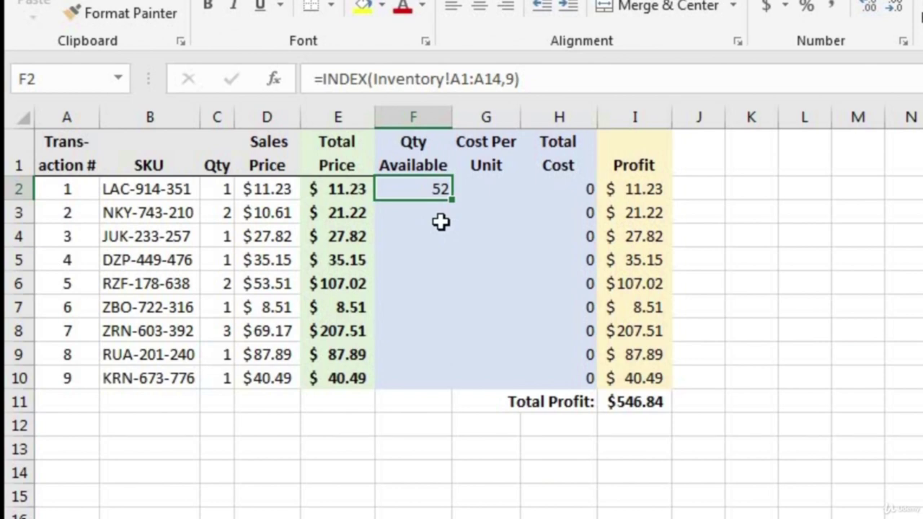
{"action": "double_click", "coordinate": [426, 186]}
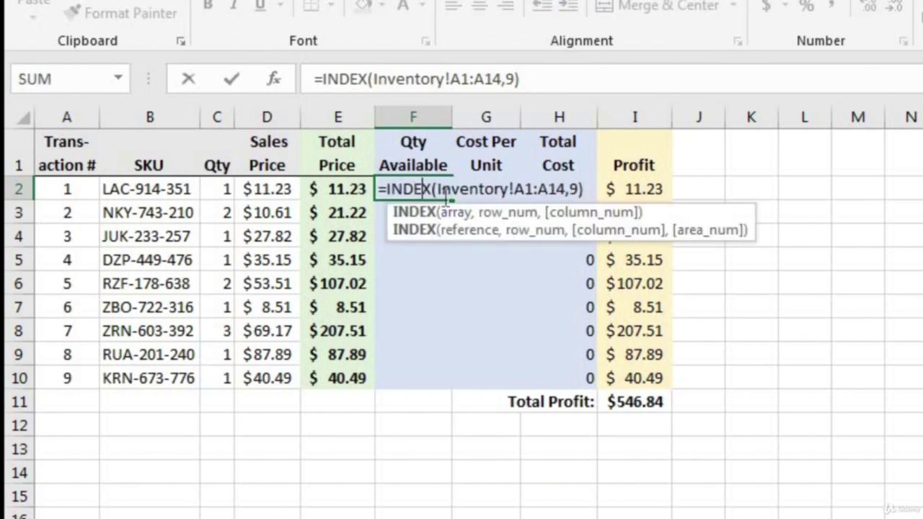
{"action": "left_click_drag", "start_coordinate": [437, 189], "coordinate": [566, 184]}
{"action": "key", "text": "BackSpace"}
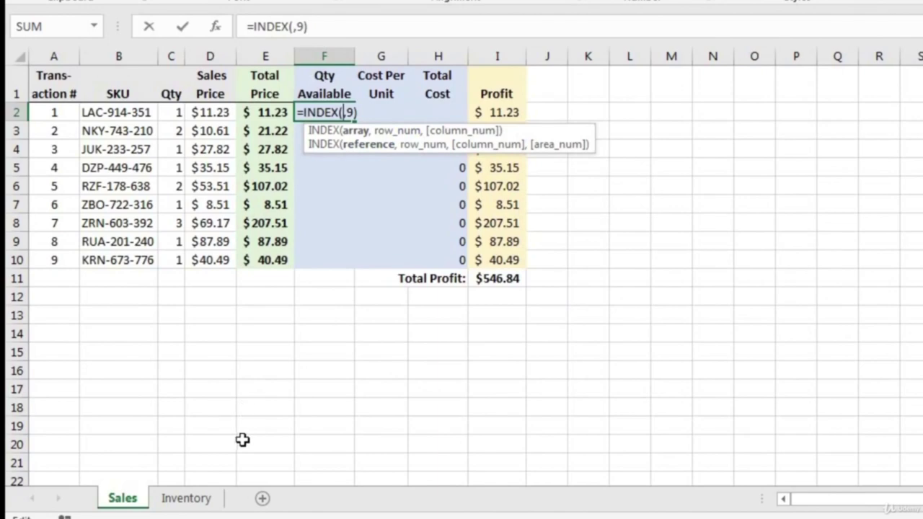
{"action": "left_click", "coordinate": [200, 498]}
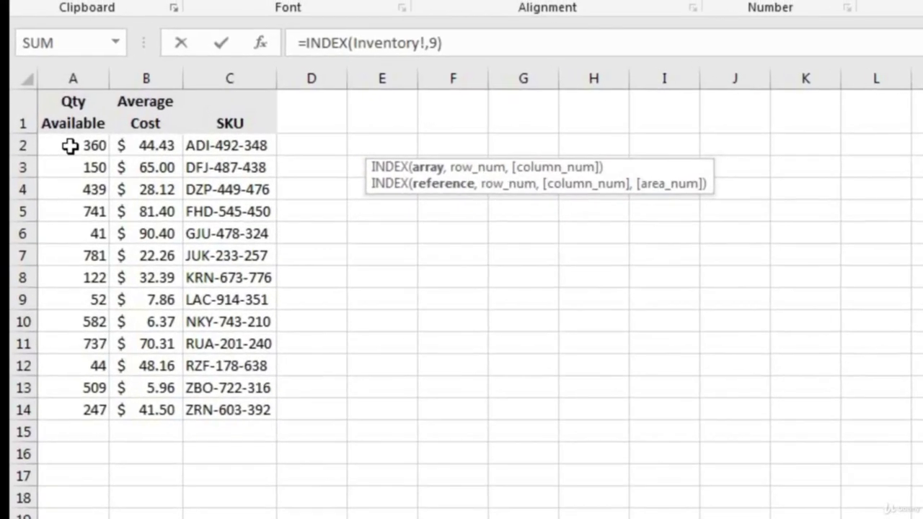
{"action": "mouse_move", "coordinate": [70, 145]}
{"action": "left_mouse_down"}
{"action": "mouse_move", "coordinate": [78, 490]}
{"action": "mouse_move", "coordinate": [83, 457]}
{"action": "left_mouse_up"}
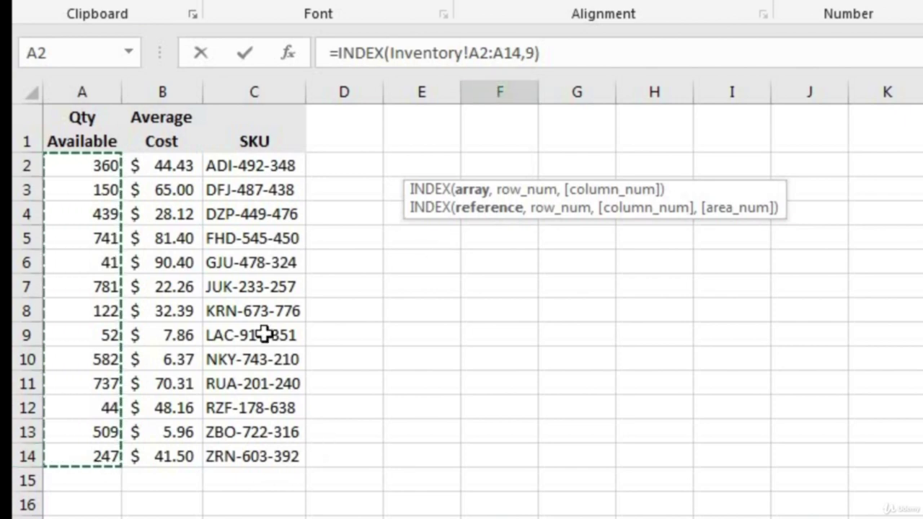
{"action": "key", "text": "Return"}
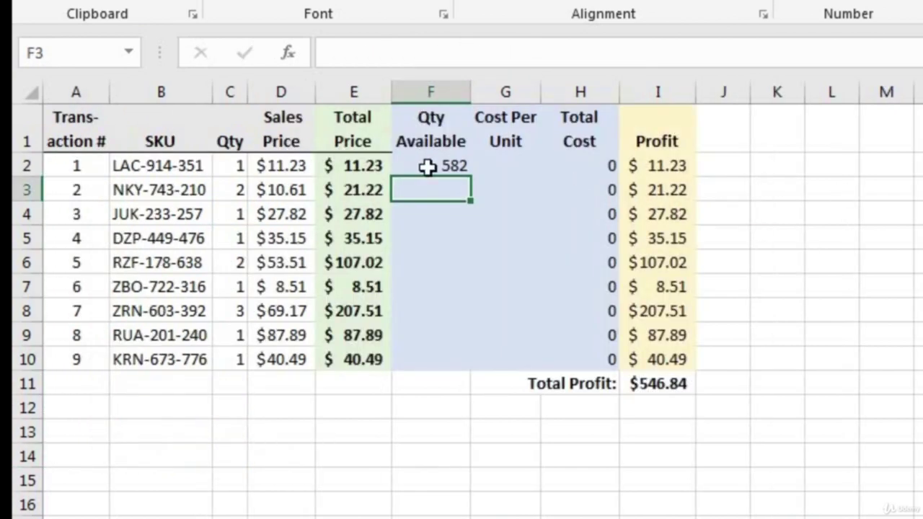
Check Inventory rows 9 and 10 to confirm Qty Available 52 matches F2.
{"action": "left_click", "coordinate": [429, 166]}
{"action": "key", "text": "ctrl+Page_Down"}
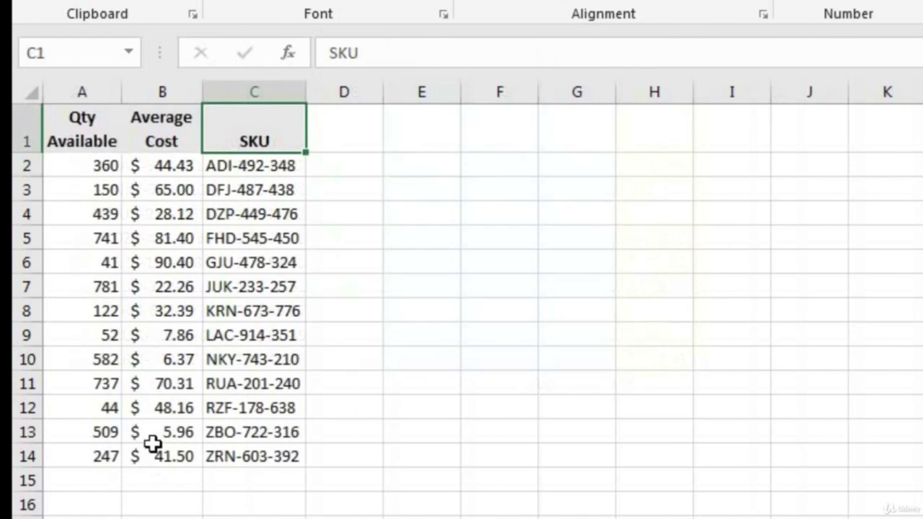
{"action": "left_click", "coordinate": [60, 360]}
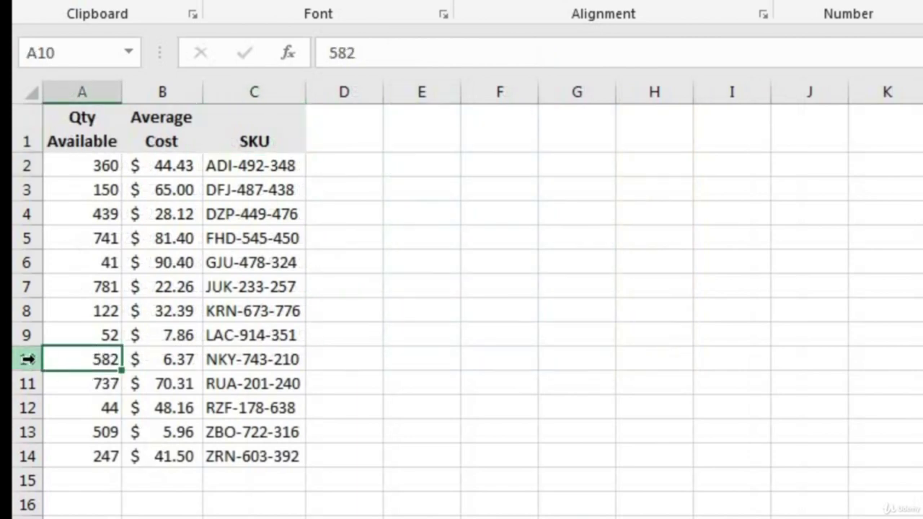
{"action": "left_click", "coordinate": [29, 359]}
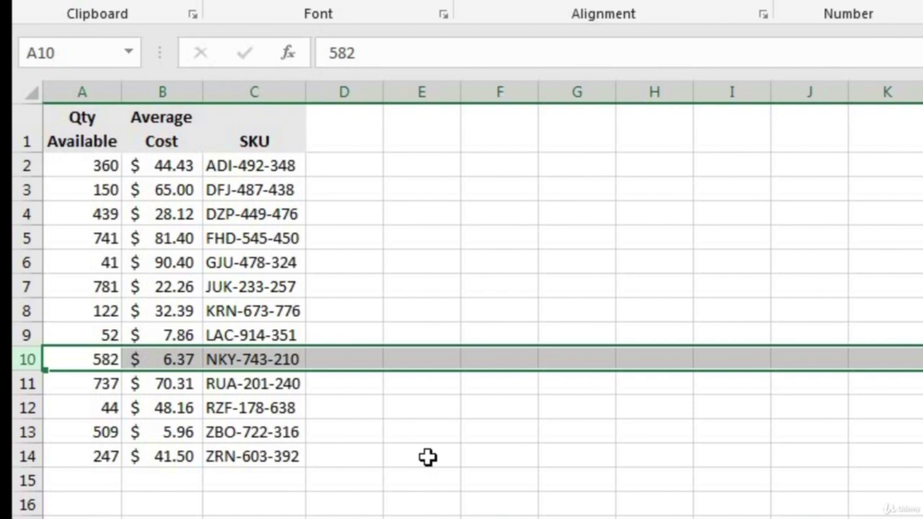
{"action": "left_click", "coordinate": [80, 331]}
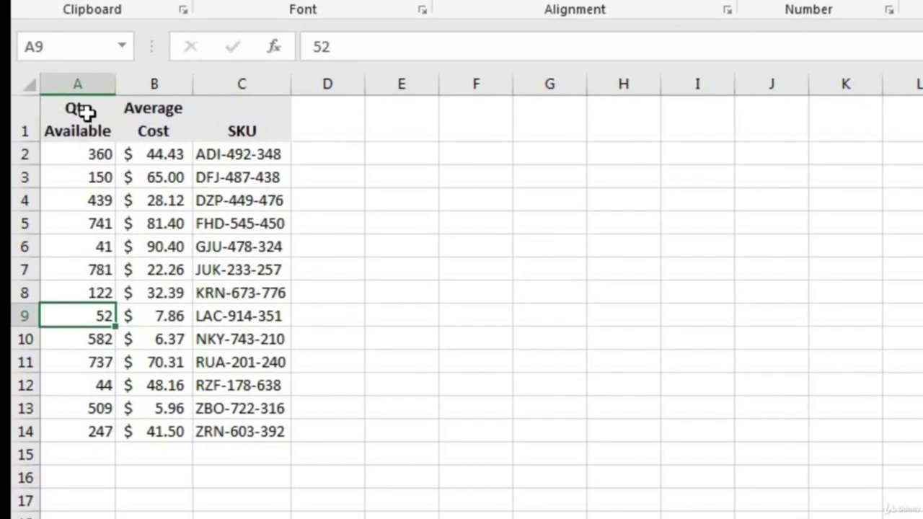
{"action": "left_click", "coordinate": [82, 115]}
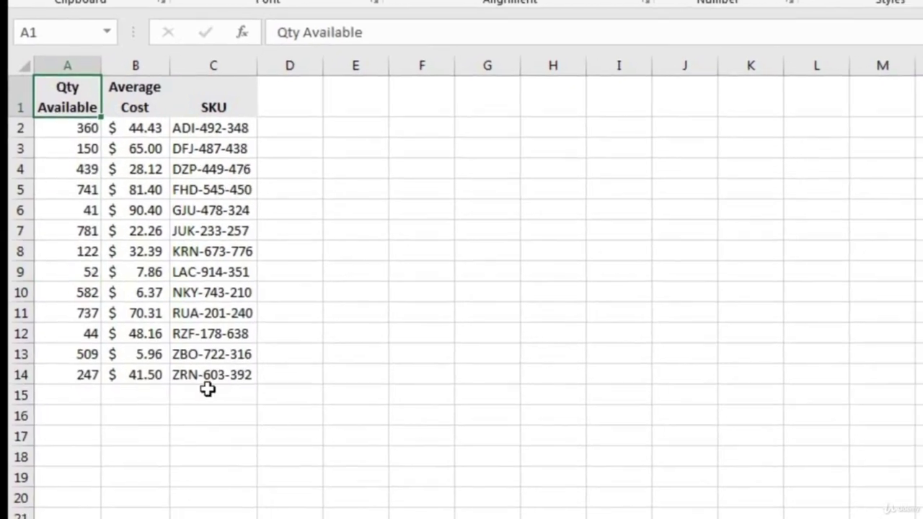
Change the row number in F2's INDEX formula to 8.
{"action": "left_click", "coordinate": [123, 498]}
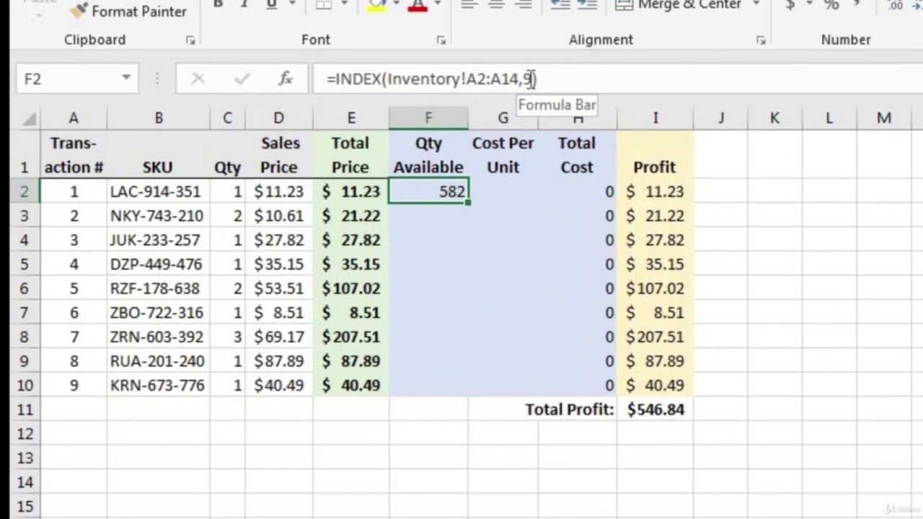
{"action": "left_click", "coordinate": [407, 24]}
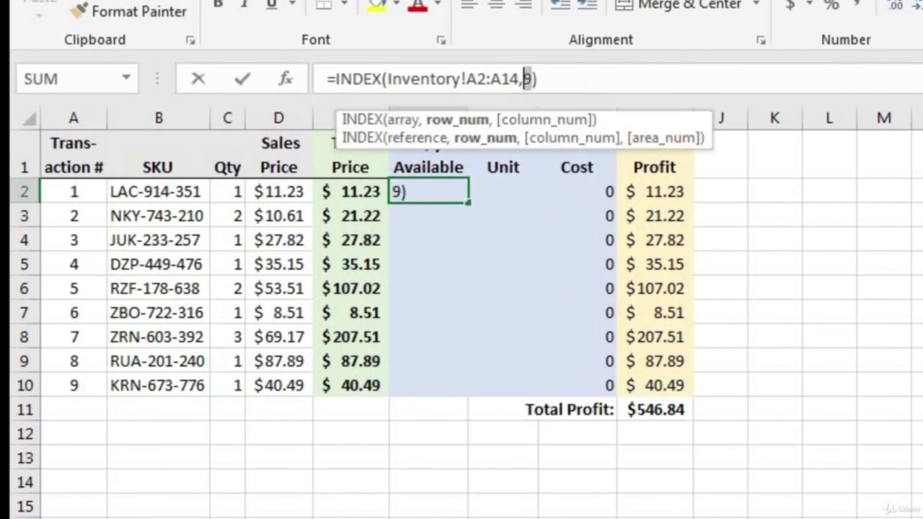
{"action": "type", "text": "8"}
{"action": "key", "text": "Return"}
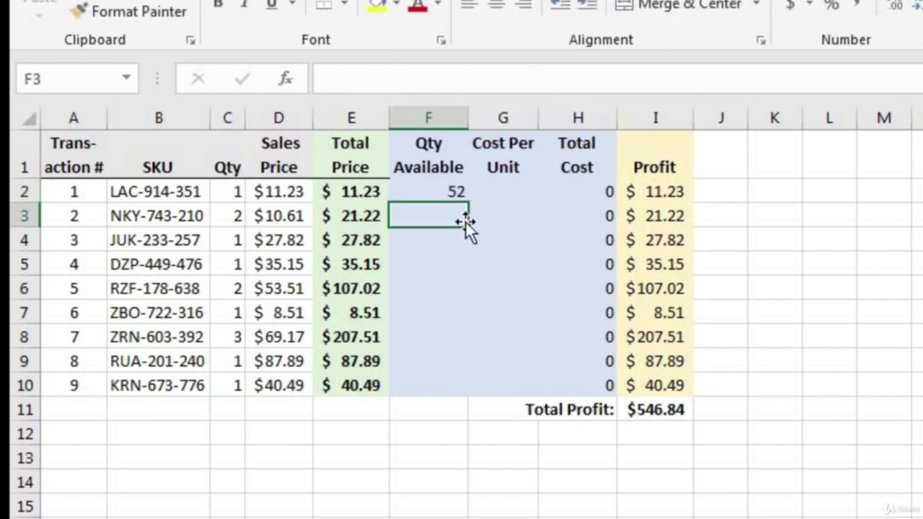
Make F2 read =INDEX(Inventory!A:A,9), returning 52.
{"action": "left_click", "coordinate": [453, 190]}
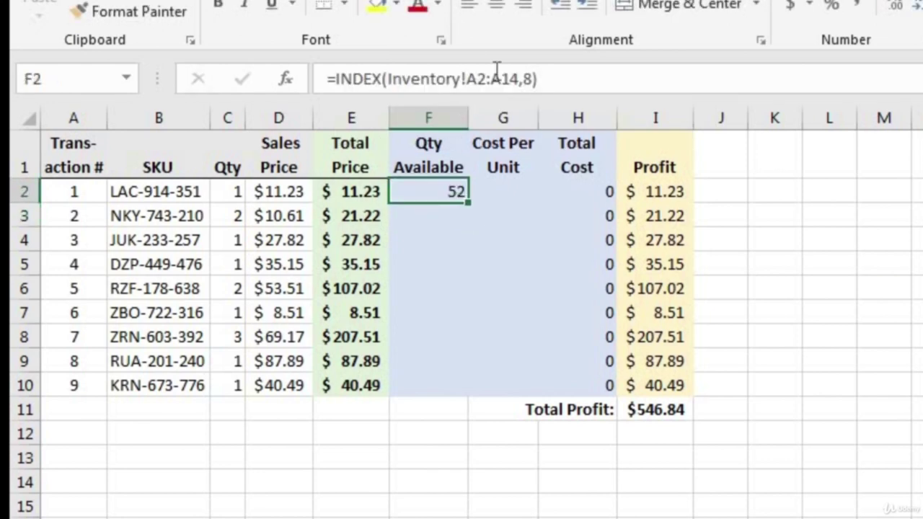
{"action": "left_click_drag", "start_coordinate": [519, 79], "coordinate": [388, 81]}
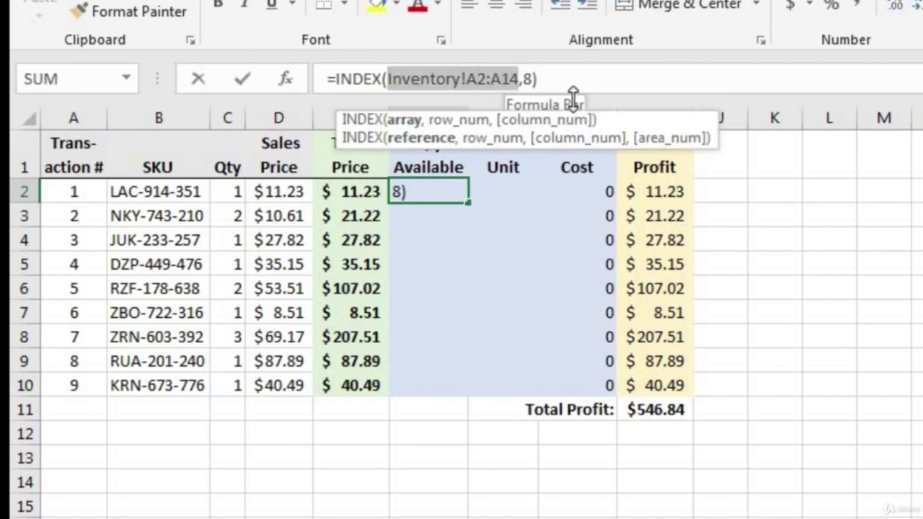
{"action": "key", "text": "BackSpace"}
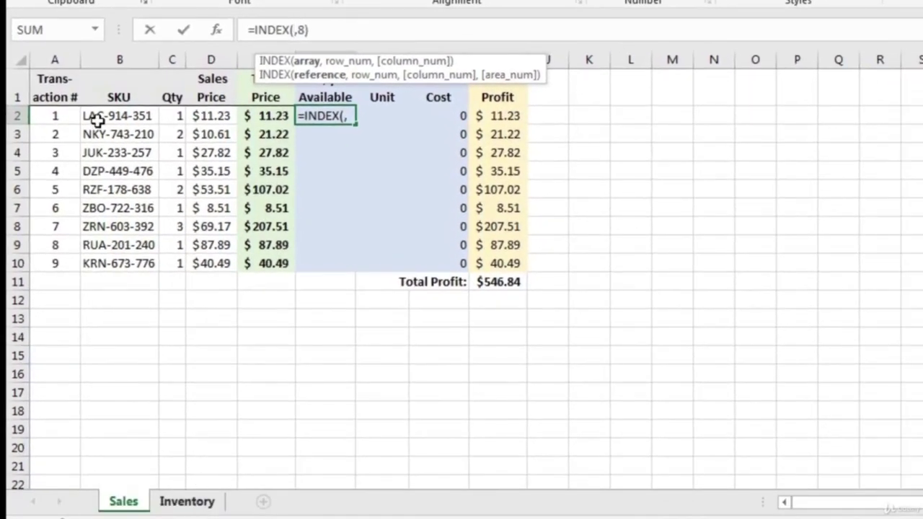
{"action": "left_click", "coordinate": [187, 501]}
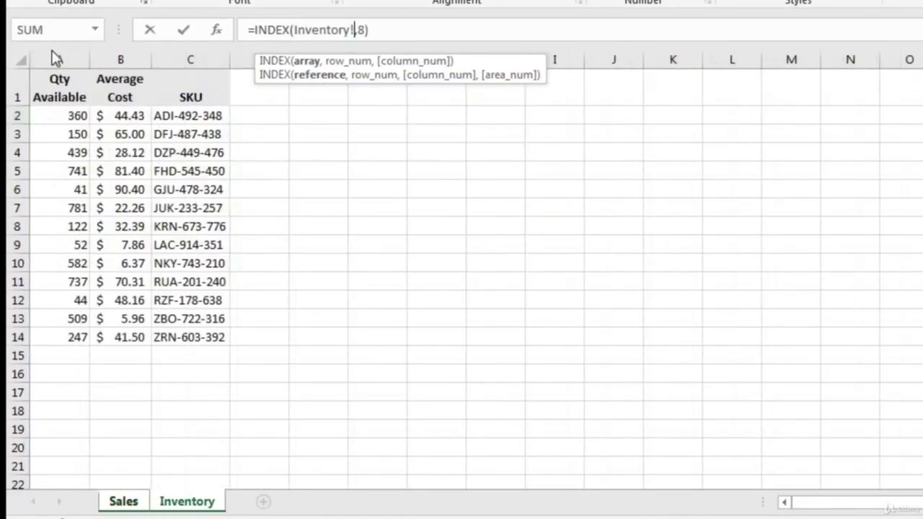
{"action": "left_click", "coordinate": [55, 59]}
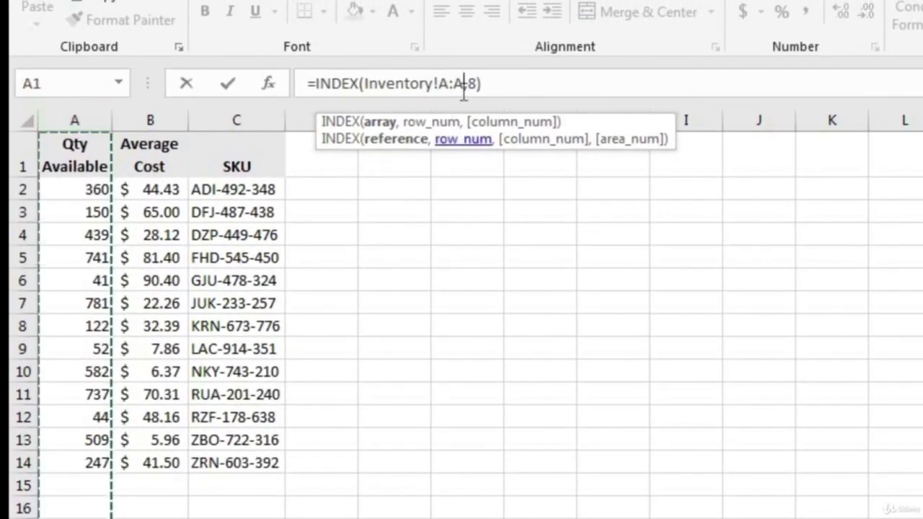
{"action": "double_click", "coordinate": [473, 84]}
{"action": "type", "text": "9"}
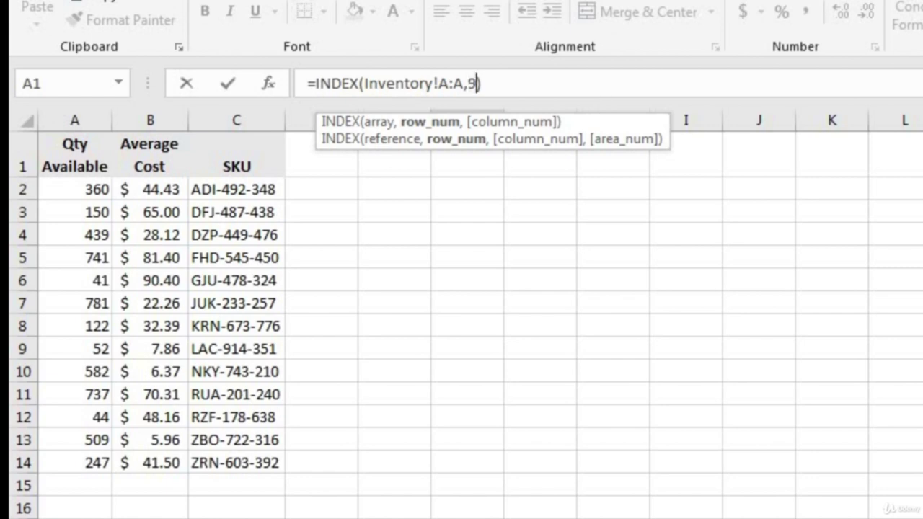
{"action": "key", "text": "Return"}
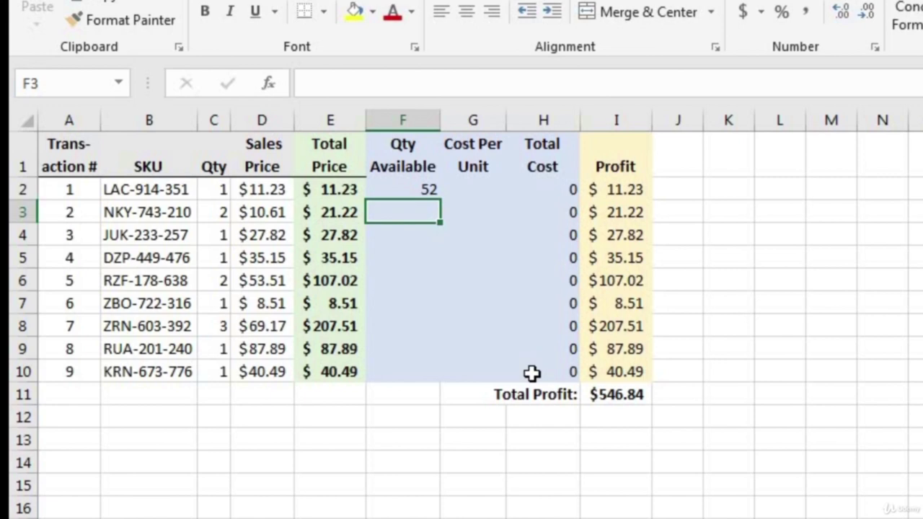
{"action": "left_click", "coordinate": [403, 188]}
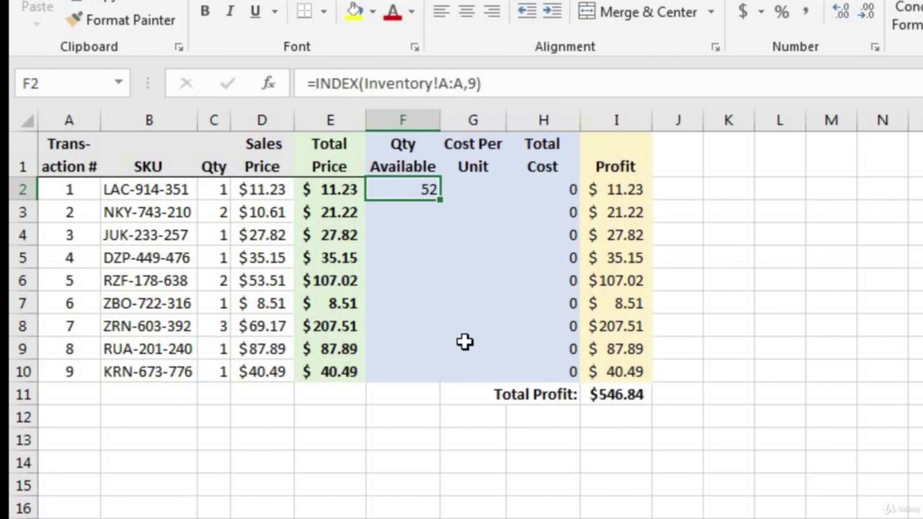
Replace F2 with =MATCH(B2,Inventory!C:C,0) for an exact SKU match.
{"action": "key", "text": "Delete"}
{"action": "type", "text": "=mat"}
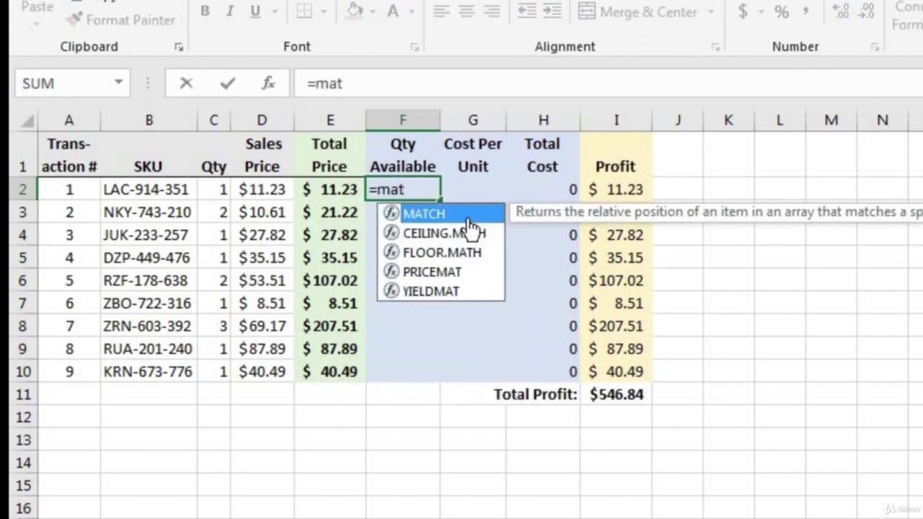
{"action": "key", "text": "Tab"}
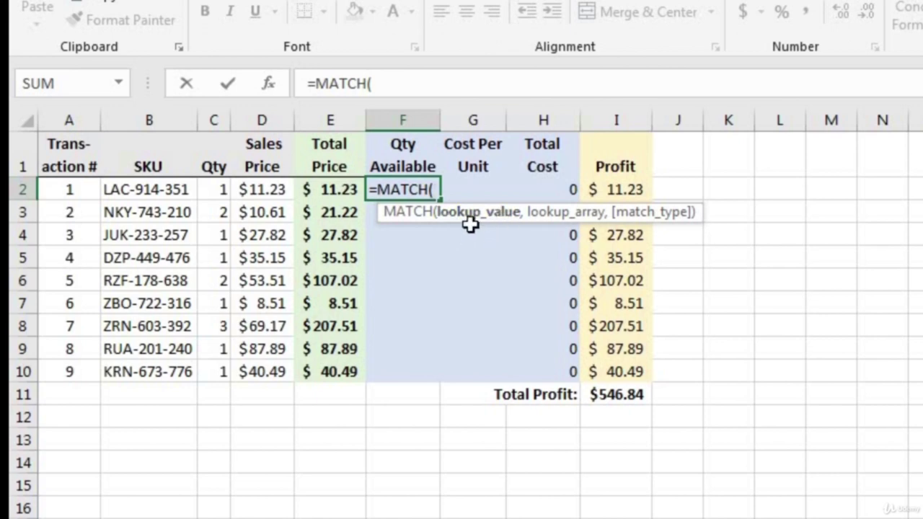
{"action": "left_click", "coordinate": [180, 191]}
{"action": "type", "text": ","}
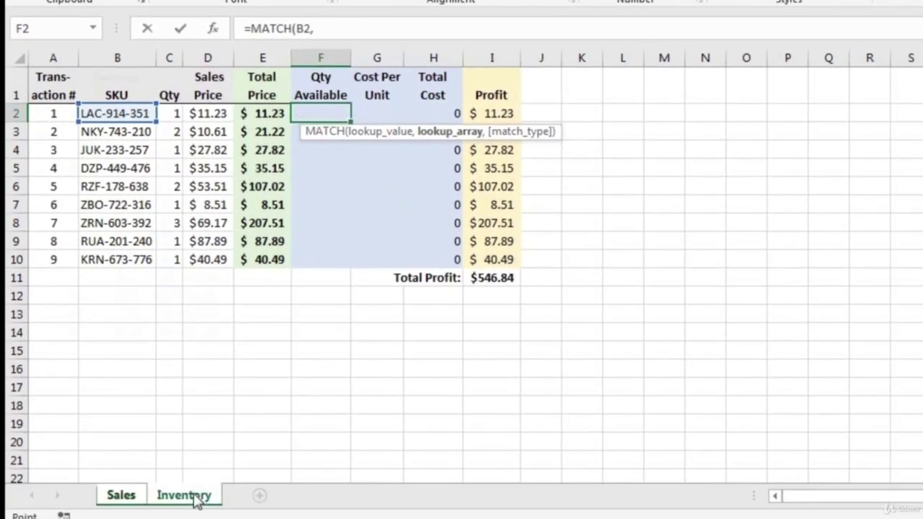
{"action": "left_click", "coordinate": [194, 496]}
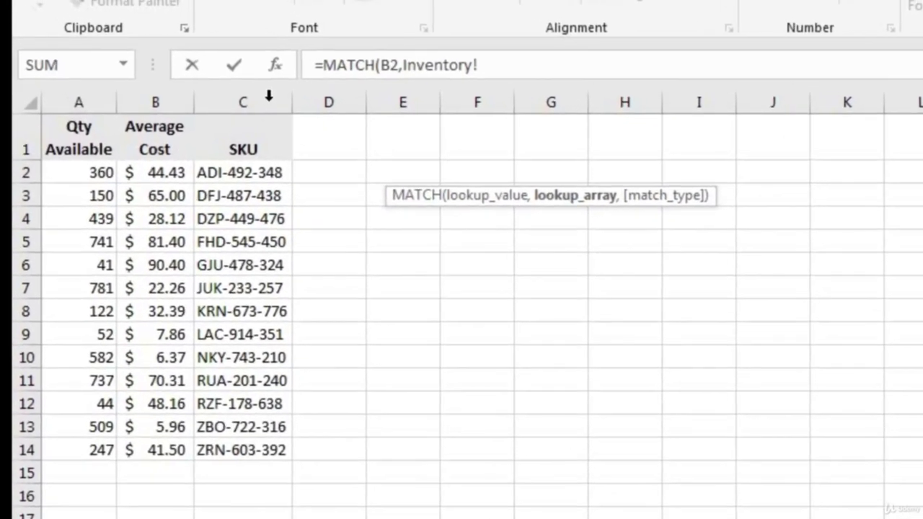
{"action": "left_click", "coordinate": [206, 52]}
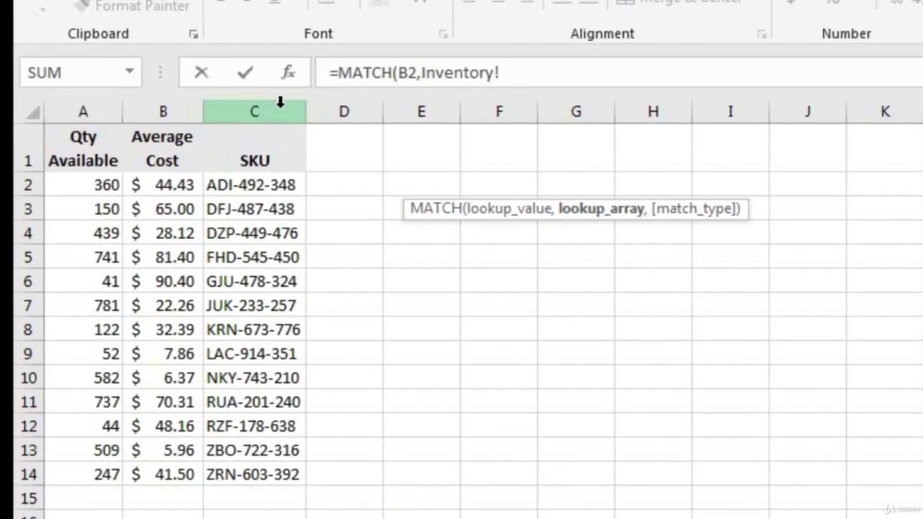
{"action": "left_click", "coordinate": [280, 103]}
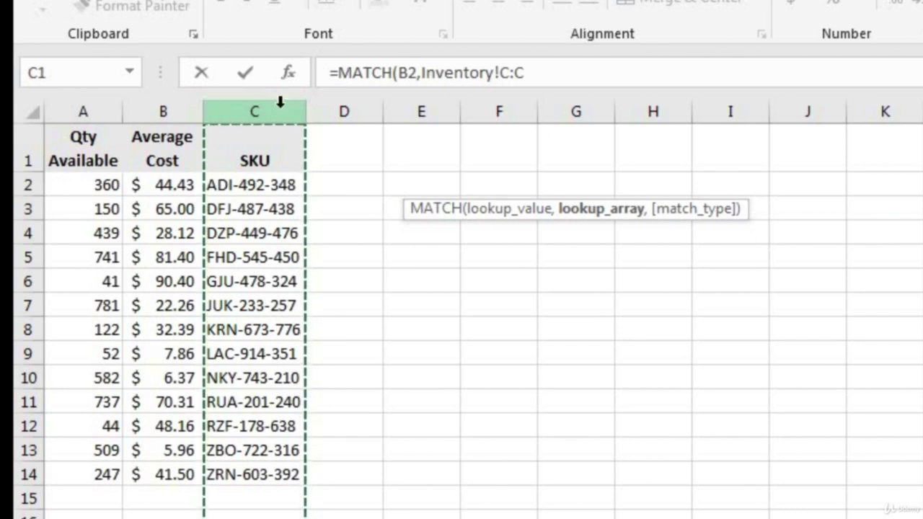
{"action": "type", "text": ",0"}
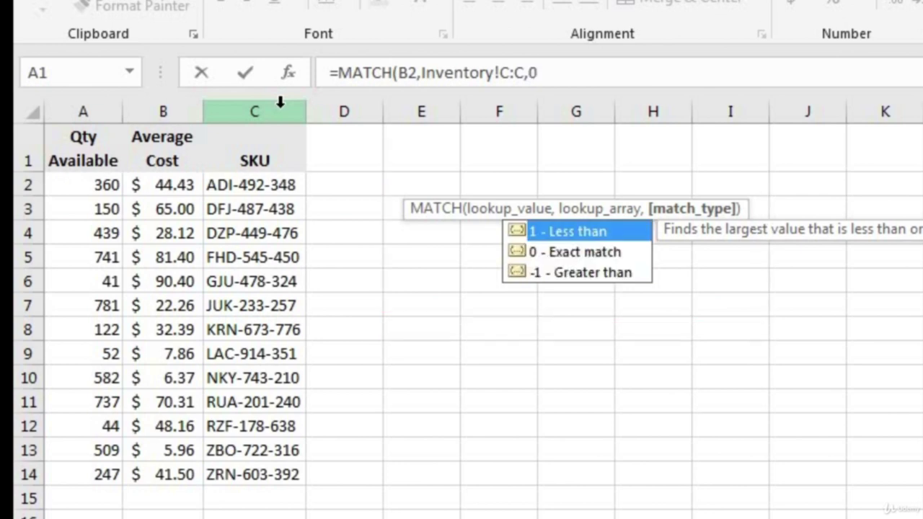
{"action": "type", "text": ")"}
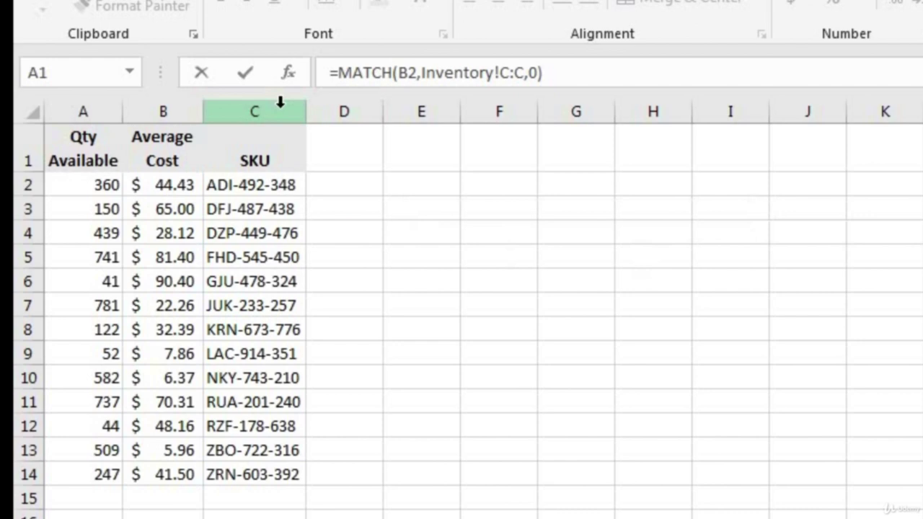
{"action": "key", "text": "Return"}
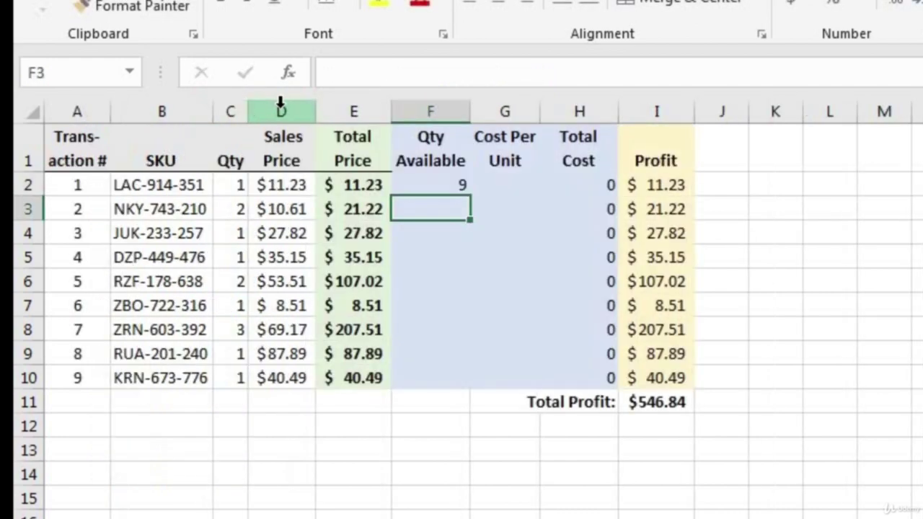
Compare F2's MATCH result of 9 against the SKU in B2.
{"action": "left_click", "coordinate": [447, 185]}
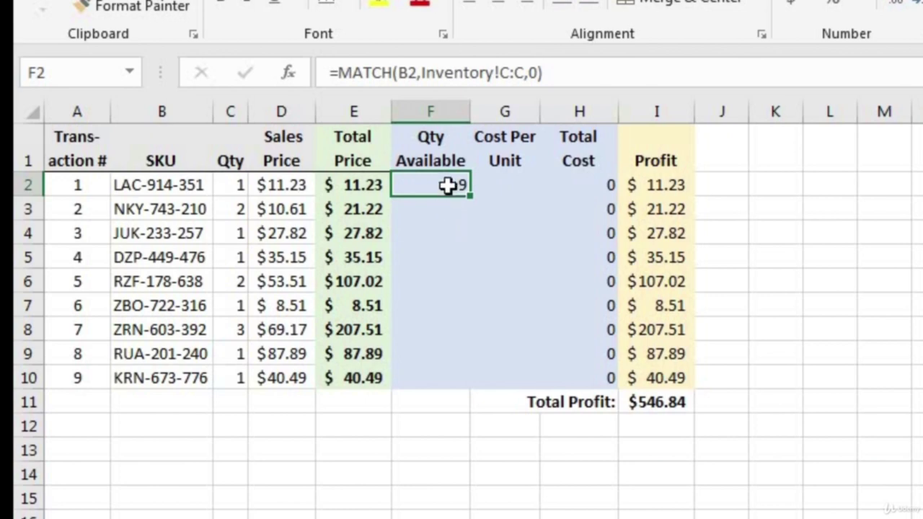
{"action": "left_click", "coordinate": [200, 184]}
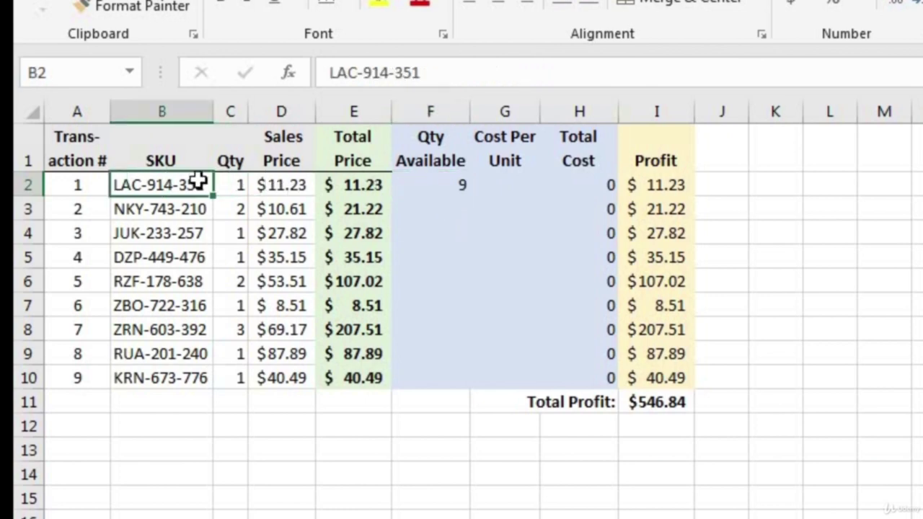
{"action": "left_click", "coordinate": [435, 189]}
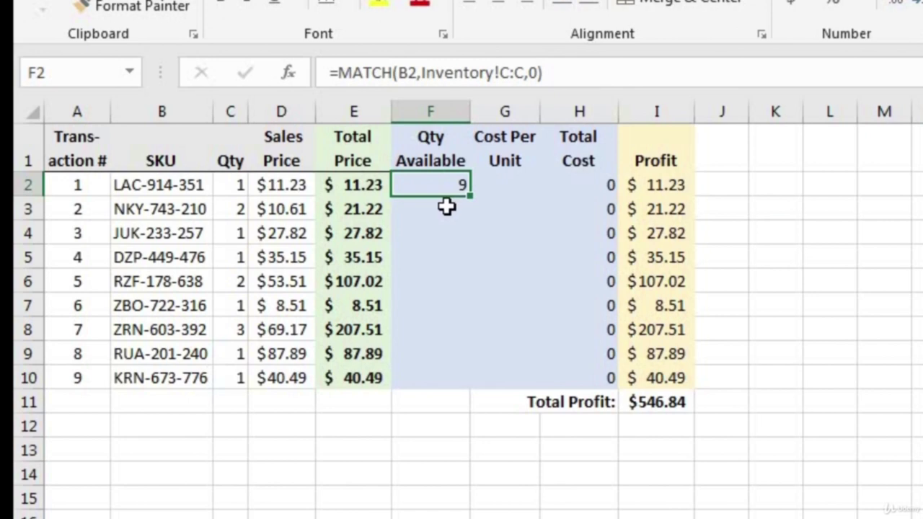
Wrap F2's MATCH in INDEX: =INDEX(Inventory!A:A,MATCH(B2,Inventory!C:C,0)).
{"action": "double_click", "coordinate": [422, 184]}
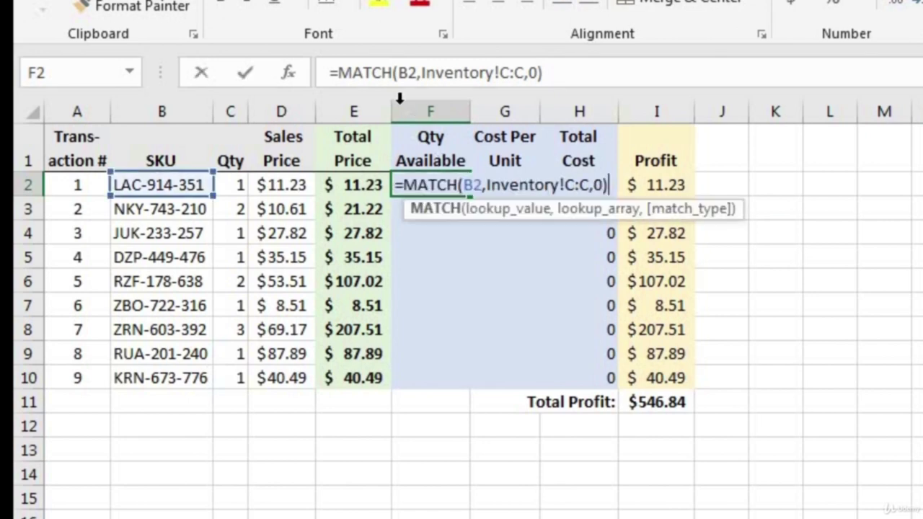
{"action": "left_click", "coordinate": [339, 72]}
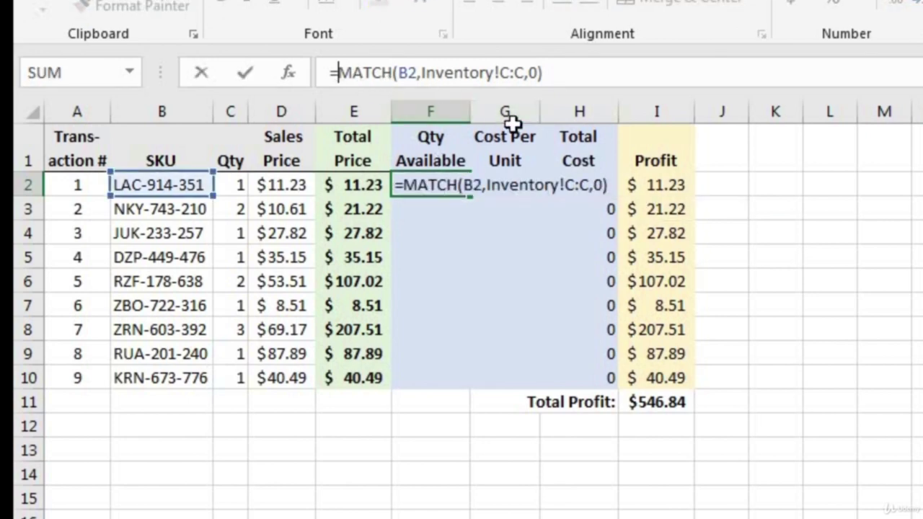
{"action": "type", "text": "index"}
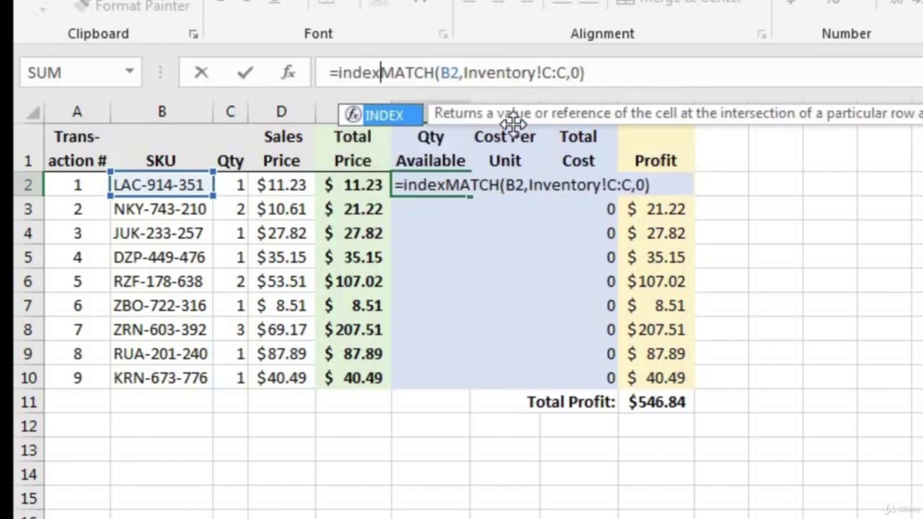
{"action": "type", "text": "("}
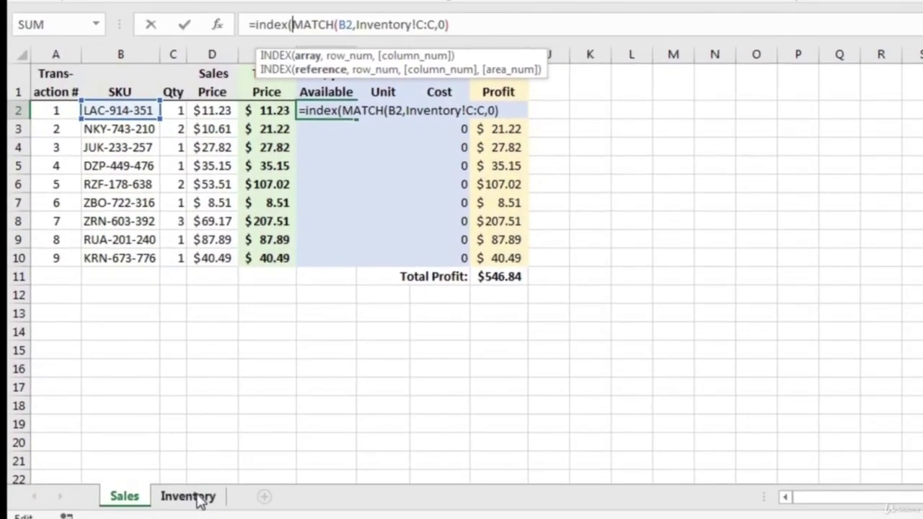
{"action": "left_click", "coordinate": [195, 497]}
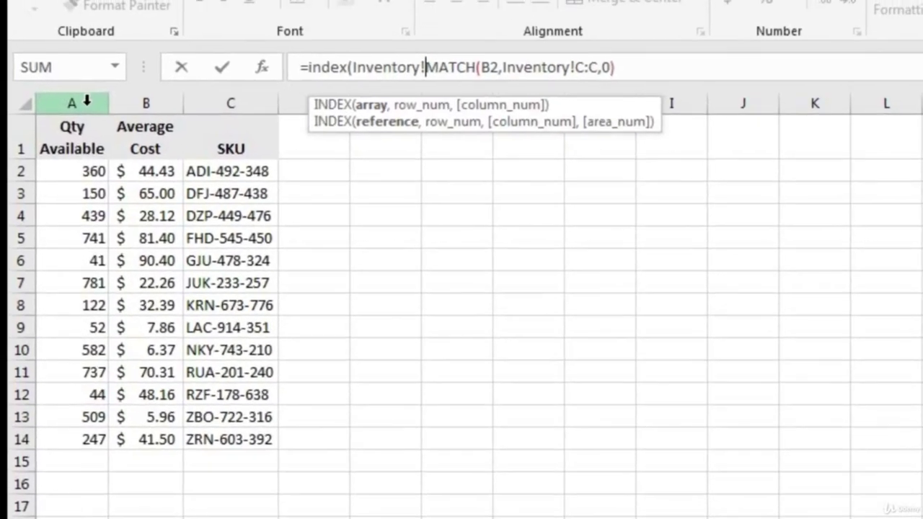
{"action": "left_click", "coordinate": [76, 70]}
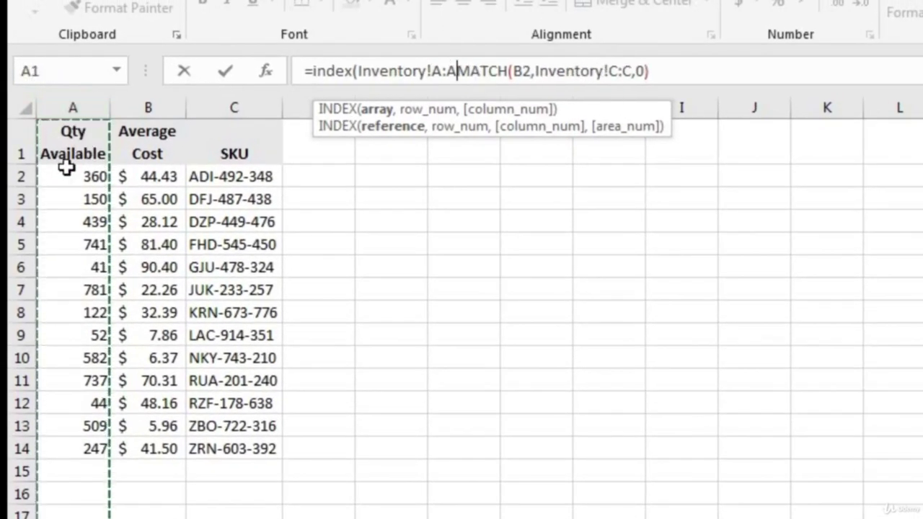
{"action": "type", "text": ","}
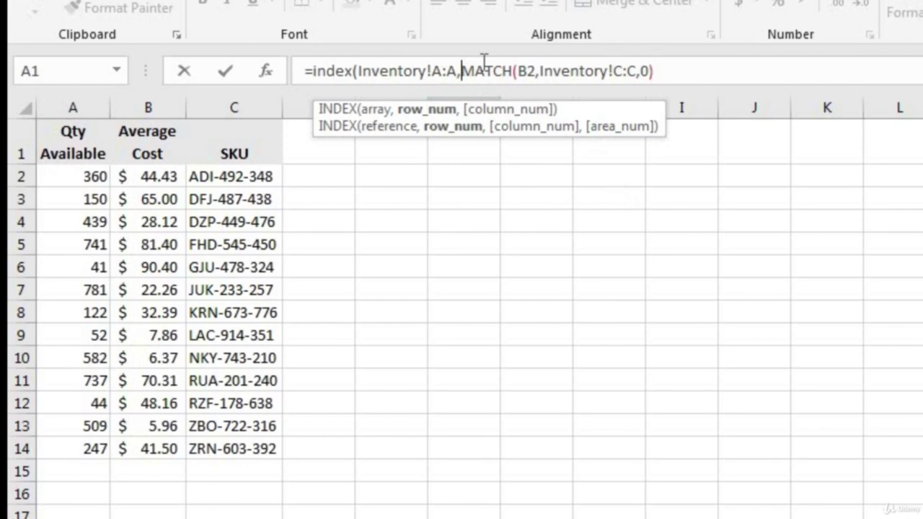
{"action": "left_click", "coordinate": [516, 72]}
{"action": "left_click", "coordinate": [621, 70]}
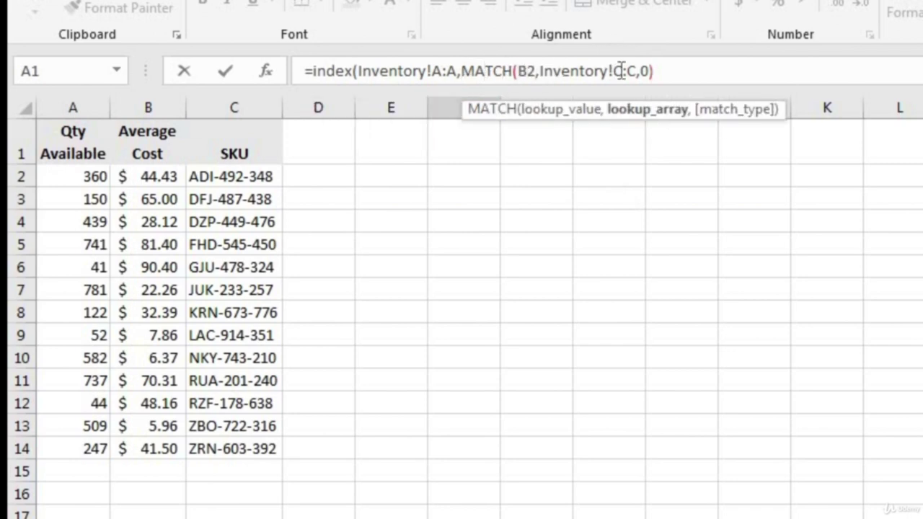
{"action": "left_click", "coordinate": [715, 68]}
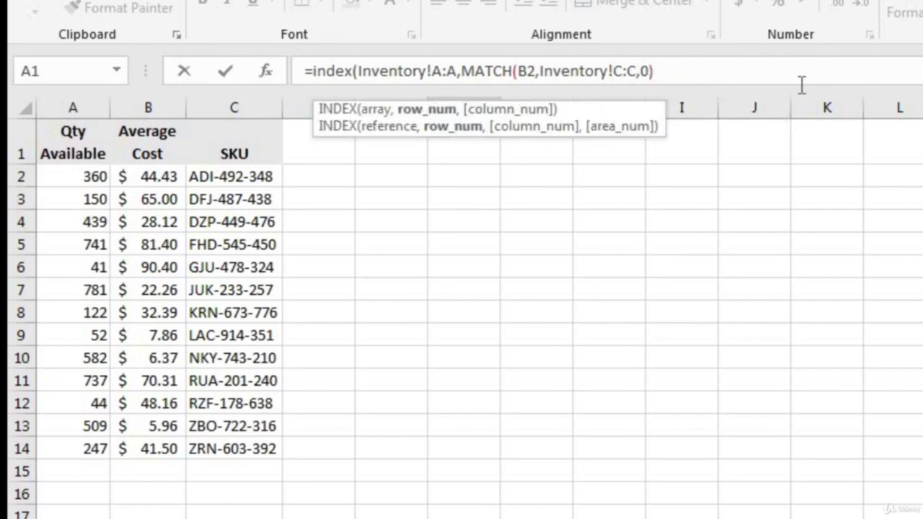
{"action": "type", "text": ")"}
{"action": "key", "text": "Return"}
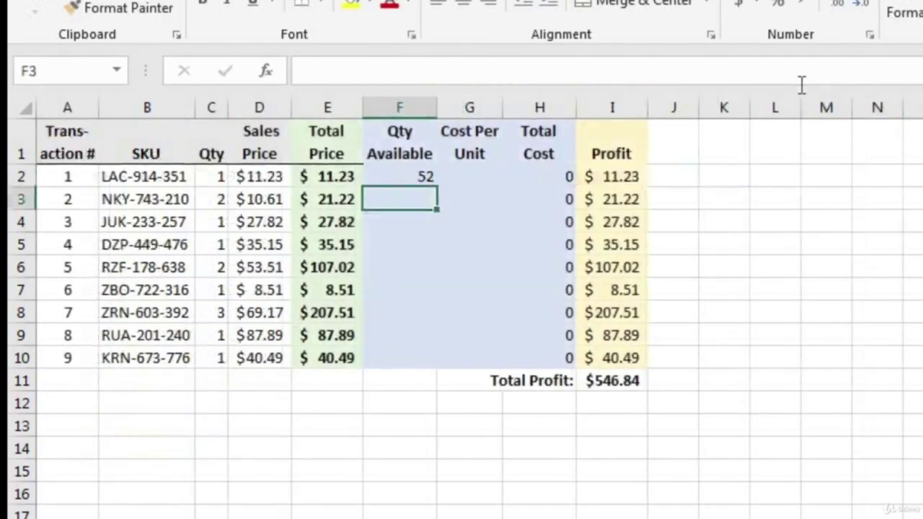
Fill the Qty Available lookup down from F2 to F10.
{"action": "left_click", "coordinate": [432, 182]}
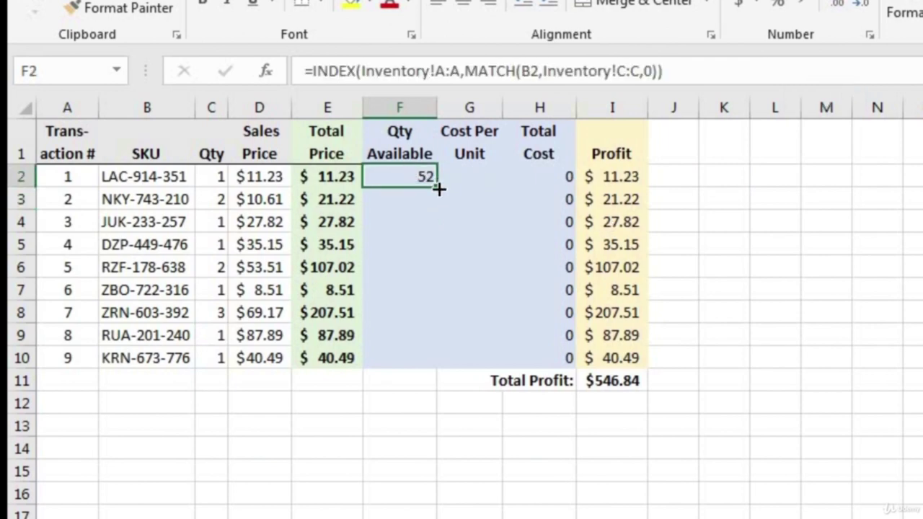
{"action": "double_click", "coordinate": [438, 188]}
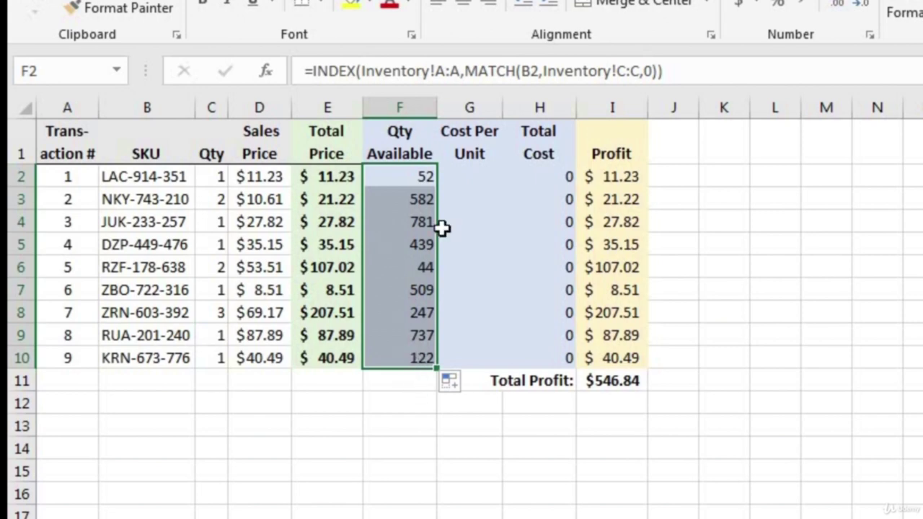
{"action": "left_click", "coordinate": [181, 180]}
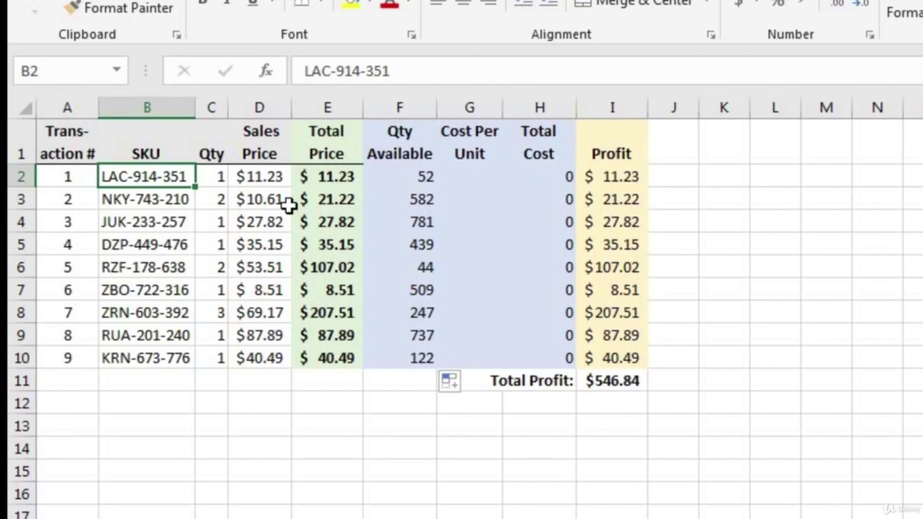
In G2 enter =INDEX(Inventory!B:B,MATCH(Sales!B2,Inventory!C:C,0)), giving Cost Per Unit 7.86.
{"action": "left_click", "coordinate": [468, 177]}
{"action": "type", "text": "=inde"}
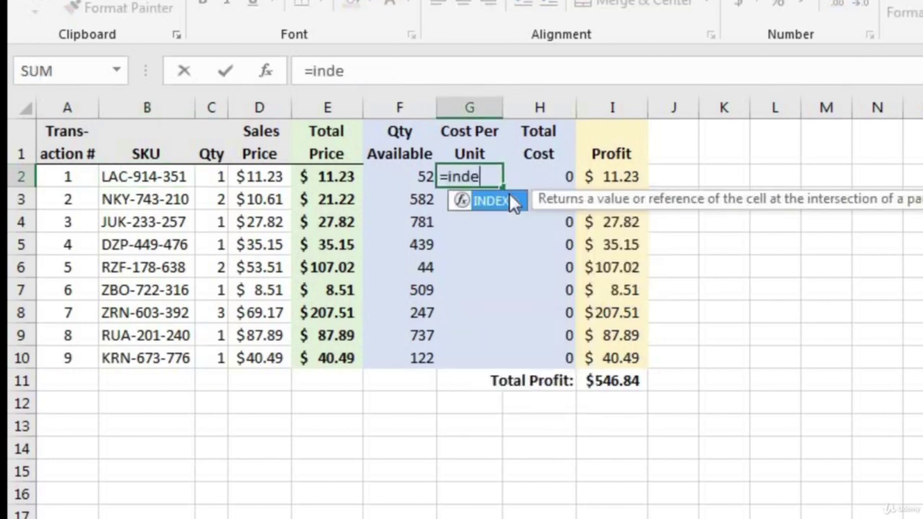
{"action": "type", "text": "x("}
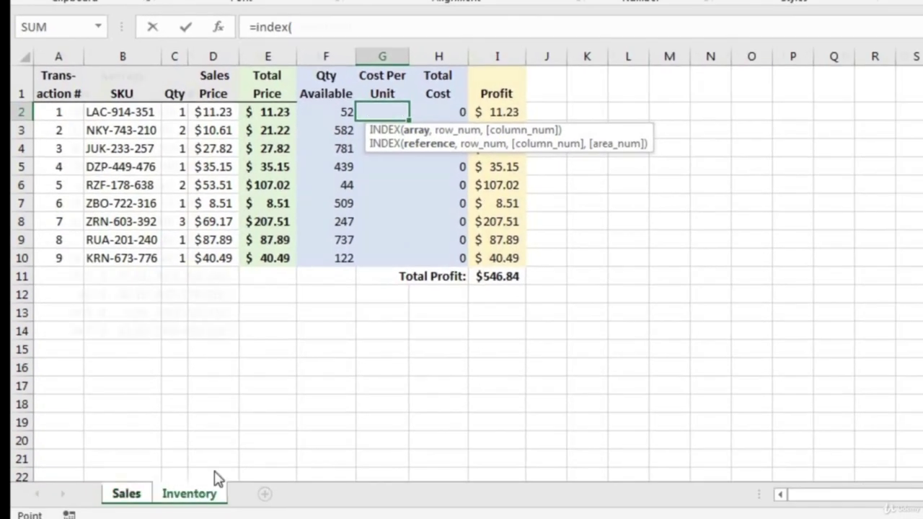
{"action": "left_click", "coordinate": [191, 494]}
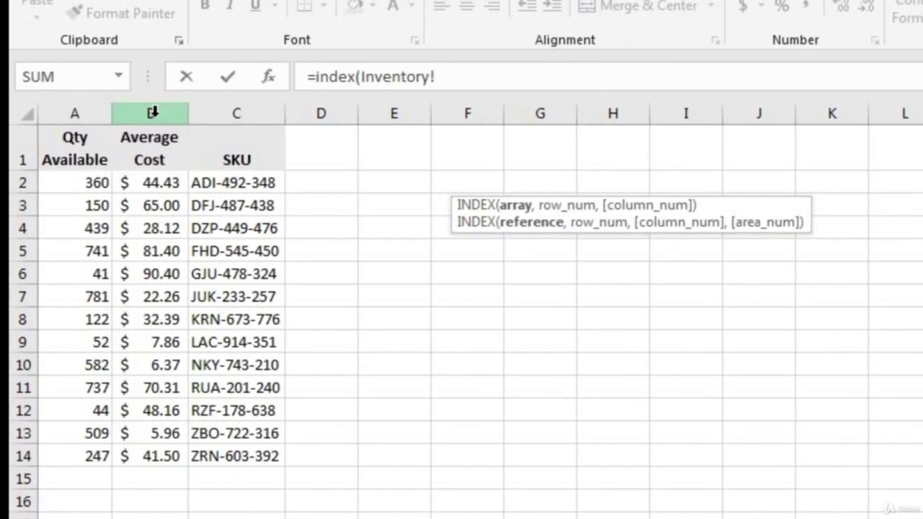
{"action": "left_click", "coordinate": [139, 87]}
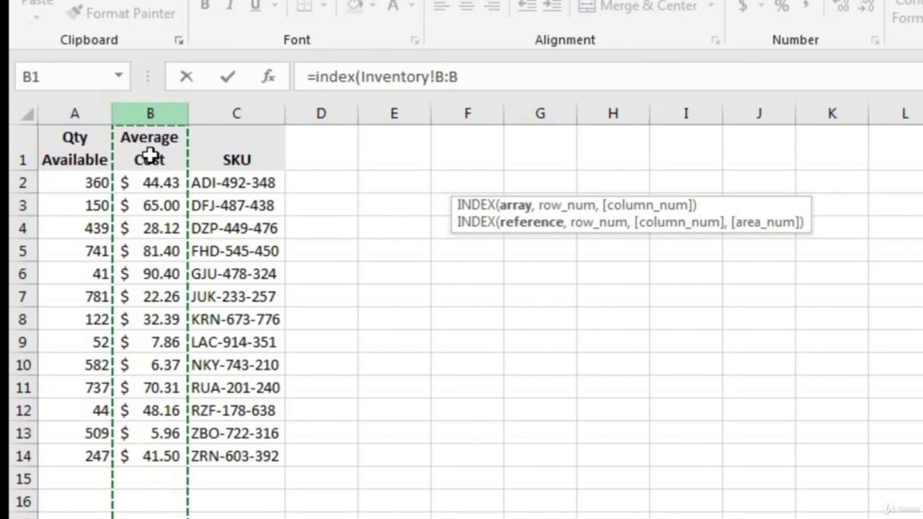
{"action": "type", "text": ","}
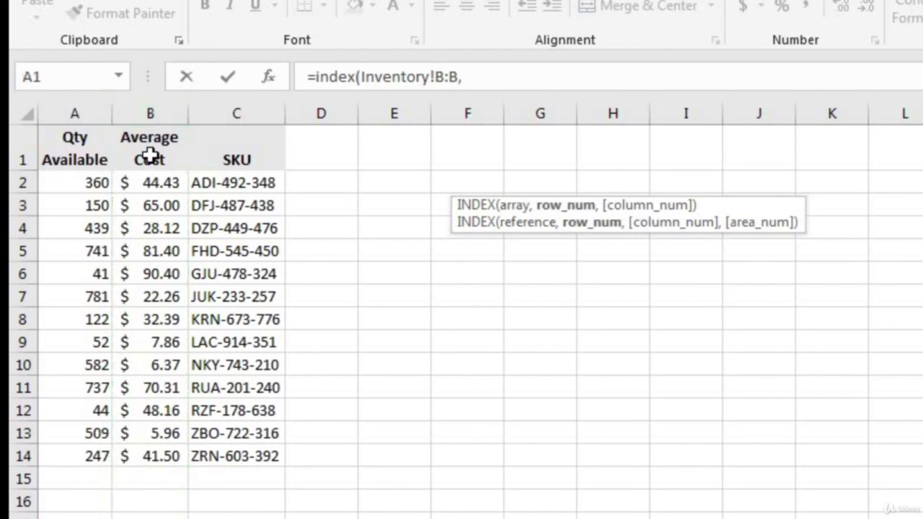
{"action": "type", "text": "mat"}
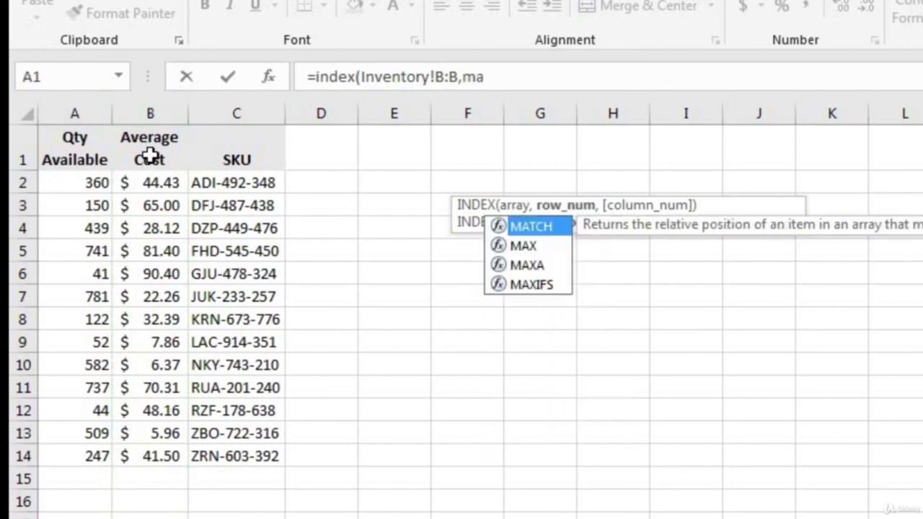
{"action": "type", "text": "ch("}
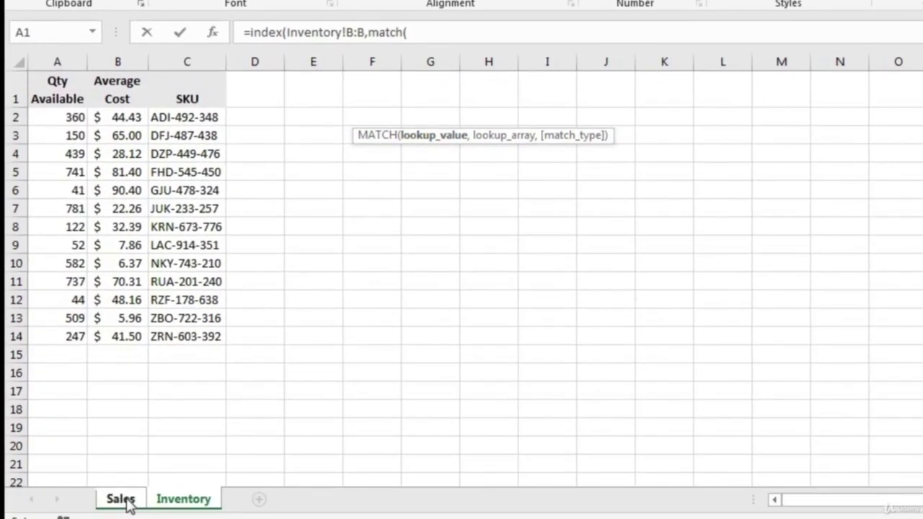
{"action": "left_click", "coordinate": [120, 499]}
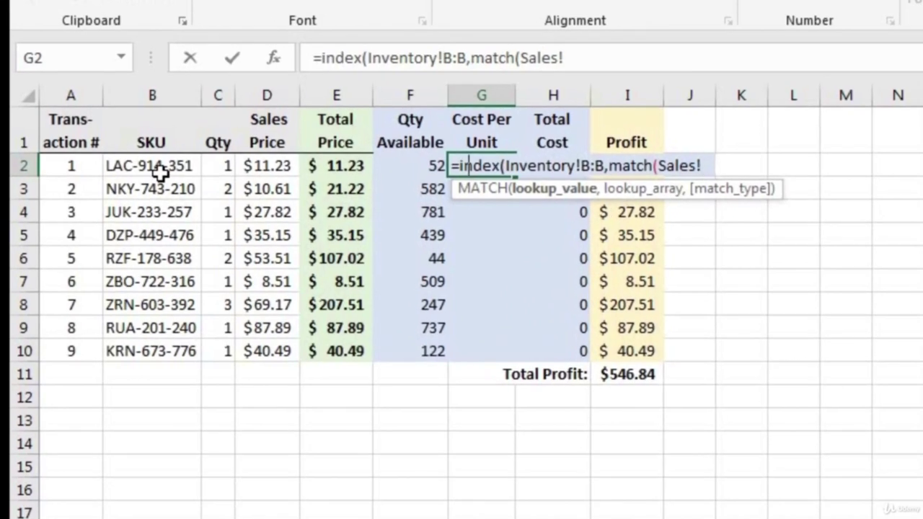
{"action": "left_click", "coordinate": [160, 172]}
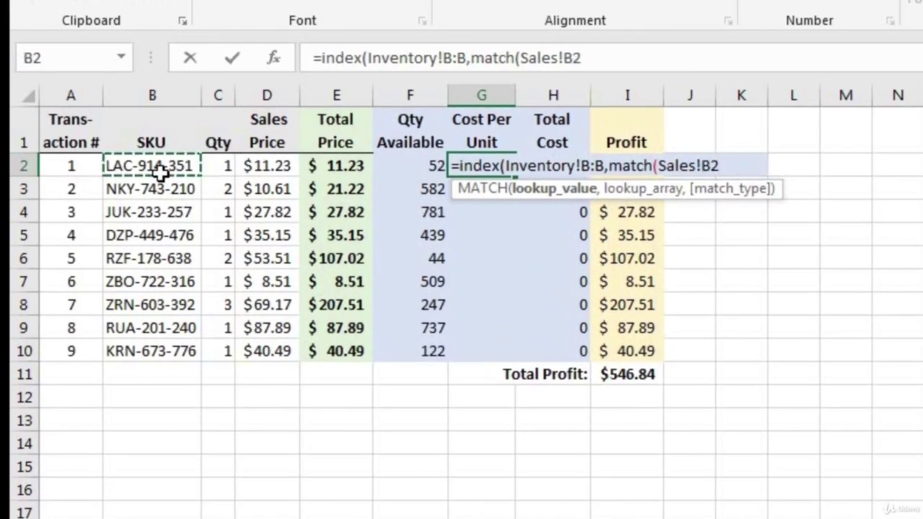
{"action": "type", "text": ","}
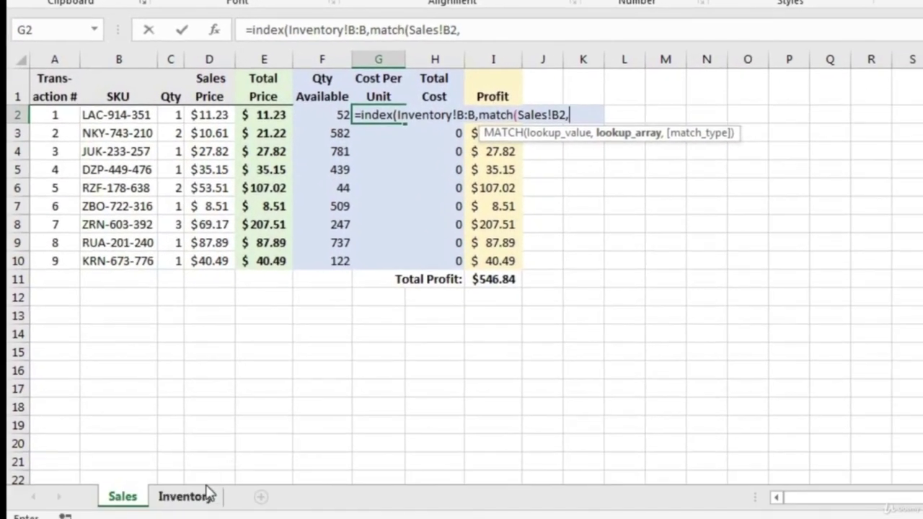
{"action": "left_click", "coordinate": [208, 496]}
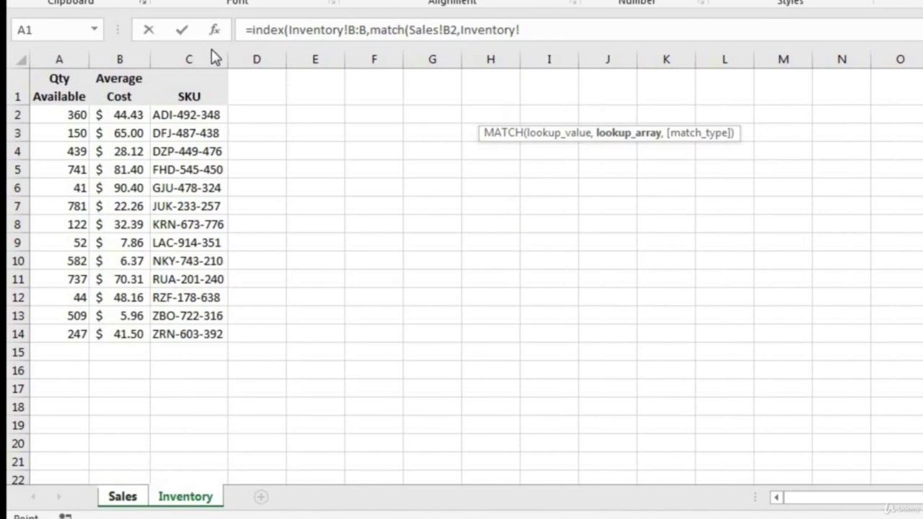
{"action": "left_click", "coordinate": [220, 57]}
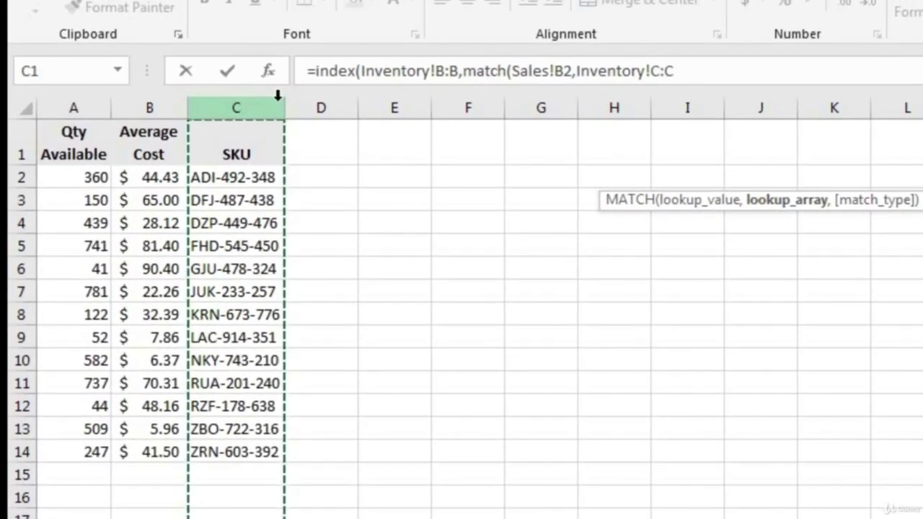
{"action": "type", "text": ","}
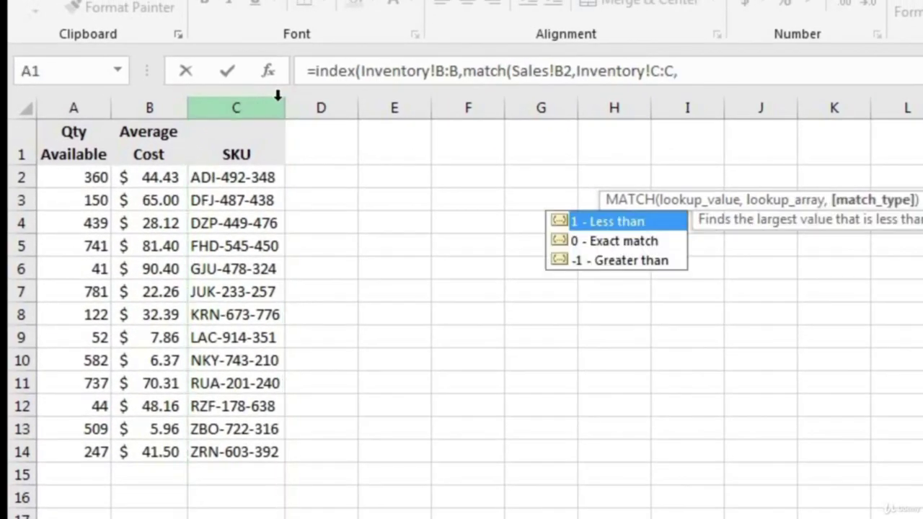
{"action": "type", "text": "0)"}
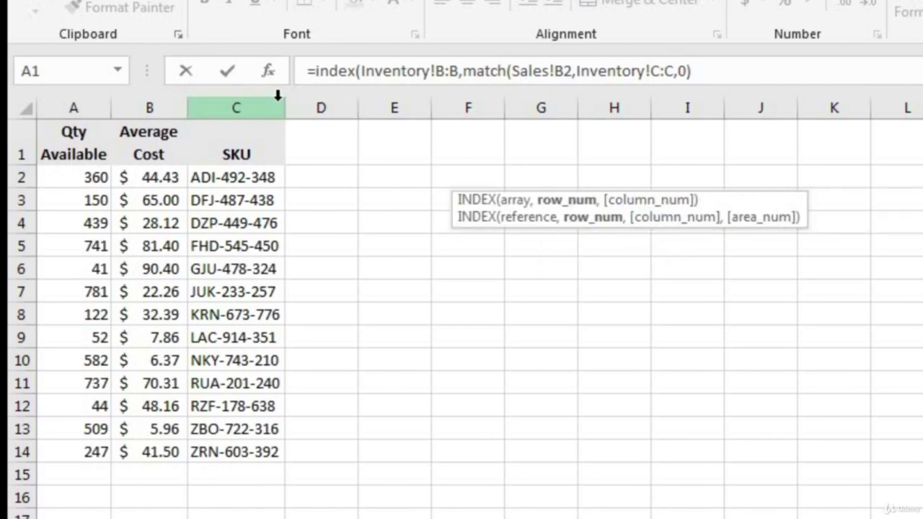
{"action": "type", "text": ")"}
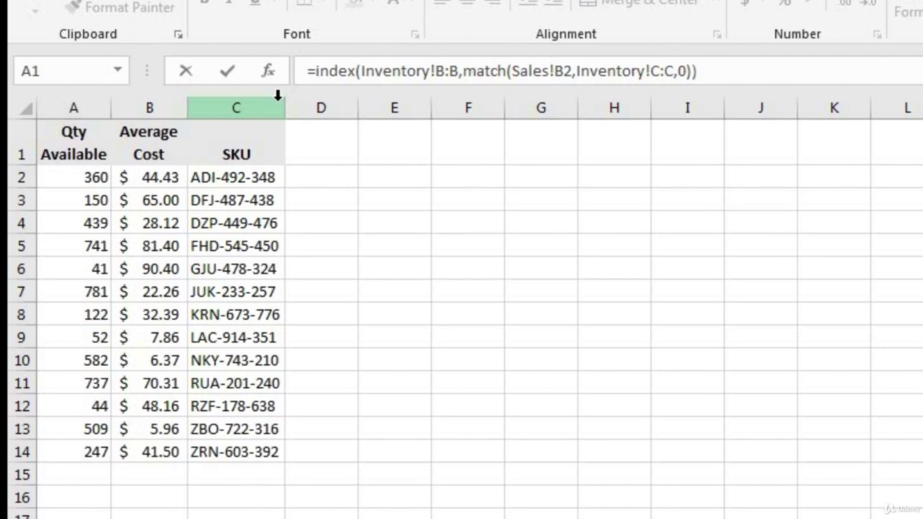
{"action": "key", "text": "Return"}
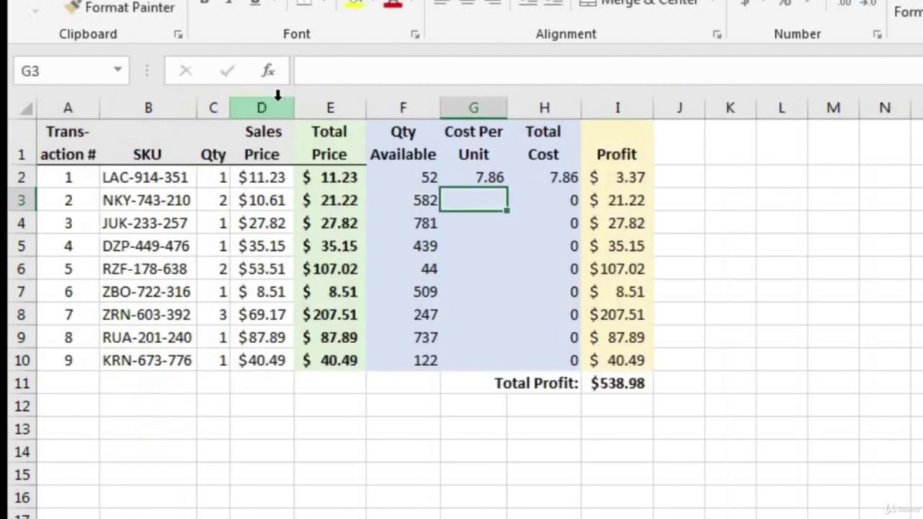
Verify G2's 7.86 against SKU LAC-914-351's Average Cost on the Inventory sheet.
{"action": "left_click", "coordinate": [483, 181]}
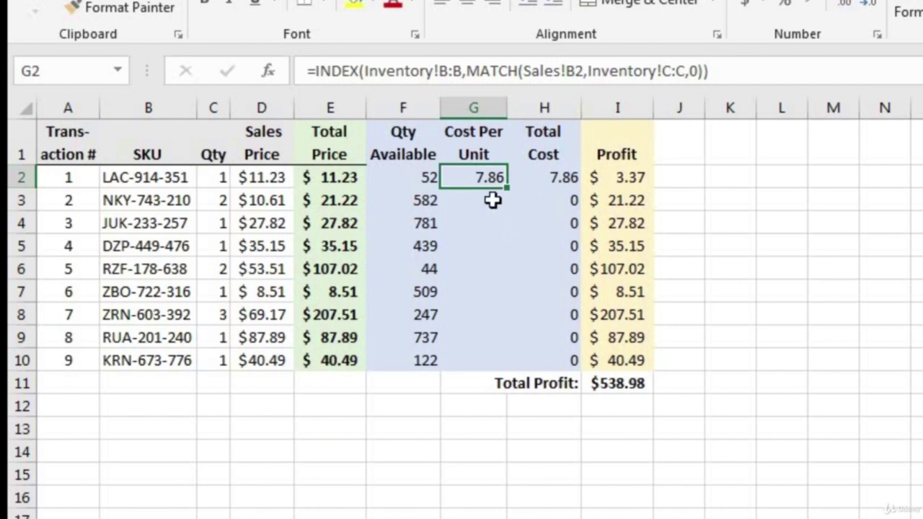
{"action": "left_click", "coordinate": [180, 178]}
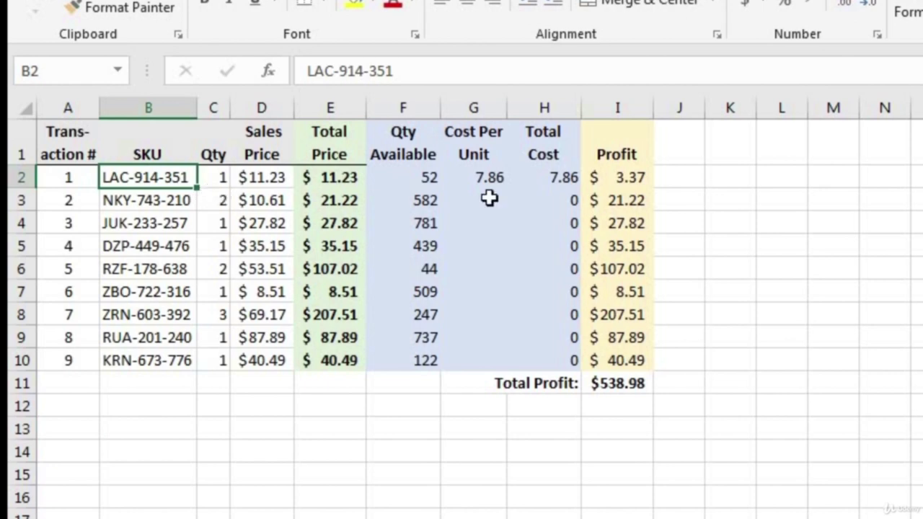
{"action": "left_click", "coordinate": [483, 177]}
{"action": "key", "text": "ctrl+Page_Down"}
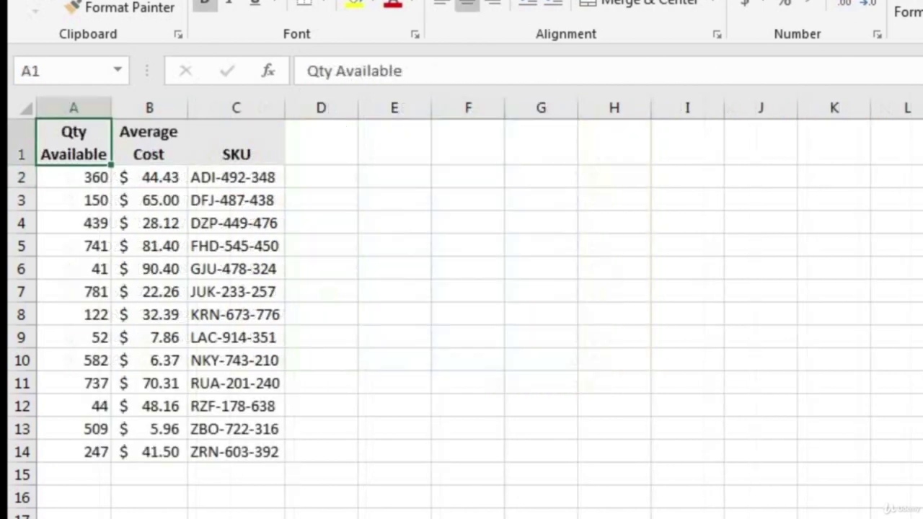
{"action": "left_click", "coordinate": [229, 344]}
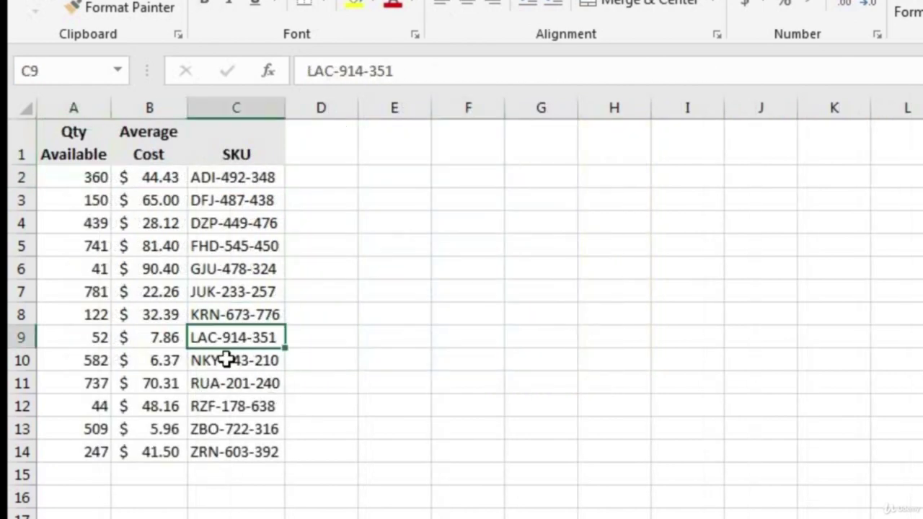
{"action": "left_click", "coordinate": [163, 344]}
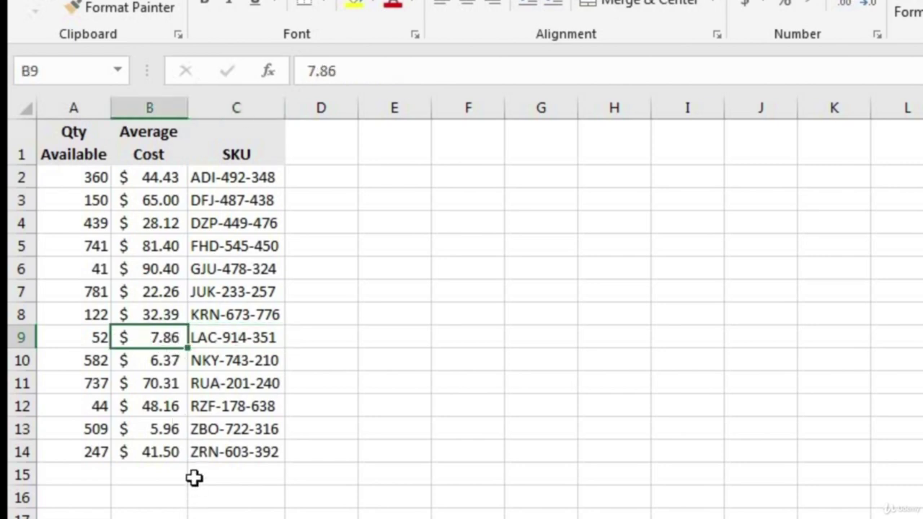
{"action": "key", "text": "ctrl+Page_Up"}
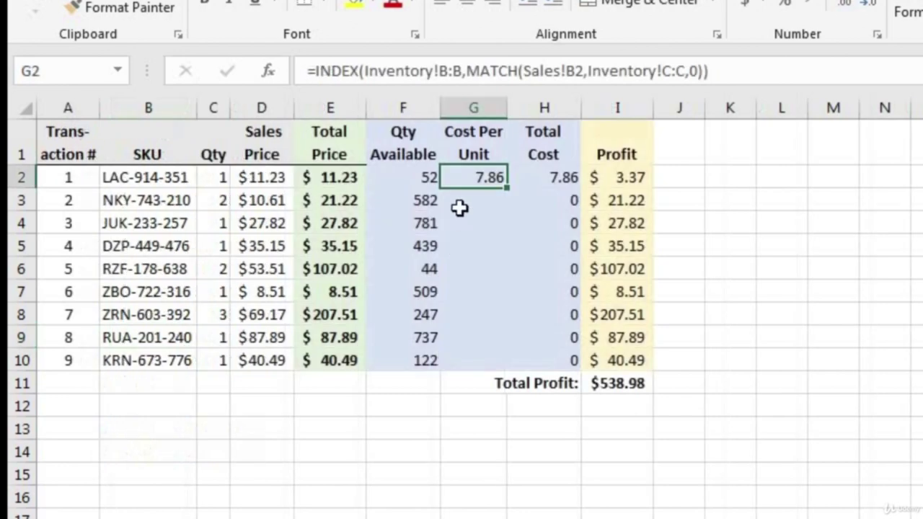
Fill the Cost Per Unit lookup down to G10 and inspect Total Cost and Profit.
{"action": "double_click", "coordinate": [507, 189]}
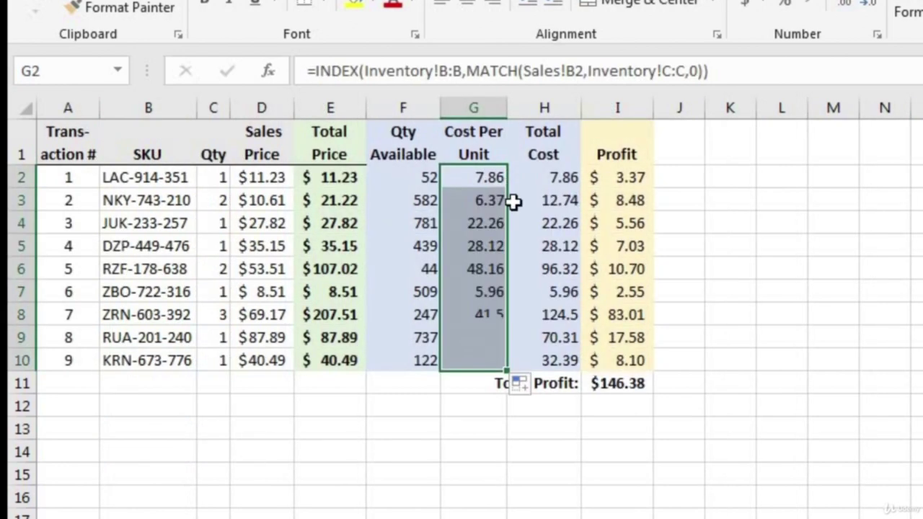
{"action": "left_click", "coordinate": [469, 207]}
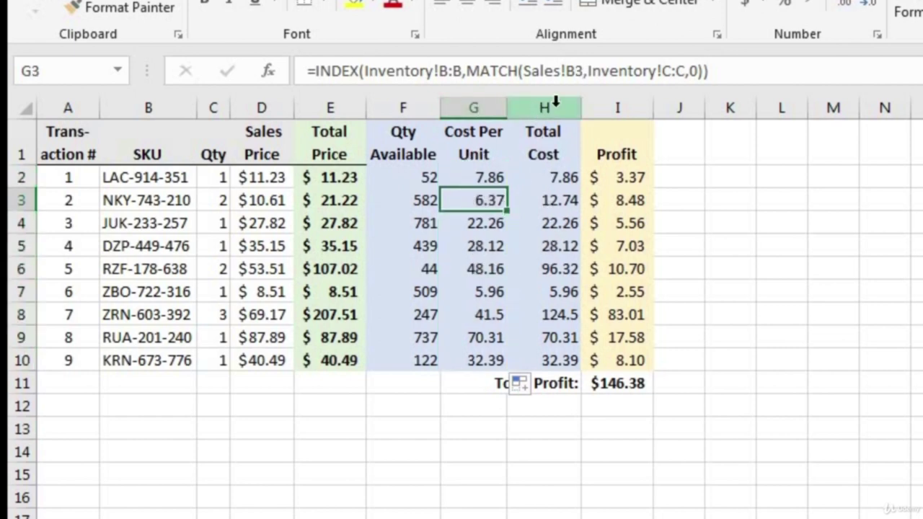
{"action": "left_click", "coordinate": [551, 181]}
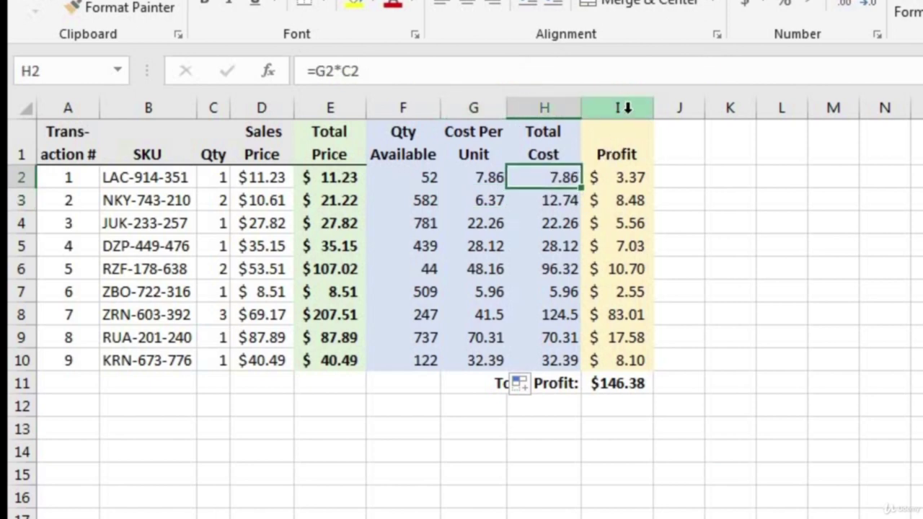
{"action": "left_click", "coordinate": [624, 107]}
Deselect the Profit column.
{"action": "left_click", "coordinate": [833, 223]}
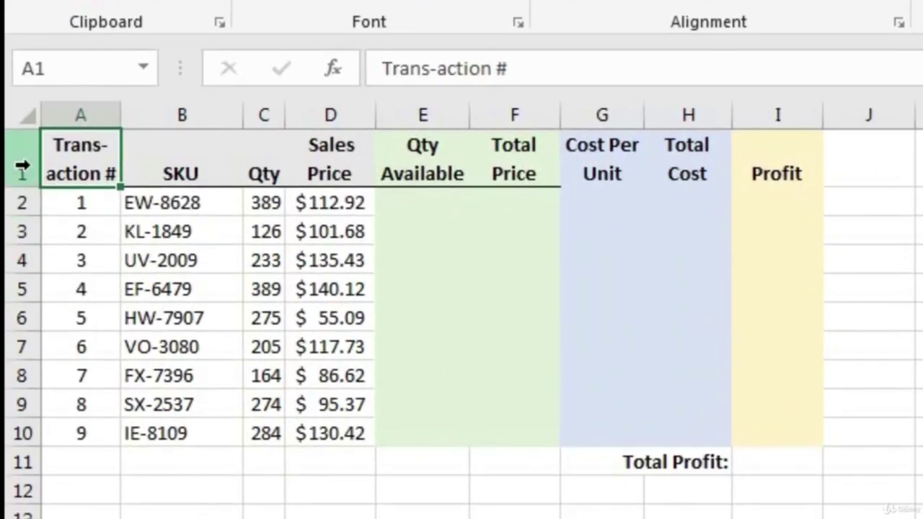
{"action": "left_click_drag", "start_coordinate": [23, 202], "coordinate": [15, 433]}
{"action": "left_click", "coordinate": [108, 209]}
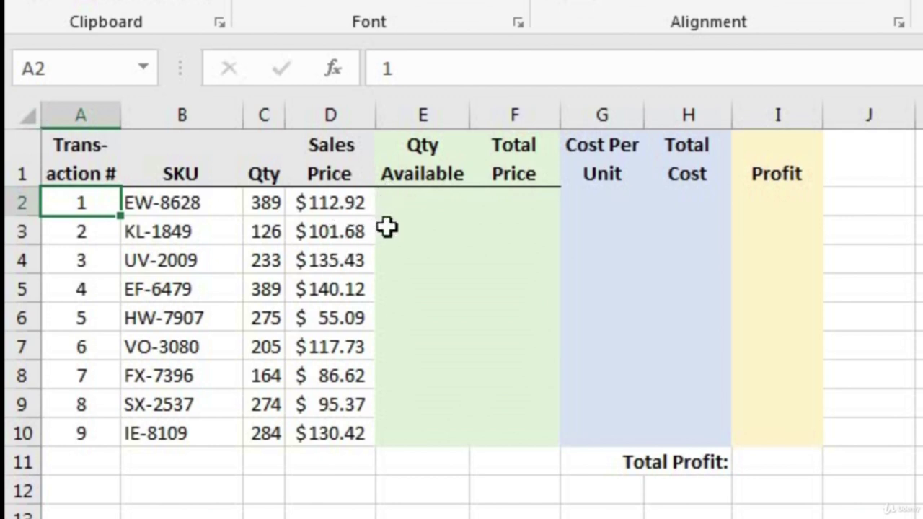
{"action": "left_click_drag", "start_coordinate": [209, 145], "coordinate": [157, 433]}
{"action": "left_click", "coordinate": [172, 158]}
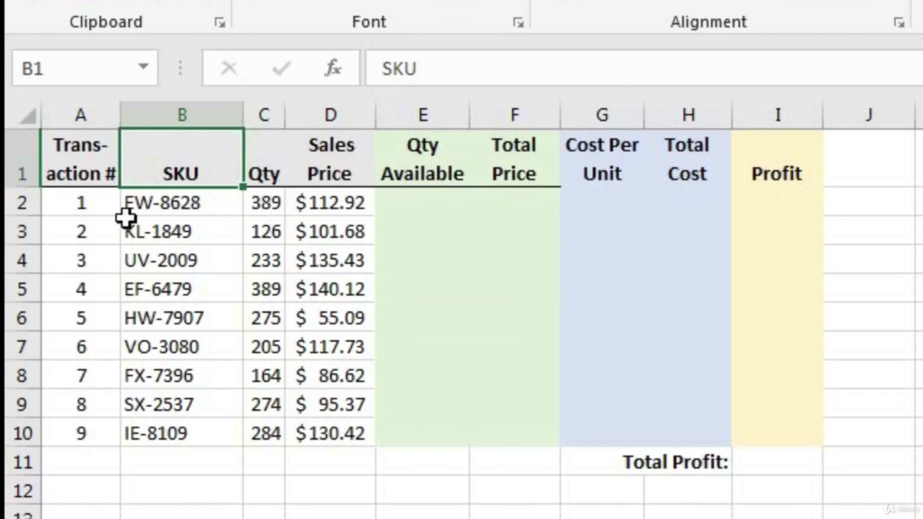
{"action": "left_click", "coordinate": [21, 203]}
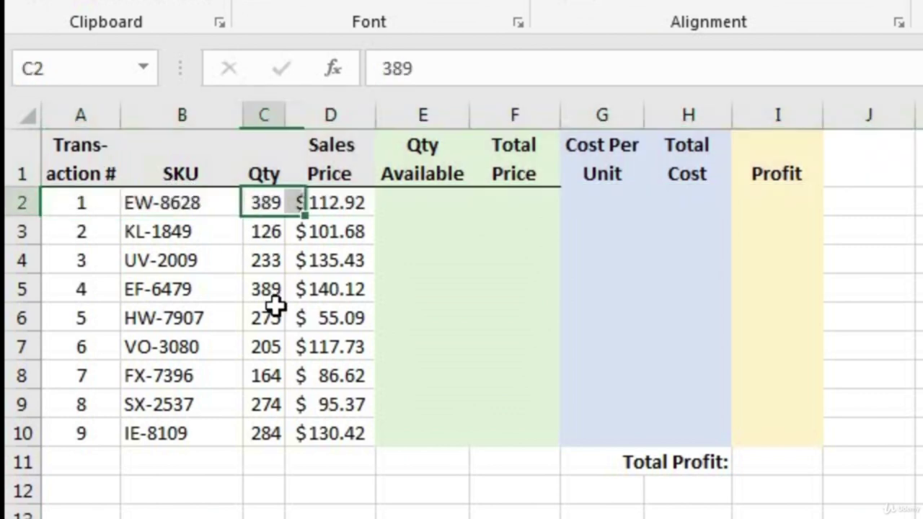
{"action": "left_click", "coordinate": [274, 207]}
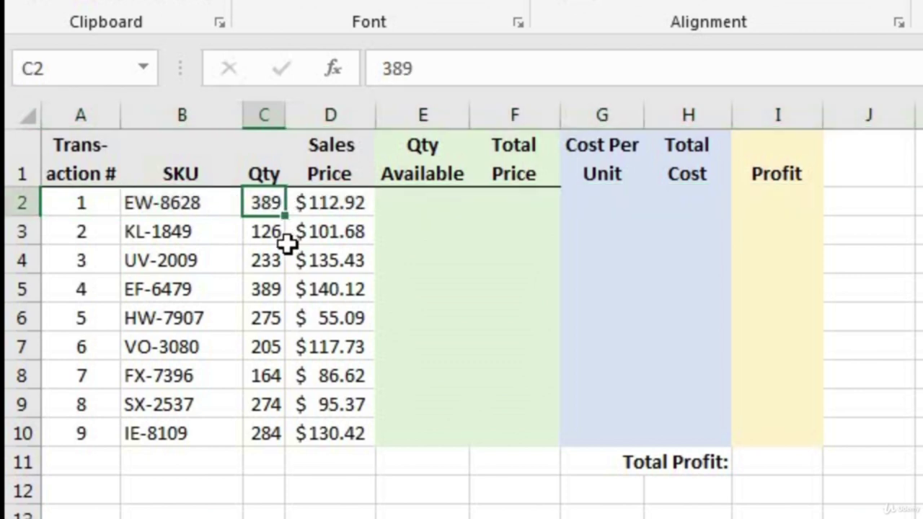
{"action": "left_click", "coordinate": [208, 211]}
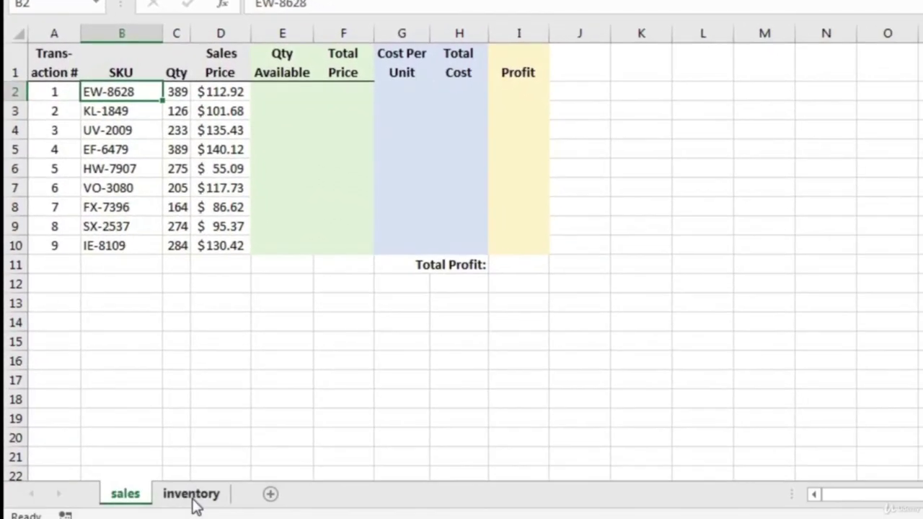
{"action": "left_click", "coordinate": [195, 498]}
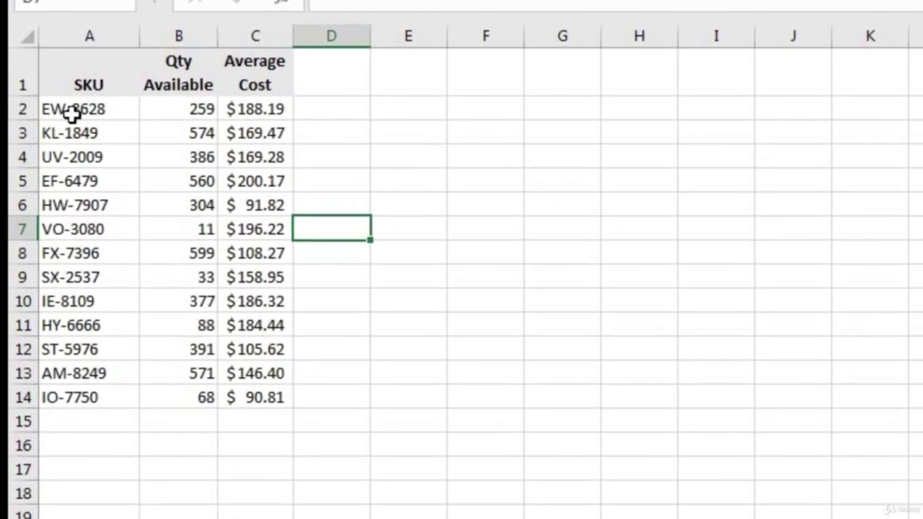
{"action": "left_click", "coordinate": [116, 109]}
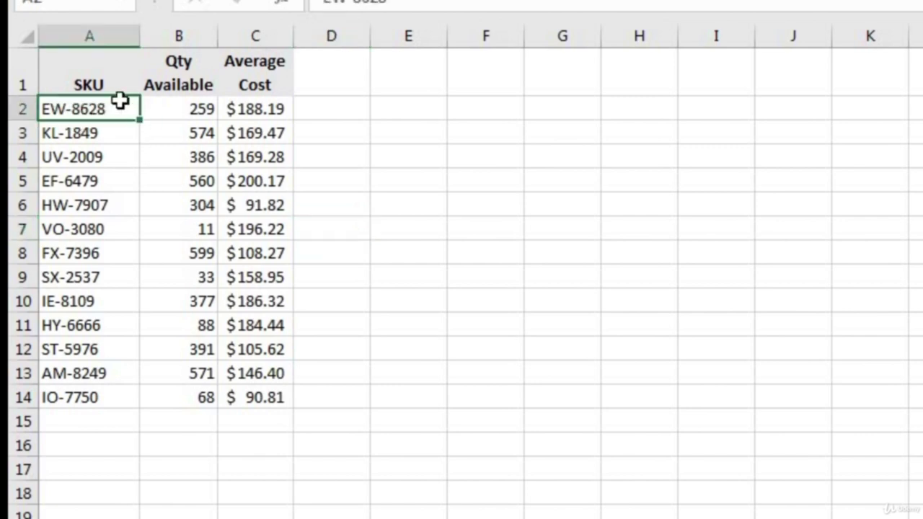
{"action": "left_click", "coordinate": [186, 107]}
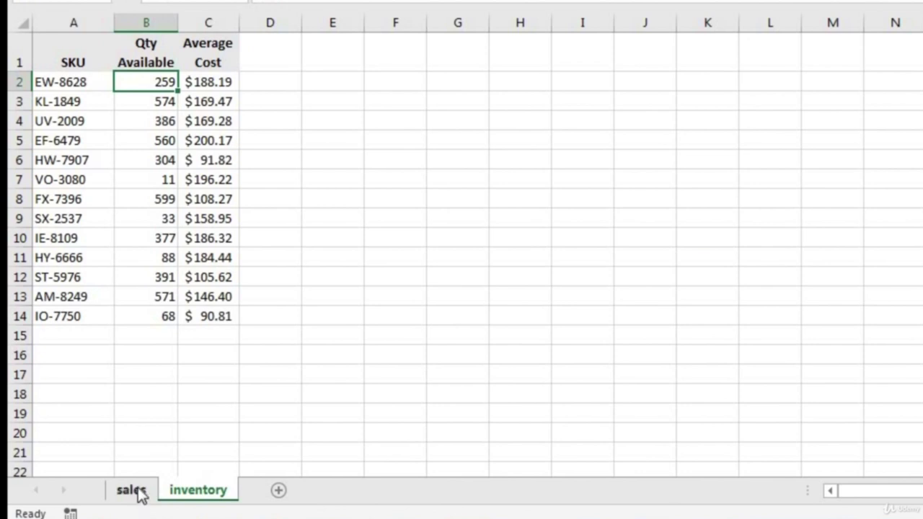
{"action": "left_click", "coordinate": [131, 491]}
{"action": "left_click", "coordinate": [192, 83]}
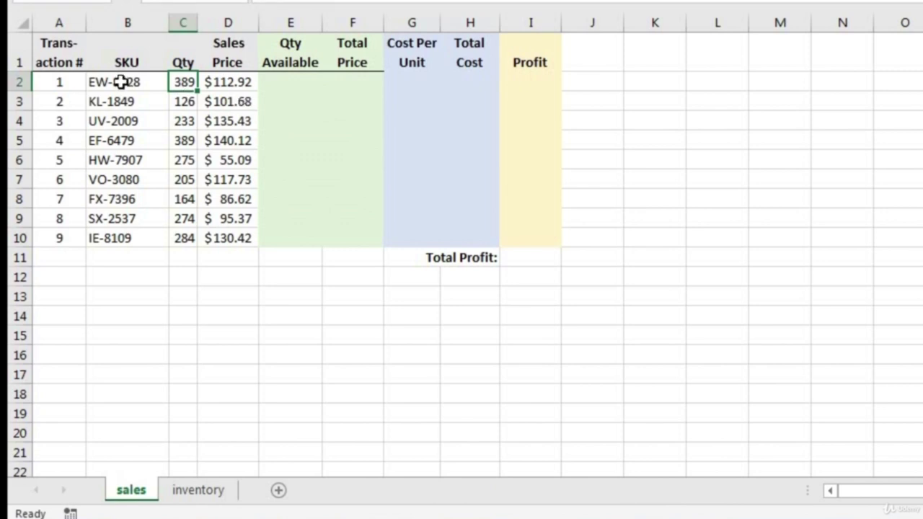
{"action": "left_click_drag", "start_coordinate": [22, 83], "coordinate": [32, 240]}
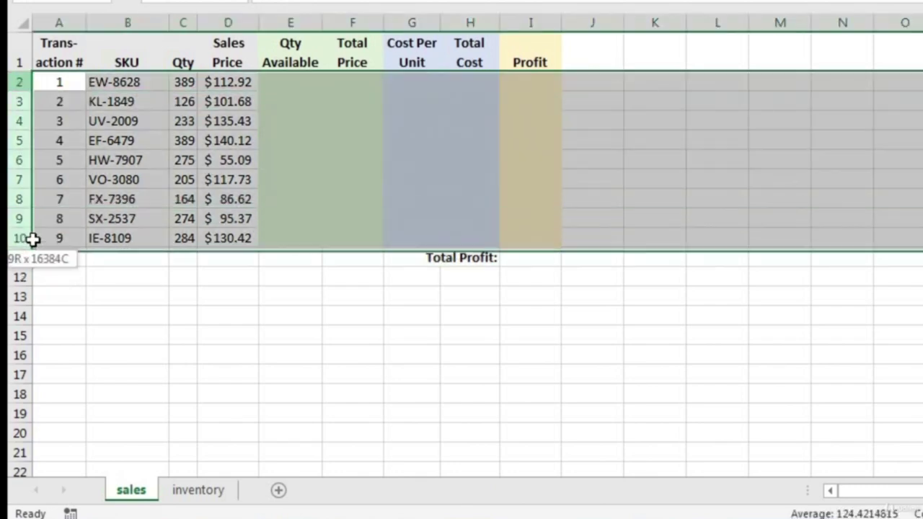
{"action": "left_click", "coordinate": [305, 84]}
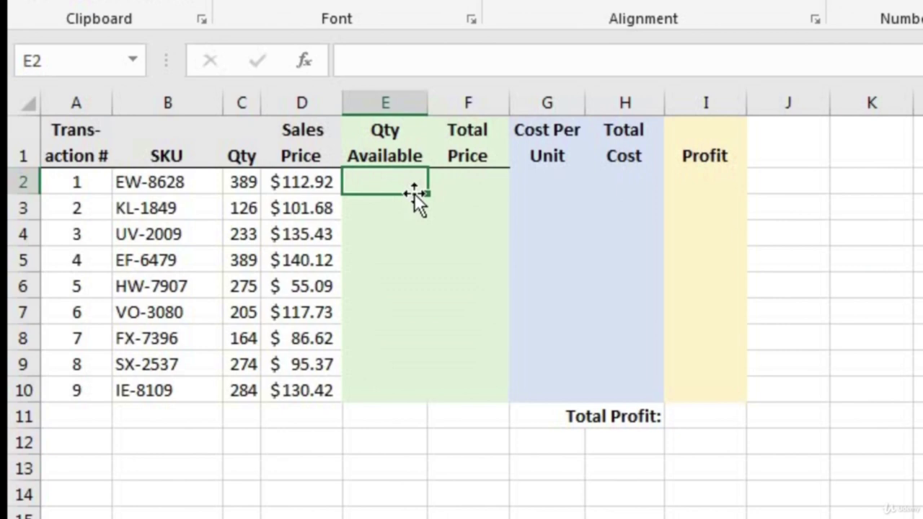
Enter =VLOOKUP(B2,inventory!A:C,2,FALSE) in E2 and fill it down to E10.
{"action": "type", "text": "=vlo"}
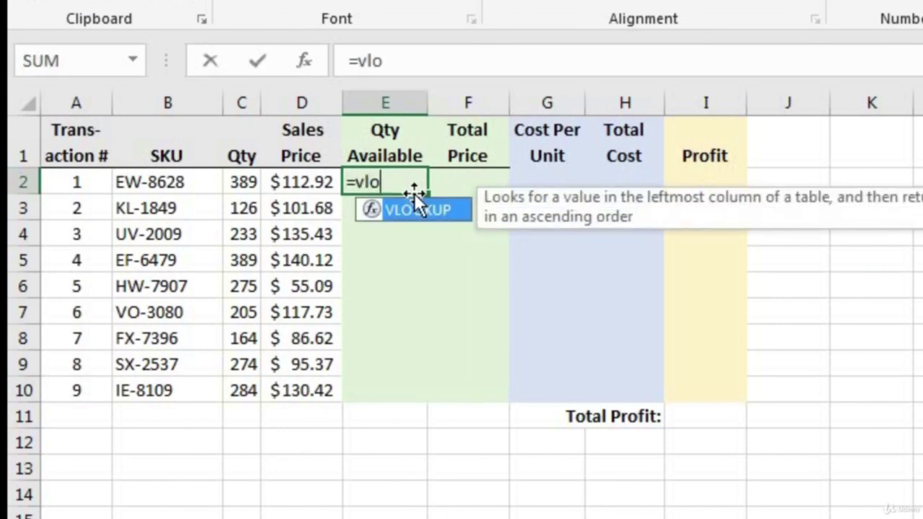
{"action": "key", "text": "Tab"}
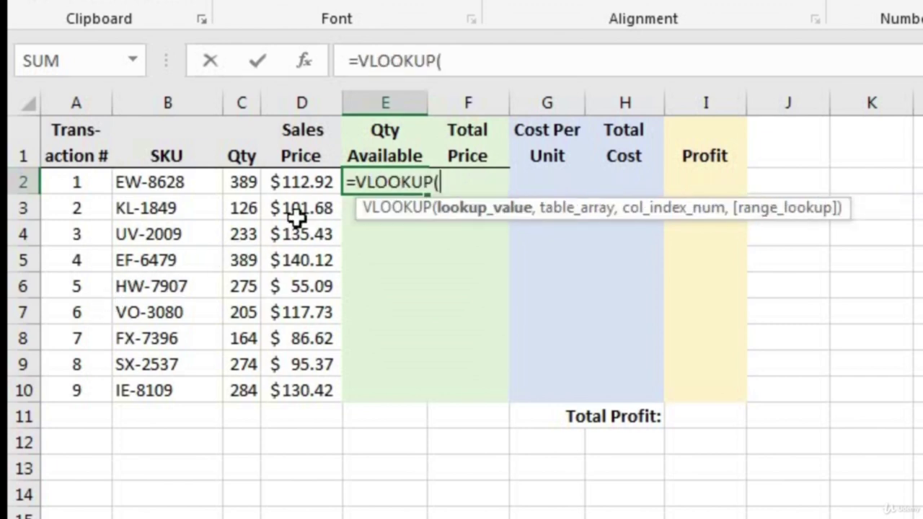
{"action": "left_click", "coordinate": [199, 182]}
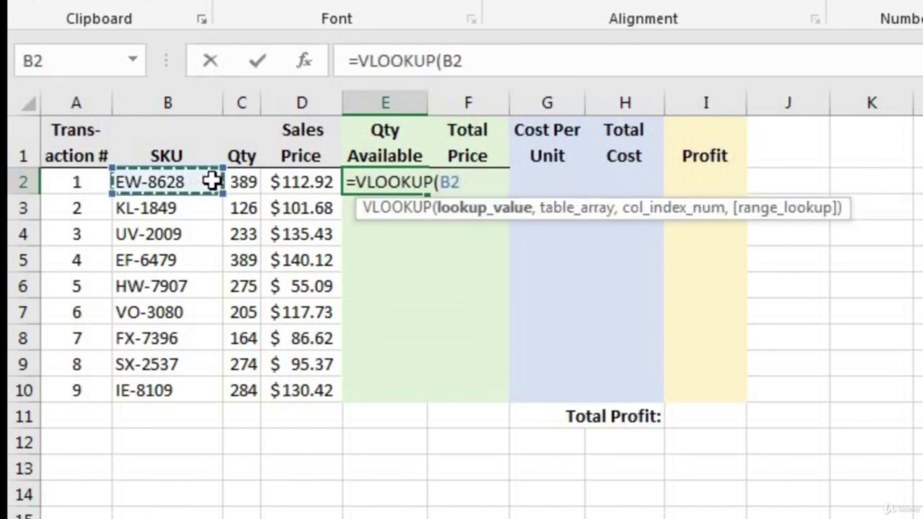
{"action": "type", "text": ","}
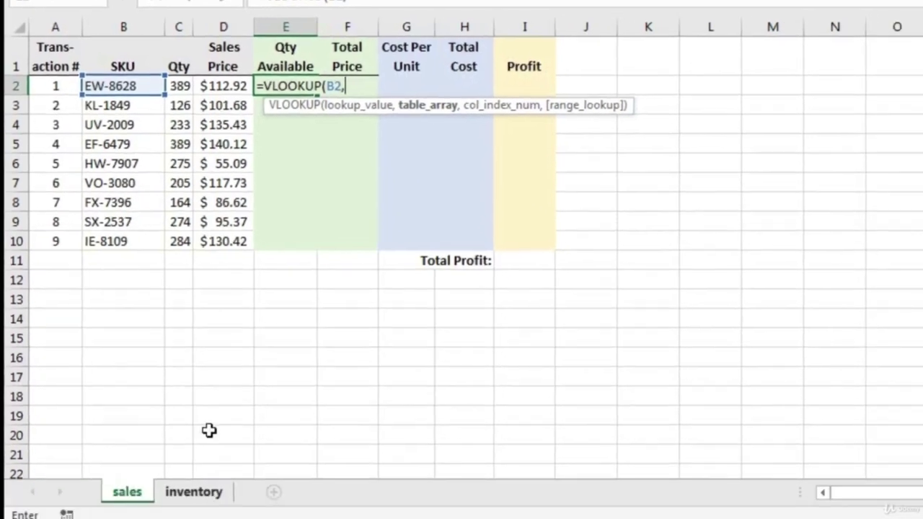
{"action": "left_click", "coordinate": [194, 490]}
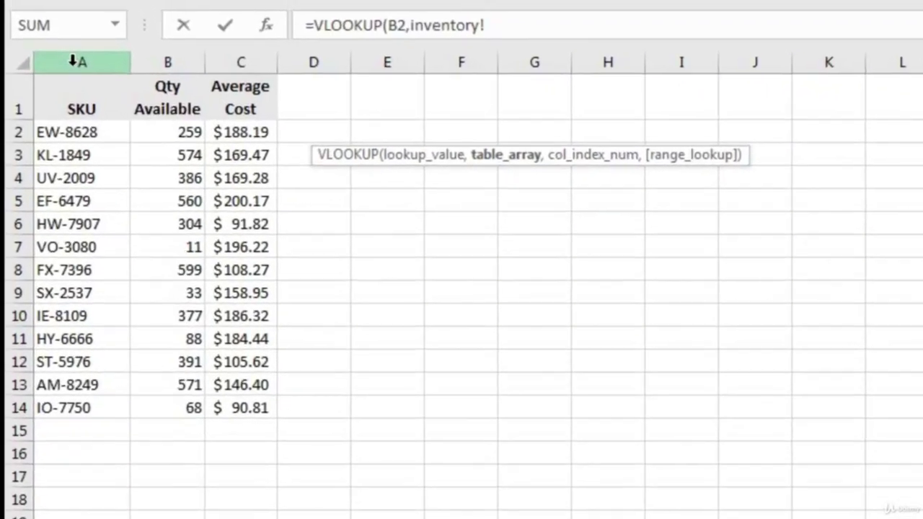
{"action": "left_click", "coordinate": [64, 26]}
{"action": "left_click_drag", "start_coordinate": [108, 94], "coordinate": [276, 114]}
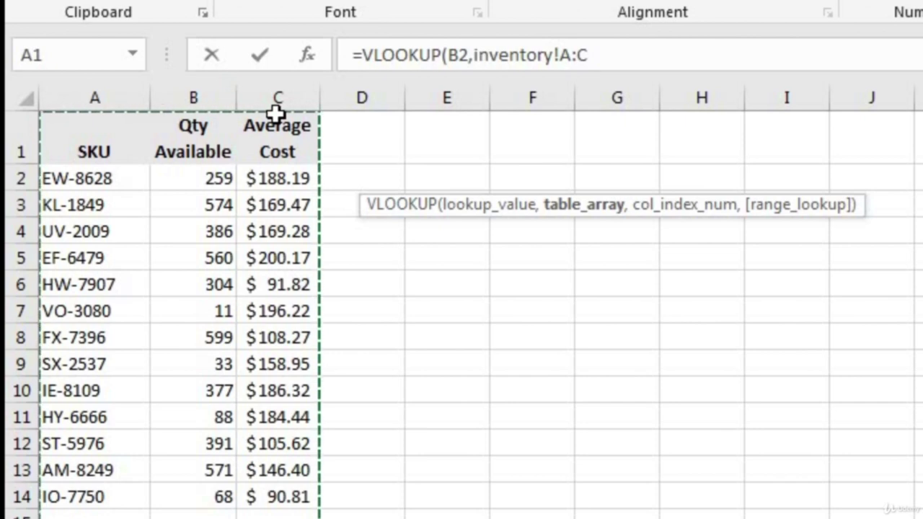
{"action": "type", "text": ","}
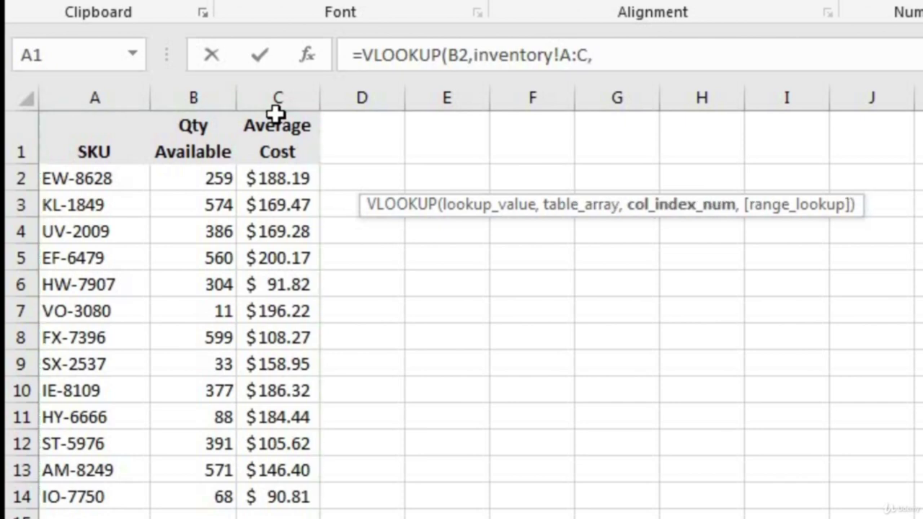
{"action": "type", "text": "2"}
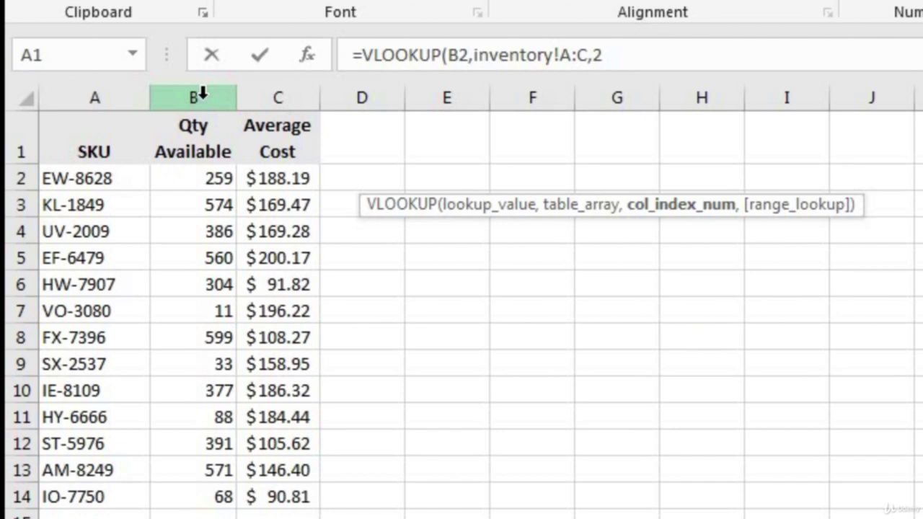
{"action": "type", "text": ",fa"}
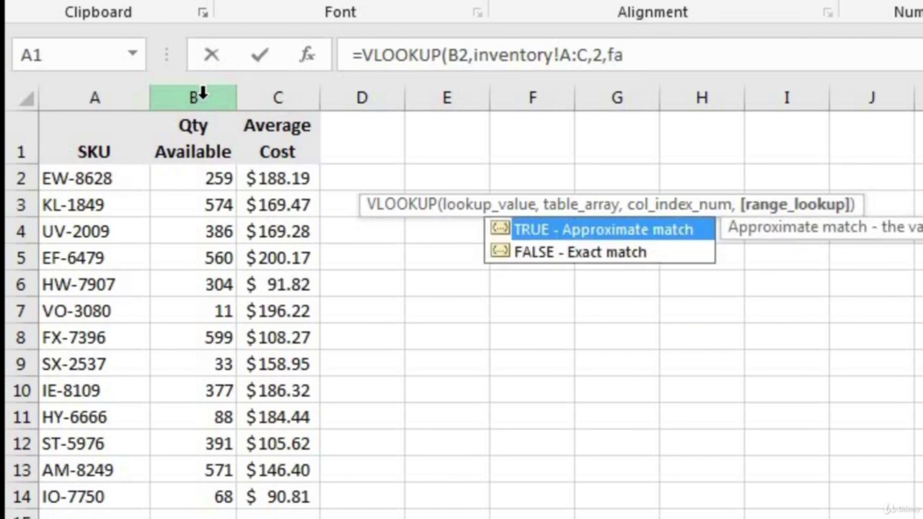
{"action": "type", "text": "lse"}
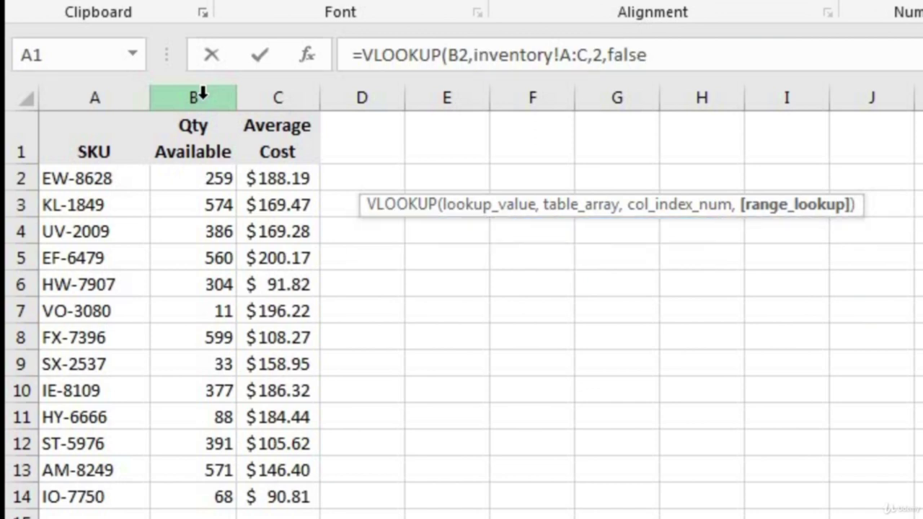
{"action": "type", "text": ")"}
{"action": "key", "text": "Return"}
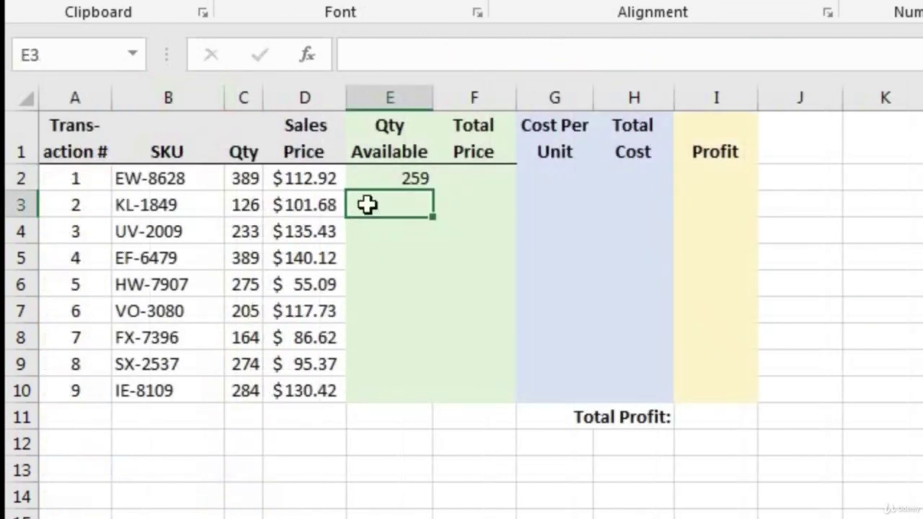
{"action": "left_click", "coordinate": [409, 183]}
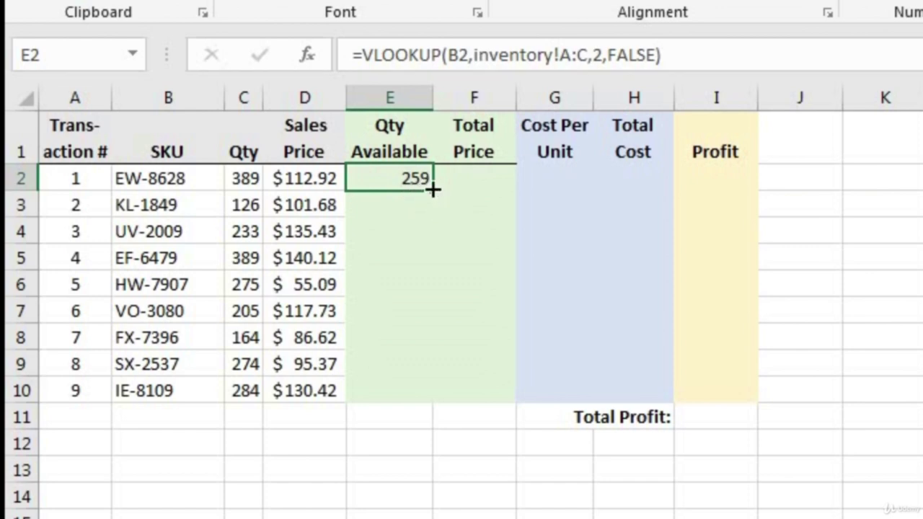
{"action": "left_click_drag", "start_coordinate": [434, 188], "coordinate": [414, 394]}
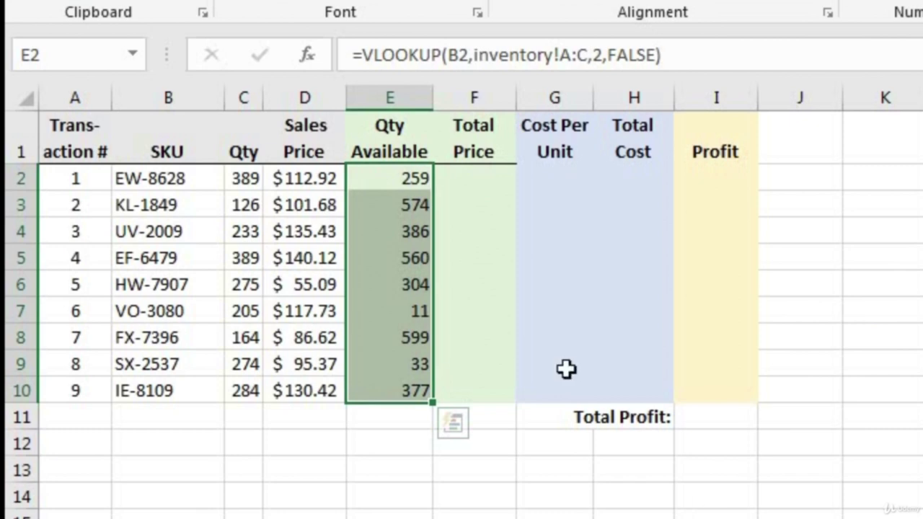
Insert a blank column before Total Price and head it 'Boolean'.
{"action": "left_click", "coordinate": [461, 98]}
{"action": "right_click", "coordinate": [462, 104]}
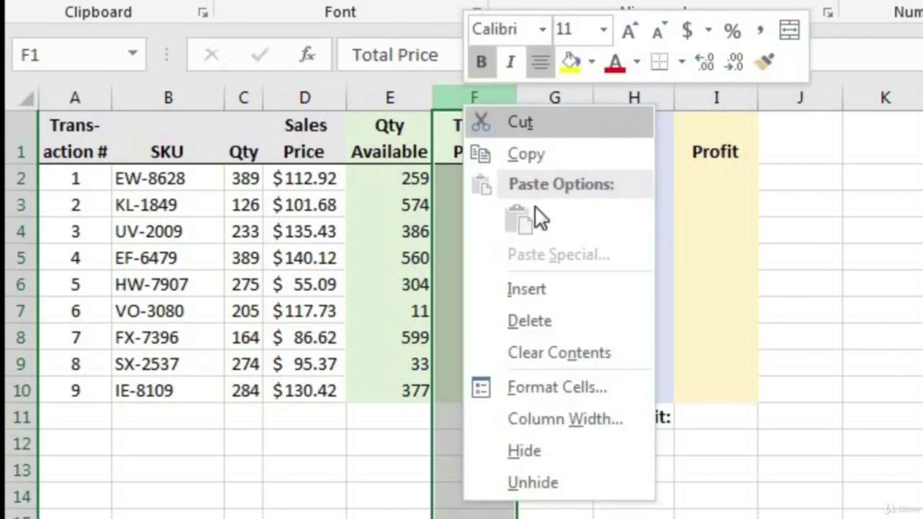
{"action": "left_click", "coordinate": [540, 292]}
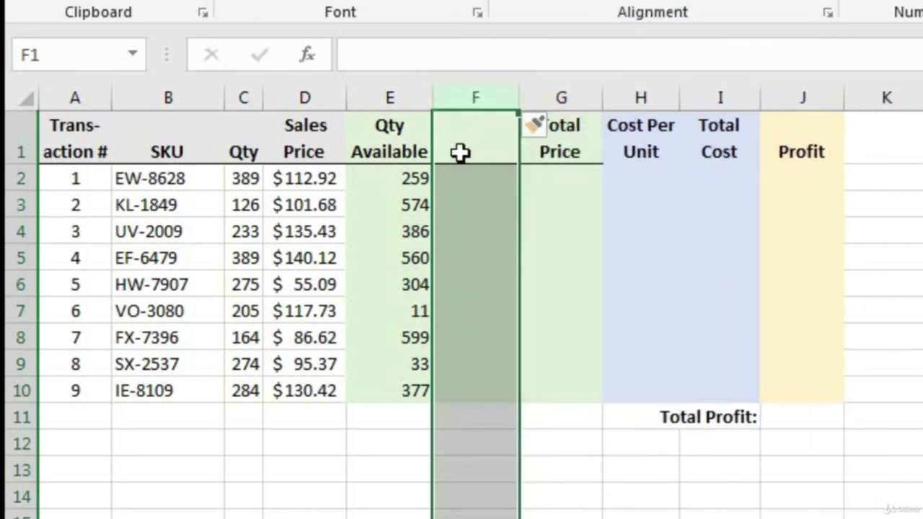
{"action": "left_click", "coordinate": [508, 141]}
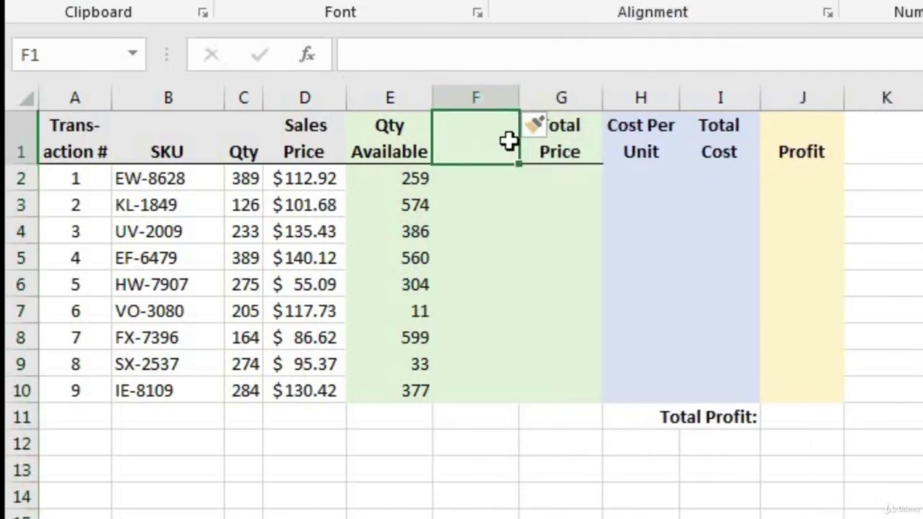
{"action": "type", "text": "Boolean"}
{"action": "key", "text": "Return"}
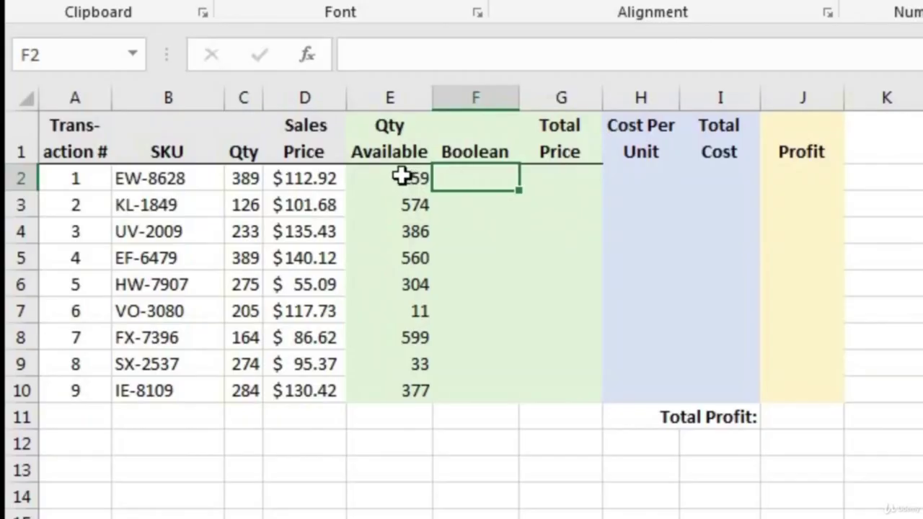
Compare E2's looked-up quantity with the ordered 389 in C2, then begin editing F2.
{"action": "left_click", "coordinate": [400, 176]}
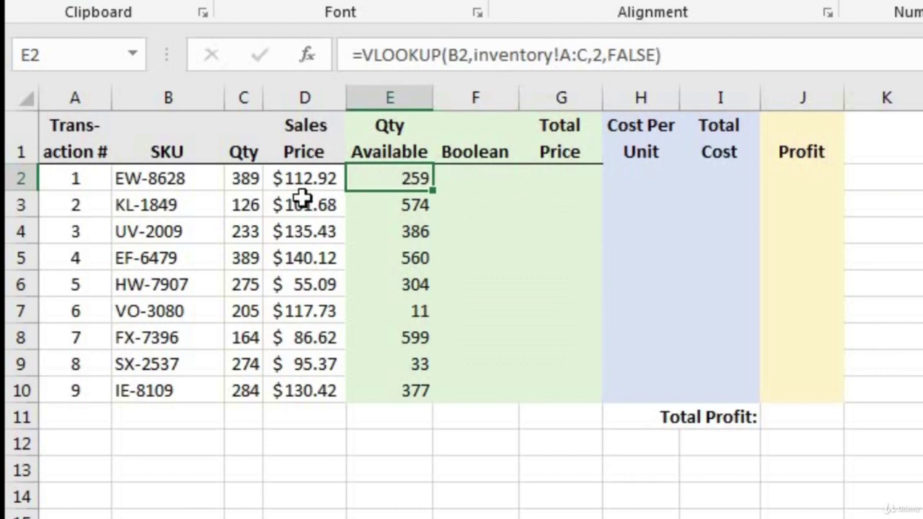
{"action": "left_click", "coordinate": [244, 181]}
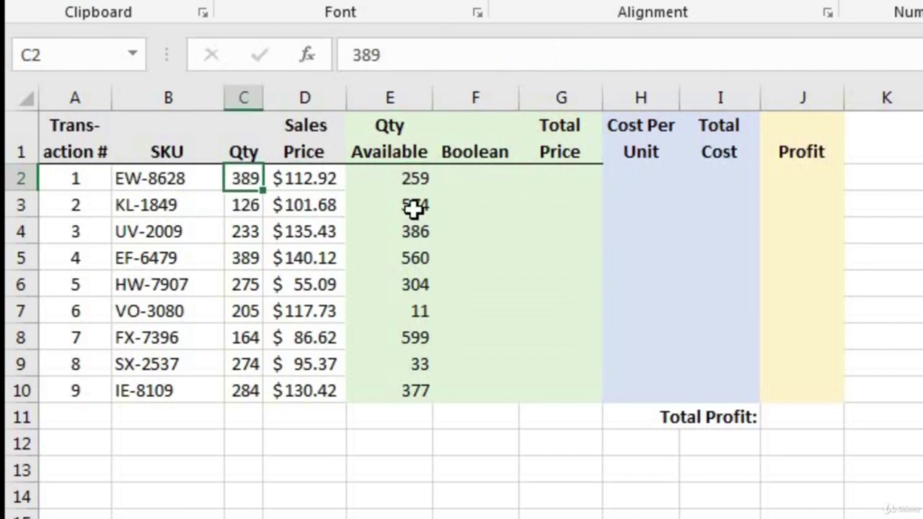
{"action": "left_click", "coordinate": [459, 183]}
{"action": "double_click", "coordinate": [465, 180]}
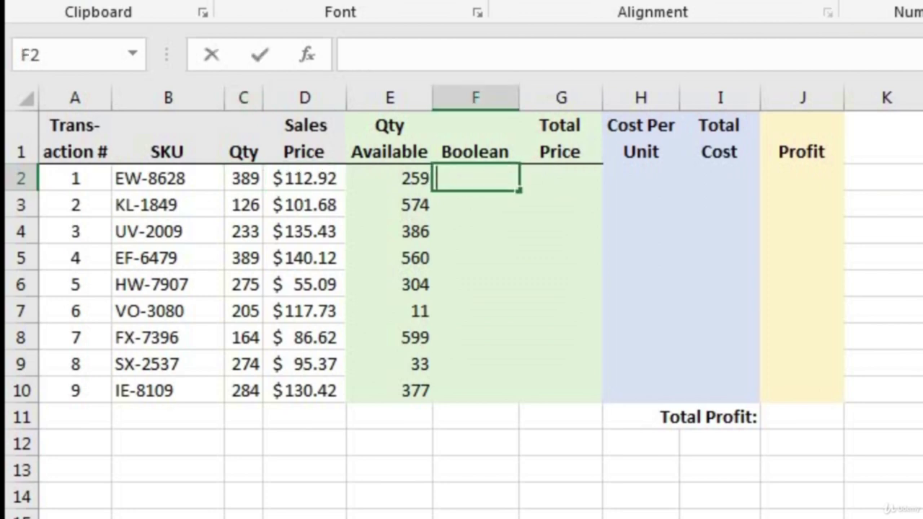
Enter =E2>=C2 in F2, which returns FALSE because 259 available is below the 389 ordered.
{"action": "type", "text": "="}
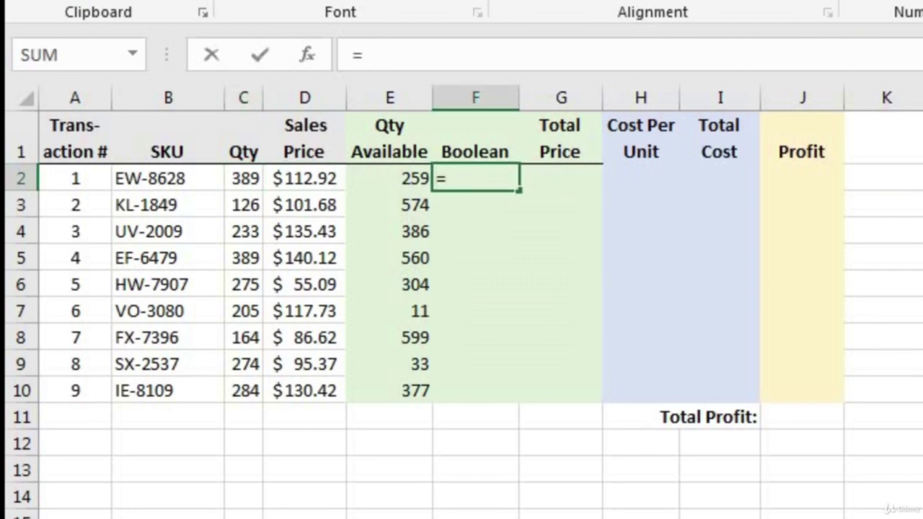
{"action": "left_click", "coordinate": [413, 180]}
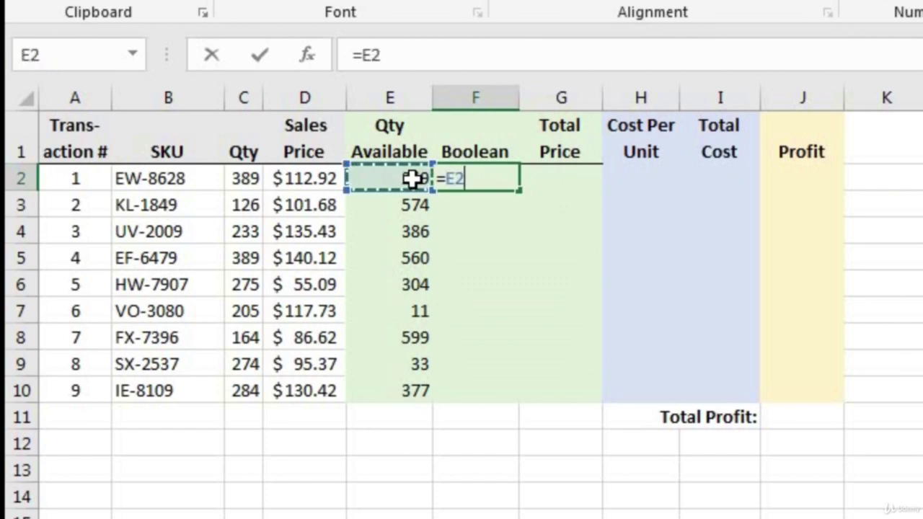
{"action": "type", "text": ">"}
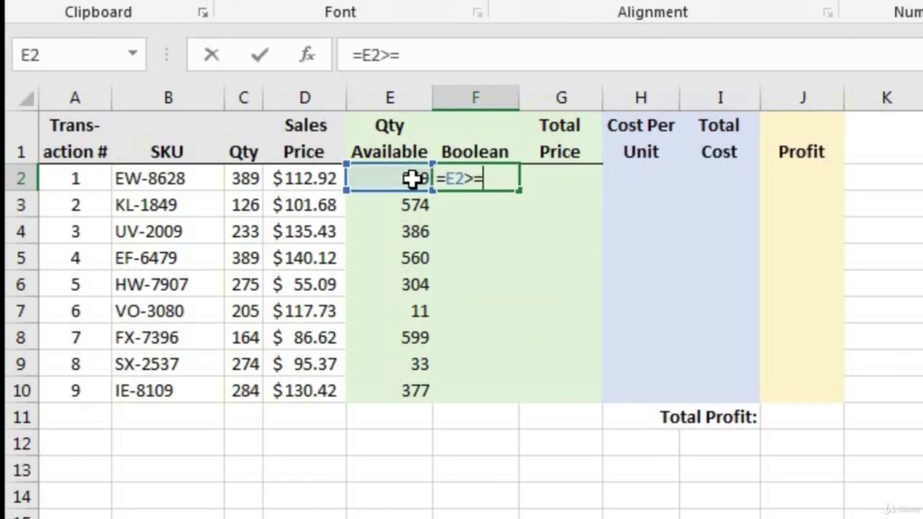
{"action": "type", "text": "="}
{"action": "left_click", "coordinate": [246, 173]}
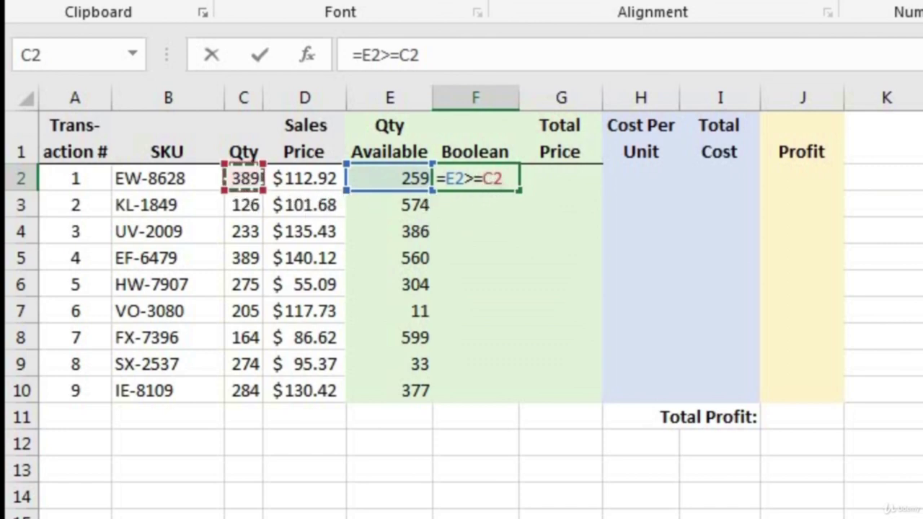
{"action": "key", "text": "Return"}
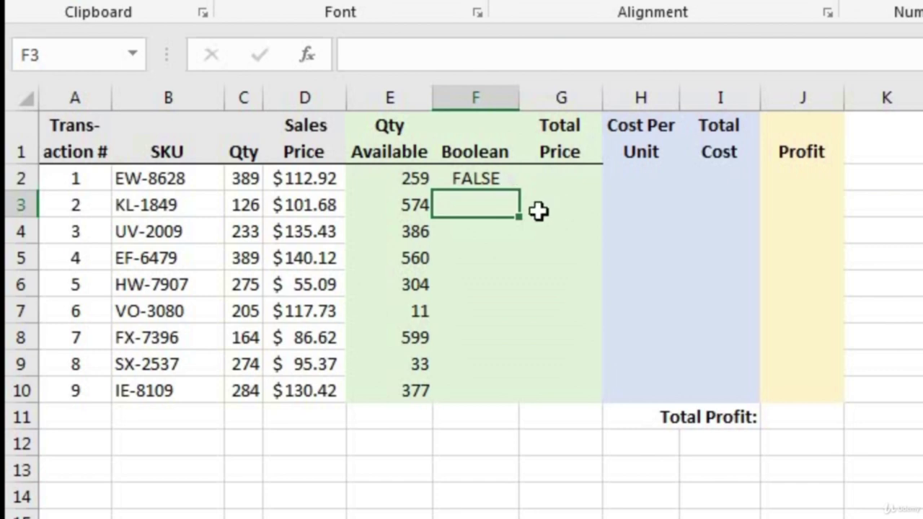
{"action": "left_click", "coordinate": [485, 179]}
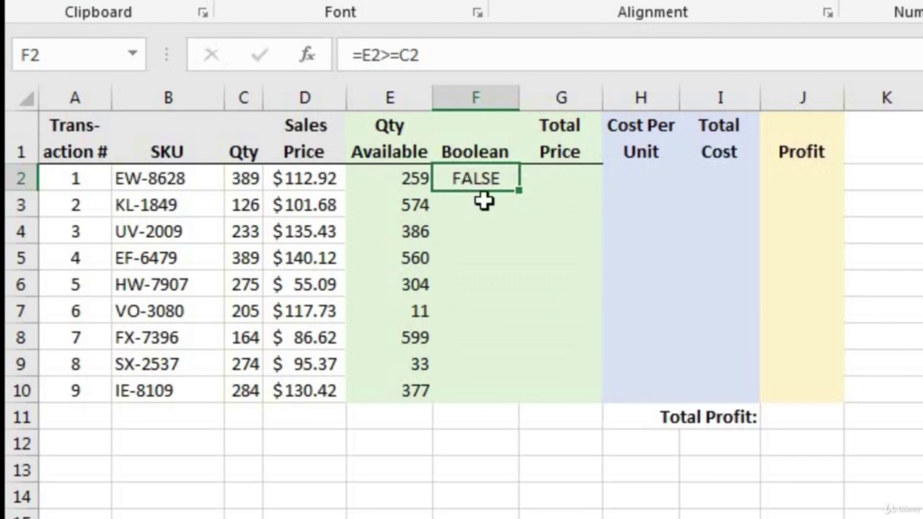
Fill the =E2>=C2 test down to F10 and review the results, FALSE for transactions 1, 6 and 8.
{"action": "left_click_drag", "start_coordinate": [520, 191], "coordinate": [507, 408]}
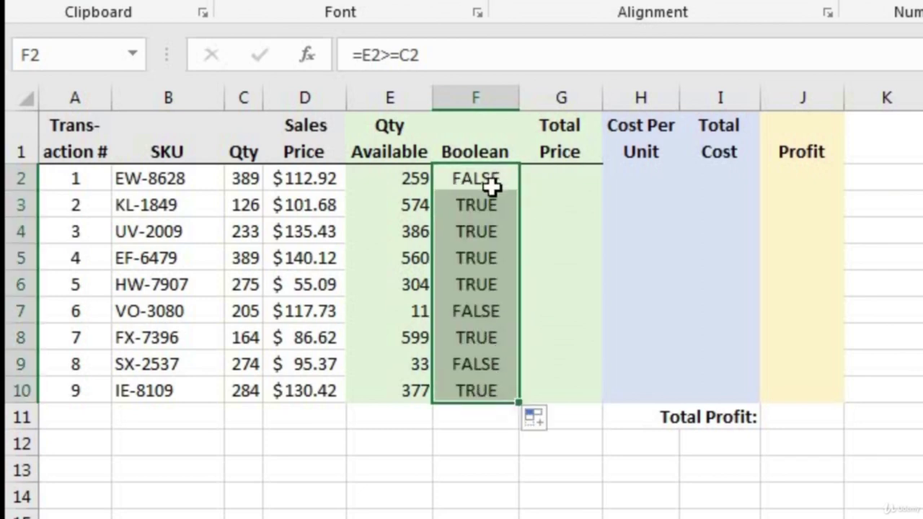
{"action": "left_click", "coordinate": [491, 311]}
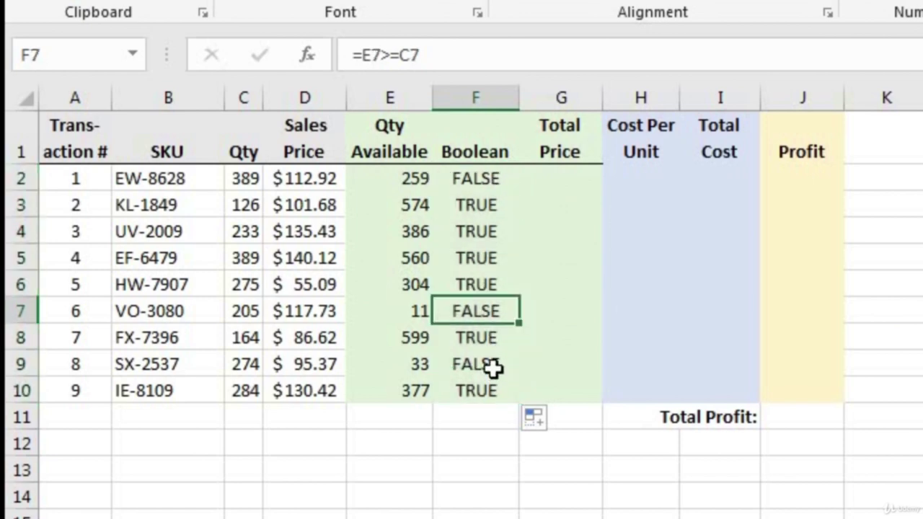
{"action": "left_click", "coordinate": [492, 367]}
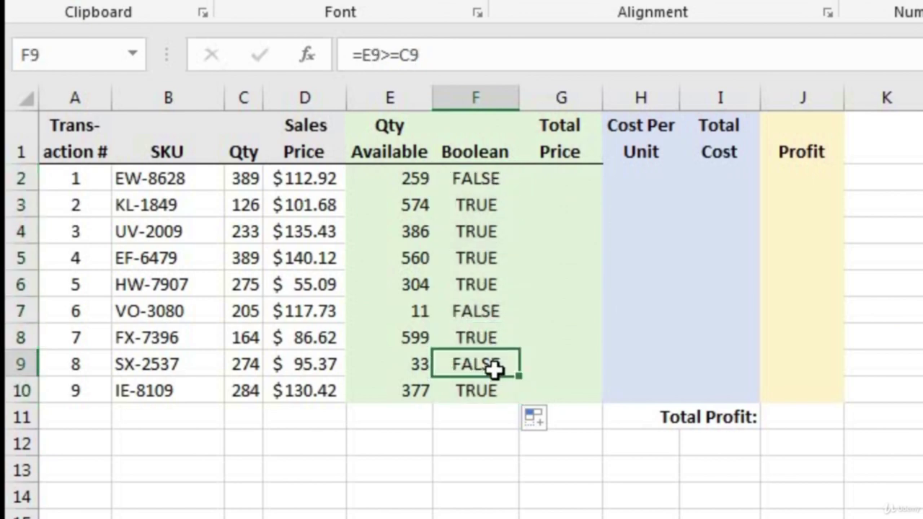
{"action": "left_click", "coordinate": [418, 368]}
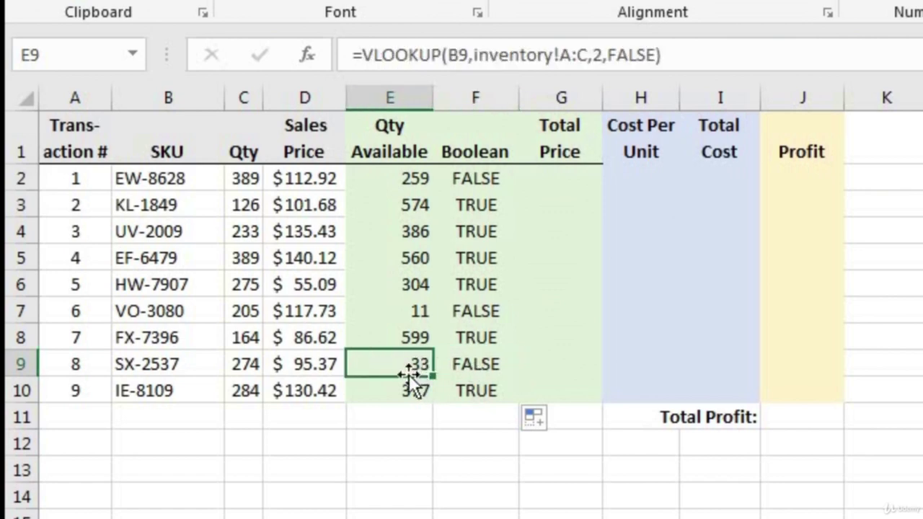
{"action": "left_click", "coordinate": [254, 367]}
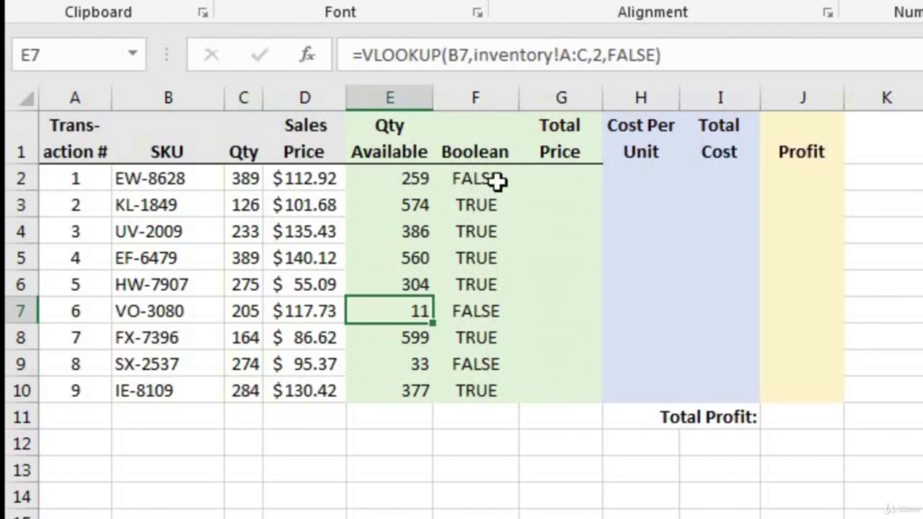
{"action": "double_click", "coordinate": [498, 180]}
{"action": "double_click", "coordinate": [473, 178]}
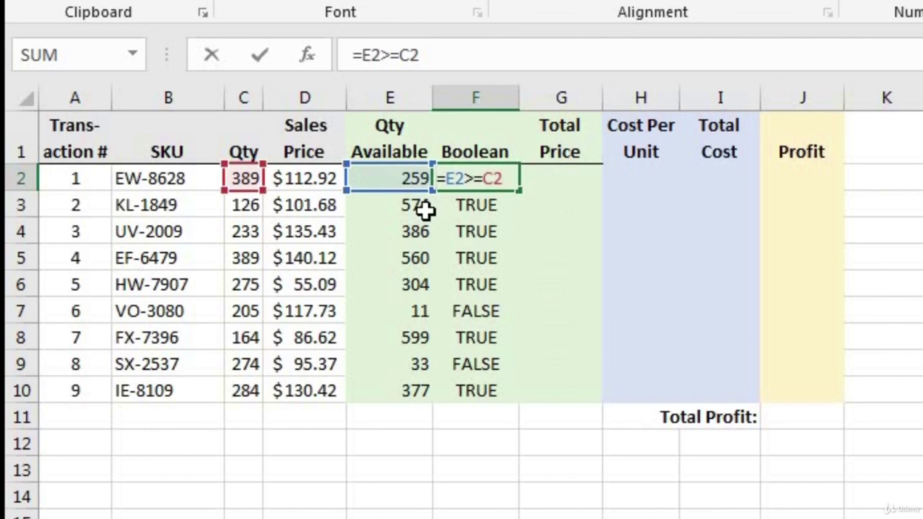
{"action": "key", "text": "ctrl+Return"}
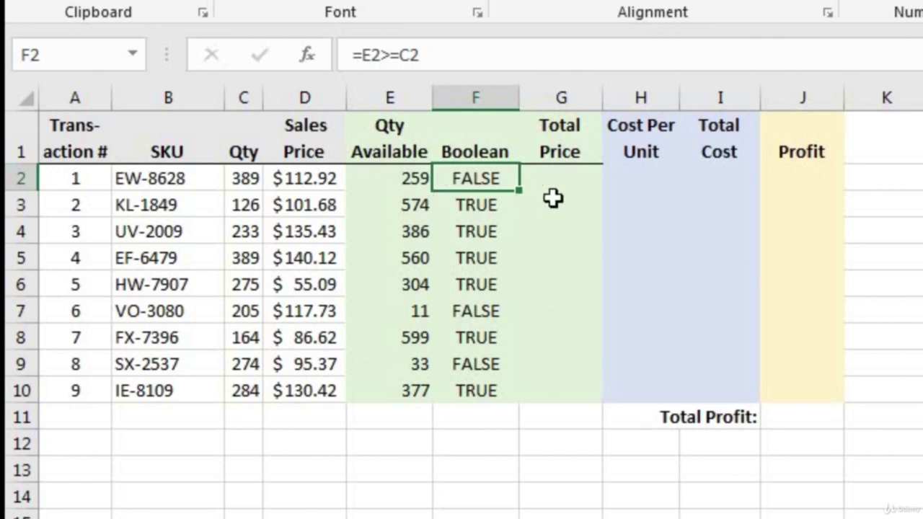
Enter =IF(F2,C2*D2,"not enough in stock") in the Total Price cell G2.
{"action": "left_click", "coordinate": [570, 180]}
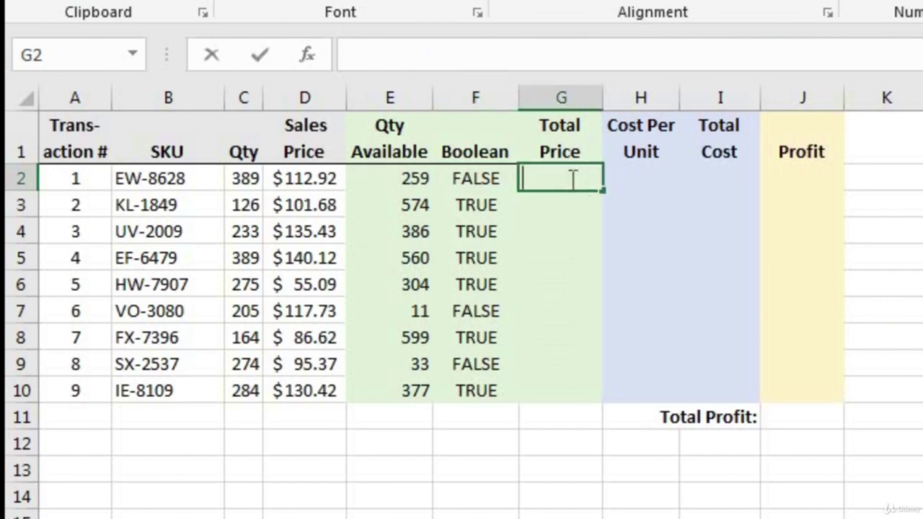
{"action": "type", "text": "=if"}
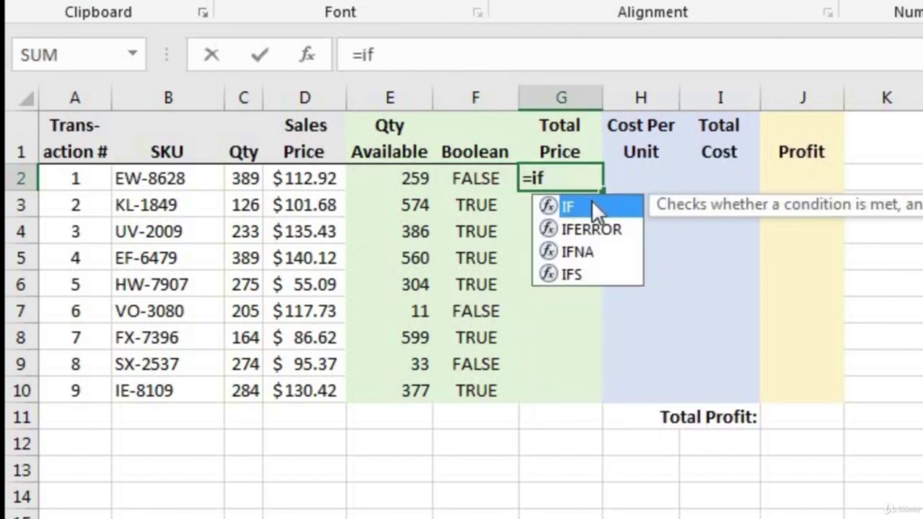
{"action": "double_click", "coordinate": [596, 209]}
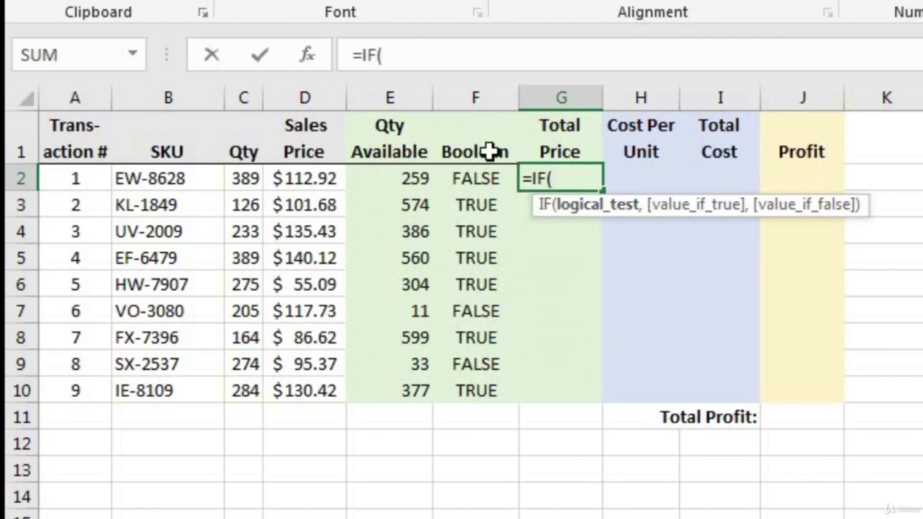
{"action": "left_click", "coordinate": [480, 175]}
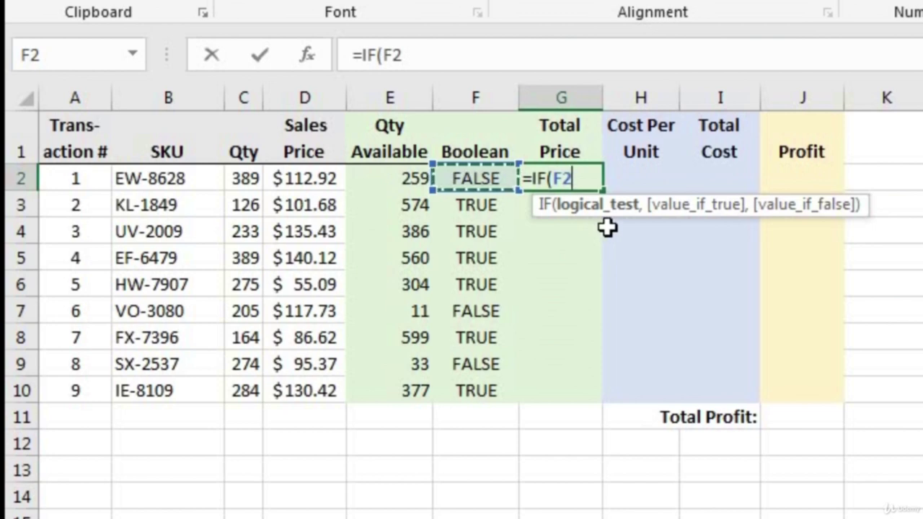
{"action": "type", "text": ","}
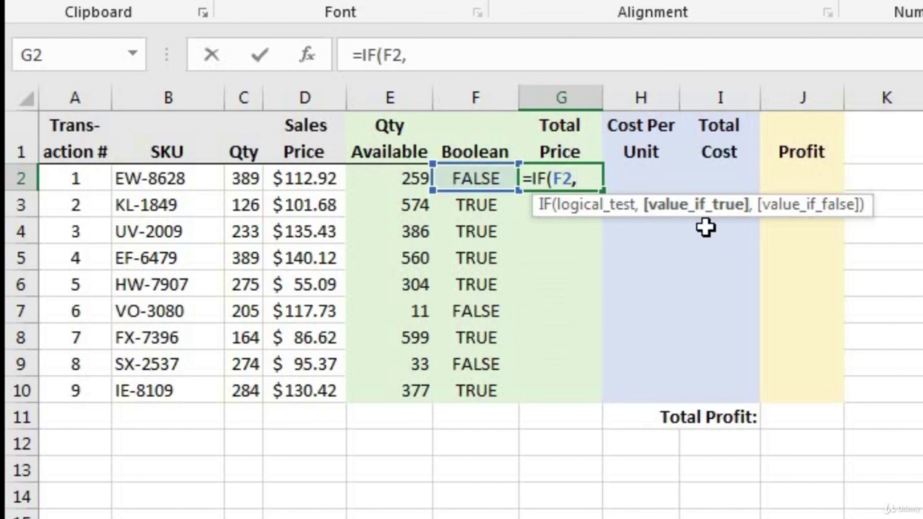
{"action": "left_click", "coordinate": [254, 181]}
{"action": "type", "text": "*"}
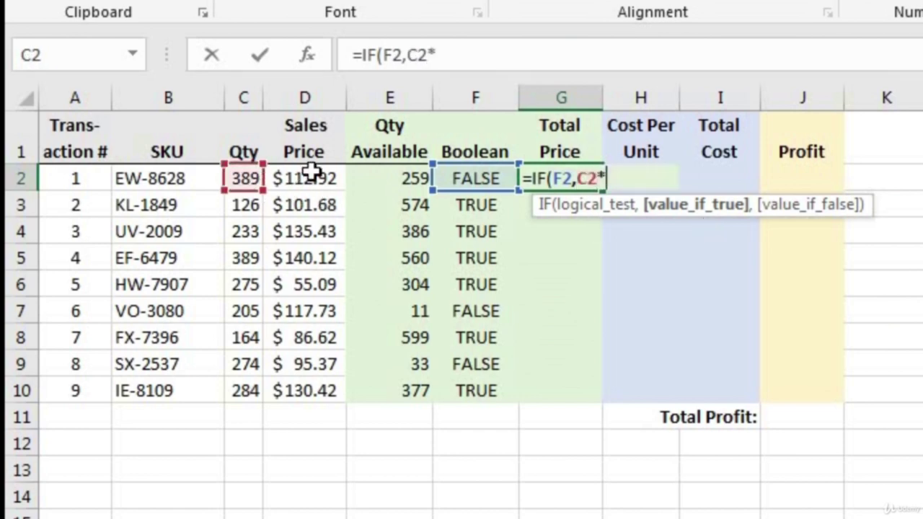
{"action": "left_click", "coordinate": [308, 176]}
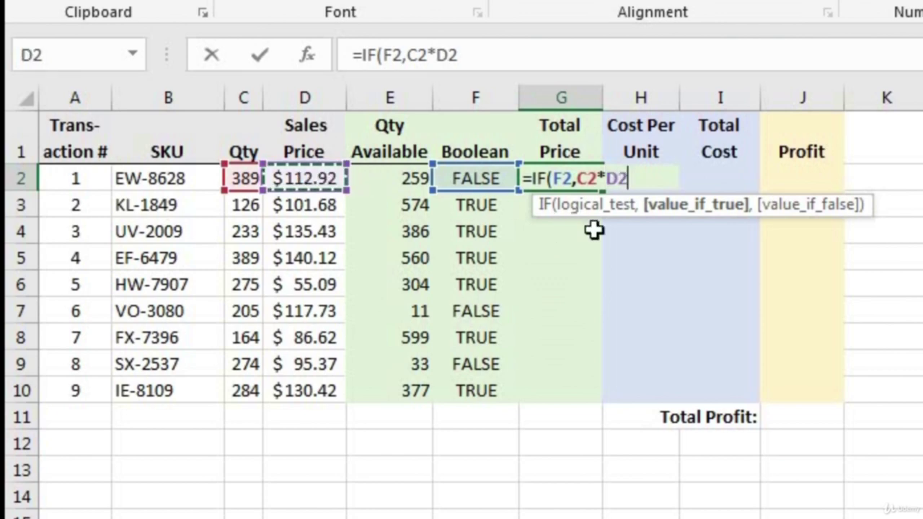
{"action": "type", "text": ","}
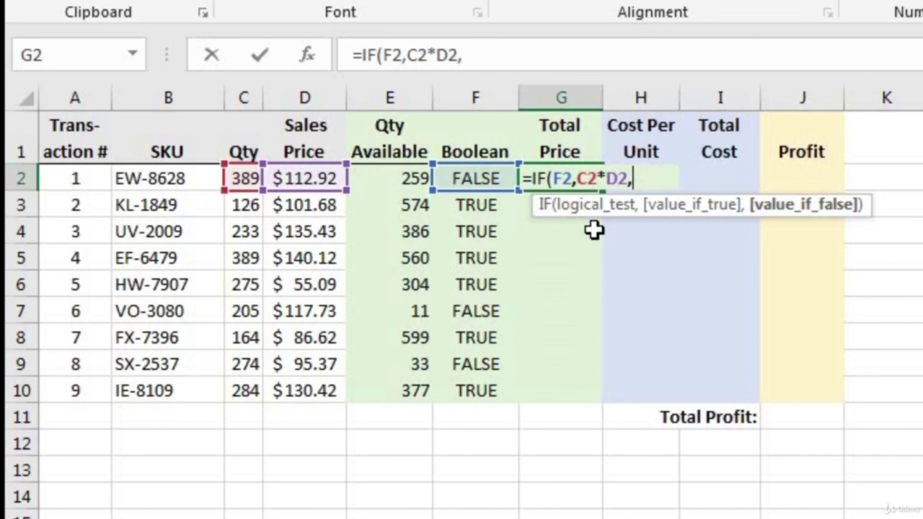
{"action": "type", "text": "\"not en"}
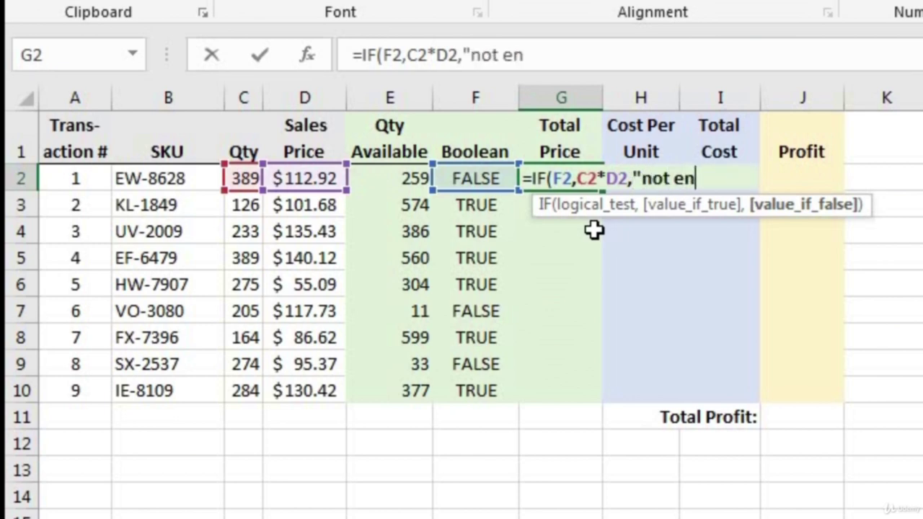
{"action": "type", "text": "ough in s"}
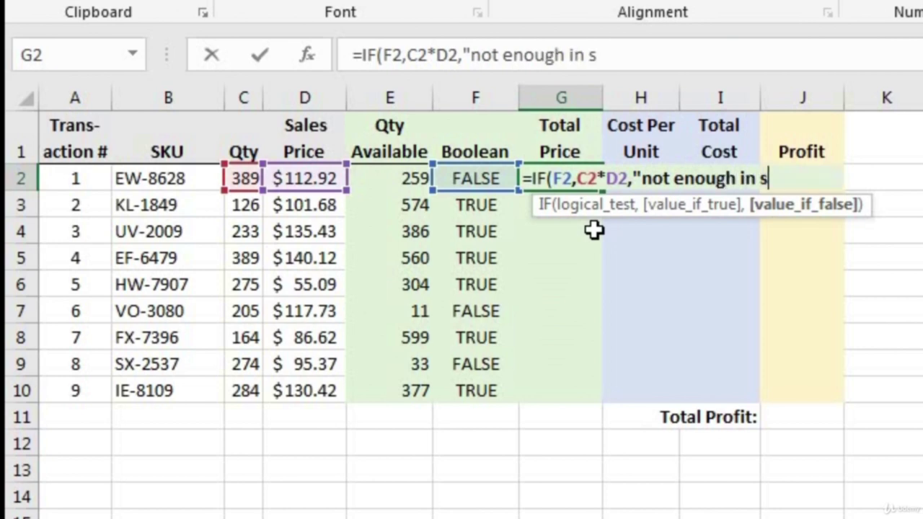
{"action": "type", "text": "tock"}
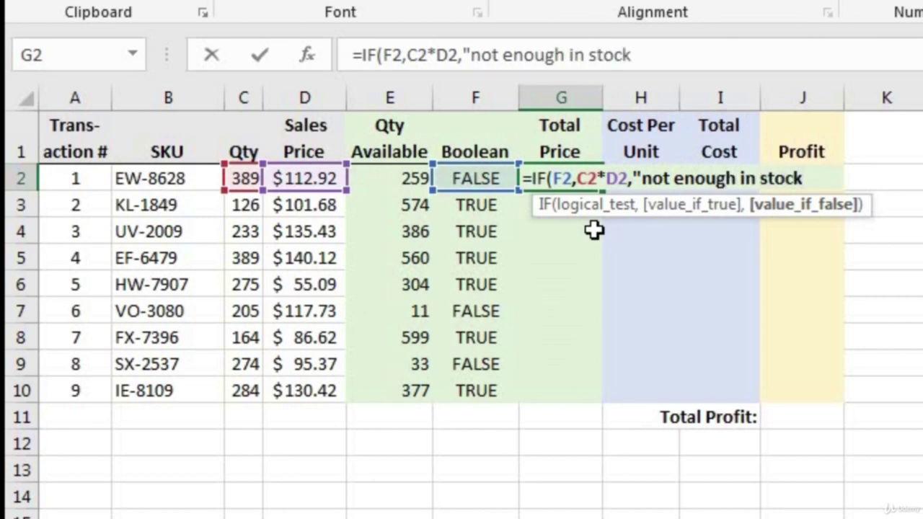
{"action": "type", "text": "\")"}
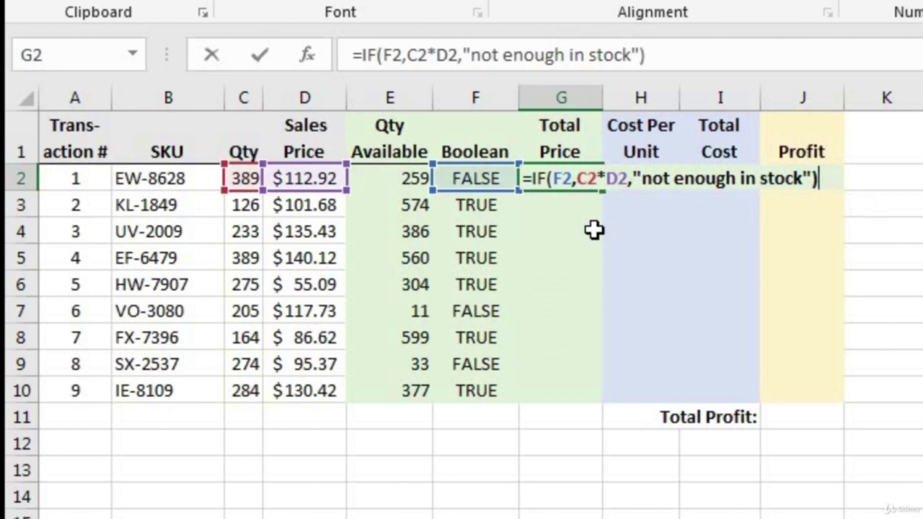
{"action": "key", "text": "Return"}
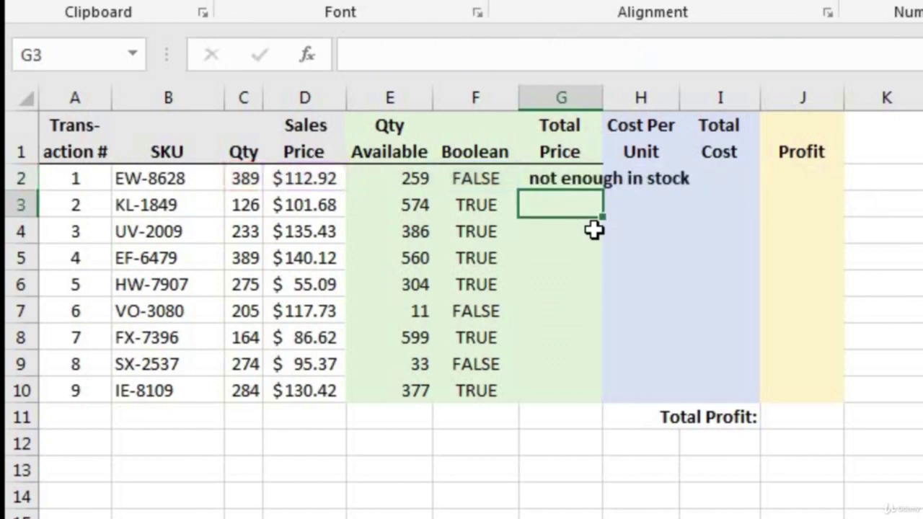
Copy the Total Price formula down to G10, widen column G, and check the totals.
{"action": "left_click", "coordinate": [573, 175]}
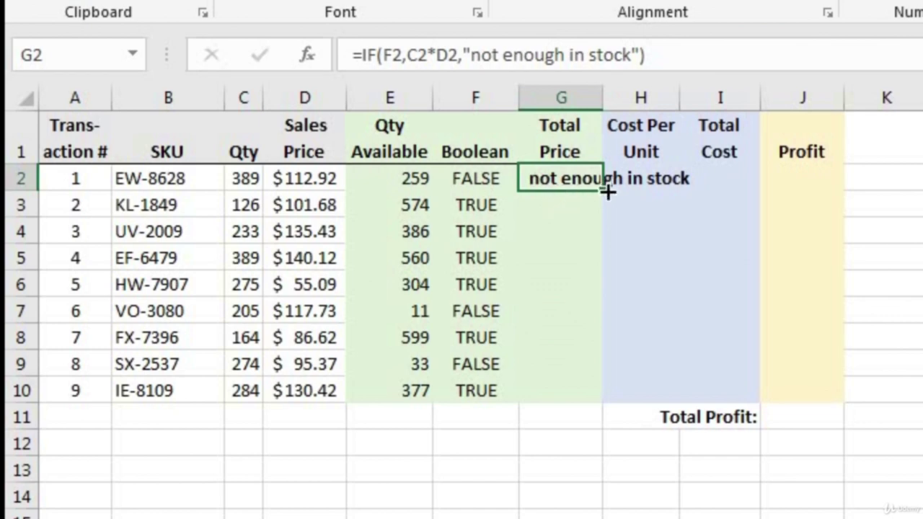
{"action": "left_click_drag", "start_coordinate": [570, 361], "coordinate": [561, 400]}
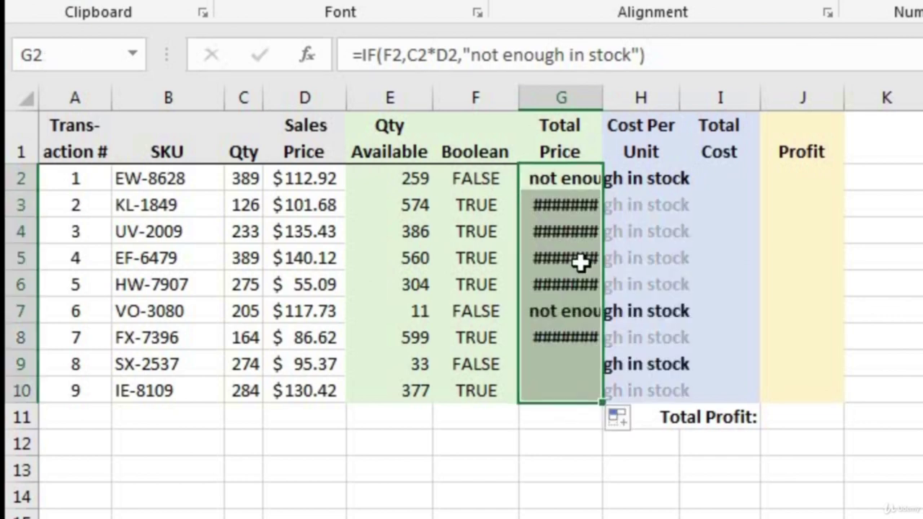
{"action": "double_click", "coordinate": [601, 89]}
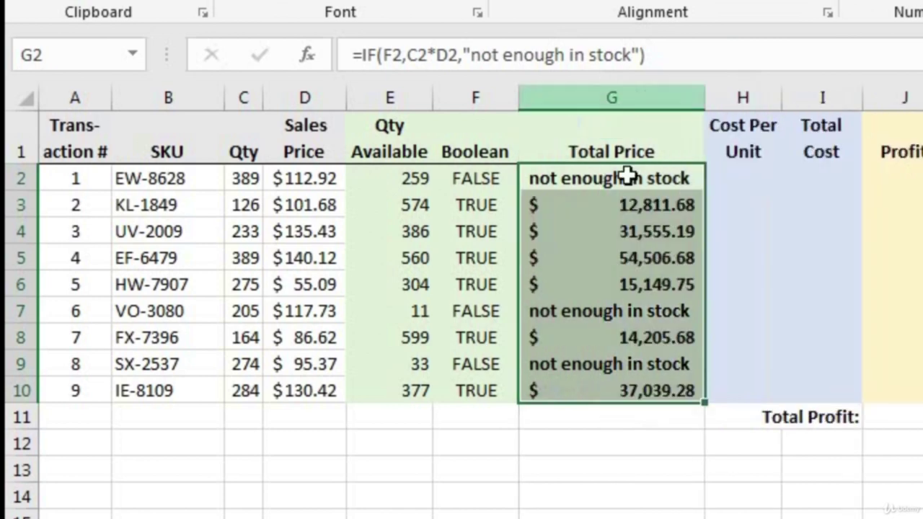
{"action": "left_click", "coordinate": [625, 182]}
{"action": "left_click_drag", "start_coordinate": [608, 206], "coordinate": [608, 290]}
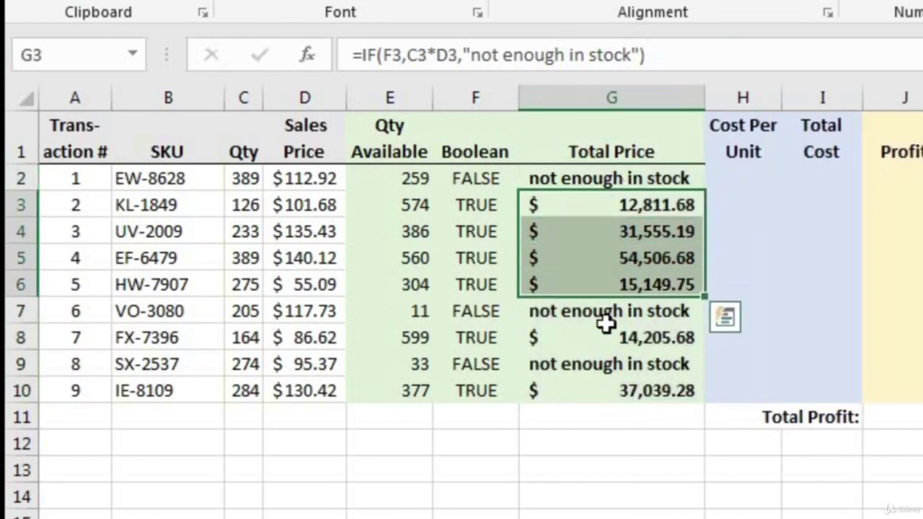
{"action": "left_click", "coordinate": [602, 337]}
{"action": "left_click", "coordinate": [610, 395]}
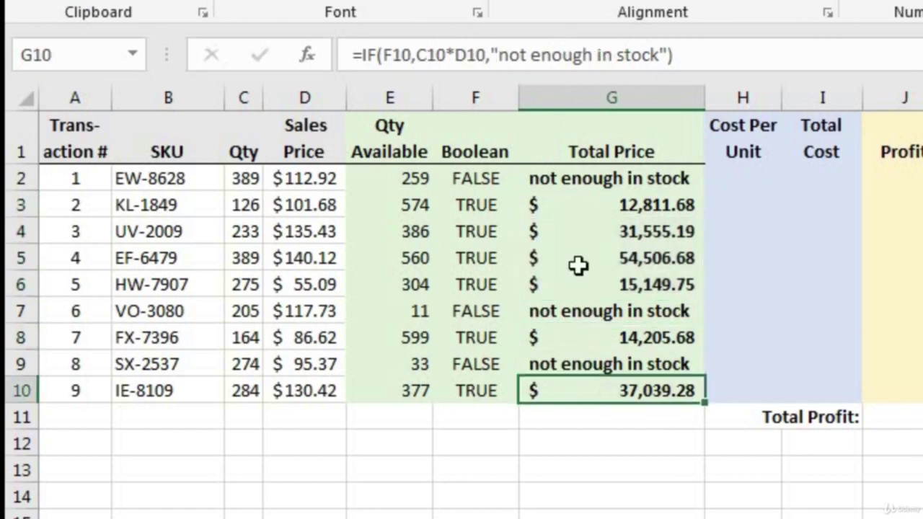
{"action": "left_click", "coordinate": [544, 181]}
{"action": "left_click", "coordinate": [562, 312]}
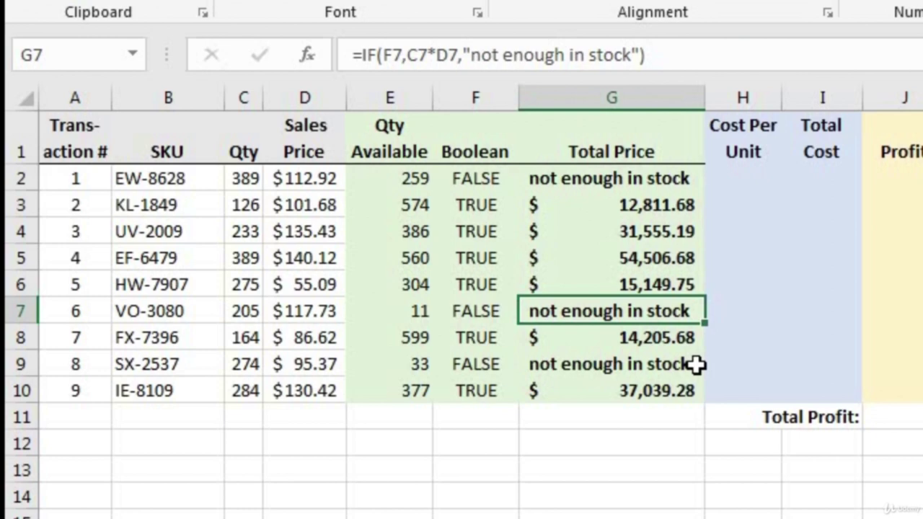
Review F2's =E2>=C2 test and G2's IF formula without changing them.
{"action": "double_click", "coordinate": [478, 181]}
{"action": "key", "text": "Left"}
{"action": "key", "text": "Left"}
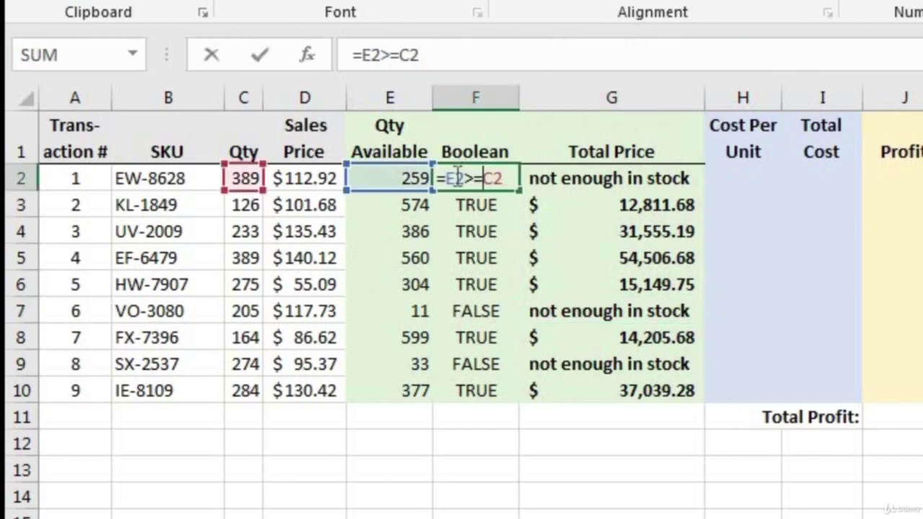
{"action": "key", "text": "shift+Right"}
{"action": "key", "text": "shift+Right"}
{"action": "key", "text": "shift+Right"}
{"action": "key", "text": "shift+Right"}
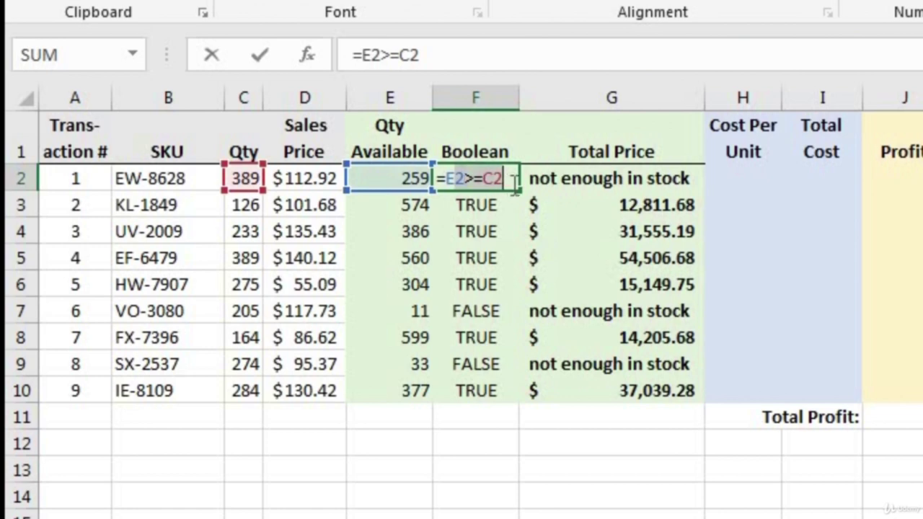
{"action": "key", "text": "Escape"}
{"action": "left_click", "coordinate": [575, 179]}
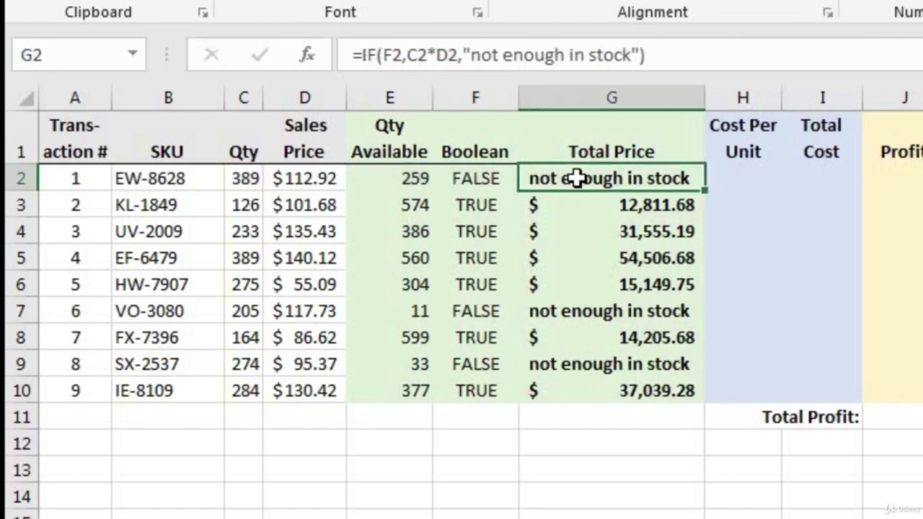
{"action": "left_click", "coordinate": [470, 178]}
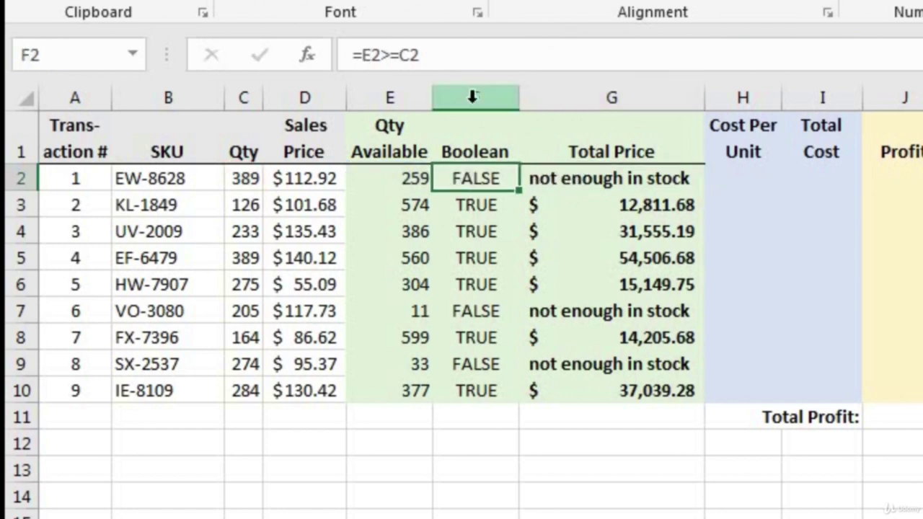
Delete the Boolean column and repair F2's Total Price formula by replacing #REF! with E2>=C2.
{"action": "right_click", "coordinate": [472, 97]}
{"action": "left_click", "coordinate": [540, 316]}
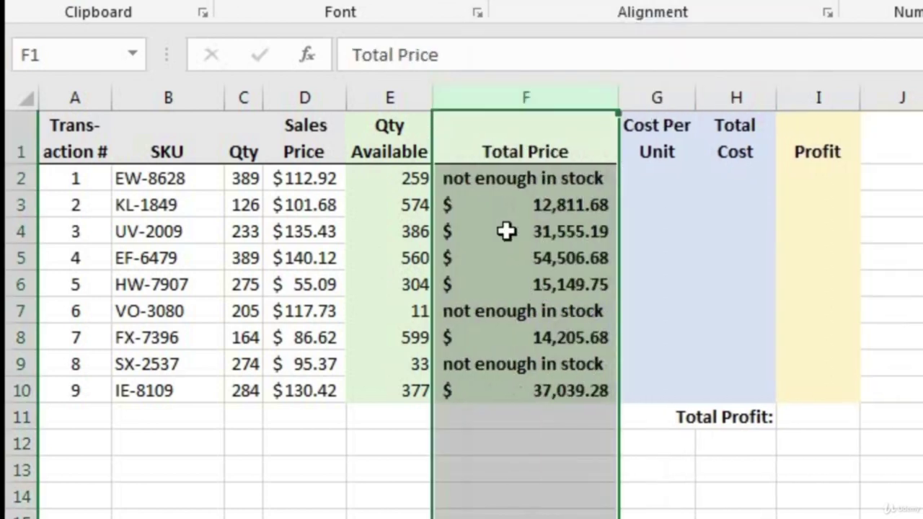
{"action": "left_click", "coordinate": [491, 178]}
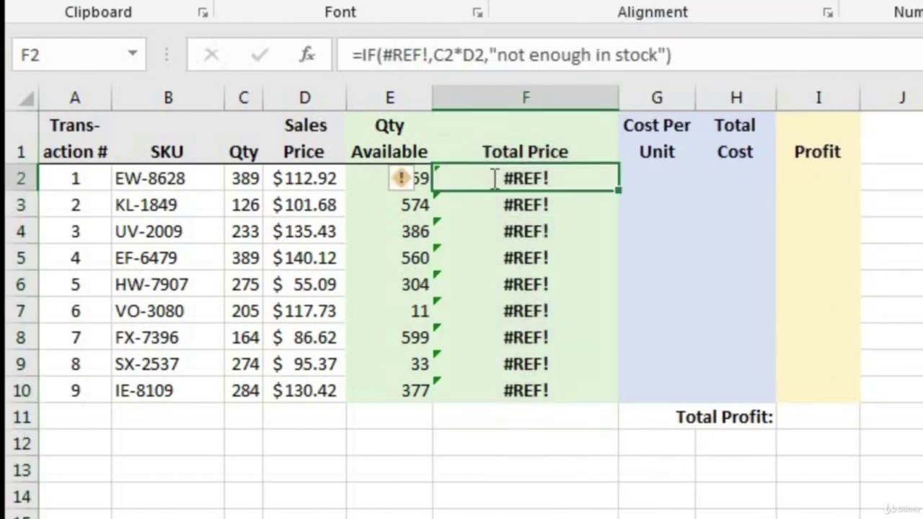
{"action": "double_click", "coordinate": [490, 178]}
{"action": "left_click_drag", "start_coordinate": [467, 178], "coordinate": [508, 177]}
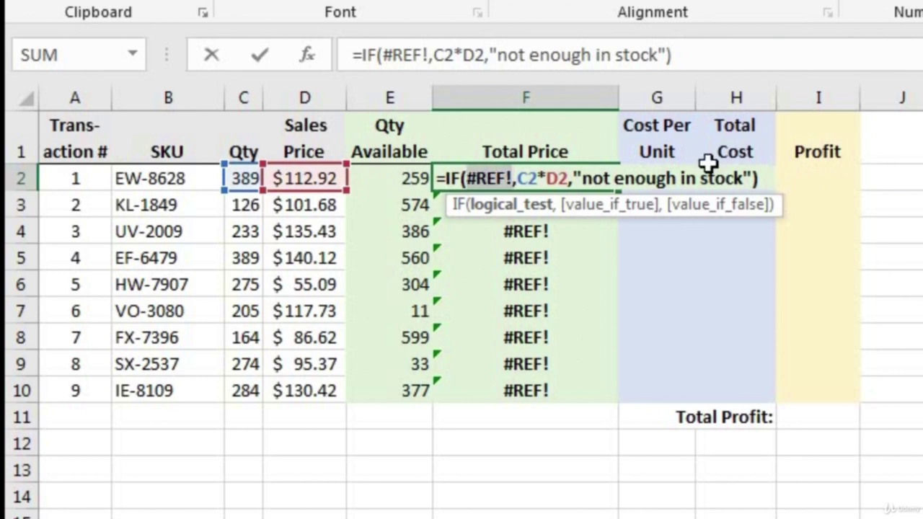
{"action": "key", "text": "BackSpace"}
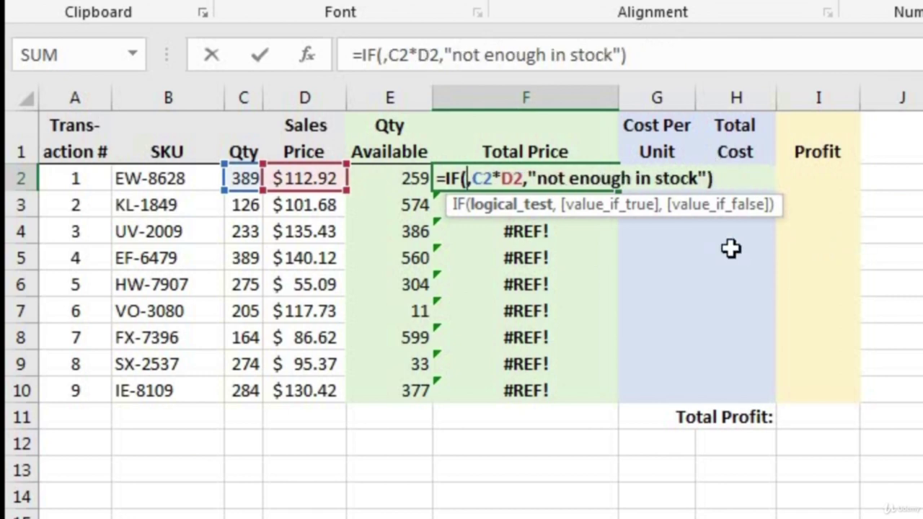
{"action": "left_click", "coordinate": [400, 184]}
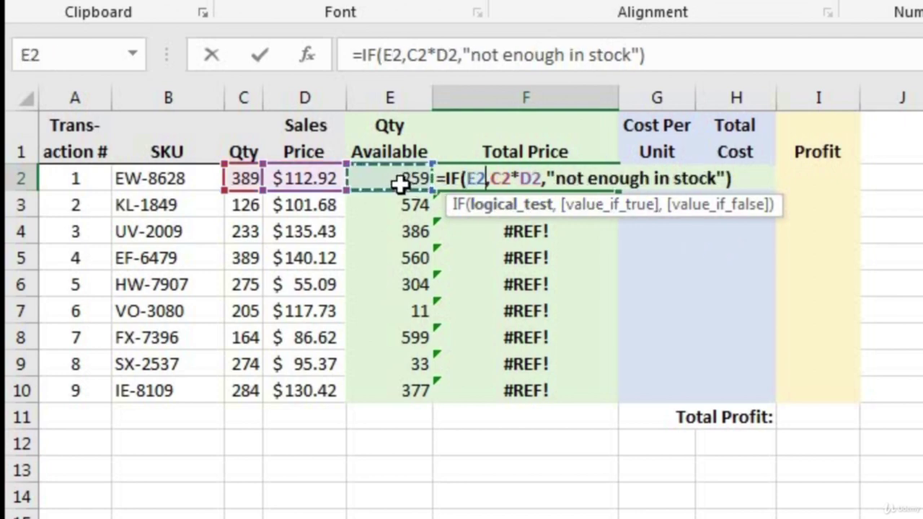
{"action": "type", "text": ">"}
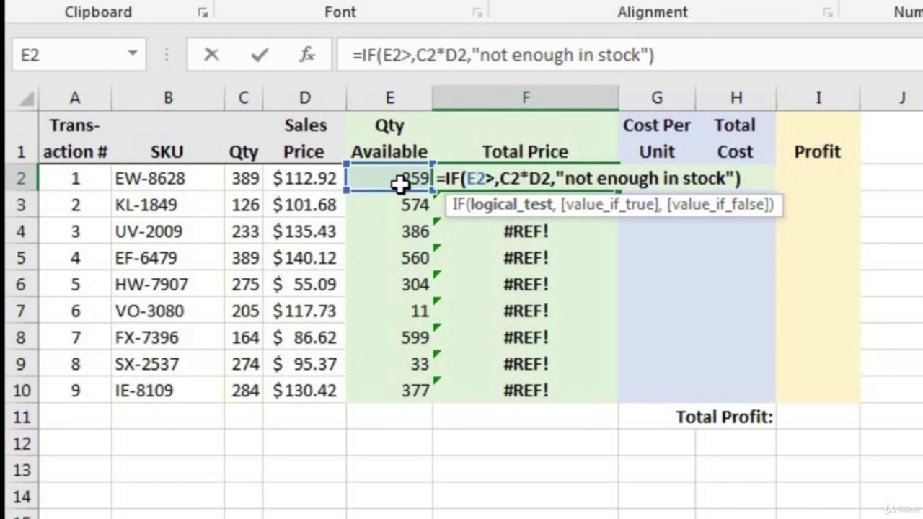
{"action": "type", "text": "="}
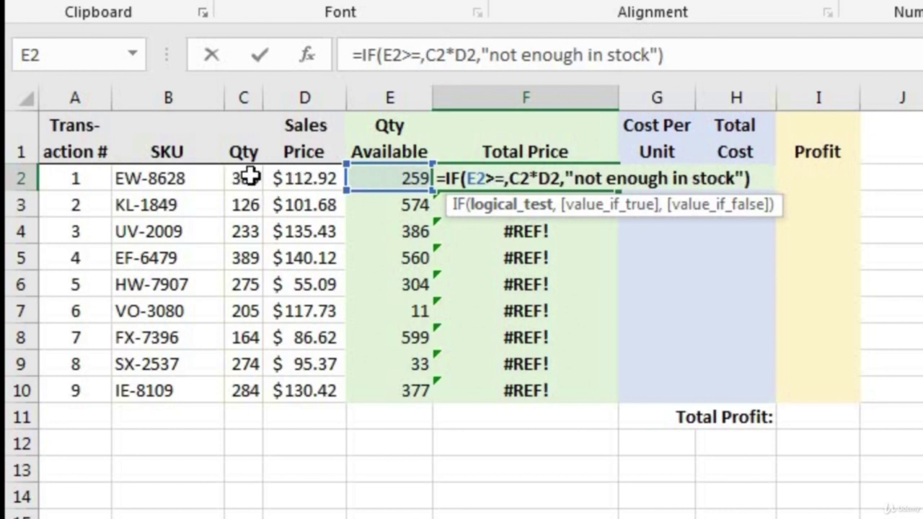
{"action": "left_click", "coordinate": [249, 176]}
{"action": "key", "text": "Return"}
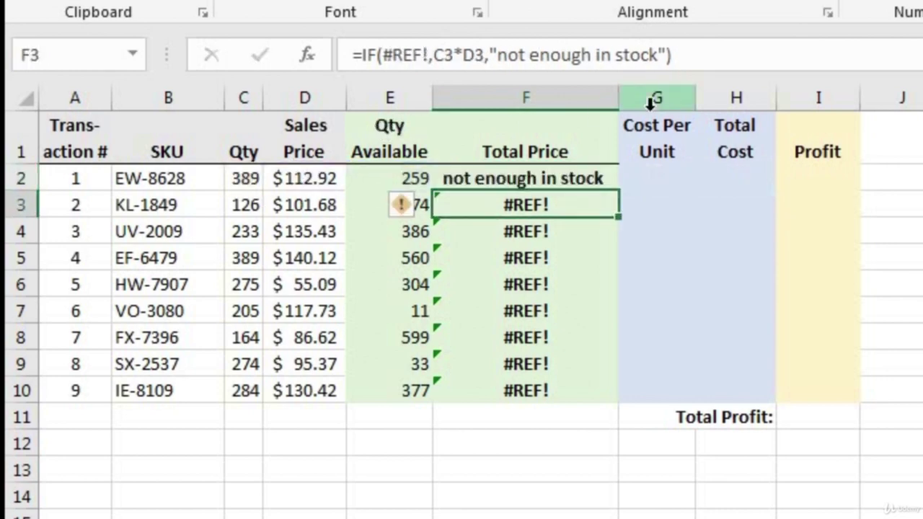
Copy the repaired formula down to F10, check it, and select rows 1–8 of the ratings table.
{"action": "left_click", "coordinate": [541, 180]}
{"action": "left_click_drag", "start_coordinate": [624, 192], "coordinate": [581, 379]}
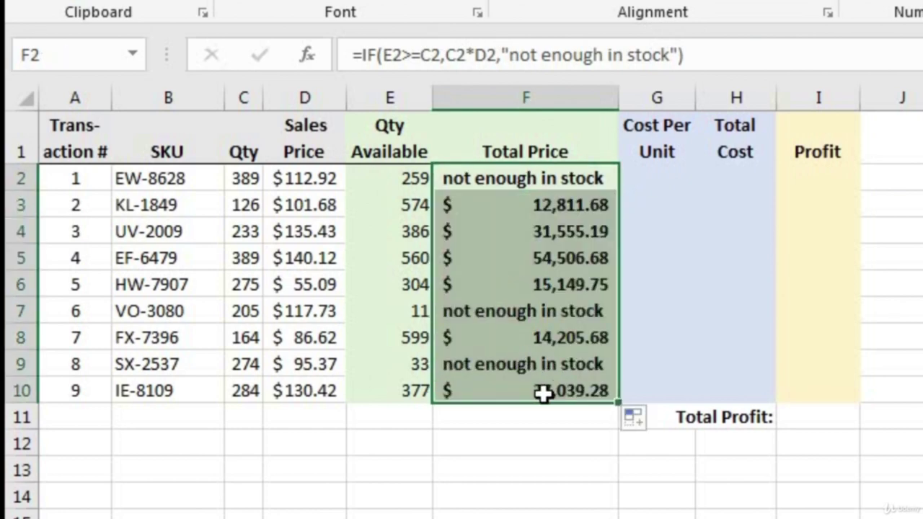
{"action": "left_click", "coordinate": [543, 391]}
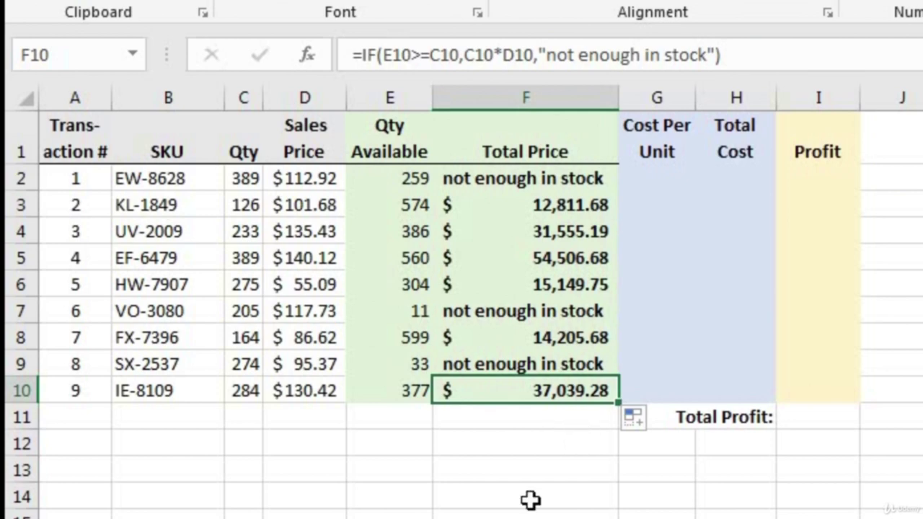
{"action": "left_click", "coordinate": [386, 97]}
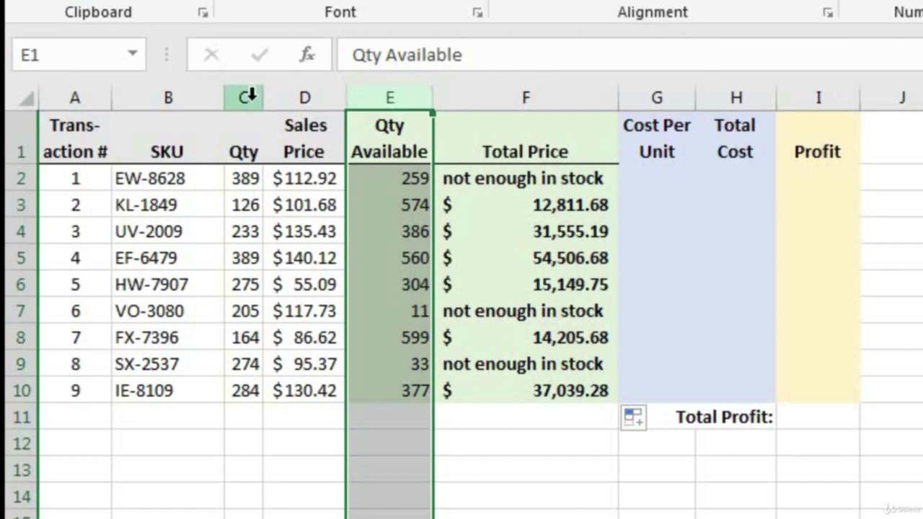
{"action": "left_click", "coordinate": [245, 96]}
{"action": "left_click", "coordinate": [417, 176]}
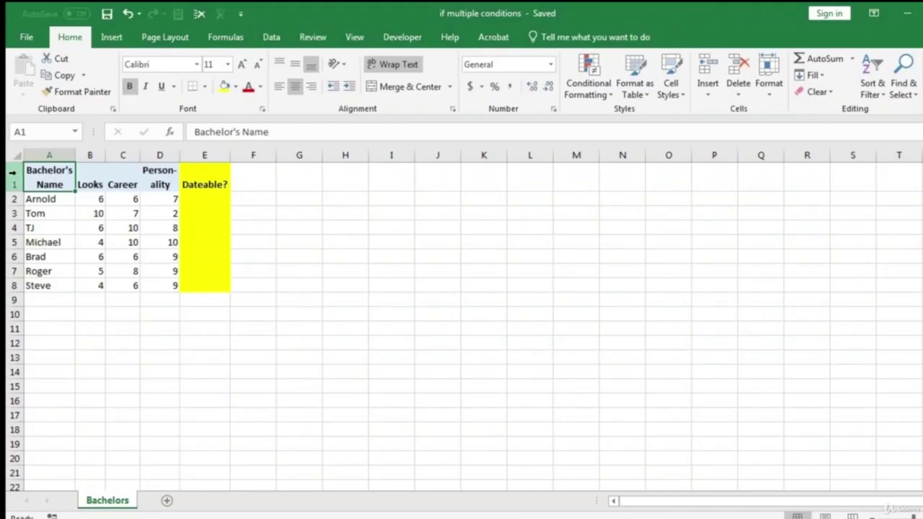
{"action": "left_click", "coordinate": [14, 176]}
{"action": "left_click_drag", "start_coordinate": [15, 228], "coordinate": [10, 287]}
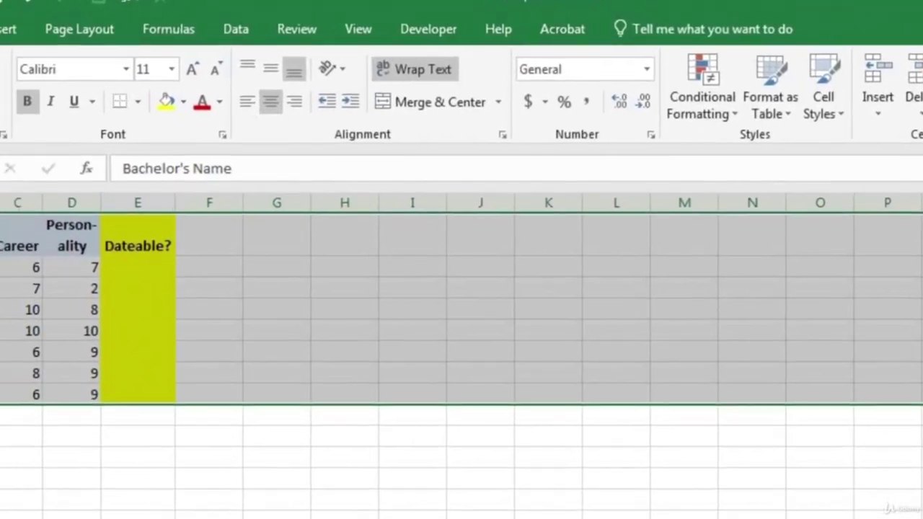
{"action": "left_click", "coordinate": [132, 288]}
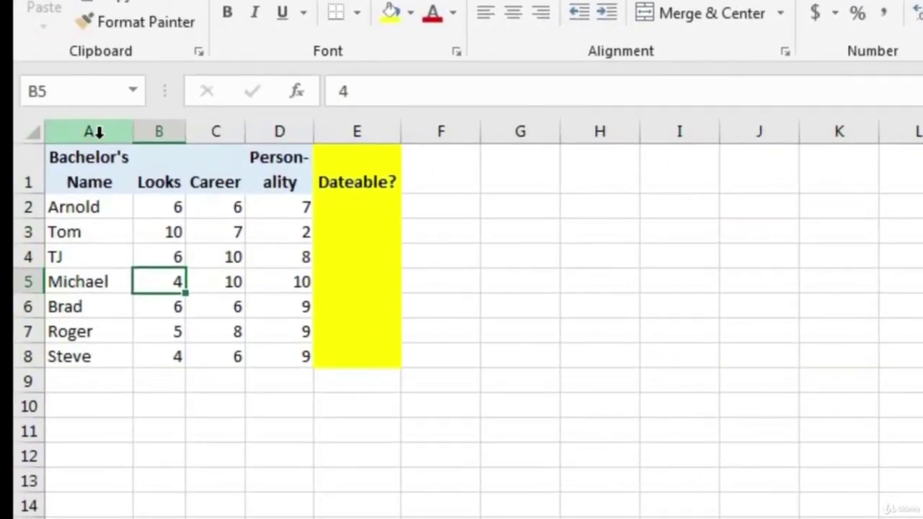
{"action": "left_click", "coordinate": [98, 131]}
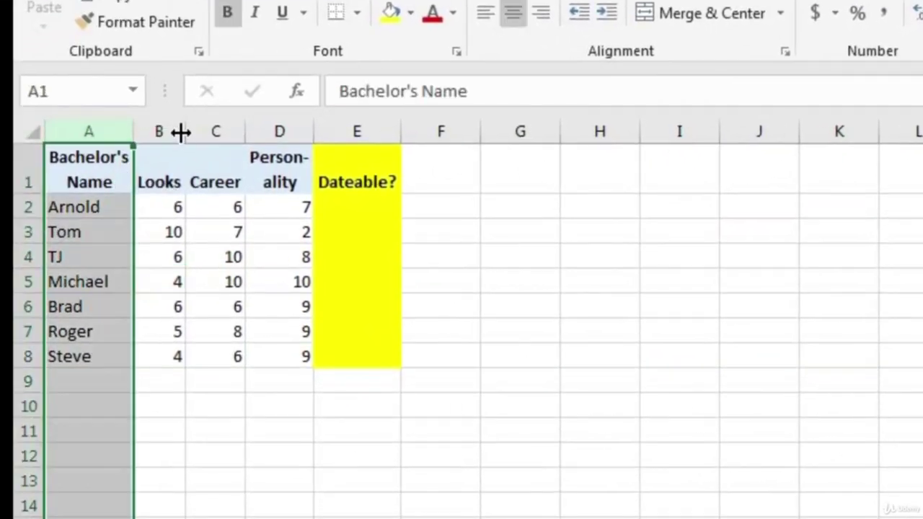
{"action": "left_click_drag", "start_coordinate": [161, 129], "coordinate": [278, 134]}
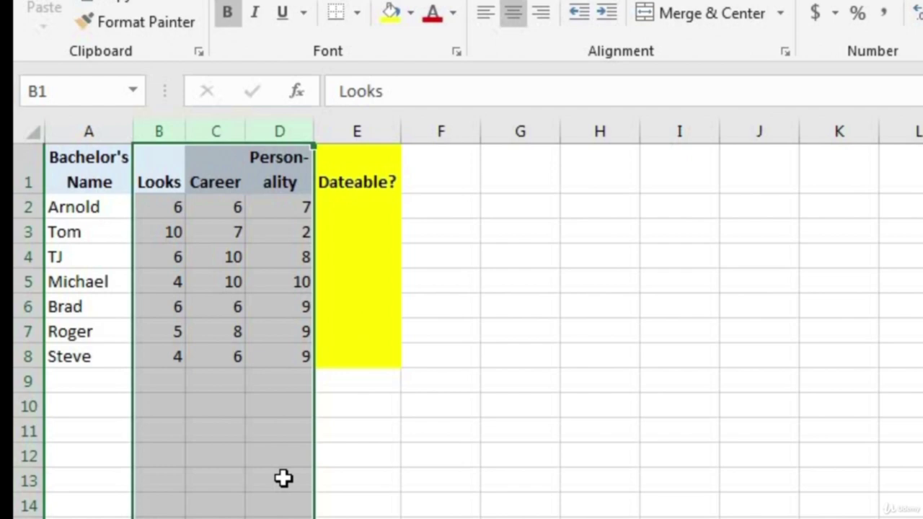
Enter =AND(B2>=6,C2>=6,D2>=6) in the Dateable? cell E2.
{"action": "double_click", "coordinate": [361, 205]}
{"action": "type", "text": "=an"}
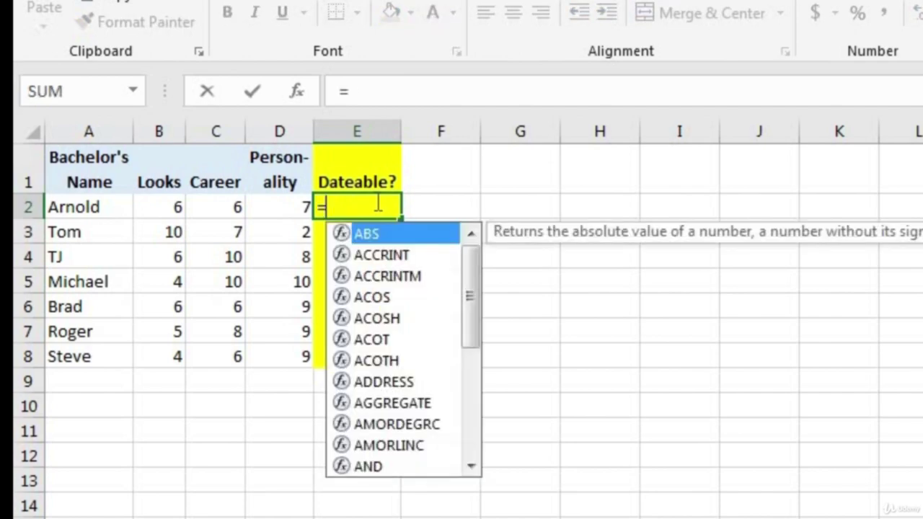
{"action": "double_click", "coordinate": [376, 236]}
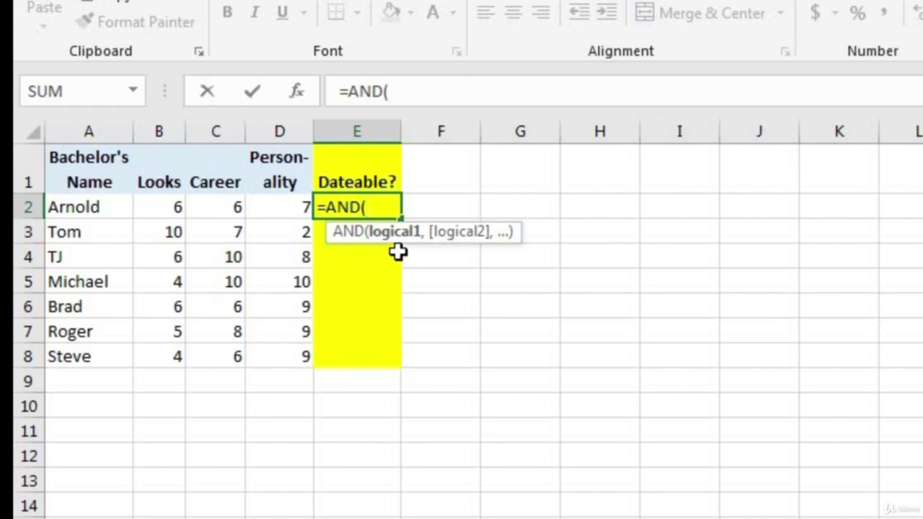
{"action": "left_click", "coordinate": [173, 207]}
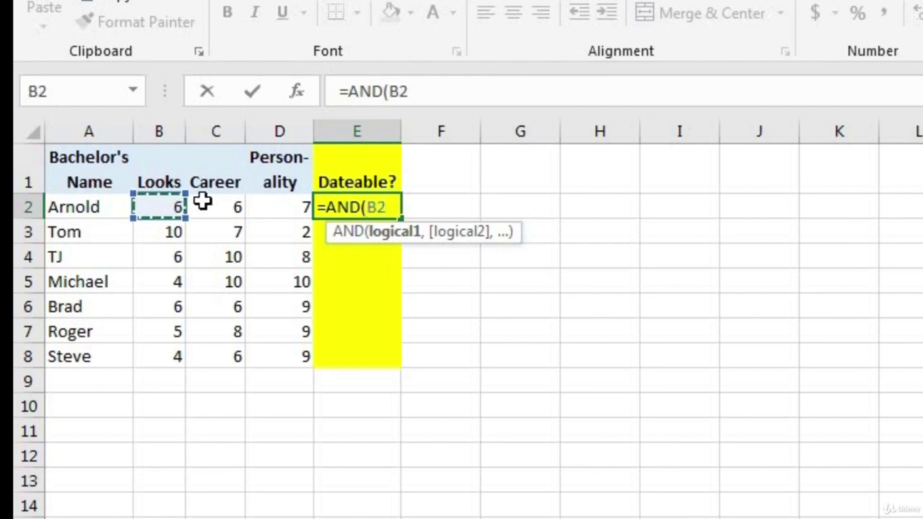
{"action": "type", "text": ">="}
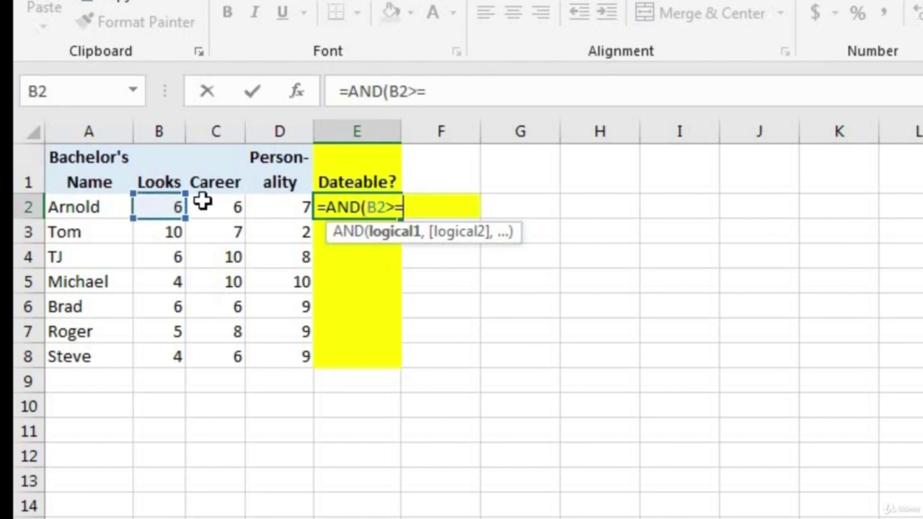
{"action": "type", "text": "6"}
{"action": "type", "text": ","}
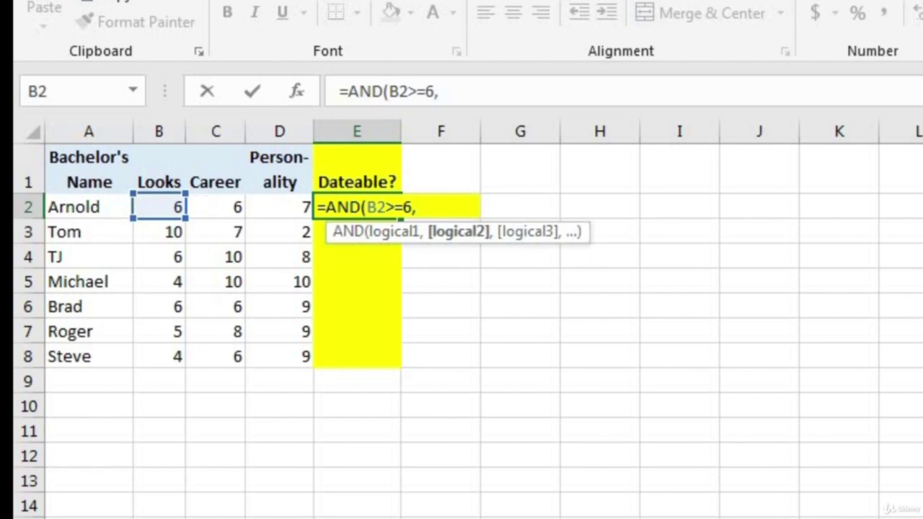
{"action": "left_click", "coordinate": [220, 212]}
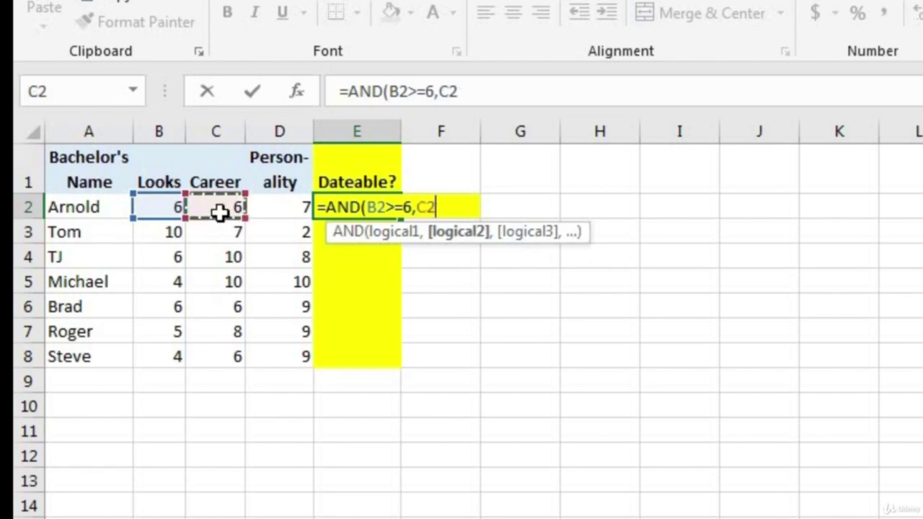
{"action": "type", "text": ">=6"}
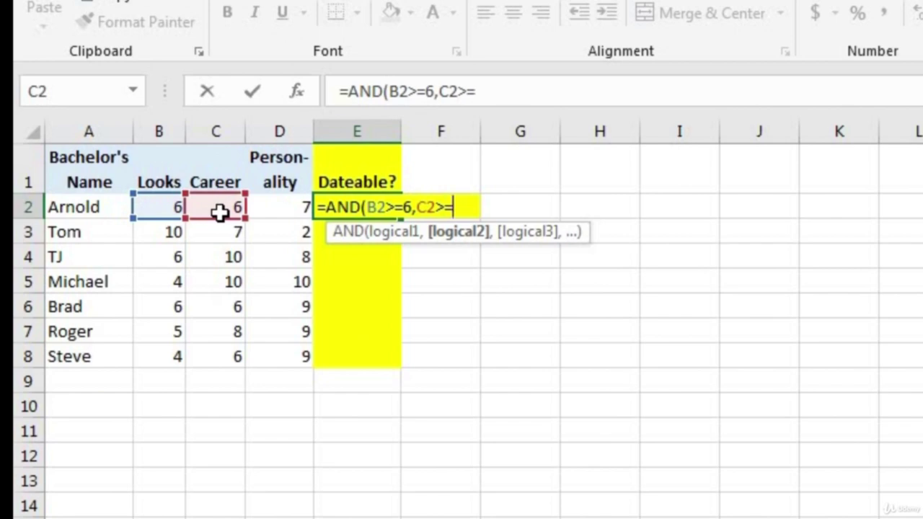
{"action": "type", "text": ","}
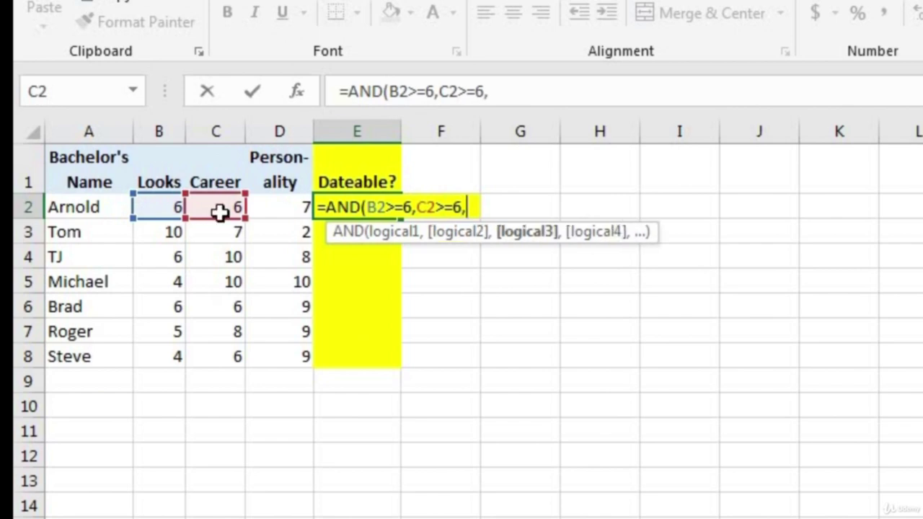
{"action": "left_click", "coordinate": [280, 206]}
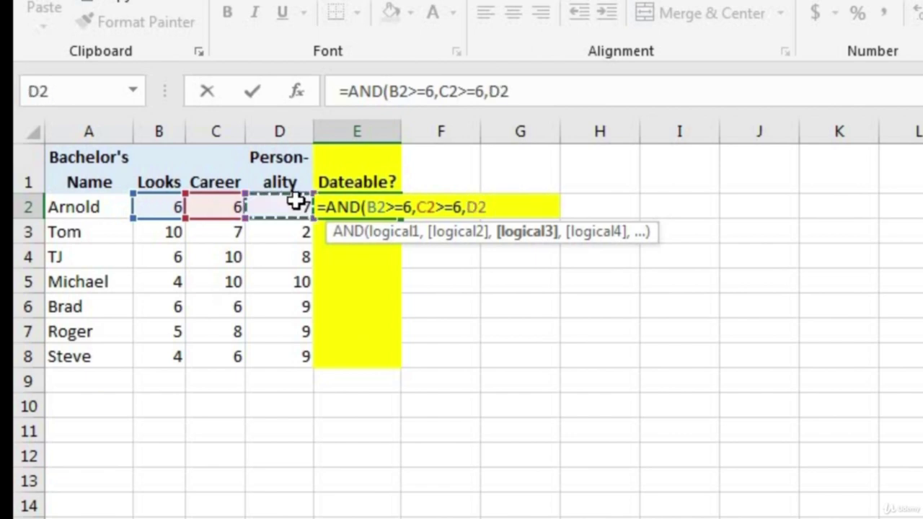
{"action": "type", "text": ">=6"}
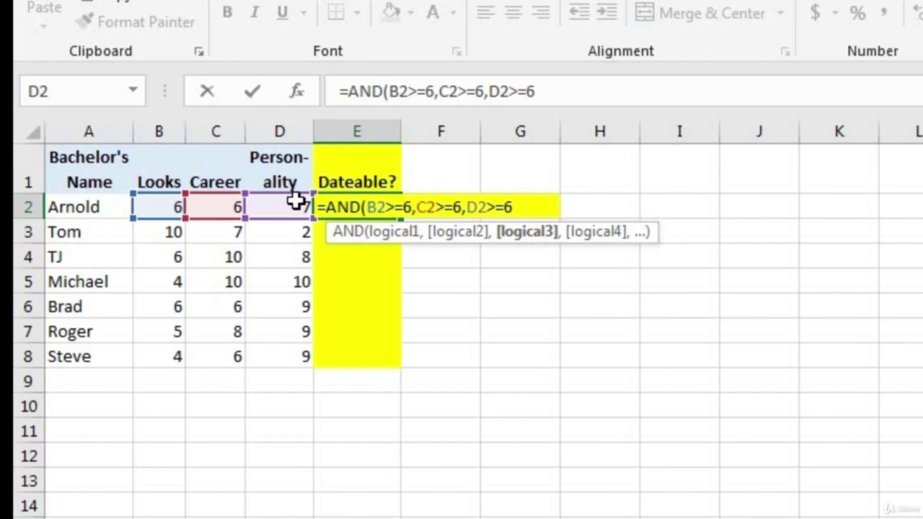
{"action": "type", "text": ")"}
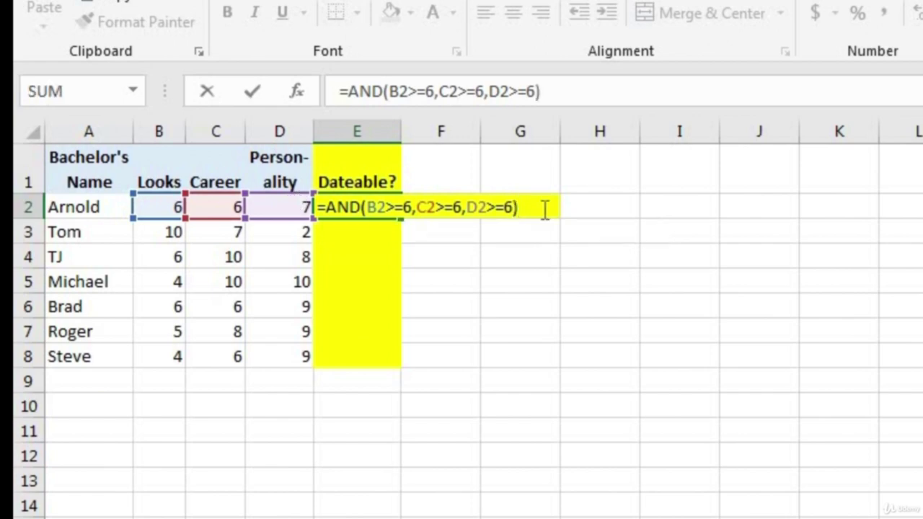
{"action": "key", "text": "Return"}
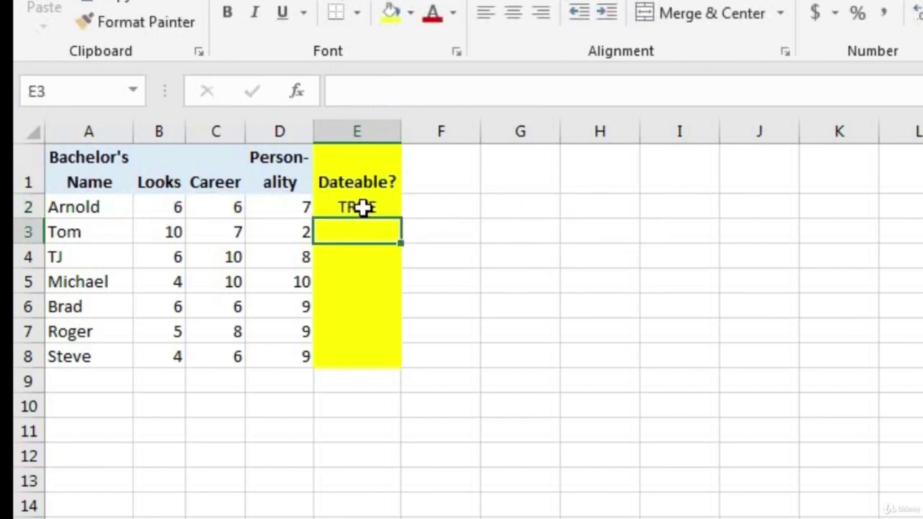
Copy the AND formula to E3, check Tom's scores, then fill it down to E8.
{"action": "left_click", "coordinate": [363, 207]}
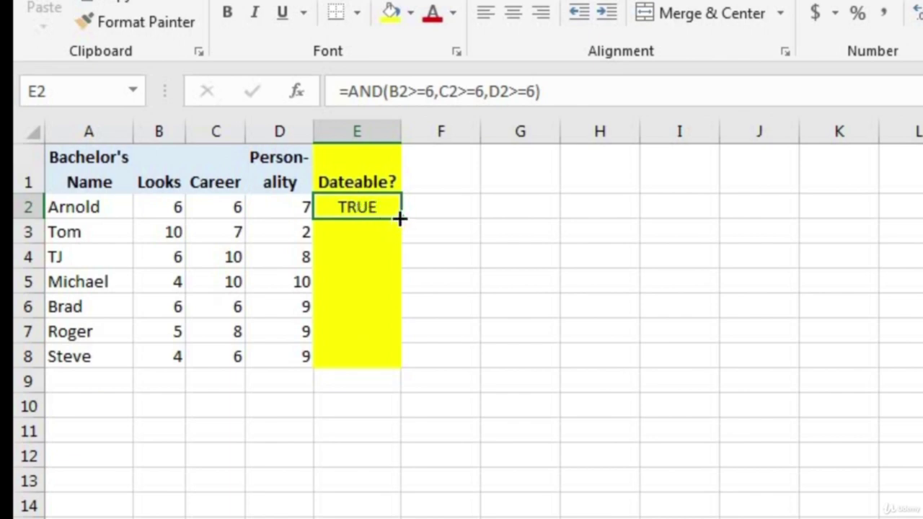
{"action": "left_click_drag", "start_coordinate": [397, 244], "coordinate": [396, 248]}
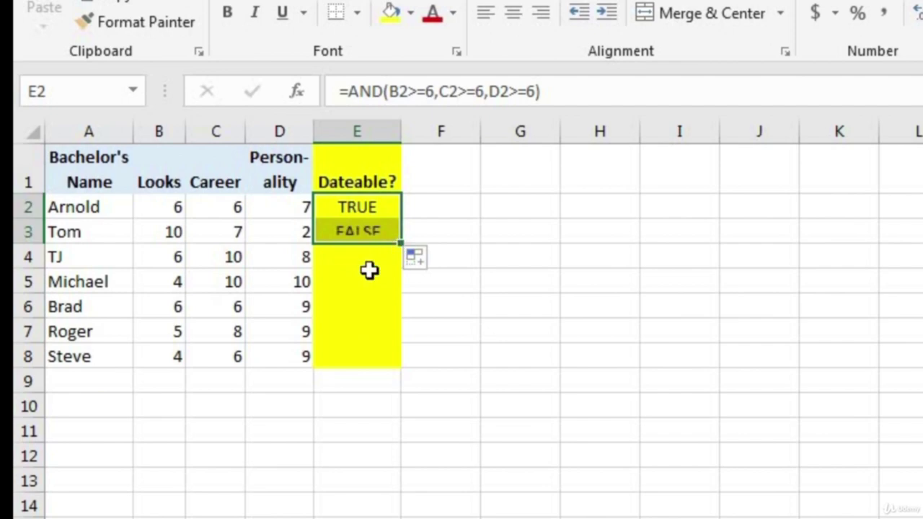
{"action": "left_click", "coordinate": [354, 228]}
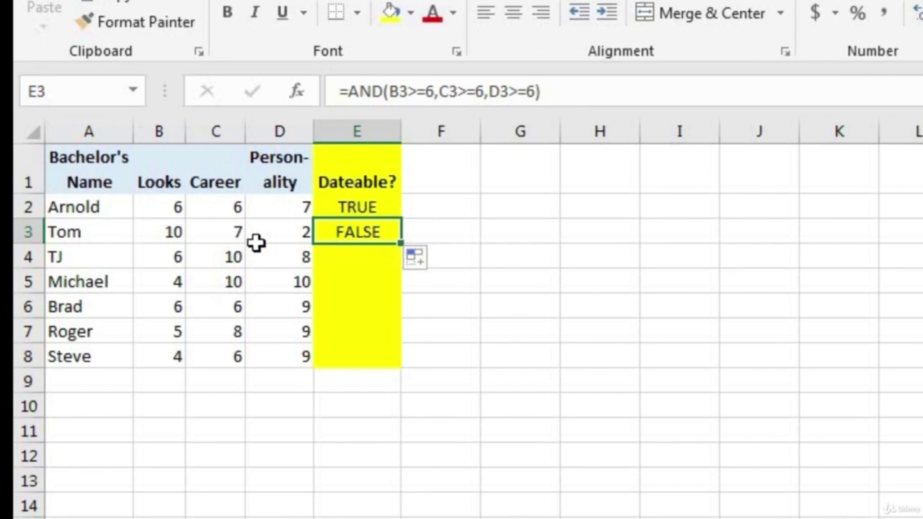
{"action": "left_click", "coordinate": [169, 235]}
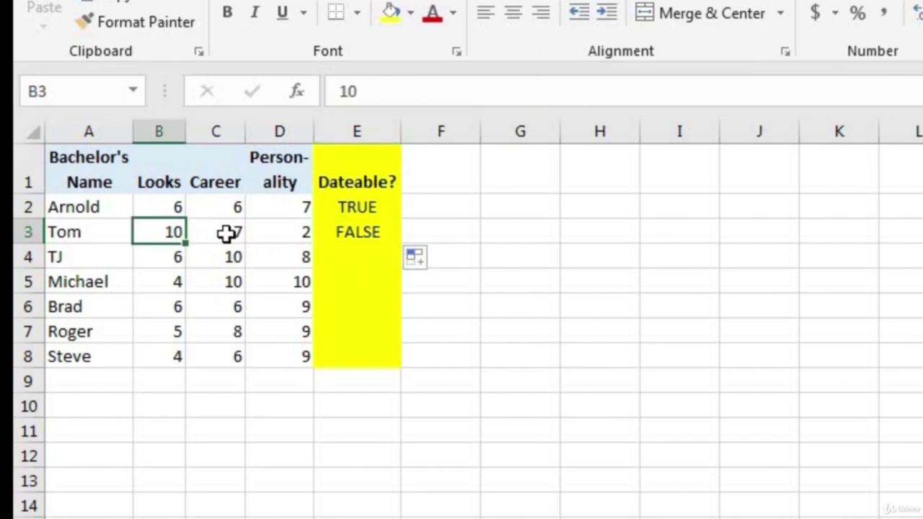
{"action": "left_click", "coordinate": [225, 233]}
{"action": "left_click", "coordinate": [298, 235]}
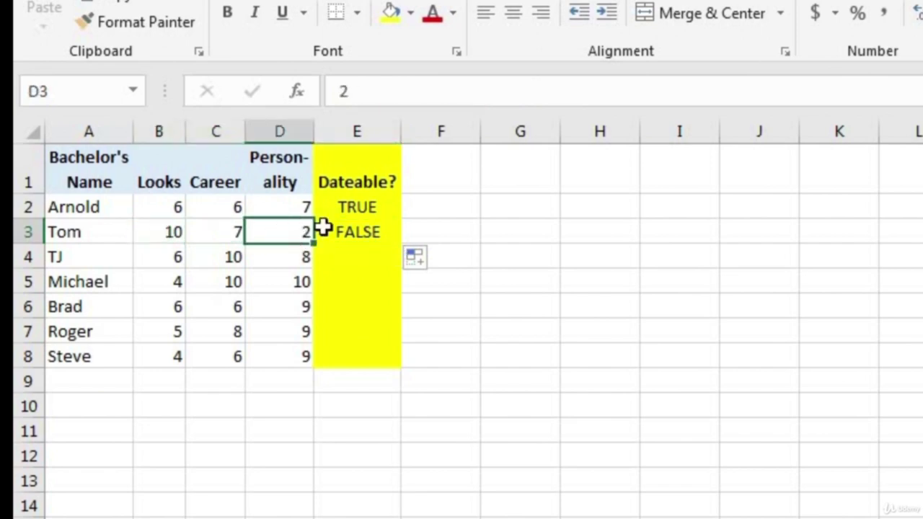
{"action": "left_click", "coordinate": [325, 230]}
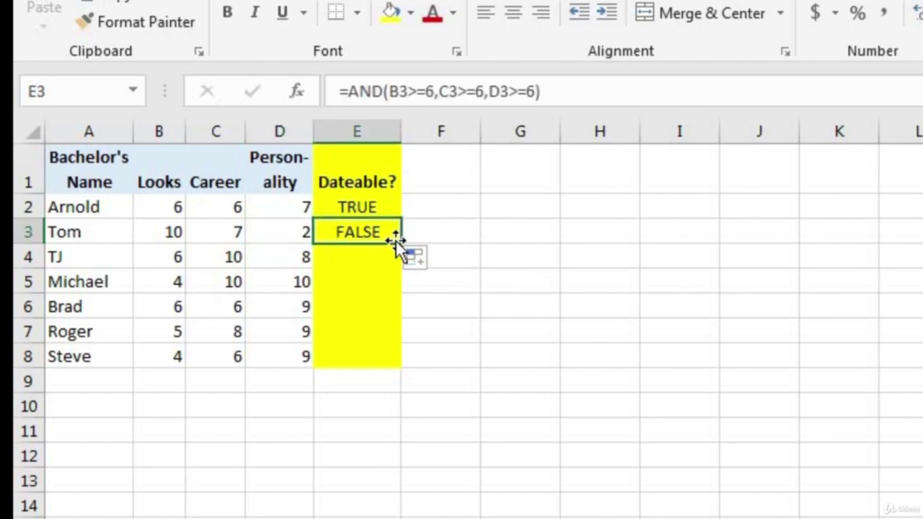
{"action": "double_click", "coordinate": [399, 241]}
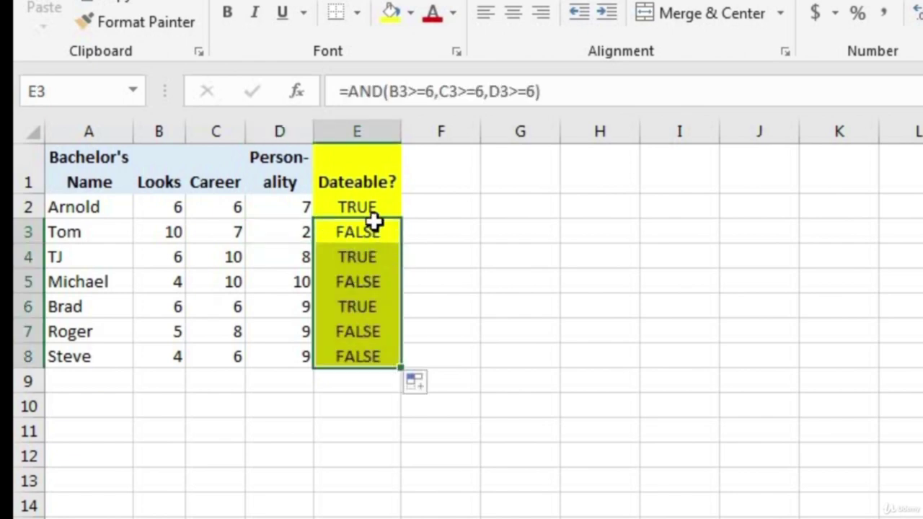
{"action": "left_click_drag", "start_coordinate": [371, 206], "coordinate": [355, 363]}
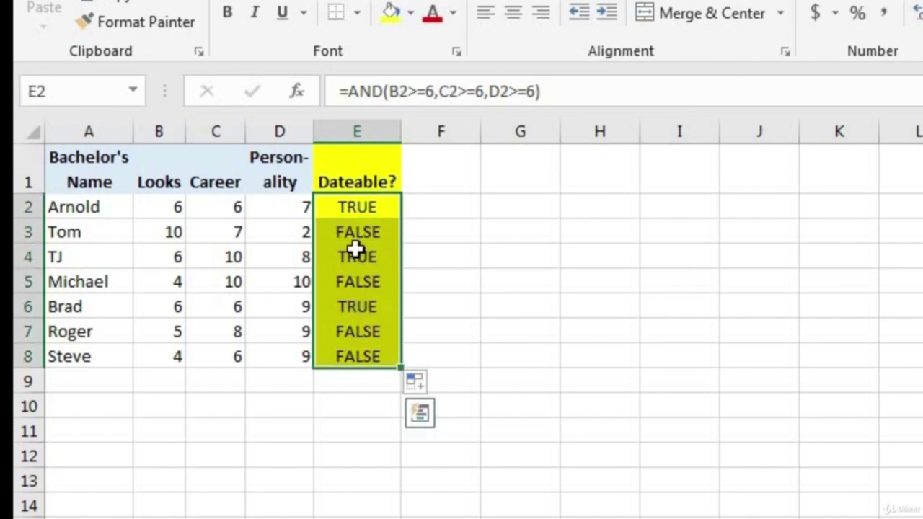
{"action": "left_click", "coordinate": [355, 207]}
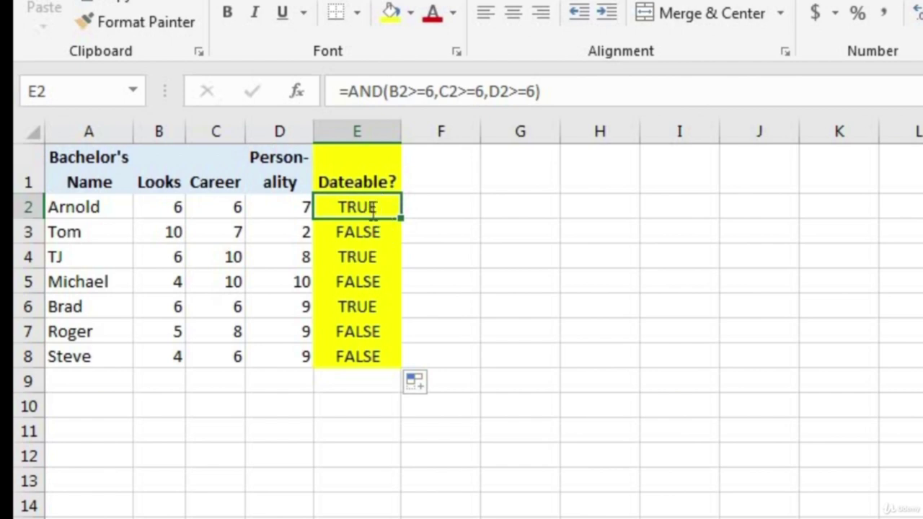
Wrap E2's AND test as =IF(AND(B2>=6,C2>=6,D2>=6),"YES","NO").
{"action": "double_click", "coordinate": [330, 207]}
{"action": "left_click_drag", "start_coordinate": [324, 207], "coordinate": [550, 202]}
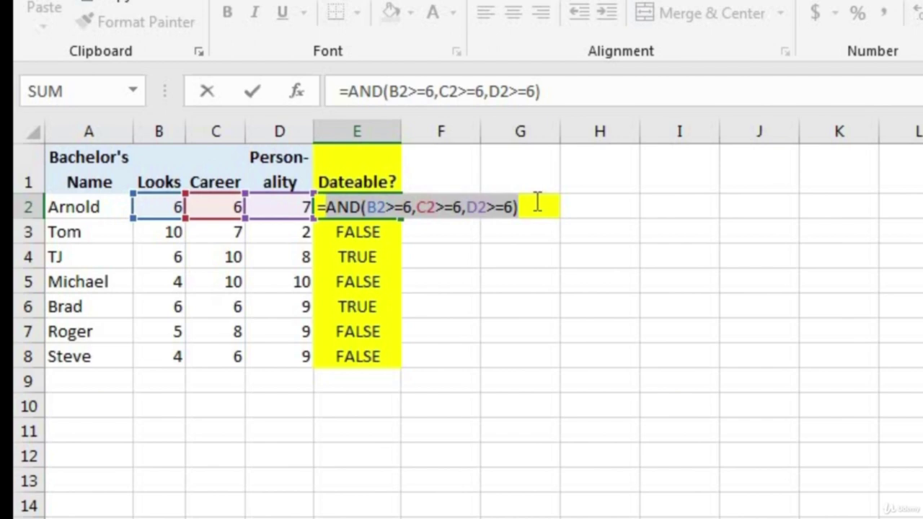
{"action": "key", "text": "Left"}
{"action": "type", "text": "if("}
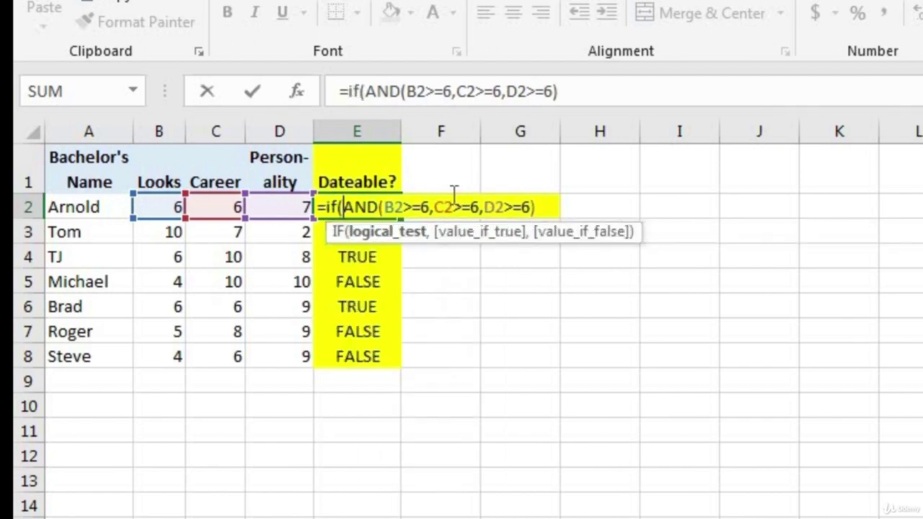
{"action": "left_click", "coordinate": [368, 205]}
{"action": "left_click_drag", "start_coordinate": [344, 207], "coordinate": [524, 207]}
{"action": "left_click", "coordinate": [542, 207]}
{"action": "type", "text": ","}
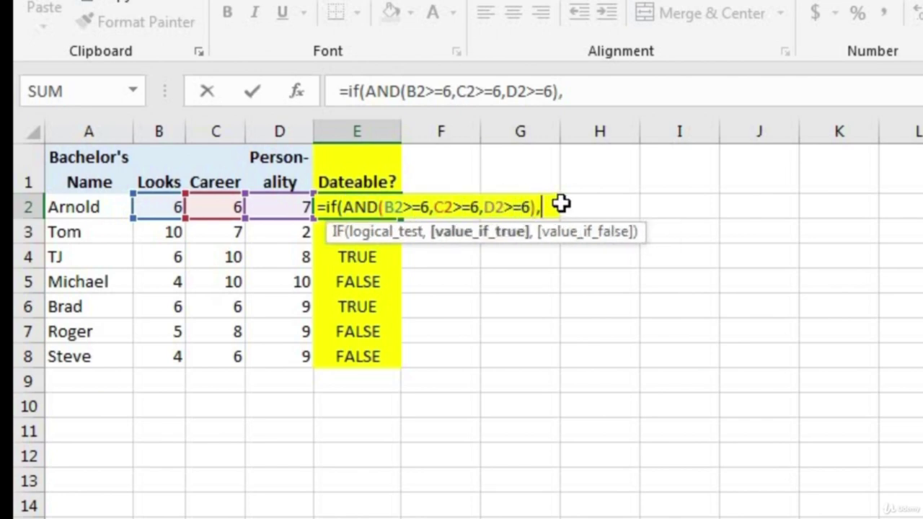
{"action": "type", "text": "\"YES\",\"NO\""}
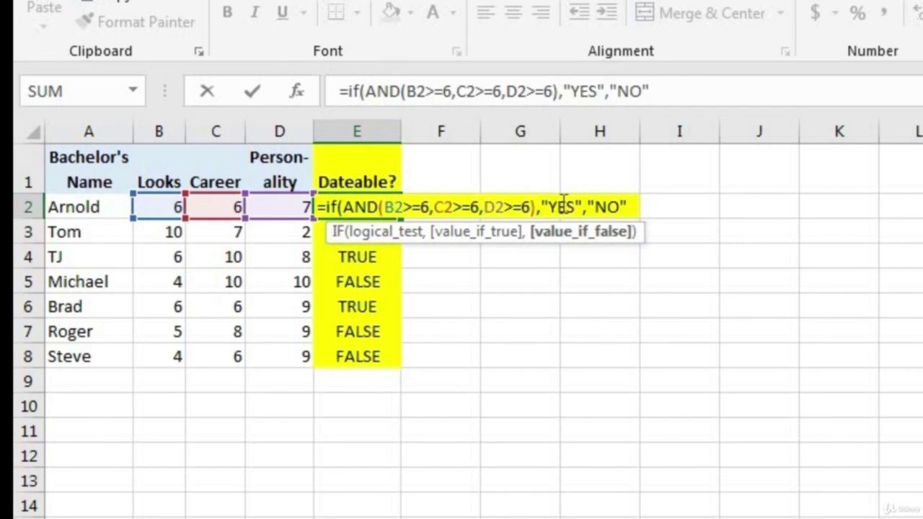
{"action": "type", "text": ")"}
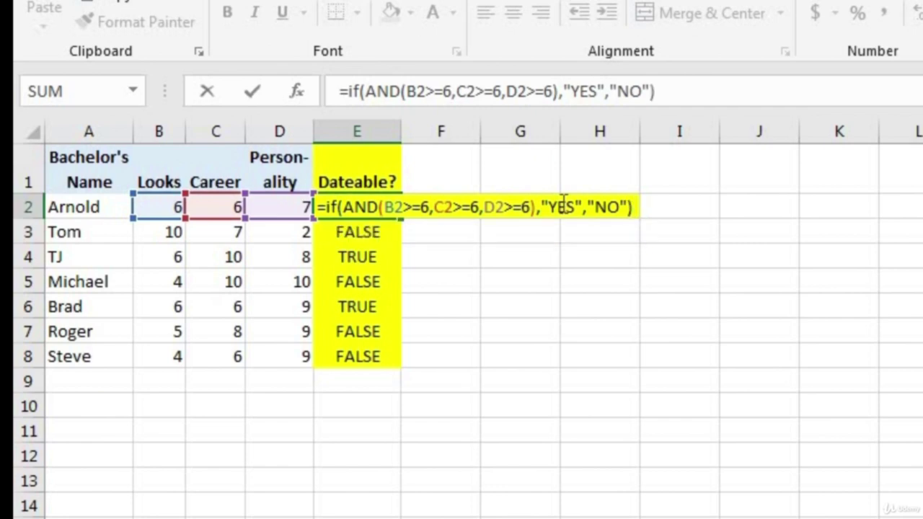
{"action": "key", "text": "Return"}
Fill the IF formula down to E8 and check Steve's result.
{"action": "left_click", "coordinate": [375, 203]}
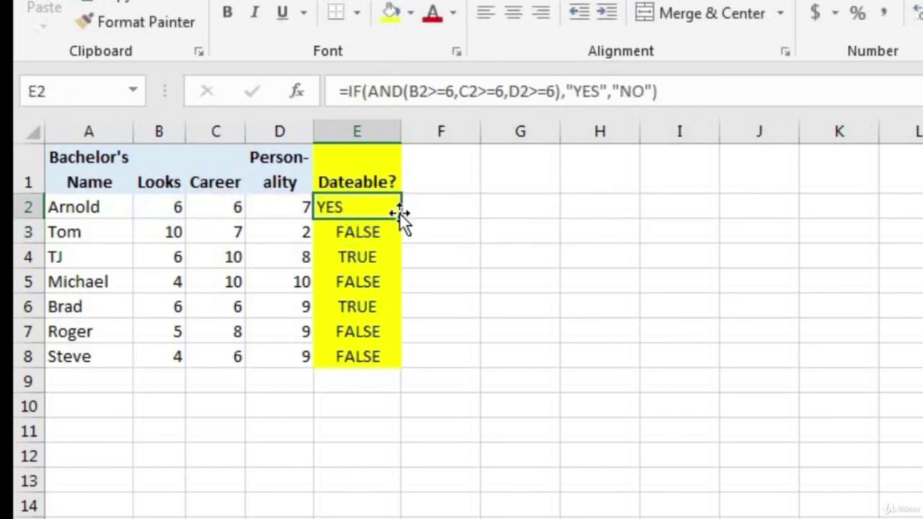
{"action": "double_click", "coordinate": [399, 214]}
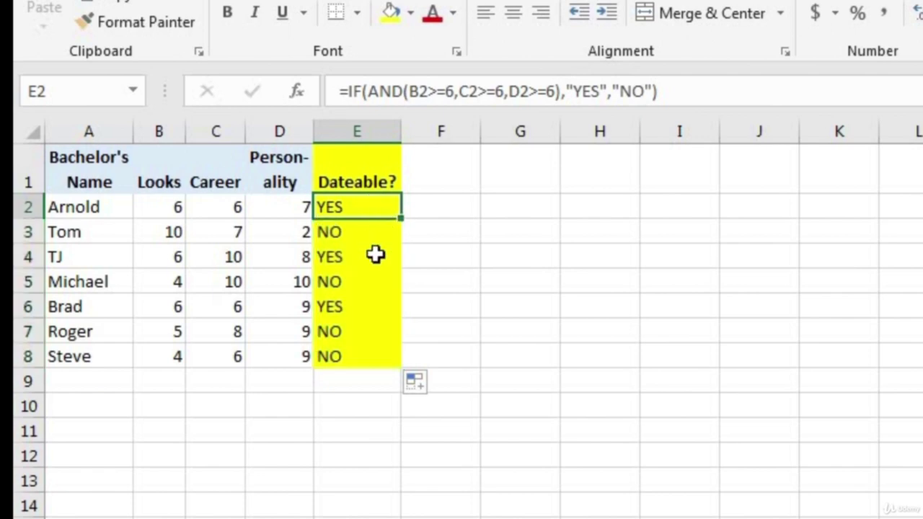
{"action": "left_click", "coordinate": [372, 353]}
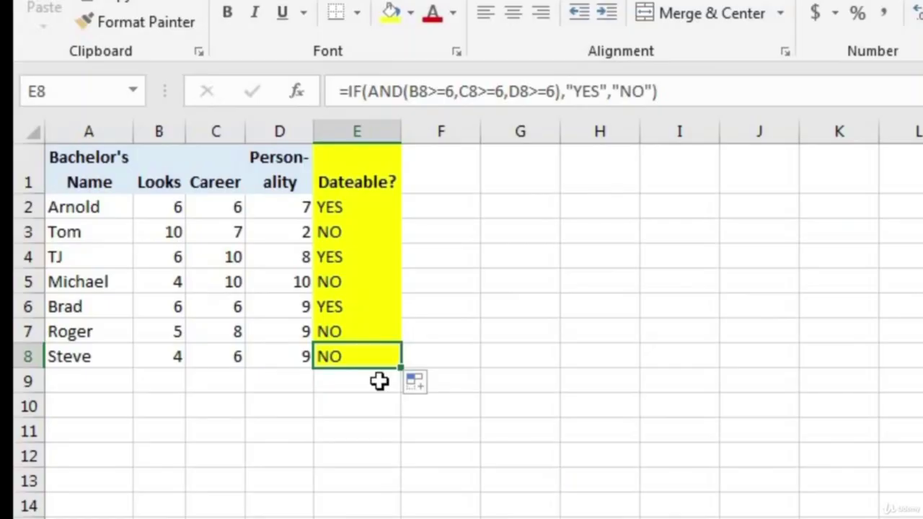
Enter the trial test =OR(B2=10,AND(B2>=6,C2>=6,D2>=6)) in F2.
{"action": "double_click", "coordinate": [448, 212]}
{"action": "type", "text": "="}
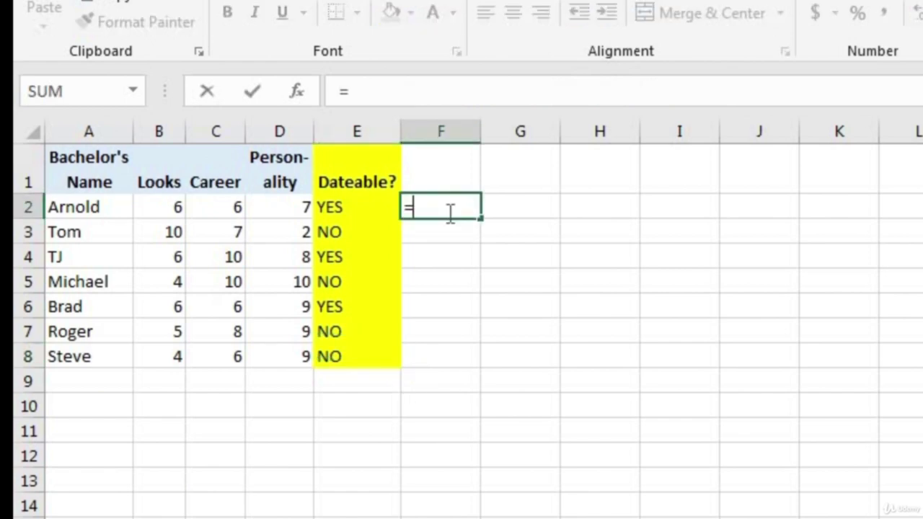
{"action": "type", "text": "or("}
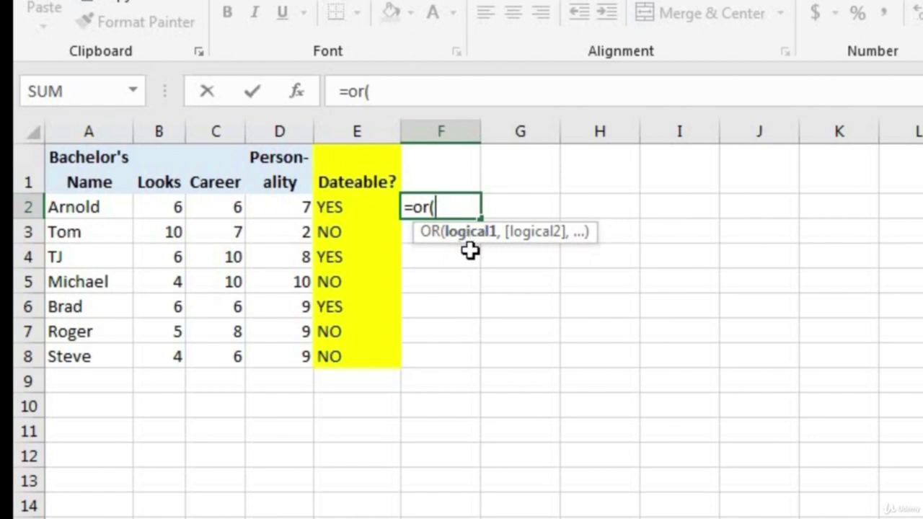
{"action": "left_click", "coordinate": [176, 207]}
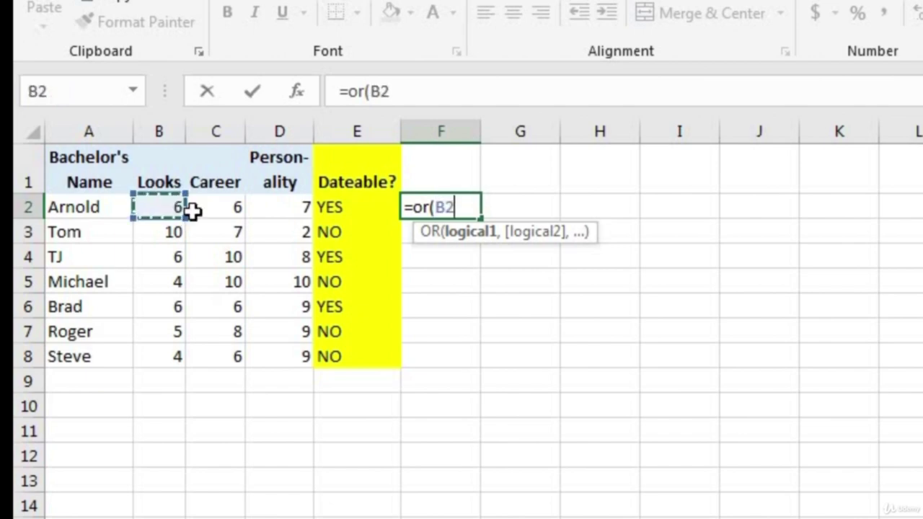
{"action": "type", "text": "=10"}
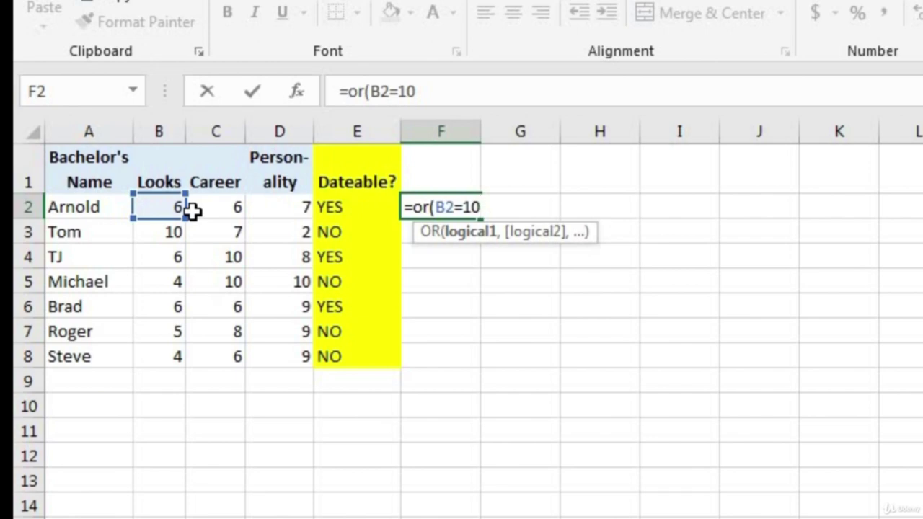
{"action": "type", "text": ","}
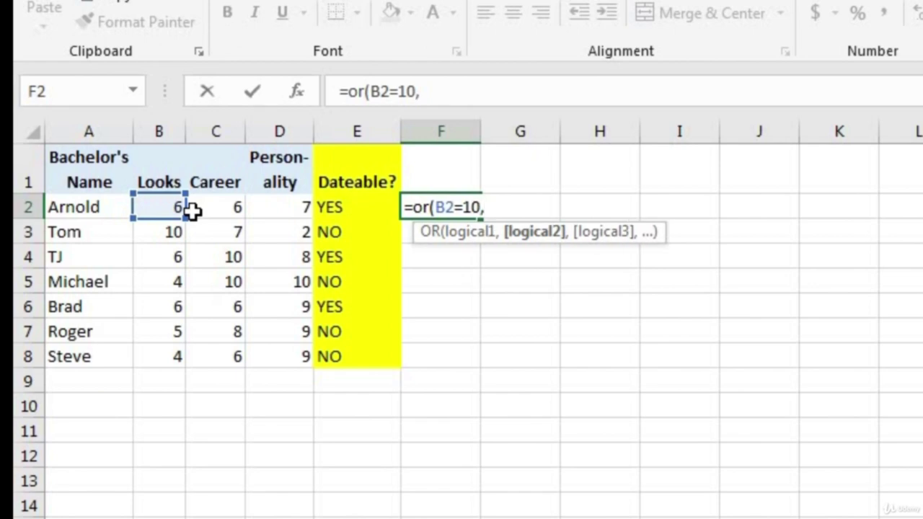
{"action": "type", "text": "and"}
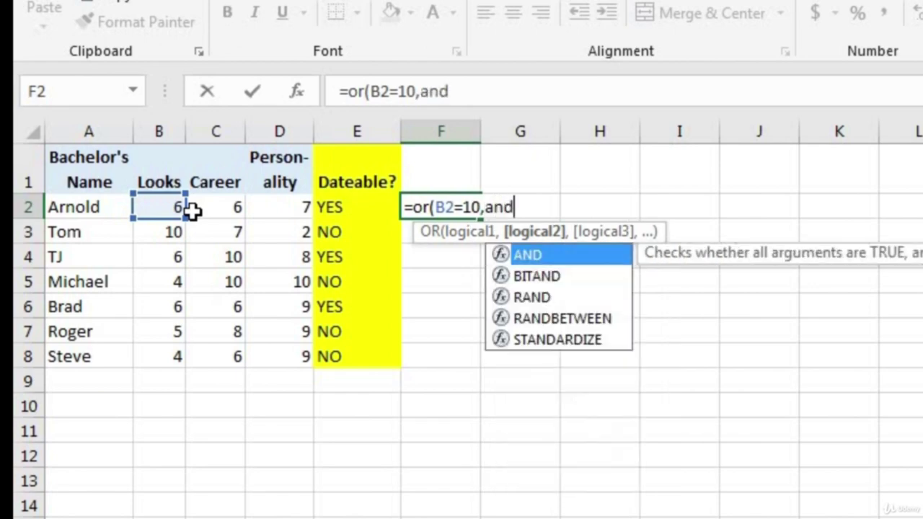
{"action": "type", "text": "("}
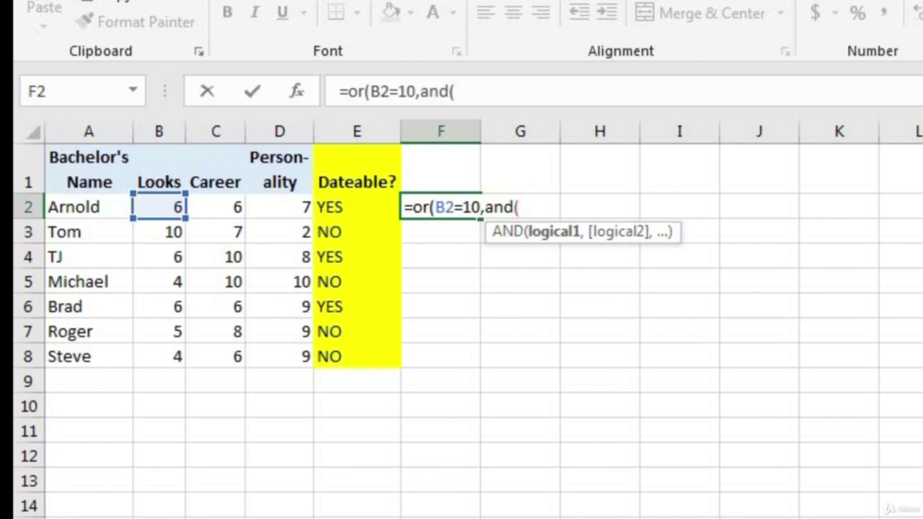
{"action": "left_click", "coordinate": [171, 207]}
{"action": "type", "text": ">="}
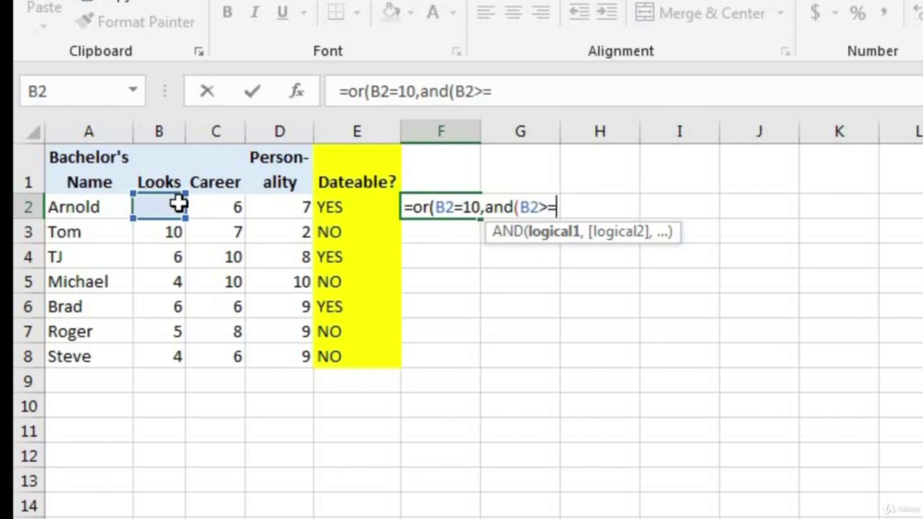
{"action": "type", "text": "6,"}
{"action": "left_click", "coordinate": [225, 209]}
{"action": "type", "text": ">=6"}
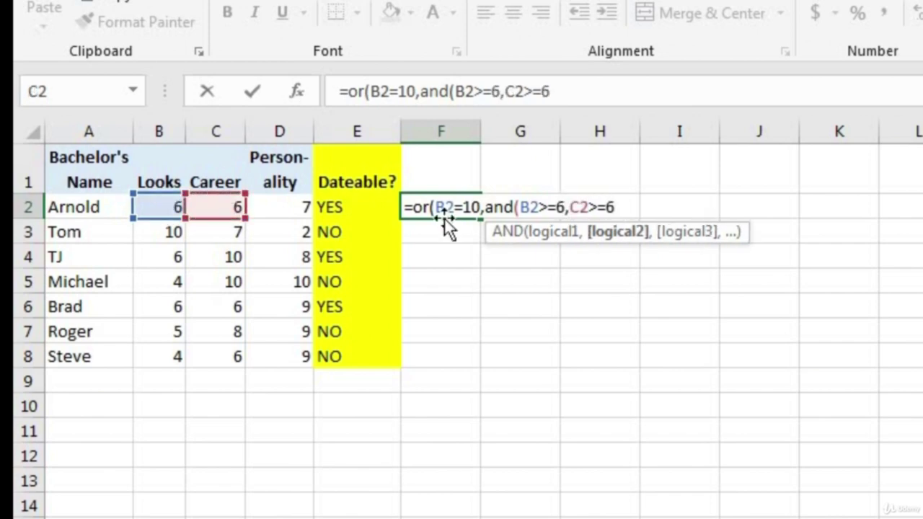
{"action": "type", "text": ","}
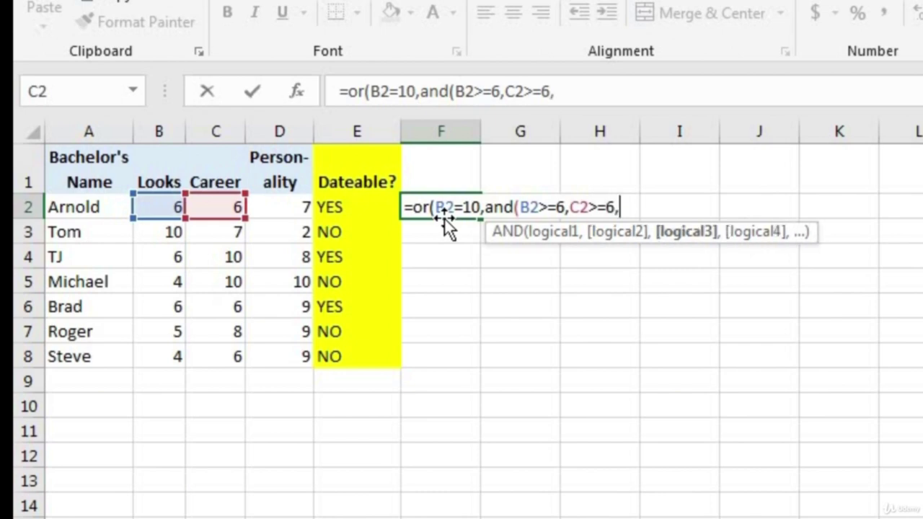
{"action": "left_click", "coordinate": [304, 206]}
{"action": "type", "text": ">=6"}
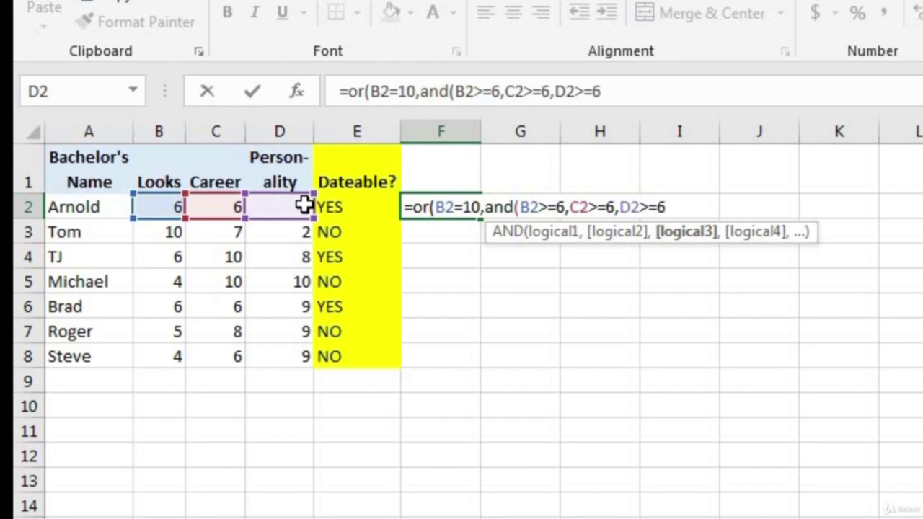
{"action": "type", "text": ")"}
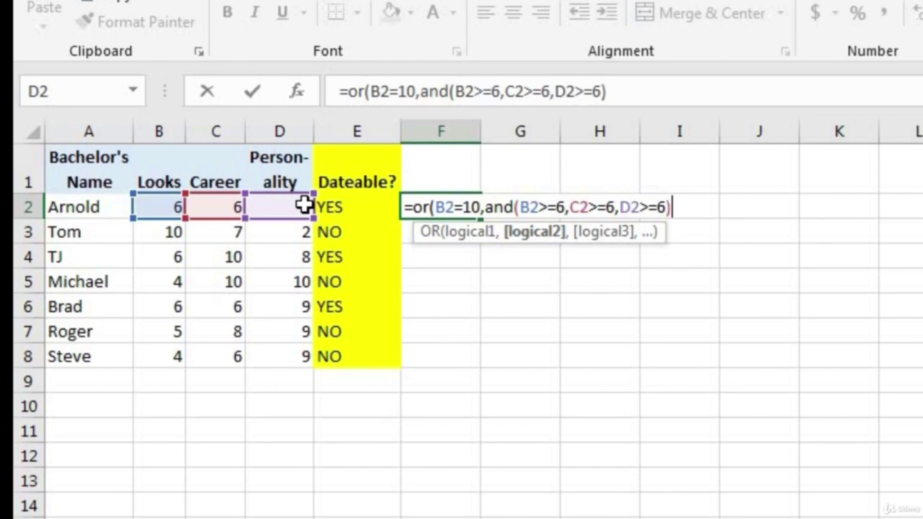
{"action": "type", "text": ")"}
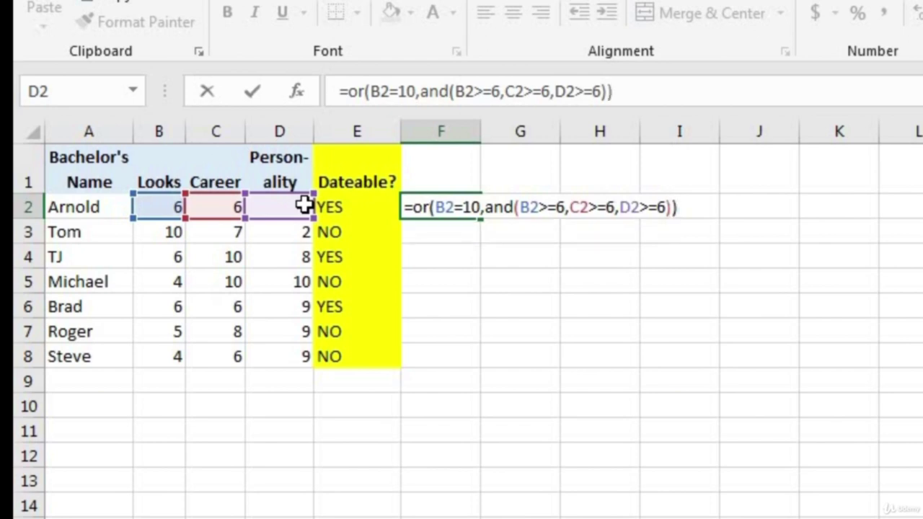
{"action": "key", "text": "Return"}
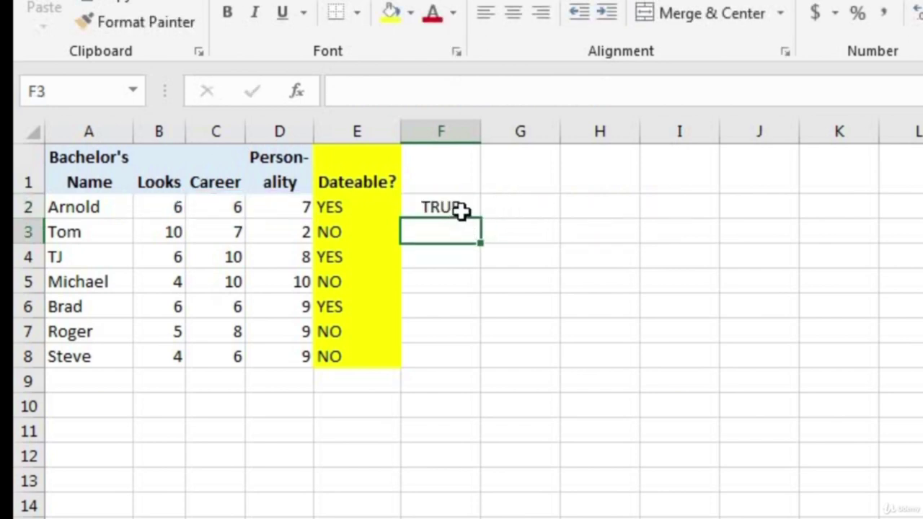
Copy the OR/AND test to F3 and confirm Tom's row returns TRUE with Looks of 10.
{"action": "left_click", "coordinate": [470, 208]}
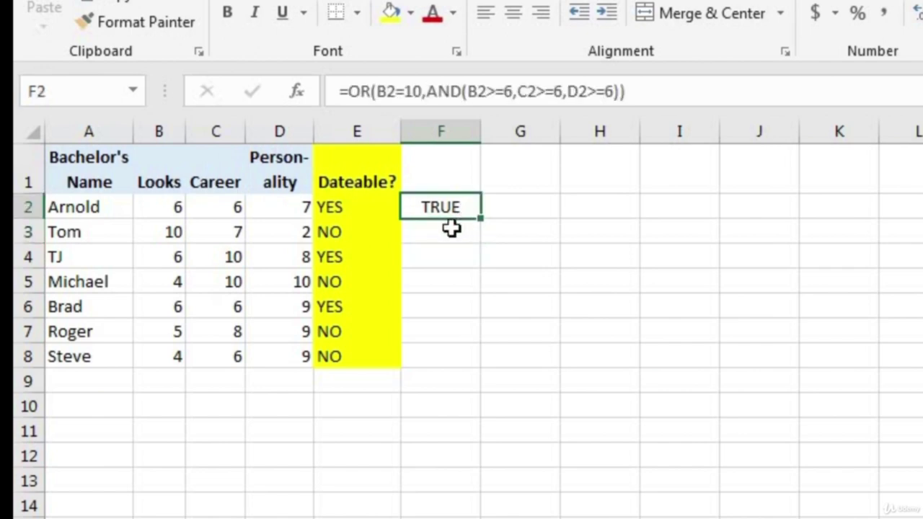
{"action": "key", "text": "Down"}
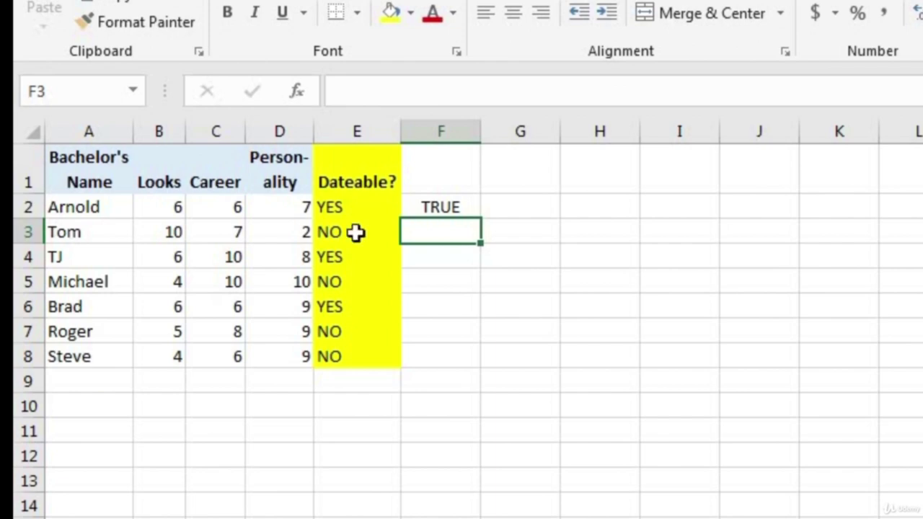
{"action": "left_click", "coordinate": [470, 212]}
{"action": "left_click_drag", "start_coordinate": [480, 221], "coordinate": [467, 242]}
{"action": "left_click", "coordinate": [458, 232]}
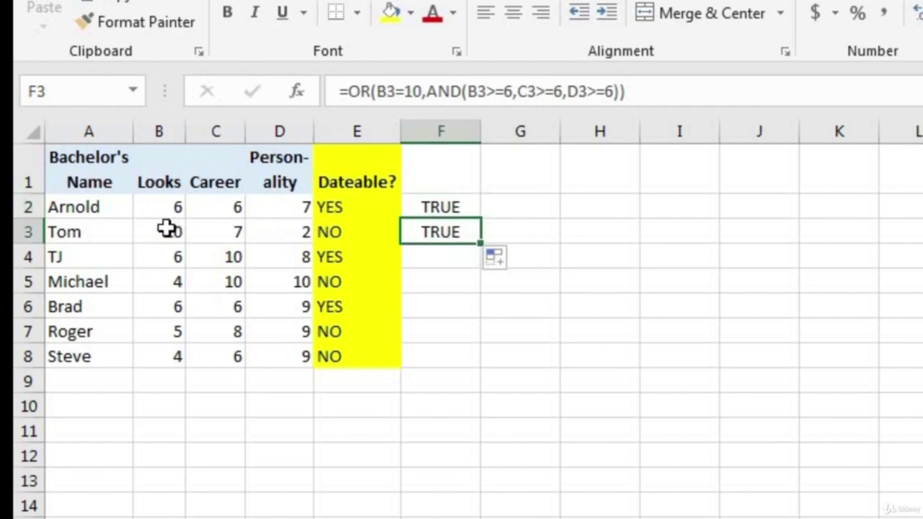
{"action": "left_click", "coordinate": [166, 228]}
{"action": "left_click", "coordinate": [470, 235]}
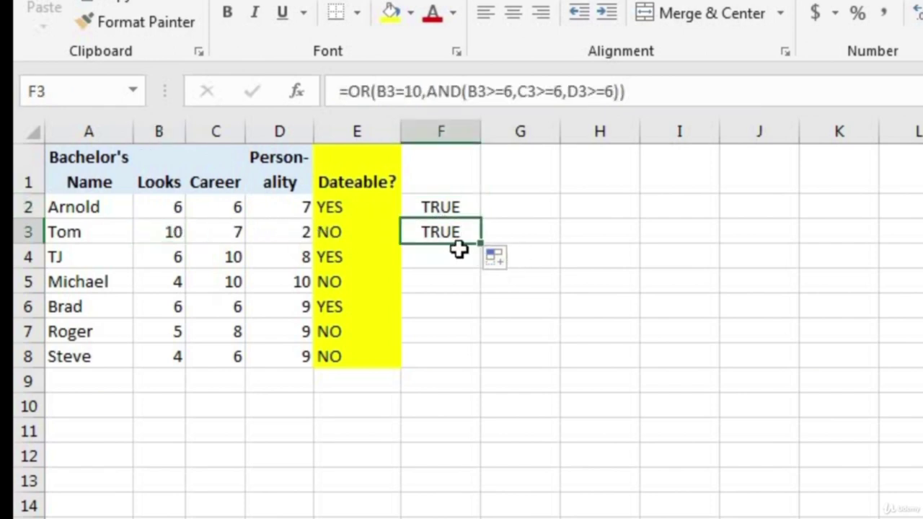
{"action": "left_click", "coordinate": [481, 243]}
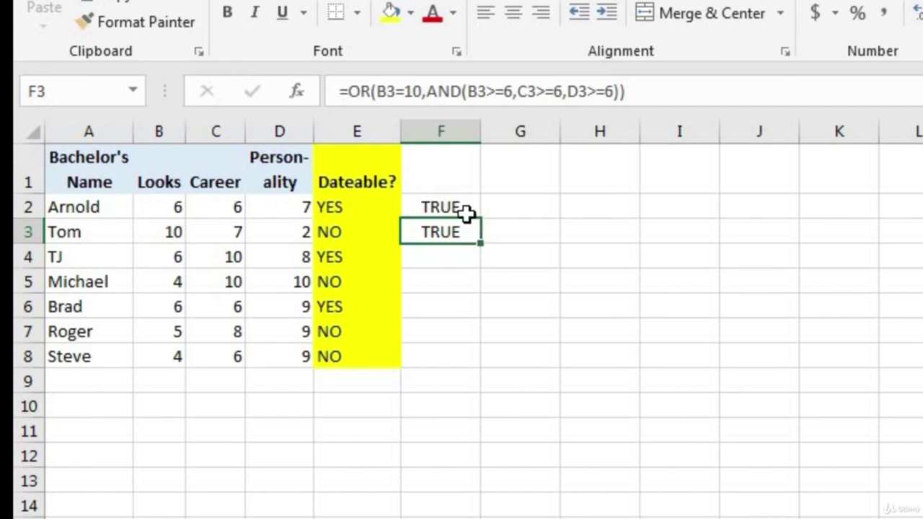
Compare with the Dateable? formulas, then clear the trial results in F2:F3.
{"action": "left_click", "coordinate": [355, 223]}
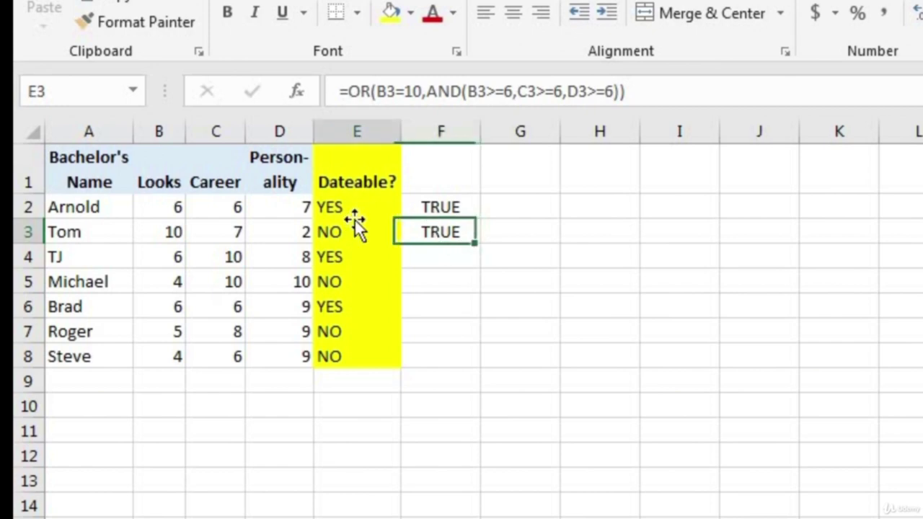
{"action": "left_click", "coordinate": [360, 206]}
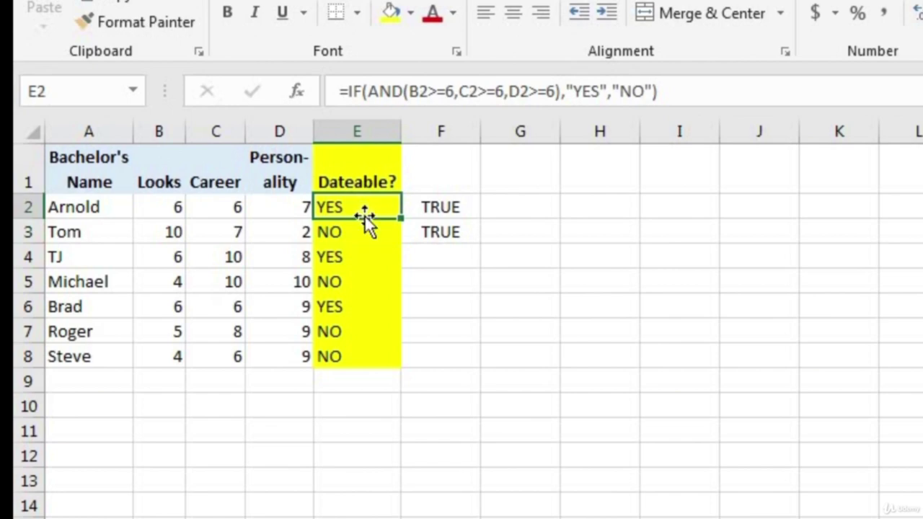
{"action": "left_click", "coordinate": [432, 208]}
{"action": "left_click", "coordinate": [435, 240], "text": "shift"}
{"action": "key", "text": "Delete"}
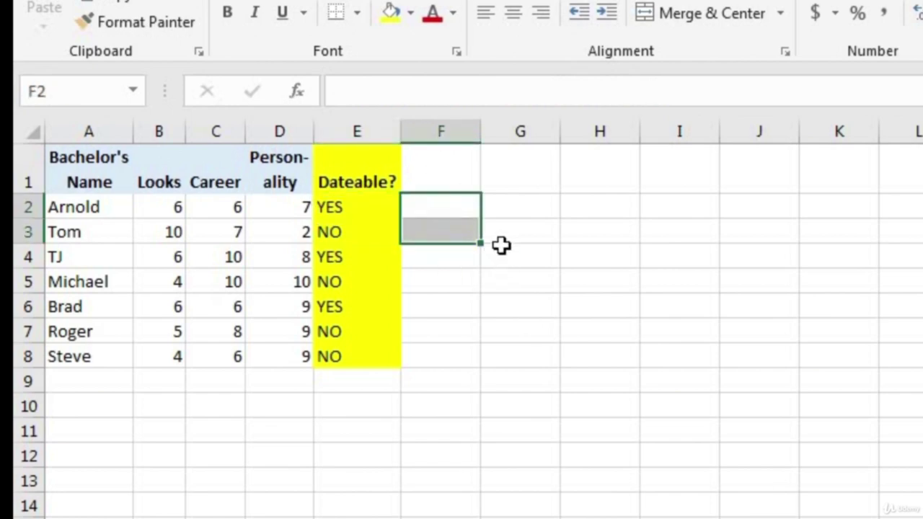
Change E2 to =IF(OR(B2=10,AND(B2>=6,C2>=6,D2>=6)),"YES","NO") in the formula bar.
{"action": "left_click", "coordinate": [486, 262]}
{"action": "left_click", "coordinate": [350, 207]}
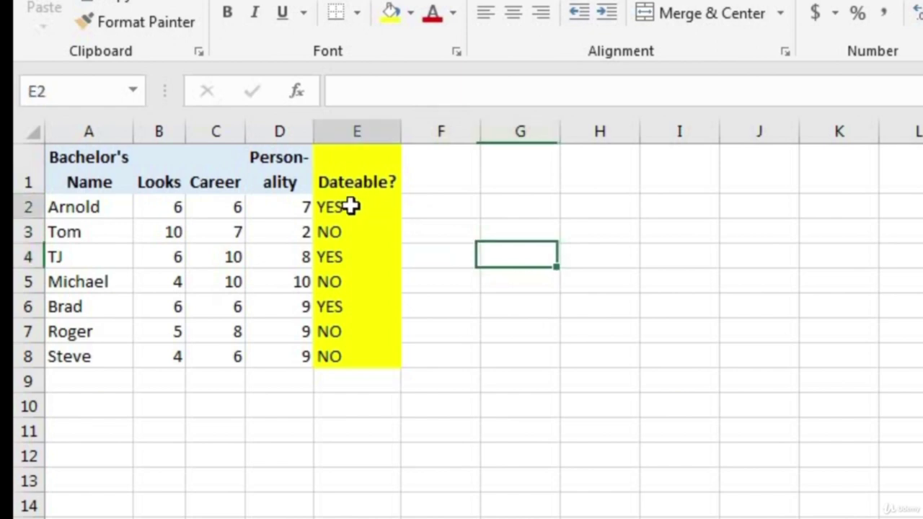
{"action": "left_click", "coordinate": [370, 93]}
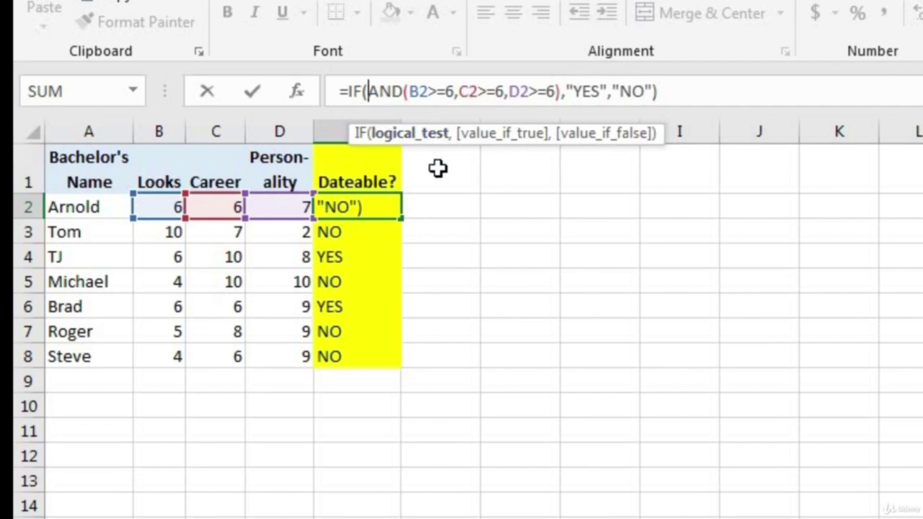
{"action": "type", "text": "or("}
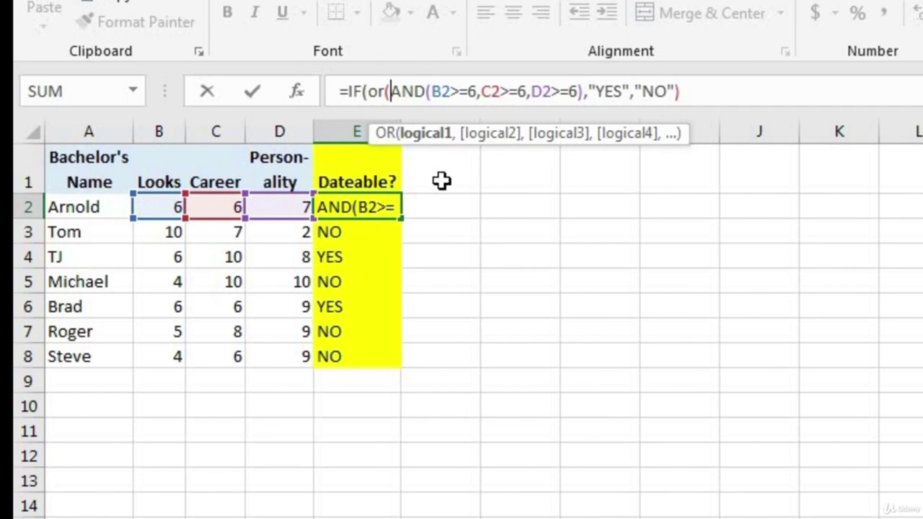
{"action": "left_click", "coordinate": [176, 207]}
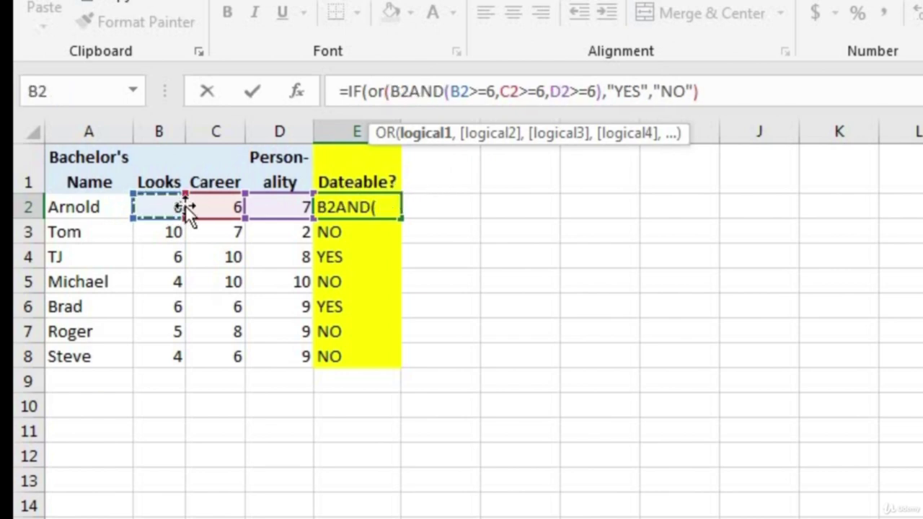
{"action": "type", "text": "=10"}
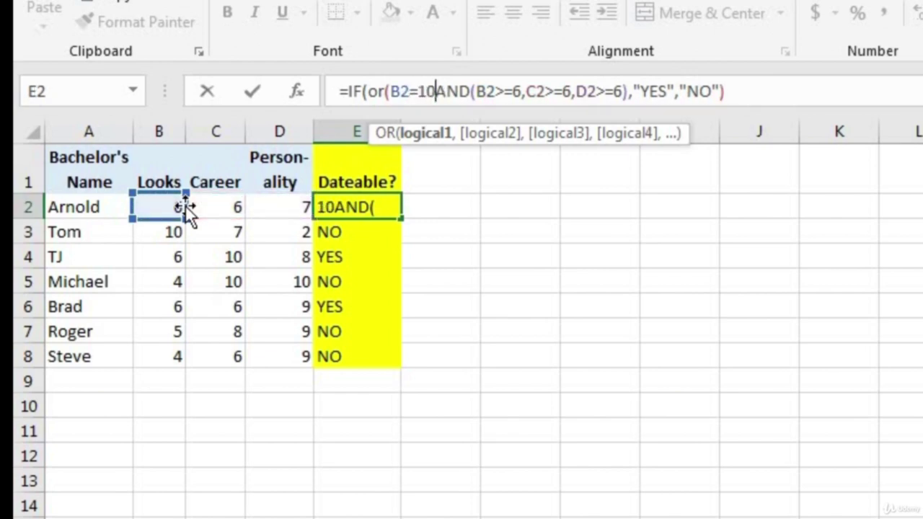
{"action": "type", "text": ","}
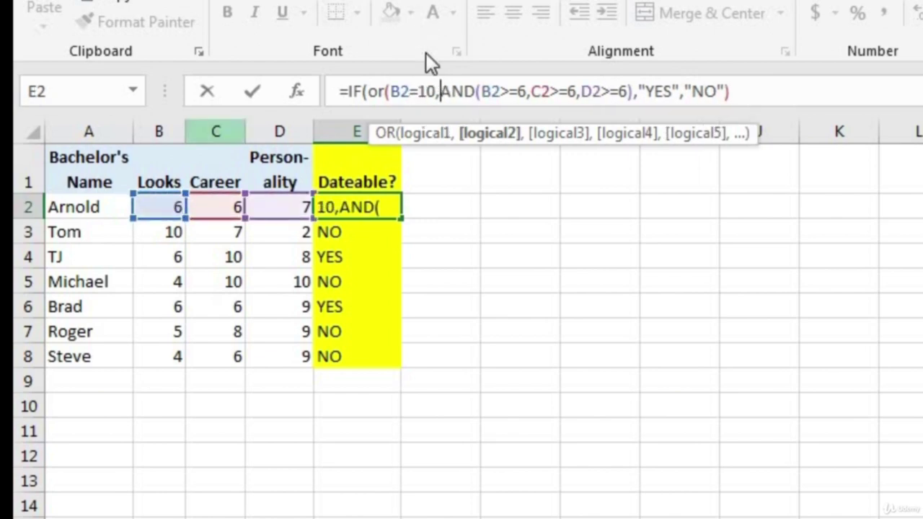
{"action": "left_click_drag", "start_coordinate": [439, 91], "coordinate": [618, 89]}
{"action": "left_click", "coordinate": [626, 91]}
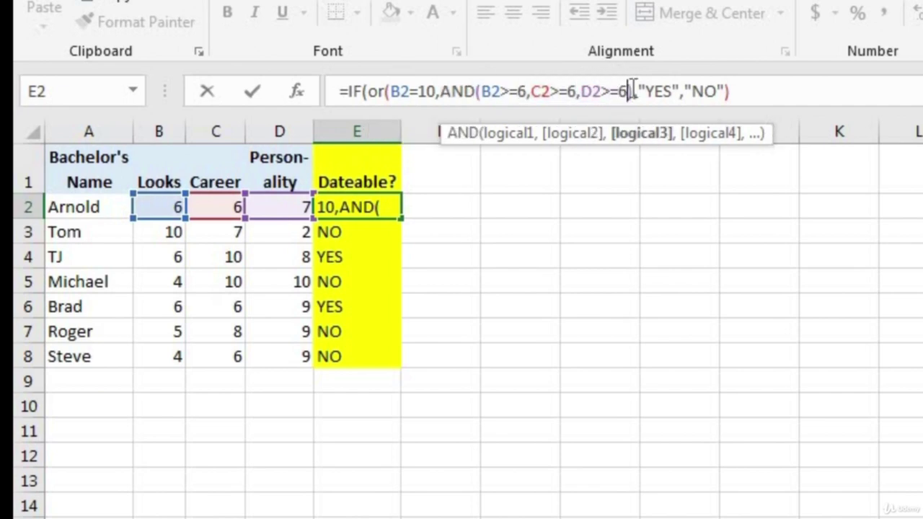
{"action": "key", "text": "Right"}
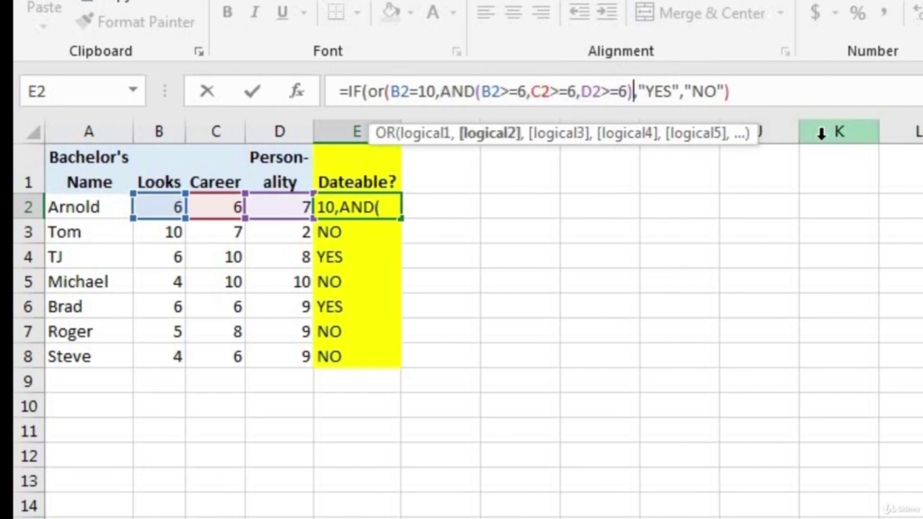
{"action": "type", "text": ")"}
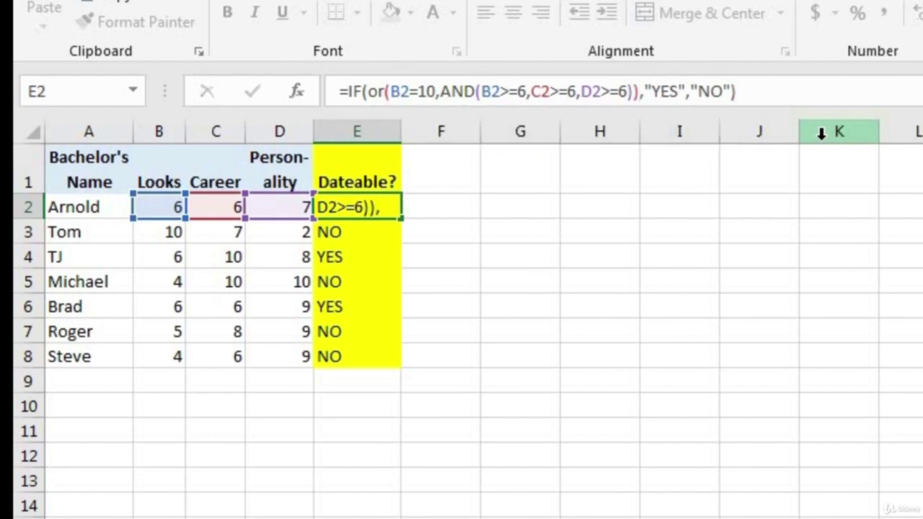
{"action": "key", "text": "Return"}
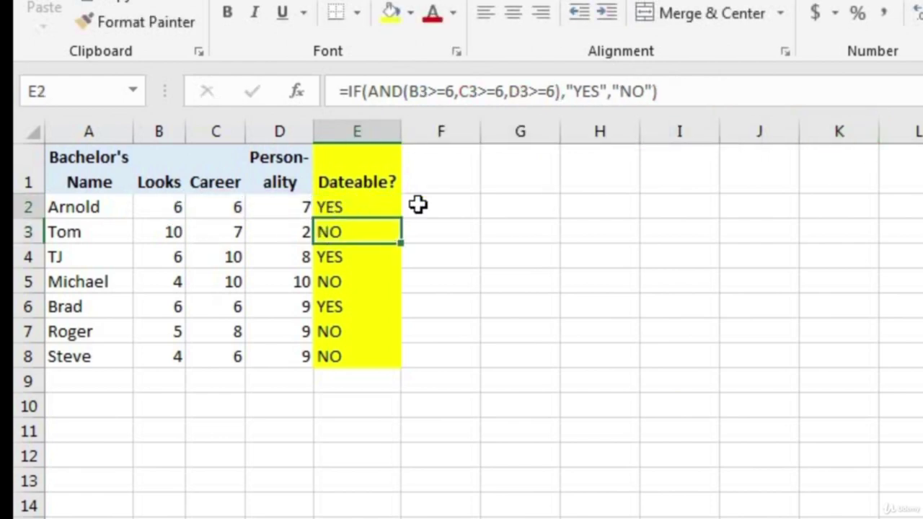
Fill the OR/AND Dateable? formula down to E8 and verify Tom now shows YES.
{"action": "left_click", "coordinate": [365, 203]}
{"action": "double_click", "coordinate": [399, 219]}
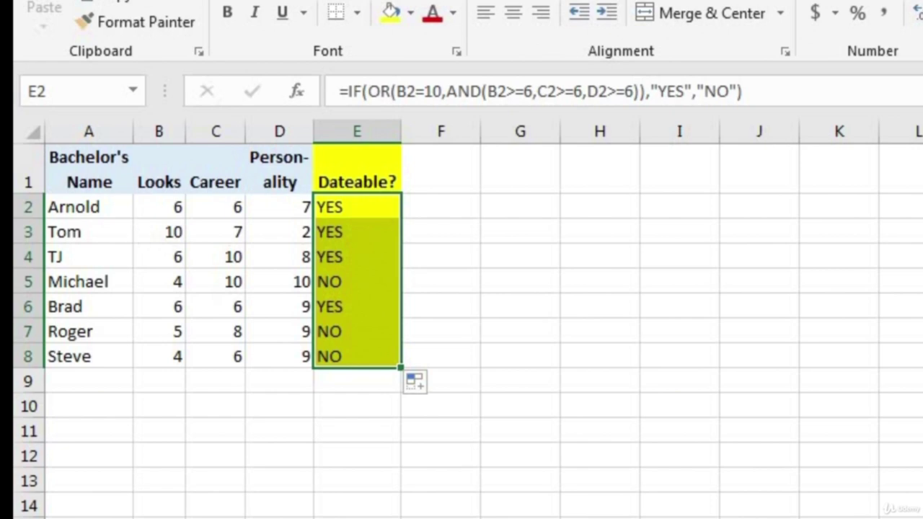
{"action": "left_click", "coordinate": [366, 230]}
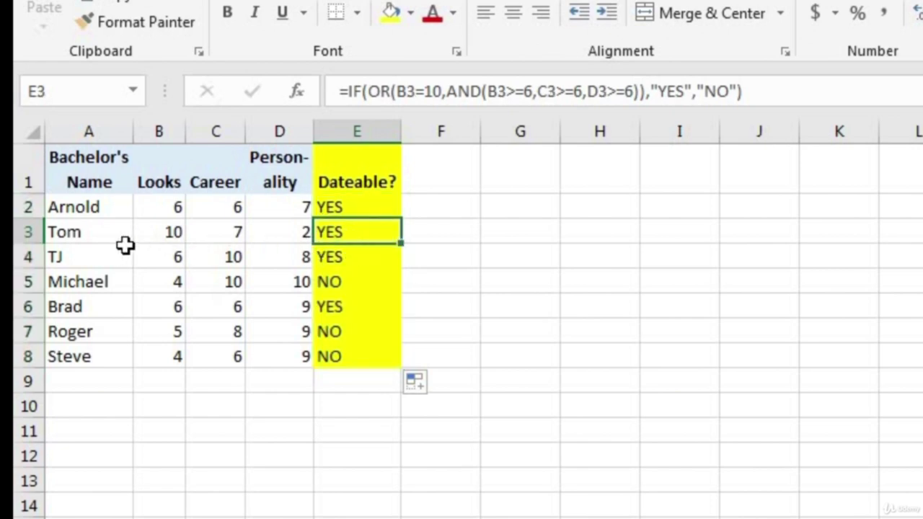
{"action": "left_click", "coordinate": [164, 233]}
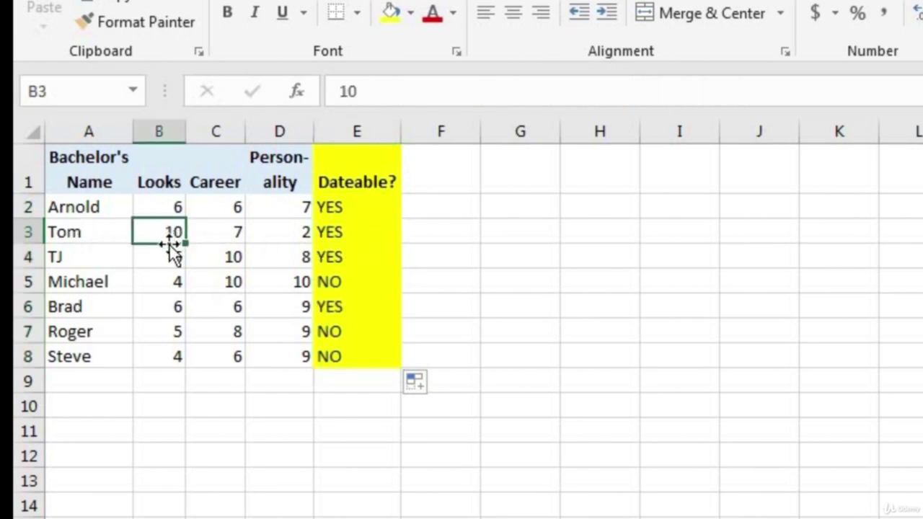
{"action": "left_click", "coordinate": [283, 241]}
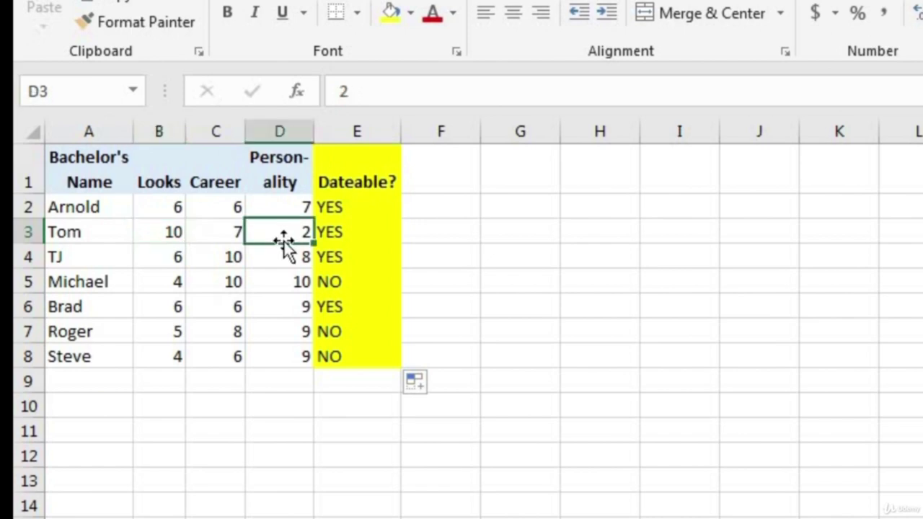
{"action": "key", "text": "Right"}
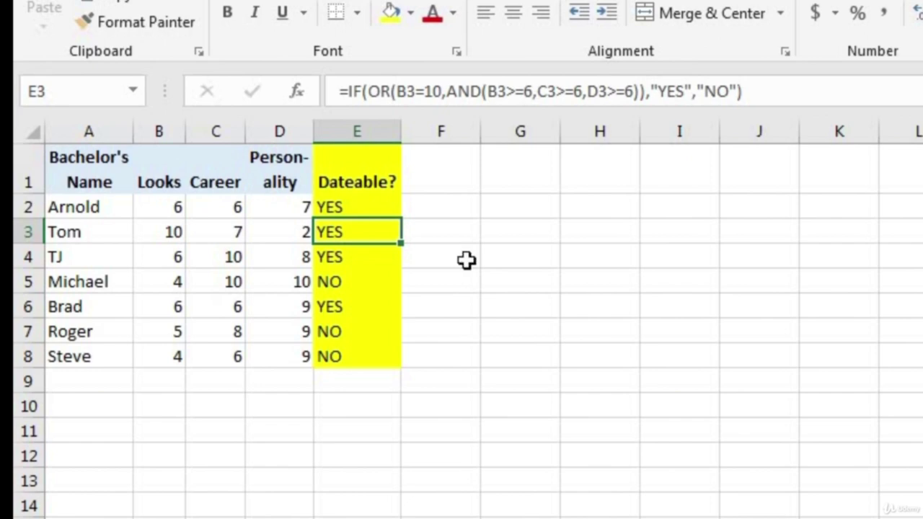
{"action": "left_click_drag", "start_coordinate": [365, 204], "coordinate": [354, 354]}
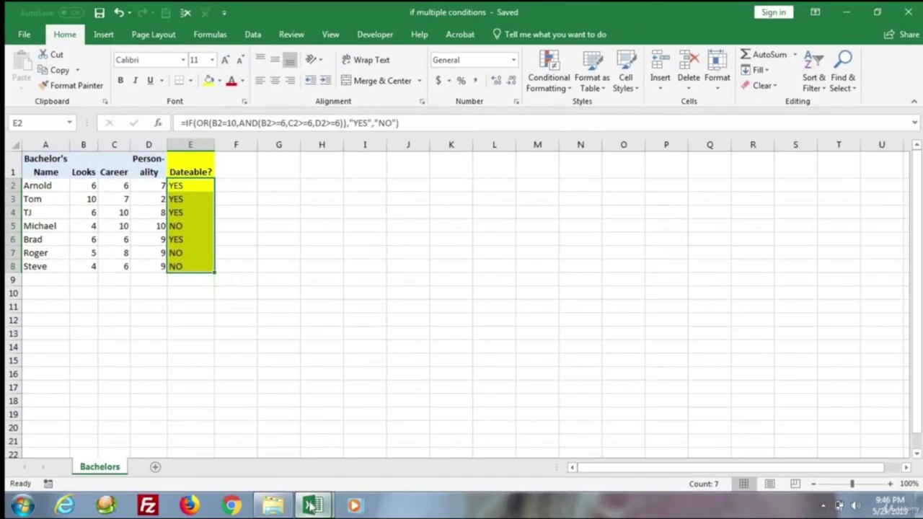
{"action": "left_click", "coordinate": [311, 505]}
Switch to the nested IF workbook, review the Light Color entries and select B2.
{"action": "left_click", "coordinate": [397, 418]}
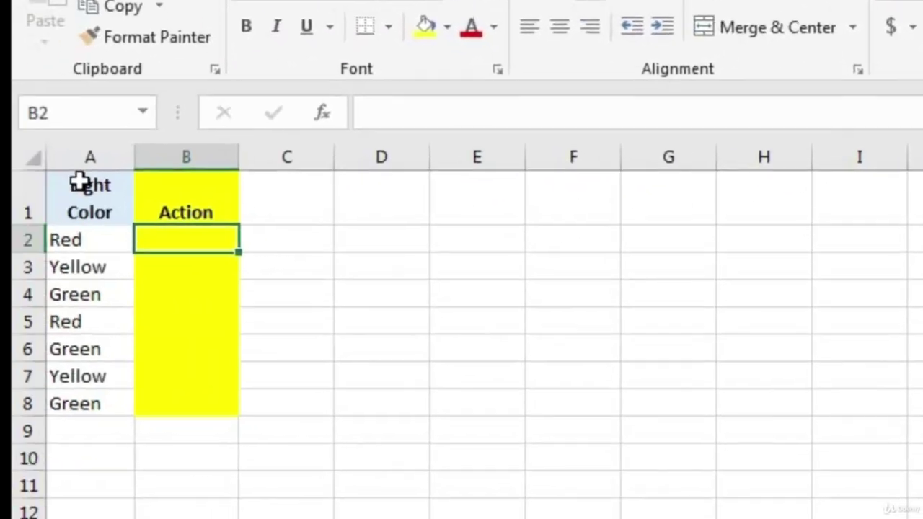
{"action": "left_click_drag", "start_coordinate": [78, 179], "coordinate": [62, 405]}
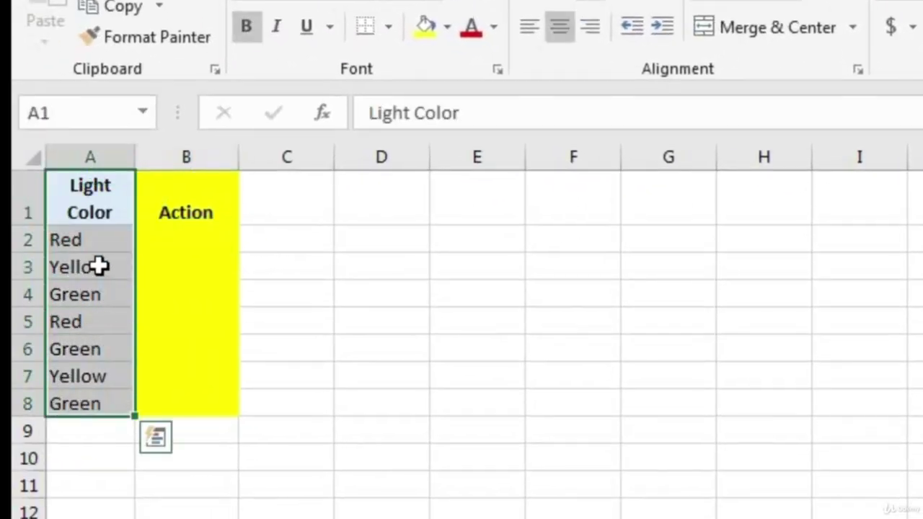
{"action": "left_click", "coordinate": [131, 239]}
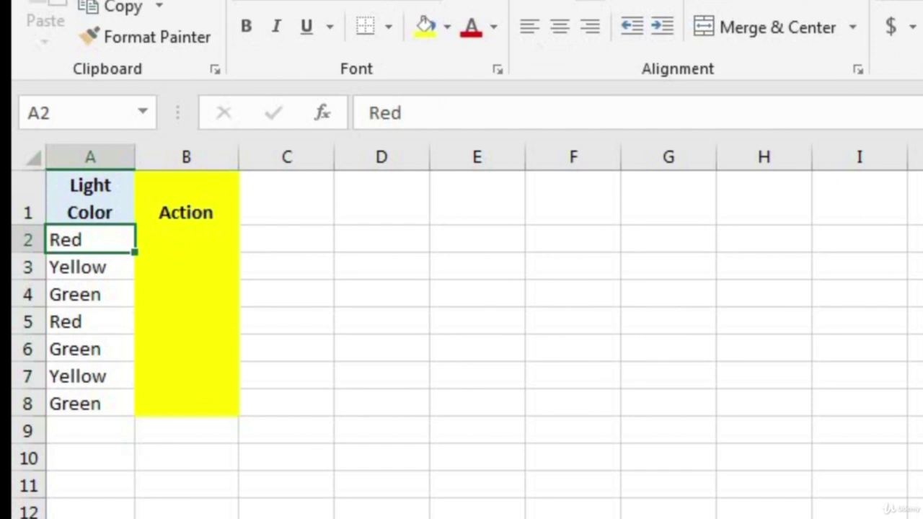
{"action": "left_click", "coordinate": [197, 246]}
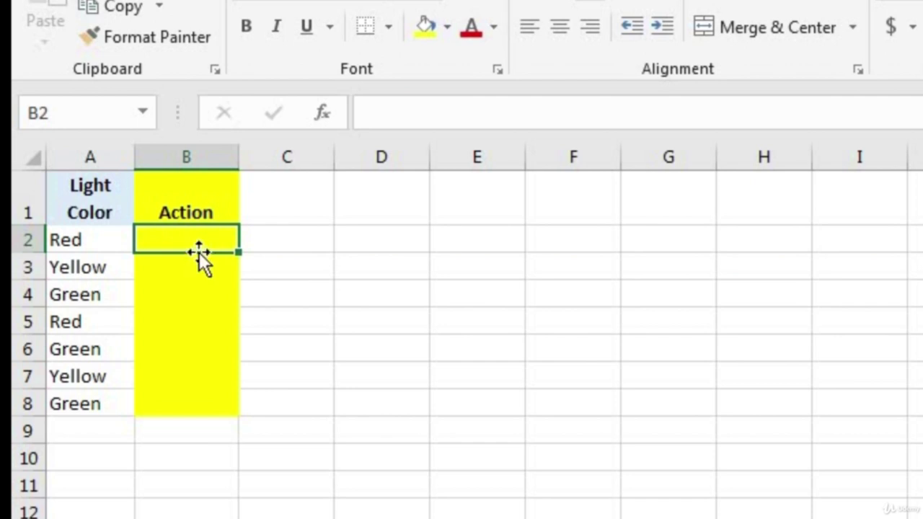
Enter =IF(A2="red","Stop",IF(A2="Green","Go","Slow Down")) in B2.
{"action": "type", "text": "=if"}
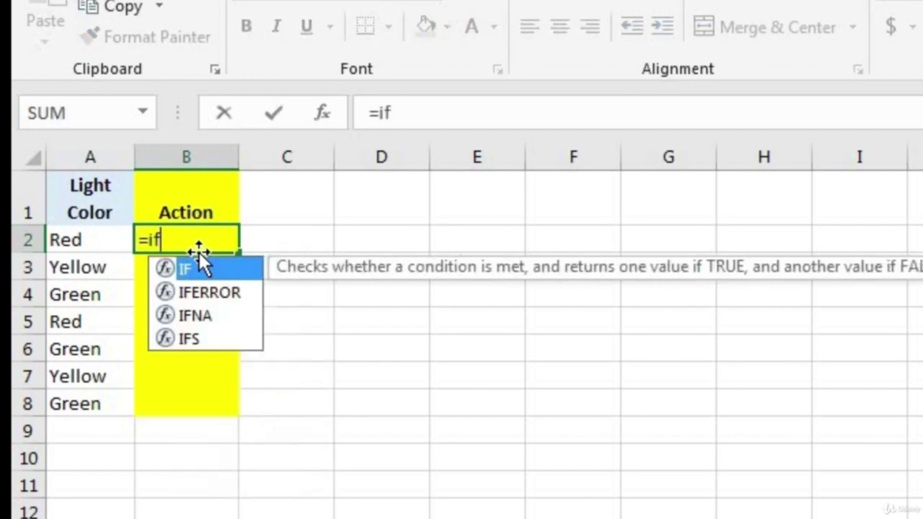
{"action": "type", "text": "("}
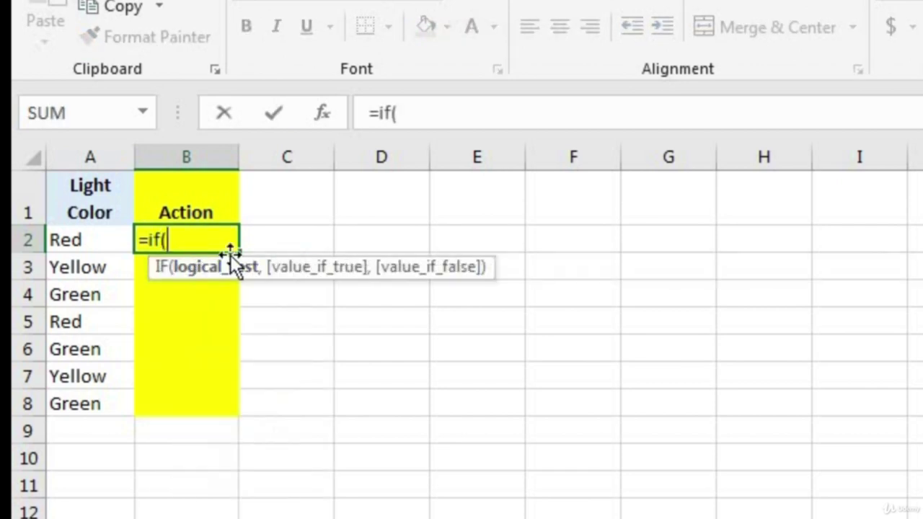
{"action": "left_click", "coordinate": [104, 237]}
{"action": "type", "text": "=\"r"}
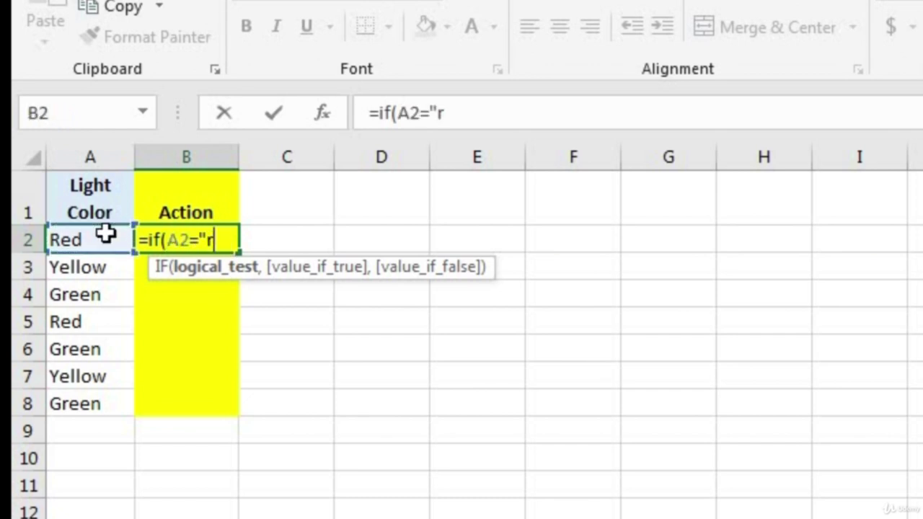
{"action": "type", "text": "ed\""}
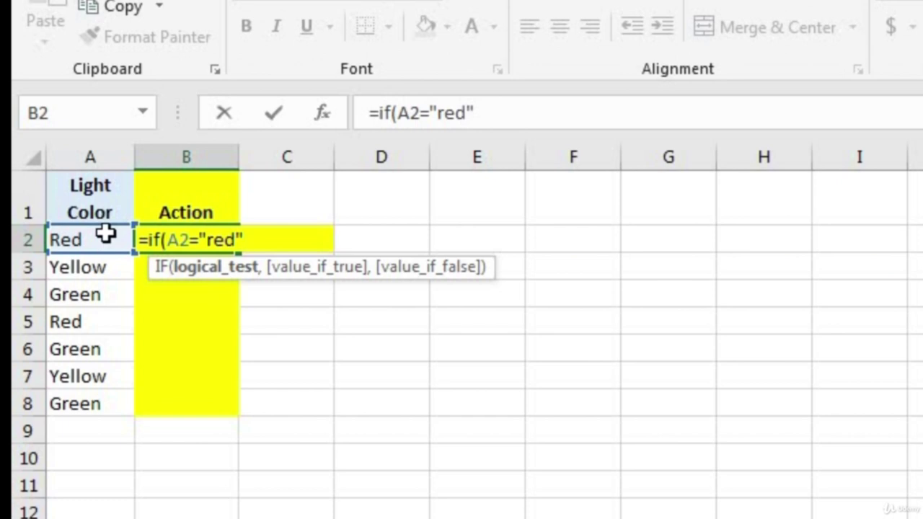
{"action": "type", "text": ","}
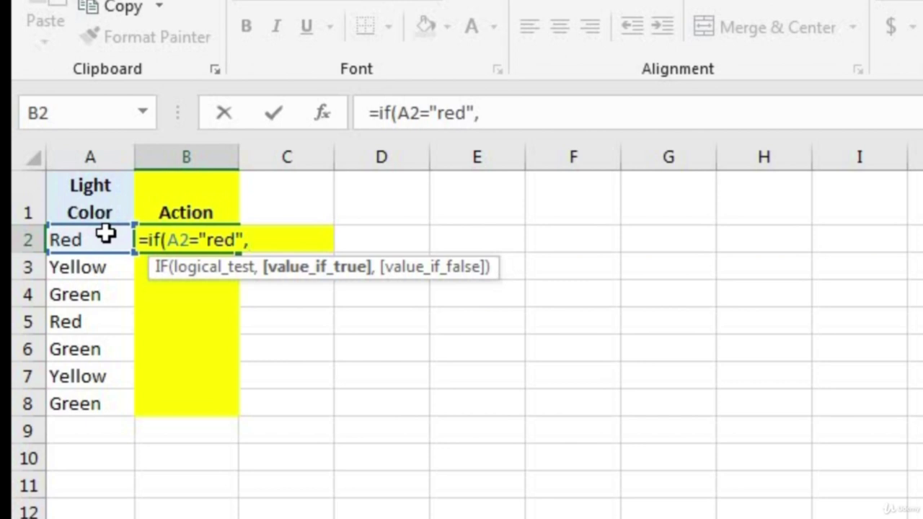
{"action": "type", "text": "\"Stop"}
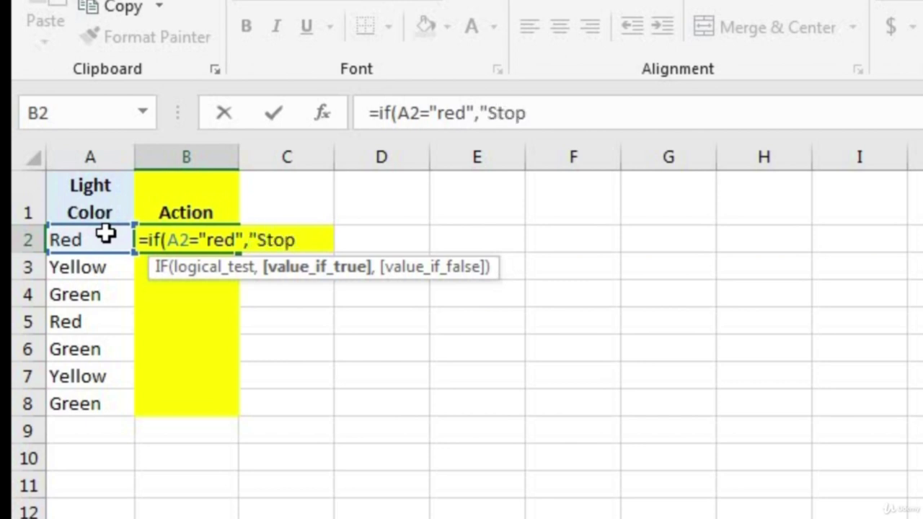
{"action": "type", "text": "\","}
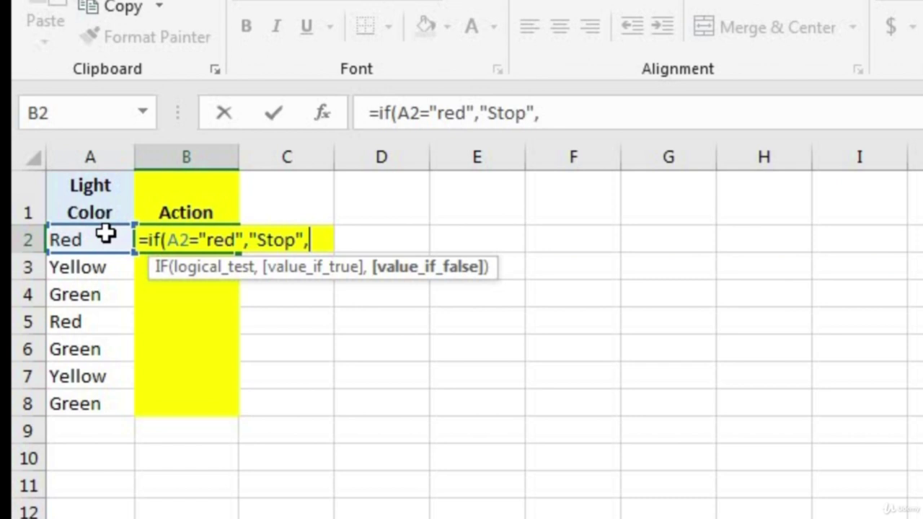
{"action": "type", "text": "if("}
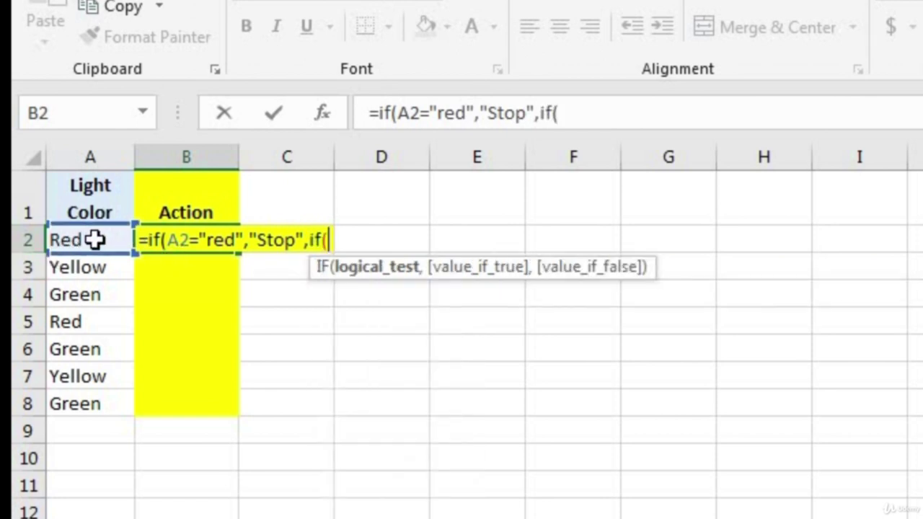
{"action": "left_click", "coordinate": [95, 240]}
{"action": "type", "text": "="}
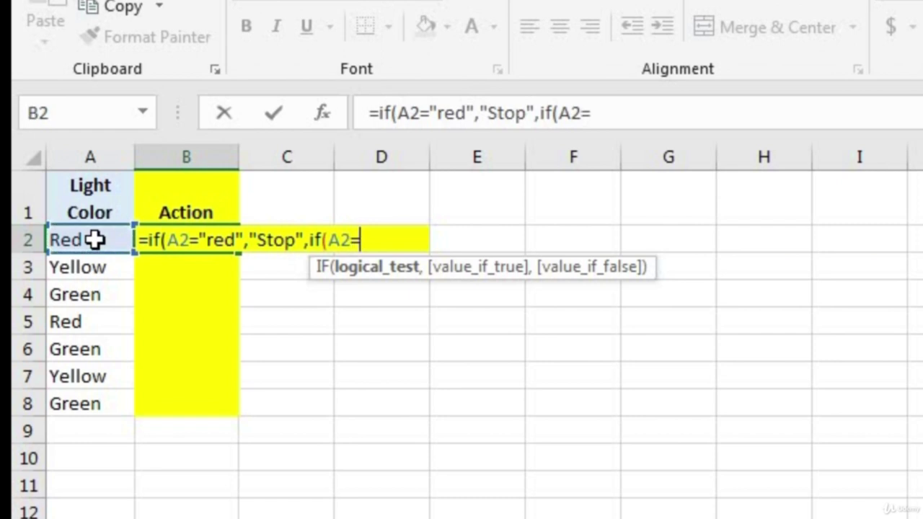
{"action": "type", "text": "\"Green"}
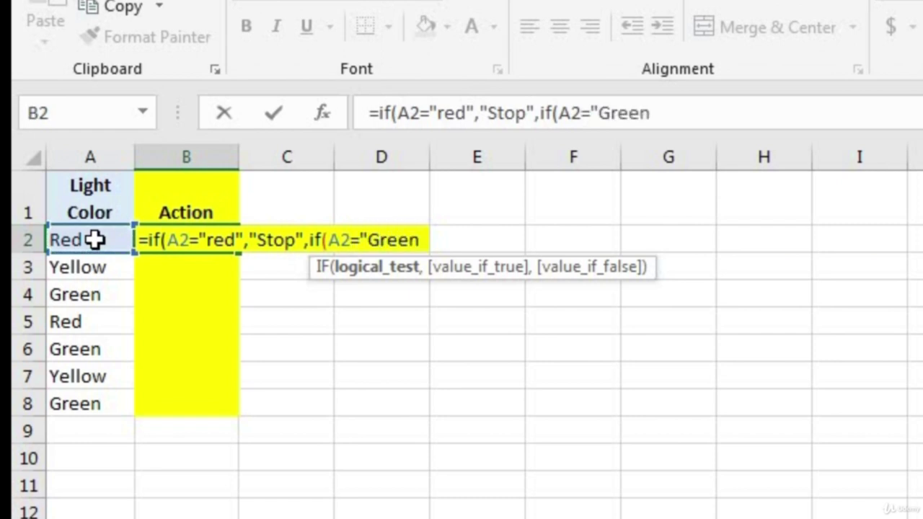
{"action": "type", "text": "\""}
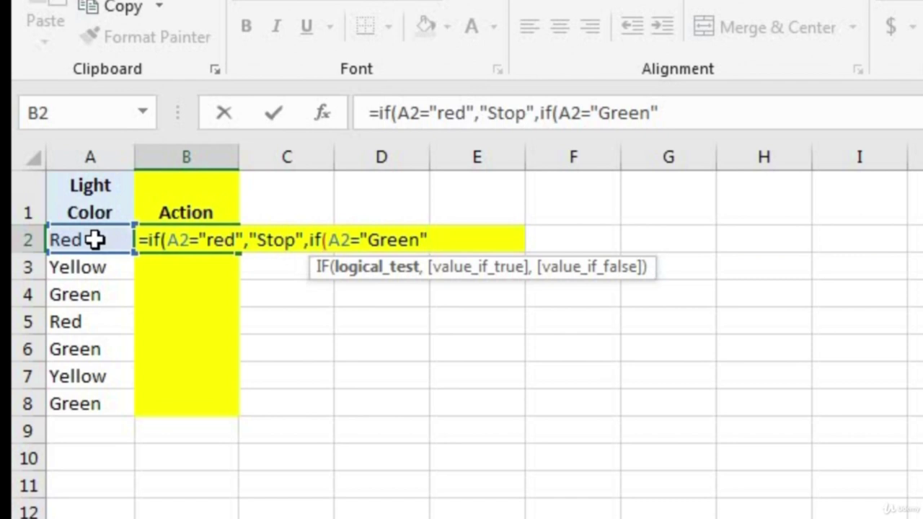
{"action": "type", "text": ","}
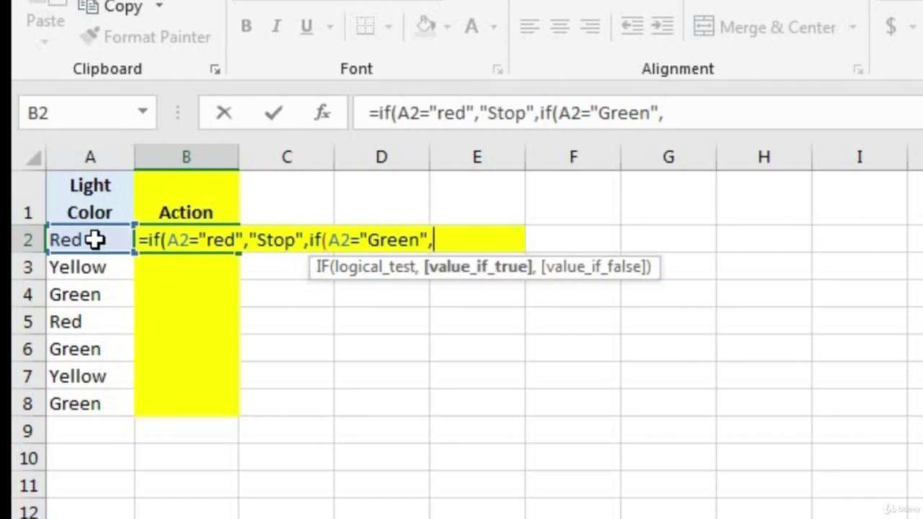
{"action": "type", "text": "\"Go"}
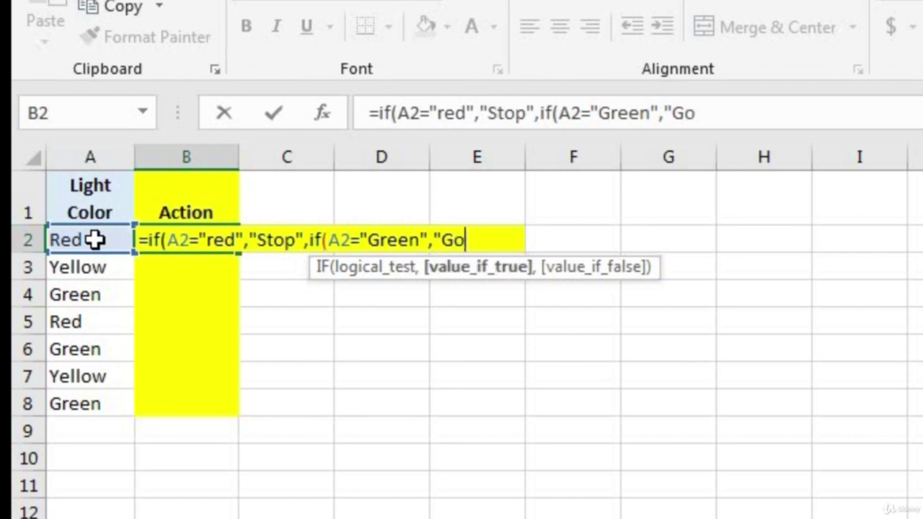
{"action": "type", "text": "\","}
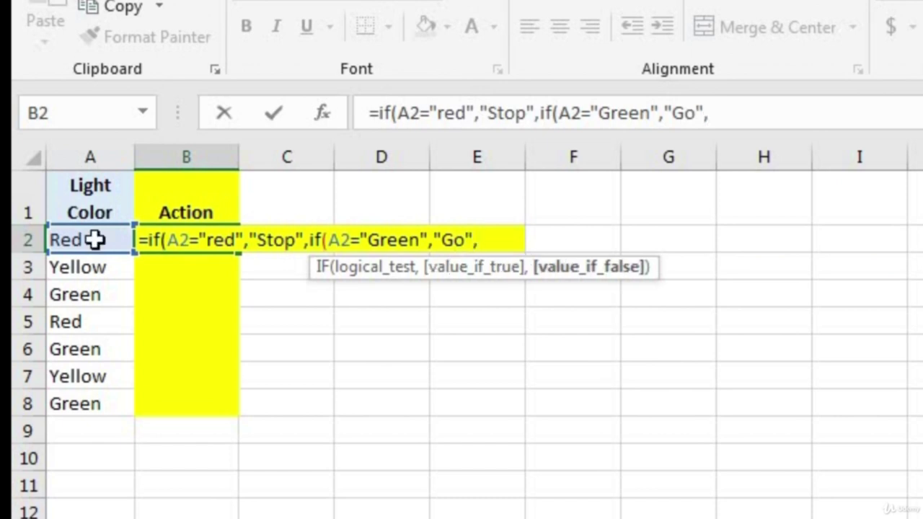
{"action": "type", "text": "\"Slow Down"}
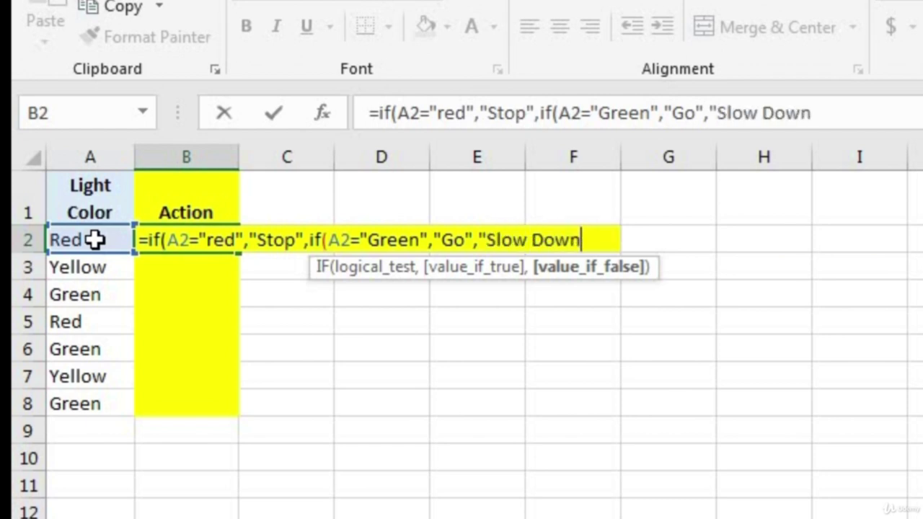
{"action": "type", "text": "\""}
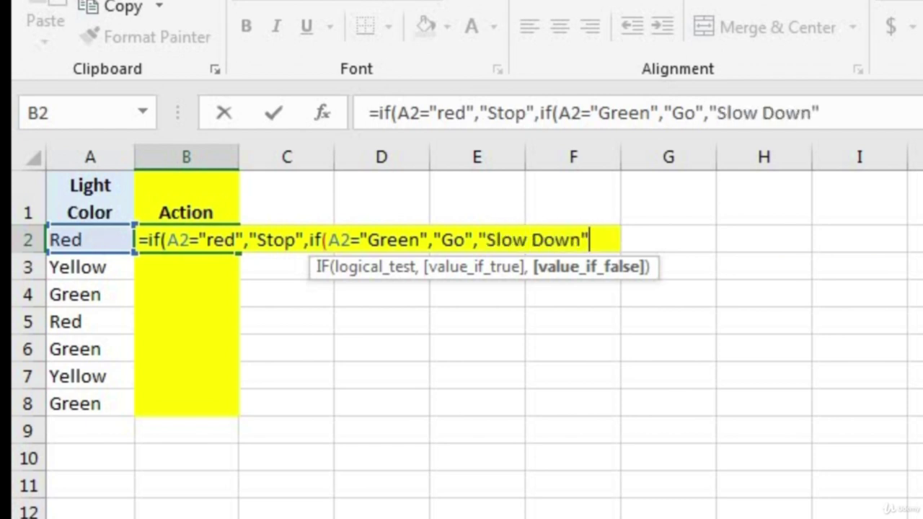
{"action": "type", "text": ")"}
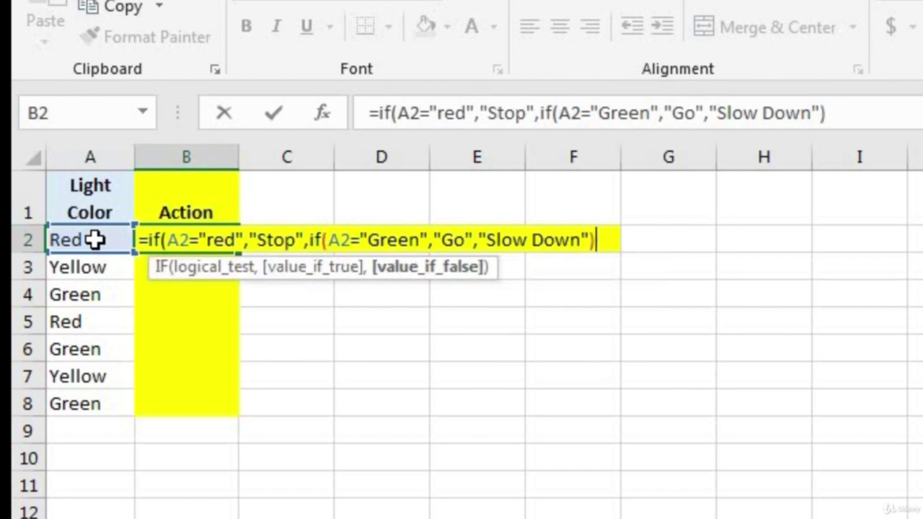
{"action": "type", "text": ")"}
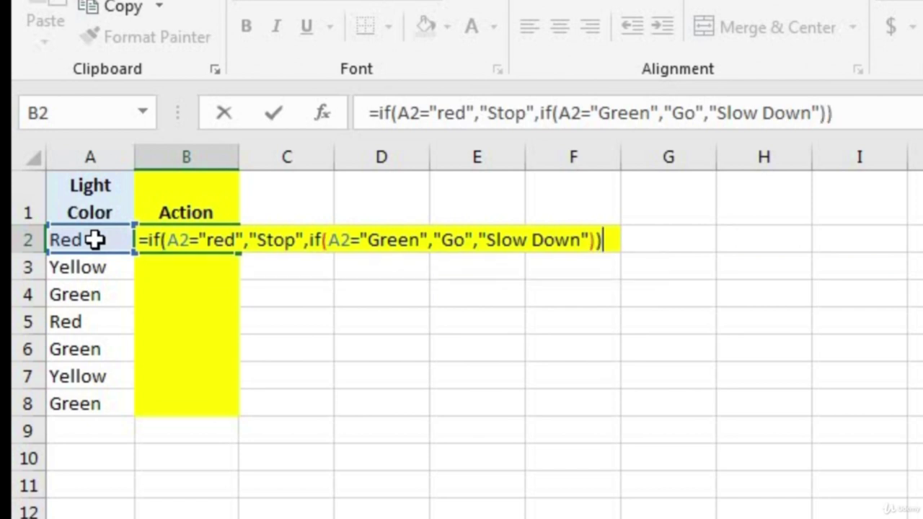
Commit the nested IF formula in B2 and fill it down to B8.
{"action": "key", "text": "Return"}
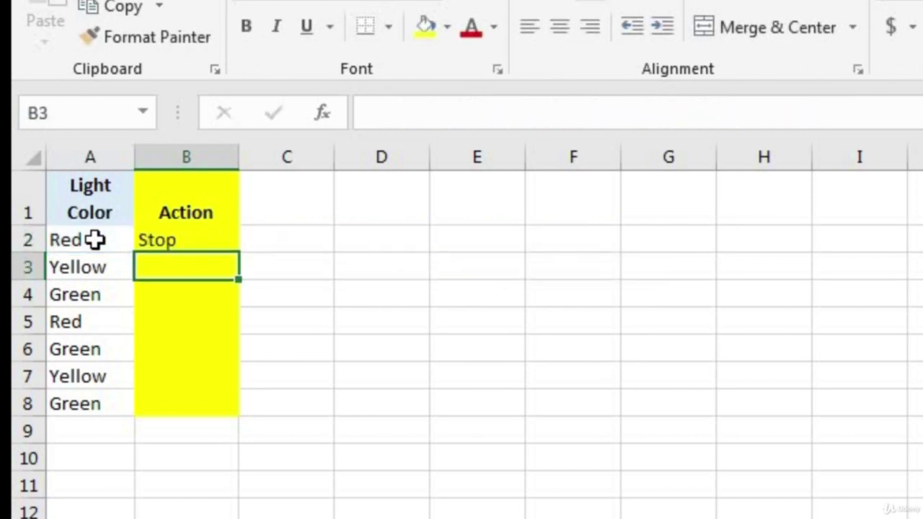
{"action": "left_click", "coordinate": [211, 241]}
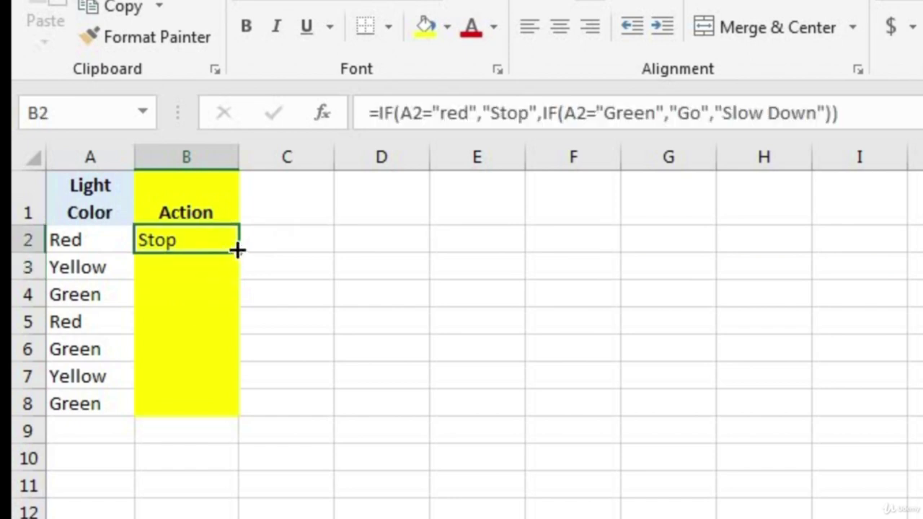
{"action": "double_click", "coordinate": [238, 249]}
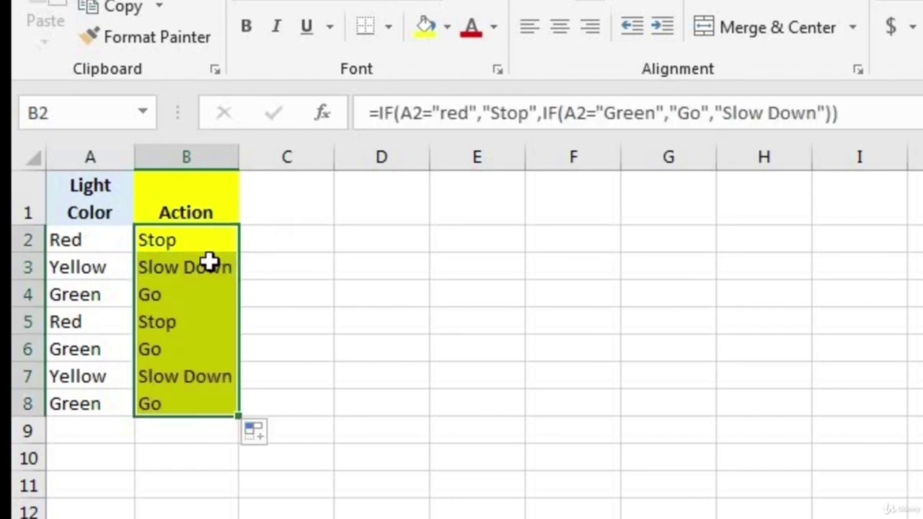
Compare the copied formulas in B3 and B4 with their light colours and with B2.
{"action": "left_click", "coordinate": [106, 267]}
{"action": "left_click", "coordinate": [176, 264]}
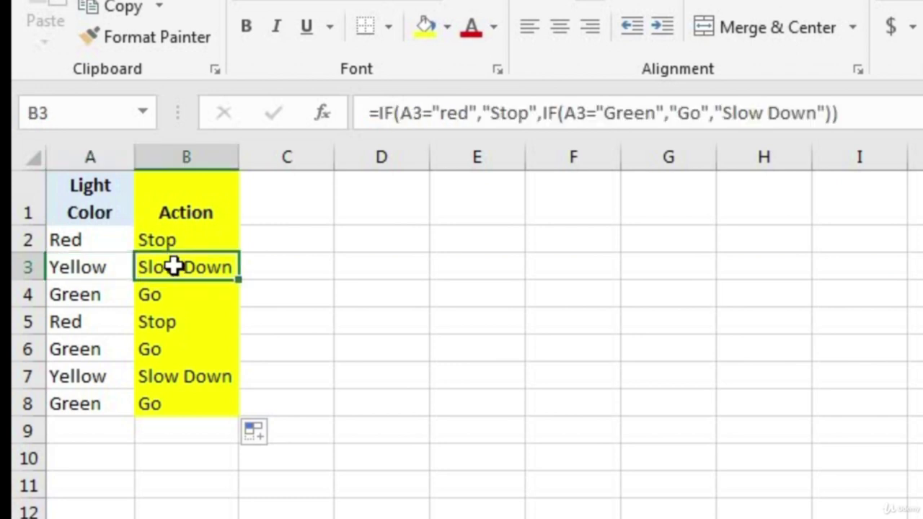
{"action": "left_click", "coordinate": [113, 295]}
{"action": "left_click", "coordinate": [158, 294]}
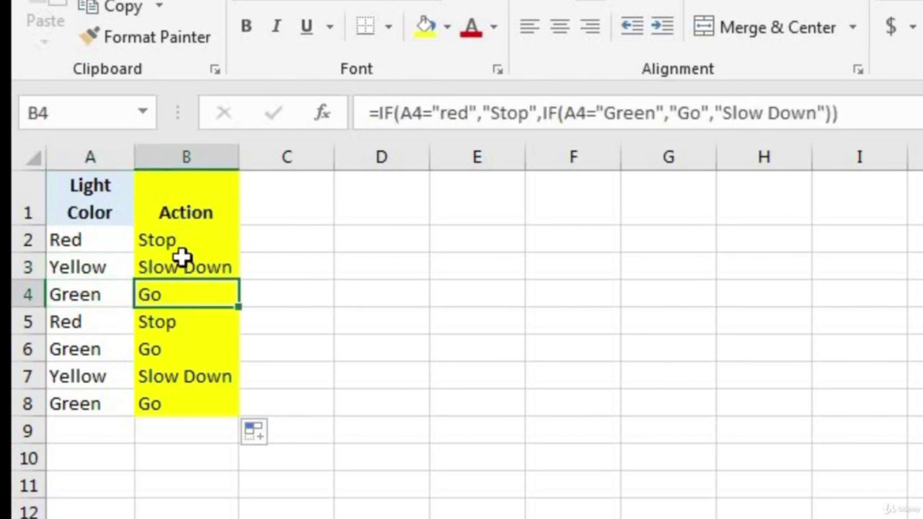
{"action": "left_click", "coordinate": [204, 236]}
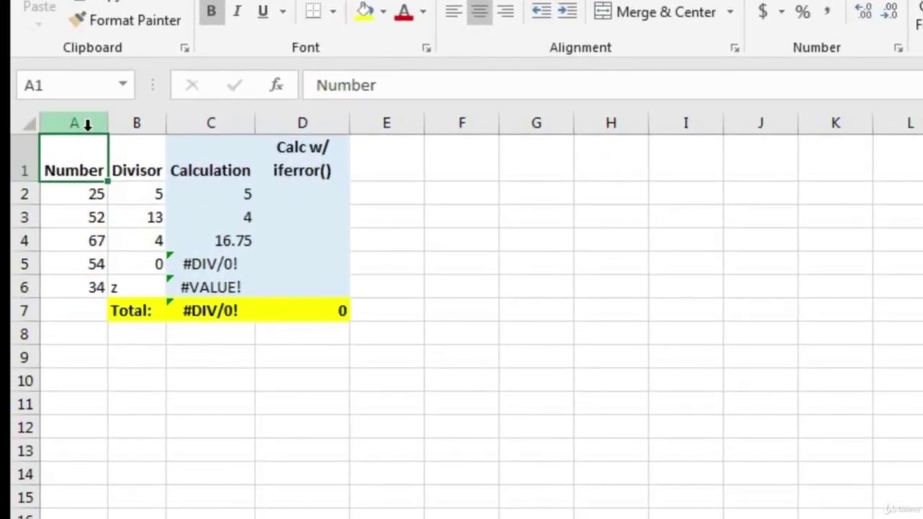
{"action": "left_click", "coordinate": [88, 127]}
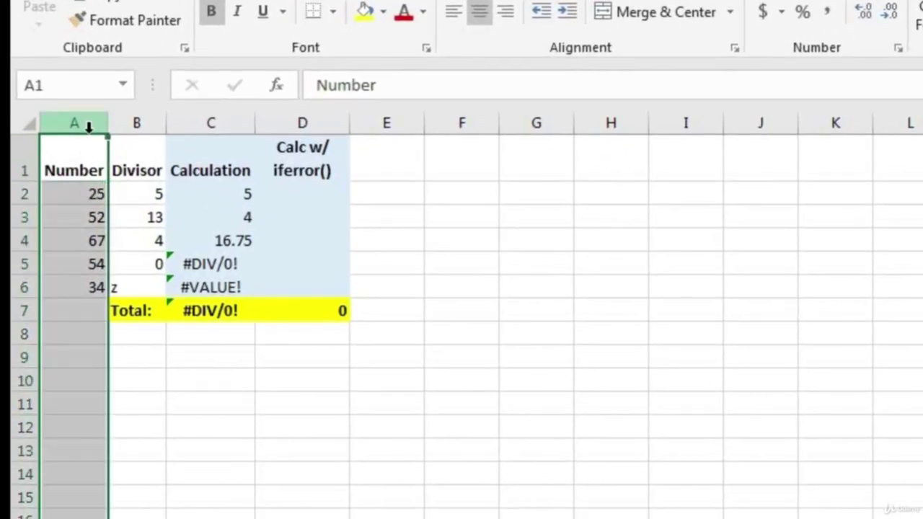
{"action": "left_click", "coordinate": [132, 123]}
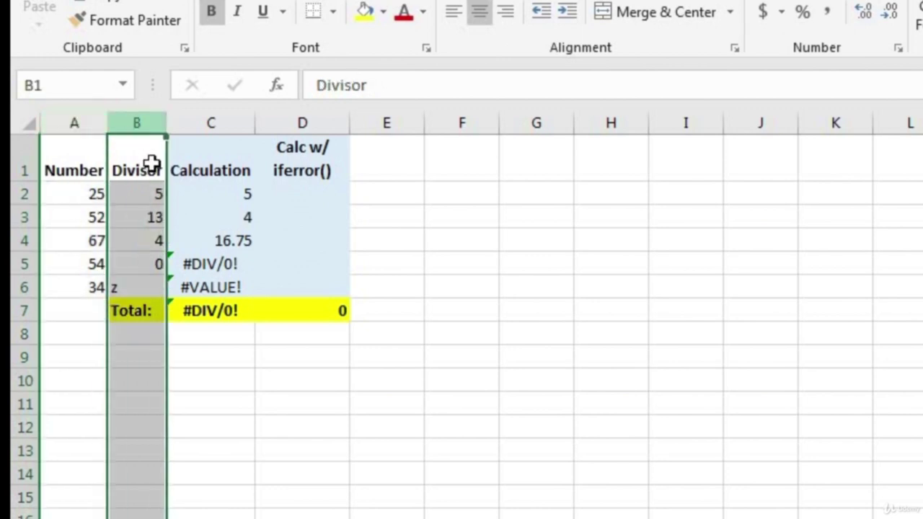
{"action": "left_click", "coordinate": [196, 193]}
{"action": "double_click", "coordinate": [195, 194]}
{"action": "left_click", "coordinate": [189, 194]}
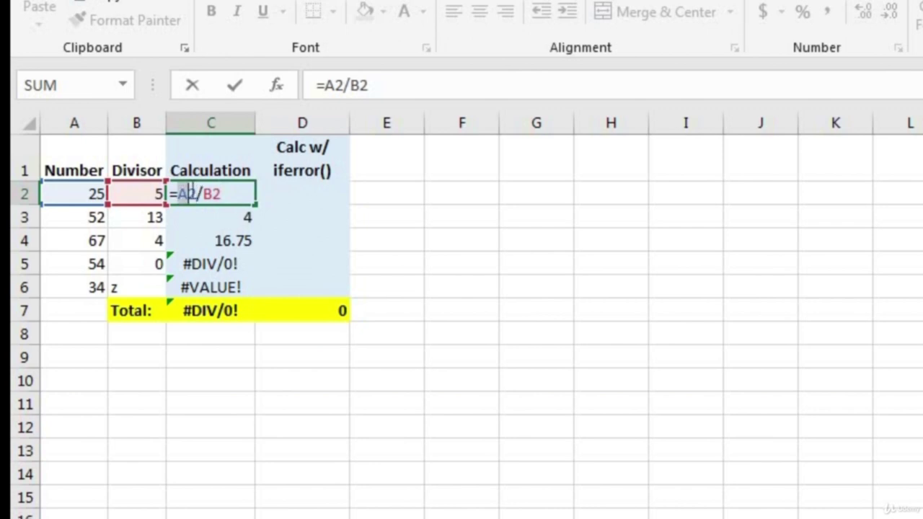
{"action": "left_click_drag", "start_coordinate": [203, 193], "coordinate": [224, 193]}
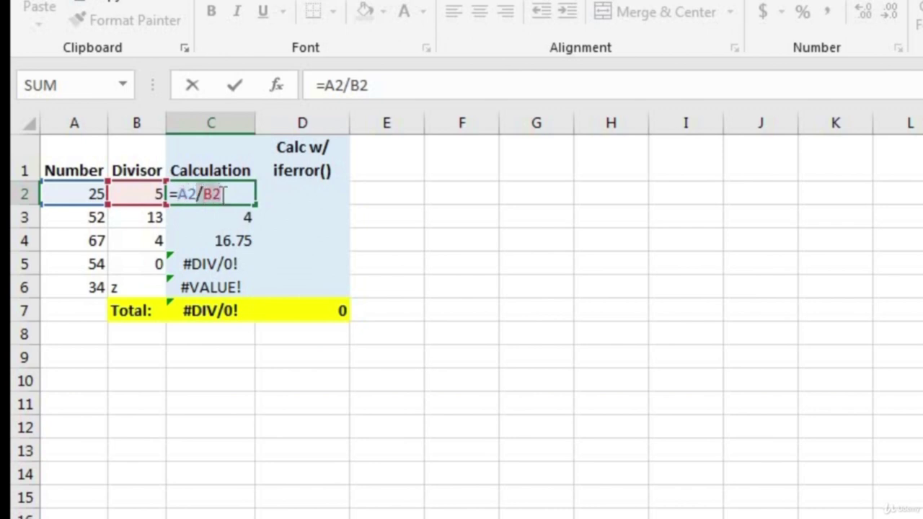
{"action": "key", "text": "Escape"}
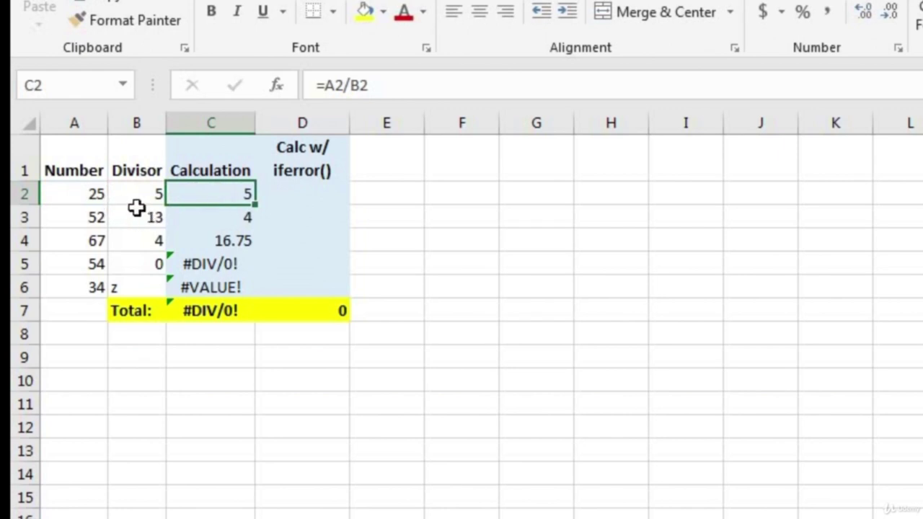
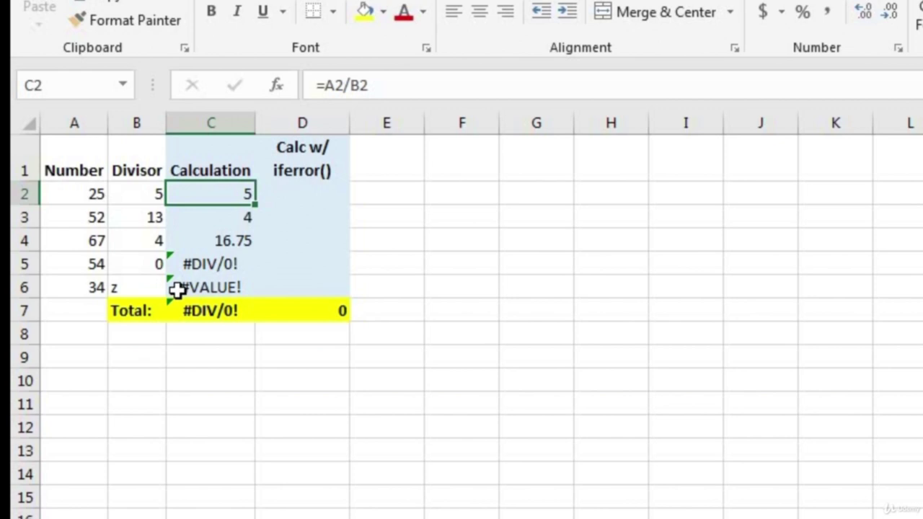
Review the #DIV/0! and #VALUE! results and the SUM formula behind the C7 total.
{"action": "left_click_drag", "start_coordinate": [185, 267], "coordinate": [188, 288]}
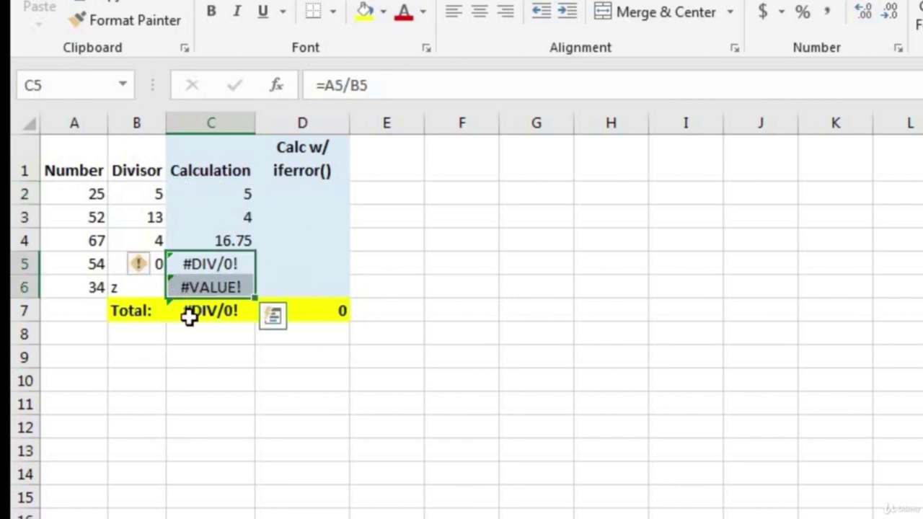
{"action": "double_click", "coordinate": [193, 317]}
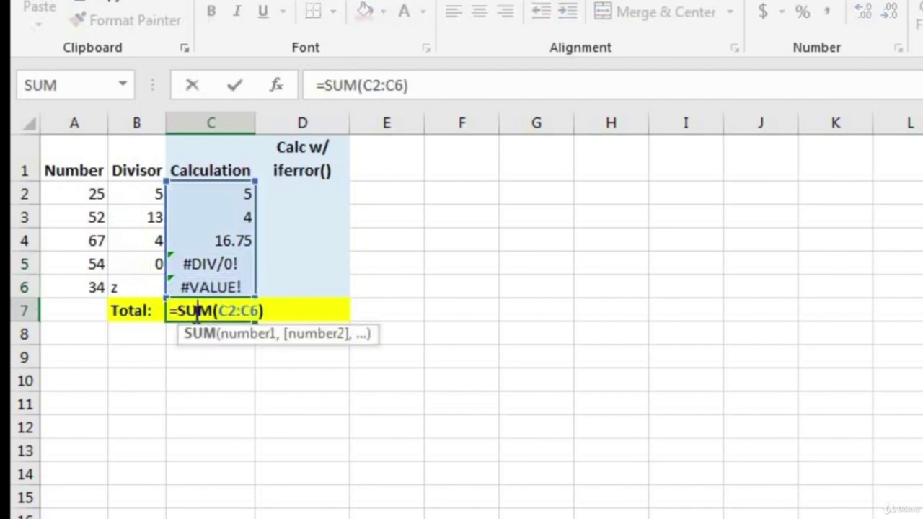
{"action": "key", "text": "Escape"}
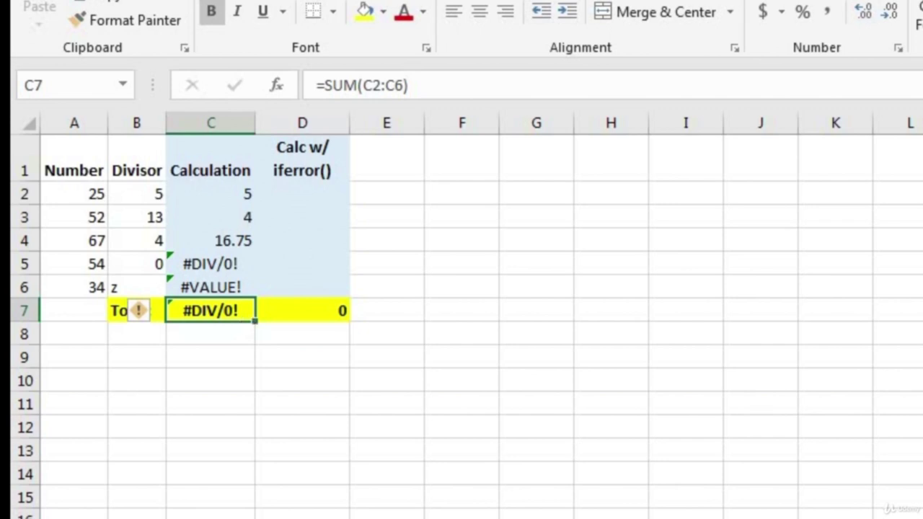
Enter =IFERROR(A2/B2,"Not a valid value") in D2.
{"action": "key", "text": "ctrl+c"}
{"action": "left_click", "coordinate": [299, 189]}
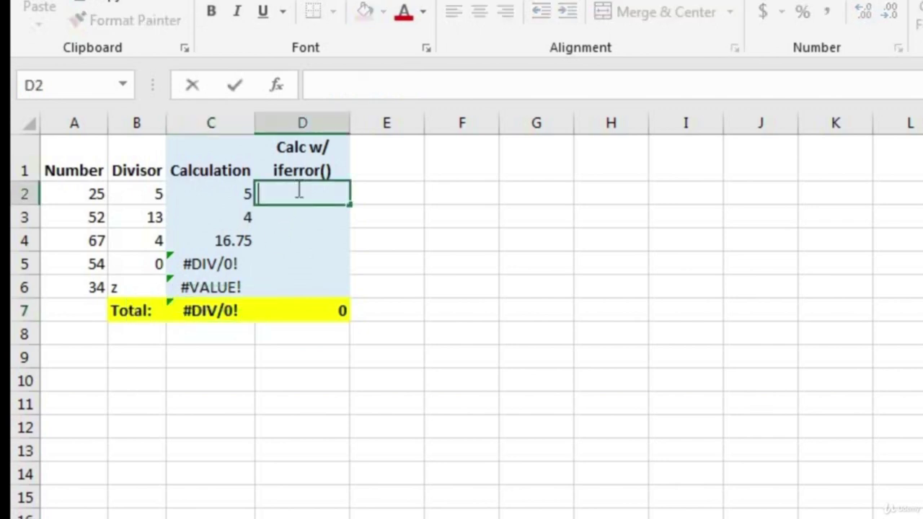
{"action": "type", "text": "=ifer"}
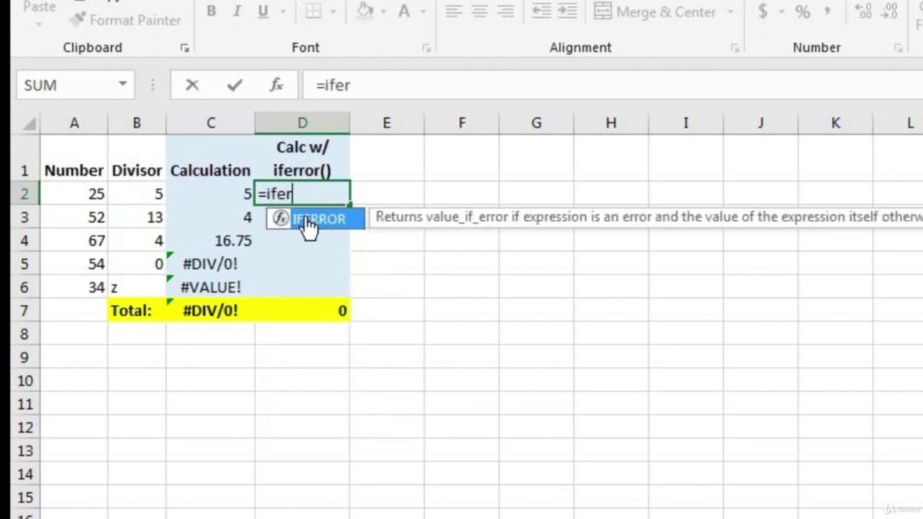
{"action": "double_click", "coordinate": [310, 220]}
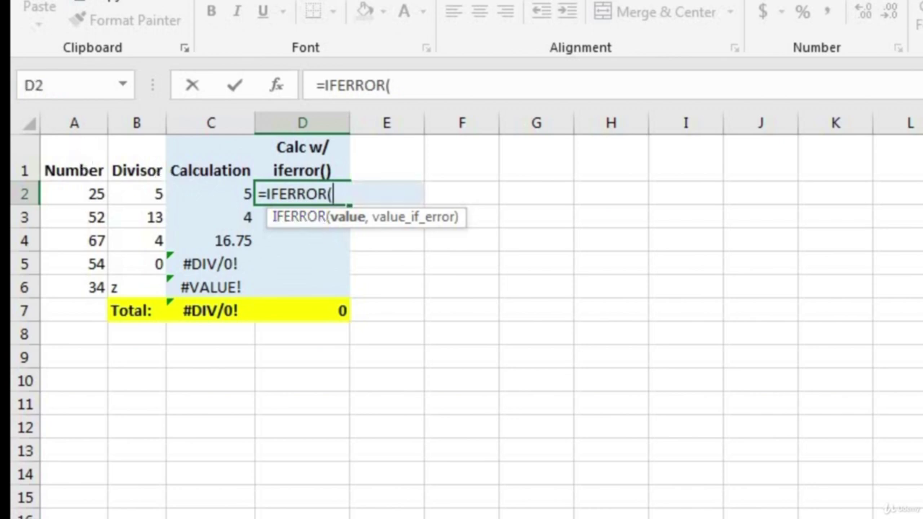
{"action": "left_click", "coordinate": [91, 189]}
{"action": "type", "text": "/"}
{"action": "left_click", "coordinate": [122, 190]}
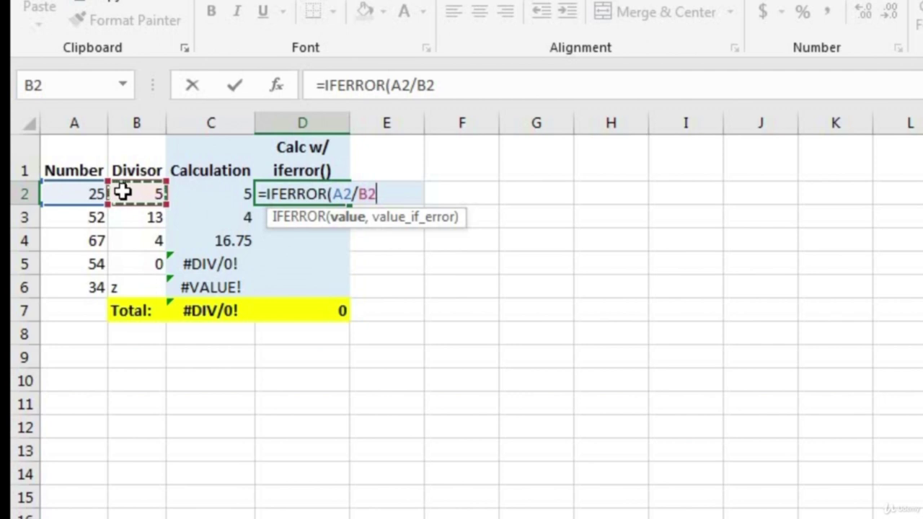
{"action": "type", "text": ","}
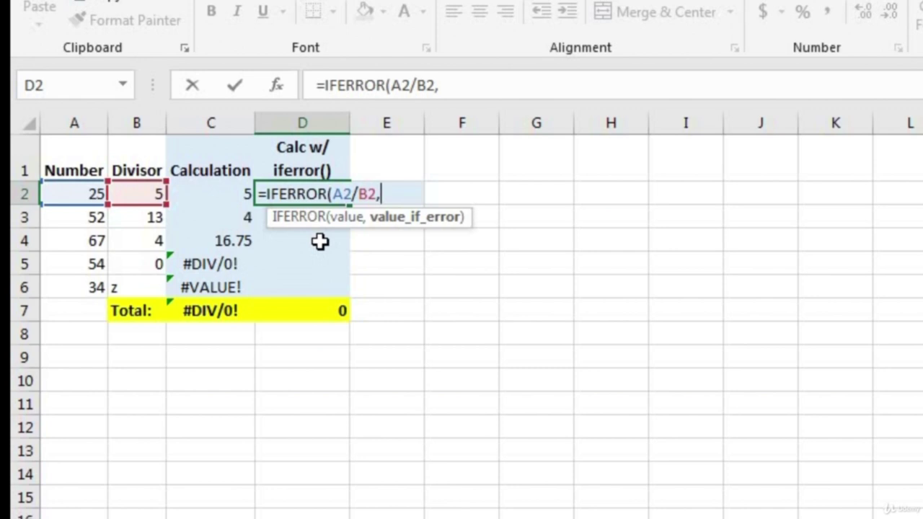
{"action": "type", "text": "\"Not a"}
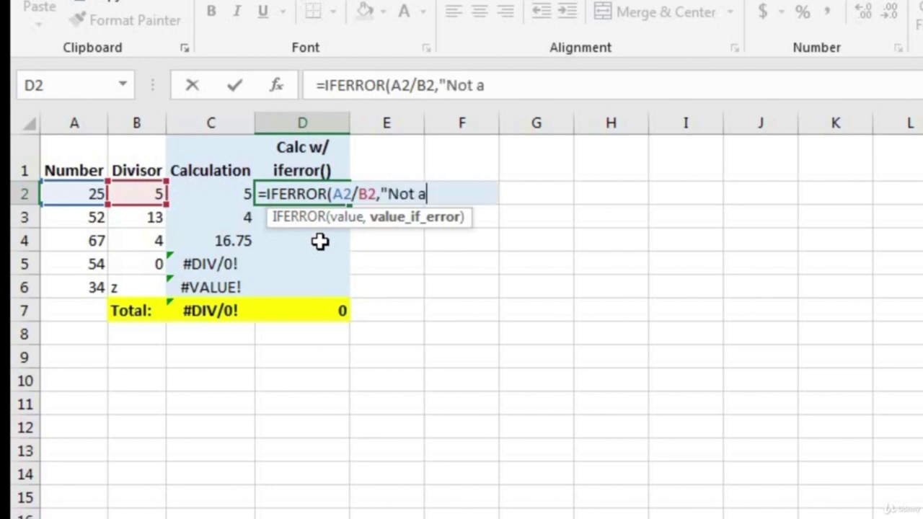
{"action": "type", "text": " valid va"}
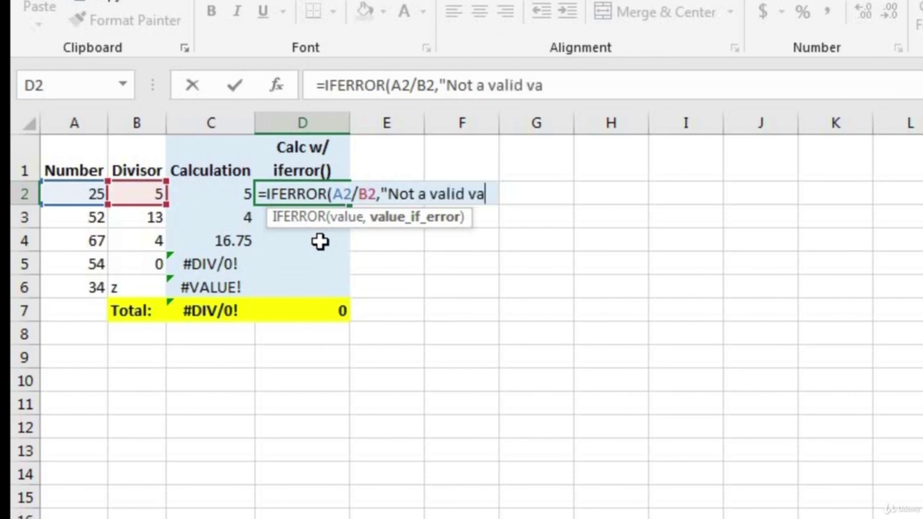
{"action": "type", "text": "lue\""}
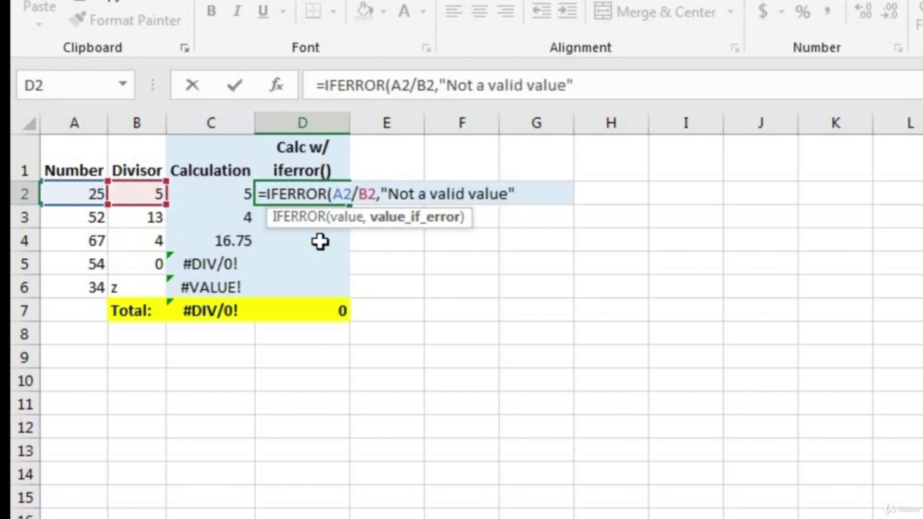
{"action": "type", "text": ")"}
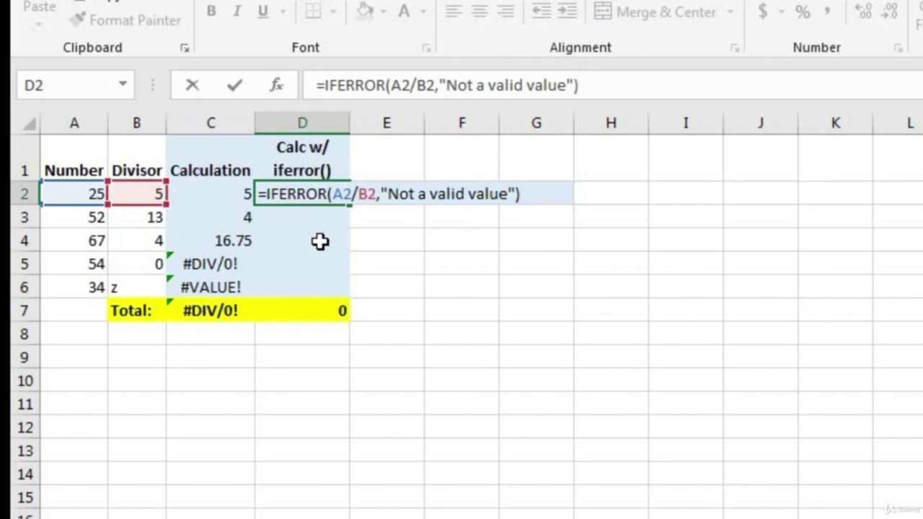
{"action": "key", "text": "Return"}
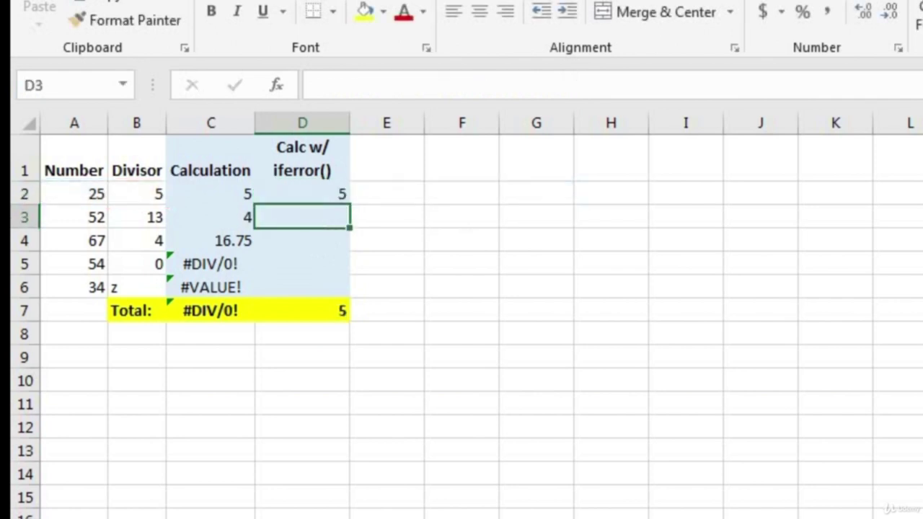
Fill the IFERROR formula down to D6, autofit column D, and total it in D7 (25.75).
{"action": "left_click", "coordinate": [335, 196]}
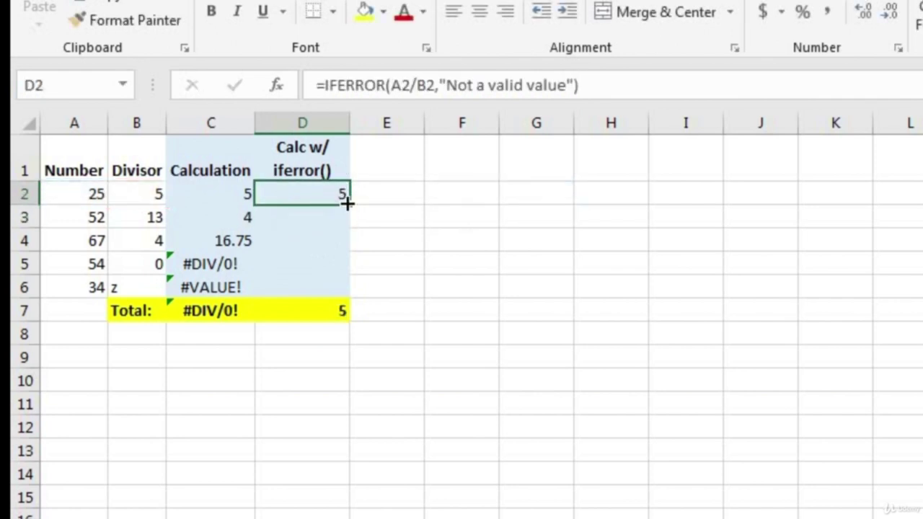
{"action": "left_click_drag", "start_coordinate": [346, 204], "coordinate": [320, 284]}
{"action": "double_click", "coordinate": [351, 123]}
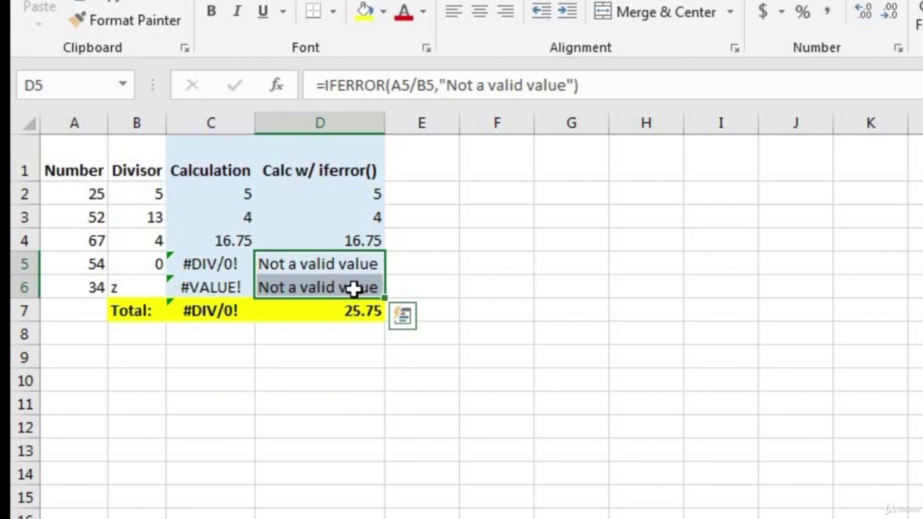
{"action": "left_click", "coordinate": [318, 306]}
{"action": "key", "text": "alt+equal"}
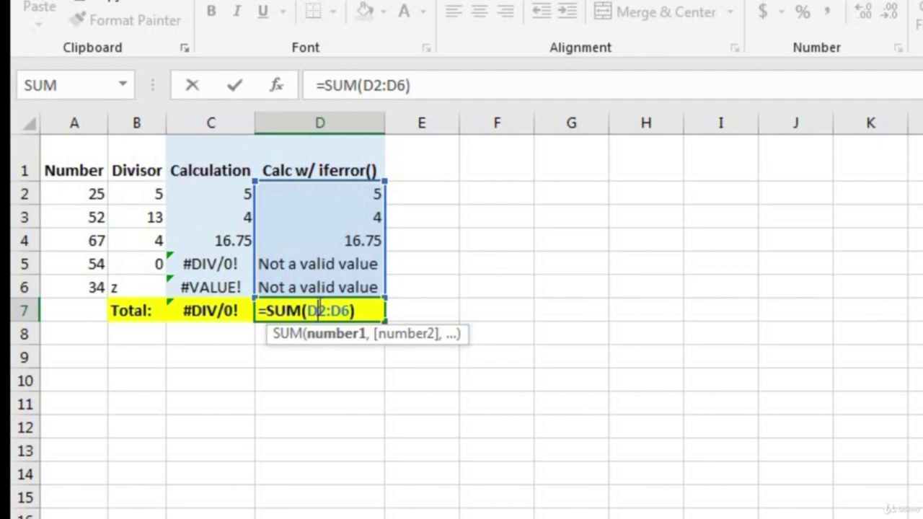
{"action": "key", "text": "ctrl+Return"}
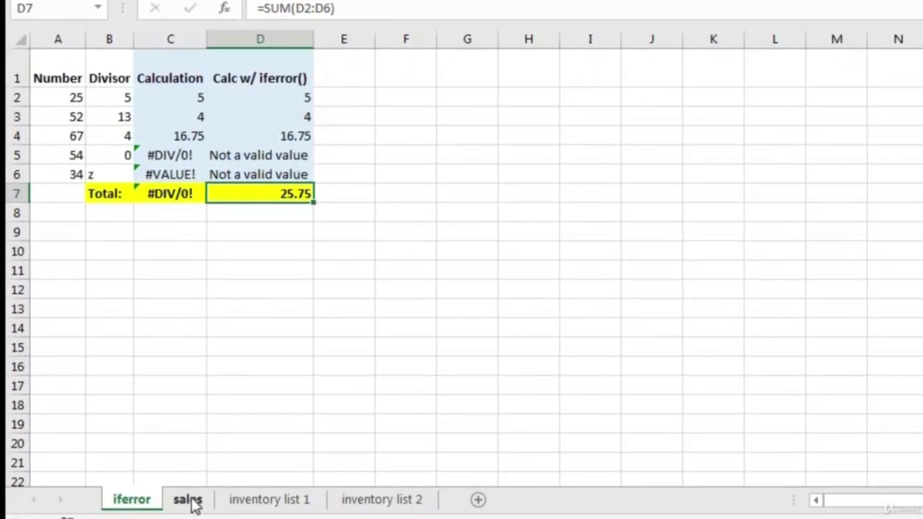
Review the sales sheet's Total Price and Profit formulas and the inventory list 1 sheet.
{"action": "left_click", "coordinate": [189, 499]}
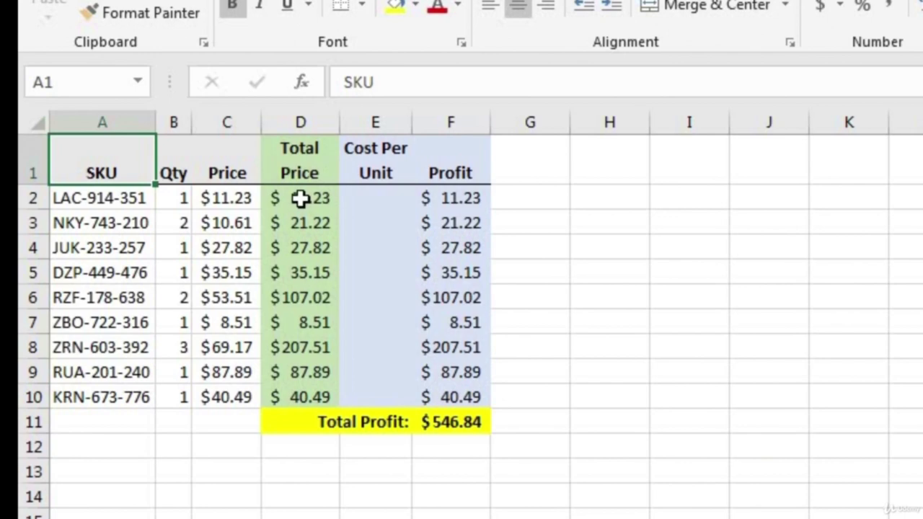
{"action": "left_click", "coordinate": [301, 199]}
{"action": "double_click", "coordinate": [301, 199]}
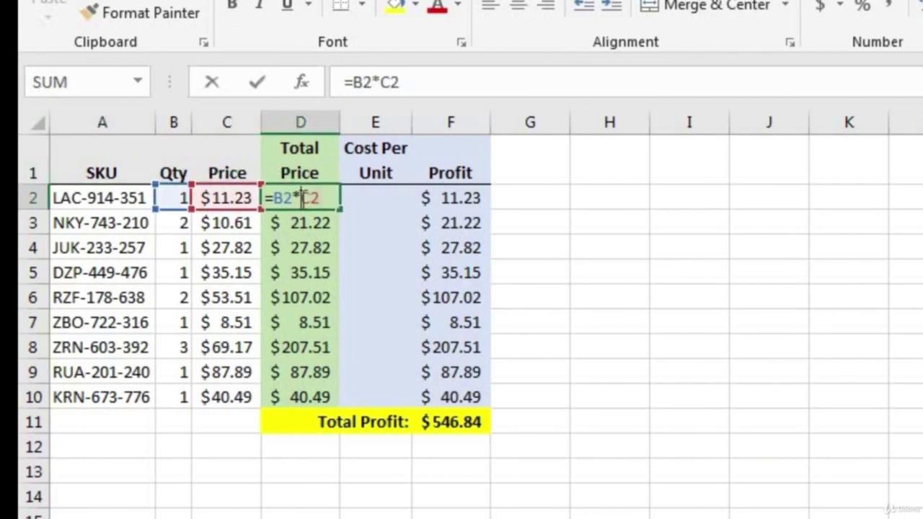
{"action": "key", "text": "Escape"}
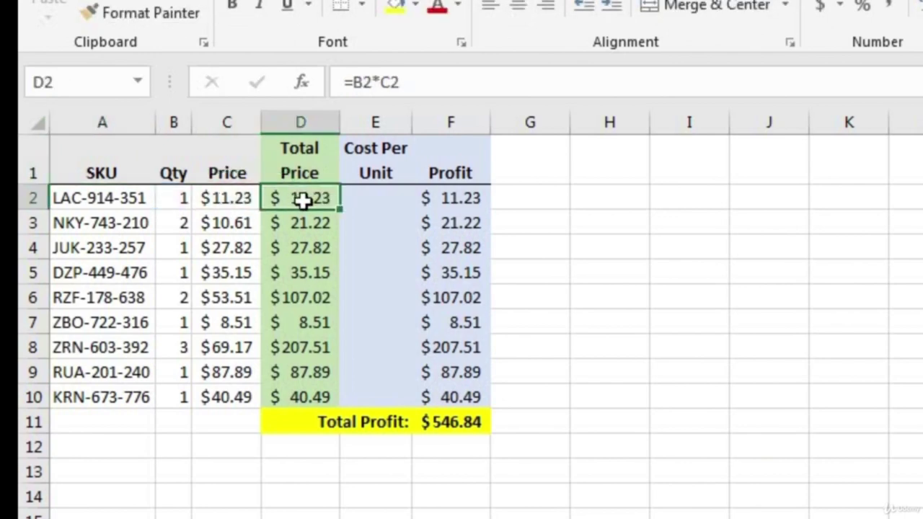
{"action": "left_click", "coordinate": [371, 197]}
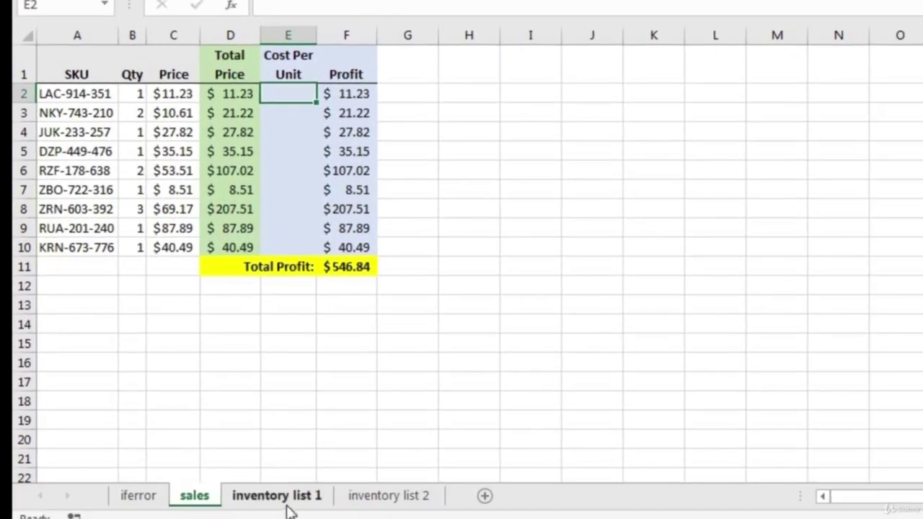
{"action": "left_click", "coordinate": [285, 497]}
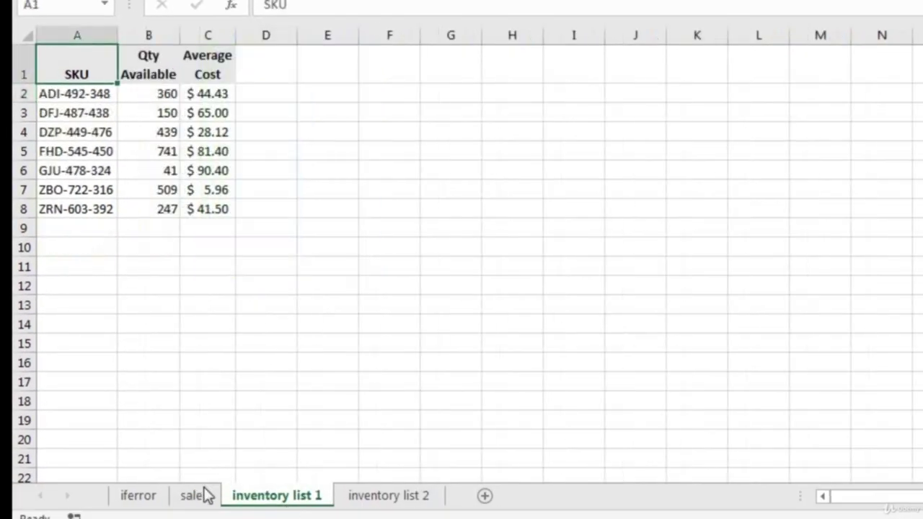
{"action": "left_click", "coordinate": [205, 496]}
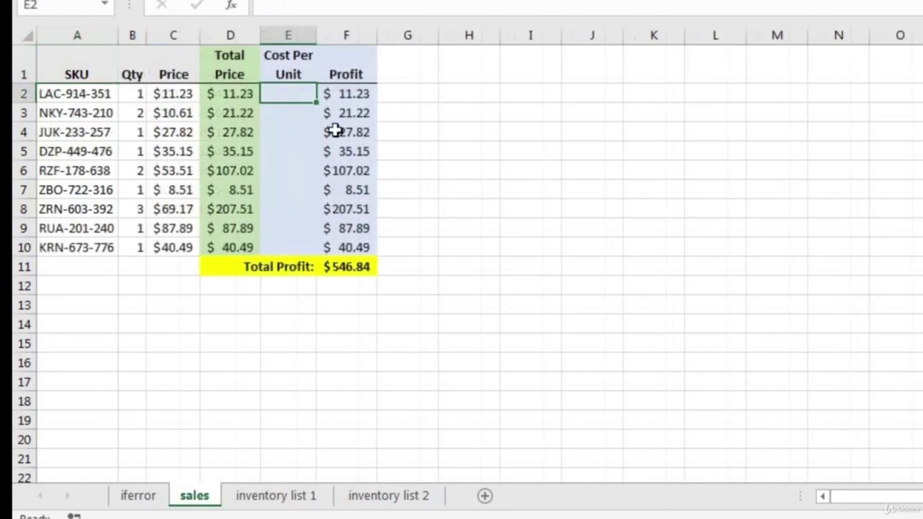
{"action": "left_click", "coordinate": [347, 97]}
{"action": "double_click", "coordinate": [338, 94]}
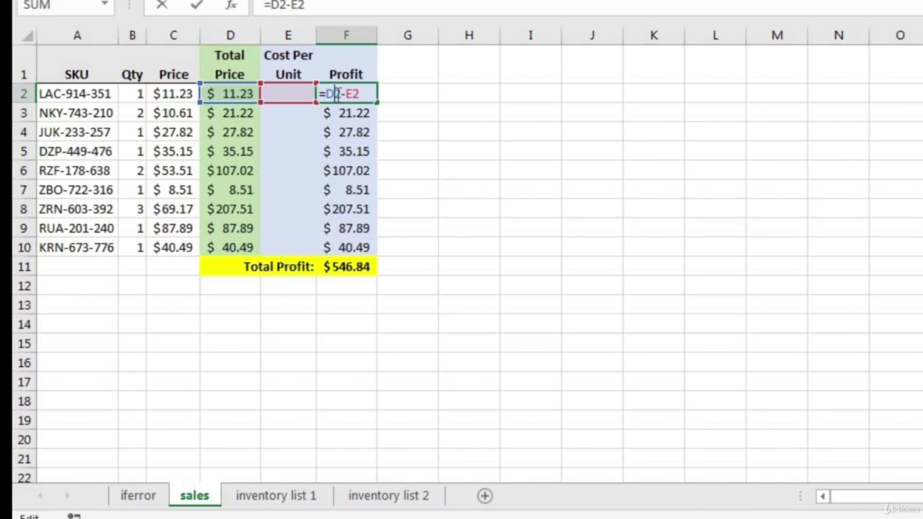
{"action": "key", "text": "Escape"}
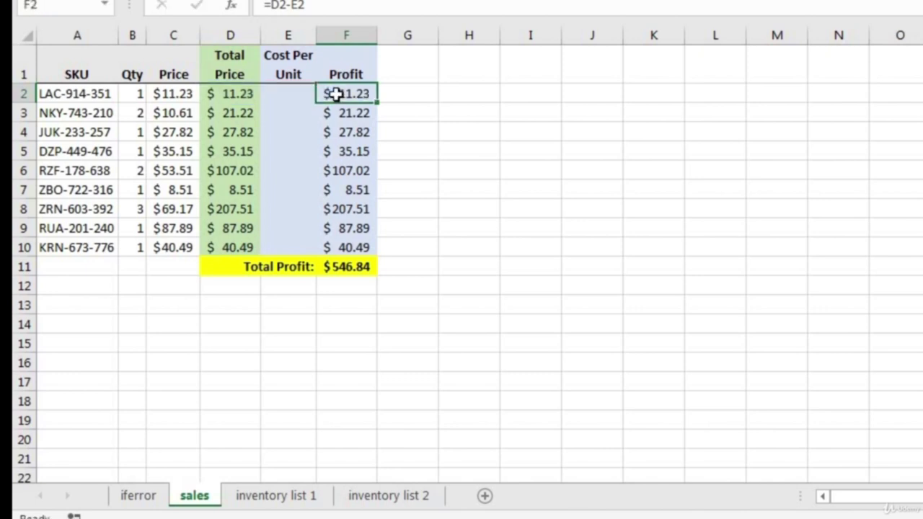
Enter =VLOOKUP(A2,'inventory list 1'!A:C,3,FALSE) in E2, which returns #N/A.
{"action": "left_click", "coordinate": [291, 96]}
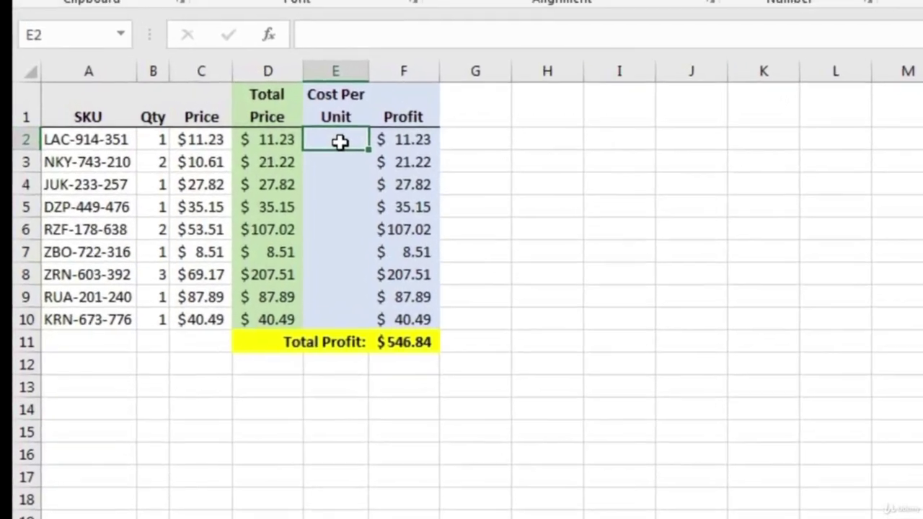
{"action": "type", "text": "=vlo"}
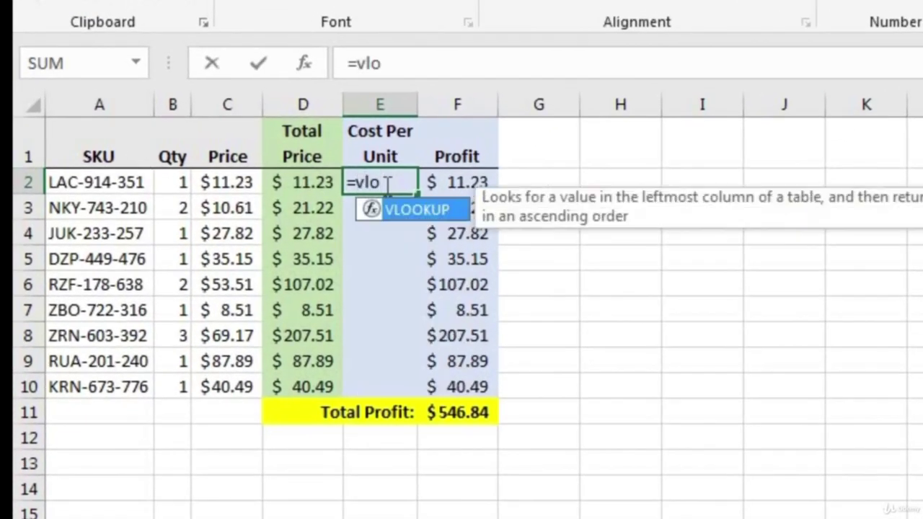
{"action": "key", "text": "Tab"}
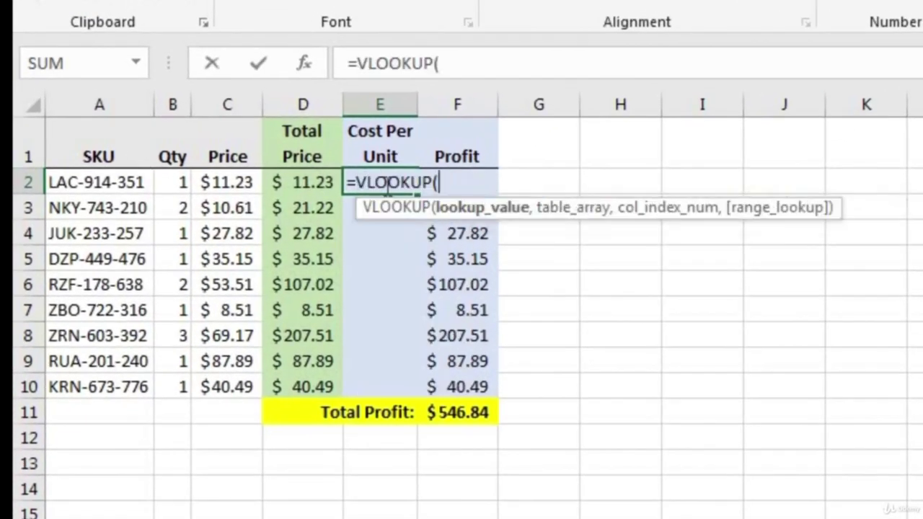
{"action": "left_click", "coordinate": [137, 183]}
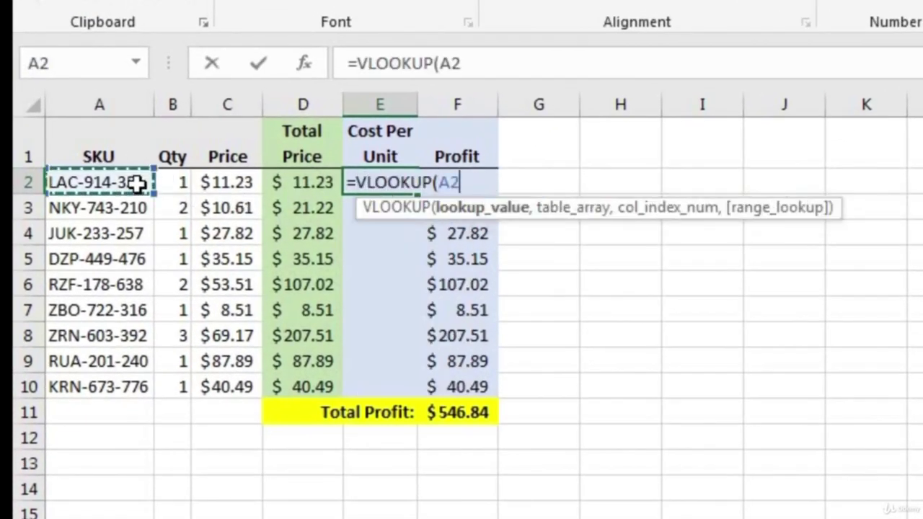
{"action": "type", "text": ","}
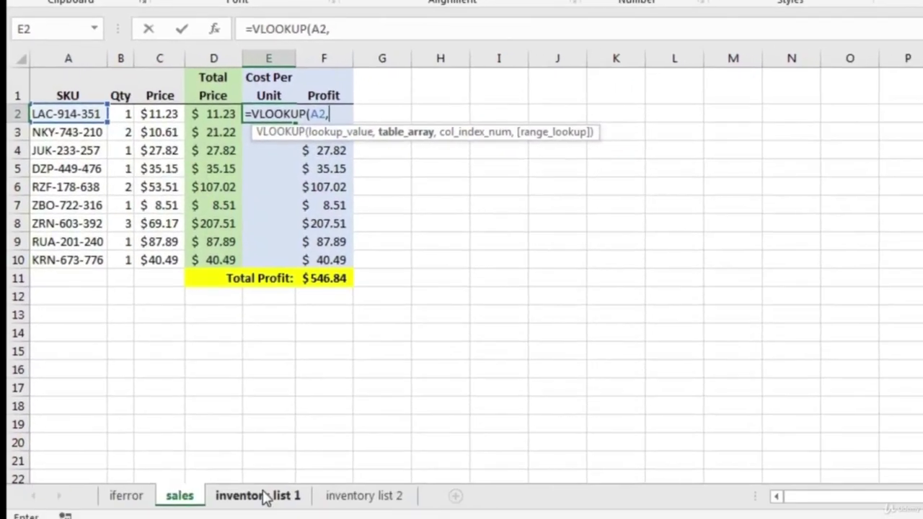
{"action": "left_click", "coordinate": [257, 496]}
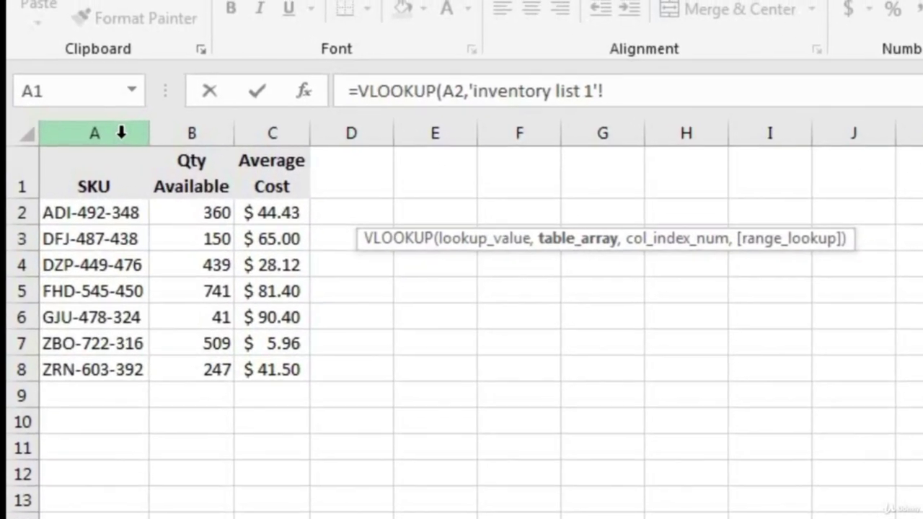
{"action": "left_click", "coordinate": [86, 58]}
{"action": "left_click_drag", "start_coordinate": [121, 135], "coordinate": [268, 163]}
{"action": "type", "text": ","}
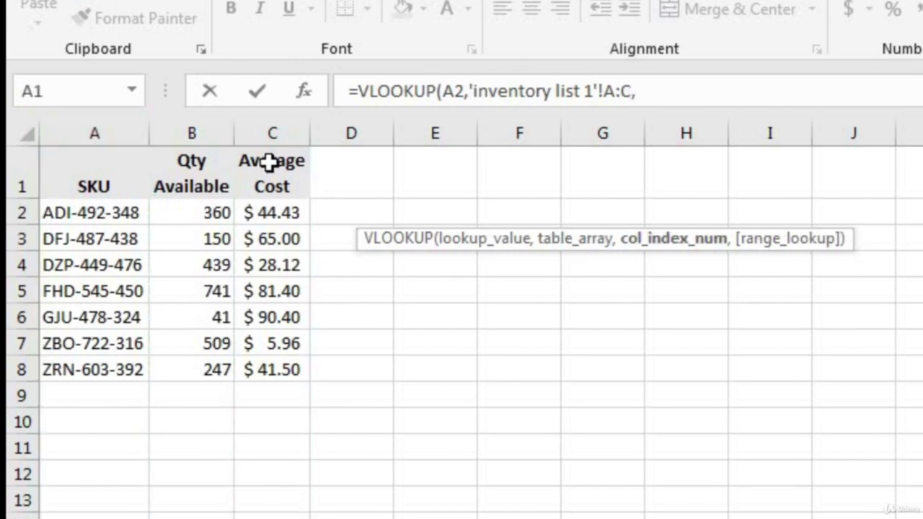
{"action": "type", "text": "3,false"}
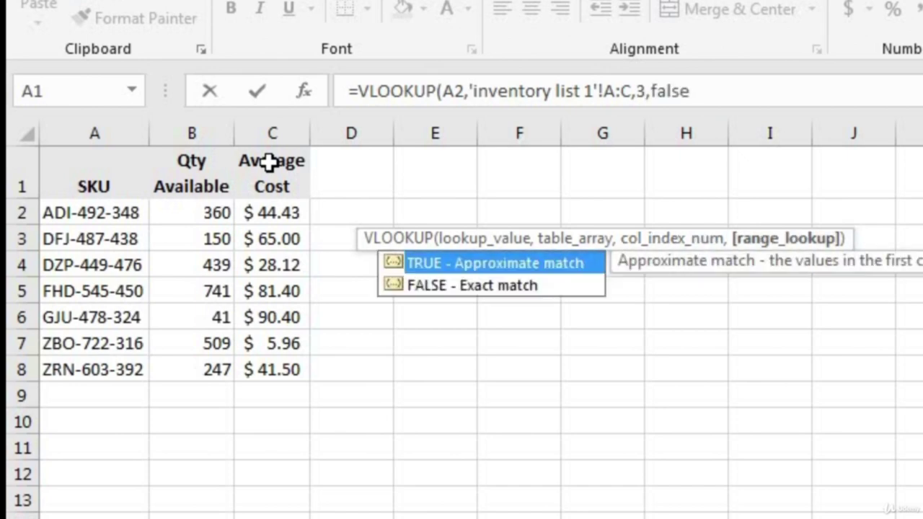
{"action": "type", "text": ")"}
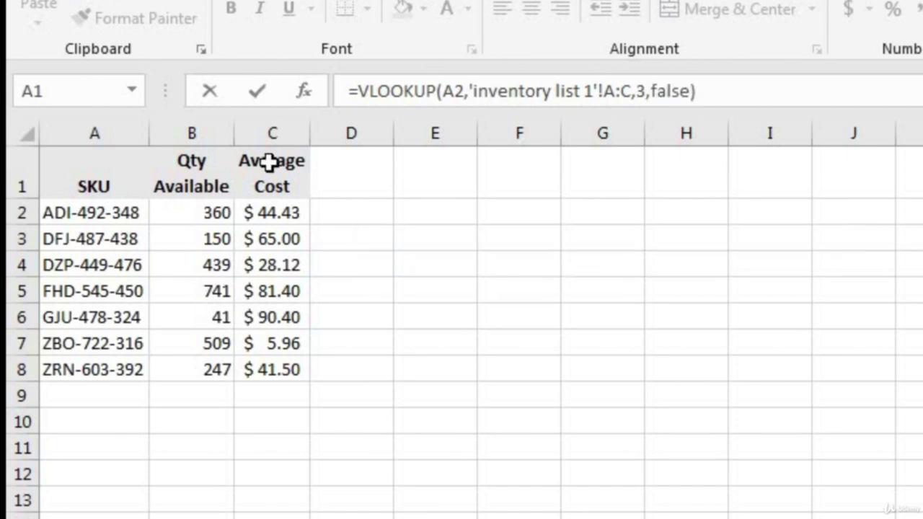
{"action": "key", "text": "Return"}
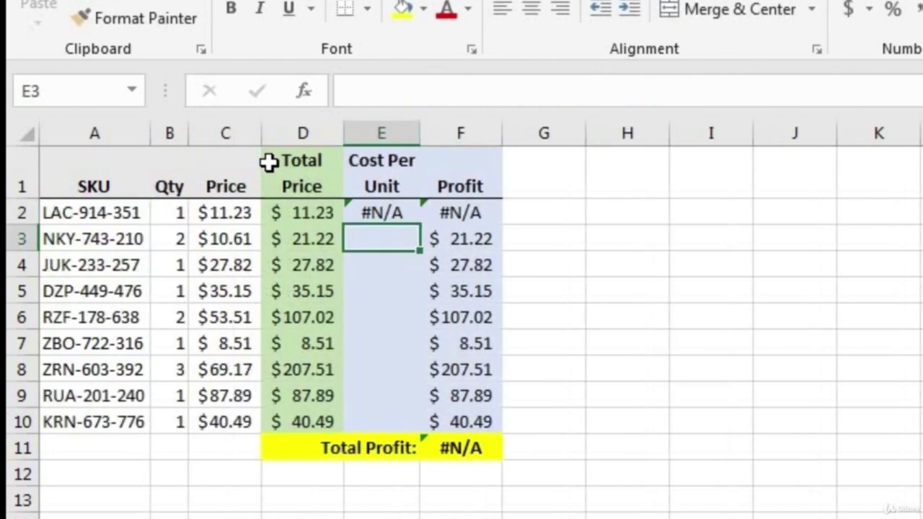
{"action": "left_click", "coordinate": [368, 214]}
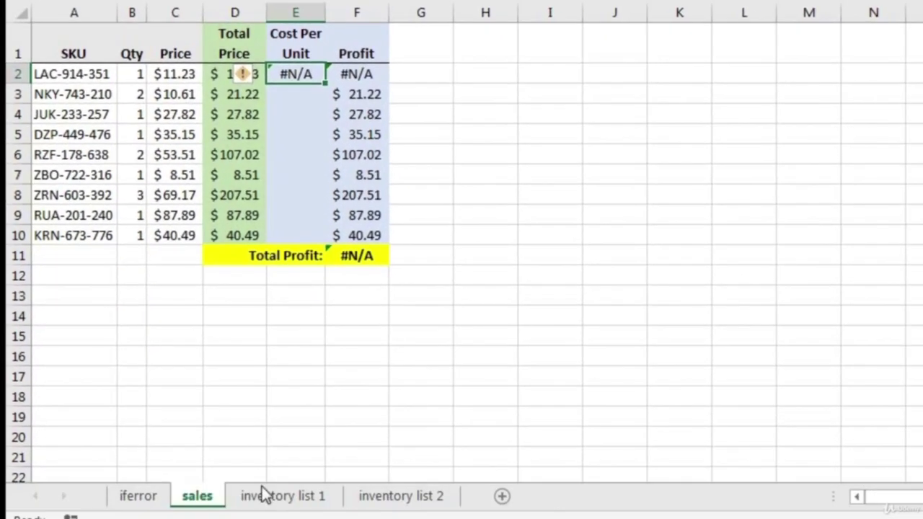
{"action": "left_click", "coordinate": [263, 495]}
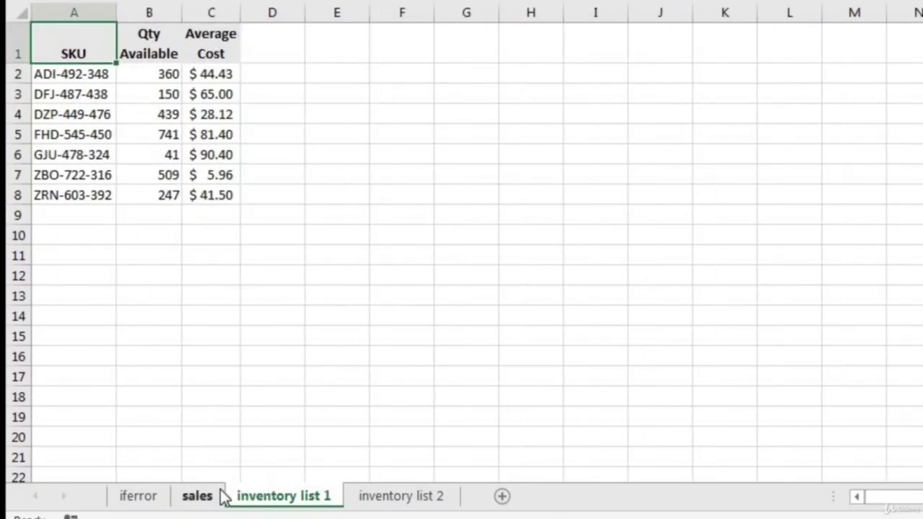
{"action": "left_click", "coordinate": [405, 496]}
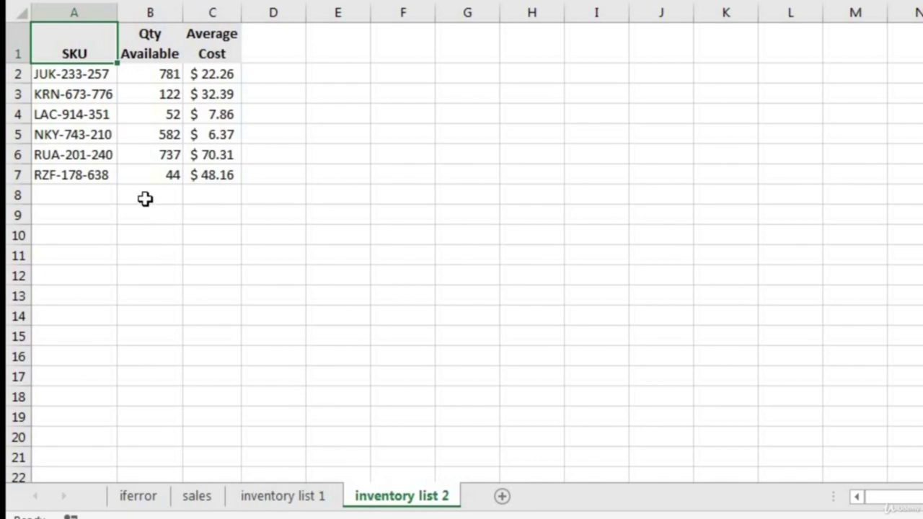
{"action": "left_click", "coordinate": [74, 116]}
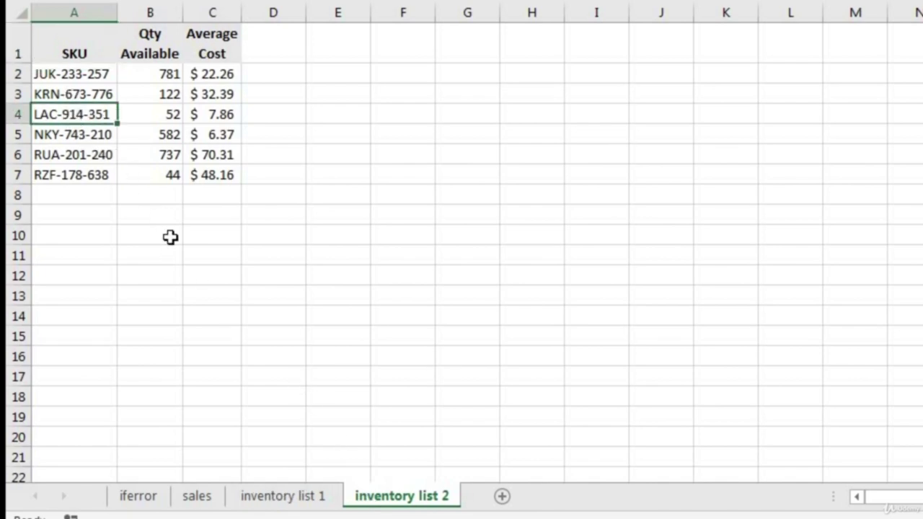
{"action": "left_click", "coordinate": [197, 496]}
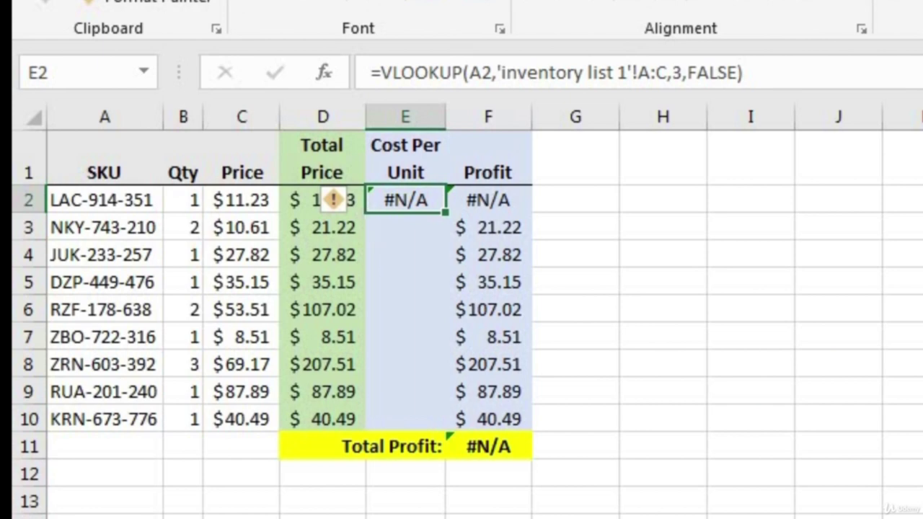
Wrap E2's lookup in IFERROR with a fallback VLOOKUP on 'inventory list 2'!A:C, giving 7.86.
{"action": "double_click", "coordinate": [380, 199]}
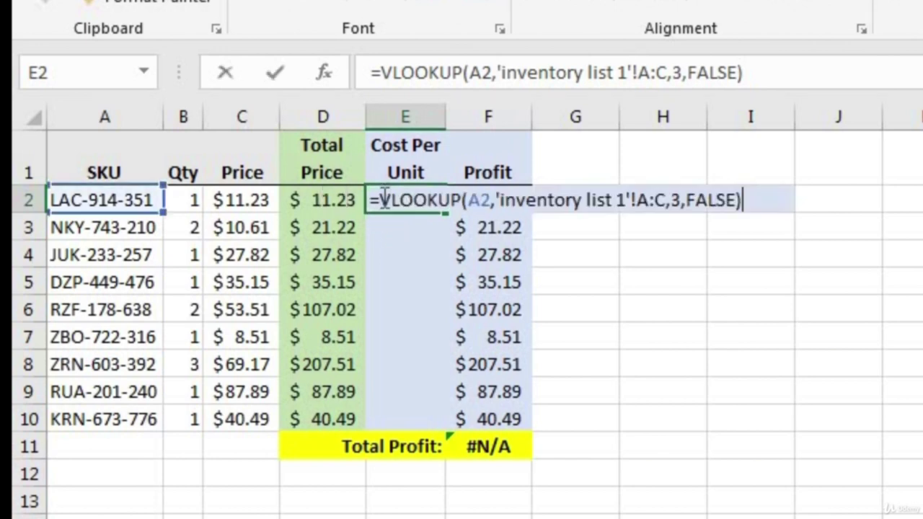
{"action": "type", "text": "iferror"}
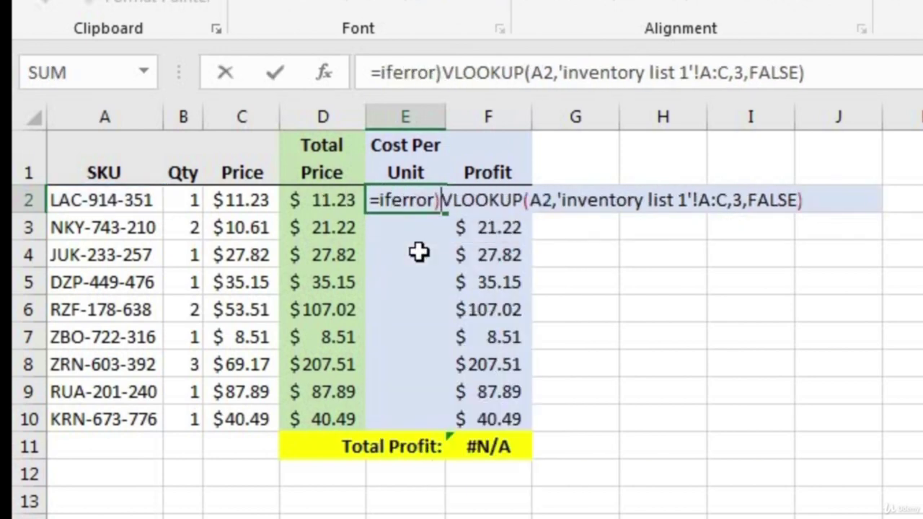
{"action": "type", "text": "("}
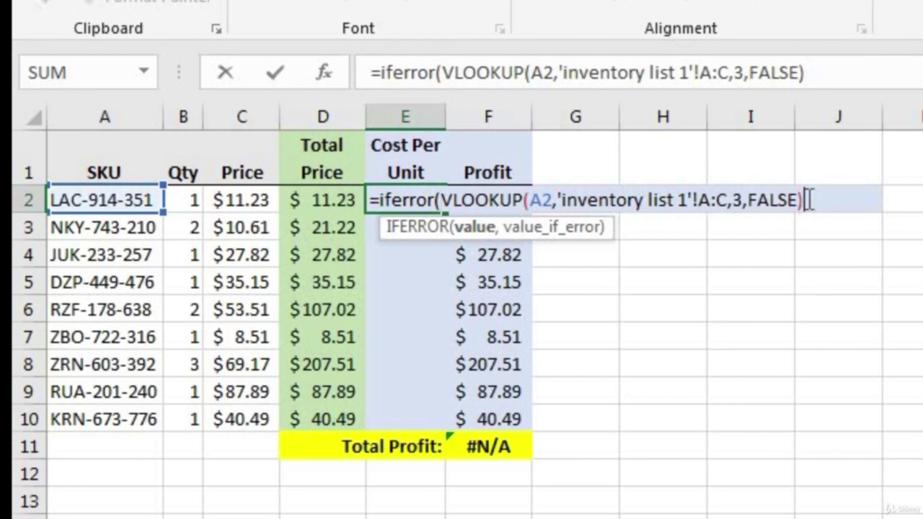
{"action": "type", "text": ","}
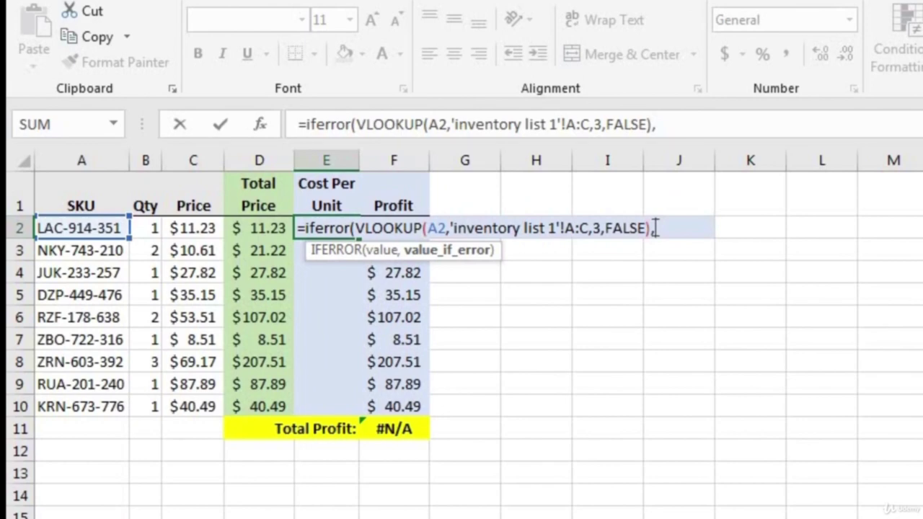
{"action": "type", "text": "vlo"}
{"action": "key", "text": "Tab"}
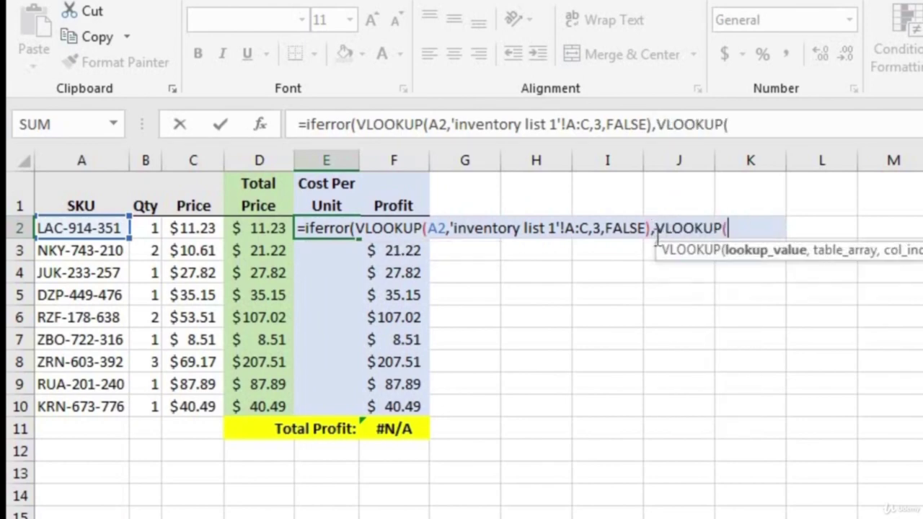
{"action": "left_click", "coordinate": [87, 230]}
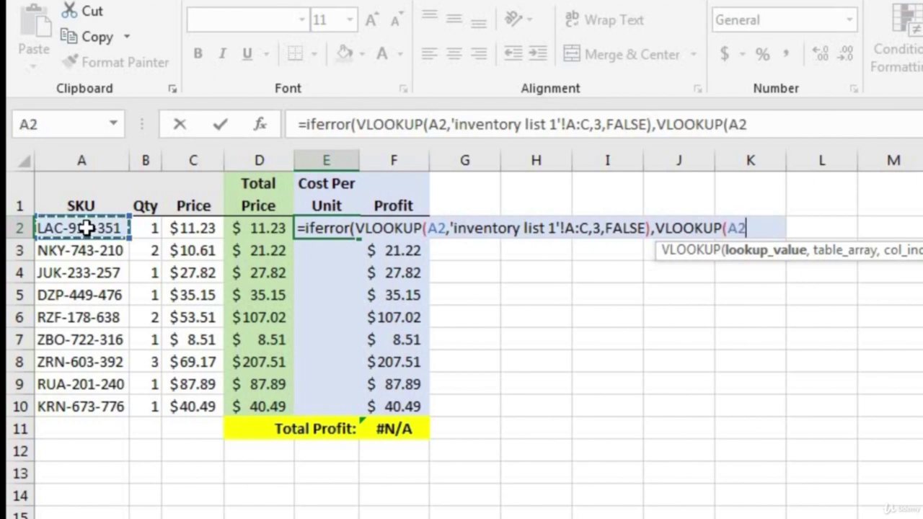
{"action": "type", "text": ","}
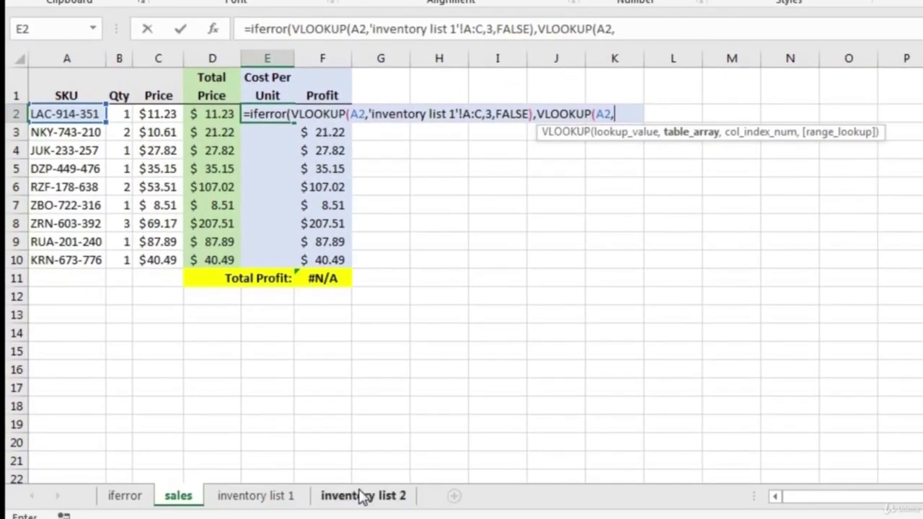
{"action": "left_click", "coordinate": [362, 496]}
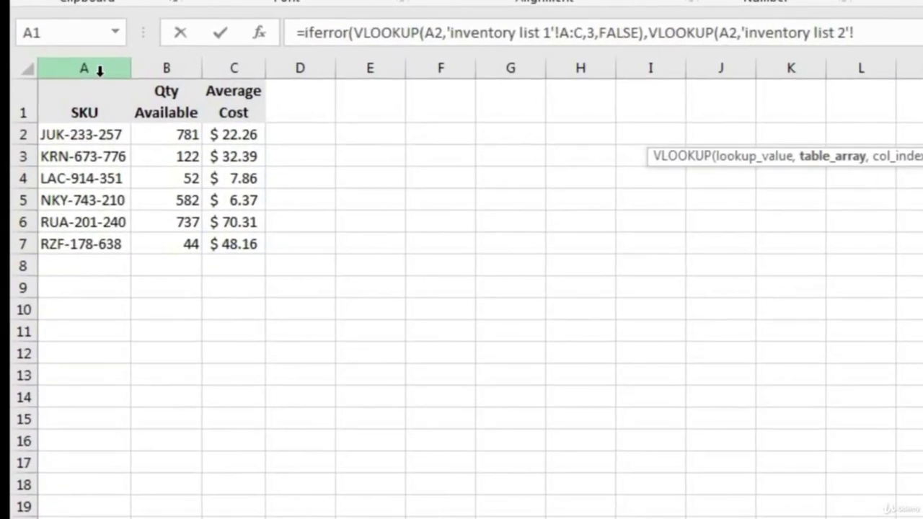
{"action": "left_click_drag", "start_coordinate": [101, 69], "coordinate": [225, 87]}
{"action": "type", "text": ","}
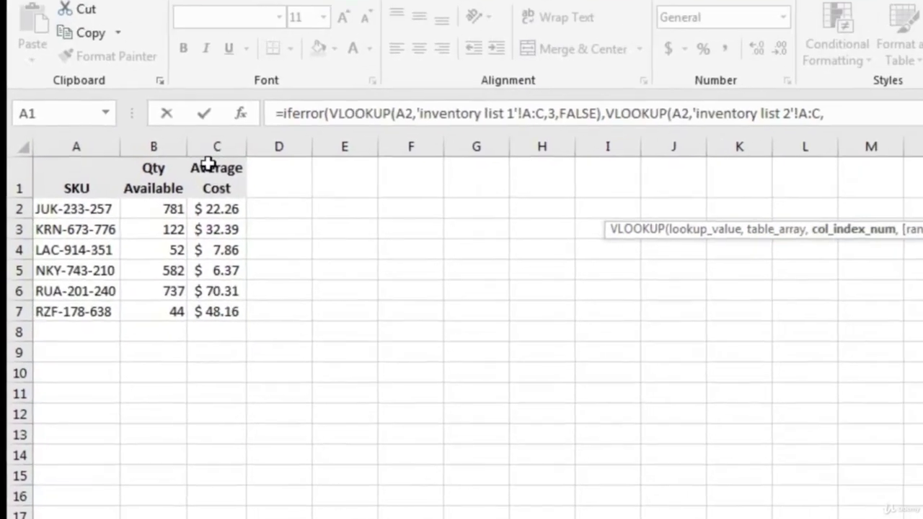
{"action": "type", "text": "3"}
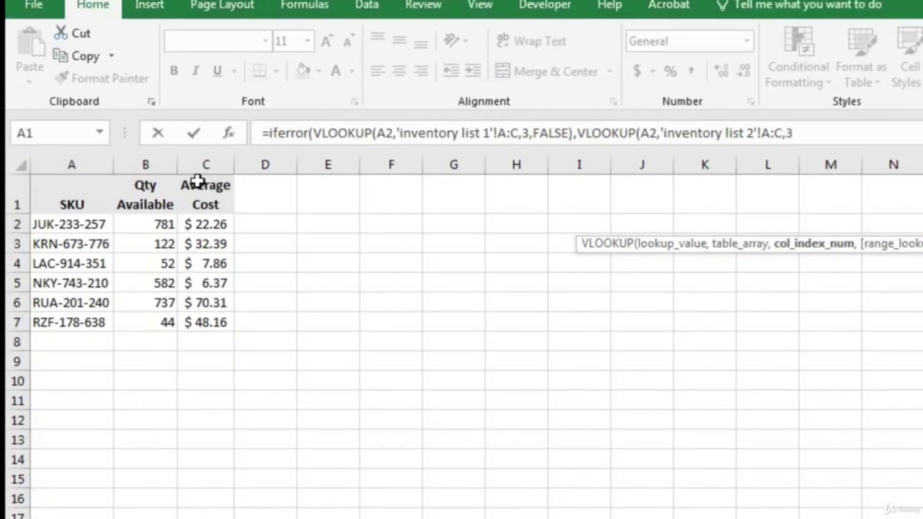
{"action": "type", "text": ",false)"}
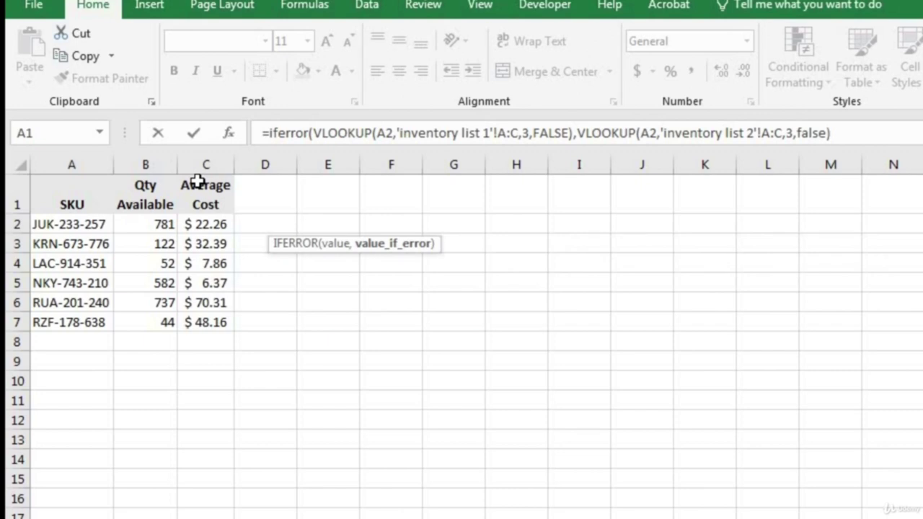
{"action": "type", "text": ")"}
{"action": "key", "text": "Return"}
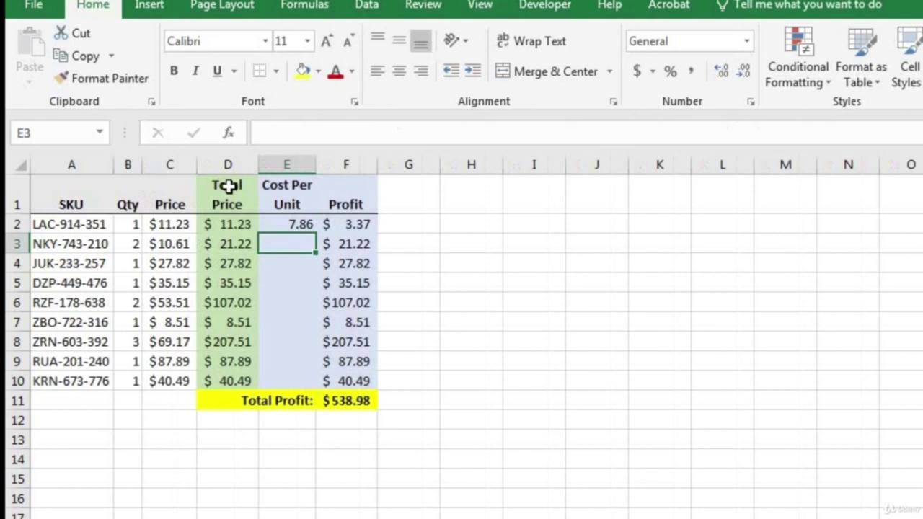
Fill the Cost Per Unit lookup down to E10, check the F11 Total Profit formula, and widen column F.
{"action": "left_click", "coordinate": [303, 232]}
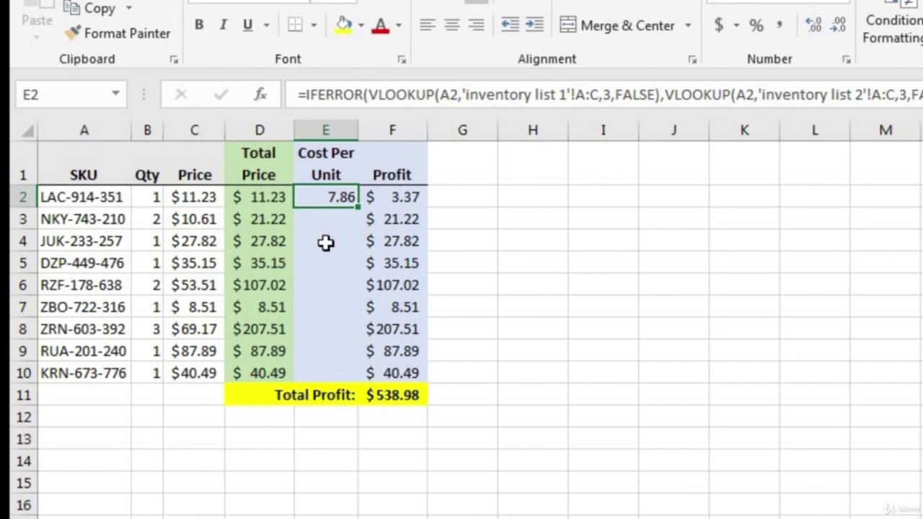
{"action": "left_click_drag", "start_coordinate": [359, 208], "coordinate": [329, 374]}
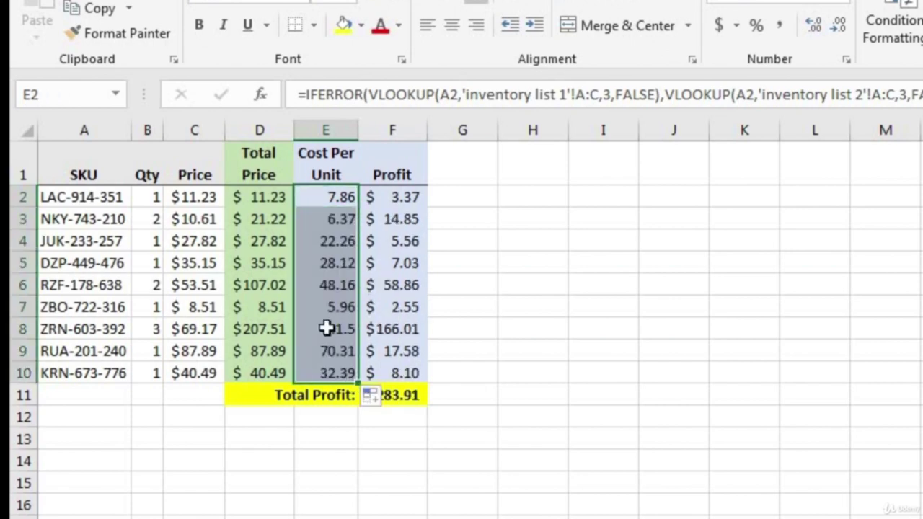
{"action": "left_click", "coordinate": [430, 431]}
{"action": "double_click", "coordinate": [413, 404]}
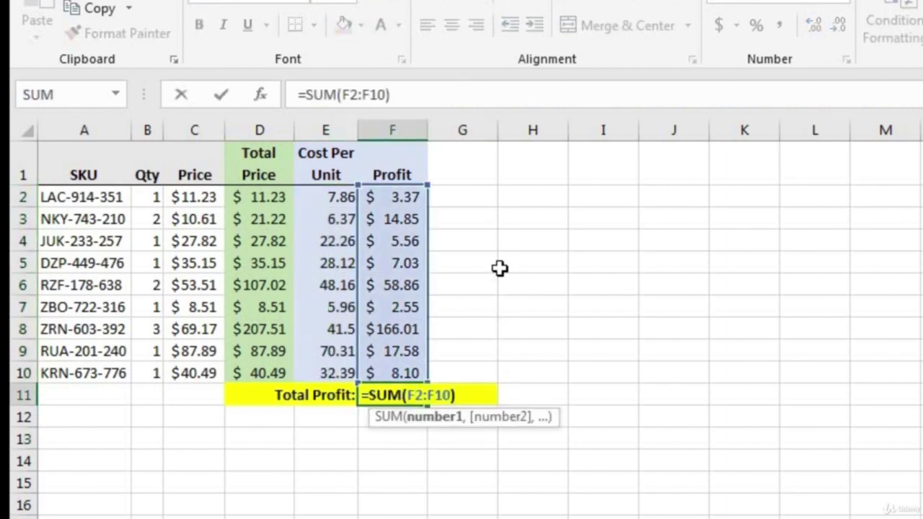
{"action": "left_click", "coordinate": [325, 395]}
{"action": "left_click_drag", "start_coordinate": [428, 130], "coordinate": [439, 129]}
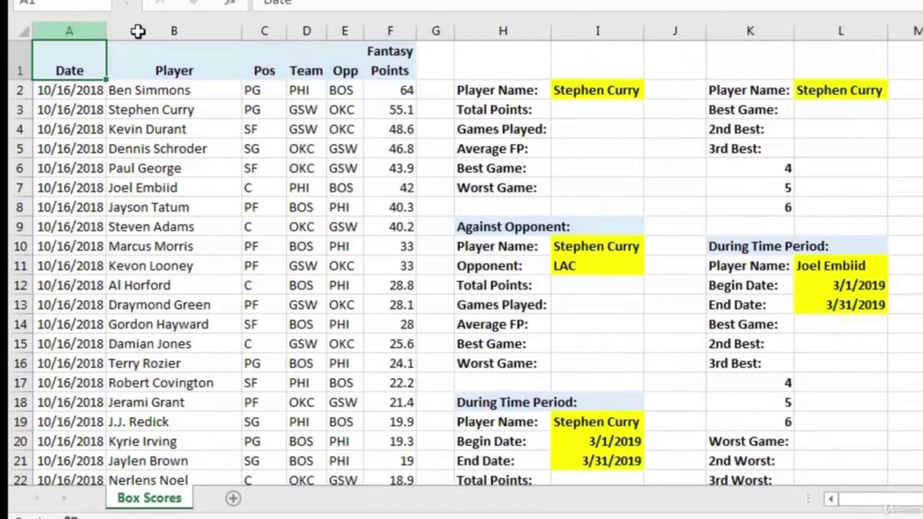
Review the Date through Fantasy Points columns, then add filter arrows to the header row with Ctrl+Shift+L.
{"action": "left_click_drag", "start_coordinate": [69, 30], "coordinate": [402, 27]}
{"action": "left_click", "coordinate": [86, 48]}
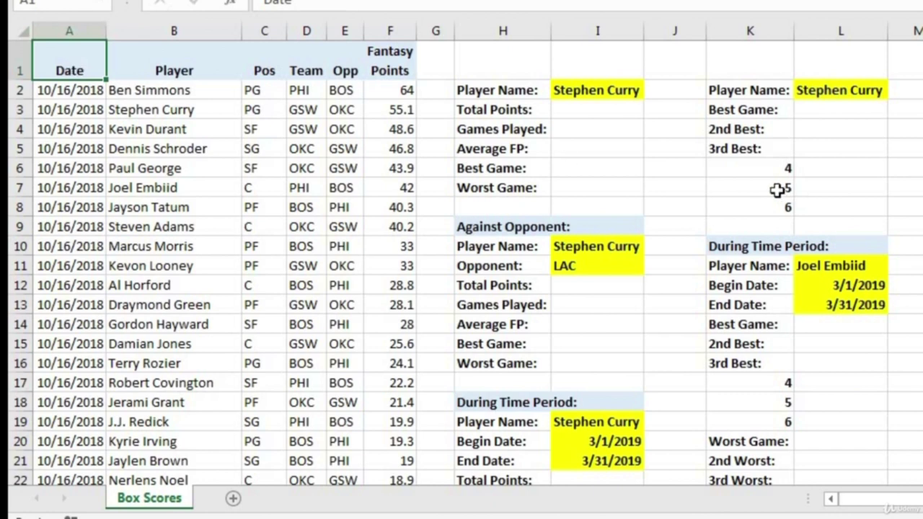
{"action": "left_click", "coordinate": [400, 63]}
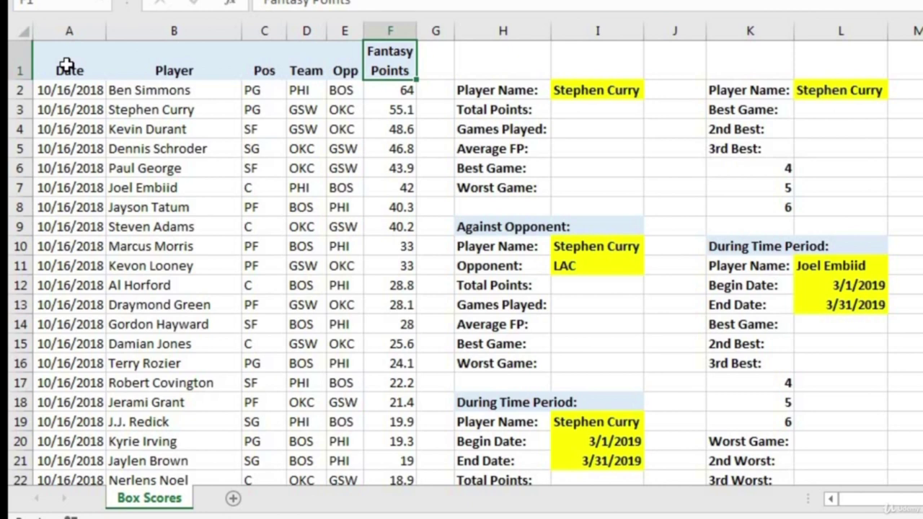
{"action": "left_click", "coordinate": [67, 65]}
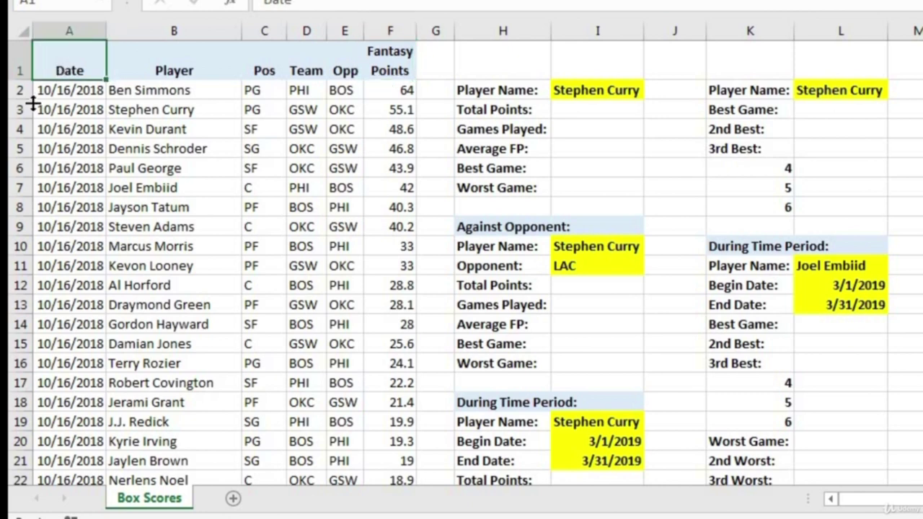
{"action": "left_click", "coordinate": [69, 30]}
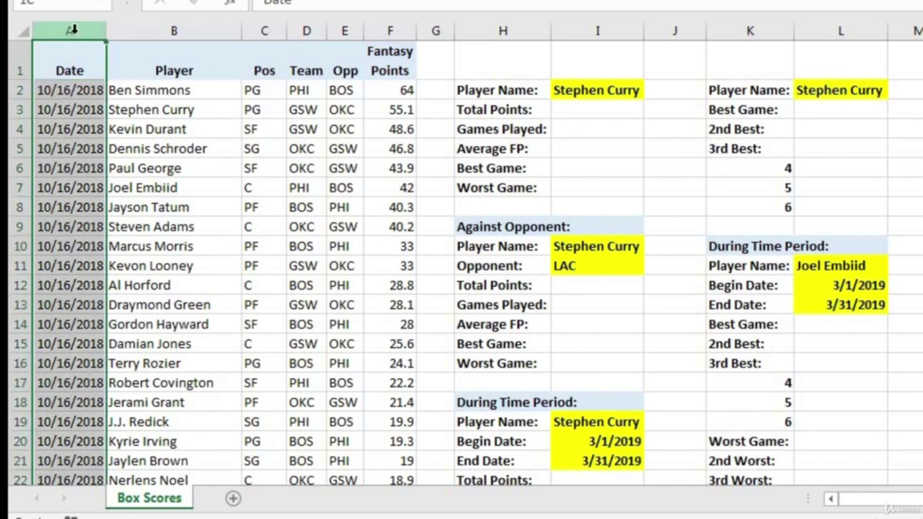
{"action": "left_click", "coordinate": [171, 30]}
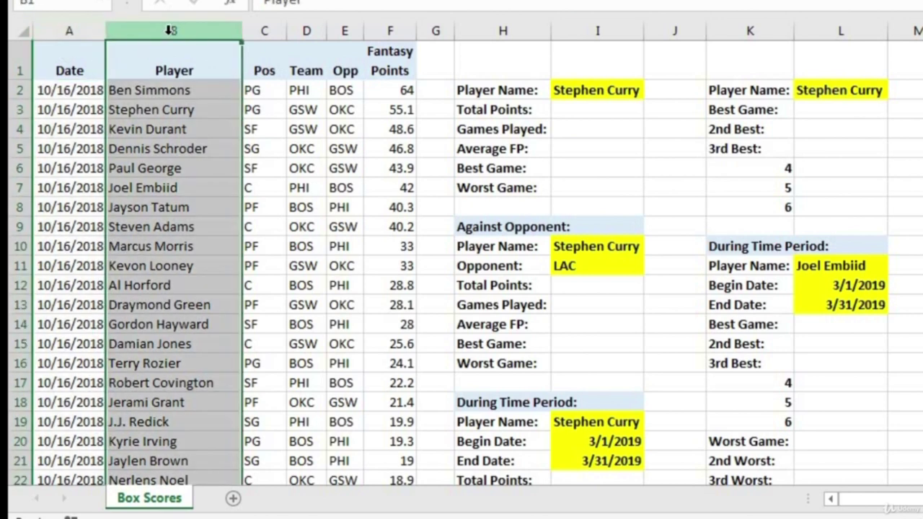
{"action": "left_click", "coordinate": [263, 30]}
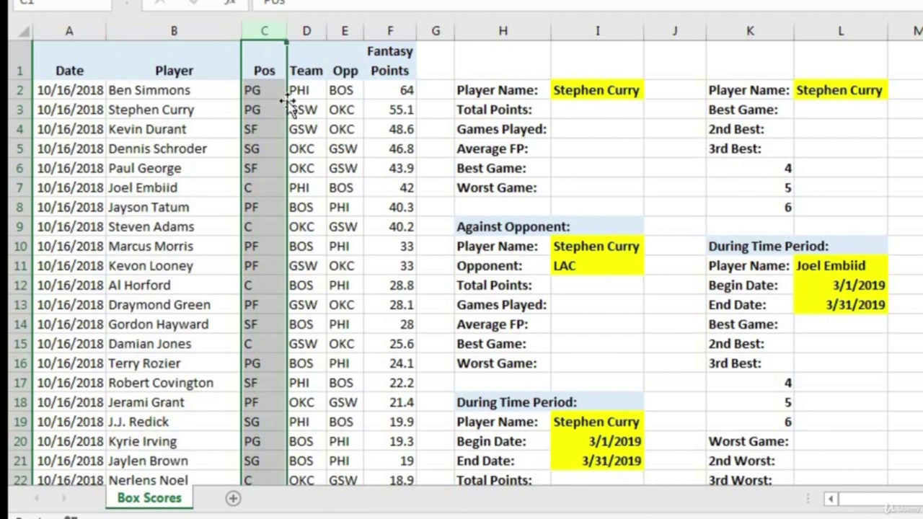
{"action": "left_click", "coordinate": [307, 29]}
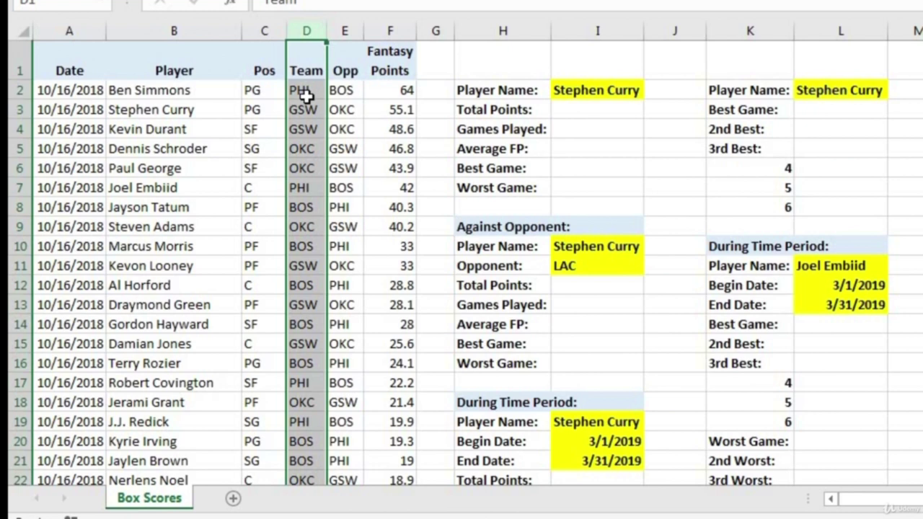
{"action": "left_click", "coordinate": [350, 28]}
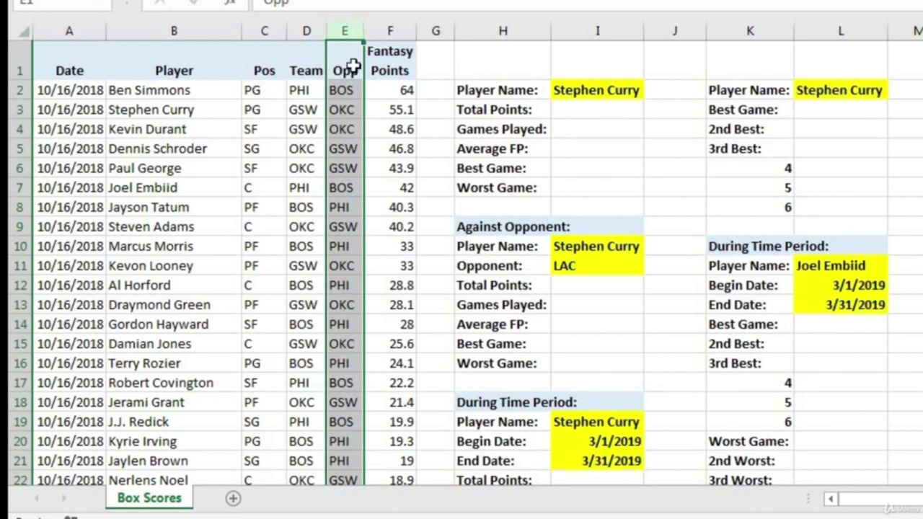
{"action": "left_click", "coordinate": [391, 30]}
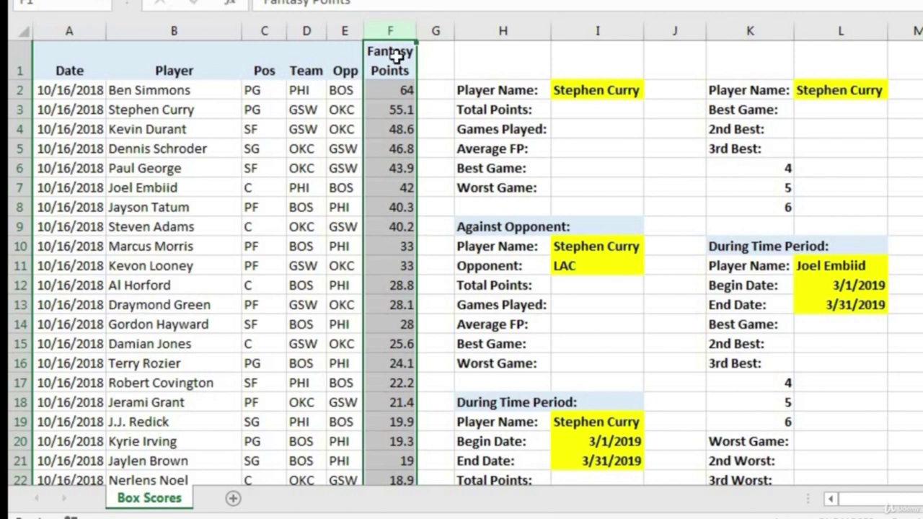
{"action": "left_click", "coordinate": [97, 57]}
{"action": "key", "text": "ctrl+shift+l"}
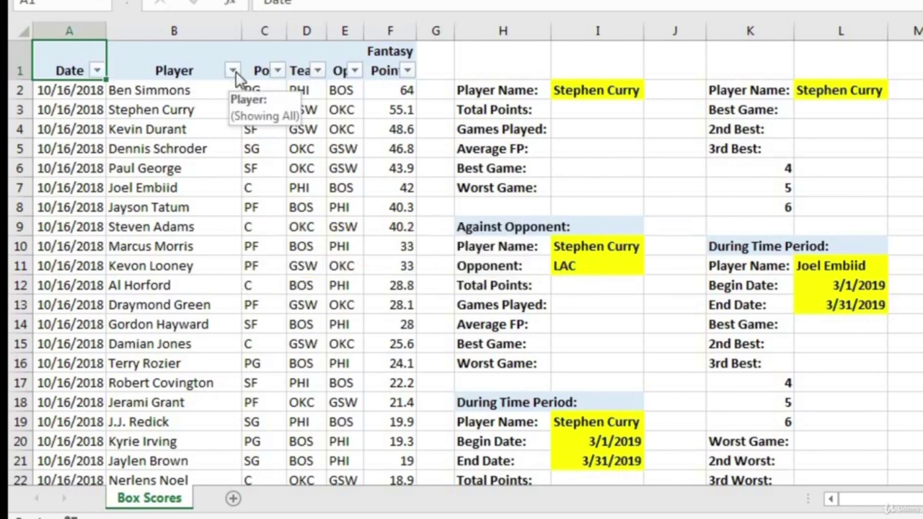
{"action": "left_click", "coordinate": [233, 71]}
{"action": "left_click", "coordinate": [139, 238]}
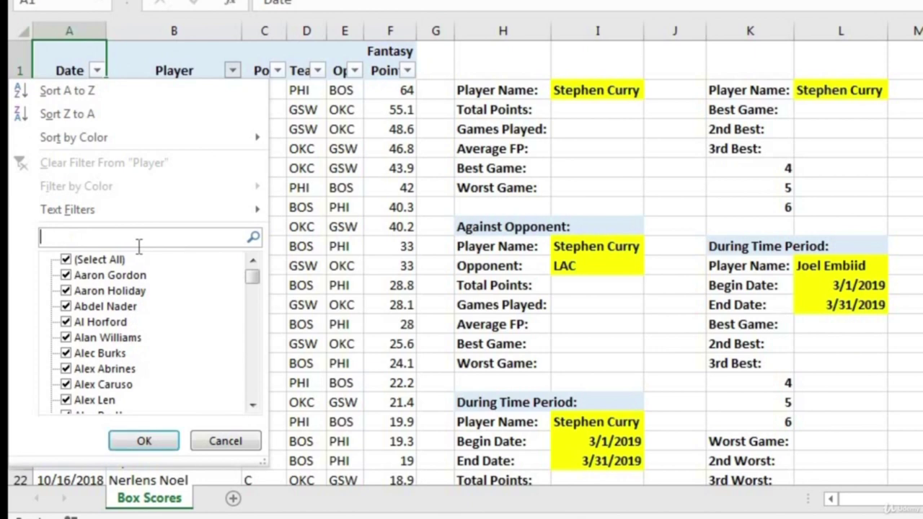
{"action": "type", "text": "stephe"}
{"action": "left_click", "coordinate": [80, 291]}
{"action": "left_click", "coordinate": [87, 307]}
{"action": "left_click", "coordinate": [143, 441]}
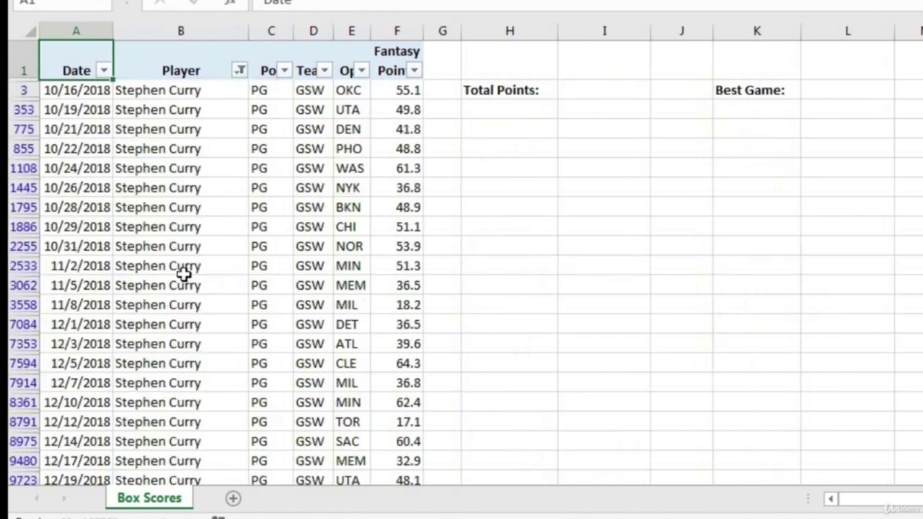
{"action": "left_click", "coordinate": [88, 91]}
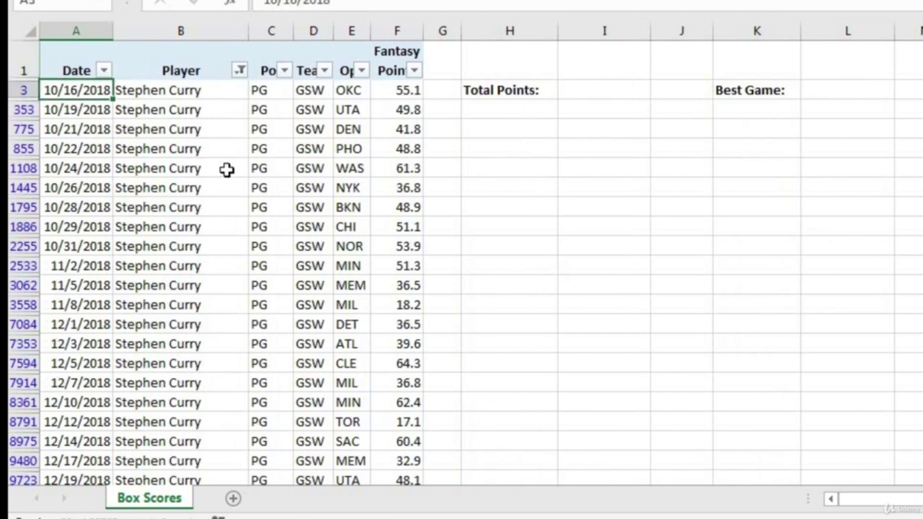
{"action": "scroll", "coordinate": [246, 185], "scroll_direction": "down", "scroll_amount": 1}
{"action": "scroll", "coordinate": [270, 197], "scroll_direction": "down", "scroll_amount": 11}
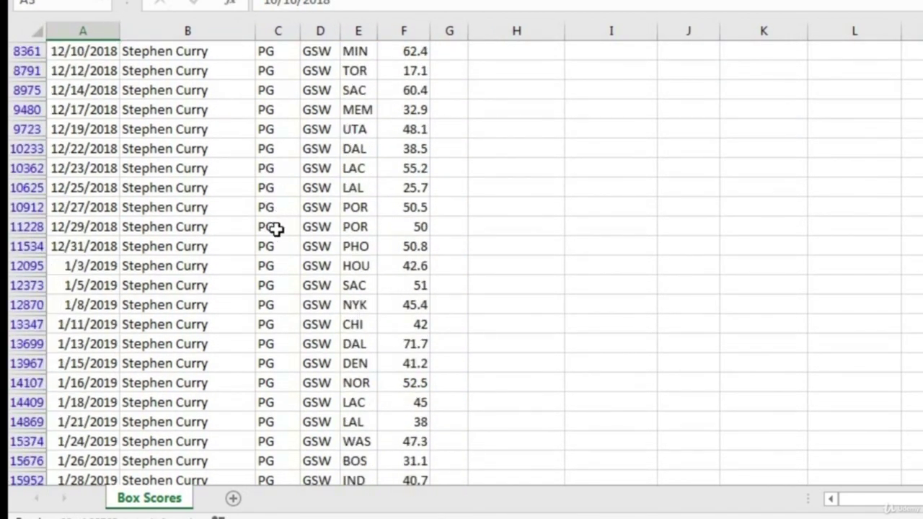
{"action": "scroll", "coordinate": [277, 233], "scroll_direction": "down", "scroll_amount": 2}
{"action": "scroll", "coordinate": [274, 230], "scroll_direction": "up", "scroll_amount": 12}
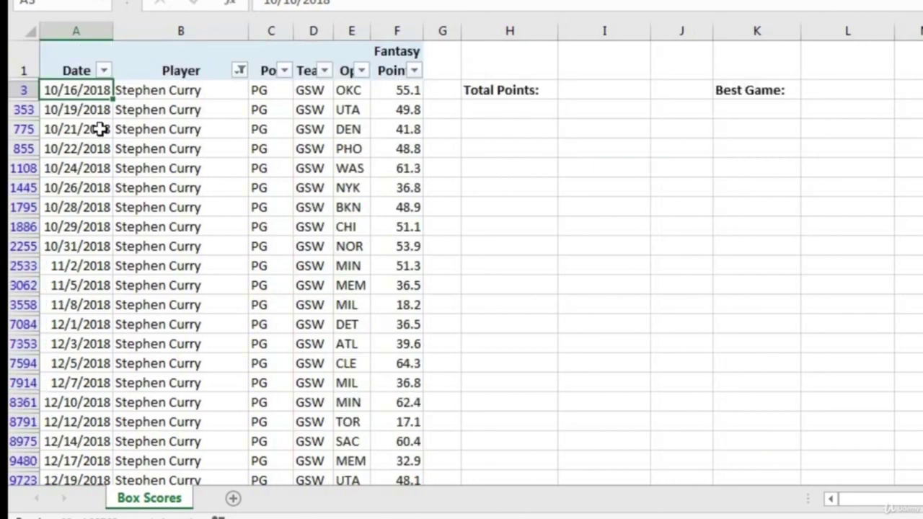
{"action": "left_click", "coordinate": [398, 91]}
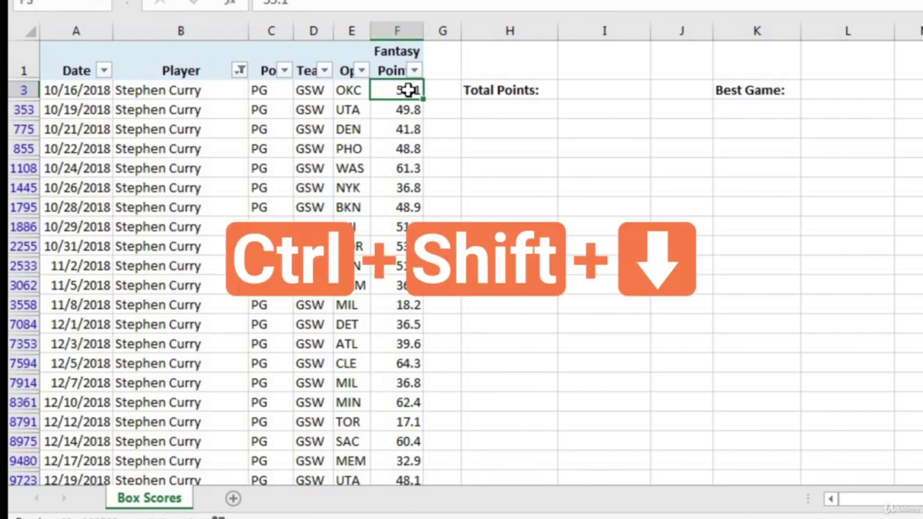
{"action": "key", "text": "ctrl+shift+Down"}
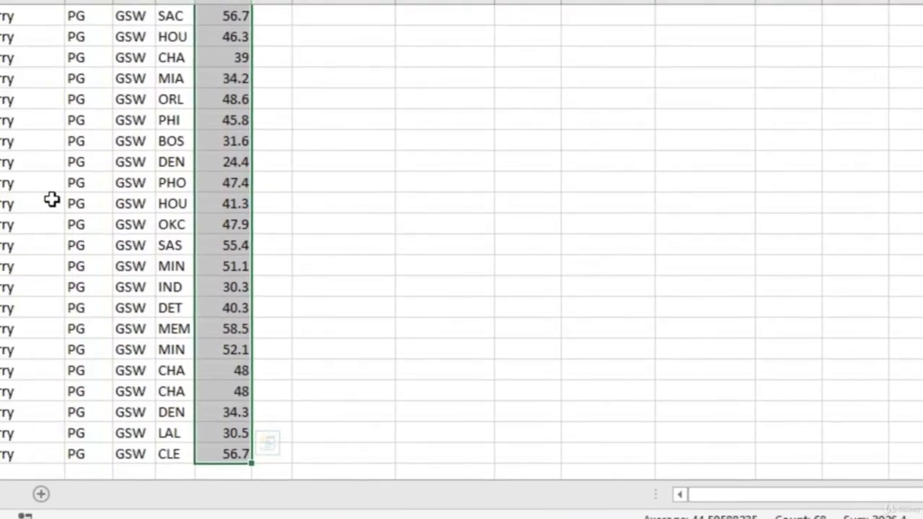
{"action": "left_click", "coordinate": [0, 176]}
{"action": "key", "text": "ctrl+Up"}
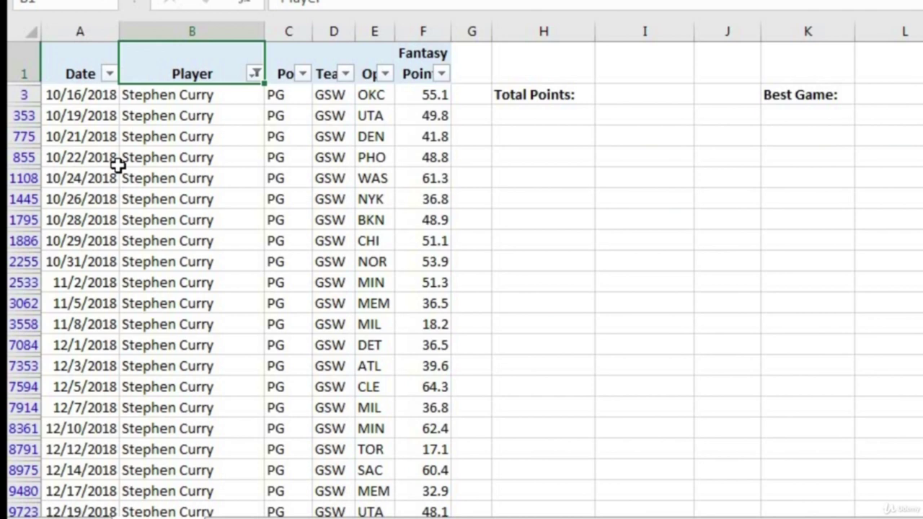
{"action": "left_click", "coordinate": [256, 74]}
{"action": "left_click", "coordinate": [101, 276]}
{"action": "left_click", "coordinate": [155, 470]}
{"action": "left_click", "coordinate": [72, 50]}
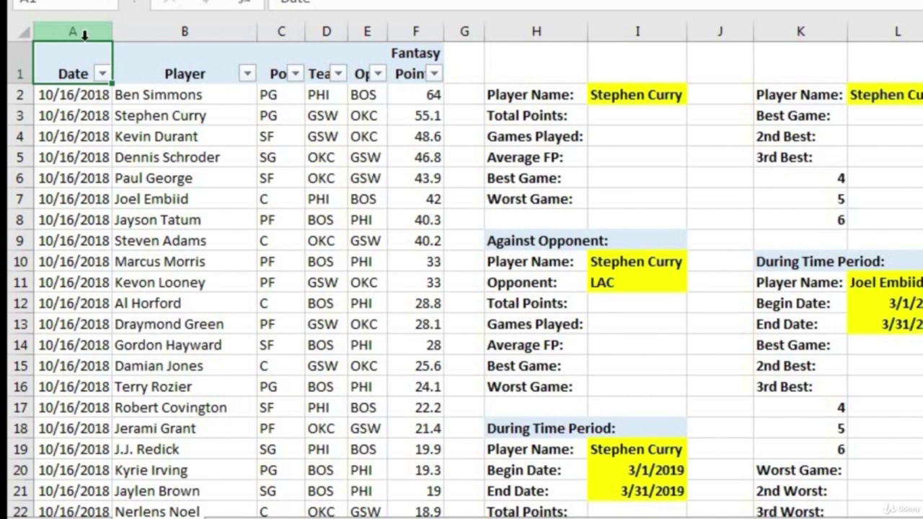
Enter =SUMIF(B:B,I2,F:F) in the Total Points cell I3.
{"action": "left_click", "coordinate": [642, 123]}
{"action": "type", "text": "="}
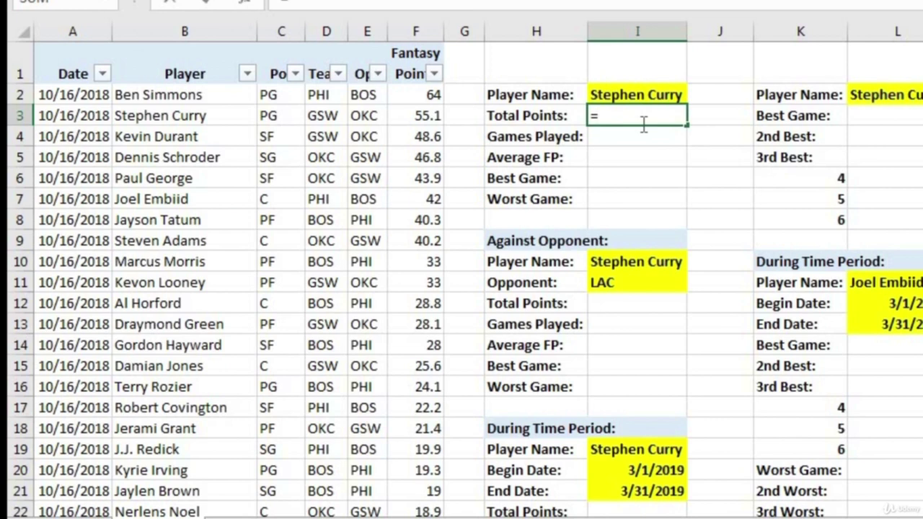
{"action": "type", "text": "sumi"}
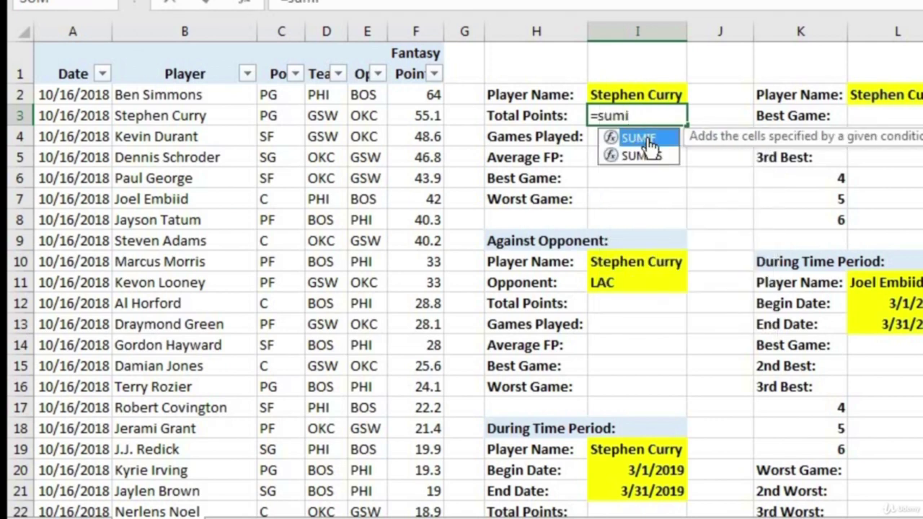
{"action": "double_click", "coordinate": [640, 138]}
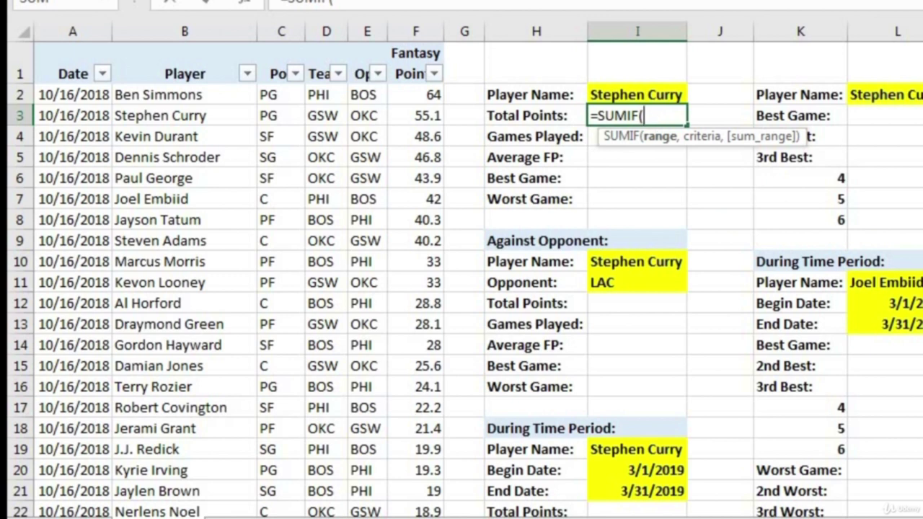
{"action": "left_click", "coordinate": [220, 25]}
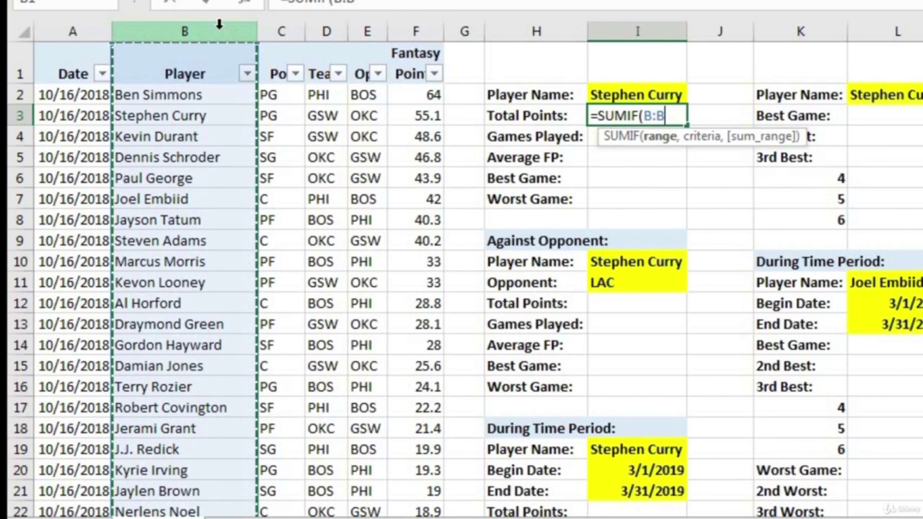
{"action": "type", "text": ","}
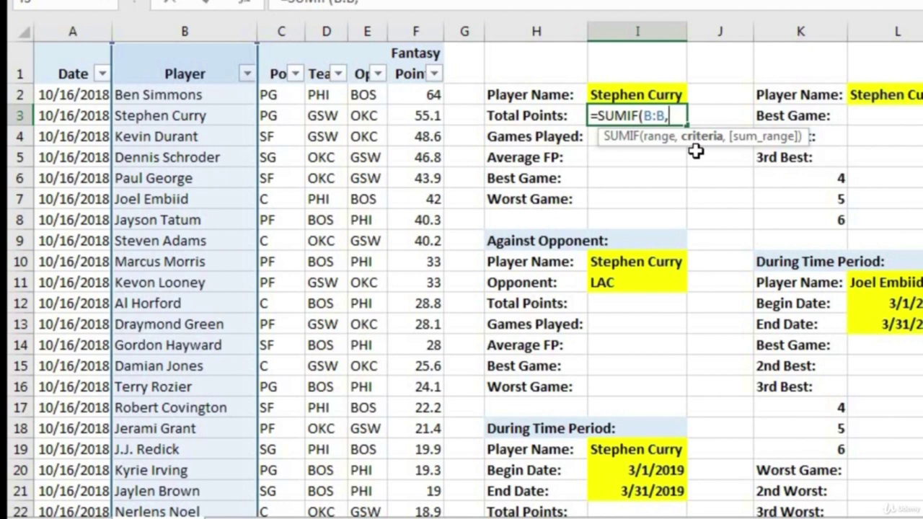
{"action": "left_click", "coordinate": [639, 95]}
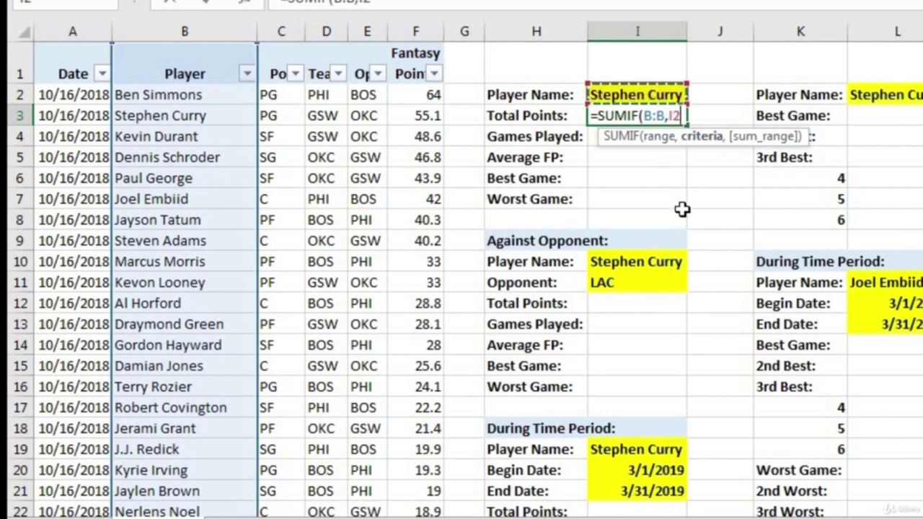
{"action": "type", "text": ","}
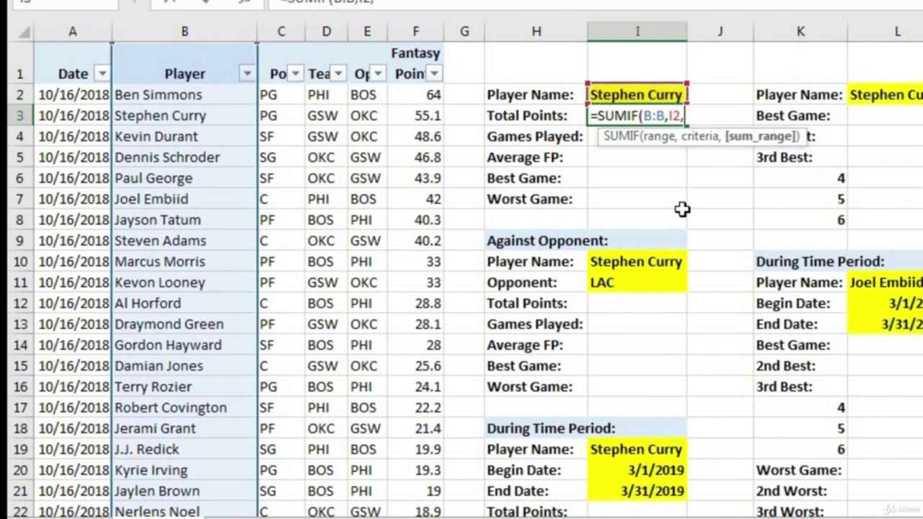
{"action": "left_click", "coordinate": [414, 30]}
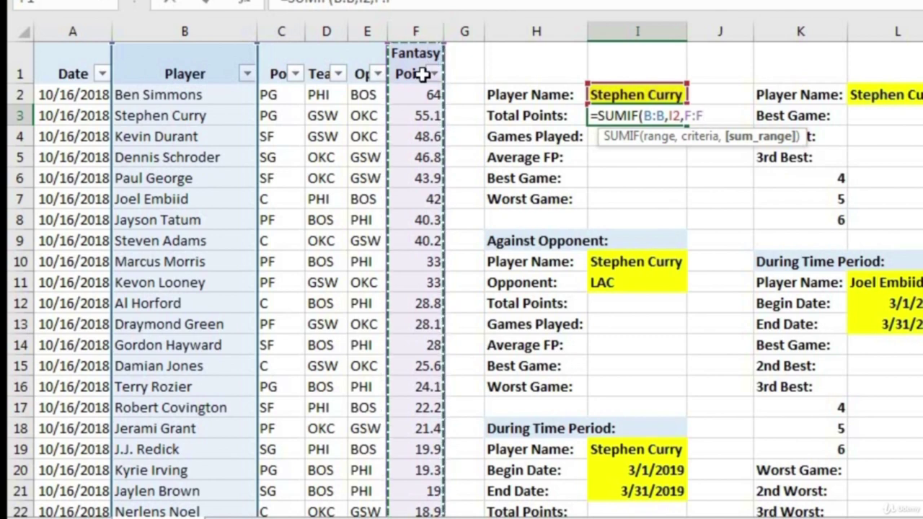
{"action": "type", "text": ")"}
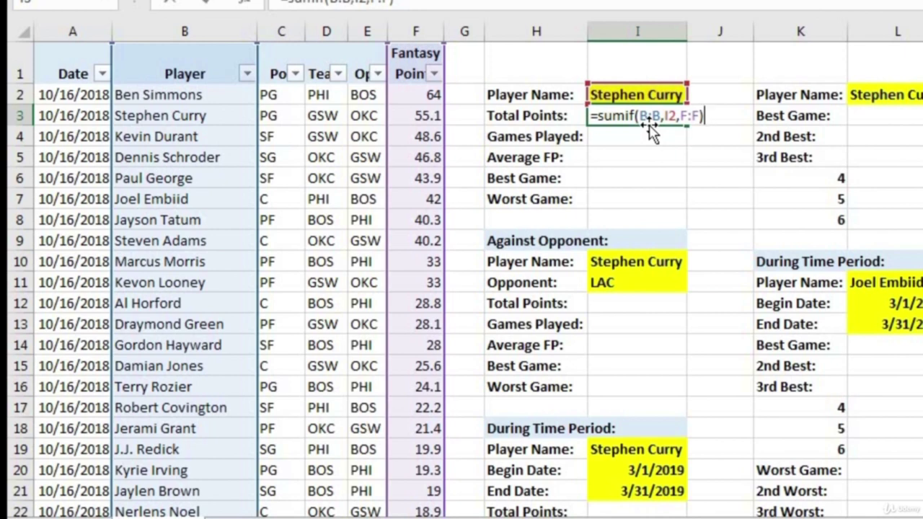
{"action": "key", "text": "Return"}
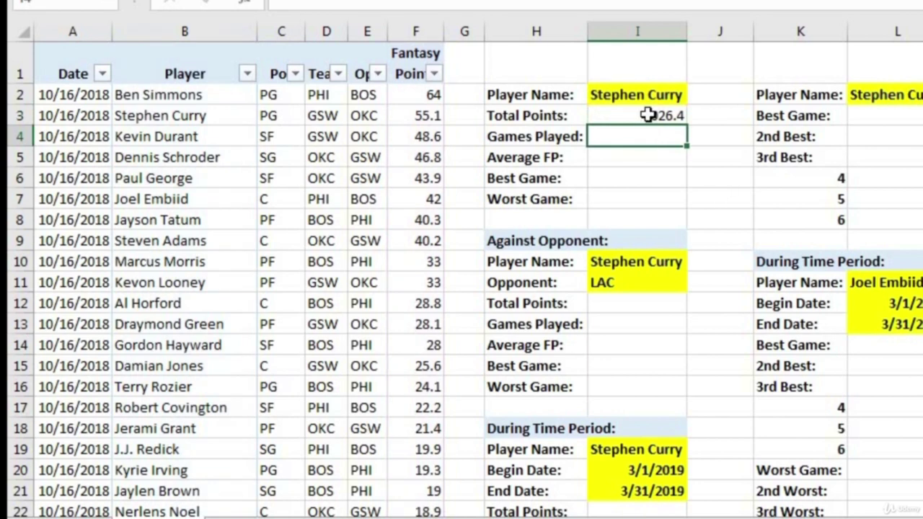
Review the I2 criterion, then change the player in I2 to LeBron James, giving 2924.5.
{"action": "double_click", "coordinate": [649, 117]}
{"action": "left_click", "coordinate": [677, 117]}
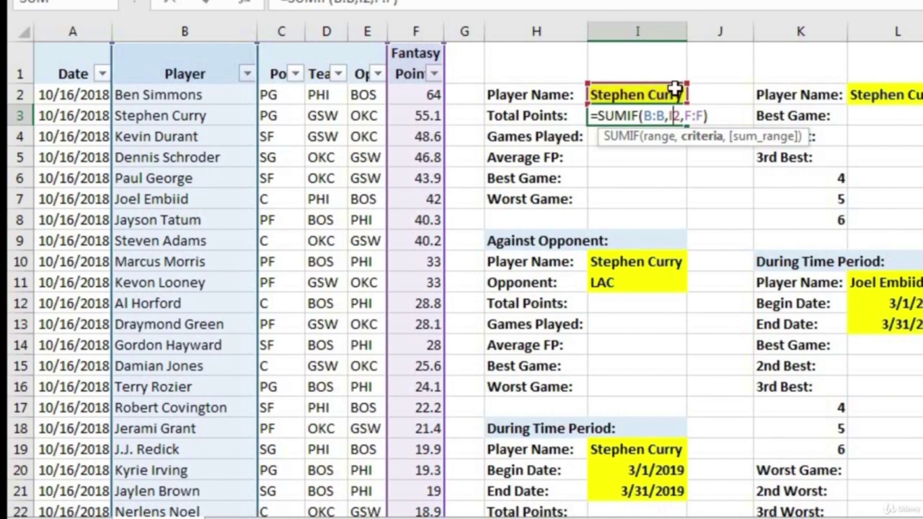
{"action": "left_click", "coordinate": [642, 94]}
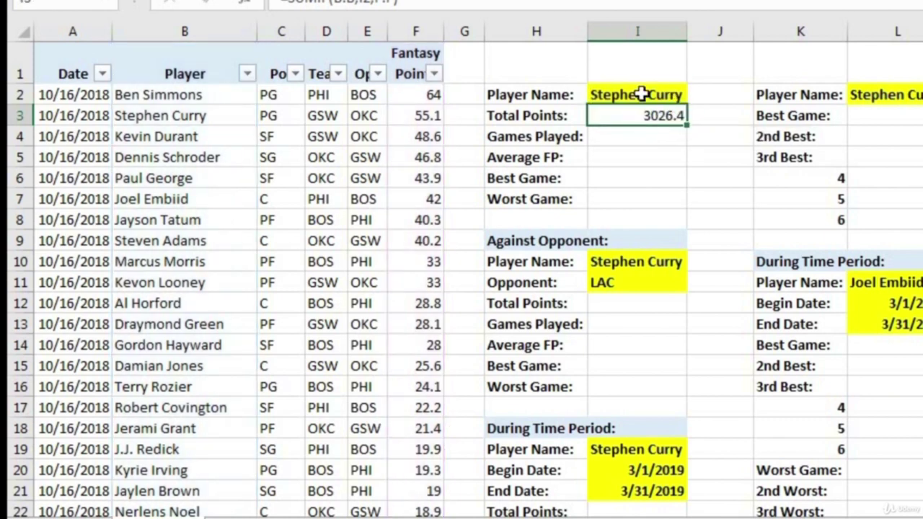
{"action": "type", "text": "L"}
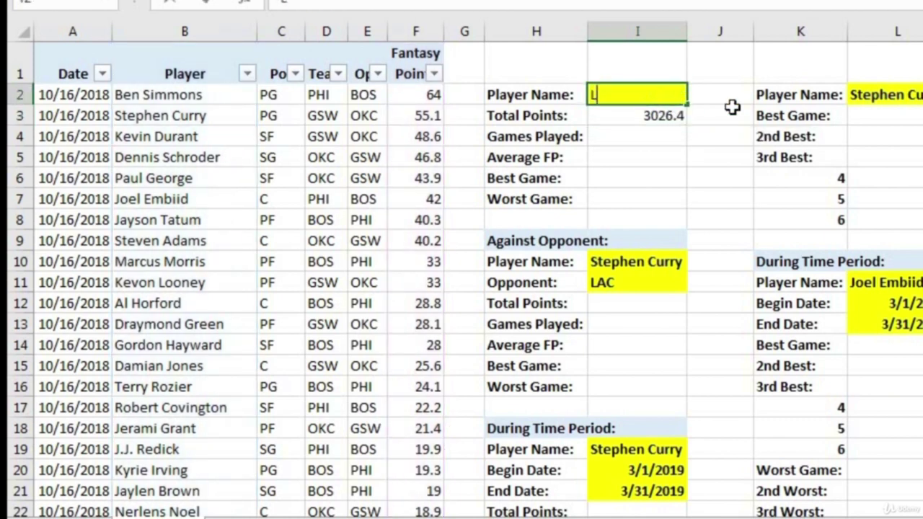
{"action": "type", "text": "eBron James"}
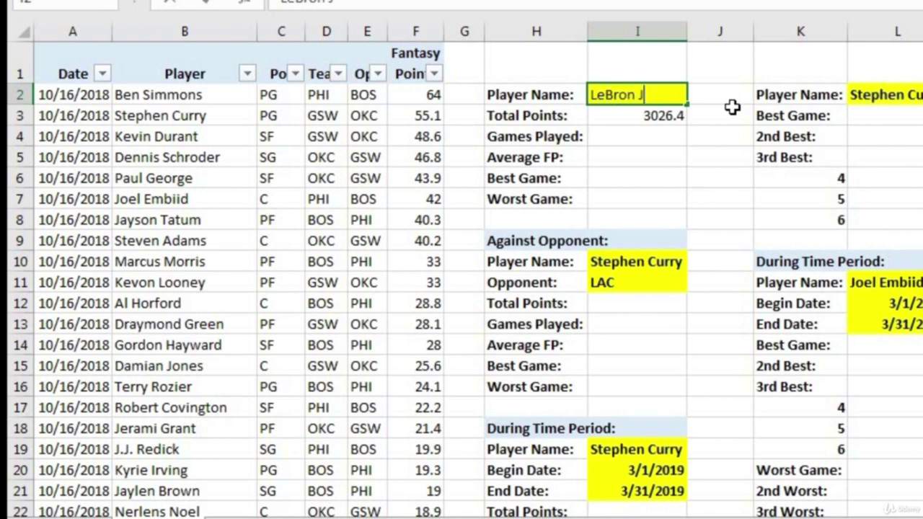
{"action": "key", "text": "Return"}
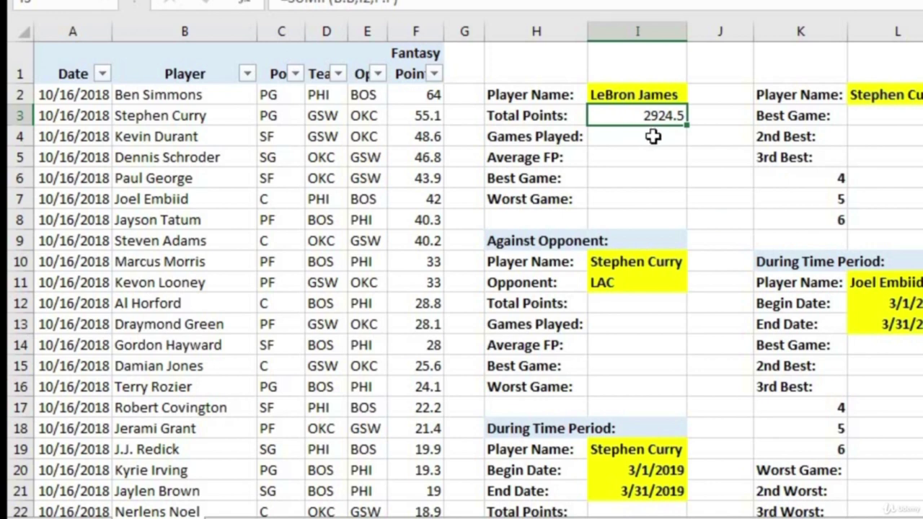
Filter the Player column to LeBron James and select his fantasy points to verify the total.
{"action": "left_click", "coordinate": [248, 74]}
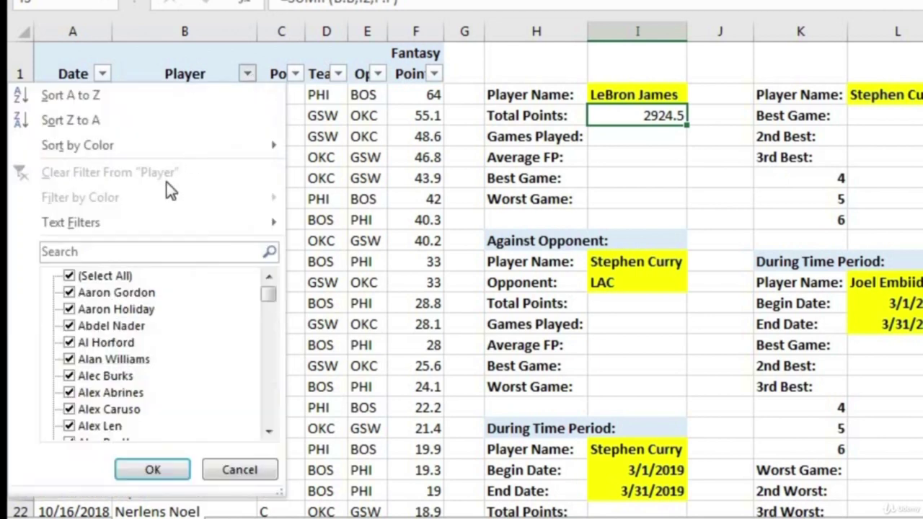
{"action": "left_click", "coordinate": [142, 252]}
{"action": "type", "text": "lebron"}
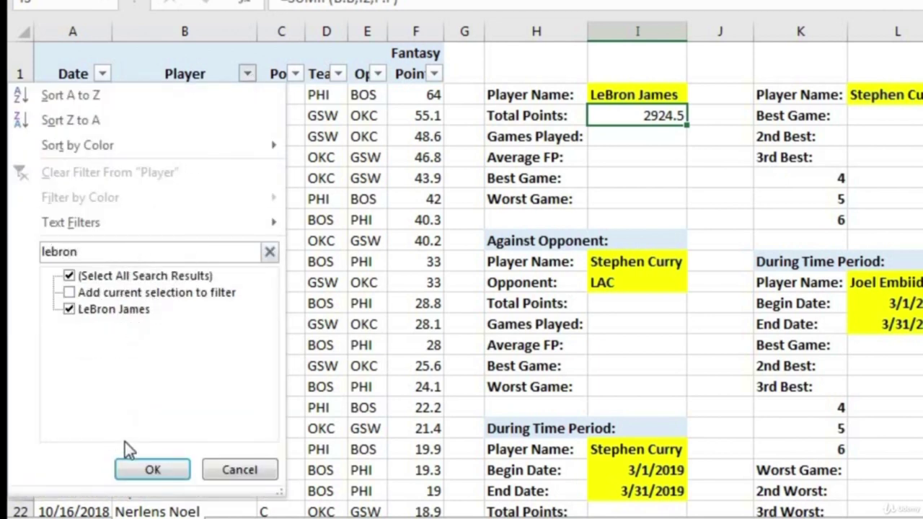
{"action": "left_click", "coordinate": [152, 470]}
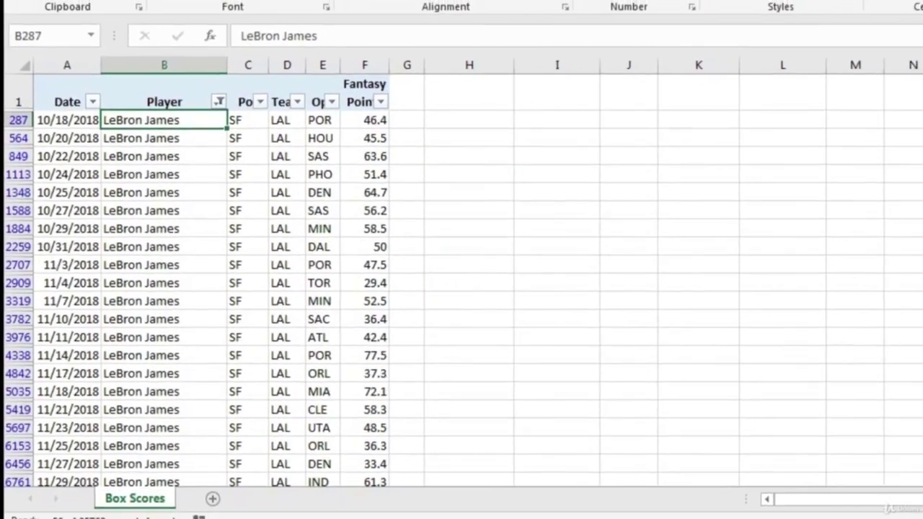
{"action": "key", "text": "Right"}
{"action": "key", "text": "Right"}
{"action": "key", "text": "Right"}
{"action": "key", "text": "Right"}
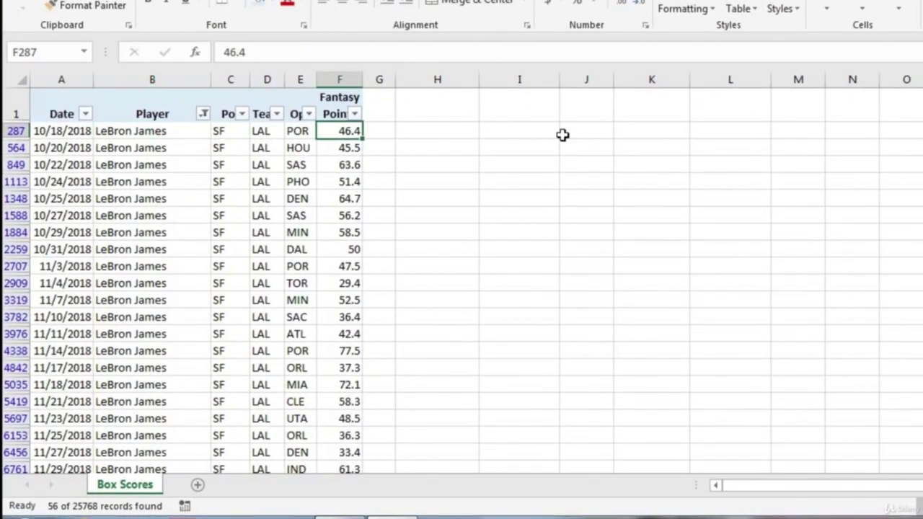
{"action": "key", "text": "ctrl+shift+Down"}
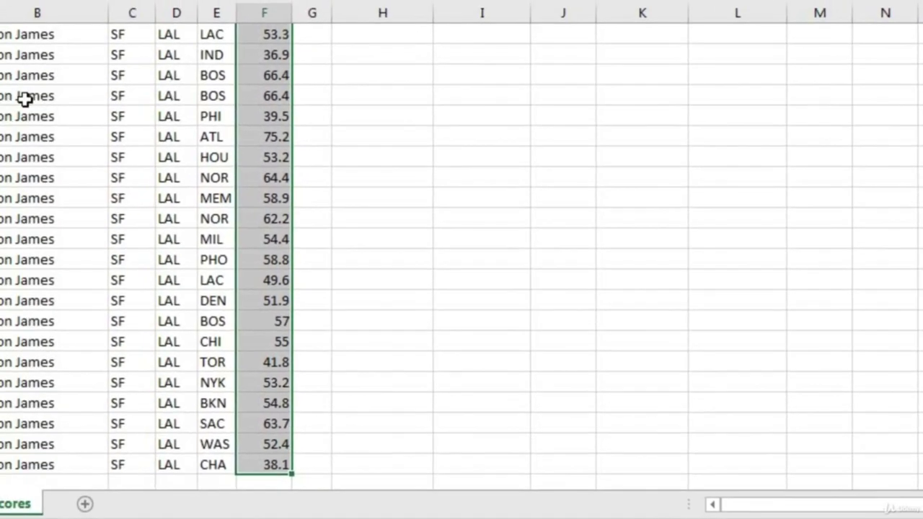
{"action": "left_click", "coordinate": [23, 95]}
{"action": "key", "text": "ctrl+Up"}
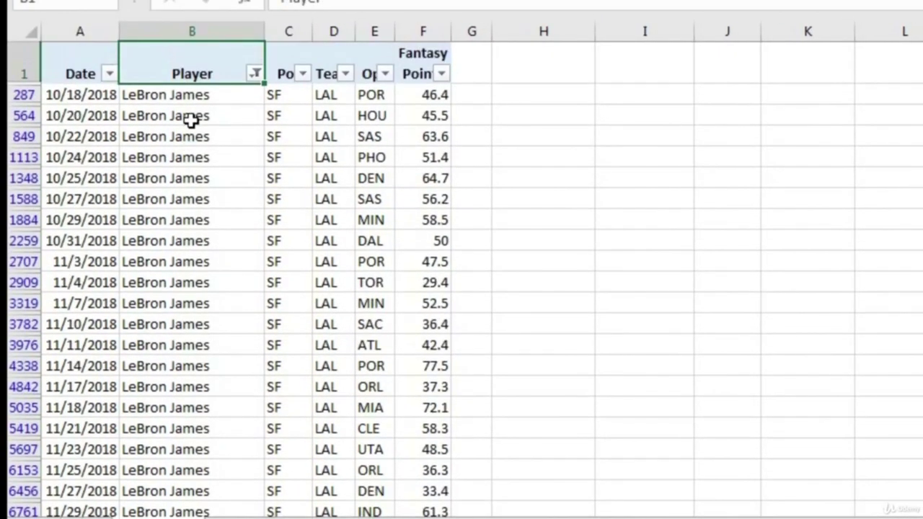
Restore all players by checking (Select All) in the Player filter.
{"action": "left_click", "coordinate": [254, 73]}
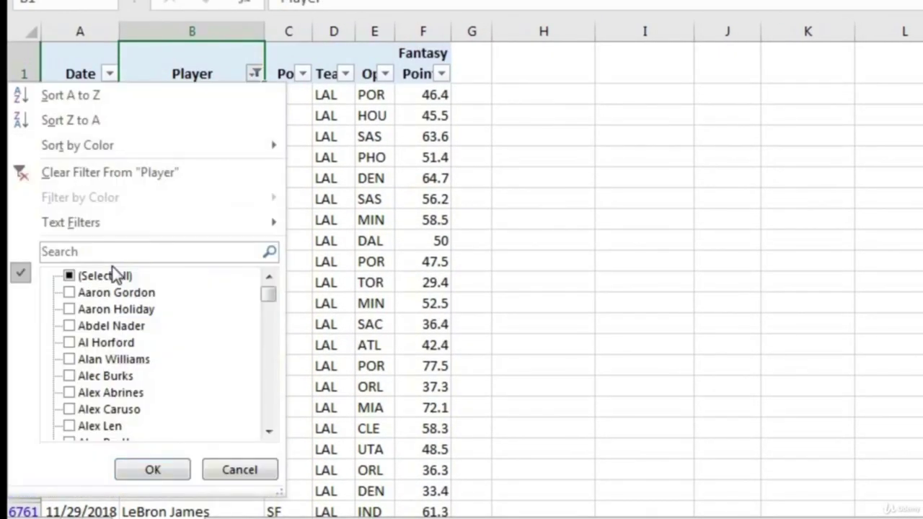
{"action": "left_click", "coordinate": [108, 276]}
{"action": "left_click", "coordinate": [163, 470]}
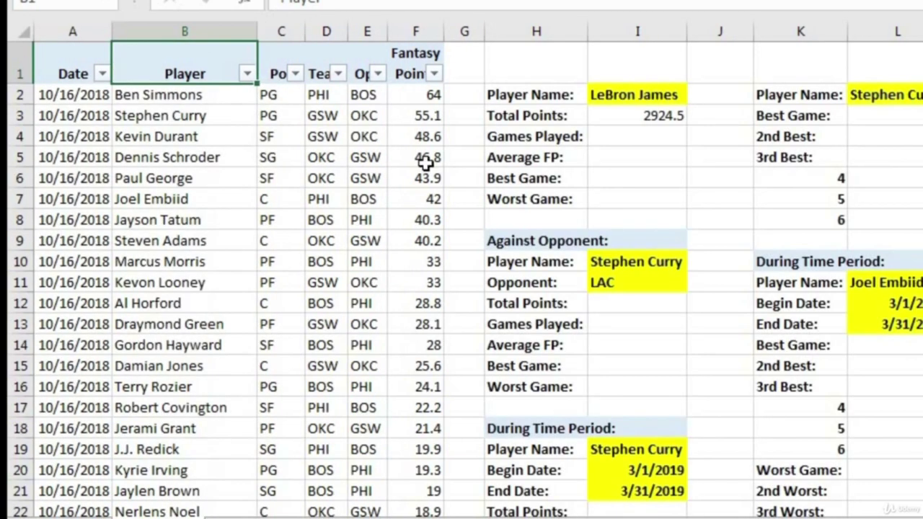
{"action": "left_click", "coordinate": [618, 135]}
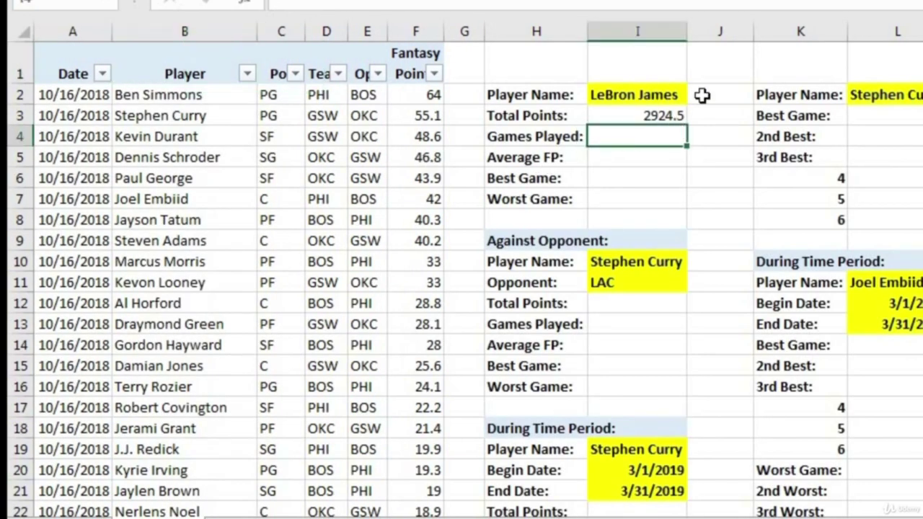
Enter =COUNTIF(B:B,I2) in Games Played, showing 56 for LeBron James.
{"action": "left_click", "coordinate": [541, 134]}
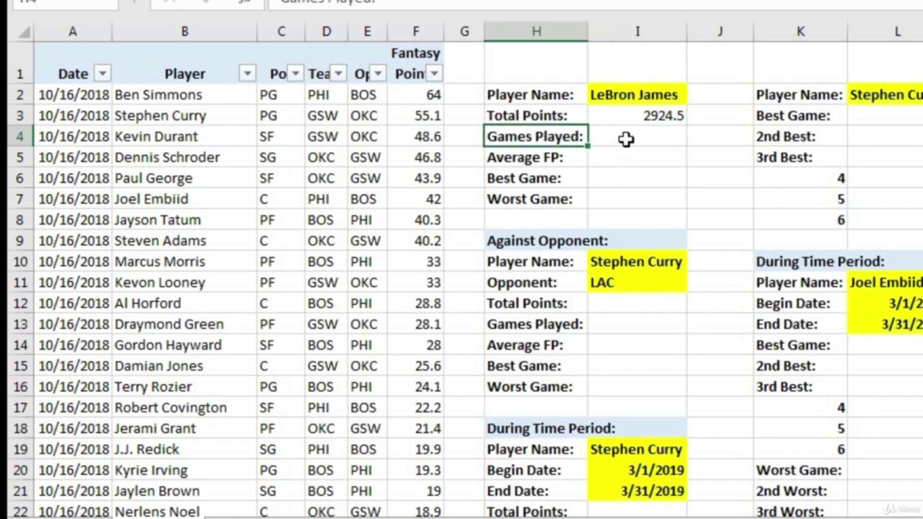
{"action": "left_click", "coordinate": [624, 137]}
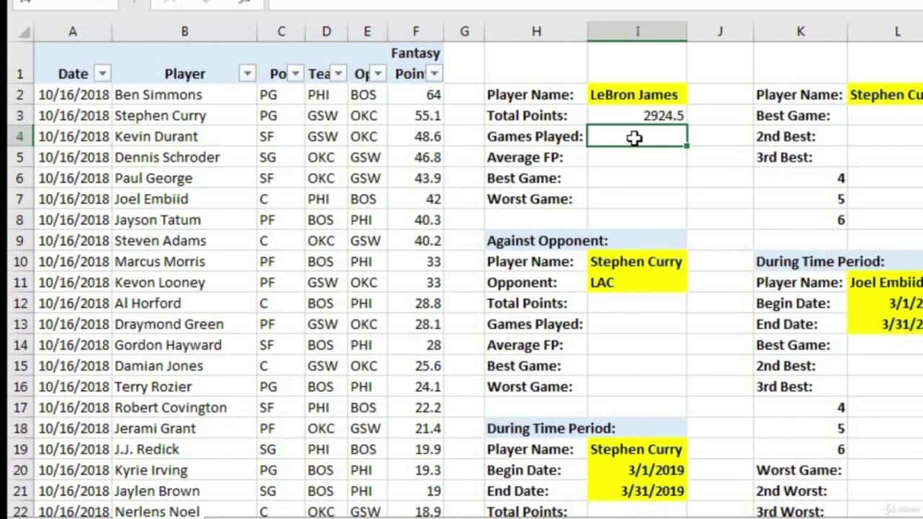
{"action": "double_click", "coordinate": [634, 137]}
{"action": "type", "text": "=countif"}
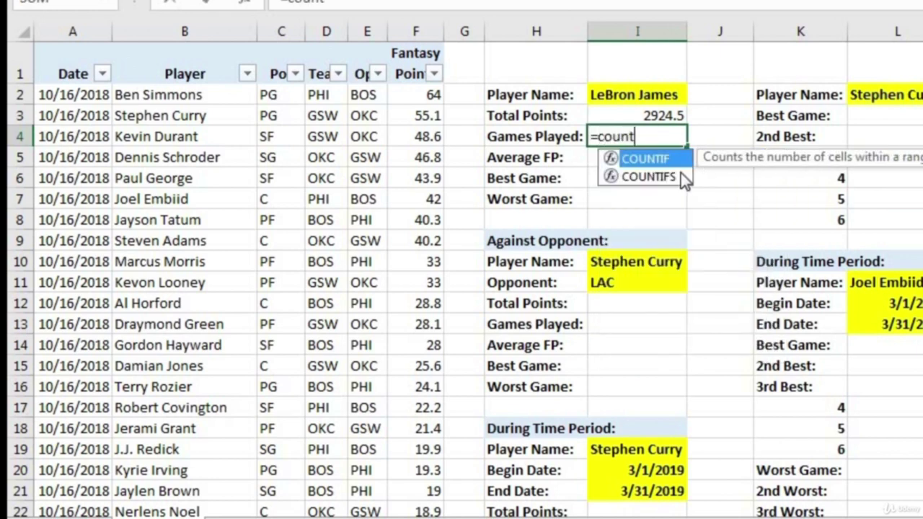
{"action": "key", "text": "Tab"}
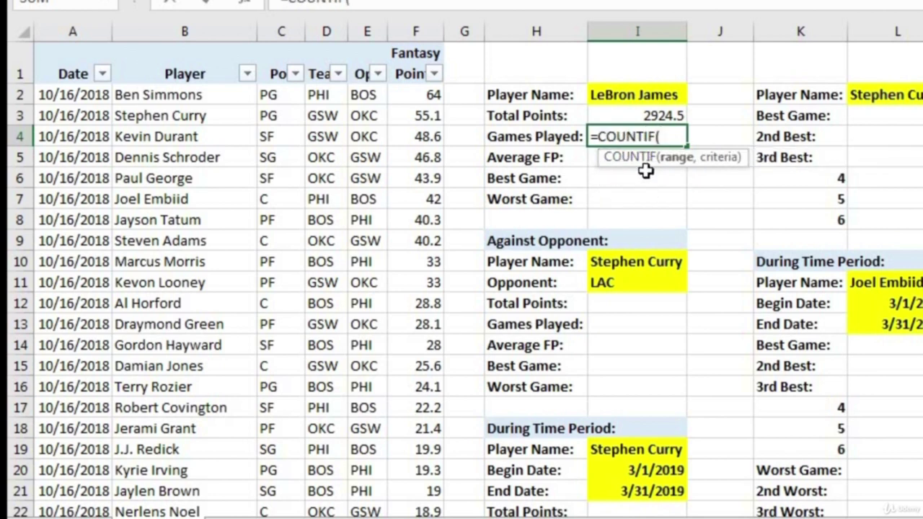
{"action": "left_click", "coordinate": [185, 27]}
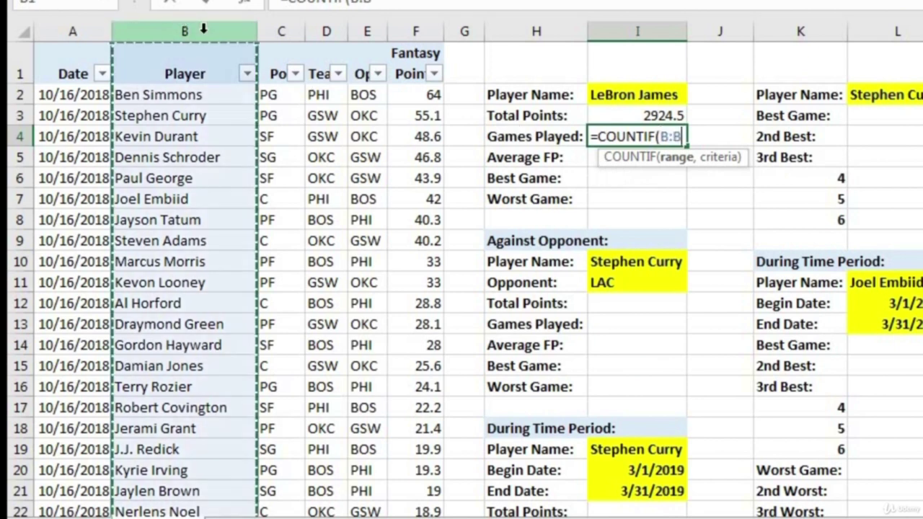
{"action": "type", "text": ","}
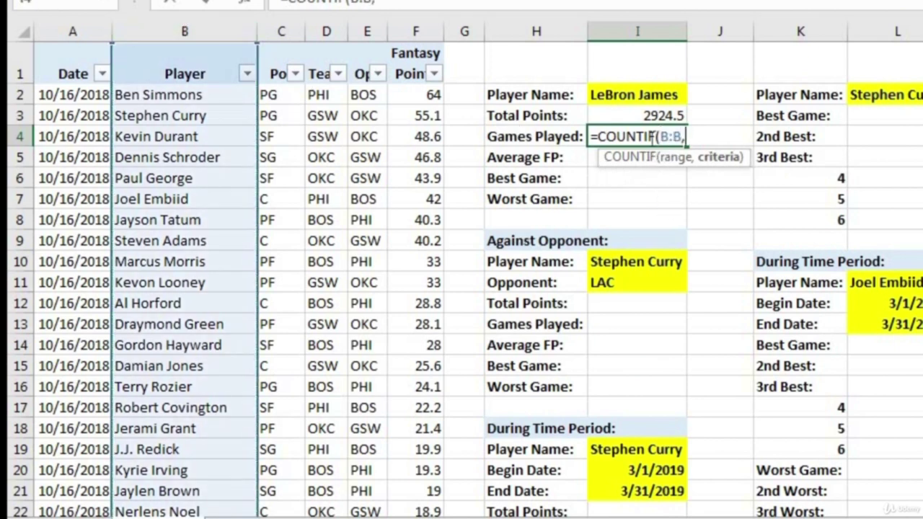
{"action": "left_click", "coordinate": [646, 94]}
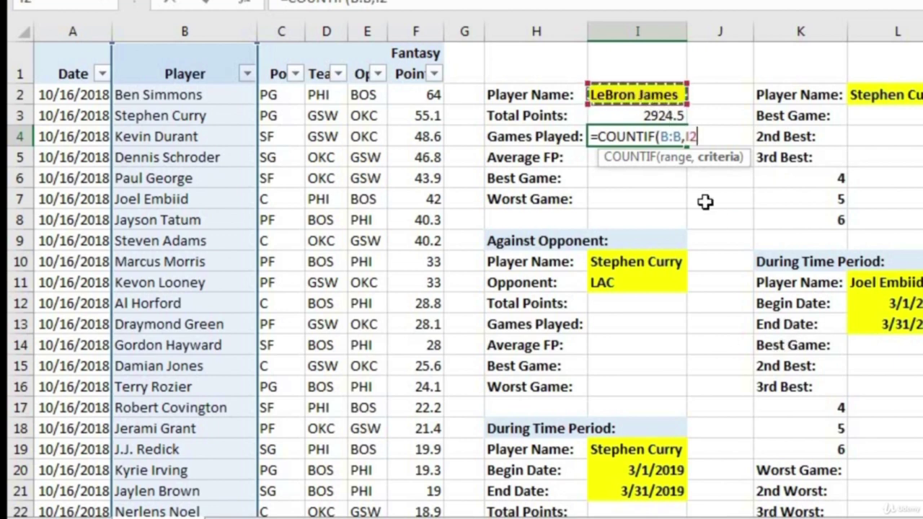
{"action": "type", "text": ")"}
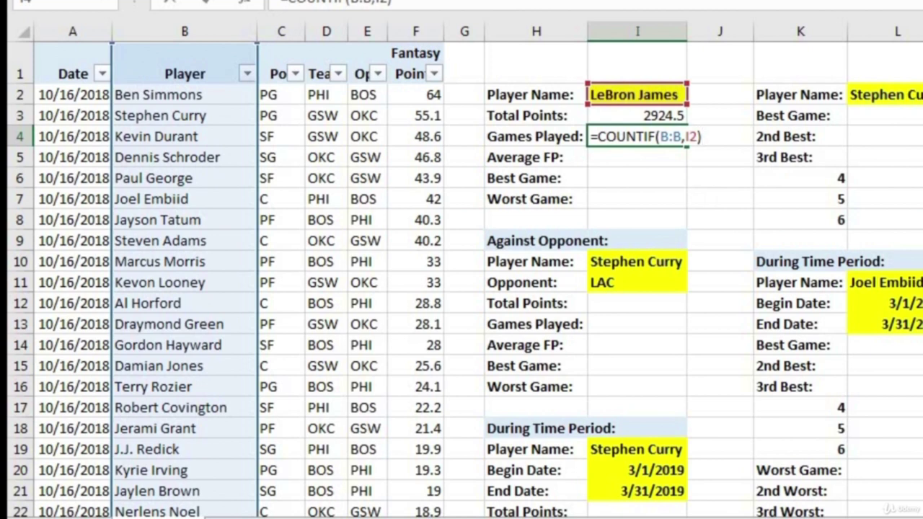
{"action": "key", "text": "Return"}
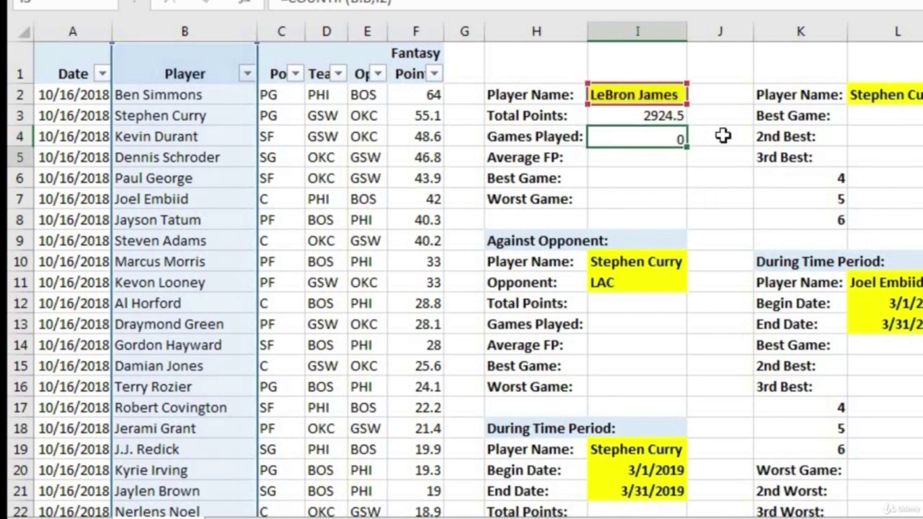
{"action": "left_click", "coordinate": [652, 137]}
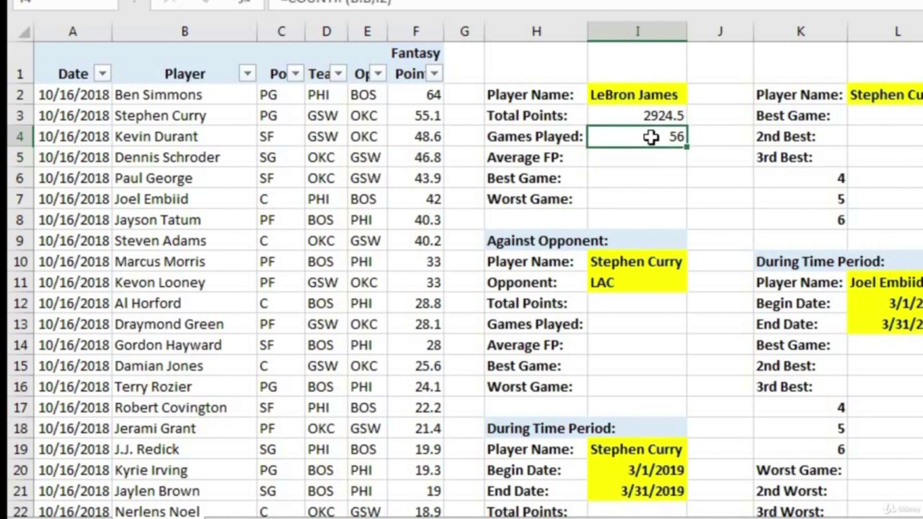
Enter =I3/I4 in Average FP, giving 52.22321429.
{"action": "left_click", "coordinate": [624, 164]}
{"action": "type", "text": "="}
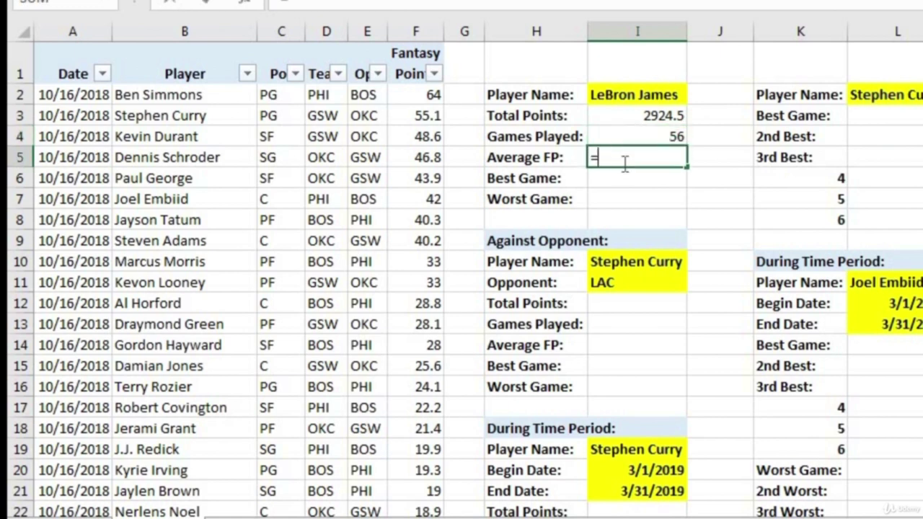
{"action": "left_click", "coordinate": [624, 114]}
{"action": "type", "text": "/"}
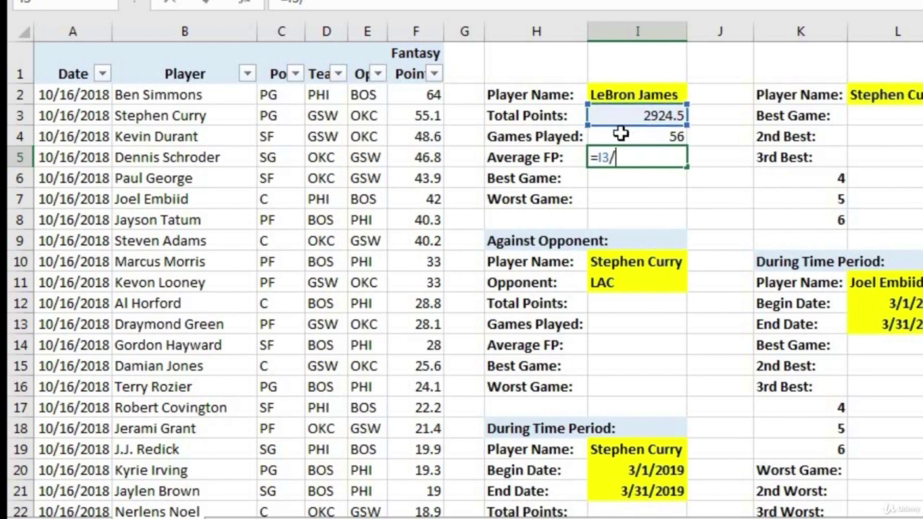
{"action": "left_click", "coordinate": [621, 135]}
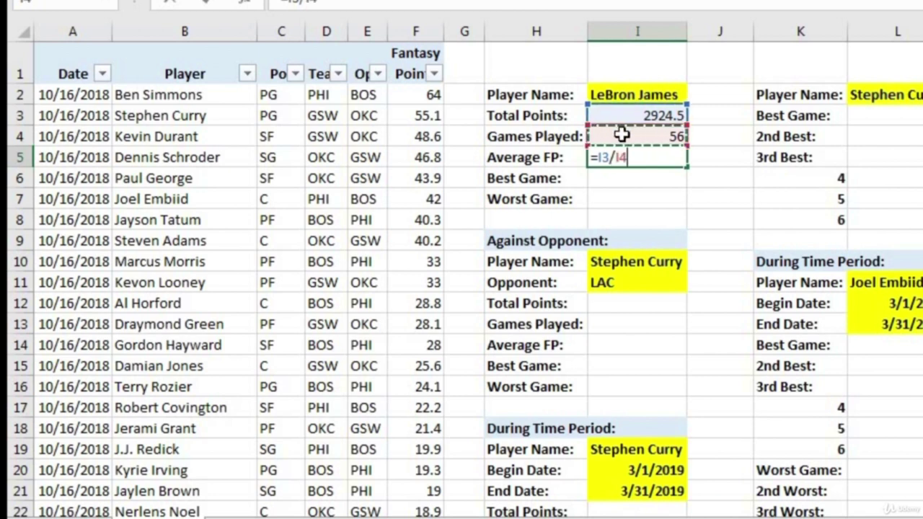
{"action": "key", "text": "Return"}
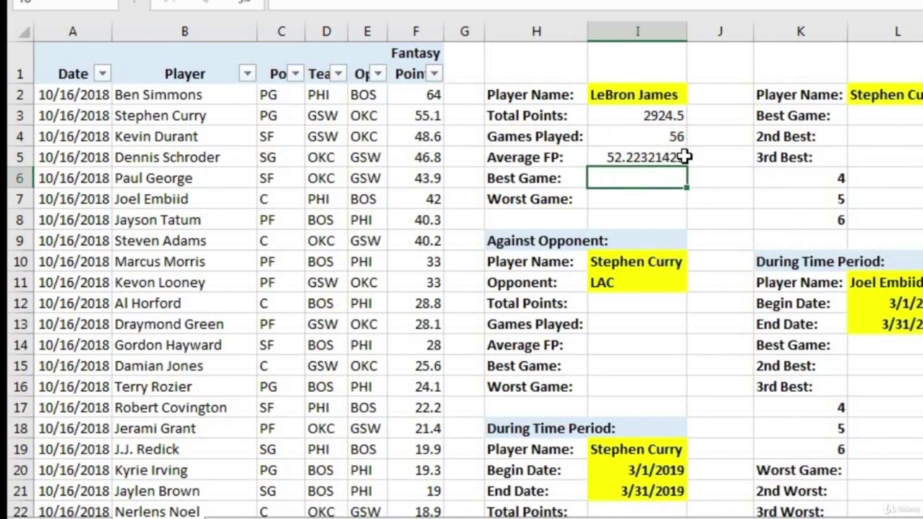
{"action": "left_click", "coordinate": [653, 158]}
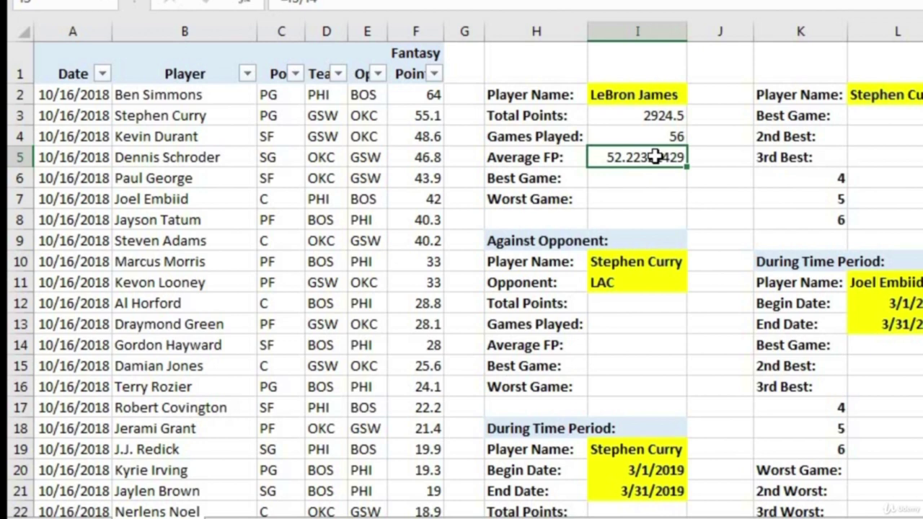
Replace Average FP with =AVERAGEIF(B:B,I2,F:F), still 52.22321429.
{"action": "type", "text": "=aver"}
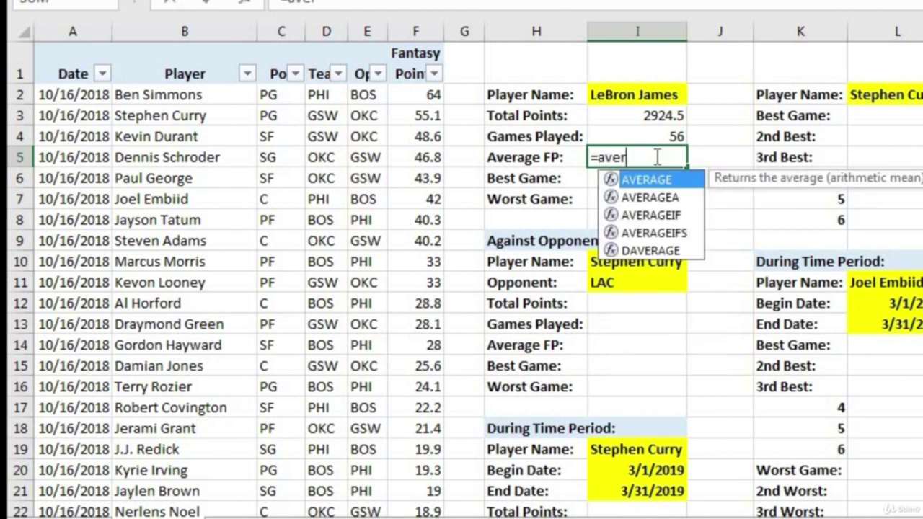
{"action": "double_click", "coordinate": [664, 215]}
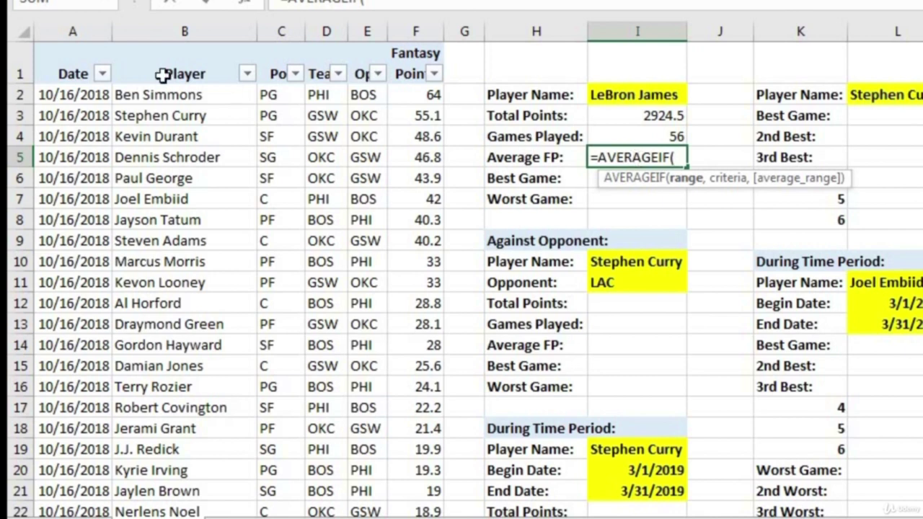
{"action": "left_click", "coordinate": [166, 24]}
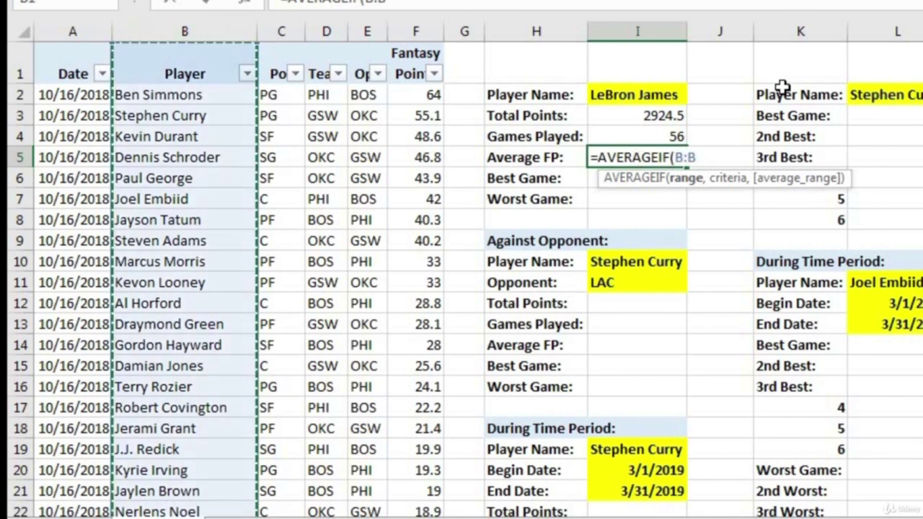
{"action": "type", "text": ","}
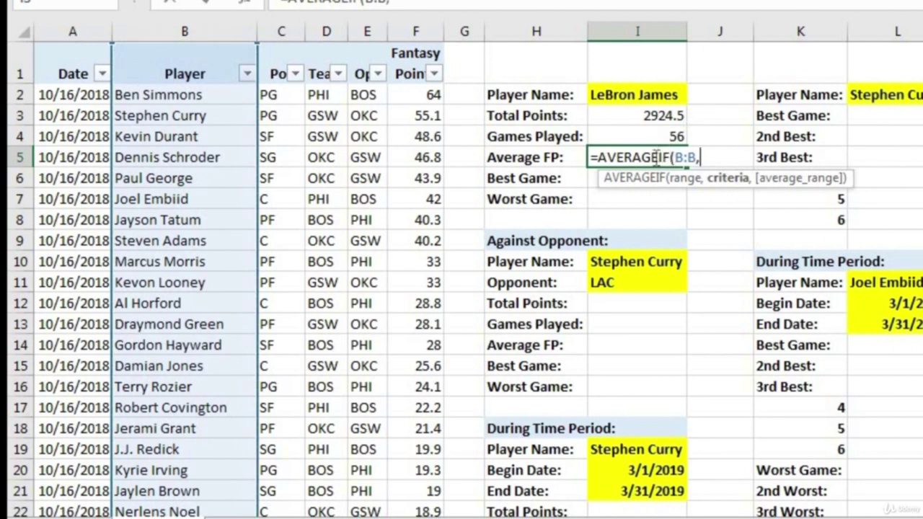
{"action": "left_click", "coordinate": [641, 99]}
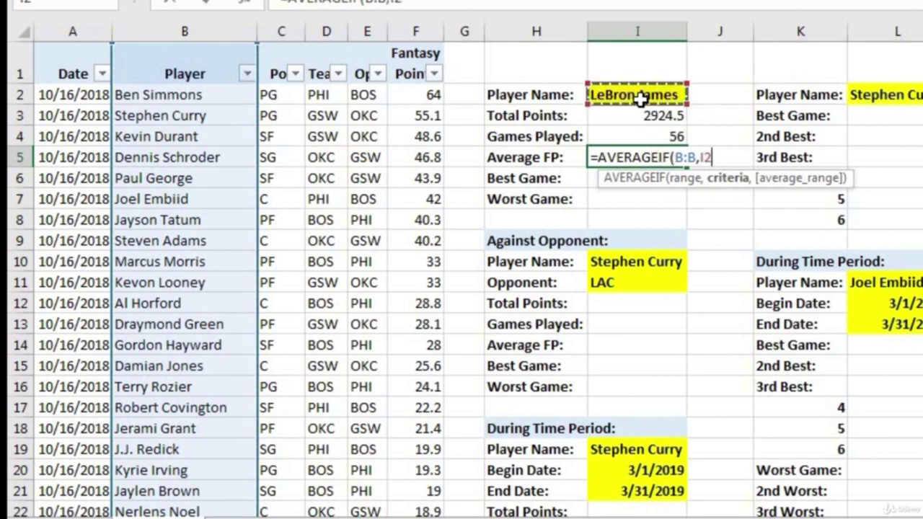
{"action": "type", "text": ","}
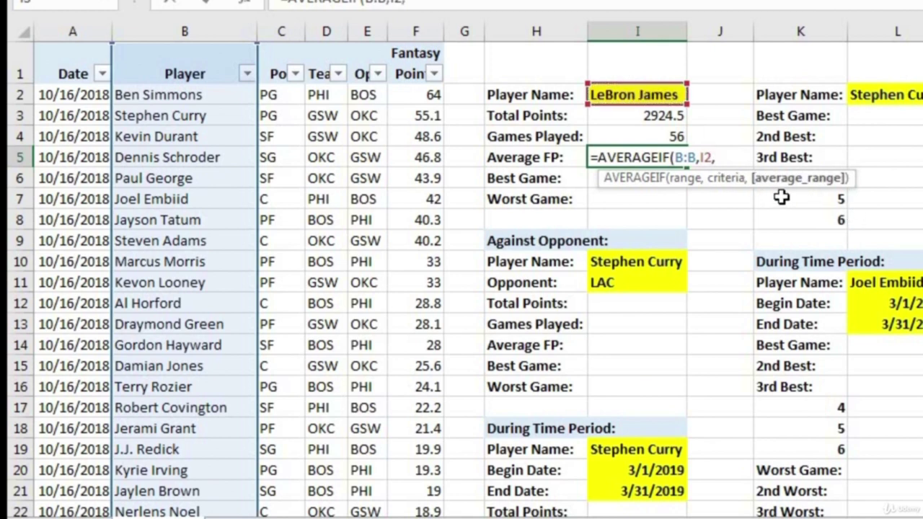
{"action": "left_click", "coordinate": [416, 32]}
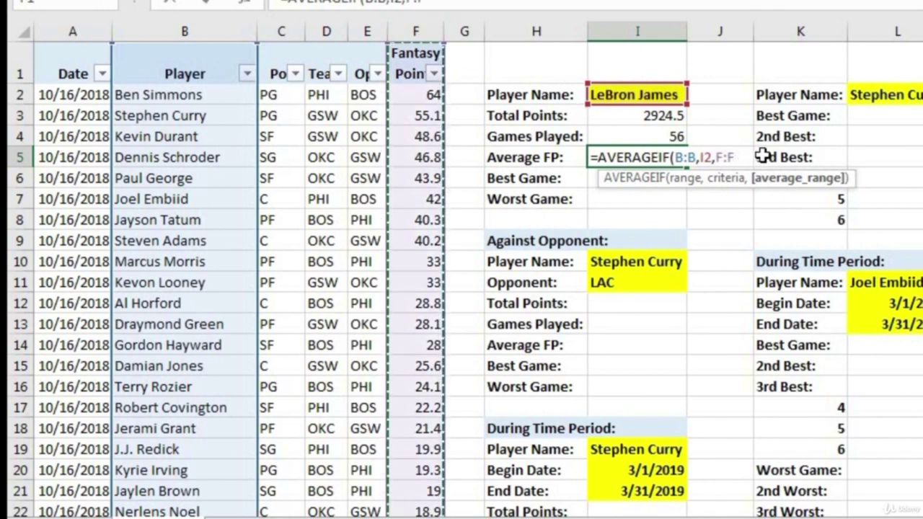
{"action": "type", "text": ")"}
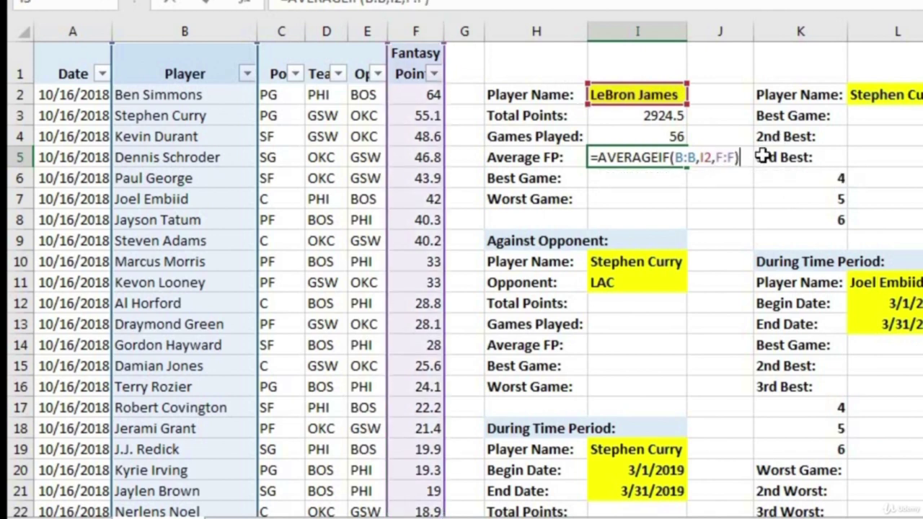
{"action": "key", "text": "Return"}
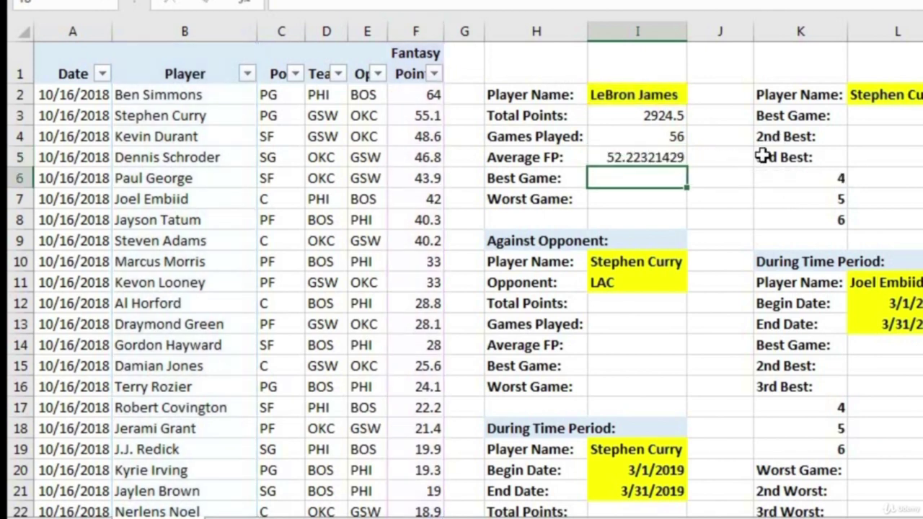
Inspect the AVERAGEIF arguments in Average FP and confirm the formula.
{"action": "double_click", "coordinate": [643, 157]}
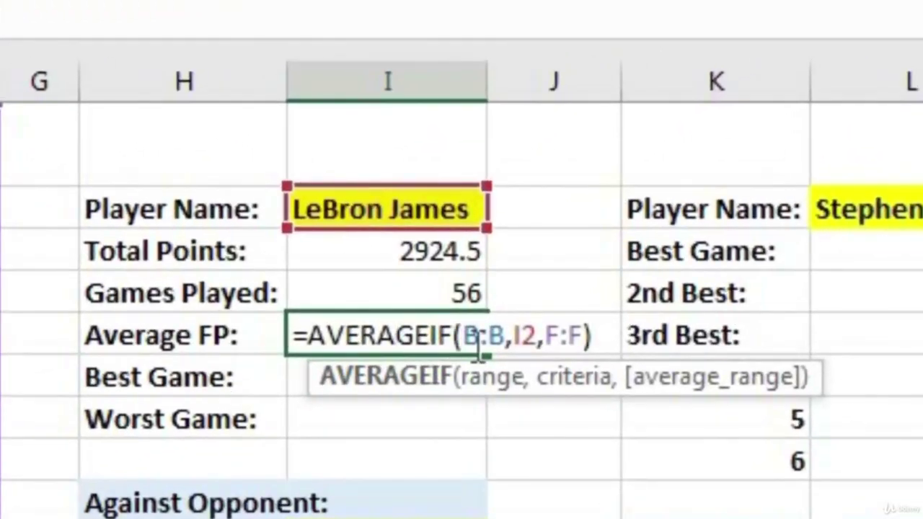
{"action": "left_click_drag", "start_coordinate": [462, 335], "coordinate": [659, 354]}
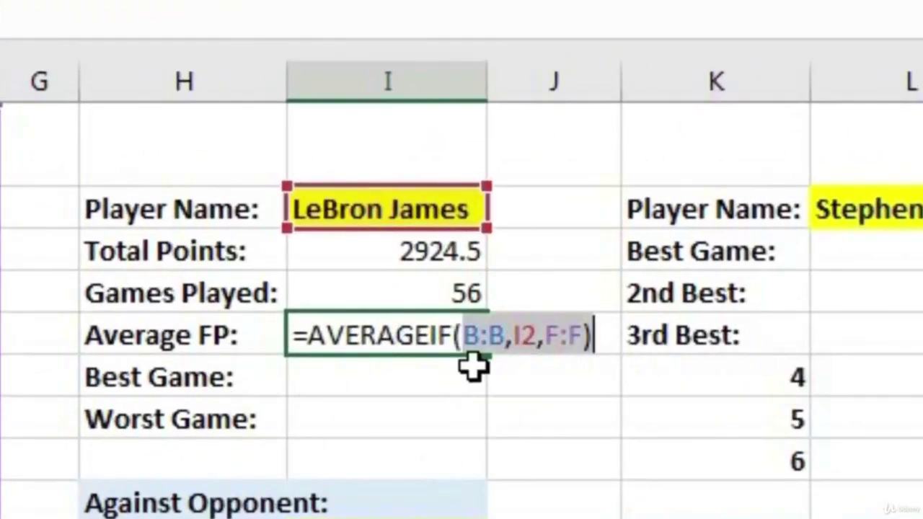
{"action": "key", "text": "Left"}
{"action": "key", "text": "Left"}
{"action": "key", "text": "Left"}
{"action": "key", "text": "Left"}
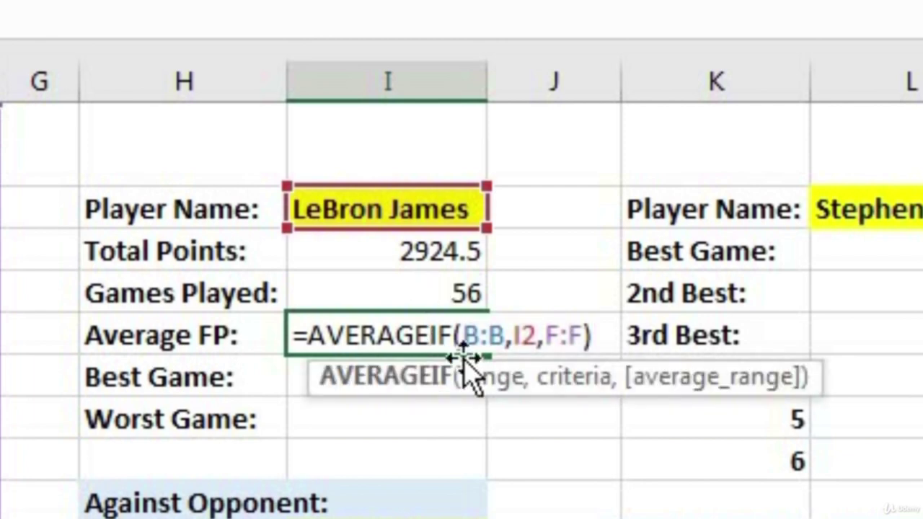
{"action": "key", "text": "Right"}
{"action": "key", "text": "Right"}
{"action": "key", "text": "Right"}
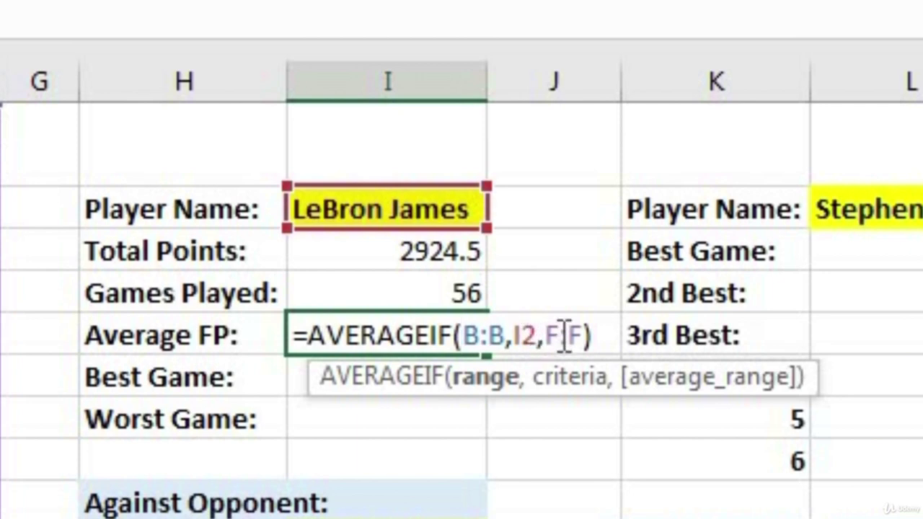
{"action": "key", "text": "ctrl+Return"}
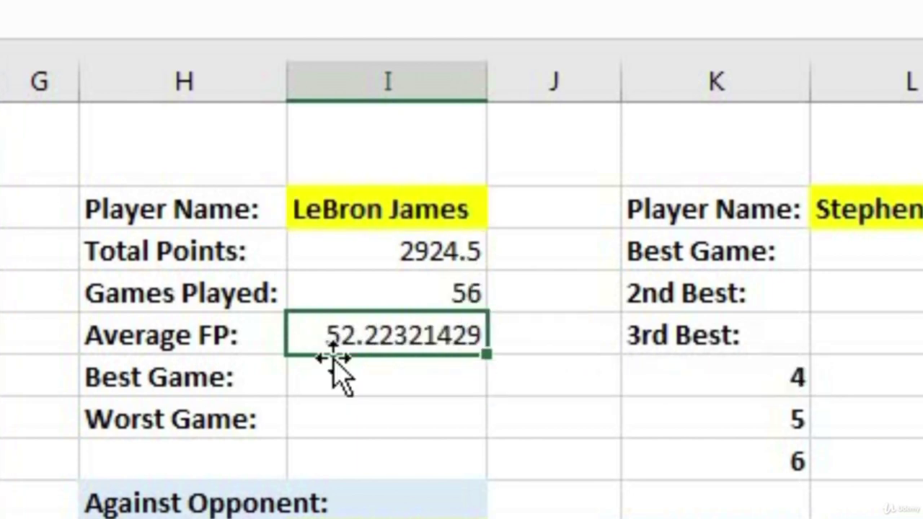
Review the Total Points =SUMIF(B:B,I2,F:F) arguments, leaving both formulas unchanged.
{"action": "double_click", "coordinate": [355, 251]}
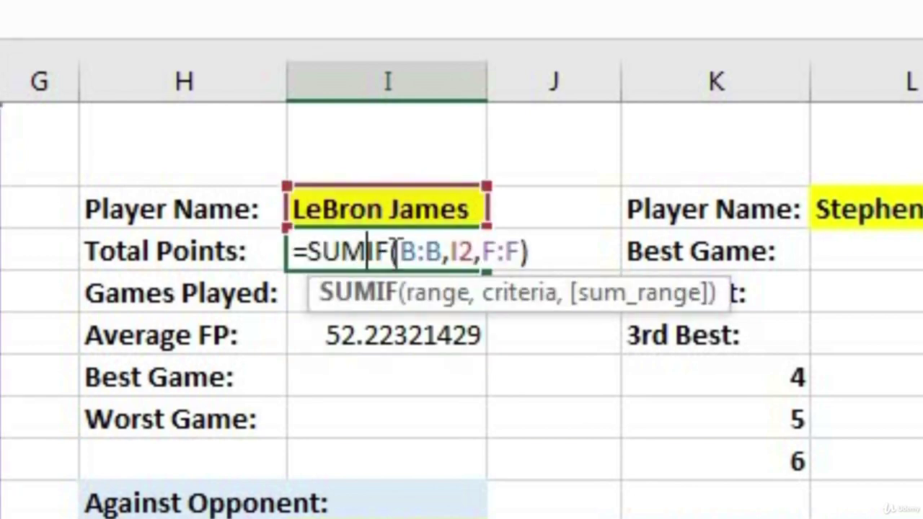
{"action": "left_click_drag", "start_coordinate": [400, 252], "coordinate": [548, 250]}
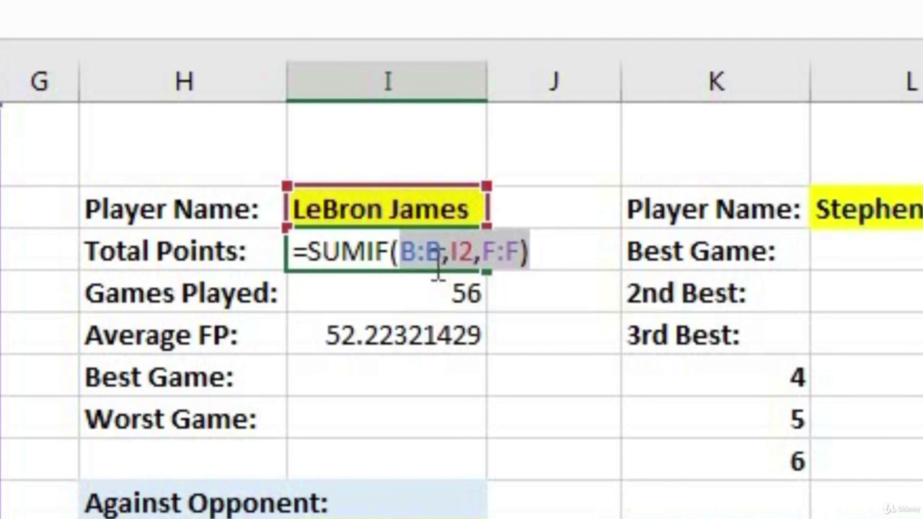
{"action": "left_click", "coordinate": [418, 251]}
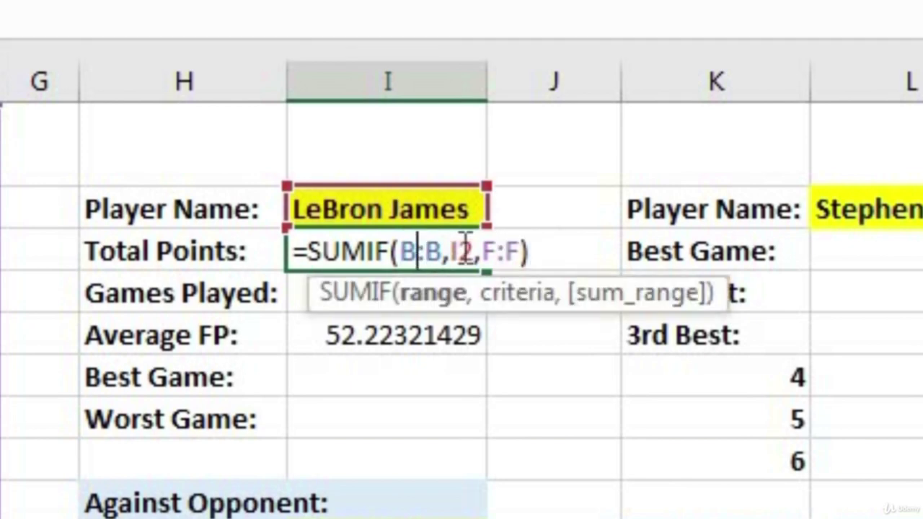
{"action": "left_click", "coordinate": [458, 252]}
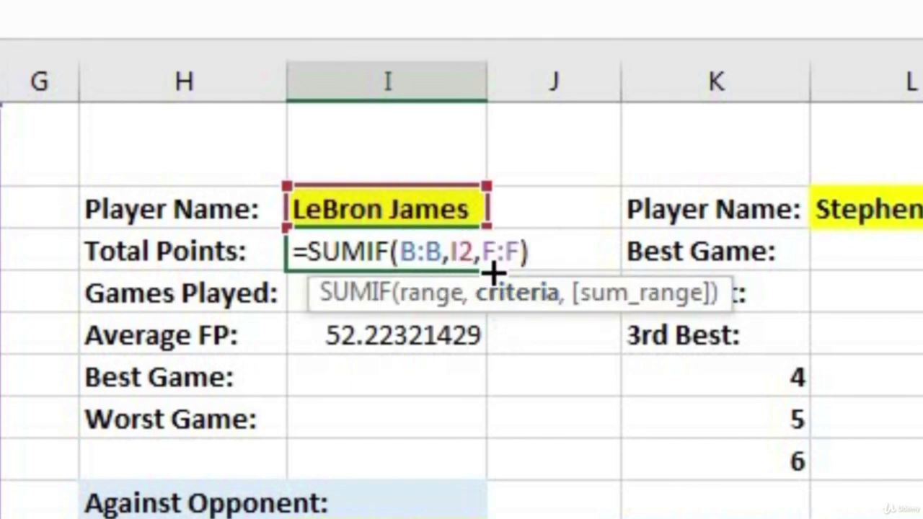
{"action": "left_click", "coordinate": [508, 251]}
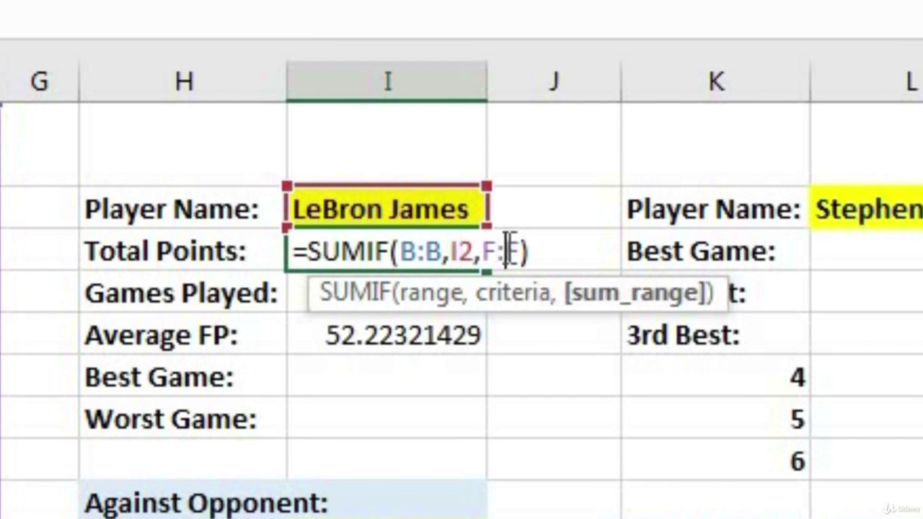
{"action": "key", "text": "ctrl+Return"}
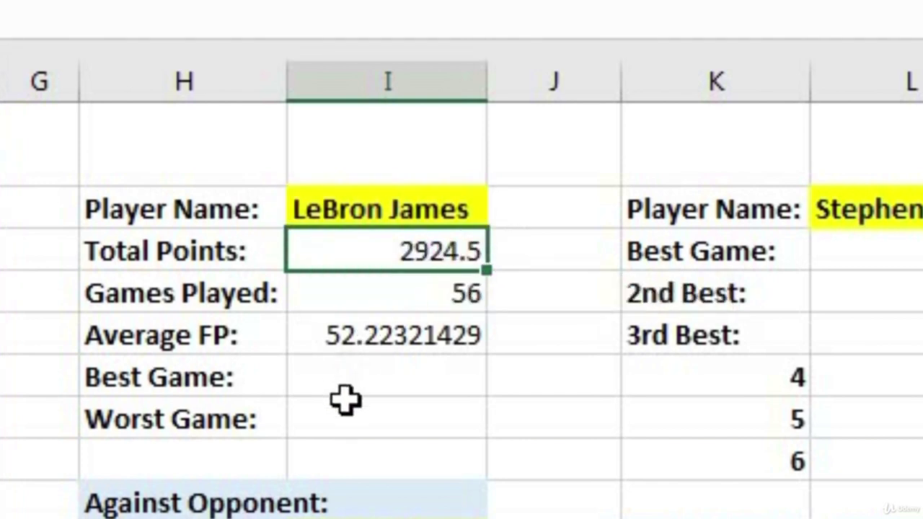
{"action": "double_click", "coordinate": [350, 336]}
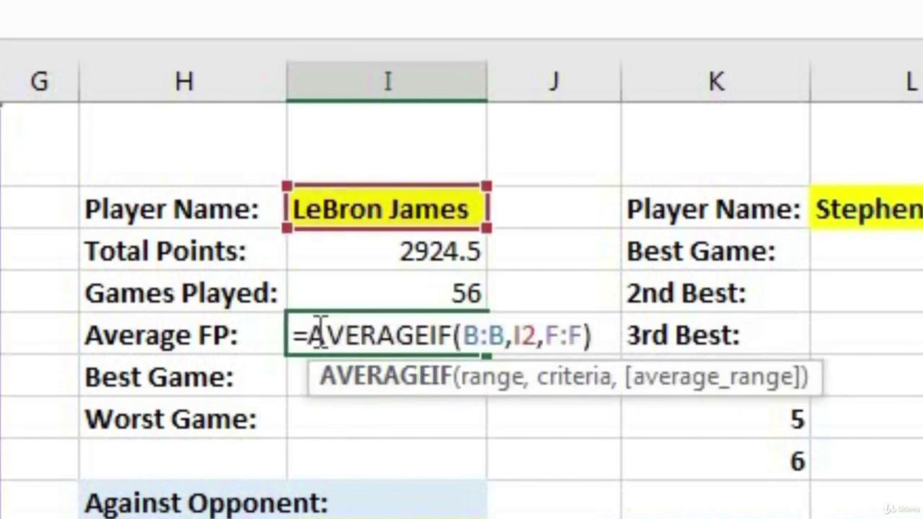
{"action": "key", "text": "Escape"}
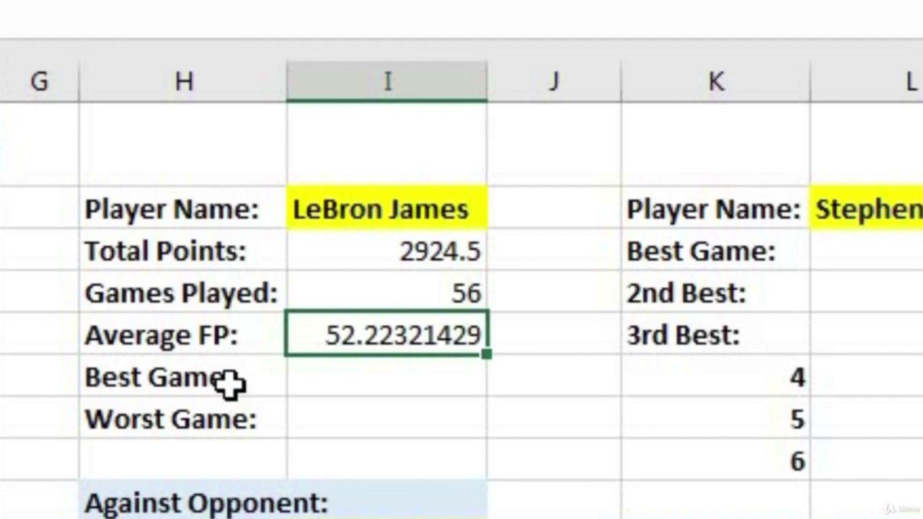
Mark the empty Best Game and Worst Game cells in LeBron James's summary.
{"action": "left_click_drag", "start_coordinate": [166, 377], "coordinate": [174, 419]}
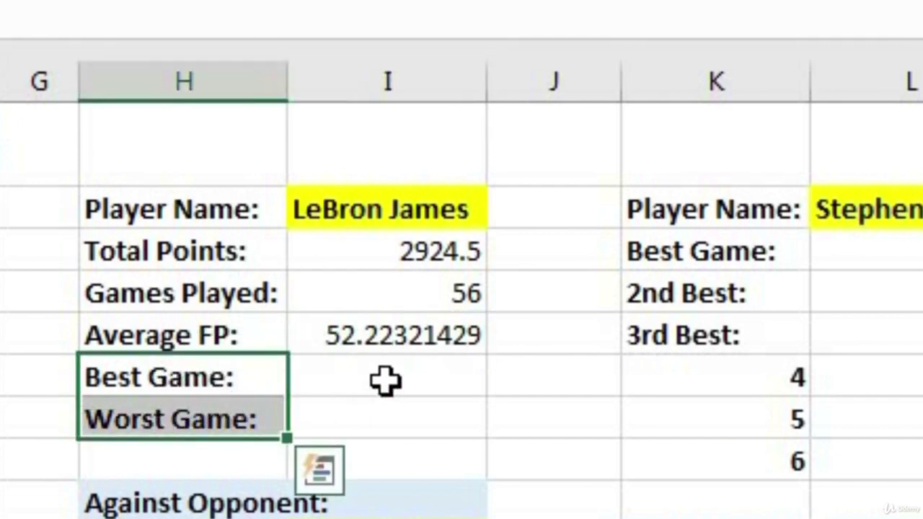
{"action": "left_click", "coordinate": [386, 381]}
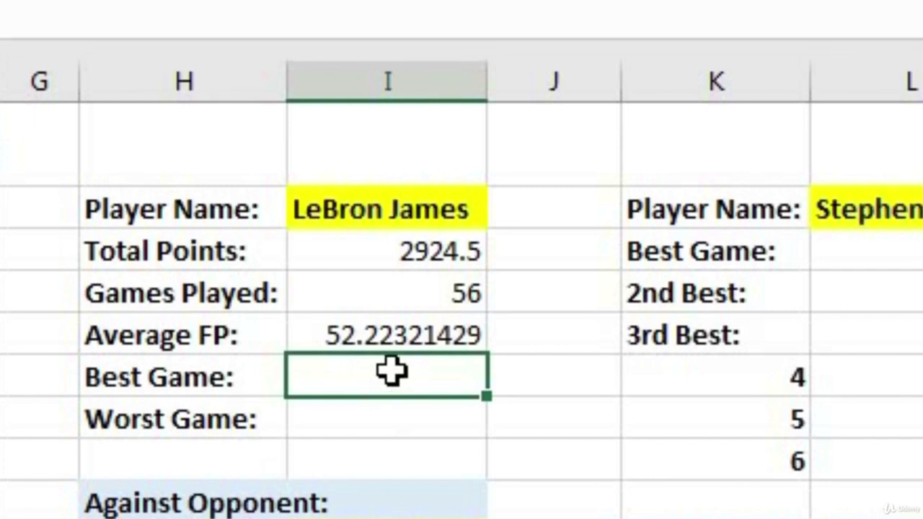
{"action": "left_click", "coordinate": [387, 209]}
{"action": "left_click_drag", "start_coordinate": [359, 373], "coordinate": [356, 418]}
{"action": "left_click", "coordinate": [364, 210]}
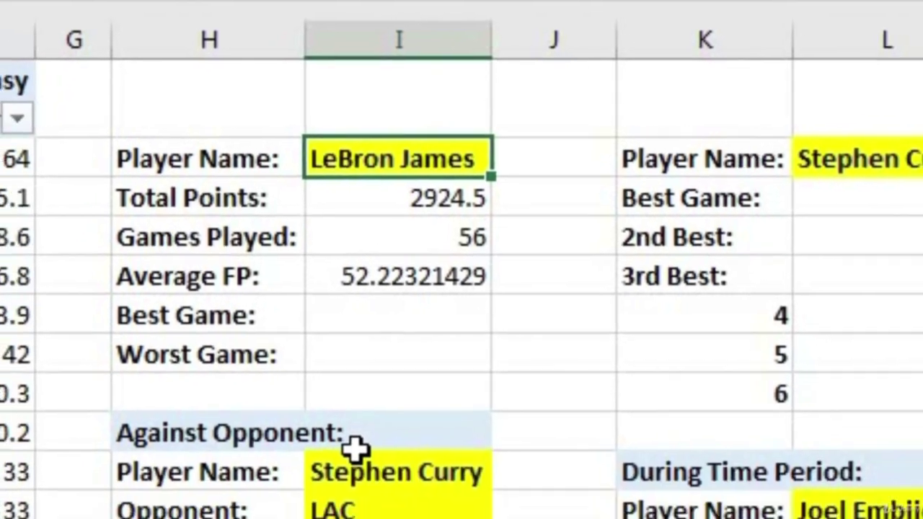
{"action": "left_click", "coordinate": [375, 471]}
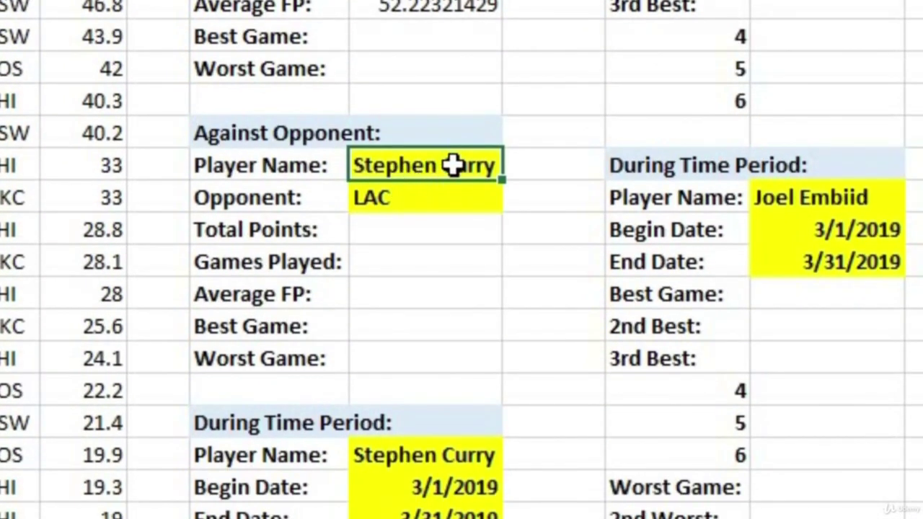
{"action": "left_click", "coordinate": [417, 201]}
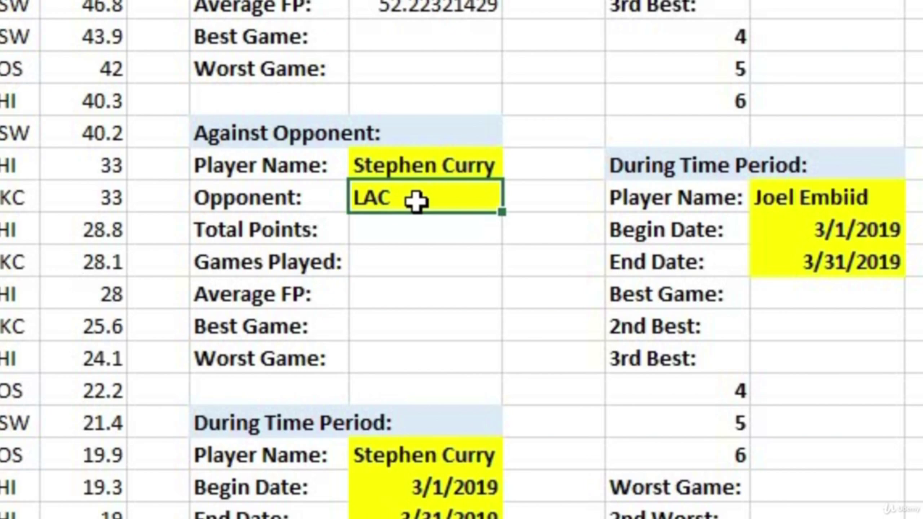
{"action": "left_click", "coordinate": [430, 176]}
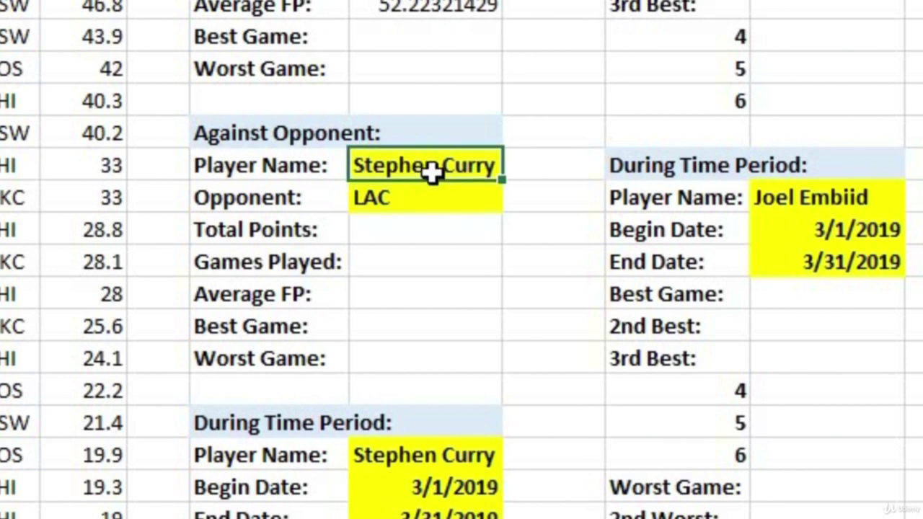
{"action": "left_click", "coordinate": [427, 196]}
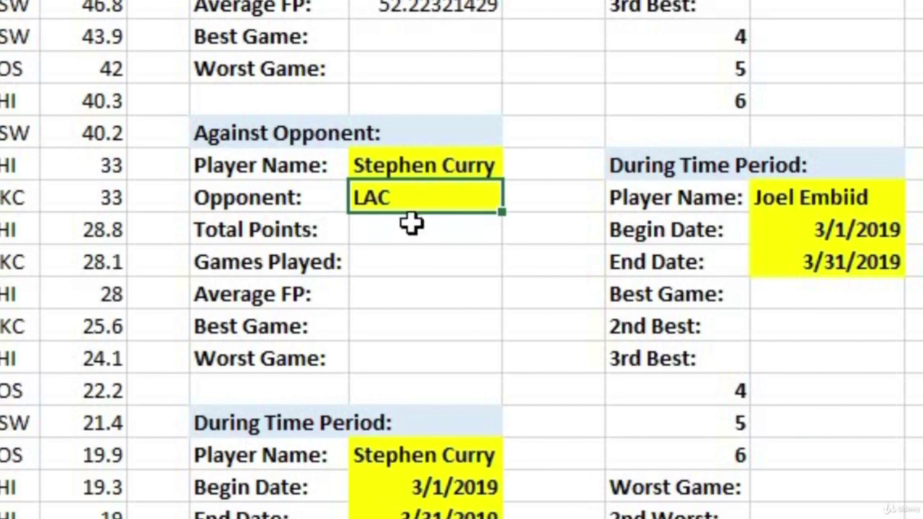
{"action": "left_click", "coordinate": [411, 228]}
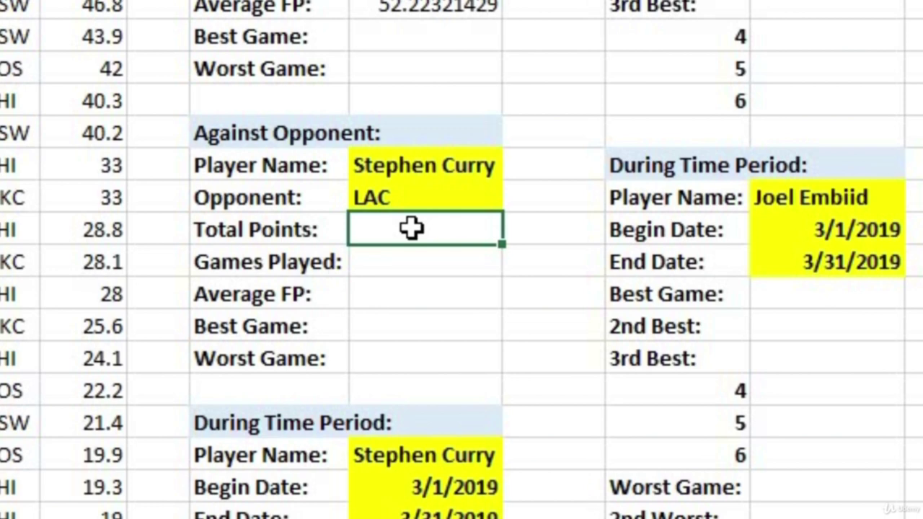
Enter =SUMIFS(F:F,B:B,I10,E:E,I11) in I12, totalling Curry's fantasy points versus LAC at 100.2.
{"action": "type", "text": "=sum"}
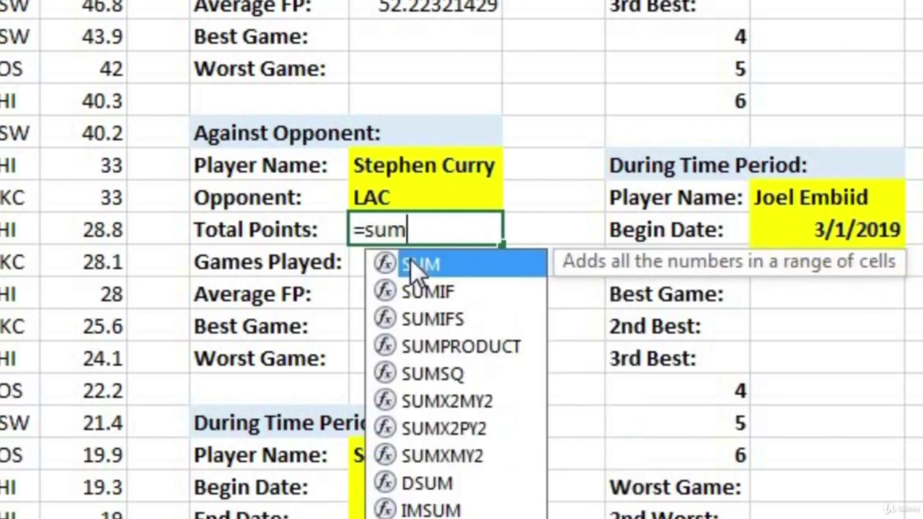
{"action": "double_click", "coordinate": [430, 318]}
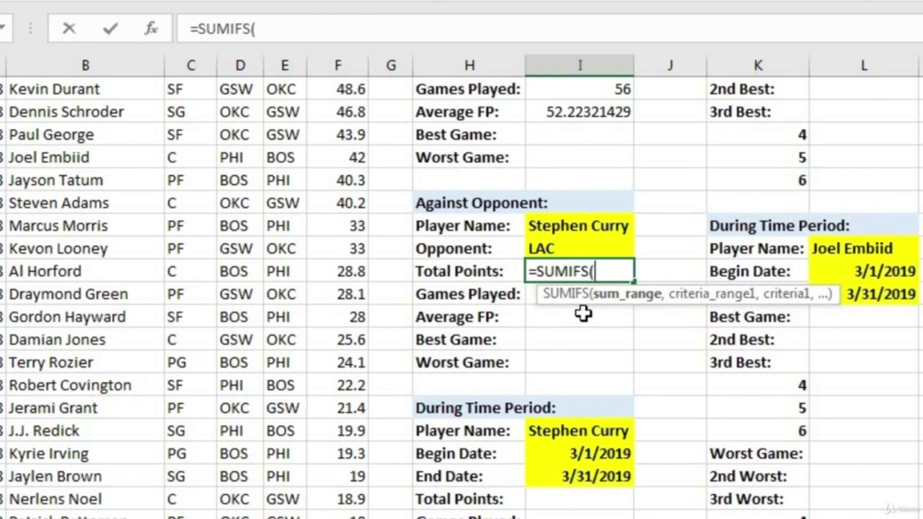
{"action": "scroll", "coordinate": [583, 313], "scroll_direction": "up", "scroll_amount": 2}
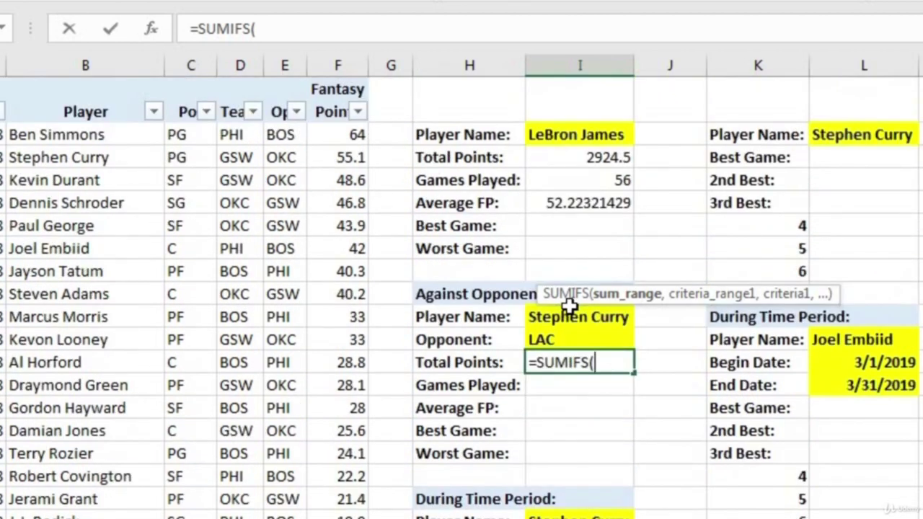
{"action": "left_click", "coordinate": [344, 66]}
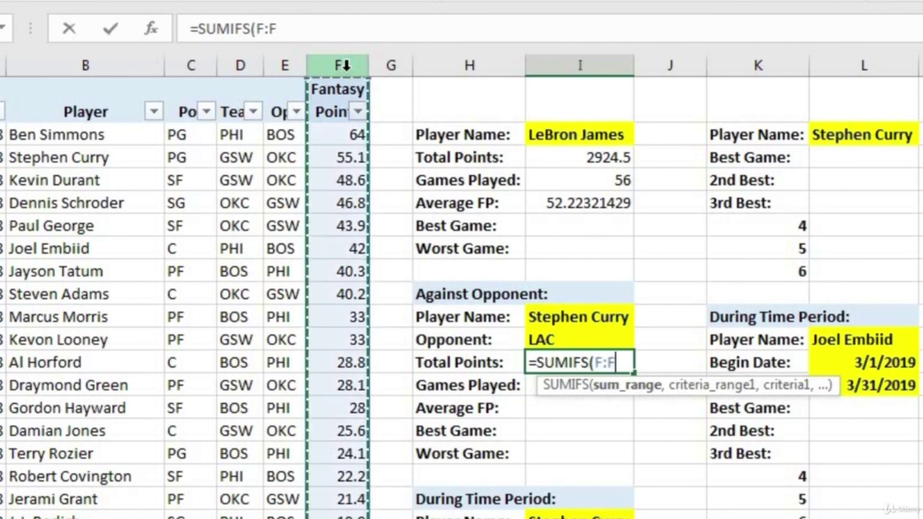
{"action": "type", "text": ","}
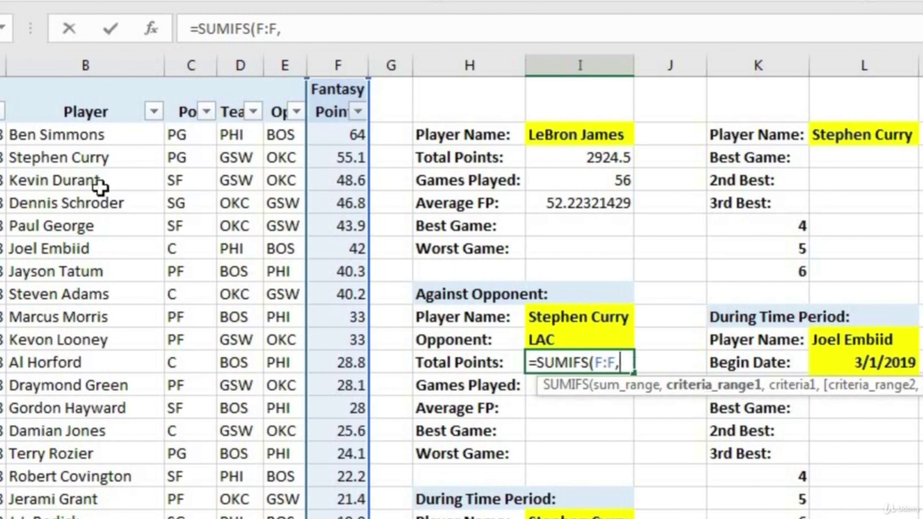
{"action": "left_click", "coordinate": [36, 57]}
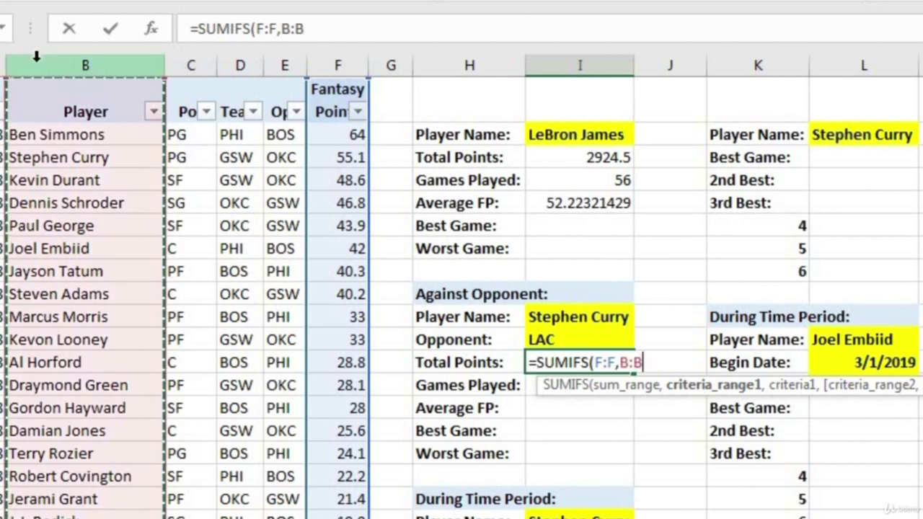
{"action": "type", "text": ","}
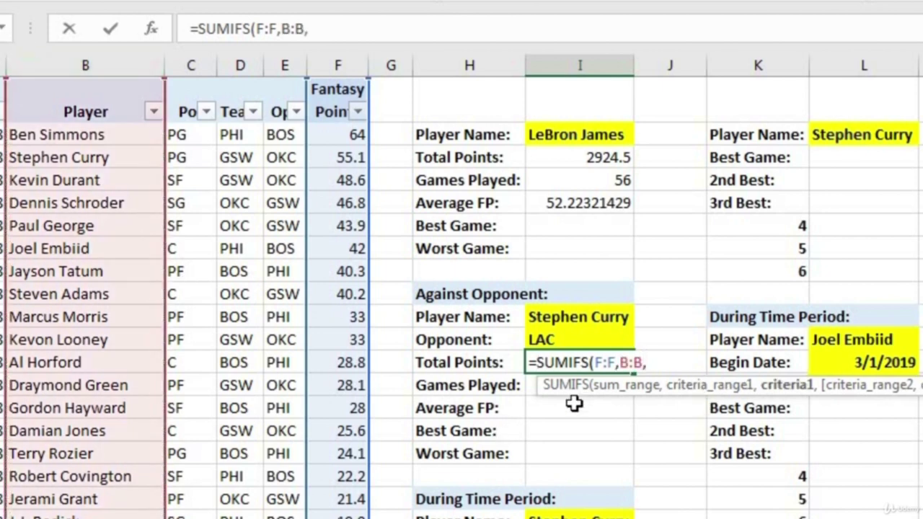
{"action": "left_click", "coordinate": [590, 321]}
{"action": "type", "text": ","}
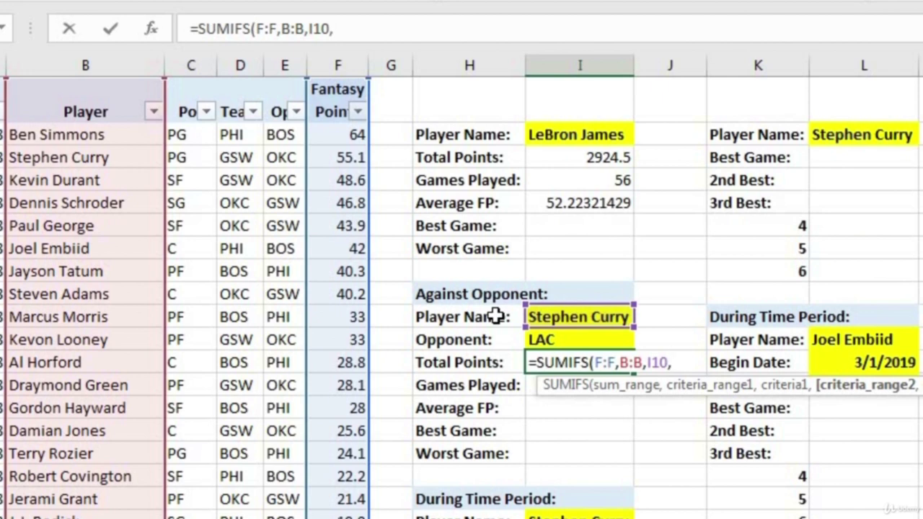
{"action": "left_click", "coordinate": [292, 60]}
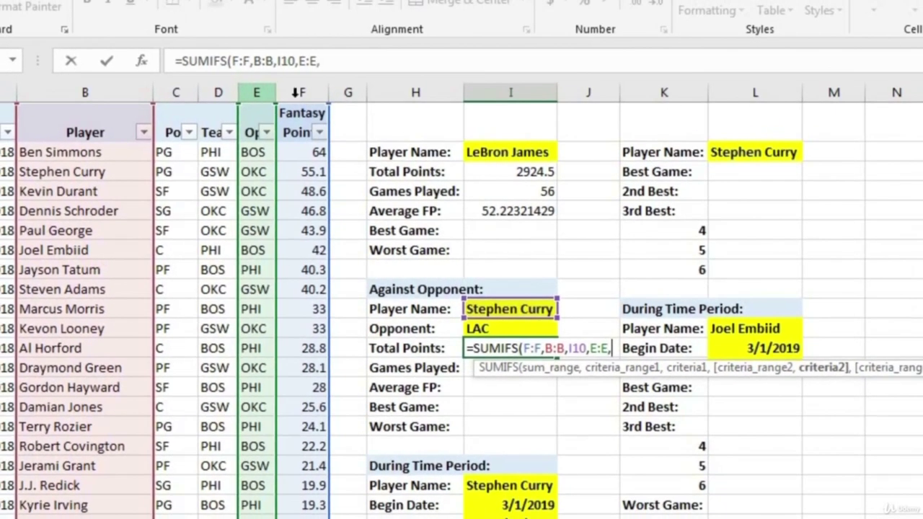
{"action": "type", "text": ","}
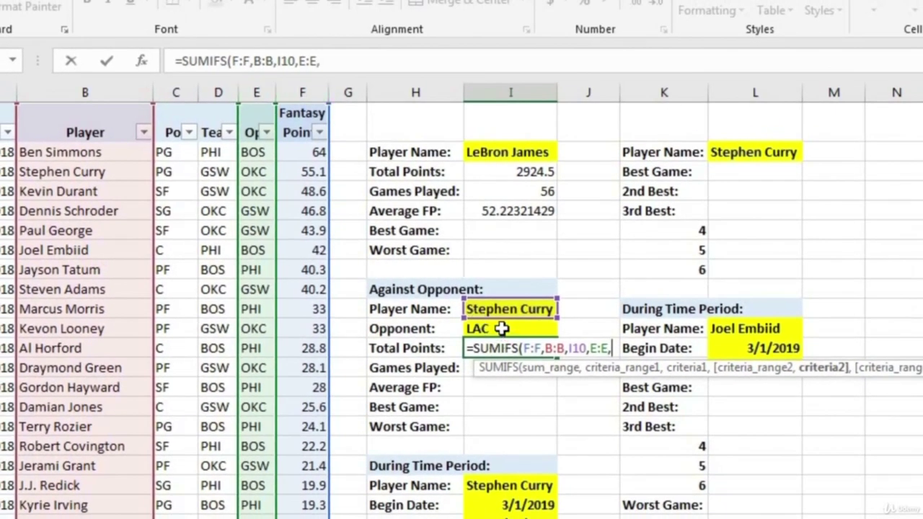
{"action": "left_click", "coordinate": [504, 328]}
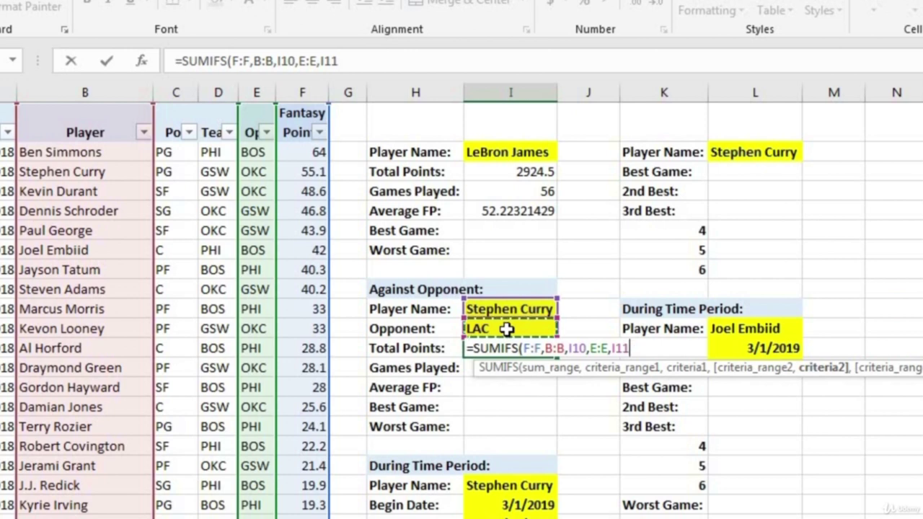
{"action": "type", "text": ")"}
{"action": "key", "text": "Return"}
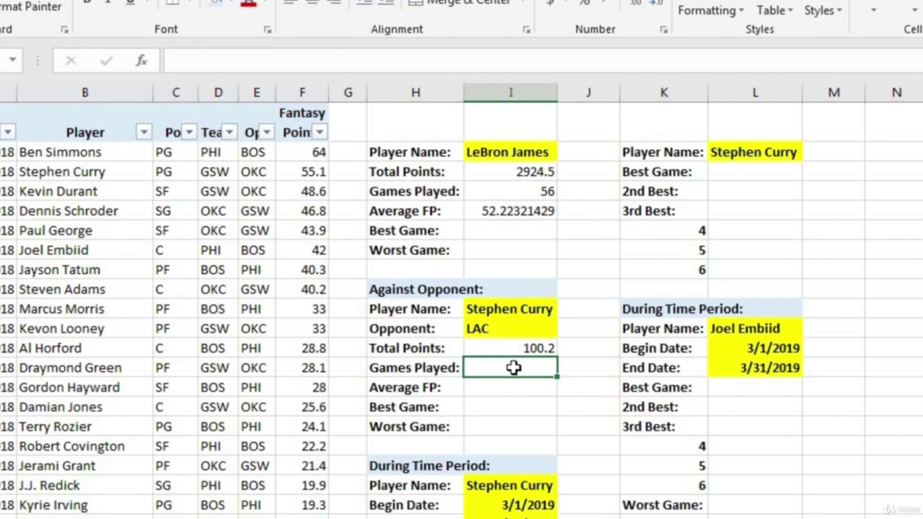
Filter the Player column of the box scores to Stephen Curry's games only.
{"action": "left_click", "coordinate": [509, 349]}
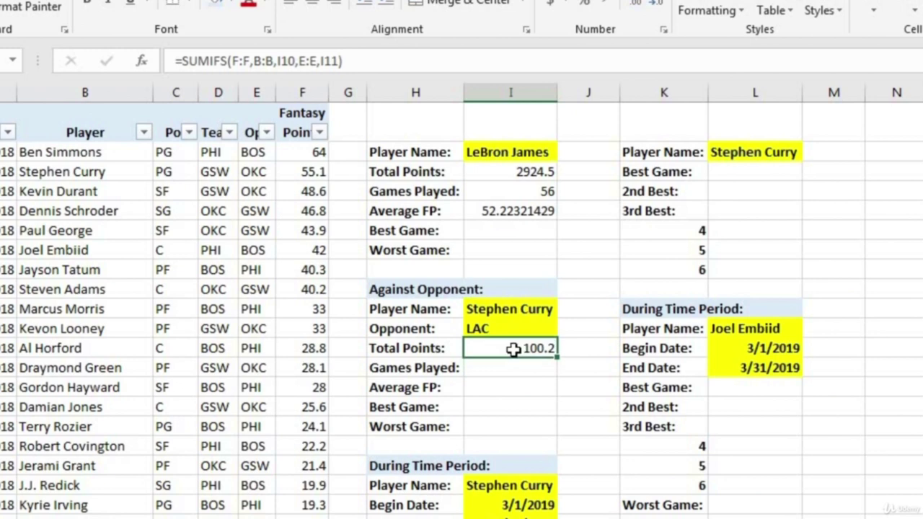
{"action": "left_click", "coordinate": [97, 171]}
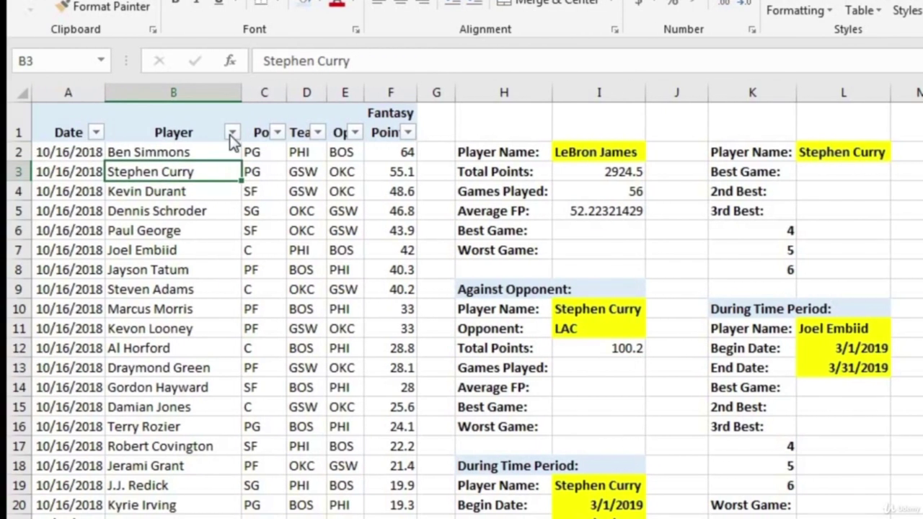
{"action": "left_click", "coordinate": [144, 132]}
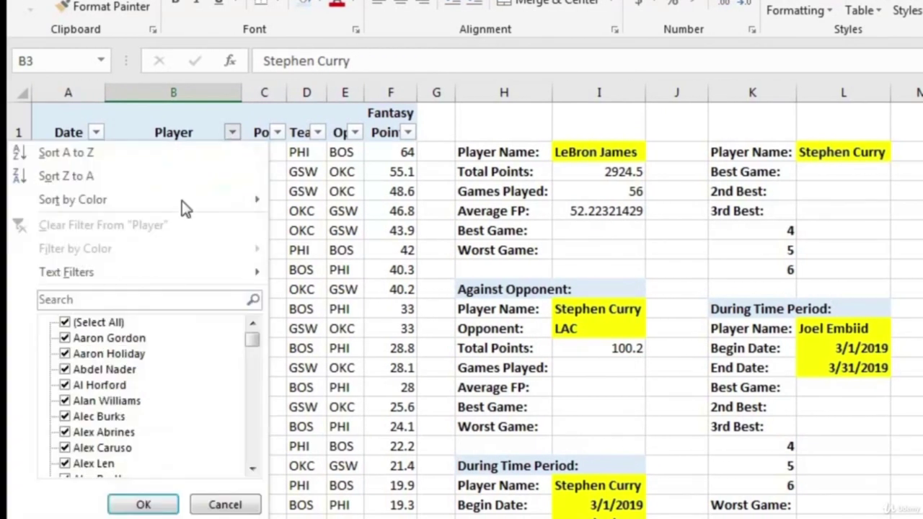
{"action": "left_click", "coordinate": [116, 298]}
{"action": "type", "text": "stephen c"}
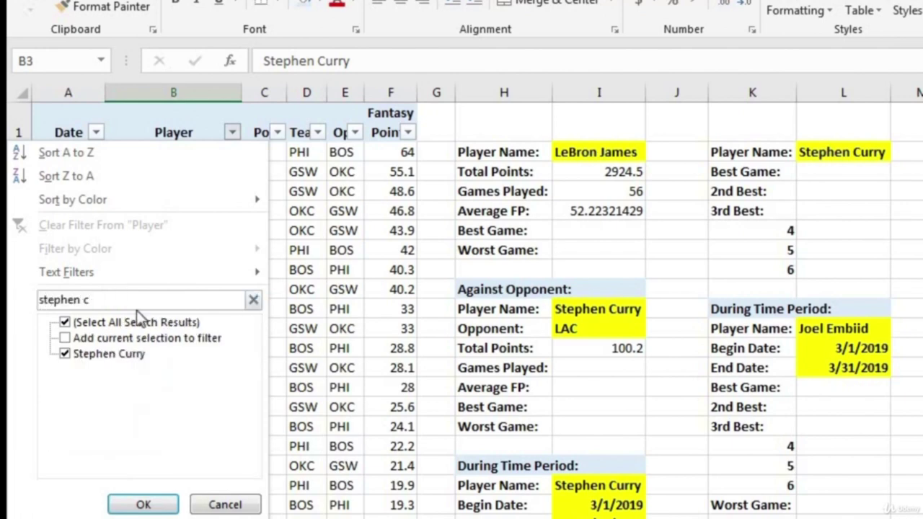
{"action": "left_click", "coordinate": [142, 504]}
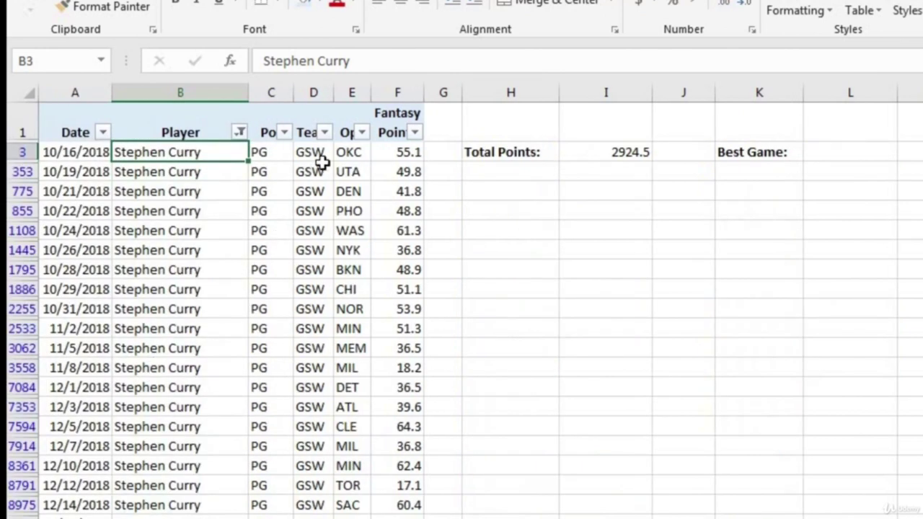
Filter Opp to LAC and select both fantasy-point cells to confirm their sum, 100.2.
{"action": "left_click", "coordinate": [362, 133]}
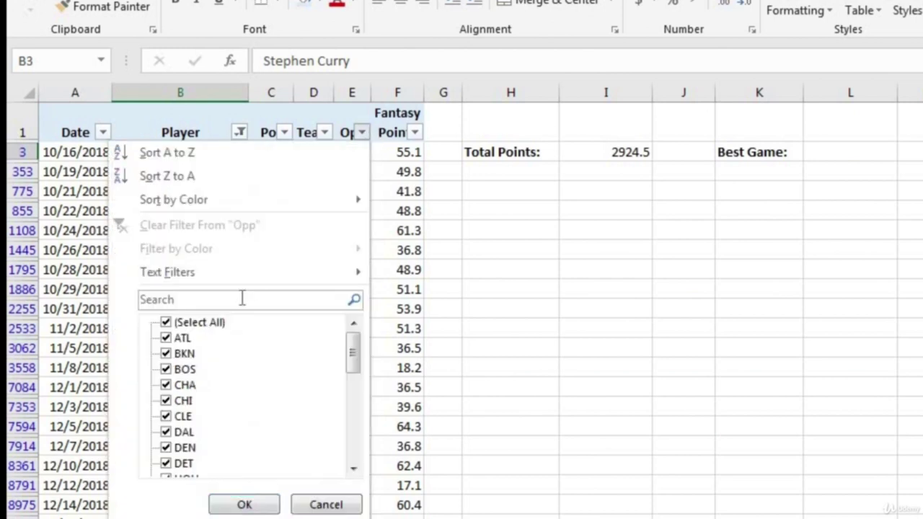
{"action": "left_click", "coordinate": [217, 323]}
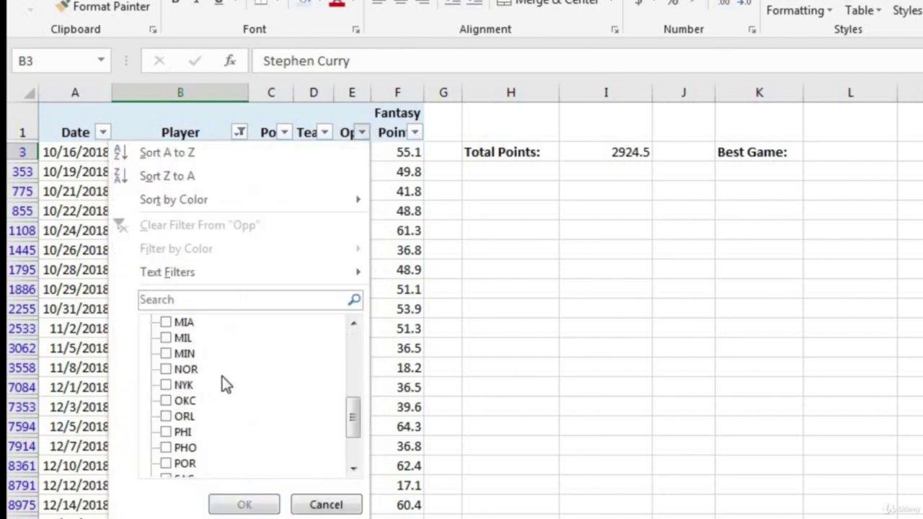
{"action": "scroll", "coordinate": [223, 389], "scroll_direction": "down", "scroll_amount": 4}
{"action": "left_click", "coordinate": [196, 328]}
{"action": "scroll", "coordinate": [214, 375], "scroll_direction": "up", "scroll_amount": 2}
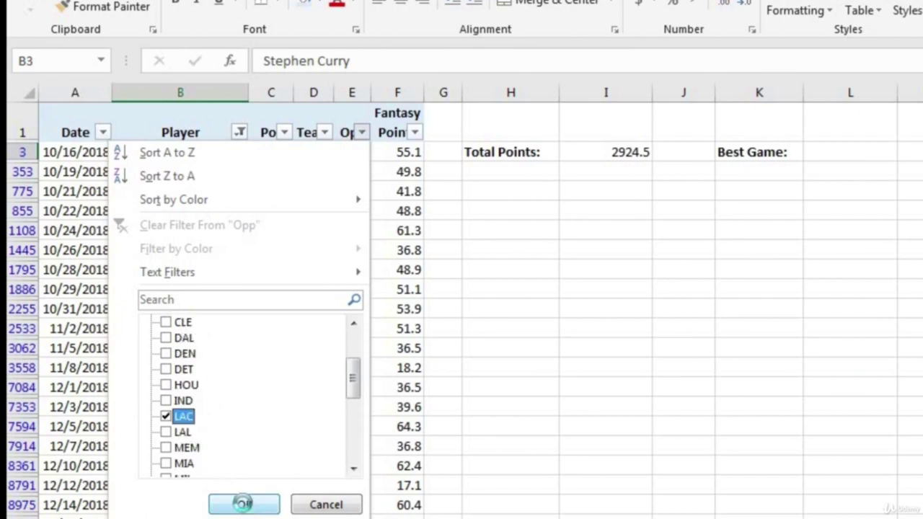
{"action": "left_click", "coordinate": [244, 505]}
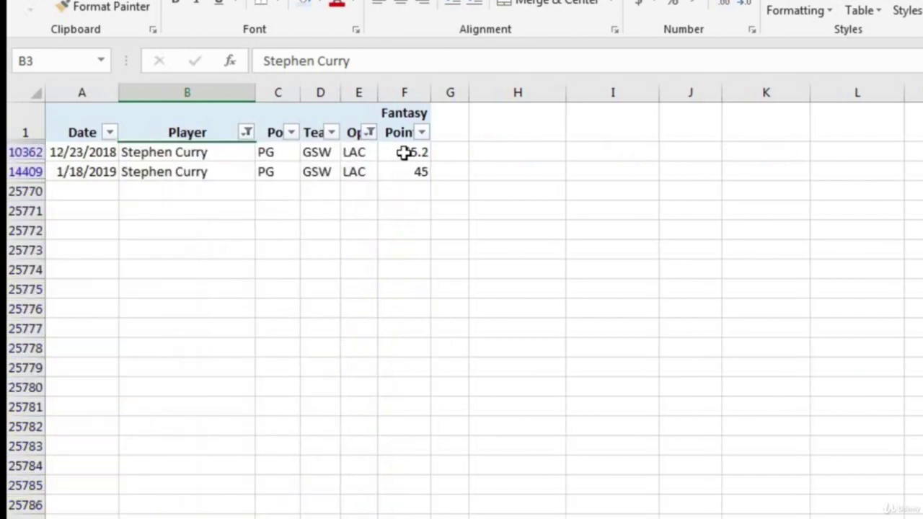
{"action": "left_click_drag", "start_coordinate": [404, 153], "coordinate": [404, 168]}
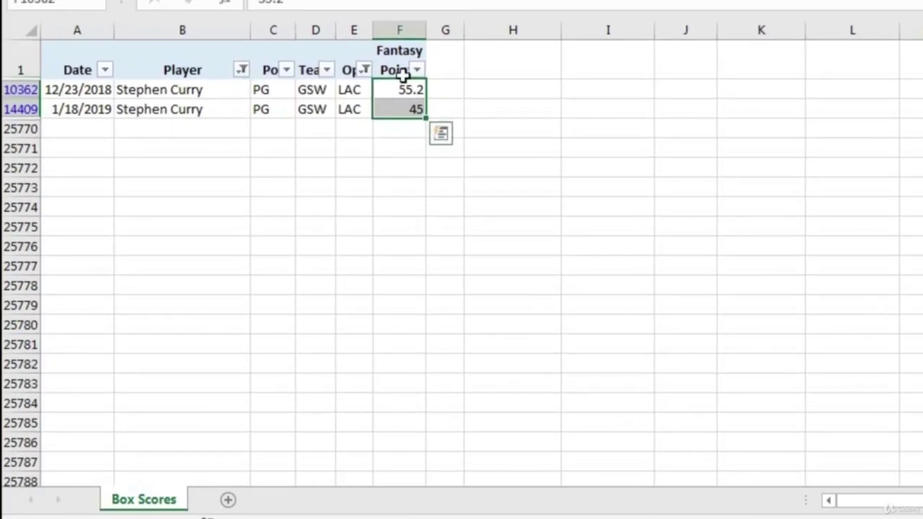
Clear the Opp and Player filters by reselecting all teams and all players.
{"action": "left_click", "coordinate": [365, 71]}
{"action": "left_click", "coordinate": [205, 261]}
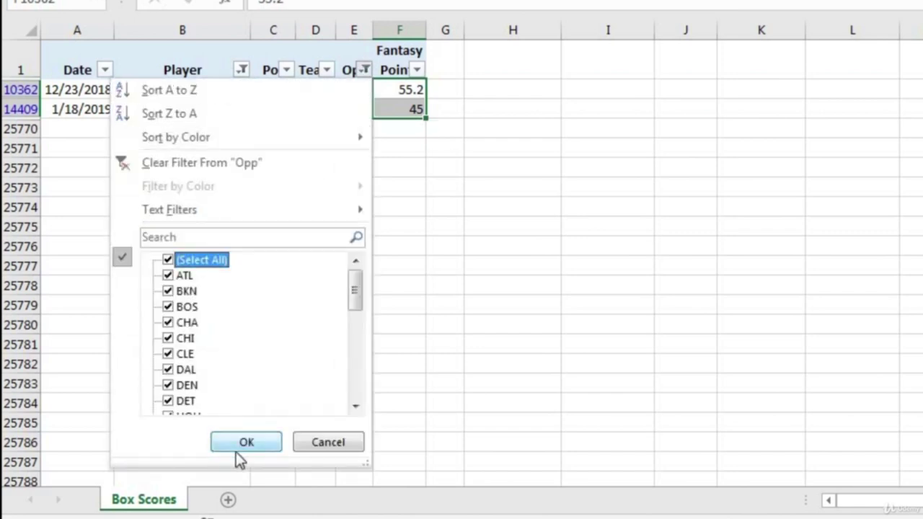
{"action": "left_click", "coordinate": [238, 445]}
{"action": "left_click", "coordinate": [236, 69]}
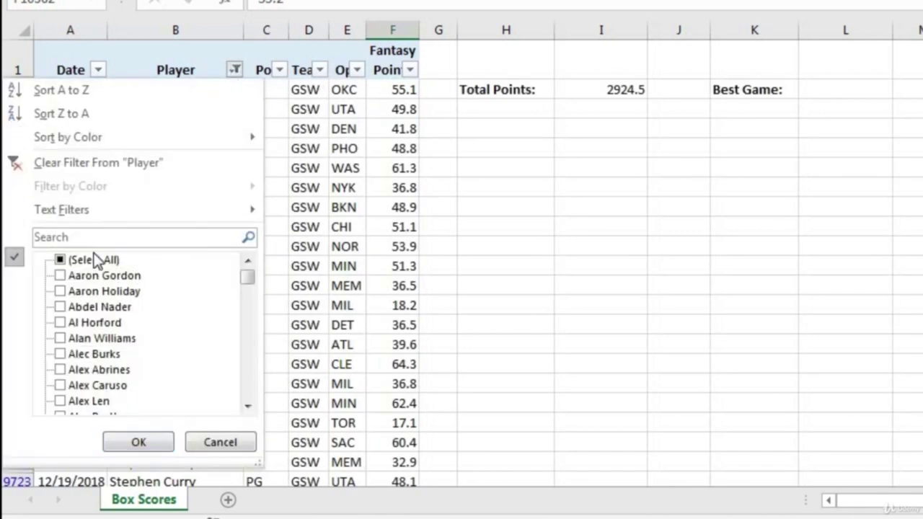
{"action": "left_click", "coordinate": [95, 260]}
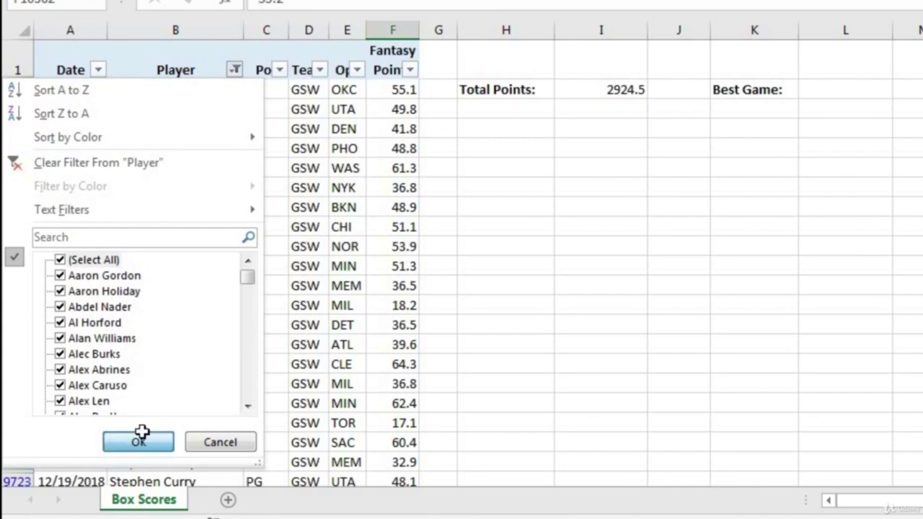
{"action": "left_click", "coordinate": [141, 440]}
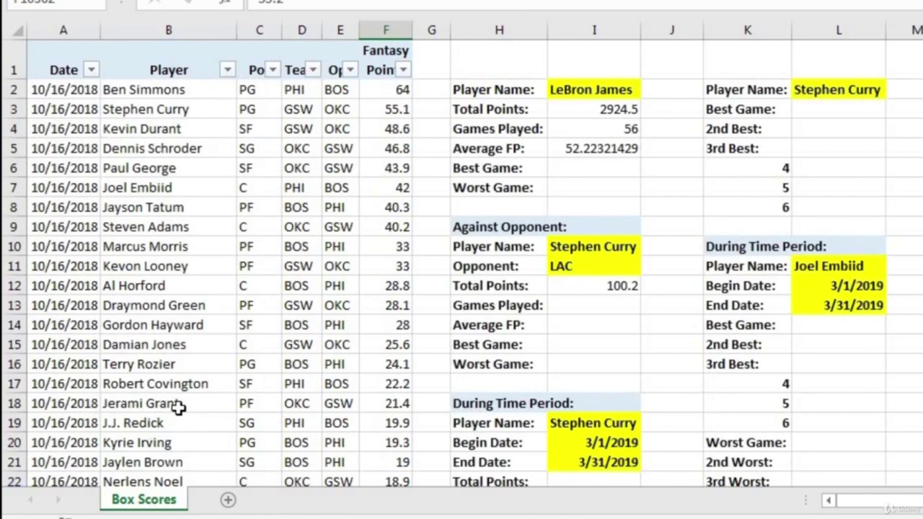
Enter =COUNTIFS(B:B,I10,E:E,I11) in I13, showing 2 games for Curry versus LAC.
{"action": "left_click", "coordinate": [594, 305]}
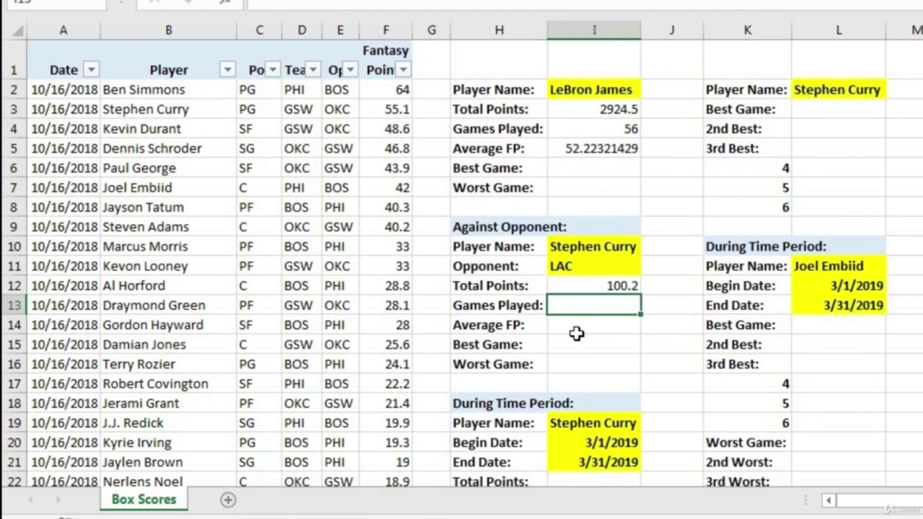
{"action": "type", "text": "=cou"}
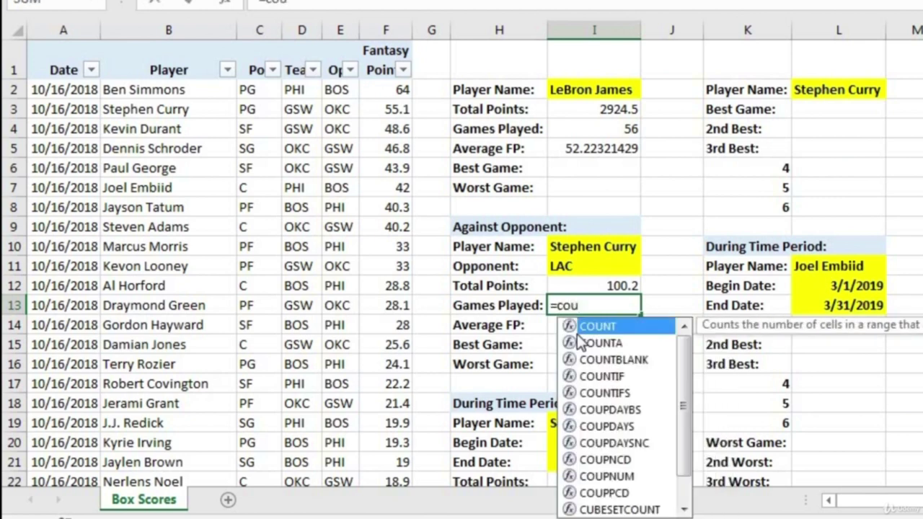
{"action": "type", "text": "ntifs("}
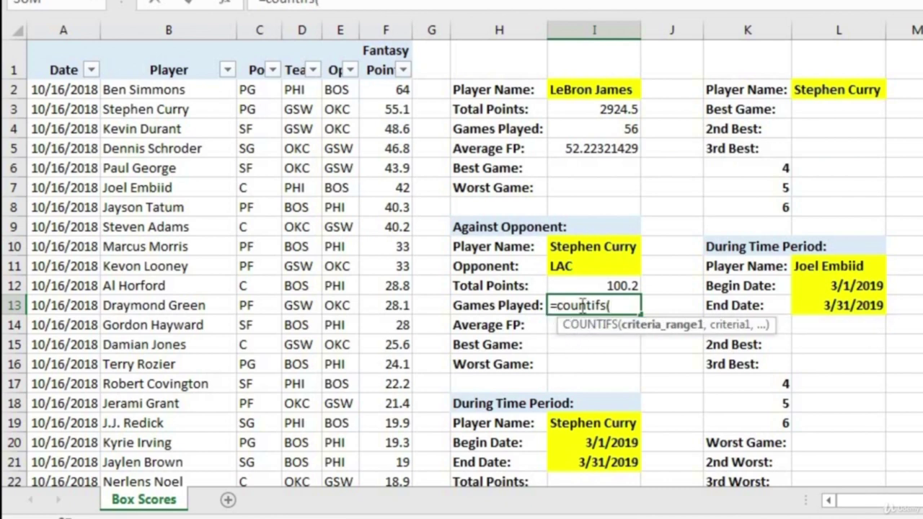
{"action": "left_click", "coordinate": [170, 28]}
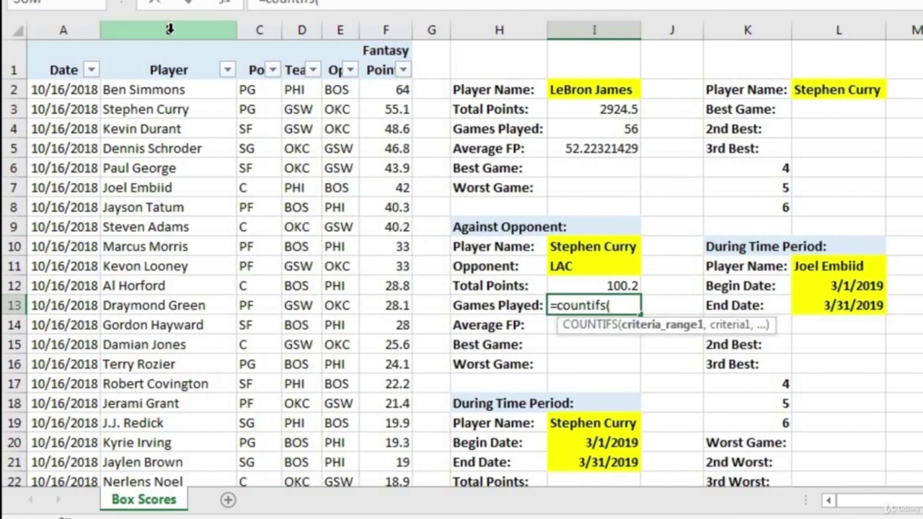
{"action": "left_click", "coordinate": [169, 29]}
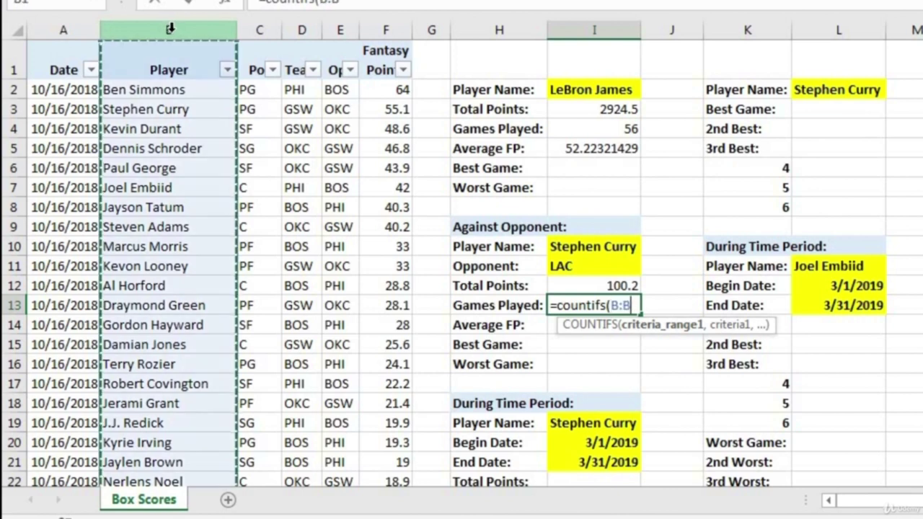
{"action": "type", "text": ","}
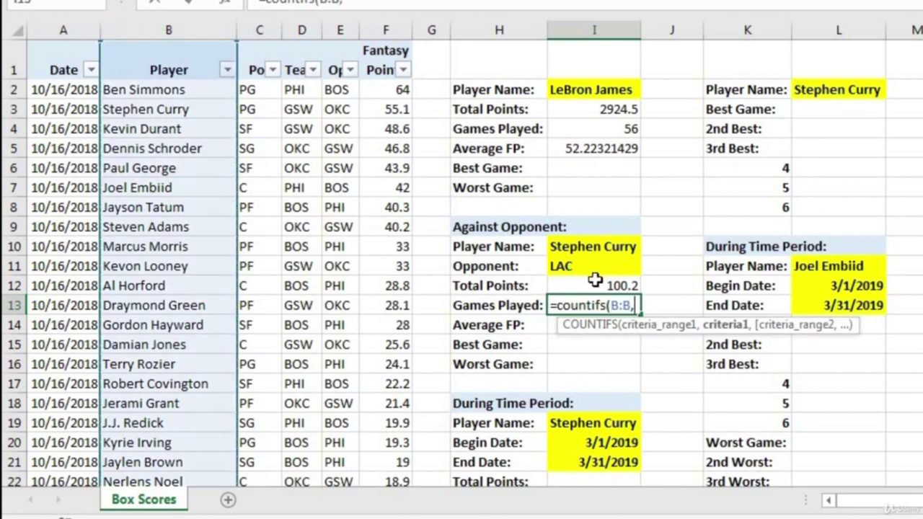
{"action": "left_click", "coordinate": [590, 247]}
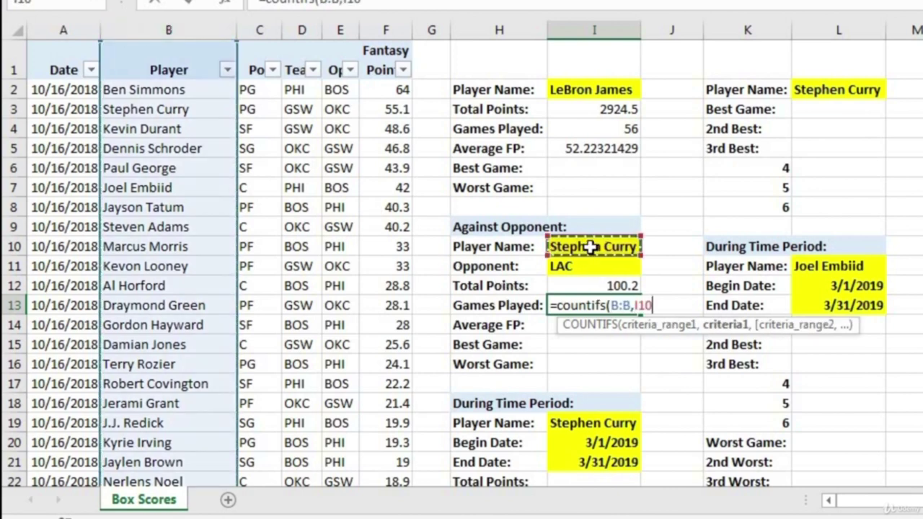
{"action": "type", "text": ","}
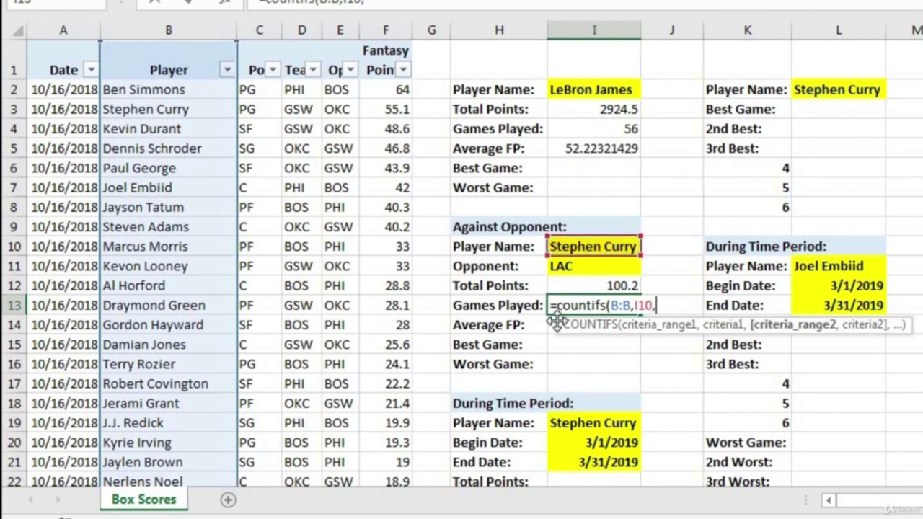
{"action": "left_click", "coordinate": [342, 29]}
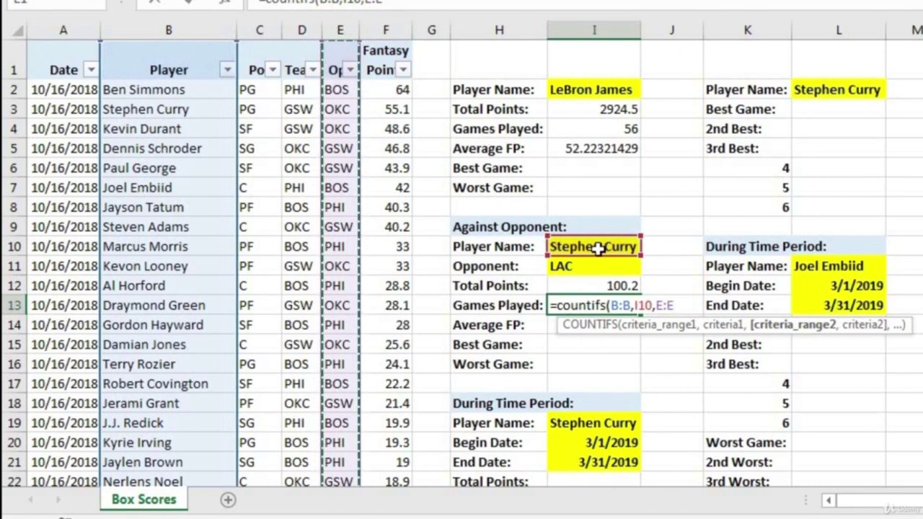
{"action": "type", "text": ","}
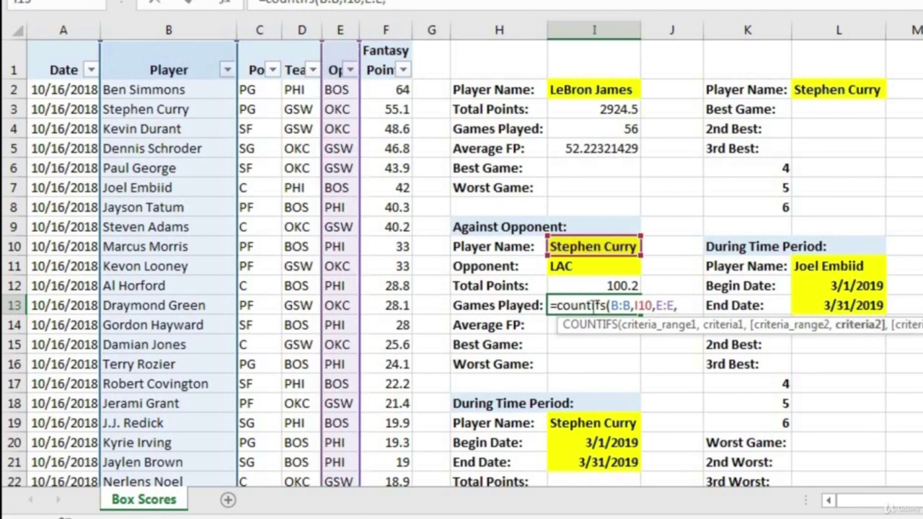
{"action": "left_click", "coordinate": [584, 266]}
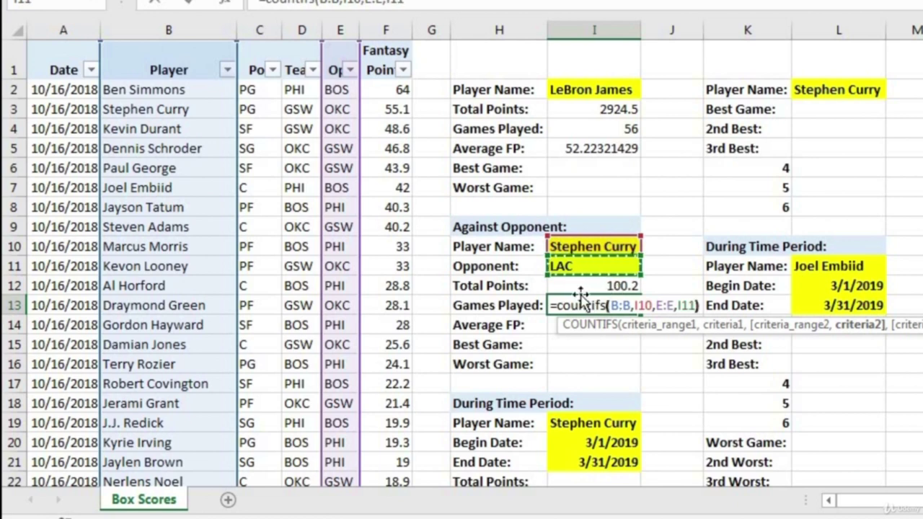
{"action": "type", "text": ")"}
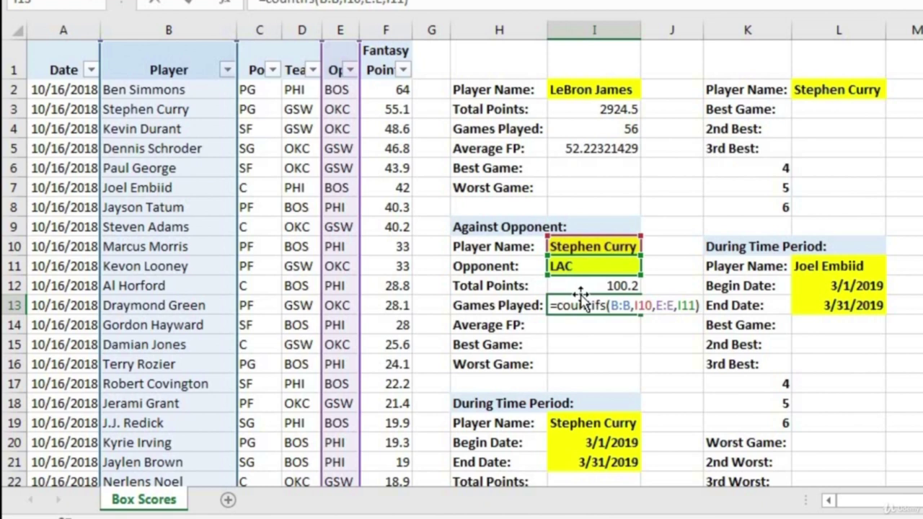
{"action": "key", "text": "Return"}
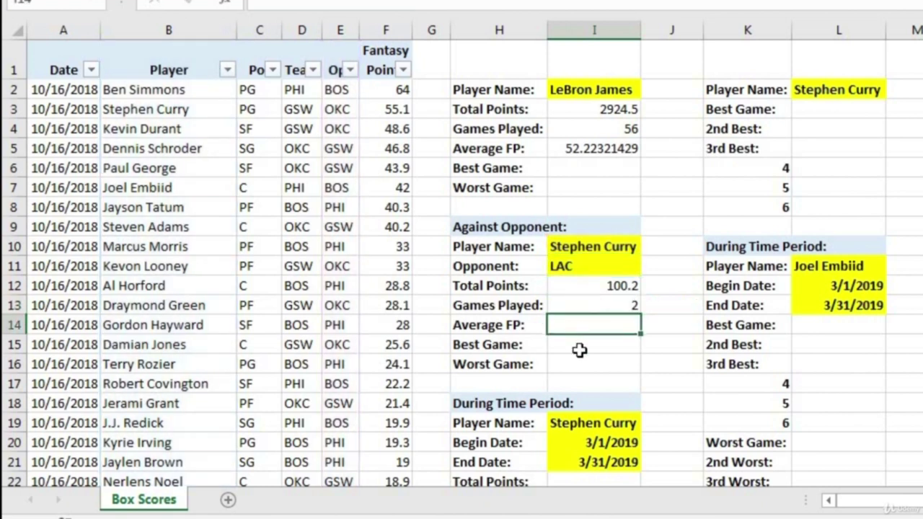
Review the new Total Points and Games Played formulas in I12 and I13.
{"action": "left_click", "coordinate": [586, 289]}
{"action": "left_click", "coordinate": [584, 305]}
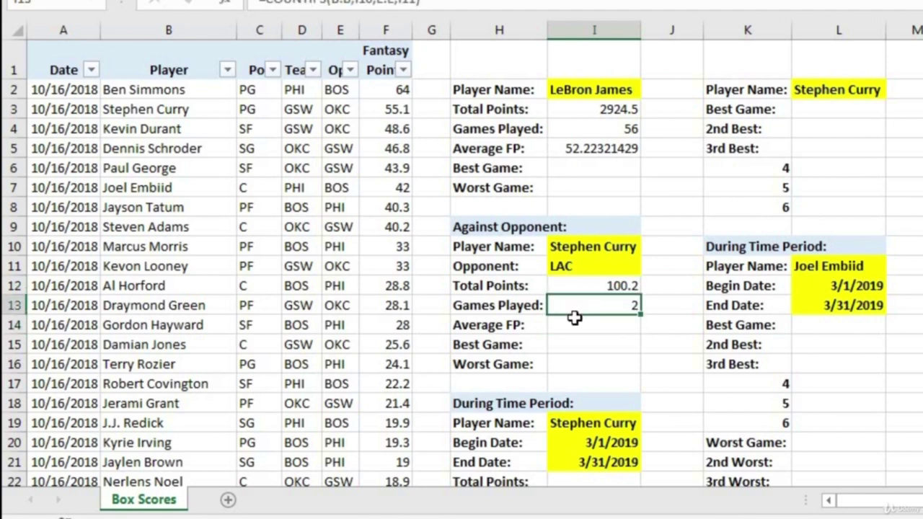
{"action": "left_click", "coordinate": [565, 325]}
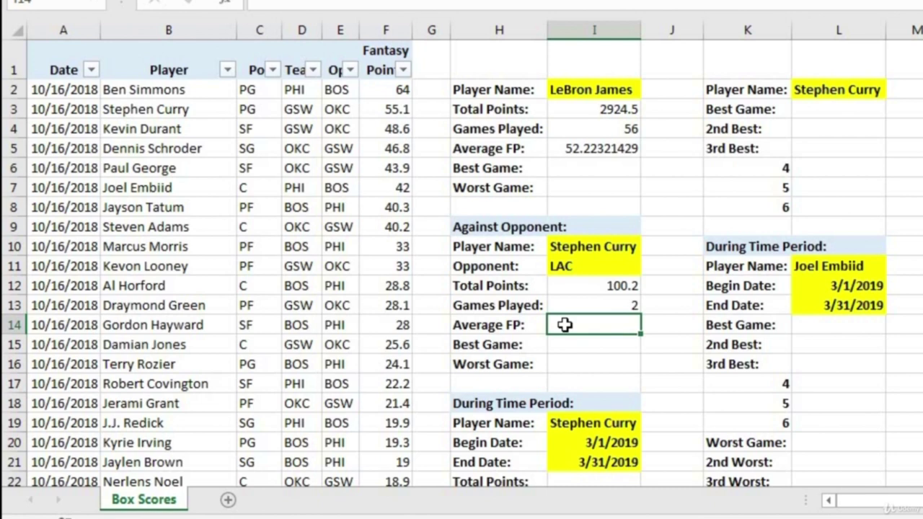
Enter =AVERAGEIFS(F:F,B:B,I10,E:E,I11) in I14, giving Curry's 50.1 average against LAC.
{"action": "type", "text": "=averageifs("}
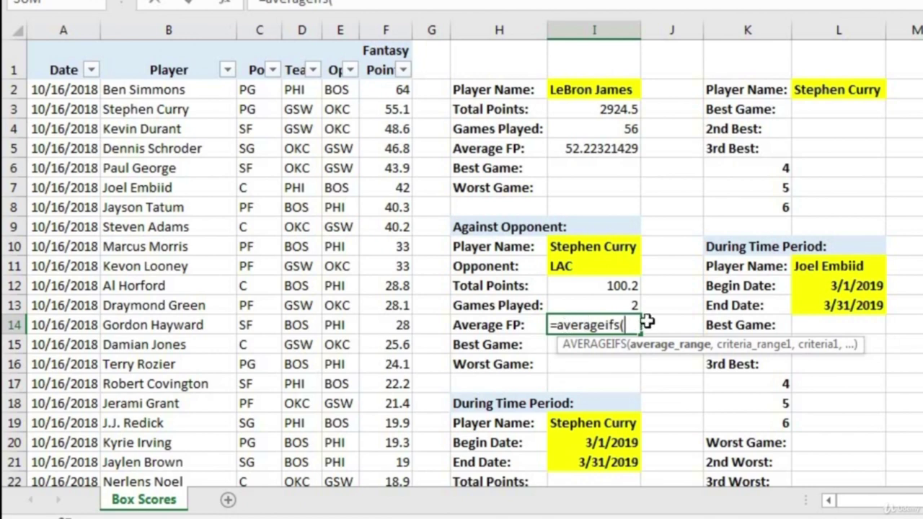
{"action": "left_click", "coordinate": [387, 32]}
{"action": "type", "text": ","}
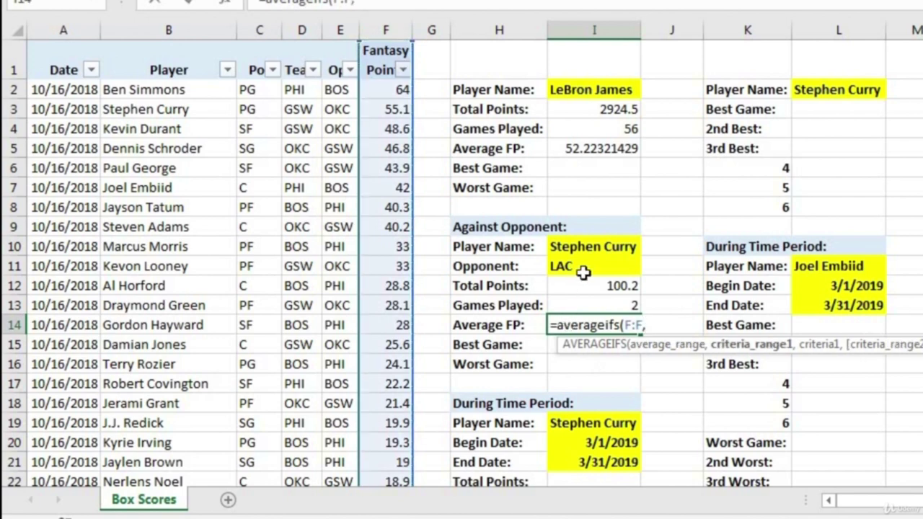
{"action": "left_click", "coordinate": [175, 27]}
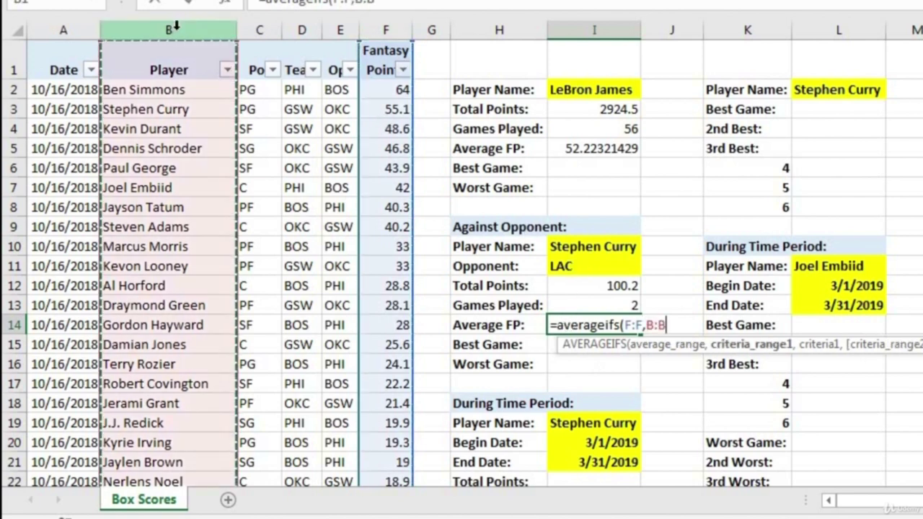
{"action": "type", "text": ","}
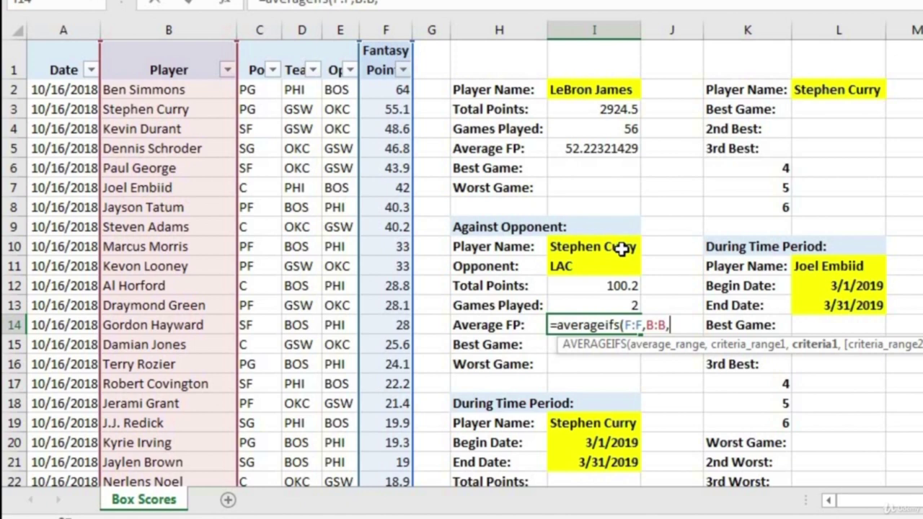
{"action": "left_click", "coordinate": [621, 249]}
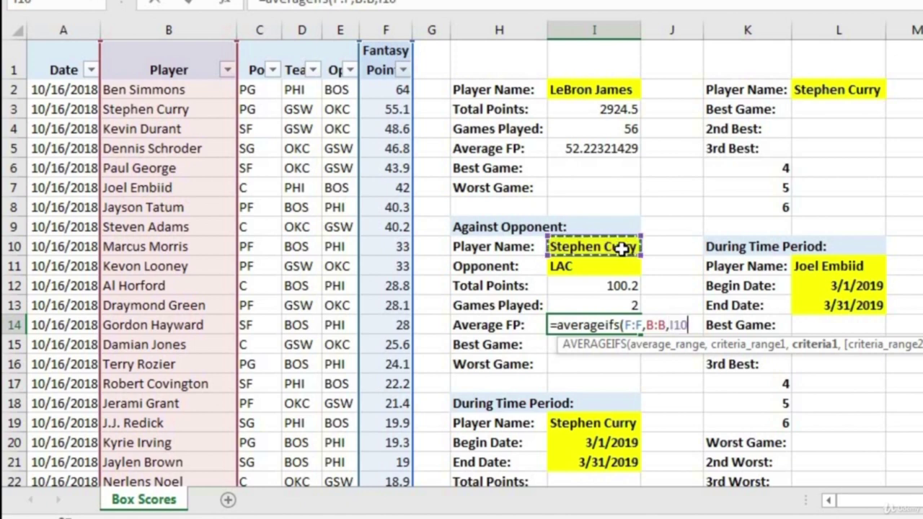
{"action": "type", "text": ","}
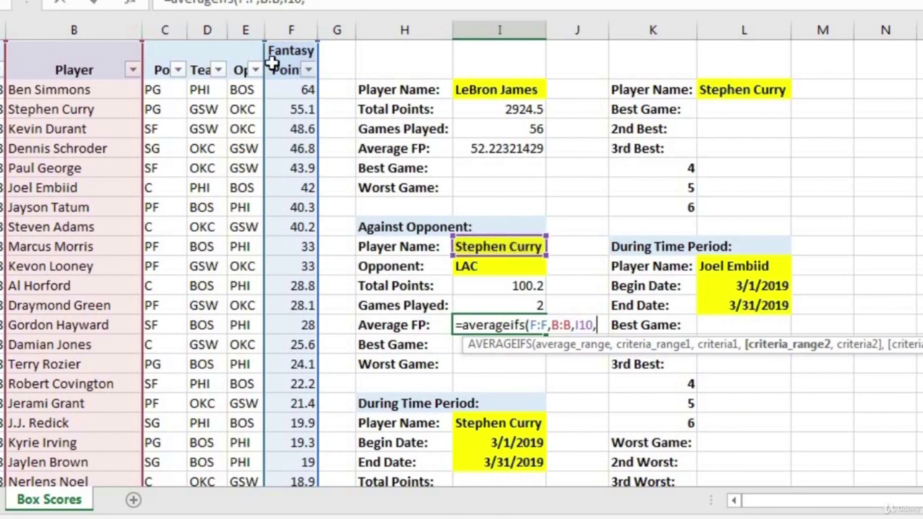
{"action": "left_click", "coordinate": [243, 27]}
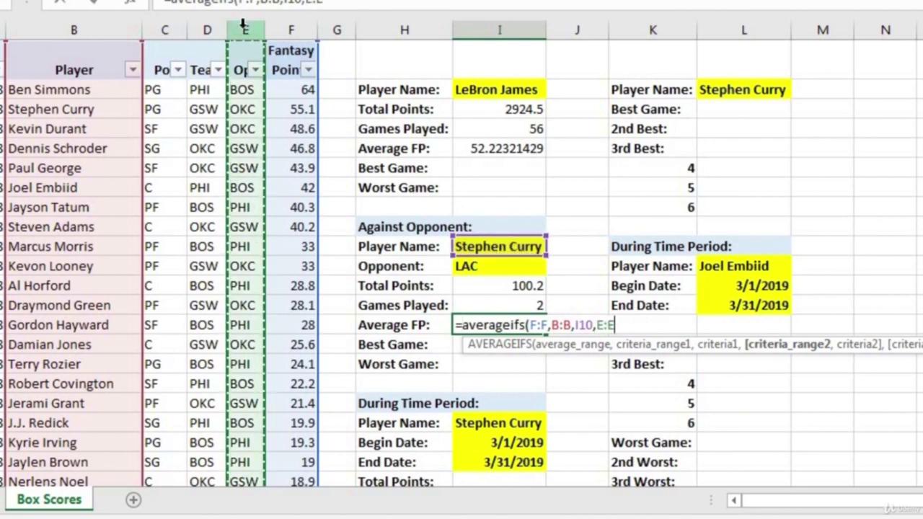
{"action": "type", "text": ","}
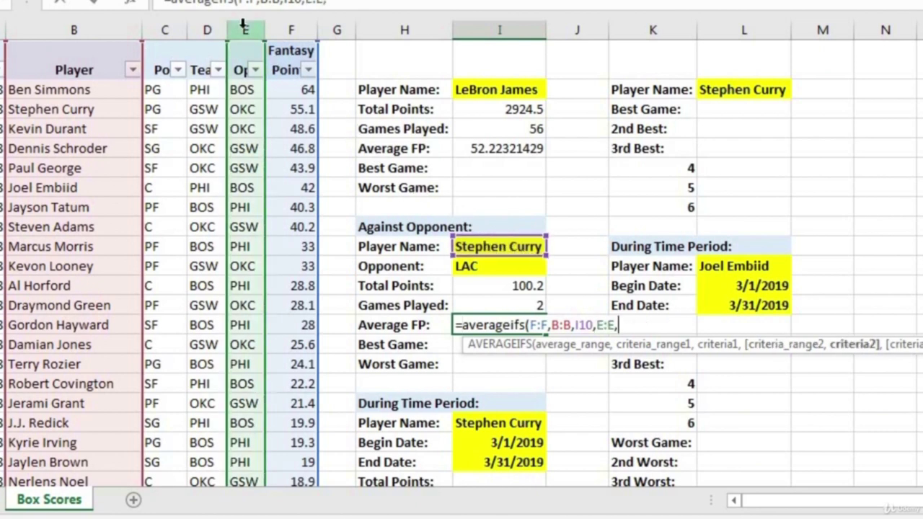
{"action": "left_click", "coordinate": [488, 267]}
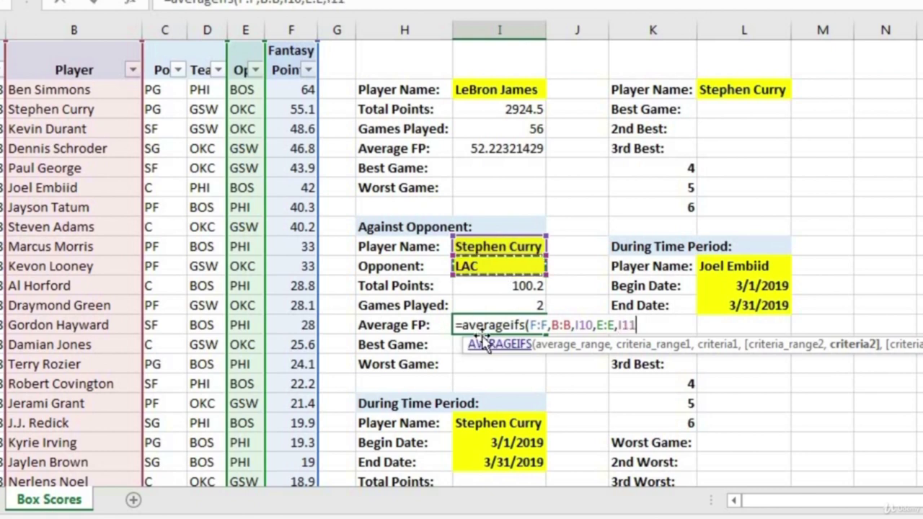
{"action": "type", "text": ")"}
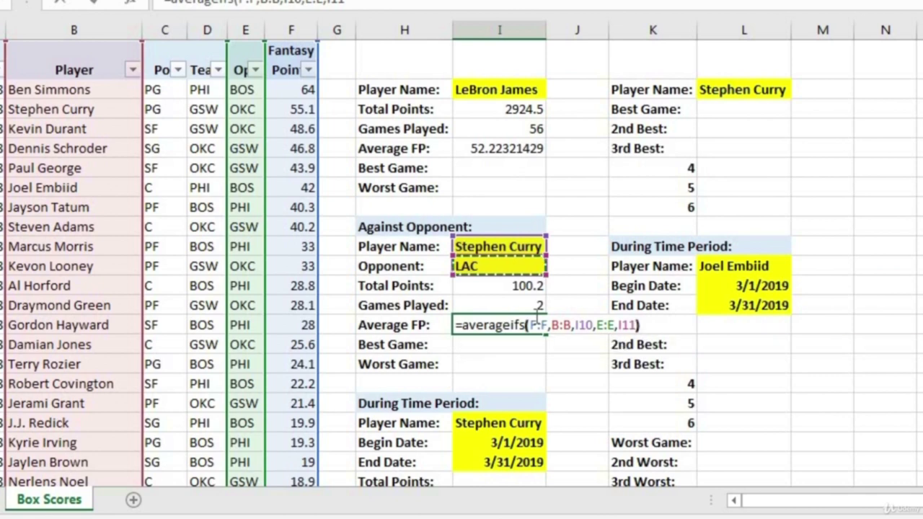
{"action": "key", "text": "Return"}
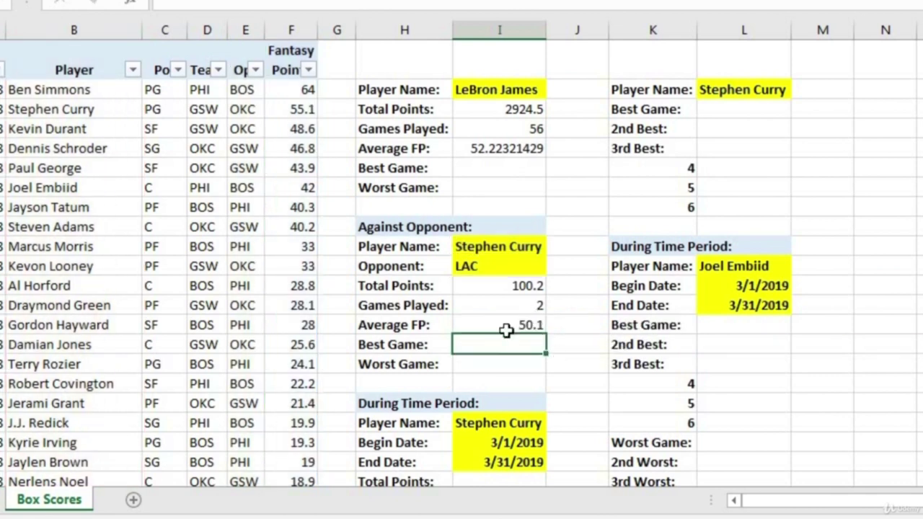
{"action": "left_click", "coordinate": [503, 325]}
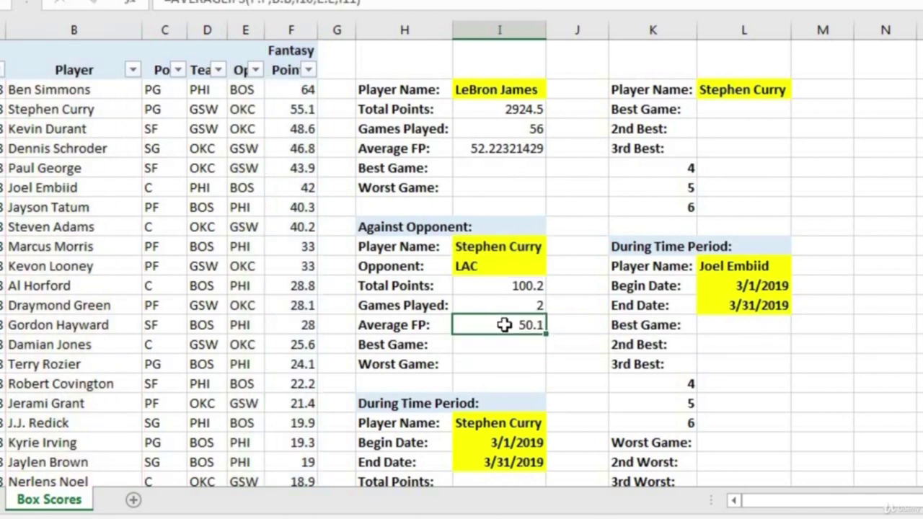
{"action": "left_click", "coordinate": [501, 166]}
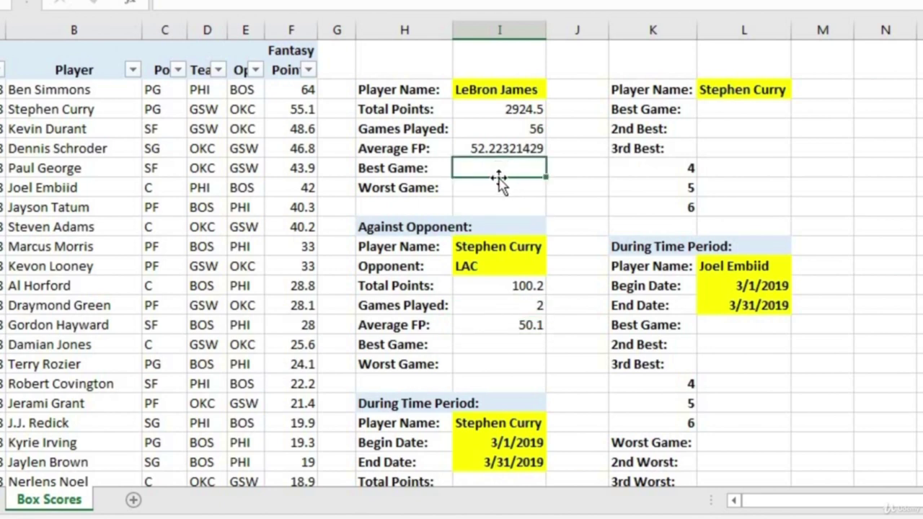
Enter =MAXIFS(F:F,B:B,I2) in the overall Best Game cell, returning LeBron's 77.5.
{"action": "left_click", "coordinate": [482, 98]}
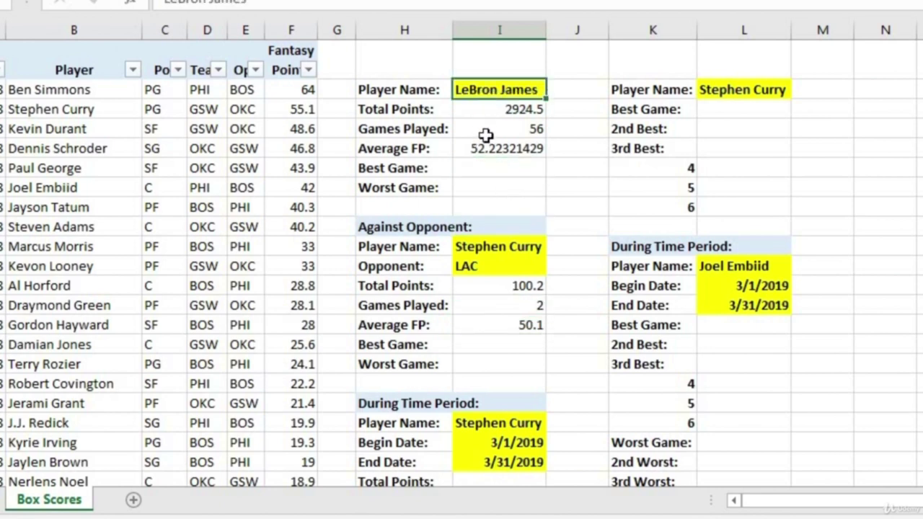
{"action": "left_click", "coordinate": [480, 167]}
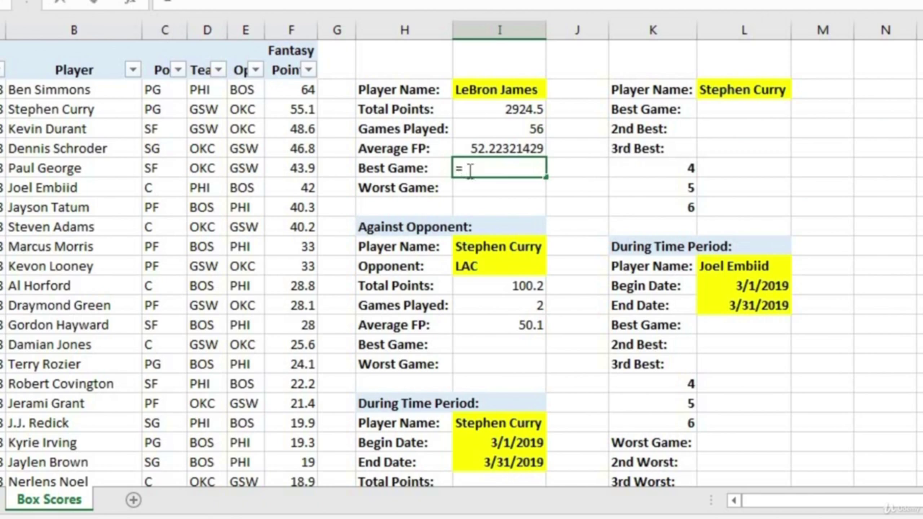
{"action": "type", "text": "maxifs"}
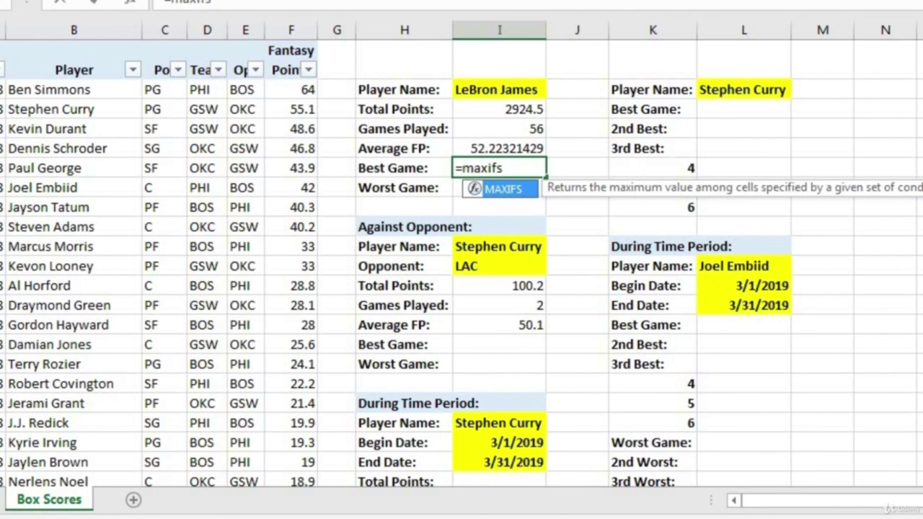
{"action": "type", "text": "("}
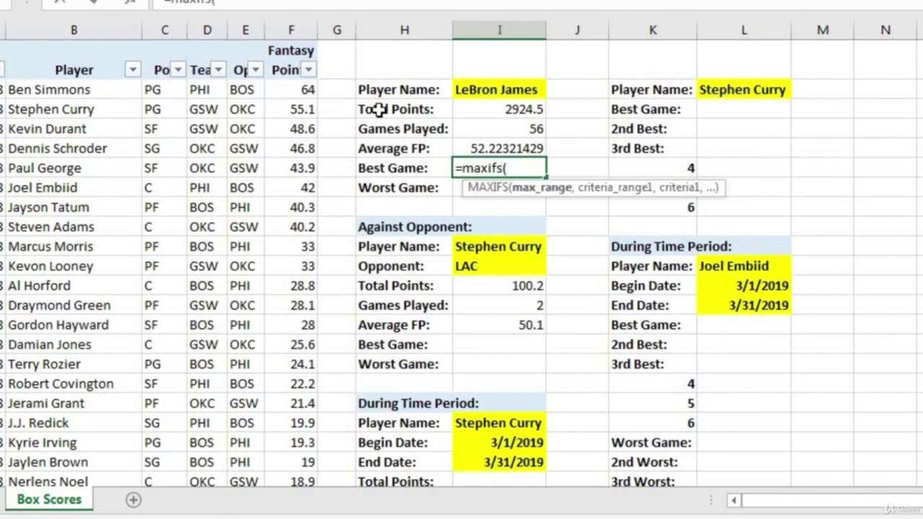
{"action": "left_click", "coordinate": [289, 28]}
{"action": "type", "text": ","}
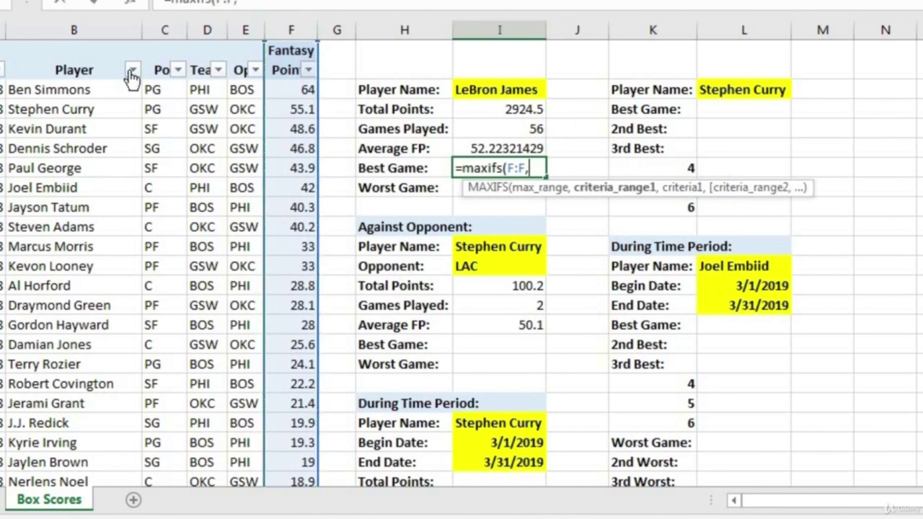
{"action": "left_click", "coordinate": [96, 26]}
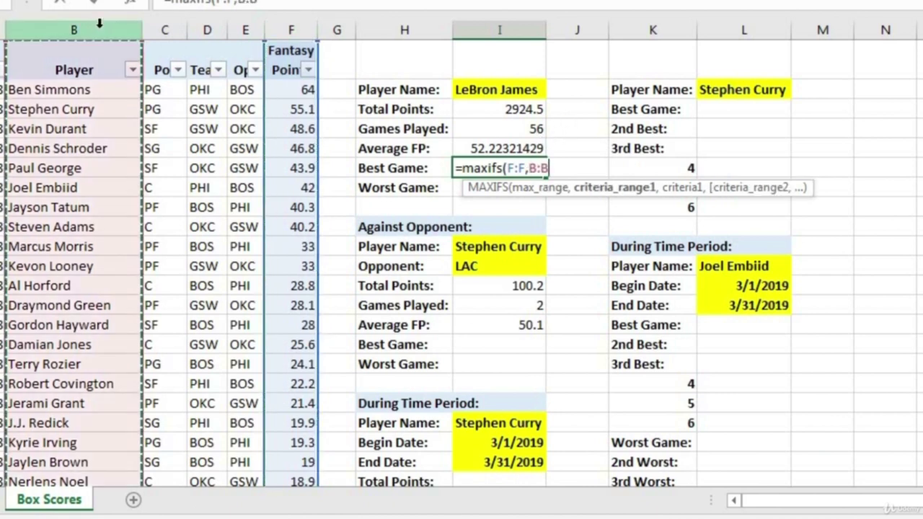
{"action": "type", "text": ","}
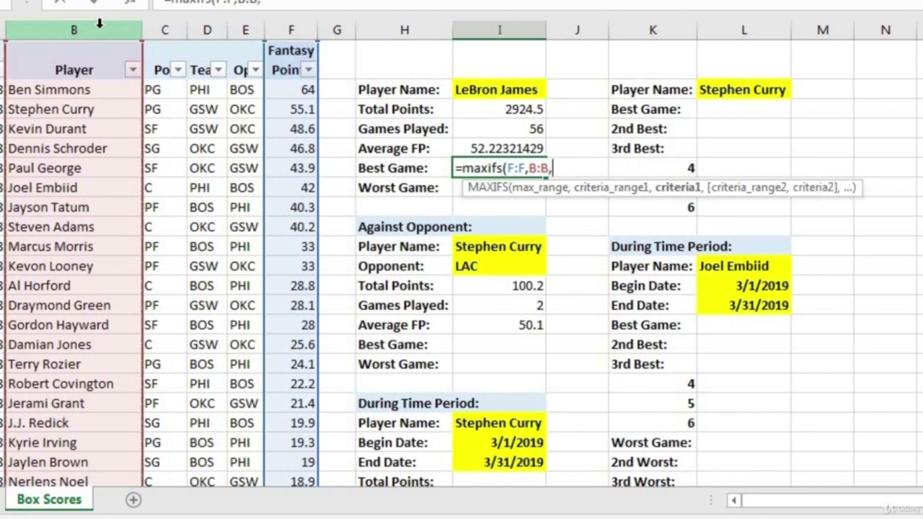
{"action": "left_click", "coordinate": [496, 90]}
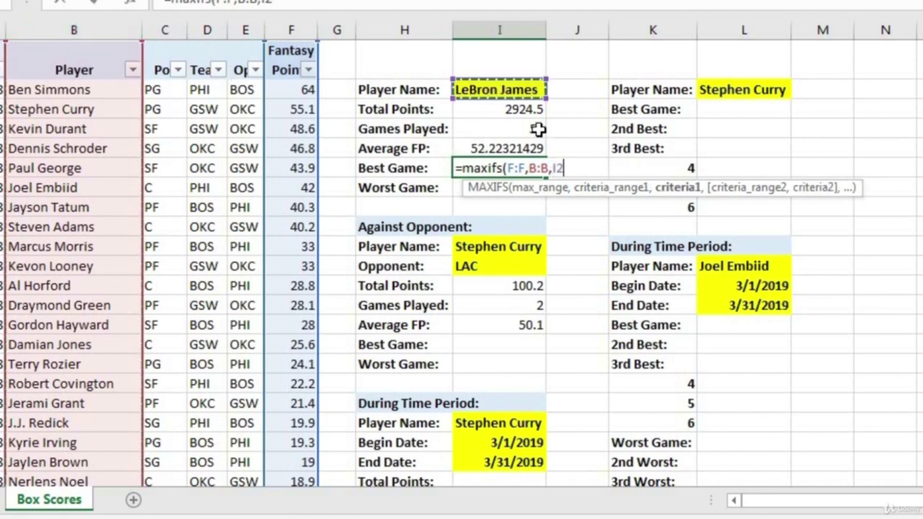
{"action": "type", "text": ")"}
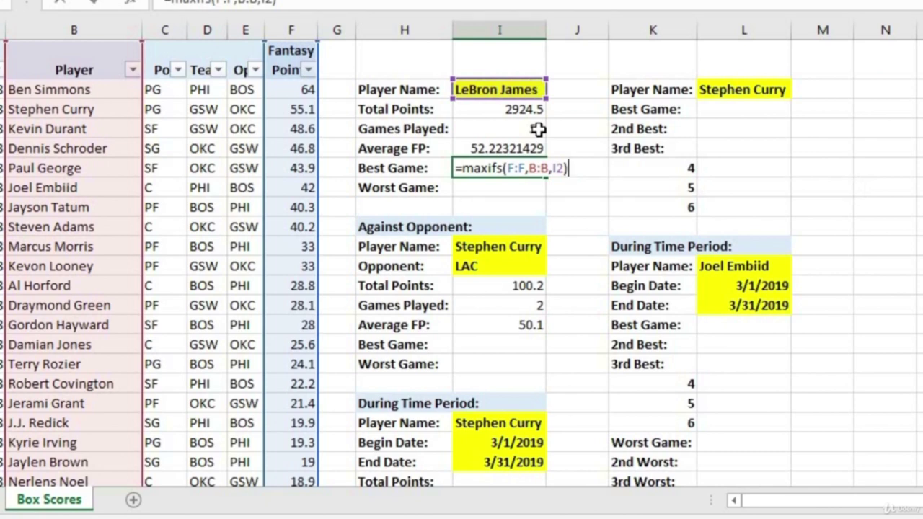
{"action": "key", "text": "Return"}
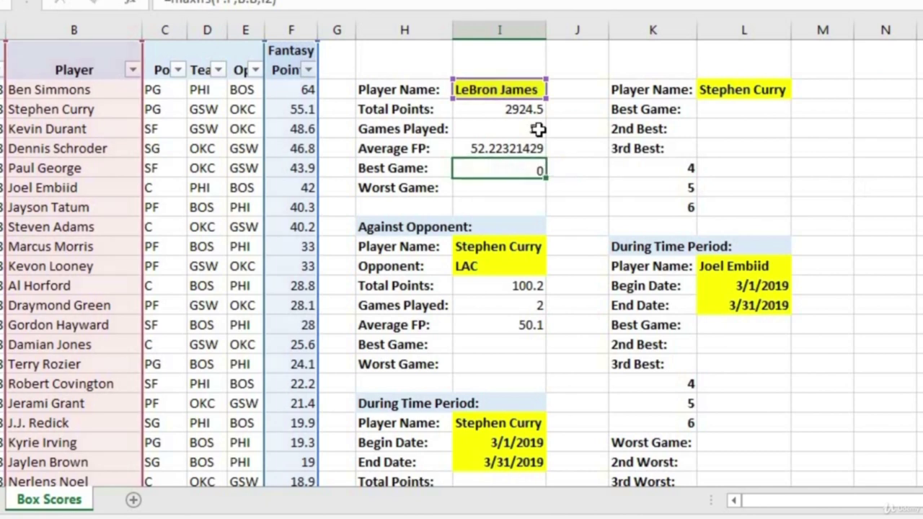
{"action": "left_click", "coordinate": [498, 170]}
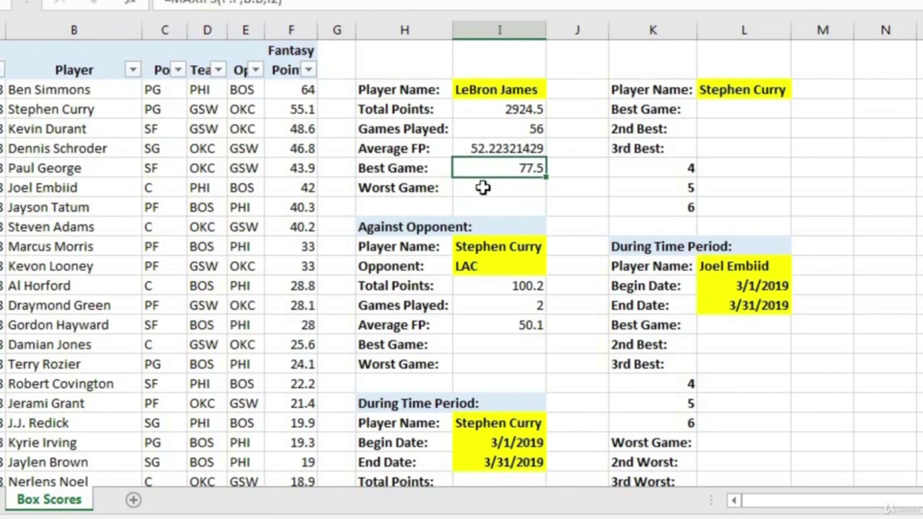
Enter =MINIFS(F:F,B:B,I2) in the overall Worst Game cell, returning LeBron's 23.7.
{"action": "left_click", "coordinate": [483, 187]}
{"action": "type", "text": "=mi"}
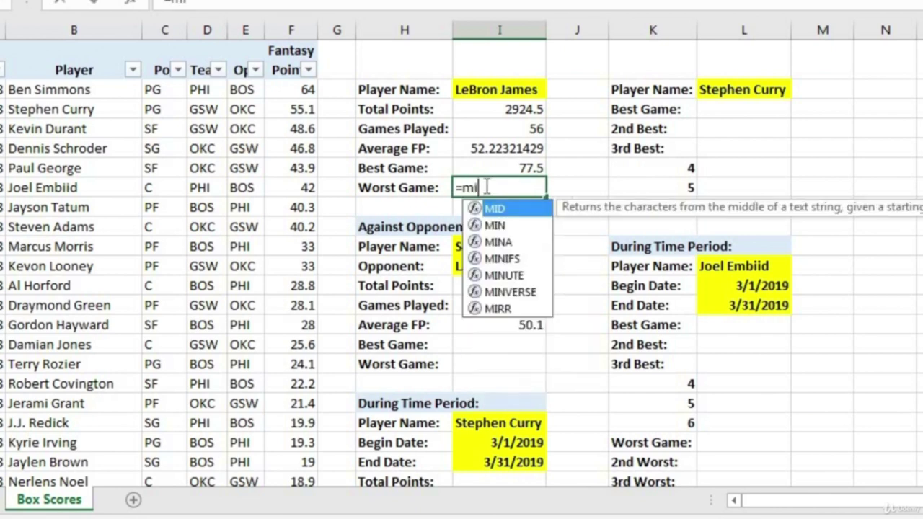
{"action": "type", "text": "nif"}
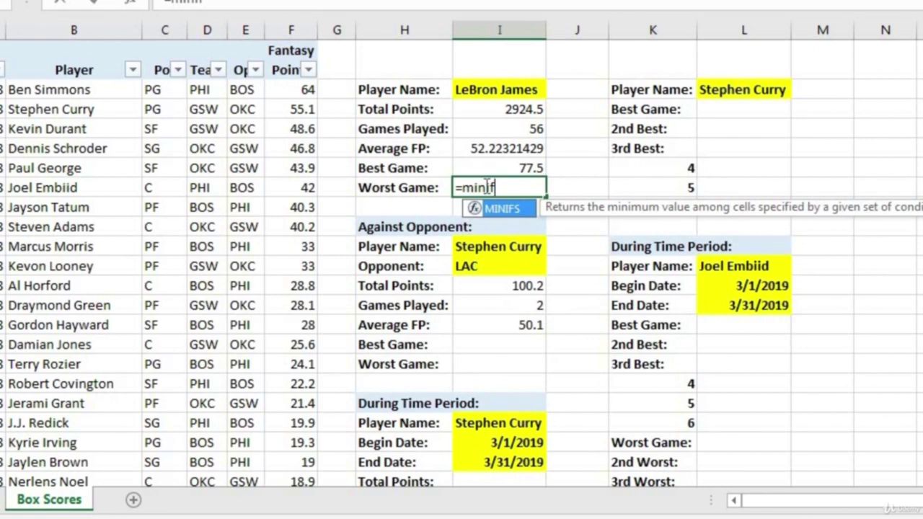
{"action": "type", "text": "s("}
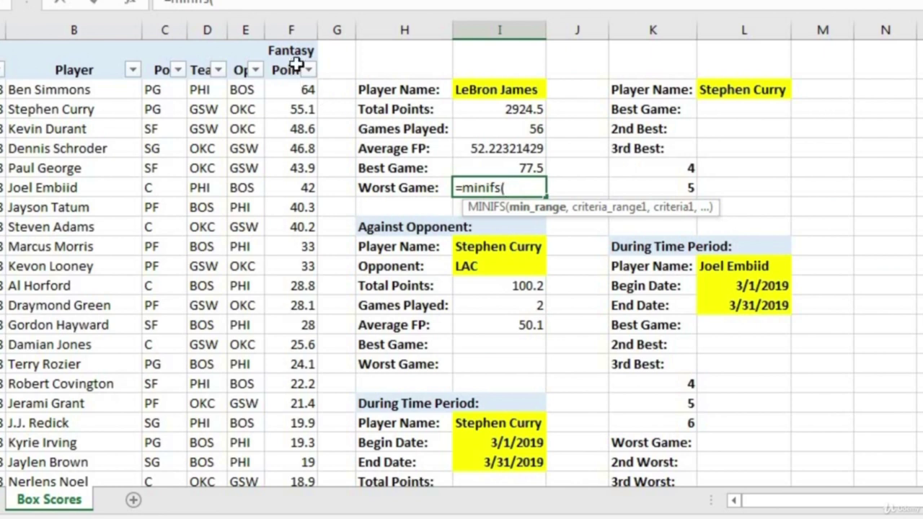
{"action": "left_click", "coordinate": [296, 27]}
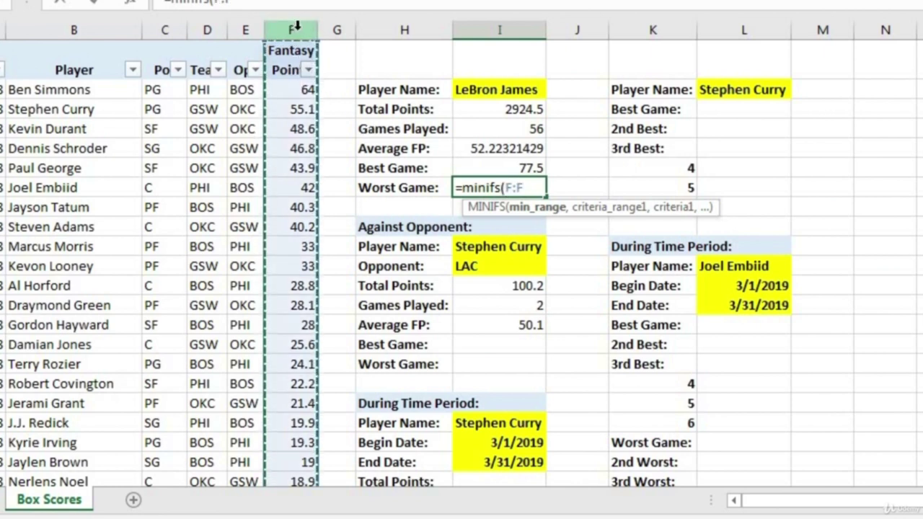
{"action": "type", "text": ","}
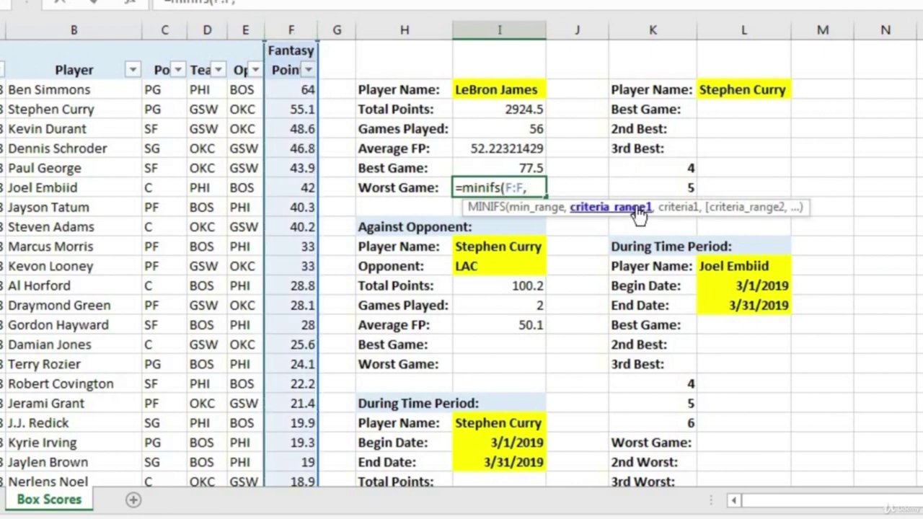
{"action": "left_click", "coordinate": [106, 30]}
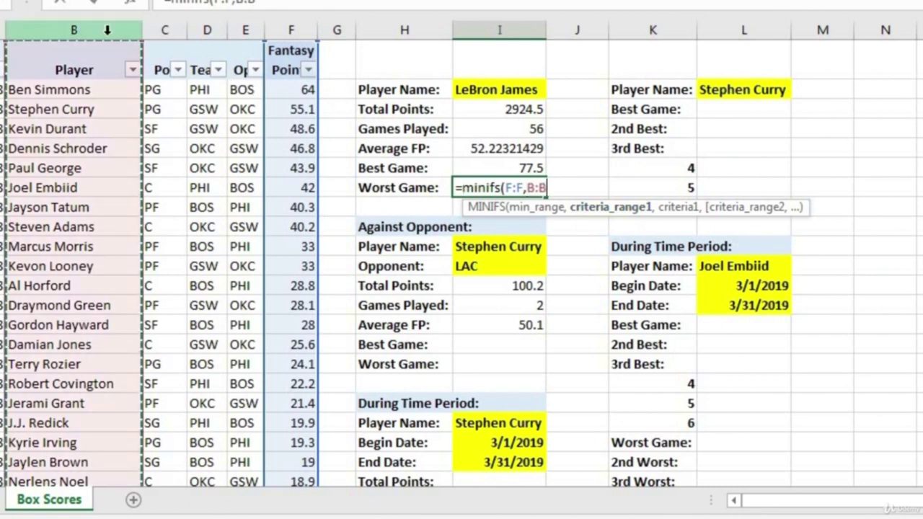
{"action": "type", "text": ","}
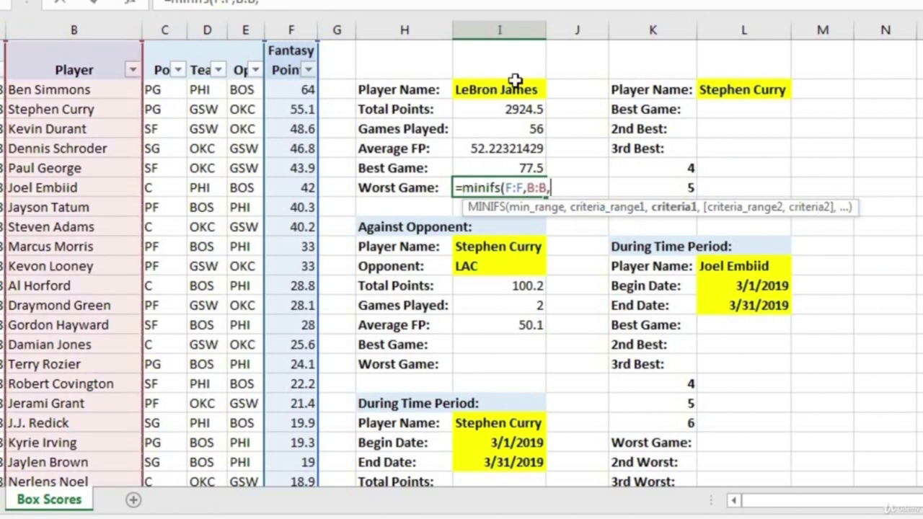
{"action": "left_click", "coordinate": [519, 90]}
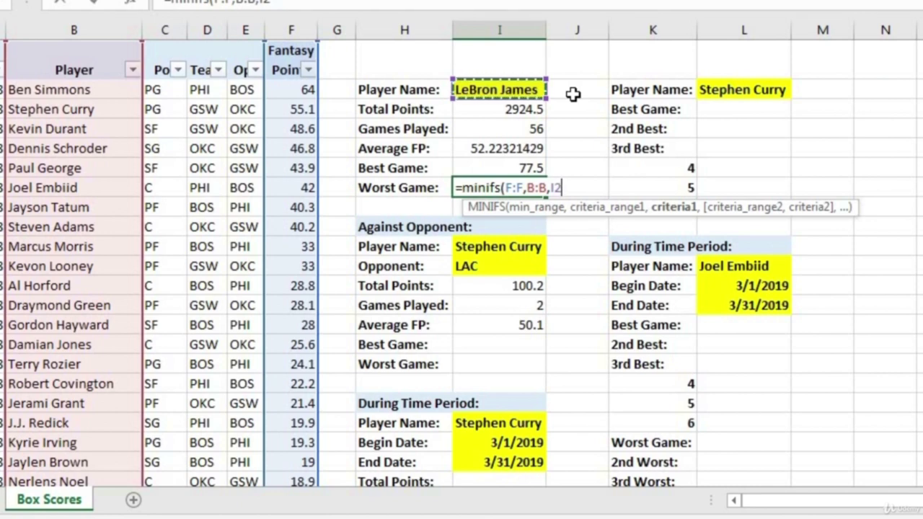
{"action": "type", "text": ")"}
{"action": "key", "text": "Return"}
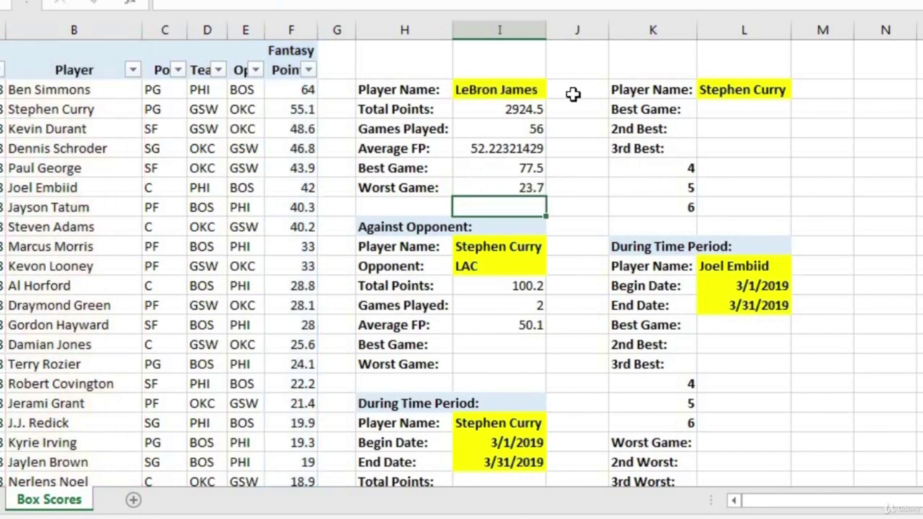
{"action": "left_click", "coordinate": [500, 182]}
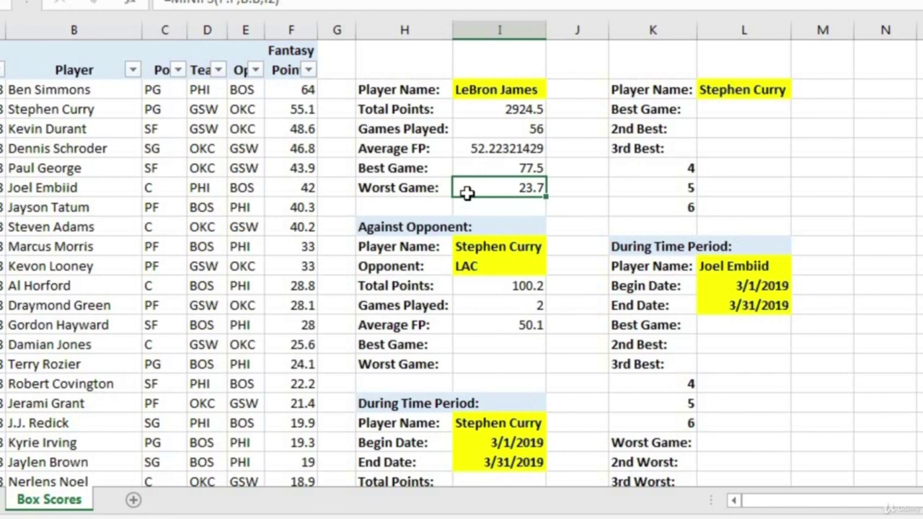
Locate the opponent panel's Best Game cell and its Stephen Curry and LAC criteria cells.
{"action": "left_click", "coordinate": [472, 349]}
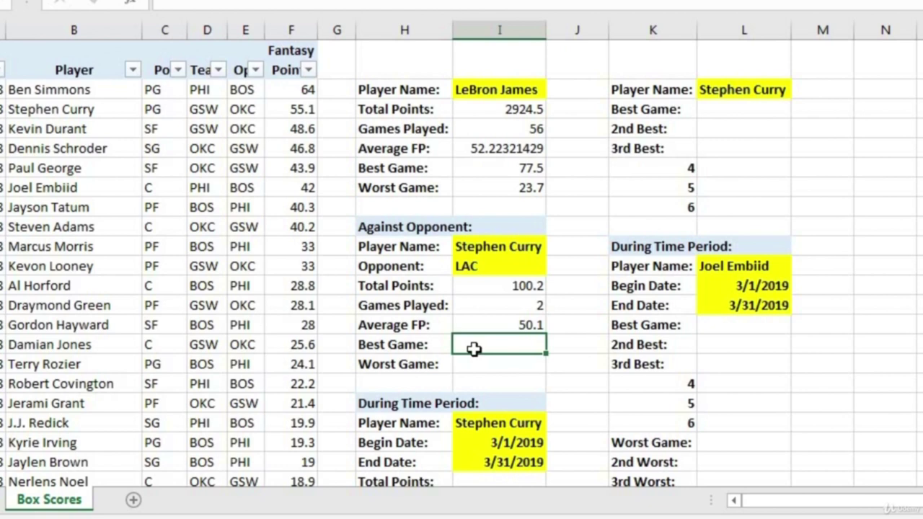
{"action": "left_click", "coordinate": [487, 250]}
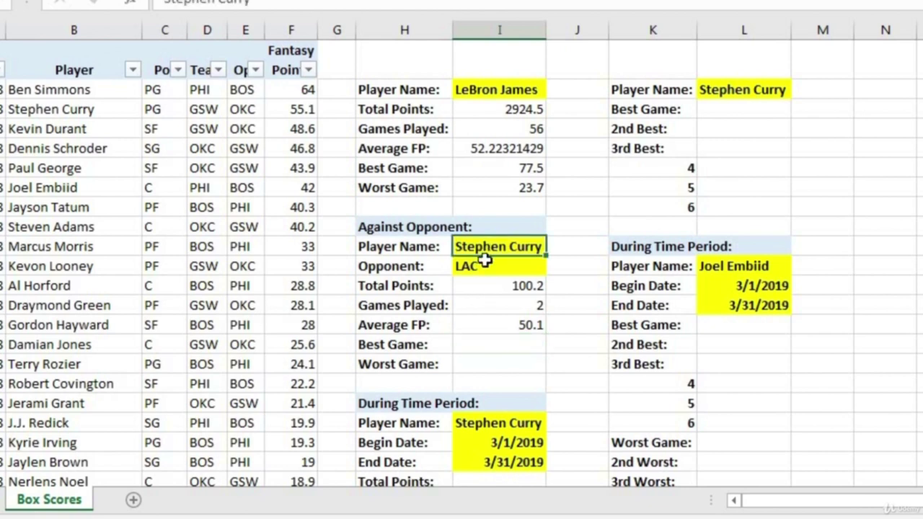
{"action": "left_click_drag", "start_coordinate": [486, 262], "coordinate": [486, 260]}
{"action": "left_click", "coordinate": [460, 342]}
Enter =MAXIFS(F:F,B:B,I10,E:E,I11), showing Curry's best game against LAC, 55.2.
{"action": "type", "text": "=maxifs"}
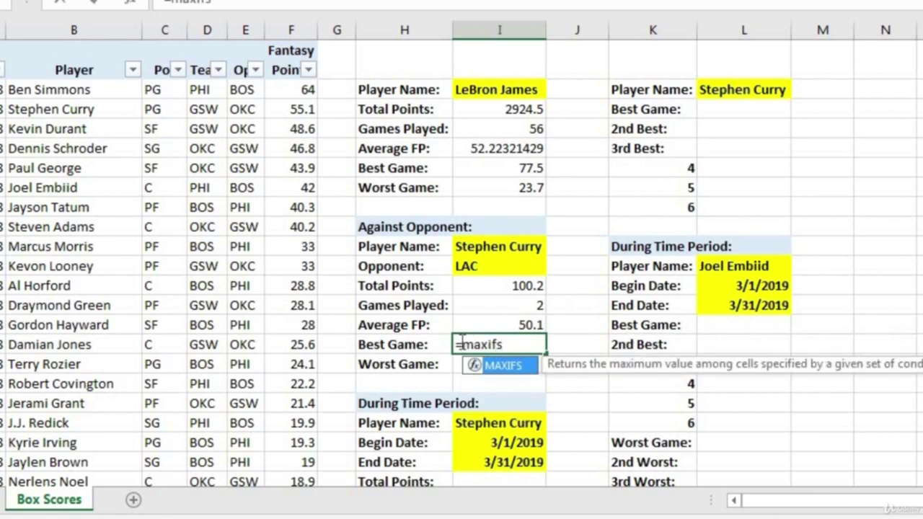
{"action": "type", "text": "("}
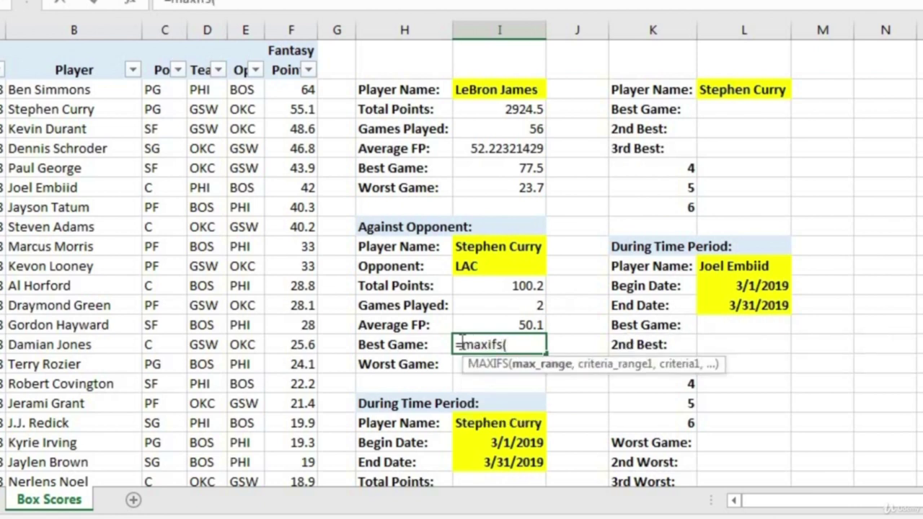
{"action": "left_click", "coordinate": [288, 31]}
{"action": "type", "text": ","}
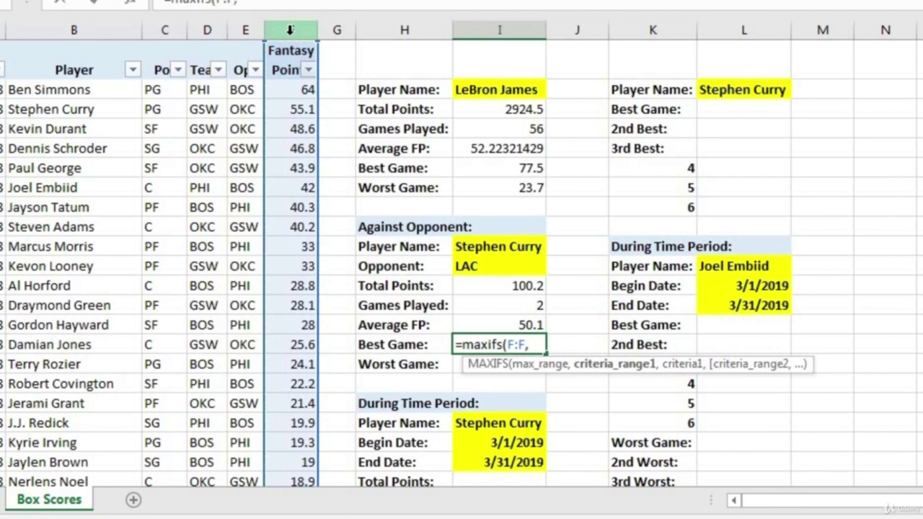
{"action": "left_click", "coordinate": [97, 21]}
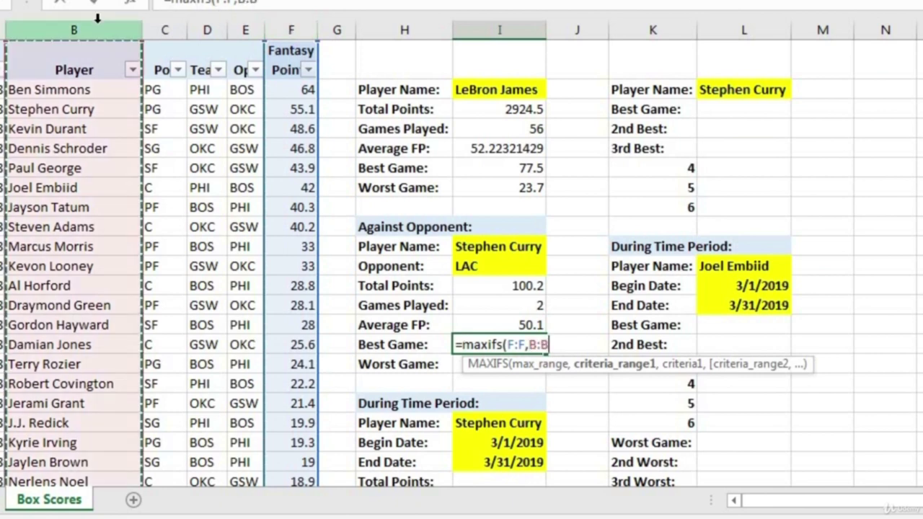
{"action": "type", "text": ","}
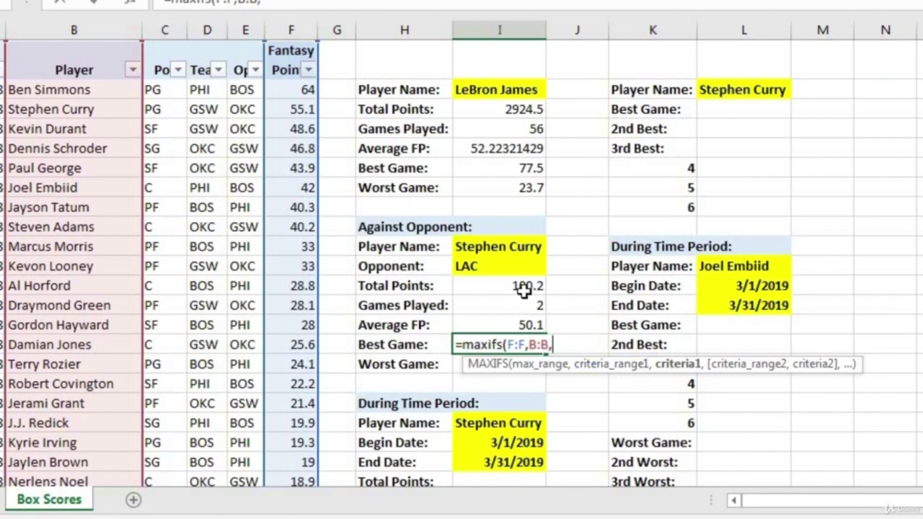
{"action": "left_click", "coordinate": [518, 246]}
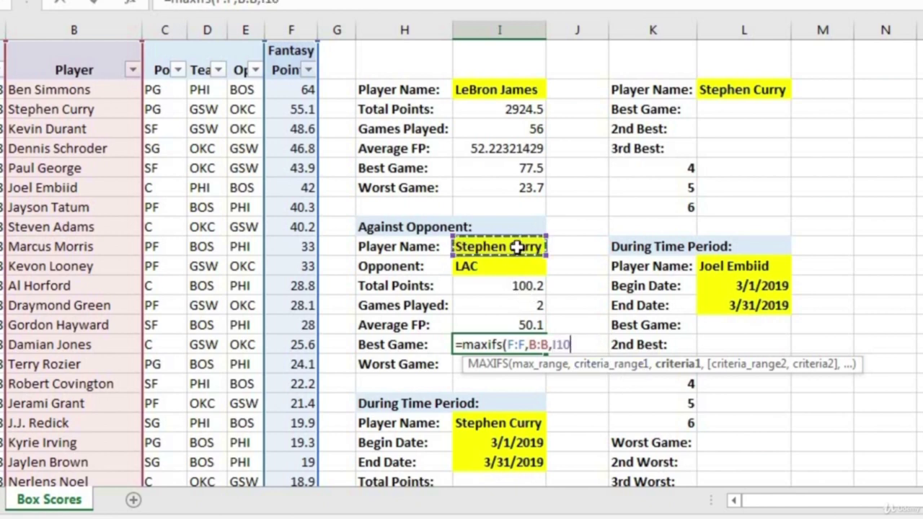
{"action": "type", "text": ","}
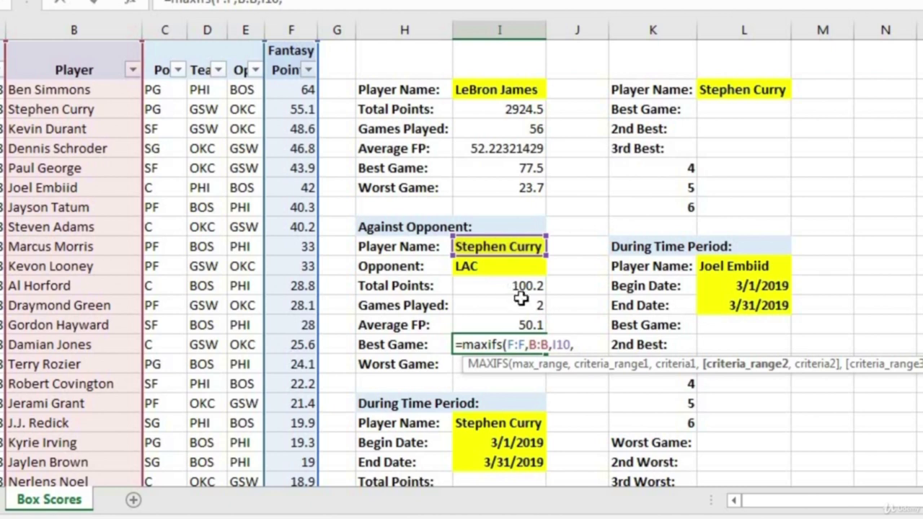
{"action": "left_click", "coordinate": [245, 29]}
{"action": "type", "text": ","}
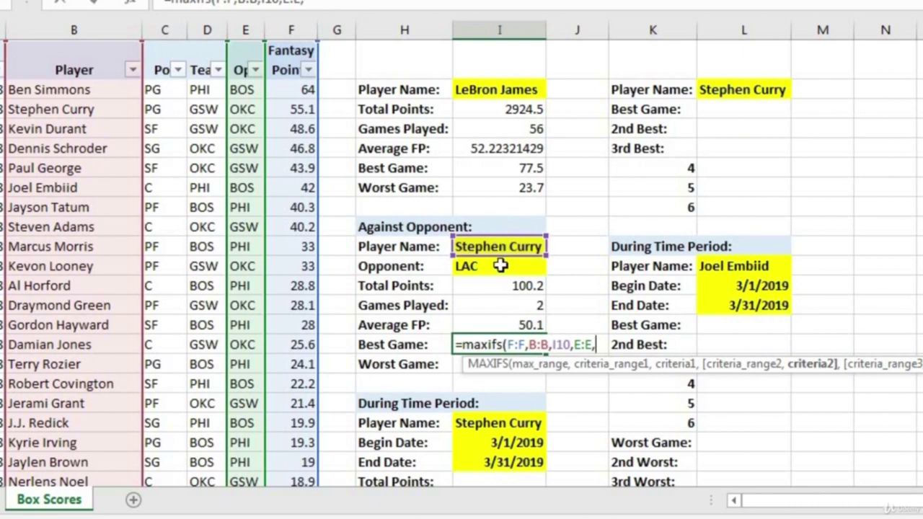
{"action": "left_click", "coordinate": [501, 266]}
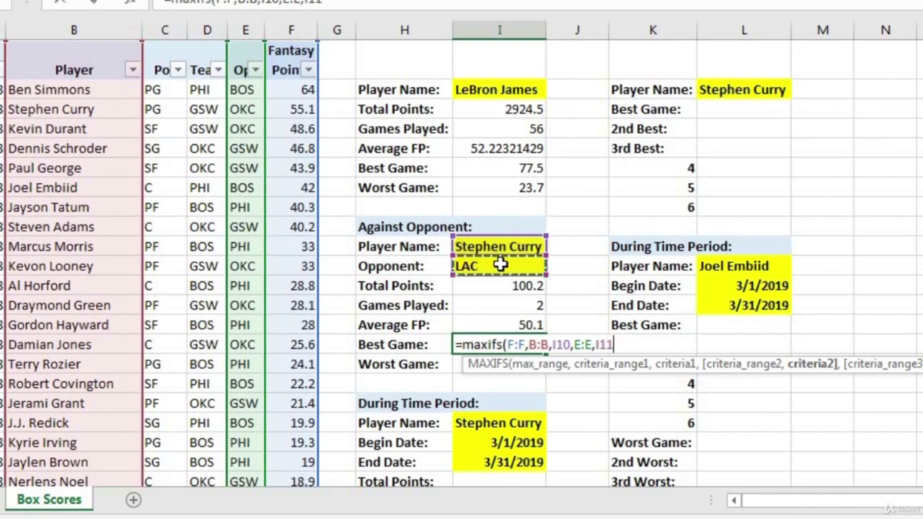
{"action": "type", "text": ")"}
{"action": "key", "text": "Return"}
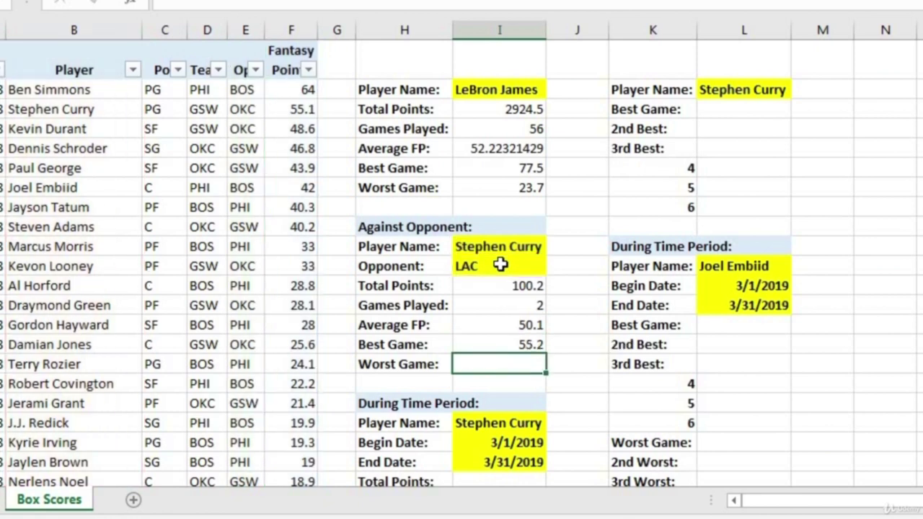
Enter =MINIFS(F:F,B:B,I10,E:E,I11) in Worst Game, showing Curry's lowest LAC score, 45.
{"action": "left_click", "coordinate": [498, 341]}
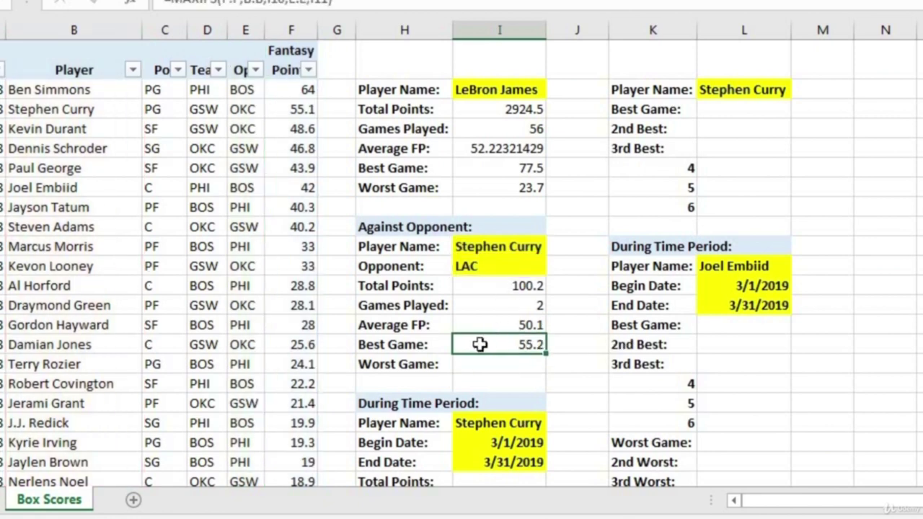
{"action": "left_click", "coordinate": [486, 362]}
{"action": "type", "text": "="}
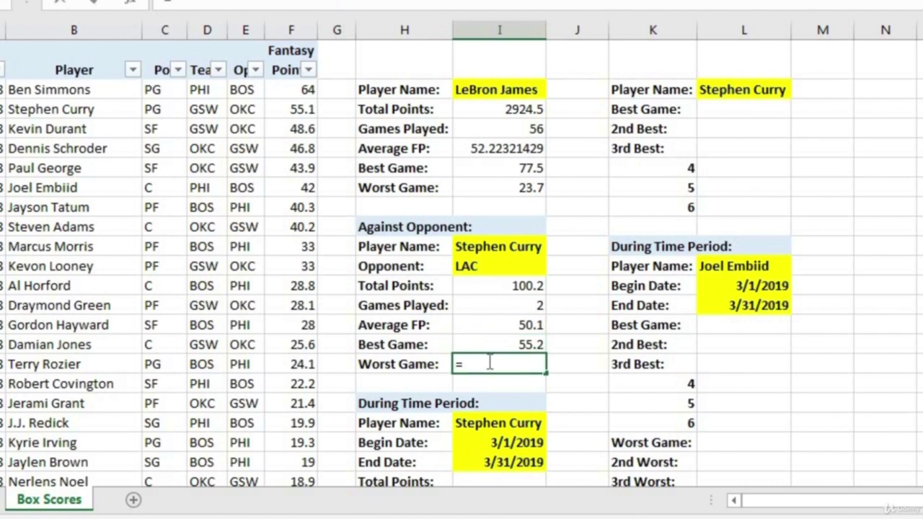
{"action": "type", "text": "mini"}
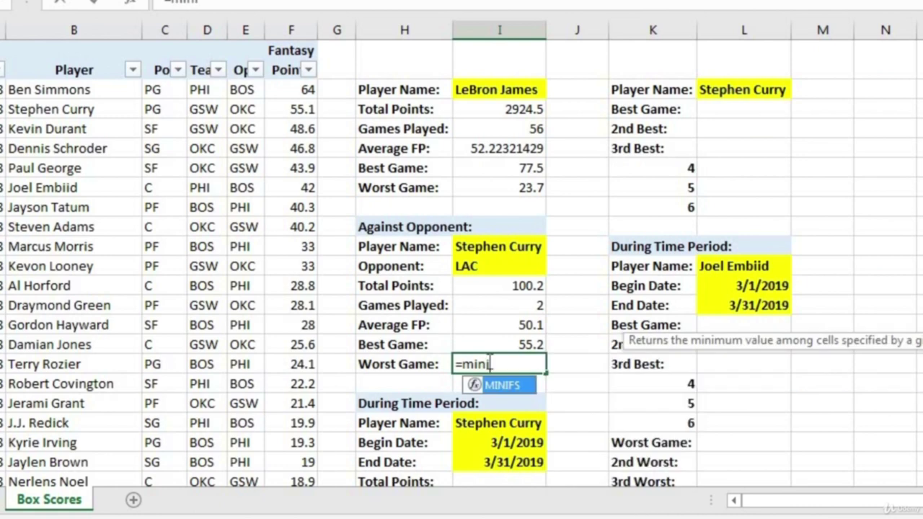
{"action": "type", "text": "fs("}
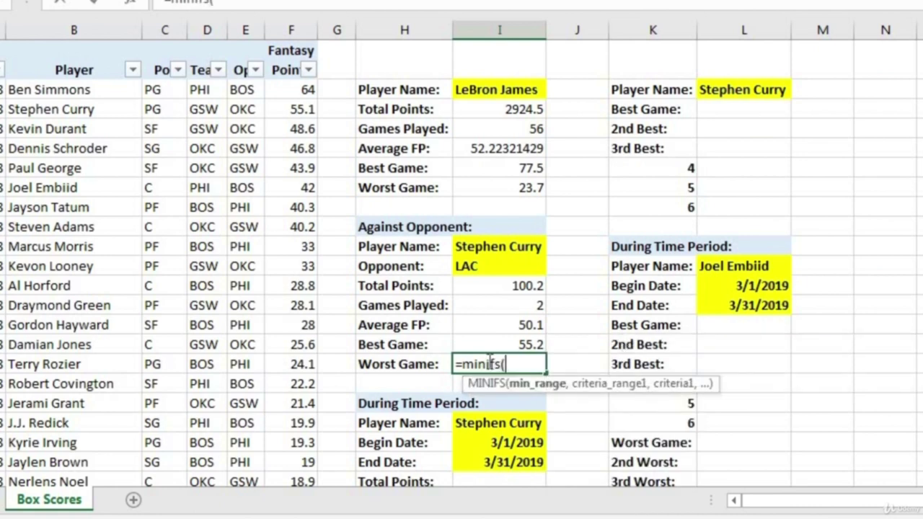
{"action": "left_click", "coordinate": [288, 28]}
{"action": "type", "text": ","}
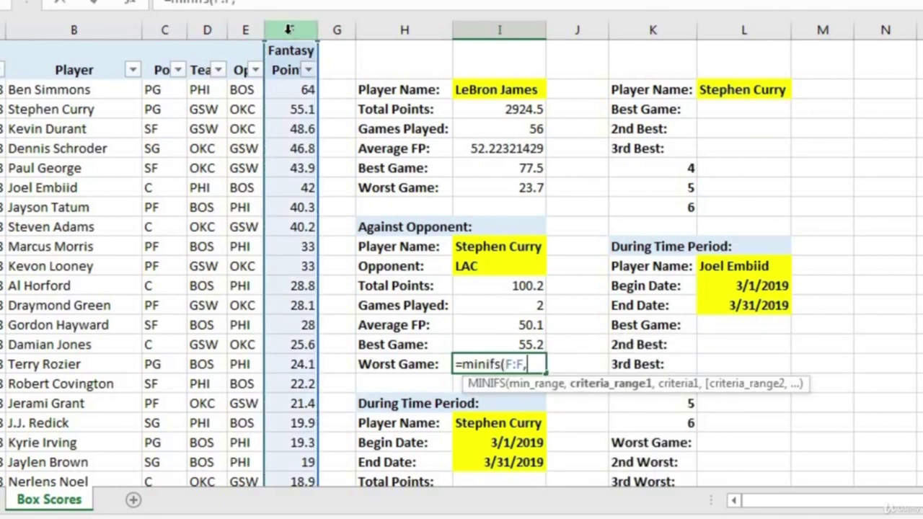
{"action": "left_click", "coordinate": [115, 24]}
{"action": "type", "text": ","}
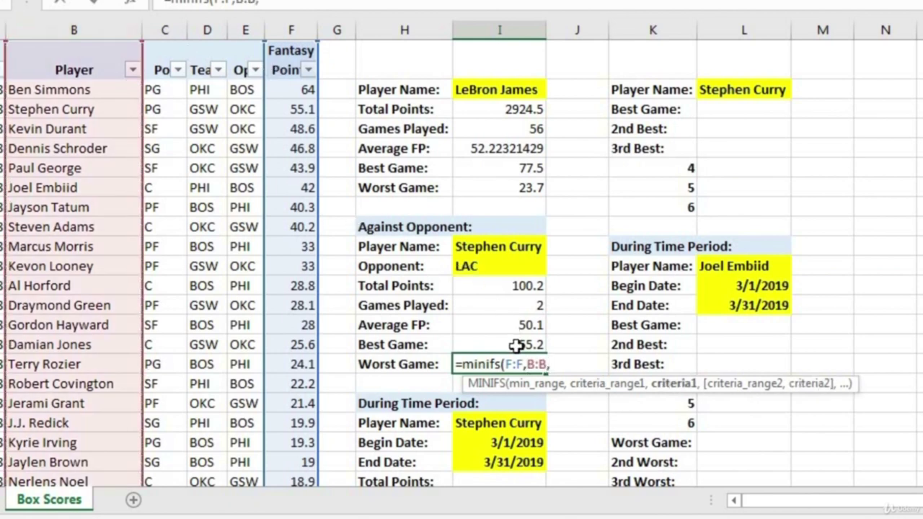
{"action": "left_click", "coordinate": [498, 246]}
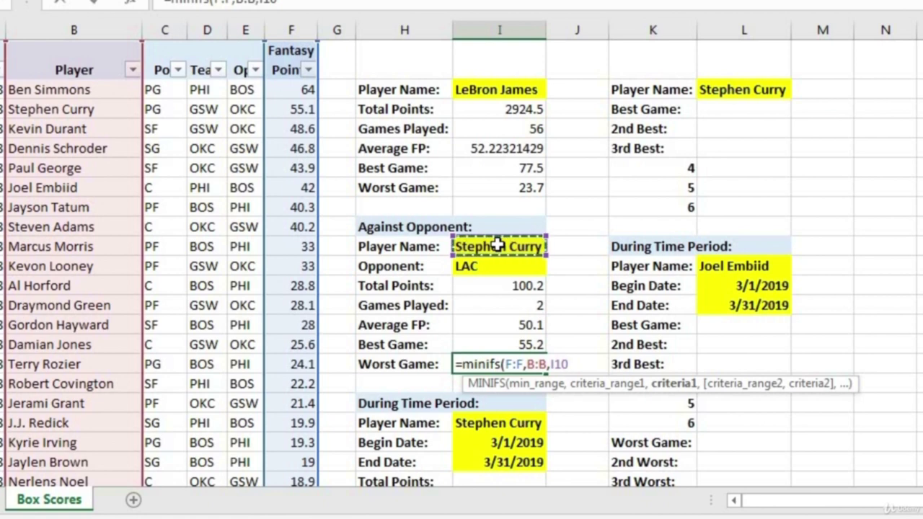
{"action": "type", "text": ","}
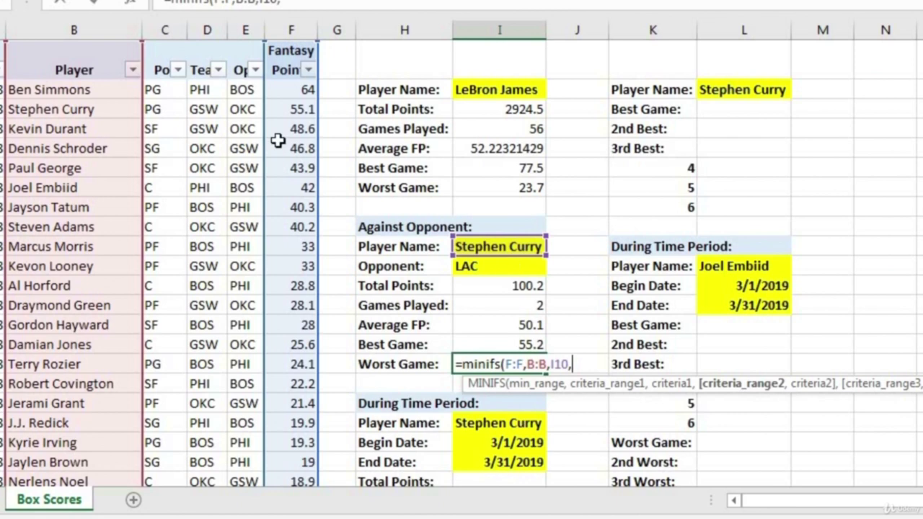
{"action": "left_click", "coordinate": [242, 27]}
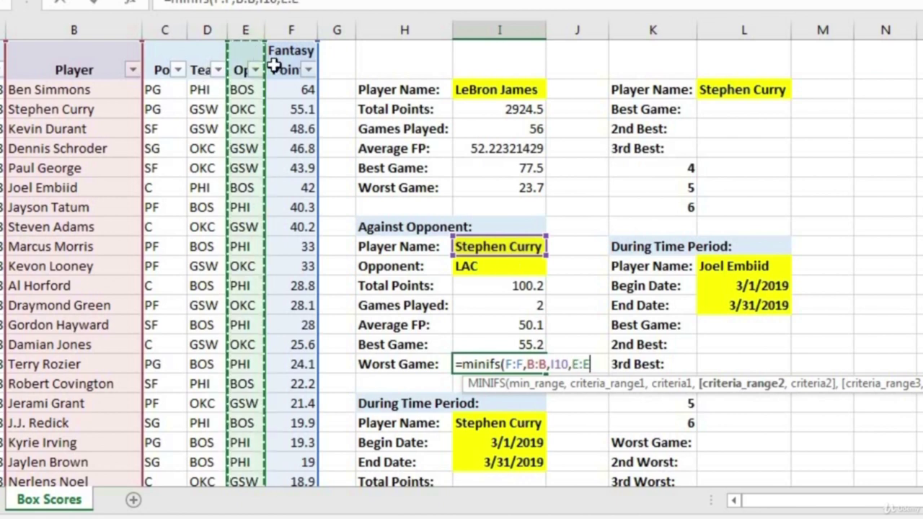
{"action": "type", "text": ","}
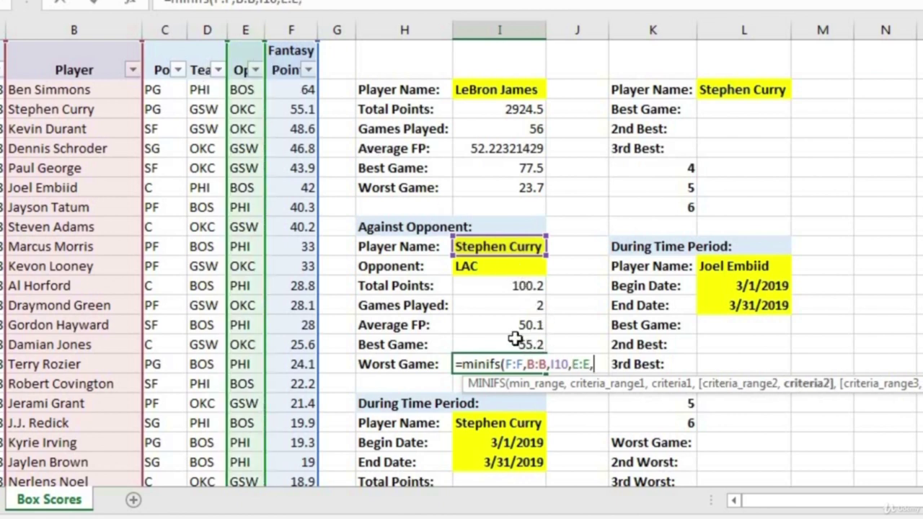
{"action": "left_click", "coordinate": [490, 266]}
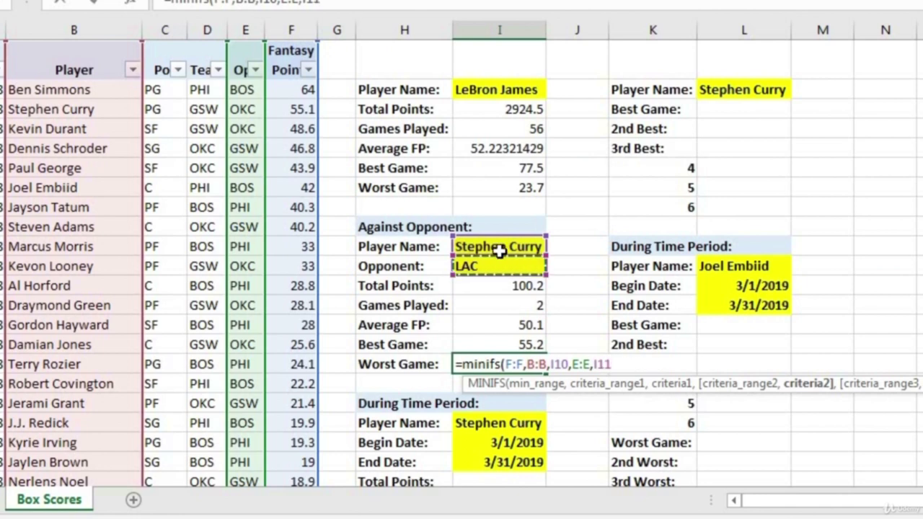
{"action": "type", "text": ")"}
{"action": "key", "text": "ctrl+Return"}
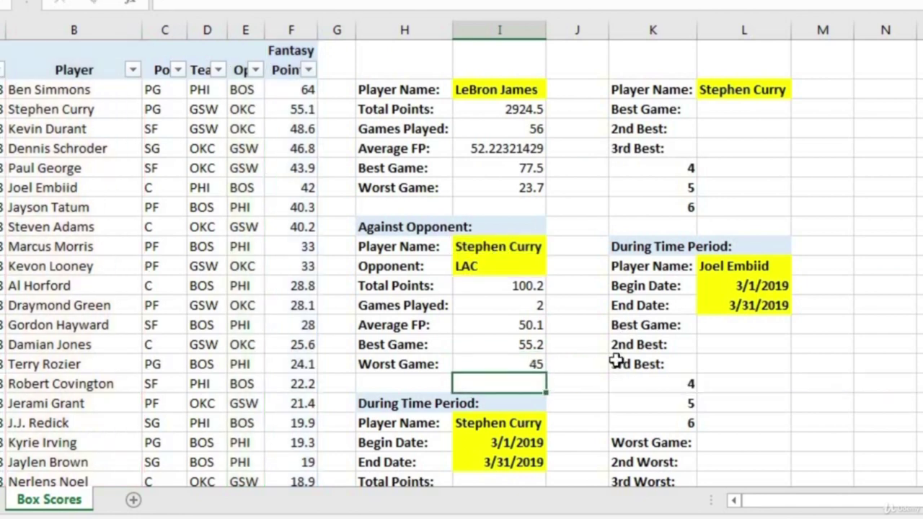
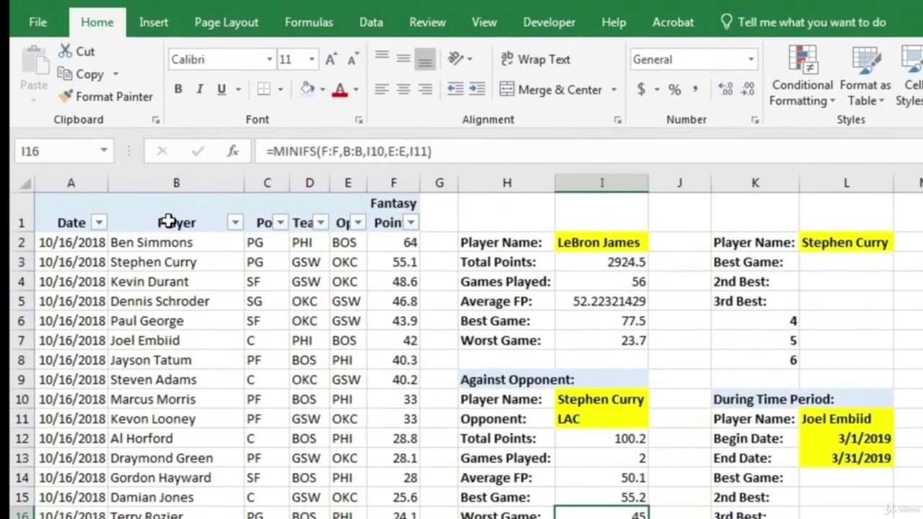
Freeze the top row of the Box Scores sheet, then scroll to confirm the headers stay visible.
{"action": "left_click", "coordinate": [71, 67]}
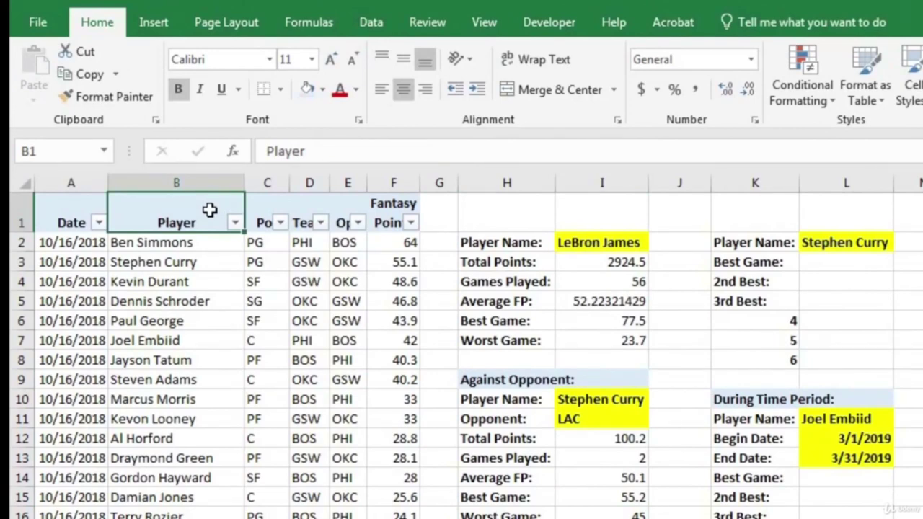
{"action": "left_click", "coordinate": [498, 22]}
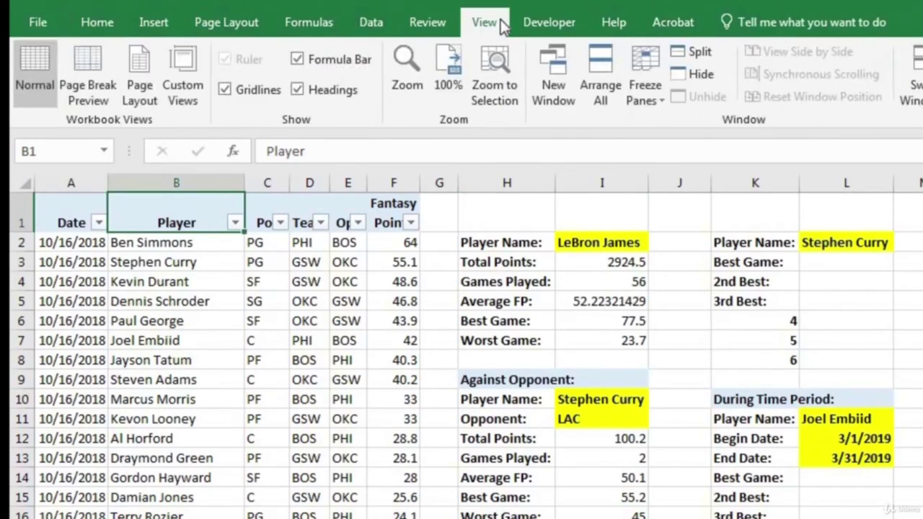
{"action": "left_click", "coordinate": [658, 107]}
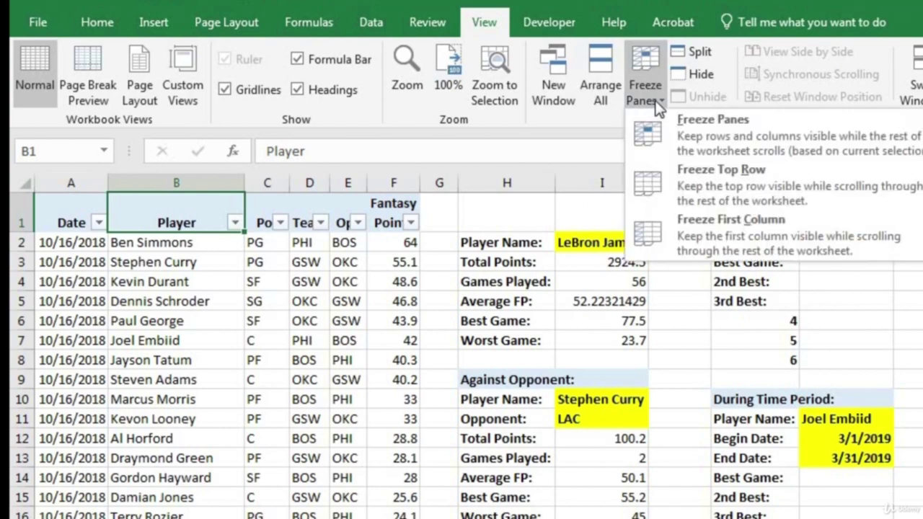
{"action": "left_click", "coordinate": [706, 187]}
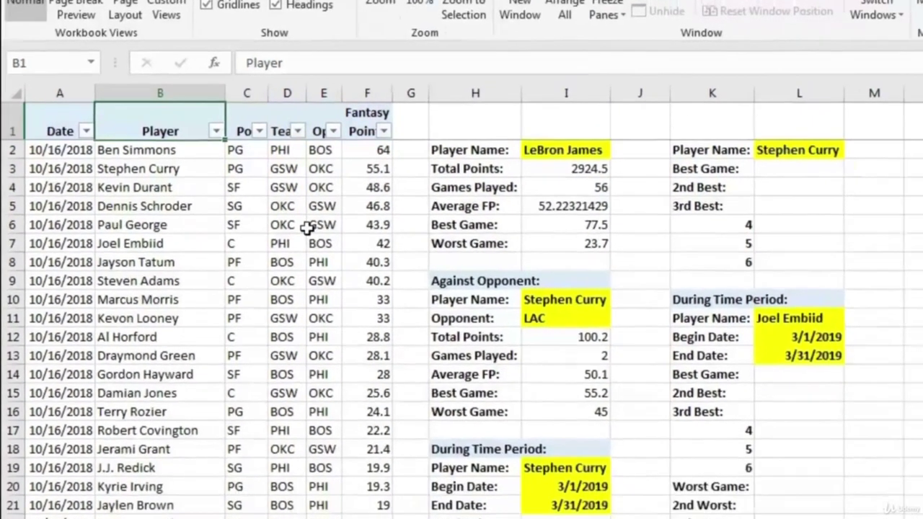
{"action": "scroll", "coordinate": [283, 283], "scroll_direction": "down", "scroll_amount": 13}
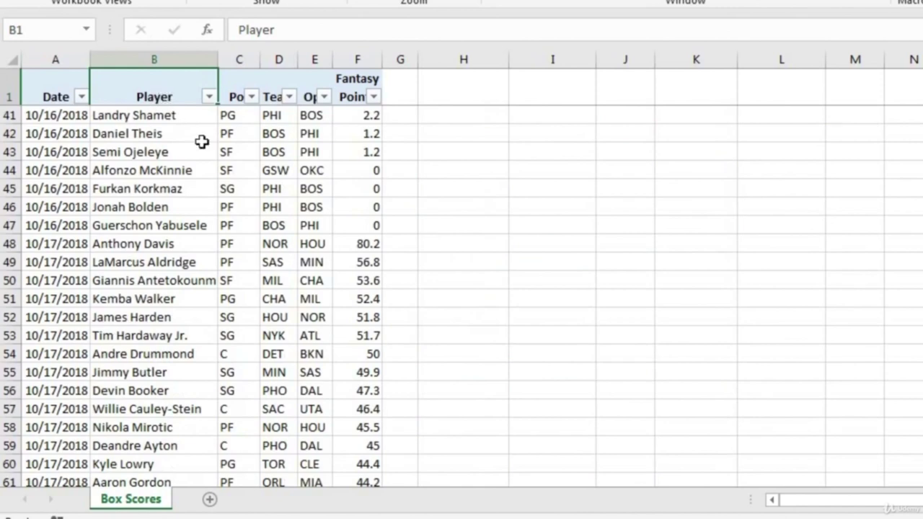
{"action": "scroll", "coordinate": [219, 189], "scroll_direction": "up", "scroll_amount": 13}
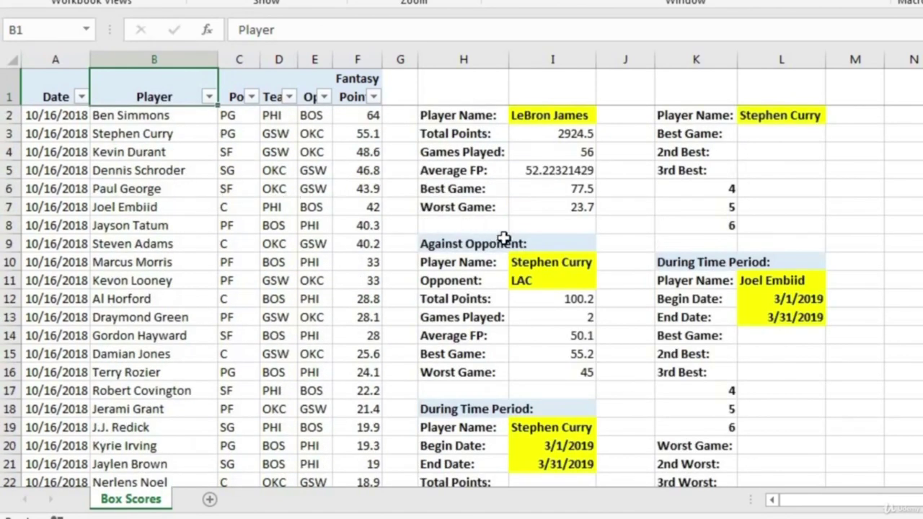
{"action": "scroll", "coordinate": [501, 240], "scroll_direction": "down", "scroll_amount": 4}
{"action": "left_click", "coordinate": [541, 262]}
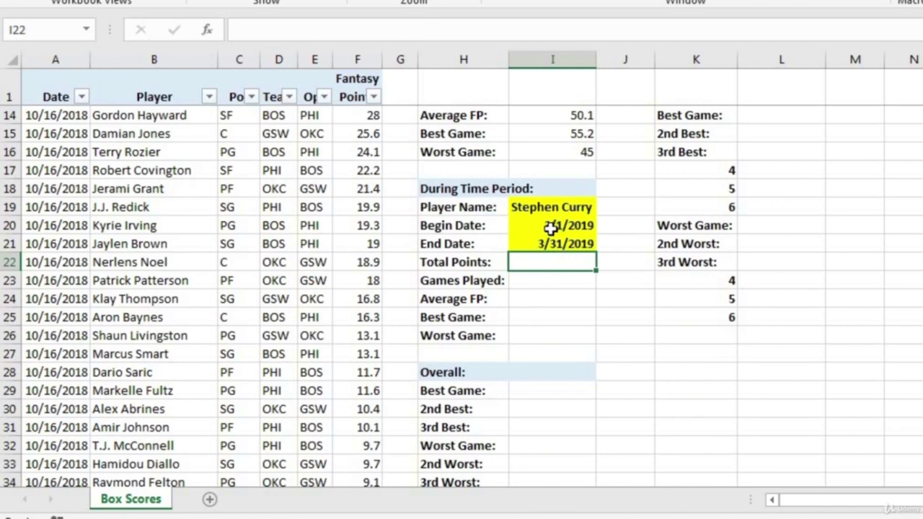
Start a SUMIFS in I22 summing column F where column B matches the player in I19.
{"action": "left_click", "coordinate": [550, 228]}
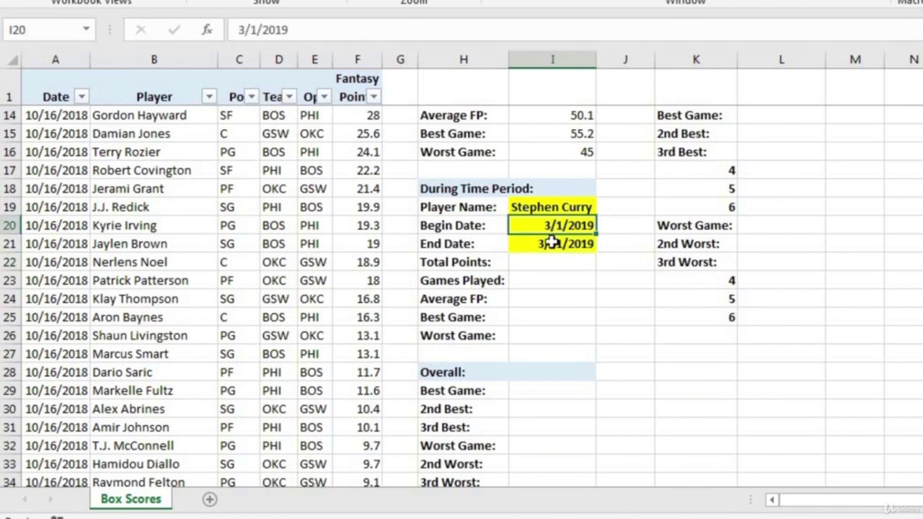
{"action": "left_click", "coordinate": [550, 243]}
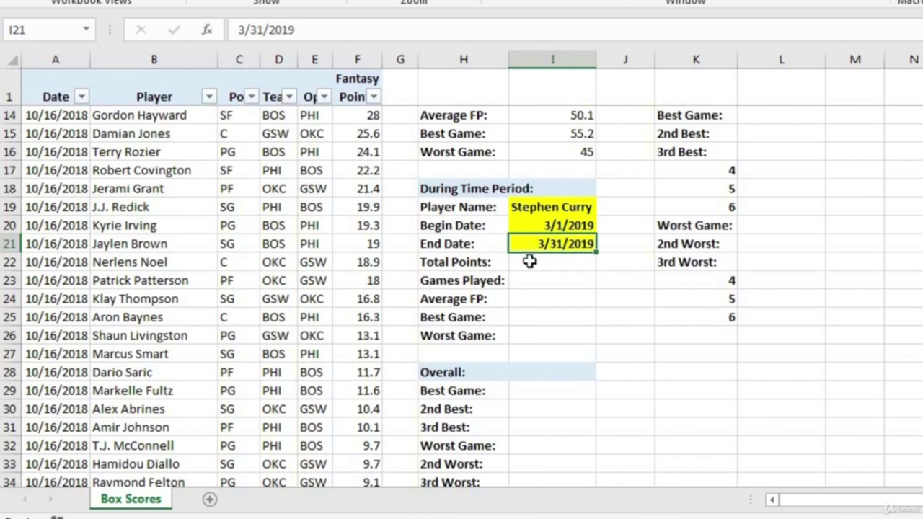
{"action": "left_click", "coordinate": [530, 264]}
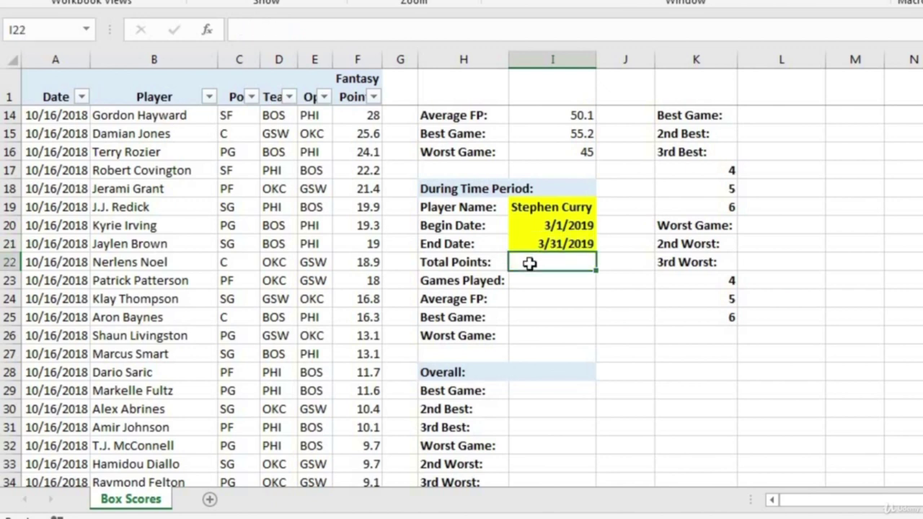
{"action": "type", "text": "="}
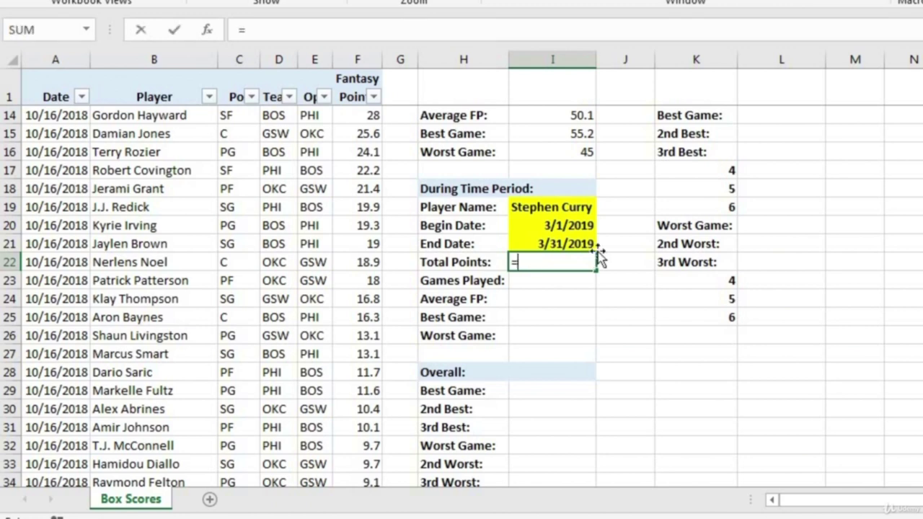
{"action": "type", "text": "sumifs("}
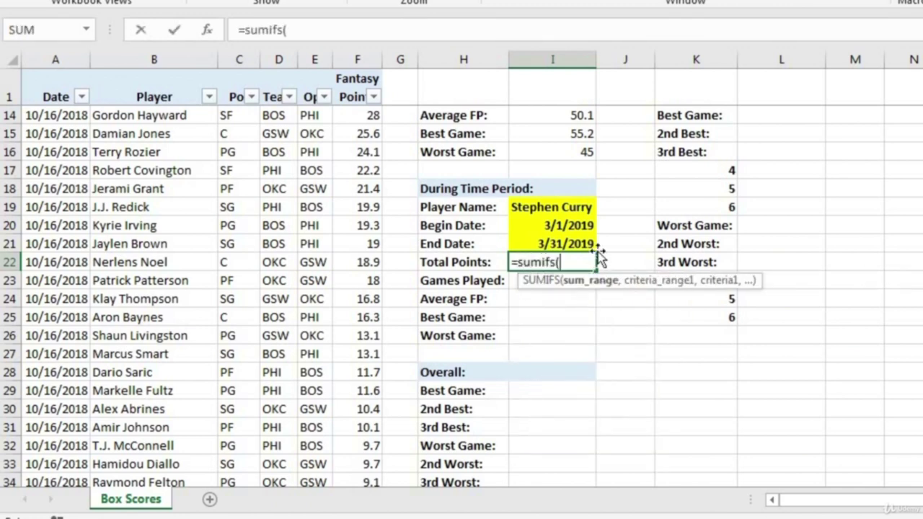
{"action": "left_click", "coordinate": [356, 58]}
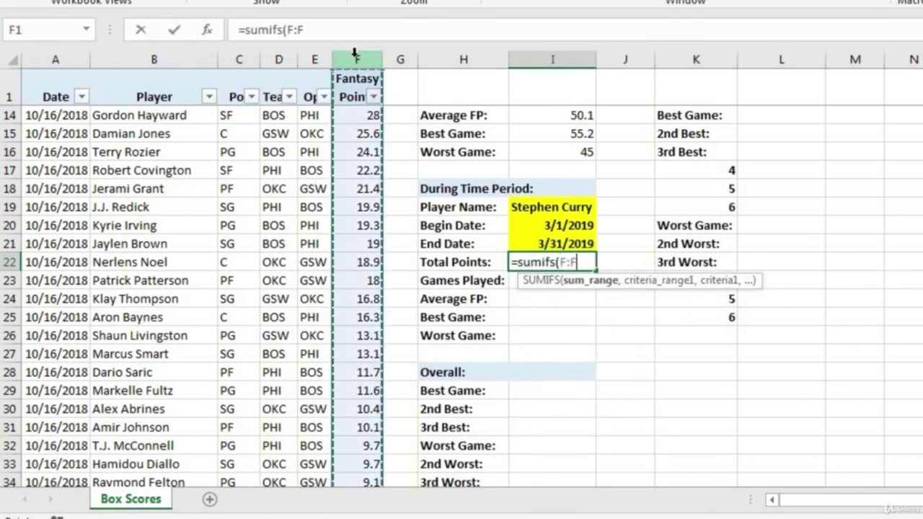
{"action": "type", "text": ","}
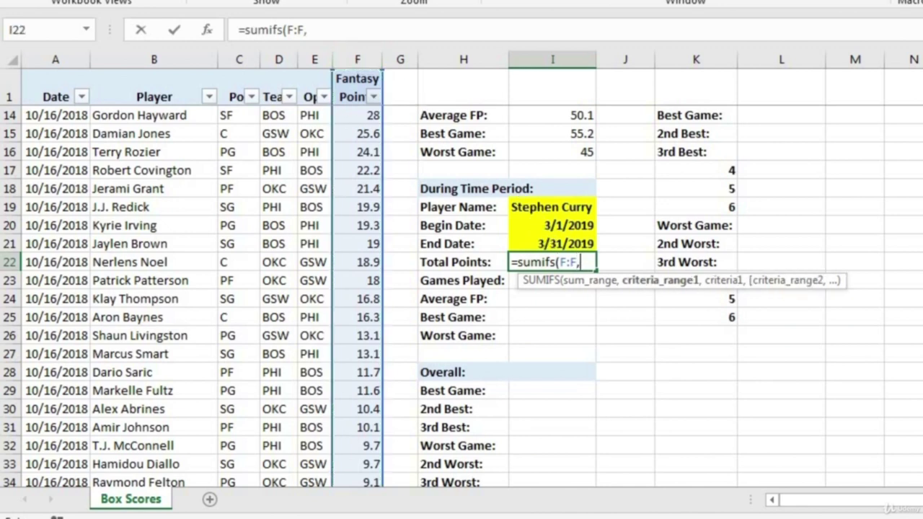
{"action": "left_click", "coordinate": [132, 58]}
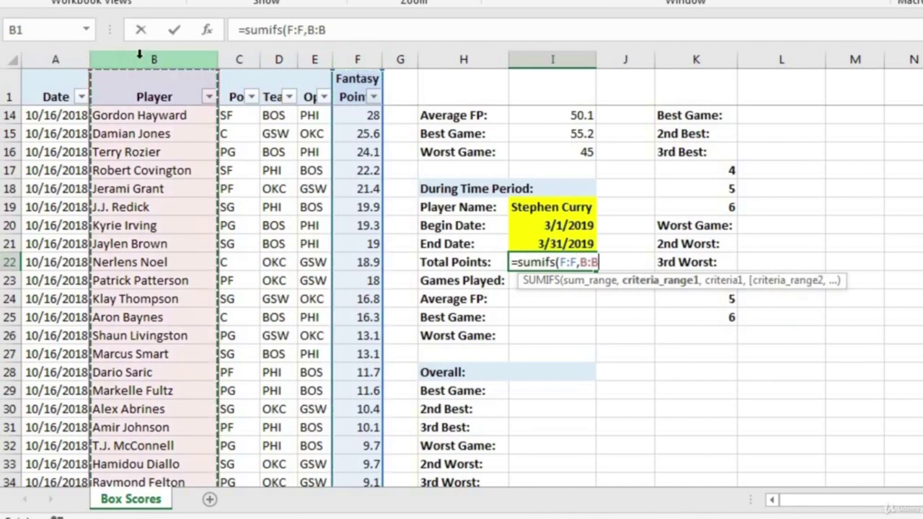
{"action": "type", "text": ","}
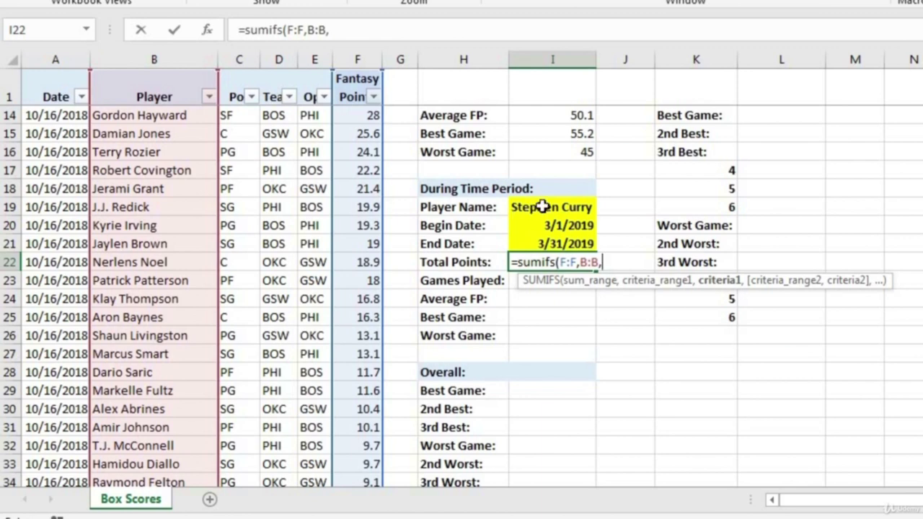
{"action": "left_click", "coordinate": [542, 207]}
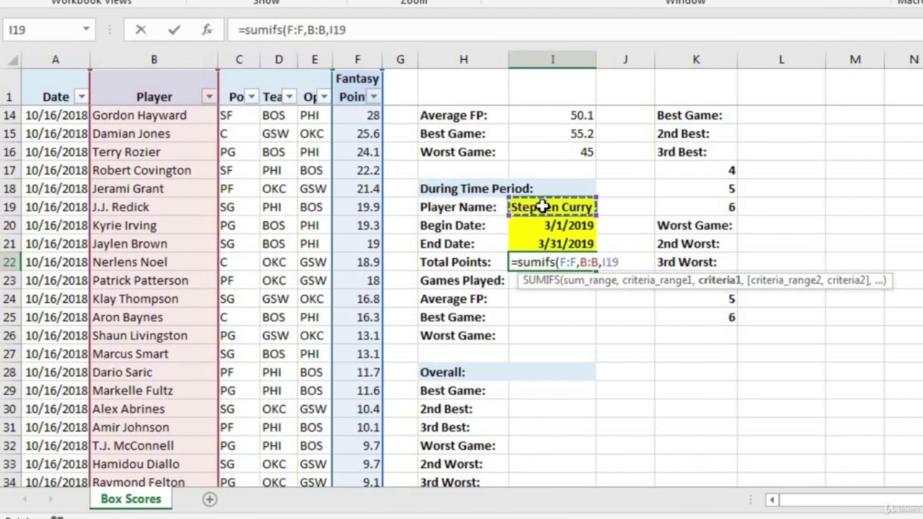
{"action": "type", "text": ","}
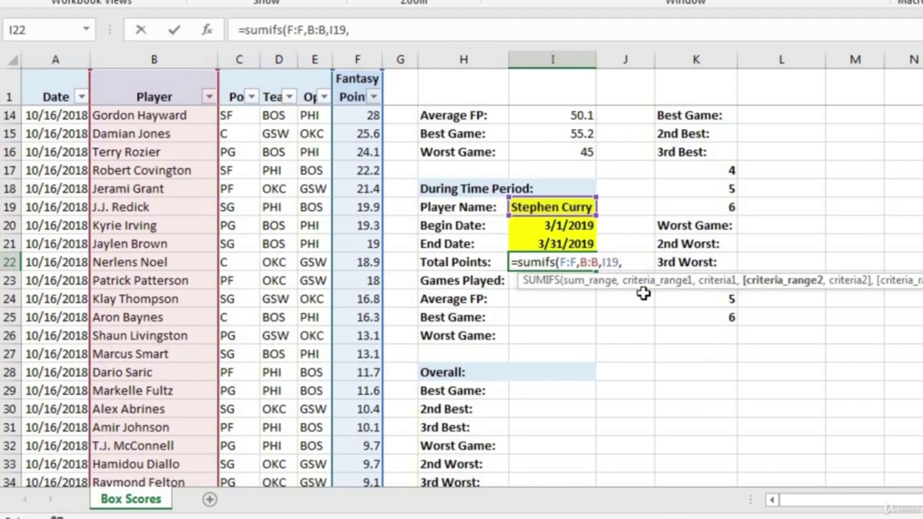
Limit column A dates to between I20 and I21 and enter the formula, giving 622.1.
{"action": "left_click", "coordinate": [52, 59]}
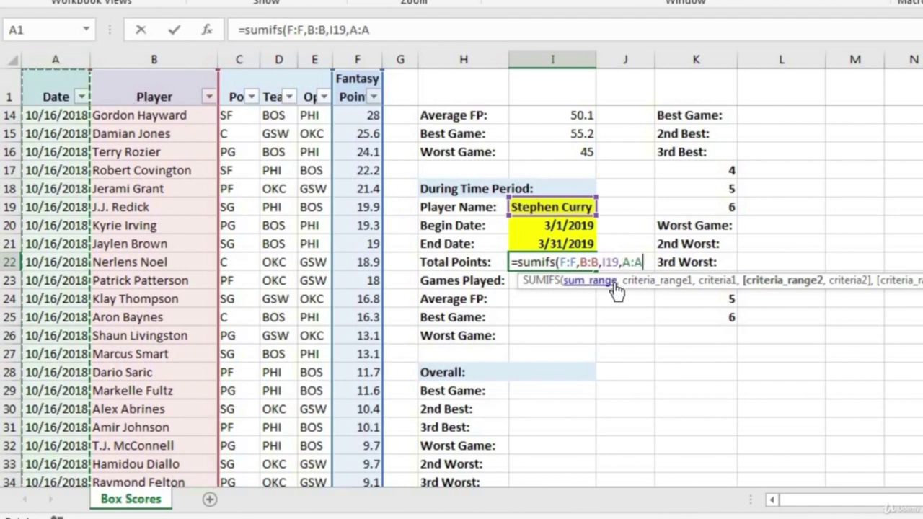
{"action": "type", "text": ","}
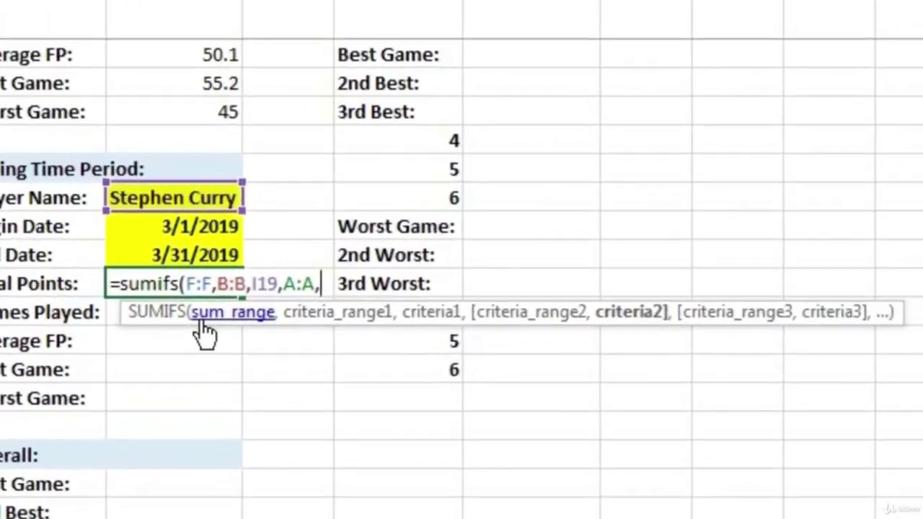
{"action": "type", "text": "\">=\"&"}
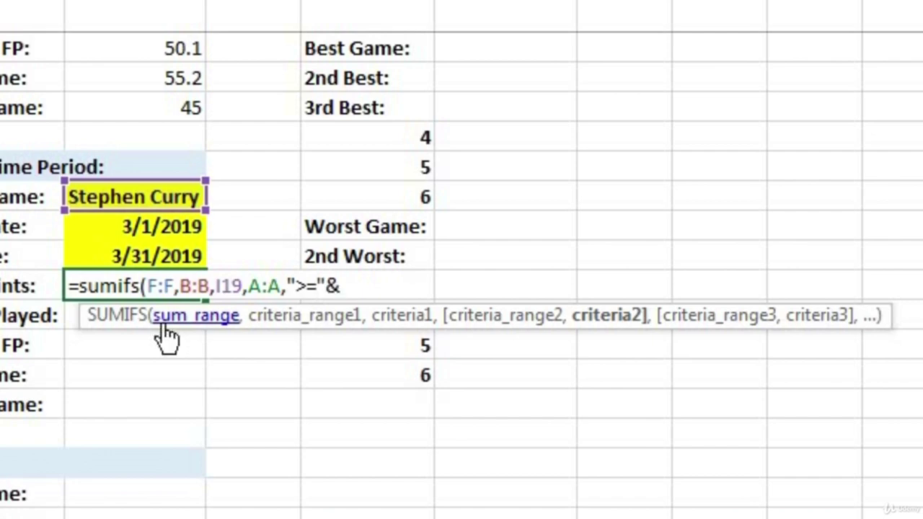
{"action": "left_click", "coordinate": [149, 228]}
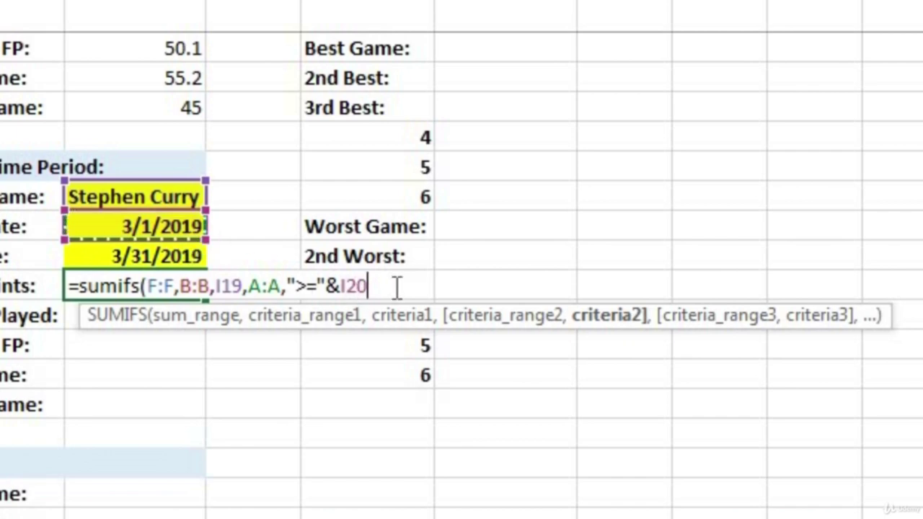
{"action": "type", "text": ","}
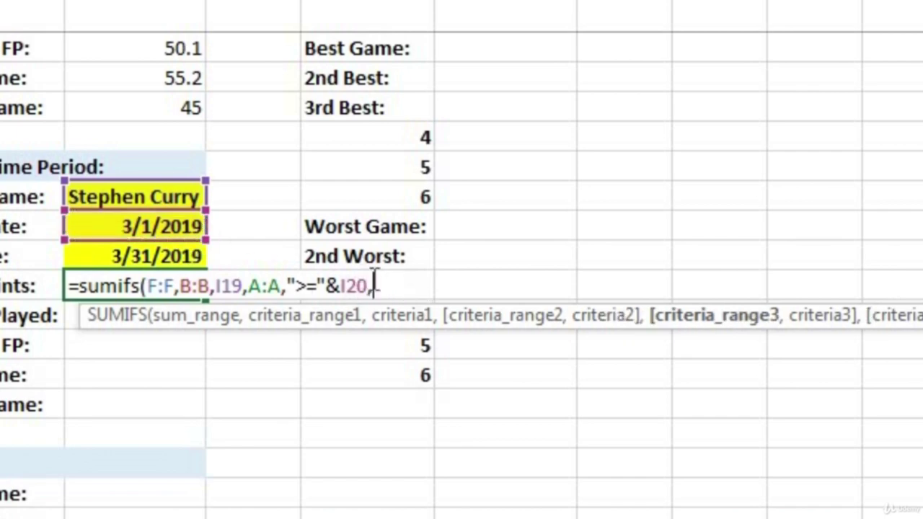
{"action": "type", "text": "A:A,\"<="}
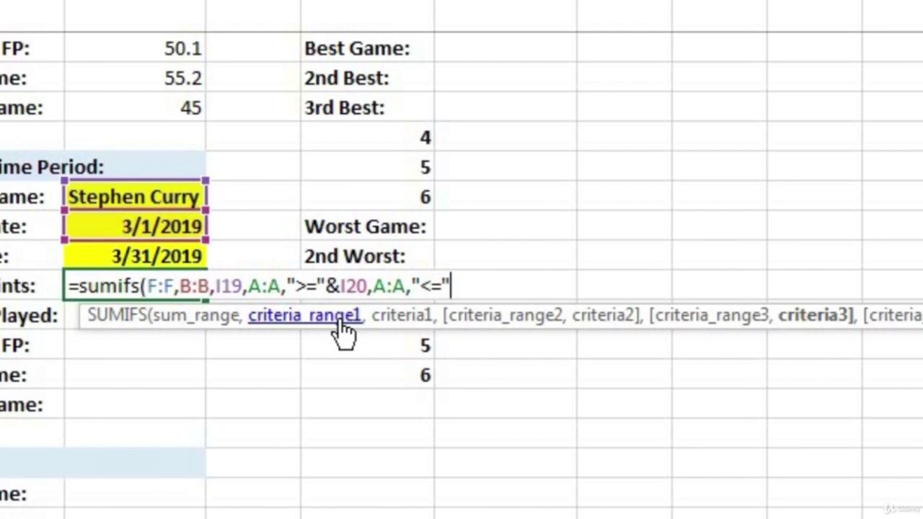
{"action": "type", "text": "&"}
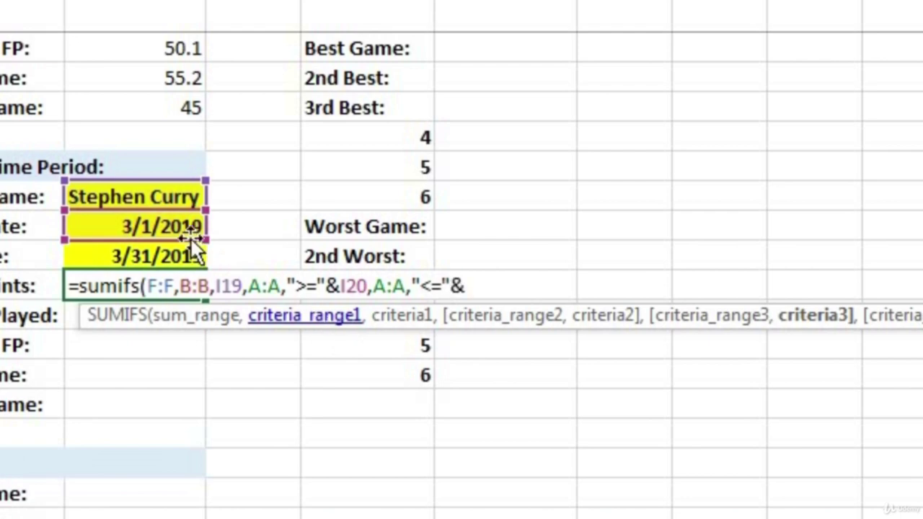
{"action": "left_click", "coordinate": [147, 254]}
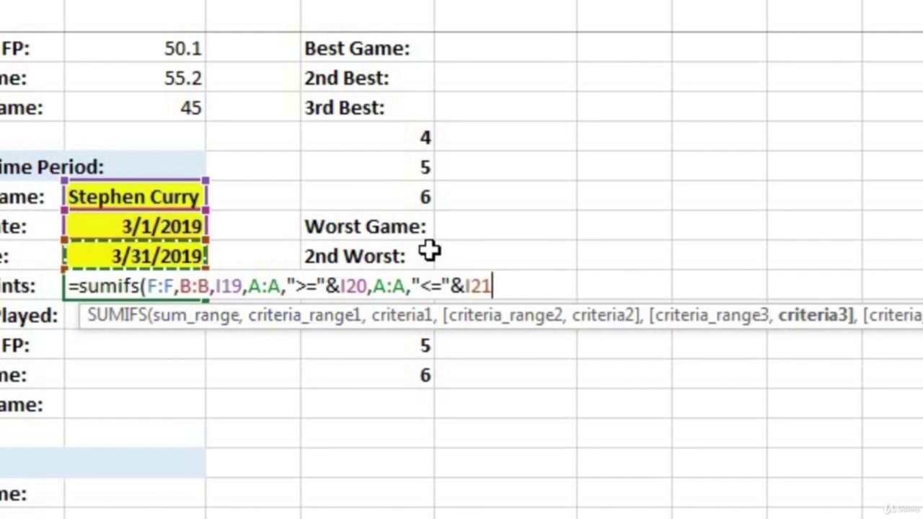
{"action": "left_click", "coordinate": [493, 286]}
{"action": "type", "text": ")"}
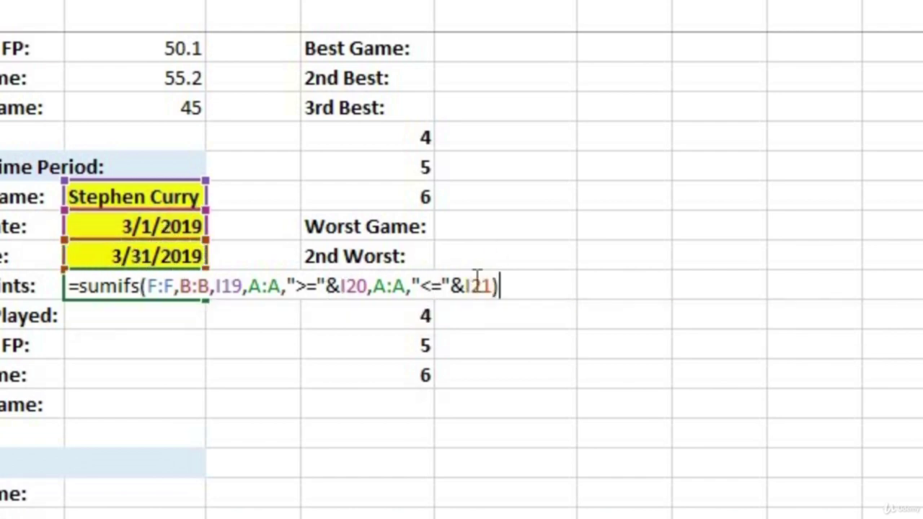
{"action": "key", "text": "Return"}
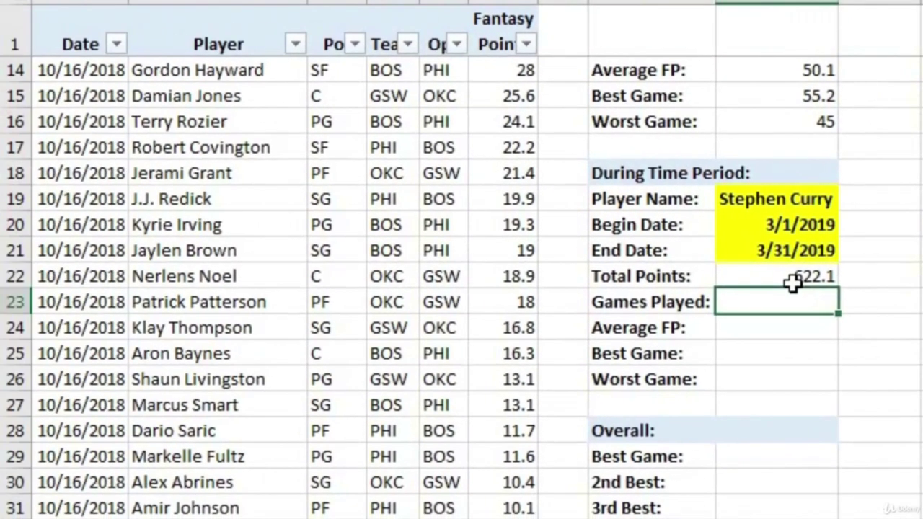
{"action": "left_click", "coordinate": [791, 284]}
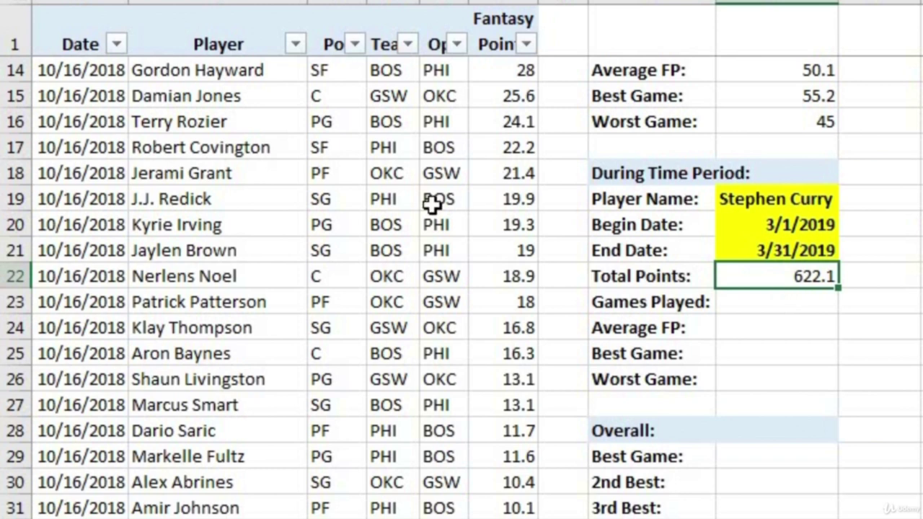
{"action": "left_click", "coordinate": [296, 44]}
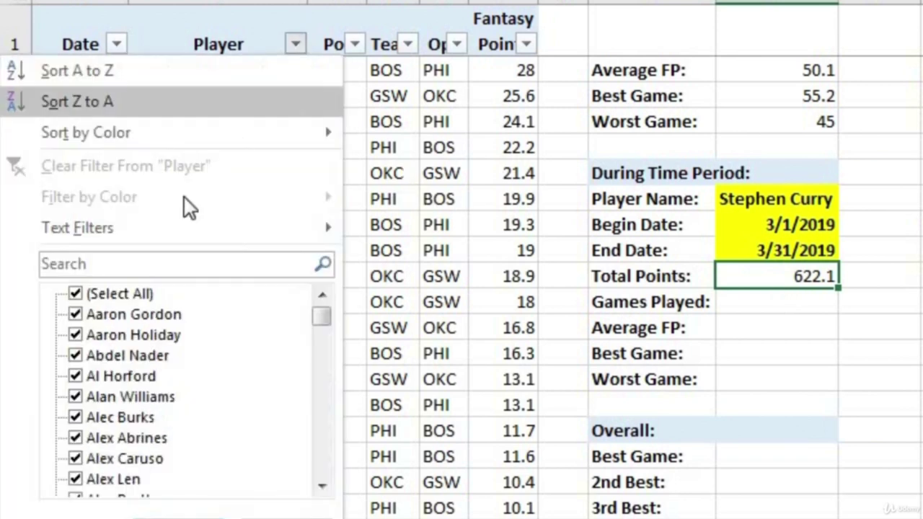
{"action": "left_click", "coordinate": [172, 262]}
{"action": "type", "text": "steph"}
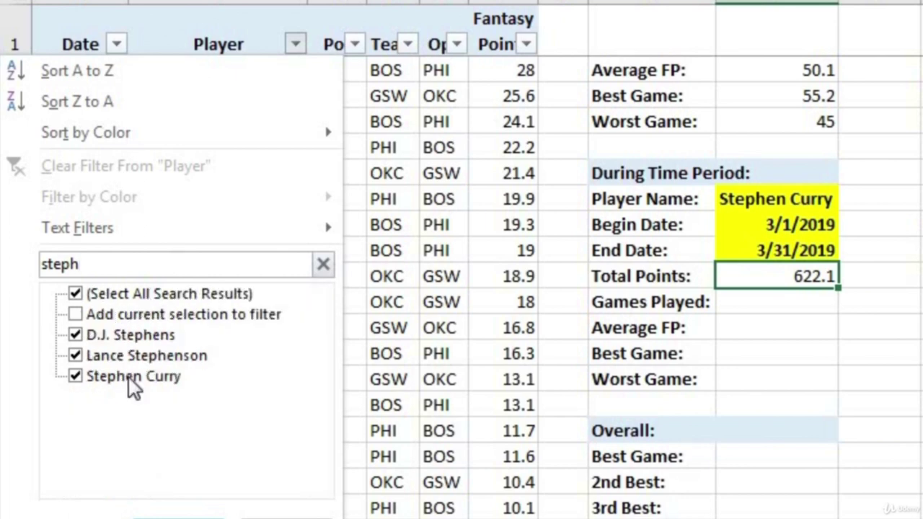
{"action": "left_click", "coordinate": [113, 295]}
{"action": "left_click", "coordinate": [122, 376]}
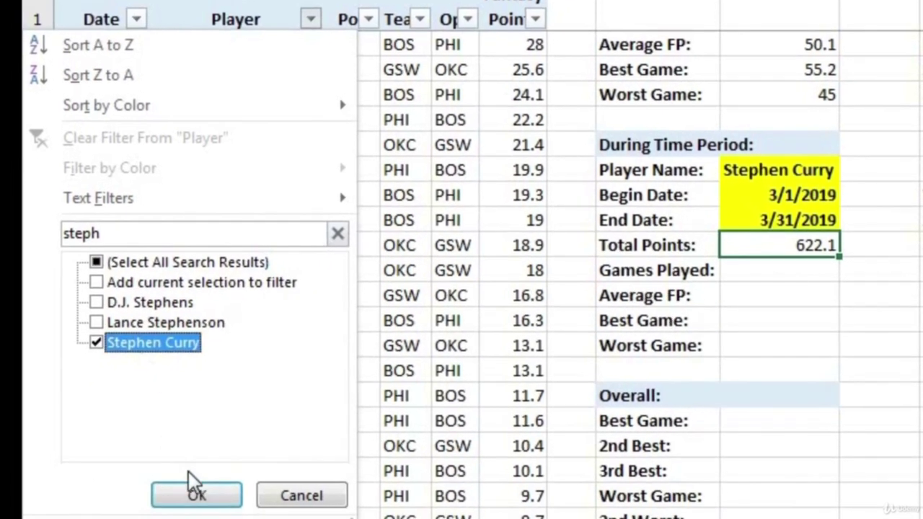
{"action": "left_click", "coordinate": [196, 496]}
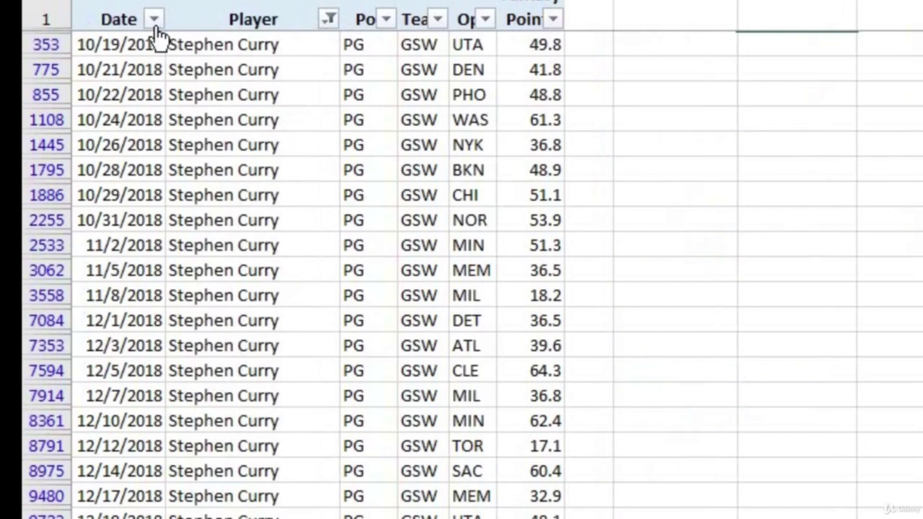
{"action": "left_click", "coordinate": [155, 21]}
{"action": "left_click", "coordinate": [98, 264]}
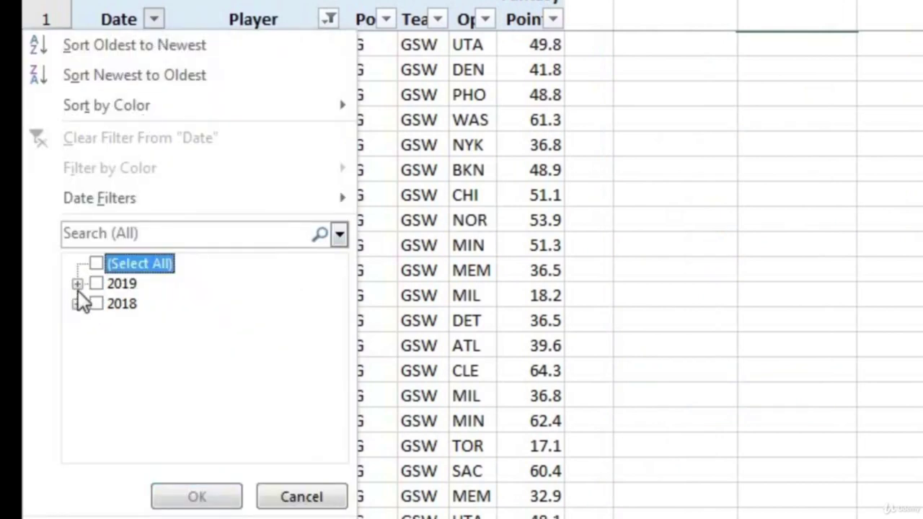
{"action": "left_click", "coordinate": [77, 284]}
{"action": "left_click", "coordinate": [120, 346]}
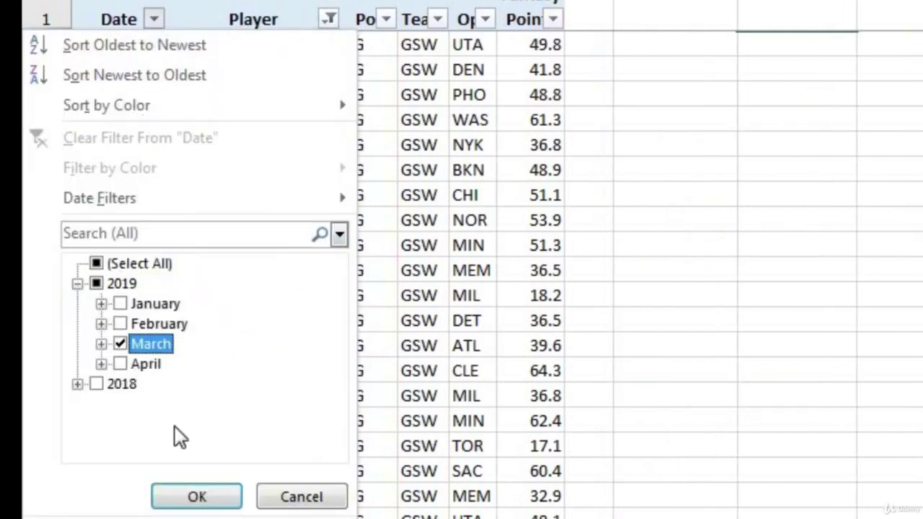
{"action": "left_click", "coordinate": [210, 496]}
{"action": "left_click_drag", "start_coordinate": [516, 45], "coordinate": [520, 363]}
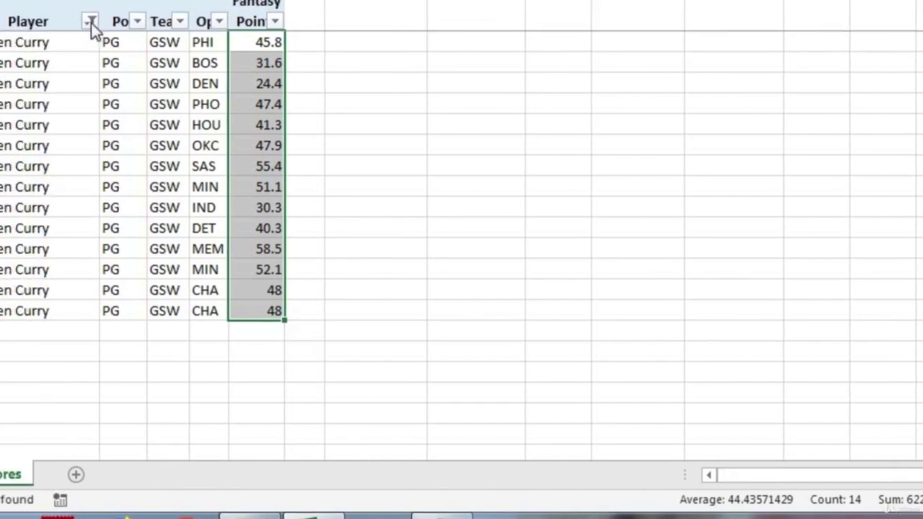
{"action": "left_click", "coordinate": [44, 12]}
{"action": "left_click", "coordinate": [100, 254]}
{"action": "left_click", "coordinate": [150, 447]}
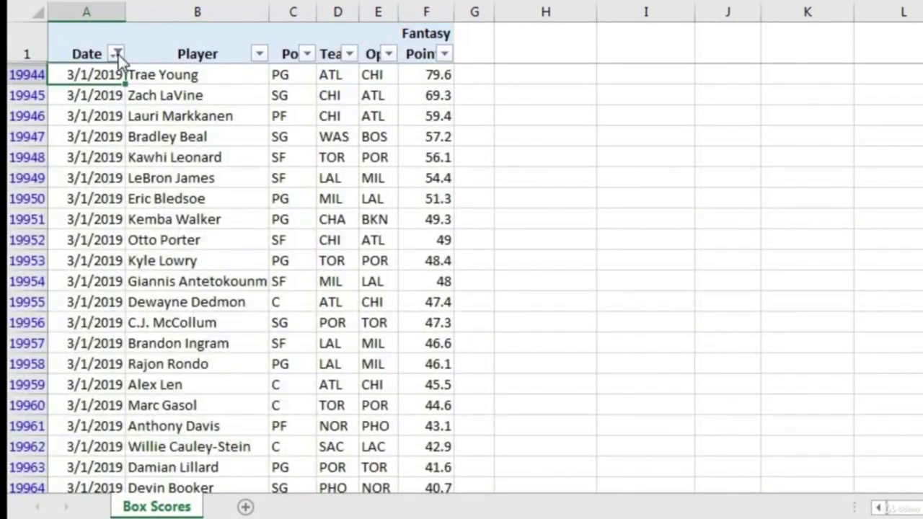
{"action": "left_click", "coordinate": [117, 54]}
{"action": "left_click", "coordinate": [87, 256]}
{"action": "left_click", "coordinate": [175, 448]}
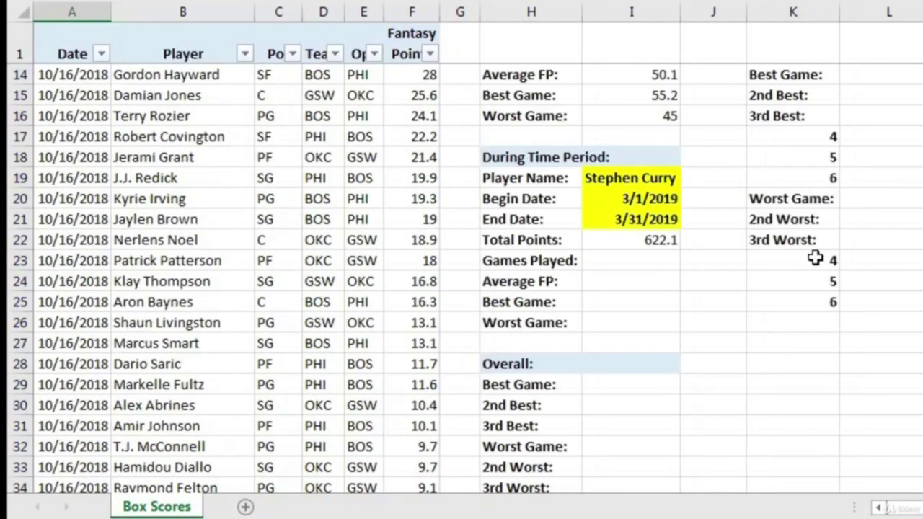
Start a COUNTIFS in I23 counting rows where column B matches the player in I19.
{"action": "left_click", "coordinate": [654, 266]}
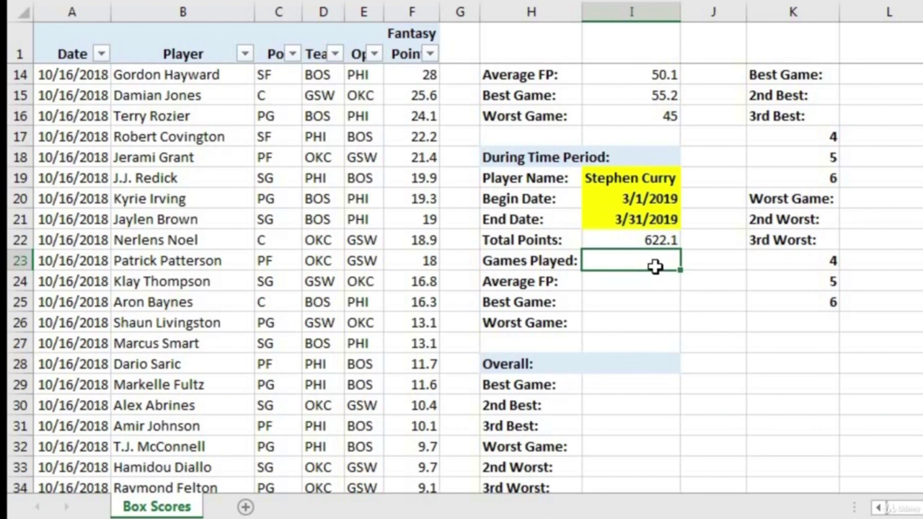
{"action": "type", "text": "=countifs("}
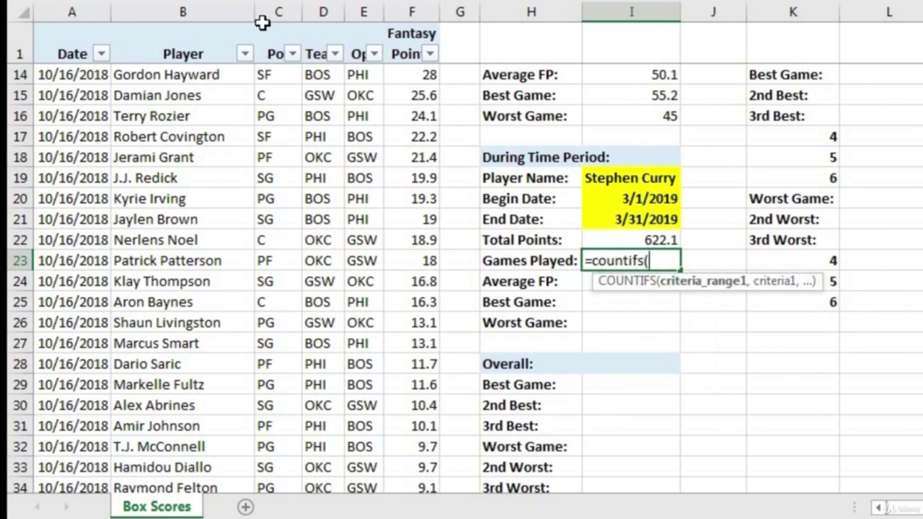
{"action": "left_click", "coordinate": [219, 5]}
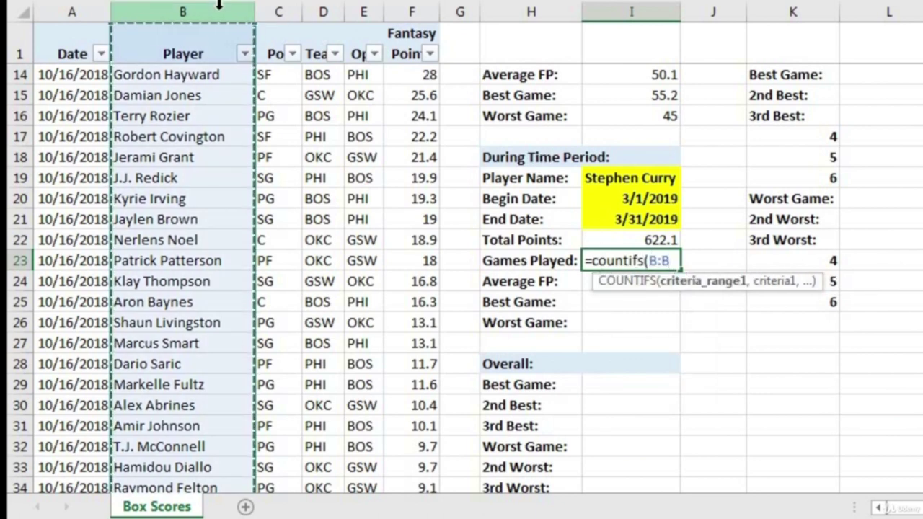
{"action": "type", "text": ","}
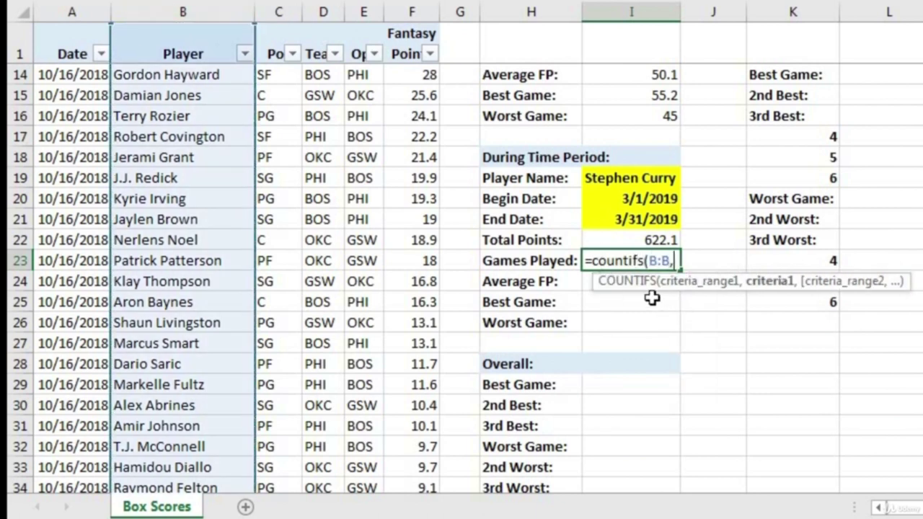
{"action": "left_click", "coordinate": [626, 177]}
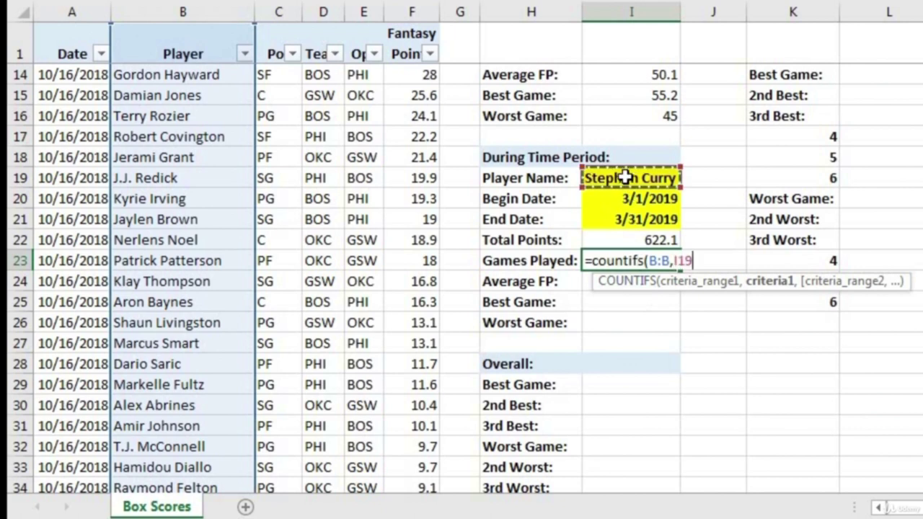
{"action": "type", "text": ","}
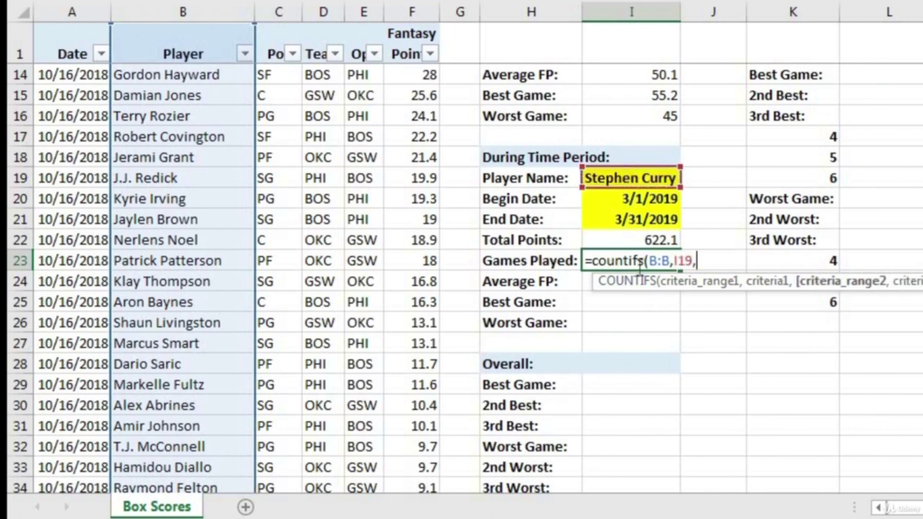
Add date criteria on column A from I20 to I21 and enter it, showing 14 games.
{"action": "left_click", "coordinate": [89, 14]}
{"action": "type", "text": ","}
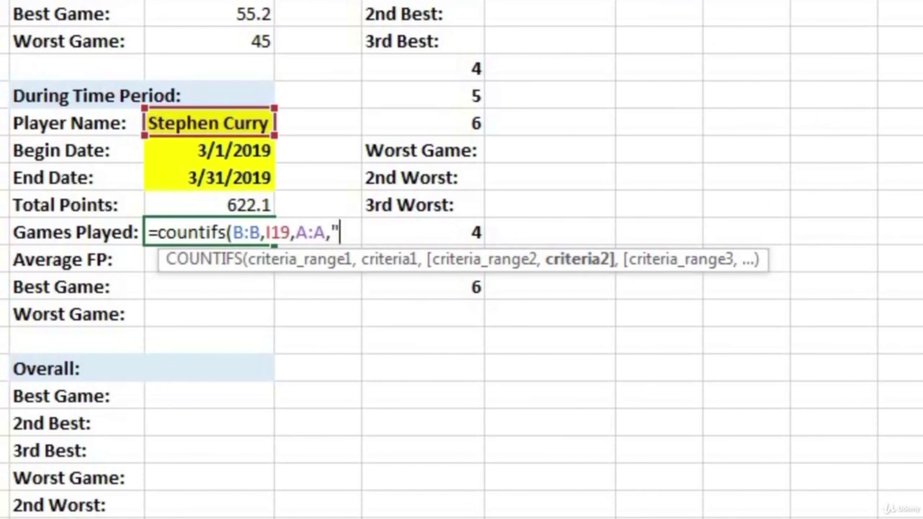
{"action": "type", "text": "\">=\"&"}
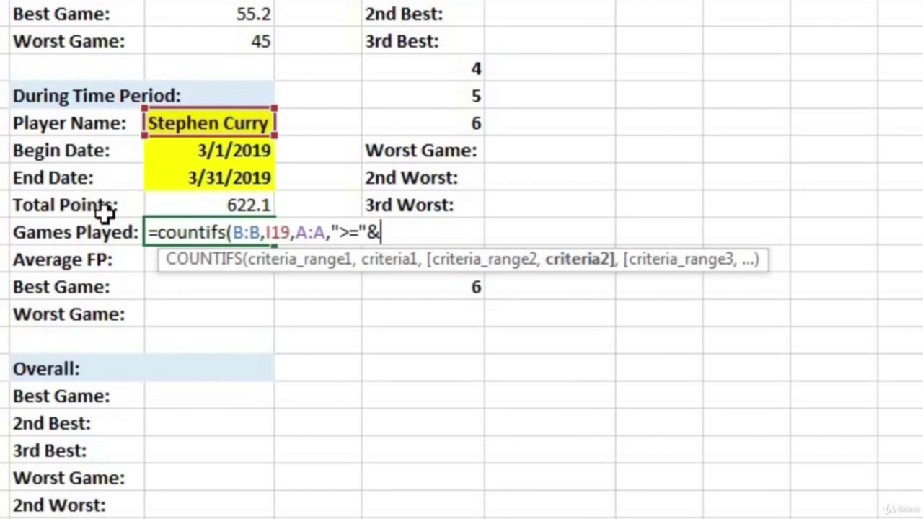
{"action": "left_click", "coordinate": [186, 151]}
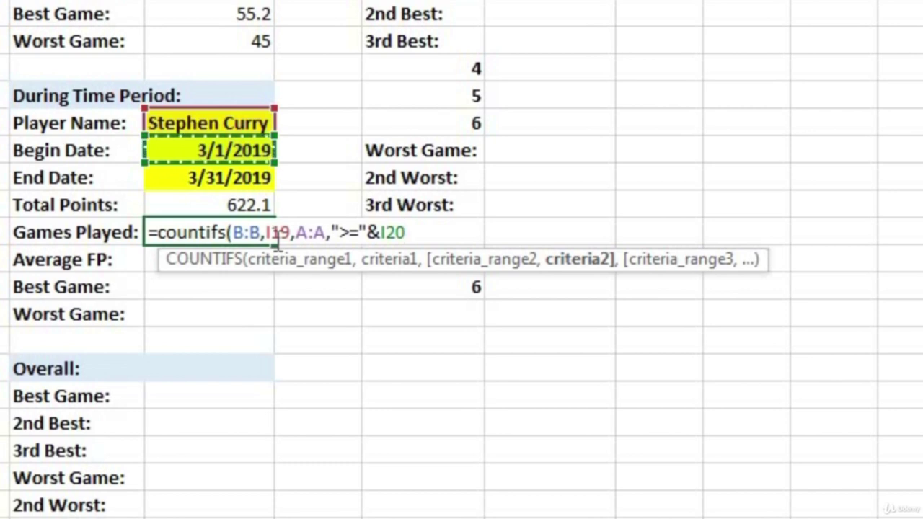
{"action": "type", "text": ","}
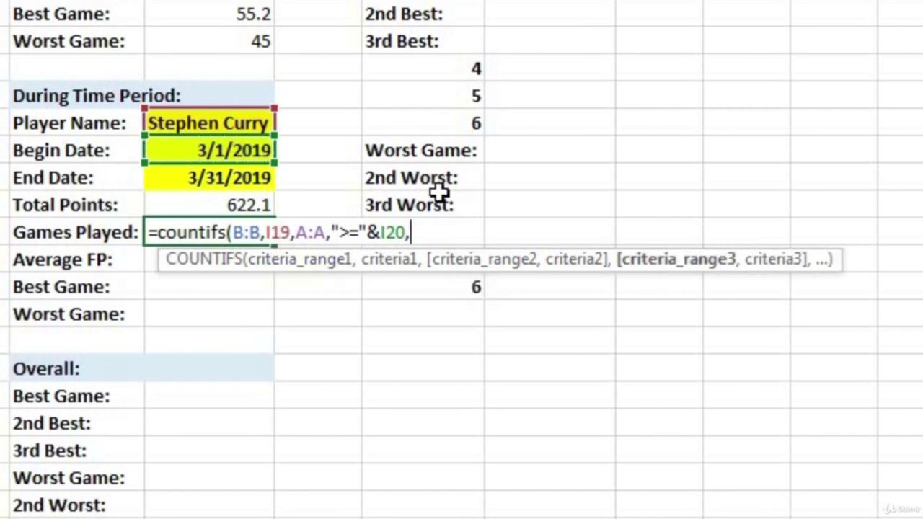
{"action": "type", "text": "A:A"}
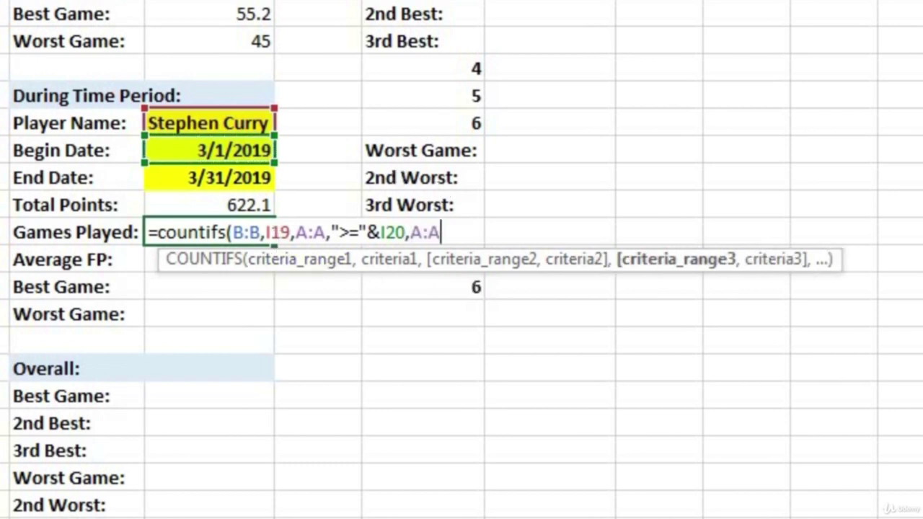
{"action": "type", "text": ",\"<=\"&"}
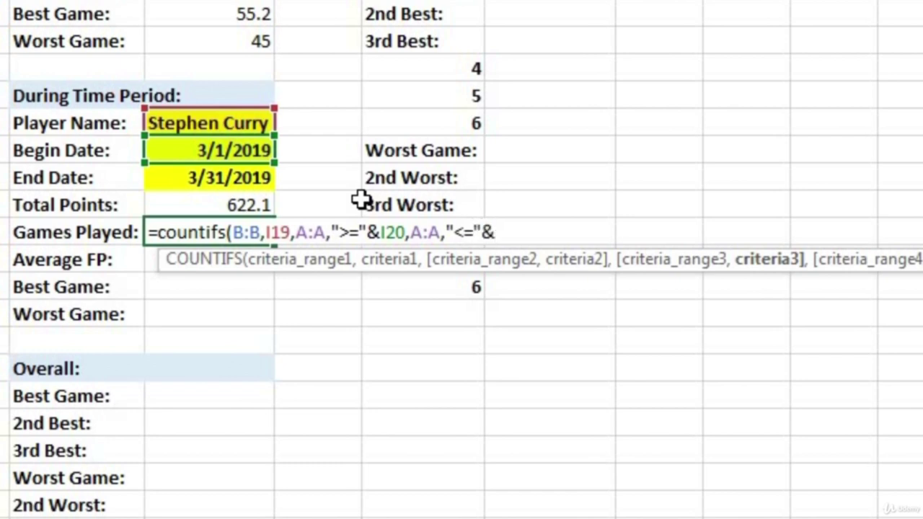
{"action": "left_click", "coordinate": [244, 178]}
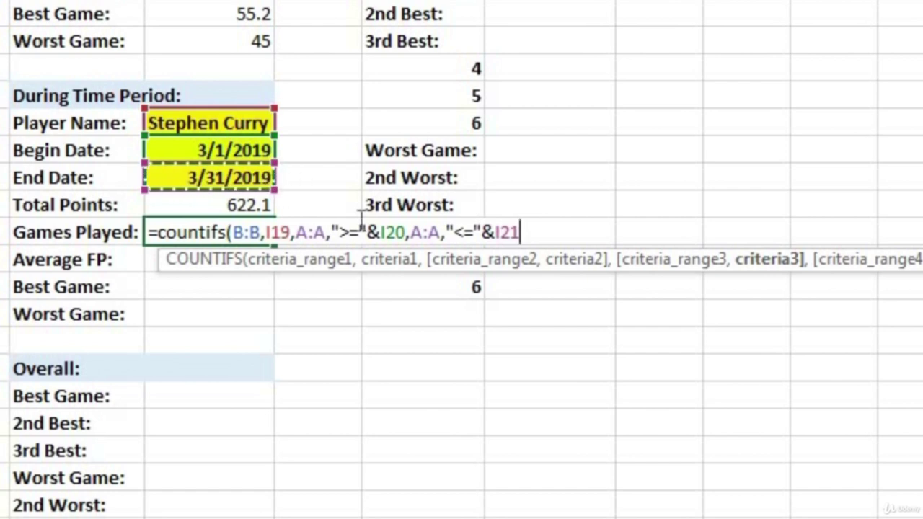
{"action": "type", "text": ")"}
{"action": "key", "text": "Return"}
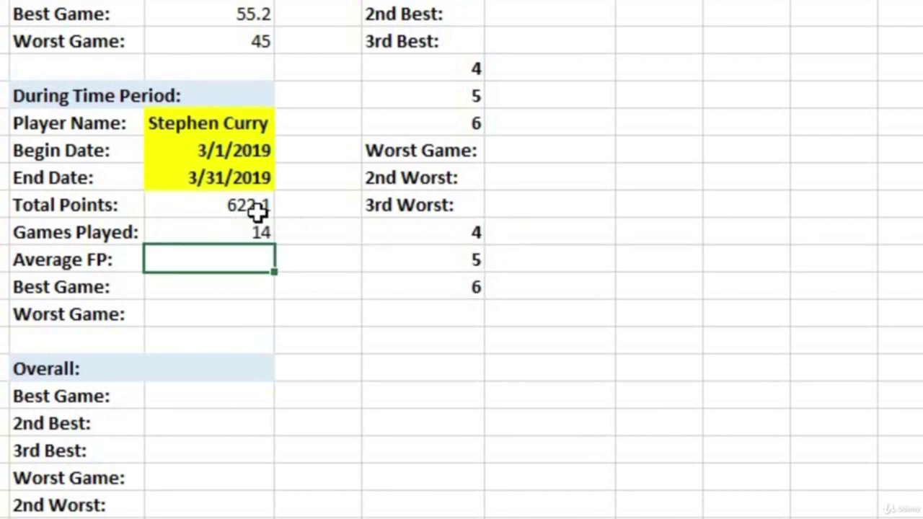
Filter the Player column to show only Stephen Curry.
{"action": "left_click", "coordinate": [214, 124]}
{"action": "left_click", "coordinate": [238, 239]}
{"action": "left_click", "coordinate": [223, 259]}
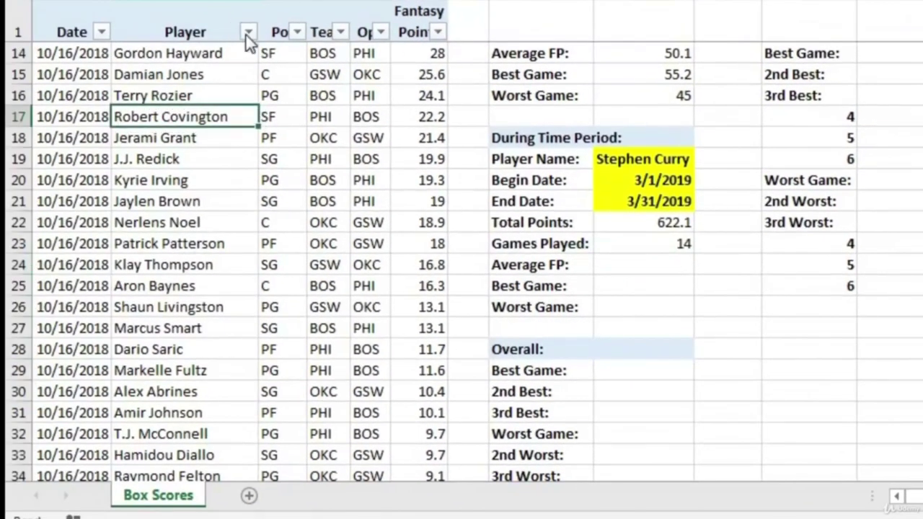
{"action": "left_click", "coordinate": [247, 31]}
{"action": "left_click", "coordinate": [92, 237]}
{"action": "left_click", "coordinate": [99, 210]}
{"action": "type", "text": "steph"}
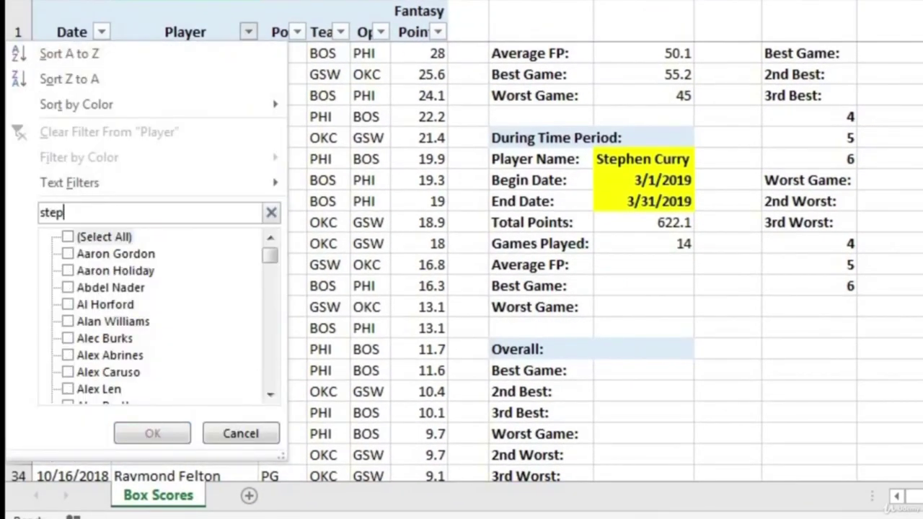
{"action": "left_click", "coordinate": [98, 305]}
{"action": "left_click", "coordinate": [152, 434]}
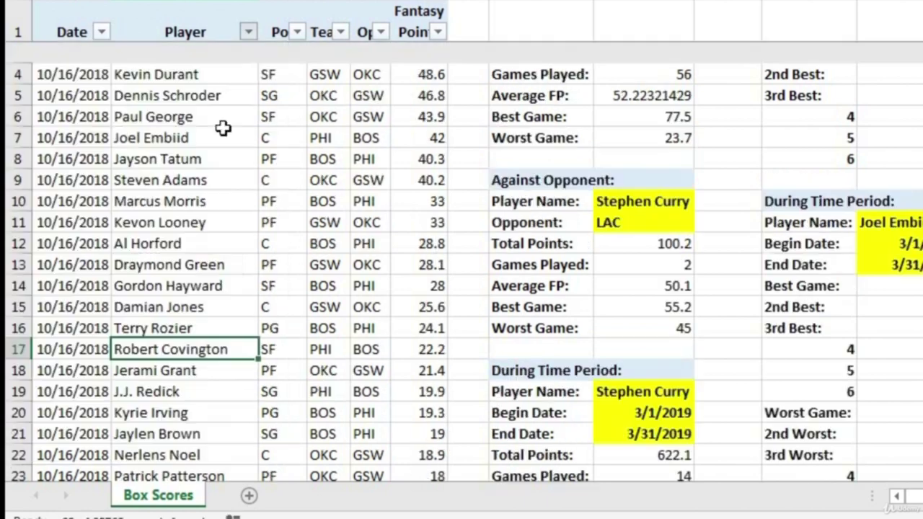
Filter Date to March 2019 and select the Fantasy Points to verify 14 games.
{"action": "left_click", "coordinate": [116, 32]}
{"action": "left_click", "coordinate": [52, 255]}
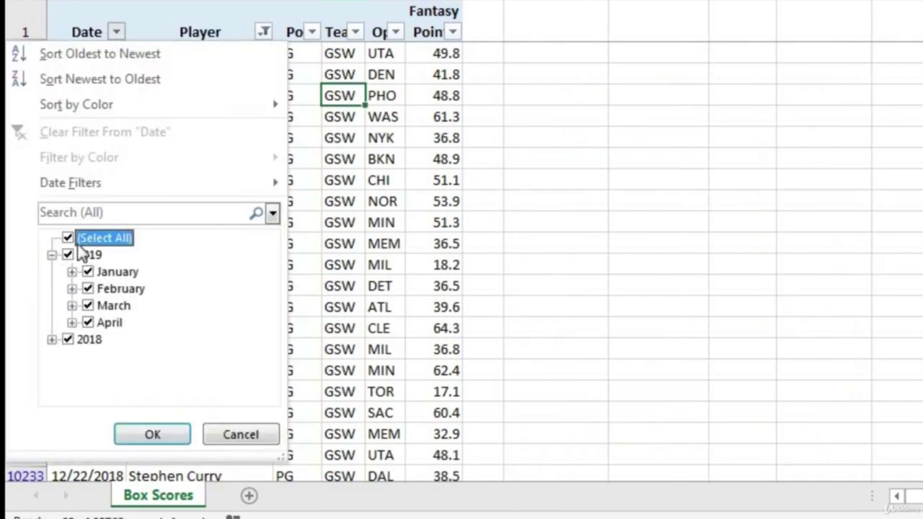
{"action": "left_click", "coordinate": [70, 239]}
{"action": "left_click", "coordinate": [89, 305]}
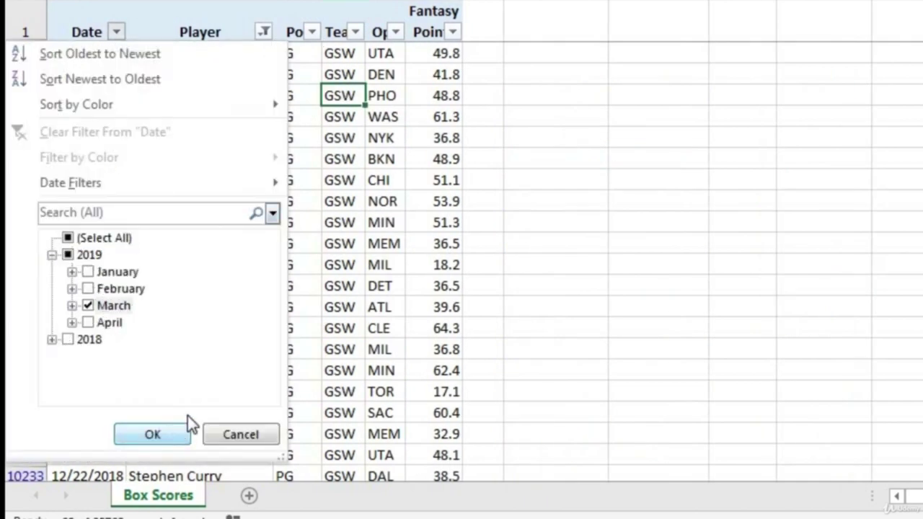
{"action": "left_click", "coordinate": [187, 430]}
{"action": "left_click_drag", "start_coordinate": [435, 52], "coordinate": [423, 339]}
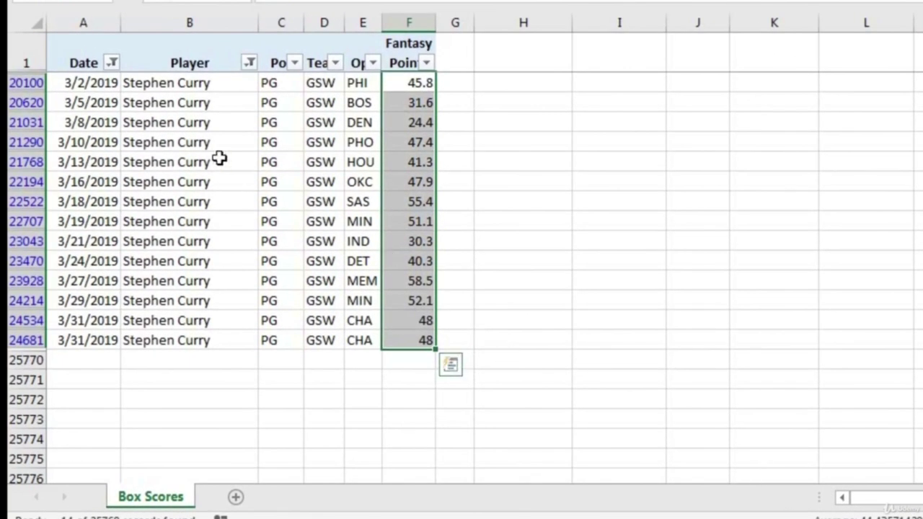
Select All in the Player and Date filters to show every row again.
{"action": "left_click", "coordinate": [249, 63]}
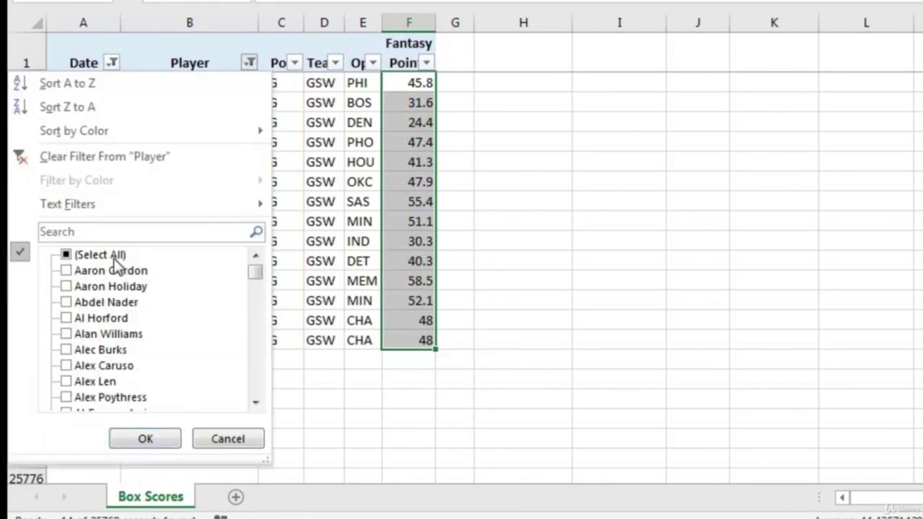
{"action": "left_click", "coordinate": [113, 258]}
{"action": "left_click", "coordinate": [145, 439]}
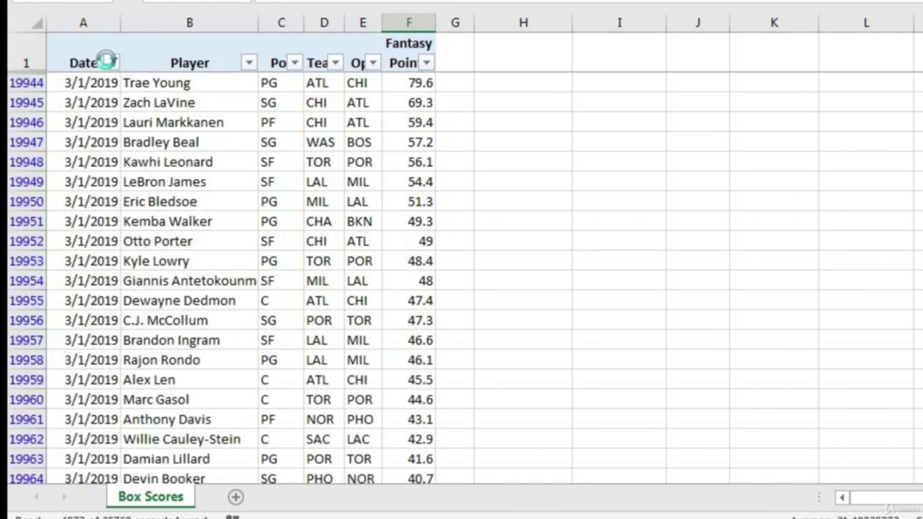
{"action": "left_click", "coordinate": [112, 62]}
{"action": "left_click", "coordinate": [97, 256]}
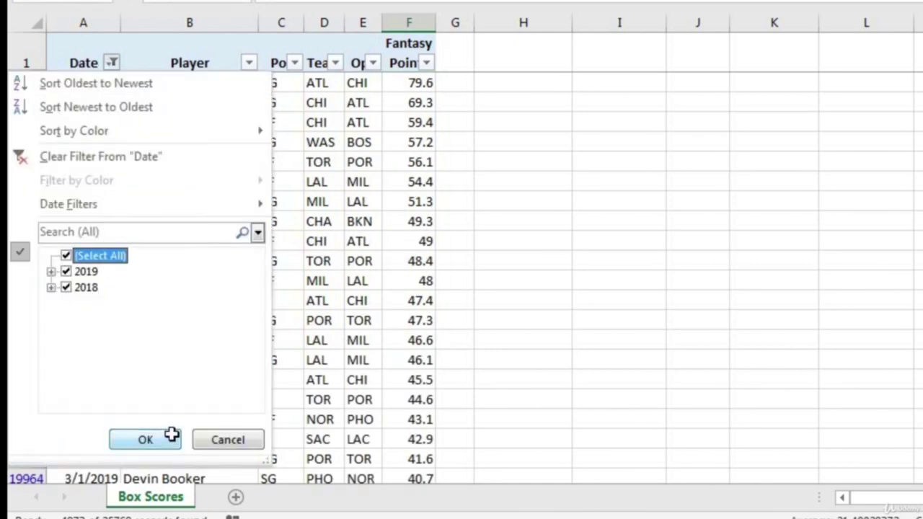
{"action": "left_click", "coordinate": [170, 439]}
{"action": "left_click", "coordinate": [617, 280]}
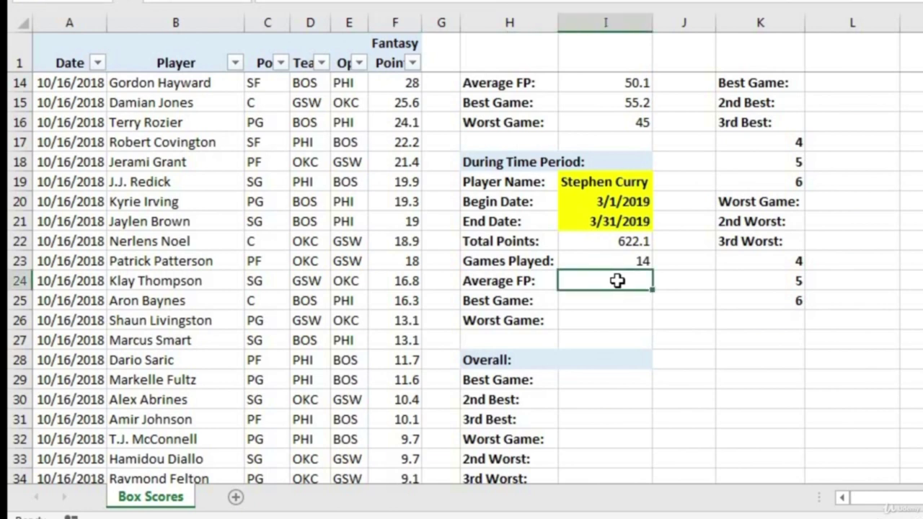
Start an AVERAGEIFS in I24 averaging column F where column B matches the player in I19.
{"action": "type", "text": "=average"}
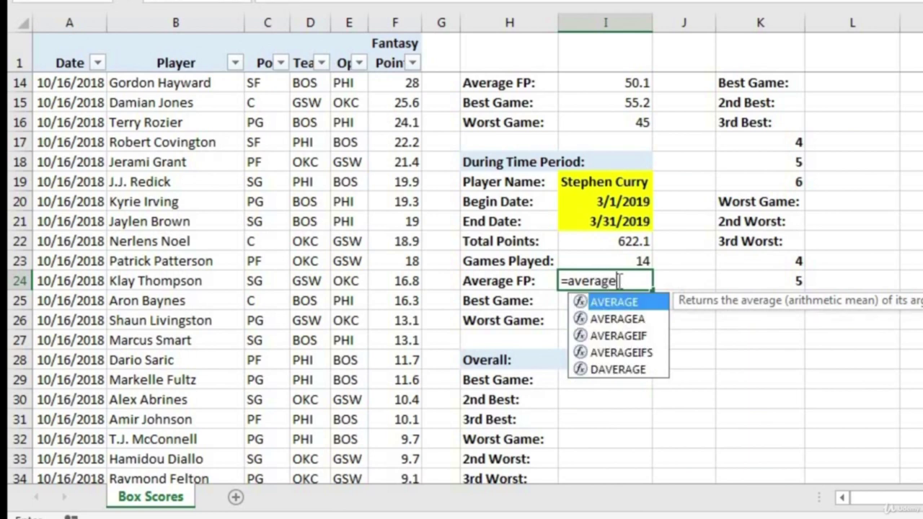
{"action": "left_click", "coordinate": [646, 340]}
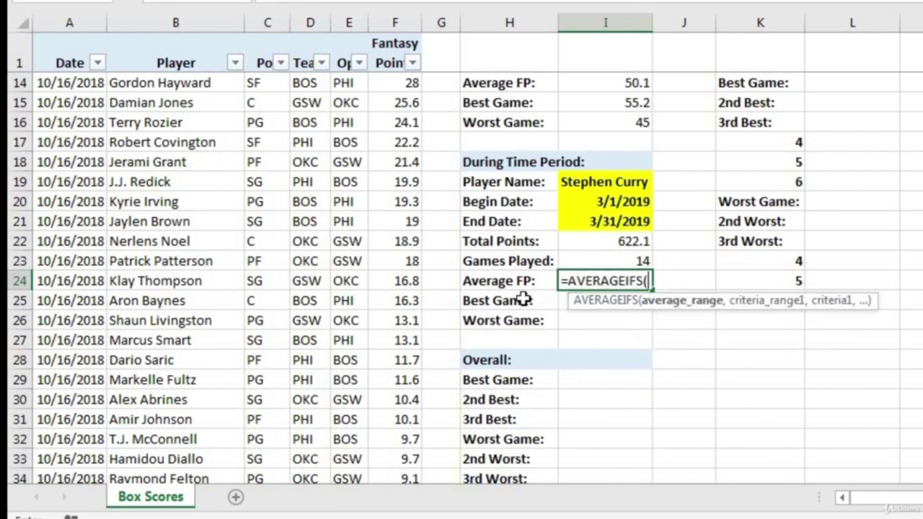
{"action": "left_click", "coordinate": [393, 22]}
{"action": "type", "text": ","}
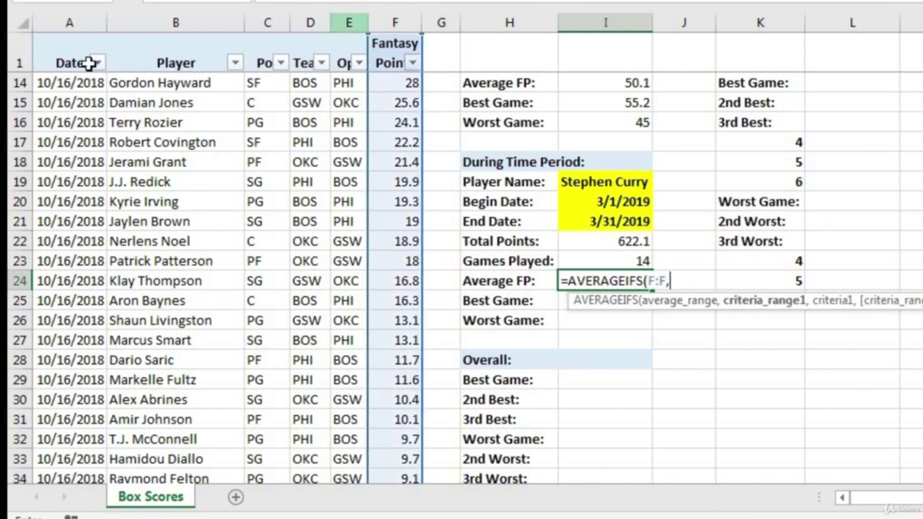
{"action": "left_click", "coordinate": [151, 22]}
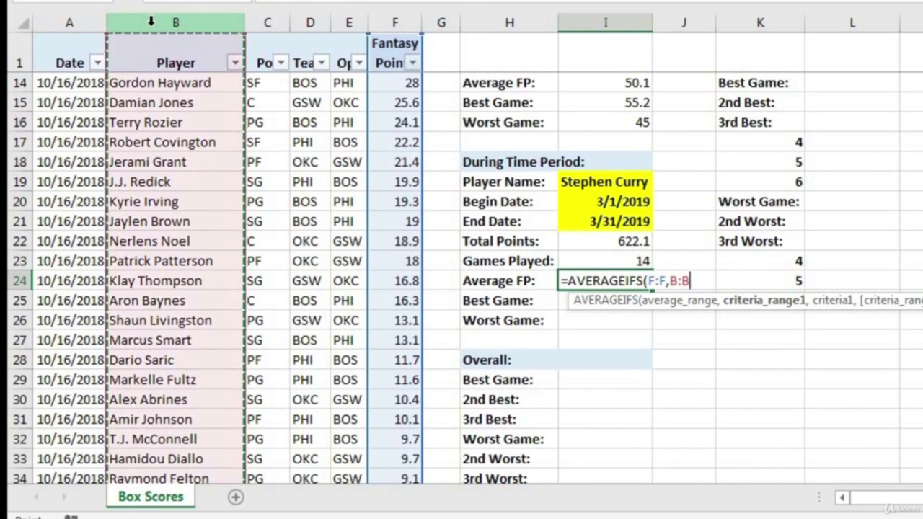
{"action": "type", "text": ","}
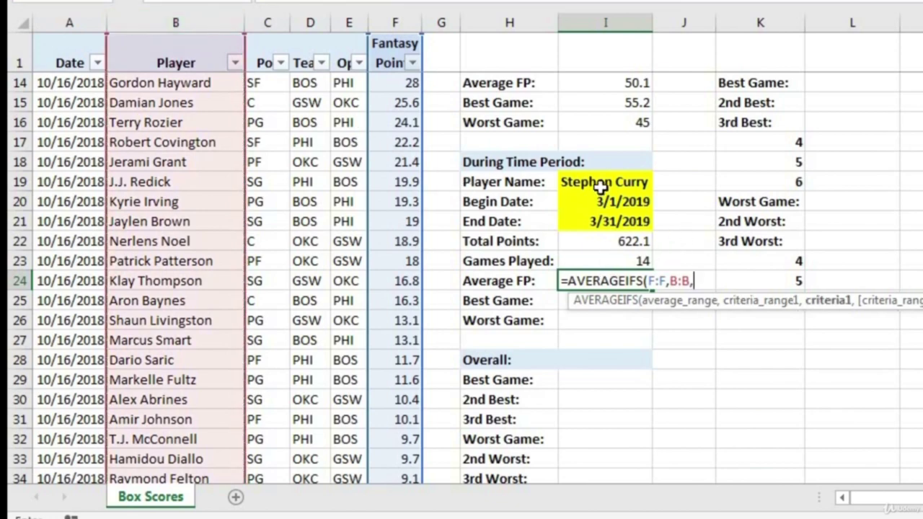
{"action": "left_click", "coordinate": [601, 182]}
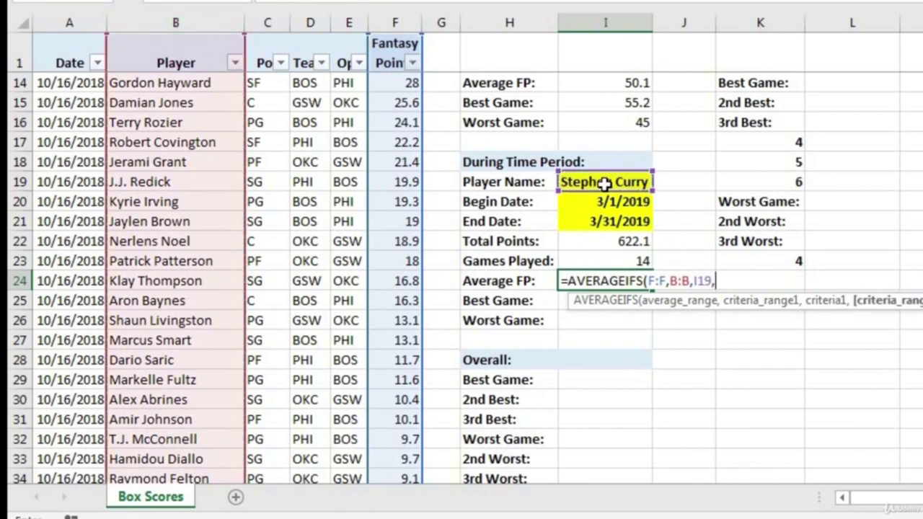
{"action": "type", "text": ","}
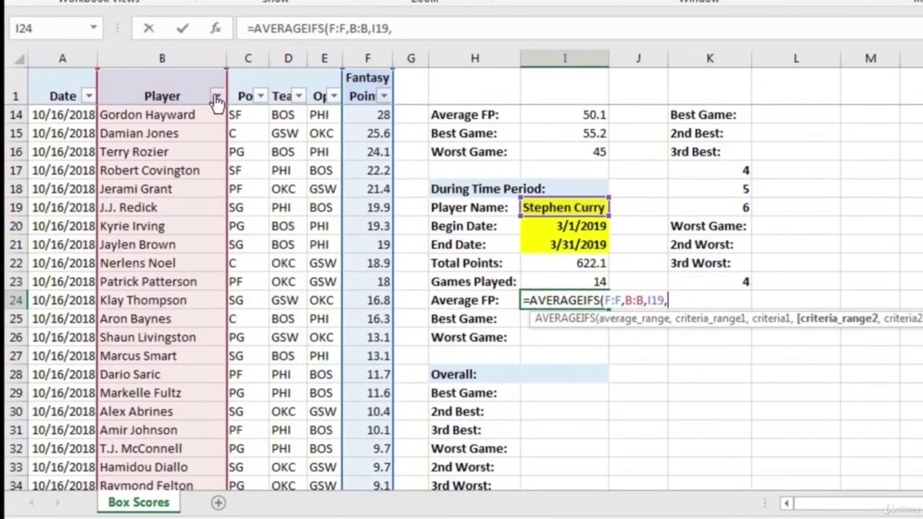
Bound the column A dates between I20 and I21 and enter it, giving 44.43571429.
{"action": "left_click", "coordinate": [72, 55]}
{"action": "type", "text": ",\">="}
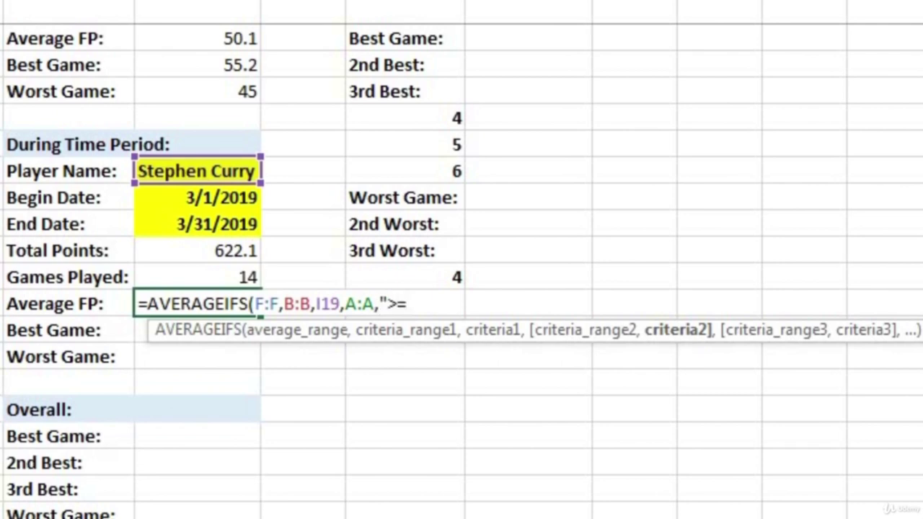
{"action": "type", "text": "\"&"}
{"action": "left_click", "coordinate": [197, 200]}
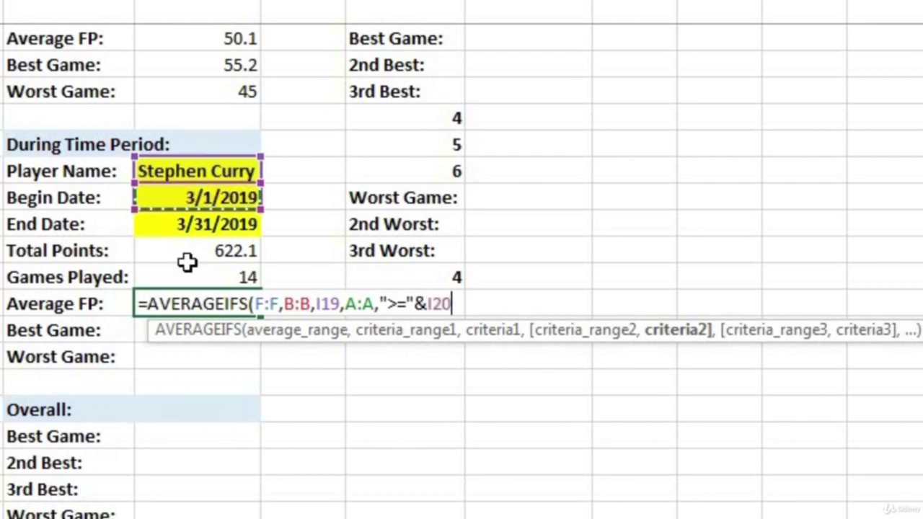
{"action": "type", "text": ","}
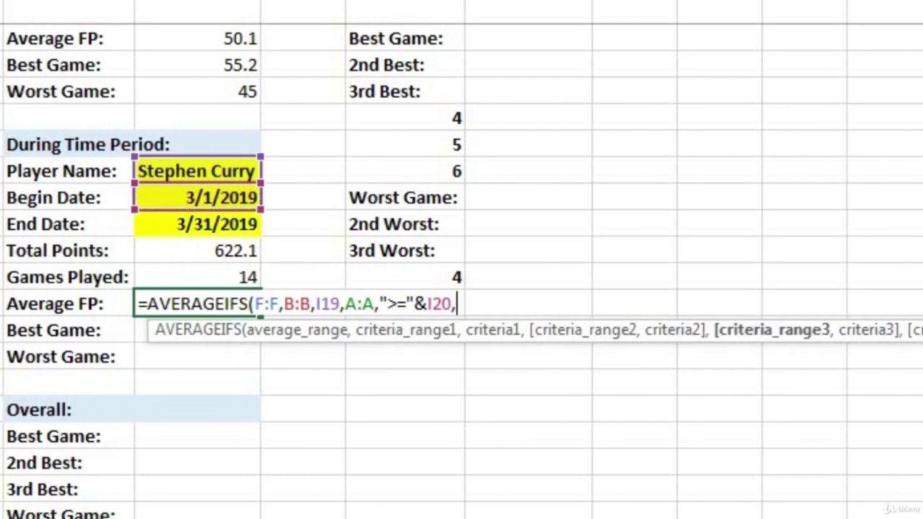
{"action": "type", "text": "A:A"}
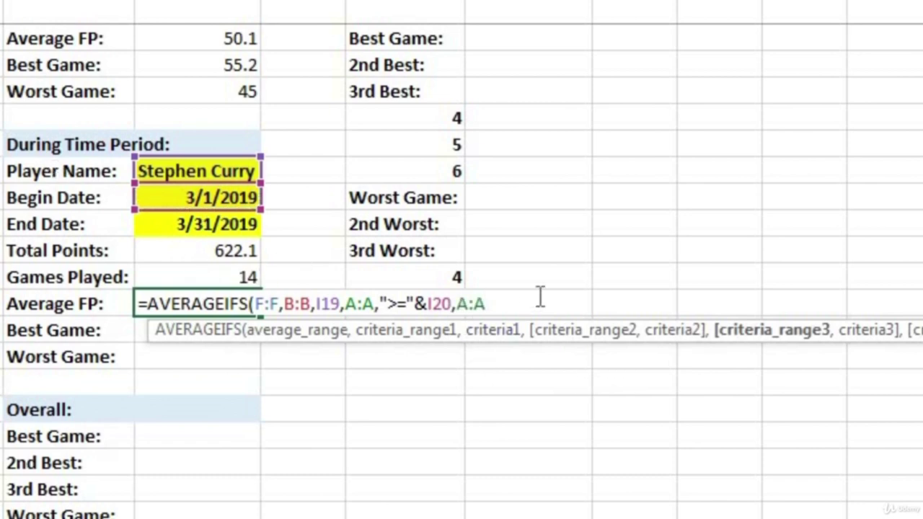
{"action": "type", "text": ",\"<="}
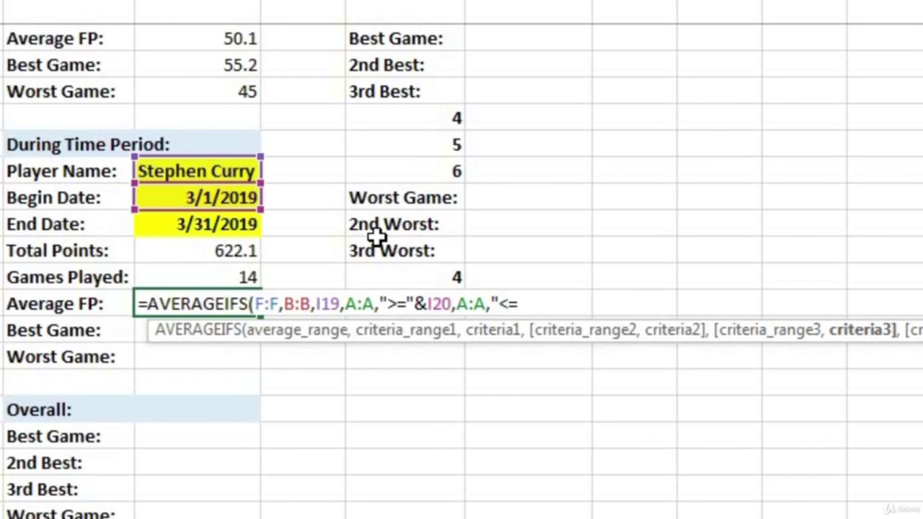
{"action": "type", "text": "\"&"}
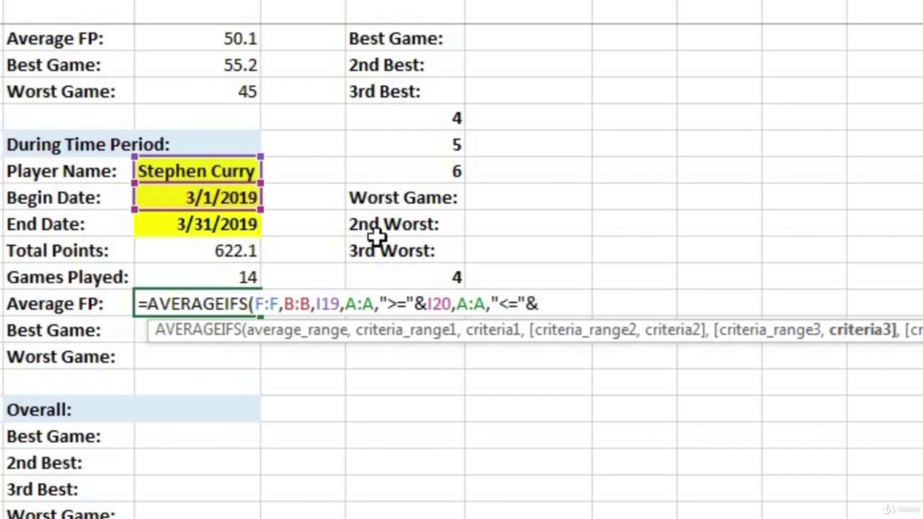
{"action": "left_click", "coordinate": [207, 228]}
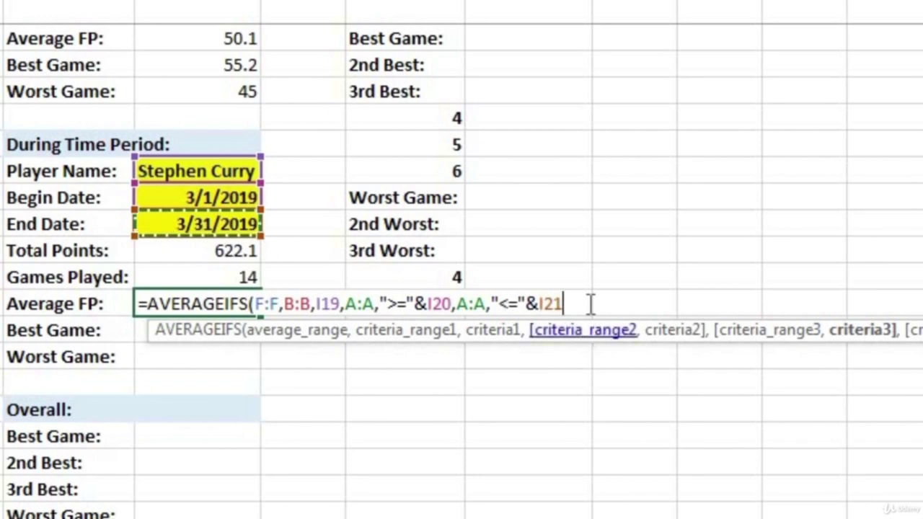
{"action": "type", "text": ")"}
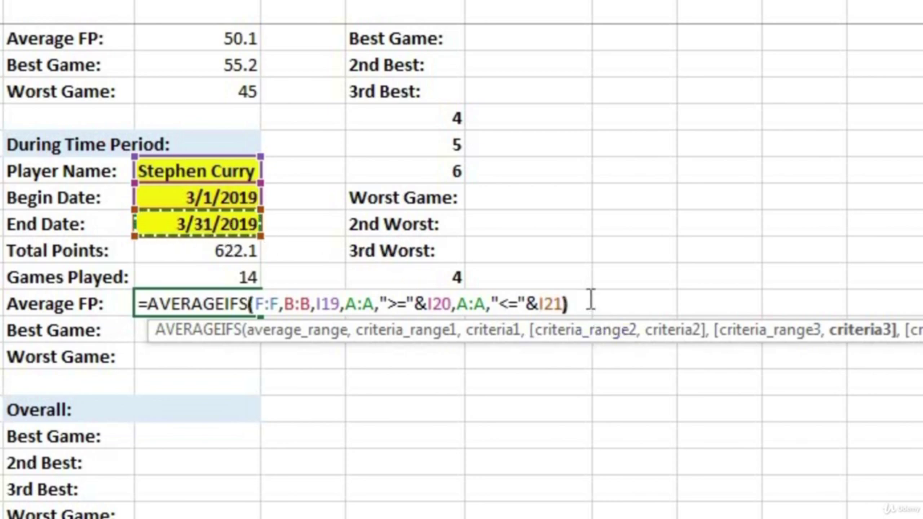
{"action": "key", "text": "Return"}
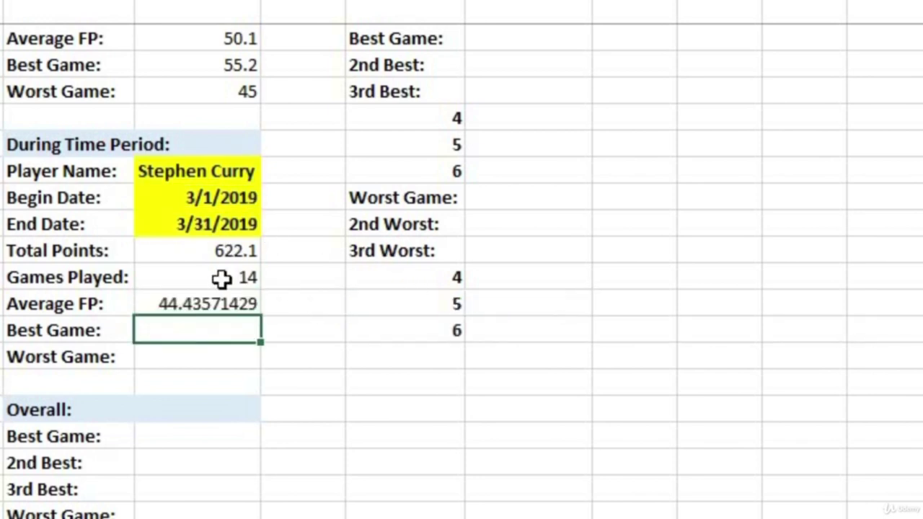
Copy the AVERAGEIFS formula into Best Game and change it to MAXIFS, giving 58.5.
{"action": "left_click", "coordinate": [199, 307]}
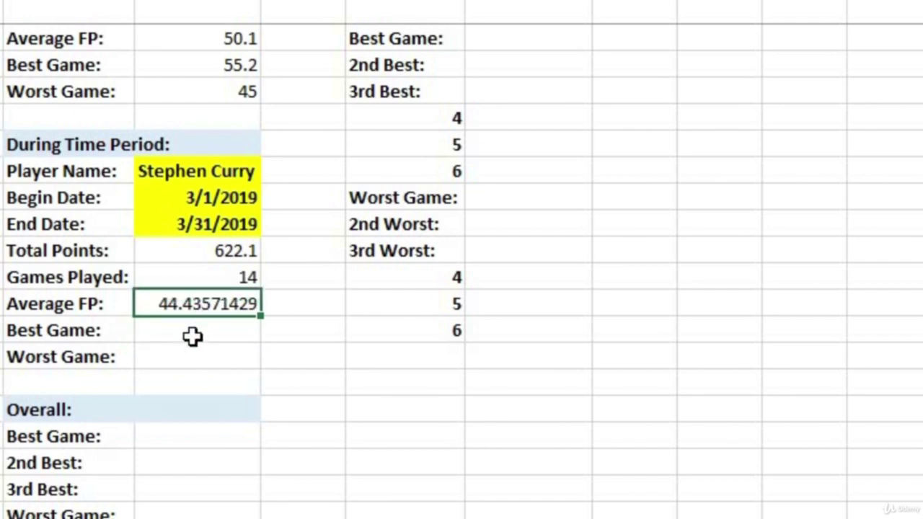
{"action": "left_click", "coordinate": [153, 332]}
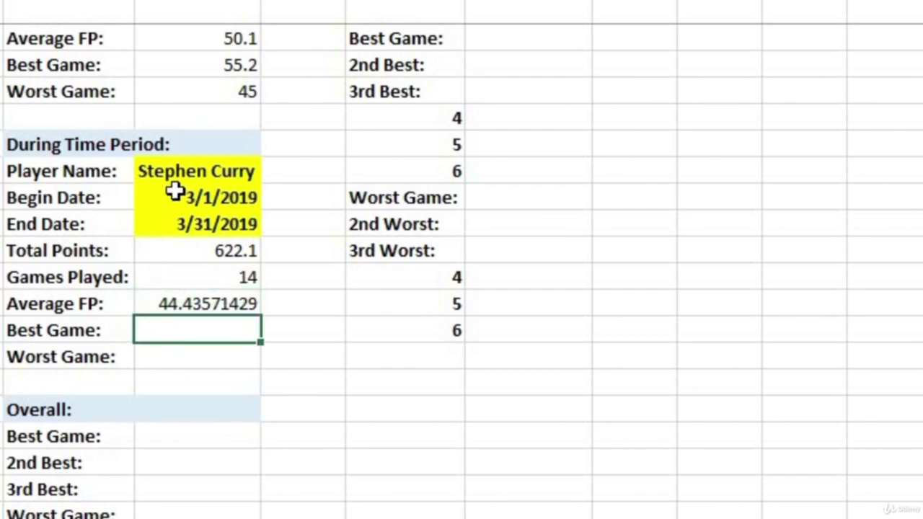
{"action": "left_click_drag", "start_coordinate": [173, 191], "coordinate": [173, 216]}
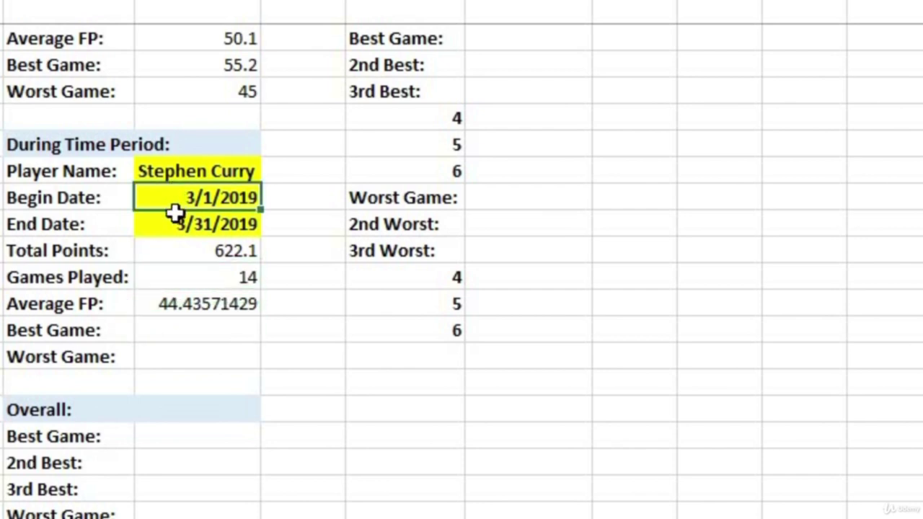
{"action": "left_click", "coordinate": [163, 323]}
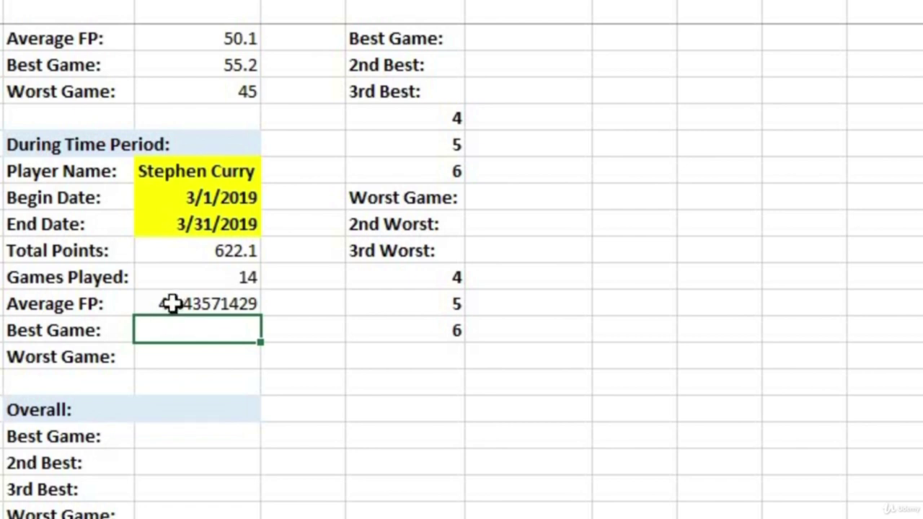
{"action": "double_click", "coordinate": [165, 303]}
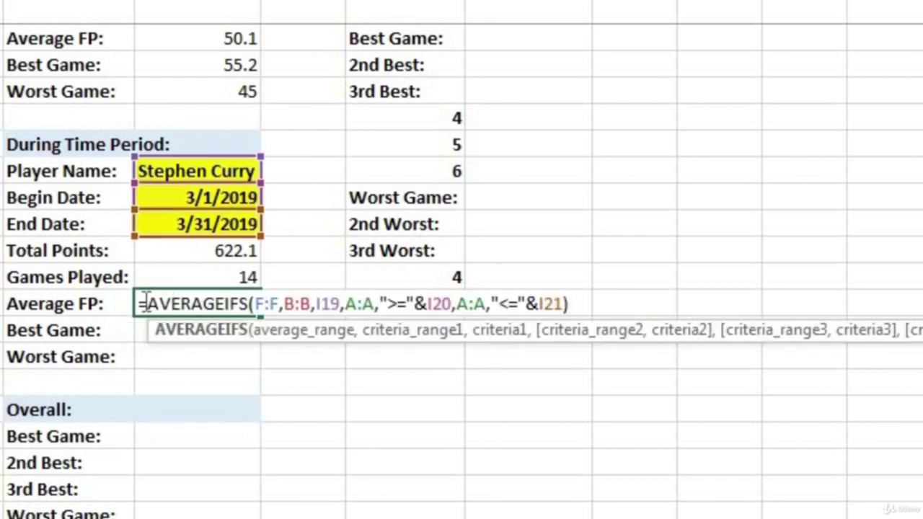
{"action": "left_click_drag", "start_coordinate": [142, 302], "coordinate": [582, 274]}
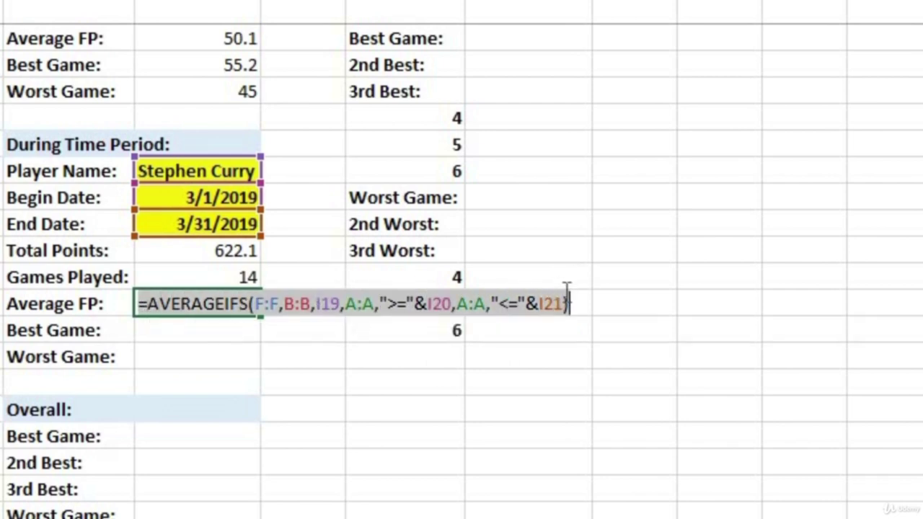
{"action": "key", "text": "ctrl+Return"}
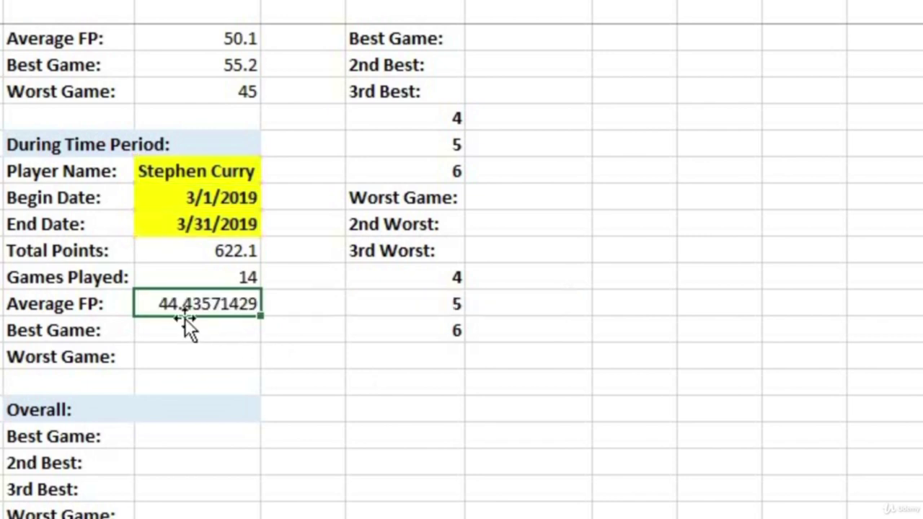
{"action": "left_click", "coordinate": [178, 328]}
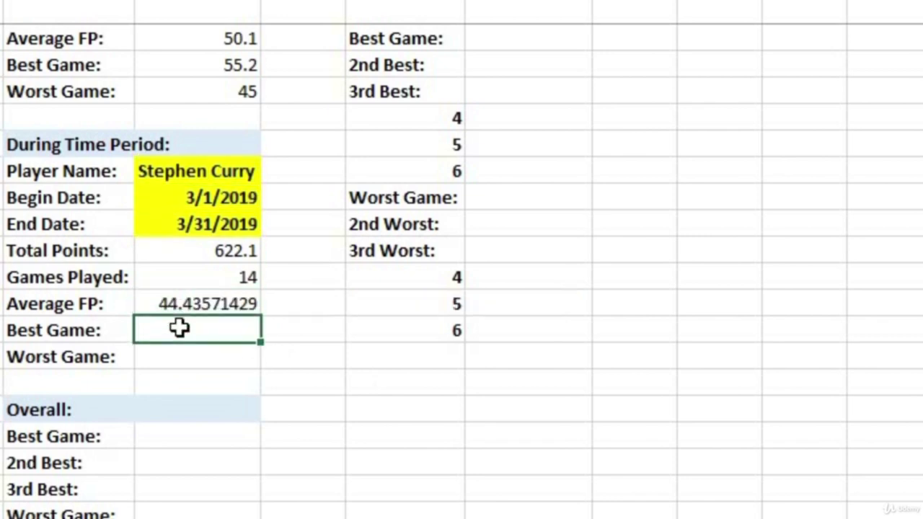
{"action": "double_click", "coordinate": [180, 329]}
{"action": "key", "text": "ctrl+v"}
{"action": "left_click_drag", "start_coordinate": [148, 331], "coordinate": [250, 331]}
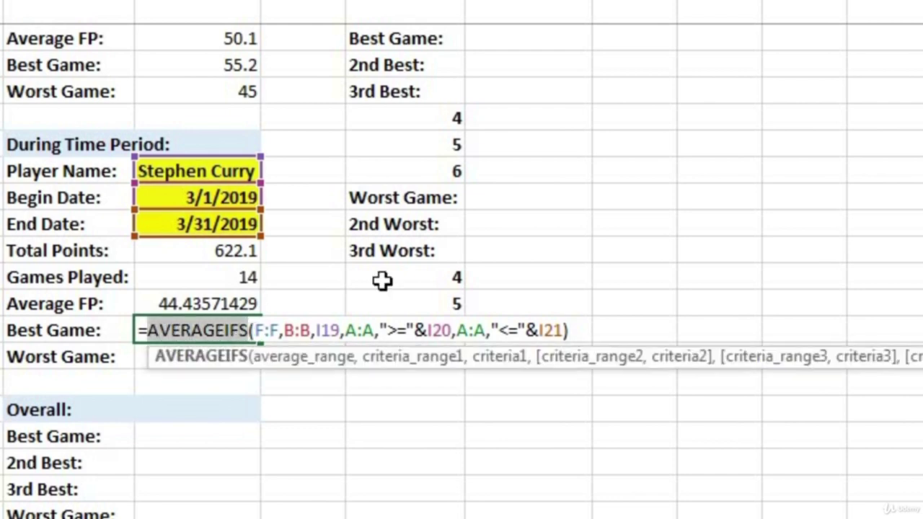
{"action": "type", "text": "Ma"}
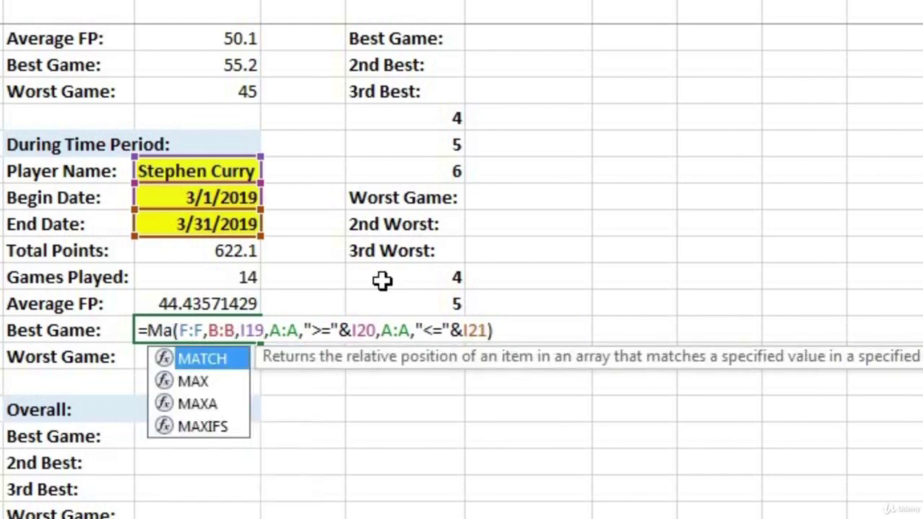
{"action": "type", "text": "xifs"}
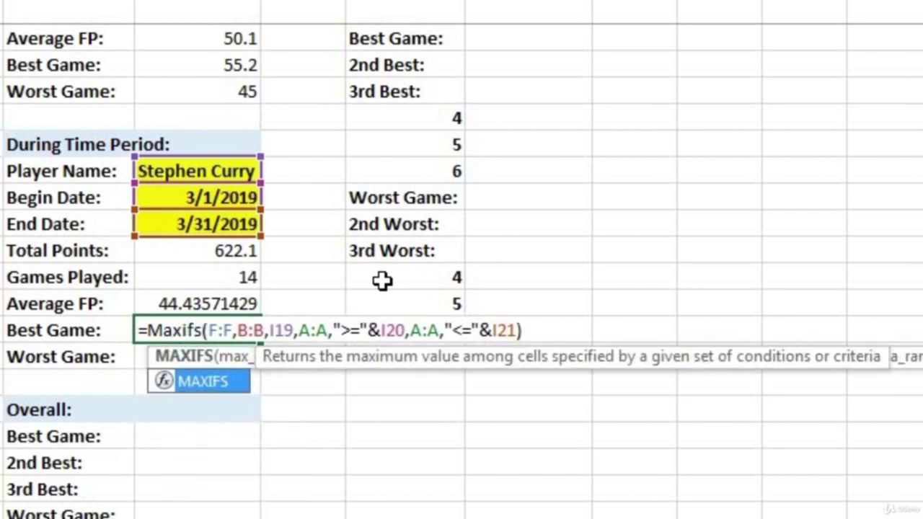
{"action": "key", "text": "Return"}
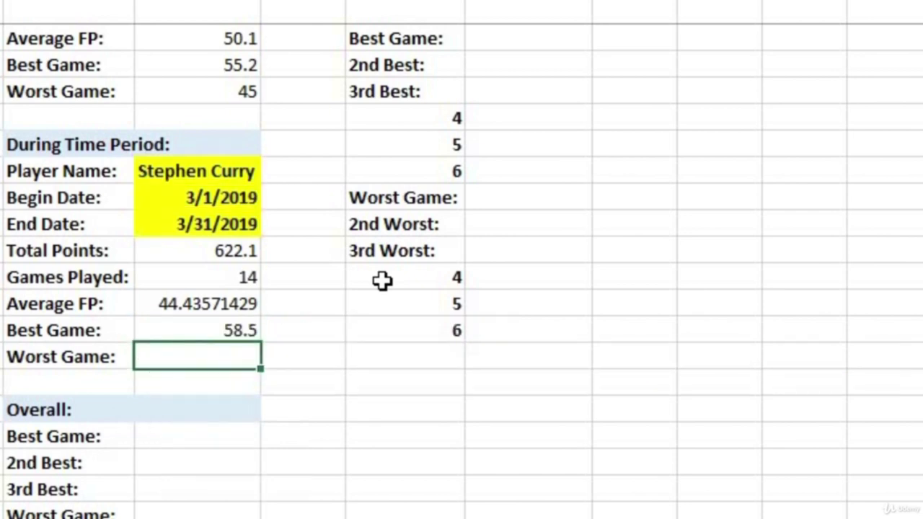
Copy the MAXIFS formula into Worst Game and change it to MINIFS, giving 24.4.
{"action": "left_click", "coordinate": [226, 326]}
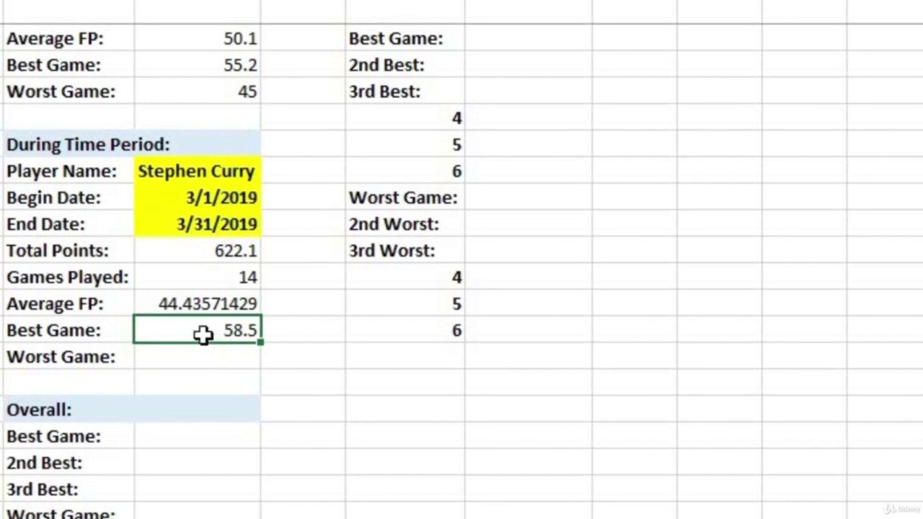
{"action": "double_click", "coordinate": [151, 317]}
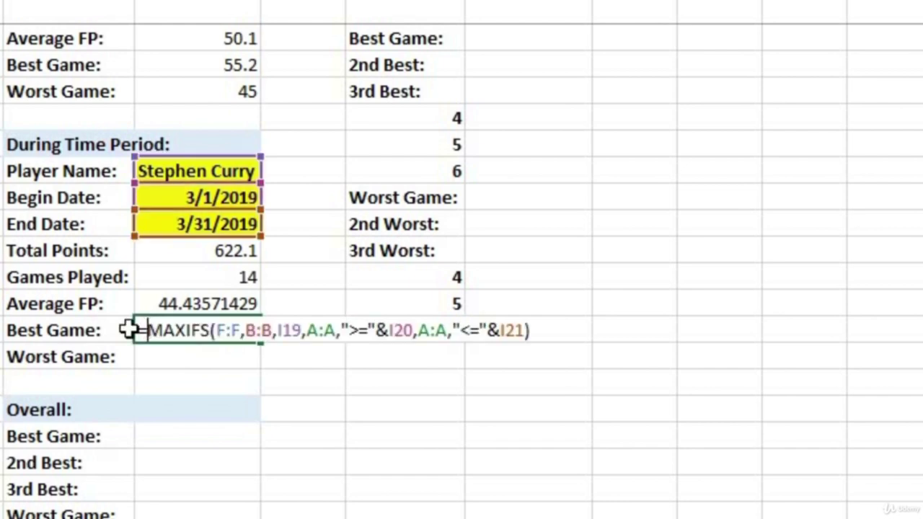
{"action": "left_click_drag", "start_coordinate": [140, 331], "coordinate": [620, 295]}
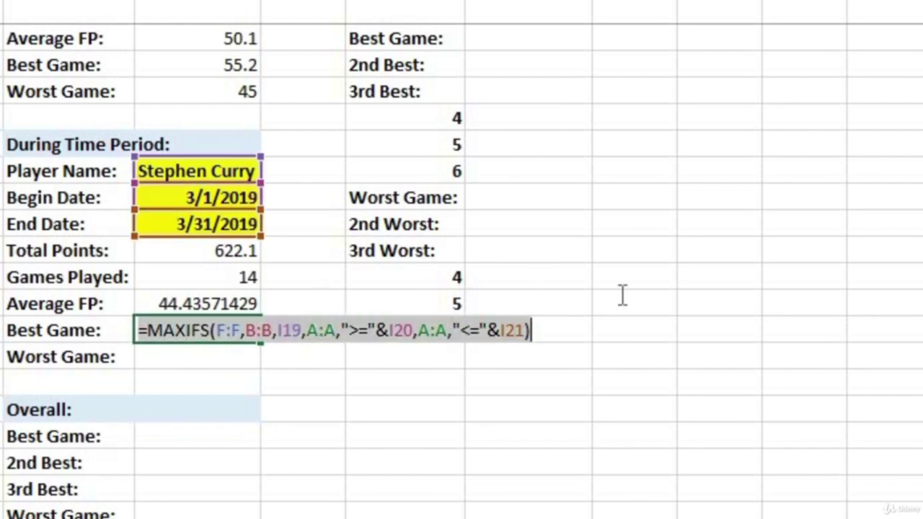
{"action": "key", "text": "Escape"}
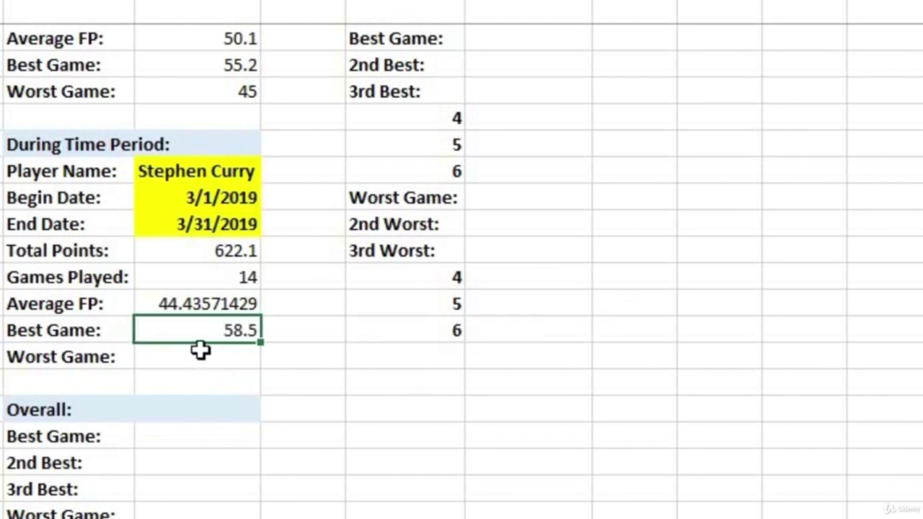
{"action": "left_click", "coordinate": [200, 351]}
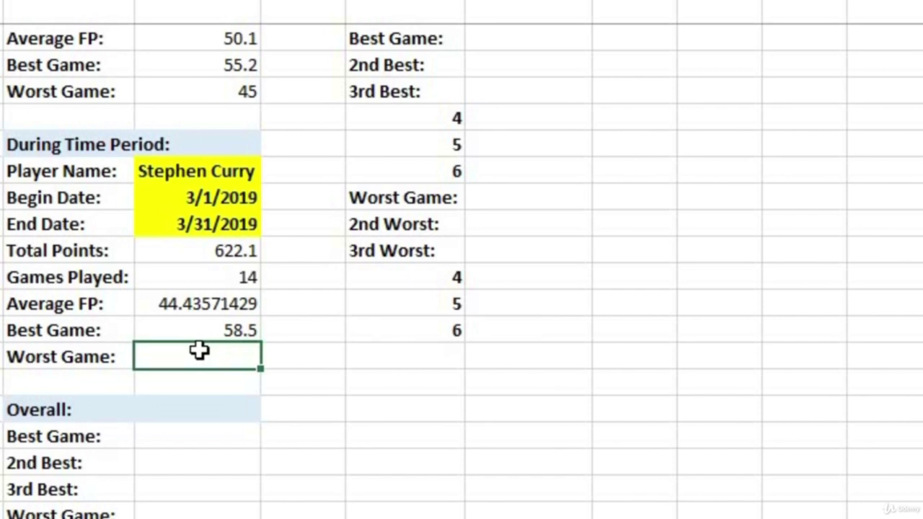
{"action": "double_click", "coordinate": [199, 356]}
{"action": "key", "text": "ctrl+v"}
{"action": "left_click_drag", "start_coordinate": [153, 356], "coordinate": [186, 356]}
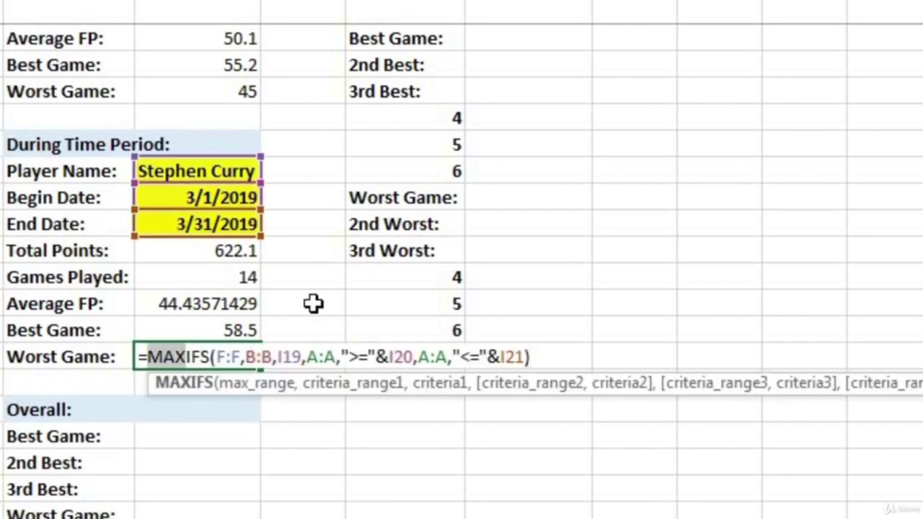
{"action": "type", "text": "MIN"}
{"action": "key", "text": "Return"}
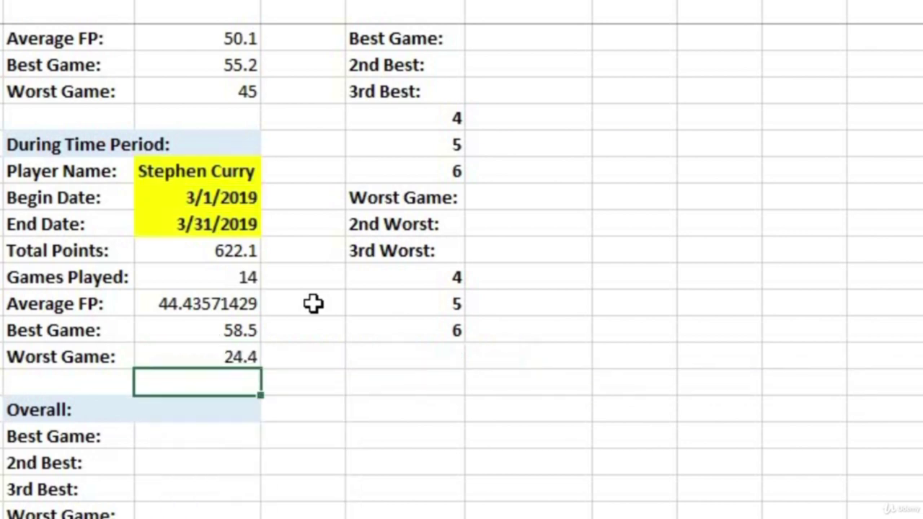
Filter the game table's Player column to Stephen Curry only.
{"action": "left_click", "coordinate": [218, 357]}
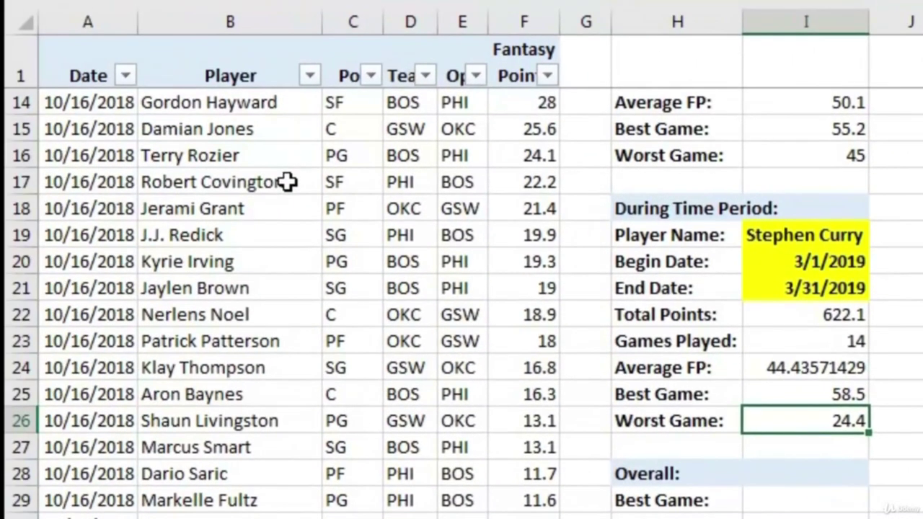
{"action": "left_click", "coordinate": [93, 163]}
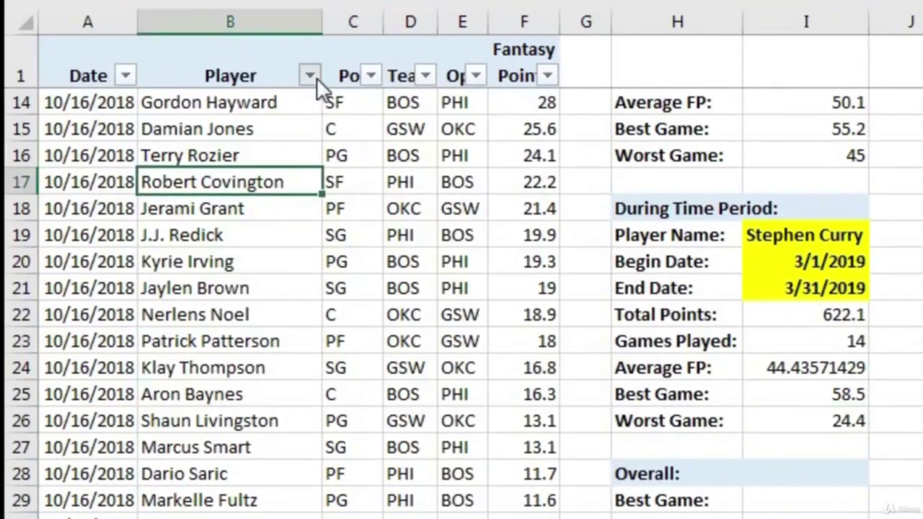
{"action": "left_click", "coordinate": [310, 75]}
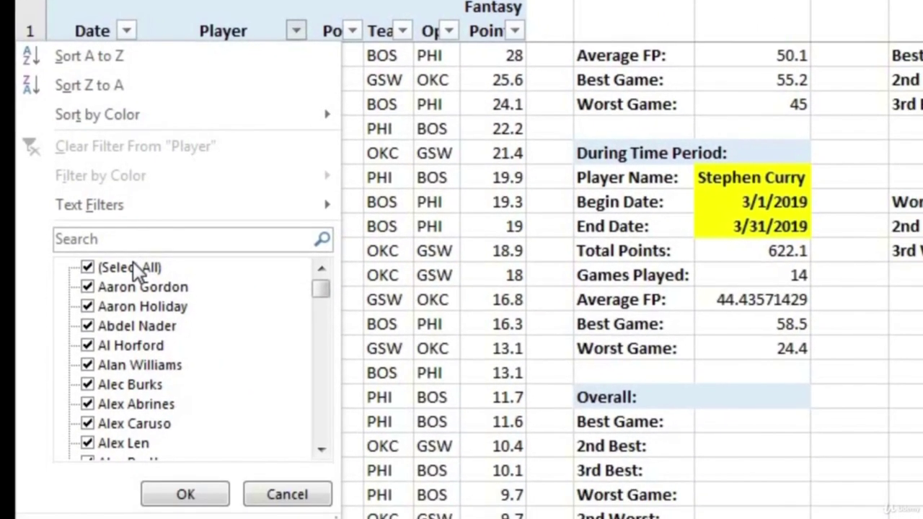
{"action": "left_click", "coordinate": [133, 262]}
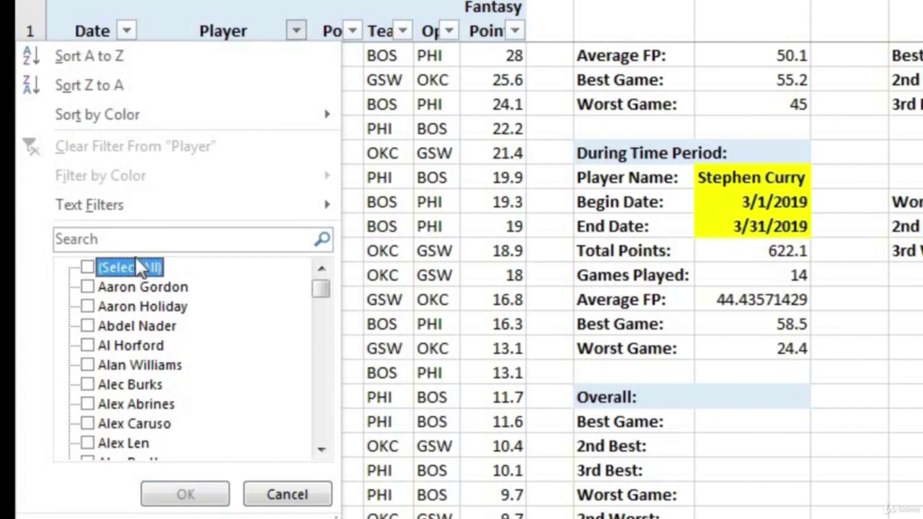
{"action": "left_click", "coordinate": [153, 239]}
{"action": "type", "text": "stephe"}
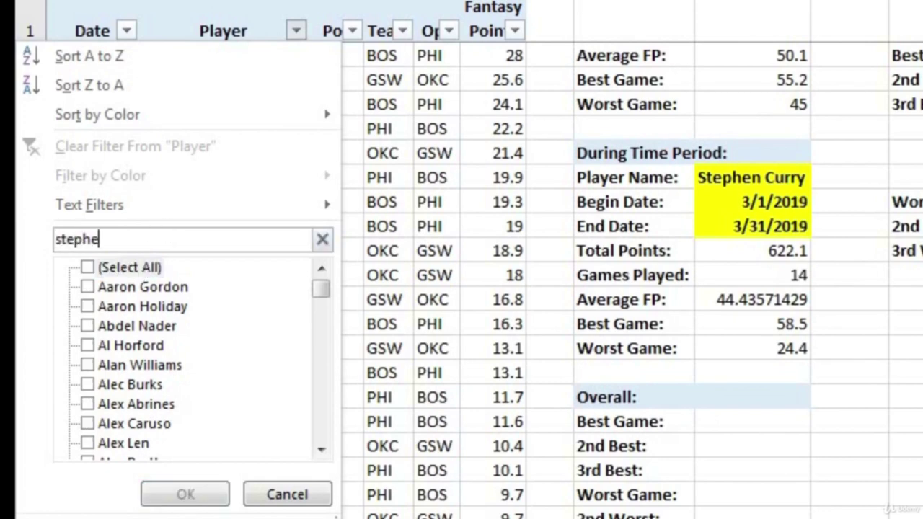
{"action": "left_click", "coordinate": [136, 268]}
{"action": "left_click", "coordinate": [141, 345]}
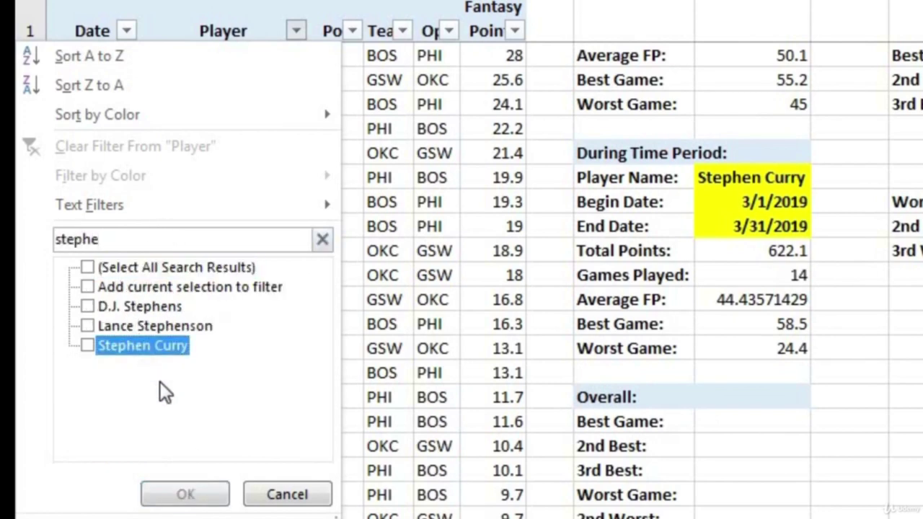
{"action": "left_click", "coordinate": [186, 496]}
Filter Date to March 2019 and review Fantasy Points to confirm 58.5 and 24.4.
{"action": "left_click", "coordinate": [331, 180]}
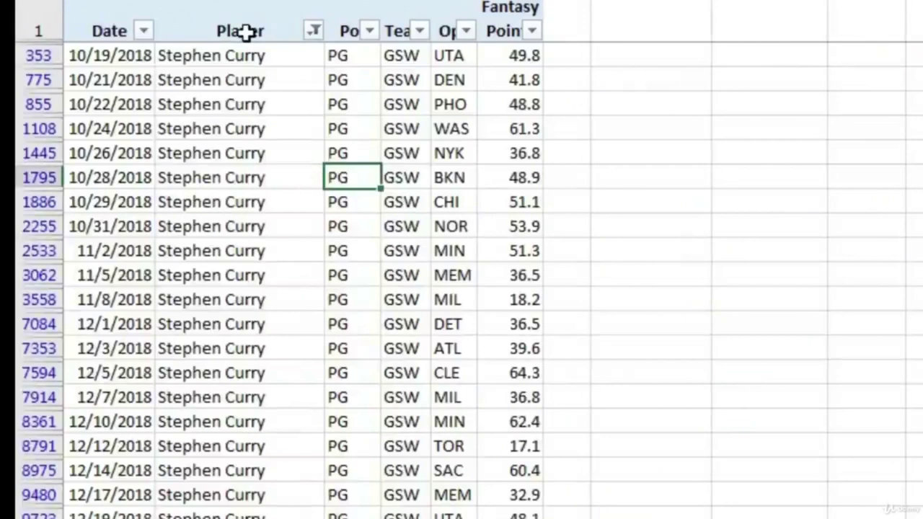
{"action": "left_click", "coordinate": [140, 30]}
{"action": "left_click", "coordinate": [87, 268]}
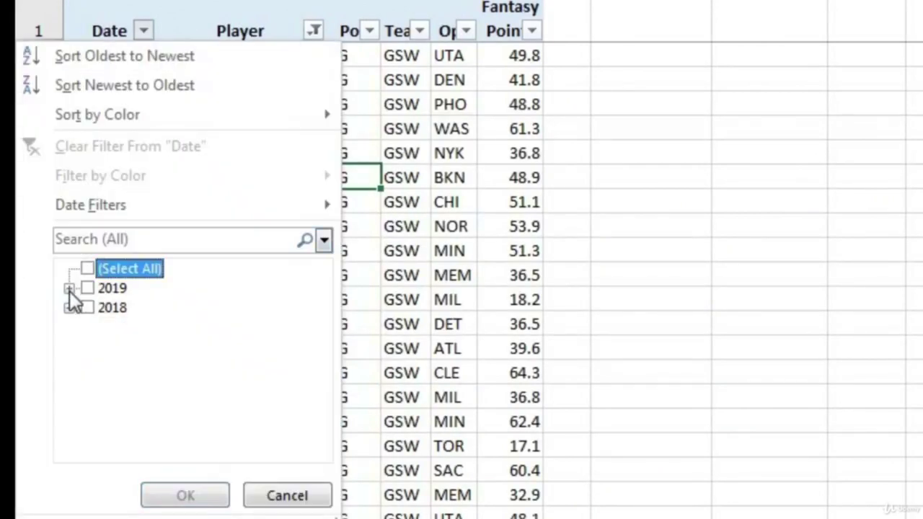
{"action": "left_click", "coordinate": [68, 288]}
{"action": "left_click", "coordinate": [110, 347]}
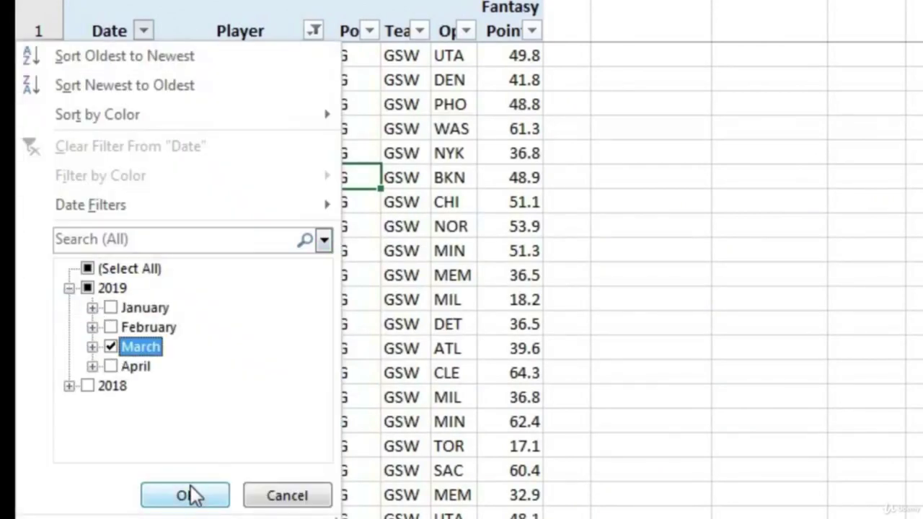
{"action": "left_click", "coordinate": [186, 495]}
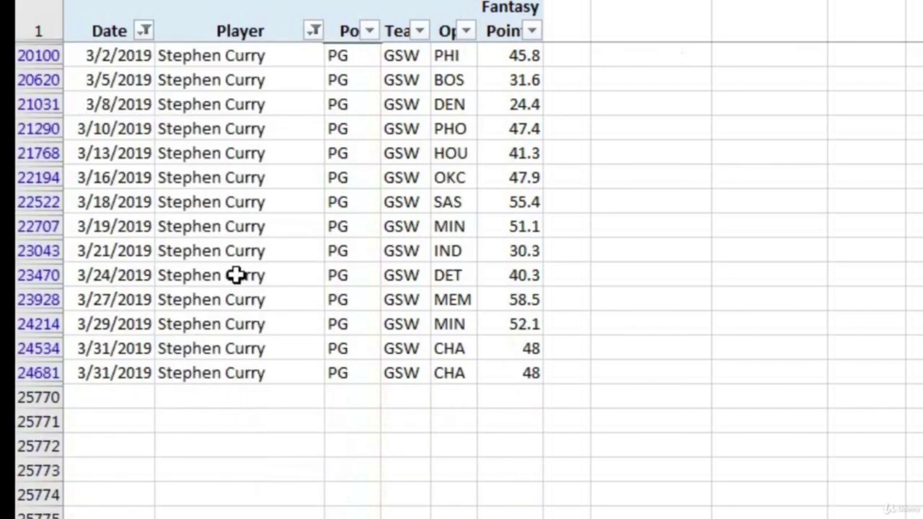
{"action": "left_click", "coordinate": [523, 57]}
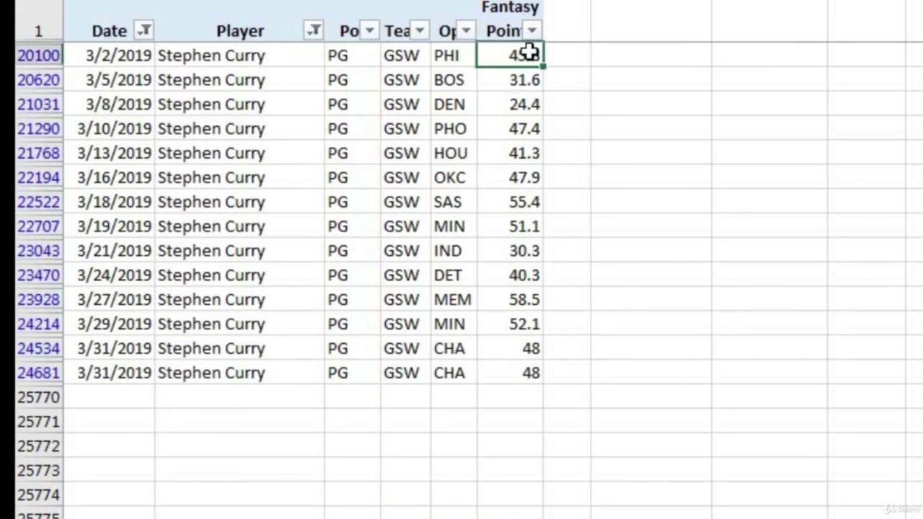
{"action": "left_click", "coordinate": [532, 30]}
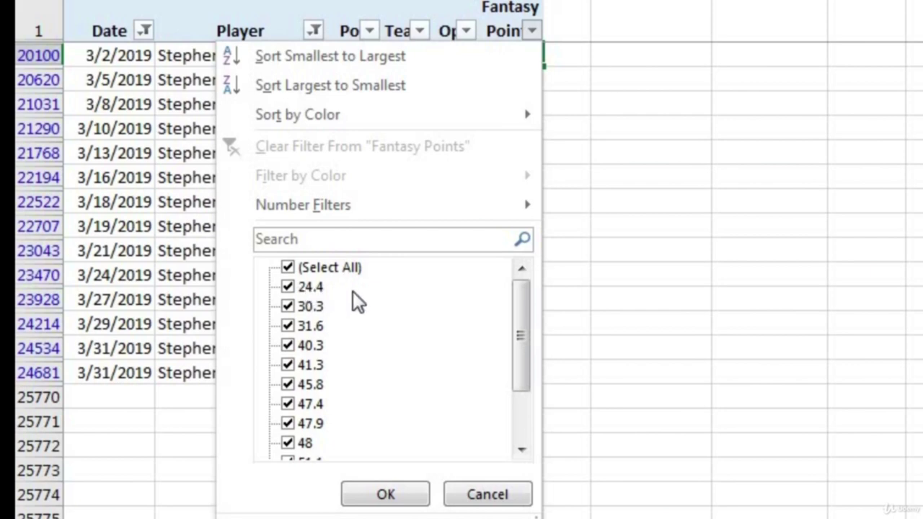
{"action": "scroll", "coordinate": [399, 301], "scroll_direction": "down", "scroll_amount": 2}
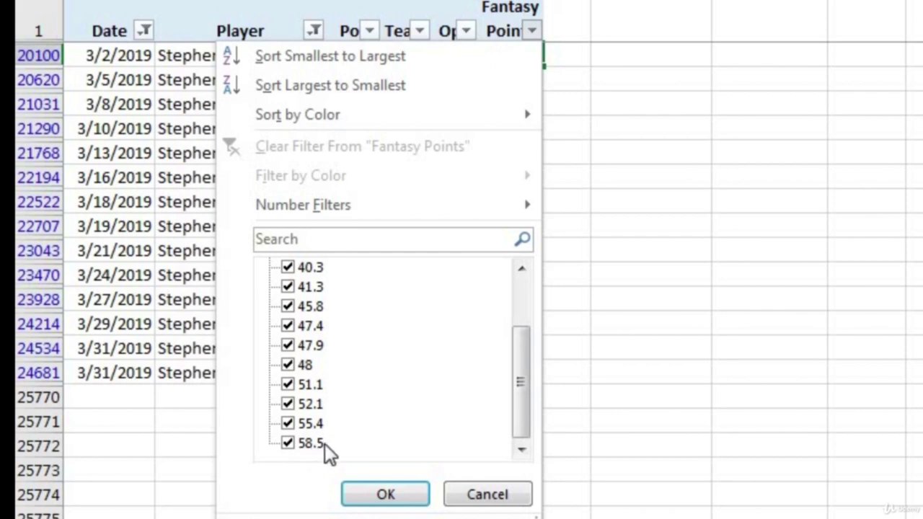
{"action": "left_click", "coordinate": [472, 494]}
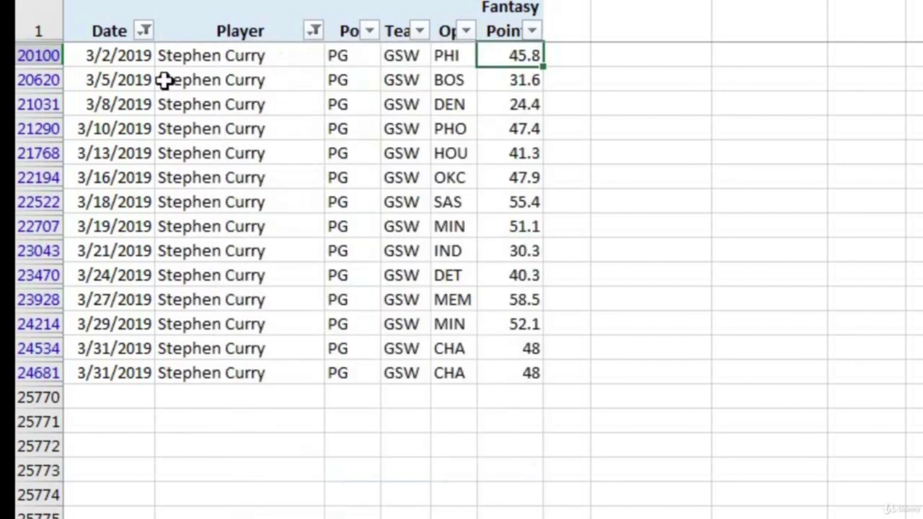
Select All in the Player and Date filters to restore every row.
{"action": "left_click", "coordinate": [313, 30]}
{"action": "left_click", "coordinate": [140, 265]}
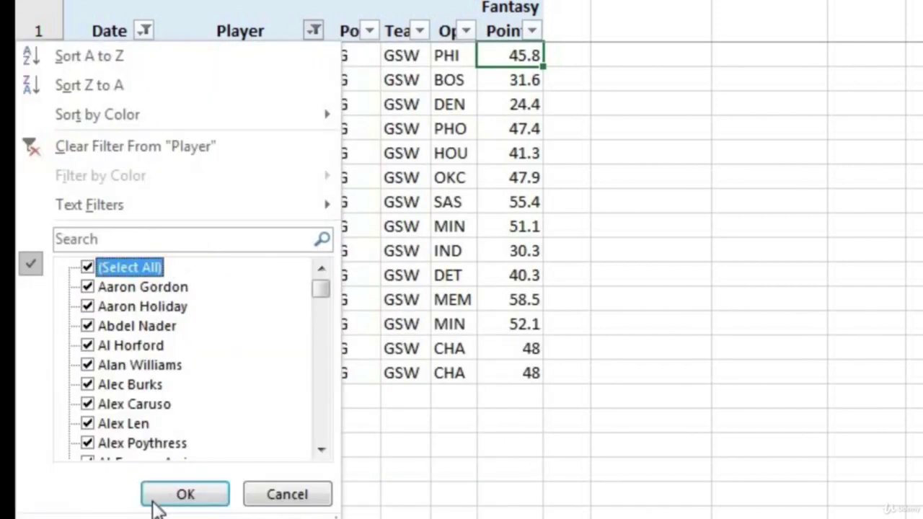
{"action": "left_click", "coordinate": [185, 494]}
{"action": "left_click", "coordinate": [146, 30]}
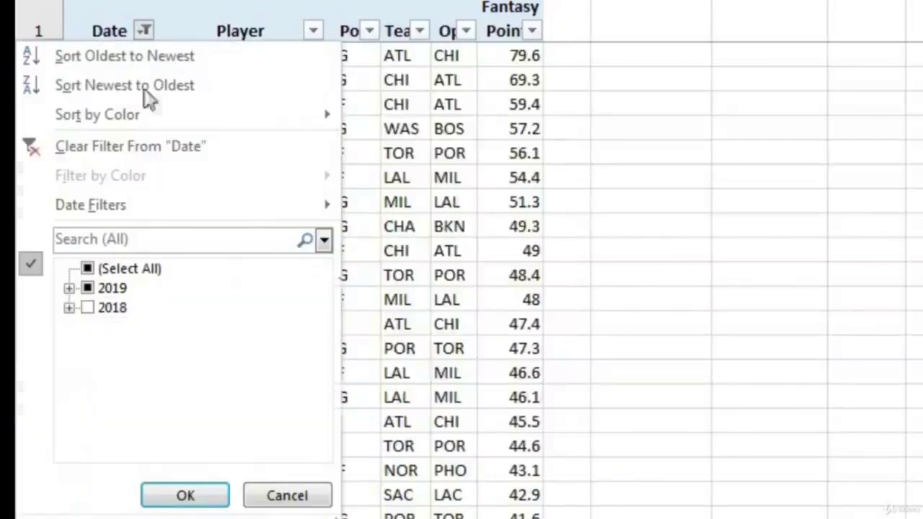
{"action": "left_click", "coordinate": [91, 268]}
Finish clearing the Date filter and change the player name to Lebron James.
{"action": "left_click", "coordinate": [185, 496]}
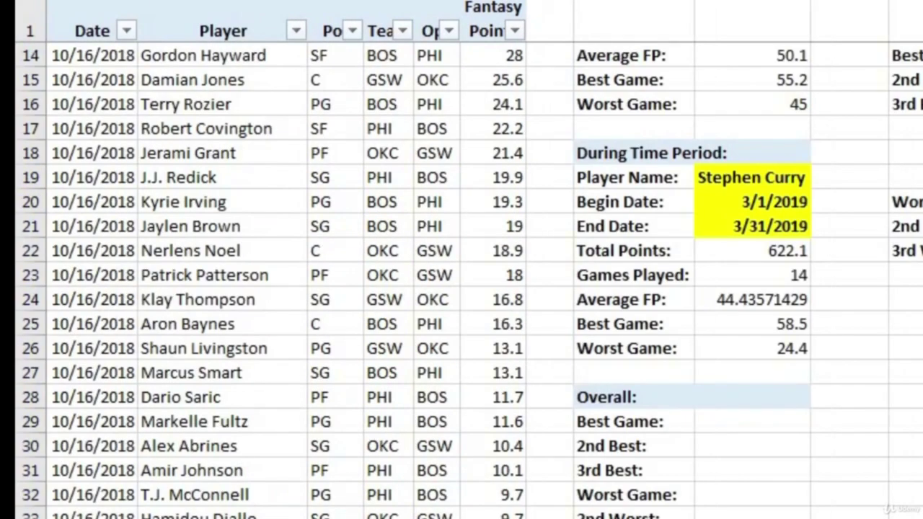
{"action": "left_click", "coordinate": [754, 182]}
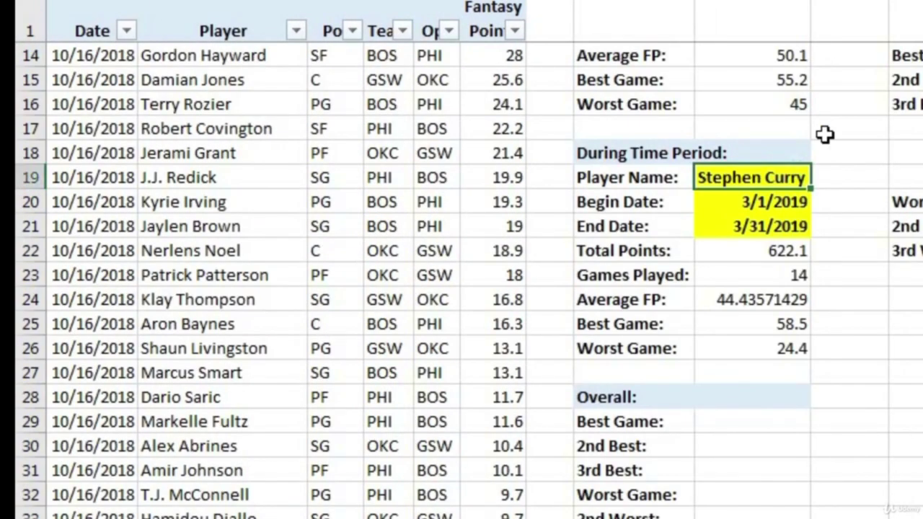
{"action": "type", "text": "Lebron James"}
{"action": "key", "text": "Return"}
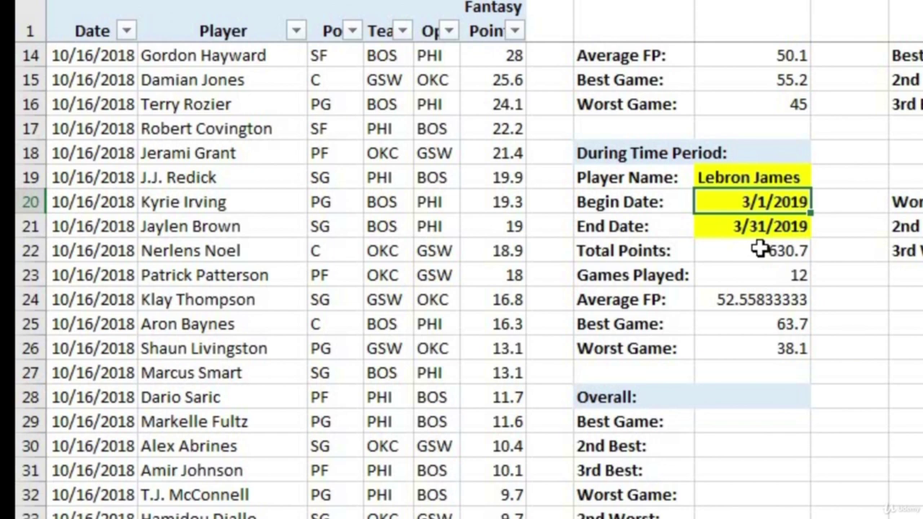
Check the updated stats: 630.7 points, 12 games, 52.56 average, 63.7 best, 38.1 worst.
{"action": "left_click", "coordinate": [725, 298]}
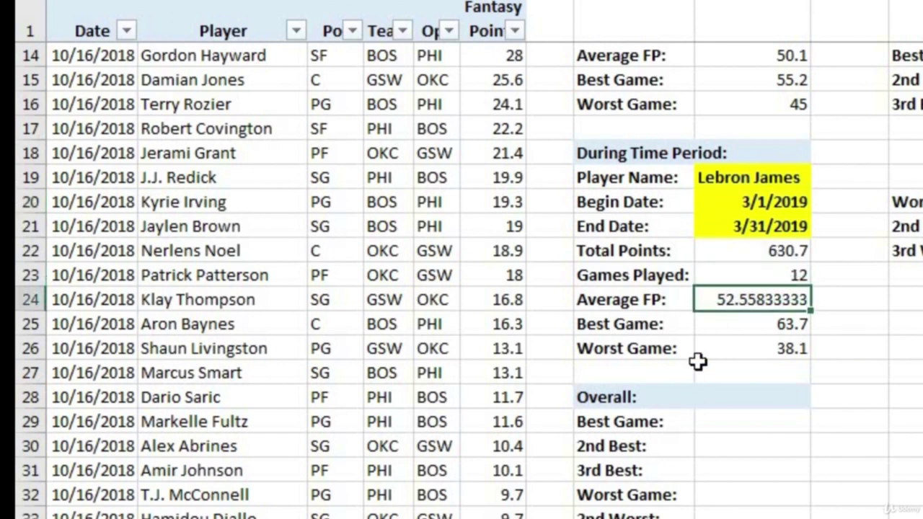
{"action": "left_click", "coordinate": [733, 279]}
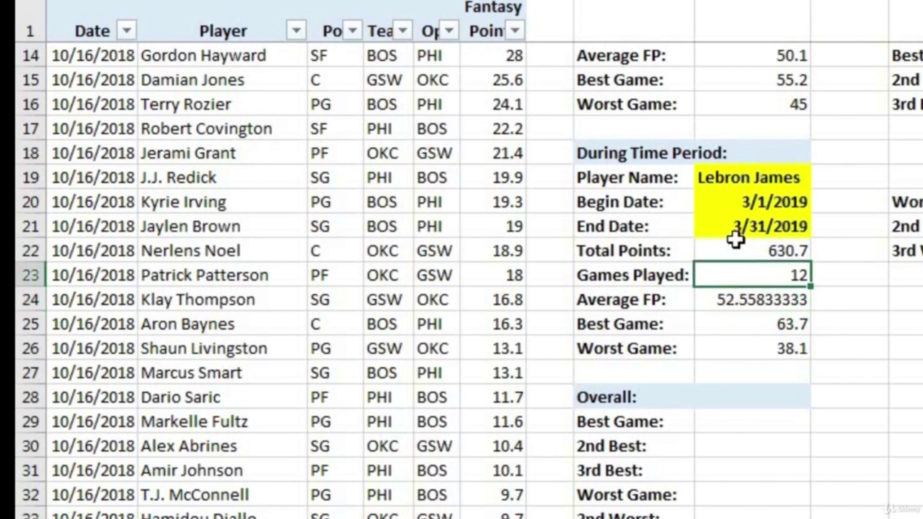
{"action": "left_click", "coordinate": [735, 248]}
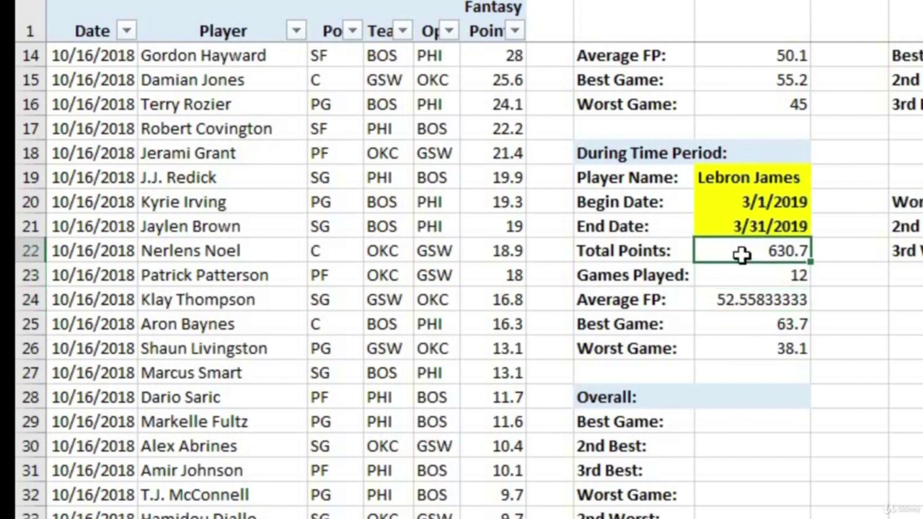
{"action": "left_click", "coordinate": [736, 322]}
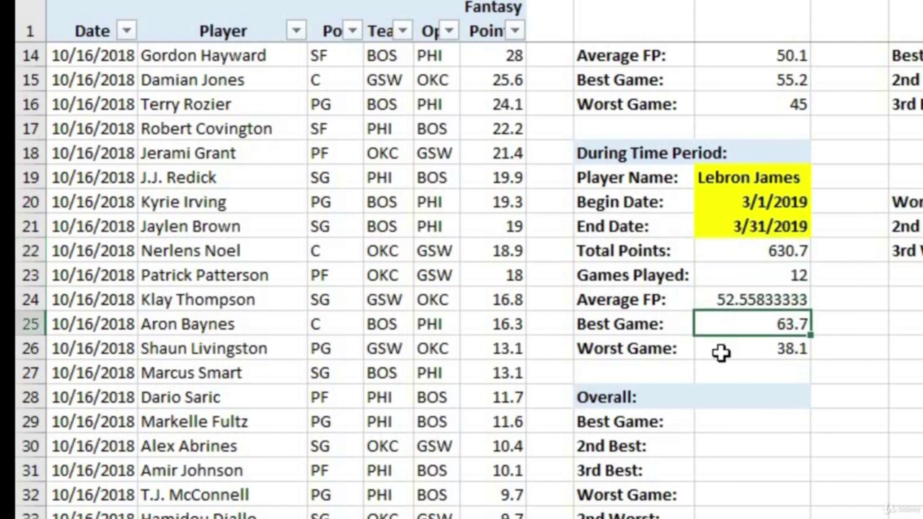
{"action": "left_click", "coordinate": [721, 351]}
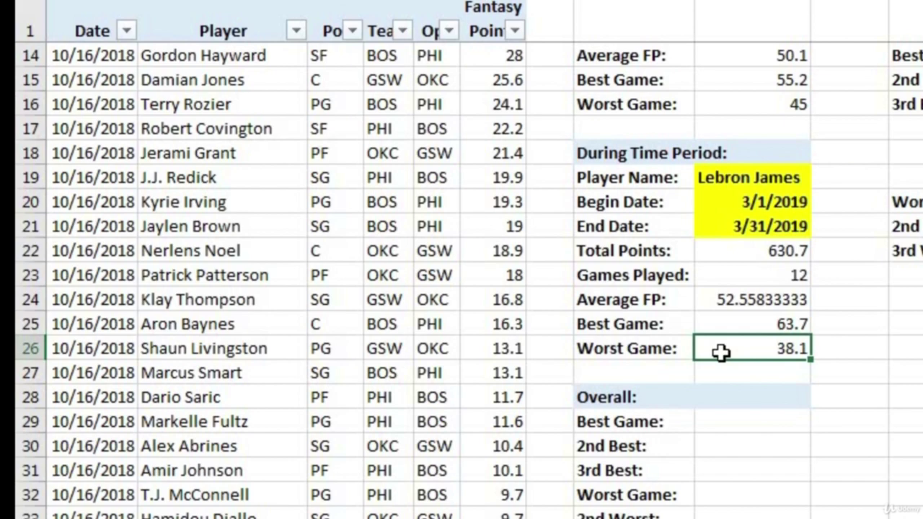
{"action": "scroll", "coordinate": [716, 275], "scroll_direction": "down", "scroll_amount": 2}
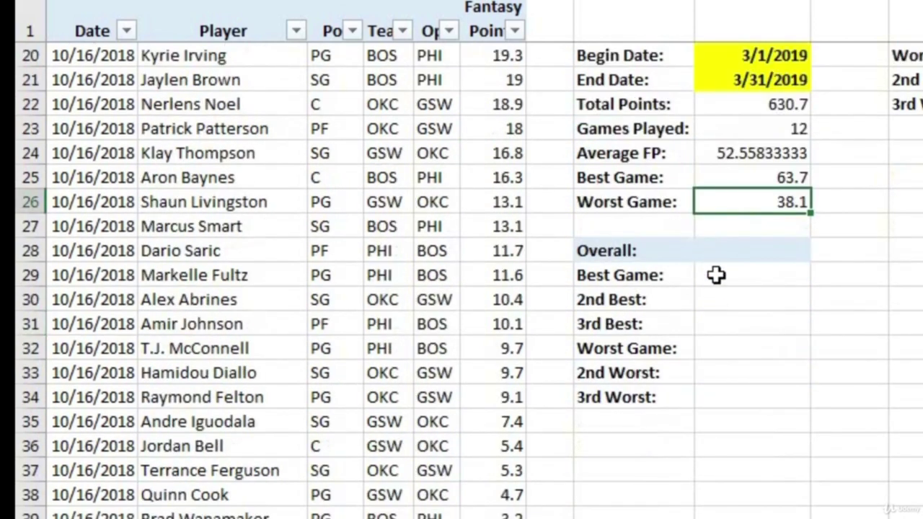
{"action": "left_click", "coordinate": [717, 276]}
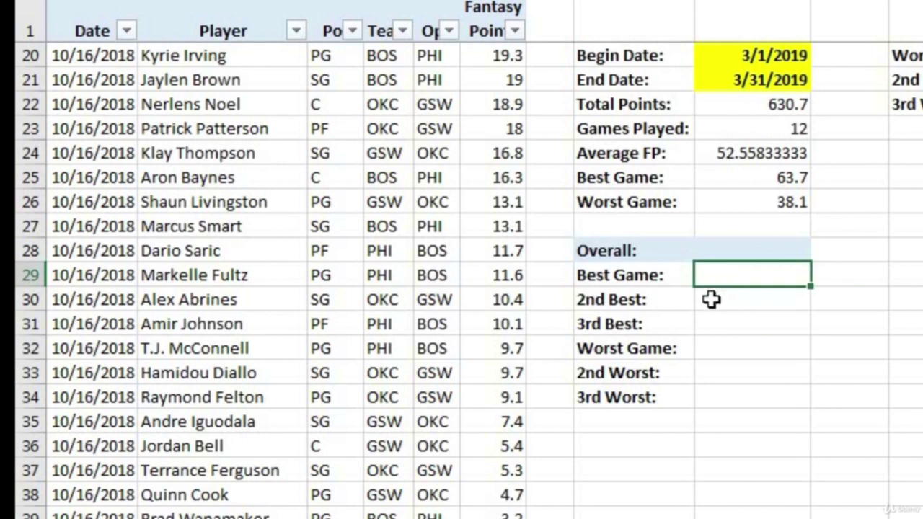
{"action": "left_click", "coordinate": [711, 299]}
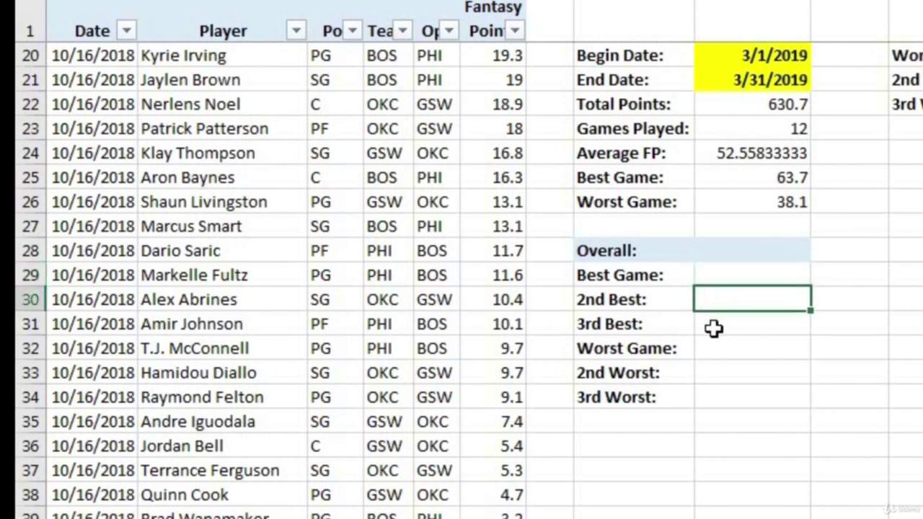
{"action": "left_click", "coordinate": [713, 329]}
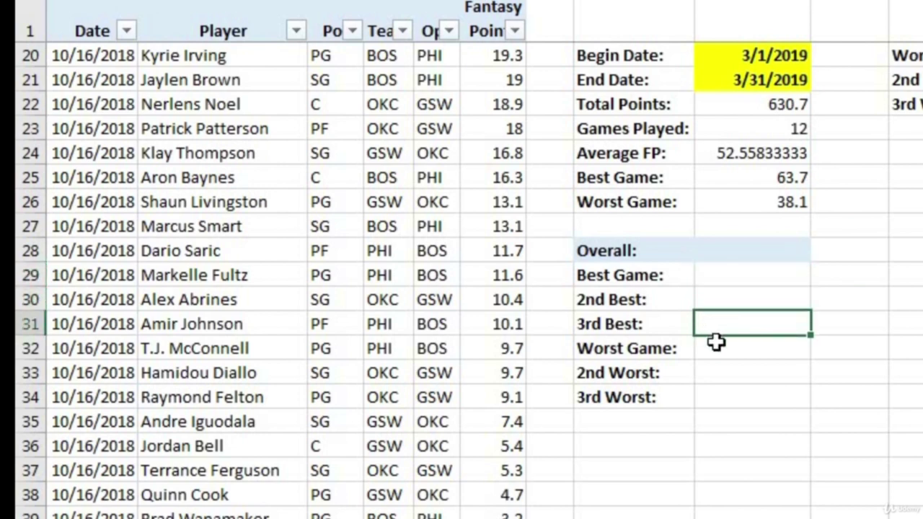
{"action": "left_click", "coordinate": [719, 346]}
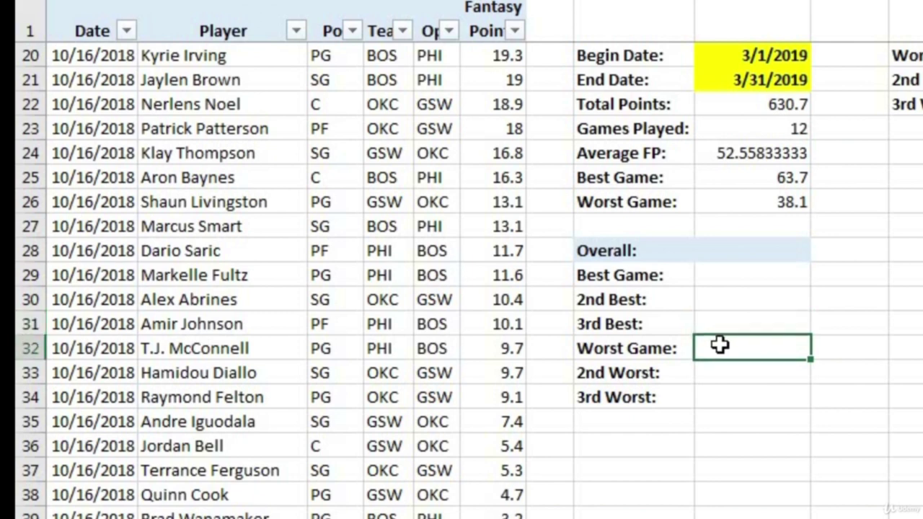
{"action": "left_click", "coordinate": [727, 371]}
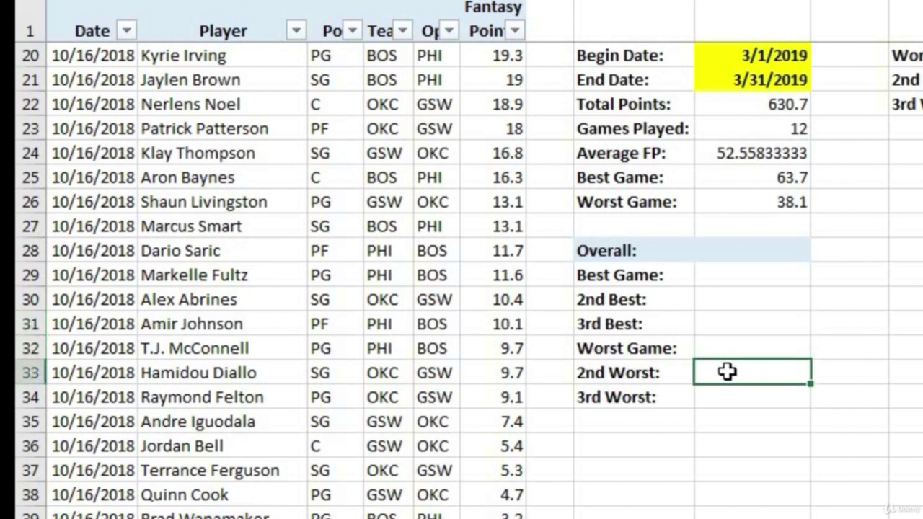
{"action": "left_click", "coordinate": [731, 395]}
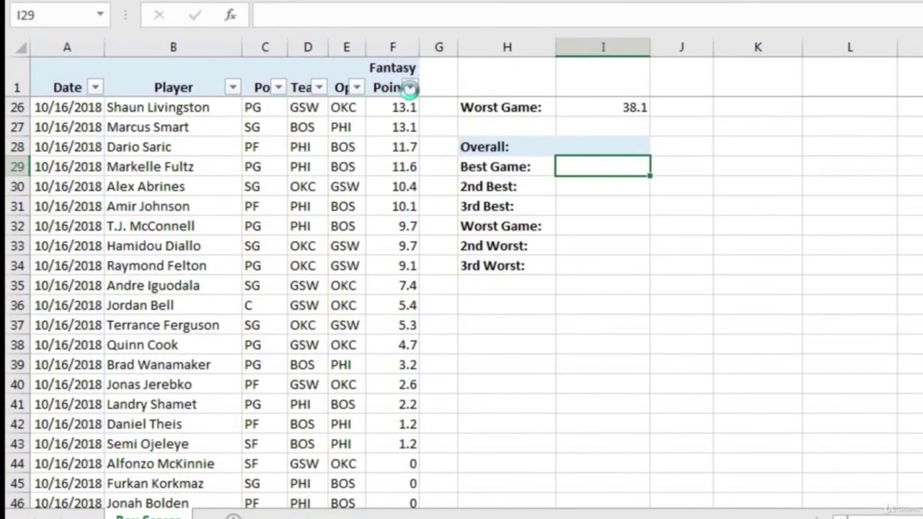
{"action": "left_click", "coordinate": [410, 88]}
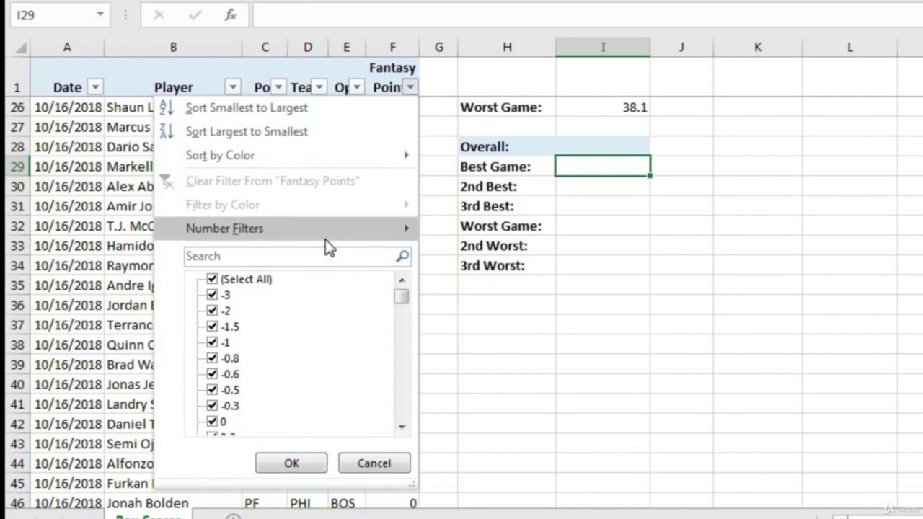
{"action": "left_click", "coordinate": [253, 279]}
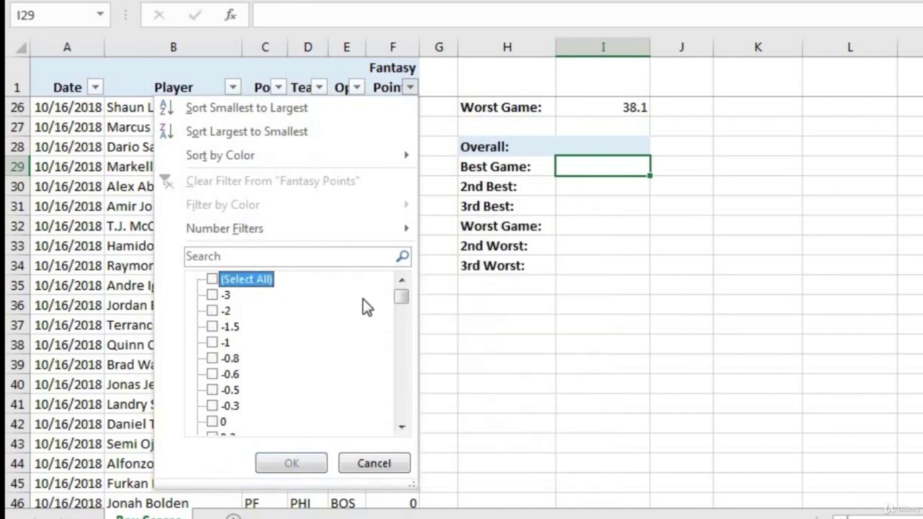
{"action": "left_click_drag", "start_coordinate": [405, 295], "coordinate": [390, 418]}
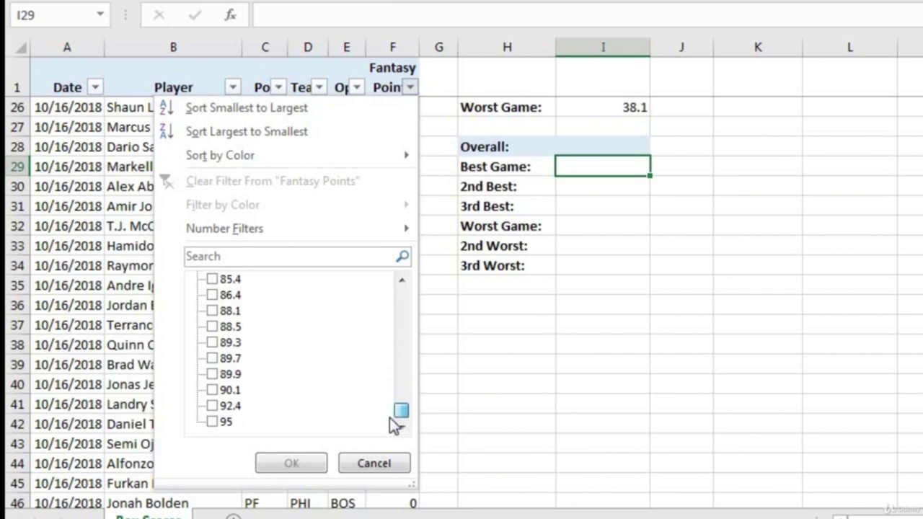
{"action": "left_click", "coordinate": [213, 423]}
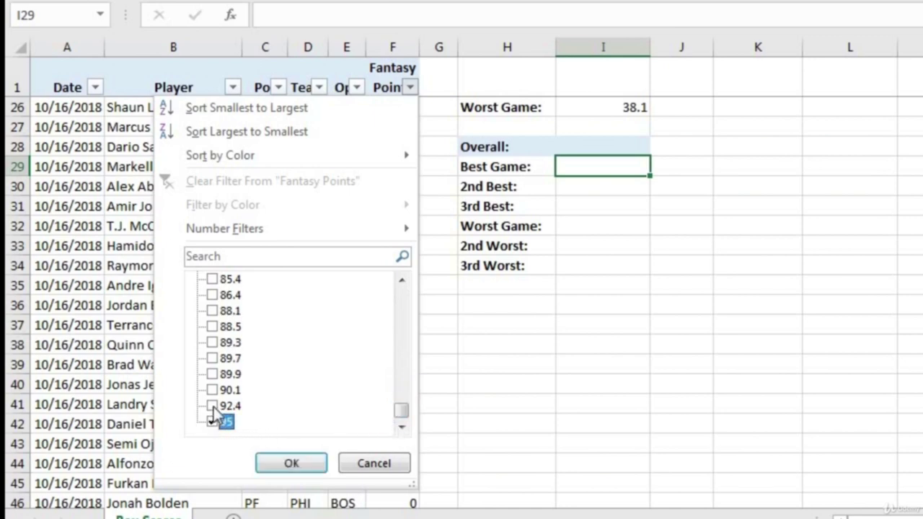
{"action": "left_click", "coordinate": [214, 406]}
{"action": "left_click", "coordinate": [213, 390]}
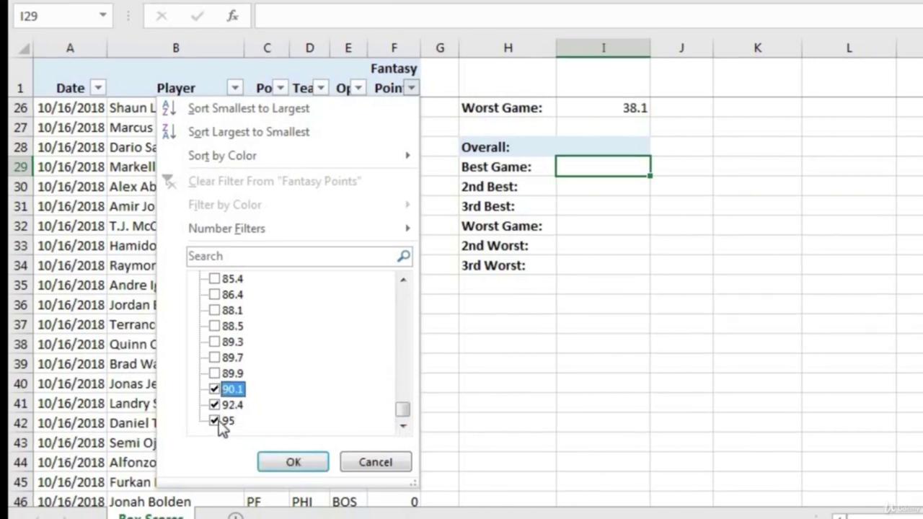
{"action": "left_click", "coordinate": [289, 466]}
{"action": "left_click", "coordinate": [391, 129]}
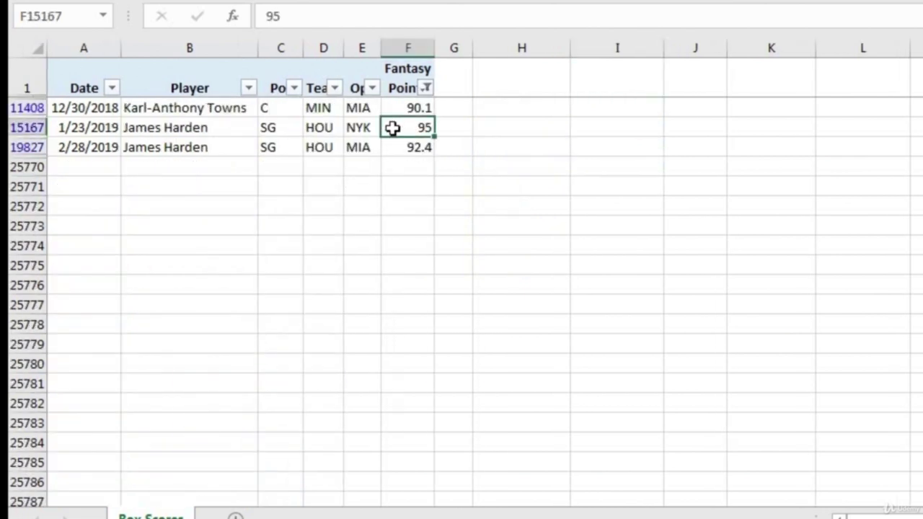
{"action": "left_click", "coordinate": [165, 127]}
{"action": "left_click", "coordinate": [358, 127]}
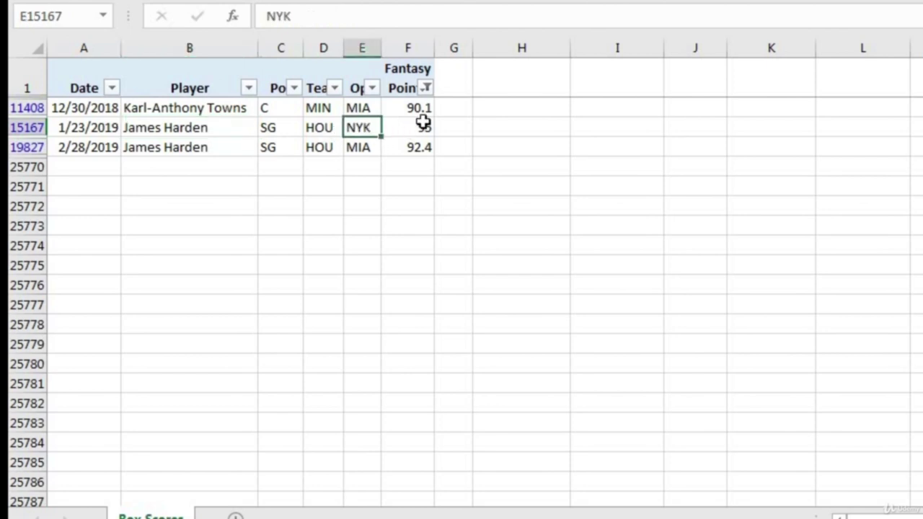
{"action": "left_click", "coordinate": [422, 125]}
{"action": "left_click", "coordinate": [418, 144]}
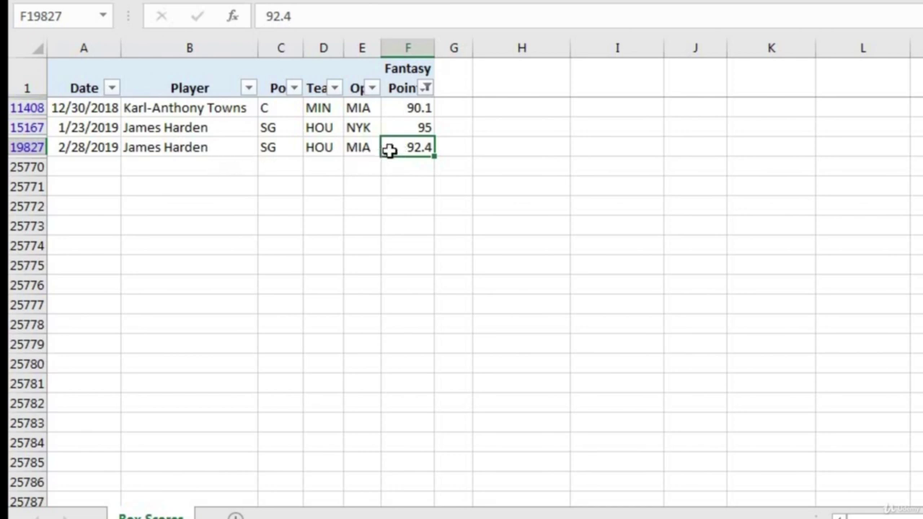
{"action": "left_click", "coordinate": [406, 109]}
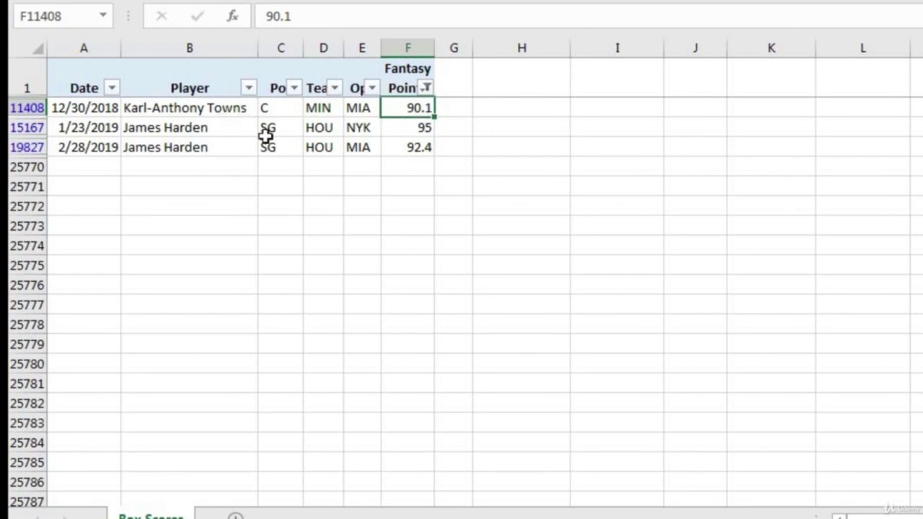
{"action": "left_click", "coordinate": [426, 87]}
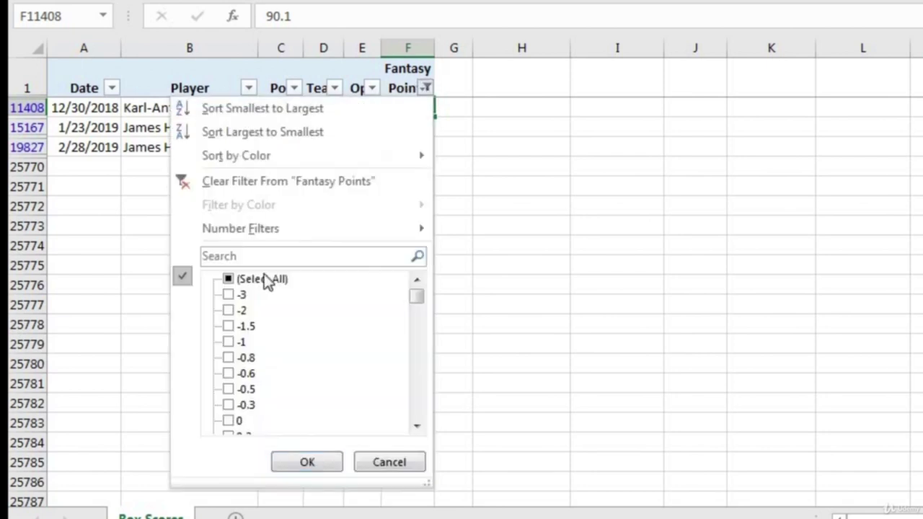
{"action": "left_click", "coordinate": [260, 280]}
{"action": "left_click", "coordinate": [305, 463]}
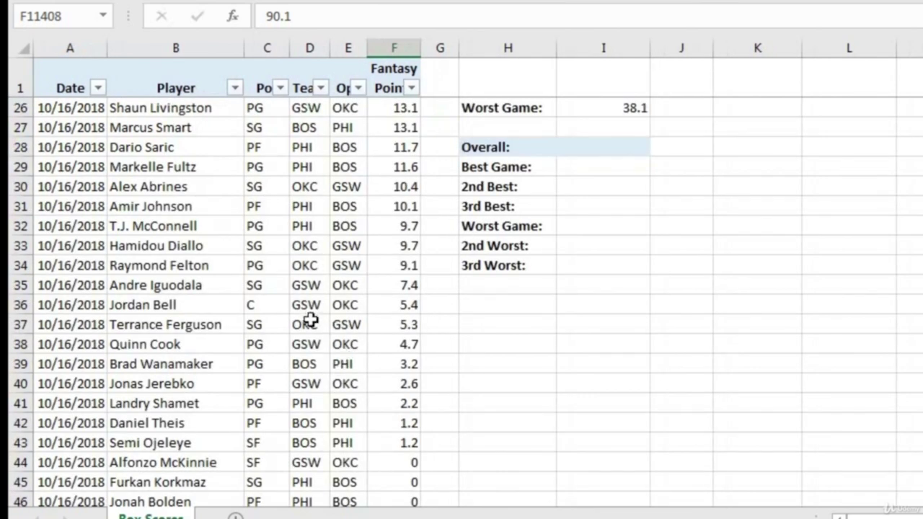
Enter =LARGE(F:F,1) in I29 so Best Game shows 95.
{"action": "left_click", "coordinate": [583, 167]}
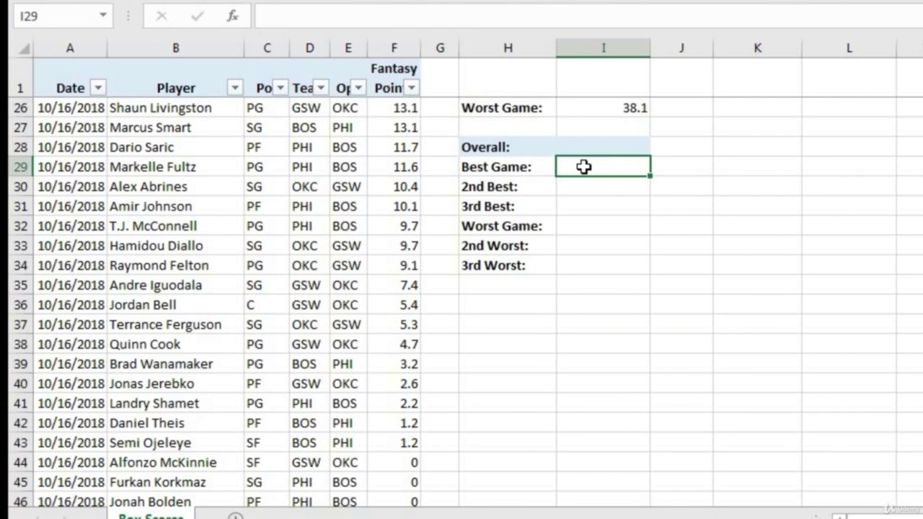
{"action": "type", "text": "="}
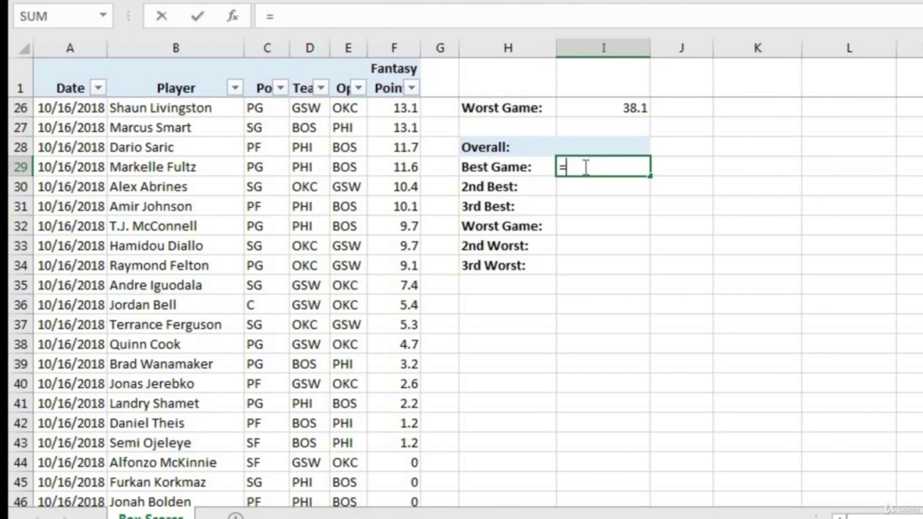
{"action": "type", "text": "large"}
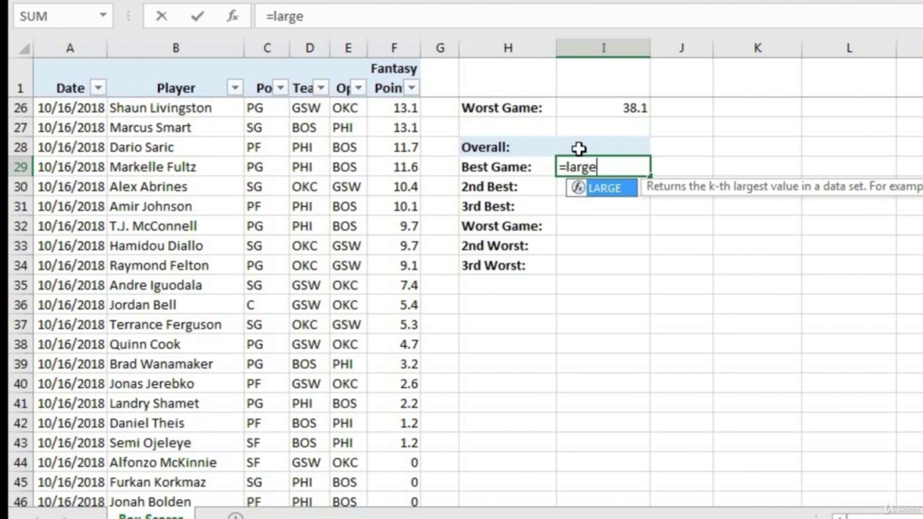
{"action": "type", "text": "("}
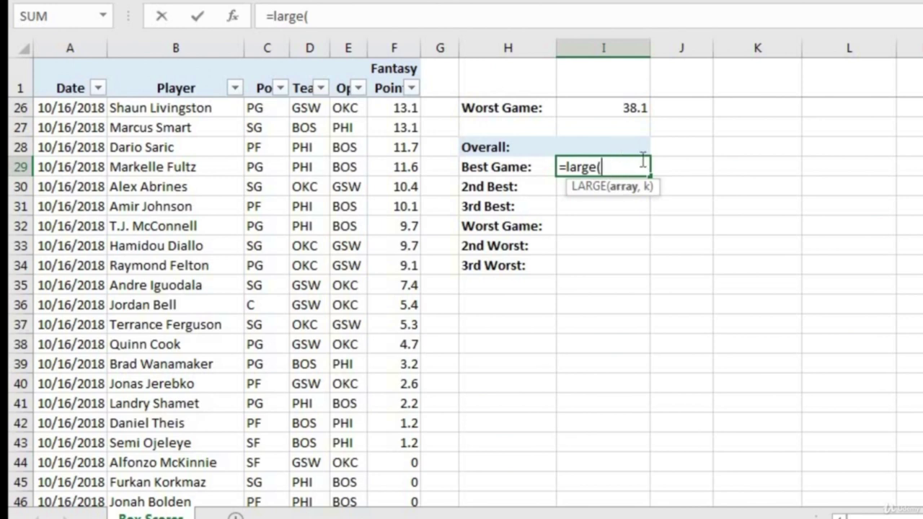
{"action": "left_click", "coordinate": [395, 49]}
{"action": "type", "text": ","}
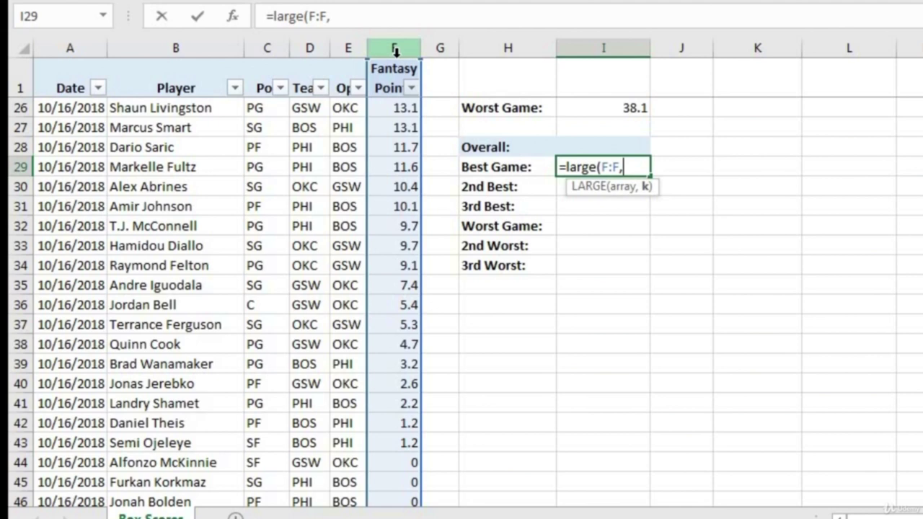
{"action": "type", "text": "1)"}
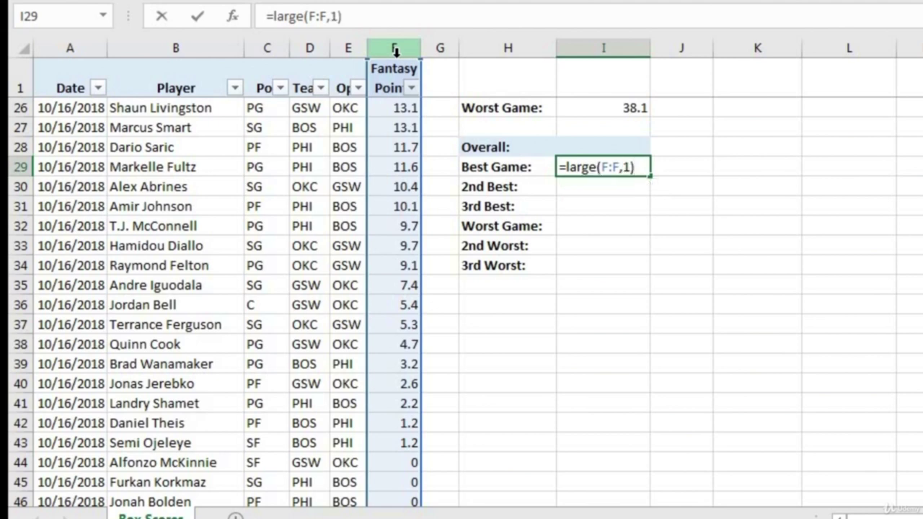
{"action": "key", "text": "Return"}
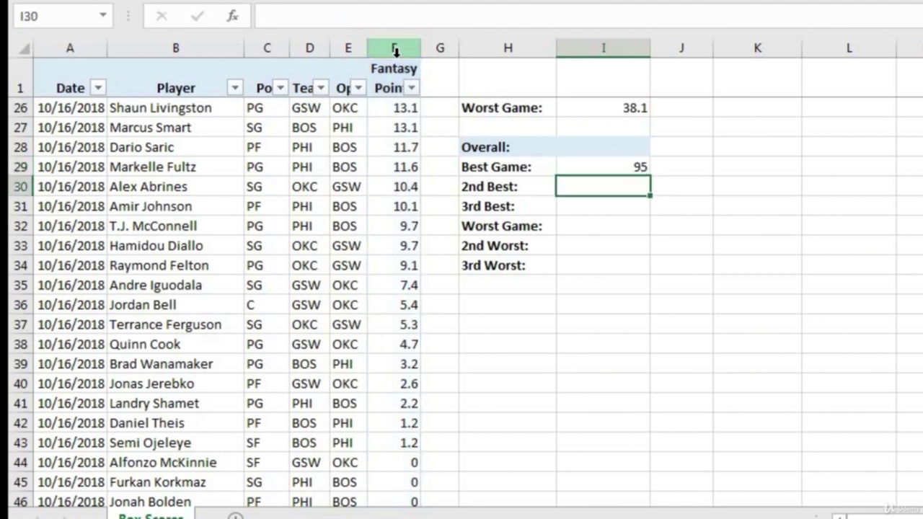
{"action": "left_click", "coordinate": [590, 162]}
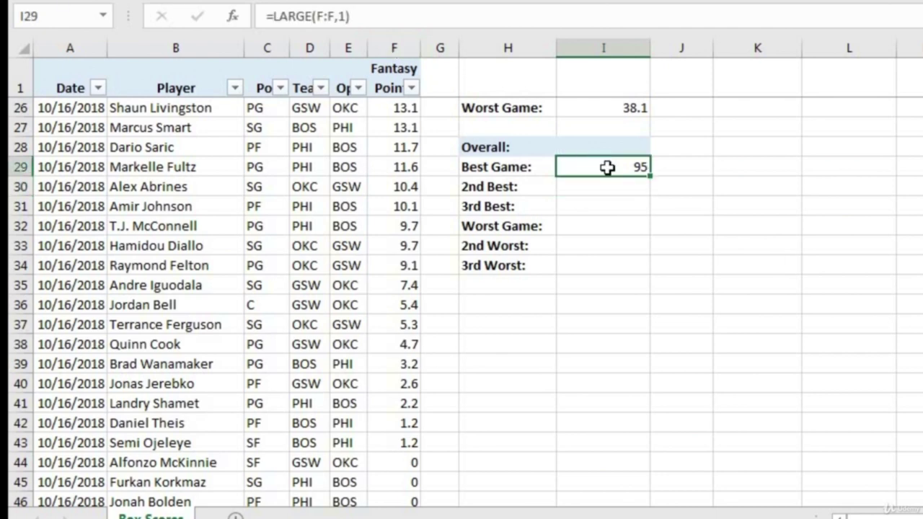
Enter =LARGE(F:F,2) in I30 so 2nd Best returns 92.4.
{"action": "left_click", "coordinate": [608, 184]}
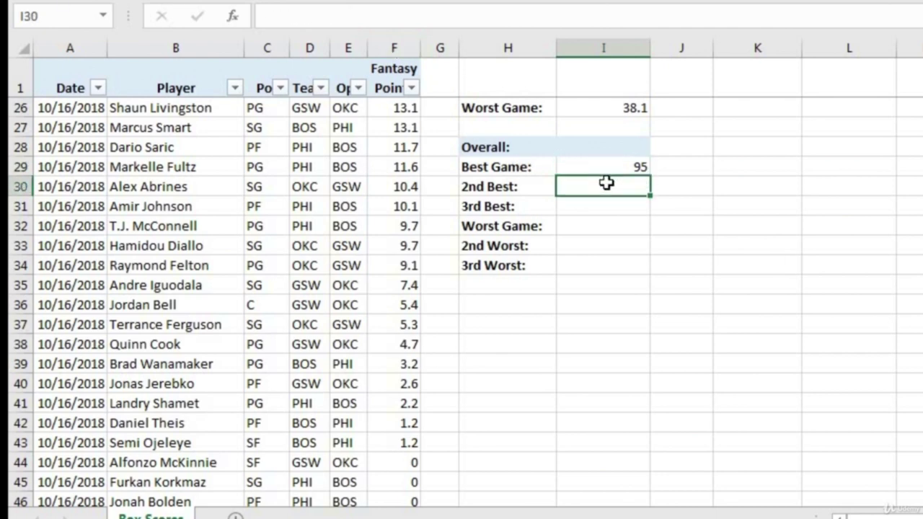
{"action": "type", "text": "="}
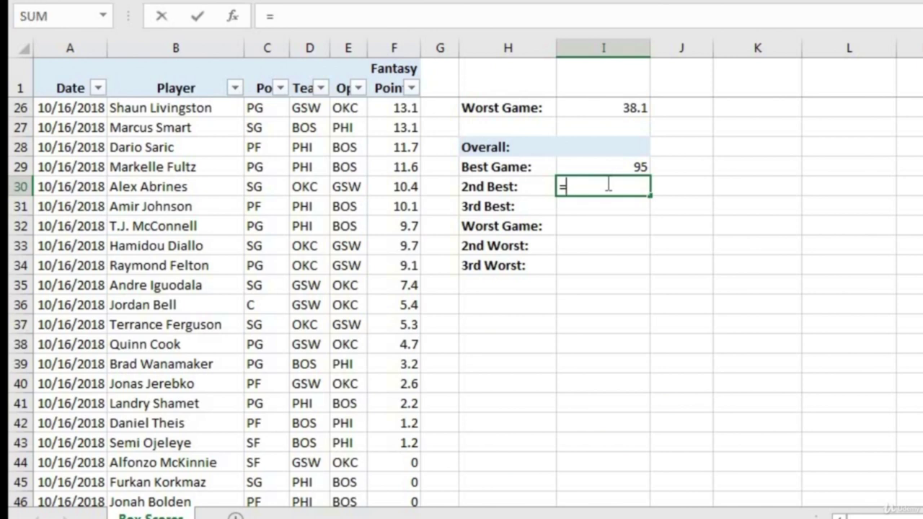
{"action": "type", "text": "lar"}
{"action": "double_click", "coordinate": [609, 206]}
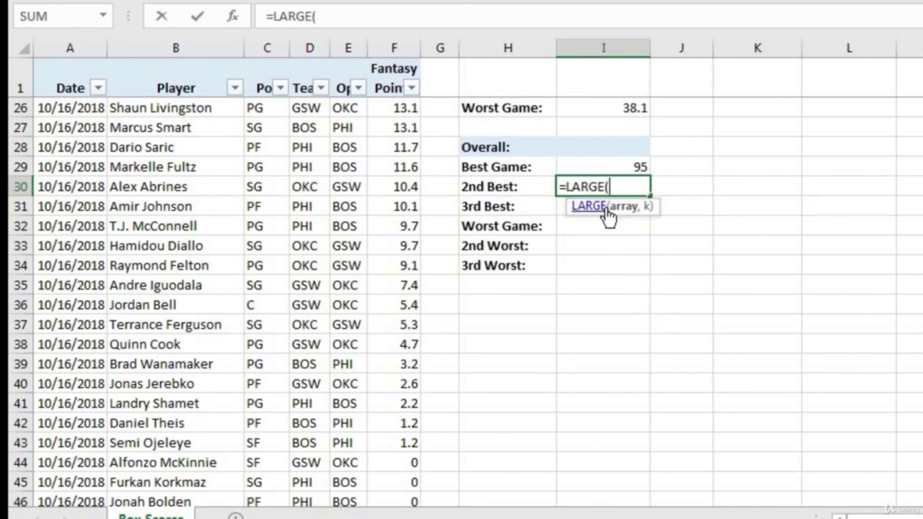
{"action": "left_click", "coordinate": [397, 46]}
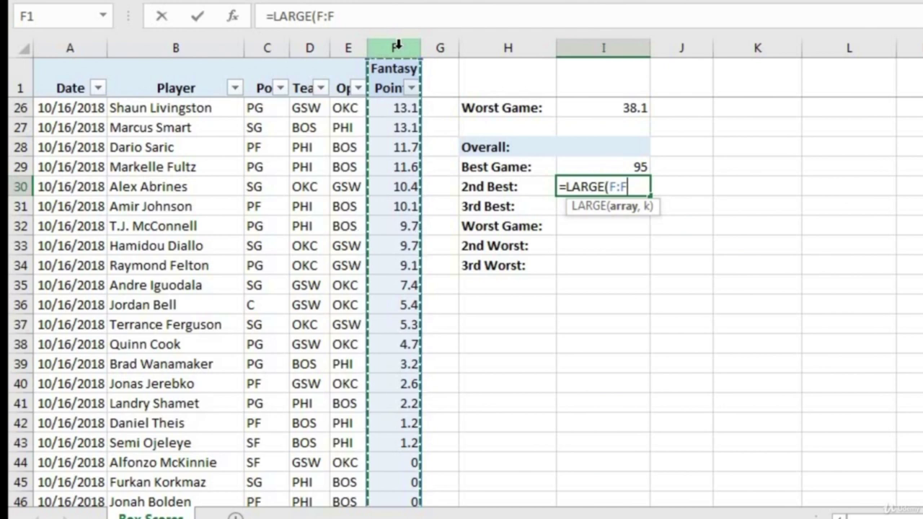
{"action": "type", "text": ","}
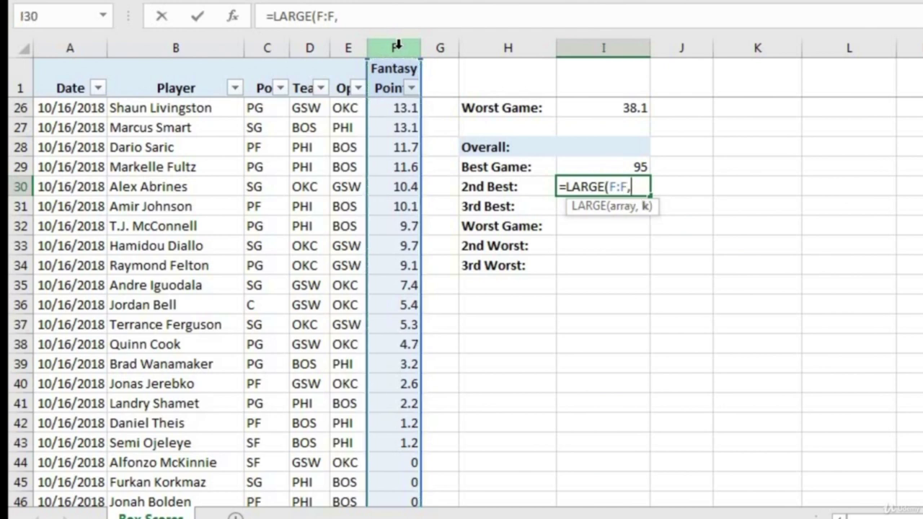
{"action": "type", "text": "2)"}
{"action": "key", "text": "Return"}
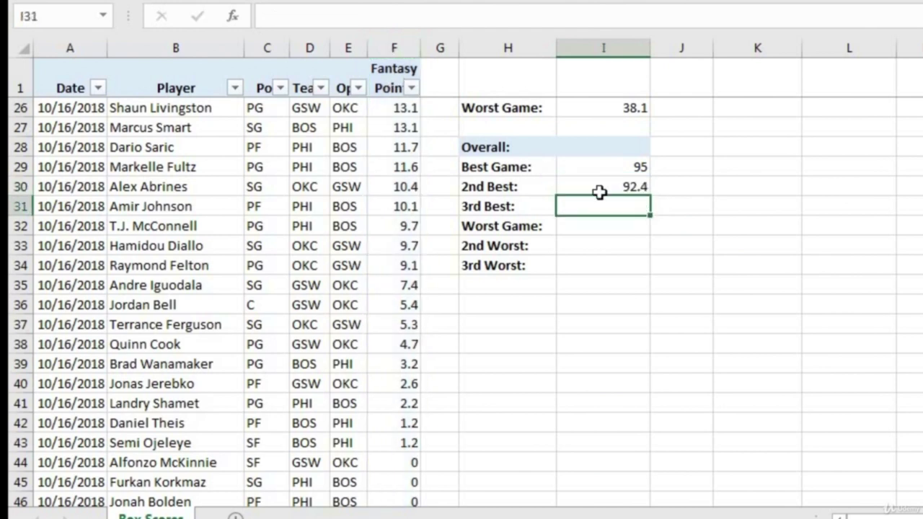
{"action": "left_click", "coordinate": [603, 185]}
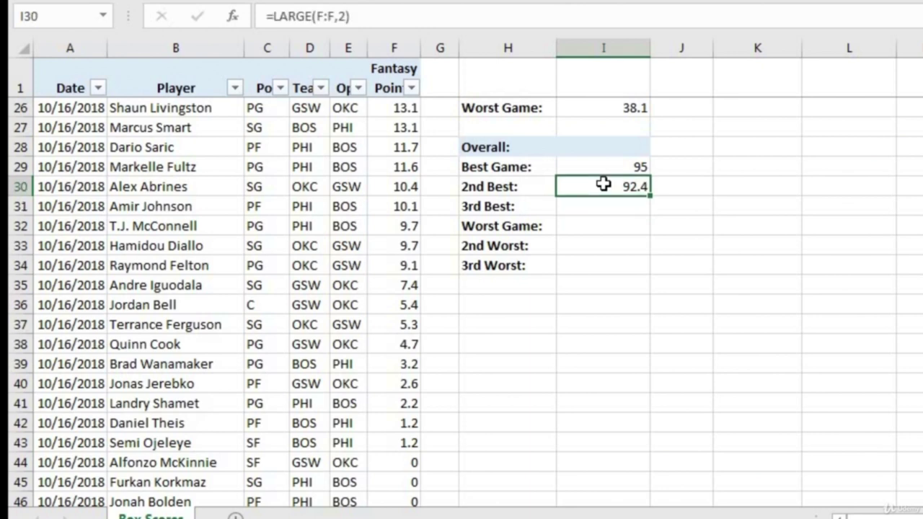
Enter =LARGE(F:F,3) in I31 so 3rd Best returns 90.1.
{"action": "left_click", "coordinate": [600, 209]}
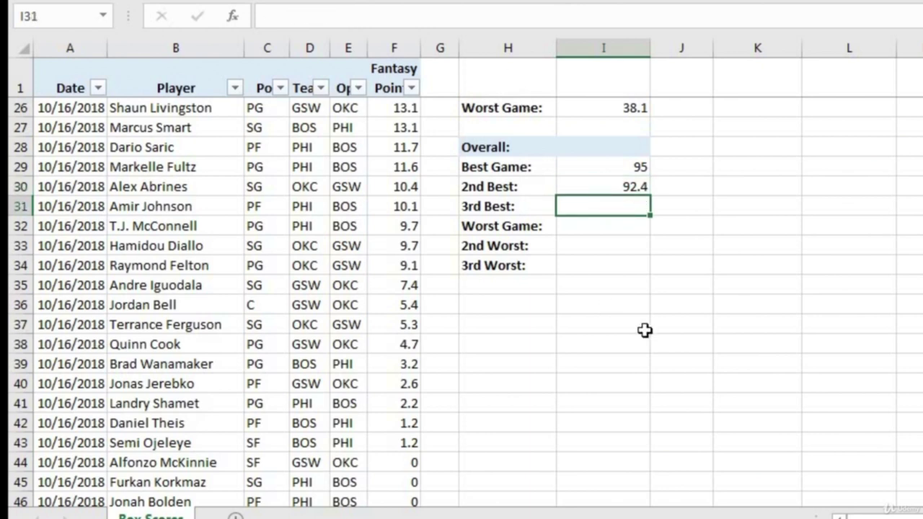
{"action": "double_click", "coordinate": [619, 205]}
{"action": "type", "text": "="}
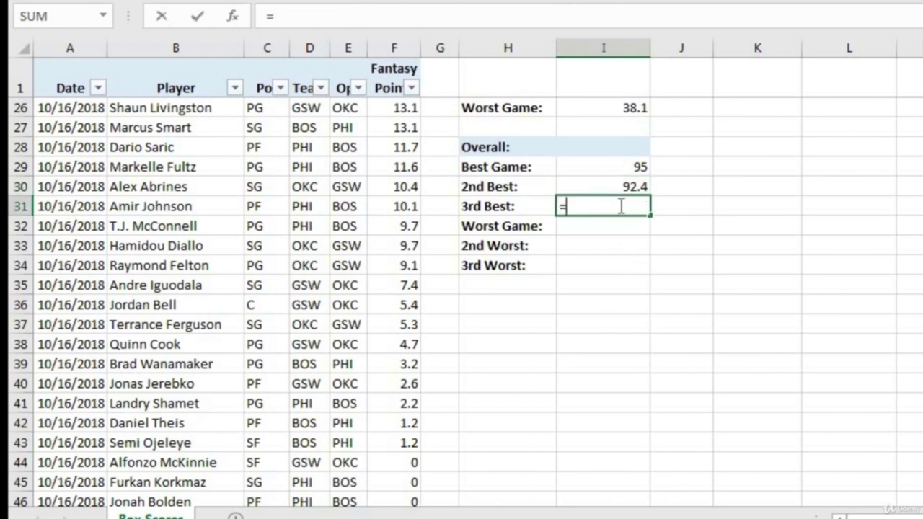
{"action": "type", "text": "larg"}
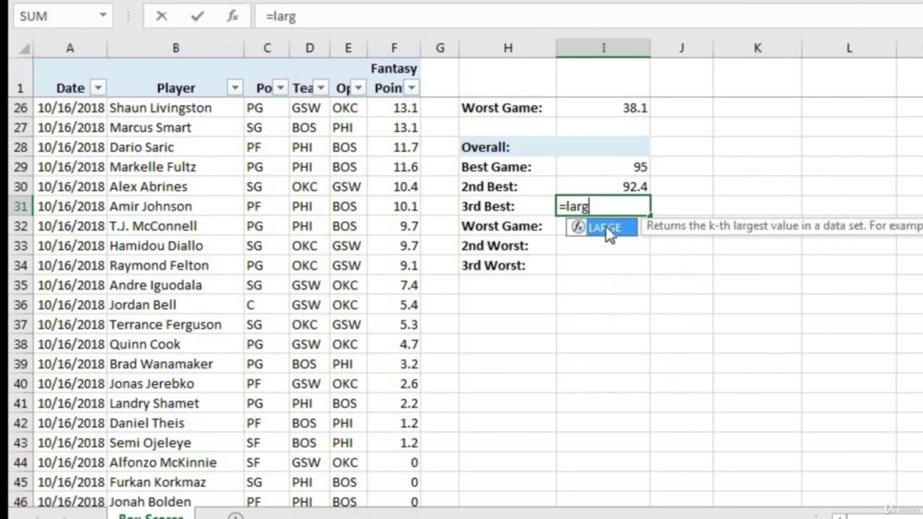
{"action": "double_click", "coordinate": [606, 228]}
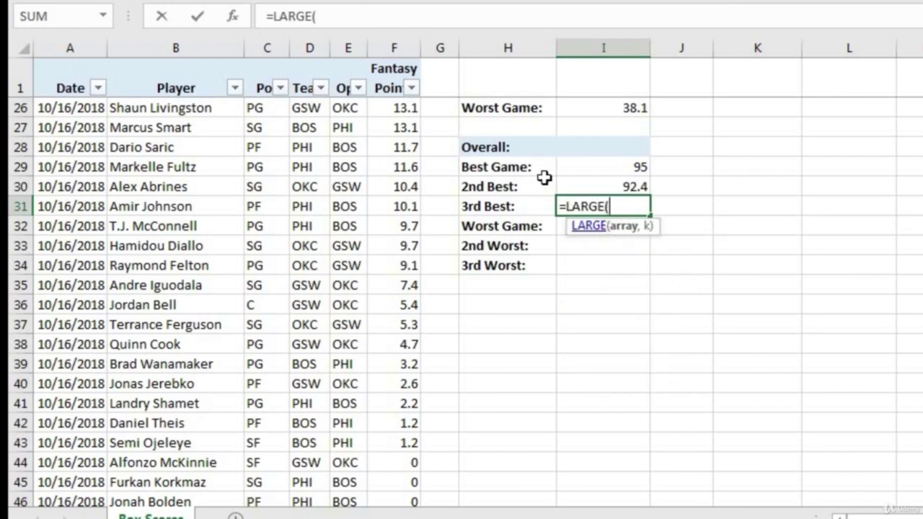
{"action": "left_click", "coordinate": [385, 48]}
{"action": "type", "text": ",3)"}
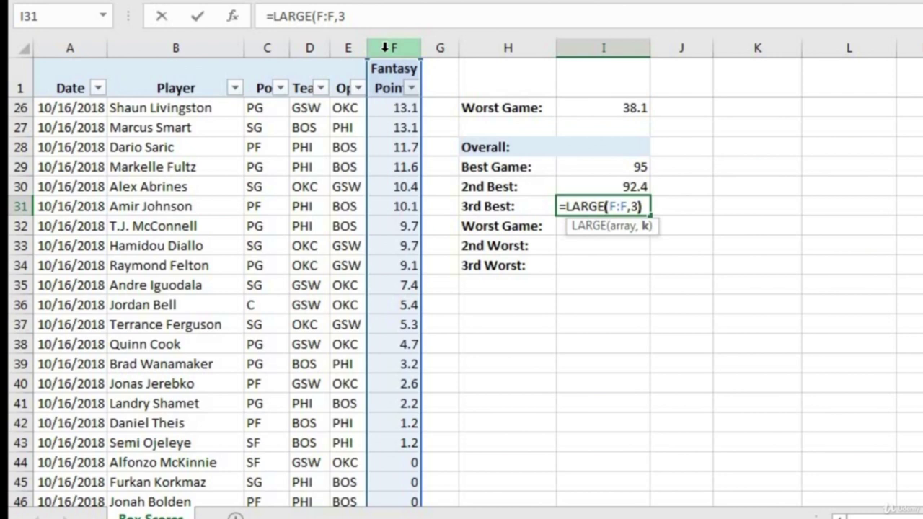
{"action": "key", "text": "Return"}
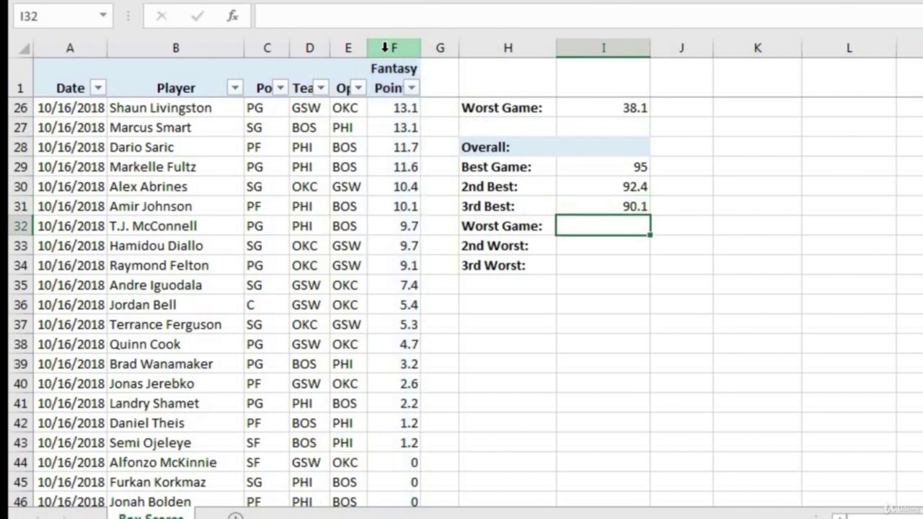
{"action": "left_click", "coordinate": [619, 207]}
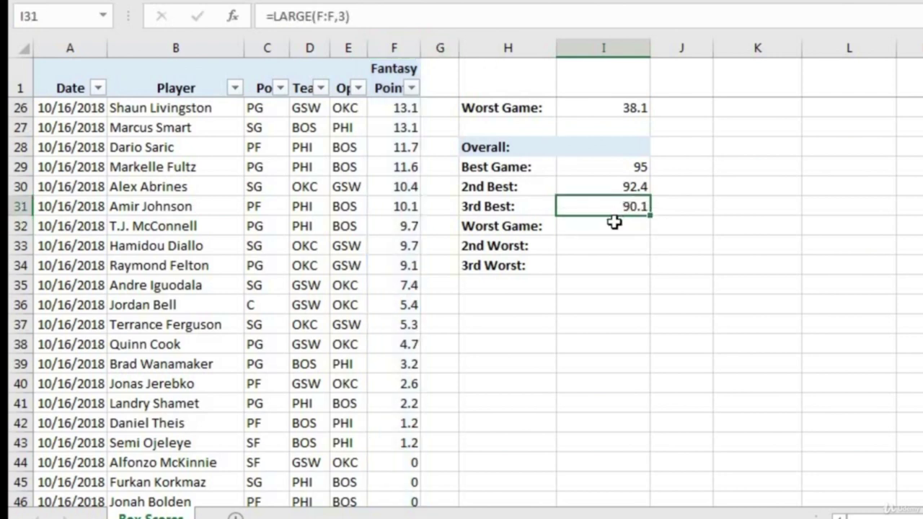
{"action": "left_click", "coordinate": [617, 222]}
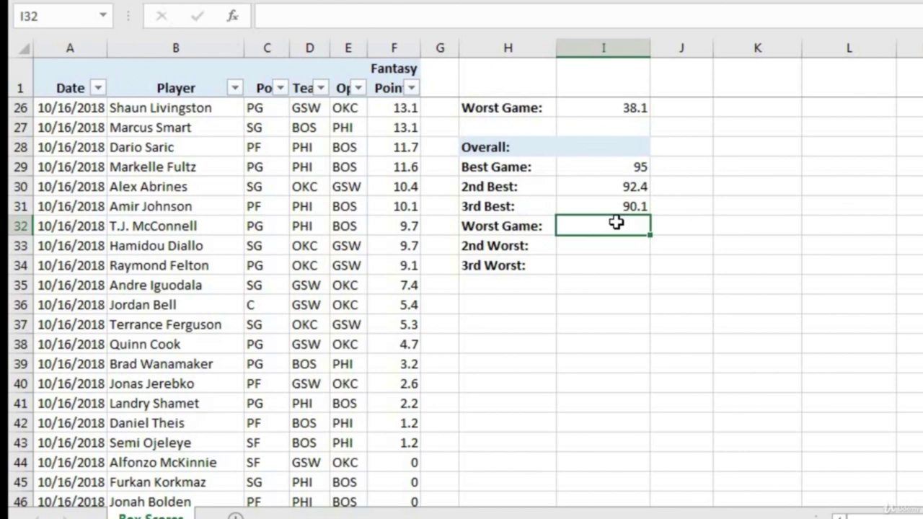
Enter =SMALL(F:F,1) for Worst Game, giving -3.
{"action": "type", "text": "=small"}
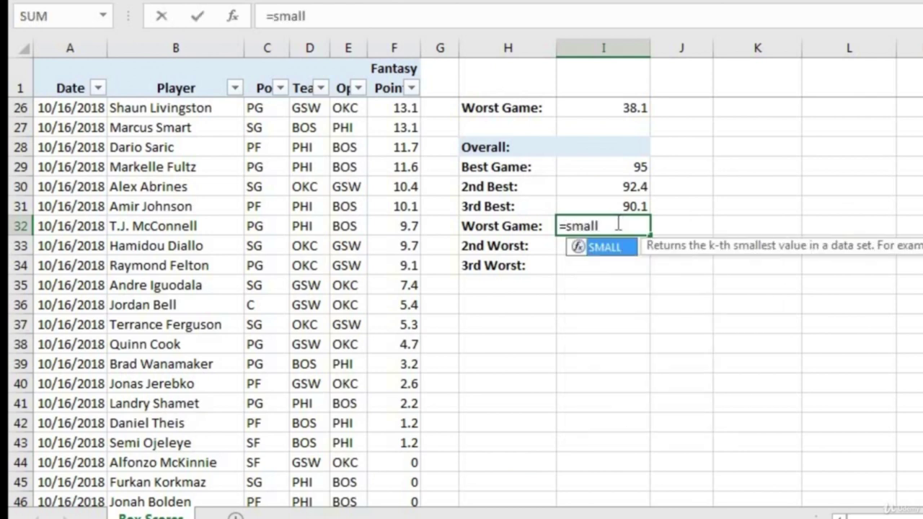
{"action": "type", "text": "("}
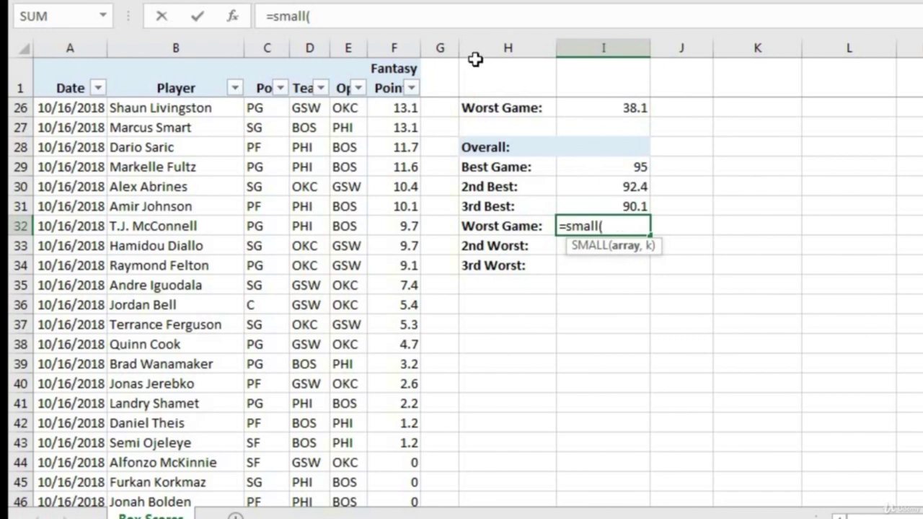
{"action": "left_click", "coordinate": [405, 45]}
{"action": "type", "text": ",1"}
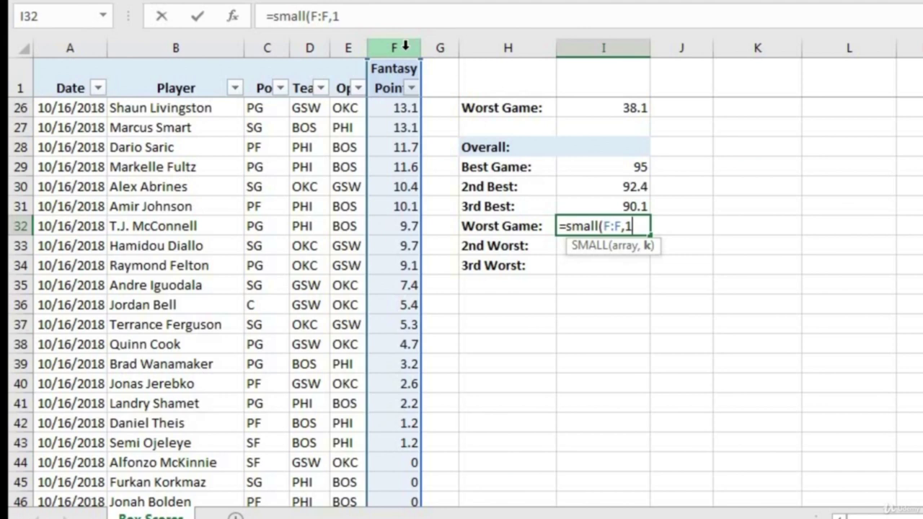
{"action": "key", "text": "Return"}
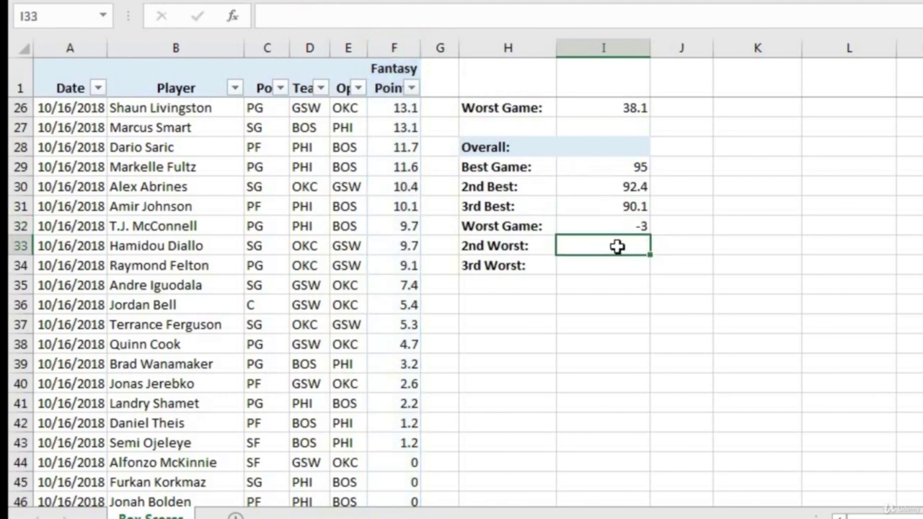
Enter =SMALL(F:F,2) and =SMALL(F:F,3) for 2nd and 3rd Worst, giving -3 and -2.
{"action": "type", "text": "=sm"}
{"action": "key", "text": "Tab"}
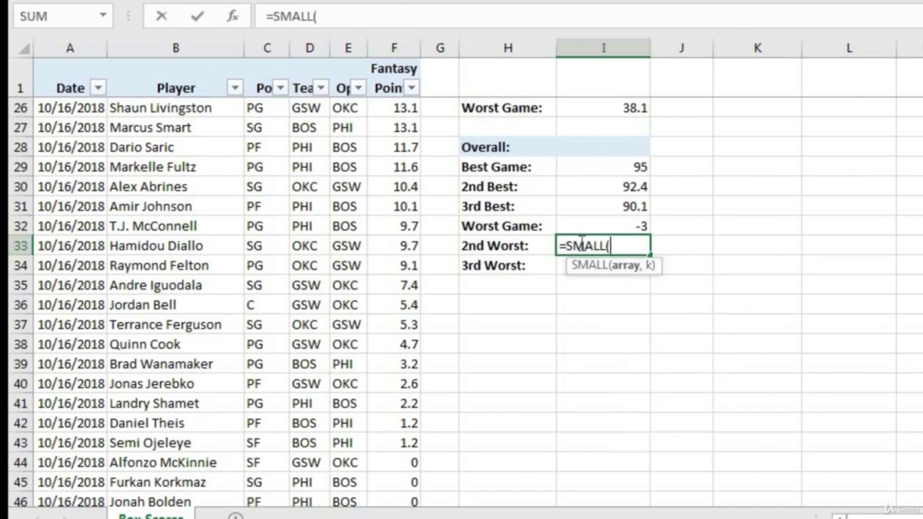
{"action": "left_click", "coordinate": [397, 47]}
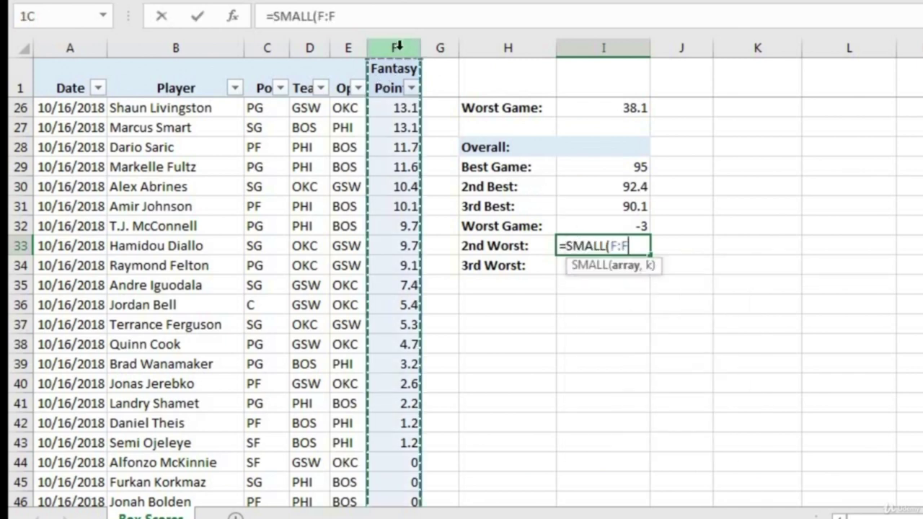
{"action": "type", "text": ","}
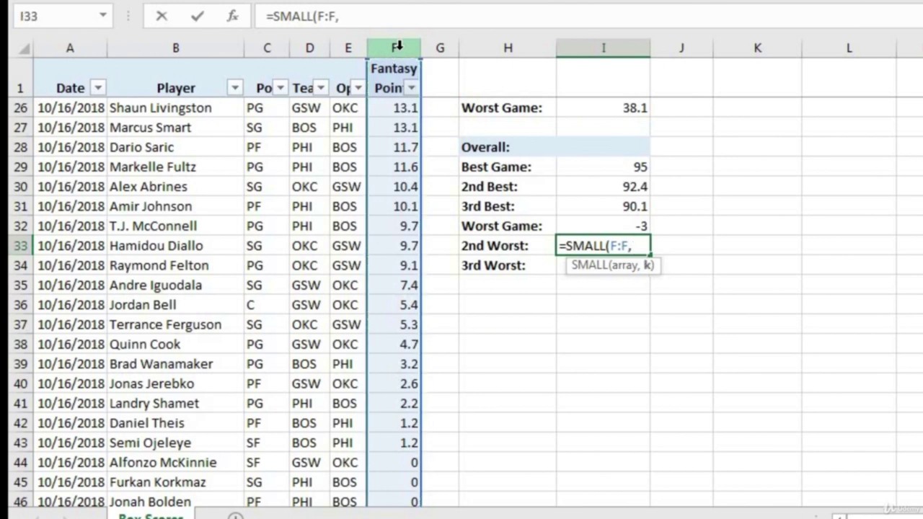
{"action": "type", "text": "2)"}
{"action": "key", "text": "Return"}
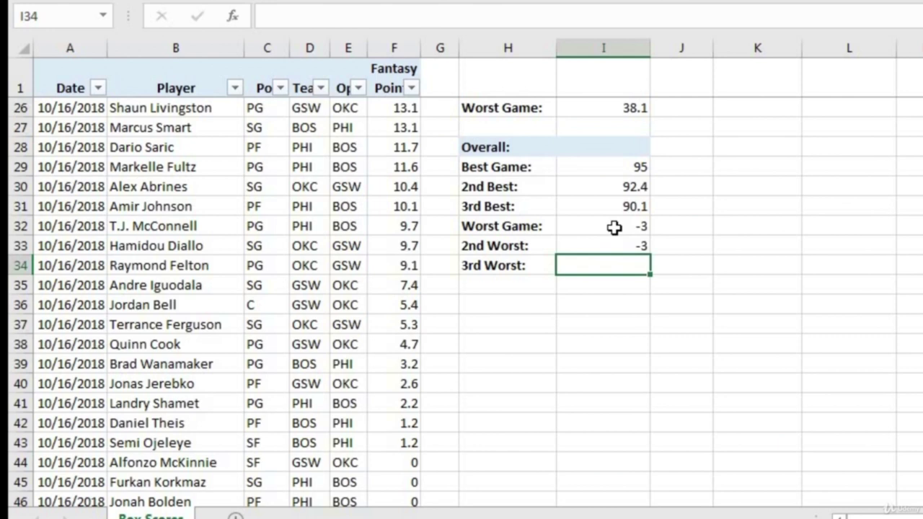
{"action": "type", "text": "="}
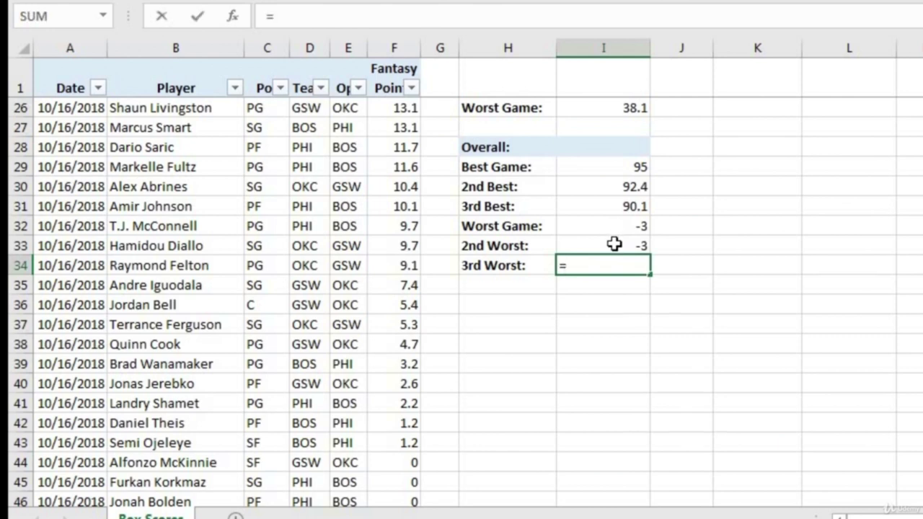
{"action": "type", "text": "small("}
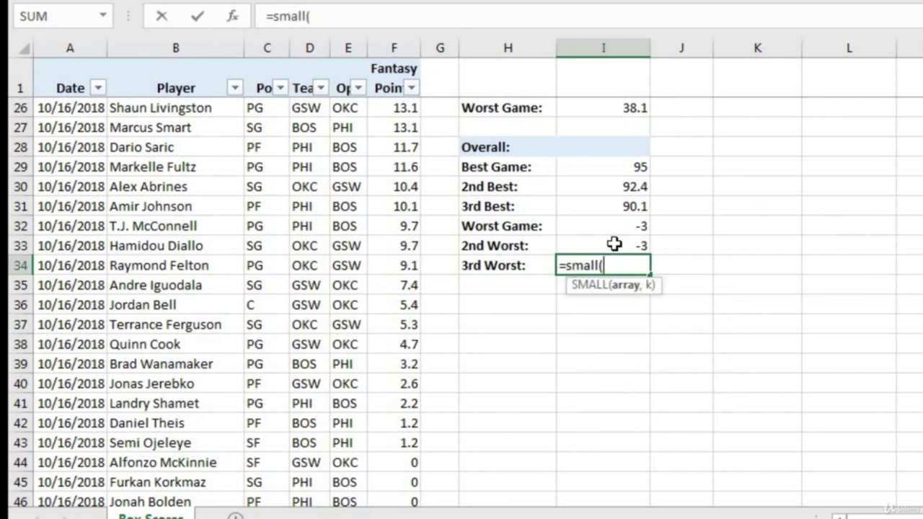
{"action": "left_click", "coordinate": [398, 46]}
{"action": "type", "text": ",3)"}
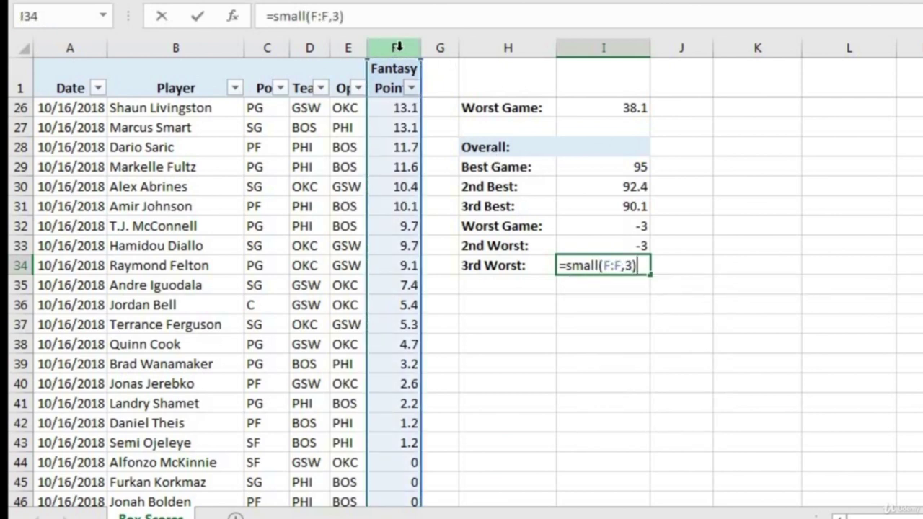
{"action": "key", "text": "Return"}
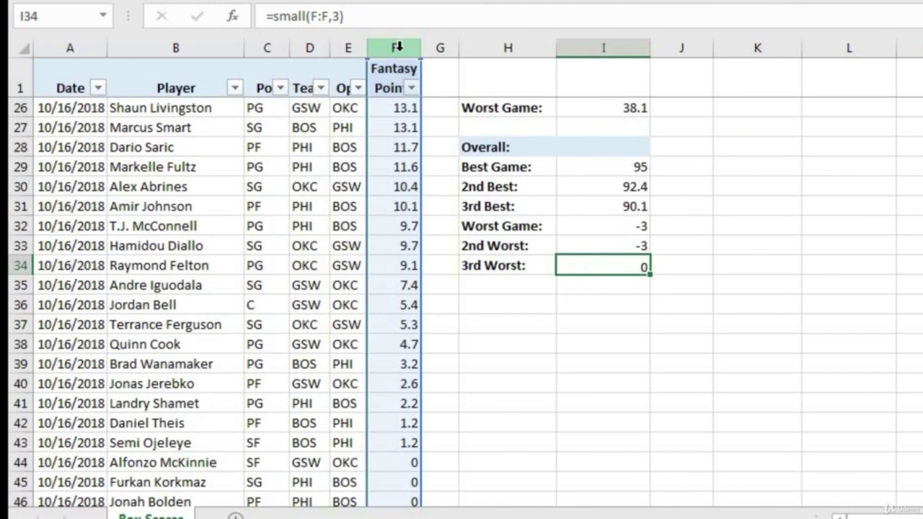
{"action": "left_click", "coordinate": [602, 266]}
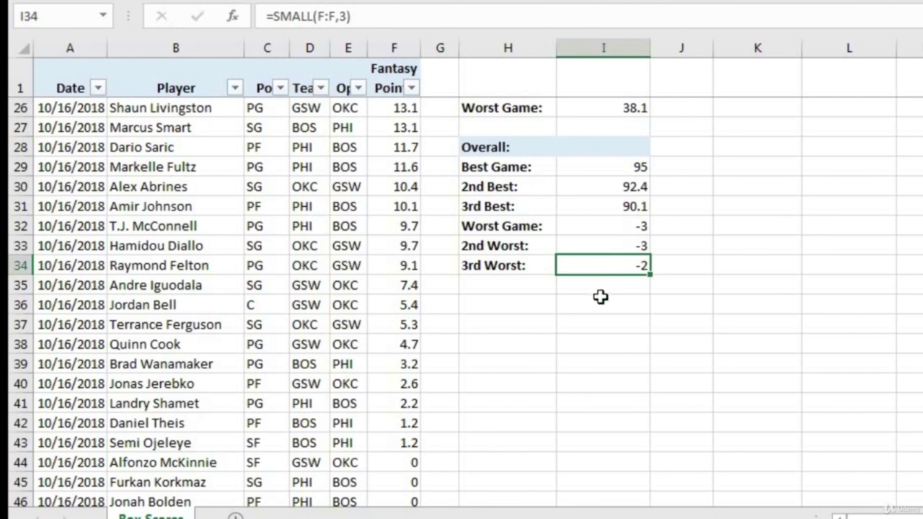
Select the Overall best and worst summary block H28:I34.
{"action": "left_click_drag", "start_coordinate": [507, 231], "coordinate": [472, 150]}
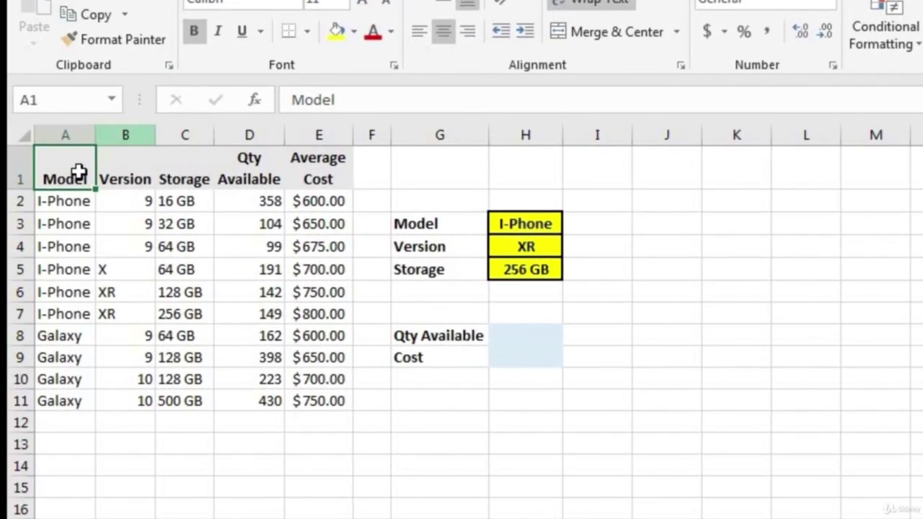
{"action": "left_click_drag", "start_coordinate": [76, 173], "coordinate": [182, 163]}
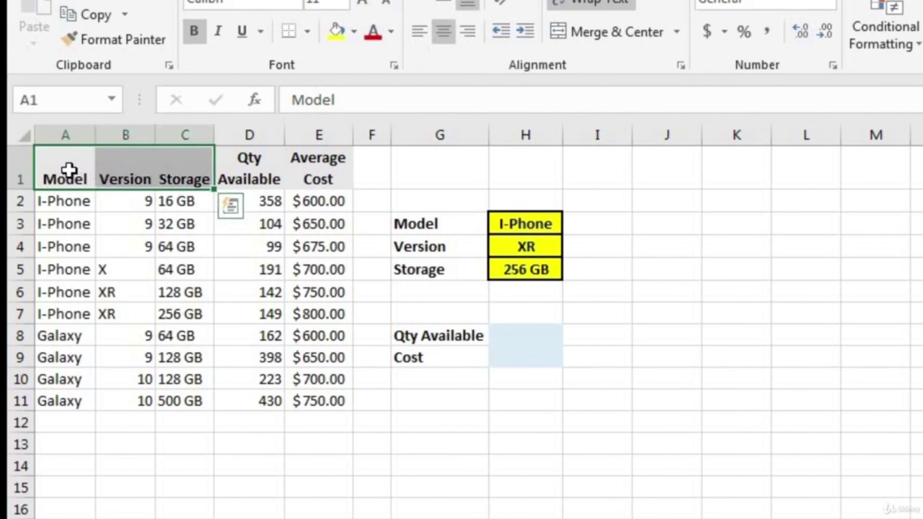
{"action": "left_click", "coordinate": [69, 131]}
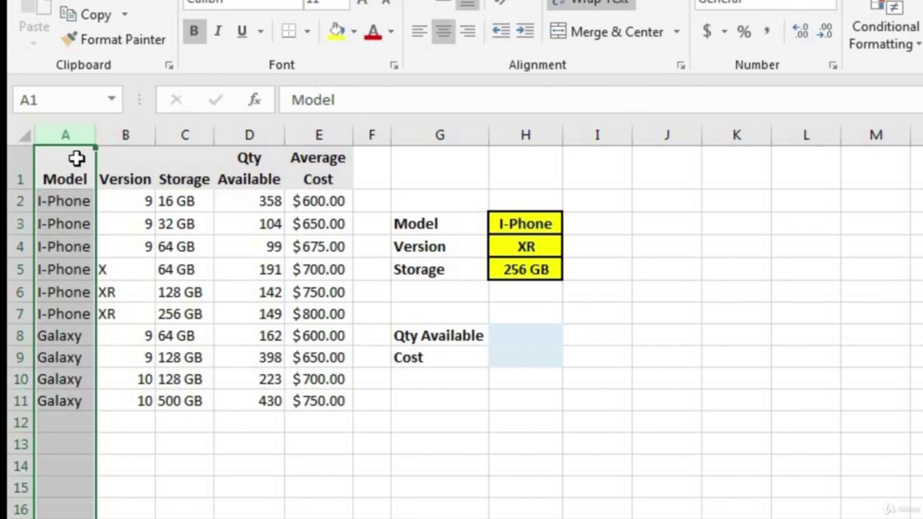
{"action": "left_click", "coordinate": [124, 134]}
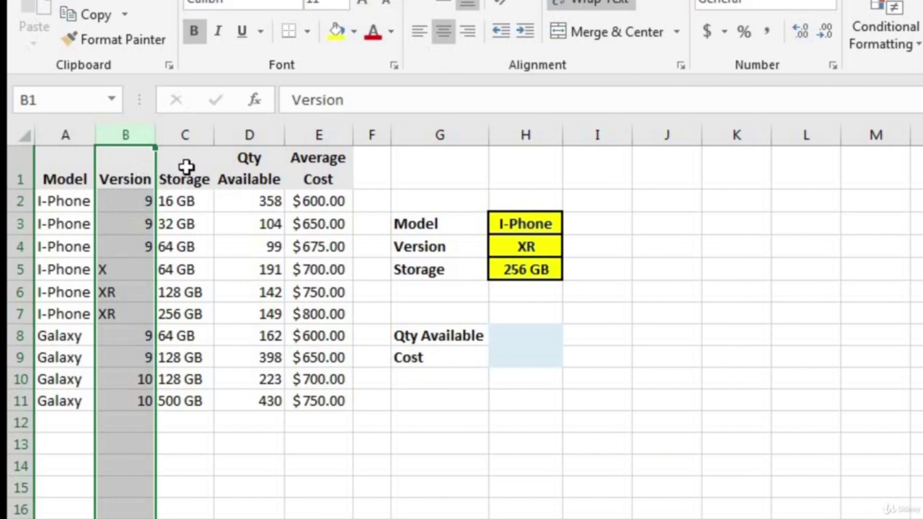
{"action": "left_click", "coordinate": [189, 136]}
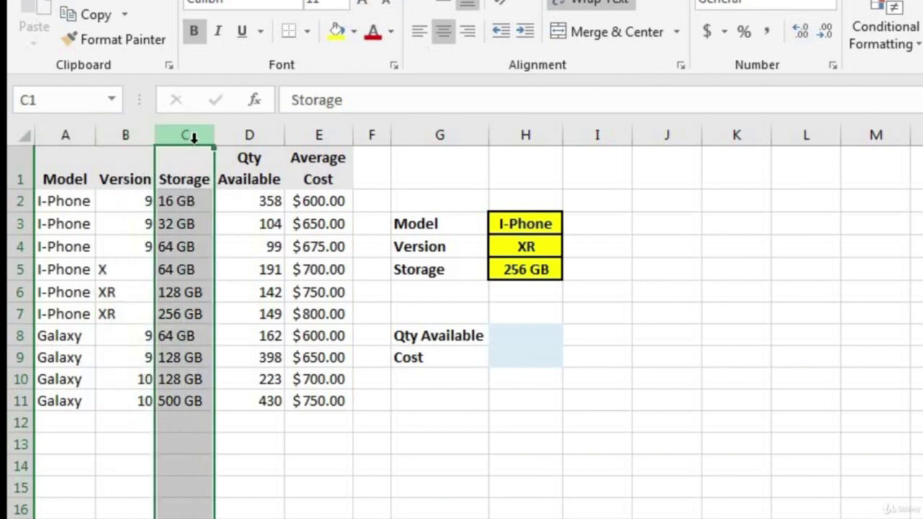
{"action": "left_click", "coordinate": [513, 330]}
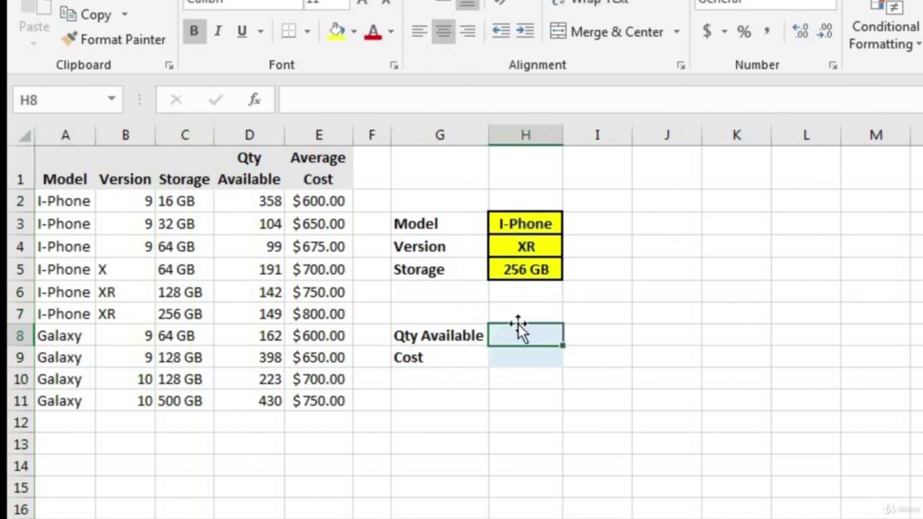
{"action": "key", "text": "Return"}
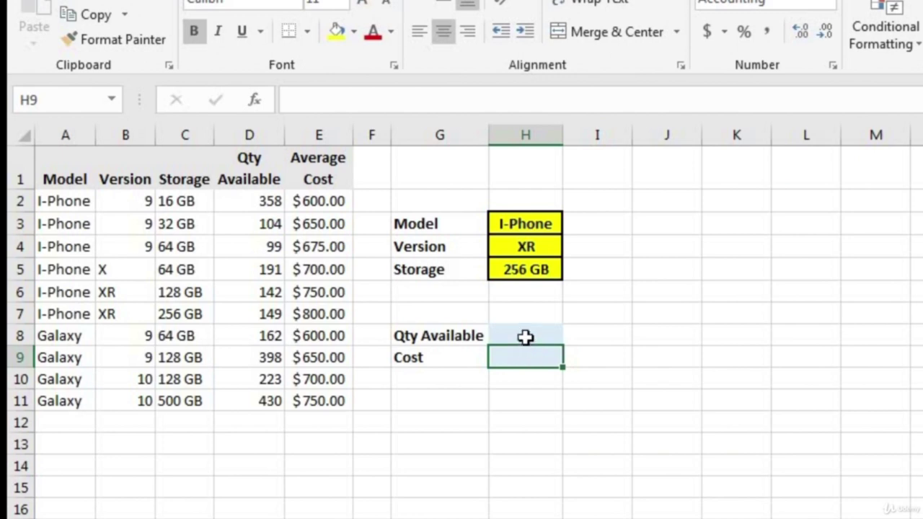
{"action": "left_click_drag", "start_coordinate": [530, 225], "coordinate": [532, 264]}
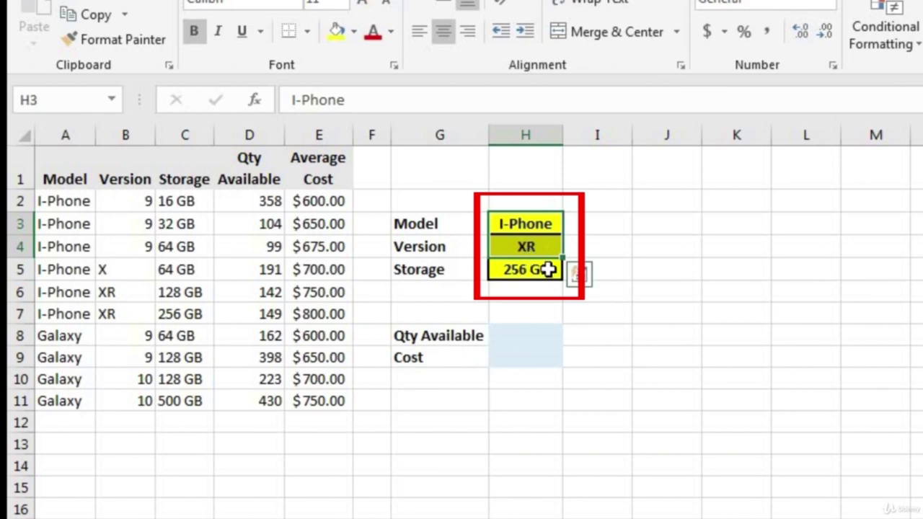
{"action": "left_click", "coordinate": [549, 274]}
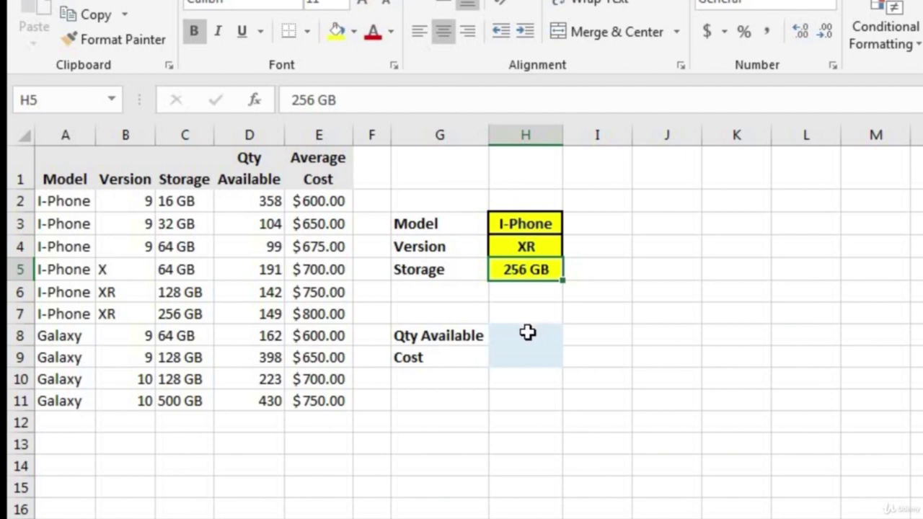
{"action": "left_click", "coordinate": [527, 332]}
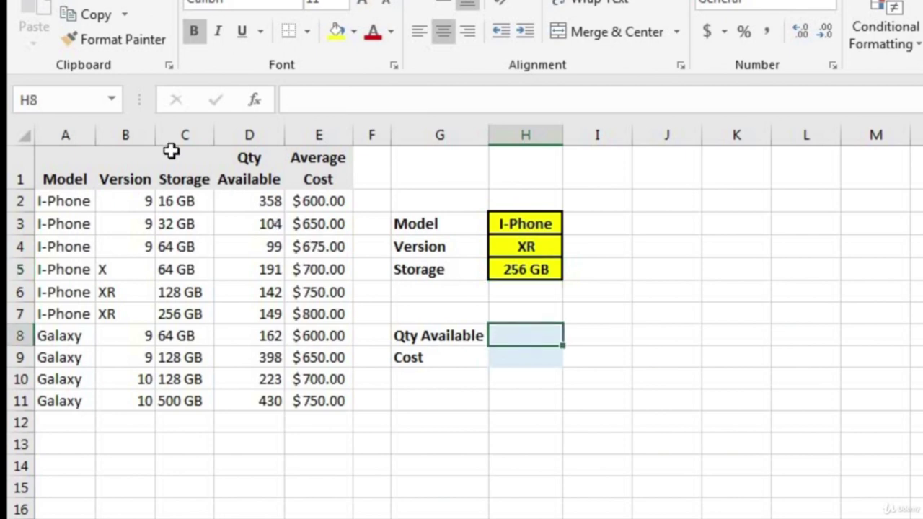
{"action": "left_click_drag", "start_coordinate": [55, 134], "coordinate": [185, 132]}
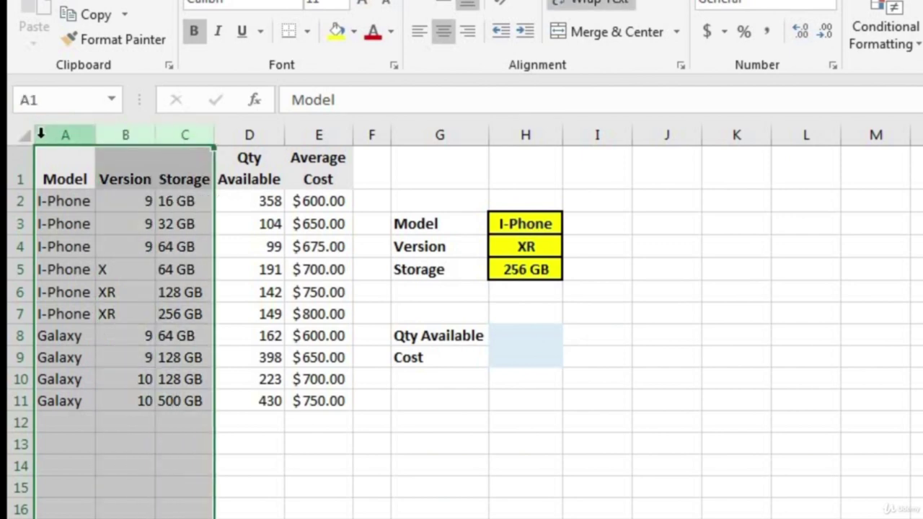
{"action": "left_click", "coordinate": [534, 336]}
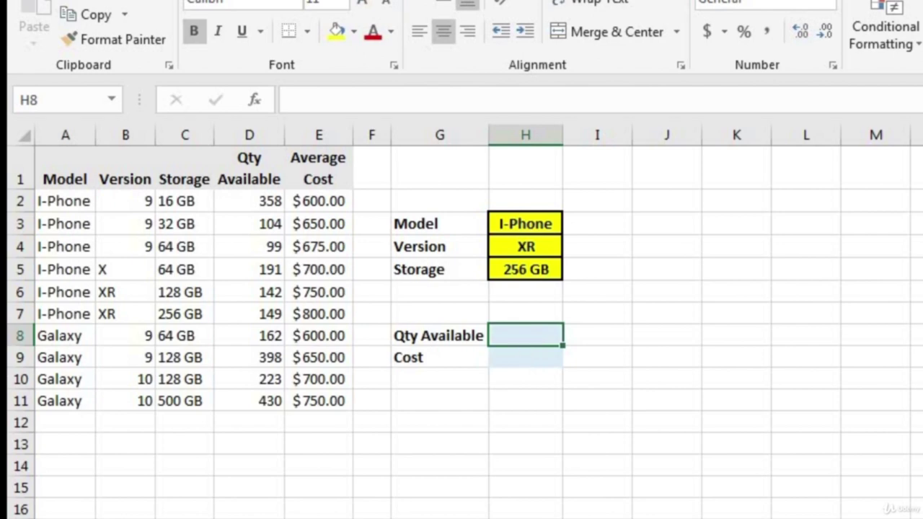
Insert a new blank column F headed Concat.
{"action": "left_click", "coordinate": [371, 135]}
{"action": "right_click", "coordinate": [375, 135]}
{"action": "left_click", "coordinate": [461, 287]}
{"action": "left_click", "coordinate": [399, 177]}
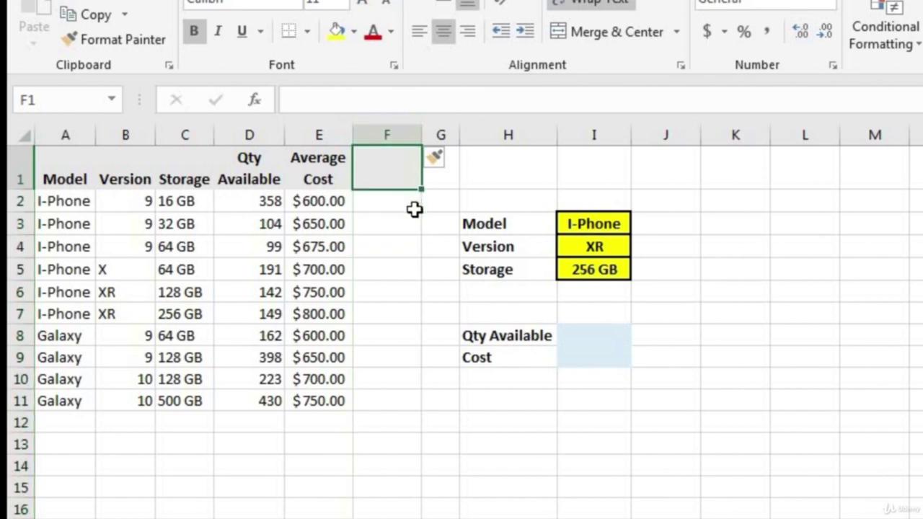
{"action": "type", "text": "Concat"}
{"action": "key", "text": "Return"}
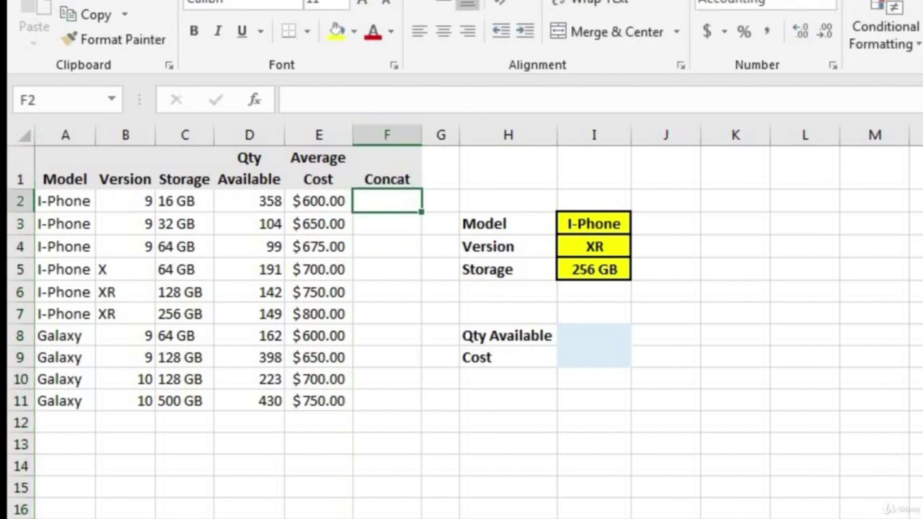
Enter =A2&B2&C2 in F2 to join Model, Version and Storage.
{"action": "type", "text": "="}
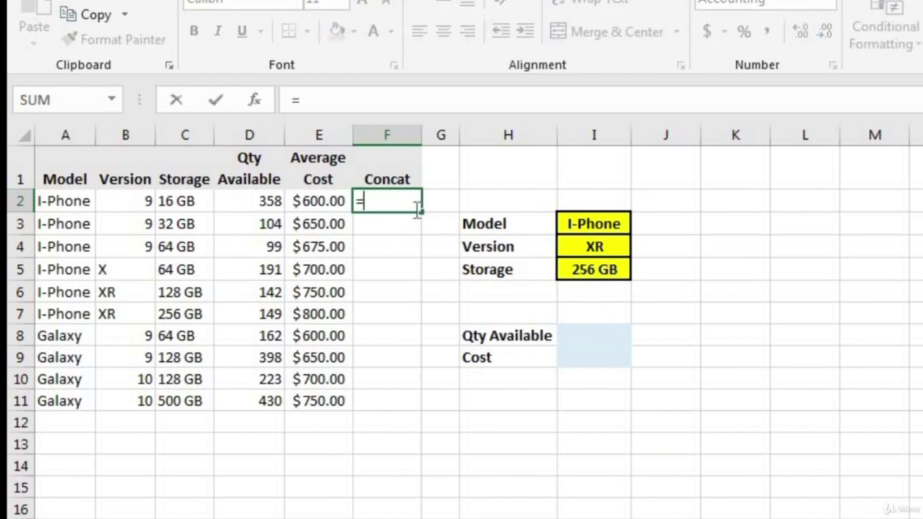
{"action": "left_click", "coordinate": [72, 204]}
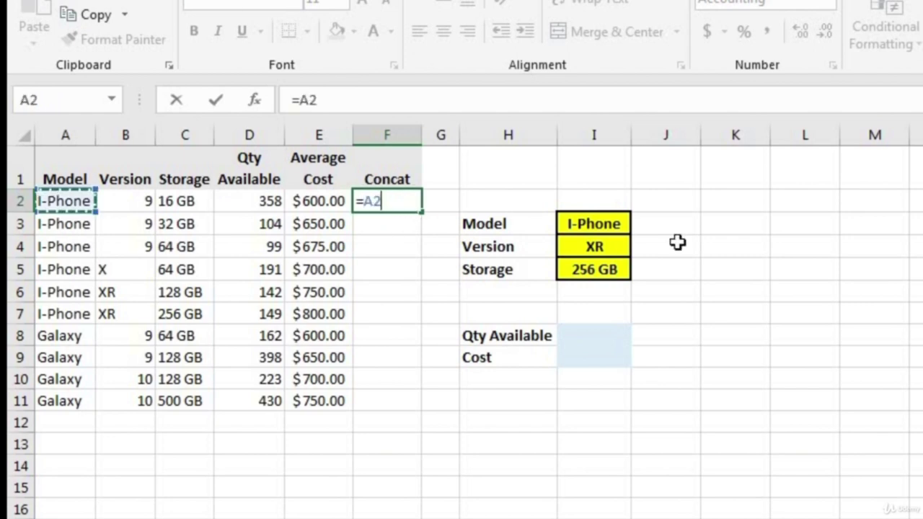
{"action": "type", "text": "&"}
{"action": "left_click", "coordinate": [138, 198]}
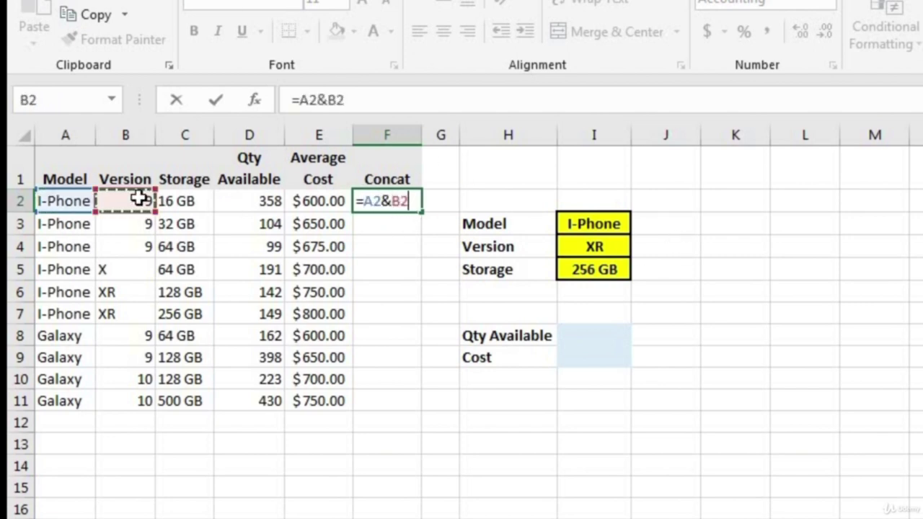
{"action": "type", "text": "&"}
{"action": "left_click", "coordinate": [184, 199]}
{"action": "key", "text": "Return"}
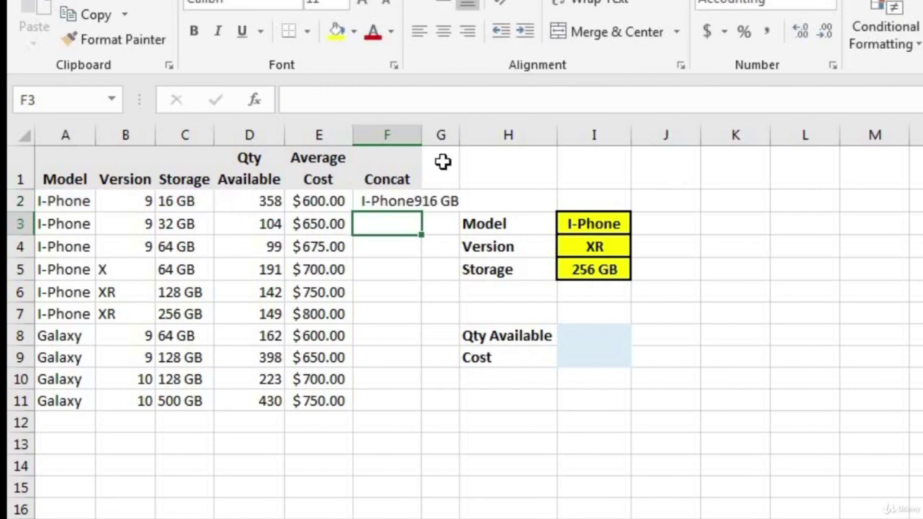
{"action": "double_click", "coordinate": [422, 134]}
{"action": "left_click", "coordinate": [398, 201]}
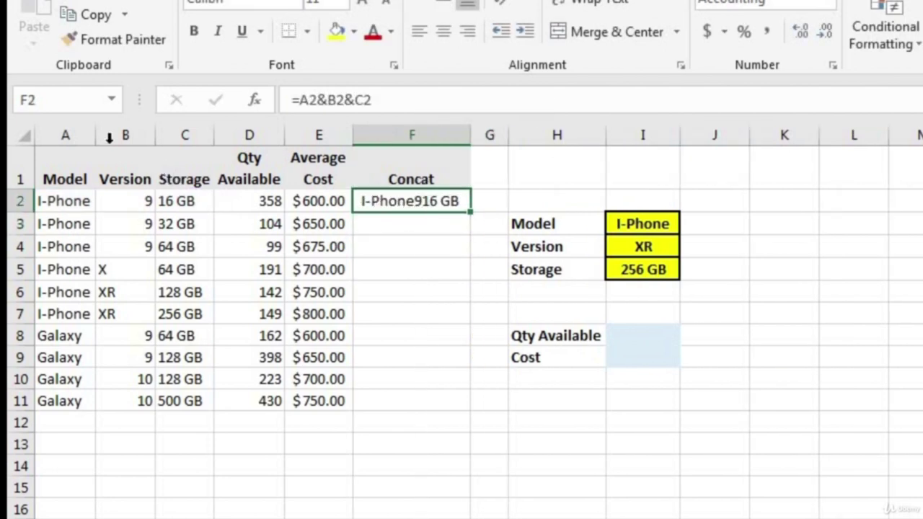
Fill the Concat formula down to row 11 and autofit column F.
{"action": "left_click_drag", "start_coordinate": [83, 137], "coordinate": [184, 137]}
{"action": "left_click", "coordinate": [423, 200]}
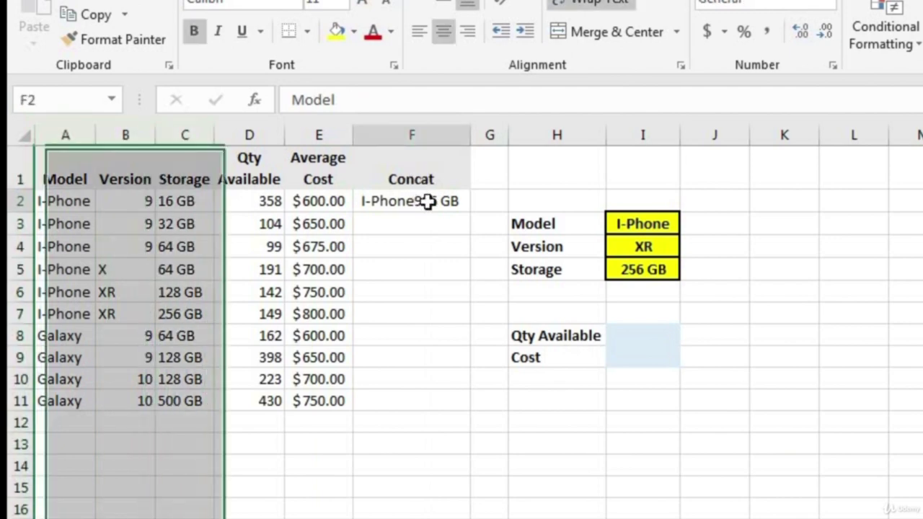
{"action": "double_click", "coordinate": [472, 210]}
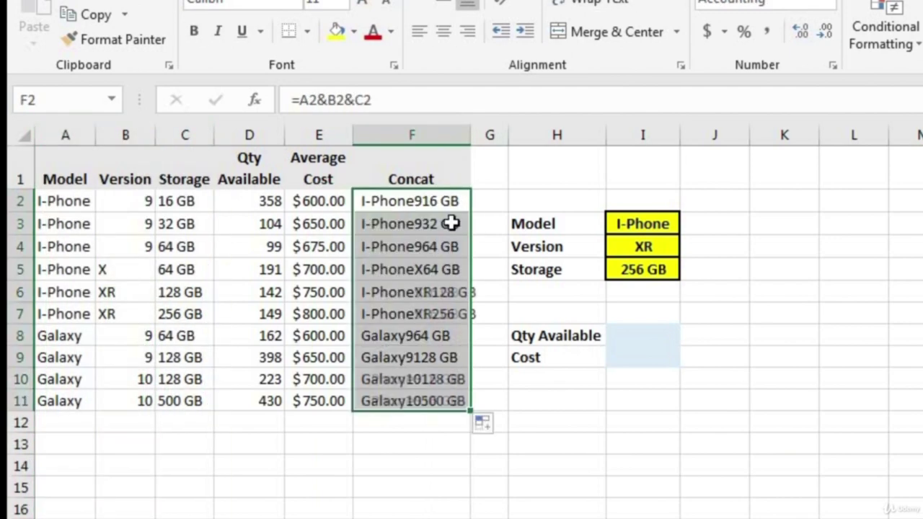
{"action": "double_click", "coordinate": [470, 139]}
{"action": "left_click", "coordinate": [660, 335]}
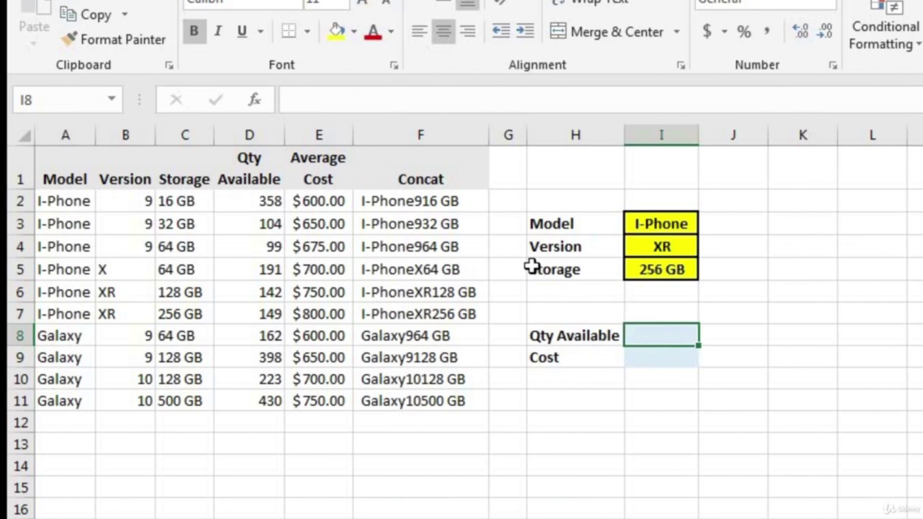
{"action": "left_click", "coordinate": [437, 140]}
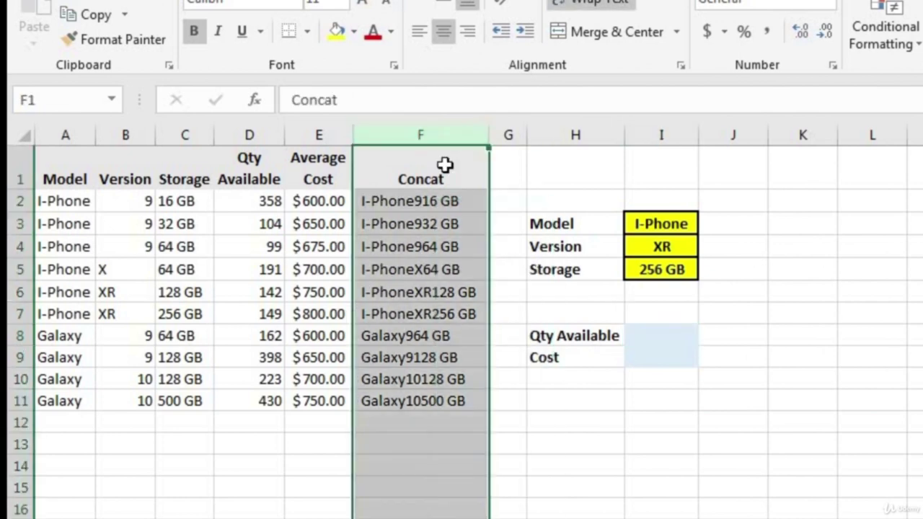
Enter =INDEX(D:D,MATCH(I3&I4&I5,F:F,0)) in I8, returning Qty Available 149.
{"action": "left_click", "coordinate": [658, 334]}
{"action": "type", "text": "=inde"}
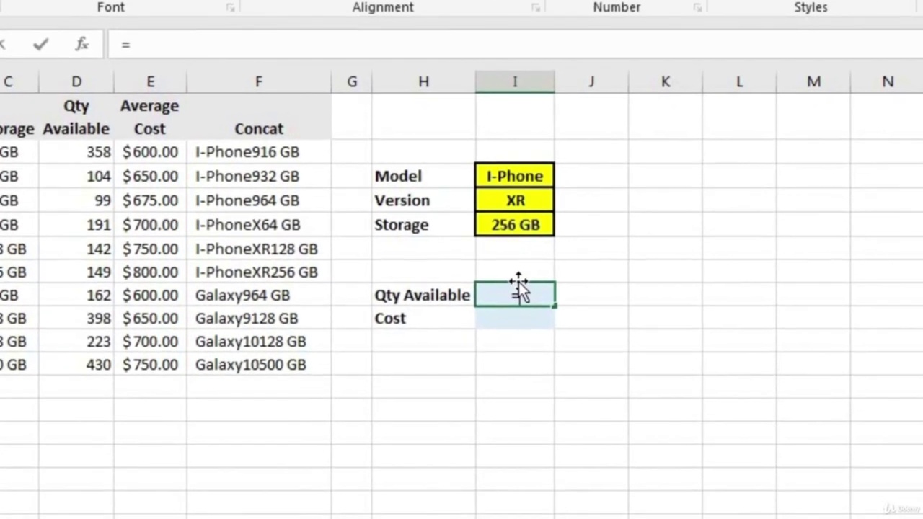
{"action": "type", "text": "x("}
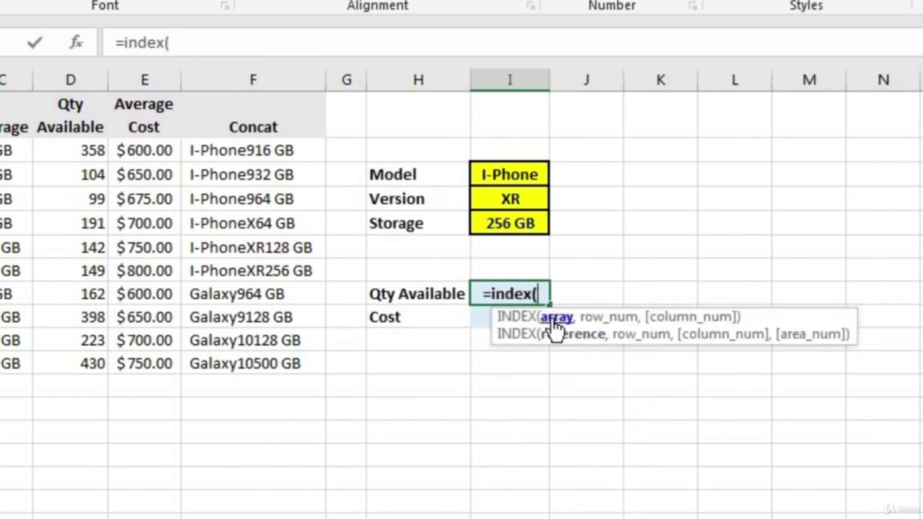
{"action": "left_click", "coordinate": [72, 79]}
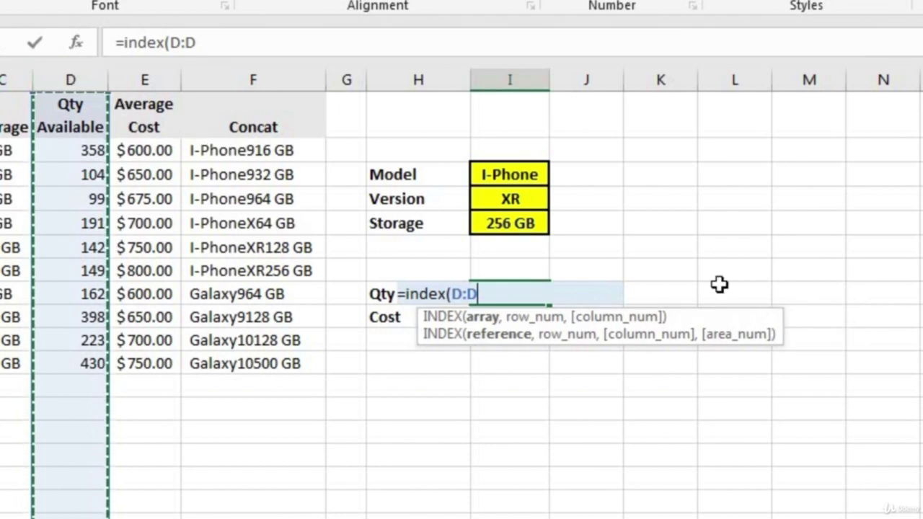
{"action": "type", "text": ","}
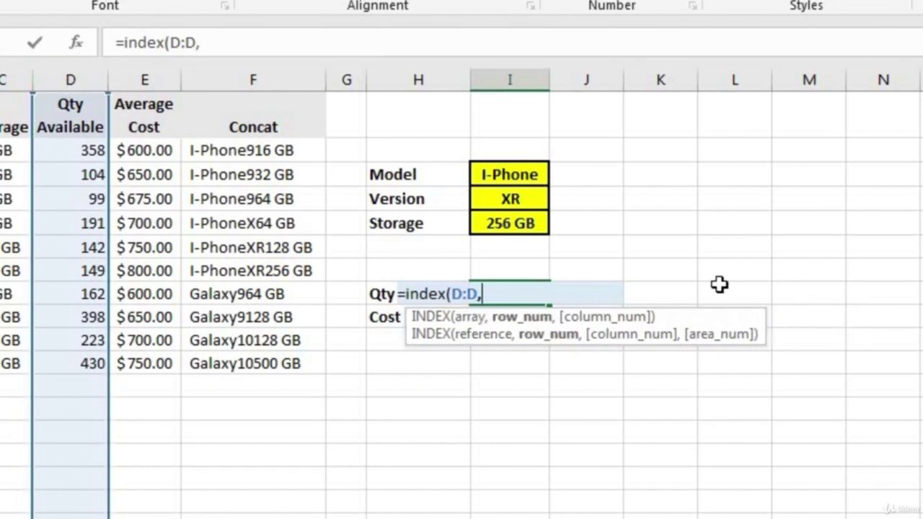
{"action": "type", "text": "matc"}
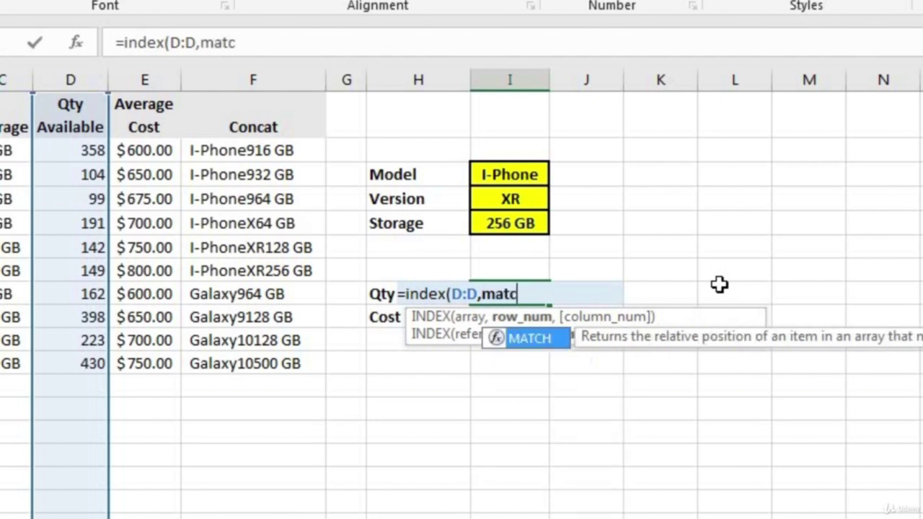
{"action": "type", "text": "h("}
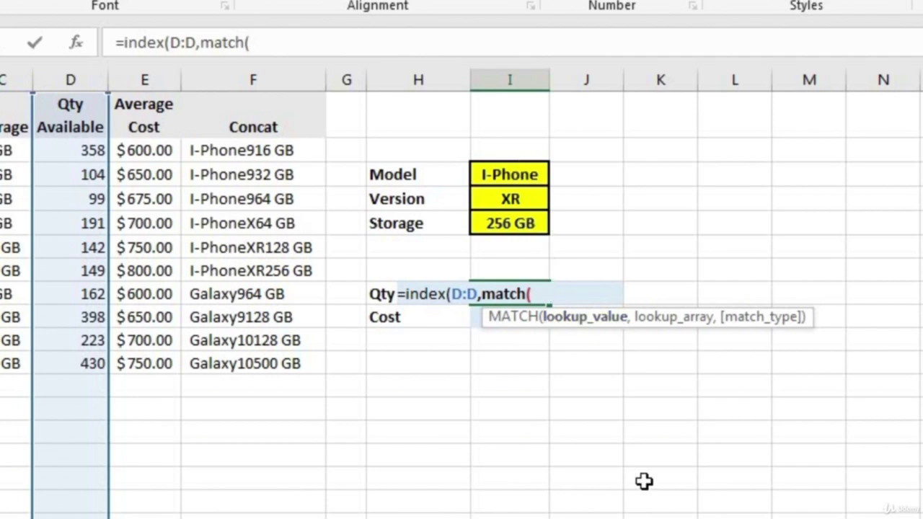
{"action": "left_click", "coordinate": [510, 173]}
{"action": "type", "text": "&"}
{"action": "left_click", "coordinate": [524, 199]}
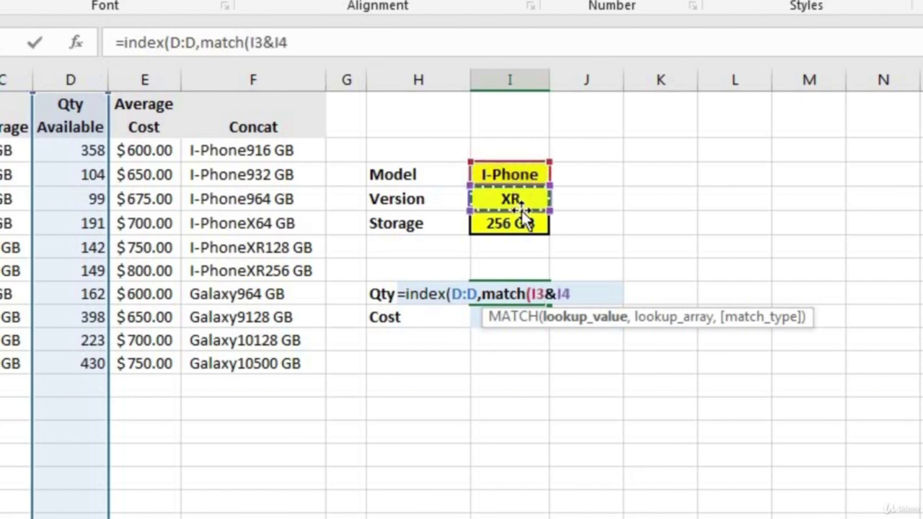
{"action": "type", "text": "&"}
{"action": "left_click", "coordinate": [527, 222]}
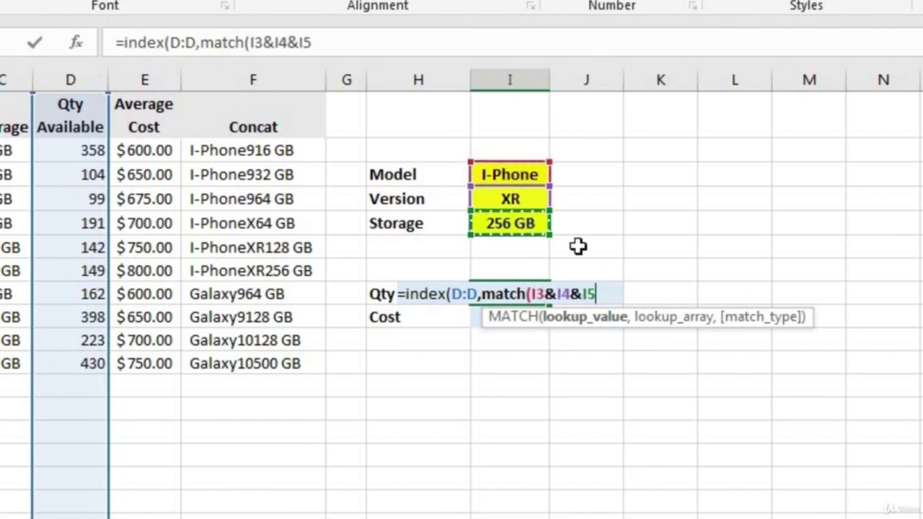
{"action": "type", "text": ","}
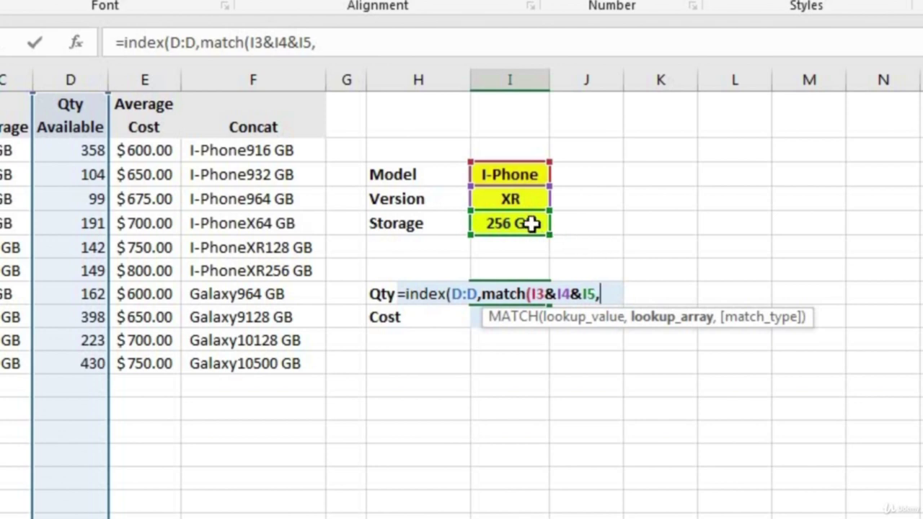
{"action": "left_click", "coordinate": [264, 79]}
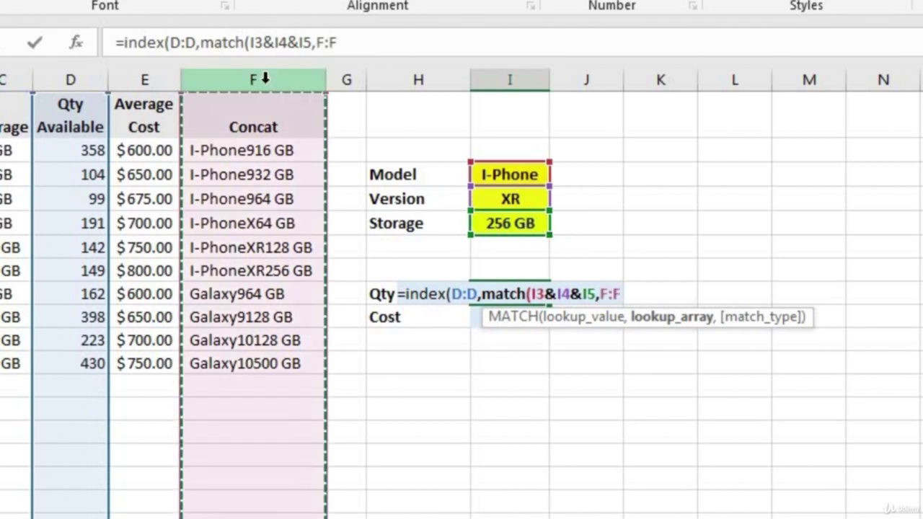
{"action": "type", "text": ","}
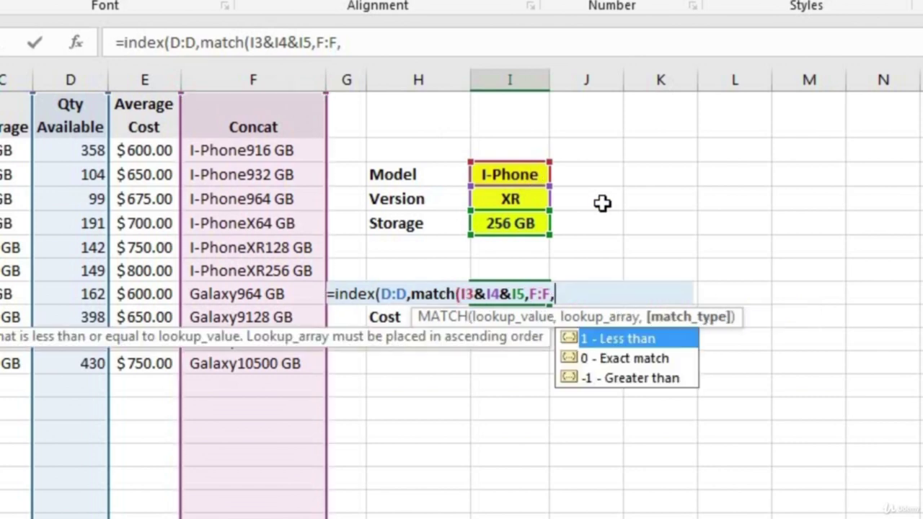
{"action": "type", "text": "0)"}
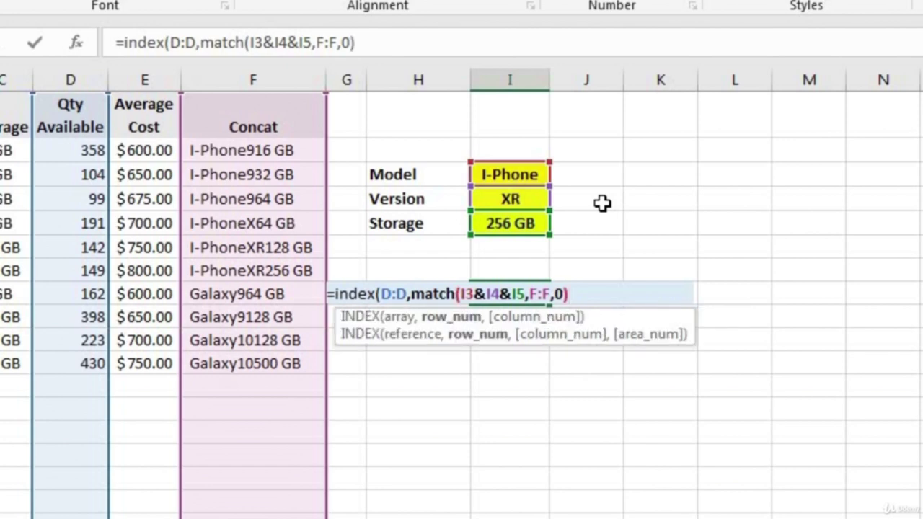
{"action": "type", "text": ")"}
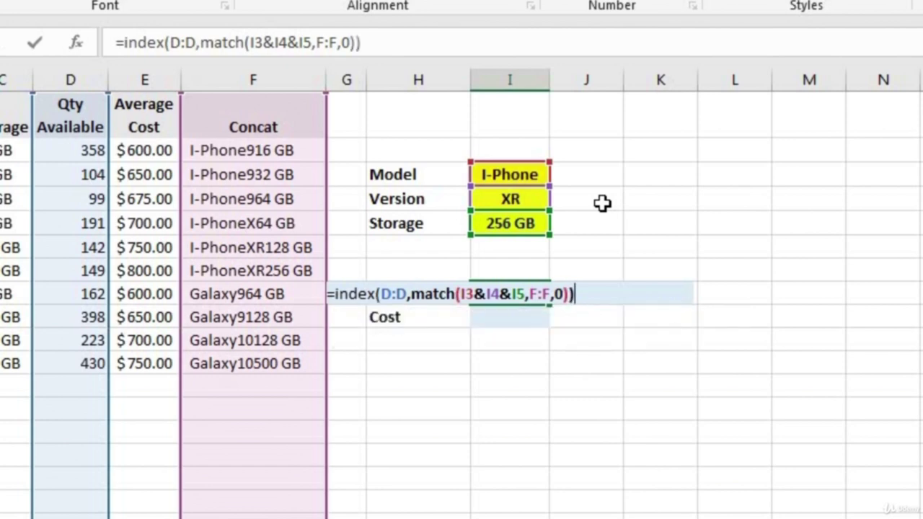
{"action": "key", "text": "Return"}
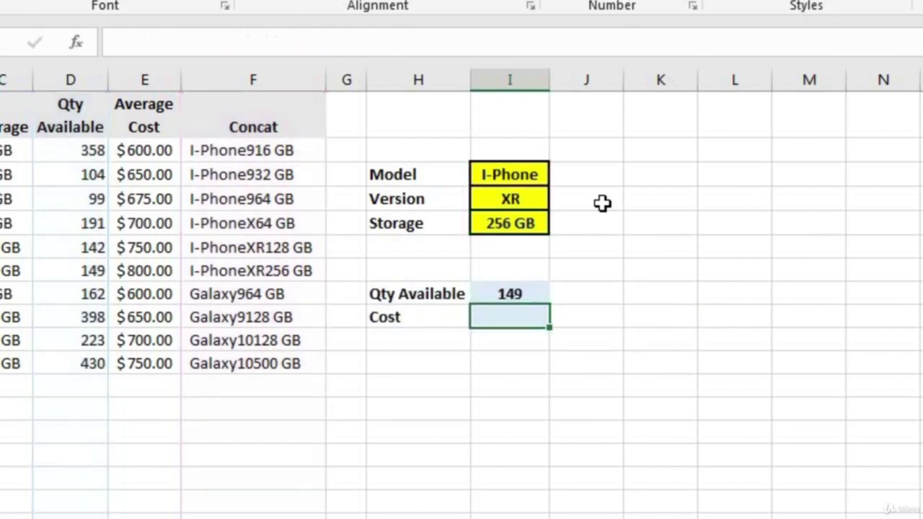
Check the Qty Available formula against the I-Phone XR 256 GB table row.
{"action": "left_click", "coordinate": [522, 294]}
{"action": "left_click", "coordinate": [527, 199]}
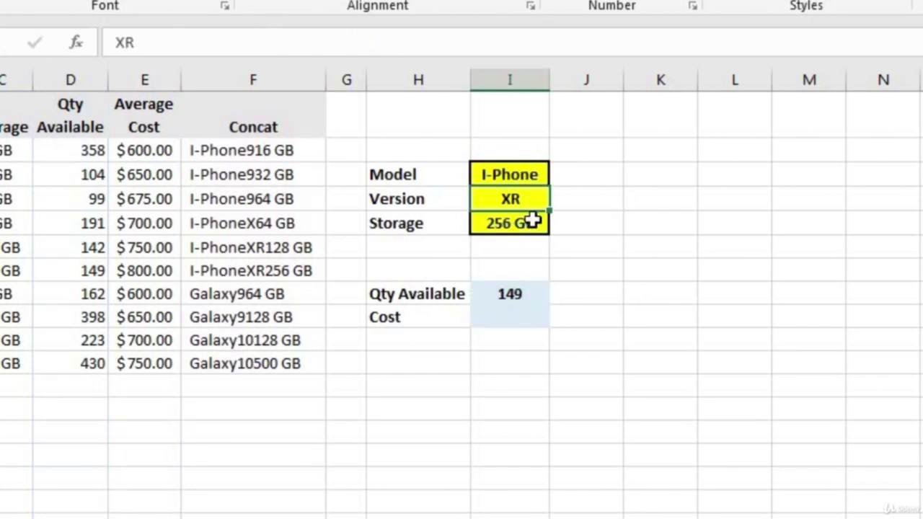
{"action": "left_click", "coordinate": [534, 224]}
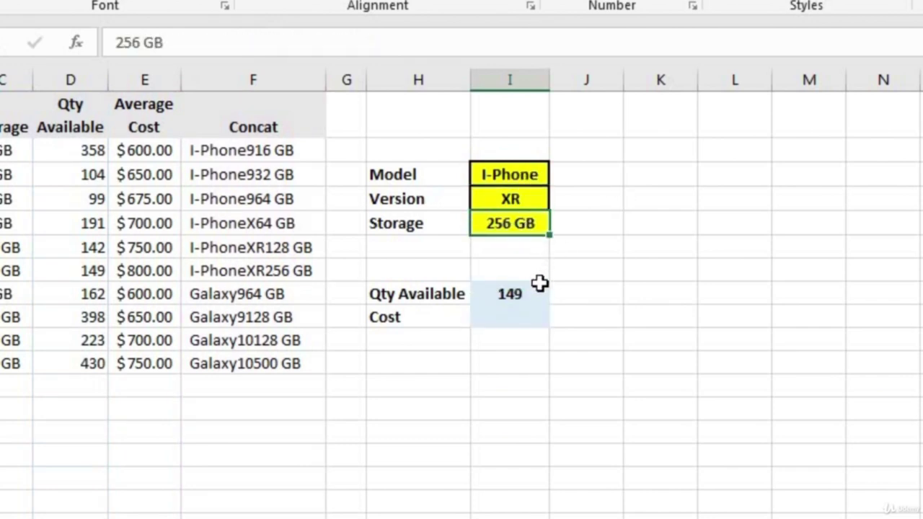
{"action": "left_click", "coordinate": [525, 290]}
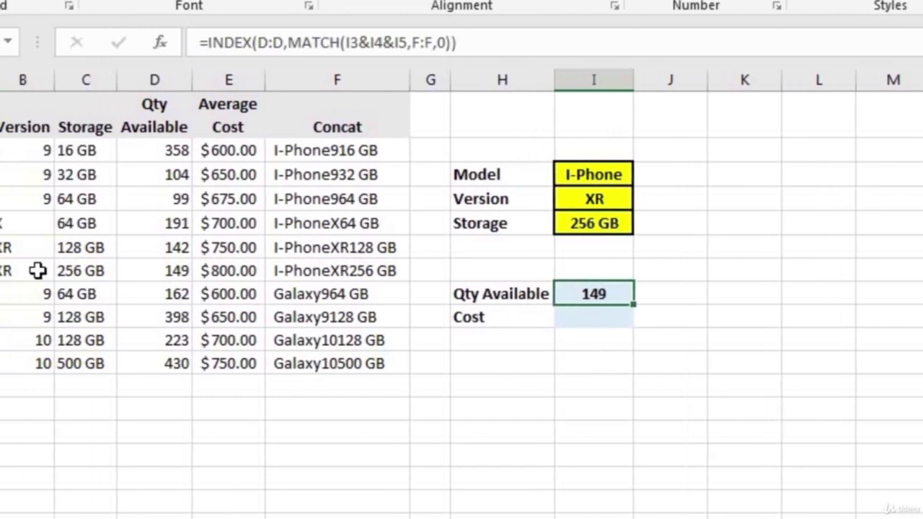
{"action": "left_click_drag", "start_coordinate": [63, 275], "coordinate": [449, 274]}
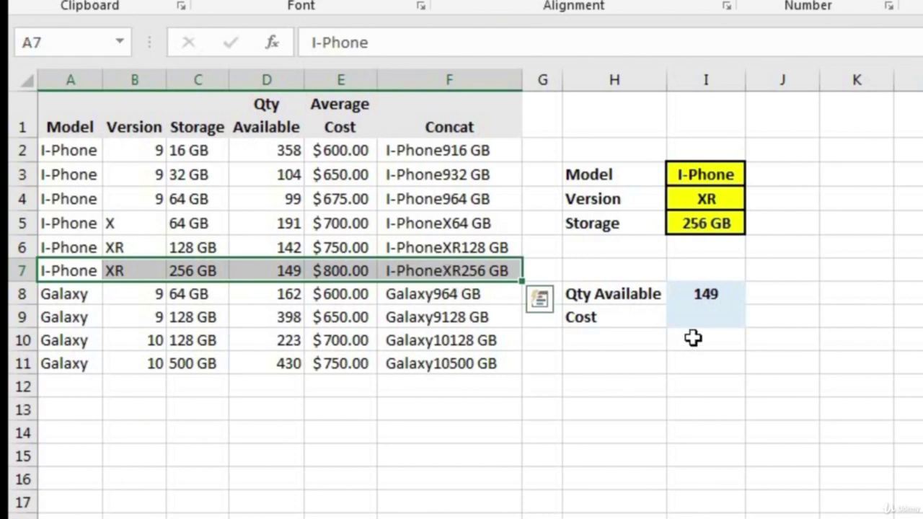
Change Version to 9 and Storage to 16 GB, updating Qty Available to 358.
{"action": "left_click", "coordinate": [717, 200]}
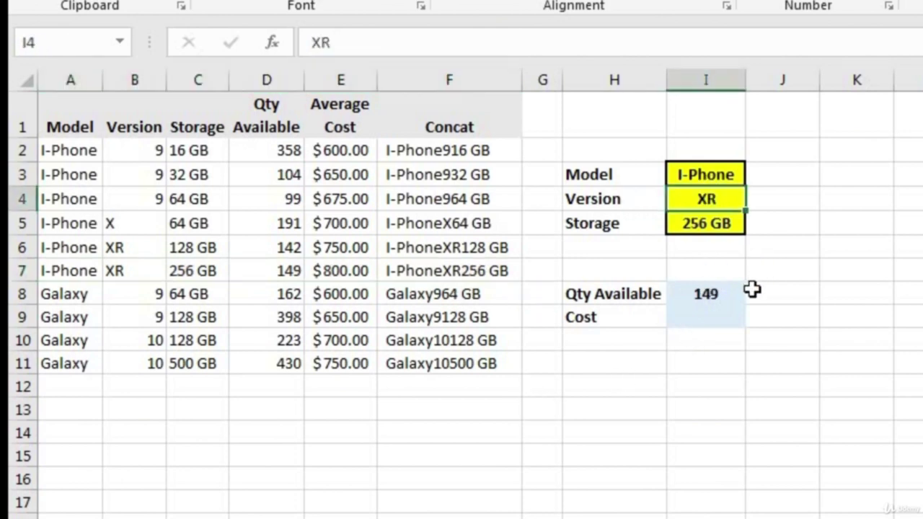
{"action": "type", "text": "9"}
{"action": "key", "text": "Return"}
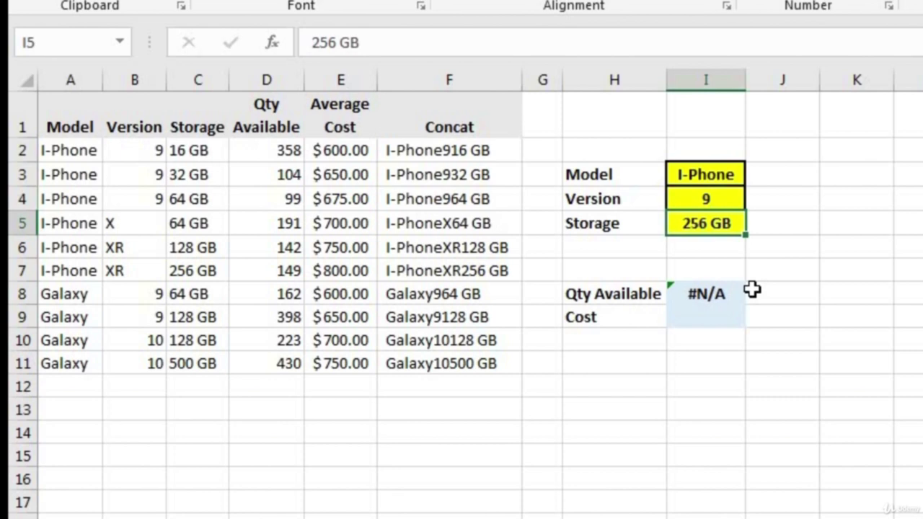
{"action": "type", "text": "16 "}
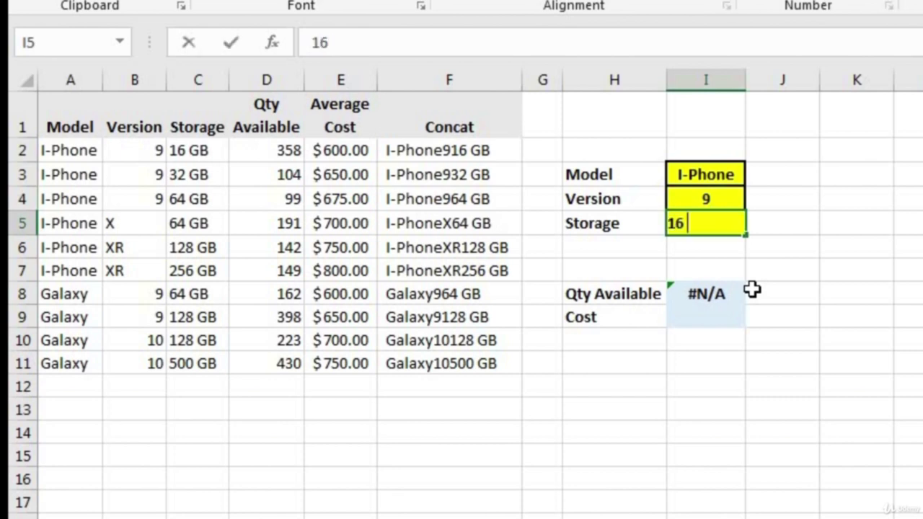
{"action": "type", "text": "GB"}
{"action": "key", "text": "Return"}
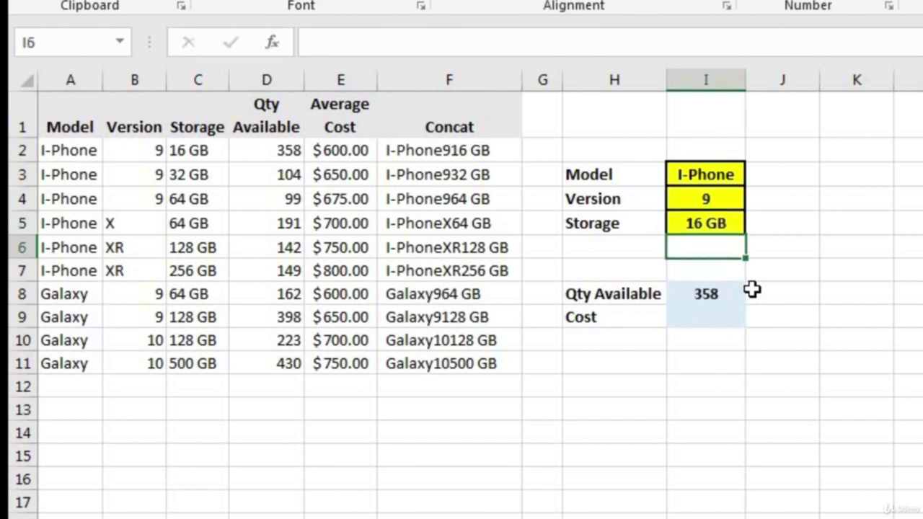
{"action": "left_click", "coordinate": [731, 293]}
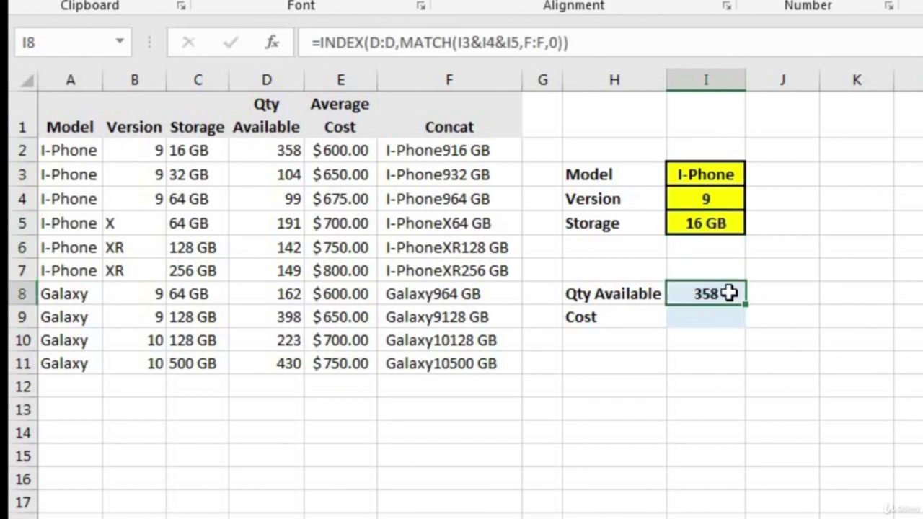
{"action": "left_click_drag", "start_coordinate": [77, 149], "coordinate": [241, 148]}
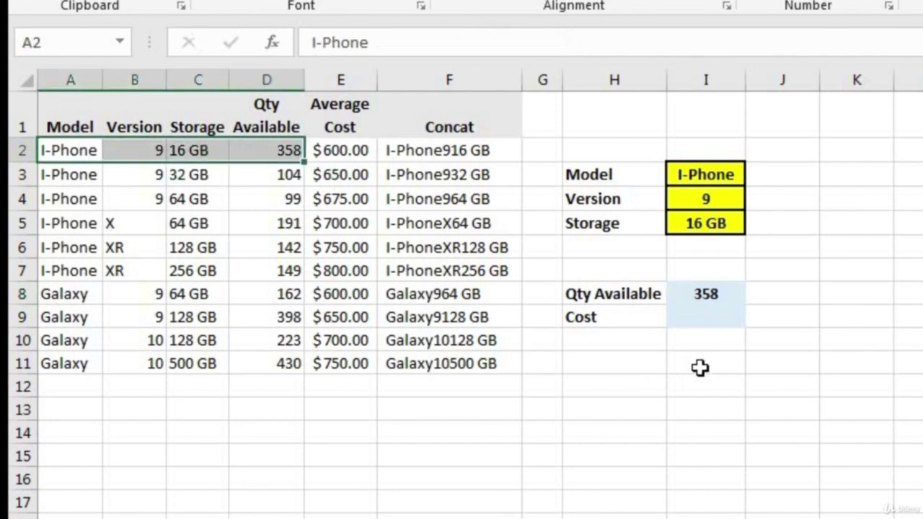
Select the empty Cost cell and compare the Qty Available and Average Cost columns.
{"action": "left_click", "coordinate": [720, 322]}
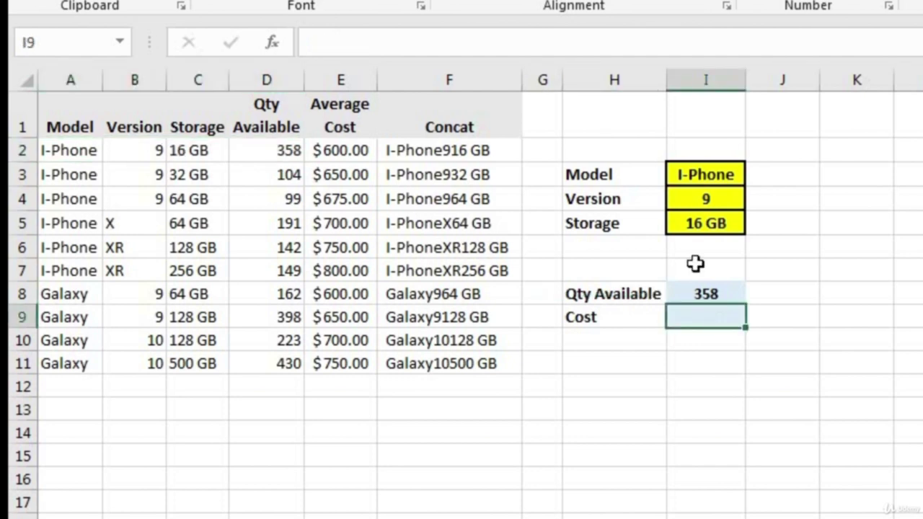
{"action": "left_click", "coordinate": [353, 81]}
{"action": "left_click", "coordinate": [267, 80], "text": "shift"}
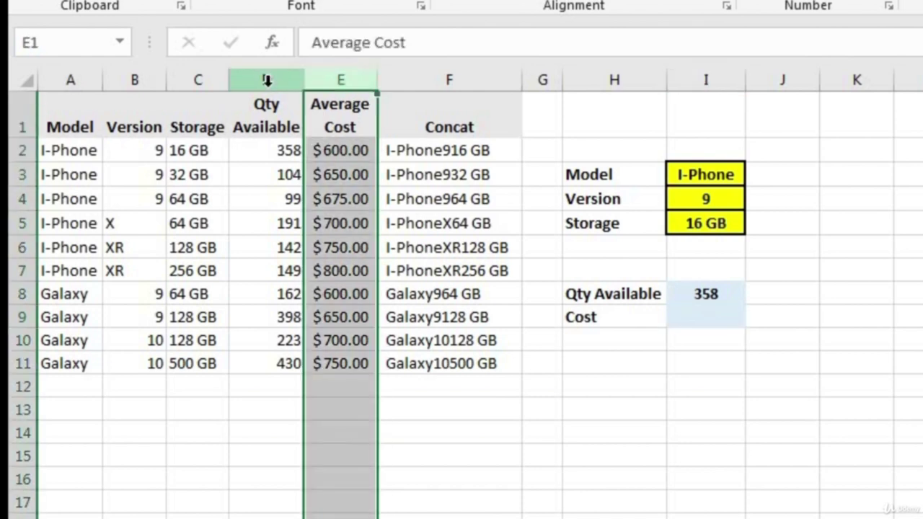
{"action": "left_click", "coordinate": [267, 80]}
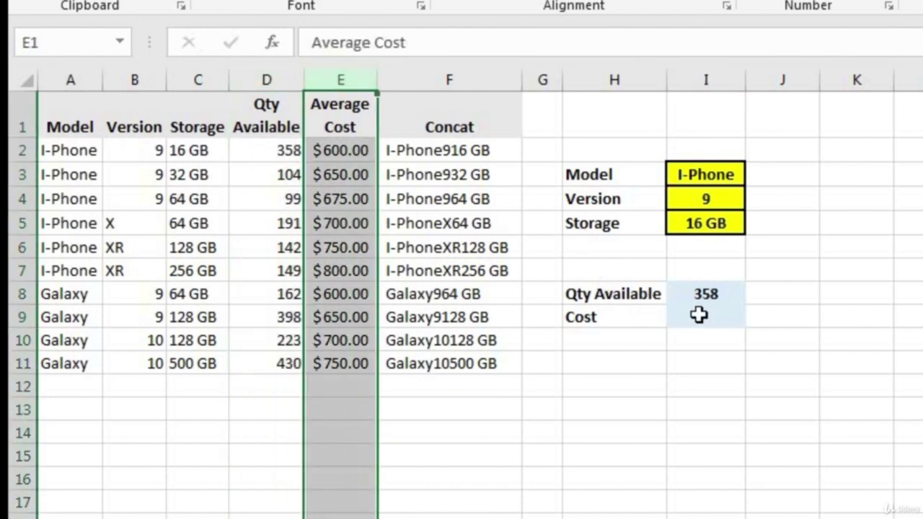
Enter =INDEX(E:E,MATCH(I3&I4&I5,F:F,0)) in the Cost cell, returning $600.00.
{"action": "left_click", "coordinate": [703, 314]}
{"action": "type", "text": "=index"}
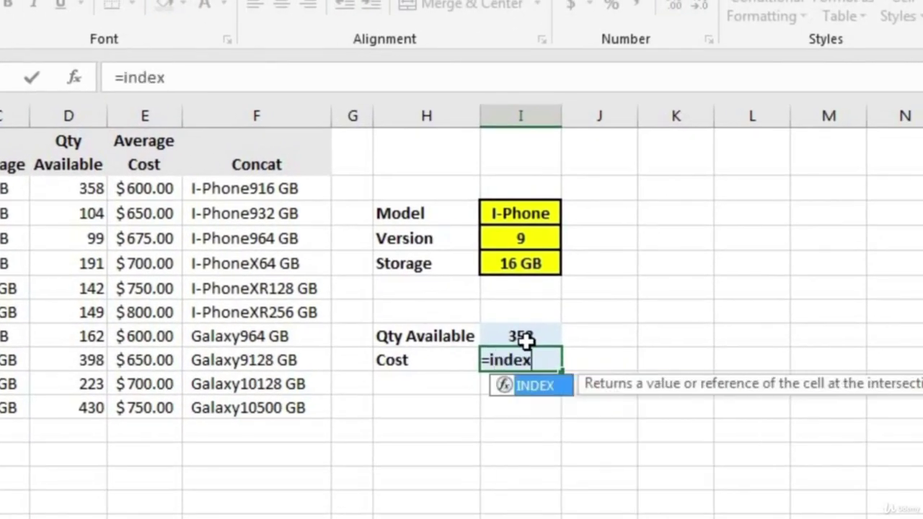
{"action": "type", "text": "("}
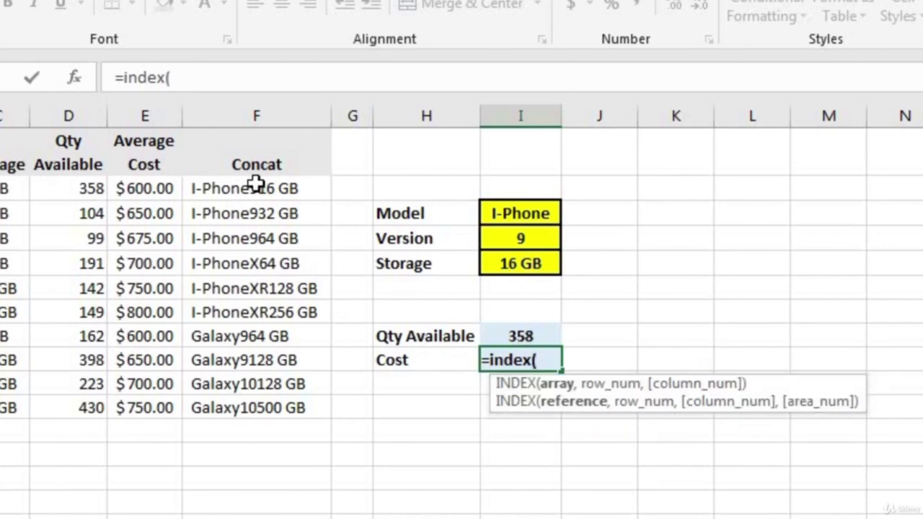
{"action": "left_click", "coordinate": [144, 112]}
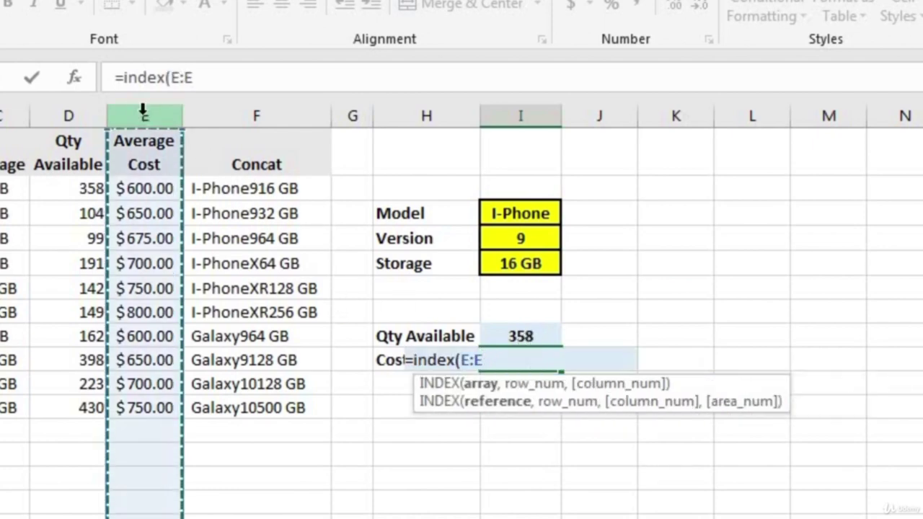
{"action": "type", "text": ","}
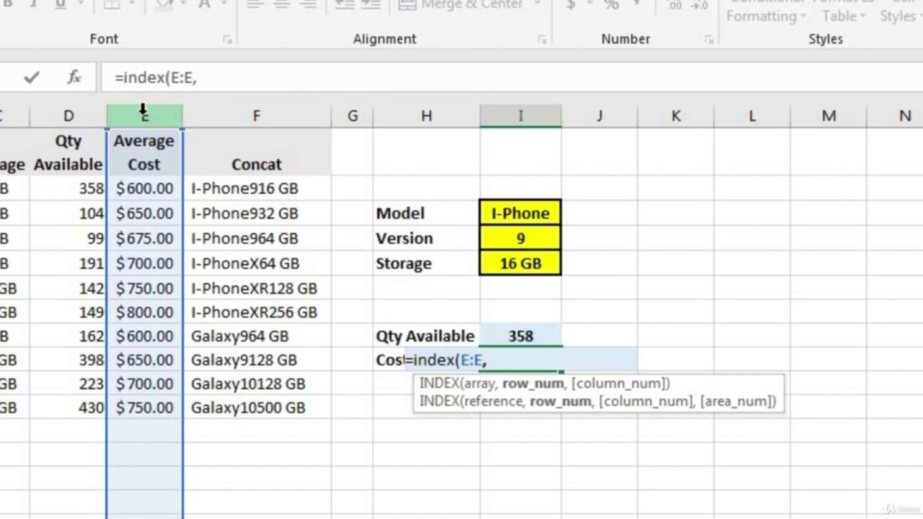
{"action": "type", "text": "match"}
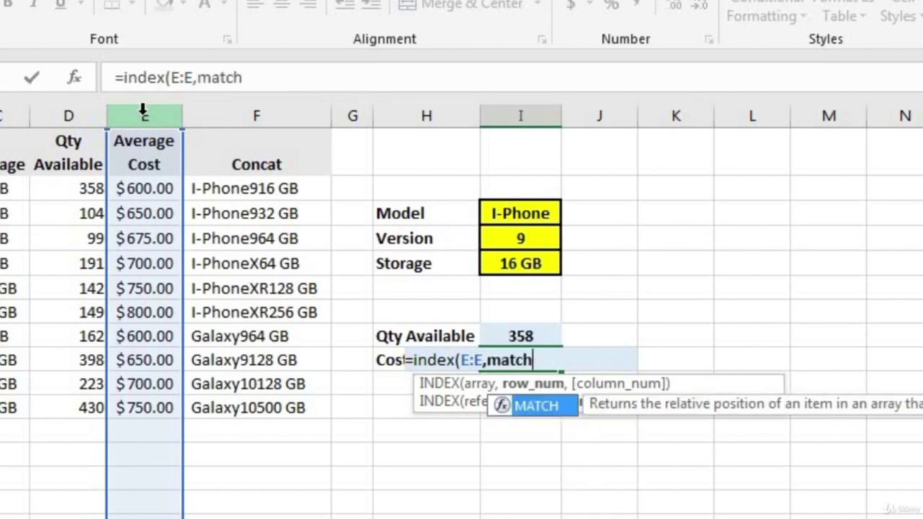
{"action": "type", "text": "("}
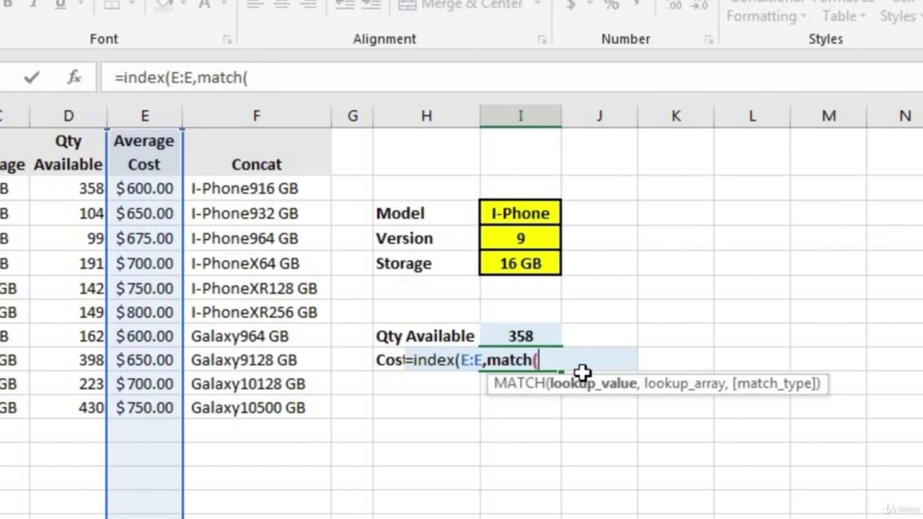
{"action": "left_click", "coordinate": [552, 209]}
{"action": "type", "text": "&"}
{"action": "left_click", "coordinate": [528, 237]}
{"action": "type", "text": "&"}
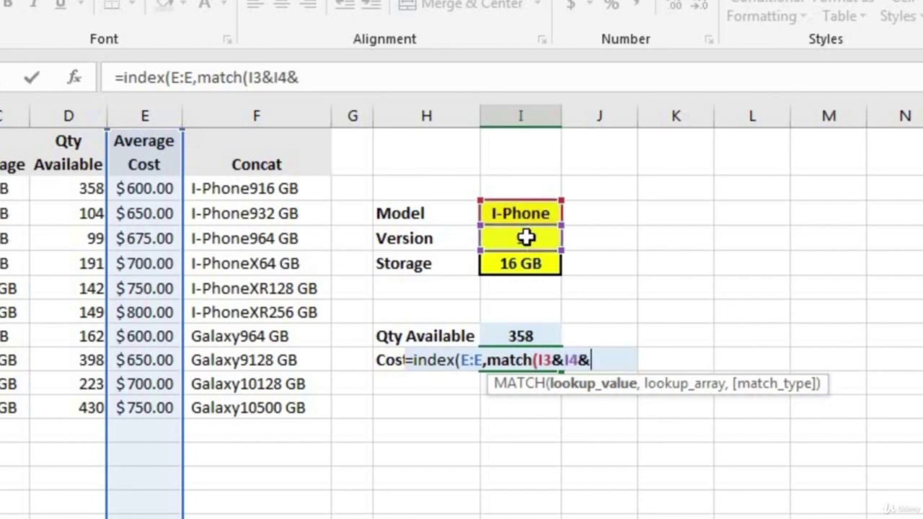
{"action": "left_click", "coordinate": [493, 262]}
{"action": "type", "text": ","}
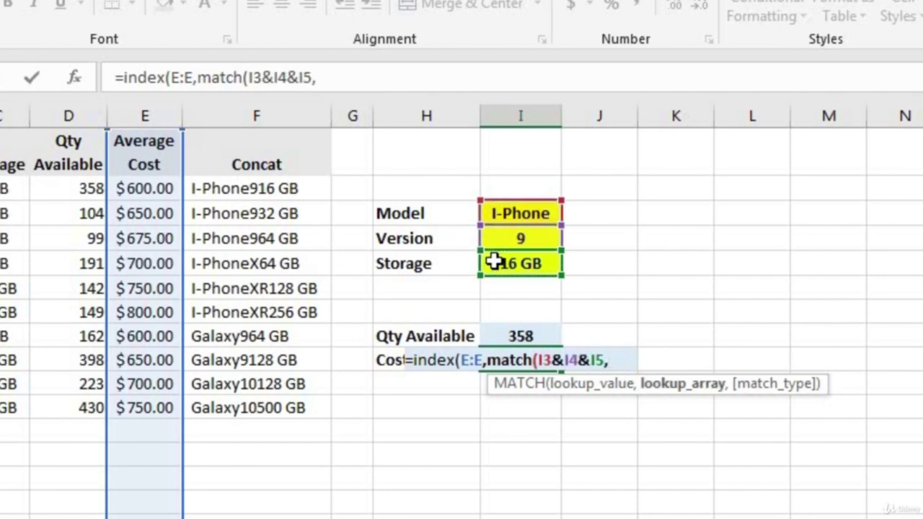
{"action": "left_click", "coordinate": [274, 121]}
{"action": "type", "text": ",0"}
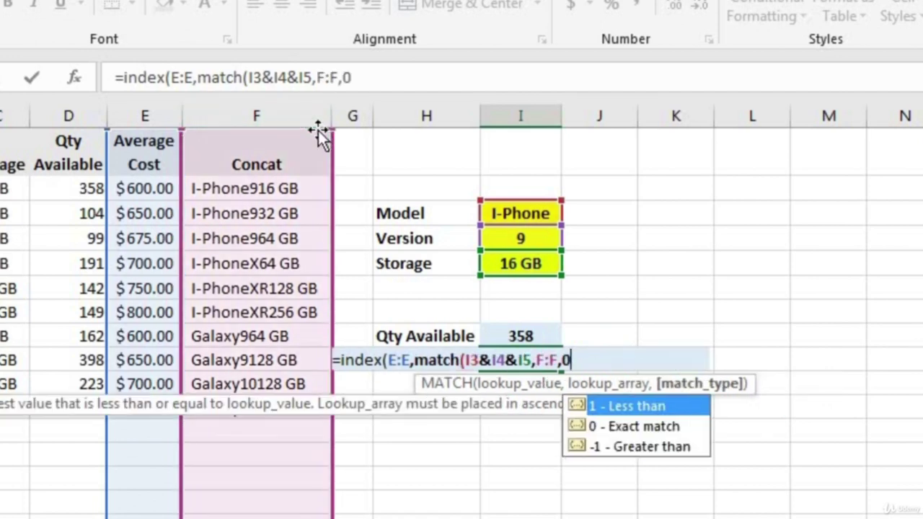
{"action": "type", "text": ")"}
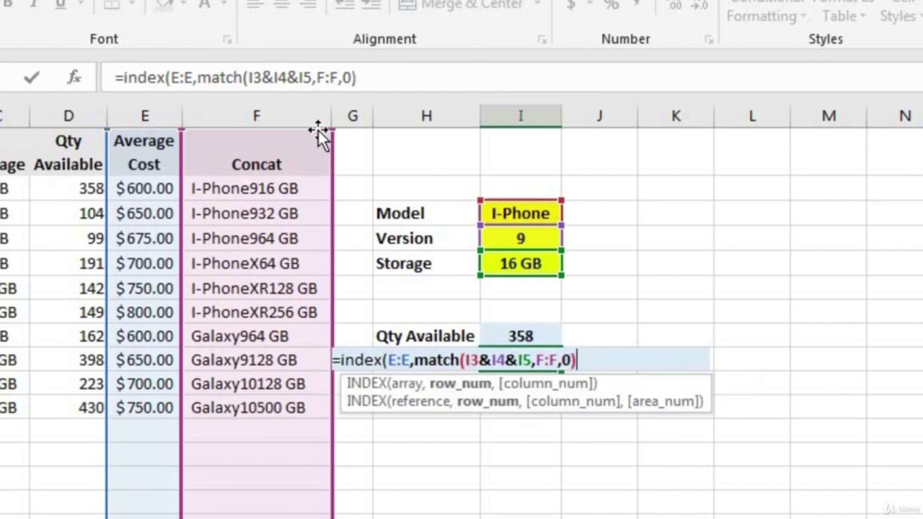
{"action": "type", "text": ")"}
{"action": "key", "text": "Return"}
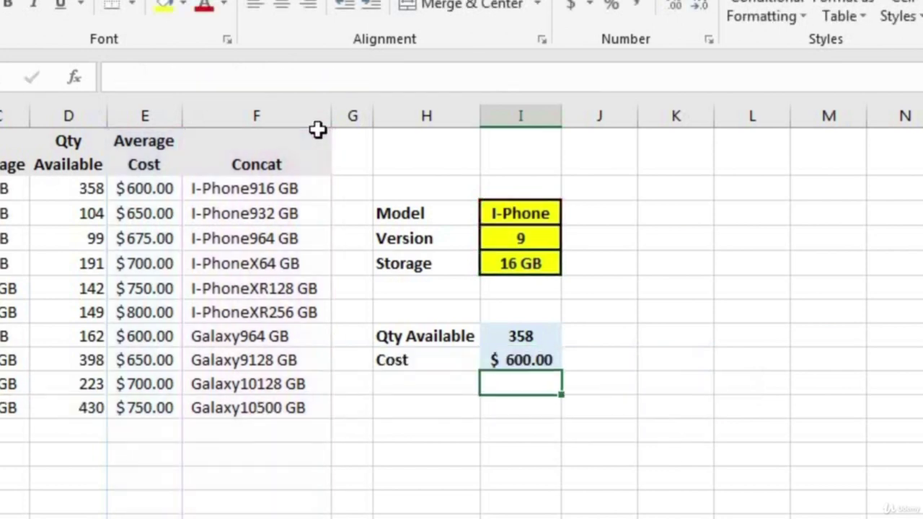
Verify the Cost result against the I-Phone 9 16 GB row.
{"action": "left_click", "coordinate": [534, 356]}
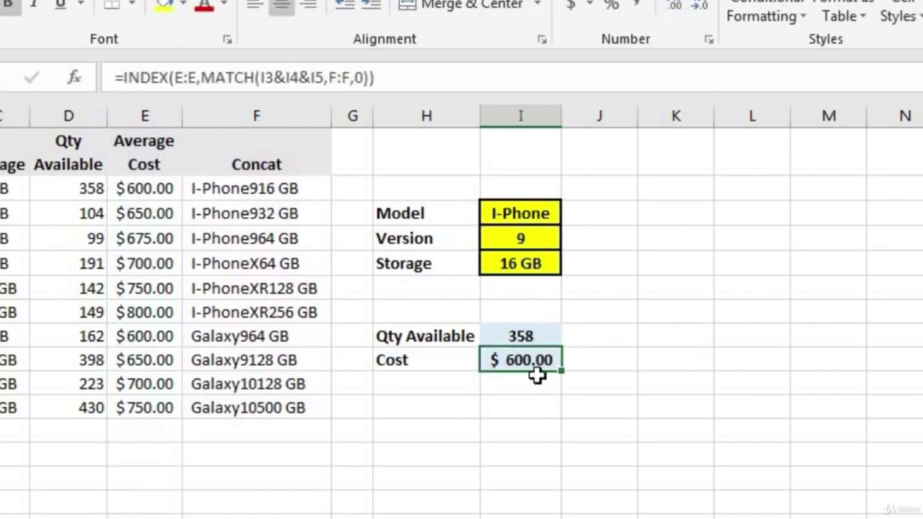
{"action": "left_click_drag", "start_coordinate": [144, 189], "coordinate": [56, 191]}
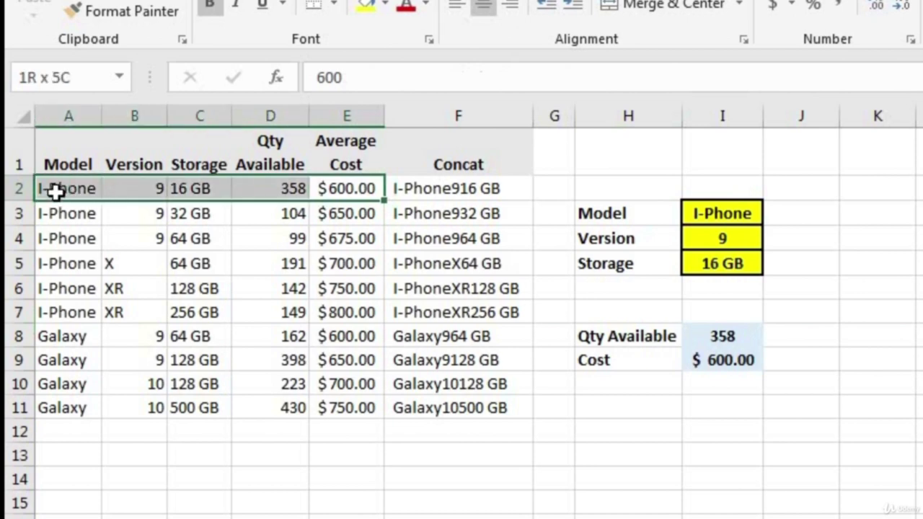
{"action": "left_click", "coordinate": [733, 363]}
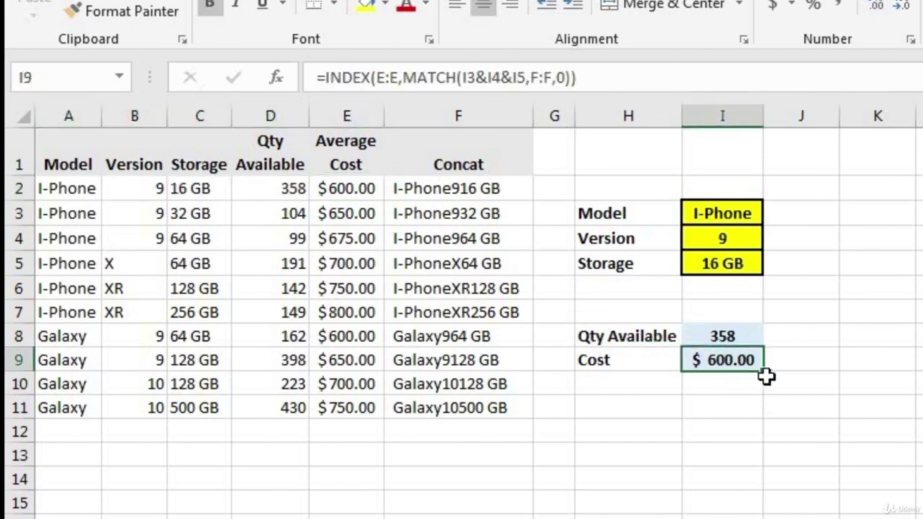
Delete the Concat helper column and clear the #REF! Qty Available and Cost results.
{"action": "left_click", "coordinate": [465, 112]}
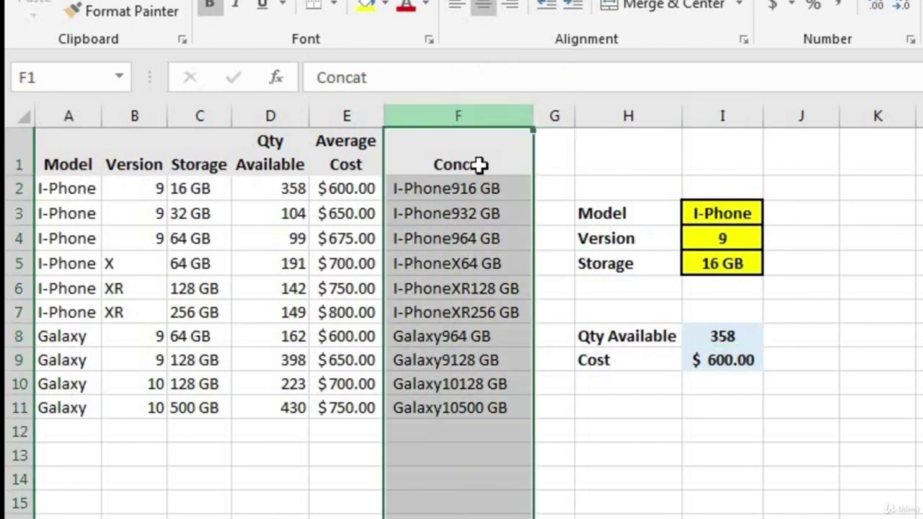
{"action": "left_click", "coordinate": [461, 187]}
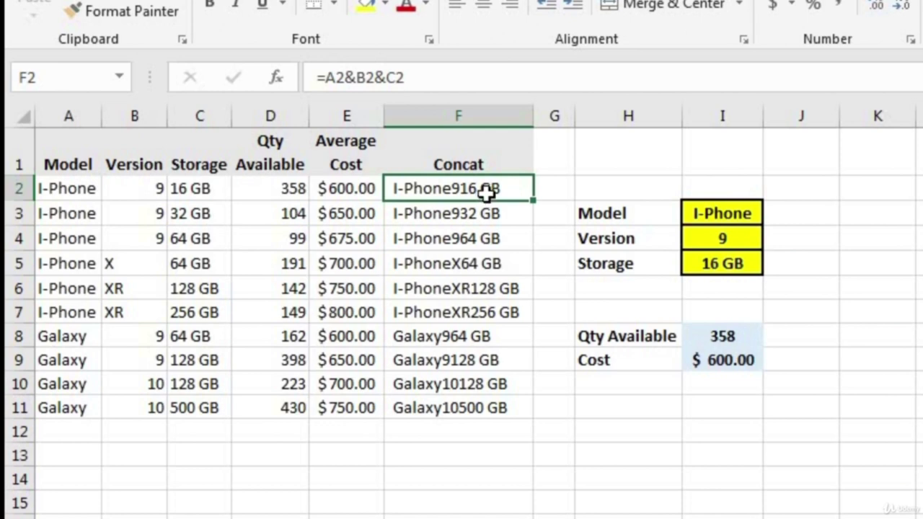
{"action": "left_click", "coordinate": [463, 116]}
{"action": "right_click", "coordinate": [467, 126]}
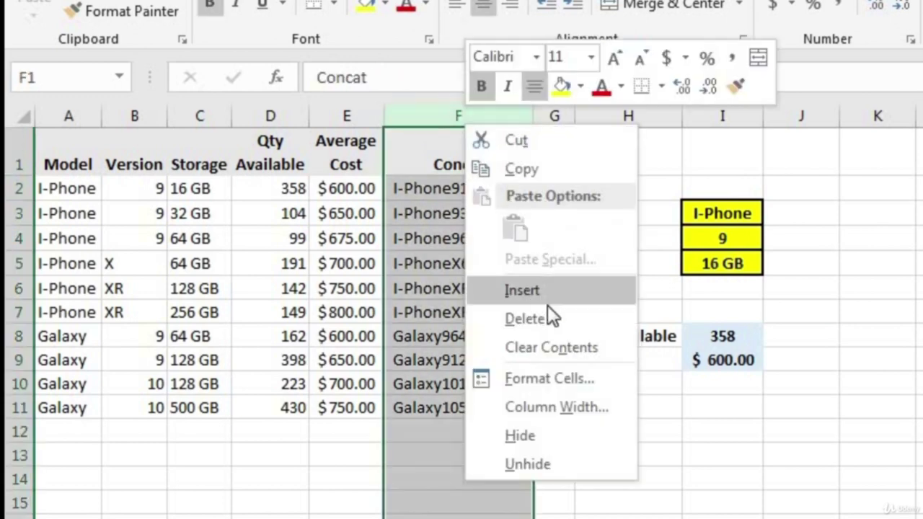
{"action": "left_click", "coordinate": [548, 313]}
{"action": "left_click_drag", "start_coordinate": [581, 330], "coordinate": [583, 350]}
{"action": "key", "text": "Delete"}
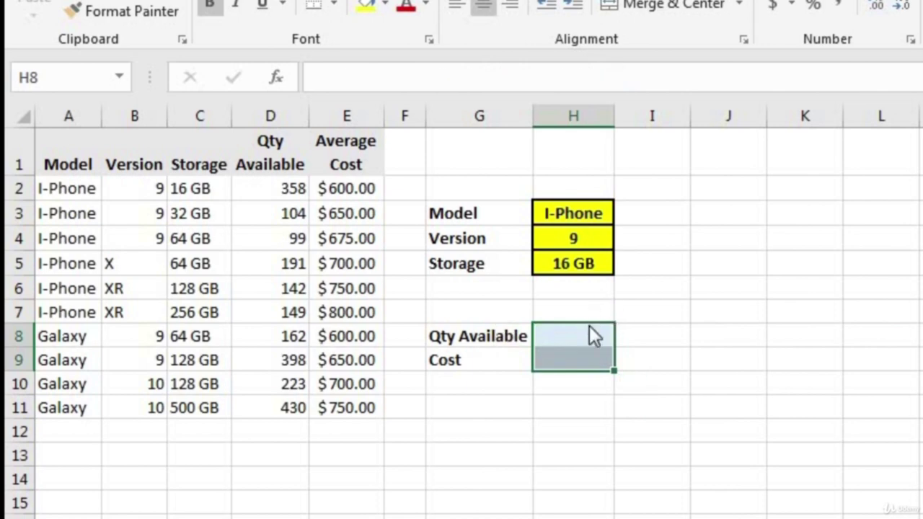
In H8 start =INDEX(D:D,MATCH(H3&H4&H5, joining the chosen model, version and storage.
{"action": "left_click", "coordinate": [591, 326]}
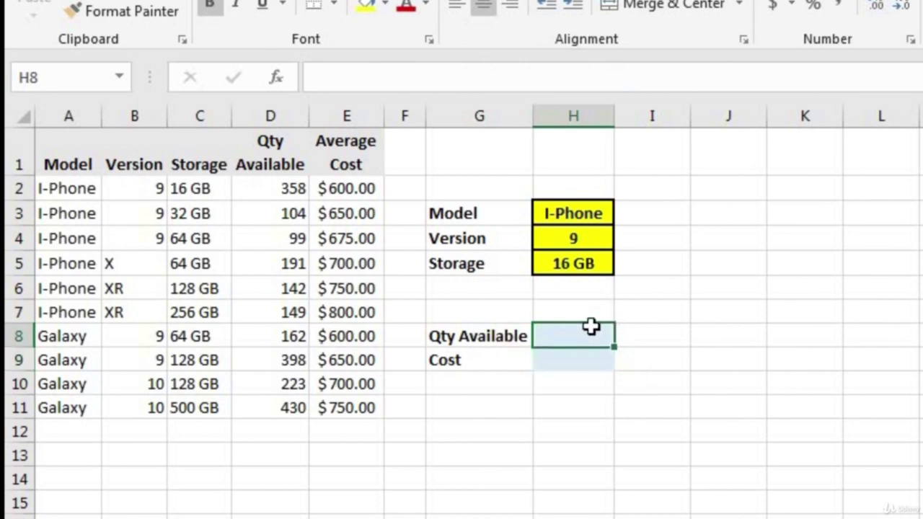
{"action": "type", "text": "=ind"}
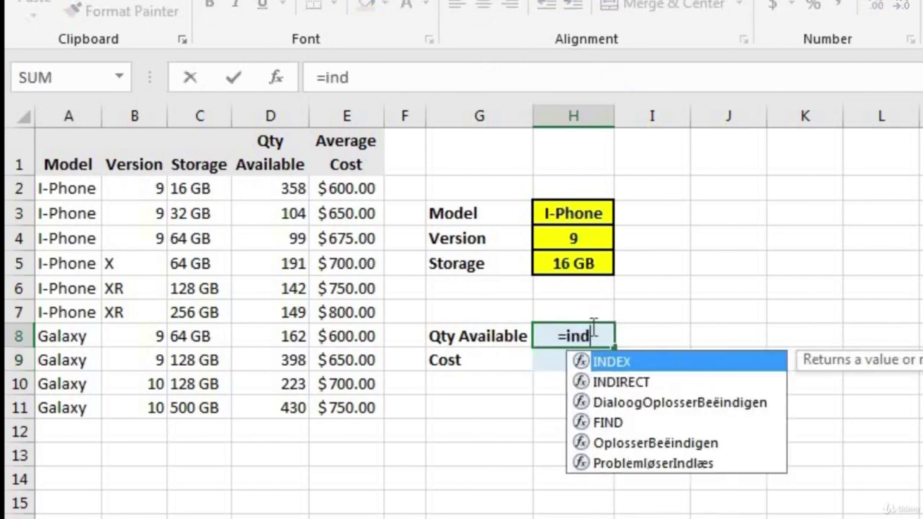
{"action": "double_click", "coordinate": [688, 356]}
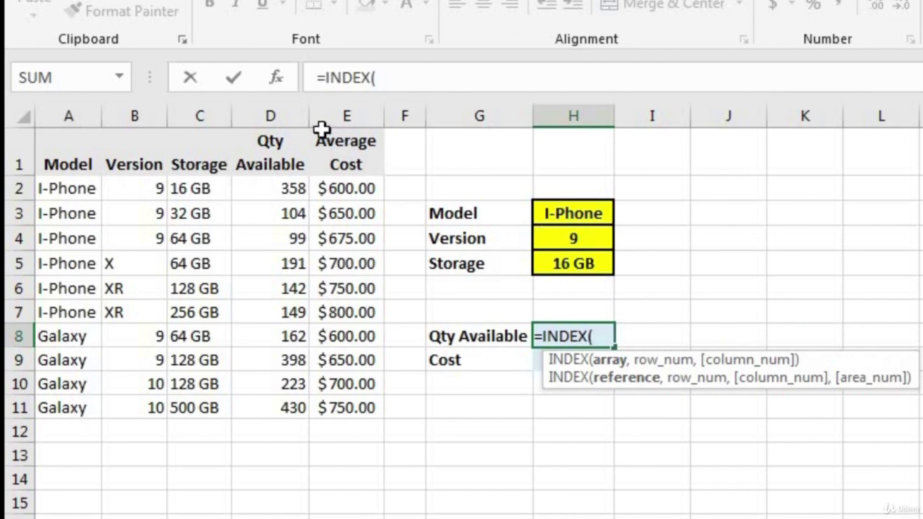
{"action": "left_click", "coordinate": [296, 115]}
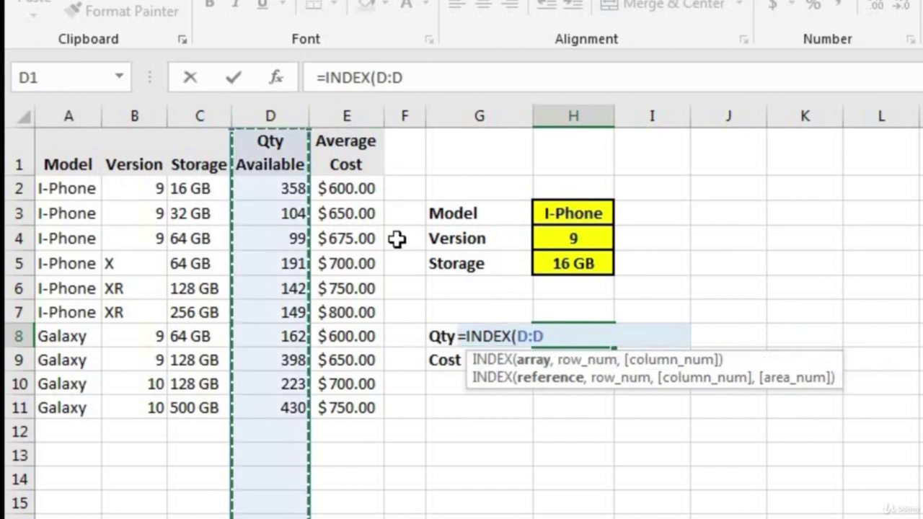
{"action": "type", "text": ","}
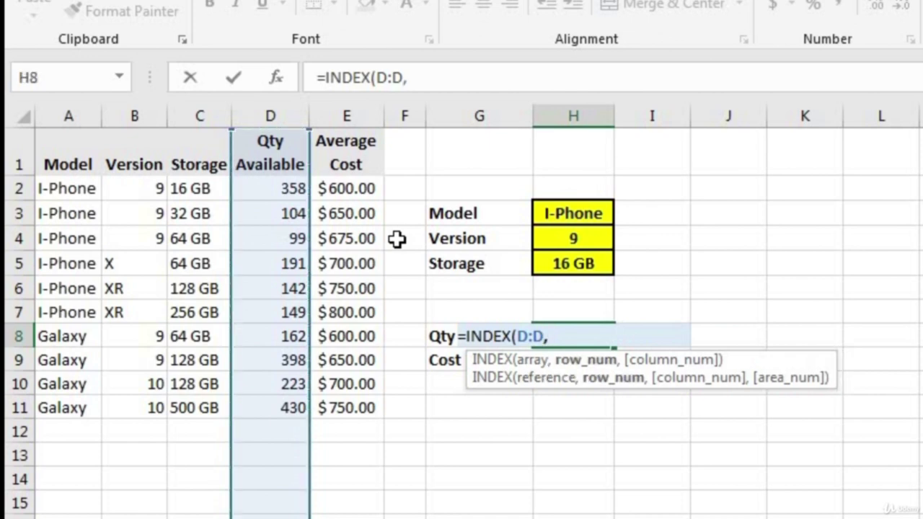
{"action": "type", "text": "matc"}
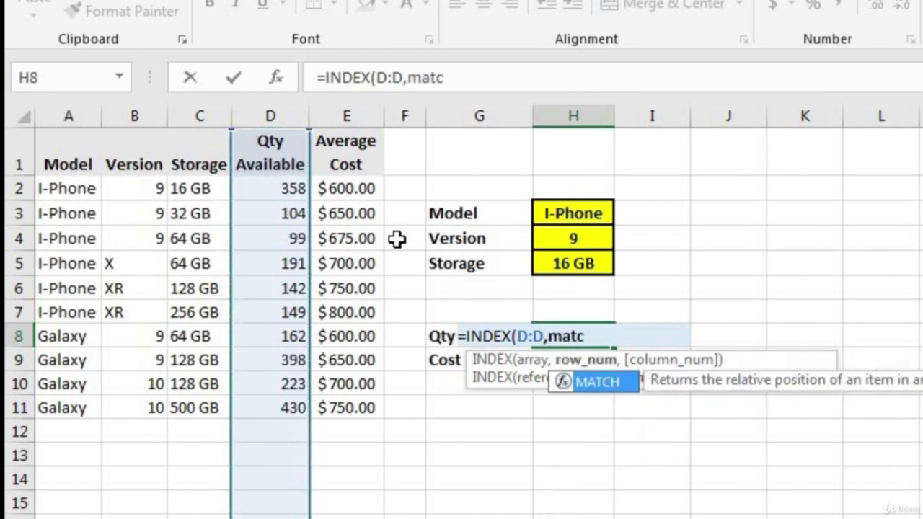
{"action": "type", "text": "h("}
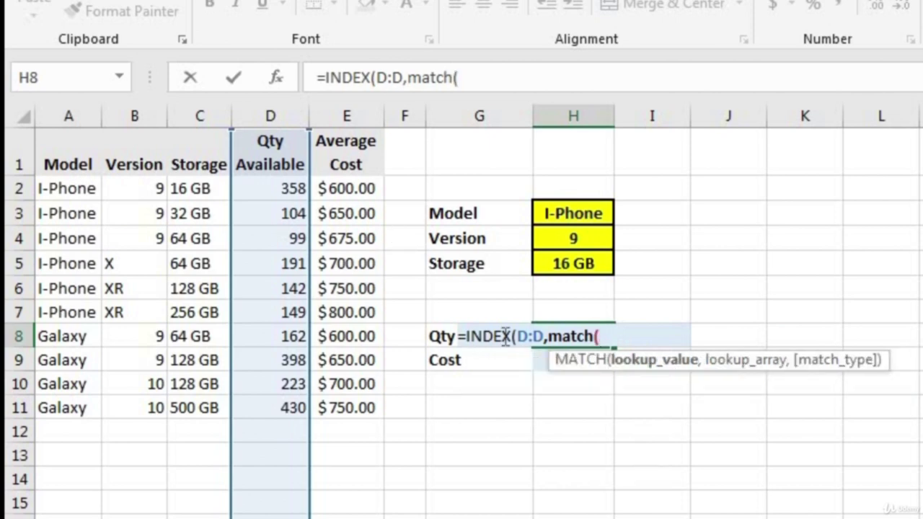
{"action": "left_click", "coordinate": [565, 212]}
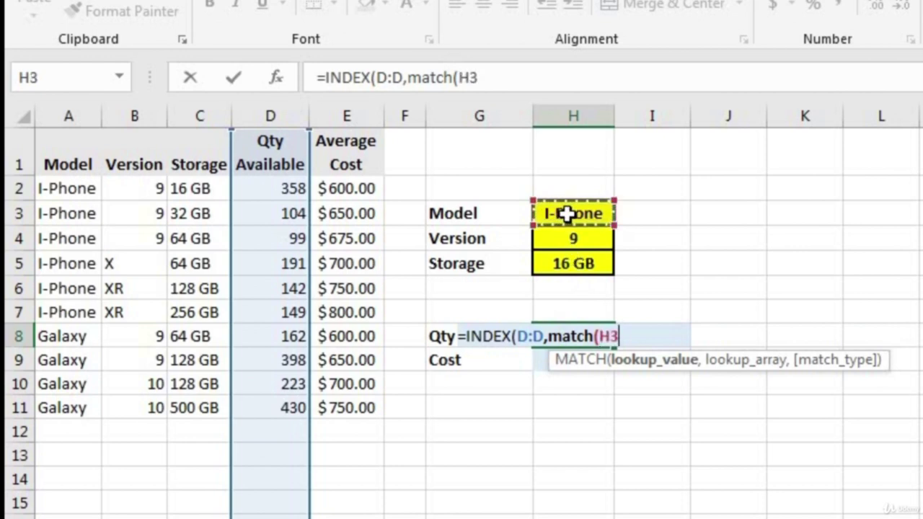
{"action": "type", "text": "&"}
{"action": "left_click", "coordinate": [596, 243]}
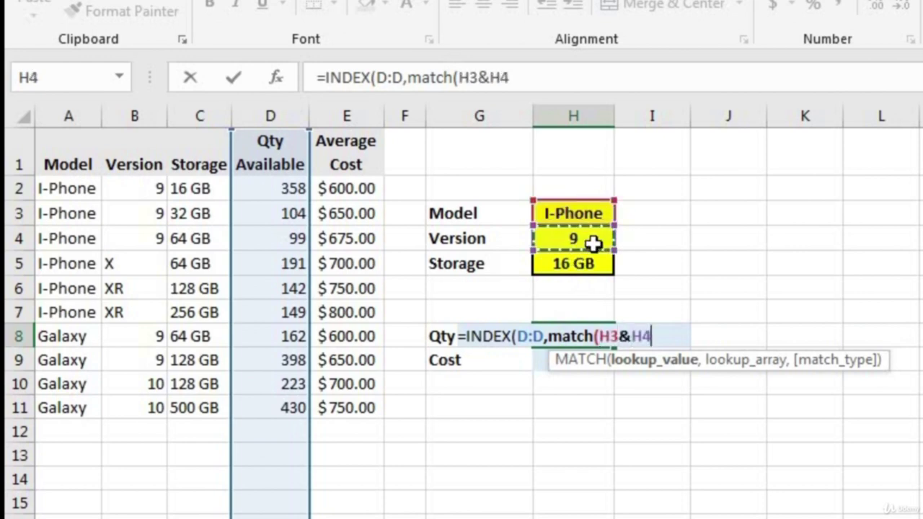
{"action": "type", "text": "&"}
{"action": "left_click", "coordinate": [572, 258]}
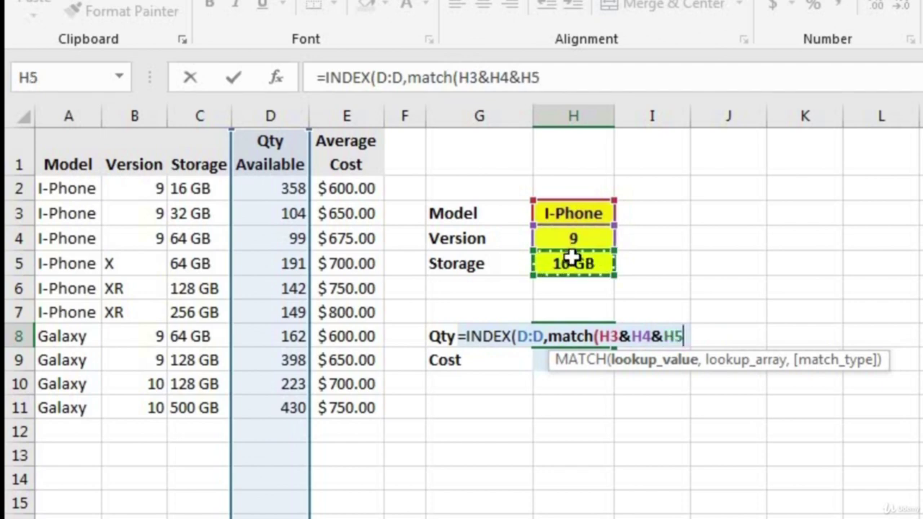
{"action": "type", "text": ","}
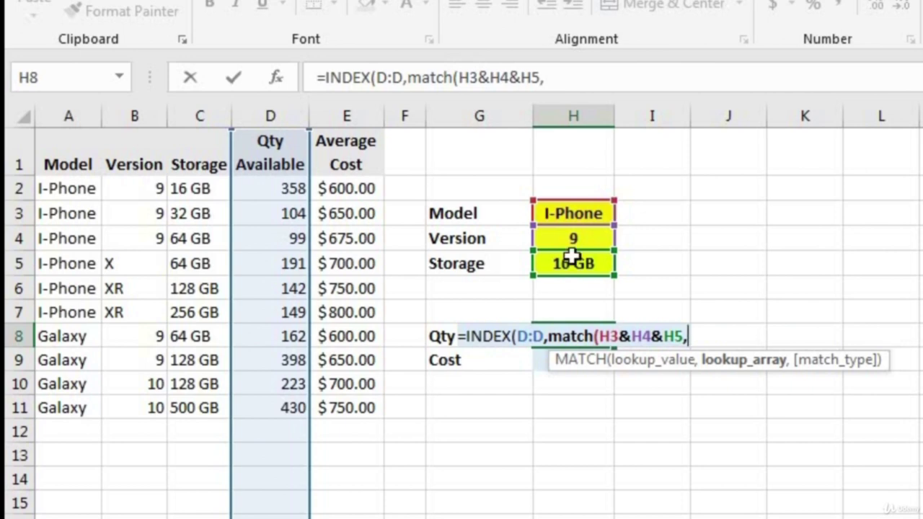
Complete the lookup range as A:A&B:B&C:C with exact match 0.
{"action": "left_click", "coordinate": [71, 115]}
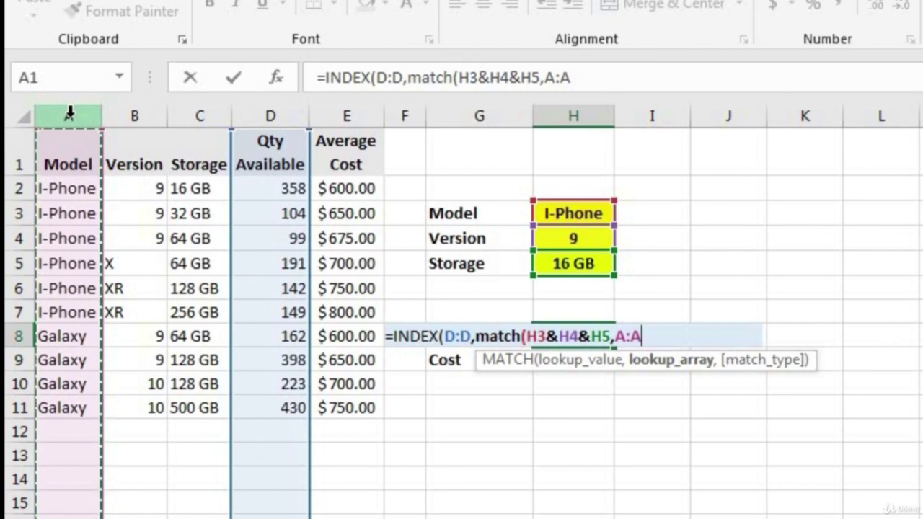
{"action": "type", "text": "&"}
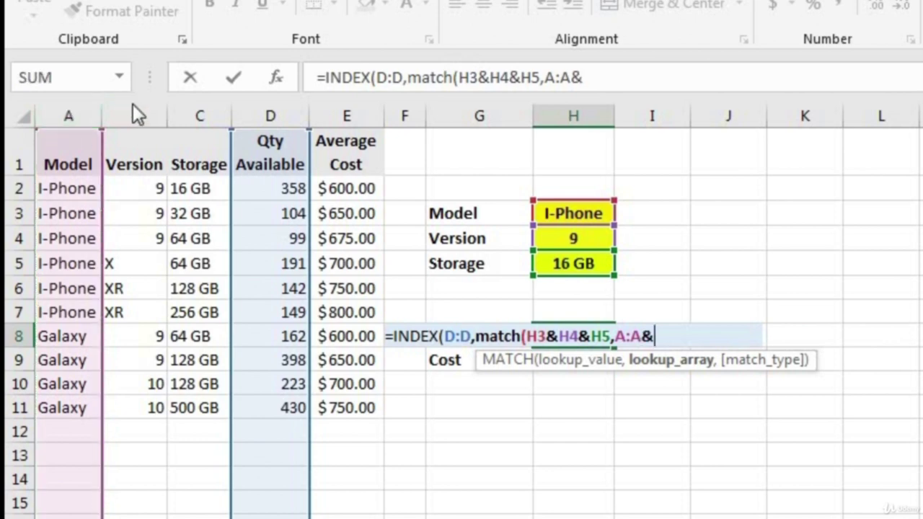
{"action": "left_click", "coordinate": [133, 114]}
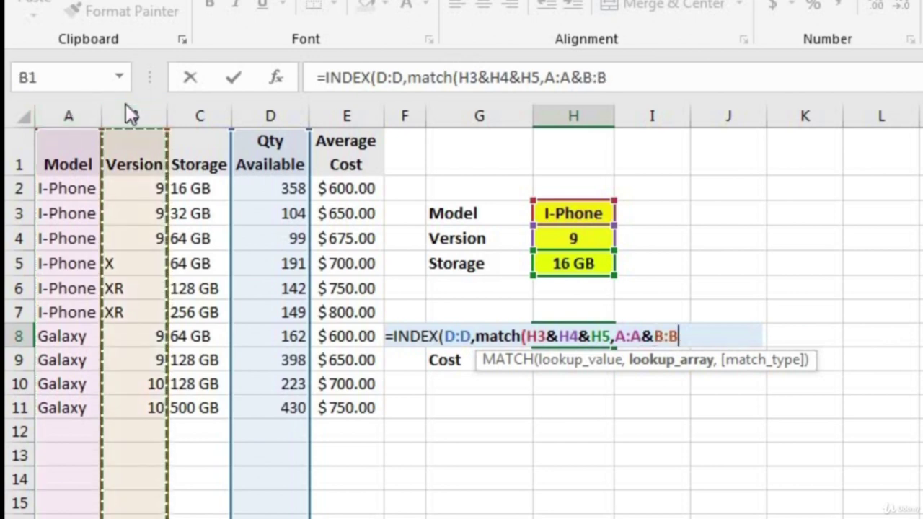
{"action": "type", "text": "&"}
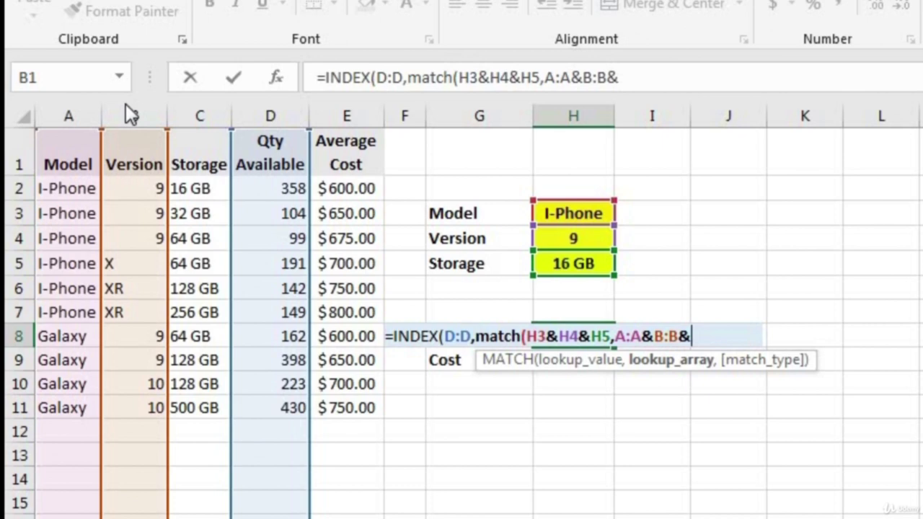
{"action": "left_click", "coordinate": [198, 114]}
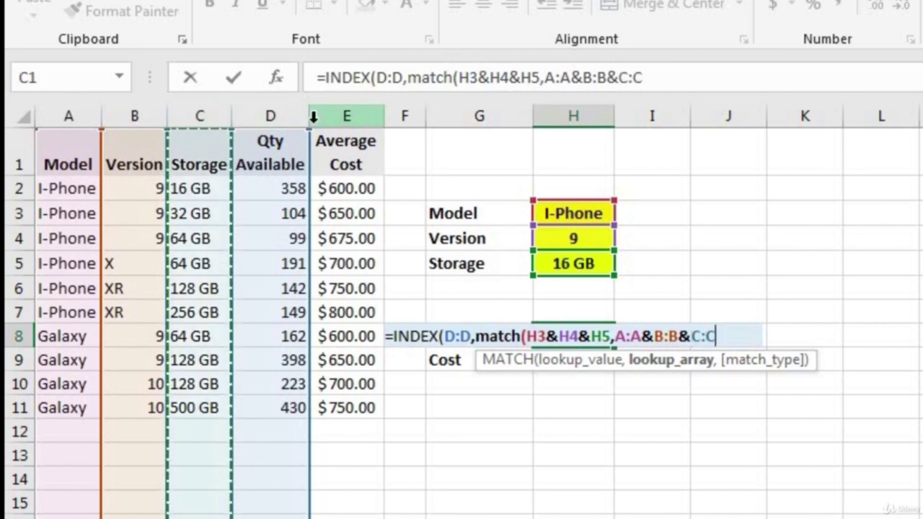
{"action": "type", "text": ","}
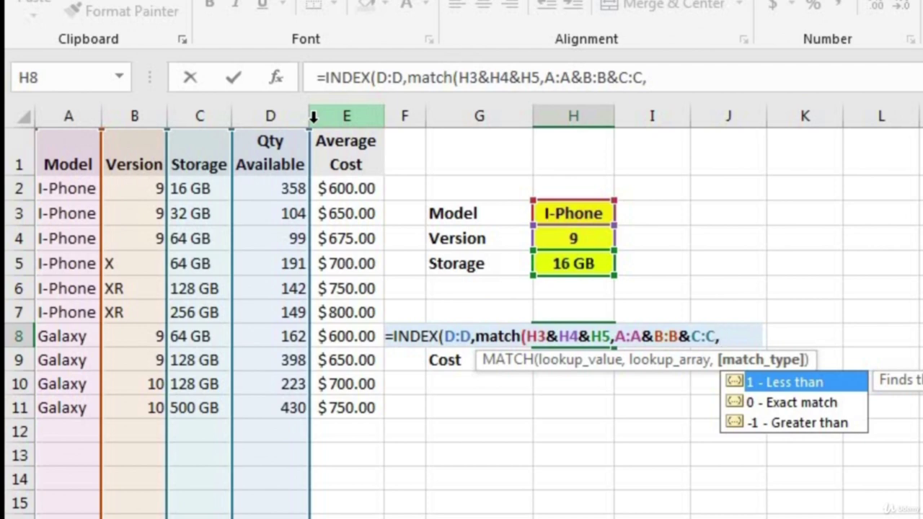
{"action": "type", "text": "0)"}
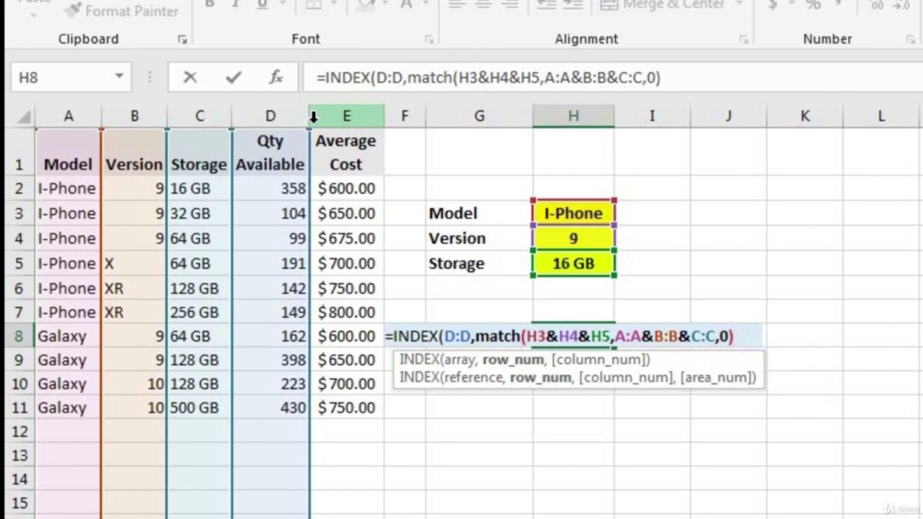
{"action": "type", "text": ")"}
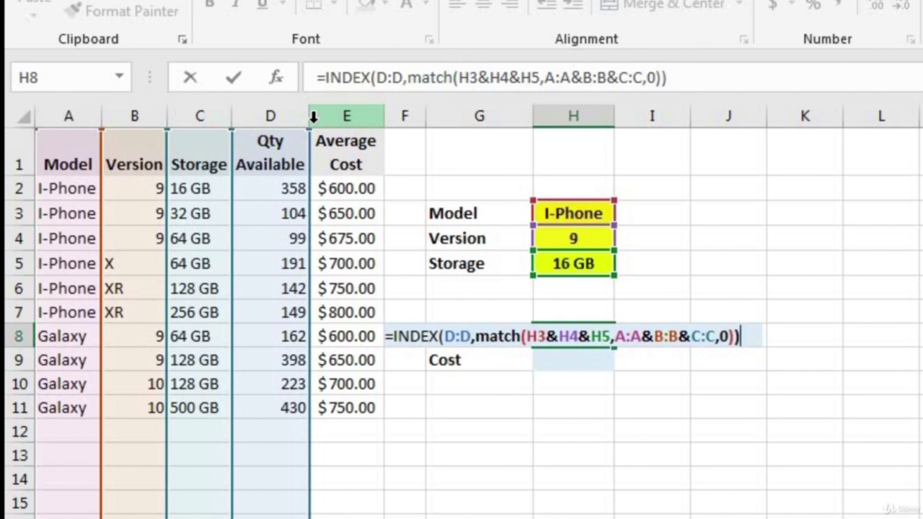
Re-enter the H8 lookup with Ctrl+Shift+Enter as an array formula, turning #VALUE! into 358.
{"action": "key", "text": "Return"}
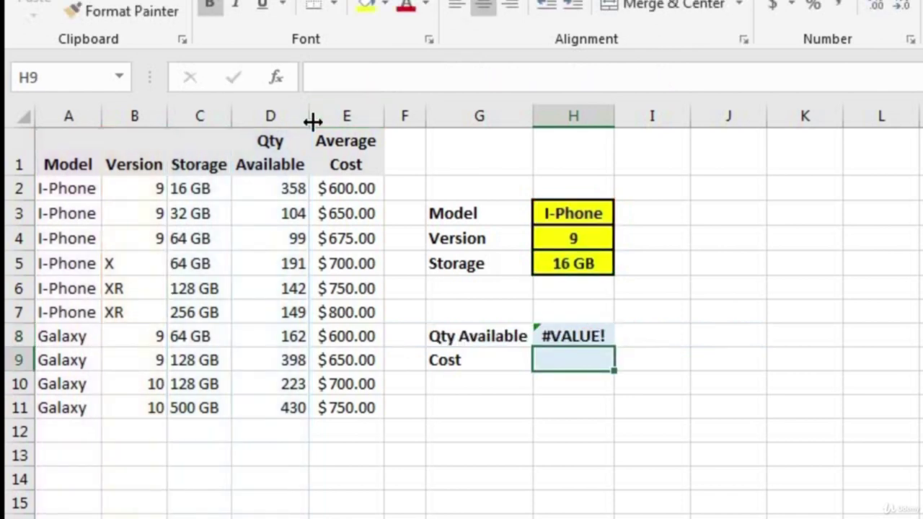
{"action": "left_click", "coordinate": [577, 334]}
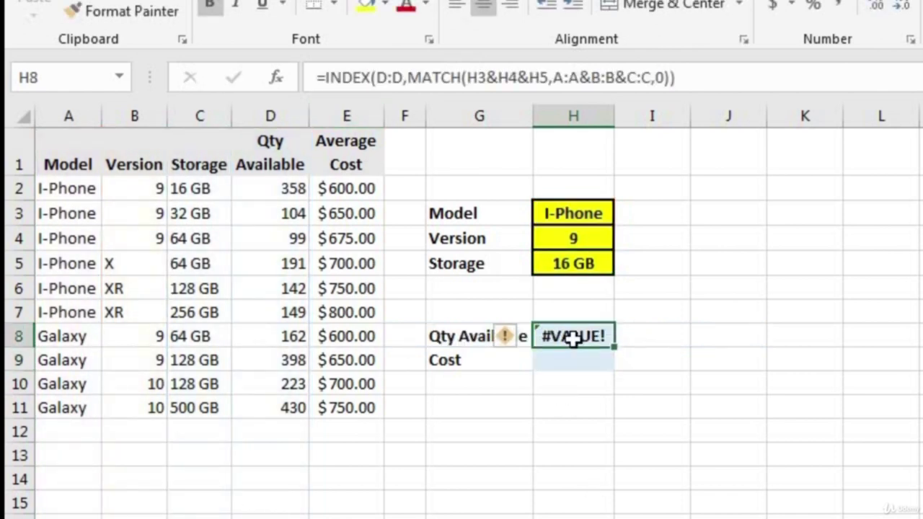
{"action": "double_click", "coordinate": [586, 334]}
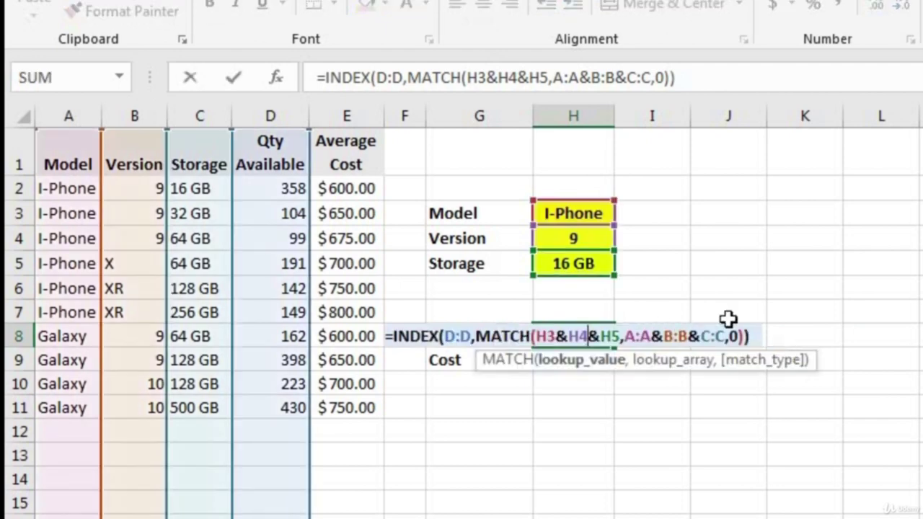
{"action": "left_click", "coordinate": [761, 336]}
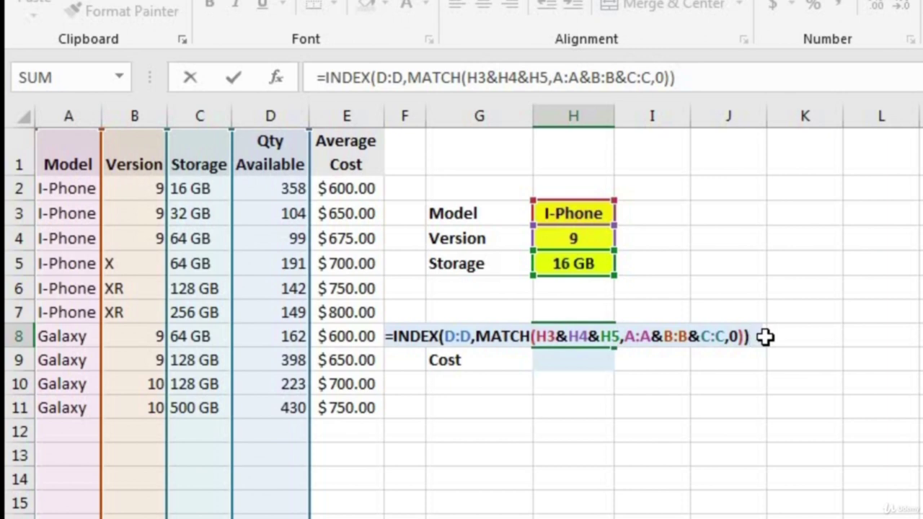
{"action": "key", "text": "ctrl+shift+Return"}
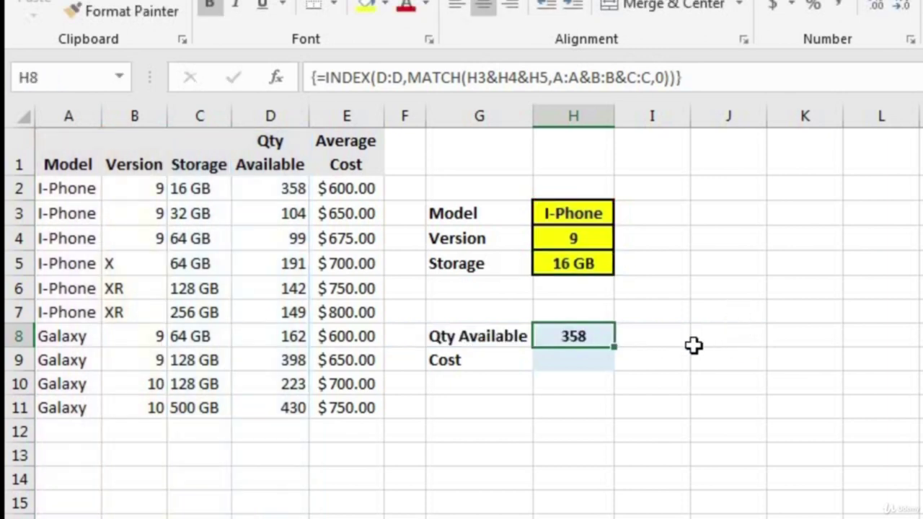
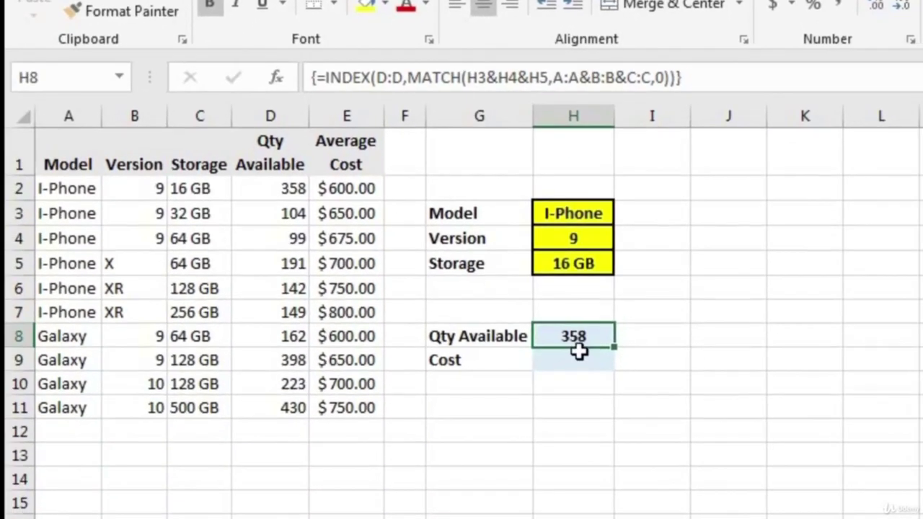
Start H9's formula as =INDEX(E:E,MATCH(H3&H4&H5, joining model, version and storage into the lookup key.
{"action": "left_click", "coordinate": [580, 350]}
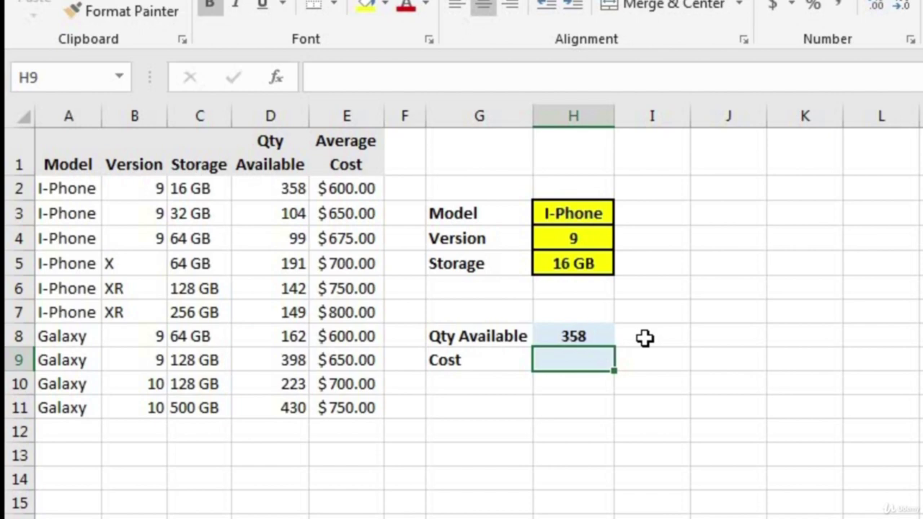
{"action": "type", "text": "=inde"}
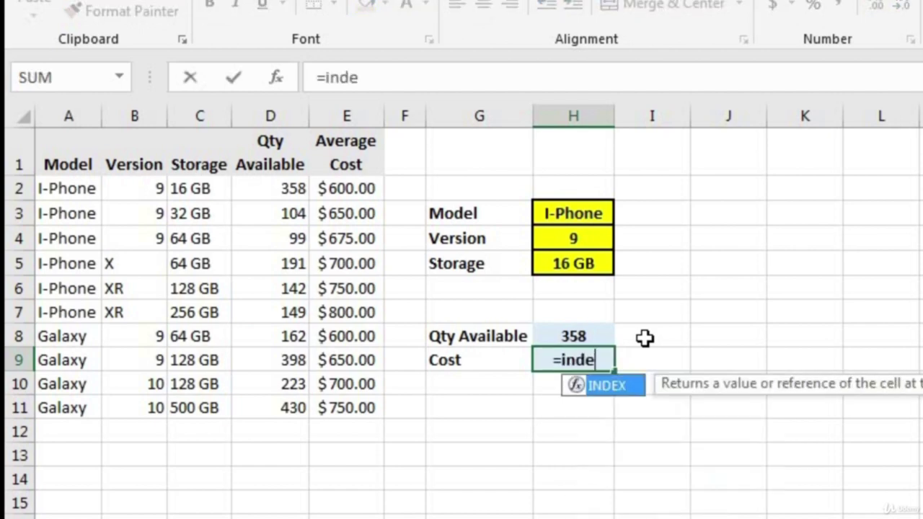
{"action": "type", "text": "x("}
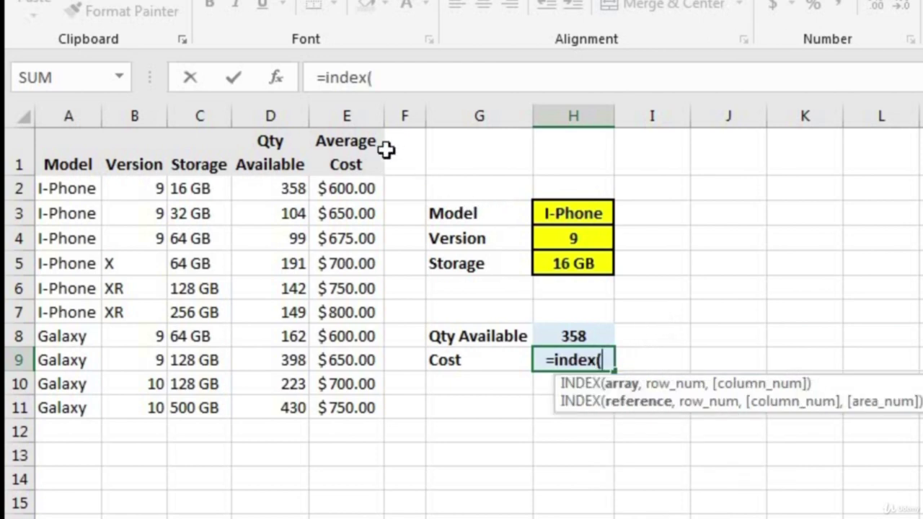
{"action": "left_click", "coordinate": [354, 116]}
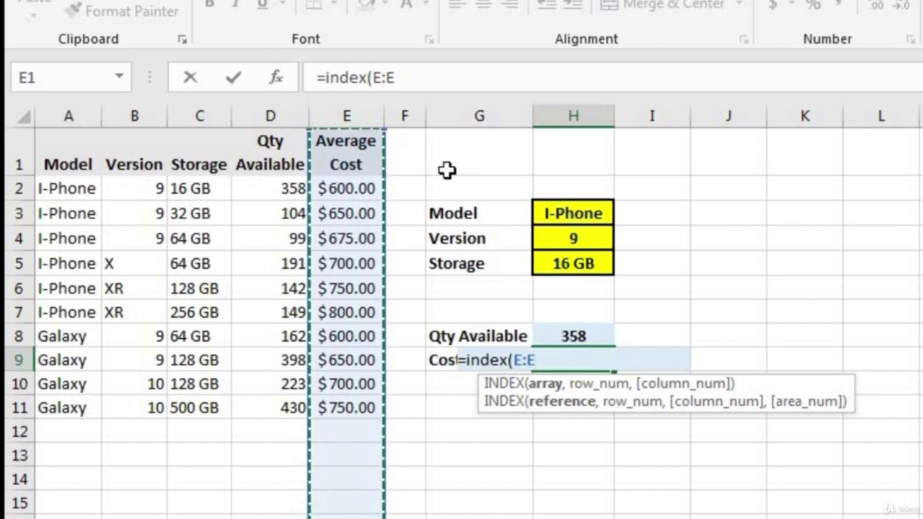
{"action": "type", "text": ","}
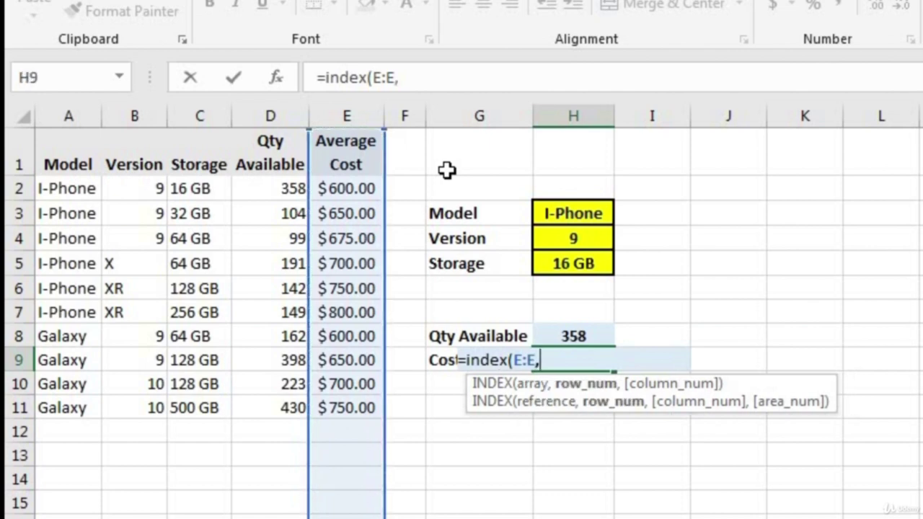
{"action": "type", "text": "atch("}
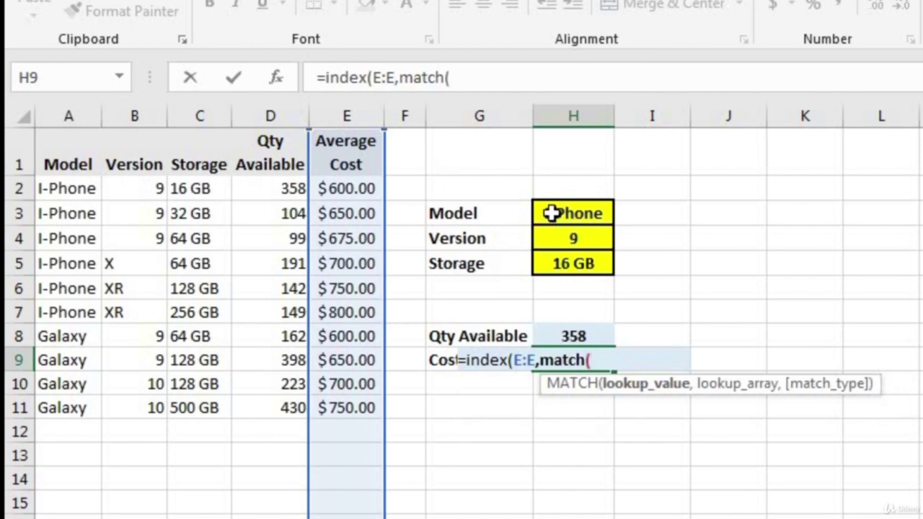
{"action": "left_click", "coordinate": [551, 213]}
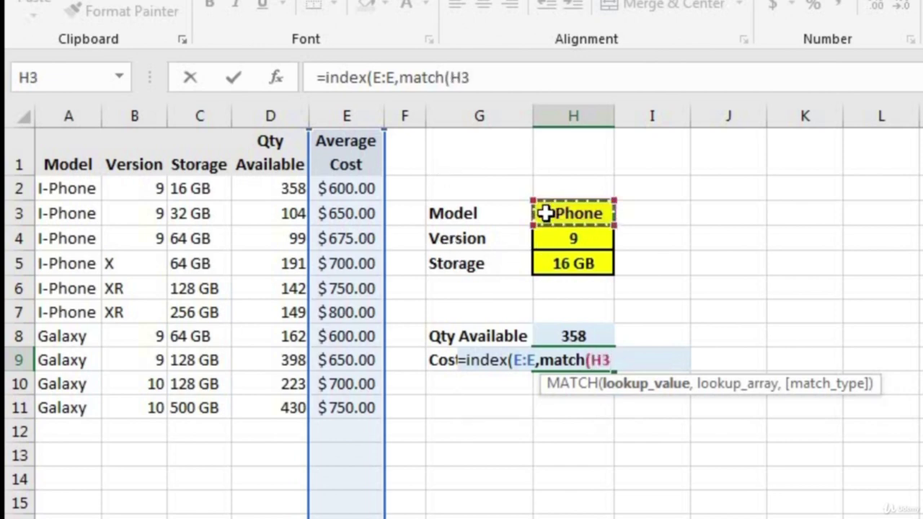
{"action": "type", "text": "&"}
{"action": "left_click", "coordinate": [556, 235]}
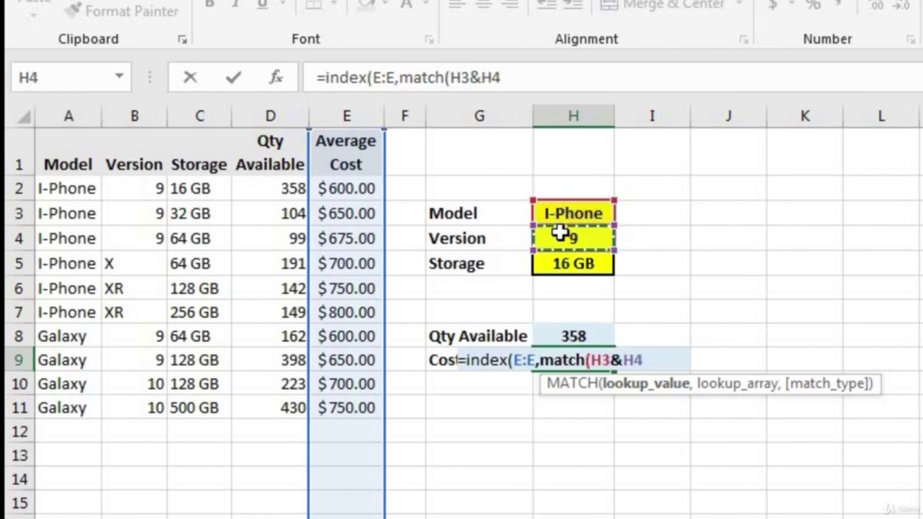
{"action": "type", "text": "&"}
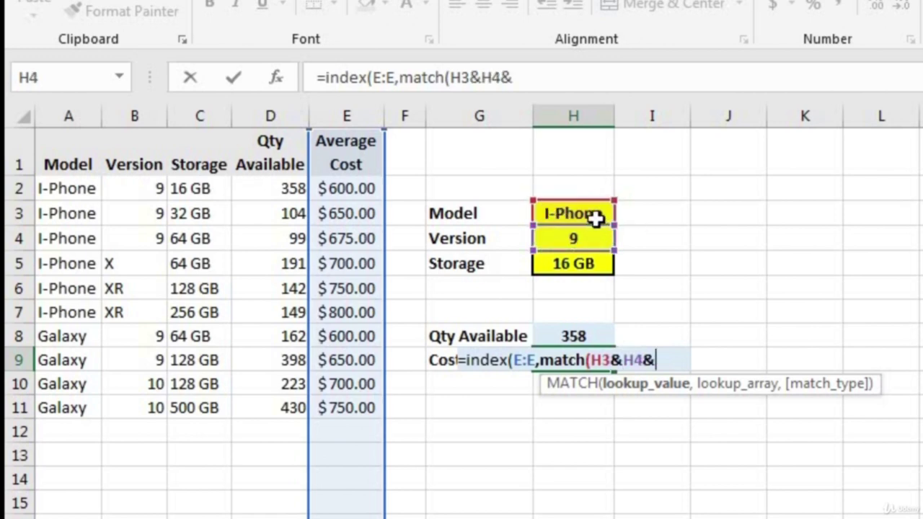
{"action": "left_click", "coordinate": [598, 265]}
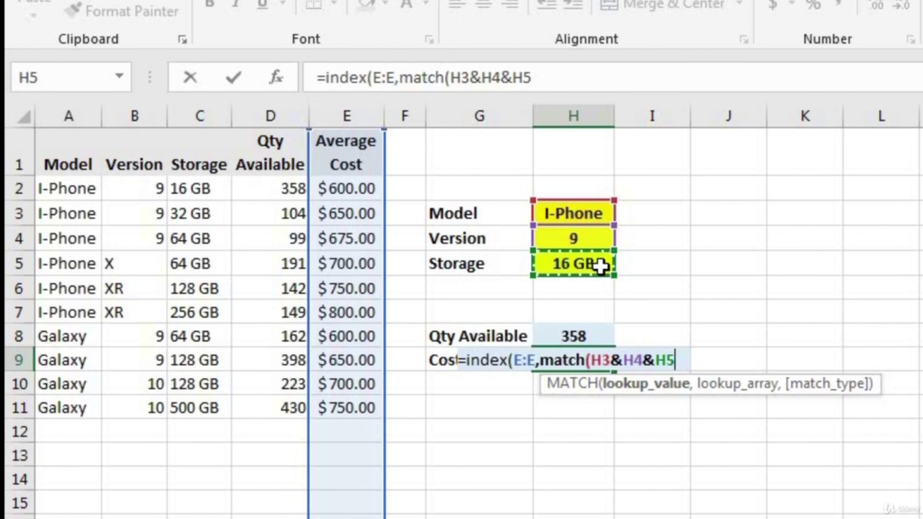
{"action": "type", "text": ","}
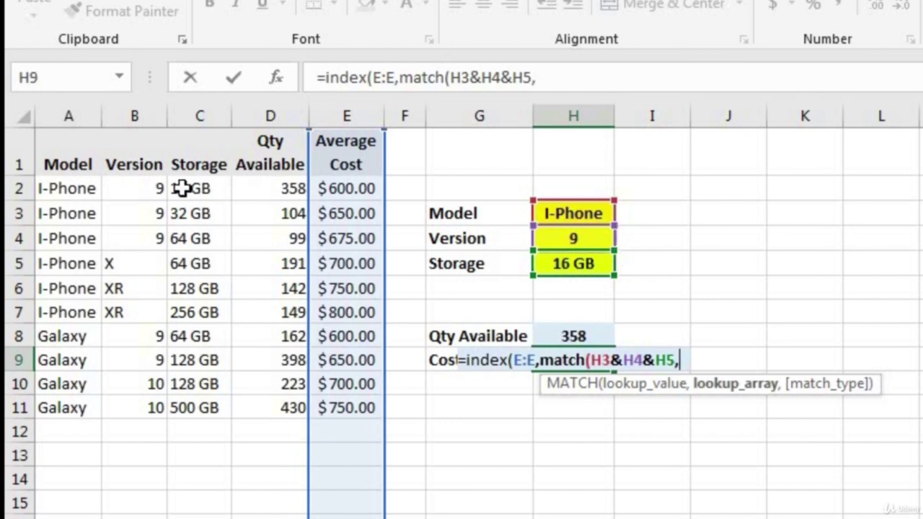
Search the joined columns A:A&B:B&C:C for an exact match and enter it as an array formula.
{"action": "left_click", "coordinate": [73, 114]}
{"action": "type", "text": "&"}
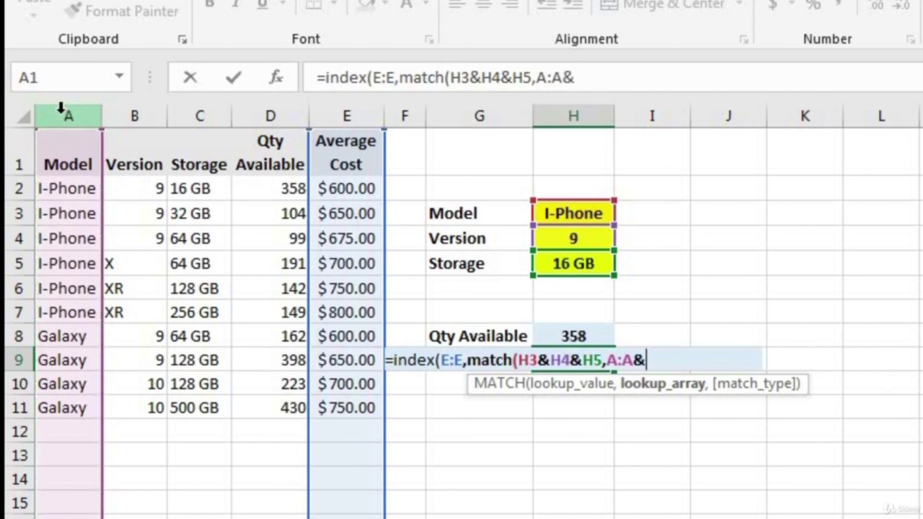
{"action": "left_click", "coordinate": [135, 115]}
{"action": "type", "text": "&"}
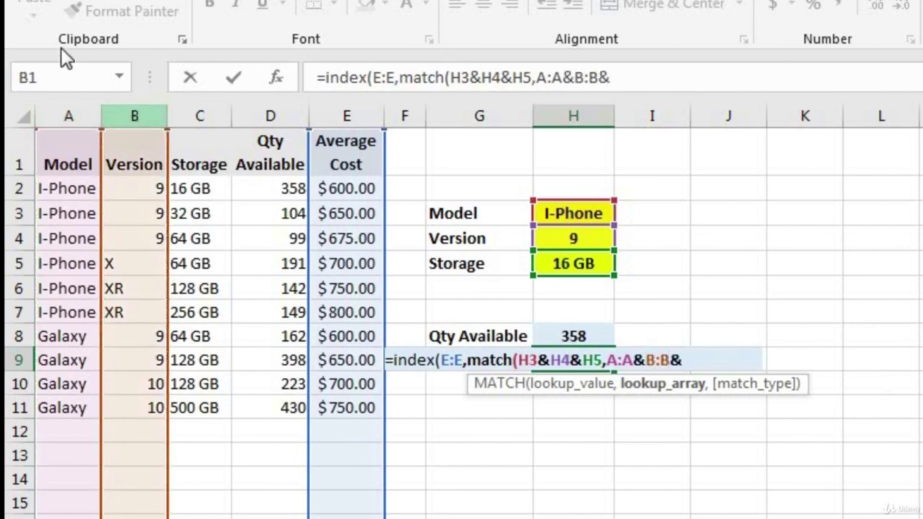
{"action": "left_click", "coordinate": [196, 114]}
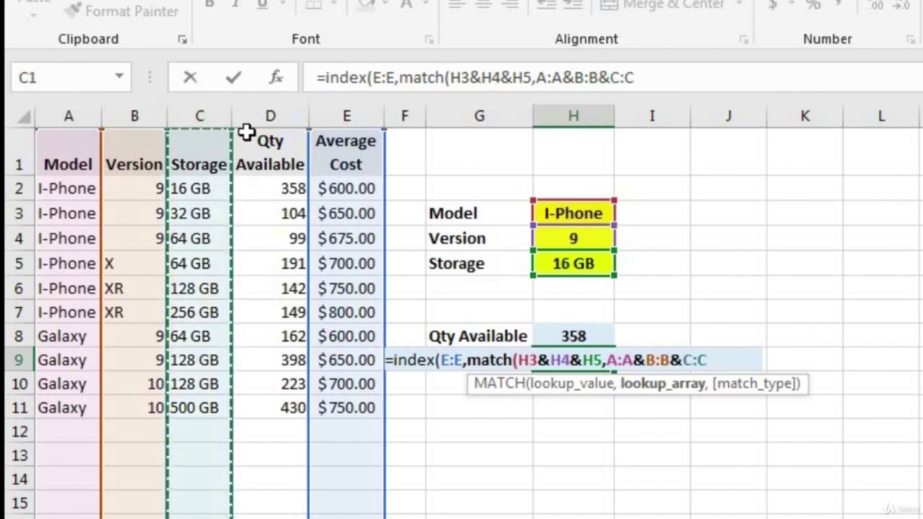
{"action": "type", "text": ","}
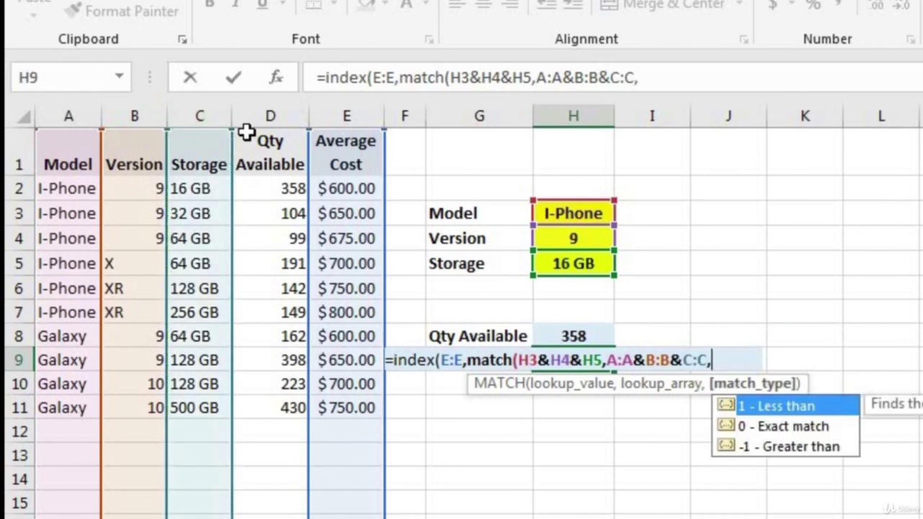
{"action": "type", "text": "0)"}
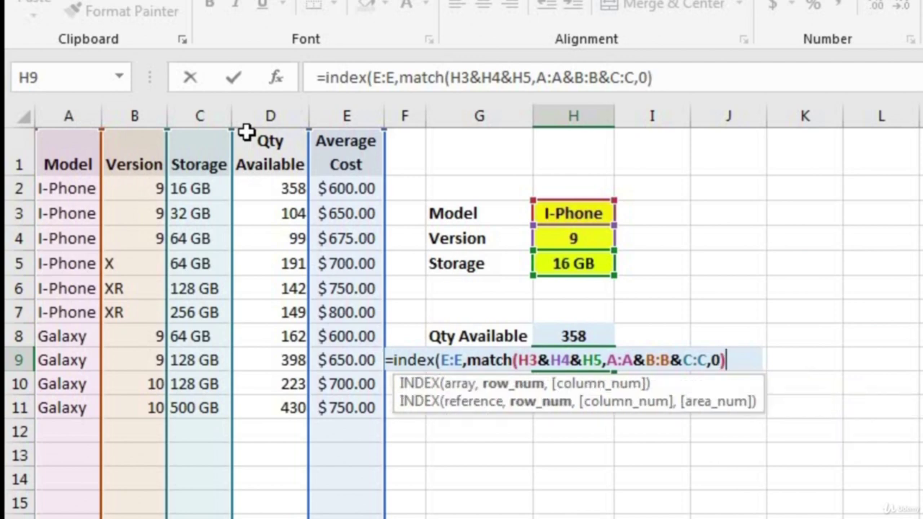
{"action": "type", "text": ")"}
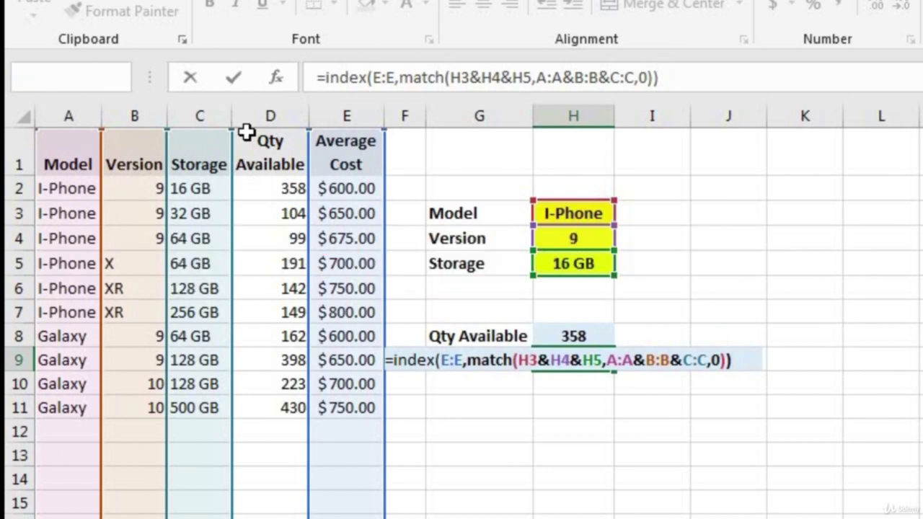
{"action": "key", "text": "ctrl+shift+Return"}
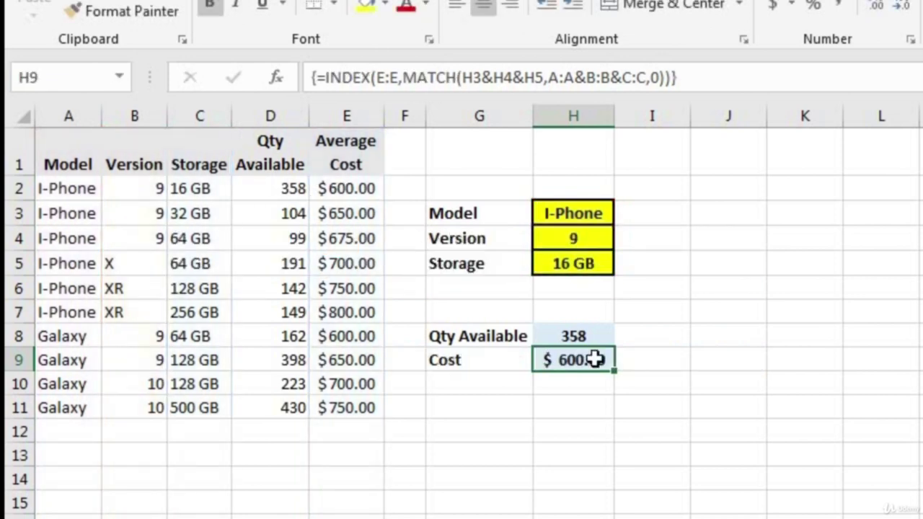
Review the Storage criterion, the H9 Cost formula and the matching I-Phone 9 16 GB row.
{"action": "left_click", "coordinate": [585, 261]}
{"action": "left_click", "coordinate": [592, 357]}
{"action": "left_click_drag", "start_coordinate": [361, 187], "coordinate": [64, 184]}
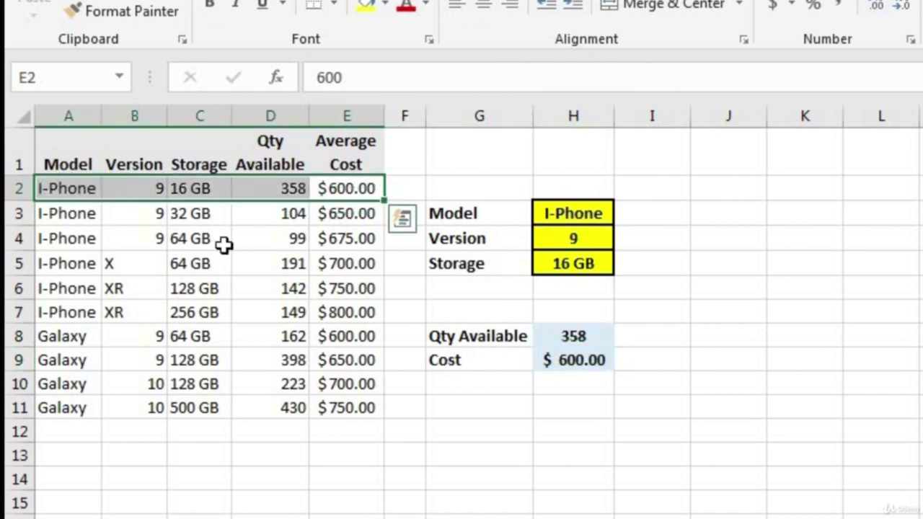
Change the model to Galaxy and storage to 128 GB, then check 398 and $650.00 against row 9.
{"action": "left_click", "coordinate": [599, 212]}
{"action": "type", "text": "Gla"}
{"action": "key", "text": "BackSpace"}
{"action": "key", "text": "BackSpace"}
{"action": "type", "text": "alaz"}
{"action": "key", "text": "BackSpace"}
{"action": "type", "text": "xy"}
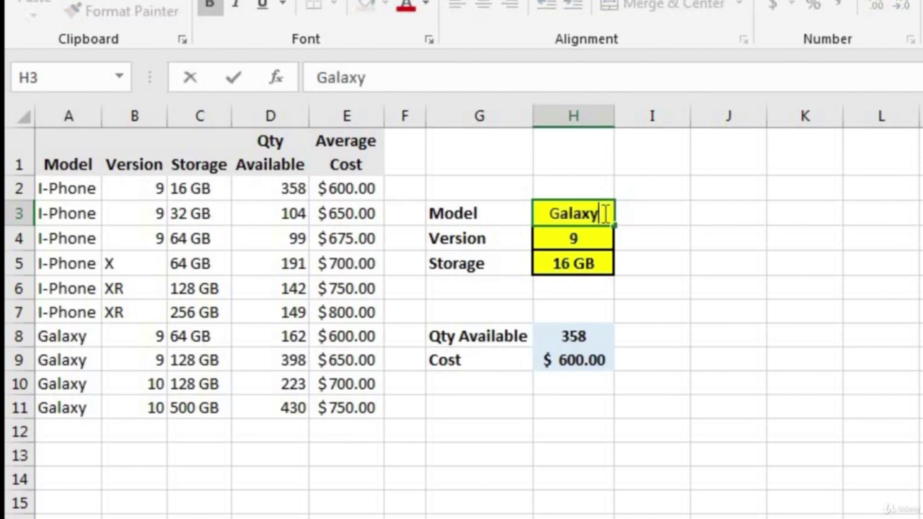
{"action": "key", "text": "Return"}
{"action": "key", "text": "Return"}
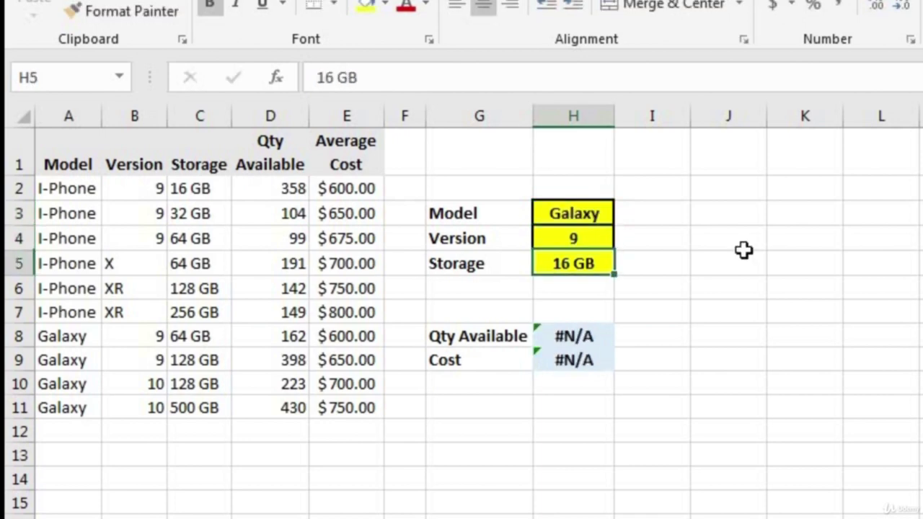
{"action": "type", "text": "128 GB"}
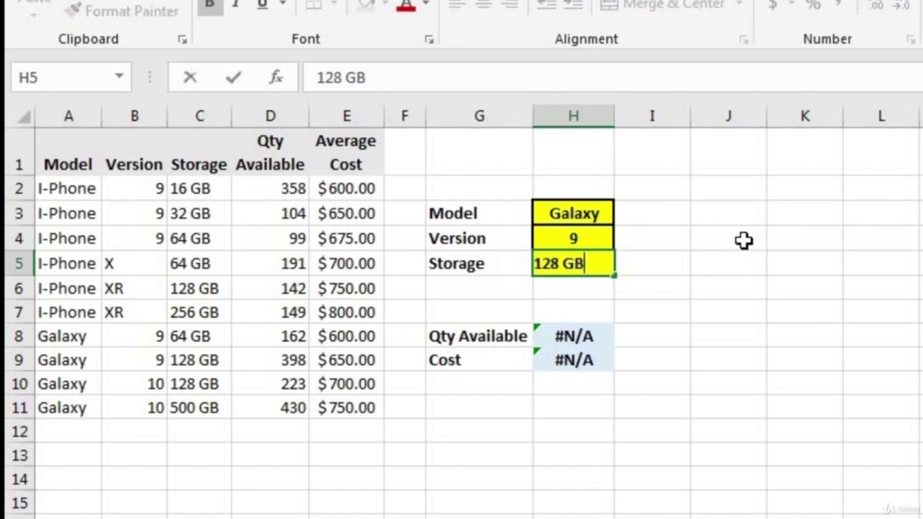
{"action": "key", "text": "Return"}
{"action": "left_click_drag", "start_coordinate": [601, 324], "coordinate": [599, 354]}
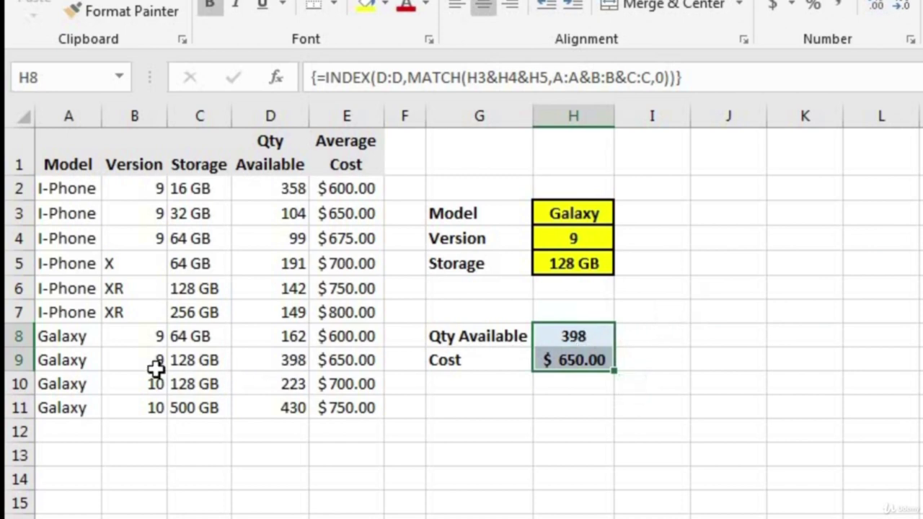
{"action": "left_click_drag", "start_coordinate": [62, 353], "coordinate": [312, 362]}
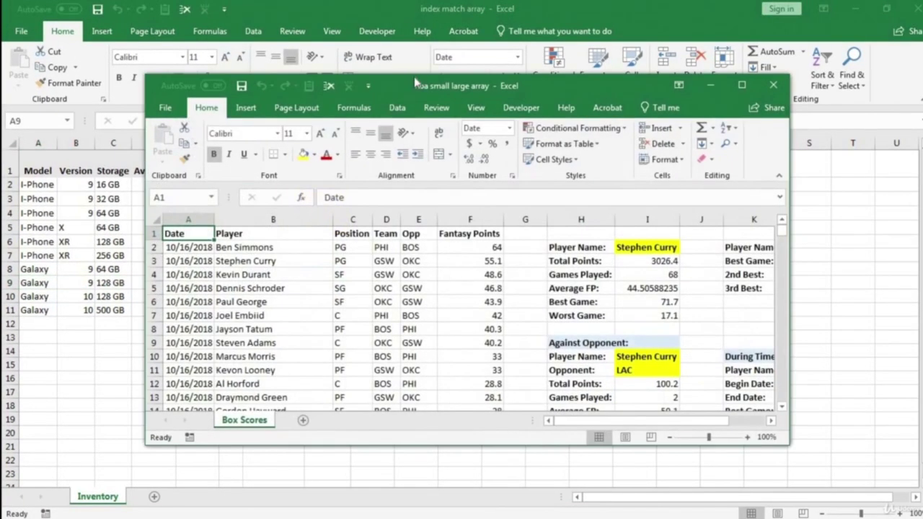
Maximize the NBA Box Scores workbook, return to A1 and select the Player Name cell L2.
{"action": "double_click", "coordinate": [414, 80]}
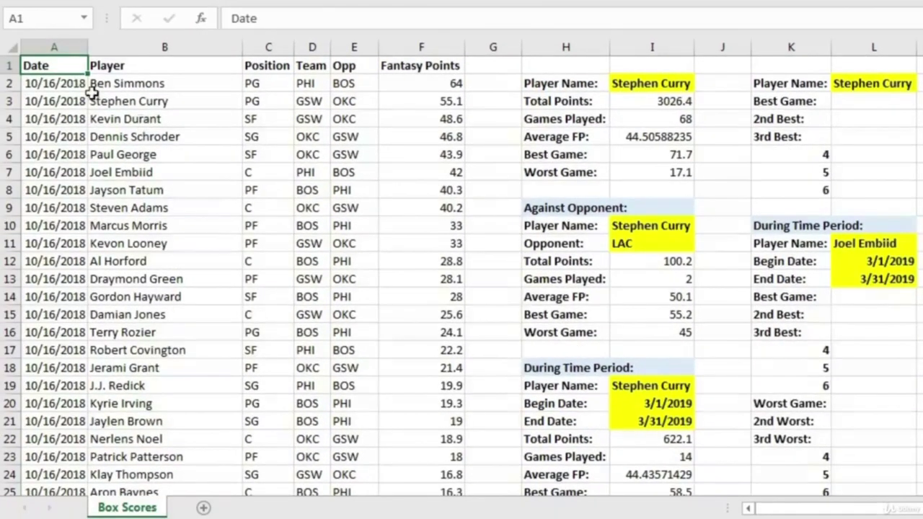
{"action": "mouse_move", "coordinate": [62, 46]}
{"action": "left_mouse_down"}
{"action": "mouse_move", "coordinate": [258, 42]}
{"action": "mouse_move", "coordinate": [437, 65]}
{"action": "left_mouse_up"}
{"action": "key", "text": "ctrl+Home"}
{"action": "left_click", "coordinate": [855, 85]}
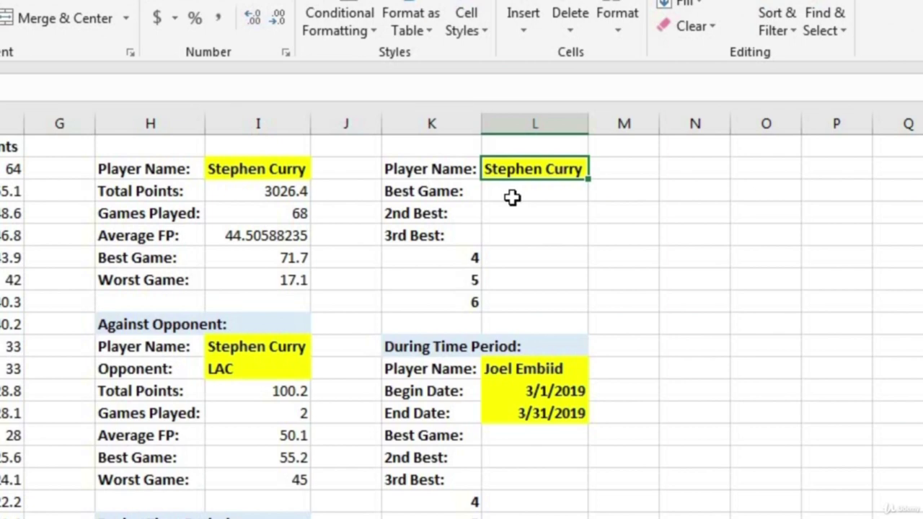
Enter =LARGE(IF(B:B=L2,F:F),1) in L3 as an array formula for Stephen Curry's best game, 71.7.
{"action": "double_click", "coordinate": [512, 197]}
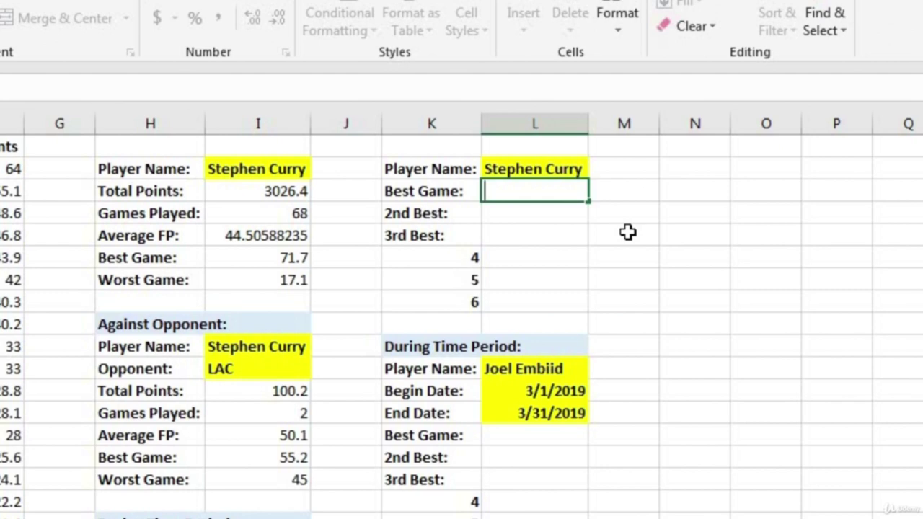
{"action": "type", "text": "=large("}
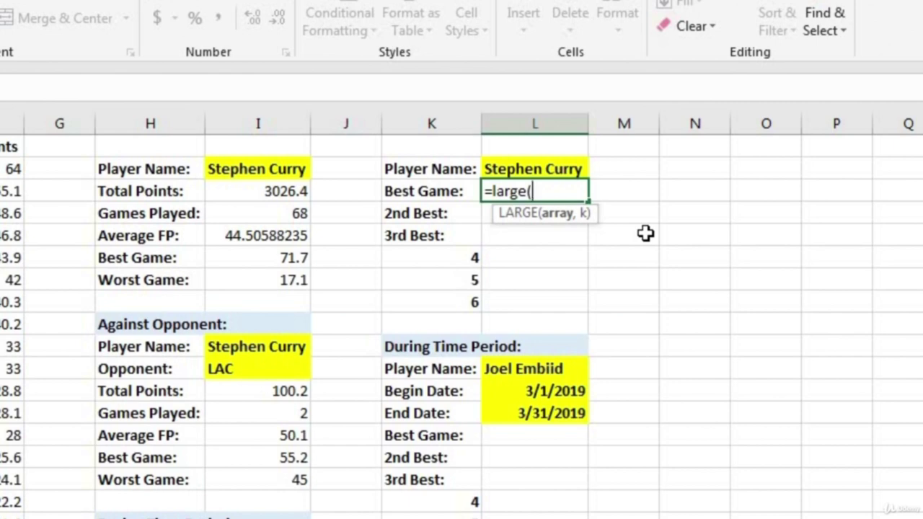
{"action": "type", "text": "if("}
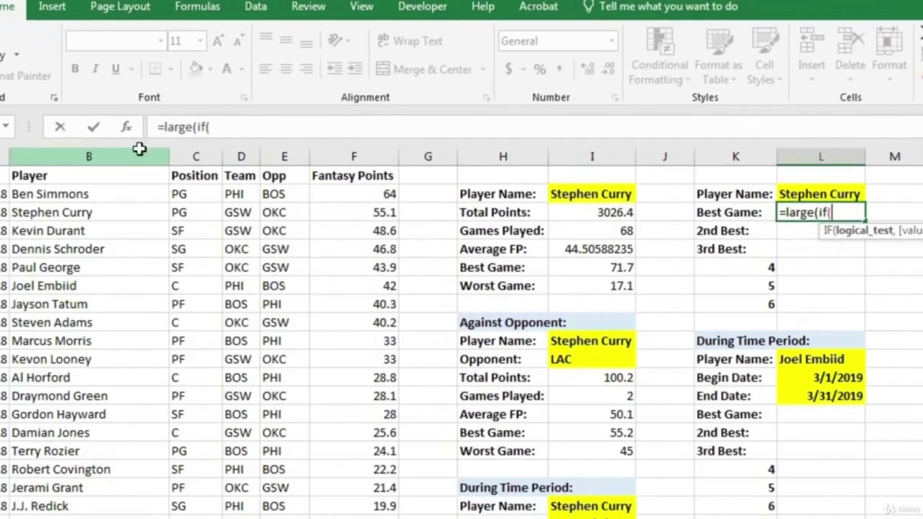
{"action": "left_click", "coordinate": [109, 146]}
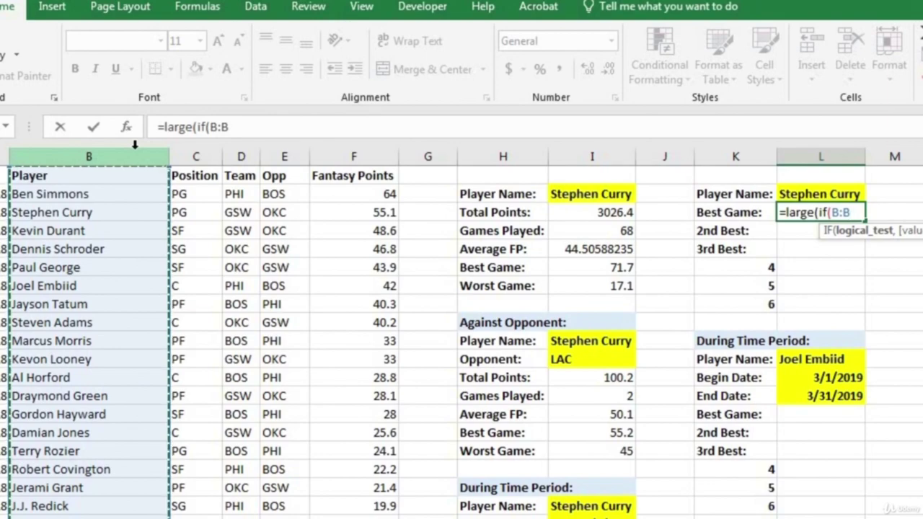
{"action": "type", "text": "="}
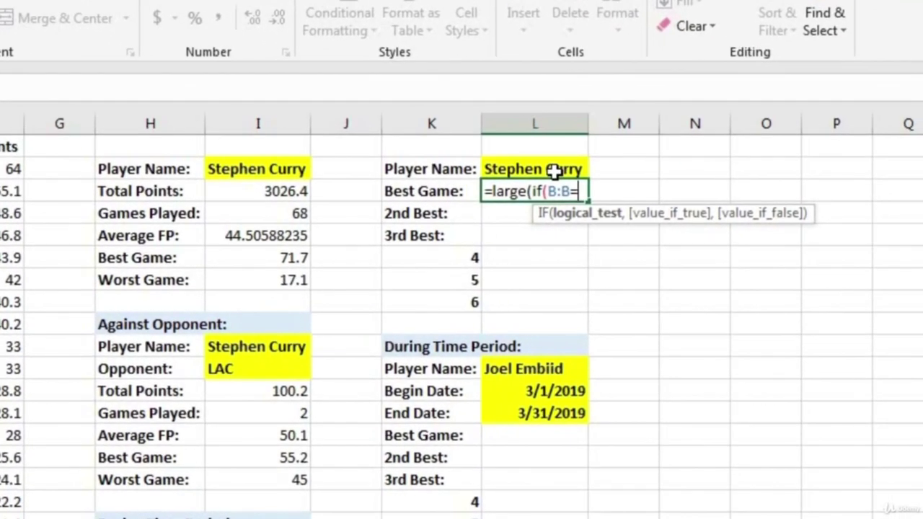
{"action": "left_click", "coordinate": [841, 195]}
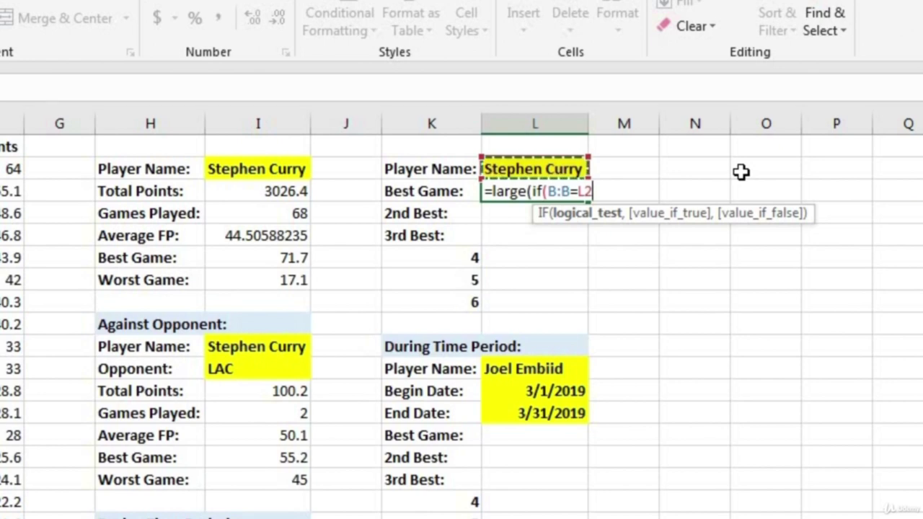
{"action": "type", "text": ","}
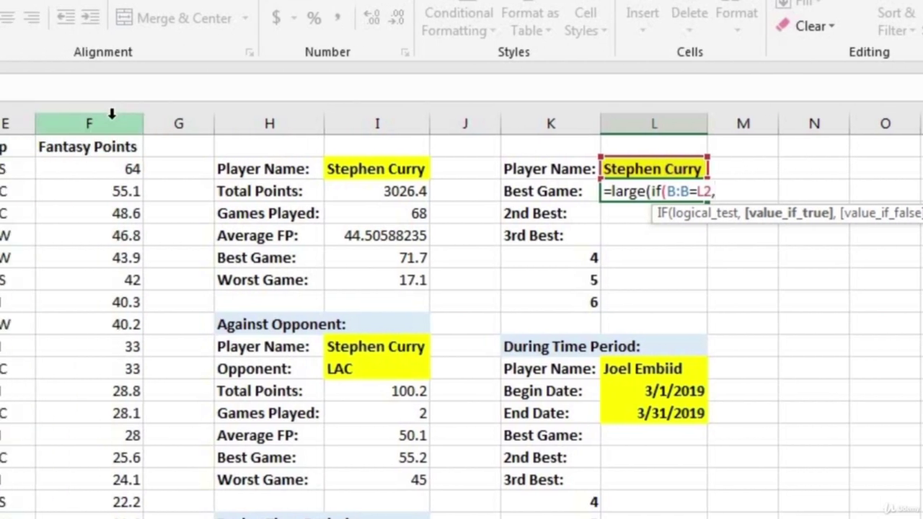
{"action": "left_click", "coordinate": [112, 116]}
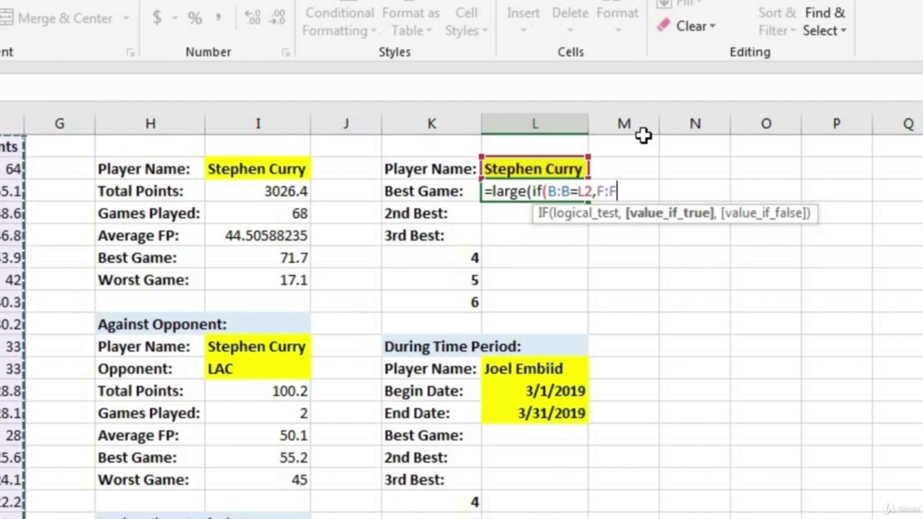
{"action": "type", "text": ")"}
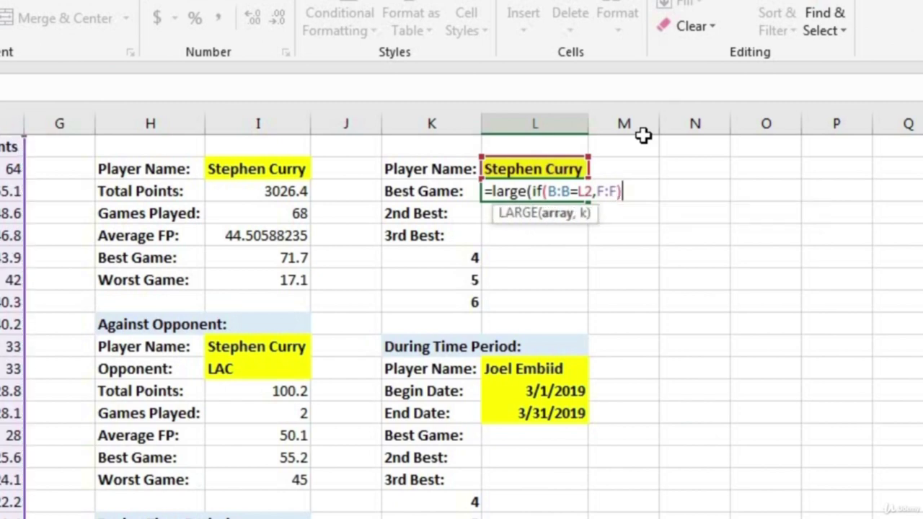
{"action": "type", "text": ",1"}
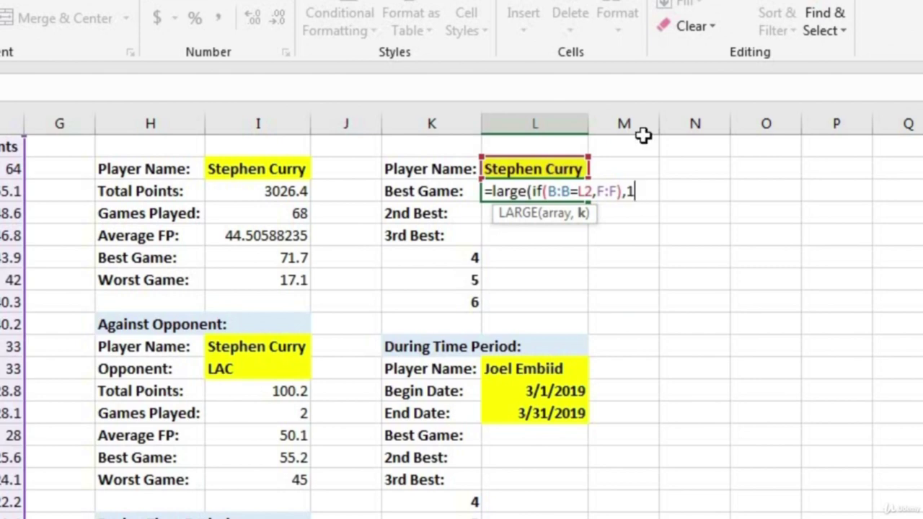
{"action": "type", "text": ")"}
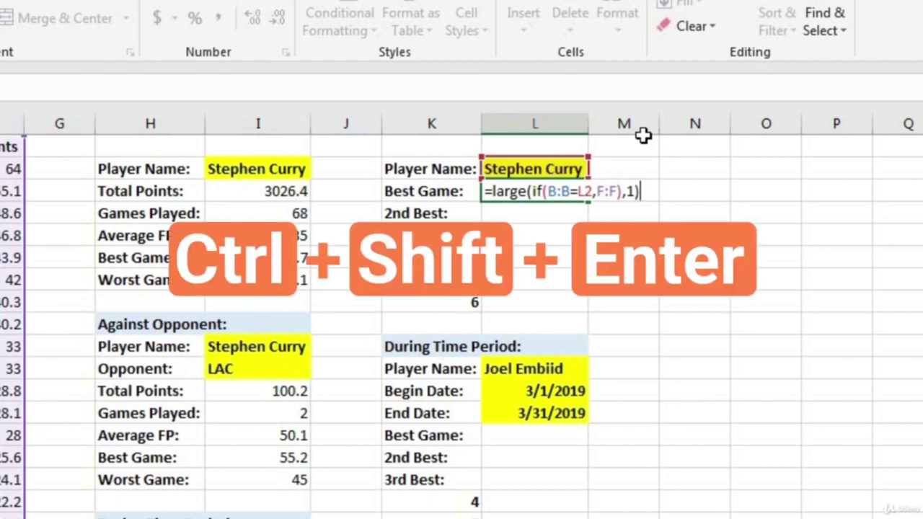
{"action": "key", "text": "ctrl+shift+Return"}
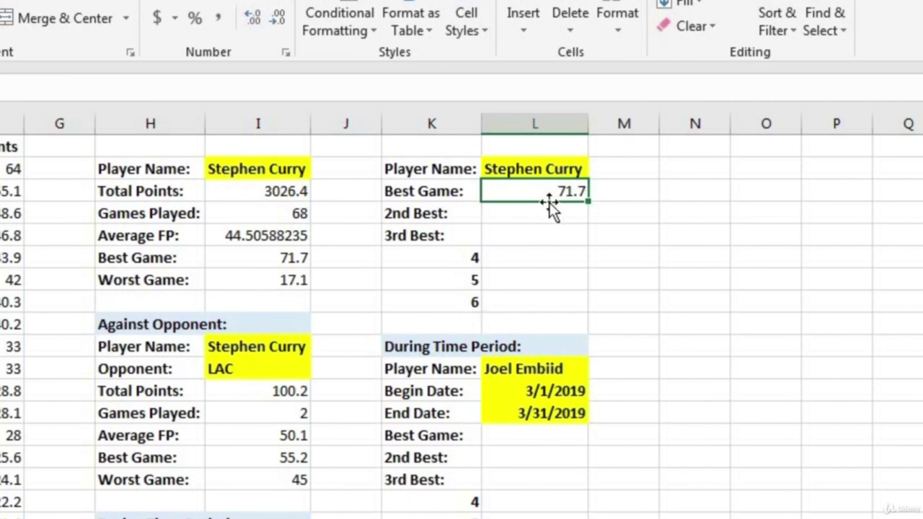
Copy the Best Game formula text from L3, leaving that cell unchanged.
{"action": "left_click", "coordinate": [443, 209]}
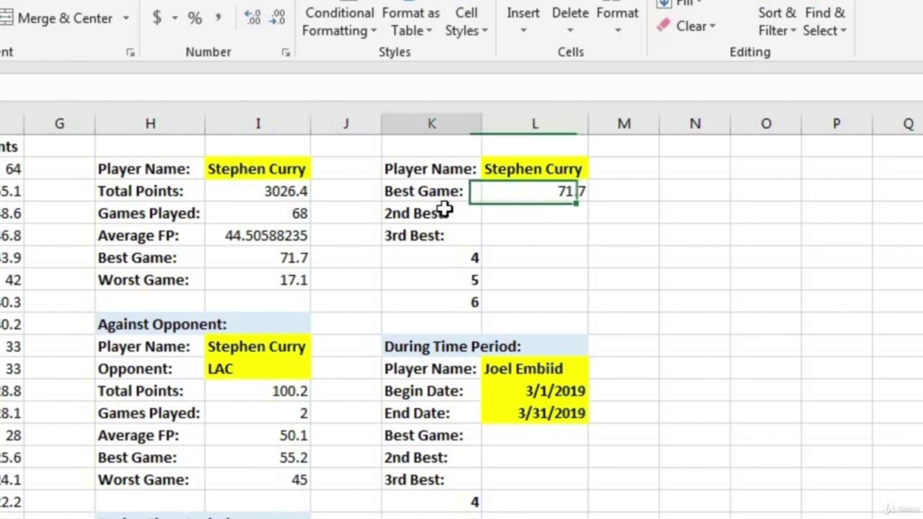
{"action": "double_click", "coordinate": [538, 193]}
{"action": "left_click_drag", "start_coordinate": [488, 190], "coordinate": [803, 192]}
{"action": "key", "text": "ctrl+c"}
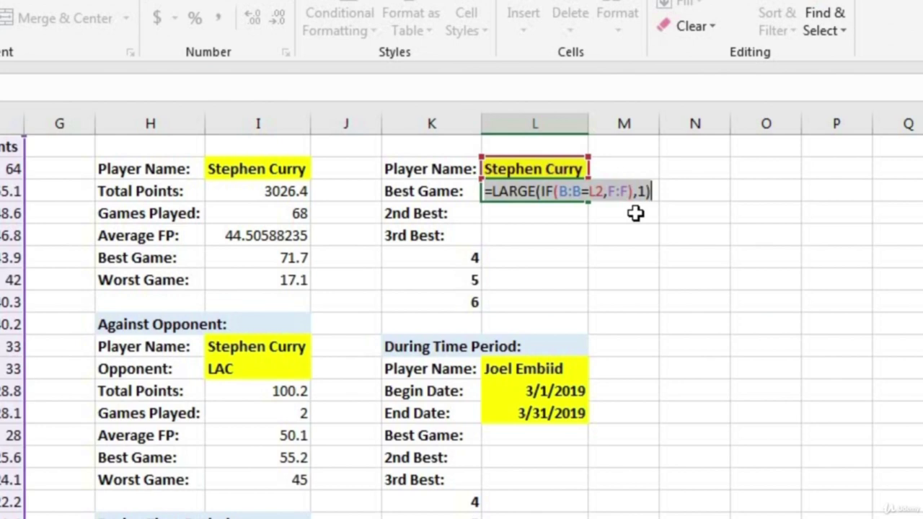
{"action": "key", "text": "ctrl+shift+Return"}
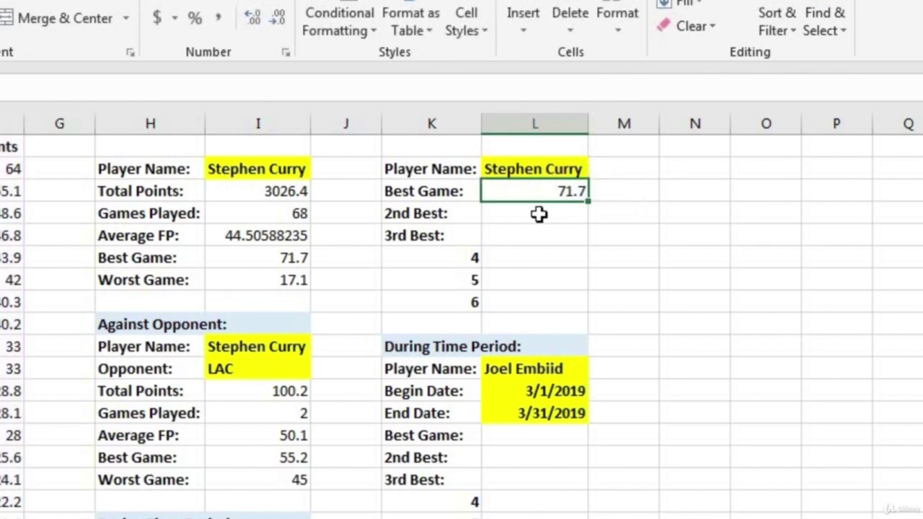
Paste the formula into 2nd Best with rank 2 as an array formula, returning 64.3.
{"action": "double_click", "coordinate": [541, 213]}
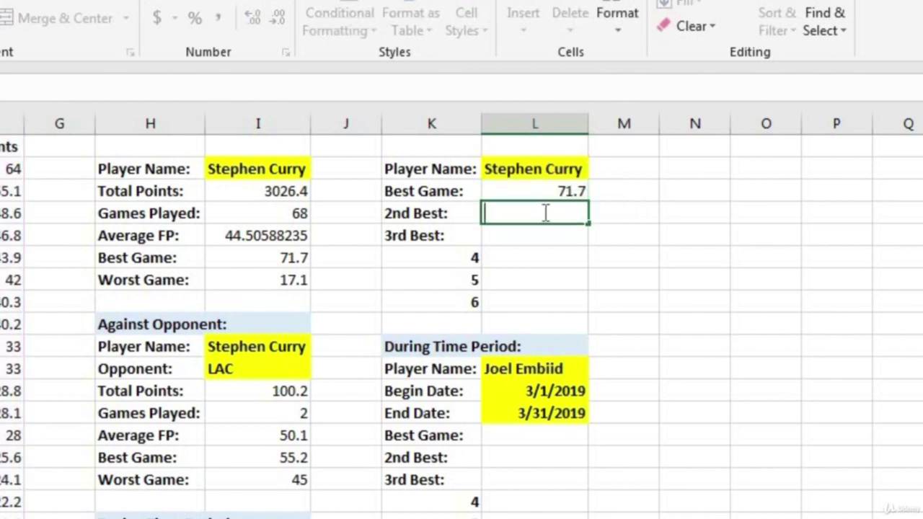
{"action": "key", "text": "ctrl+v"}
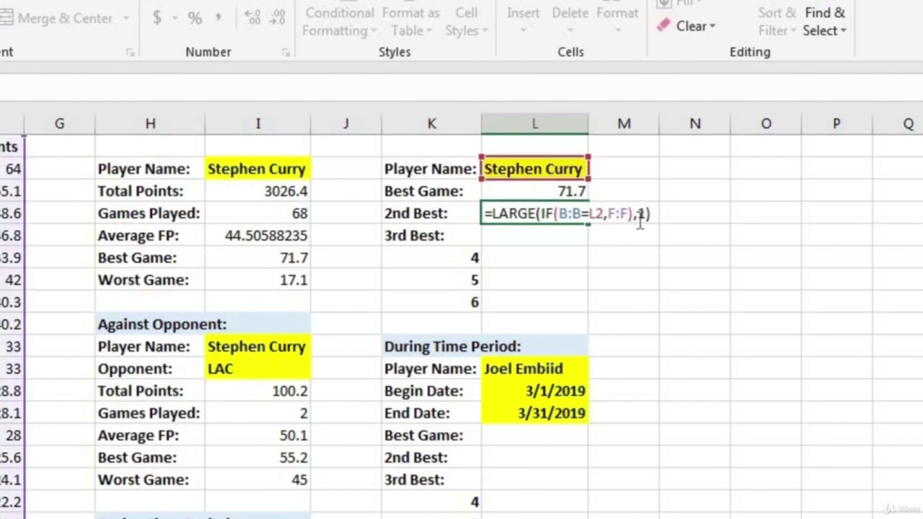
{"action": "key", "text": "Left"}
{"action": "key", "text": "shift+Left"}
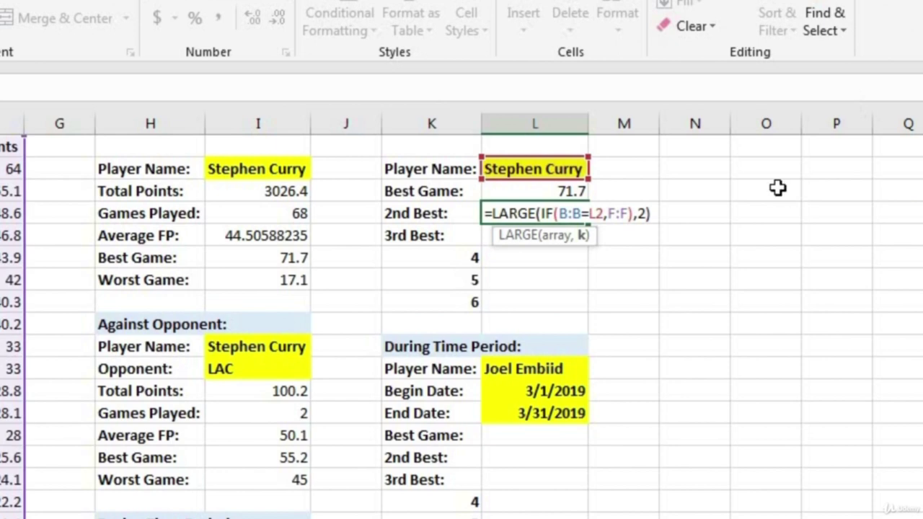
{"action": "key", "text": "Right"}
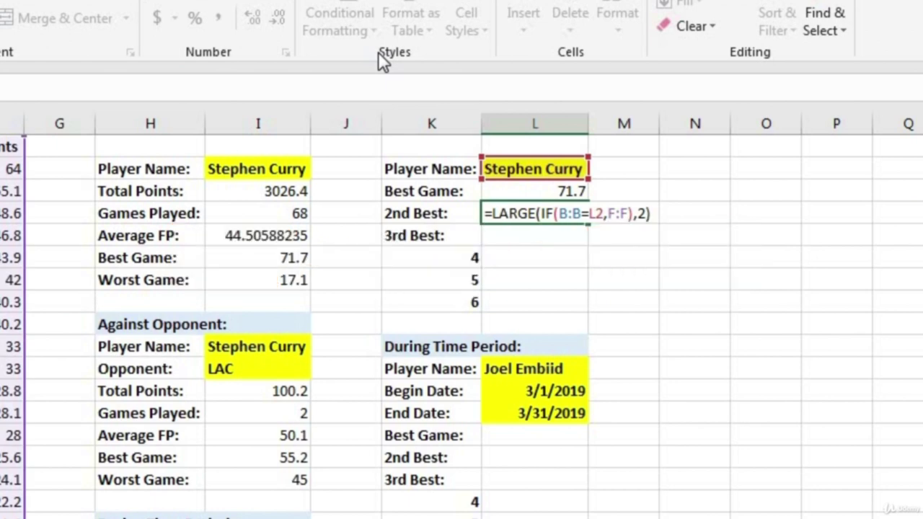
{"action": "key", "text": "ctrl+shift+Return"}
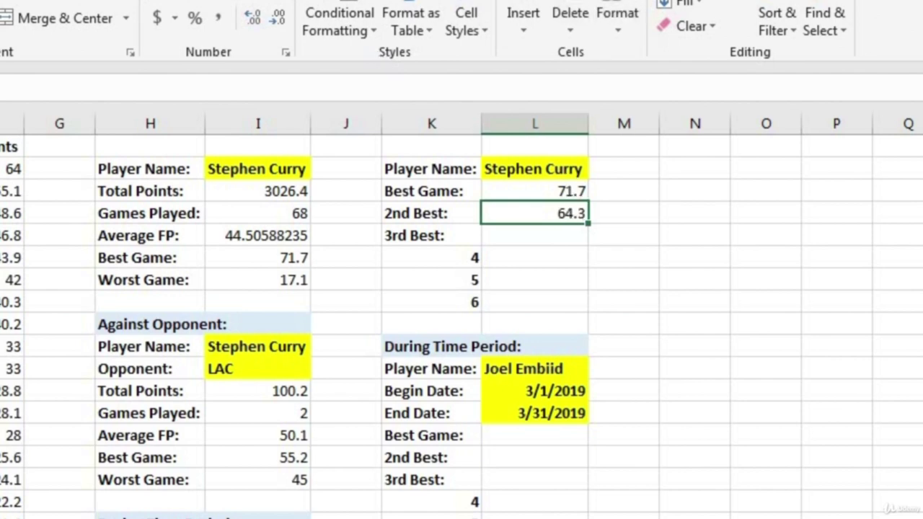
Paste the formula into 3rd Best with rank 3 as an array formula, returning 62.4.
{"action": "left_click", "coordinate": [562, 235]}
{"action": "key", "text": "F2"}
{"action": "key", "text": "ctrl+v"}
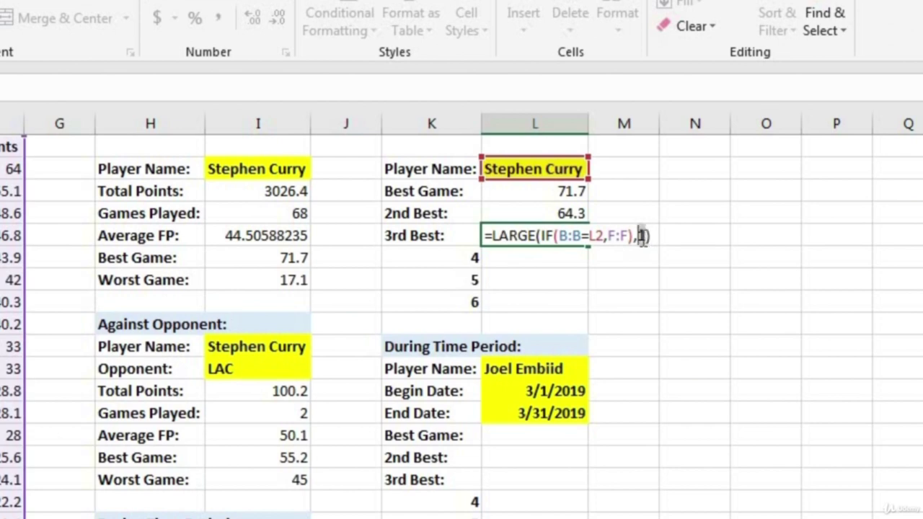
{"action": "type", "text": "3"}
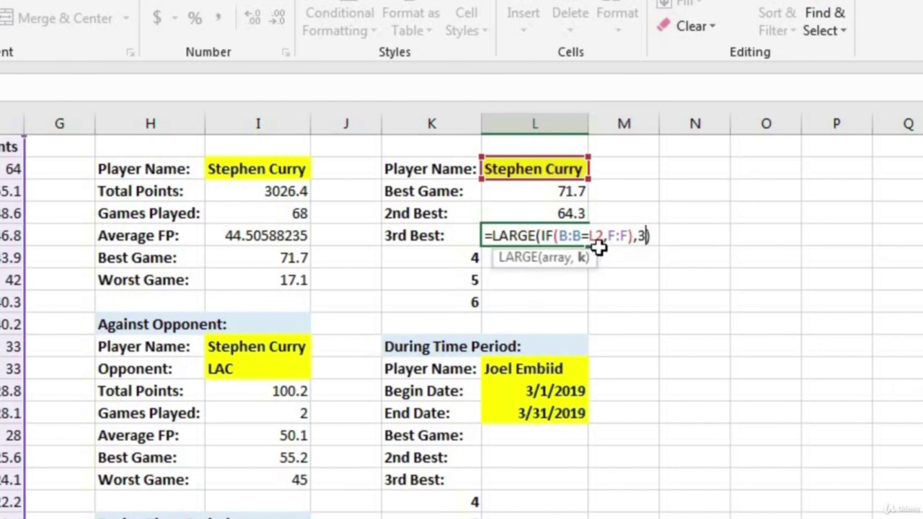
{"action": "key", "text": "ctrl+shift+Return"}
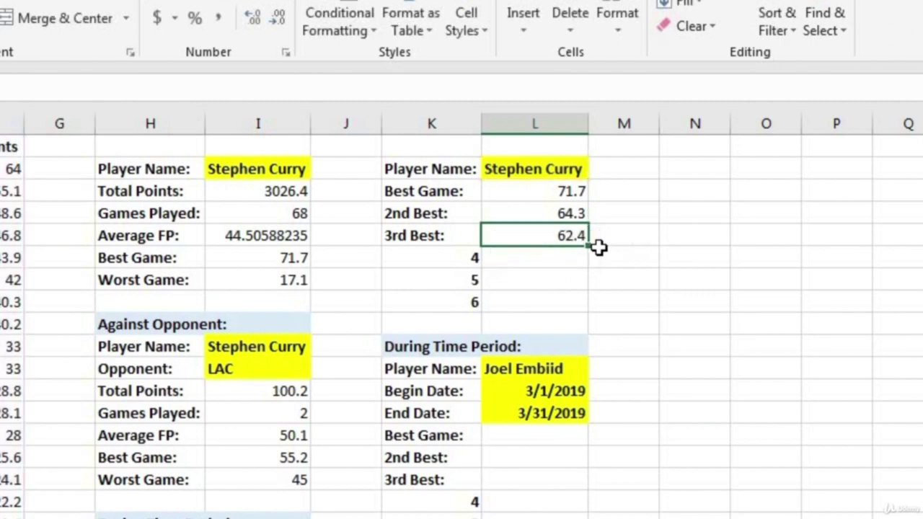
{"action": "left_click", "coordinate": [563, 258]}
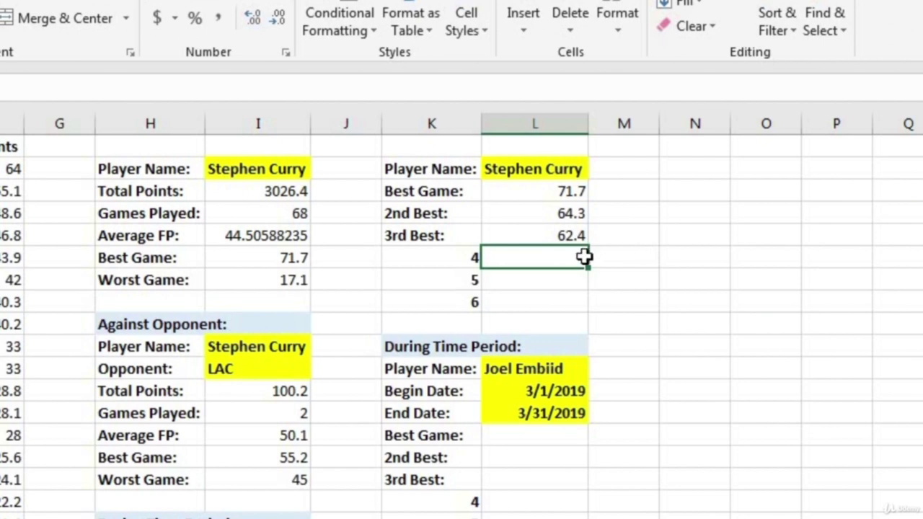
{"action": "left_click", "coordinate": [455, 260]}
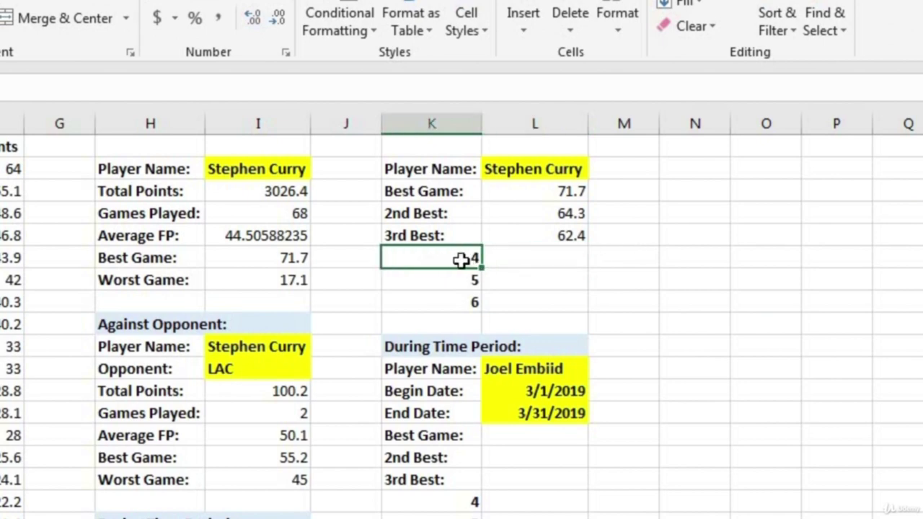
{"action": "left_click", "coordinate": [498, 280]}
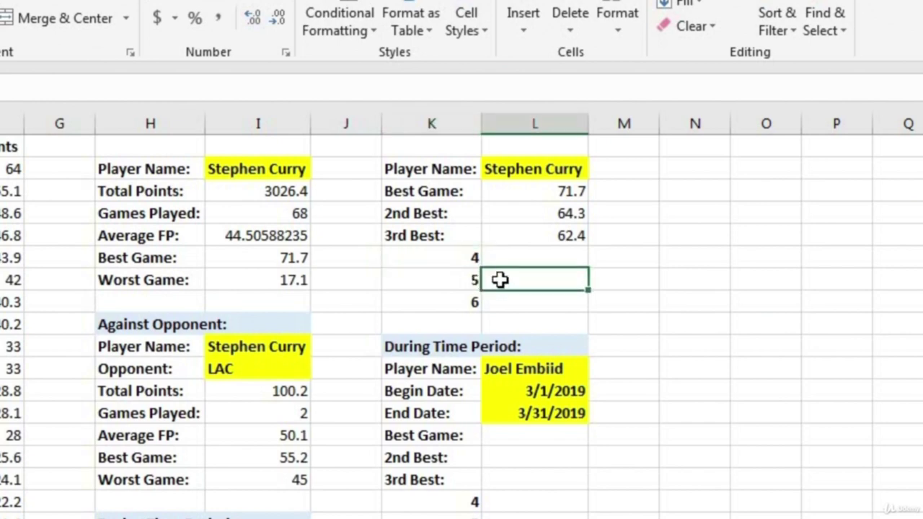
{"action": "left_click", "coordinate": [459, 283]}
{"action": "left_click", "coordinate": [499, 302]}
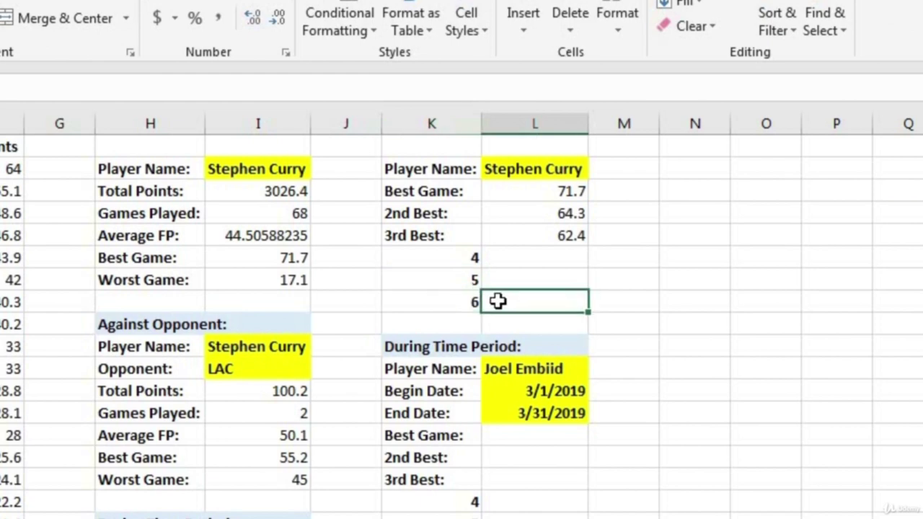
{"action": "left_click", "coordinate": [460, 301]}
{"action": "left_click", "coordinate": [520, 304]}
{"action": "left_click", "coordinate": [526, 255]}
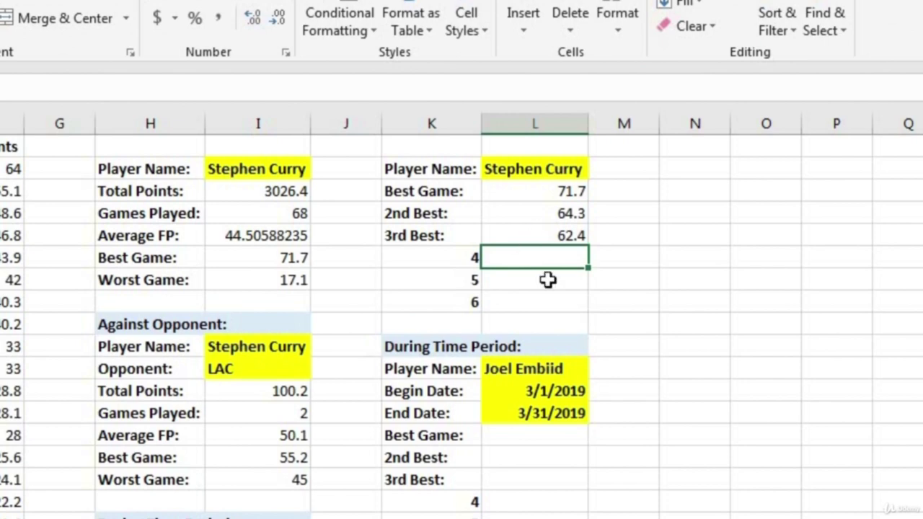
Enter =LARGE(IF(B:B=L2,F:F),K6) beside rank 4 as an array formula, returning 61.3.
{"action": "type", "text": "=lar"}
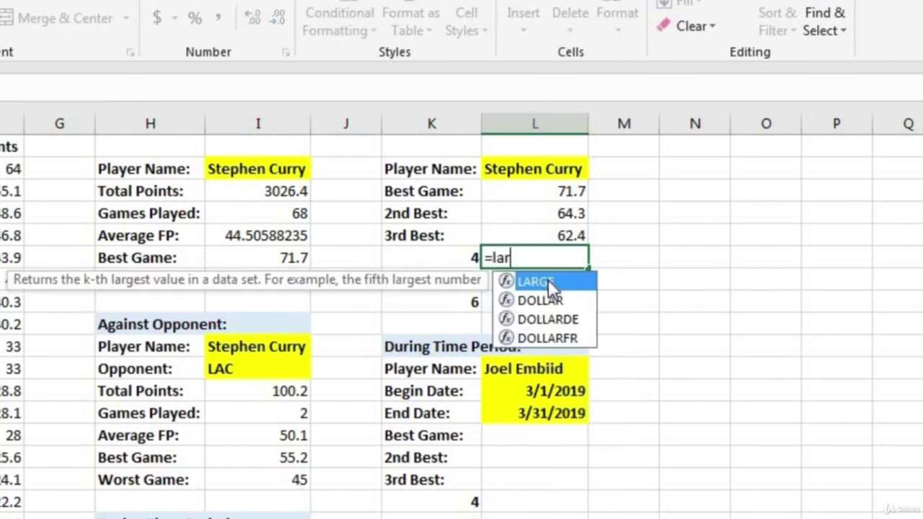
{"action": "type", "text": "ge("}
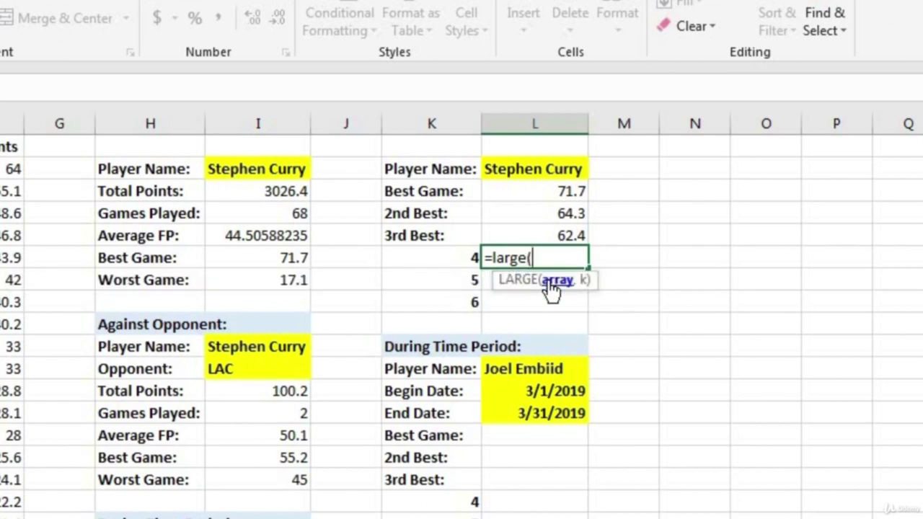
{"action": "type", "text": "if("}
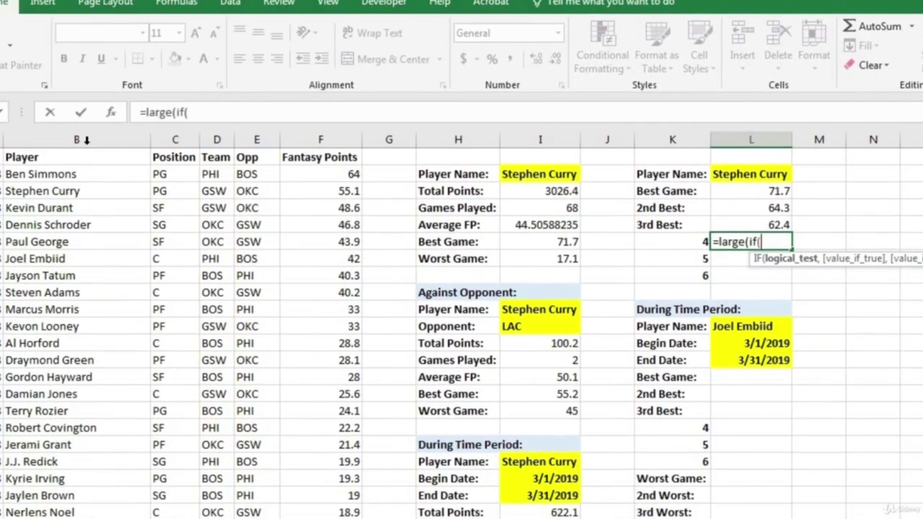
{"action": "left_click", "coordinate": [86, 139]}
{"action": "type", "text": "="}
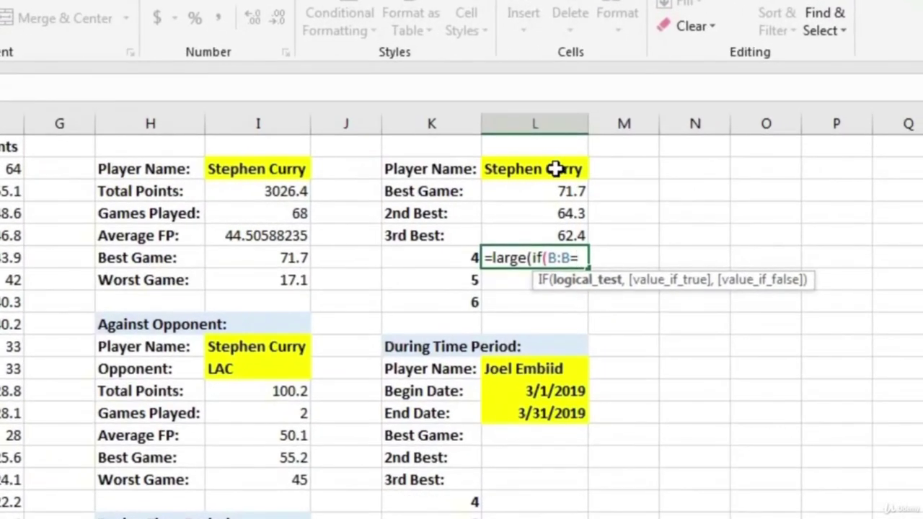
{"action": "left_click", "coordinate": [774, 174]}
{"action": "type", "text": ","}
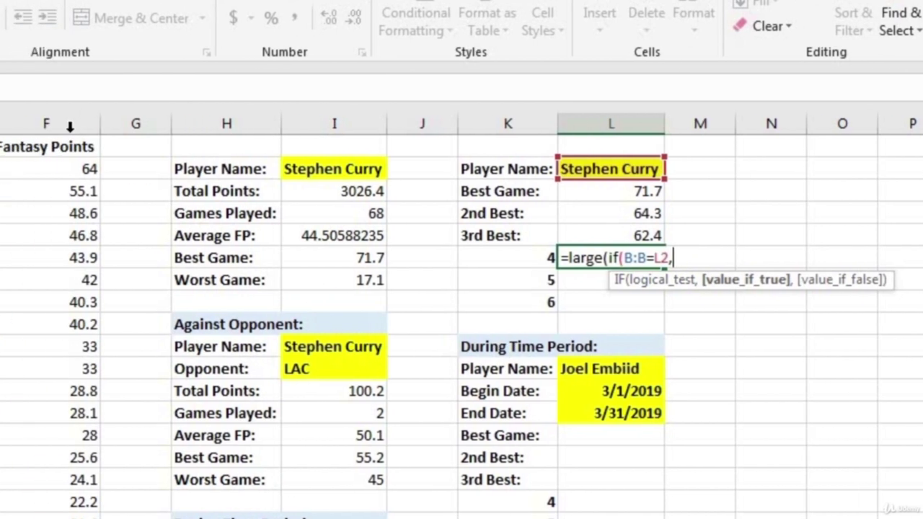
{"action": "left_click", "coordinate": [129, 125]}
{"action": "type", "text": ")"}
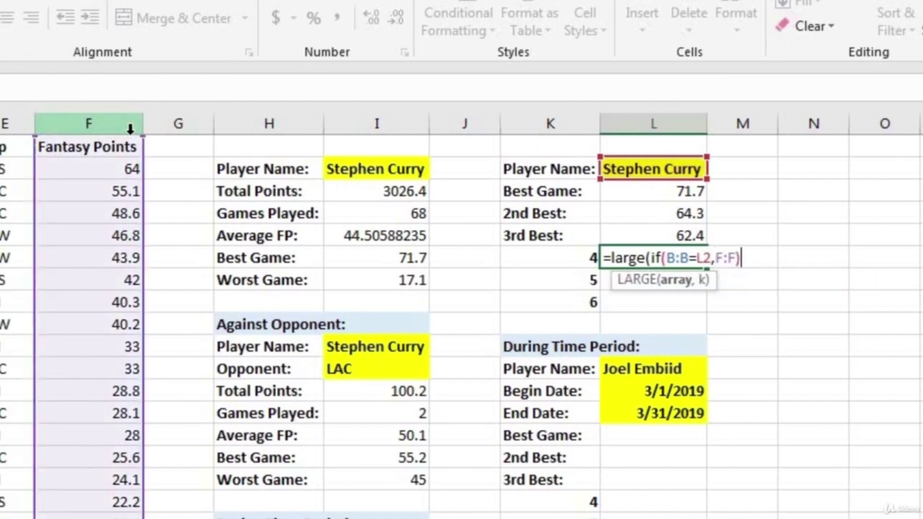
{"action": "type", "text": ","}
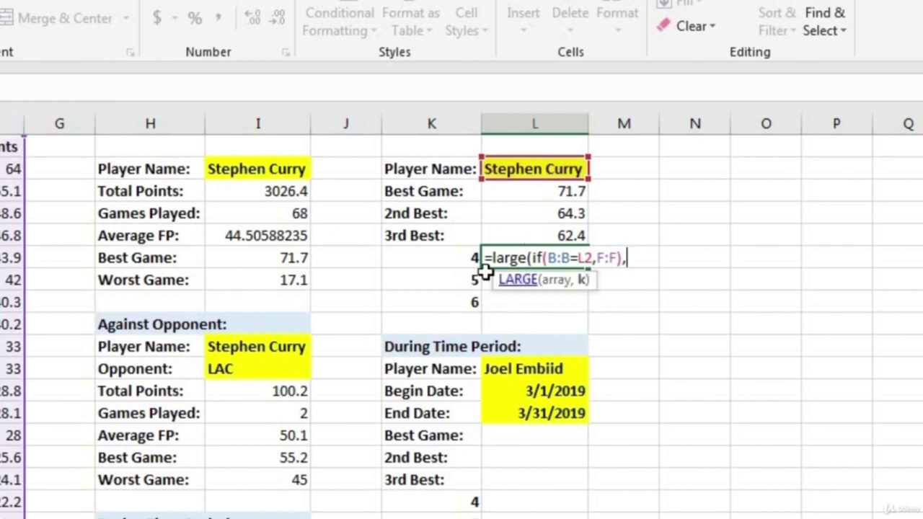
{"action": "left_click", "coordinate": [454, 257]}
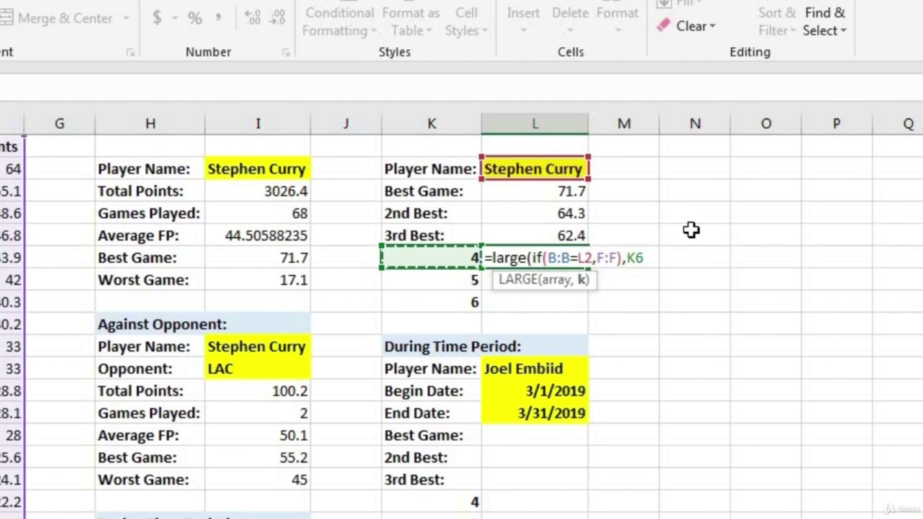
{"action": "type", "text": ")"}
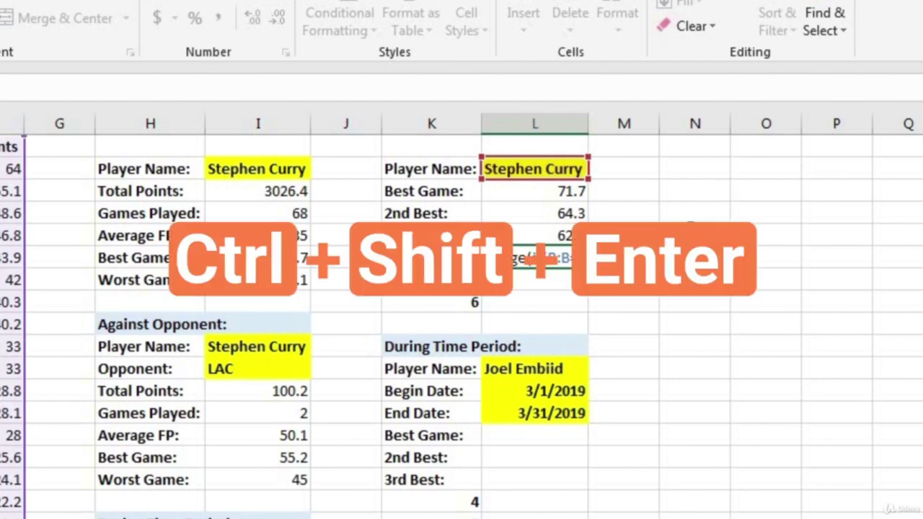
{"action": "key", "text": "ctrl+shift+Return"}
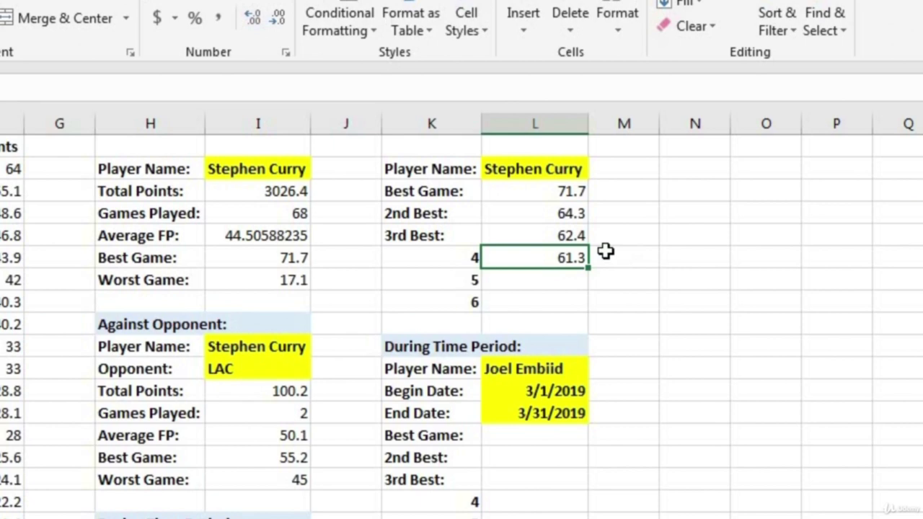
Make the L2 player reference in the rank 4 formula absolute with F4 and re-confirm the array formula.
{"action": "left_click", "coordinate": [541, 281]}
{"action": "key", "text": "Down"}
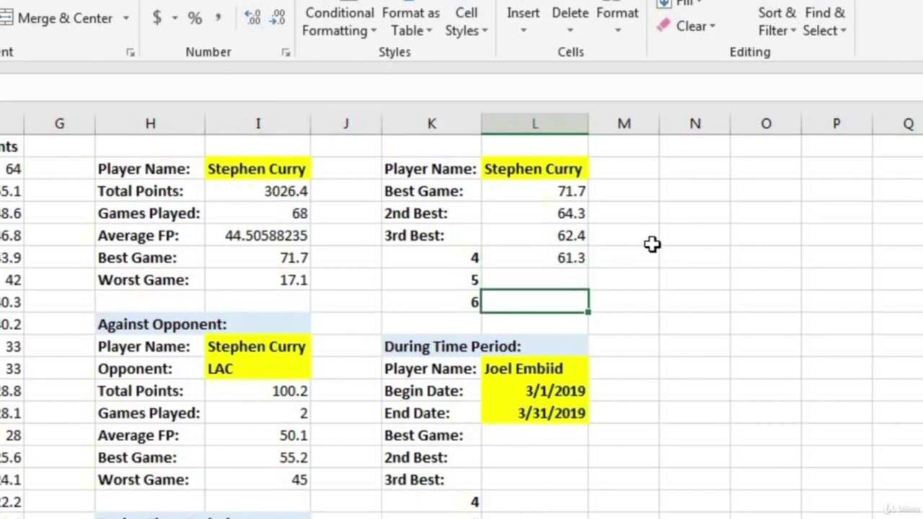
{"action": "left_click", "coordinate": [573, 260]}
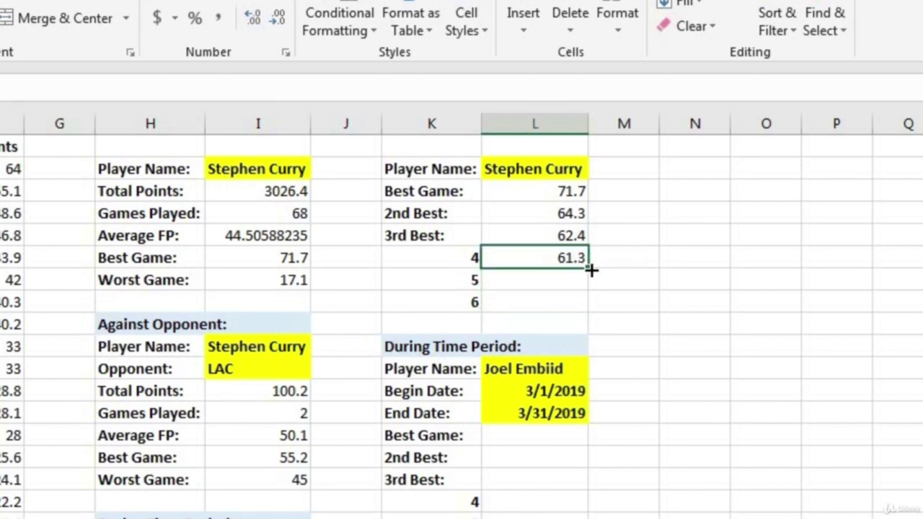
{"action": "double_click", "coordinate": [556, 258]}
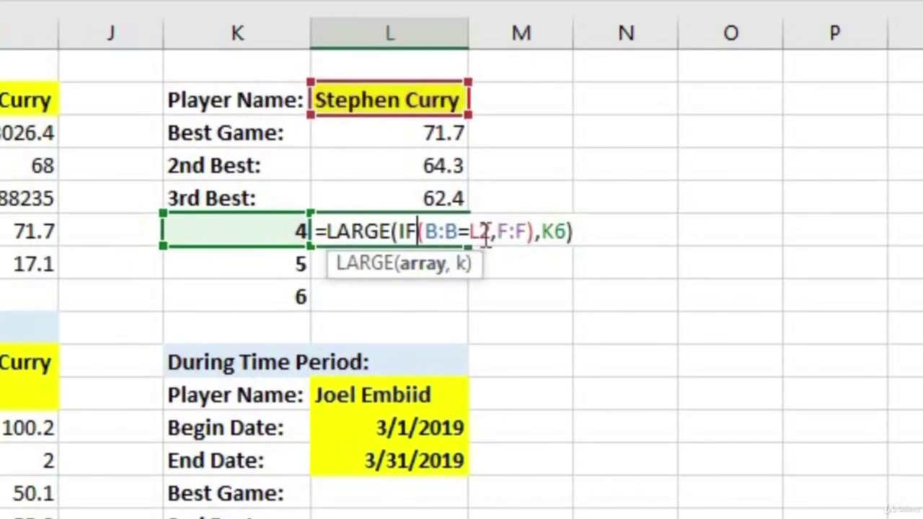
{"action": "left_click", "coordinate": [483, 232]}
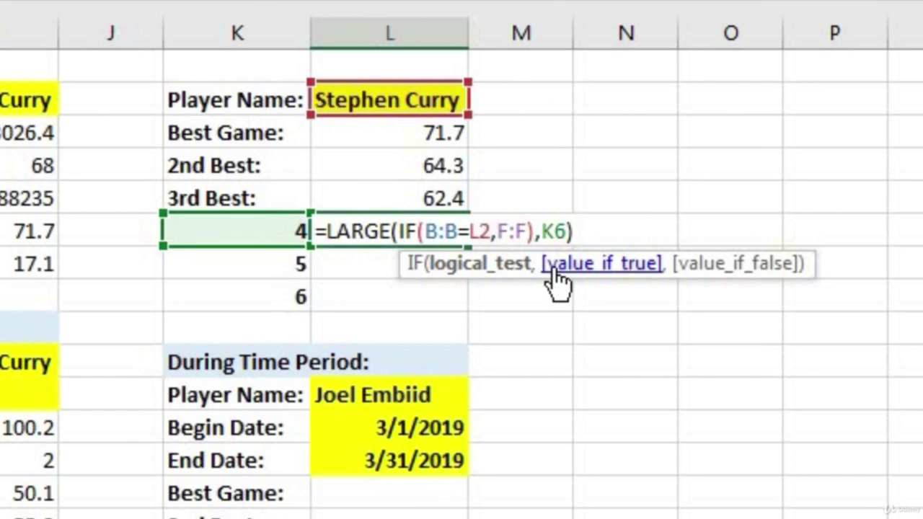
{"action": "type", "text": "$"}
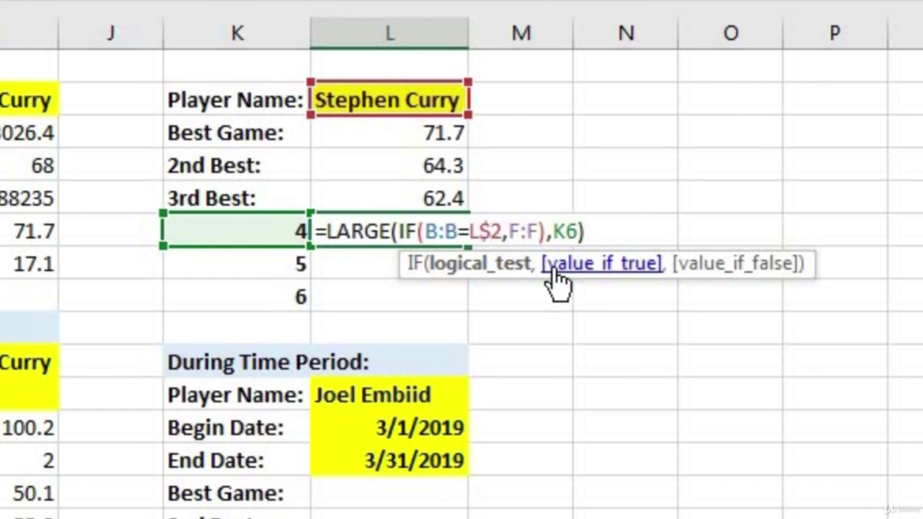
{"action": "key", "text": "BackSpace"}
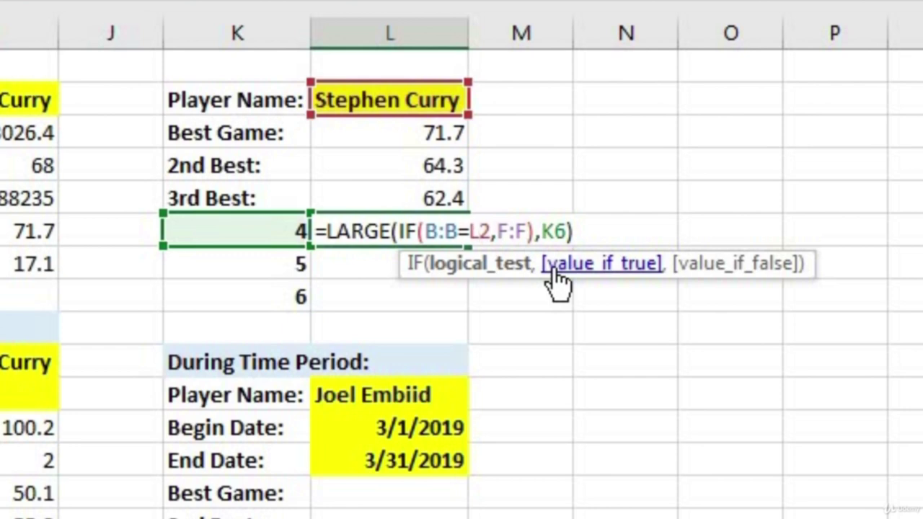
{"action": "key", "text": "F4"}
{"action": "key", "text": "F4"}
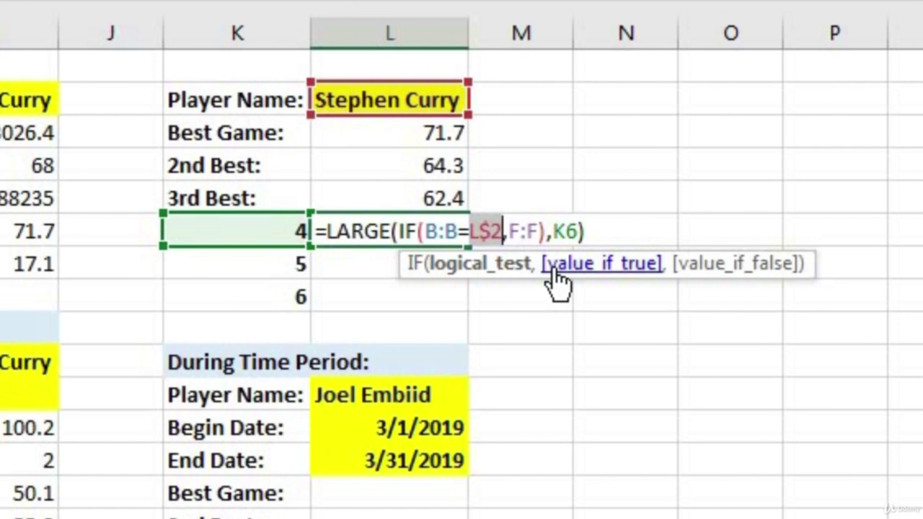
{"action": "key", "text": "ctrl+shift+Return"}
Fill the rank 4 formula down to ranks 5 and 6, giving 60.4 and 58.5.
{"action": "left_click_drag", "start_coordinate": [468, 249], "coordinate": [450, 301]}
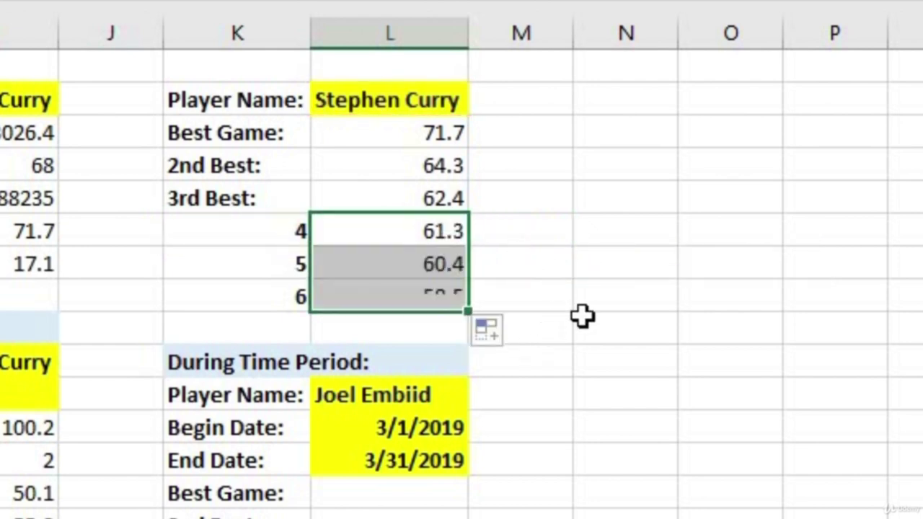
{"action": "left_click", "coordinate": [451, 276]}
{"action": "left_click", "coordinate": [449, 296]}
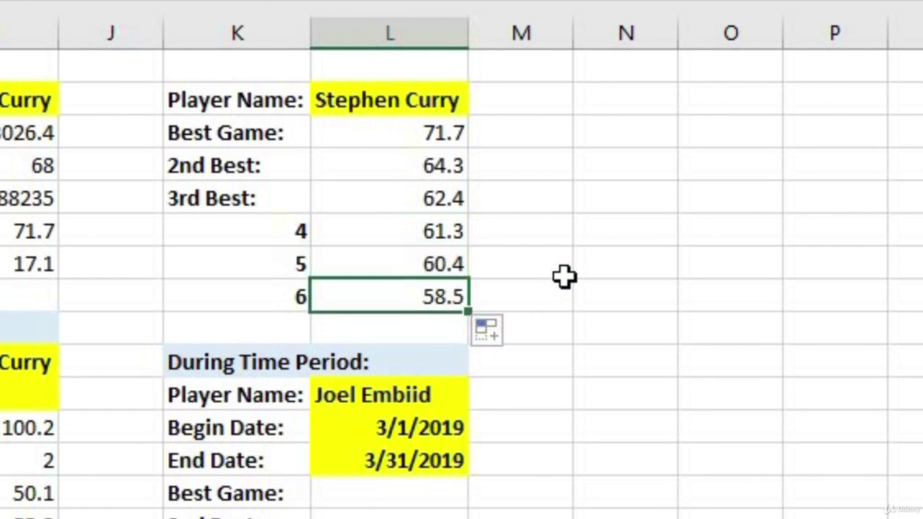
{"action": "left_click", "coordinate": [430, 110]}
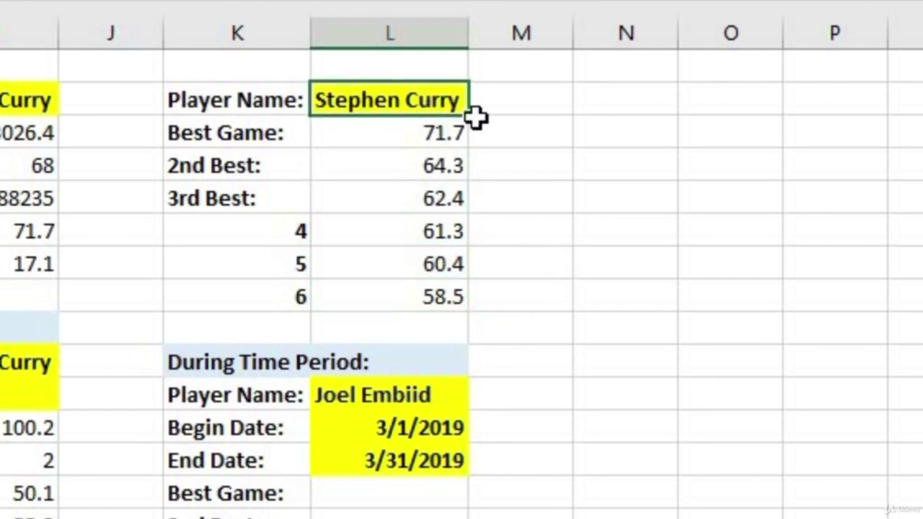
Enter Lebron James in L2 so the six ranked results read 77.5 down to 66.1.
{"action": "type", "text": "Lebron James"}
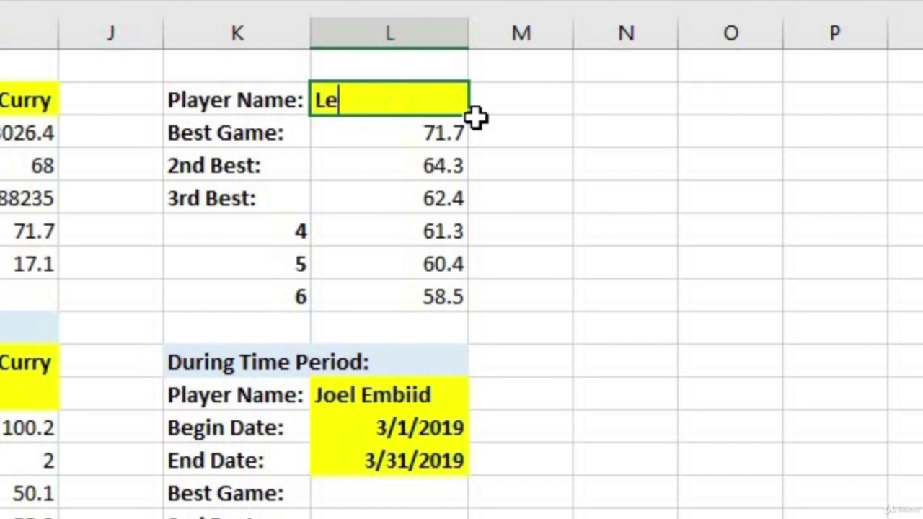
{"action": "key", "text": "Return"}
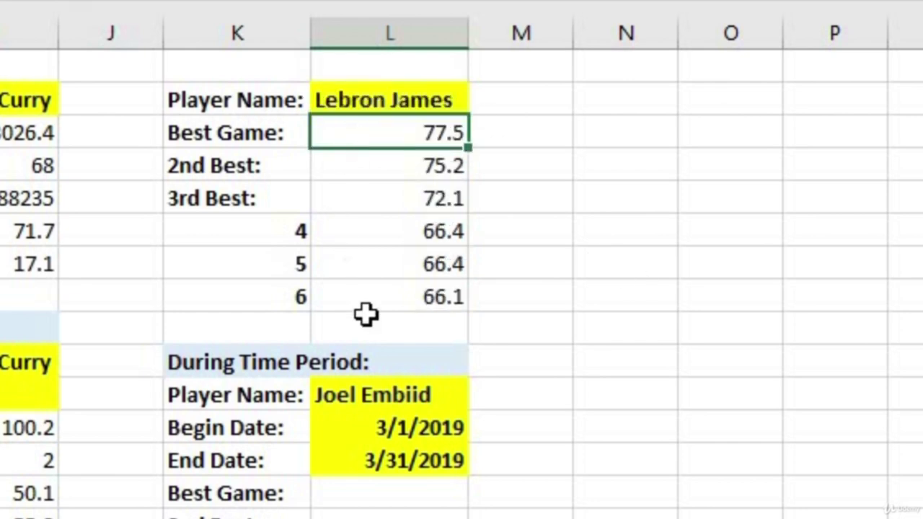
{"action": "left_click", "coordinate": [380, 297], "text": "shift"}
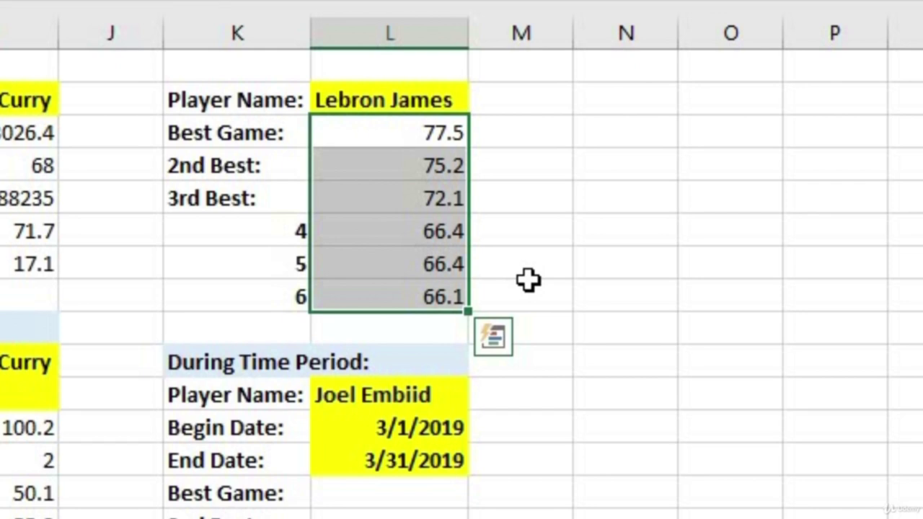
{"action": "left_click", "coordinate": [404, 460]}
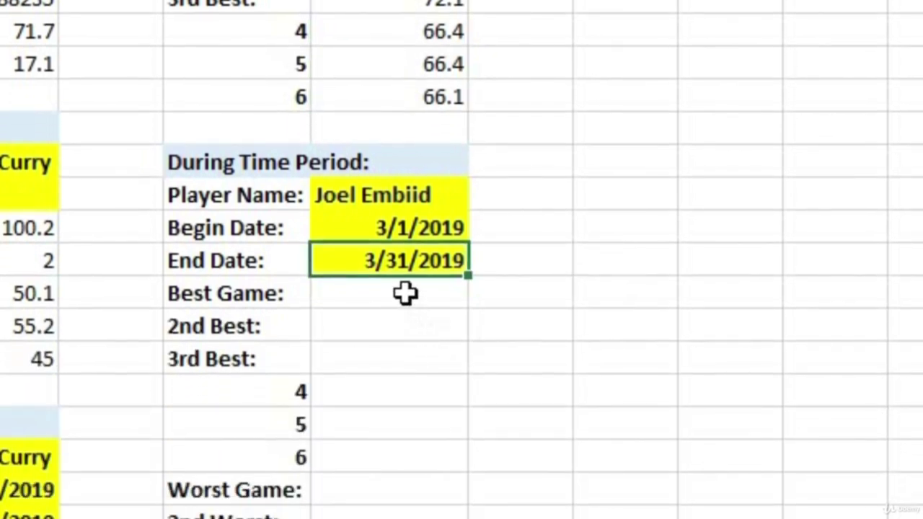
Start the period Best Game formula as =LARGE(IF((B:B=L11), matching the chosen player.
{"action": "left_click", "coordinate": [408, 493]}
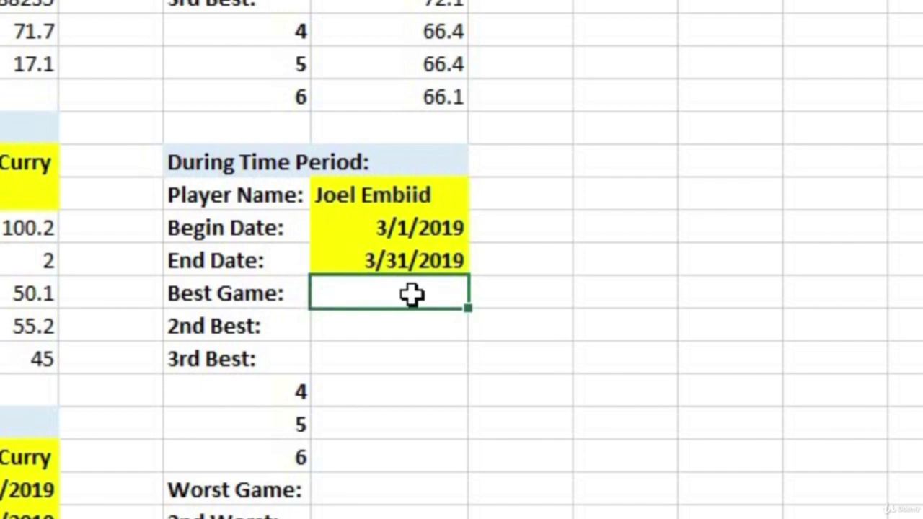
{"action": "type", "text": "=large"}
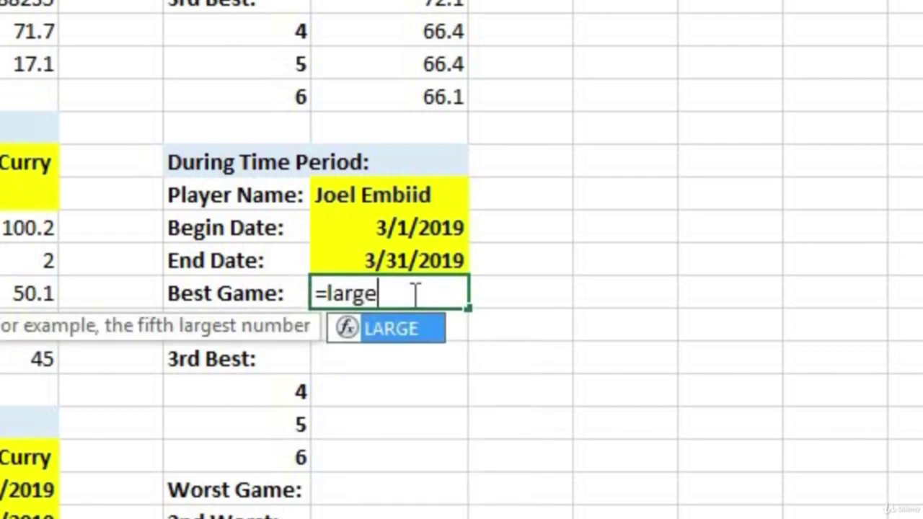
{"action": "type", "text": "("}
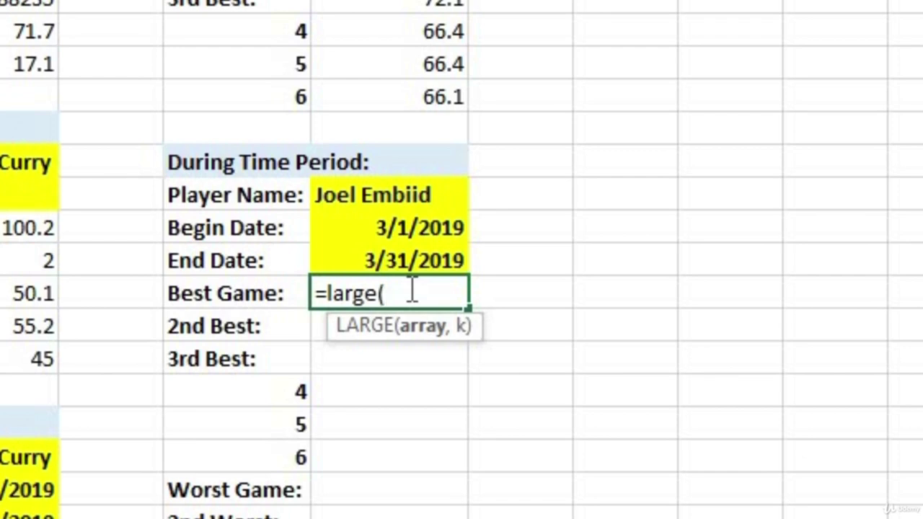
{"action": "type", "text": "if("}
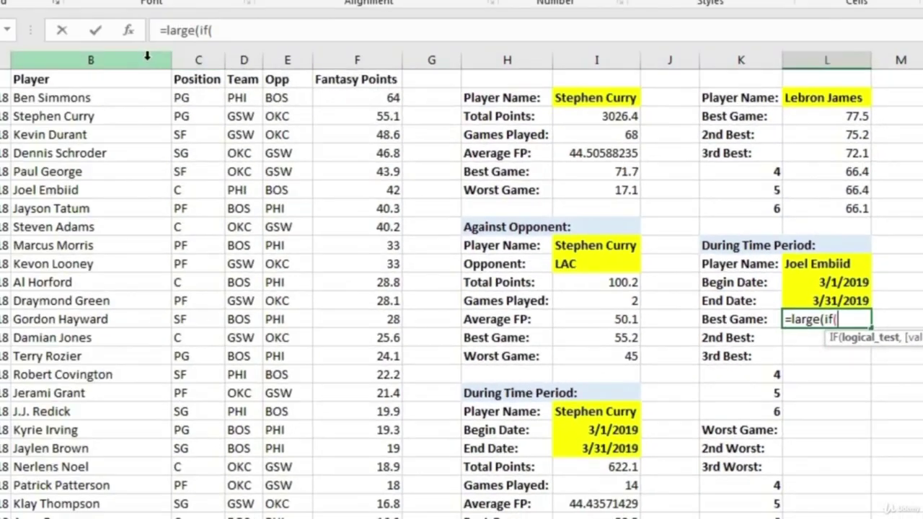
{"action": "left_click", "coordinate": [146, 56]}
{"action": "type", "text": "="}
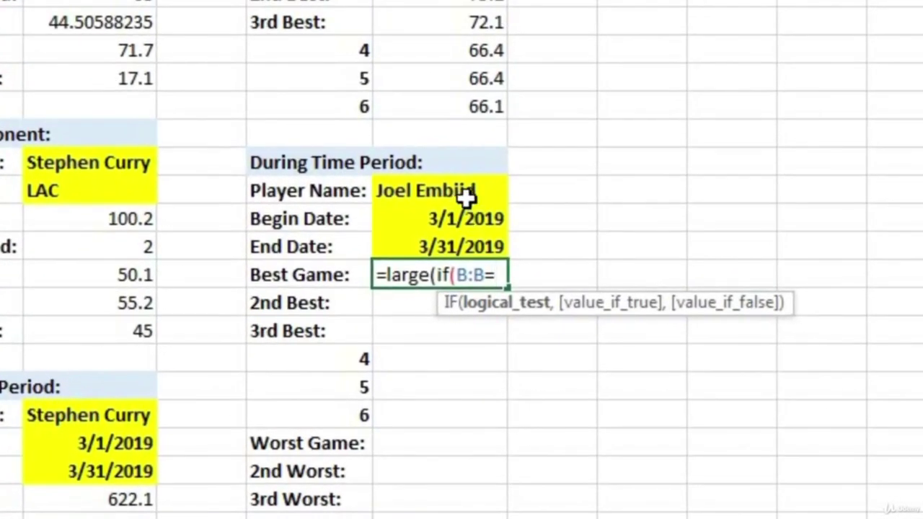
{"action": "left_click", "coordinate": [598, 222]}
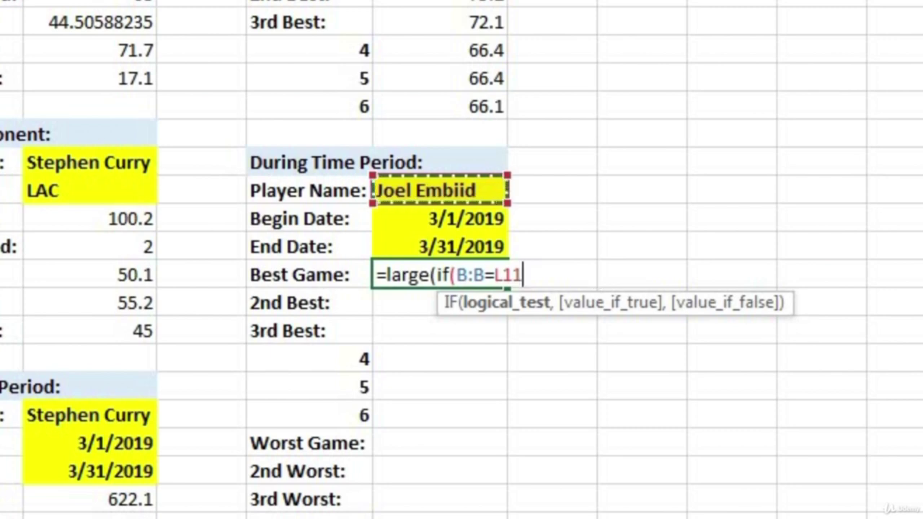
{"action": "key", "text": "Left"}
{"action": "key", "text": "Left"}
{"action": "key", "text": "Left"}
{"action": "key", "text": "Left"}
{"action": "key", "text": "Left"}
{"action": "key", "text": "Left"}
{"action": "key", "text": "Left"}
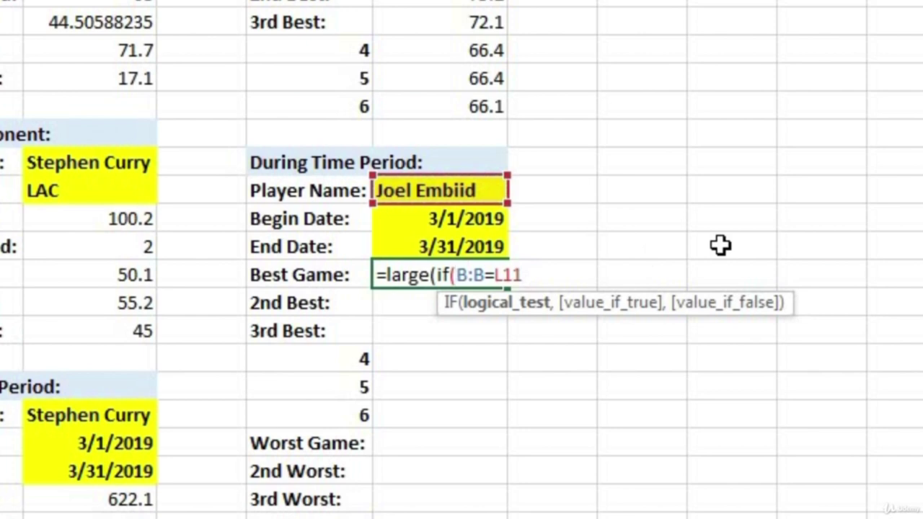
{"action": "type", "text": "("}
{"action": "left_click", "coordinate": [573, 274]}
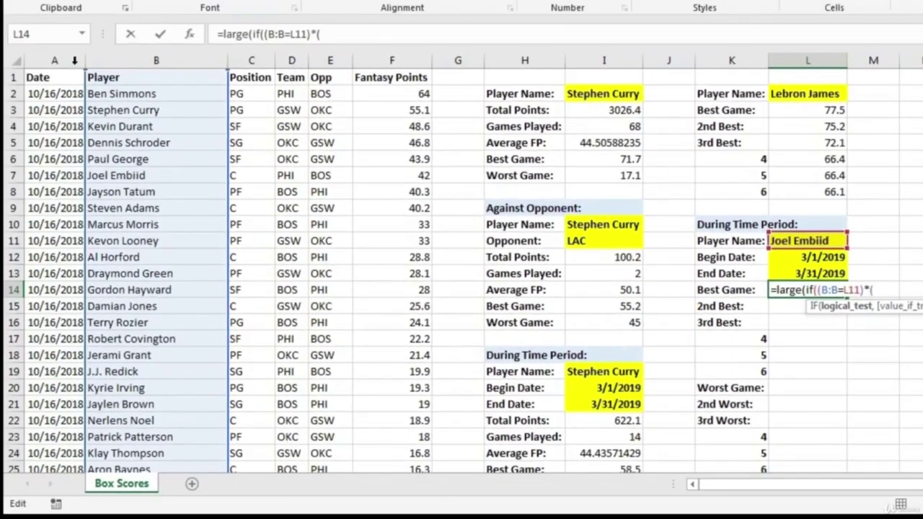
Add date conditions (A:A>=L12)*(A:A<=L13) limiting games to the Begin and End Dates.
{"action": "left_click", "coordinate": [75, 61]}
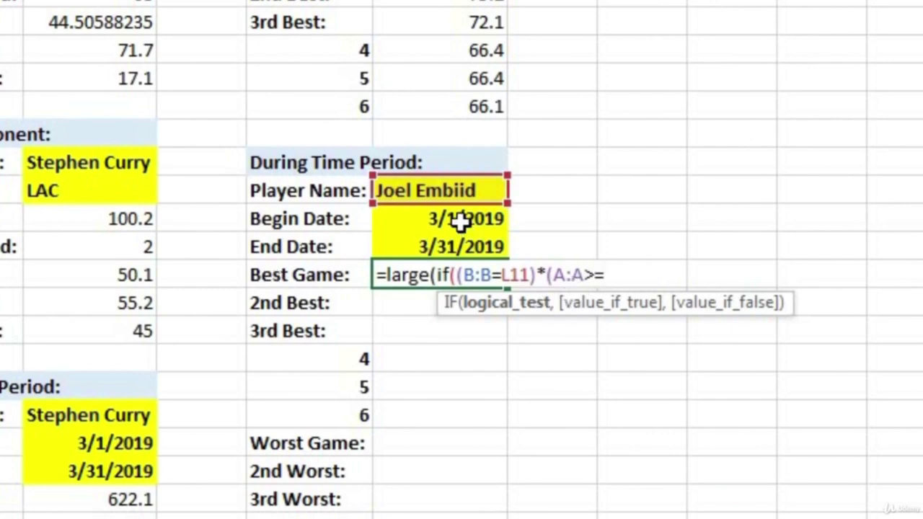
{"action": "type", "text": ">="}
{"action": "left_click", "coordinate": [462, 222]}
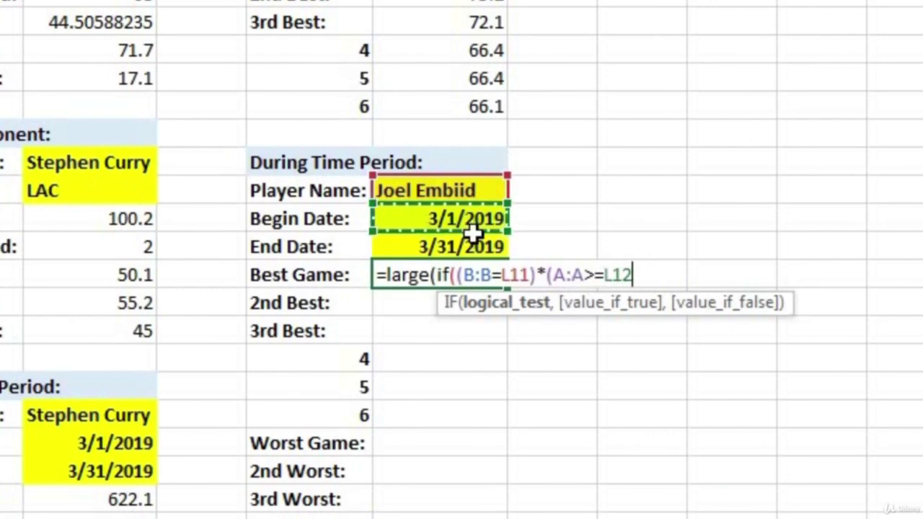
{"action": "type", "text": ")"}
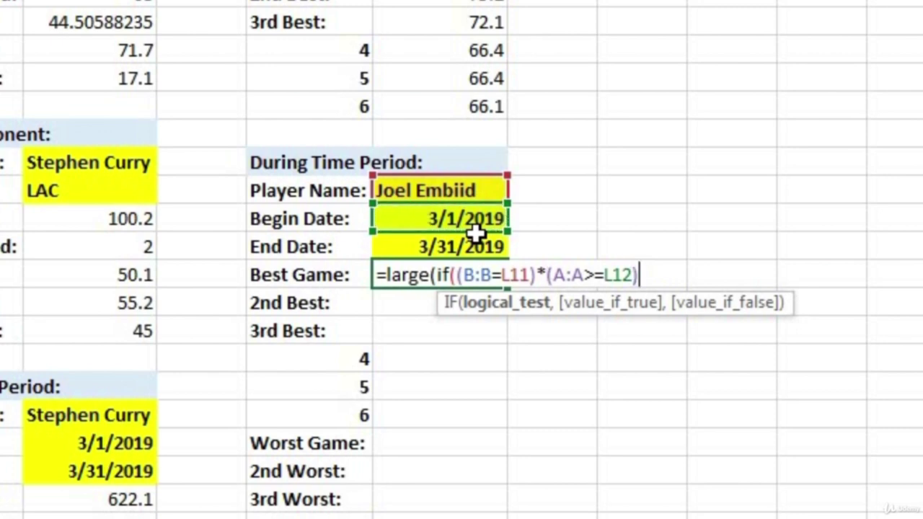
{"action": "type", "text": "*"}
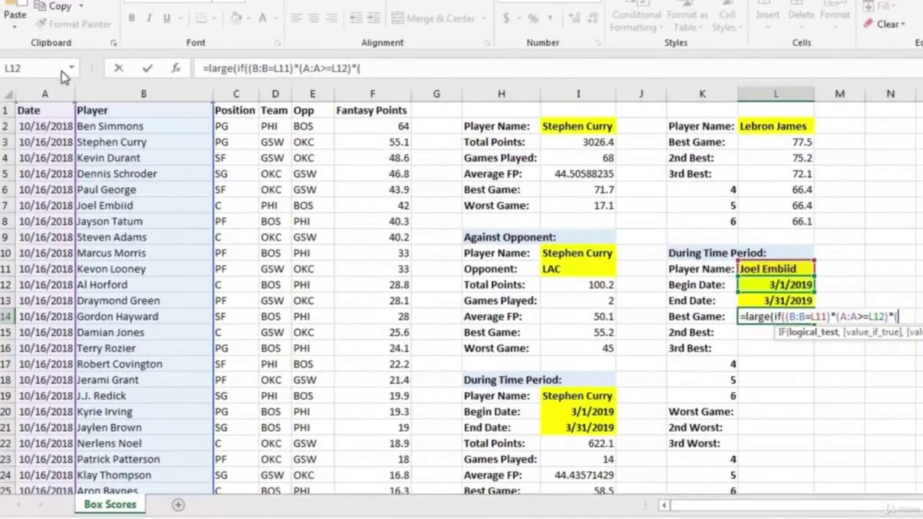
{"action": "left_click", "coordinate": [49, 94]}
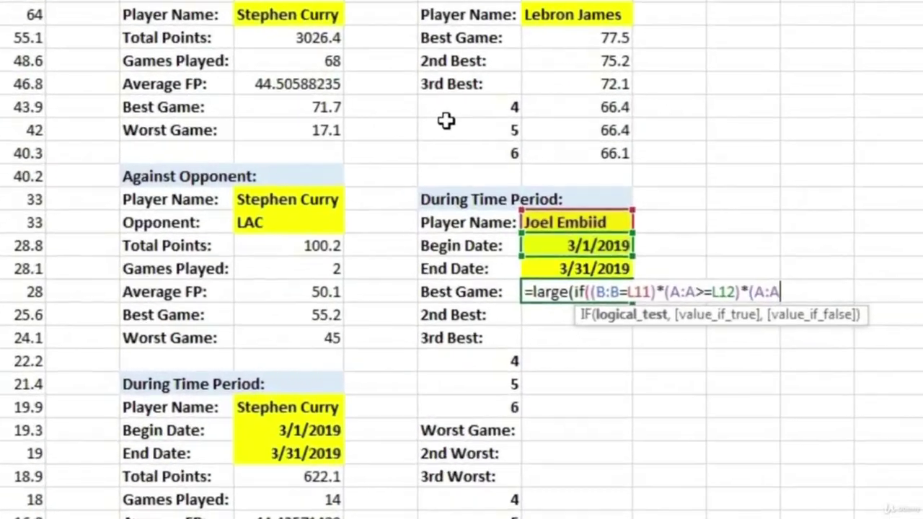
{"action": "type", "text": "<="}
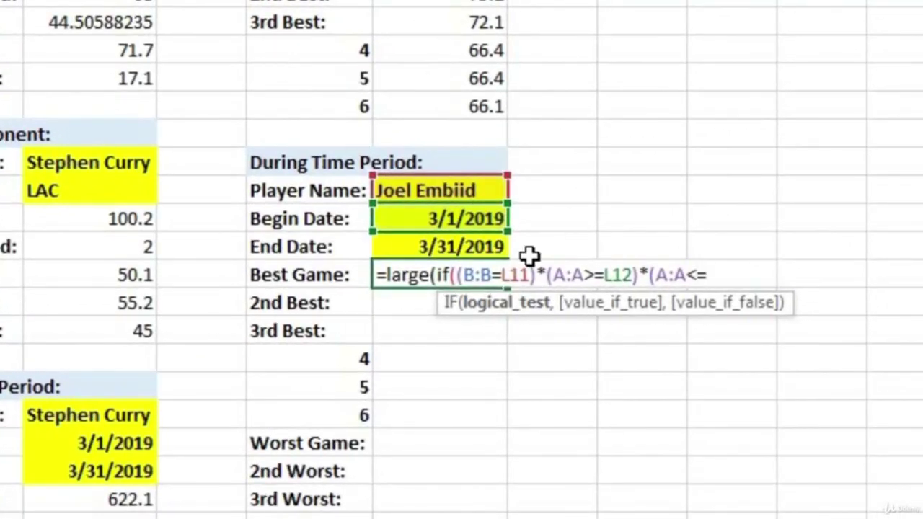
{"action": "left_click", "coordinate": [476, 247]}
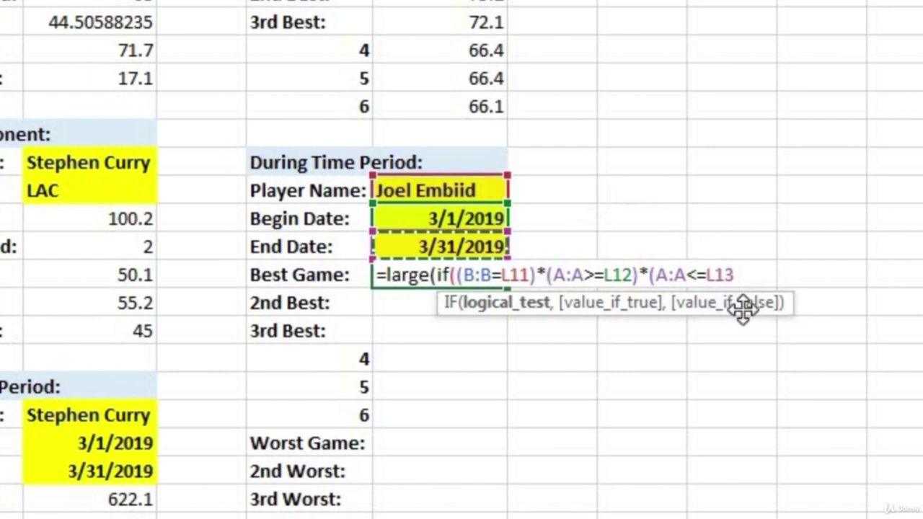
{"action": "type", "text": ")"}
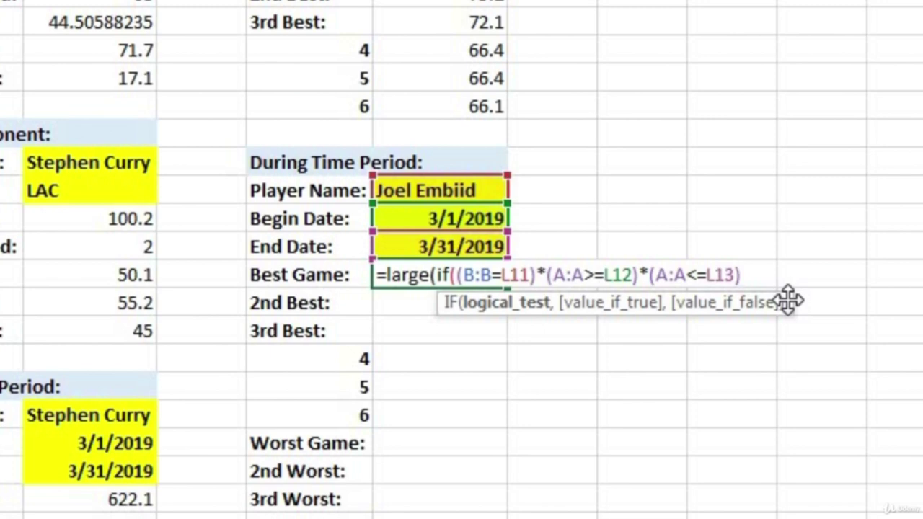
{"action": "type", "text": ","}
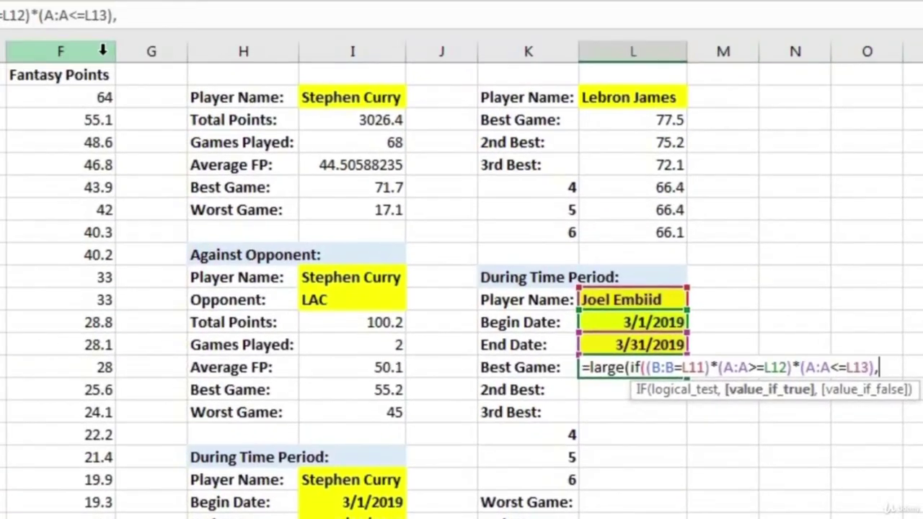
Finish the formula with F:F and rank 1 as an array formula, returning 78.
{"action": "left_click", "coordinate": [102, 49]}
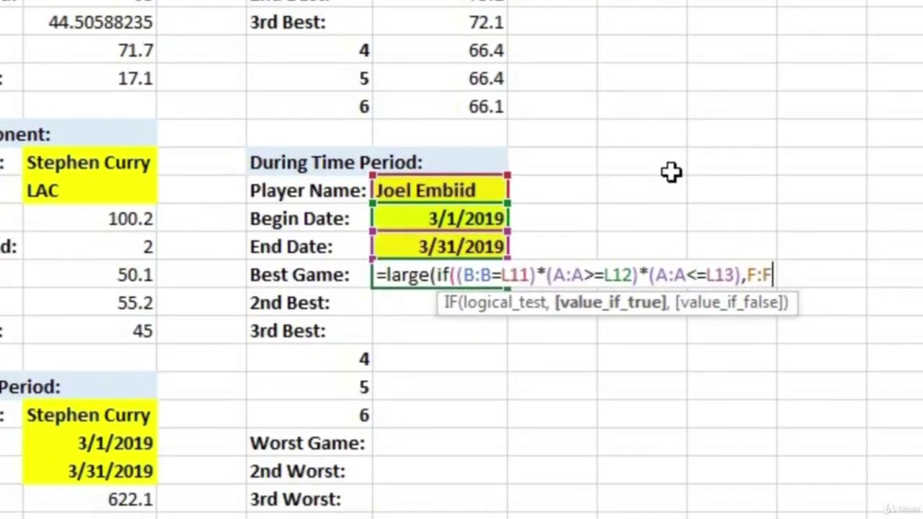
{"action": "type", "text": ")"}
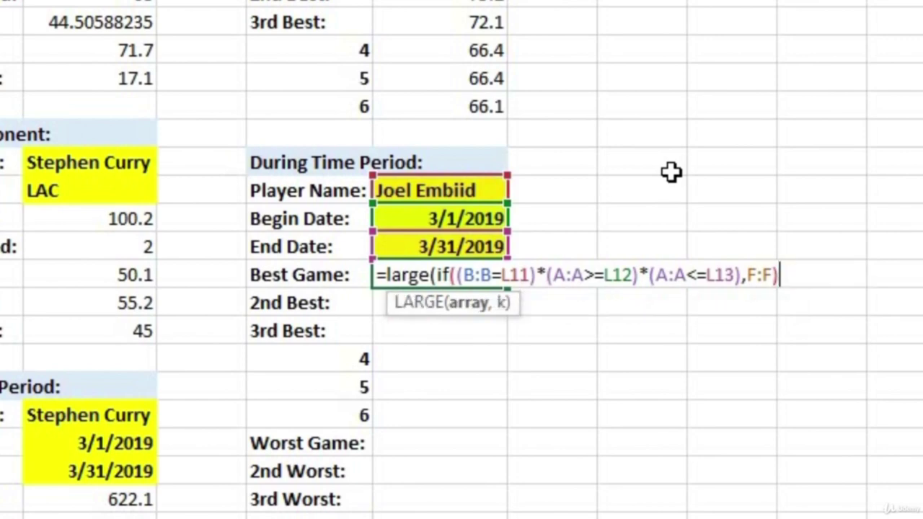
{"action": "type", "text": ",1)"}
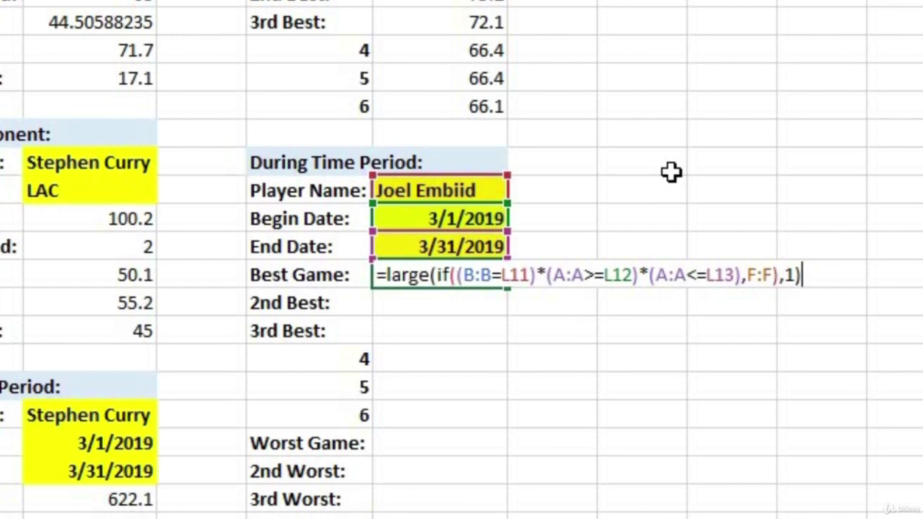
{"action": "key", "text": "ctrl+shift+Return"}
{"action": "key", "text": "Down"}
{"action": "left_click", "coordinate": [441, 282]}
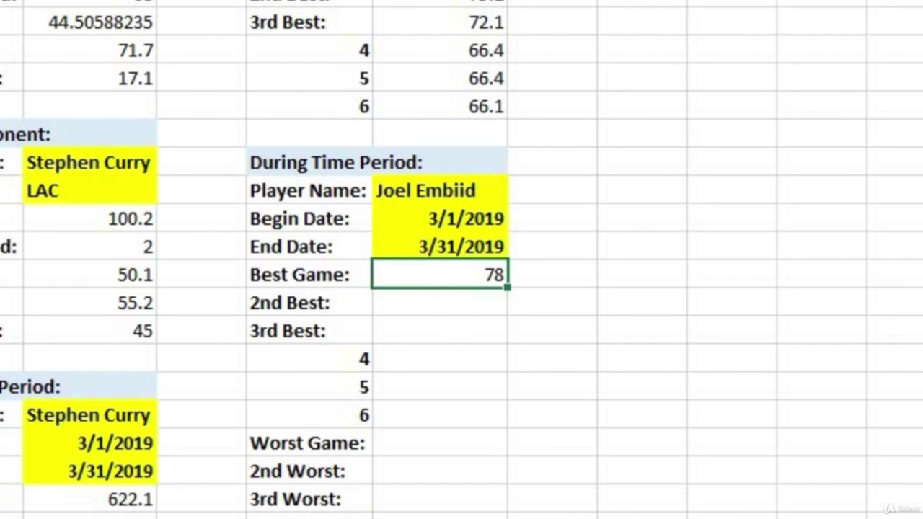
Copy the period Best Game formula text, leaving that cell unchanged.
{"action": "double_click", "coordinate": [418, 274]}
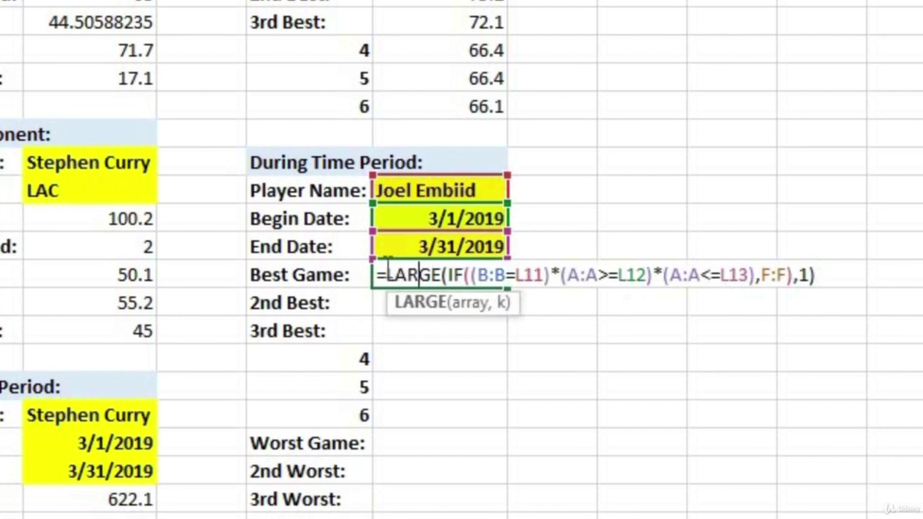
{"action": "key", "text": "Home"}
{"action": "key", "text": "shift+End"}
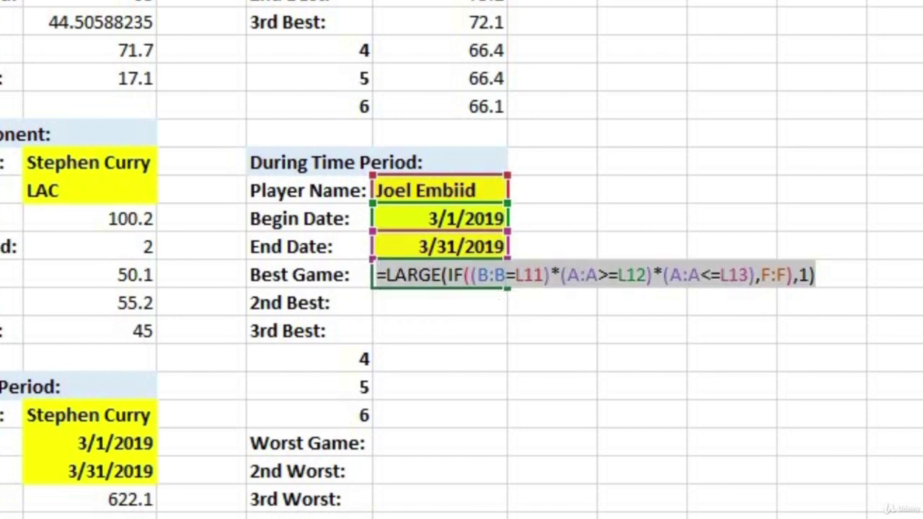
{"action": "key", "text": "Escape"}
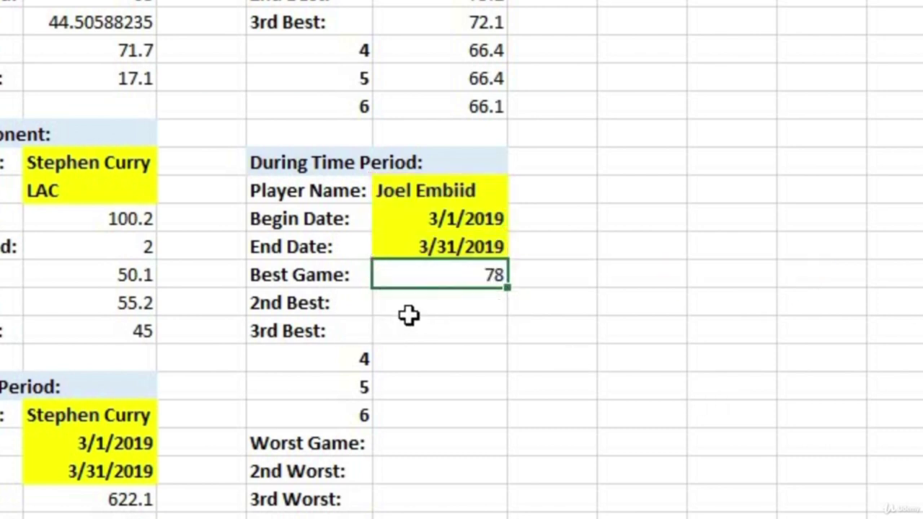
Paste the formula into 2nd Best with rank 2 as an array formula, returning 73.6.
{"action": "double_click", "coordinate": [424, 310]}
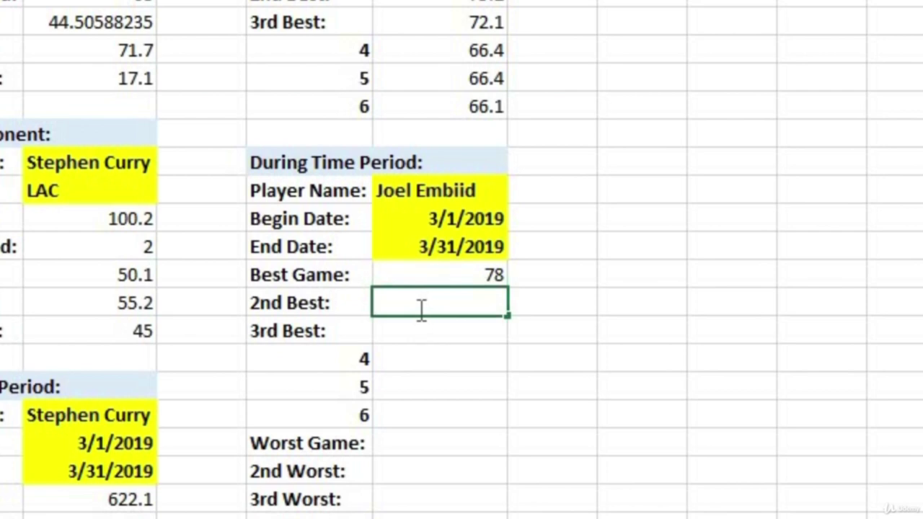
{"action": "key", "text": "ctrl+v"}
{"action": "double_click", "coordinate": [802, 296]}
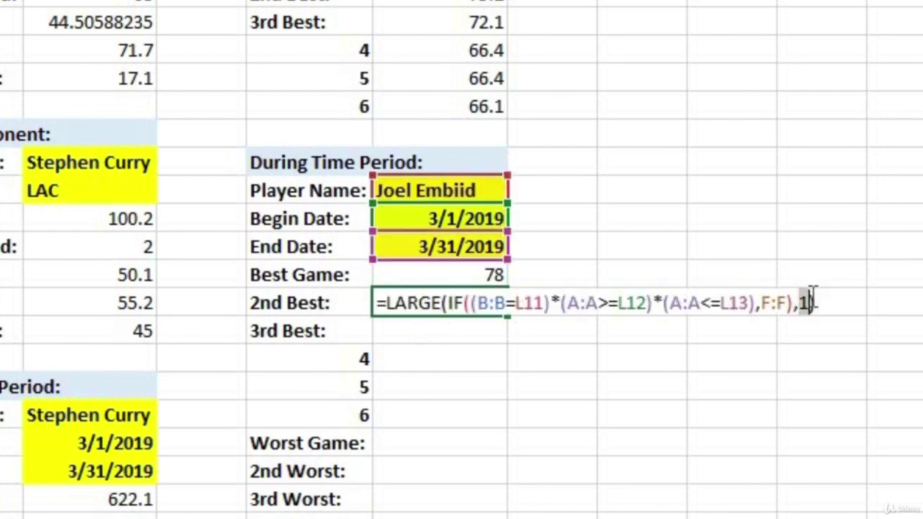
{"action": "type", "text": "2"}
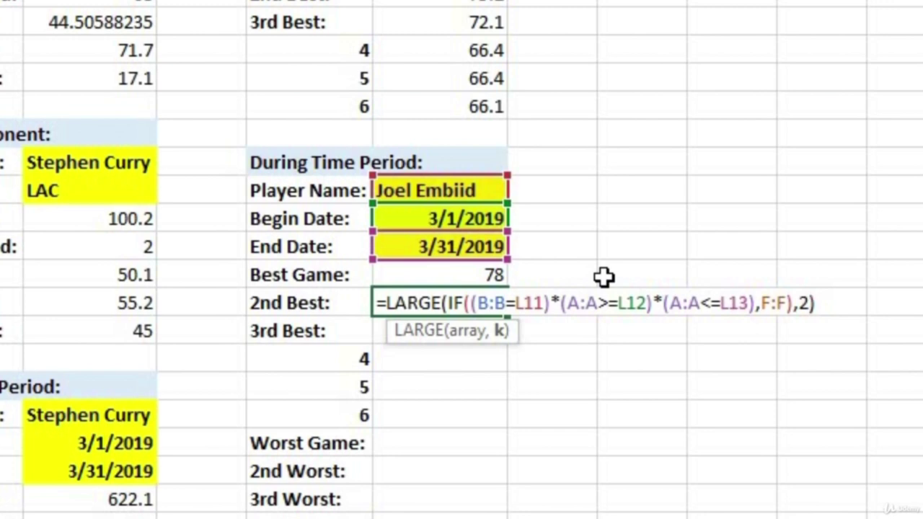
{"action": "key", "text": "ctrl+shift+Return"}
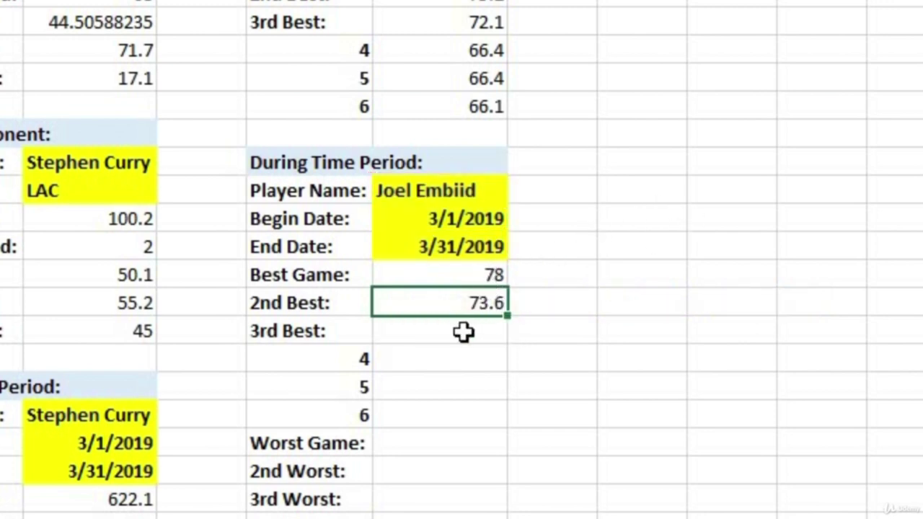
Paste the formula into 3rd Best with rank 3 as an array formula, returning 72.4.
{"action": "double_click", "coordinate": [444, 330]}
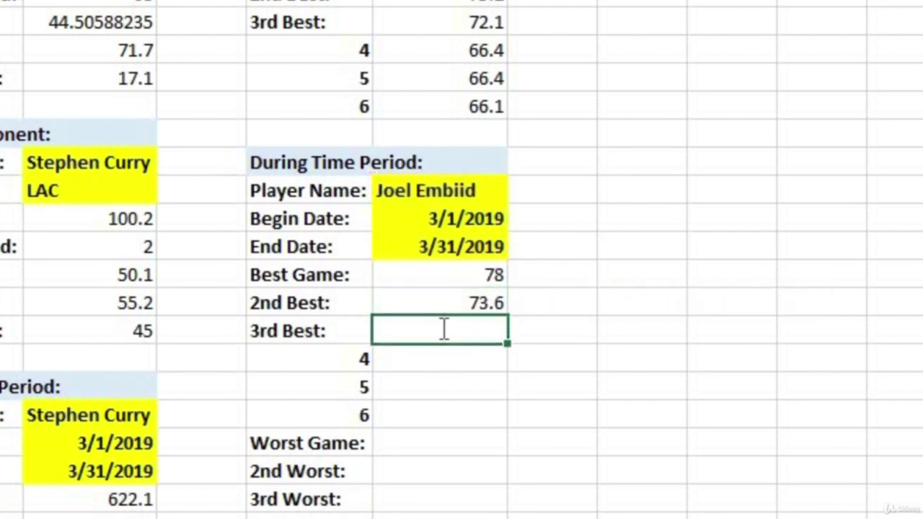
{"action": "key", "text": "ctrl+v"}
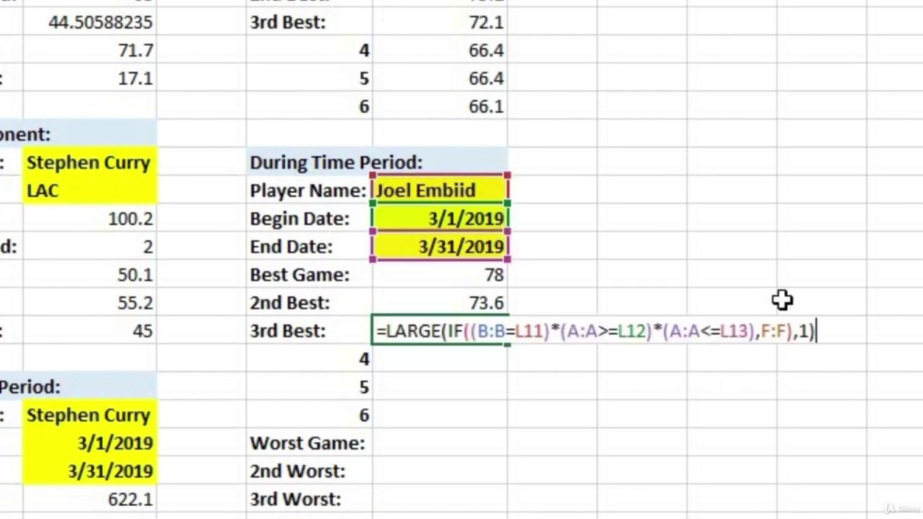
{"action": "double_click", "coordinate": [803, 331]}
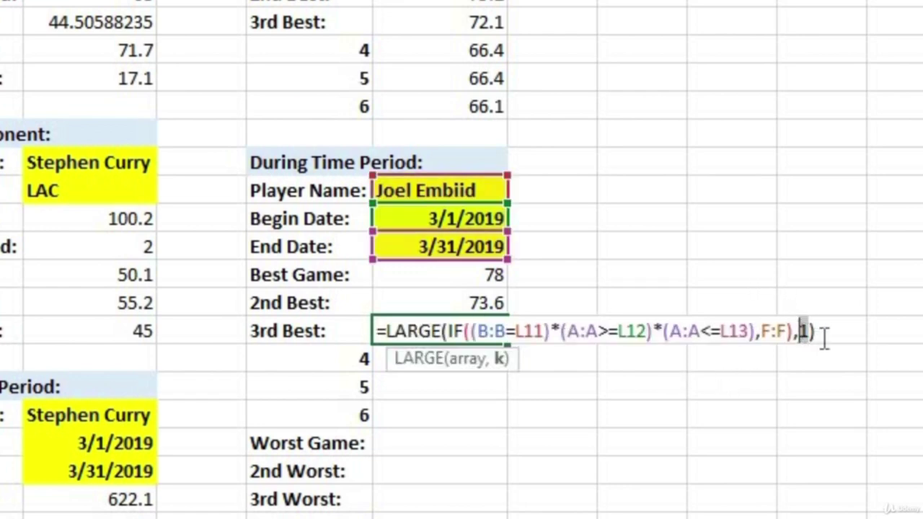
{"action": "type", "text": "3"}
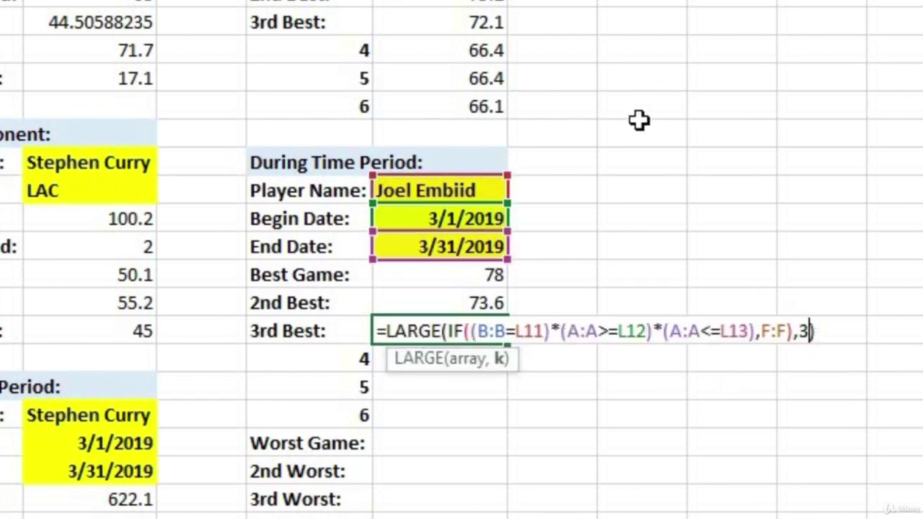
{"action": "key", "text": "ctrl+shift+Return"}
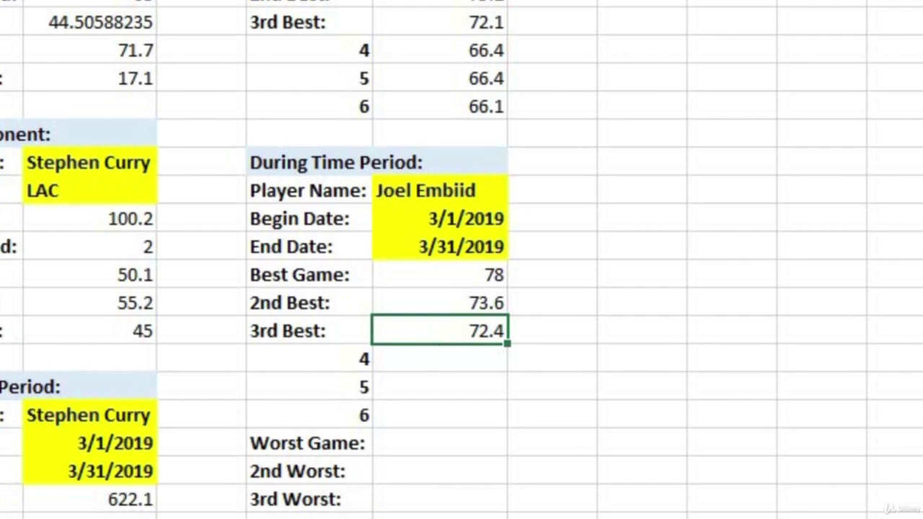
{"action": "left_click", "coordinate": [437, 355]}
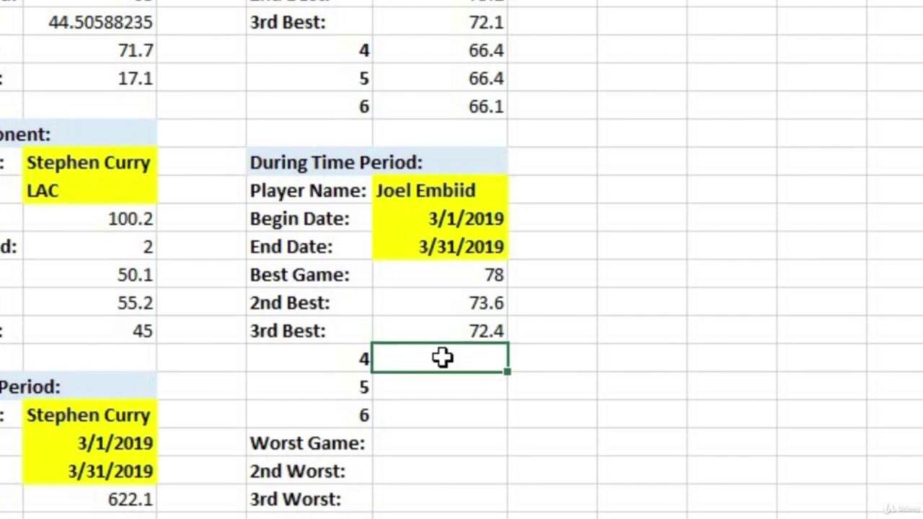
Paste the ranking formula into the rank-4 cell and take its rank from K17.
{"action": "double_click", "coordinate": [443, 356]}
{"action": "key", "text": "ctrl+v"}
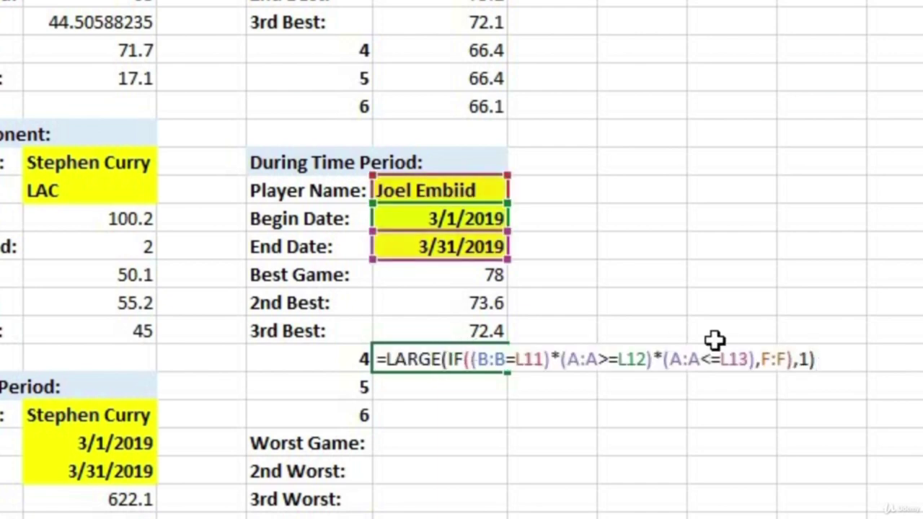
{"action": "left_click", "coordinate": [799, 358]}
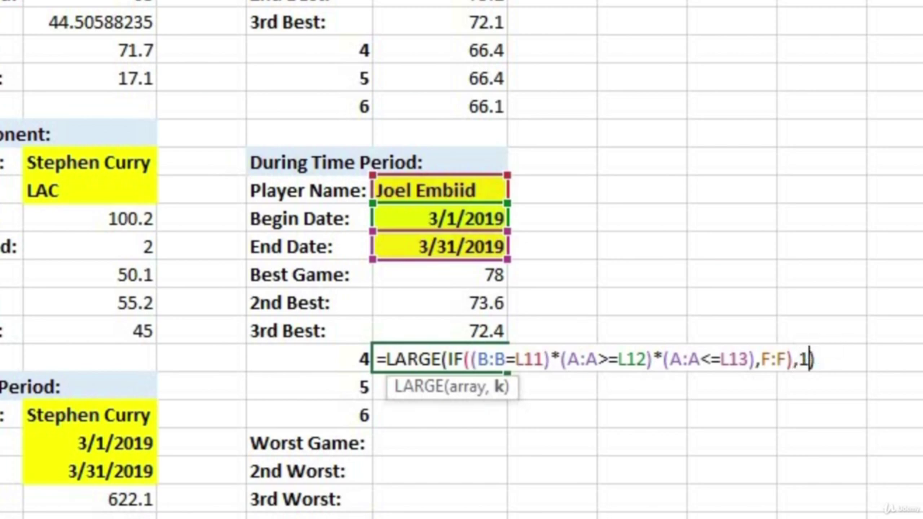
{"action": "key", "text": "BackSpace"}
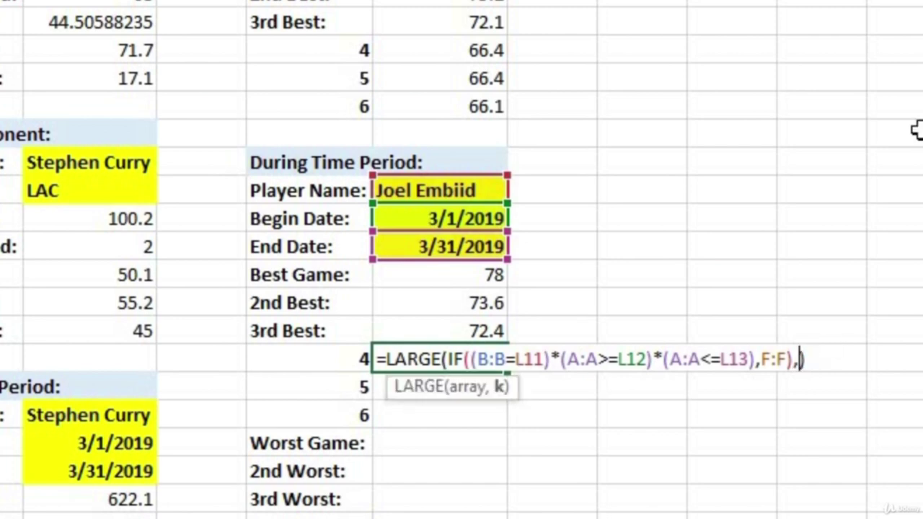
{"action": "left_click", "coordinate": [358, 356]}
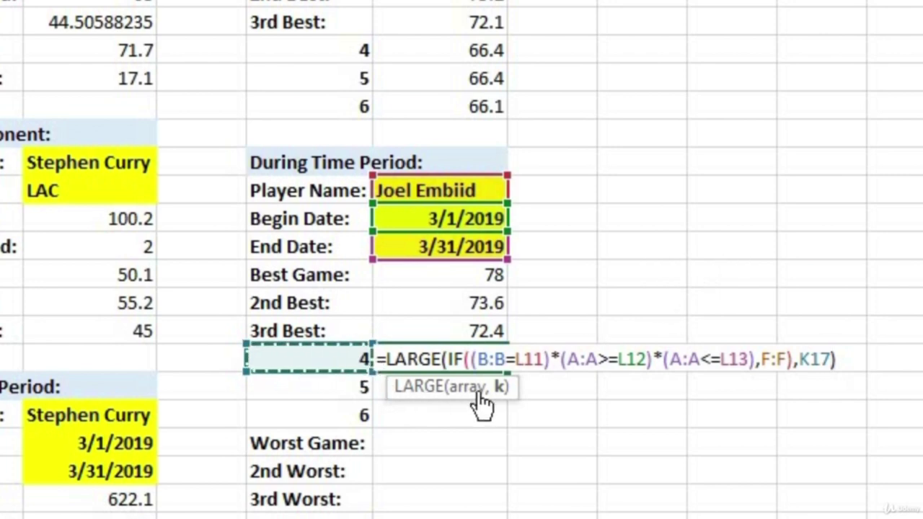
Make the L11, L12 and L13 references absolute and commit it as an array formula.
{"action": "left_click", "coordinate": [535, 359]}
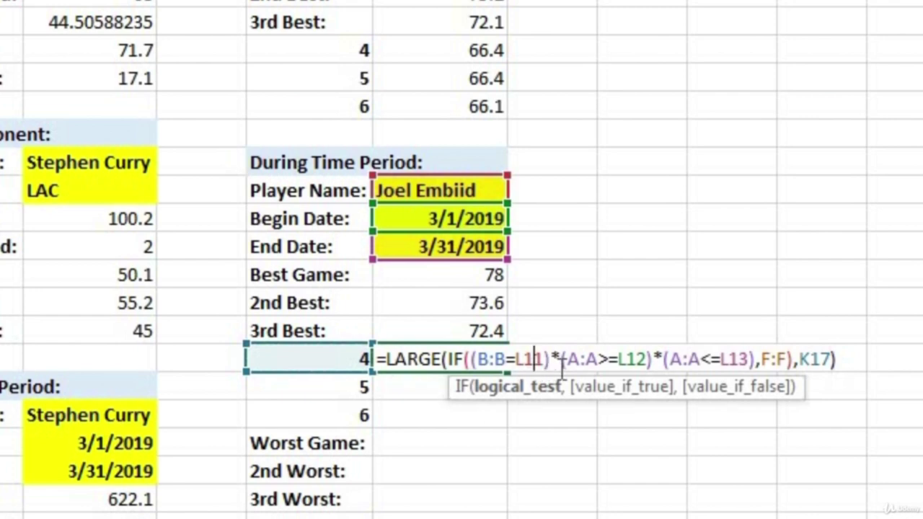
{"action": "key", "text": "F4"}
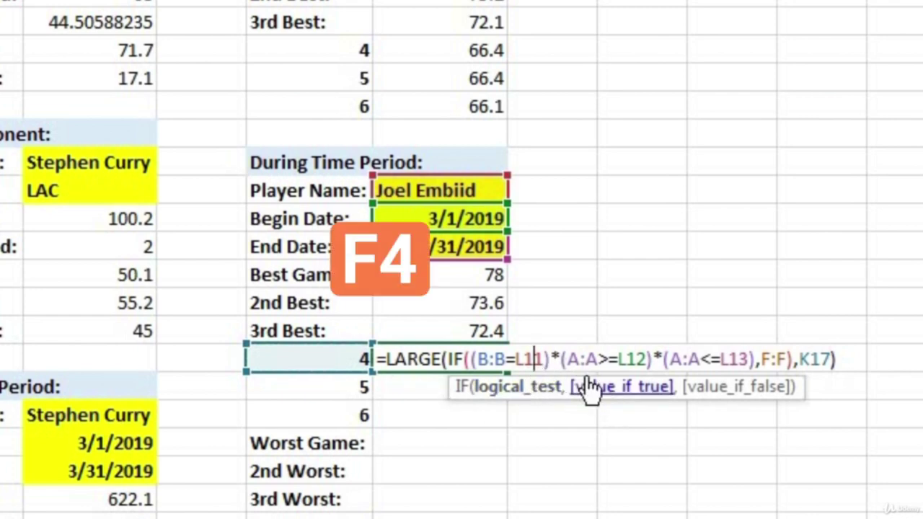
{"action": "key", "text": "F4"}
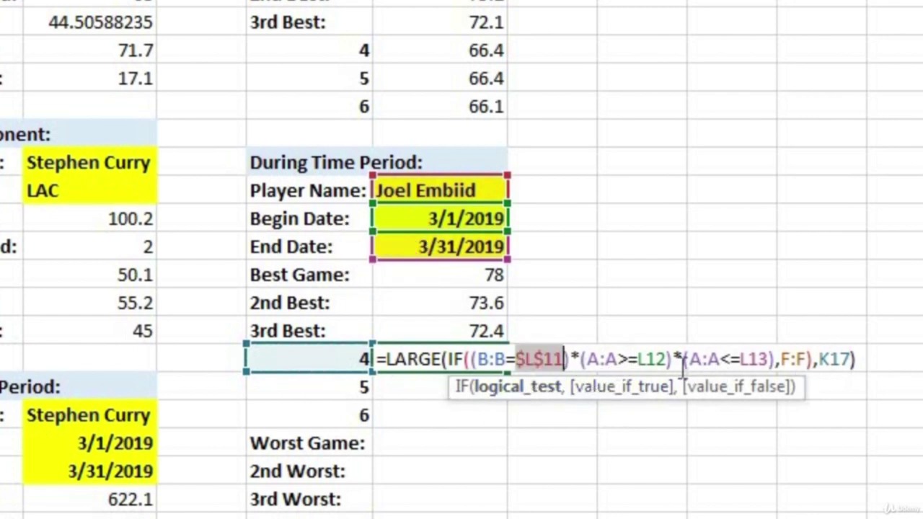
{"action": "left_click", "coordinate": [656, 359]}
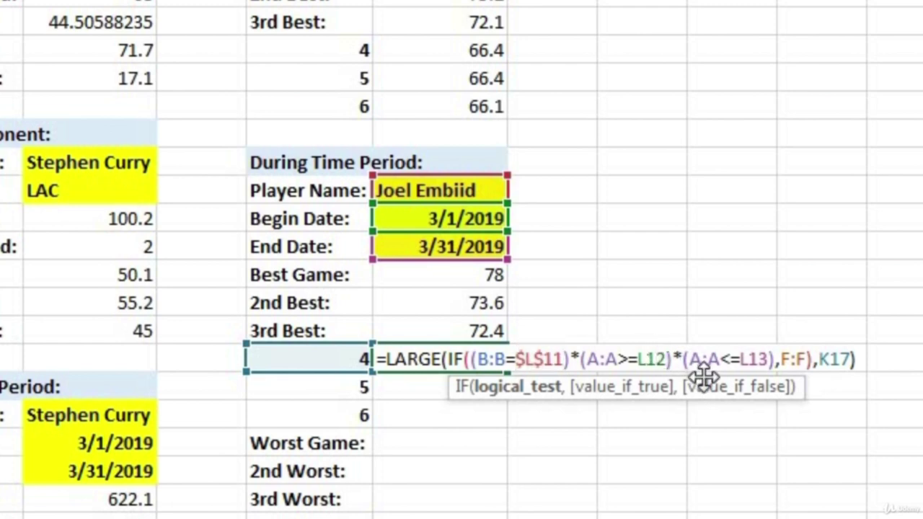
{"action": "key", "text": "F4"}
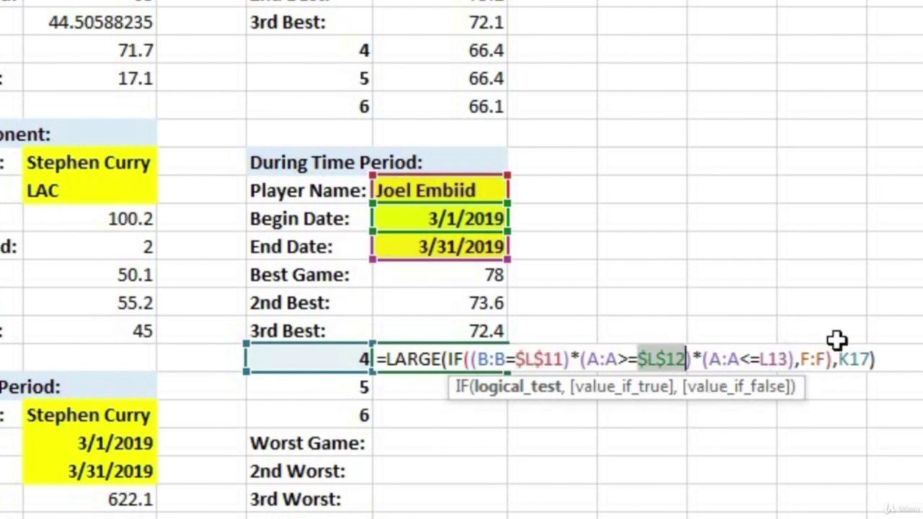
{"action": "left_click", "coordinate": [778, 360]}
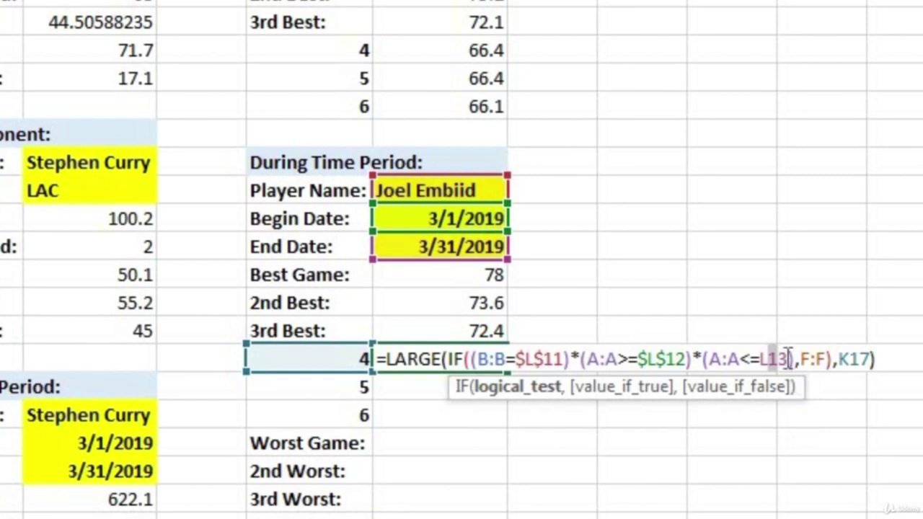
{"action": "key", "text": "F4"}
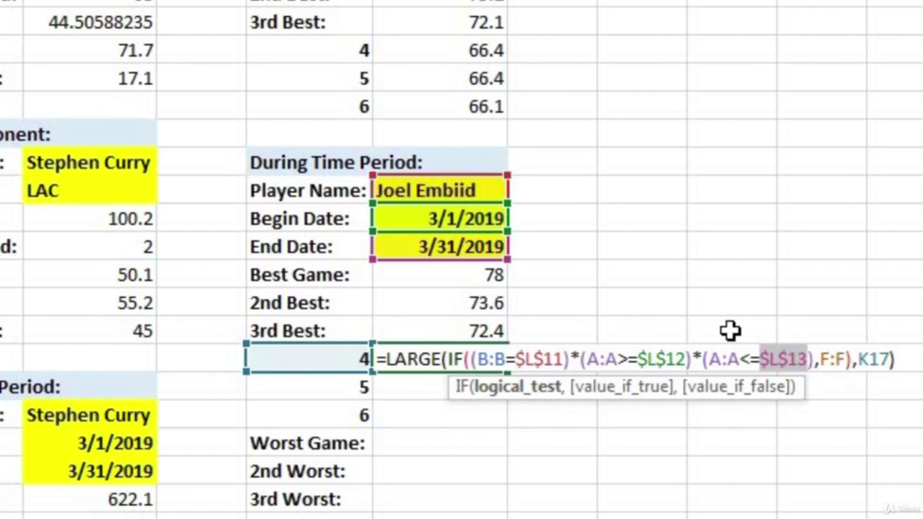
{"action": "key", "text": "ctrl+shift+Return"}
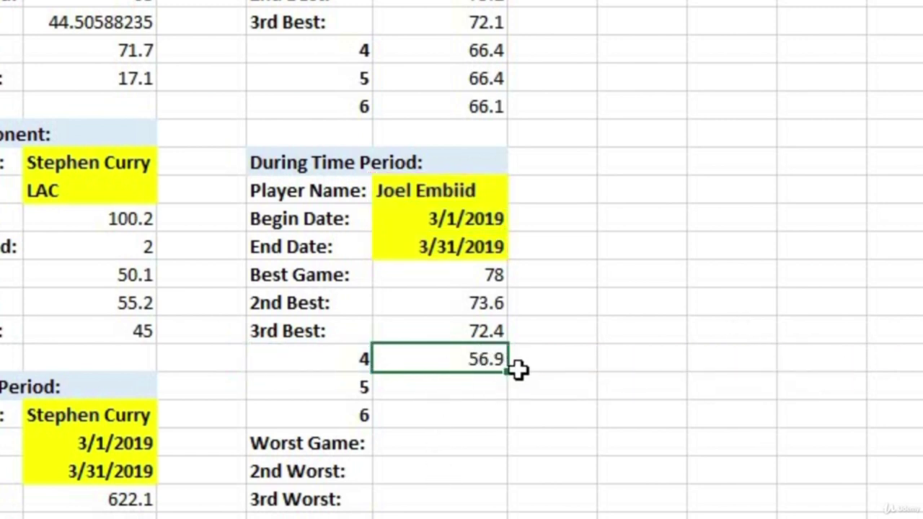
Copy the formula down to ranks 5 and 6, giving 56.3 and 51.4, and review the six best scores.
{"action": "left_click_drag", "start_coordinate": [509, 372], "coordinate": [506, 424]}
{"action": "left_click", "coordinate": [501, 393]}
{"action": "left_click", "coordinate": [490, 411]}
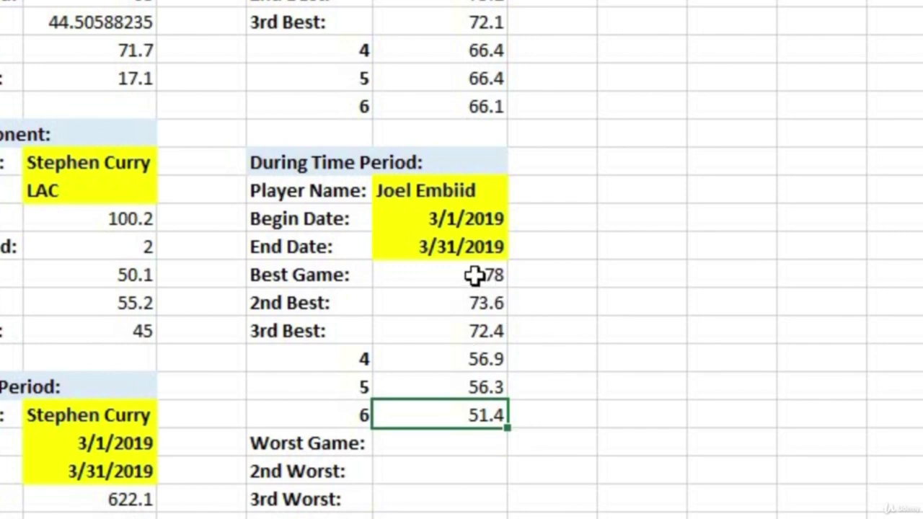
{"action": "left_click_drag", "start_coordinate": [474, 287], "coordinate": [470, 412]}
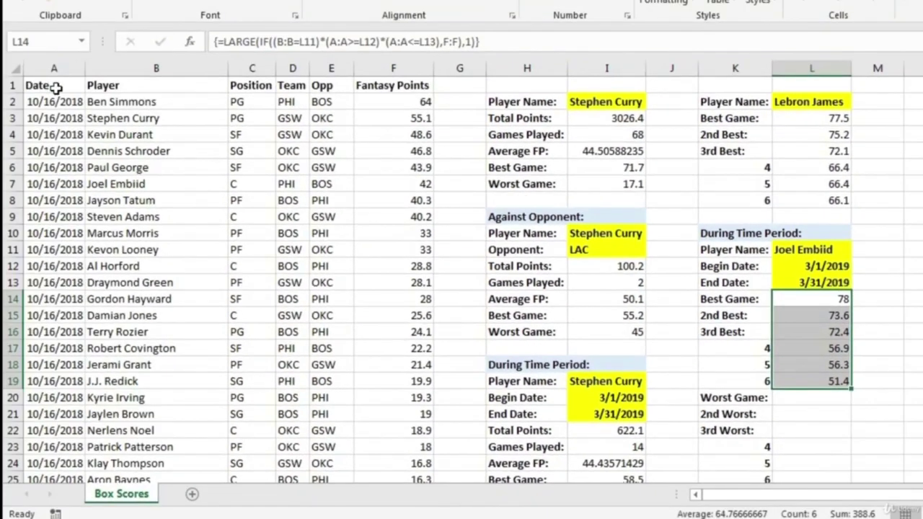
Turn on filtering and show only Joel Embiid's games.
{"action": "left_click", "coordinate": [55, 87]}
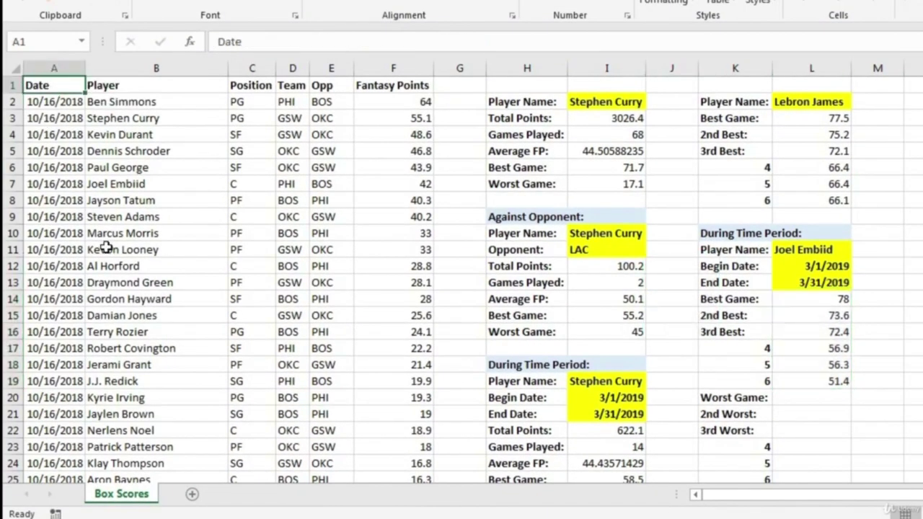
{"action": "key", "text": "ctrl+shift+l"}
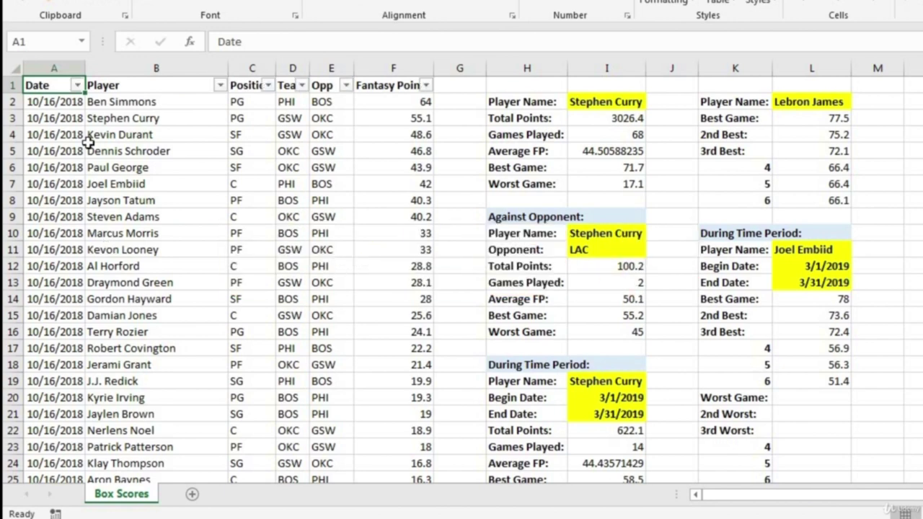
{"action": "left_click", "coordinate": [220, 86]}
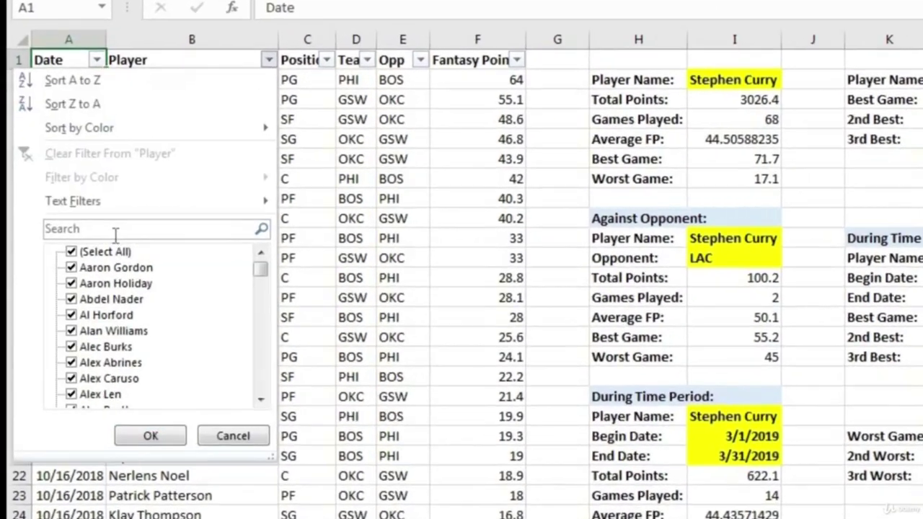
{"action": "left_click", "coordinate": [129, 230]}
{"action": "type", "text": "joel"}
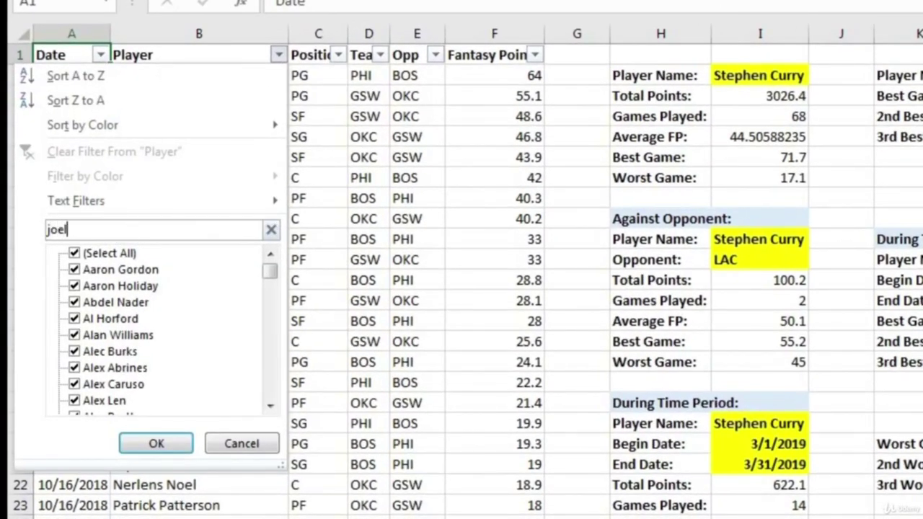
{"action": "left_click", "coordinate": [159, 444]}
{"action": "left_click", "coordinate": [93, 116]}
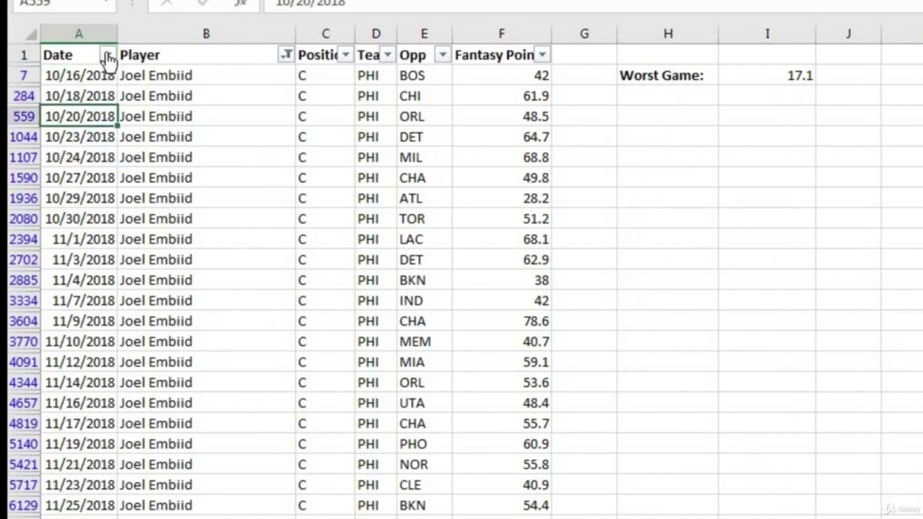
Filter the Date column to March 2019 only.
{"action": "left_click", "coordinate": [107, 56]}
{"action": "left_click", "coordinate": [68, 254]}
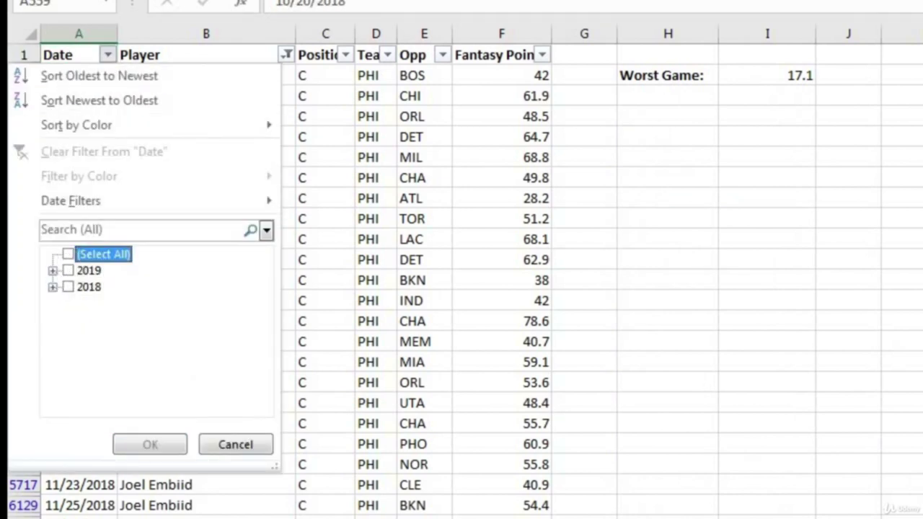
{"action": "left_click", "coordinate": [52, 270]}
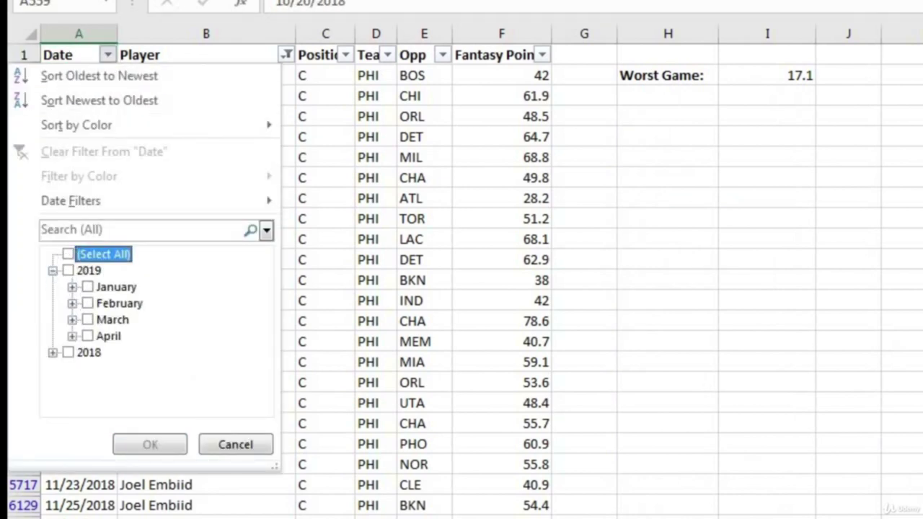
{"action": "left_click", "coordinate": [87, 319]}
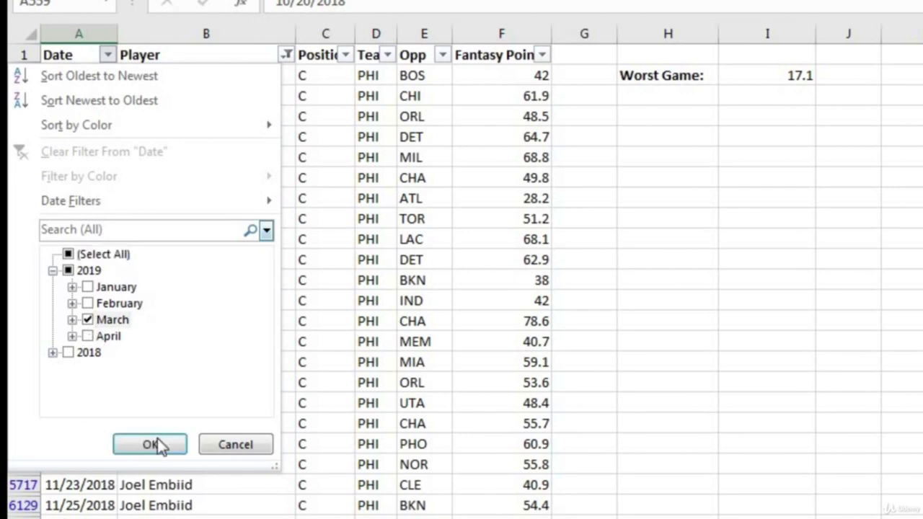
{"action": "left_click", "coordinate": [150, 445]}
Sort Fantasy Points largest to smallest and select the top five scores.
{"action": "left_click", "coordinate": [526, 135]}
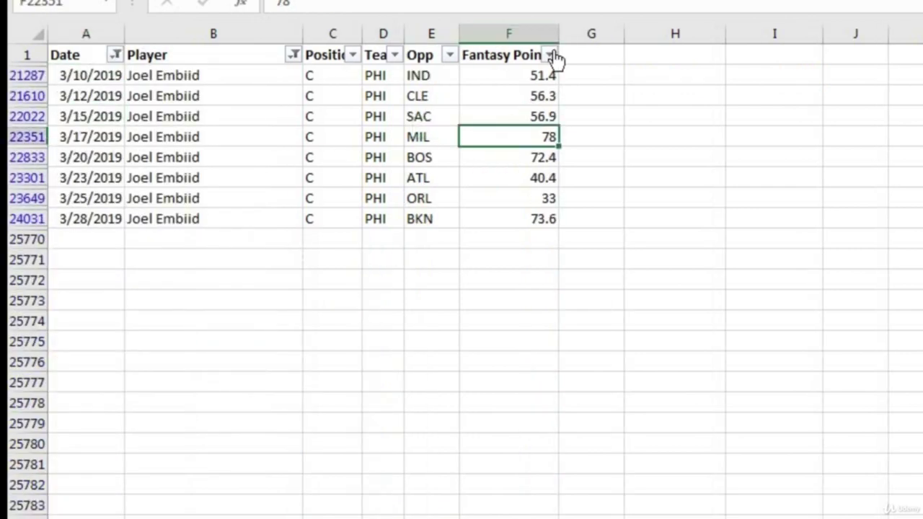
{"action": "left_click", "coordinate": [553, 56]}
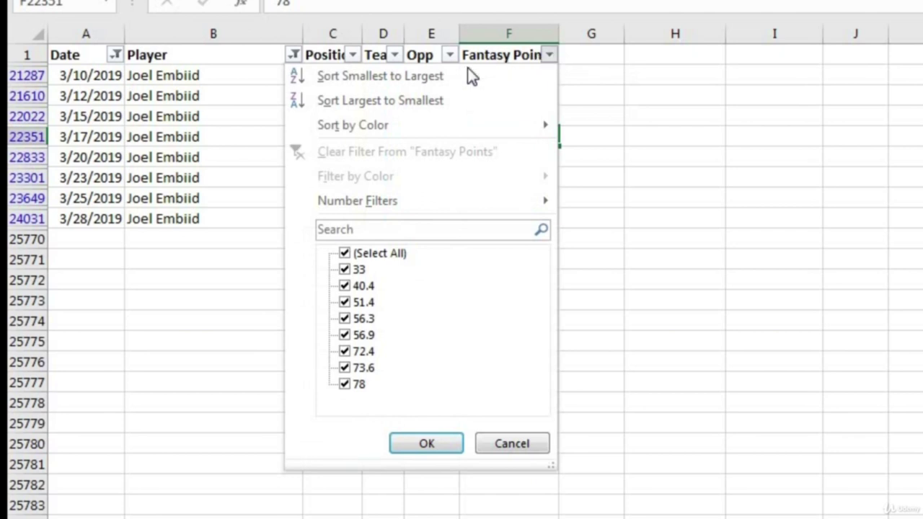
{"action": "left_click", "coordinate": [440, 98]}
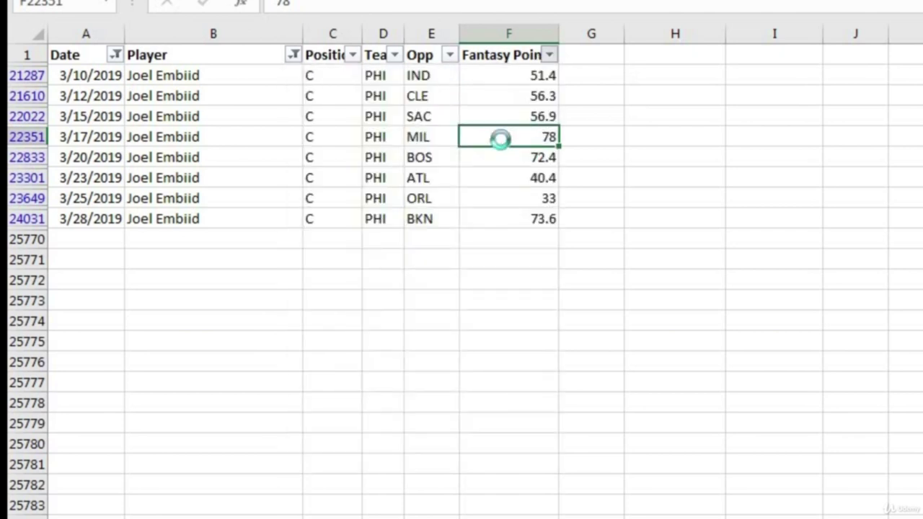
{"action": "left_click_drag", "start_coordinate": [534, 75], "coordinate": [534, 161]}
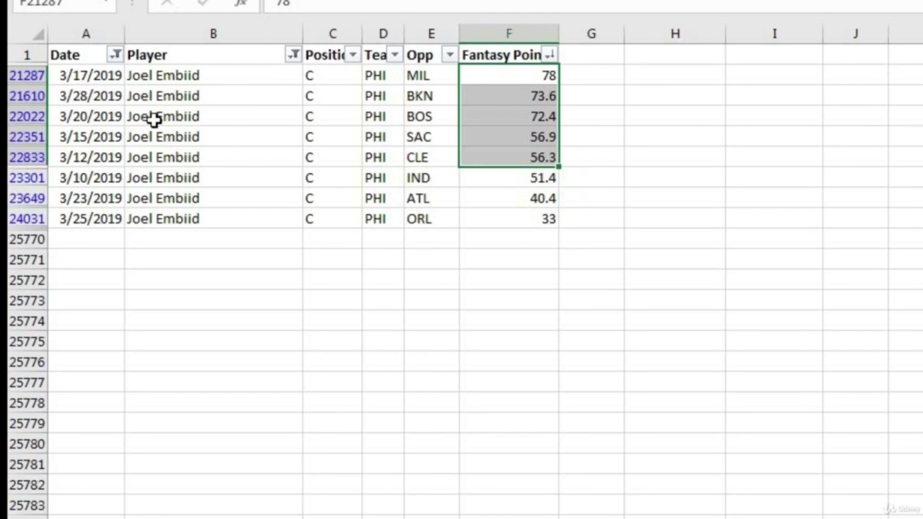
Clear the Date and Player filters so all box score rows show again.
{"action": "left_click", "coordinate": [115, 55]}
{"action": "left_click", "coordinate": [98, 288]}
{"action": "left_click", "coordinate": [150, 444]}
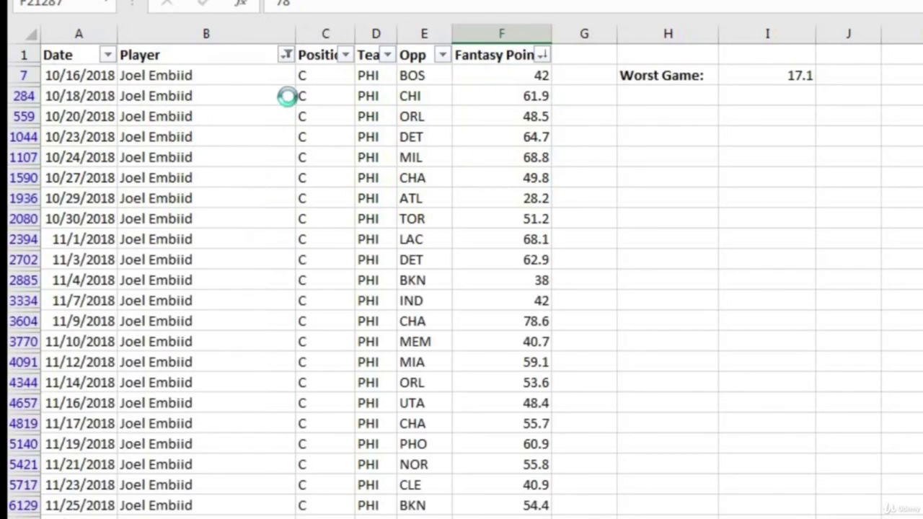
{"action": "left_click", "coordinate": [287, 55]}
{"action": "left_click", "coordinate": [137, 258]}
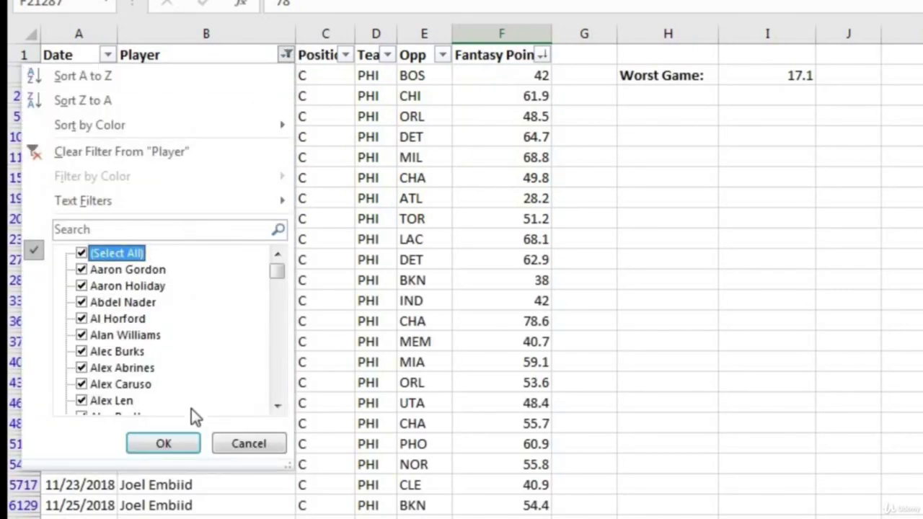
{"action": "left_click", "coordinate": [163, 444]}
{"action": "left_click", "coordinate": [369, 136]}
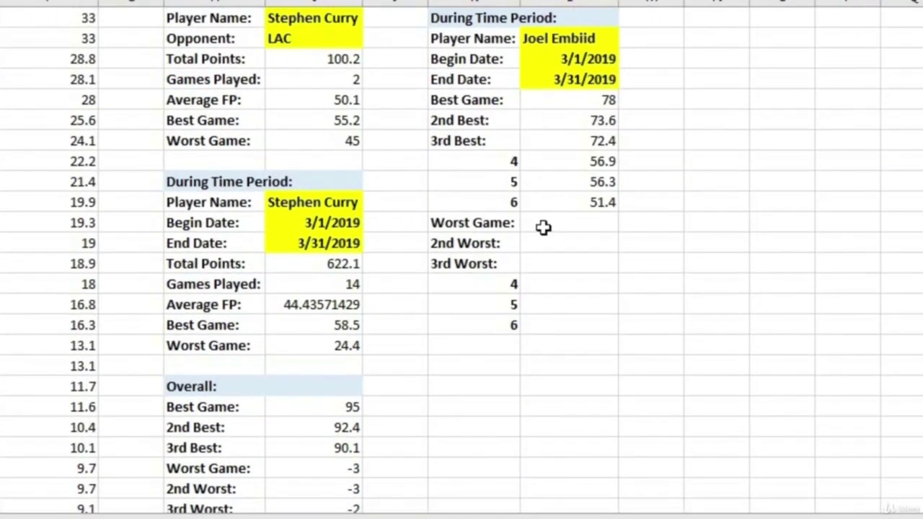
Select the Worst Game cells K17:L22 for the SMALL formulas giving 33, 40.4 and 51.4.
{"action": "left_click_drag", "start_coordinate": [549, 223], "coordinate": [557, 247]}
{"action": "left_click_drag", "start_coordinate": [559, 288], "coordinate": [558, 322]}
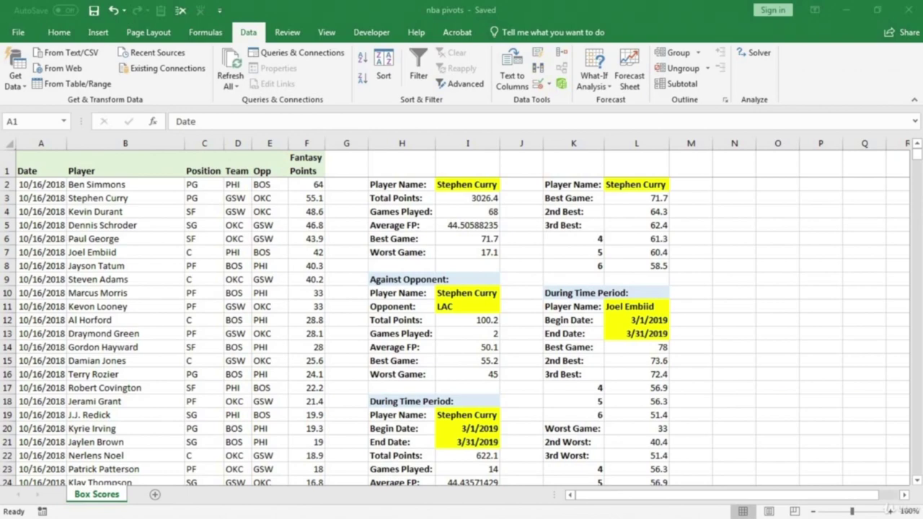
{"action": "left_click", "coordinate": [41, 171]}
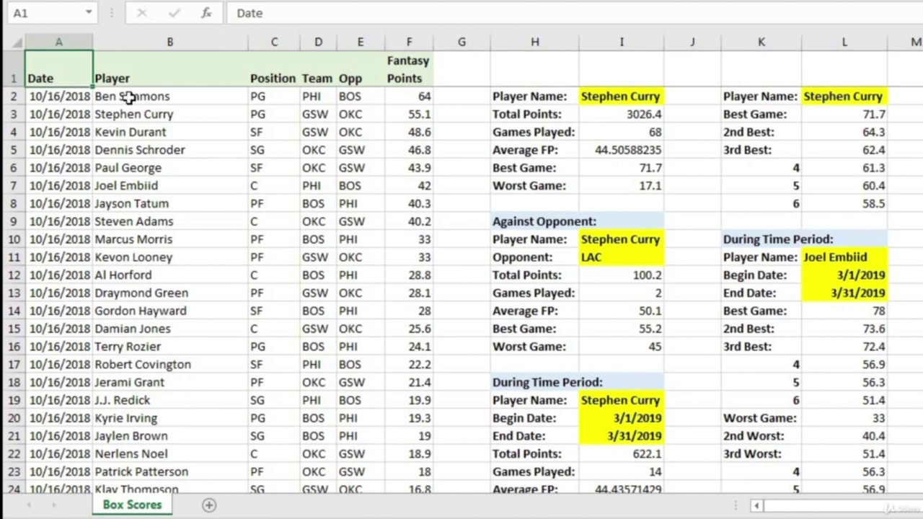
Turn on filtering and show only LeBron James's games.
{"action": "key", "text": "ctrl+shift+l"}
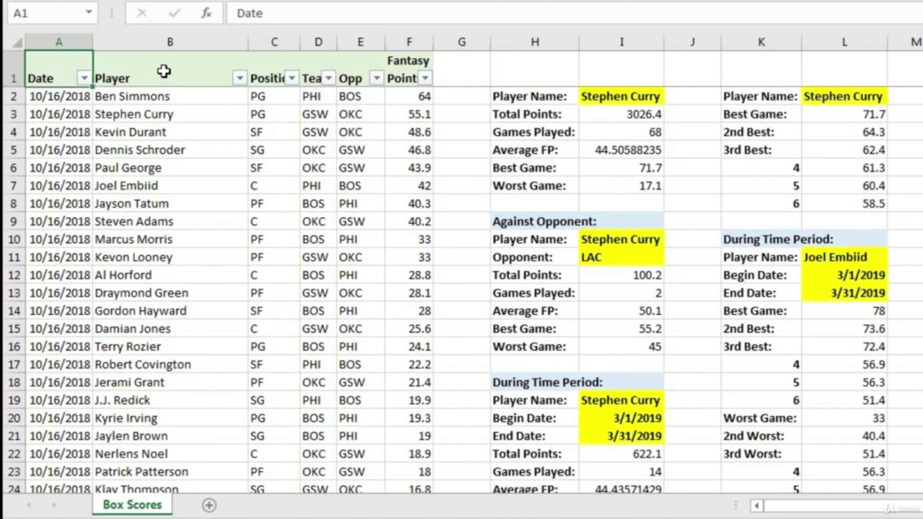
{"action": "left_click", "coordinate": [239, 78]}
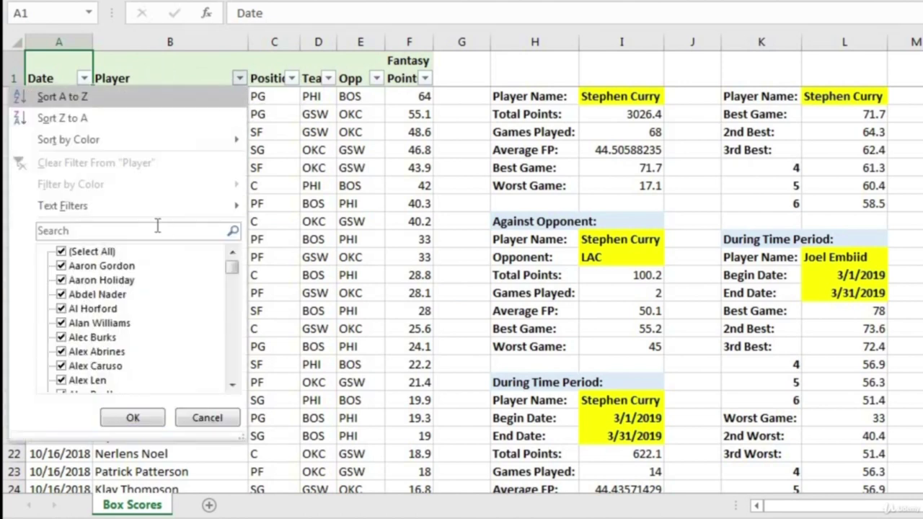
{"action": "left_click", "coordinate": [145, 230]}
{"action": "type", "text": "lebron"}
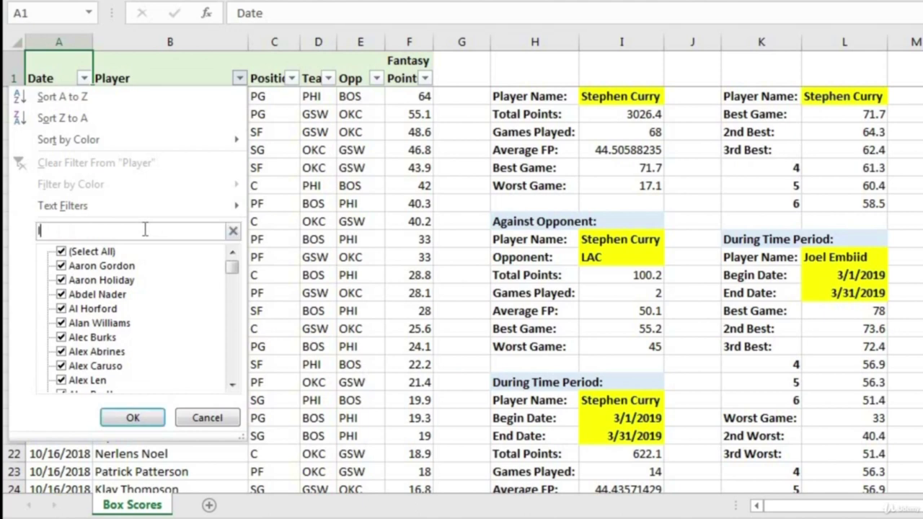
{"action": "left_click", "coordinate": [145, 417]}
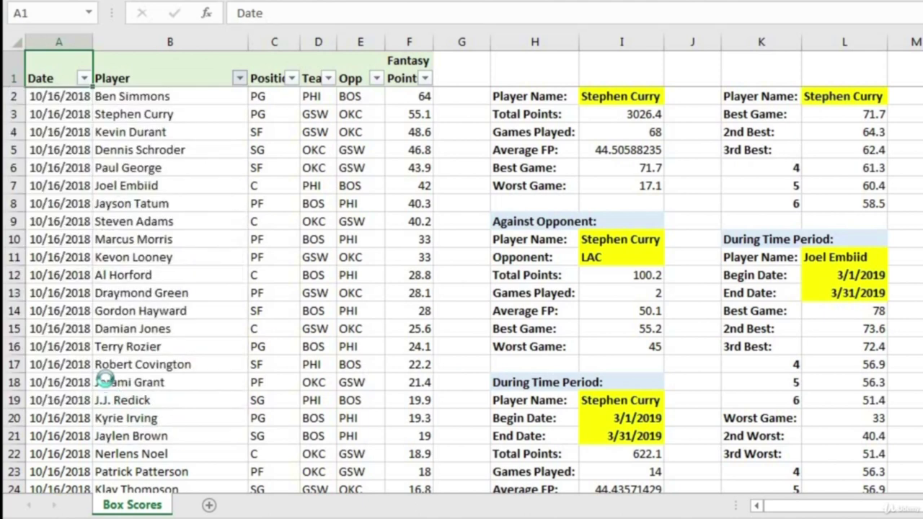
{"action": "left_click_drag", "start_coordinate": [72, 106], "coordinate": [433, 381]}
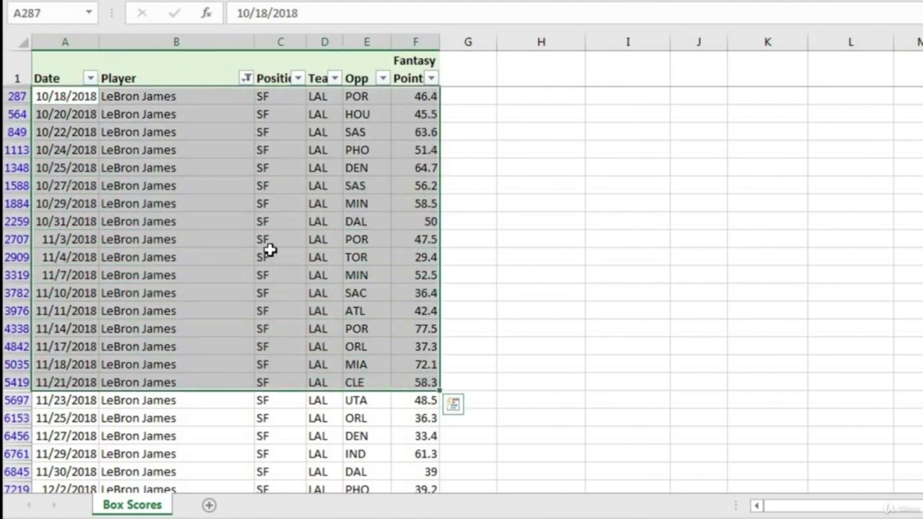
{"action": "left_click", "coordinate": [58, 69]}
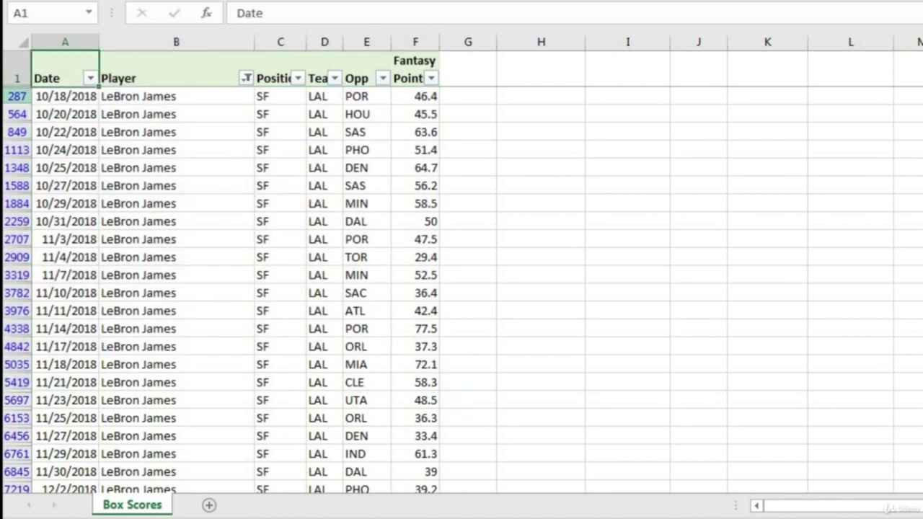
Select all players in the Player filter to show every game again.
{"action": "left_click", "coordinate": [247, 80]}
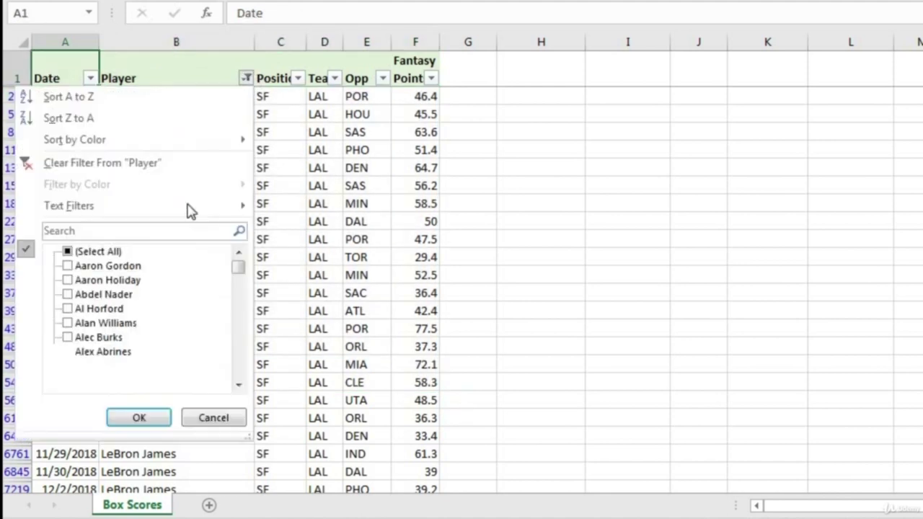
{"action": "left_click", "coordinate": [121, 252]}
{"action": "left_click", "coordinate": [152, 421]}
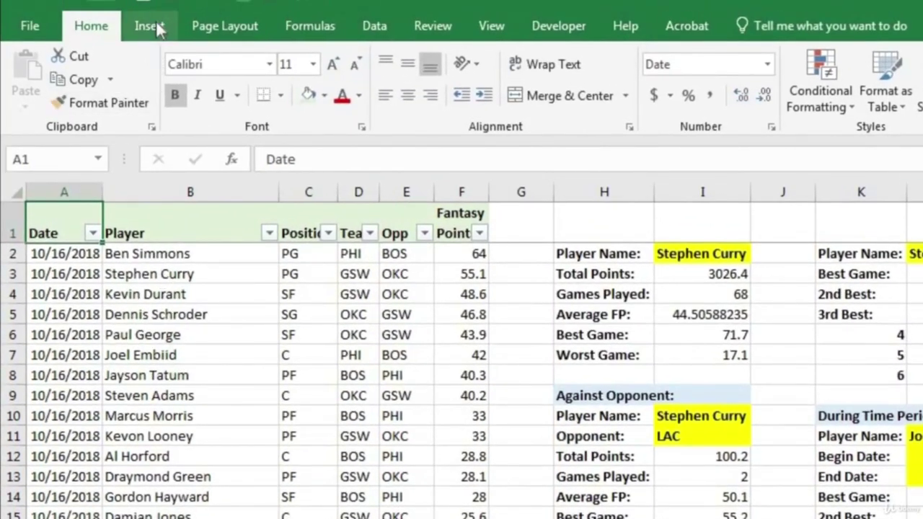
Insert a PivotTable from 'Box Scores'!$A$1:$F$25769 on a new worksheet.
{"action": "left_click", "coordinate": [152, 26]}
{"action": "left_click", "coordinate": [46, 81]}
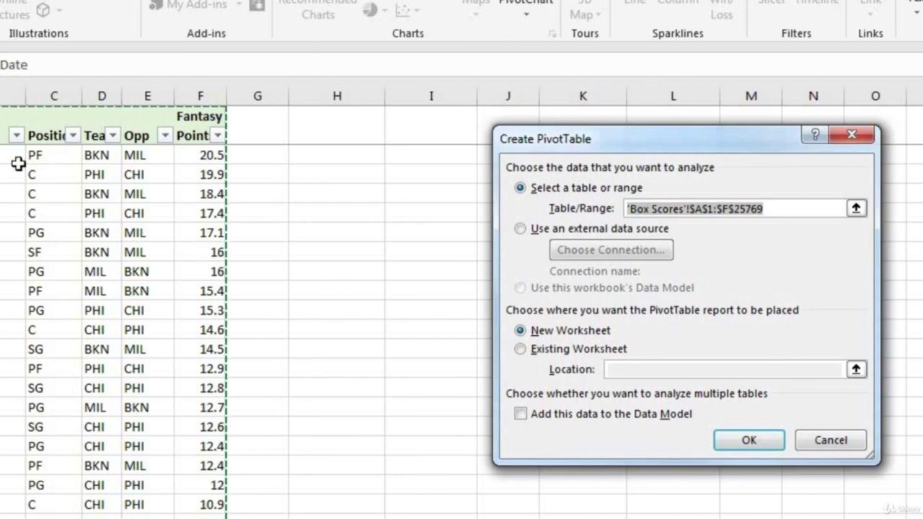
{"action": "left_click_drag", "start_coordinate": [691, 138], "coordinate": [469, 131]}
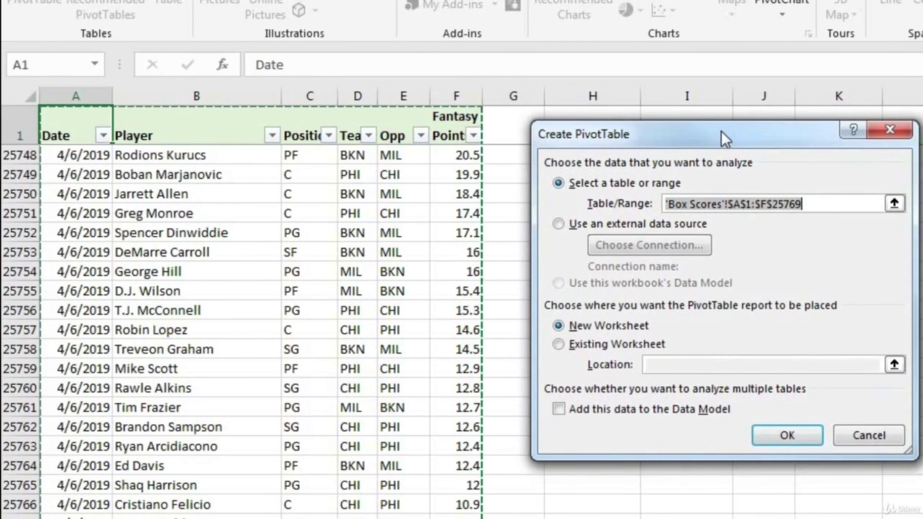
{"action": "left_click_drag", "start_coordinate": [725, 131], "coordinate": [716, 132]}
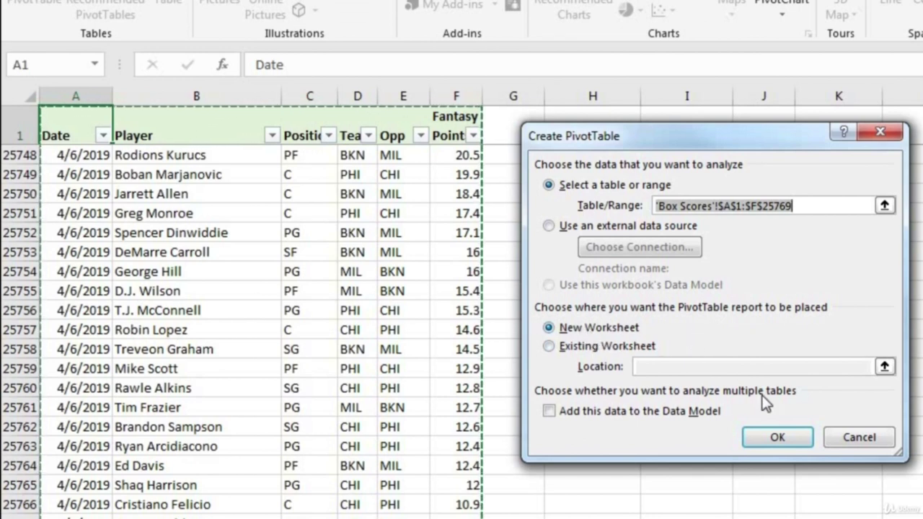
{"action": "left_click", "coordinate": [782, 437]}
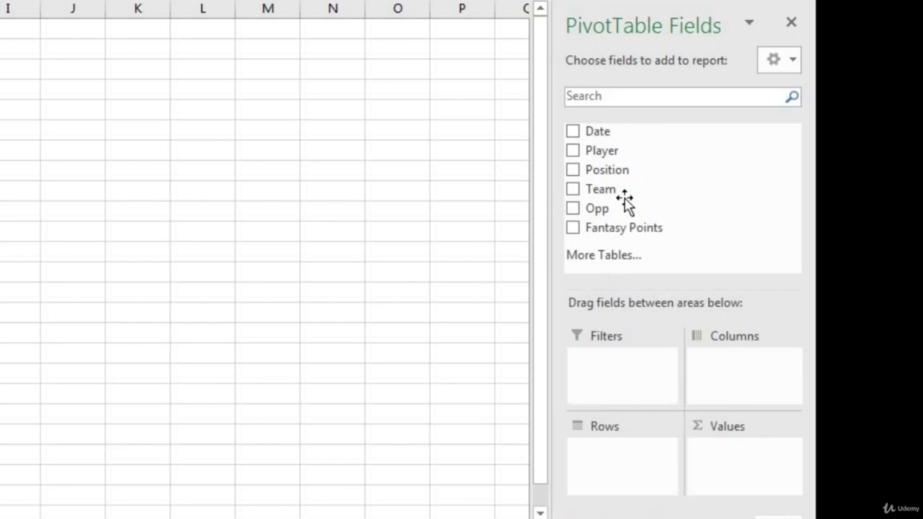
{"action": "left_click_drag", "start_coordinate": [609, 150], "coordinate": [620, 450]}
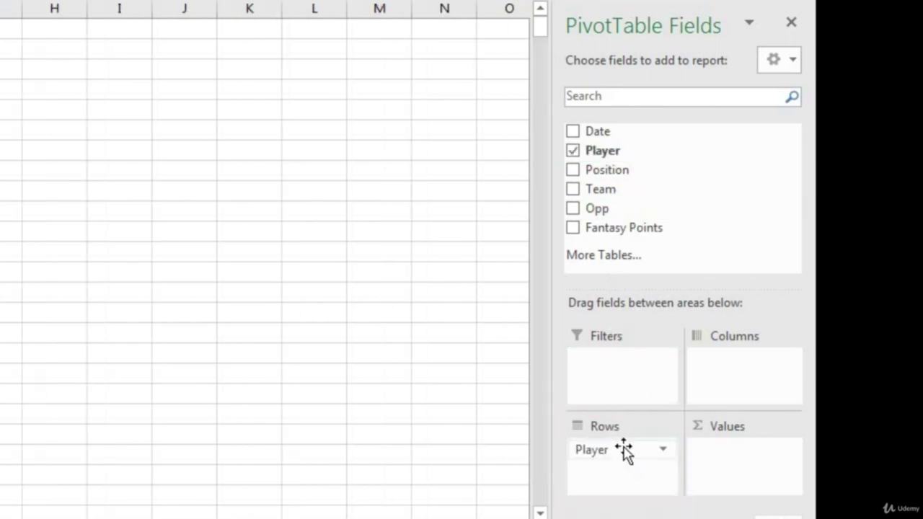
{"action": "scroll", "coordinate": [56, 244], "scroll_direction": "down", "scroll_amount": 12}
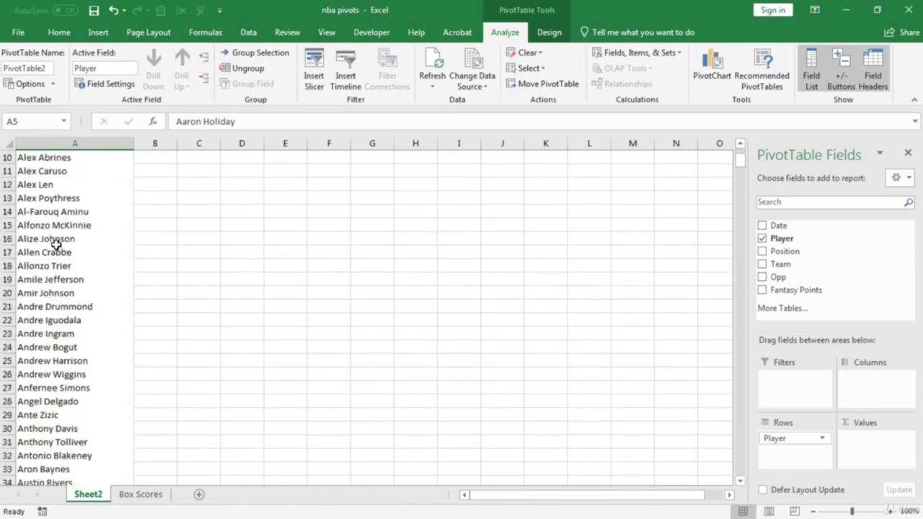
{"action": "scroll", "coordinate": [74, 287], "scroll_direction": "up", "scroll_amount": 12}
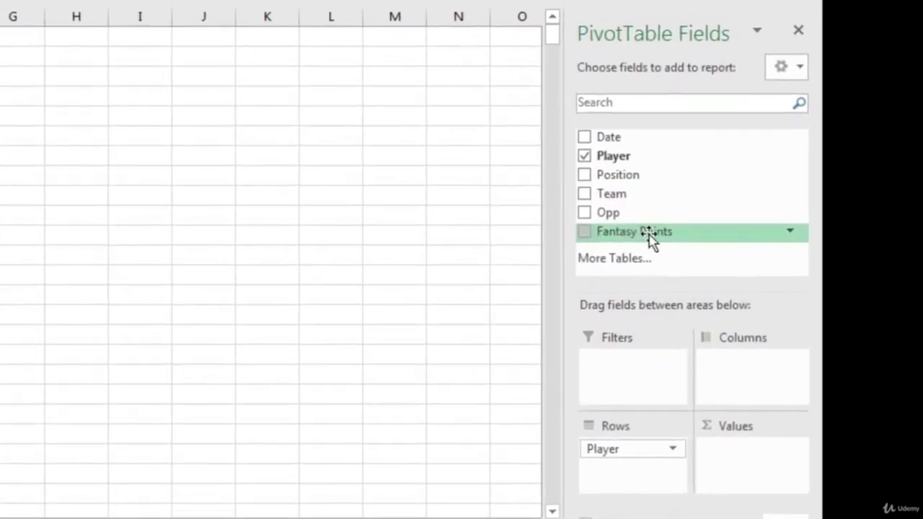
{"action": "left_click_drag", "start_coordinate": [653, 234], "coordinate": [748, 466]}
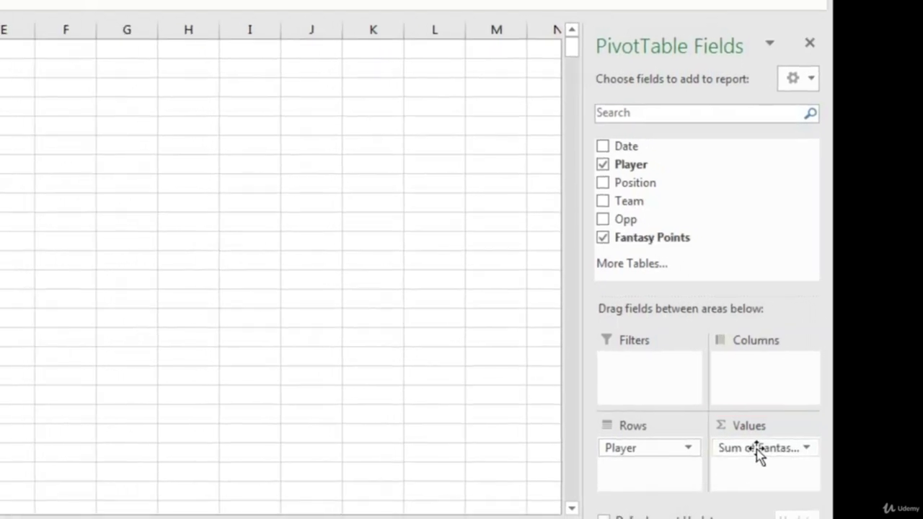
{"action": "left_click", "coordinate": [735, 451]}
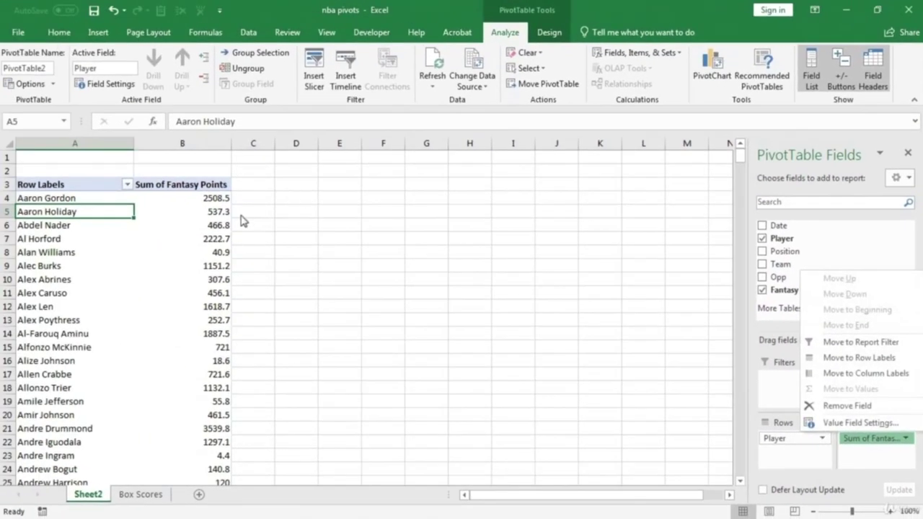
{"action": "left_click", "coordinate": [242, 220]}
{"action": "left_click_drag", "start_coordinate": [218, 224], "coordinate": [219, 213]}
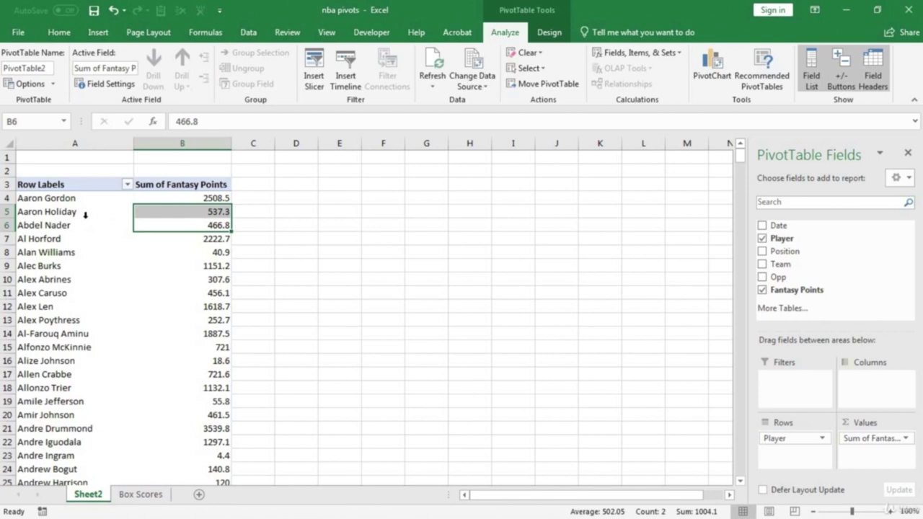
{"action": "left_click", "coordinate": [82, 220]}
{"action": "left_click", "coordinate": [208, 223]}
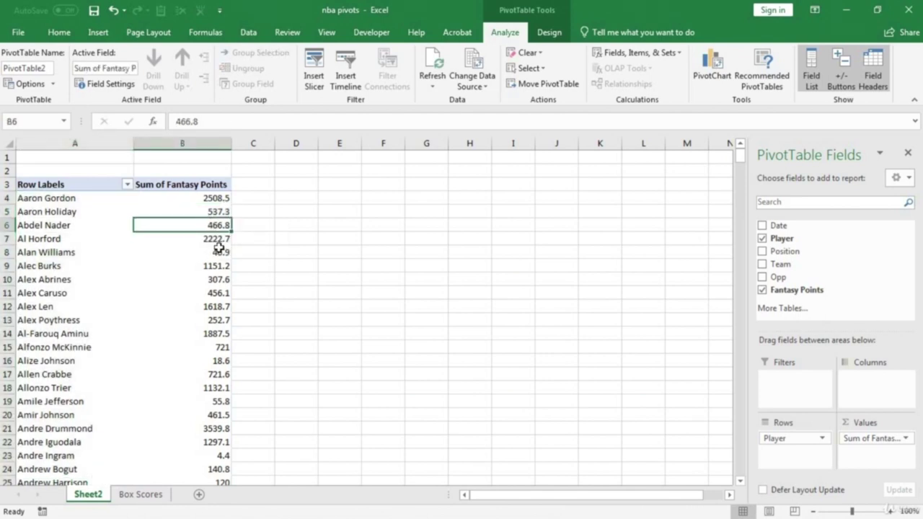
{"action": "left_click", "coordinate": [216, 201]}
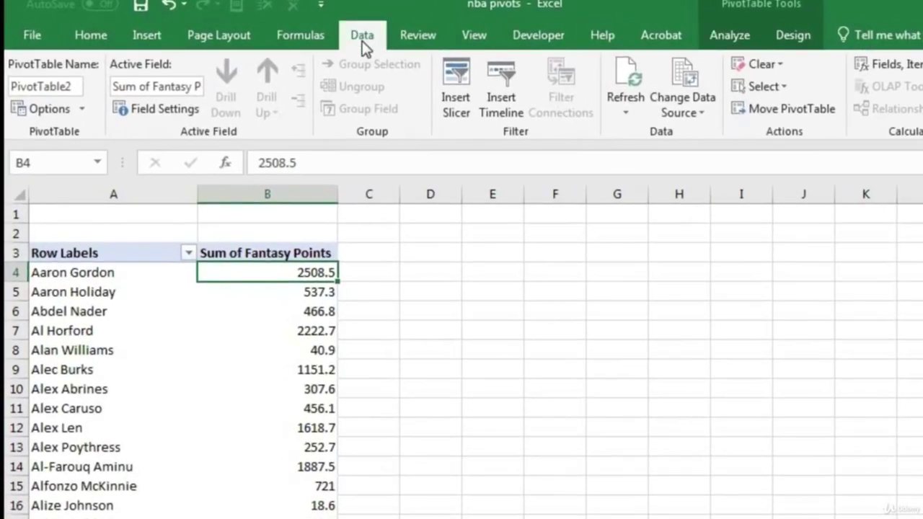
Sort the PivotTable largest to smallest by points, with James Harden's 4463.6 on top.
{"action": "left_click", "coordinate": [259, 32]}
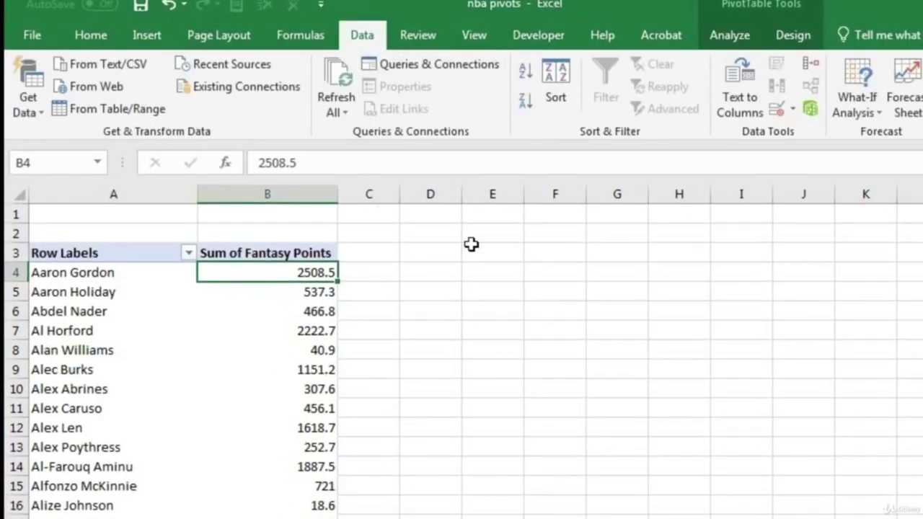
{"action": "left_click", "coordinate": [526, 101]}
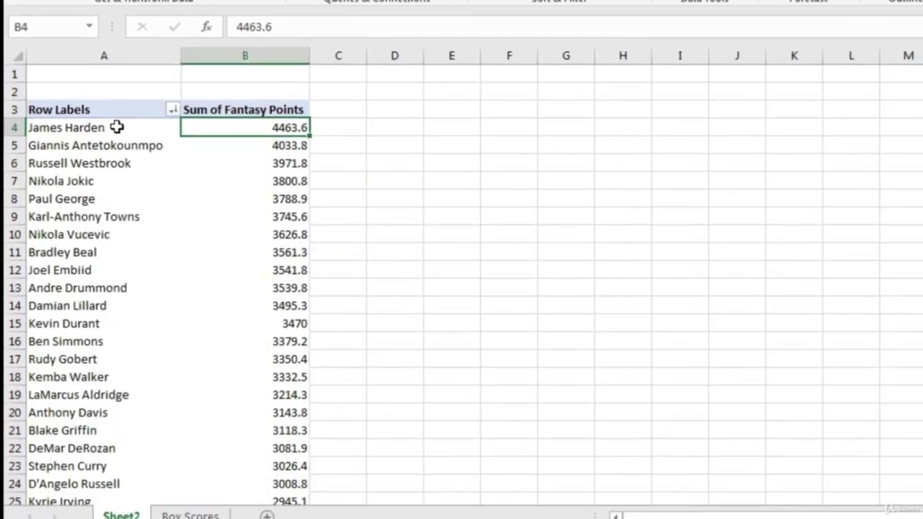
{"action": "left_click_drag", "start_coordinate": [133, 272], "coordinate": [249, 287]}
{"action": "left_click_drag", "start_coordinate": [225, 108], "coordinate": [227, 108]}
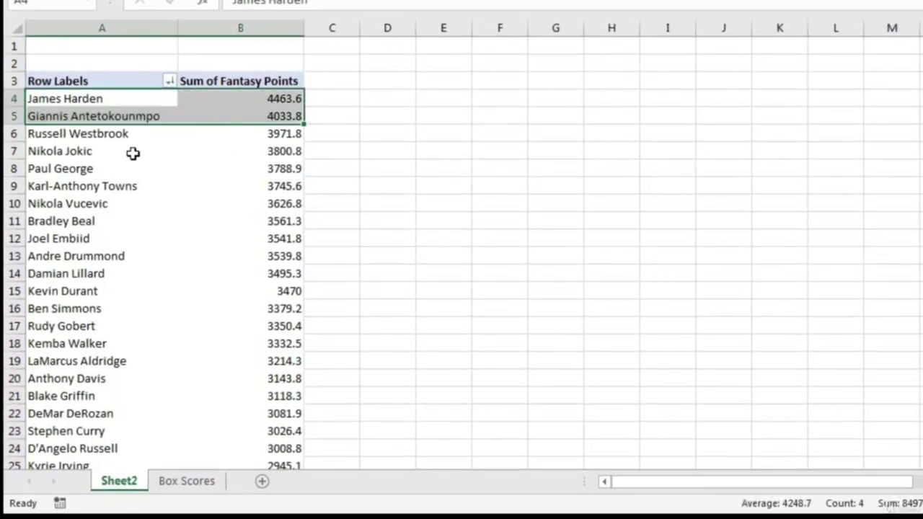
{"action": "left_click", "coordinate": [96, 99]}
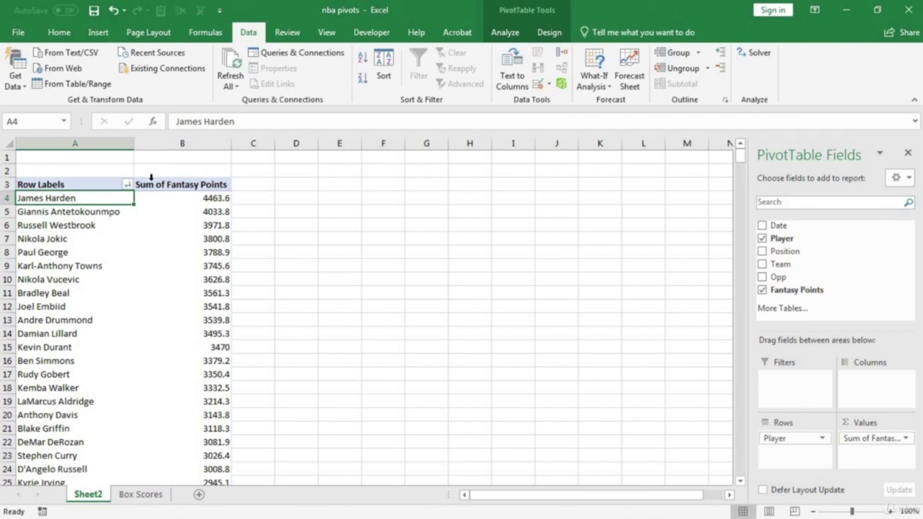
Rename the headers to 'Player Name' and 'Total FP' and autofit column B.
{"action": "left_click", "coordinate": [108, 184]}
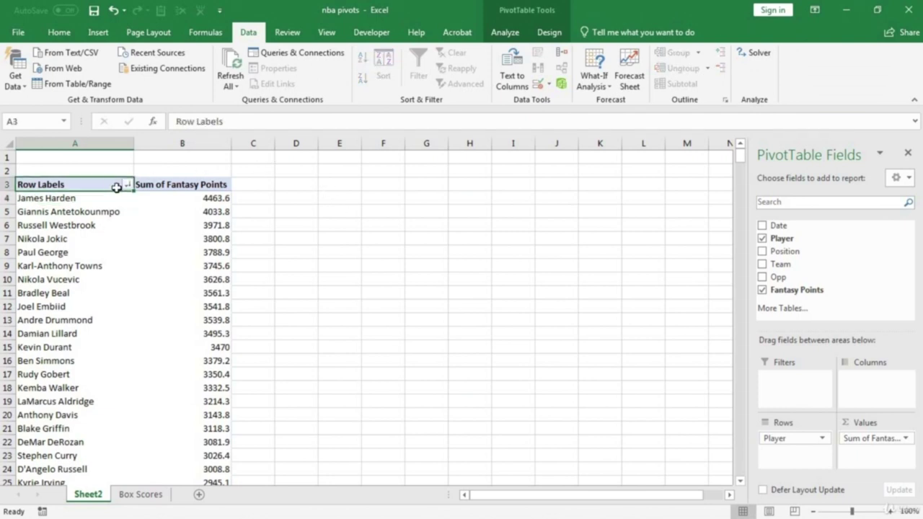
{"action": "type", "text": "P"}
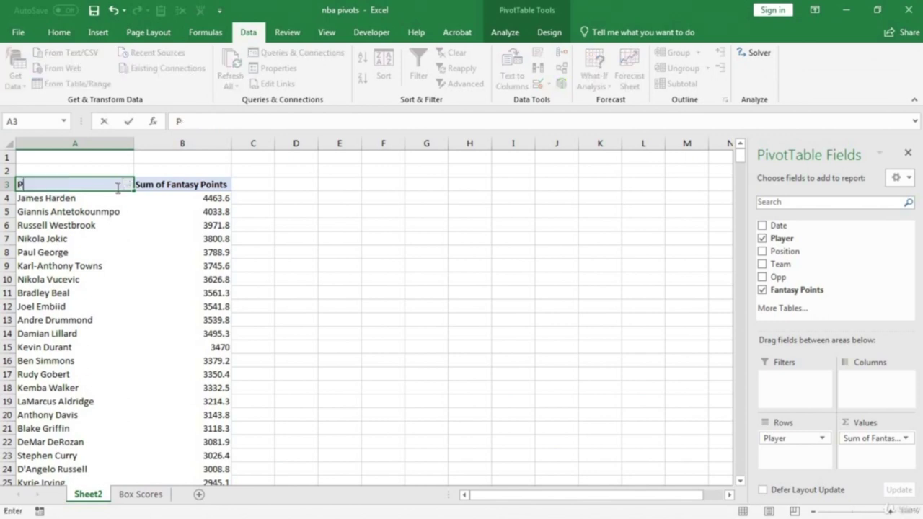
{"action": "type", "text": "layer Name"}
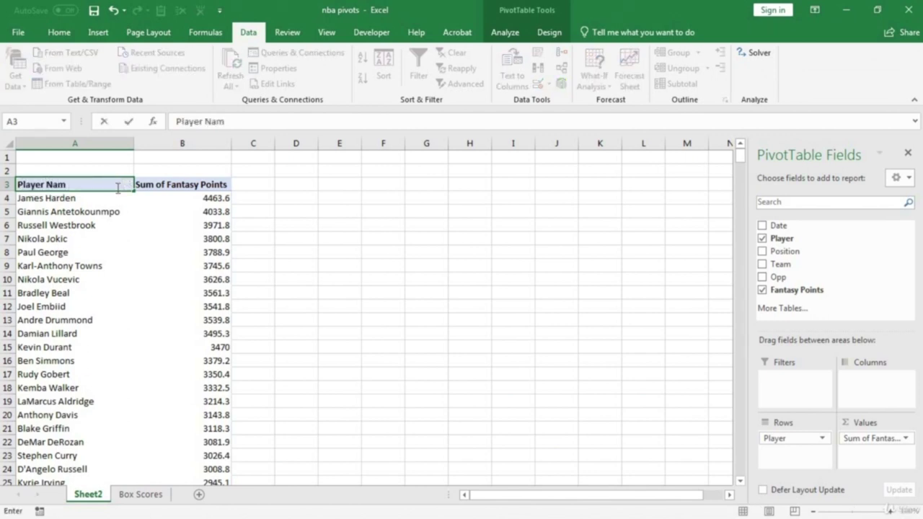
{"action": "left_click", "coordinate": [173, 184]}
{"action": "type", "text": "T"}
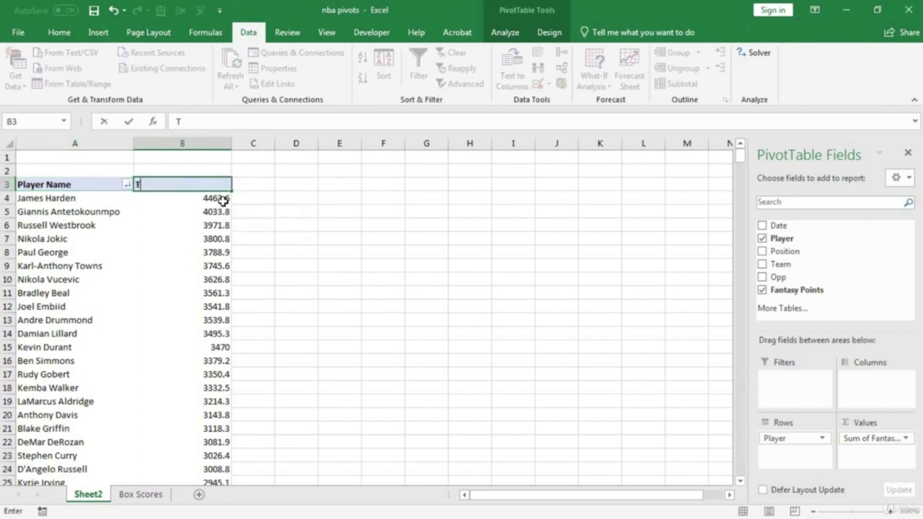
{"action": "type", "text": "otal FP"}
{"action": "key", "text": "Return"}
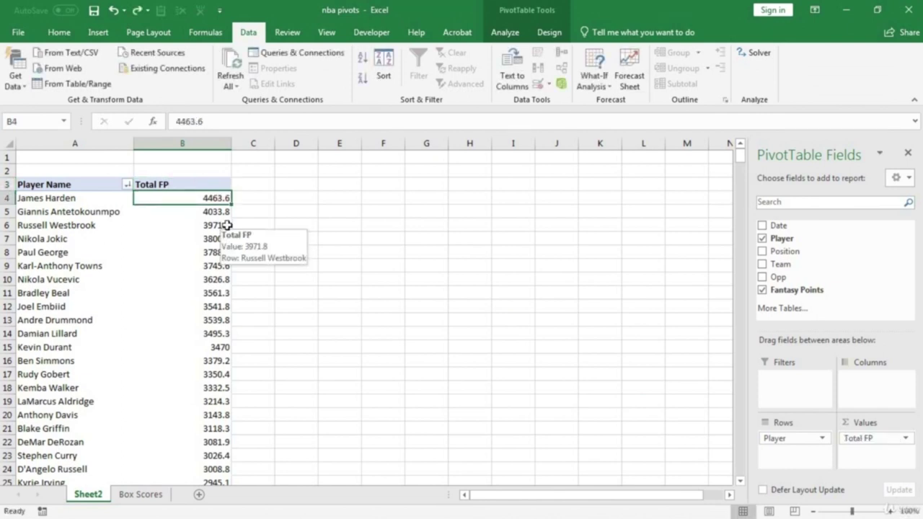
{"action": "double_click", "coordinate": [231, 141]}
{"action": "left_click", "coordinate": [161, 238]}
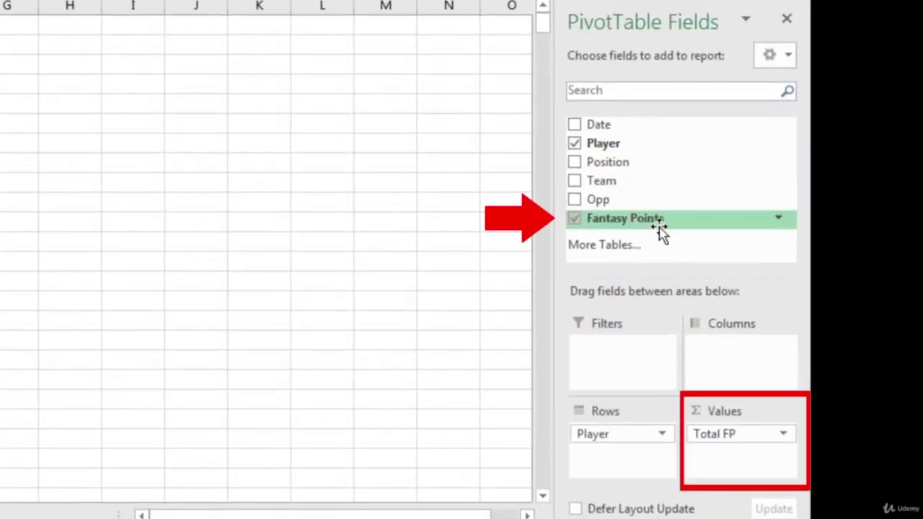
Add Fantasy Points to Values again, summarized as Count.
{"action": "left_click_drag", "start_coordinate": [655, 226], "coordinate": [734, 458]}
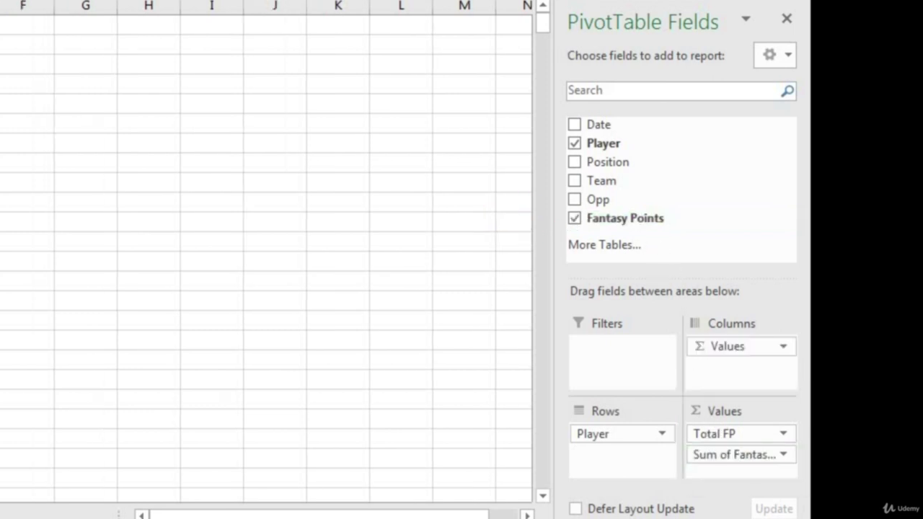
{"action": "left_click", "coordinate": [734, 461]}
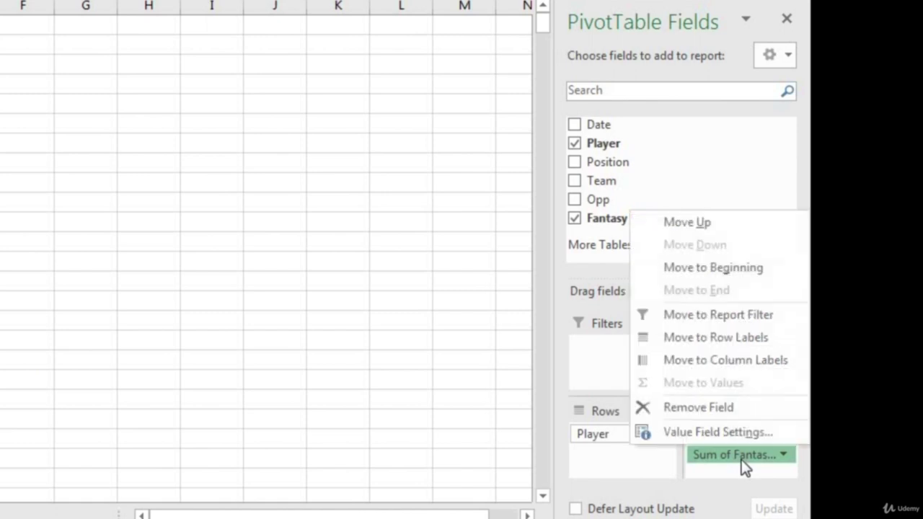
{"action": "left_click", "coordinate": [717, 437]}
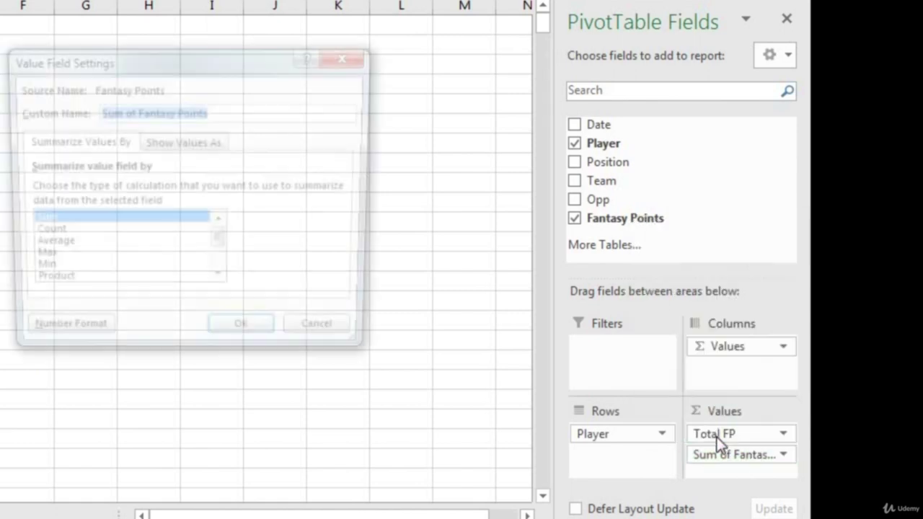
{"action": "left_click", "coordinate": [113, 235]}
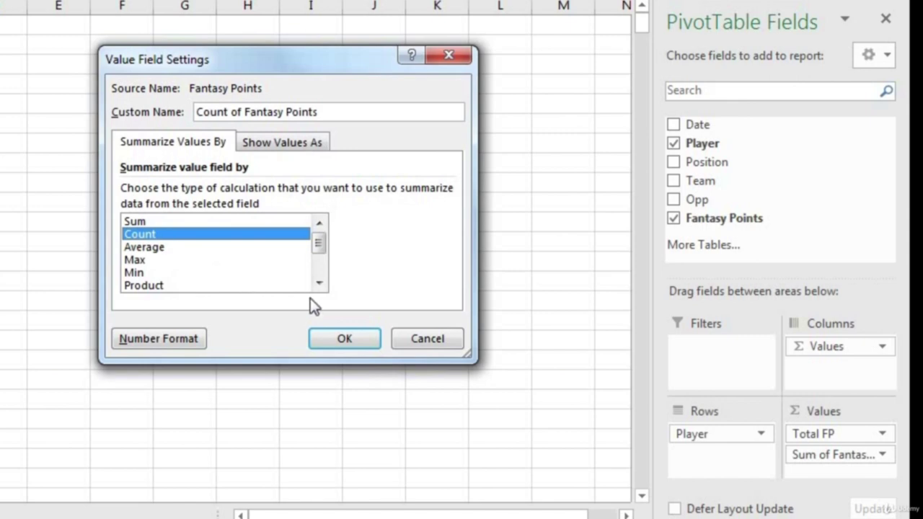
{"action": "left_click", "coordinate": [340, 337]}
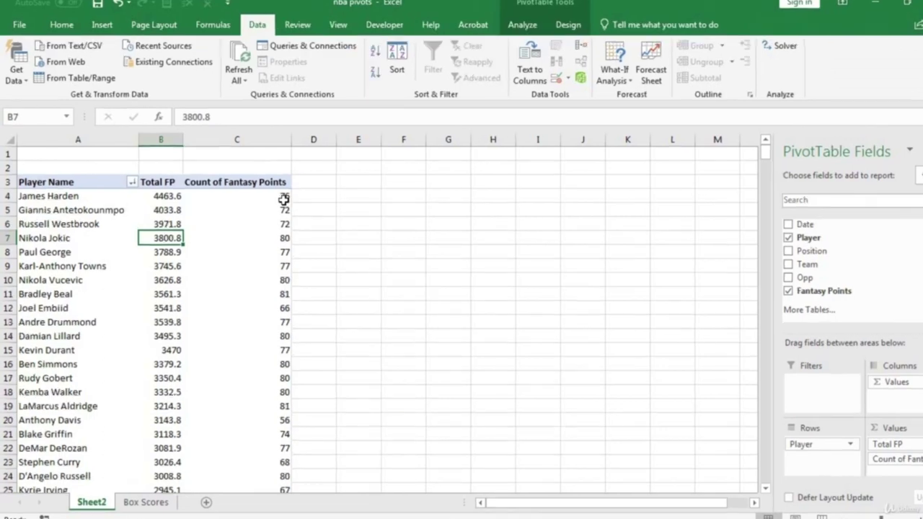
Head the count column 'GP' and autofit column C.
{"action": "left_click", "coordinate": [283, 199]}
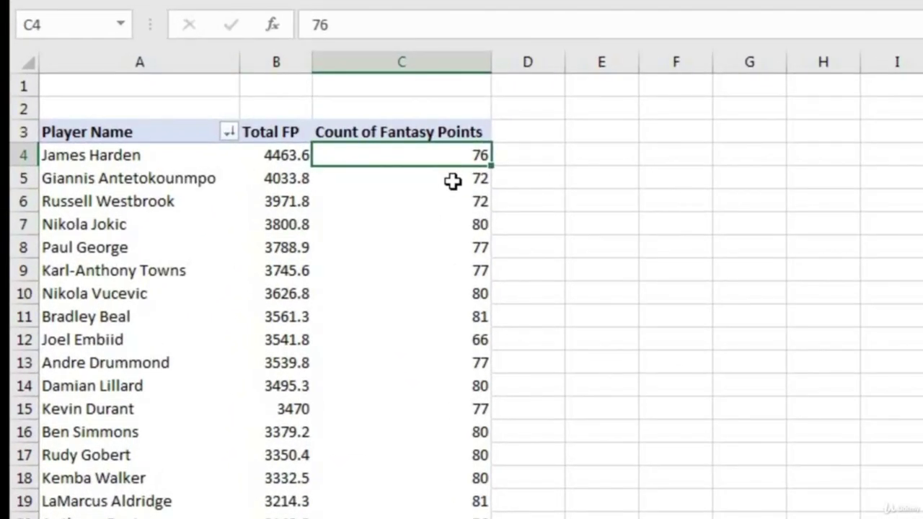
{"action": "left_click", "coordinate": [453, 182]}
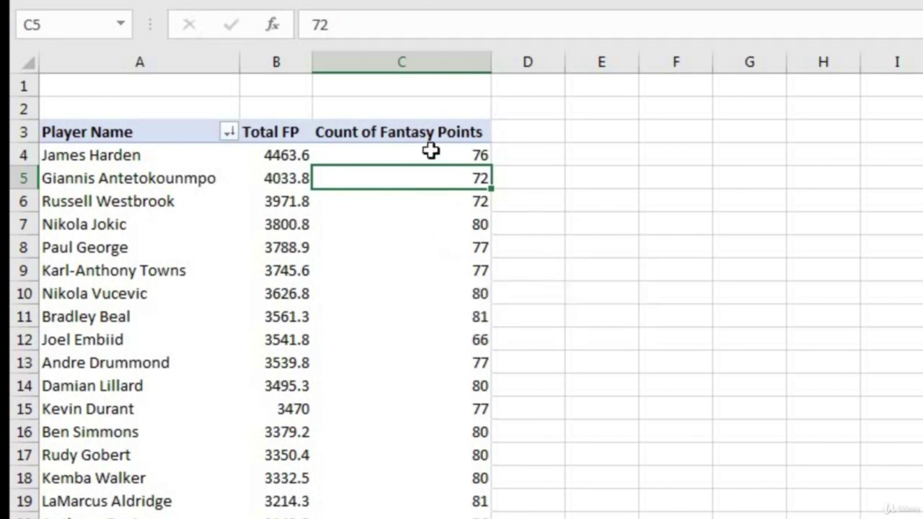
{"action": "left_click", "coordinate": [440, 124]}
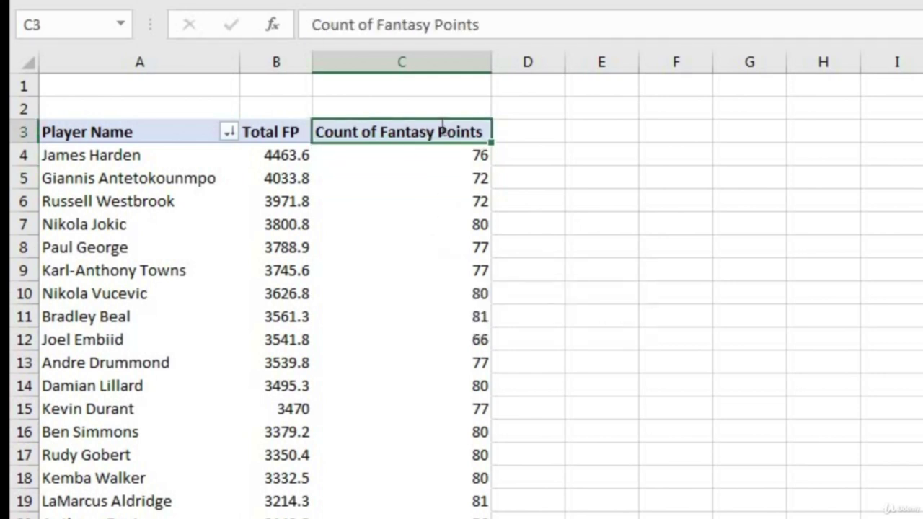
{"action": "type", "text": "GP"}
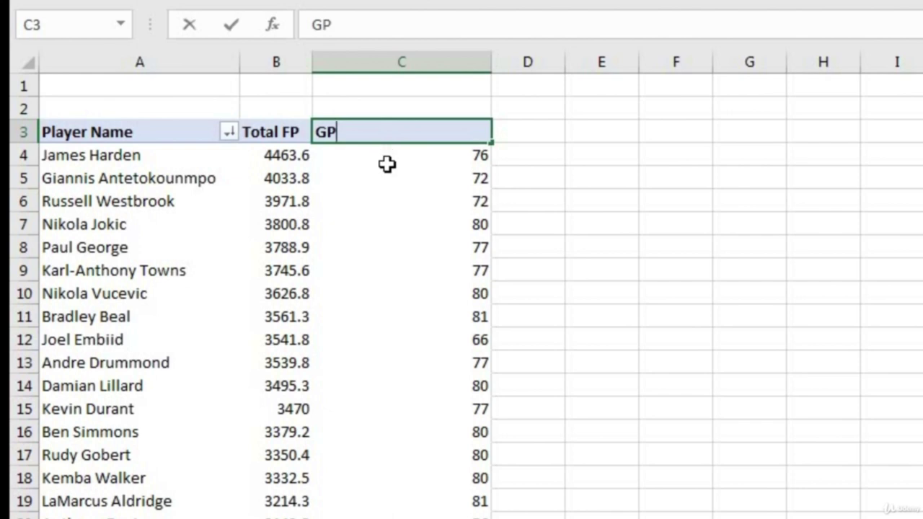
{"action": "key", "text": "Return"}
{"action": "double_click", "coordinate": [484, 57]}
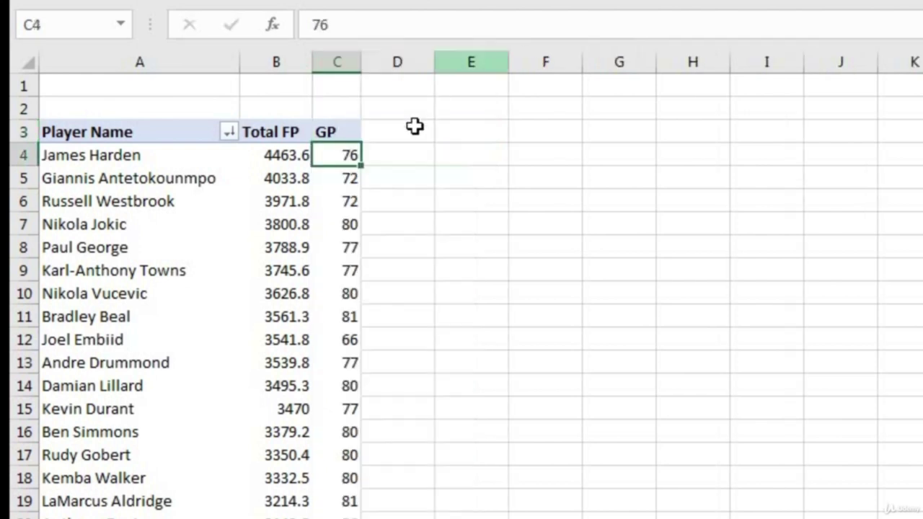
{"action": "key", "text": "Up"}
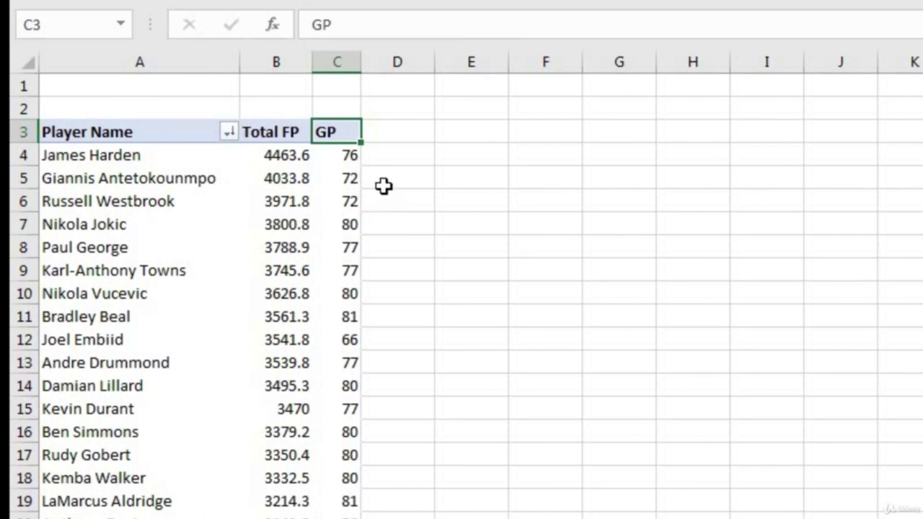
Select cell D4, beside James Harden's Total FP and GP values, for the average.
{"action": "left_click", "coordinate": [300, 160]}
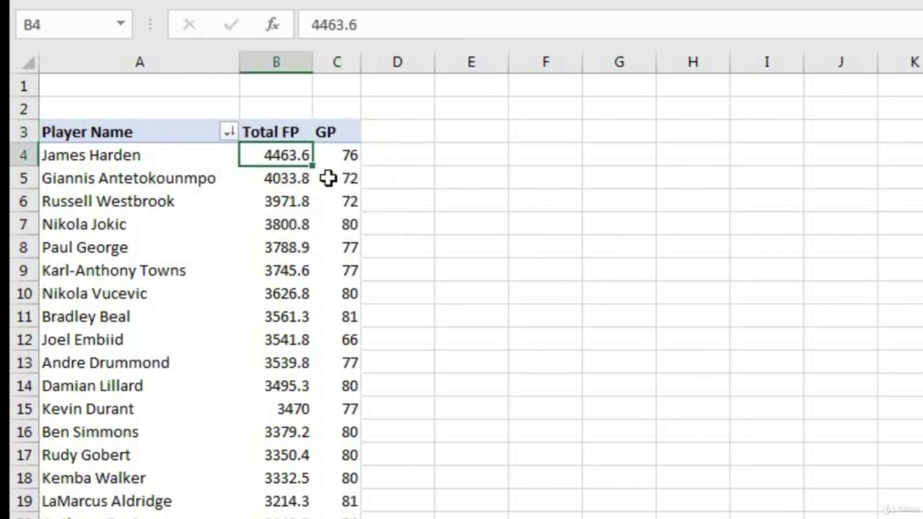
{"action": "left_click", "coordinate": [352, 158]}
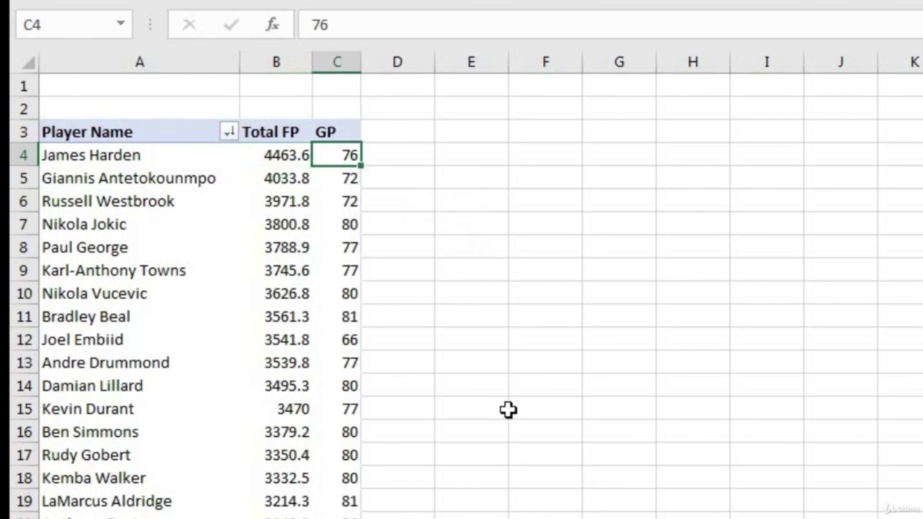
{"action": "left_click", "coordinate": [398, 156]}
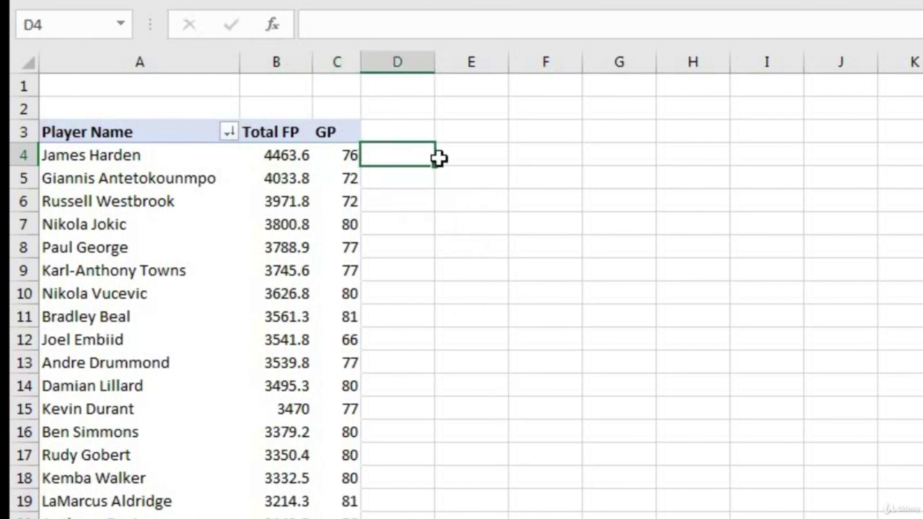
Enter a Total FP divided by GP formula in D4, giving 58.73158.
{"action": "type", "text": "="}
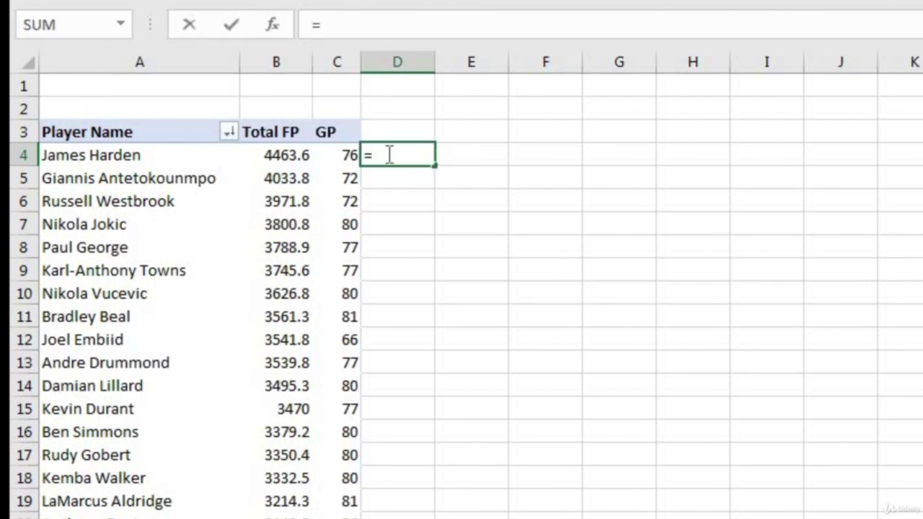
{"action": "left_click", "coordinate": [276, 155]}
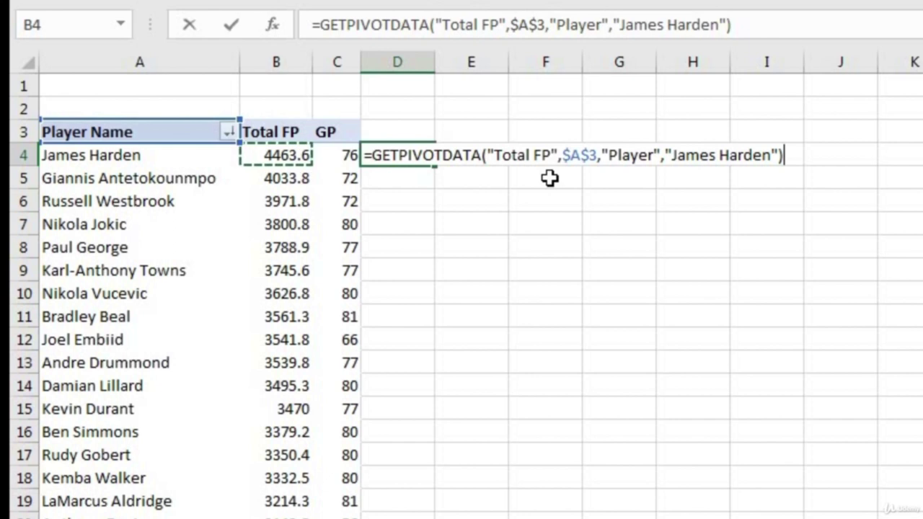
{"action": "type", "text": "/"}
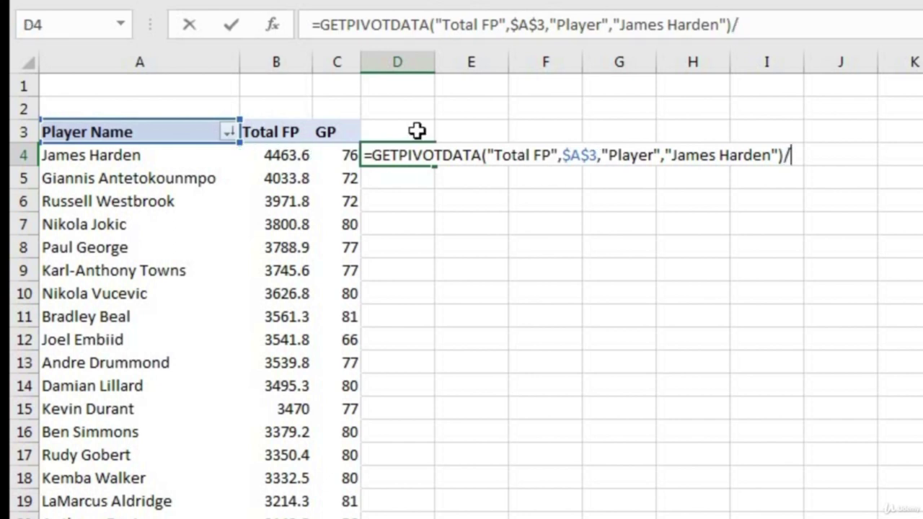
{"action": "left_click", "coordinate": [342, 155]}
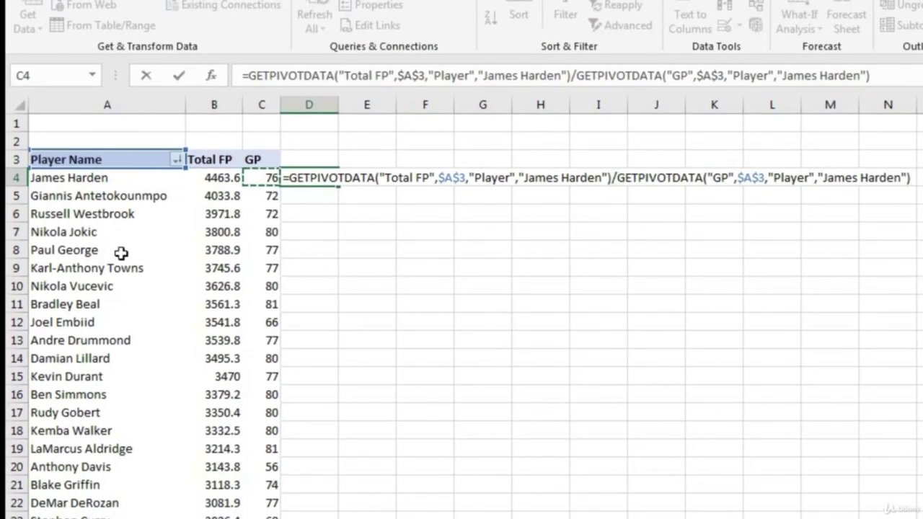
{"action": "key", "text": "F2"}
{"action": "key", "text": "Return"}
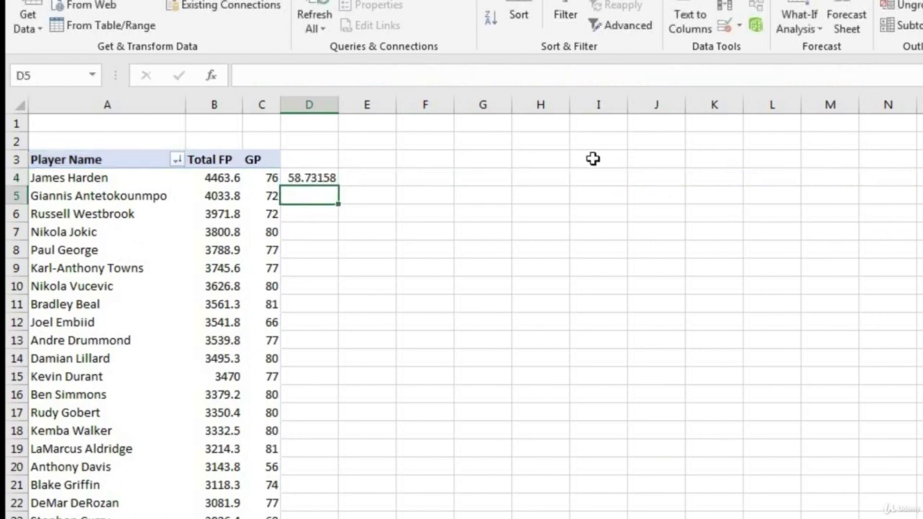
Fill the average down column D, then select D4's GETPIVOTDATA formula to rewrite it.
{"action": "left_click", "coordinate": [321, 179]}
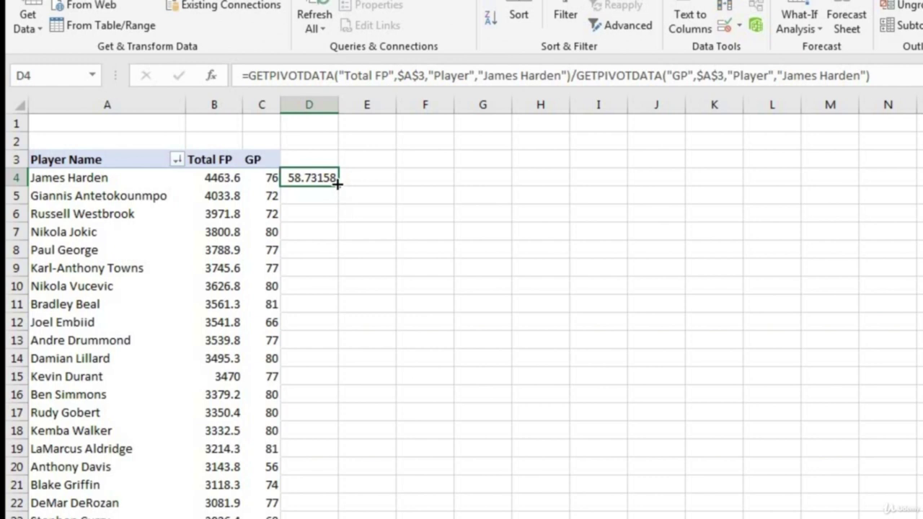
{"action": "double_click", "coordinate": [337, 185]}
{"action": "left_click", "coordinate": [319, 191]}
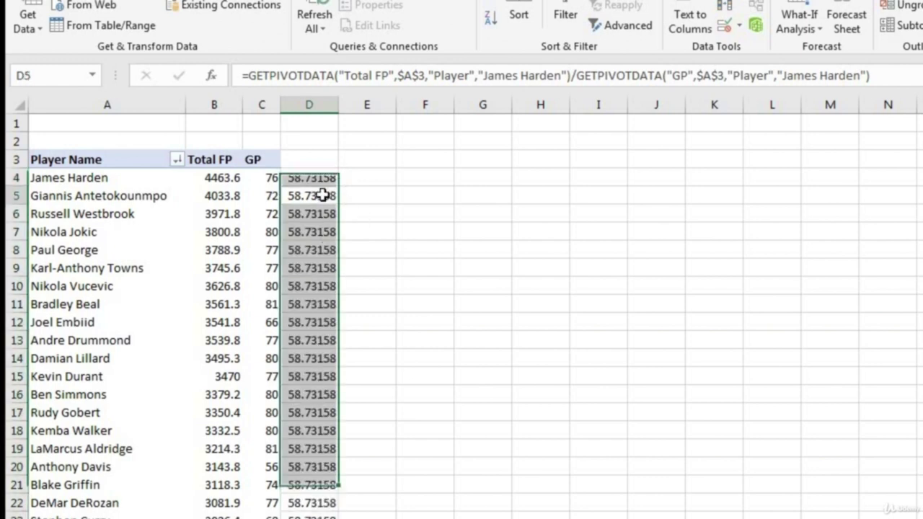
{"action": "left_click", "coordinate": [324, 212]}
{"action": "left_click", "coordinate": [326, 239]}
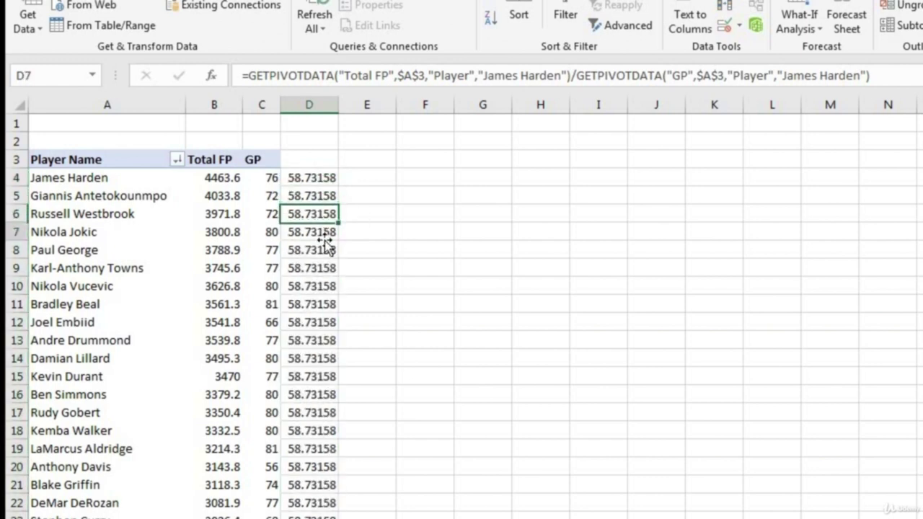
{"action": "left_click", "coordinate": [325, 248]}
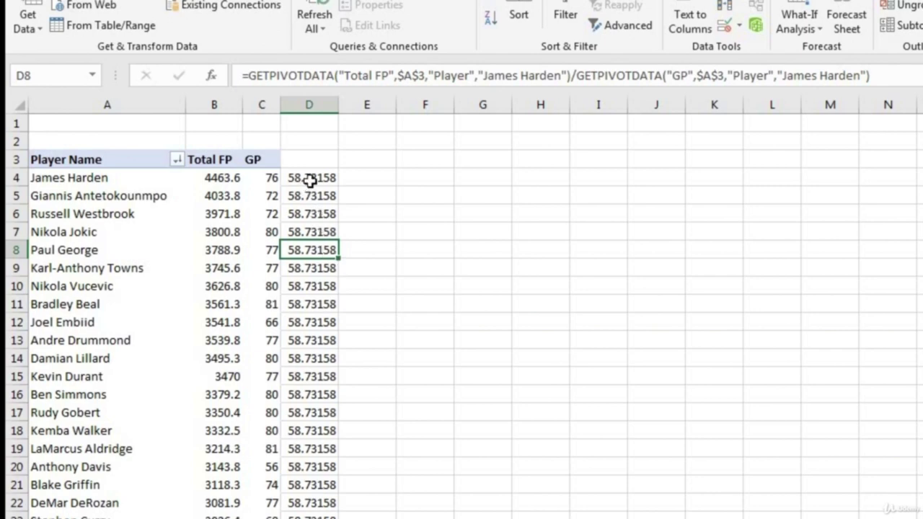
{"action": "left_click", "coordinate": [310, 304]}
{"action": "double_click", "coordinate": [300, 177]}
{"action": "left_click_drag", "start_coordinate": [289, 177], "coordinate": [910, 178]}
Fill column D with the =B4/C4 Total FP per GP ratio, then clear the entire column.
{"action": "type", "text": "G"}
{"action": "key", "text": "BackSpace"}
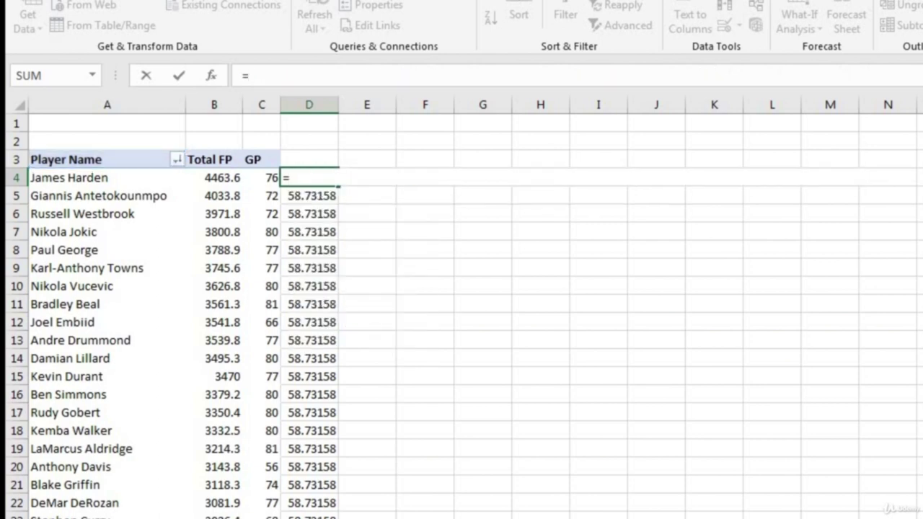
{"action": "type", "text": "b4"}
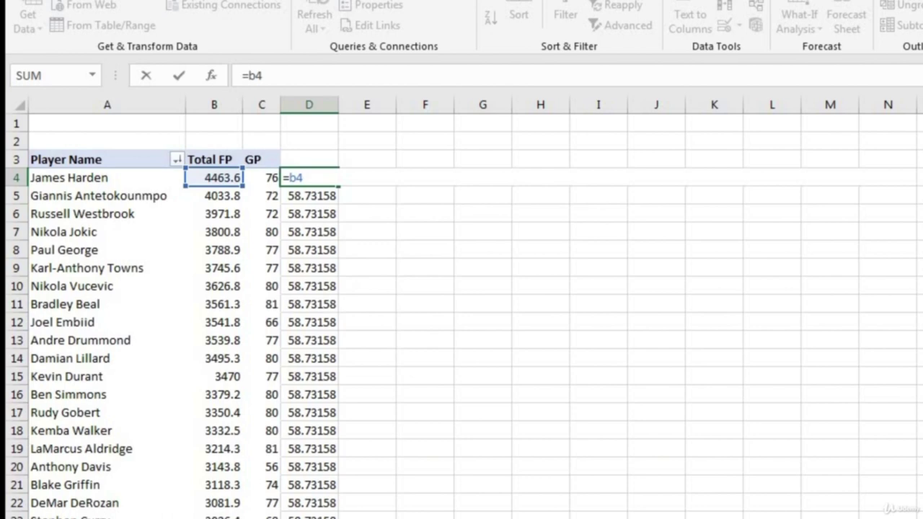
{"action": "type", "text": "/c4"}
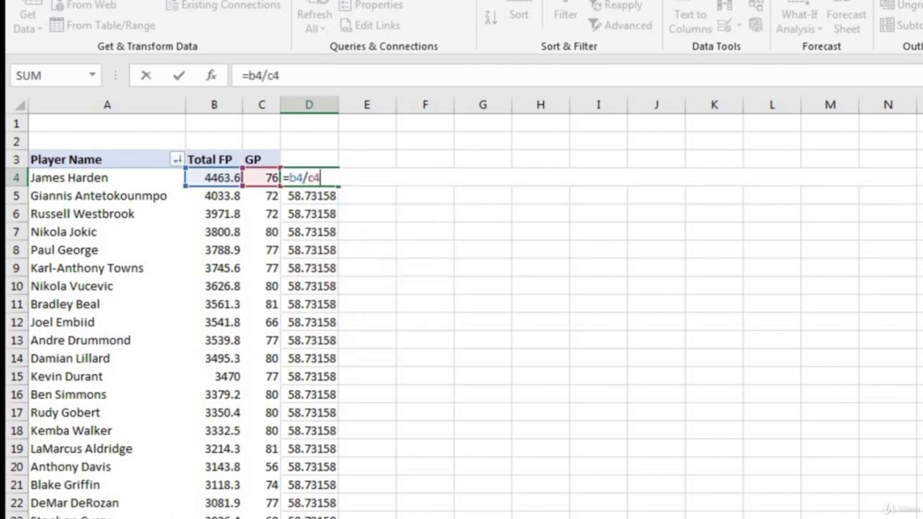
{"action": "key", "text": "Return"}
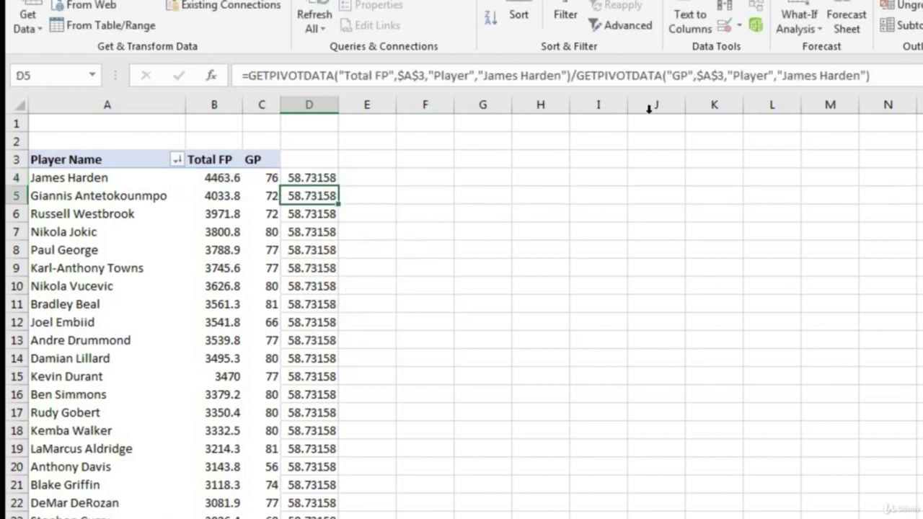
{"action": "left_click", "coordinate": [335, 179]}
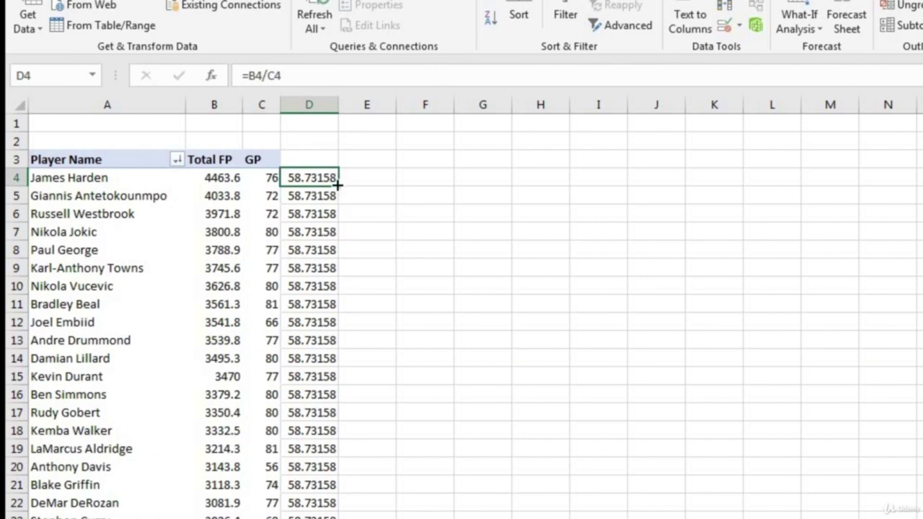
{"action": "double_click", "coordinate": [337, 185]}
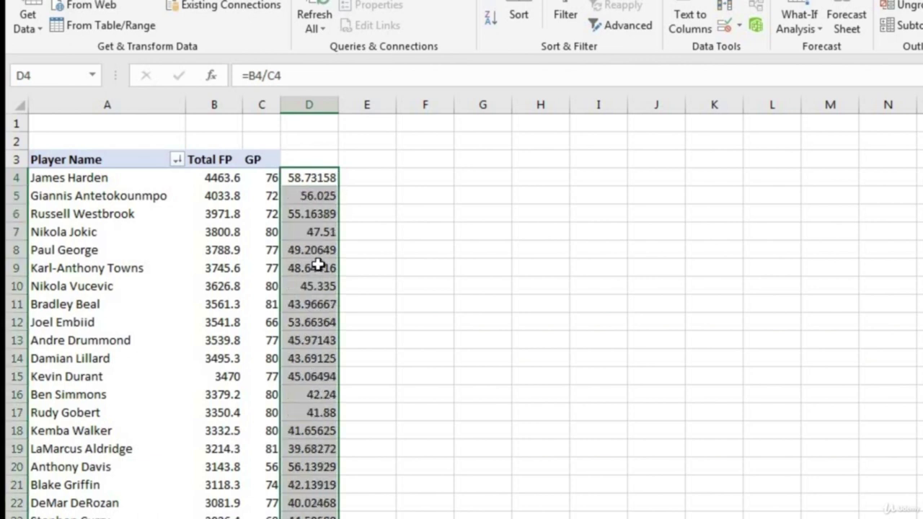
{"action": "left_click", "coordinate": [321, 232]}
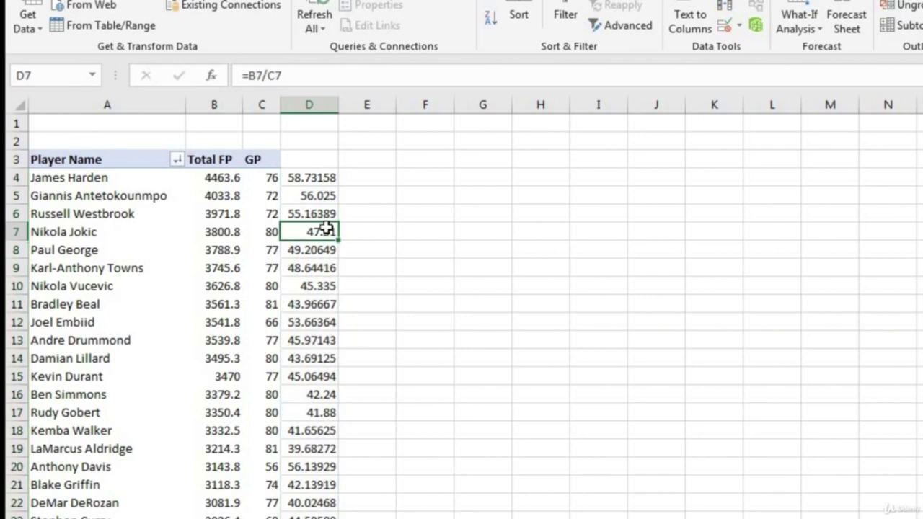
{"action": "left_click", "coordinate": [317, 105]}
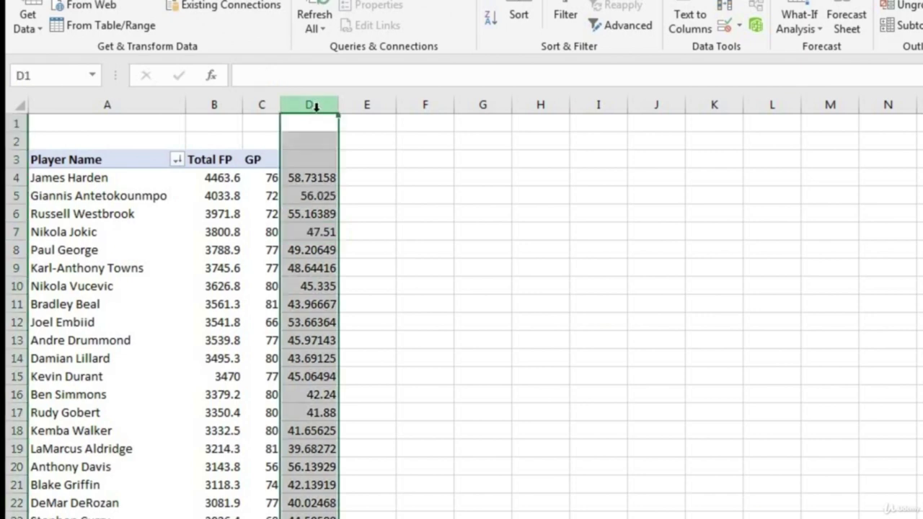
{"action": "key", "text": "Delete"}
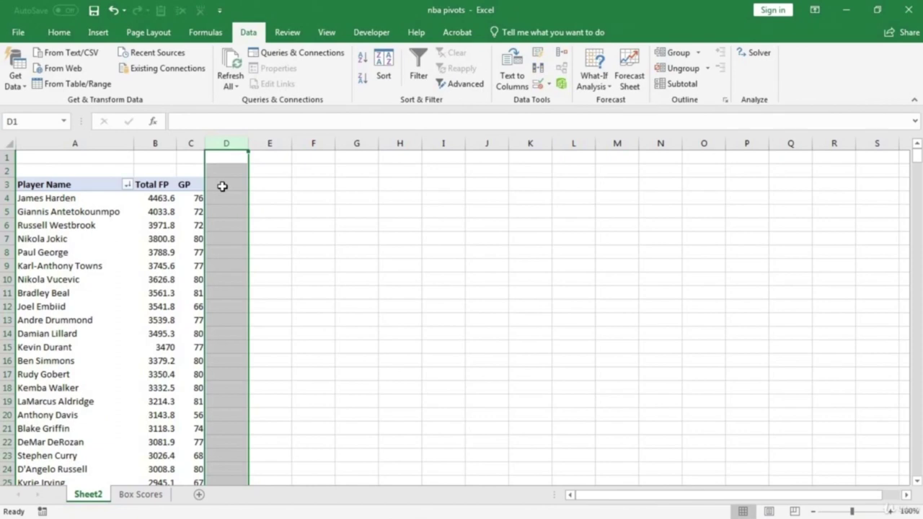
Add Fantasy Points to the PivotTable values beside GP, summarized as Average.
{"action": "left_click", "coordinate": [193, 199]}
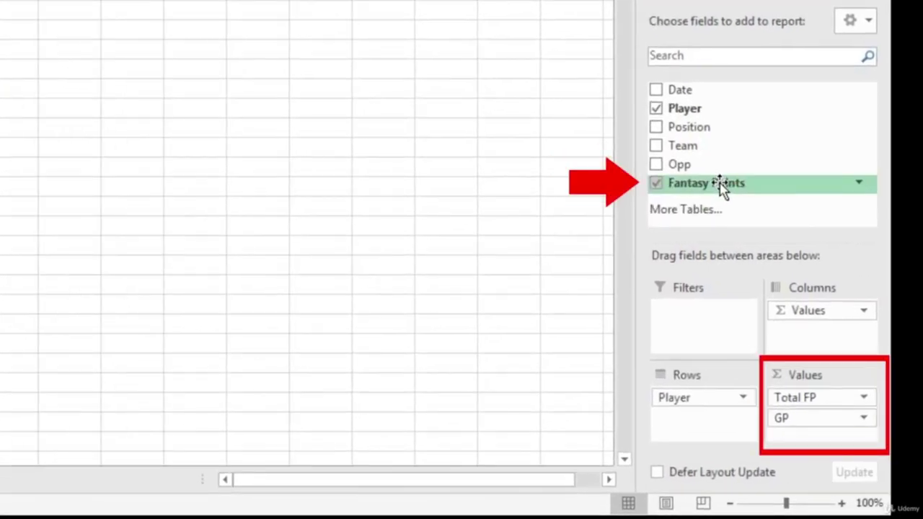
{"action": "left_click_drag", "start_coordinate": [721, 186], "coordinate": [798, 431]}
{"action": "left_click", "coordinate": [869, 433]}
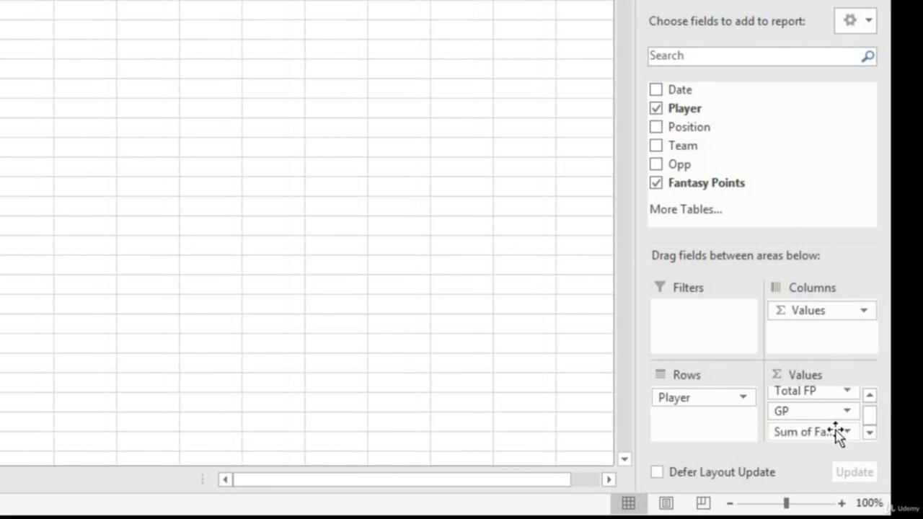
{"action": "left_click", "coordinate": [837, 433]}
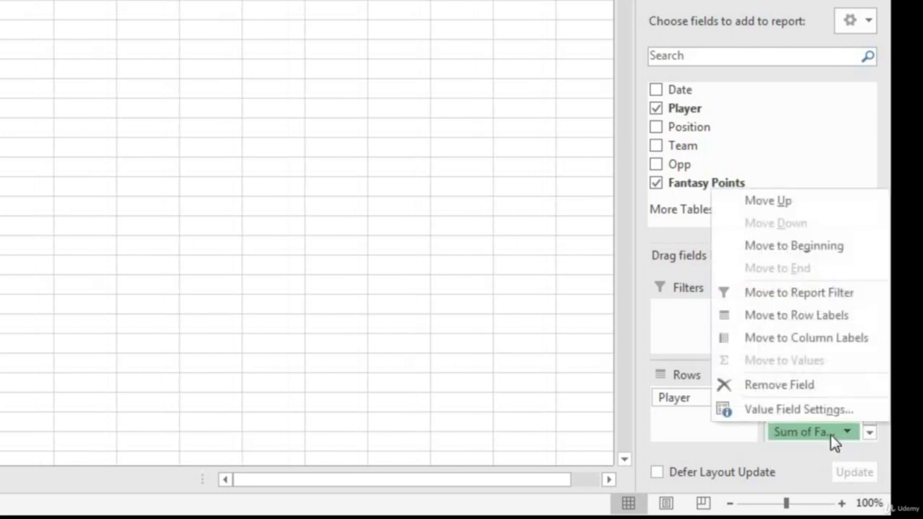
{"action": "left_click", "coordinate": [799, 413]}
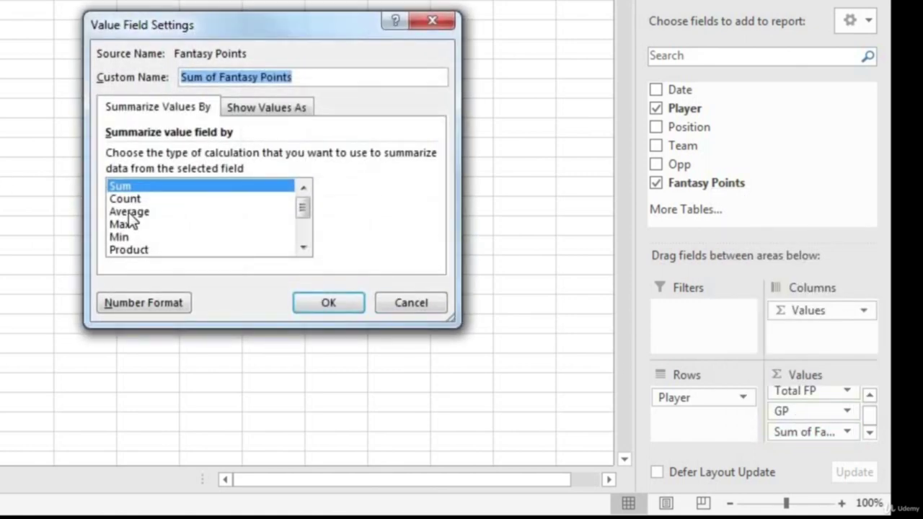
{"action": "left_click", "coordinate": [129, 212]}
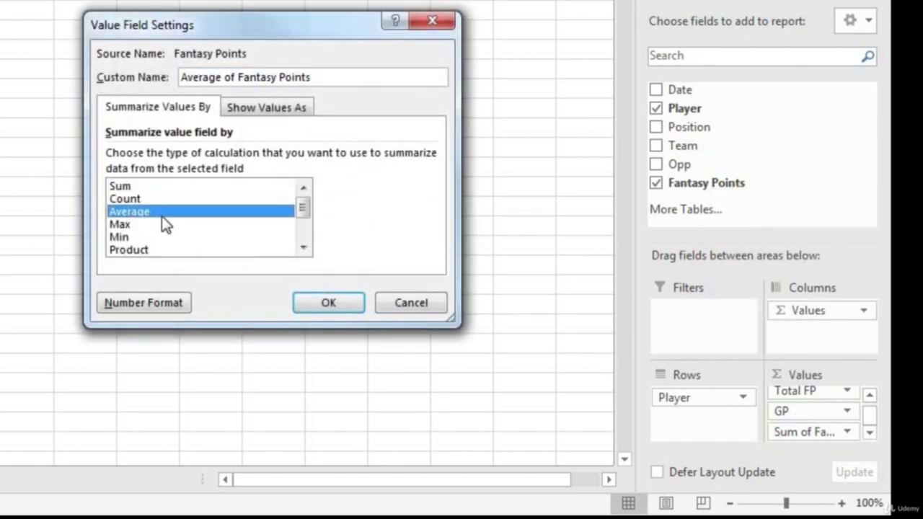
{"action": "left_click", "coordinate": [328, 304]}
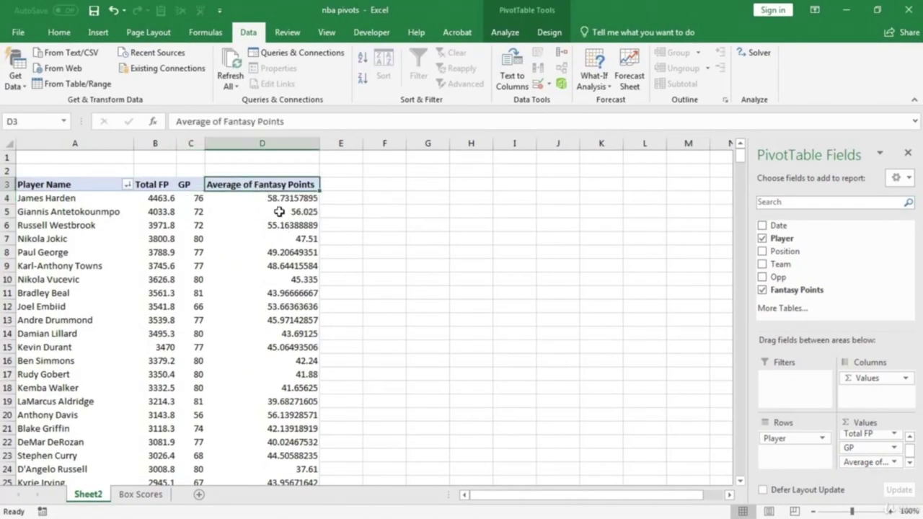
Rename the Average of Fantasy Points header to 'Avg FP'.
{"action": "left_click", "coordinate": [279, 223]}
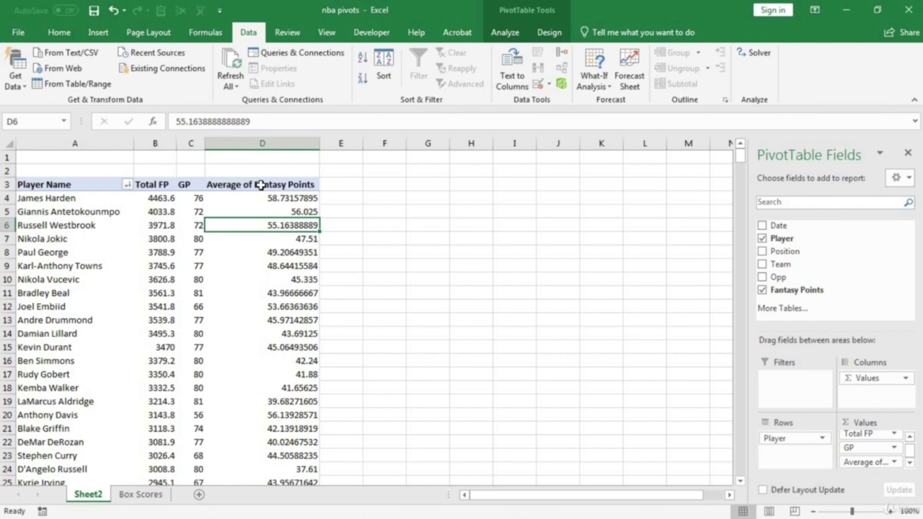
{"action": "left_click", "coordinate": [259, 185]}
{"action": "type", "text": "A"}
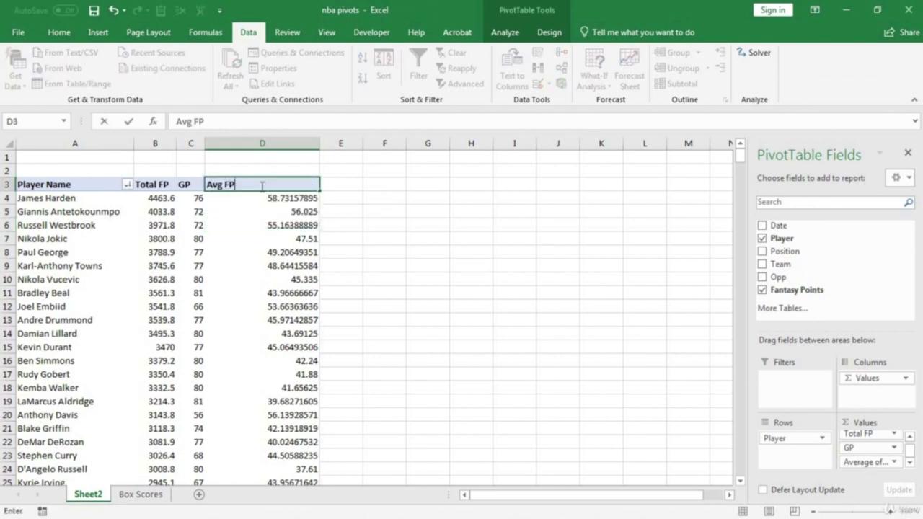
{"action": "type", "text": "vg FP"}
{"action": "key", "text": "Return"}
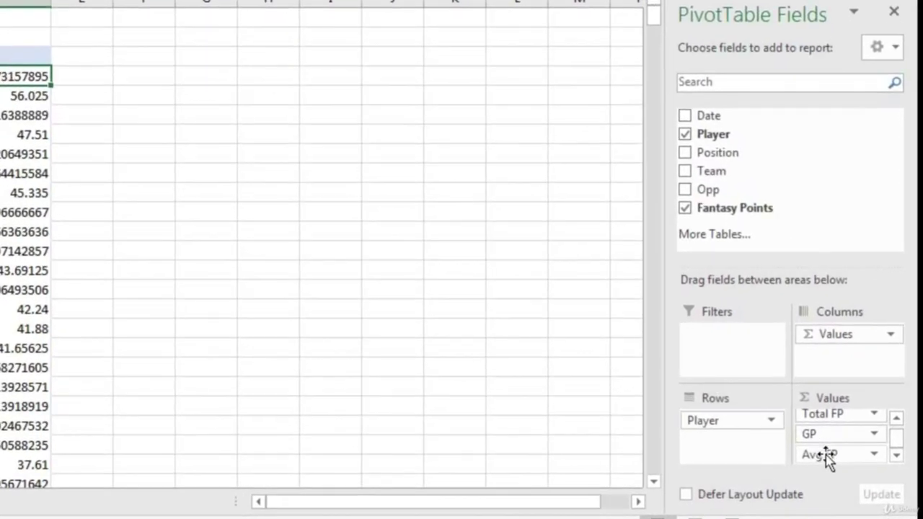
Format the Avg FP values as Number with 2 decimal places.
{"action": "left_click", "coordinate": [860, 462]}
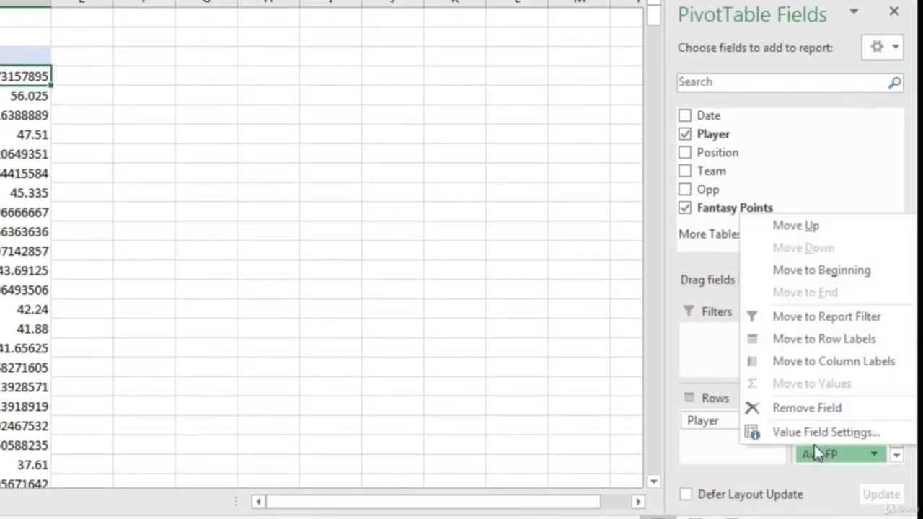
{"action": "left_click", "coordinate": [811, 432]}
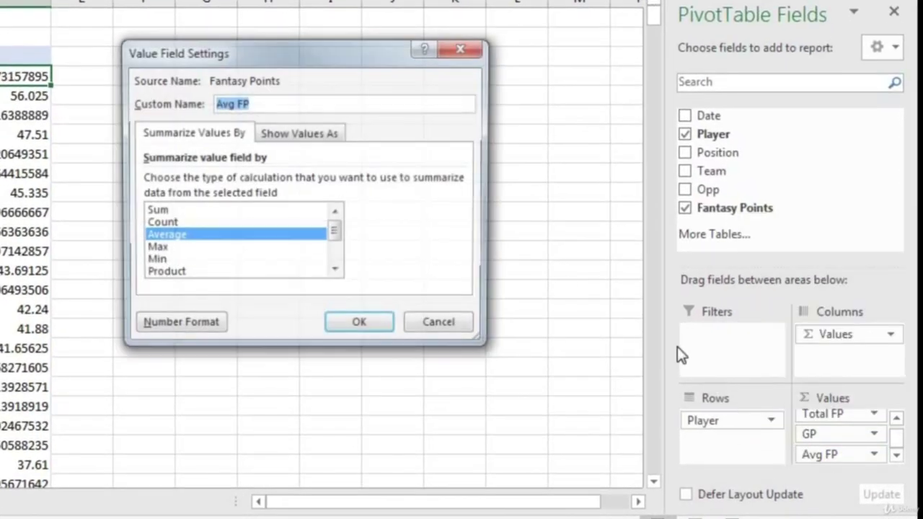
{"action": "left_click", "coordinate": [195, 326]}
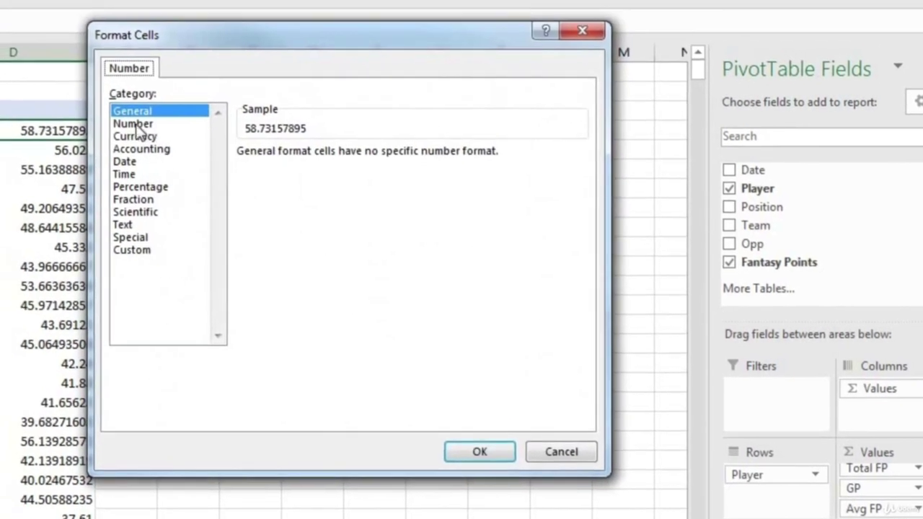
{"action": "left_click", "coordinate": [135, 124]}
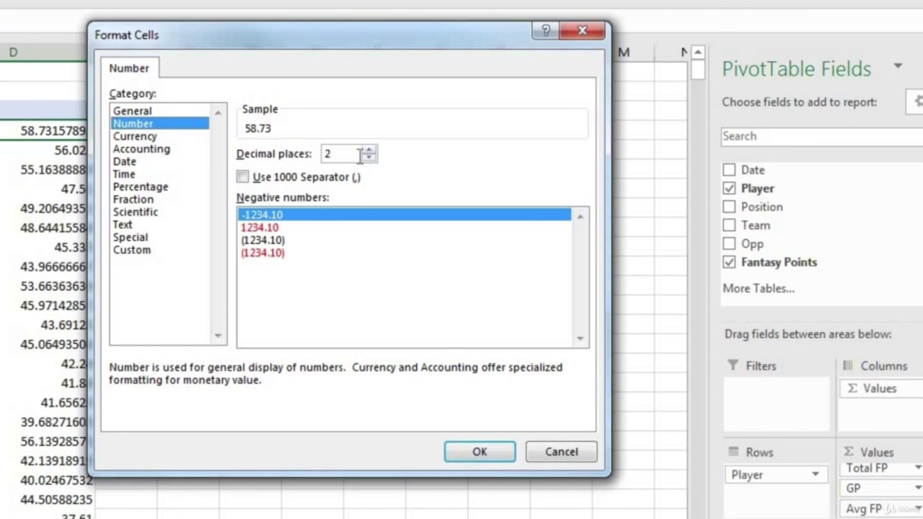
{"action": "left_click", "coordinate": [477, 451]}
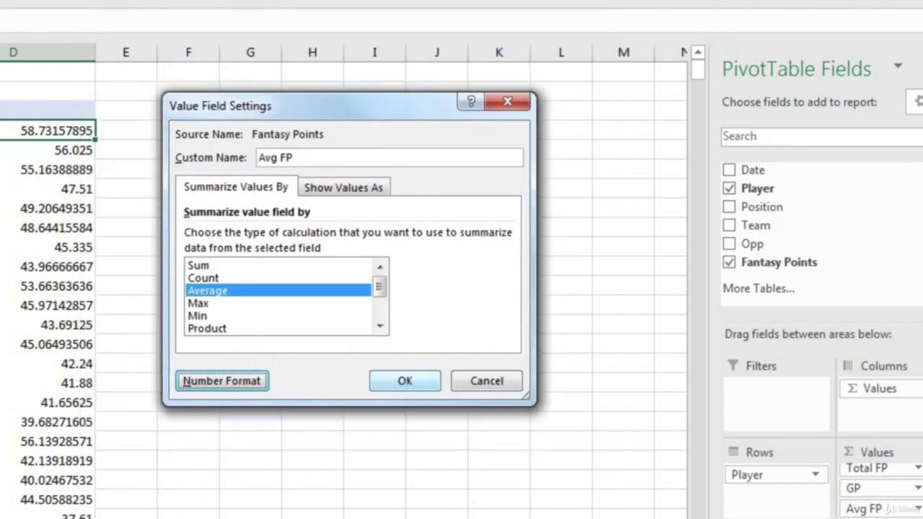
{"action": "left_click", "coordinate": [404, 380]}
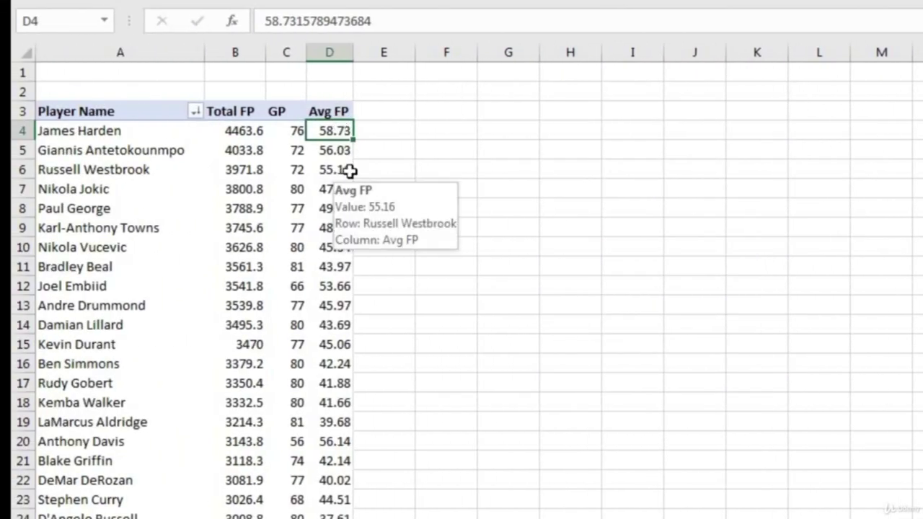
{"action": "left_click", "coordinate": [287, 112]}
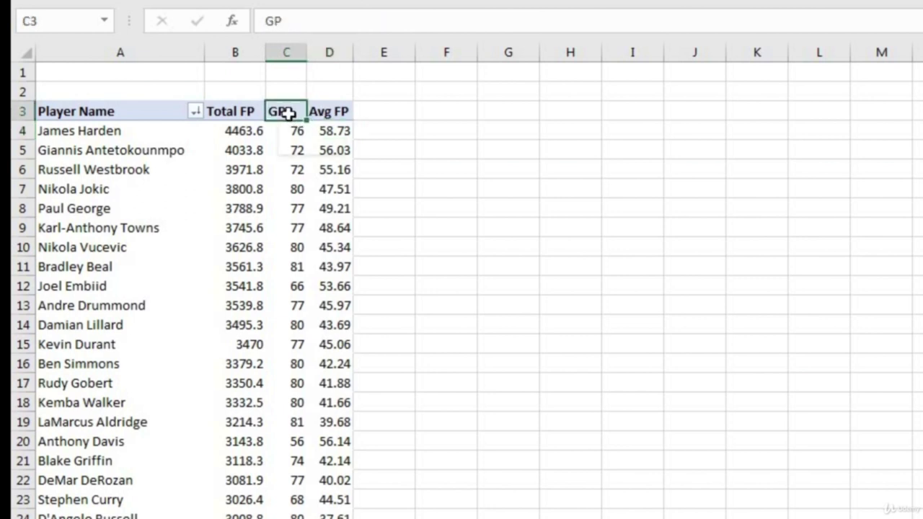
{"action": "left_click", "coordinate": [342, 113]}
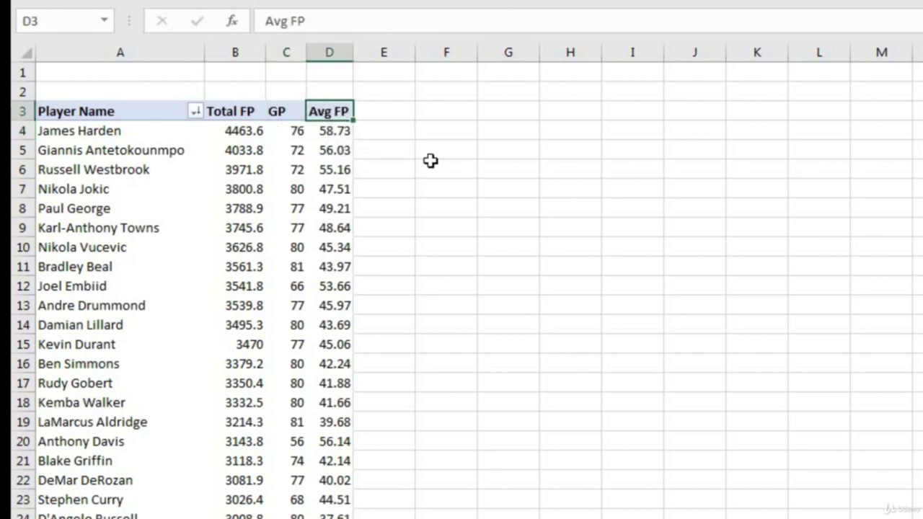
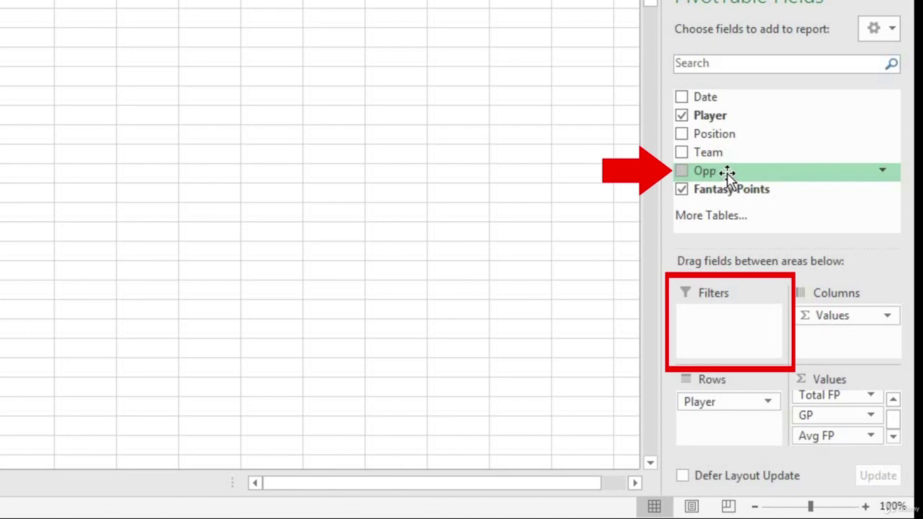
Add Opp as a pivot report filter showing only GSW.
{"action": "left_click_drag", "start_coordinate": [727, 171], "coordinate": [726, 333]}
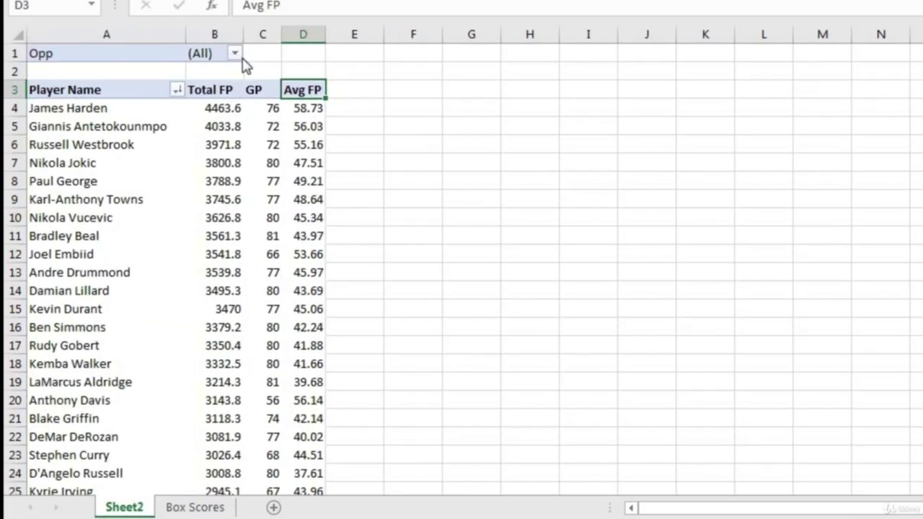
{"action": "left_click", "coordinate": [235, 54]}
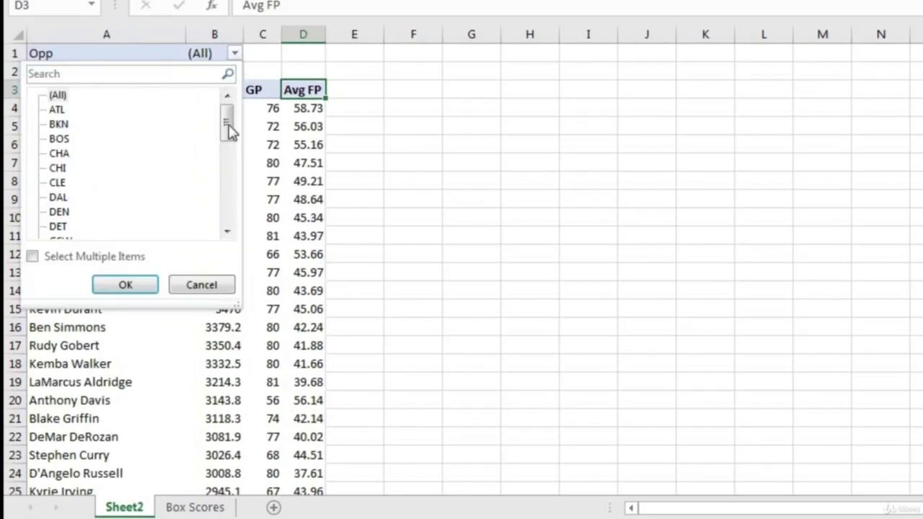
{"action": "left_click", "coordinate": [33, 256]}
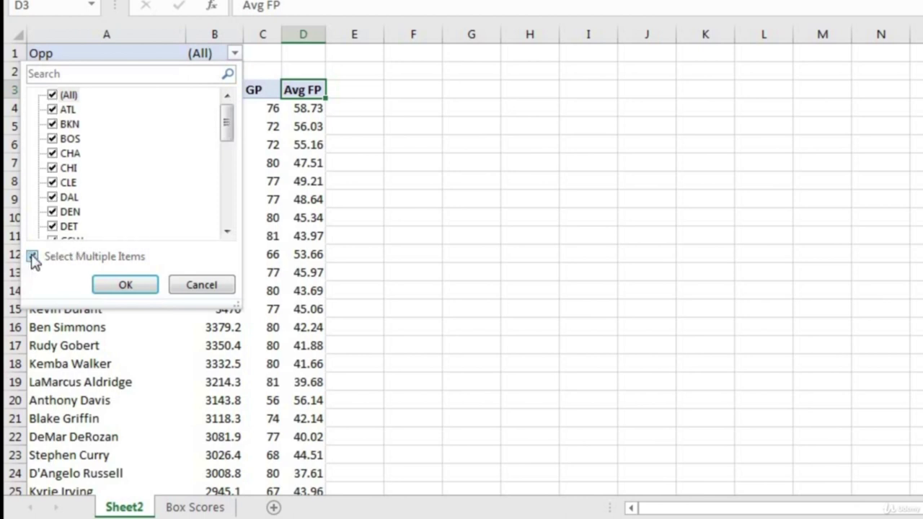
{"action": "left_click", "coordinate": [52, 96]}
{"action": "scroll", "coordinate": [119, 173], "scroll_direction": "down", "scroll_amount": 1}
{"action": "scroll", "coordinate": [116, 174], "scroll_direction": "down", "scroll_amount": 1}
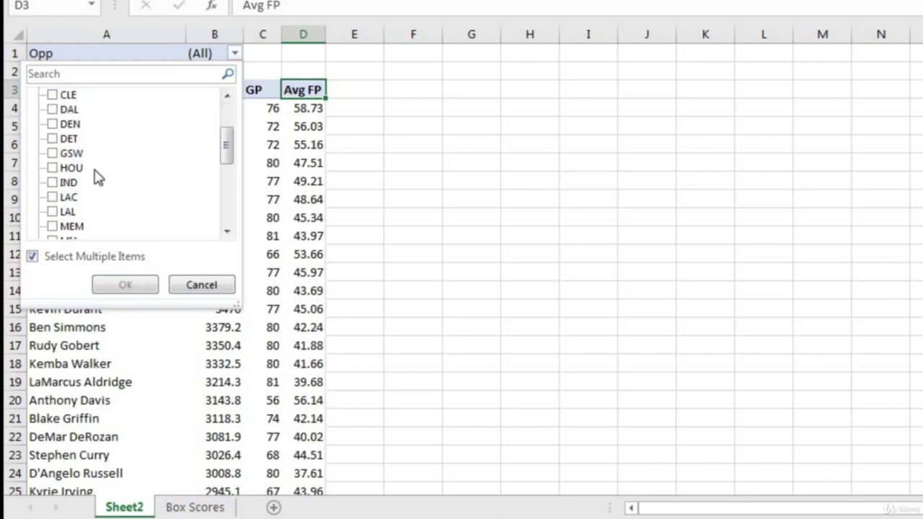
{"action": "left_click", "coordinate": [53, 153]}
{"action": "left_click", "coordinate": [137, 285]}
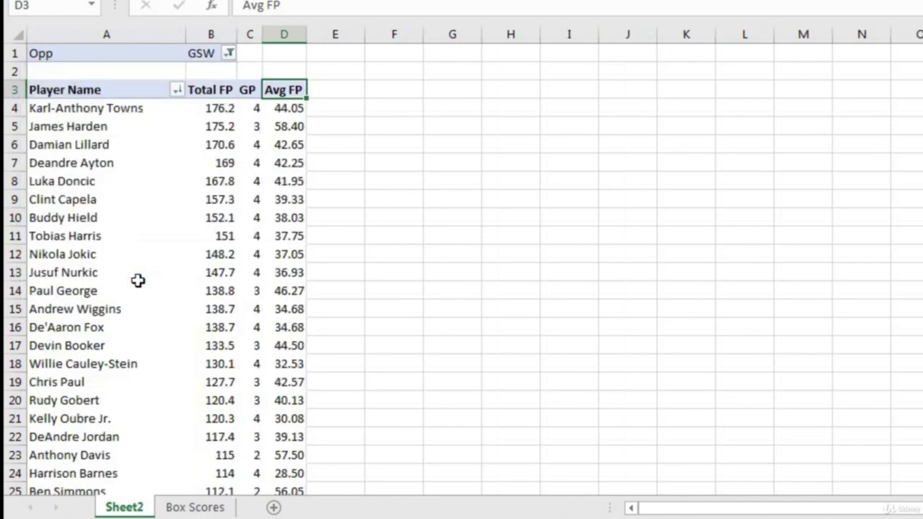
Select the top player names and James Harden's Total FP and Avg FP against GSW.
{"action": "left_click_drag", "start_coordinate": [72, 128], "coordinate": [99, 113]}
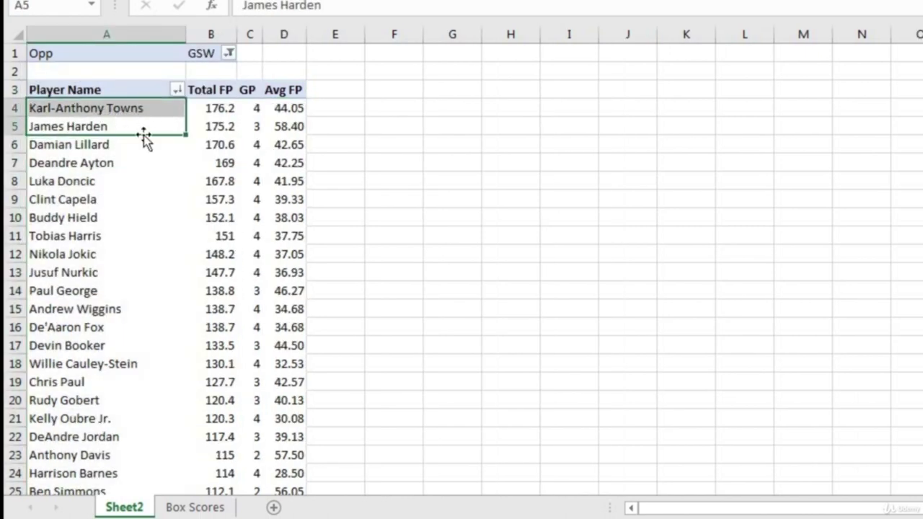
{"action": "left_click", "coordinate": [221, 120]}
{"action": "left_click", "coordinate": [297, 124]}
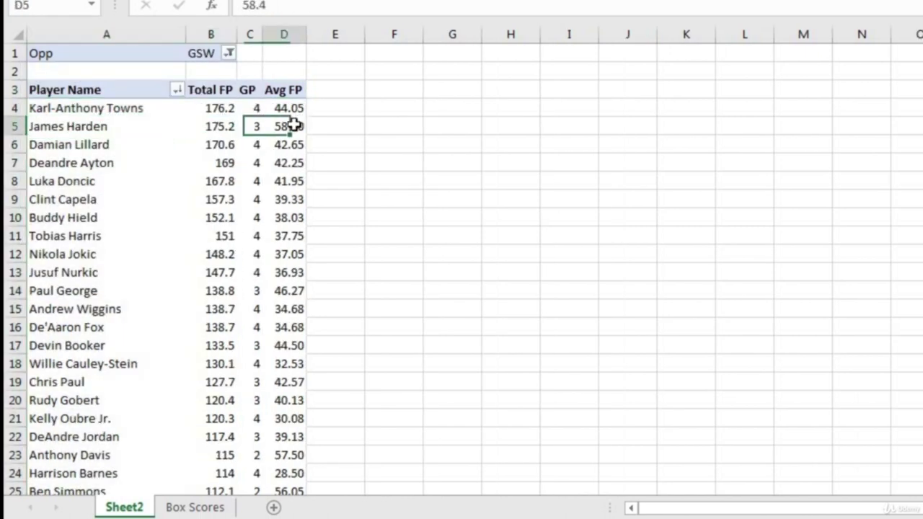
{"action": "left_click", "coordinate": [99, 127]}
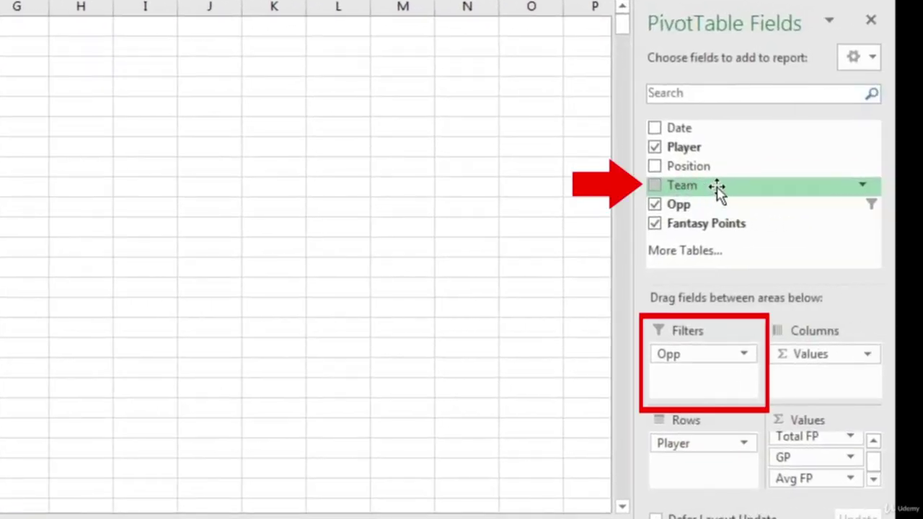
Add Team as a second report filter showing only TOR.
{"action": "left_click_drag", "start_coordinate": [716, 190], "coordinate": [709, 389]}
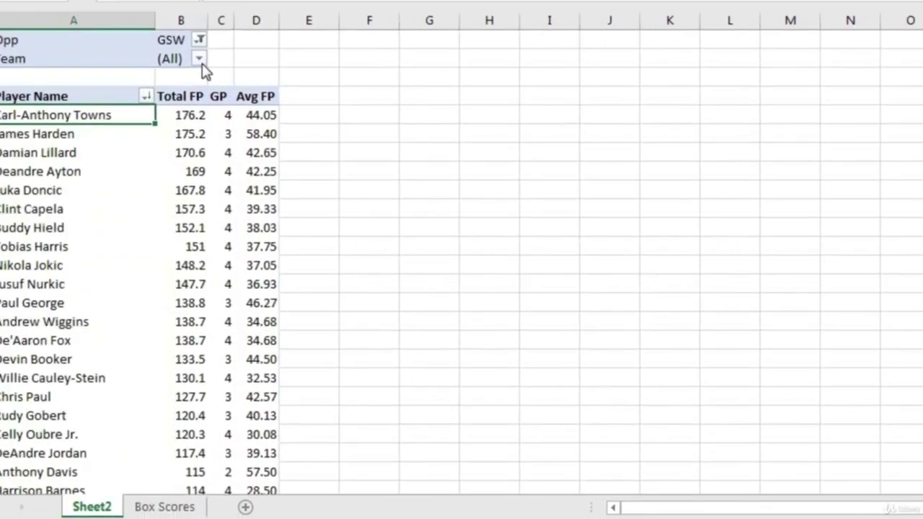
{"action": "left_click", "coordinate": [199, 59]}
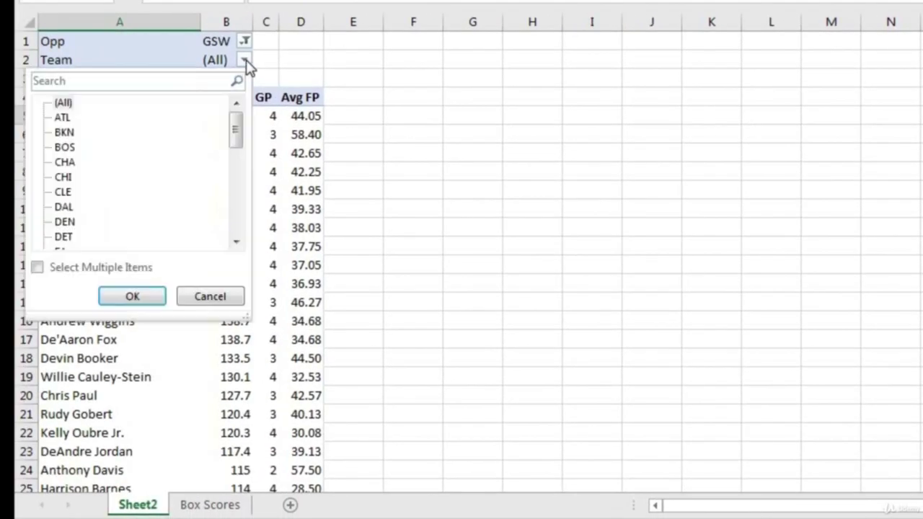
{"action": "left_click", "coordinate": [37, 266]}
{"action": "left_click", "coordinate": [58, 103]}
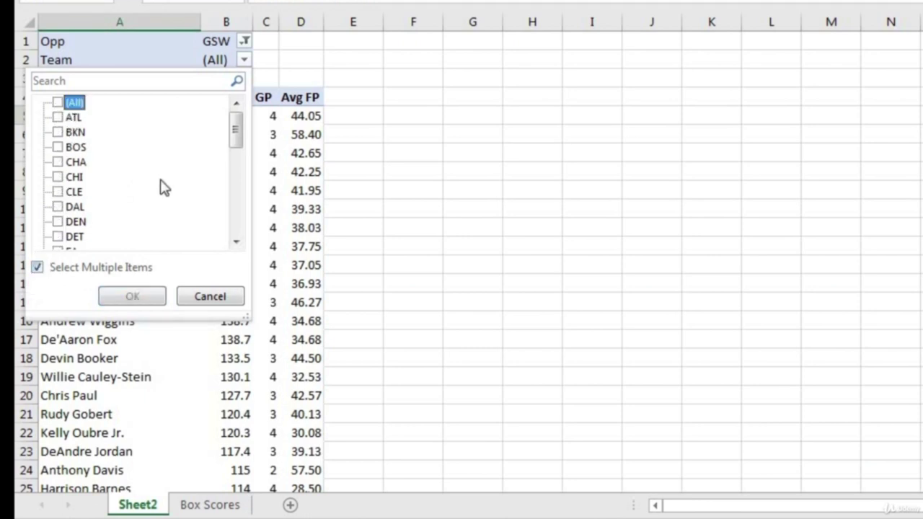
{"action": "scroll", "coordinate": [164, 184], "scroll_direction": "down", "scroll_amount": 7}
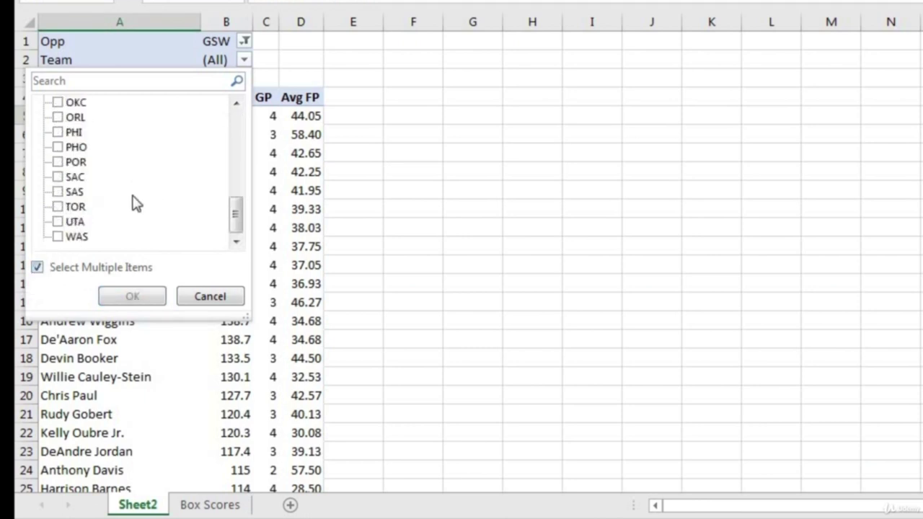
{"action": "left_click", "coordinate": [58, 207]}
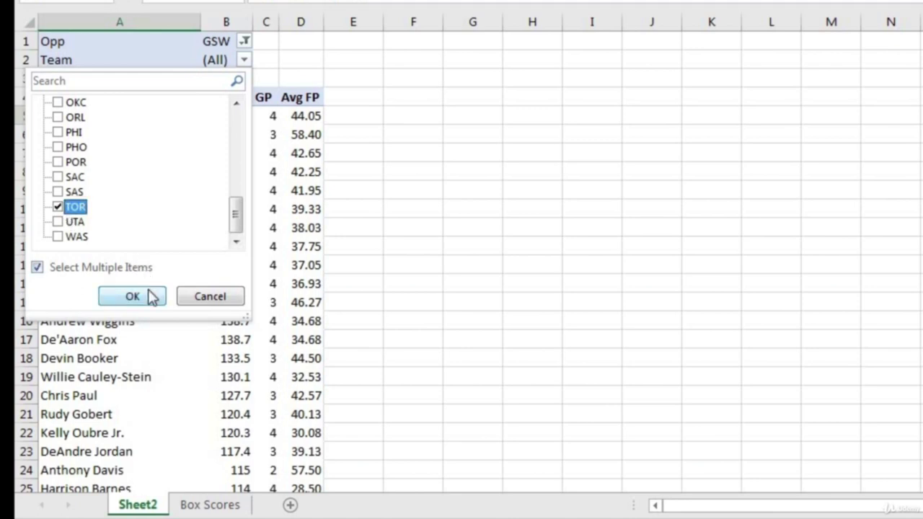
{"action": "left_click", "coordinate": [133, 297]}
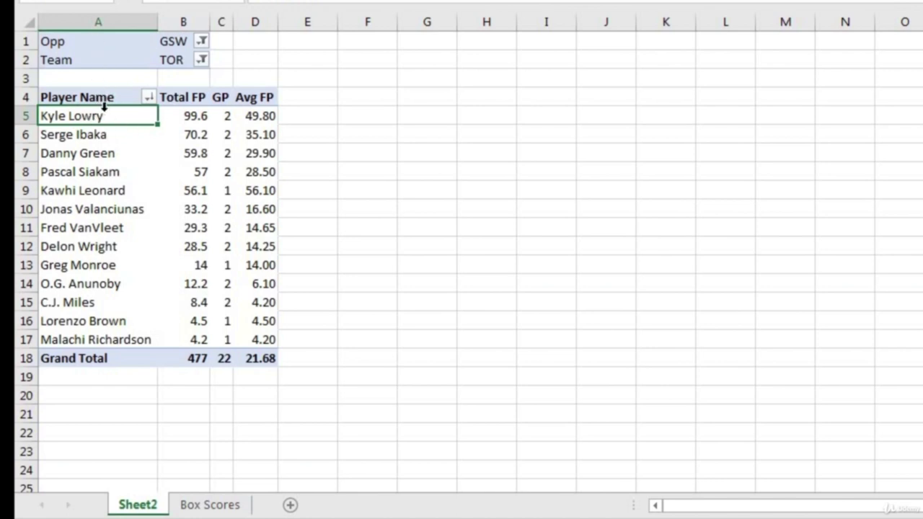
Select the TOR player rows and review Kyle Lowry's GP and Avg FP values.
{"action": "left_click_drag", "start_coordinate": [67, 118], "coordinate": [249, 338]}
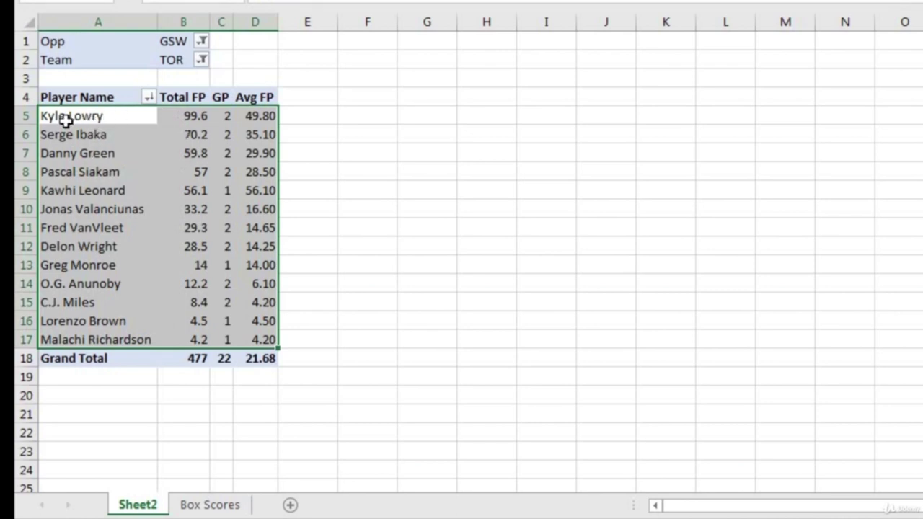
{"action": "left_click_drag", "start_coordinate": [87, 117], "coordinate": [266, 336]}
{"action": "left_click", "coordinate": [104, 117]}
{"action": "left_click", "coordinate": [224, 119]}
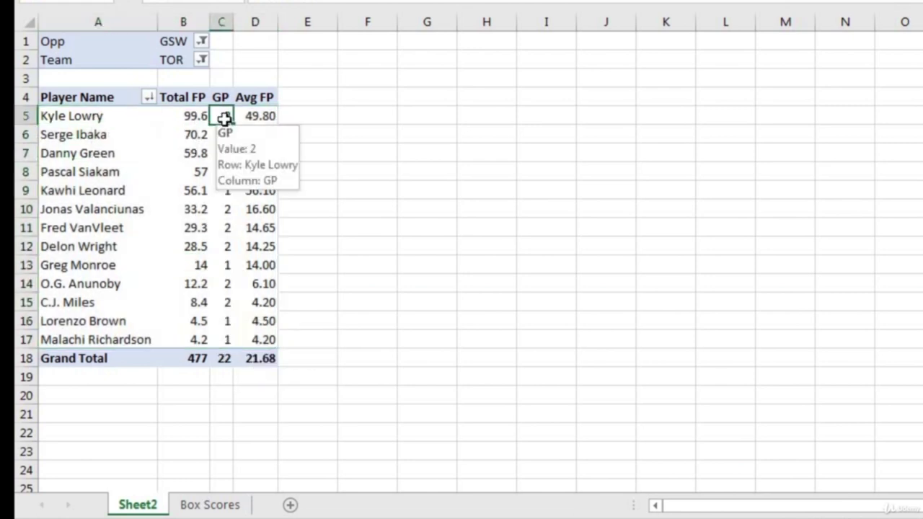
{"action": "key", "text": "Left"}
{"action": "key", "text": "Left"}
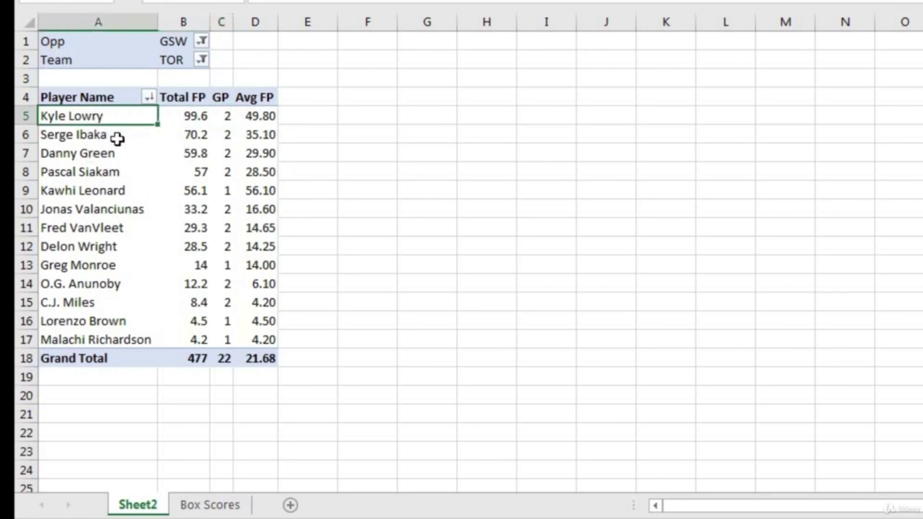
{"action": "left_click", "coordinate": [268, 122]}
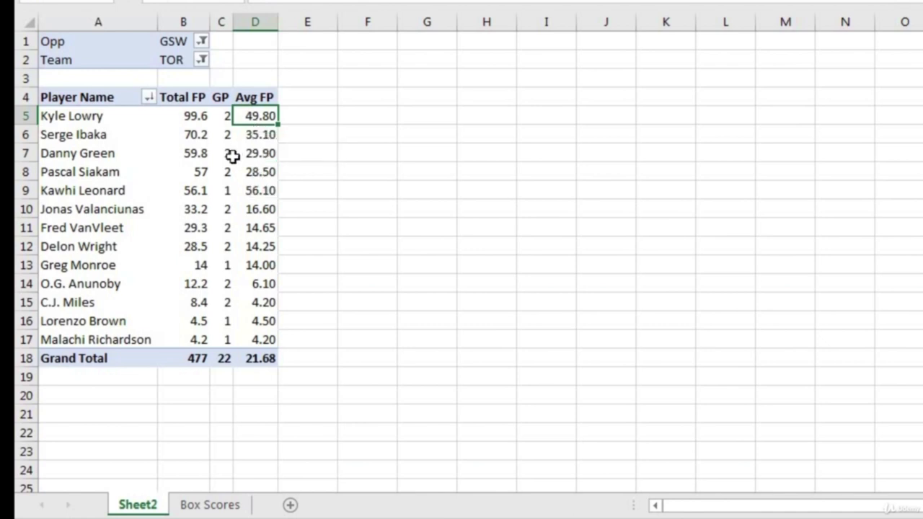
{"action": "mouse_move", "coordinate": [233, 158]}
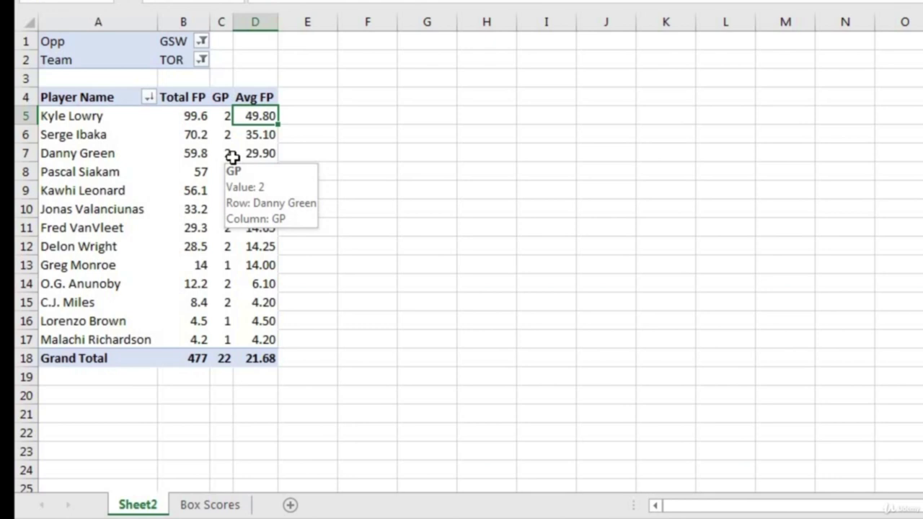
{"action": "left_click", "coordinate": [203, 43]}
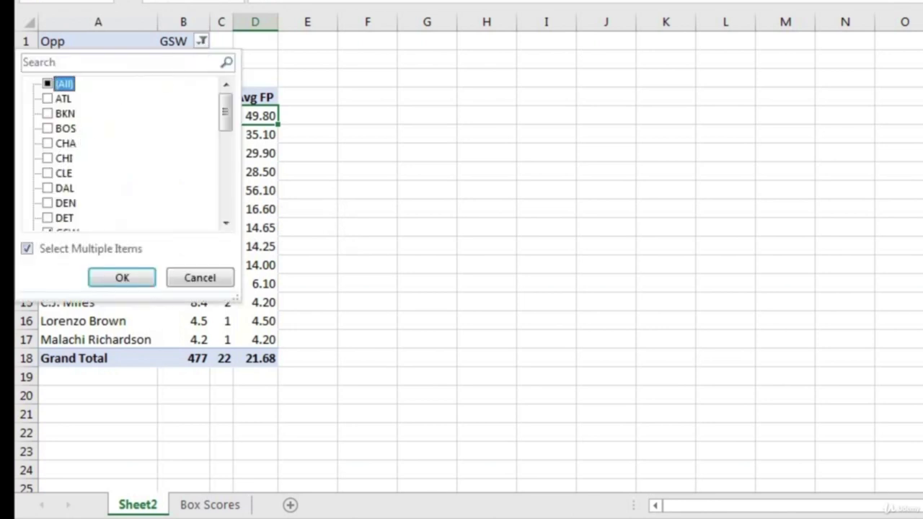
{"action": "scroll", "coordinate": [62, 152], "scroll_direction": "down", "scroll_amount": 2}
{"action": "left_click", "coordinate": [87, 147]}
{"action": "scroll", "coordinate": [144, 168], "scroll_direction": "down", "scroll_amount": 5}
{"action": "left_click", "coordinate": [66, 188]}
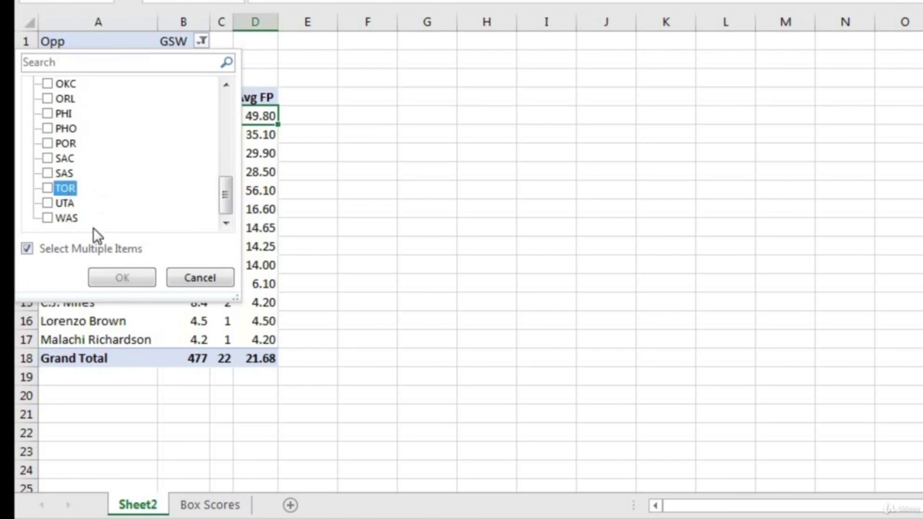
{"action": "left_click", "coordinate": [68, 188]}
{"action": "left_click", "coordinate": [121, 280]}
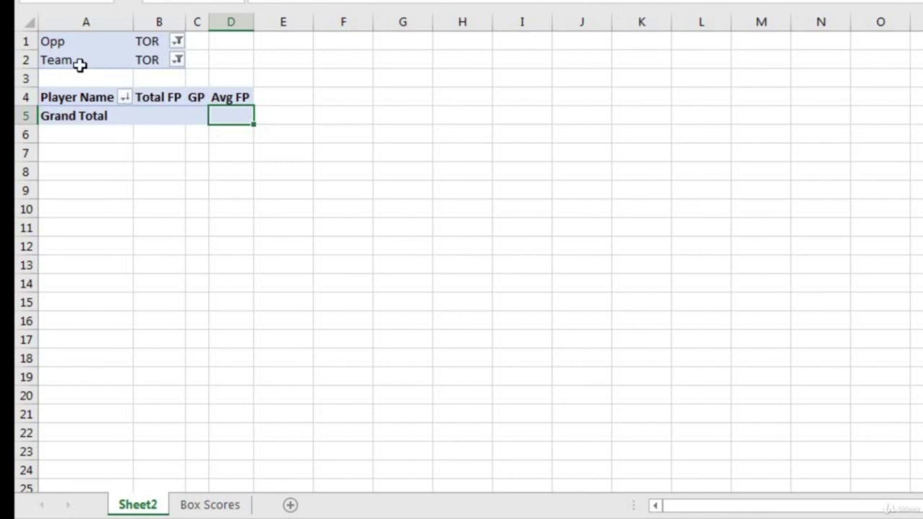
{"action": "left_click_drag", "start_coordinate": [80, 61], "coordinate": [153, 65]}
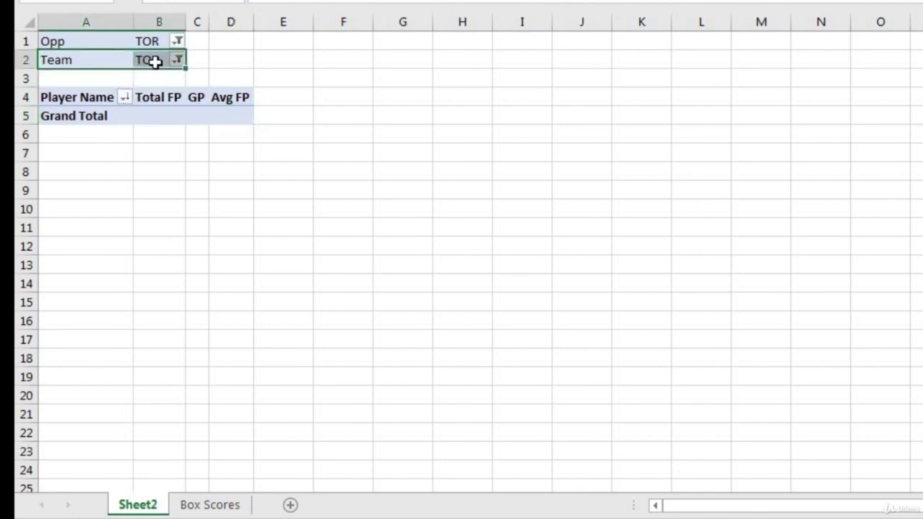
{"action": "left_click", "coordinate": [154, 62]}
{"action": "left_click", "coordinate": [178, 61]}
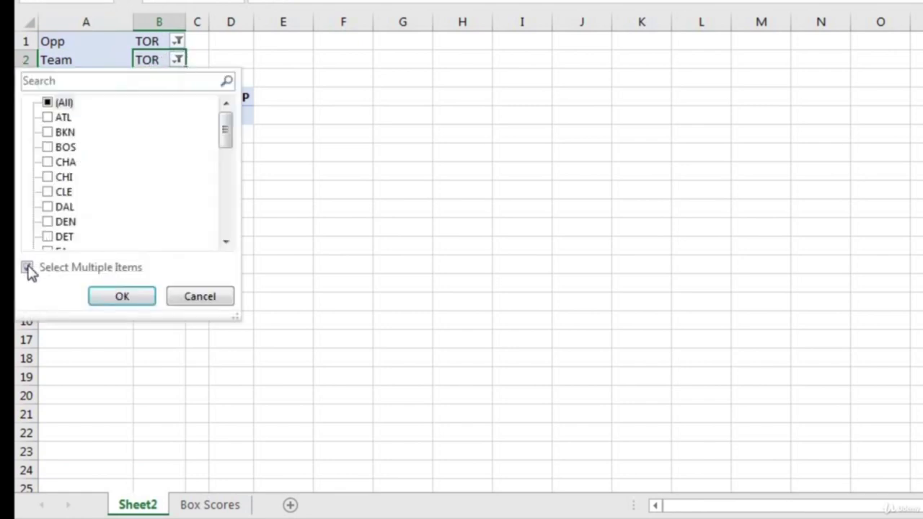
{"action": "scroll", "coordinate": [86, 215], "scroll_direction": "down", "scroll_amount": 7}
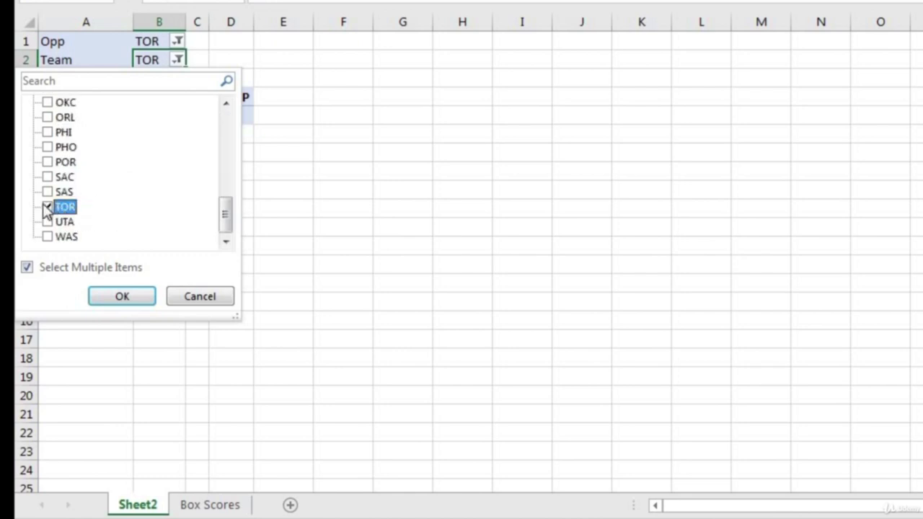
{"action": "left_click", "coordinate": [119, 210]}
{"action": "scroll", "coordinate": [140, 188], "scroll_direction": "up", "scroll_amount": 4}
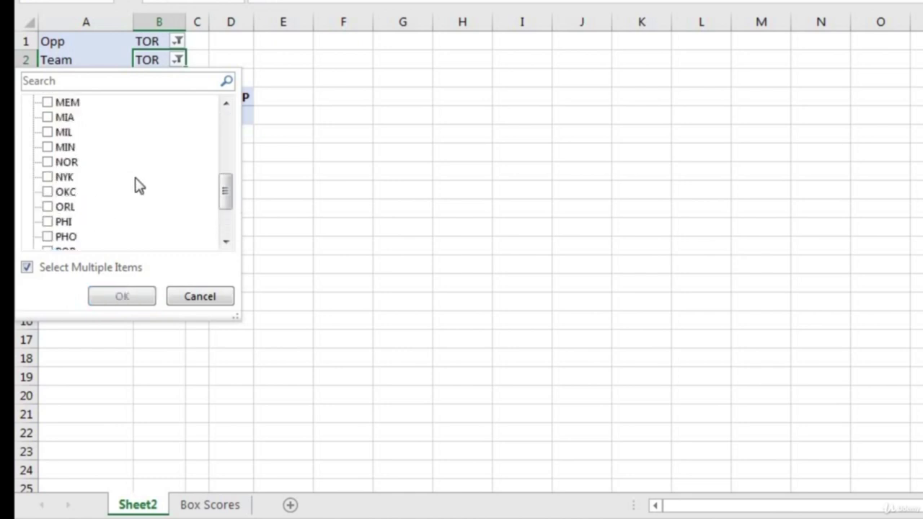
{"action": "scroll", "coordinate": [111, 167], "scroll_direction": "up", "scroll_amount": 1}
{"action": "left_click", "coordinate": [48, 162]}
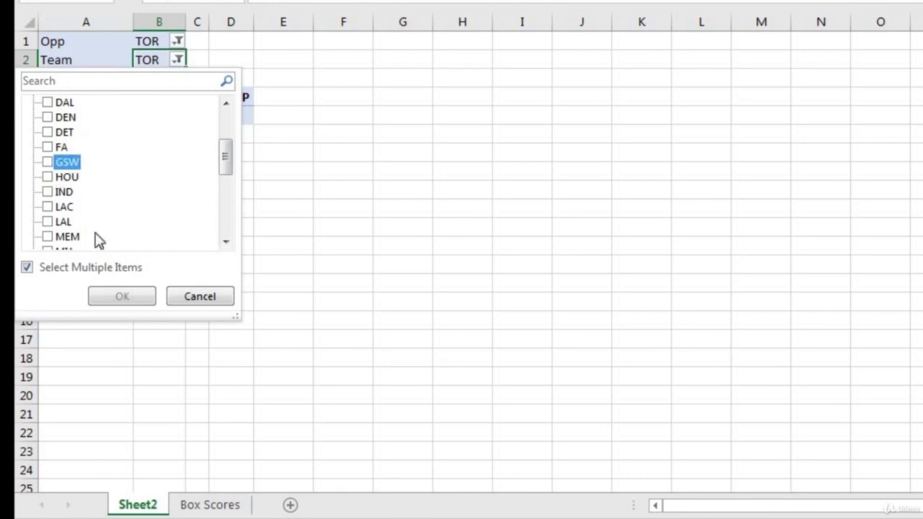
{"action": "left_click", "coordinate": [122, 292]}
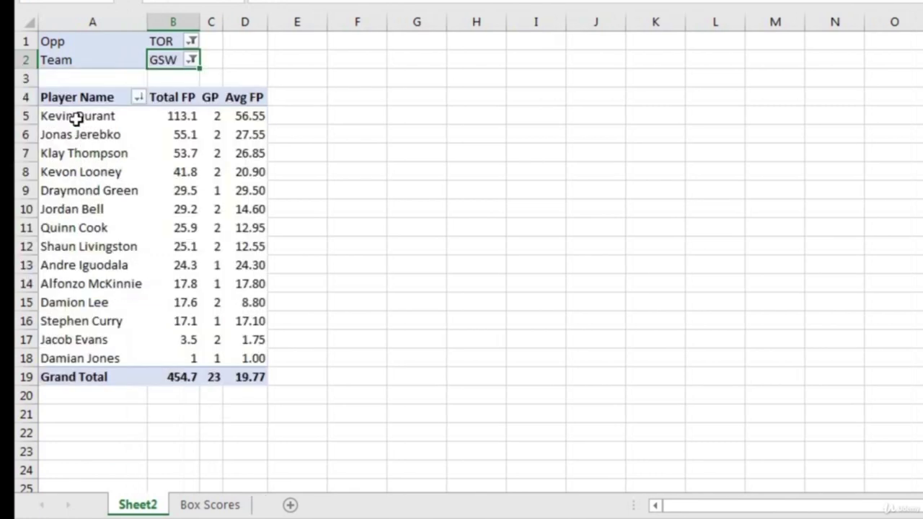
{"action": "left_click", "coordinate": [75, 118]}
{"action": "left_click_drag", "start_coordinate": [133, 150], "coordinate": [243, 359]}
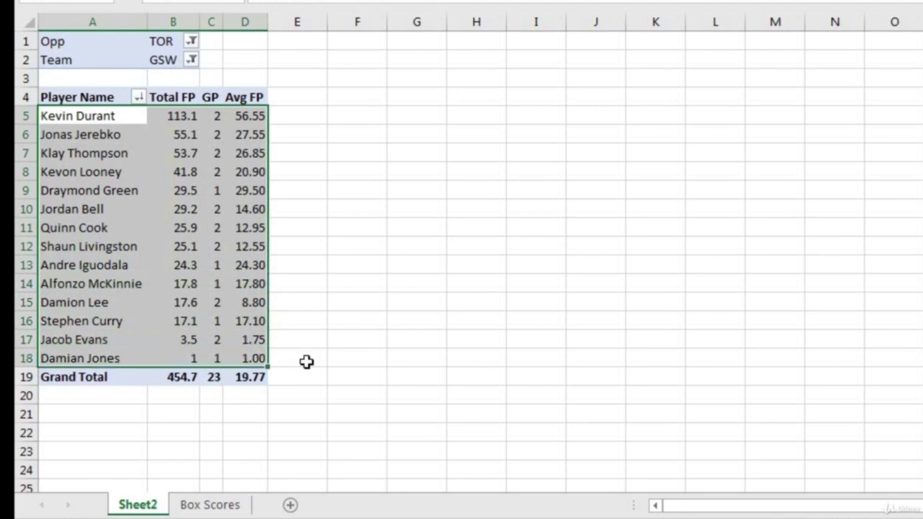
{"action": "left_click", "coordinate": [78, 245]}
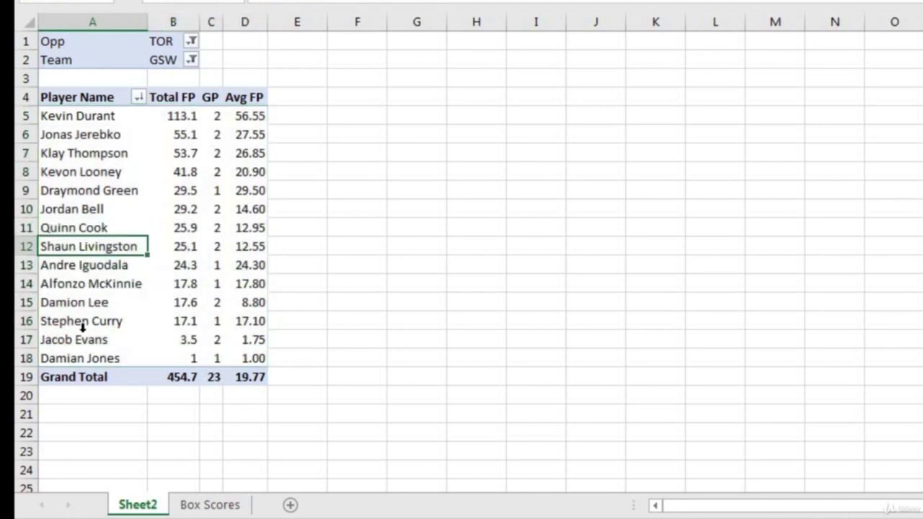
{"action": "left_click_drag", "start_coordinate": [85, 320], "coordinate": [249, 321]}
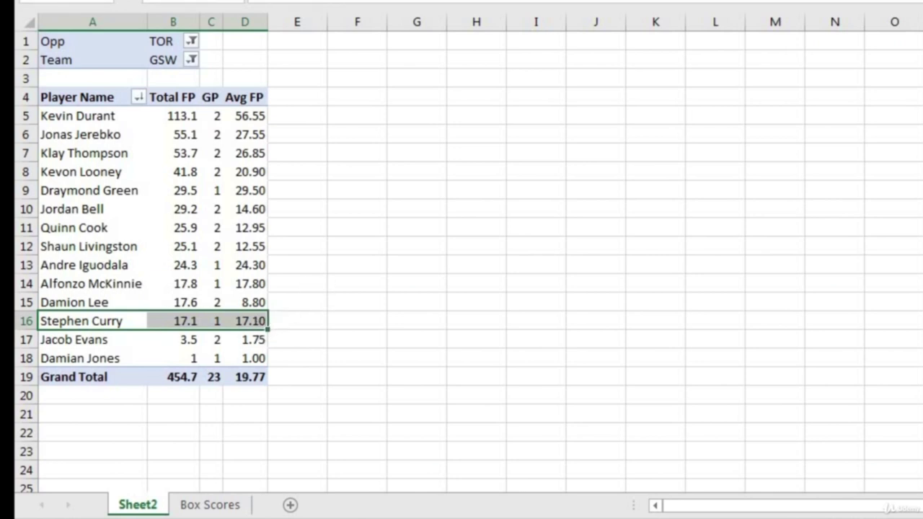
{"action": "left_click_drag", "start_coordinate": [246, 116], "coordinate": [106, 117]}
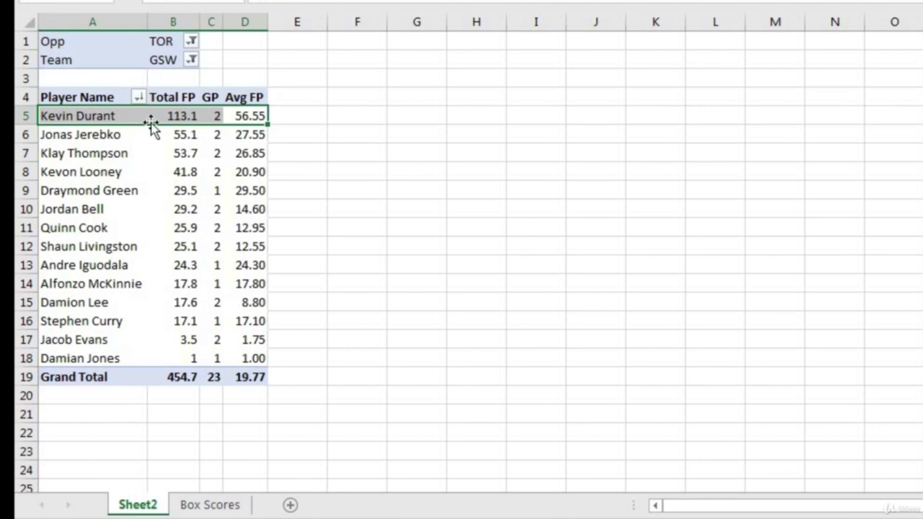
{"action": "mouse_move", "coordinate": [209, 141]}
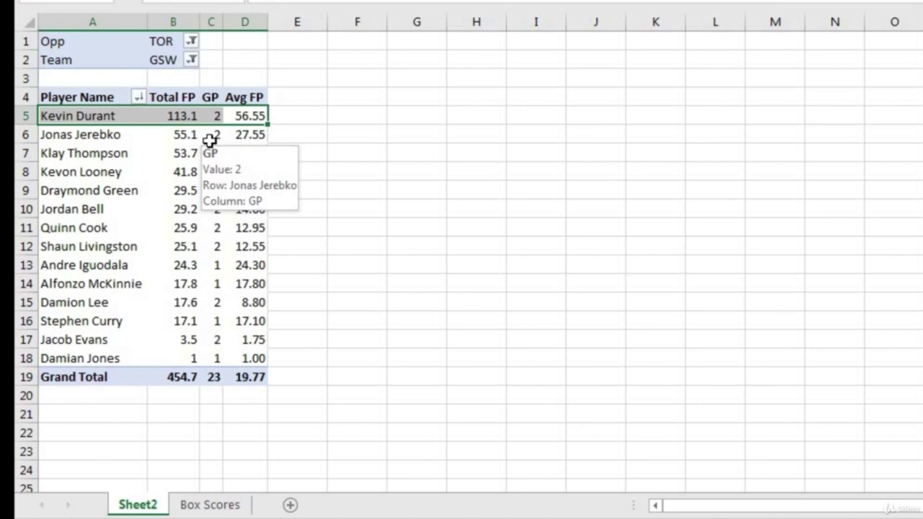
{"action": "left_click", "coordinate": [245, 117]}
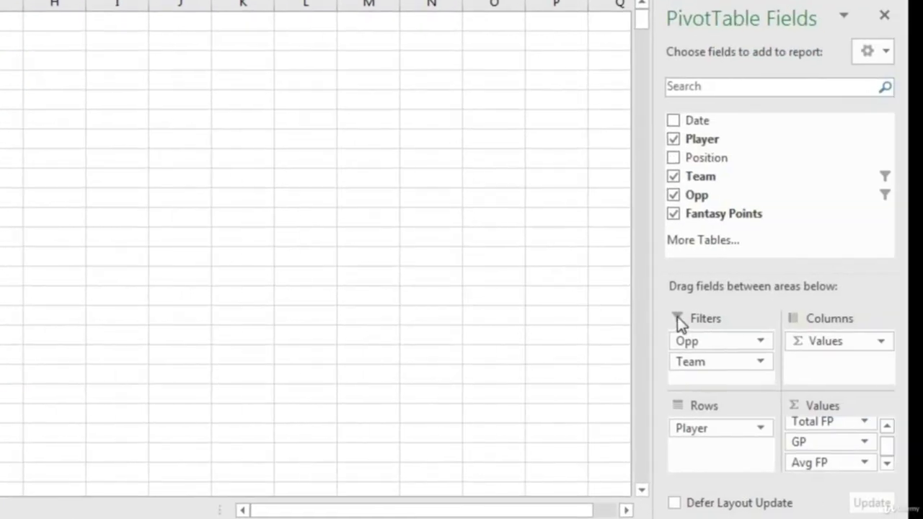
Remove the Opp and Team filters and make Date the only report filter.
{"action": "left_click_drag", "start_coordinate": [716, 342], "coordinate": [799, 244]}
{"action": "left_click_drag", "start_coordinate": [724, 343], "coordinate": [801, 244]}
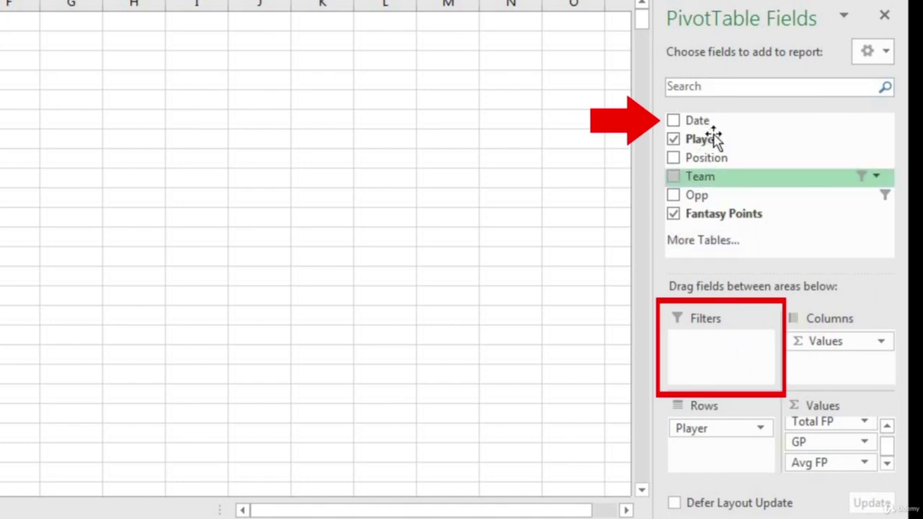
{"action": "mouse_move", "coordinate": [715, 124]}
{"action": "left_mouse_down"}
{"action": "mouse_move", "coordinate": [726, 282]}
{"action": "mouse_move", "coordinate": [717, 352]}
{"action": "left_mouse_up"}
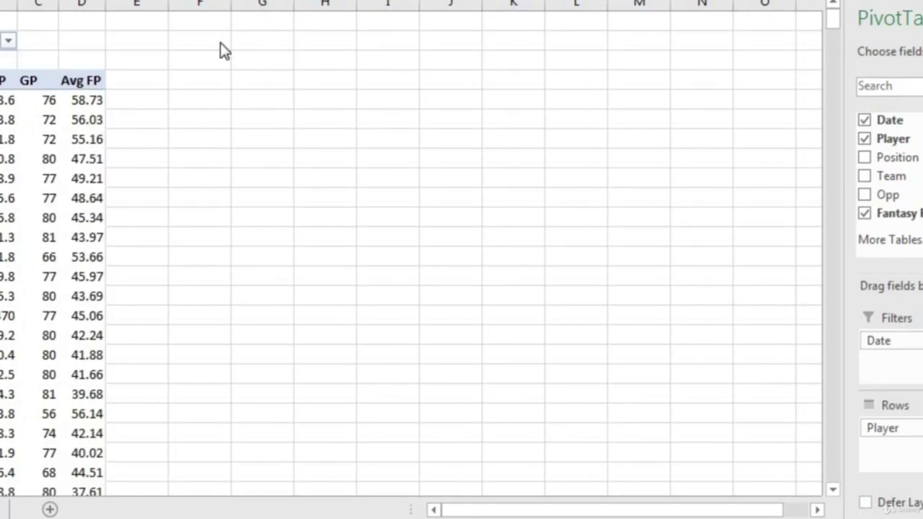
{"action": "left_click", "coordinate": [256, 41]}
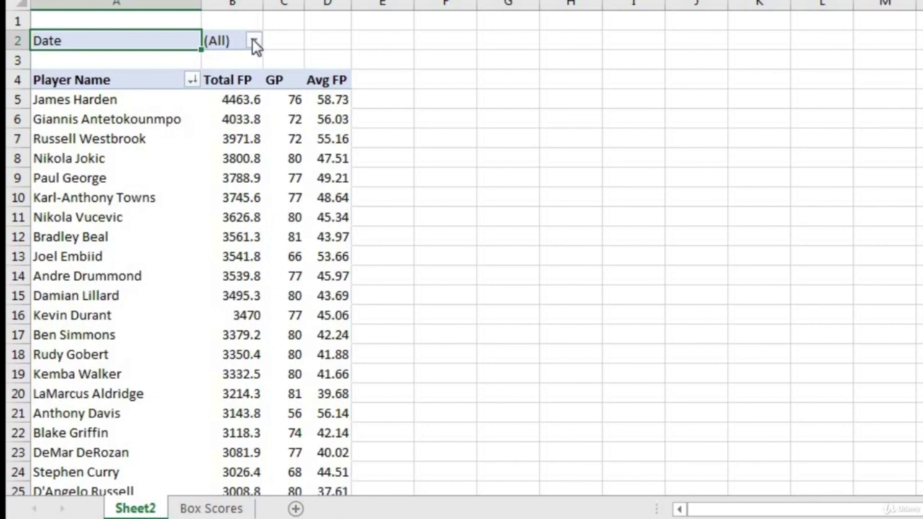
{"action": "left_click", "coordinate": [254, 41]}
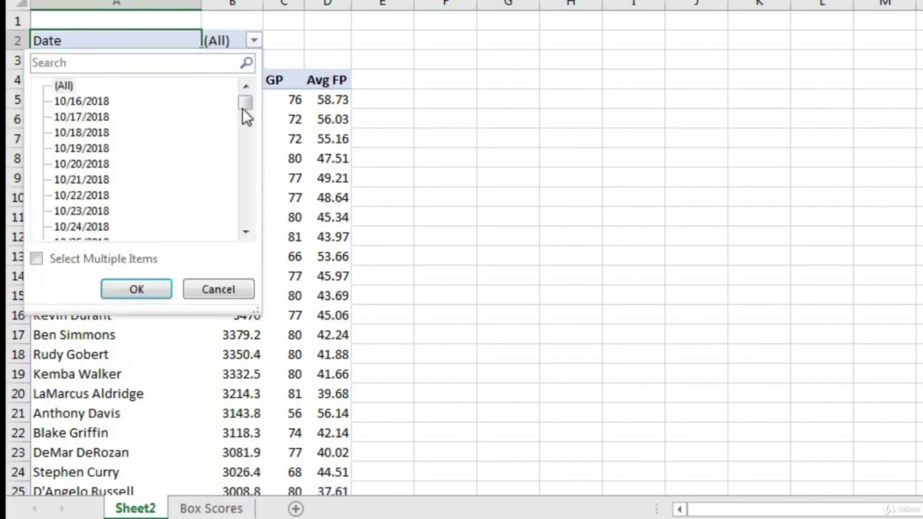
{"action": "left_click", "coordinate": [36, 258]}
{"action": "left_click", "coordinate": [58, 85]}
{"action": "left_click", "coordinate": [57, 101]}
{"action": "left_click", "coordinate": [58, 117]}
{"action": "left_click", "coordinate": [58, 134]}
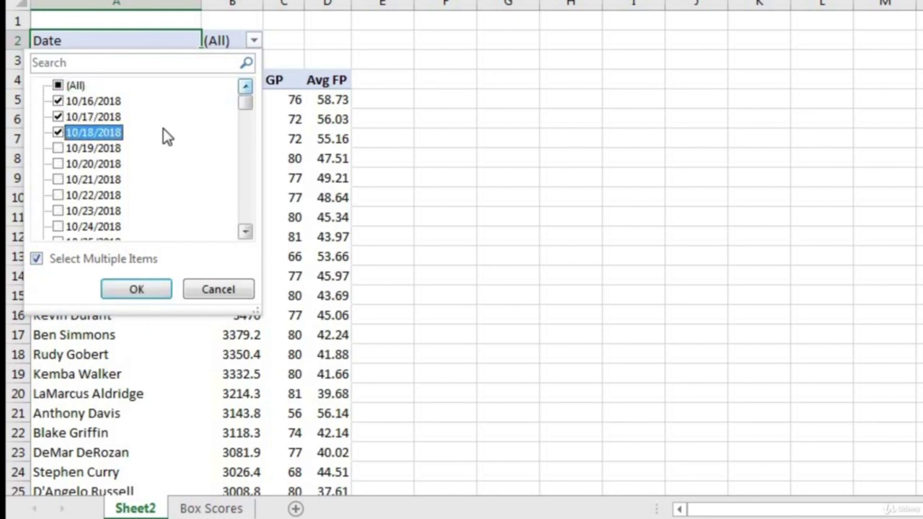
{"action": "left_click", "coordinate": [57, 85]}
{"action": "left_click", "coordinate": [58, 86]}
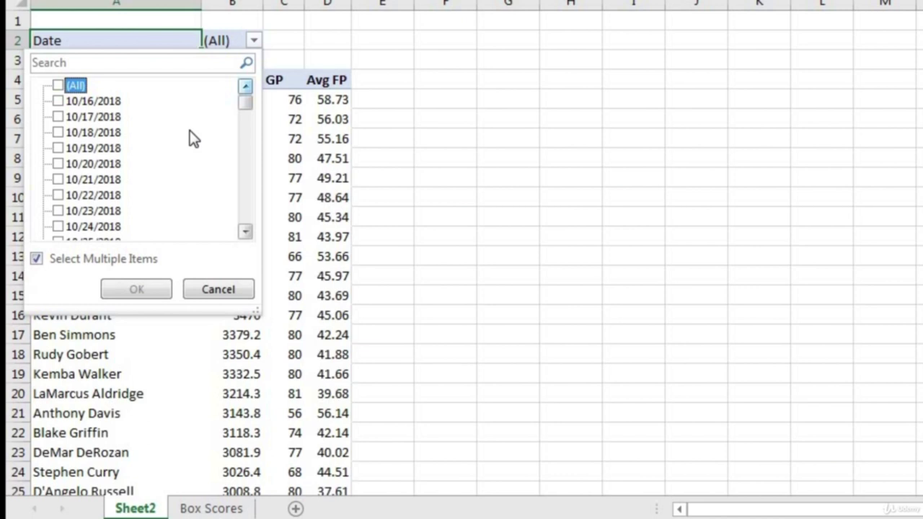
{"action": "scroll", "coordinate": [72, 210], "scroll_direction": "down", "scroll_amount": 16}
{"action": "scroll", "coordinate": [116, 202], "scroll_direction": "down", "scroll_amount": 20}
{"action": "left_click", "coordinate": [57, 148]}
{"action": "left_click", "coordinate": [57, 132]}
{"action": "left_click", "coordinate": [58, 117]}
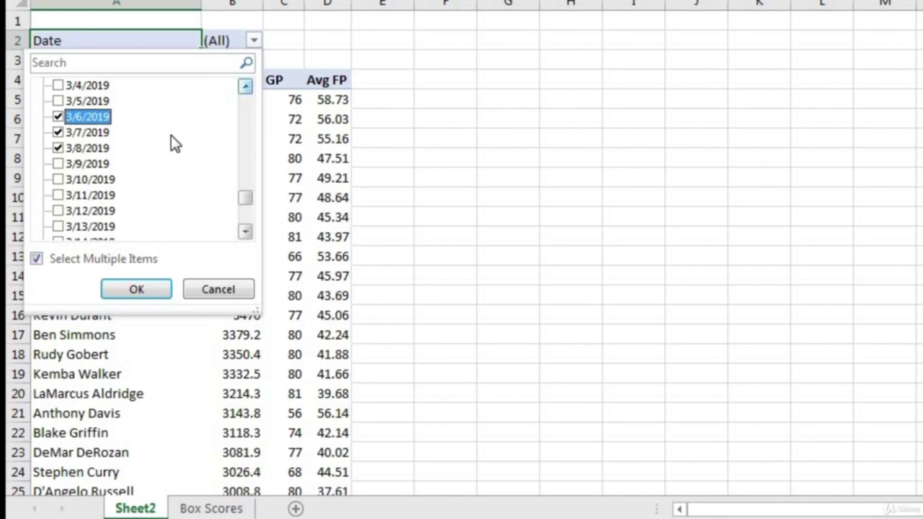
{"action": "left_click", "coordinate": [238, 287]}
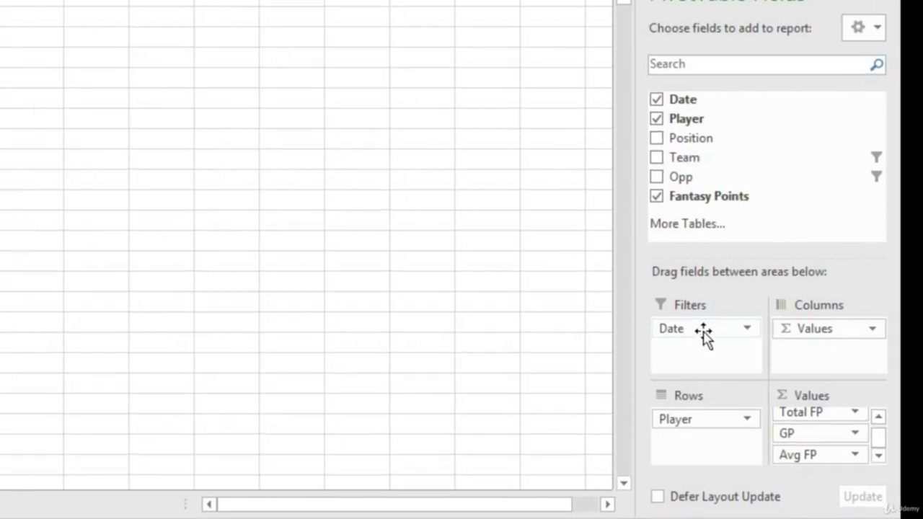
Move Date from Filters into Rows, placed above Player.
{"action": "left_click_drag", "start_coordinate": [702, 334], "coordinate": [622, 345]}
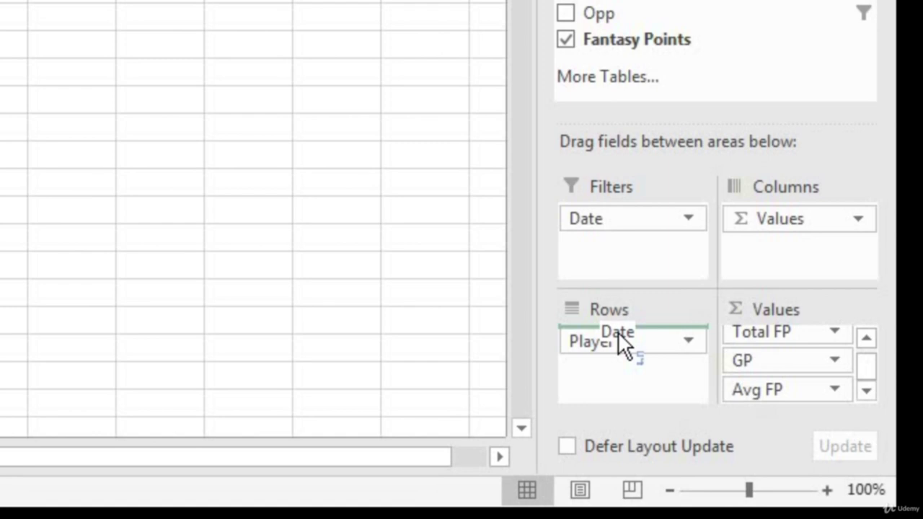
{"action": "mouse_move", "coordinate": [618, 331]}
{"action": "left_mouse_down"}
{"action": "mouse_move", "coordinate": [617, 364]}
{"action": "mouse_move", "coordinate": [613, 332]}
{"action": "left_mouse_up"}
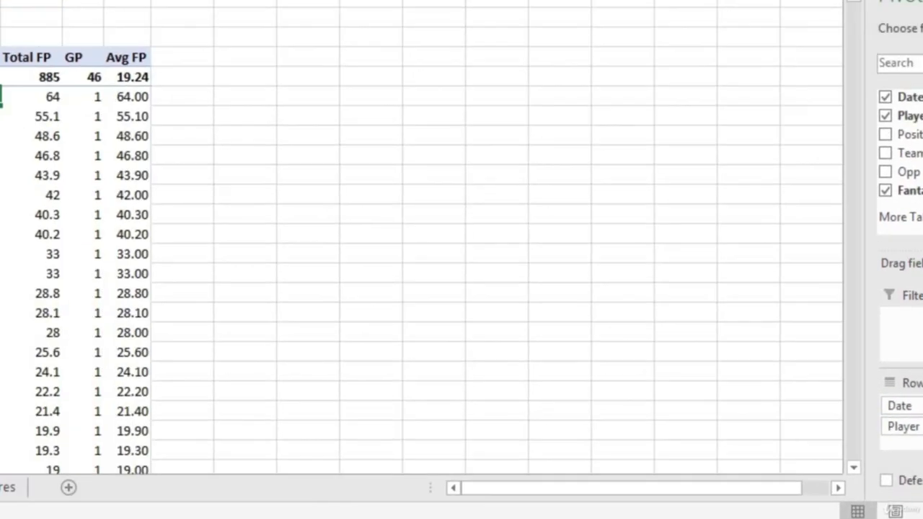
{"action": "left_click", "coordinate": [132, 140]}
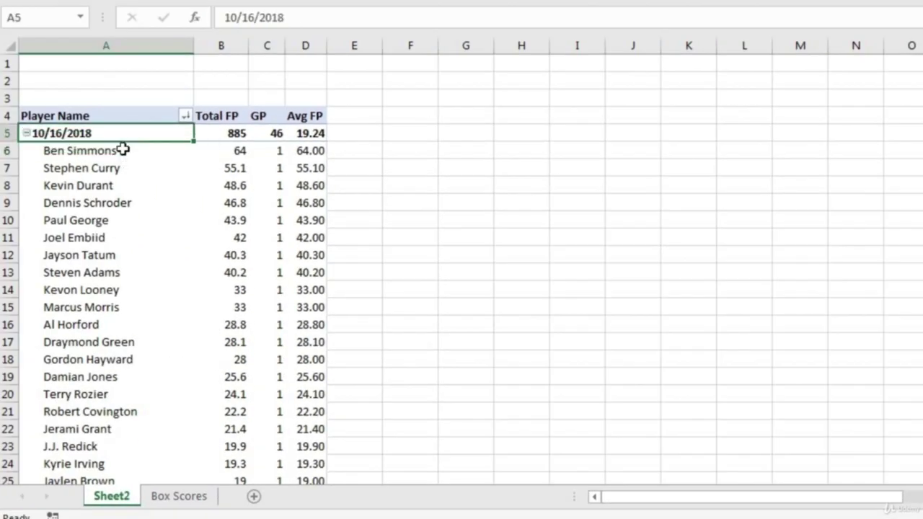
Browse the player lists under 10/16/2018 and 10/17/2018.
{"action": "left_click", "coordinate": [137, 153]}
{"action": "scroll", "coordinate": [140, 179], "scroll_direction": "down", "scroll_amount": 13}
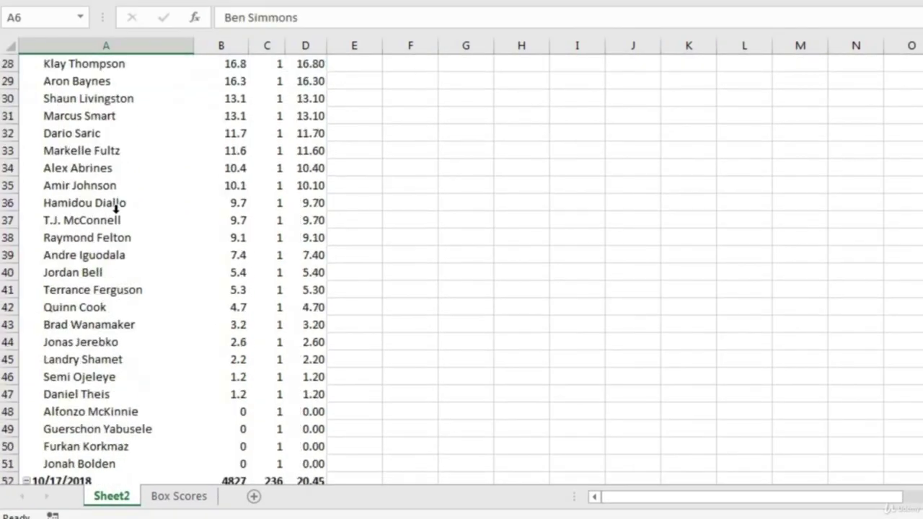
{"action": "left_click", "coordinate": [63, 274]}
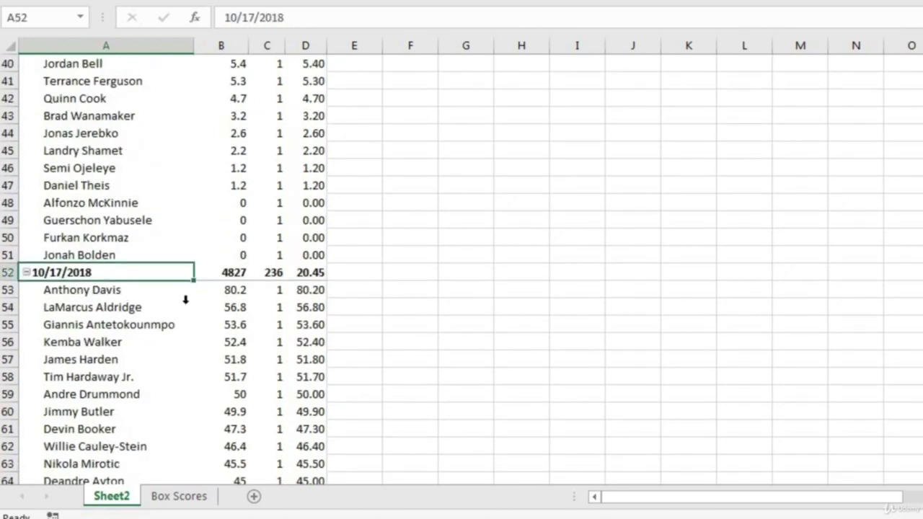
{"action": "left_click", "coordinate": [125, 290]}
{"action": "scroll", "coordinate": [195, 307], "scroll_direction": "down", "scroll_amount": 2}
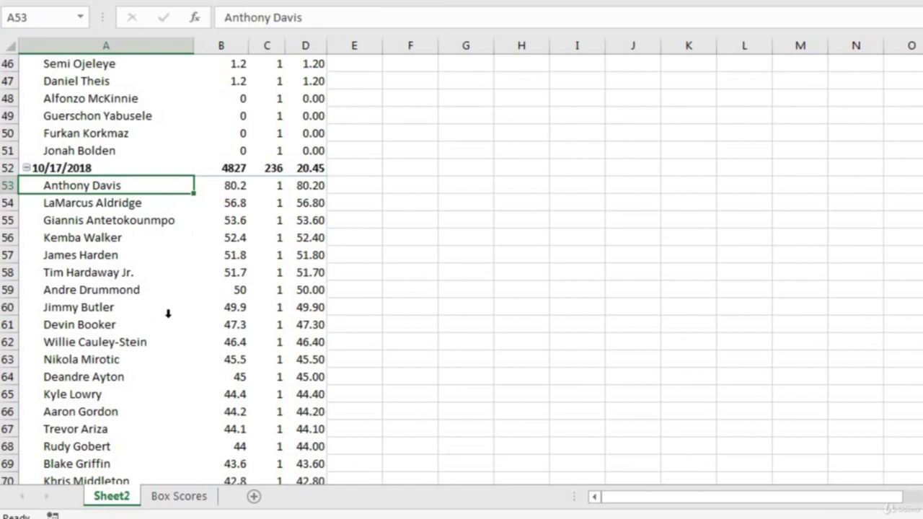
{"action": "scroll", "coordinate": [168, 314], "scroll_direction": "up", "scroll_amount": 1}
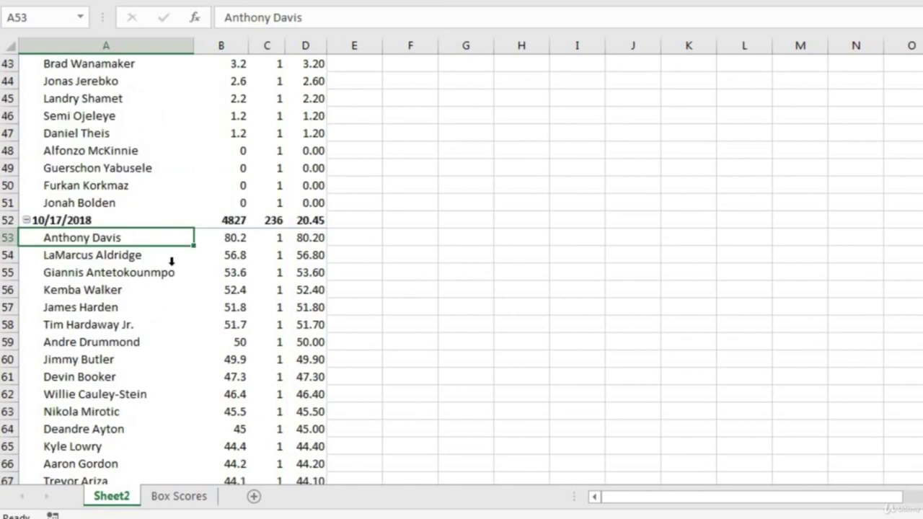
{"action": "scroll", "coordinate": [171, 261], "scroll_direction": "up", "scroll_amount": 14}
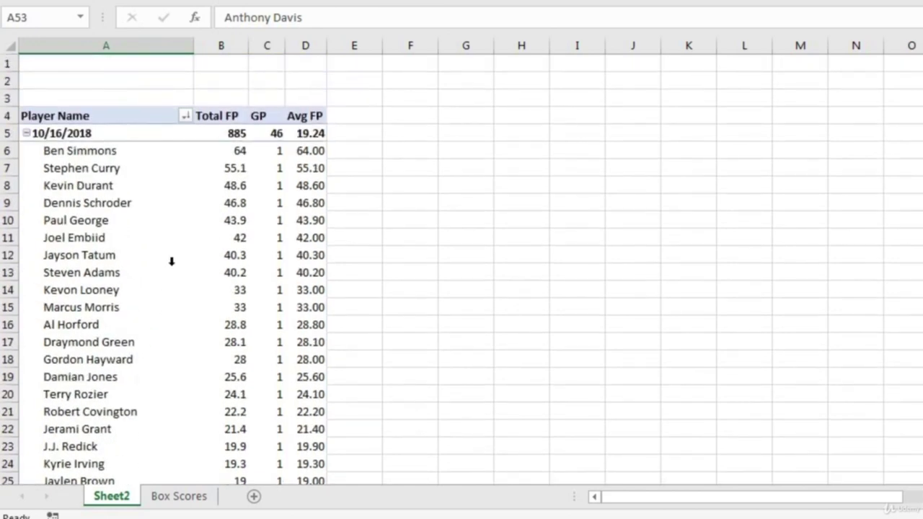
{"action": "left_click", "coordinate": [88, 135]}
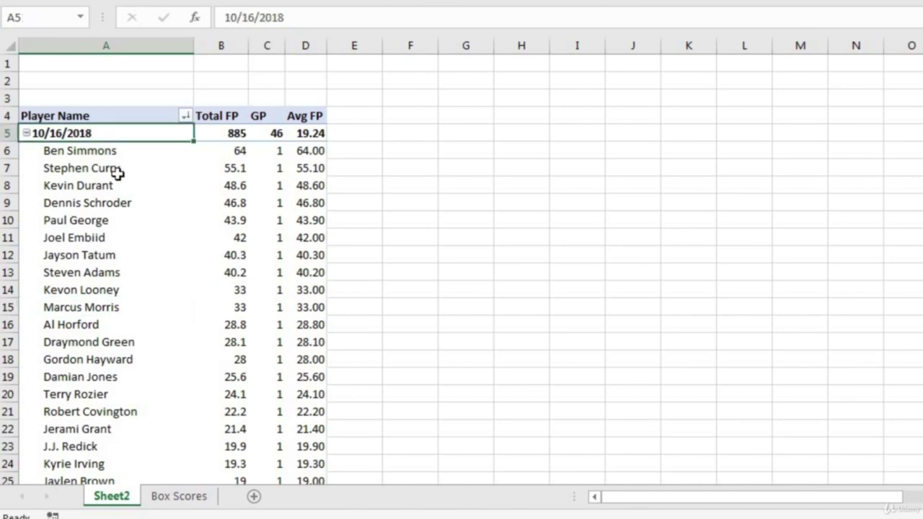
Group the pivot's game dates by Months and Years.
{"action": "right_click", "coordinate": [111, 137]}
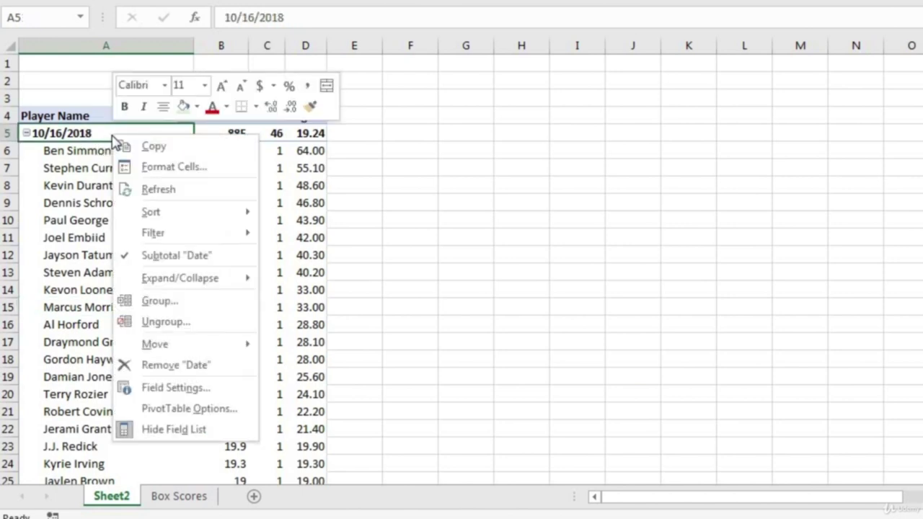
{"action": "left_click", "coordinate": [181, 306]}
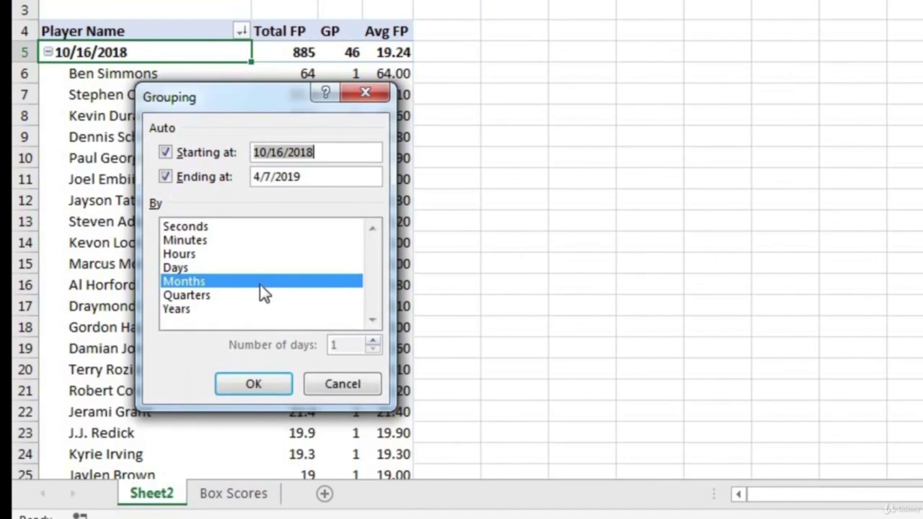
{"action": "left_click", "coordinate": [189, 309]}
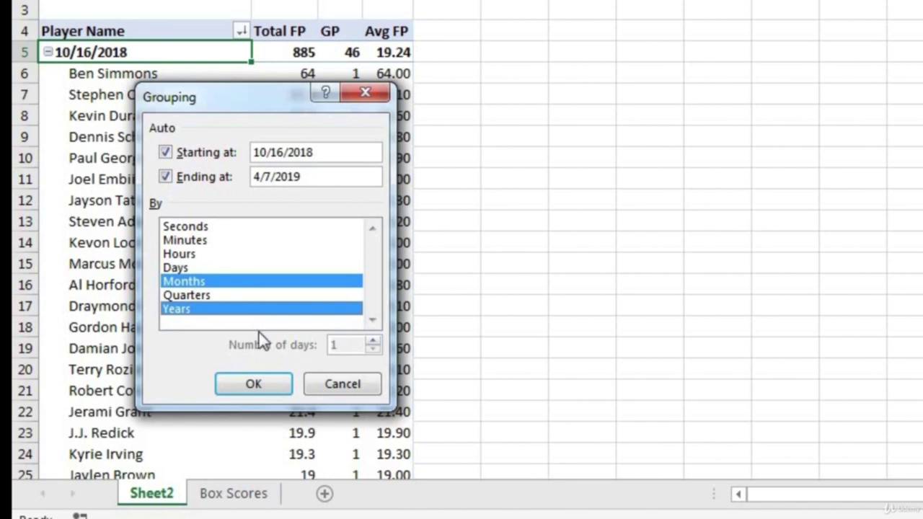
{"action": "left_click", "coordinate": [268, 383]}
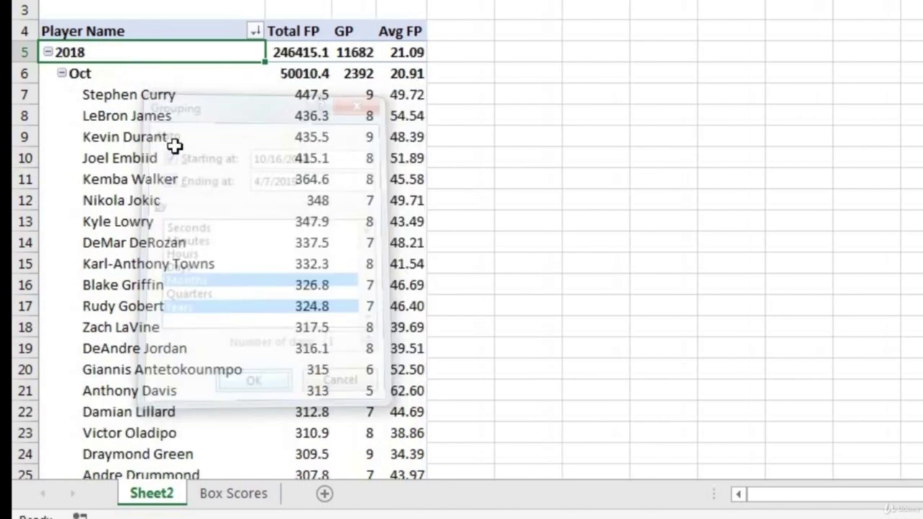
{"action": "left_click", "coordinate": [114, 76]}
{"action": "left_click", "coordinate": [119, 58]}
{"action": "left_click", "coordinate": [133, 65]}
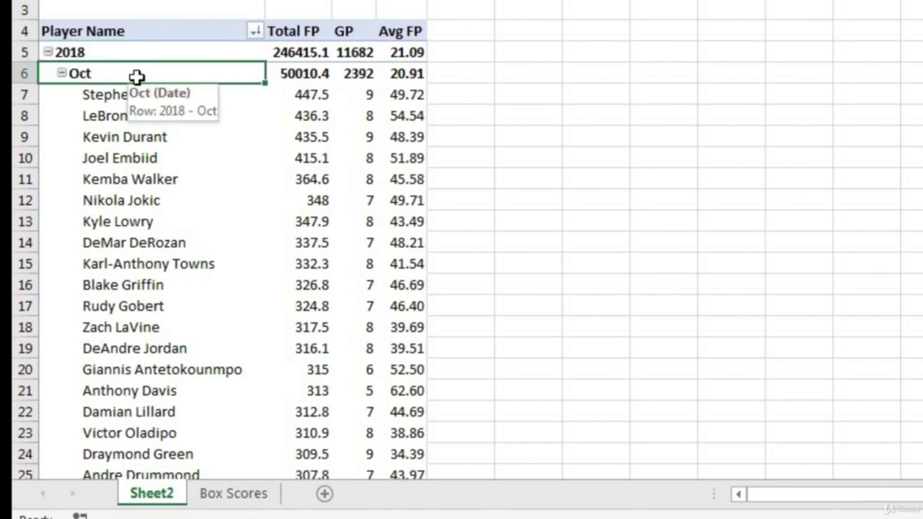
{"action": "scroll", "coordinate": [192, 274], "scroll_direction": "down", "scroll_amount": 20}
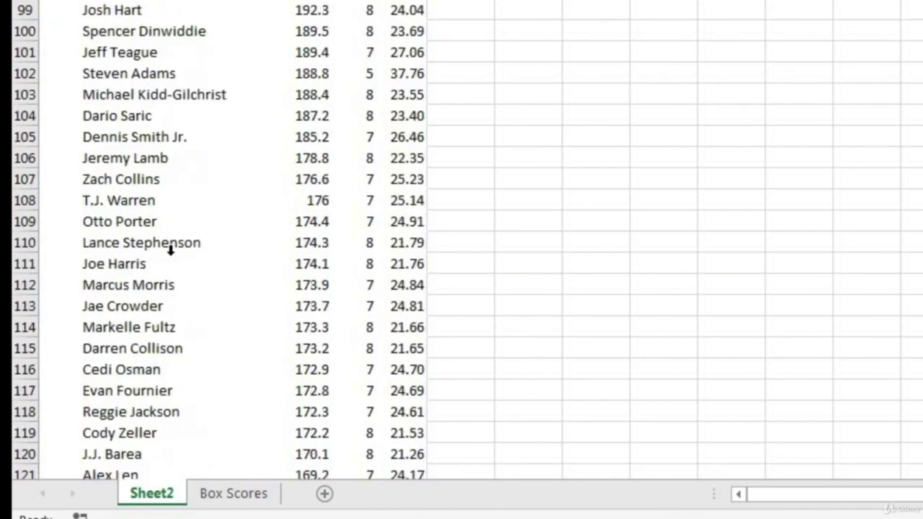
{"action": "scroll", "coordinate": [190, 265], "scroll_direction": "down", "scroll_amount": 20}
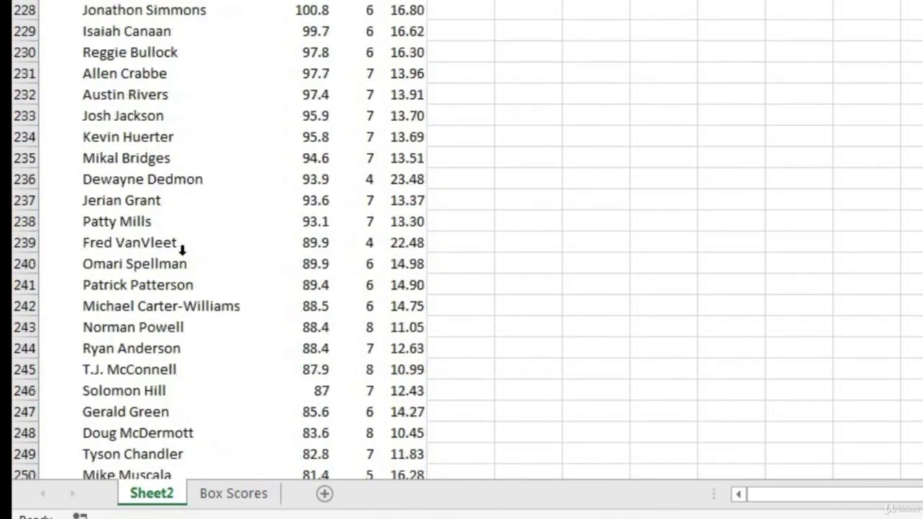
{"action": "scroll", "coordinate": [173, 247], "scroll_direction": "down", "scroll_amount": 20}
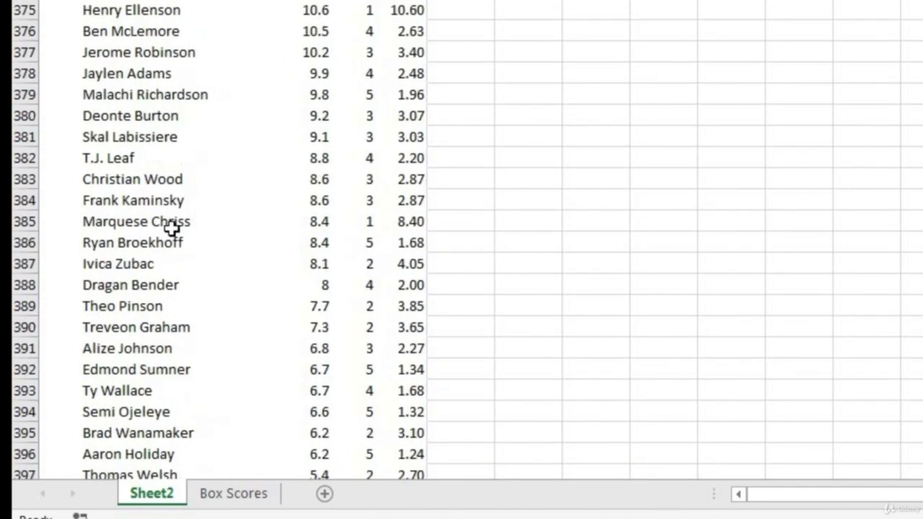
{"action": "left_click", "coordinate": [124, 56]}
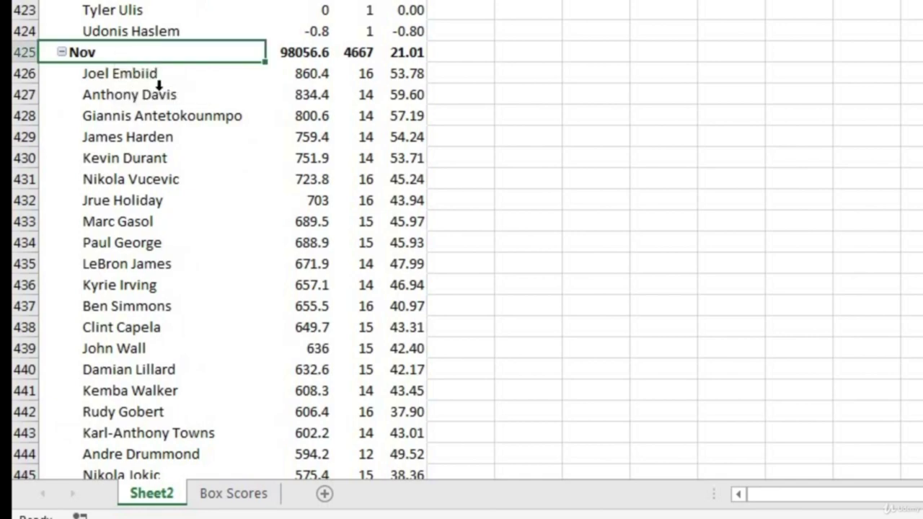
{"action": "scroll", "coordinate": [209, 230], "scroll_direction": "down", "scroll_amount": 18}
{"action": "scroll", "coordinate": [209, 230], "scroll_direction": "down", "scroll_amount": 20}
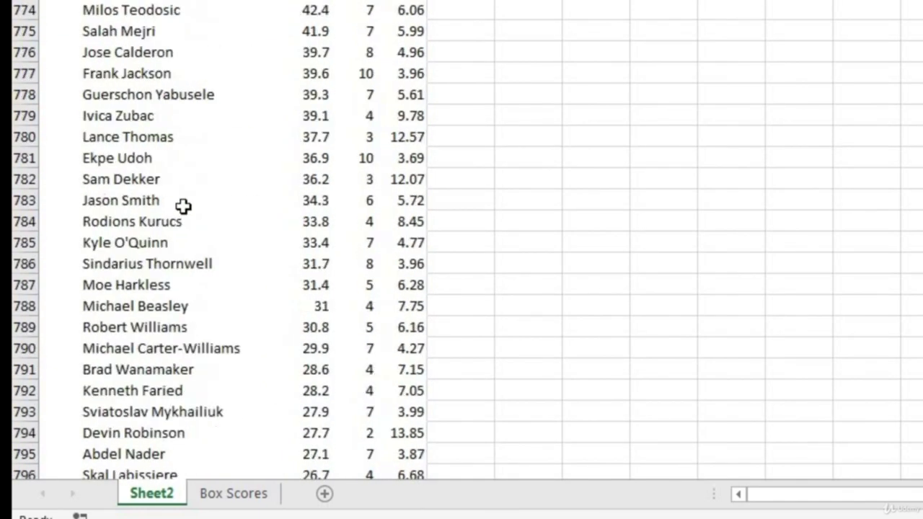
{"action": "scroll", "coordinate": [181, 217], "scroll_direction": "down", "scroll_amount": 4}
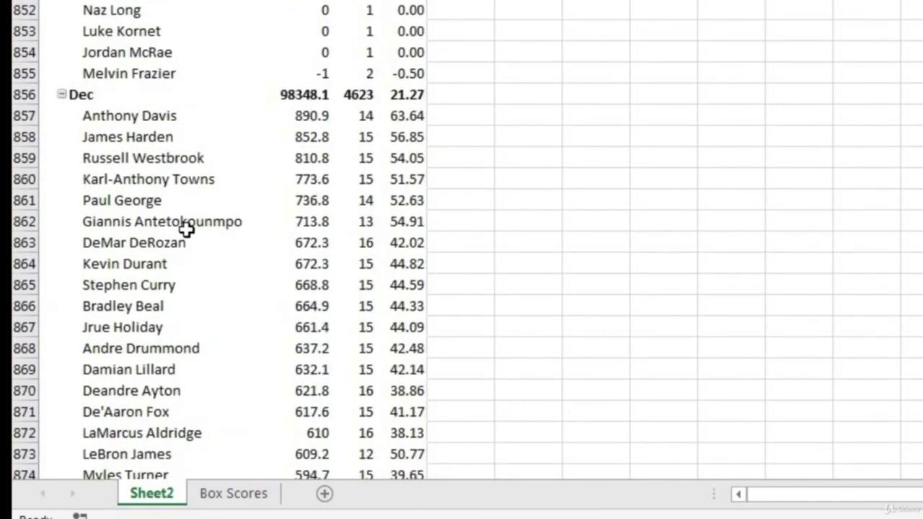
{"action": "scroll", "coordinate": [189, 232], "scroll_direction": "down", "scroll_amount": 20}
{"action": "scroll", "coordinate": [197, 241], "scroll_direction": "down", "scroll_amount": 20}
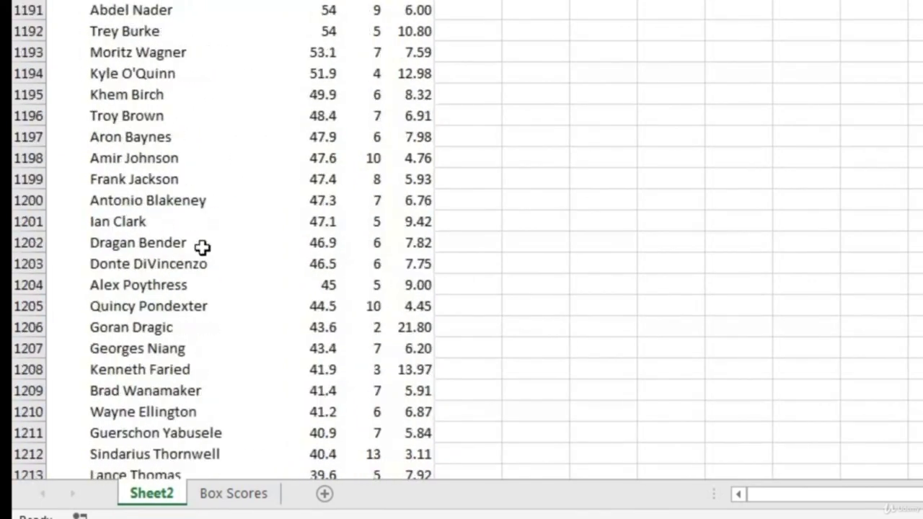
{"action": "scroll", "coordinate": [194, 248], "scroll_direction": "down", "scroll_amount": 11}
{"action": "left_click", "coordinate": [87, 141]}
{"action": "left_click", "coordinate": [101, 162]}
{"action": "left_click", "coordinate": [159, 267]}
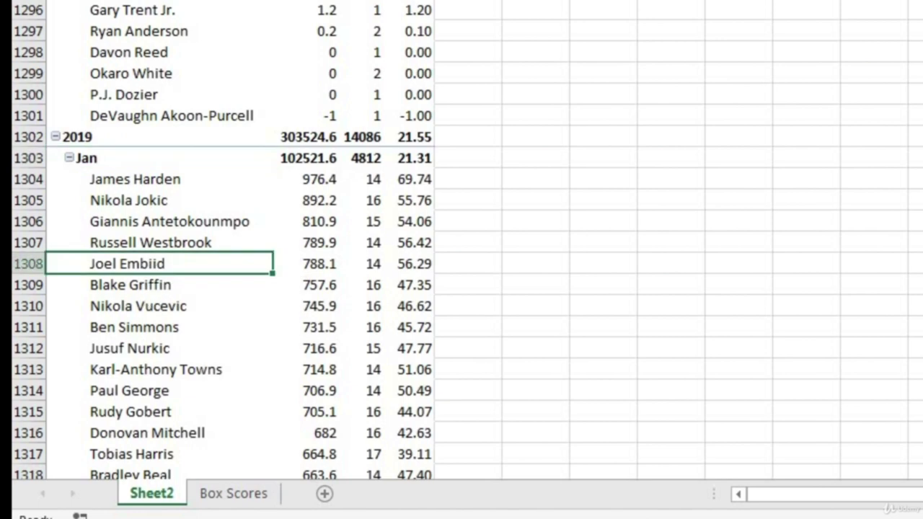
{"action": "key", "text": "ctrl+Up"}
{"action": "left_click", "coordinate": [220, 32]}
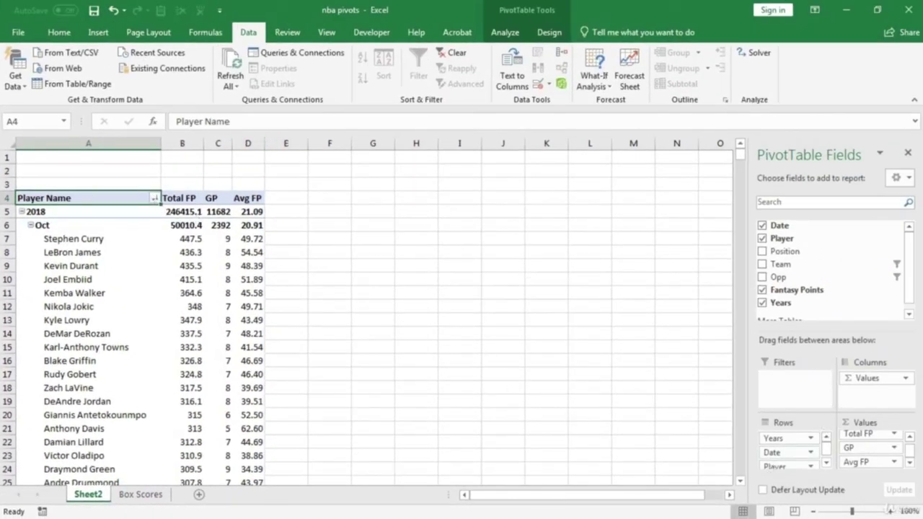
Move Date and Years from Rows into Filters, leaving Player as the only row field.
{"action": "left_click", "coordinate": [97, 226]}
{"action": "left_click", "coordinate": [97, 212]}
{"action": "left_click", "coordinate": [106, 225]}
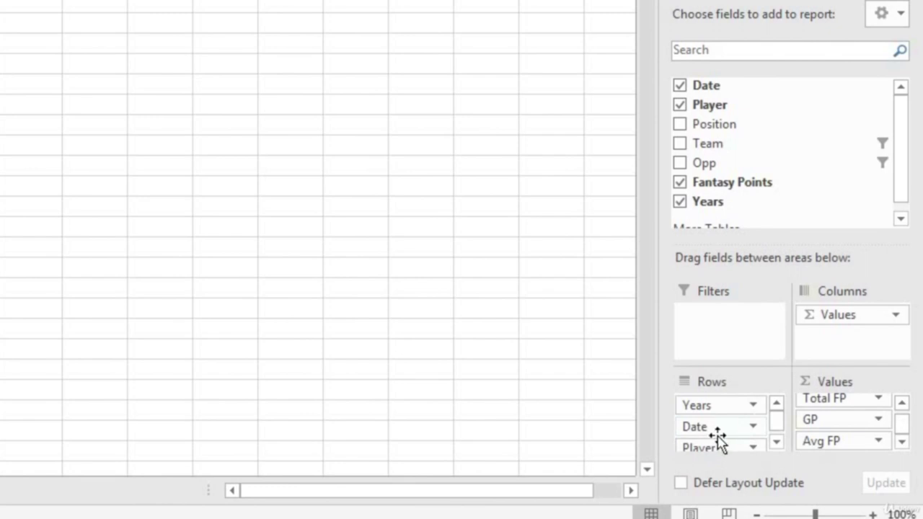
{"action": "left_click_drag", "start_coordinate": [714, 429], "coordinate": [725, 343]}
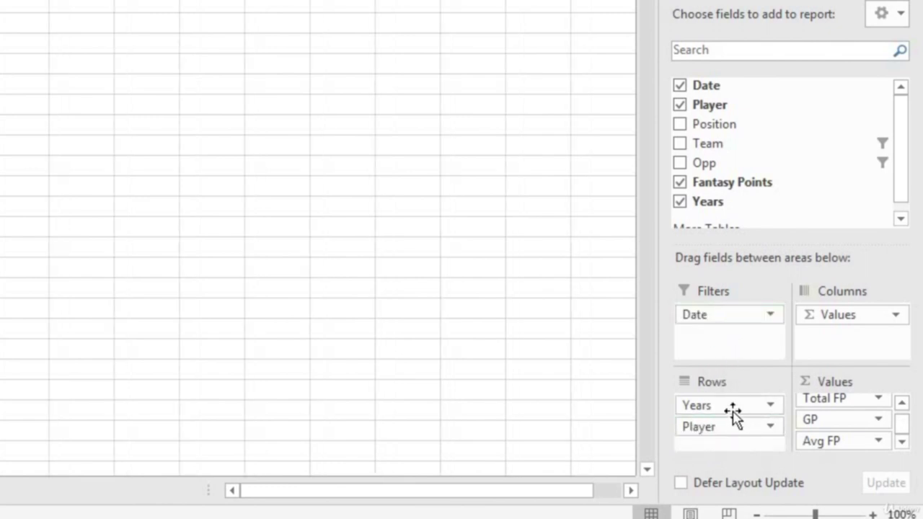
{"action": "left_click_drag", "start_coordinate": [723, 418], "coordinate": [722, 313]}
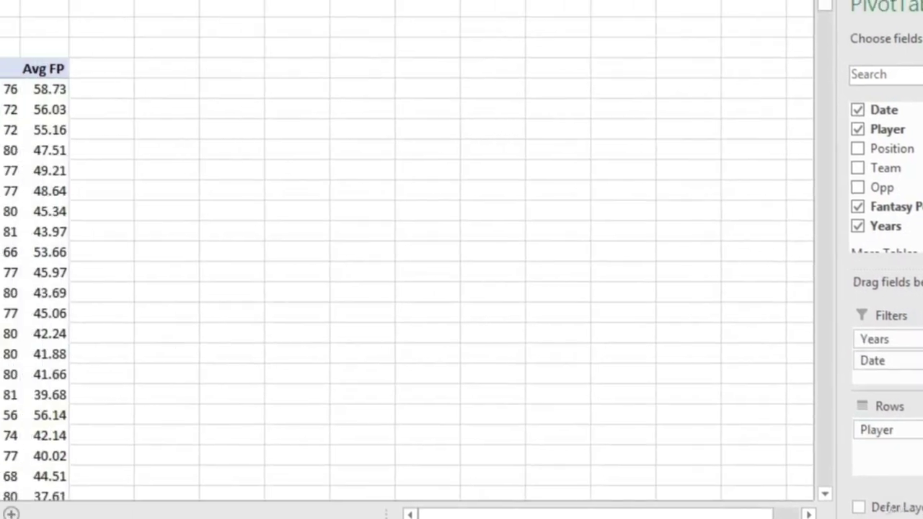
{"action": "left_click", "coordinate": [265, 51]}
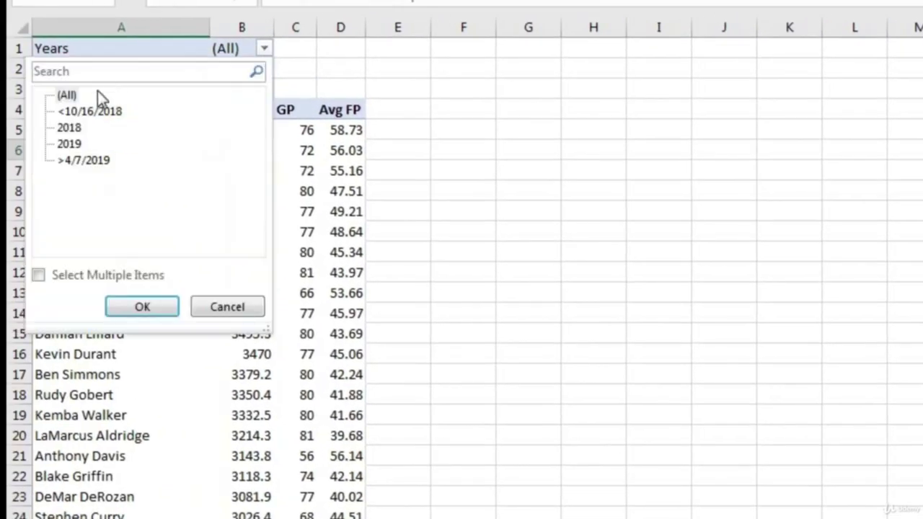
{"action": "left_click", "coordinate": [38, 274]}
{"action": "left_click", "coordinate": [60, 94]}
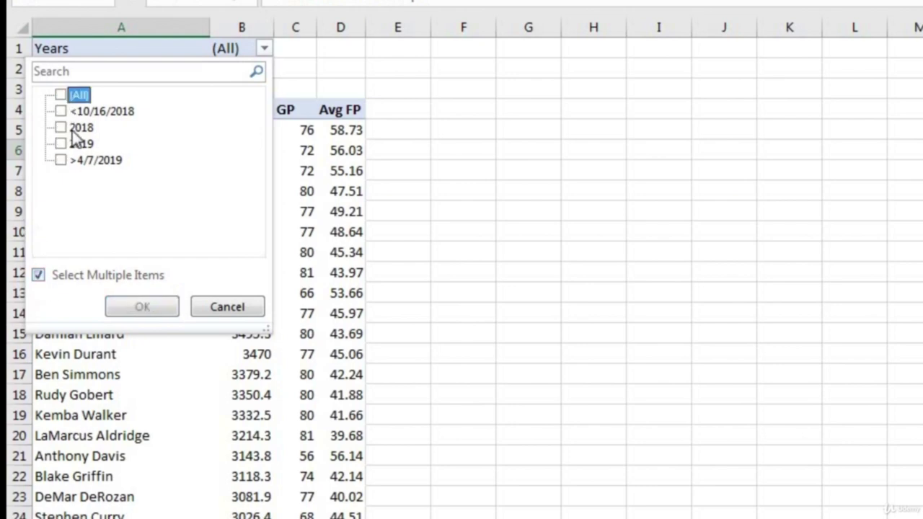
{"action": "left_click", "coordinate": [61, 143]}
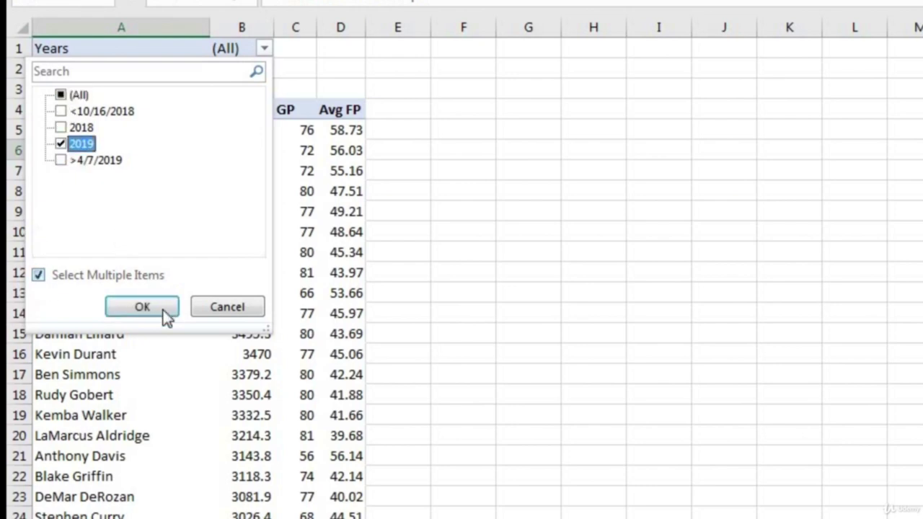
{"action": "left_click", "coordinate": [164, 311]}
{"action": "key", "text": "Up"}
{"action": "key", "text": "Up"}
{"action": "key", "text": "Up"}
{"action": "key", "text": "Up"}
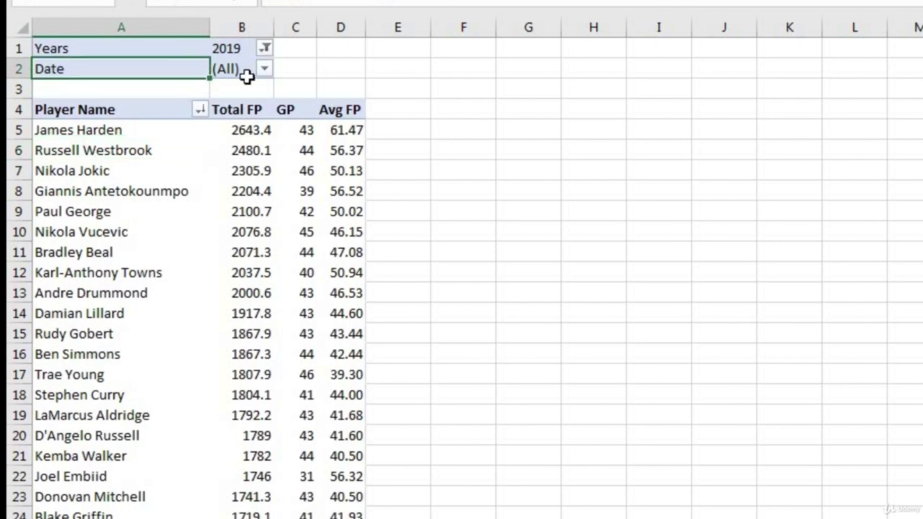
{"action": "left_click", "coordinate": [265, 70]}
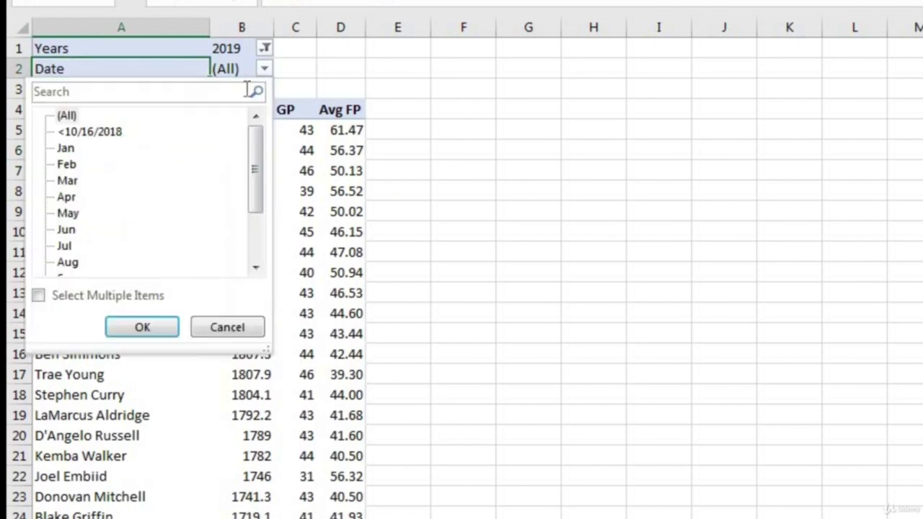
{"action": "left_click", "coordinate": [38, 296]}
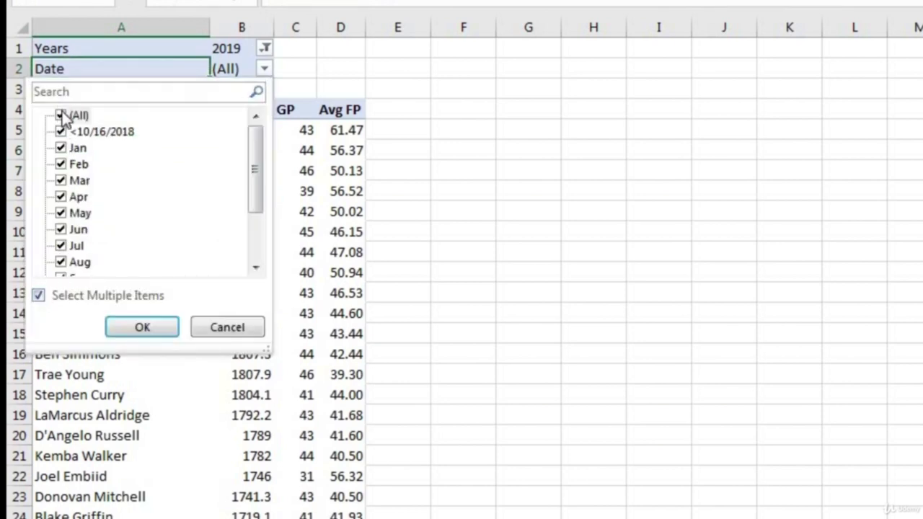
{"action": "left_click", "coordinate": [61, 115]}
{"action": "left_click", "coordinate": [67, 181]}
{"action": "left_click", "coordinate": [144, 329]}
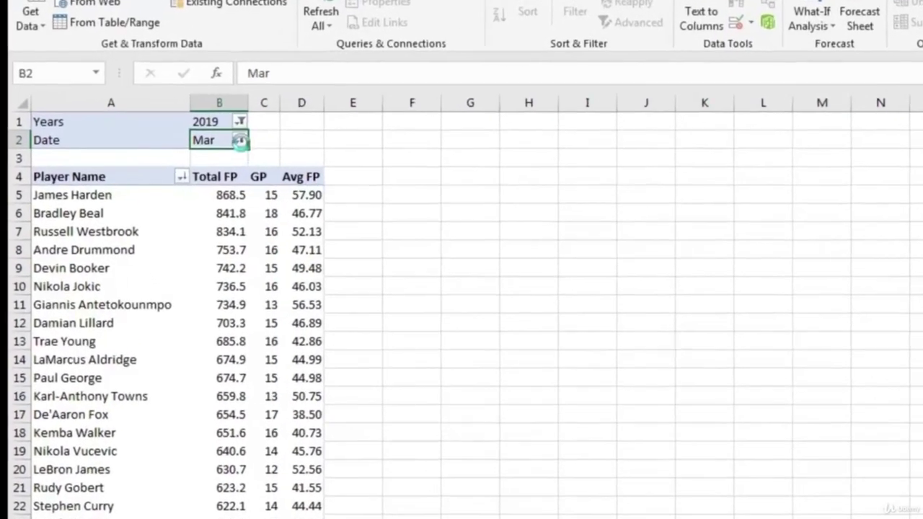
{"action": "left_click", "coordinate": [239, 141]}
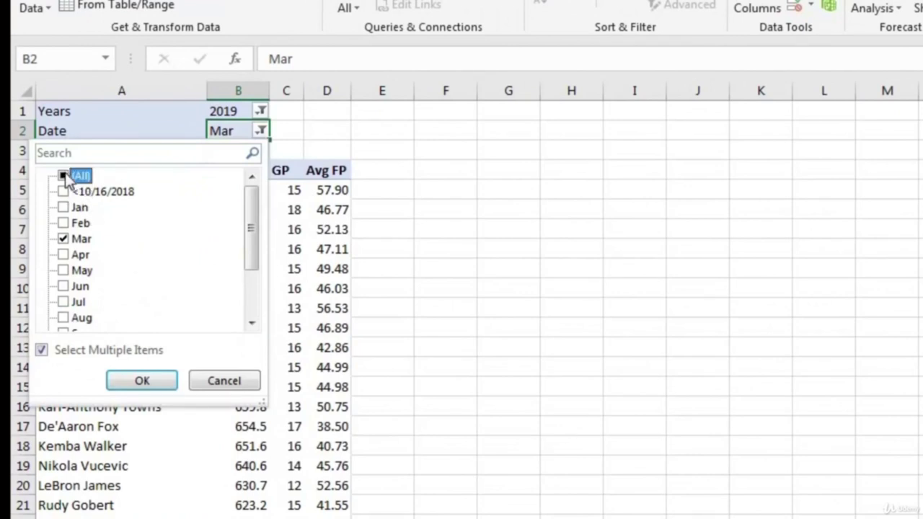
{"action": "left_click", "coordinate": [64, 176]}
{"action": "left_click", "coordinate": [141, 380]}
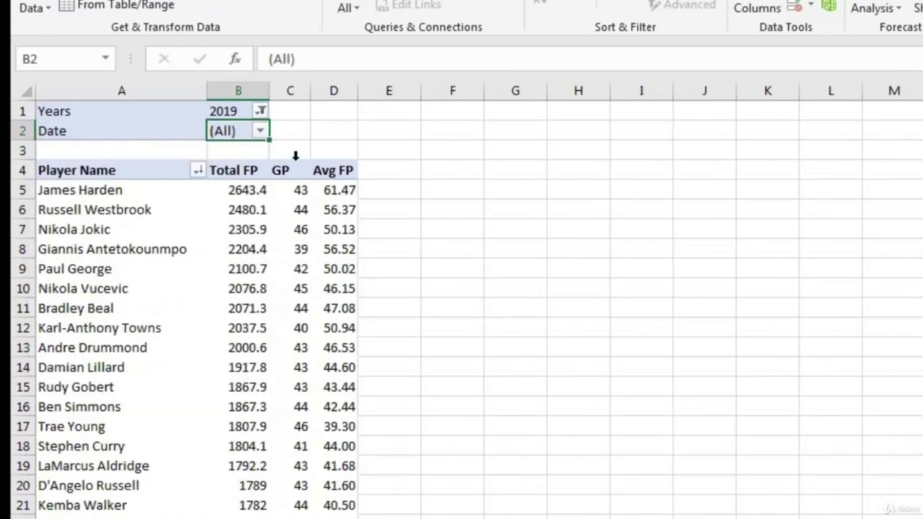
{"action": "left_click", "coordinate": [259, 110]}
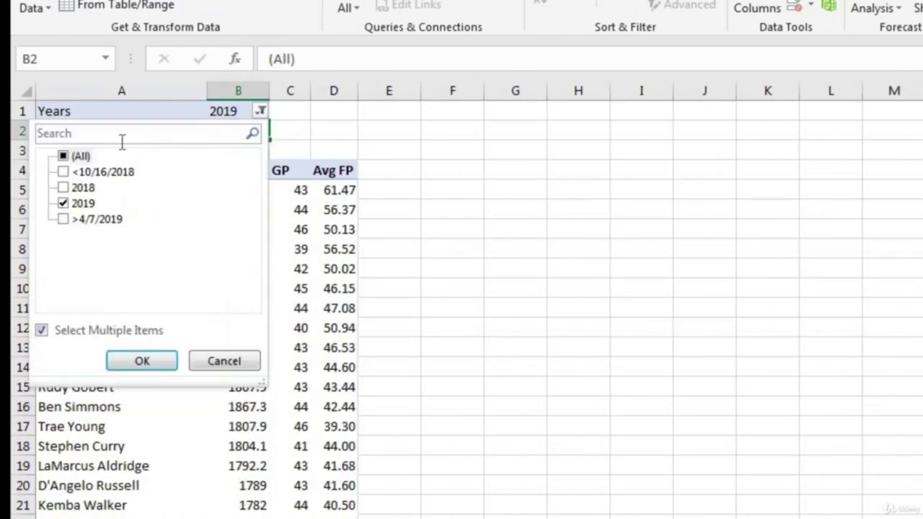
{"action": "left_click", "coordinate": [76, 157]}
{"action": "left_click", "coordinate": [161, 361]}
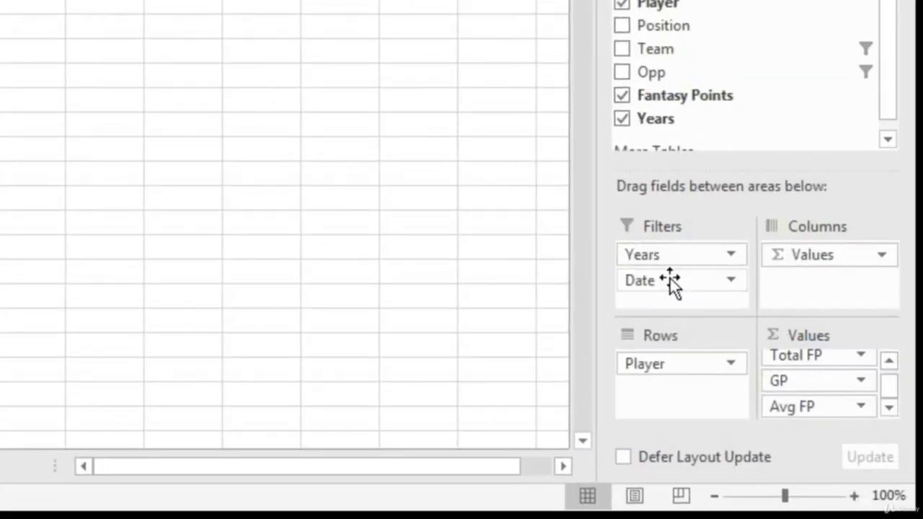
Put Years above Date in the pivot columns to show Total FP, GP and Avg FP by month.
{"action": "left_click_drag", "start_coordinate": [670, 279], "coordinate": [789, 251]}
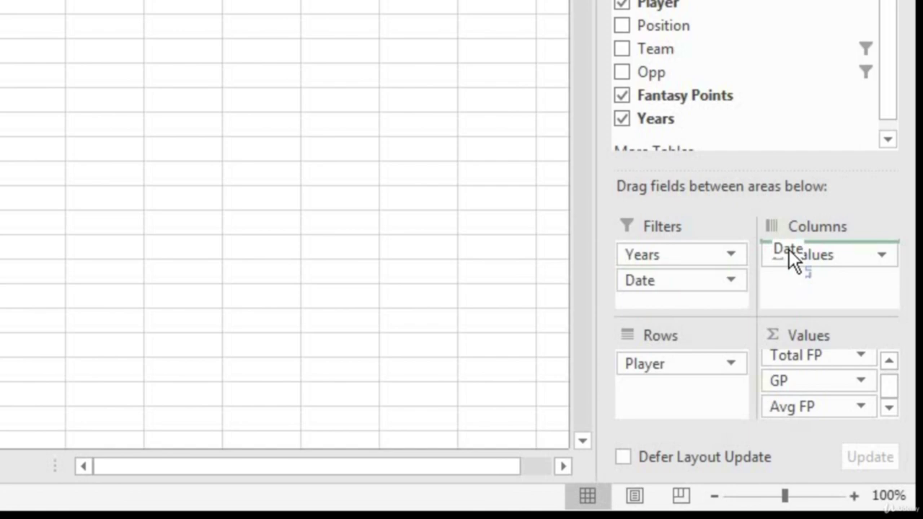
{"action": "left_click_drag", "start_coordinate": [789, 249], "coordinate": [789, 249]}
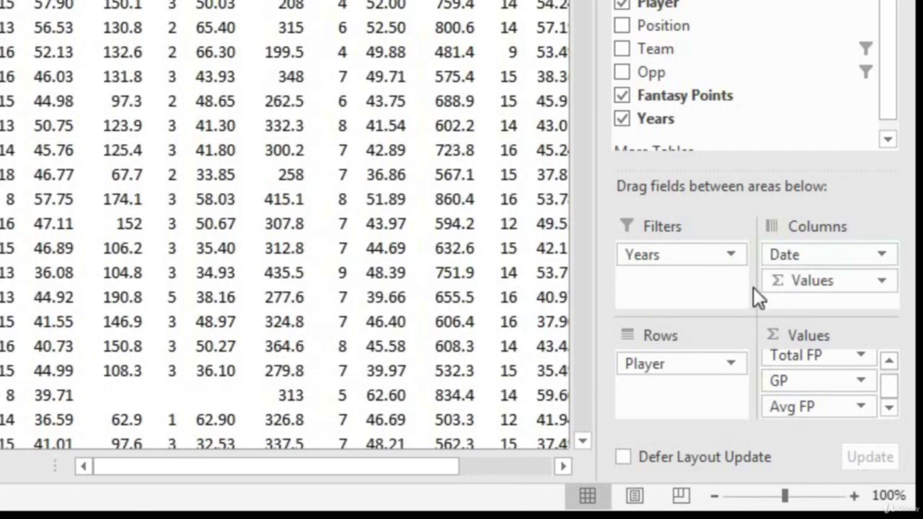
{"action": "left_click_drag", "start_coordinate": [660, 254], "coordinate": [780, 250]}
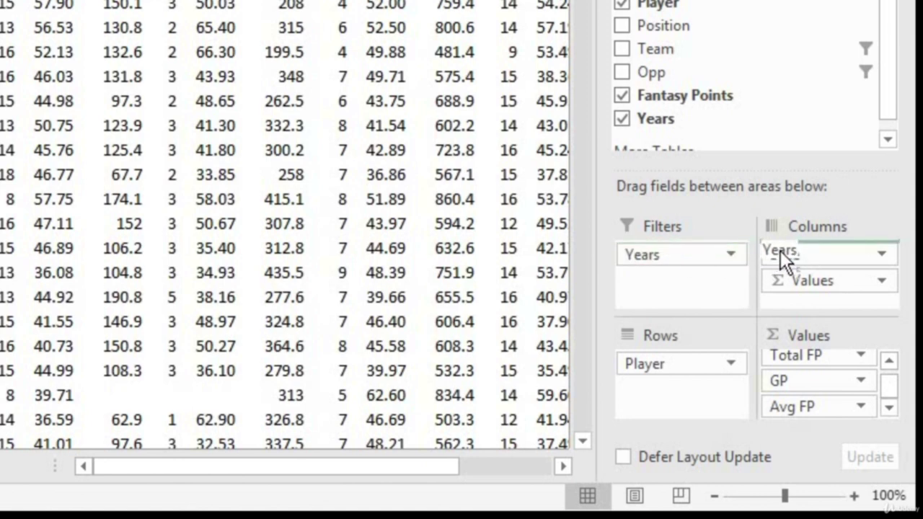
{"action": "left_click_drag", "start_coordinate": [781, 251], "coordinate": [780, 250]}
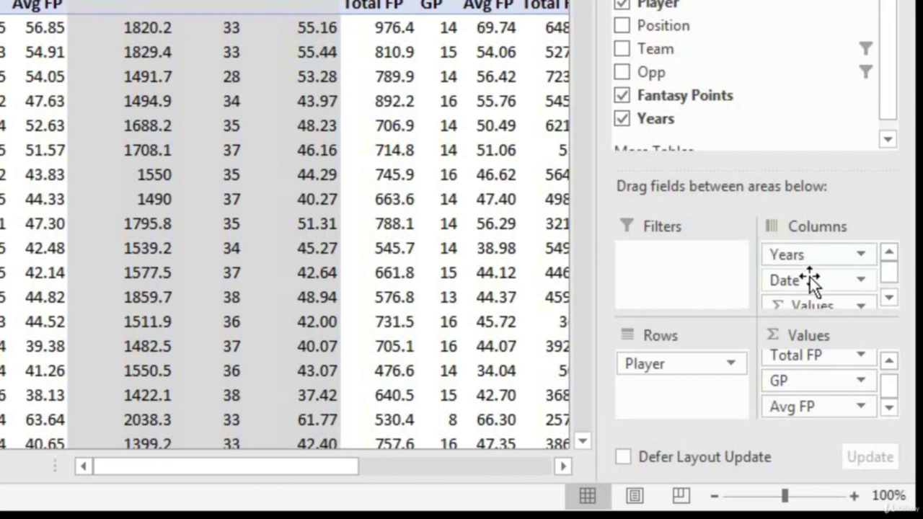
{"action": "left_click", "coordinate": [887, 294]}
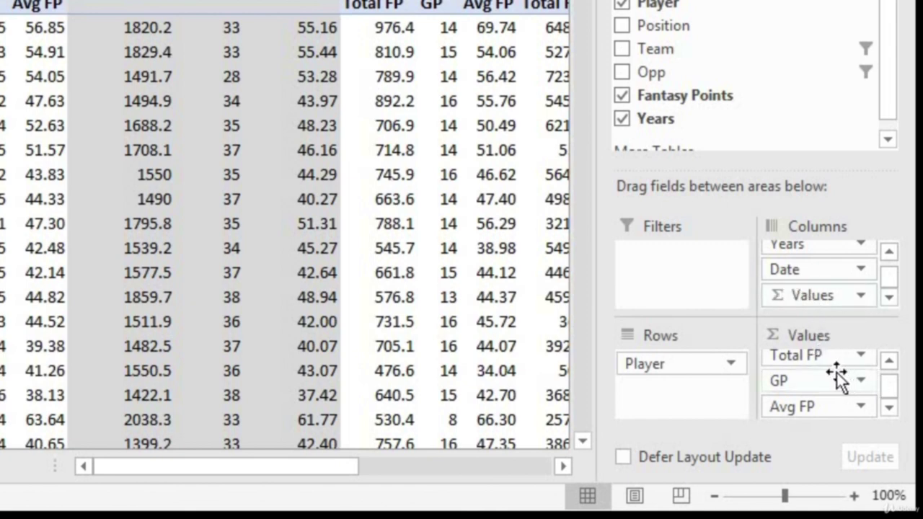
{"action": "left_click_drag", "start_coordinate": [832, 372], "coordinate": [754, 304]}
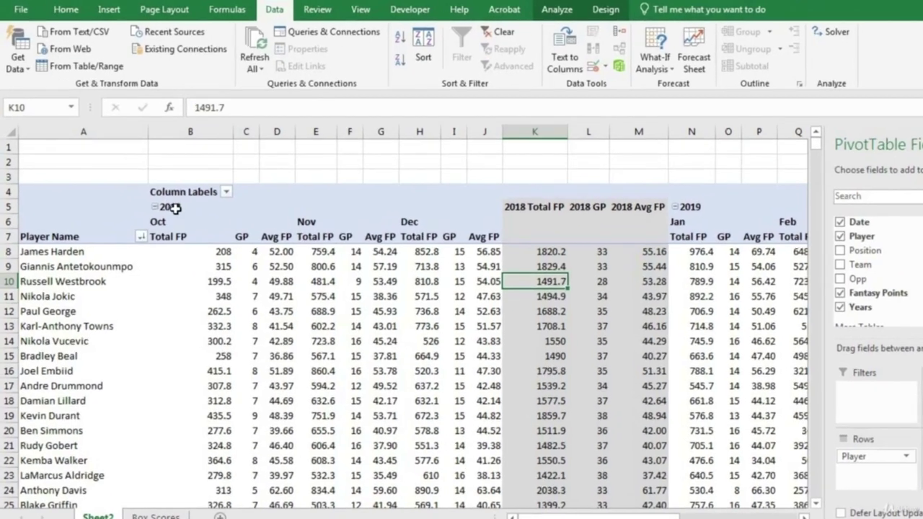
{"action": "left_click", "coordinate": [168, 212]}
{"action": "left_click", "coordinate": [298, 208]}
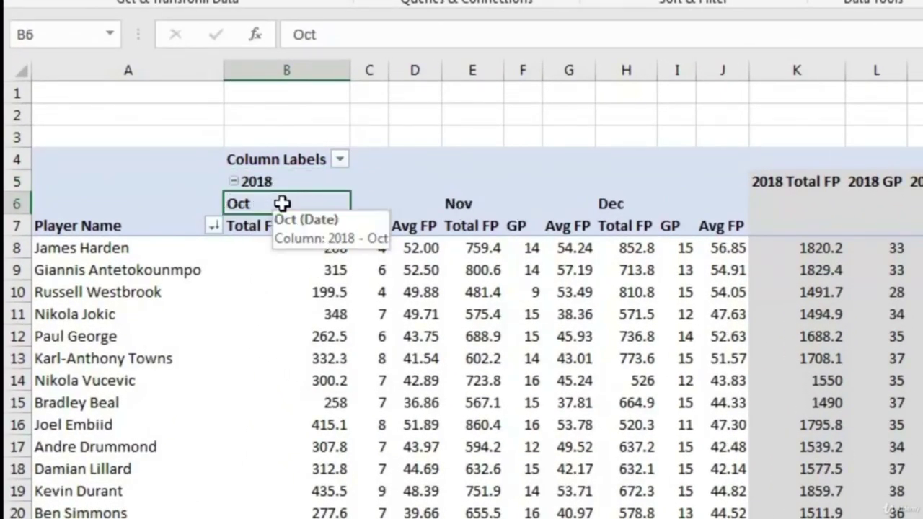
{"action": "left_click", "coordinate": [154, 250]}
{"action": "left_click", "coordinate": [427, 247]}
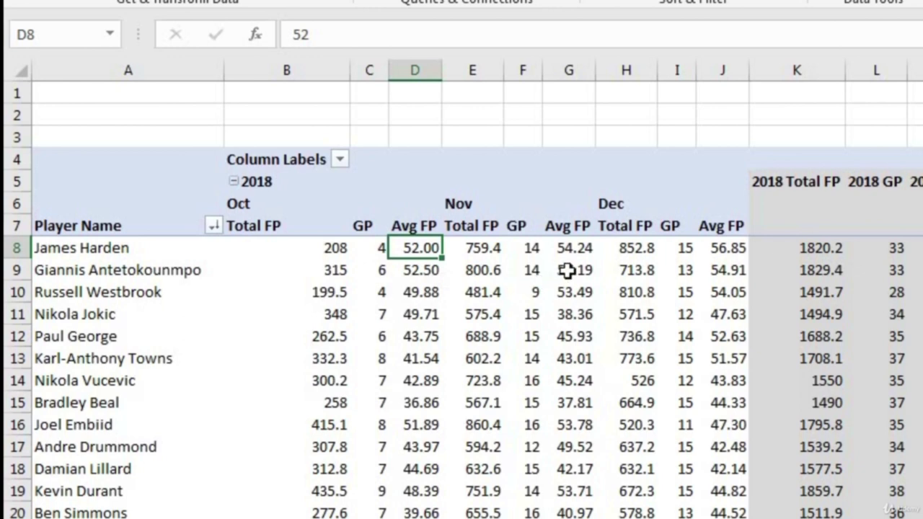
{"action": "left_click", "coordinate": [573, 249]}
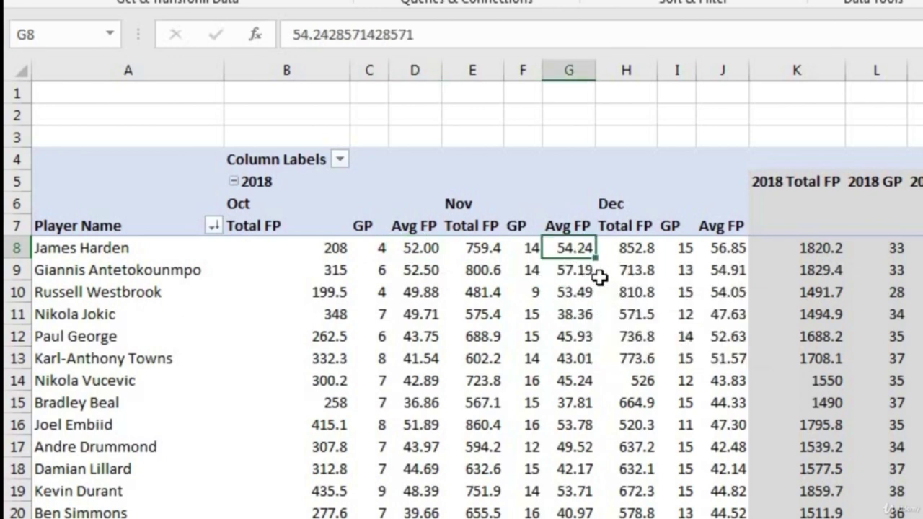
{"action": "left_click", "coordinate": [734, 250]}
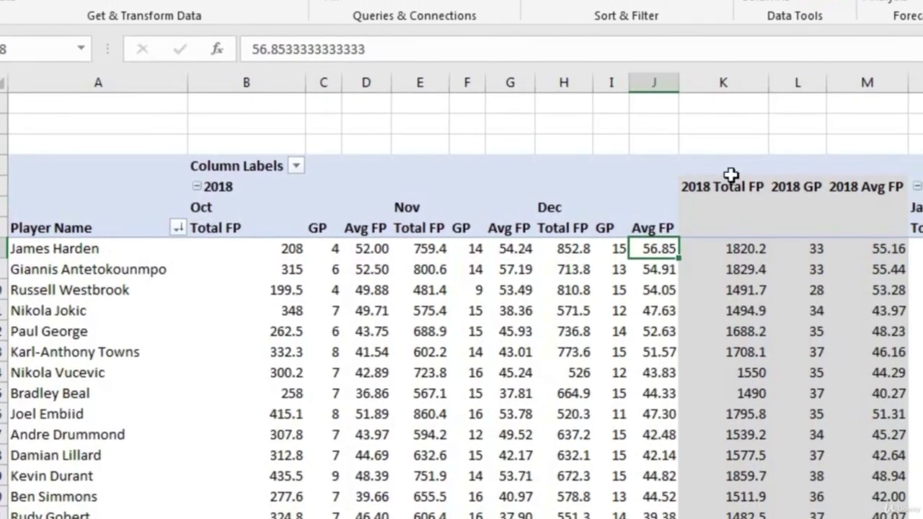
{"action": "left_click_drag", "start_coordinate": [743, 80], "coordinate": [884, 90]}
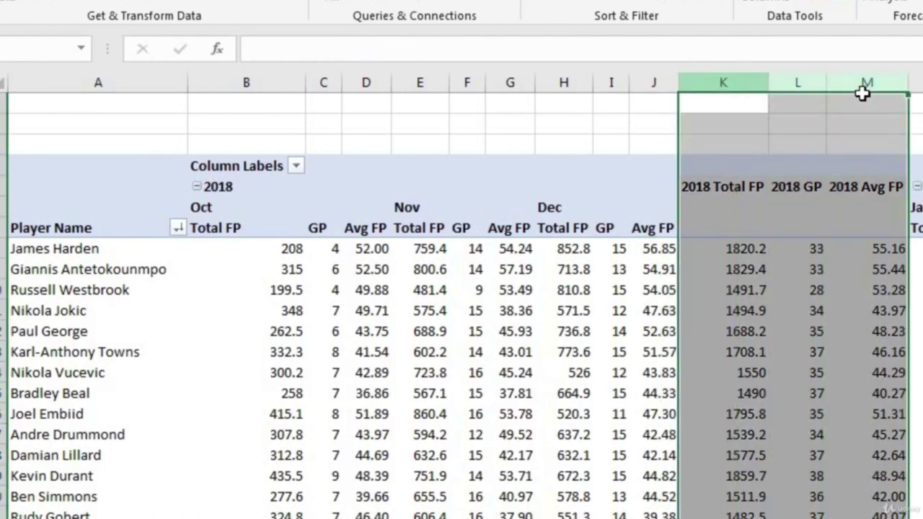
{"action": "left_click", "coordinate": [875, 249]}
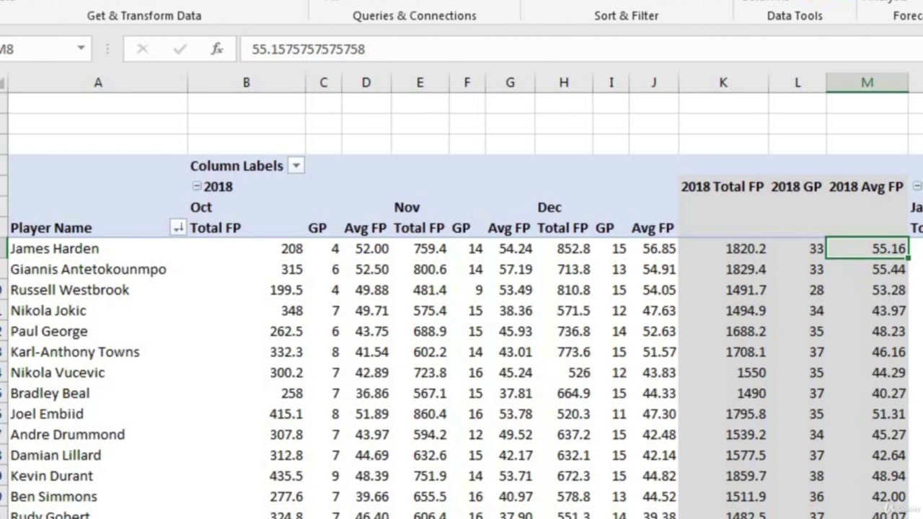
{"action": "scroll", "coordinate": [461, 303], "scroll_direction": "right", "scroll_amount": 6}
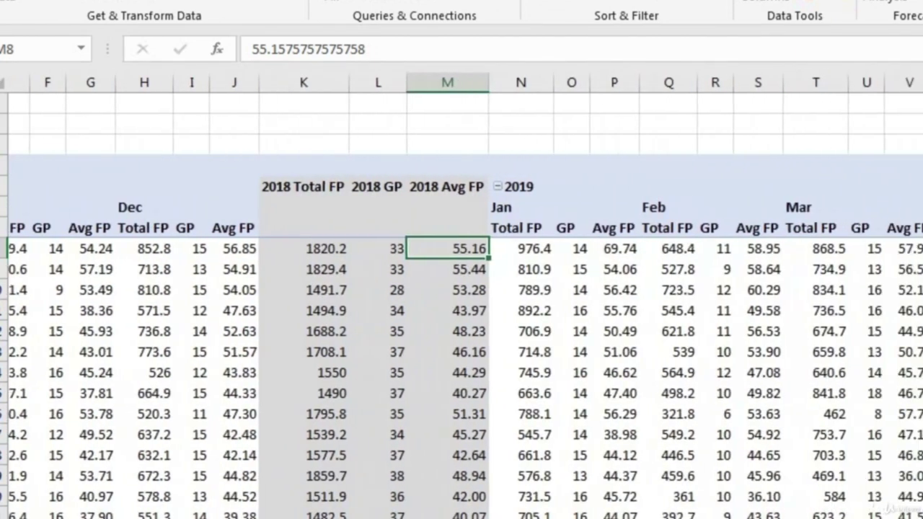
{"action": "scroll", "coordinate": [582, 262], "scroll_direction": "right", "scroll_amount": 2}
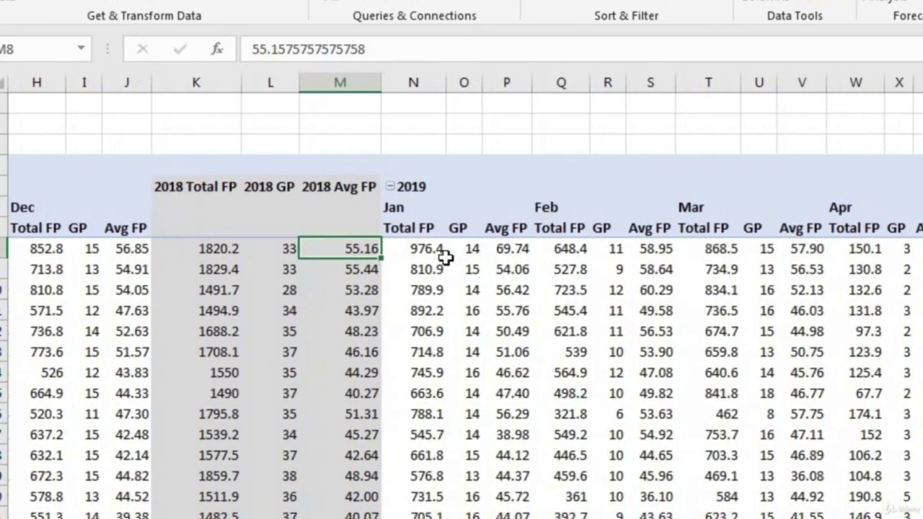
{"action": "left_click", "coordinate": [445, 258]}
{"action": "left_click", "coordinate": [513, 253]}
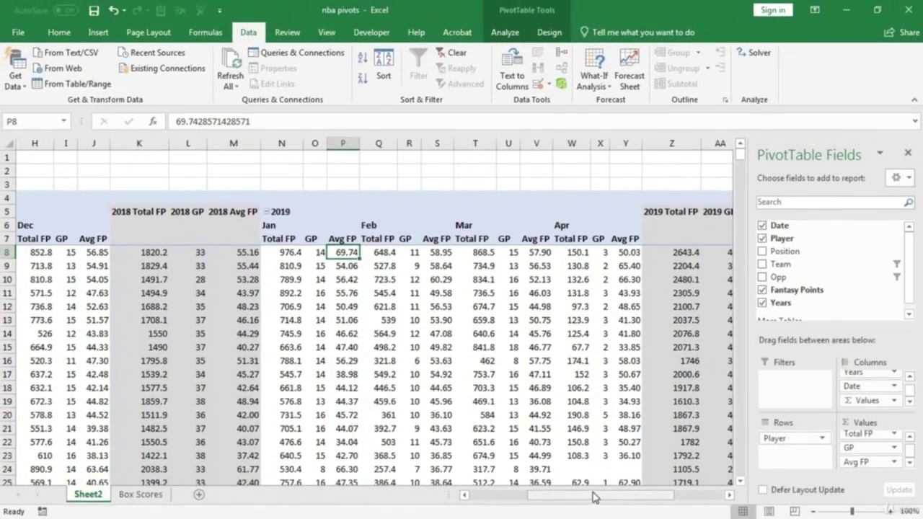
{"action": "left_click_drag", "start_coordinate": [620, 505], "coordinate": [503, 460]}
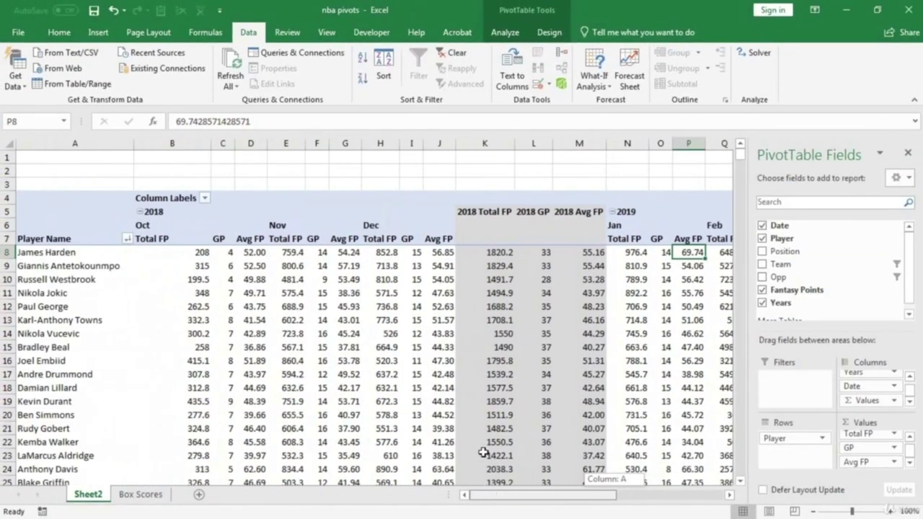
Uncheck Subtotal "Years" on the 2018 Total FP header to drop the per-year subtotal columns.
{"action": "left_click", "coordinate": [475, 211]}
{"action": "right_click", "coordinate": [473, 211]}
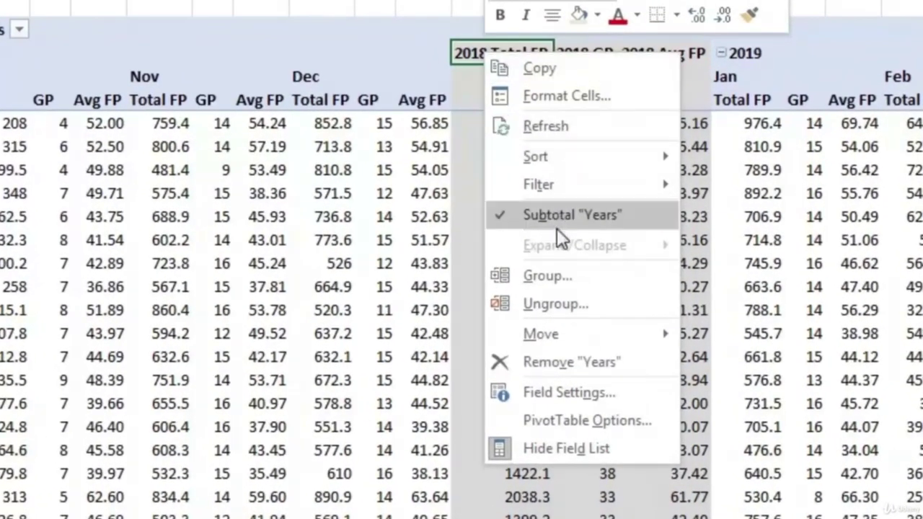
{"action": "left_click", "coordinate": [502, 217]}
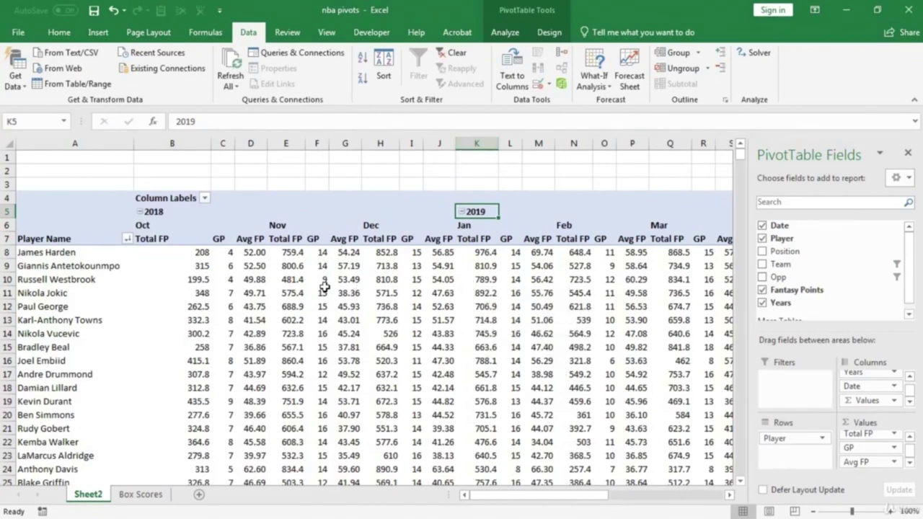
Remove the Total Total FP, Total GP and Total Avg FP grand total columns.
{"action": "left_click_drag", "start_coordinate": [555, 492], "coordinate": [613, 495]}
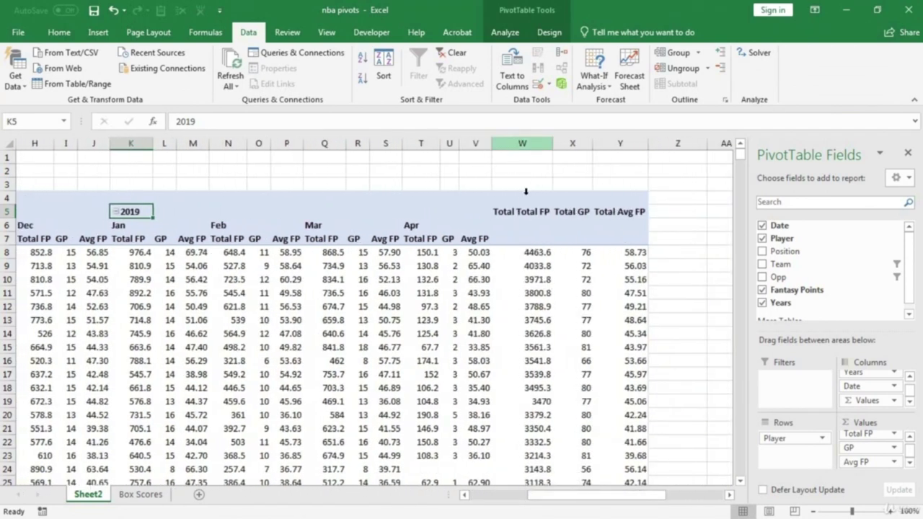
{"action": "left_click", "coordinate": [526, 192]}
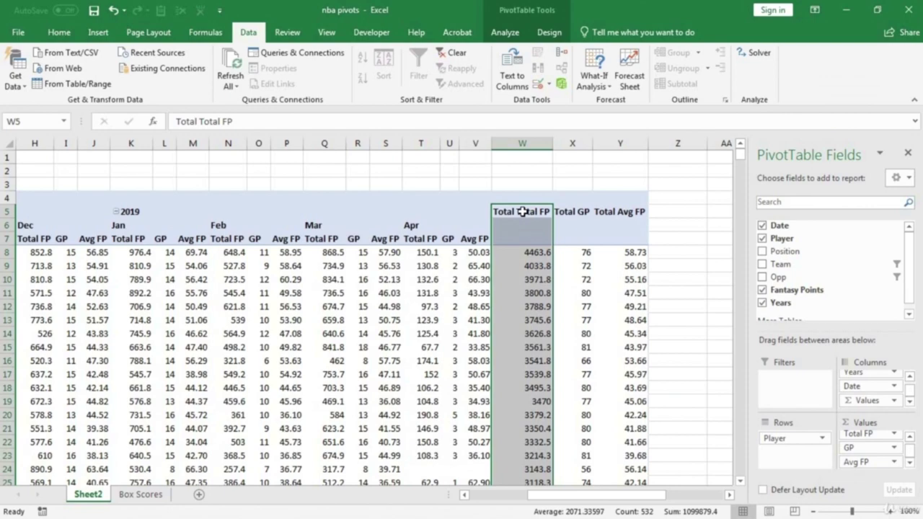
{"action": "left_click", "coordinate": [523, 211]}
{"action": "right_click", "coordinate": [523, 212]}
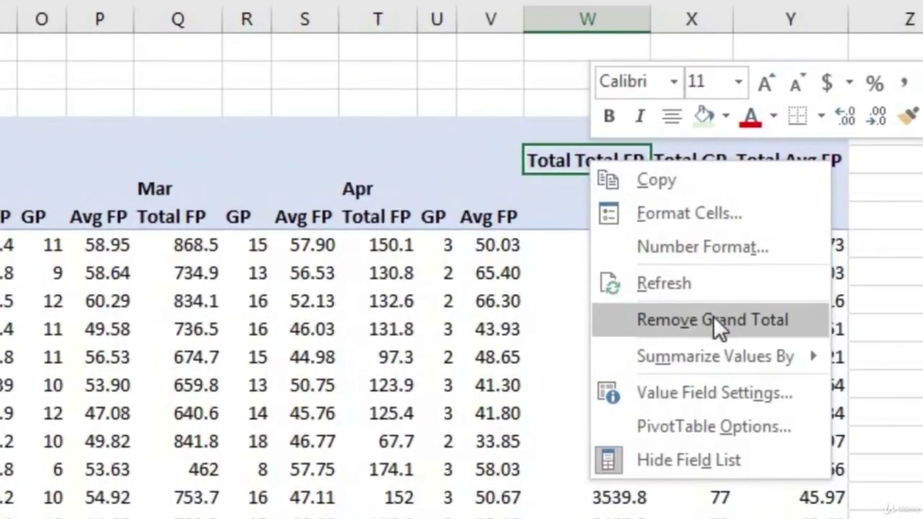
{"action": "left_click", "coordinate": [713, 317]}
Check the March Total FP value and other pivot cells, ending at the Player Name header.
{"action": "left_click", "coordinate": [498, 442]}
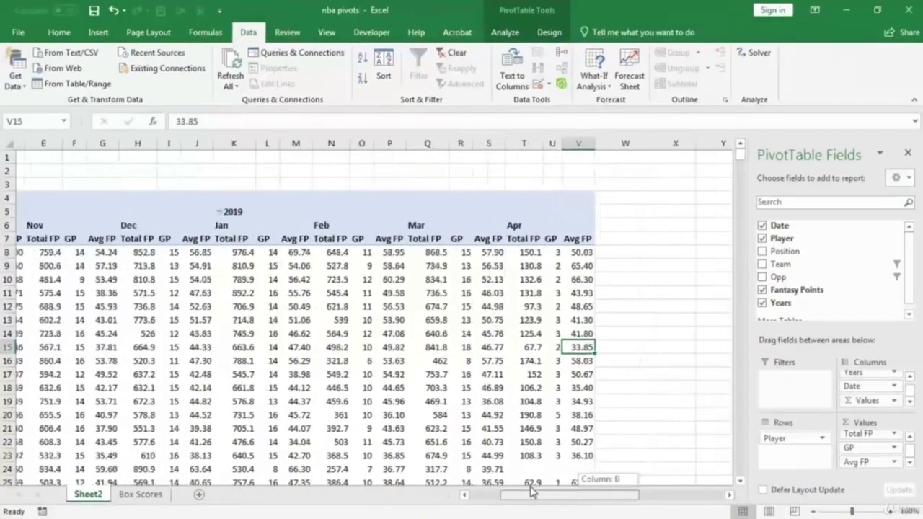
{"action": "left_click_drag", "start_coordinate": [529, 490], "coordinate": [570, 489]}
{"action": "left_click", "coordinate": [322, 307]}
{"action": "left_click", "coordinate": [558, 293]}
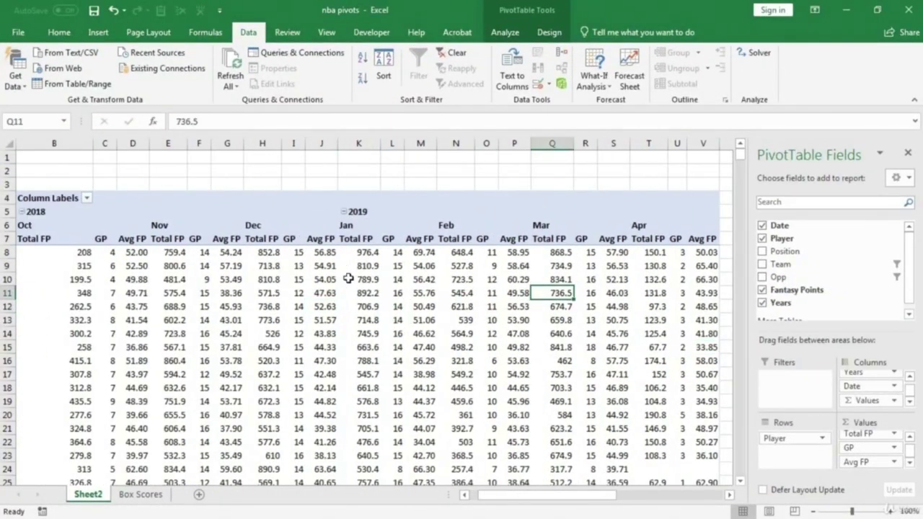
{"action": "left_click", "coordinate": [75, 239]}
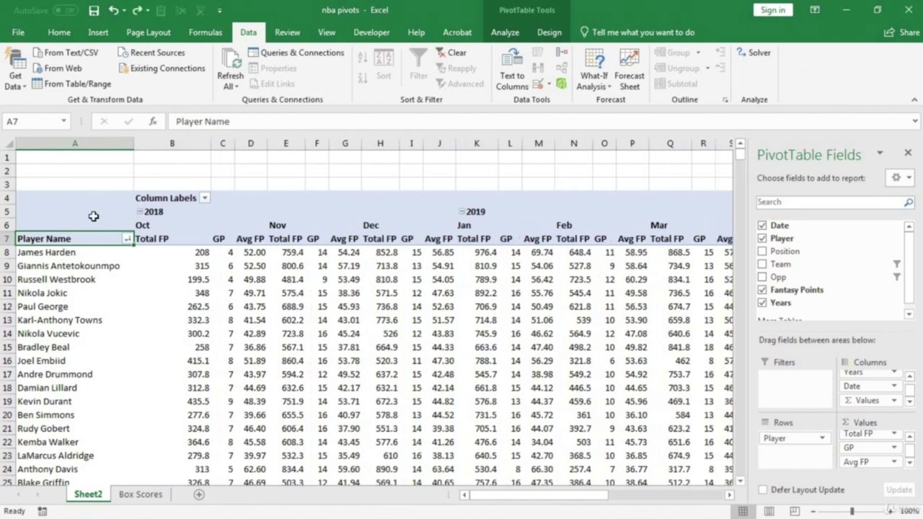
Remove the Grand Total row at the bottom of the player list.
{"action": "key", "text": "ctrl+Down"}
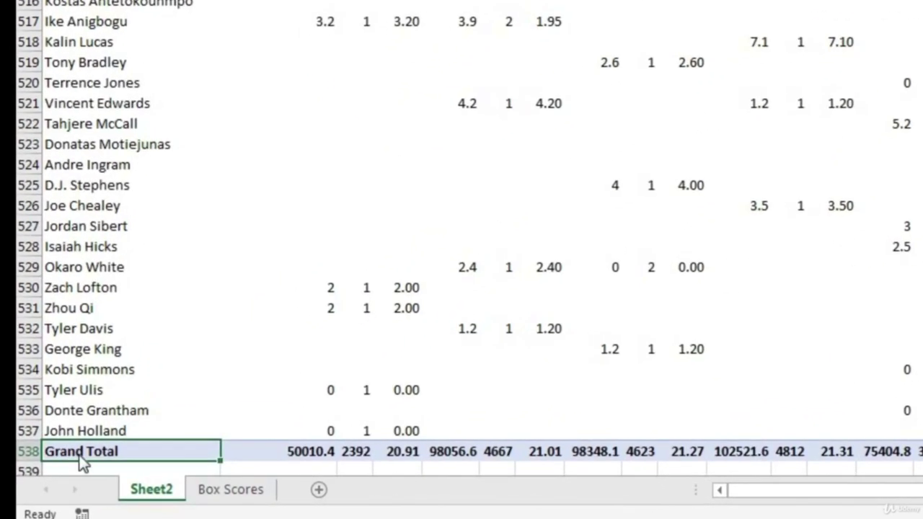
{"action": "right_click", "coordinate": [49, 473]}
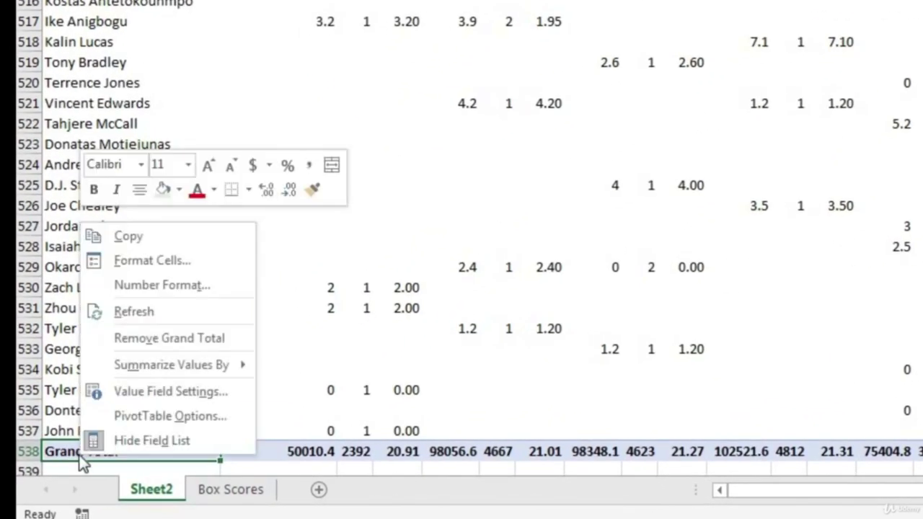
{"action": "left_click", "coordinate": [143, 339]}
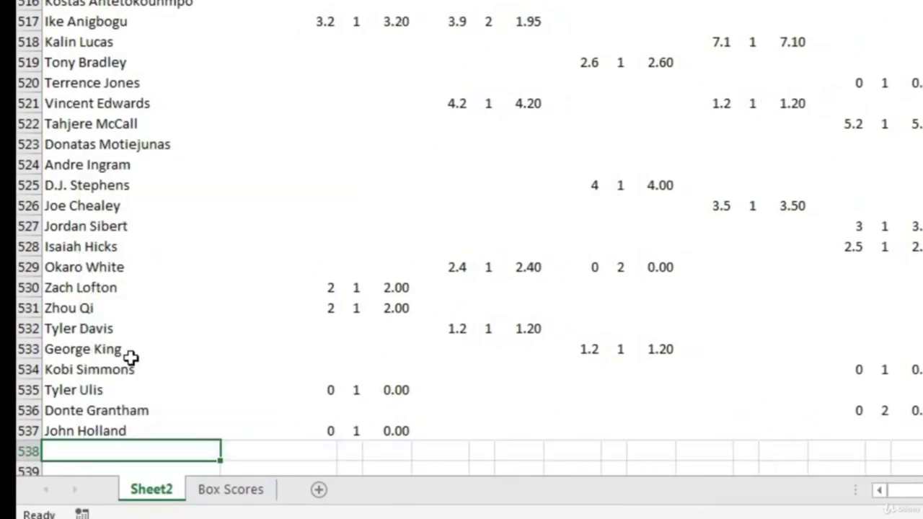
Return to the top of the pivot and select the cell just above it.
{"action": "left_click", "coordinate": [75, 382]}
{"action": "left_click", "coordinate": [68, 351]}
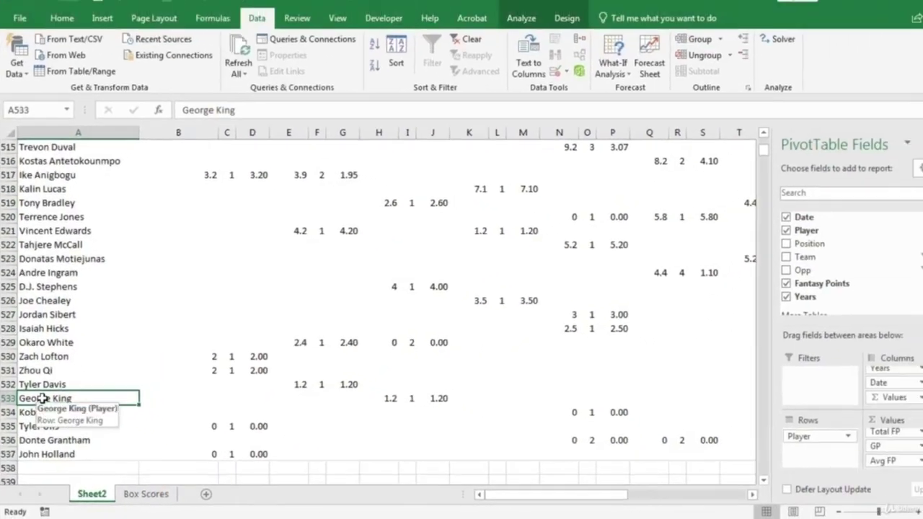
{"action": "key", "text": "ctrl+Up"}
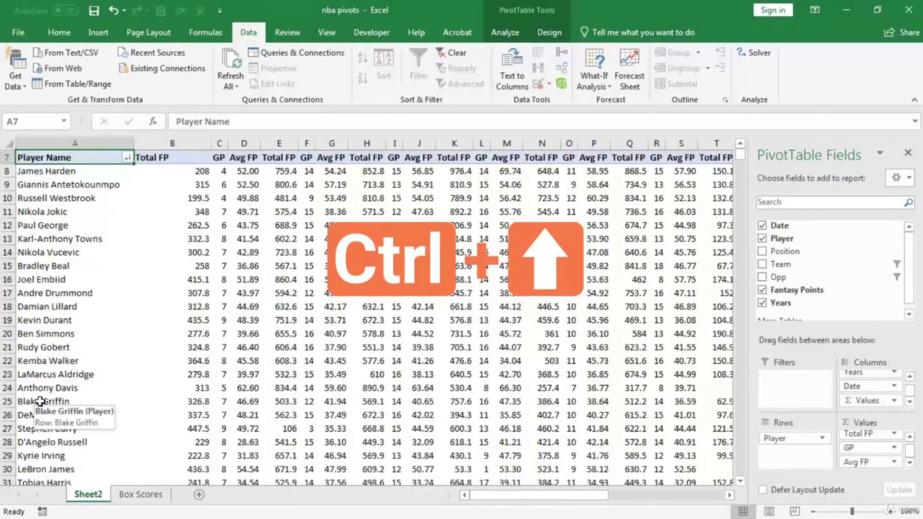
{"action": "scroll", "coordinate": [122, 234], "scroll_direction": "up", "scroll_amount": 2}
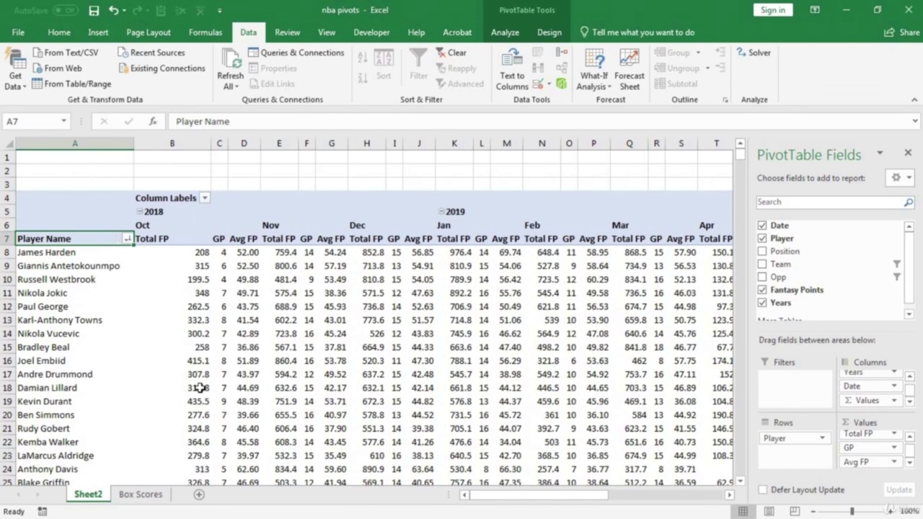
{"action": "left_click", "coordinate": [72, 174]}
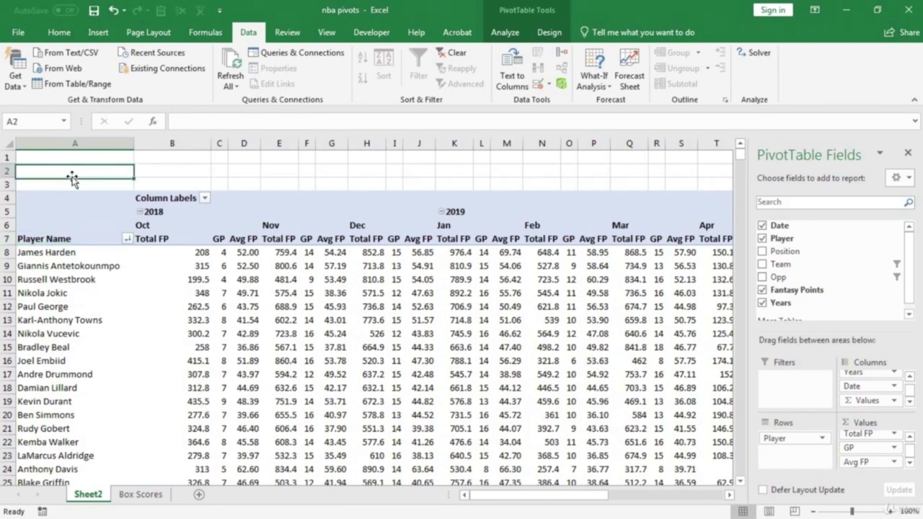
{"action": "key", "text": "Down"}
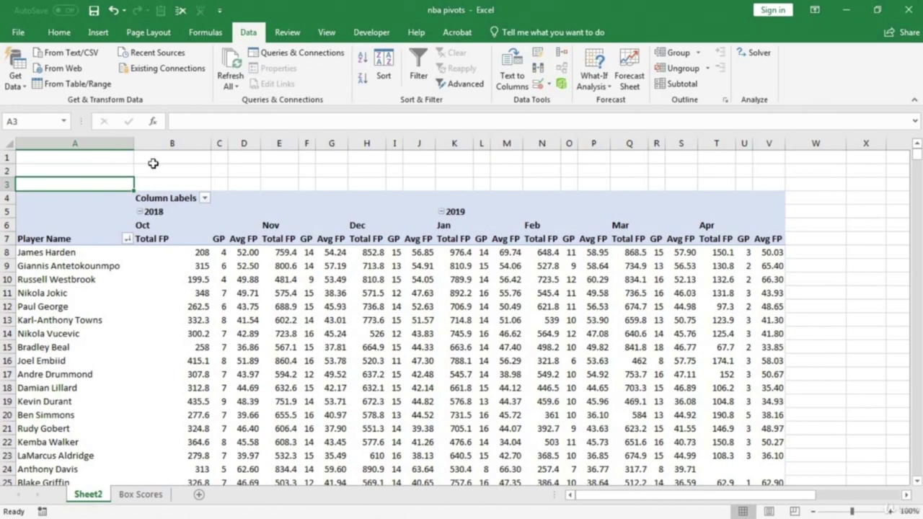
Start the new Box Scores row 25770 with date 4/6/2019 and the player's name.
{"action": "left_click", "coordinate": [142, 494]}
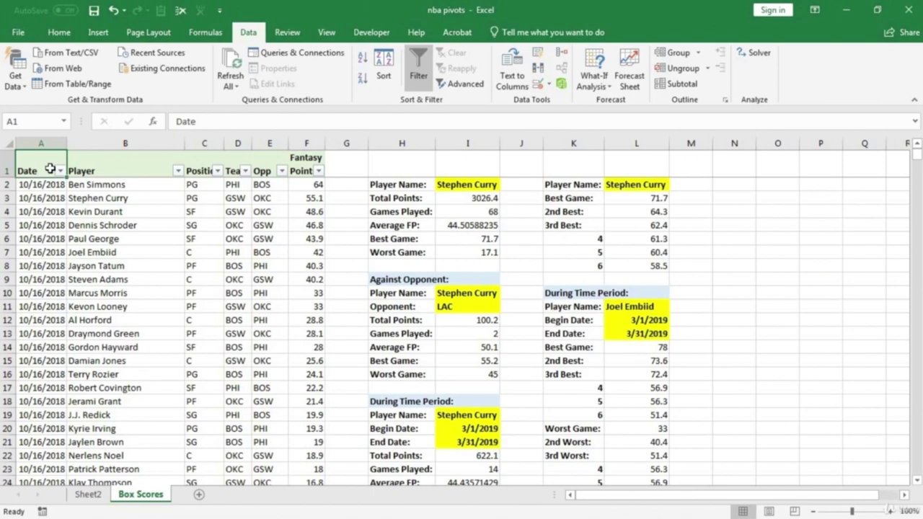
{"action": "key", "text": "ctrl+Down"}
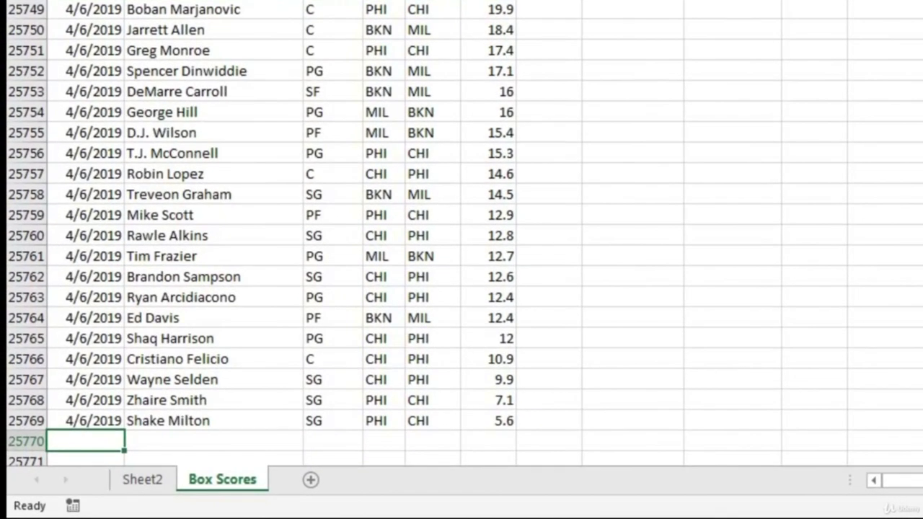
{"action": "type", "text": "4/"}
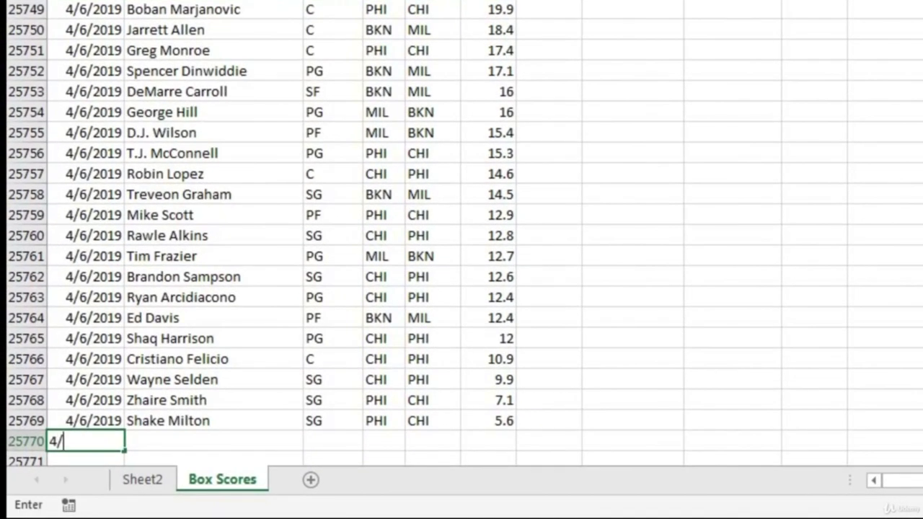
{"action": "type", "text": "6/2019"}
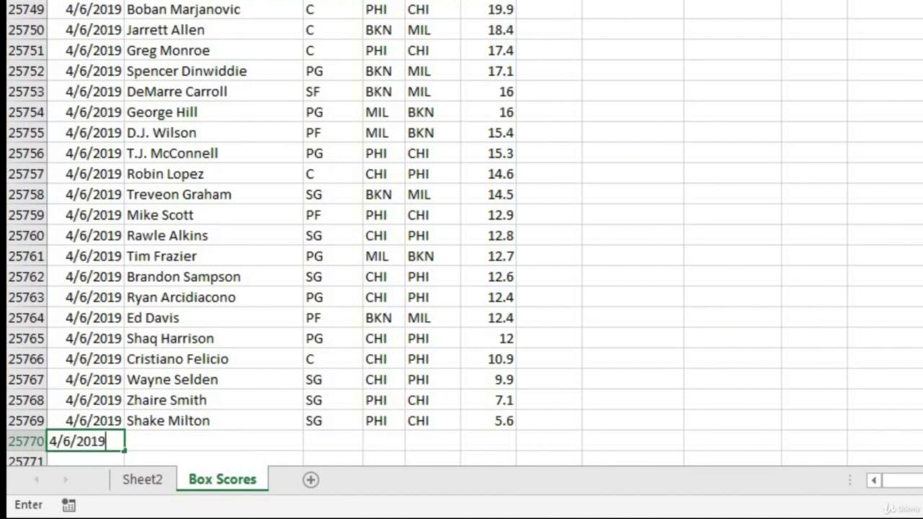
{"action": "key", "text": "ctrl+Return"}
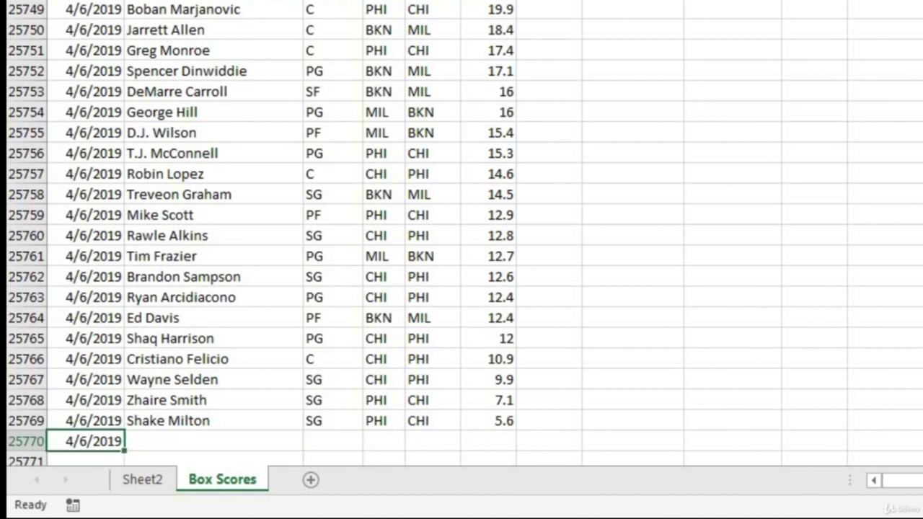
{"action": "left_click", "coordinate": [214, 441]}
{"action": "type", "text": "Adrian P"}
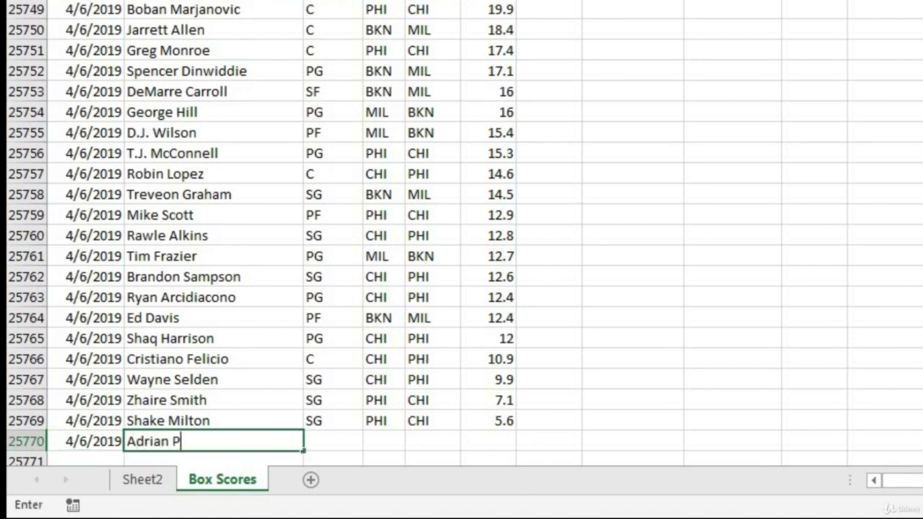
{"action": "key", "text": "ctrl+Return"}
Fill in position PG, team MIA, opponent GSW and 105 fantasy points.
{"action": "key", "text": "Right"}
{"action": "type", "text": "PG"}
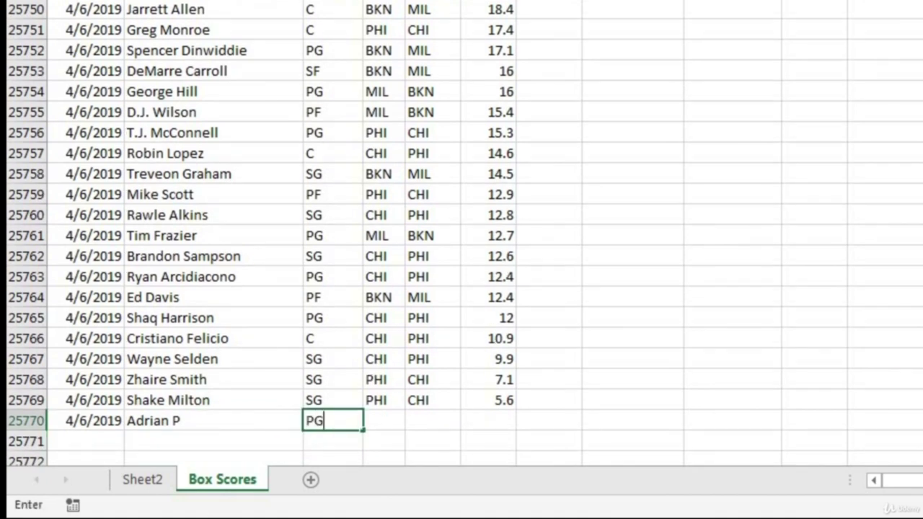
{"action": "key", "text": "Tab"}
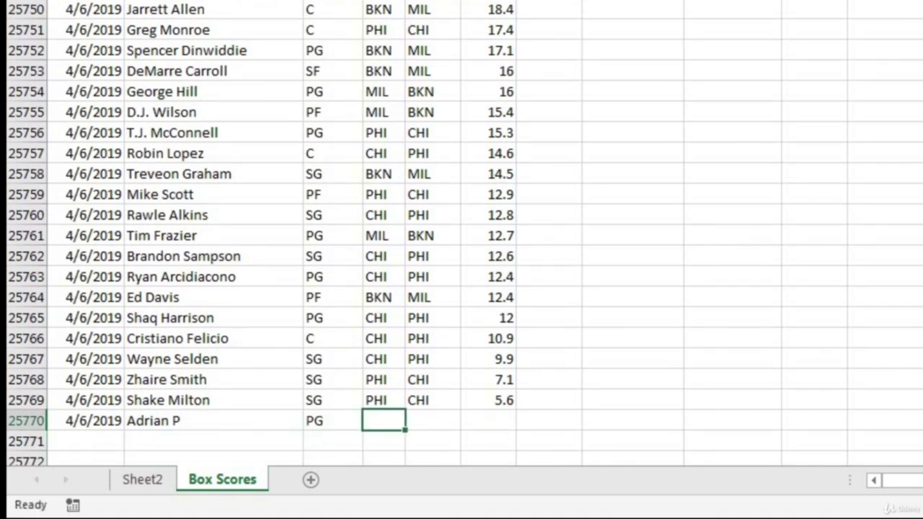
{"action": "type", "text": "MIA"}
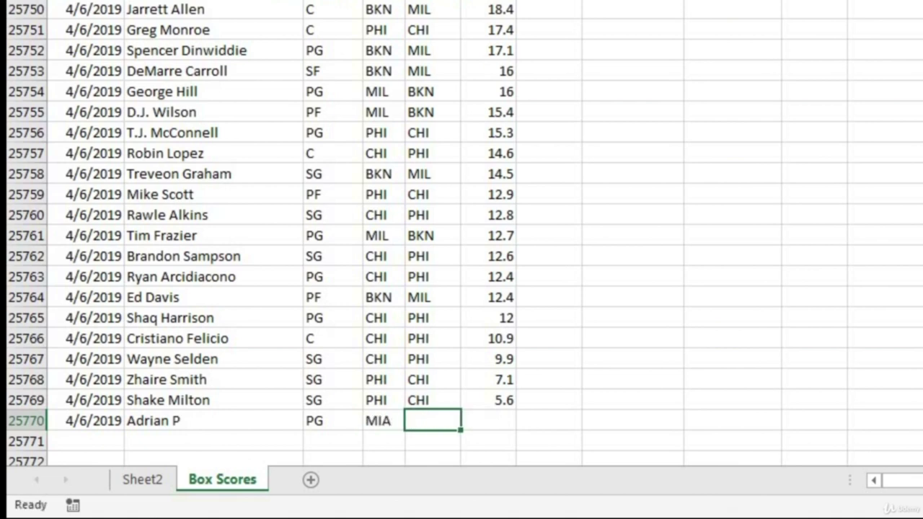
{"action": "type", "text": "GSW"}
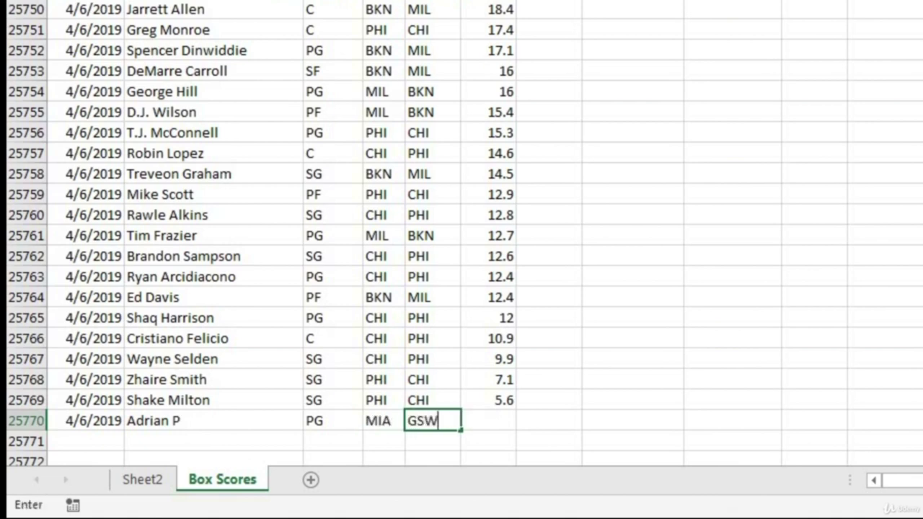
{"action": "key", "text": "Tab"}
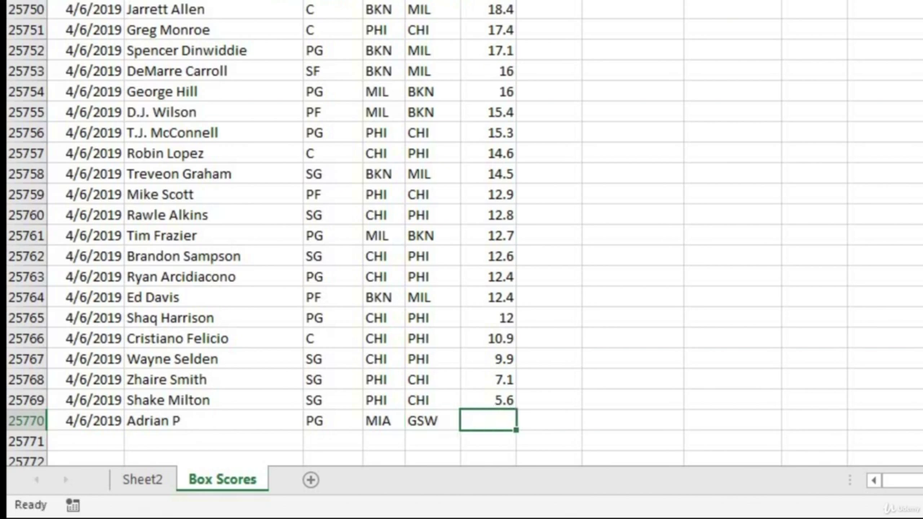
{"action": "type", "text": "105"}
{"action": "key", "text": "Return"}
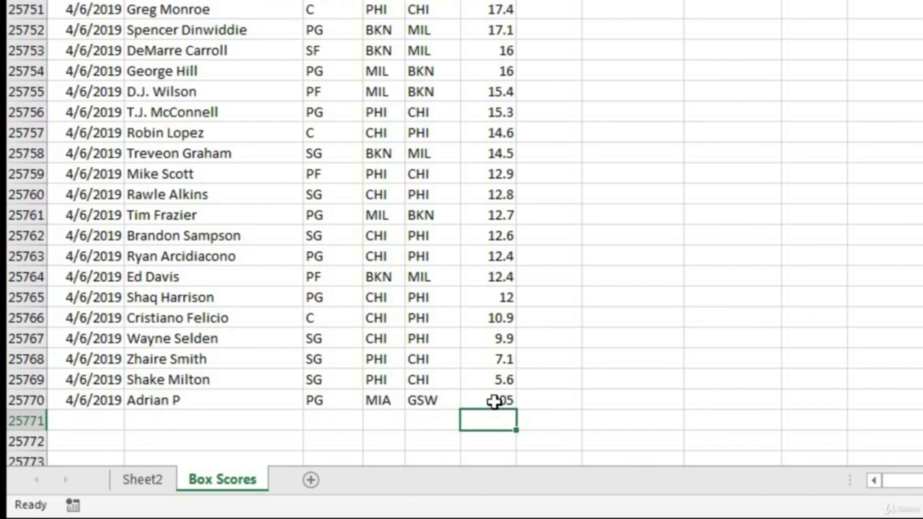
Refresh the pivot table on Sheet2 to pick up the new data.
{"action": "left_click", "coordinate": [157, 479]}
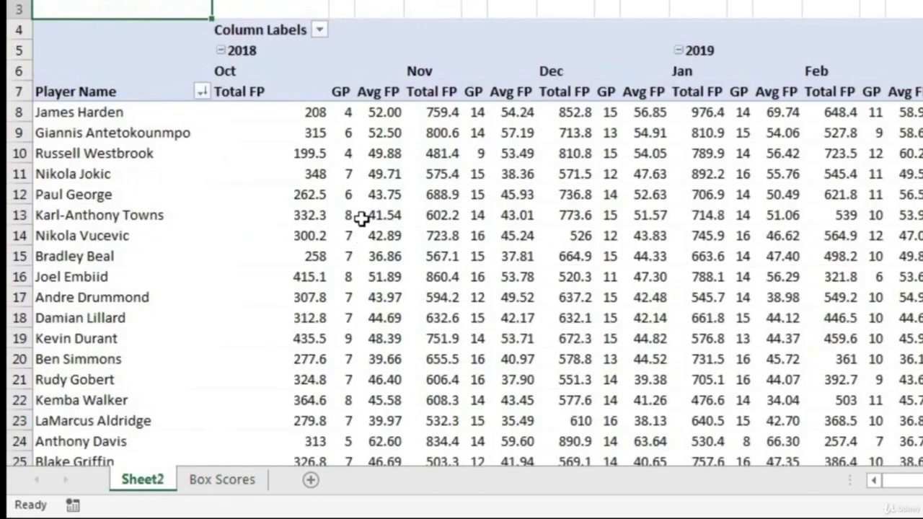
{"action": "left_click", "coordinate": [145, 116]}
{"action": "right_click", "coordinate": [146, 117]}
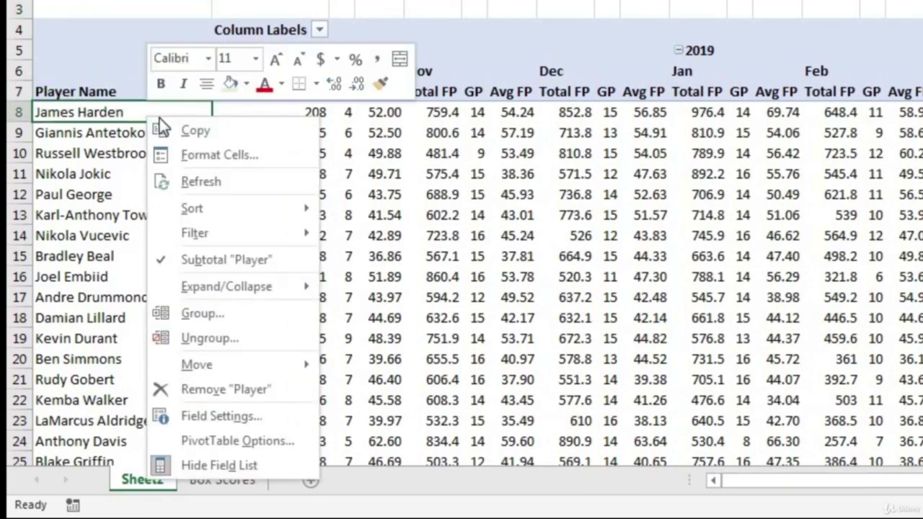
{"action": "left_click", "coordinate": [228, 180]}
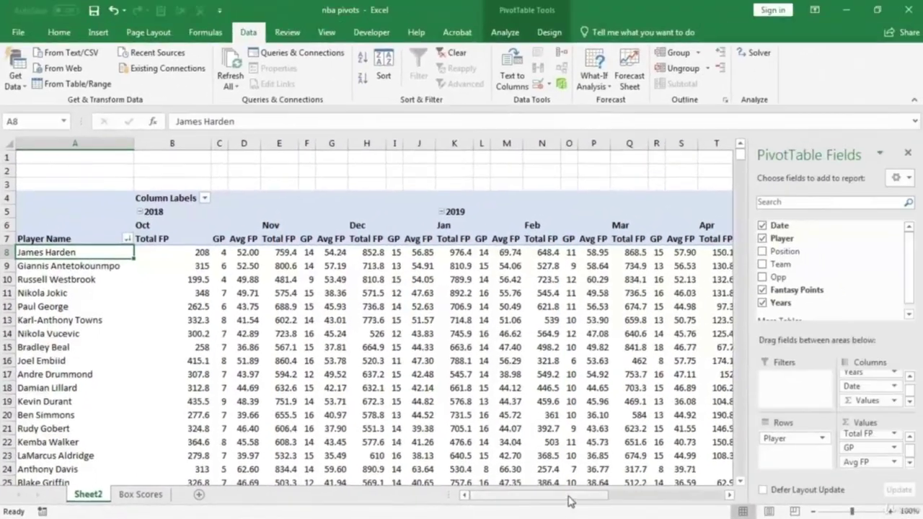
{"action": "left_click_drag", "start_coordinate": [712, 496], "coordinate": [738, 497]}
{"action": "left_click_drag", "start_coordinate": [592, 501], "coordinate": [594, 501]}
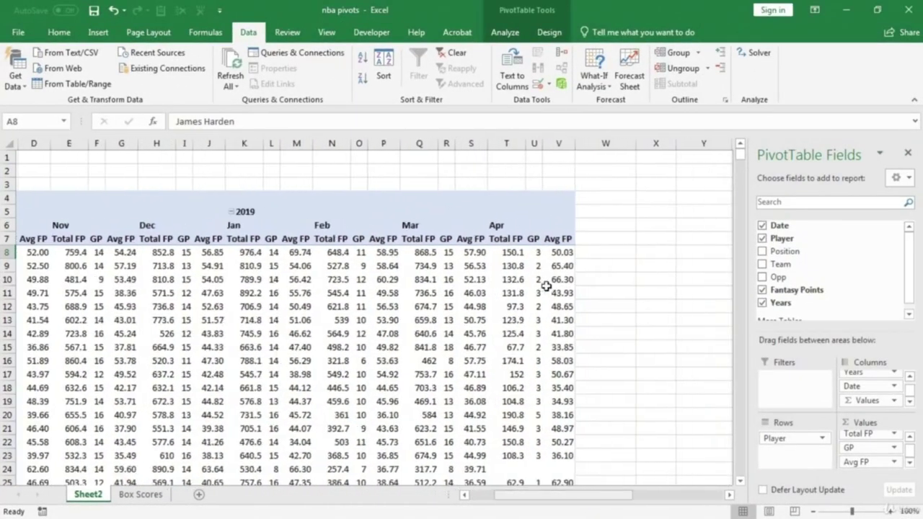
Sort the pivot's players by Apr Avg FP descending, topping at 66.30.
{"action": "left_click", "coordinate": [559, 252]}
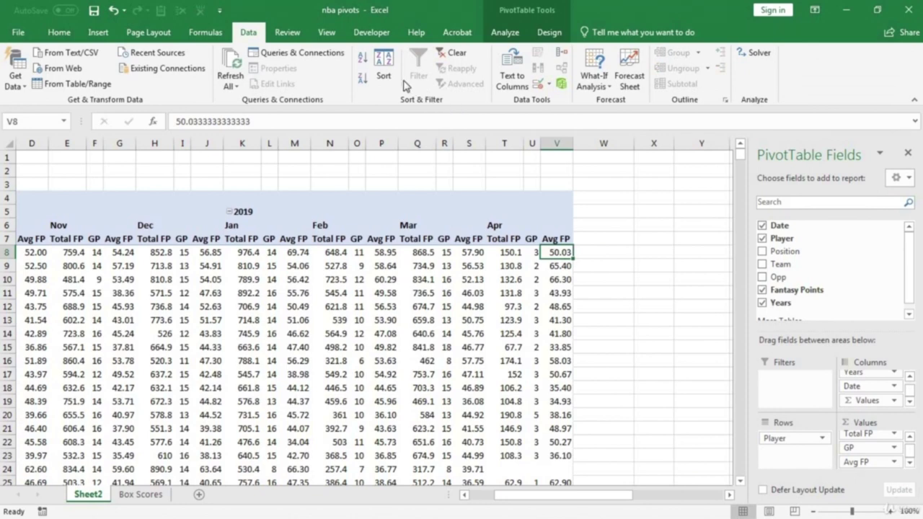
{"action": "left_click", "coordinate": [364, 77]}
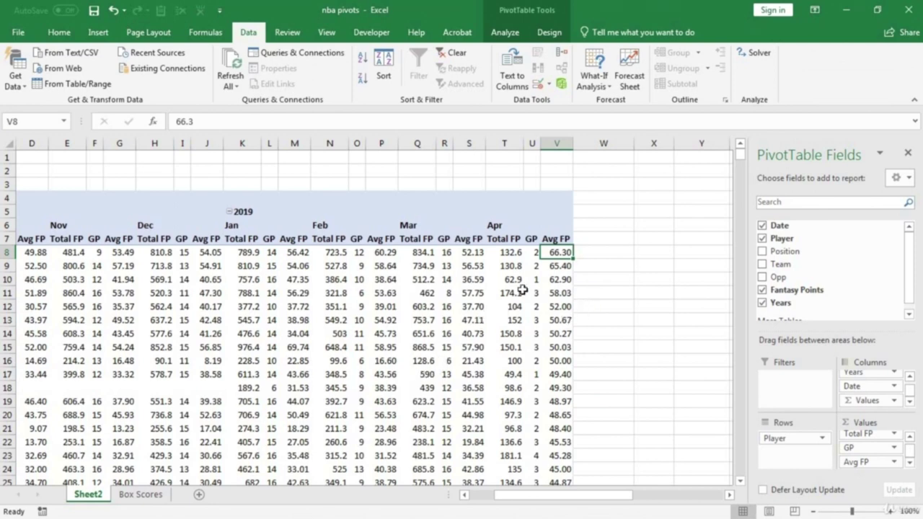
{"action": "left_click_drag", "start_coordinate": [560, 496], "coordinate": [483, 490]}
{"action": "left_click", "coordinate": [462, 334]}
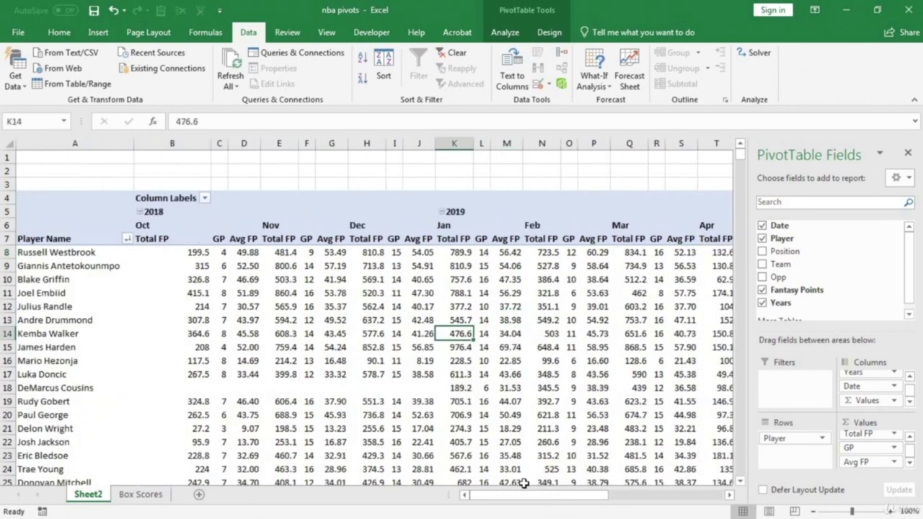
{"action": "left_click_drag", "start_coordinate": [530, 496], "coordinate": [472, 495]}
{"action": "left_click", "coordinate": [72, 252]}
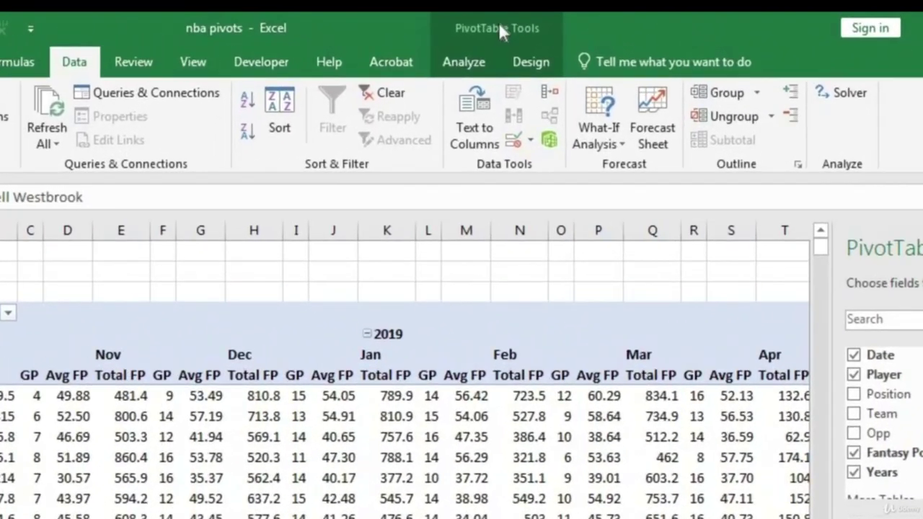
Change the pivot's source to 'Box Scores'!$A$1:$F$25770 and check the new 105 April total.
{"action": "left_click", "coordinate": [530, 11]}
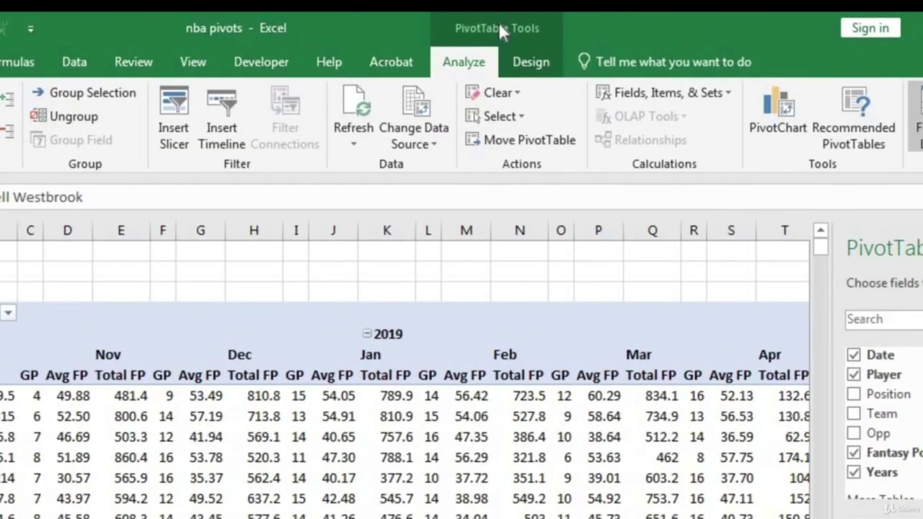
{"action": "left_click", "coordinate": [436, 142]}
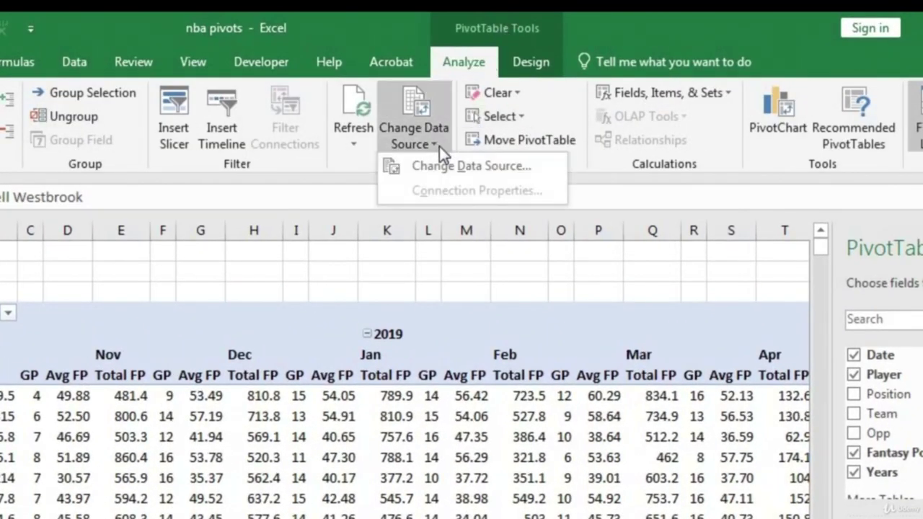
{"action": "left_click", "coordinate": [445, 165]}
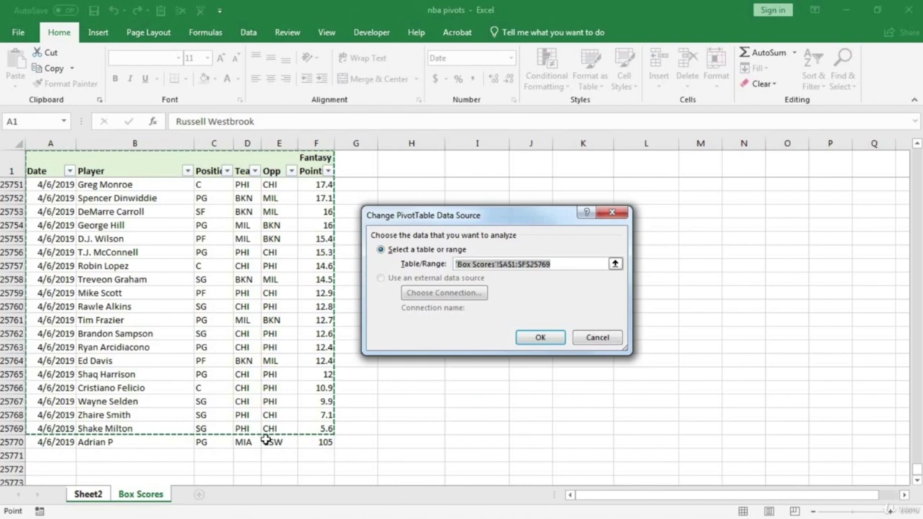
{"action": "left_click", "coordinate": [68, 174]}
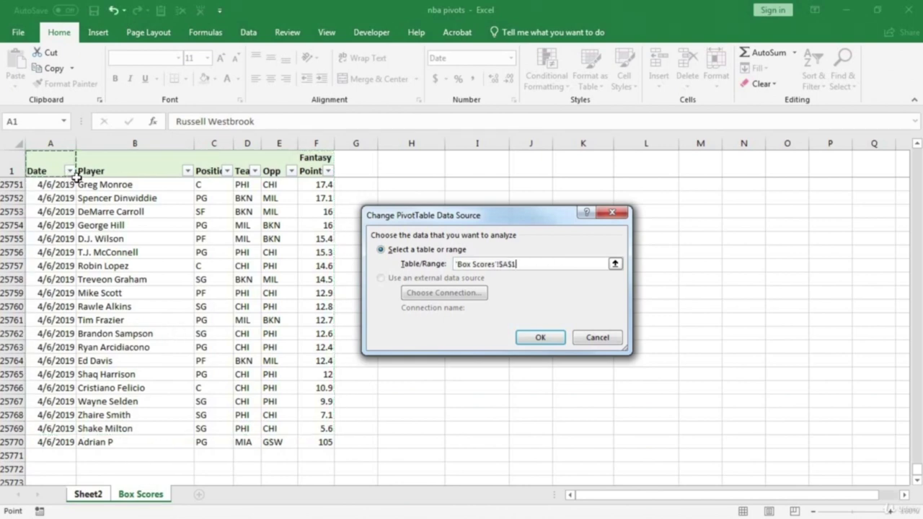
{"action": "key", "text": "ctrl+shift+Right"}
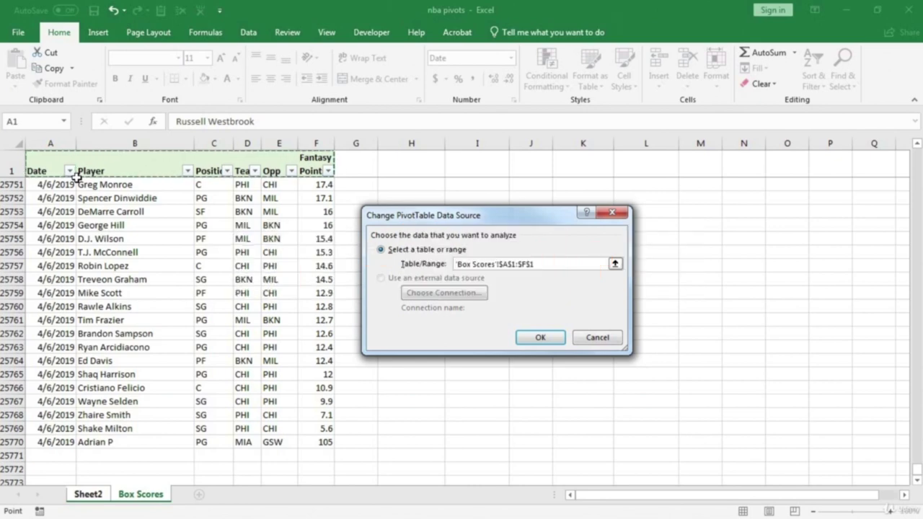
{"action": "key", "text": "ctrl+shift+Down"}
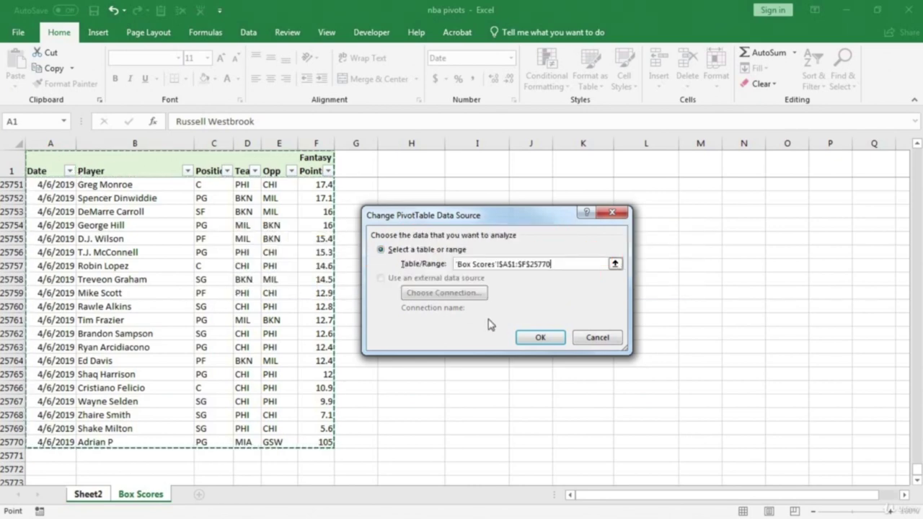
{"action": "left_click", "coordinate": [534, 337]}
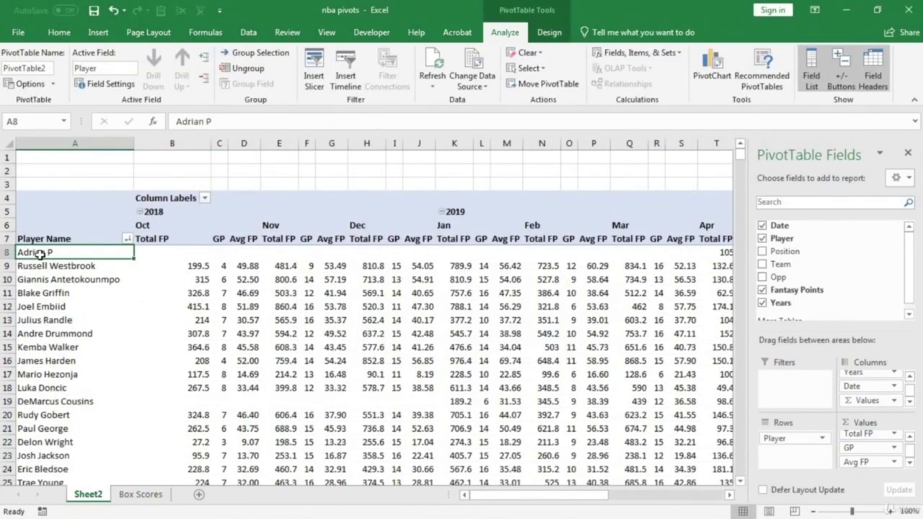
{"action": "left_click_drag", "start_coordinate": [510, 503], "coordinate": [528, 502]}
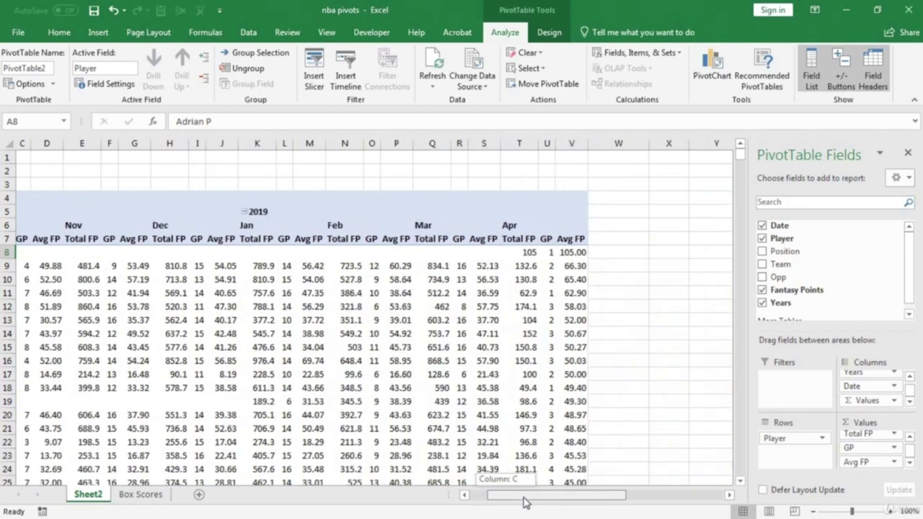
{"action": "left_click", "coordinate": [528, 252]}
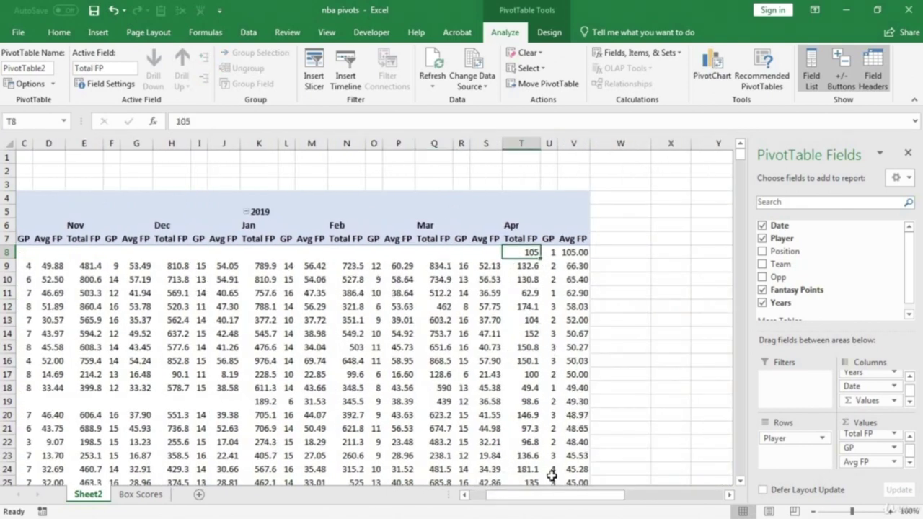
{"action": "mouse_move", "coordinate": [562, 503]}
{"action": "left_mouse_down"}
{"action": "mouse_move", "coordinate": [523, 503]}
{"action": "mouse_move", "coordinate": [560, 503]}
{"action": "mouse_move", "coordinate": [549, 501]}
{"action": "left_mouse_up"}
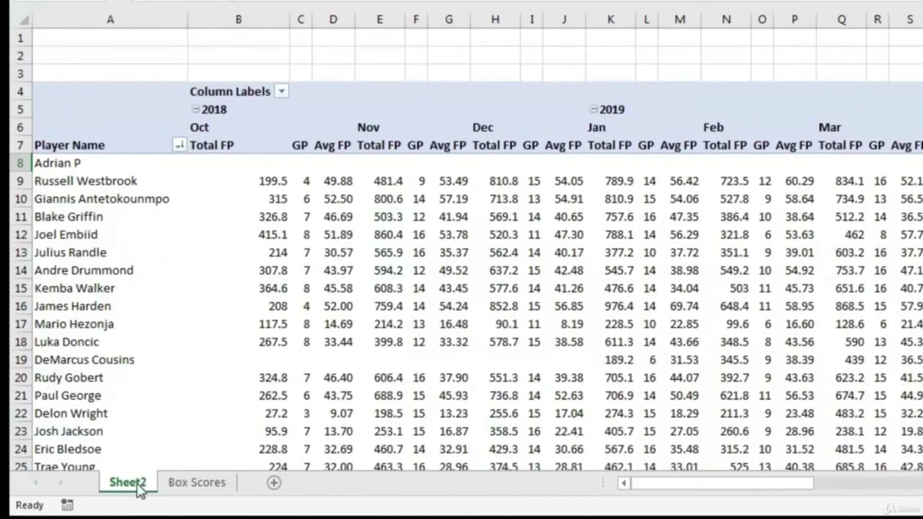
Delete the old Sheet2 worksheet.
{"action": "right_click", "coordinate": [97, 497]}
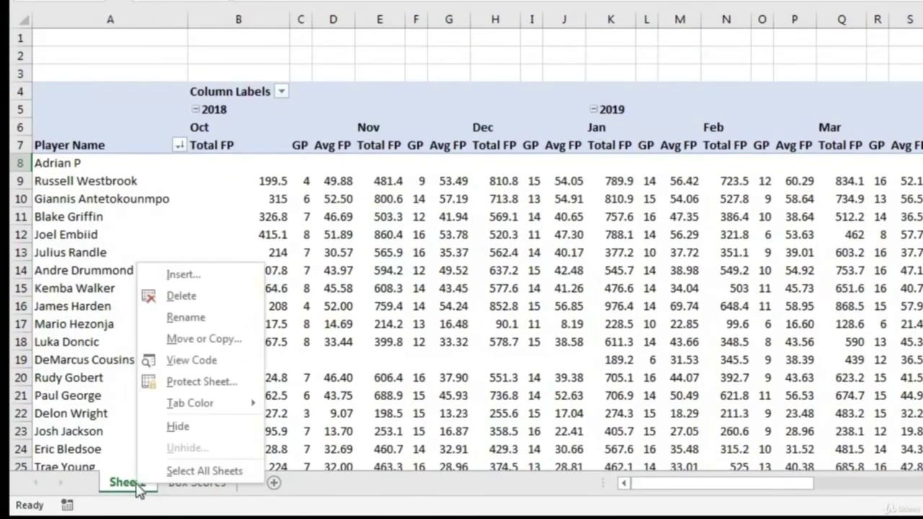
{"action": "left_click", "coordinate": [169, 297]}
{"action": "left_click", "coordinate": [587, 231]}
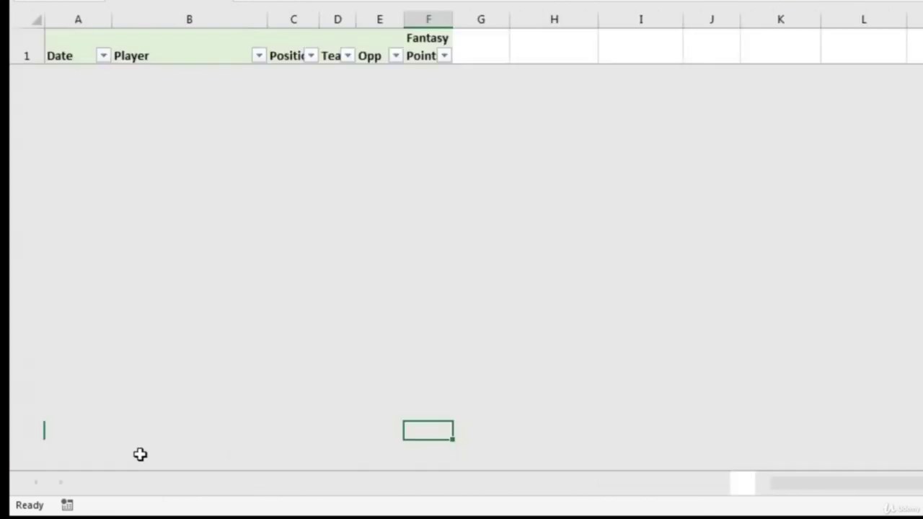
{"action": "left_click_drag", "start_coordinate": [94, 295], "coordinate": [94, 306]}
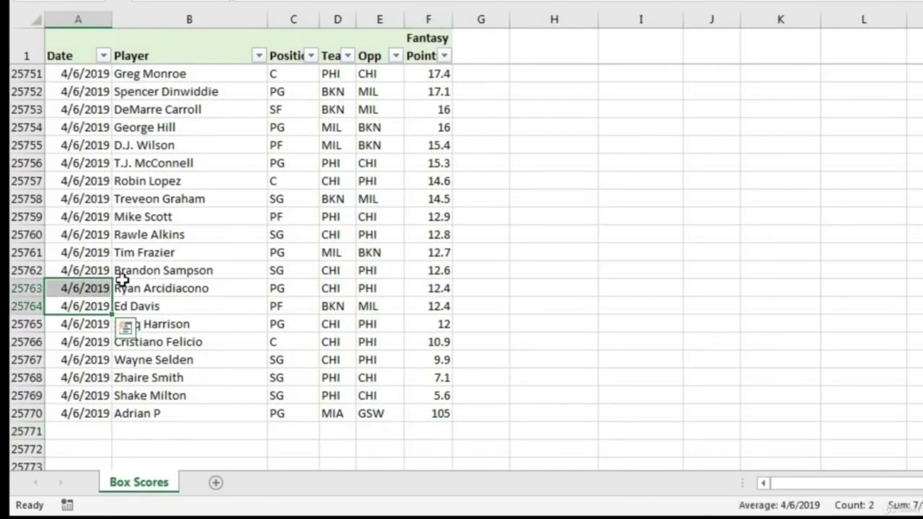
Insert a blank pivot table from the Box Scores data on a new worksheet.
{"action": "key", "text": "ctrl+Up"}
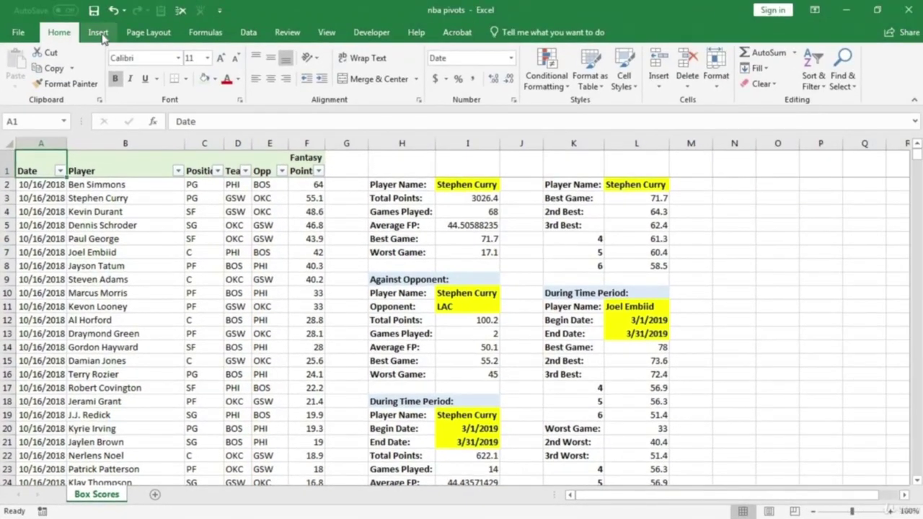
{"action": "left_click", "coordinate": [98, 32]}
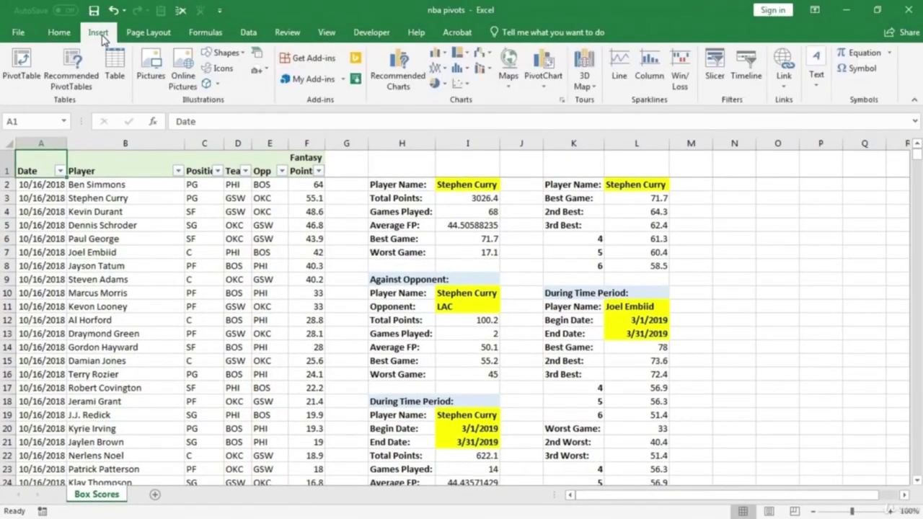
{"action": "left_click", "coordinate": [21, 79]}
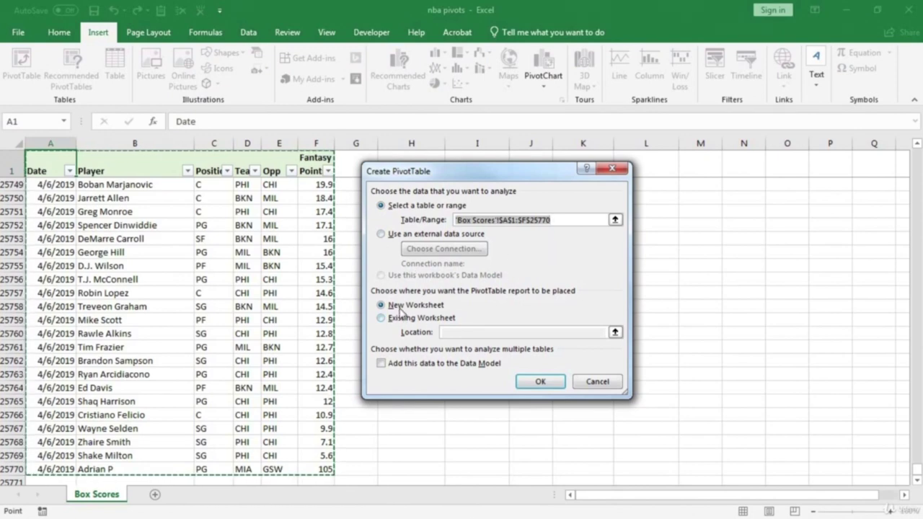
{"action": "left_click", "coordinate": [541, 383]}
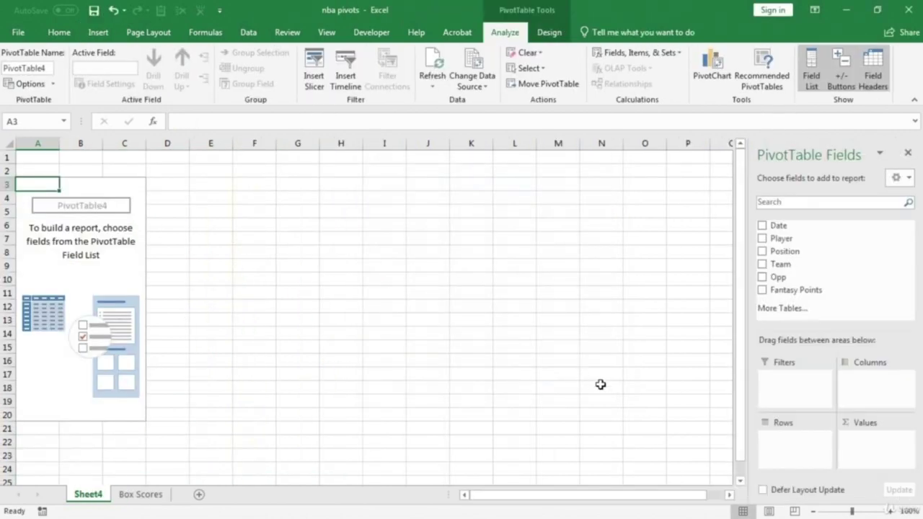
Filter the pivot to Position PG, with Player as rows and Sum of Fantasy Points as values.
{"action": "left_click_drag", "start_coordinate": [789, 252], "coordinate": [796, 386]}
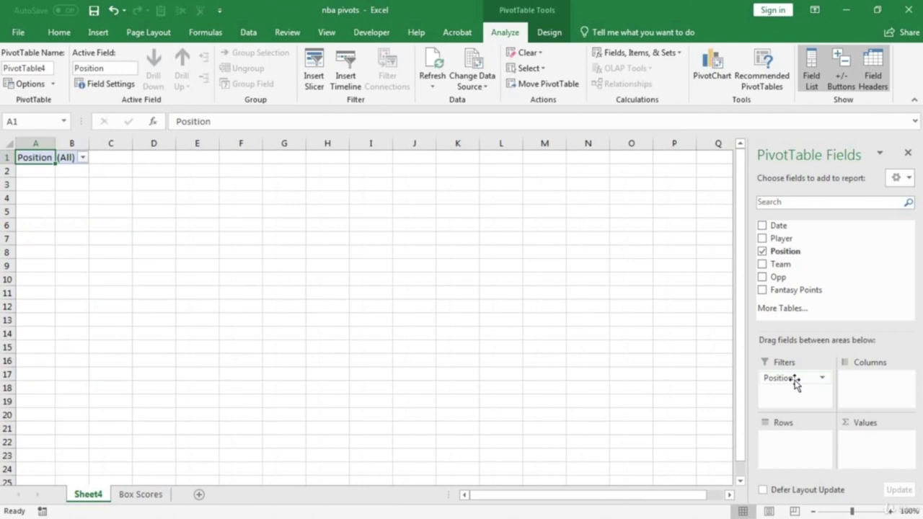
{"action": "left_click", "coordinate": [83, 158]}
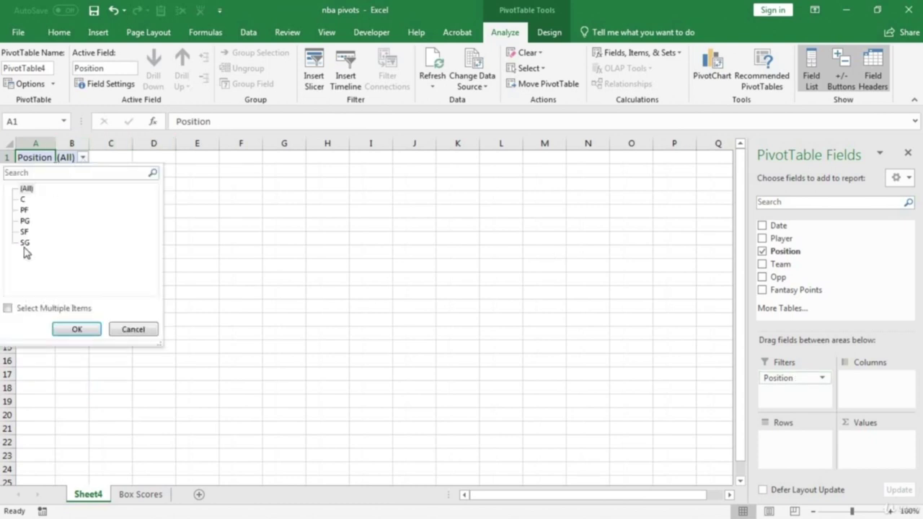
{"action": "left_click", "coordinate": [7, 308]}
{"action": "left_click", "coordinate": [23, 188]}
{"action": "left_click", "coordinate": [23, 221]}
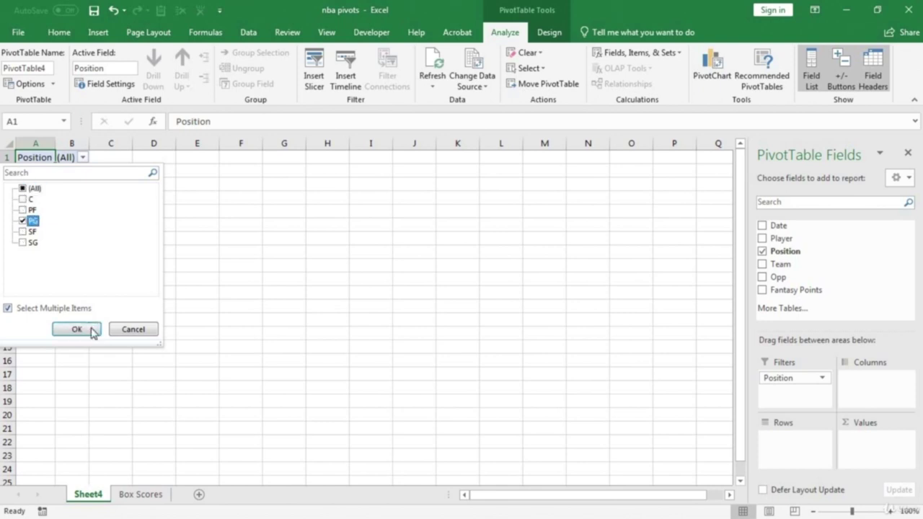
{"action": "left_click", "coordinate": [81, 329]}
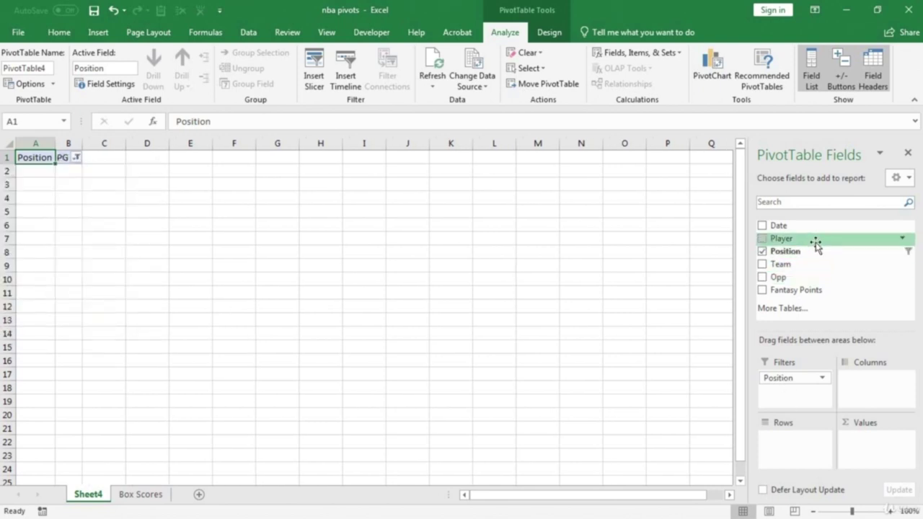
{"action": "left_click_drag", "start_coordinate": [816, 245], "coordinate": [803, 449]}
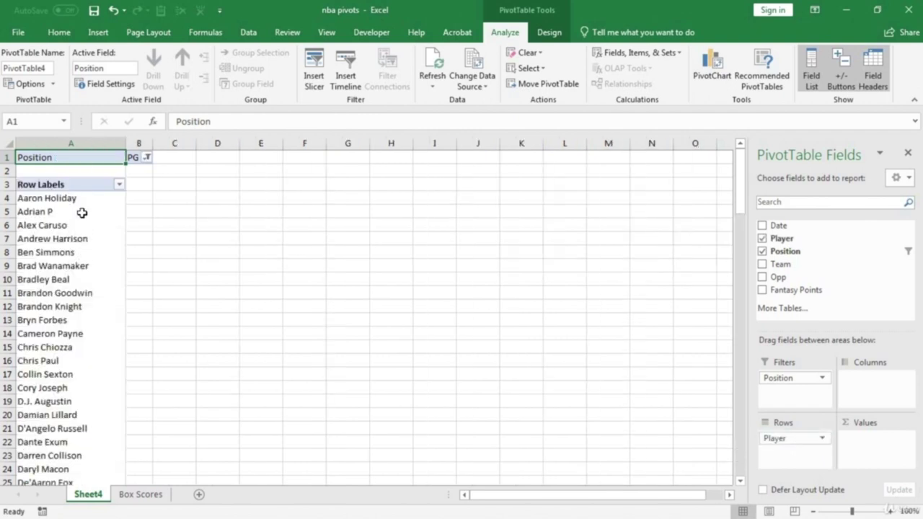
{"action": "left_click_drag", "start_coordinate": [816, 288], "coordinate": [873, 447]}
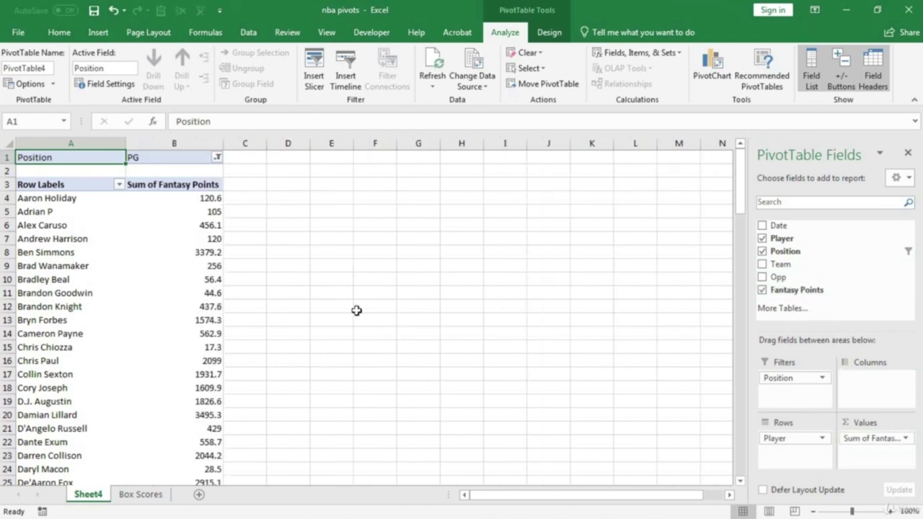
Summarize Fantasy Points as Average, formatted as Number with 2 decimal places.
{"action": "left_click", "coordinate": [873, 439]}
{"action": "left_click", "coordinate": [858, 423]}
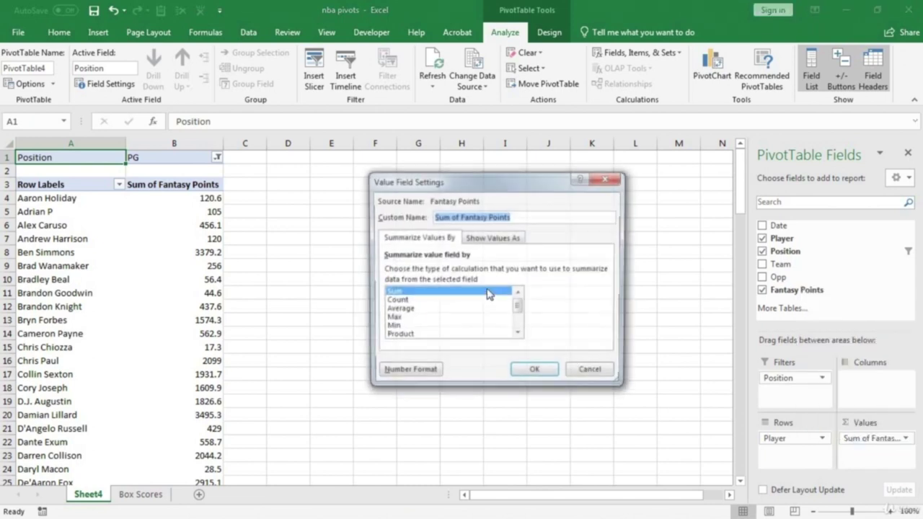
{"action": "left_click", "coordinate": [426, 309]}
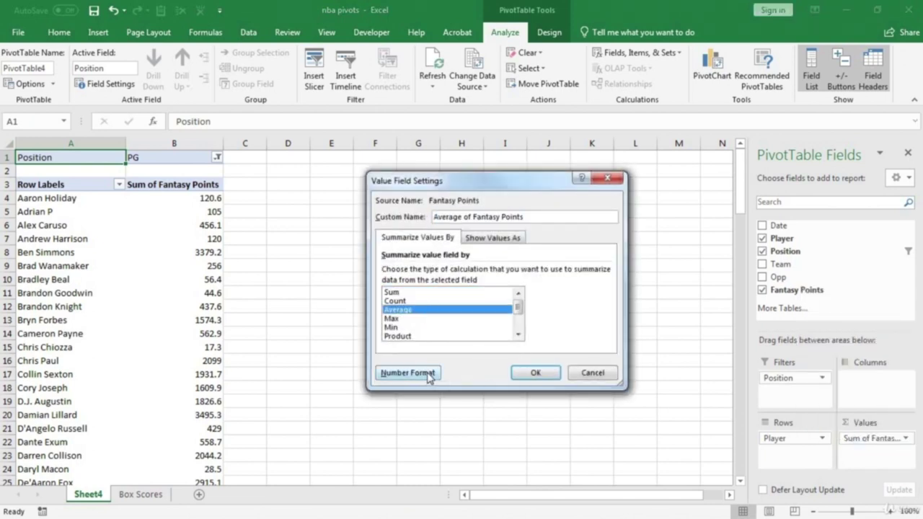
{"action": "left_click", "coordinate": [408, 373]}
{"action": "left_click", "coordinate": [347, 193]}
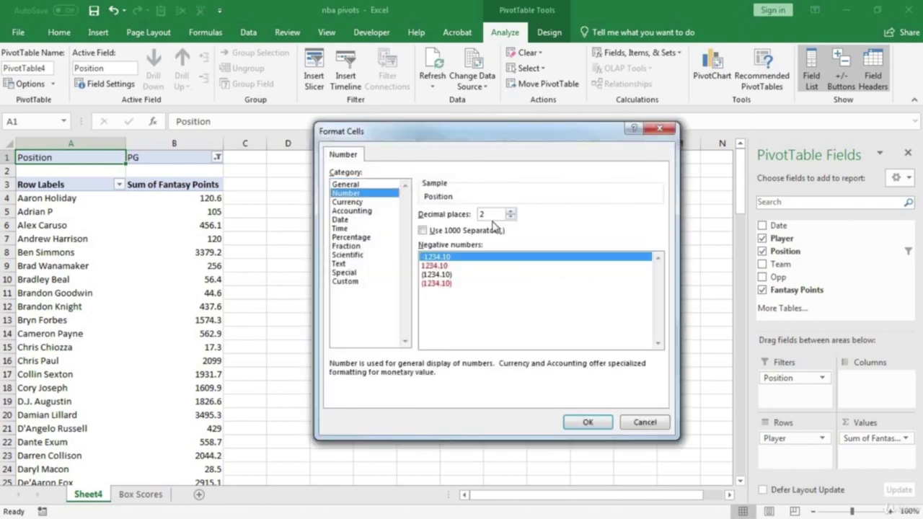
{"action": "left_click", "coordinate": [595, 424]}
{"action": "left_click", "coordinate": [535, 373]}
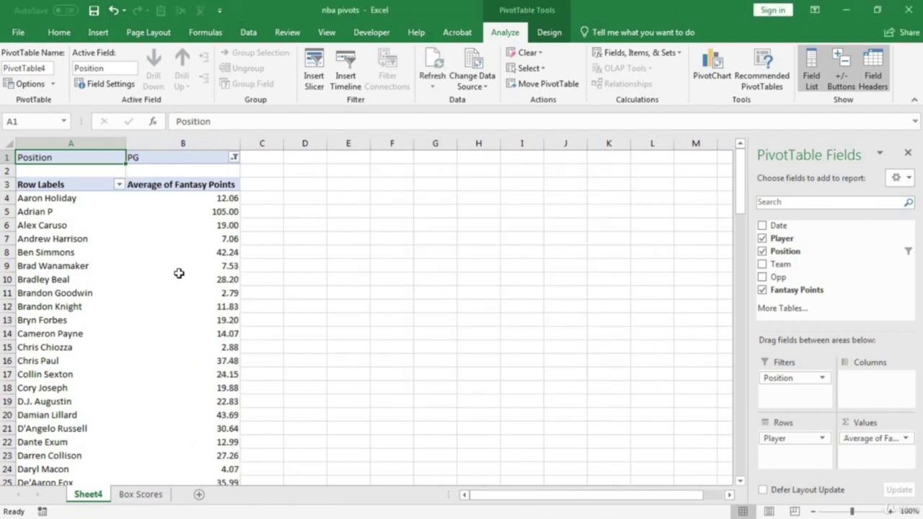
{"action": "mouse_move", "coordinate": [178, 272]}
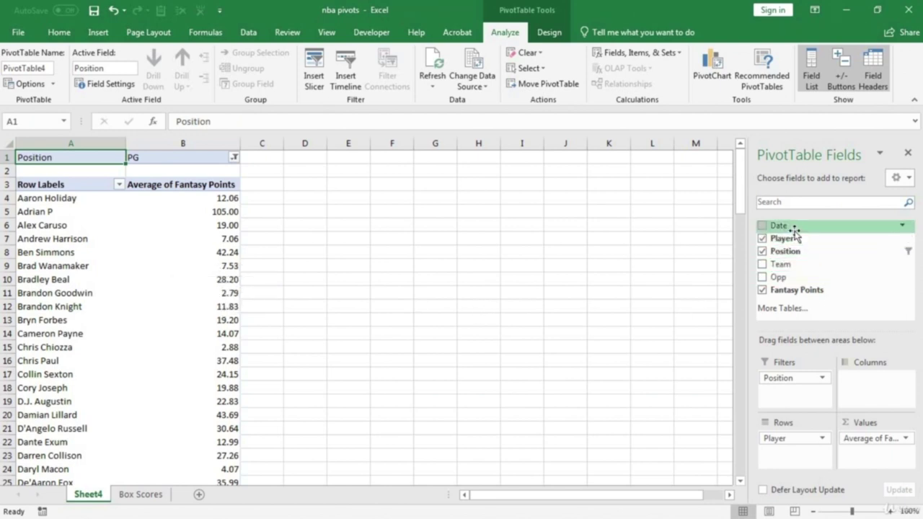
Add Date to rows grouped by Months and Years, then move Years and months into the report filters.
{"action": "left_click_drag", "start_coordinate": [796, 226], "coordinate": [797, 442]}
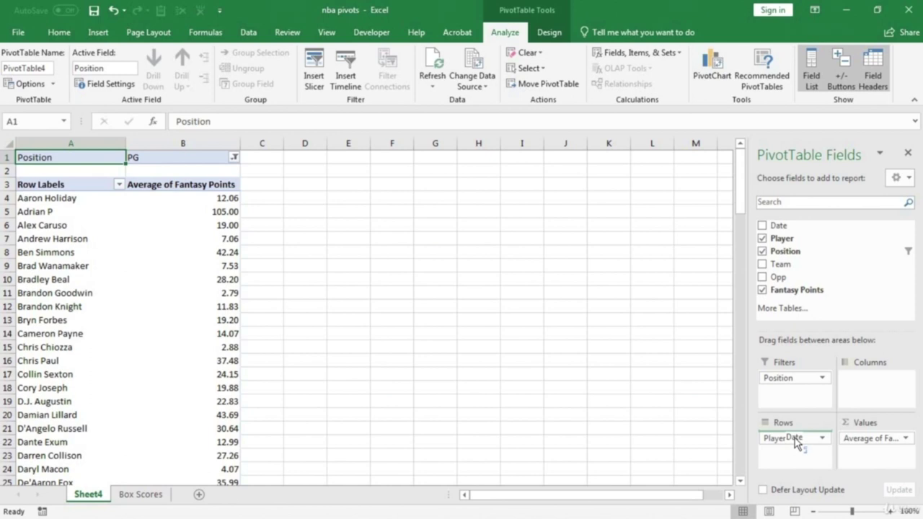
{"action": "left_click_drag", "start_coordinate": [797, 443], "coordinate": [796, 440]}
{"action": "left_click", "coordinate": [50, 198]}
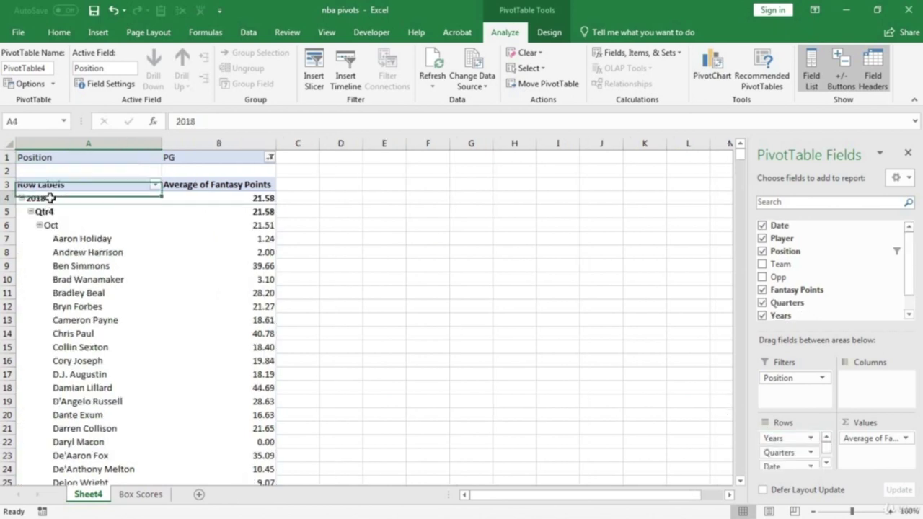
{"action": "right_click", "coordinate": [51, 200]}
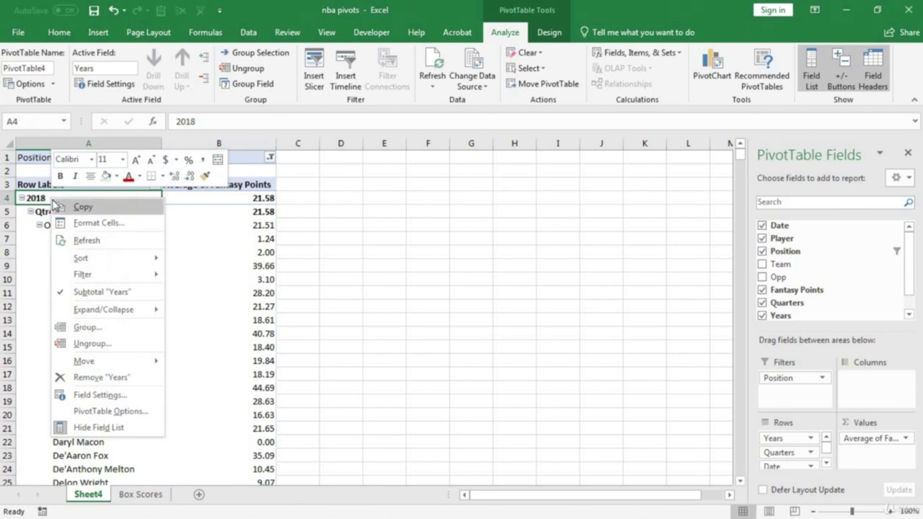
{"action": "left_click", "coordinate": [85, 327]}
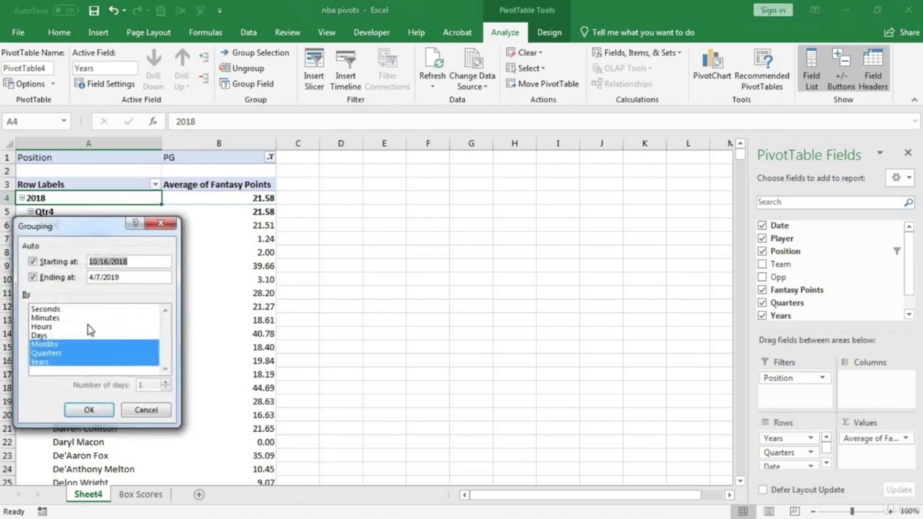
{"action": "left_click", "coordinate": [60, 345]}
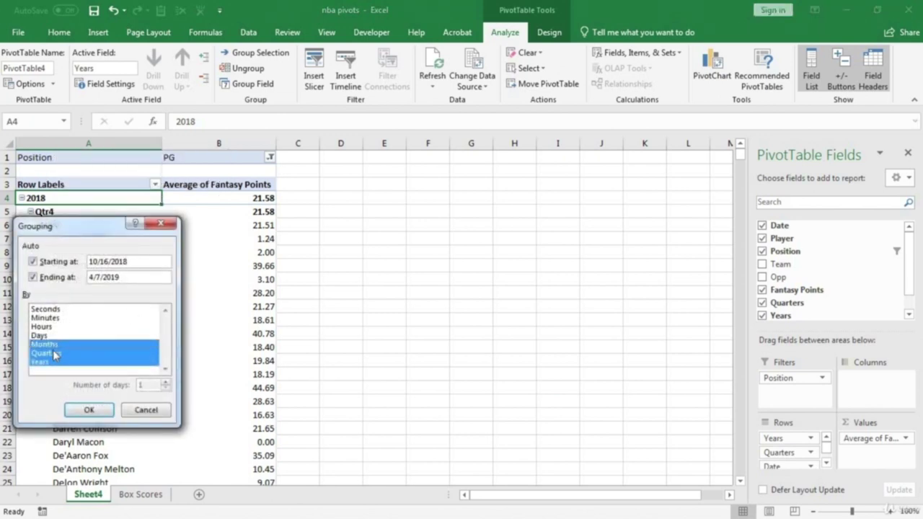
{"action": "left_click", "coordinate": [61, 354]}
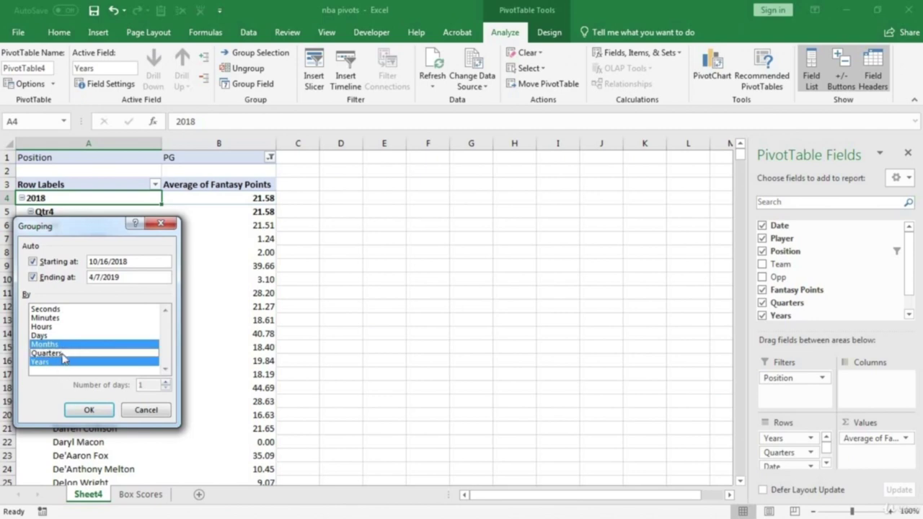
{"action": "left_click", "coordinate": [104, 409]}
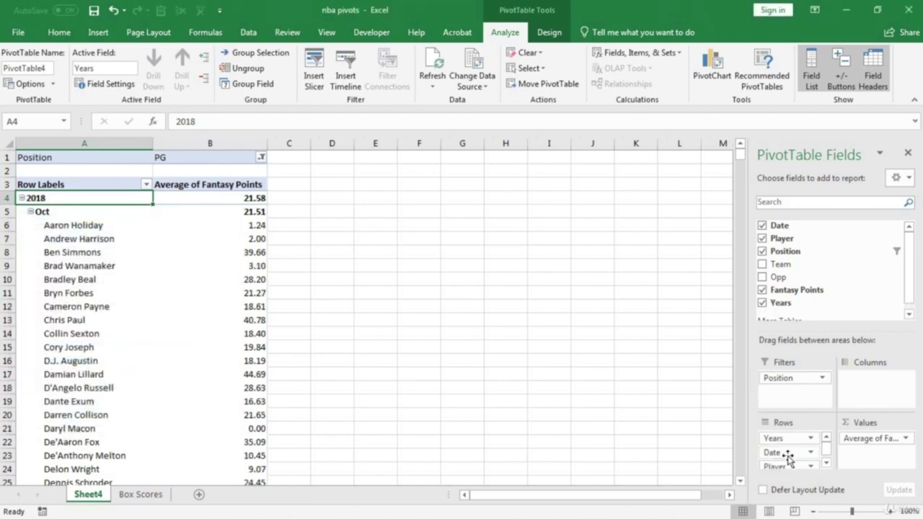
{"action": "left_click_drag", "start_coordinate": [783, 438], "coordinate": [787, 380]}
{"action": "left_click_drag", "start_coordinate": [786, 442], "coordinate": [783, 392]}
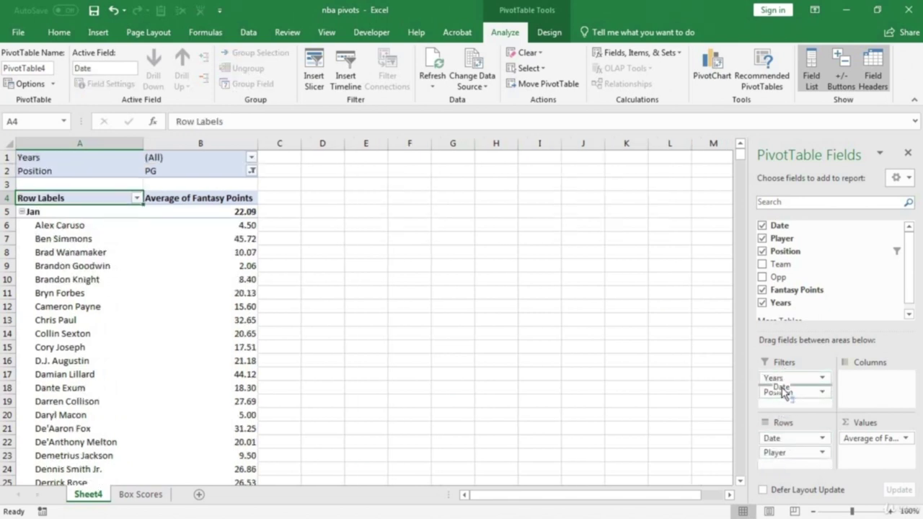
Place Date in the report filters and restrict it to Apr only.
{"action": "left_click_drag", "start_coordinate": [783, 392], "coordinate": [783, 390]}
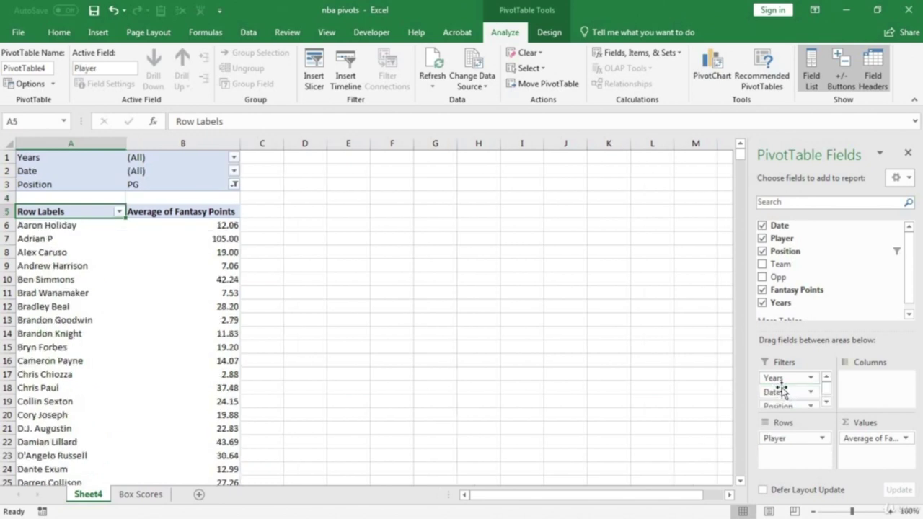
{"action": "left_click", "coordinate": [252, 184]}
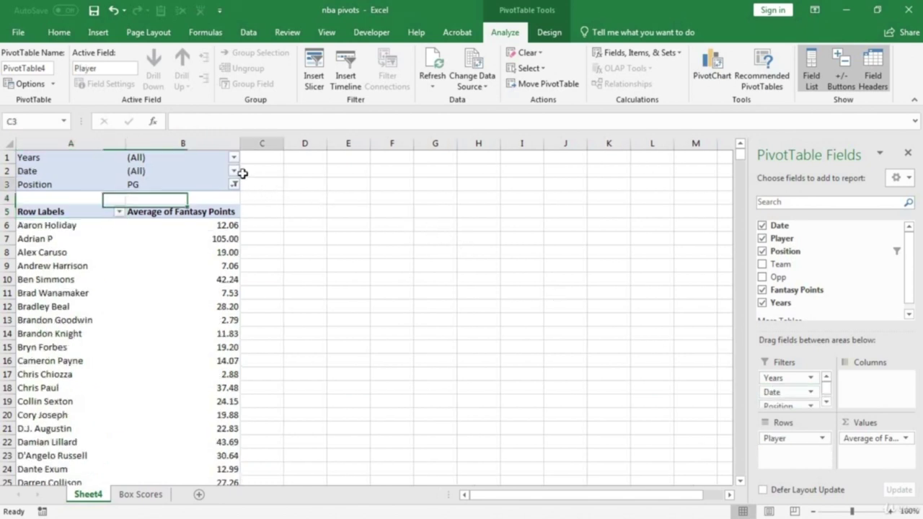
{"action": "left_click", "coordinate": [234, 171]}
{"action": "left_click", "coordinate": [84, 322]}
{"action": "left_click", "coordinate": [98, 202]}
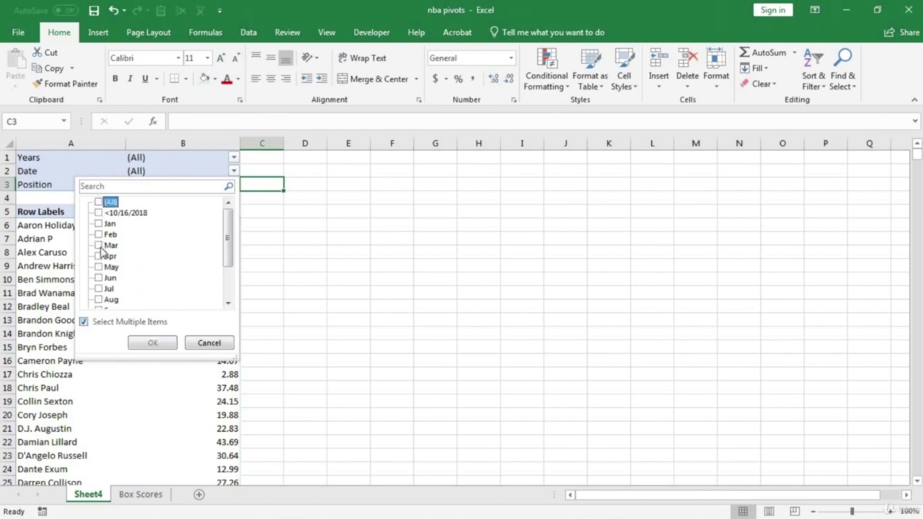
{"action": "left_click", "coordinate": [100, 257]}
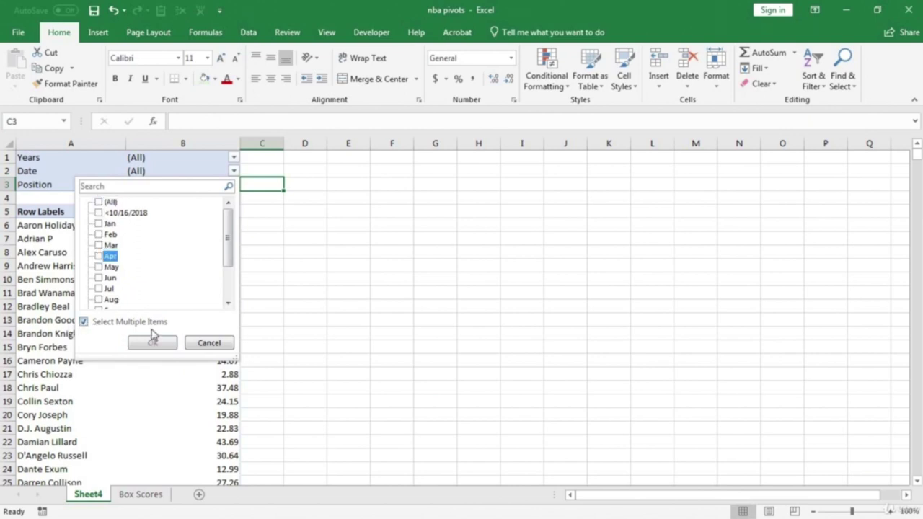
{"action": "left_click", "coordinate": [162, 344]}
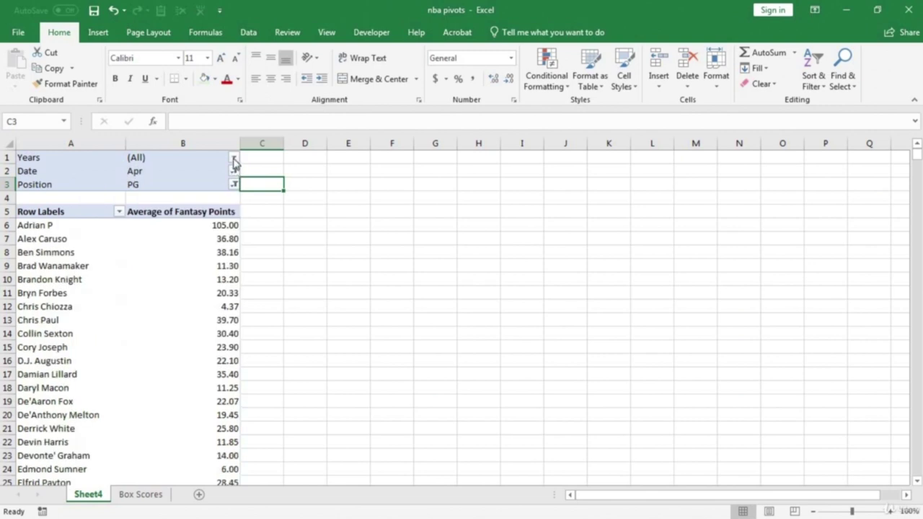
Filter Years to 2019 and review the April averages, led by 105.00.
{"action": "left_click", "coordinate": [234, 157]}
{"action": "left_click", "coordinate": [84, 308]}
{"action": "left_click", "coordinate": [98, 189]}
{"action": "left_click", "coordinate": [99, 221]}
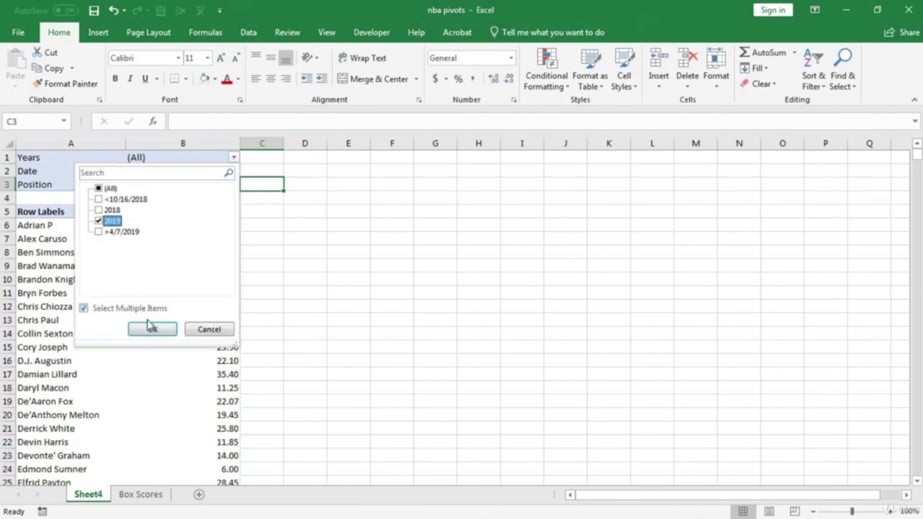
{"action": "left_click", "coordinate": [152, 329]}
{"action": "left_click", "coordinate": [58, 225]}
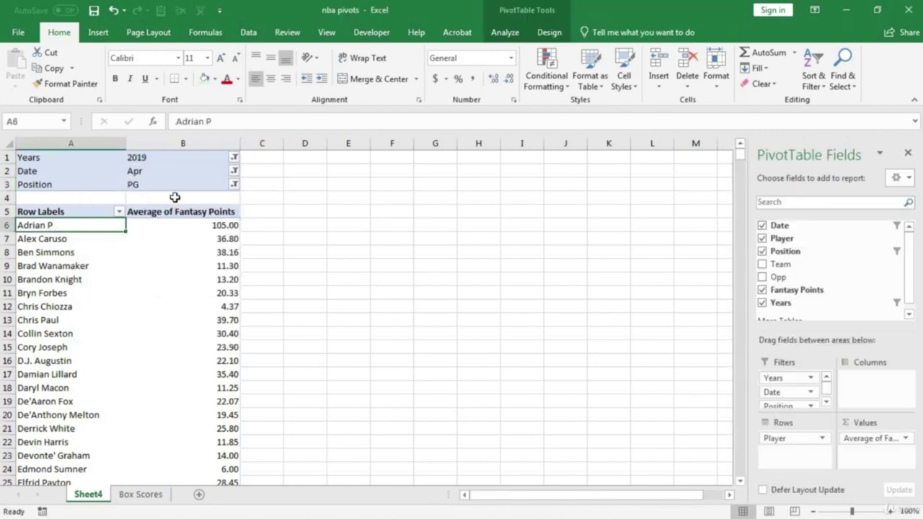
{"action": "left_click", "coordinate": [141, 173]}
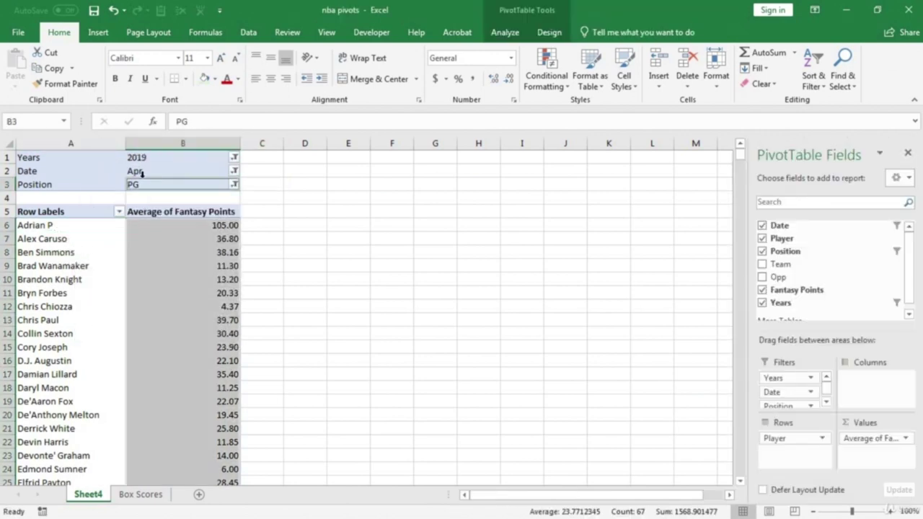
{"action": "left_click", "coordinate": [81, 229]}
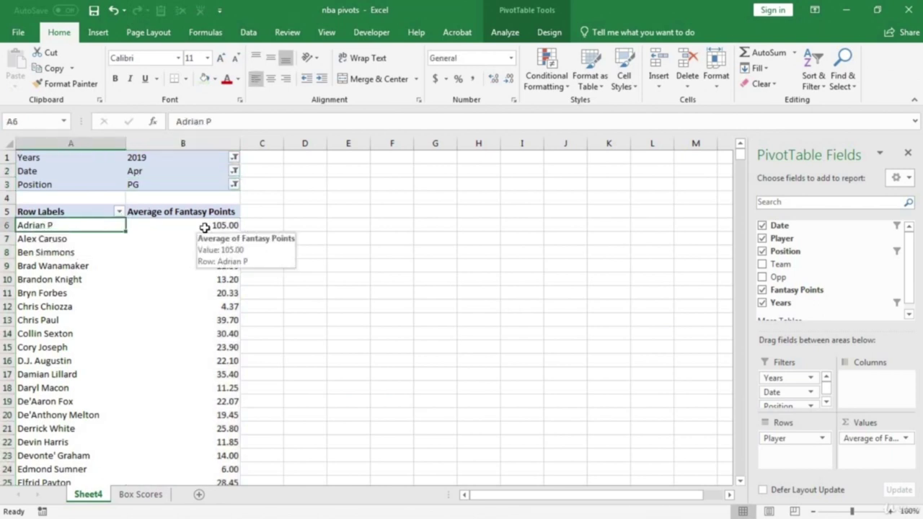
Sort players by average fantasy points largest to smallest and review the top rows, 105.00 and 66.30.
{"action": "left_click", "coordinate": [205, 228]}
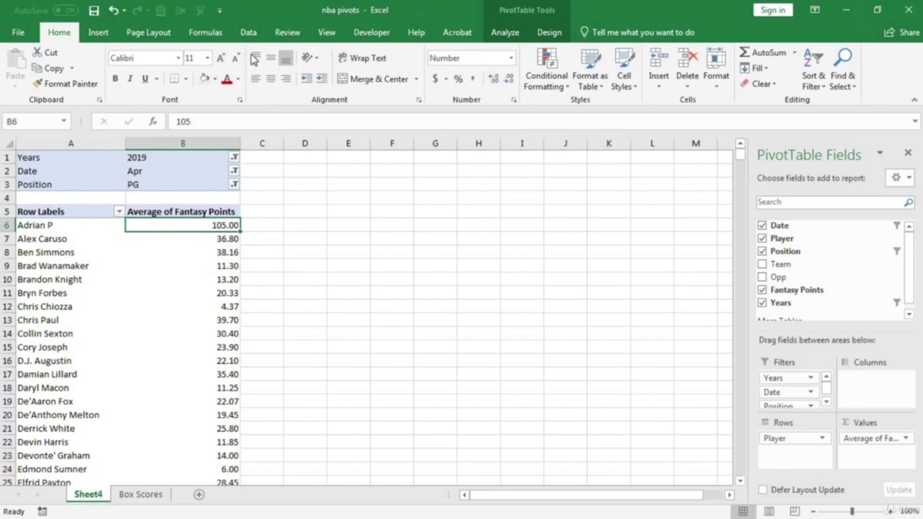
{"action": "left_click", "coordinate": [248, 32]}
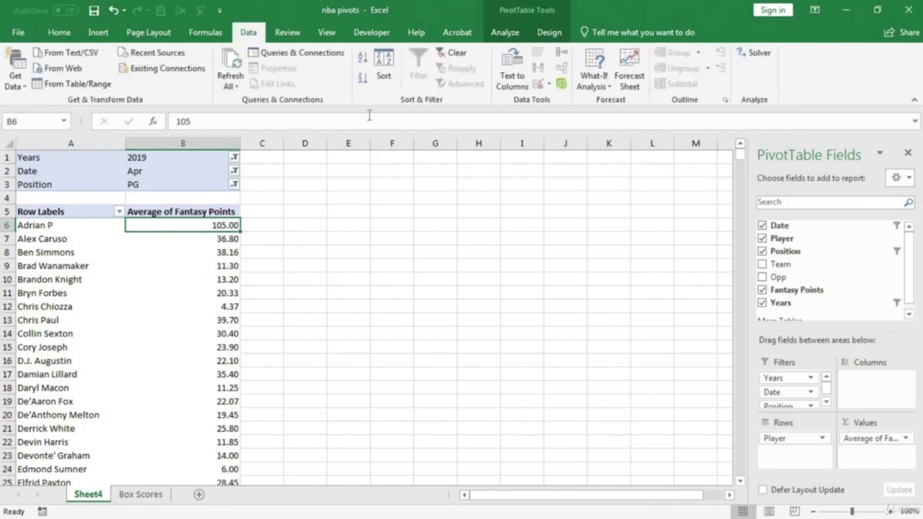
{"action": "left_click", "coordinate": [362, 79]}
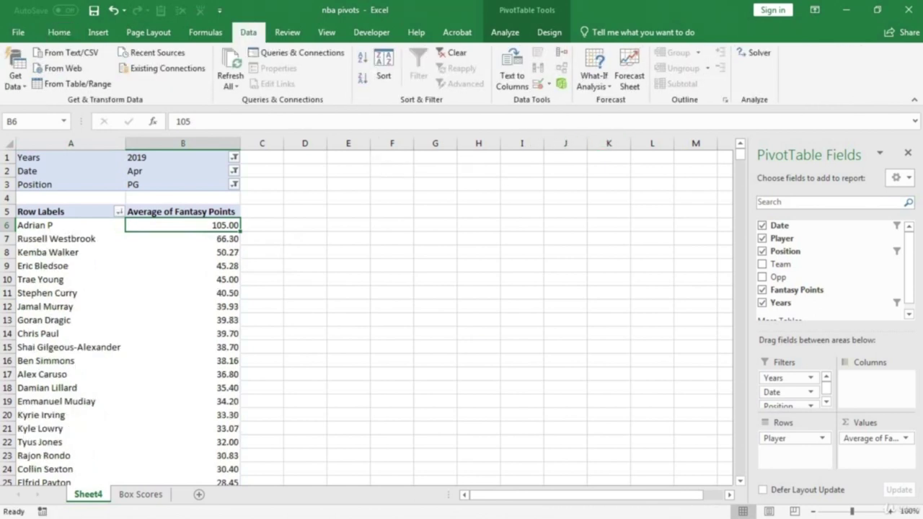
{"action": "left_click_drag", "start_coordinate": [42, 228], "coordinate": [191, 223]}
{"action": "left_click_drag", "start_coordinate": [41, 240], "coordinate": [192, 237]}
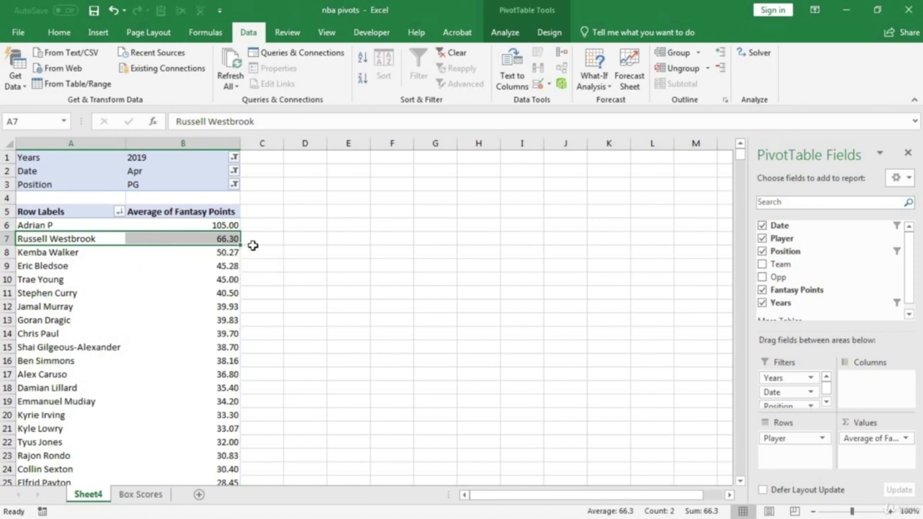
{"action": "key", "text": "Right"}
{"action": "key", "text": "Right"}
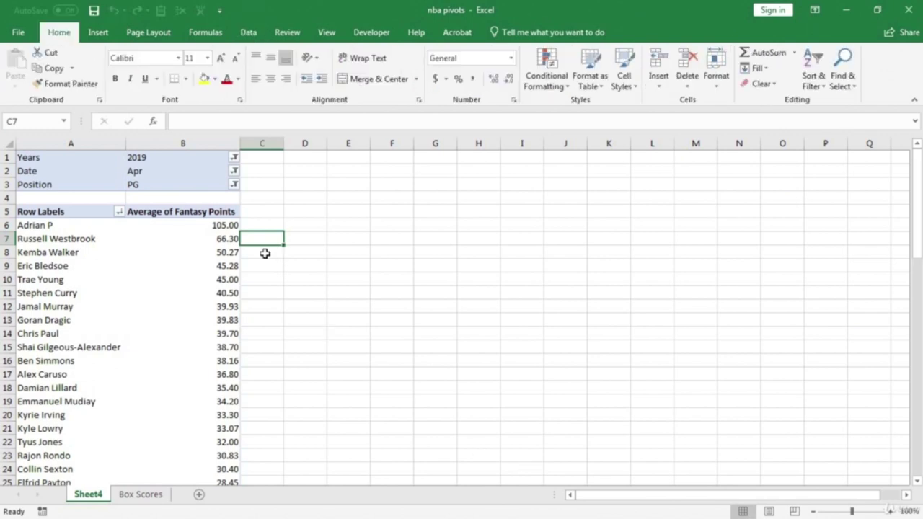
{"action": "mouse_move", "coordinate": [215, 239]}
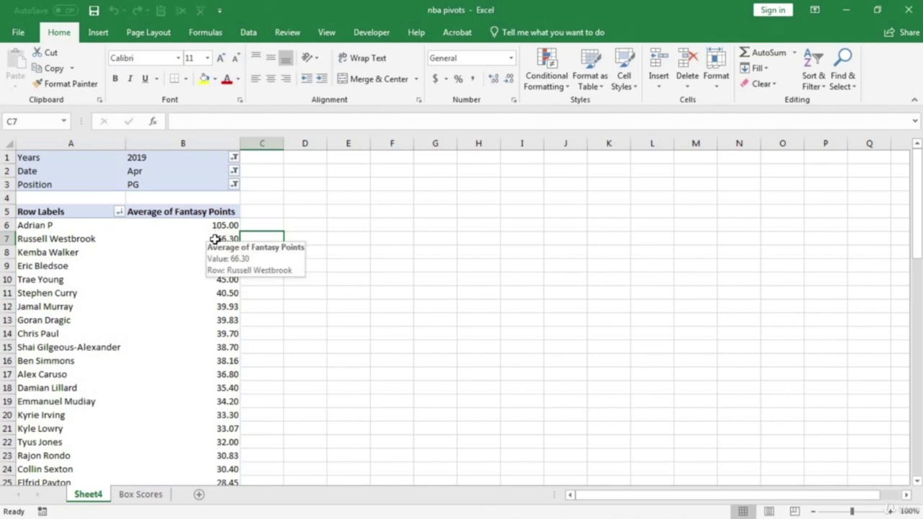
{"action": "left_click", "coordinate": [215, 239]}
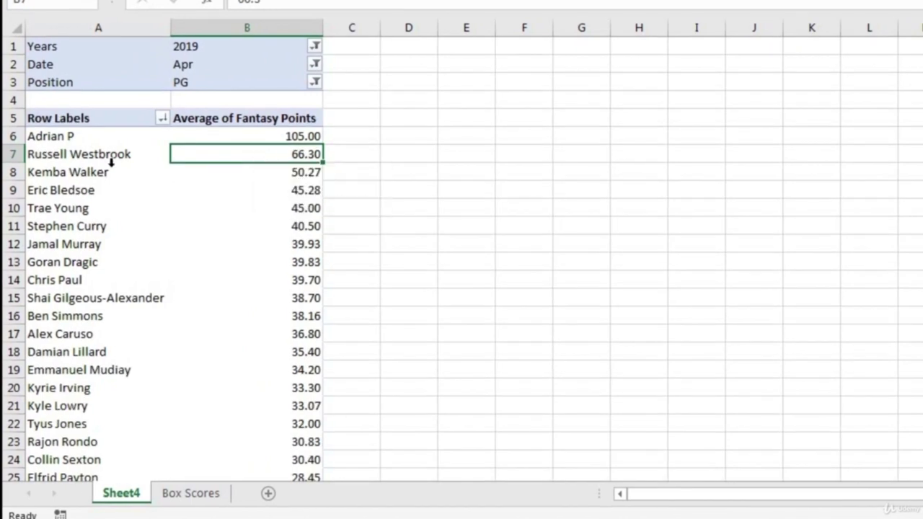
{"action": "left_click", "coordinate": [104, 154]}
{"action": "left_click", "coordinate": [242, 152]}
Drill into the 66.30 average in B7, then delete the resulting Sheet3.
{"action": "double_click", "coordinate": [261, 155]}
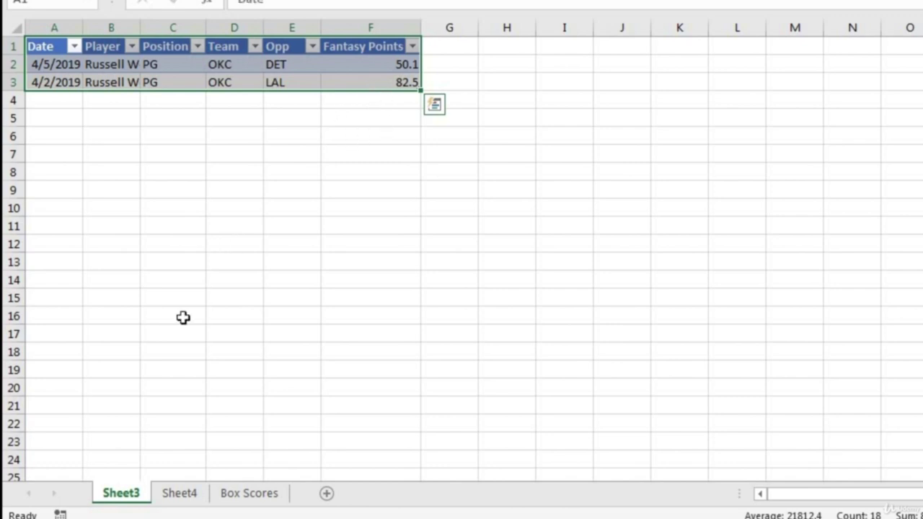
{"action": "right_click", "coordinate": [126, 493]}
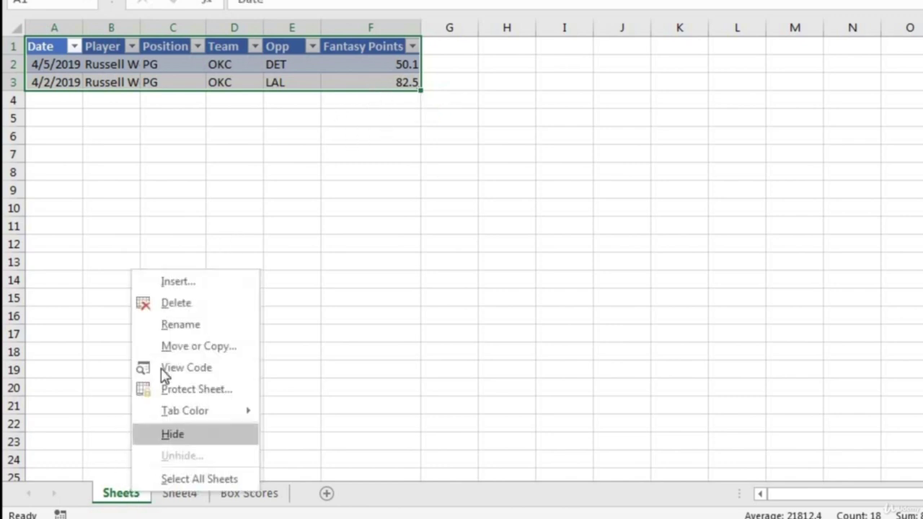
{"action": "left_click", "coordinate": [177, 307]}
{"action": "key", "text": "Return"}
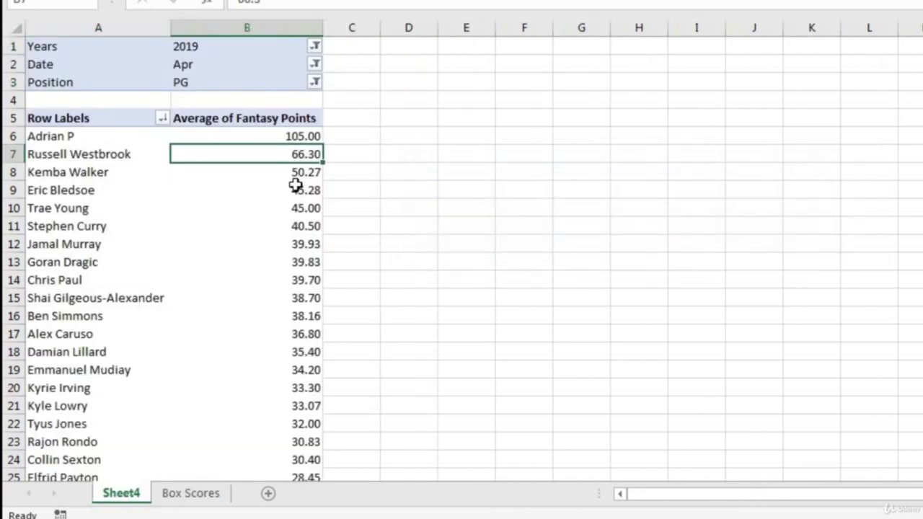
Drill down on the pivot's Grand Total to list every underlying record on Sheet5.
{"action": "left_click", "coordinate": [294, 186]}
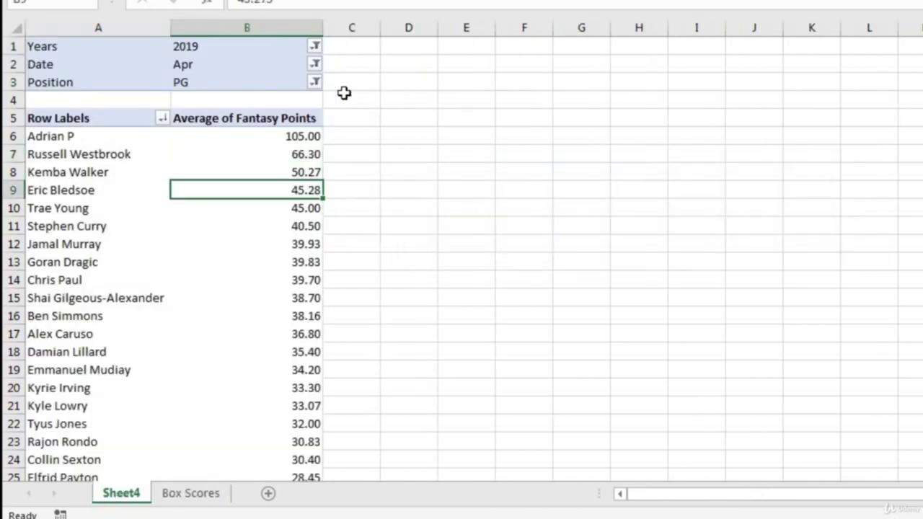
{"action": "key", "text": "ctrl+Down"}
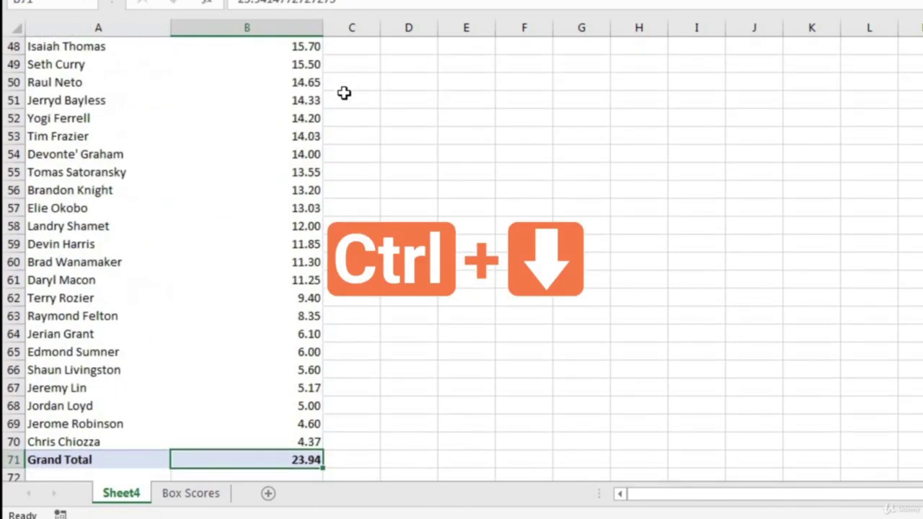
{"action": "scroll", "coordinate": [364, 206], "scroll_direction": "down", "scroll_amount": 2}
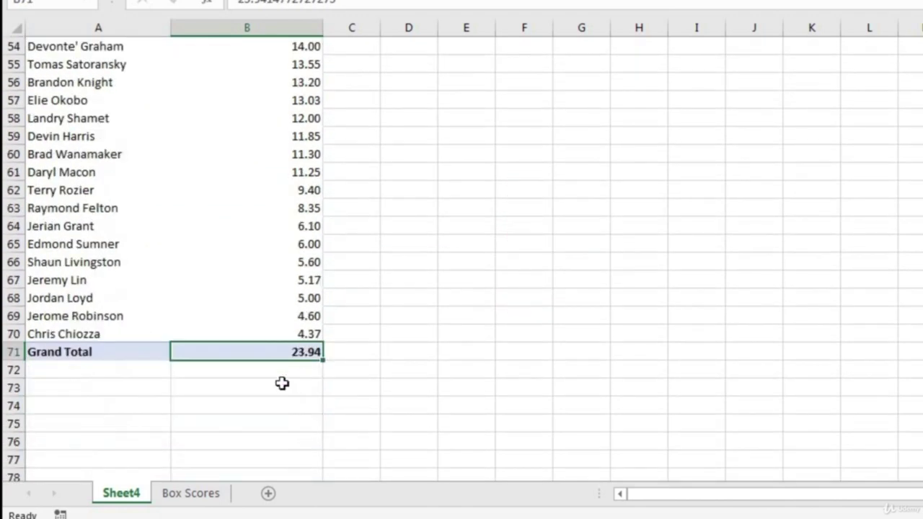
{"action": "double_click", "coordinate": [256, 353]}
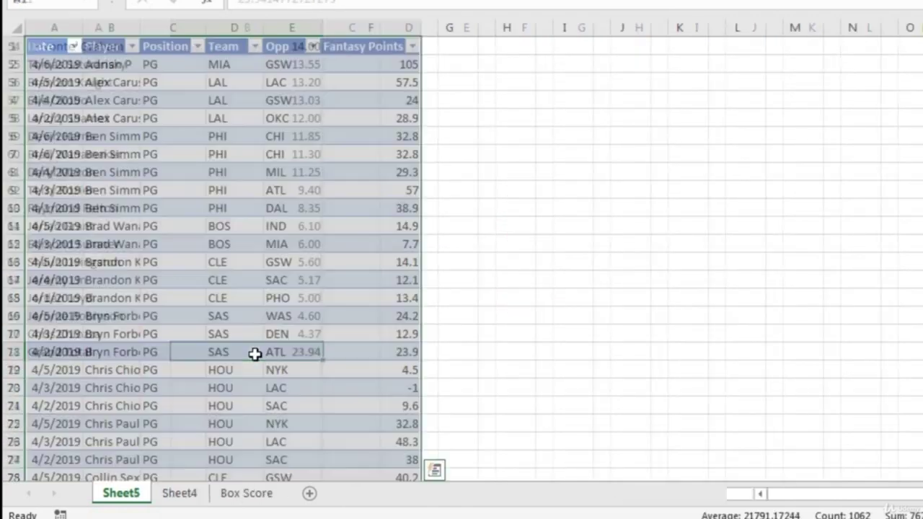
{"action": "left_click", "coordinate": [63, 100]}
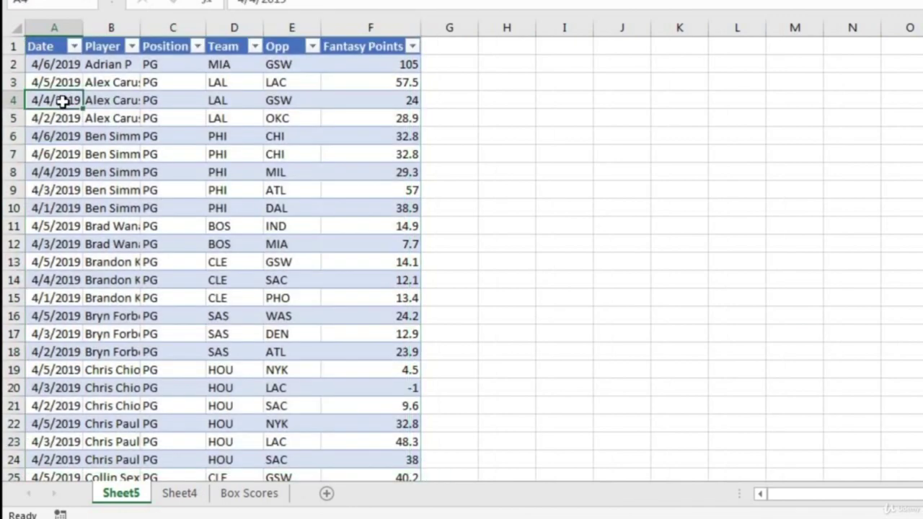
{"action": "scroll", "coordinate": [92, 133], "scroll_direction": "down", "scroll_amount": 5}
{"action": "scroll", "coordinate": [92, 134], "scroll_direction": "down", "scroll_amount": 1}
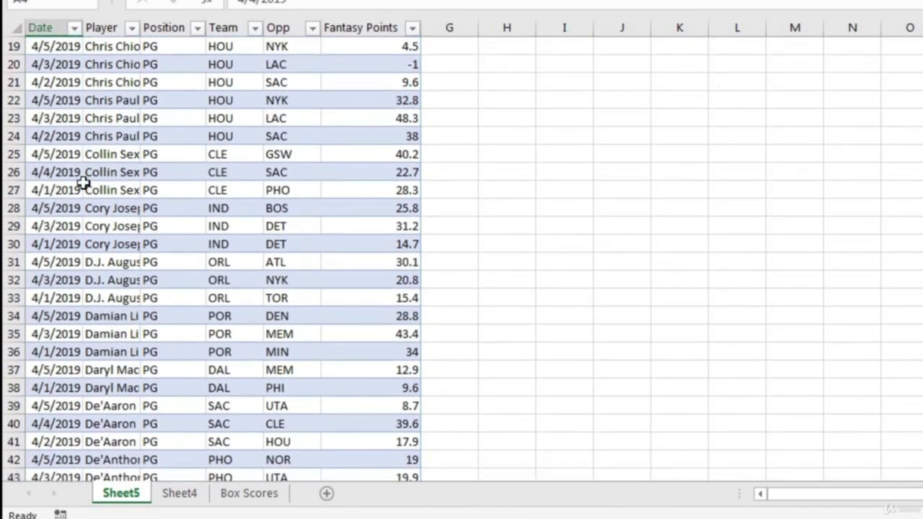
{"action": "scroll", "coordinate": [79, 182], "scroll_direction": "up", "scroll_amount": 6}
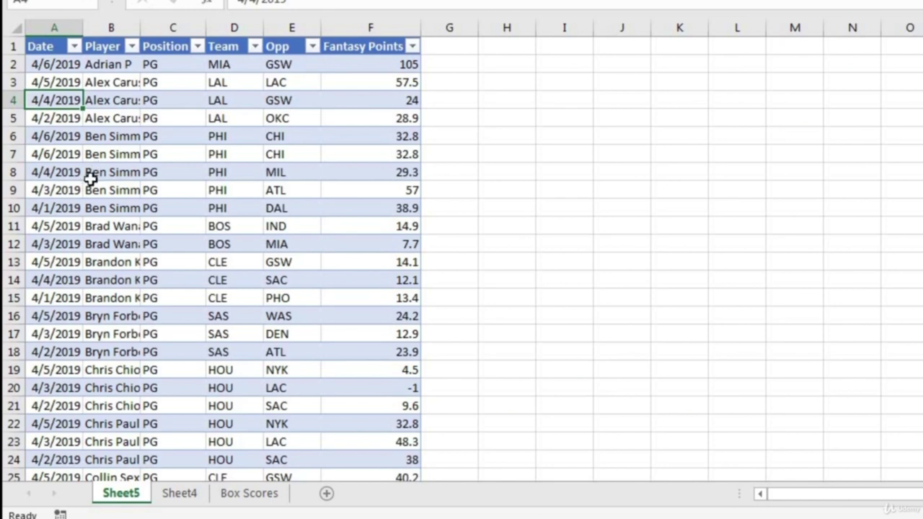
{"action": "scroll", "coordinate": [86, 186], "scroll_direction": "down", "scroll_amount": 6}
{"action": "scroll", "coordinate": [106, 193], "scroll_direction": "up", "scroll_amount": 6}
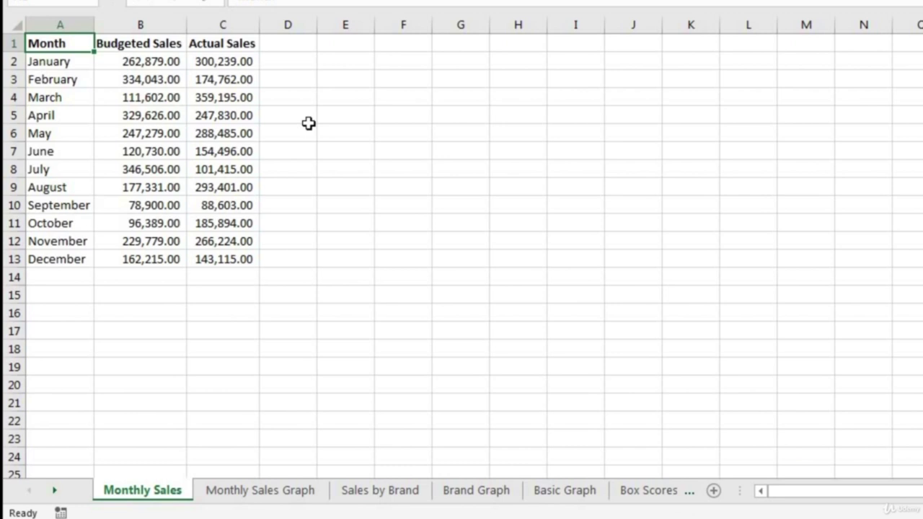
Switch to the Monthly Sales Graph sheet and read the Budgeted and Actual Sales column values.
{"action": "left_click", "coordinate": [288, 503]}
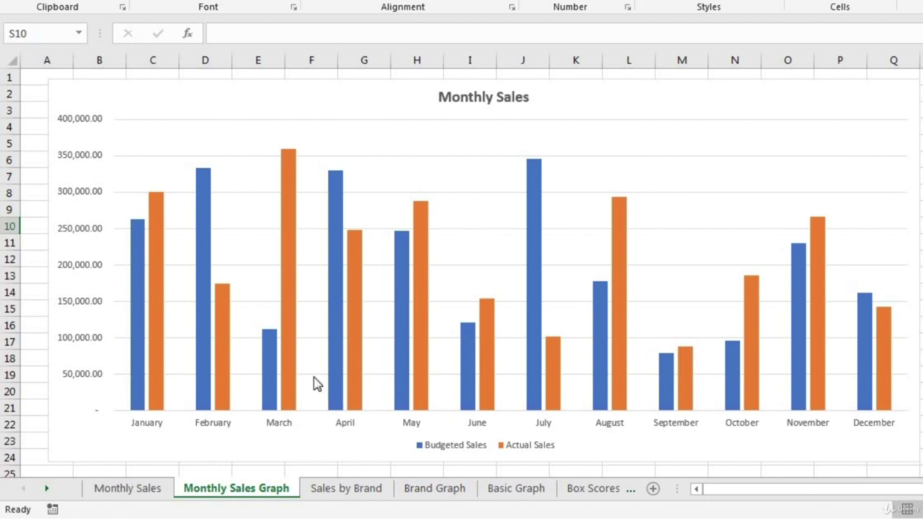
{"action": "mouse_move", "coordinate": [293, 173]}
{"action": "mouse_move", "coordinate": [265, 345]}
{"action": "mouse_move", "coordinate": [549, 367]}
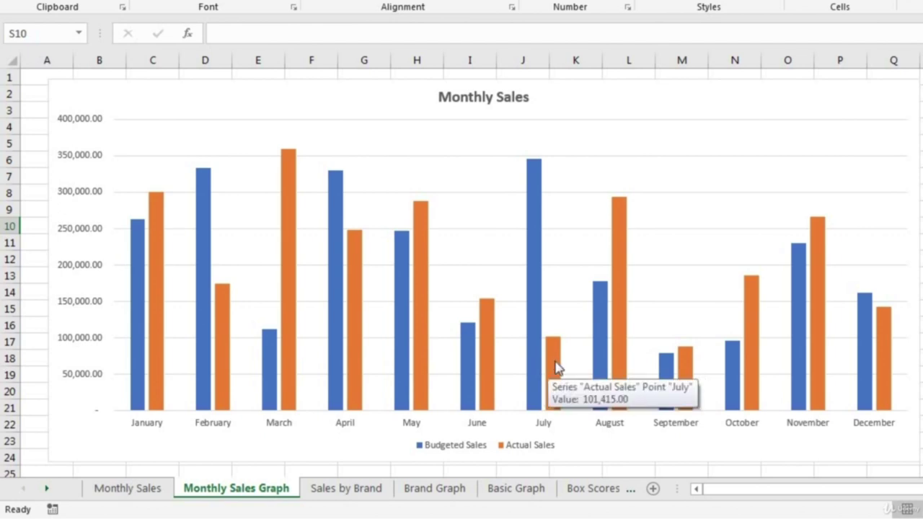
{"action": "mouse_move", "coordinate": [548, 261]}
{"action": "mouse_move", "coordinate": [556, 349]}
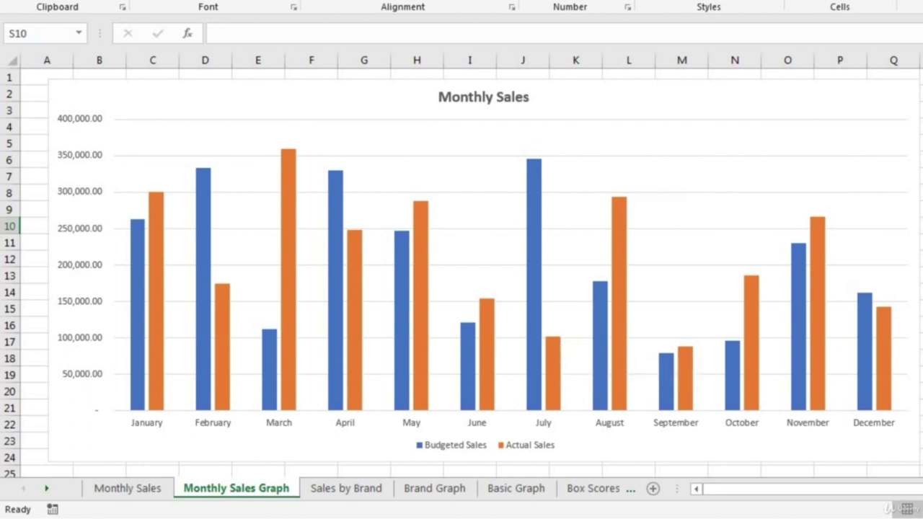
{"action": "key", "text": "Up"}
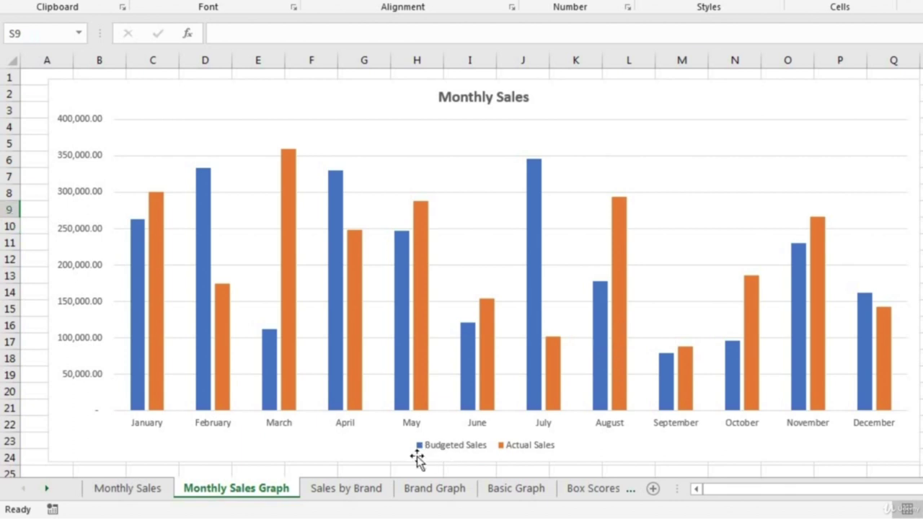
Switch to the Sales by Brand sheet and read each brand's share on the SALES pie chart.
{"action": "left_click", "coordinate": [354, 491]}
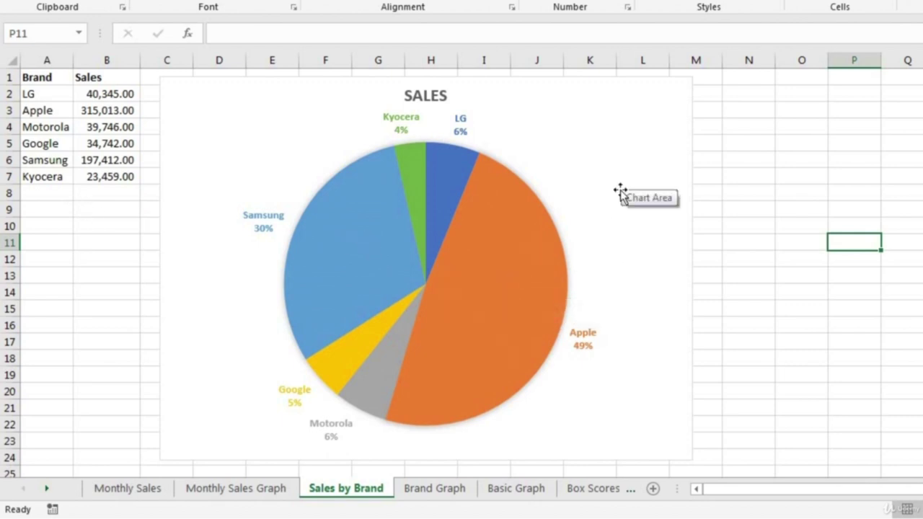
{"action": "mouse_move", "coordinate": [542, 319]}
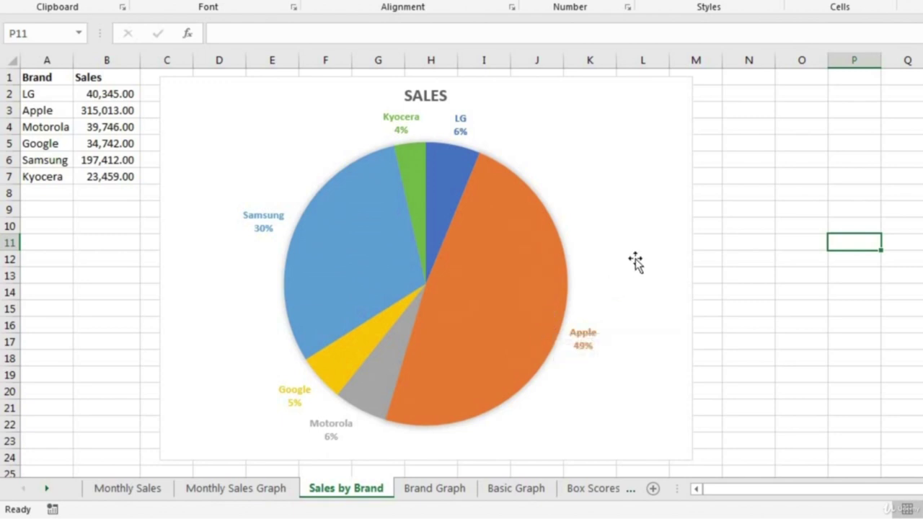
{"action": "mouse_move", "coordinate": [336, 250]}
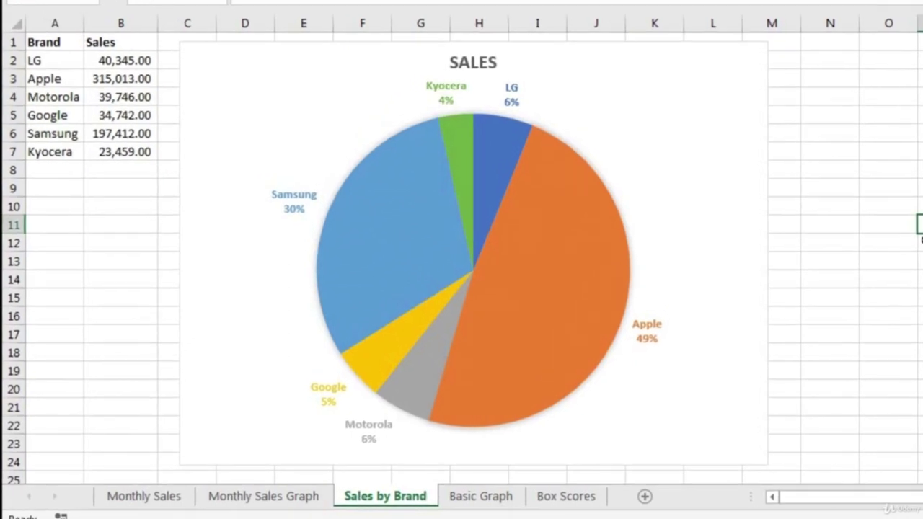
On the Basic Graph sheet, place the active cell inside the Sales Rep and Total Sales data.
{"action": "left_click", "coordinate": [495, 498]}
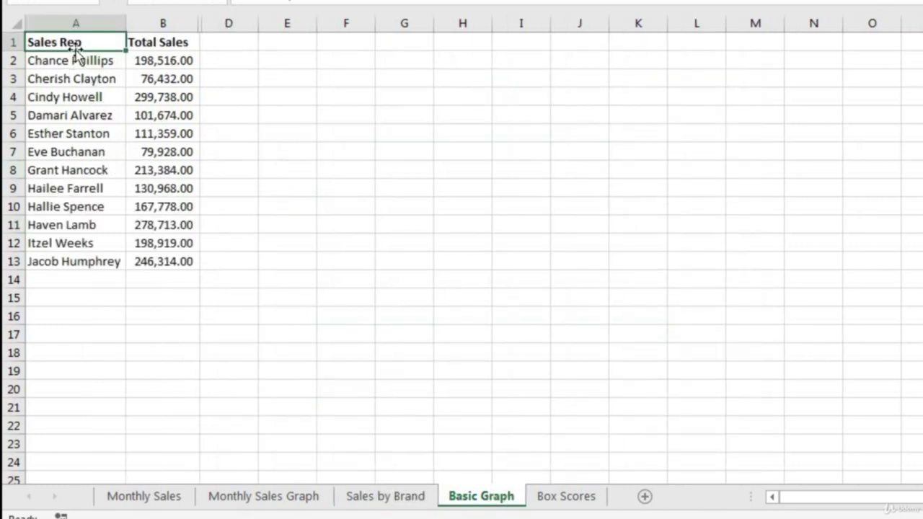
{"action": "left_click", "coordinate": [74, 17]}
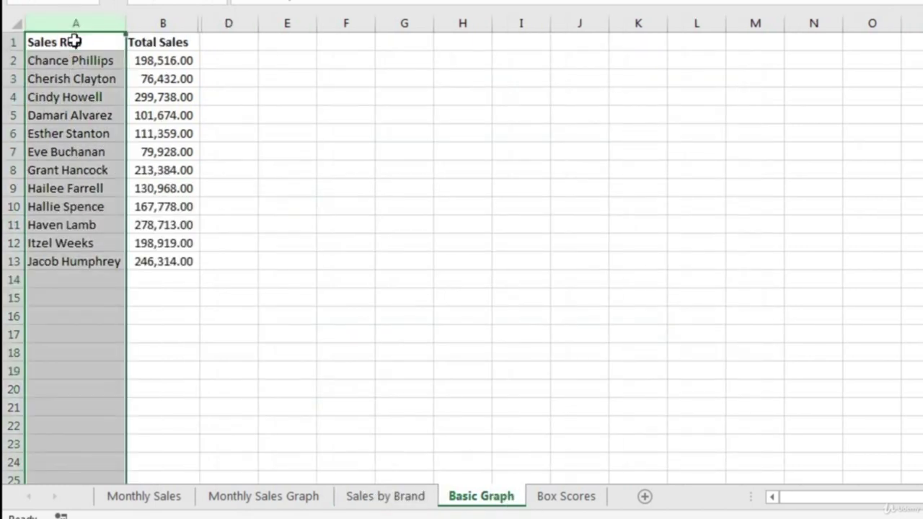
{"action": "left_click", "coordinate": [75, 41]}
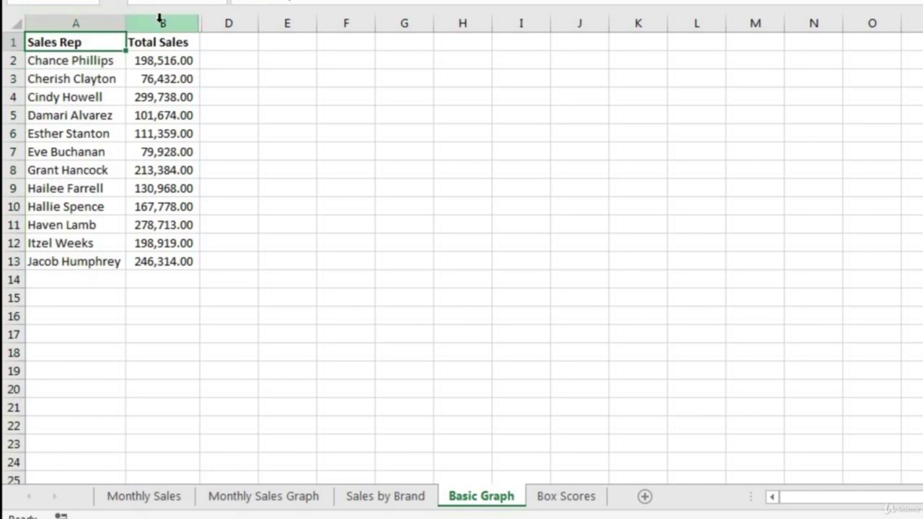
{"action": "left_click", "coordinate": [162, 19]}
{"action": "left_click", "coordinate": [161, 44]}
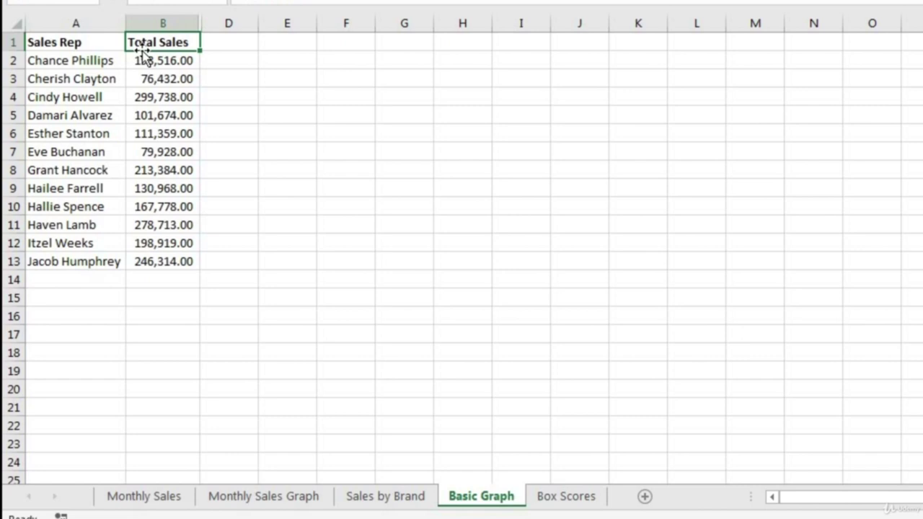
{"action": "left_click", "coordinate": [83, 42]}
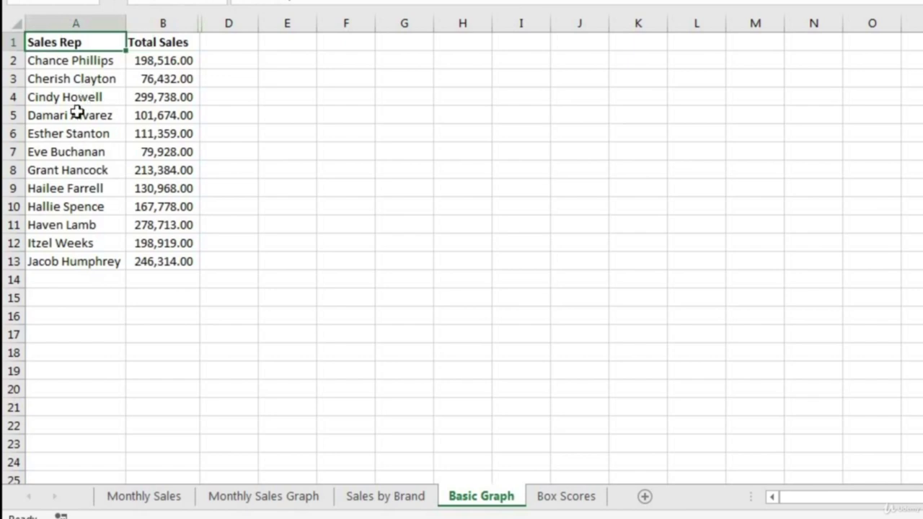
{"action": "left_click", "coordinate": [77, 115]}
{"action": "key", "text": "Right"}
{"action": "left_click", "coordinate": [93, 74]}
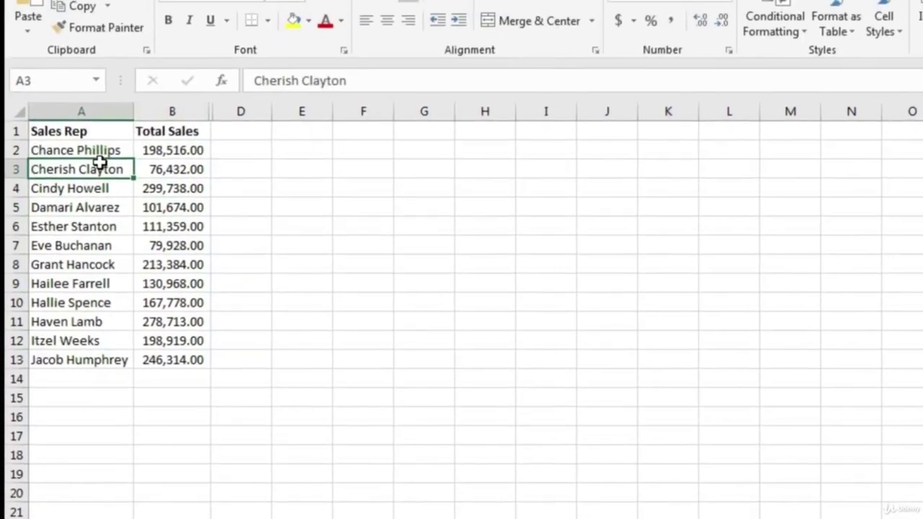
Open Insert > Recommended Charts and compare clustered column, clustered bar, funnel and Pareto previews.
{"action": "left_click", "coordinate": [152, 23]}
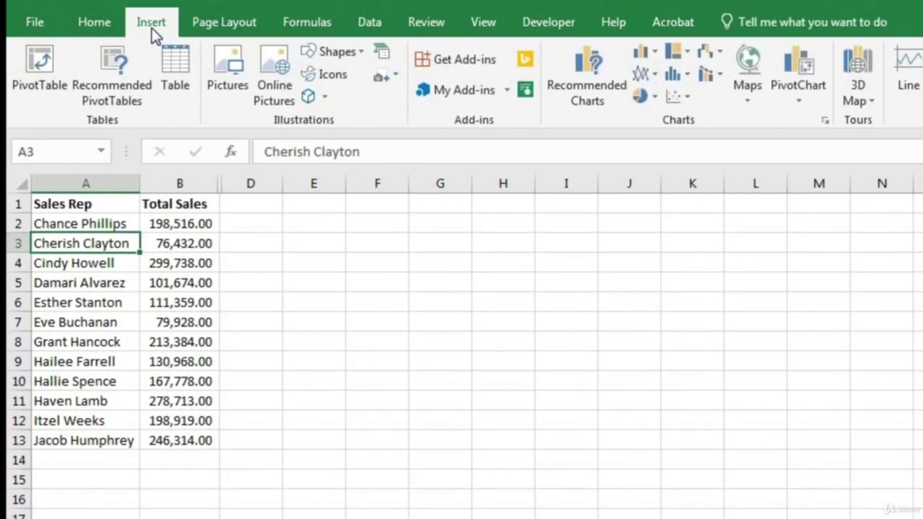
{"action": "left_click", "coordinate": [590, 92]}
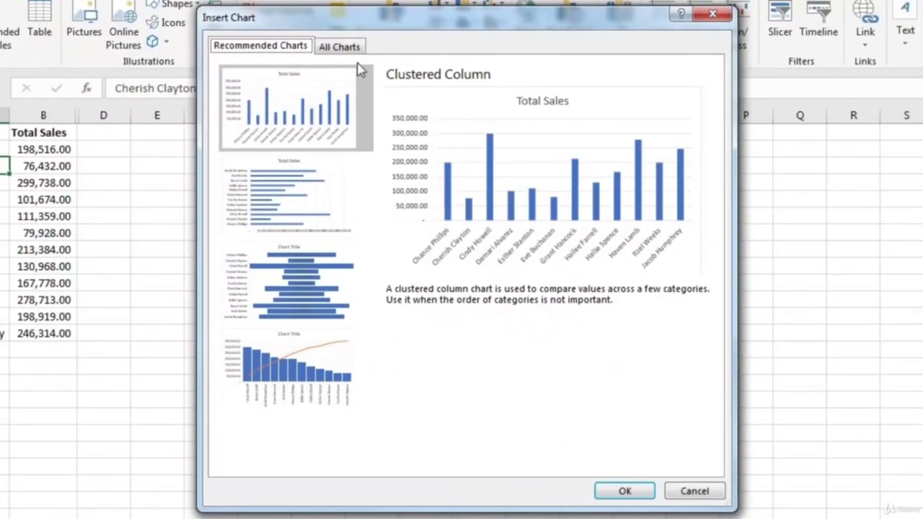
{"action": "left_click", "coordinate": [319, 173]}
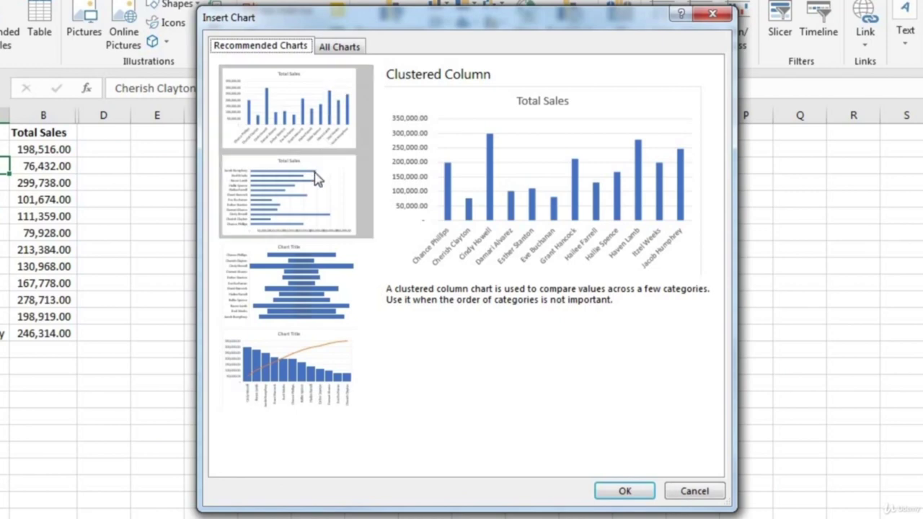
{"action": "left_click", "coordinate": [314, 277]}
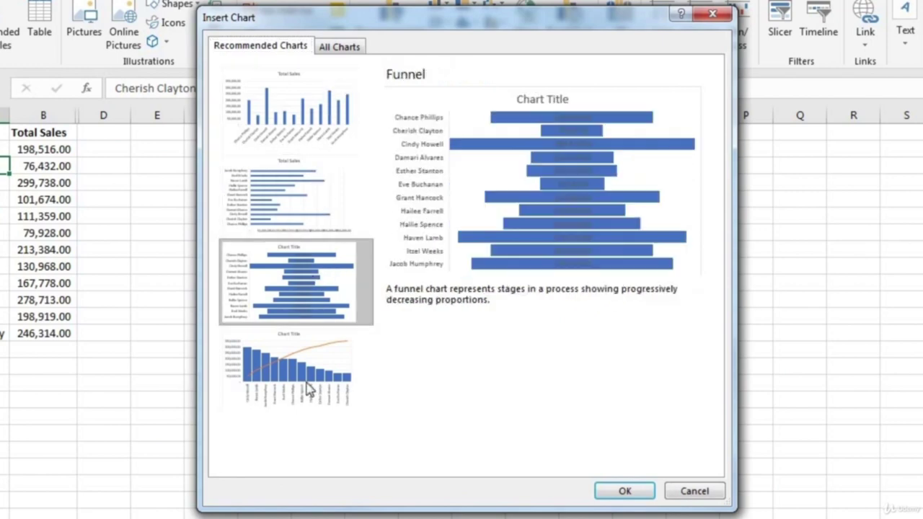
{"action": "left_click", "coordinate": [311, 385]}
{"action": "left_click", "coordinate": [310, 134]}
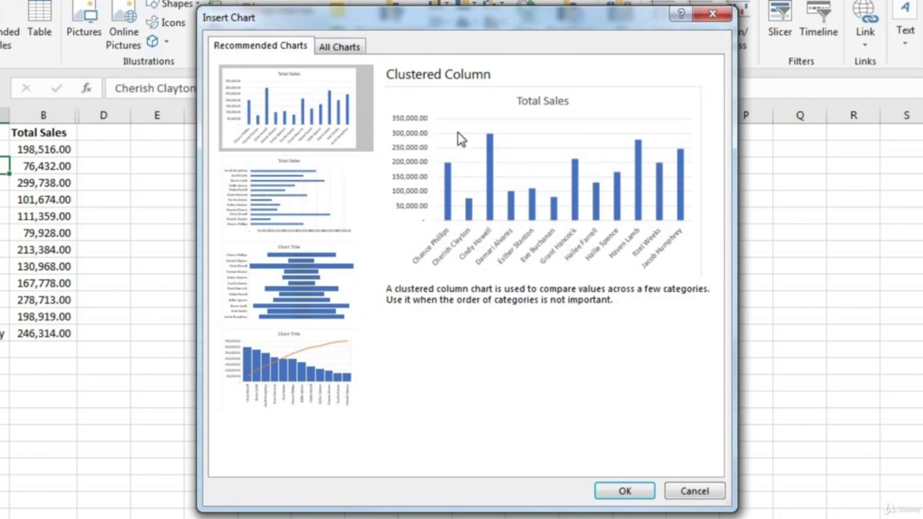
{"action": "left_click", "coordinate": [344, 202]}
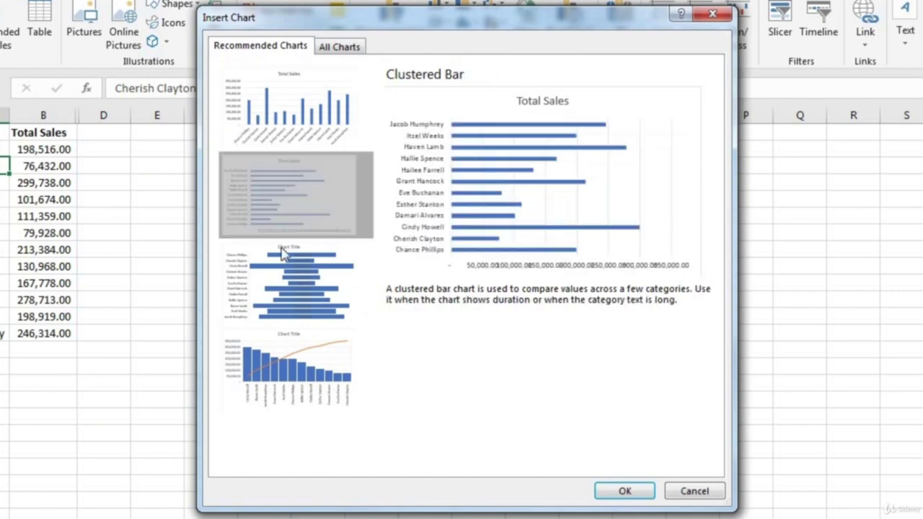
{"action": "left_click", "coordinate": [293, 303]}
{"action": "left_click", "coordinate": [304, 375]}
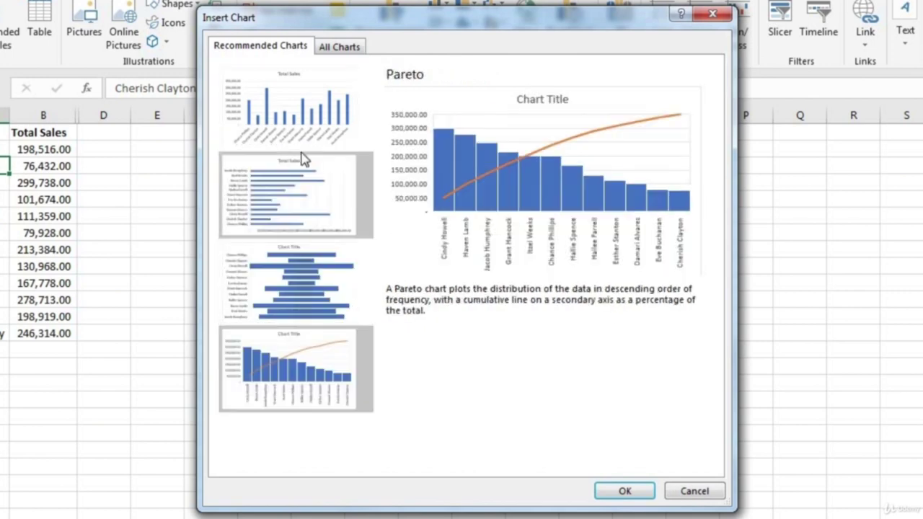
{"action": "left_click", "coordinate": [288, 118]}
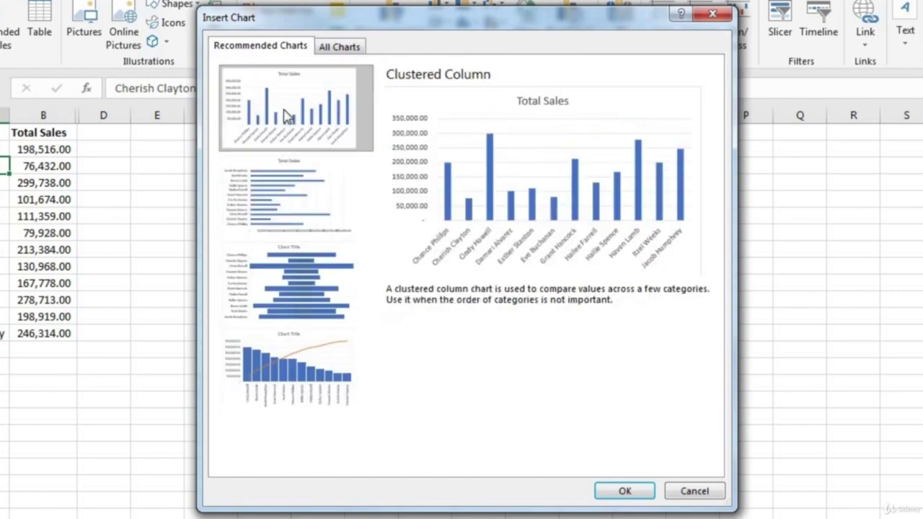
Browse line, pie, bar, area and scatter under All Charts, then insert the recommended Clustered Column chart.
{"action": "left_click", "coordinate": [340, 47]}
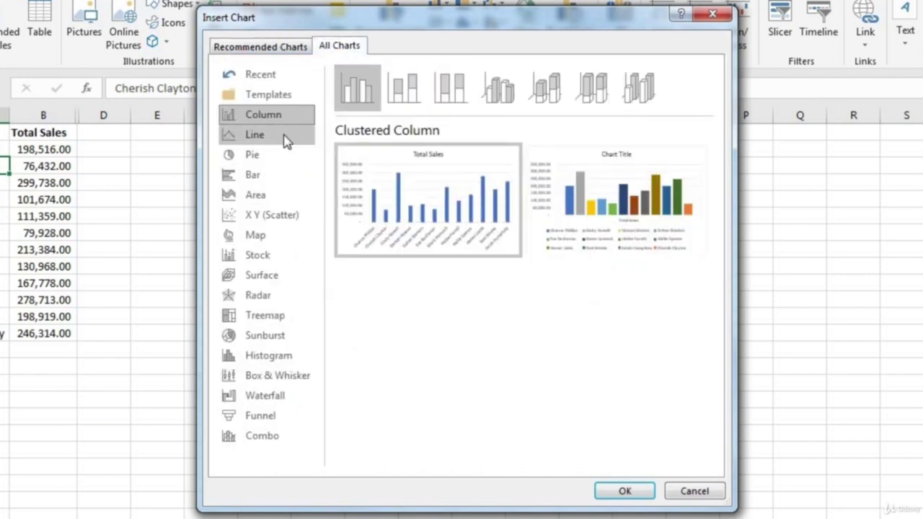
{"action": "mouse_move", "coordinate": [628, 227]}
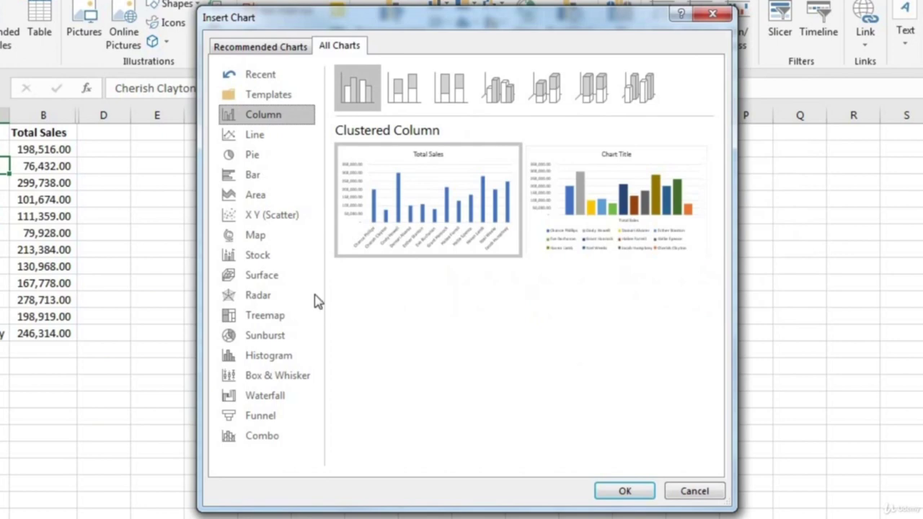
{"action": "left_click", "coordinate": [268, 140]}
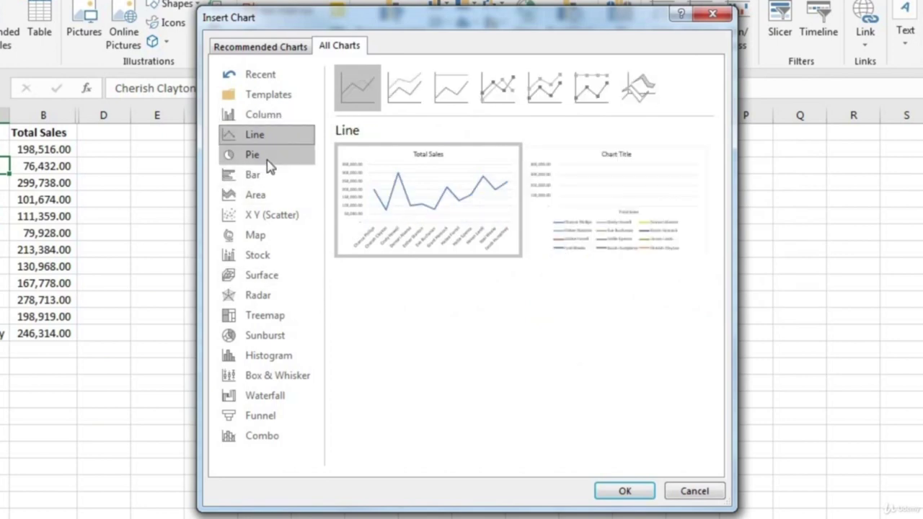
{"action": "left_click", "coordinate": [269, 163]}
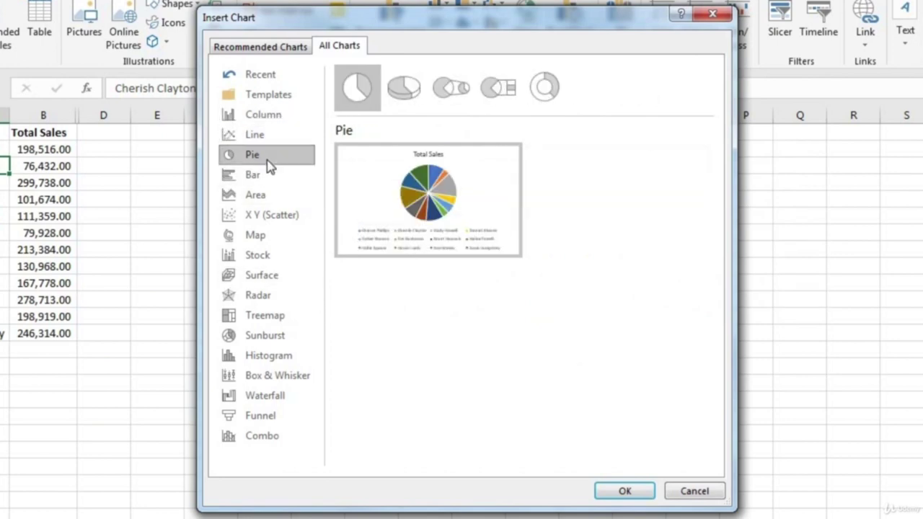
{"action": "left_click", "coordinate": [266, 177]}
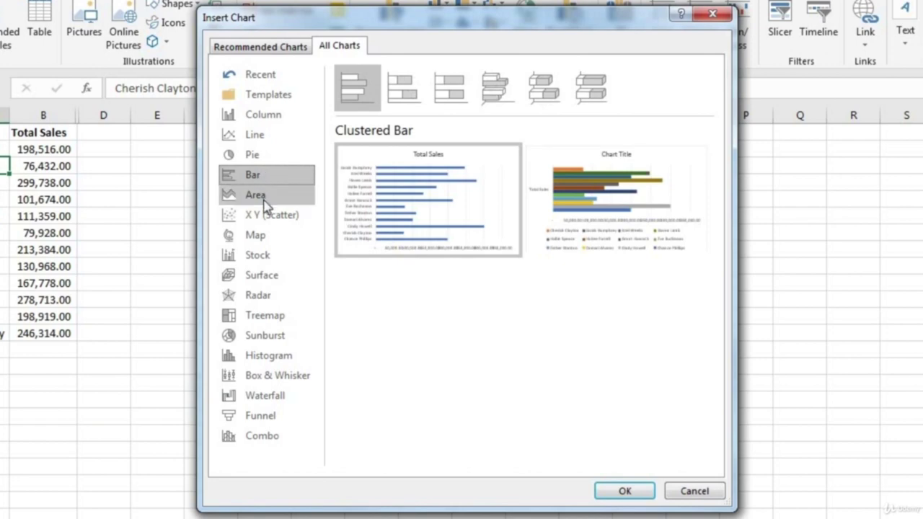
{"action": "left_click", "coordinate": [267, 205]}
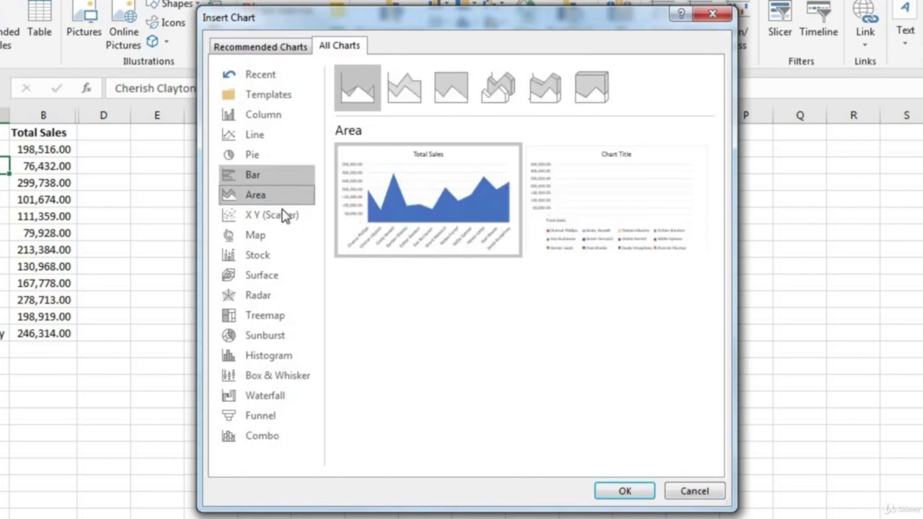
{"action": "left_click", "coordinate": [283, 216]}
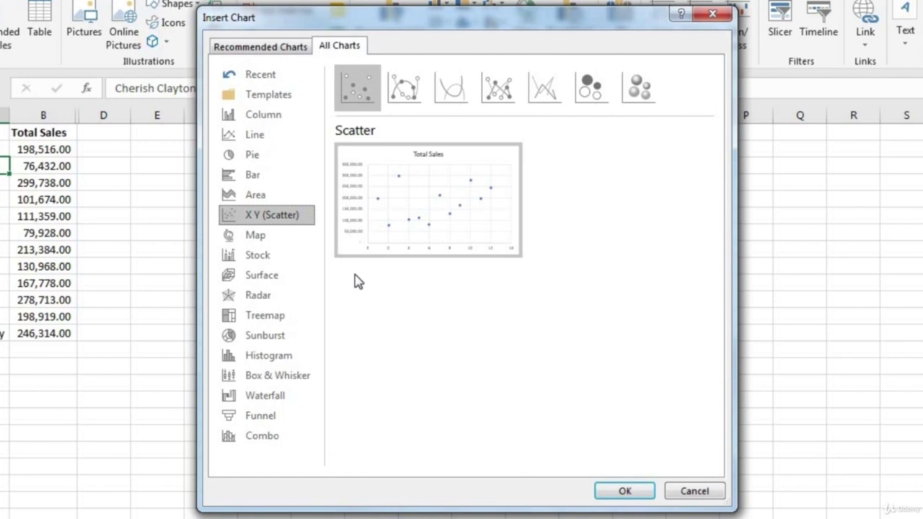
{"action": "left_click", "coordinate": [281, 58]}
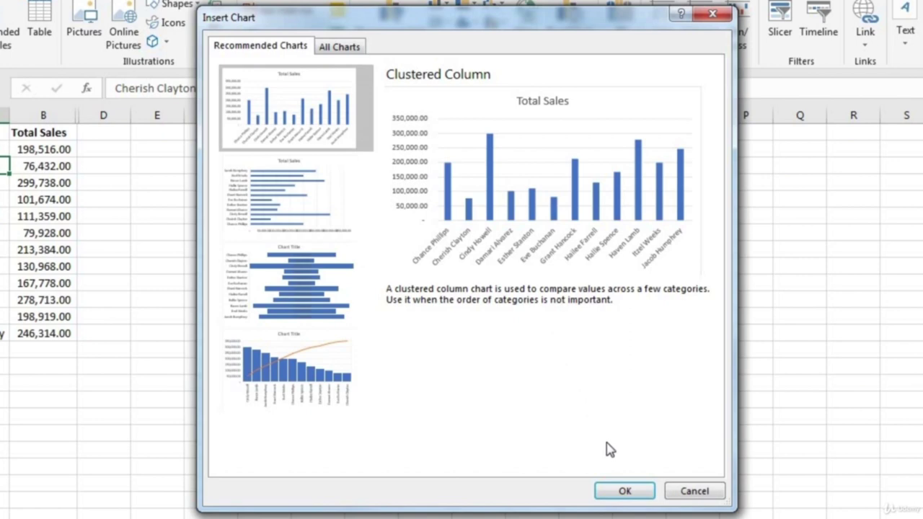
{"action": "left_click", "coordinate": [625, 490]}
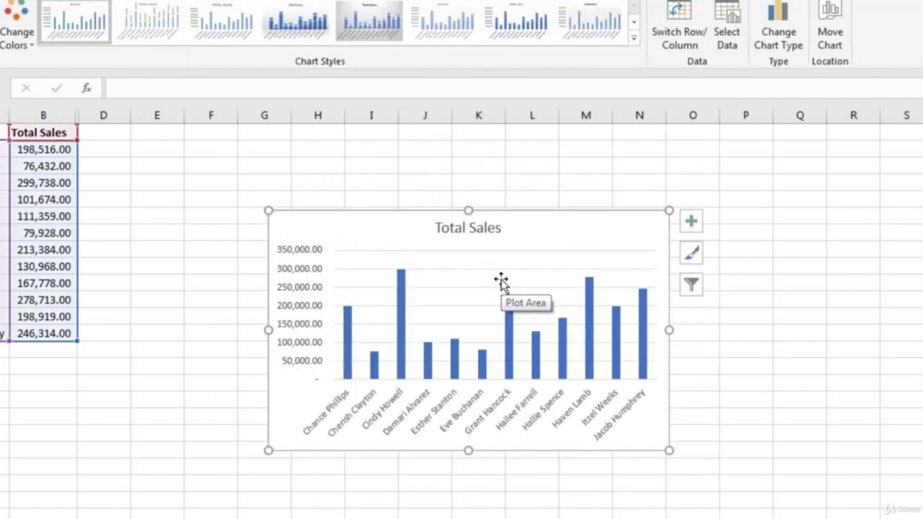
Move the Total Sales chart up beside the data and enlarge it toward the lower right.
{"action": "left_click", "coordinate": [500, 283]}
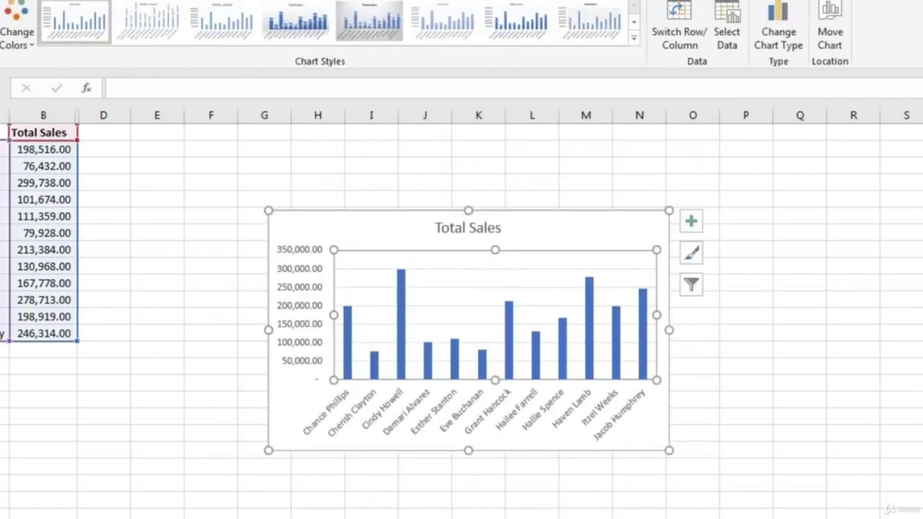
{"action": "left_click_drag", "start_coordinate": [563, 226], "coordinate": [418, 159]}
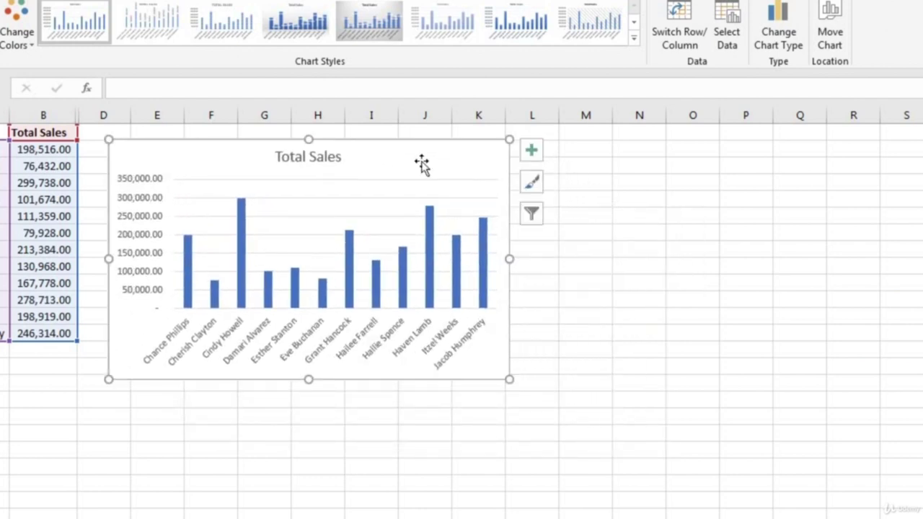
{"action": "left_click_drag", "start_coordinate": [511, 377], "coordinate": [922, 513]}
{"action": "left_click", "coordinate": [919, 332]}
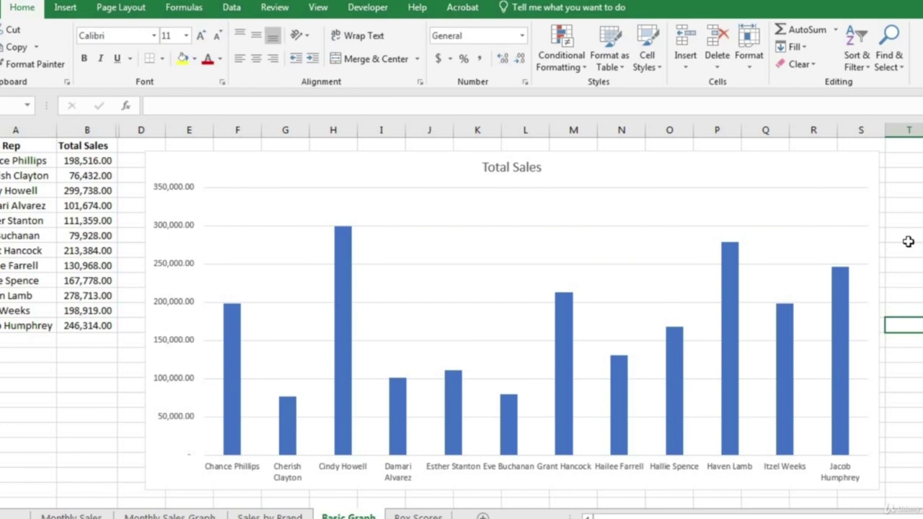
Select the Total Sales chart and show its Chart Elements list.
{"action": "left_click", "coordinate": [831, 187]}
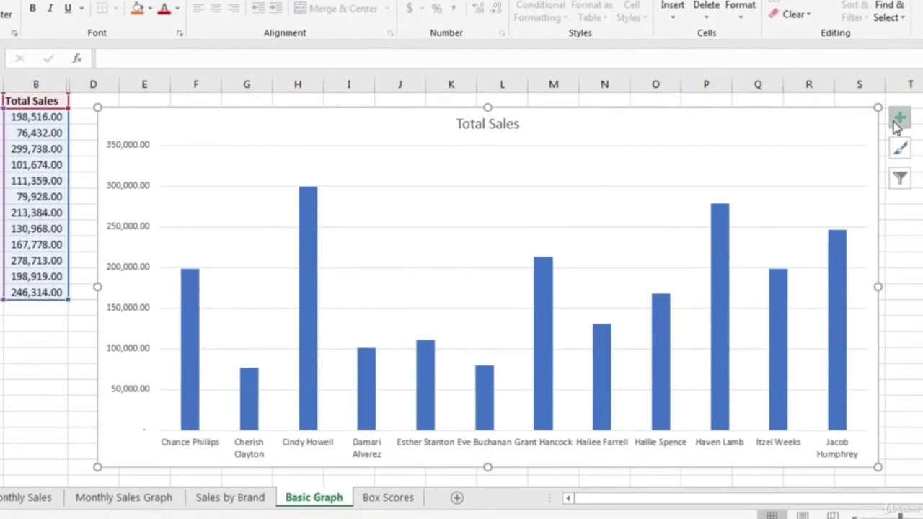
{"action": "left_click", "coordinate": [901, 119]}
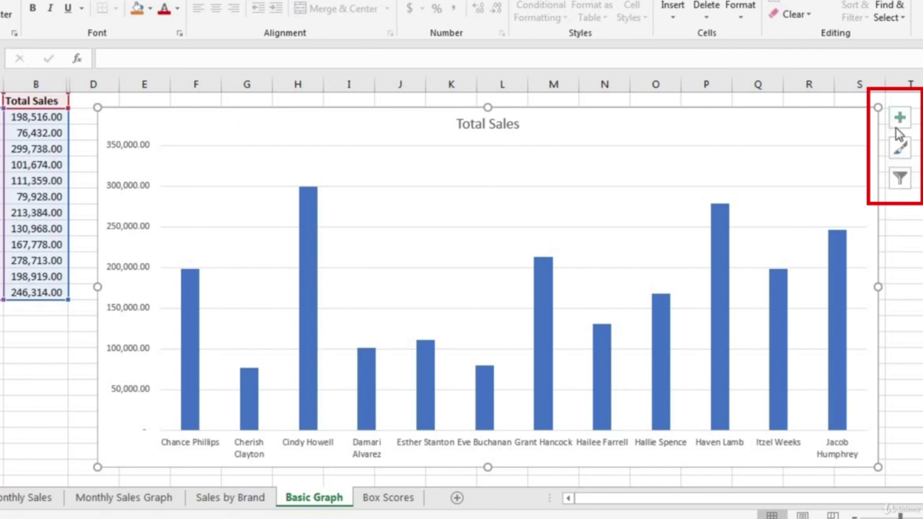
{"action": "left_click", "coordinate": [900, 120]}
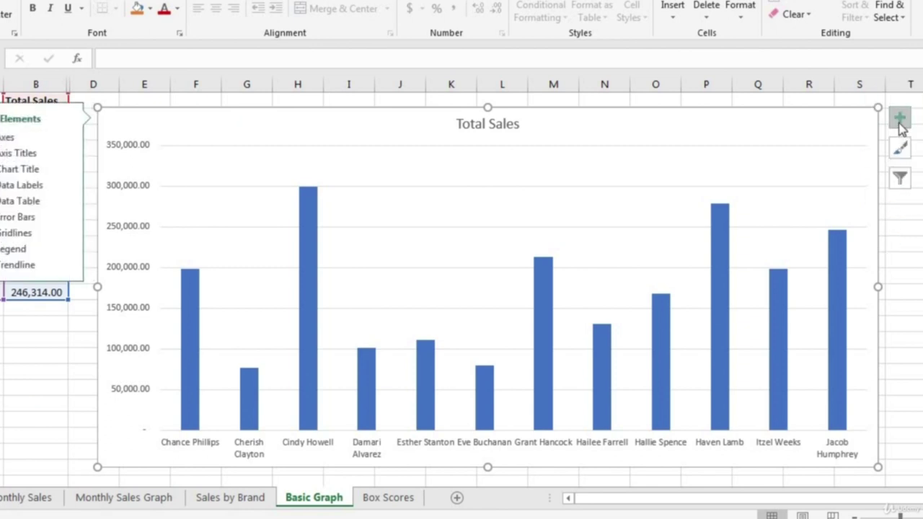
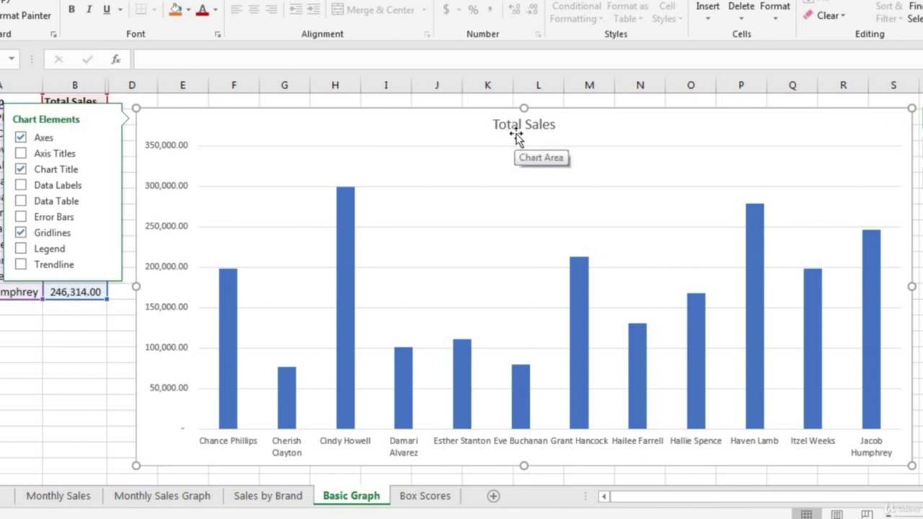
Replace the chart title text 'Total Sales' with 'Sales by Rep'.
{"action": "left_click", "coordinate": [21, 172]}
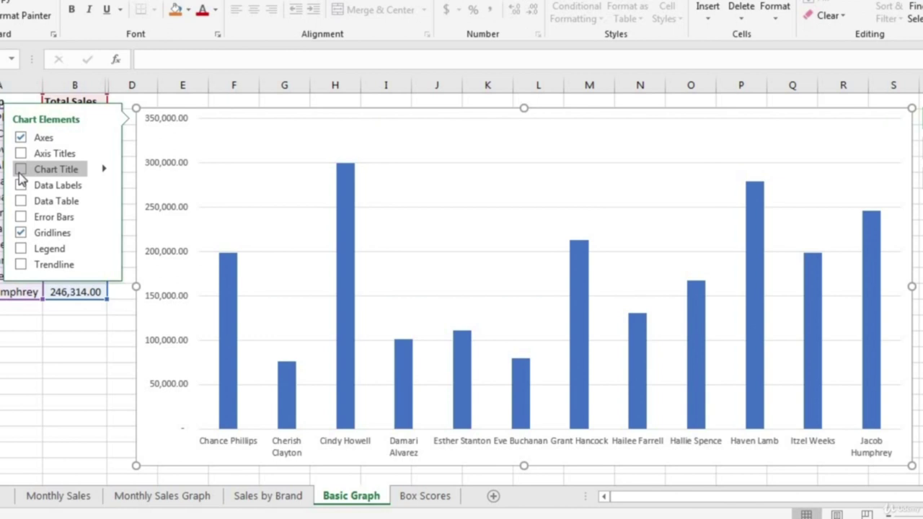
{"action": "left_click", "coordinate": [20, 172]}
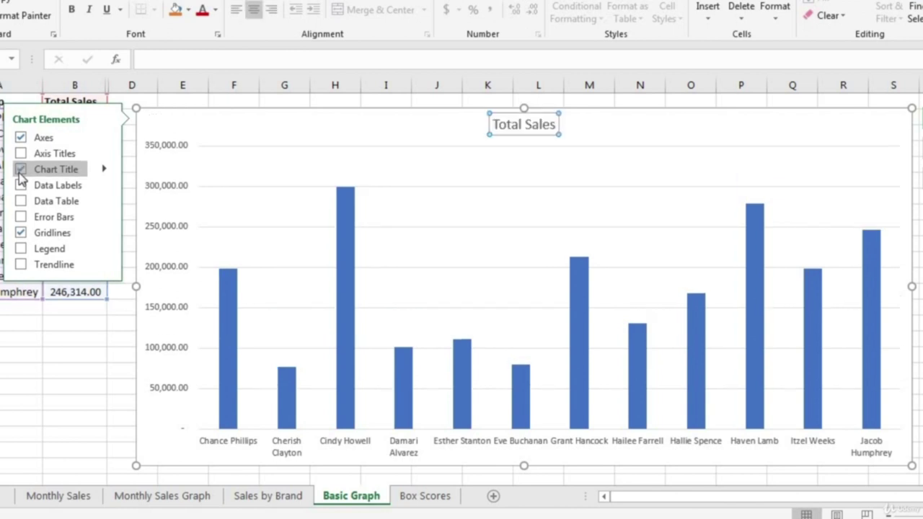
{"action": "left_click", "coordinate": [537, 125]}
{"action": "triple_click", "coordinate": [537, 127]}
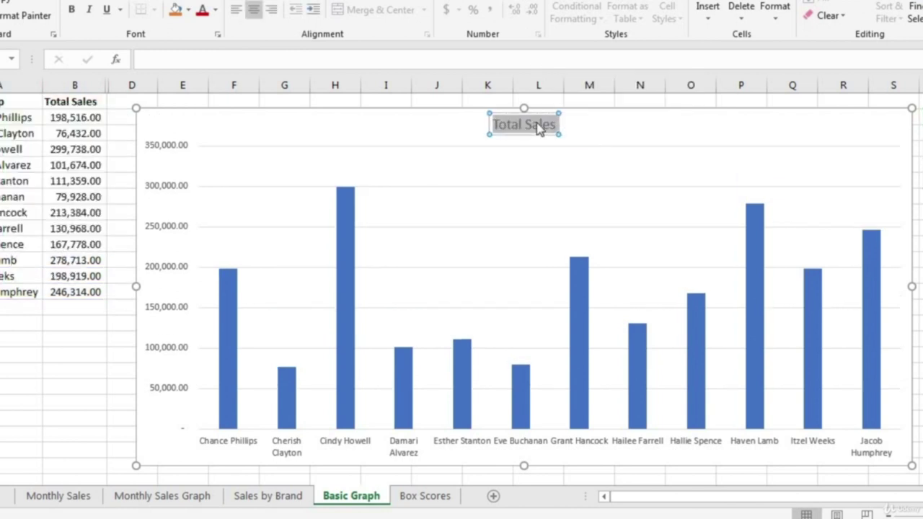
{"action": "type", "text": "Sales by Rep"}
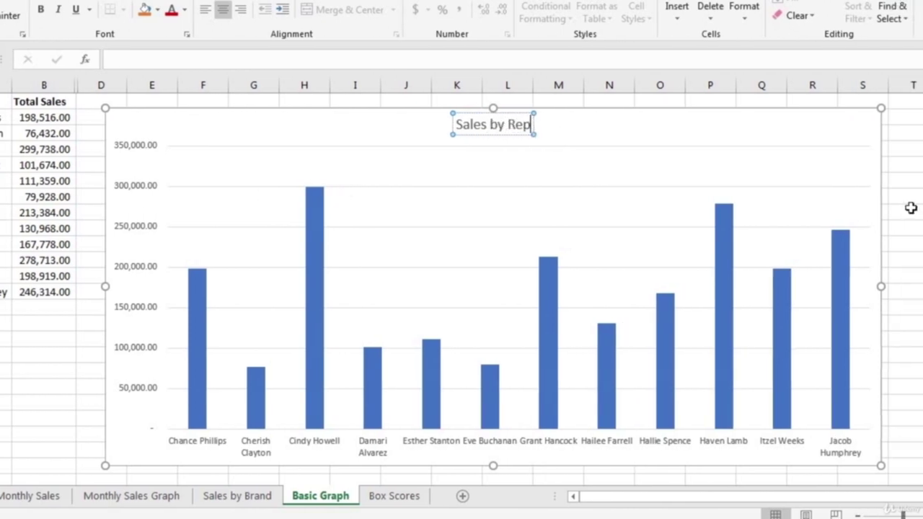
{"action": "left_click", "coordinate": [913, 207]}
{"action": "left_click", "coordinate": [715, 124]}
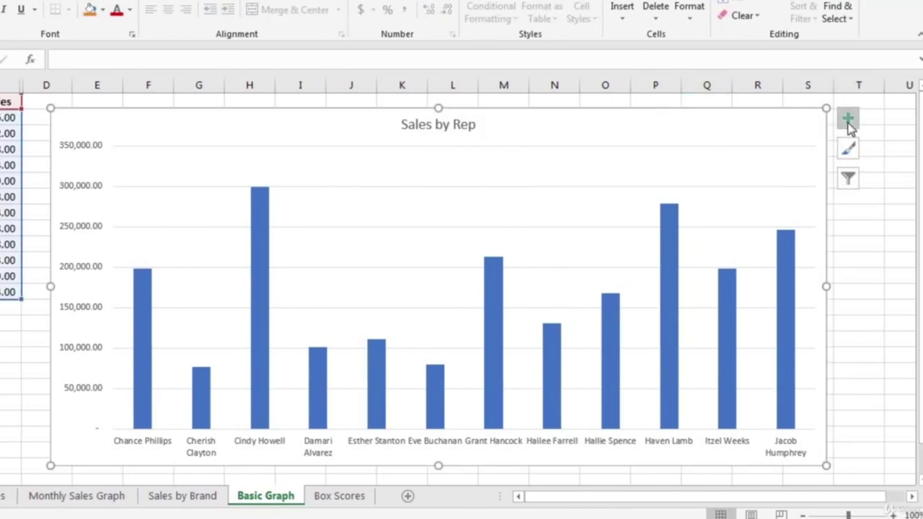
Turn on axis titles and name the horizontal axis 'Rep Name'.
{"action": "left_click", "coordinate": [846, 118]}
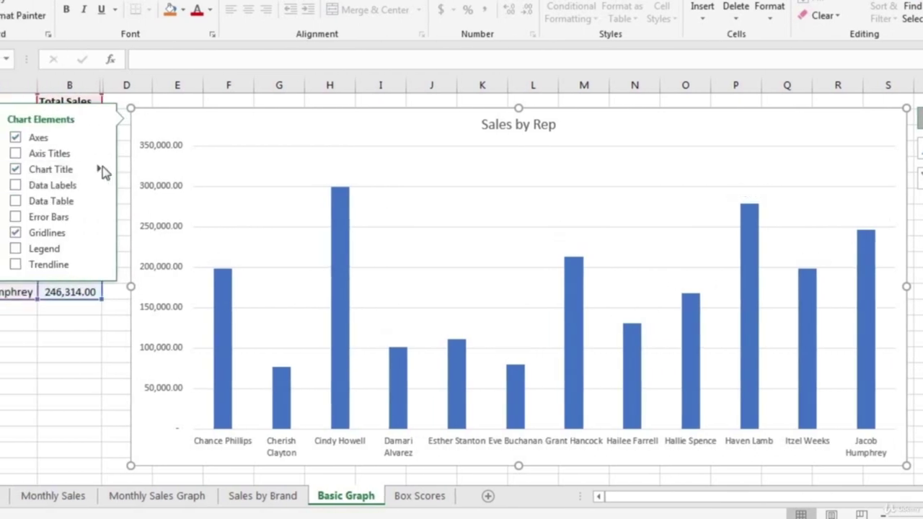
{"action": "left_click", "coordinate": [15, 153]}
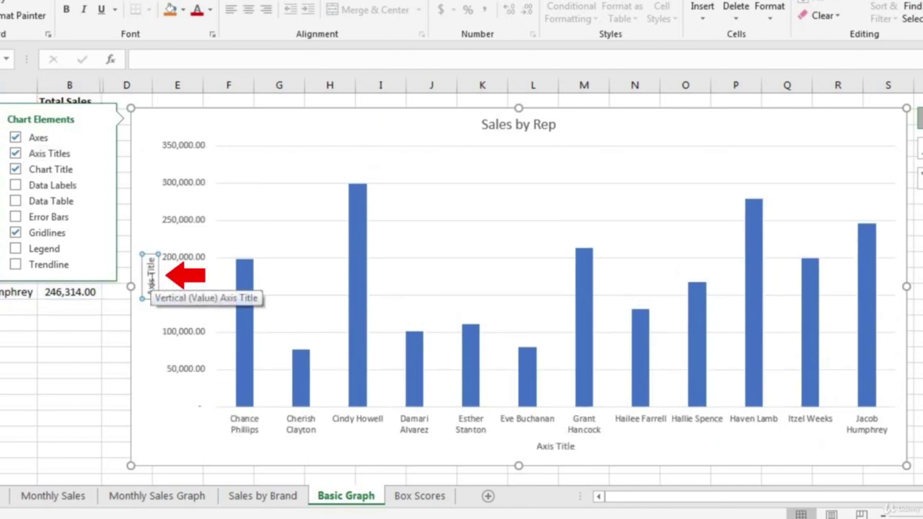
{"action": "left_click", "coordinate": [555, 450]}
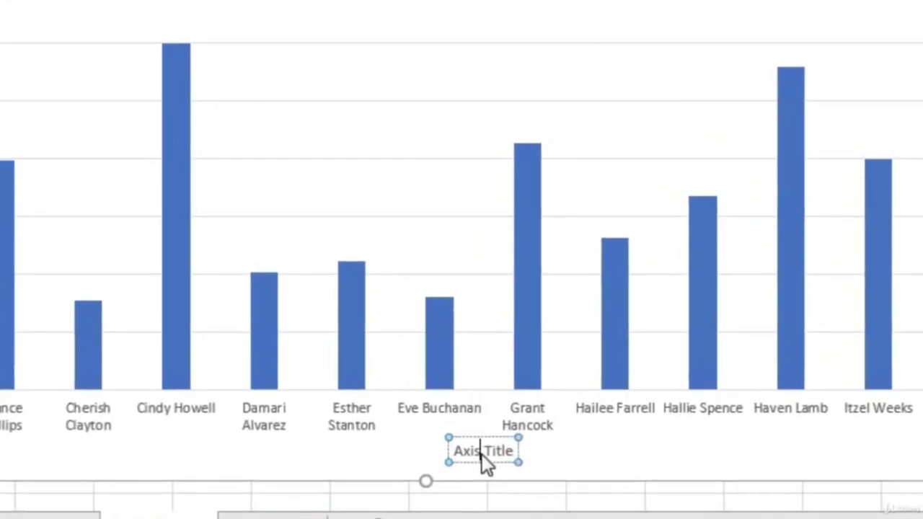
{"action": "double_click", "coordinate": [554, 449]}
{"action": "left_click", "coordinate": [482, 452]}
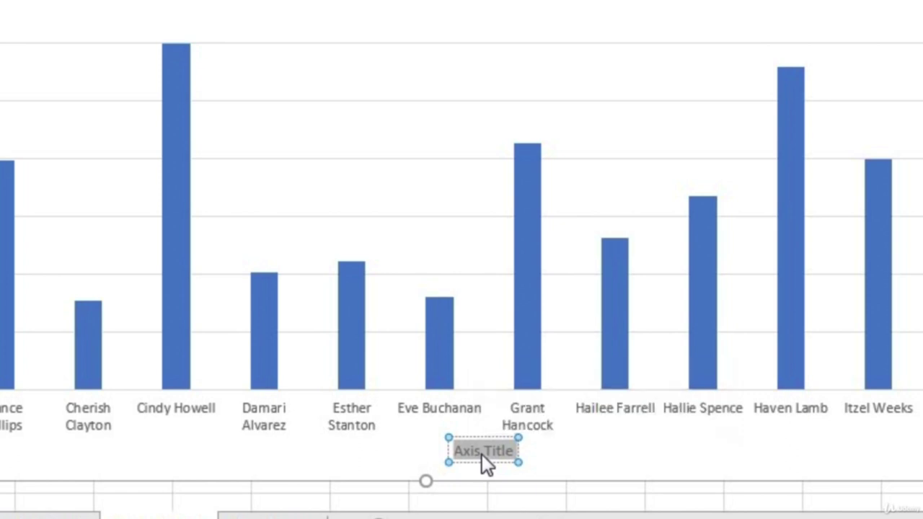
{"action": "type", "text": "Rep"}
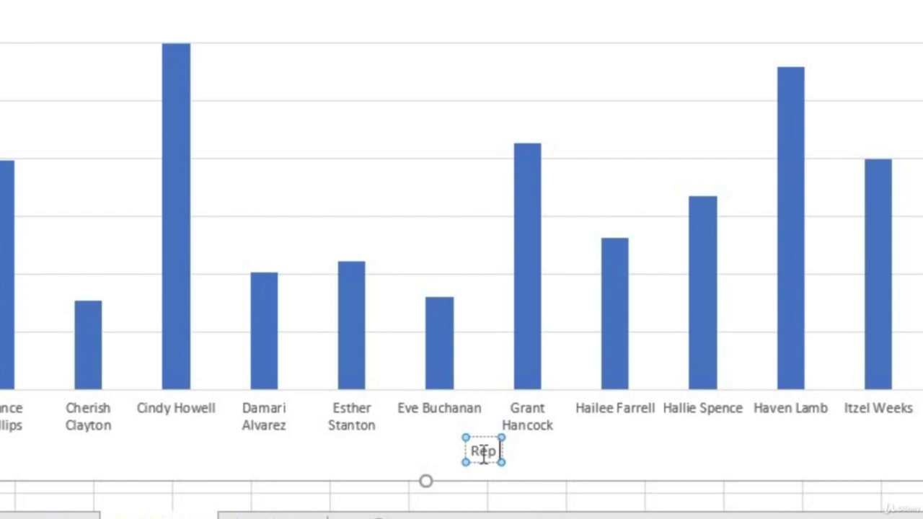
{"action": "type", "text": " Name"}
{"action": "left_click", "coordinate": [574, 450]}
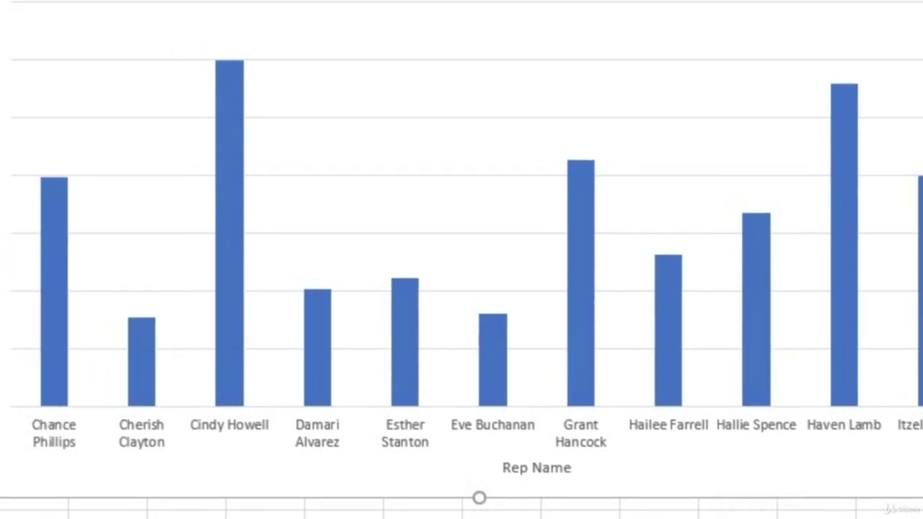
Title the vertical value axis 'Total Sales'.
{"action": "left_click", "coordinate": [25, 268]}
{"action": "left_click", "coordinate": [25, 268]}
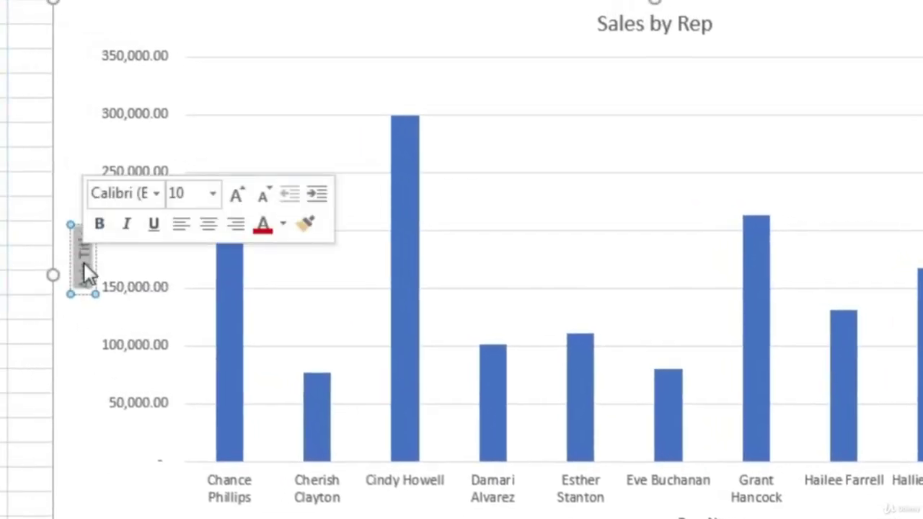
{"action": "type", "text": "Total"}
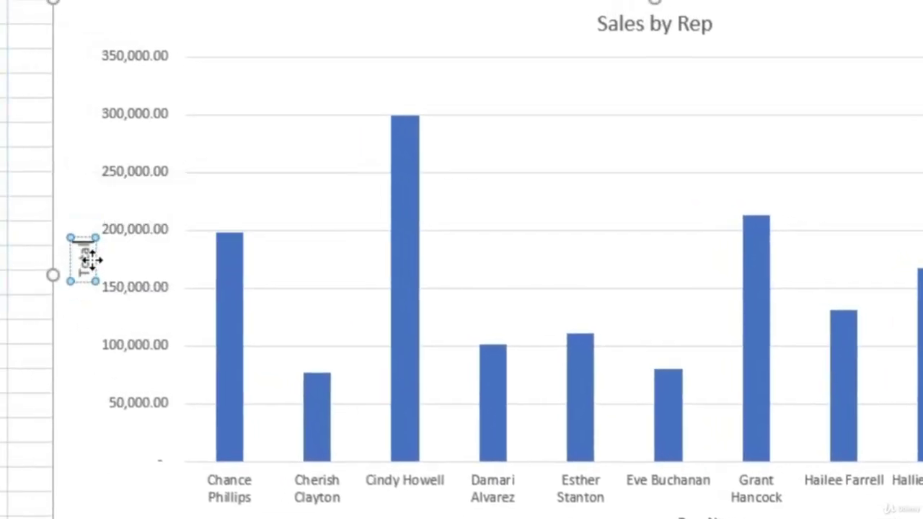
{"action": "type", "text": " Sales"}
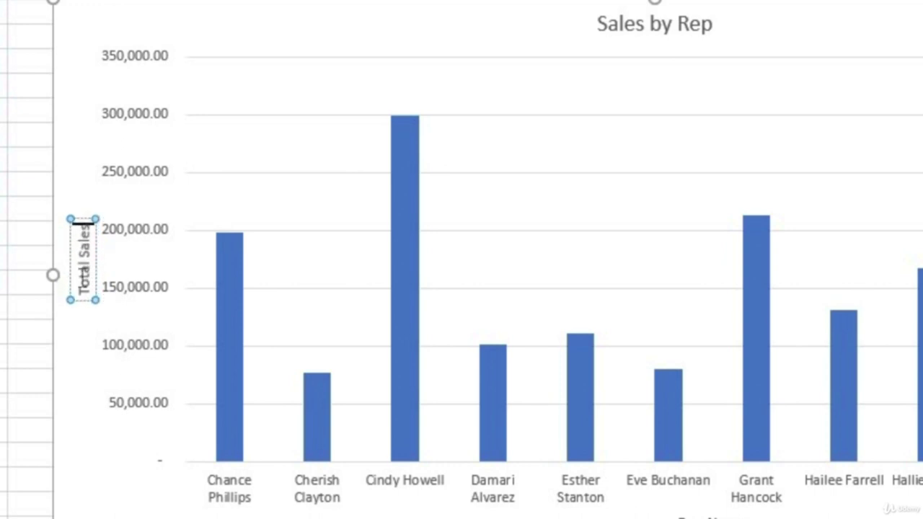
{"action": "left_click", "coordinate": [7, 378]}
{"action": "left_click", "coordinate": [73, 324]}
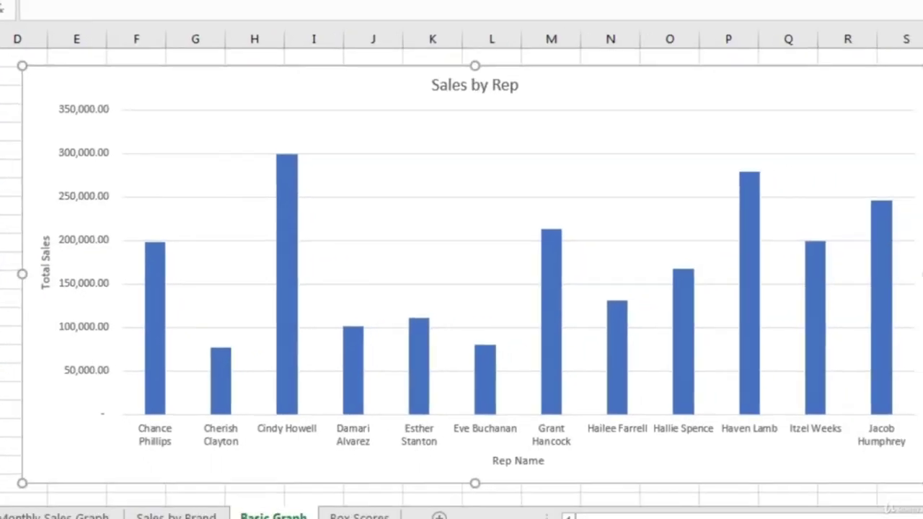
Turn on the Legend, Data Labels and Trendline chart elements for the column chart.
{"action": "left_click", "coordinate": [882, 101]}
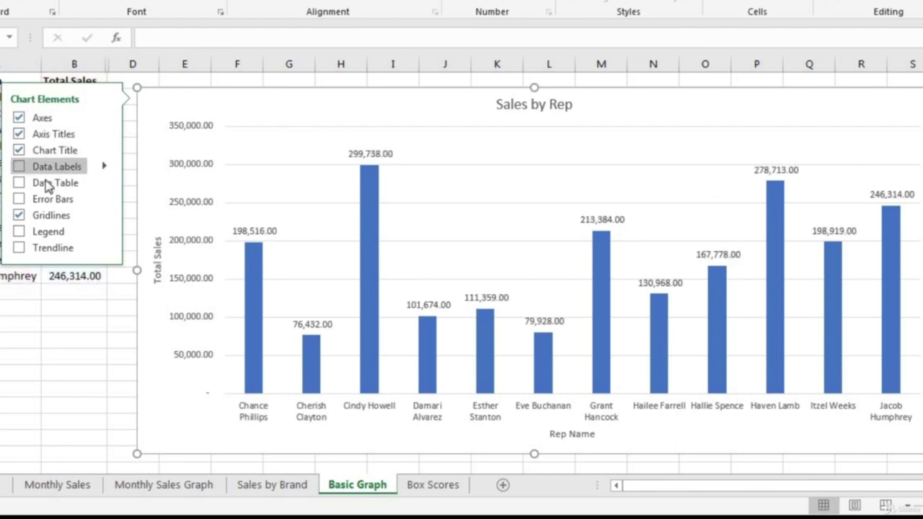
{"action": "left_click", "coordinate": [19, 232]}
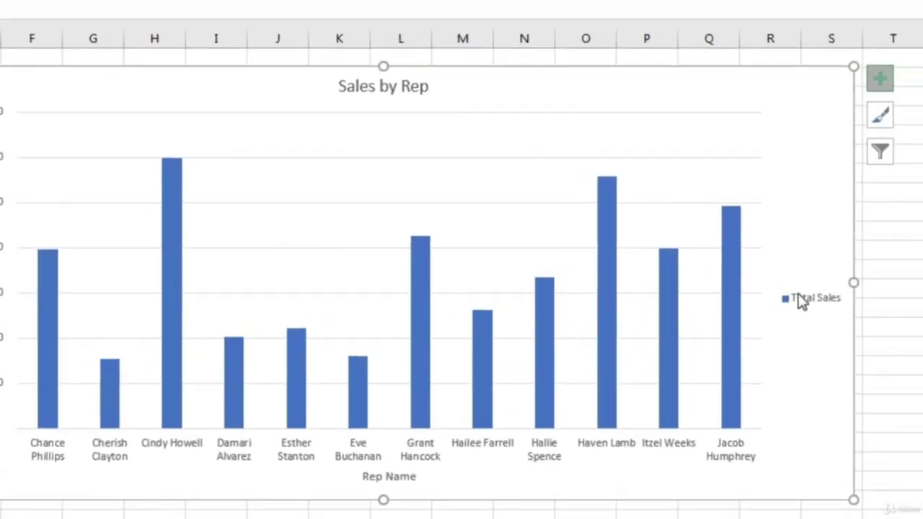
{"action": "left_click", "coordinate": [893, 288]}
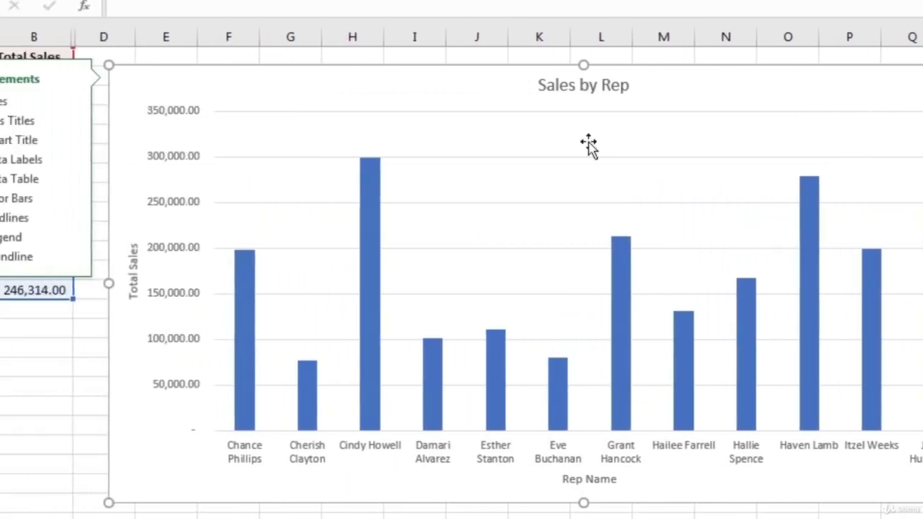
{"action": "left_click", "coordinate": [23, 160]}
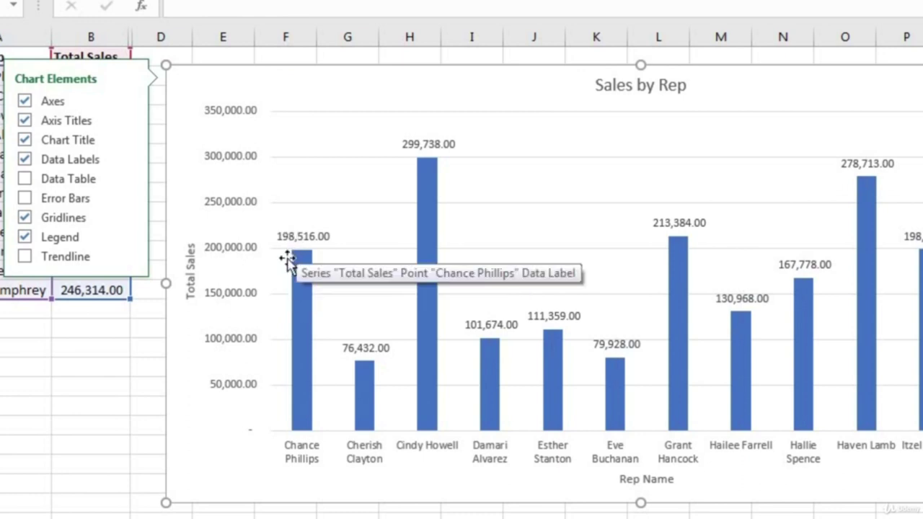
{"action": "mouse_move", "coordinate": [294, 265]}
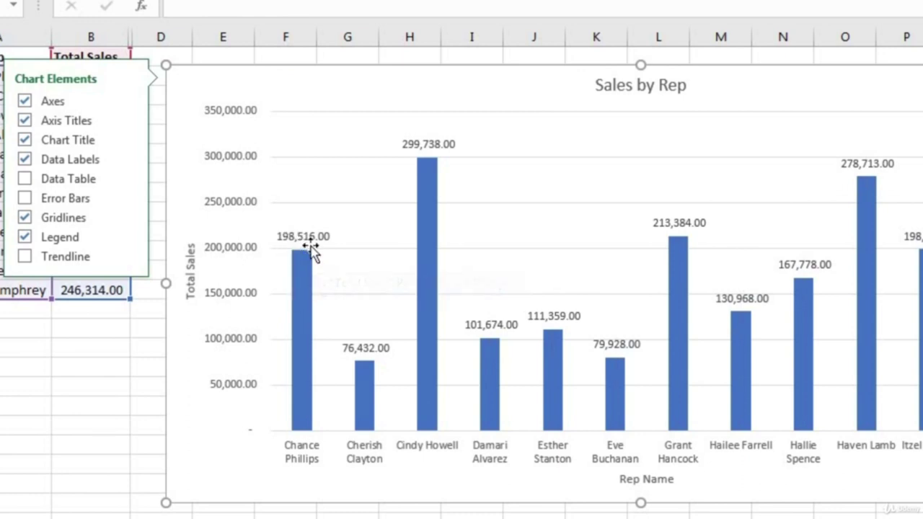
{"action": "left_click", "coordinate": [28, 256]}
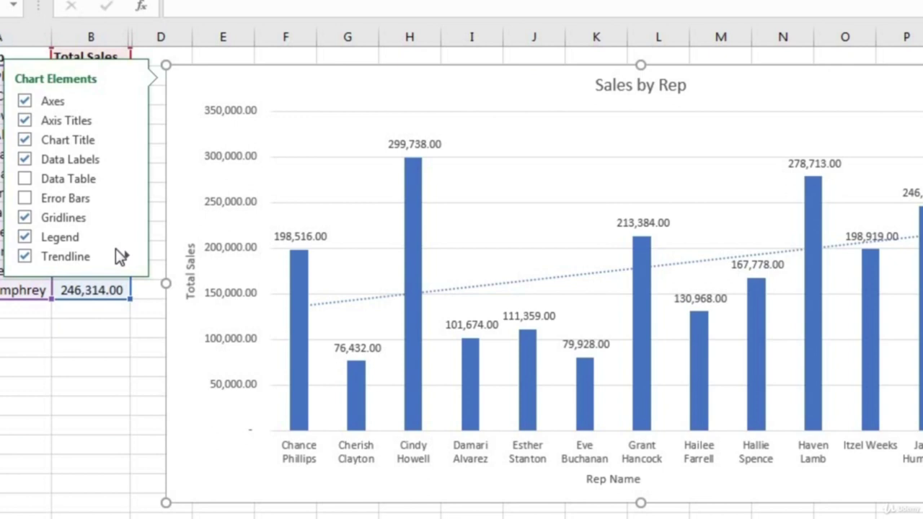
{"action": "left_click", "coordinate": [127, 381]}
{"action": "left_click", "coordinate": [235, 174]}
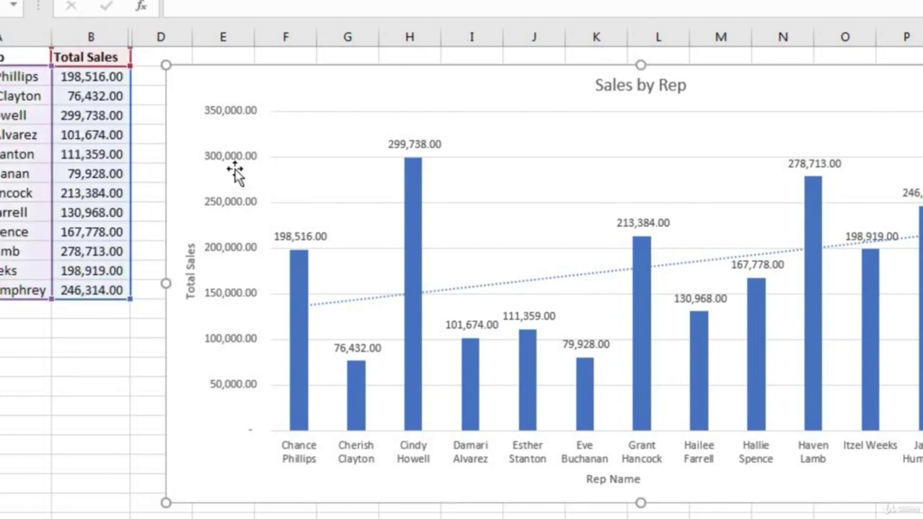
{"action": "left_click", "coordinate": [233, 118]}
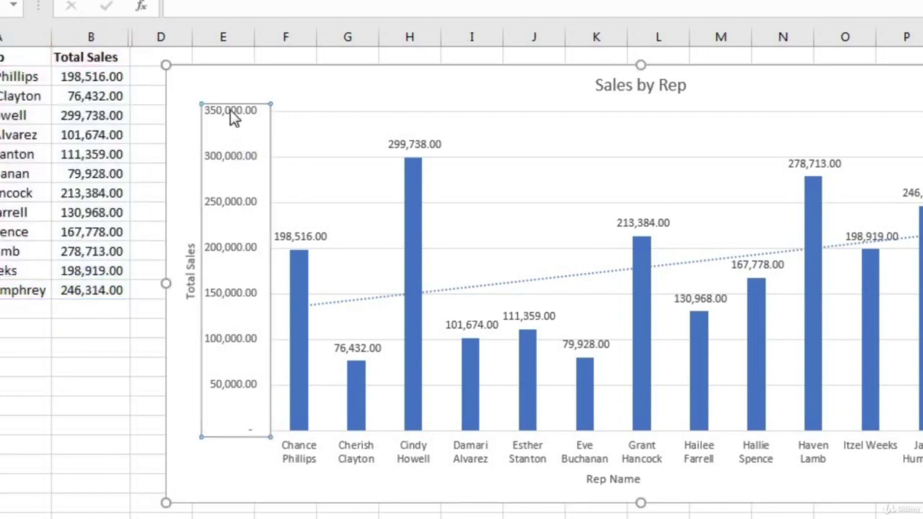
Set the value axis maximum bound to 300,000 in Format Axis.
{"action": "right_click", "coordinate": [229, 207]}
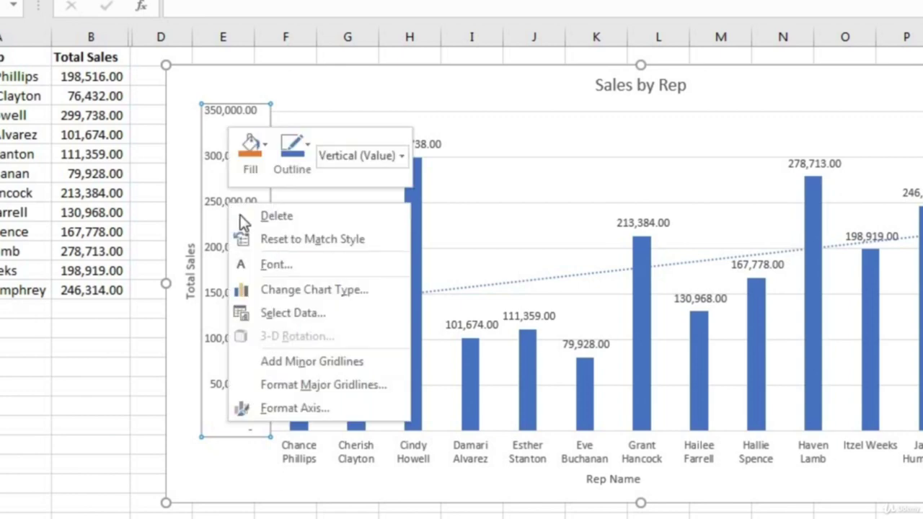
{"action": "left_click", "coordinate": [315, 408]}
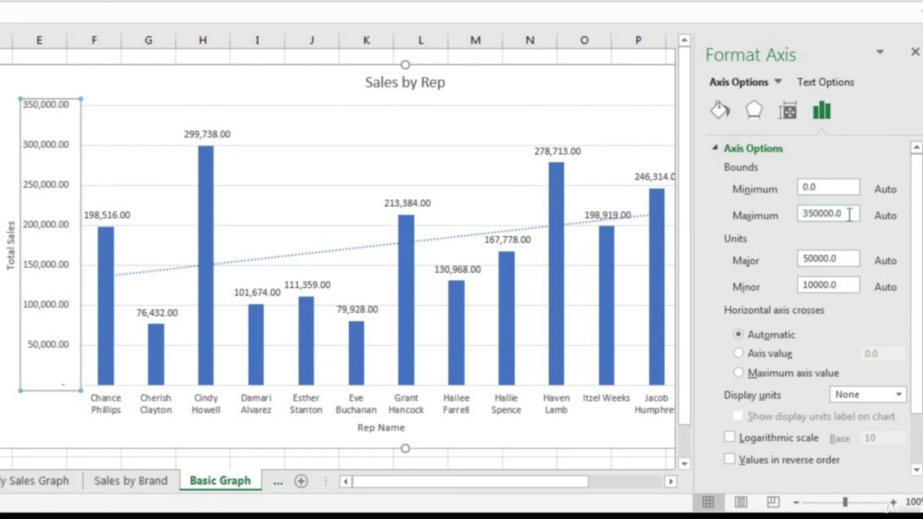
{"action": "left_click_drag", "start_coordinate": [850, 215], "coordinate": [703, 216]}
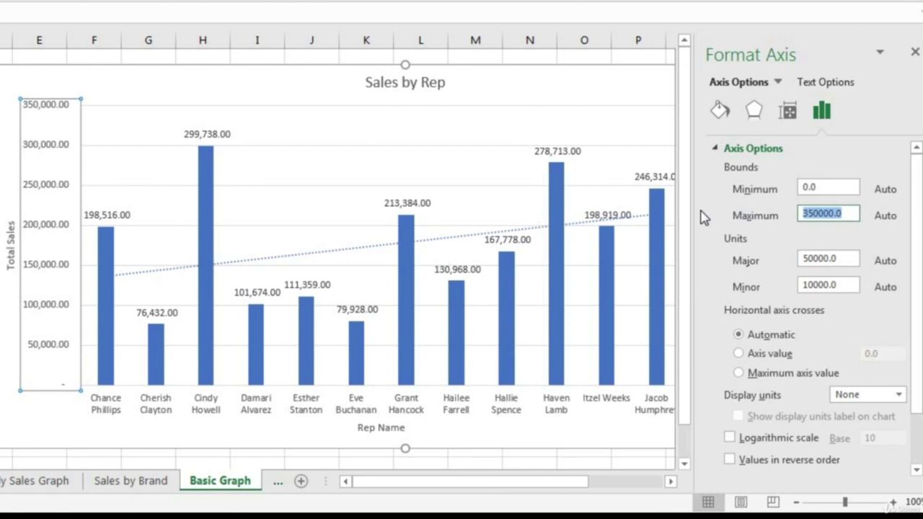
{"action": "type", "text": "3"}
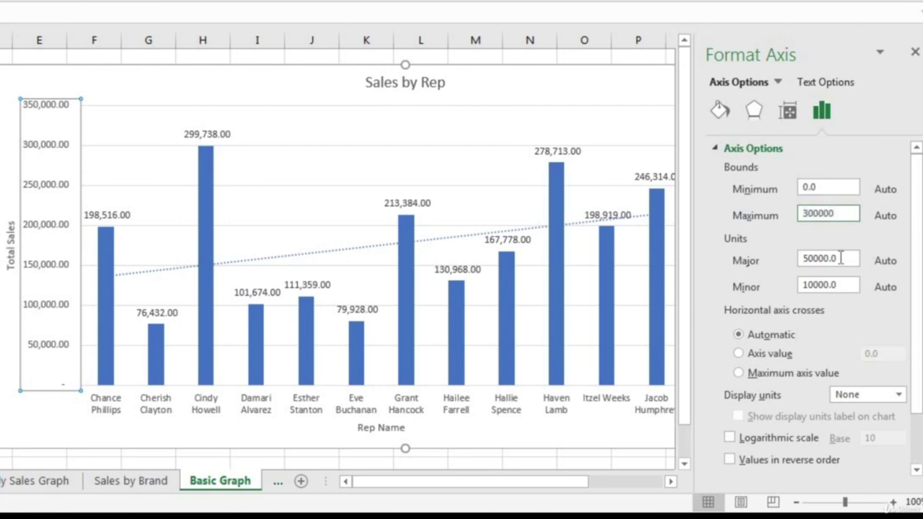
{"action": "left_click", "coordinate": [843, 189]}
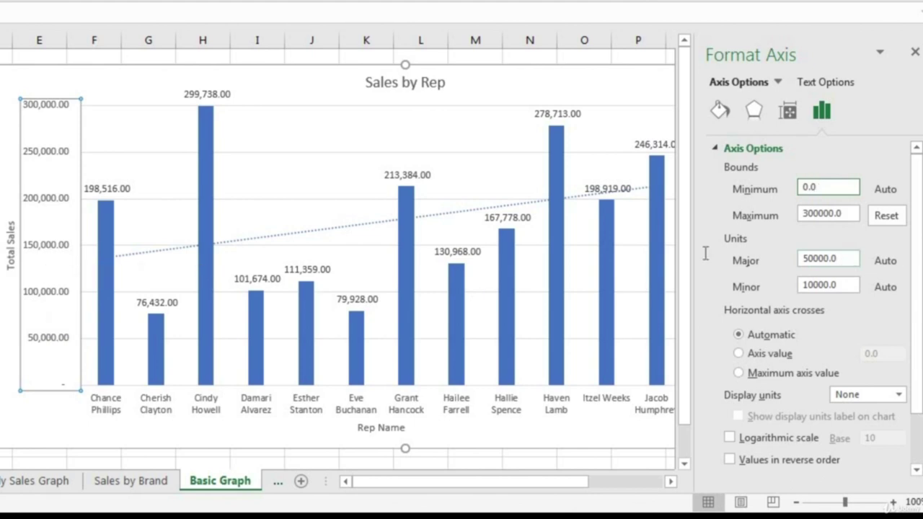
Set the value axis major unit to 50,000.
{"action": "left_click", "coordinate": [853, 258]}
{"action": "type", "text": "100000"}
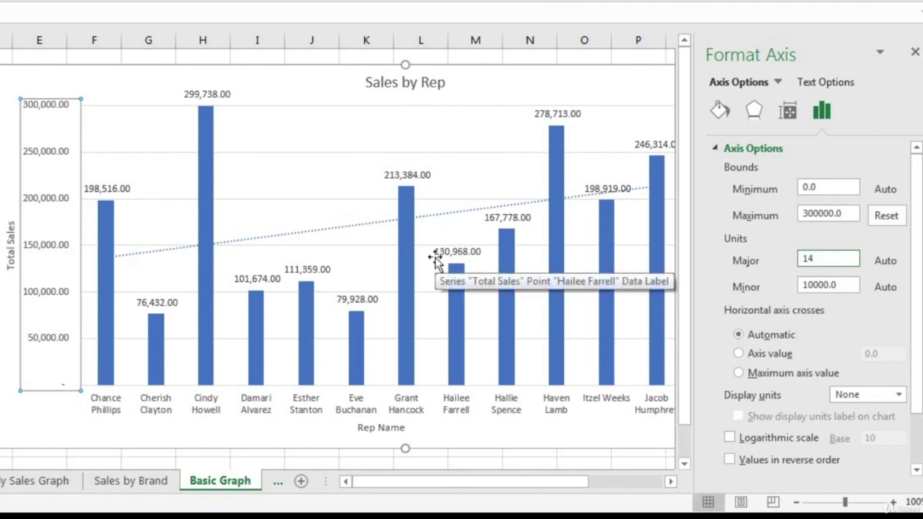
{"action": "key", "text": "Return"}
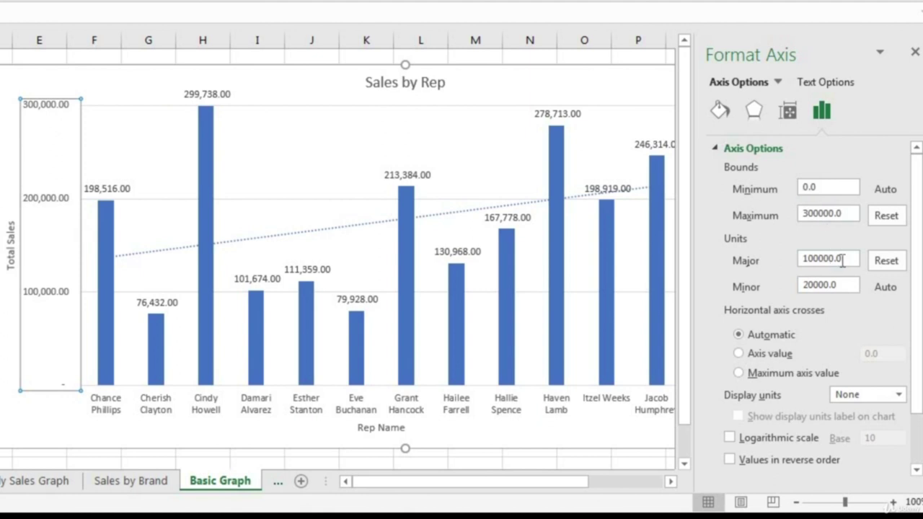
{"action": "left_click_drag", "start_coordinate": [852, 264], "coordinate": [586, 261]}
{"action": "type", "text": "10000"}
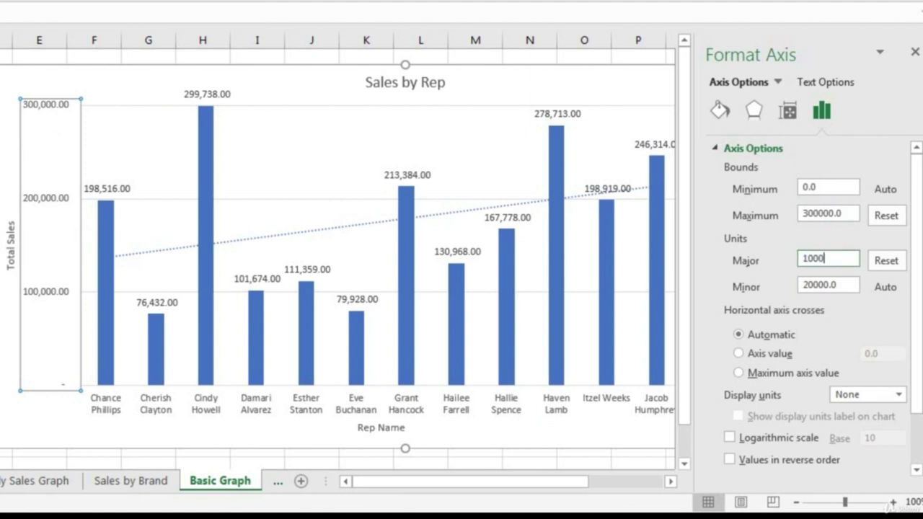
{"action": "key", "text": "Return"}
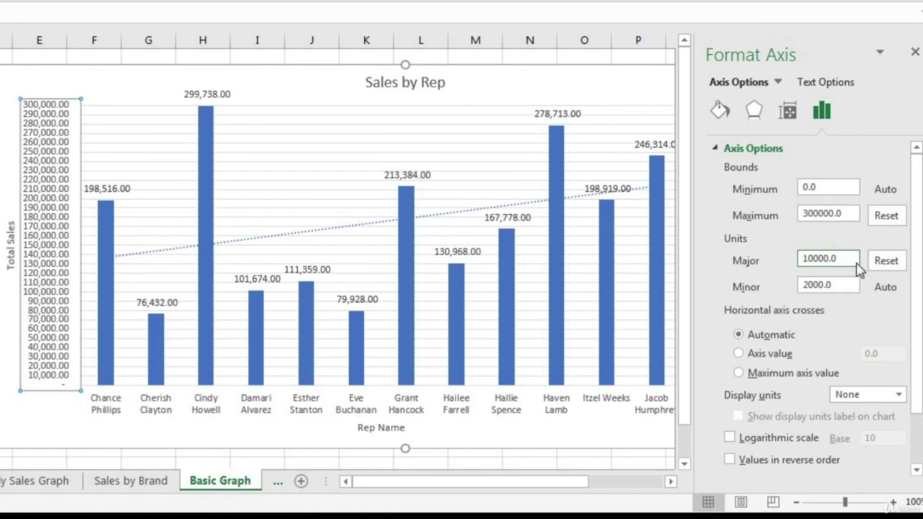
{"action": "left_click_drag", "start_coordinate": [853, 258], "coordinate": [647, 232]}
{"action": "type", "text": "10000"}
{"action": "key", "text": "Return"}
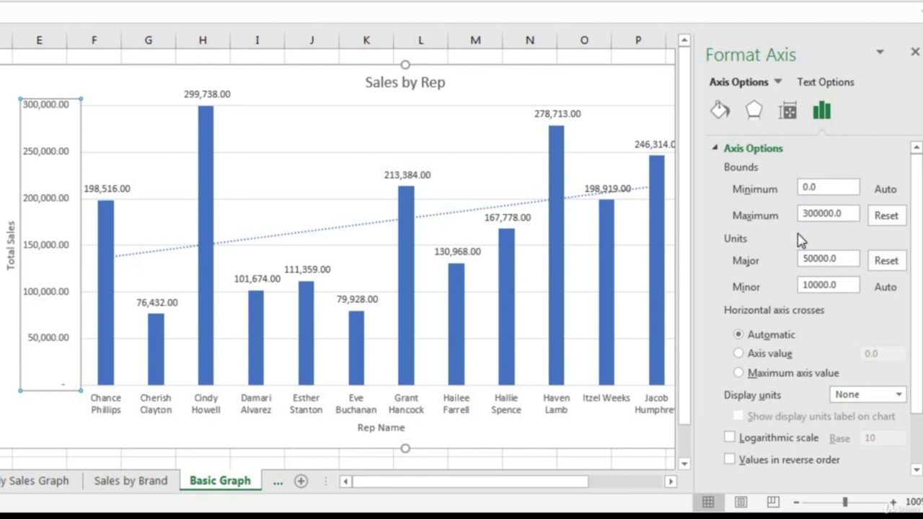
Change the chart type to the basic Pie chart.
{"action": "left_click", "coordinate": [300, 137]}
{"action": "right_click", "coordinate": [301, 139]}
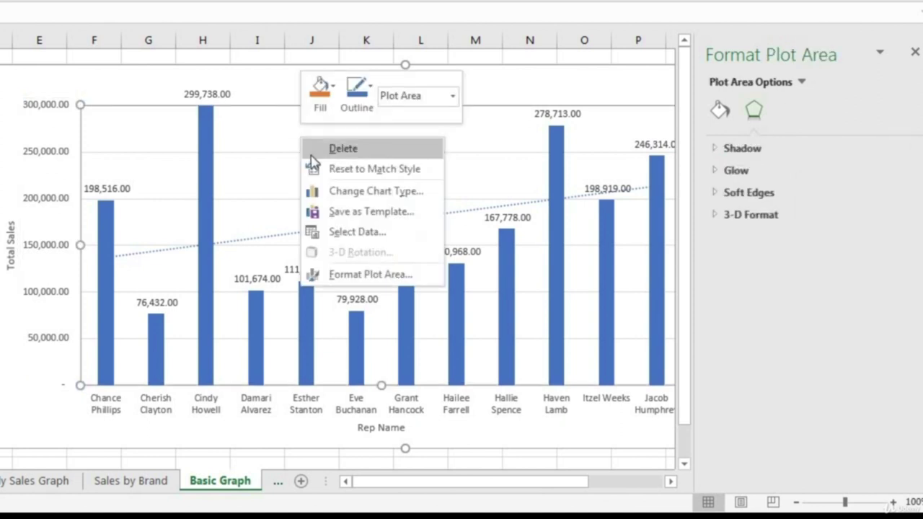
{"action": "left_click", "coordinate": [382, 193]}
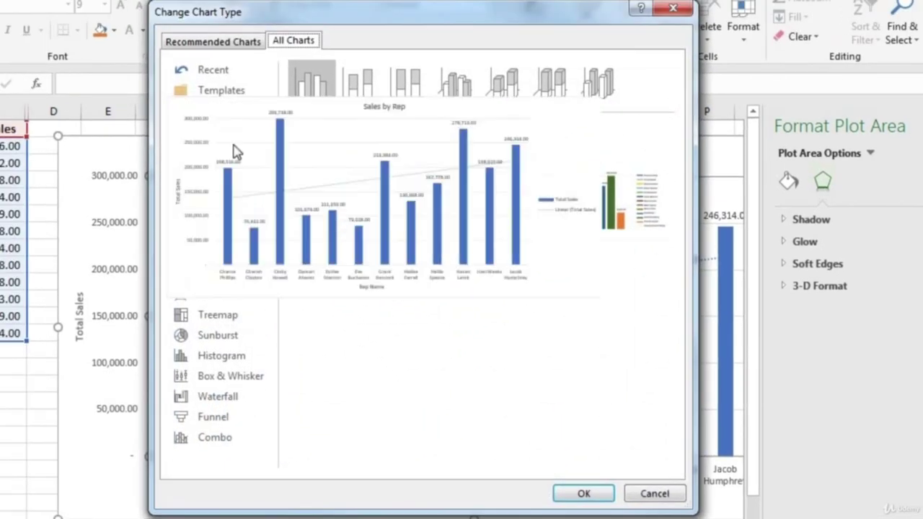
{"action": "left_click", "coordinate": [233, 155]}
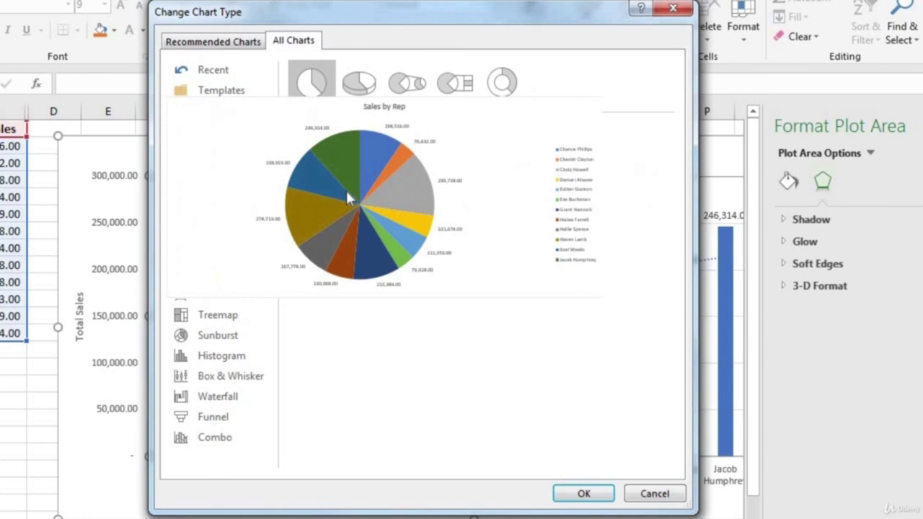
{"action": "double_click", "coordinate": [347, 196]}
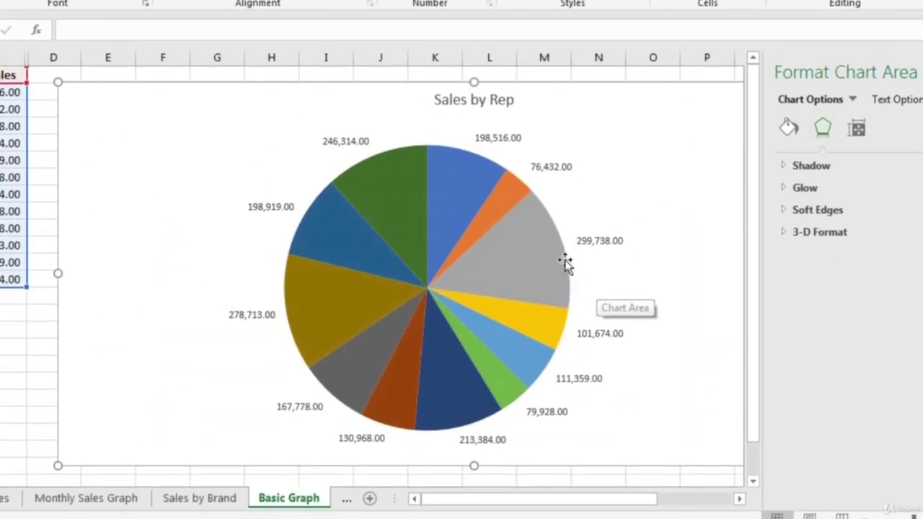
{"action": "mouse_move", "coordinate": [561, 261]}
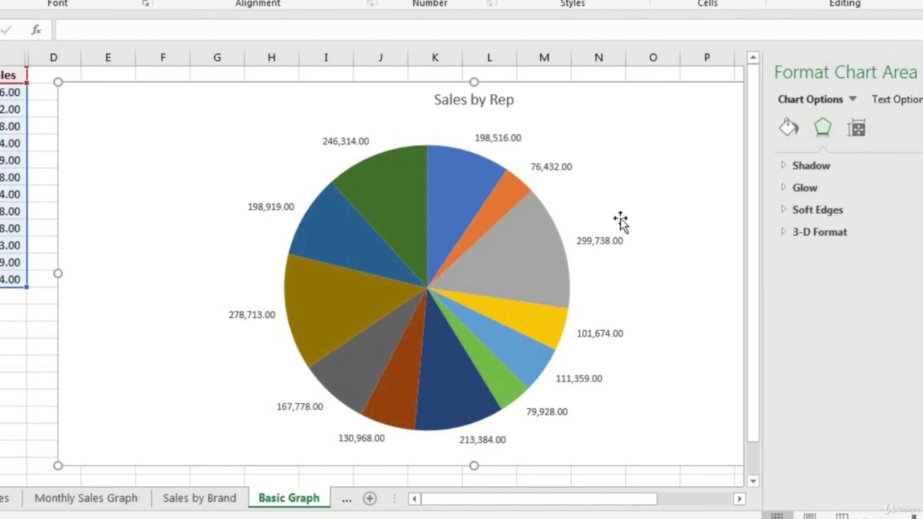
Undo the pie change, close Format Chart Area, and drag the chart clear of column C.
{"action": "key", "text": "ctrl+z"}
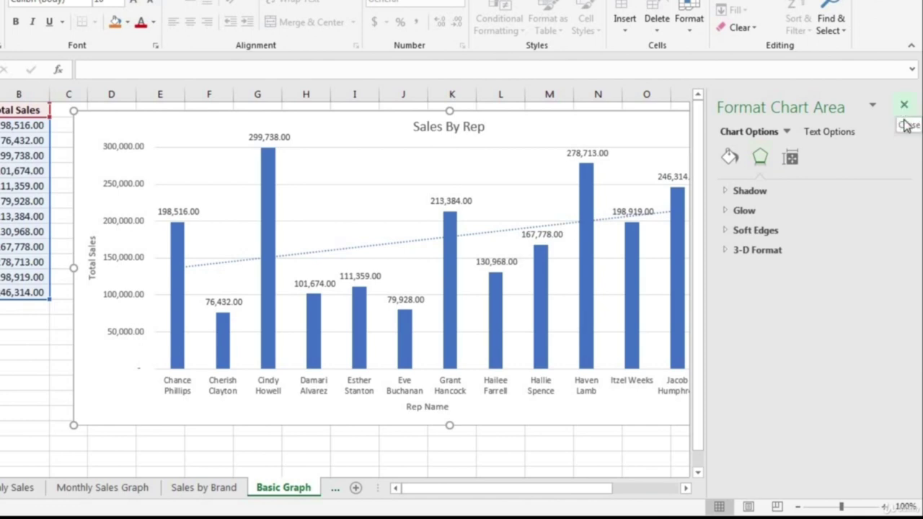
{"action": "left_click", "coordinate": [905, 107]}
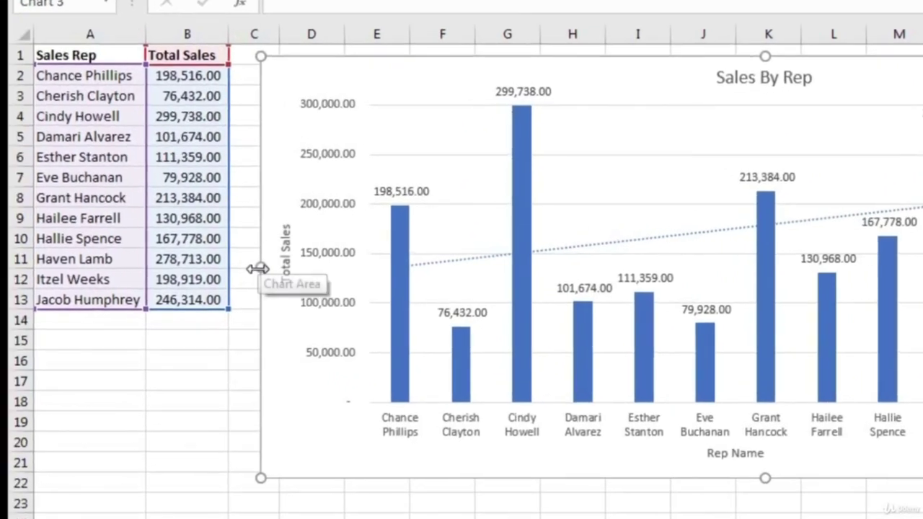
{"action": "left_click_drag", "start_coordinate": [256, 267], "coordinate": [474, 271]}
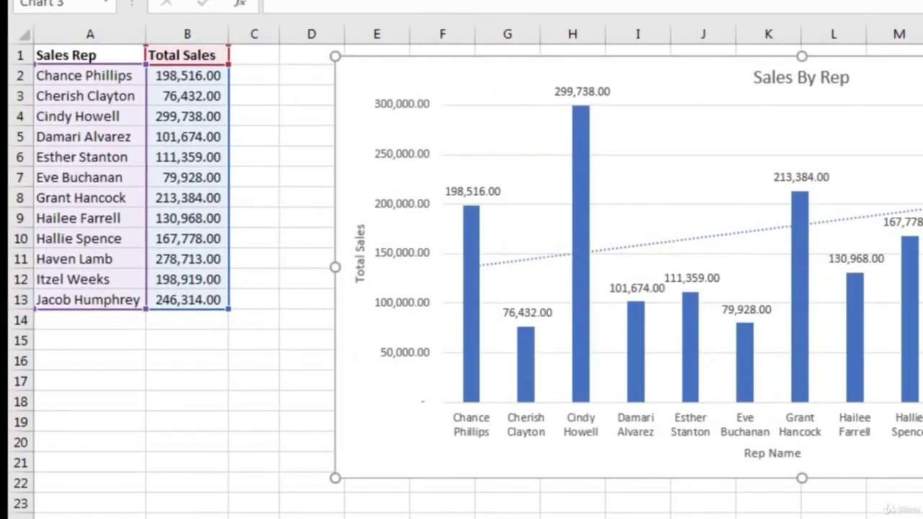
Add a 'Budgeted Sales' header in C1 and autofit column C.
{"action": "left_click", "coordinate": [249, 55]}
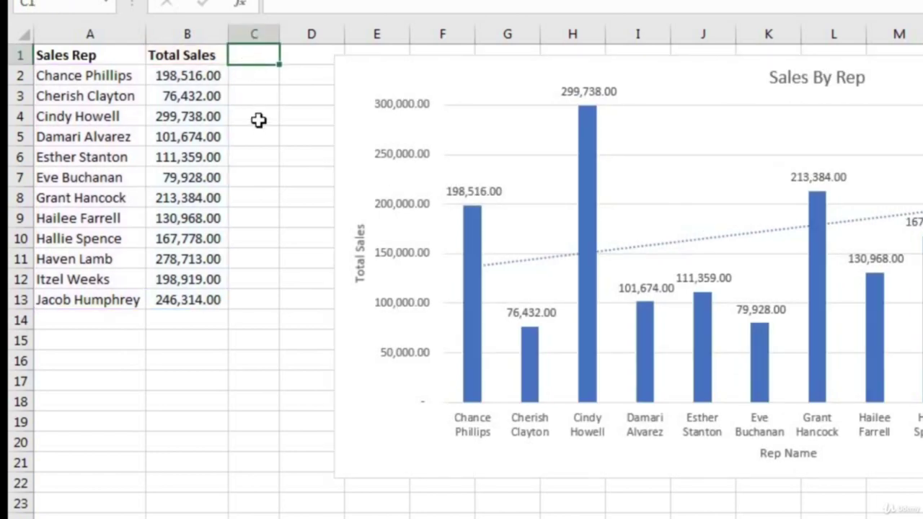
{"action": "type", "text": "Budgeted Sales"}
{"action": "key", "text": "Return"}
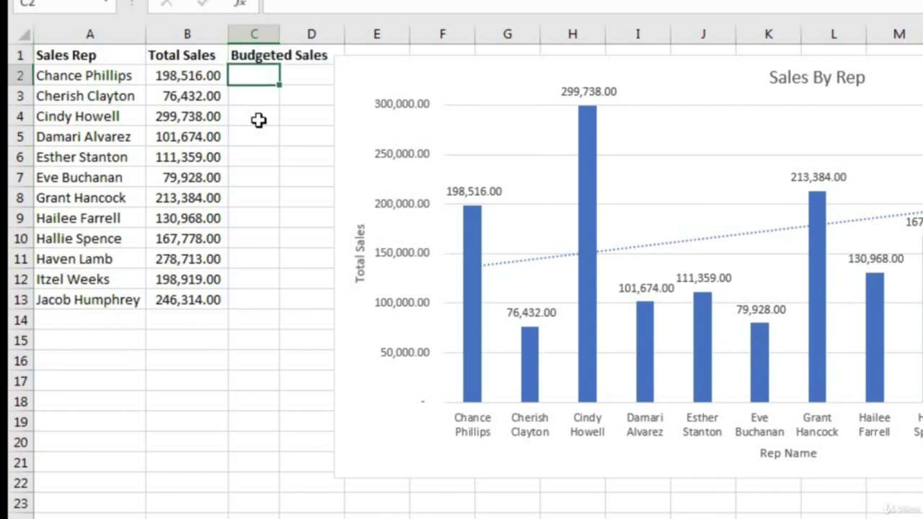
{"action": "double_click", "coordinate": [280, 34]}
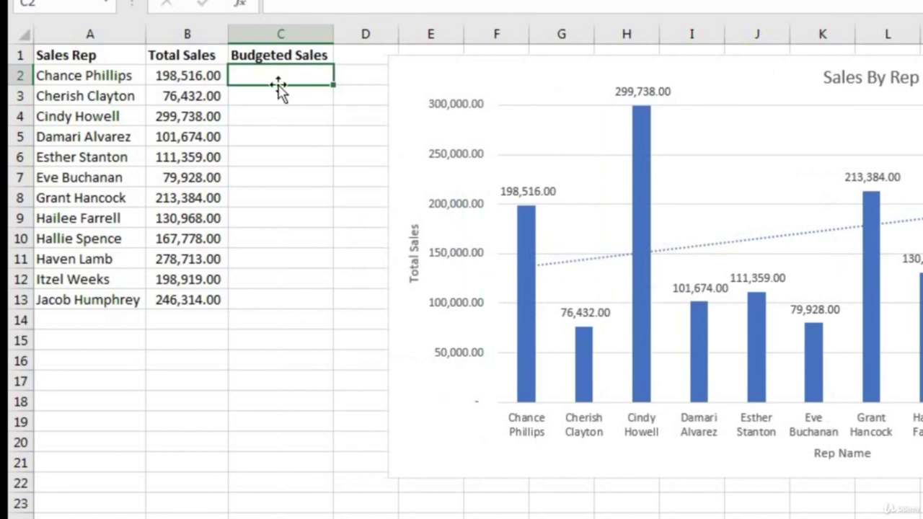
Enter =RANDBETWEEN(50000,400000) in C2 and fill it down to C13.
{"action": "type", "text": "=randbe"}
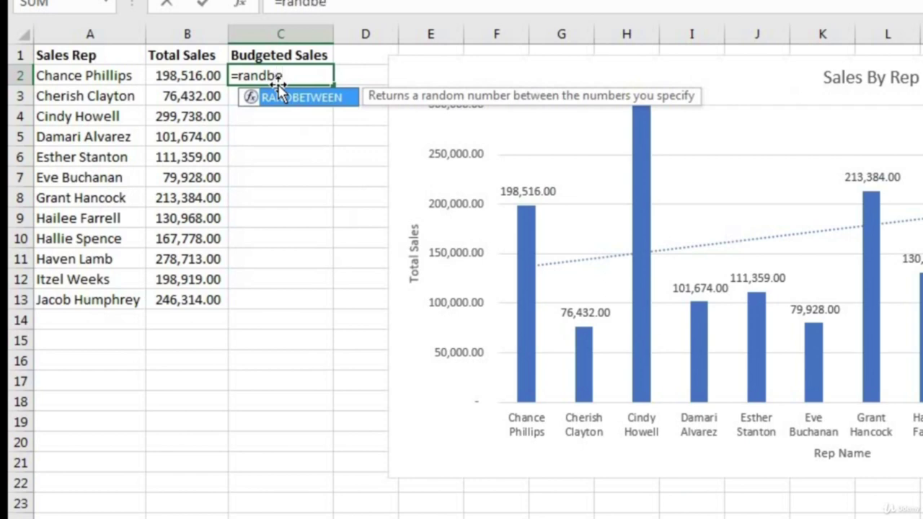
{"action": "key", "text": "Tab"}
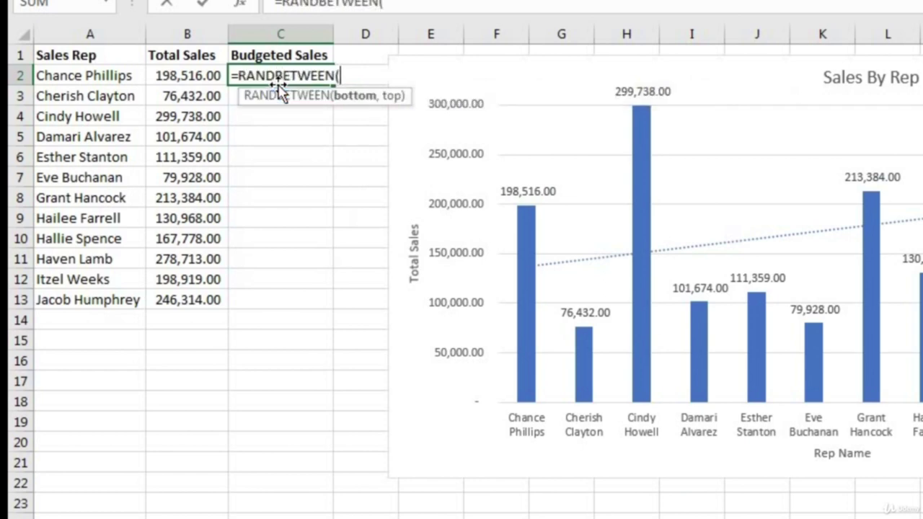
{"action": "type", "text": "50000"}
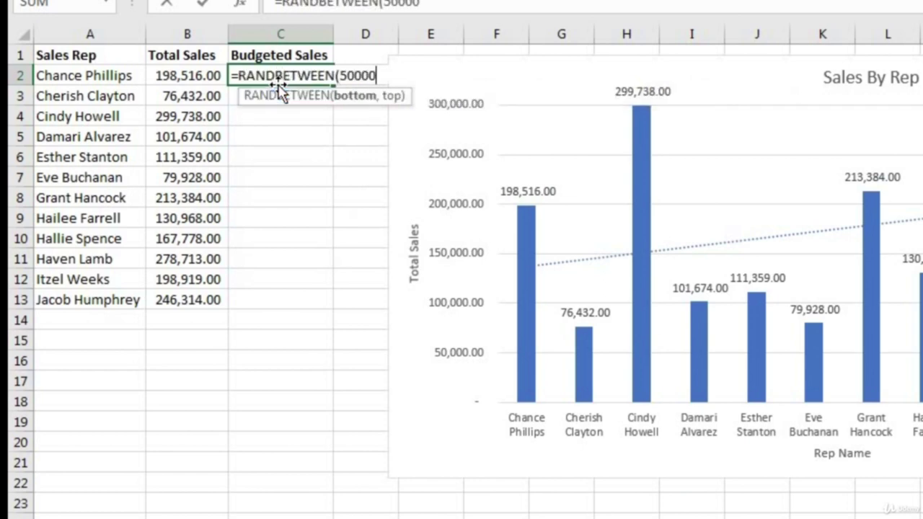
{"action": "type", "text": ","}
{"action": "type", "text": "40"}
{"action": "type", "text": "0000"}
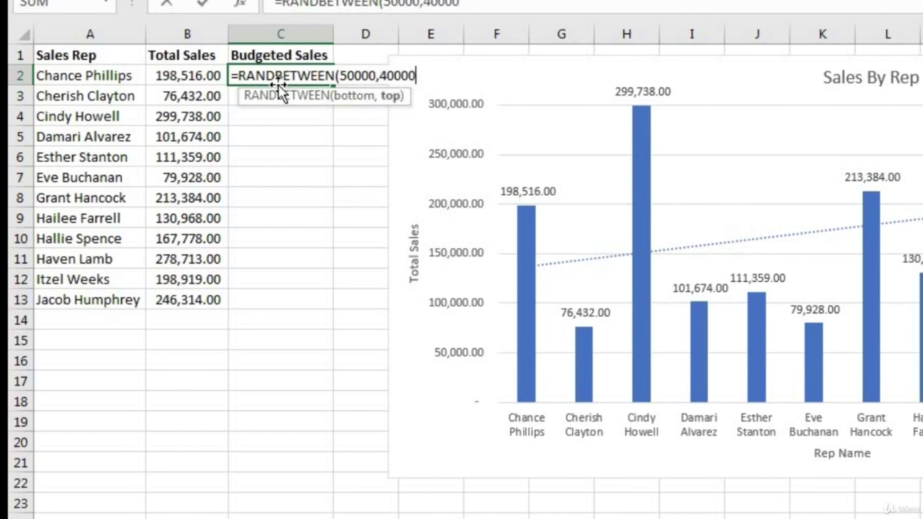
{"action": "type", "text": ")"}
{"action": "key", "text": "Return"}
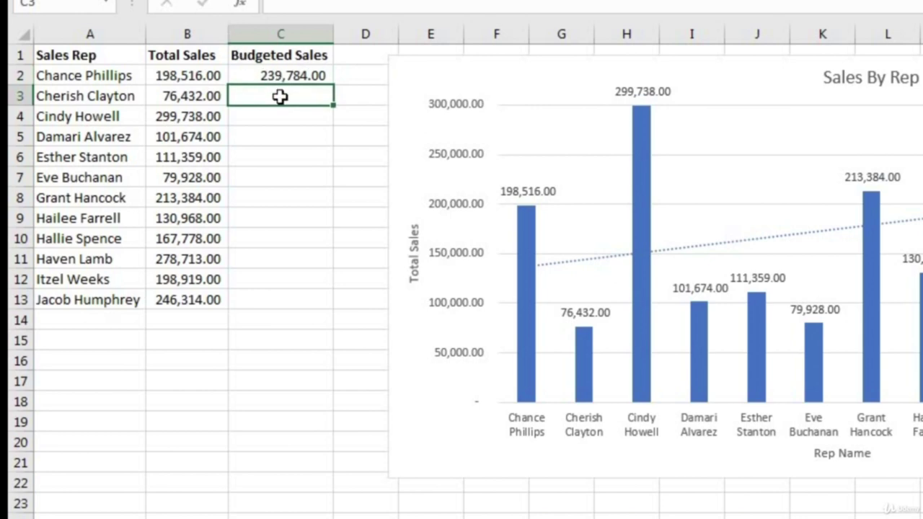
{"action": "left_click", "coordinate": [303, 78]}
{"action": "double_click", "coordinate": [333, 86]}
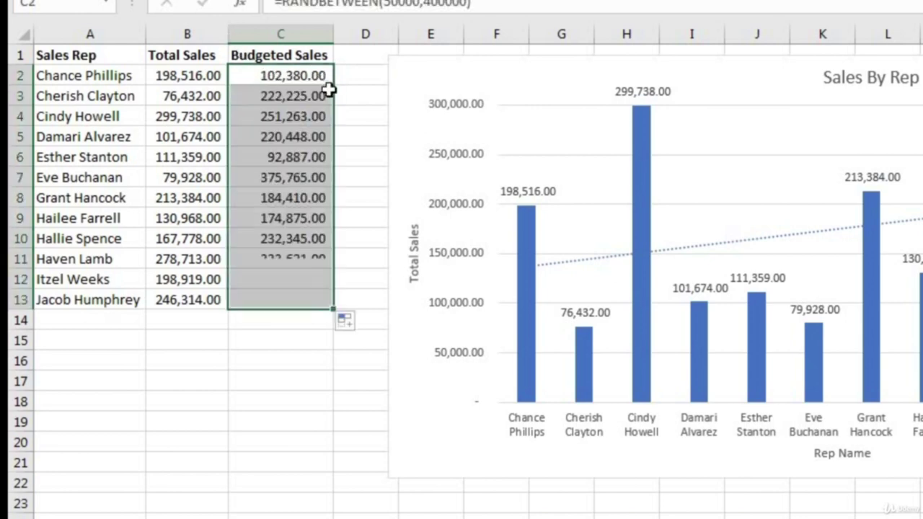
Paste C2:C13 back over itself as fixed values.
{"action": "key", "text": "ctrl+c"}
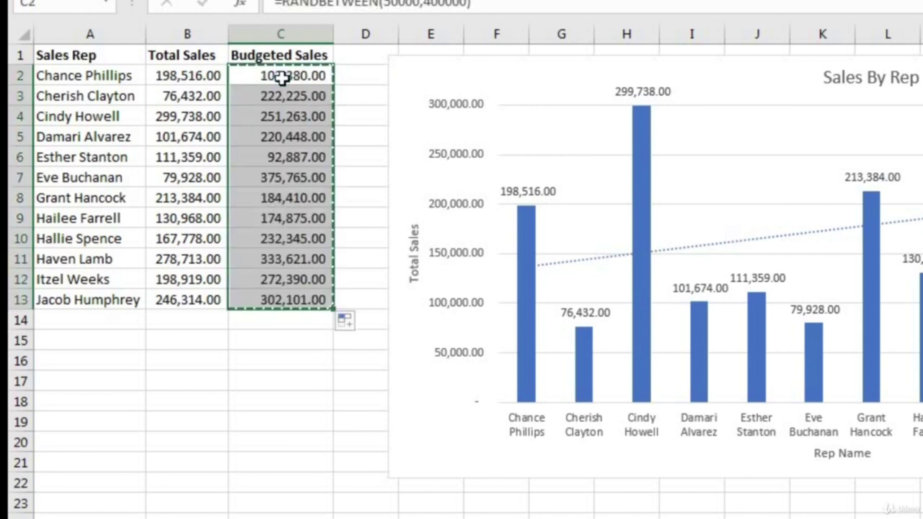
{"action": "right_click", "coordinate": [283, 77]}
{"action": "left_click", "coordinate": [357, 169]}
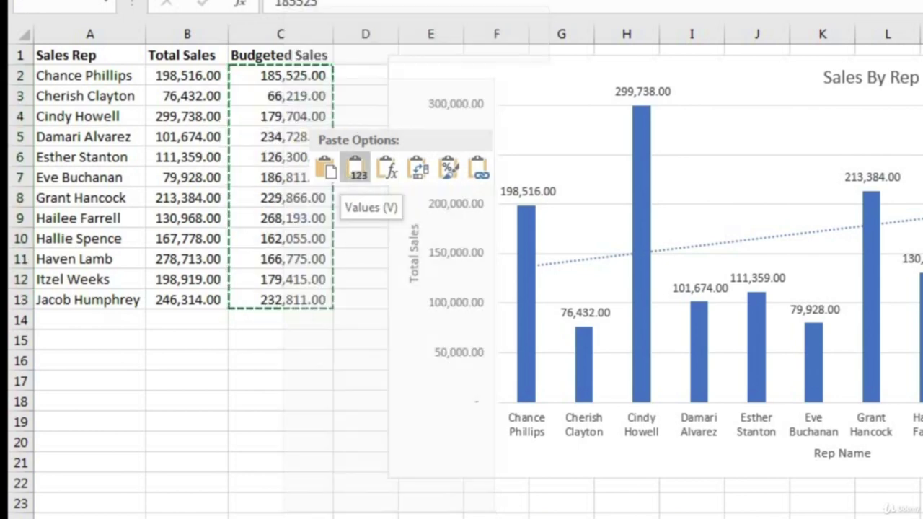
{"action": "left_click", "coordinate": [358, 173]}
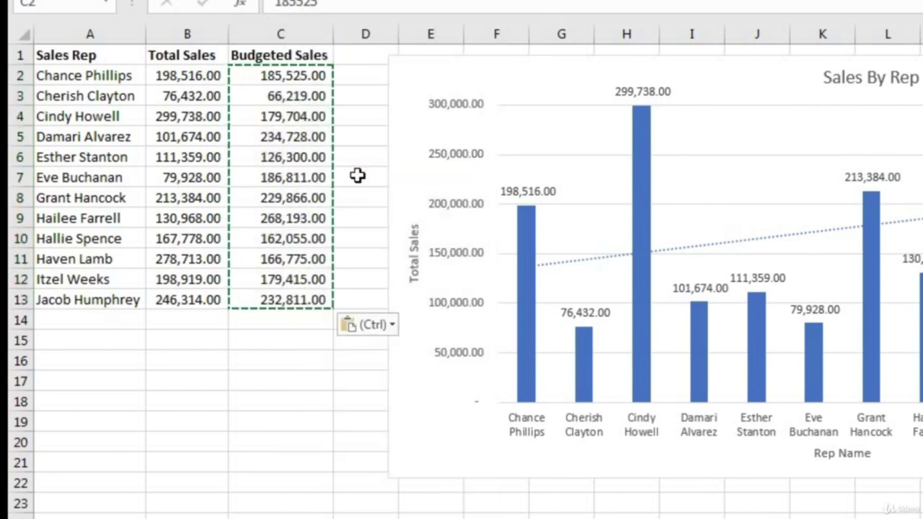
{"action": "left_click", "coordinate": [310, 137]}
{"action": "key", "text": "Escape"}
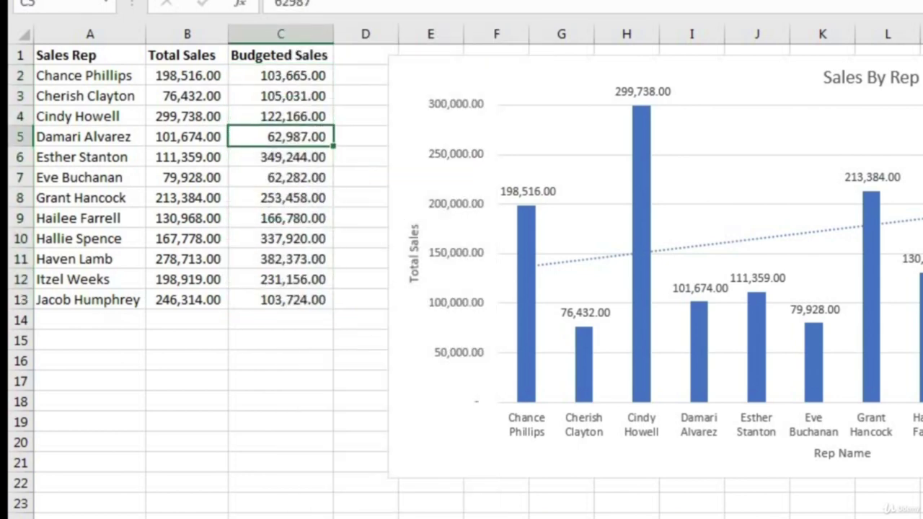
{"action": "left_click", "coordinate": [552, 95]}
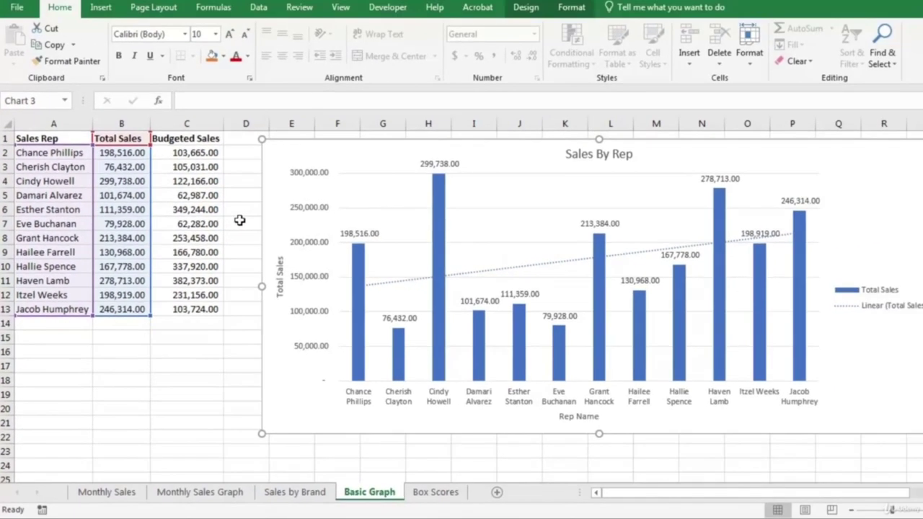
Add a chart series named from C1 (Budgeted Sales) with values C2:C13.
{"action": "right_click", "coordinate": [360, 196]}
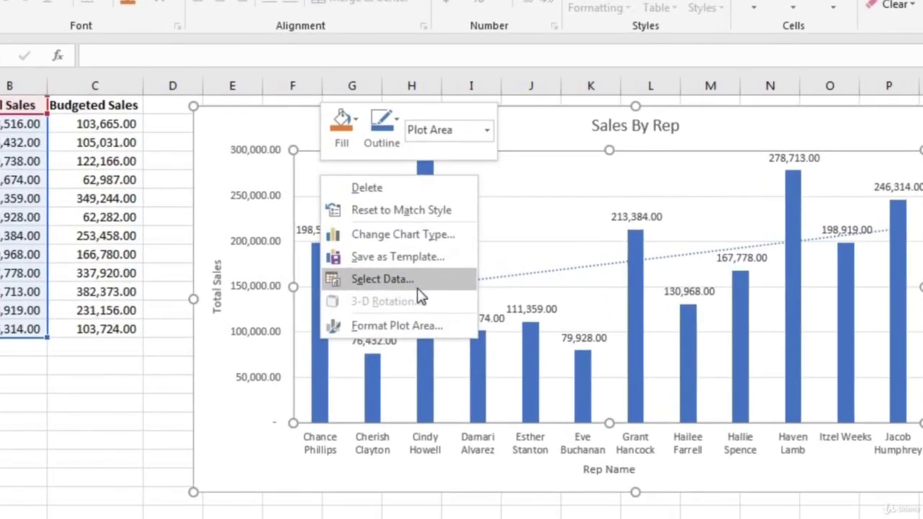
{"action": "left_click", "coordinate": [417, 283]}
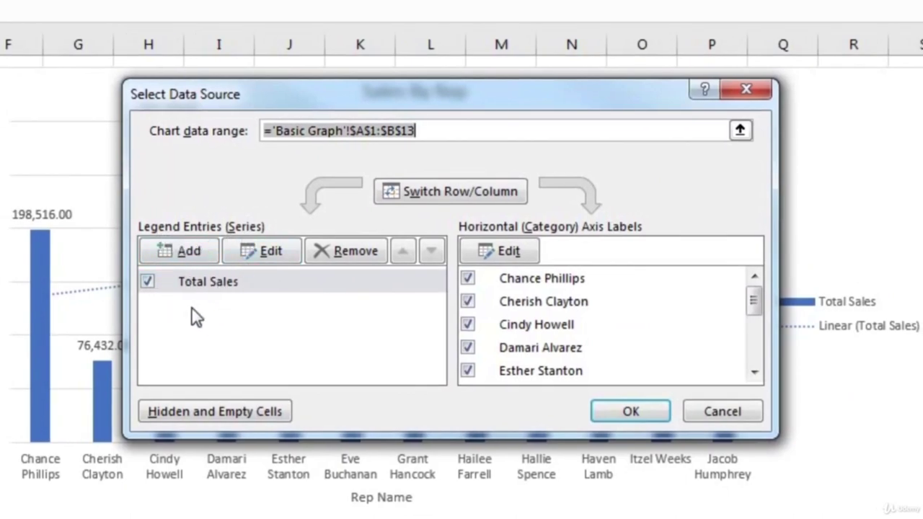
{"action": "left_click", "coordinate": [184, 258]}
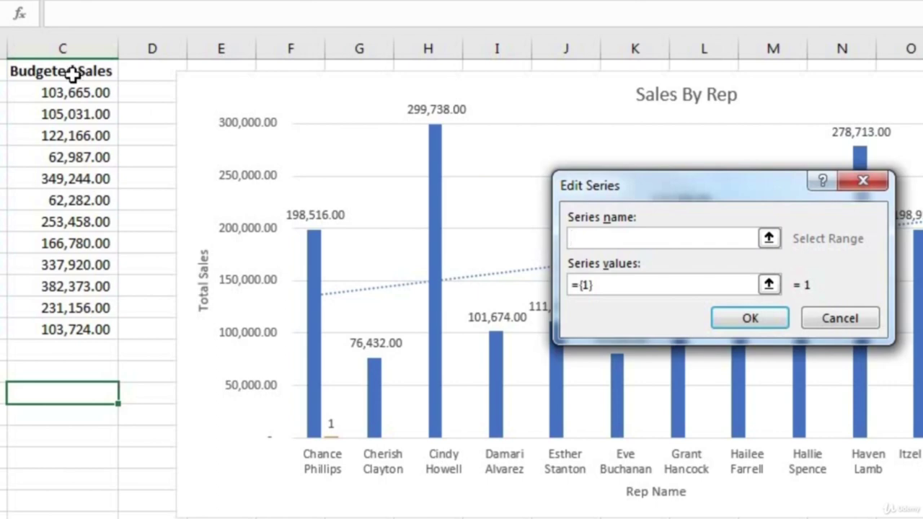
{"action": "left_click", "coordinate": [72, 73]}
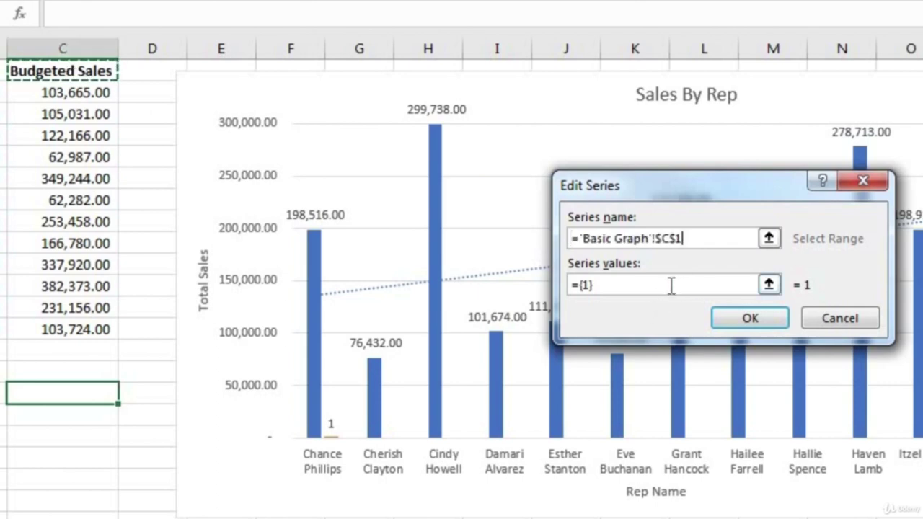
{"action": "left_click", "coordinate": [643, 286]}
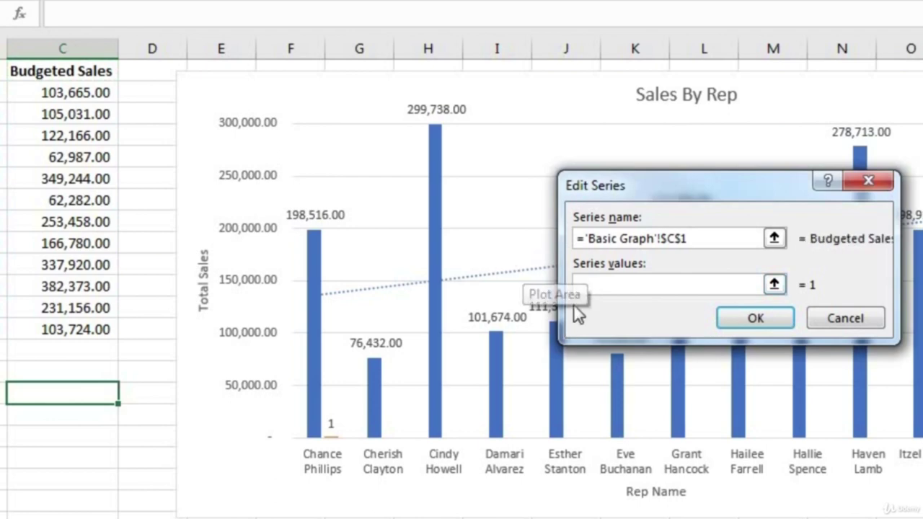
{"action": "left_click", "coordinate": [87, 91]}
{"action": "left_click_drag", "start_coordinate": [86, 91], "coordinate": [89, 328]}
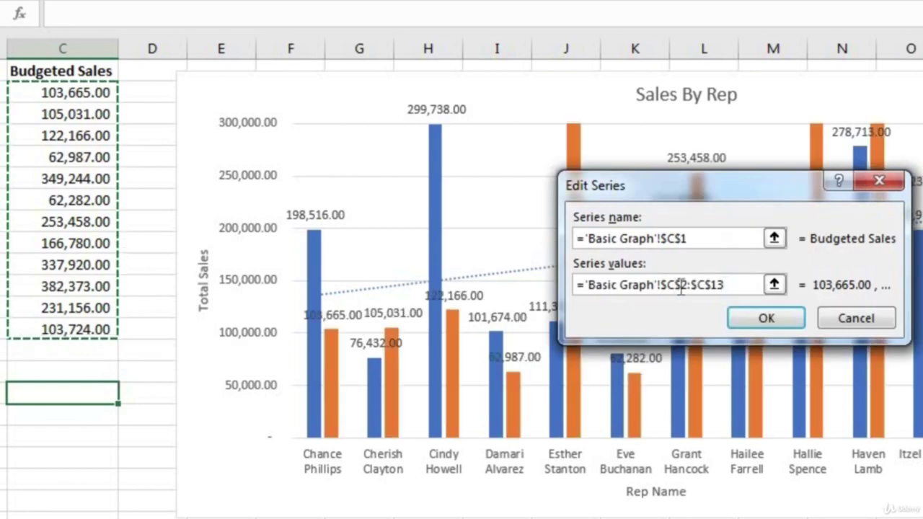
{"action": "left_click", "coordinate": [767, 318]}
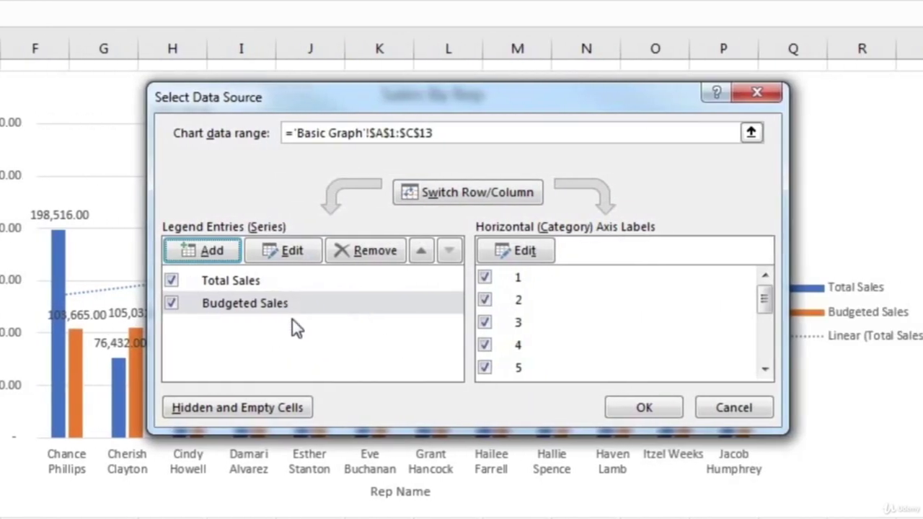
Set the horizontal axis labels to the rep names in A2:A13 and apply.
{"action": "left_click", "coordinate": [321, 306]}
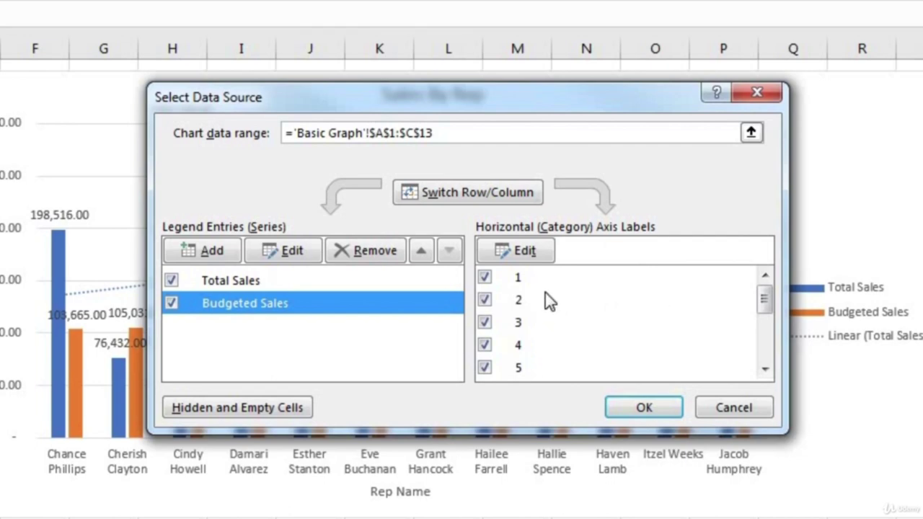
{"action": "left_click", "coordinate": [767, 326]}
{"action": "left_click_drag", "start_coordinate": [765, 320], "coordinate": [762, 284]}
{"action": "left_click", "coordinate": [525, 258]}
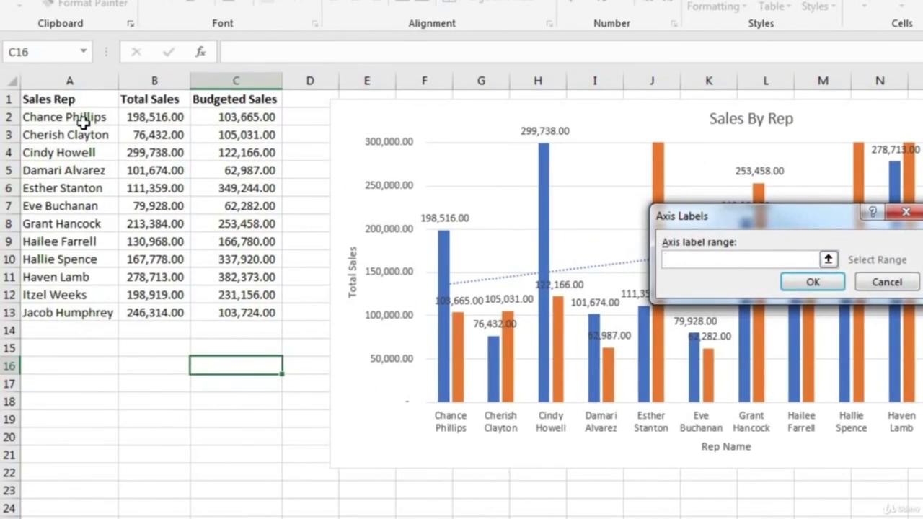
{"action": "left_click_drag", "start_coordinate": [84, 122], "coordinate": [73, 313]}
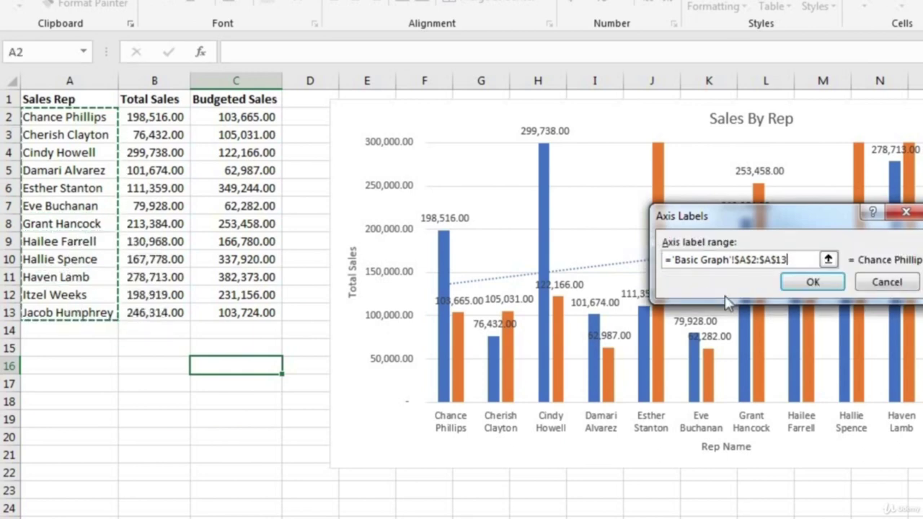
{"action": "left_click", "coordinate": [814, 283]}
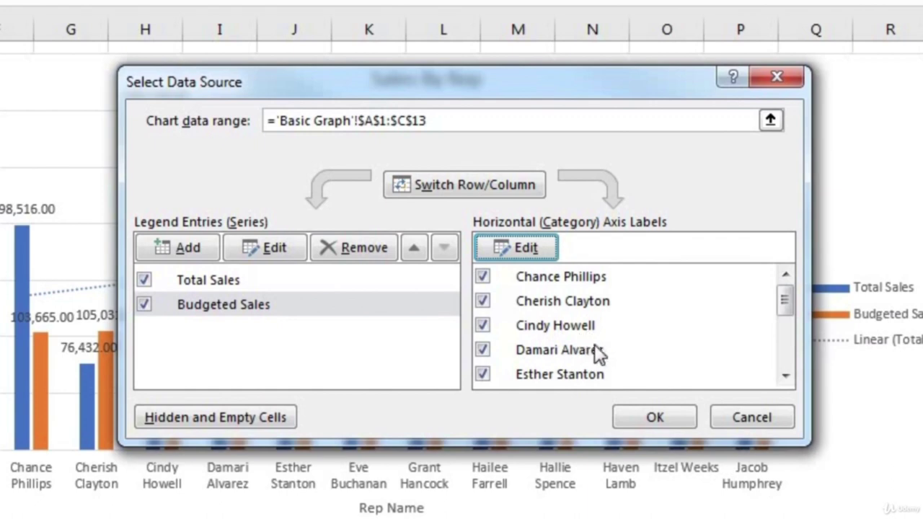
{"action": "left_click", "coordinate": [653, 416]}
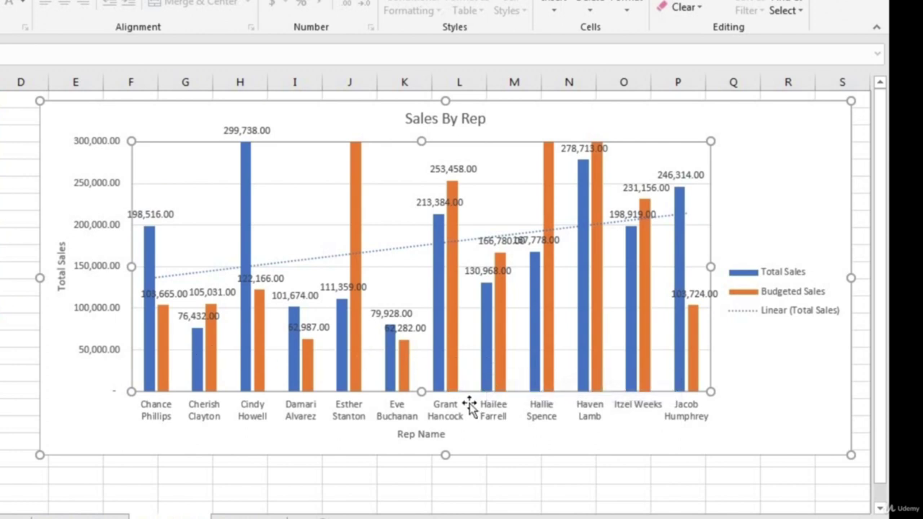
Delete the Total Sales data labels, then the Budgeted Sales data labels.
{"action": "left_click", "coordinate": [162, 216]}
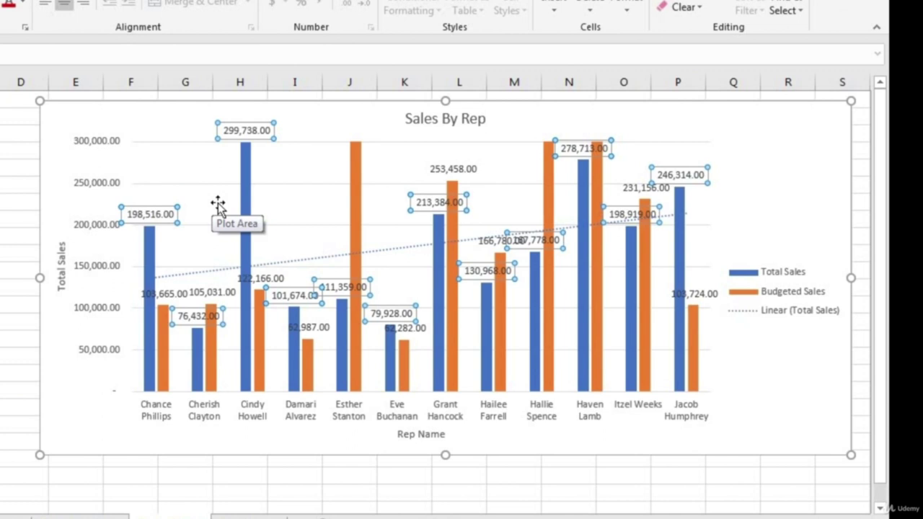
{"action": "key", "text": "Delete"}
{"action": "left_click", "coordinate": [189, 280]}
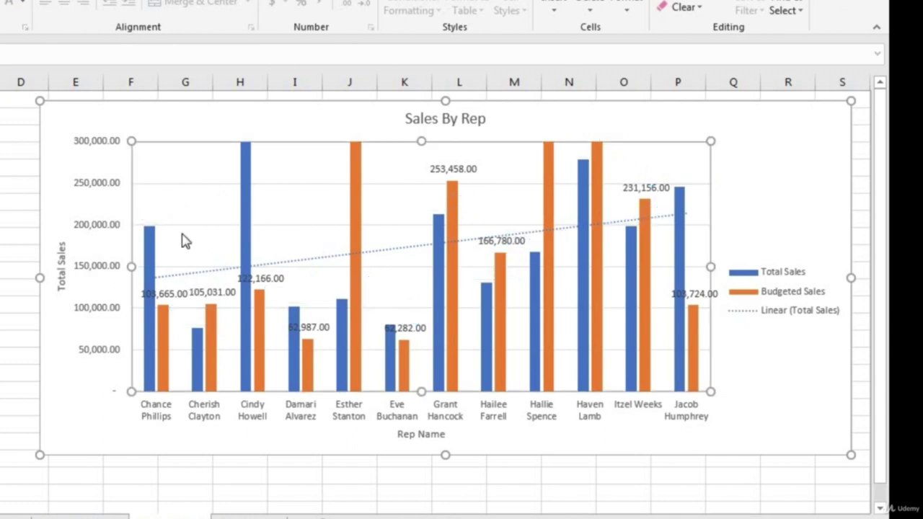
{"action": "left_click", "coordinate": [179, 297]}
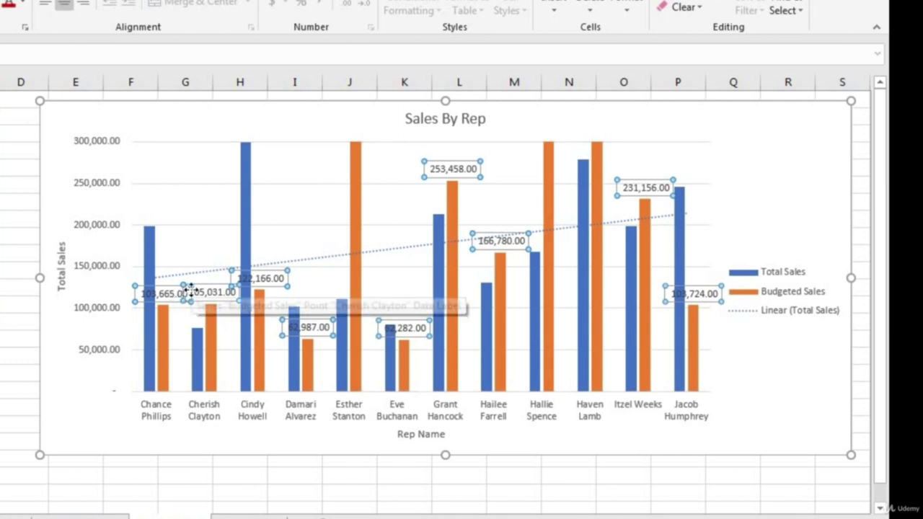
{"action": "key", "text": "Delete"}
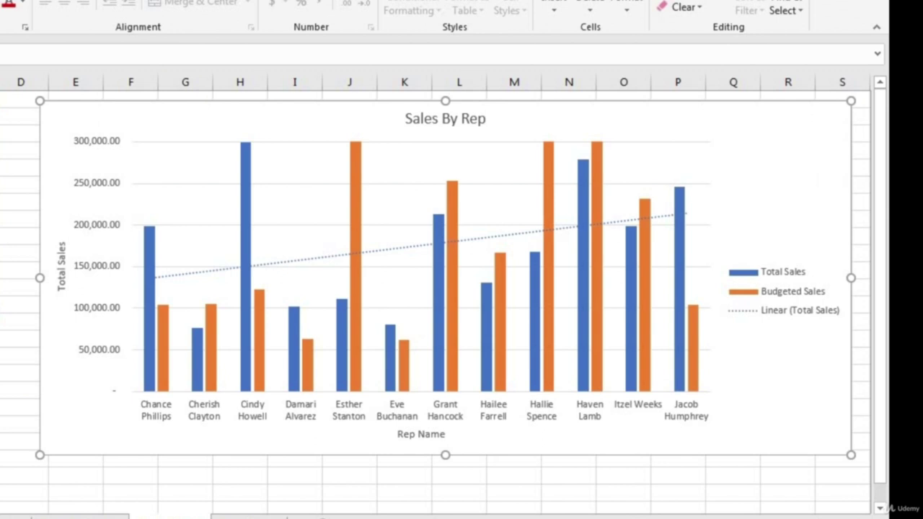
{"action": "scroll", "coordinate": [680, 215], "scroll_direction": "right", "scroll_amount": 3}
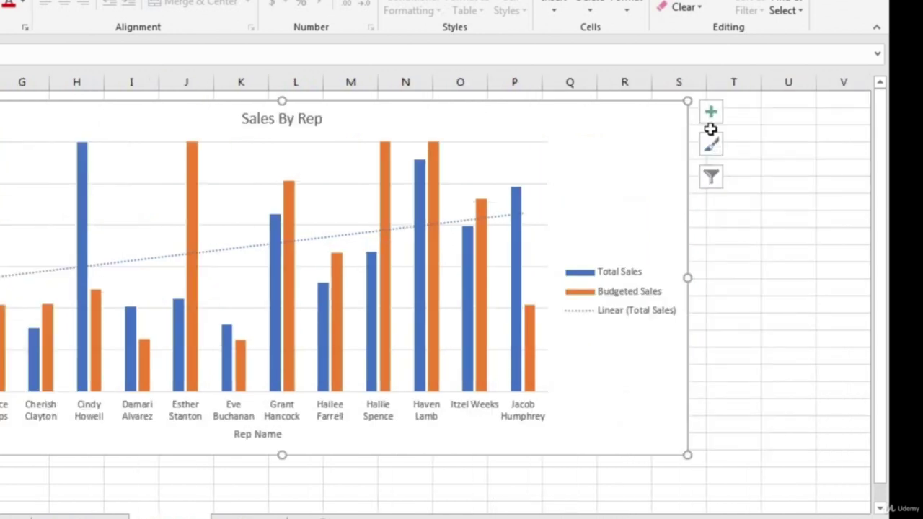
Toggle Data Labels on and back off, then uncheck Trendline in the chart elements.
{"action": "left_click", "coordinate": [711, 114]}
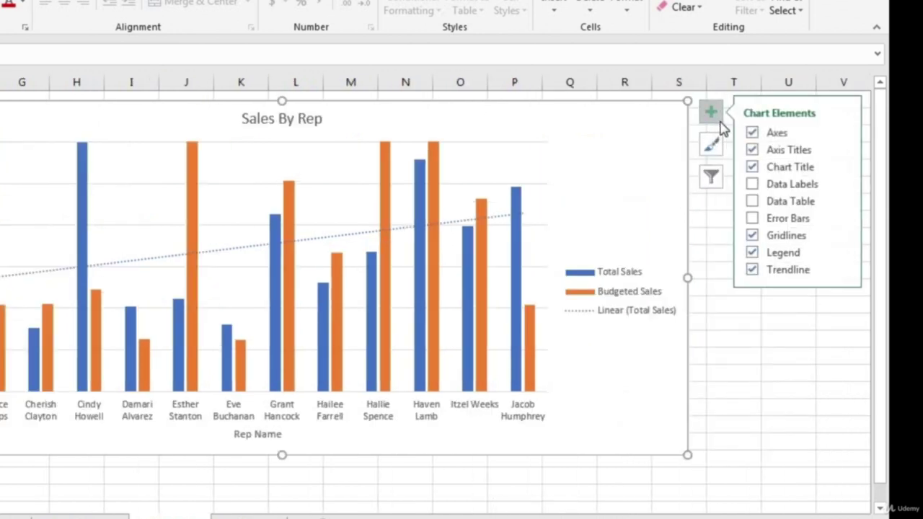
{"action": "left_click", "coordinate": [753, 185]}
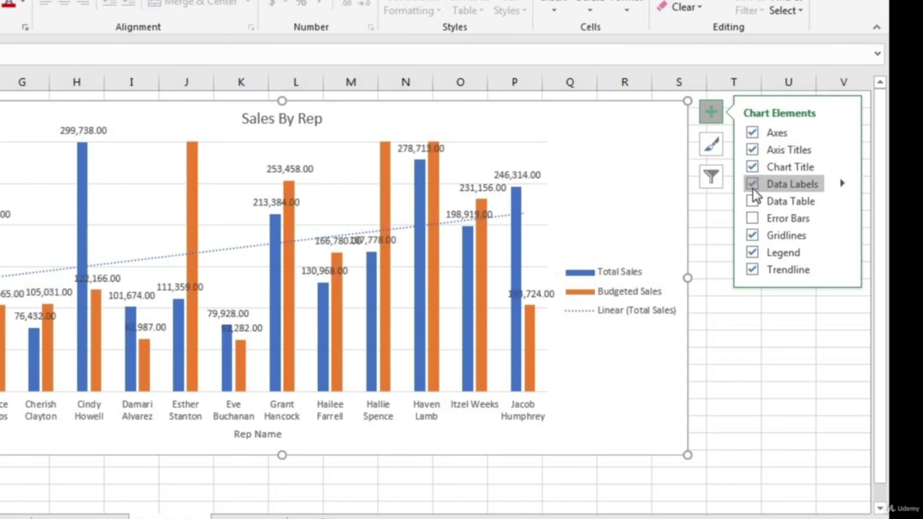
{"action": "left_click", "coordinate": [752, 186]}
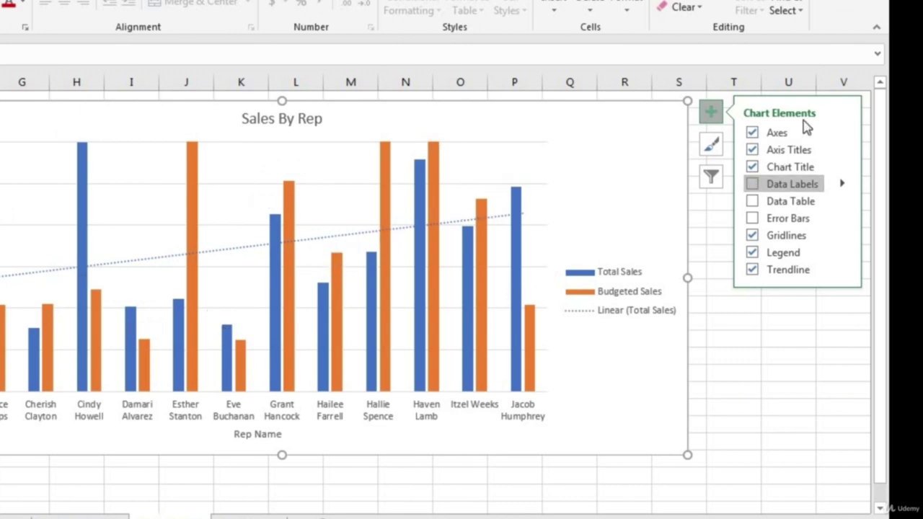
{"action": "left_click", "coordinate": [752, 270]}
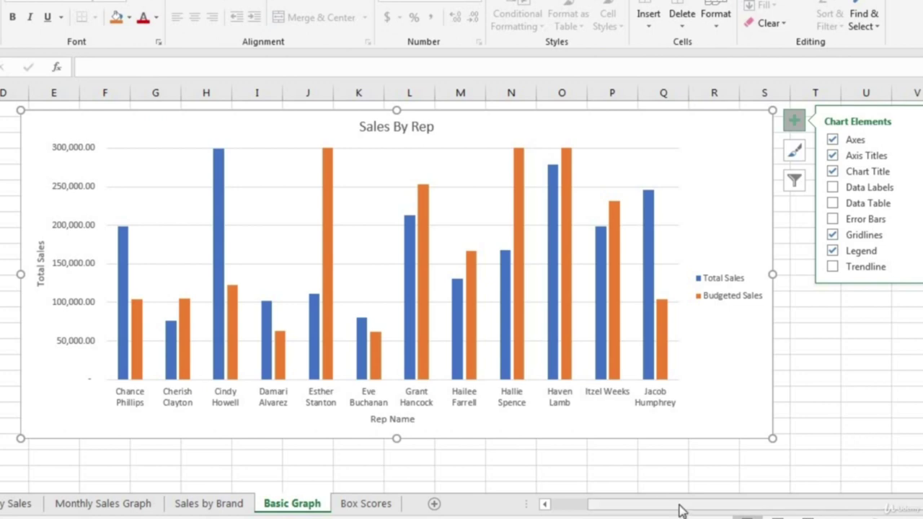
Deselect the chart and select the rep names in A2:A13.
{"action": "left_click_drag", "start_coordinate": [680, 509], "coordinate": [650, 509]}
{"action": "left_click", "coordinate": [1, 378]}
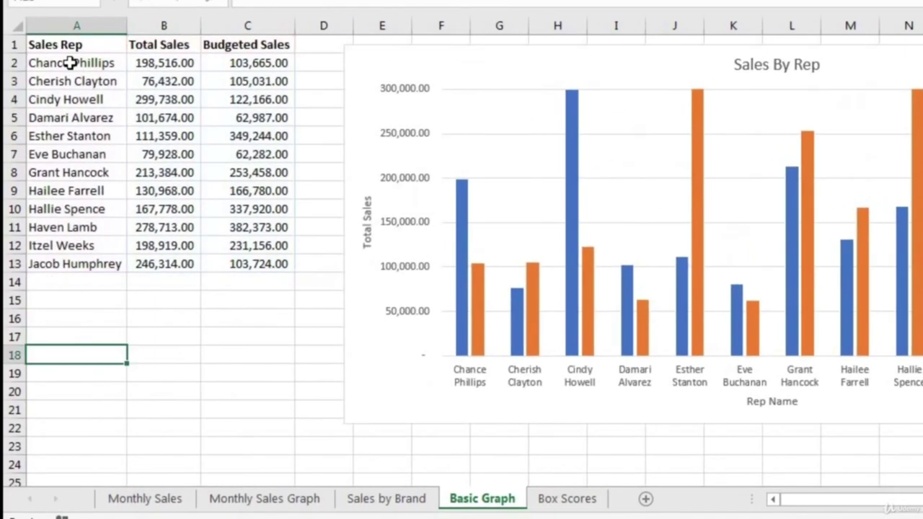
{"action": "left_click_drag", "start_coordinate": [69, 63], "coordinate": [31, 262]}
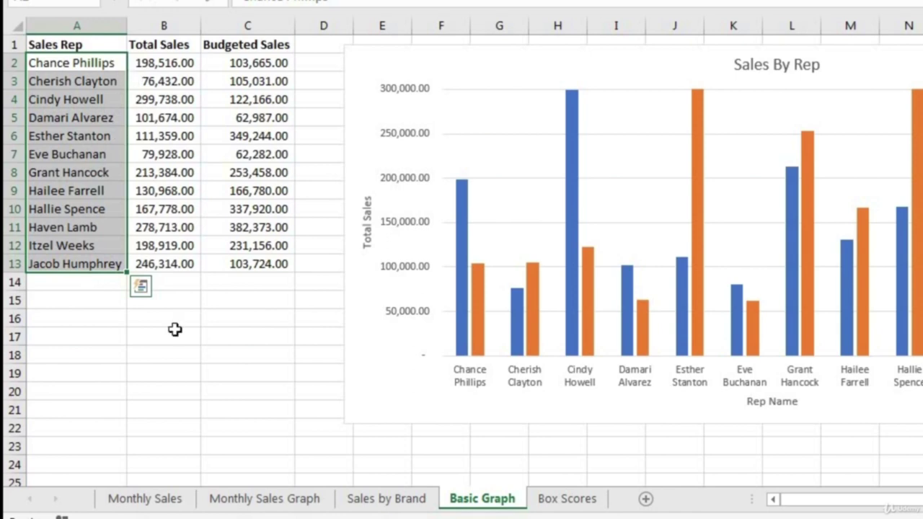
Open the Box Scores sheet, confirm data ends at row 25770, and return to the Date header.
{"action": "left_click", "coordinate": [568, 498]}
{"action": "key", "text": "ctrl+Down"}
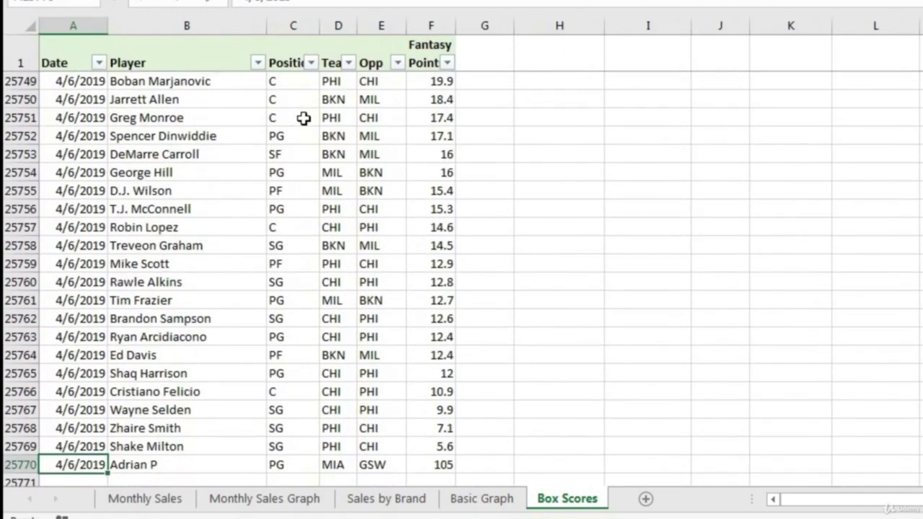
{"action": "scroll", "coordinate": [234, 235], "scroll_direction": "down", "scroll_amount": 2}
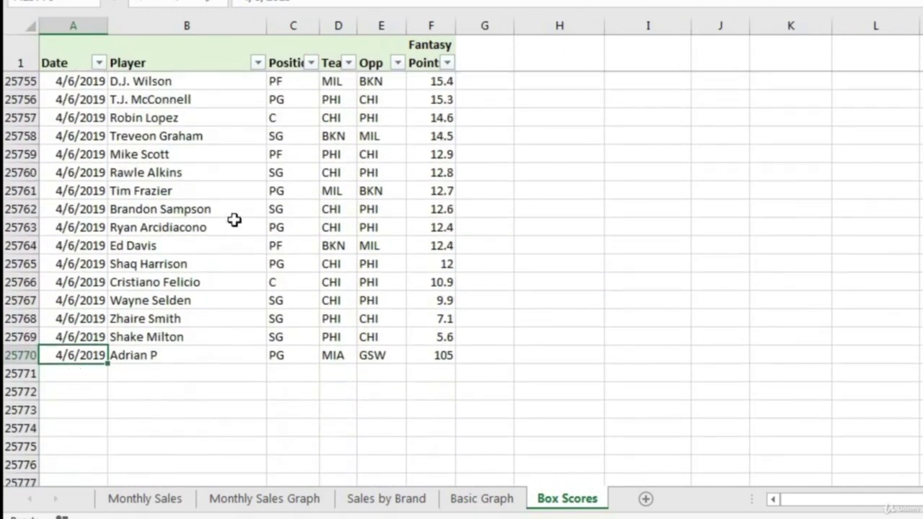
{"action": "key", "text": "ctrl+Up"}
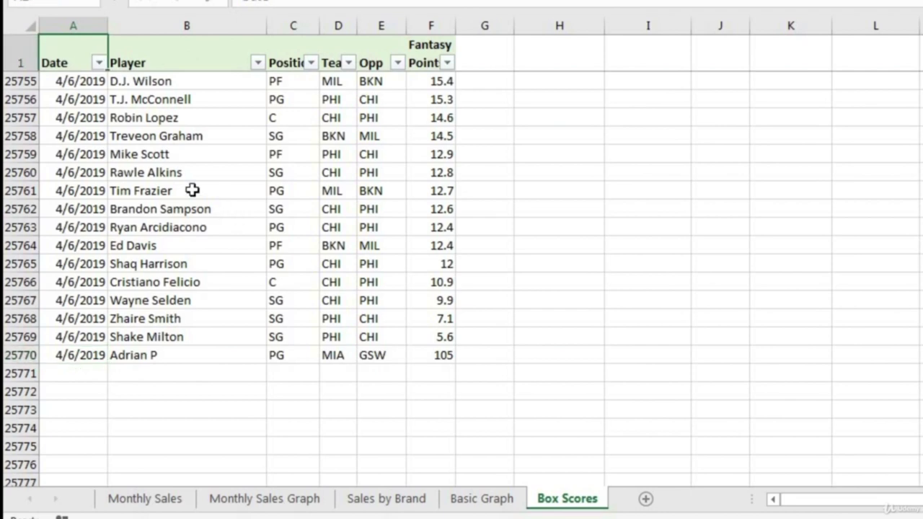
{"action": "key", "text": "ctrl+Home"}
{"action": "key", "text": "Up"}
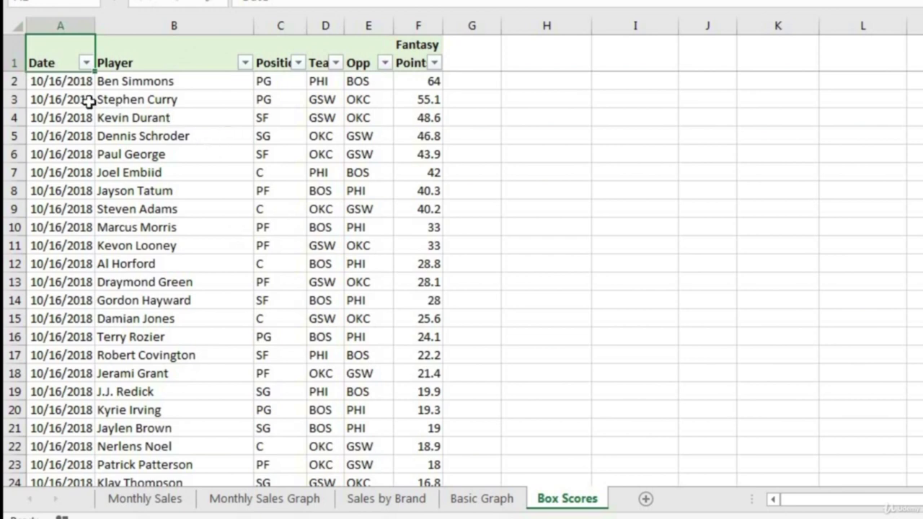
{"action": "scroll", "coordinate": [187, 497], "scroll_direction": "down", "scroll_amount": 2}
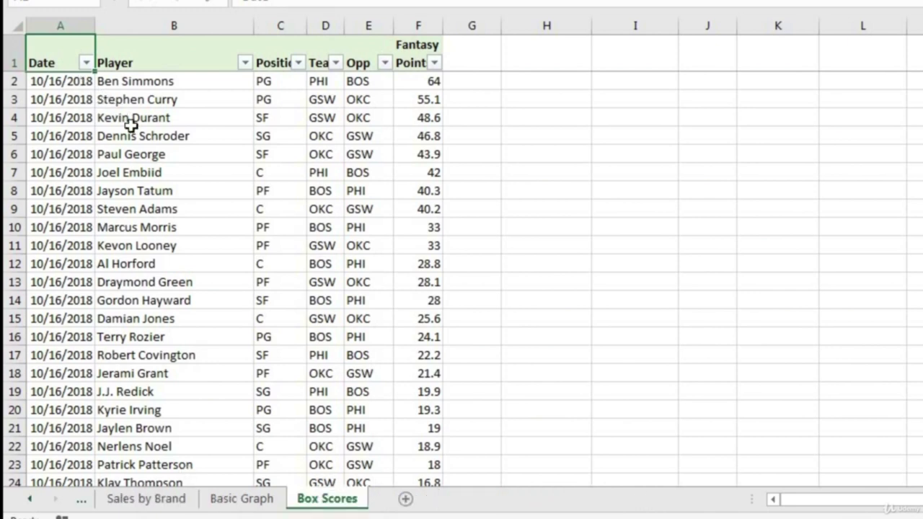
{"action": "left_click", "coordinate": [171, 211]}
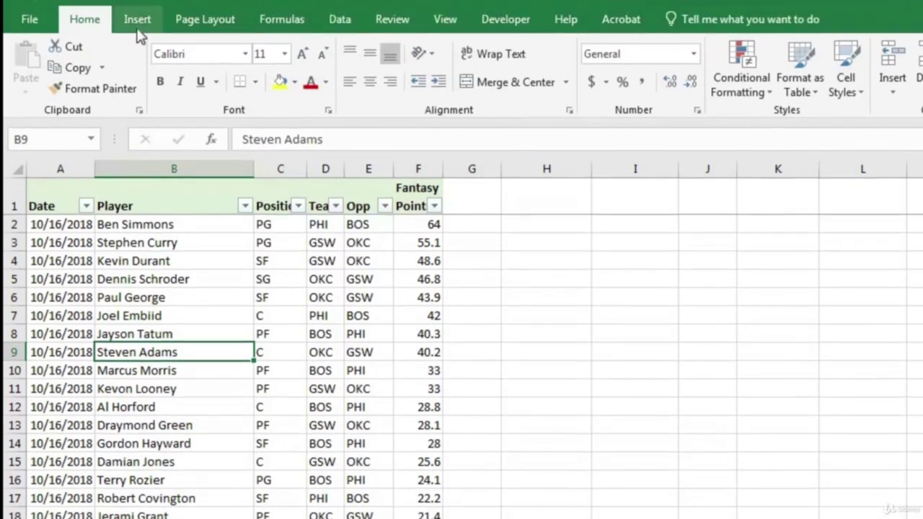
Insert a PivotChart from the Box Scores range A1:F25770, placed on a new worksheet.
{"action": "left_click", "coordinate": [138, 18]}
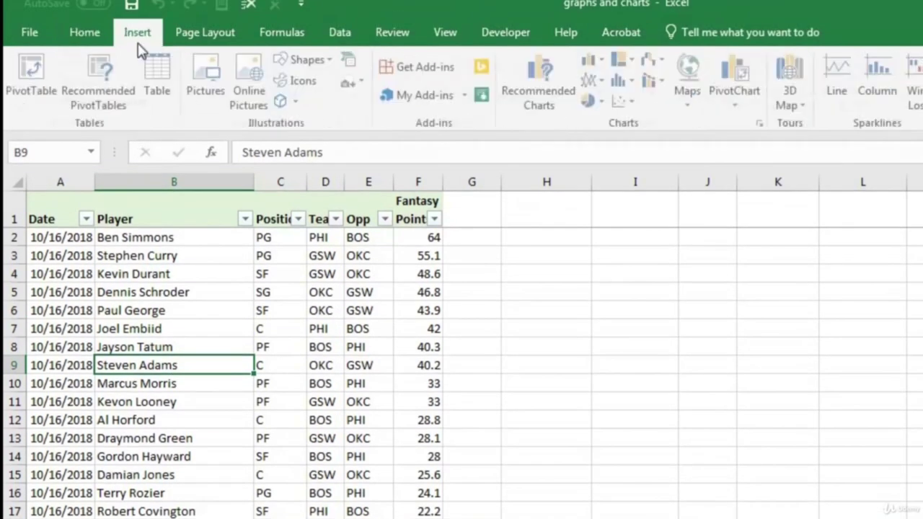
{"action": "left_click", "coordinate": [732, 105]}
{"action": "left_click", "coordinate": [743, 122]}
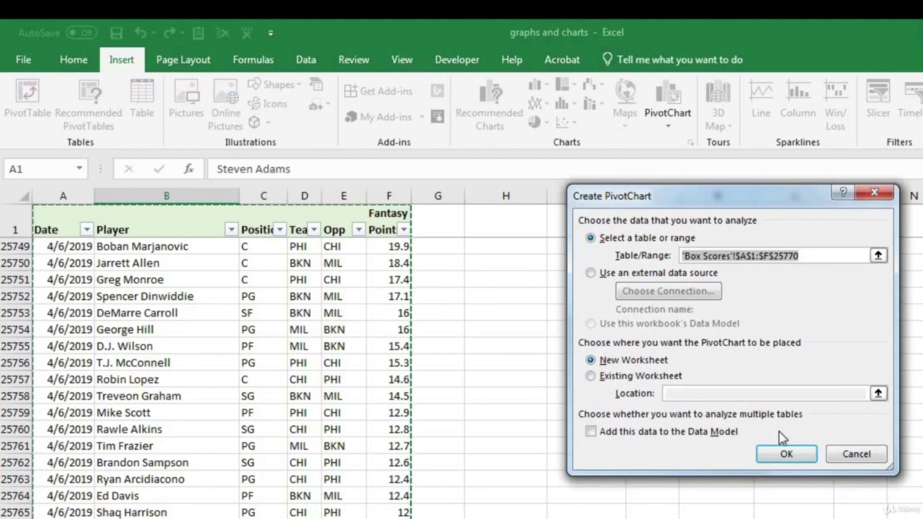
{"action": "left_click", "coordinate": [789, 454]}
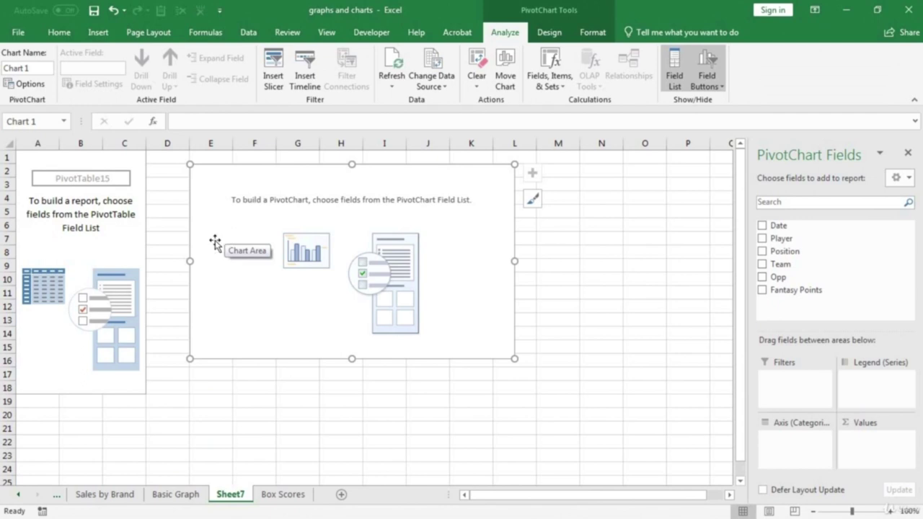
Add Player as a report filter and restrict it to LeBron James by searching 'lebron'.
{"action": "key", "text": "Escape"}
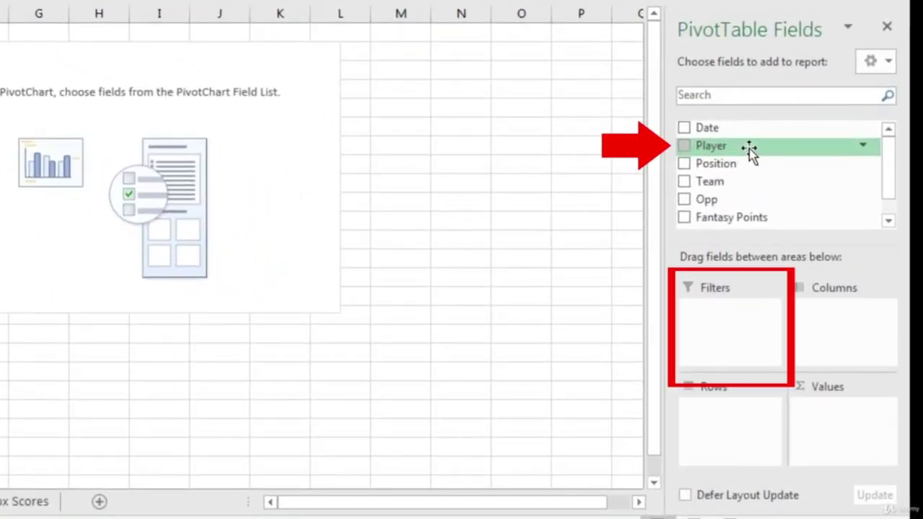
{"action": "left_click_drag", "start_coordinate": [750, 147], "coordinate": [730, 329]}
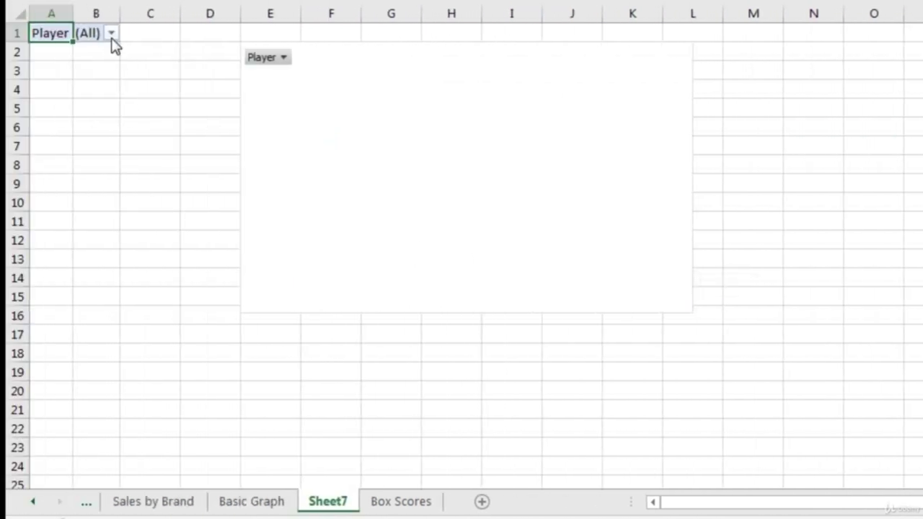
{"action": "left_click", "coordinate": [111, 34]}
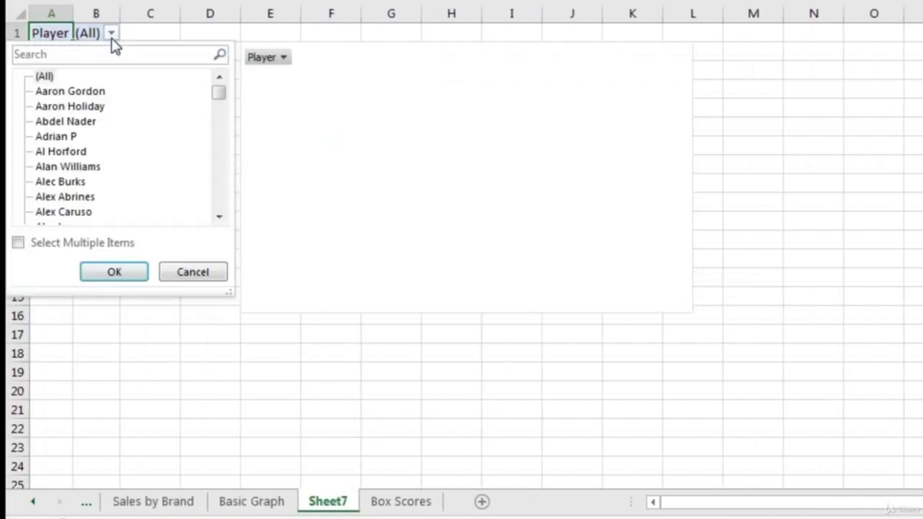
{"action": "left_click", "coordinate": [18, 243]}
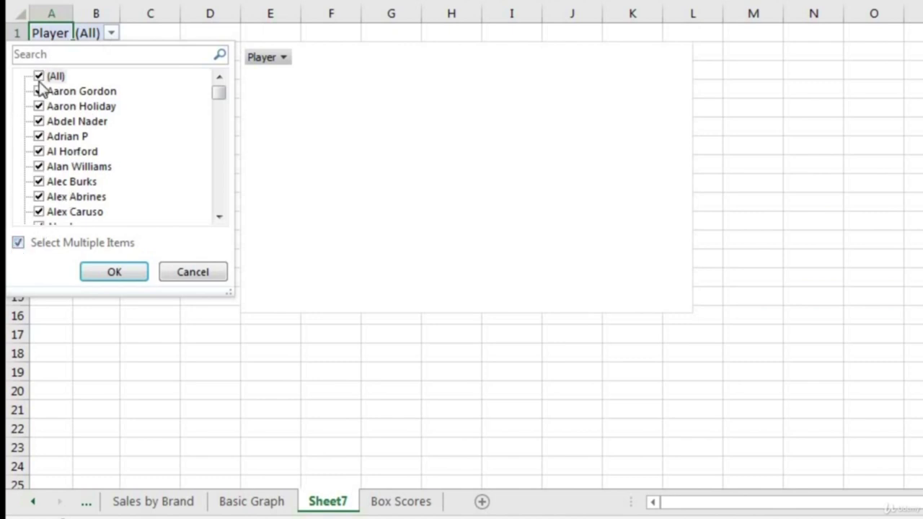
{"action": "left_click", "coordinate": [39, 76]}
{"action": "left_click", "coordinate": [39, 58]}
{"action": "type", "text": "lebron"}
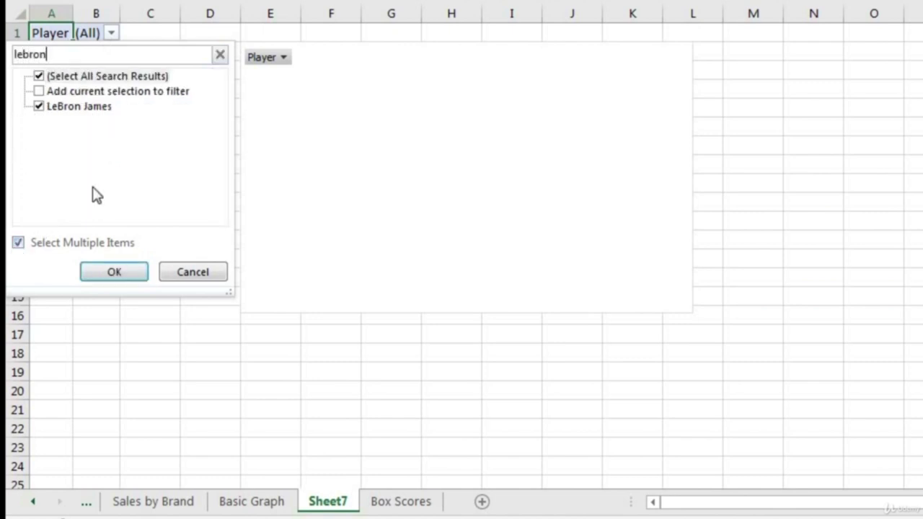
{"action": "left_click", "coordinate": [134, 275]}
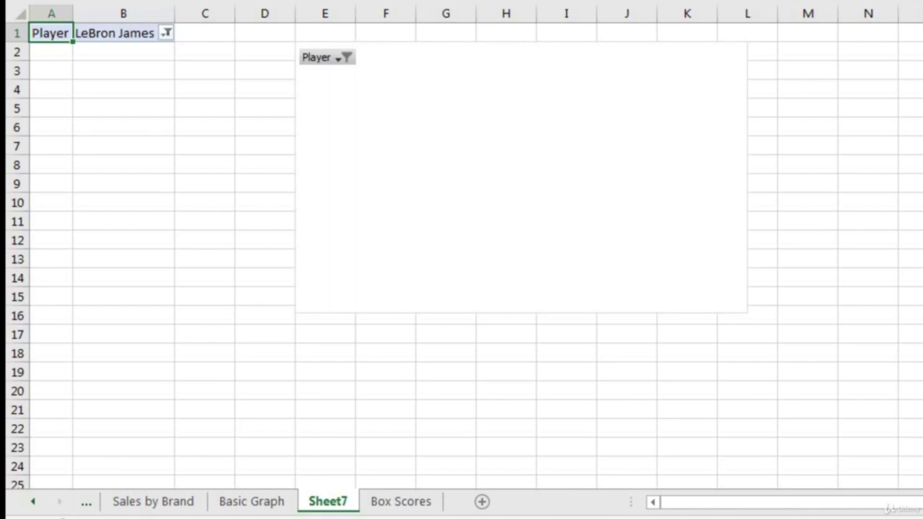
{"action": "left_click", "coordinate": [709, 196]}
Add Date to the pivot rows and expand 2018, Qtr4 and Qtr1 to show the months.
{"action": "left_click_drag", "start_coordinate": [734, 134], "coordinate": [716, 422]}
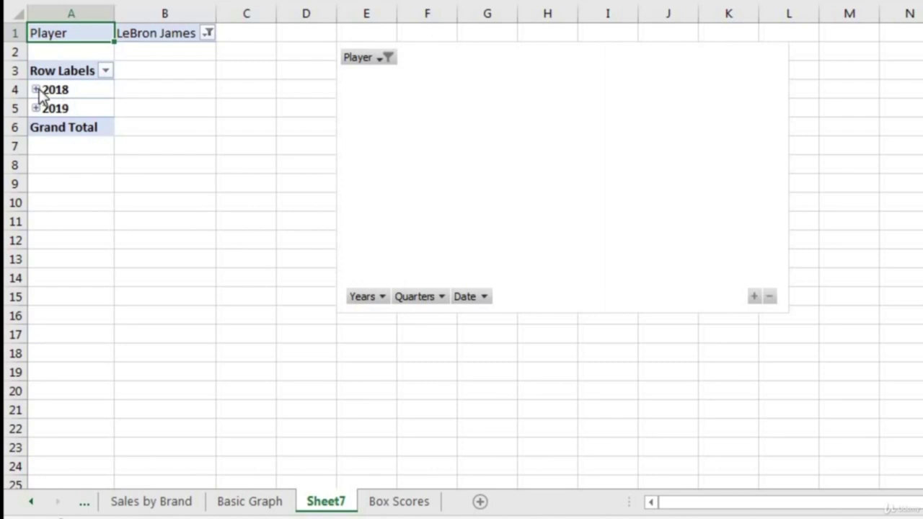
{"action": "left_click", "coordinate": [36, 90]}
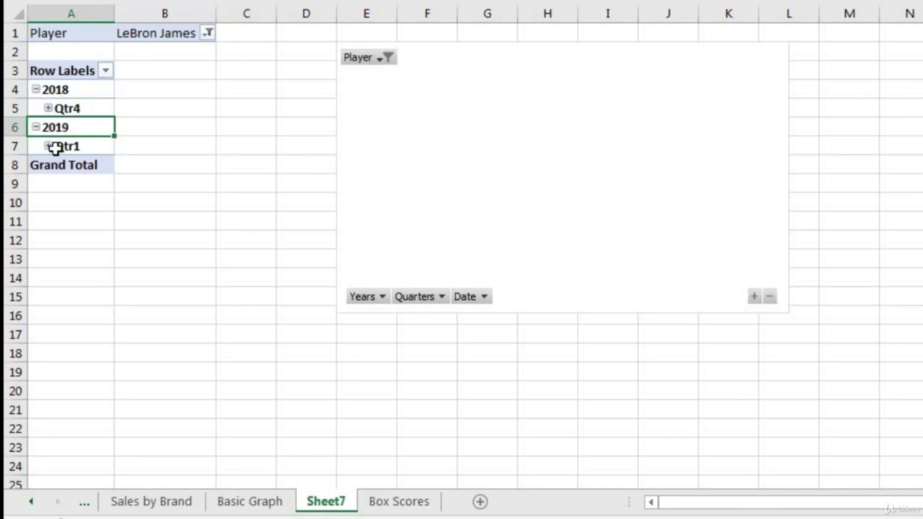
{"action": "left_click", "coordinate": [48, 145]}
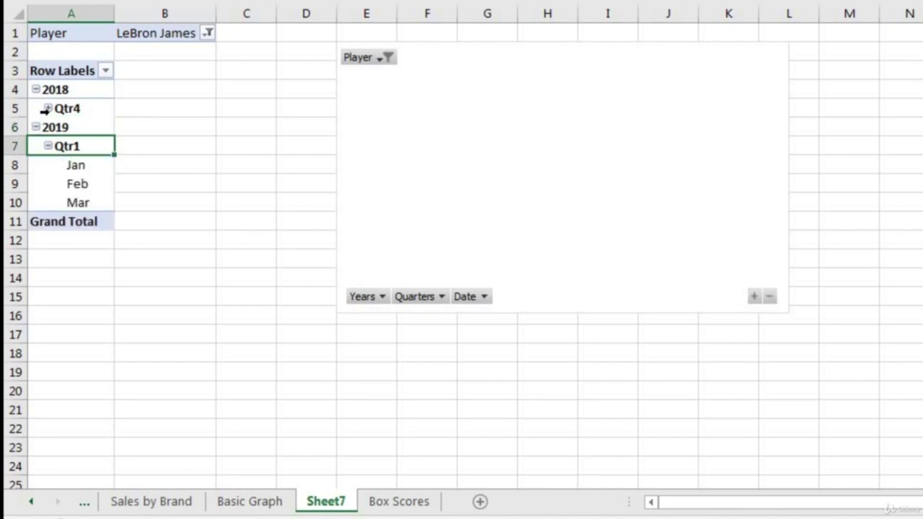
{"action": "left_click", "coordinate": [47, 108]}
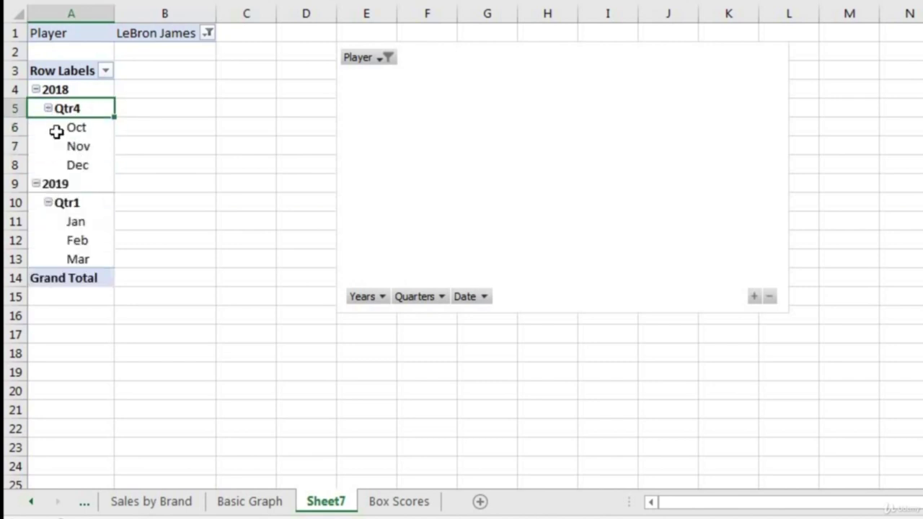
Remove the Quarters grouping so each year lists Oct–Dec 2018 and Jan–Mar 2019 directly.
{"action": "left_click", "coordinate": [54, 91]}
{"action": "left_click", "coordinate": [67, 106]}
{"action": "left_click", "coordinate": [75, 127]}
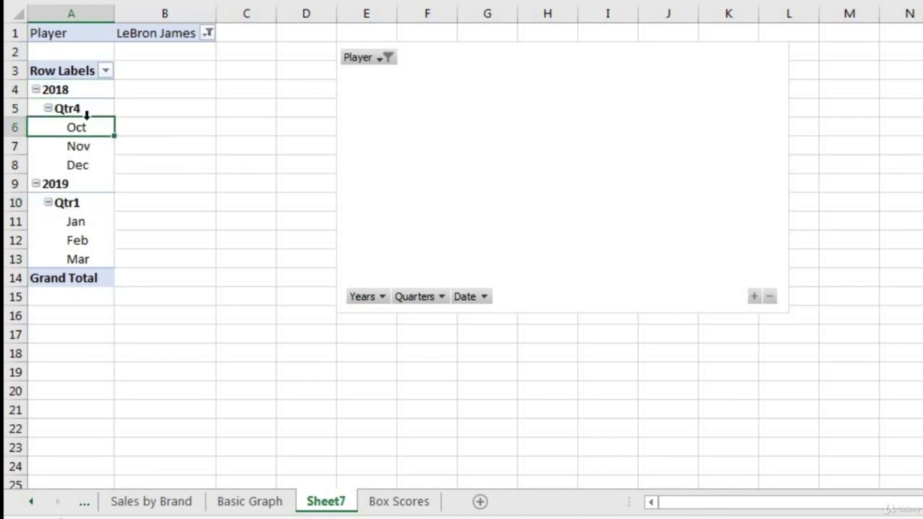
{"action": "left_click", "coordinate": [85, 109]}
{"action": "right_click", "coordinate": [84, 110]}
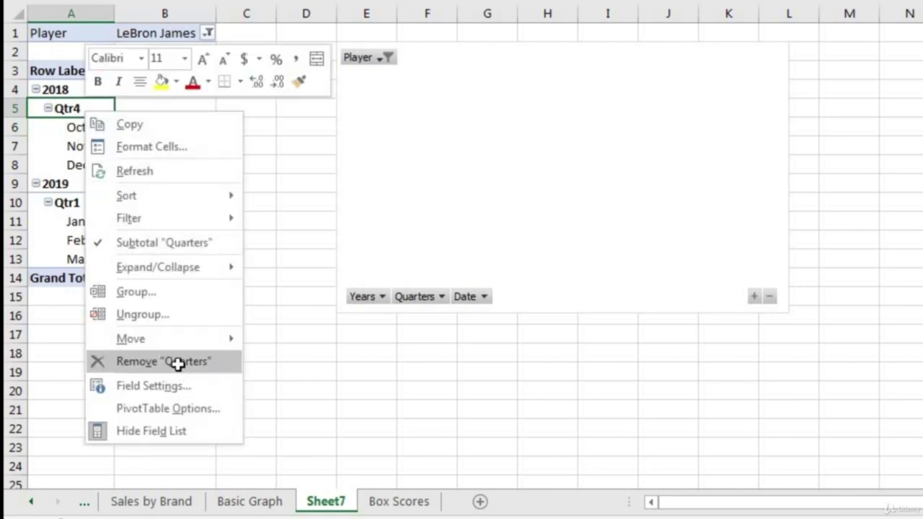
{"action": "left_click", "coordinate": [179, 363]}
{"action": "left_click", "coordinate": [65, 100]}
{"action": "left_click", "coordinate": [76, 120]}
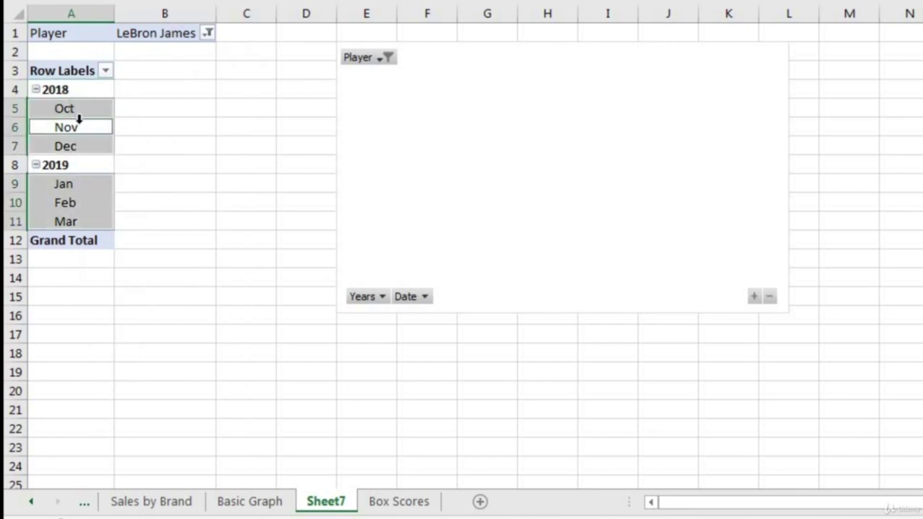
{"action": "left_click", "coordinate": [77, 109]}
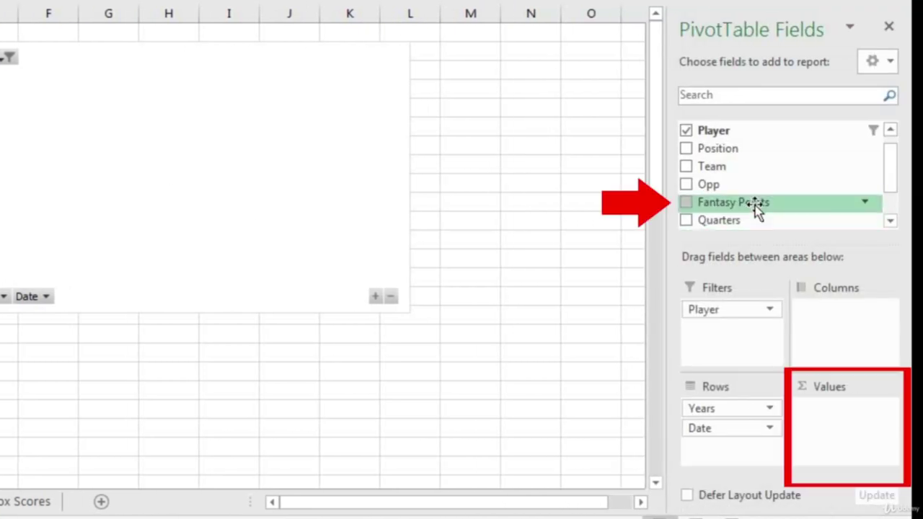
Add Fantasy Points to Values, summarized as Average with a 2-decimal Number format.
{"action": "left_click_drag", "start_coordinate": [755, 204], "coordinate": [834, 428]}
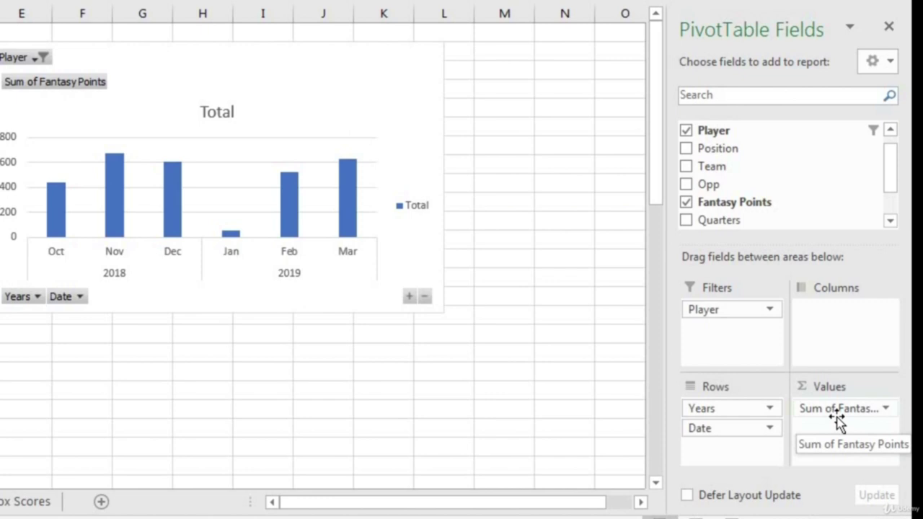
{"action": "left_click", "coordinate": [842, 411]}
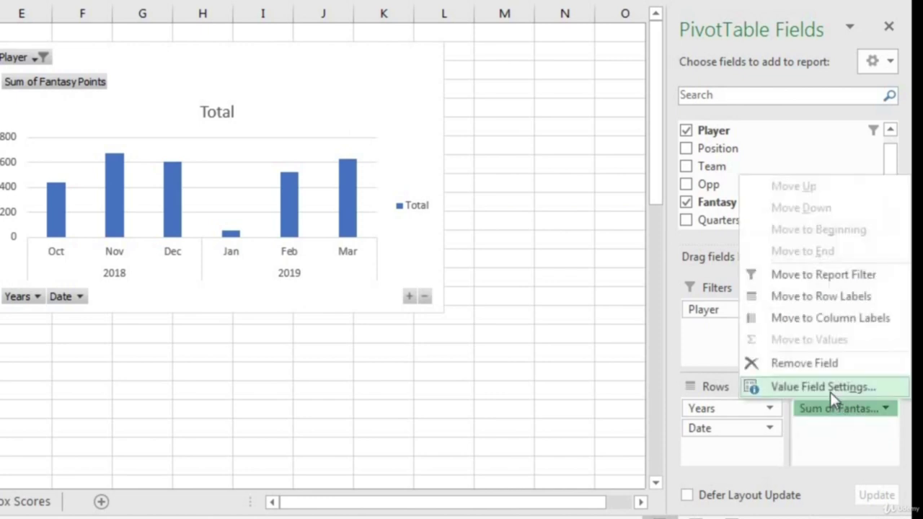
{"action": "left_click", "coordinate": [829, 387]}
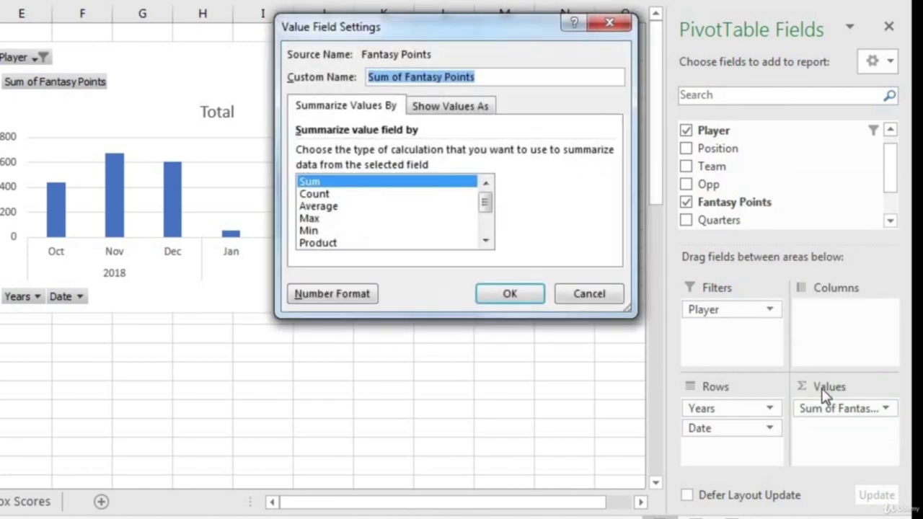
{"action": "left_click", "coordinate": [341, 208]}
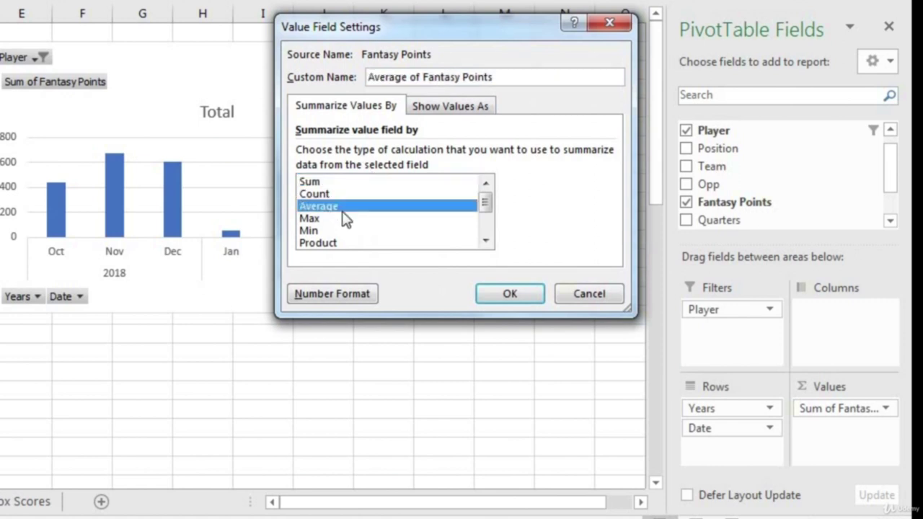
{"action": "left_click", "coordinate": [336, 296]}
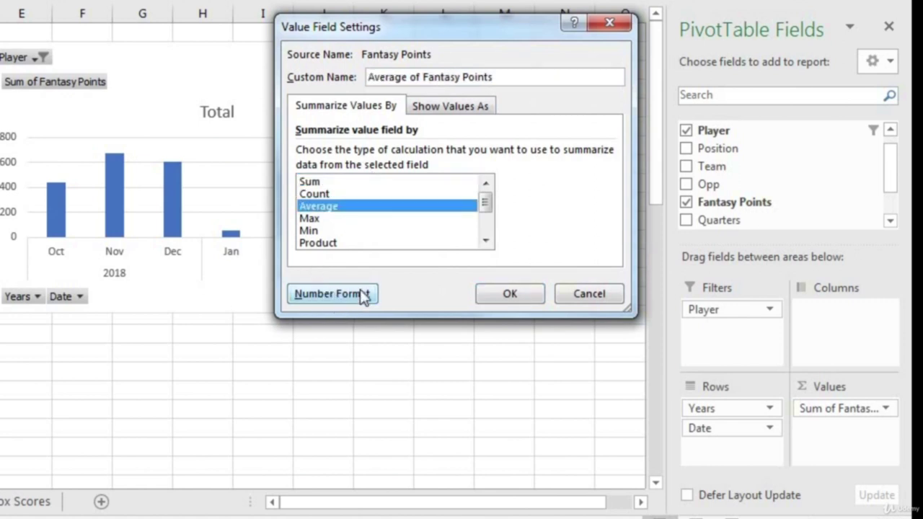
{"action": "left_click", "coordinate": [249, 44]}
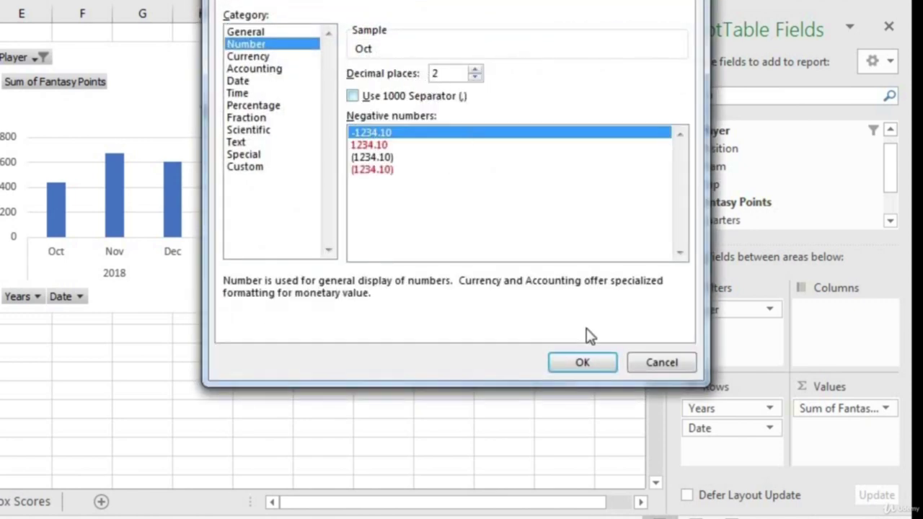
{"action": "left_click", "coordinate": [583, 364]}
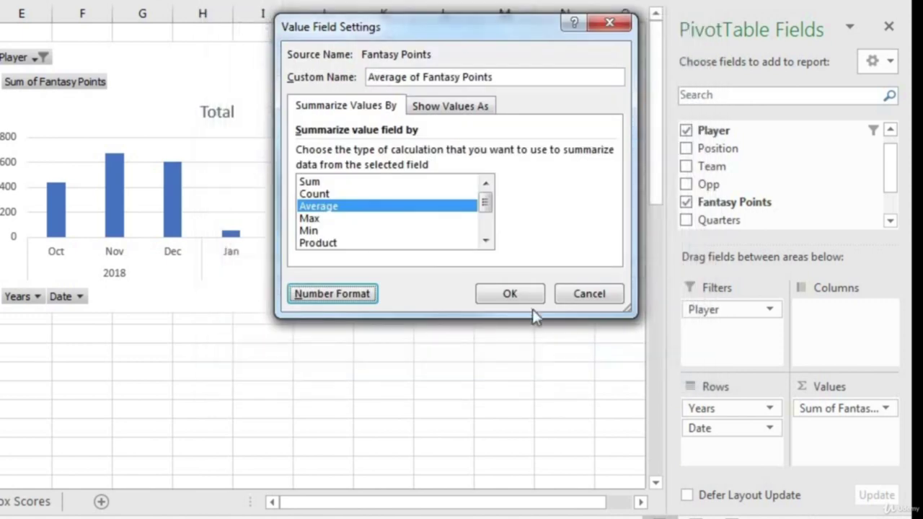
{"action": "left_click", "coordinate": [510, 294]}
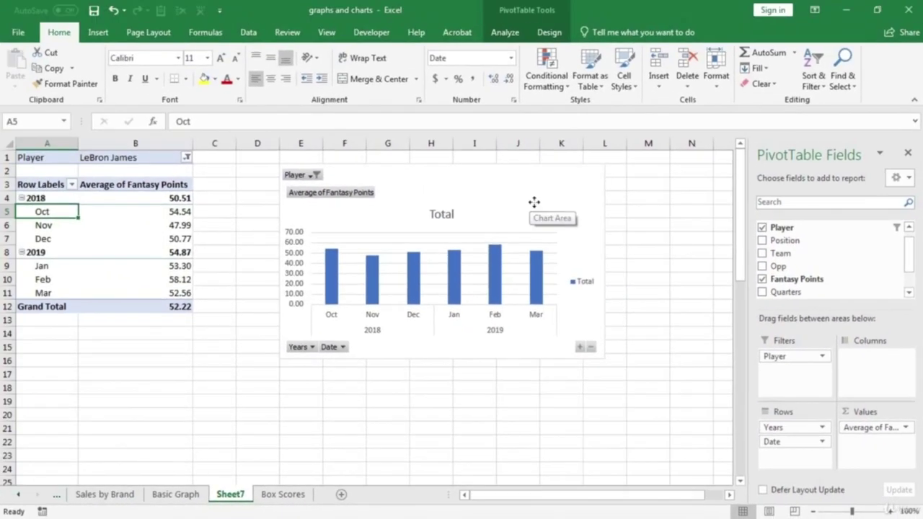
Move the PivotChart beside the pivot table and enlarge it.
{"action": "left_click_drag", "start_coordinate": [442, 141], "coordinate": [361, 136]}
{"action": "left_click_drag", "start_coordinate": [516, 319], "coordinate": [517, 319]}
{"action": "left_click_drag", "start_coordinate": [539, 356], "coordinate": [709, 450]}
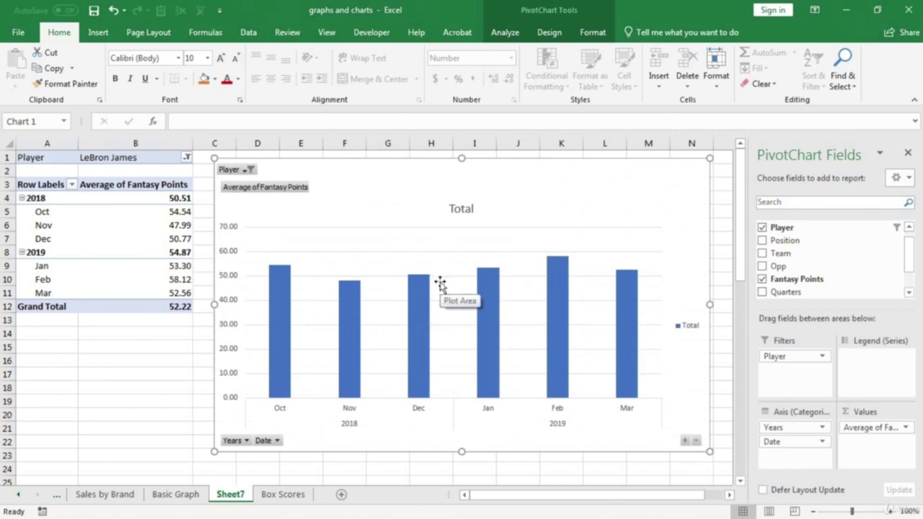
Set the value axis minimum to 30 and maximum to 60, then close the Format Axis and field panes.
{"action": "left_click", "coordinate": [230, 280]}
{"action": "right_click", "coordinate": [230, 280]}
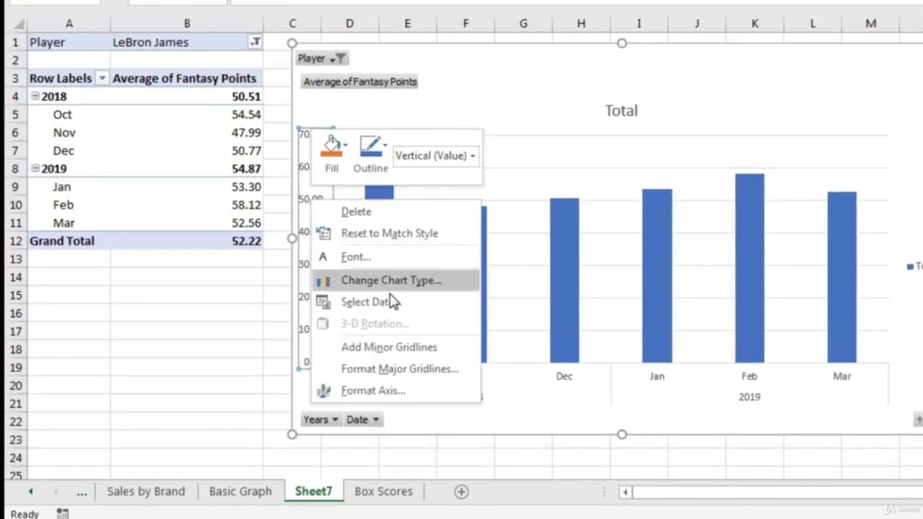
{"action": "left_click", "coordinate": [394, 392]}
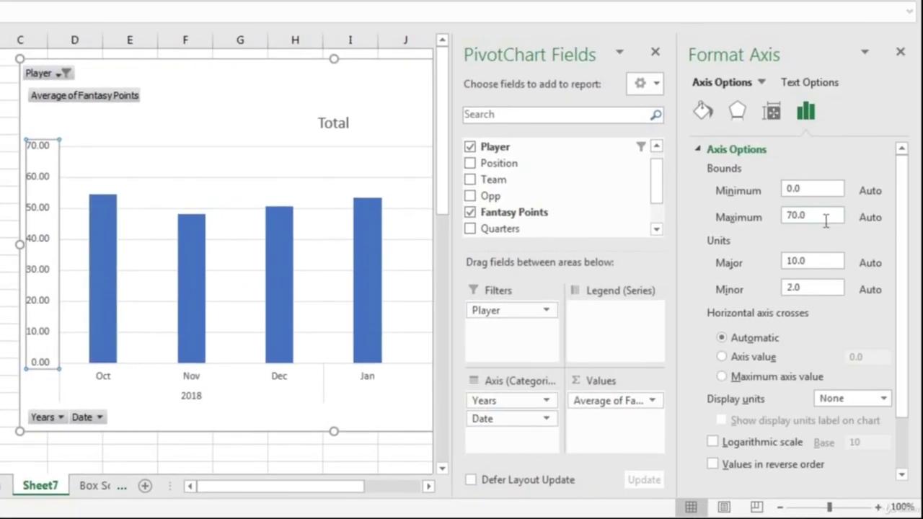
{"action": "left_click", "coordinate": [732, 184]}
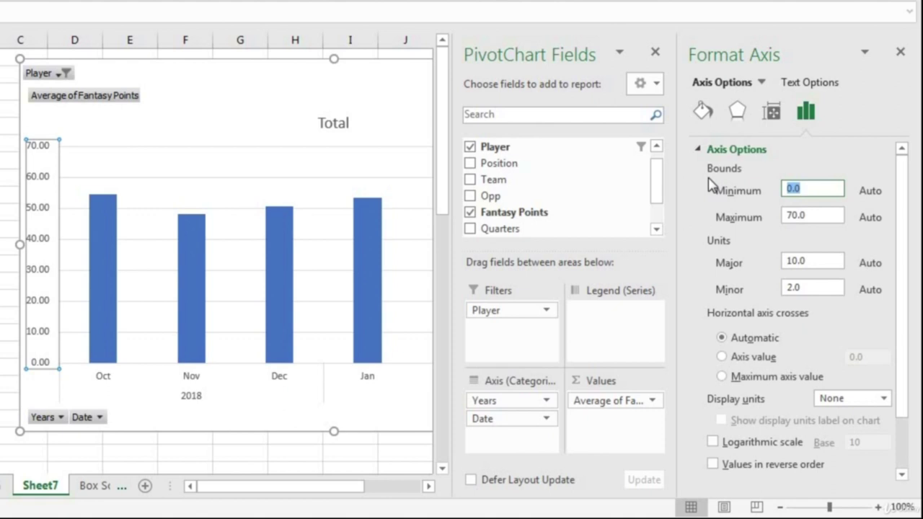
{"action": "type", "text": "30"}
{"action": "left_click", "coordinate": [819, 215]}
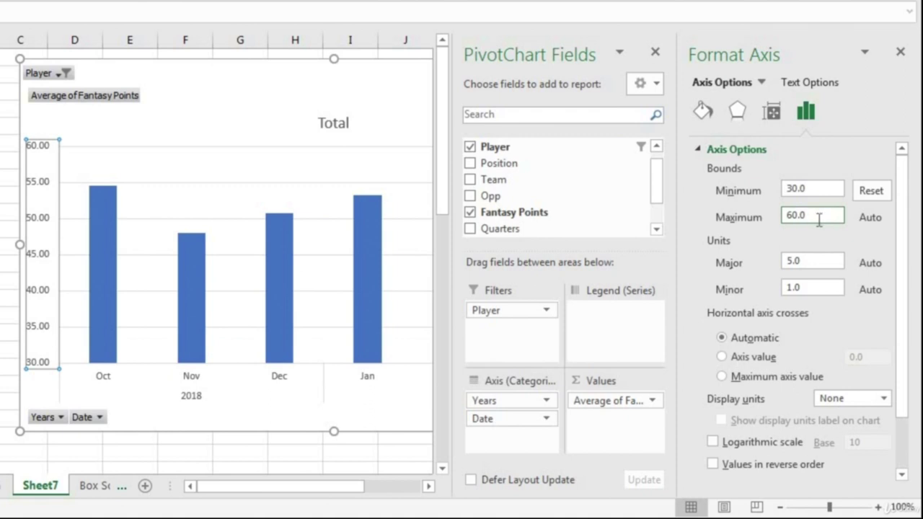
{"action": "key", "text": "Return"}
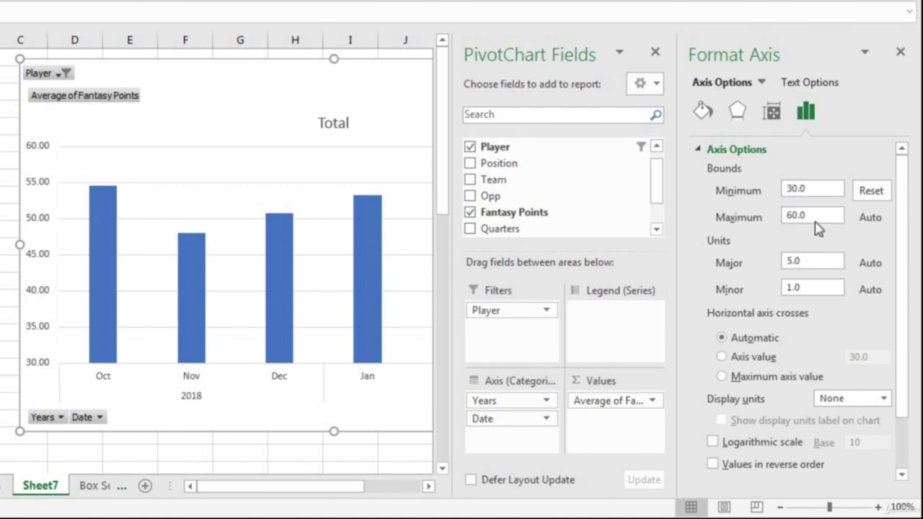
{"action": "left_click", "coordinate": [901, 54]}
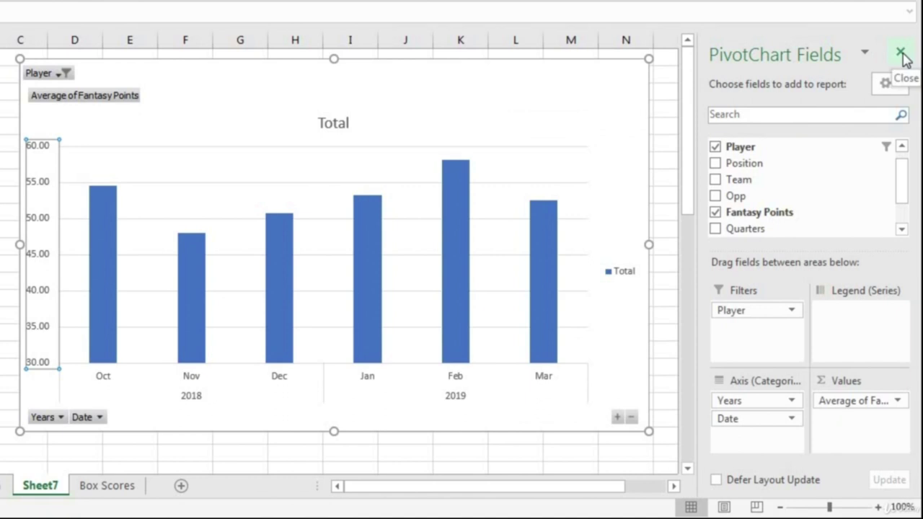
{"action": "left_click", "coordinate": [902, 54]}
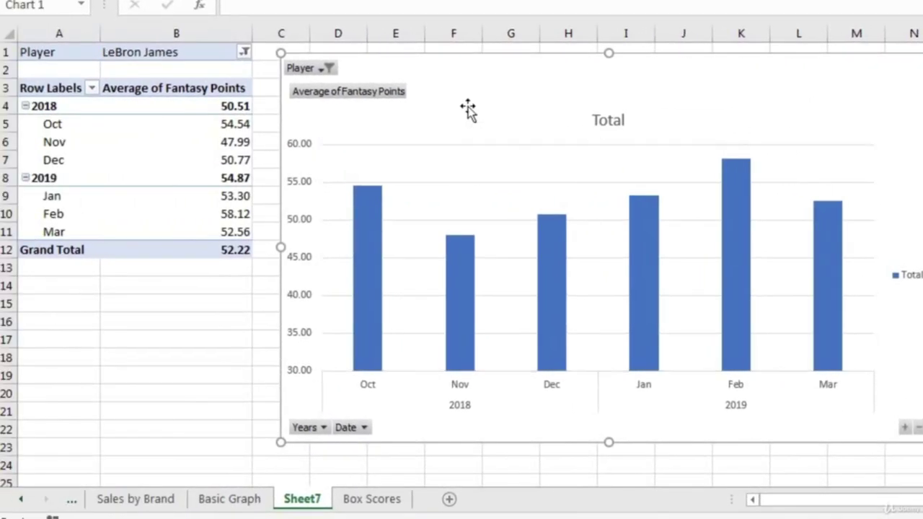
{"action": "mouse_move", "coordinate": [371, 190]}
{"action": "mouse_move", "coordinate": [841, 215]}
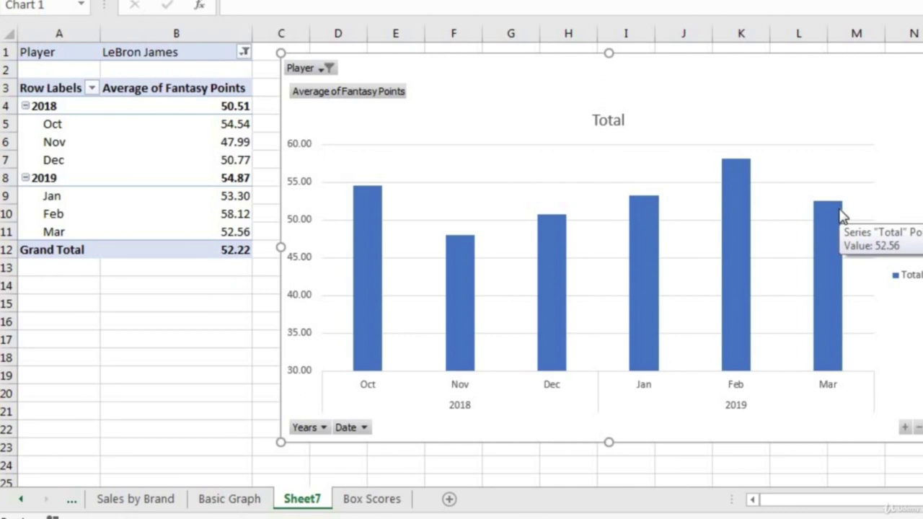